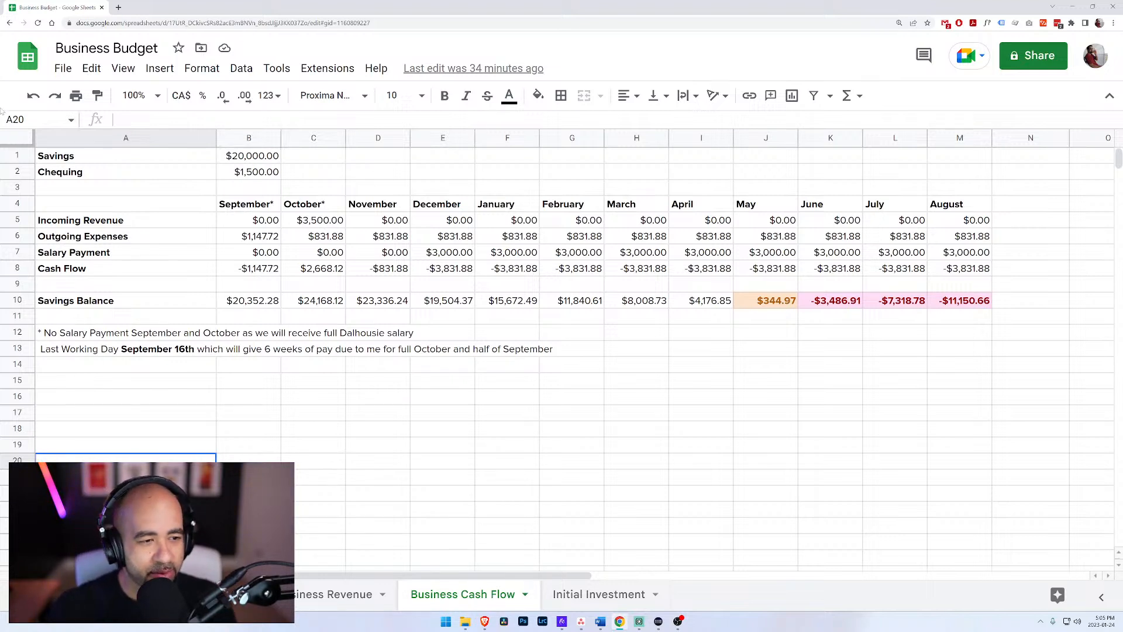
# Step: Review the last-working-day note, the starting Savings and Chequing amounts, and the monthly Incoming Revenue and Outgoing Expenses entries
pyautogui.click(112, 350)
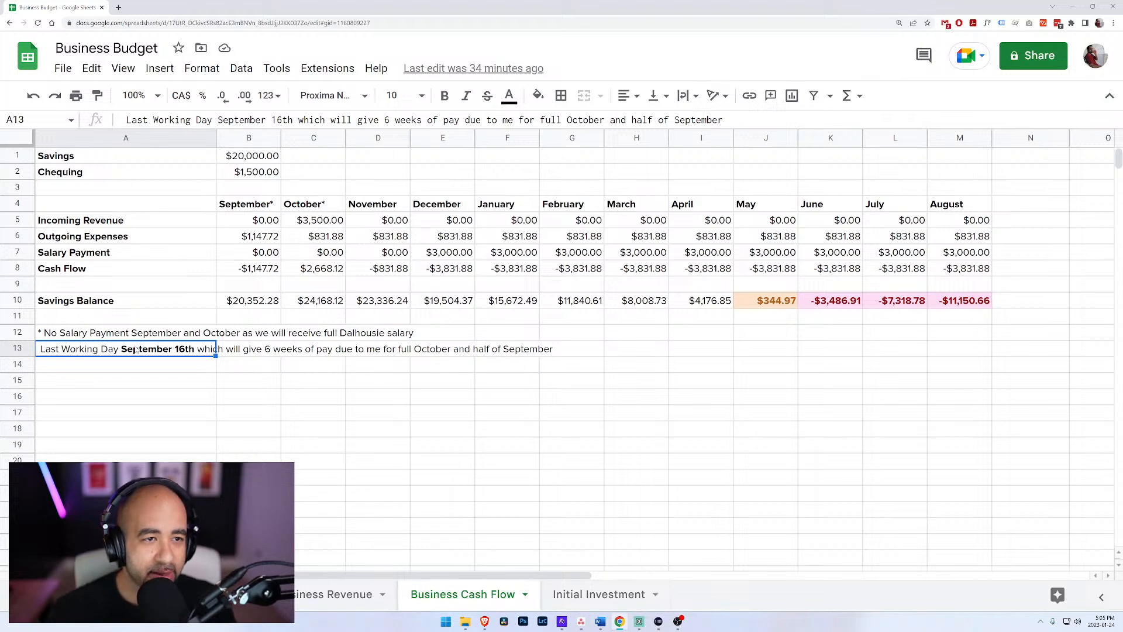
pyautogui.click(168, 156)
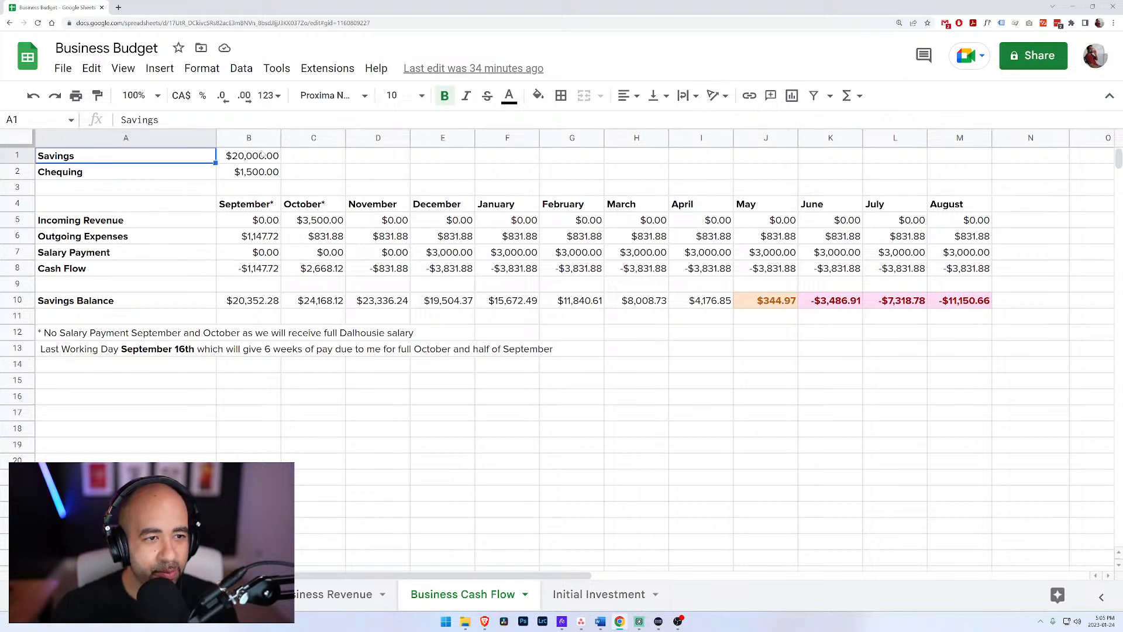
pyautogui.click(262, 155)
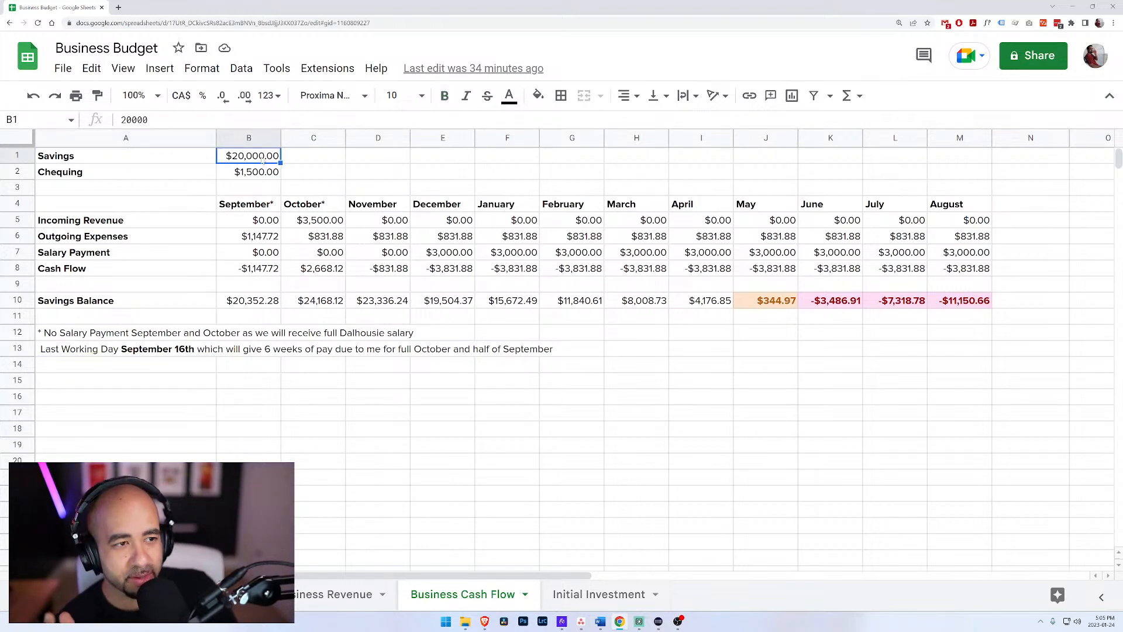
pyautogui.click(261, 176)
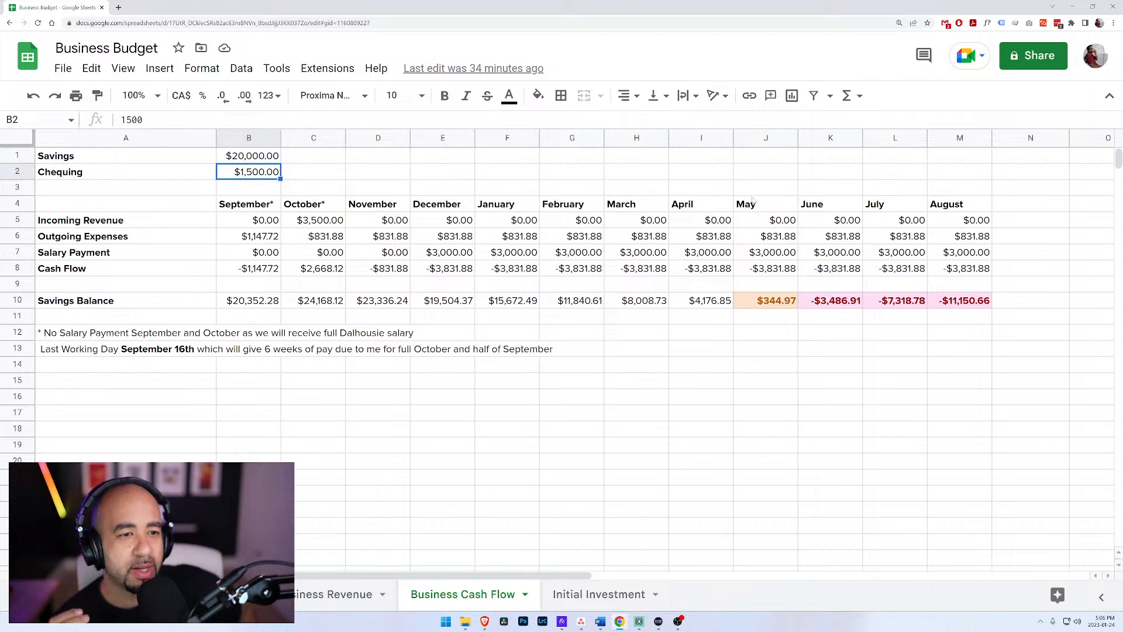
pyautogui.click(167, 224)
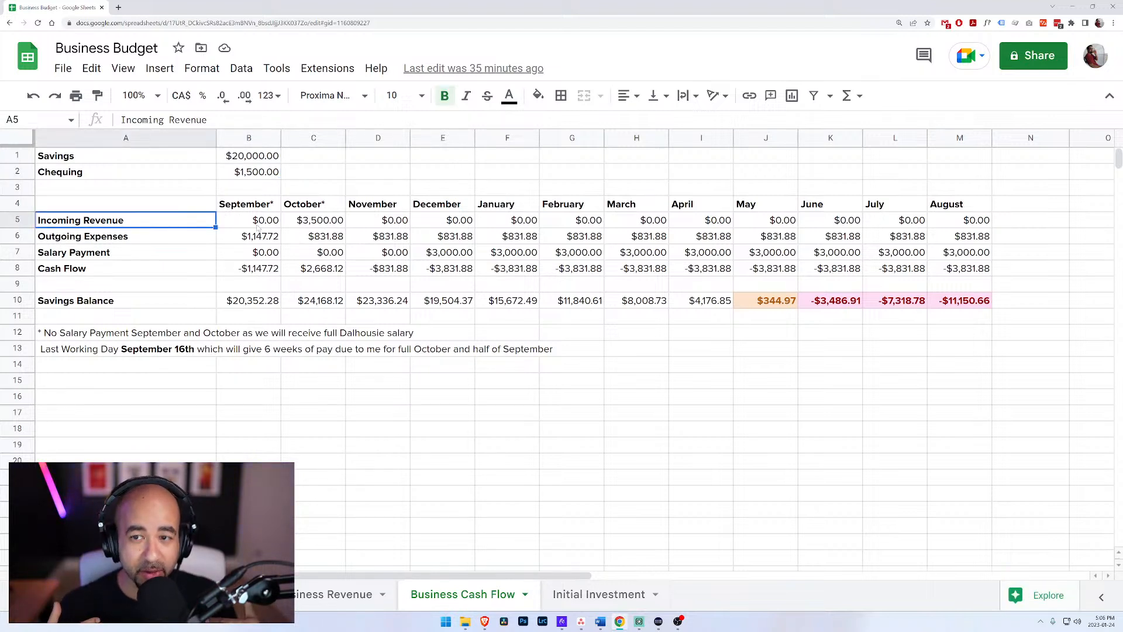
pyautogui.click(327, 222)
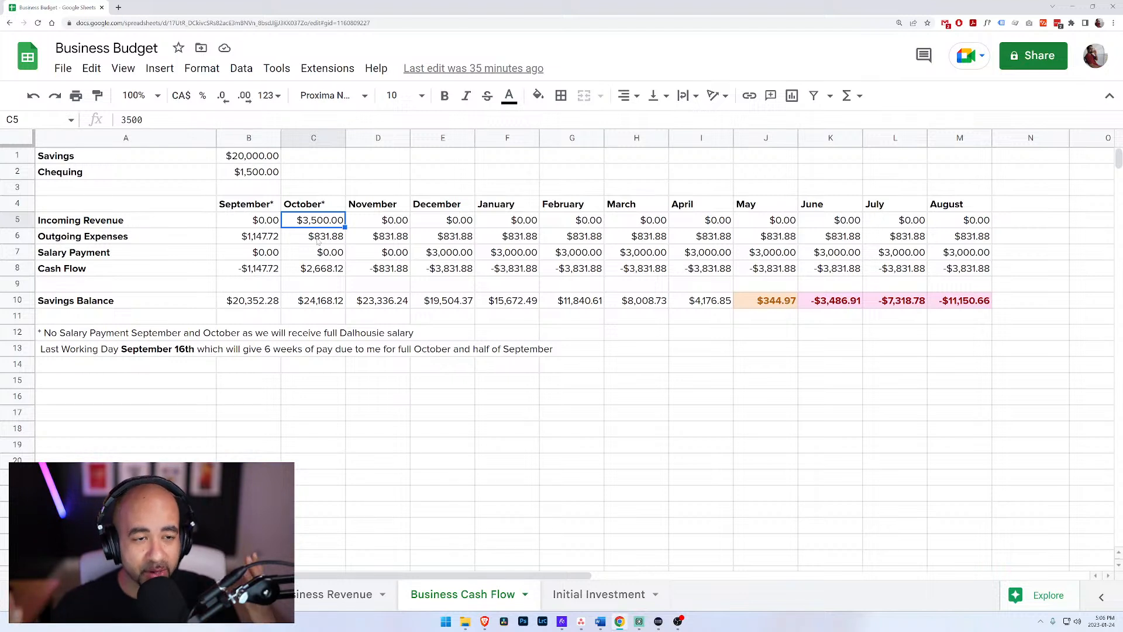
pyautogui.click(251, 239)
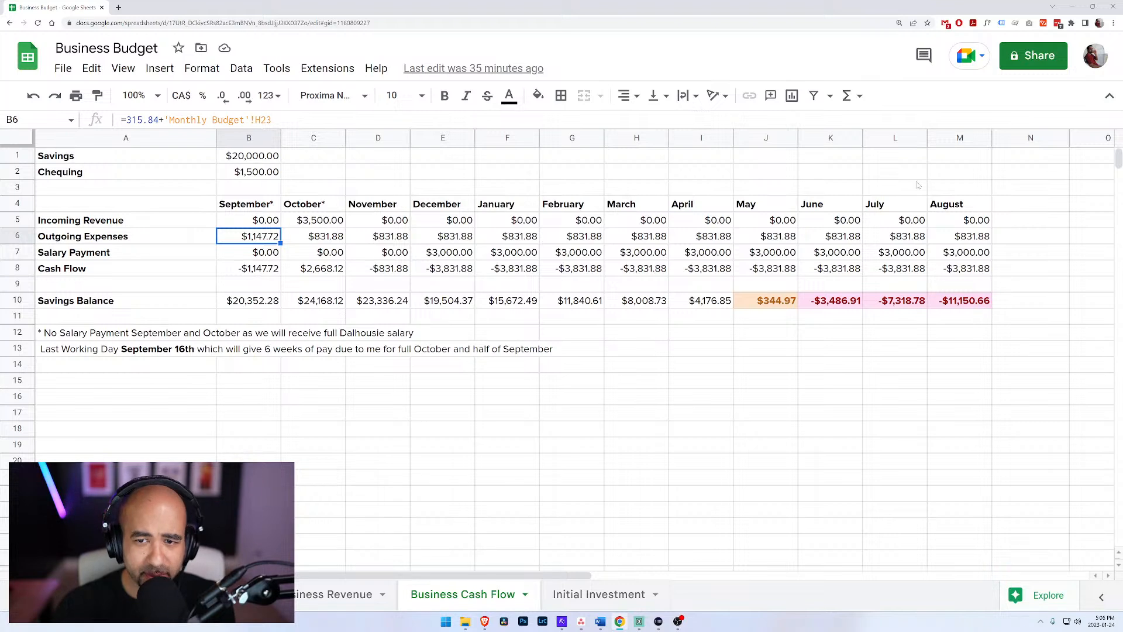
pyautogui.click(459, 241)
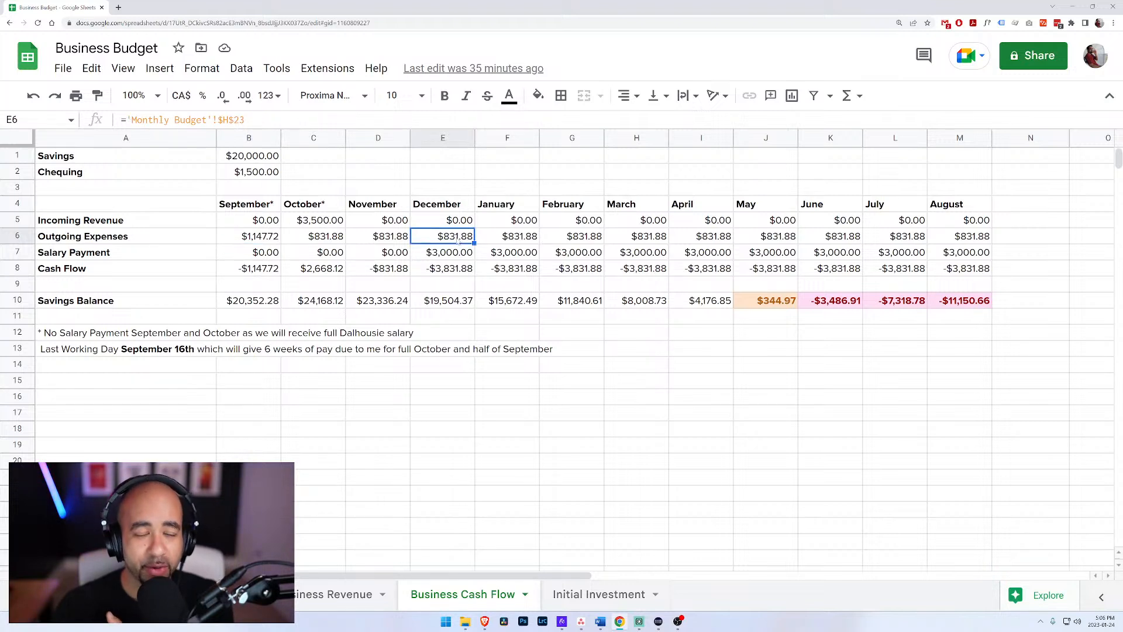
pyautogui.click(386, 242)
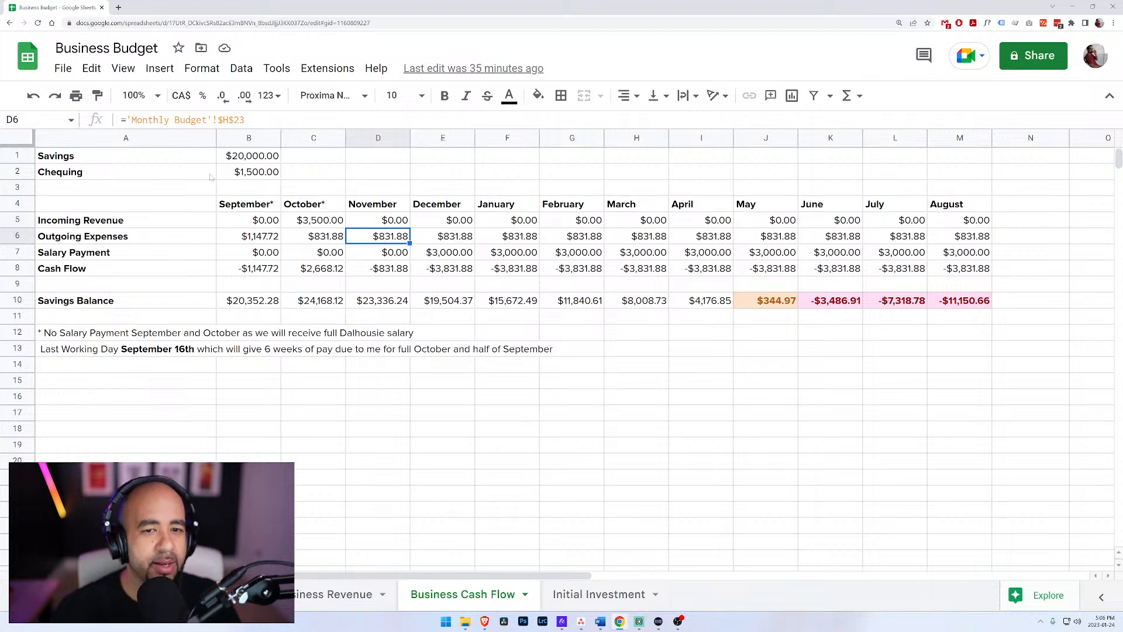
# Step: Examine the Salary Payment and Cash Flow rows, checking the September and October entries and the cash flow formulas
pyautogui.click(112, 258)
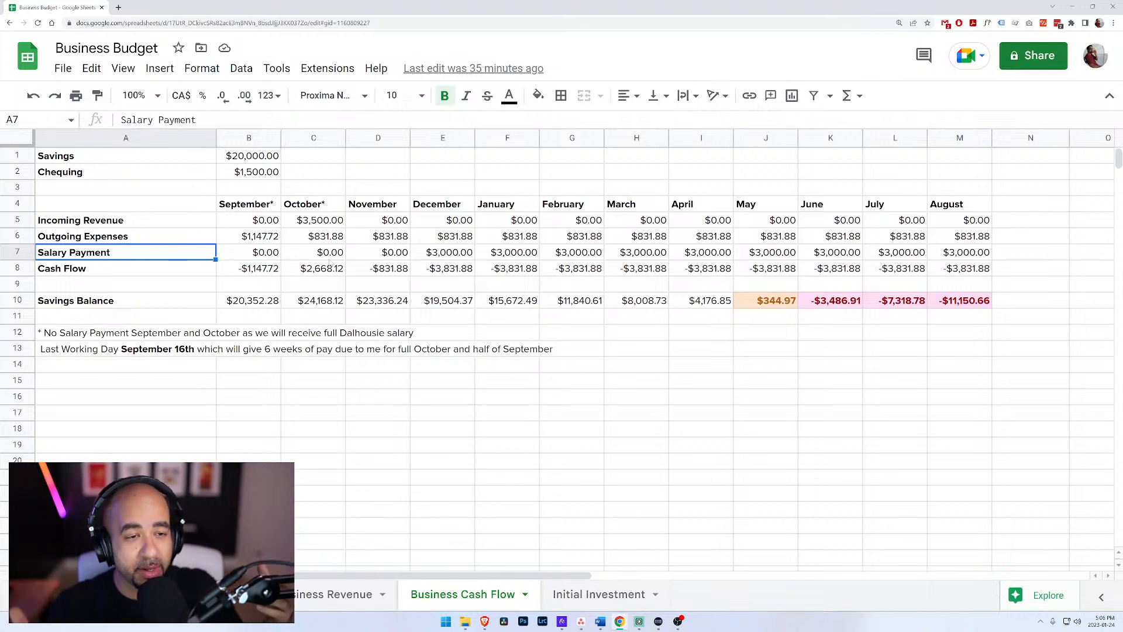
pyautogui.click(456, 254)
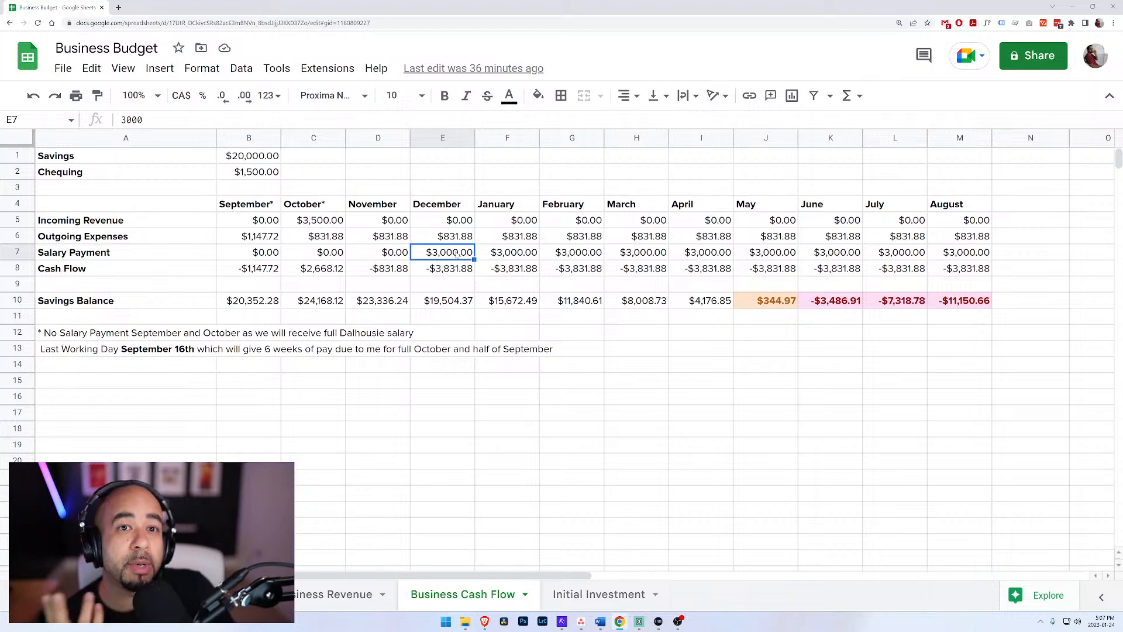
pyautogui.click(258, 270)
pyautogui.click(331, 271)
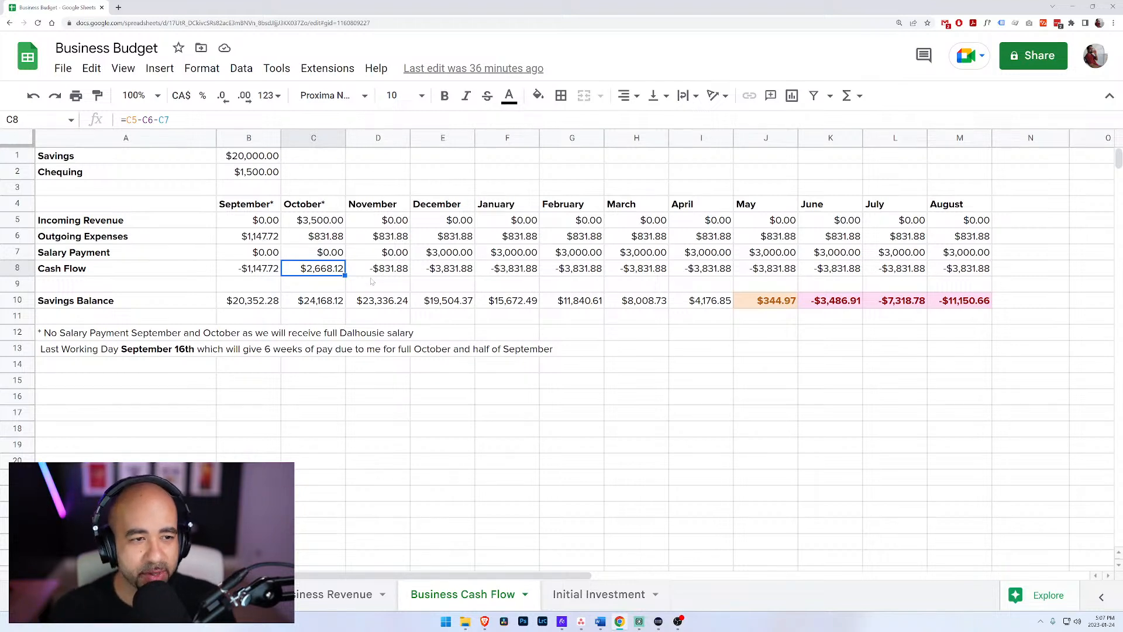
pyautogui.click(240, 226)
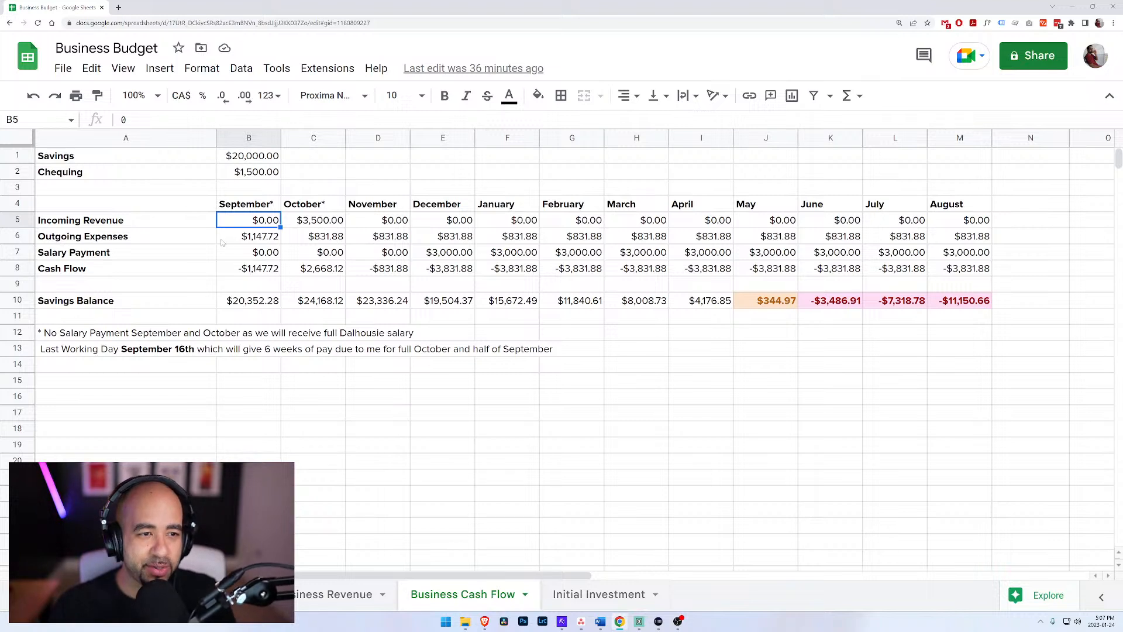
pyautogui.click(259, 210)
pyautogui.click(325, 209)
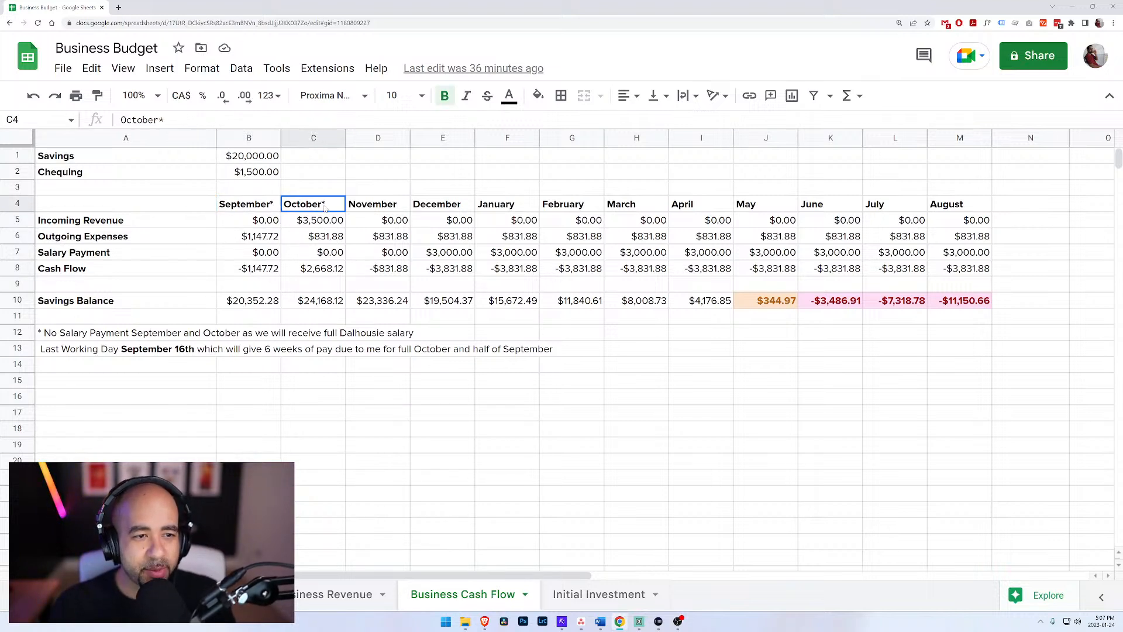
pyautogui.click(342, 256)
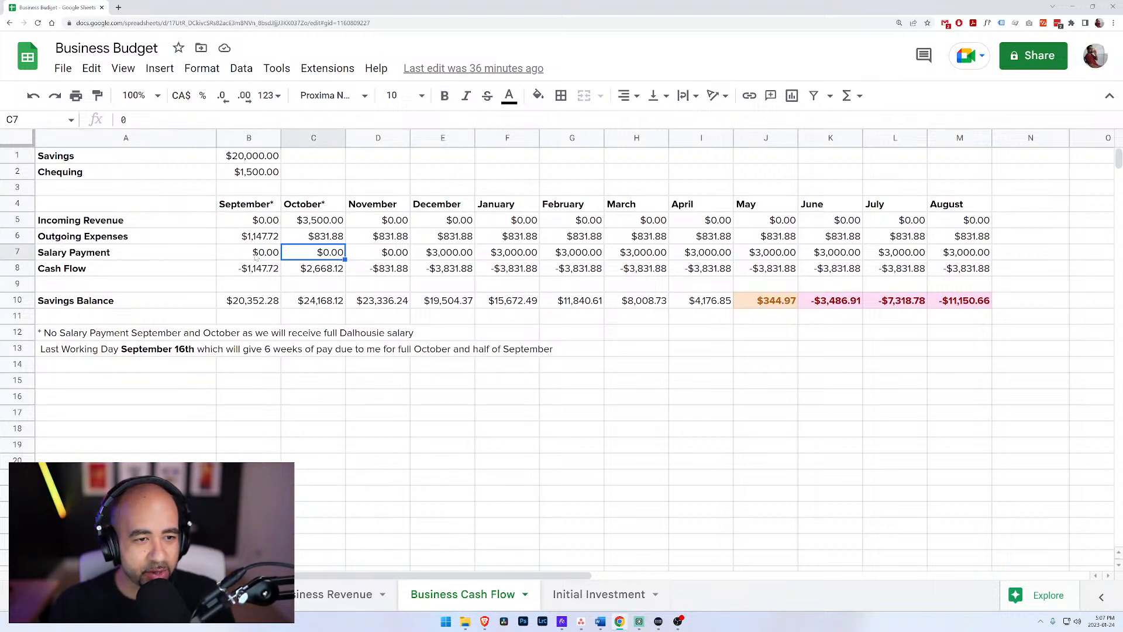
pyautogui.click(241, 256)
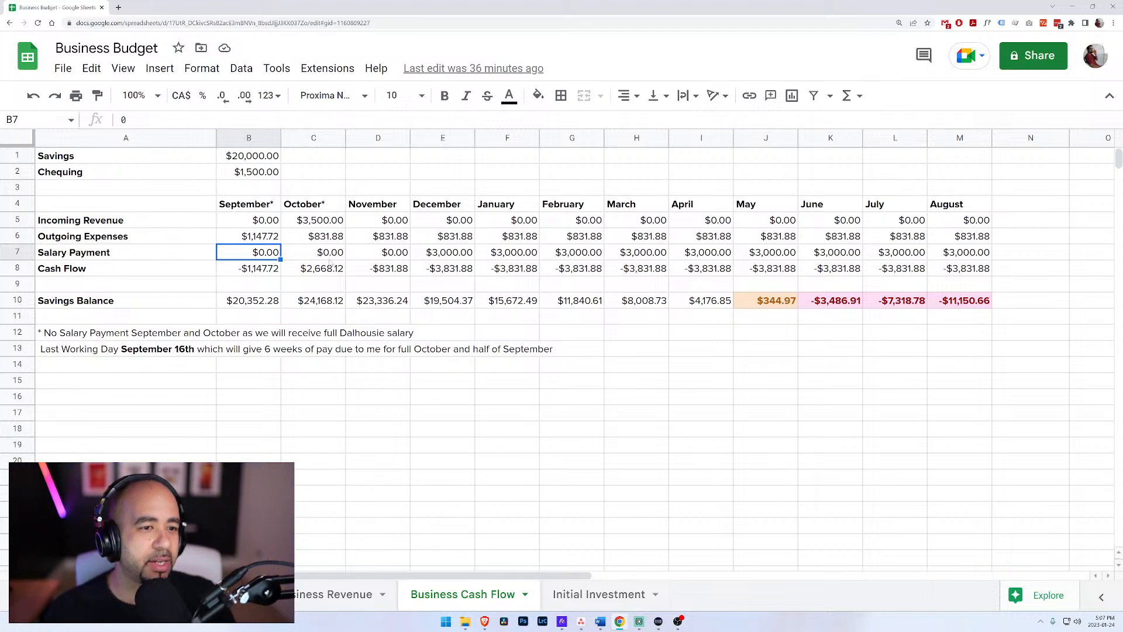
# Step: Set the November Salary Payment to 3000
pyautogui.click(394, 258)
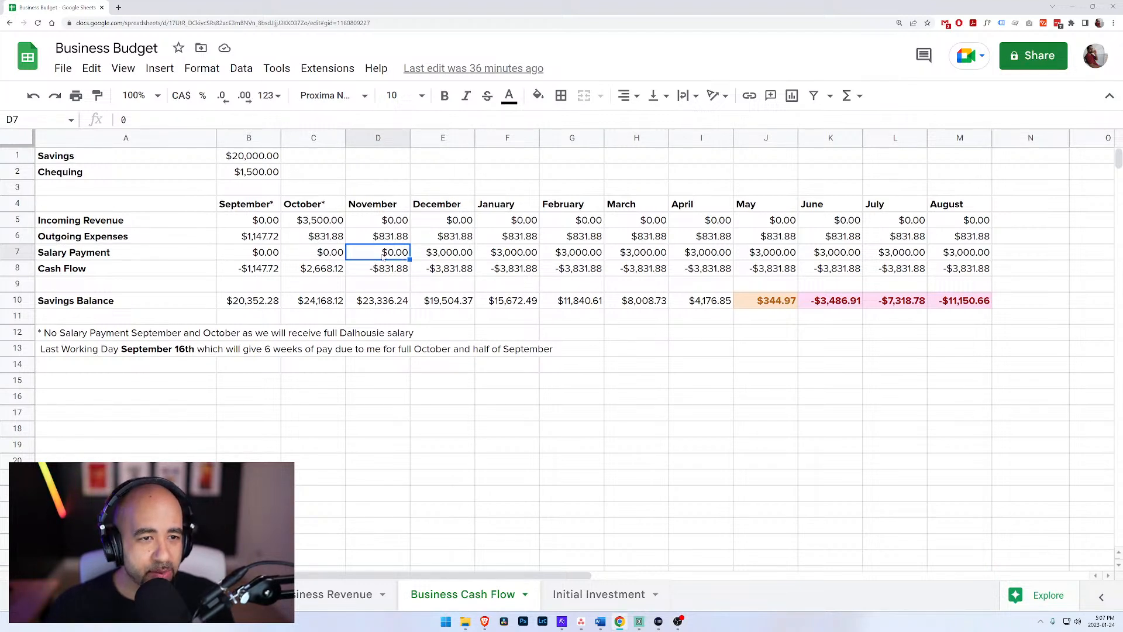
pyautogui.press('Right')
pyautogui.press('Left')
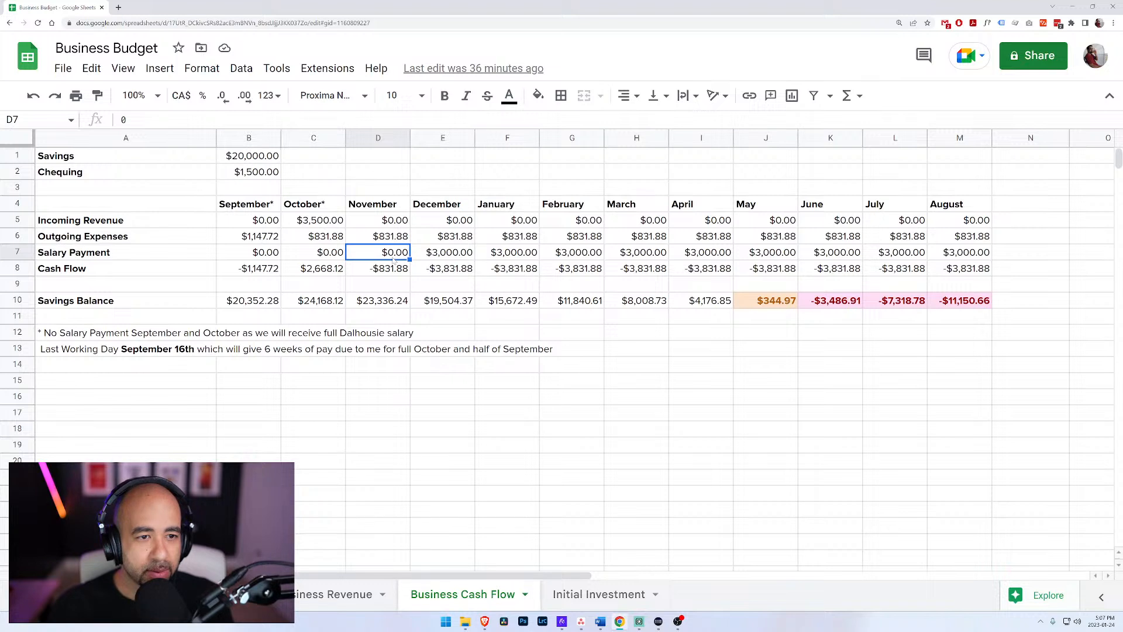
pyautogui.write('3000')
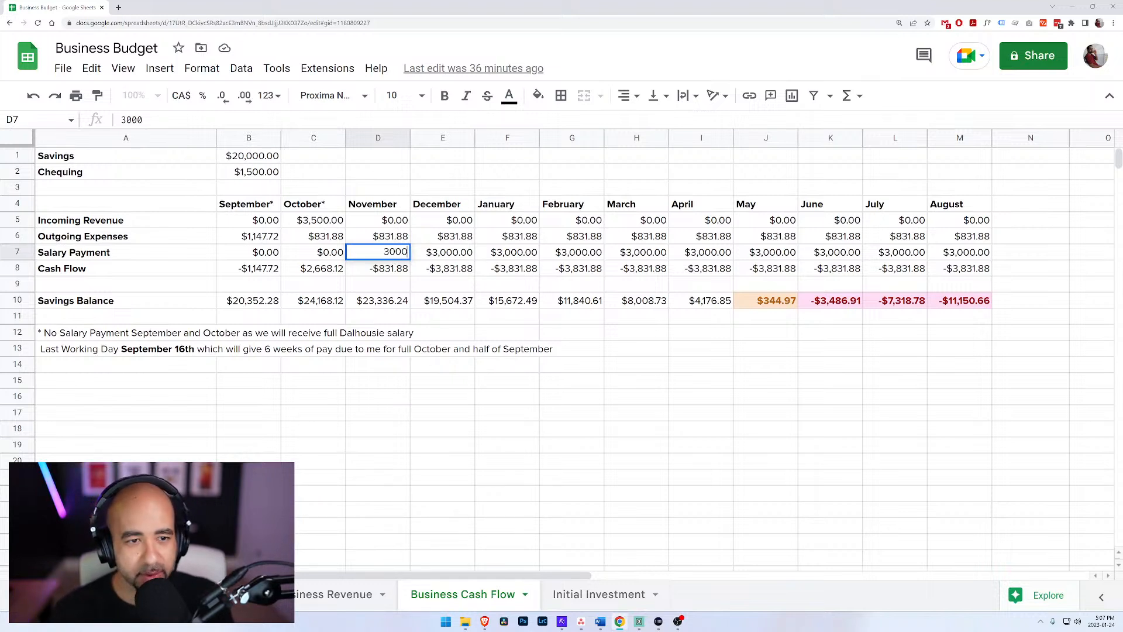
pyautogui.press('Return')
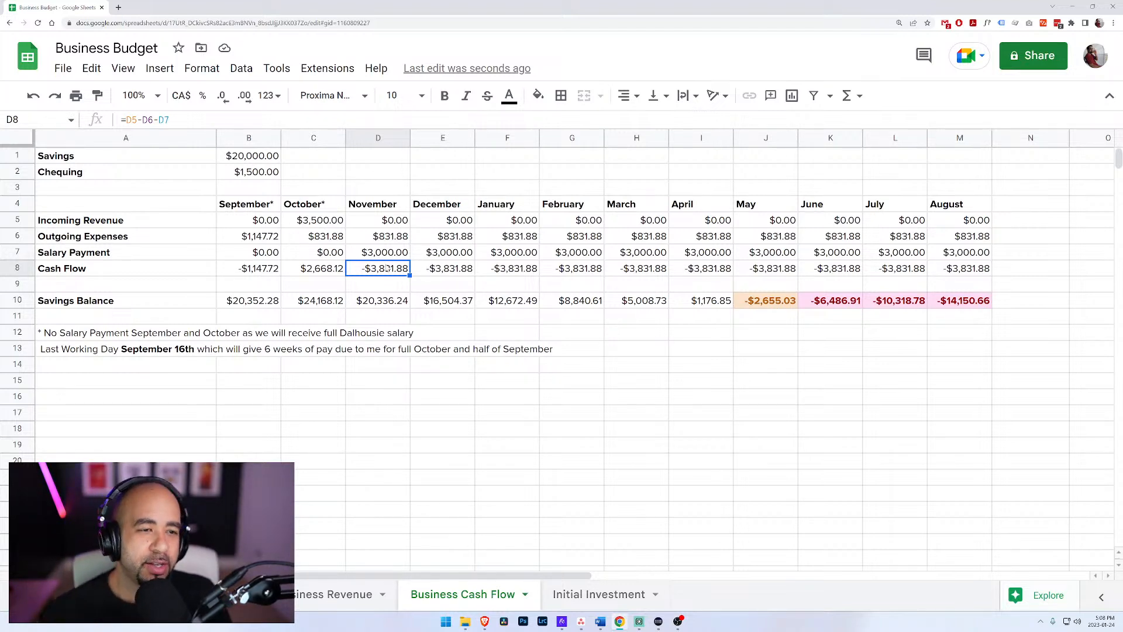
# Step: Check the Savings Balance row month by month from September through April
pyautogui.click(243, 305)
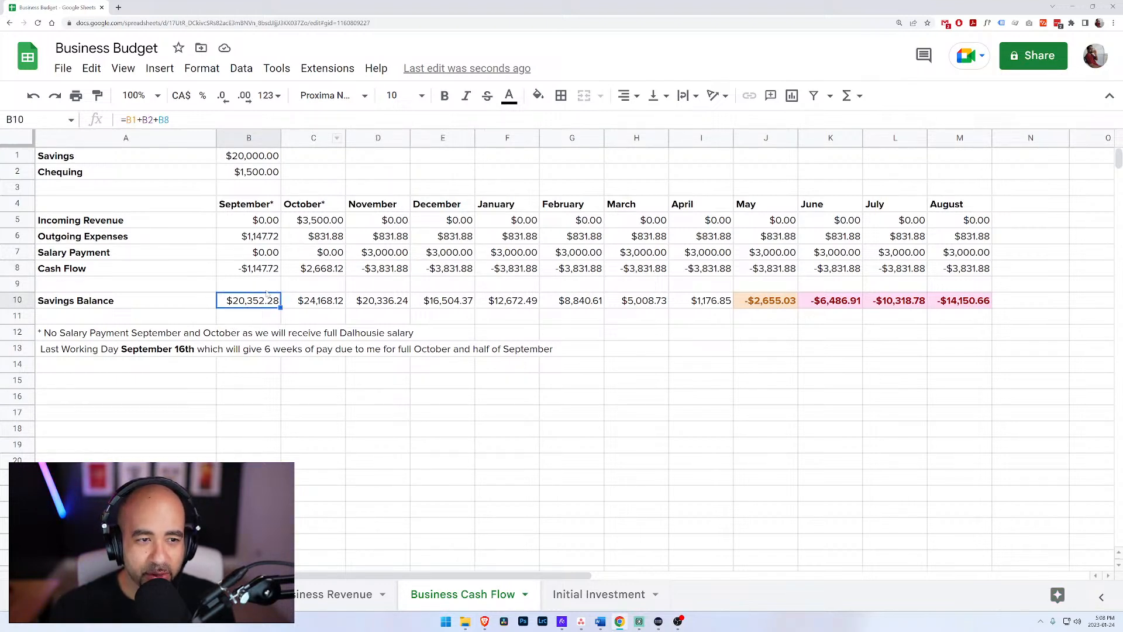
pyautogui.press('Right')
pyautogui.press('Right')
pyautogui.press('Right')
pyautogui.press('Right')
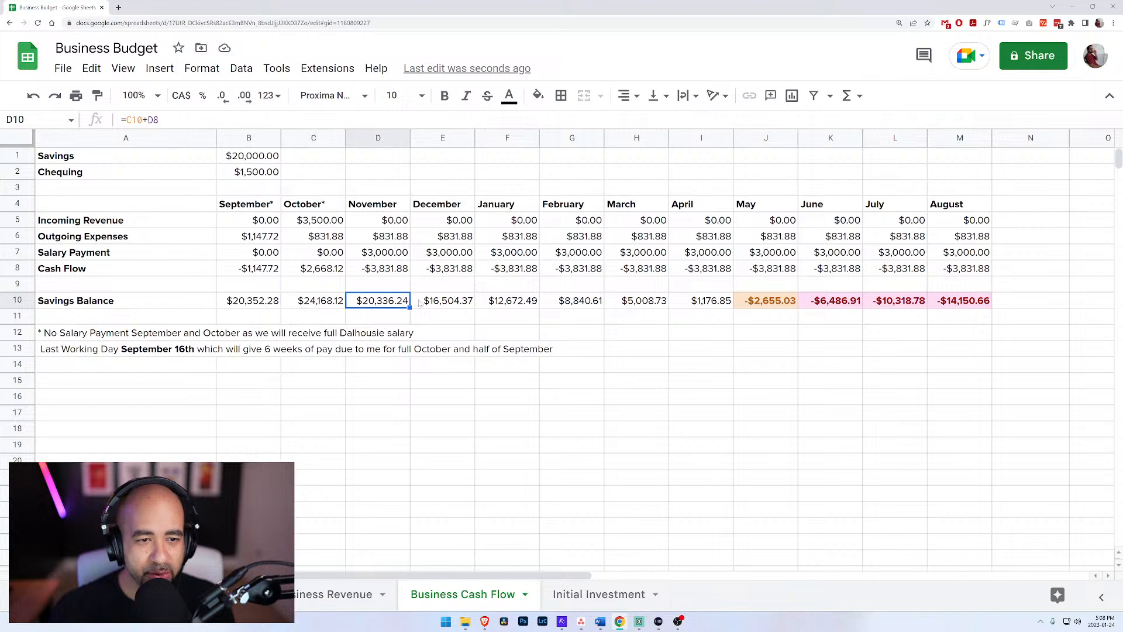
pyautogui.press('Right')
pyautogui.press('Right')
pyautogui.press('Right')
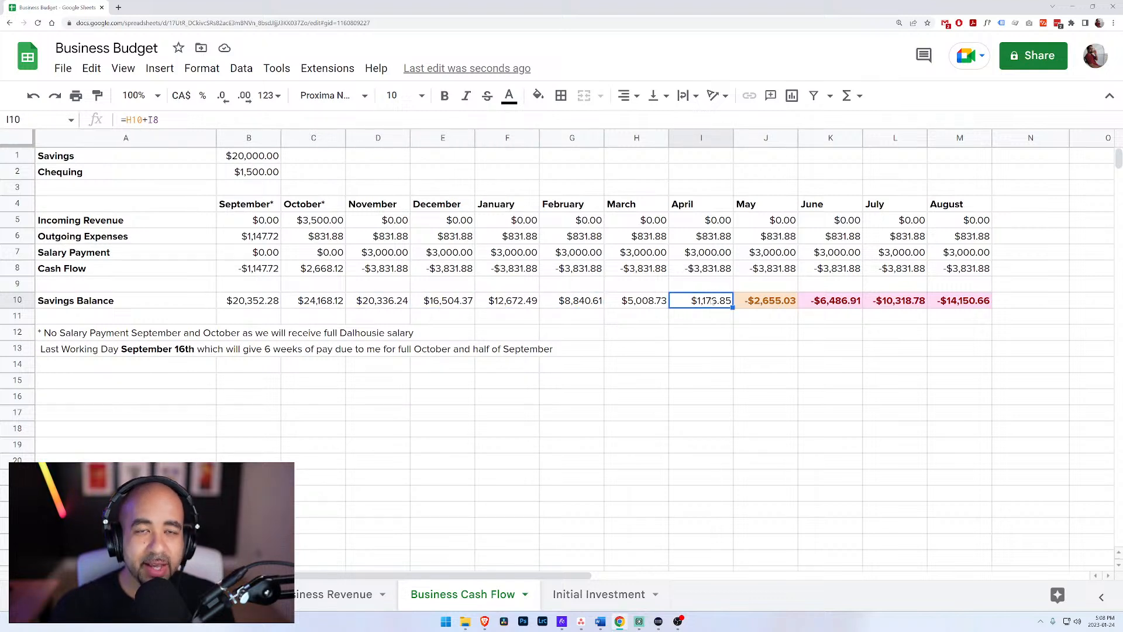
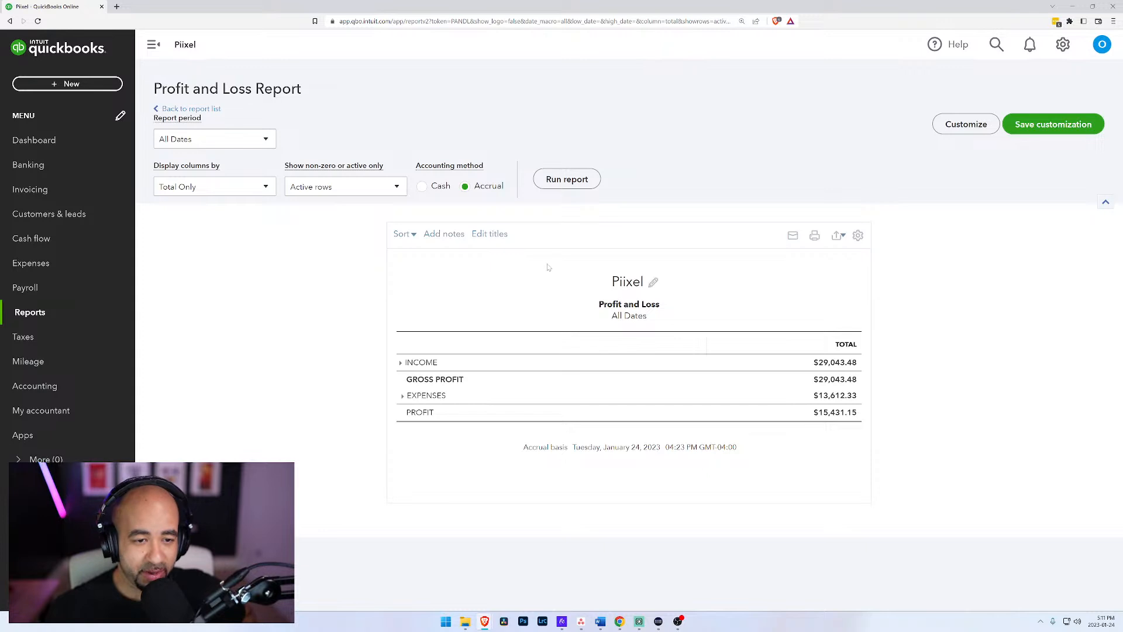
# Step: Examine the expense categories in the Profit and Loss report, including the Software Subscriptions breakdown
pyautogui.click(403, 397)
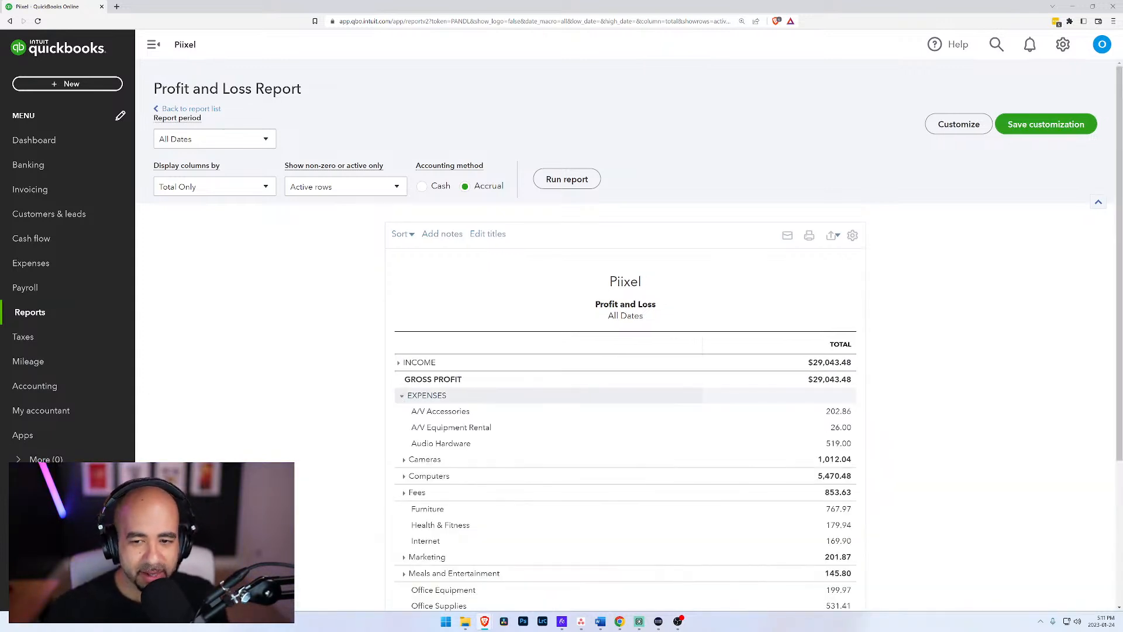
pyautogui.scroll(-2, 402, 400)
pyautogui.scroll(-1, 402, 402)
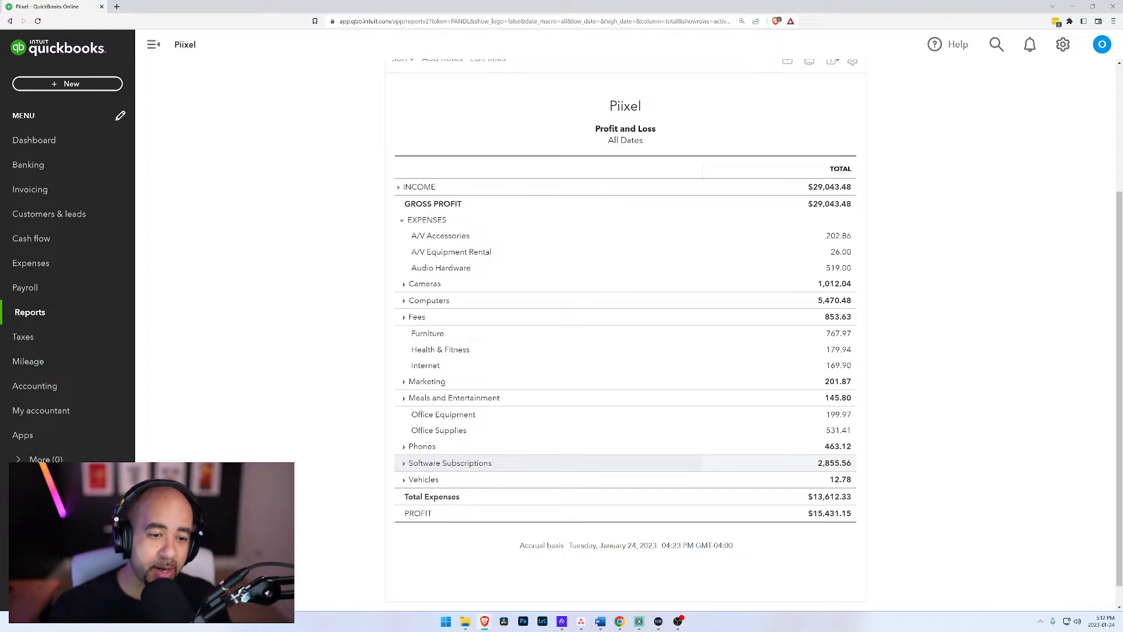
pyautogui.click(404, 464)
pyautogui.scroll(-3, 462, 460)
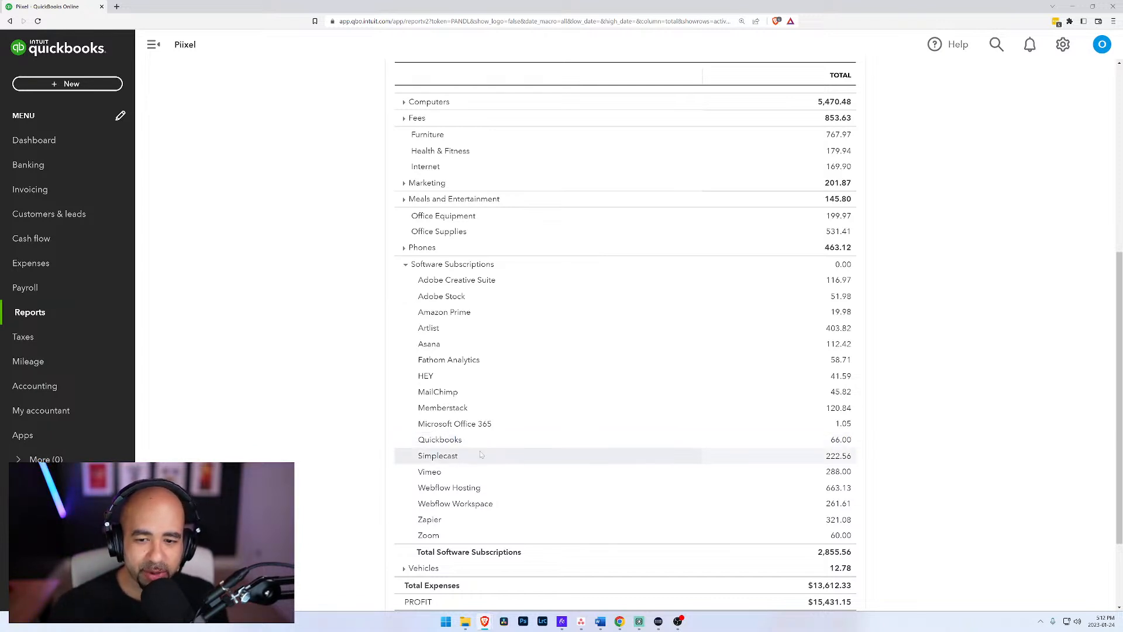
pyautogui.scroll(-1, 481, 450)
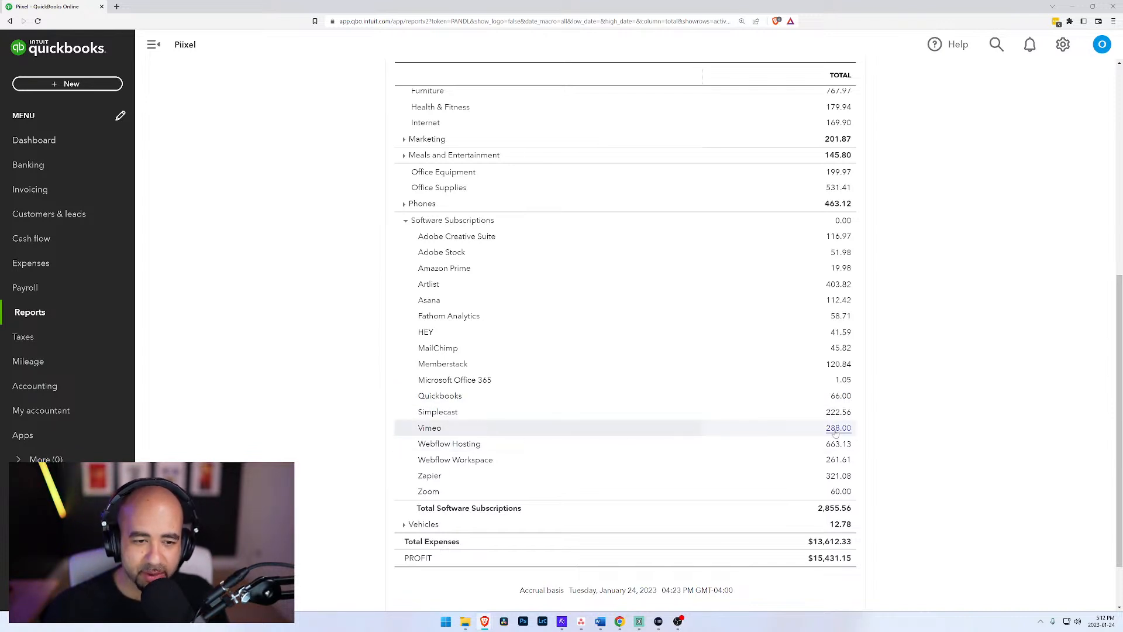
pyautogui.click(405, 221)
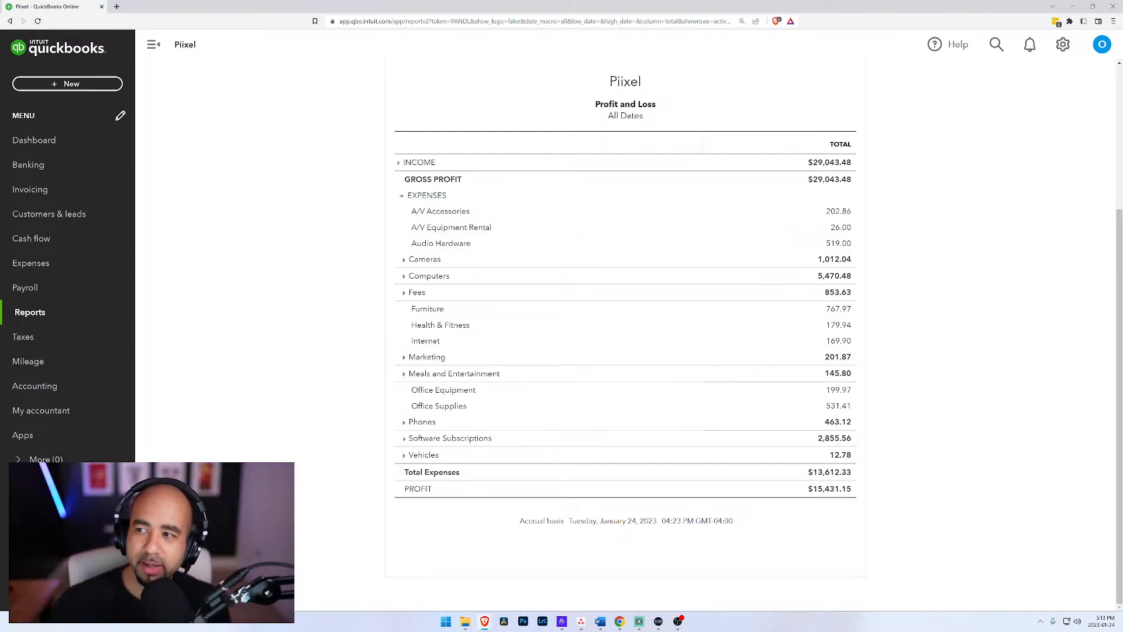
# Step: Switch to the Business Budget spreadsheet and enter 29000 in cell B15, rechecking the income total in the QuickBooks report
pyautogui.hotkey('alt', 'Tab')
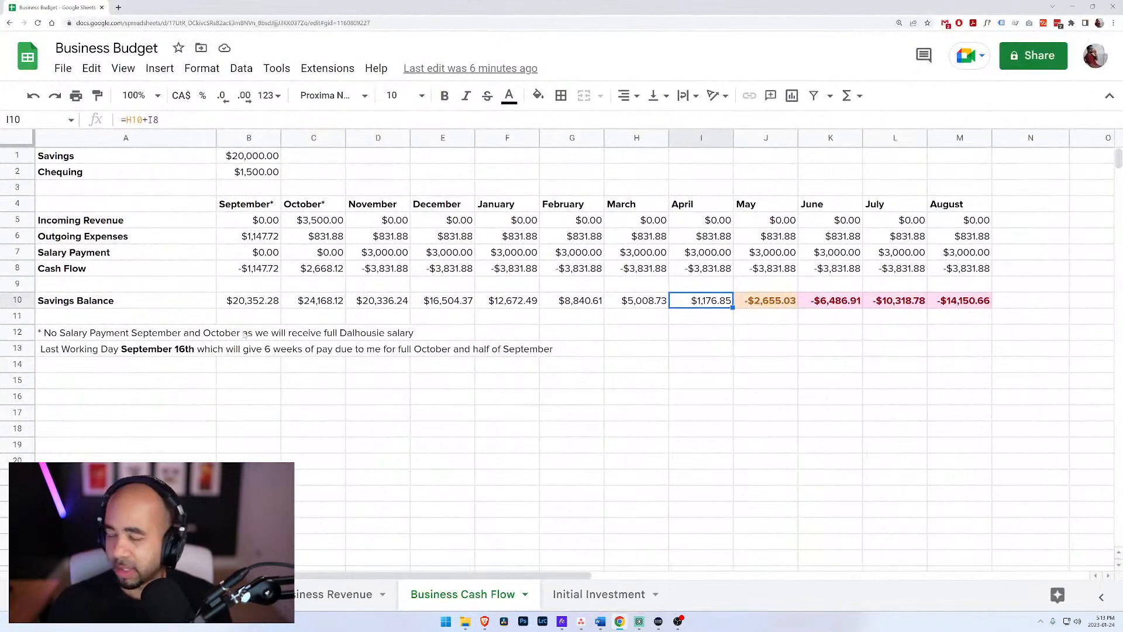
pyautogui.click(151, 381)
pyautogui.click(263, 388)
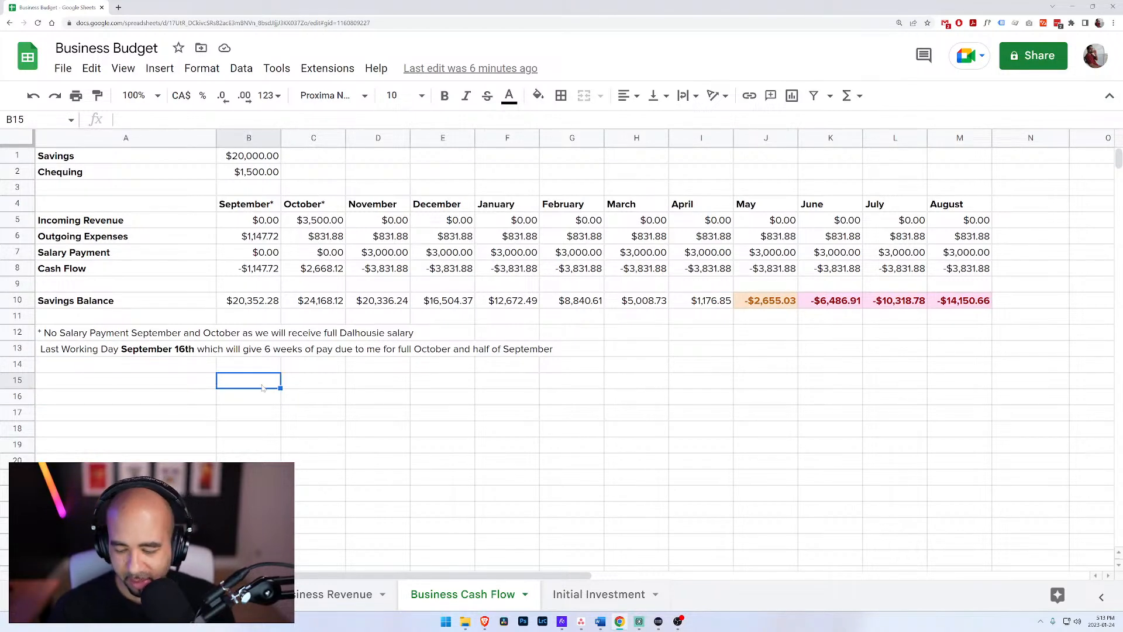
pyautogui.write('29000')
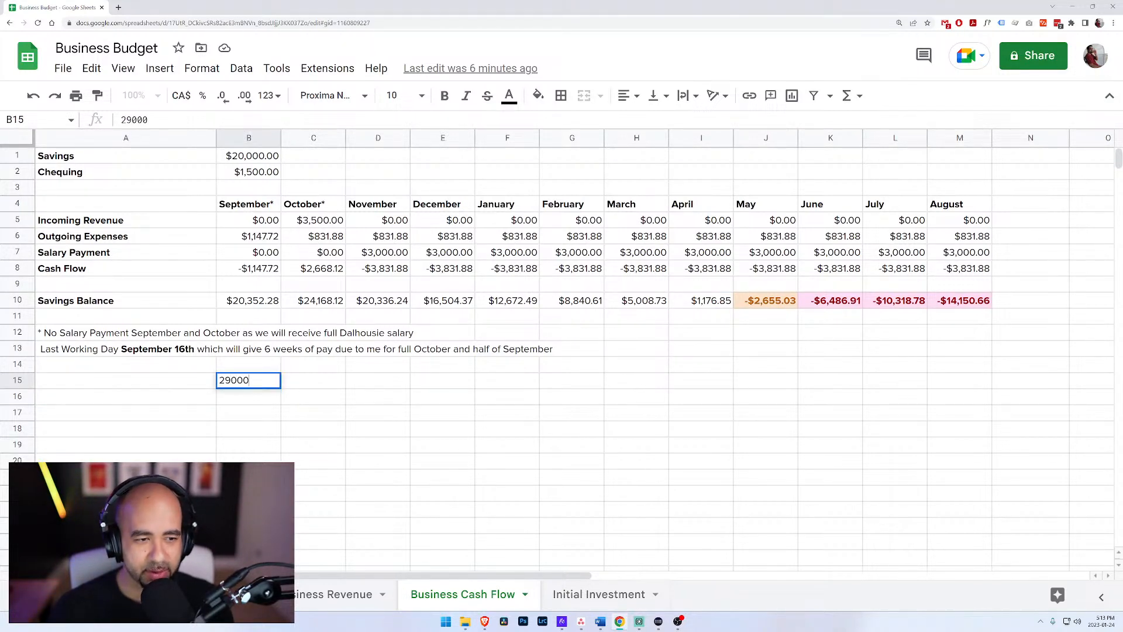
pyautogui.moveTo(485, 625)
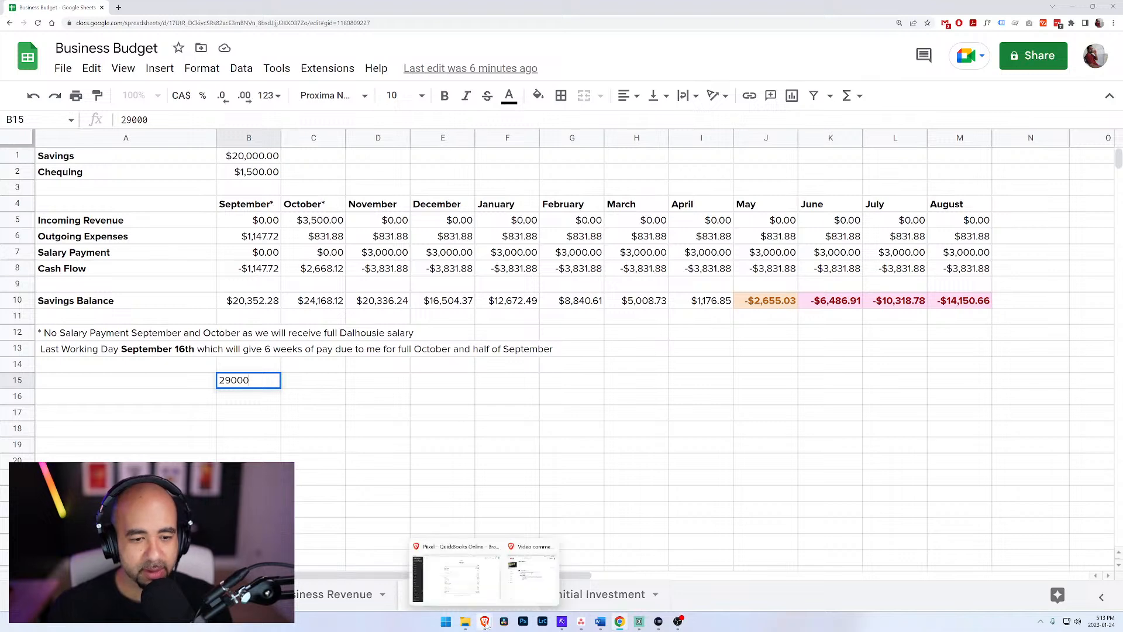
pyautogui.click(456, 571)
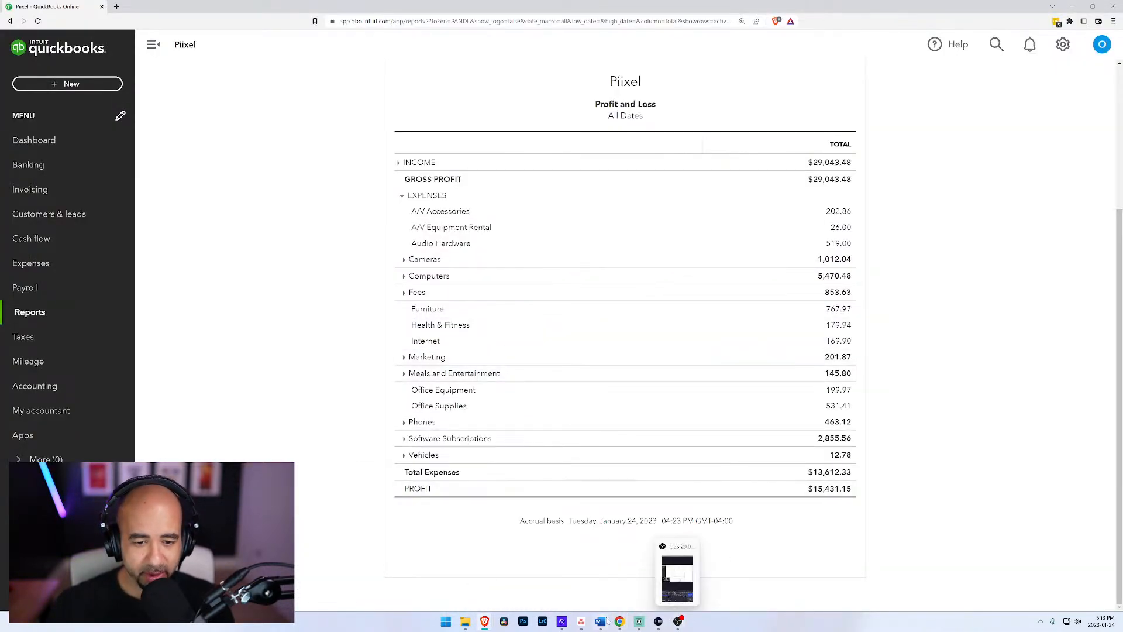
pyautogui.moveTo(582, 625)
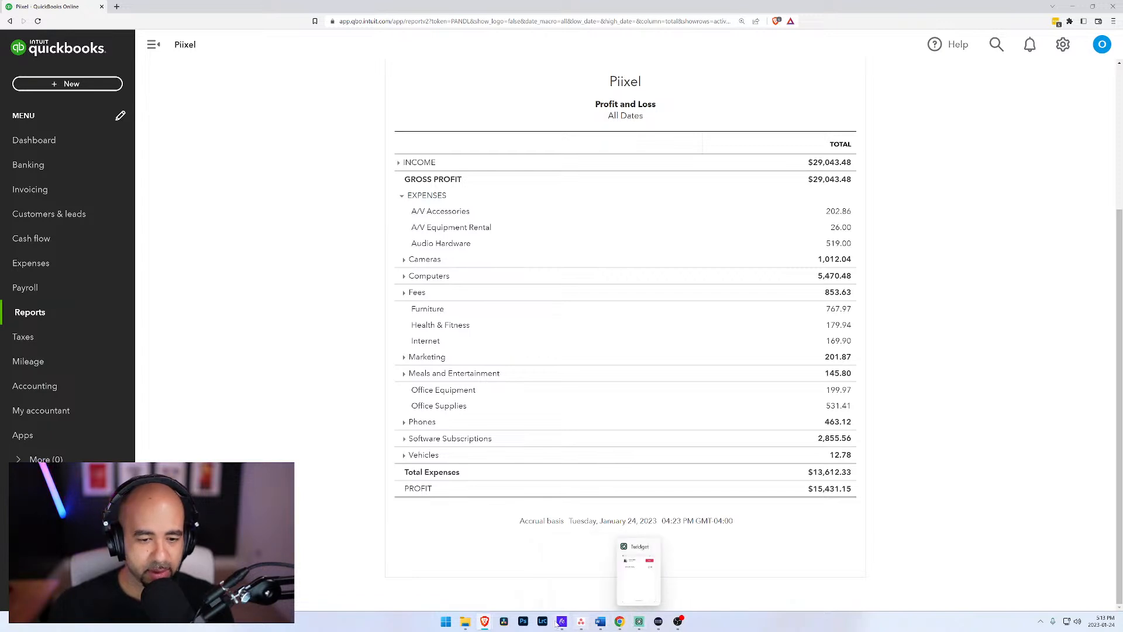
pyautogui.hotkey('alt', 'Tab')
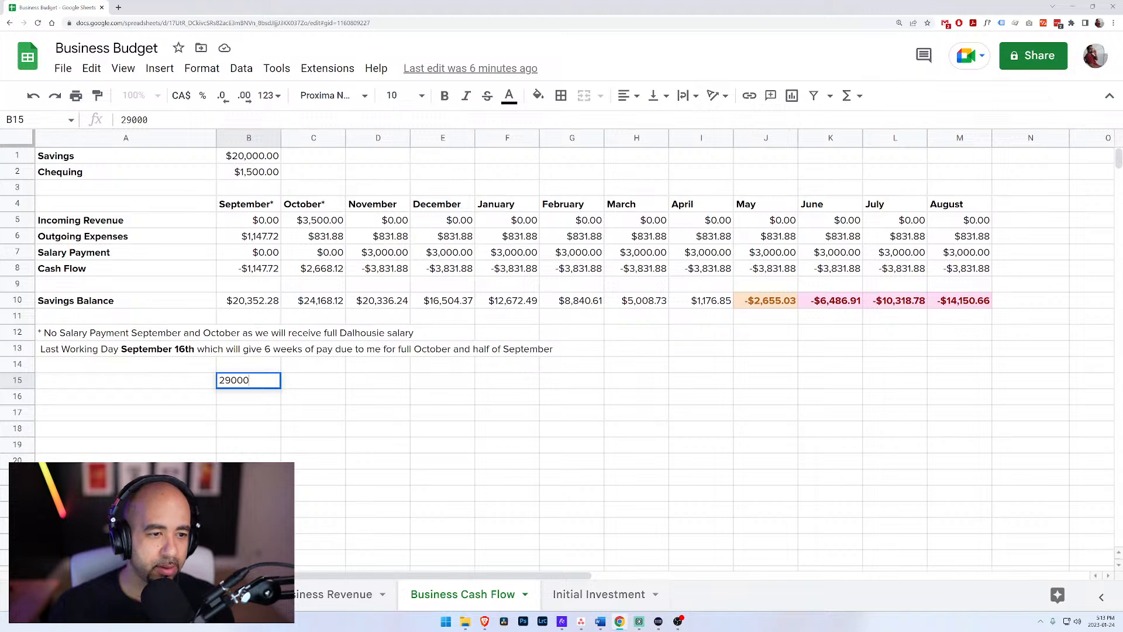
pyautogui.press('Return')
# Step: Set cell B15 on the Business Cash Flow sheet to 29043
pyautogui.hotkey('alt', 'Left')
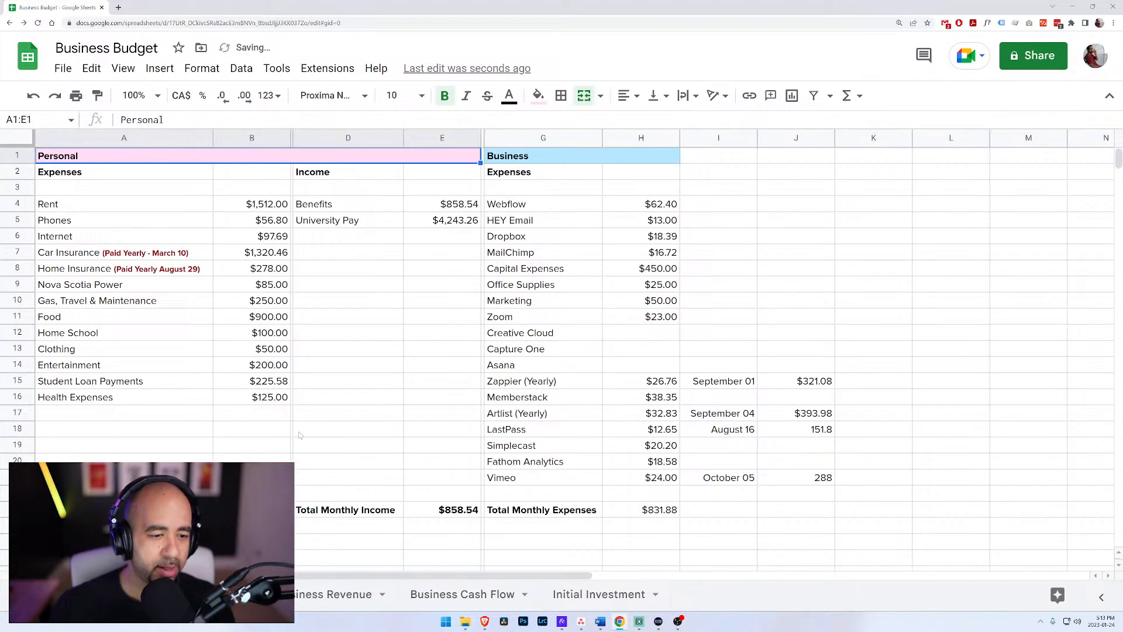
pyautogui.scroll(-3, 300, 436)
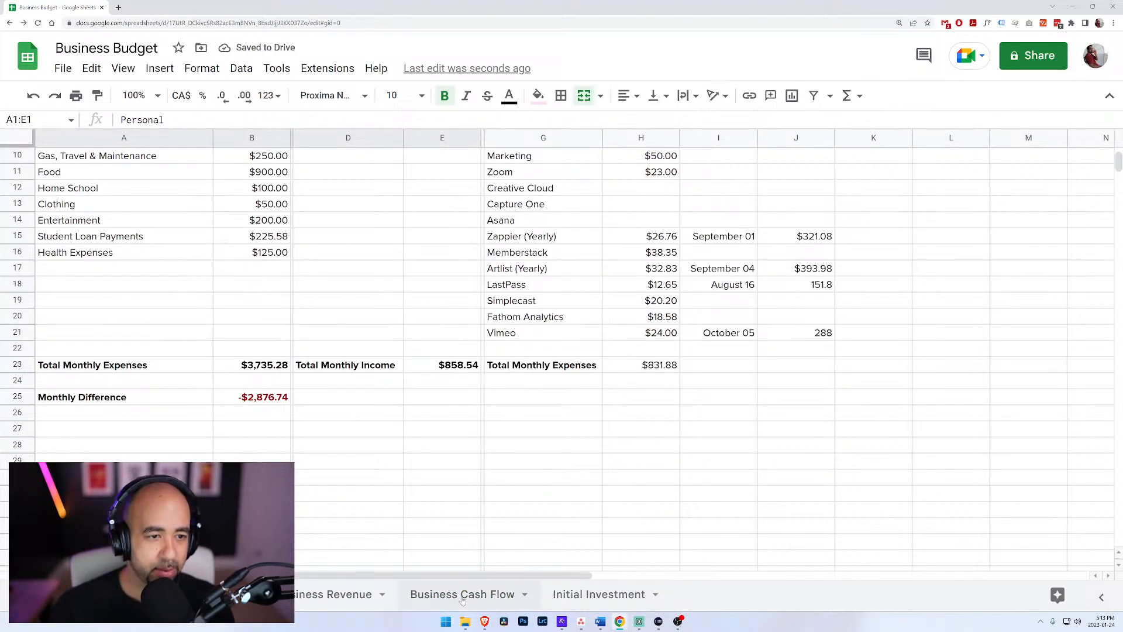
pyautogui.click(444, 596)
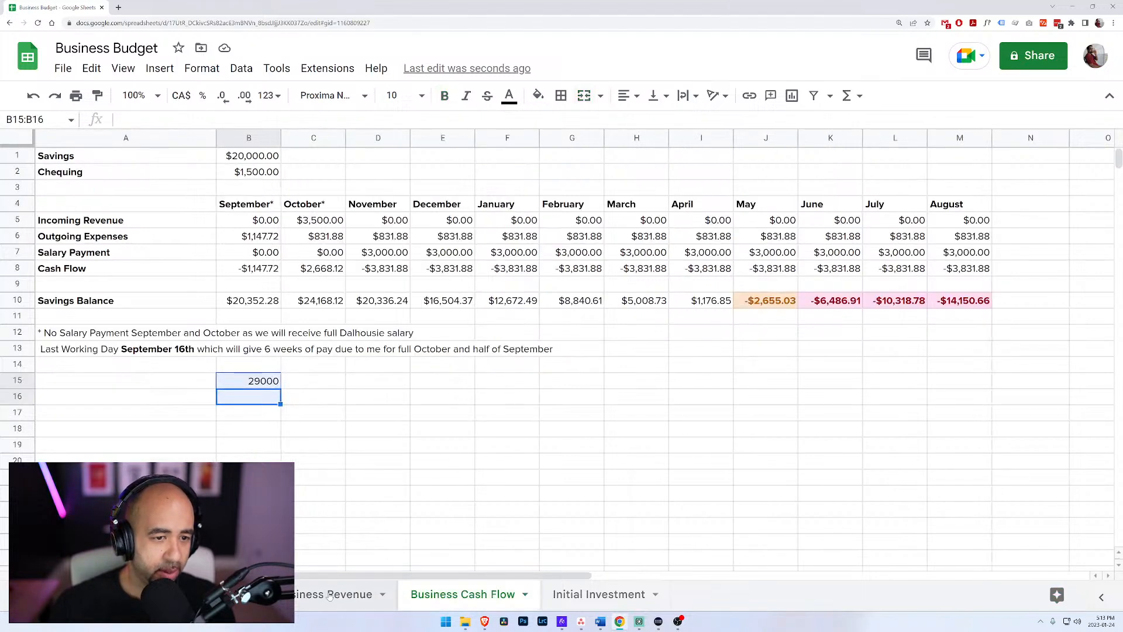
pyautogui.click(254, 381)
pyautogui.write('29043')
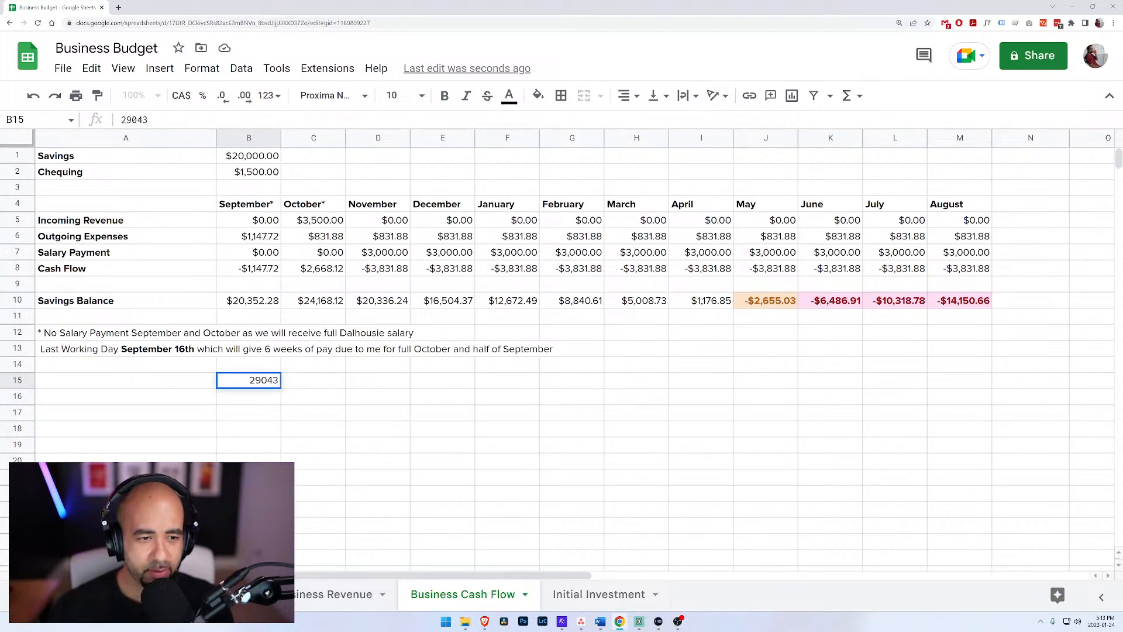
pyautogui.press('Return')
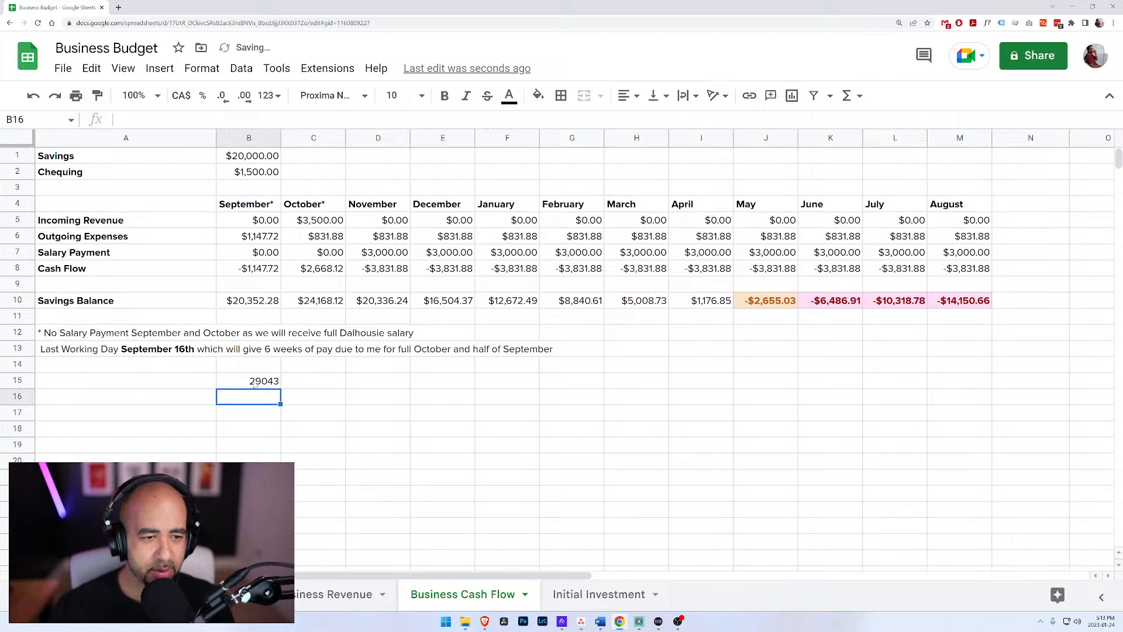
# Step: Calculate the average monthly revenue in cell B16 by dividing B15 by 4.5
pyautogui.write('=')
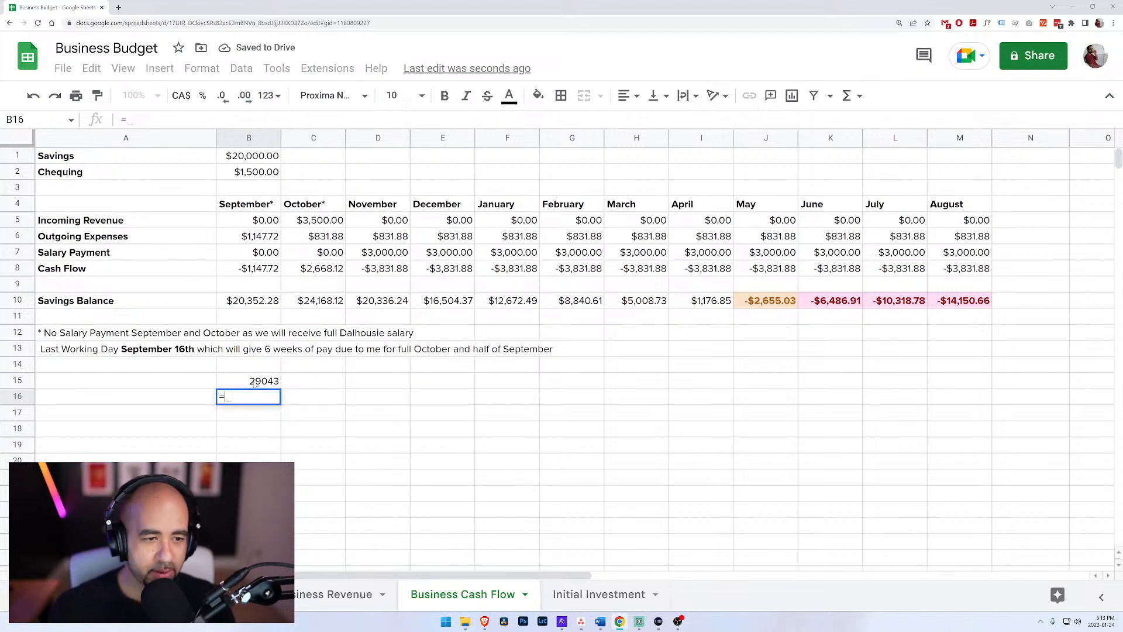
pyautogui.click(254, 381)
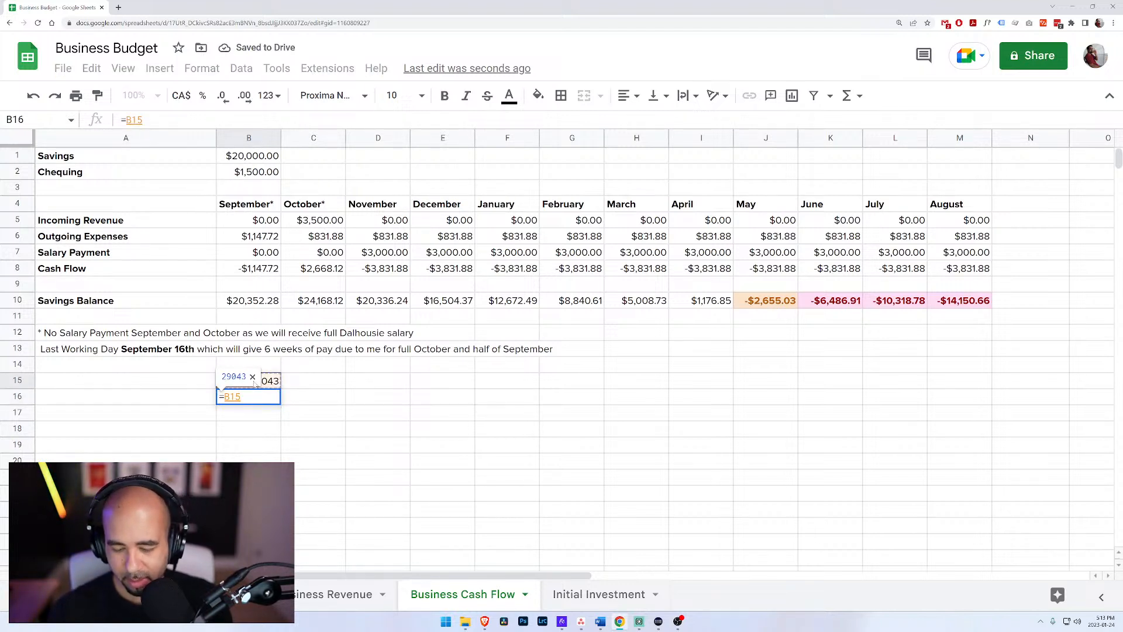
pyautogui.write('/4.5')
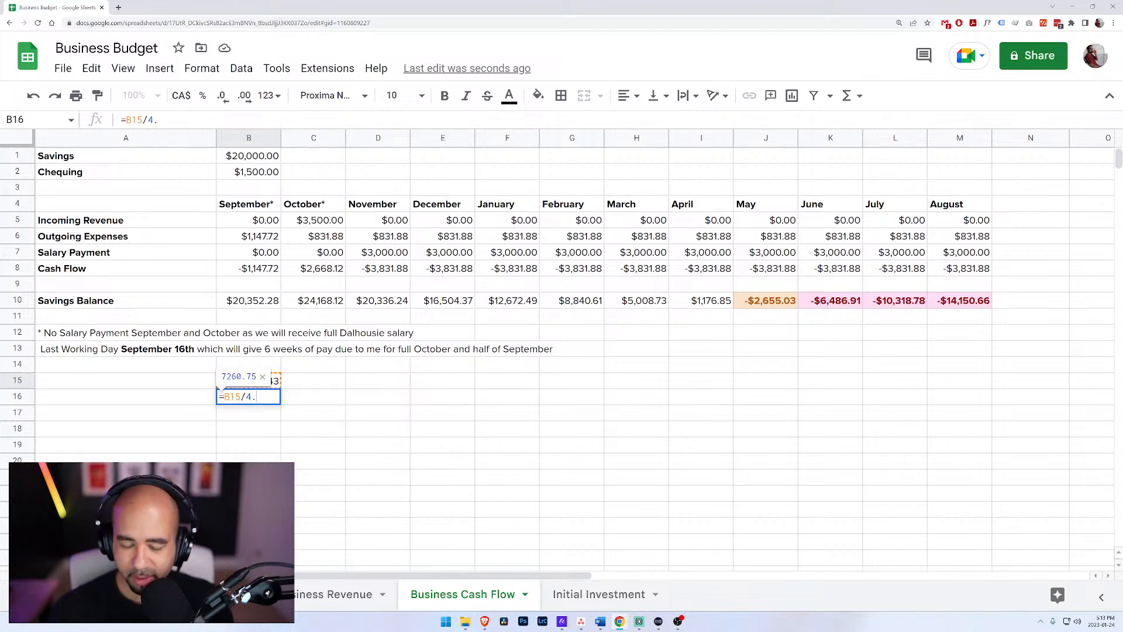
pyautogui.press('Return')
pyautogui.click(269, 400)
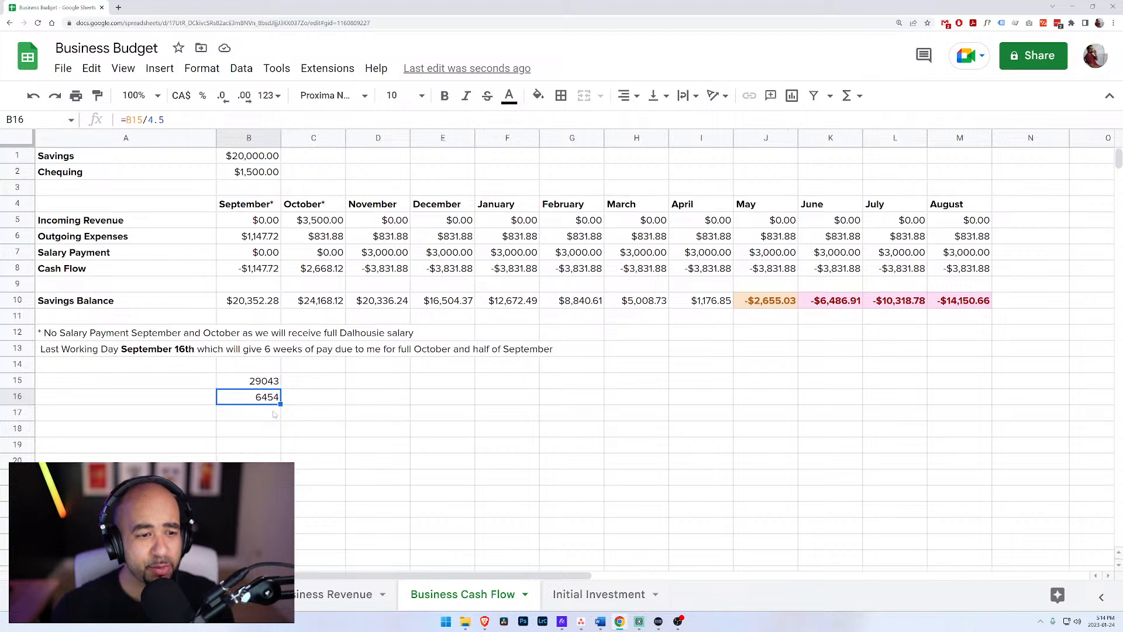
# Step: Enter 90000 in cell C15 and copy the B16 formula across to C16
pyautogui.click(312, 386)
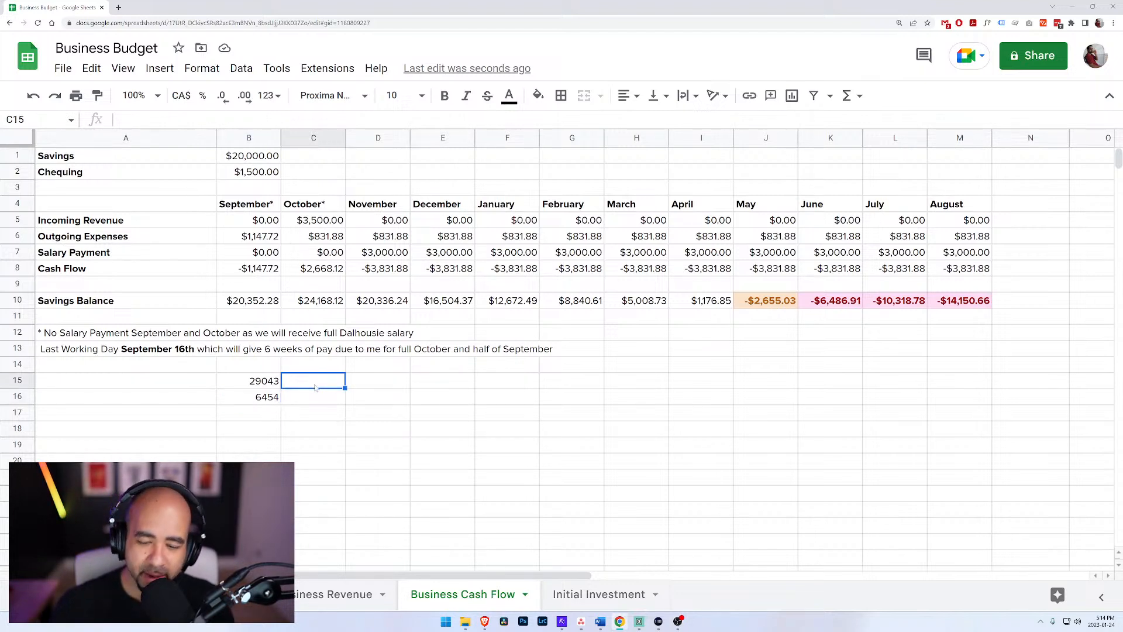
pyautogui.write('90000')
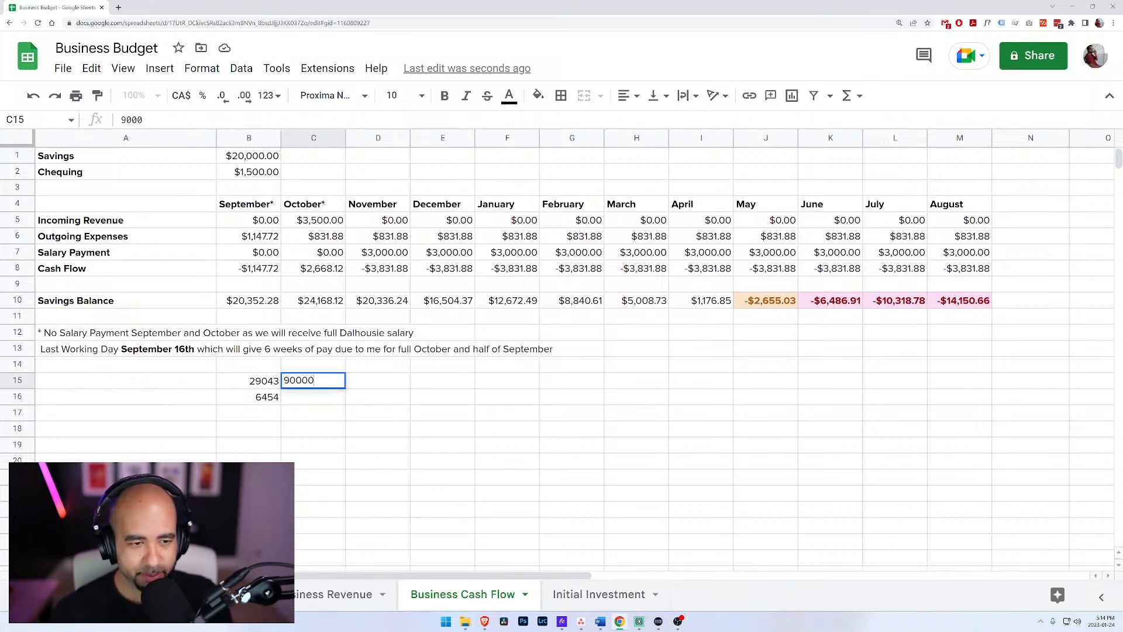
pyautogui.press('Return')
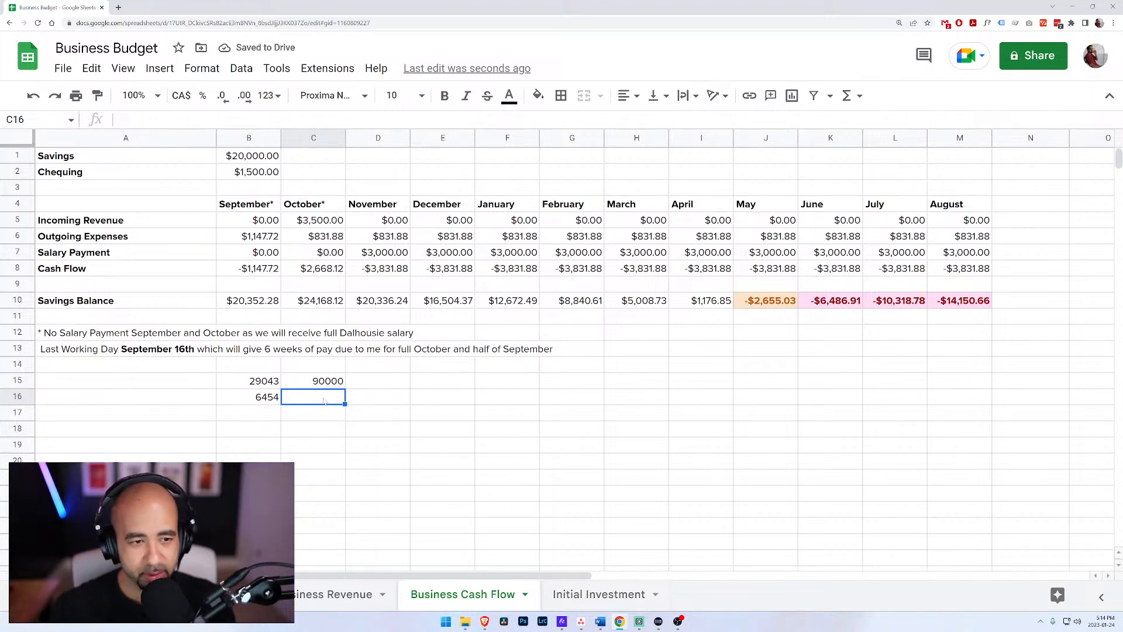
pyautogui.click(266, 397)
pyautogui.moveTo(280, 404); pyautogui.dragTo(316, 404)
pyautogui.click(317, 400)
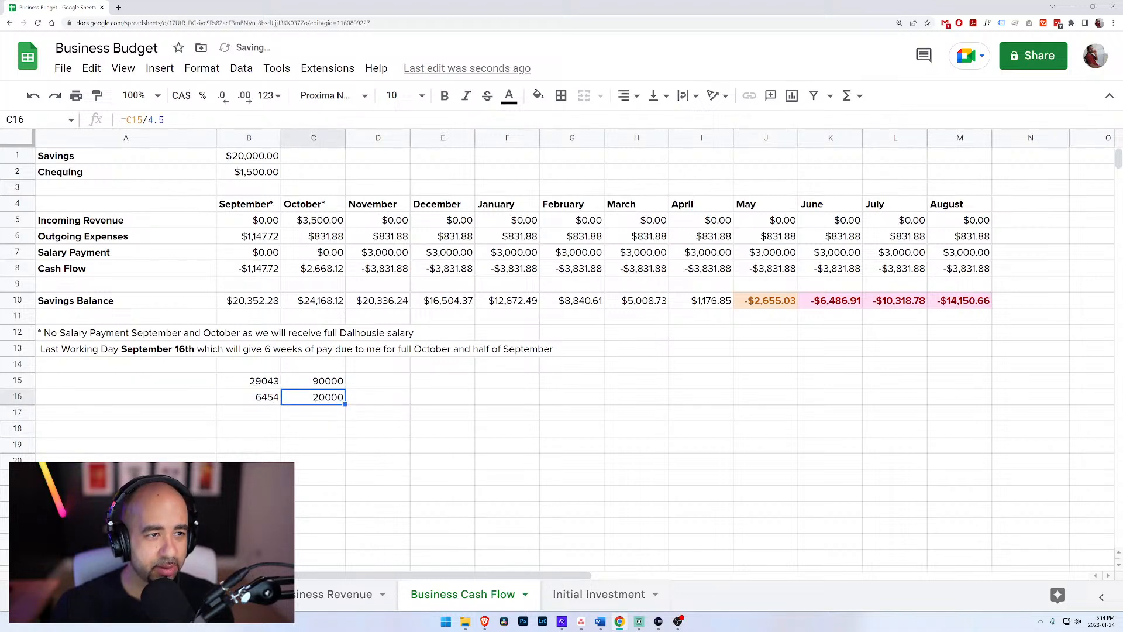
# Step: Change the divisor in the C16 formula to 12 so it calculates C15/12
pyautogui.doubleClick(156, 119)
pyautogui.write('12')
pyautogui.press('Return')
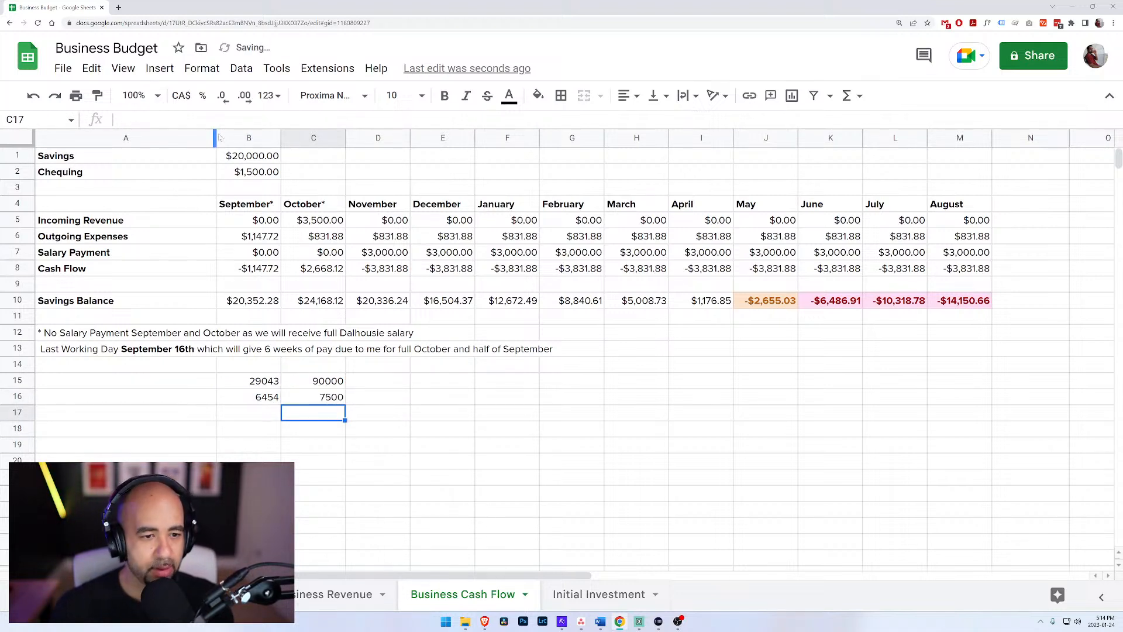
pyautogui.click(305, 396)
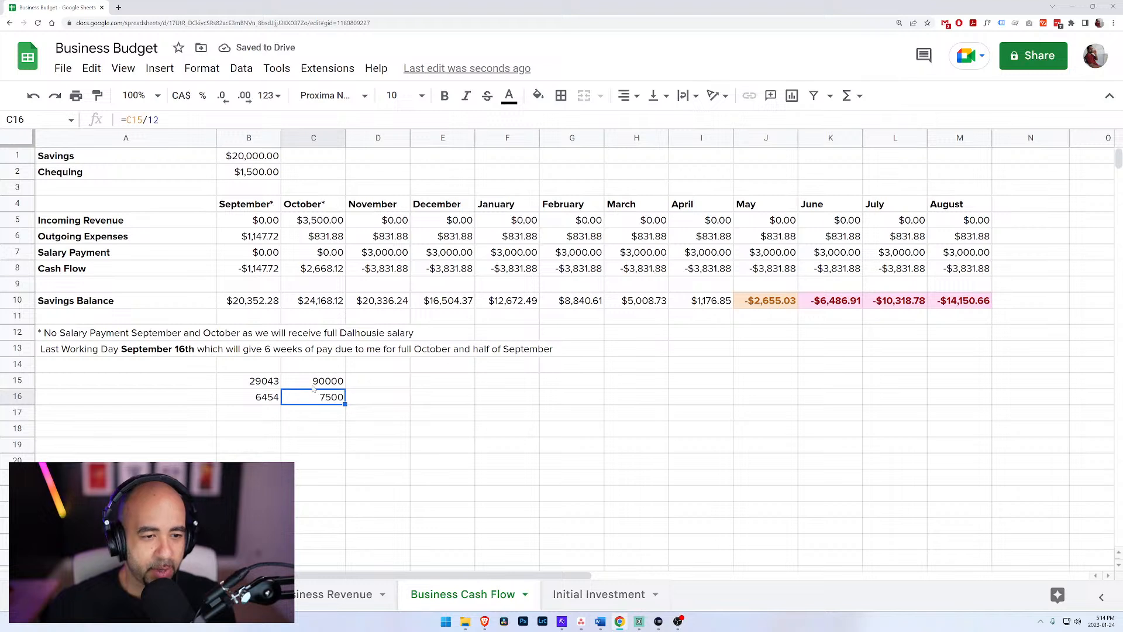
pyautogui.click(311, 384)
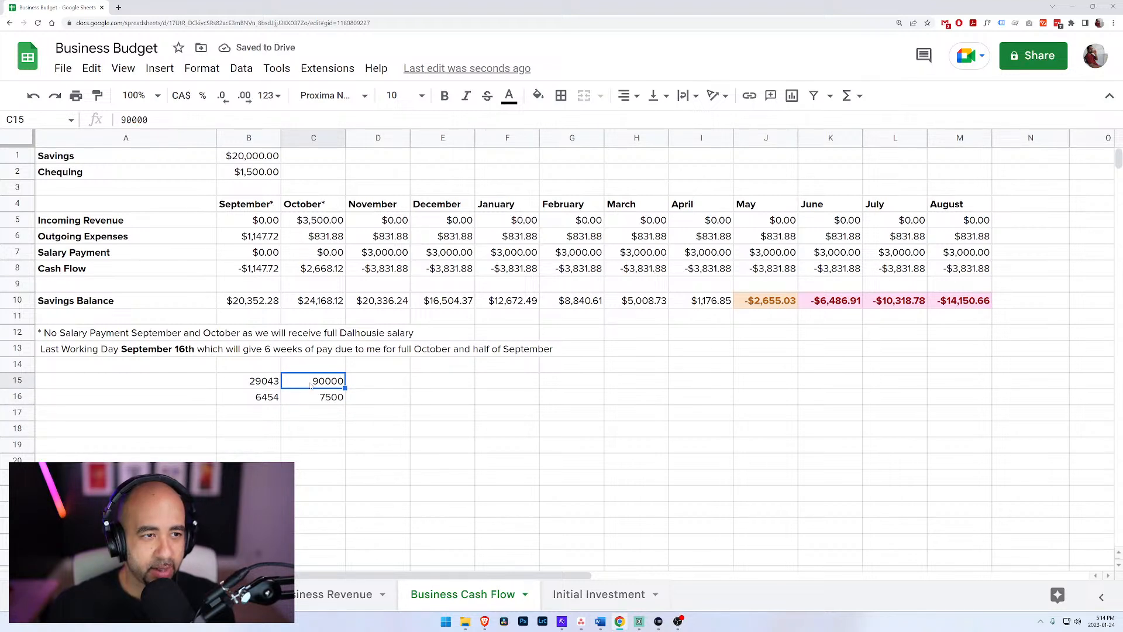
# Step: Enter 4200 in cell C17 and highlight the starting Savings and Chequing amounts in B1:B2
pyautogui.click(314, 413)
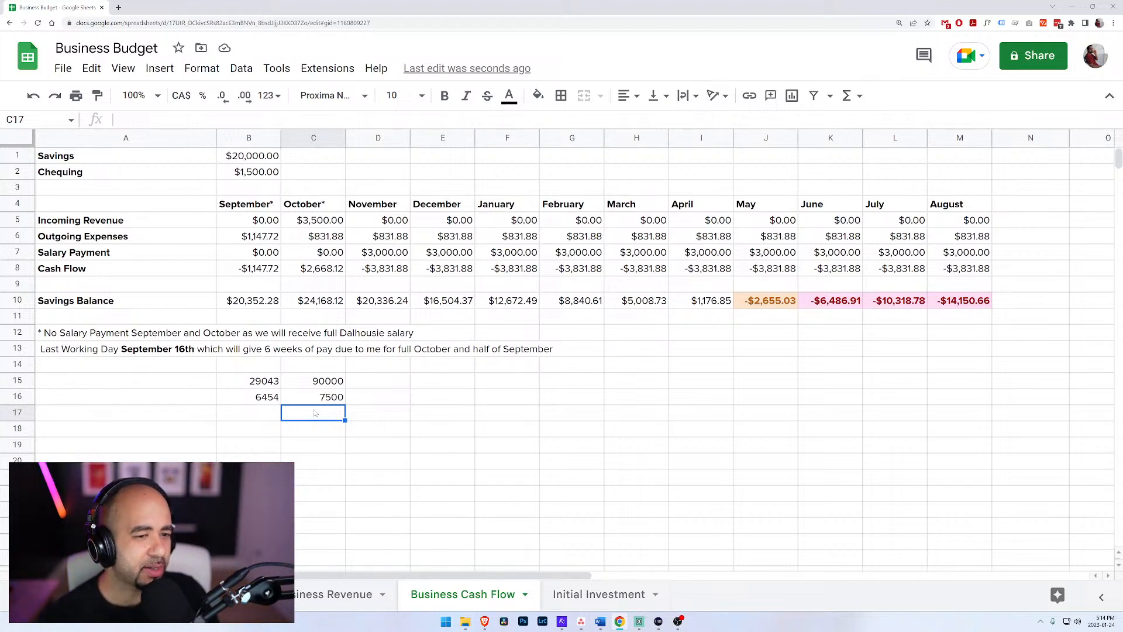
pyautogui.write('4200')
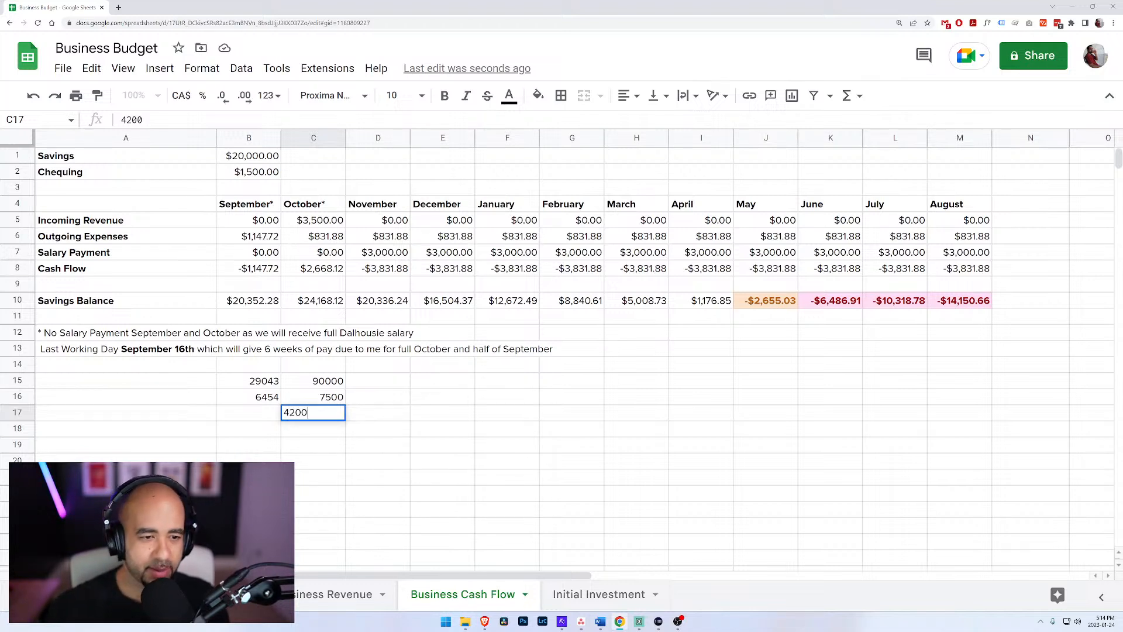
pyautogui.press('Return')
pyautogui.click(315, 413)
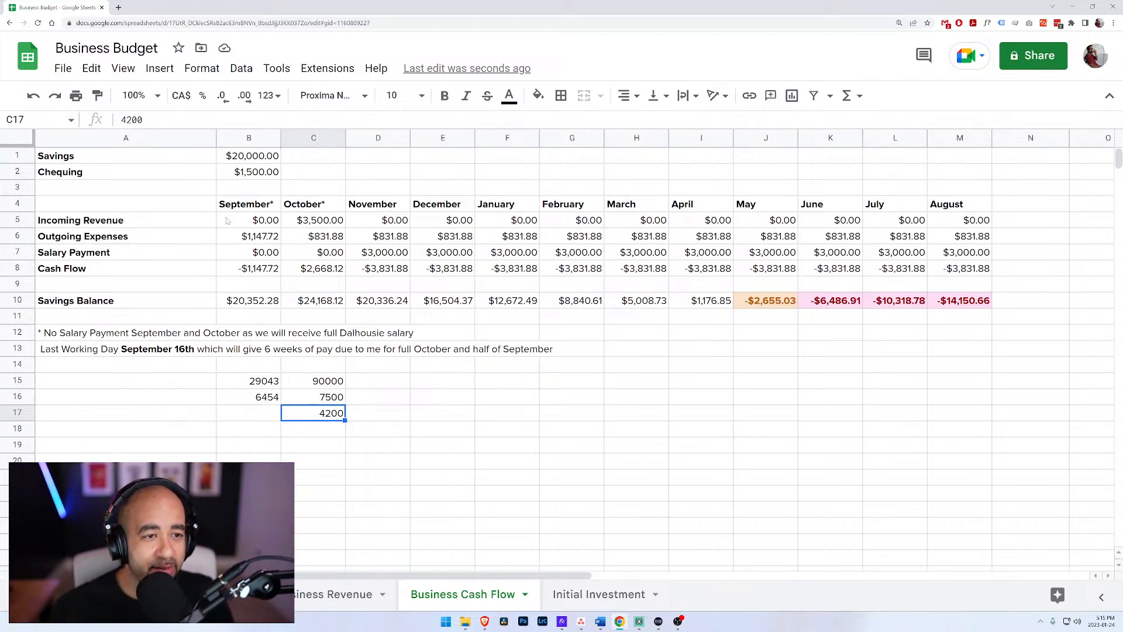
pyautogui.moveTo(247, 156); pyautogui.dragTo(260, 172)
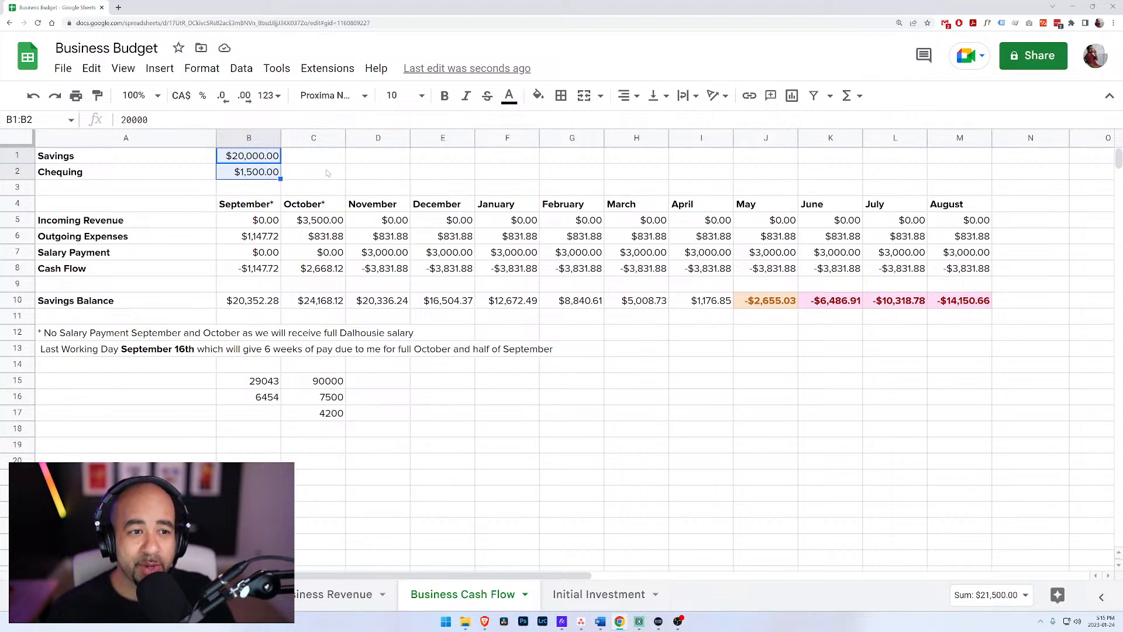
pyautogui.click(381, 413)
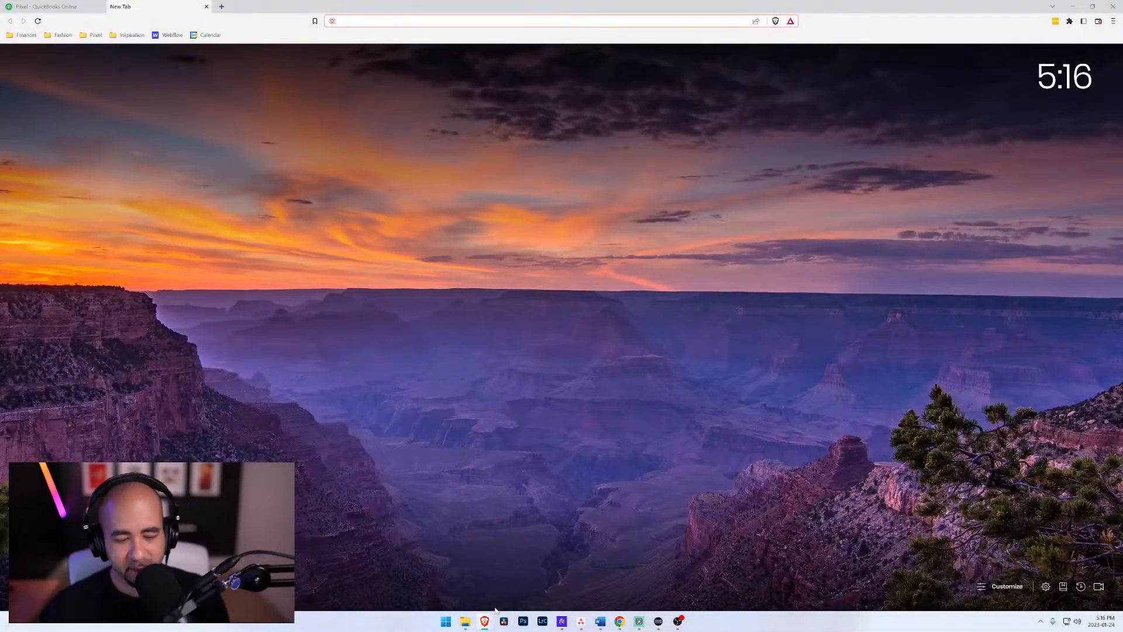
# Step: Search the computer for Word and look through its list of recent documents
pyautogui.press('super')
pyautogui.write('wird')
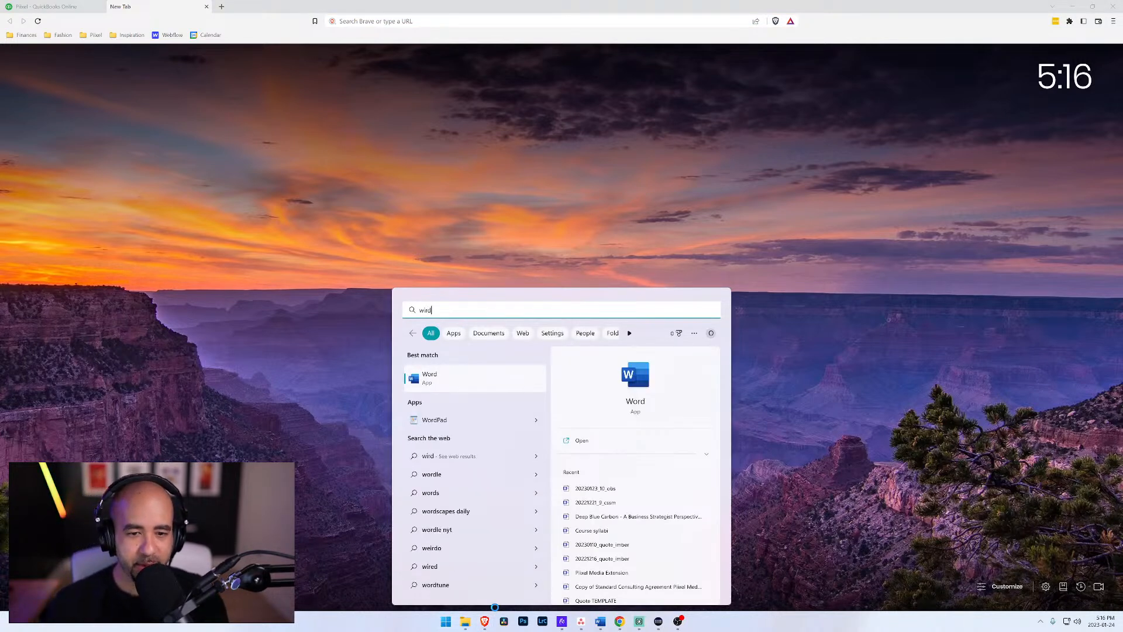
pyautogui.press('Tab')
pyautogui.press('Tab')
pyautogui.press('Down')
pyautogui.press('Down')
pyautogui.press('Down')
pyautogui.press('Down')
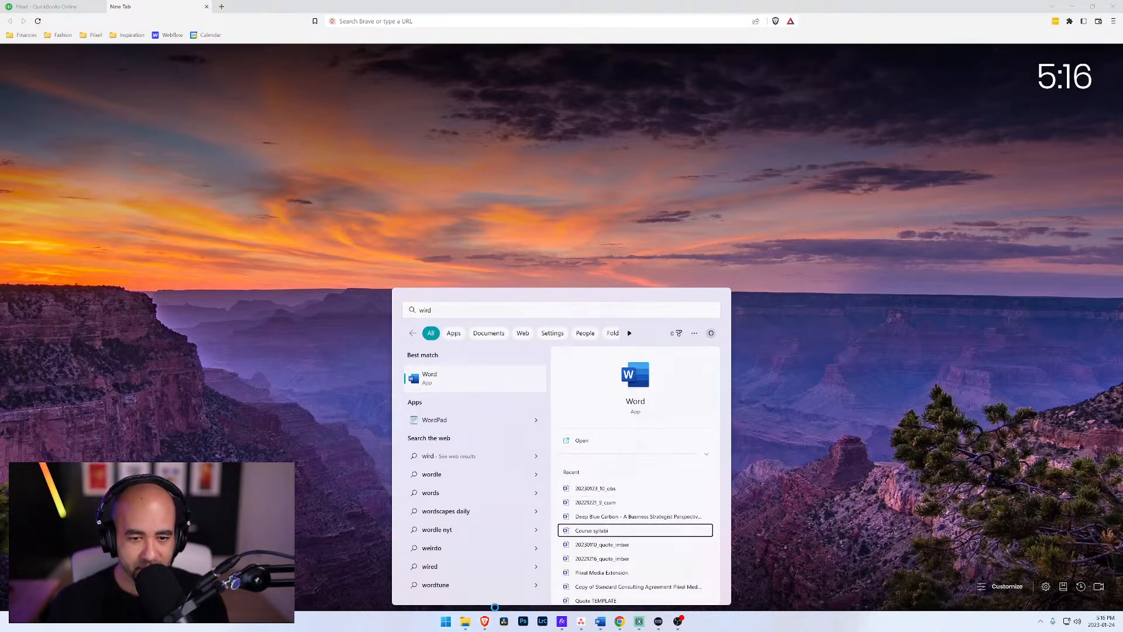
pyautogui.press('Down')
pyautogui.press('Down')
pyautogui.press('Down')
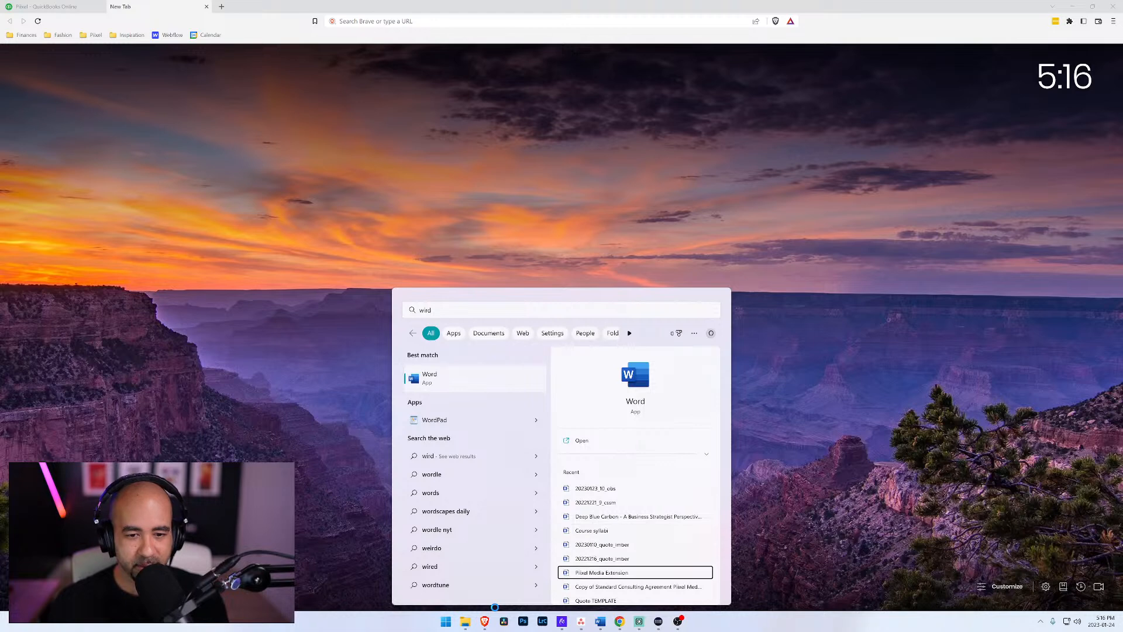
pyautogui.press('Up')
pyautogui.press('Up')
pyautogui.press('Return')
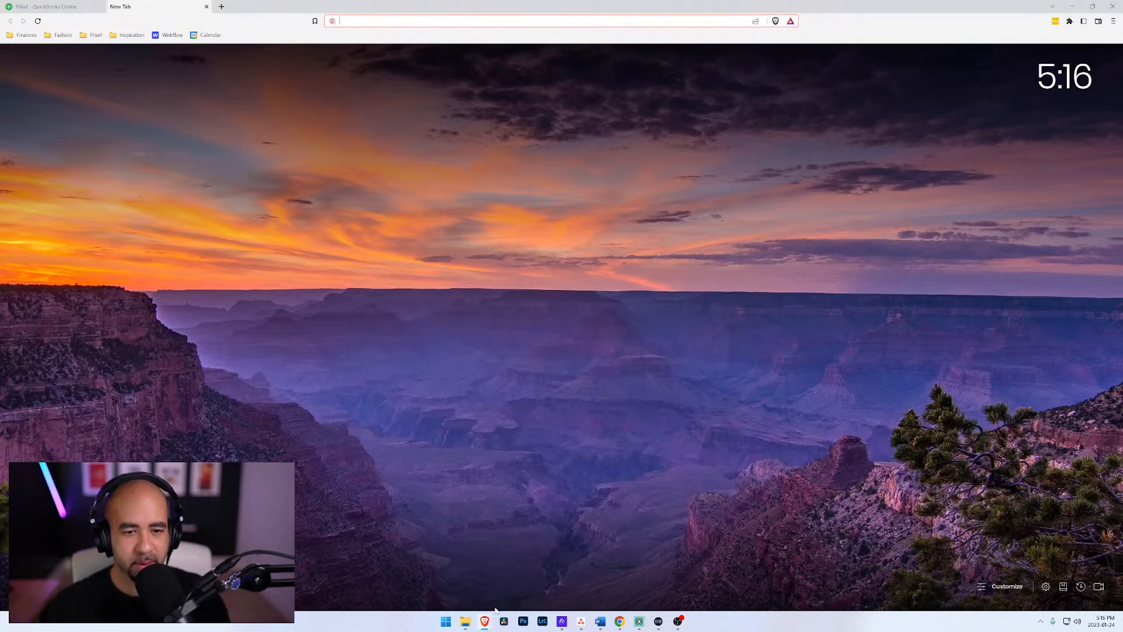
# Step: Open File Explorer, move its window to the other display, and open the Brainstorm Skills and Ideas document
pyautogui.click(470, 622)
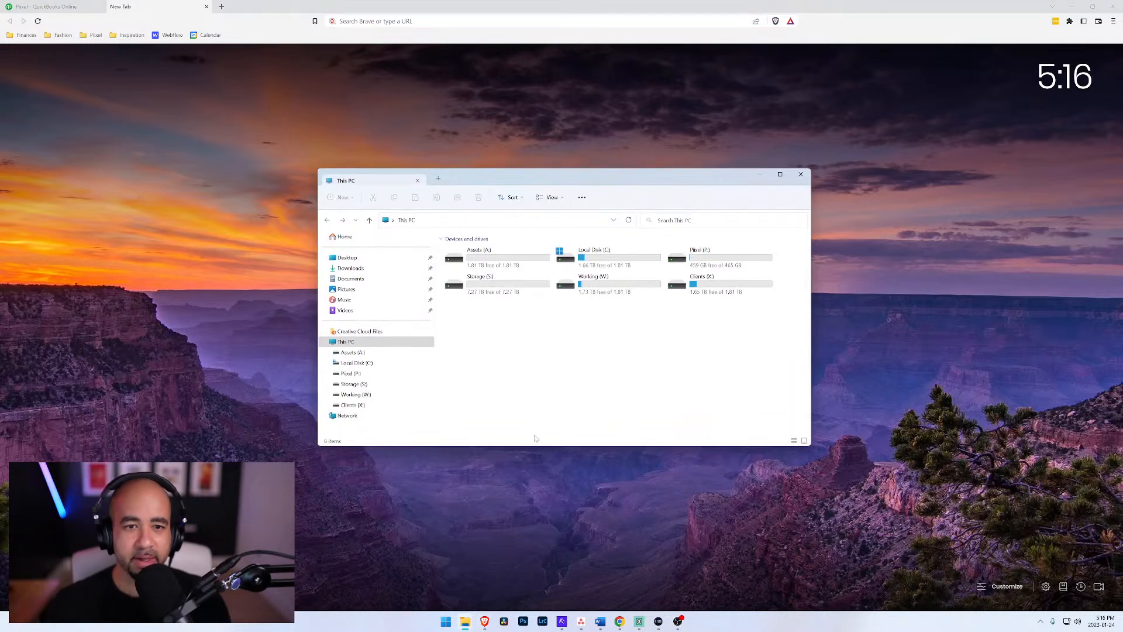
pyautogui.moveTo(566, 175); pyautogui.dragTo(1122, 234)
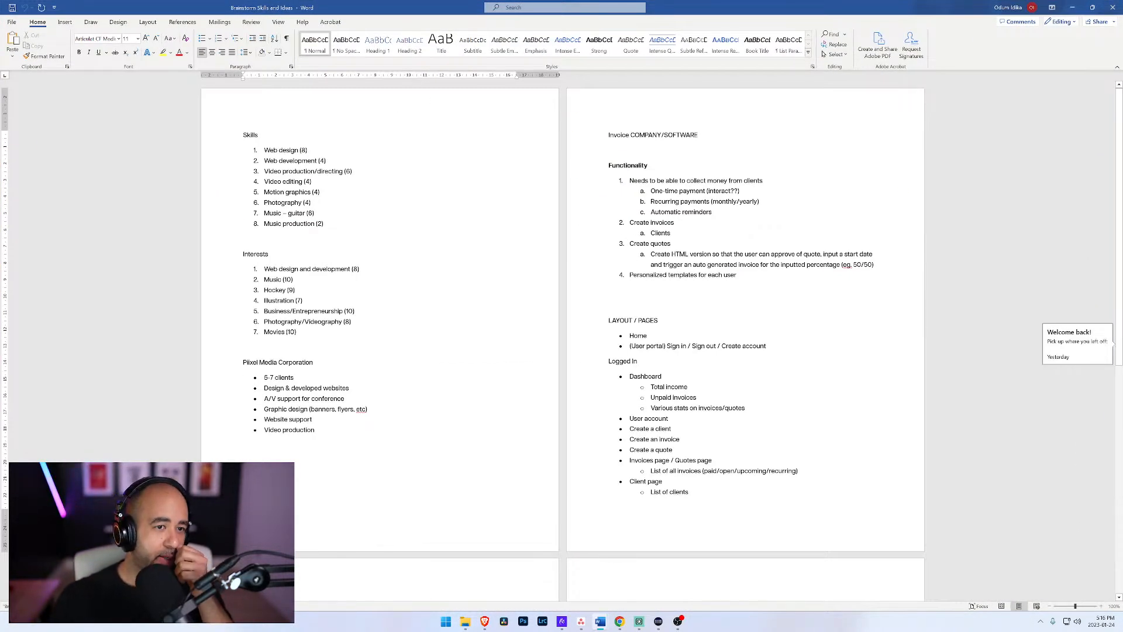
# Step: Add an "FAQ" bullet directly below Home in the LAYOUT / PAGES list
pyautogui.scroll(-5, 561, 345)
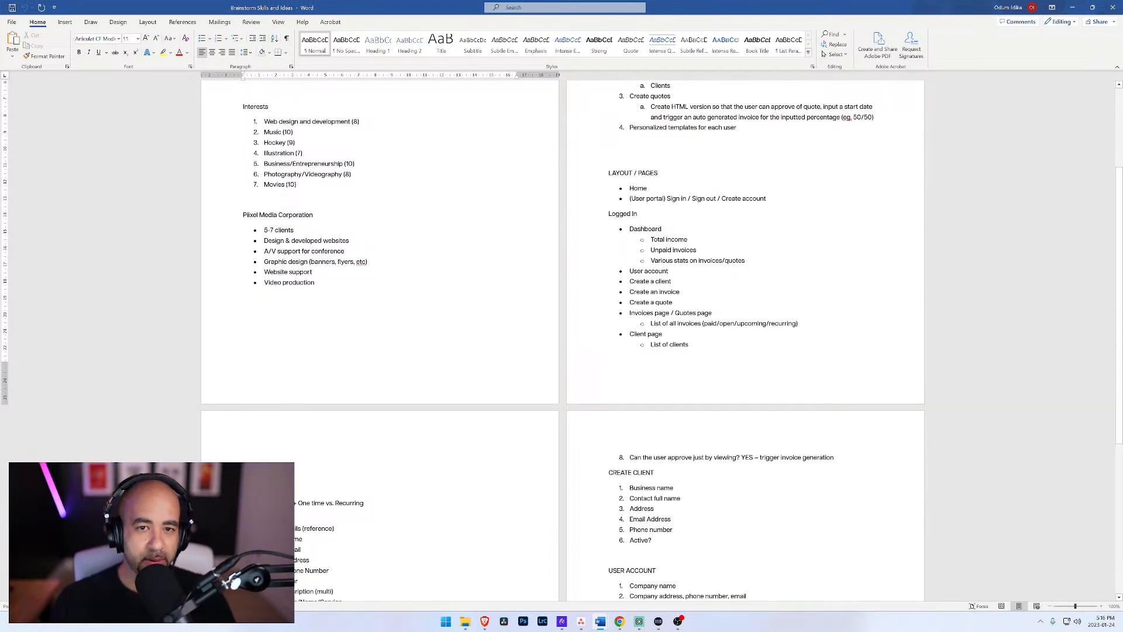
pyautogui.click(647, 188)
pyautogui.press('Return')
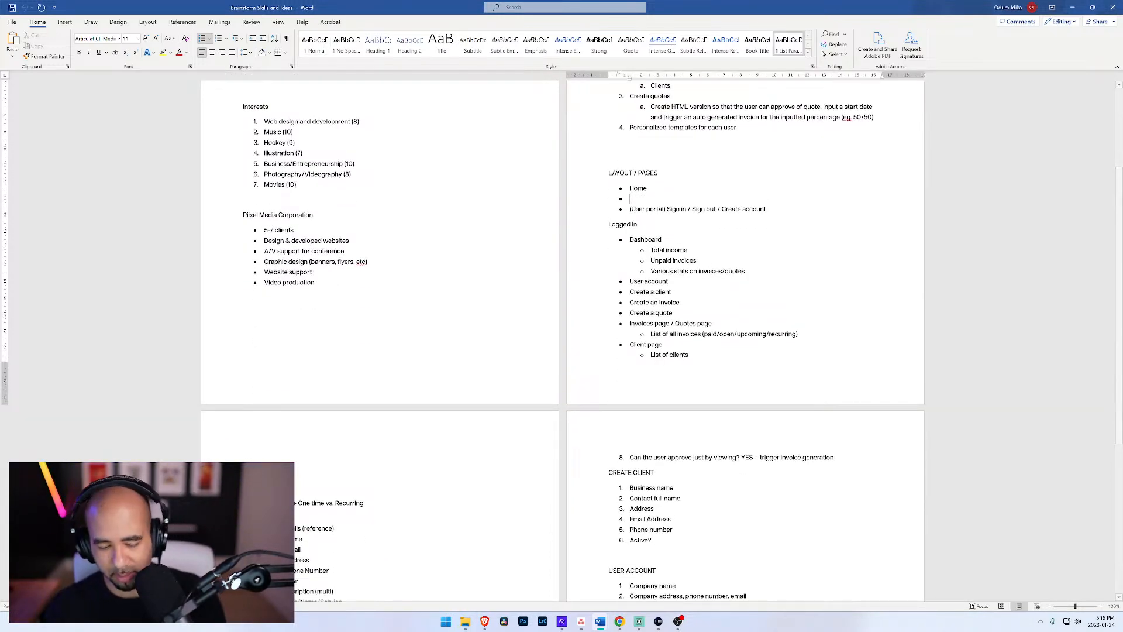
pyautogui.write('FAQ')
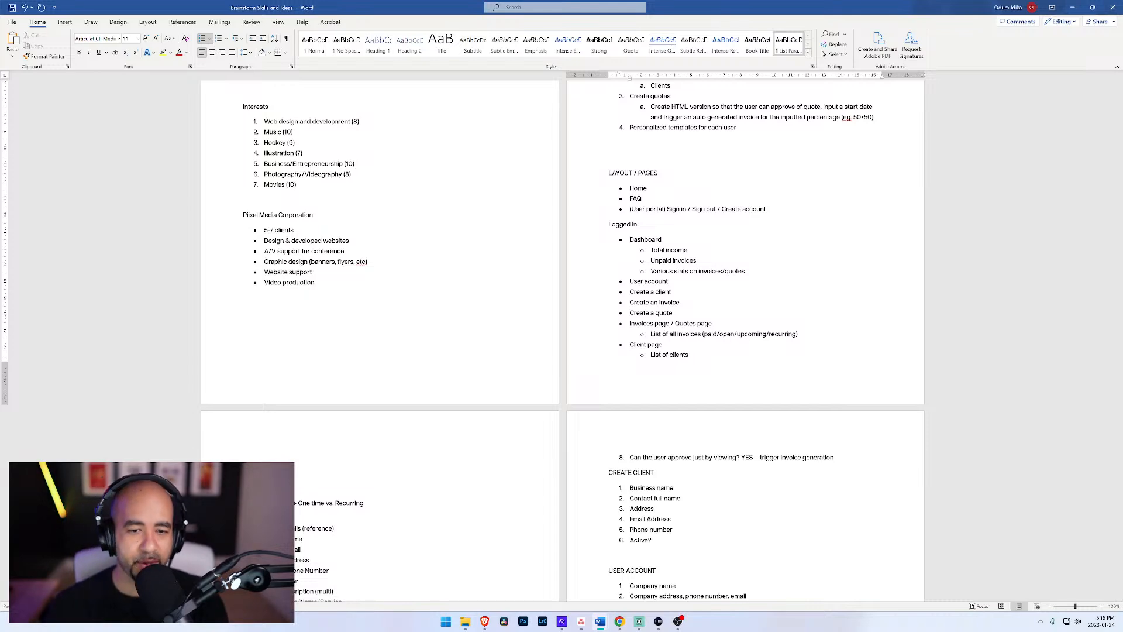
# Step: Add "Ability to add late fees" as item 5 of the Functionality list, below the personalized templates item
pyautogui.scroll(-2, 561, 340)
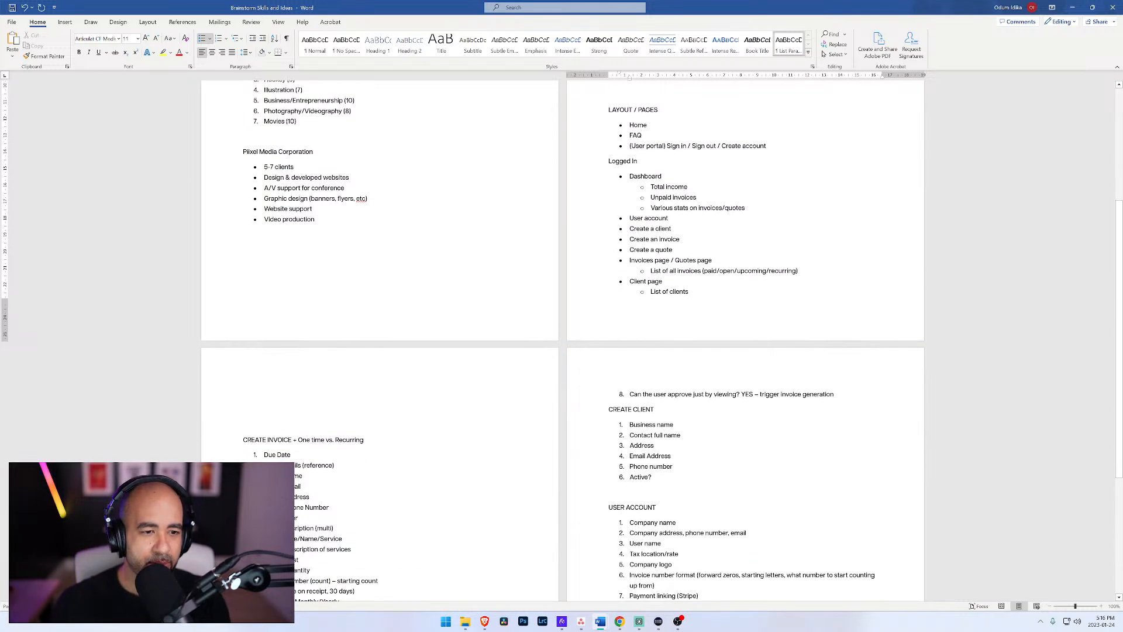
pyautogui.scroll(-3, 561, 340)
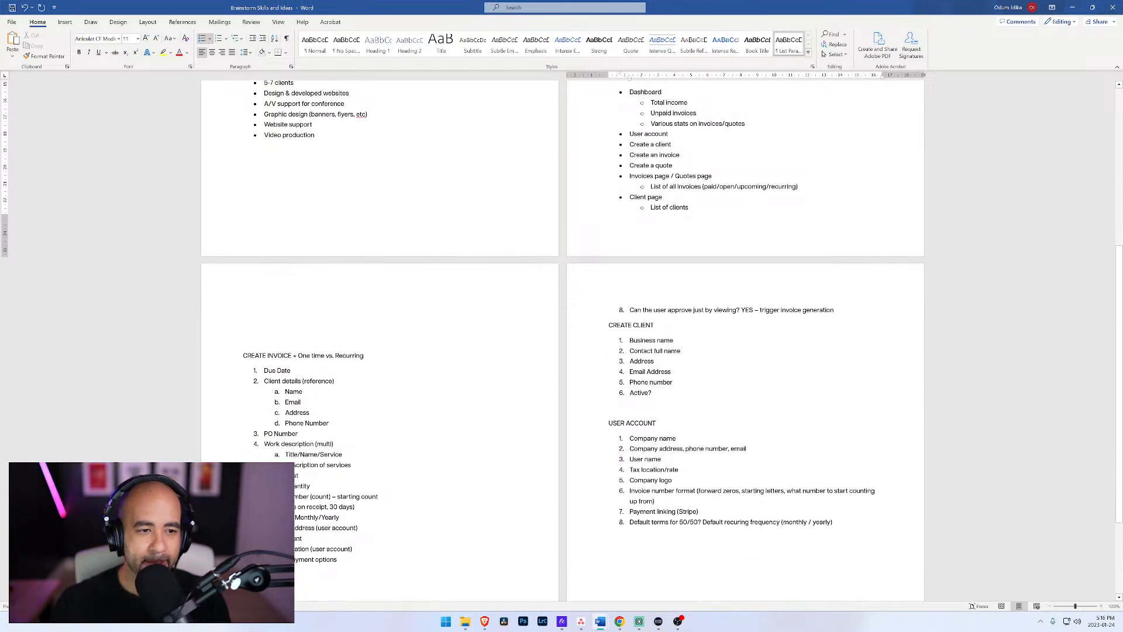
pyautogui.scroll(6, 596, 355)
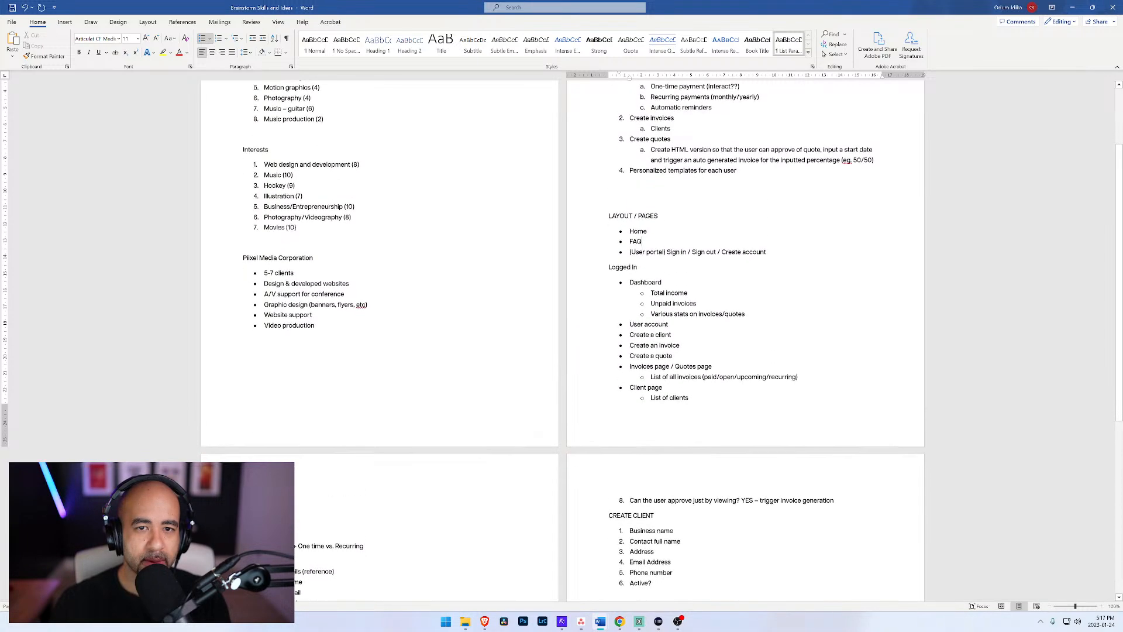
pyautogui.scroll(2, 562, 339)
pyautogui.scroll(-3, 562, 340)
pyautogui.scroll(3, 562, 339)
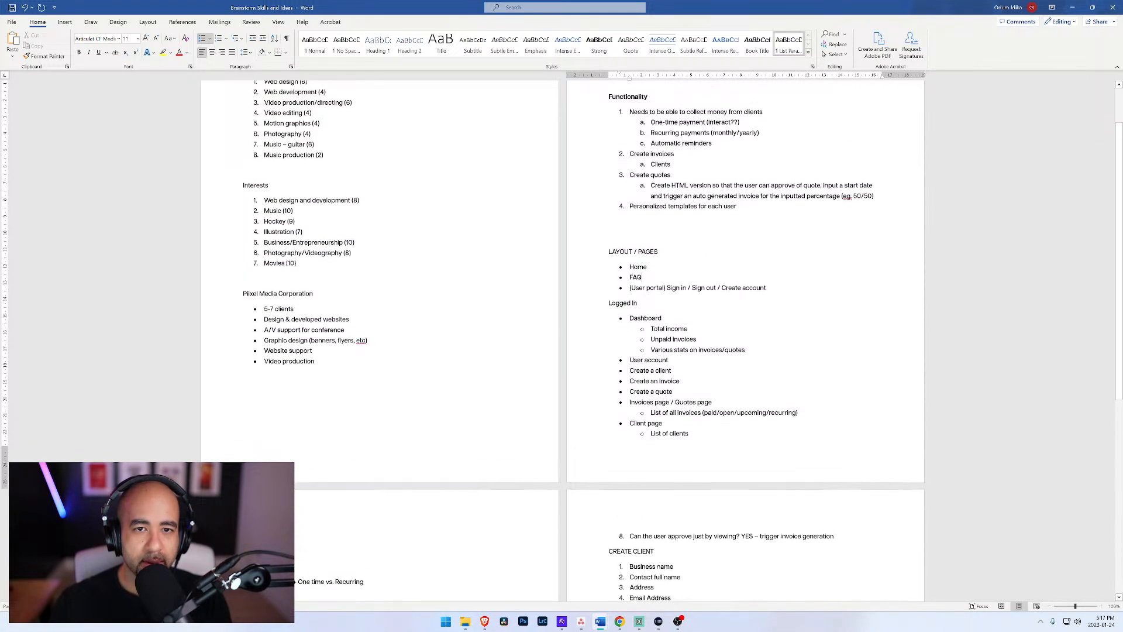
pyautogui.click(737, 212)
pyautogui.press('Return')
pyautogui.write('5.')
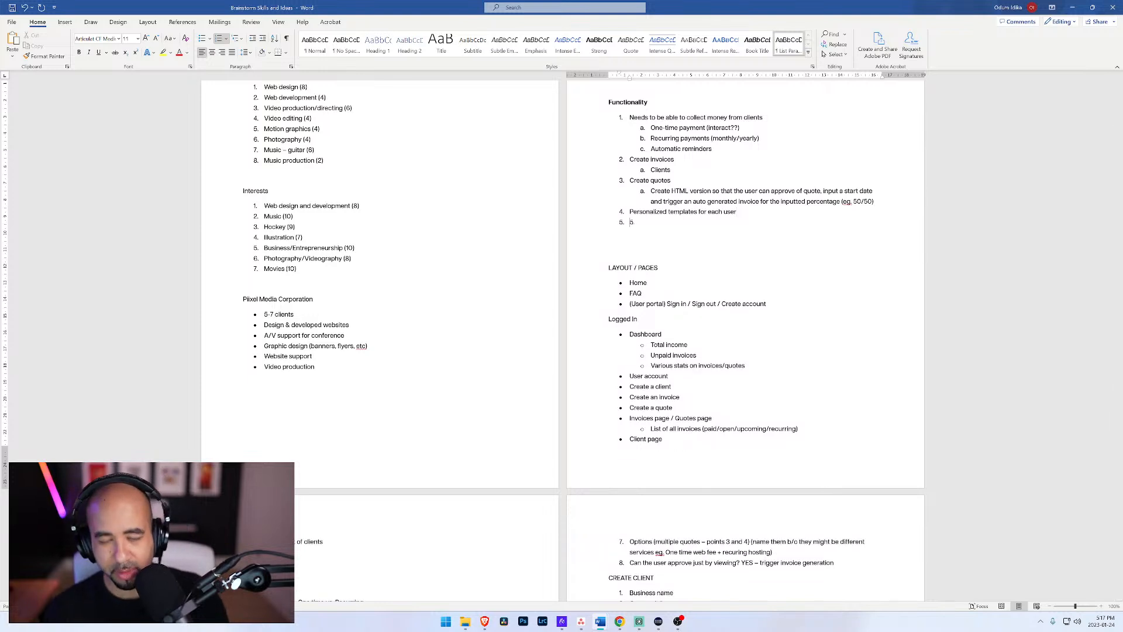
pyautogui.press('BackSpace')
pyautogui.press('BackSpace')
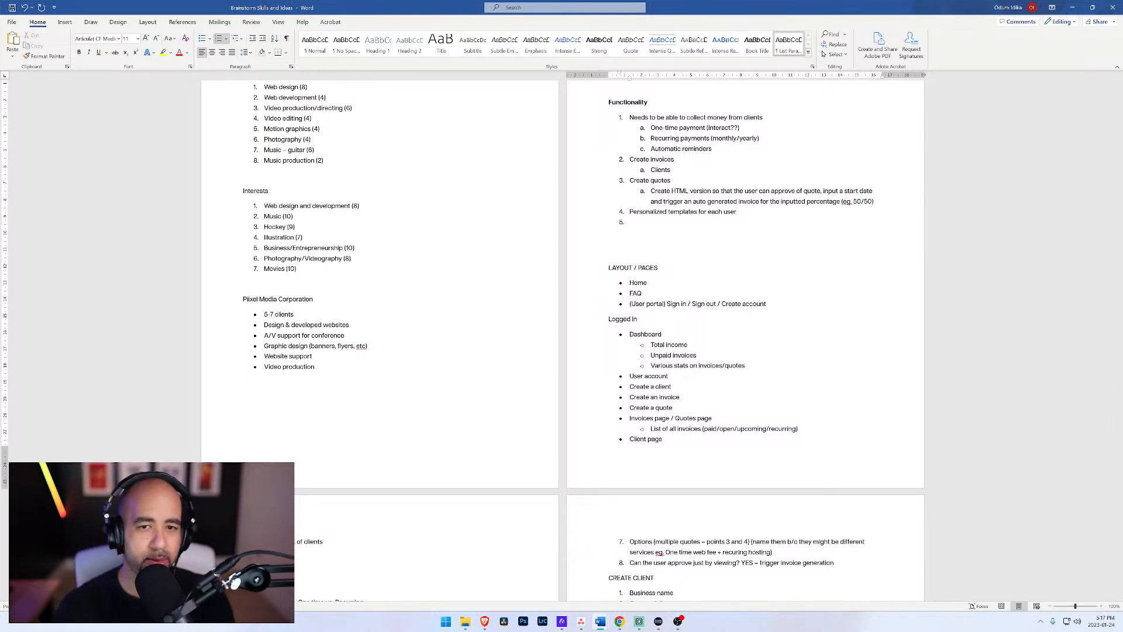
pyautogui.write('Abi')
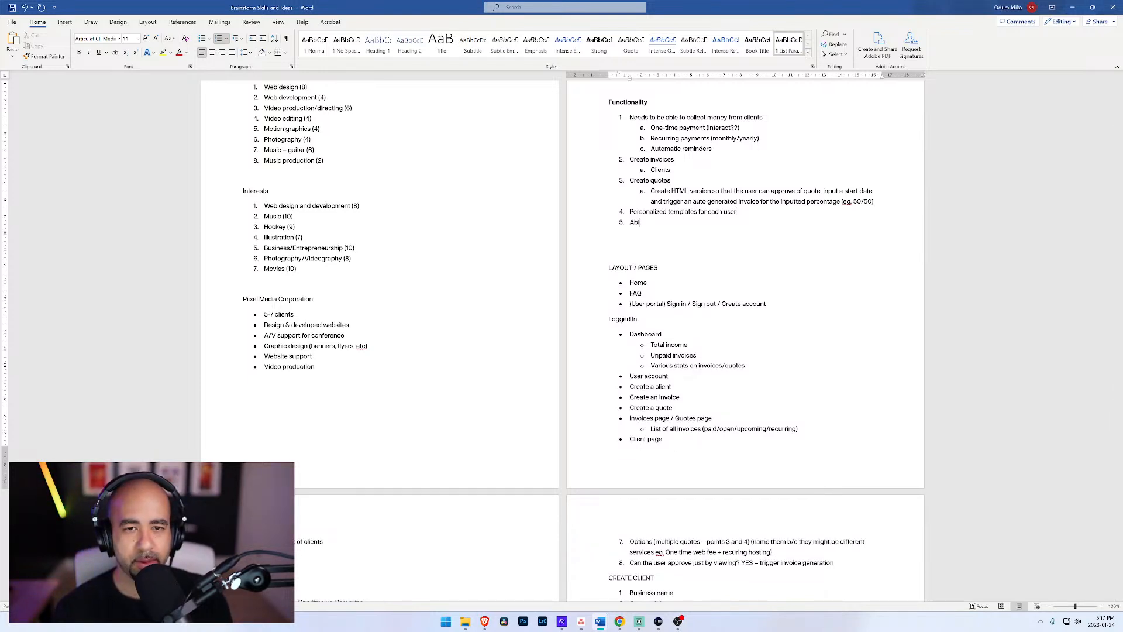
pyautogui.write('lity to add late fees')
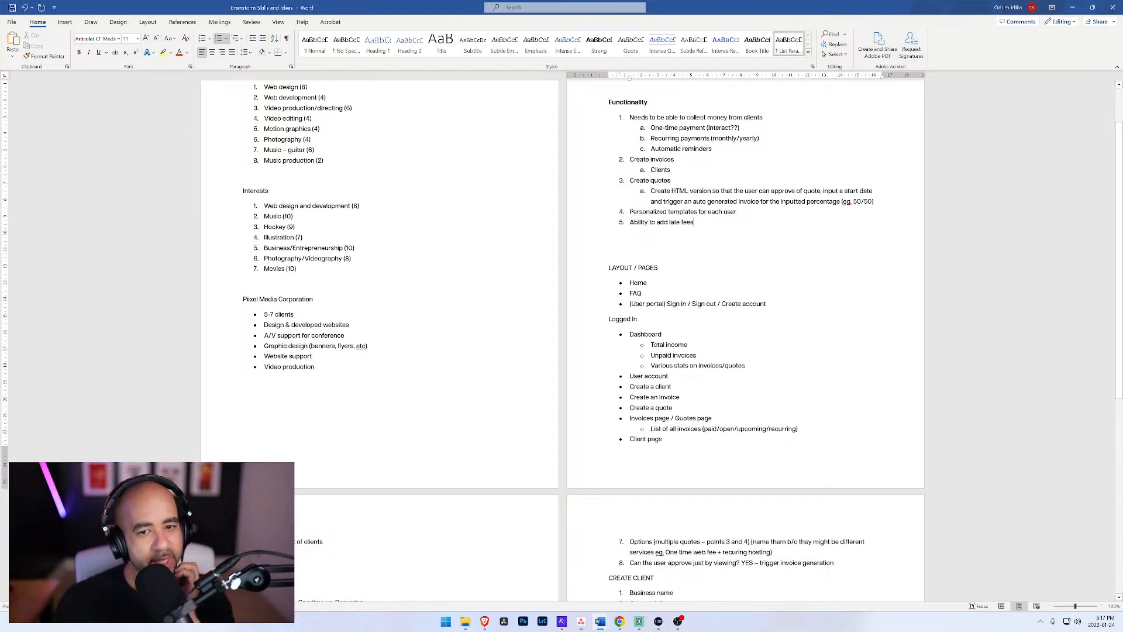
# Step: Minimize the brainstorm document and close the Deep Blue Carbon document behind it
pyautogui.click(1072, 8)
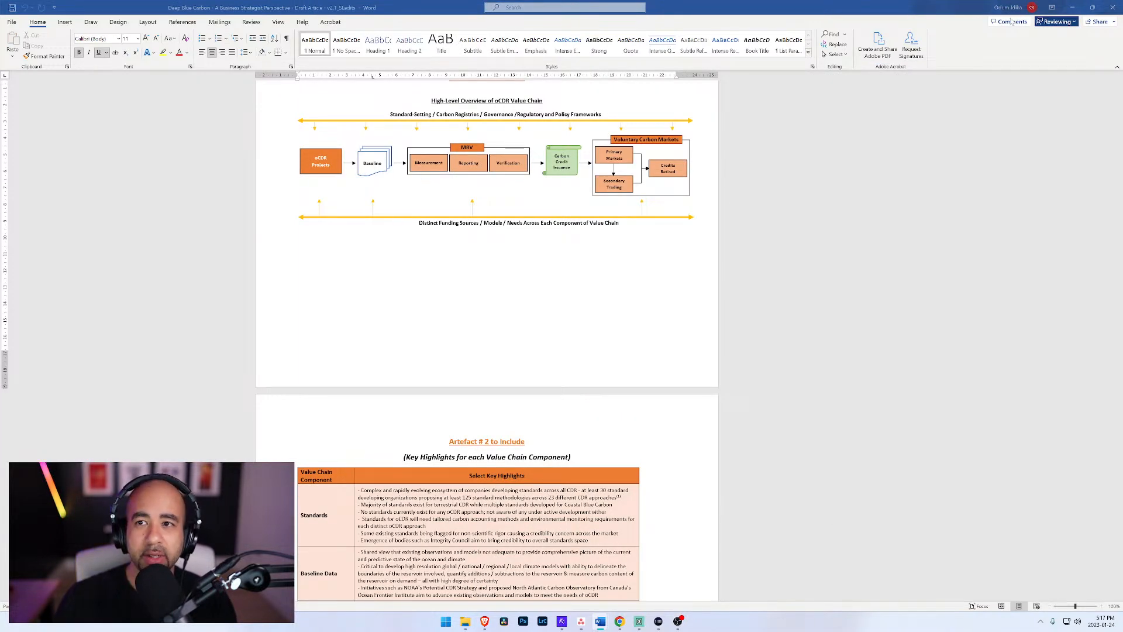
pyautogui.click(1114, 7)
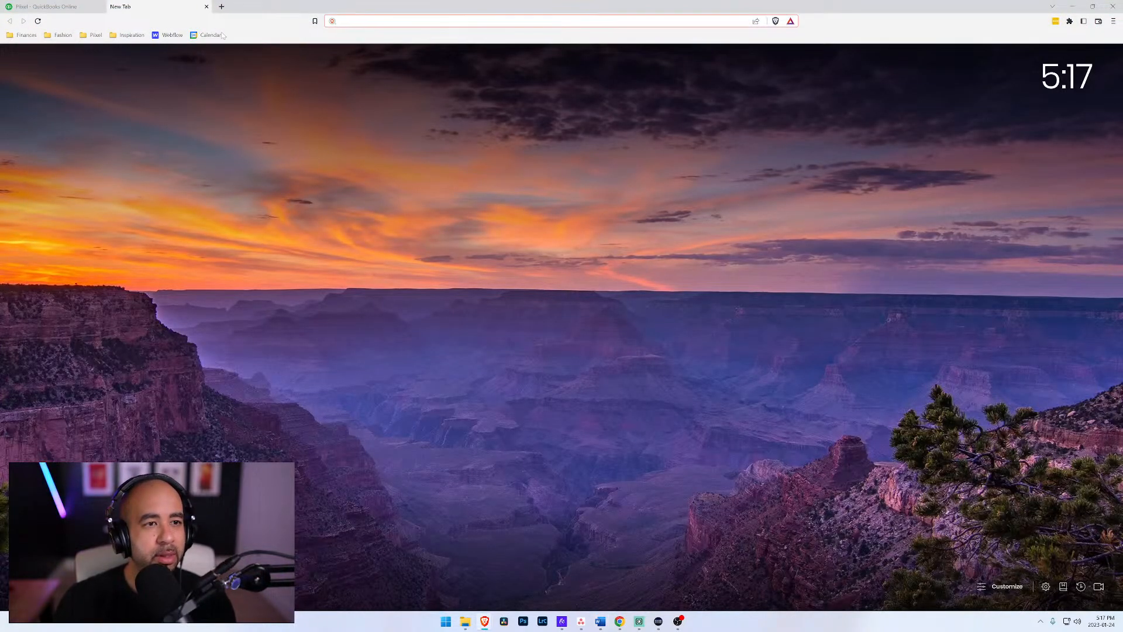
# Step: Load the Webflow dashboard in the browser, and open webflow.com in a new private window
pyautogui.click(172, 35)
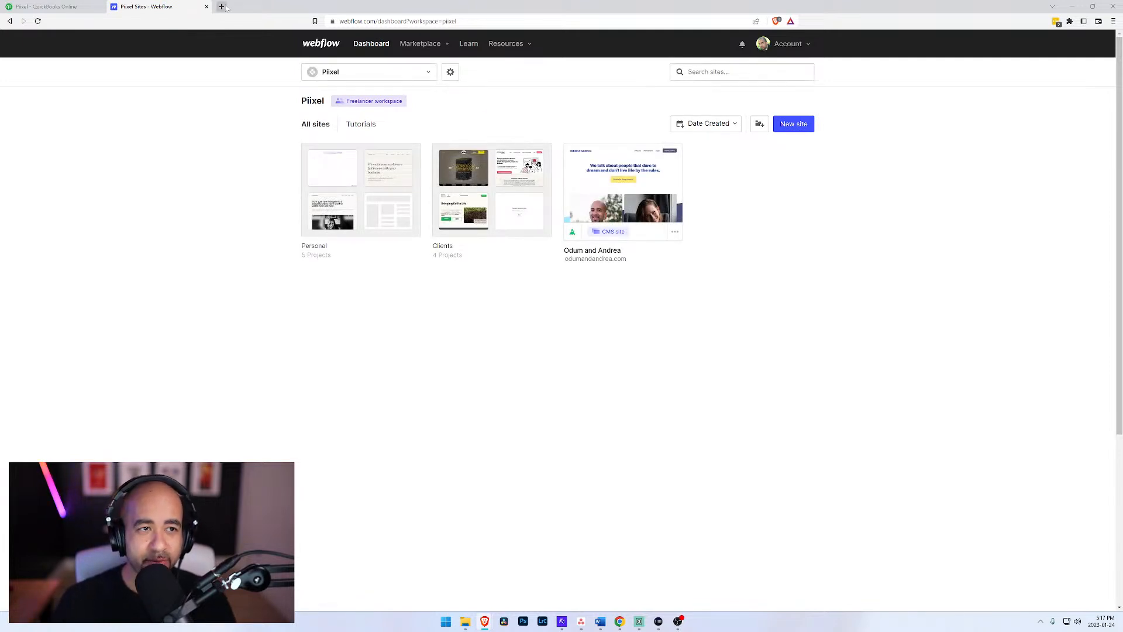
pyautogui.hotkey('ctrl', 'shift', 'n')
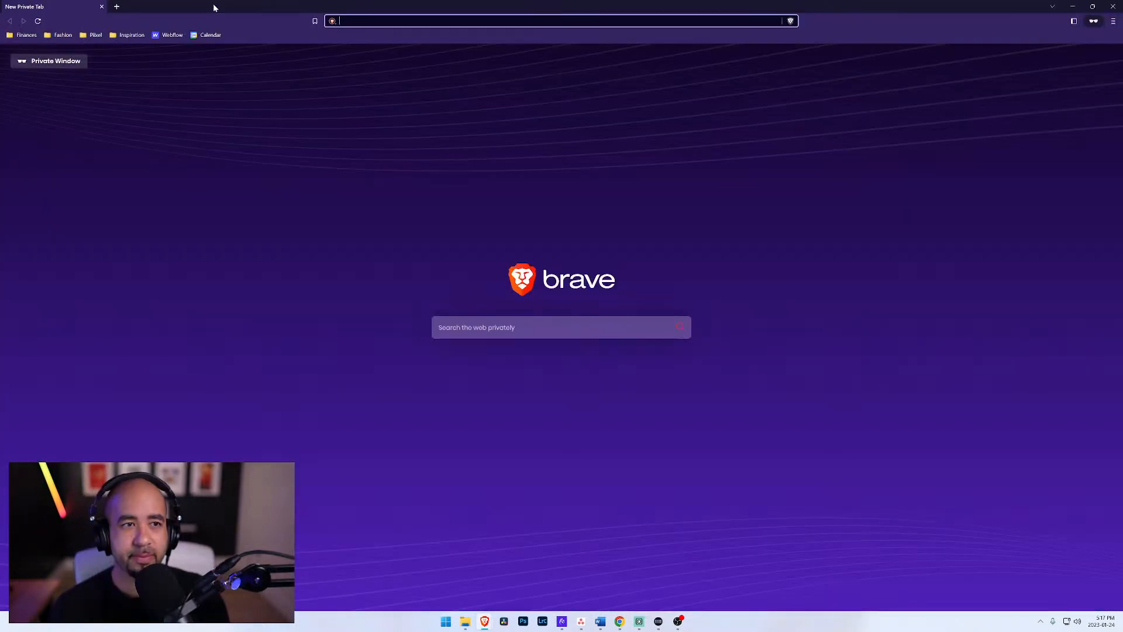
pyautogui.write('webflow.com')
pyautogui.press('Return')
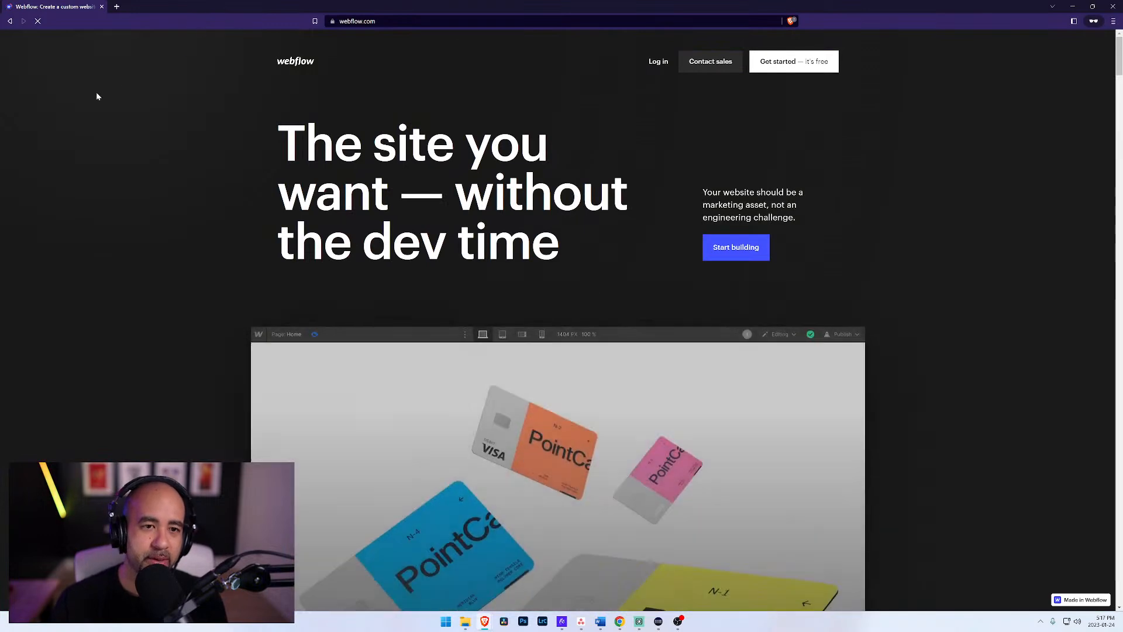
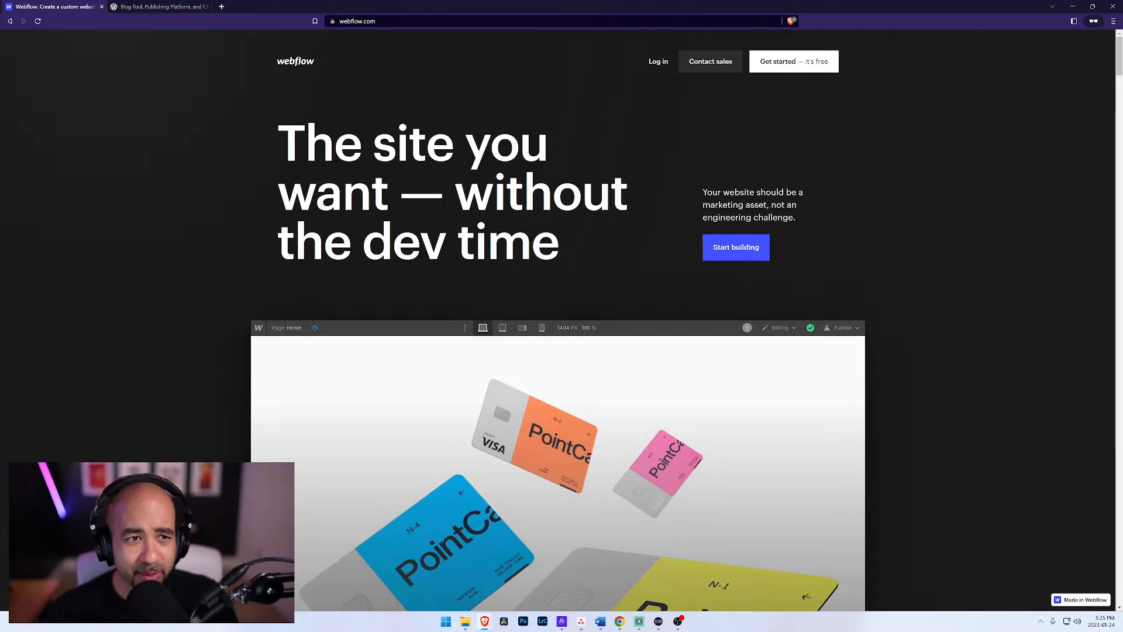
# Step: Return to the Webflow dashboard and create a new blank site named "Invoice Company" in the Piixel workspace
pyautogui.click(212, 7)
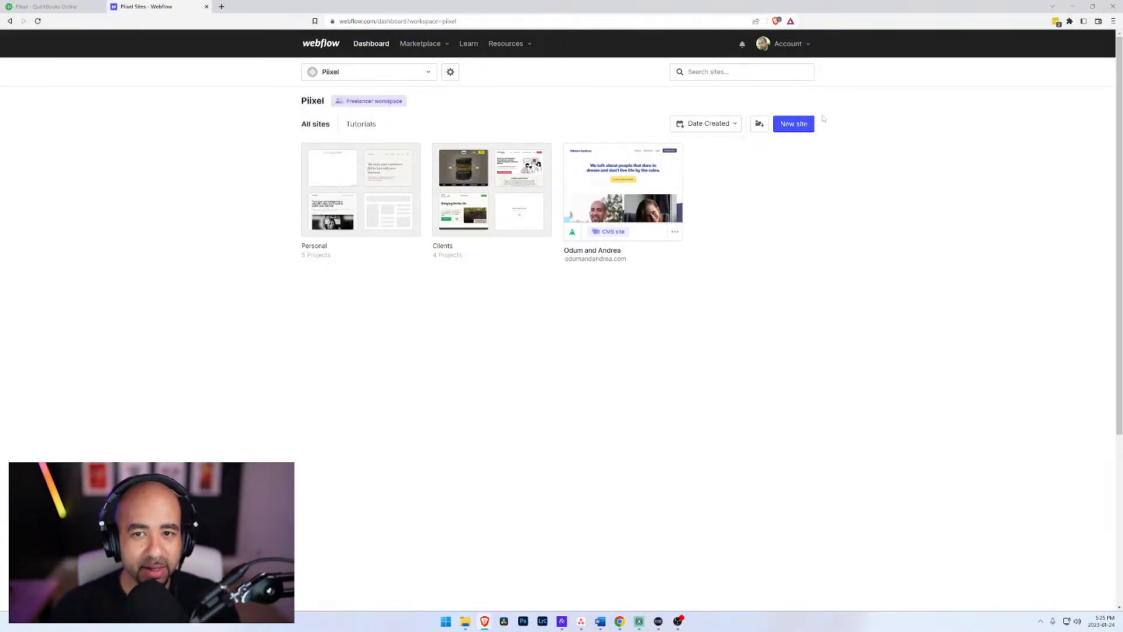
pyautogui.click(799, 124)
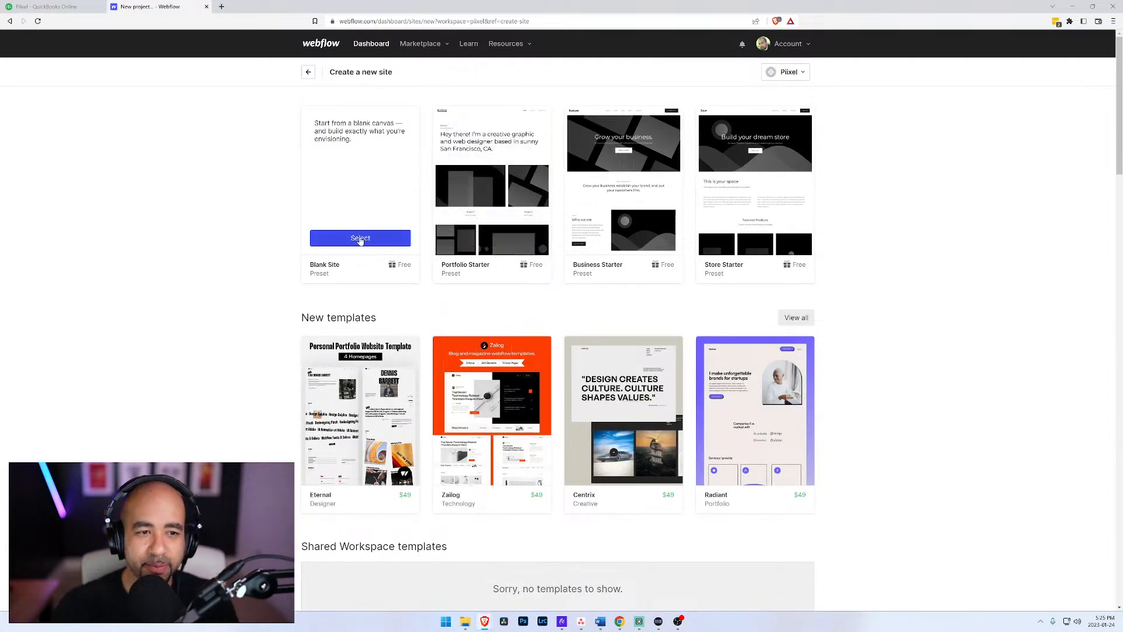
pyautogui.click(352, 237)
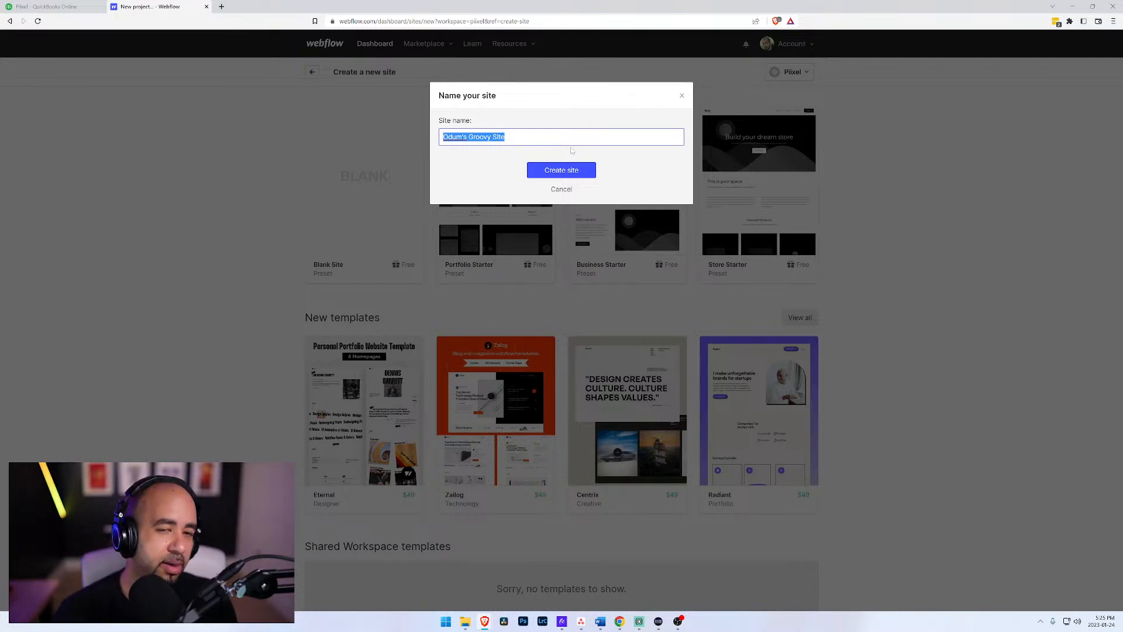
pyautogui.write('In')
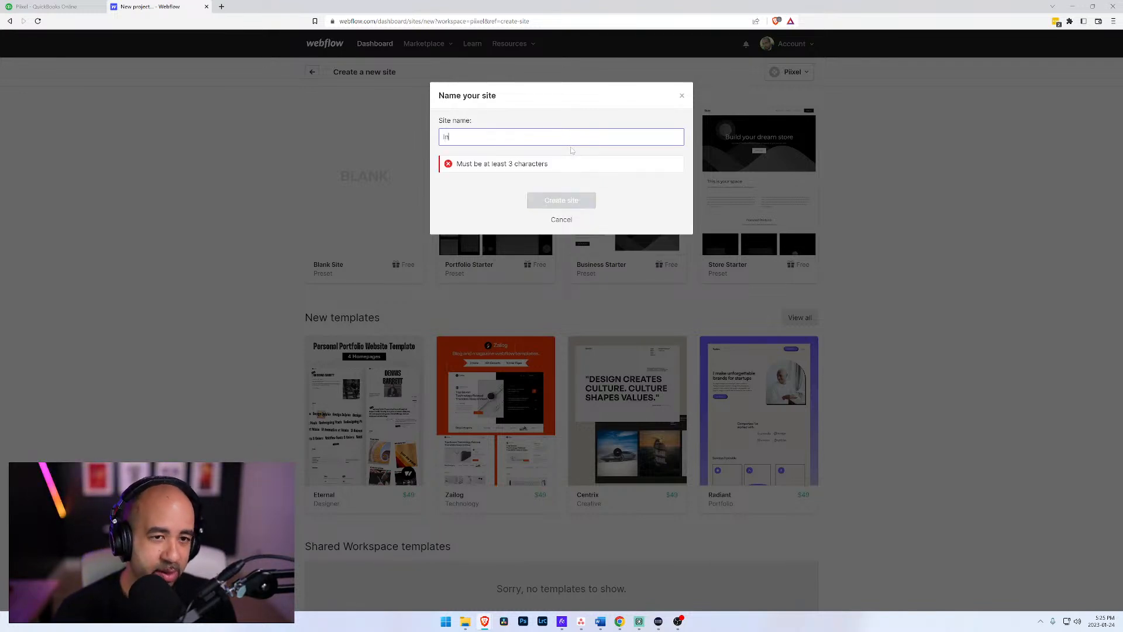
pyautogui.write('voice Company')
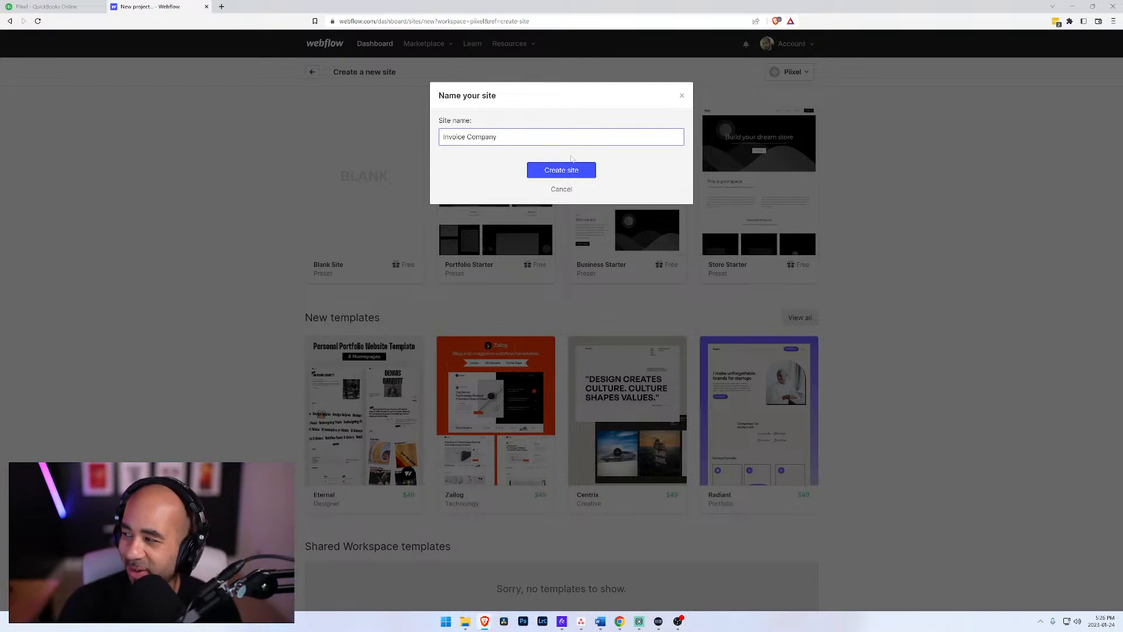
pyautogui.click(572, 171)
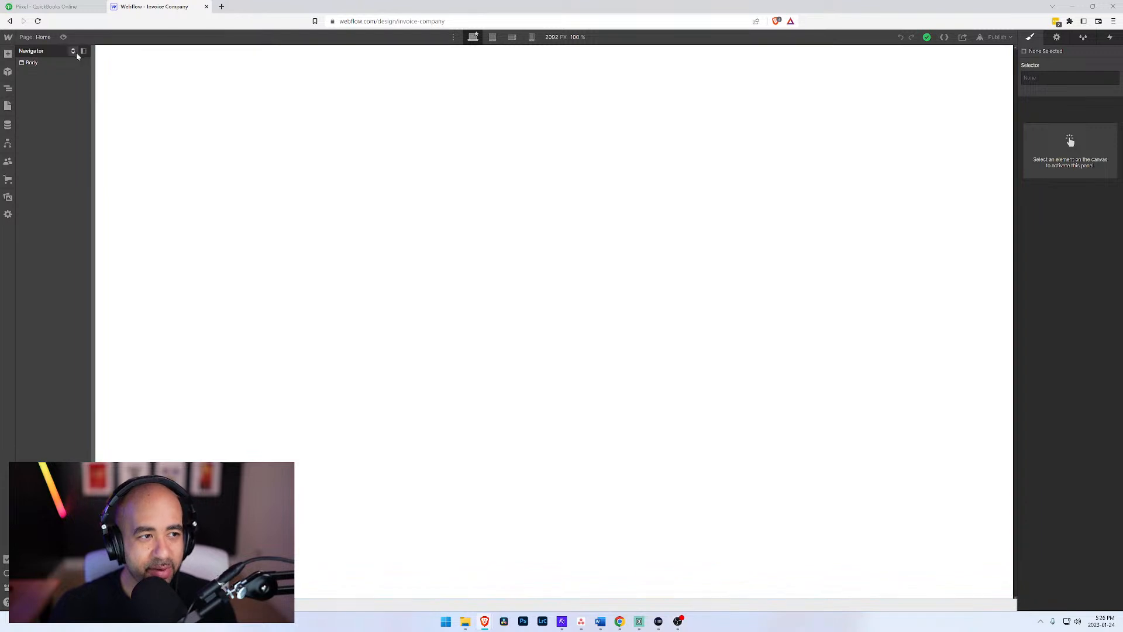
# Step: Show the site's pages and place the Brainstorm document beside a wider browser window, with the LAYOUT / PAGES list in view
pyautogui.click(8, 107)
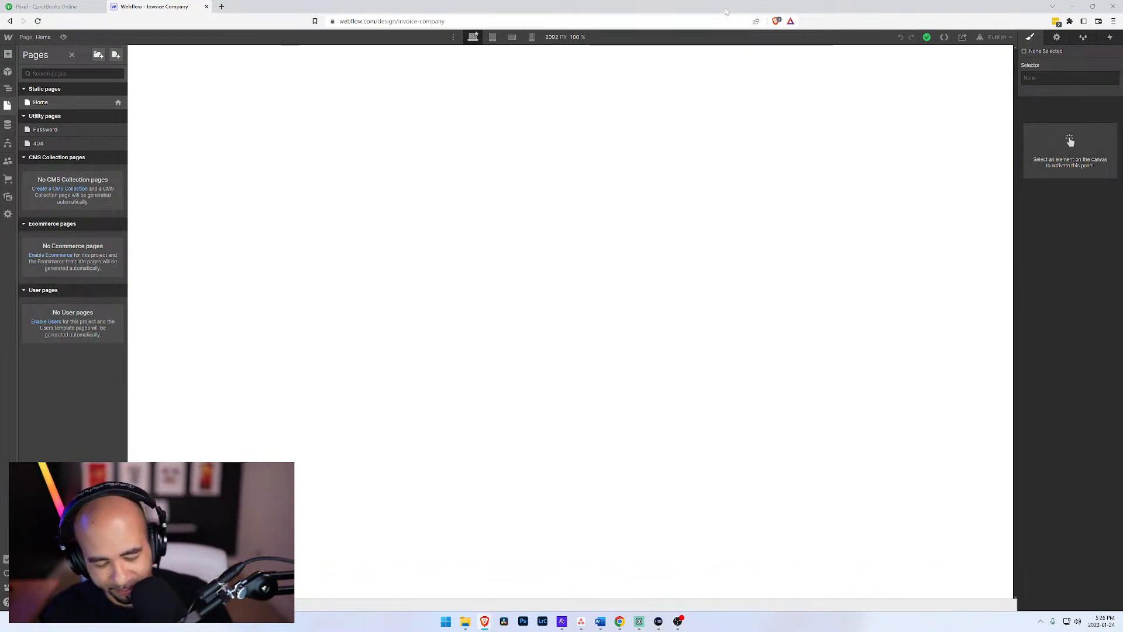
pyautogui.press('super+Left')
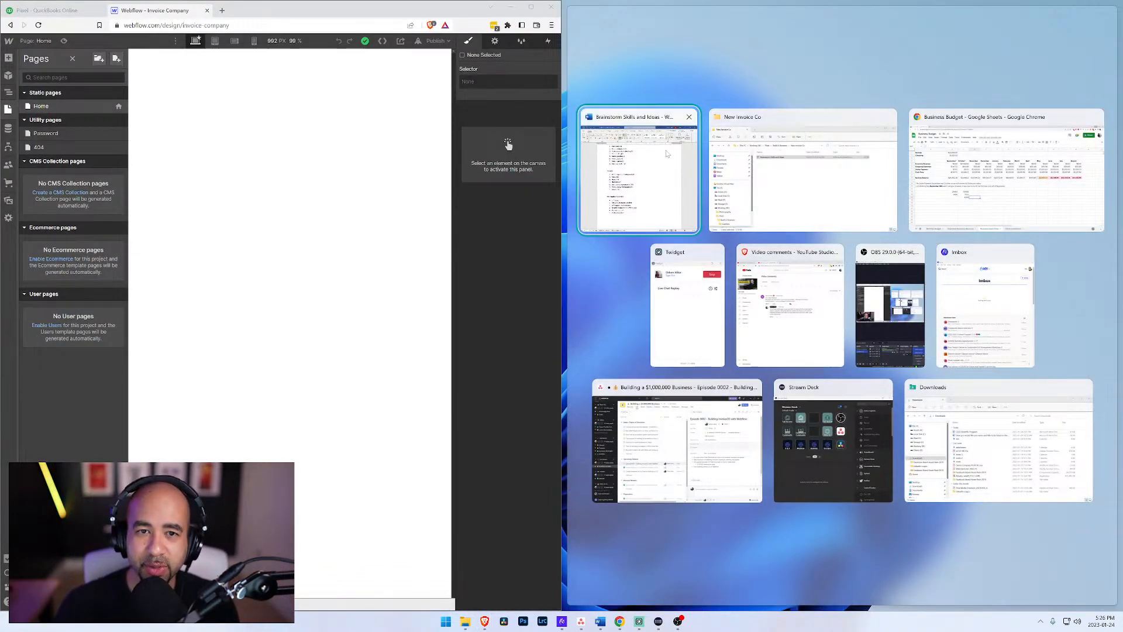
pyautogui.click(638, 176)
pyautogui.moveTo(563, 225); pyautogui.dragTo(706, 228)
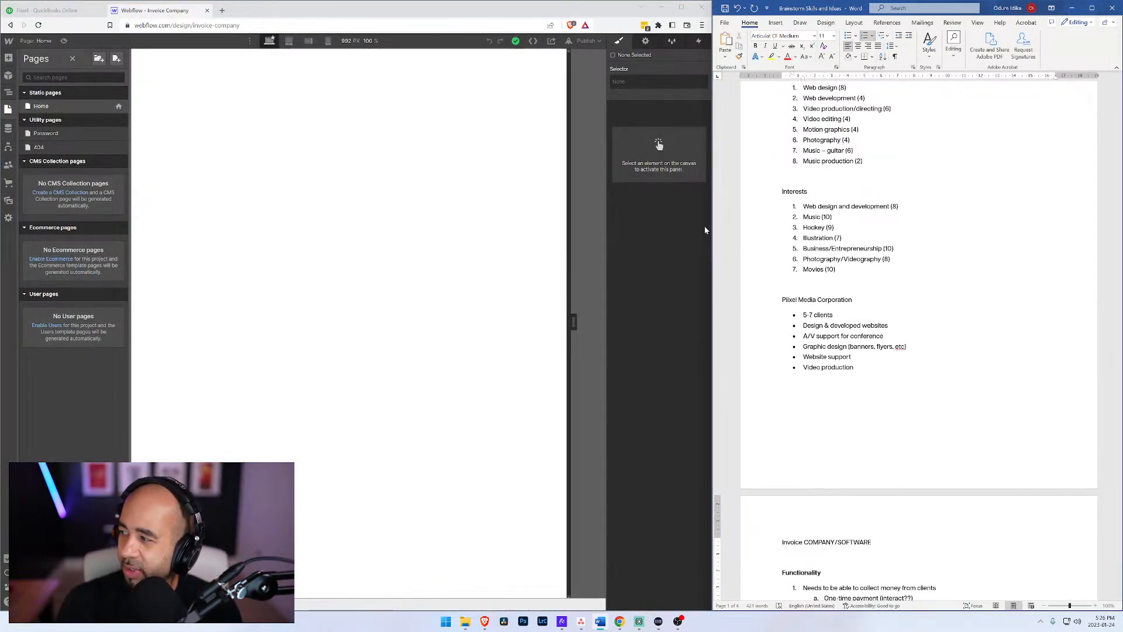
pyautogui.moveTo(708, 227); pyautogui.dragTo(742, 228)
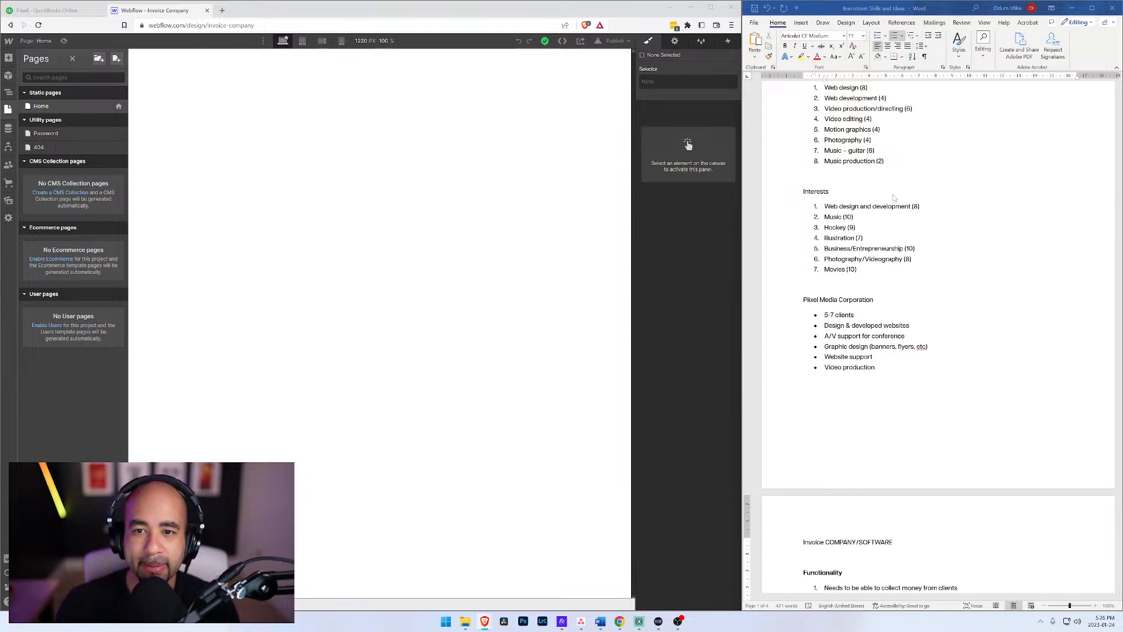
pyautogui.scroll(-1, 882, 247)
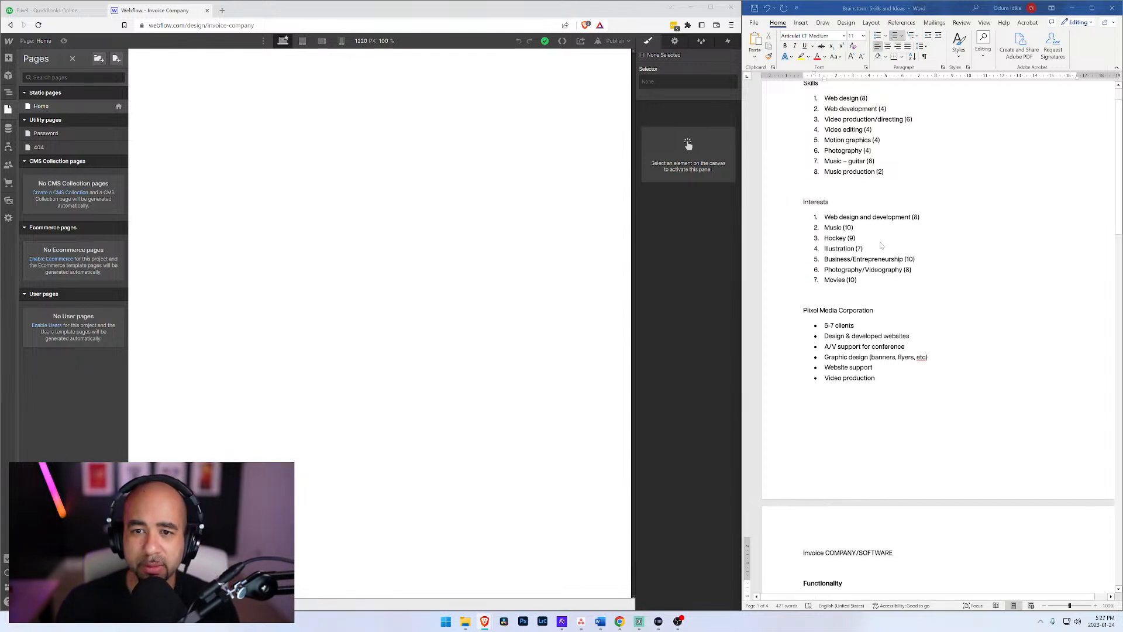
pyautogui.scroll(-20, 882, 247)
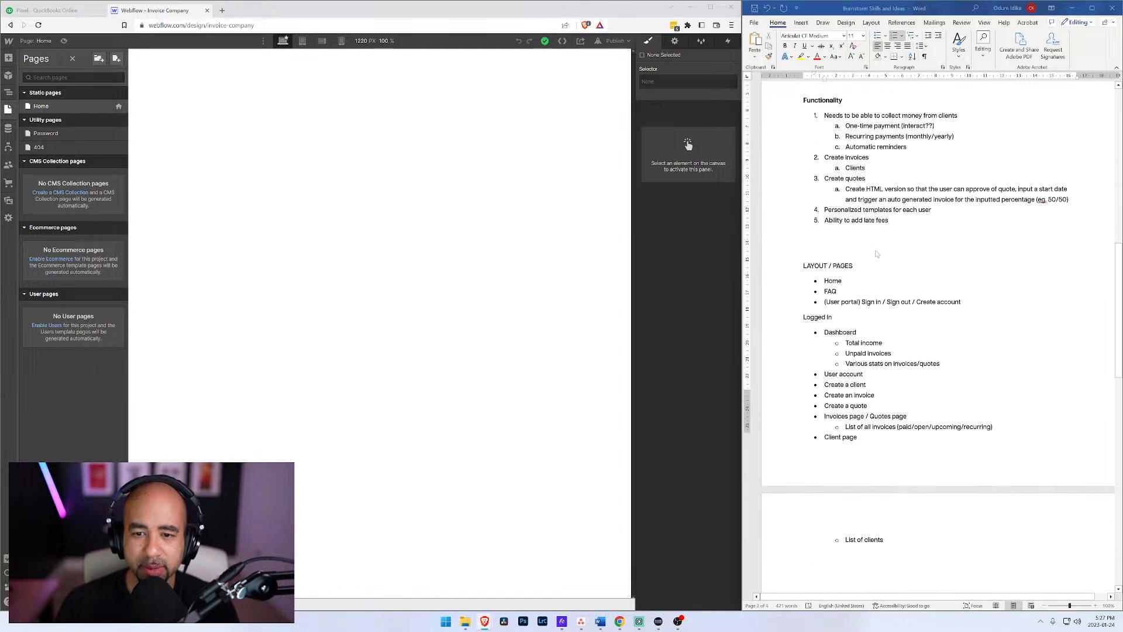
pyautogui.scroll(-1, 877, 254)
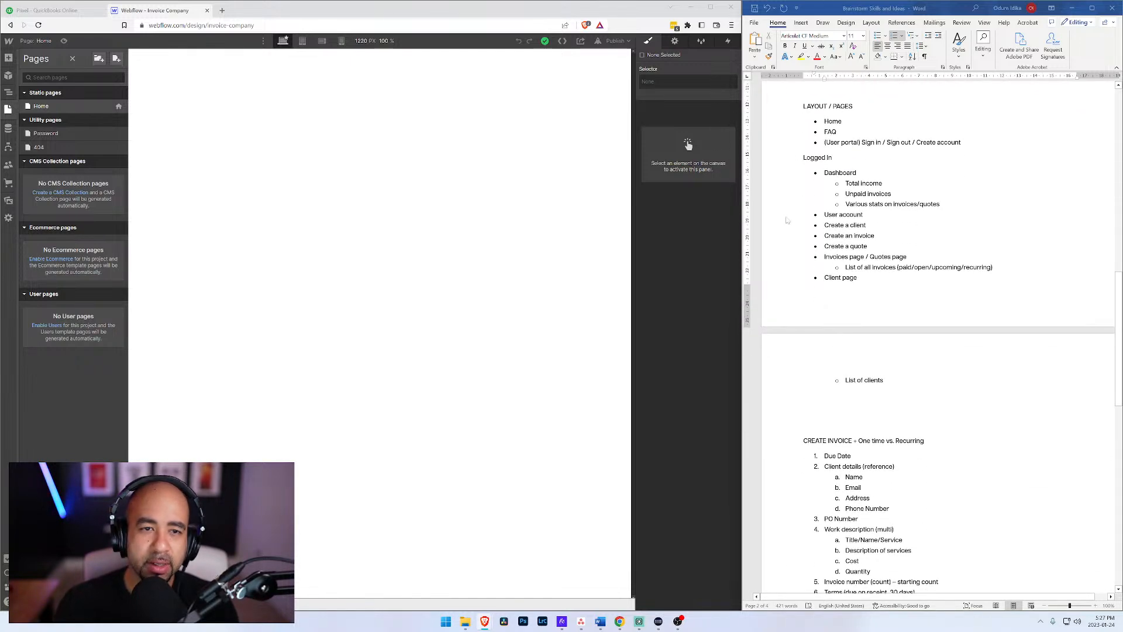
# Step: Create a new page named "Frequently Asked Questions" with the slug "faq"
pyautogui.click(116, 59)
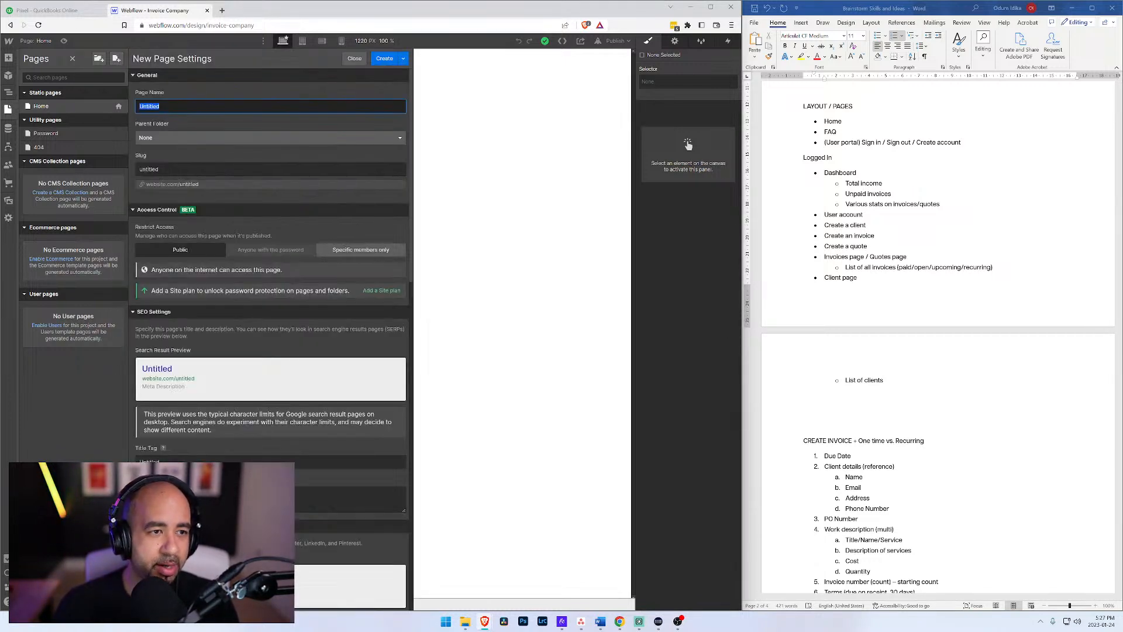
pyautogui.write('FAQ')
pyautogui.press('BackSpace')
pyautogui.press('BackSpace')
pyautogui.press('BackSpace')
pyautogui.write('Frequently Asked Questions')
pyautogui.press('Tab')
pyautogui.write('fa')
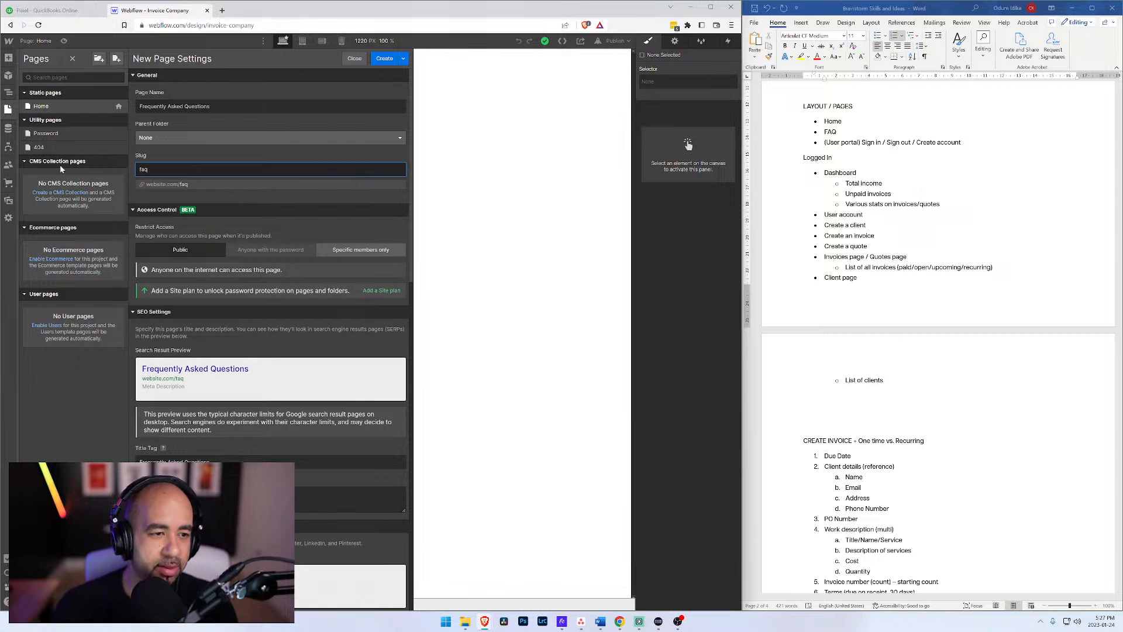
pyautogui.click(385, 59)
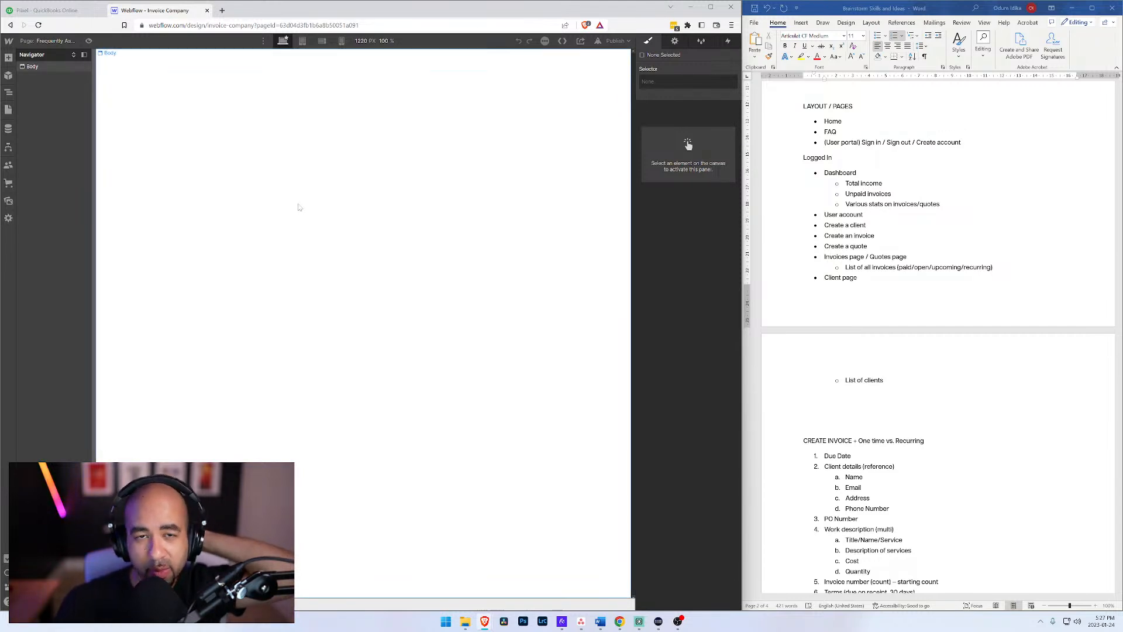
# Step: Accept the terms and conditions for the Users beta feature and enable it on this site
pyautogui.click(9, 165)
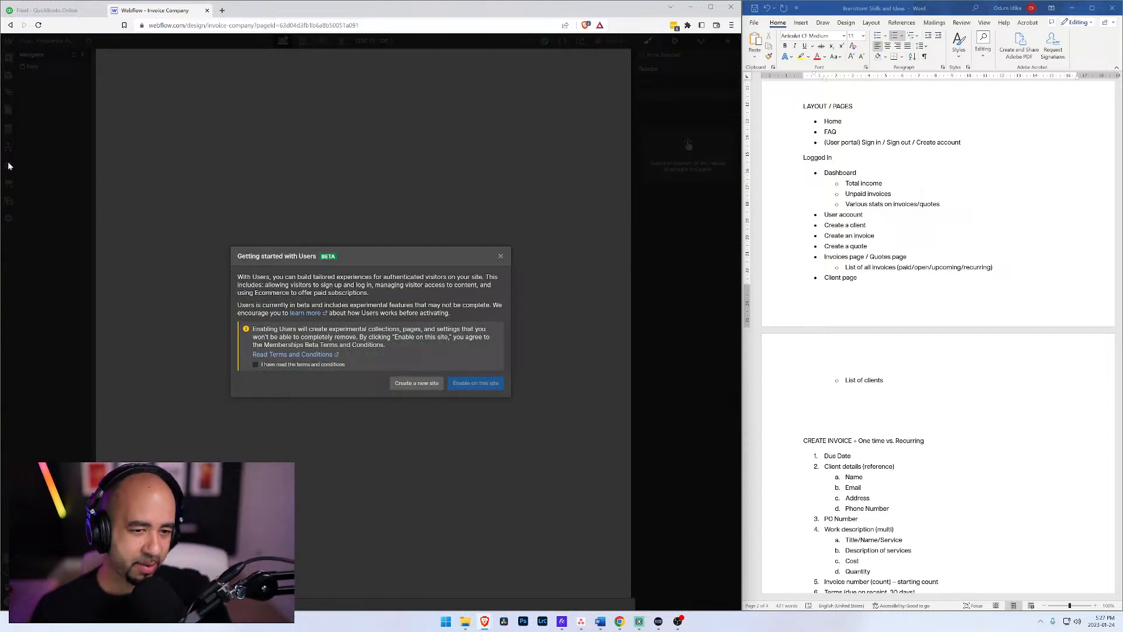
pyautogui.click(283, 365)
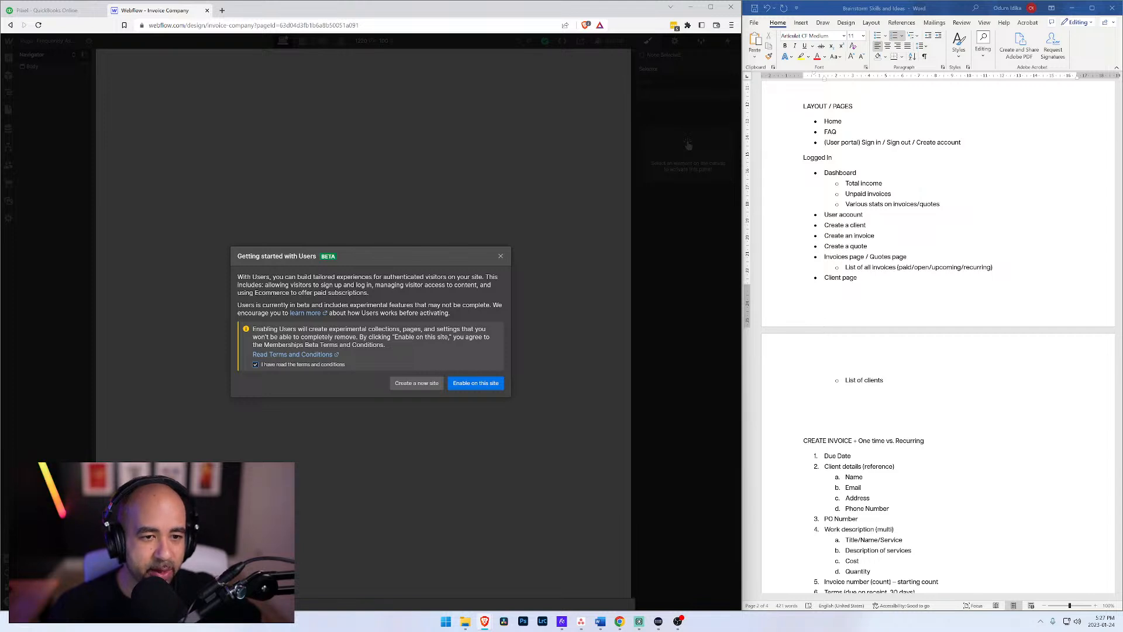
pyautogui.click(478, 384)
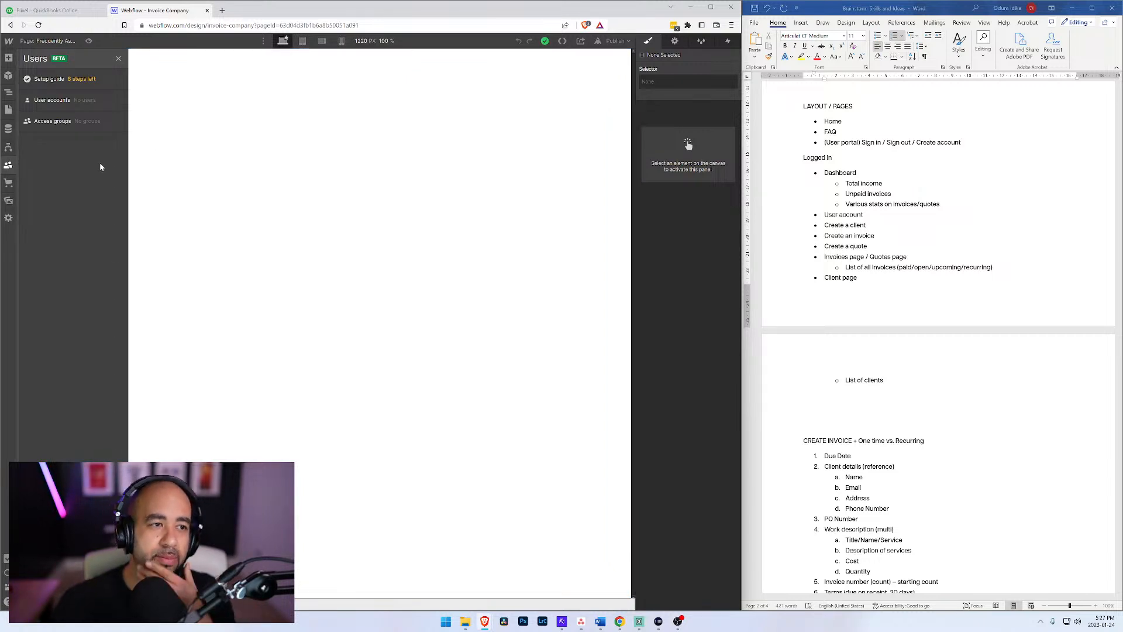
# Step: Check the user accounts area and the new-user invitation form's access group choices, and cancel the invitation
pyautogui.click(64, 102)
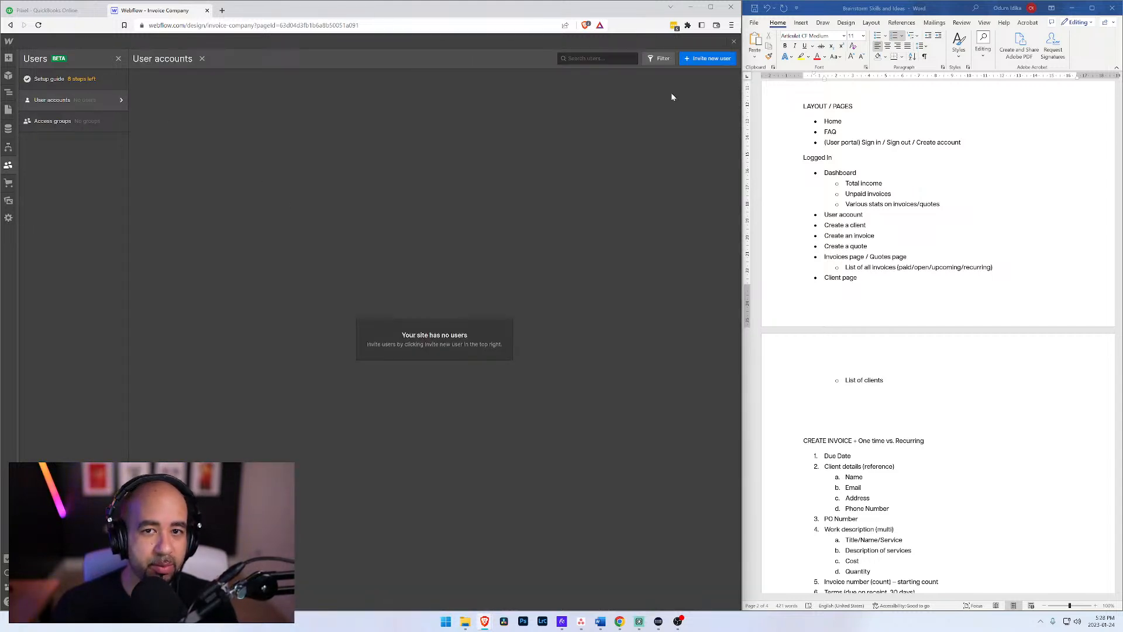
pyautogui.click(697, 61)
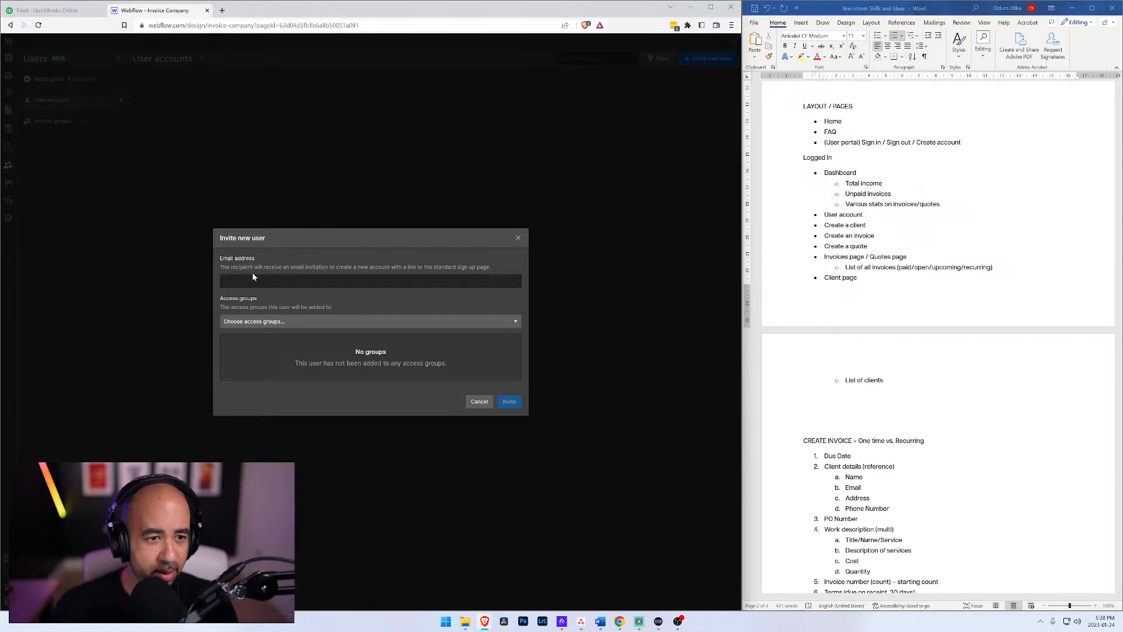
pyautogui.click(328, 321)
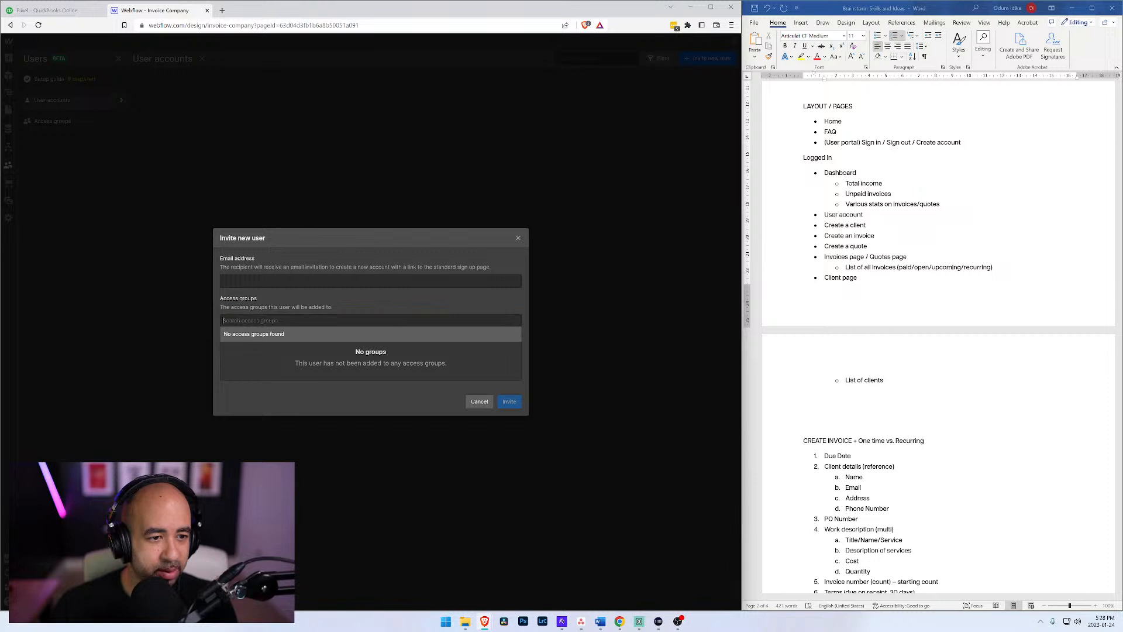
pyautogui.click(444, 379)
pyautogui.click(479, 402)
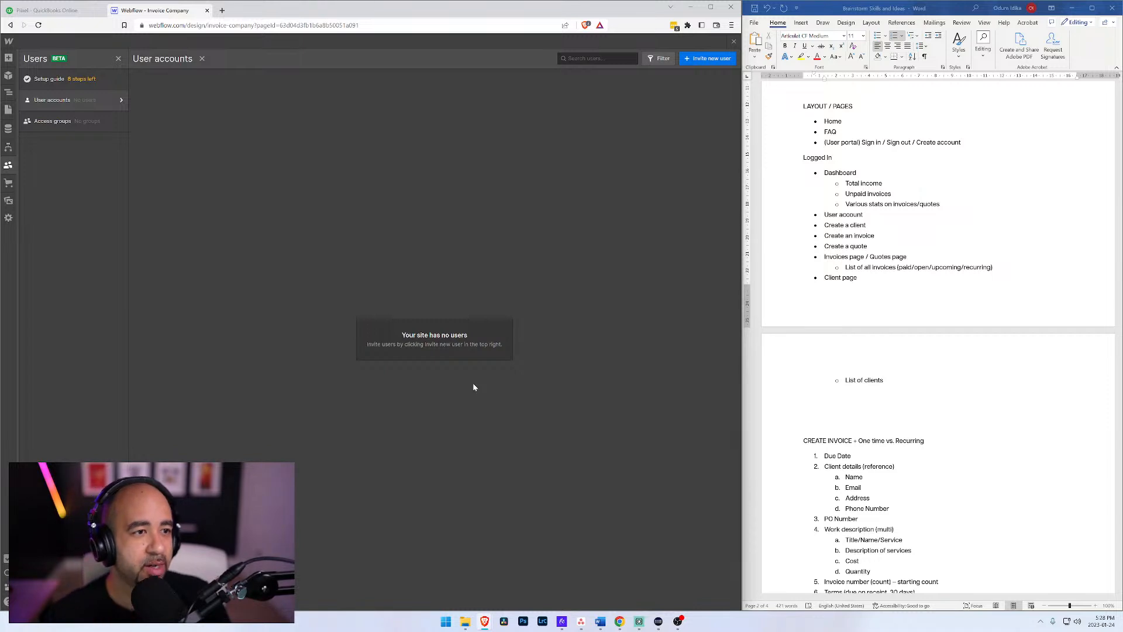
# Step: Review the Users setup guide and user account data fields, and recheck the invitation form without inviting anyone
pyautogui.click(72, 80)
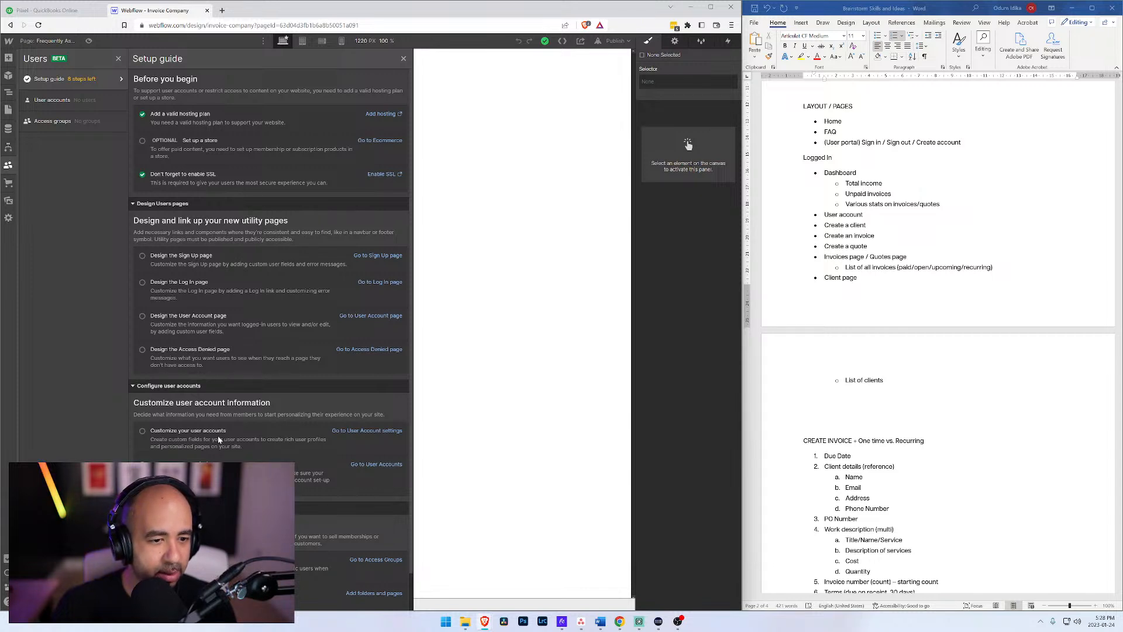
pyautogui.click(358, 432)
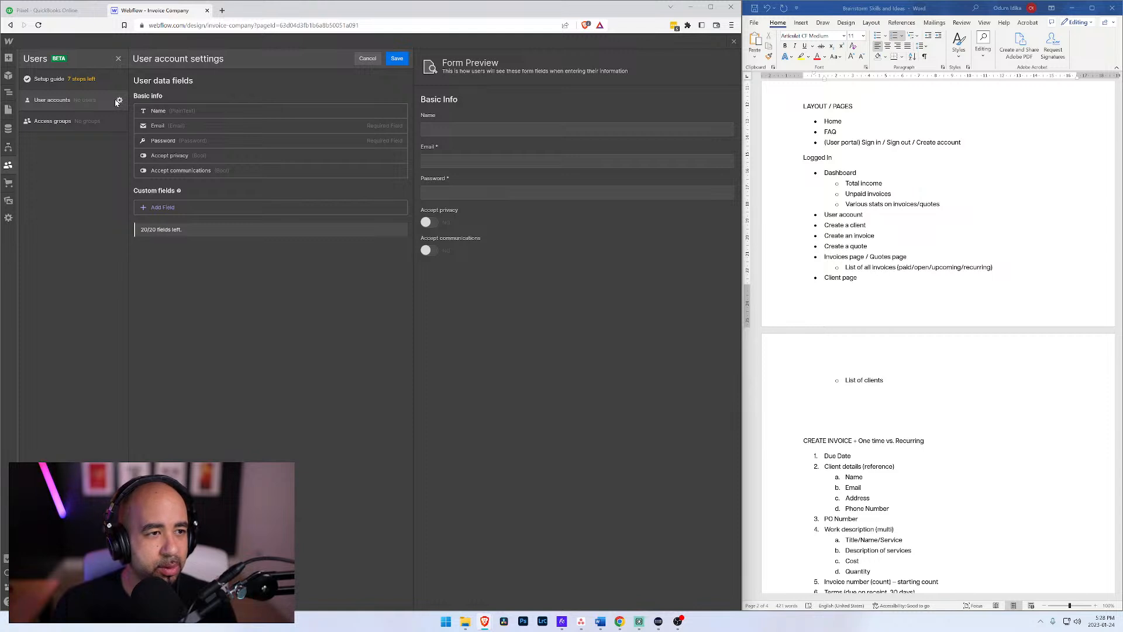
pyautogui.click(88, 100)
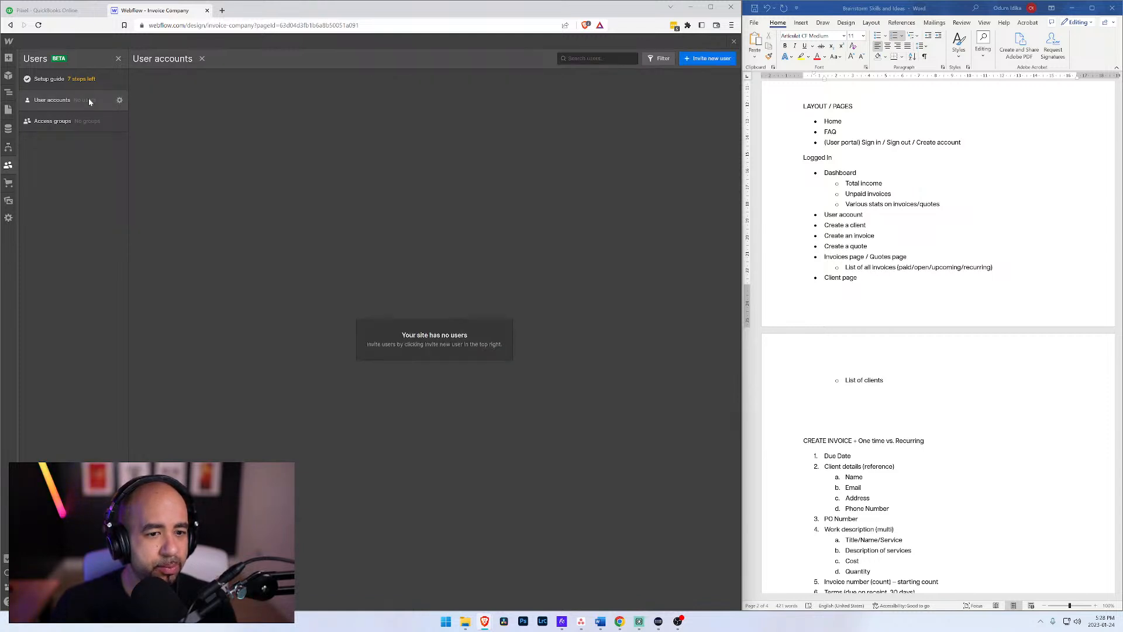
pyautogui.click(702, 58)
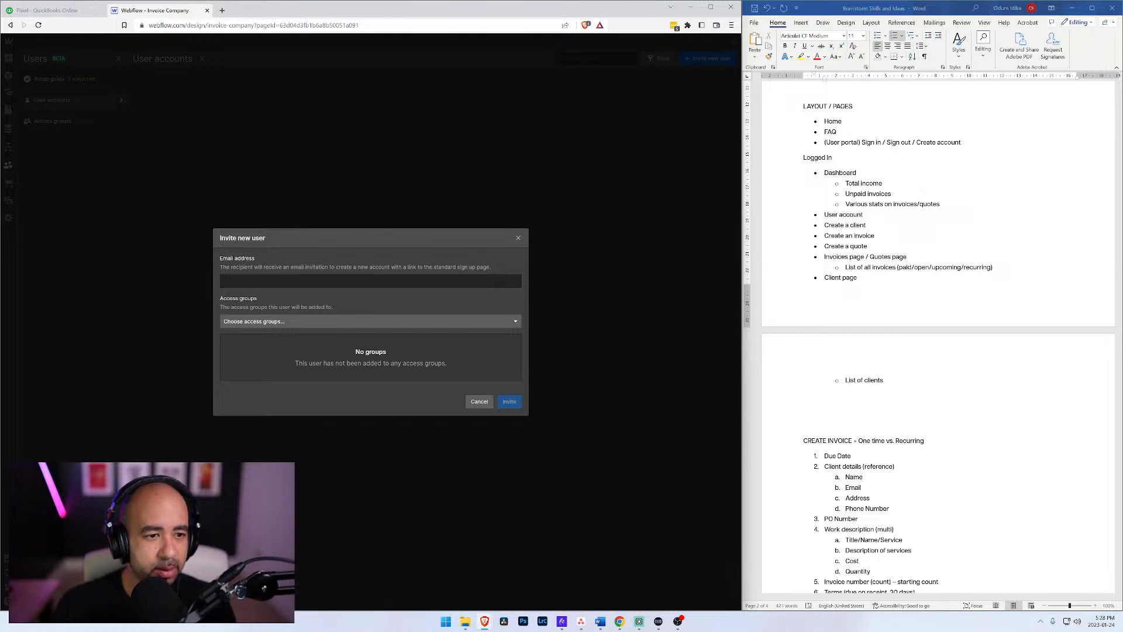
pyautogui.click(394, 282)
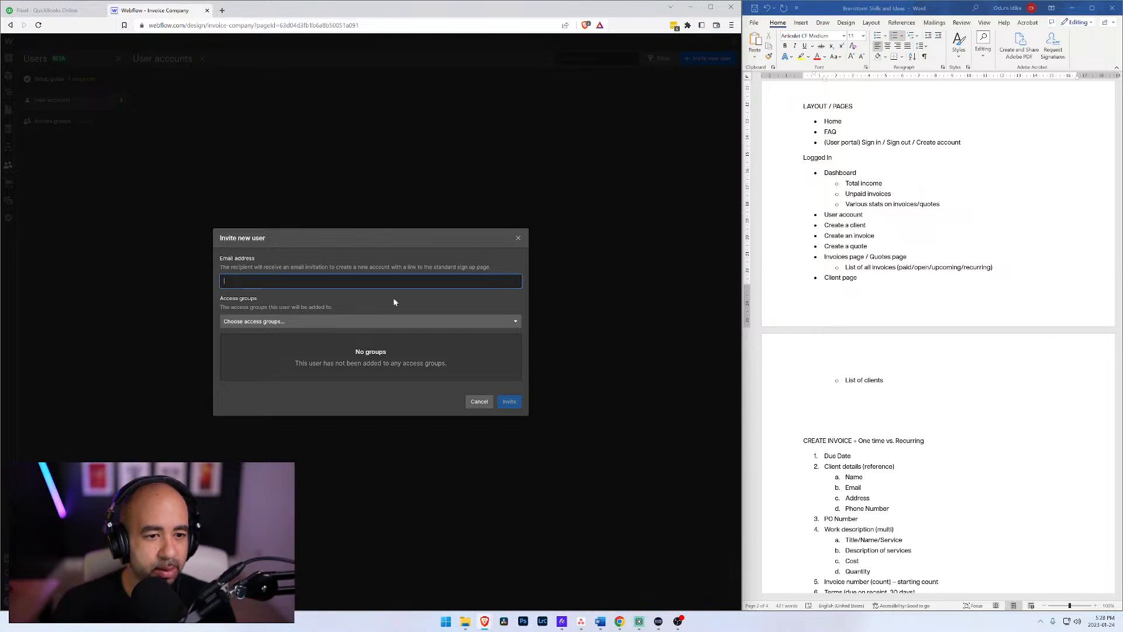
pyautogui.click(475, 403)
# Step: Start a new access group with the Free access type, granting access after the user signs up and verifies their account
pyautogui.click(79, 122)
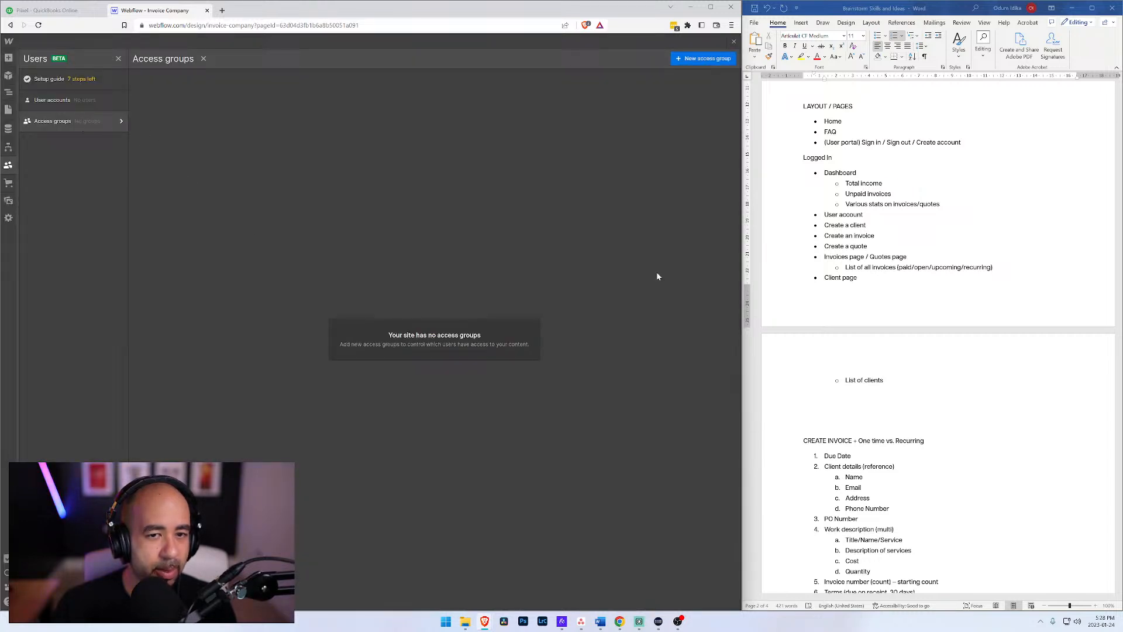
pyautogui.click(704, 59)
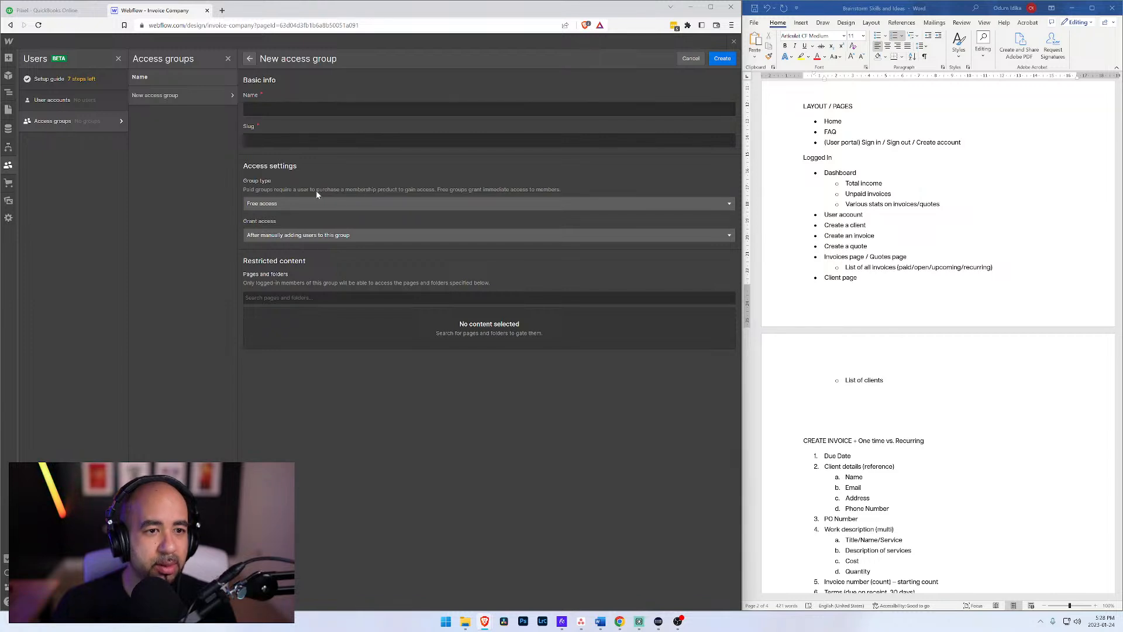
pyautogui.click(373, 205)
pyautogui.click(373, 203)
pyautogui.click(348, 235)
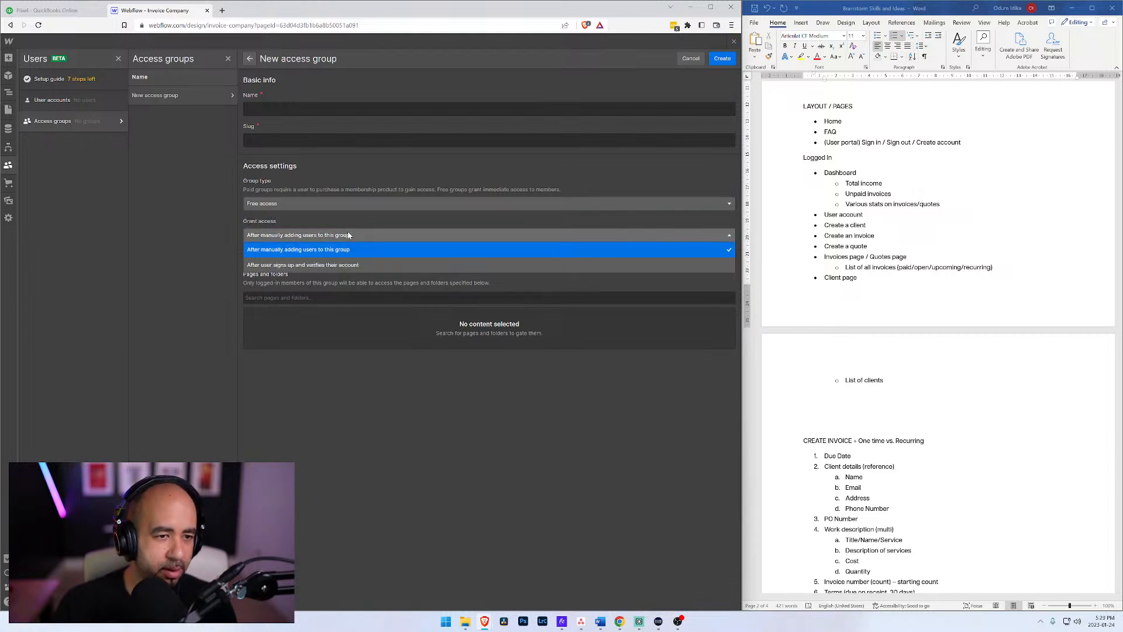
pyautogui.click(345, 267)
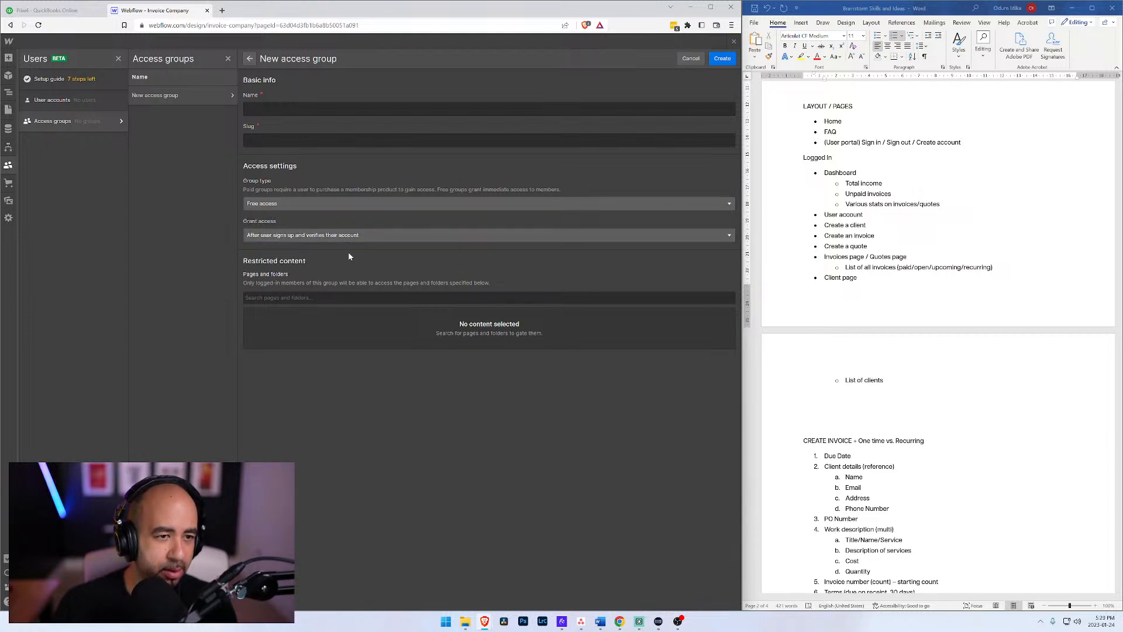
pyautogui.click(362, 206)
pyautogui.click(362, 209)
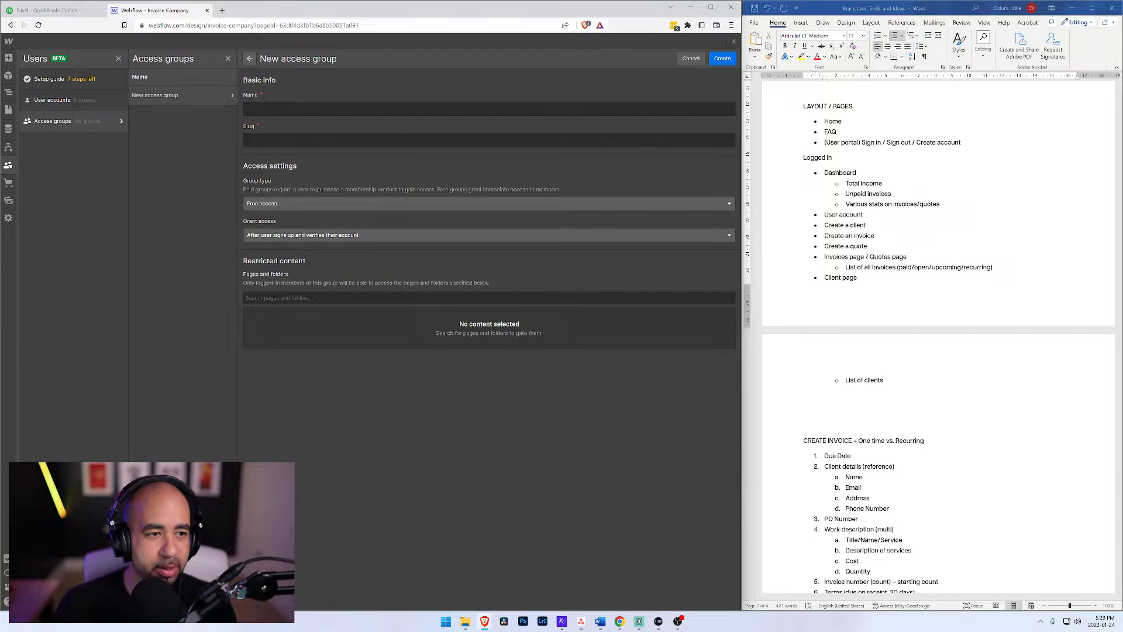
pyautogui.click(285, 110)
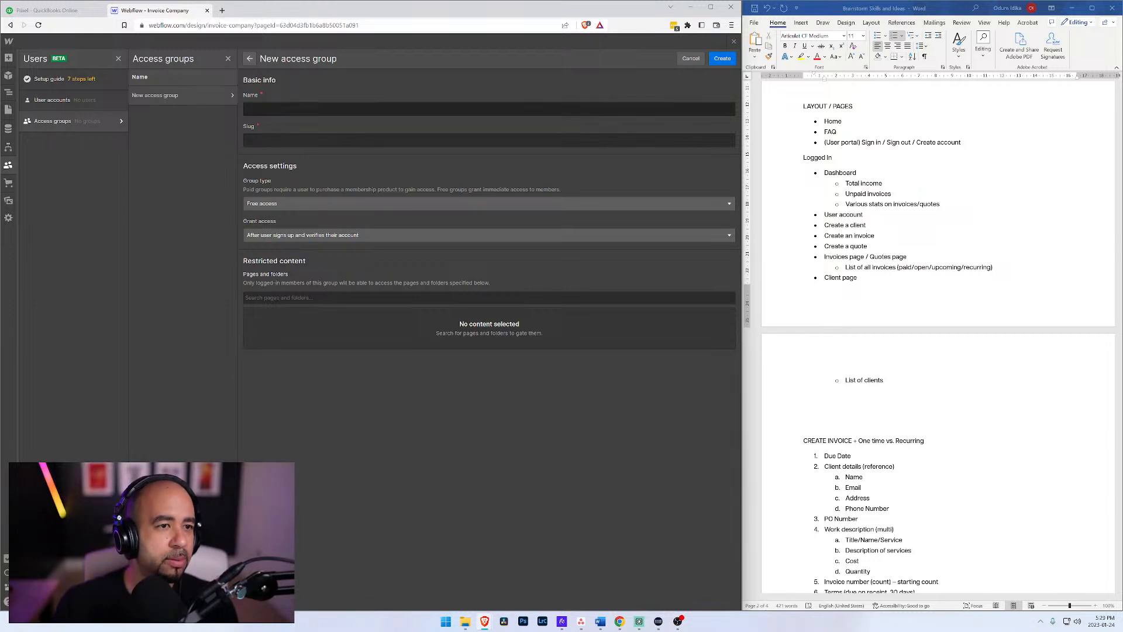
# Step: Search the web for "webflow users" in a new browser tab and open Webflow's page on creating a membership website
pyautogui.click(222, 10)
pyautogui.write('webflow users')
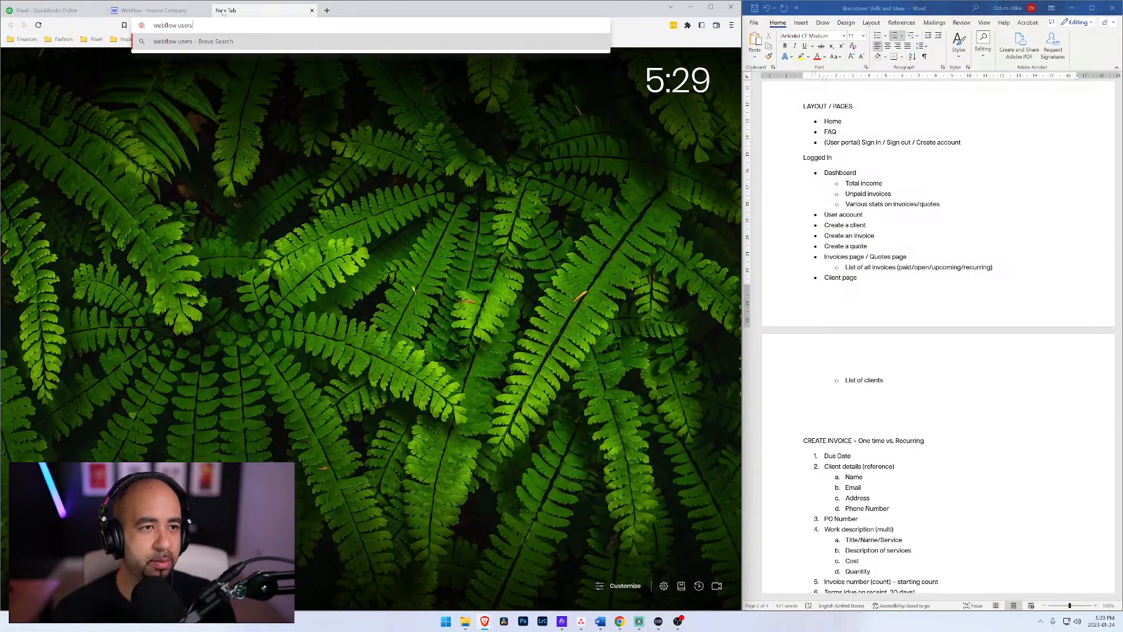
pyautogui.press('Return')
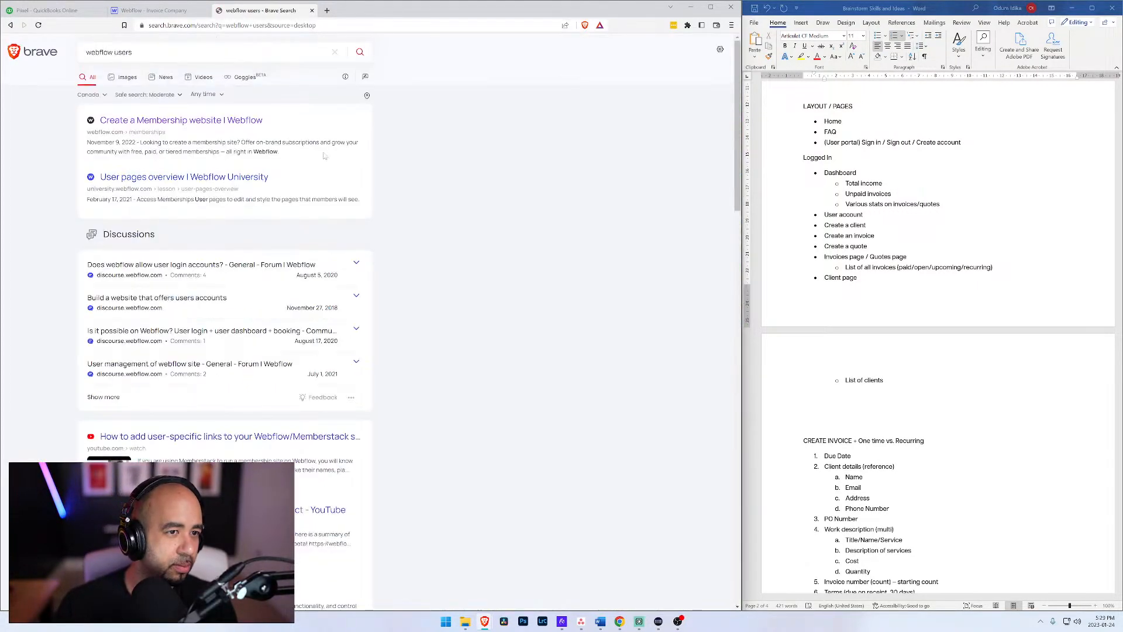
pyautogui.click(239, 121)
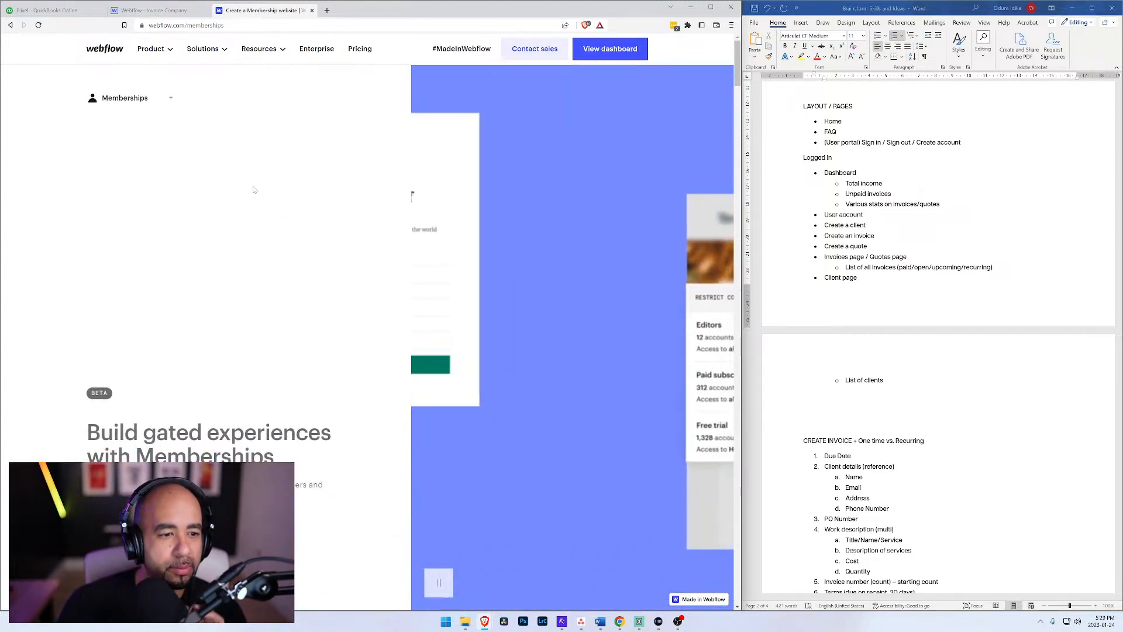
# Step: Review the Memberships page's sections on access groups, subscription tiers, billing options, member management, and custom data fields and forms
pyautogui.scroll(-10, 206, 136)
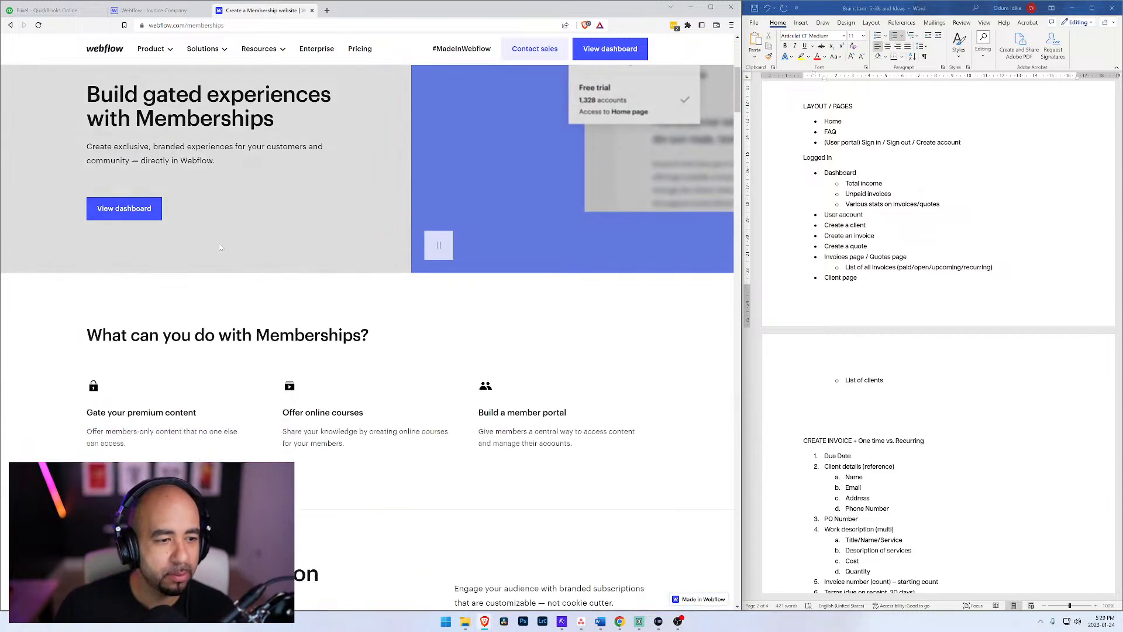
pyautogui.scroll(-10, 275, 248)
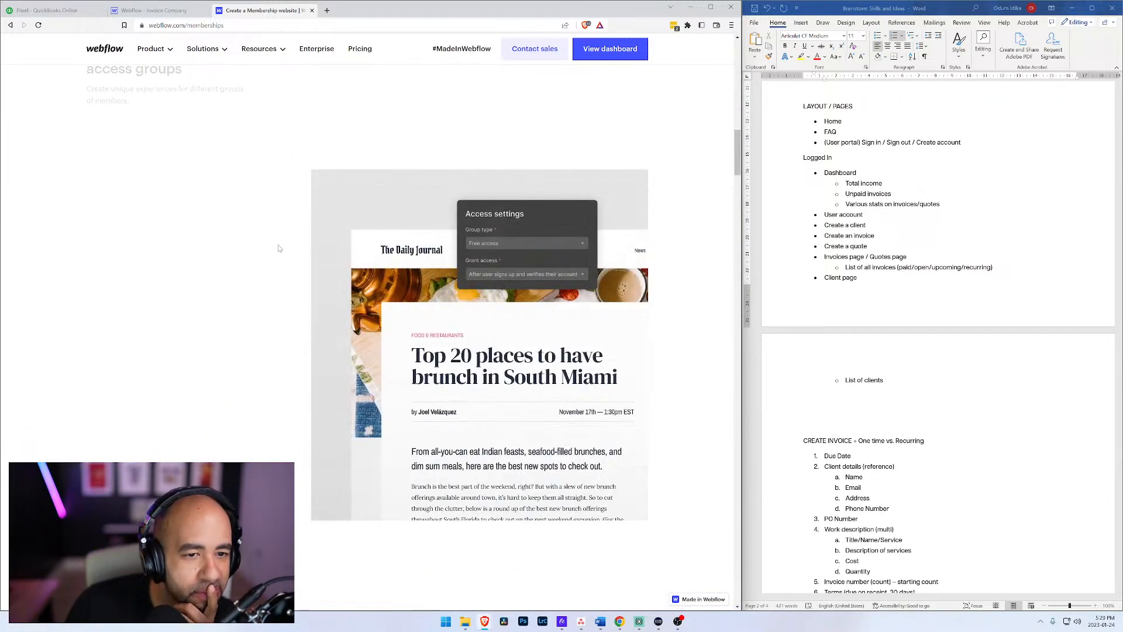
pyautogui.scroll(-5, 281, 250)
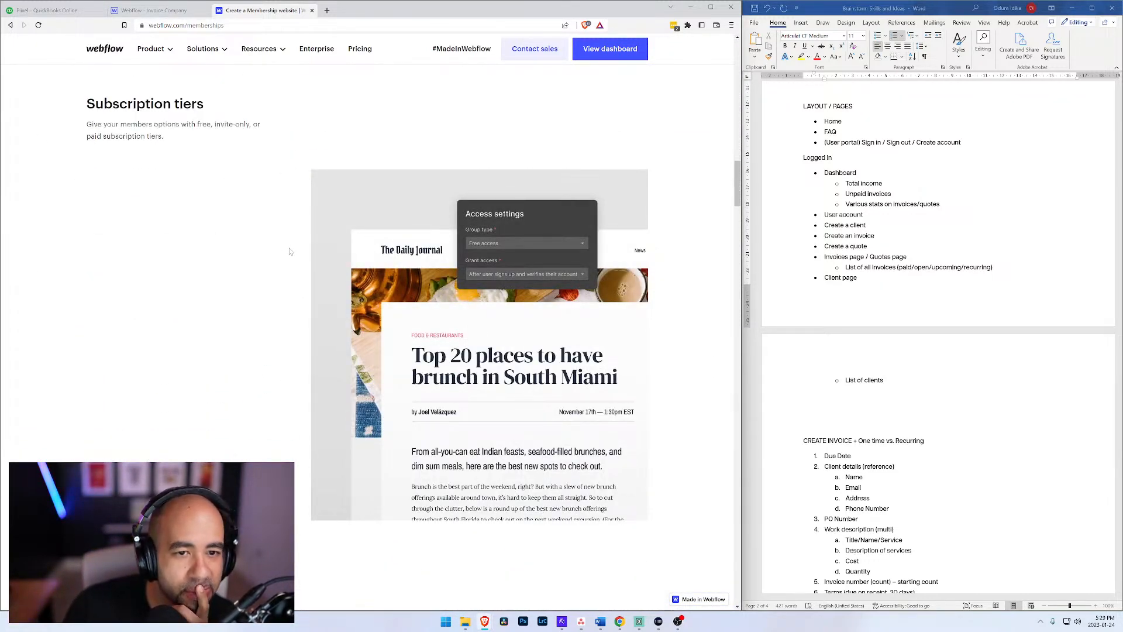
pyautogui.scroll(-3, 293, 250)
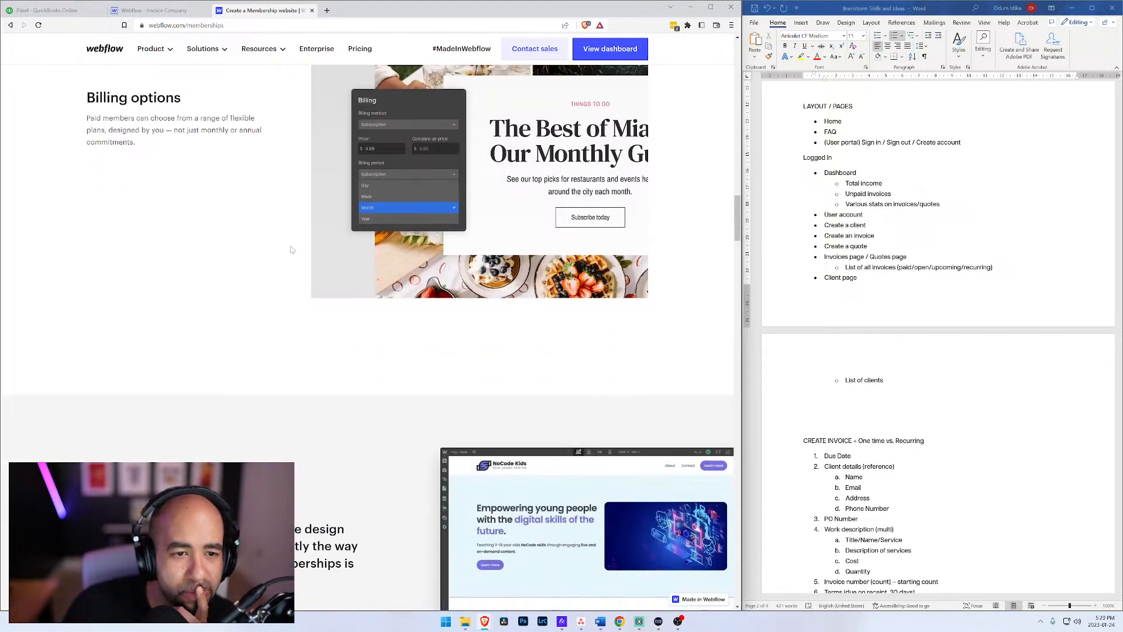
pyautogui.scroll(-7, 288, 249)
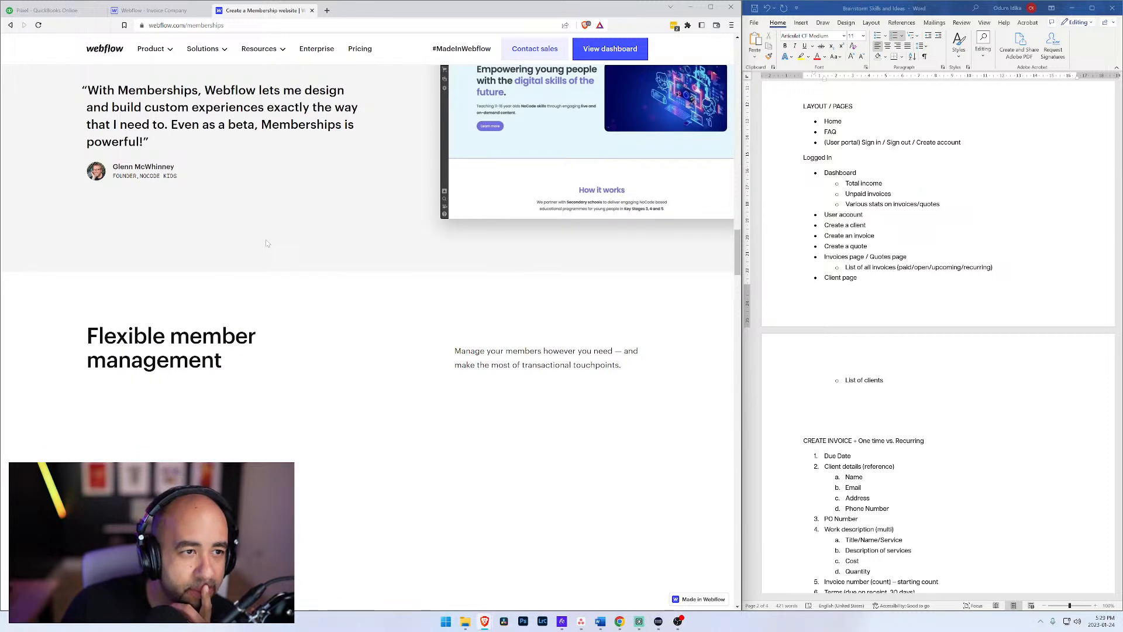
pyautogui.scroll(-3, 266, 243)
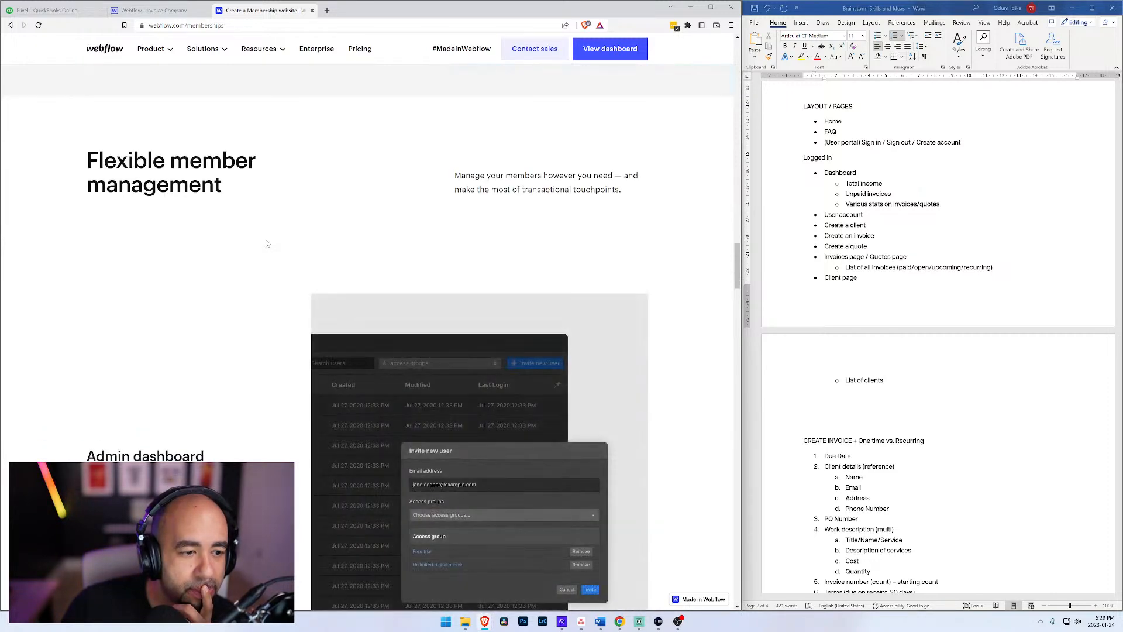
pyautogui.scroll(-2, 266, 244)
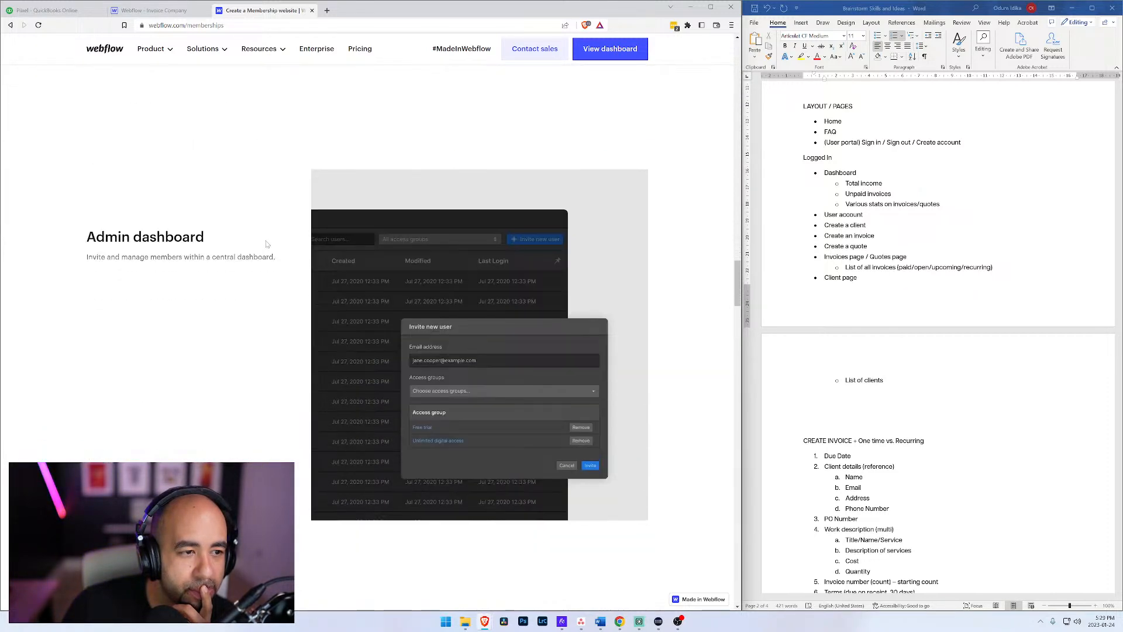
pyautogui.scroll(-3, 266, 245)
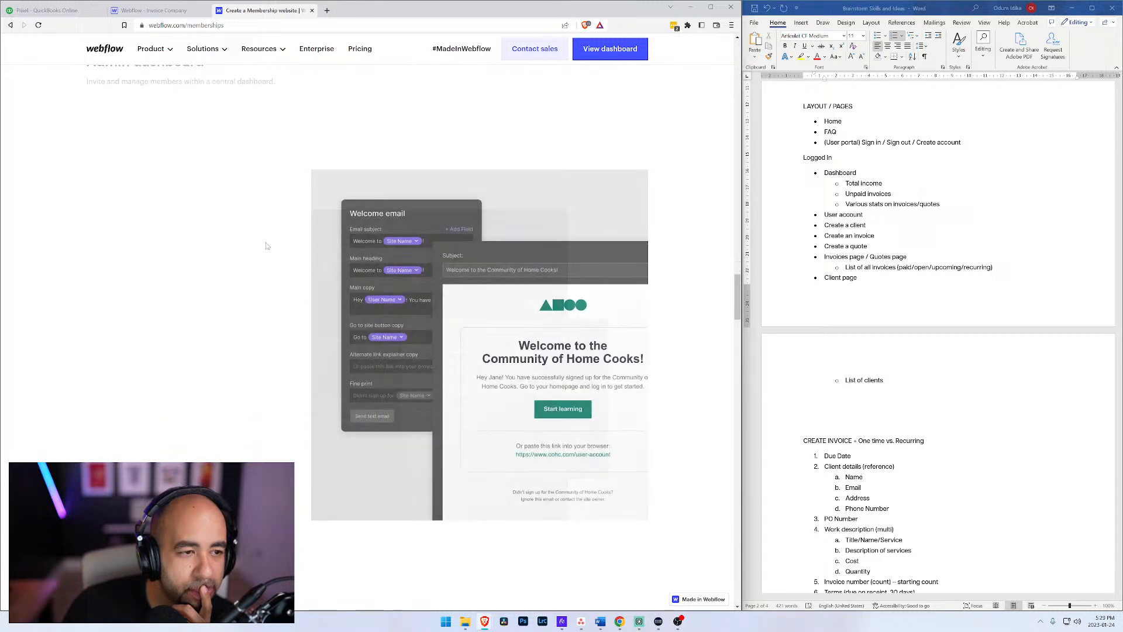
pyautogui.scroll(-5, 266, 245)
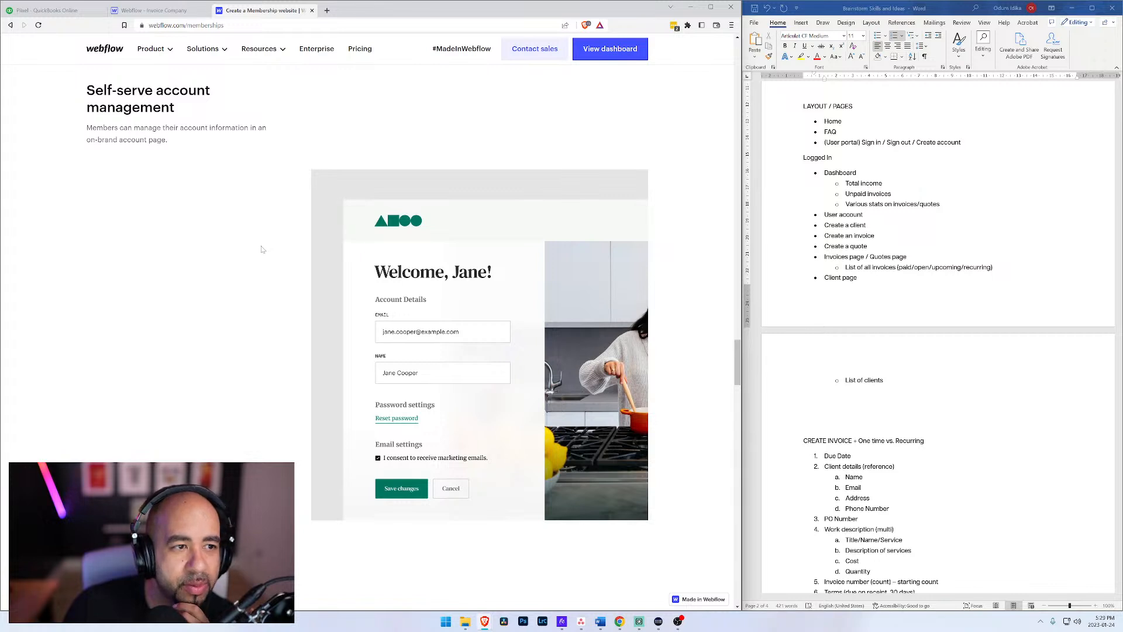
pyautogui.scroll(-3, 262, 250)
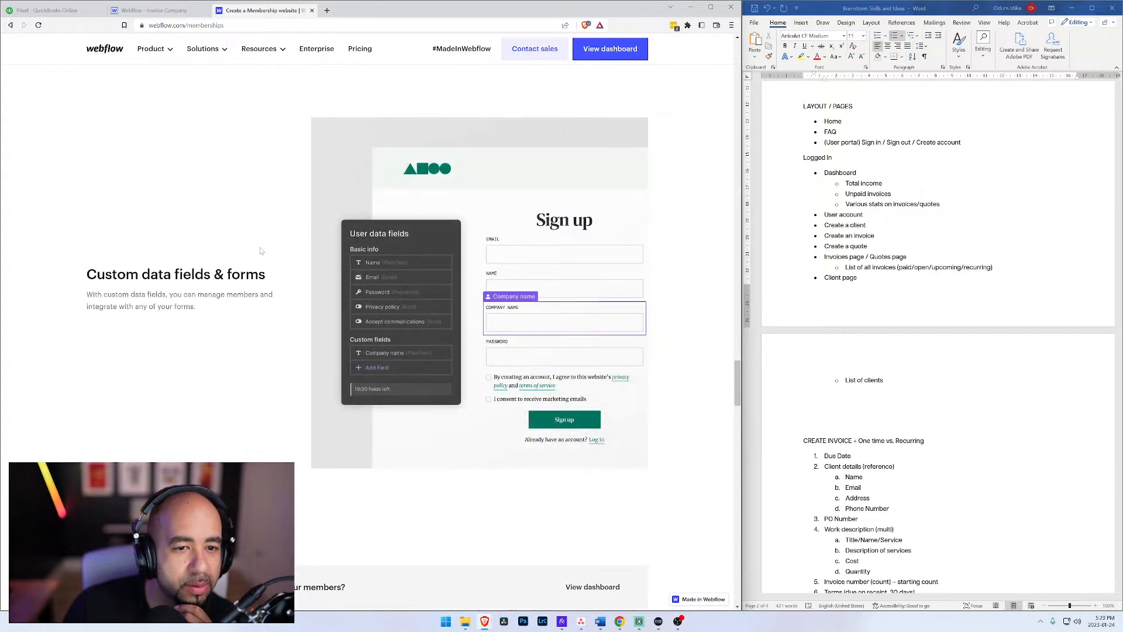
pyautogui.scroll(-2, 261, 251)
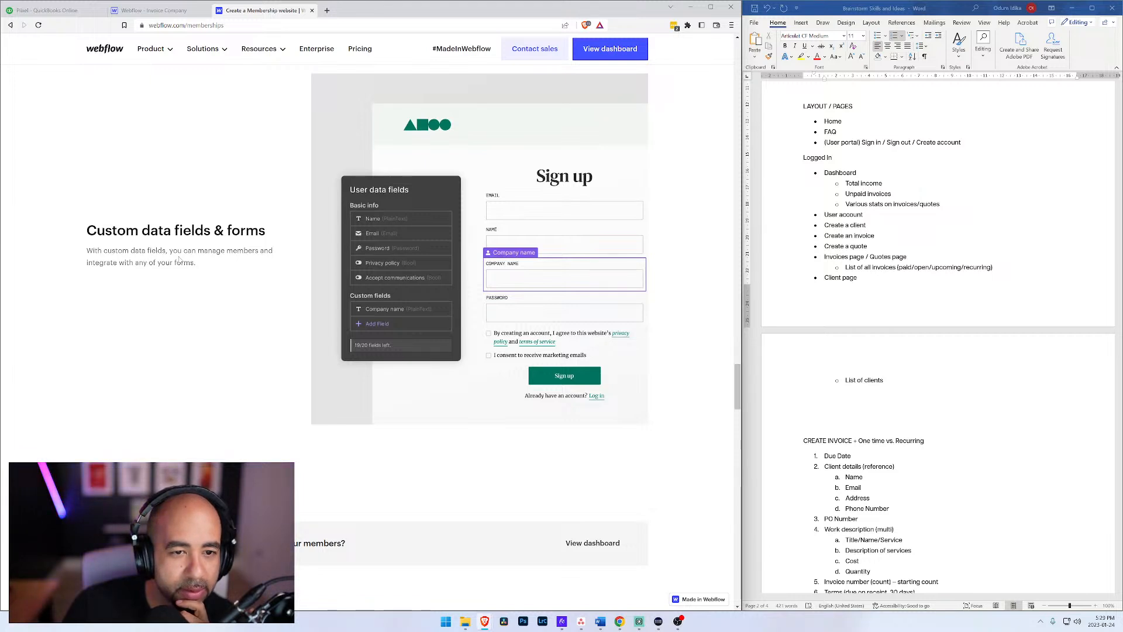
# Step: Examine the Memberships page's setup section, covering server-side rendering and the Users API, down to the getting-started resources
pyautogui.scroll(-4, 237, 271)
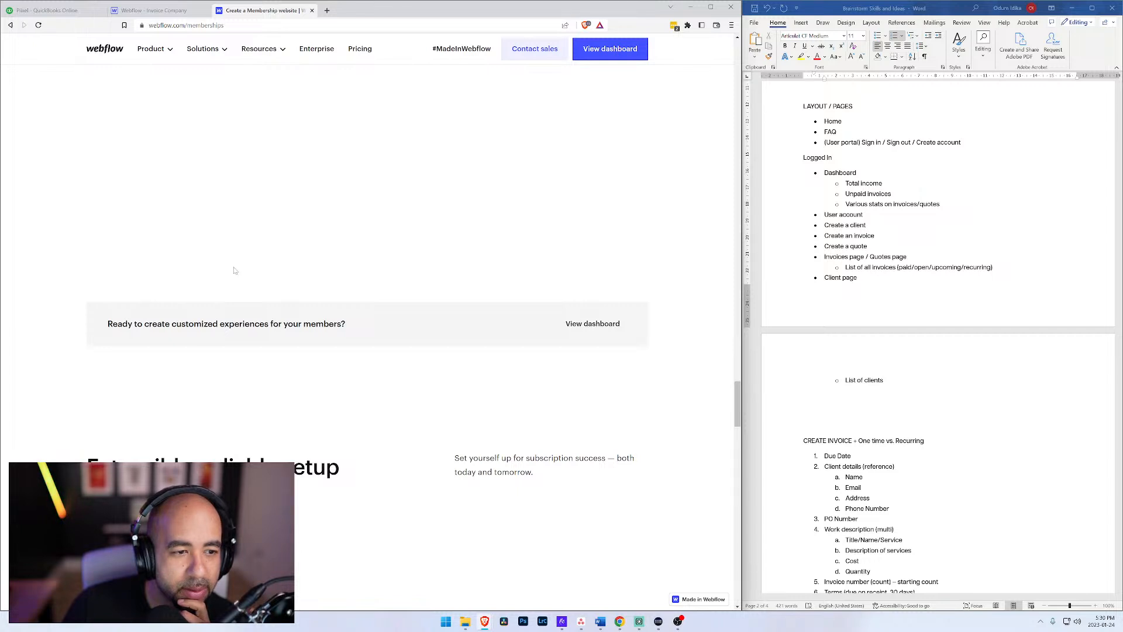
pyautogui.scroll(-2, 234, 270)
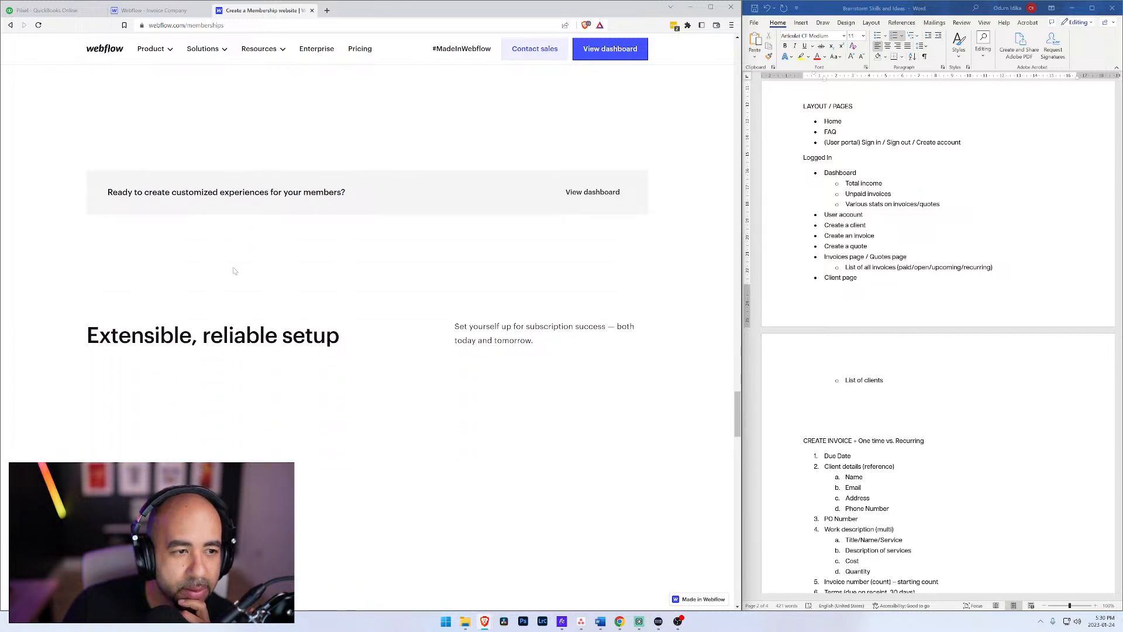
pyautogui.scroll(-4, 234, 271)
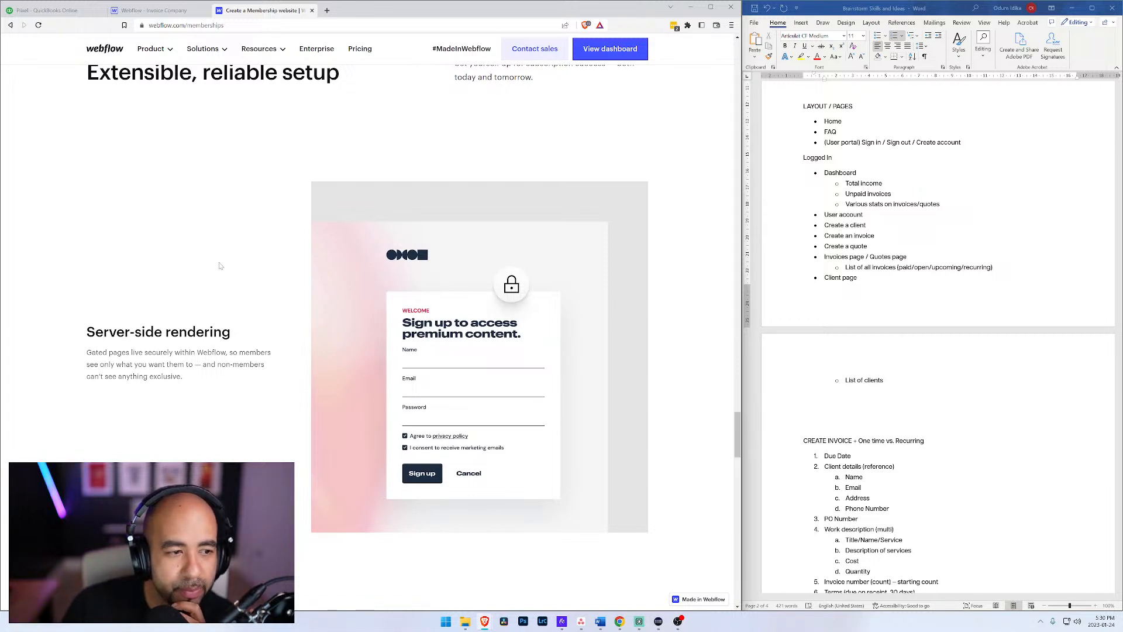
pyautogui.scroll(-7, 225, 277)
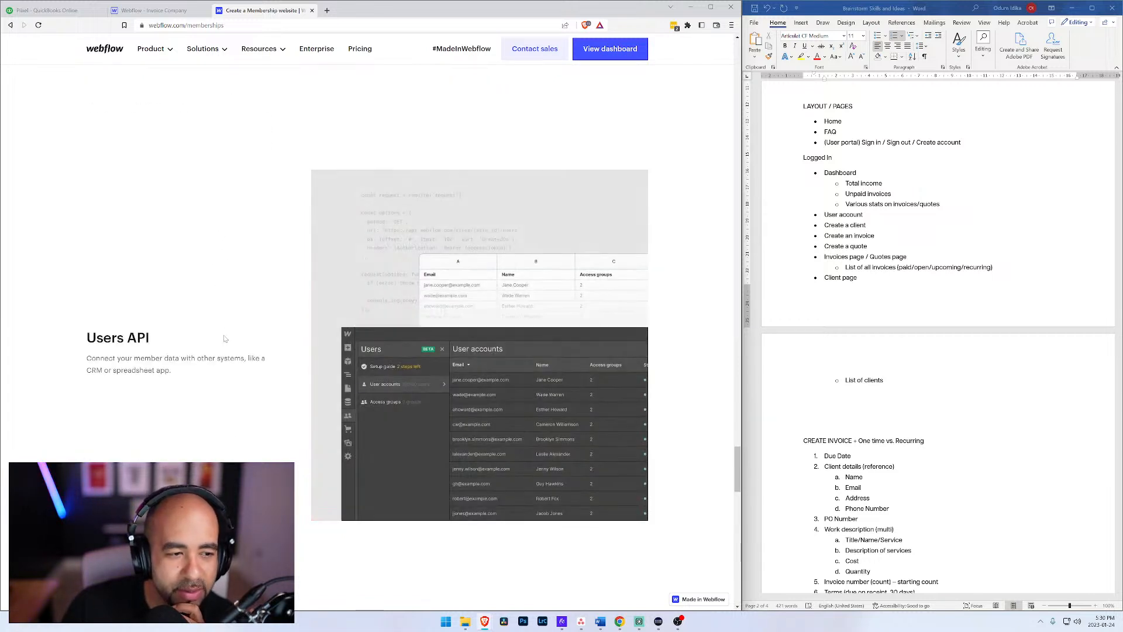
pyautogui.scroll(-3, 190, 338)
pyautogui.scroll(2, 186, 340)
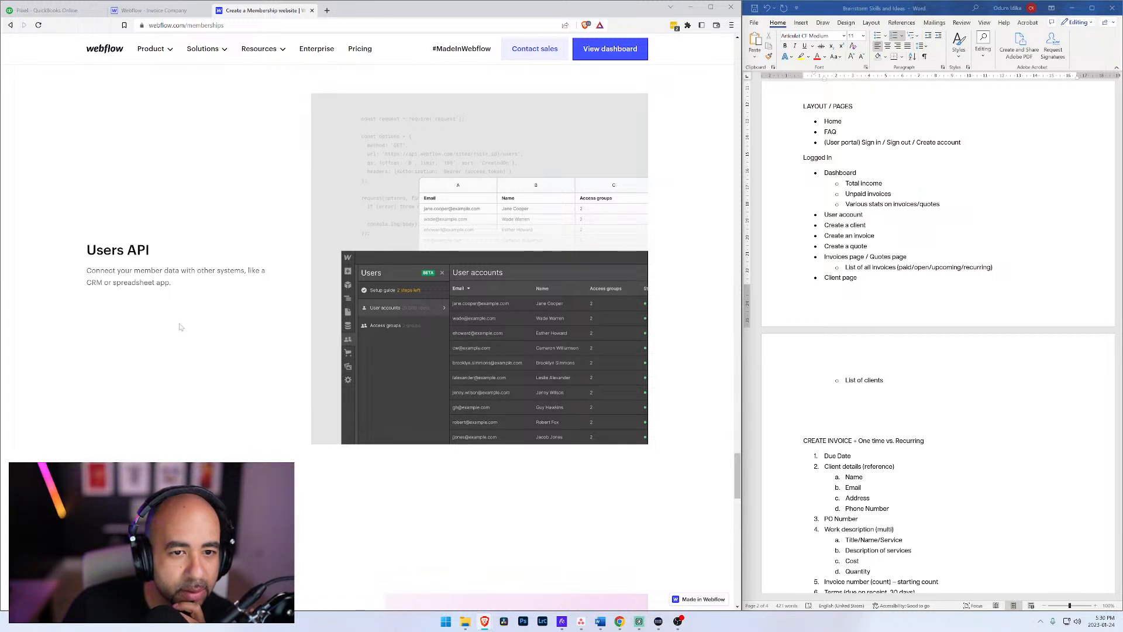
pyautogui.scroll(-3, 180, 327)
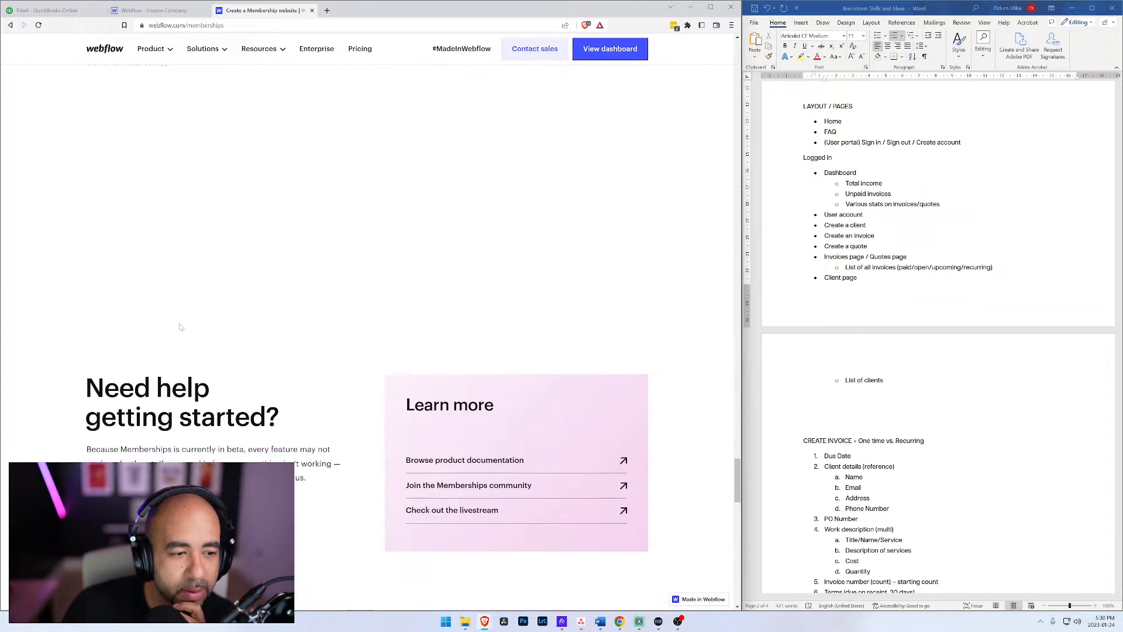
pyautogui.scroll(-1, 180, 327)
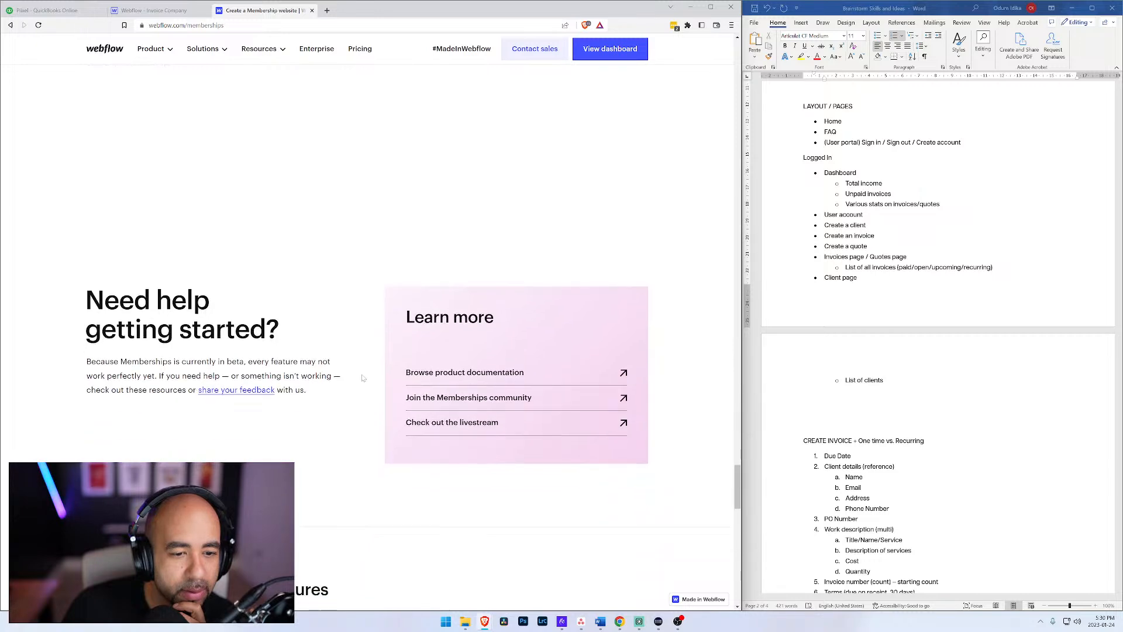
# Step: Open the Memberships product documentation and read how to access Memberships and what the Memberships Collections are for
pyautogui.click(479, 377)
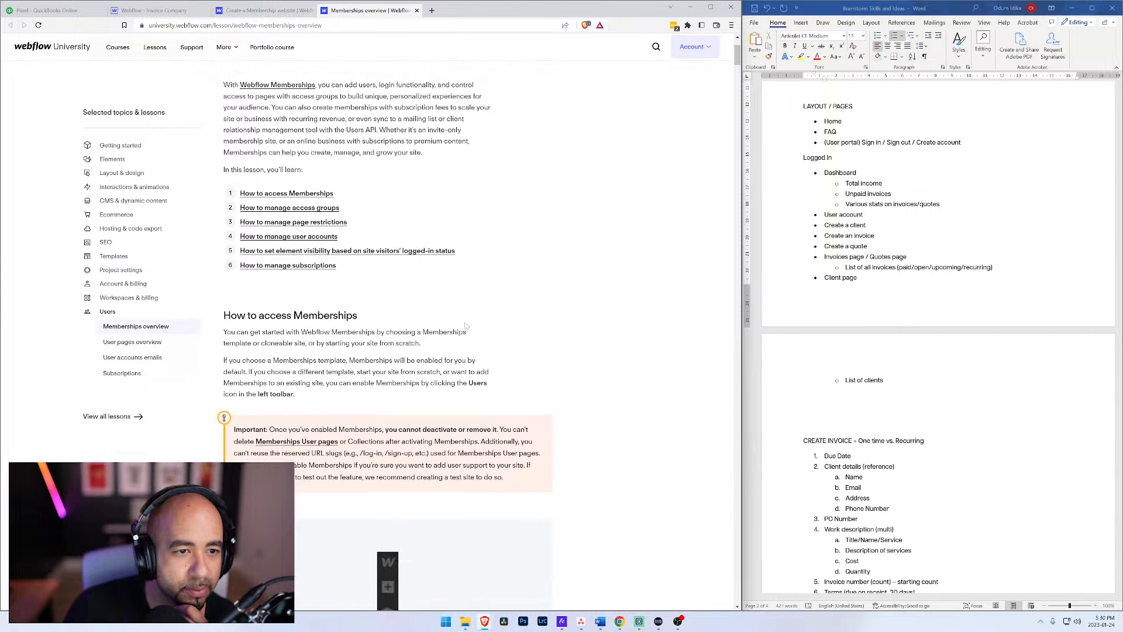
pyautogui.scroll(-2, 480, 323)
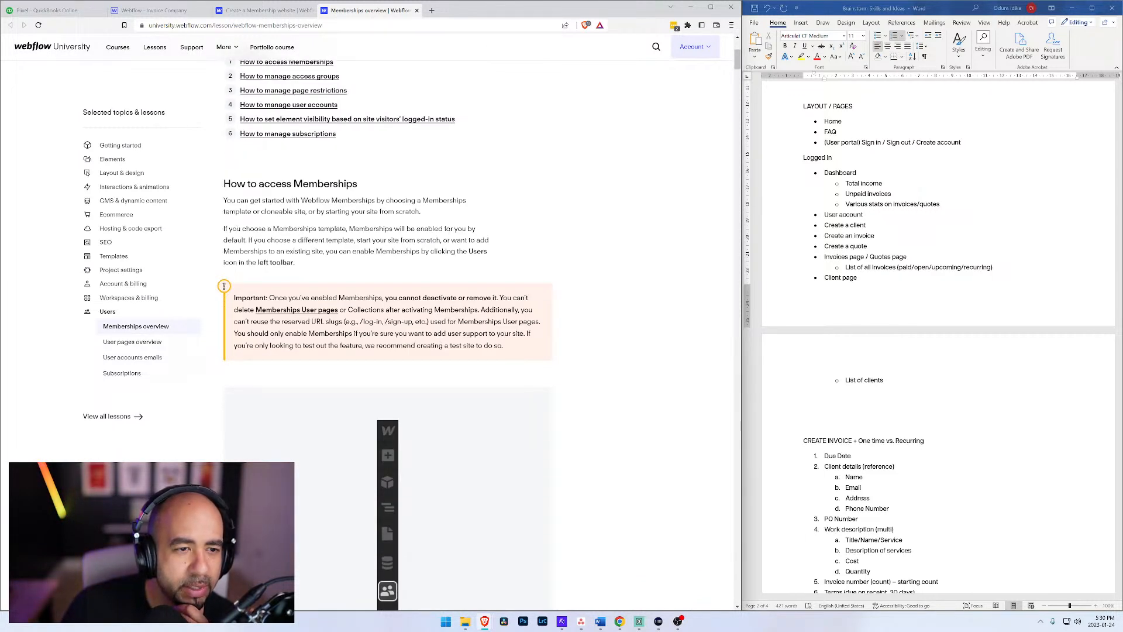
pyautogui.scroll(-7, 325, 289)
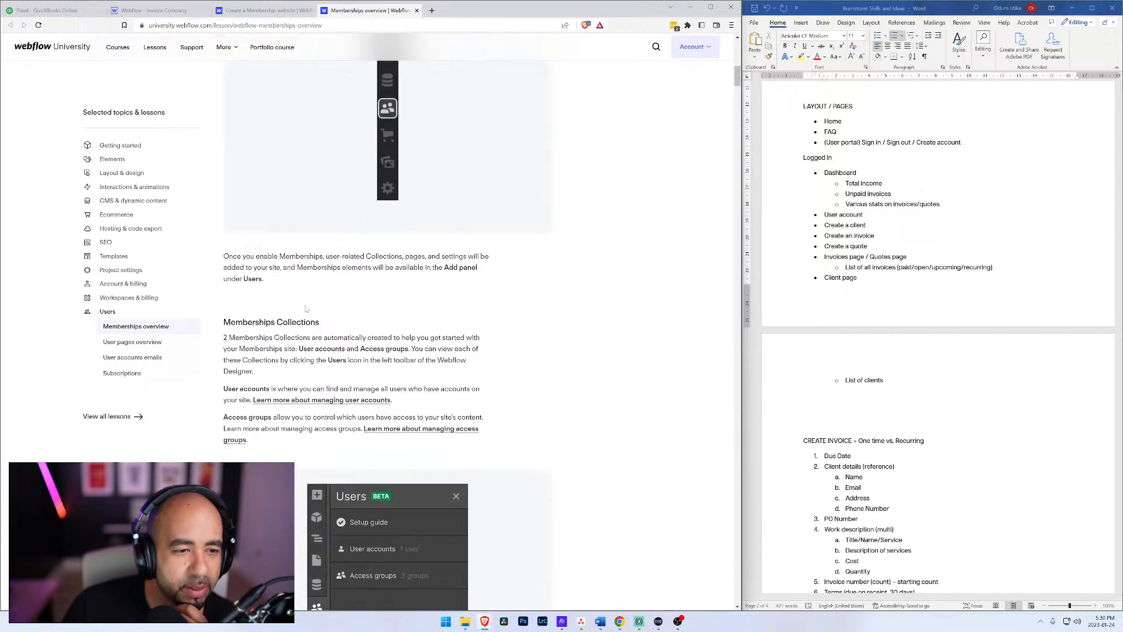
pyautogui.scroll(-1, 295, 321)
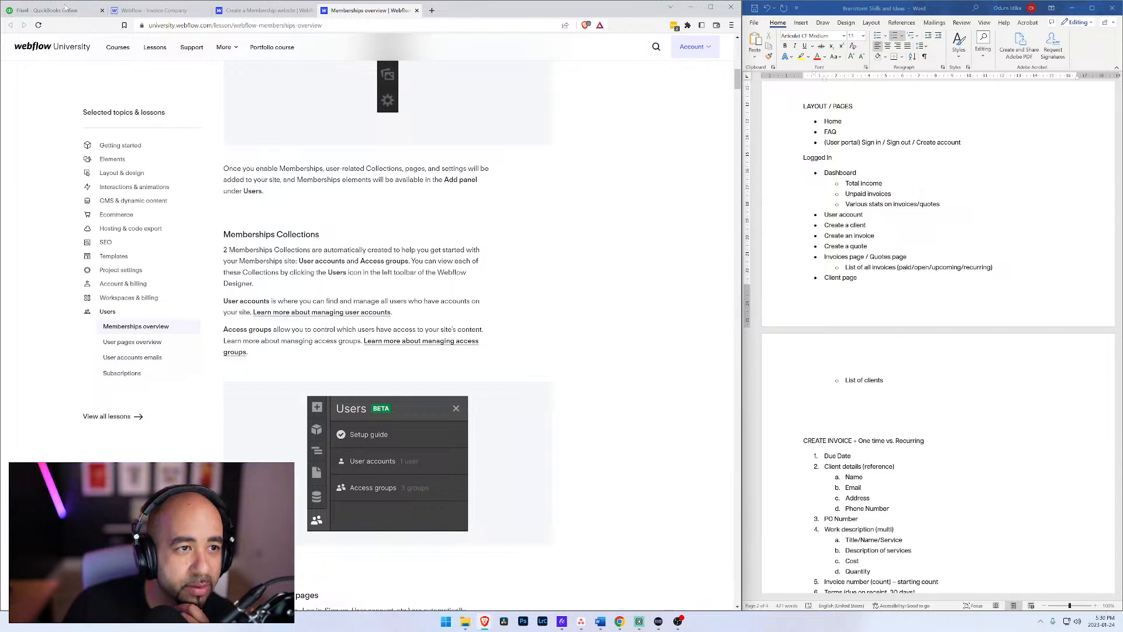
# Step: Return to the Invoice Company site, discard the unsaved new access group, and reopen the Users area
pyautogui.click(135, 10)
pyautogui.click(7, 134)
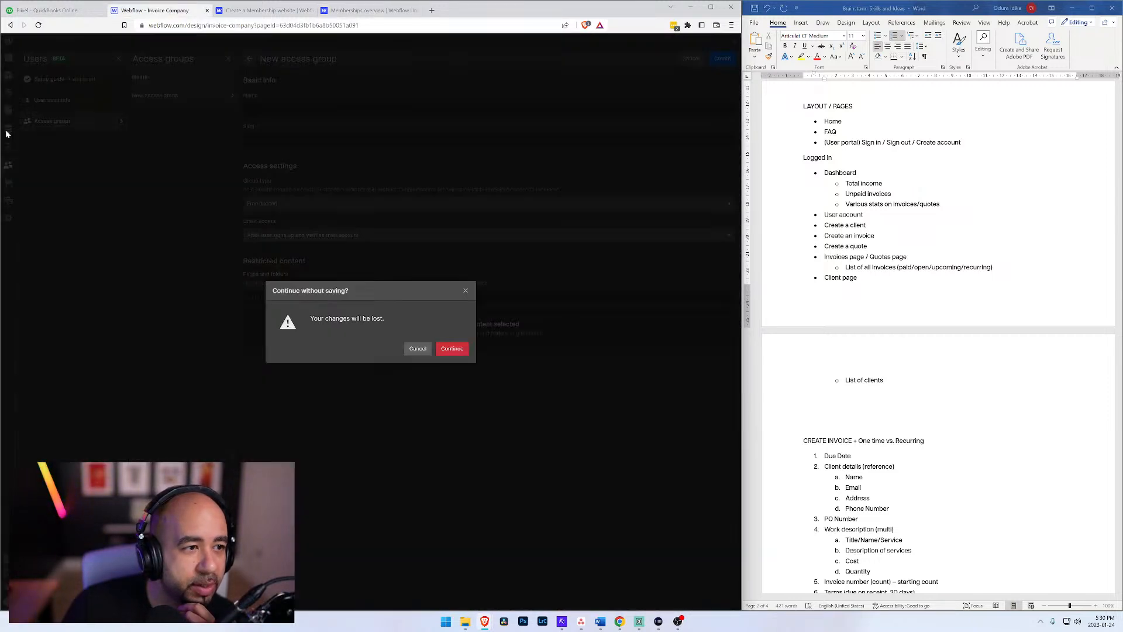
pyautogui.click(451, 350)
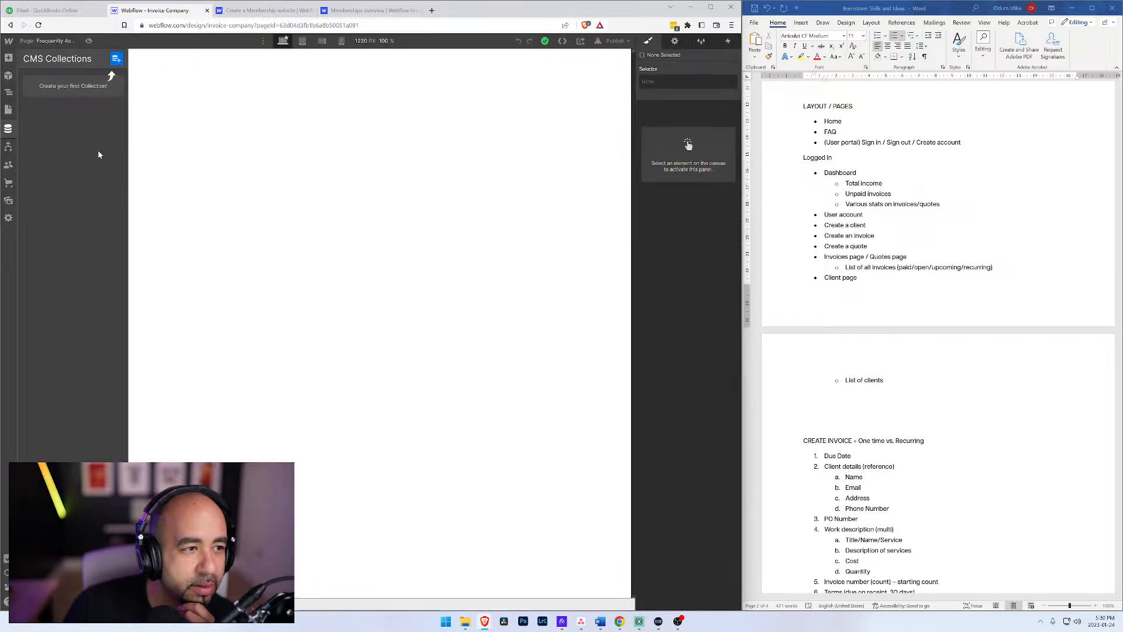
pyautogui.click(8, 165)
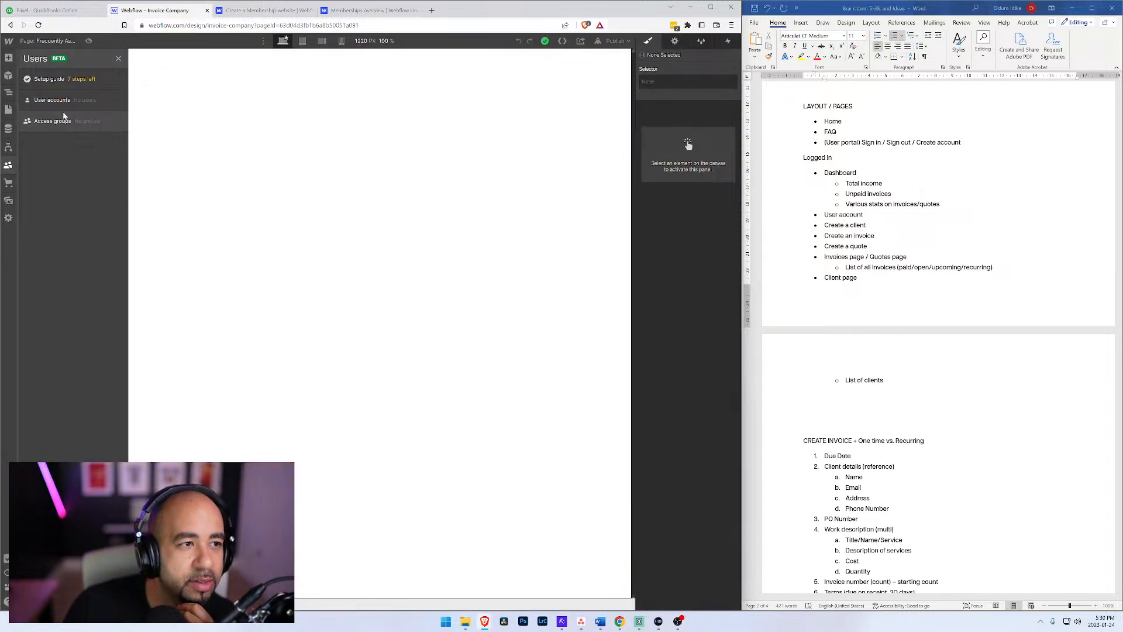
# Step: Read the Memberships overview lesson's sections on Memberships Collections and automatically created User pages
pyautogui.click(366, 10)
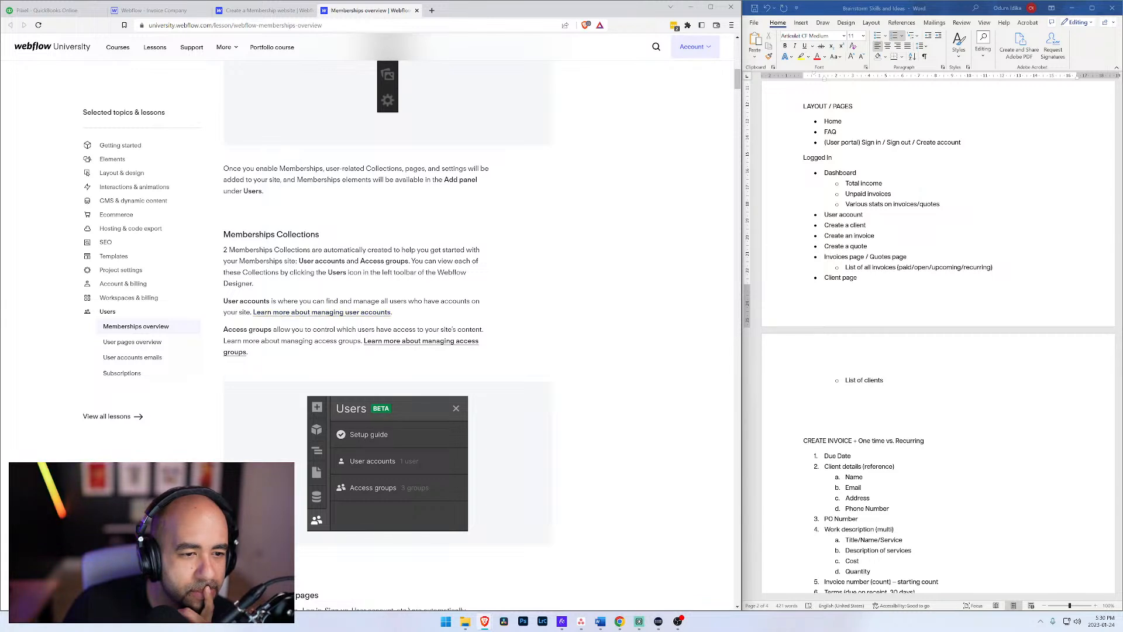
pyautogui.scroll(-2, 292, 325)
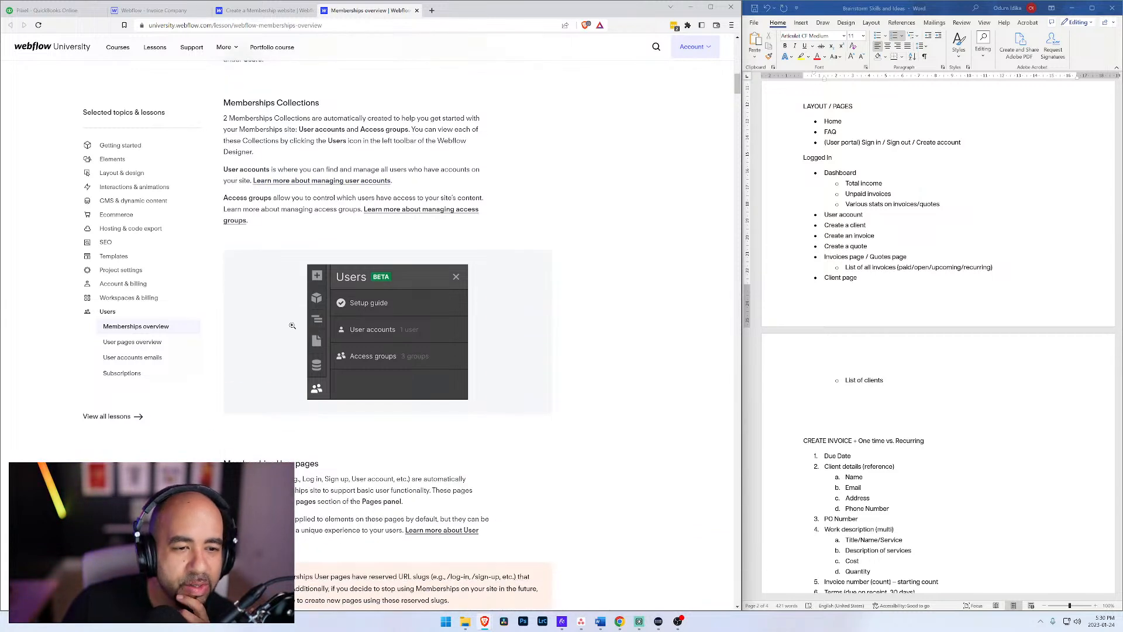
pyautogui.scroll(-2, 292, 326)
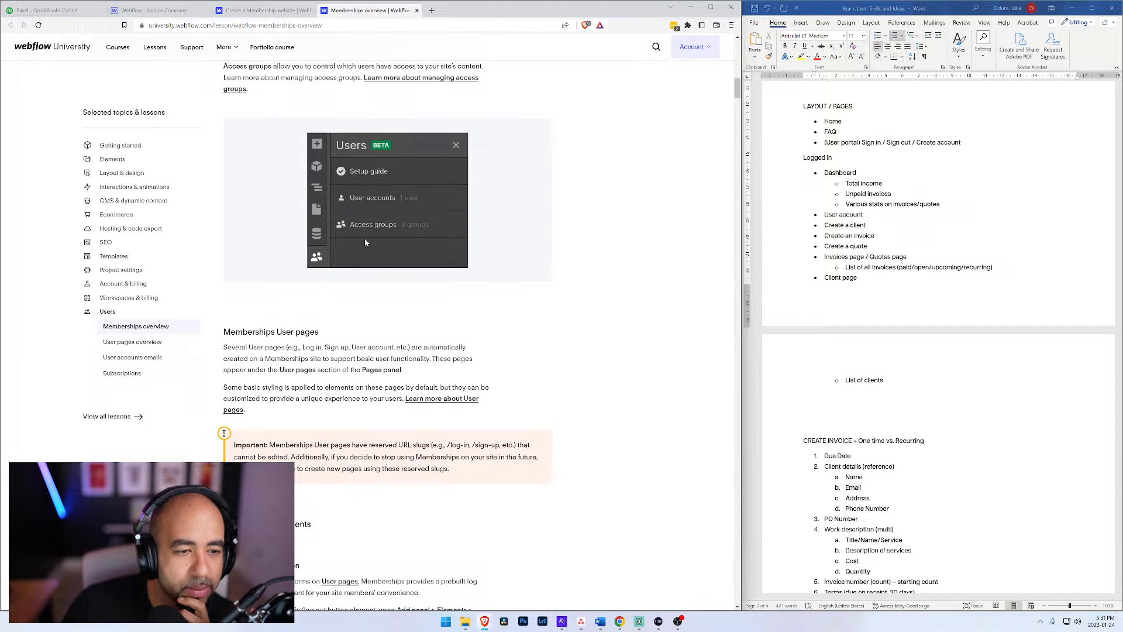
# Step: Open the User Account page of the Invoice Company site, inspect its layout, and bring the site's page list back up
pyautogui.click(163, 10)
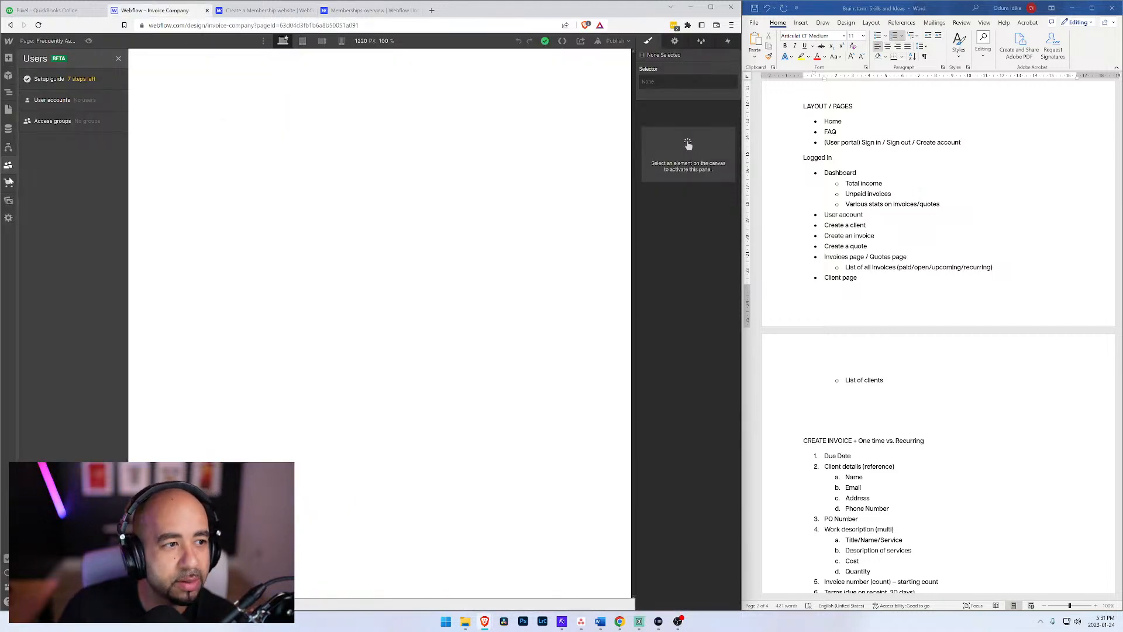
pyautogui.click(9, 109)
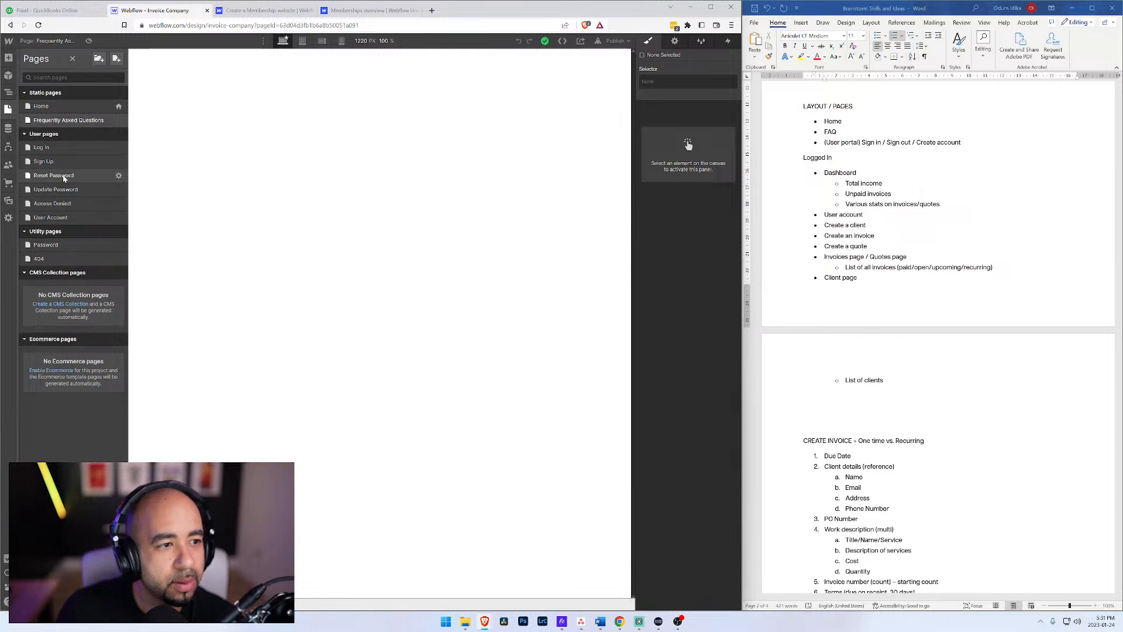
pyautogui.click(58, 219)
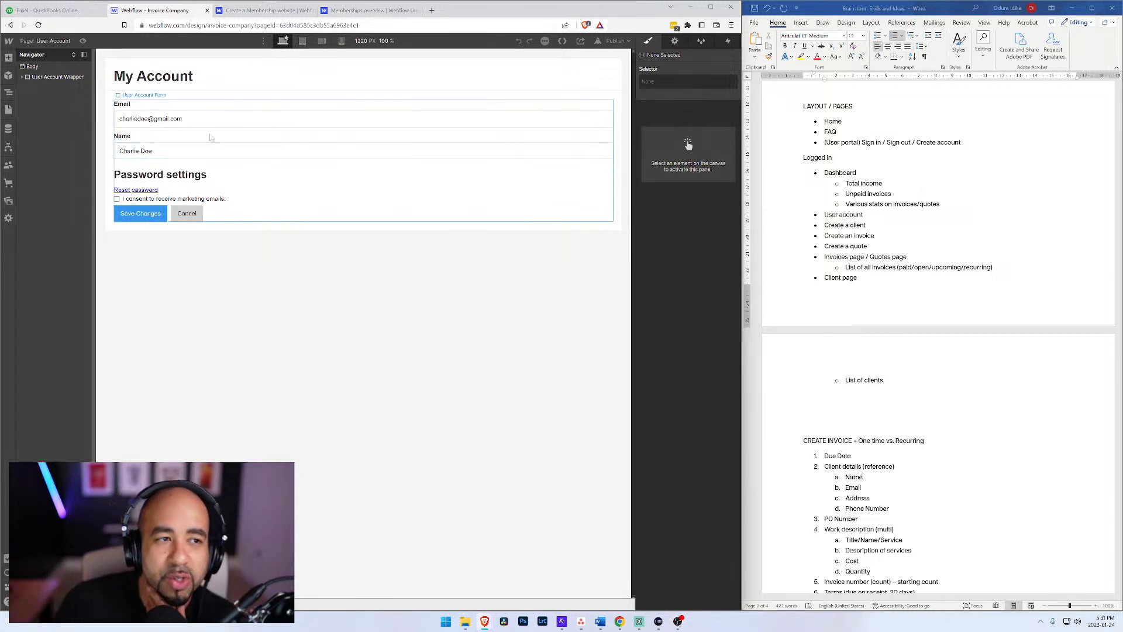
pyautogui.click(36, 41)
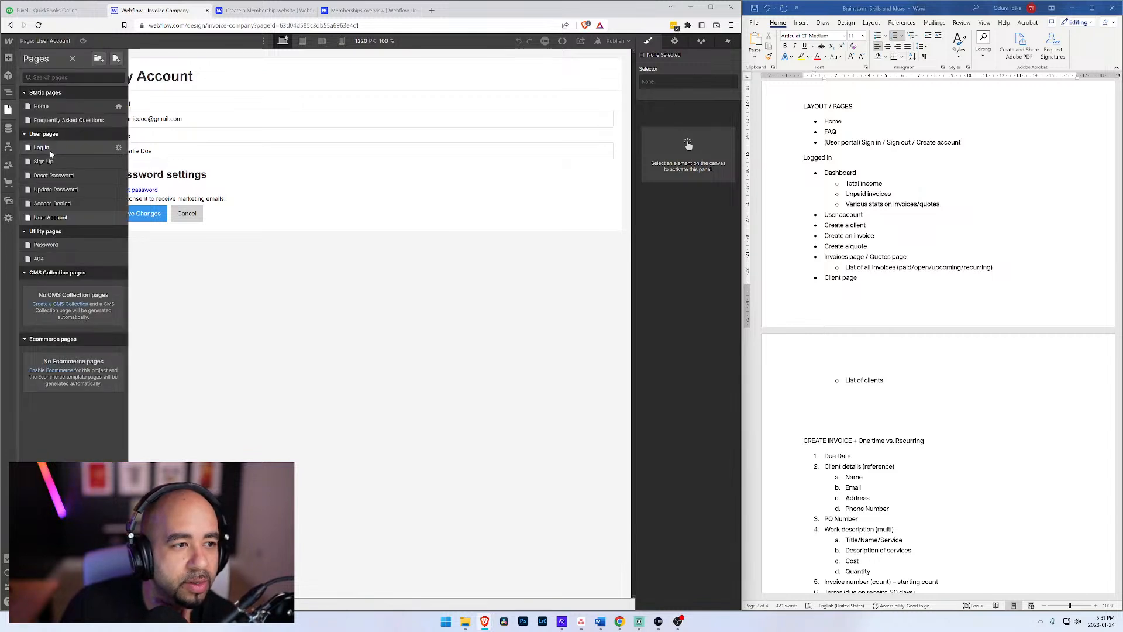
# Step: Open the site's CMS Collections area and review the planned invoice, quote and client fields in the Word planning document
pyautogui.click(253, 154)
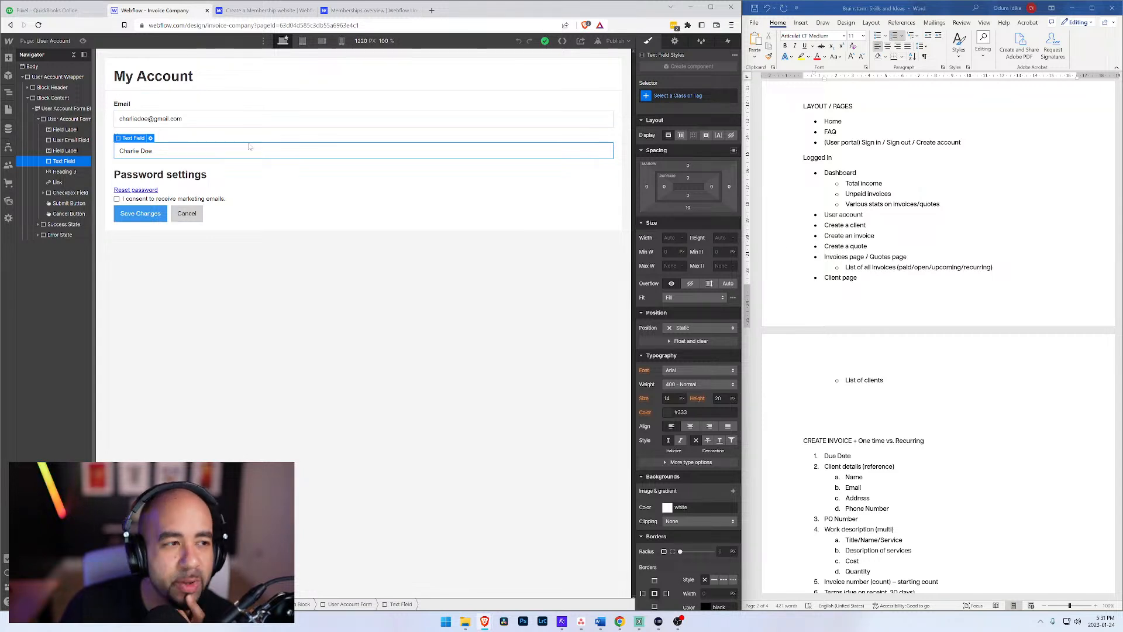
pyautogui.click(8, 129)
pyautogui.scroll(-10, 920, 359)
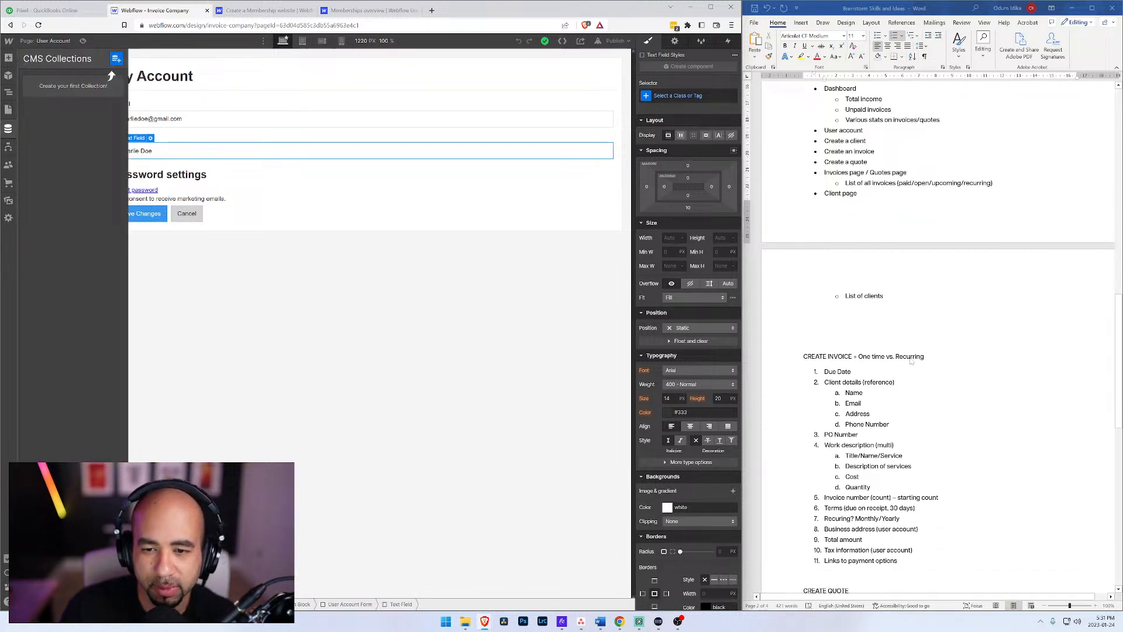
pyautogui.scroll(-5, 890, 364)
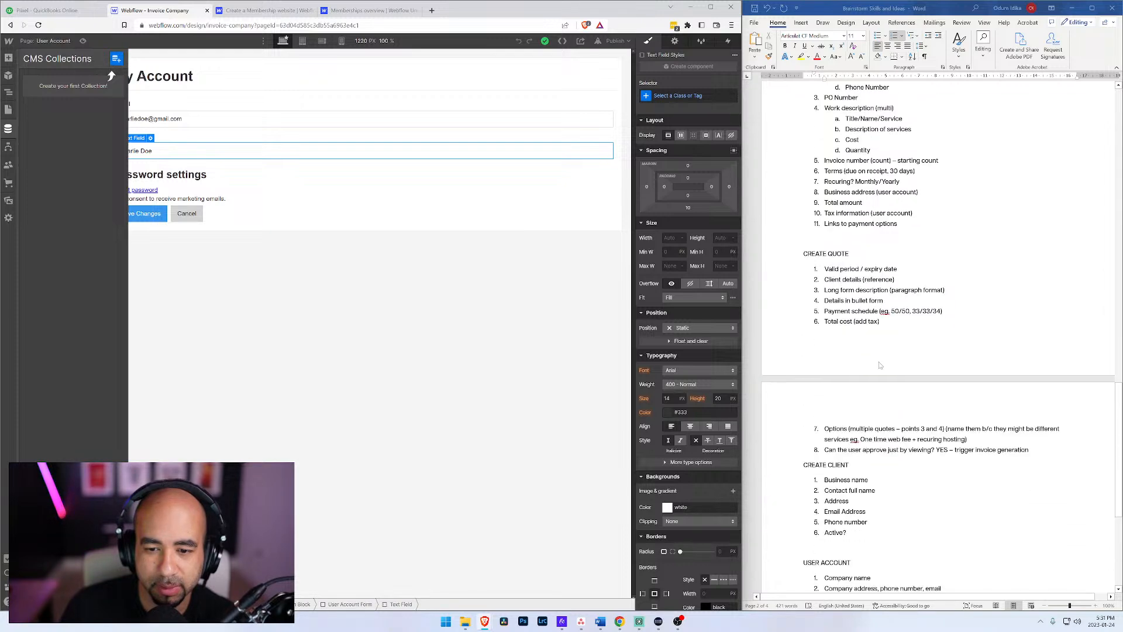
pyautogui.scroll(8, 890, 364)
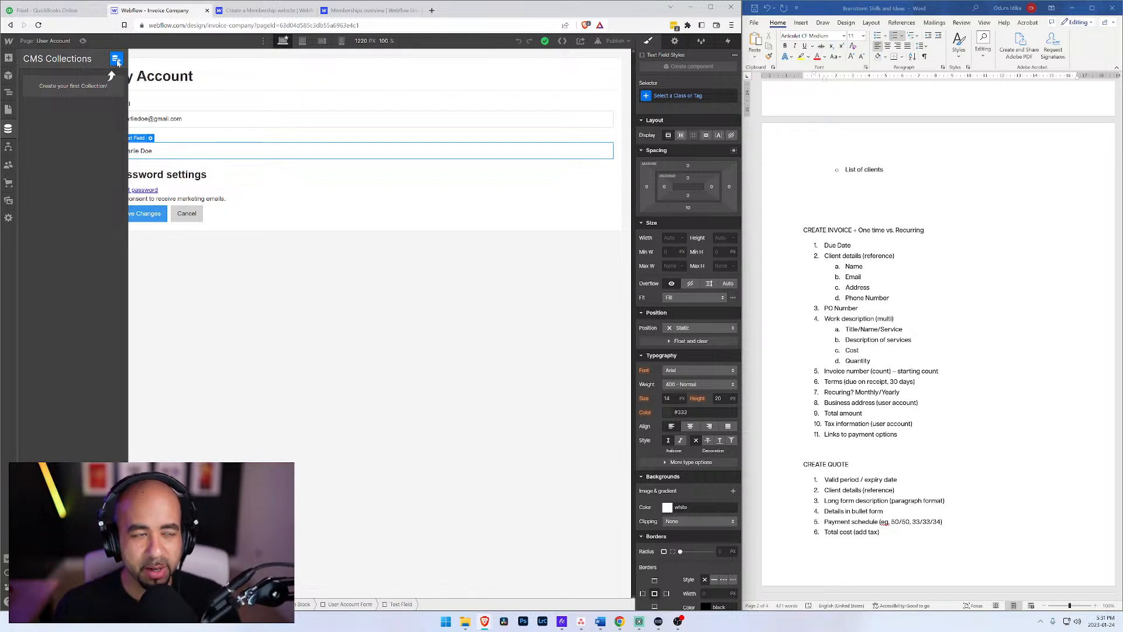
# Step: Start a new CMS Collection and name it Clients, checking the planning document for the planned pages and client fields
pyautogui.click(116, 61)
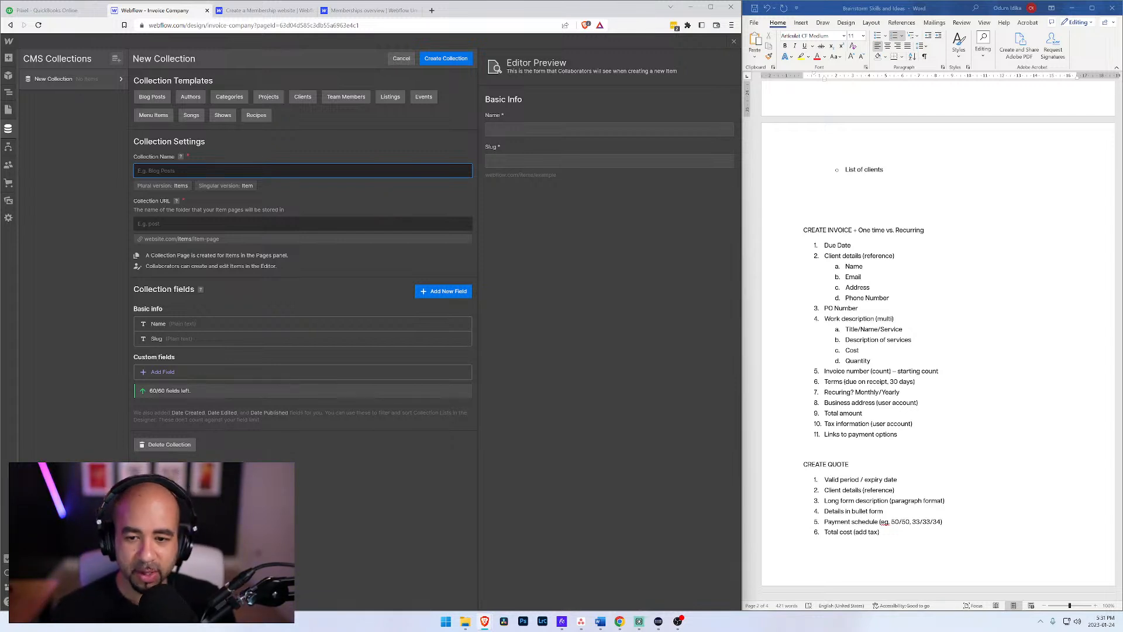
pyautogui.write('CL')
pyautogui.press('BackSpace')
pyautogui.press('BackSpace')
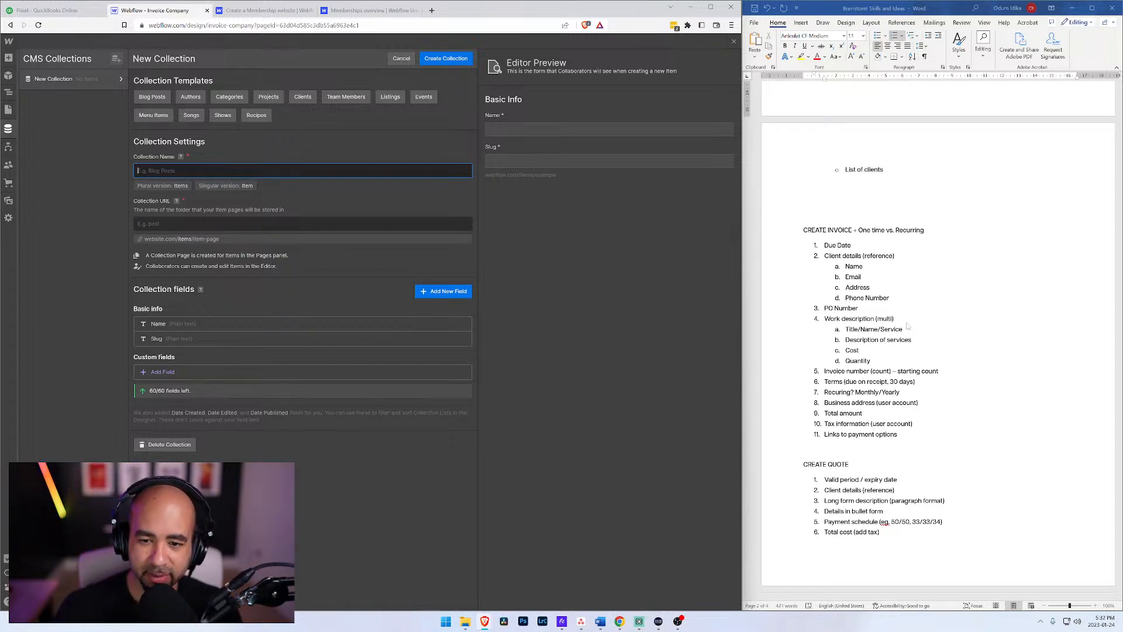
pyautogui.scroll(15, 870, 371)
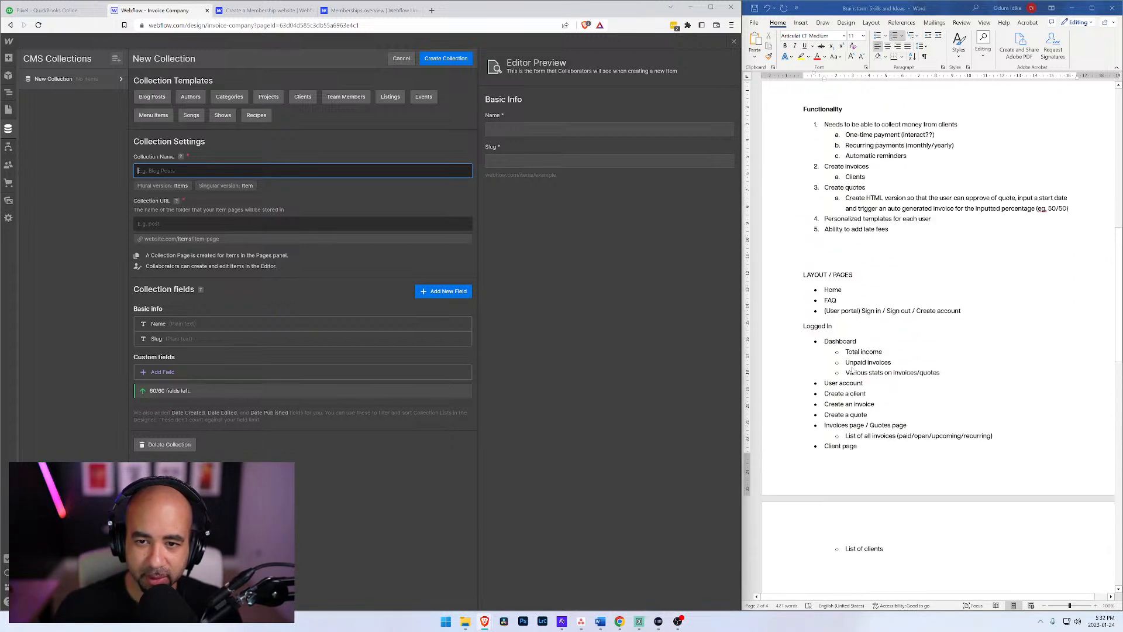
pyautogui.scroll(-10, 851, 370)
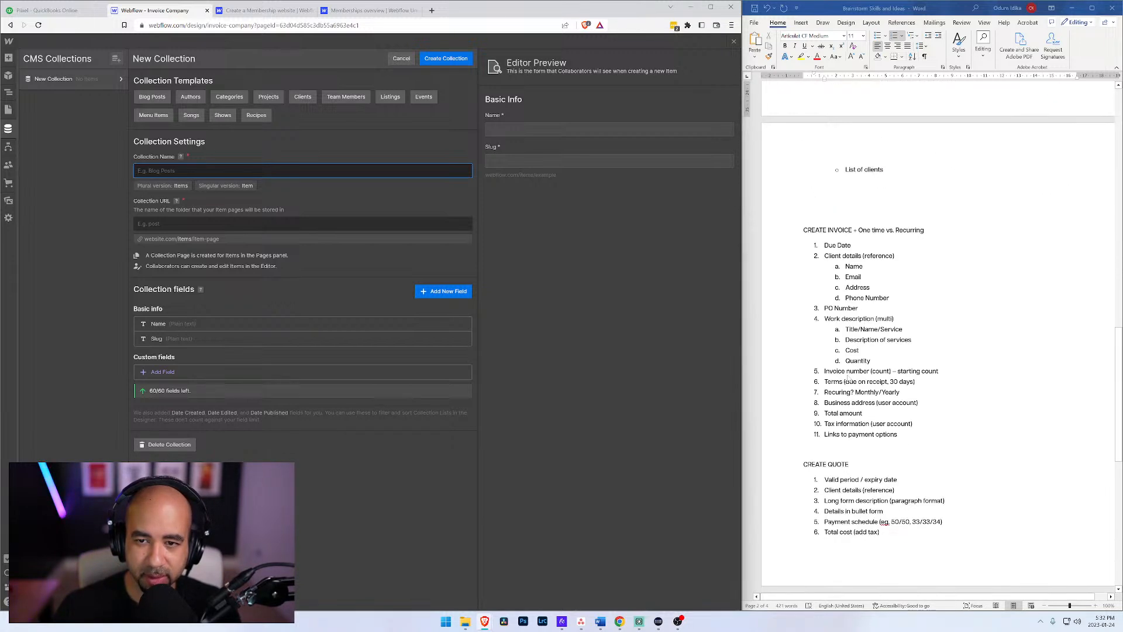
pyautogui.scroll(-5, 847, 379)
pyautogui.scroll(-5, 849, 379)
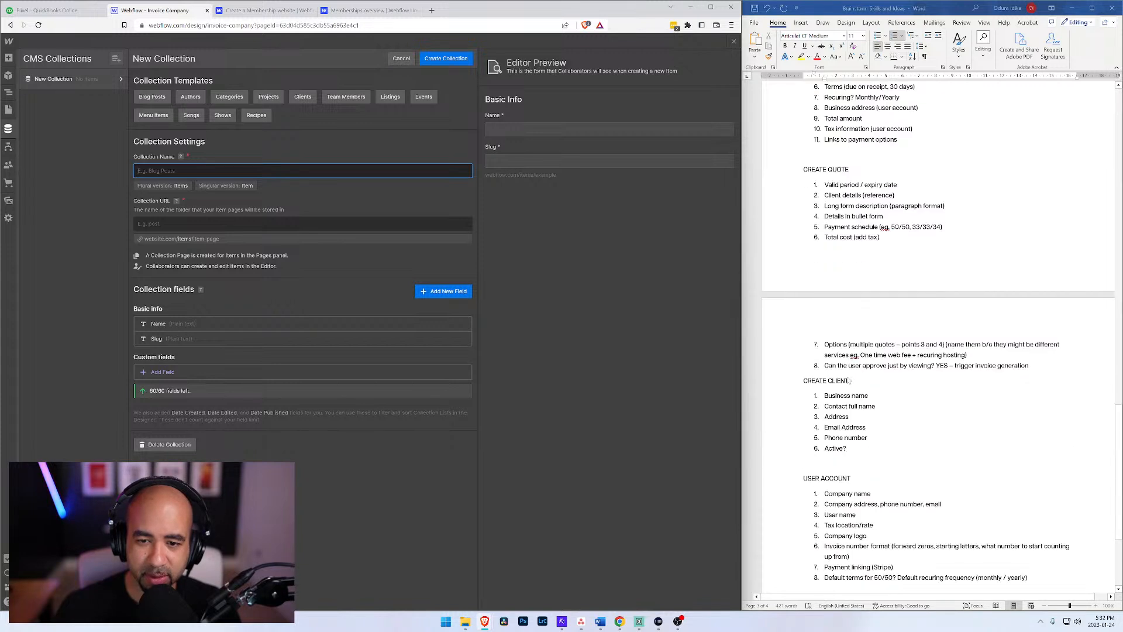
pyautogui.write('c')
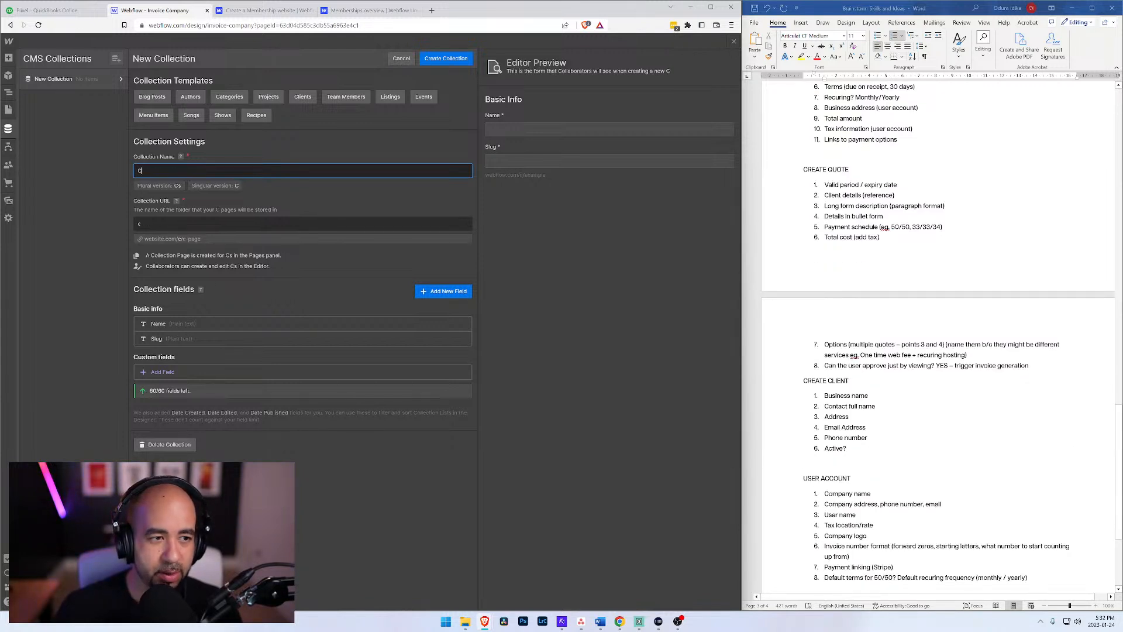
pyautogui.write('lients')
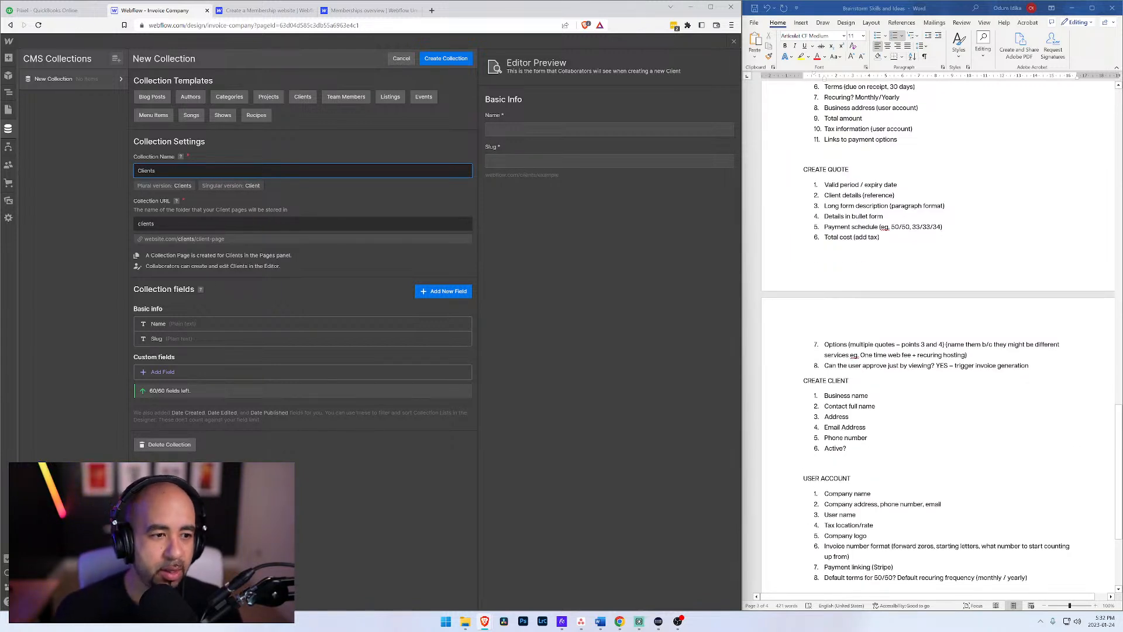
# Step: Relabel the Clients collection's basic Name field as Business Name and save the field
pyautogui.scroll(-5, 841, 338)
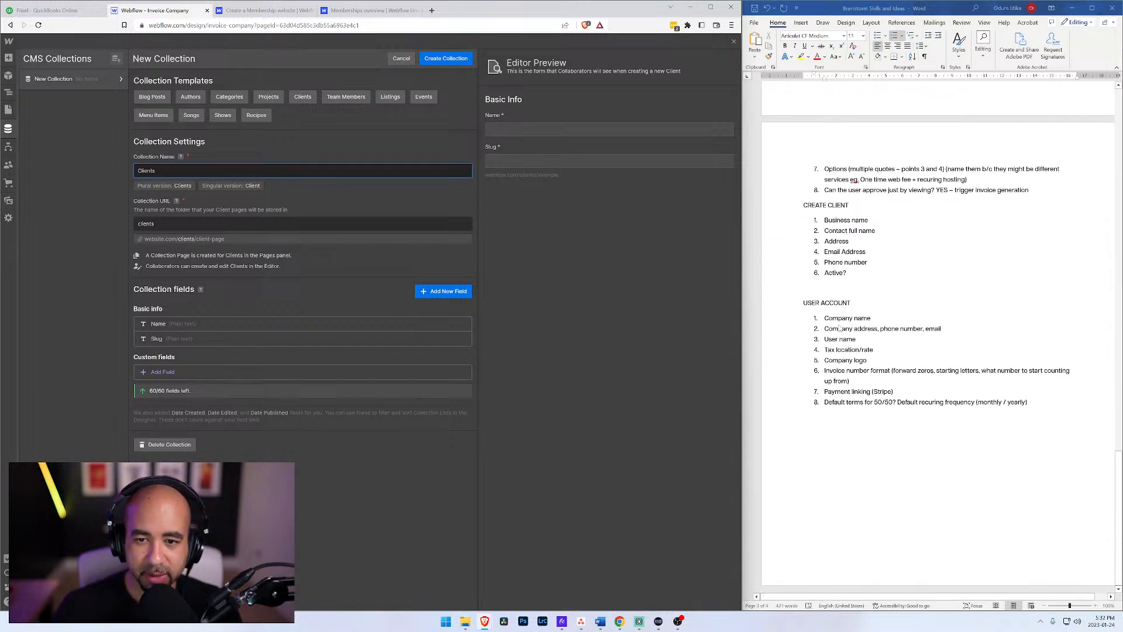
pyautogui.scroll(1, 863, 240)
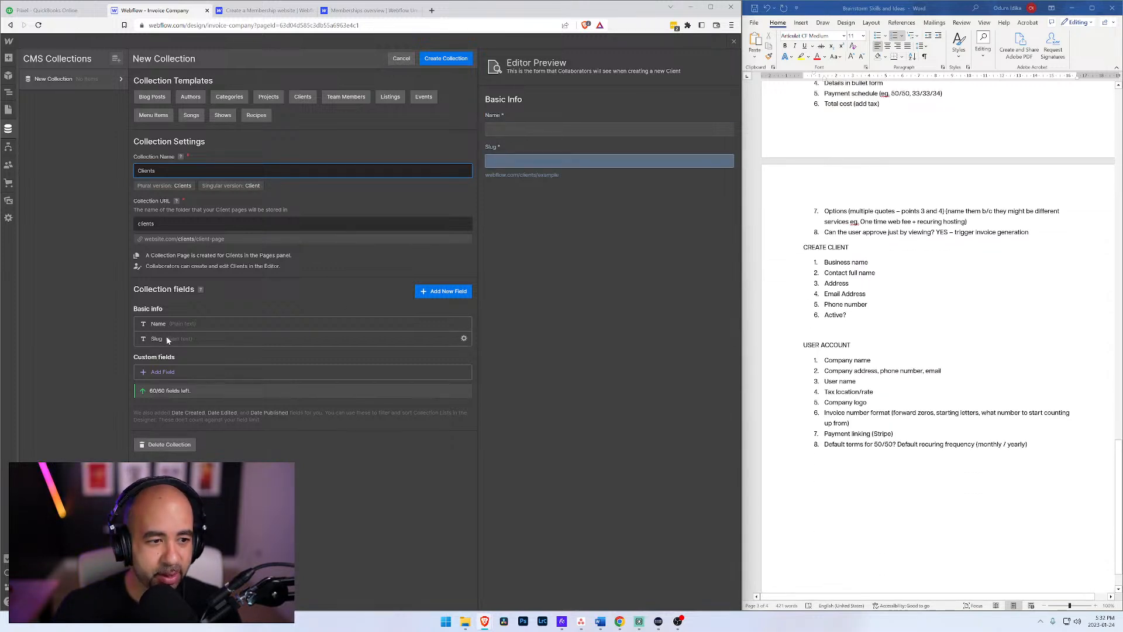
pyautogui.click(216, 325)
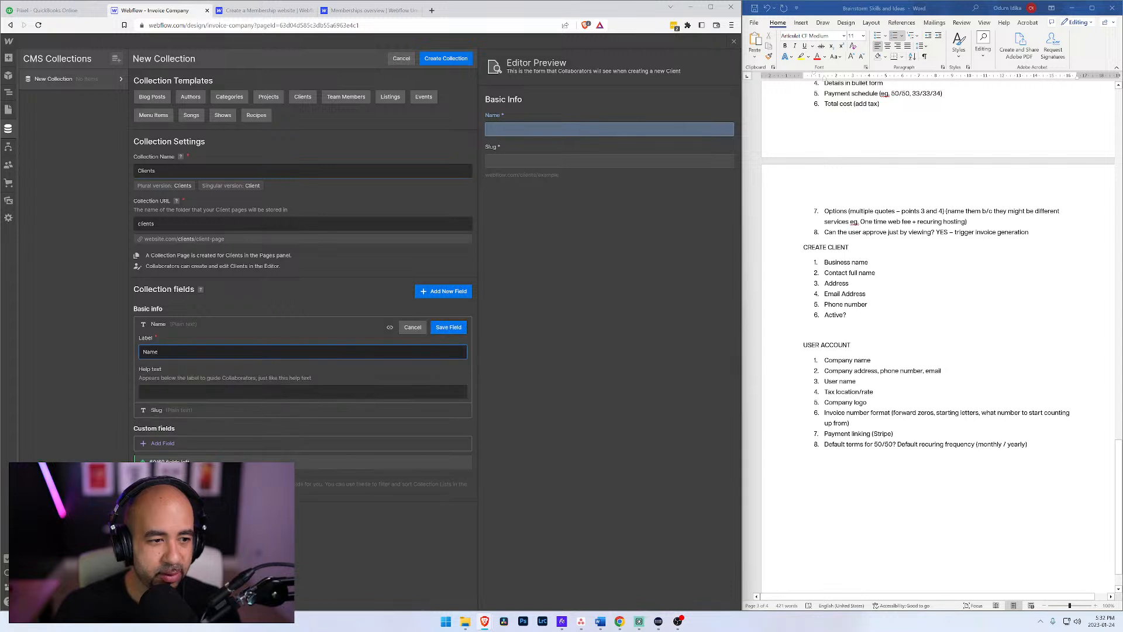
pyautogui.write('Business')
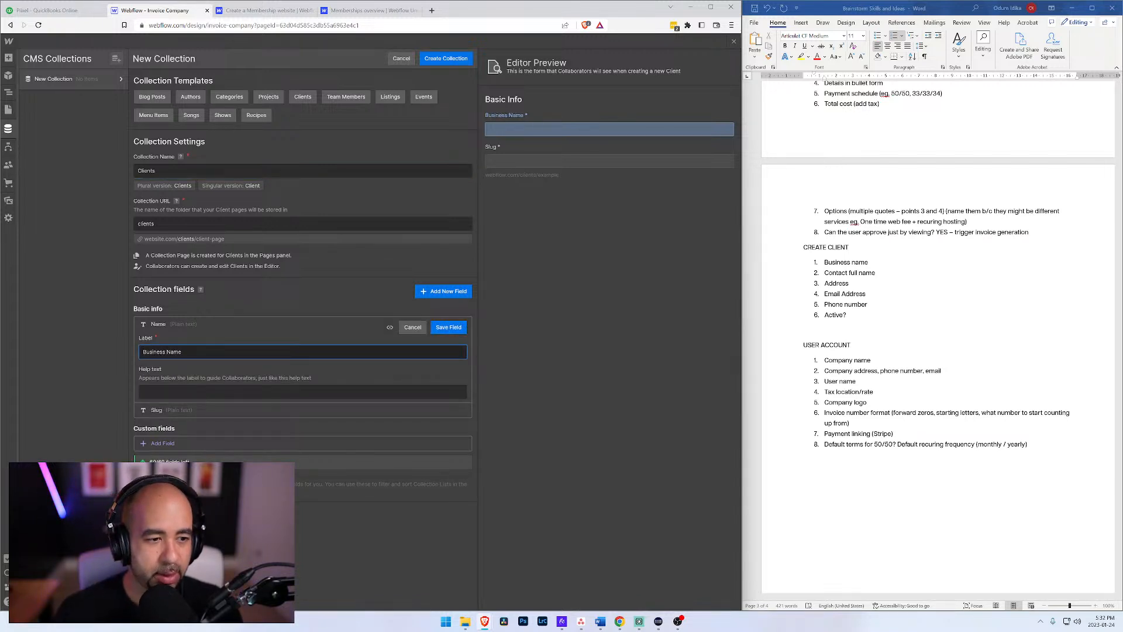
pyautogui.click(448, 327)
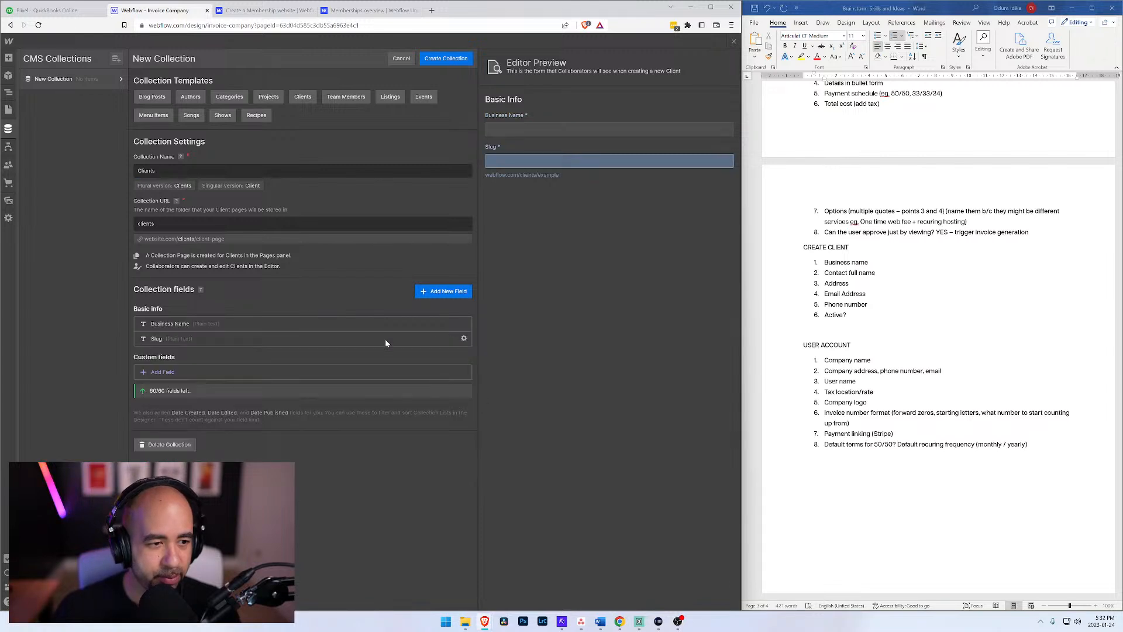
# Step: Add a plain text custom field labelled Contact Name to the Clients collection and save it
pyautogui.click(160, 372)
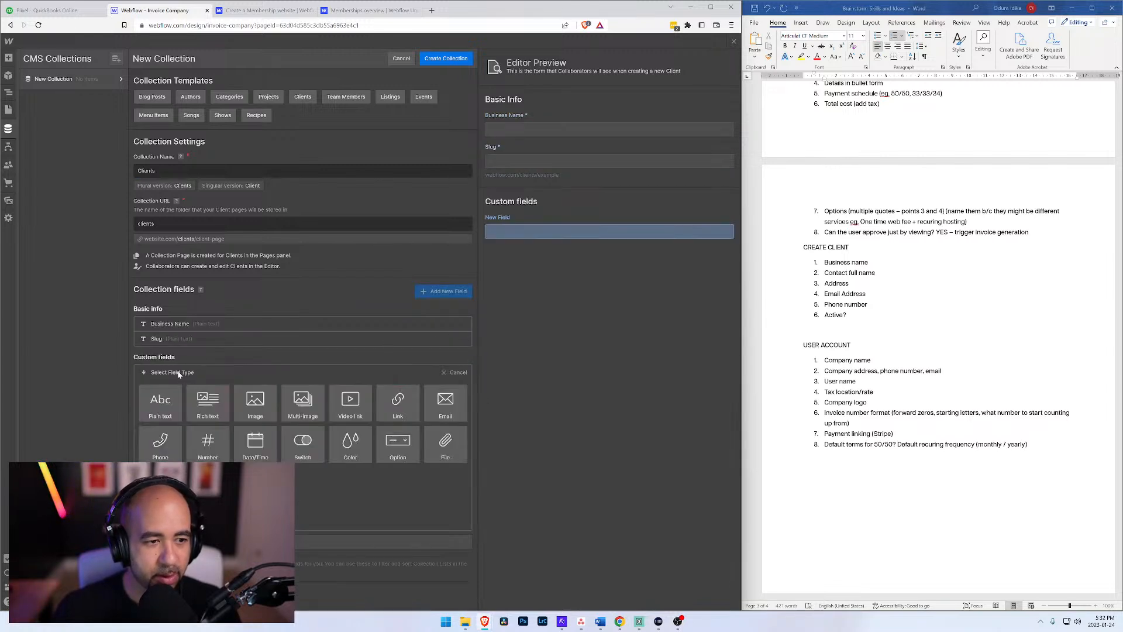
pyautogui.click(159, 404)
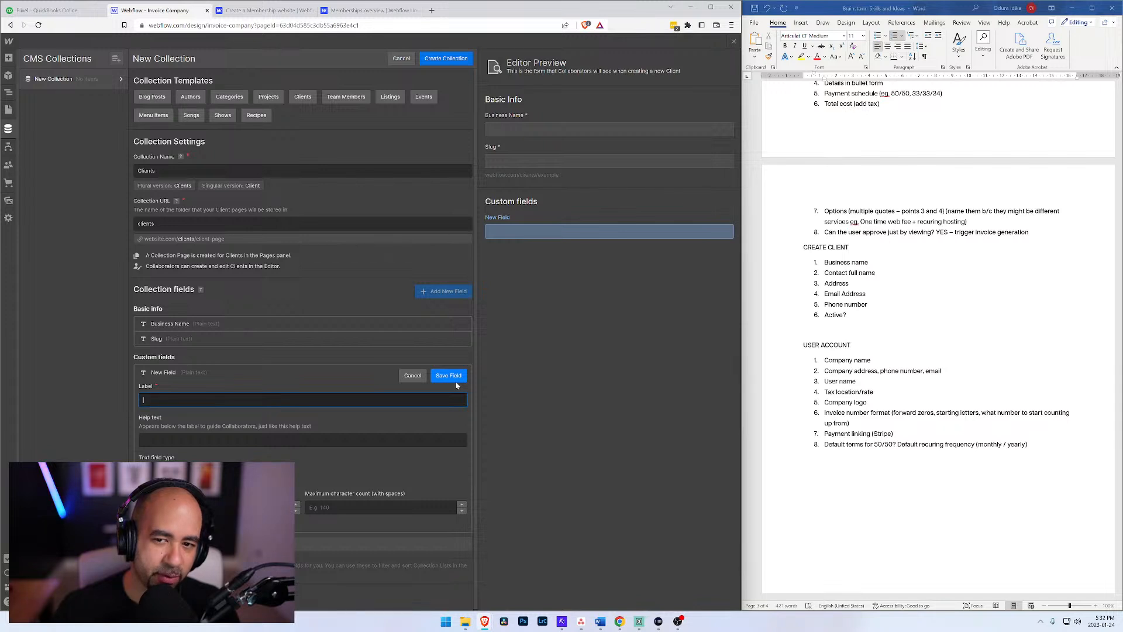
pyautogui.write('C')
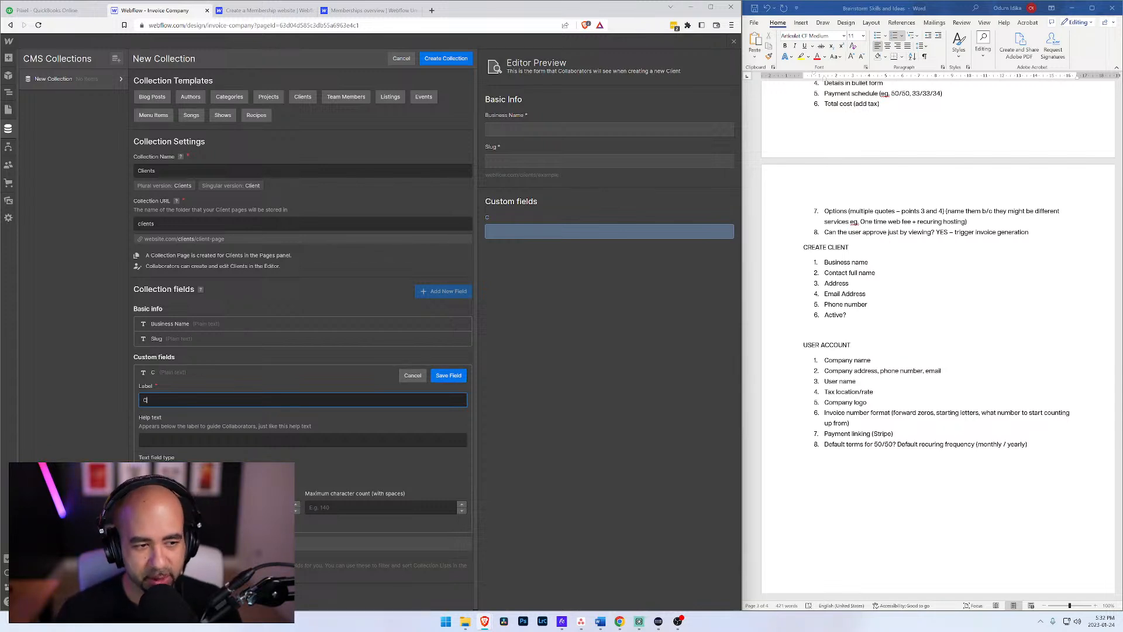
pyautogui.write('ontact Name')
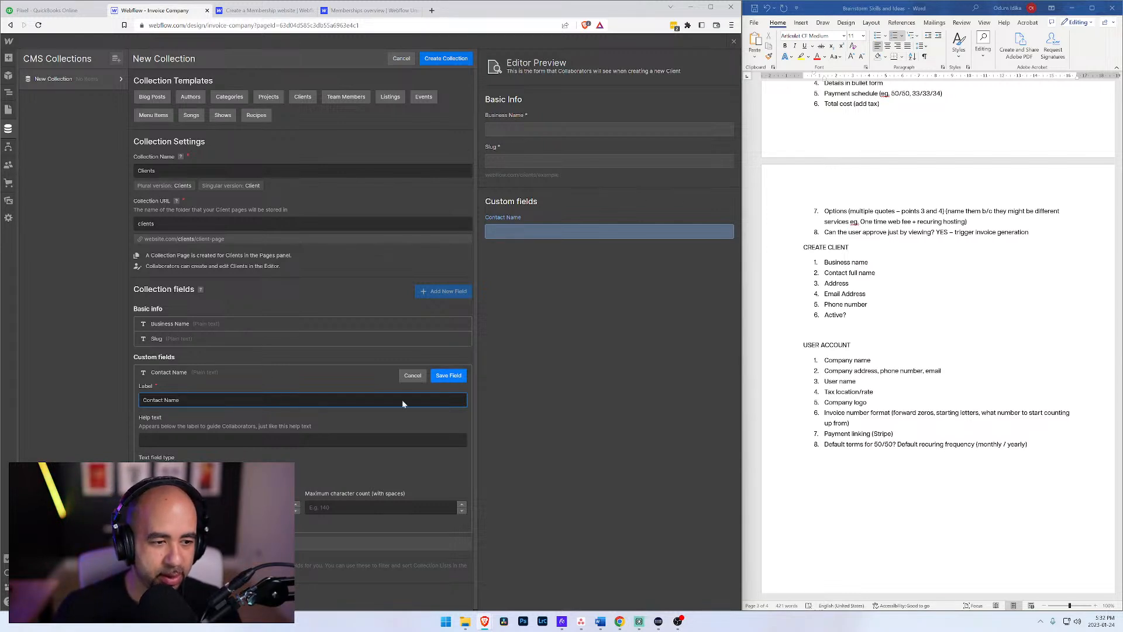
pyautogui.click(142, 522)
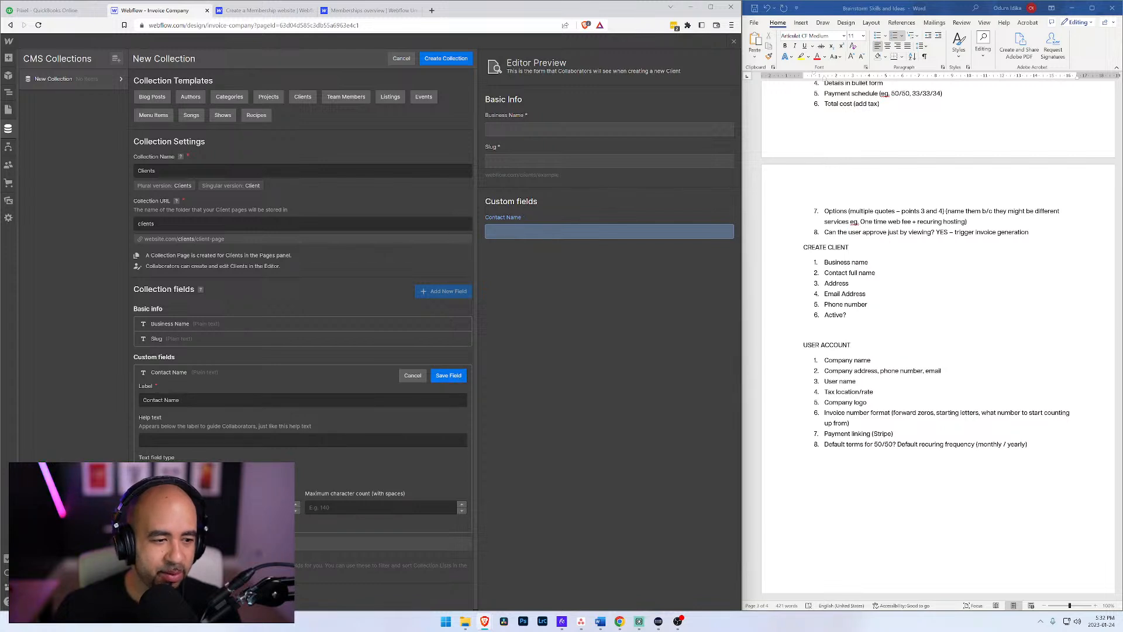
pyautogui.click(448, 375)
# Step: Add a plain text custom field labelled Address to the Clients collection and save it
pyautogui.click(196, 388)
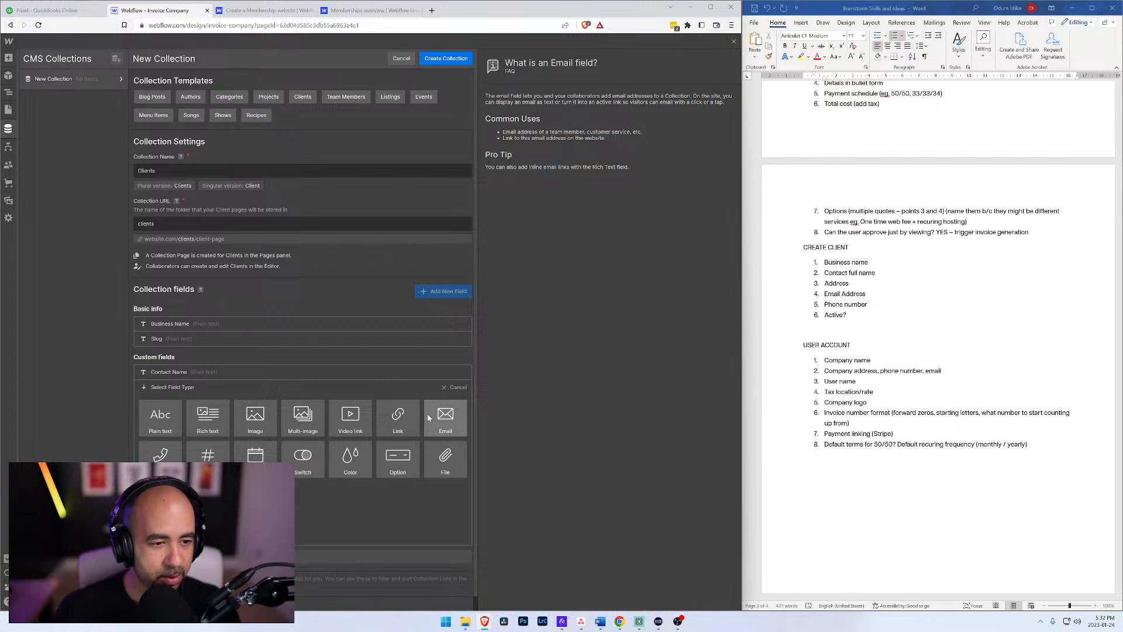
pyautogui.click(159, 418)
pyautogui.write('Address')
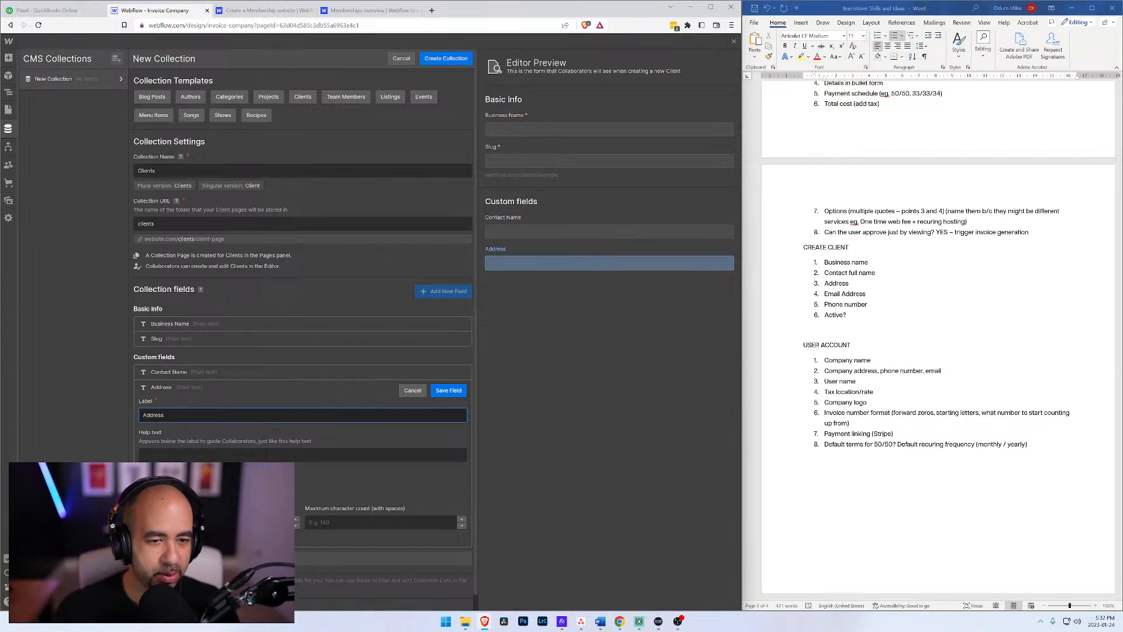
pyautogui.press('Return')
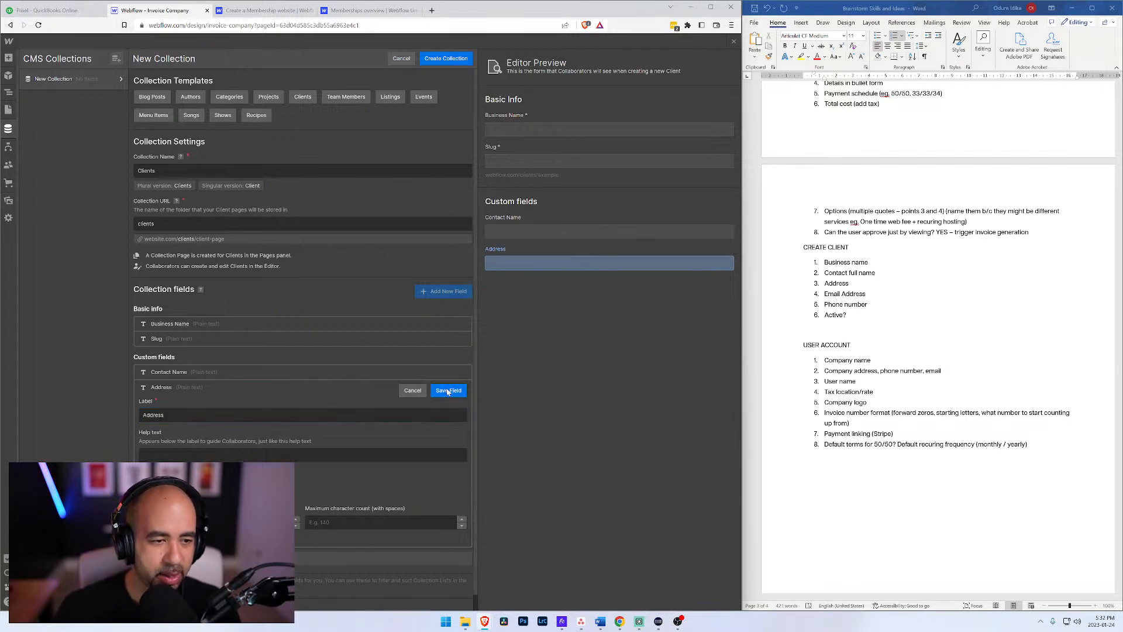
# Step: Add an email-type custom field labelled Email Address to the Clients collection and save it
pyautogui.click(159, 403)
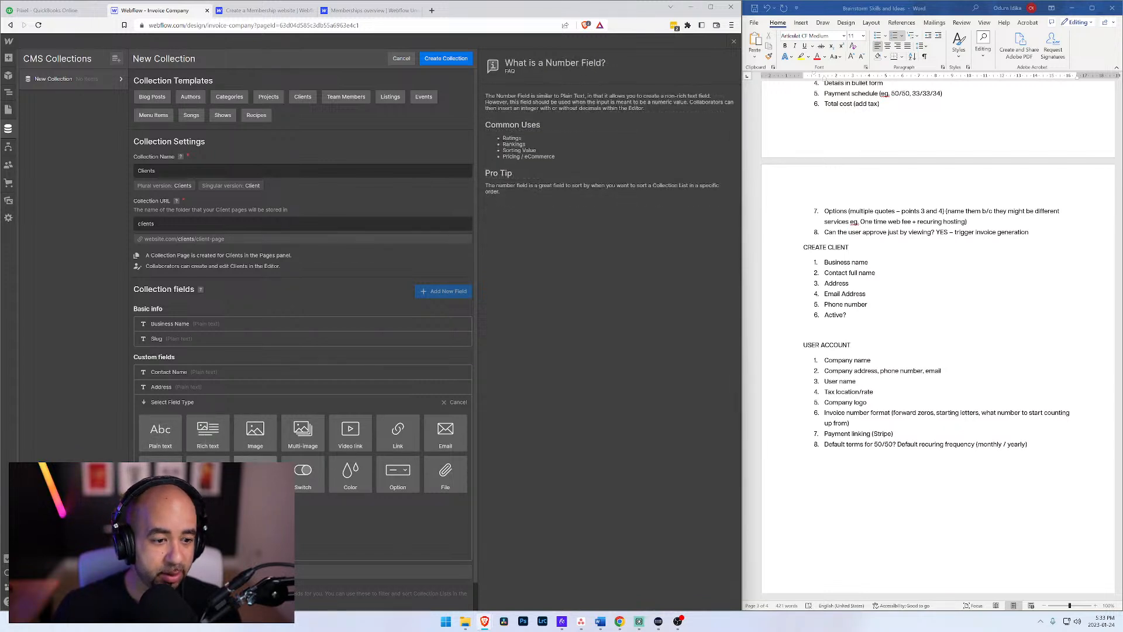
pyautogui.click(445, 433)
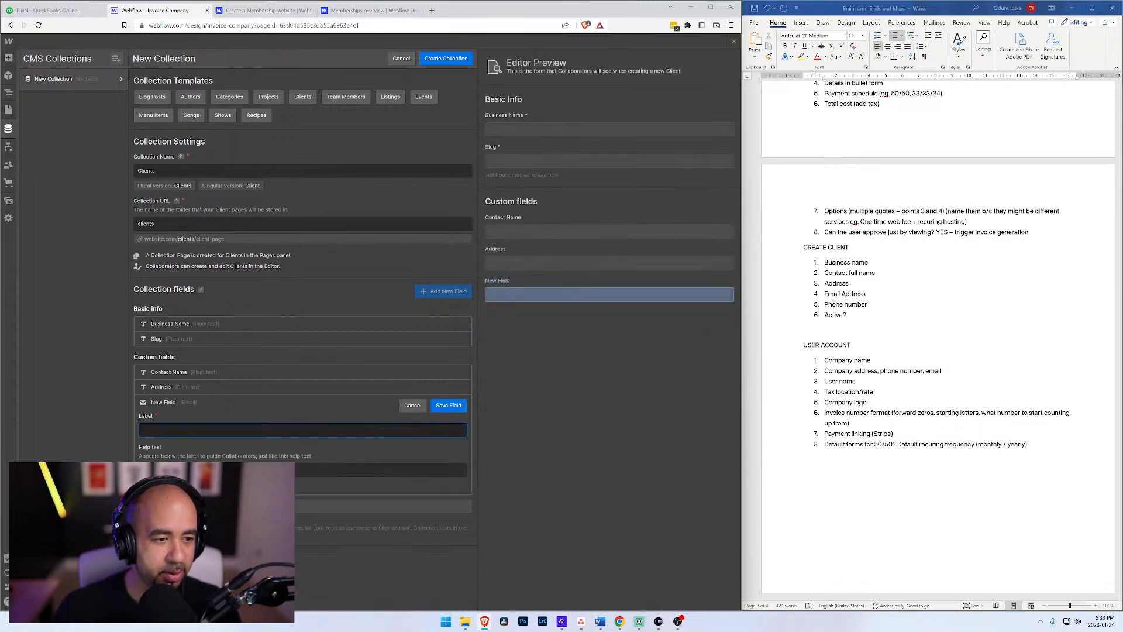
pyautogui.write('Email Address')
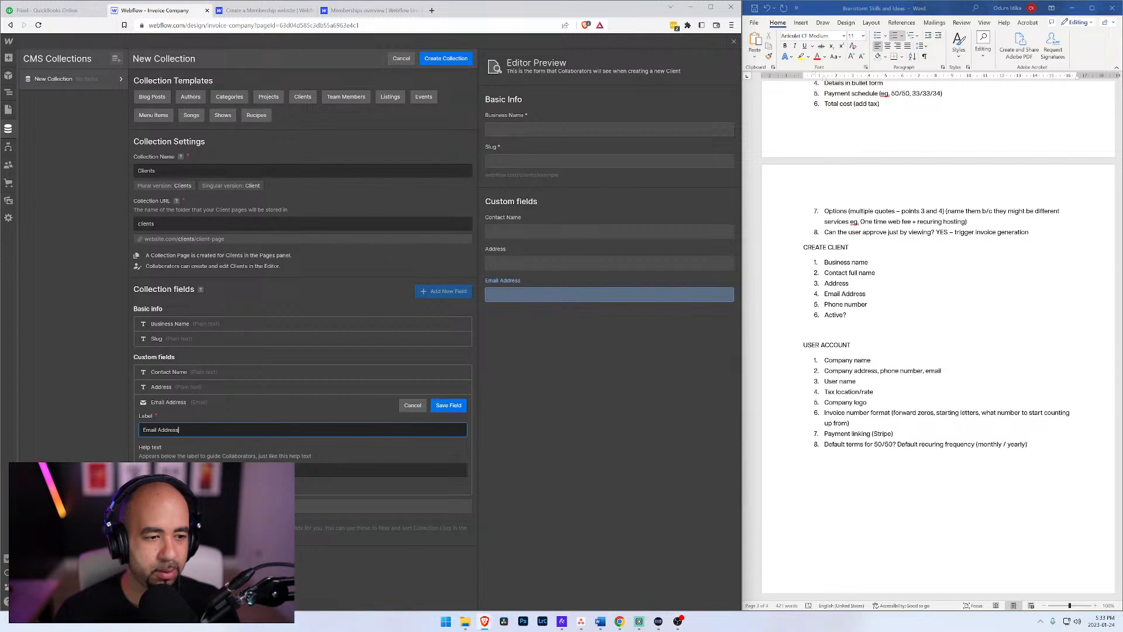
pyautogui.click(448, 405)
# Step: Add a phone-type custom field labelled Phone Number to the Clients collection and save it
pyautogui.click(164, 416)
pyautogui.click(171, 448)
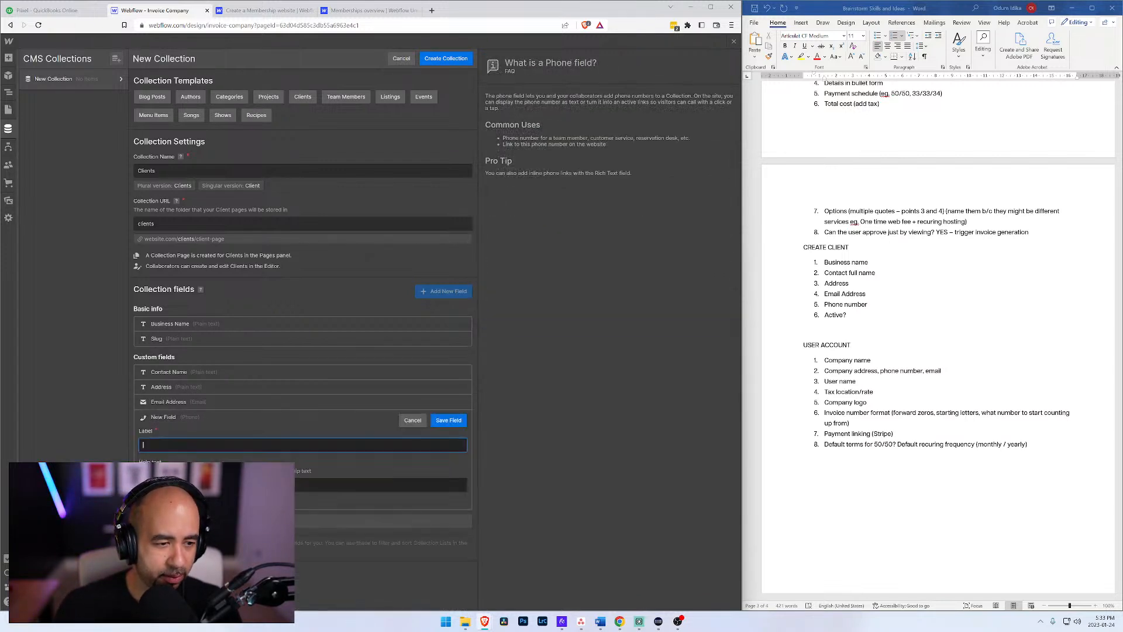
pyautogui.write('Phone Nu')
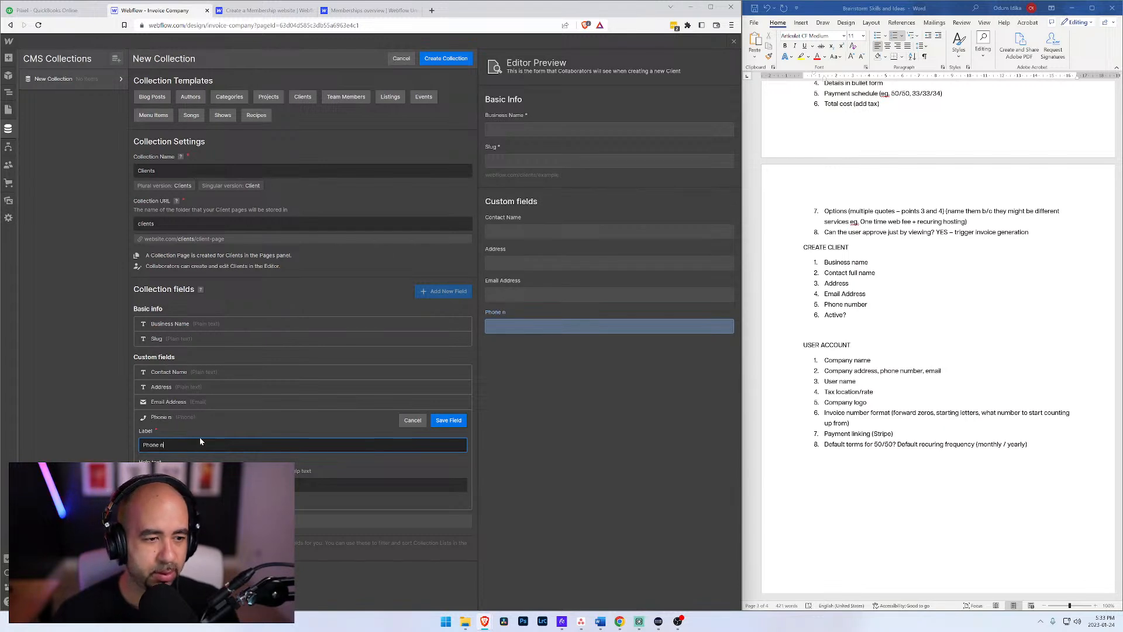
pyautogui.write('mber')
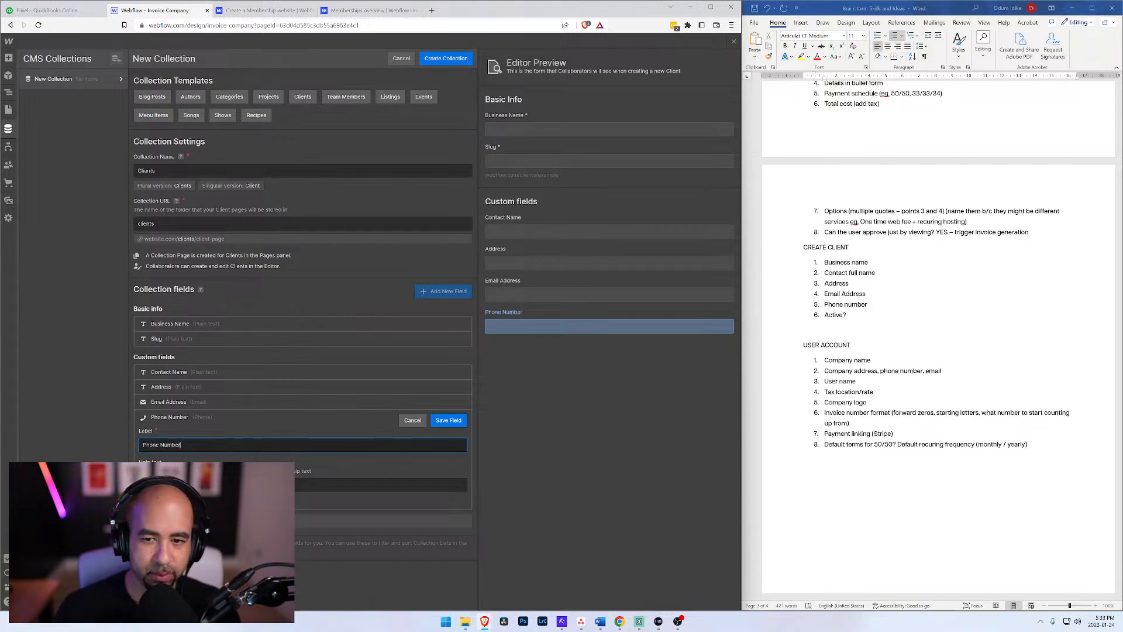
pyautogui.click(450, 420)
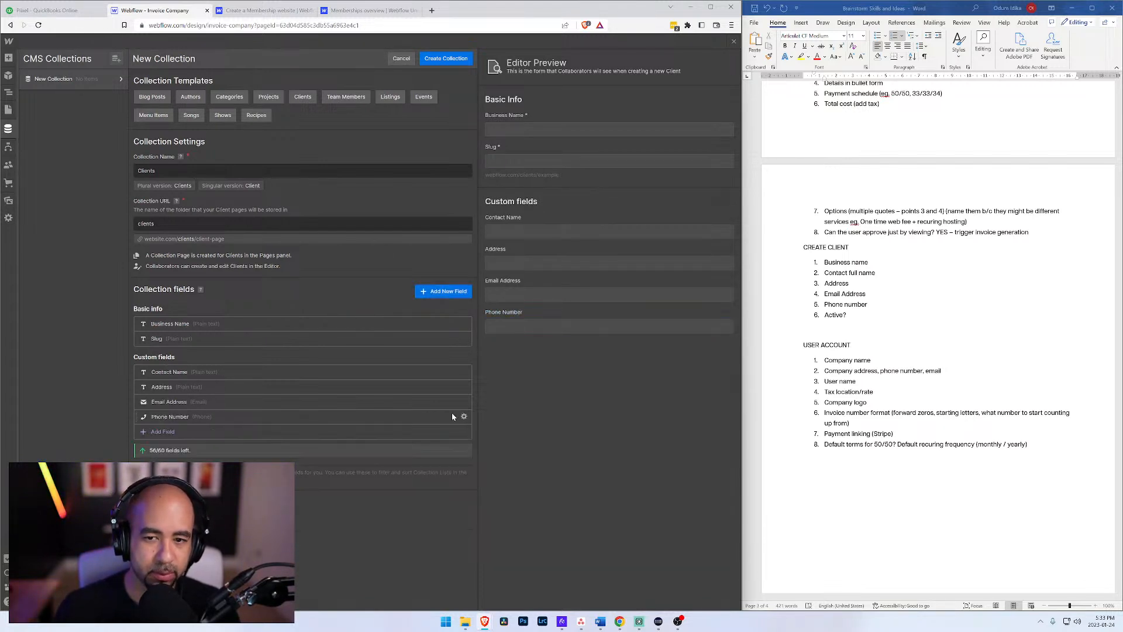
# Step: Add a switch-type custom field labelled "Active?" to the Clients collection and save it
pyautogui.click(164, 431)
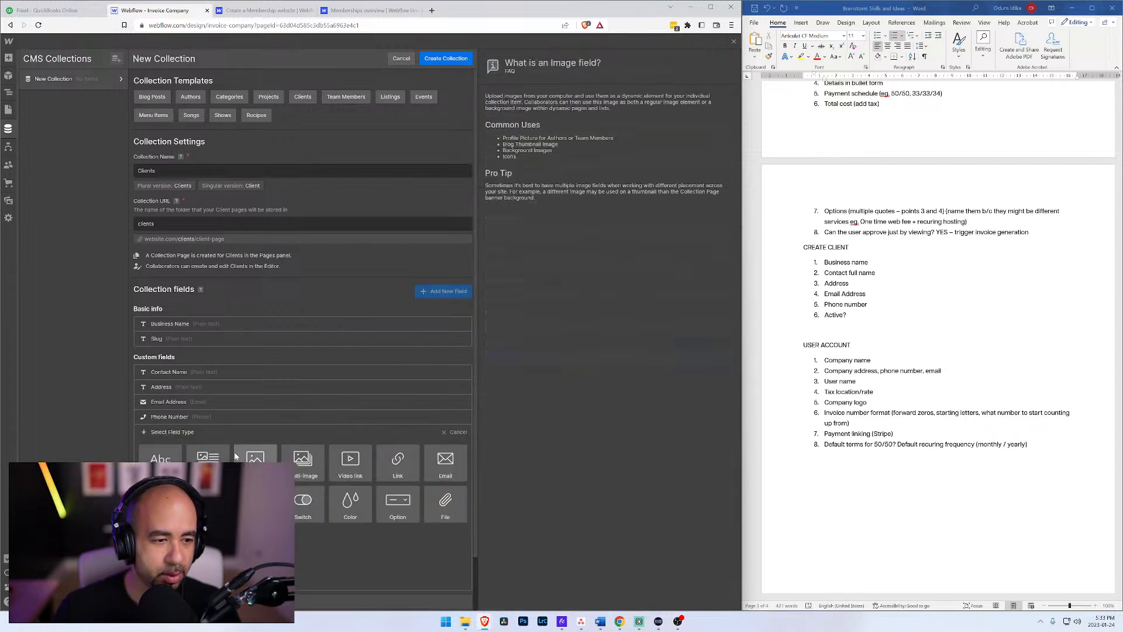
pyautogui.click(319, 507)
pyautogui.write('Act')
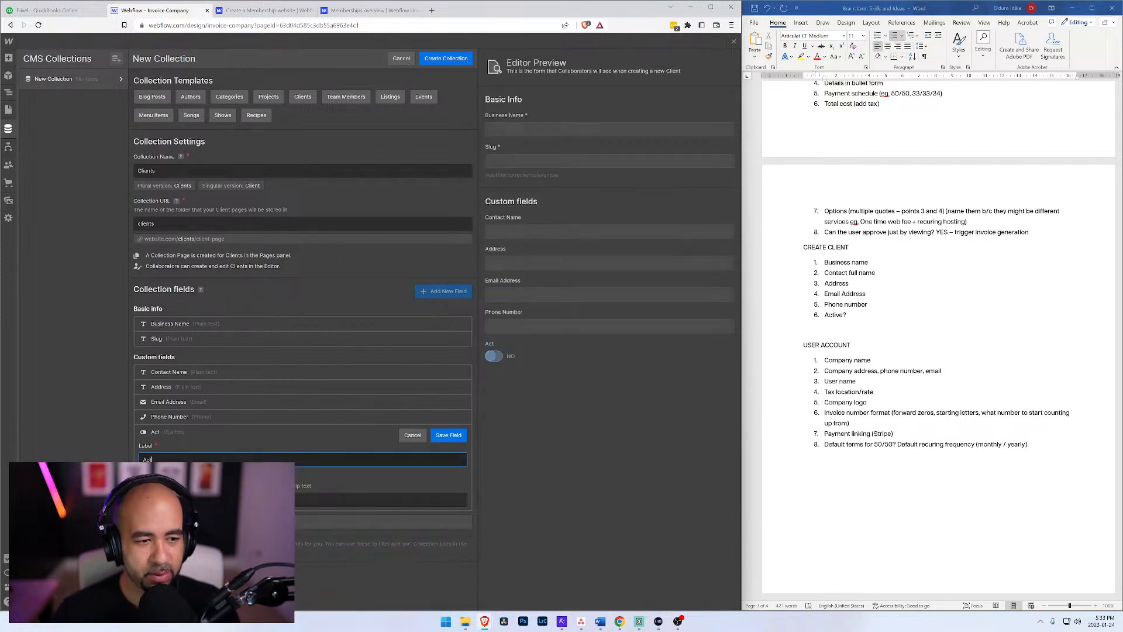
pyautogui.write('ive?')
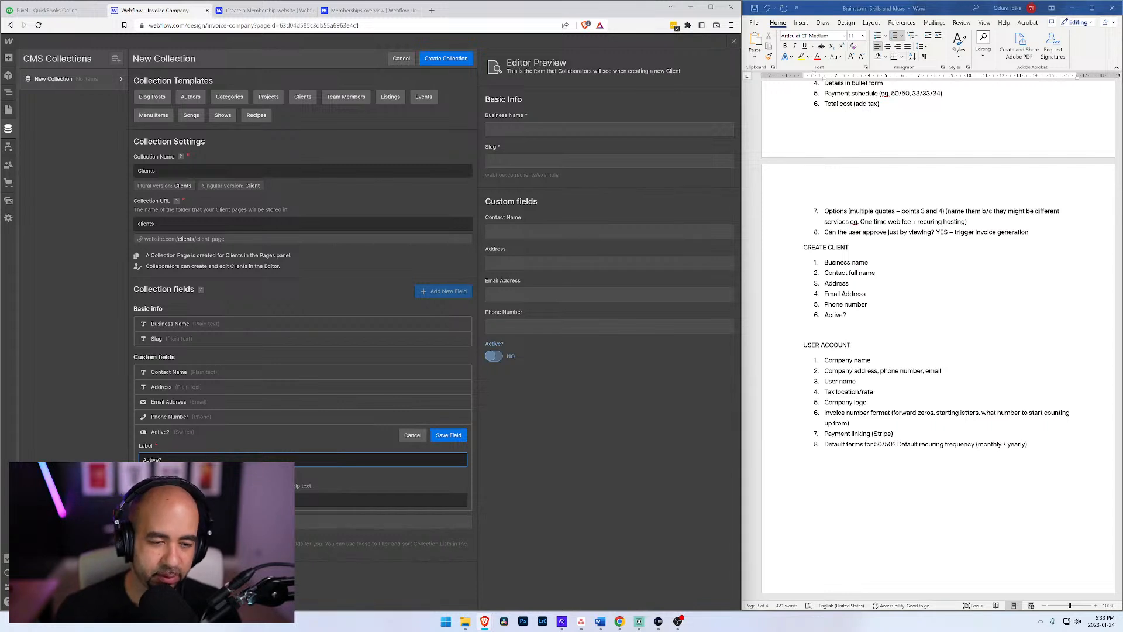
pyautogui.click(454, 436)
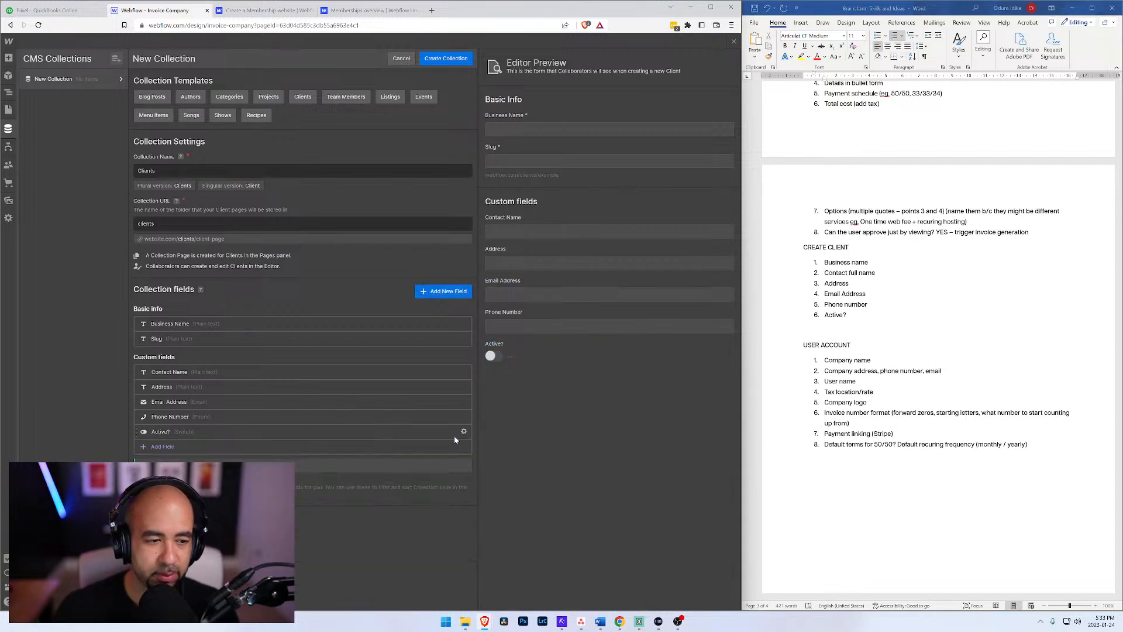
# Step: Finish creating the Clients collection and start a new collection named Invoices
pyautogui.click(447, 59)
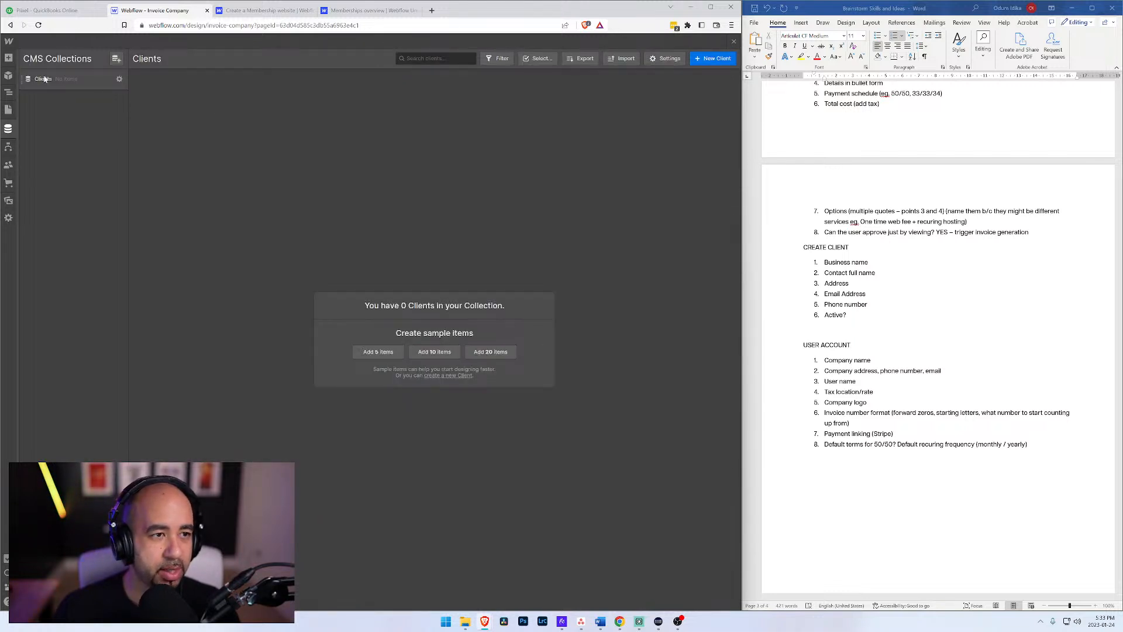
pyautogui.scroll(3, 928, 304)
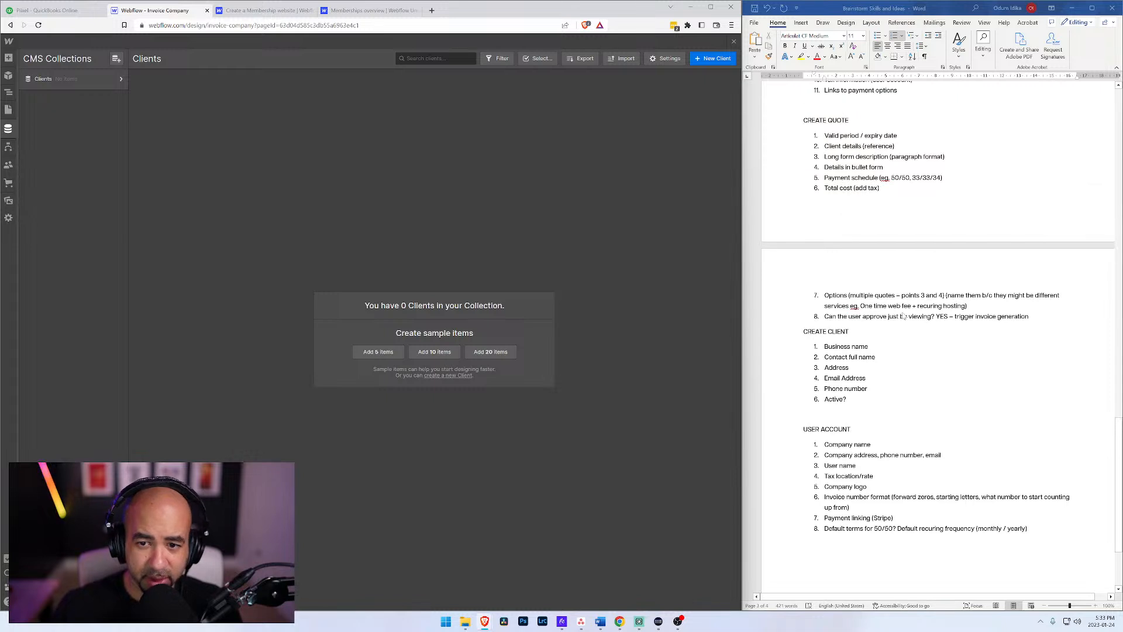
pyautogui.scroll(10, 878, 349)
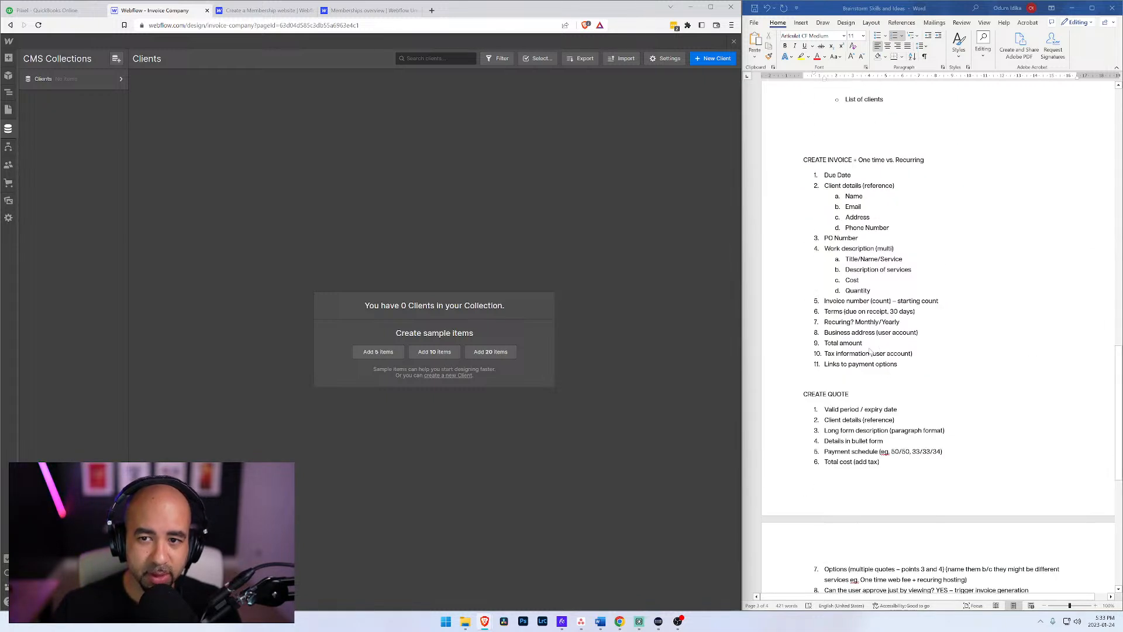
pyautogui.click(116, 60)
pyautogui.write('Invoices')
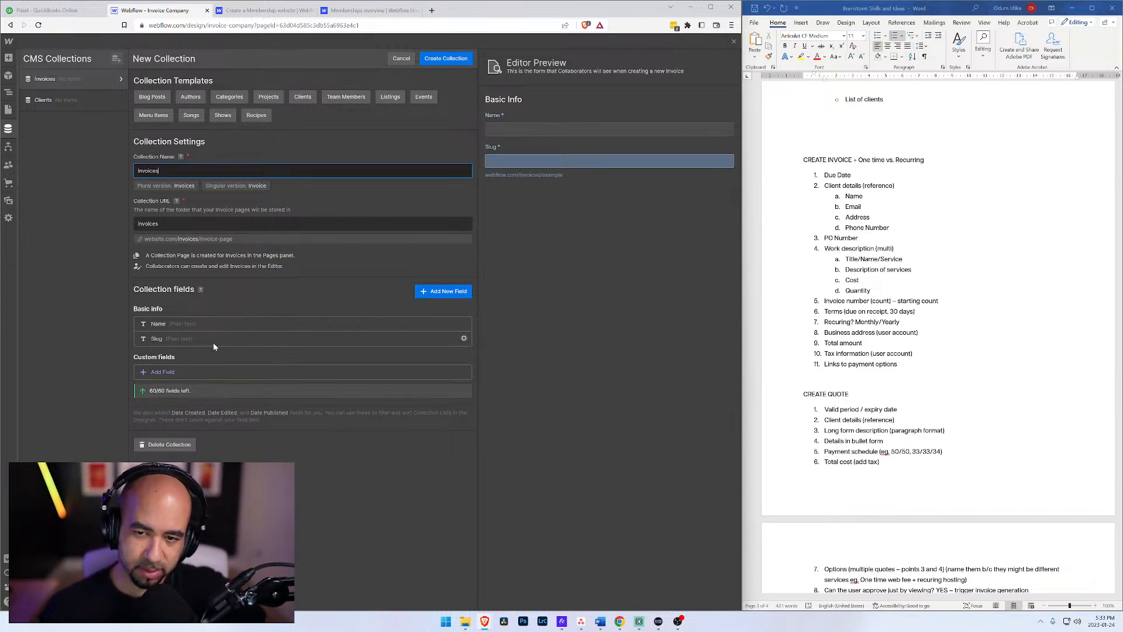
# Step: Add a Date/Time custom field labelled Due Date to the Invoices collection and save it
pyautogui.click(167, 371)
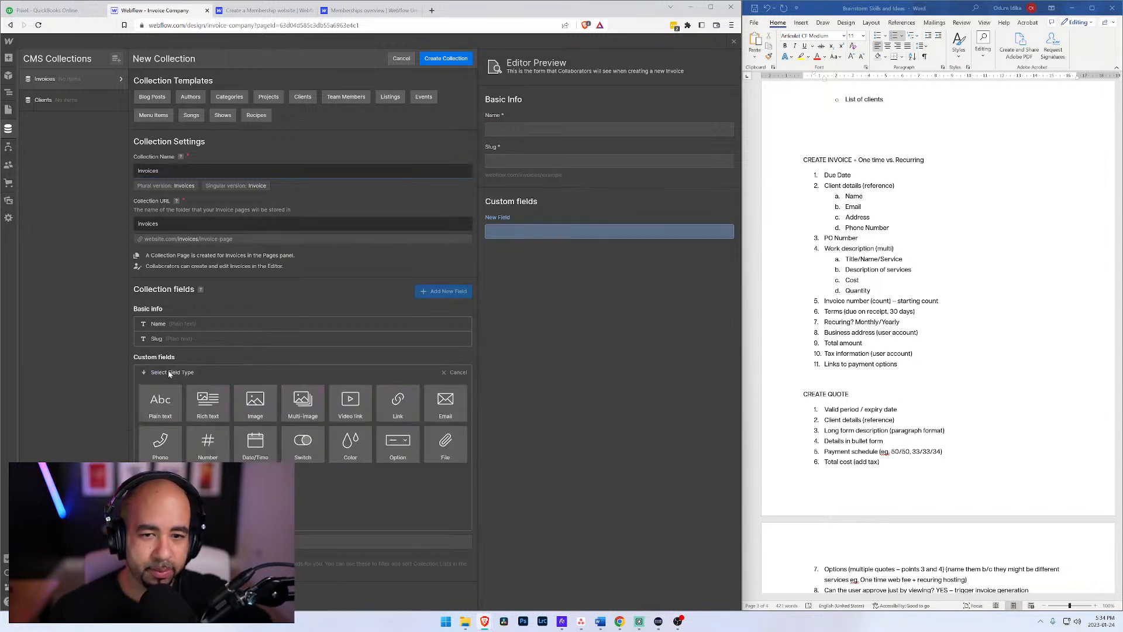
pyautogui.moveTo(178, 390)
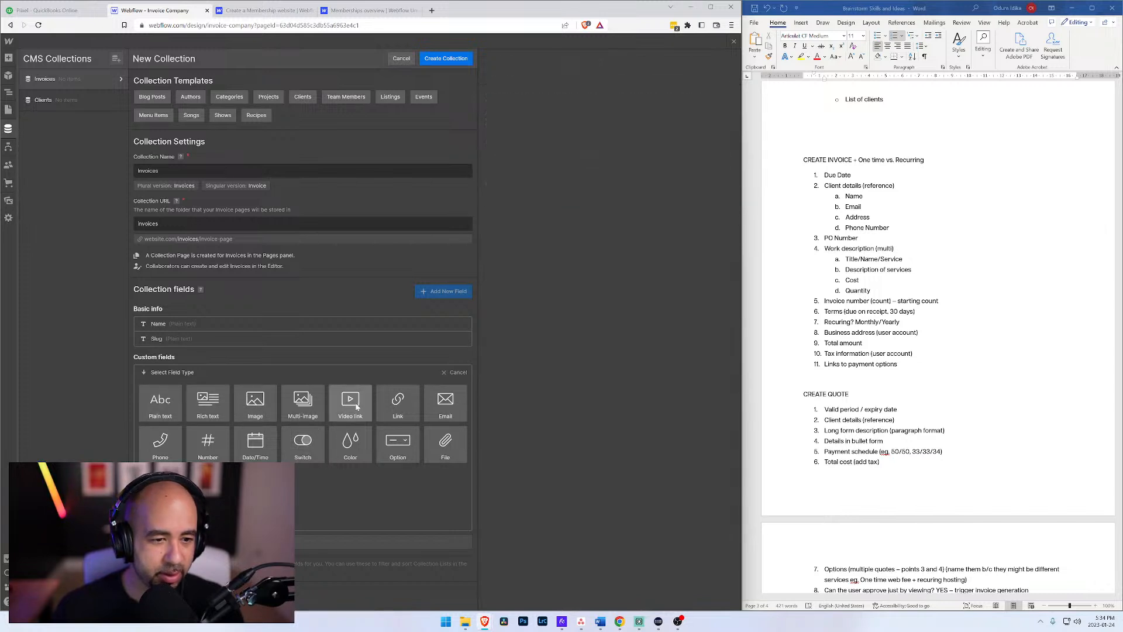
pyautogui.click(255, 443)
pyautogui.write('Due Date')
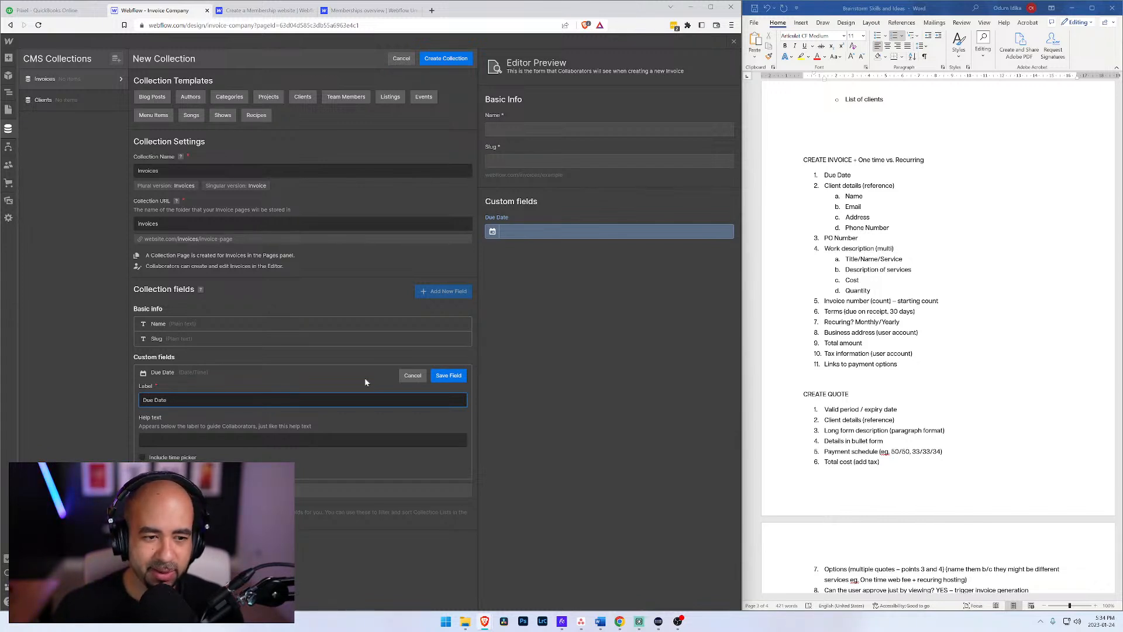
pyautogui.click(456, 379)
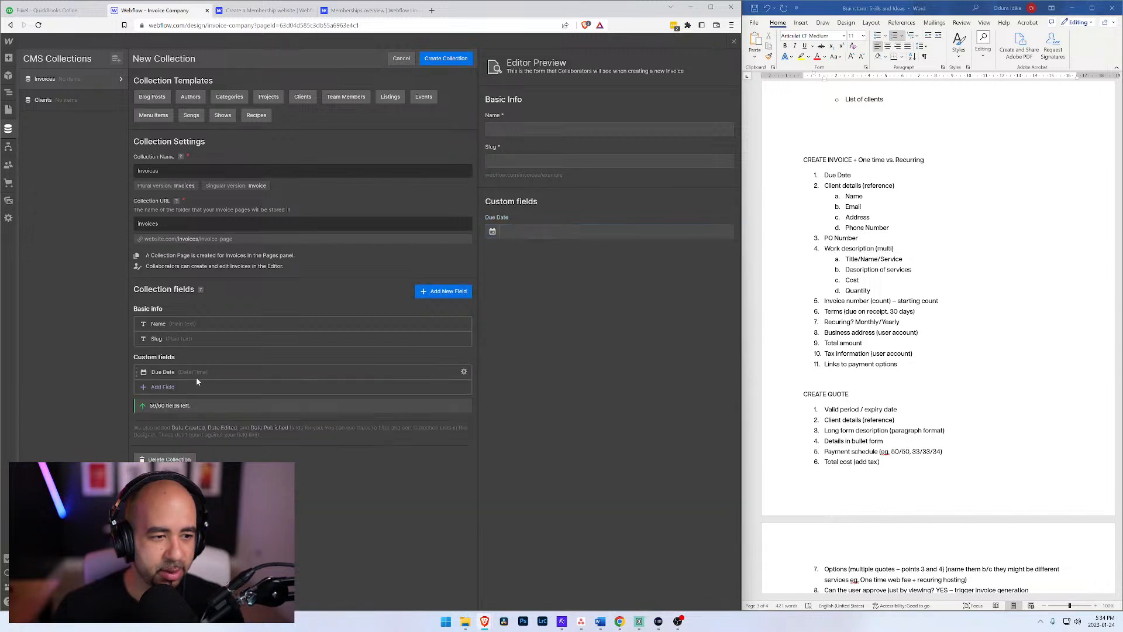
# Step: Add a multi-reference custom field labelled Client to the Invoices collection, choose the collection it references, and save it
pyautogui.click(163, 388)
pyautogui.moveTo(150, 428)
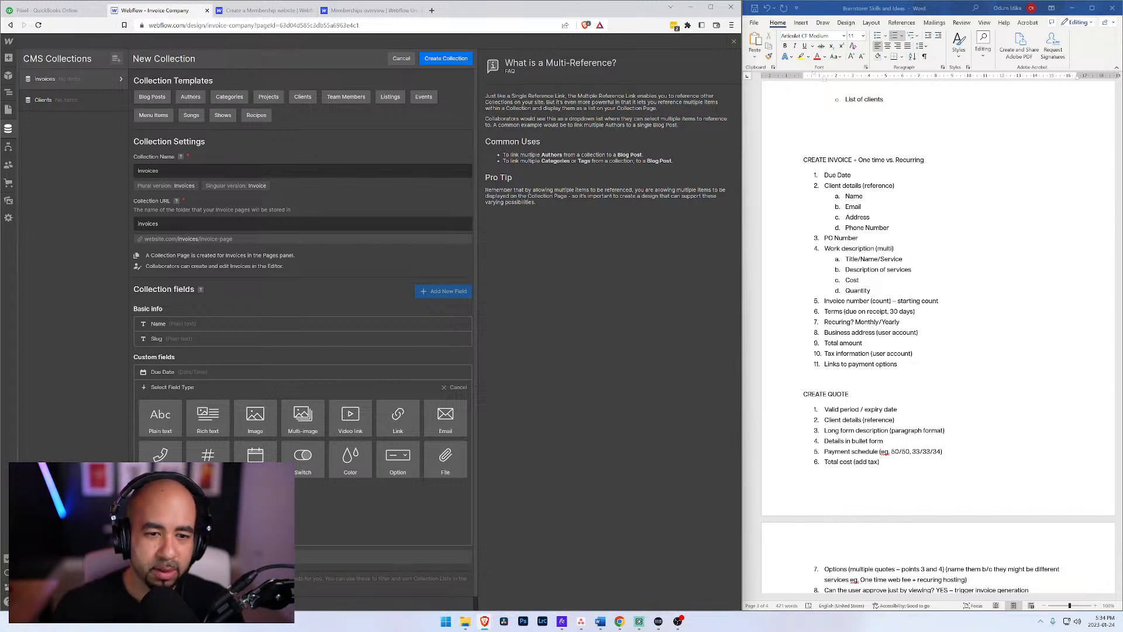
pyautogui.click(209, 496)
pyautogui.write('Client')
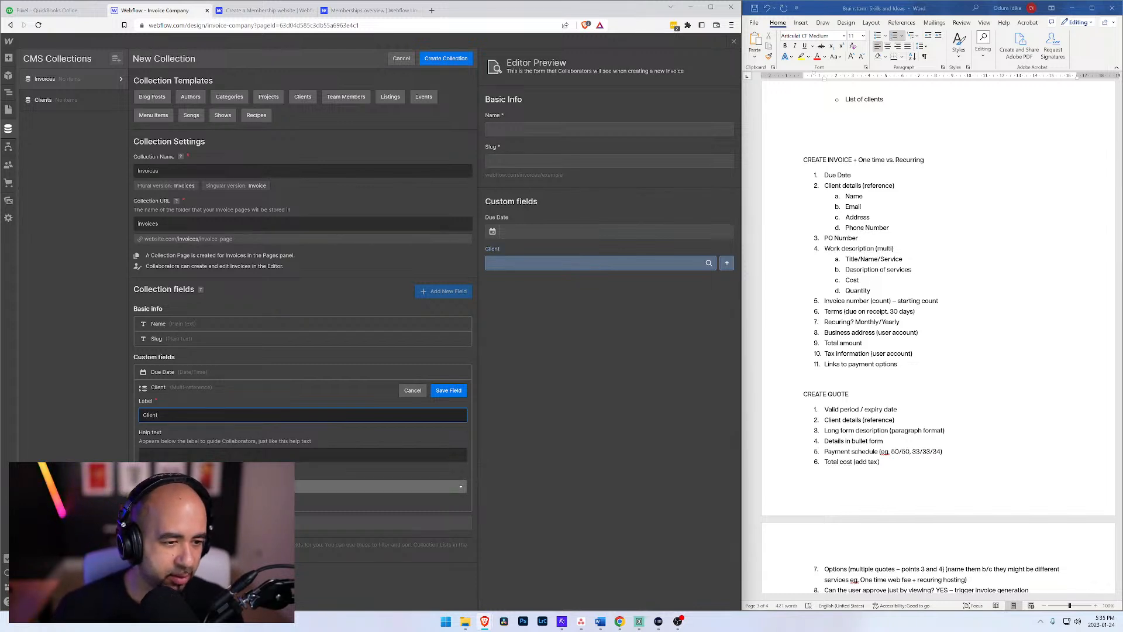
pyautogui.click(202, 486)
pyautogui.click(193, 516)
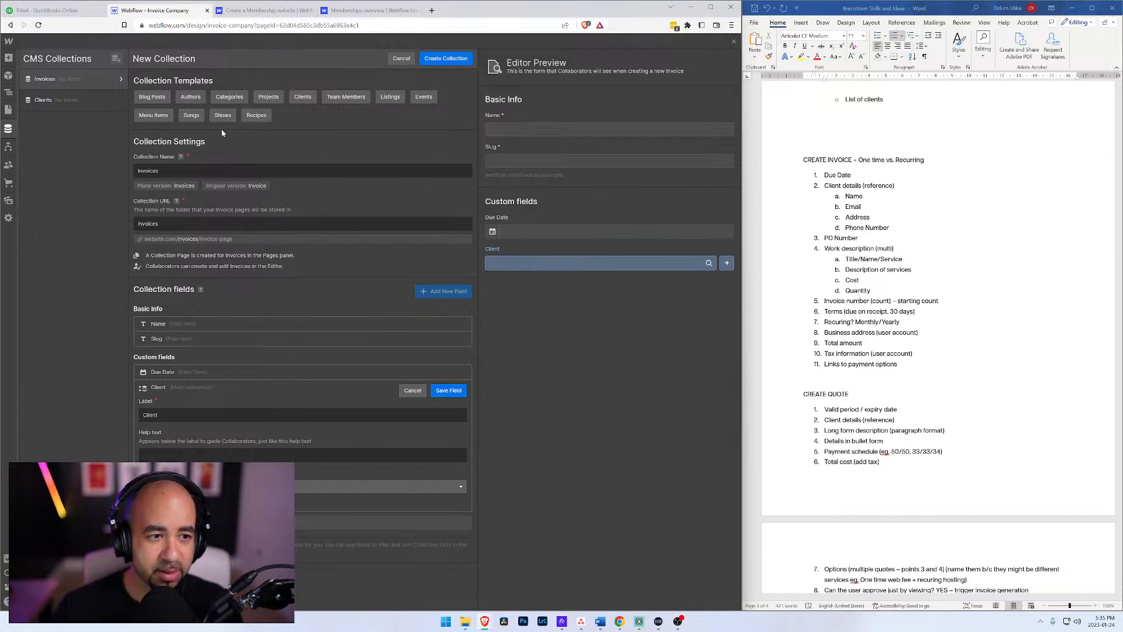
pyautogui.click(450, 391)
# Step: Add a plain text custom field labelled PO Number to the Invoices collection and save it
pyautogui.click(166, 403)
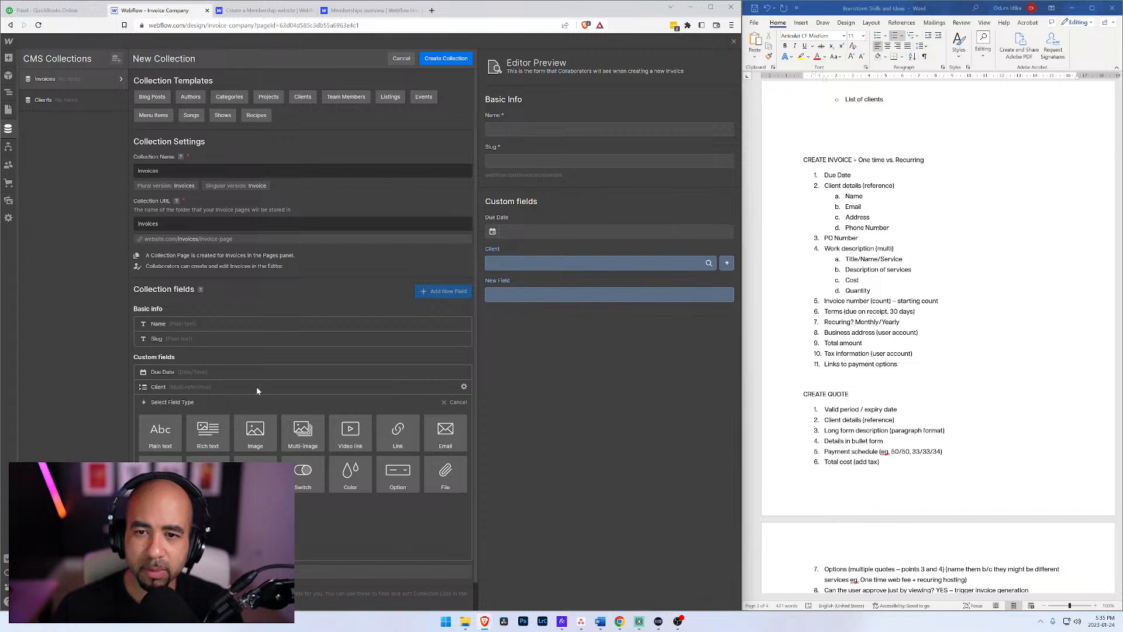
pyautogui.click(159, 440)
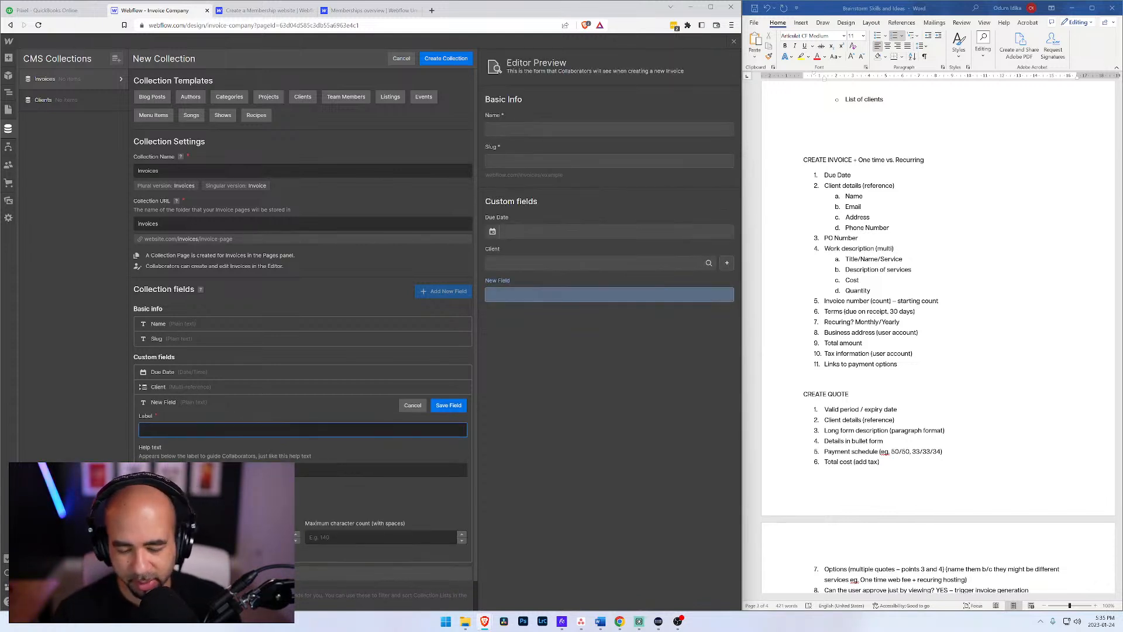
pyautogui.write('PO Number')
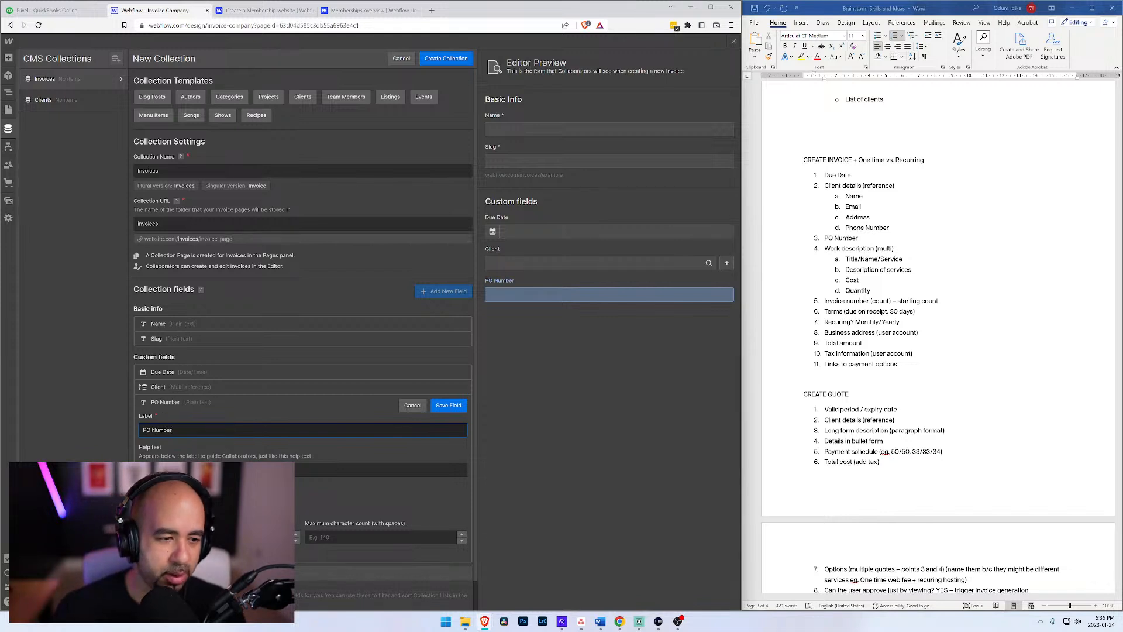
pyautogui.click(448, 405)
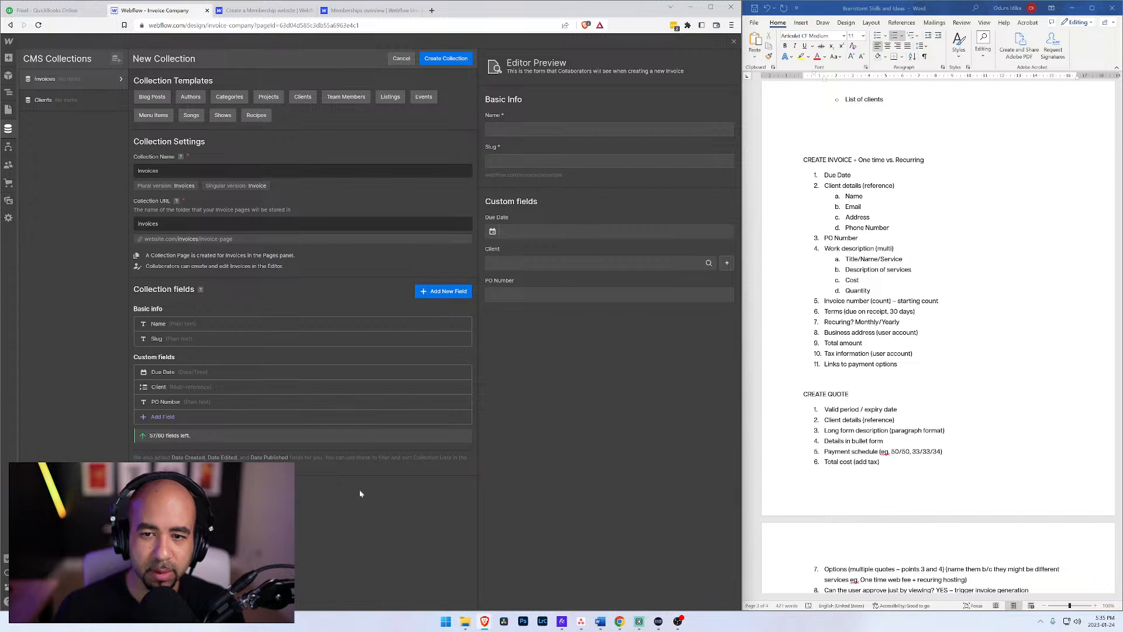
pyautogui.click(160, 417)
pyautogui.moveTo(175, 436)
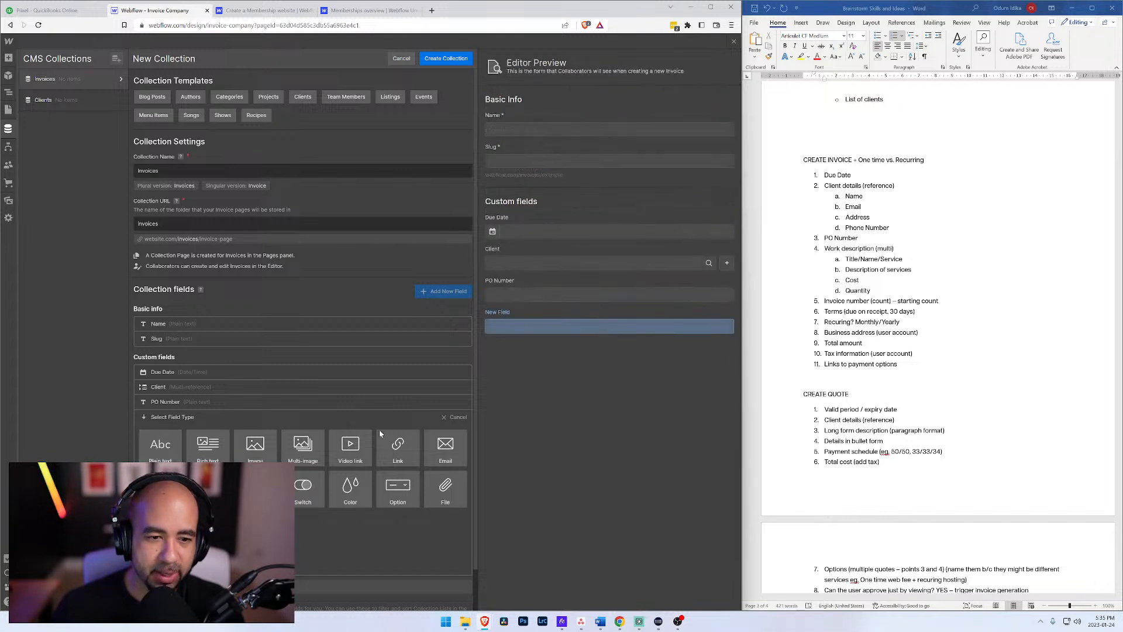
pyautogui.click(444, 418)
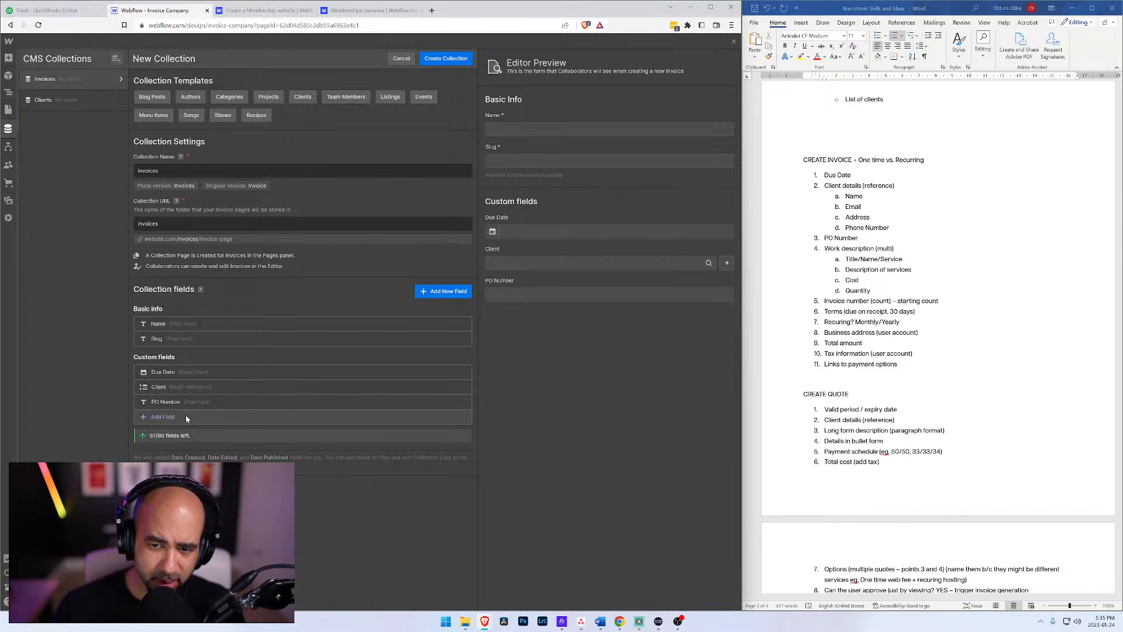
pyautogui.click(168, 417)
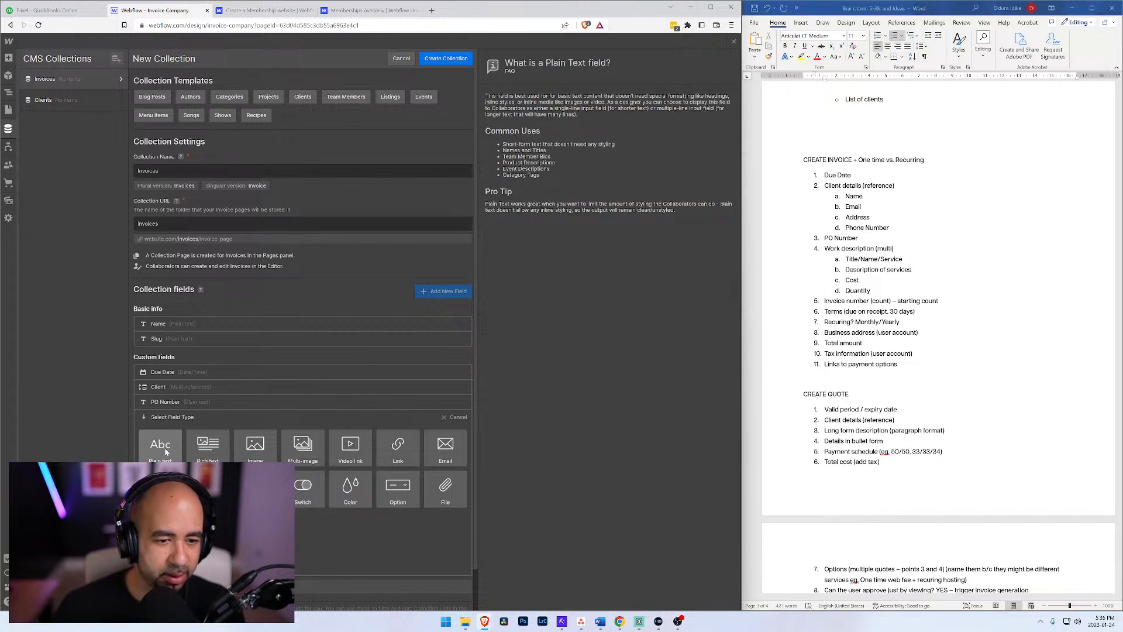
pyautogui.click(166, 451)
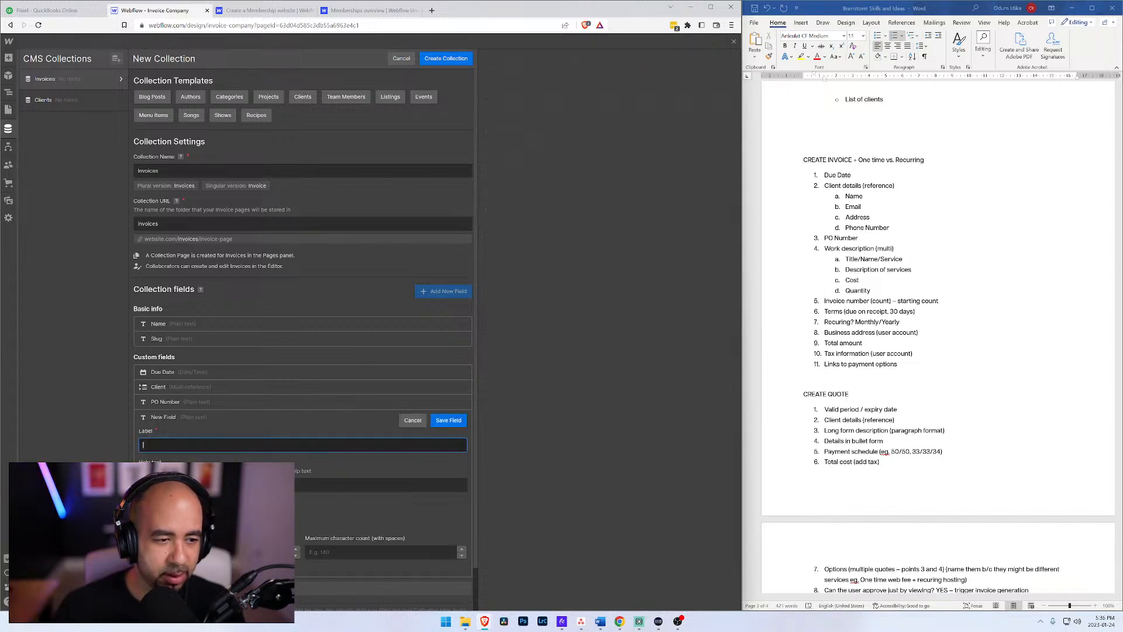
pyautogui.click(413, 421)
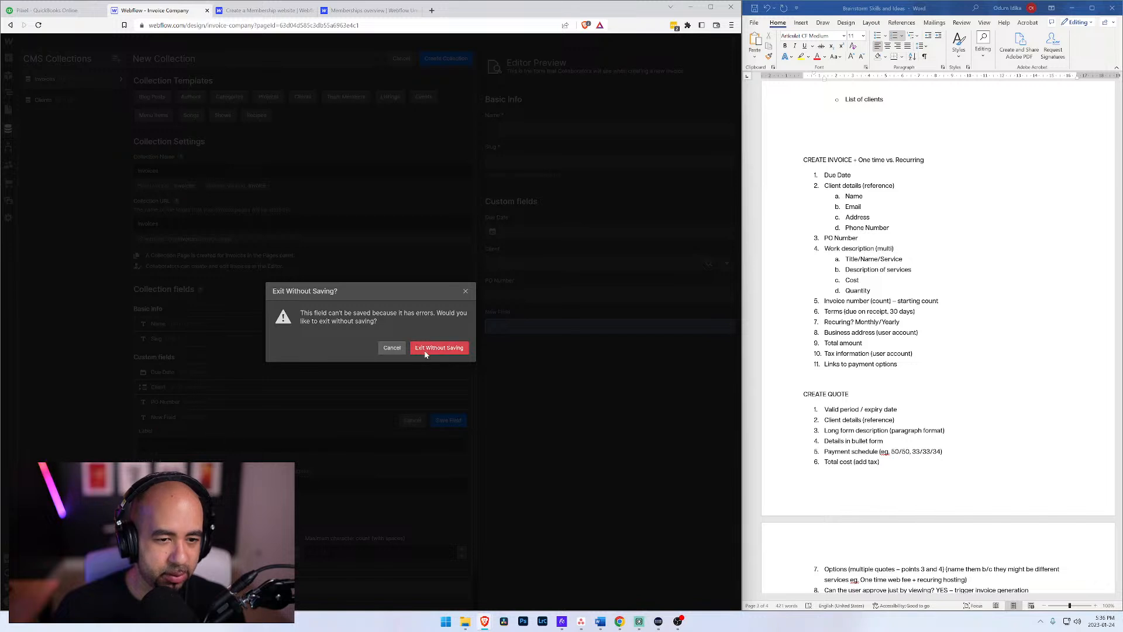
pyautogui.click(391, 348)
pyautogui.click(412, 420)
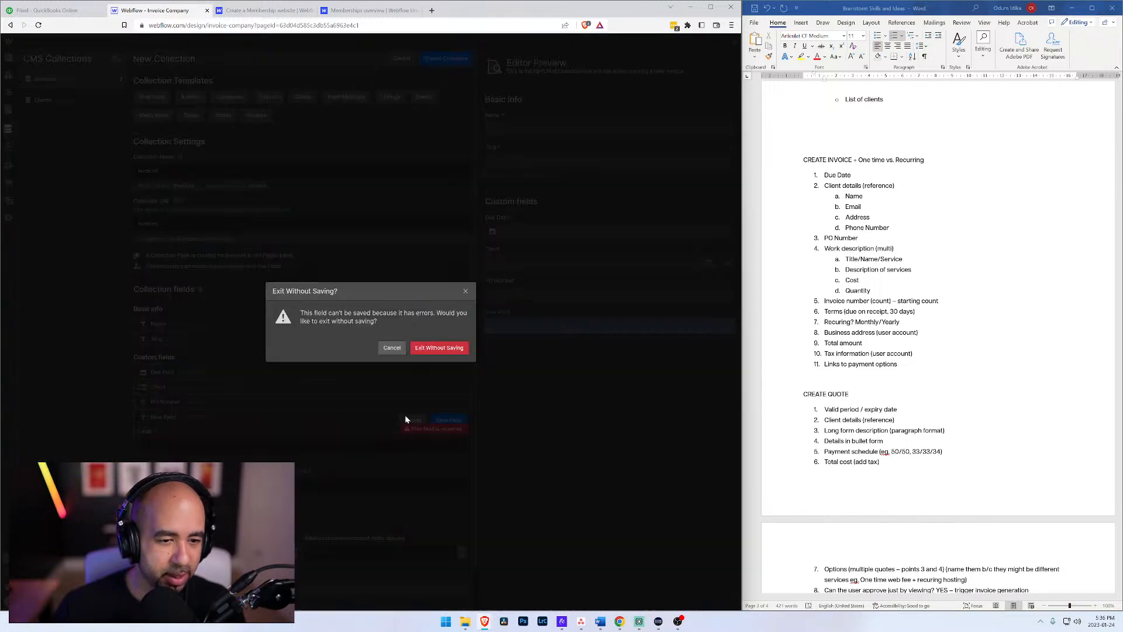
pyautogui.click(393, 349)
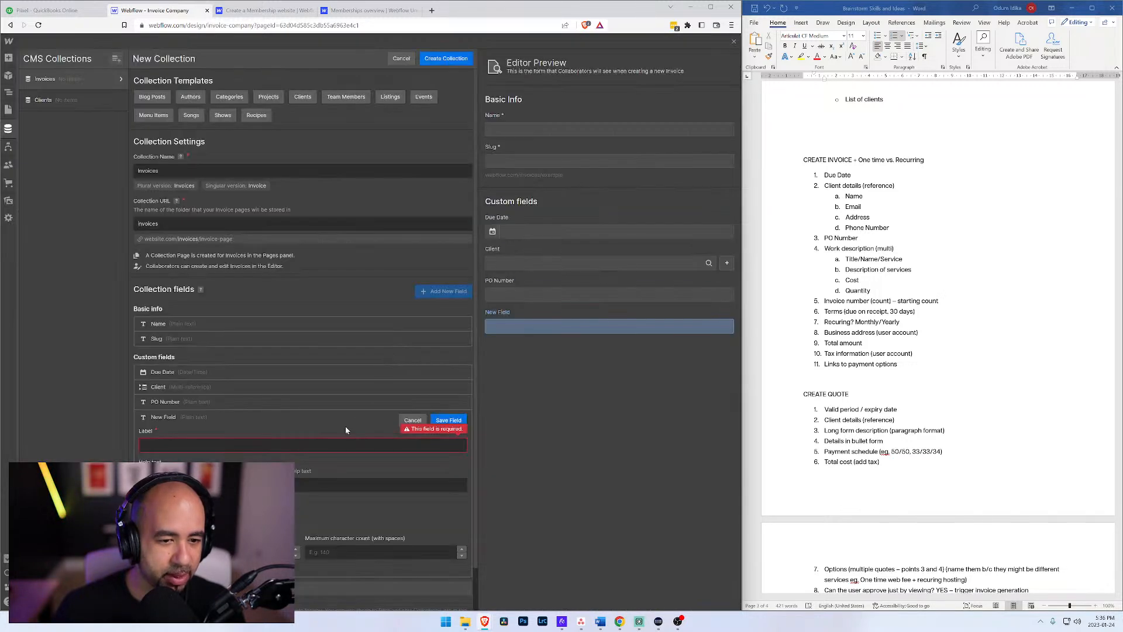
pyautogui.scroll(-1, 186, 420)
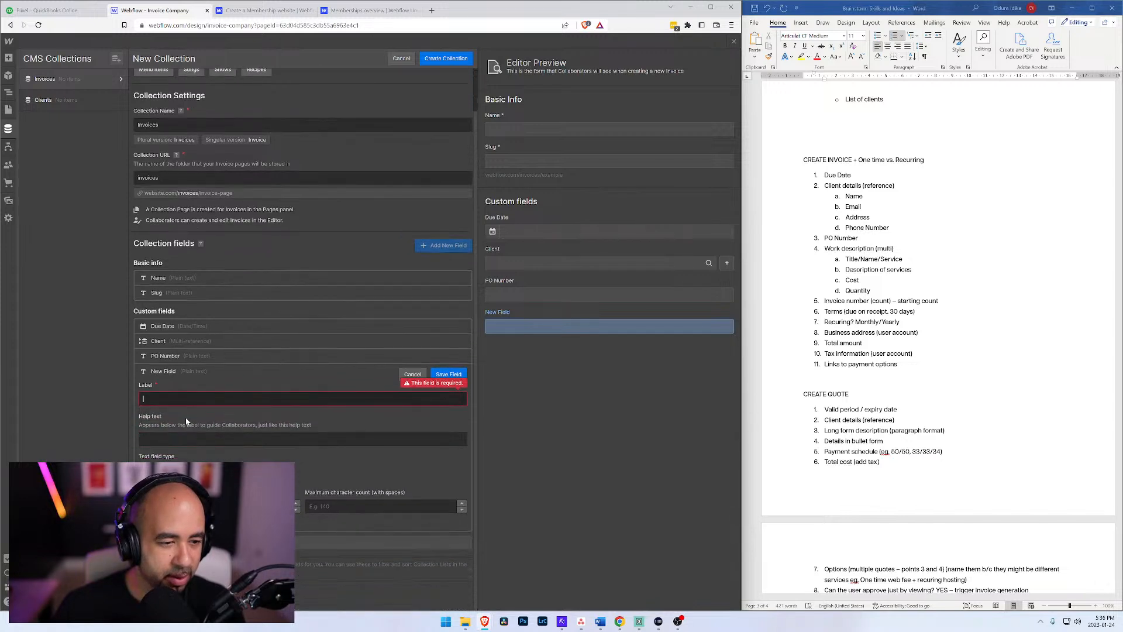
pyautogui.click(412, 375)
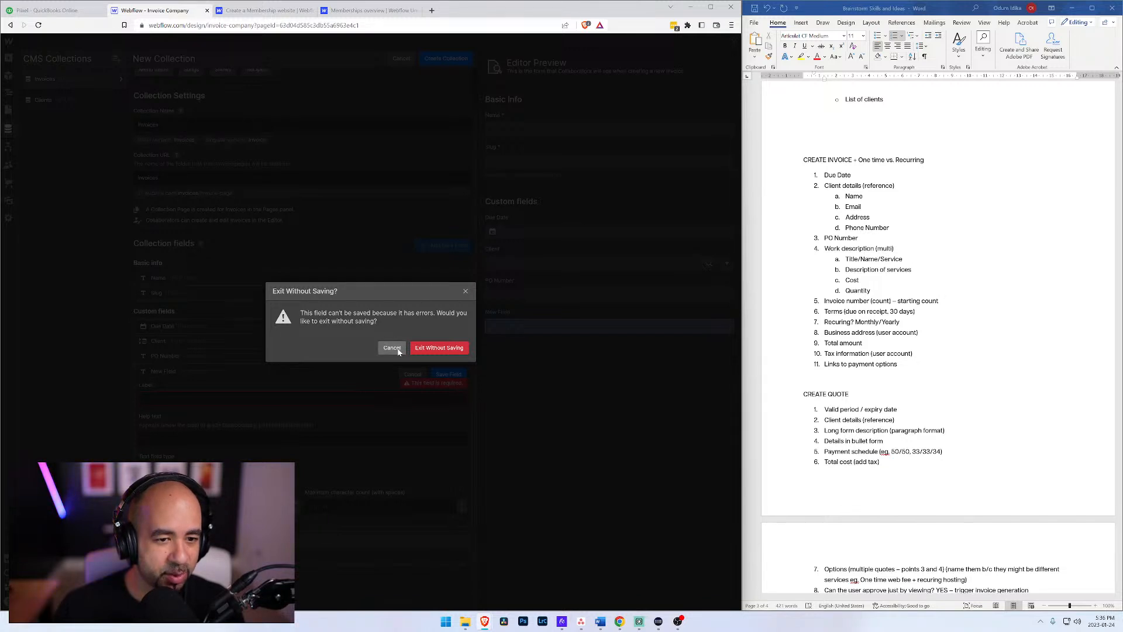
pyautogui.click(425, 348)
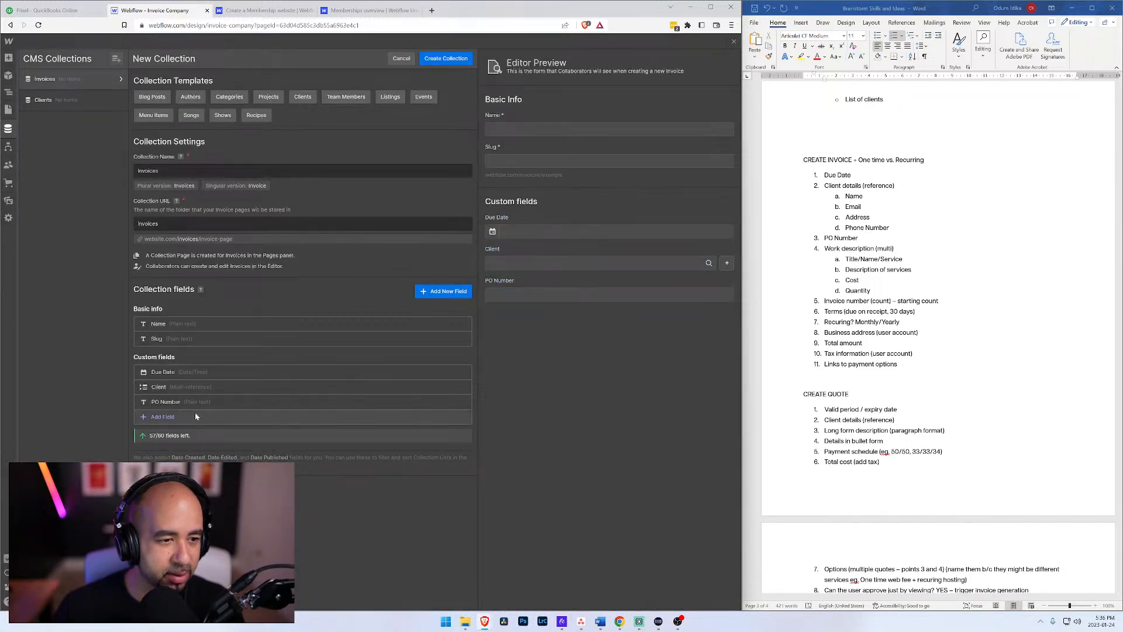
# Step: Add a number-type custom field labelled Invoice Number to the Invoices collection and save it
pyautogui.click(157, 417)
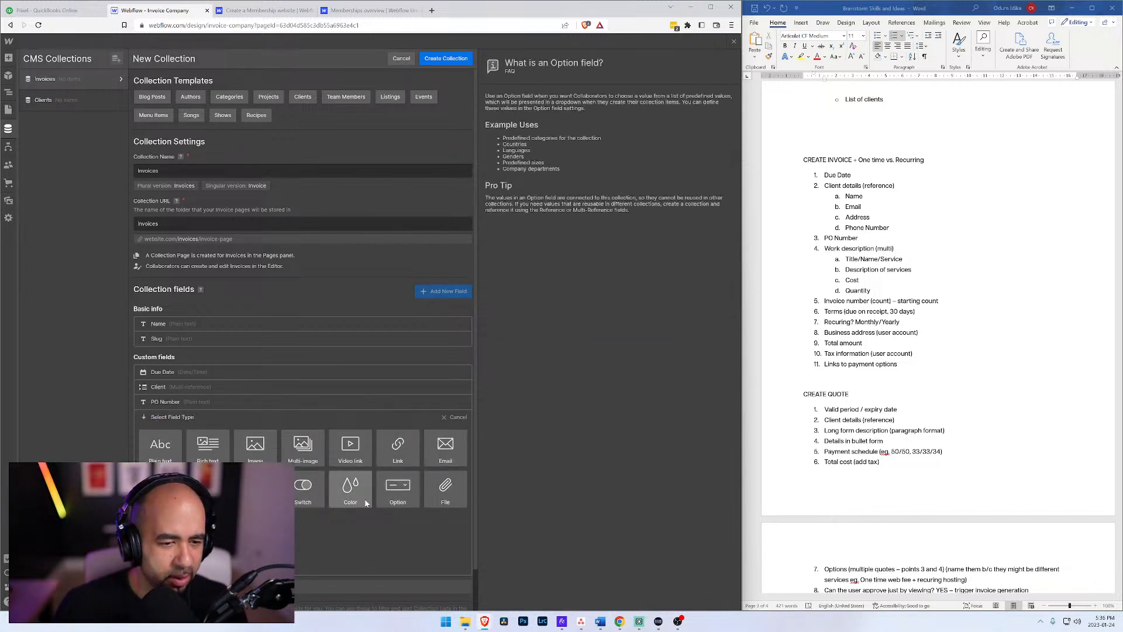
pyautogui.click(208, 485)
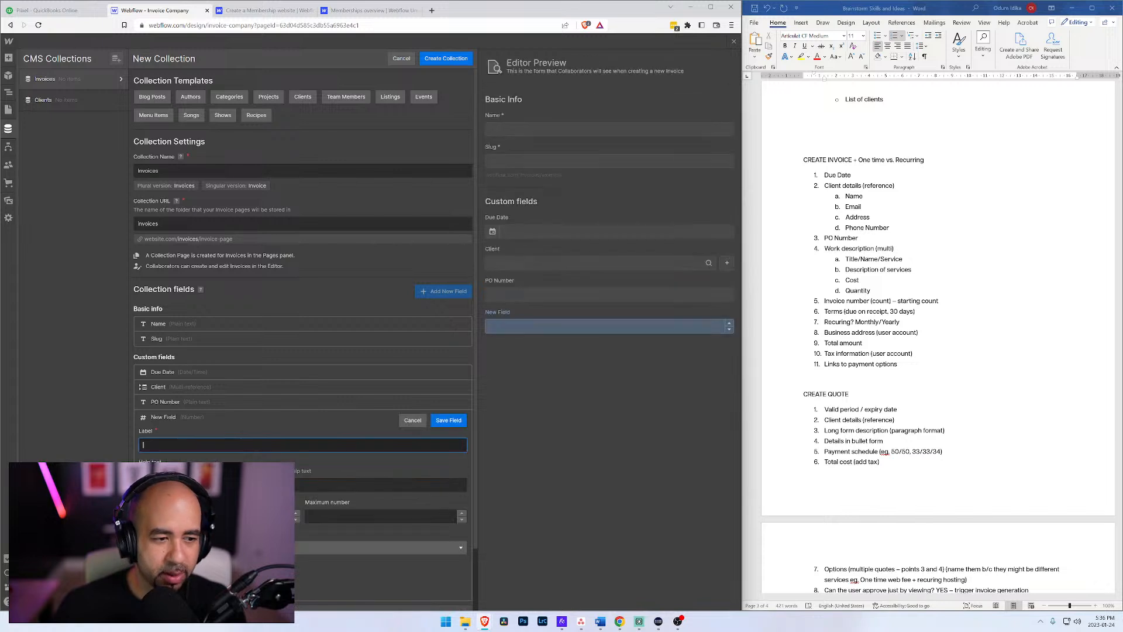
pyautogui.write('Invoice Number')
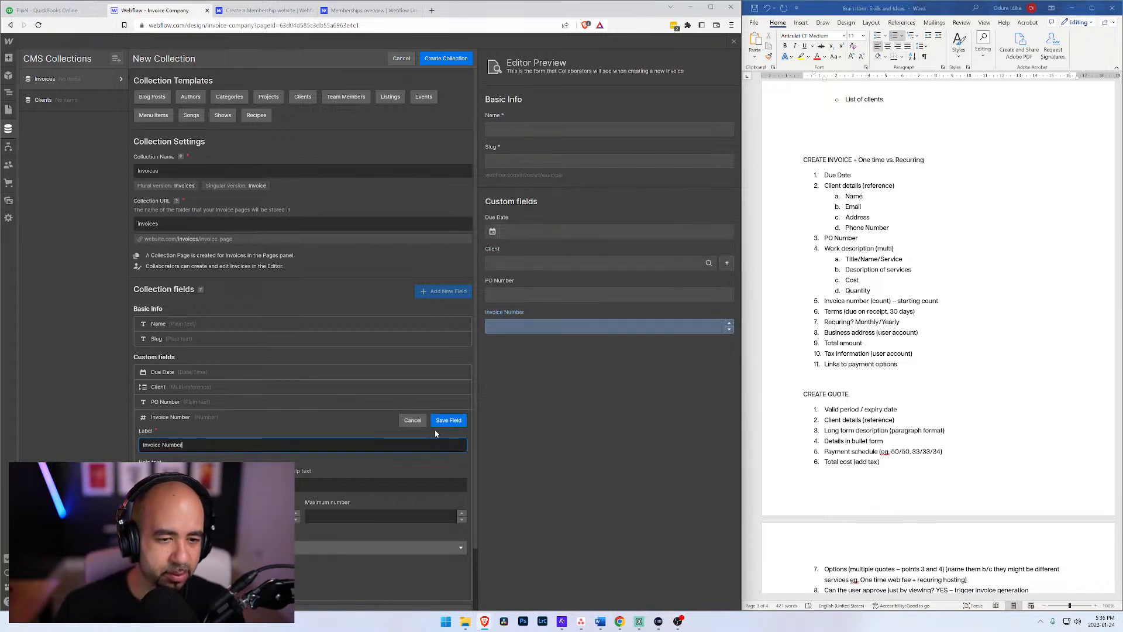
pyautogui.click(452, 421)
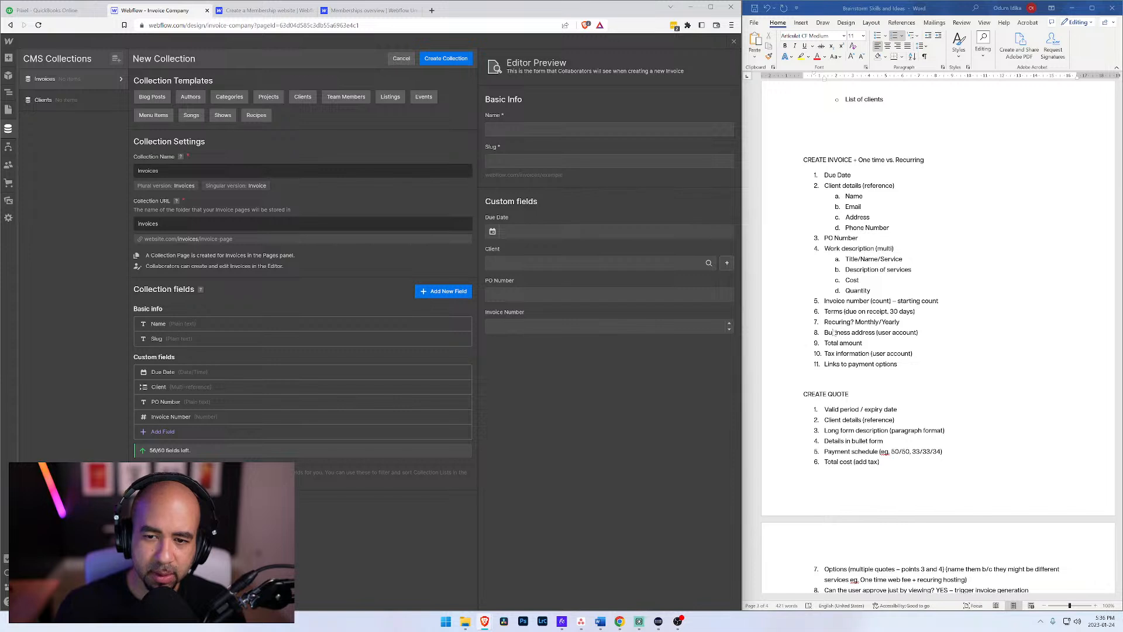
pyautogui.click(167, 433)
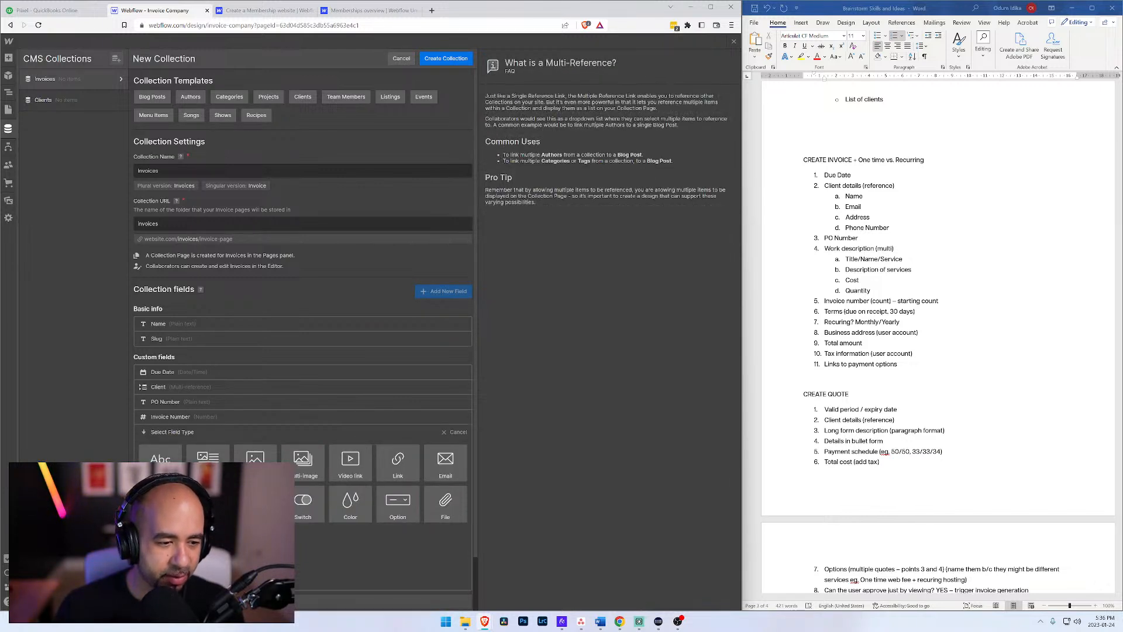
pyautogui.click(448, 502)
pyautogui.scroll(-1, 281, 507)
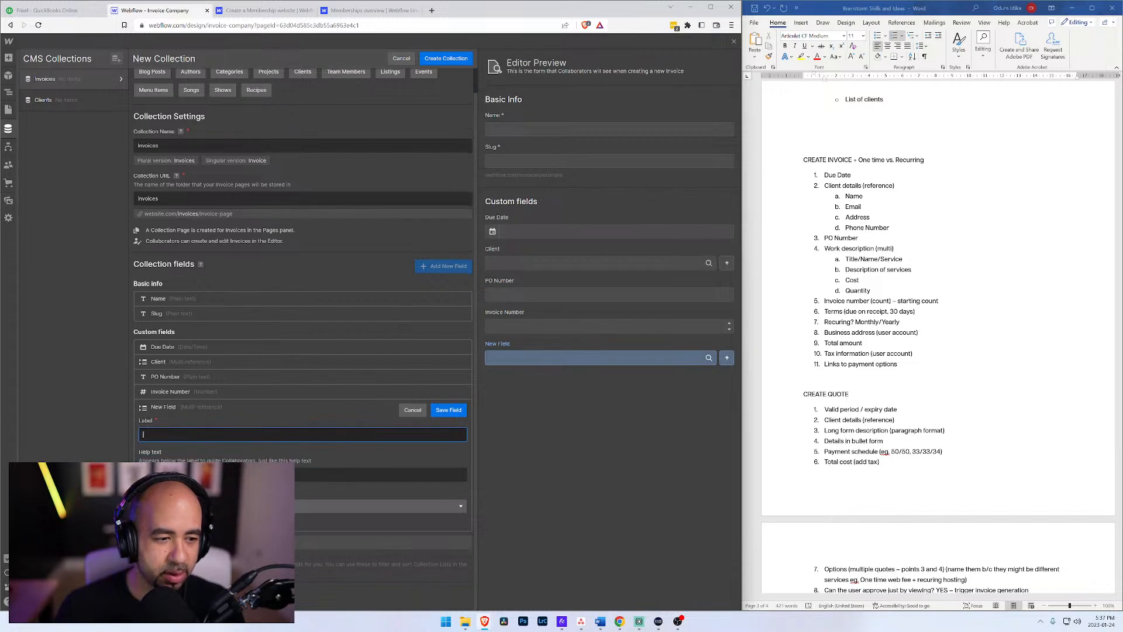
pyautogui.click(281, 506)
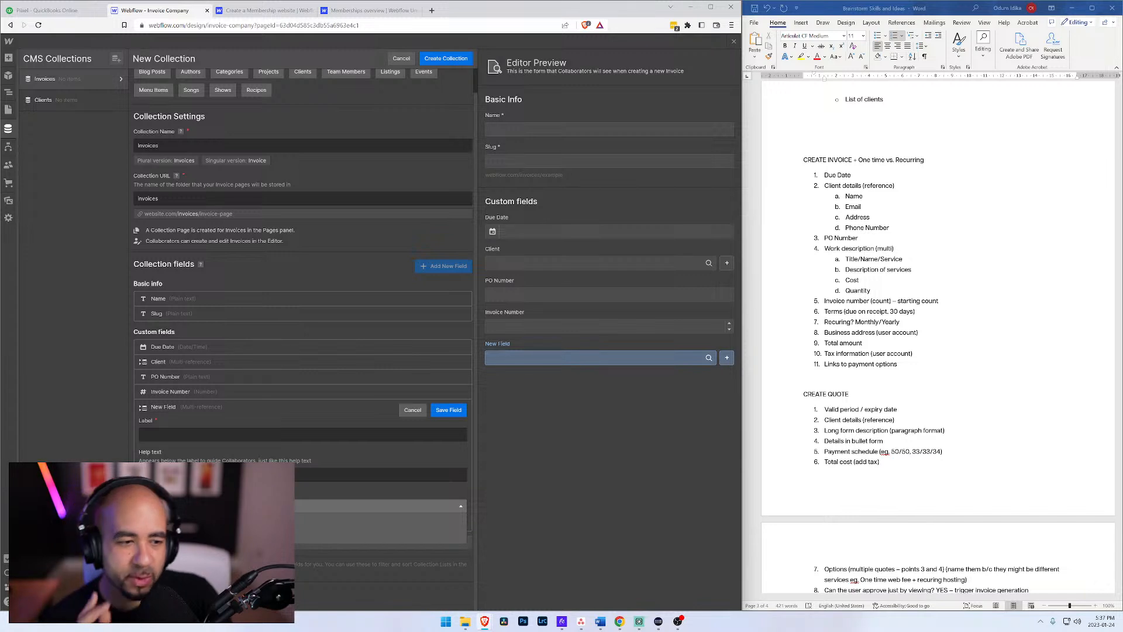
pyautogui.click(114, 431)
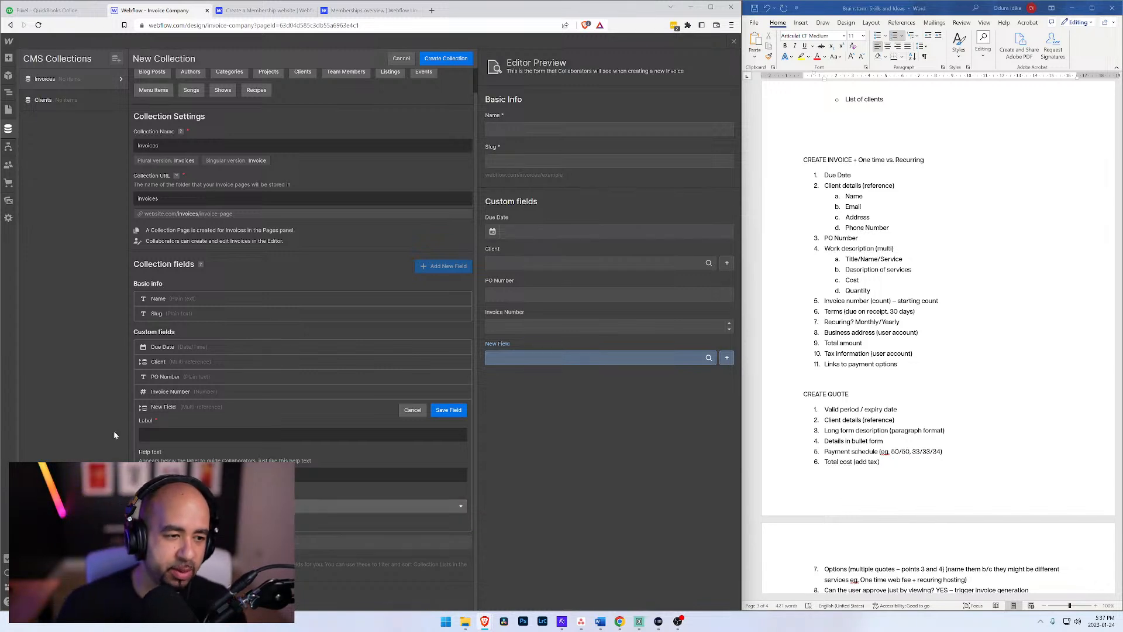
pyautogui.click(413, 410)
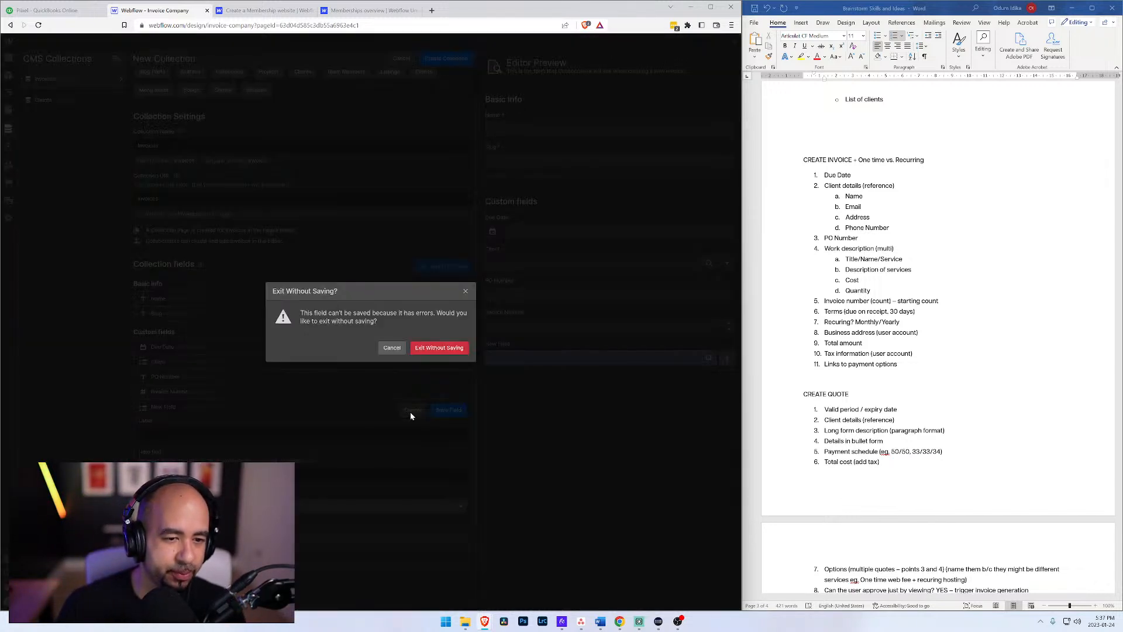
pyautogui.click(448, 349)
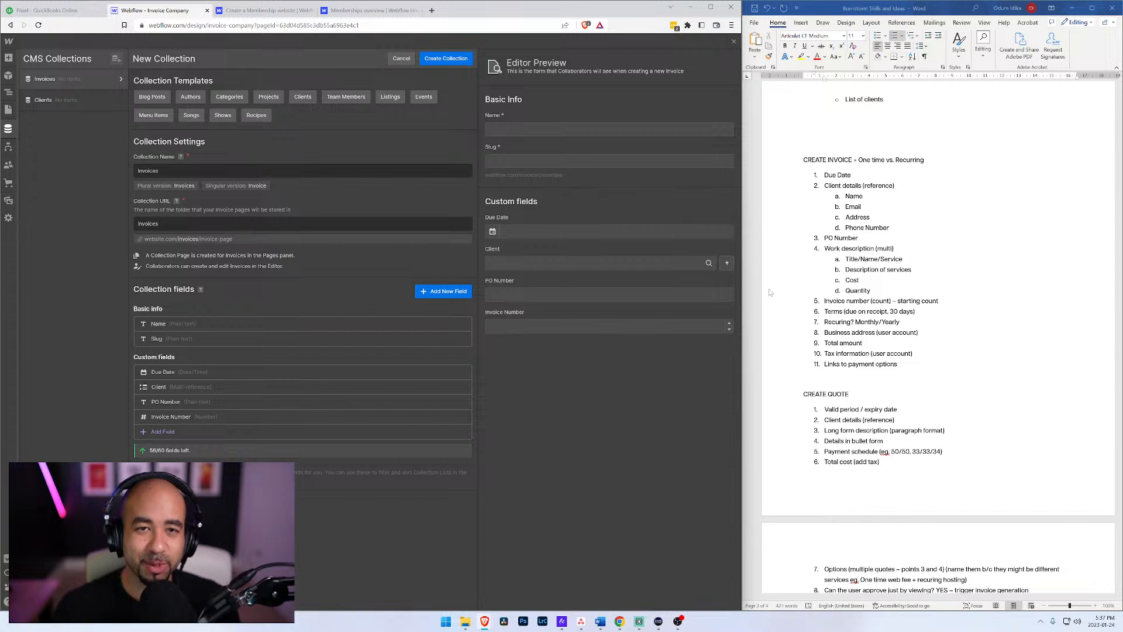
pyautogui.click(161, 433)
pyautogui.moveTo(161, 462)
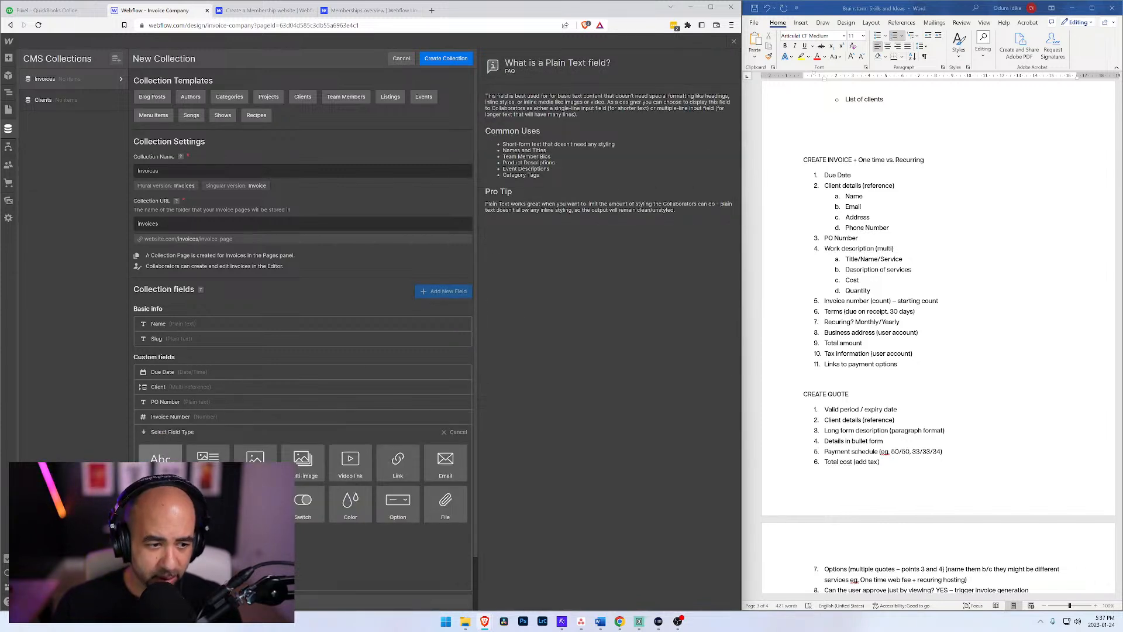
pyautogui.click(160, 458)
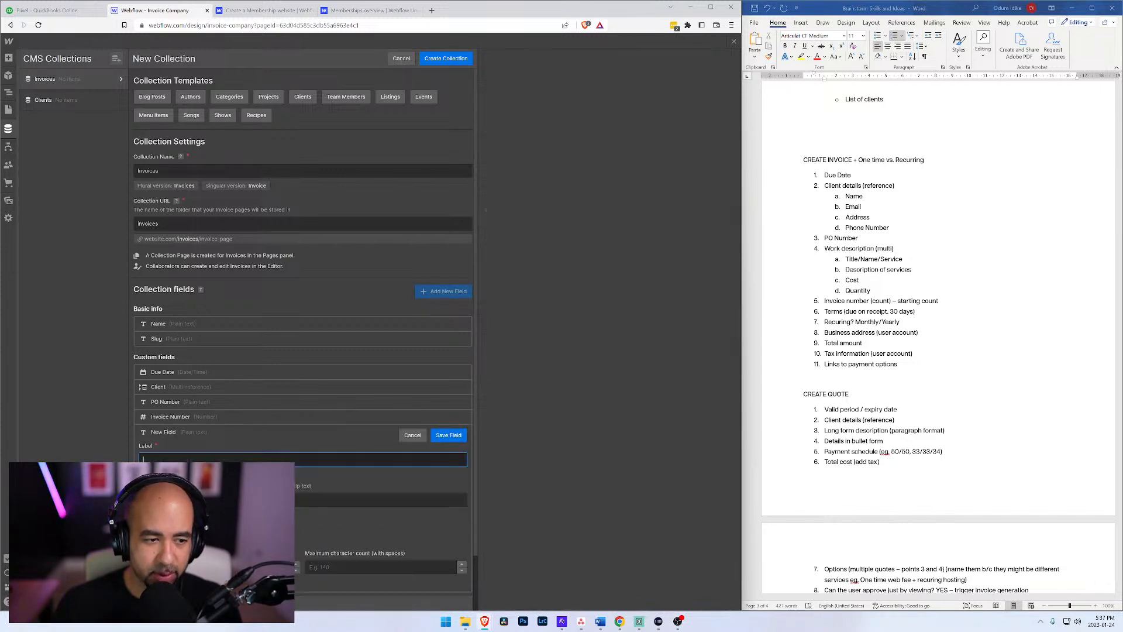
pyautogui.write('Ter')
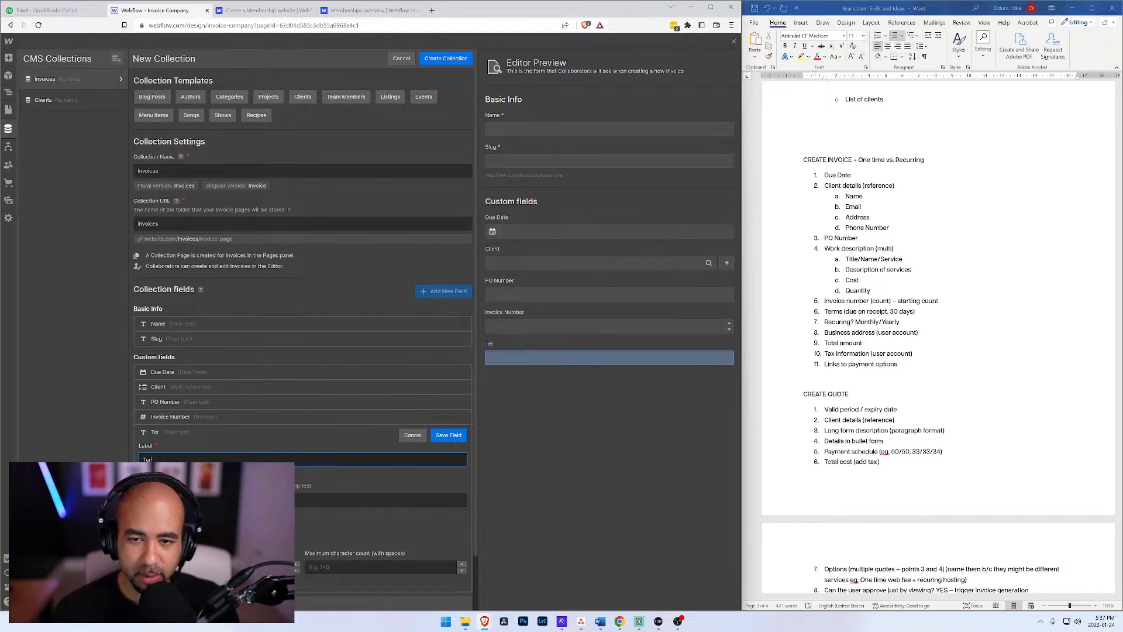
pyautogui.write('ms')
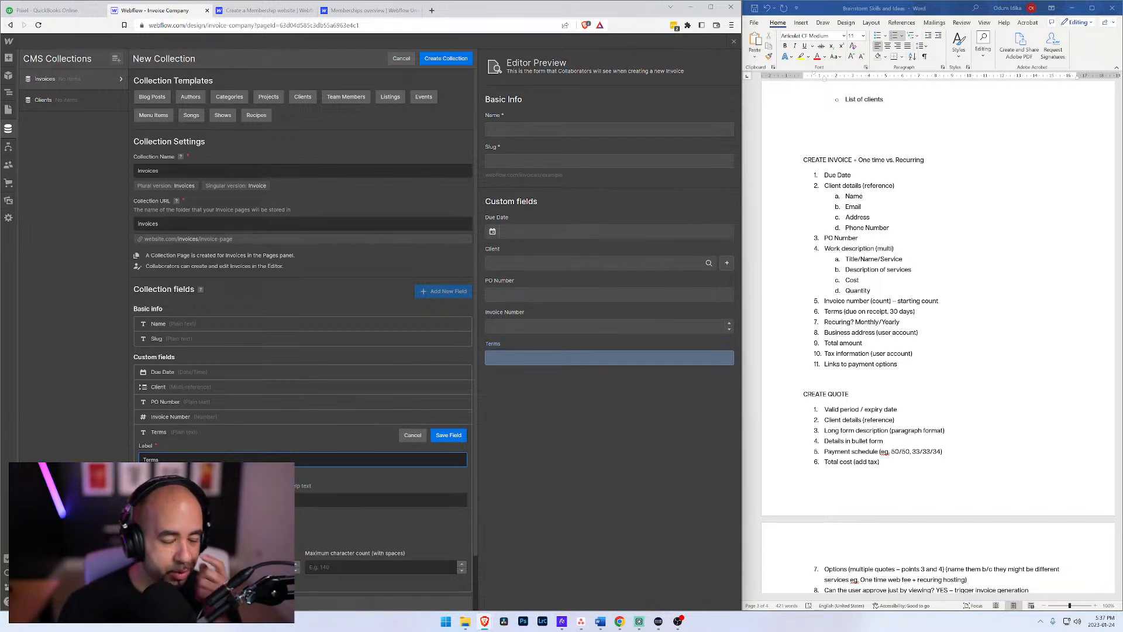
pyautogui.click(412, 435)
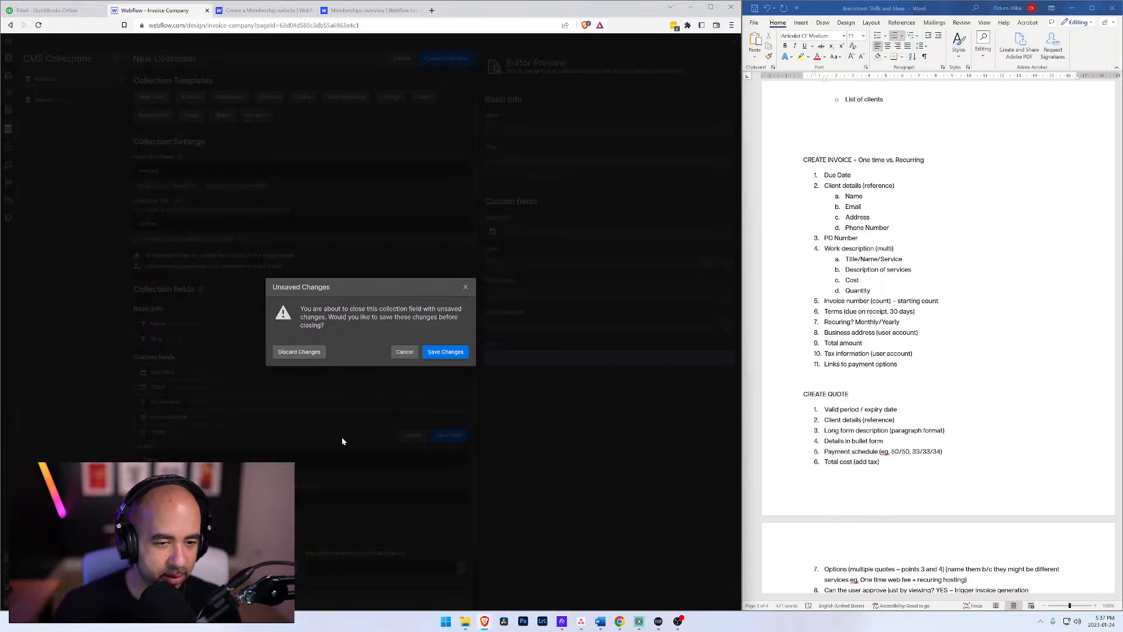
pyautogui.click(299, 351)
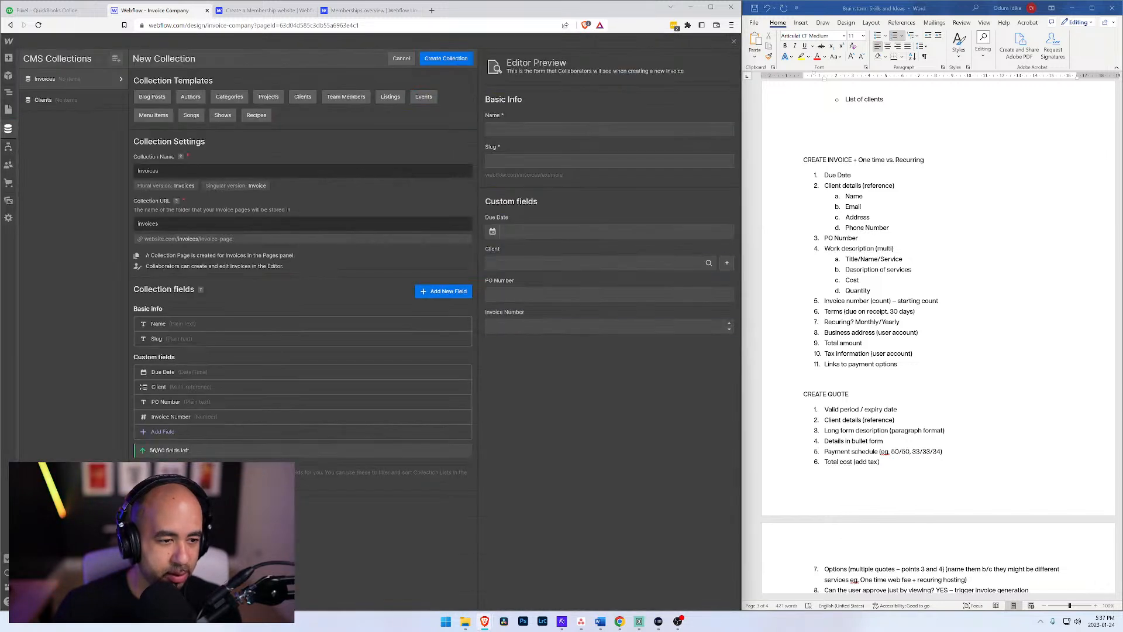
# Step: Add an Option-type custom field labelled Terms to the Invoices collection, enter its payment-term choices, and save it
pyautogui.click(389, 502)
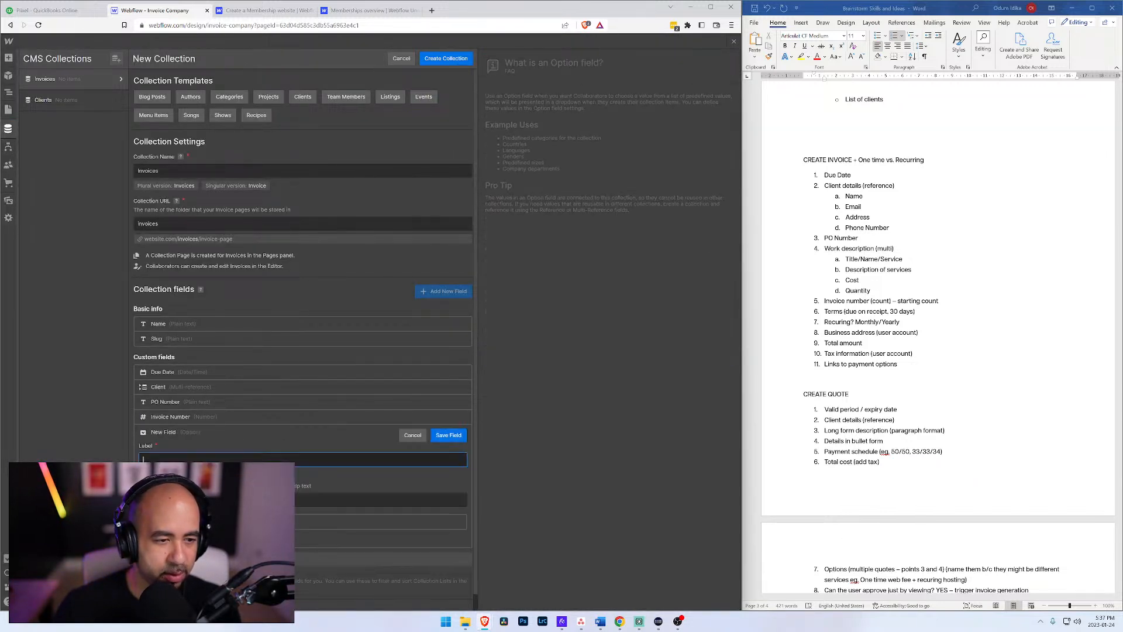
pyautogui.write('Terms')
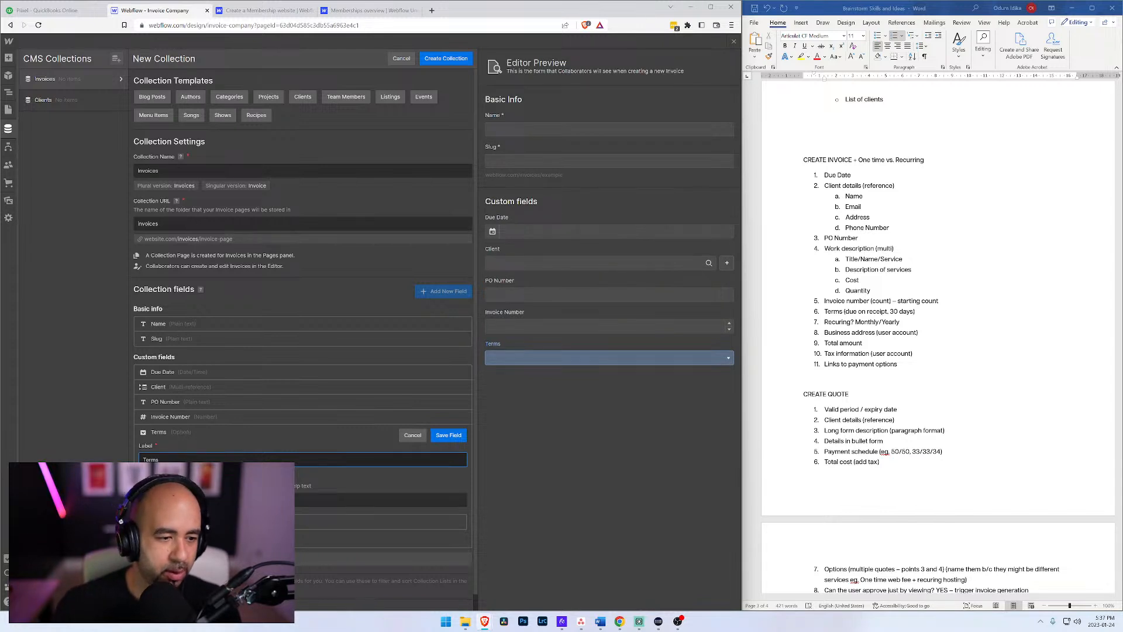
pyautogui.press('Tab')
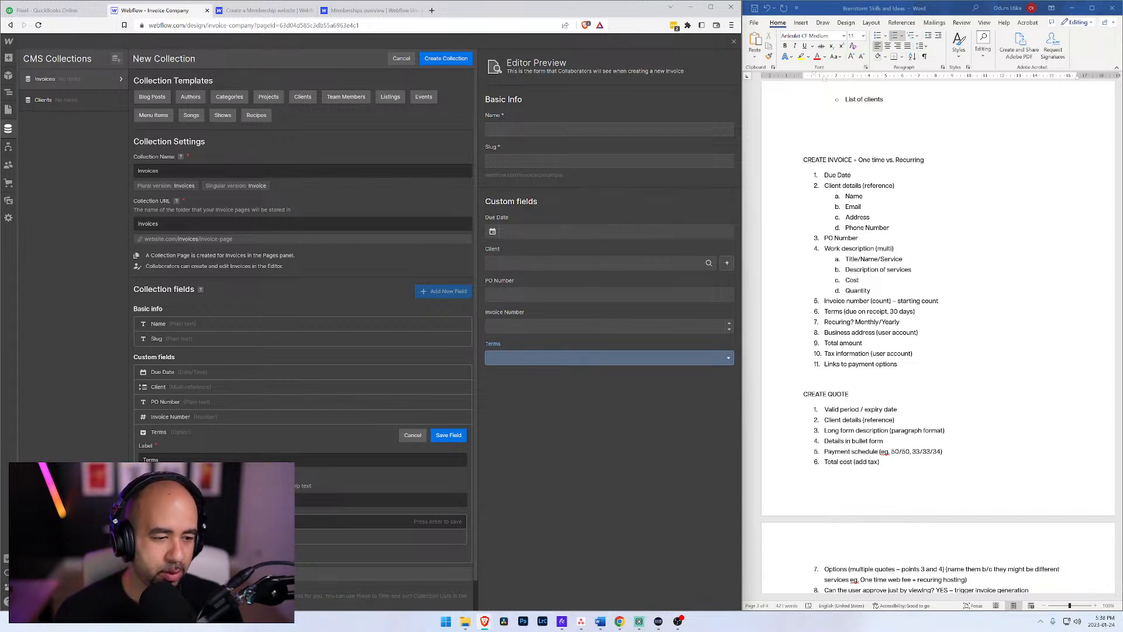
pyautogui.press('Return')
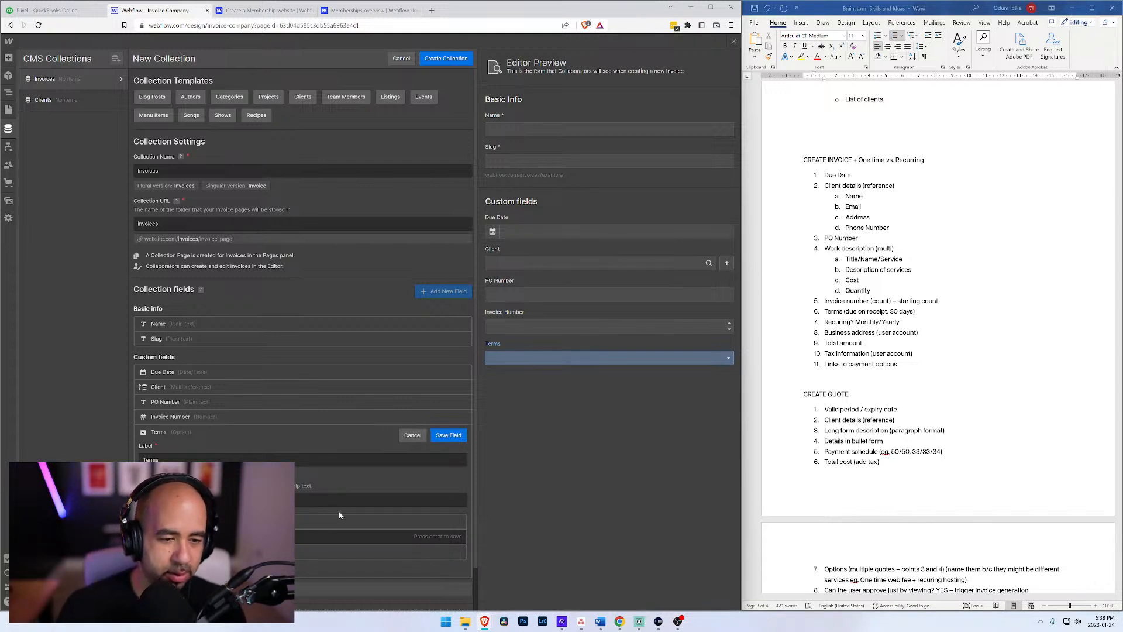
pyautogui.click(449, 436)
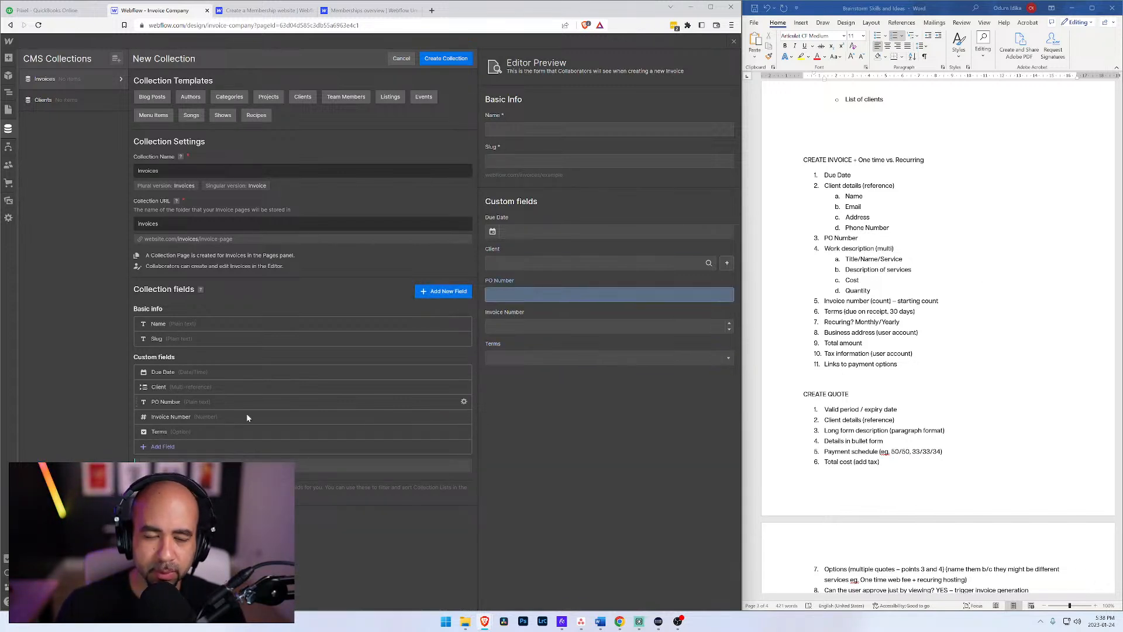
# Step: Add an Option-type custom field labelled Recuring to the Invoices collection, enter two choices for it, and save it
pyautogui.click(163, 447)
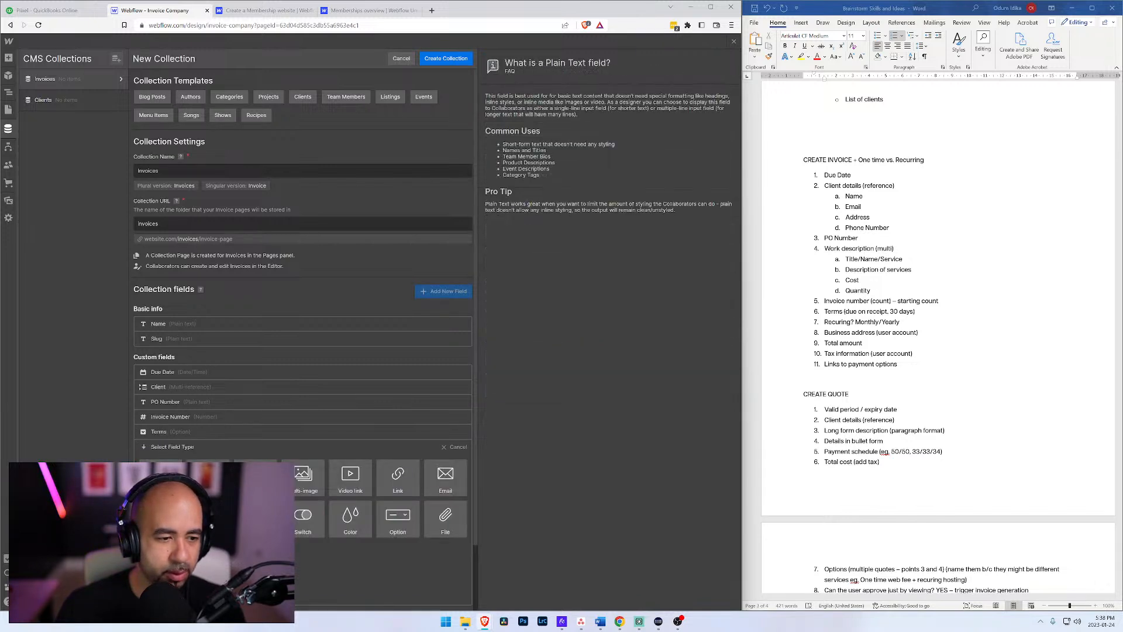
pyautogui.moveTo(400, 525)
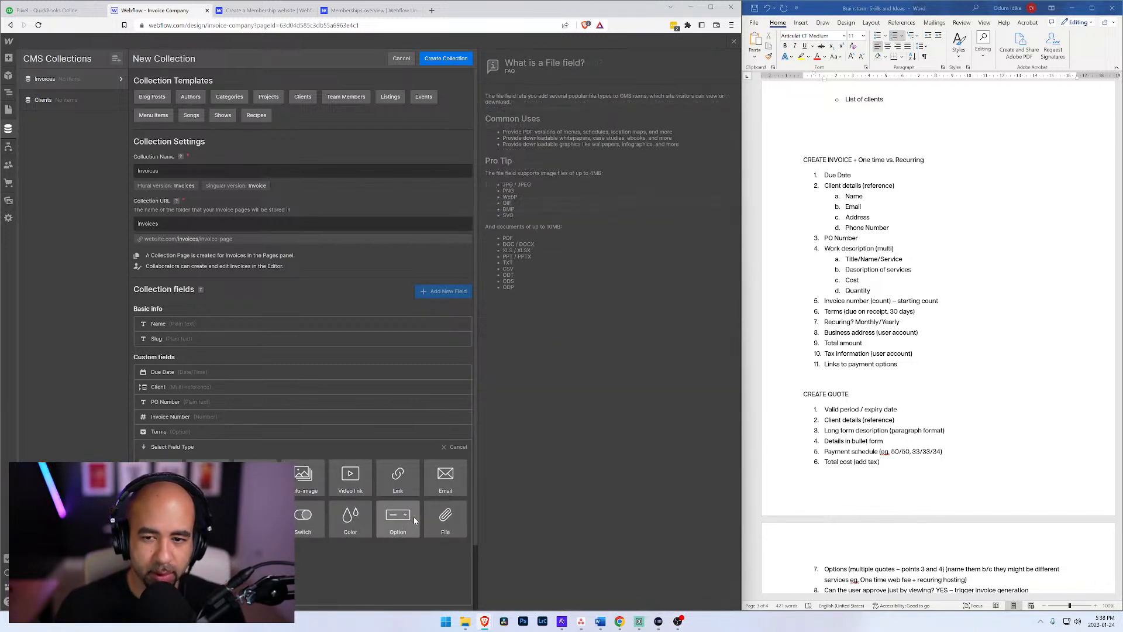
pyautogui.click(401, 525)
pyautogui.write('Recu')
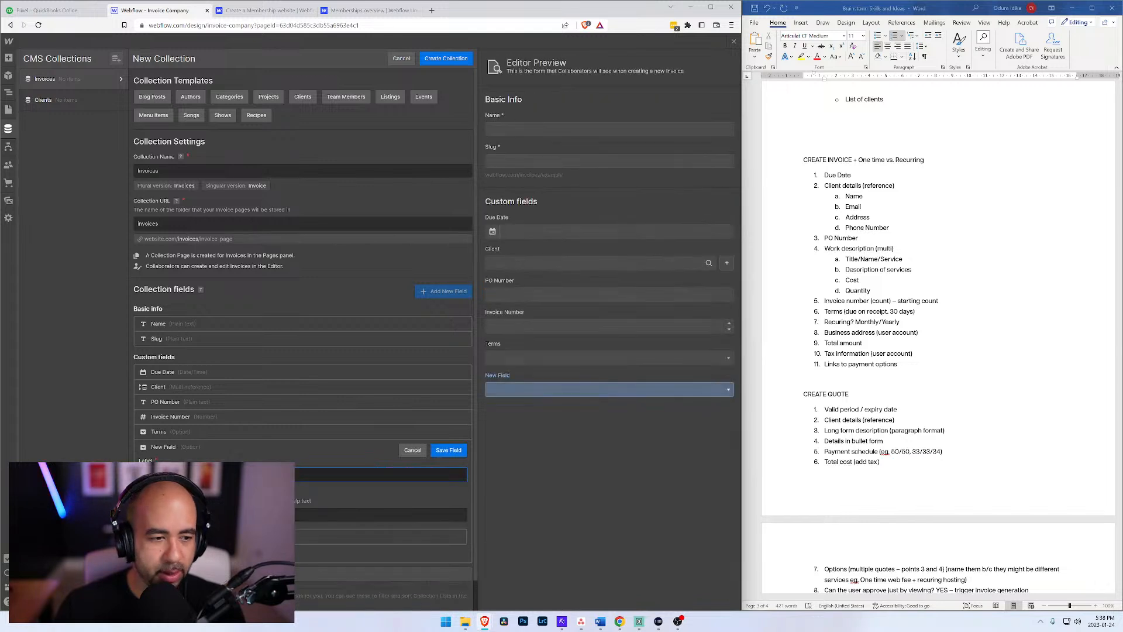
pyautogui.write('ring')
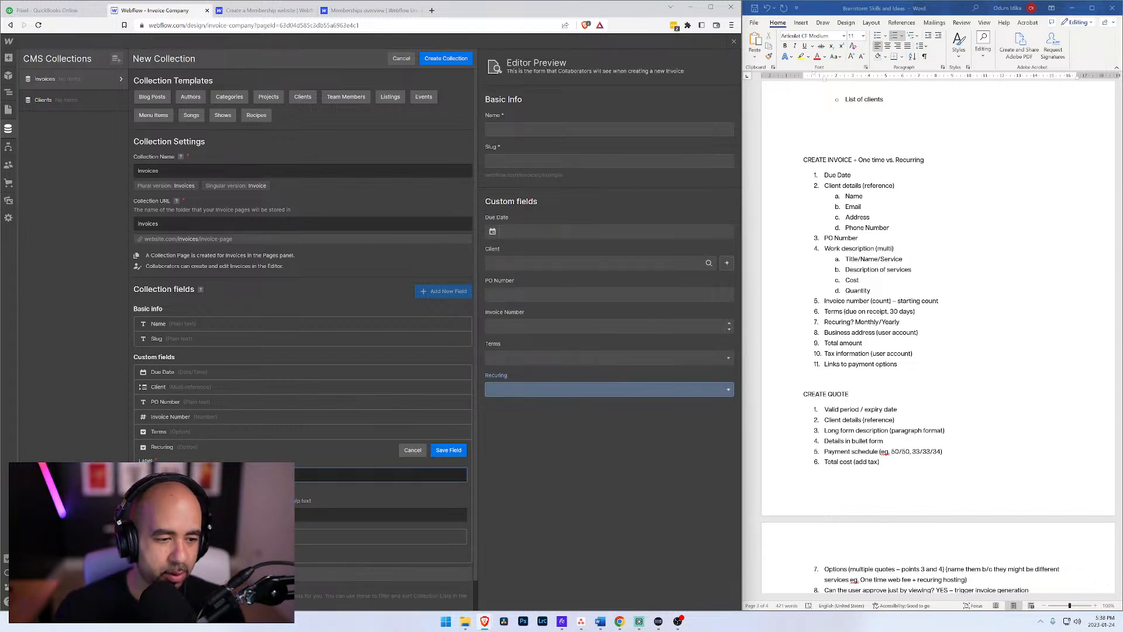
pyautogui.click(234, 536)
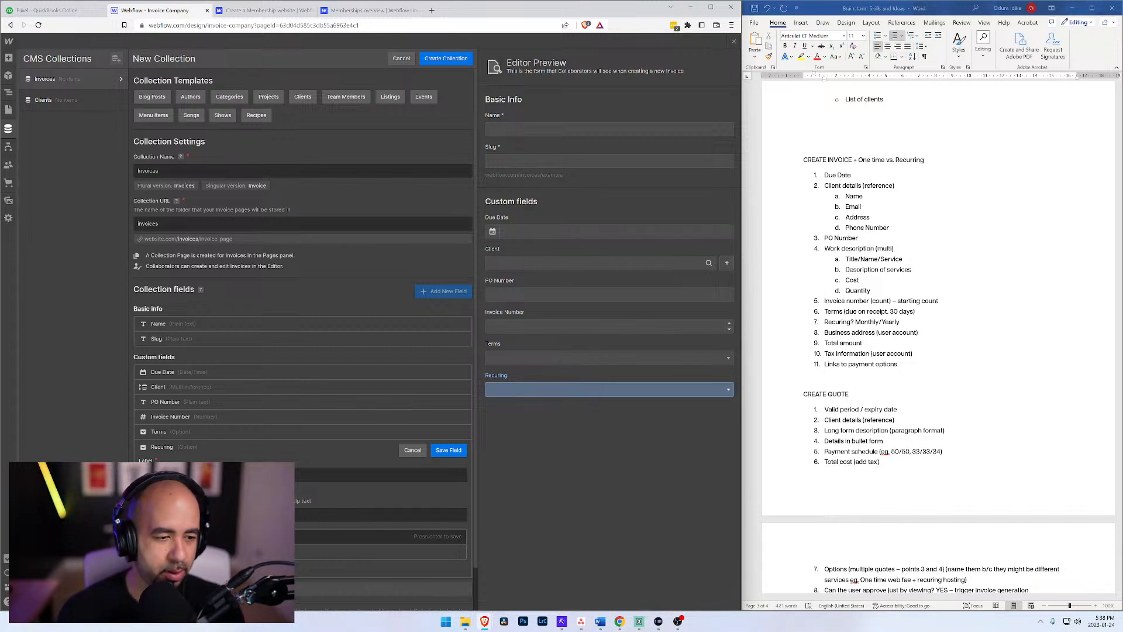
pyautogui.press('Return')
pyautogui.click(234, 552)
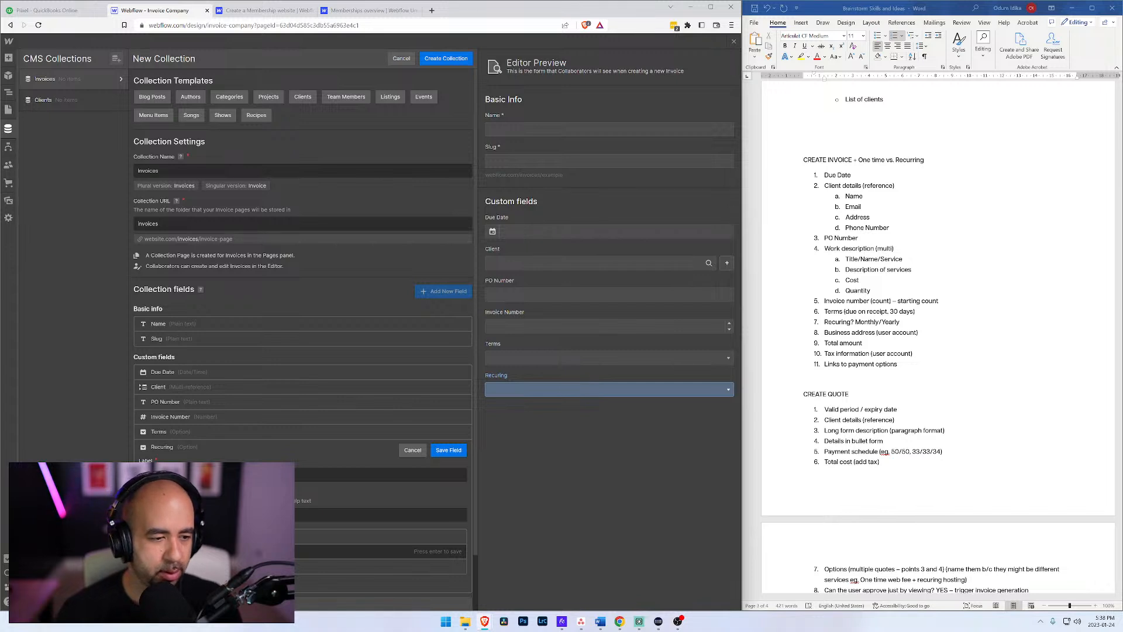
pyautogui.press('Return')
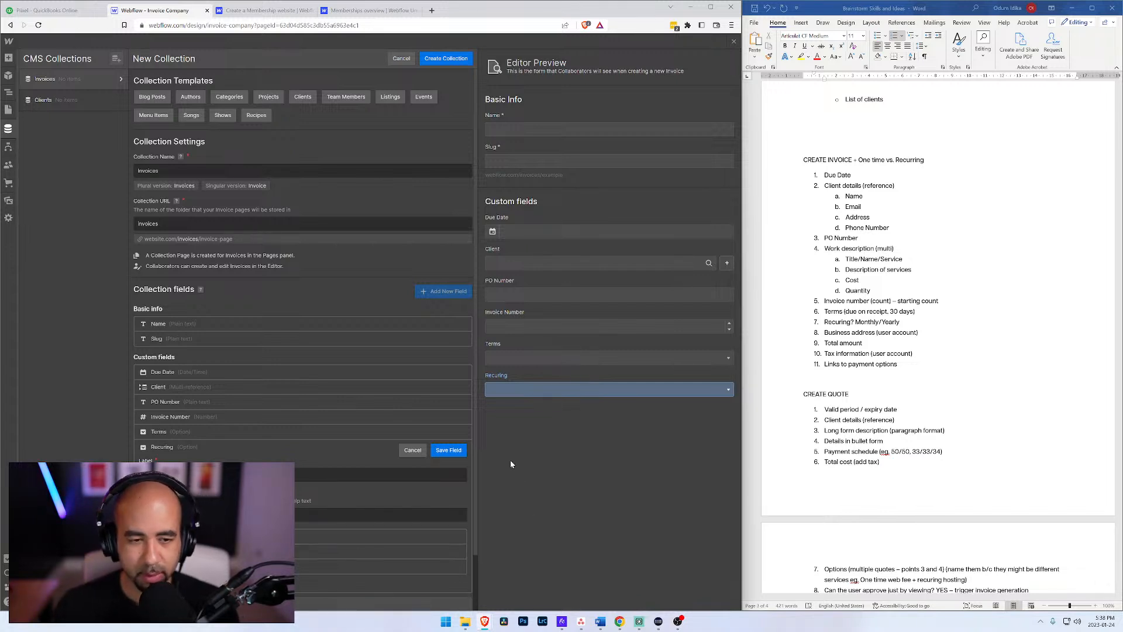
pyautogui.click(460, 451)
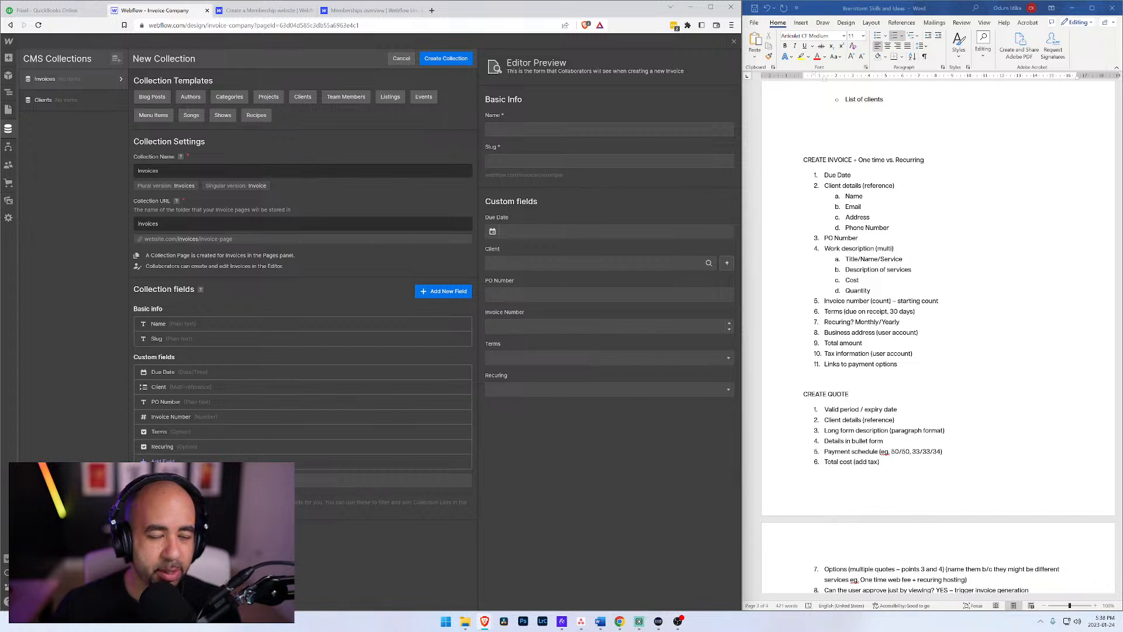
# Step: Create the Invoices collection and start a new collection named Services
pyautogui.click(443, 59)
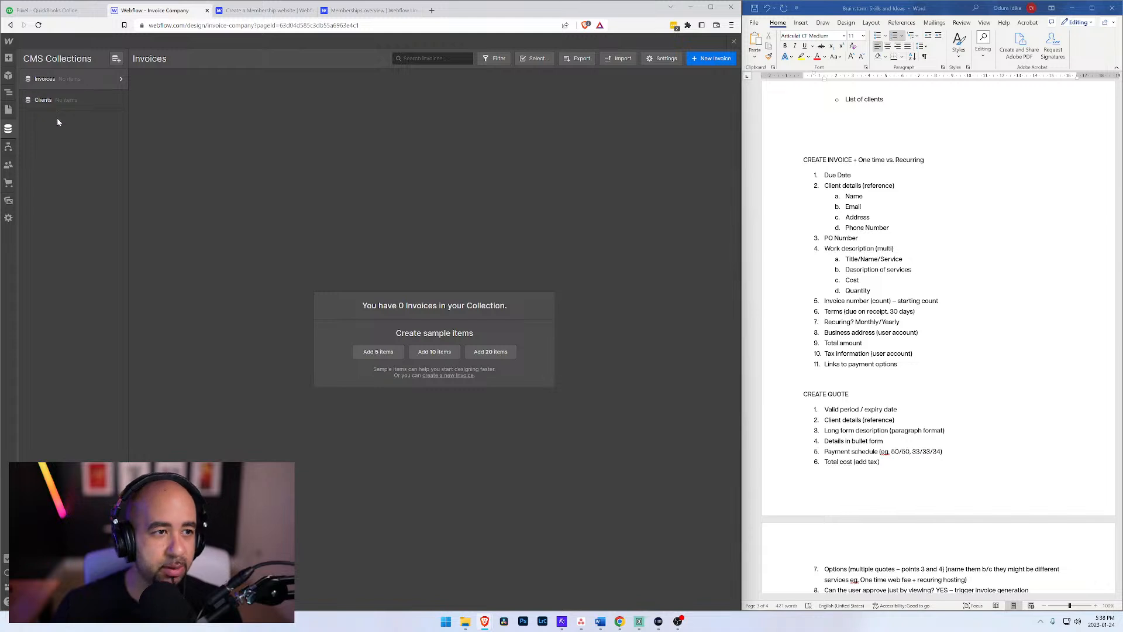
pyautogui.click(116, 59)
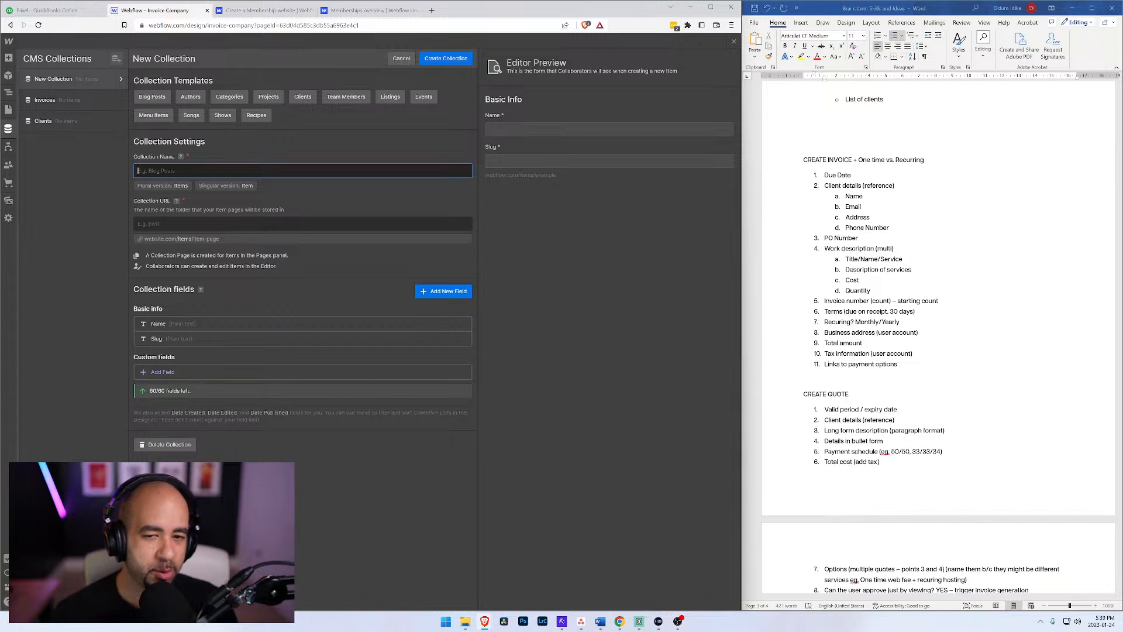
pyautogui.write('Services')
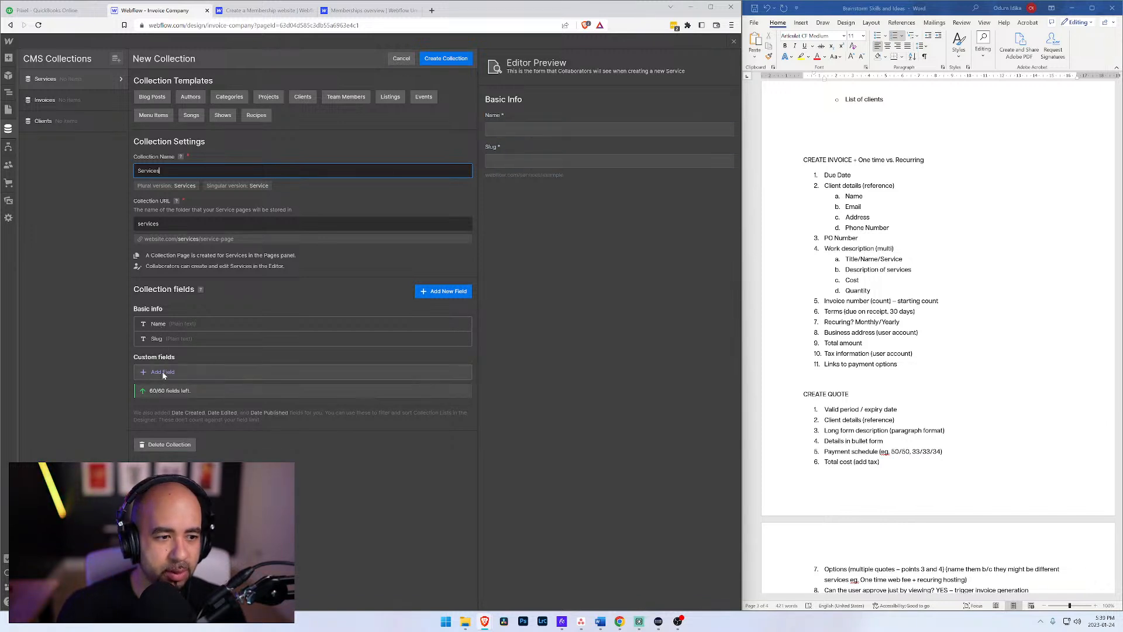
# Step: Relabel the Services collection's basic Name field as Service Name and save it
pyautogui.click(464, 325)
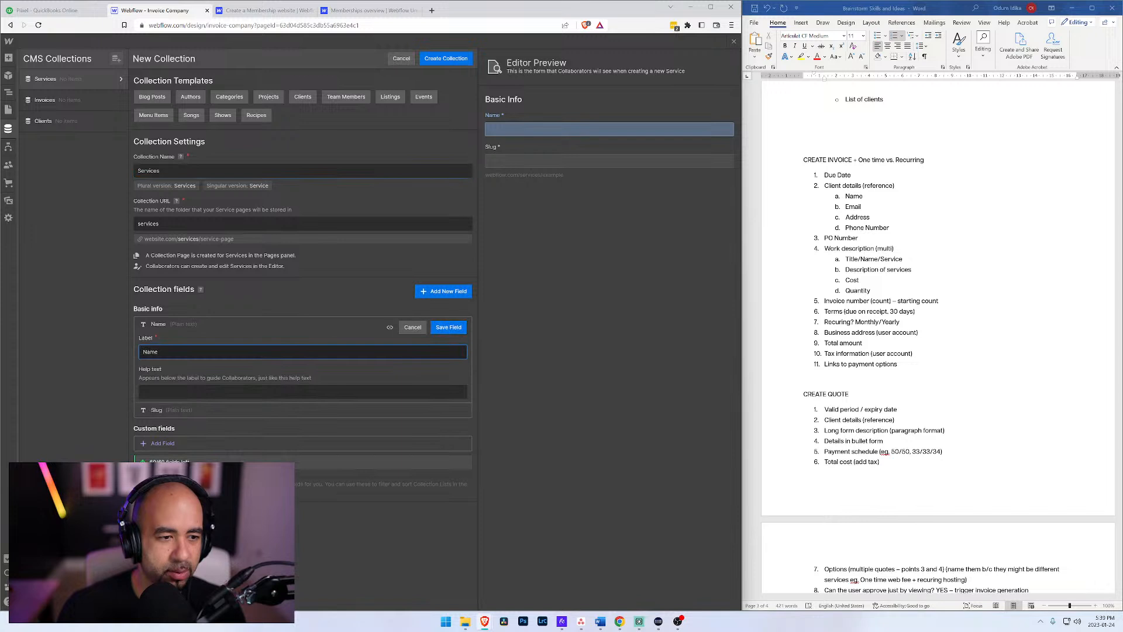
pyautogui.write('Service')
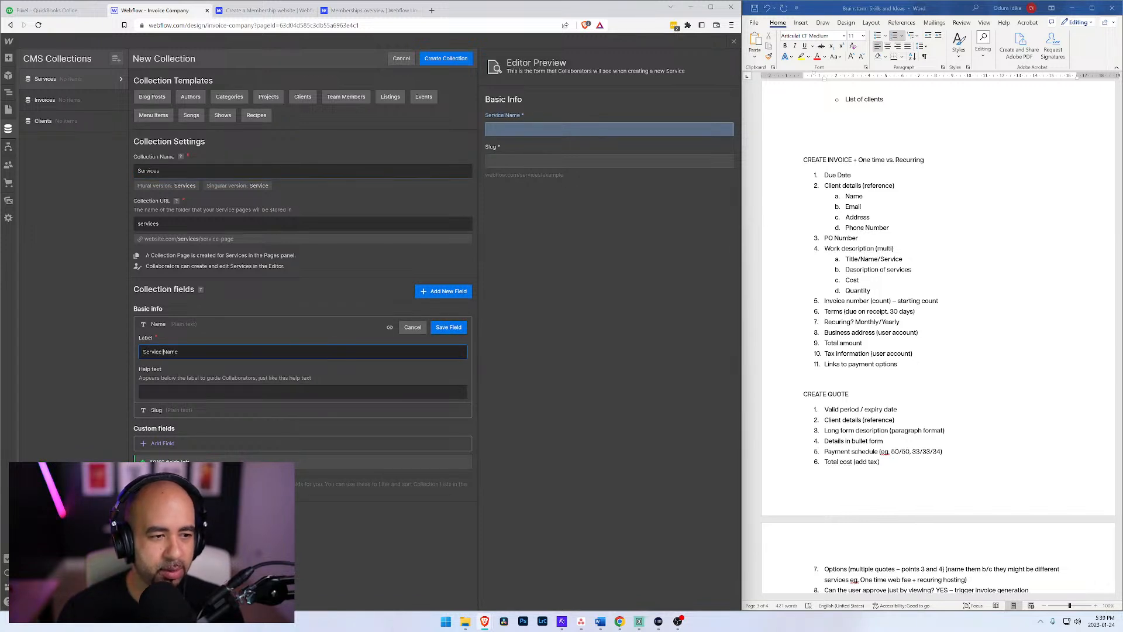
pyautogui.press('Return')
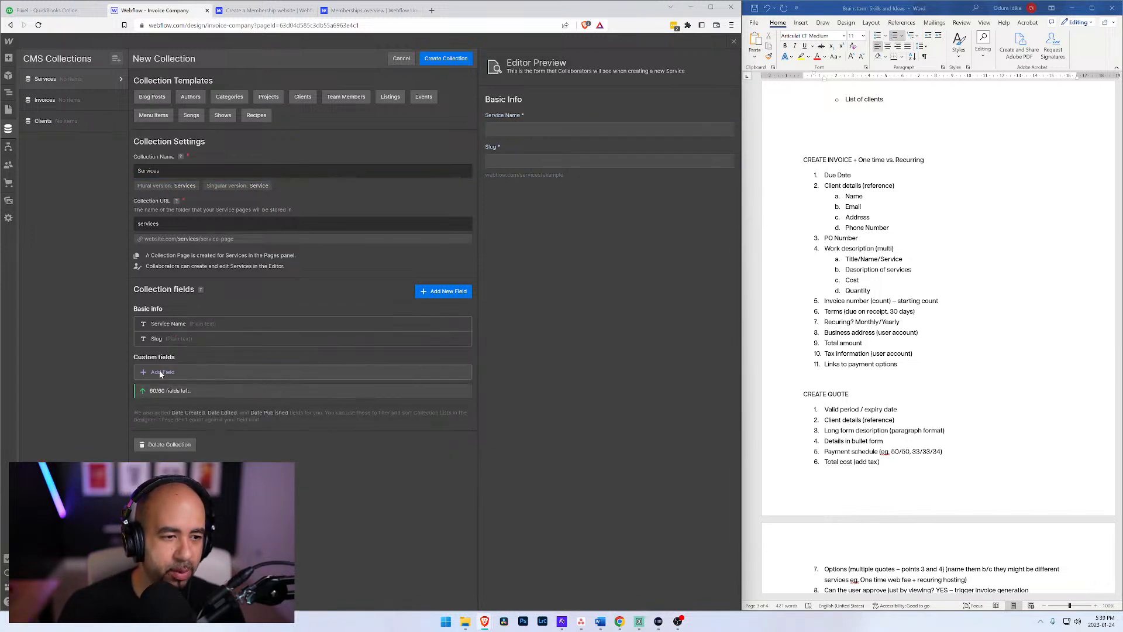
pyautogui.click(161, 373)
pyautogui.click(161, 400)
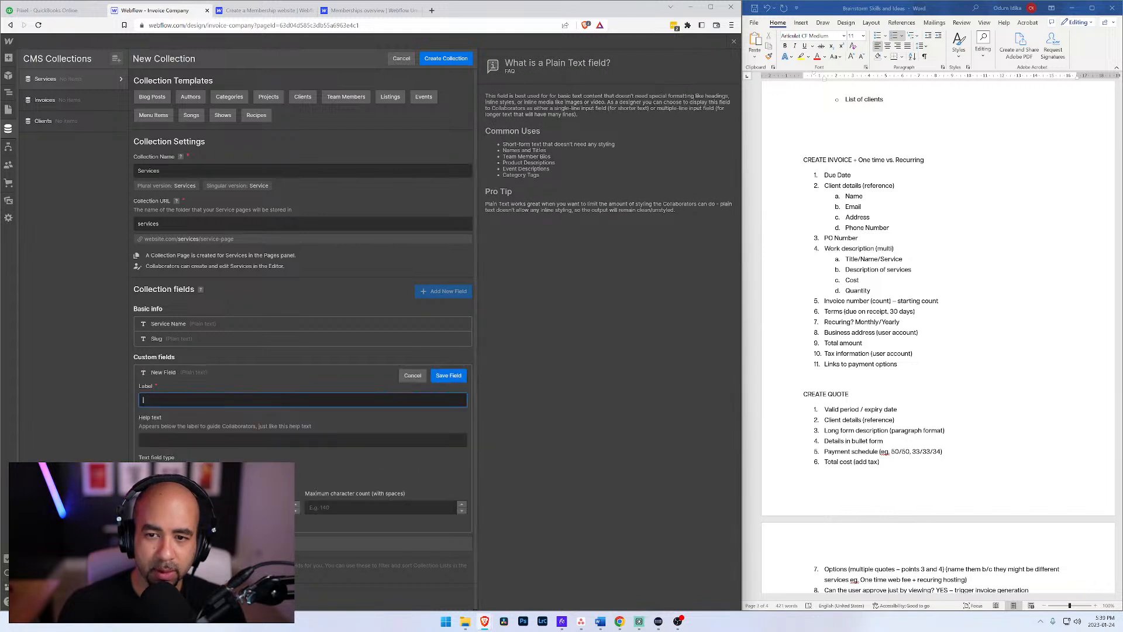
pyautogui.write('Description')
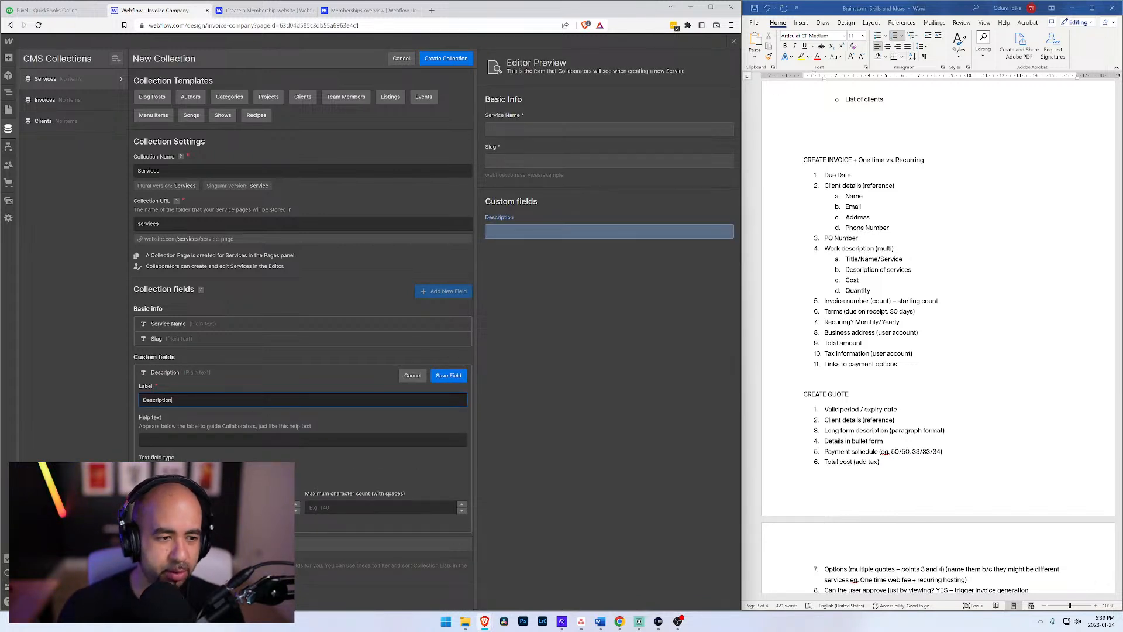
pyautogui.click(410, 376)
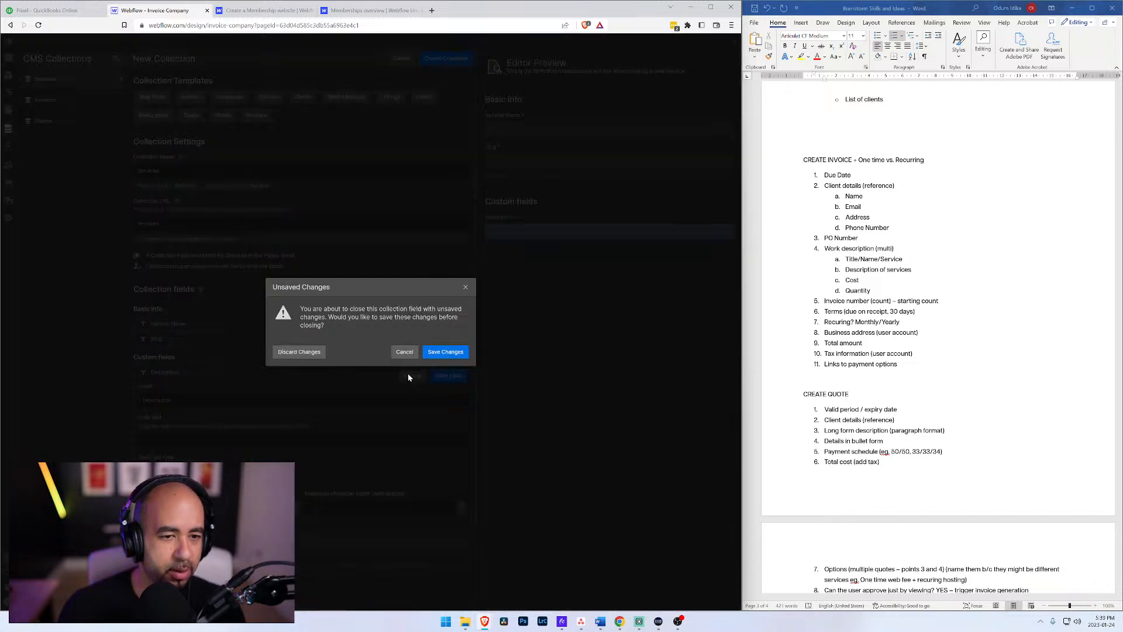
pyautogui.click(320, 351)
pyautogui.click(162, 373)
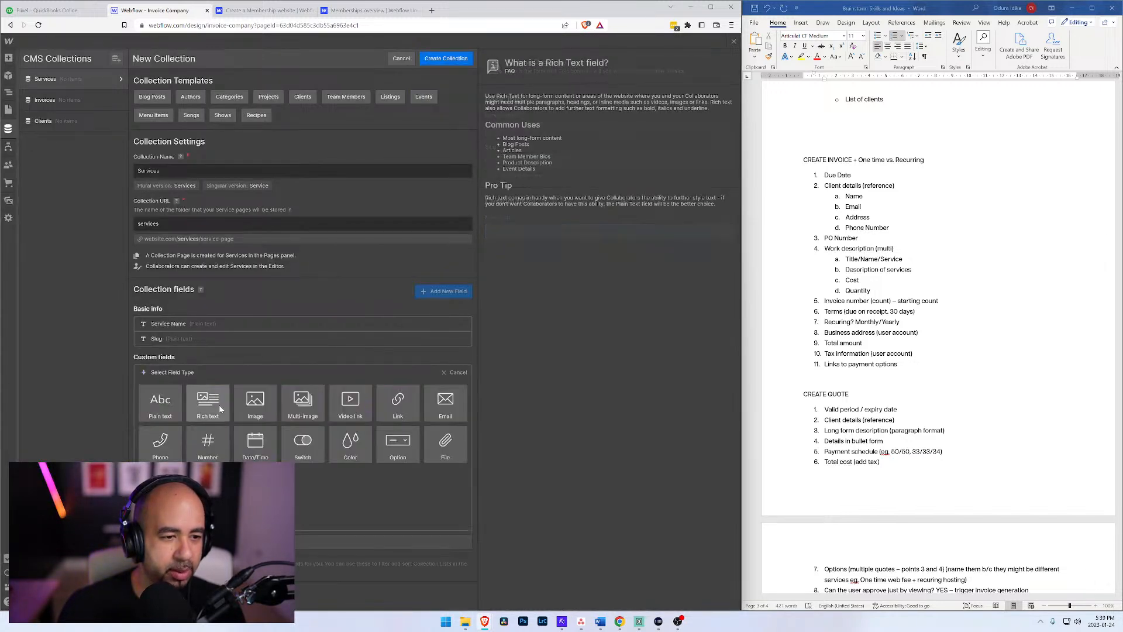
pyautogui.click(207, 402)
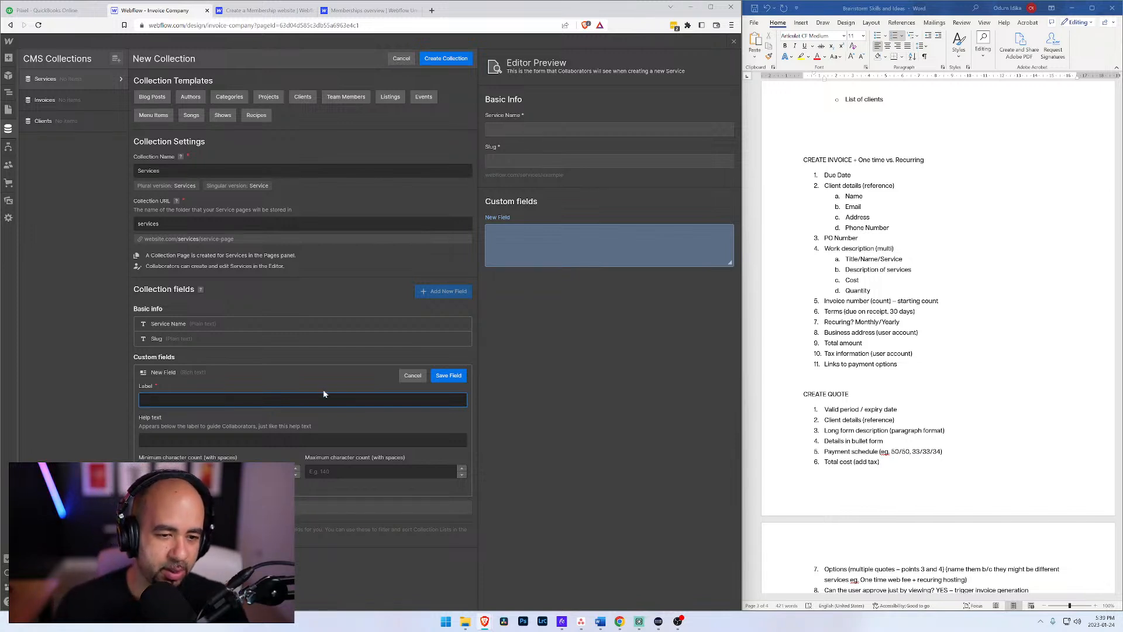
pyautogui.click(413, 375)
pyautogui.click(439, 346)
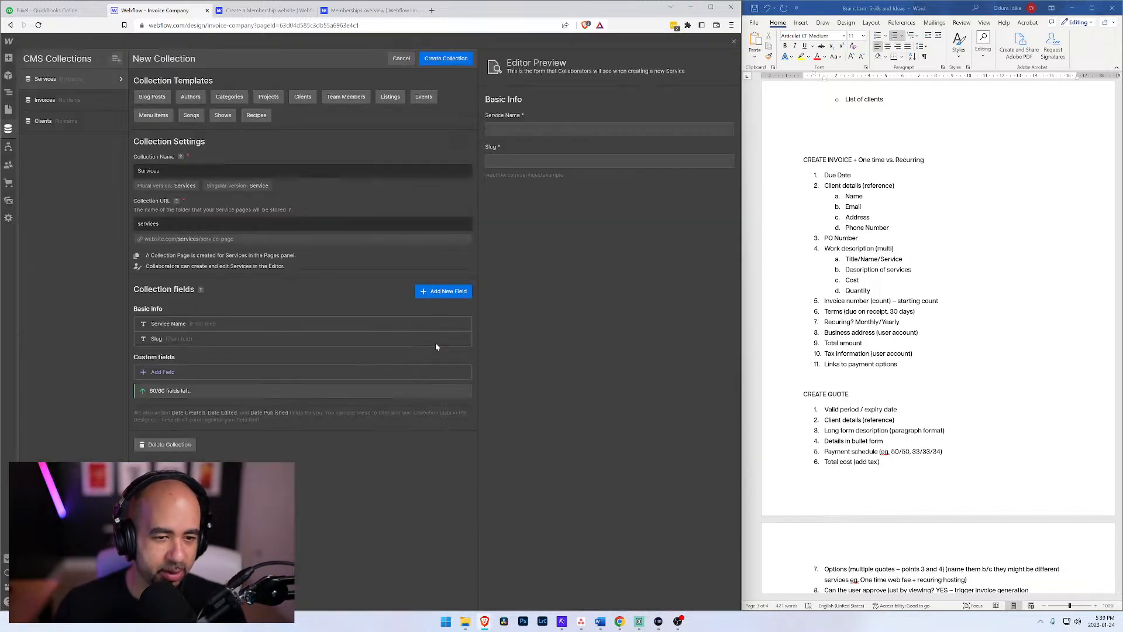
# Step: Add a Plain text custom field labelled Description to the Services collection and save the field
pyautogui.click(170, 371)
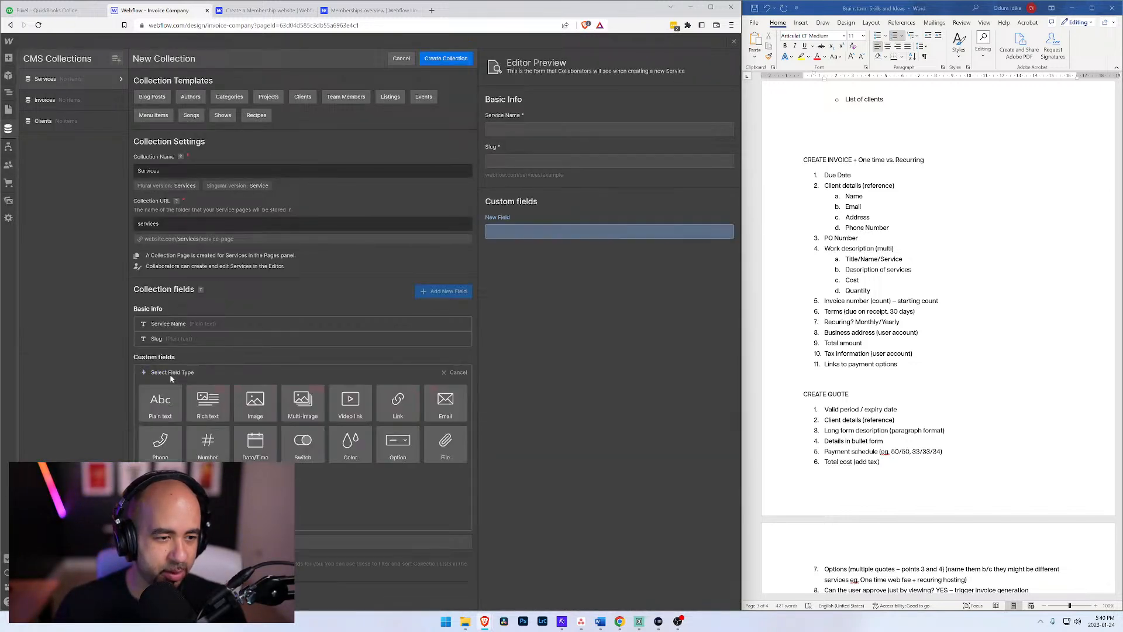
pyautogui.click(161, 404)
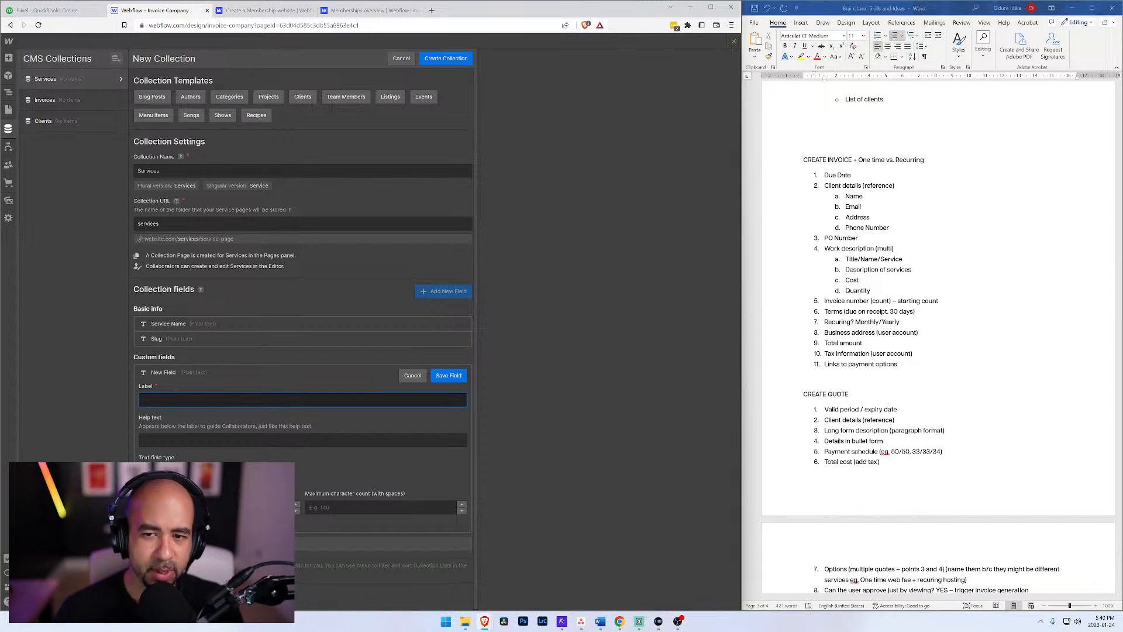
pyautogui.write('De')
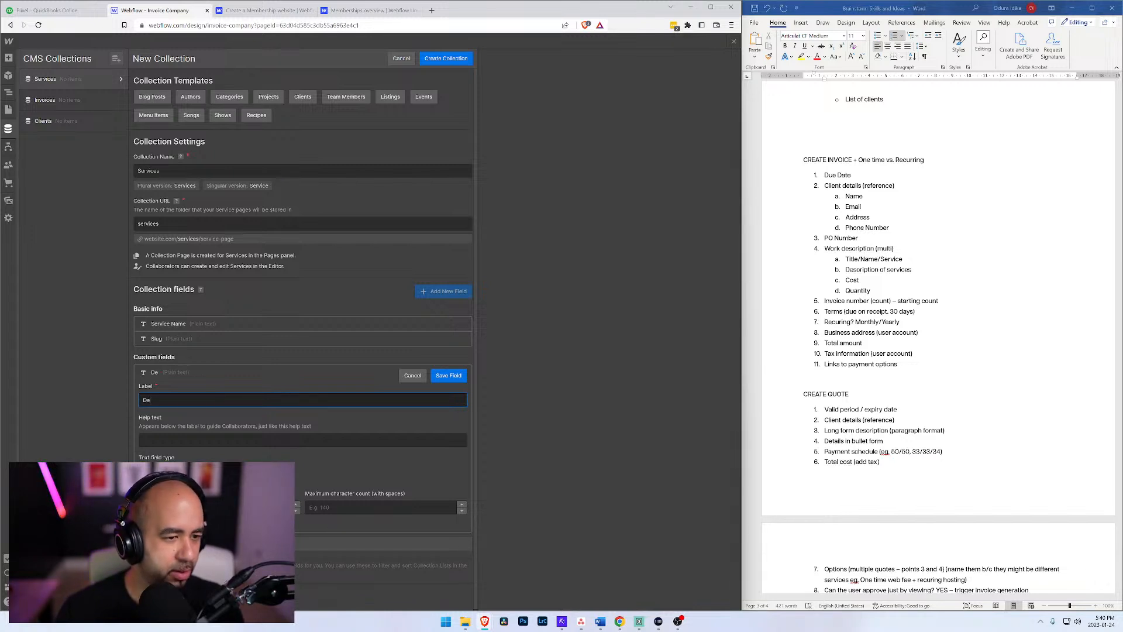
pyautogui.write('scription')
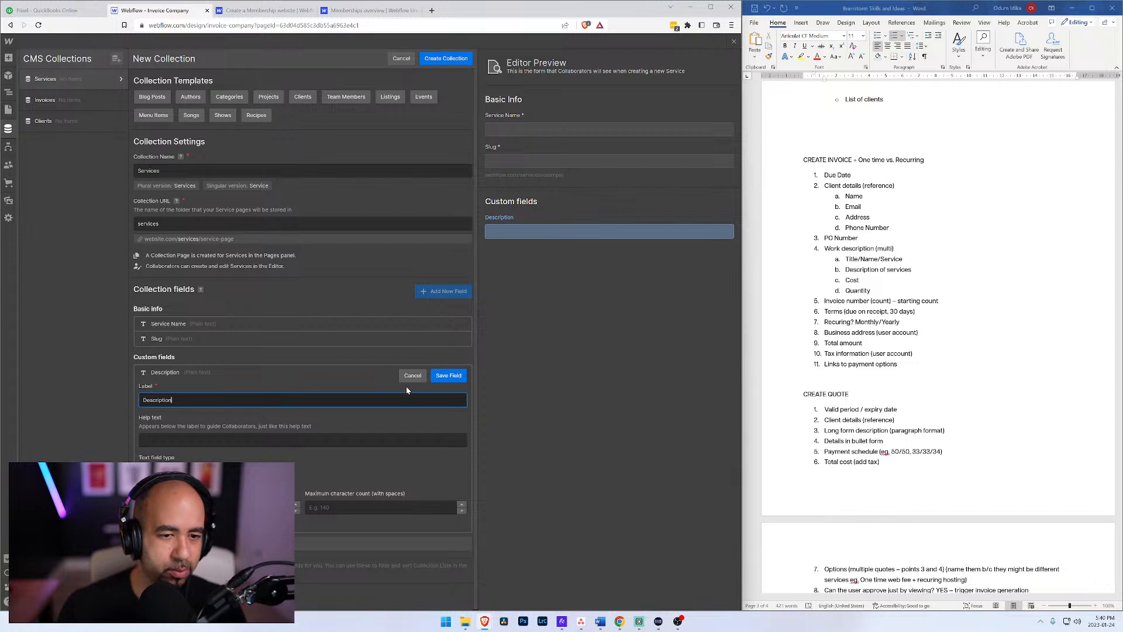
pyautogui.click(448, 376)
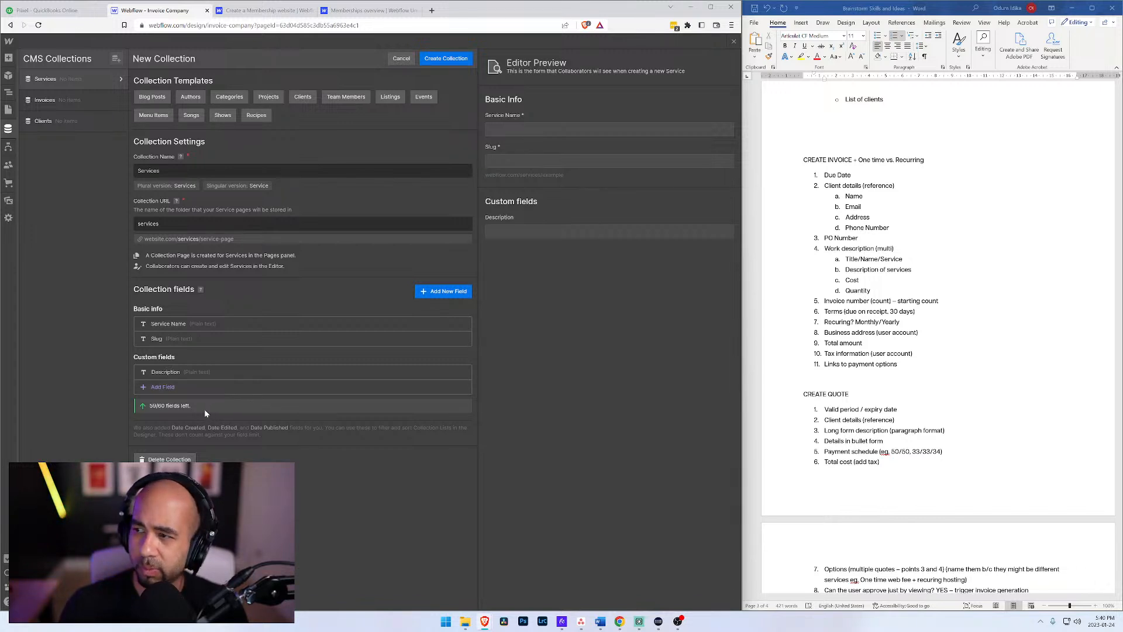
# Step: Add a Number custom field labelled Cost to the Services collection and save the field
pyautogui.click(164, 388)
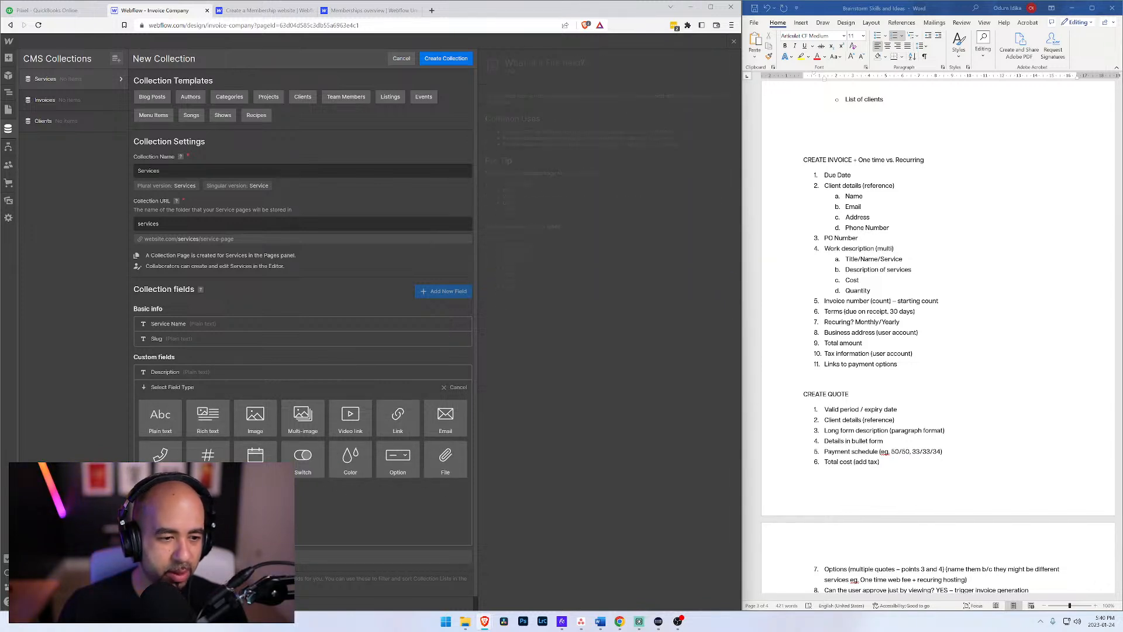
pyautogui.click(208, 454)
pyautogui.write('Cost')
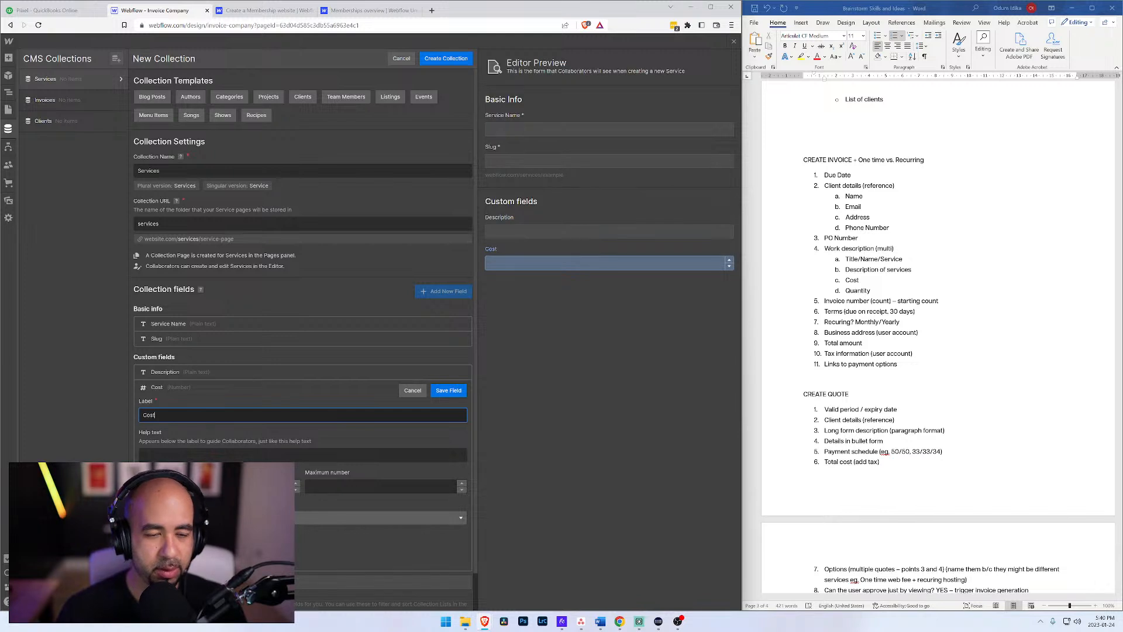
pyautogui.click(457, 398)
# Step: Add a Number custom field labelled Quantity to the Services collection and save the field
pyautogui.click(167, 402)
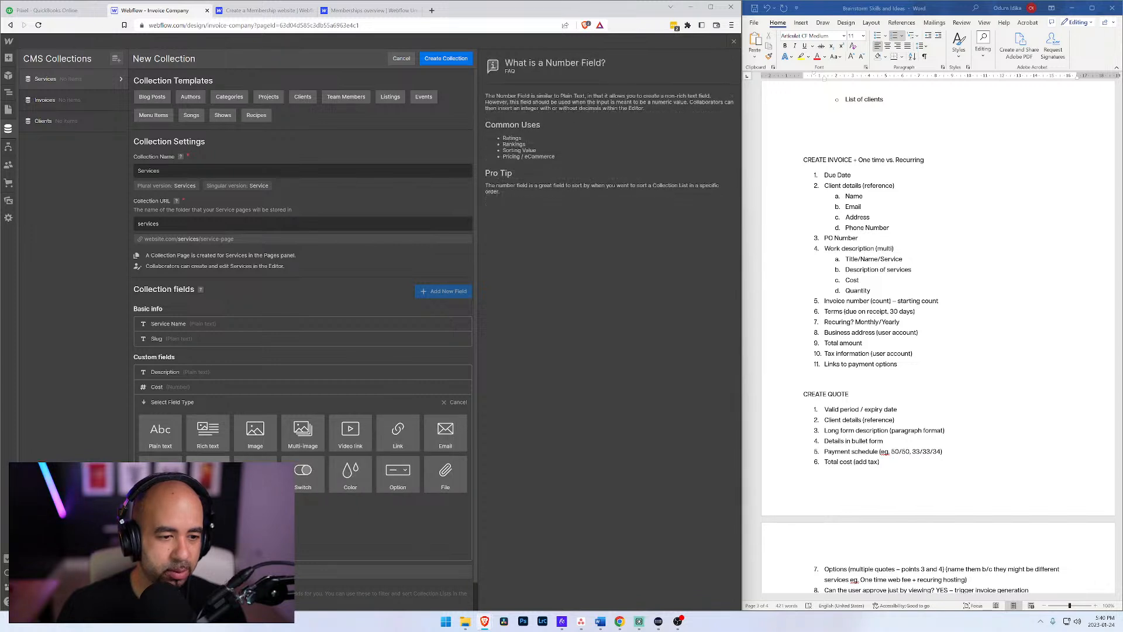
pyautogui.click(199, 460)
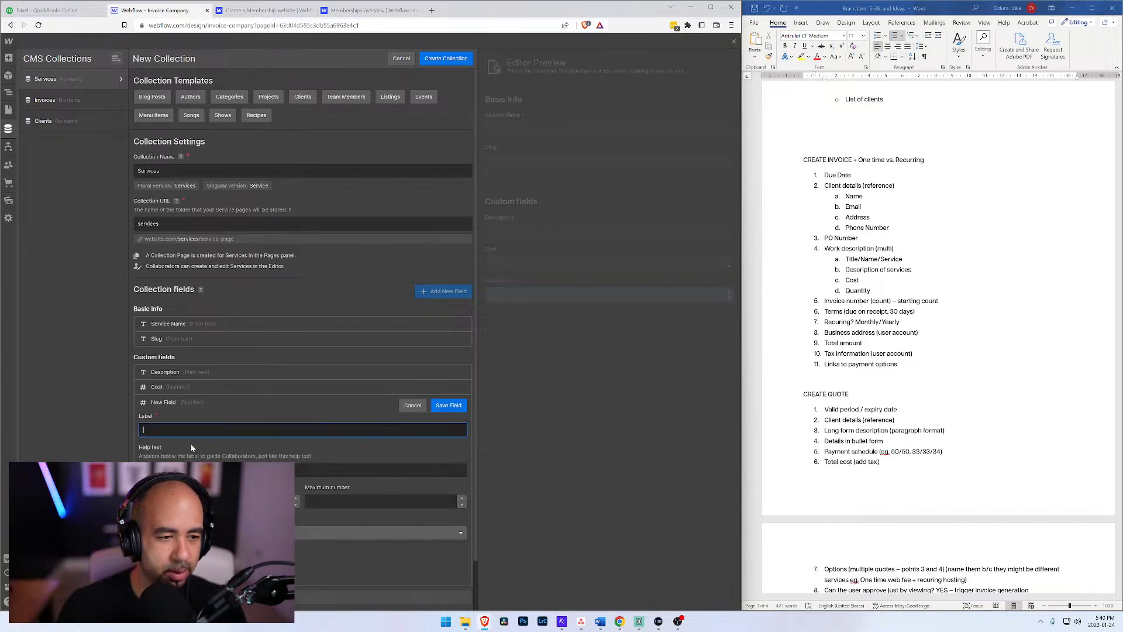
pyautogui.write('Quantity')
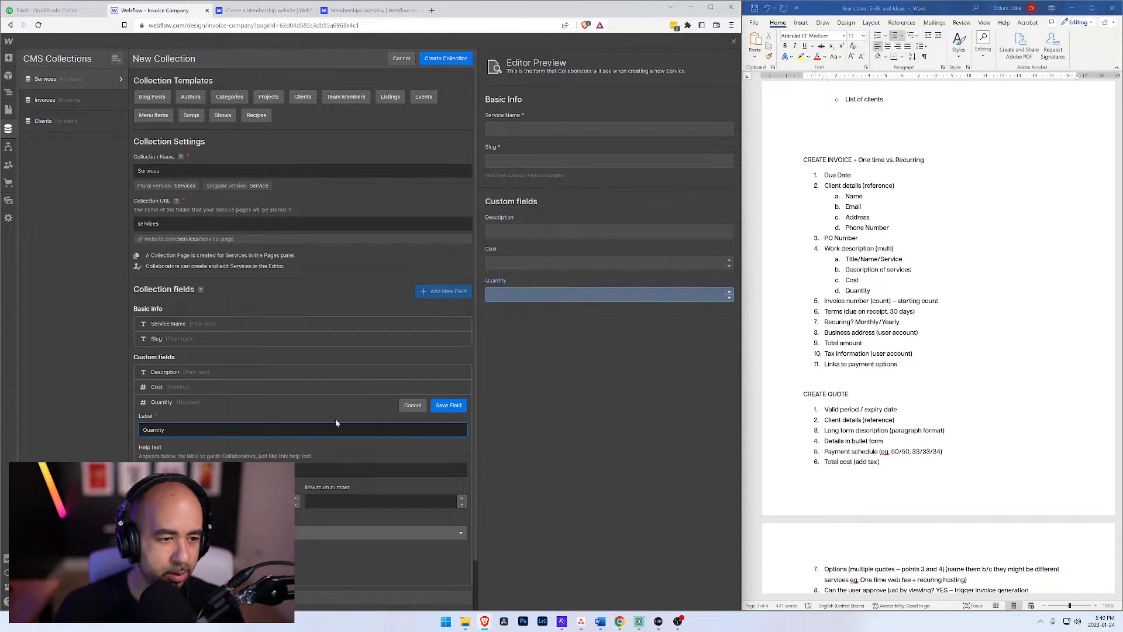
pyautogui.click(449, 406)
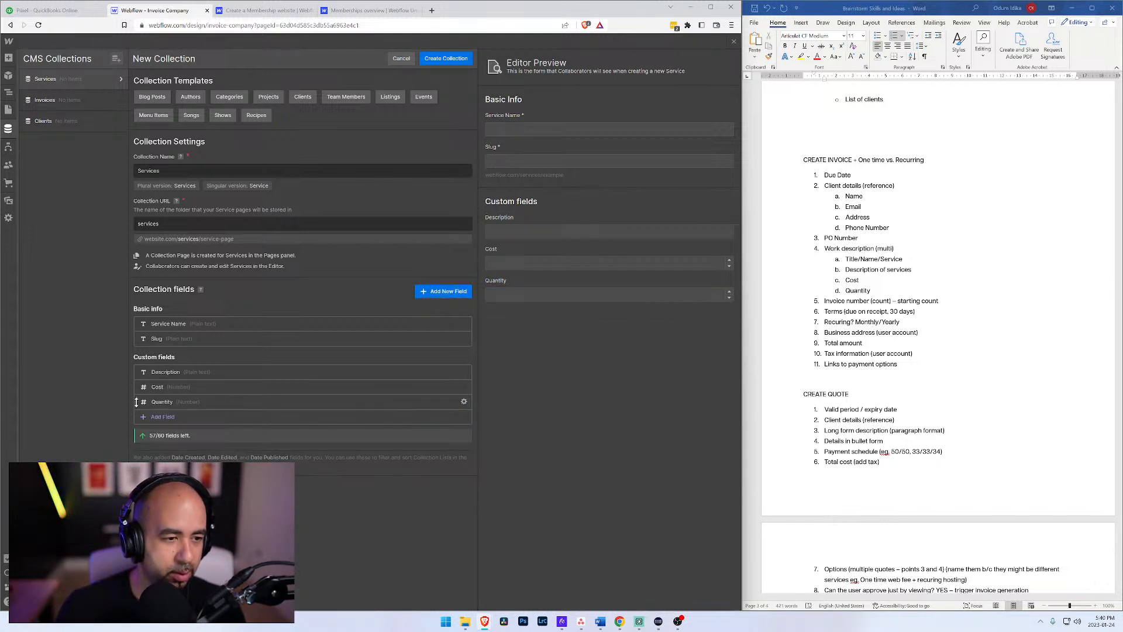
pyautogui.moveTo(136, 402)
pyautogui.mouseDown()
pyautogui.moveTo(139, 389)
pyautogui.moveTo(136, 404)
pyautogui.mouseUp()
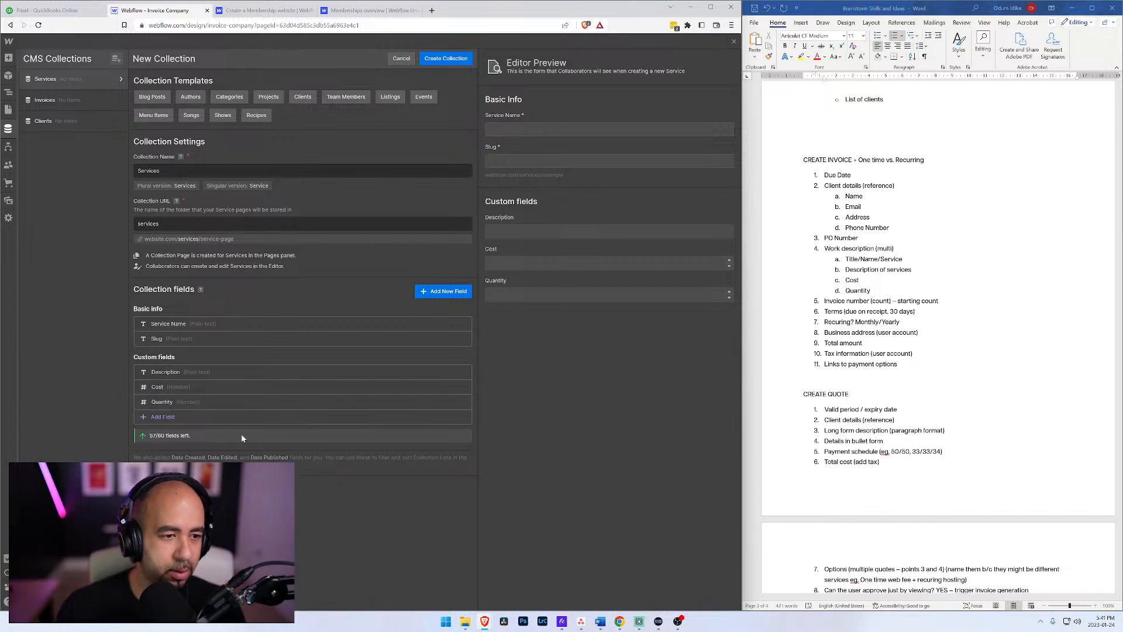
# Step: Add and save a Number custom field labelled Total Cost, and create the Services collection
pyautogui.click(165, 417)
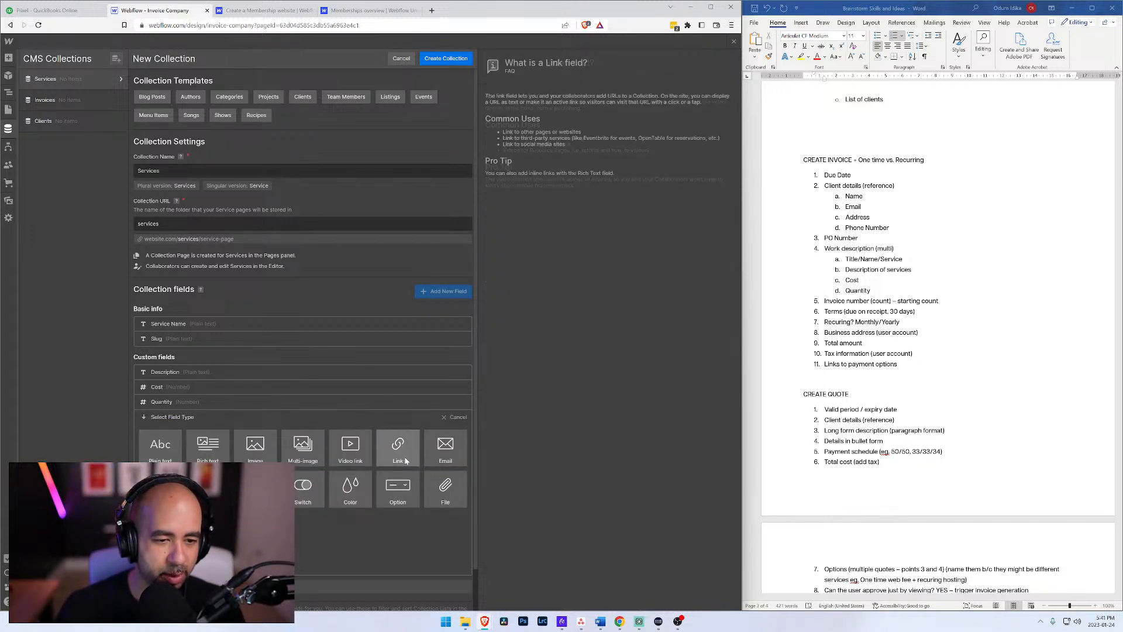
pyautogui.click(208, 485)
pyautogui.write('Tota')
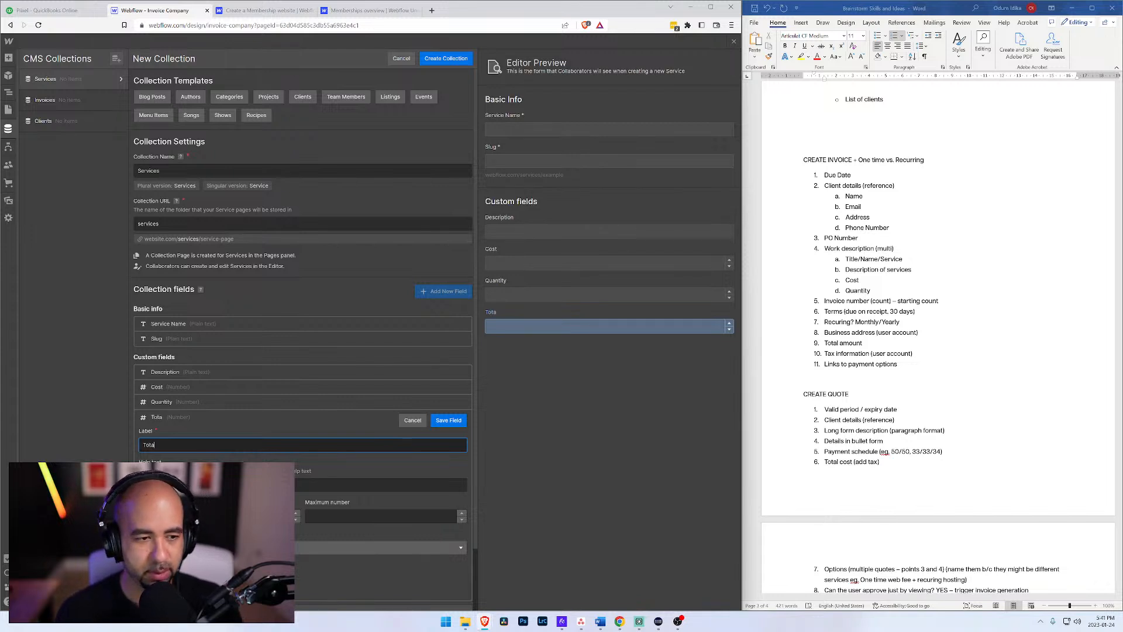
pyautogui.write('l Cost')
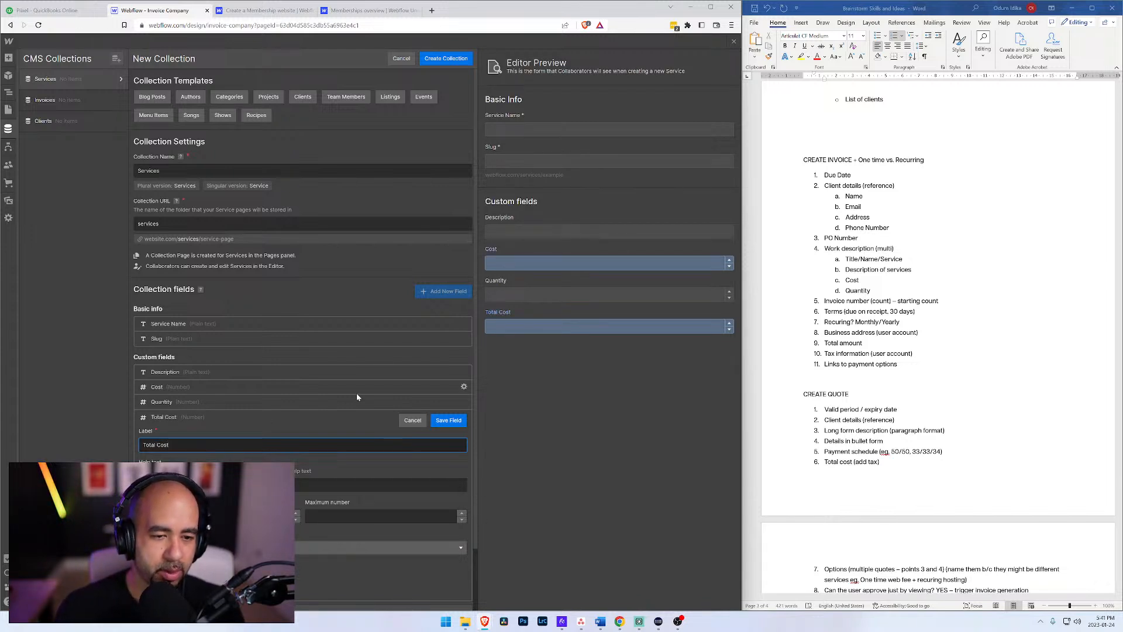
pyautogui.click(460, 421)
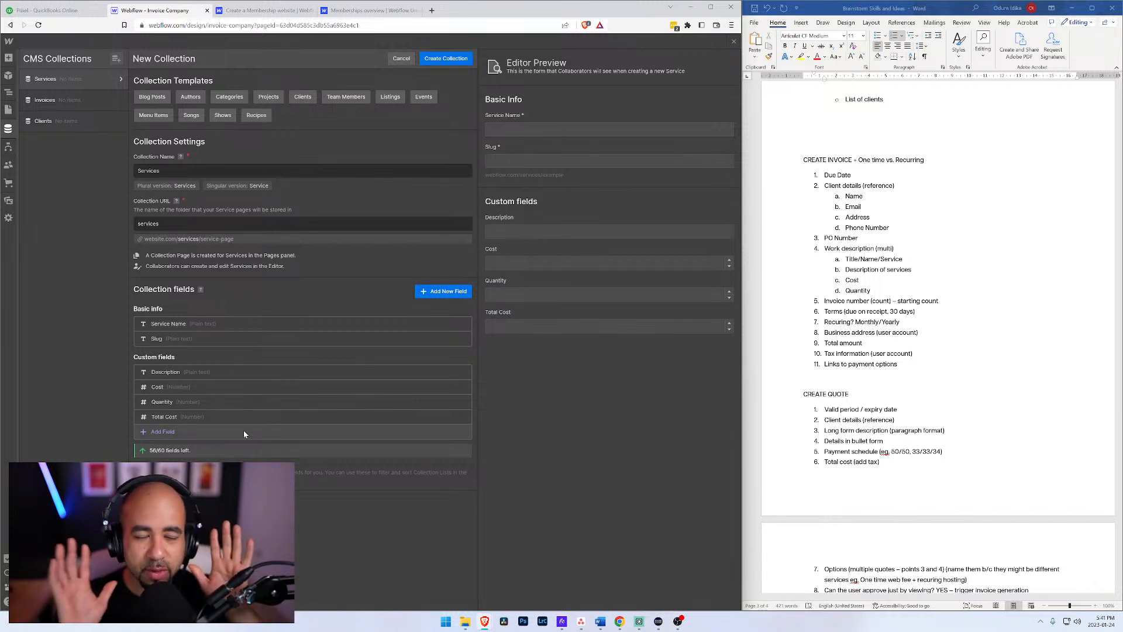
pyautogui.click(440, 60)
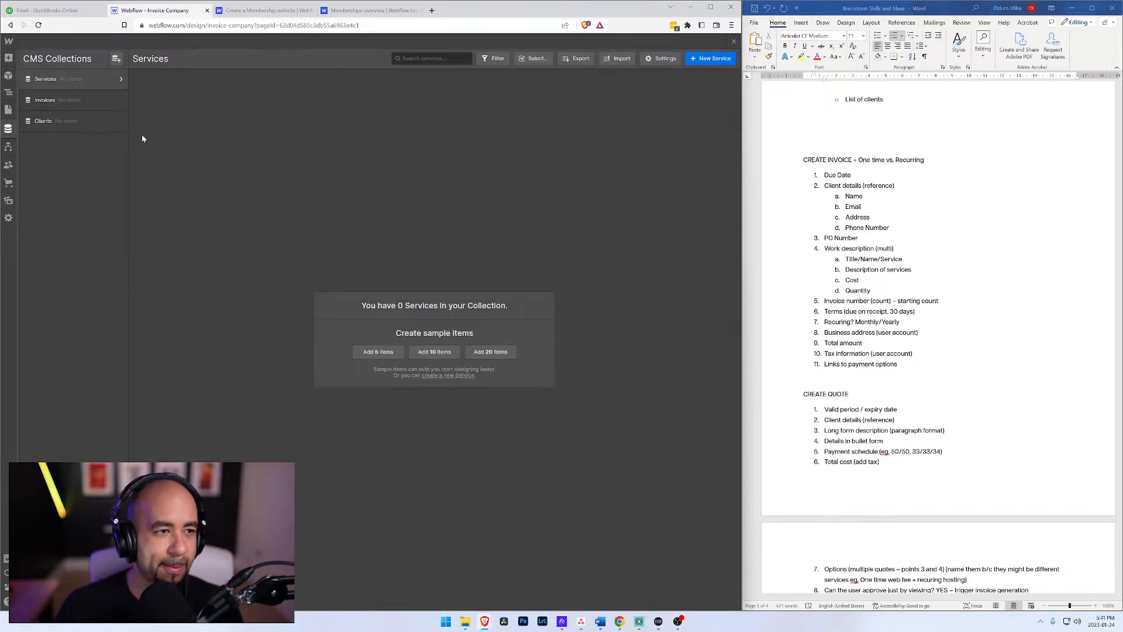
# Step: Reopen the Services collection's settings and start a new Reference custom field, choosing the collection it refers to
pyautogui.click(40, 119)
pyautogui.click(69, 81)
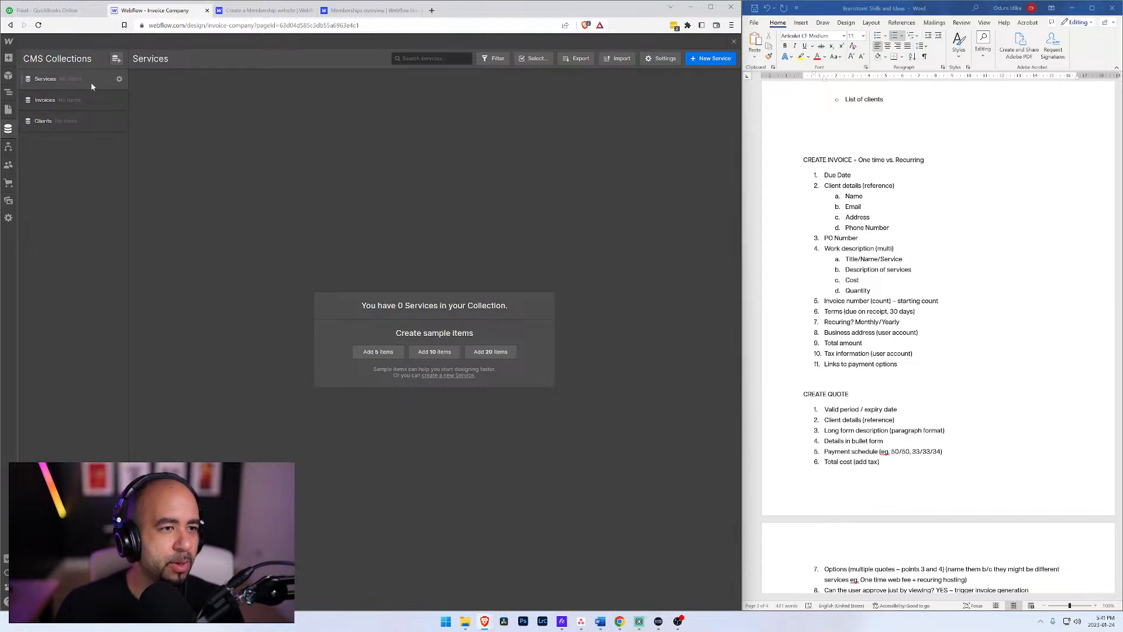
pyautogui.click(120, 80)
pyautogui.click(161, 381)
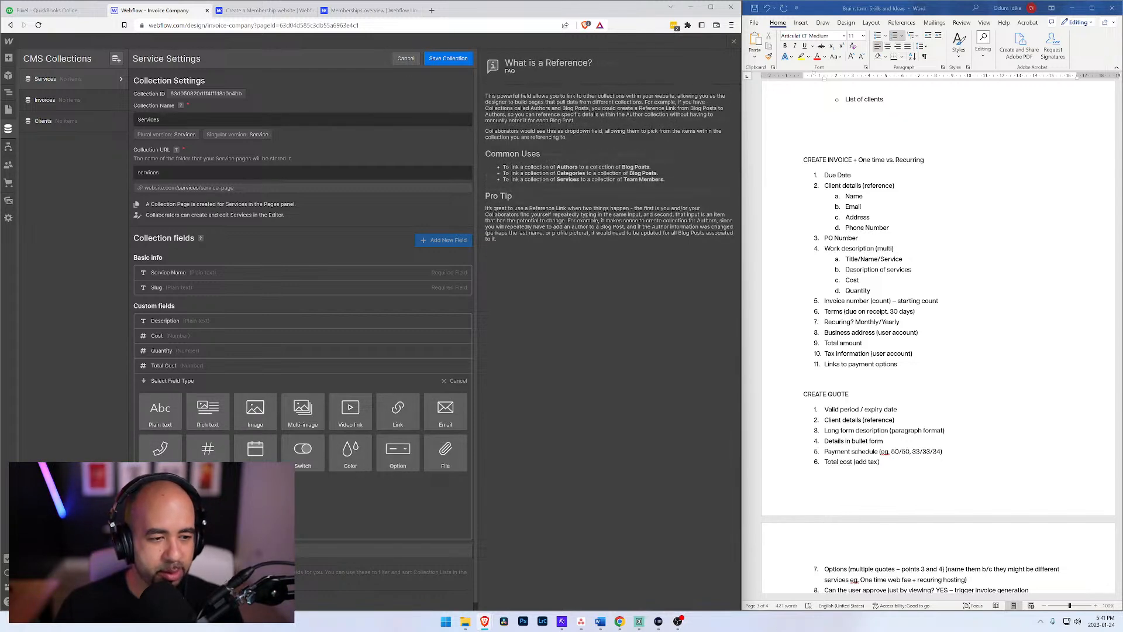
pyautogui.click(166, 491)
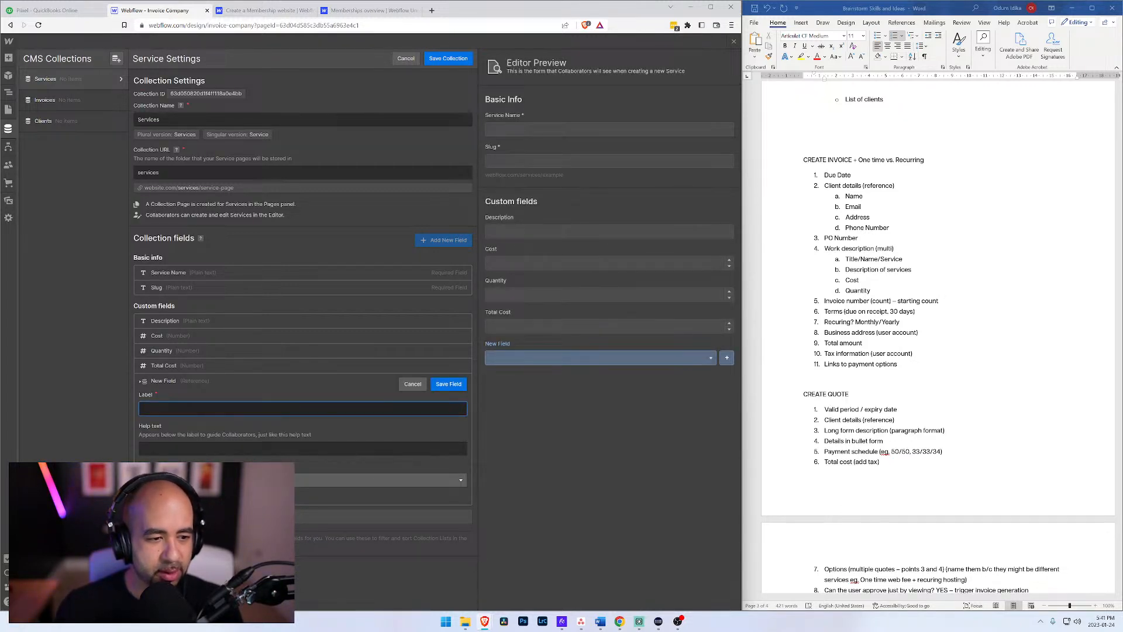
pyautogui.click(223, 480)
pyautogui.click(223, 525)
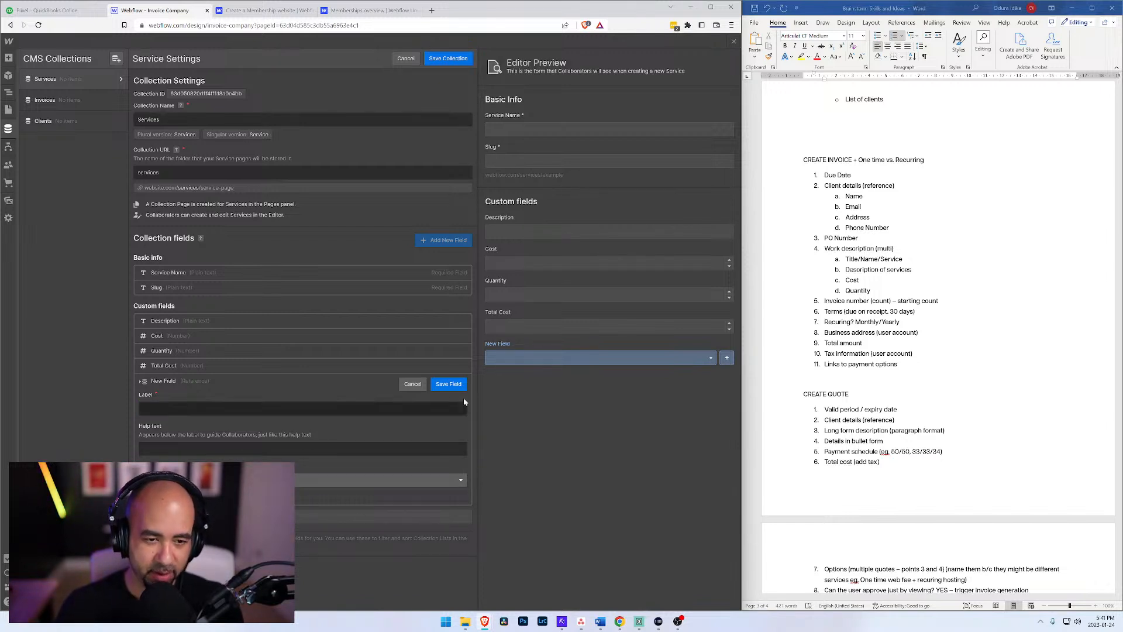
# Step: Label the new Reference field Invoice, and save both the field and the Services collection
pyautogui.click(449, 385)
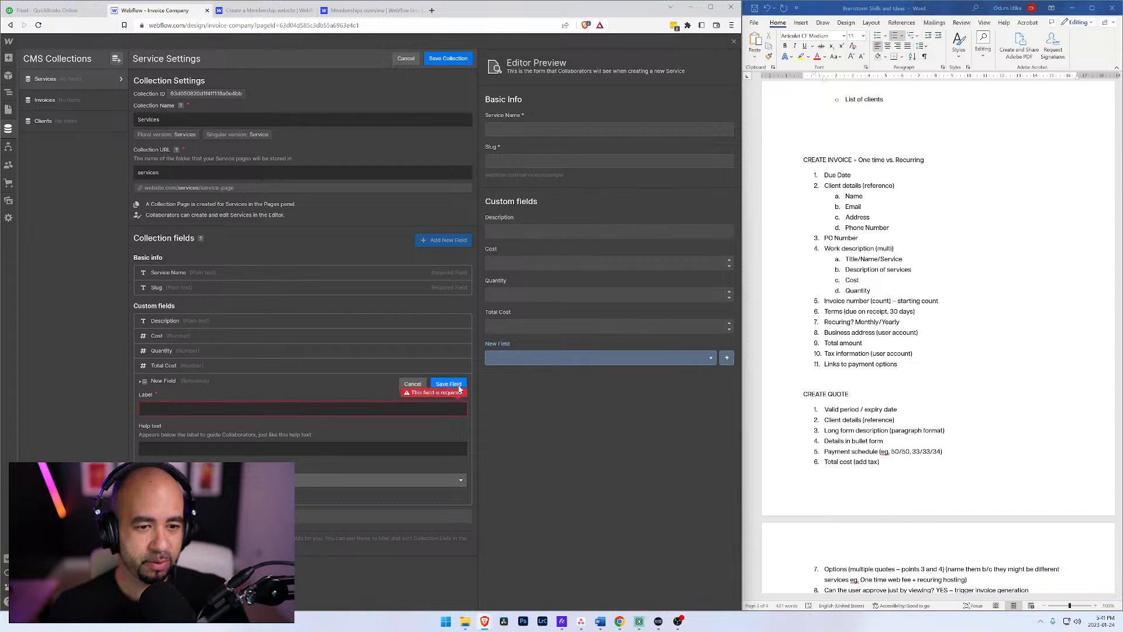
pyautogui.click(197, 413)
pyautogui.write('Invoice')
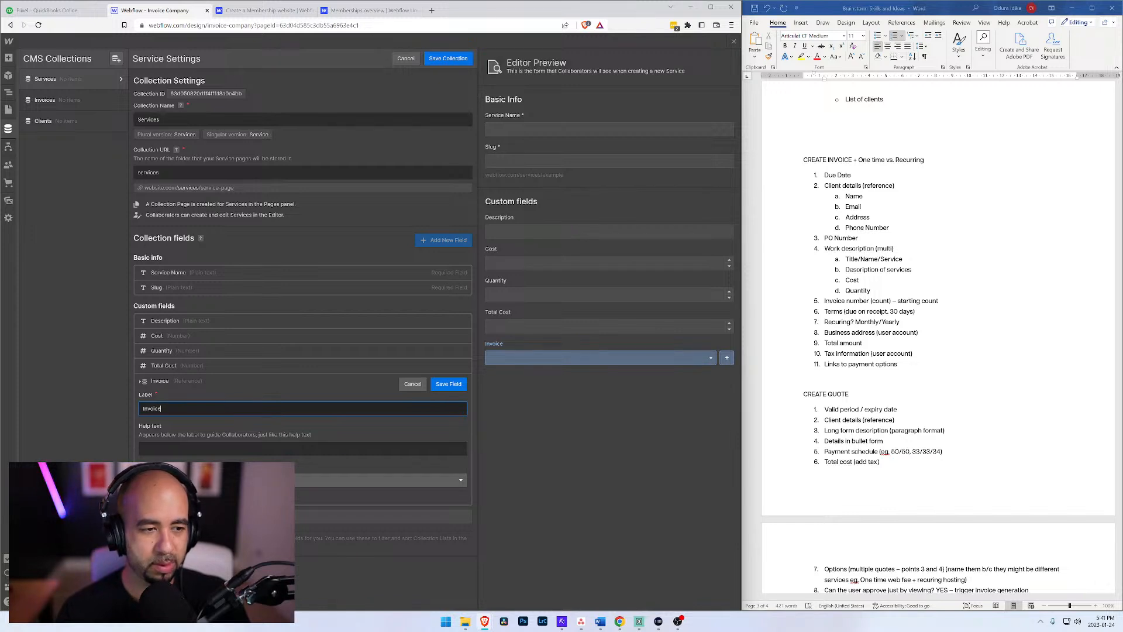
pyautogui.click(449, 384)
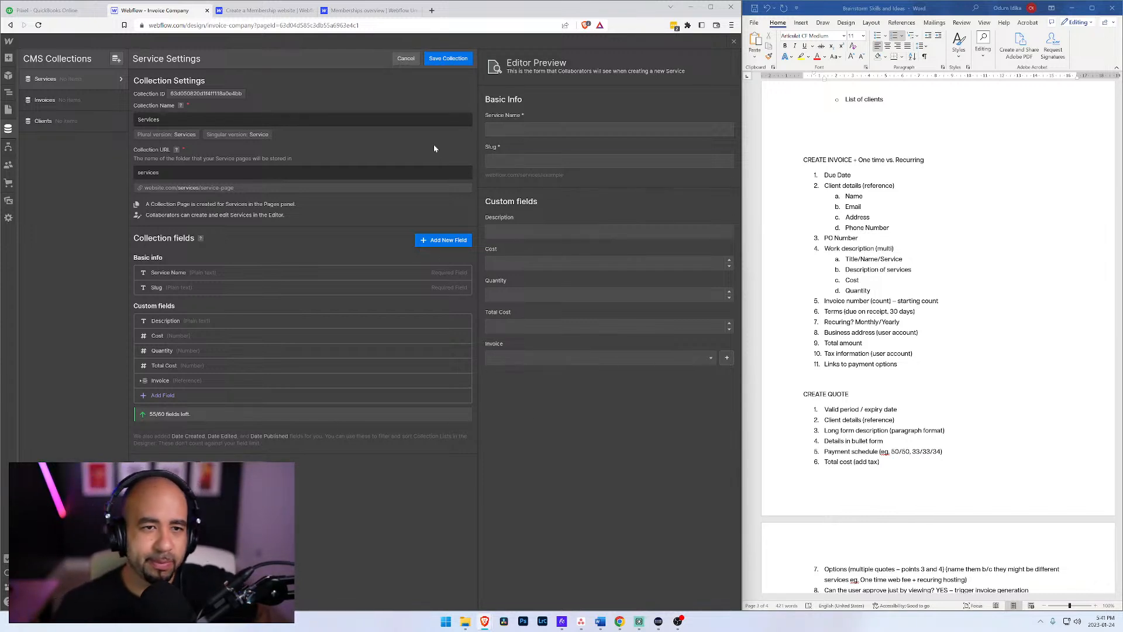
pyautogui.click(448, 58)
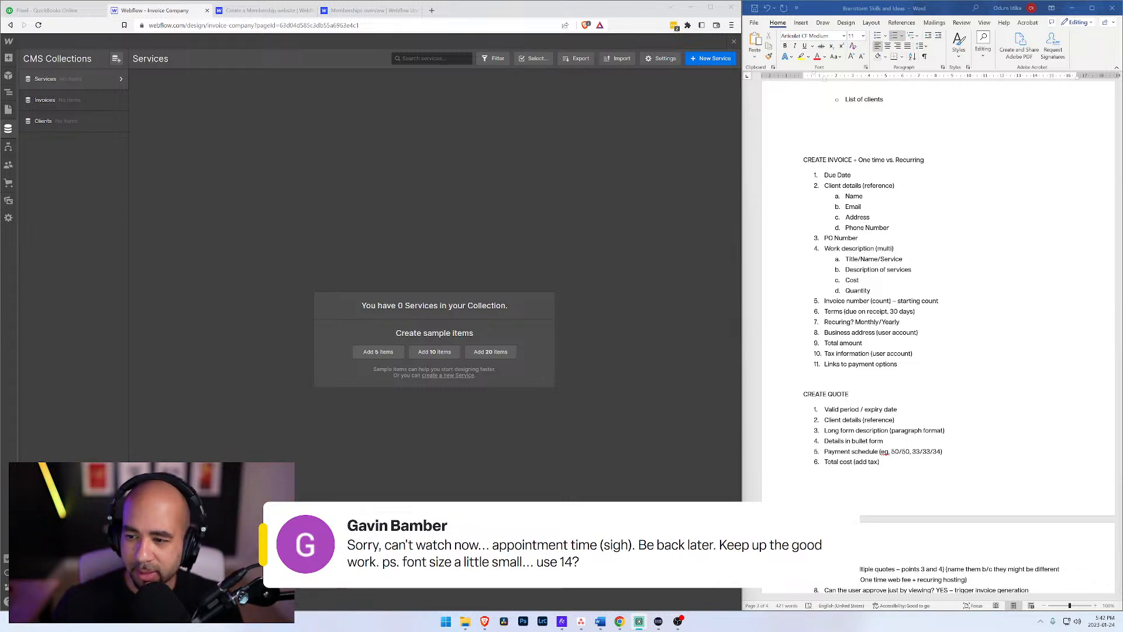
# Step: Enlarge the planning document in Word to 150% zoom so the CREATE INVOICE and CREATE QUOTE lists are readable
pyautogui.click(874, 280)
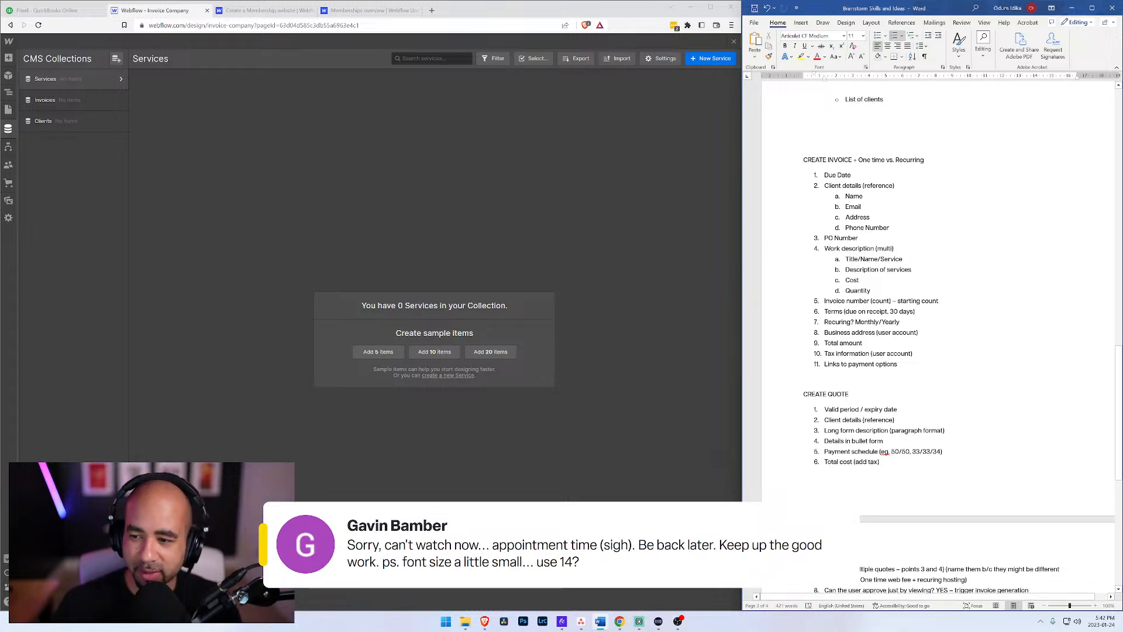
pyautogui.click(859, 280)
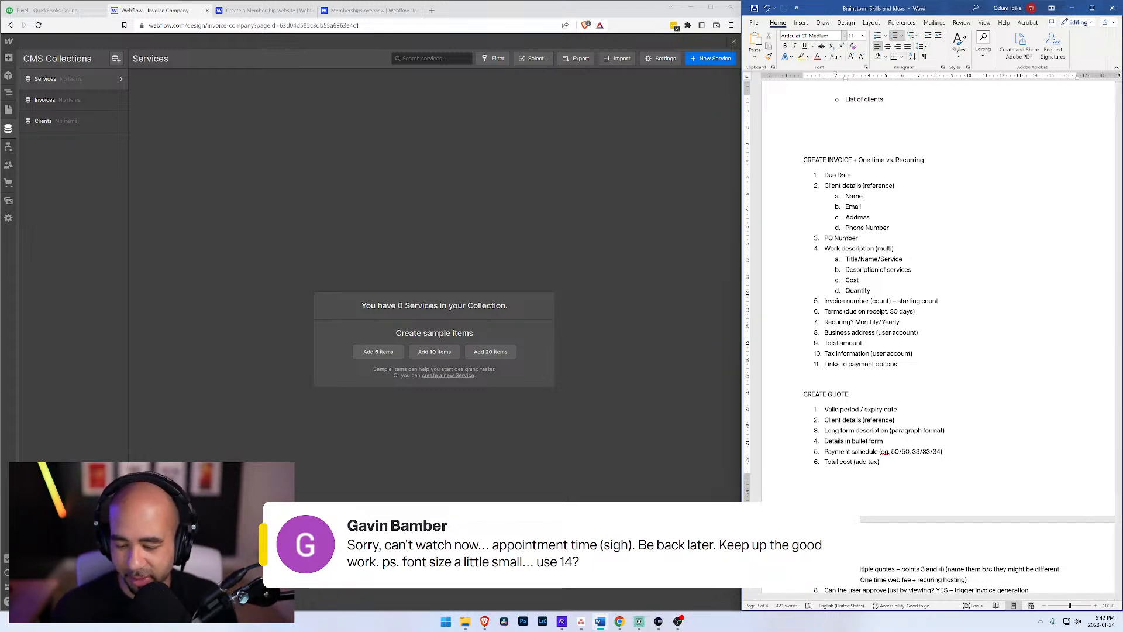
pyautogui.click(1096, 606)
pyautogui.click(1096, 606)
pyautogui.click(1095, 606)
pyautogui.click(1096, 606)
pyautogui.click(1096, 606)
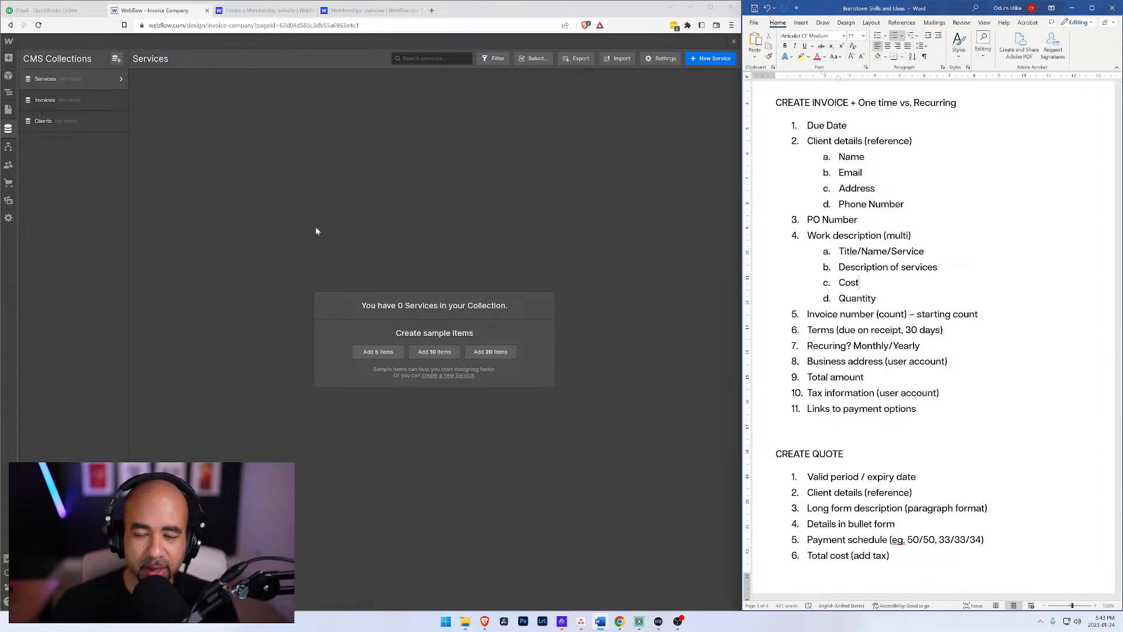
# Step: Switch back to Webflow, show the User Account page on the canvas, and widen the browser window beside the planning document
pyautogui.click(165, 15)
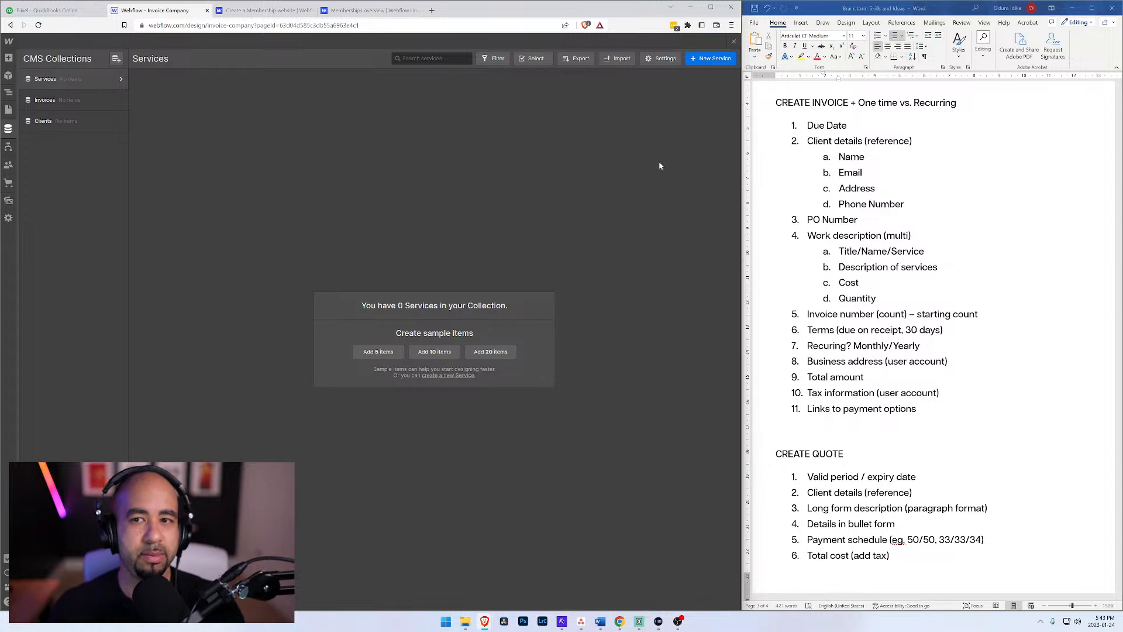
pyautogui.click(8, 110)
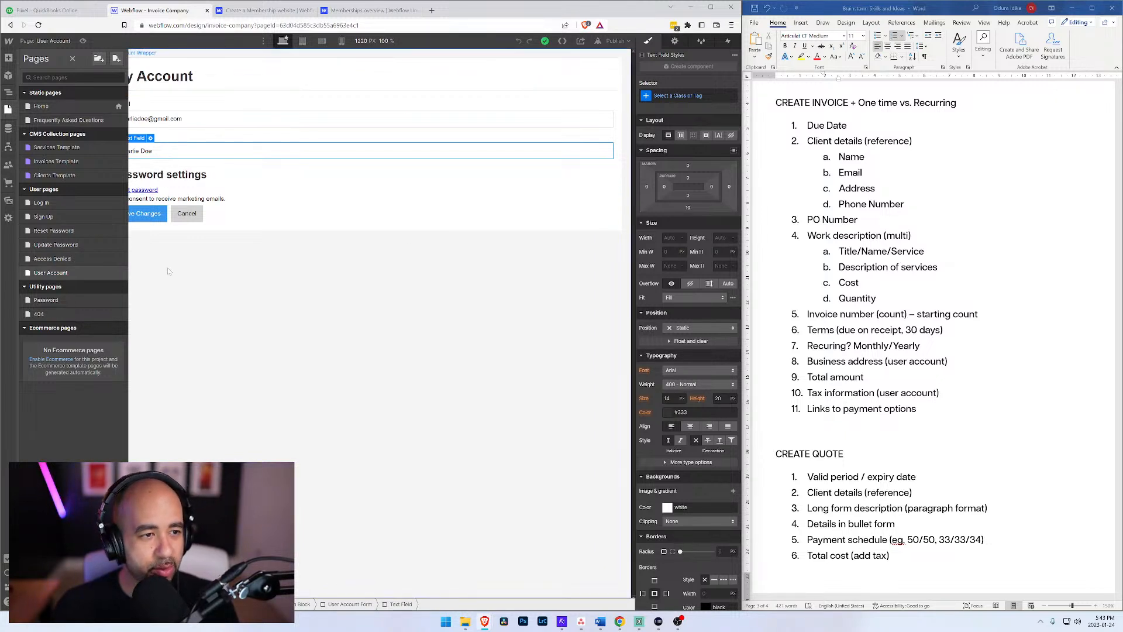
pyautogui.click(326, 104)
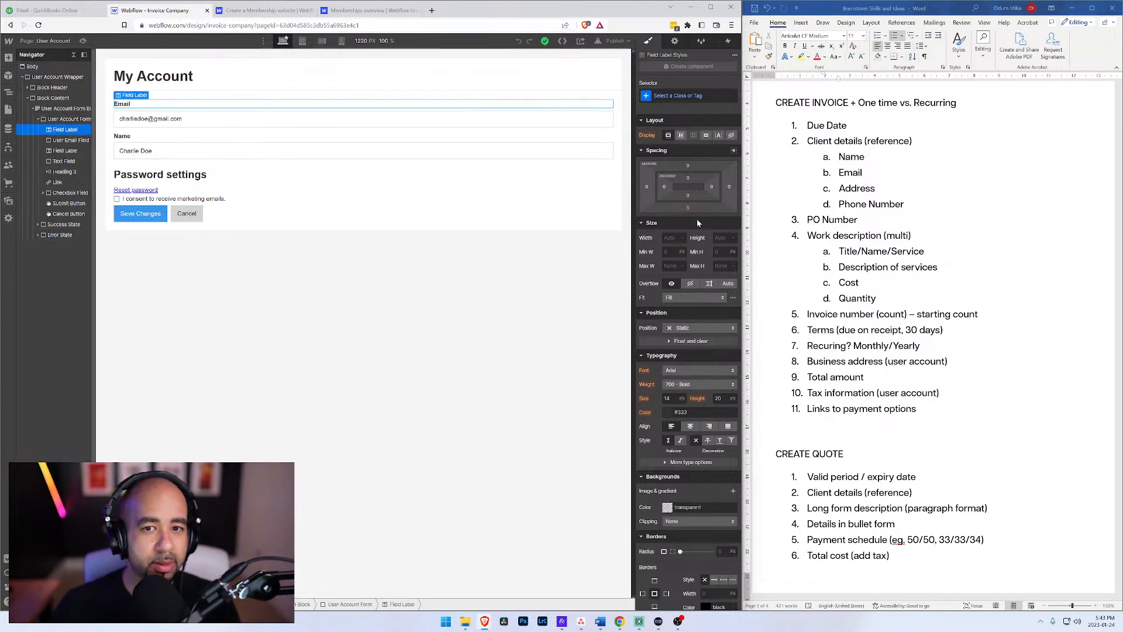
pyautogui.moveTo(738, 232); pyautogui.dragTo(782, 234)
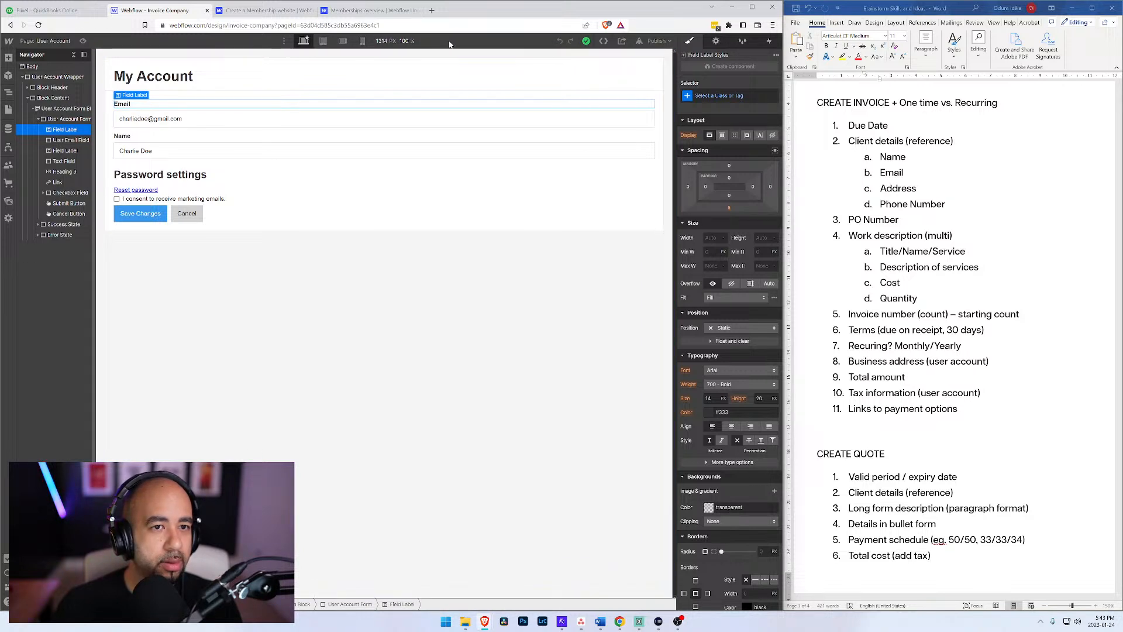
# Step: Put the site into preview mode and open the Log In user page
pyautogui.click(83, 41)
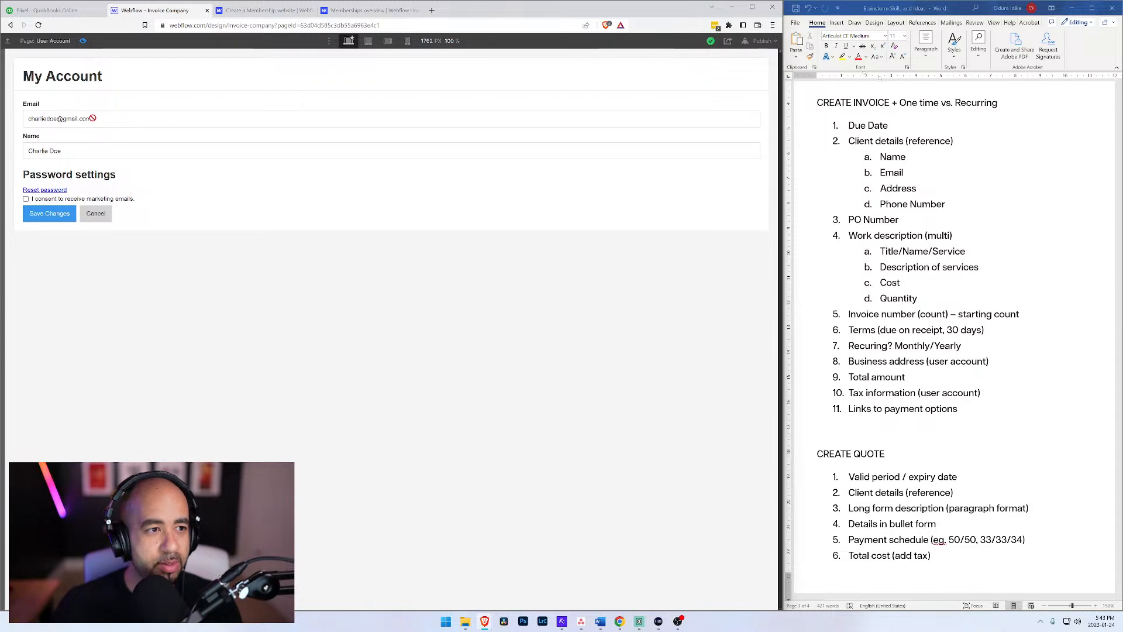
pyautogui.click(71, 43)
pyautogui.click(35, 202)
# Step: Try the Log in form with placeholder text in the email and password fields, and follow its link to the Sign Up page
pyautogui.click(380, 316)
pyautogui.write('fdsafd')
pyautogui.press('Return')
pyautogui.press('Tab')
pyautogui.write('•••')
pyautogui.click(389, 372)
pyautogui.click(564, 305)
pyautogui.moveTo(375, 317); pyautogui.dragTo(244, 311)
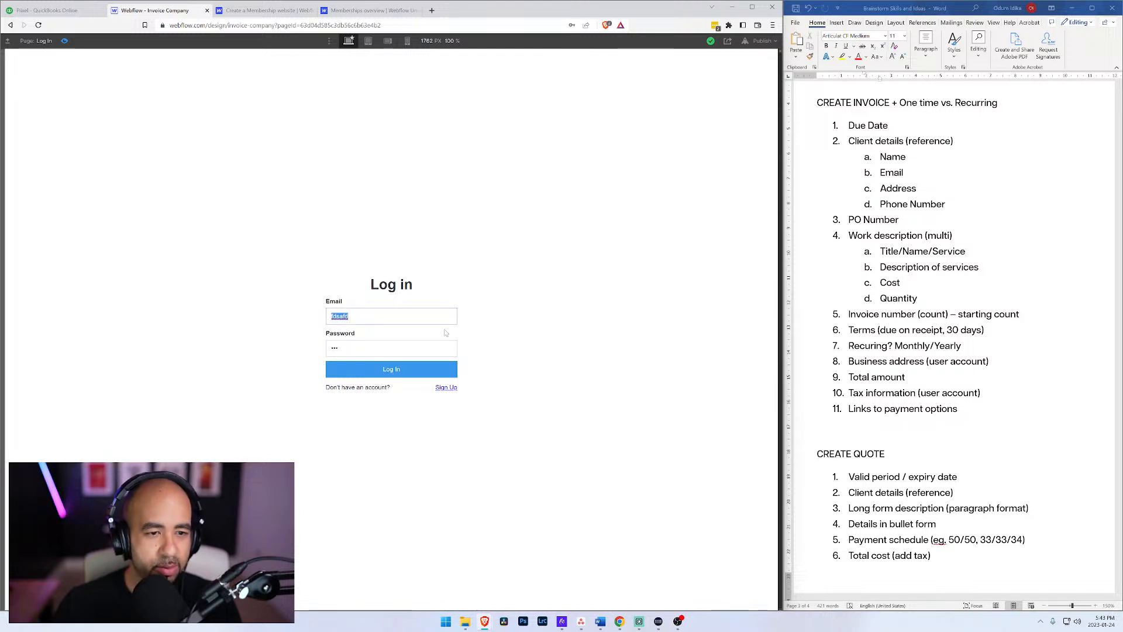
pyautogui.click(445, 388)
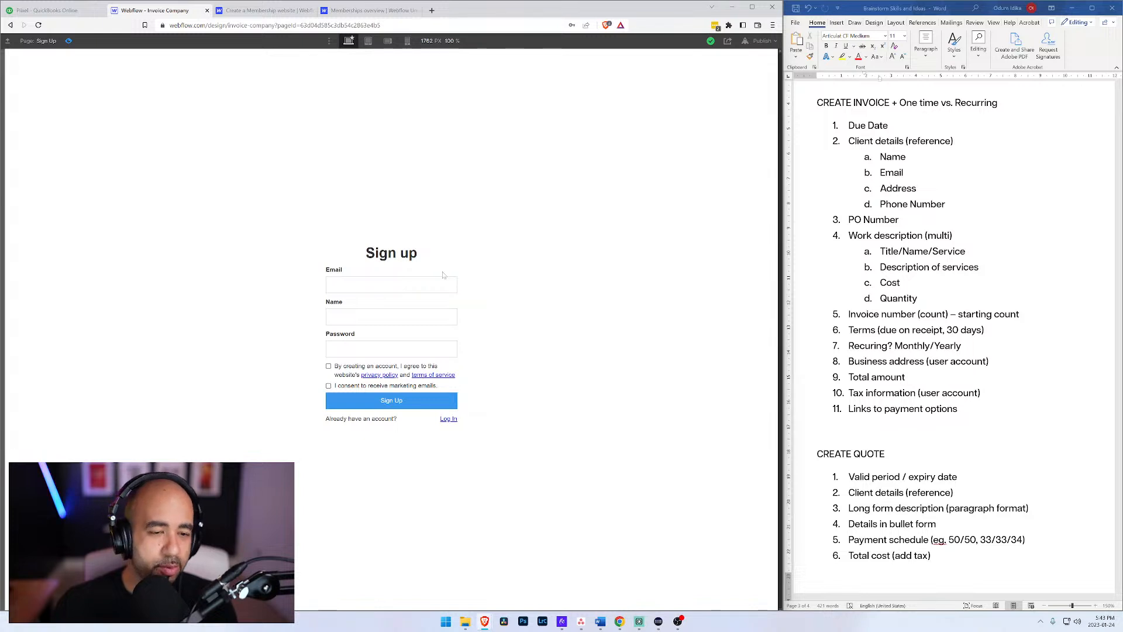
# Step: Exit preview mode to the list of site pages, and maximize the browser window with the Webflow interface zoomed in
pyautogui.click(69, 41)
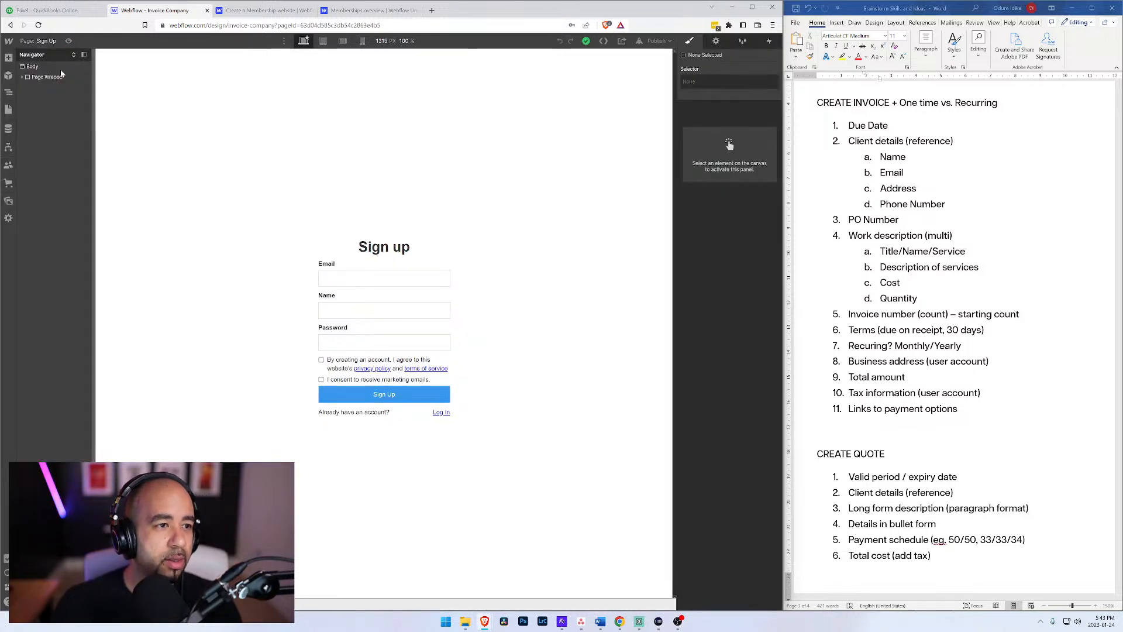
pyautogui.click(41, 41)
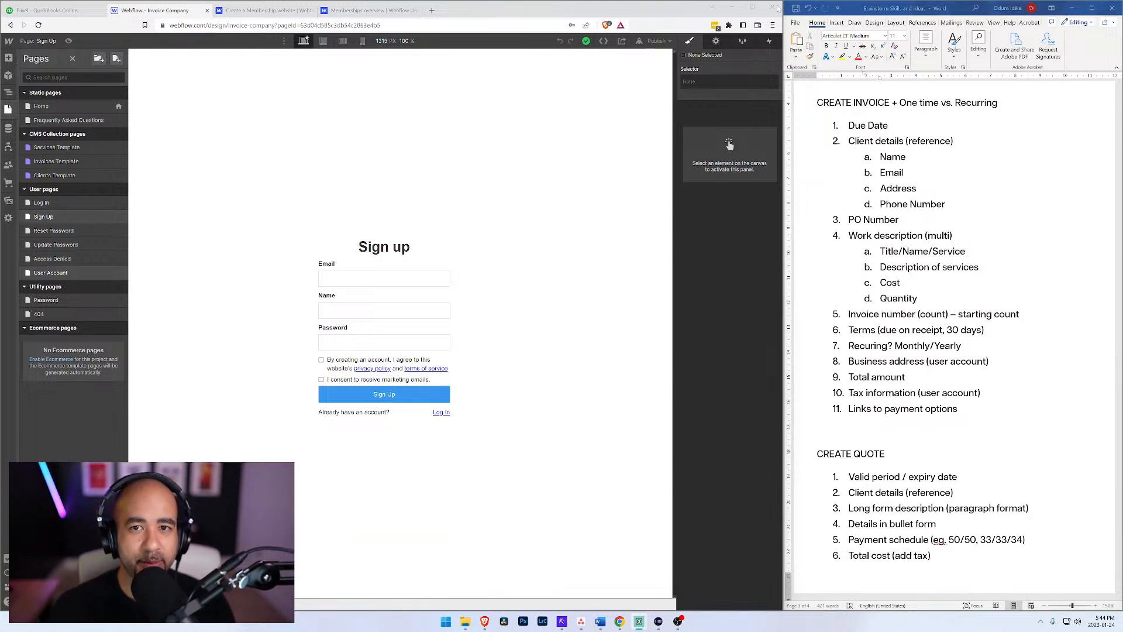
pyautogui.click(585, 7)
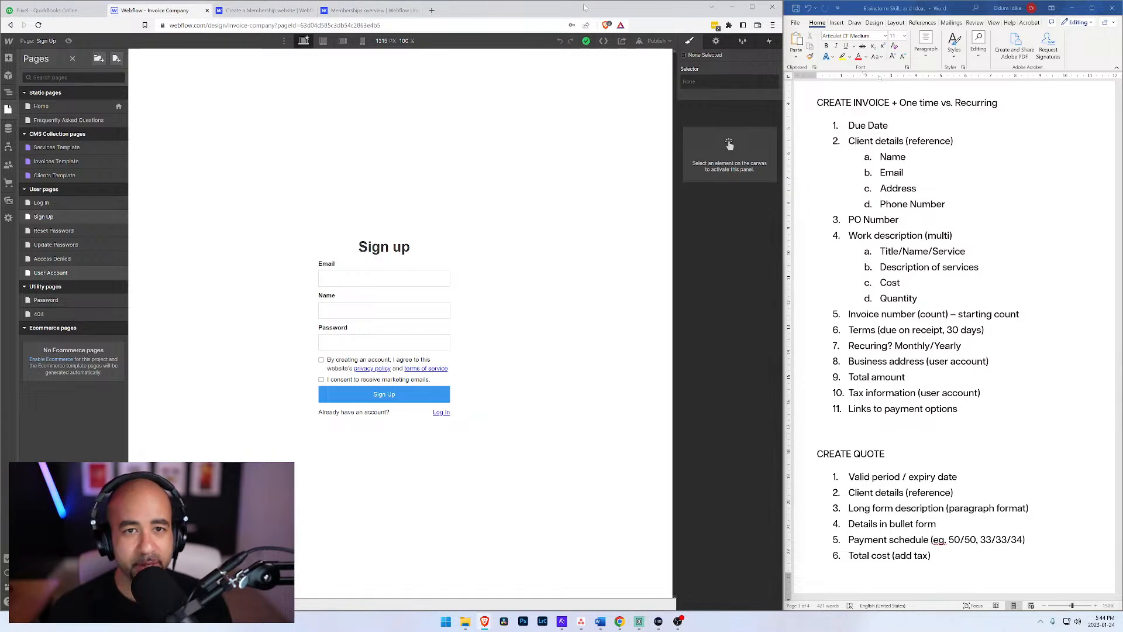
pyautogui.hotkey('ctrl', '+')
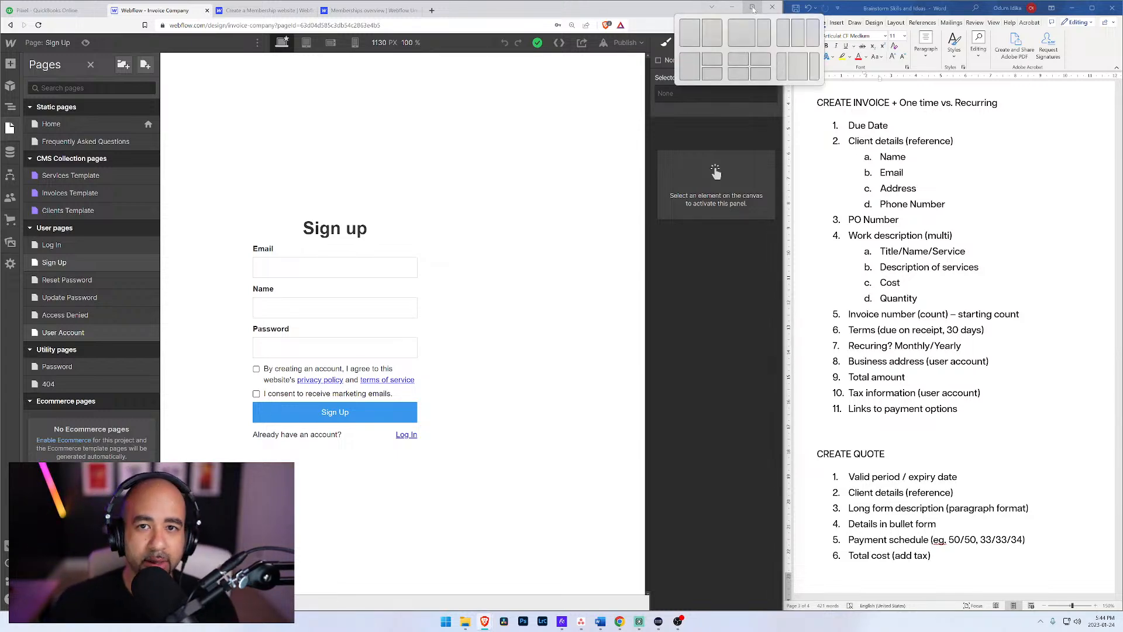
pyautogui.click(753, 8)
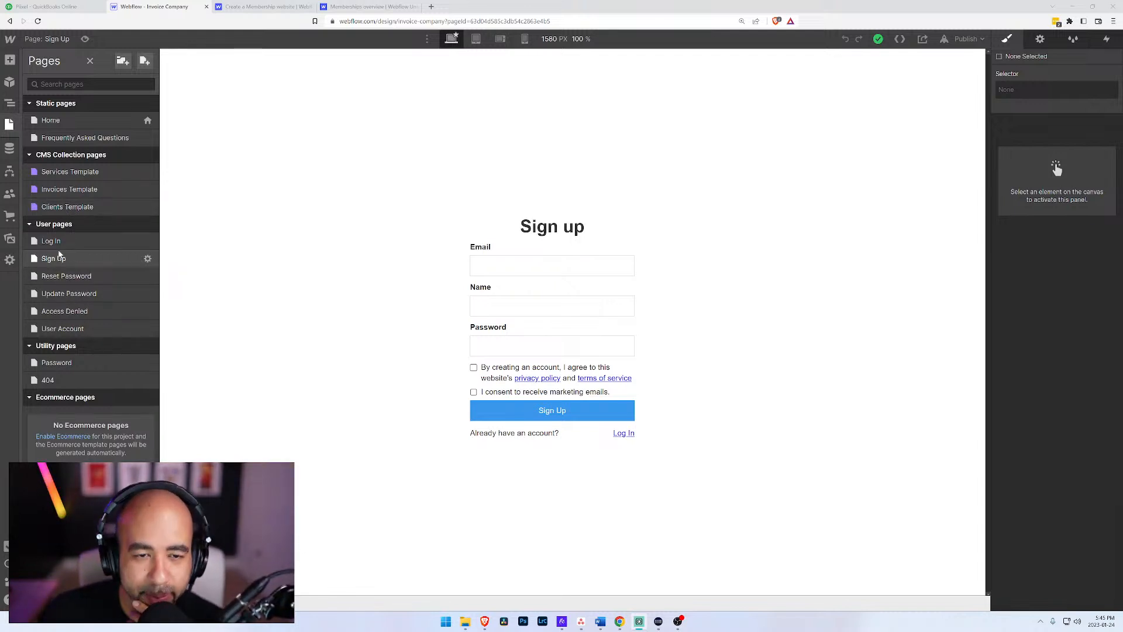
# Step: View the Frequently Asked Questions page and create a new page folder named App
pyautogui.click(65, 138)
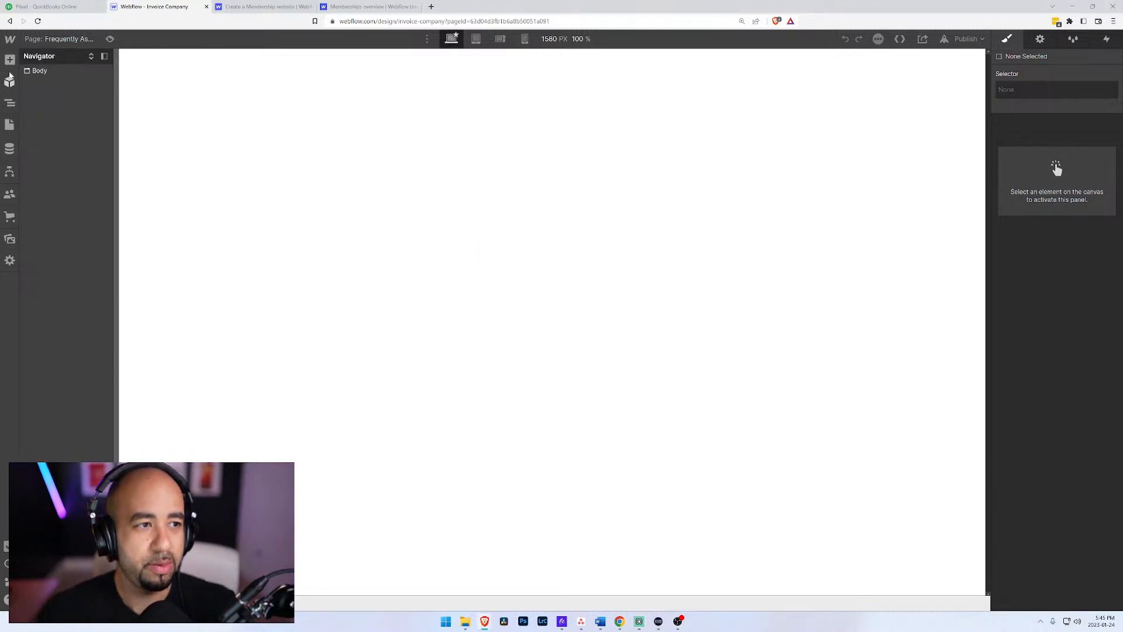
pyautogui.click(10, 124)
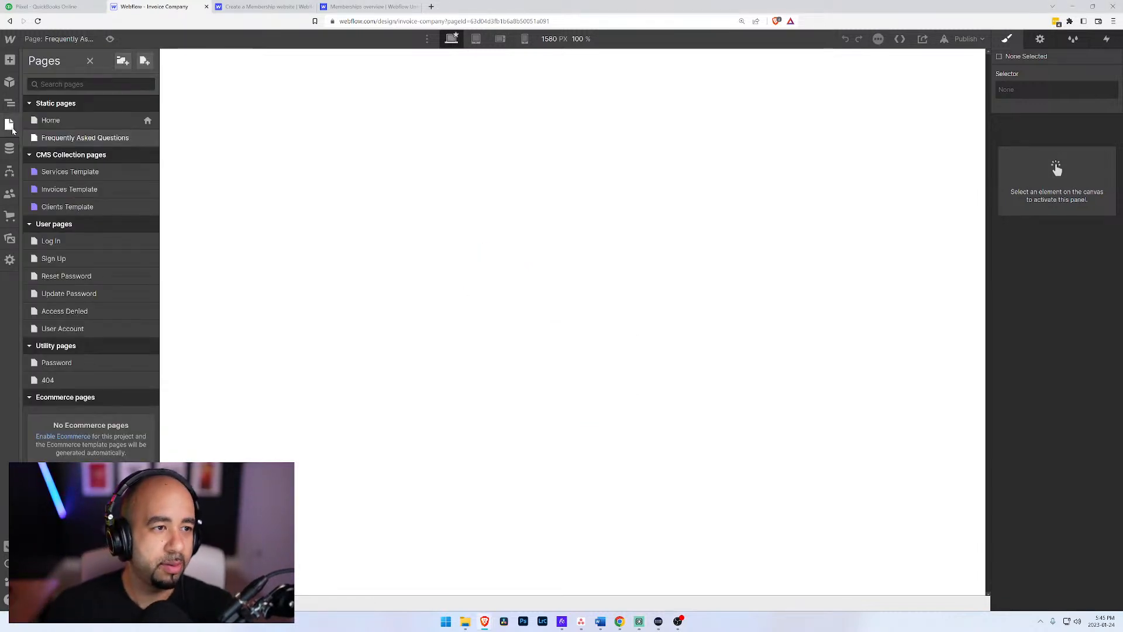
pyautogui.click(123, 61)
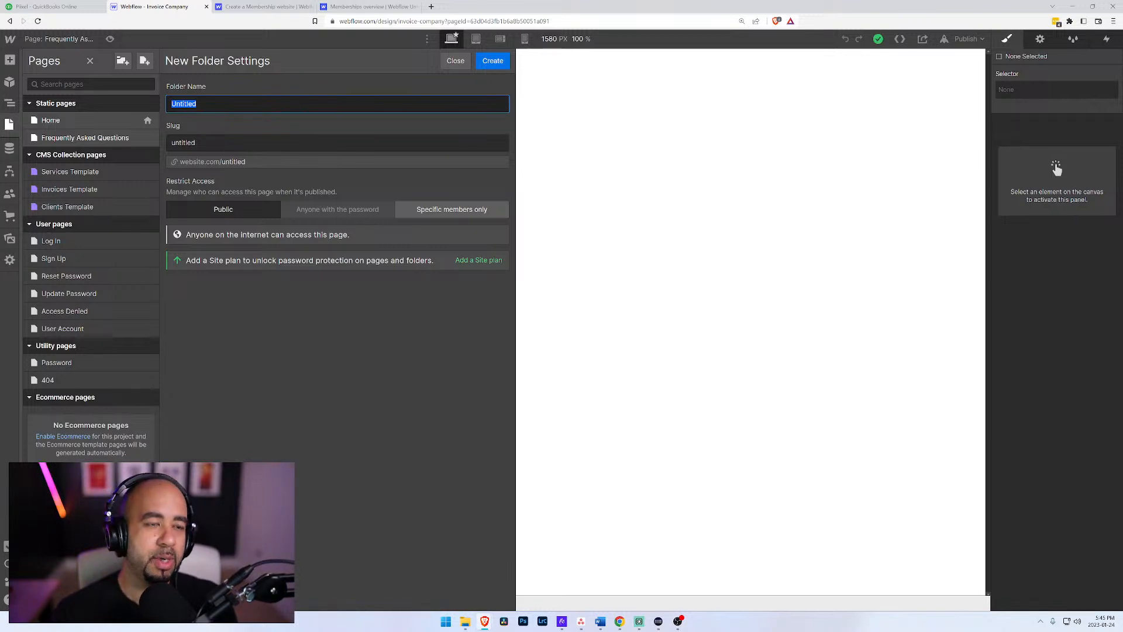
pyautogui.write('App')
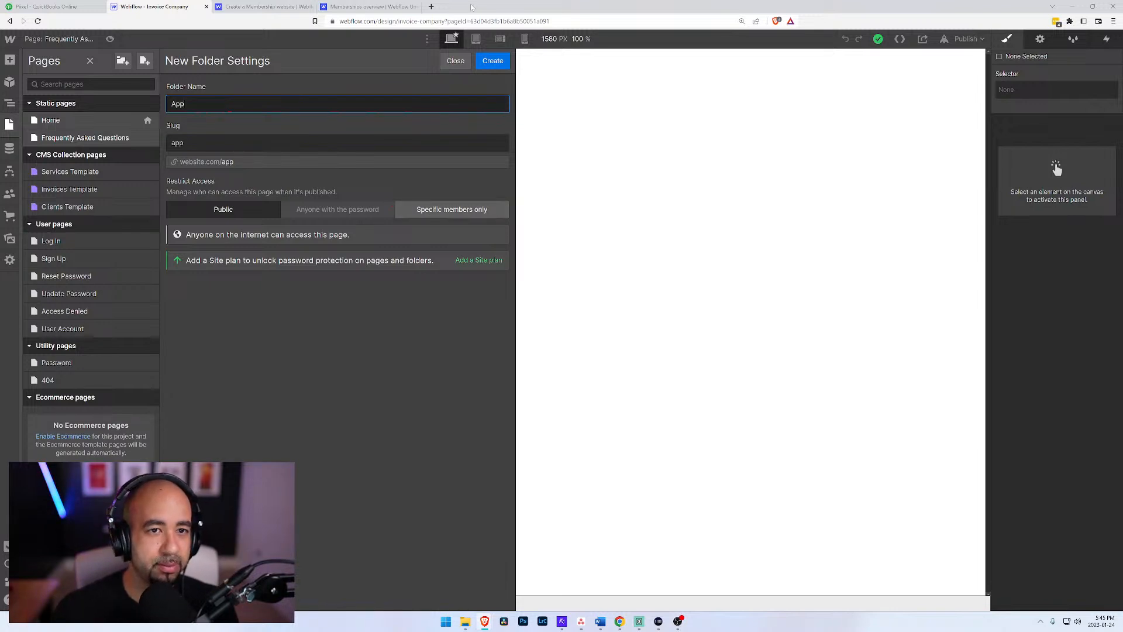
pyautogui.click(494, 62)
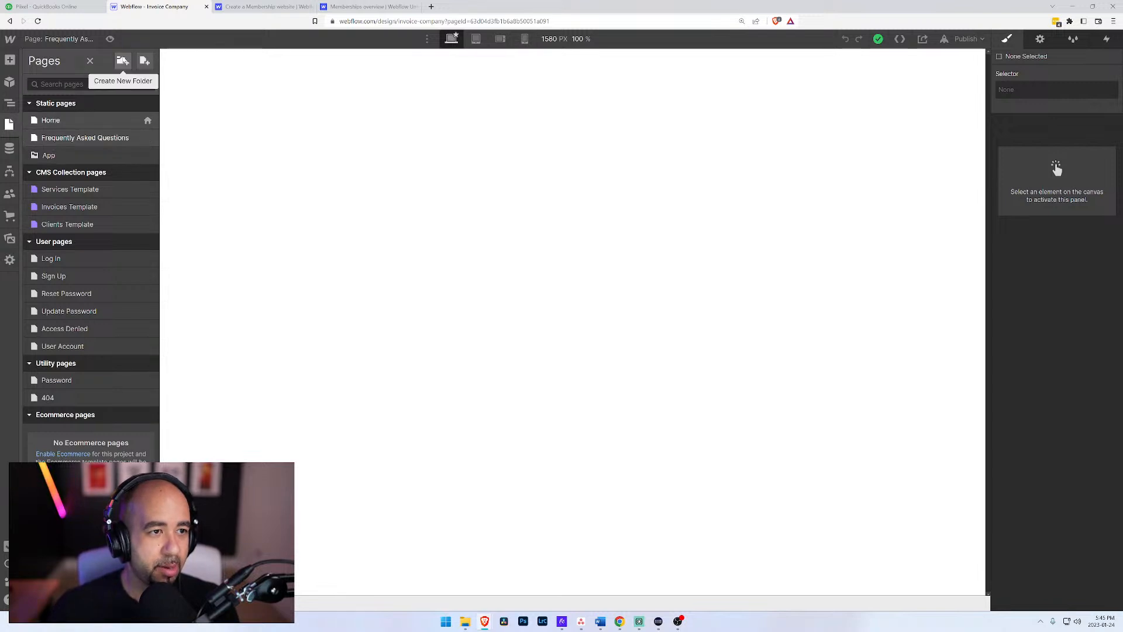
# Step: Create a new static page named Invoices with no parent folder
pyautogui.click(144, 62)
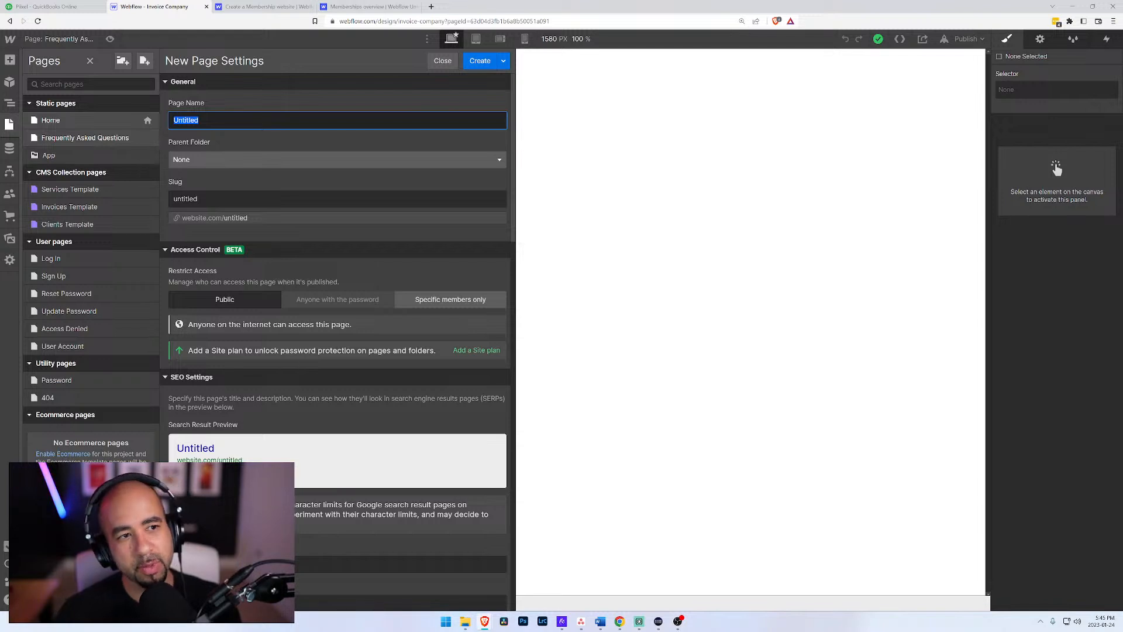
pyautogui.write('Invoices')
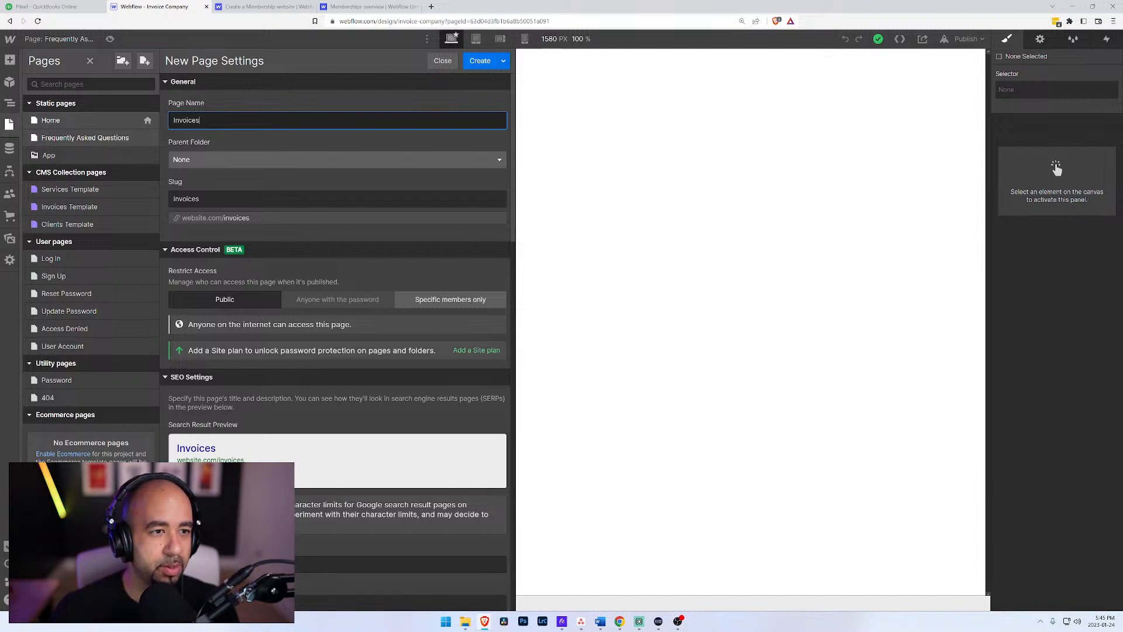
pyautogui.click(474, 59)
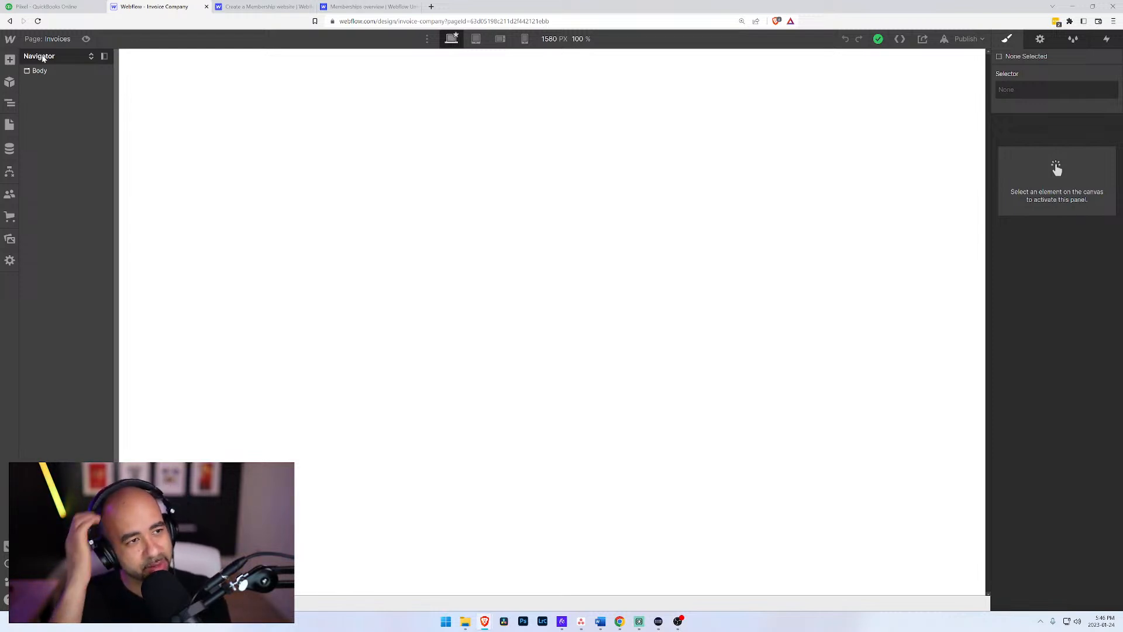
# Step: View the Invoices Template collection page and return to the static Invoices page
pyautogui.click(48, 39)
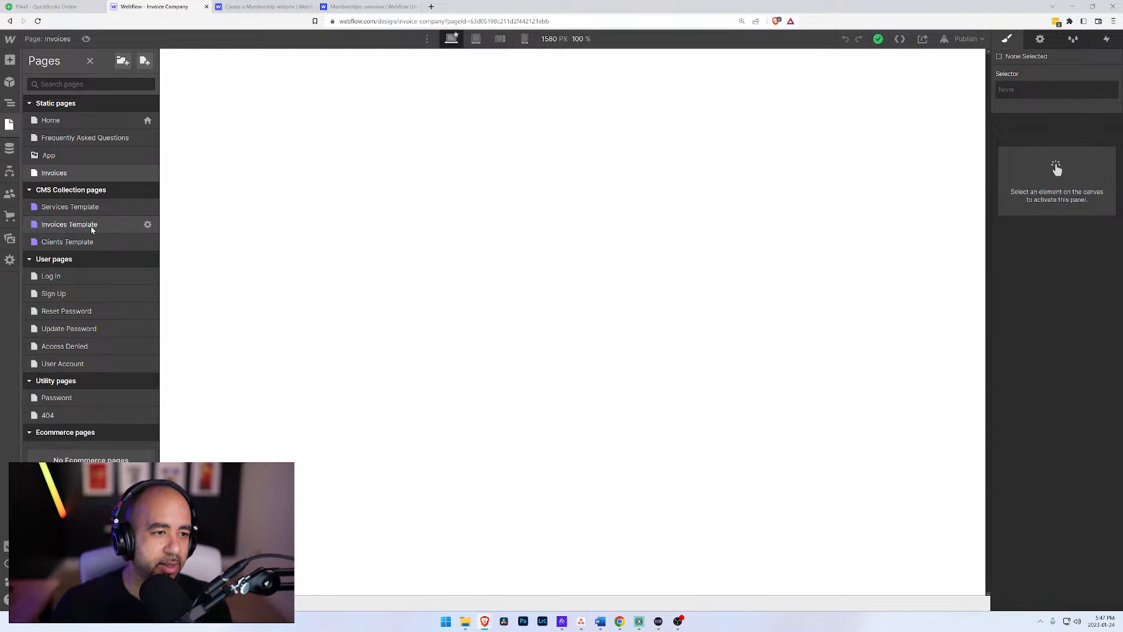
pyautogui.click(69, 225)
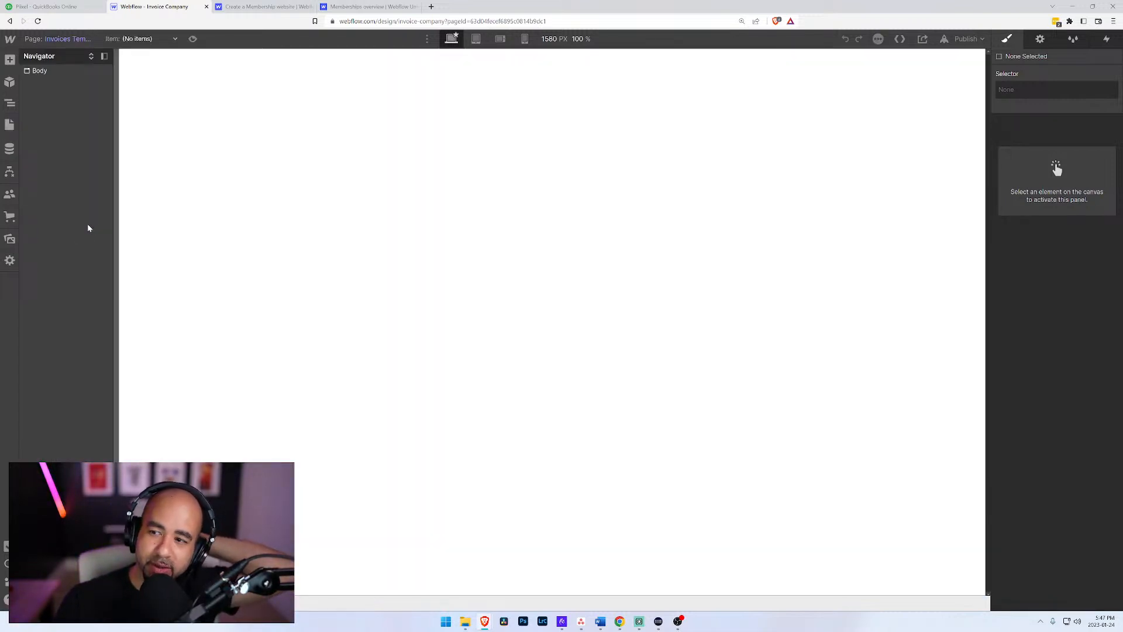
pyautogui.press('p')
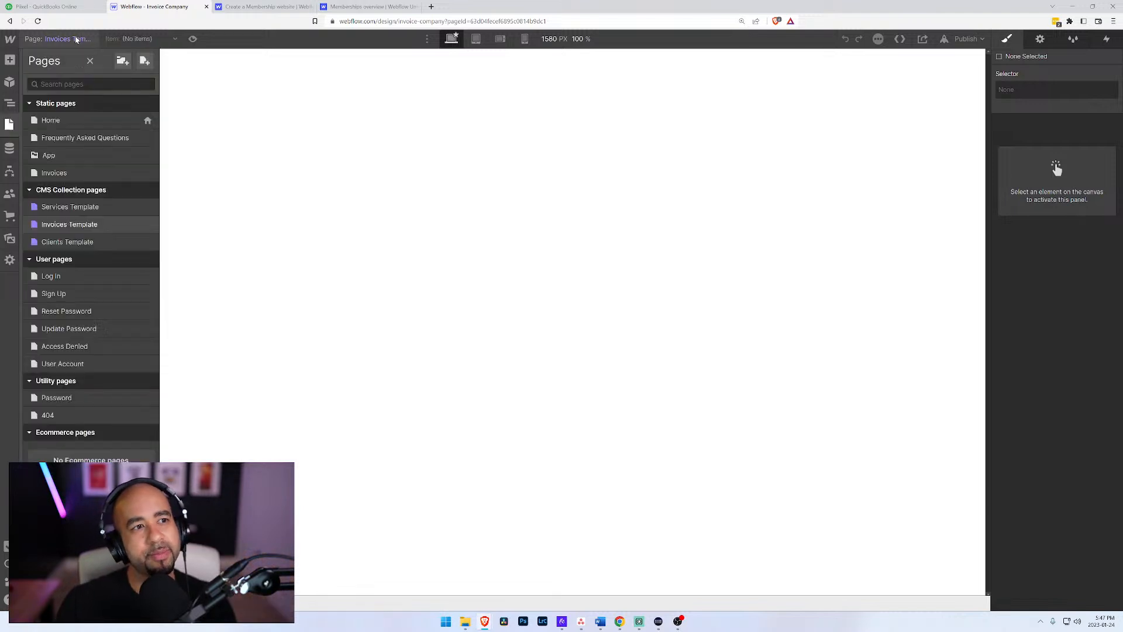
pyautogui.click(64, 174)
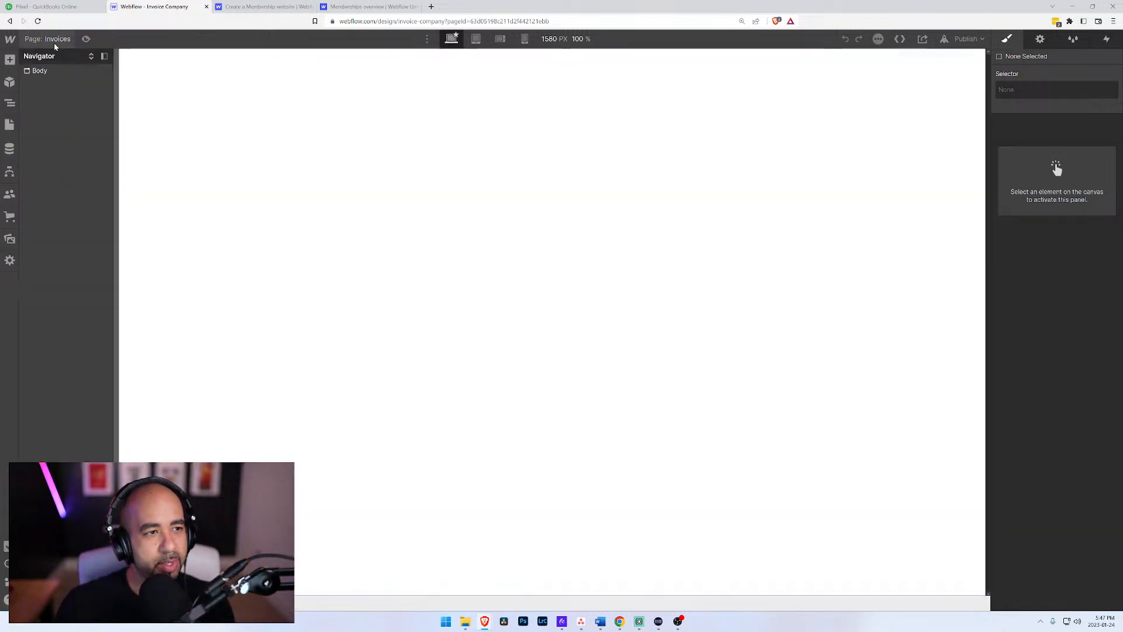
# Step: Move the static Invoices page into the App folder
pyautogui.click(52, 43)
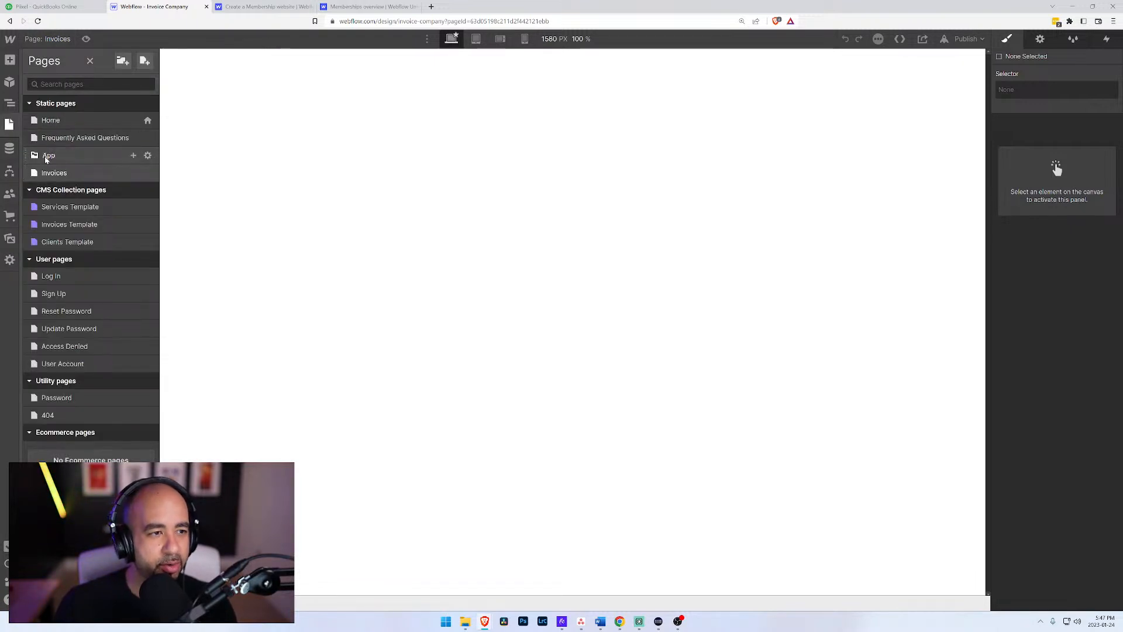
pyautogui.moveTo(44, 174); pyautogui.dragTo(42, 158)
pyautogui.click(668, 358)
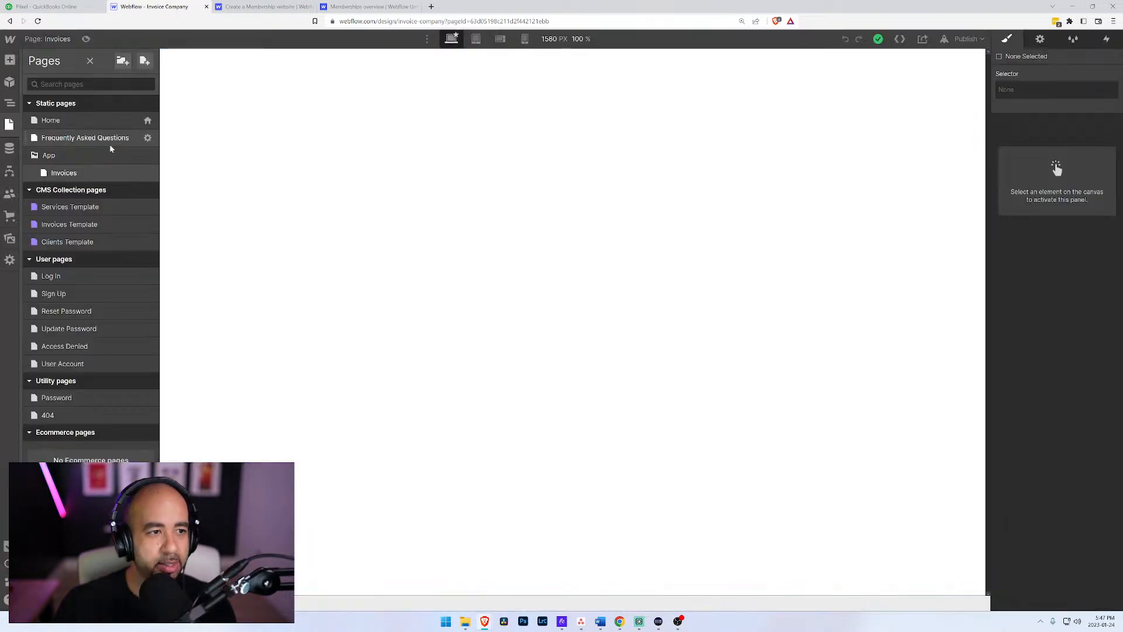
# Step: Create a new static page named Clients with App as its parent folder
pyautogui.click(145, 61)
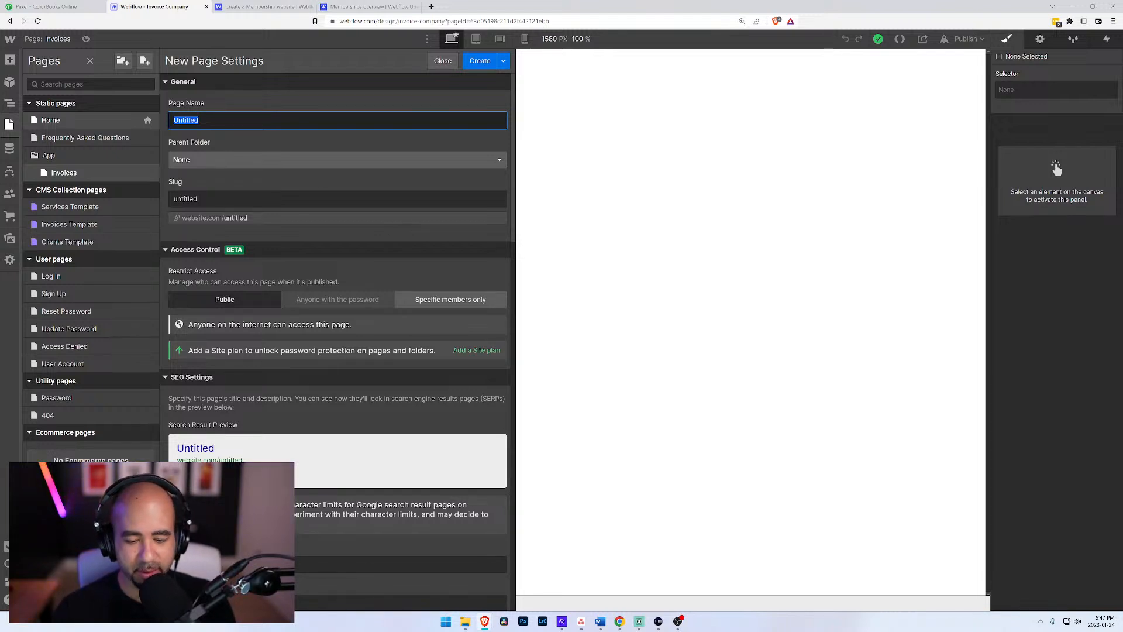
pyautogui.write('Clients')
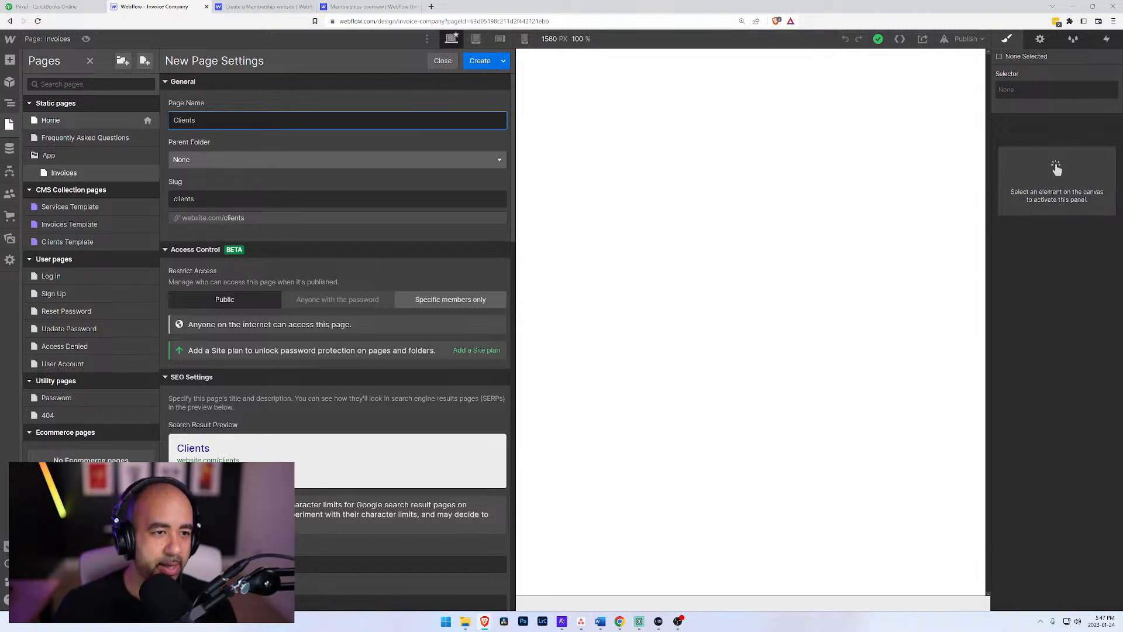
pyautogui.click(213, 160)
pyautogui.click(212, 194)
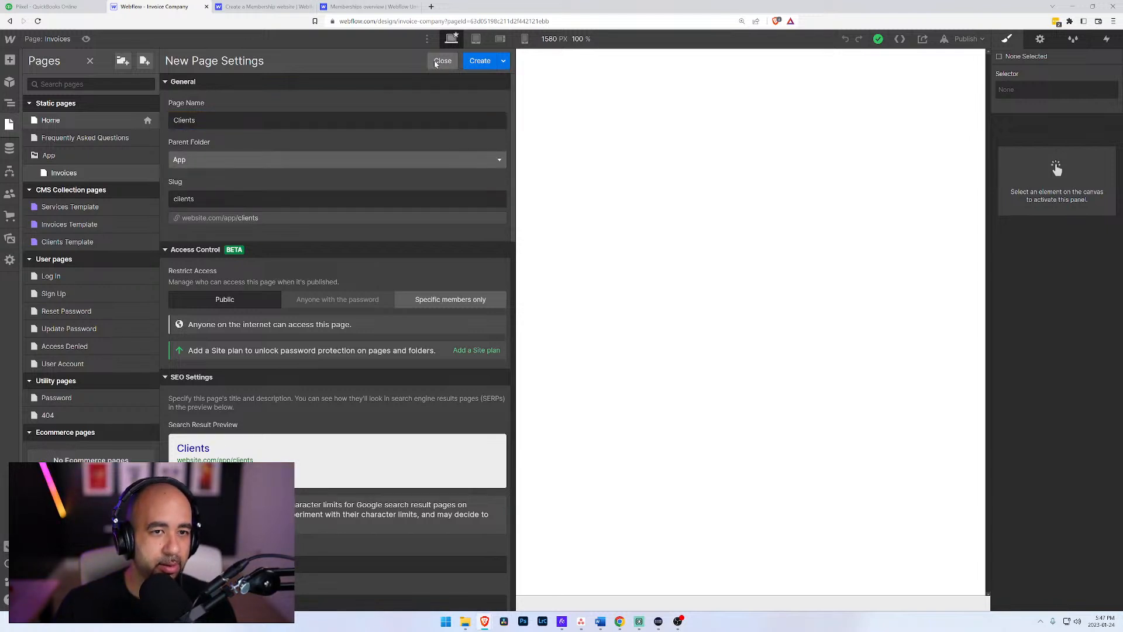
pyautogui.click(480, 61)
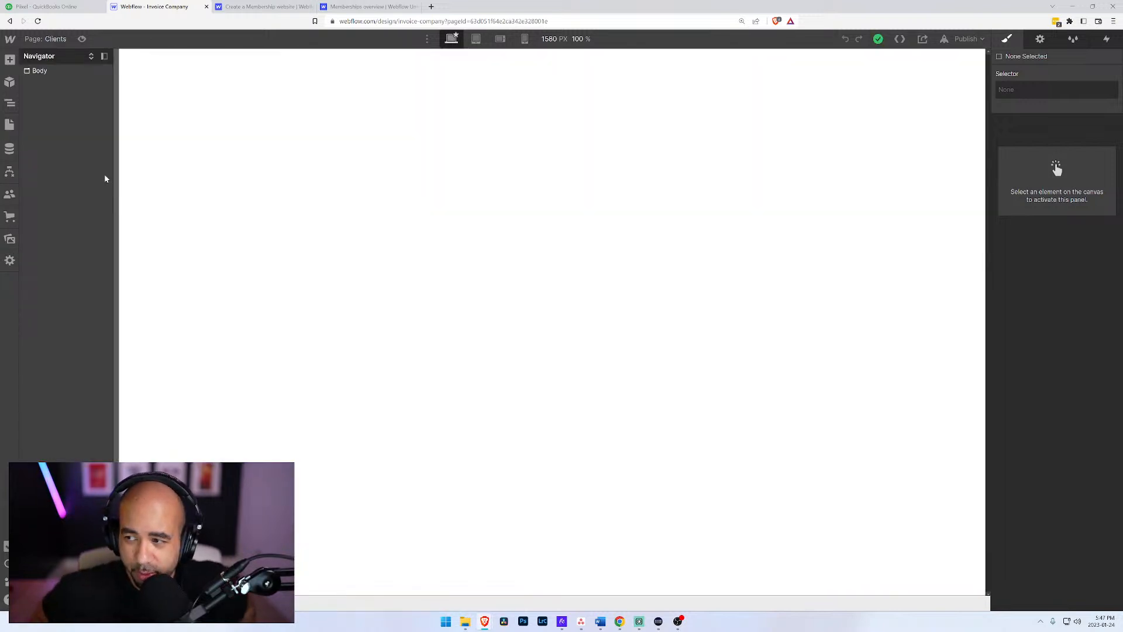
# Step: Check the page list and Users settings, and read the enlarged Memberships overview lesson down to the Subscriptions element
pyautogui.click(36, 40)
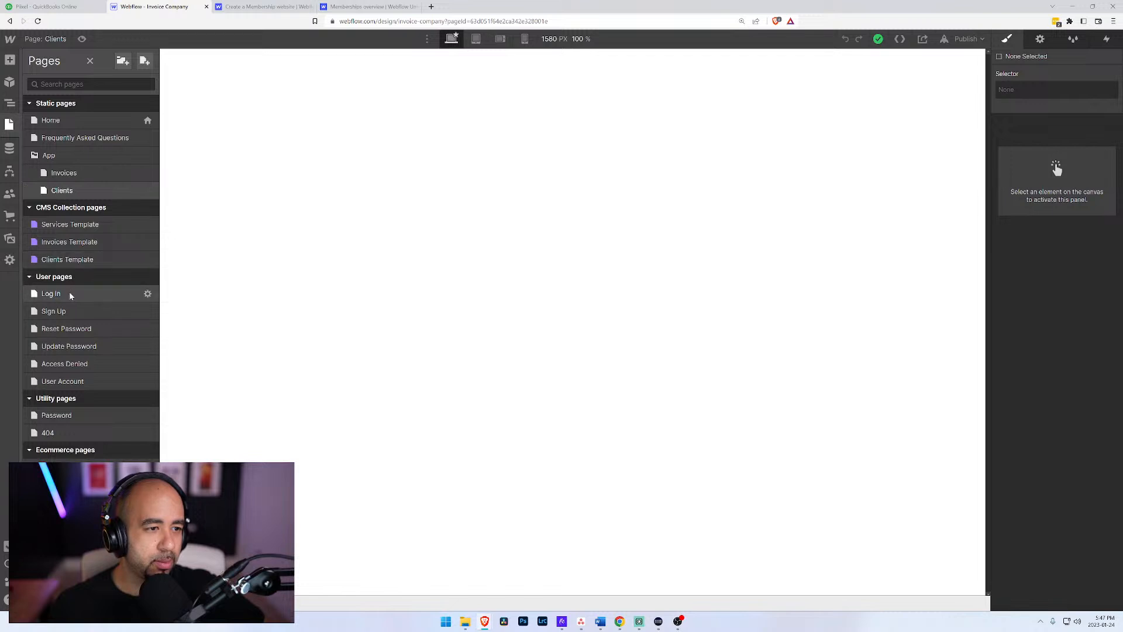
pyautogui.click(10, 193)
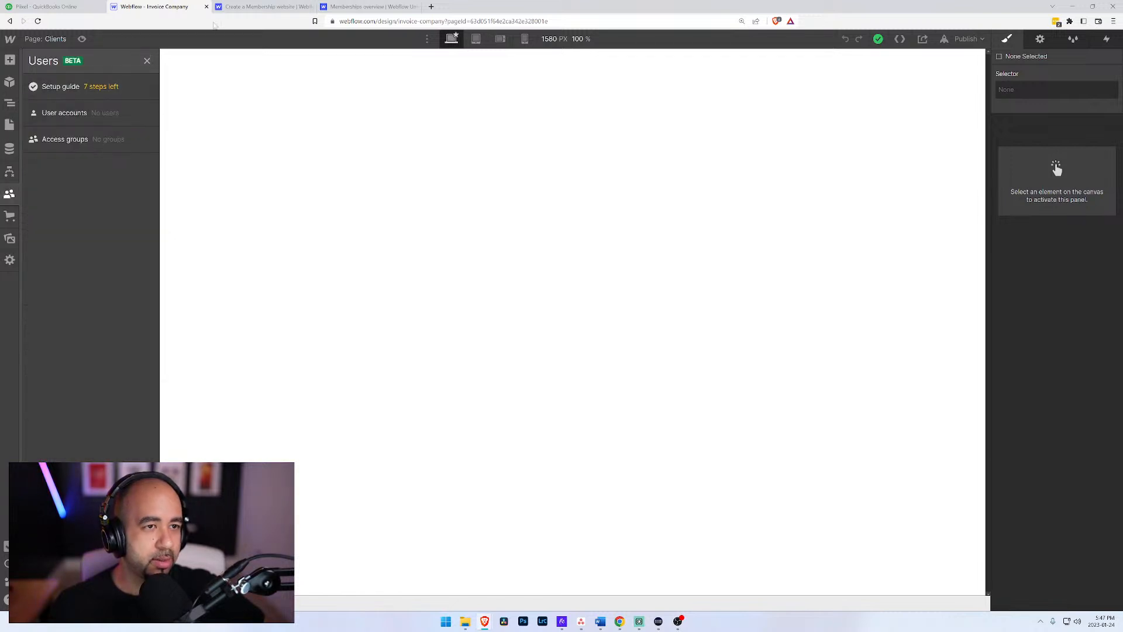
pyautogui.click(360, 6)
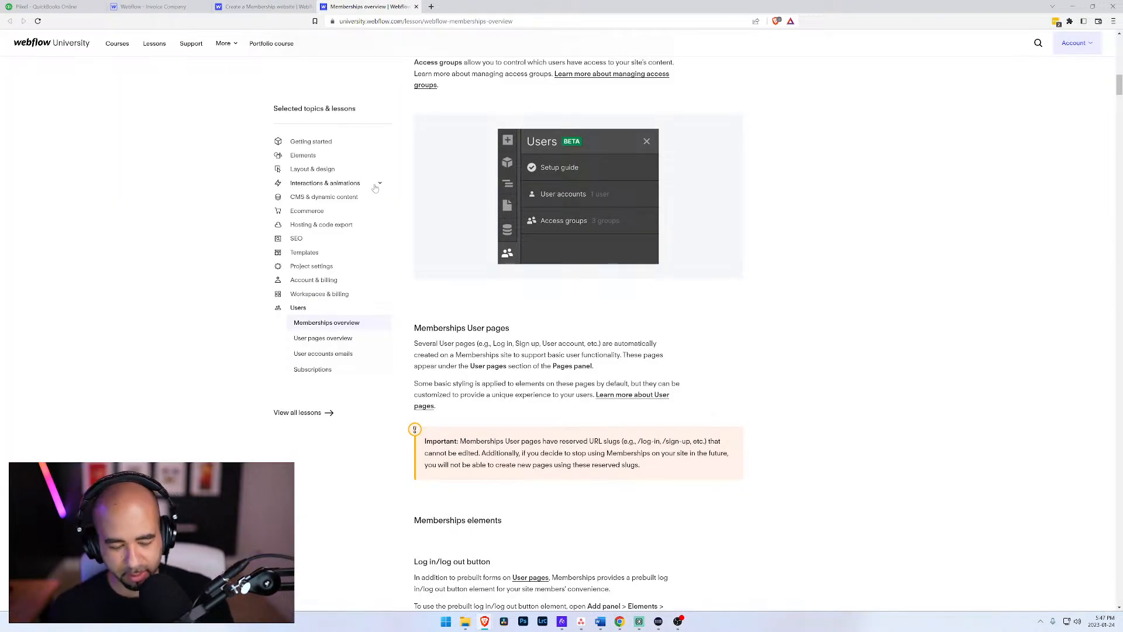
pyautogui.hotkey('ctrl', '+')
pyautogui.hotkey('ctrl', '+')
pyautogui.hotkey('ctrl', '+')
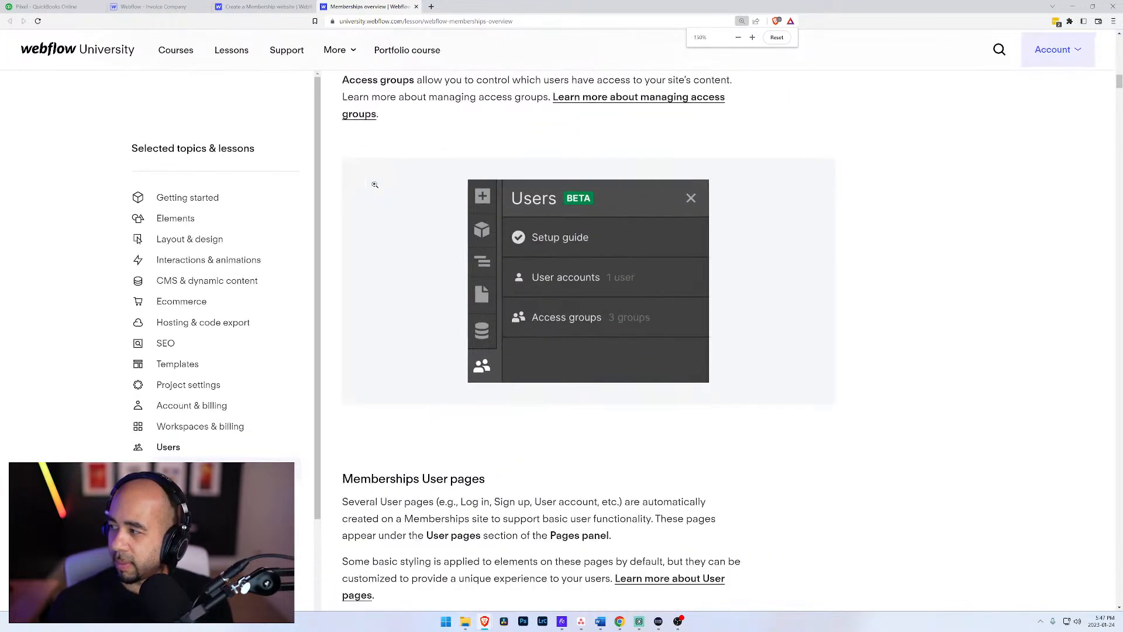
pyautogui.scroll(-4, 448, 474)
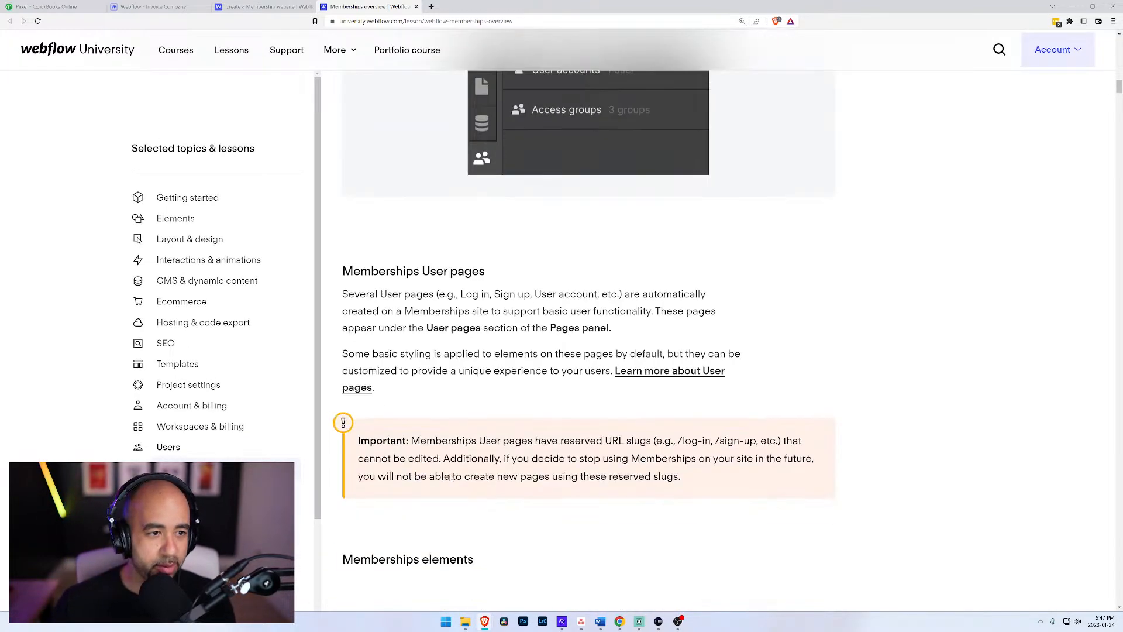
pyautogui.scroll(-9, 490, 431)
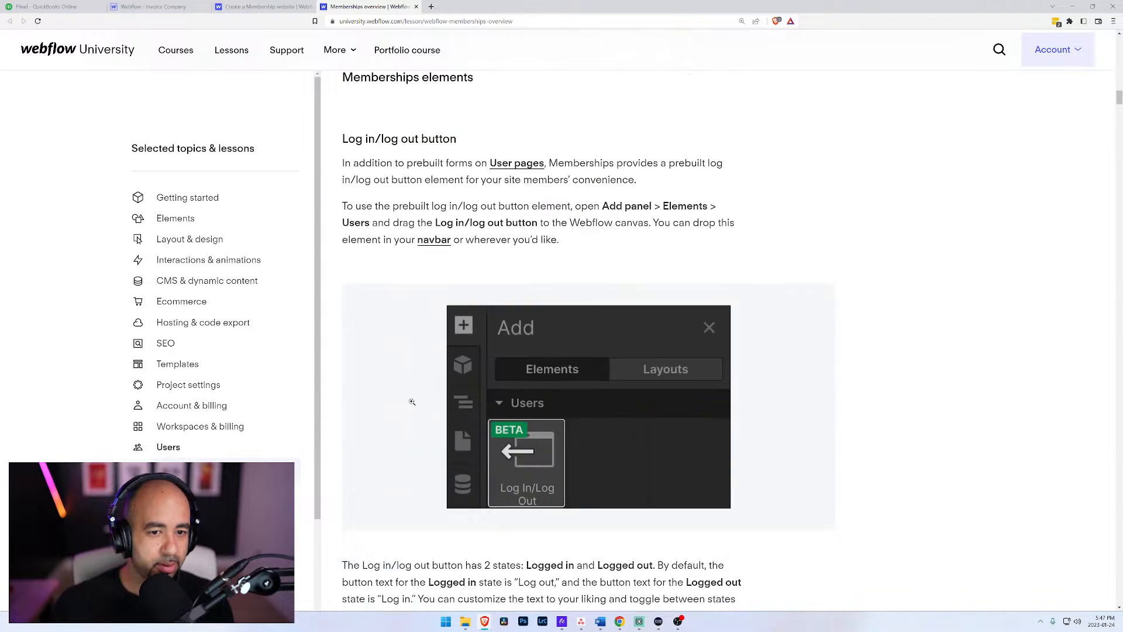
pyautogui.scroll(-8, 410, 416)
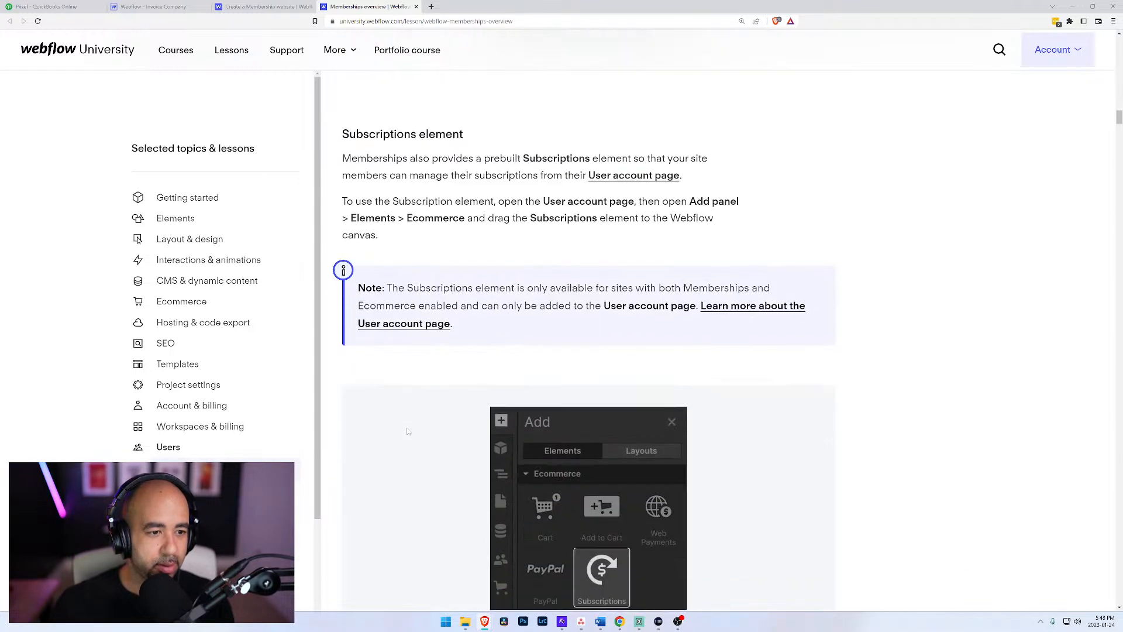
# Step: Consult the User pages overview and the Subscriptions lesson, highlighting "Ecommerce and Memberships on your site" in the section on creating a subscription-based product
pyautogui.click(404, 323)
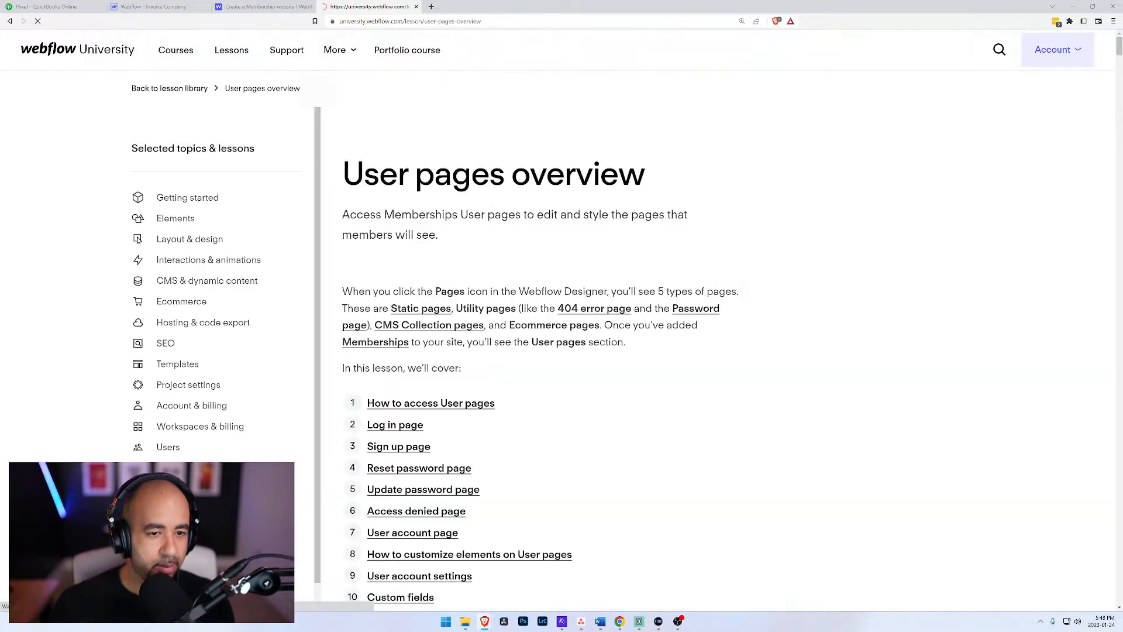
pyautogui.scroll(-2, 502, 440)
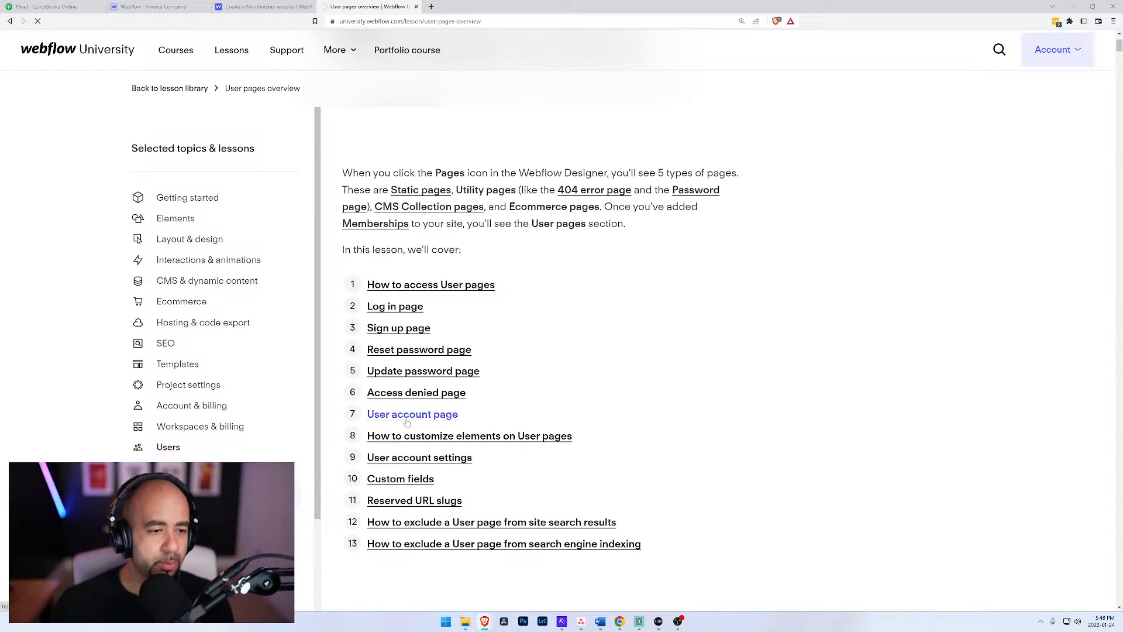
pyautogui.scroll(-4, 489, 396)
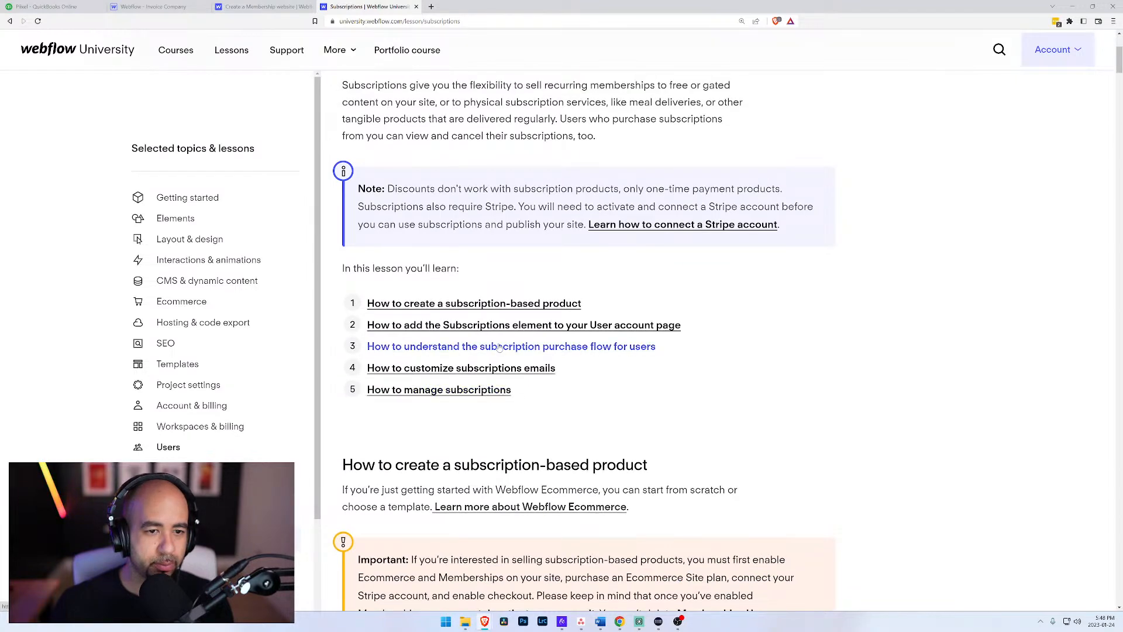
pyautogui.click(474, 303)
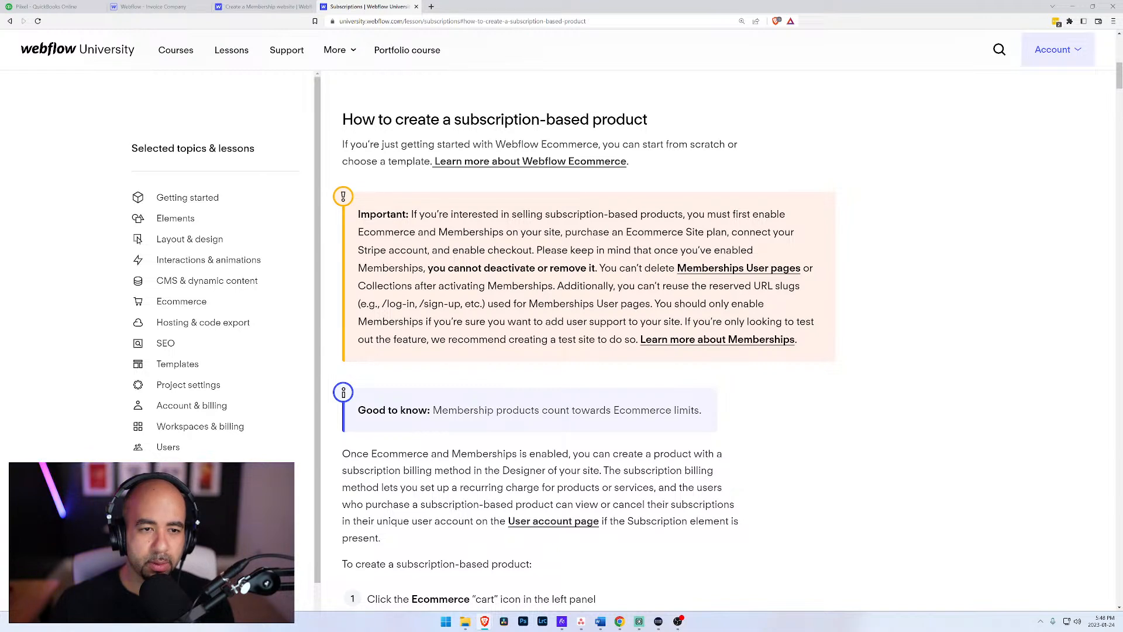
pyautogui.moveTo(360, 234); pyautogui.dragTo(563, 232)
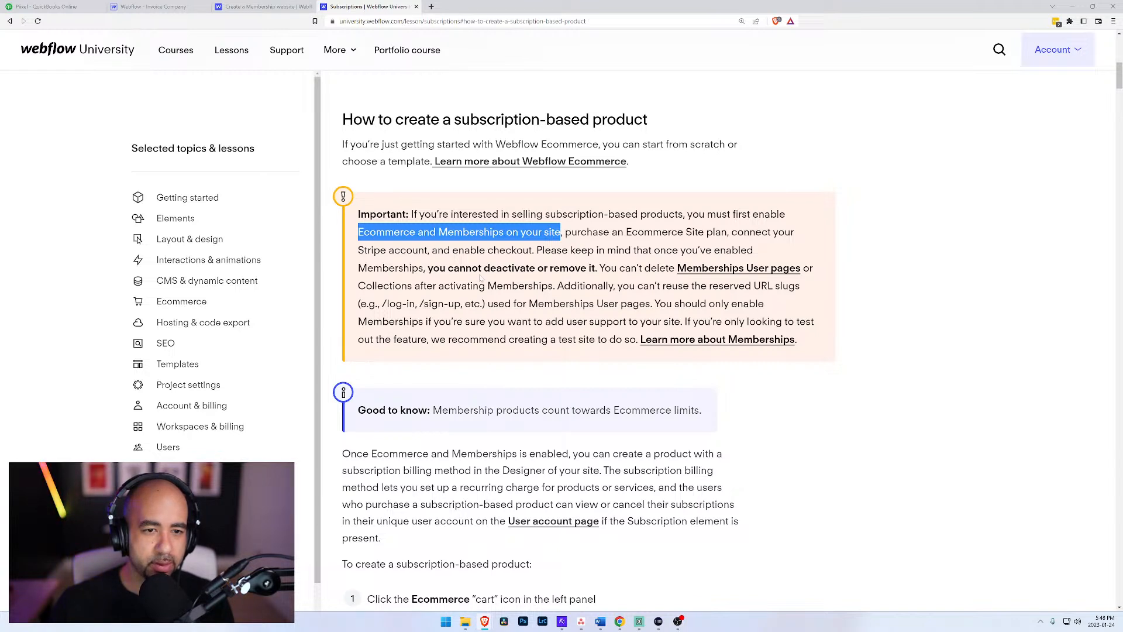
# Step: Highlight the lesson's warning against deactivating Memberships, and check the site's Ecommerce, General and Users settings without entering store information
pyautogui.moveTo(358, 267); pyautogui.dragTo(595, 268)
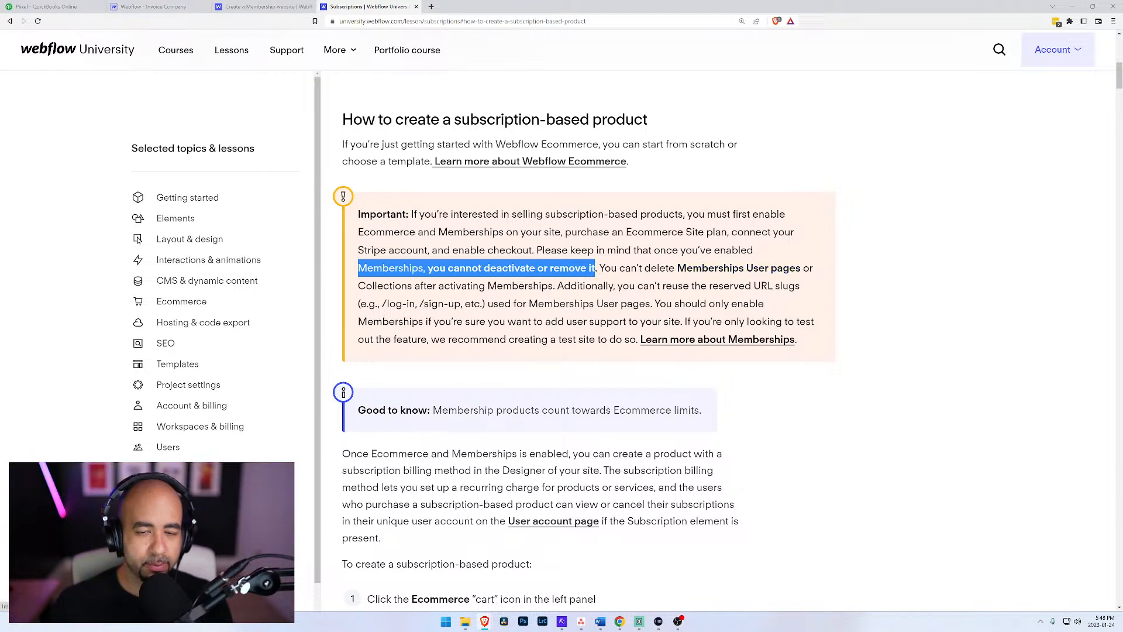
pyautogui.click(601, 269)
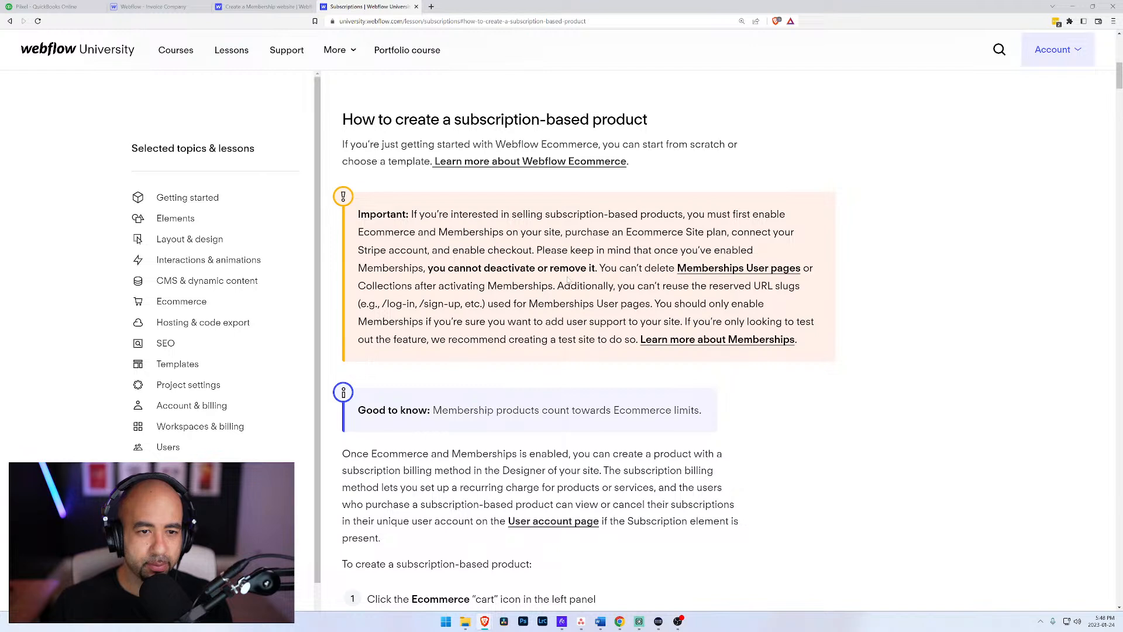
pyautogui.click(120, 7)
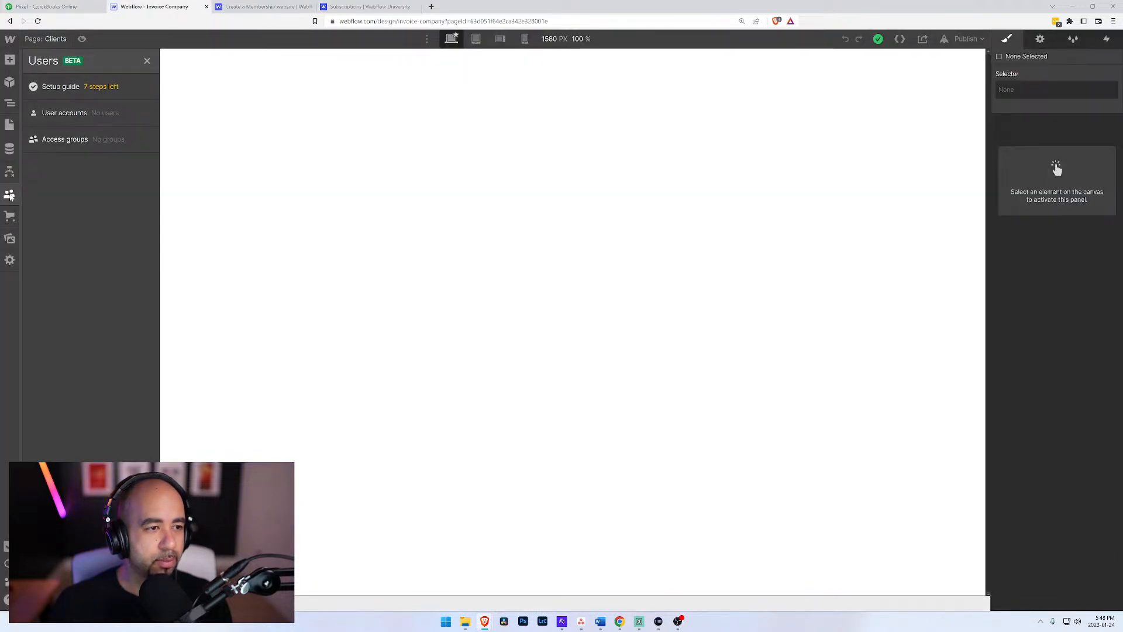
pyautogui.click(10, 263)
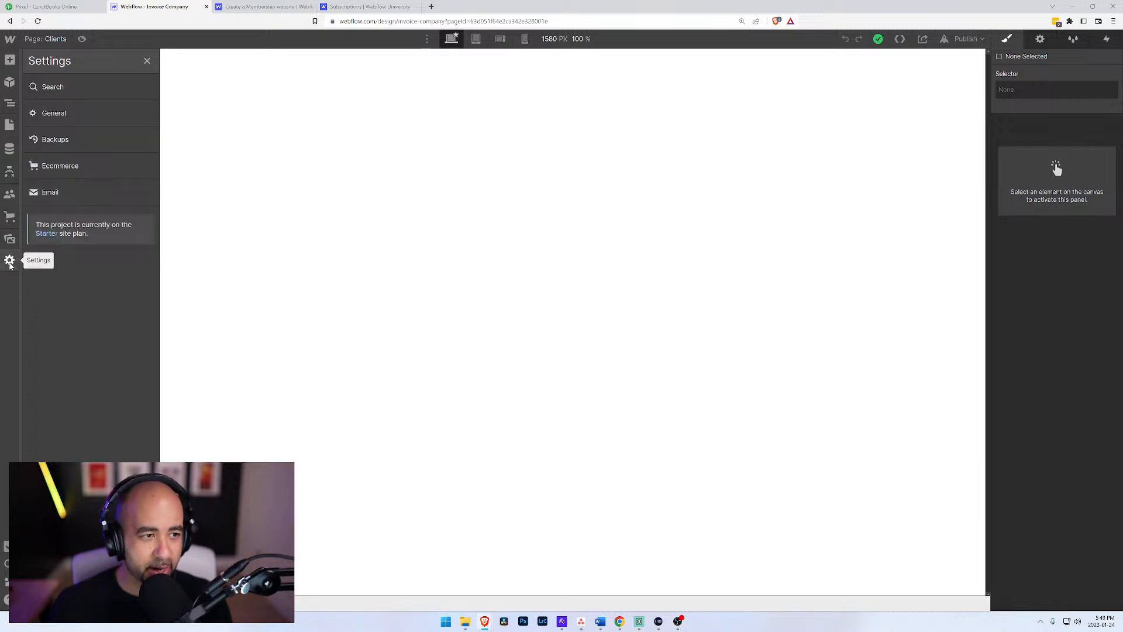
pyautogui.click(69, 164)
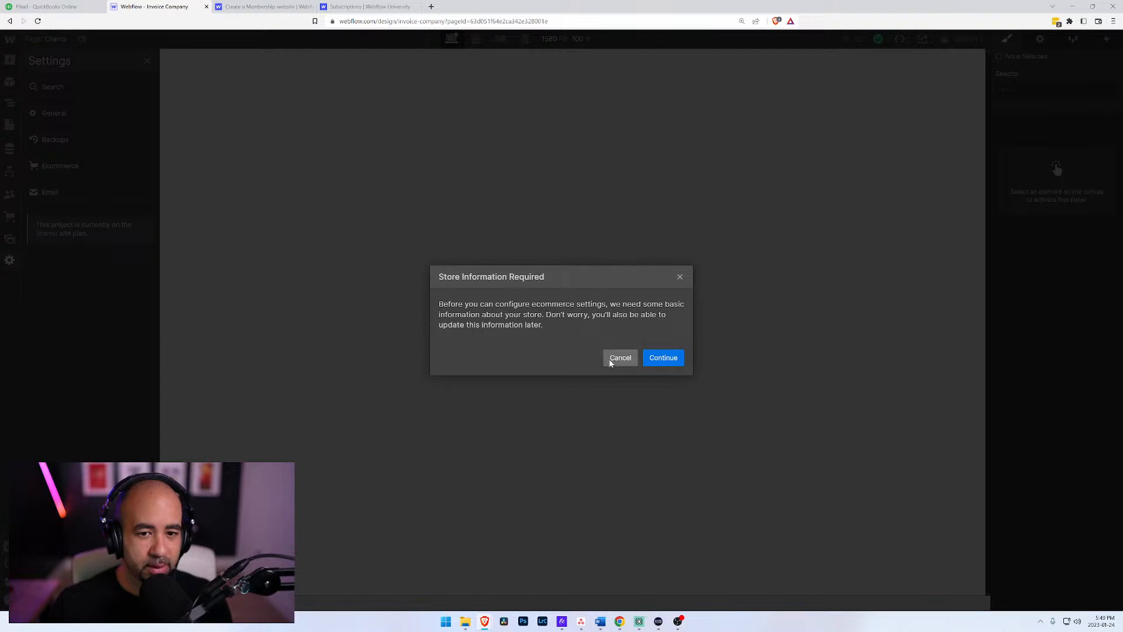
pyautogui.click(613, 359)
pyautogui.click(9, 194)
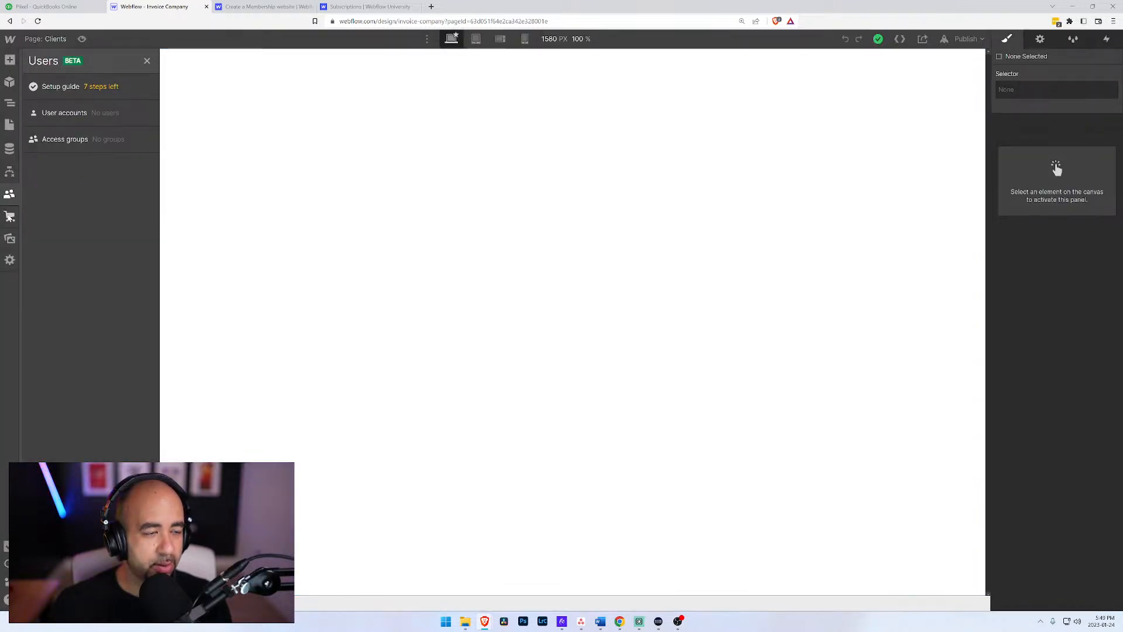
pyautogui.click(10, 260)
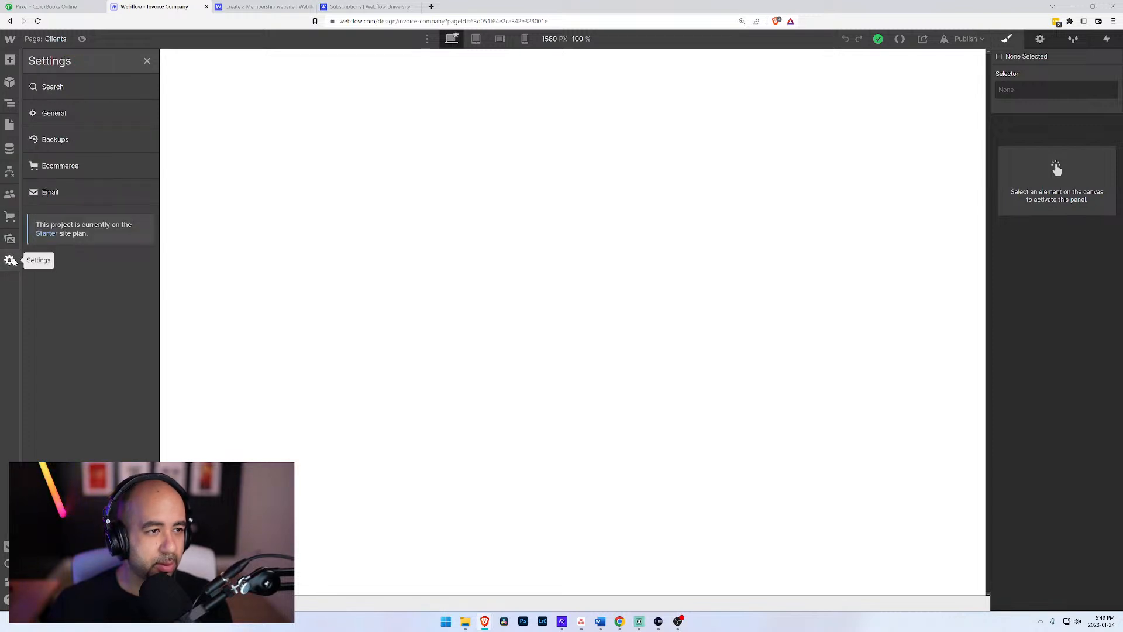
pyautogui.click(52, 113)
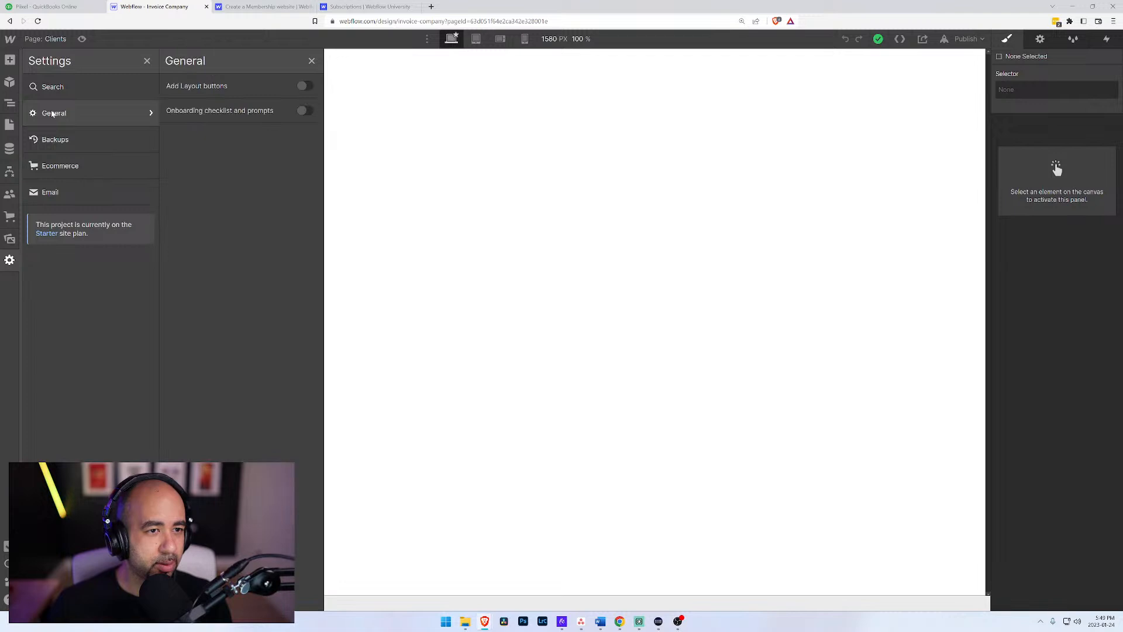
pyautogui.click(10, 194)
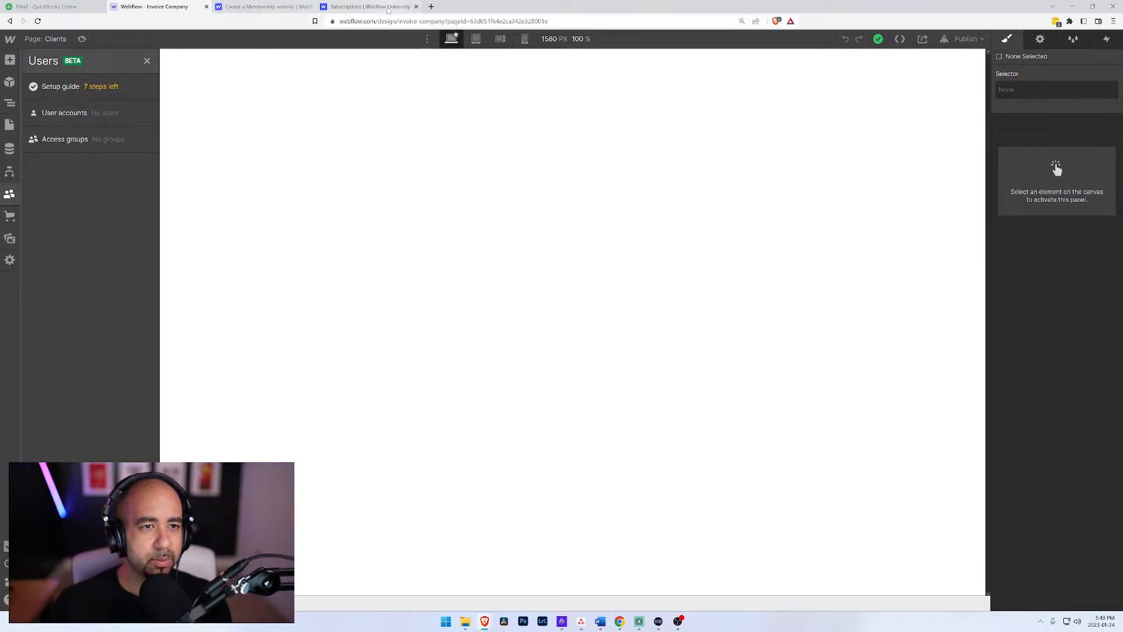
# Step: Read the Subscriptions lesson's reserved URL slugs note, highlighting the log-in and sign-up examples, and its steps for creating a subscription-based product
pyautogui.click(369, 6)
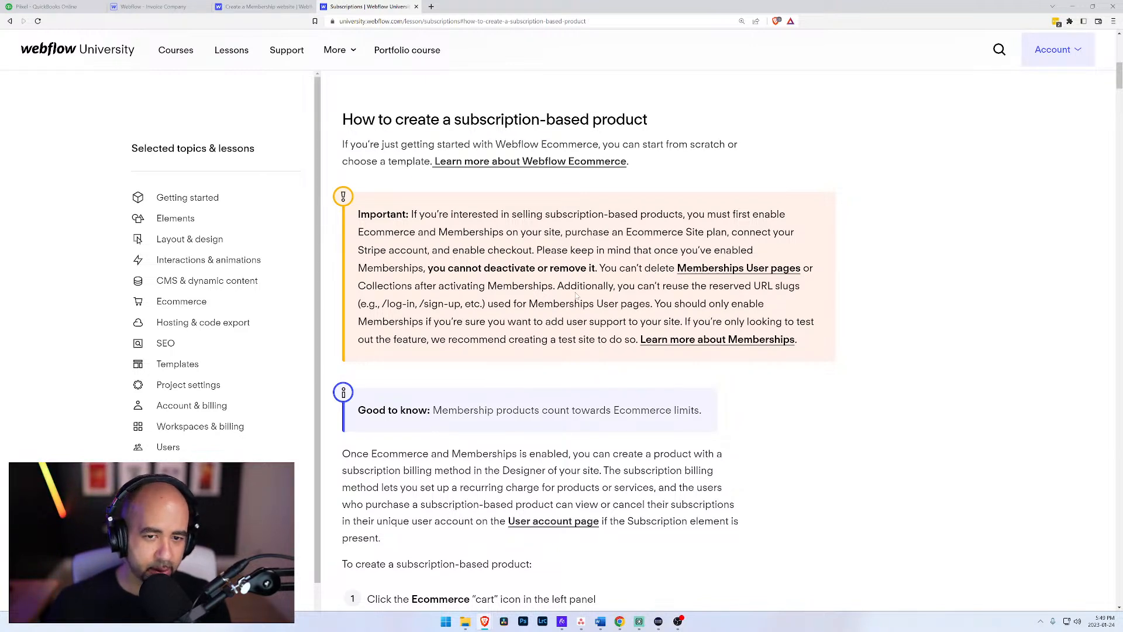
pyautogui.moveTo(389, 304); pyautogui.dragTo(463, 304)
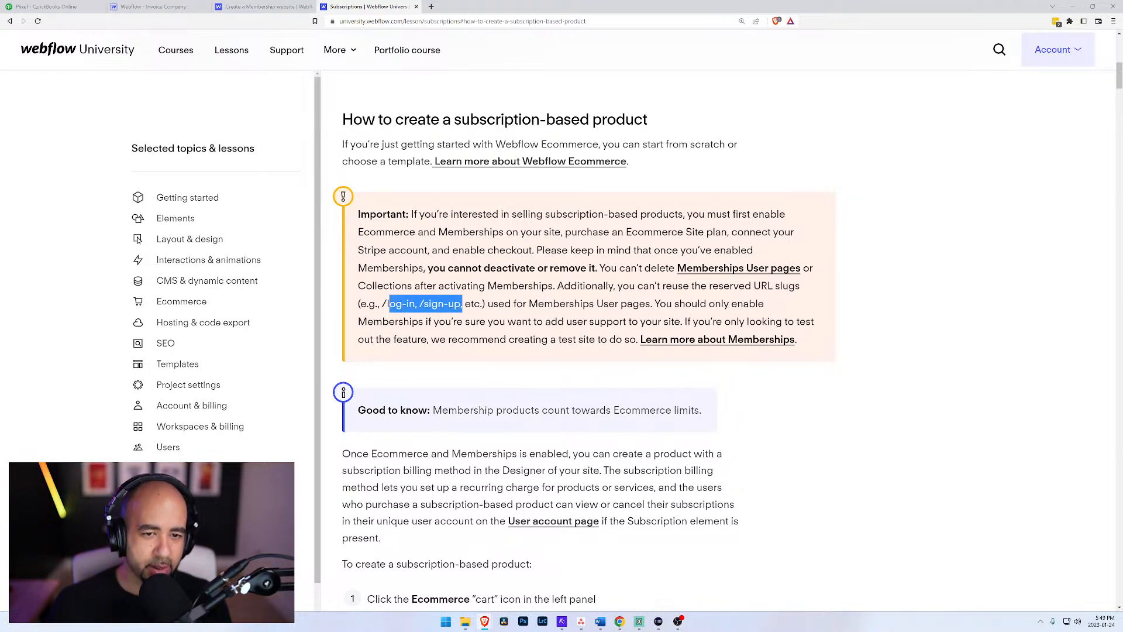
pyautogui.scroll(-5, 467, 349)
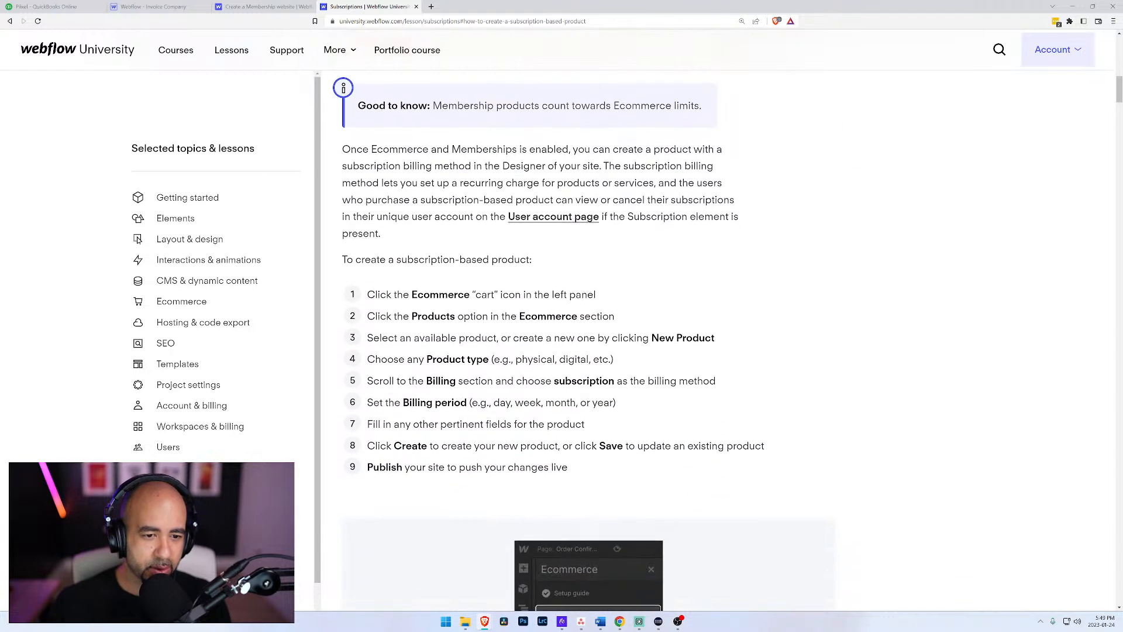
pyautogui.scroll(-3, 467, 349)
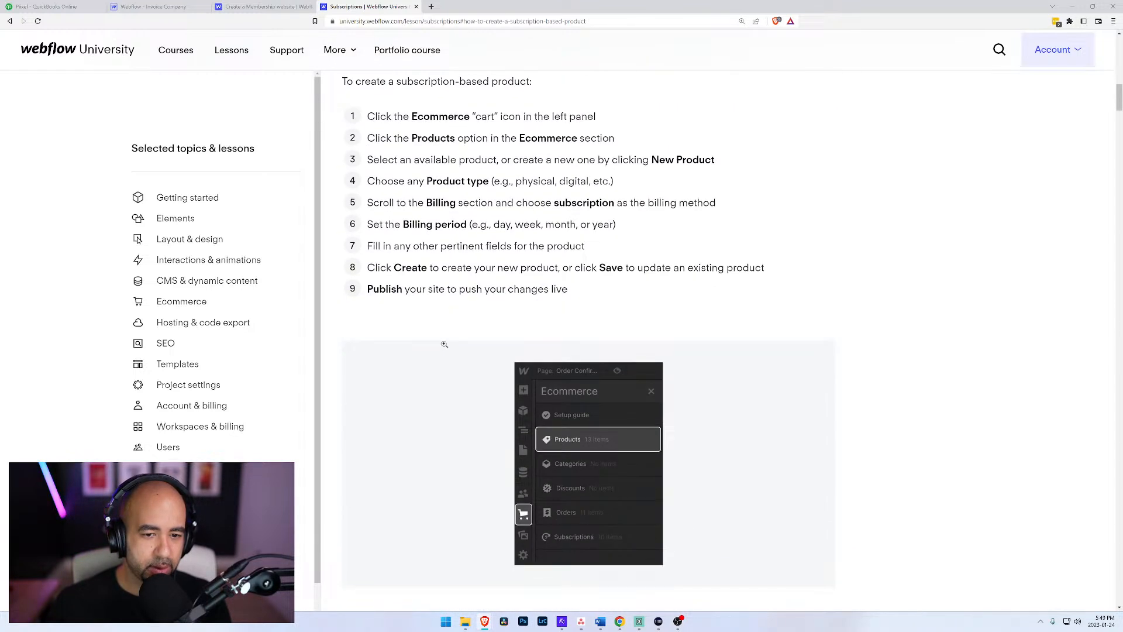
pyautogui.scroll(2, 444, 345)
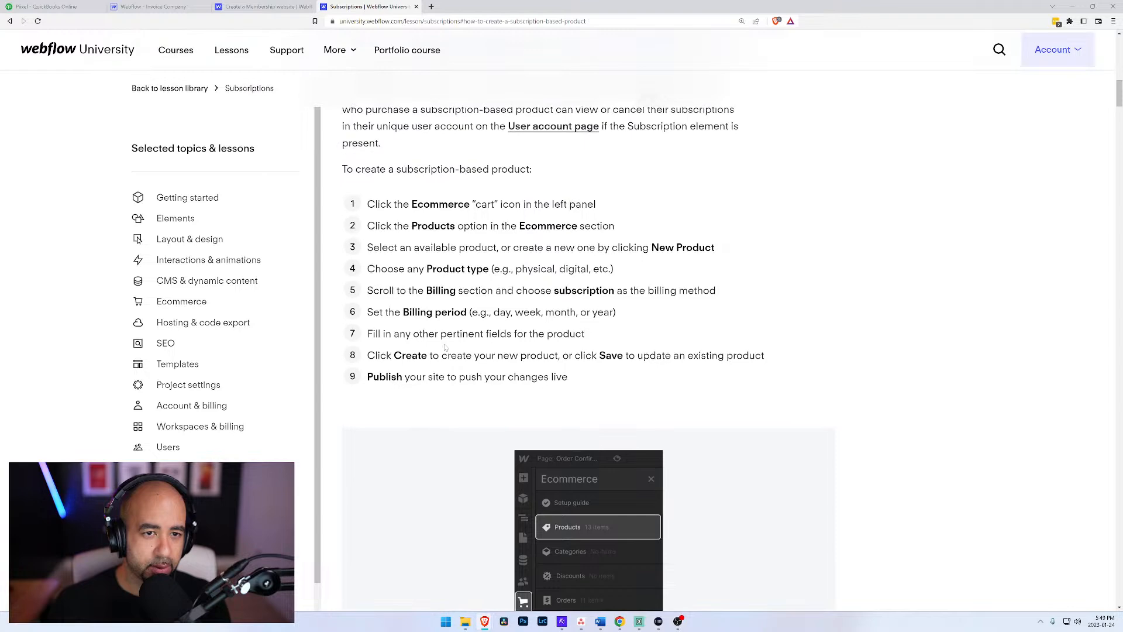
pyautogui.scroll(2, 445, 346)
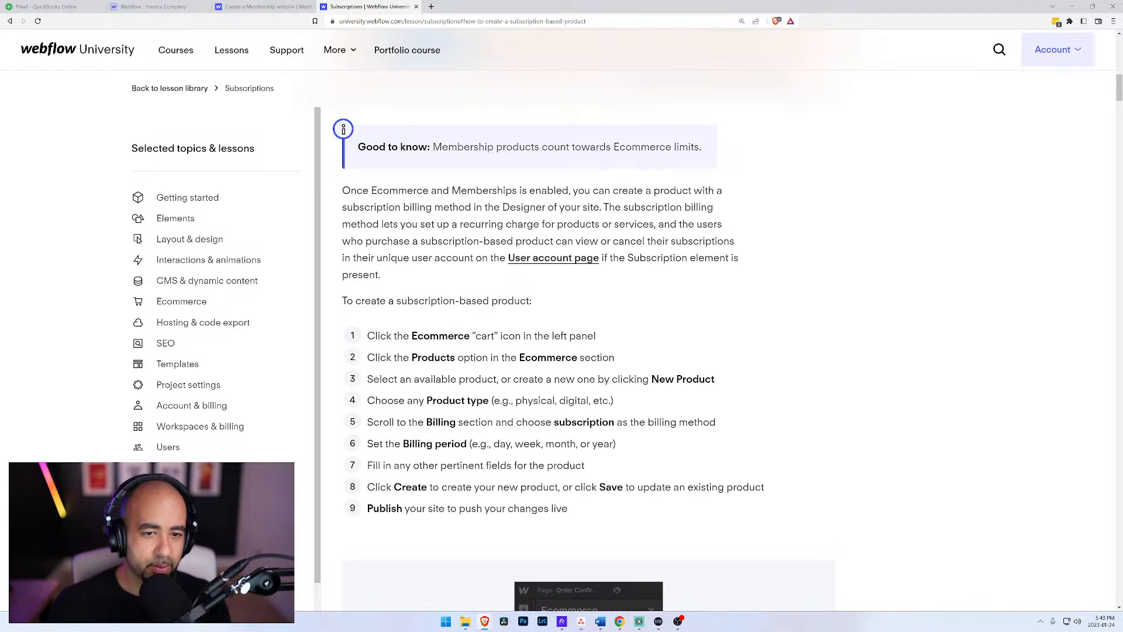
pyautogui.scroll(-5, 433, 290)
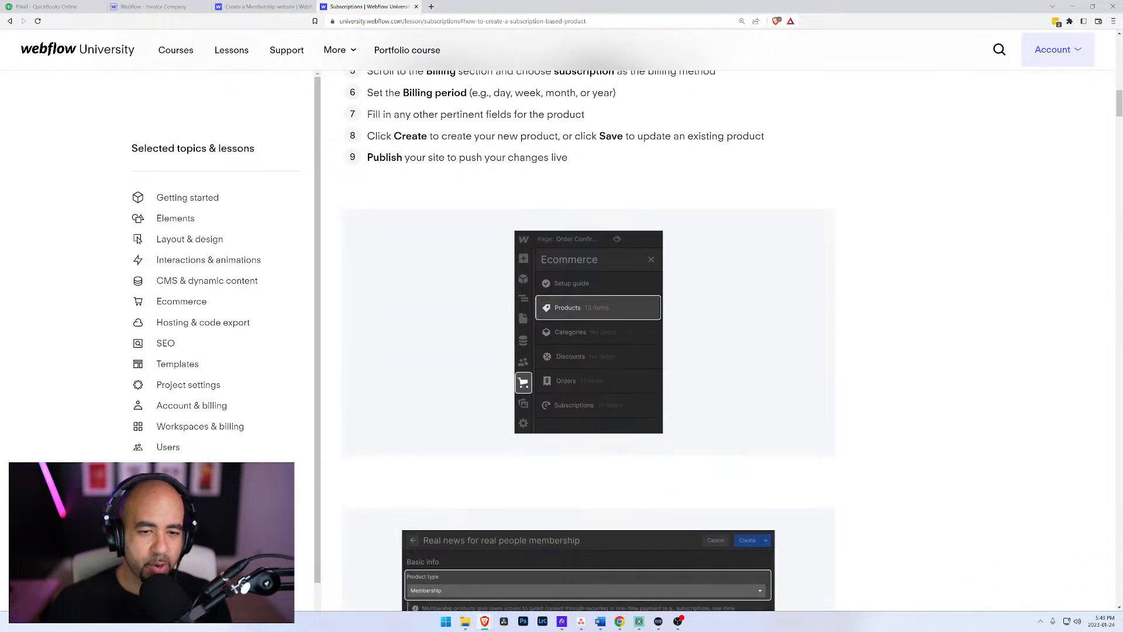
pyautogui.scroll(-2, 433, 287)
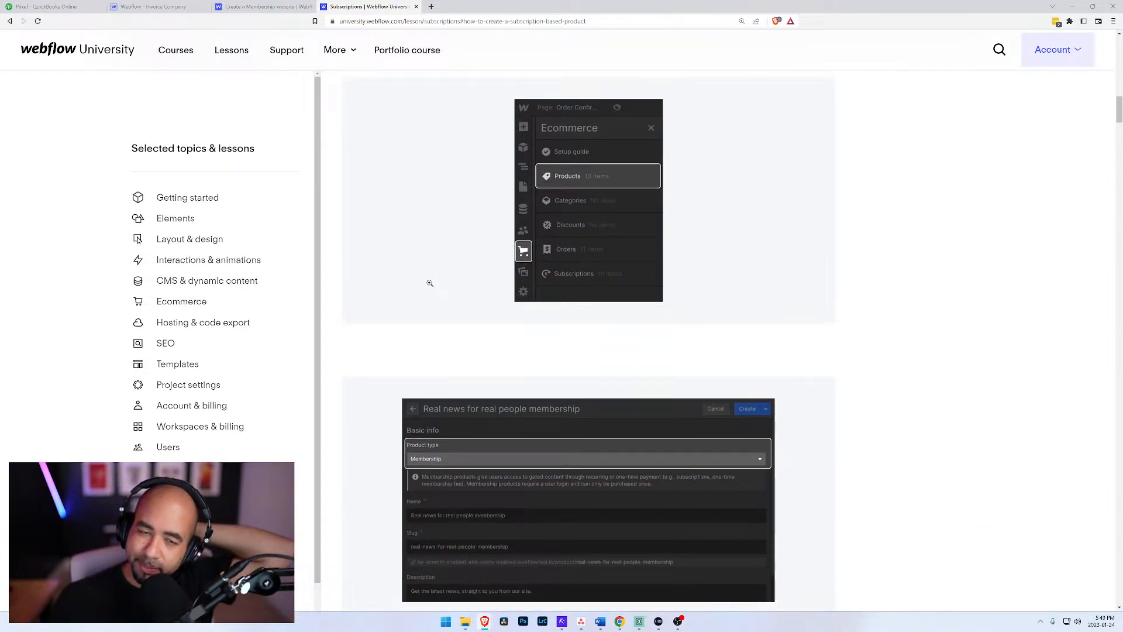
pyautogui.scroll(-2, 430, 283)
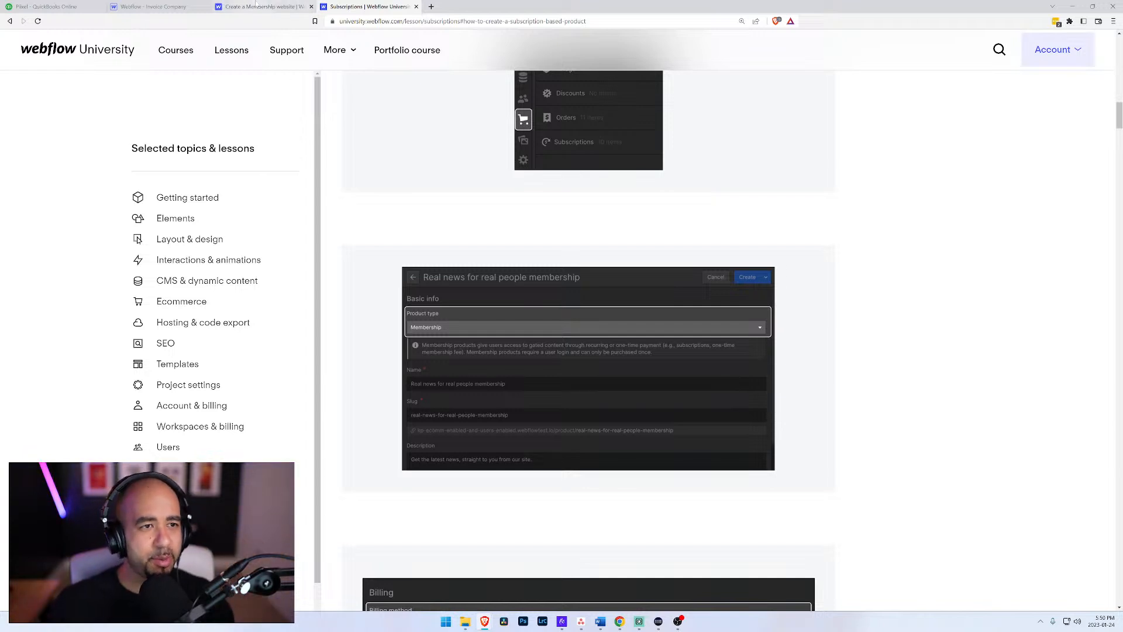
# Step: Set the App folder's Restrict Access option to Specific members only and start a new access group for it
pyautogui.click(234, 6)
pyautogui.click(199, 5)
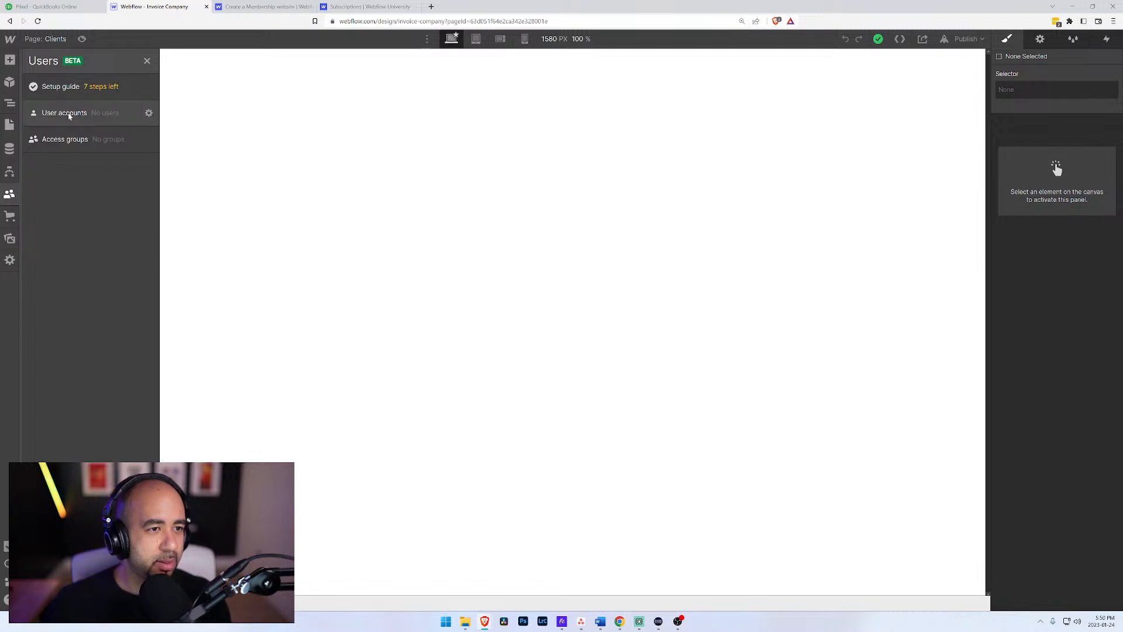
pyautogui.click(9, 124)
pyautogui.click(138, 159)
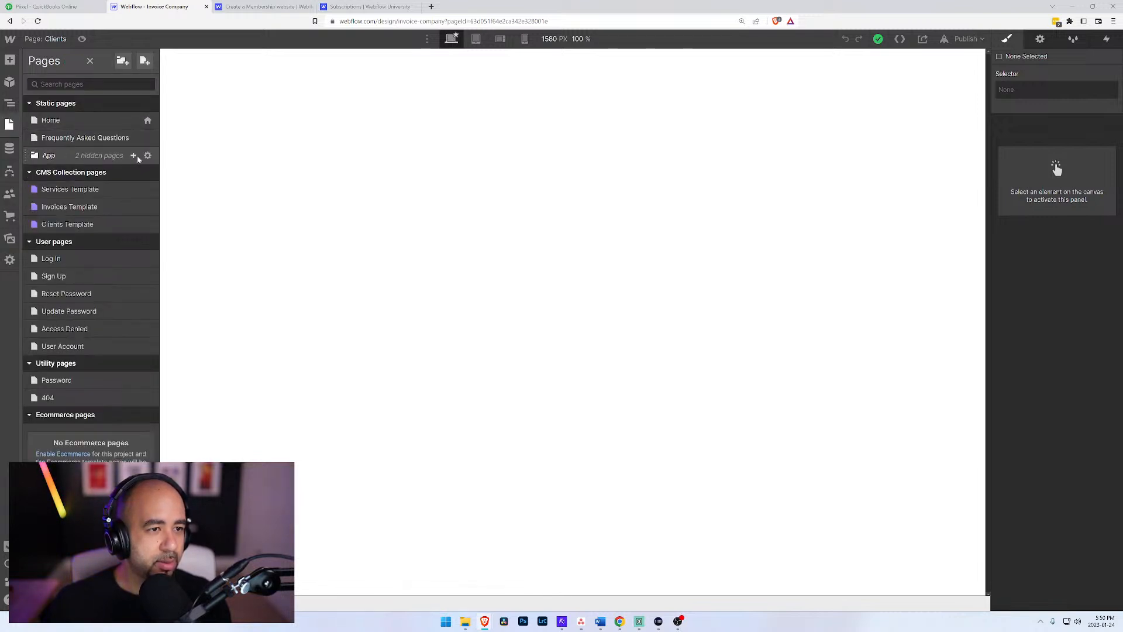
pyautogui.click(148, 156)
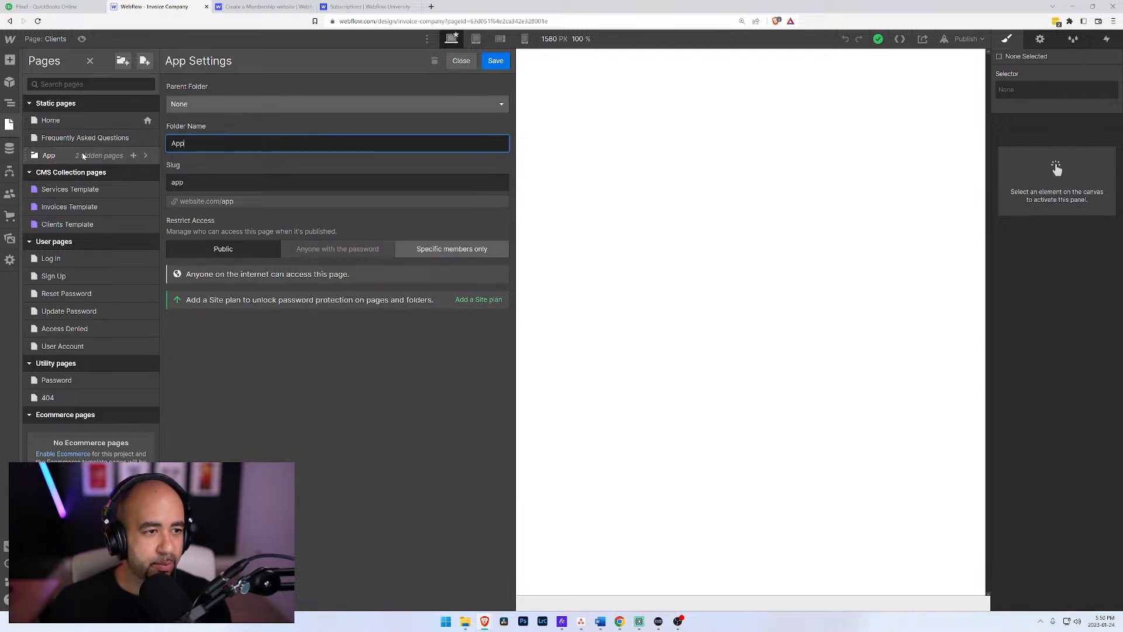
pyautogui.click(459, 250)
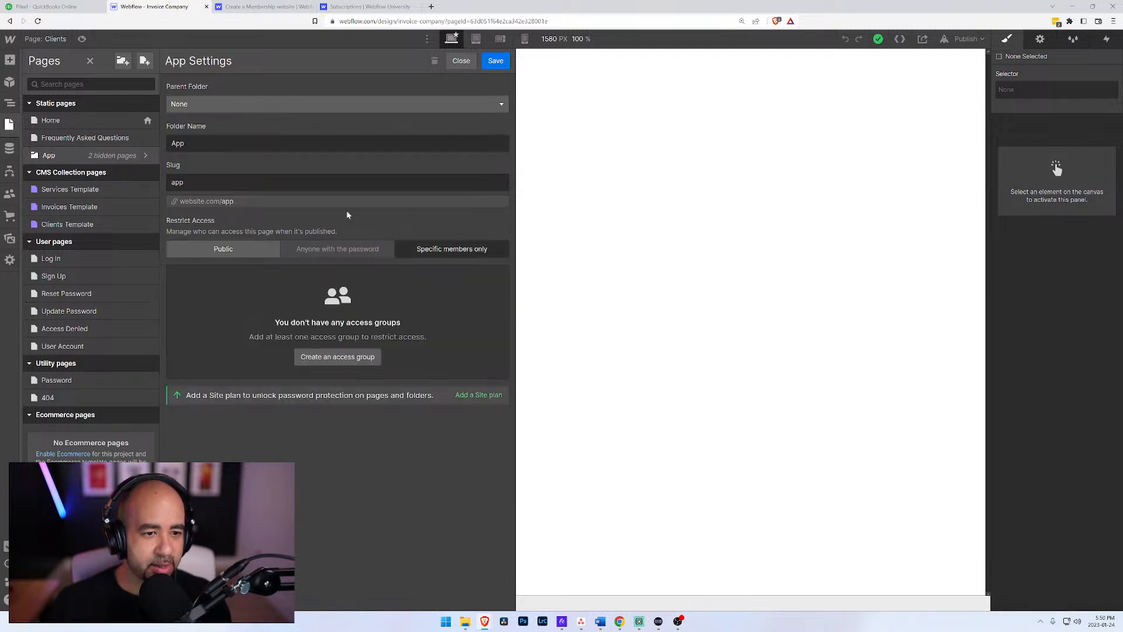
pyautogui.click(336, 360)
pyautogui.click(398, 252)
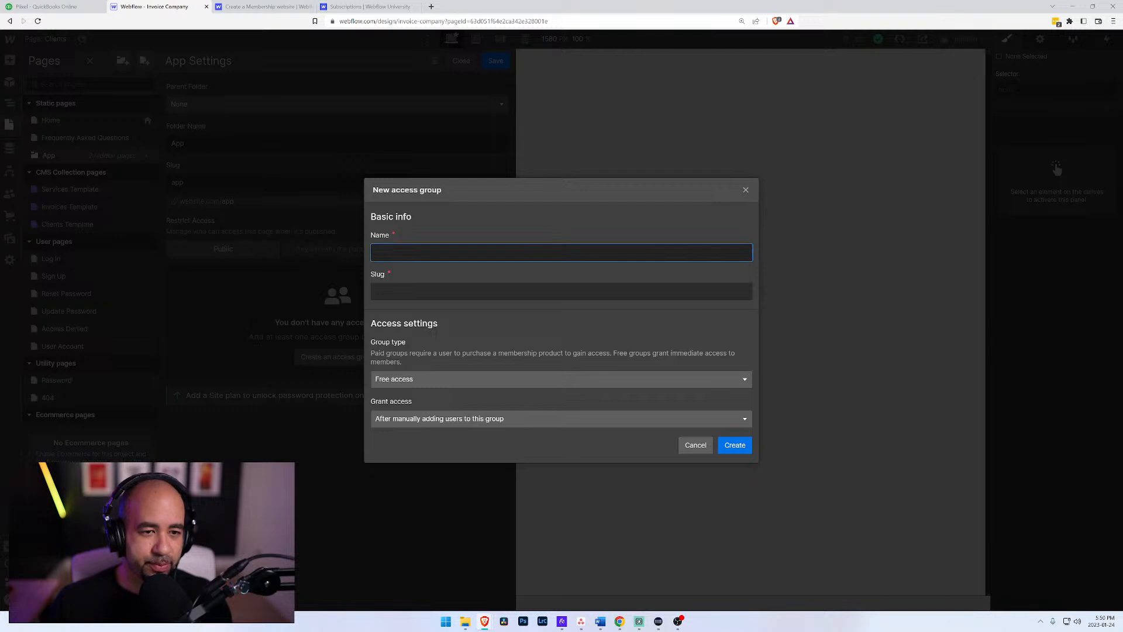
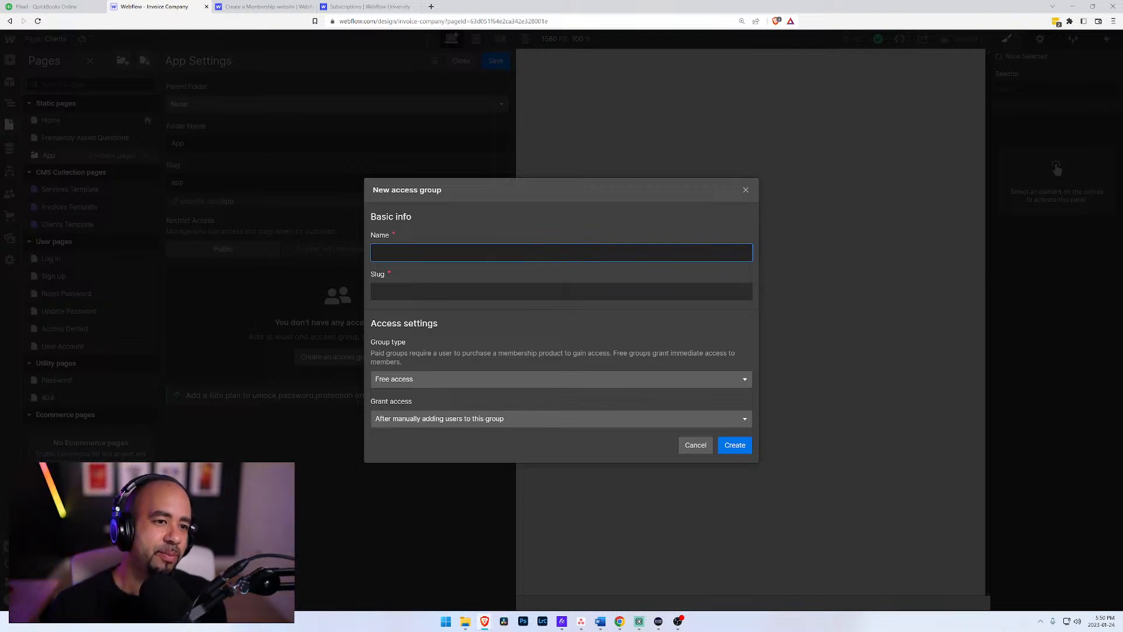
# Step: Create a free access group named Members that grants access after a user signs up and verifies their account
pyautogui.write('Members')
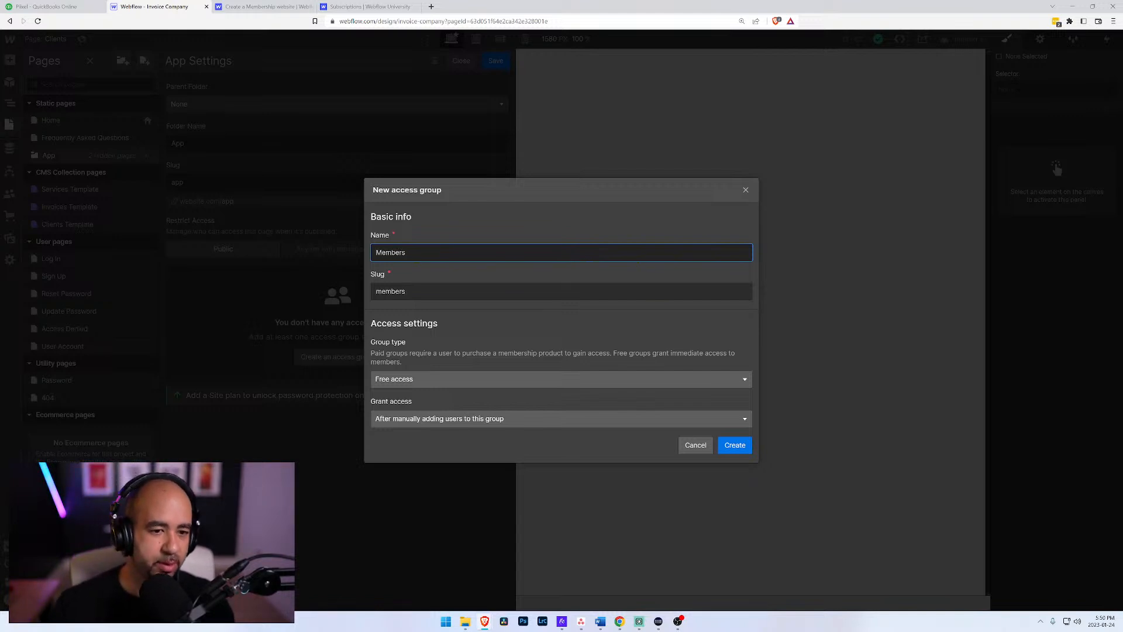
pyautogui.click(503, 384)
pyautogui.click(503, 384)
pyautogui.click(543, 419)
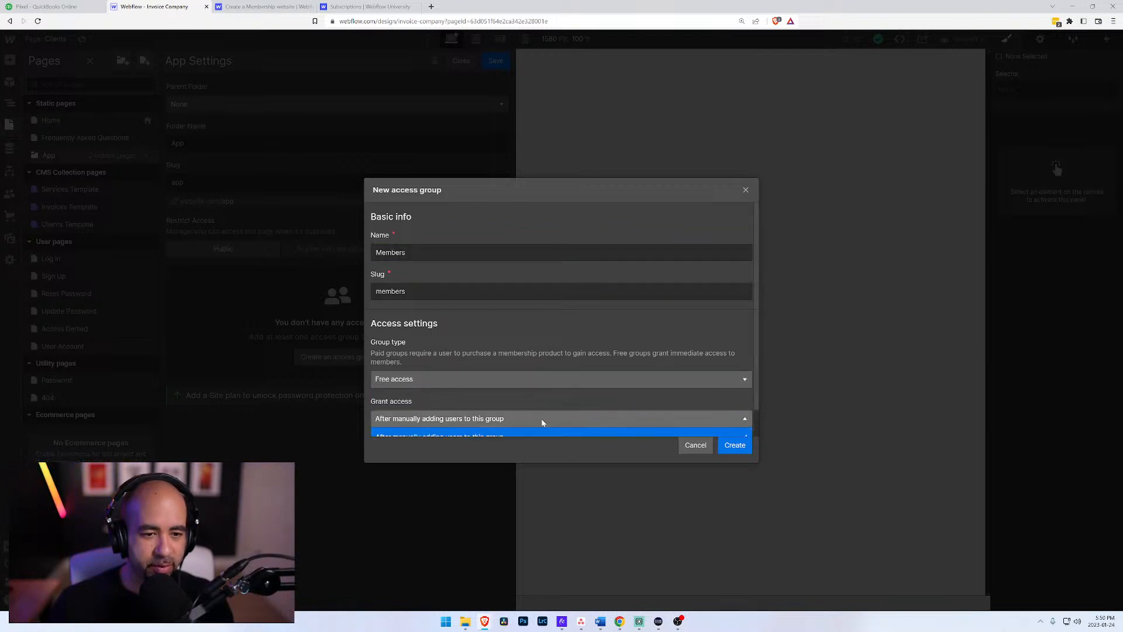
pyautogui.scroll(-1, 538, 410)
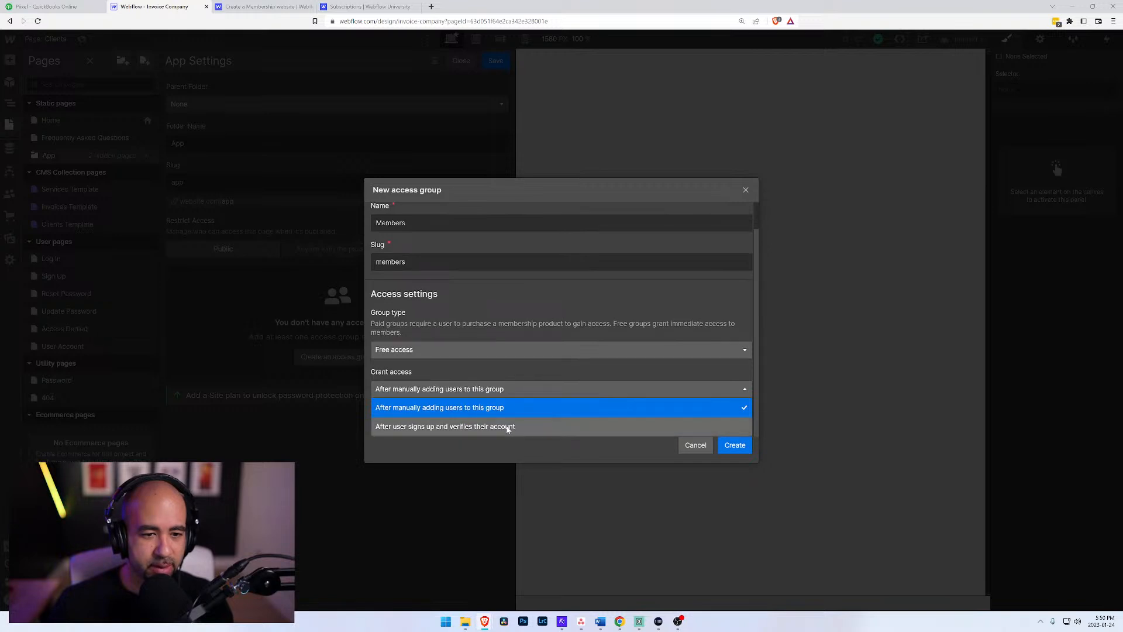
pyautogui.click(507, 426)
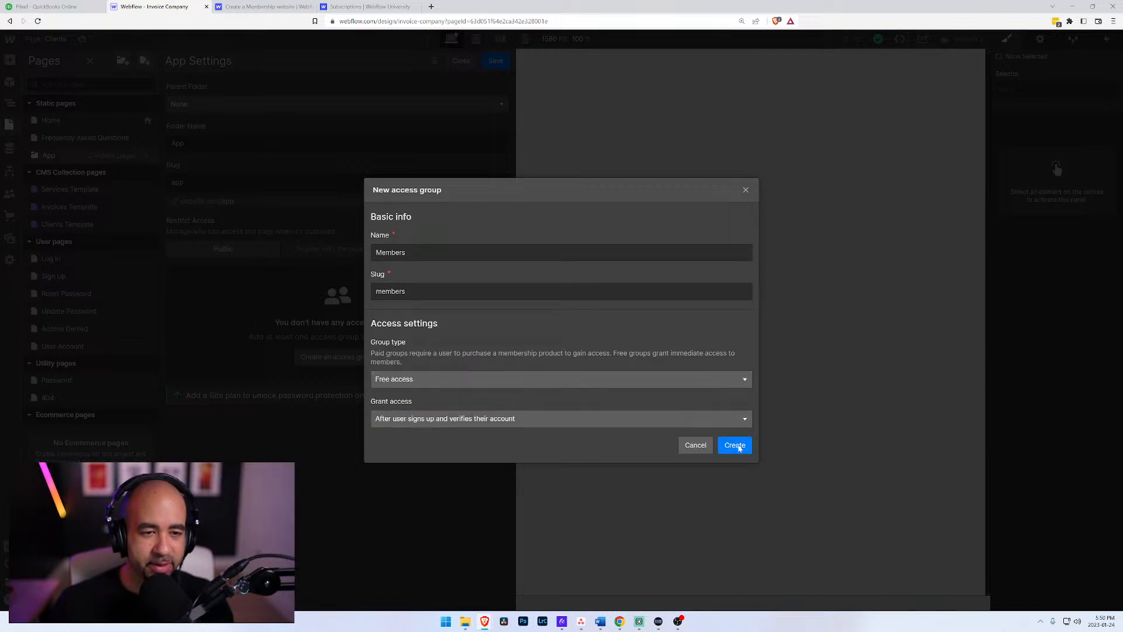
pyautogui.click(736, 446)
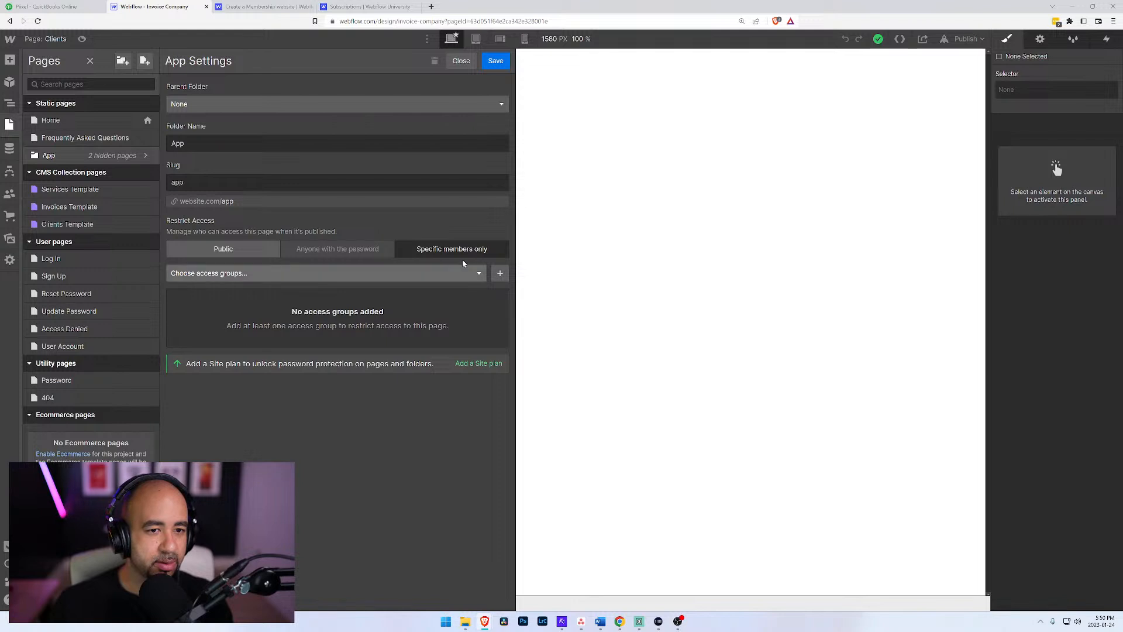
# Step: Restrict the App folder to the Members access group and save the folder's changes
pyautogui.click(274, 270)
pyautogui.click(257, 289)
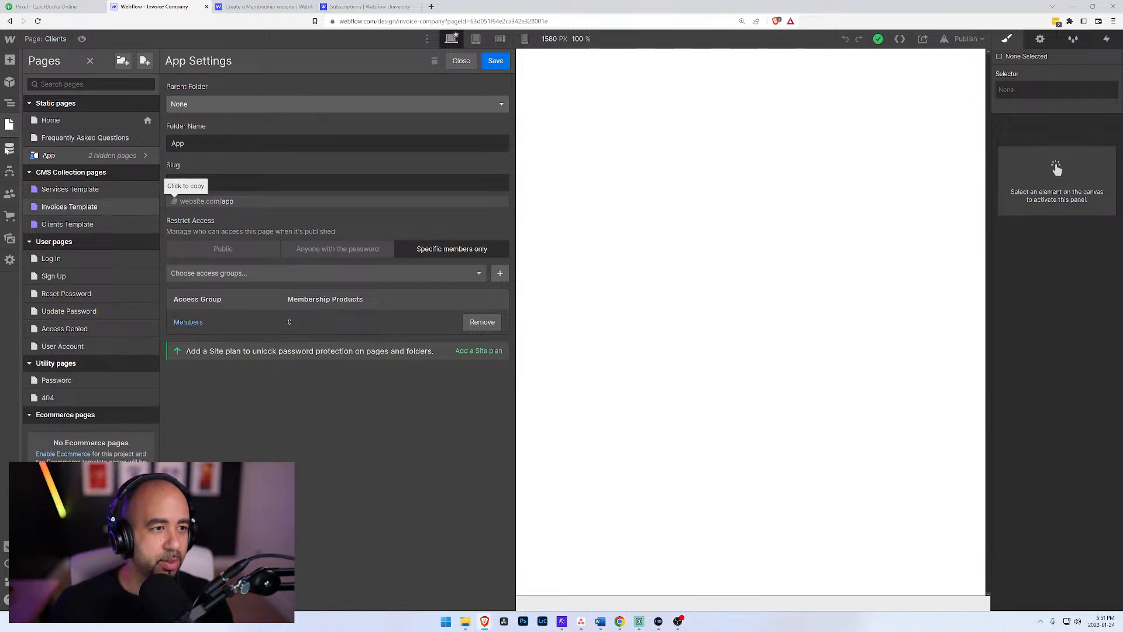
pyautogui.click(5, 167)
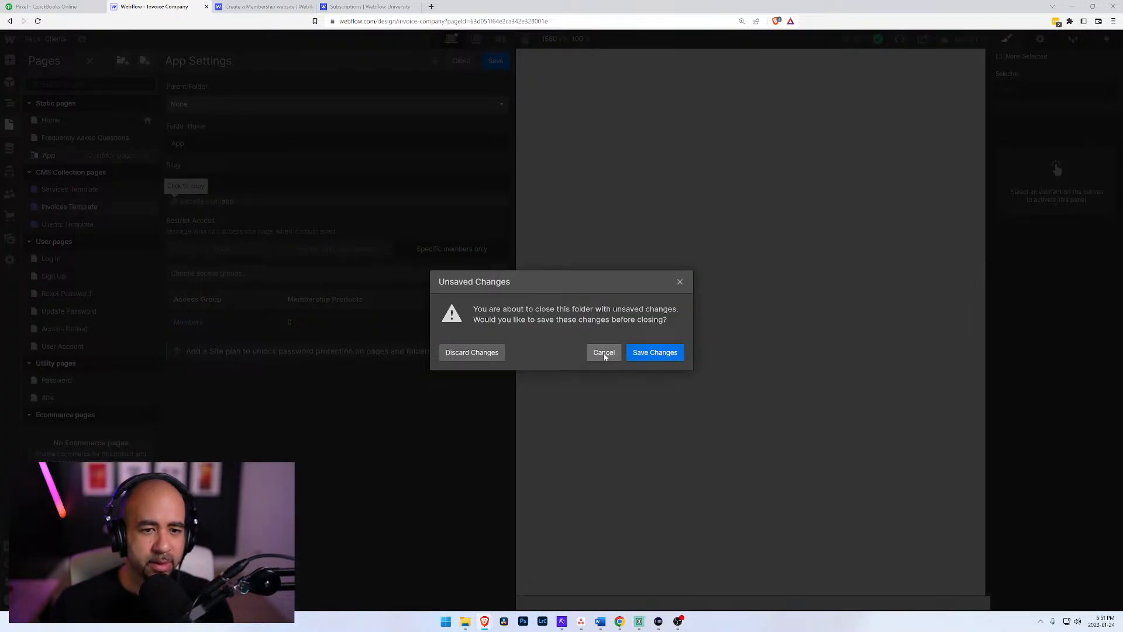
pyautogui.click(665, 357)
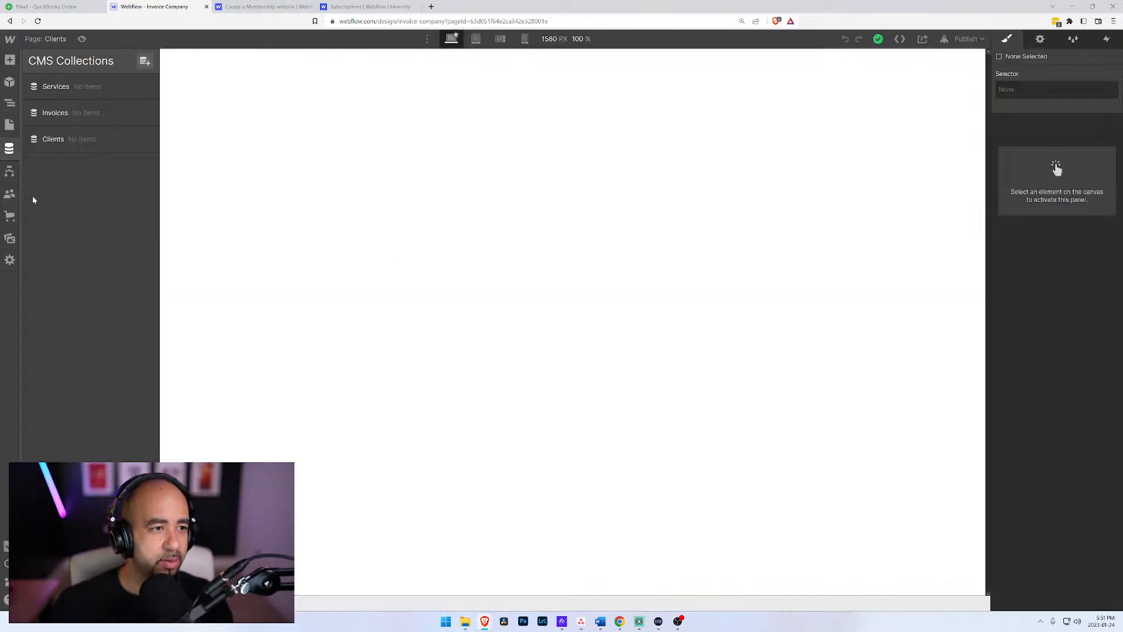
# Step: Review the site's access groups and user accounts in the Users area
pyautogui.click(10, 196)
pyautogui.click(101, 140)
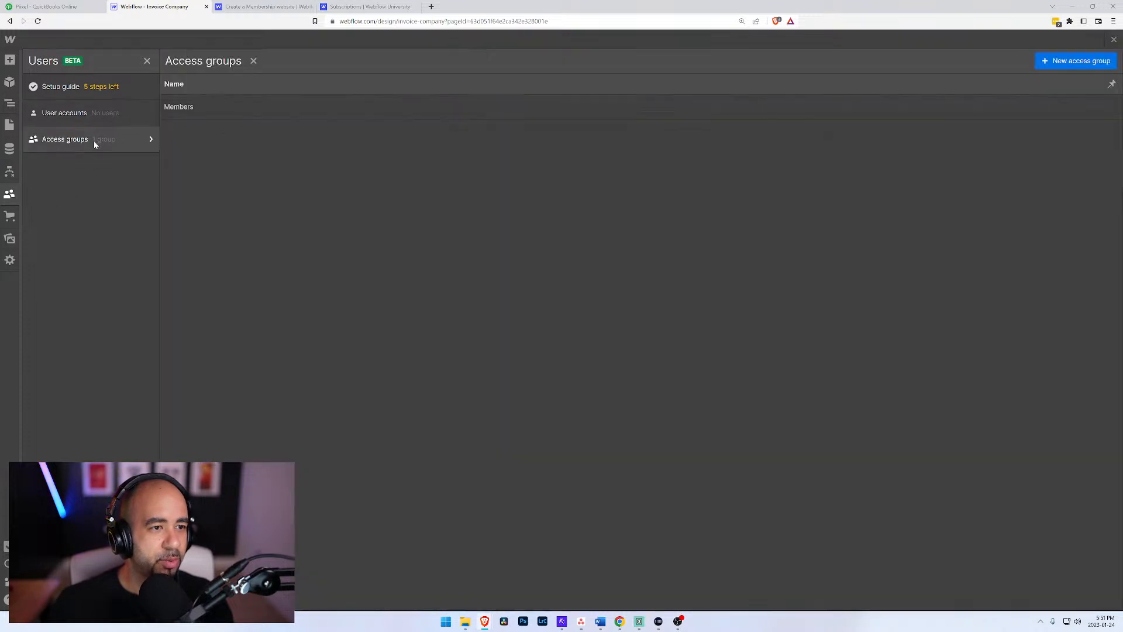
pyautogui.click(78, 115)
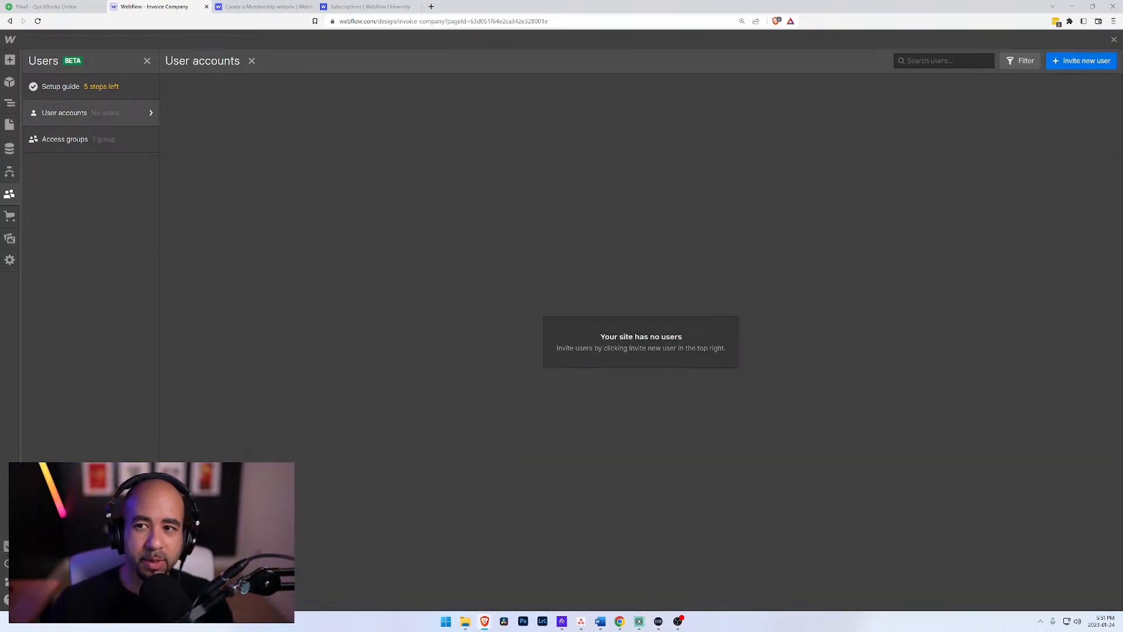
pyautogui.click(70, 138)
pyautogui.click(64, 114)
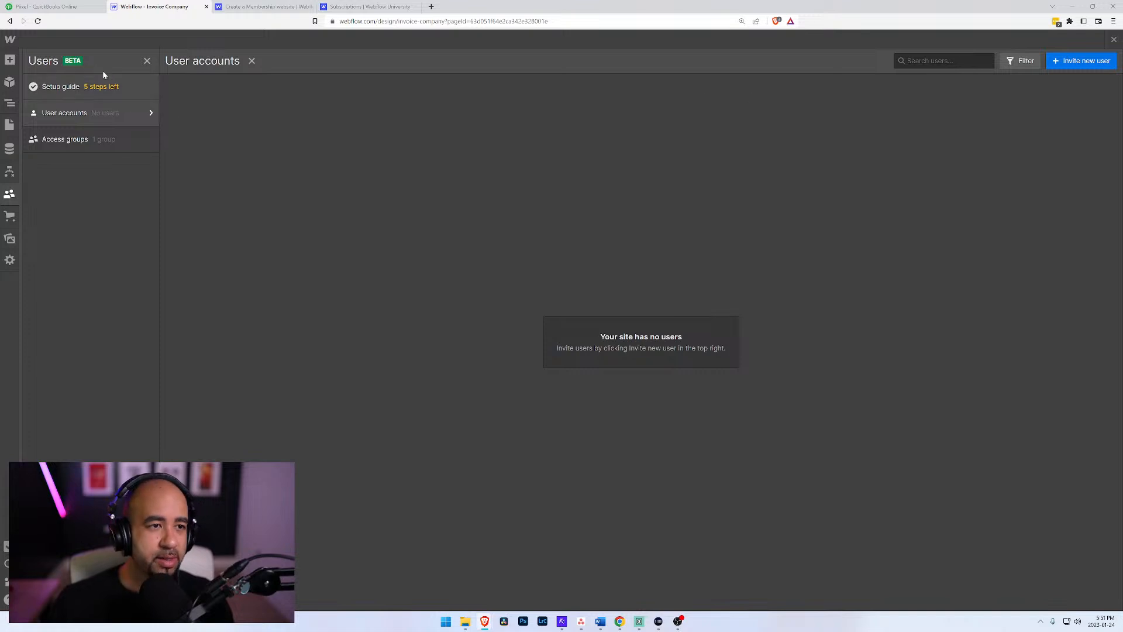
pyautogui.click(9, 171)
pyautogui.click(9, 194)
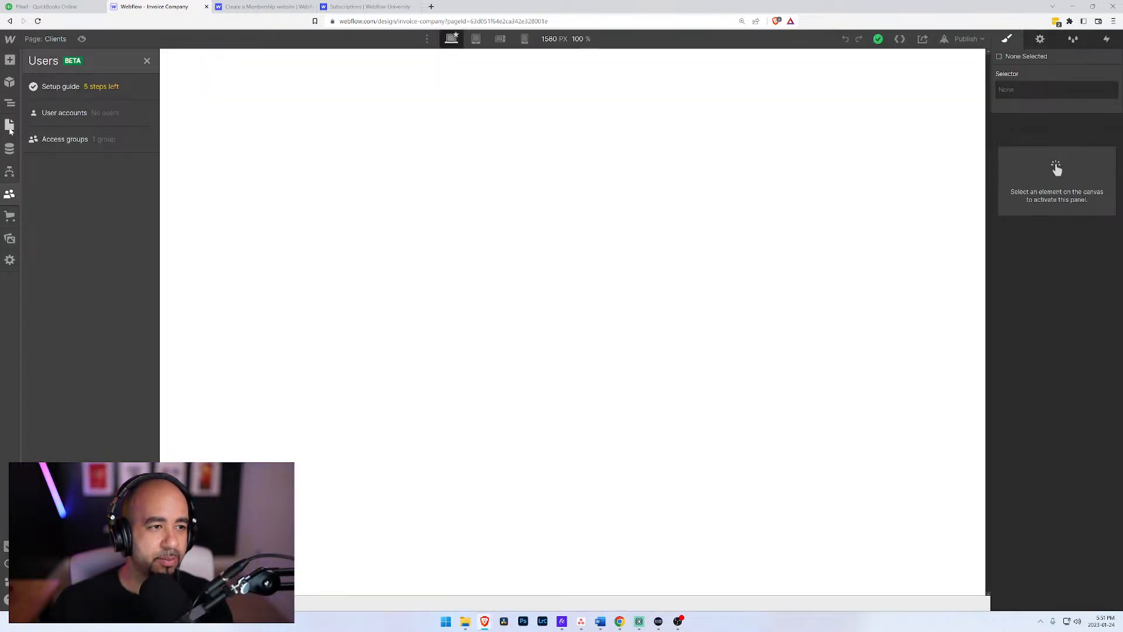
# Step: Open the Invoices page in the App folder and add an H1 heading to its body
pyautogui.click(10, 125)
pyautogui.click(47, 157)
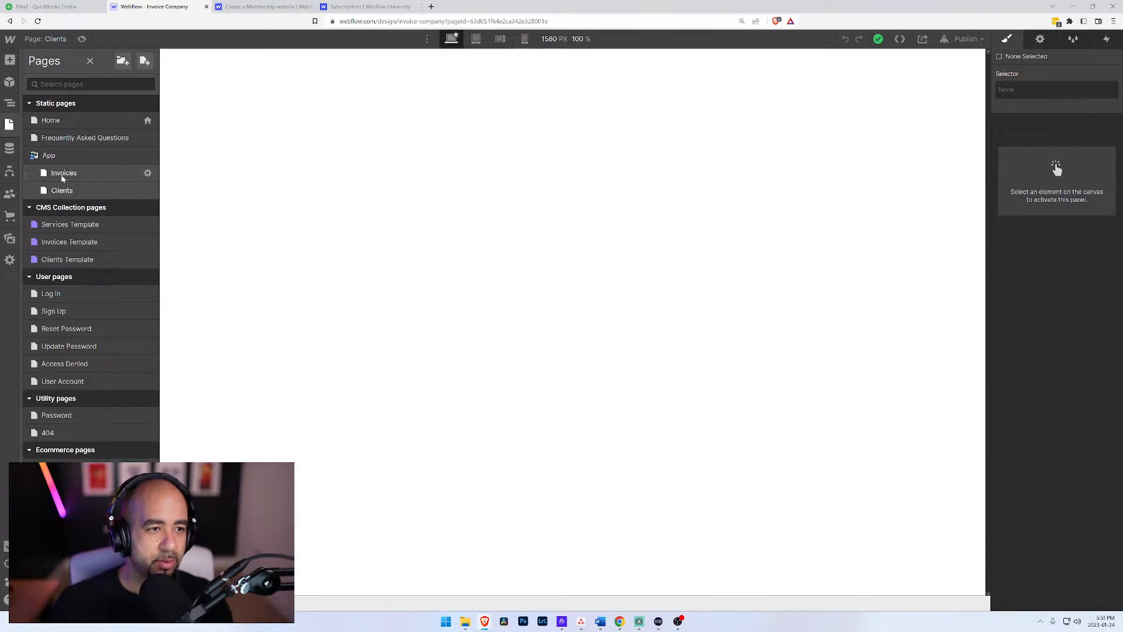
pyautogui.click(46, 173)
pyautogui.click(42, 74)
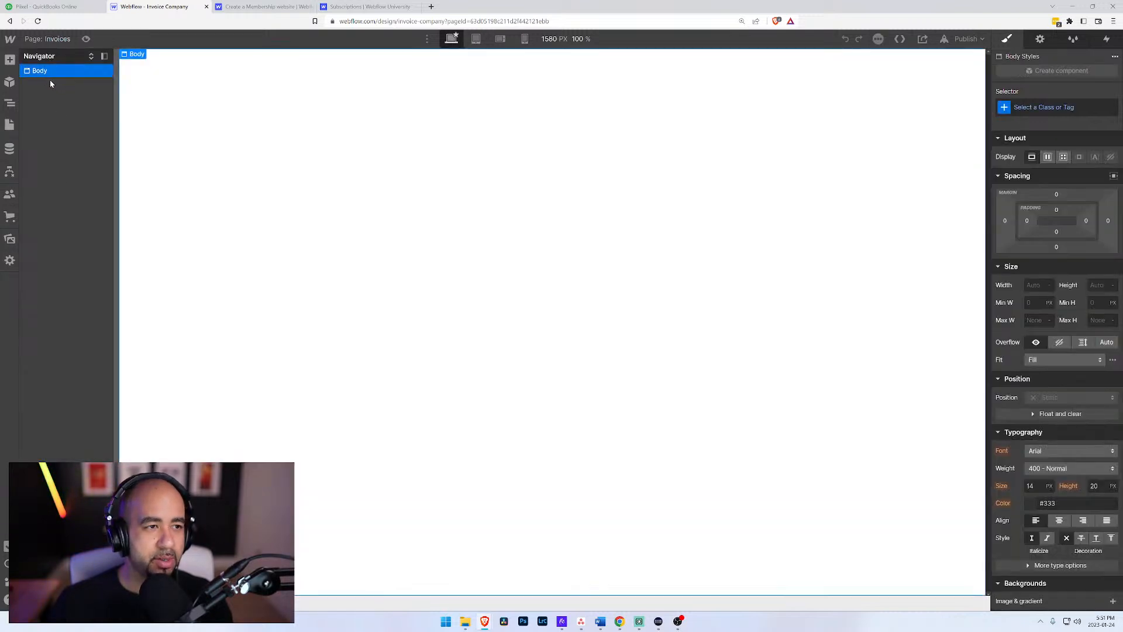
pyautogui.hotkey('ctrl', 'k')
pyautogui.write('hea')
pyautogui.press('Return')
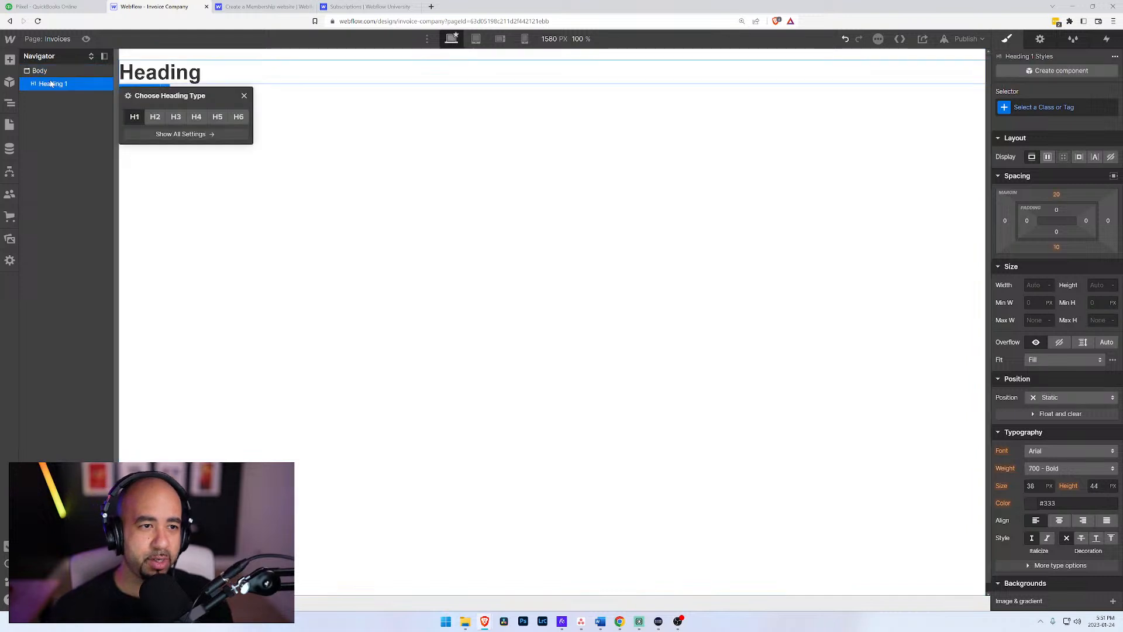
# Step: Change the Invoices page heading's text to "Hello World" and preview the page
pyautogui.doubleClick(185, 71)
pyautogui.write('HII')
pyautogui.press('BackSpace')
pyautogui.press('BackSpace')
pyautogui.write('ellow')
pyautogui.press('BackSpace')
pyautogui.press('BackSpace')
pyautogui.write('o World')
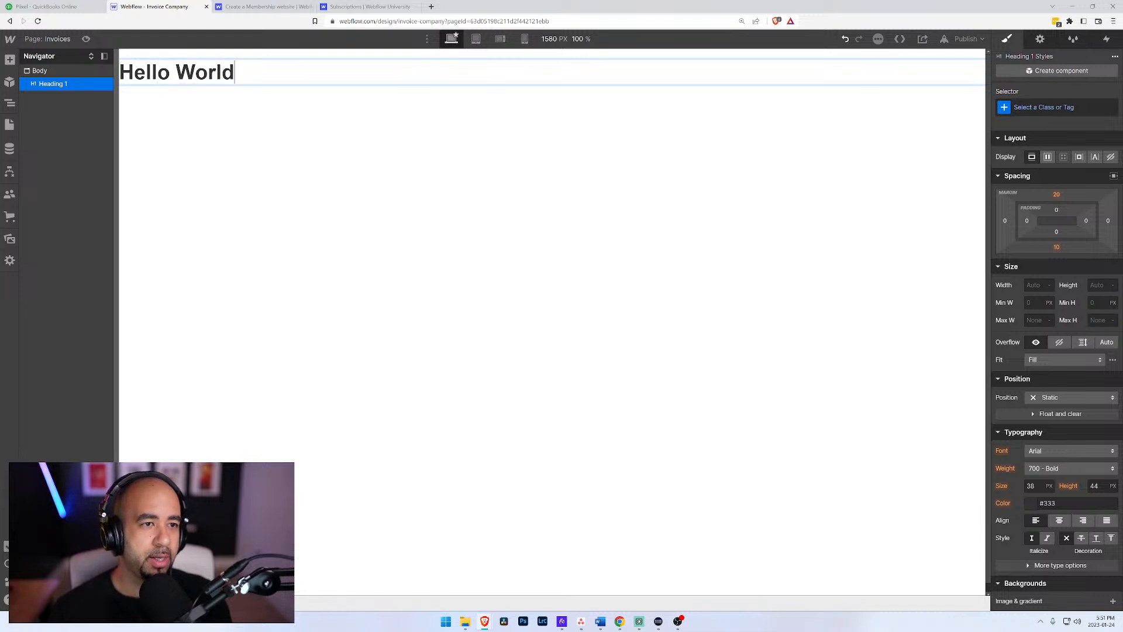
pyautogui.click(86, 38)
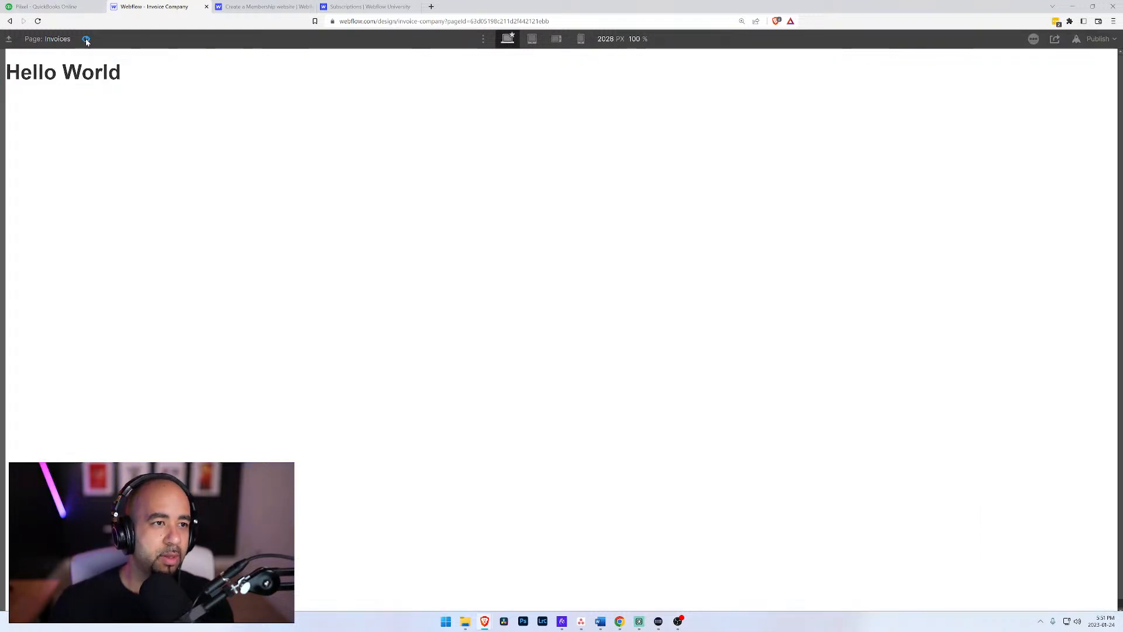
pyautogui.click(86, 38)
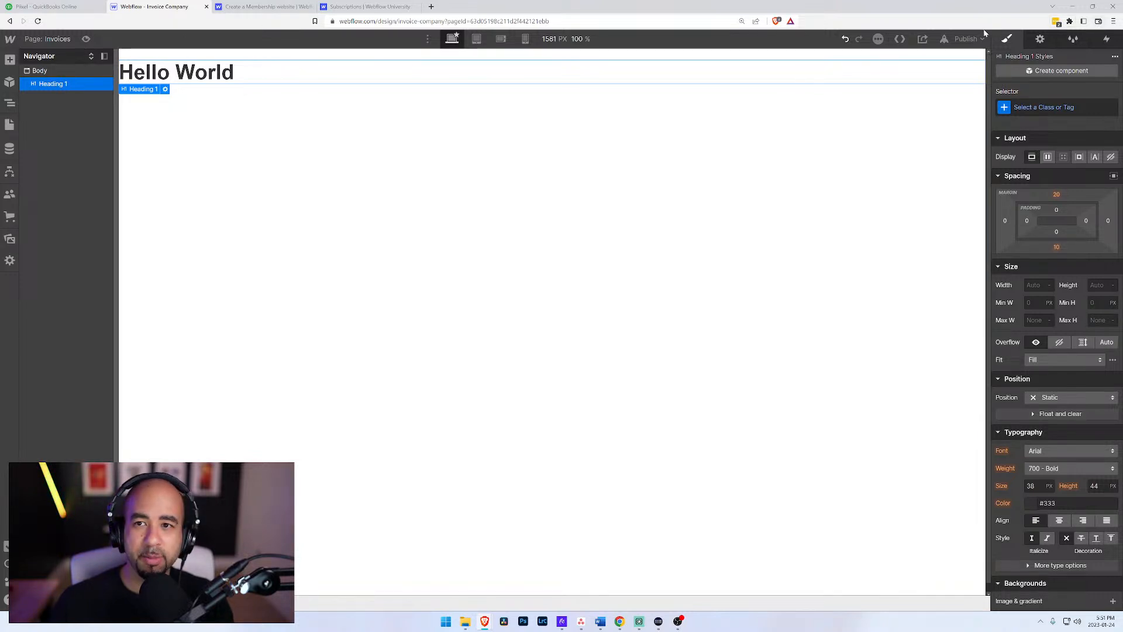
# Step: Publish the site to invoice-company.webflow.io and open the published Invoices page
pyautogui.click(968, 39)
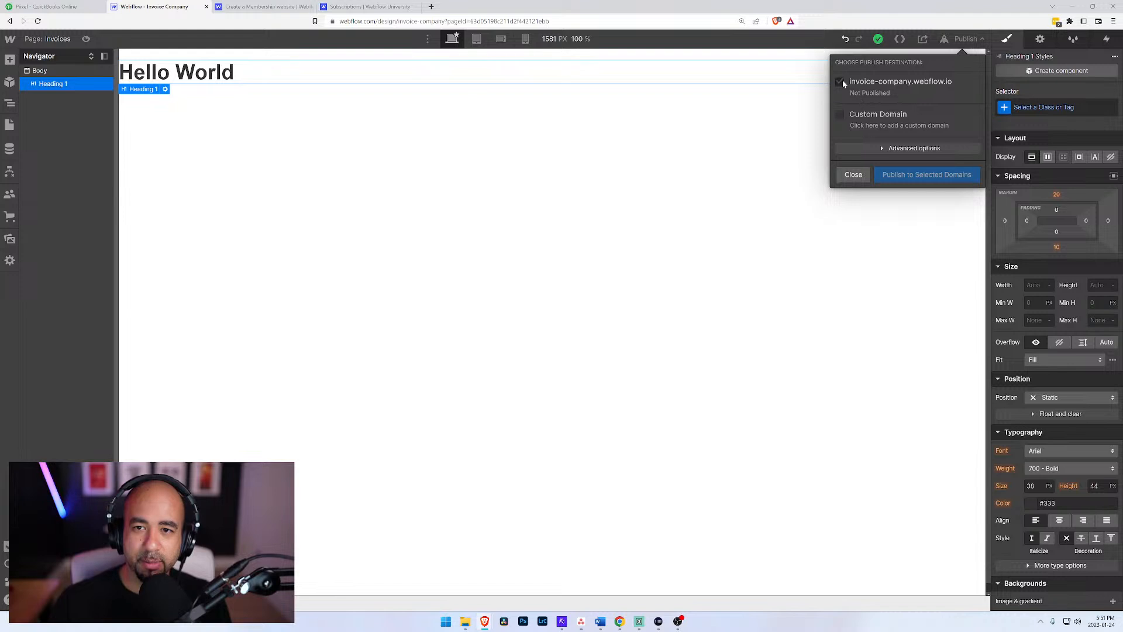
pyautogui.click(916, 175)
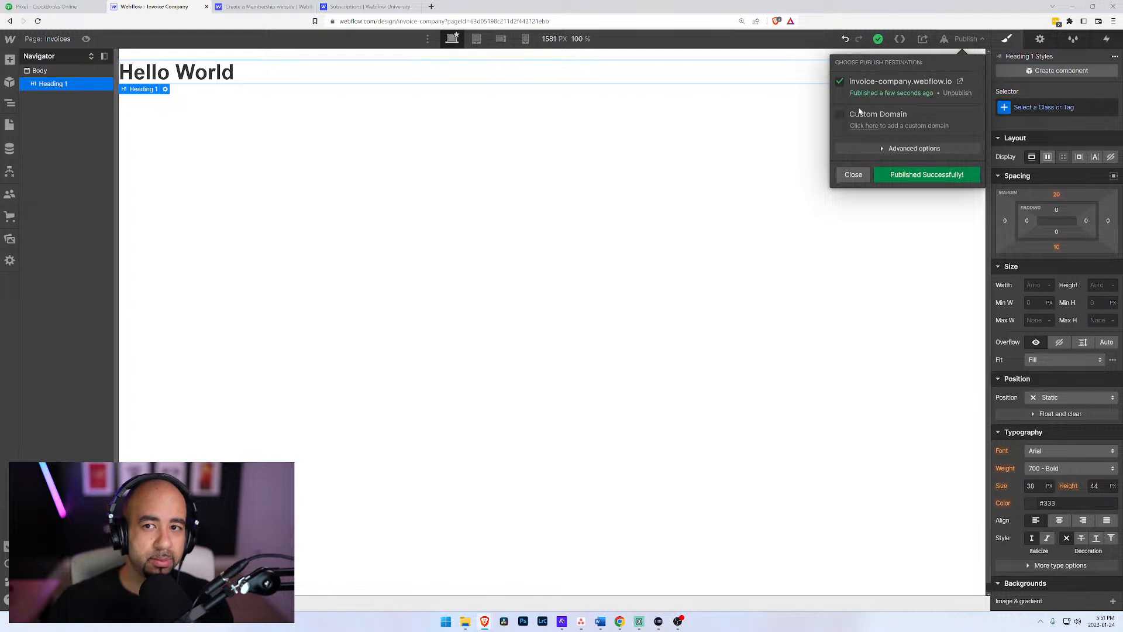
pyautogui.click(960, 81)
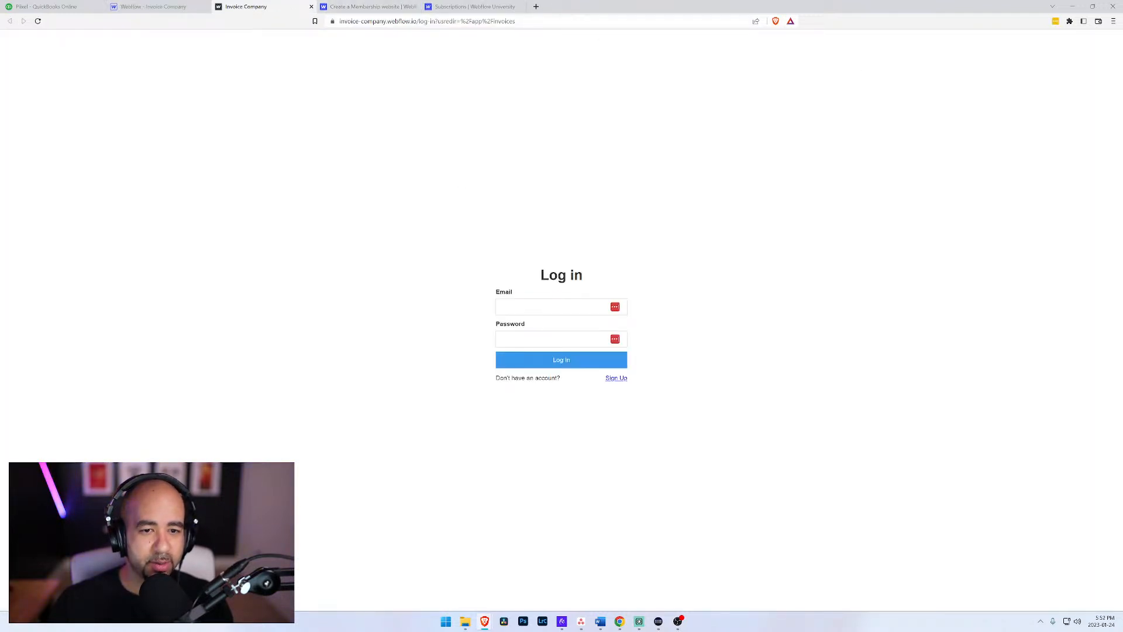
# Step: Load the published site's /faq page to test public access
pyautogui.moveTo(444, 21); pyautogui.dragTo(578, 30)
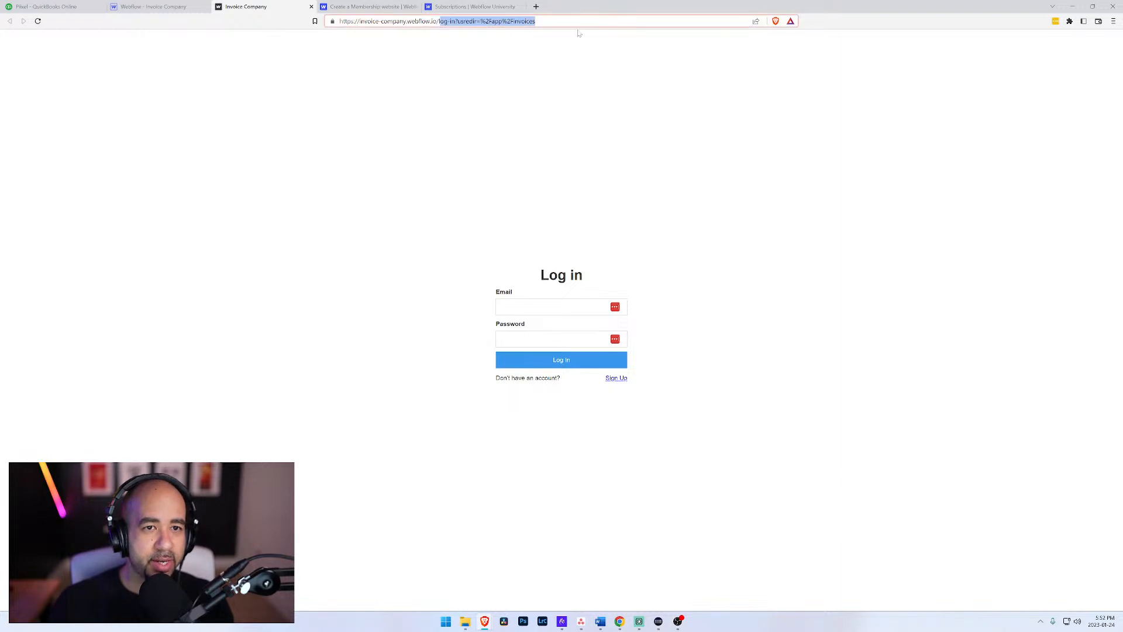
pyautogui.press('BackSpace')
pyautogui.write('faq')
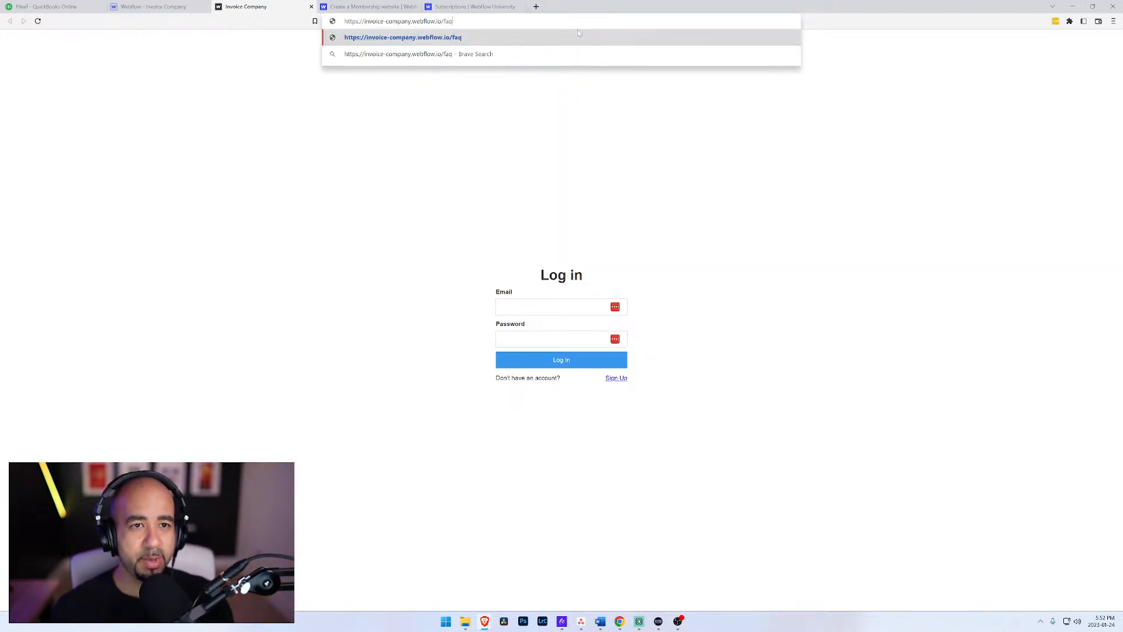
pyautogui.press('Return')
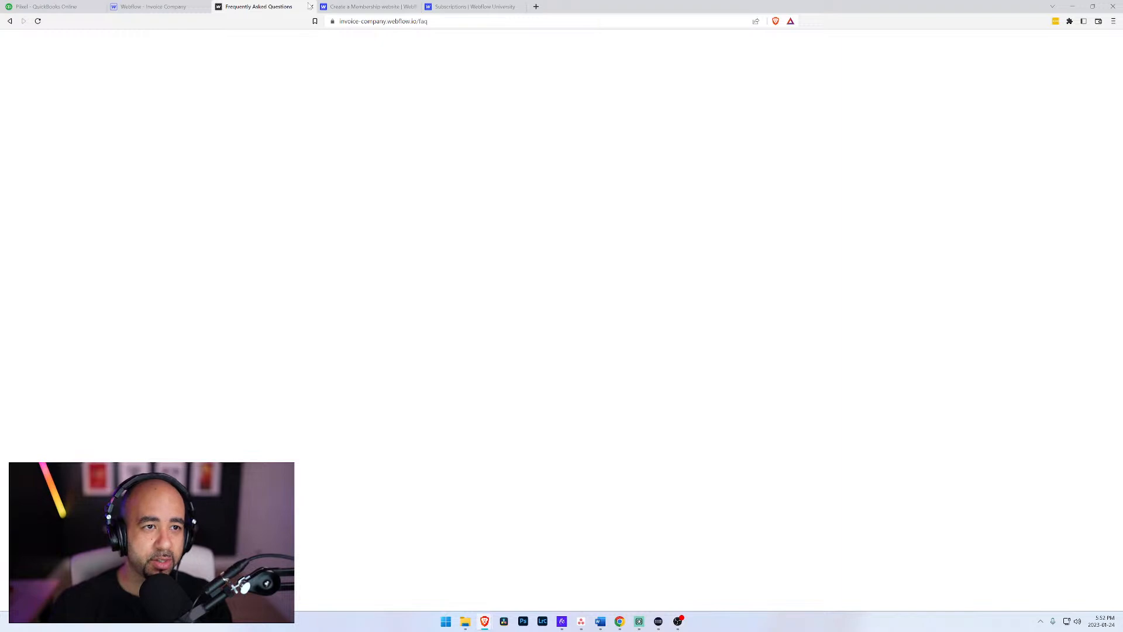
# Step: Return to the Webflow Designer, open the Frequently Asked Questions page and widen its Navigator
pyautogui.click(153, 6)
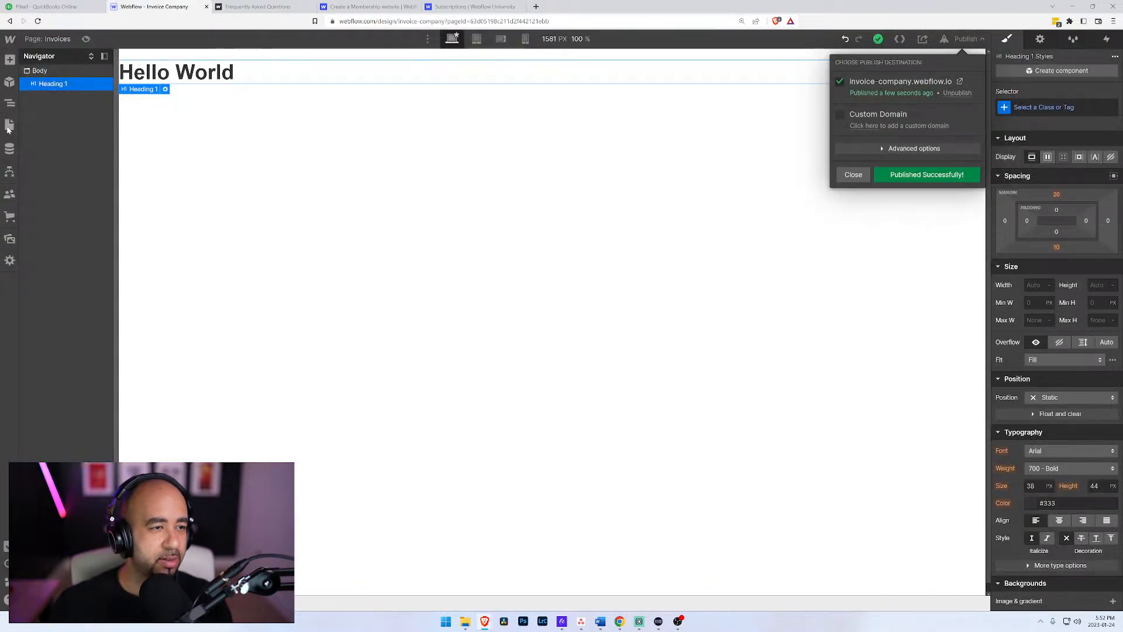
pyautogui.click(9, 129)
pyautogui.click(9, 103)
pyautogui.click(9, 83)
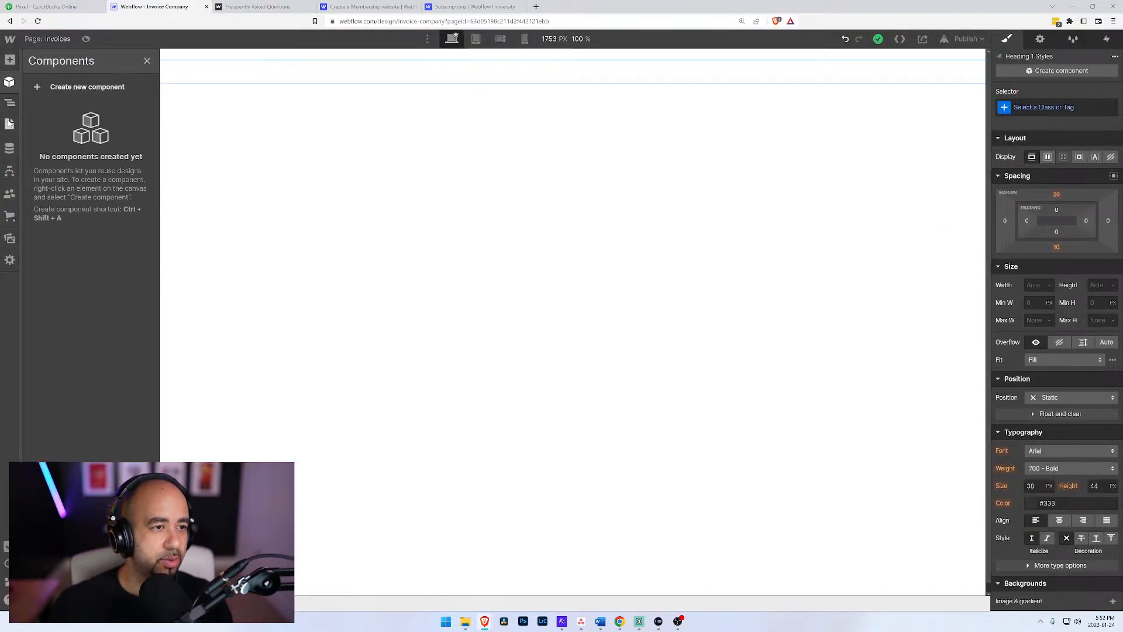
pyautogui.click(9, 124)
pyautogui.click(64, 140)
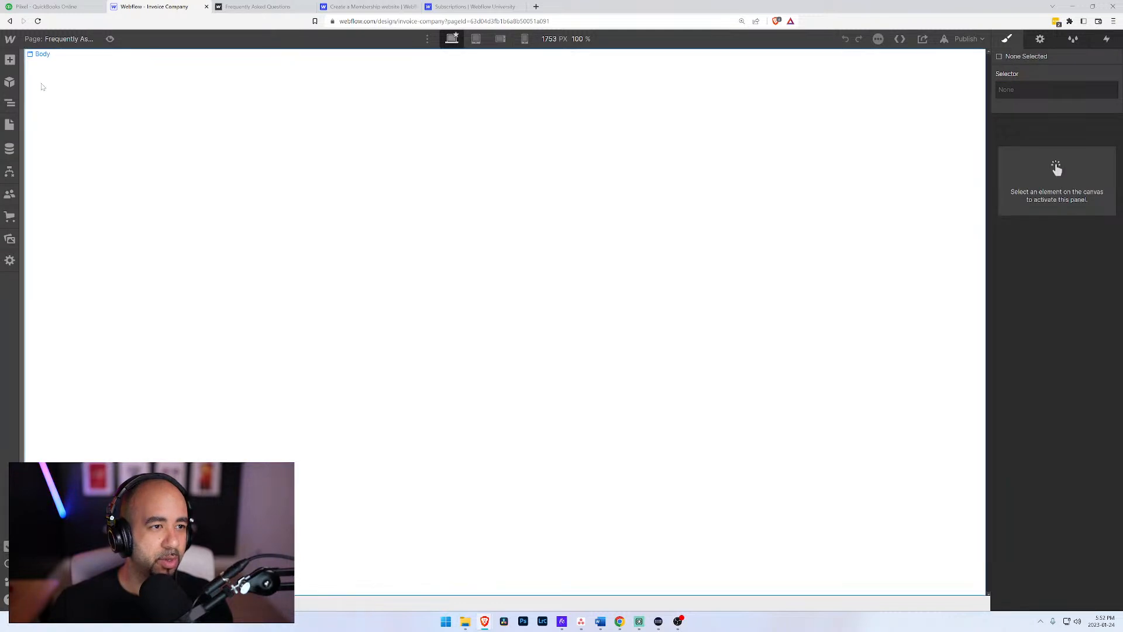
pyautogui.click(9, 124)
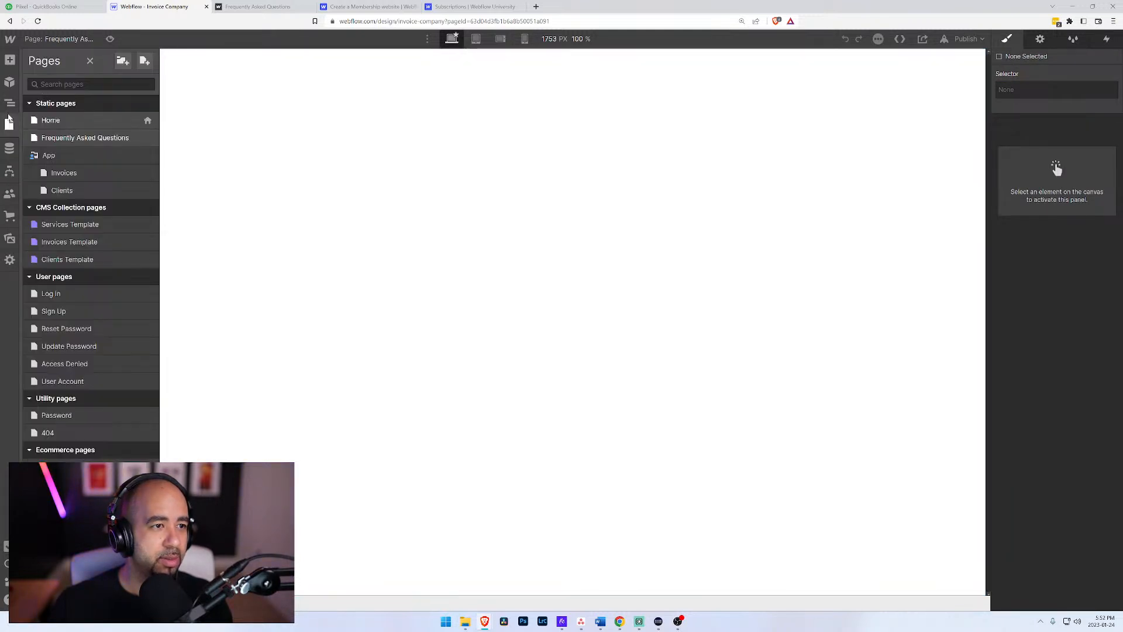
pyautogui.click(10, 104)
pyautogui.moveTo(112, 89); pyautogui.dragTo(179, 89)
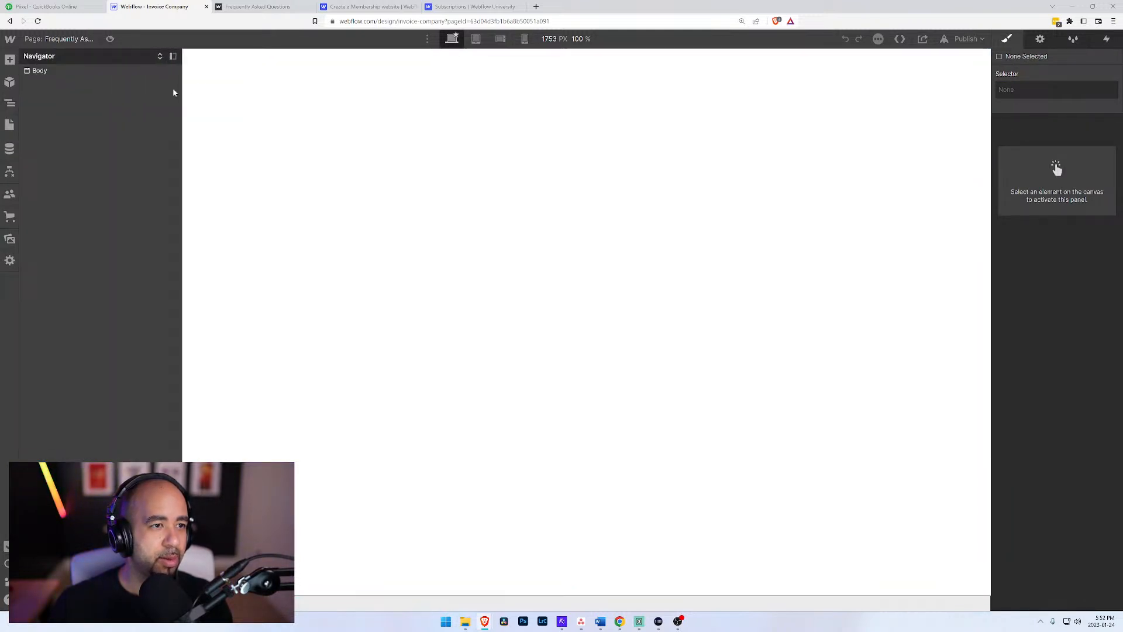
# Step: Add an H1 heading reading "FAQ" to the Frequently Asked Questions page
pyautogui.hotkey('ctrl', 'e')
pyautogui.write('head')
pyautogui.press('Return')
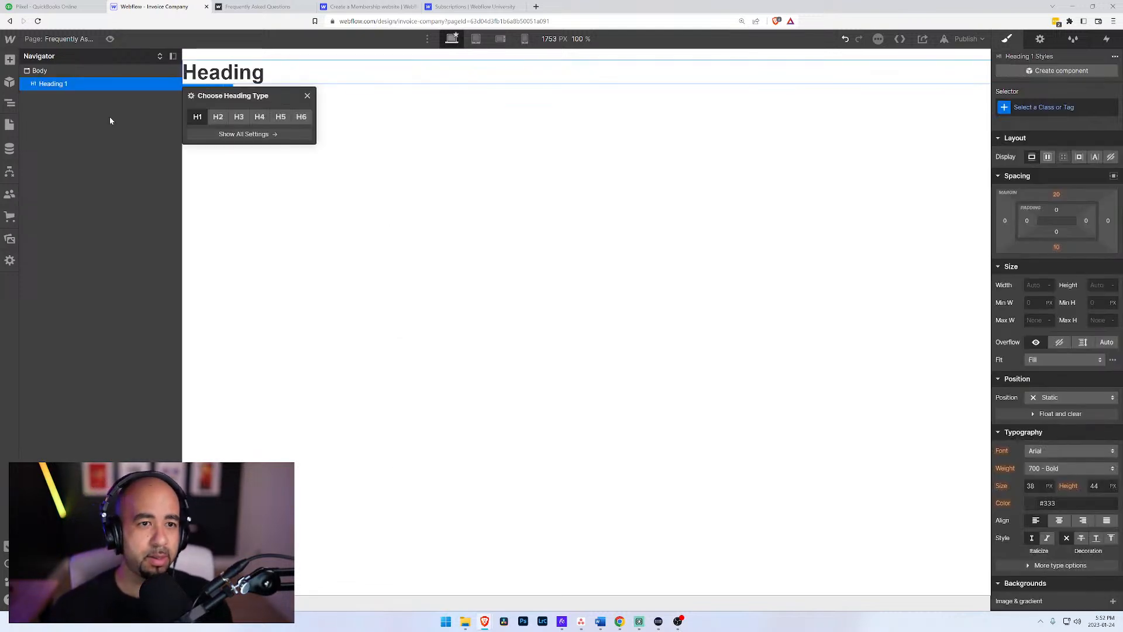
pyautogui.doubleClick(238, 71)
pyautogui.write('FAQ')
pyautogui.click(530, 96)
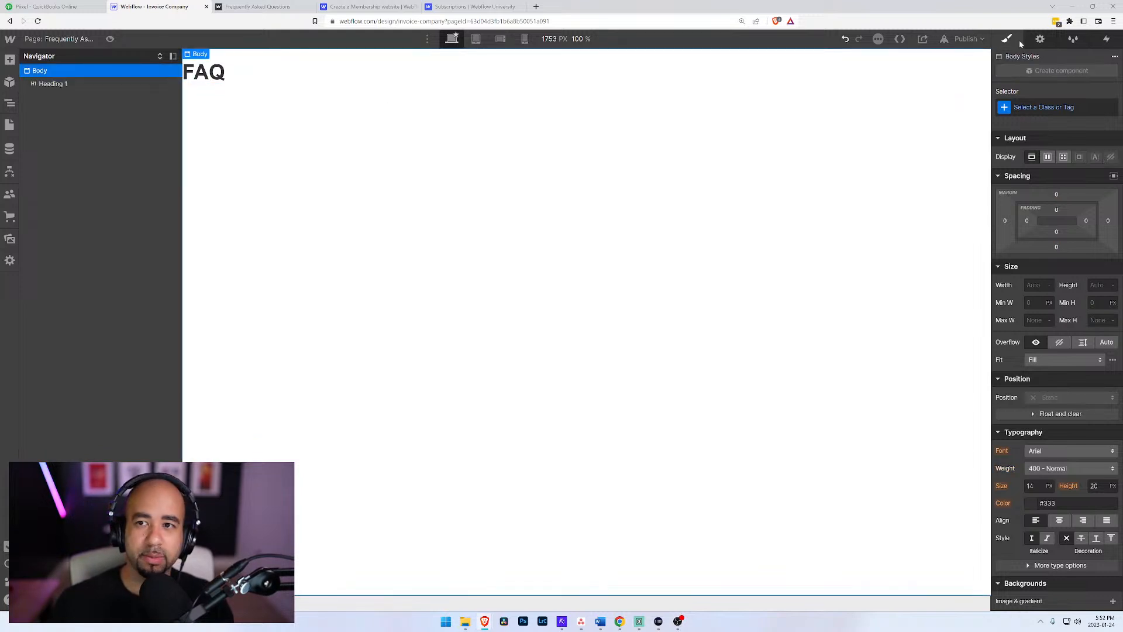
# Step: Republish the site to invoice-company.webflow.io and view the published FAQ page
pyautogui.click(966, 39)
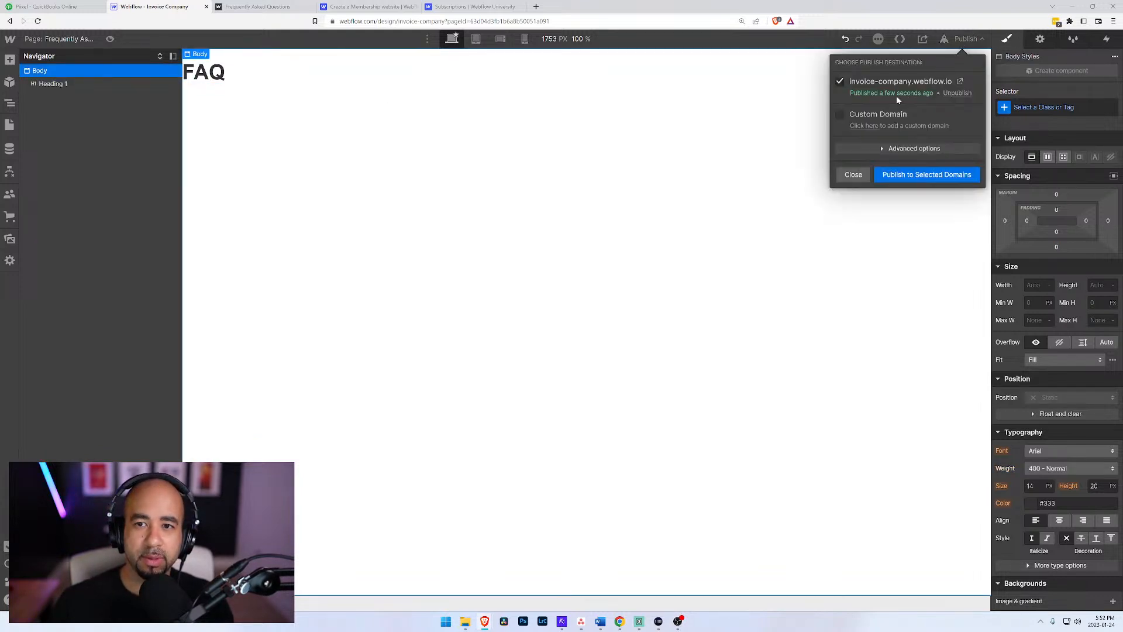
pyautogui.click(899, 175)
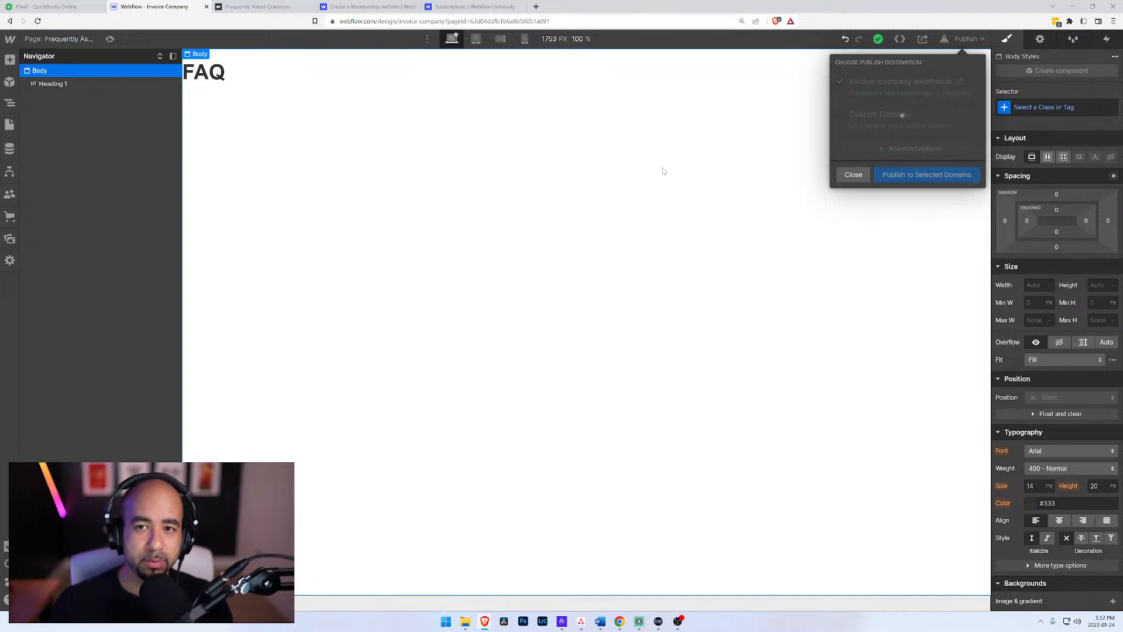
pyautogui.click(467, 6)
pyautogui.click(368, 7)
pyautogui.click(258, 7)
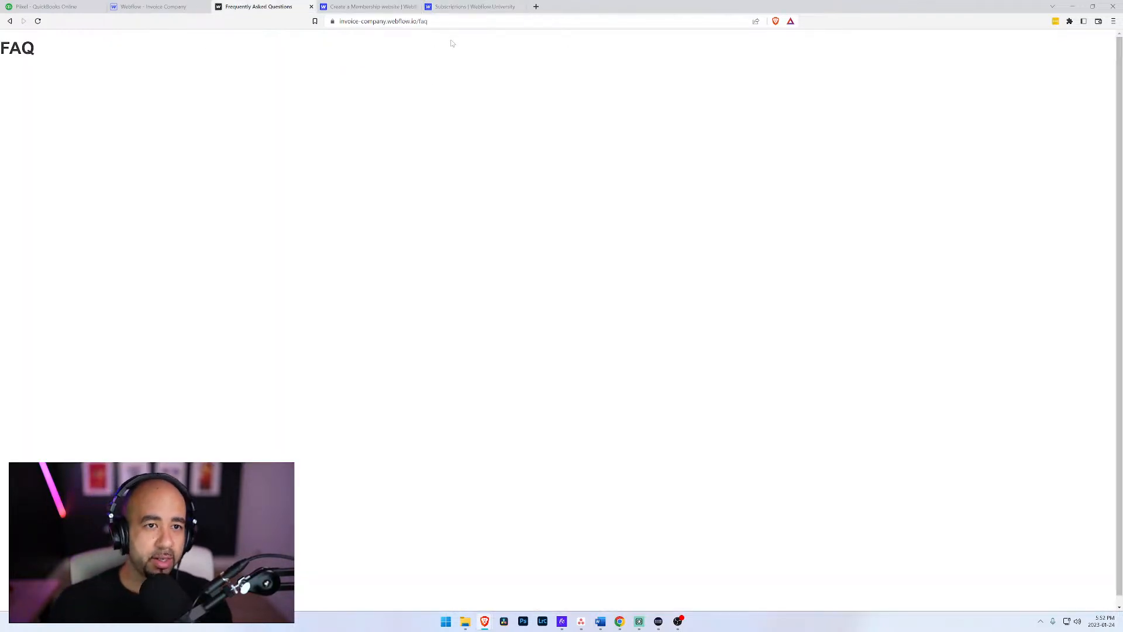
# Step: Load the published site's home page at invoice-company.webflow.io by removing the path from the address
pyautogui.hotkey('alt', 'Left')
pyautogui.moveTo(444, 21); pyautogui.dragTo(579, 34)
pyautogui.press('BackSpace')
pyautogui.press('Return')
pyautogui.click(456, 21)
pyautogui.click(456, 21)
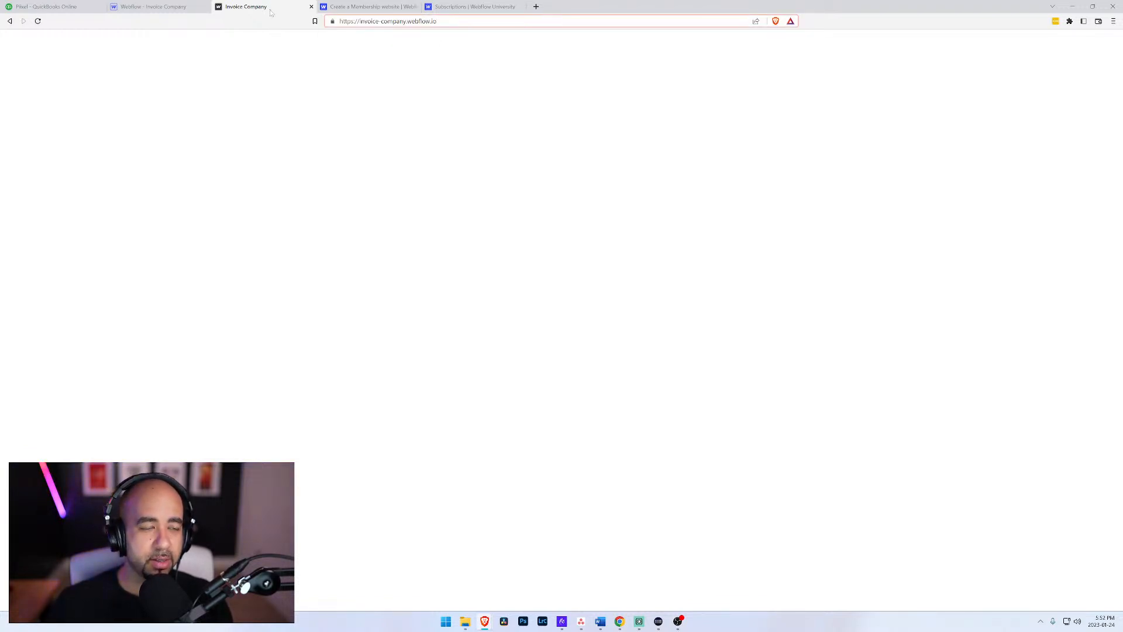
# Step: Return to the Webflow Designer and open the site's Home page for editing
pyautogui.click(176, 7)
pyautogui.click(265, 5)
pyautogui.click(47, 7)
pyautogui.click(153, 6)
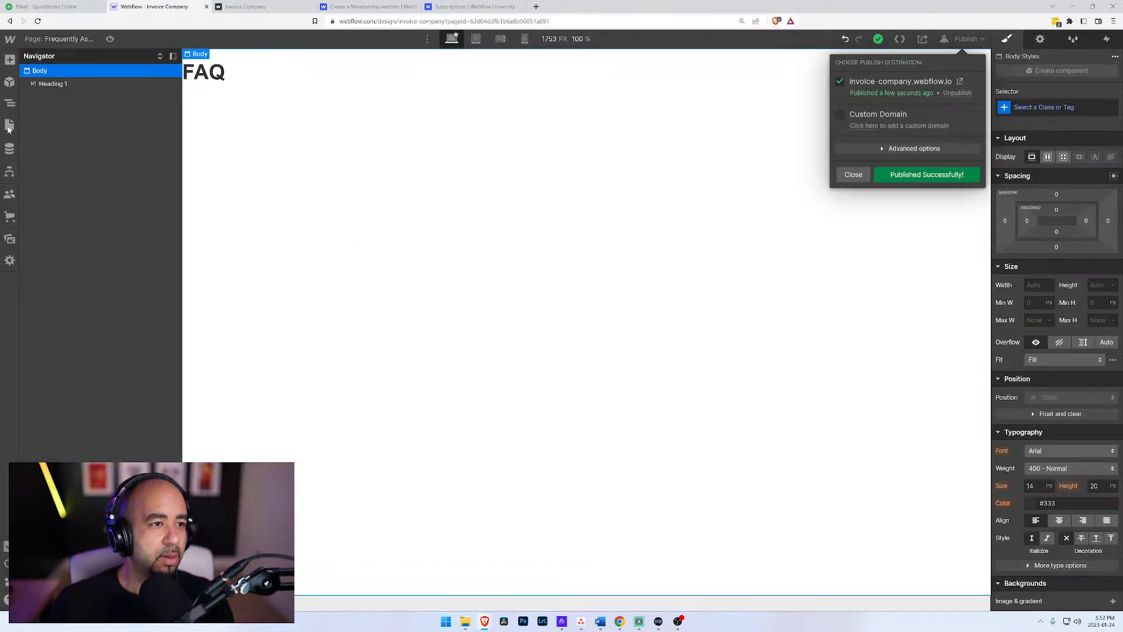
pyautogui.click(10, 126)
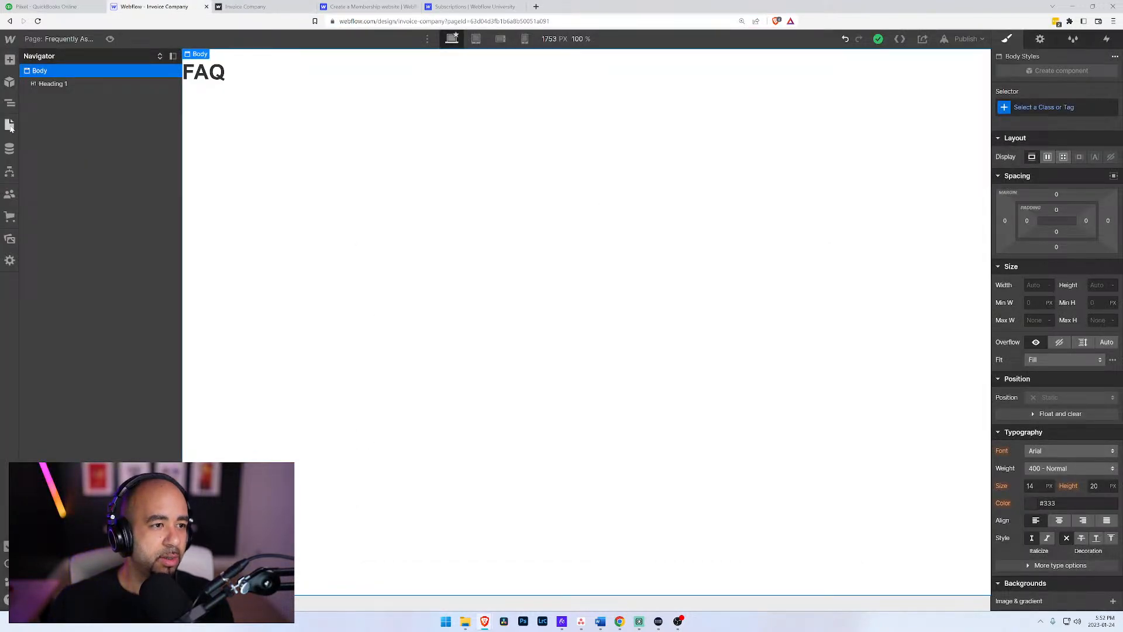
pyautogui.click(10, 126)
pyautogui.click(115, 121)
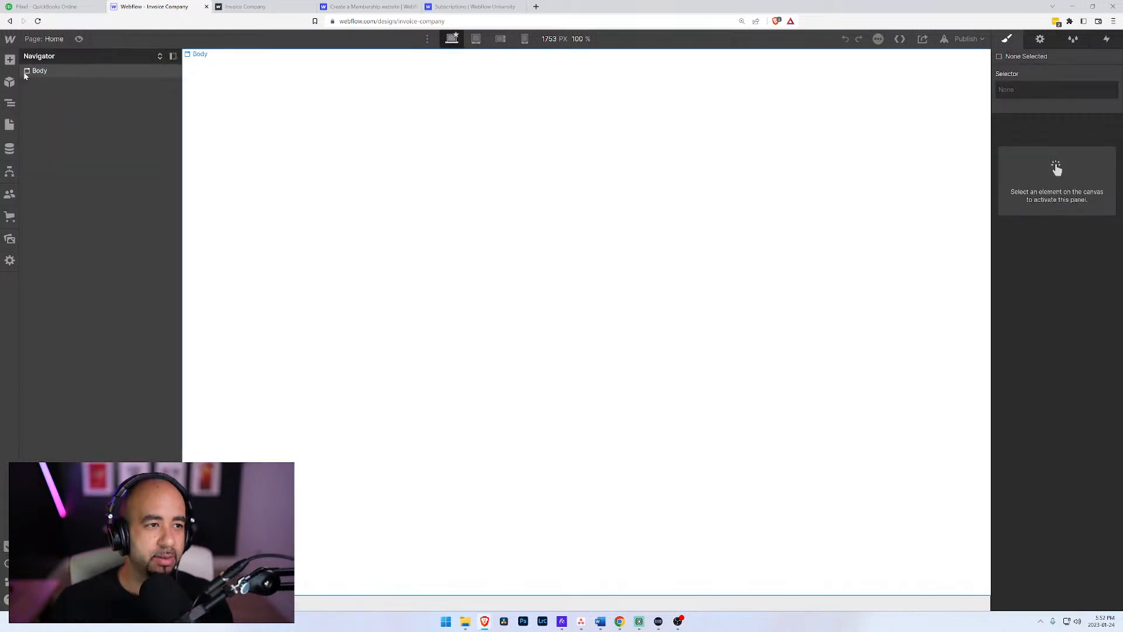
# Step: Add a Button element to the Home page's body and link it to the Log In page
pyautogui.click(58, 72)
pyautogui.hotkey('ctrl', 'e')
pyautogui.write('butt')
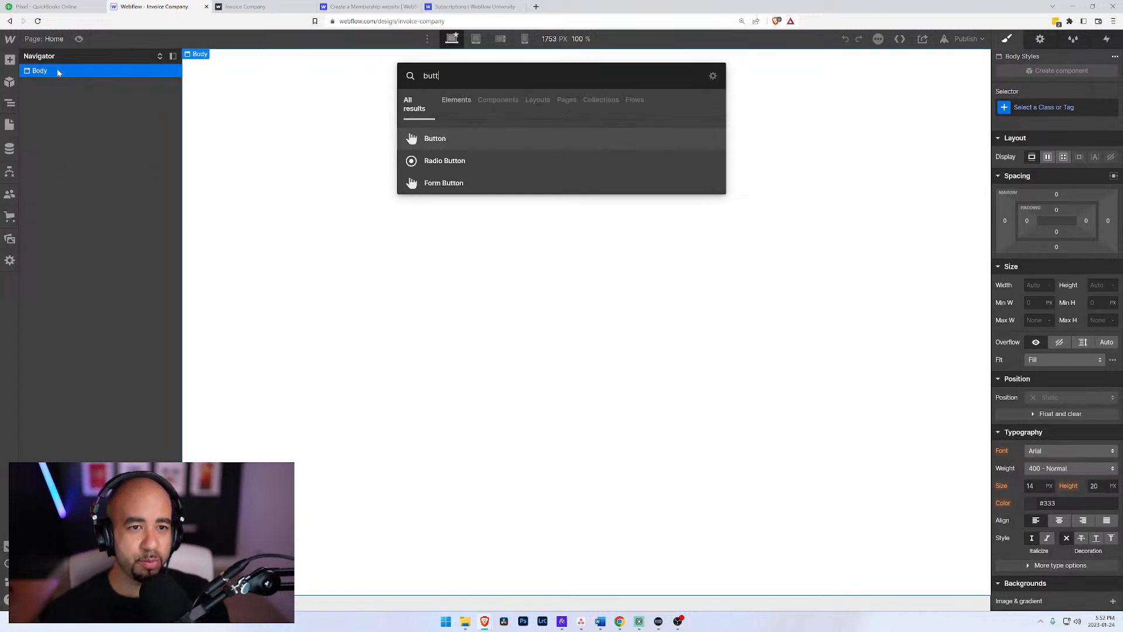
pyautogui.press('Return')
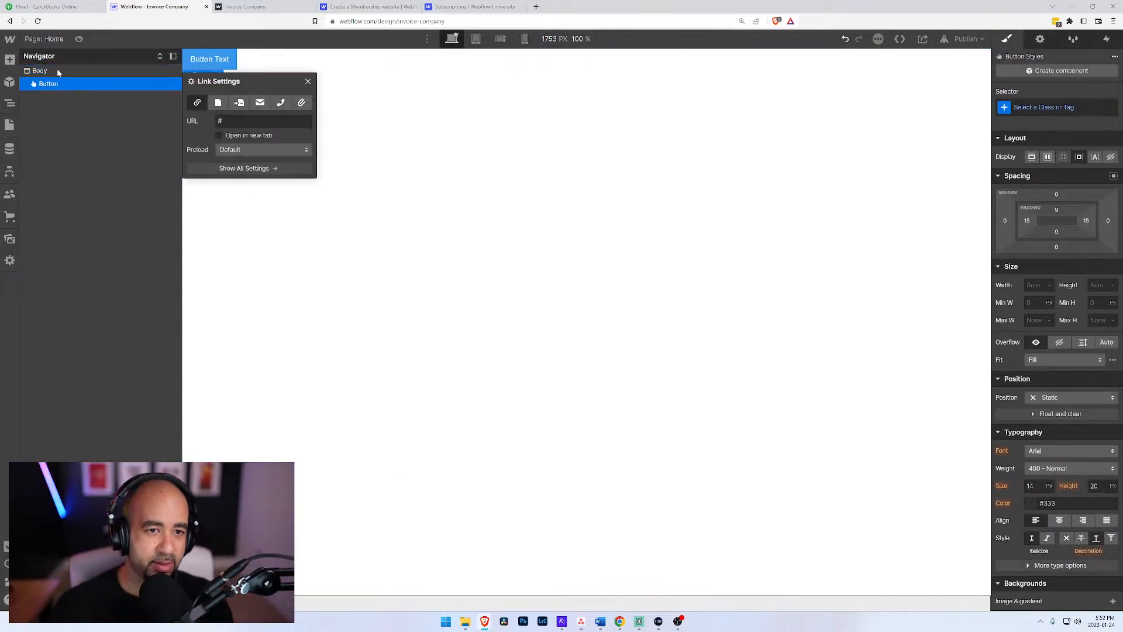
pyautogui.click(219, 103)
pyautogui.click(223, 120)
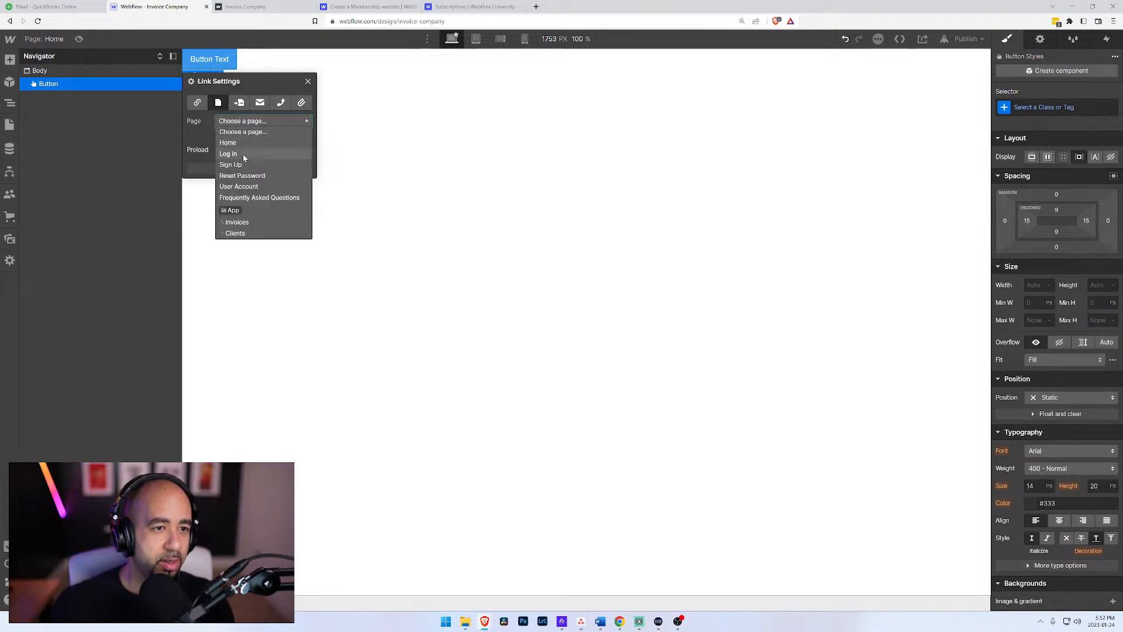
pyautogui.click(244, 154)
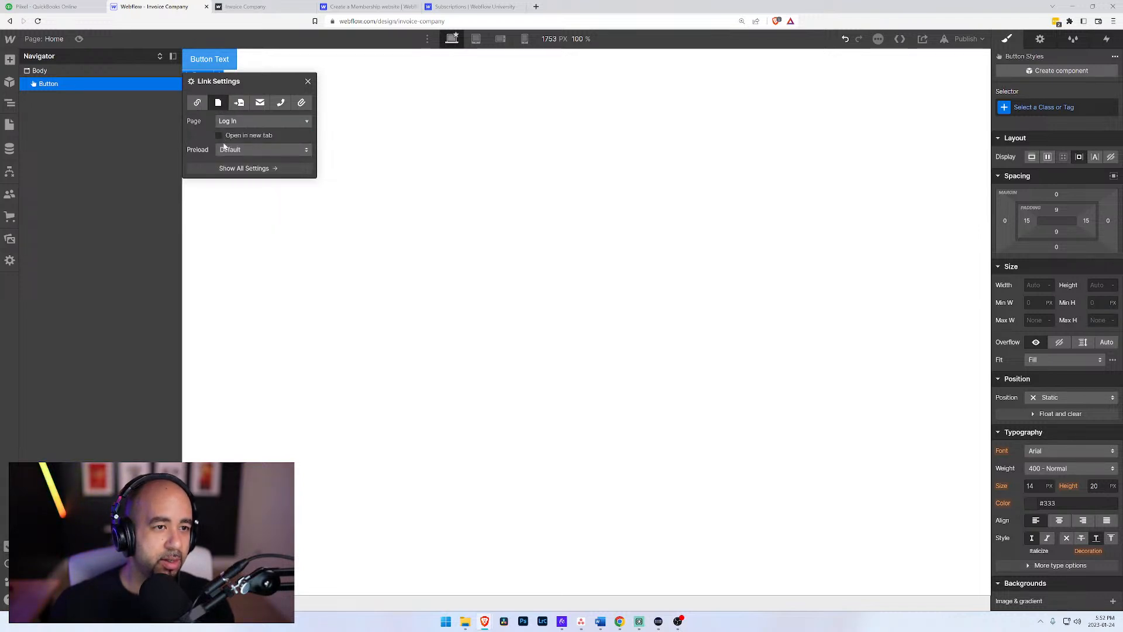
# Step: Change the Home page button's text to "Login"
pyautogui.click(213, 59)
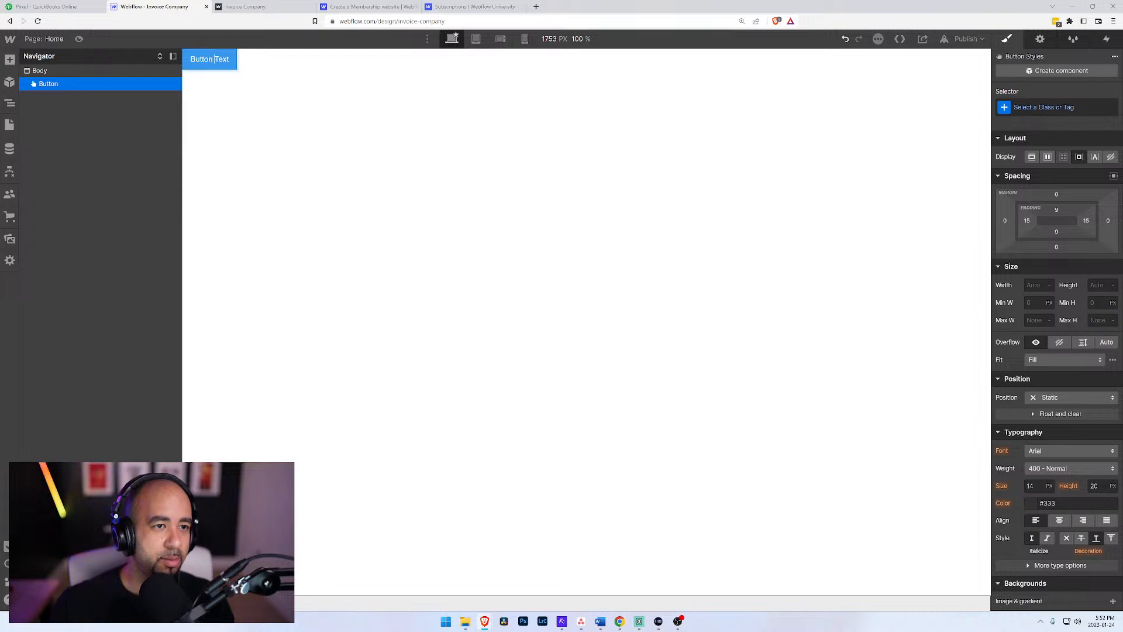
pyautogui.doubleClick(213, 60)
pyautogui.write('Login')
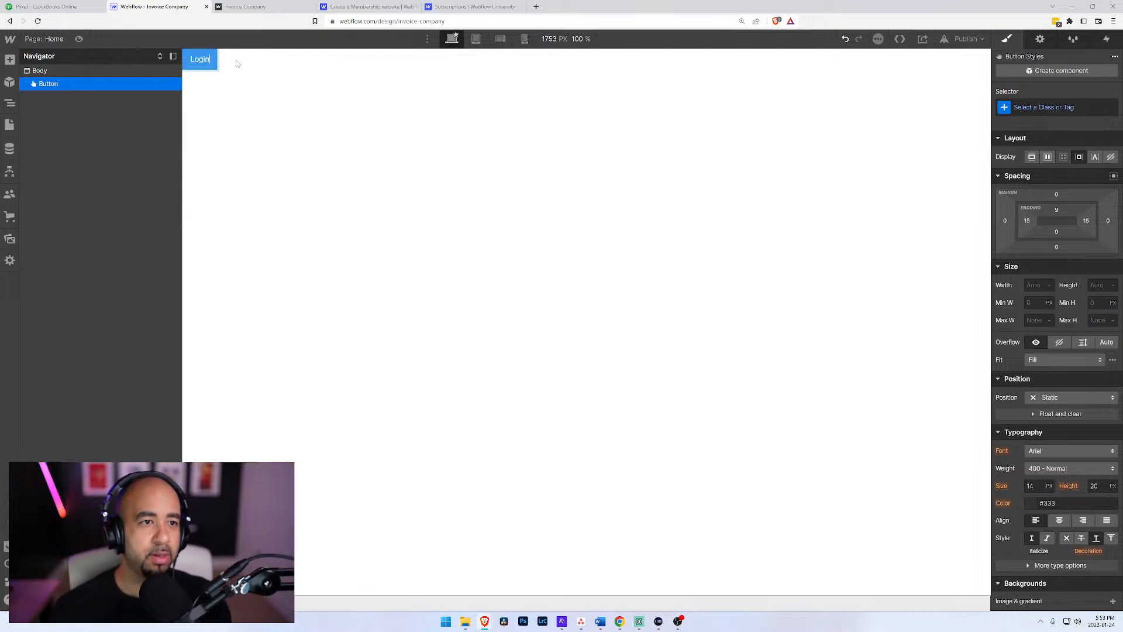
pyautogui.press('Escape')
# Step: Republish the site to invoice-company.webflow.io and follow the published home page's Login button through to the sign-up form
pyautogui.click(966, 39)
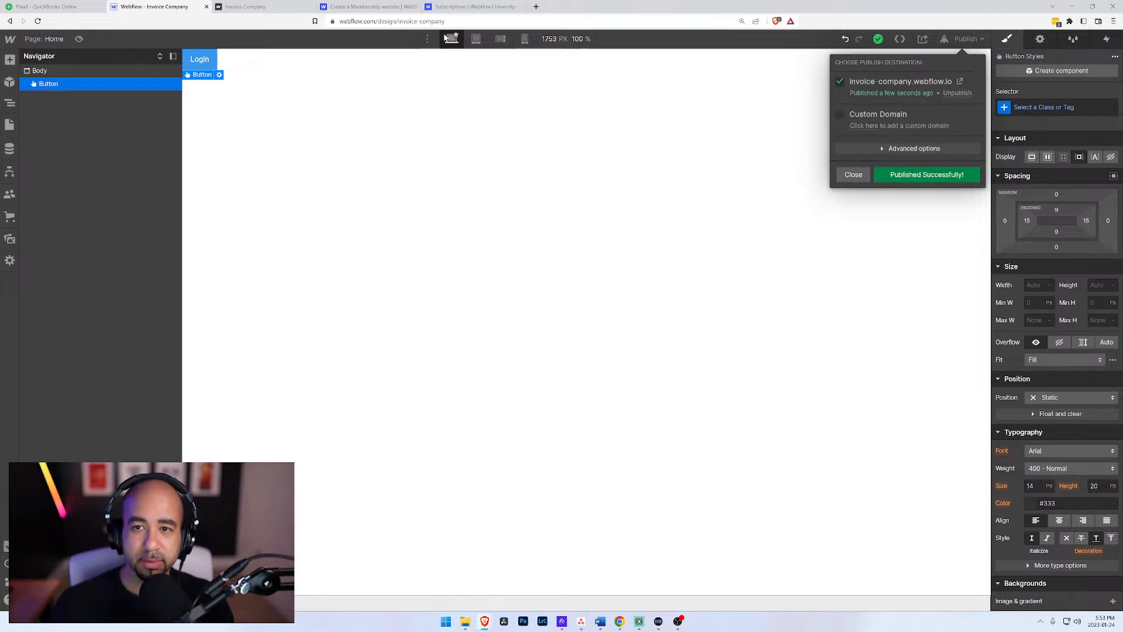
pyautogui.click(263, 7)
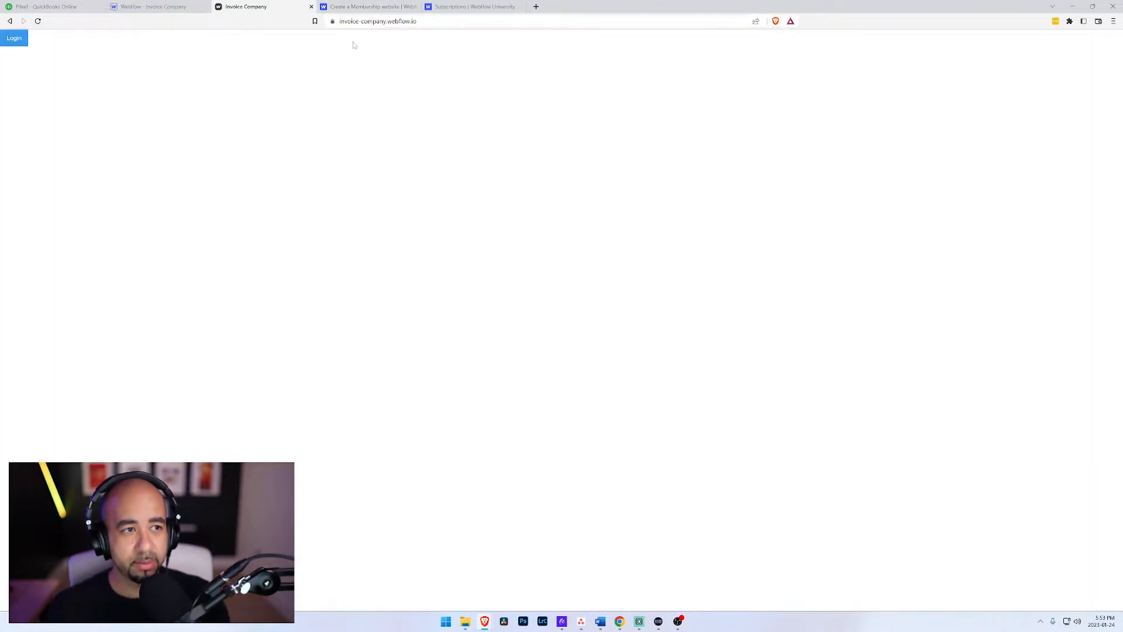
pyautogui.click(14, 38)
pyautogui.click(526, 306)
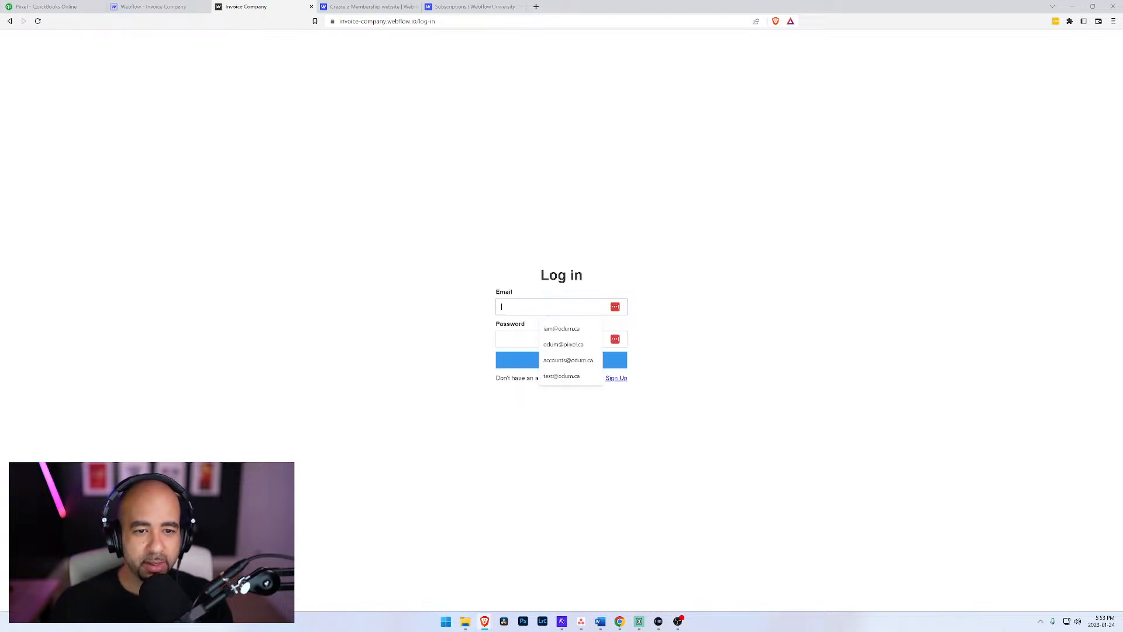
pyautogui.click(713, 333)
pyautogui.click(616, 378)
# Step: Fill in the sign-up form's Email and Name fields with the member's e-mail address
pyautogui.click(619, 274)
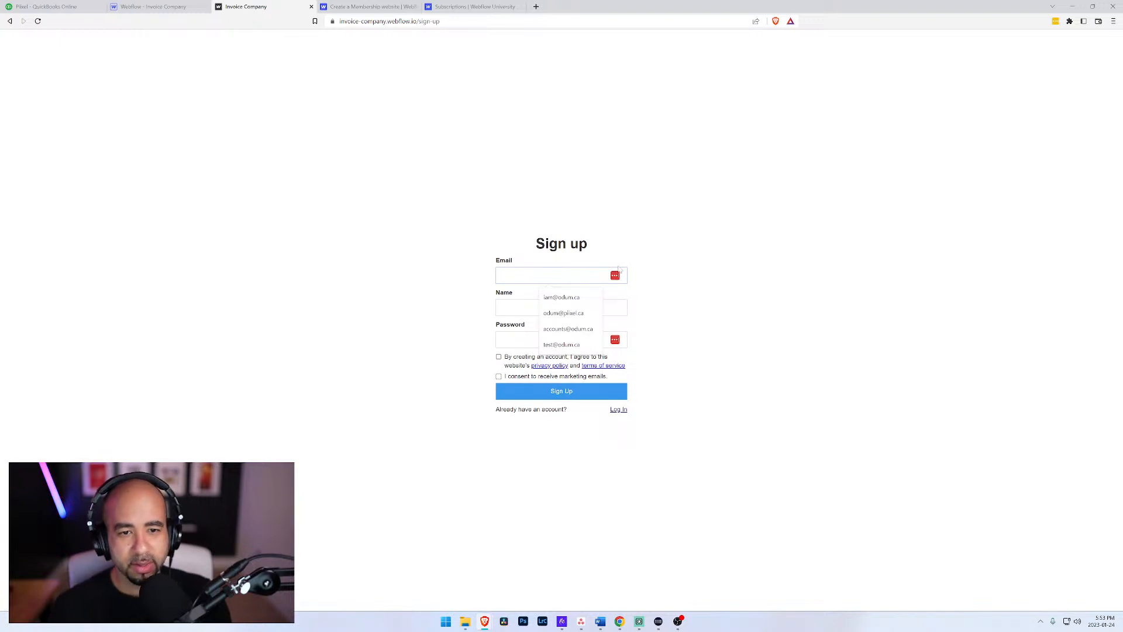
pyautogui.click(544, 298)
pyautogui.click(539, 309)
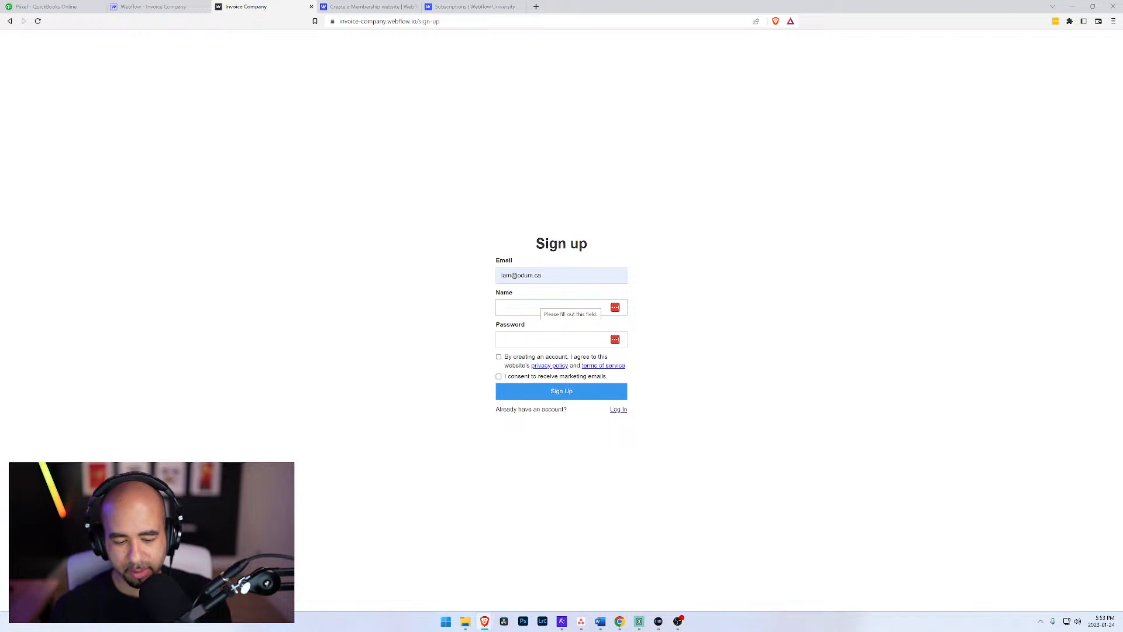
pyautogui.press('Tab')
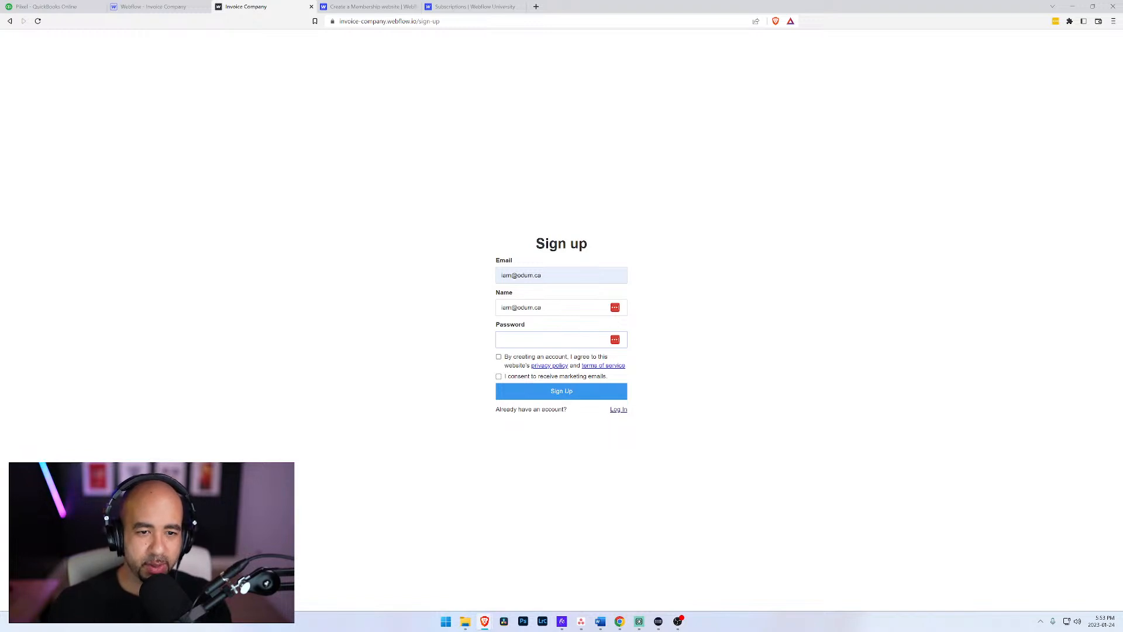
# Step: Enter the account password, accept the privacy policy and marketing e-mail consents, and submit the sign-up form
pyautogui.write('pas')
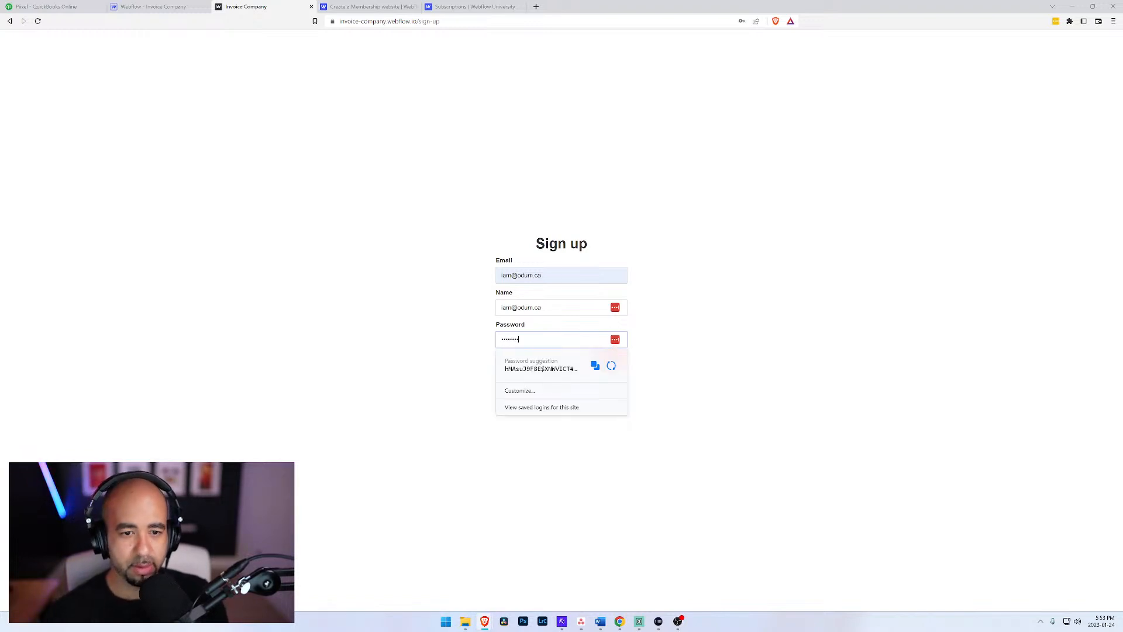
pyautogui.click(710, 315)
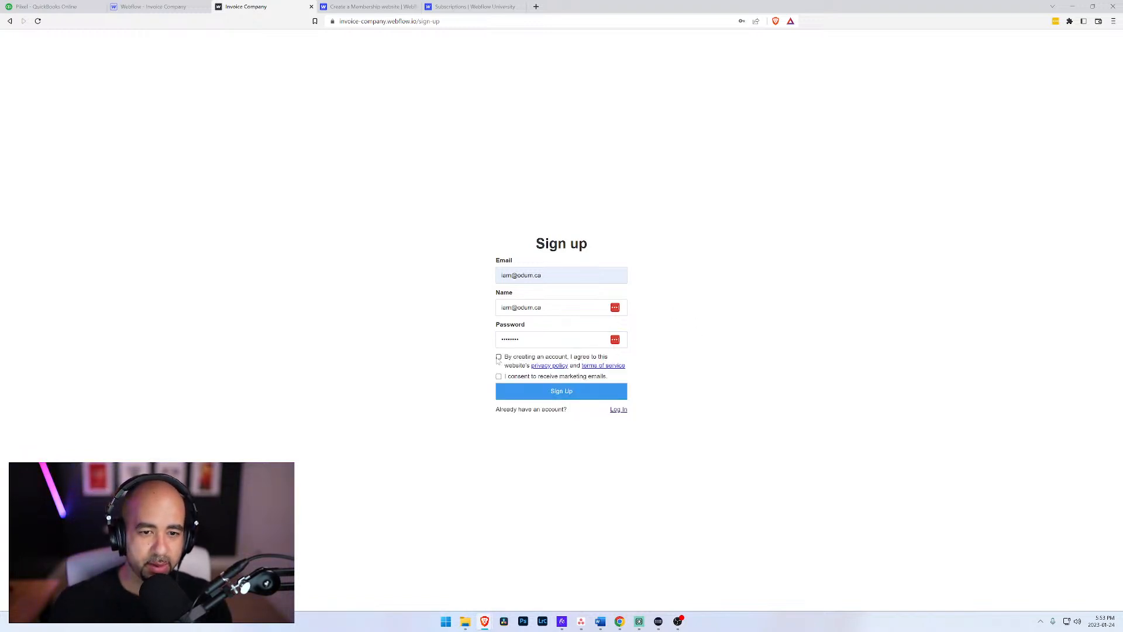
pyautogui.click(498, 357)
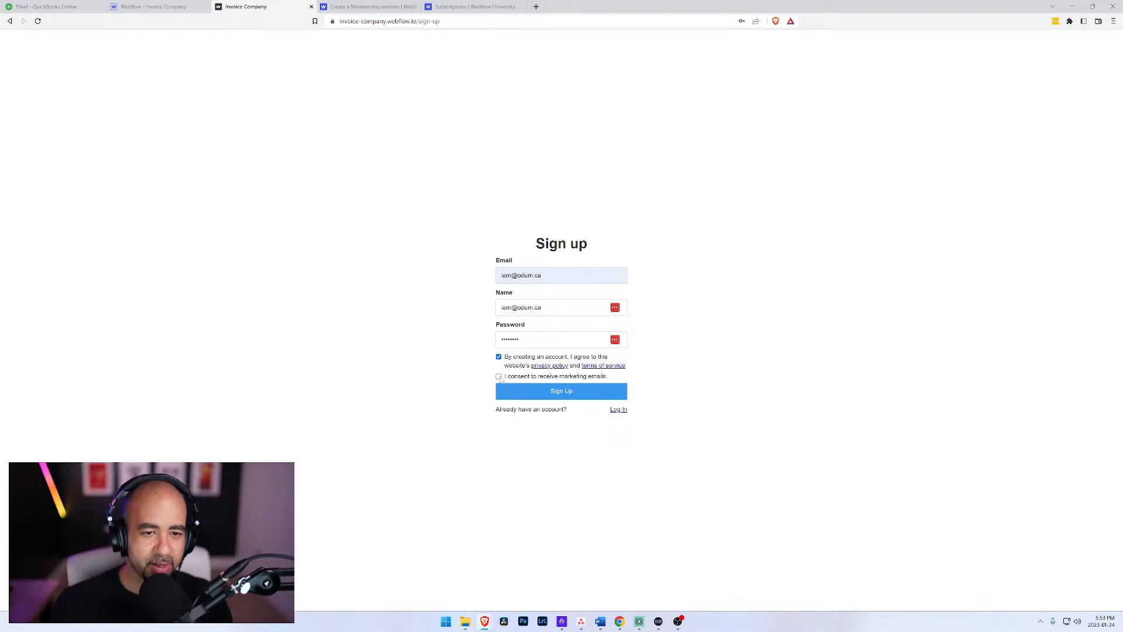
pyautogui.click(557, 398)
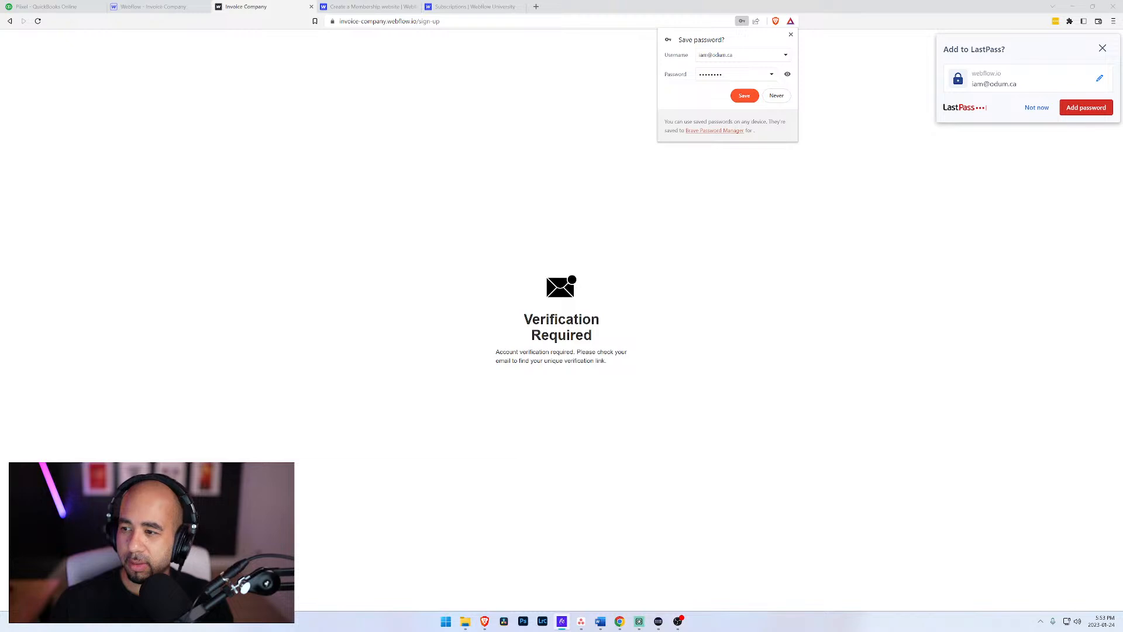
# Step: Switch to HEY mail, read the "Verify your email" message from Invoice Company and activate the new account from it
pyautogui.moveTo(1122, 111); pyautogui.dragTo(553, 74)
pyautogui.scroll(-1, 590, 263)
pyautogui.scroll(3, 473, 321)
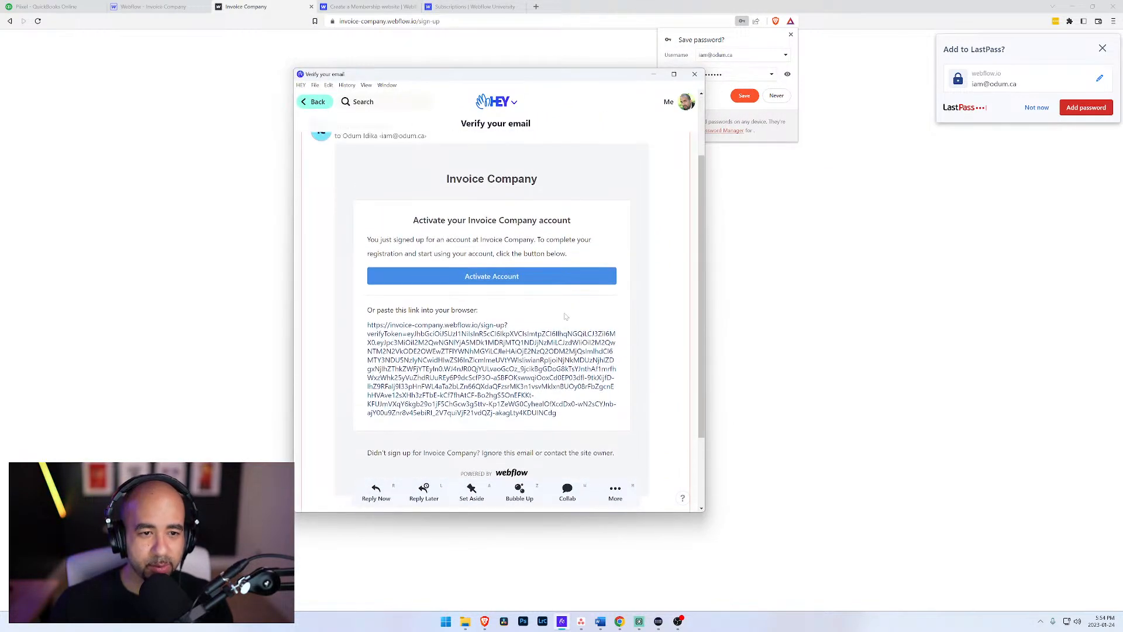
pyautogui.moveTo(450, 267); pyautogui.dragTo(518, 268)
pyautogui.click(459, 298)
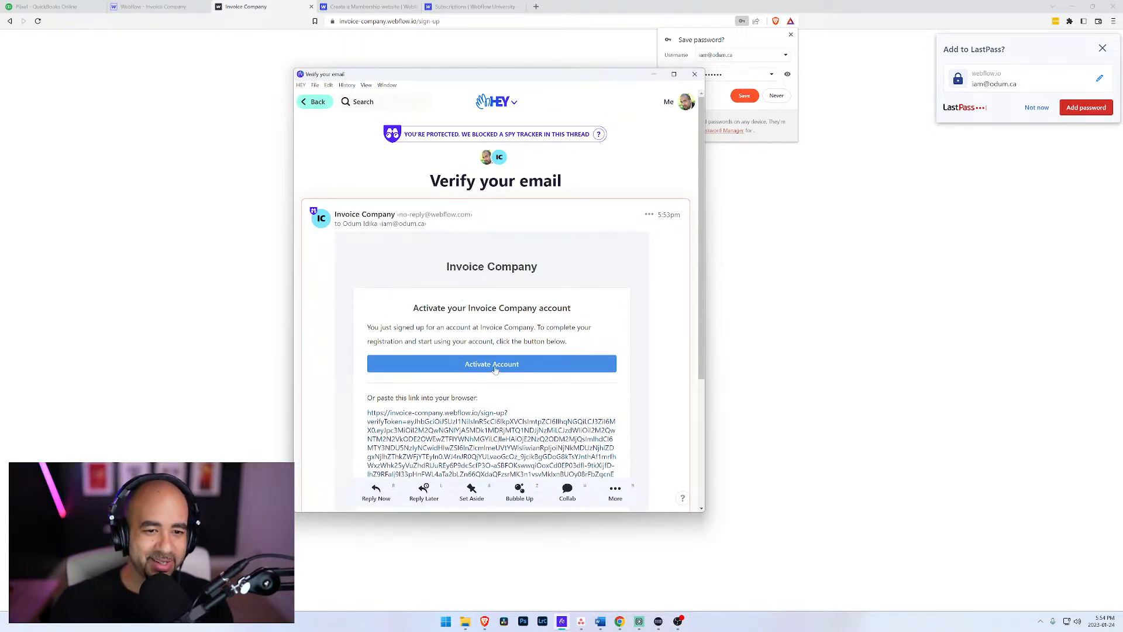
pyautogui.moveTo(542, 80); pyautogui.dragTo(1122, 111)
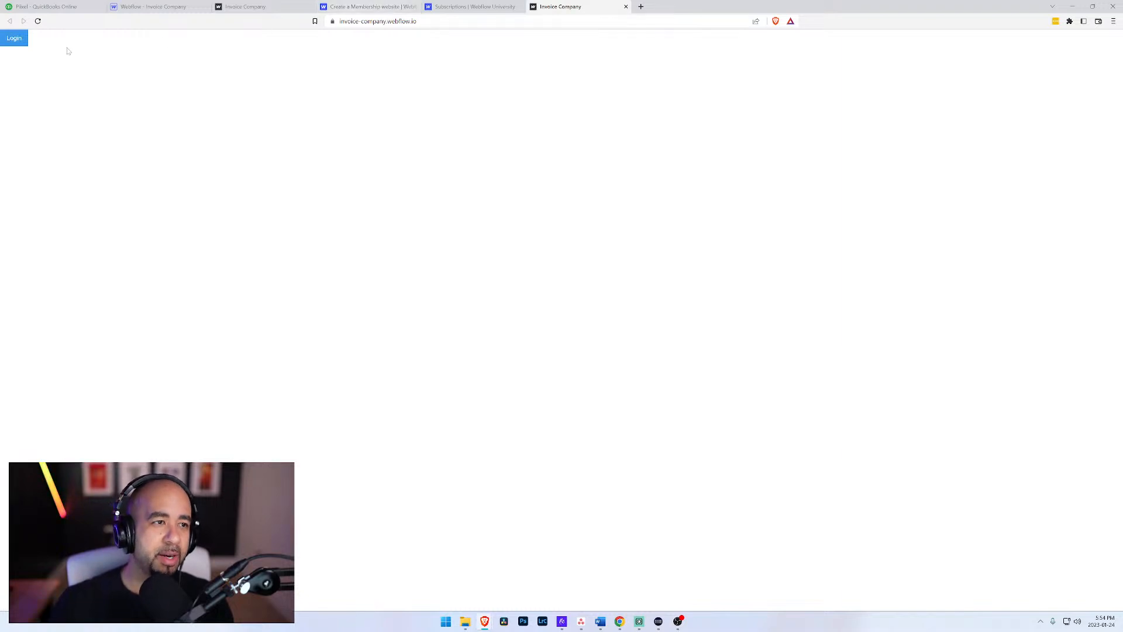
# Step: Return to the Webflow Designer and copy the Invoices page's URL from its page settings
pyautogui.click(462, 21)
pyautogui.click(462, 21)
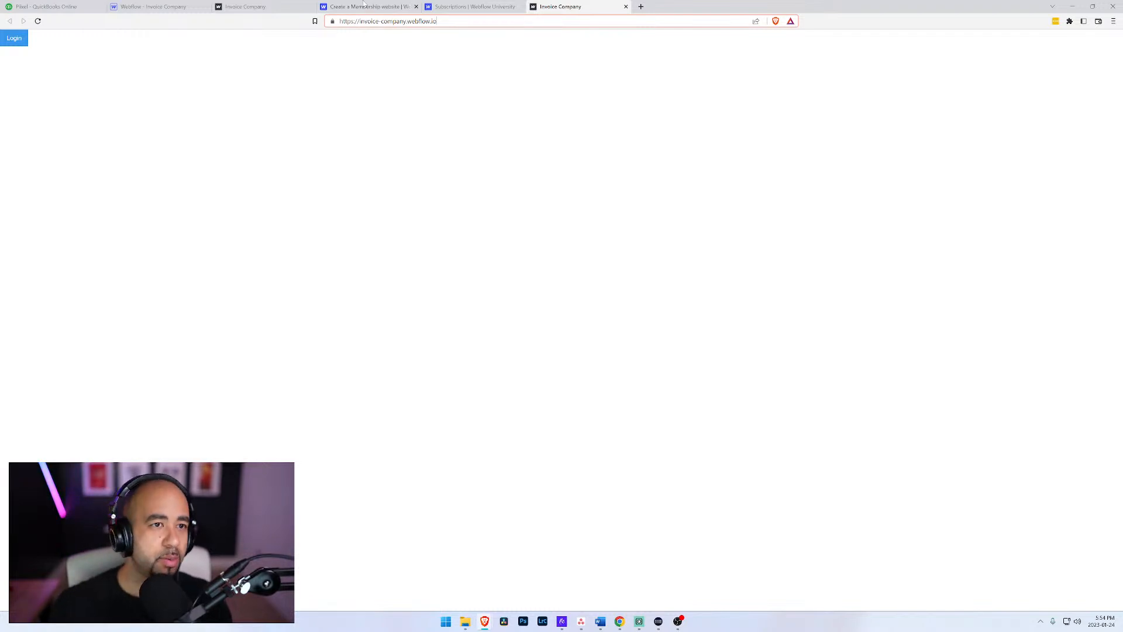
pyautogui.click(275, 5)
pyautogui.click(154, 7)
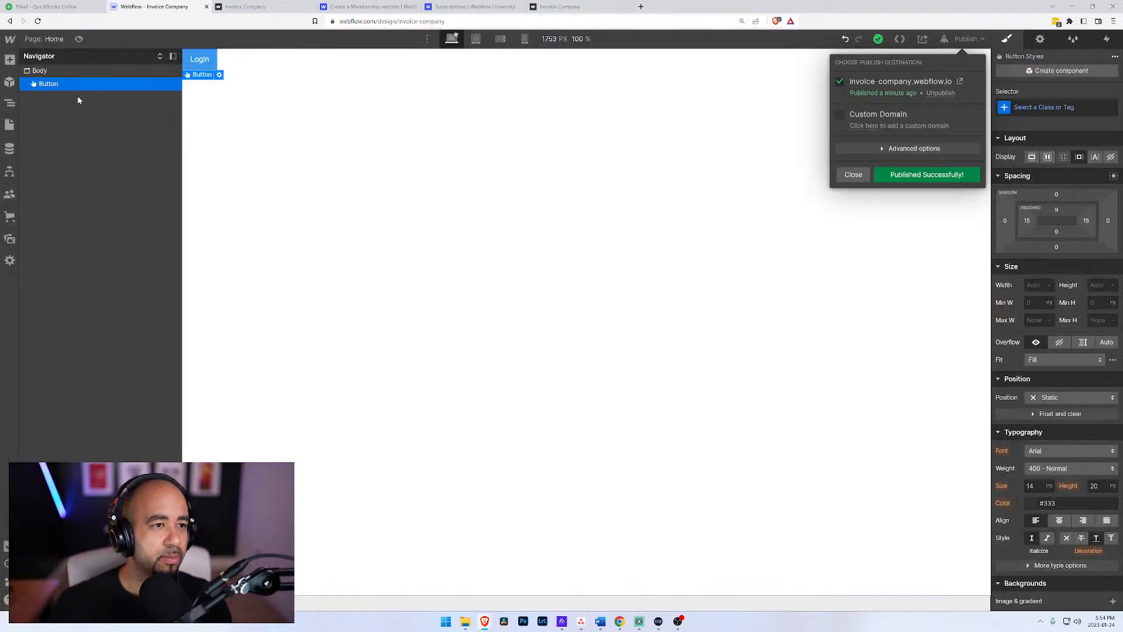
pyautogui.click(7, 125)
pyautogui.click(7, 124)
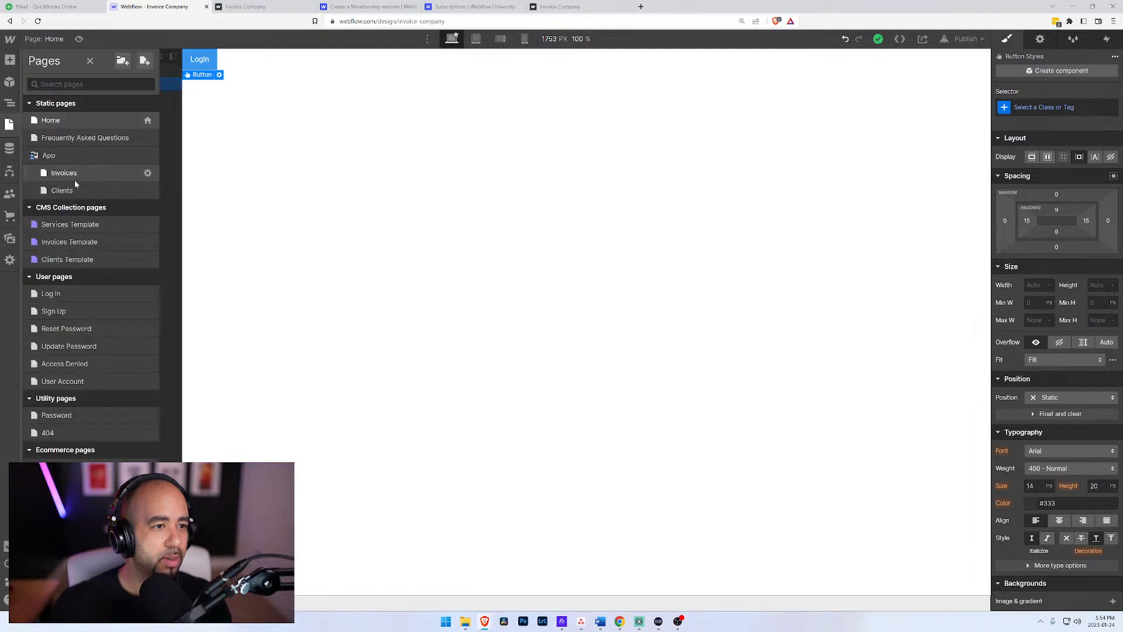
pyautogui.click(148, 174)
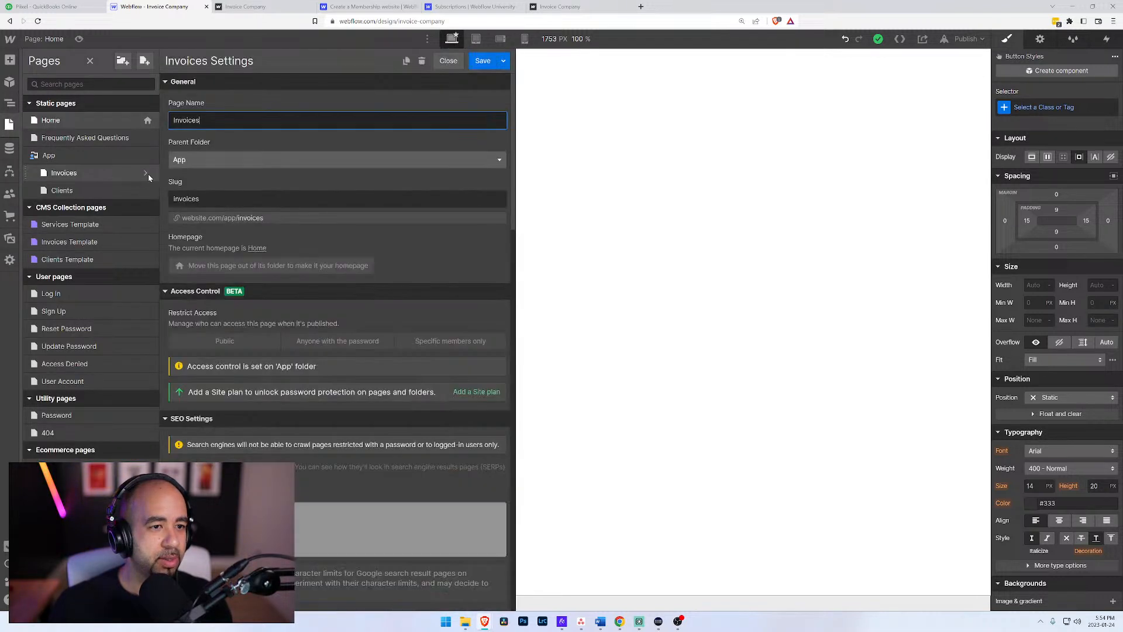
pyautogui.click(179, 218)
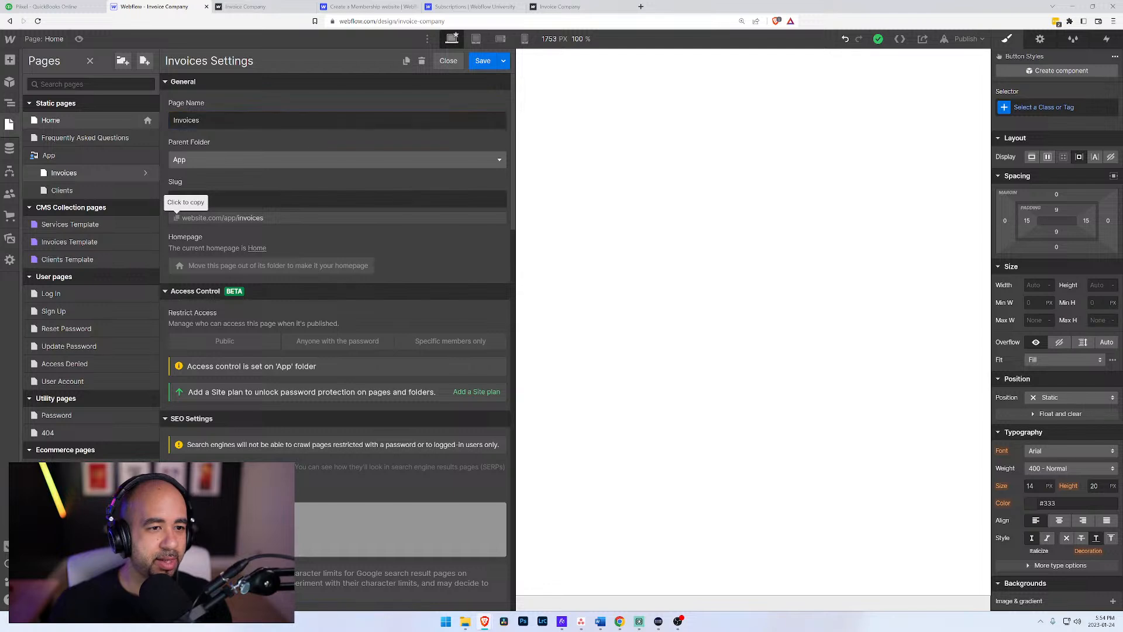
pyautogui.click(178, 218)
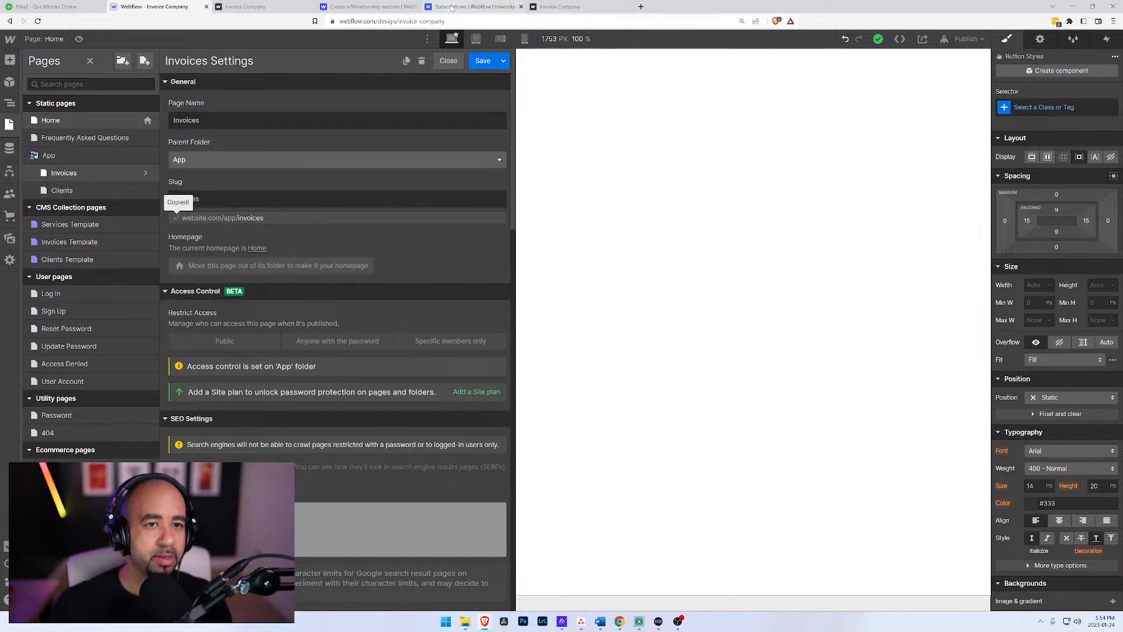
# Step: Load the restricted Invoices page at invoice-company.webflow.io/app/invoices in the published site's sign-up tab
pyautogui.click(375, 7)
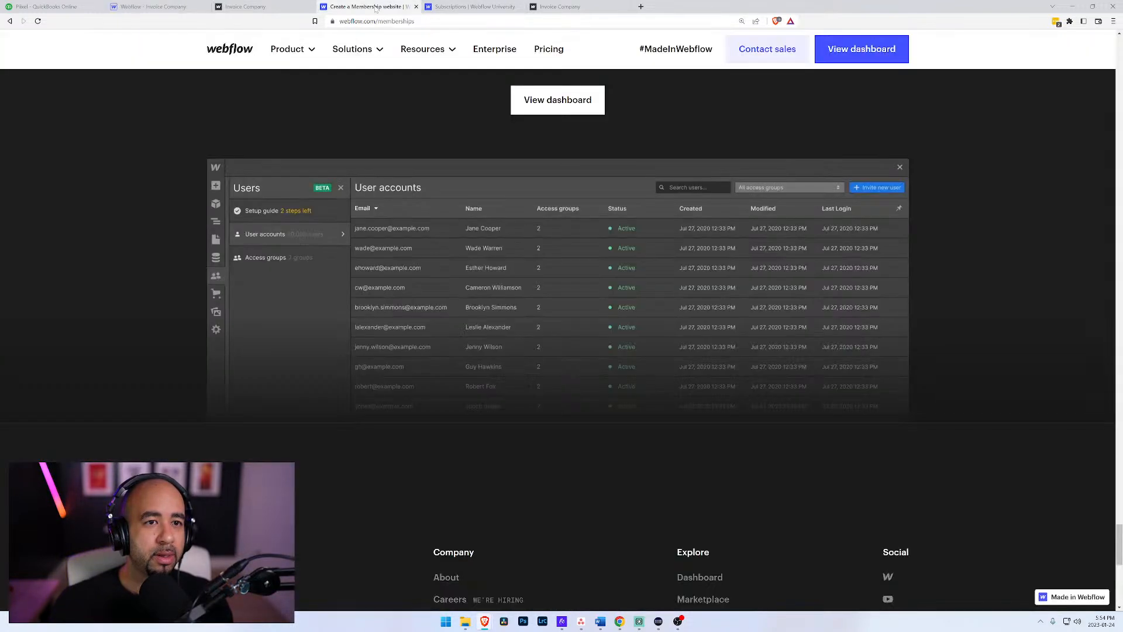
pyautogui.click(446, 6)
pyautogui.click(245, 7)
pyautogui.doubleClick(451, 21)
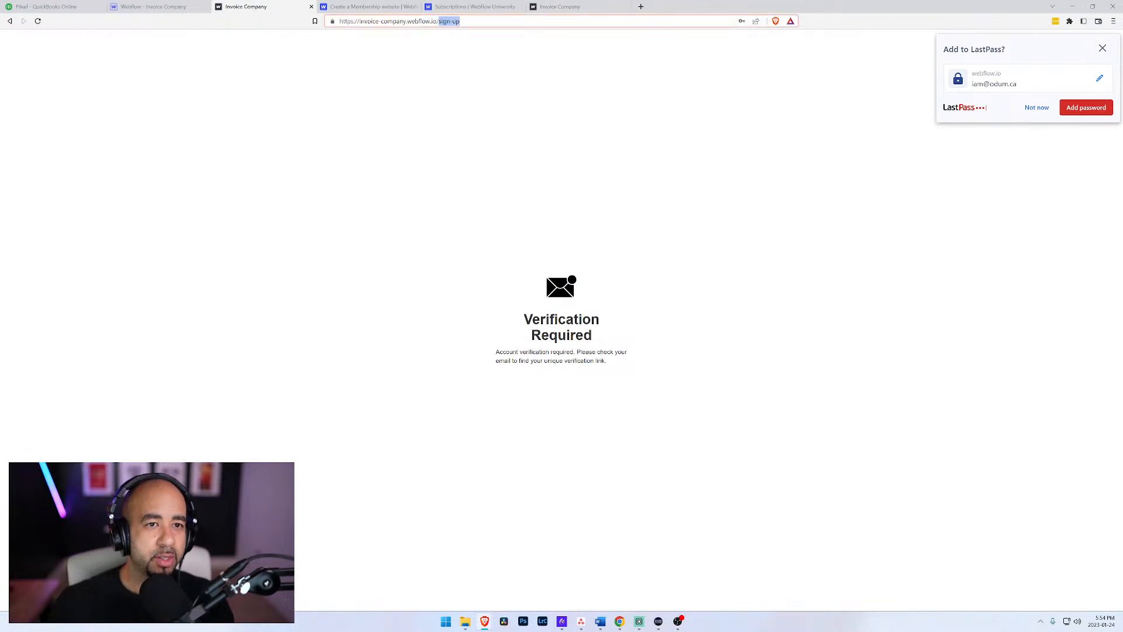
pyautogui.hotkey('ctrl', 'v')
pyautogui.moveTo(479, 21); pyautogui.dragTo(445, 22)
pyautogui.press('BackSpace')
pyautogui.press('Return')
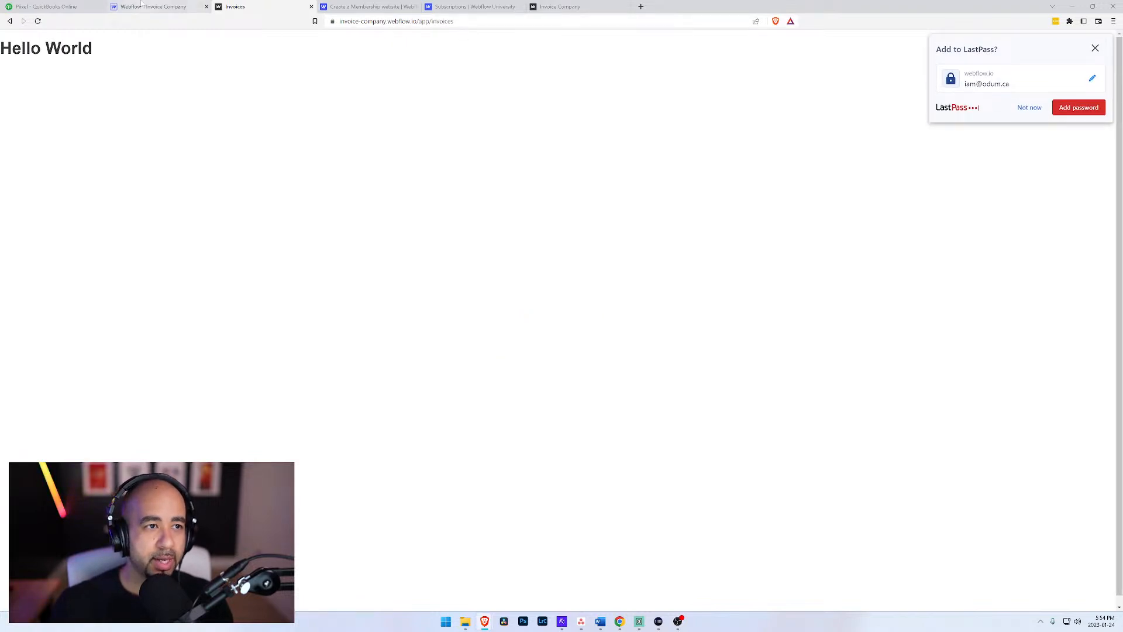
# Step: Return to the Webflow Designer, close the Invoices page's settings and open that page on the canvas
pyautogui.click(166, 7)
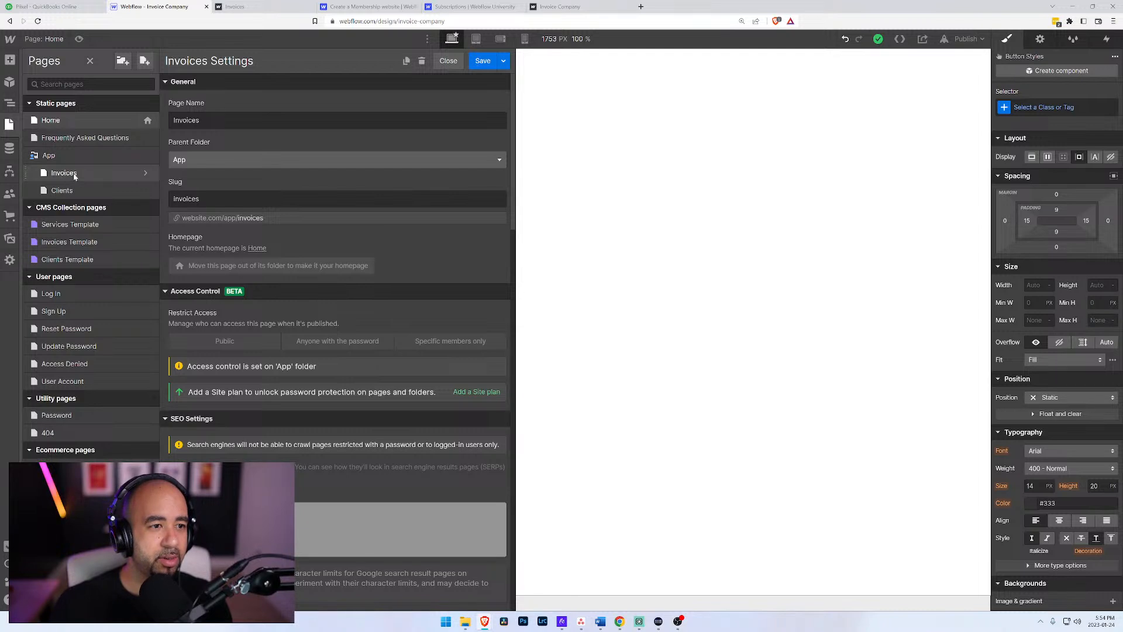
pyautogui.click(680, 146)
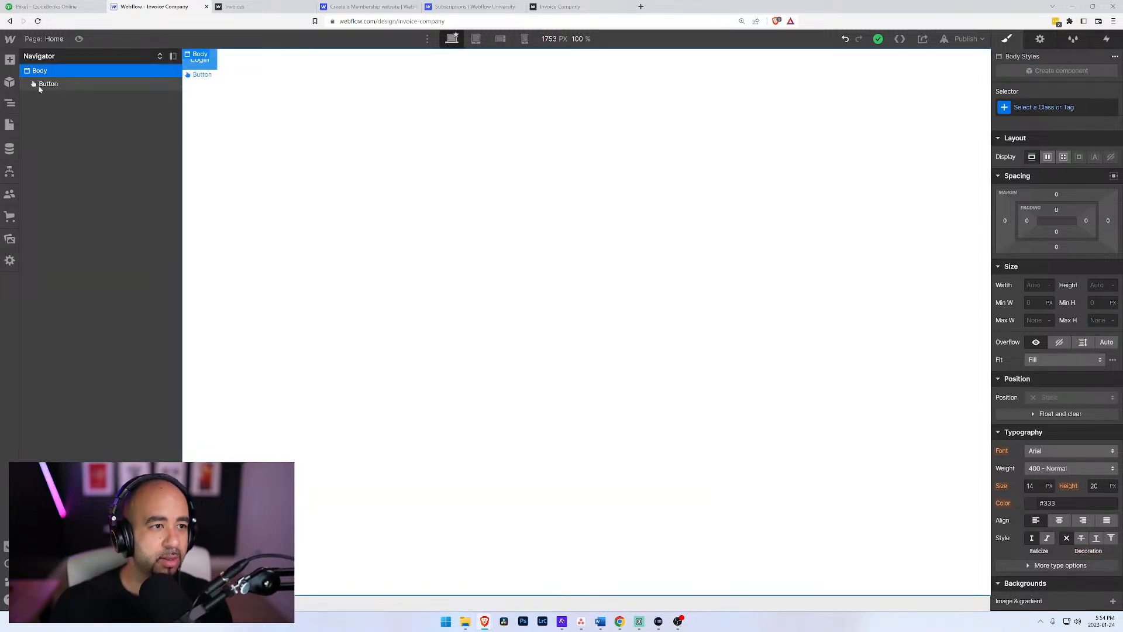
pyautogui.click(52, 39)
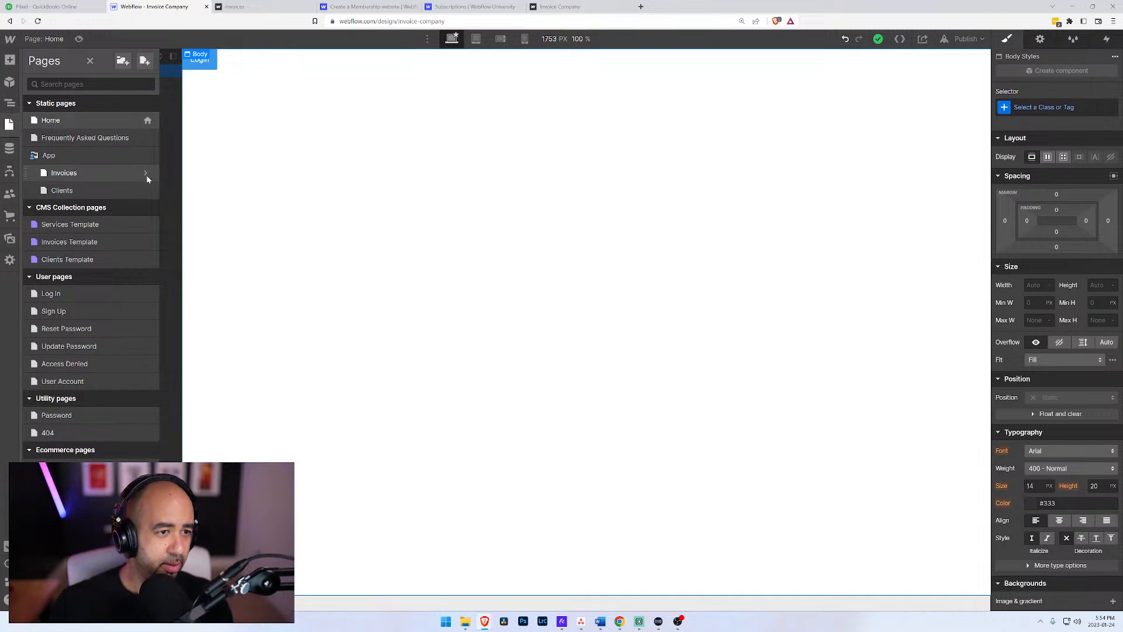
pyautogui.click(96, 172)
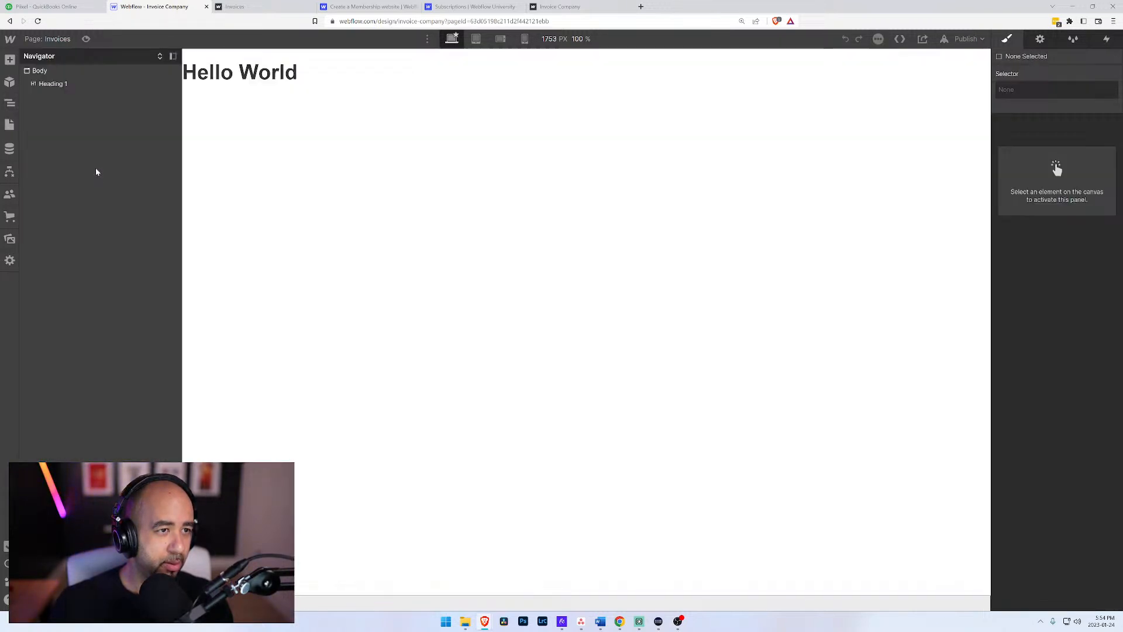
# Step: Test the restricted page invoice-company.webflow.io/app/invoices logged out by loading it in a private browser window, and close that window
pyautogui.click(360, 7)
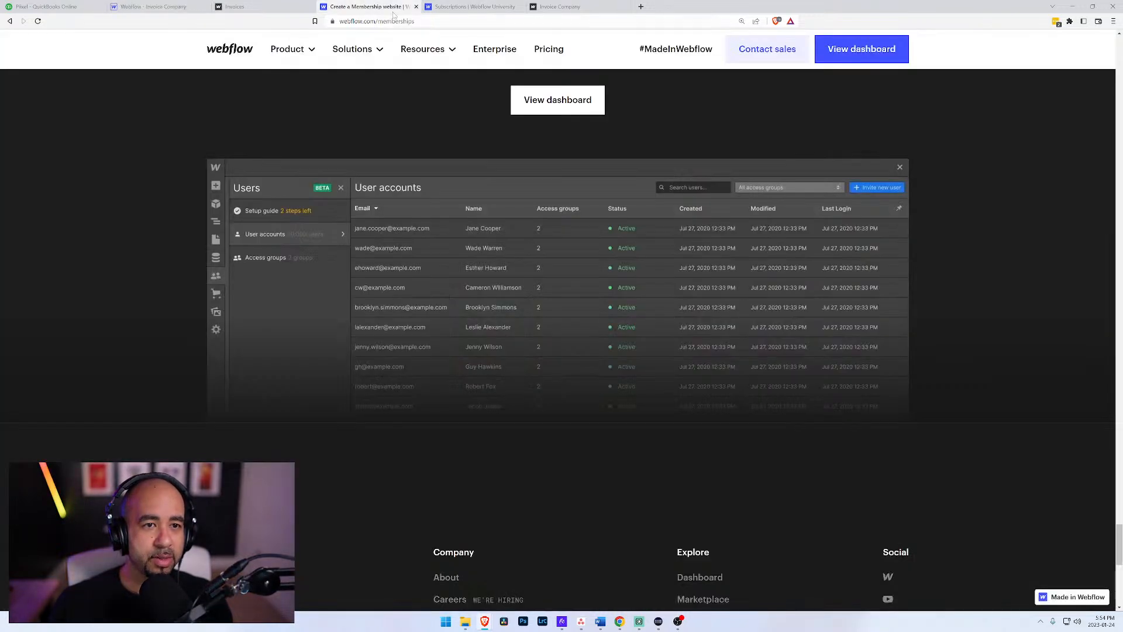
pyautogui.click(263, 6)
pyautogui.click(351, 21)
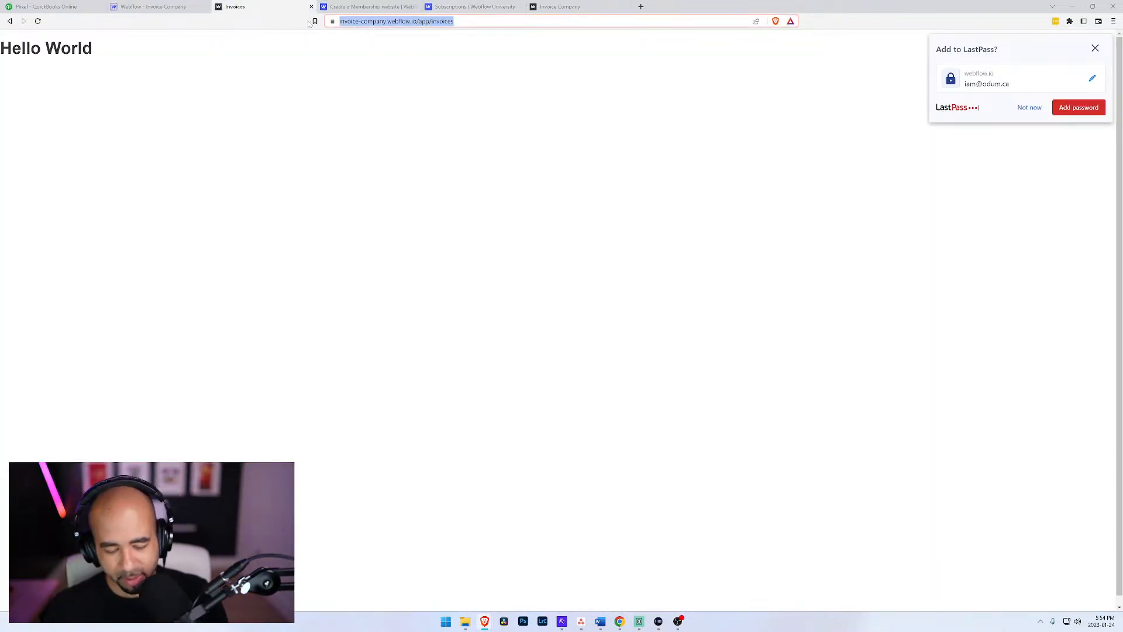
pyautogui.hotkey('ctrl', 'shift', 'n')
pyautogui.hotkey('ctrl', 'v')
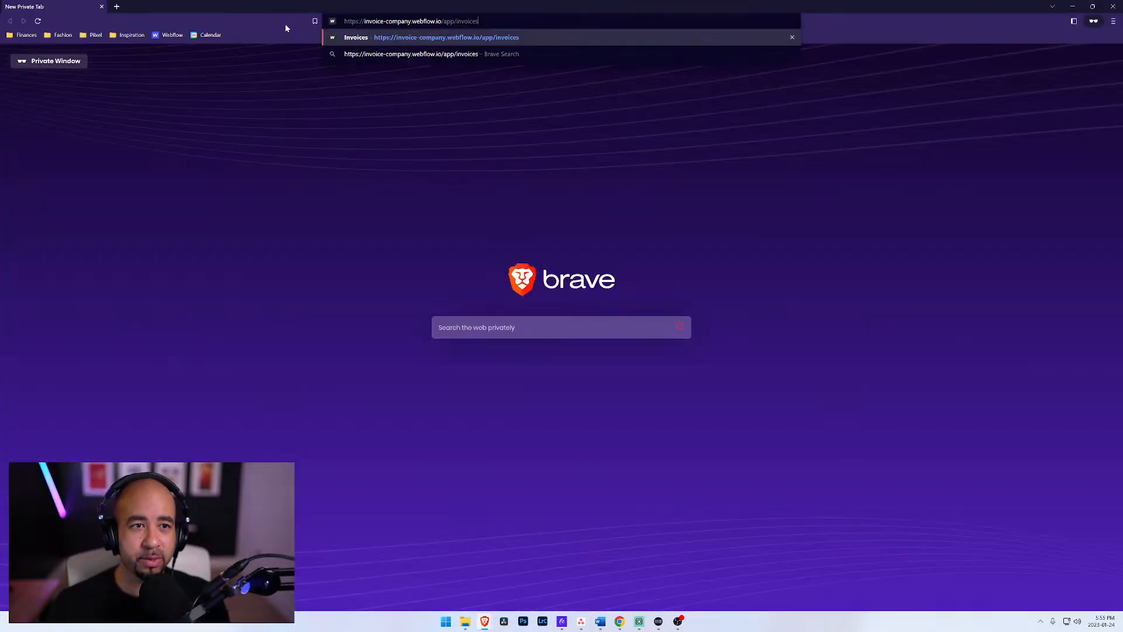
pyautogui.click(391, 38)
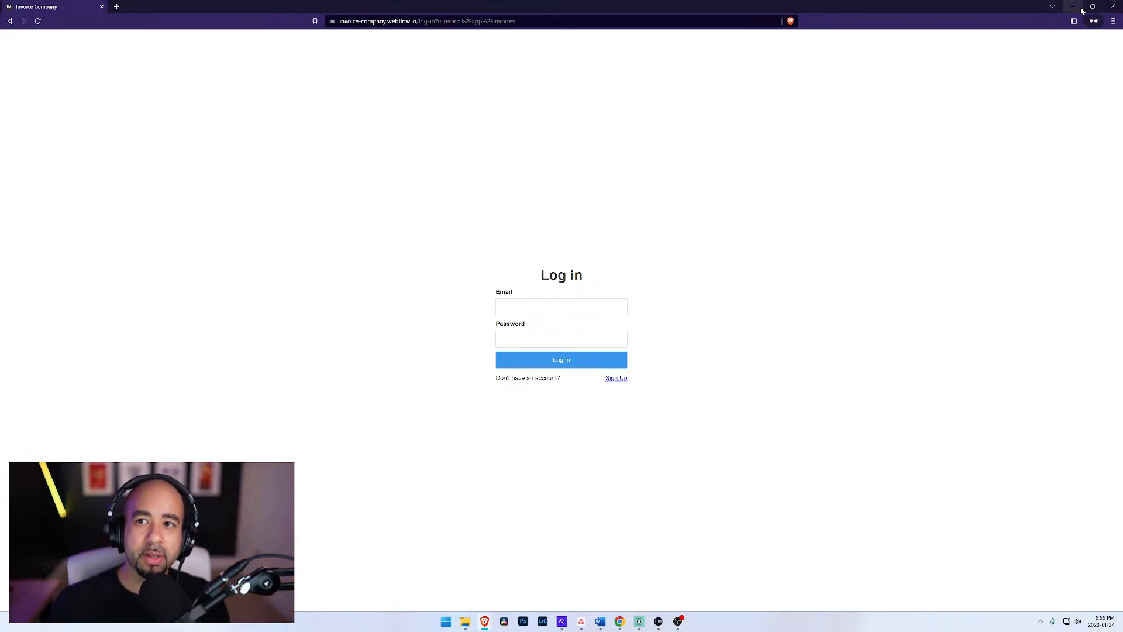
pyautogui.click(1113, 6)
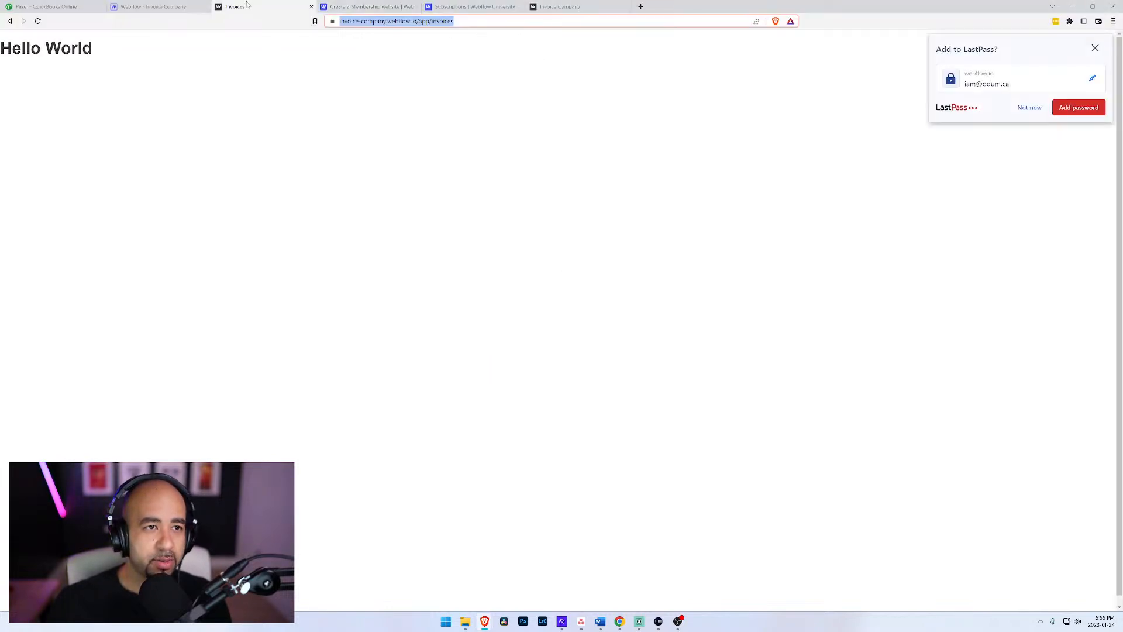
# Step: Return to the Webflow Designer and review the registered user's account details, including the available paid access groups
pyautogui.click(176, 7)
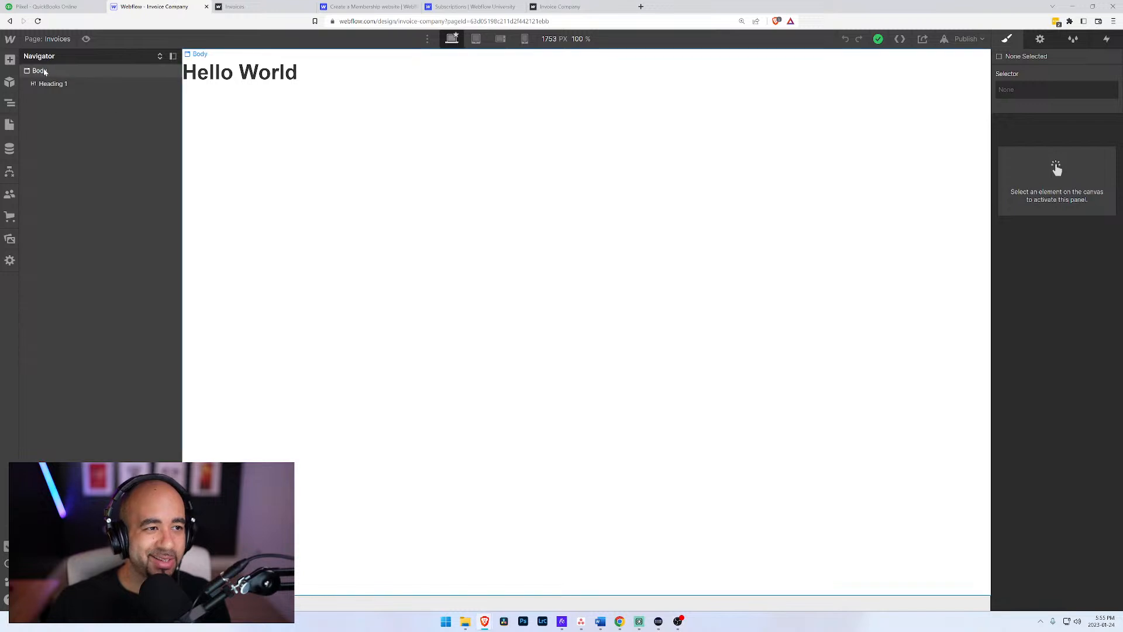
pyautogui.click(10, 194)
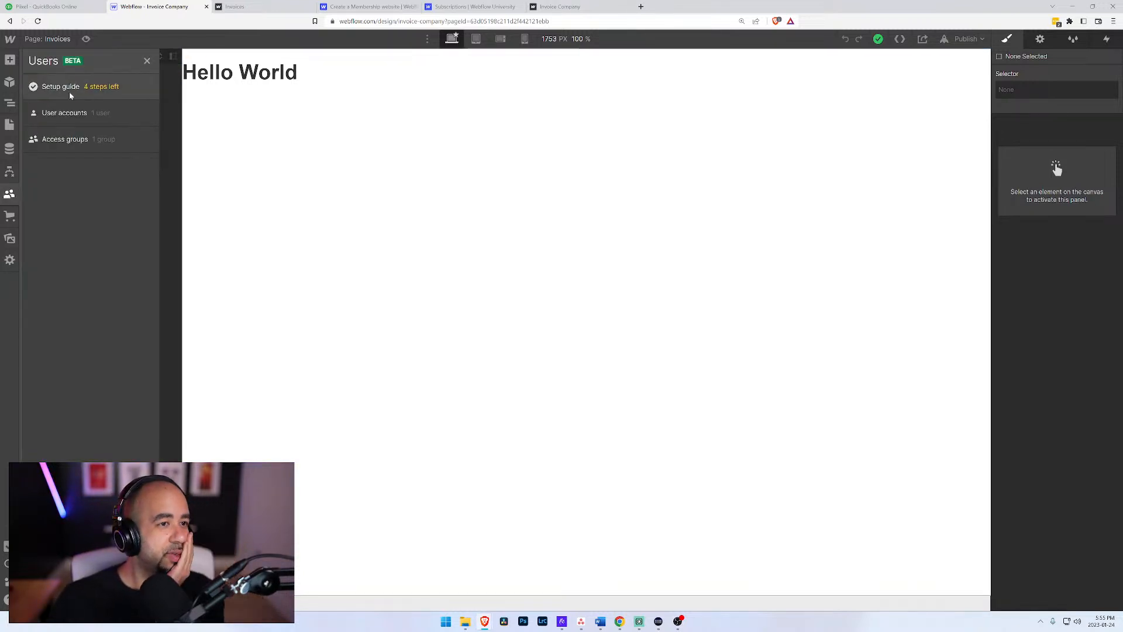
pyautogui.click(67, 112)
pyautogui.click(545, 108)
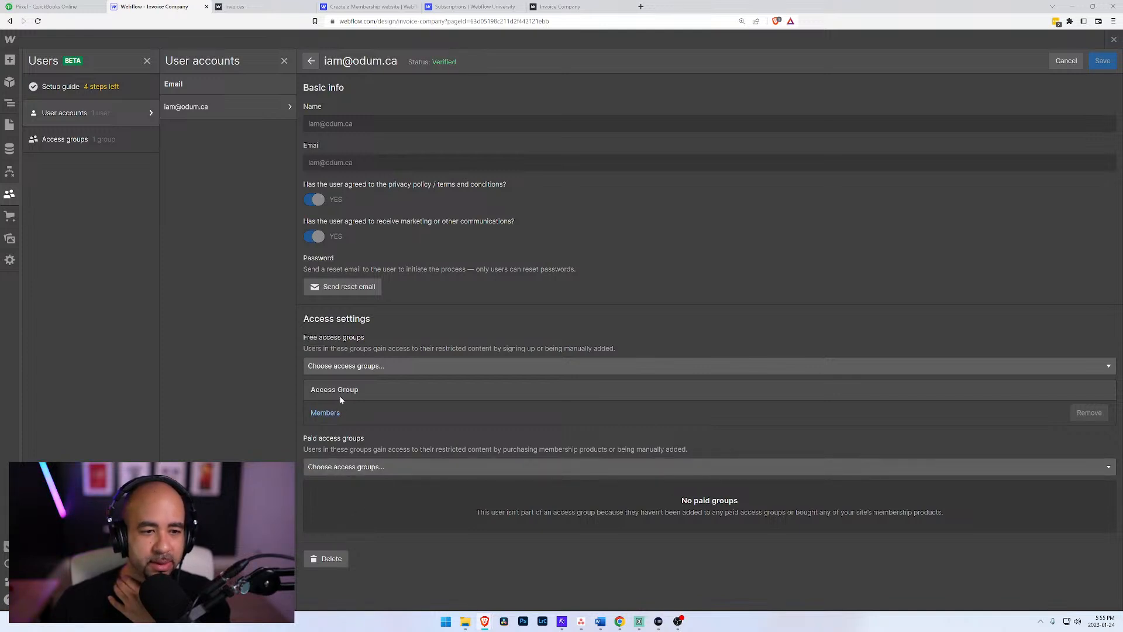
pyautogui.click(350, 467)
pyautogui.click(437, 438)
pyautogui.click(364, 471)
pyautogui.click(495, 432)
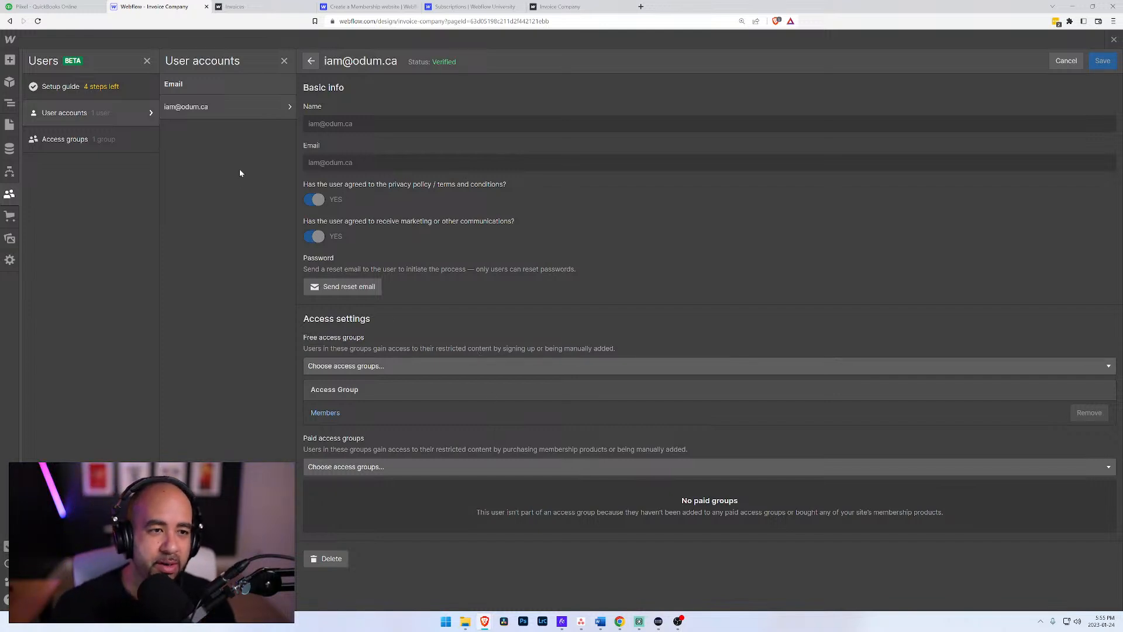
# Step: Open the user account settings and consult the USER ACCOUNT list in the Word brainstorm document for the fields needed
pyautogui.click(149, 114)
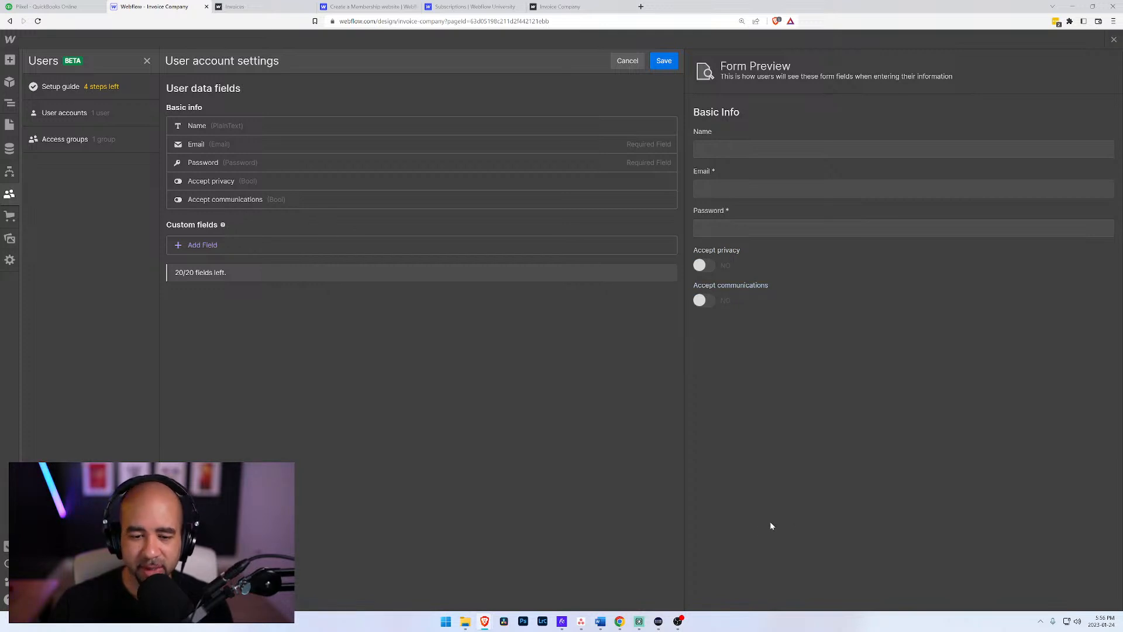
pyautogui.click(601, 622)
pyautogui.scroll(-6, 879, 78)
pyautogui.scroll(10, 879, 78)
pyautogui.scroll(6, 879, 77)
pyautogui.scroll(-6, 879, 77)
pyautogui.scroll(-10, 879, 78)
pyautogui.scroll(-4, 879, 78)
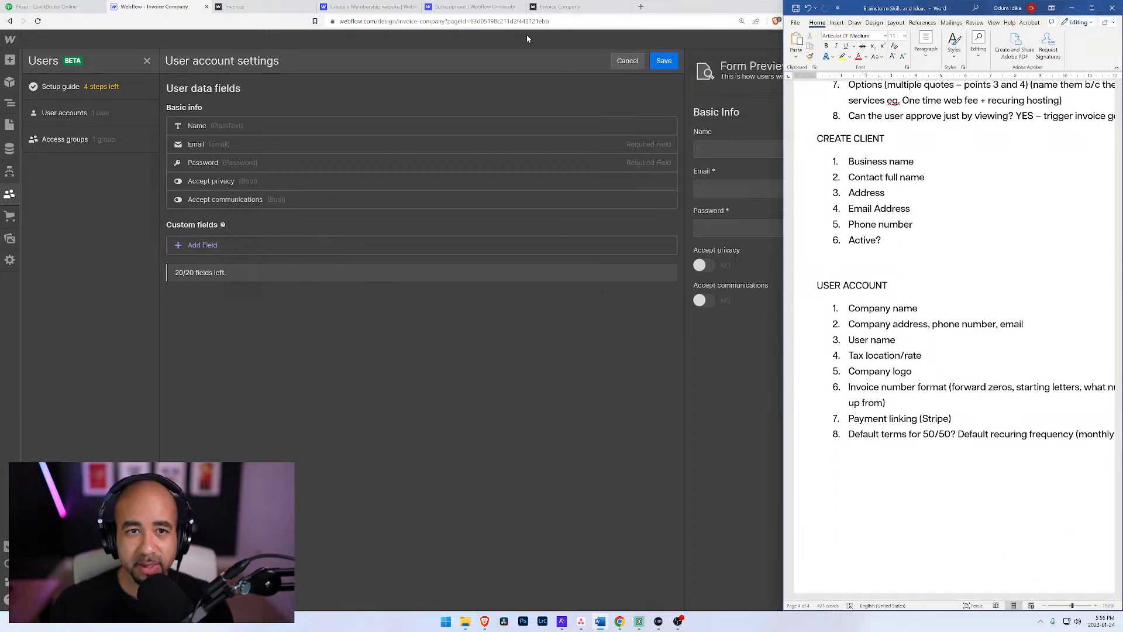
# Step: Back in the Webflow Designer, add a plain text custom user field named Company Name and save the field
pyautogui.click(196, 246)
pyautogui.click(211, 282)
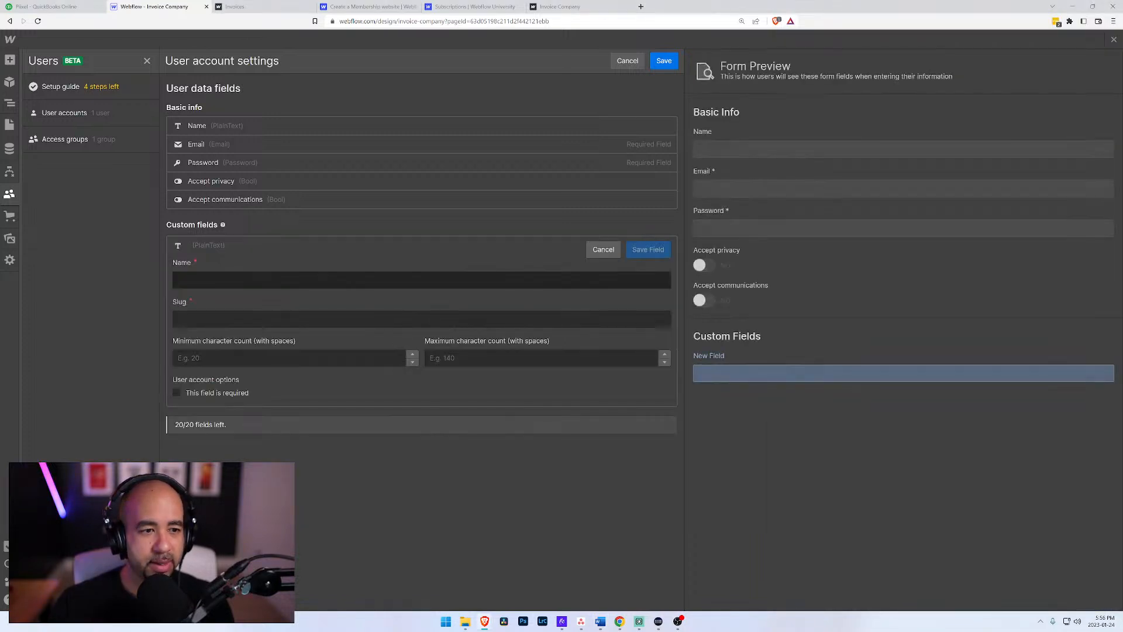
pyautogui.write('Company Name')
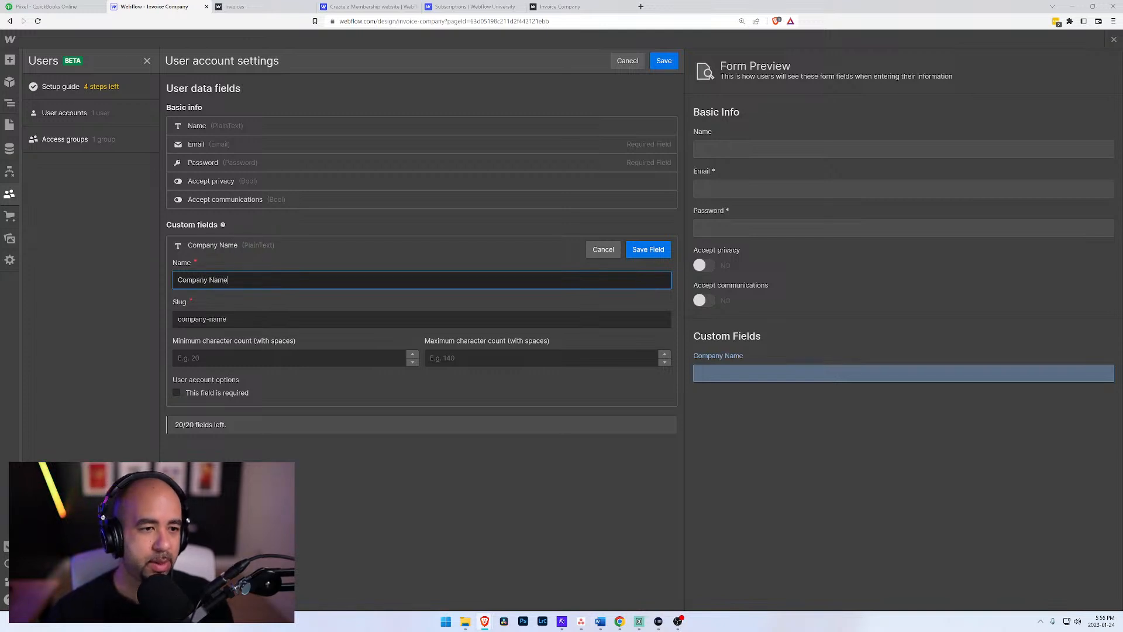
pyautogui.click(648, 249)
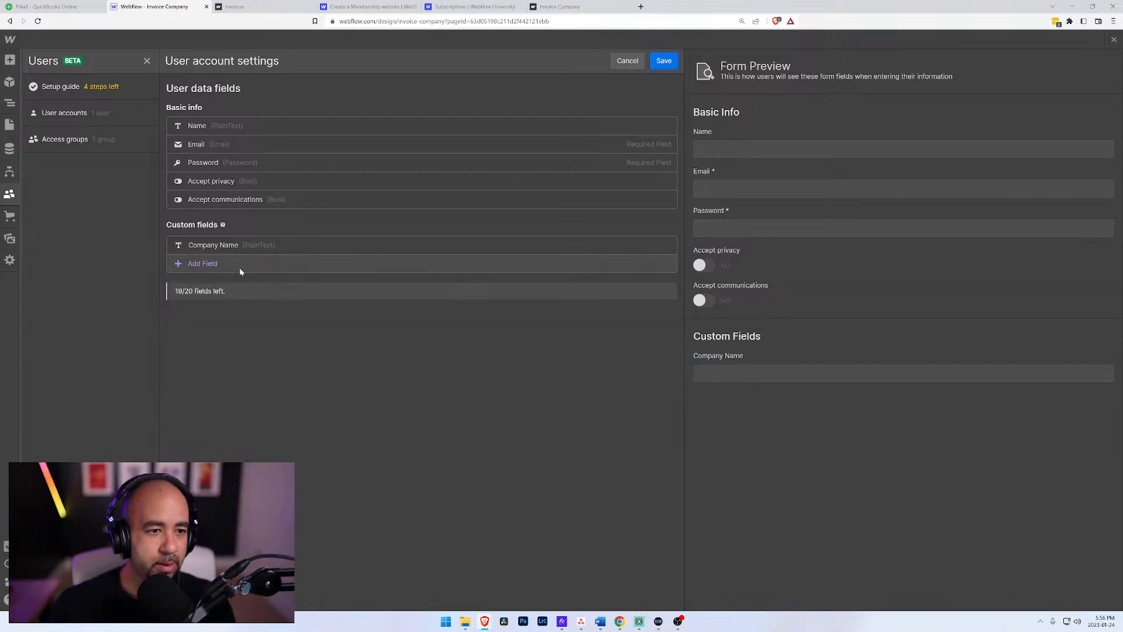
pyautogui.click(202, 264)
pyautogui.click(228, 290)
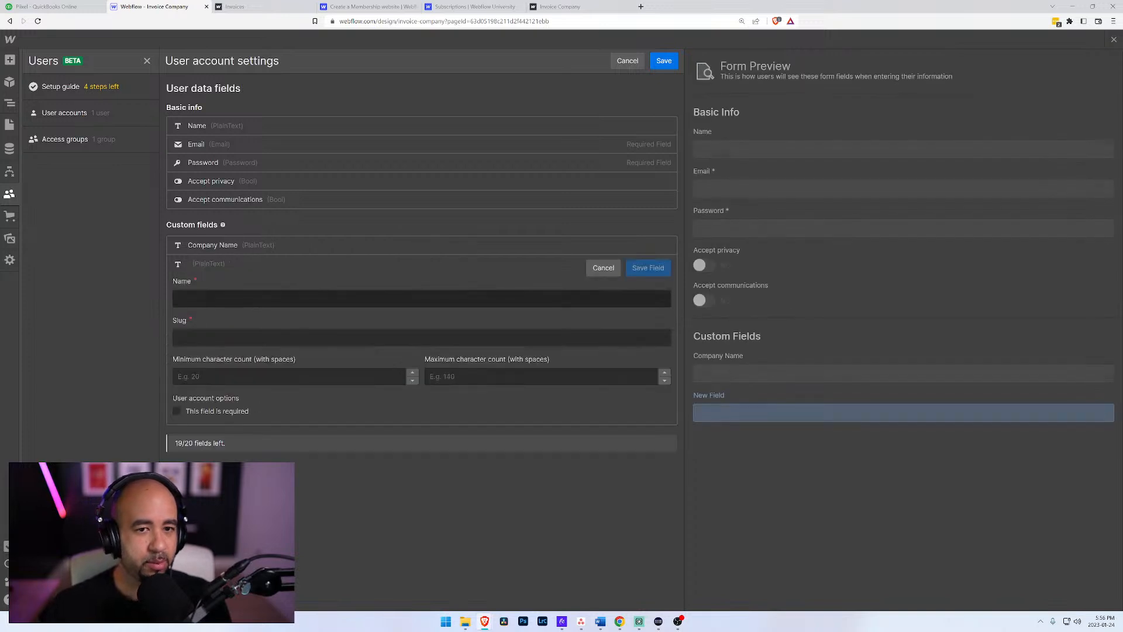
pyautogui.write('Compan')
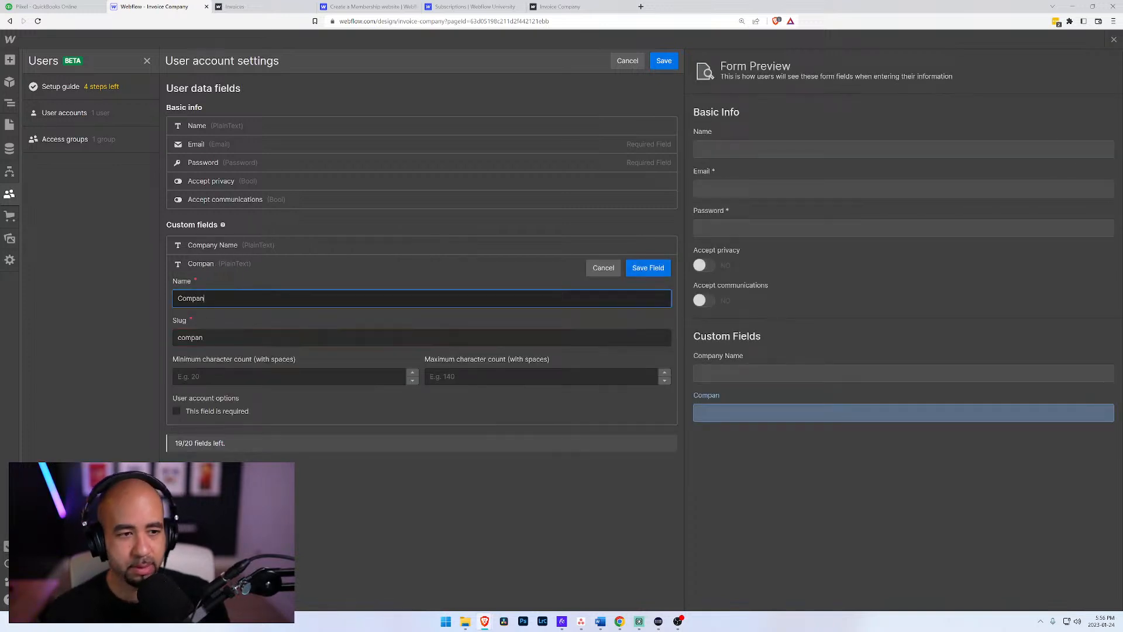
pyautogui.write('y Logo')
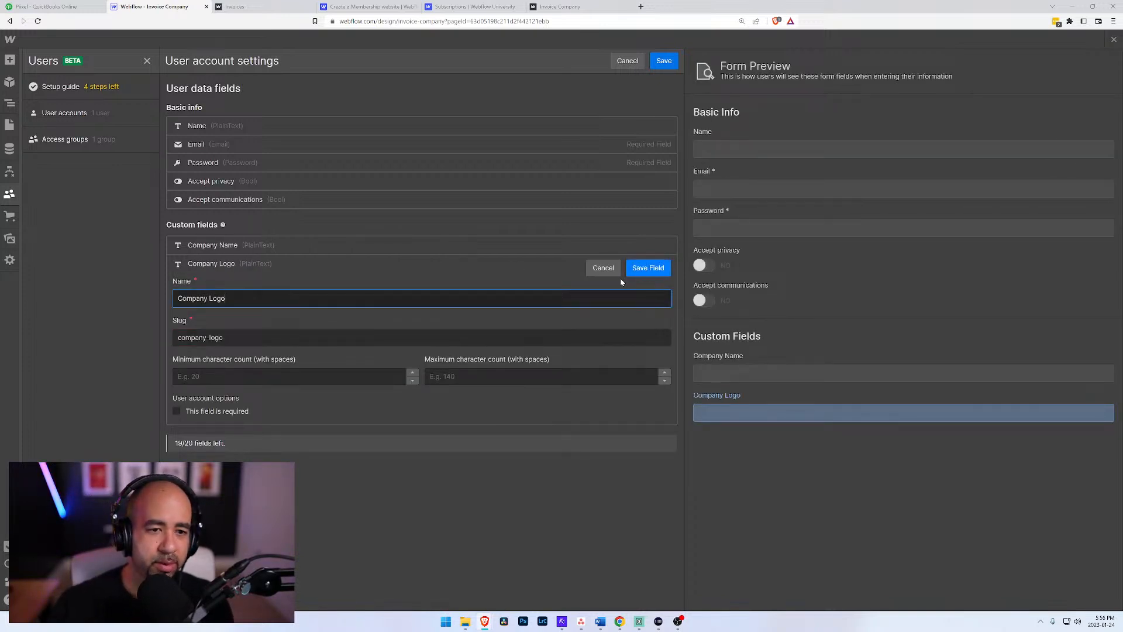
pyautogui.click(603, 268)
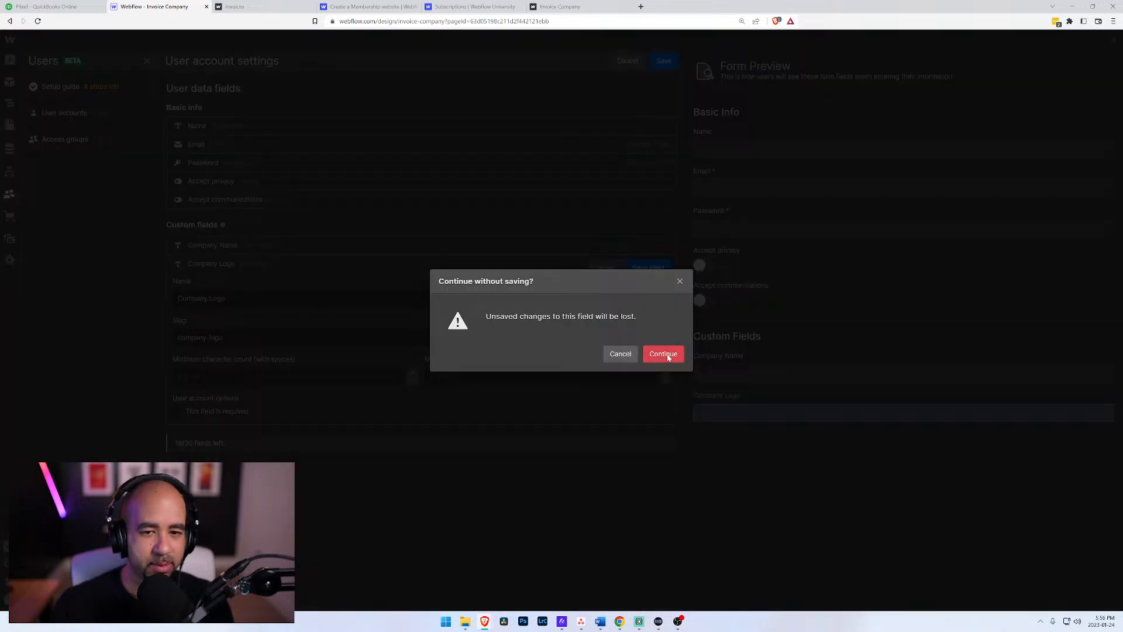
pyautogui.click(663, 354)
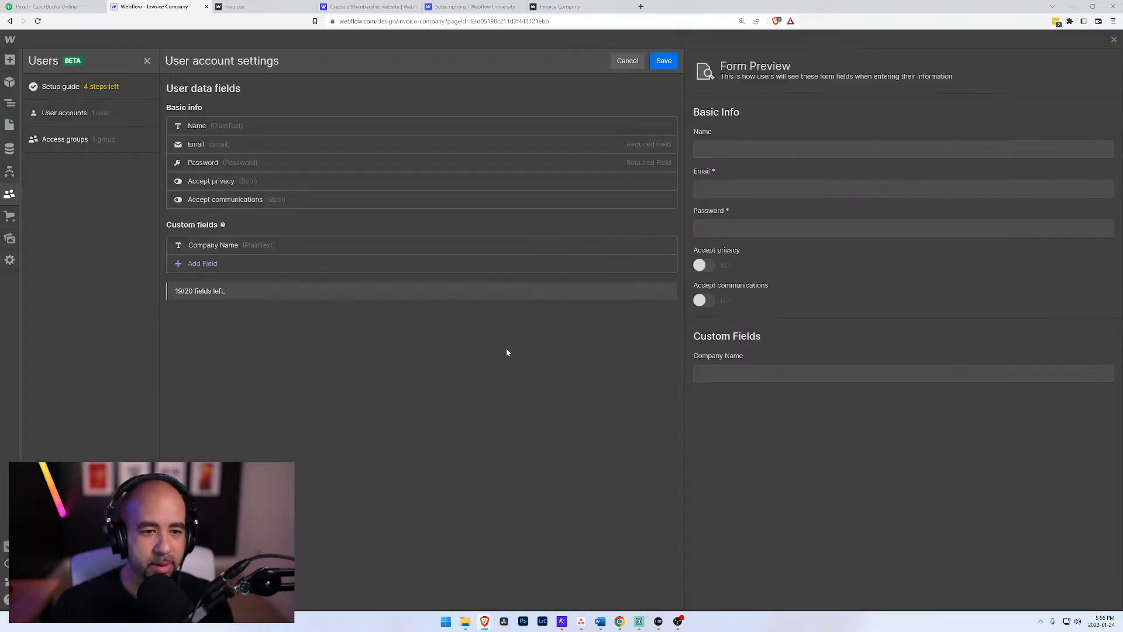
pyautogui.click(211, 264)
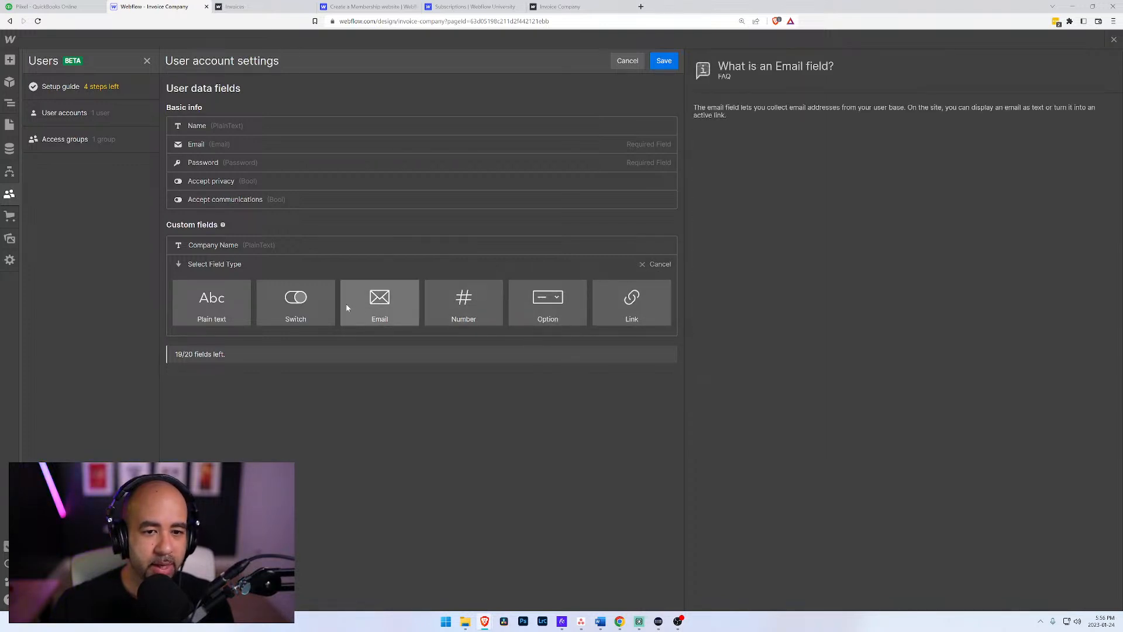
pyautogui.moveTo(560, 301)
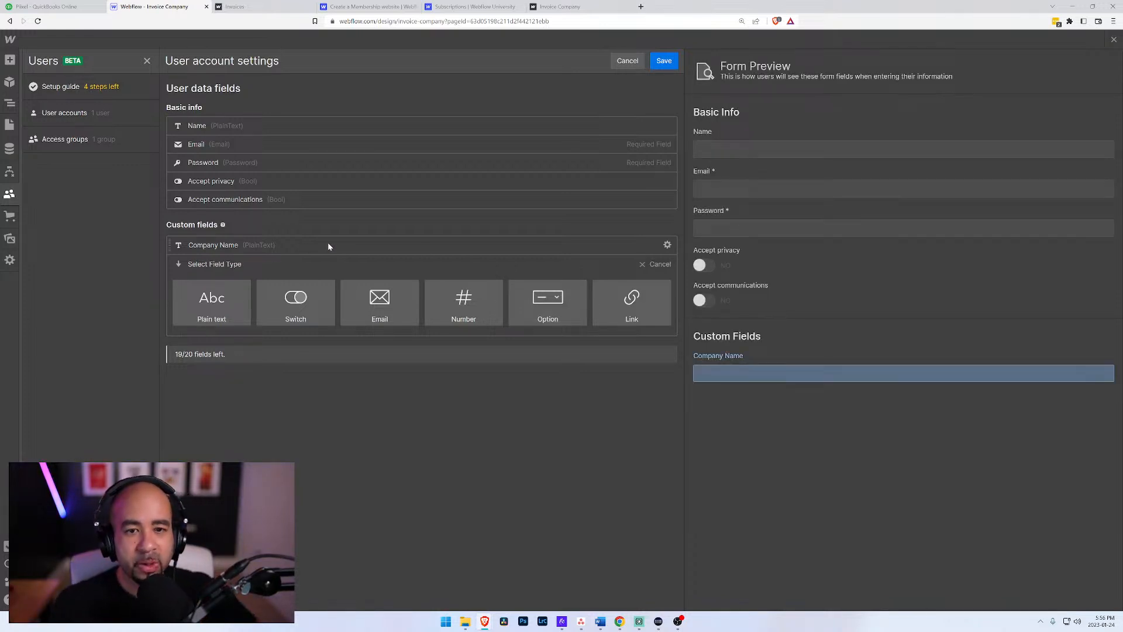
pyautogui.click(647, 268)
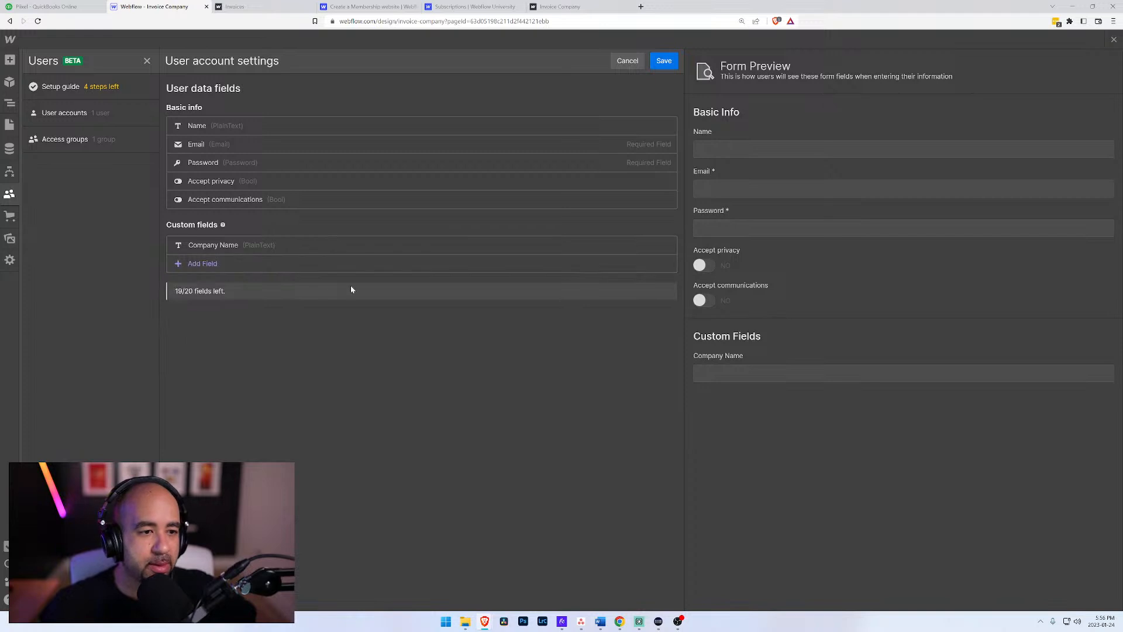
# Step: Add a Link-type custom user field named Link to Logo and save the user account settings
pyautogui.click(260, 266)
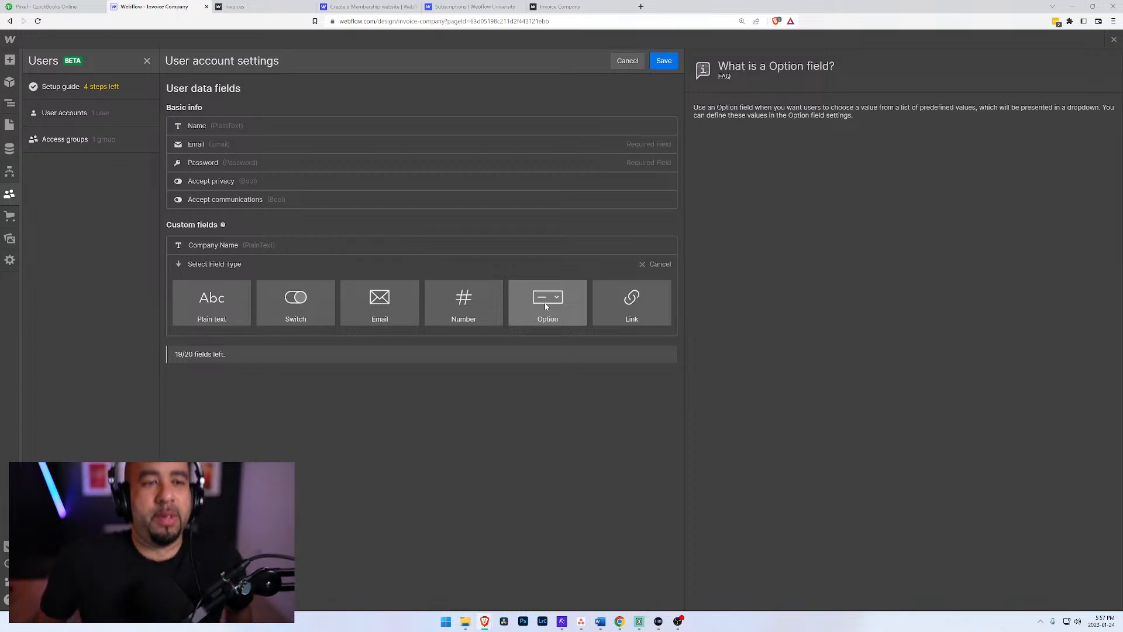
pyautogui.click(632, 301)
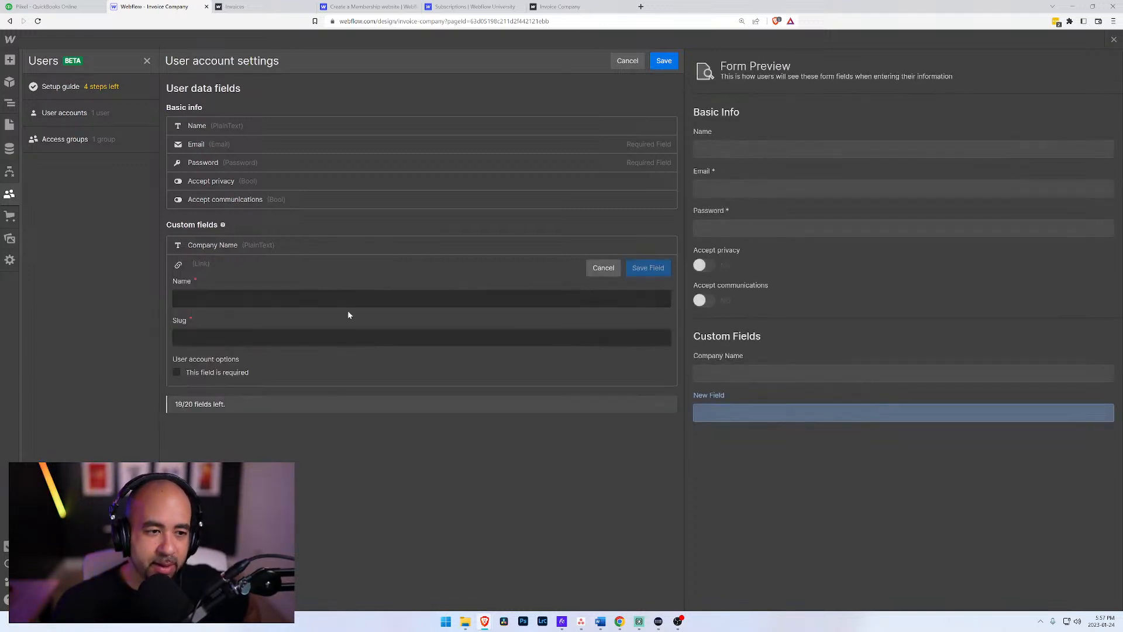
pyautogui.write('Link t')
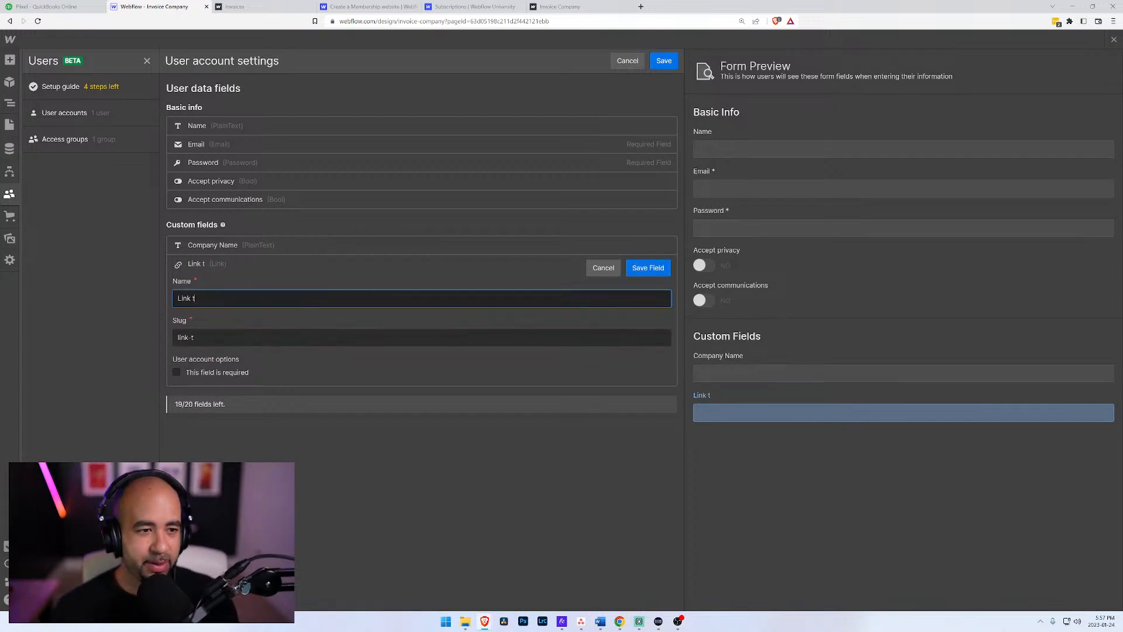
pyautogui.write('o Logo')
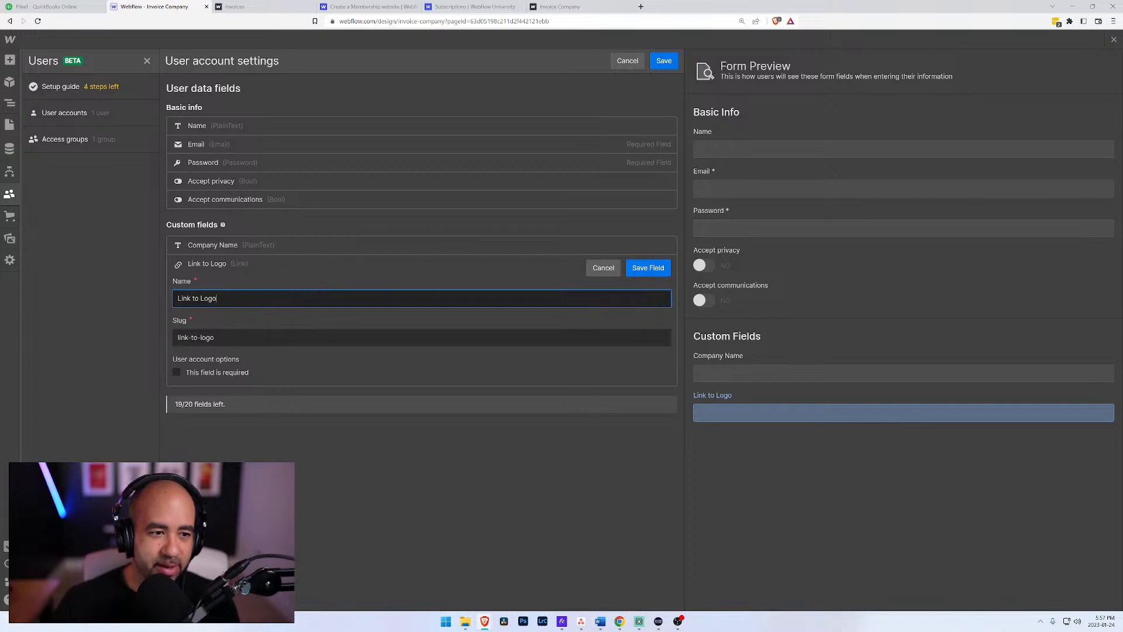
pyautogui.click(656, 269)
pyautogui.click(211, 284)
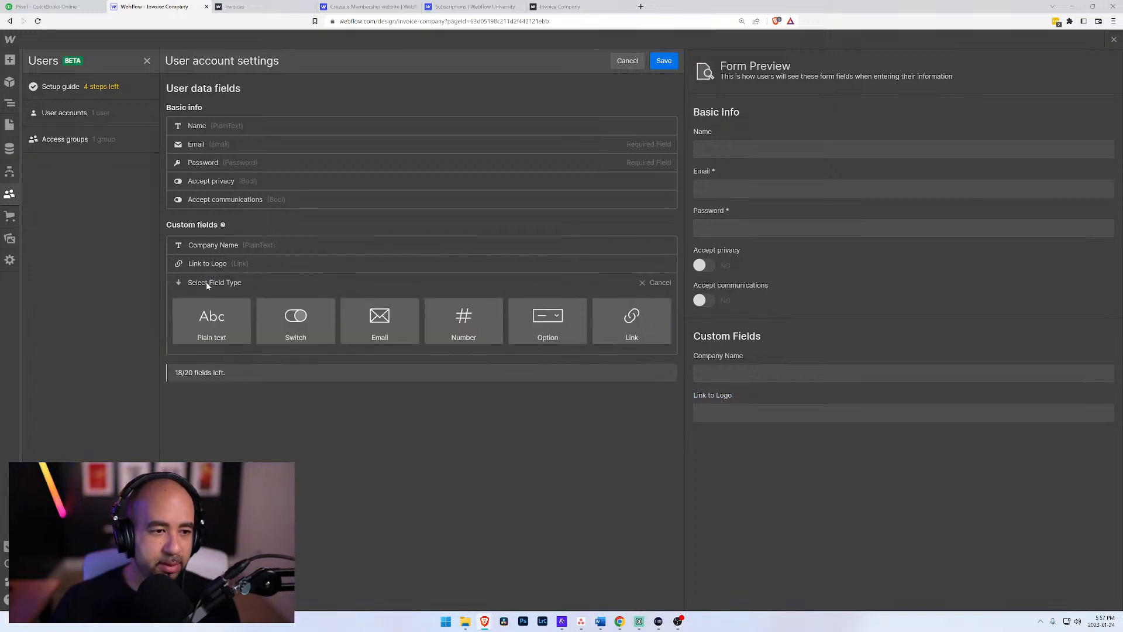
pyautogui.moveTo(287, 325)
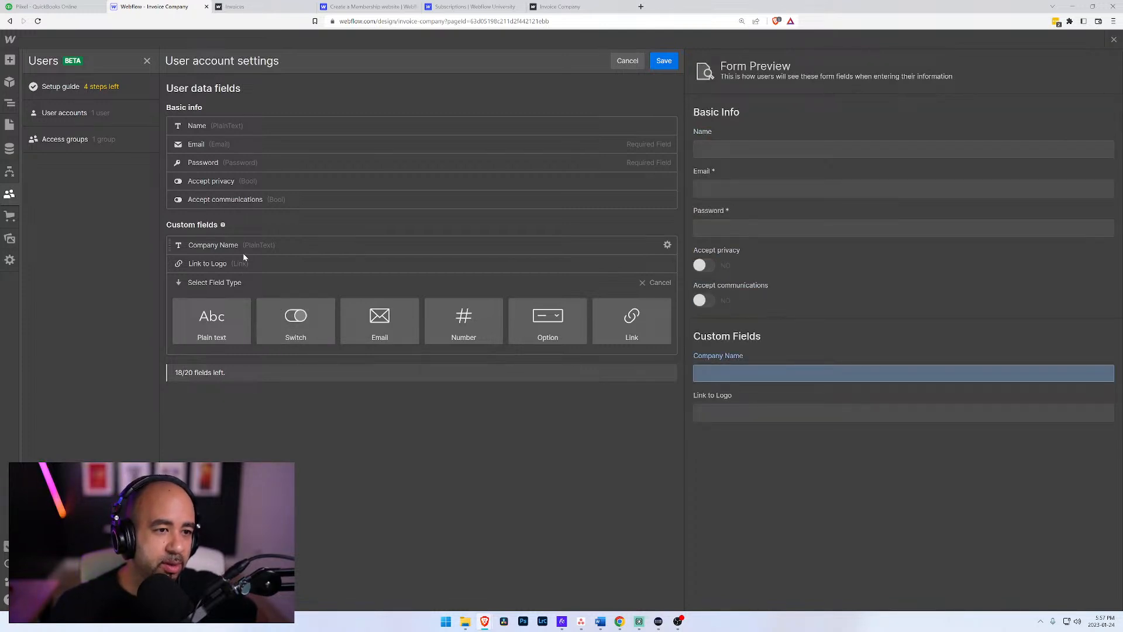
pyautogui.moveTo(223, 225)
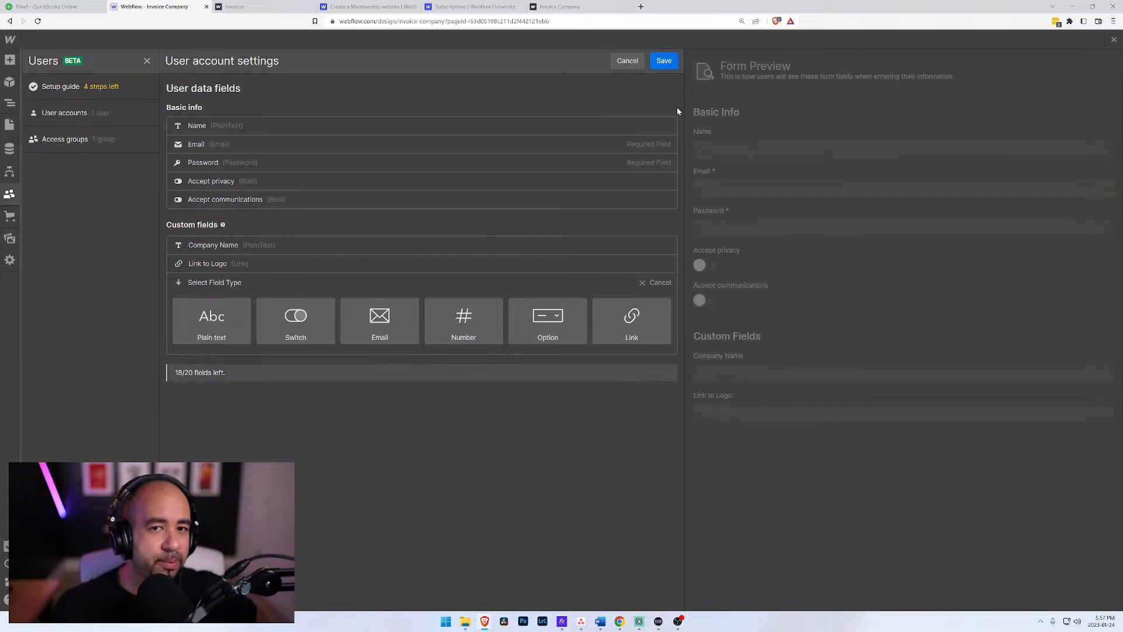
pyautogui.click(664, 61)
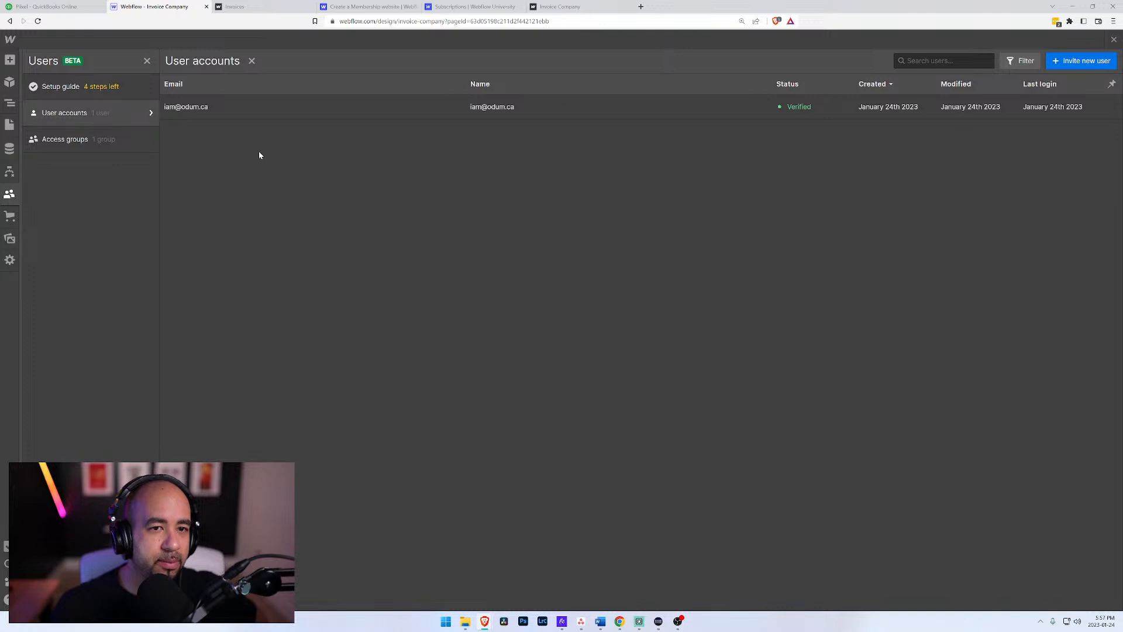
# Step: Check the custom fields and access settings in the registered user's account record, and close it without changes
pyautogui.click(554, 107)
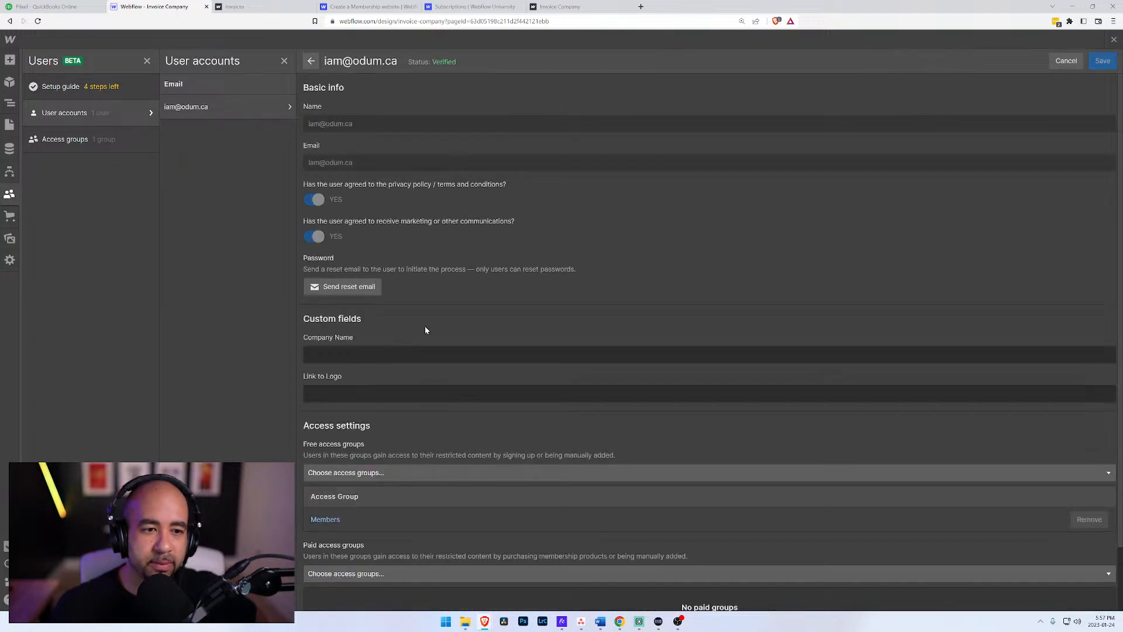
pyautogui.scroll(-2, 398, 289)
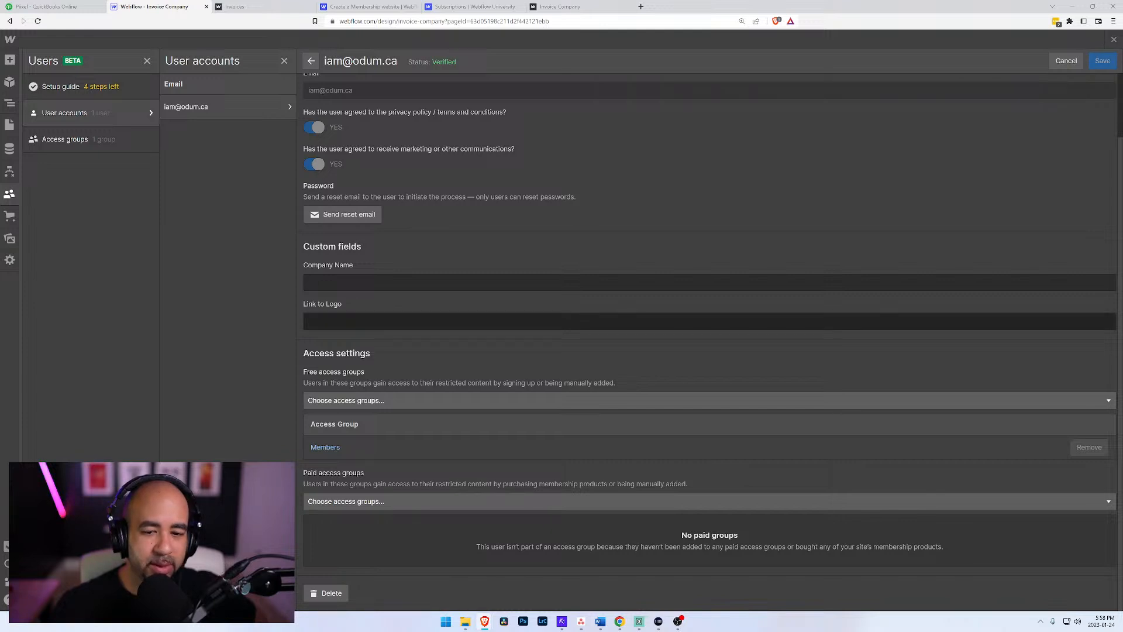
pyautogui.scroll(2, 381, 219)
pyautogui.click(1066, 61)
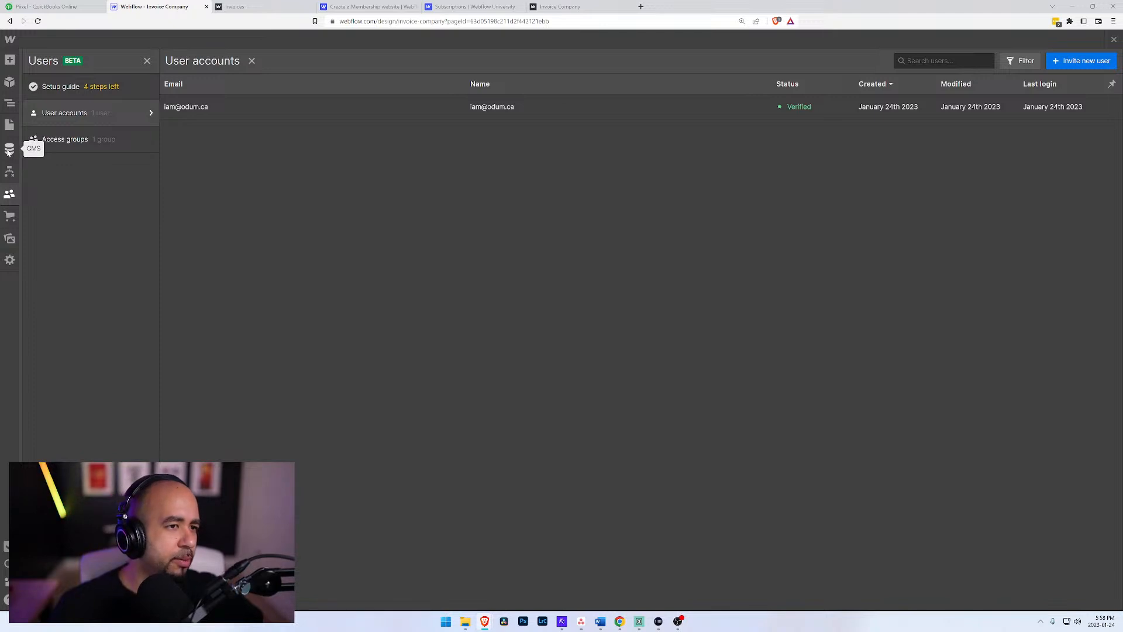
# Step: Replace the Hello World heading on the Invoices page with "Create an Invoice"
pyautogui.click(10, 124)
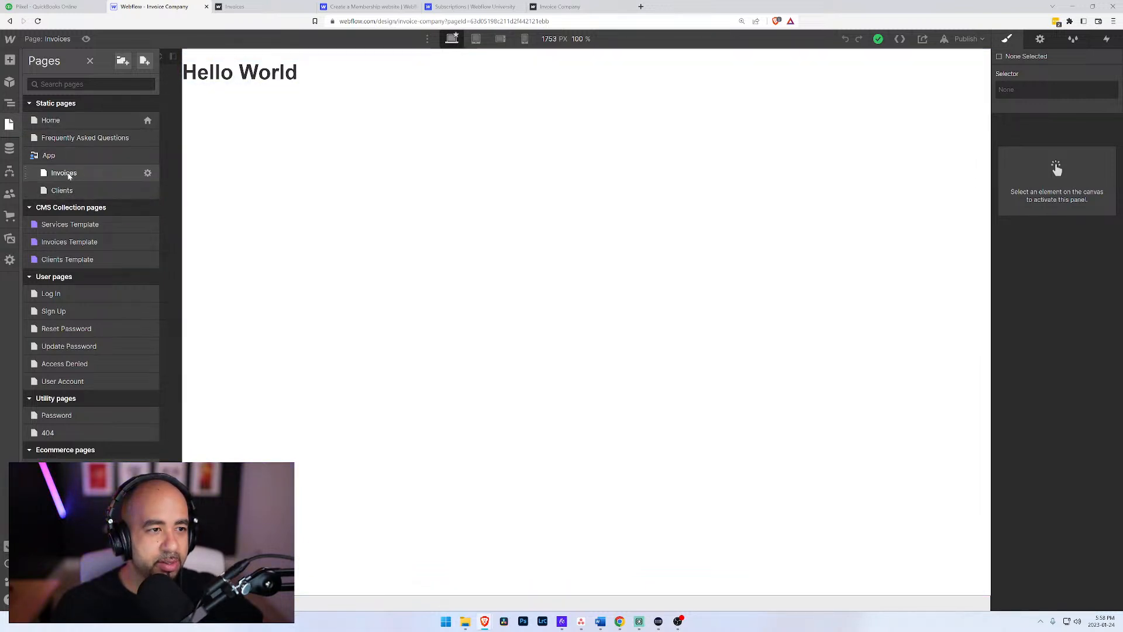
pyautogui.doubleClick(232, 74)
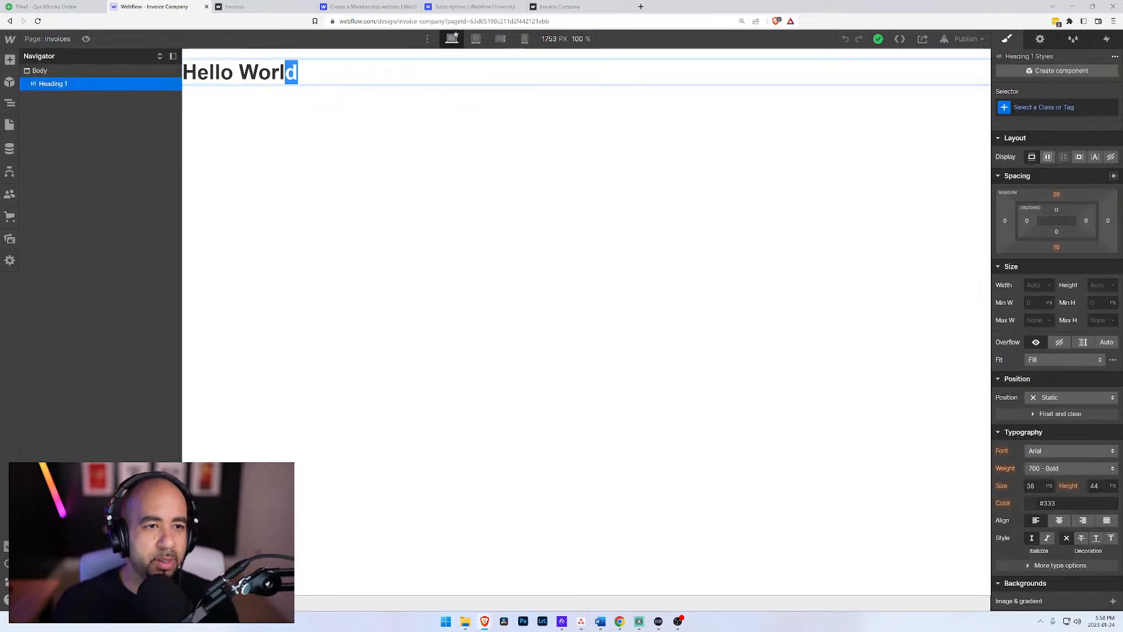
pyautogui.hotkey('ctrl', 'a')
pyautogui.write('Create an In vo')
pyautogui.press('BackSpace')
pyautogui.press('BackSpace')
pyautogui.press('BackSpace')
pyautogui.write('voice')
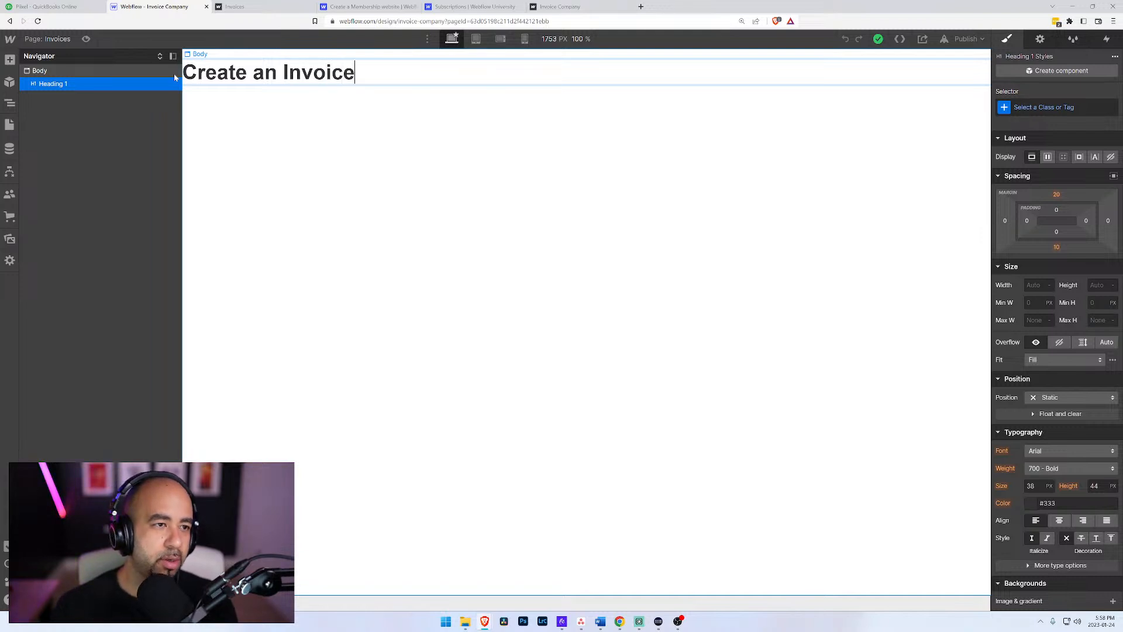
pyautogui.click(10, 125)
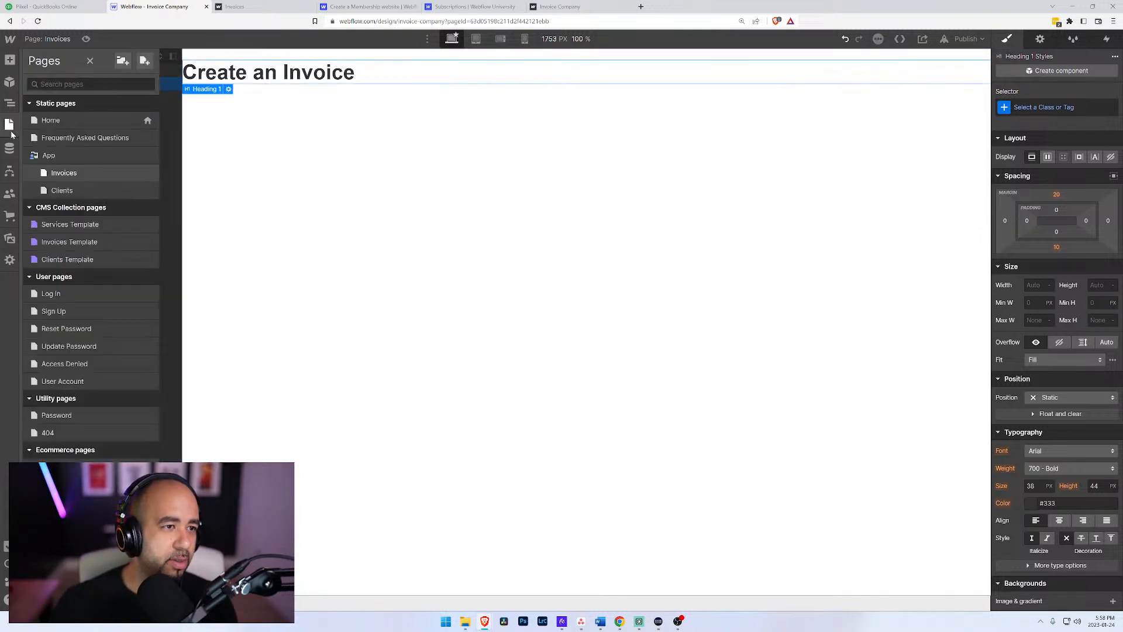
pyautogui.click(219, 77)
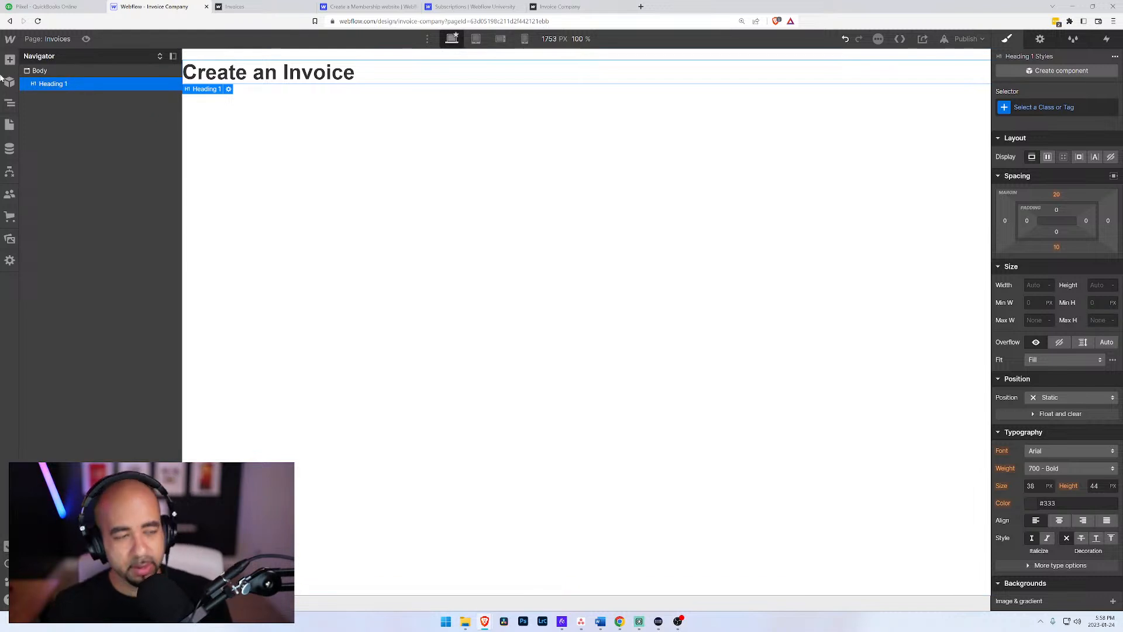
# Step: Open the Clients page in the App folder and change its heading to "Create a Client"
pyautogui.click(14, 103)
pyautogui.click(9, 104)
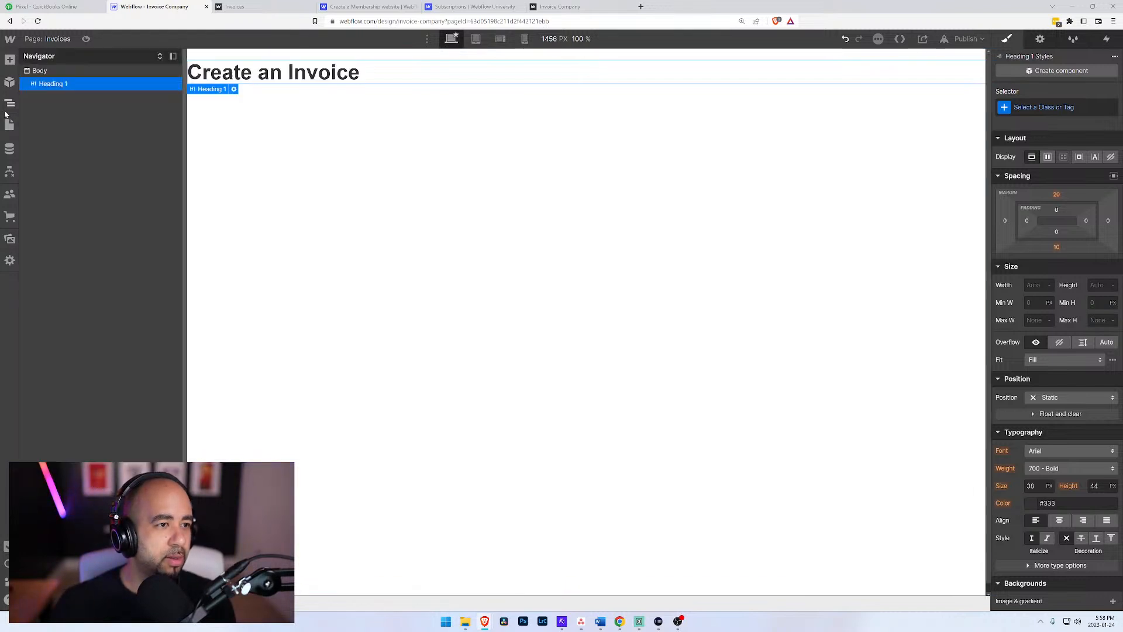
pyautogui.click(10, 124)
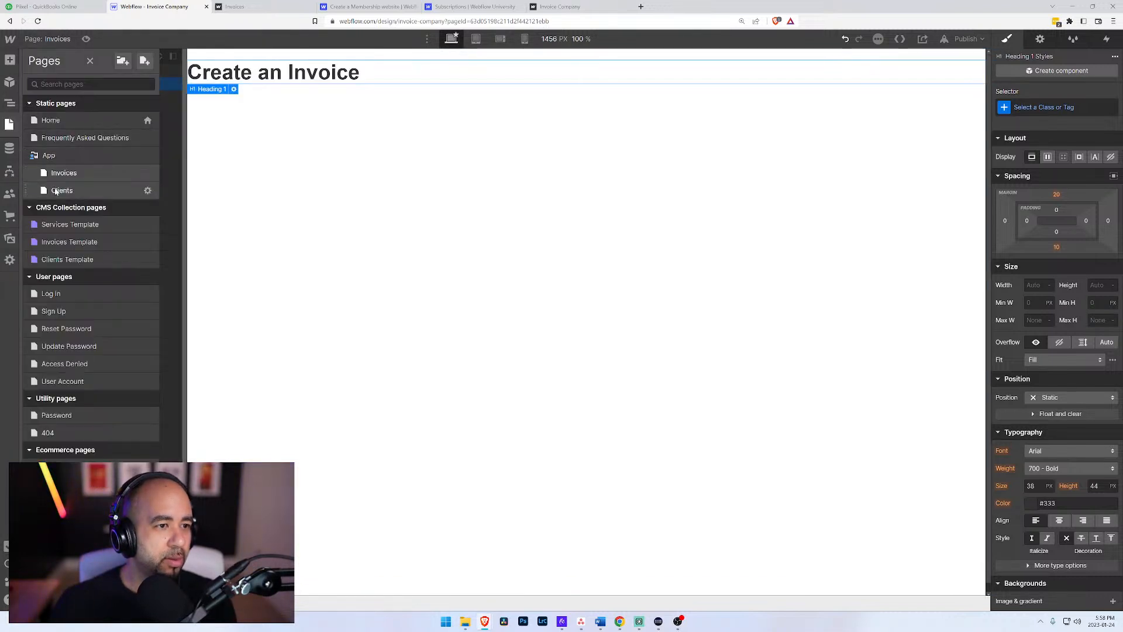
pyautogui.click(54, 191)
pyautogui.click(45, 75)
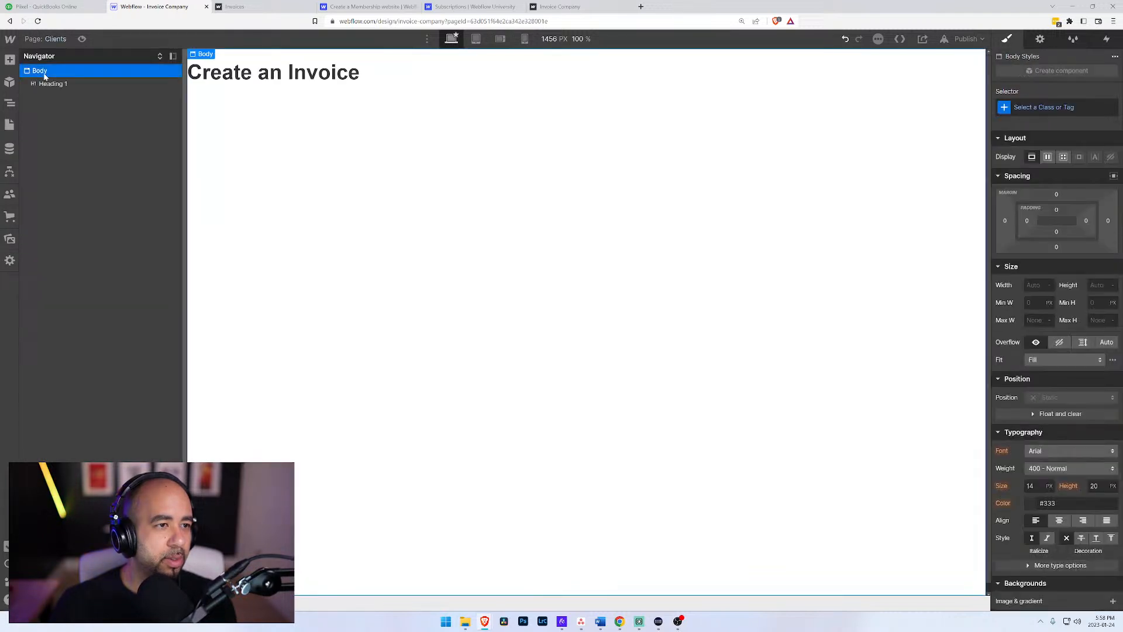
pyautogui.doubleClick(259, 72)
pyautogui.moveTo(269, 73); pyautogui.dragTo(361, 74)
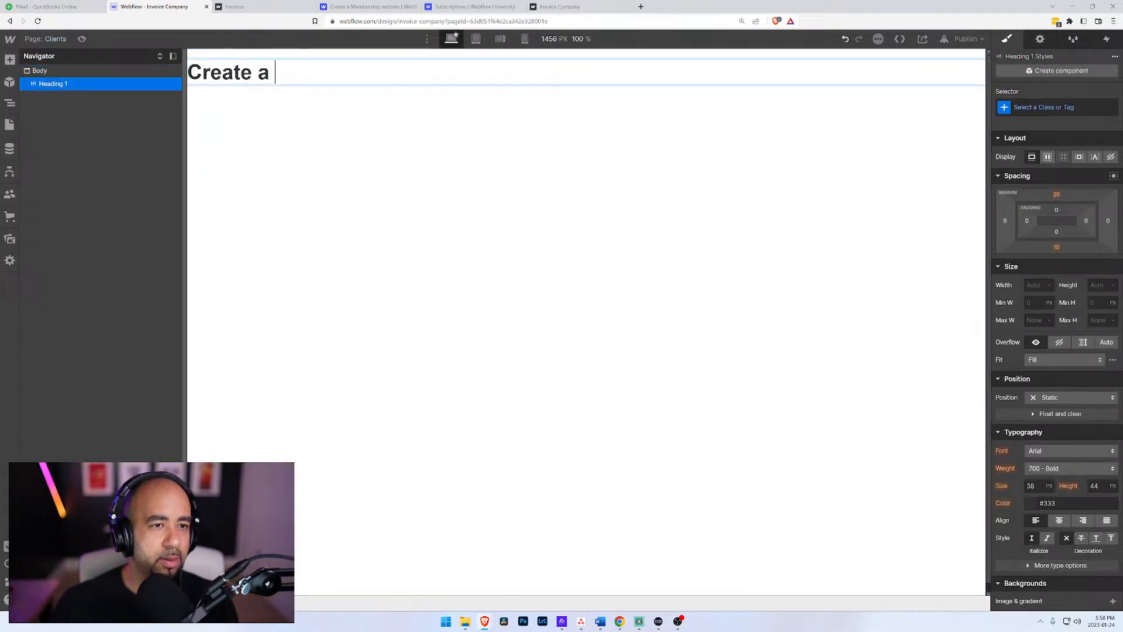
pyautogui.write('Client')
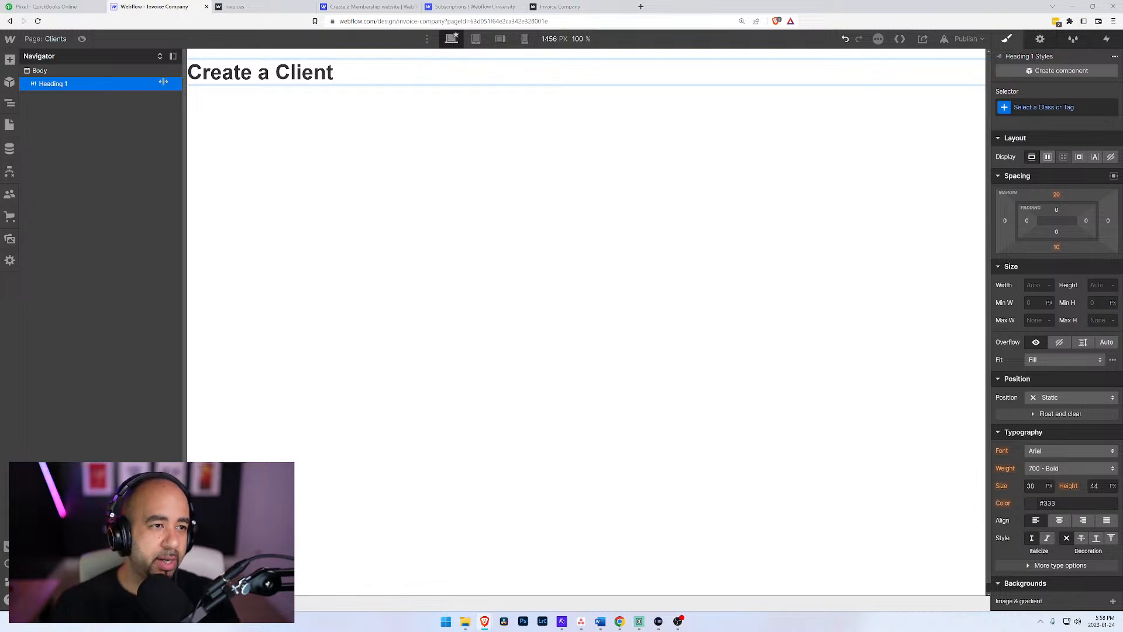
pyautogui.click(42, 85)
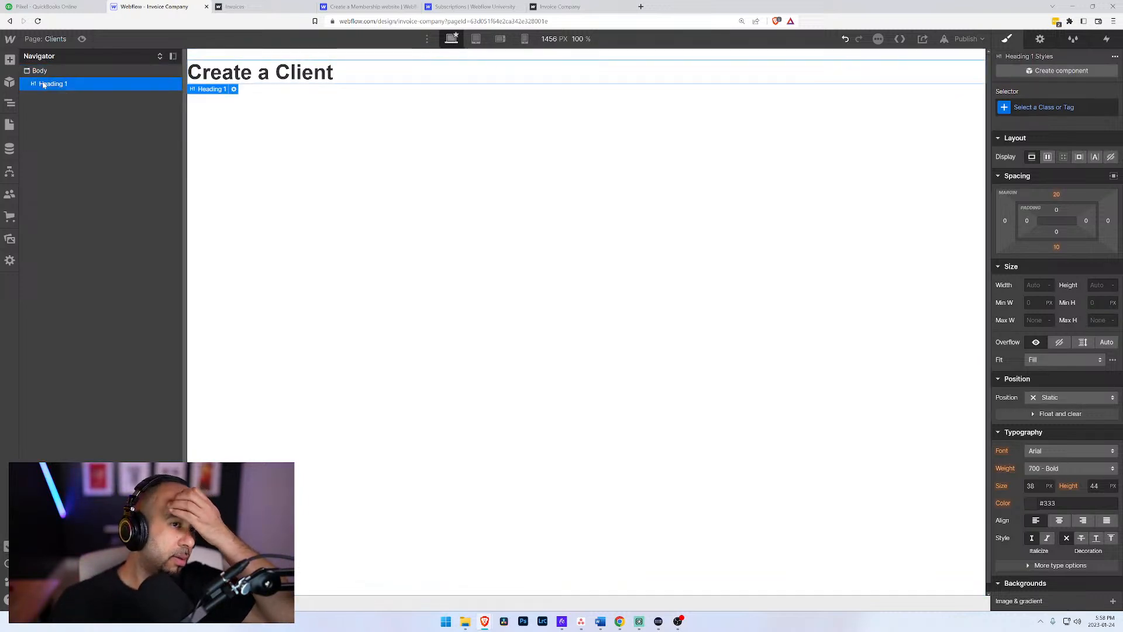
# Step: Open the Clients Template collection page and look over its items, the CMS collections and the page list
pyautogui.click(10, 149)
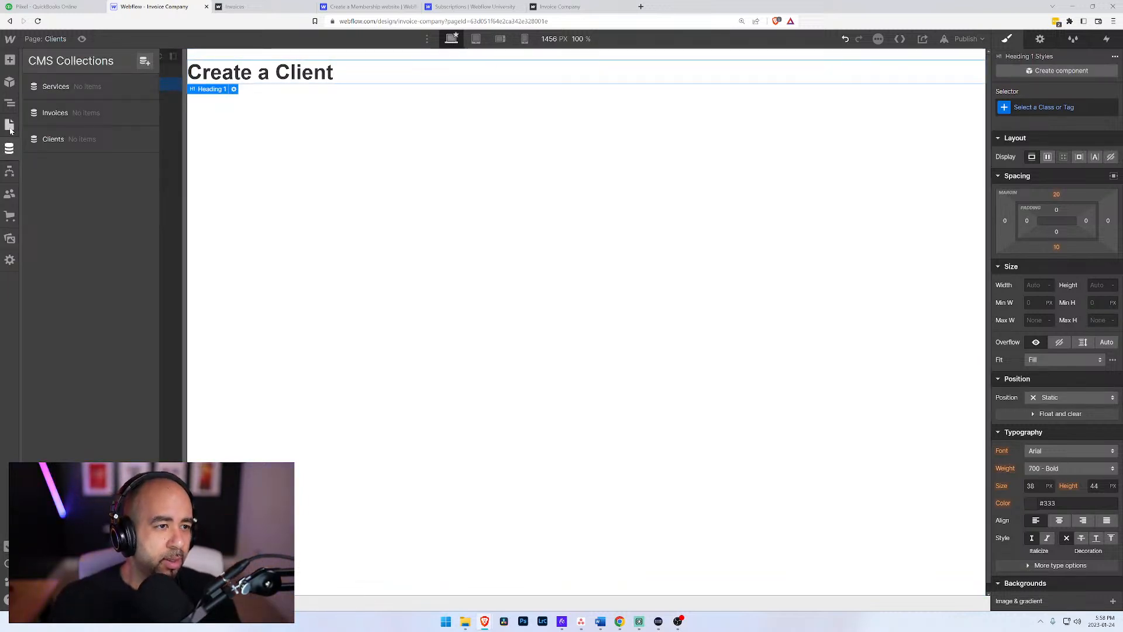
pyautogui.click(10, 125)
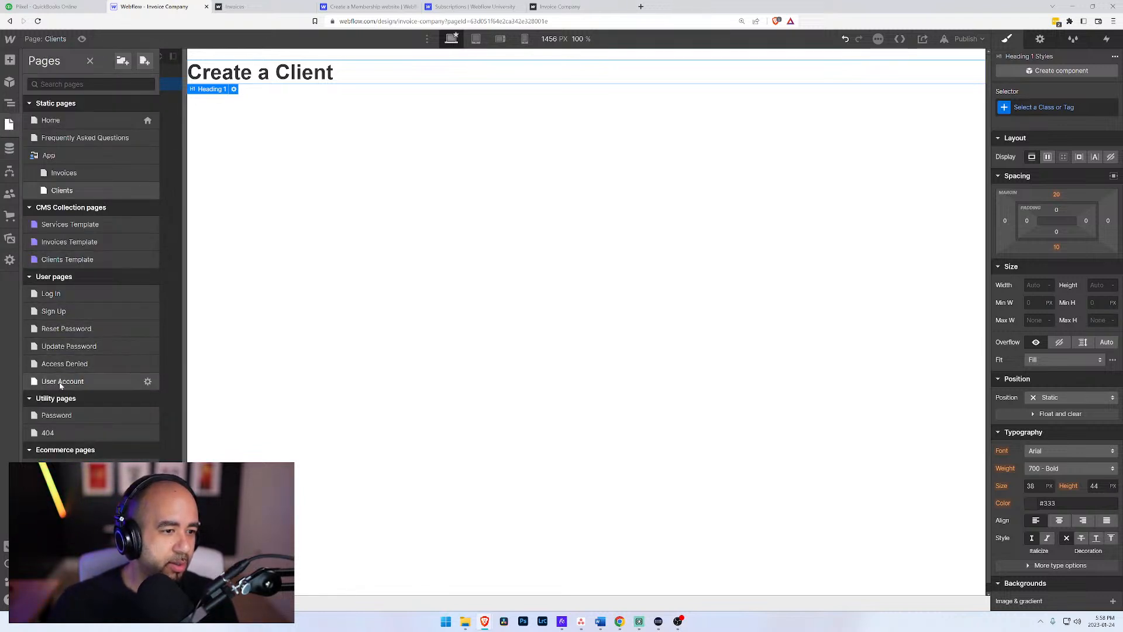
pyautogui.click(58, 262)
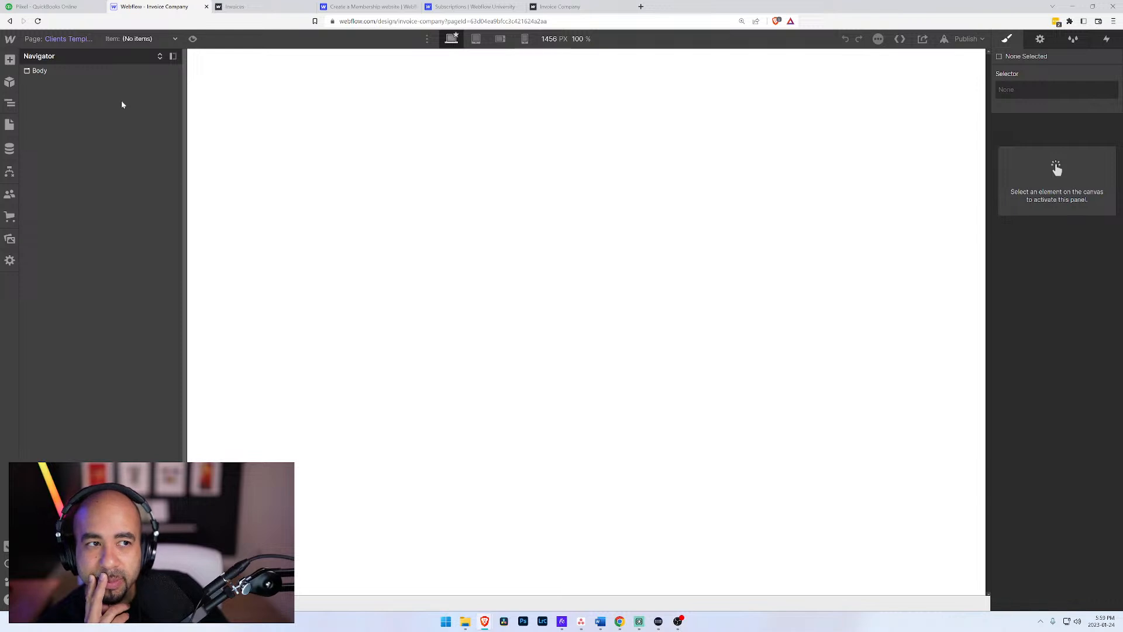
pyautogui.click(144, 39)
pyautogui.click(75, 41)
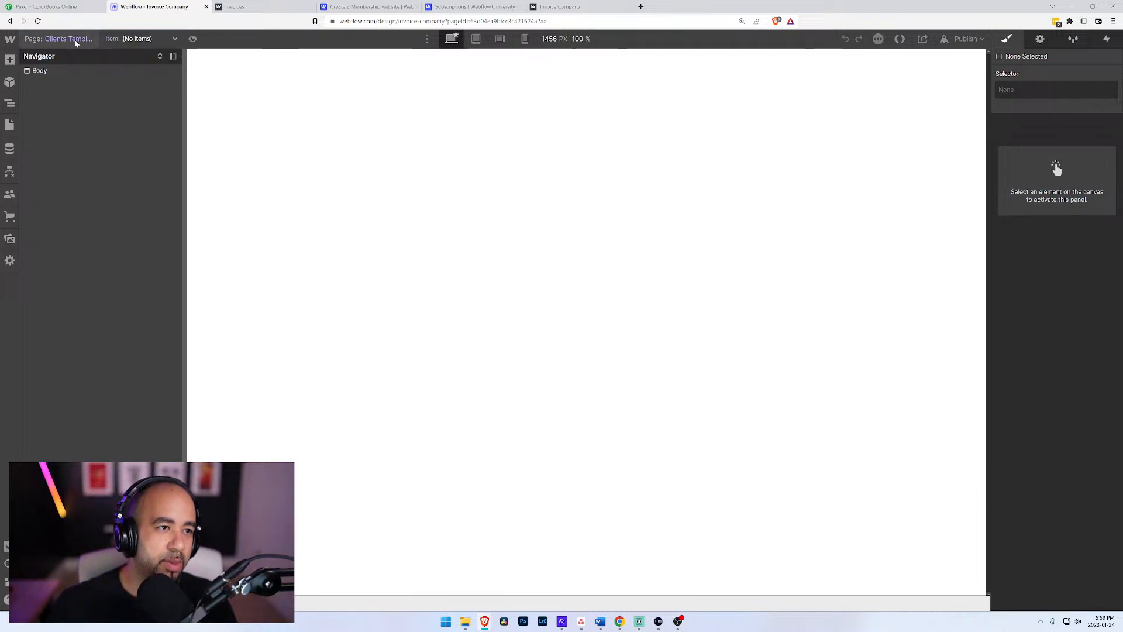
pyautogui.click(10, 149)
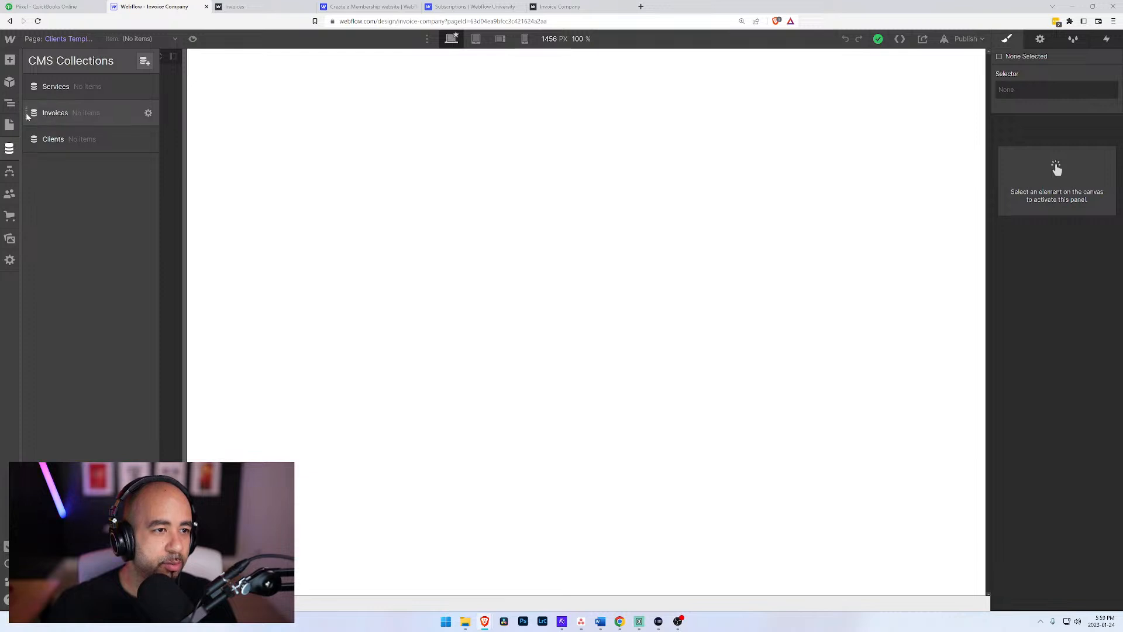
pyautogui.click(9, 125)
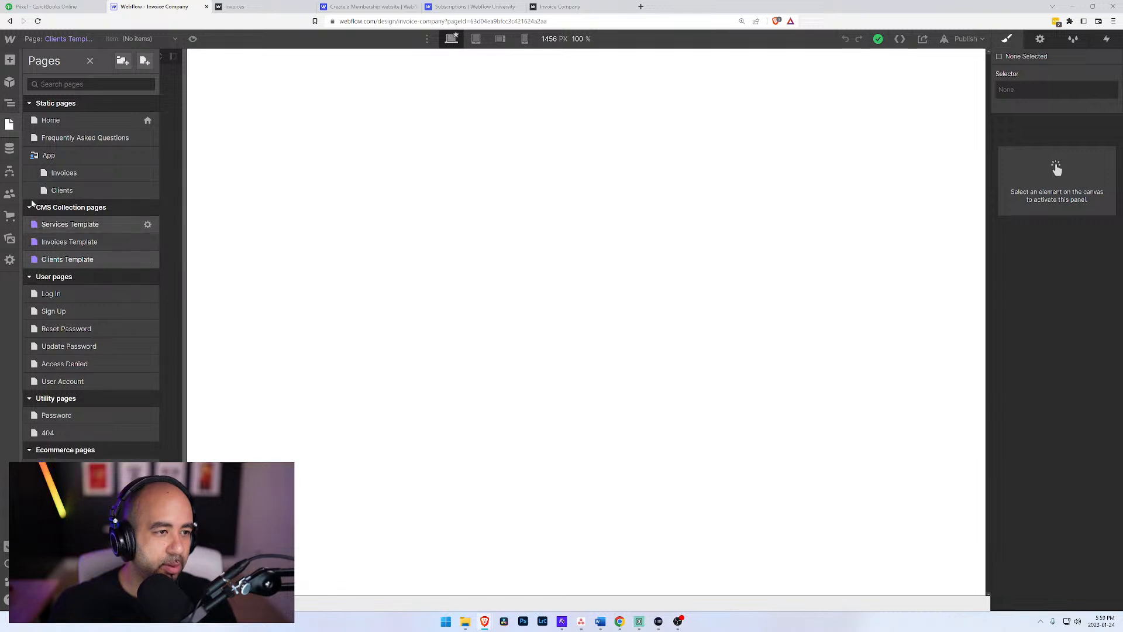
pyautogui.click(10, 149)
pyautogui.click(148, 140)
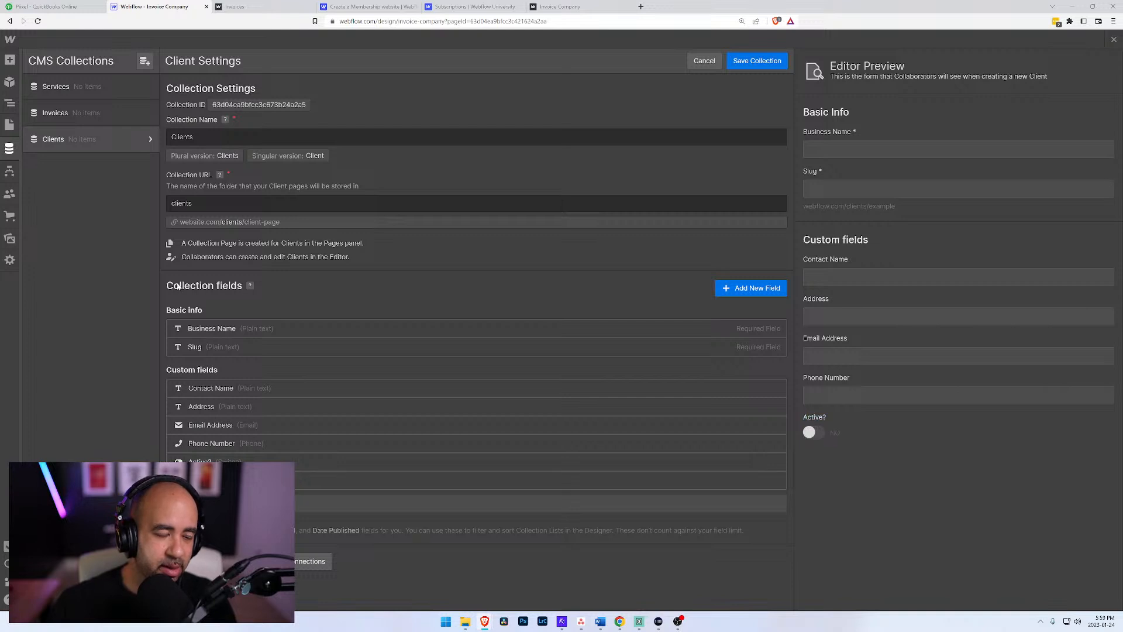
pyautogui.click(752, 288)
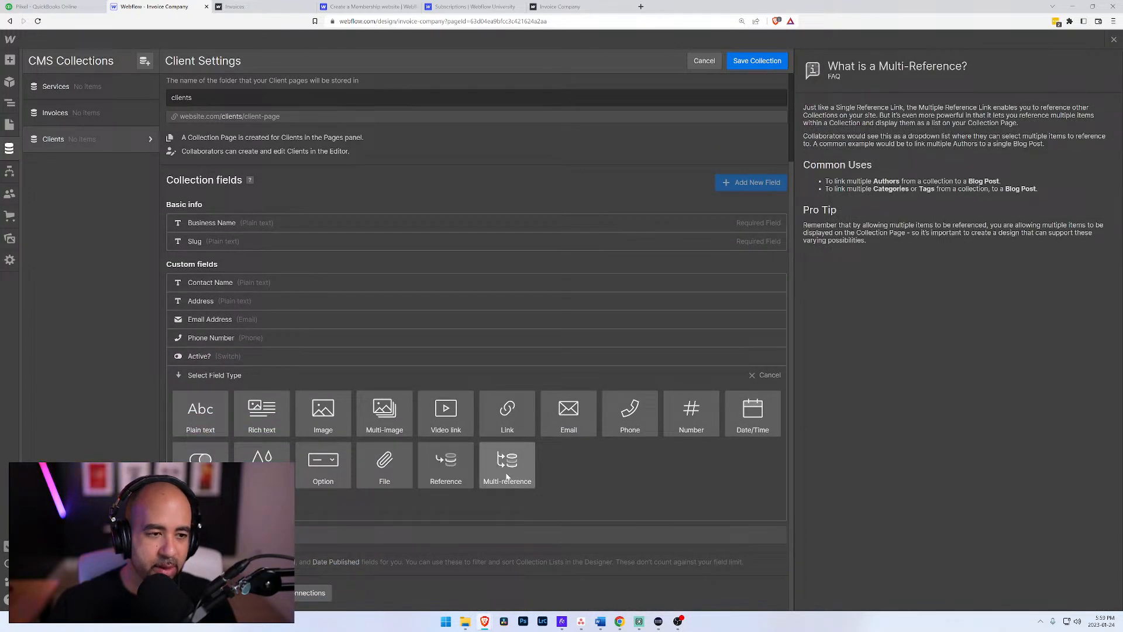
pyautogui.click(459, 471)
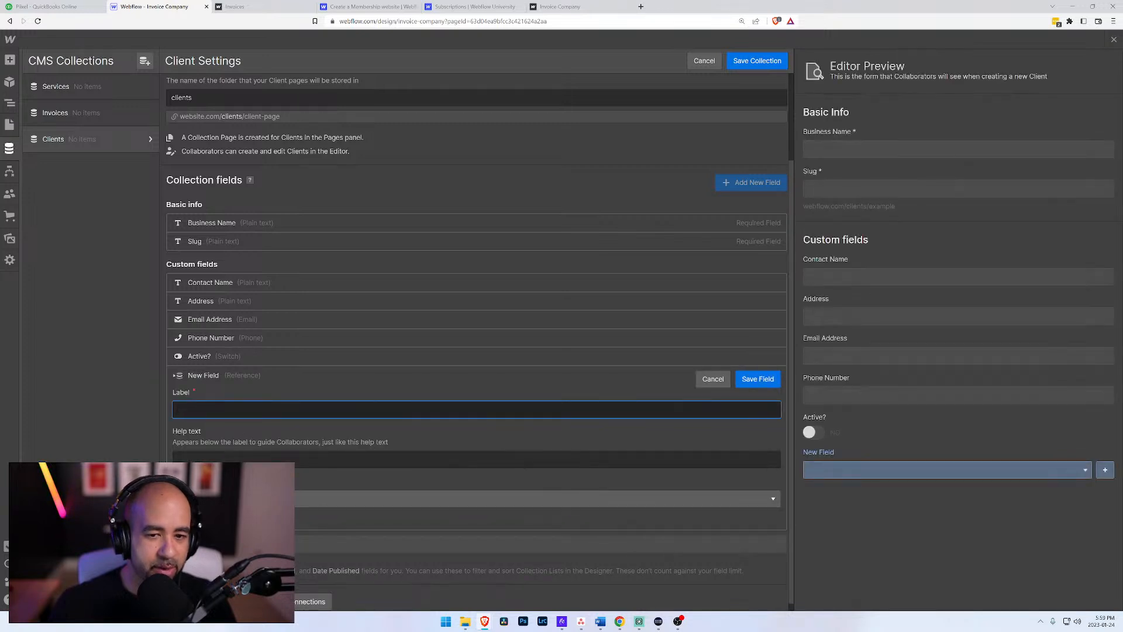
pyautogui.click(263, 498)
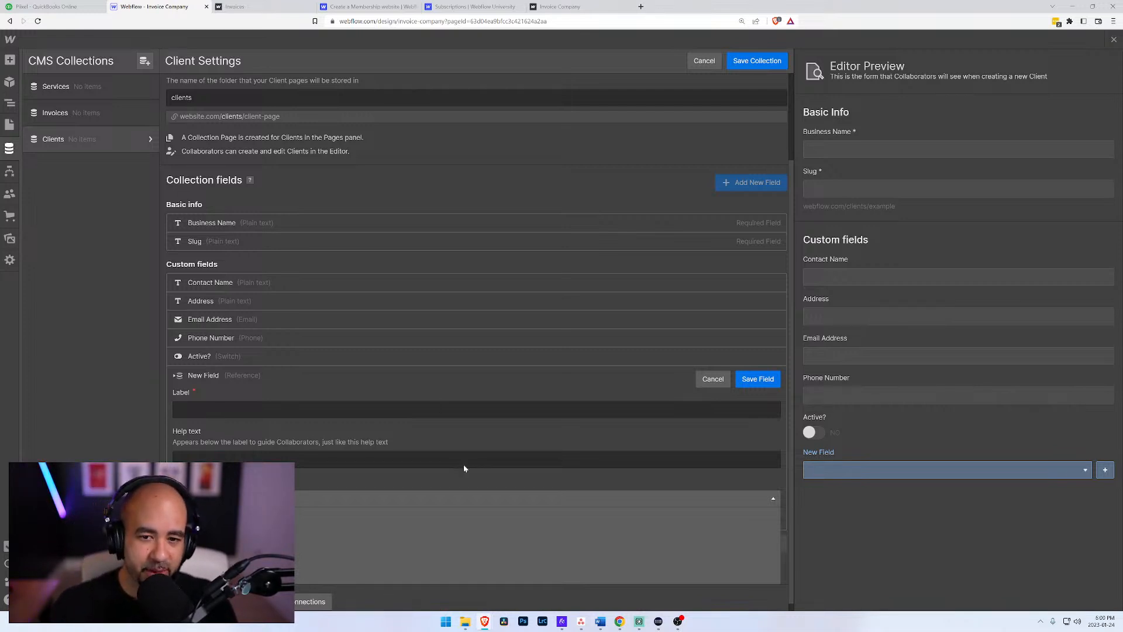
pyautogui.click(715, 381)
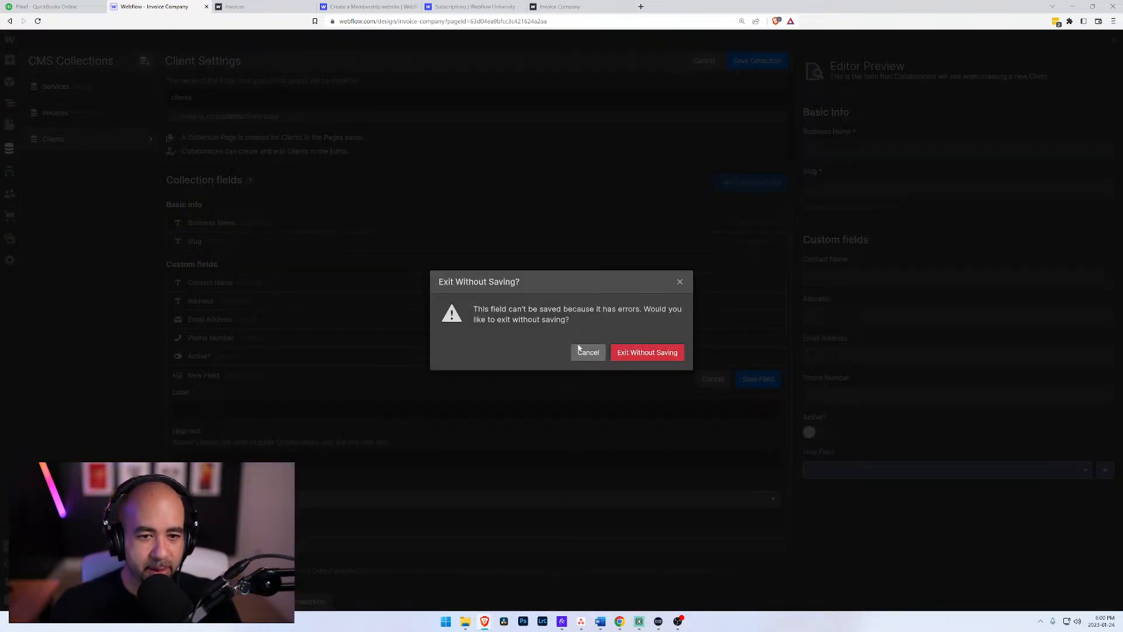
pyautogui.click(643, 353)
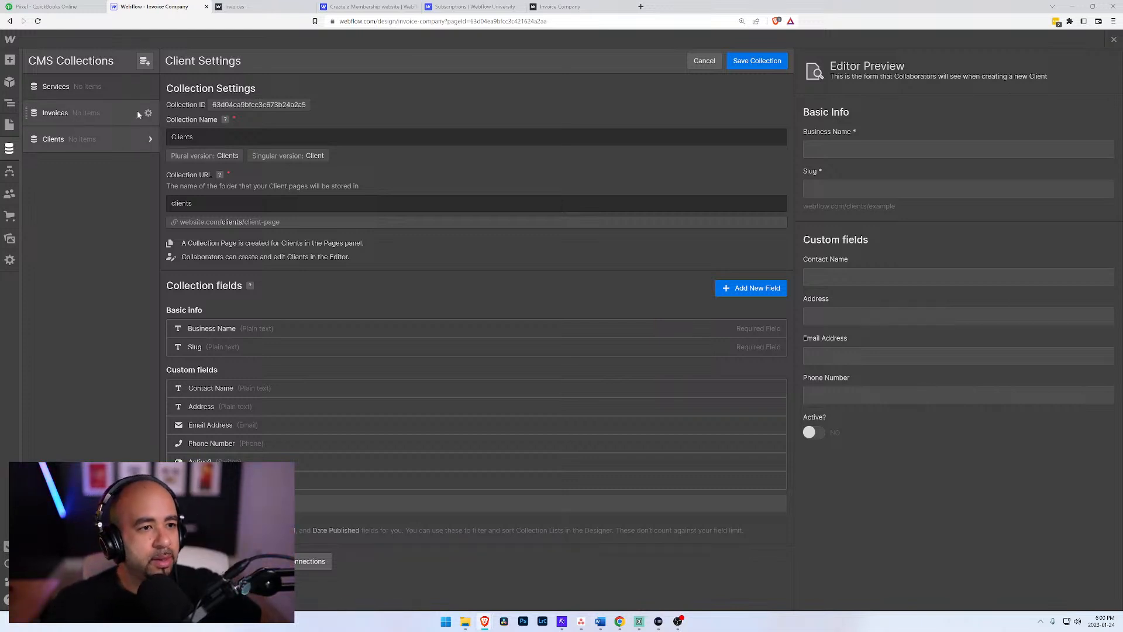
# Step: Review the Clients and Invoices pages in the App folder, ending on the Clients page
pyautogui.click(8, 124)
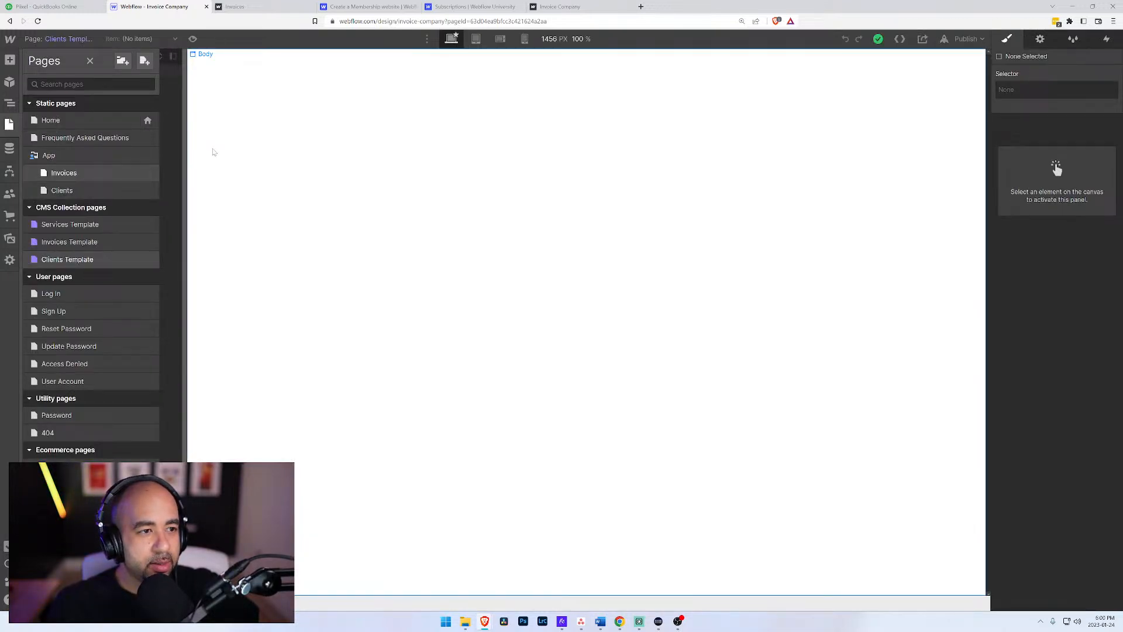
pyautogui.click(67, 191)
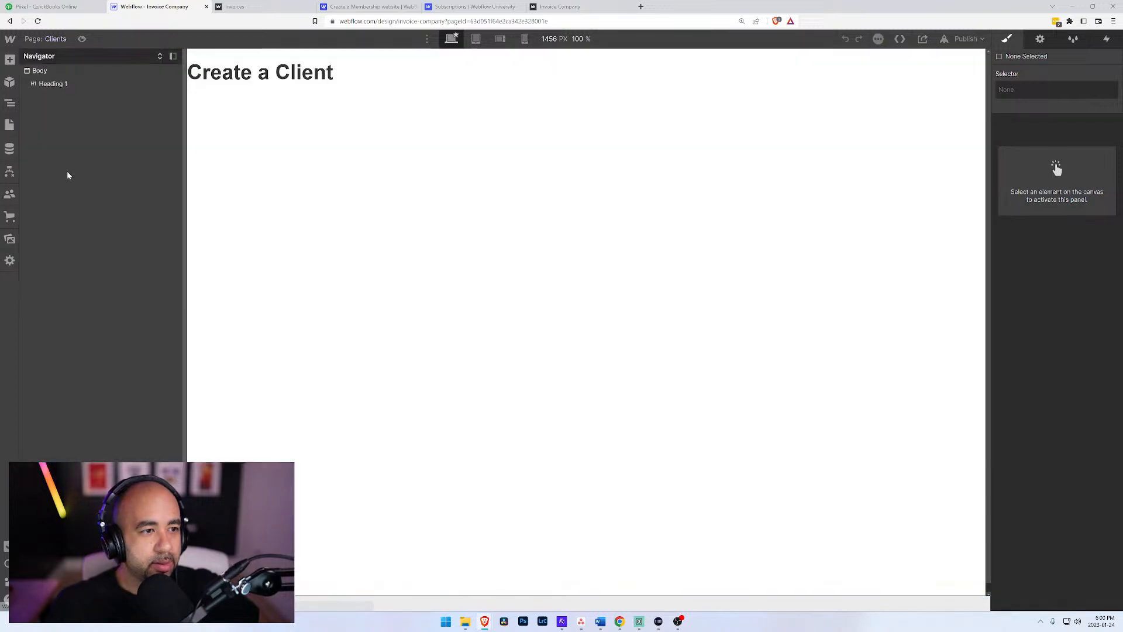
pyautogui.click(51, 38)
pyautogui.click(62, 174)
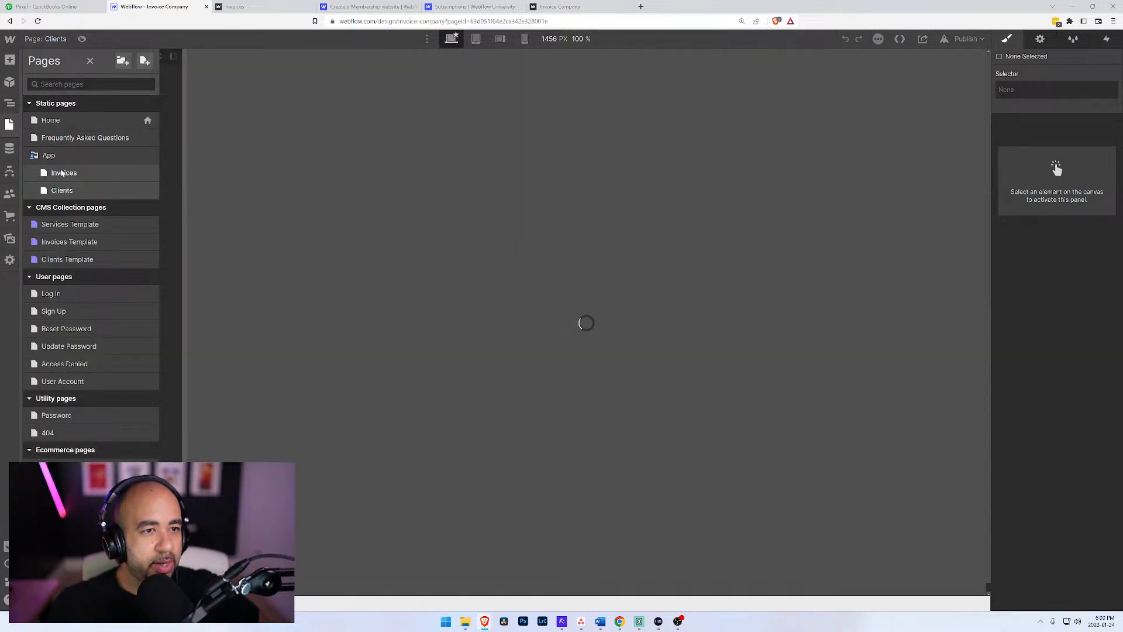
pyautogui.click(53, 39)
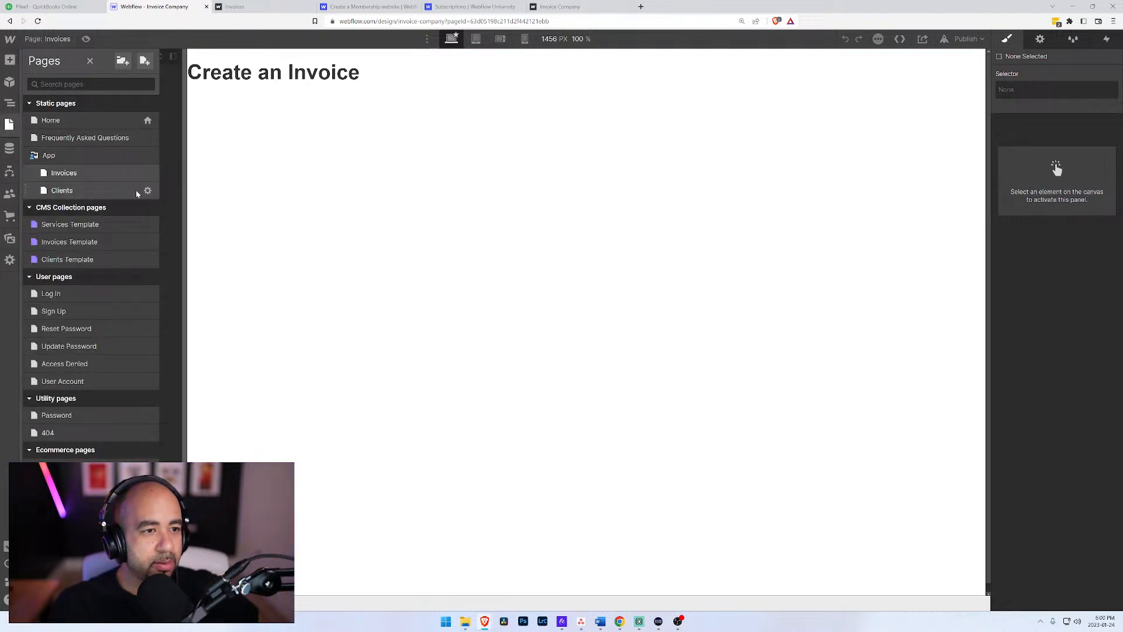
pyautogui.click(98, 193)
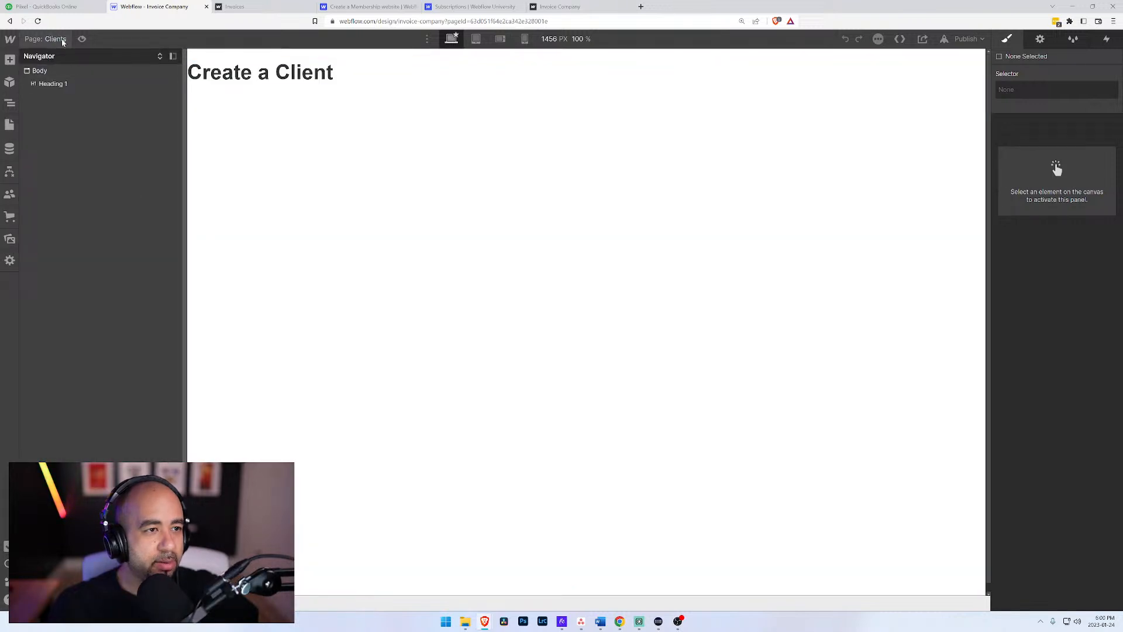
# Step: Duplicate the Clients page as a new page named Quotes in the App folder
pyautogui.click(59, 39)
pyautogui.click(146, 191)
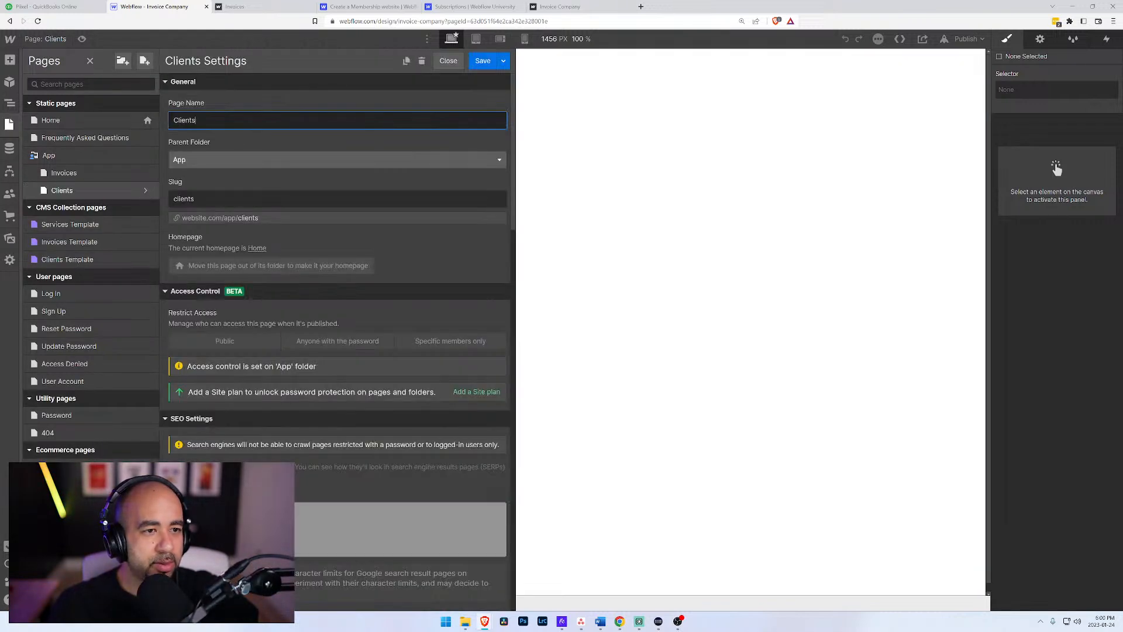
pyautogui.click(407, 61)
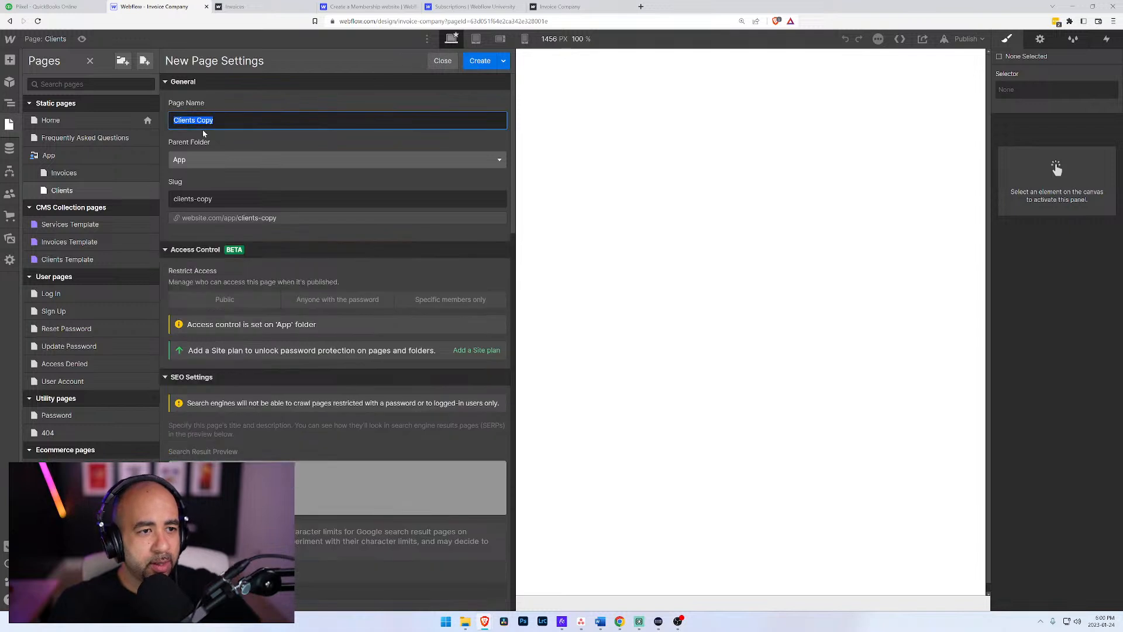
pyautogui.write('Quo')
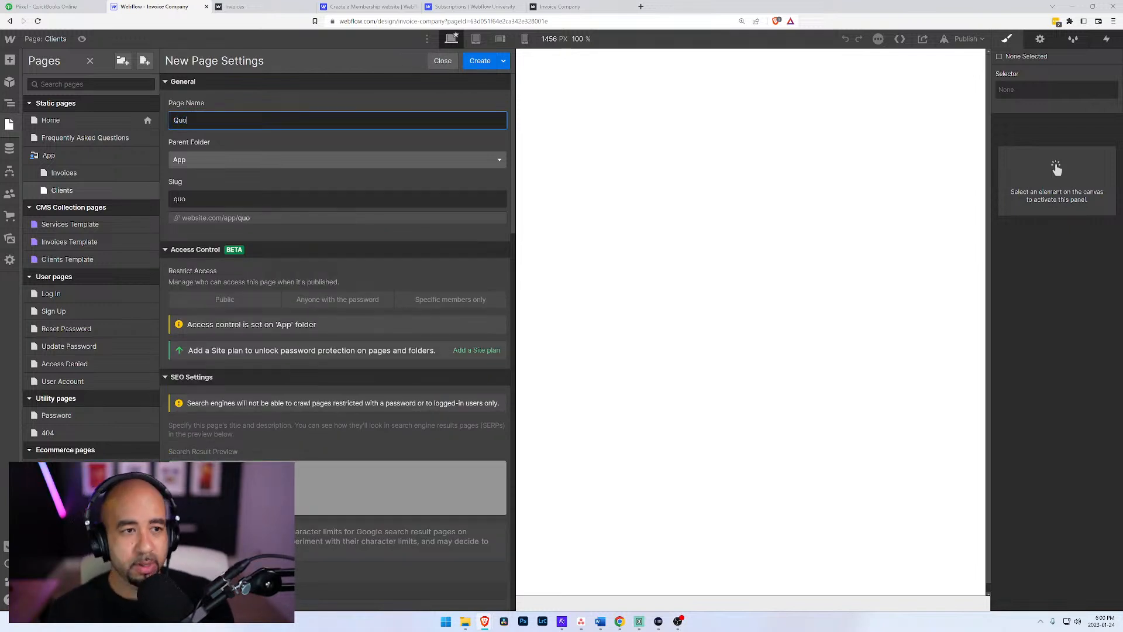
pyautogui.write('tes')
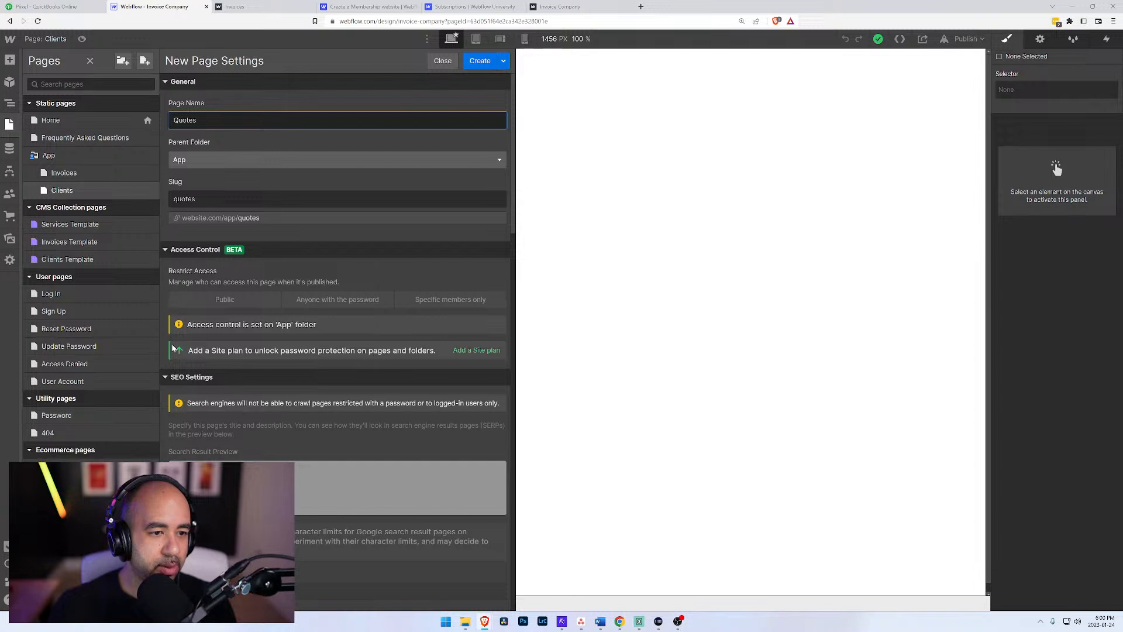
pyautogui.click(480, 62)
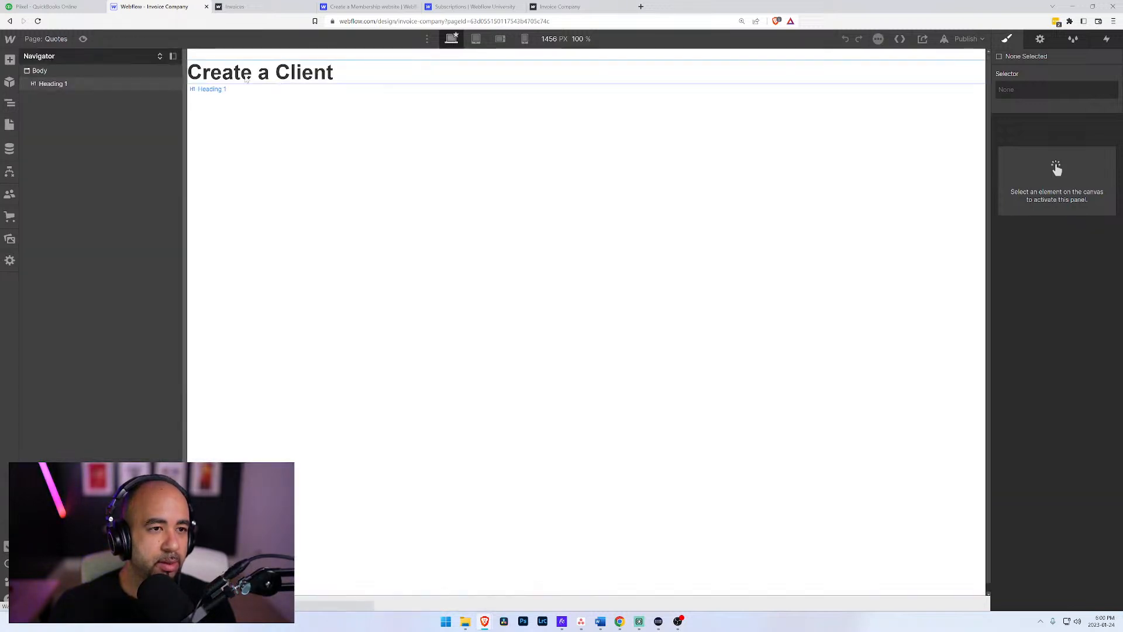
# Step: Change the heading on the Quotes page to "Create a Quote"
pyautogui.click(296, 73)
pyautogui.doubleClick(296, 73)
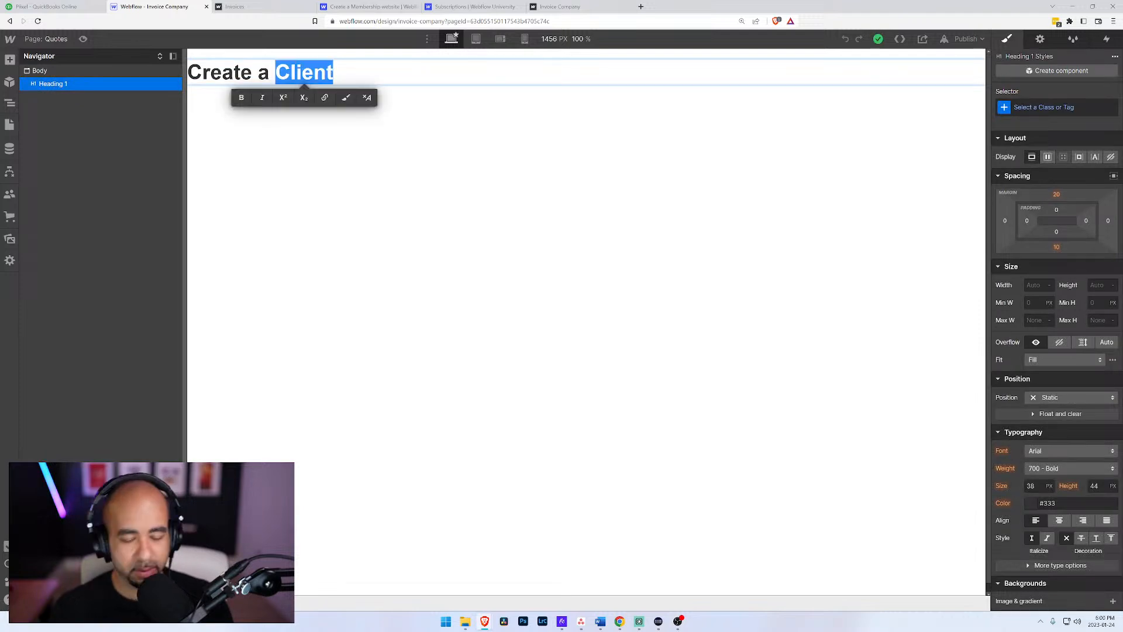
pyautogui.write('Quote')
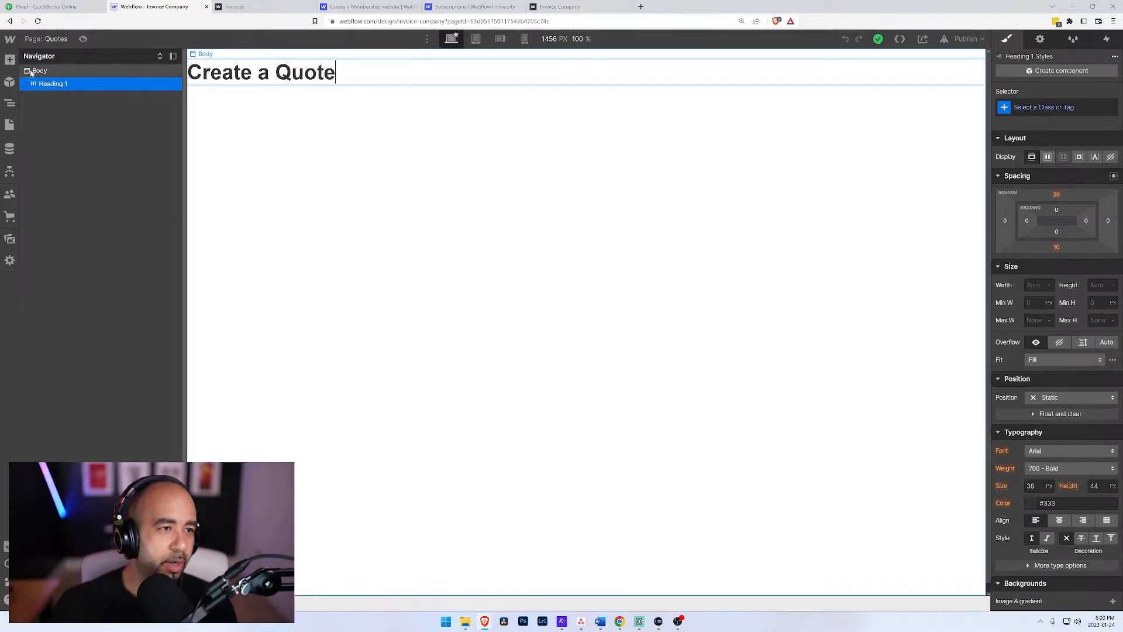
# Step: Switch to the Word brainstorm notes and review the Create Client, User Account, Create Quote, Create Invoice and Logged In lists
pyautogui.click(36, 38)
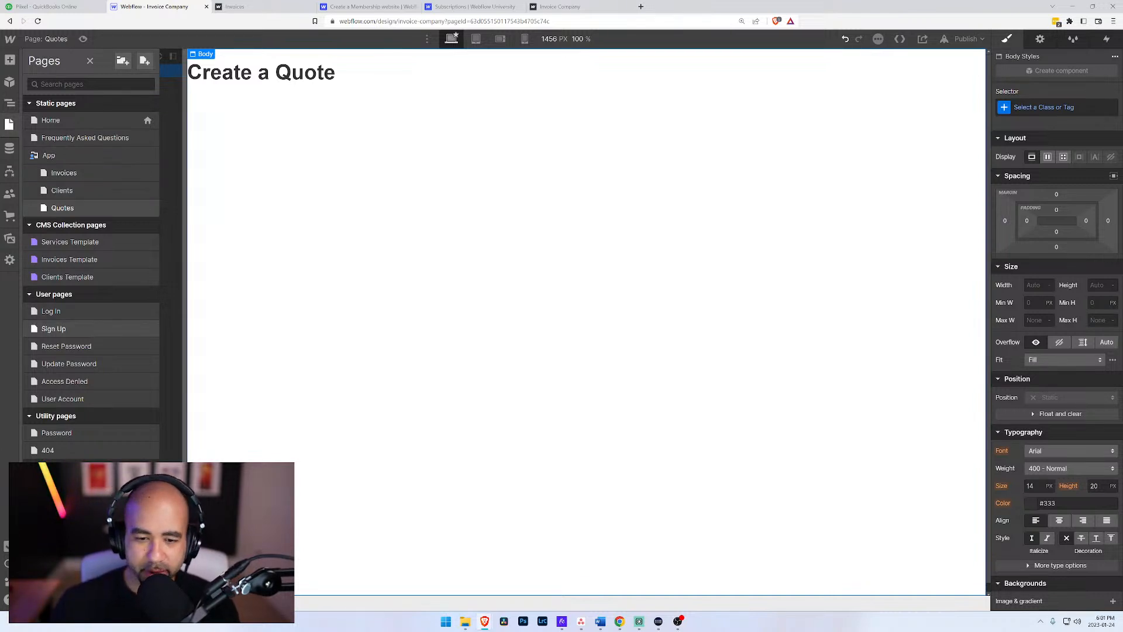
pyautogui.click(598, 622)
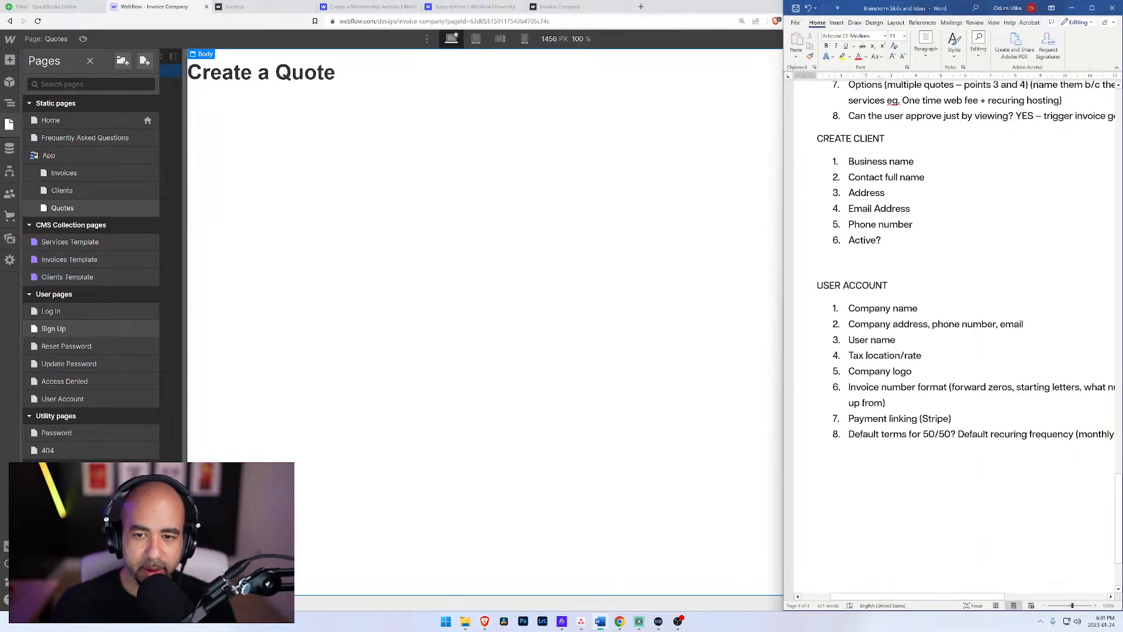
pyautogui.scroll(-3, 953, 328)
pyautogui.scroll(15, 953, 328)
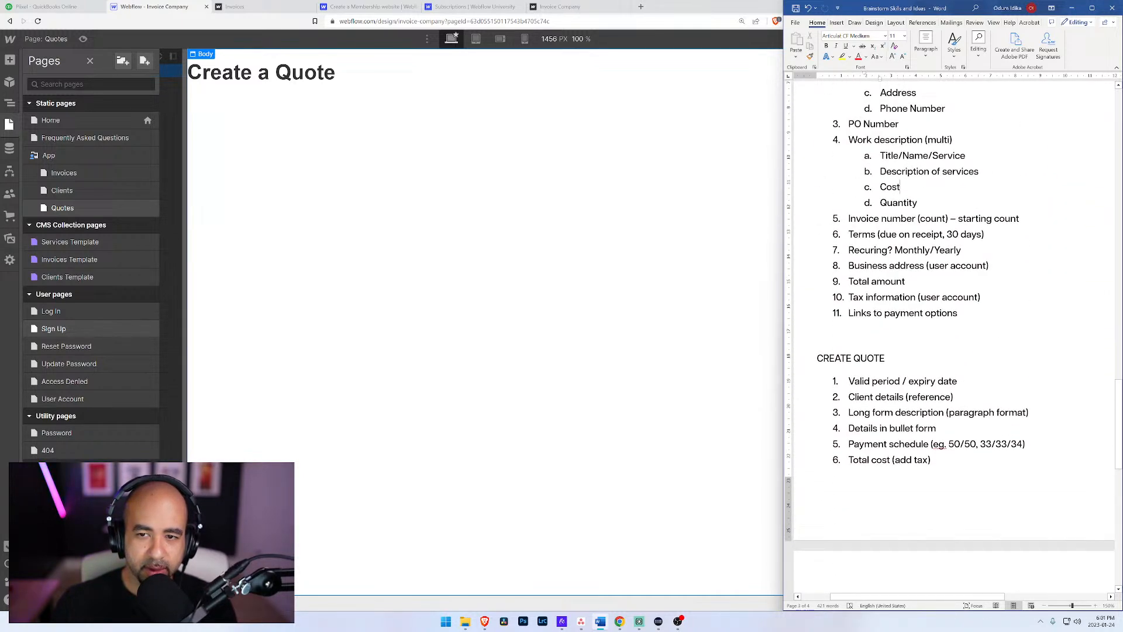
pyautogui.scroll(3, 954, 328)
pyautogui.scroll(4, 954, 327)
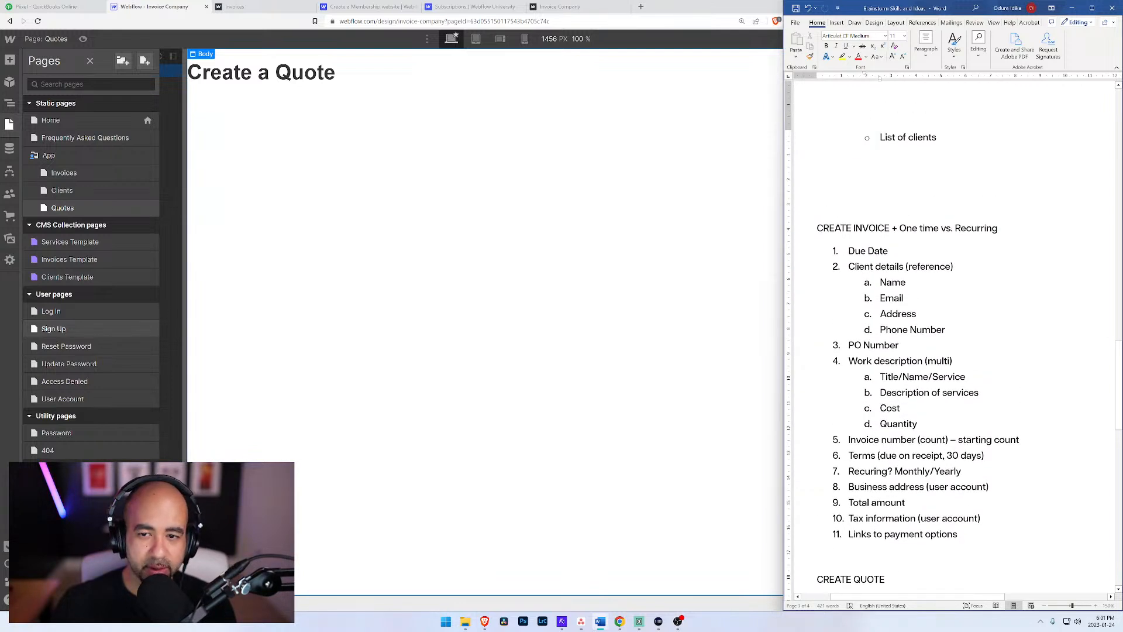
pyautogui.scroll(5, 954, 328)
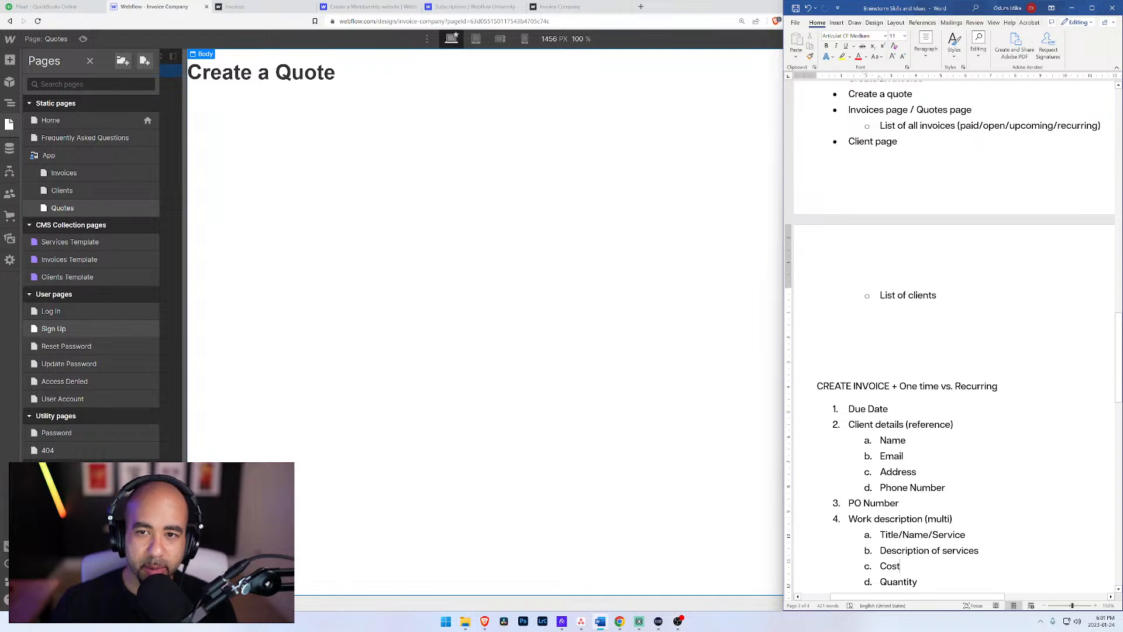
pyautogui.scroll(5, 953, 328)
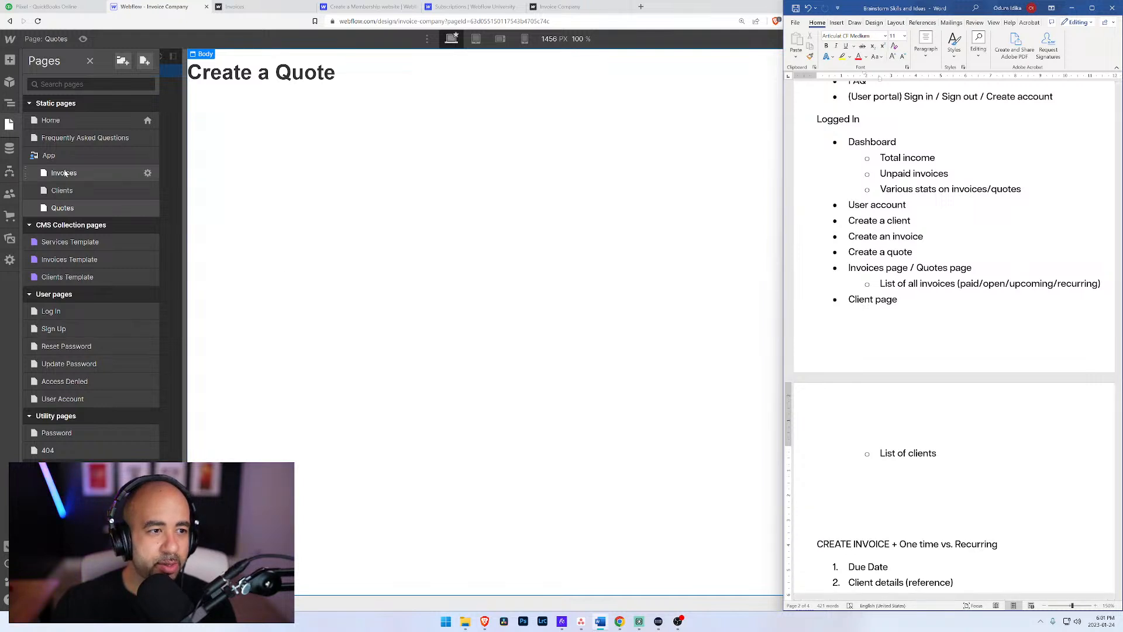
# Step: Create a new page named Dashboard in the App folder
pyautogui.click(132, 156)
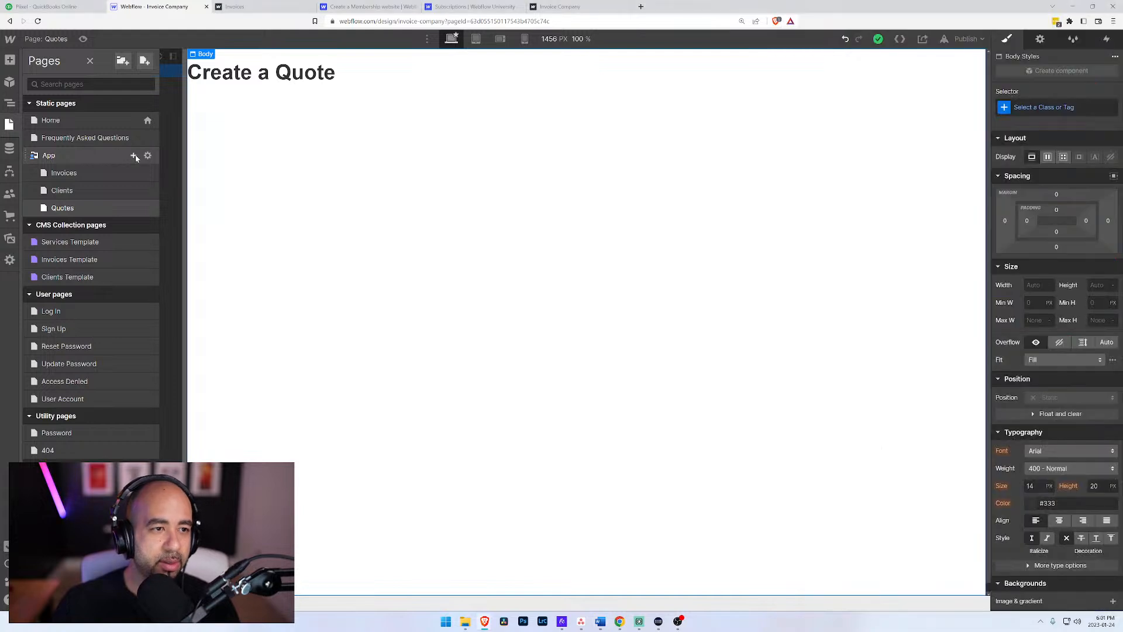
pyautogui.write('Dashboard')
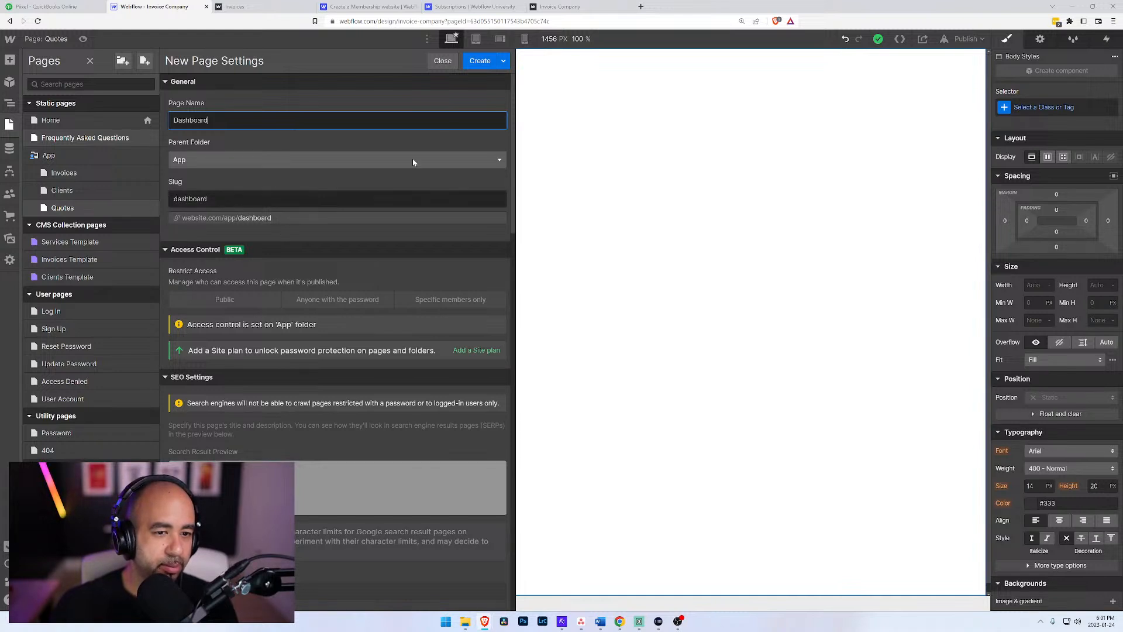
pyautogui.click(480, 60)
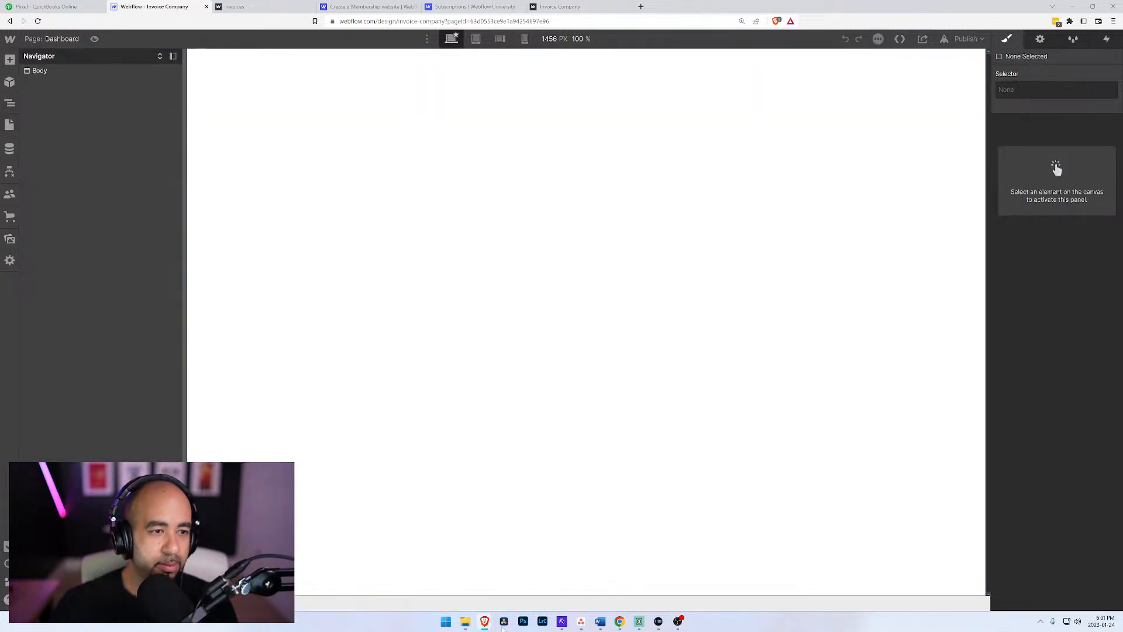
# Step: Add an H1 heading reading "Dashboard" to the body of the Dashboard page
pyautogui.click(45, 71)
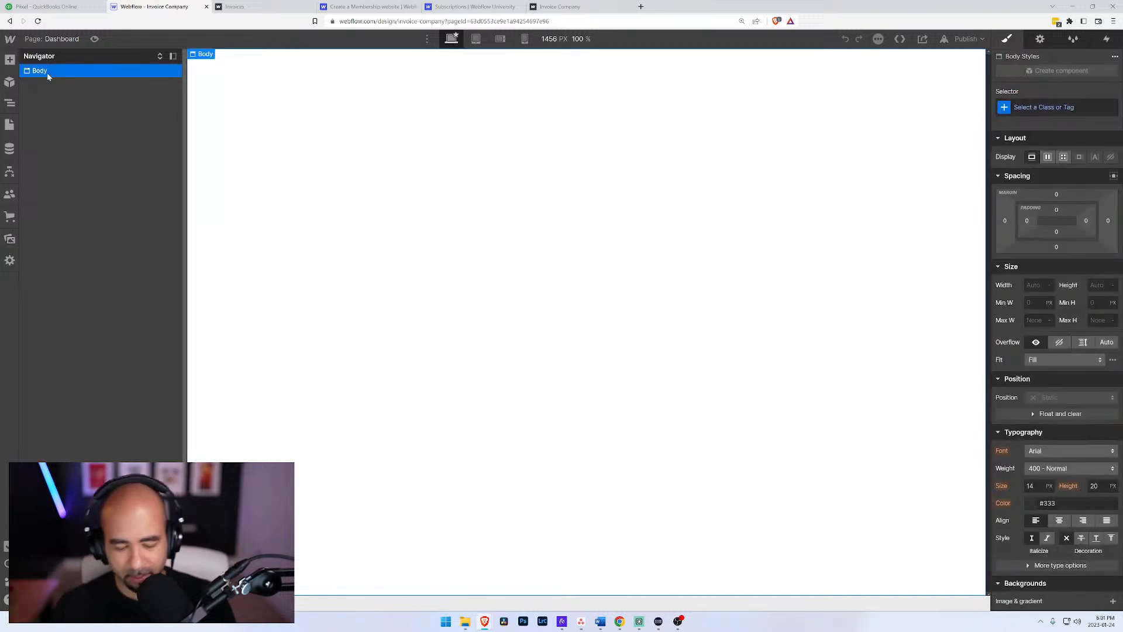
pyautogui.hotkey('ctrl', 'e')
pyautogui.write('head')
pyautogui.press('Return')
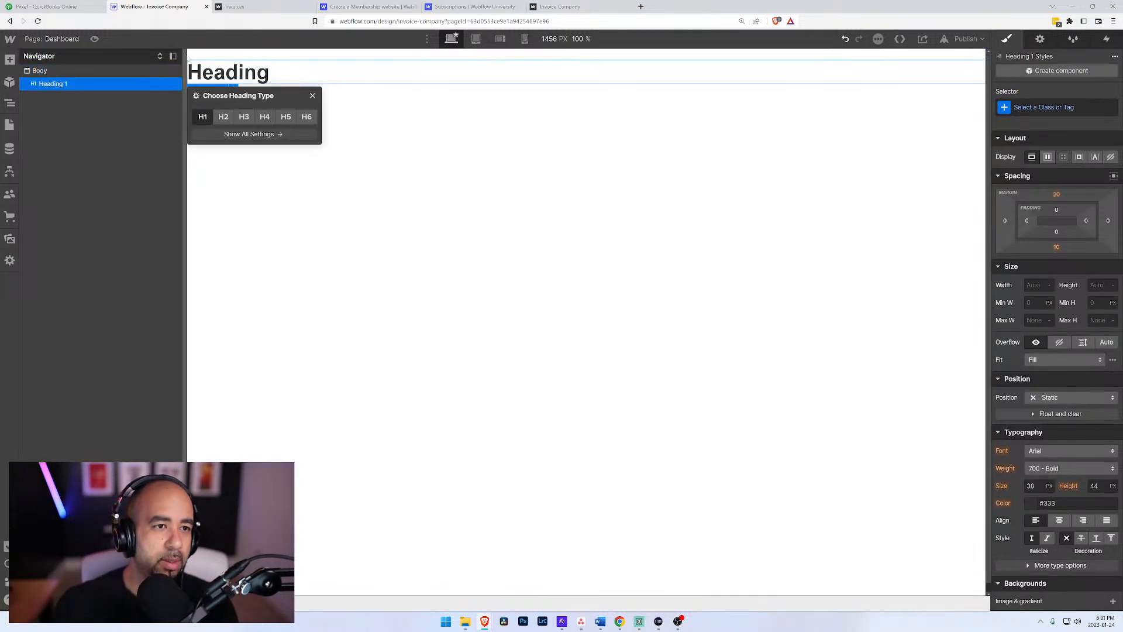
pyautogui.press('Return')
pyautogui.write('Dashb')
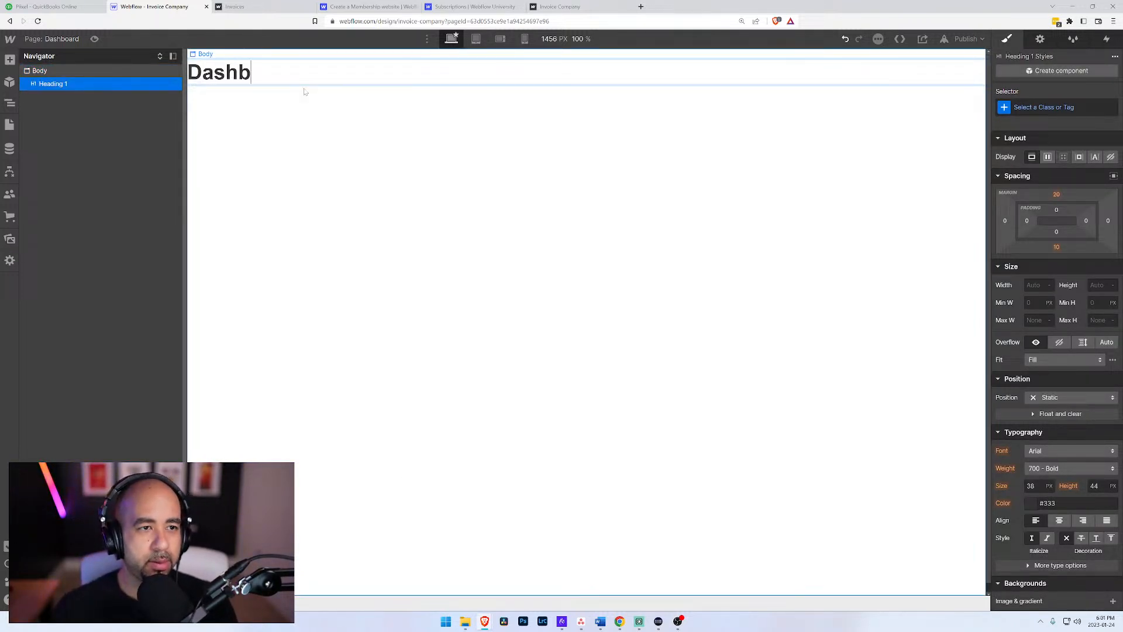
pyautogui.write('oard')
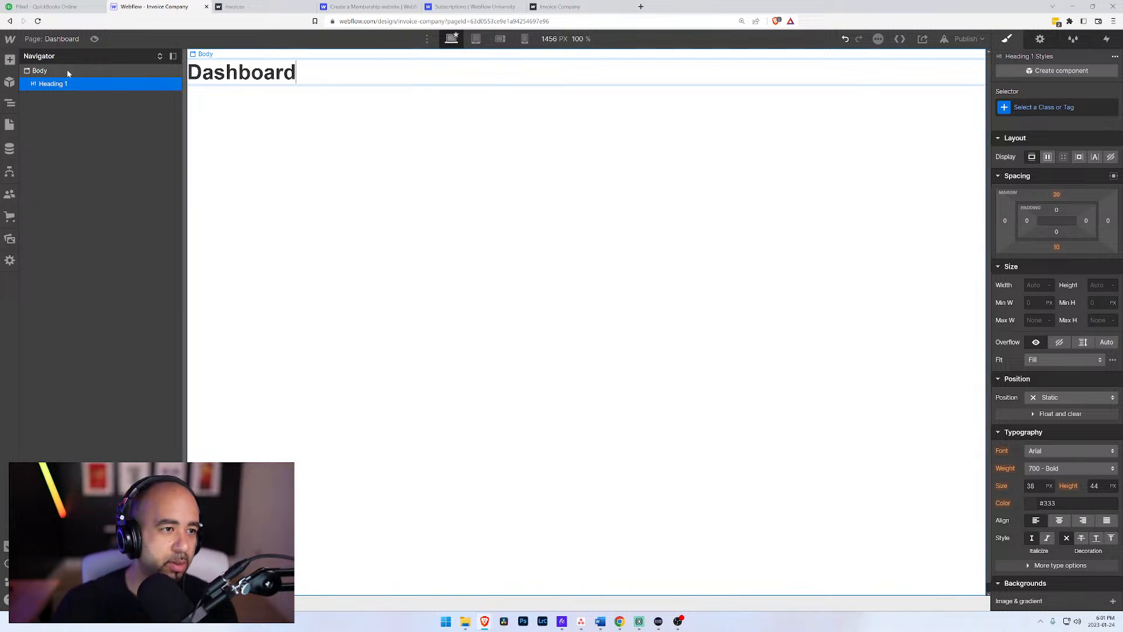
pyautogui.click(79, 71)
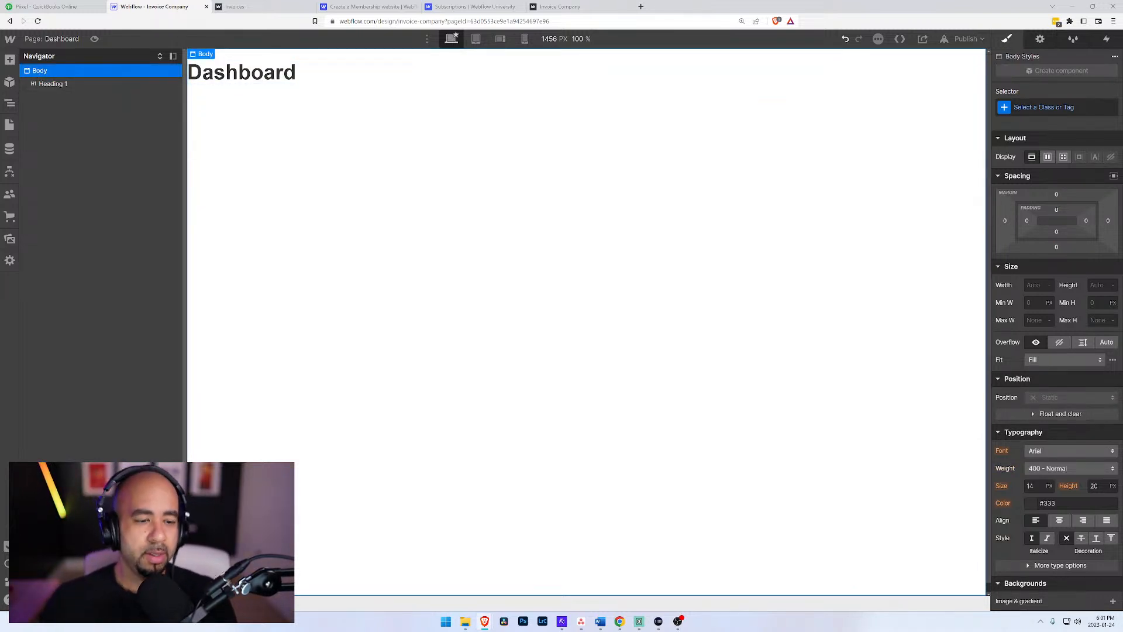
# Step: Check the Layout / Pages list in the Word notes, and open the Invoices page in the App folder
pyautogui.click(600, 621)
pyautogui.scroll(3, 953, 339)
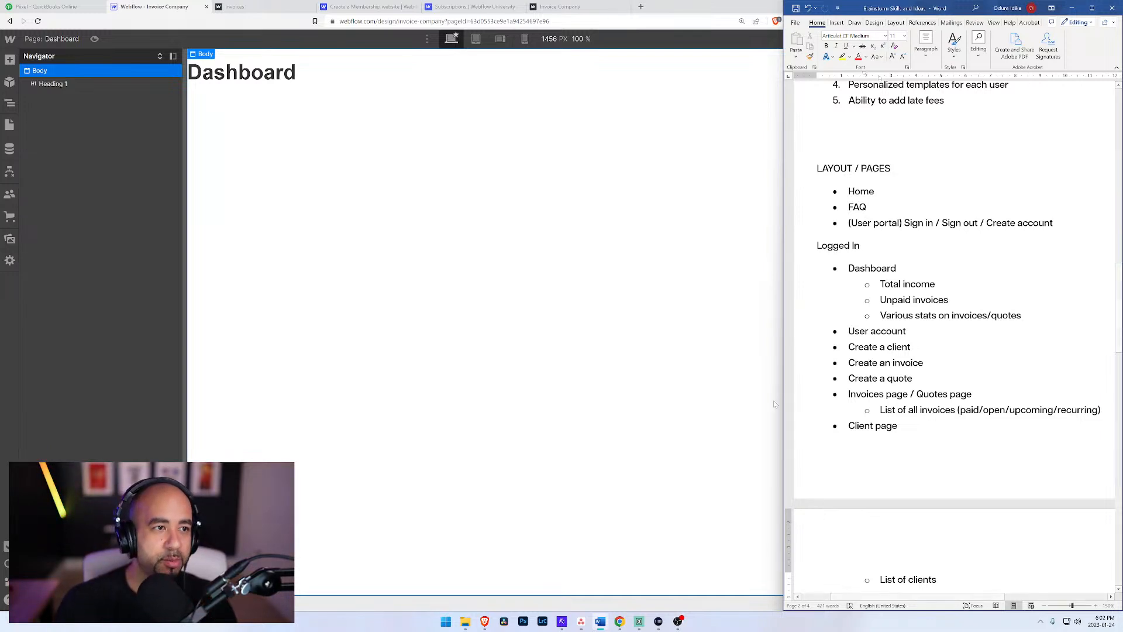
pyautogui.click(62, 39)
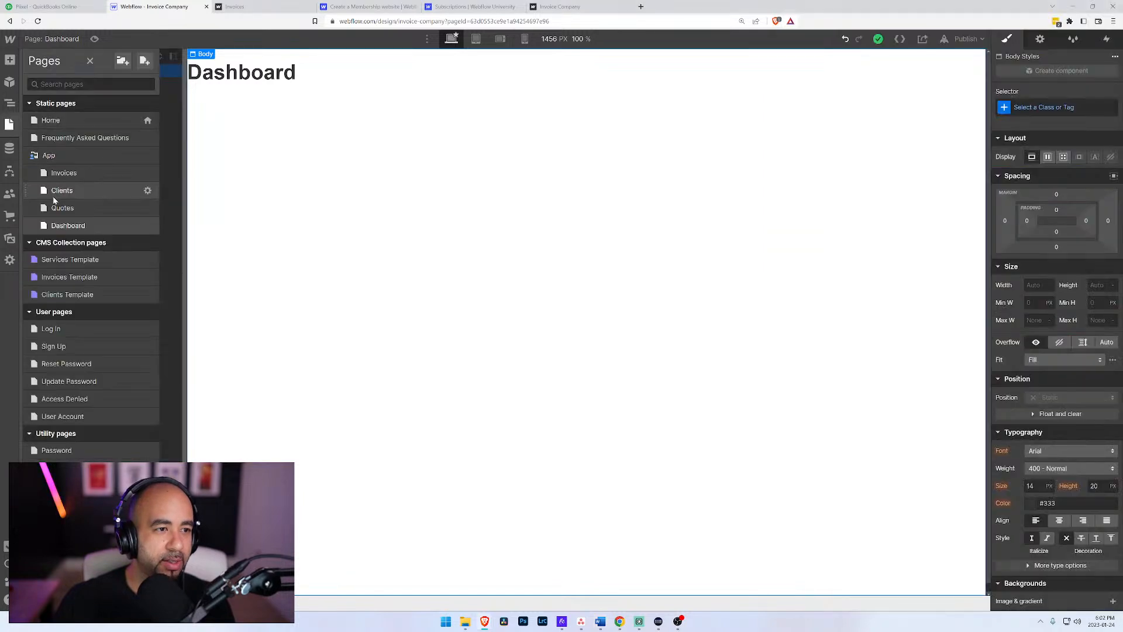
pyautogui.click(62, 173)
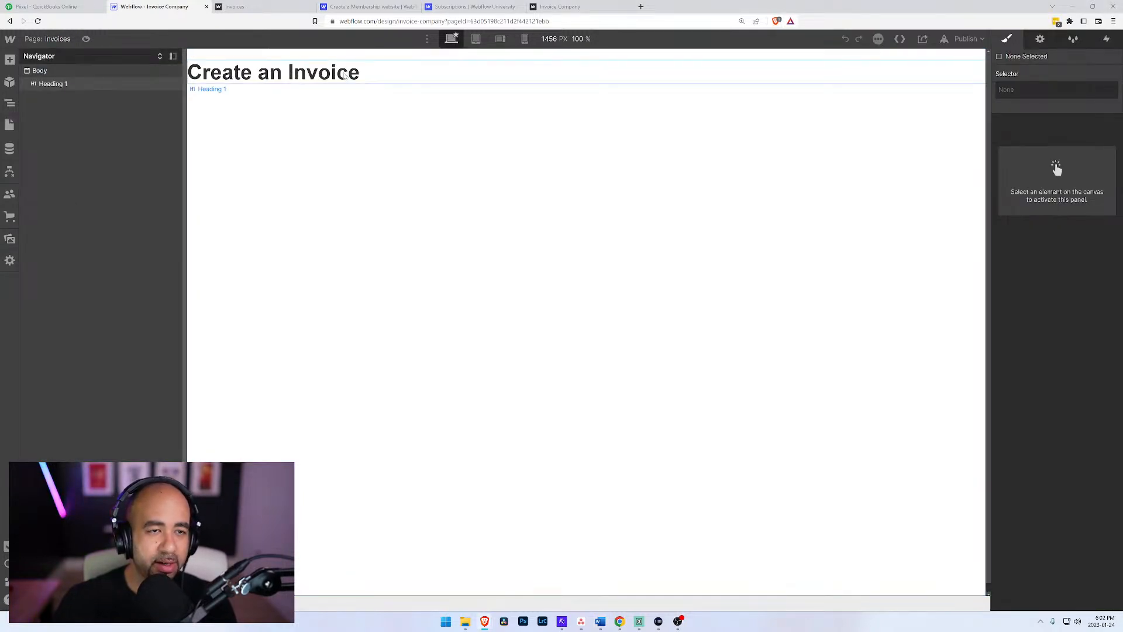
# Step: Add a button labelled "Create Invoice" below the heading on the Invoices page
pyautogui.click(39, 72)
pyautogui.hotkey('ctrl', 'e')
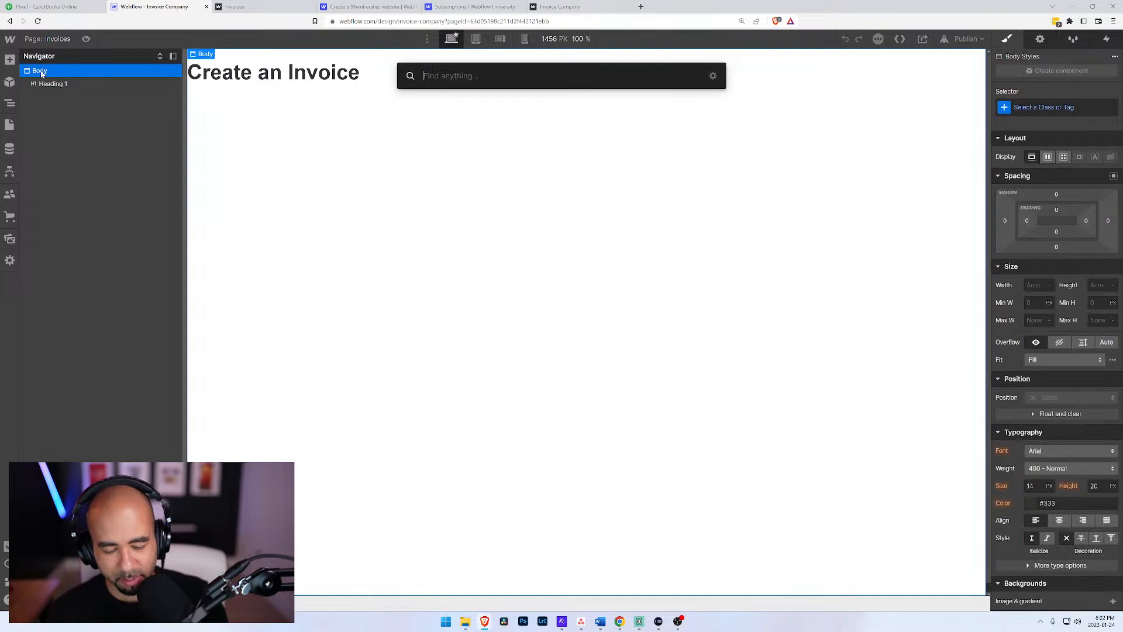
pyautogui.write('butt')
pyautogui.press('Return')
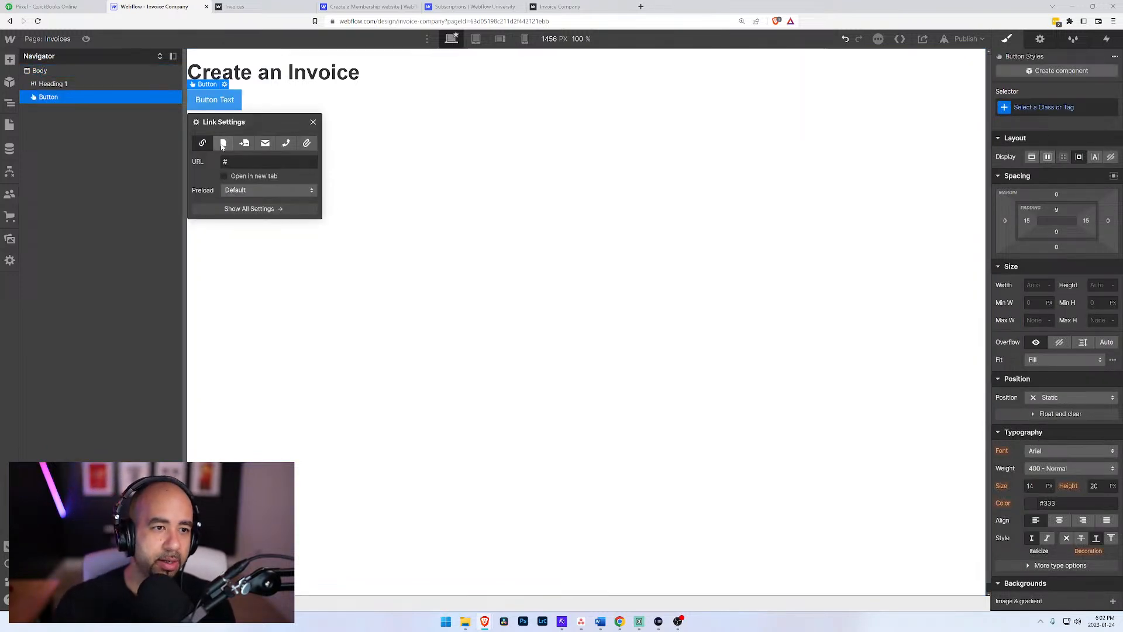
pyautogui.doubleClick(221, 105)
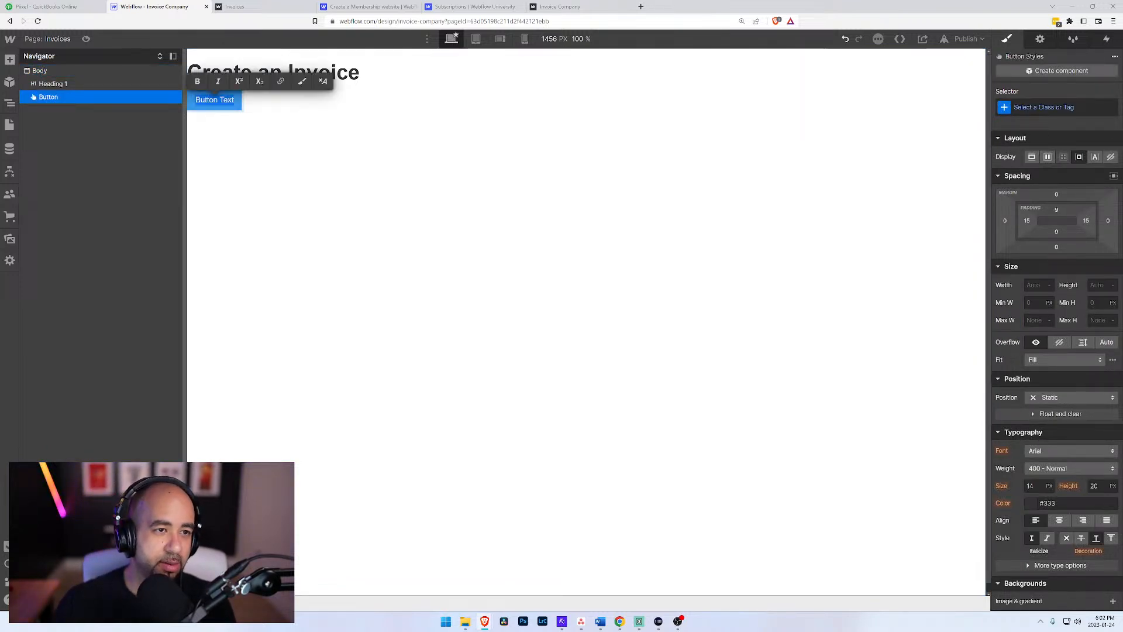
pyautogui.write('Create ')
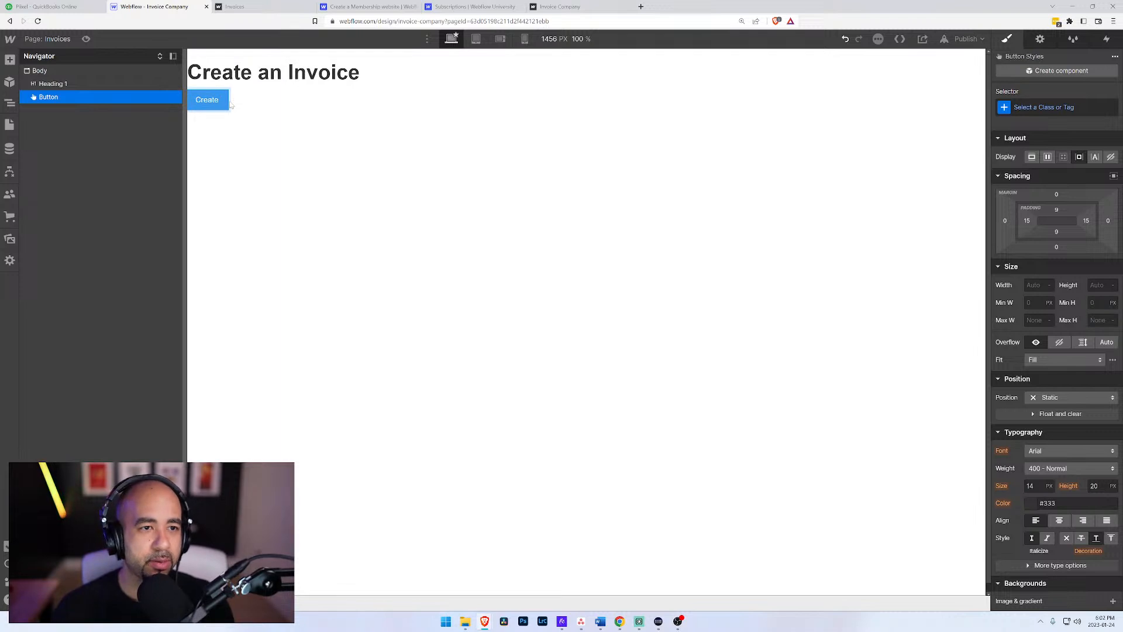
pyautogui.write('In')
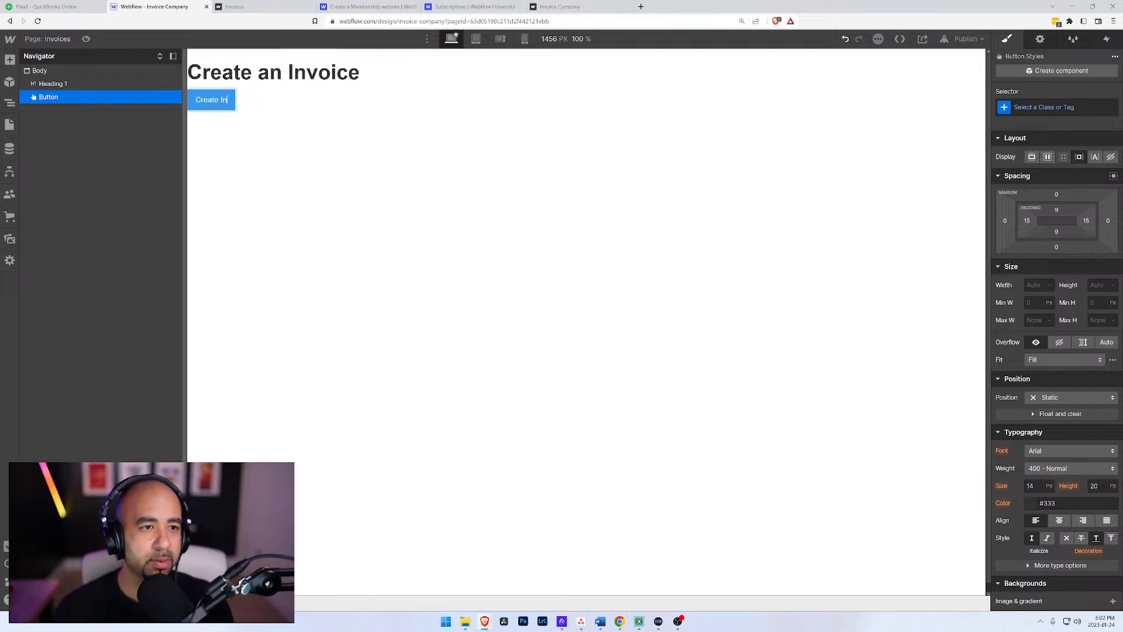
pyautogui.write('voice')
pyautogui.press('Escape')
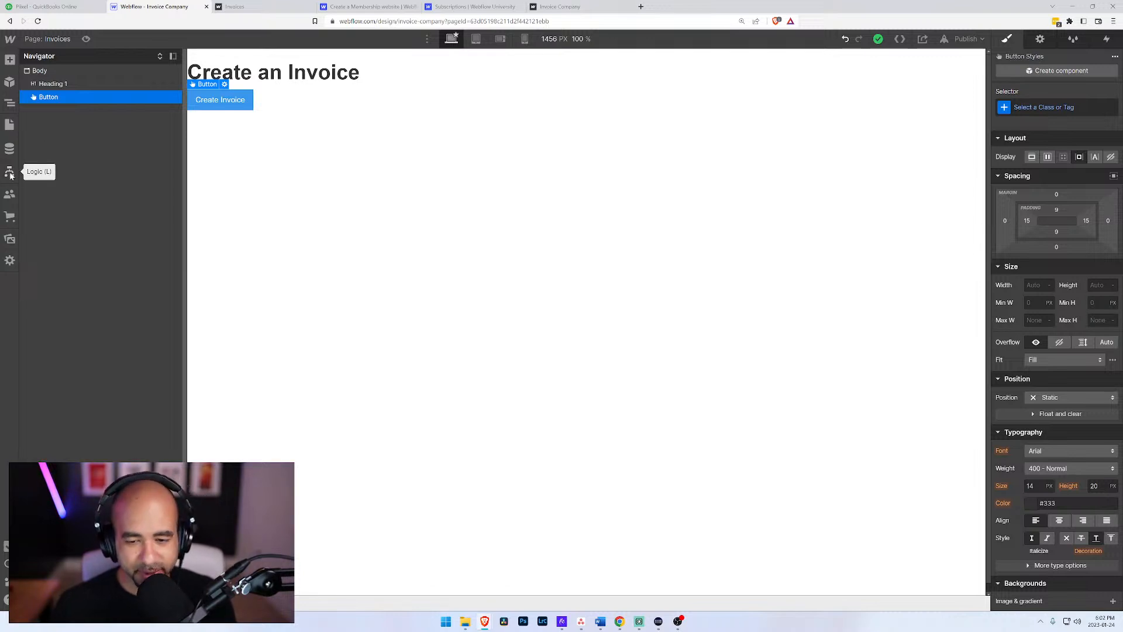
# Step: Look over the site's CMS collections, user accounts and access groups, and page list
pyautogui.click(9, 148)
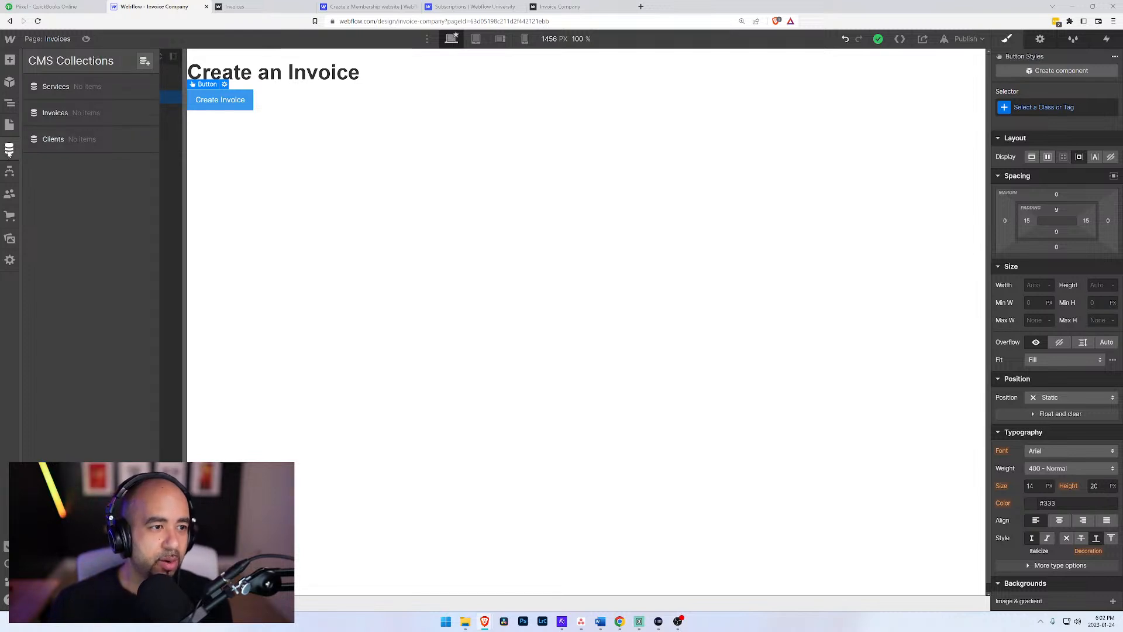
pyautogui.click(9, 195)
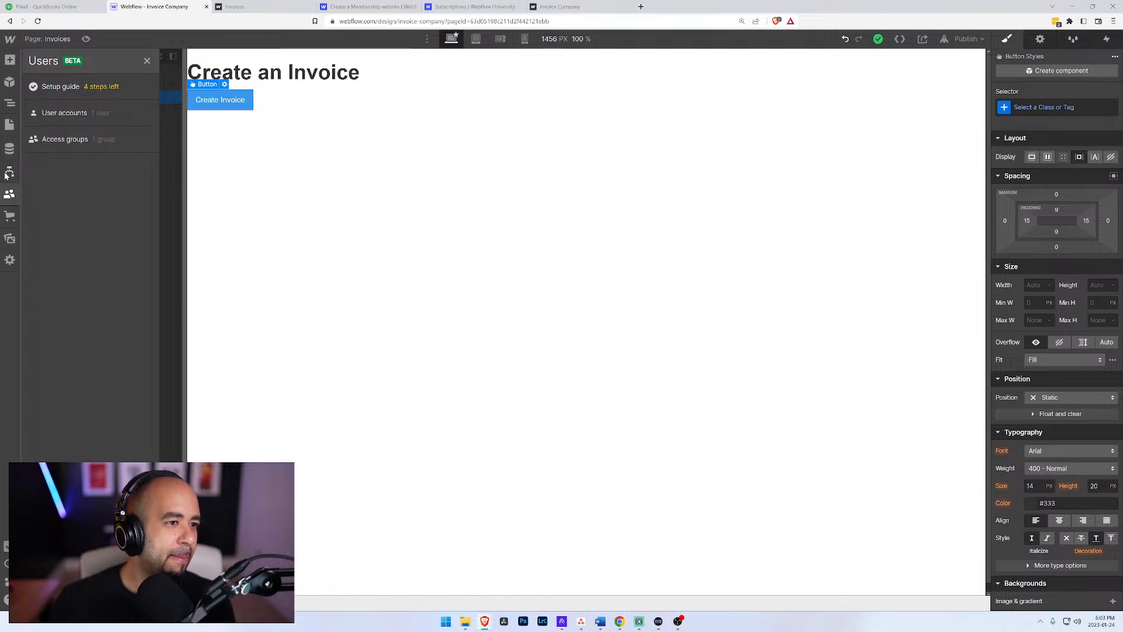
pyautogui.click(10, 150)
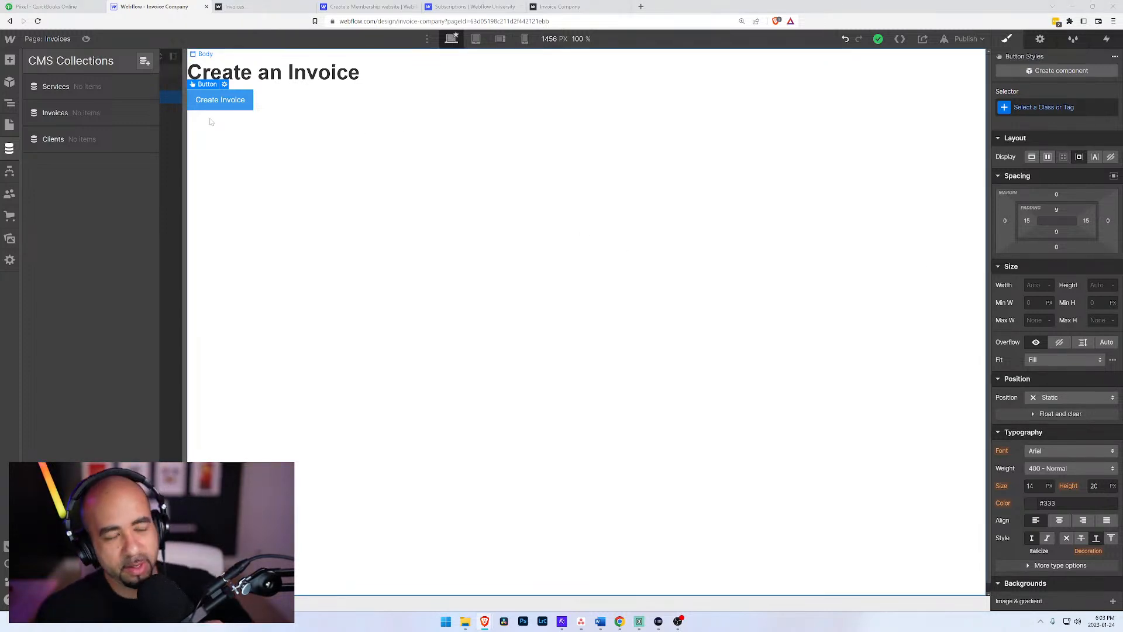
pyautogui.click(10, 124)
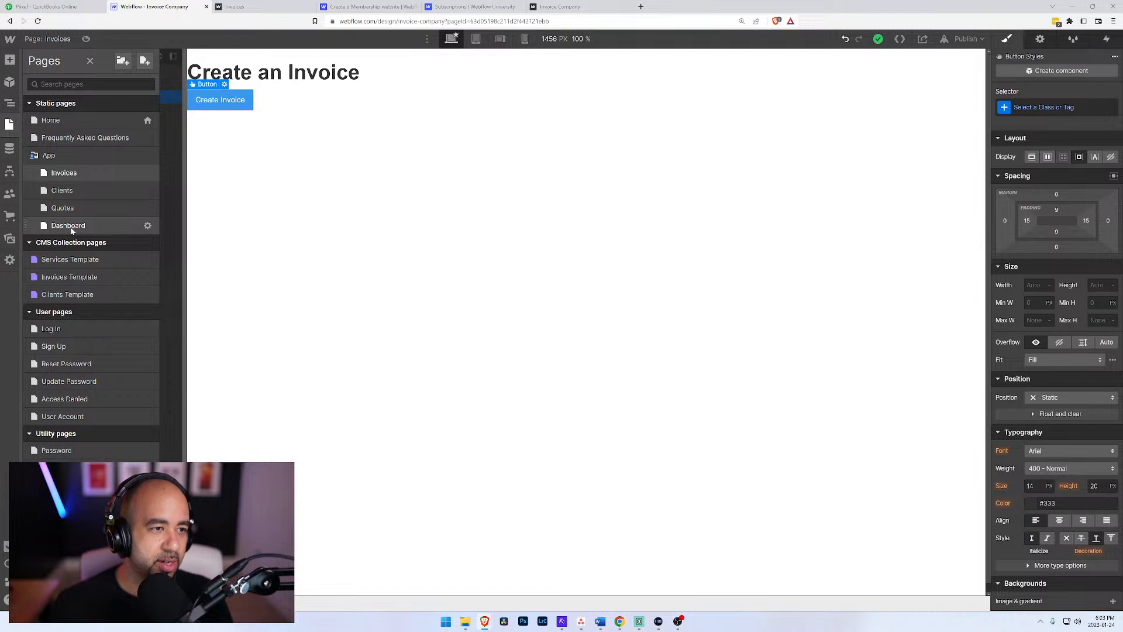
# Step: Open the Home page and give its Body element a new class named "Body"
pyautogui.click(58, 120)
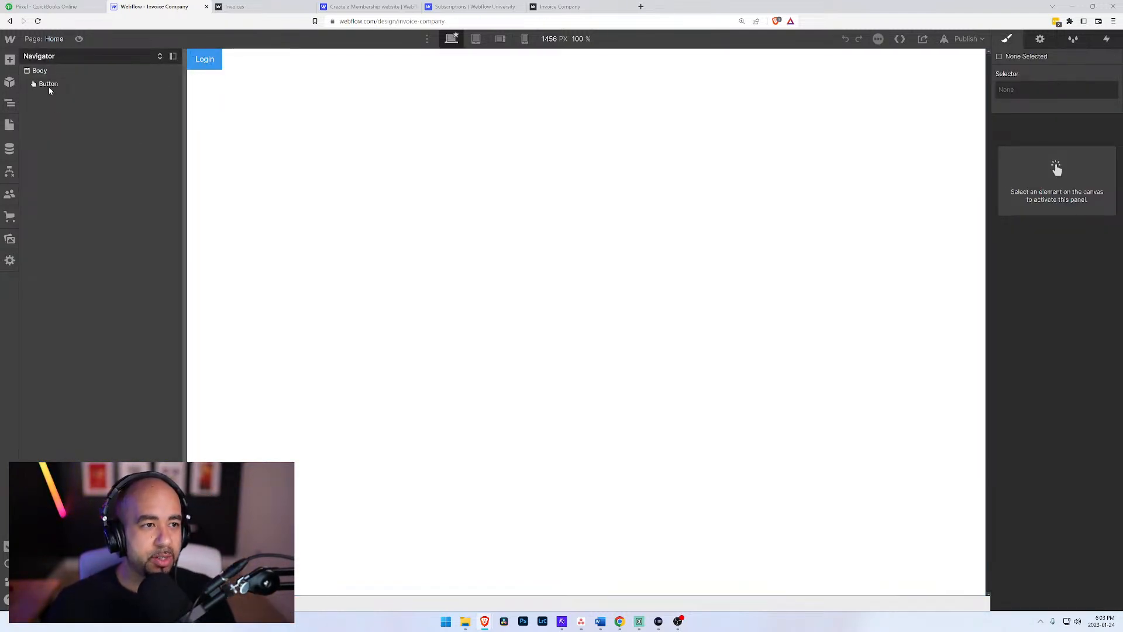
pyautogui.click(38, 70)
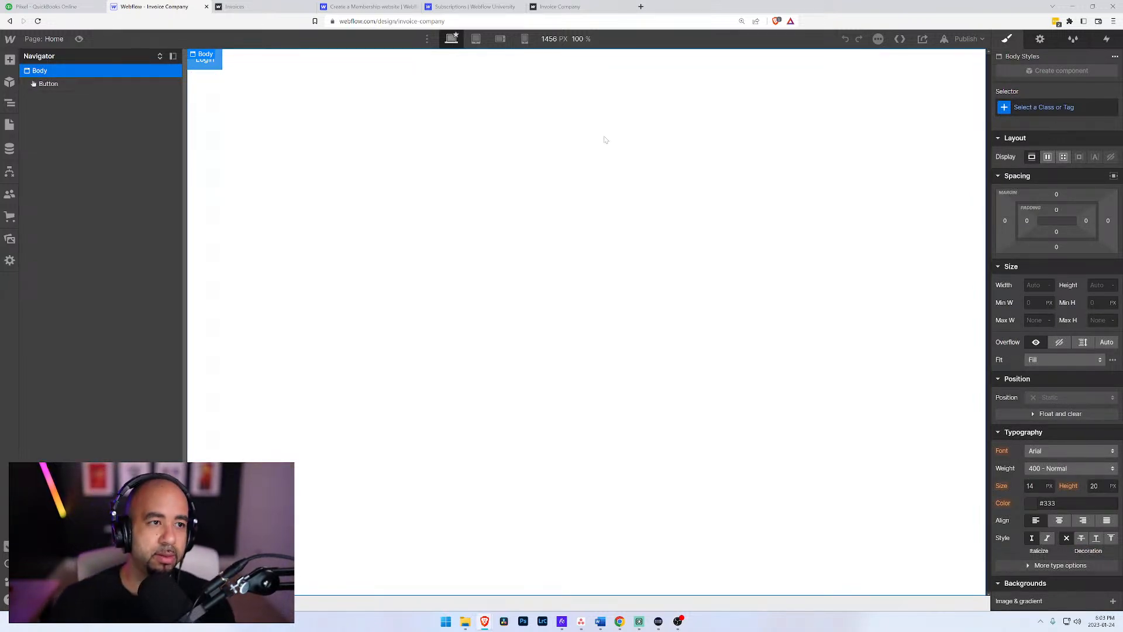
pyautogui.click(1004, 107)
pyautogui.write('Bodyu')
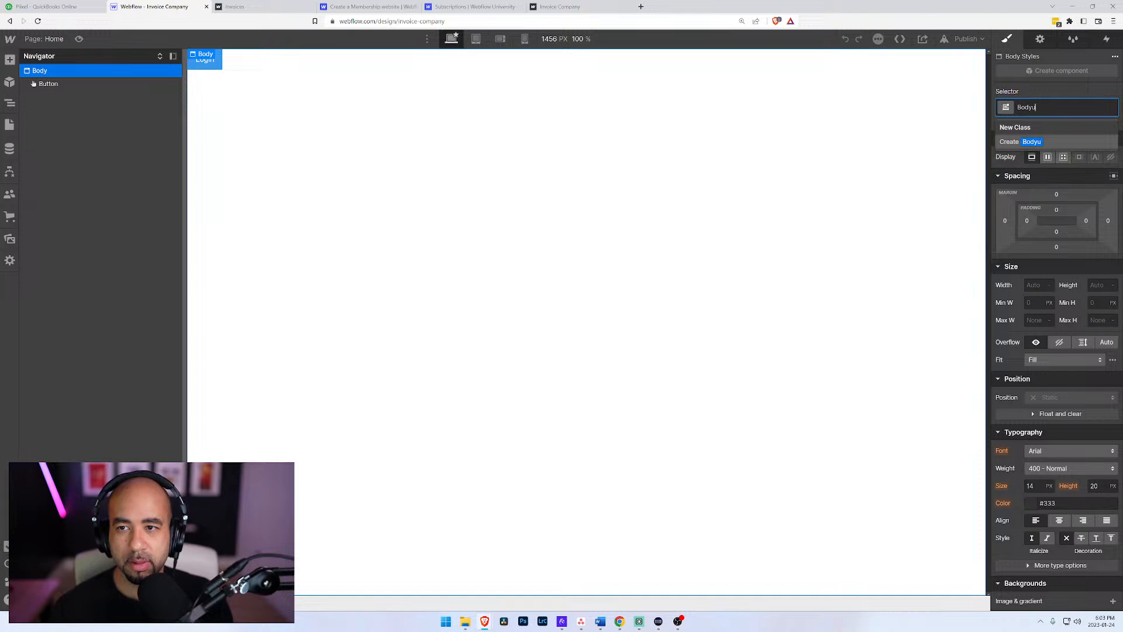
pyautogui.press('Return')
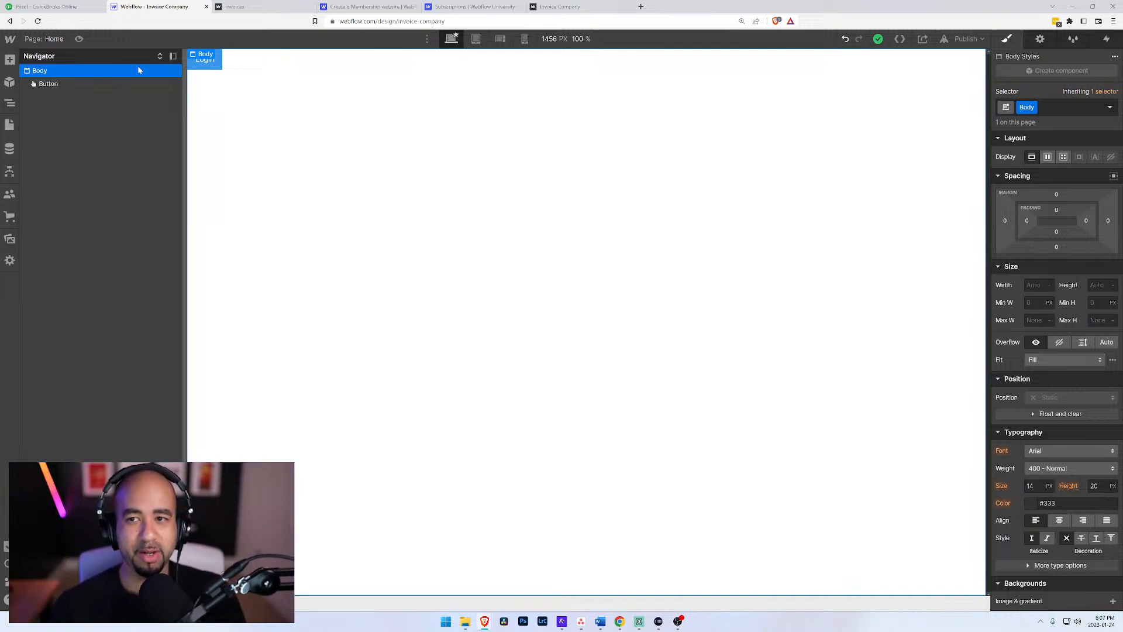
# Step: Add a div block inside the Body, placed above the Login button
pyautogui.click(47, 84)
pyautogui.click(43, 71)
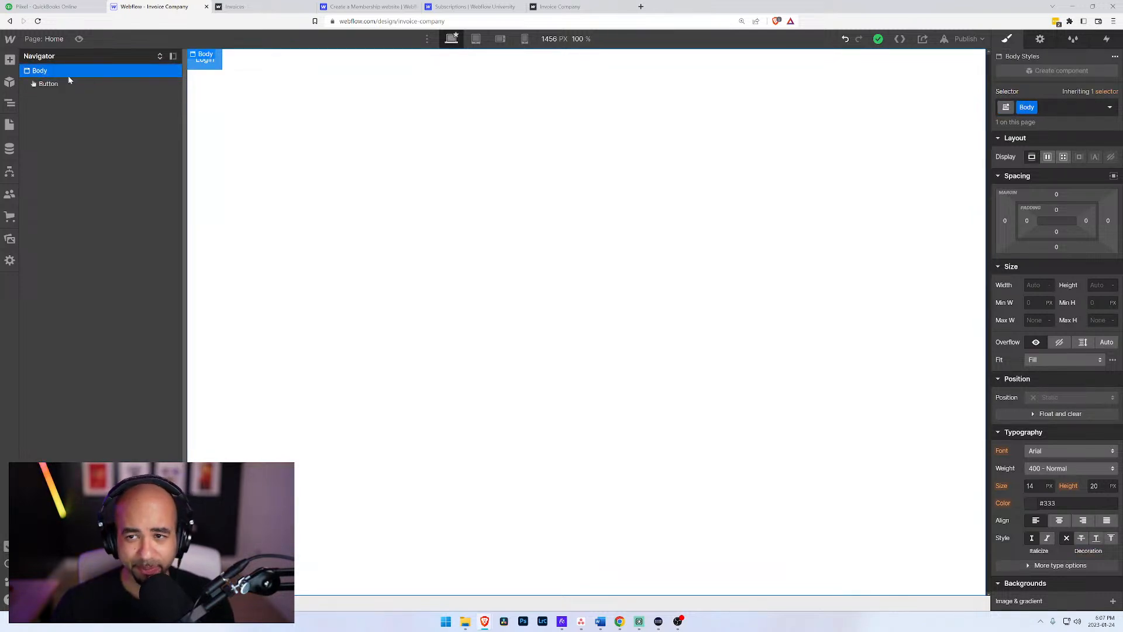
pyautogui.click(68, 82)
pyautogui.click(66, 72)
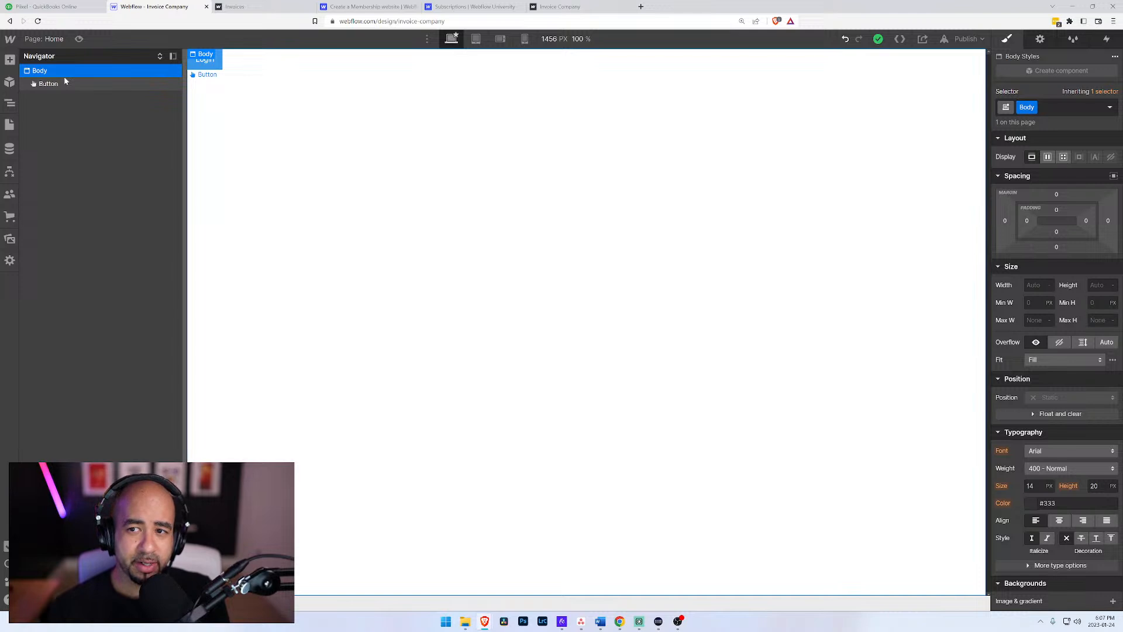
pyautogui.hotkey('ctrl', 'e')
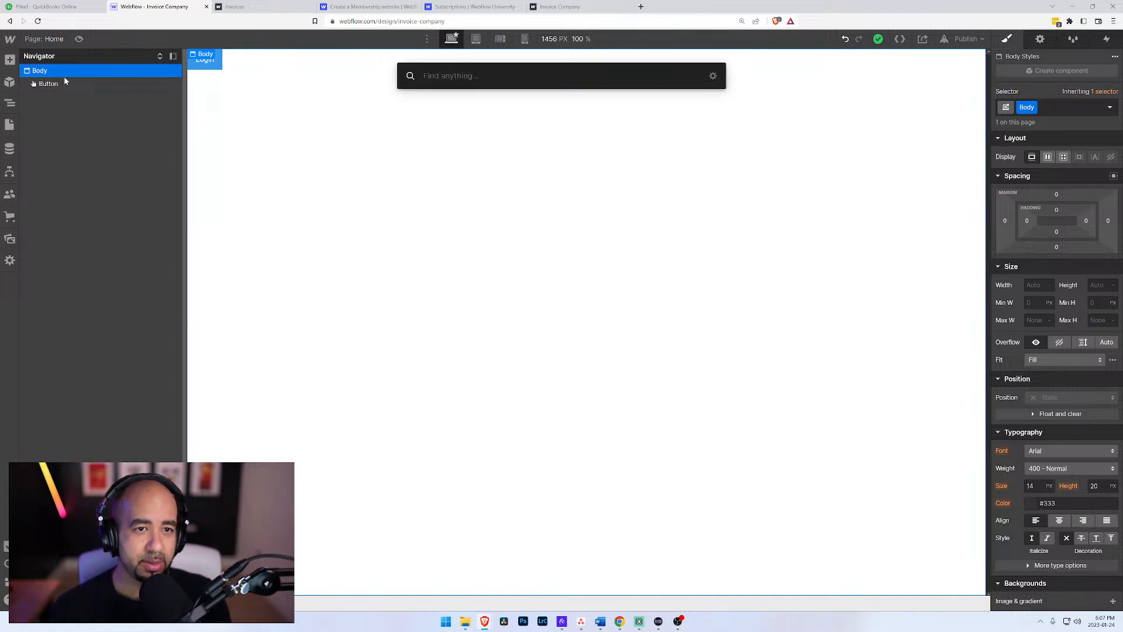
pyautogui.write('div')
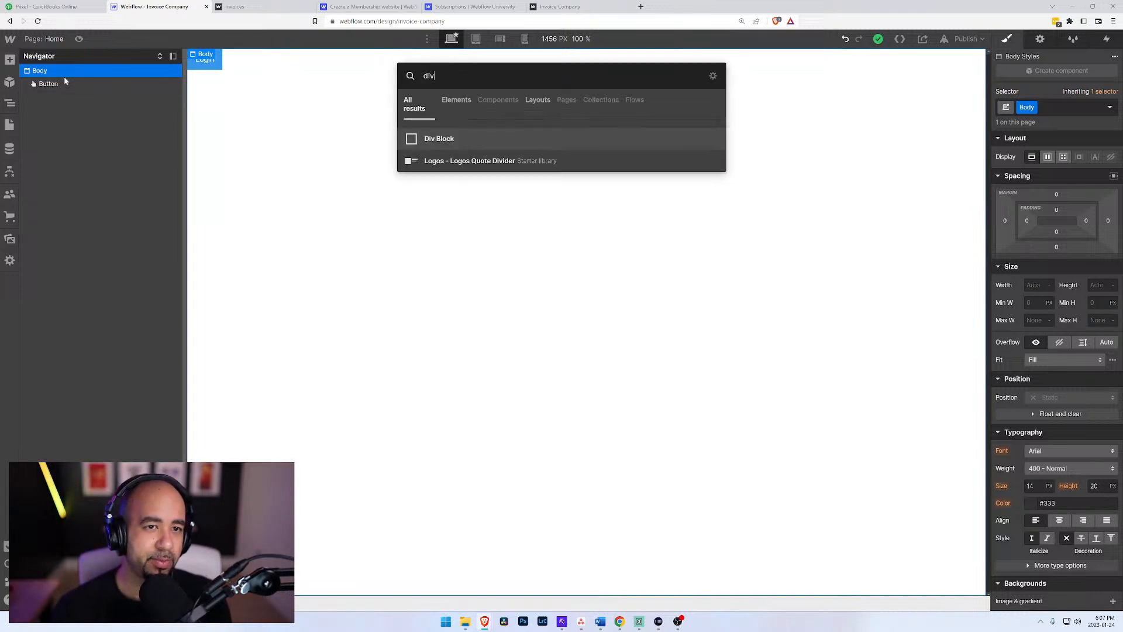
pyautogui.press('Return')
pyautogui.moveTo(65, 84); pyautogui.dragTo(35, 92)
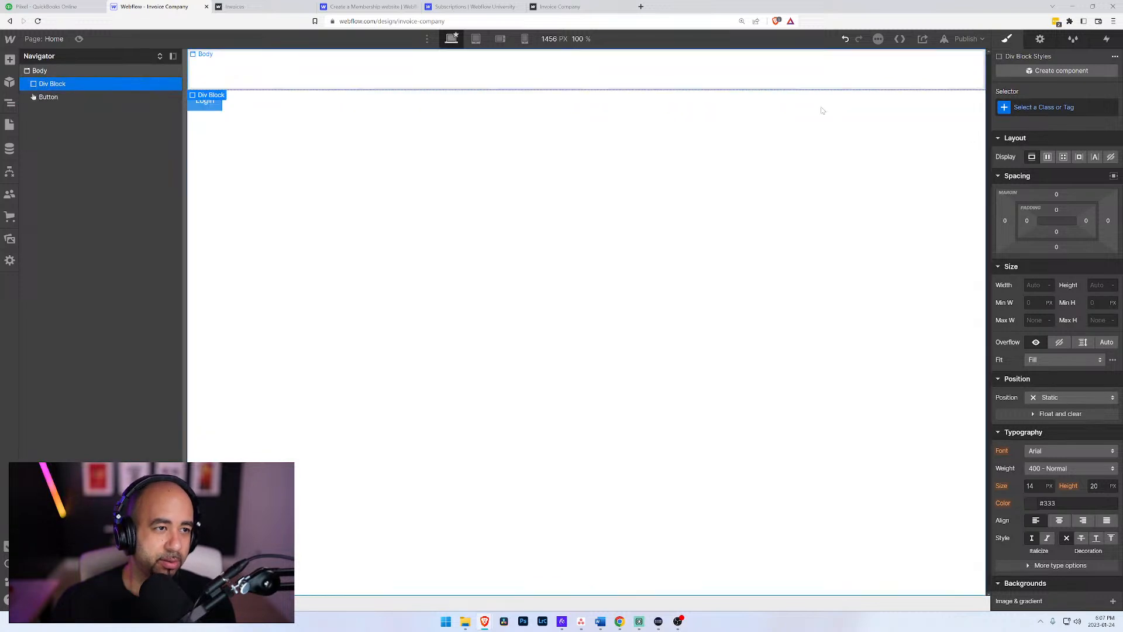
# Step: Give the new div block a new class named "Wrapper"
pyautogui.hotkey('ctrl', 'Return')
pyautogui.write('Wrapp')
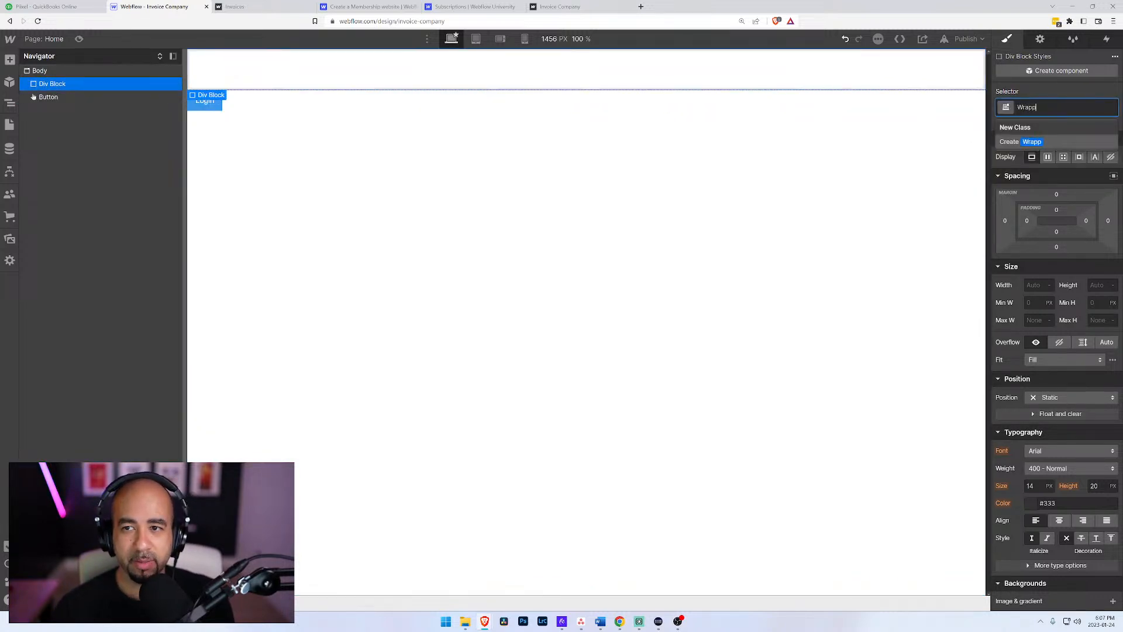
pyautogui.write('er')
pyautogui.press('Return')
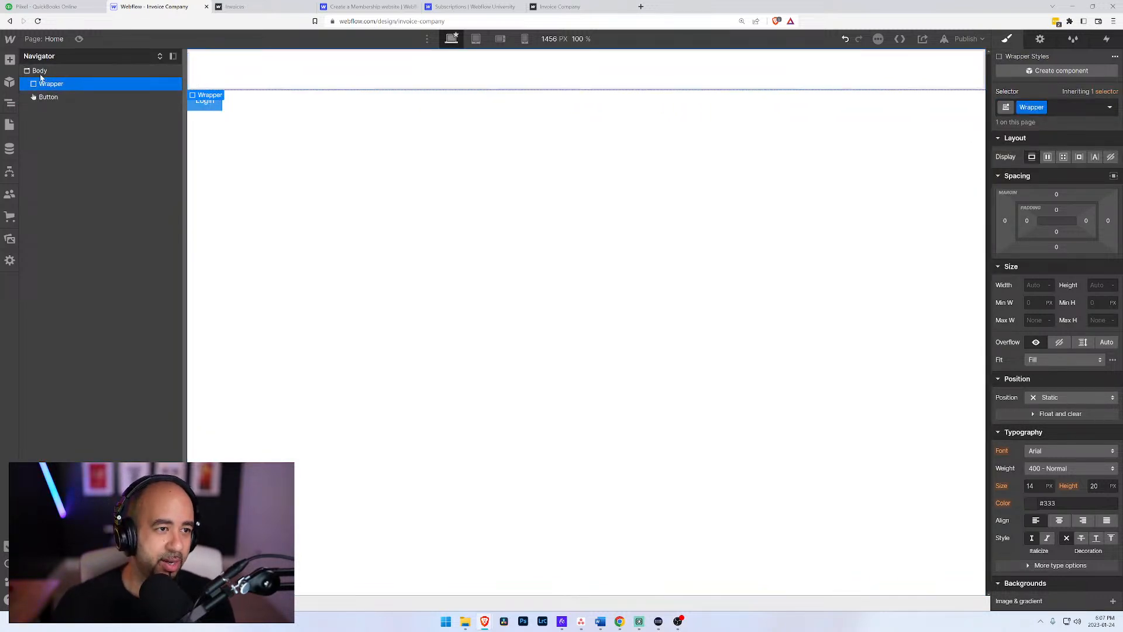
# Step: Add a div block inside the Wrapper
pyautogui.hotkey('ctrl', 'k')
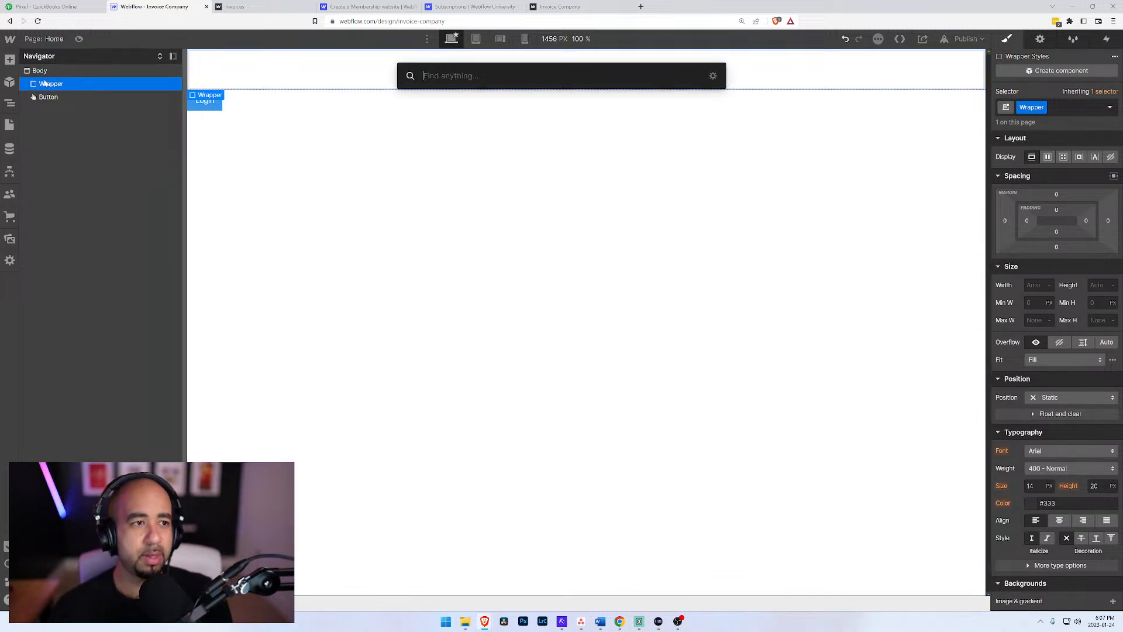
pyautogui.write('hed')
pyautogui.press('BackSpace')
pyautogui.press('BackSpace')
pyautogui.press('BackSpace')
pyautogui.write('div')
pyautogui.press('Return')
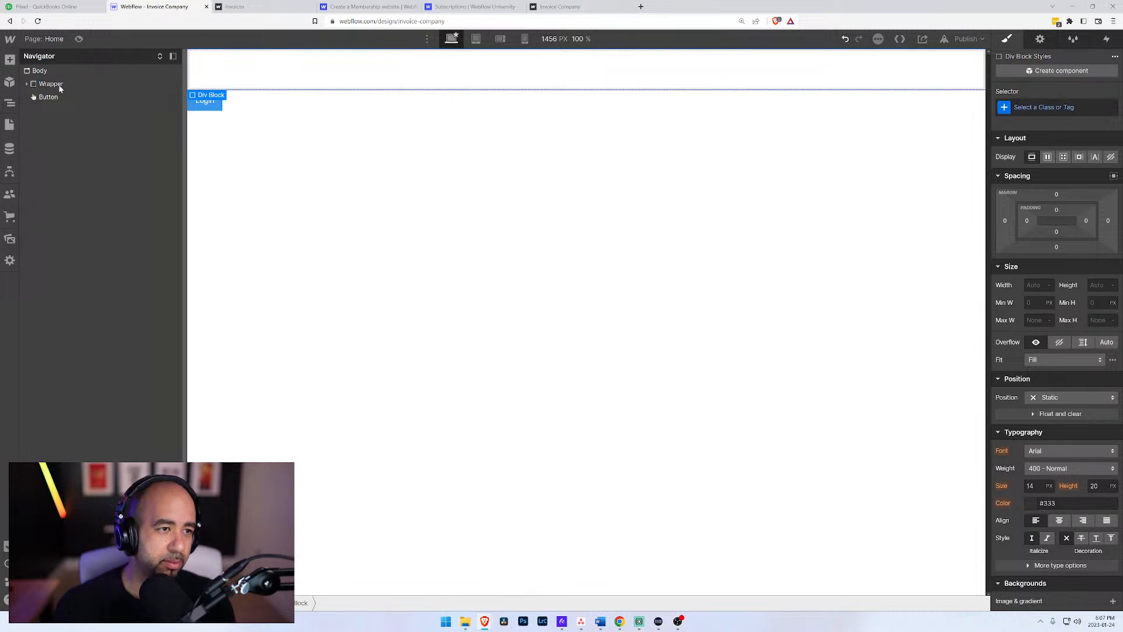
# Step: Give the div block nested in the Wrapper a new class named "Header"
pyautogui.click(27, 84)
pyautogui.click(1018, 107)
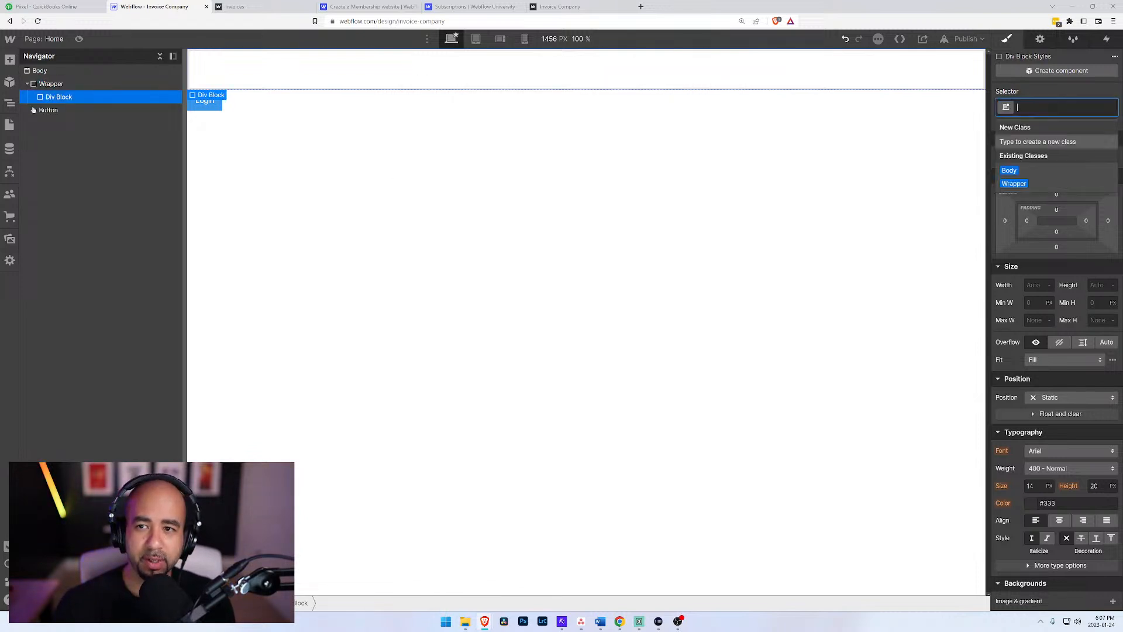
pyautogui.write('Header')
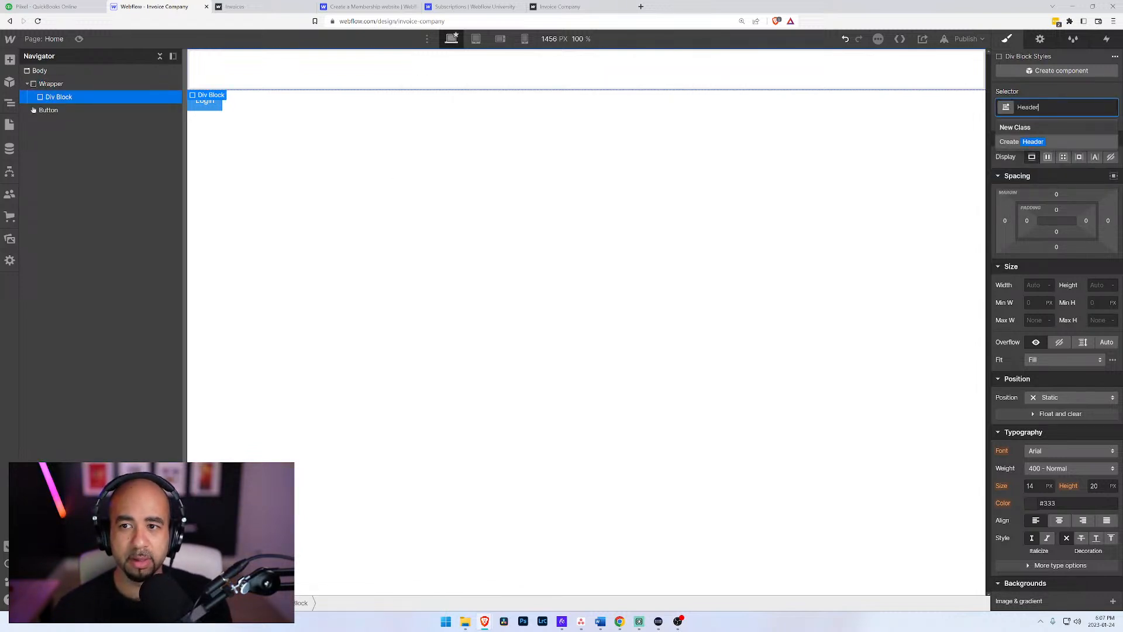
pyautogui.press('BackSpace')
pyautogui.press('BackSpace')
pyautogui.press('BackSpace')
pyautogui.press('BackSpace')
pyautogui.press('BackSpace')
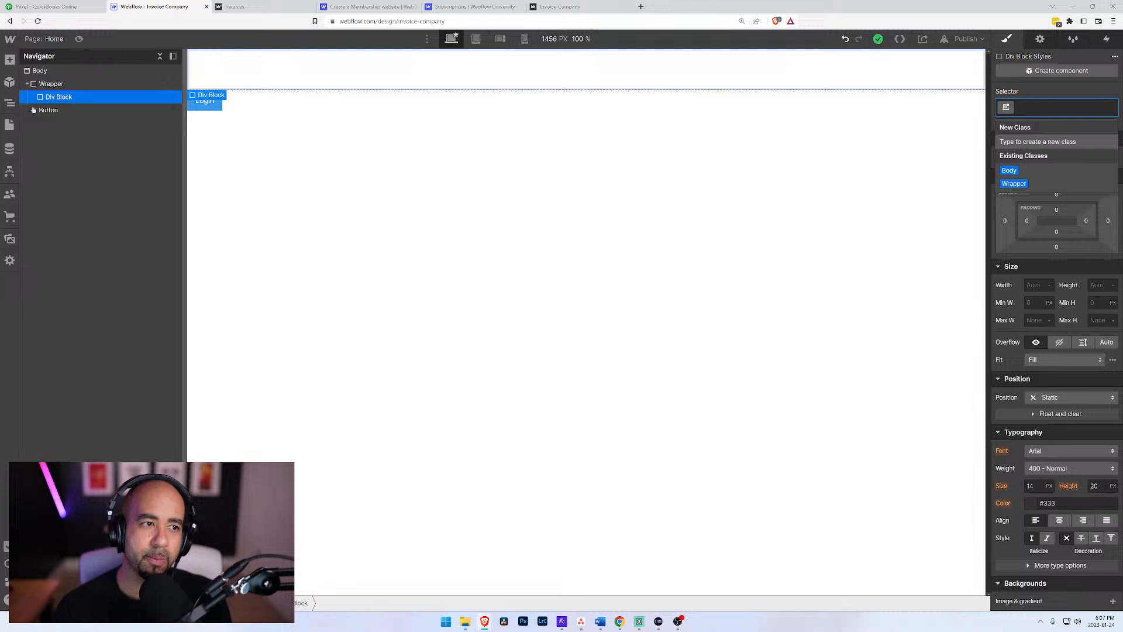
pyautogui.write('Header')
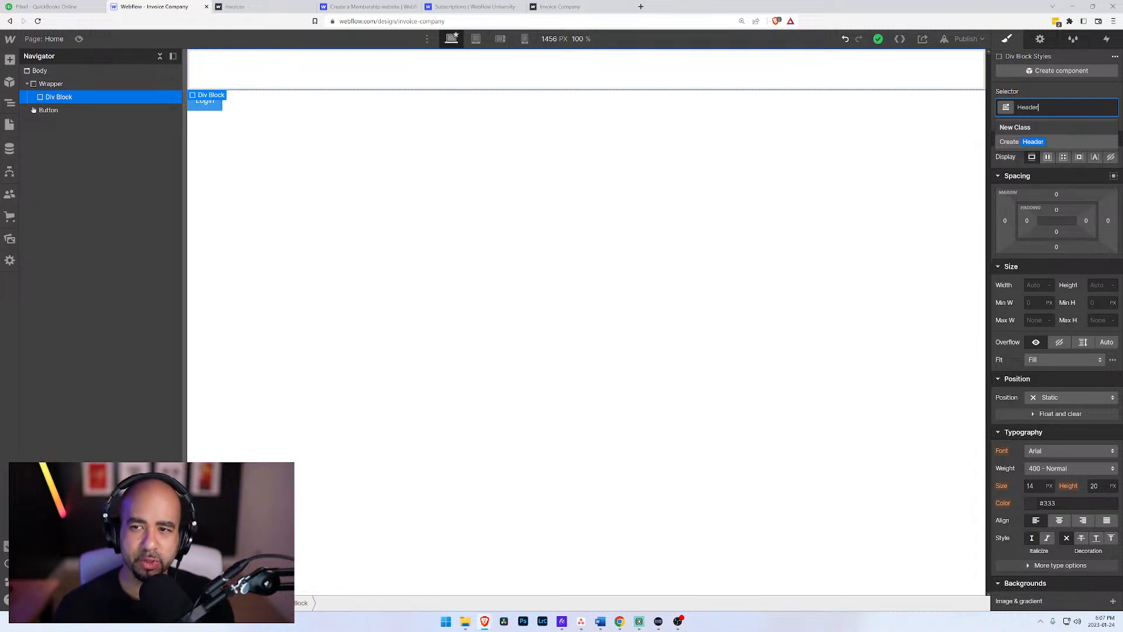
pyautogui.press('Return')
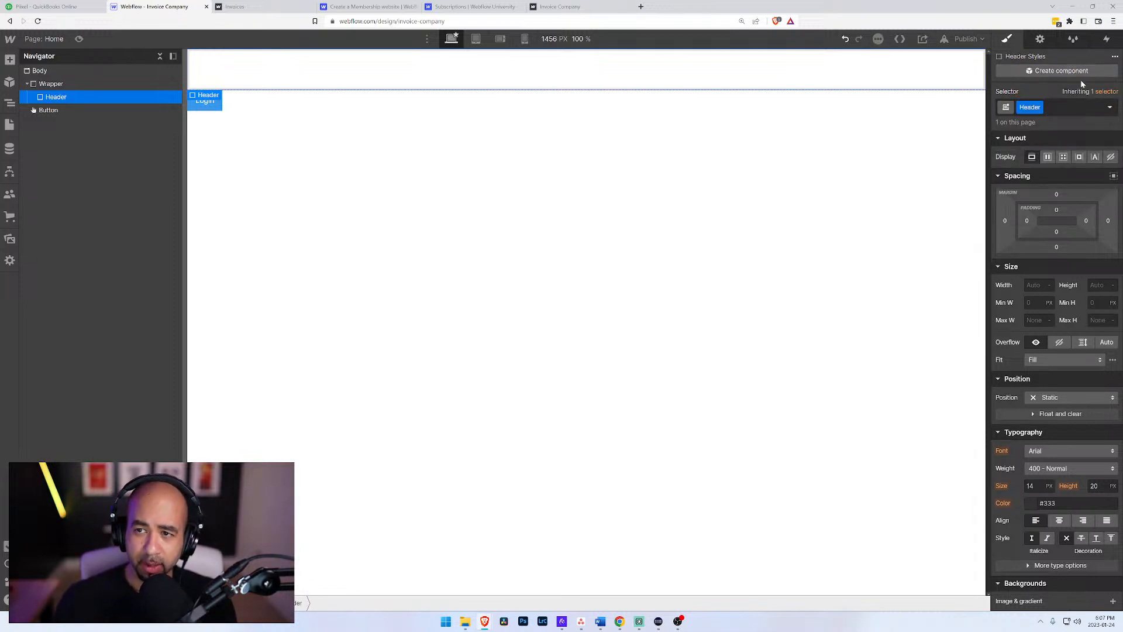
# Step: Change the Header element's HTML tag from Div to Header, and return to its style settings
pyautogui.click(1037, 43)
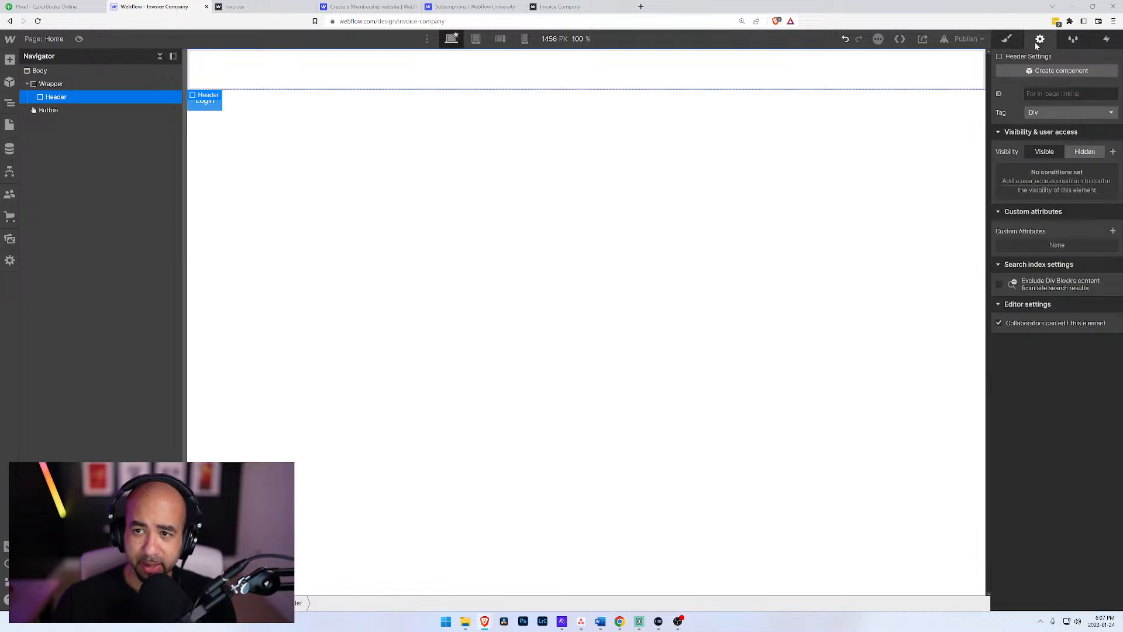
pyautogui.click(1048, 113)
pyautogui.click(1050, 143)
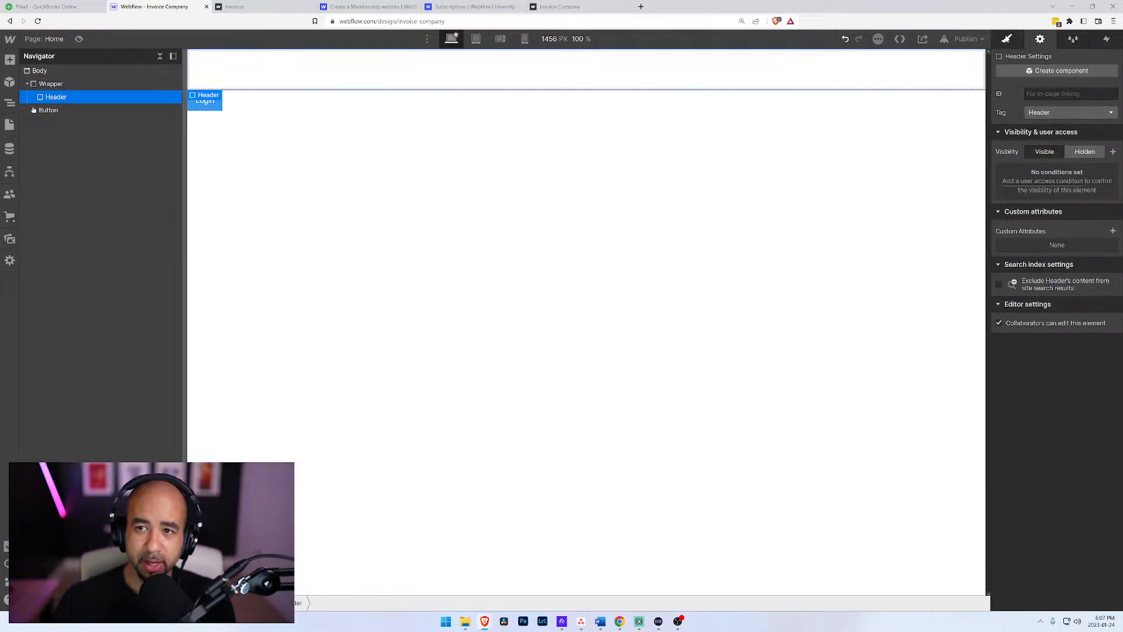
pyautogui.click(1007, 39)
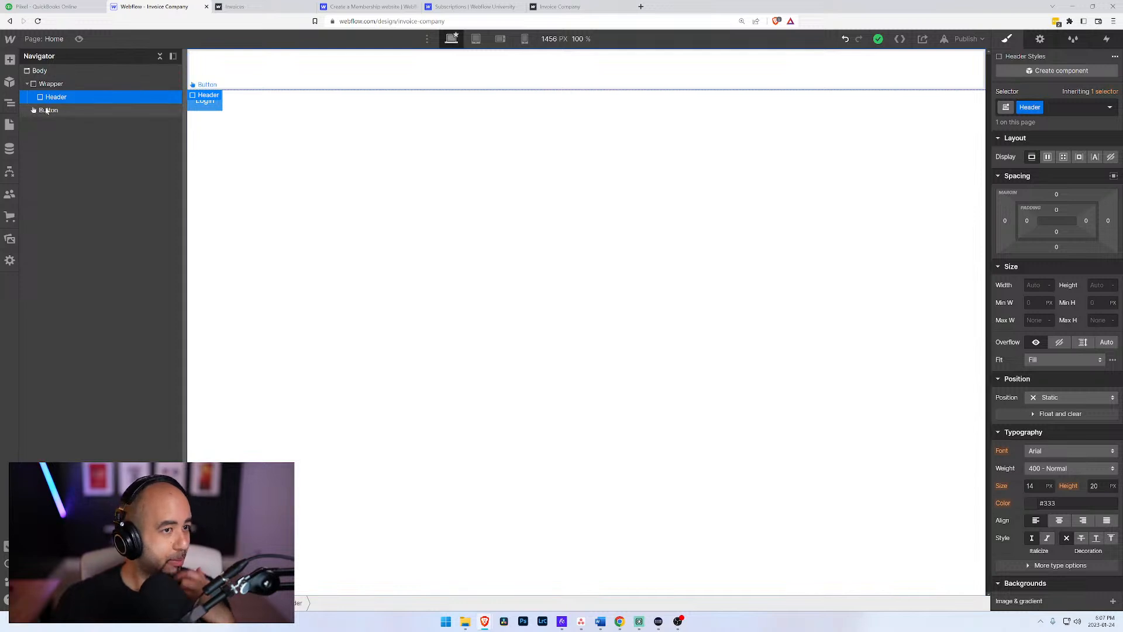
# Step: Insert a Navbar element inside the Header
pyautogui.click(54, 86)
pyautogui.click(54, 98)
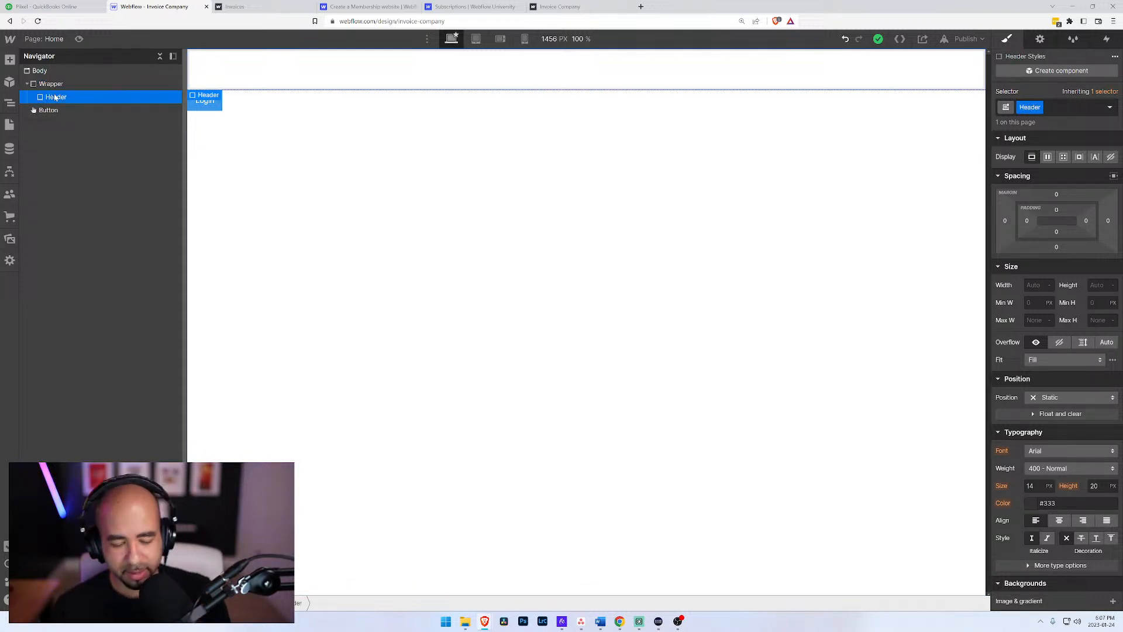
pyautogui.hotkey('ctrl', 'k')
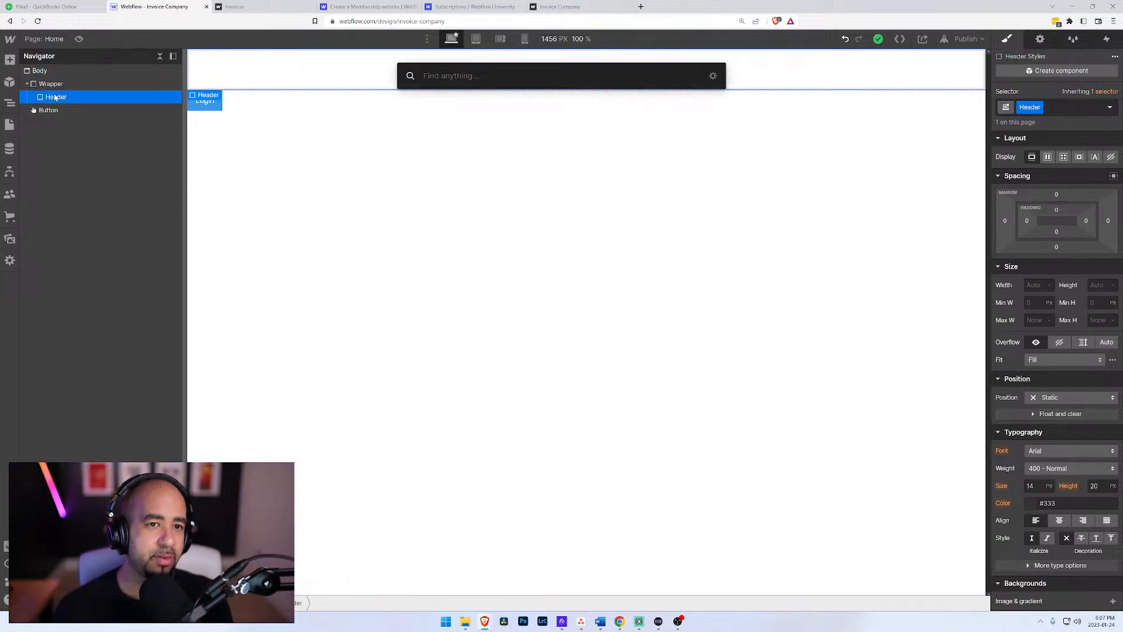
pyautogui.write('nav')
pyautogui.press('Return')
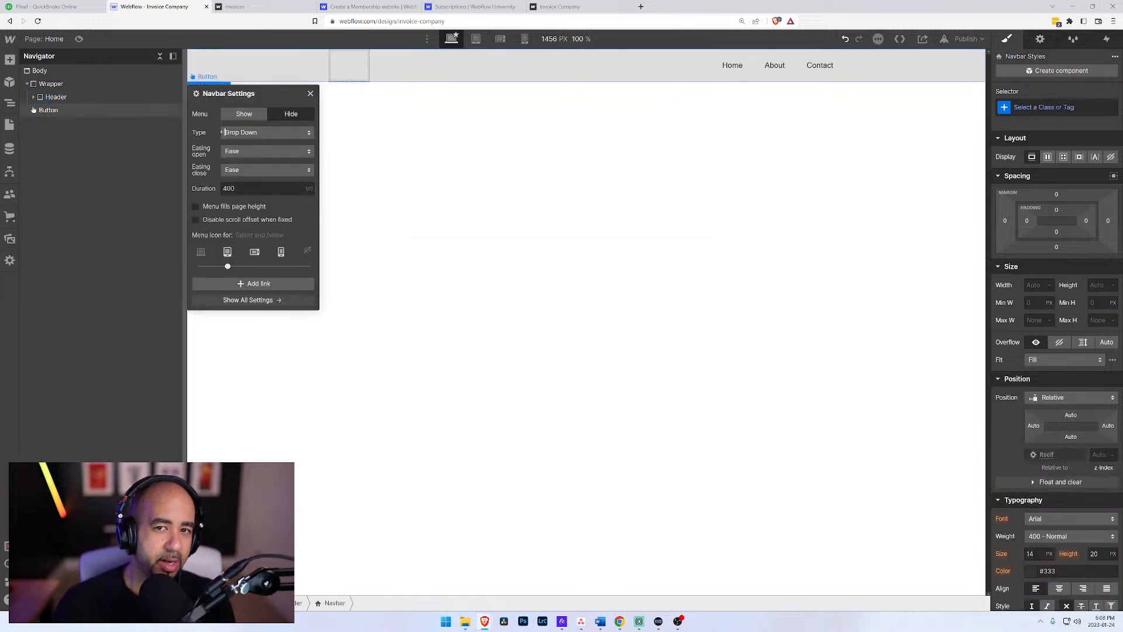
# Step: Give the Navbar inside the Header a new class named "Navigation"
pyautogui.click(33, 97)
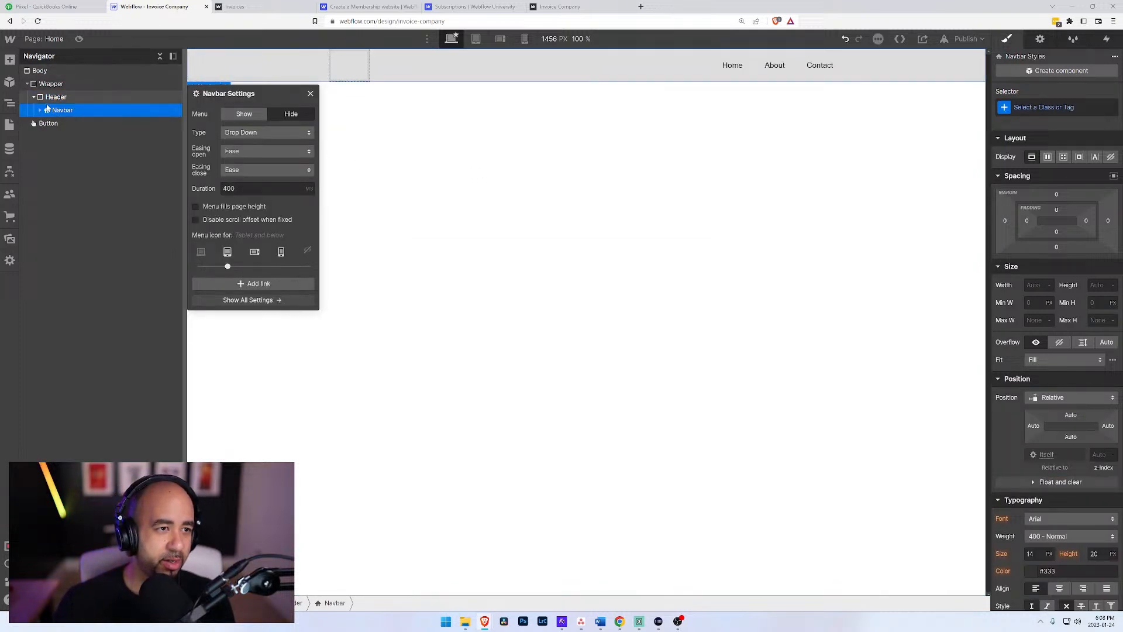
pyautogui.click(38, 110)
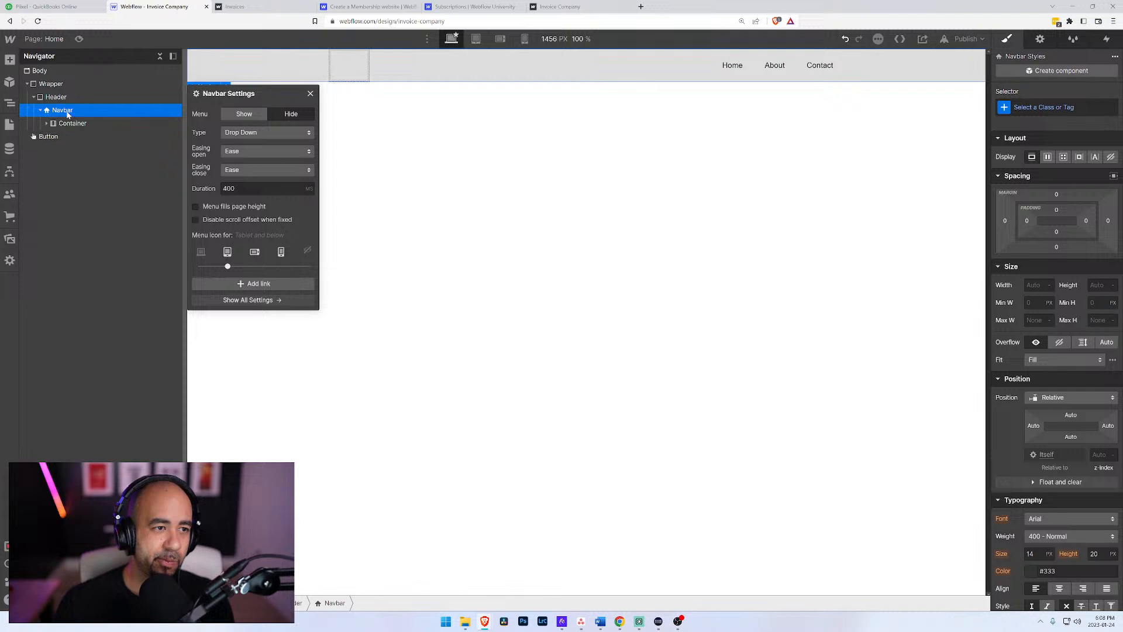
pyautogui.click(1035, 107)
pyautogui.write('Navigation')
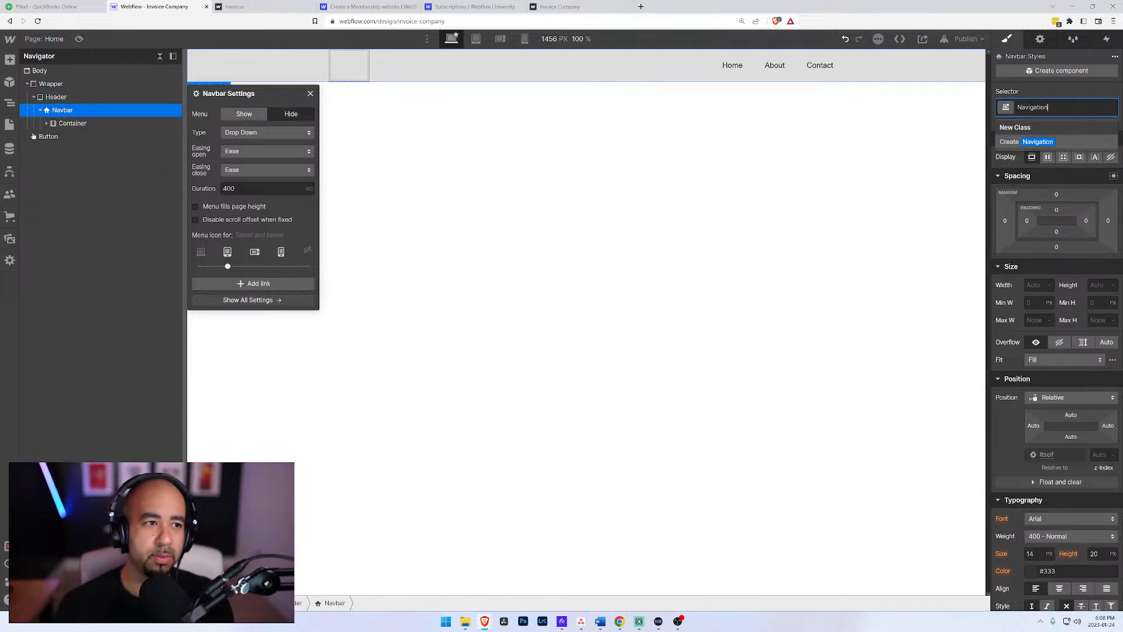
pyautogui.press('Return')
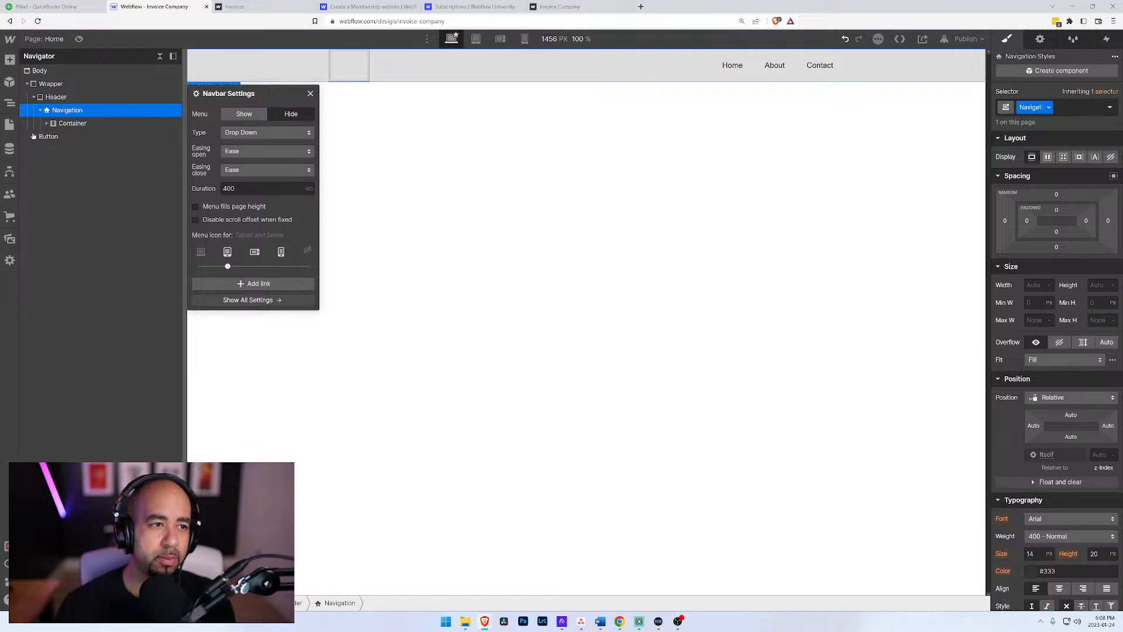
# Step: Examine the Brand, Nav Menu and Menu Button elements nested in the Navigation's Container
pyautogui.click(46, 124)
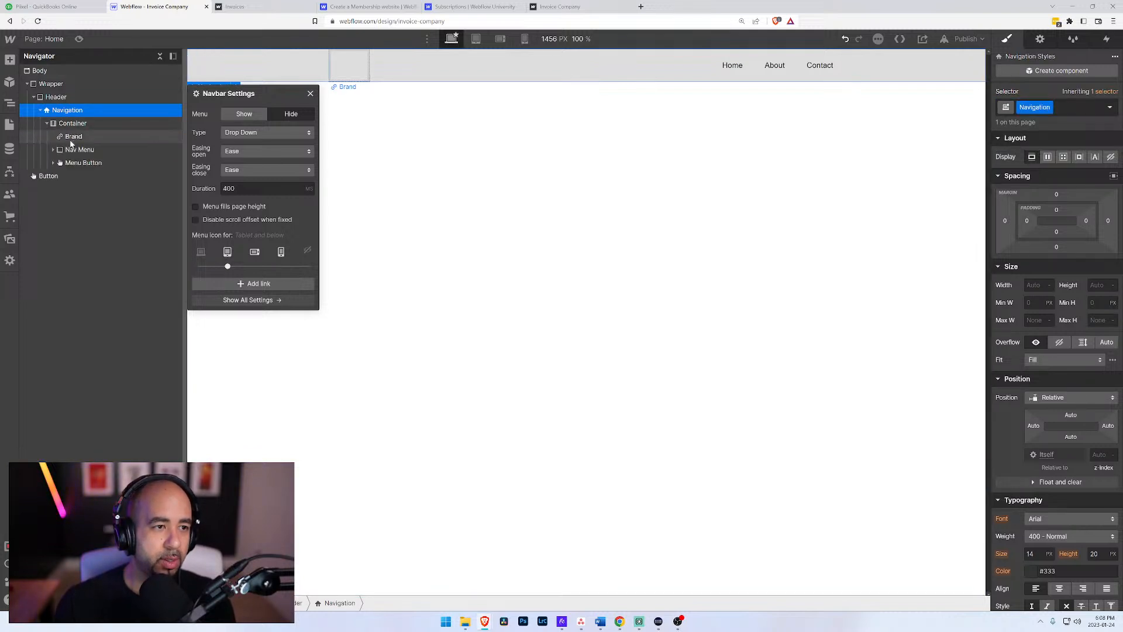
pyautogui.click(45, 126)
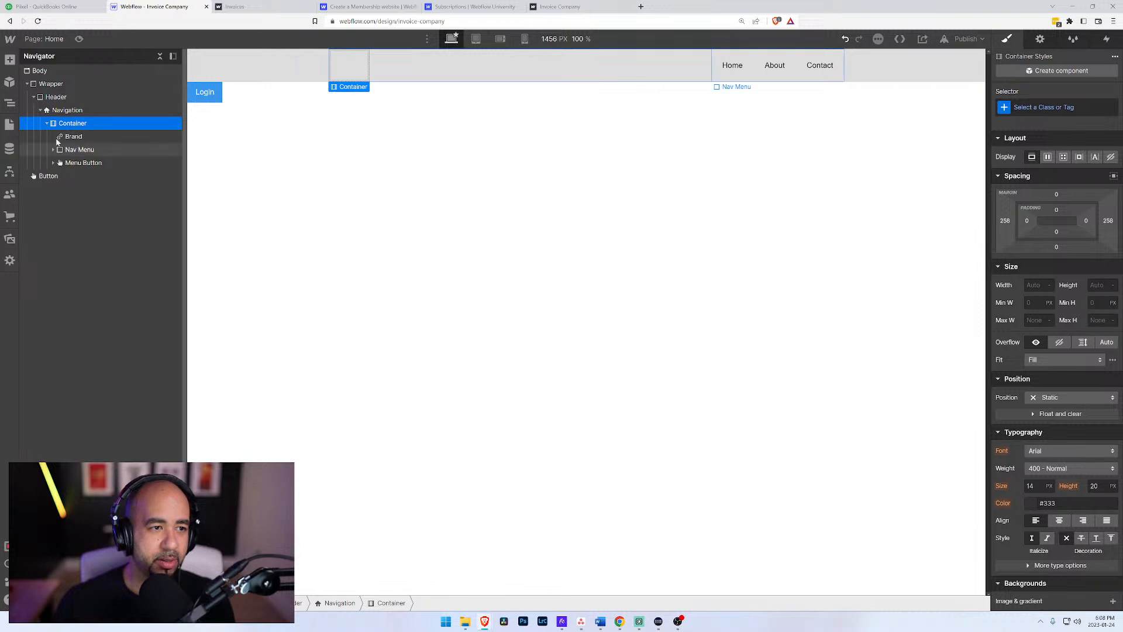
pyautogui.click(54, 150)
pyautogui.click(53, 150)
pyautogui.click(65, 154)
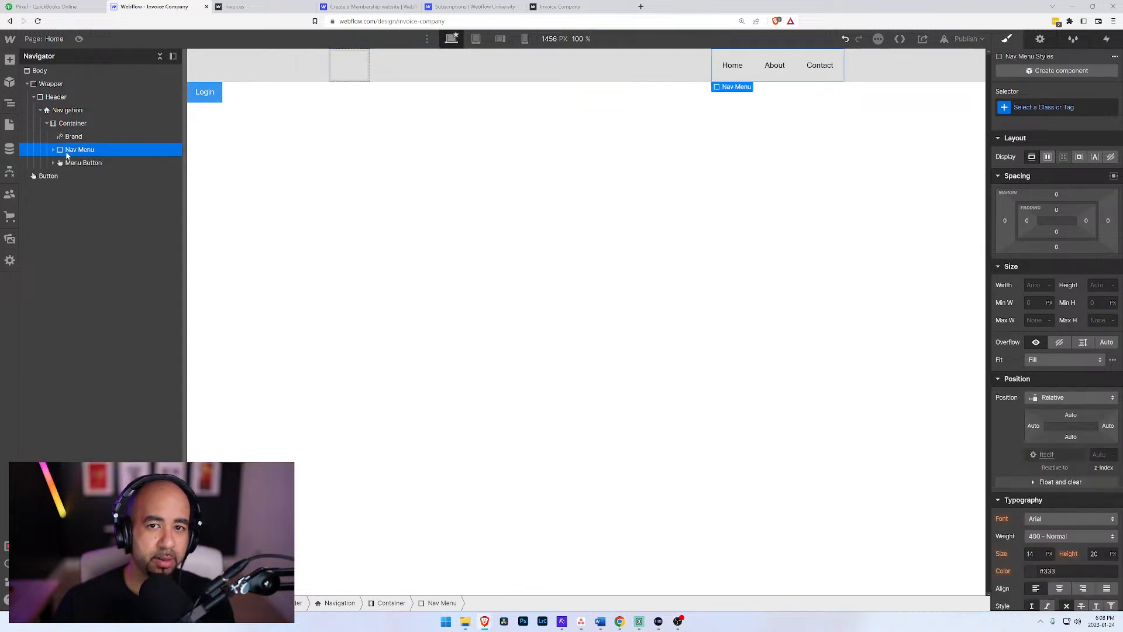
pyautogui.click(62, 164)
pyautogui.click(59, 151)
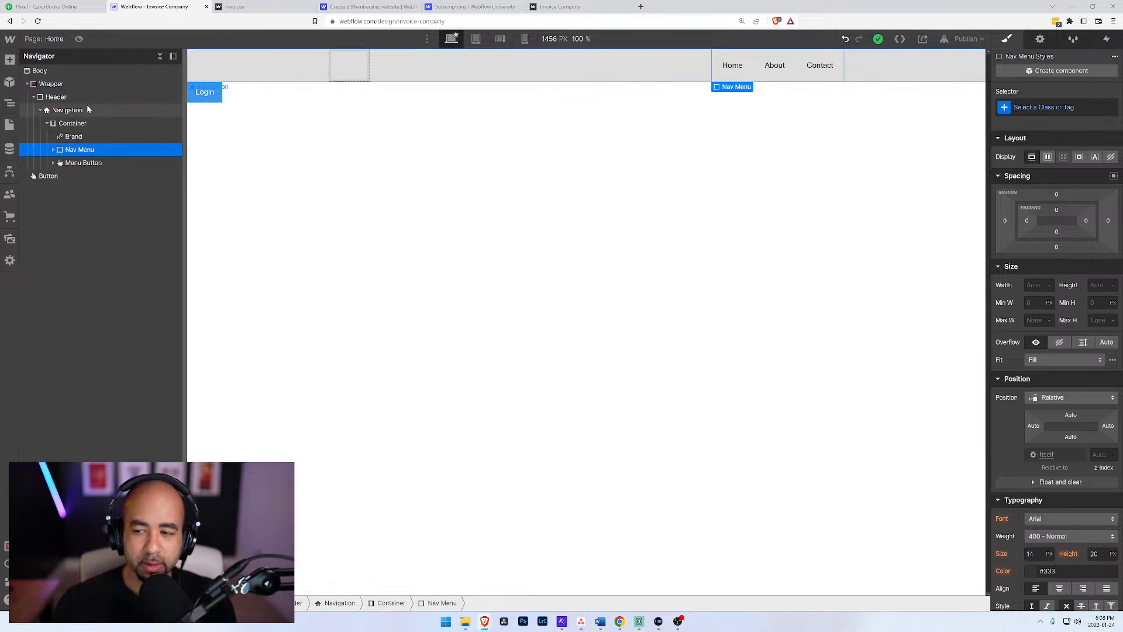
# Step: Check the Navigation at the mobile portrait, mobile landscape and tablet breakpoints, and return to the desktop view
pyautogui.click(57, 112)
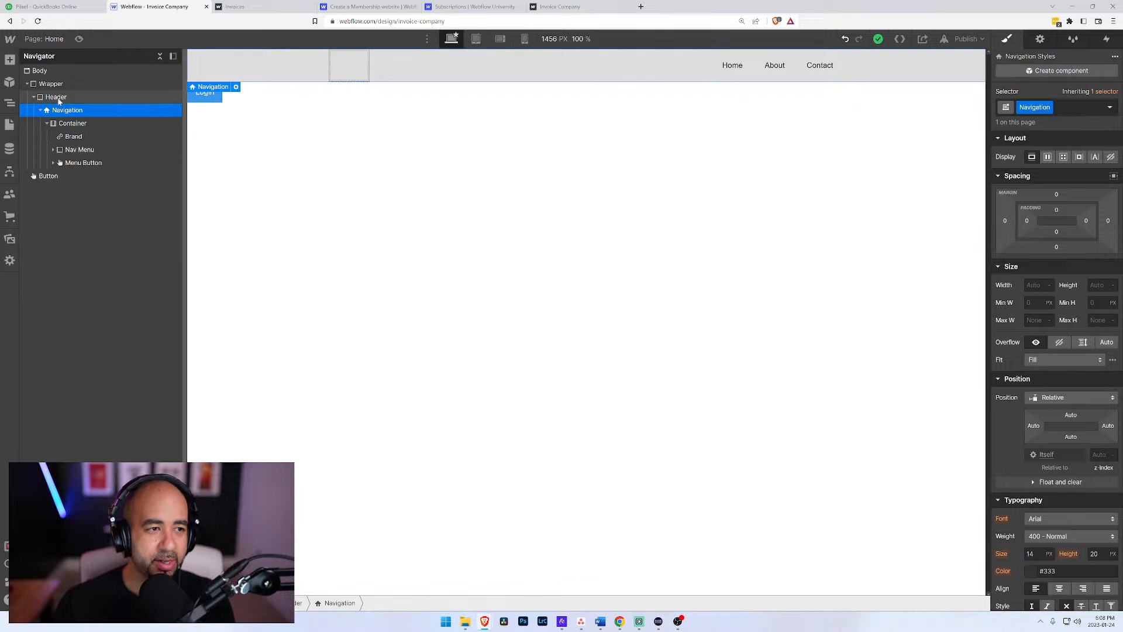
pyautogui.click(526, 38)
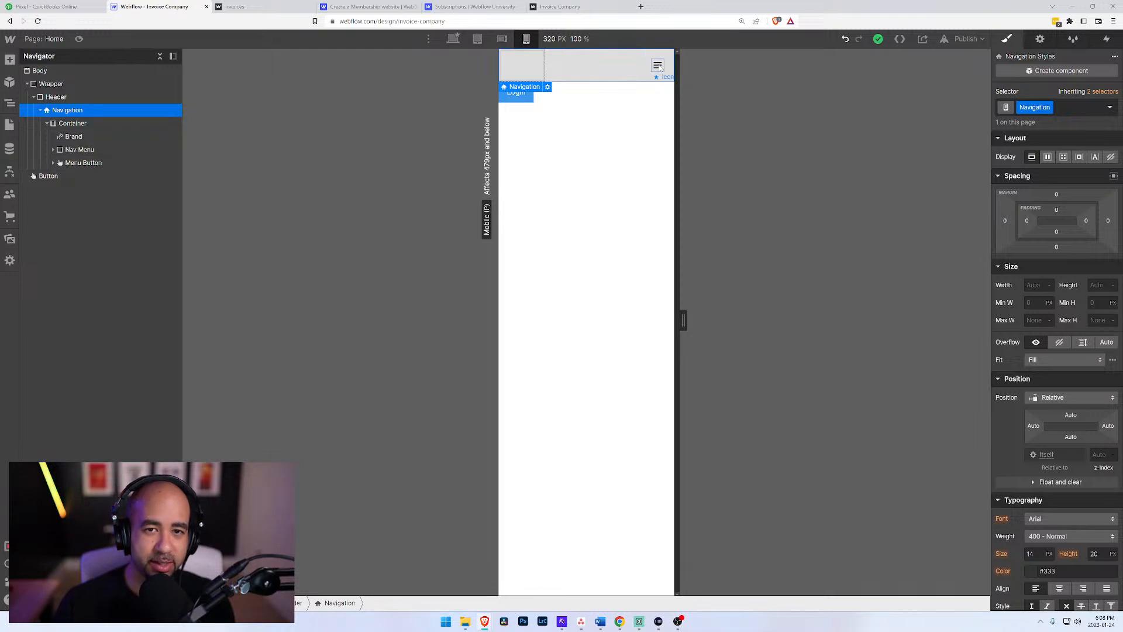
pyautogui.click(502, 38)
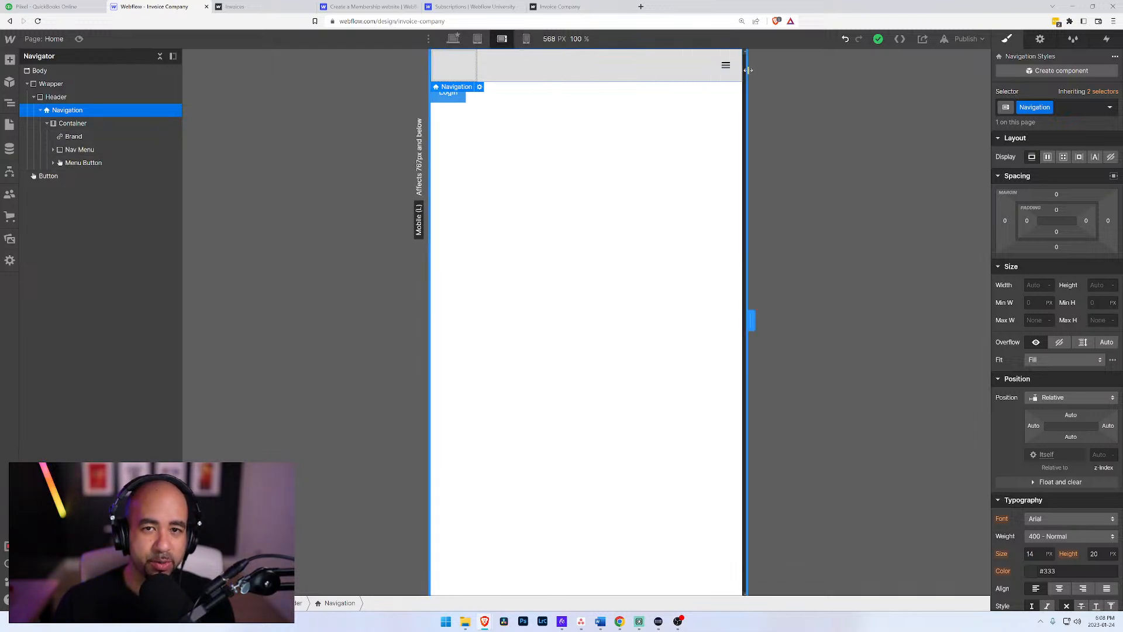
pyautogui.click(477, 38)
pyautogui.click(456, 39)
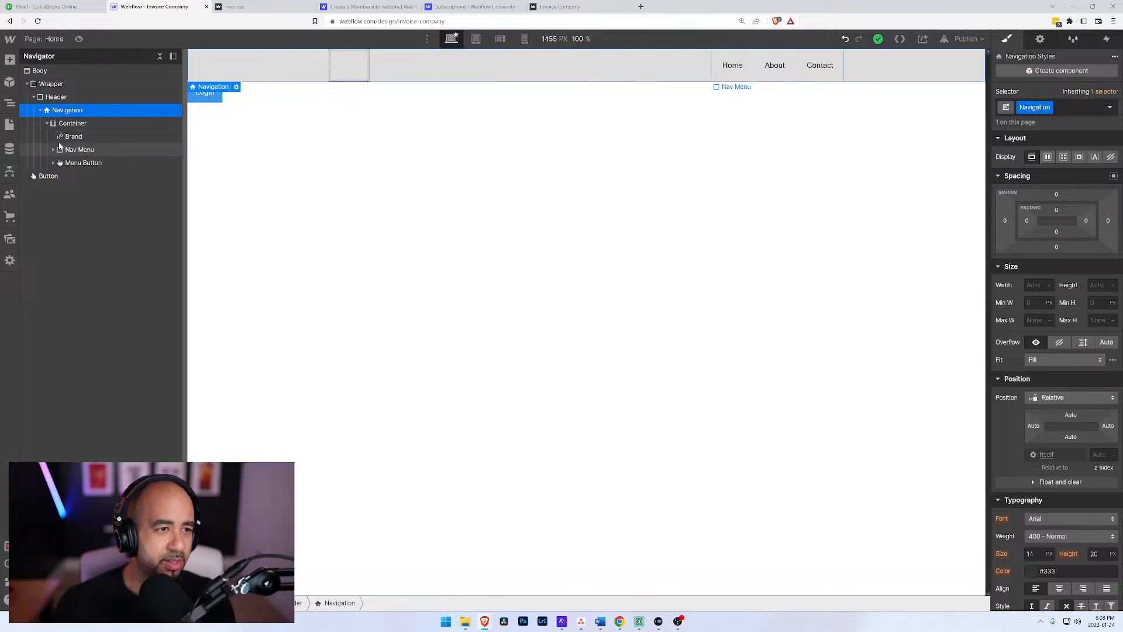
# Step: Move the Brand, Nav Menu and Menu Button out of the Container directly into the Navigation, and delete the emptied Container
pyautogui.click(70, 124)
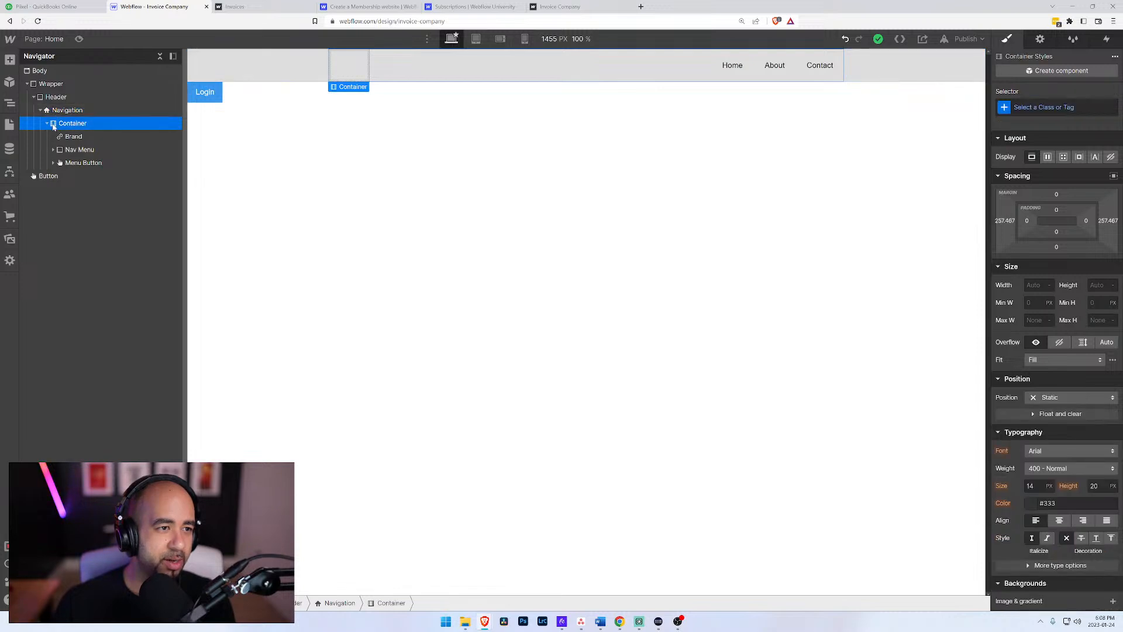
pyautogui.click(51, 111)
pyautogui.moveTo(69, 137)
pyautogui.mouseDown()
pyautogui.moveTo(67, 114)
pyautogui.moveTo(68, 150)
pyautogui.mouseUp()
pyautogui.click(71, 163)
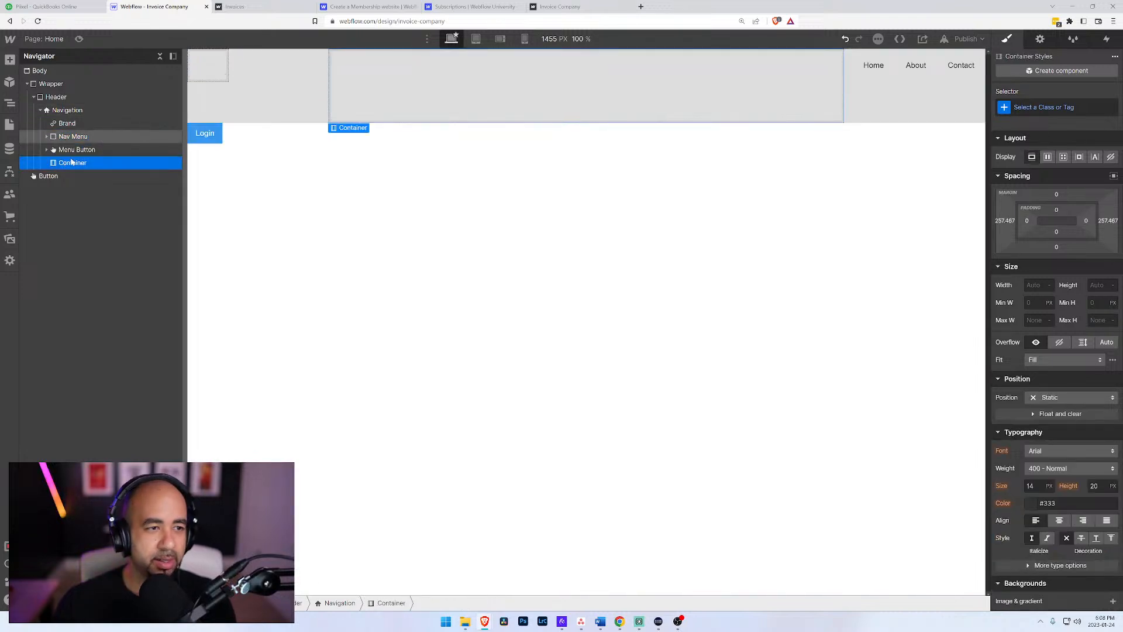
pyautogui.press('Delete')
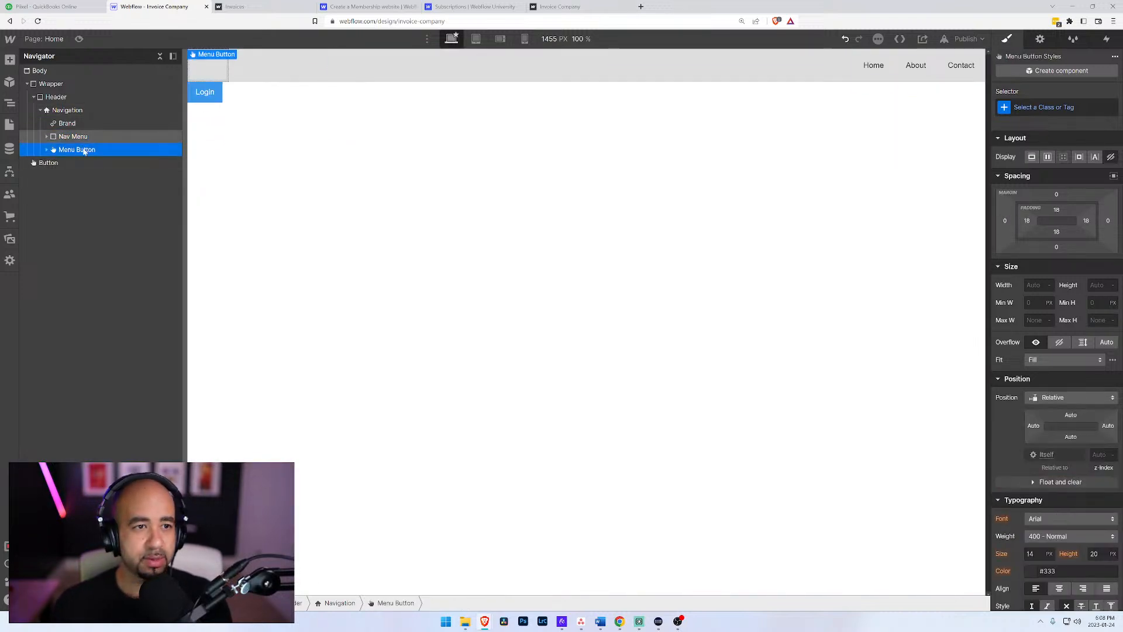
pyautogui.click(51, 111)
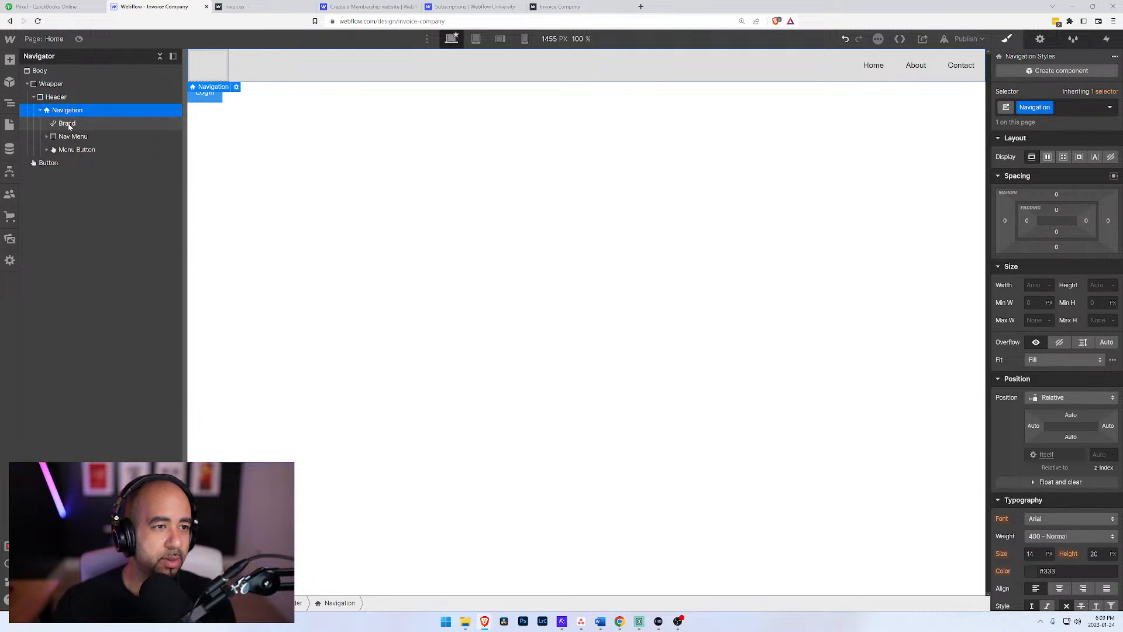
pyautogui.click(68, 125)
pyautogui.click(65, 111)
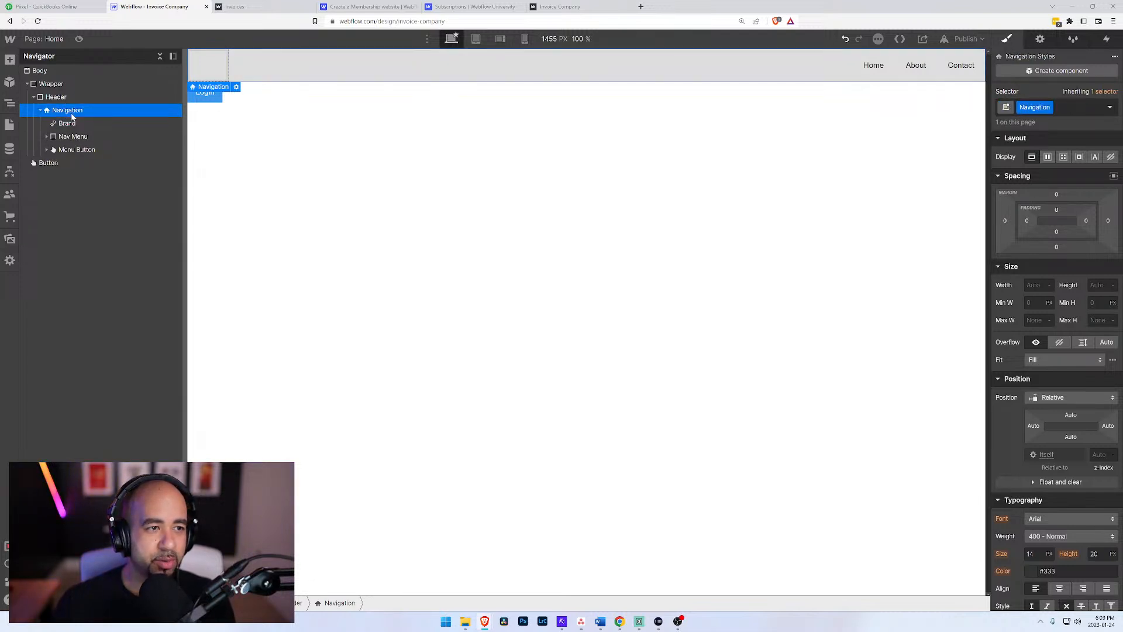
pyautogui.click(70, 126)
pyautogui.click(74, 111)
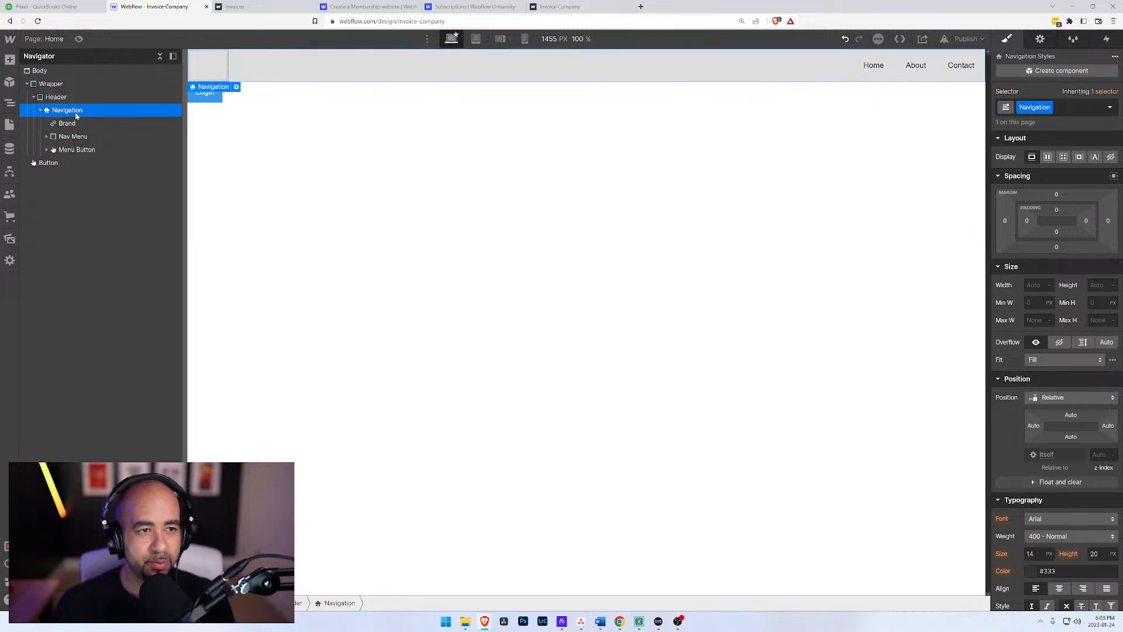
pyautogui.click(70, 124)
# Step: Add a Link Block as the first element inside the Navigation and delete the Brand element
pyautogui.click(73, 111)
pyautogui.hotkey('ctrl', 'e')
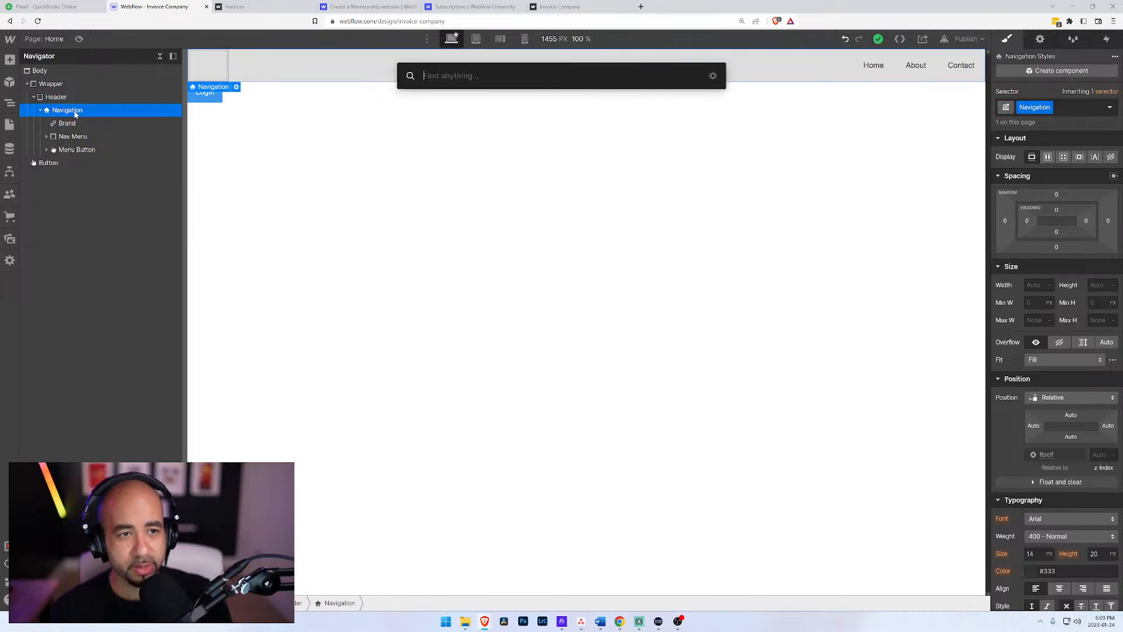
pyautogui.write('link')
pyautogui.press('Return')
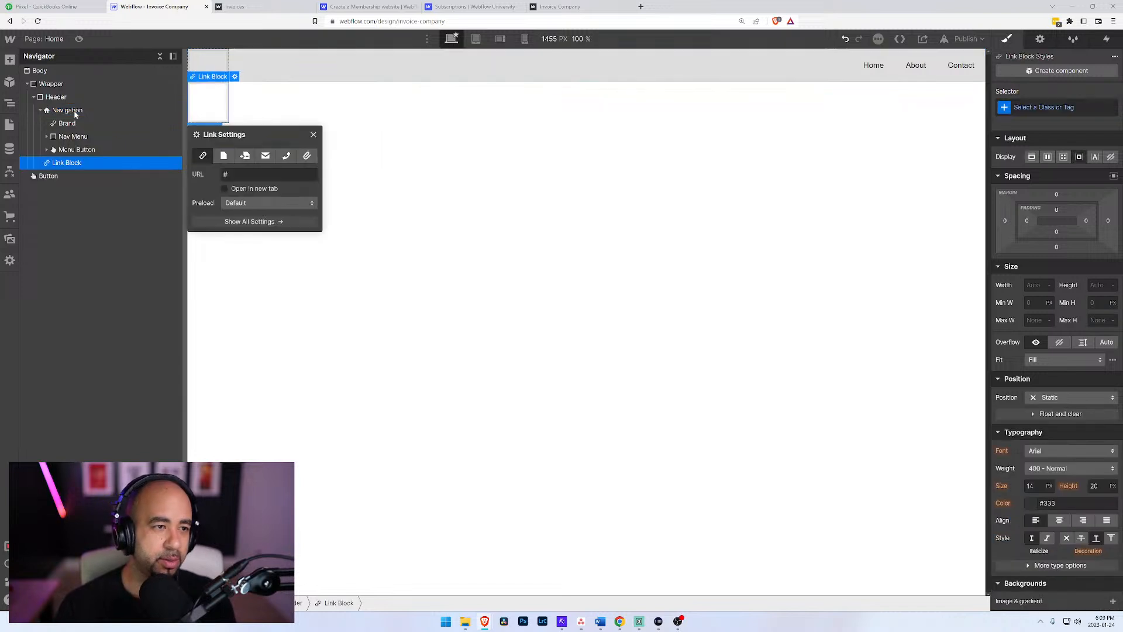
pyautogui.moveTo(53, 167); pyautogui.dragTo(60, 120)
pyautogui.click(64, 137)
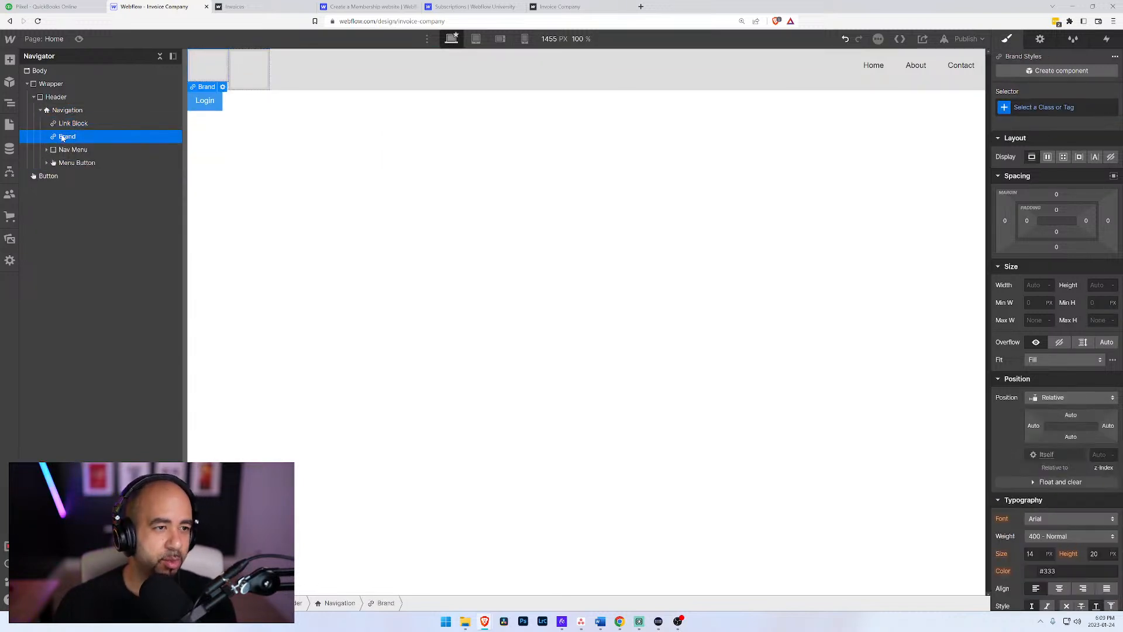
pyautogui.press('Delete')
# Step: Insert a Text Block inside the new Link Block in the Navigation
pyautogui.click(63, 123)
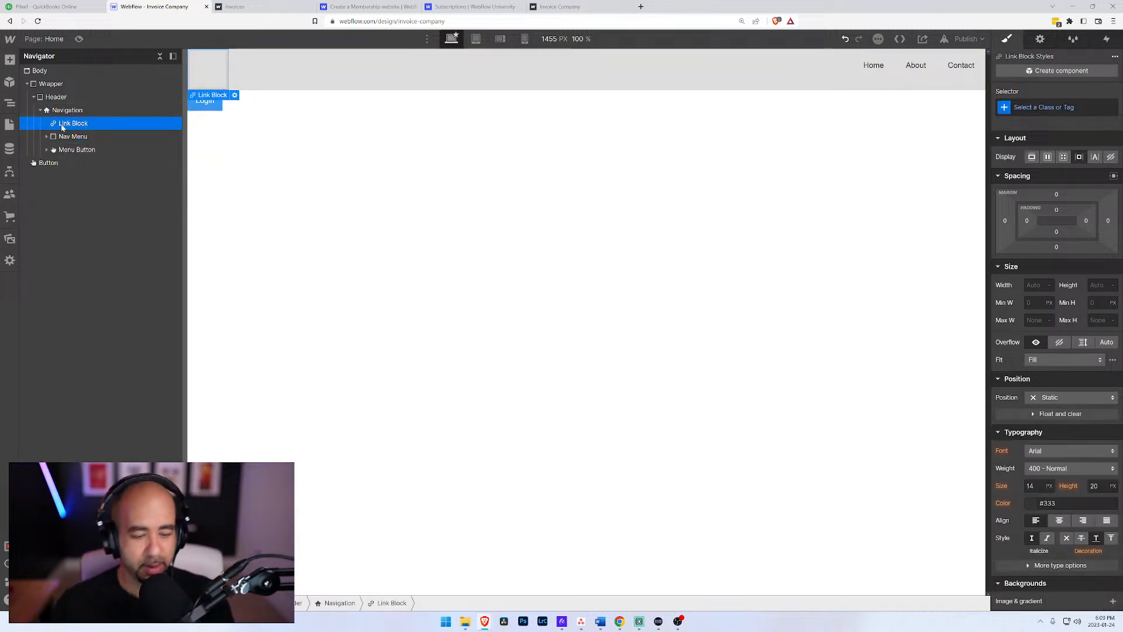
pyautogui.hotkey('ctrl', 'e')
pyautogui.write('text')
pyautogui.press('Down')
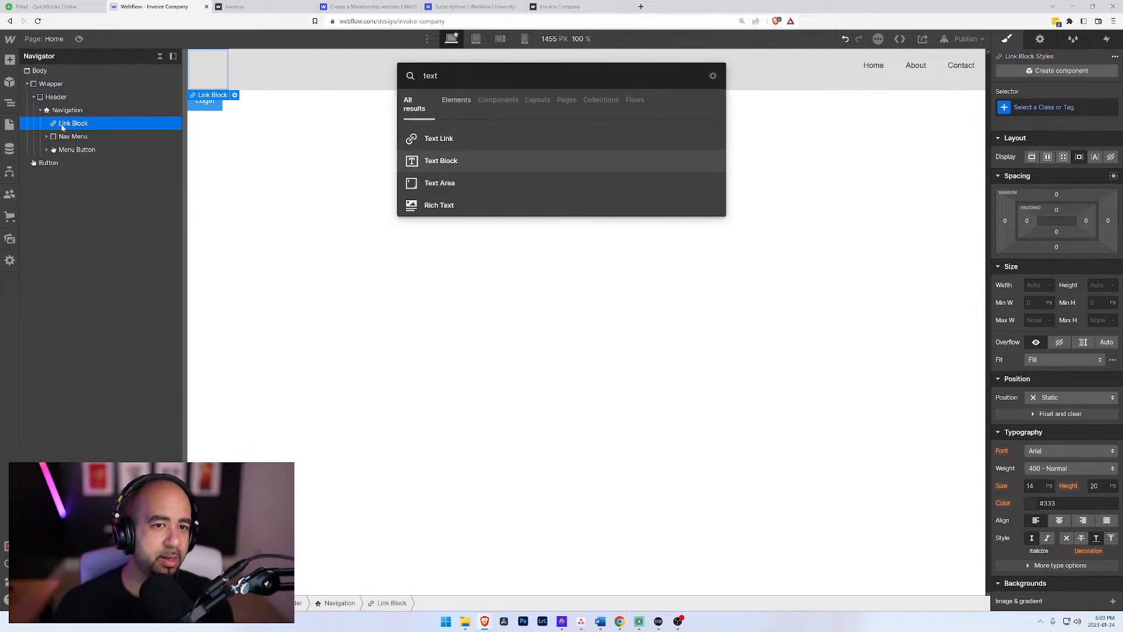
pyautogui.press('Return')
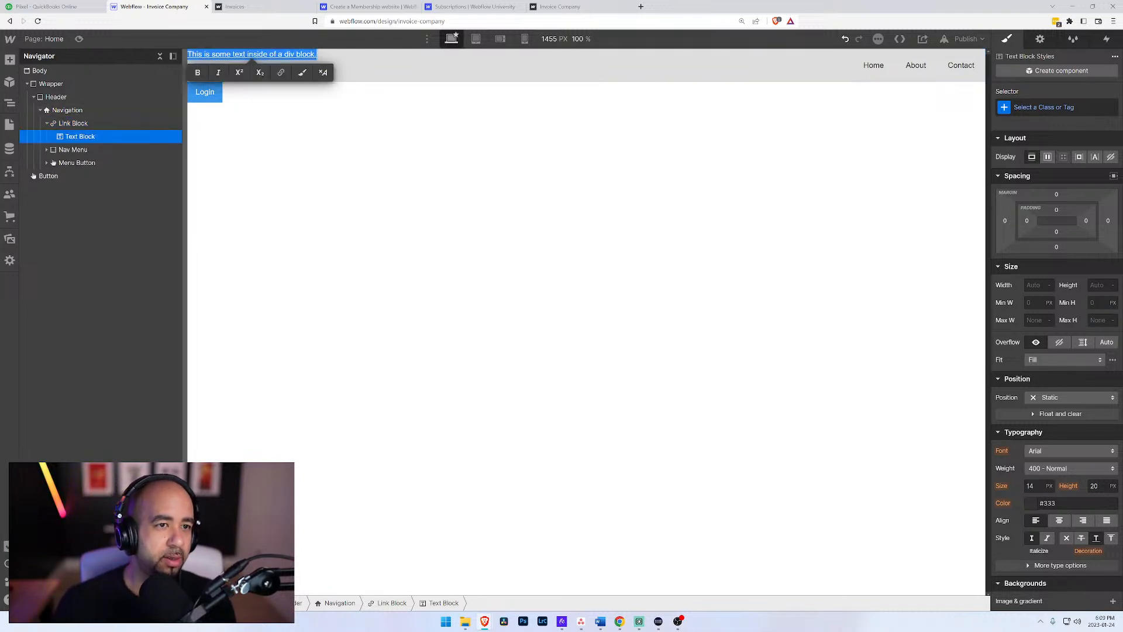
# Step: Replace the Text Block's placeholder text with "Invoice Co."
pyautogui.write('Invoice C')
pyautogui.press('BackSpace')
pyautogui.press('BackSpace')
pyautogui.press('BackSpace')
pyautogui.press('BackSpace')
pyautogui.press('BackSpace')
pyautogui.press('BackSpace')
pyautogui.press('BackSpace')
pyautogui.press('BackSpace')
pyautogui.press('BackSpace')
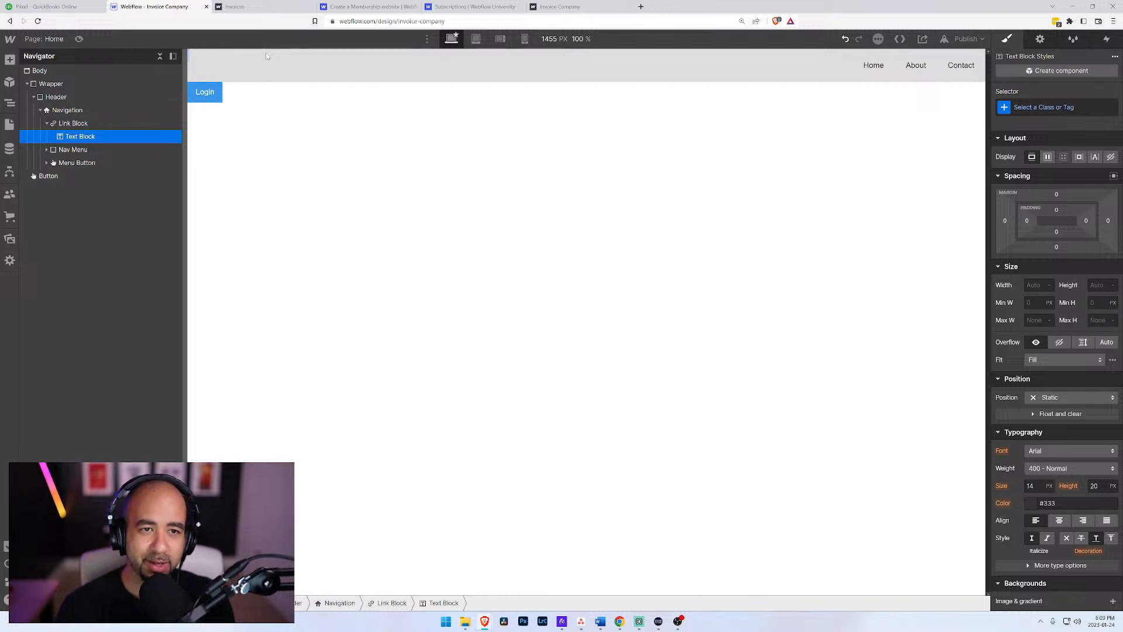
pyautogui.write('Invoice Co')
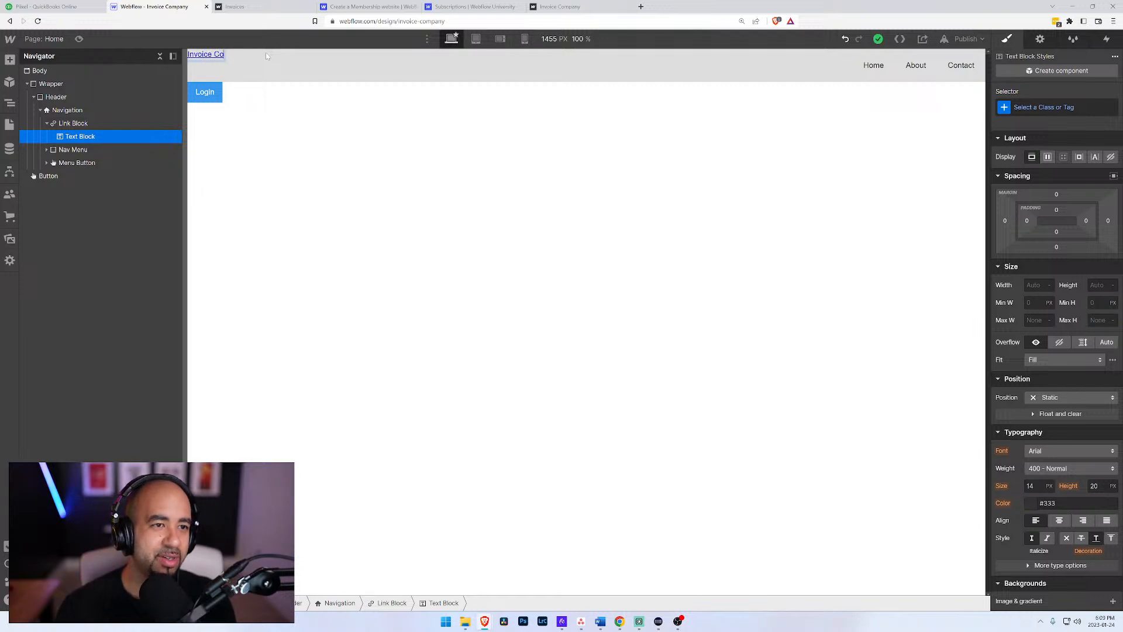
# Step: Change the About nav link's text to "FAQ" and delete the Contact nav link from the Nav Menu
pyautogui.click(52, 152)
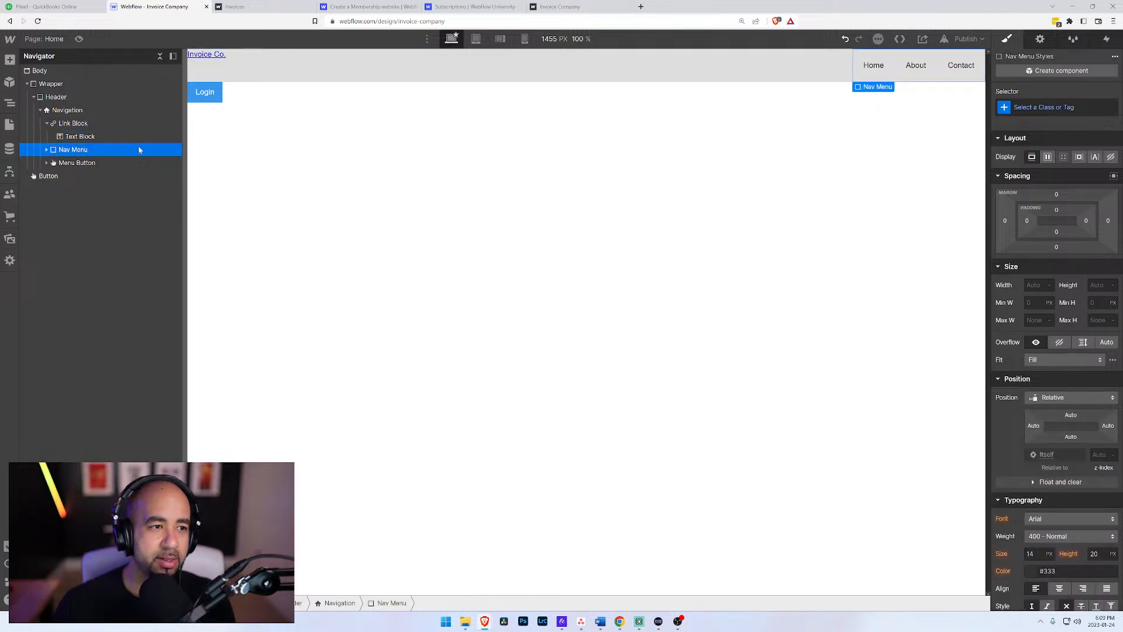
pyautogui.click(919, 67)
pyautogui.doubleClick(922, 67)
pyautogui.write('FAQ')
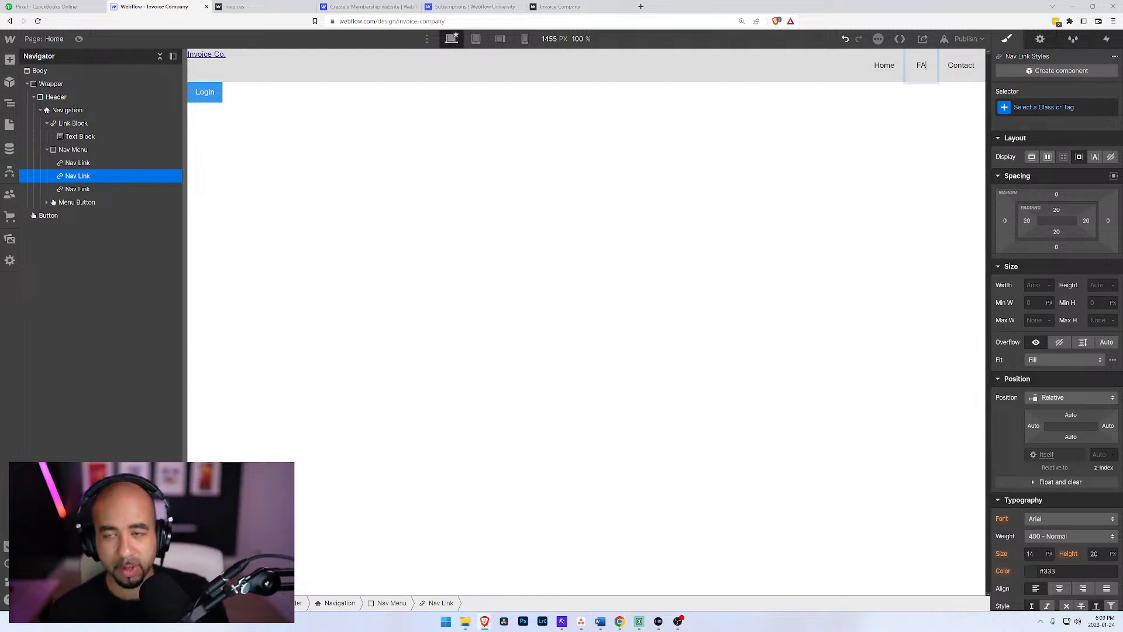
pyautogui.click(968, 68)
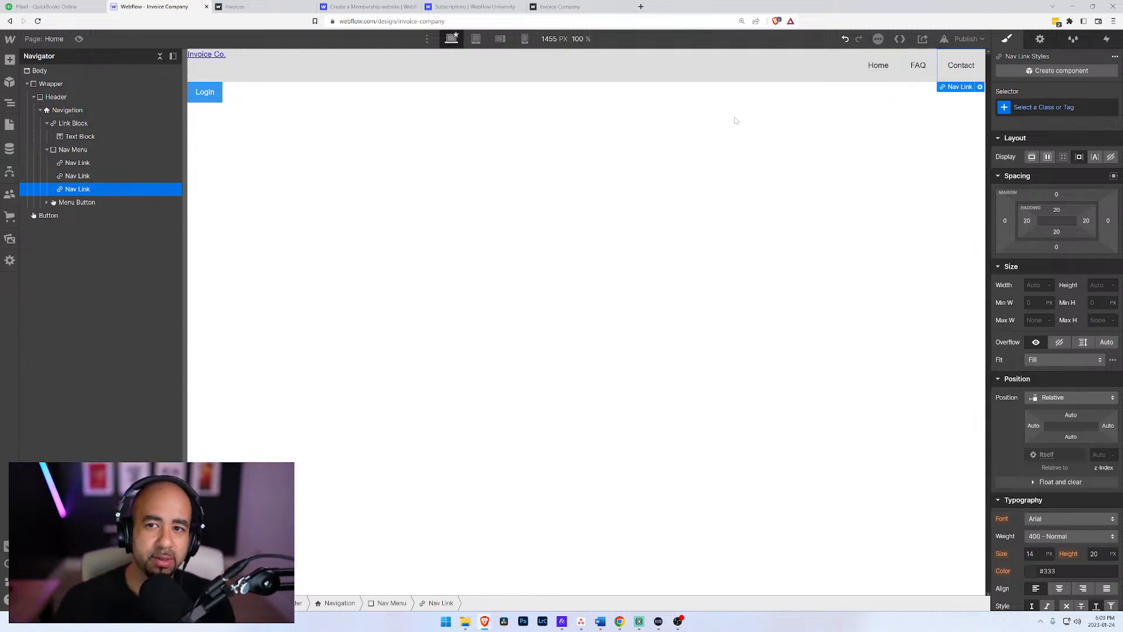
pyautogui.press('Delete')
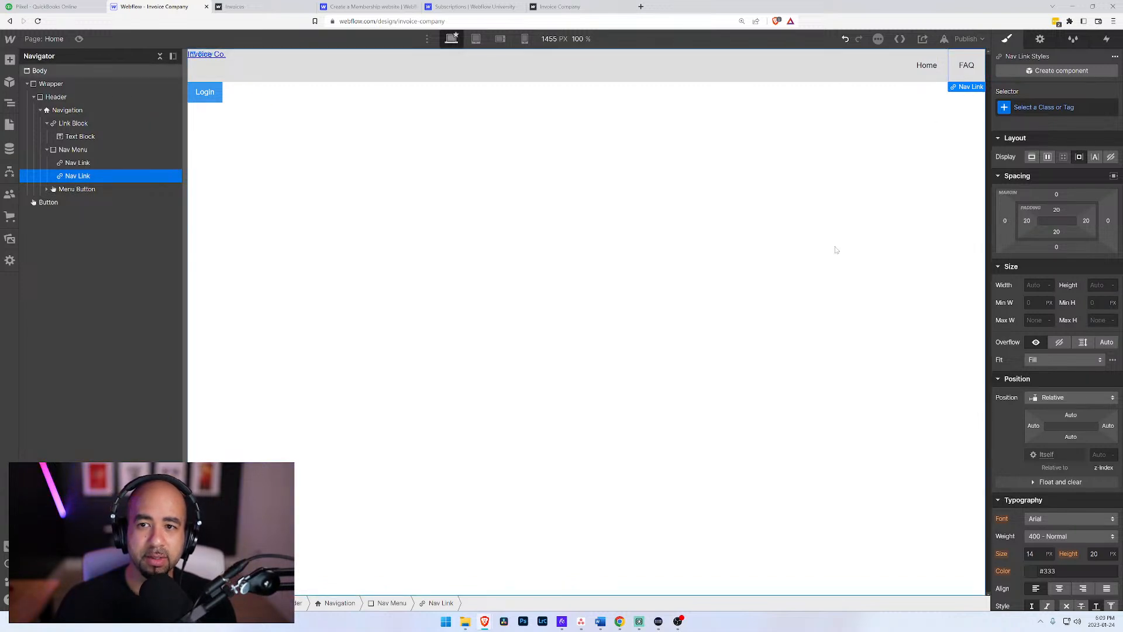
# Step: Set the FAQ nav link to open the Frequently Asked Questions page
pyautogui.hotkey('ctrl', '-')
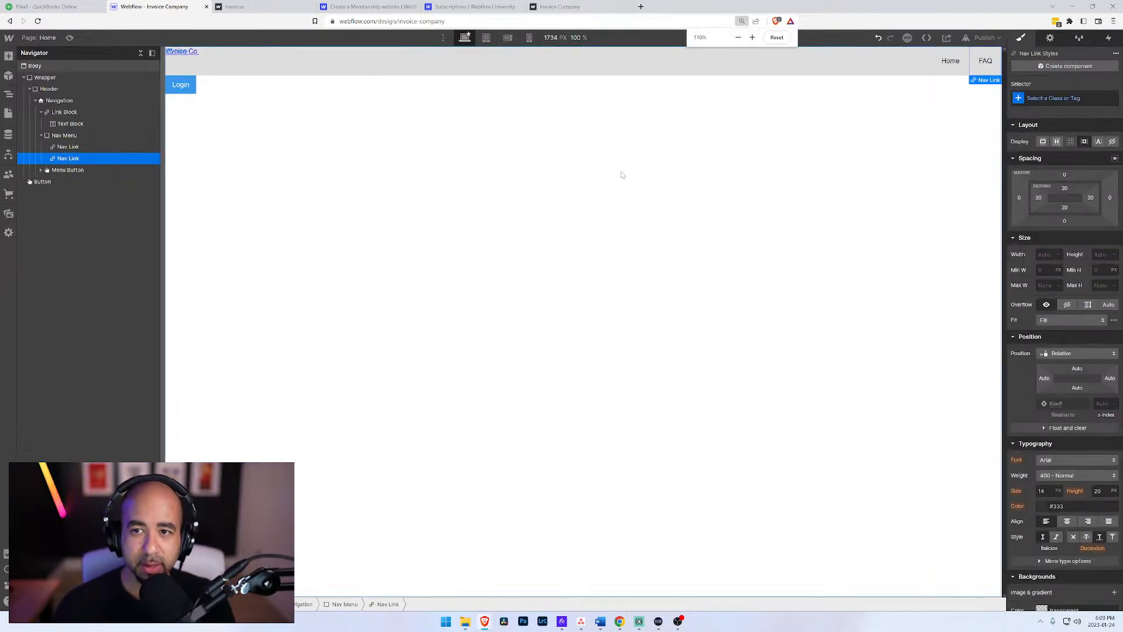
pyautogui.hotkey('ctrl', '+')
pyautogui.hotkey('ctrl', '+')
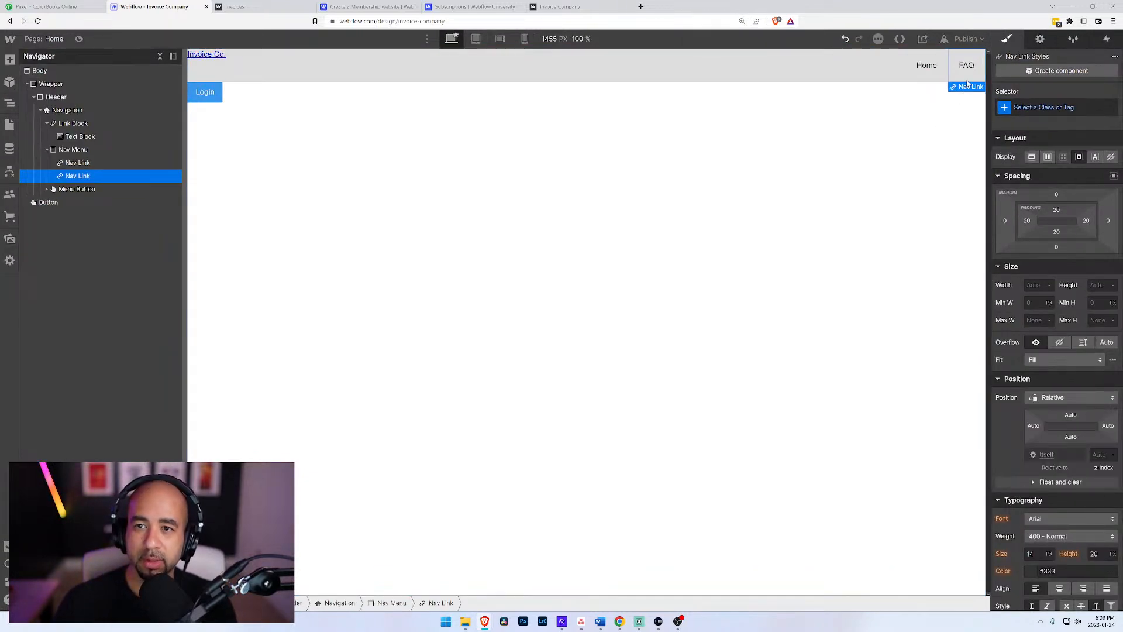
pyautogui.moveTo(969, 88)
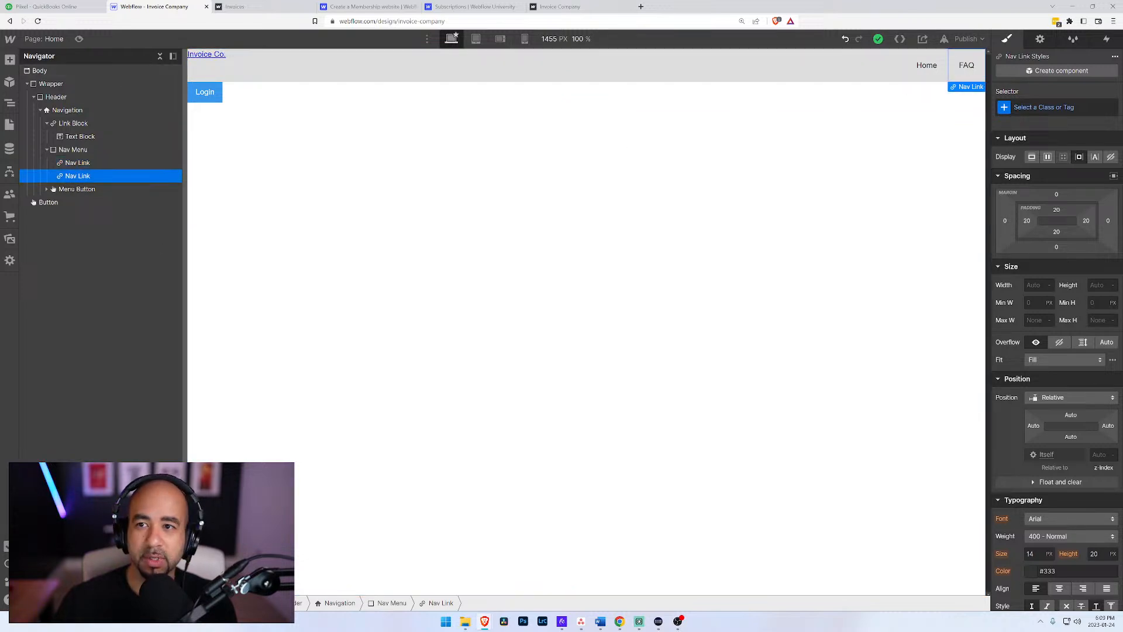
pyautogui.click(1037, 41)
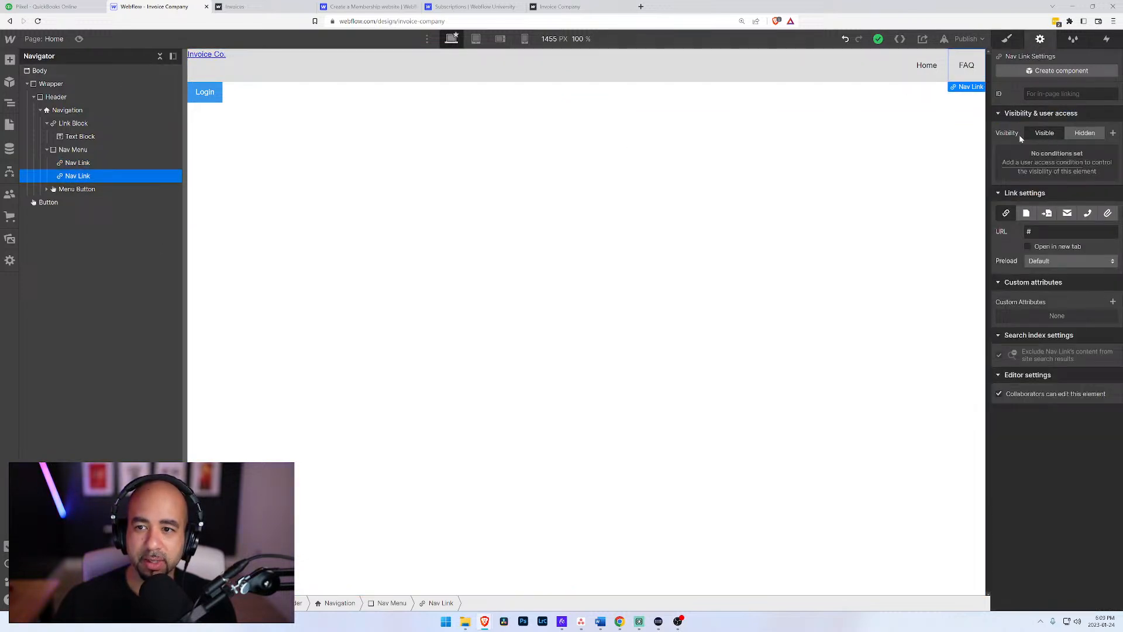
pyautogui.click(1026, 213)
pyautogui.click(1034, 234)
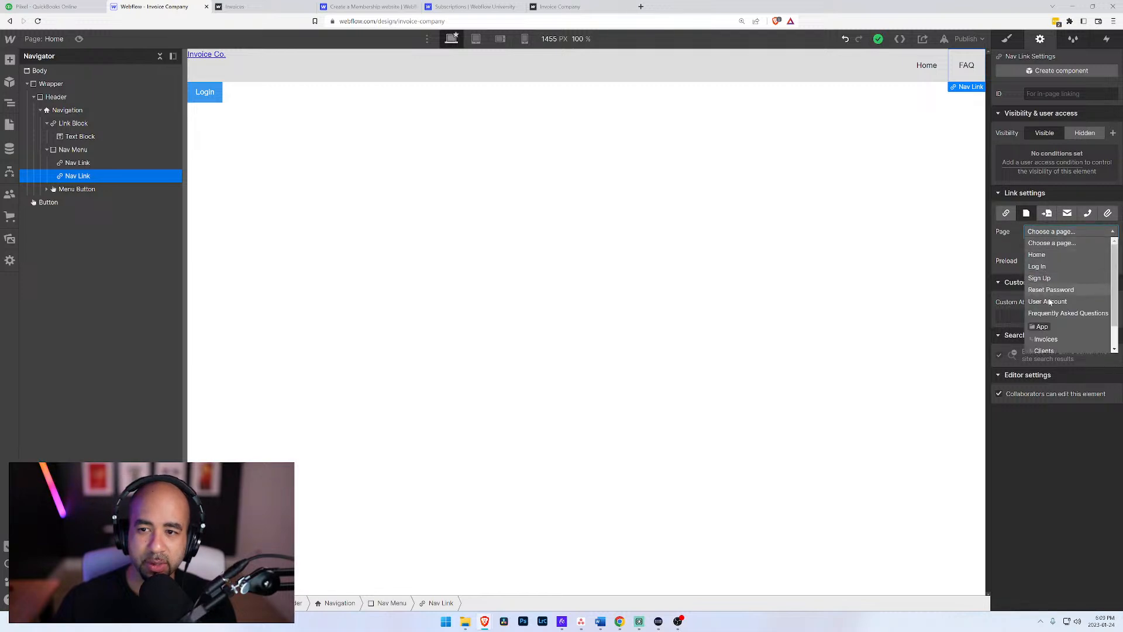
pyautogui.scroll(-2, 1049, 313)
pyautogui.scroll(2, 1049, 313)
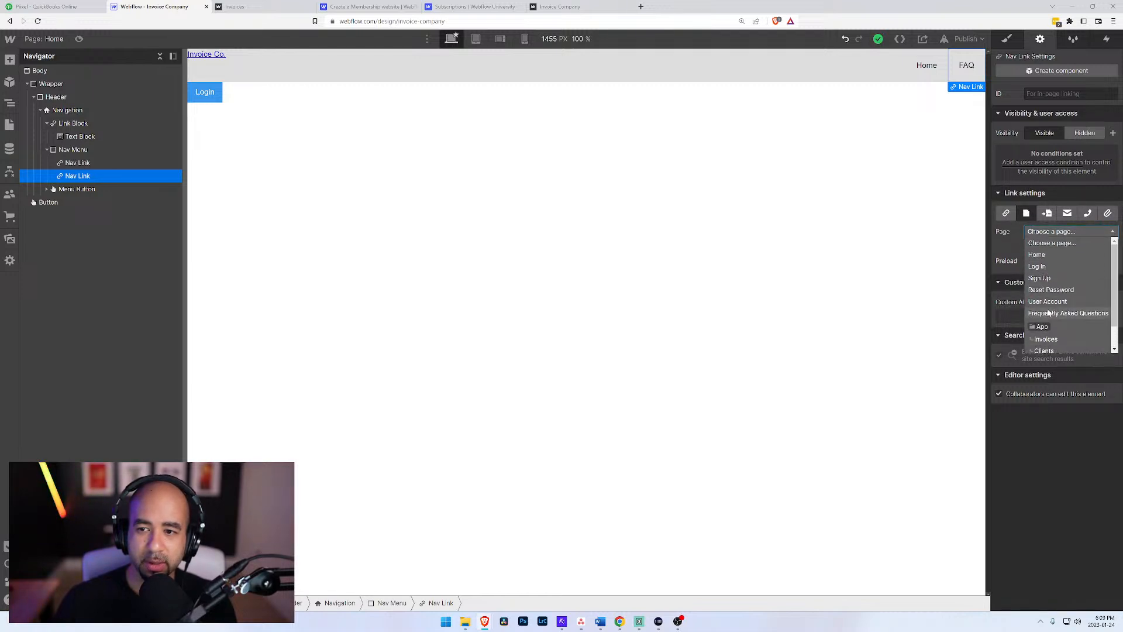
pyautogui.click(1049, 313)
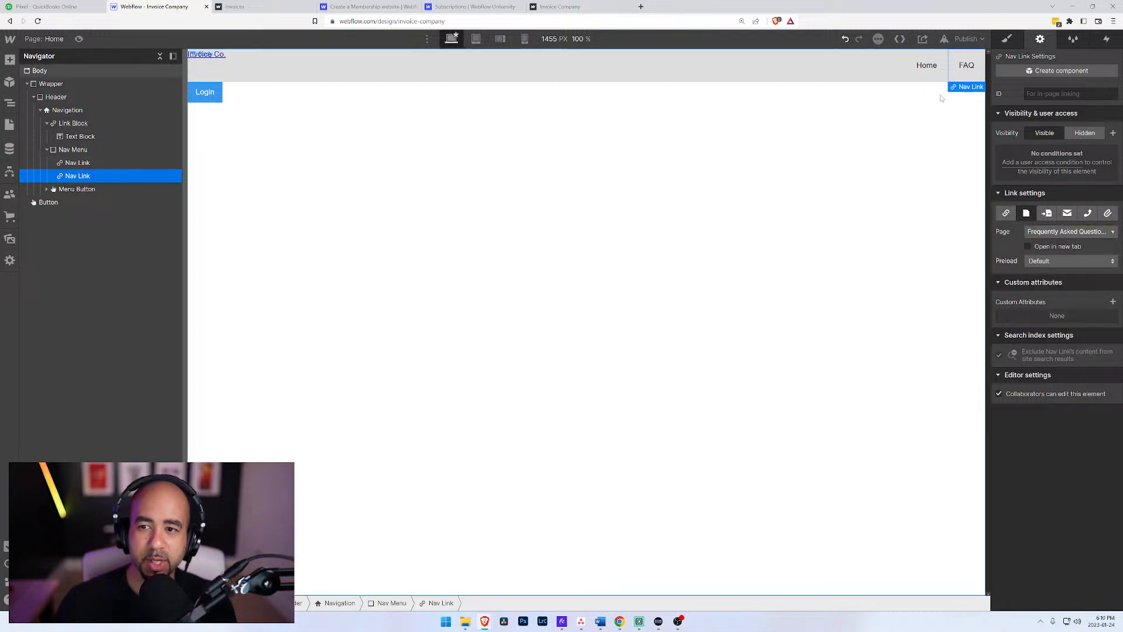
# Step: Set the Home nav link to open the Home page
pyautogui.click(935, 64)
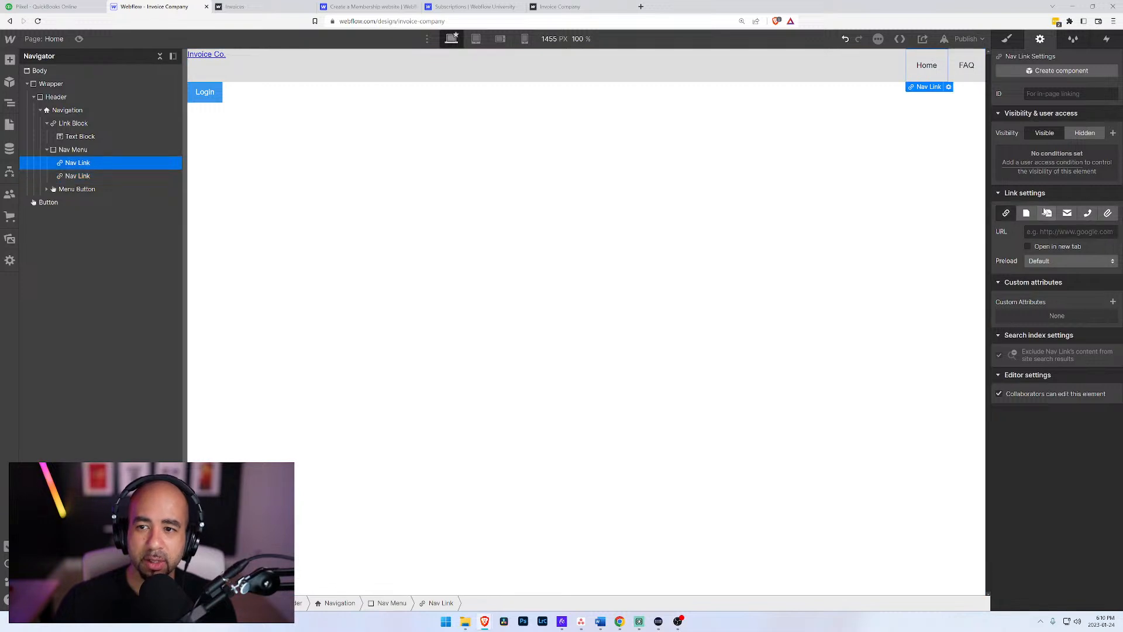
pyautogui.click(949, 86)
pyautogui.click(850, 114)
pyautogui.click(873, 133)
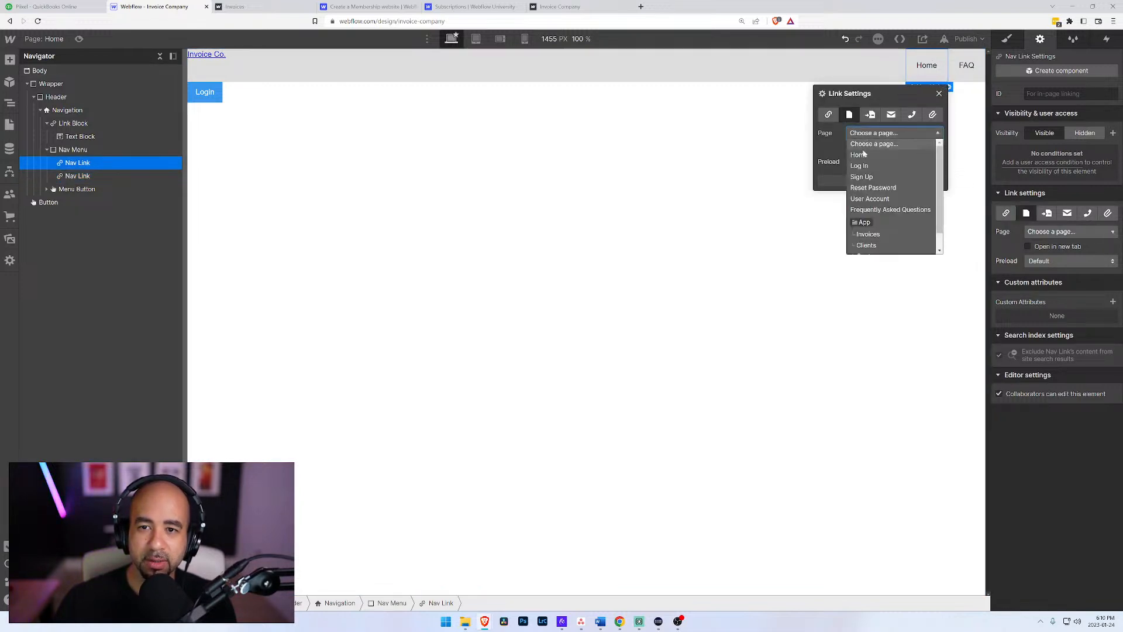
pyautogui.click(860, 155)
pyautogui.click(605, 107)
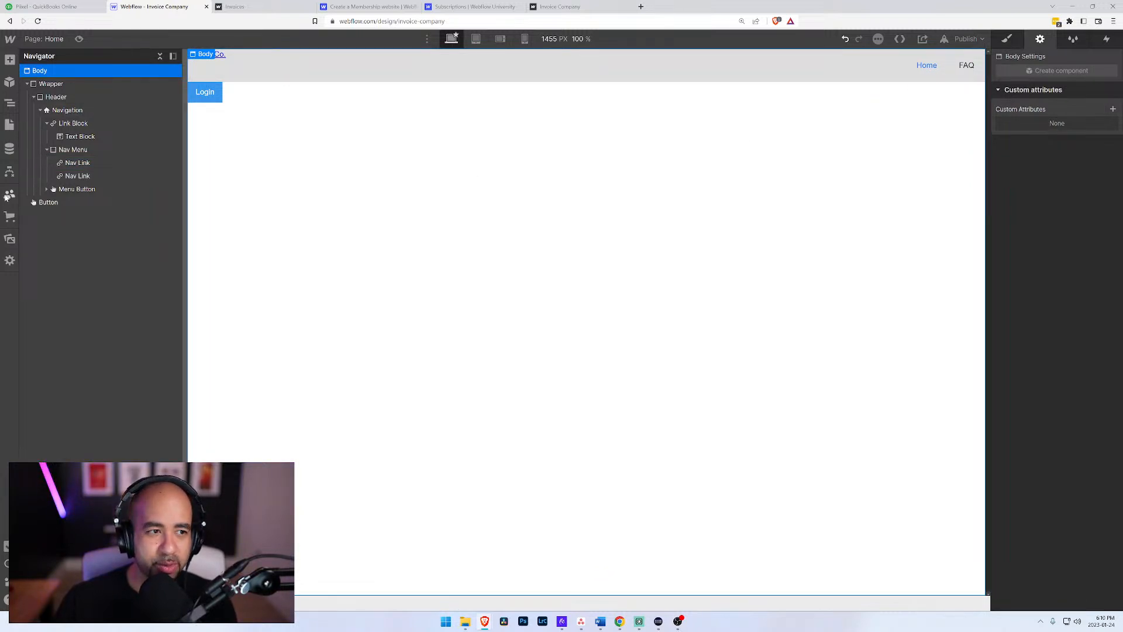
# Step: Review the pages available in the Home nav link's settings, keep Home as its target and close the settings
pyautogui.click(932, 74)
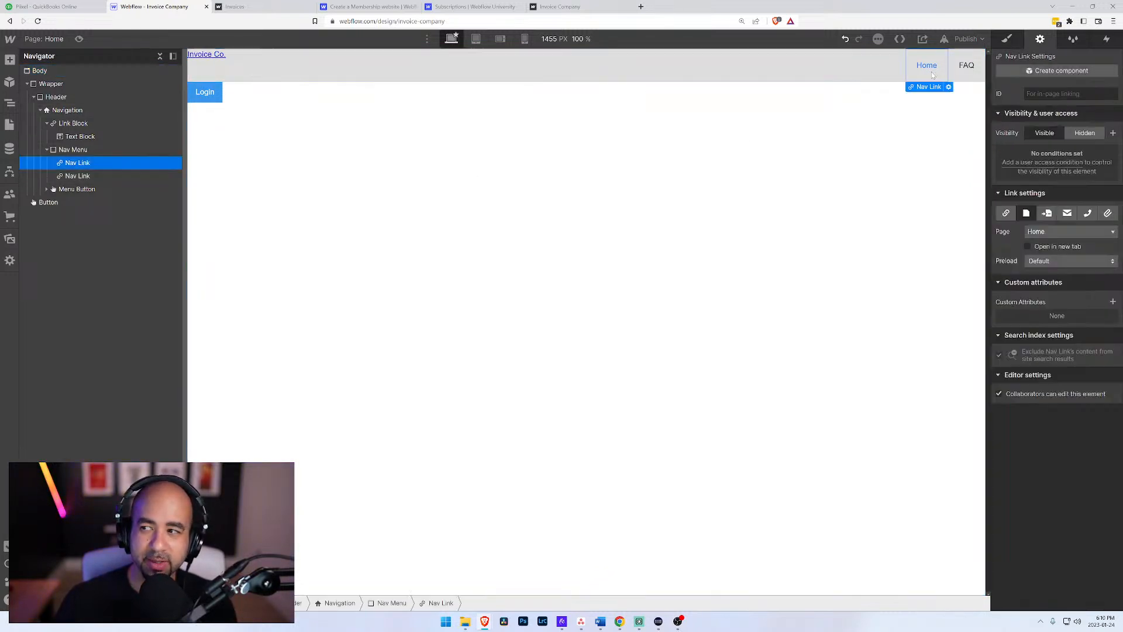
pyautogui.click(949, 87)
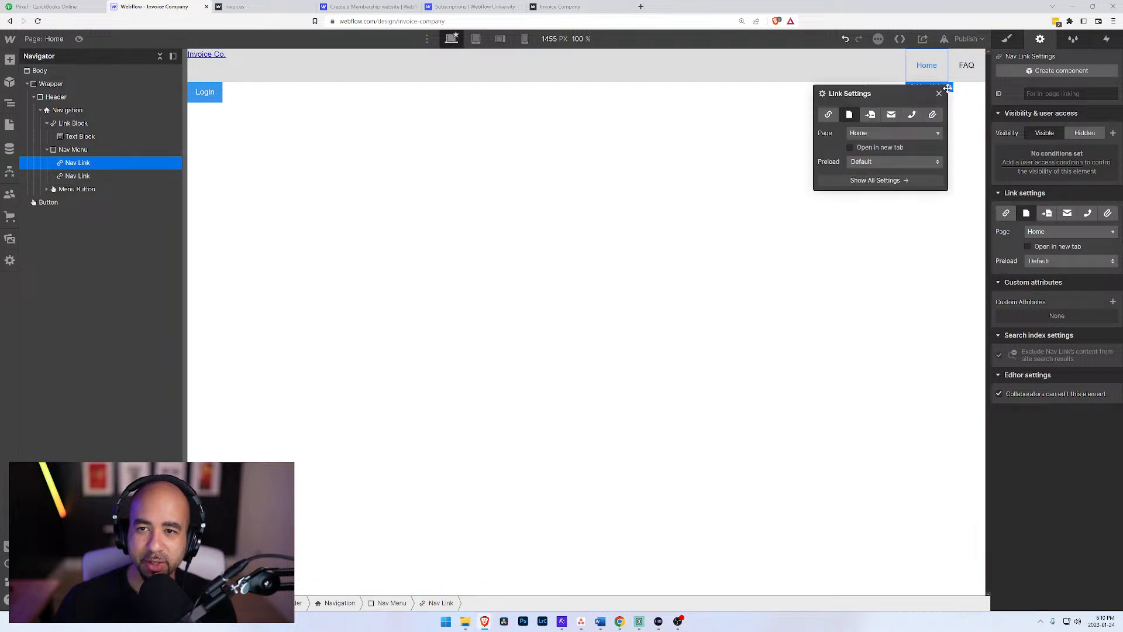
pyautogui.click(892, 134)
pyautogui.scroll(-2, 864, 234)
pyautogui.scroll(2, 862, 175)
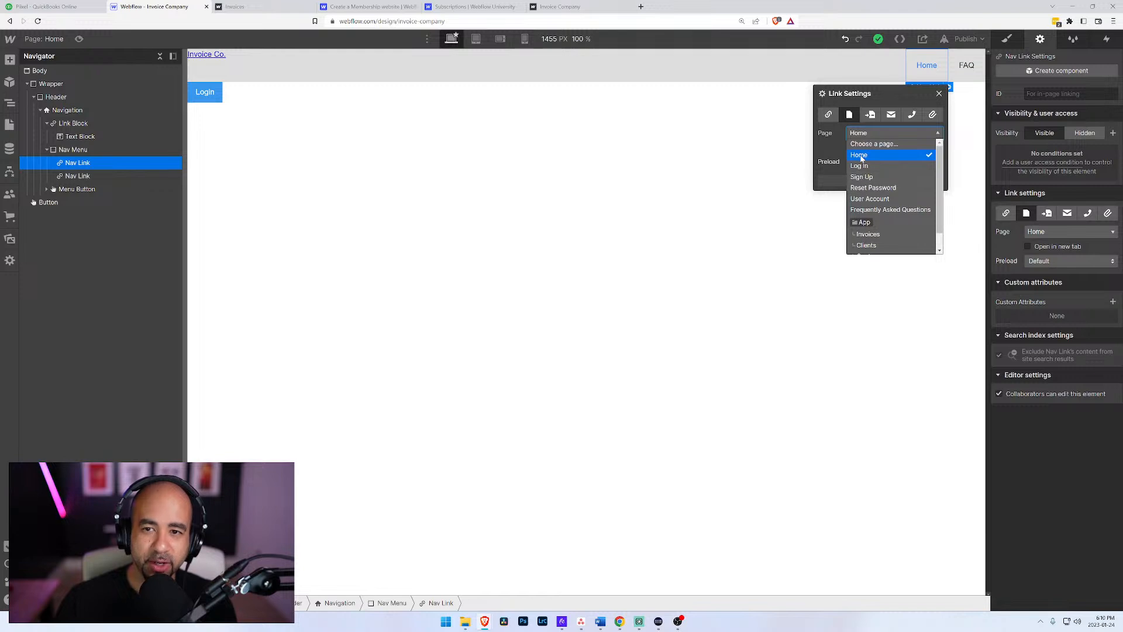
pyautogui.click(861, 155)
pyautogui.click(940, 94)
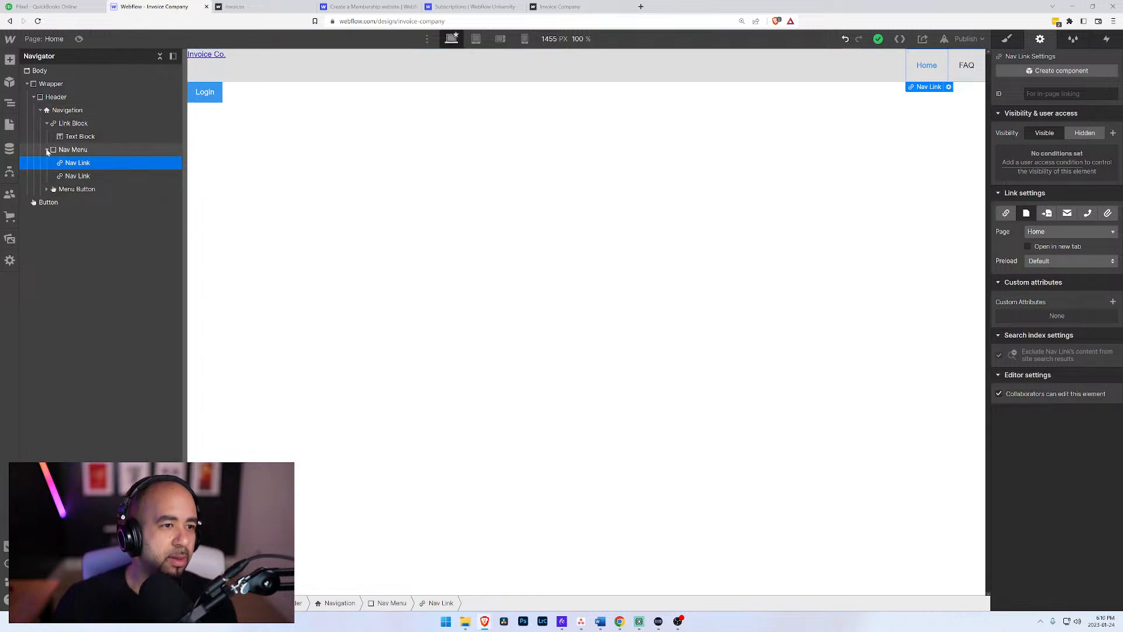
# Step: Add a Link Block inside the Nav Menu, after the FAQ nav link
pyautogui.click(47, 150)
pyautogui.click(47, 150)
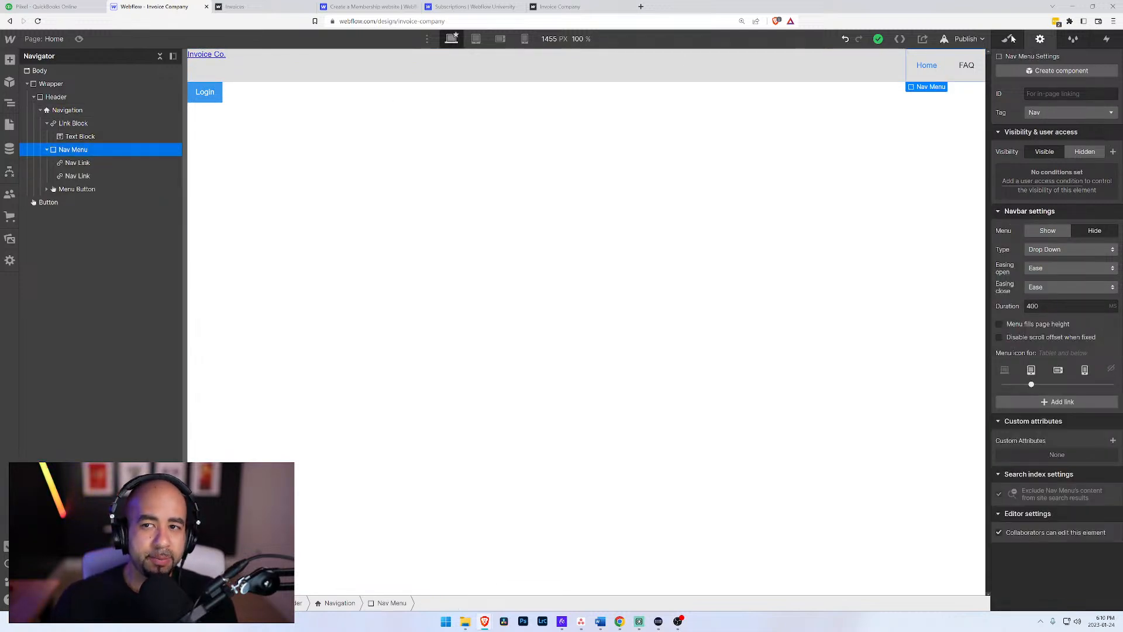
pyautogui.click(1017, 40)
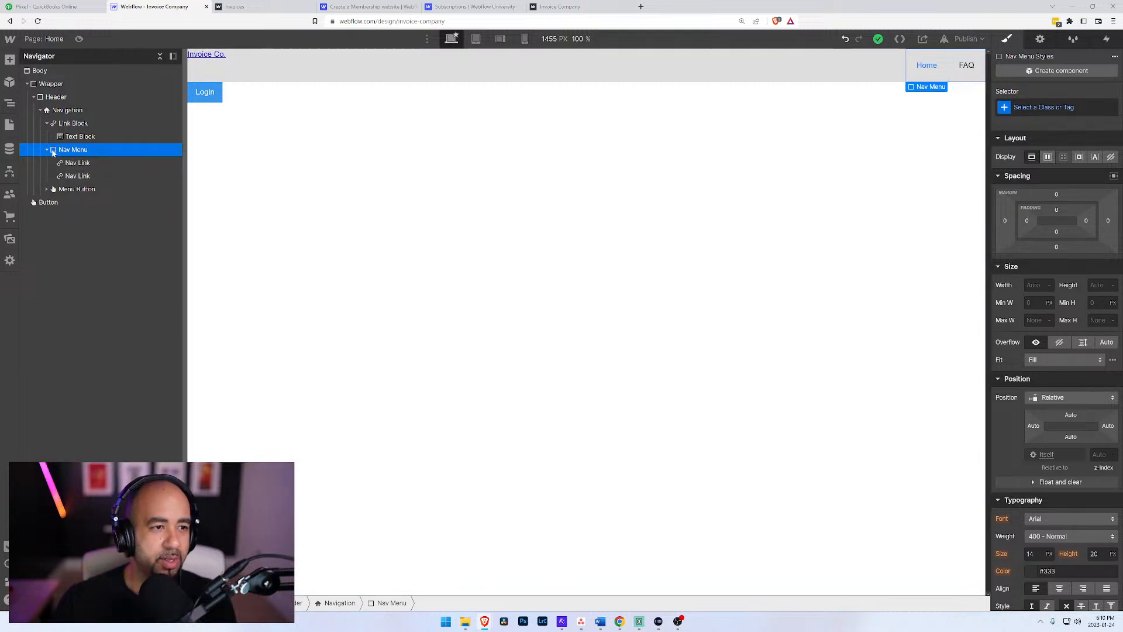
pyautogui.hotkey('ctrl', 'e')
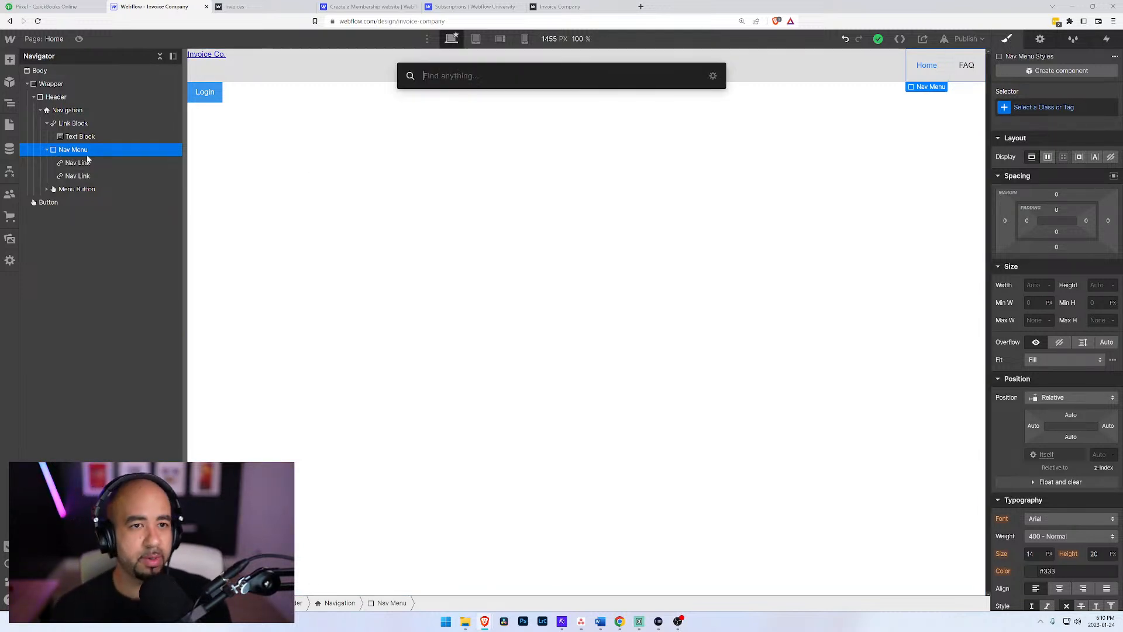
pyautogui.write('link')
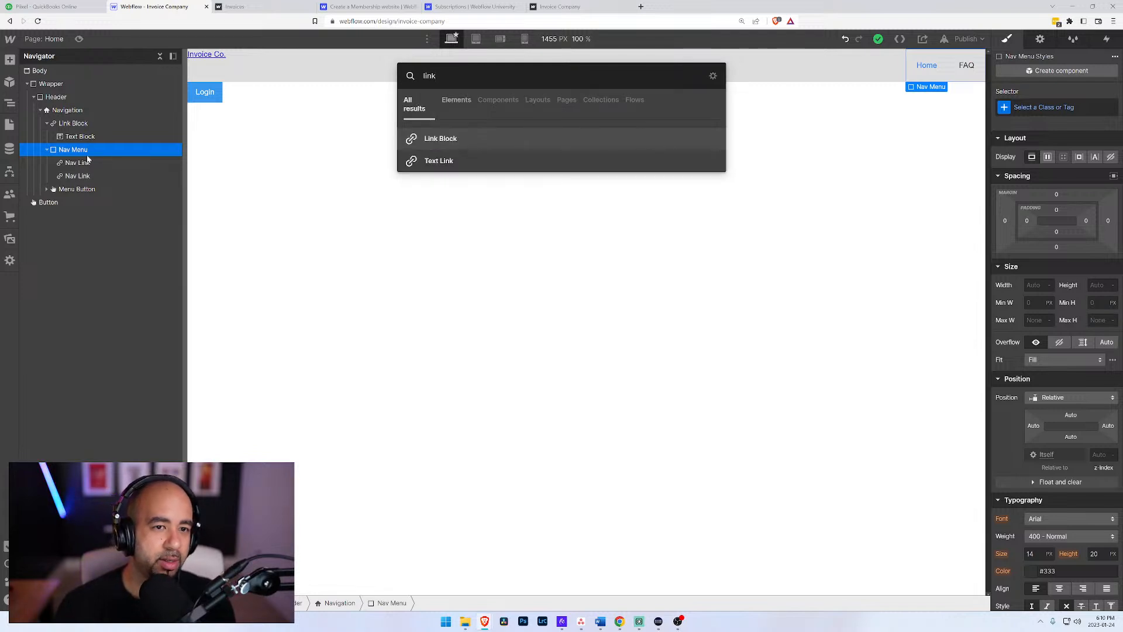
pyautogui.press('Return')
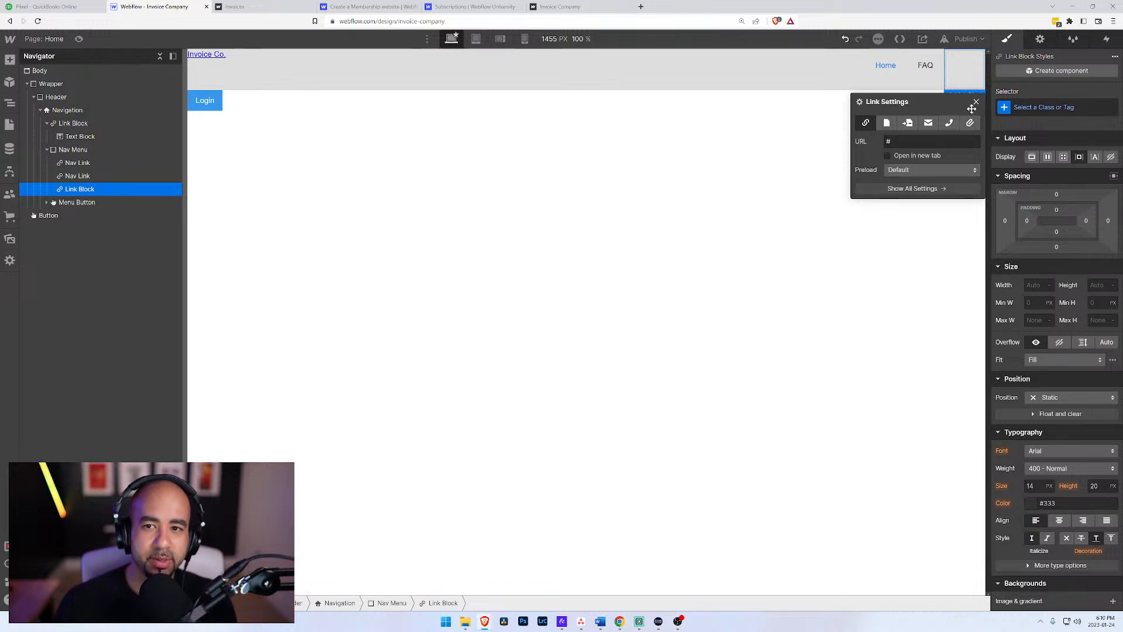
# Step: Give the new Link Block in the Nav Menu the class "Button"
pyautogui.hotkey('ctrl', 'Return')
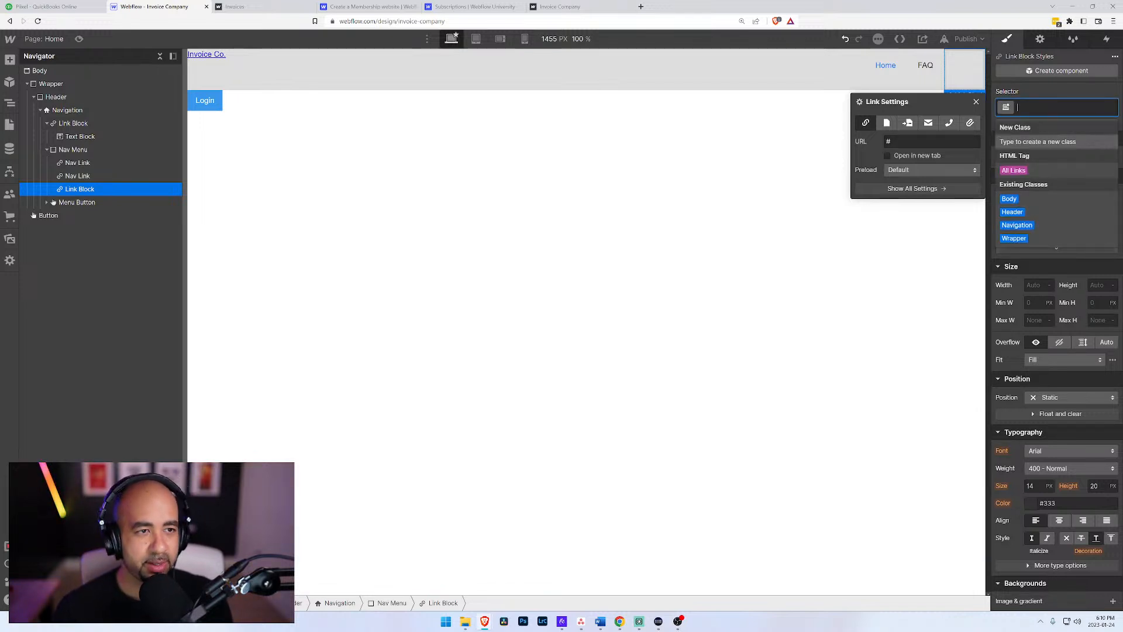
pyautogui.write('Button')
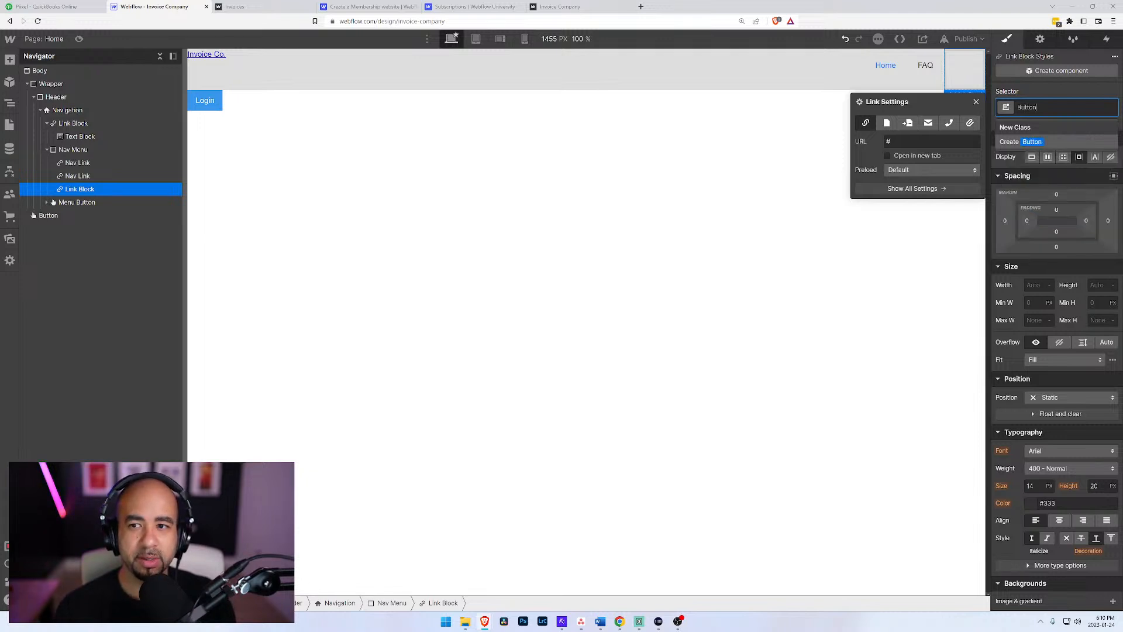
pyautogui.press('Return')
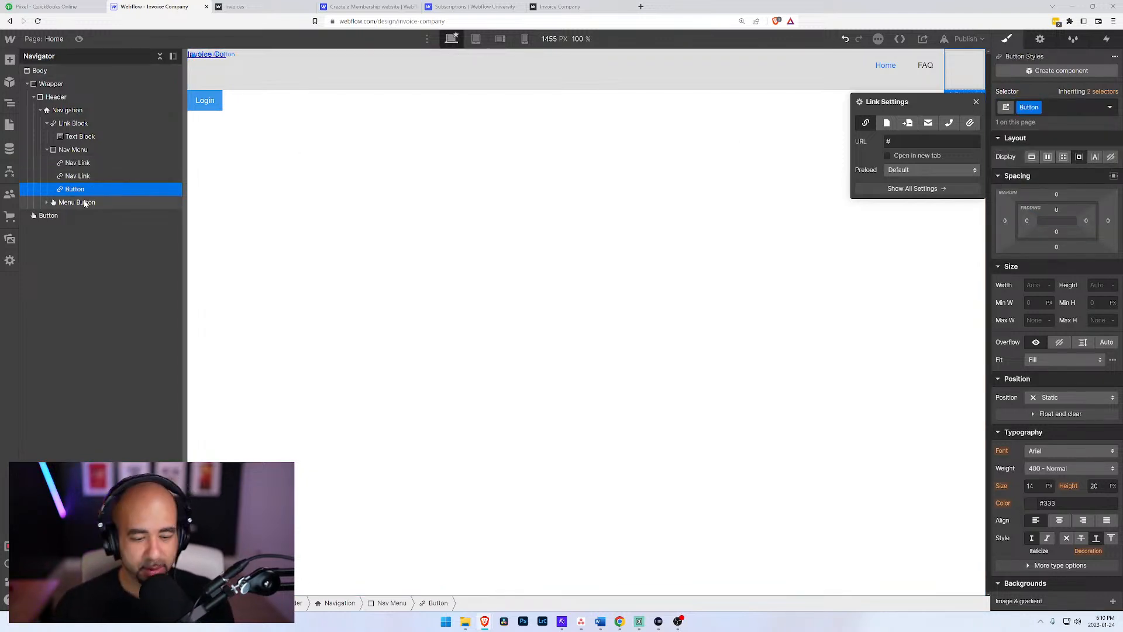
pyautogui.hotkey('ctrl', 'k')
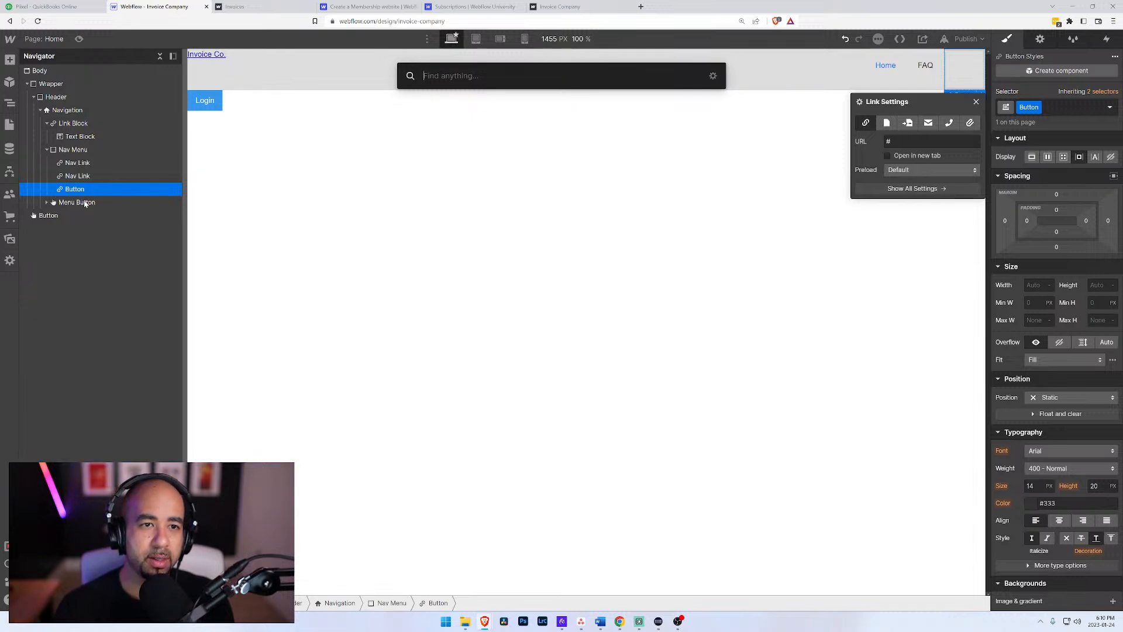
pyautogui.write('Signi')
pyautogui.press('BackSpace')
pyautogui.press('BackSpace')
pyautogui.press('BackSpace')
pyautogui.press('BackSpace')
pyautogui.press('BackSpace')
pyautogui.write('L')
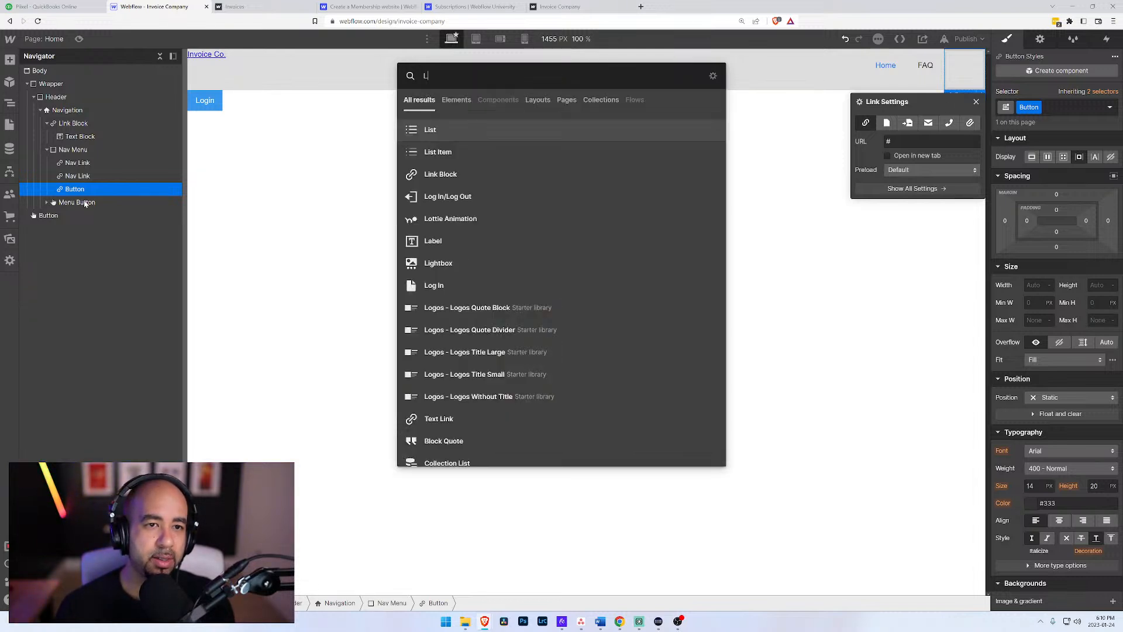
pyautogui.write('ogin')
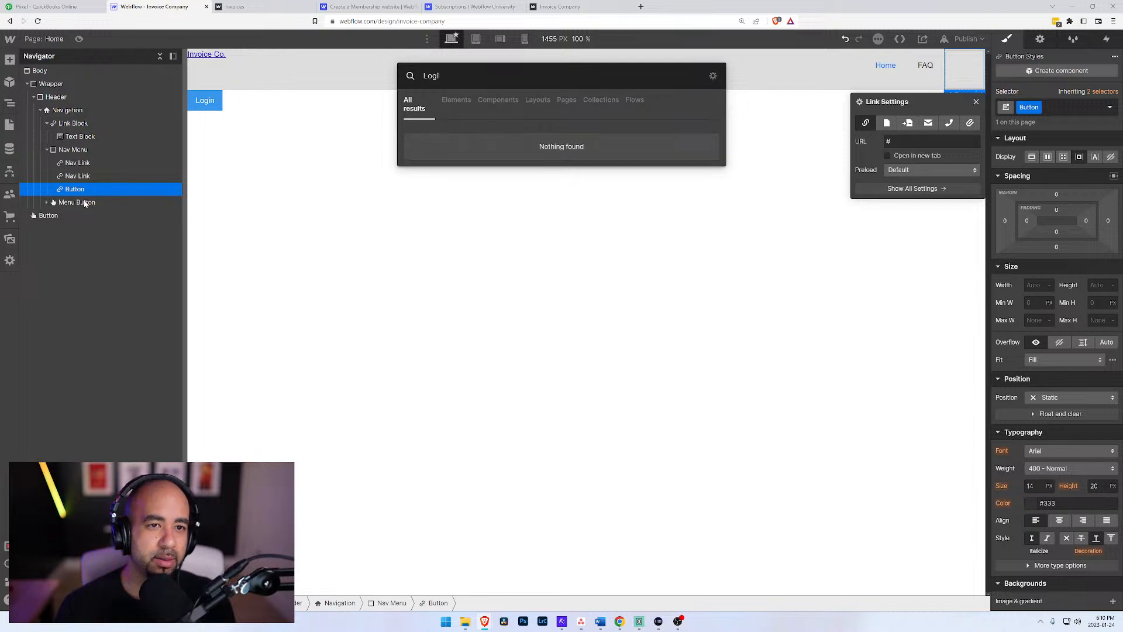
pyautogui.press('Escape')
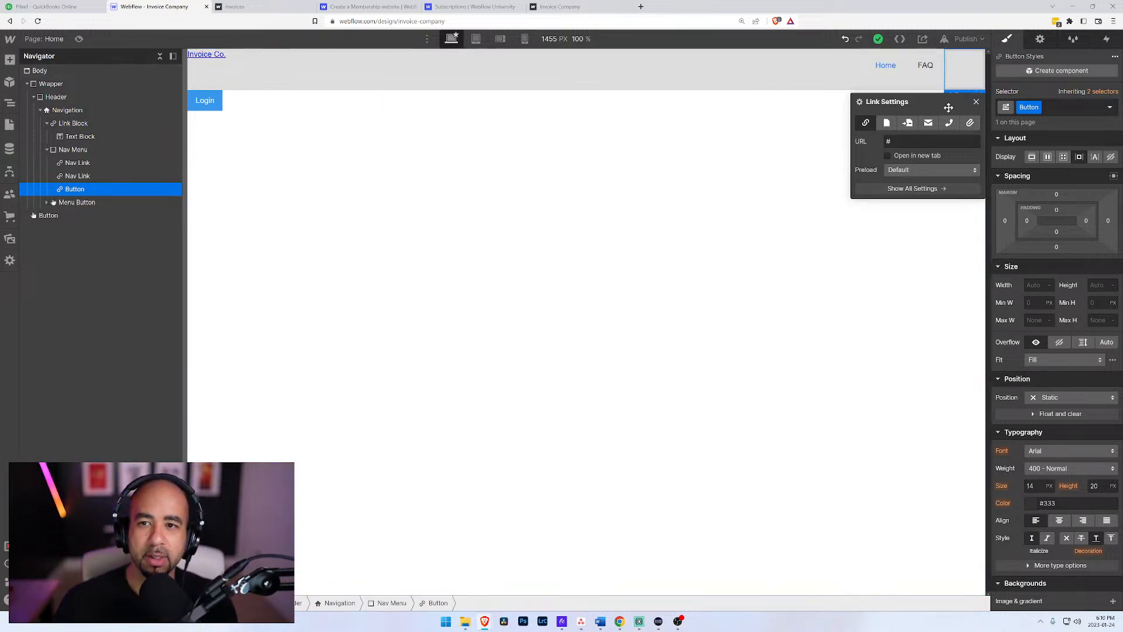
# Step: Set the Button link block to open the Sign Up page and close its link settings
pyautogui.click(886, 124)
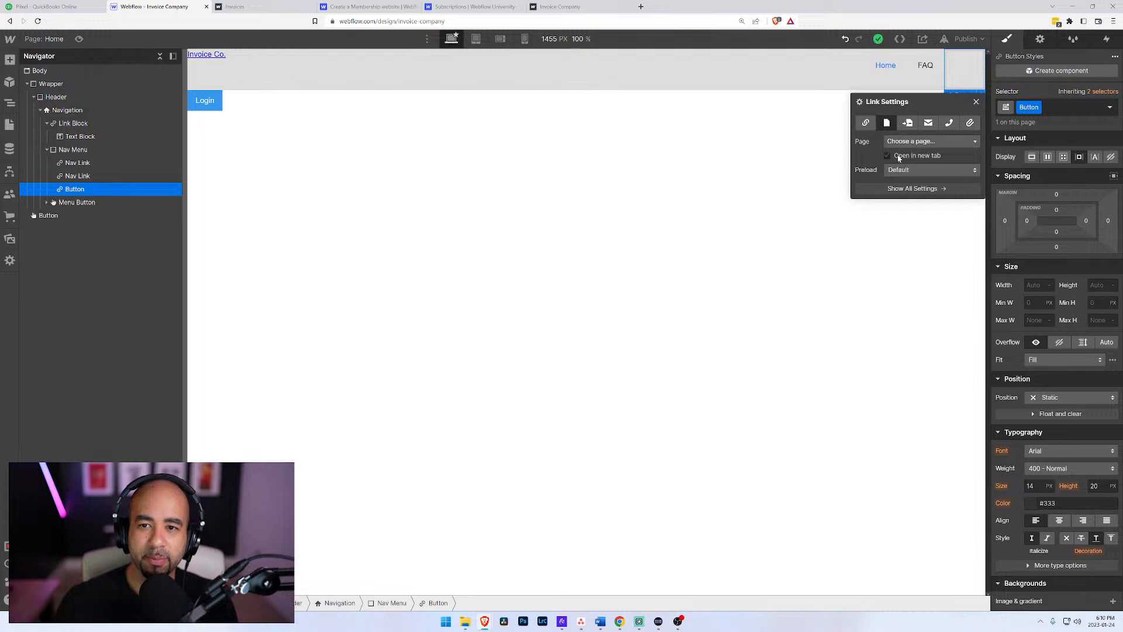
pyautogui.click(894, 143)
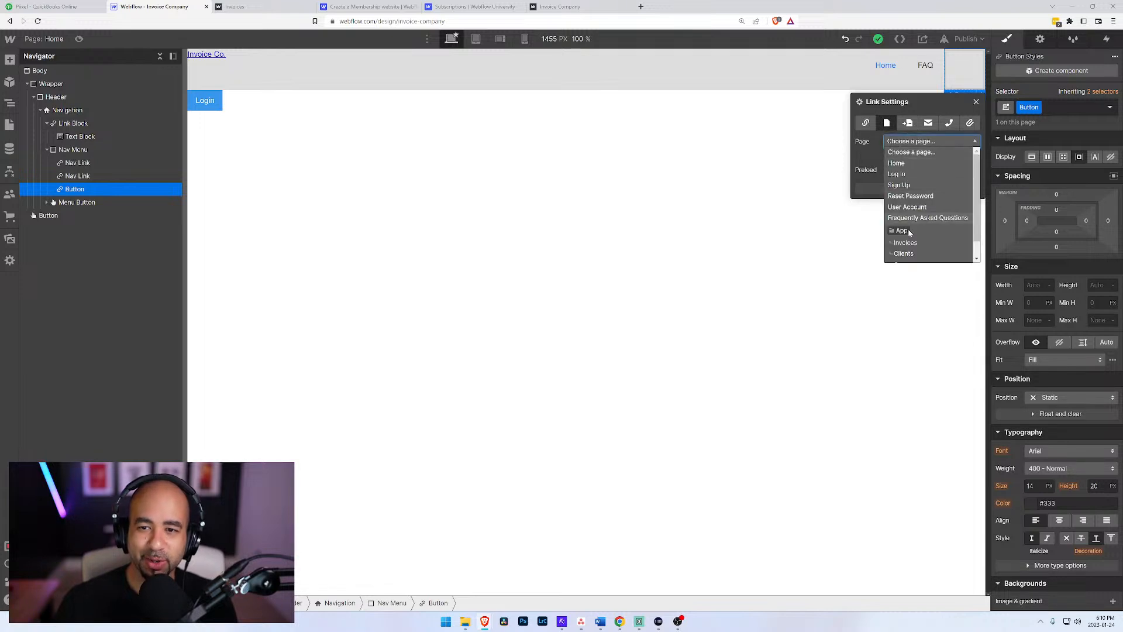
pyautogui.click(913, 175)
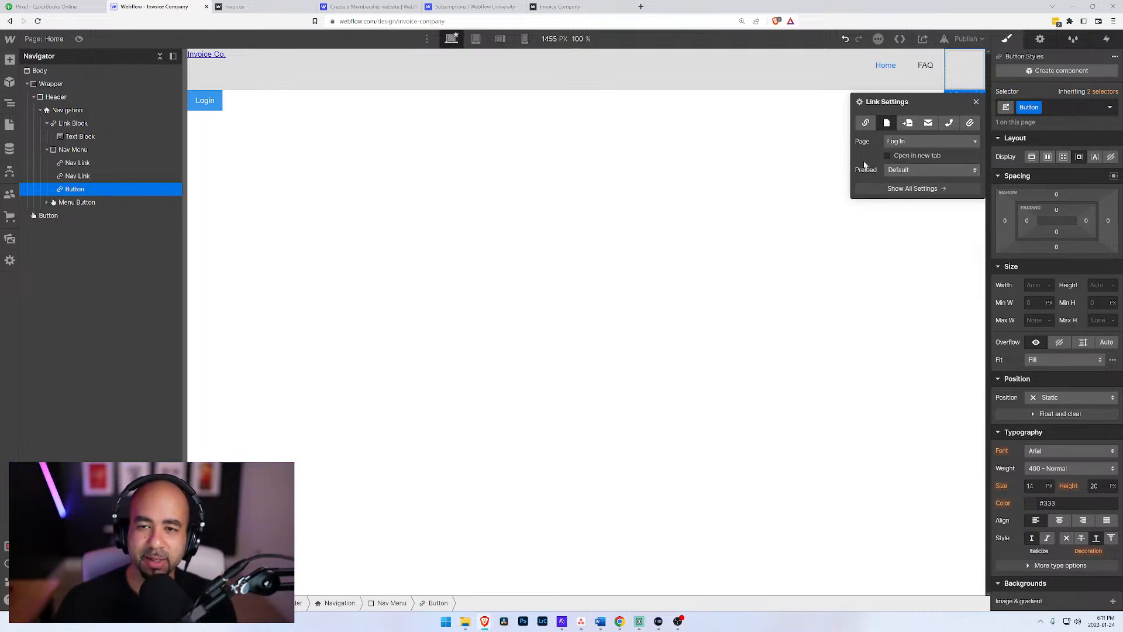
pyautogui.click(895, 143)
pyautogui.click(905, 186)
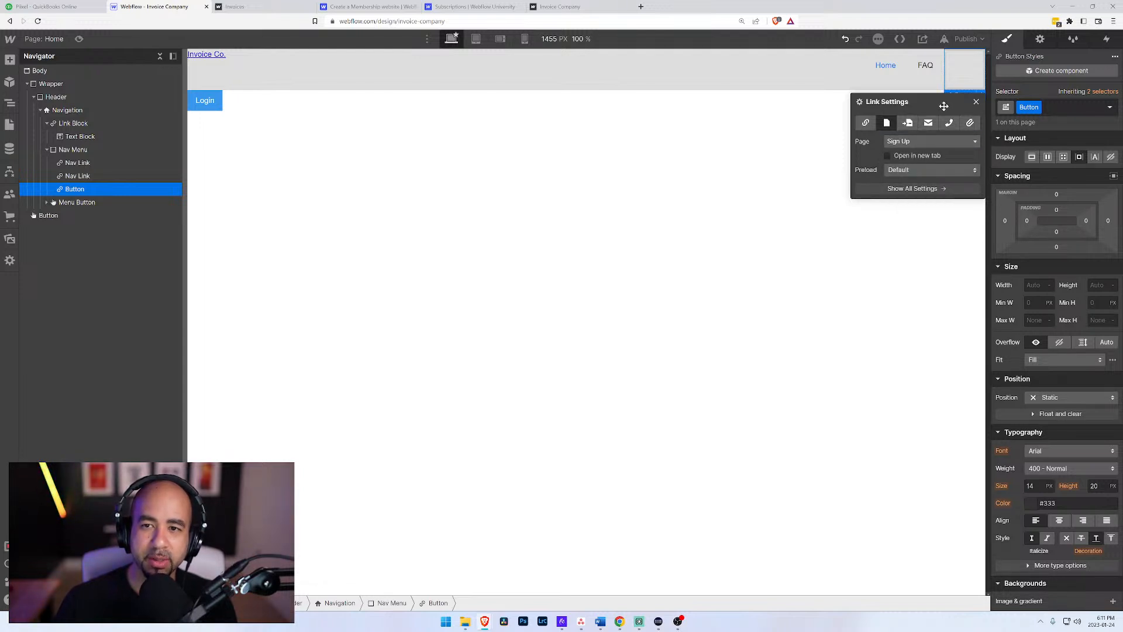
pyautogui.click(976, 102)
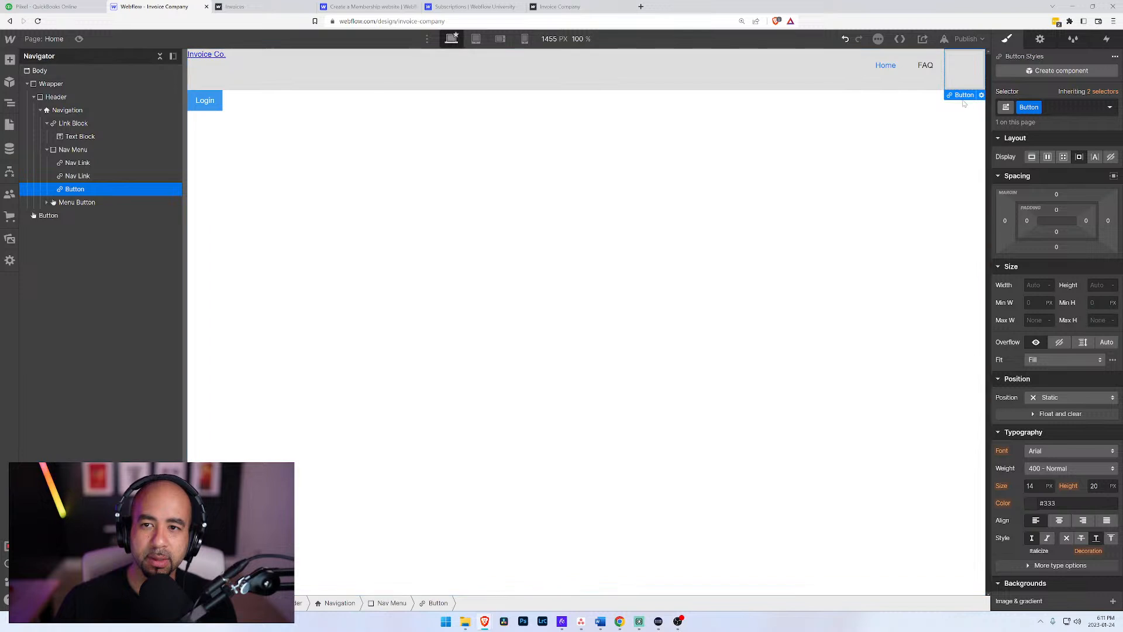
# Step: Add a Text Block inside the Nav Menu's Button link block
pyautogui.click(959, 77)
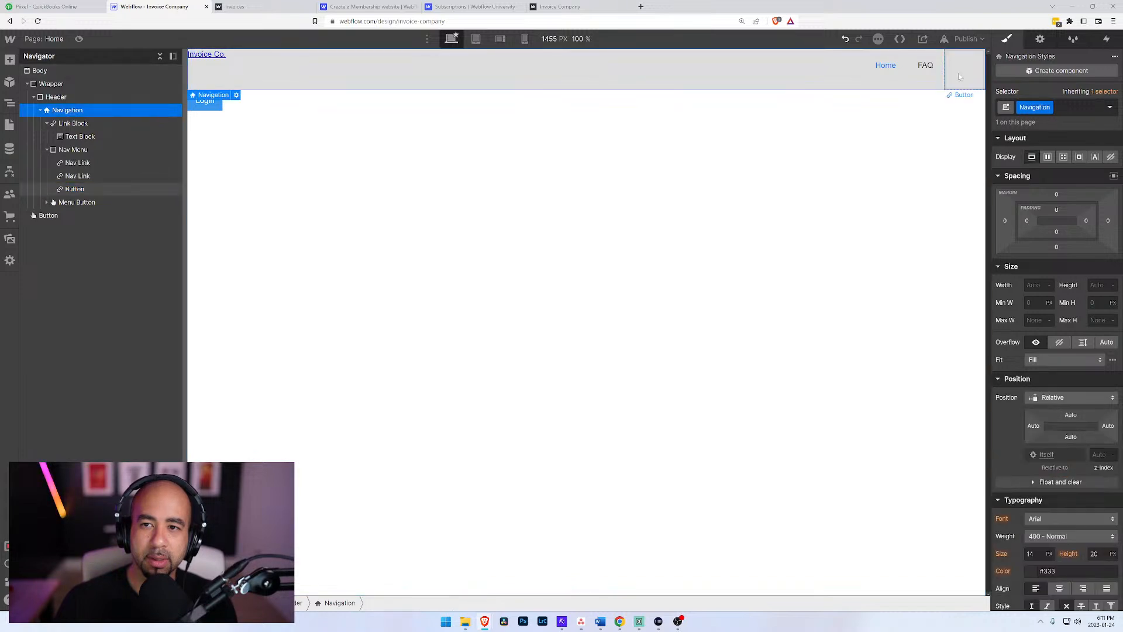
pyautogui.click(83, 189)
pyautogui.hotkey('ctrl', 'e')
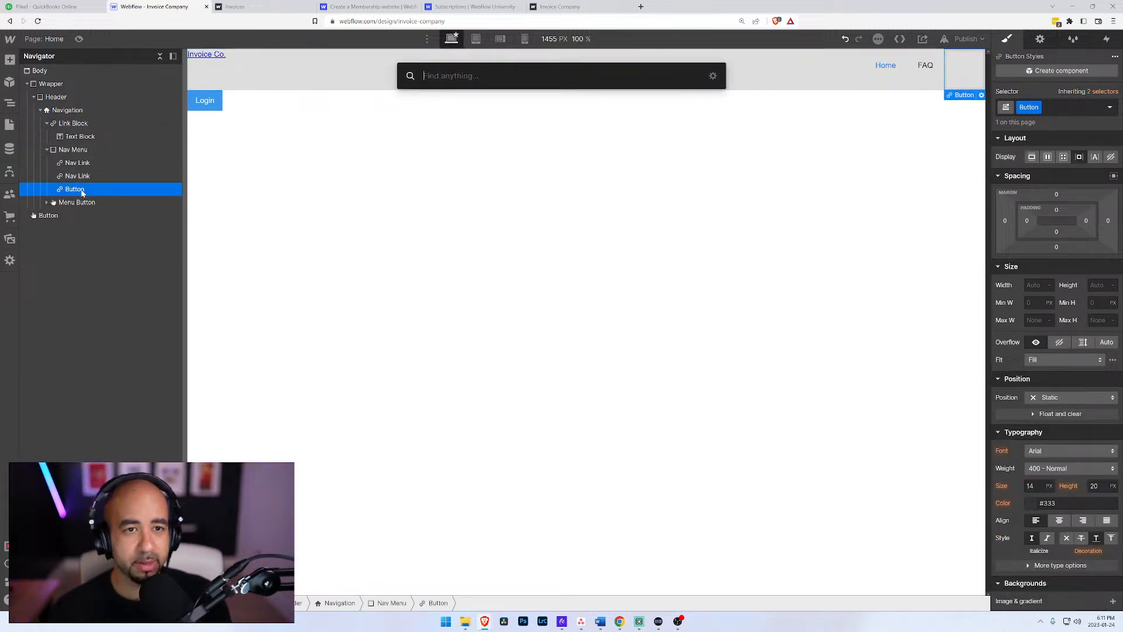
pyautogui.write('text')
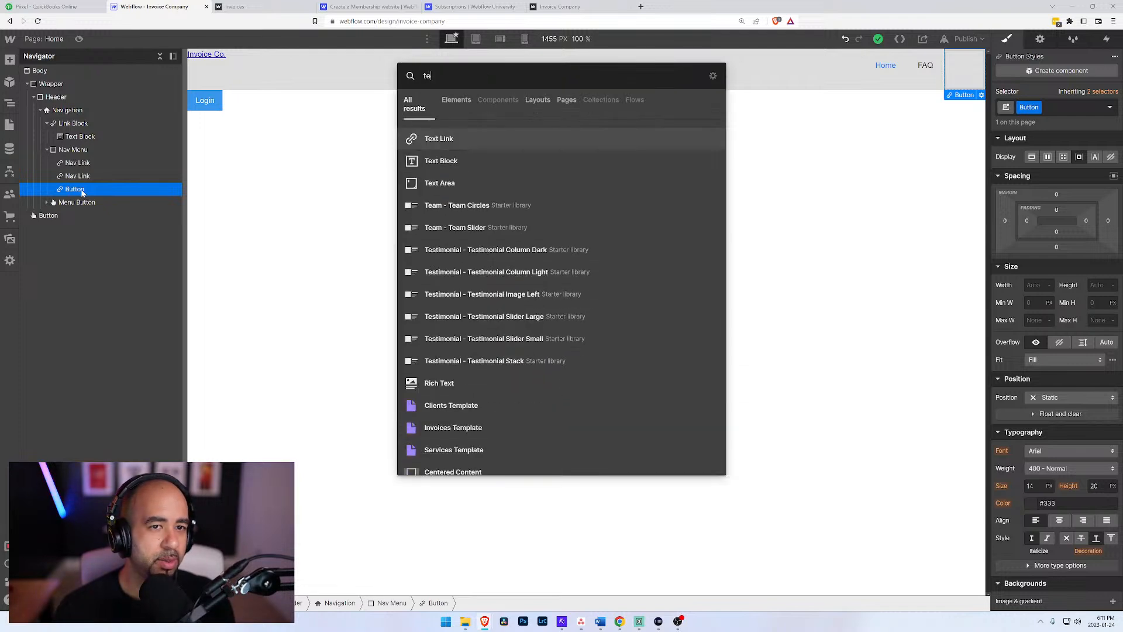
pyautogui.press('Down')
pyautogui.press('Return')
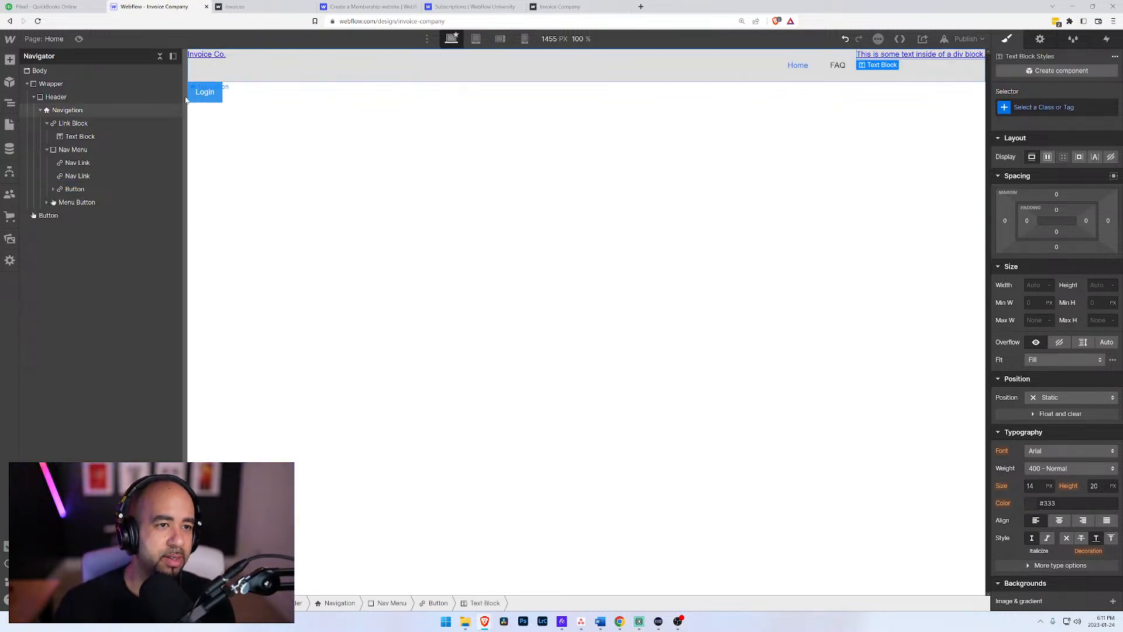
# Step: Replace the placeholder text of the Text Block in the Button link block with "Sign Up"
pyautogui.click(54, 189)
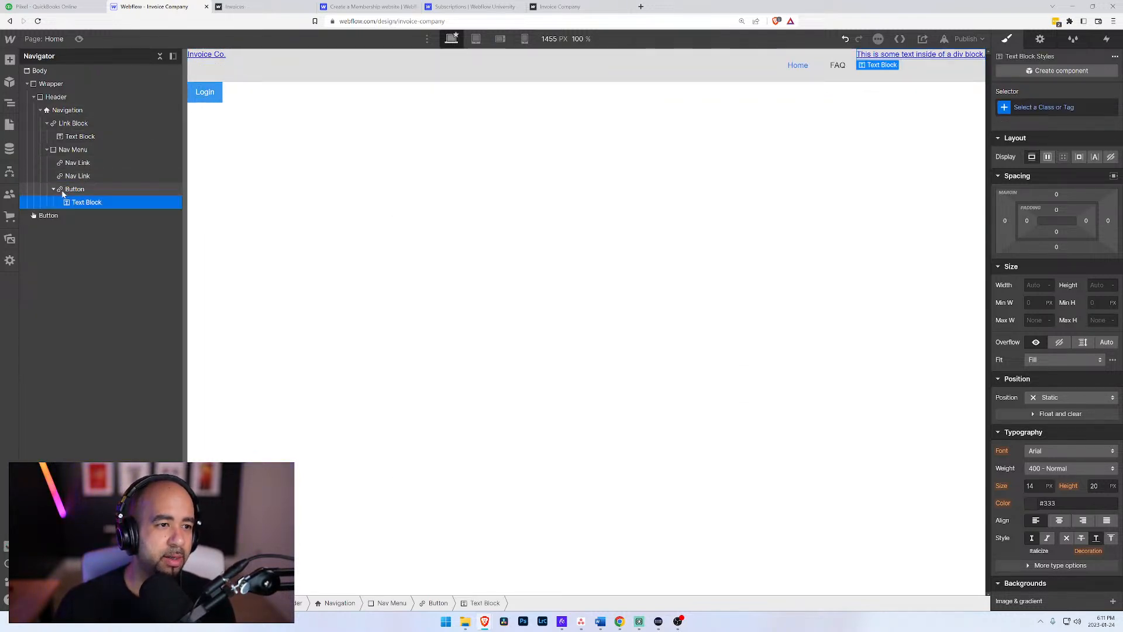
pyautogui.doubleClick(882, 55)
pyautogui.write('Sign')
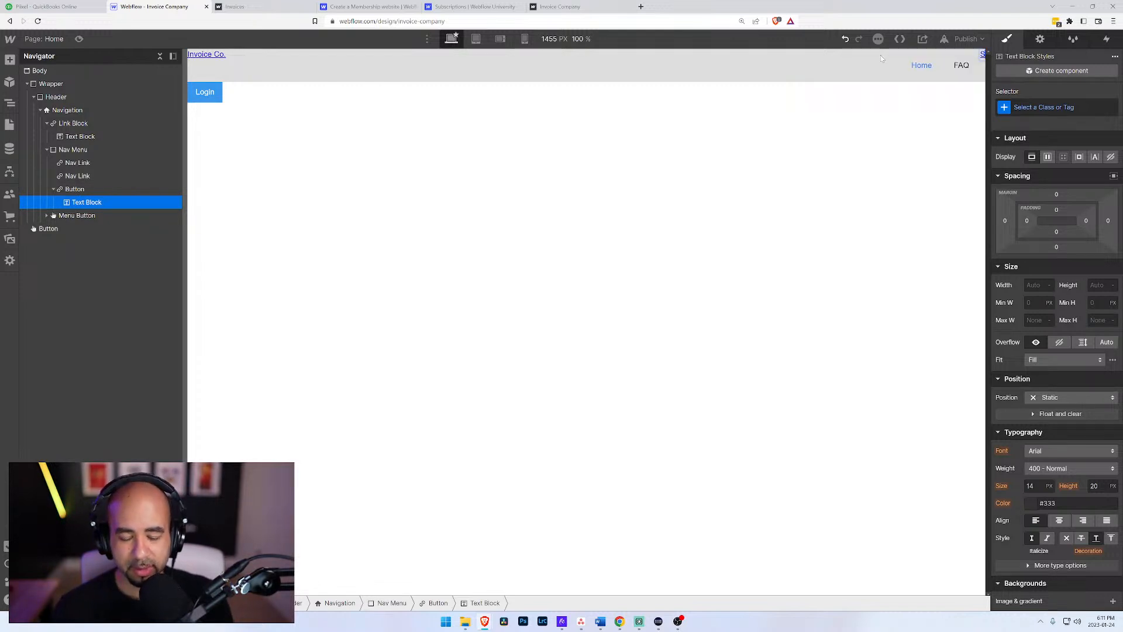
pyautogui.write(' Up')
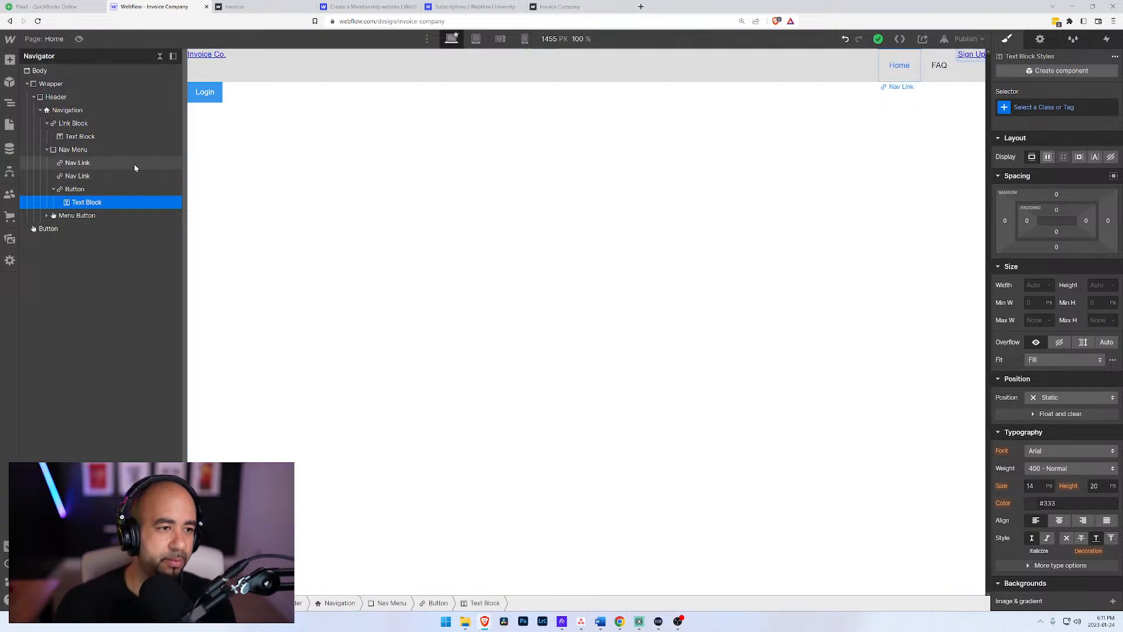
# Step: Give the Sign Up text block the class "Button Text"
pyautogui.click(81, 203)
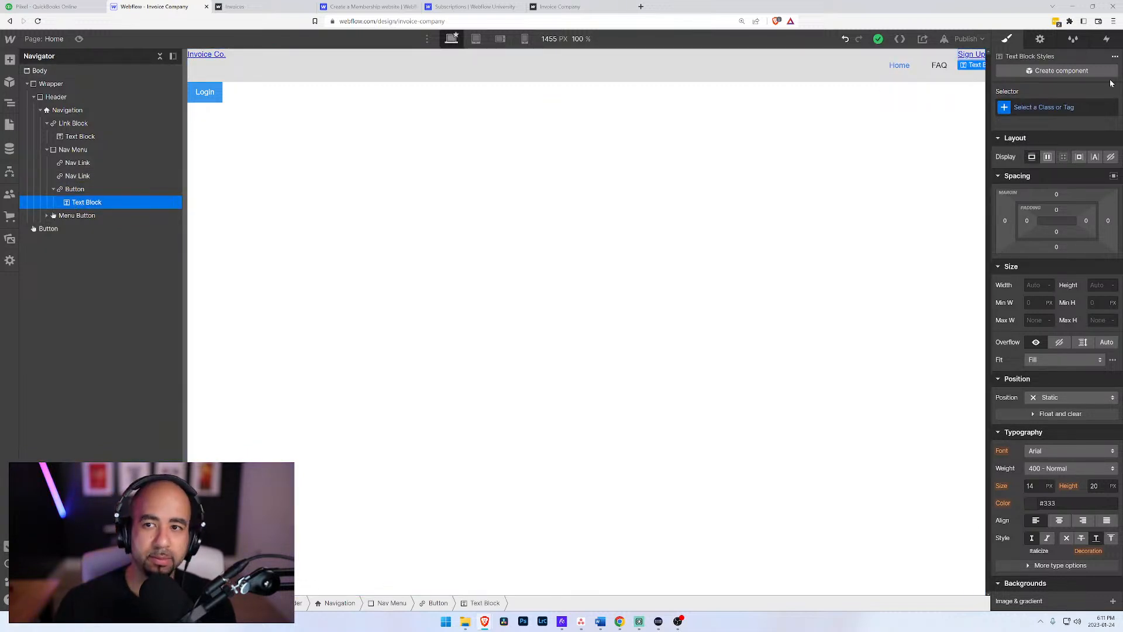
pyautogui.hotkey('ctrl', 'Return')
pyautogui.write('Butto')
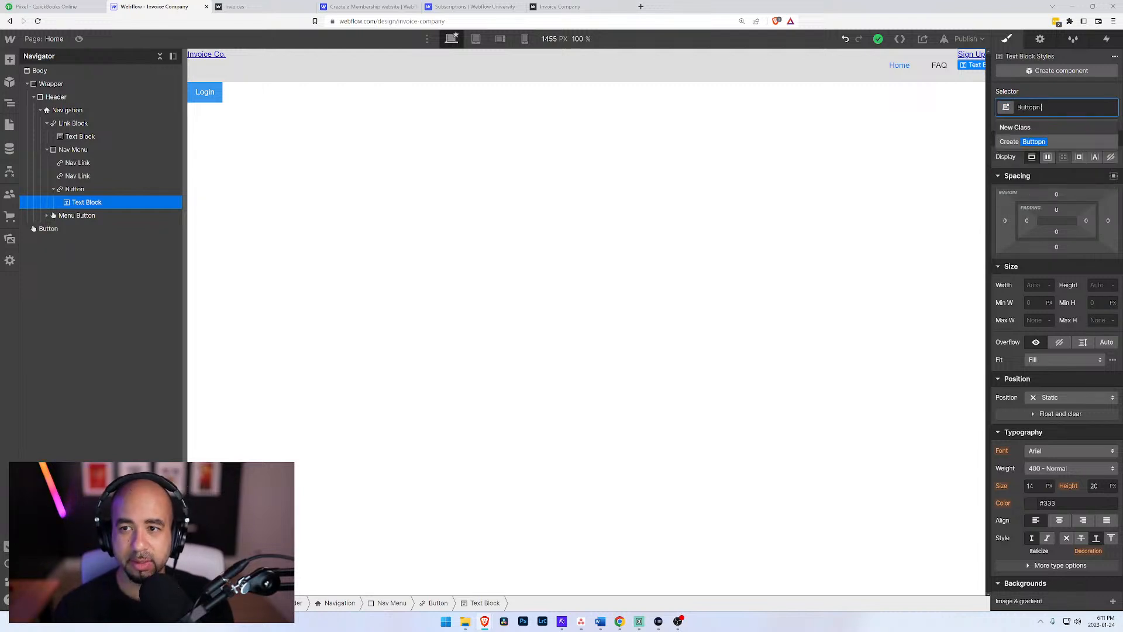
pyautogui.write('n Text')
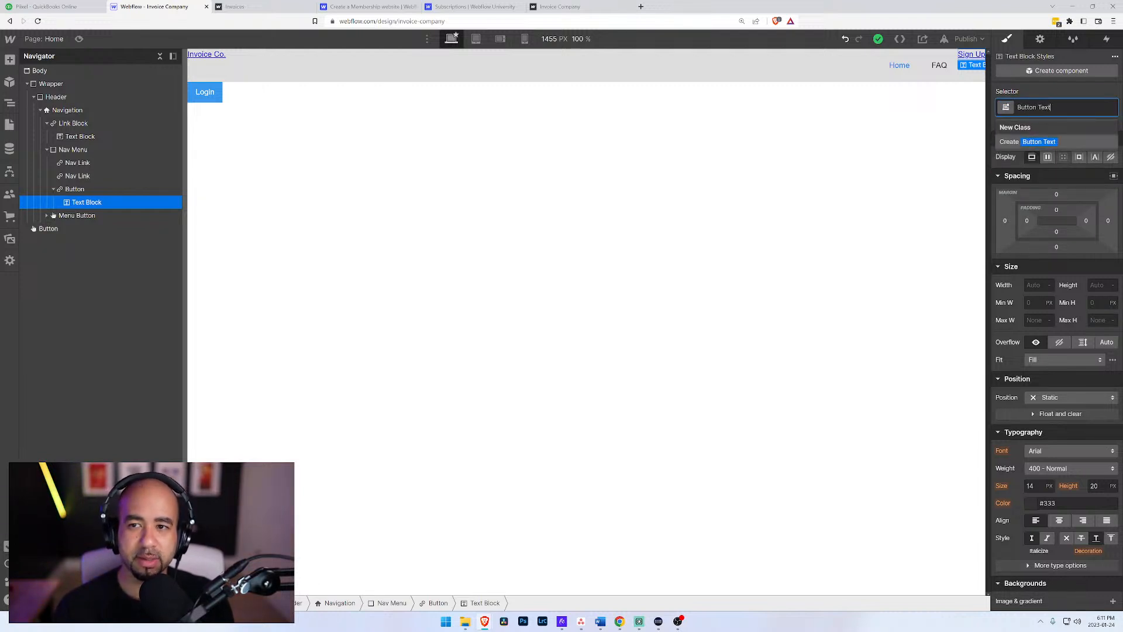
pyautogui.press('Return')
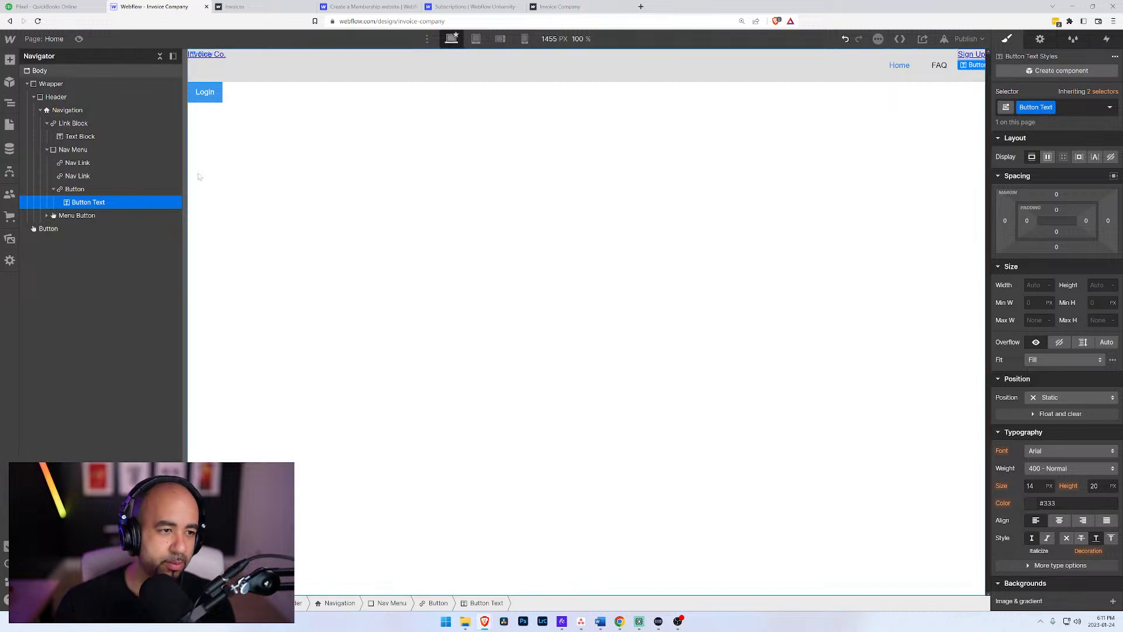
# Step: Collapse the Button link block in the element tree and duplicate the FAQ nav link in the Nav Menu
pyautogui.click(76, 190)
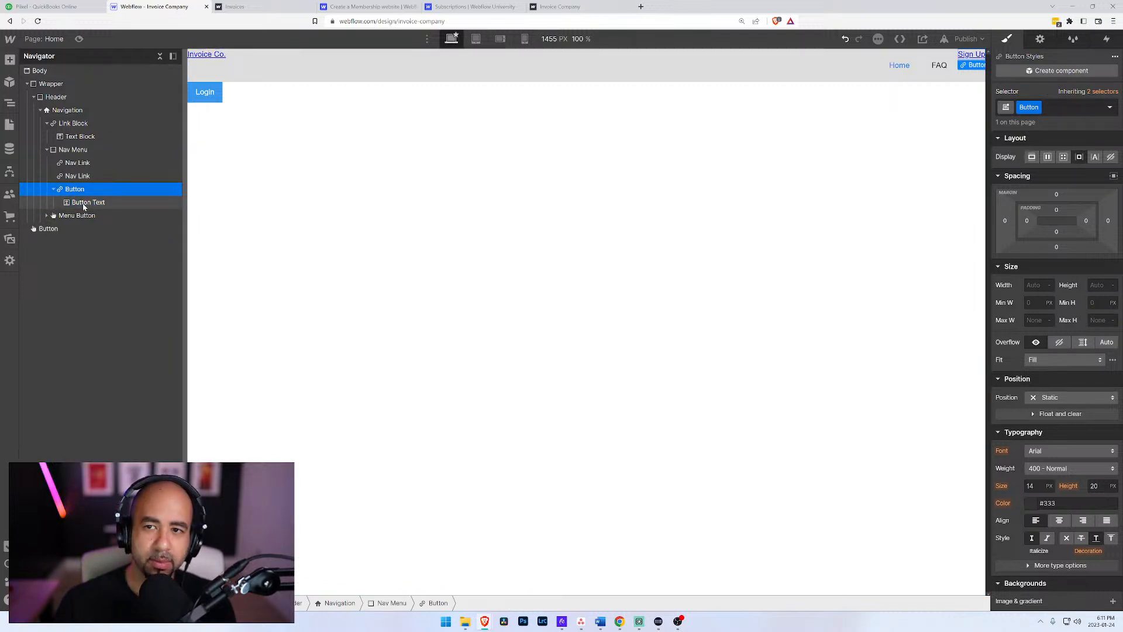
pyautogui.click(84, 205)
pyautogui.click(72, 191)
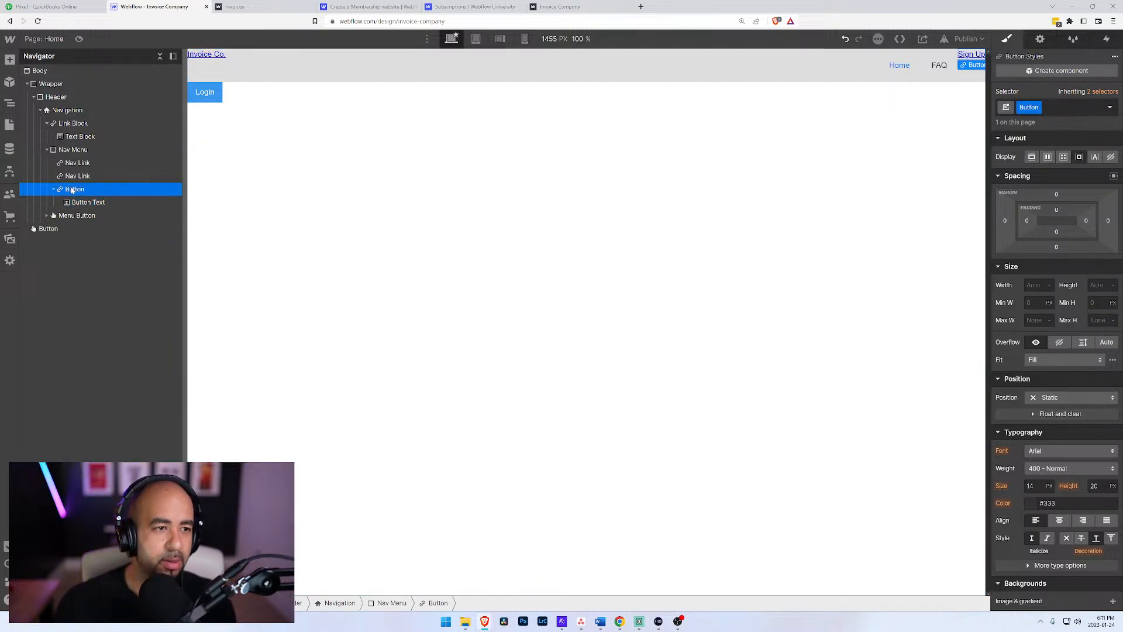
pyautogui.click(54, 190)
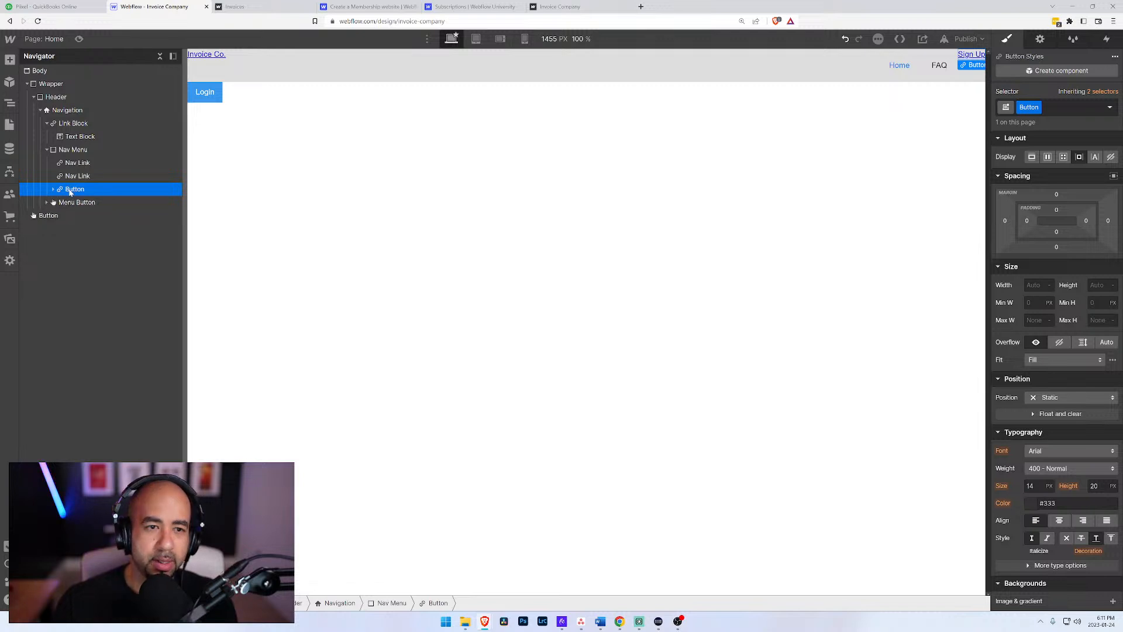
pyautogui.click(75, 177)
pyautogui.hotkey('ctrl', 'd')
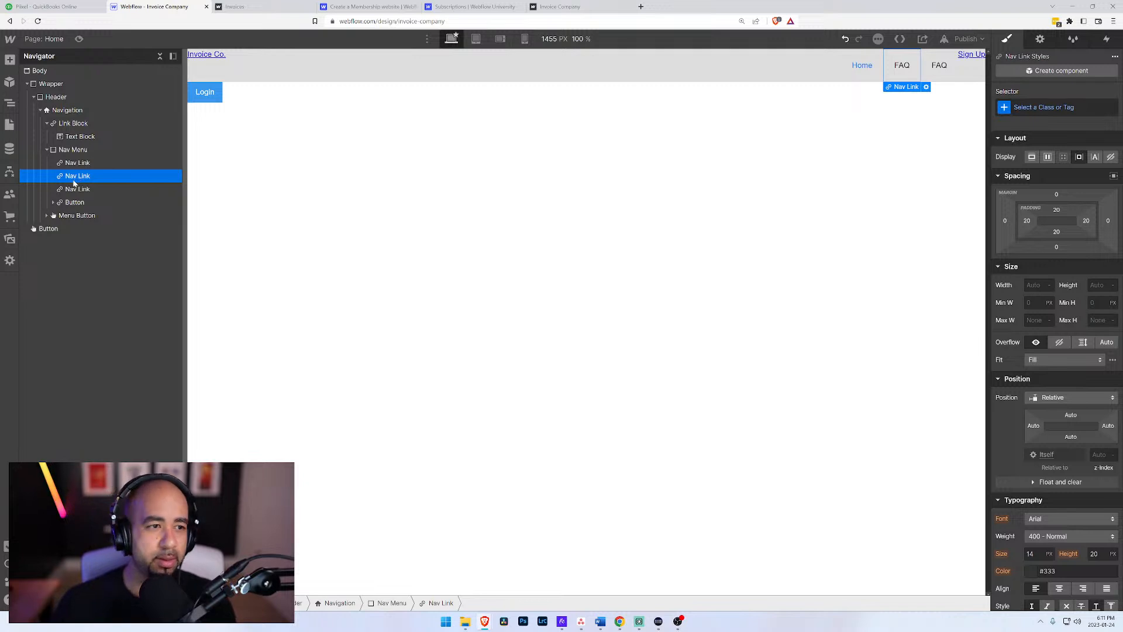
# Step: Change the text of the duplicated FAQ nav link, beside the Sign Up button, to "Login"
pyautogui.click(76, 189)
pyautogui.doubleClick(934, 66)
pyautogui.write('A')
pyautogui.doubleClick(936, 64)
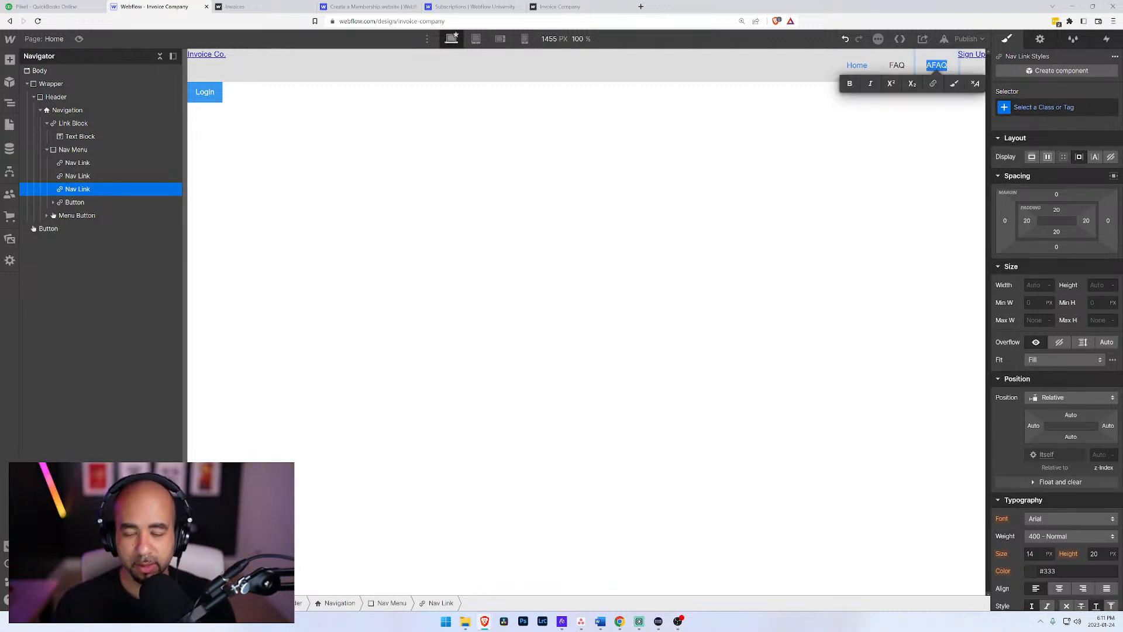
pyautogui.write('Sign in')
pyautogui.press('BackSpace')
pyautogui.press('BackSpace')
pyautogui.press('BackSpace')
pyautogui.write('in')
pyautogui.press('BackSpace')
pyautogui.press('BackSpace')
pyautogui.write('In')
pyautogui.press('BackSpace')
pyautogui.press('BackSpace')
pyautogui.press('BackSpace')
pyautogui.press('BackSpace')
pyautogui.press('BackSpace')
pyautogui.press('BackSpace')
pyautogui.press('BackSpace')
pyautogui.write('Logi')
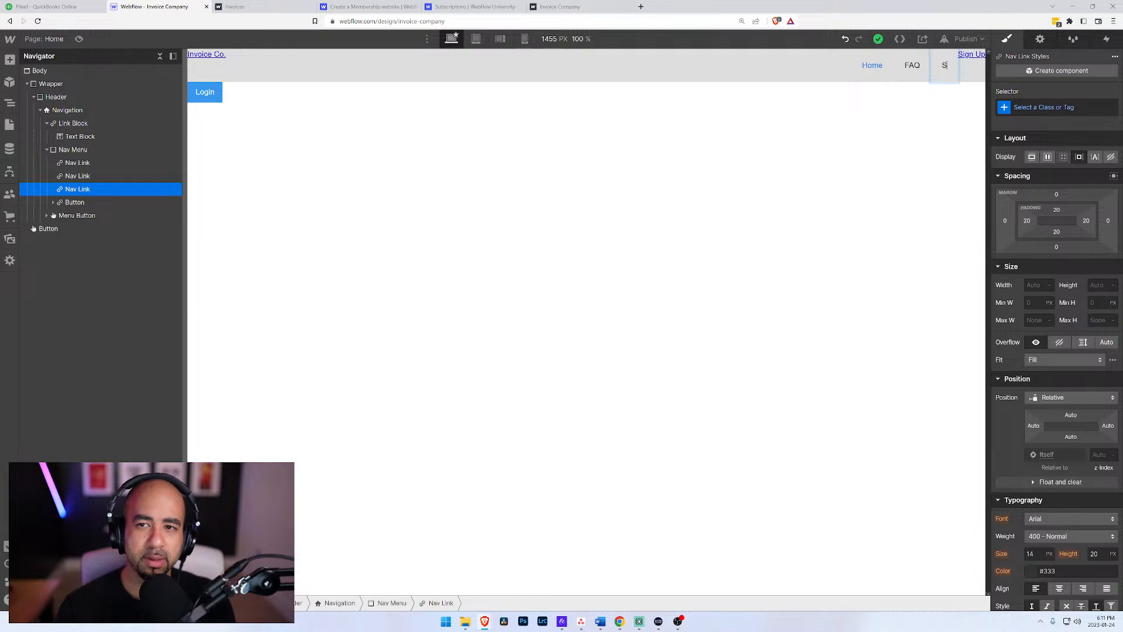
pyautogui.write('n')
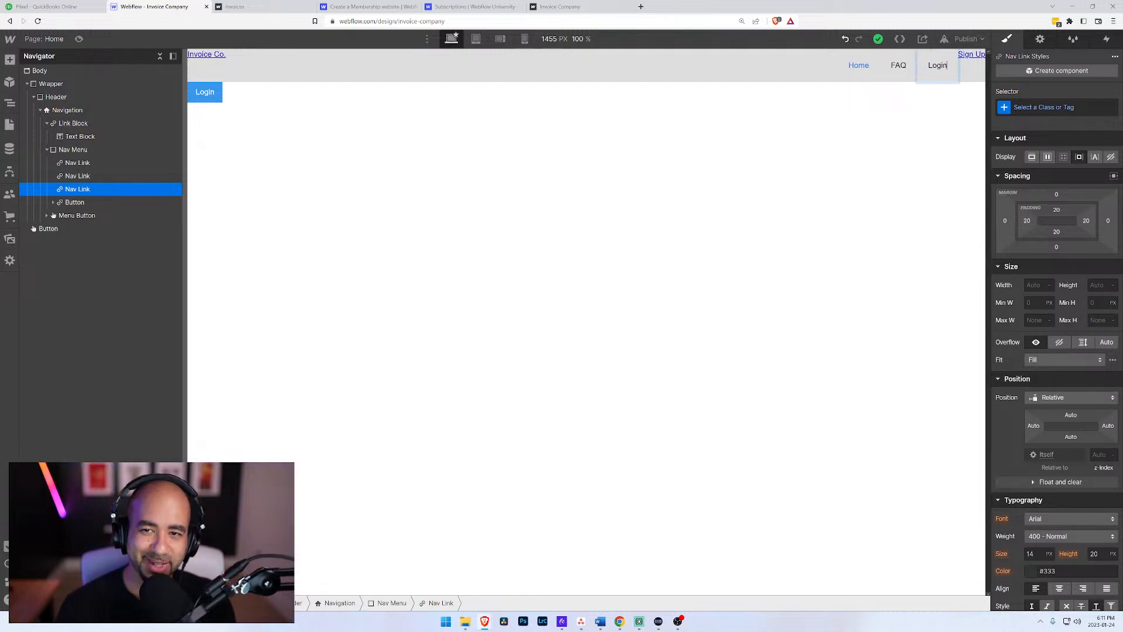
# Step: Give the Sign Up Button link block padding of 10 px above and below and 20 px on both sides
pyautogui.click(76, 202)
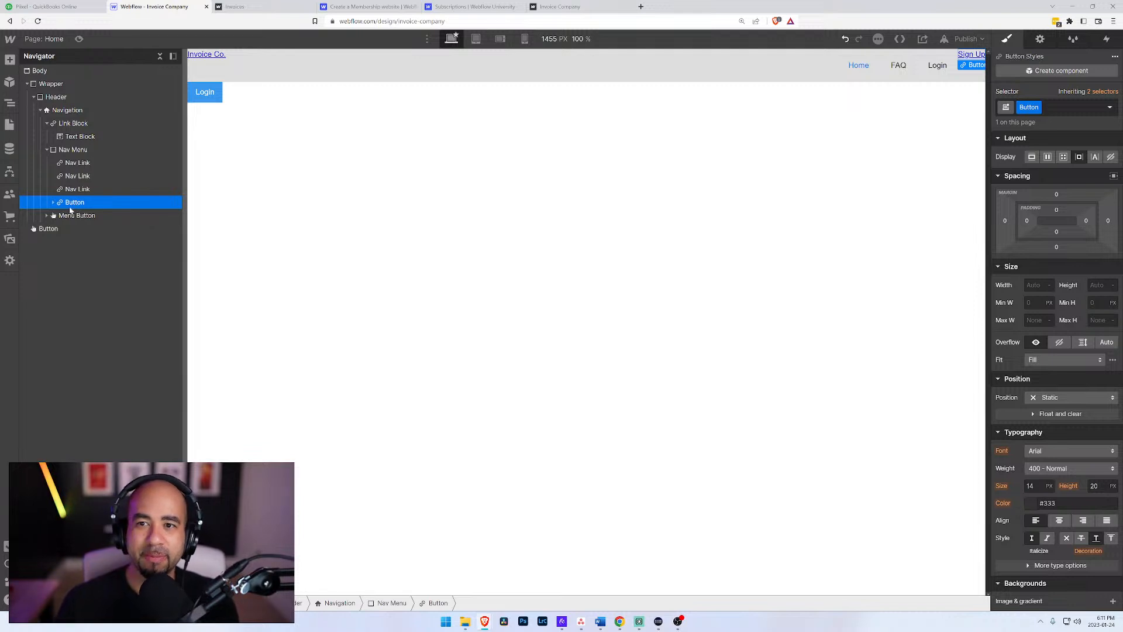
pyautogui.click(58, 190)
pyautogui.click(56, 204)
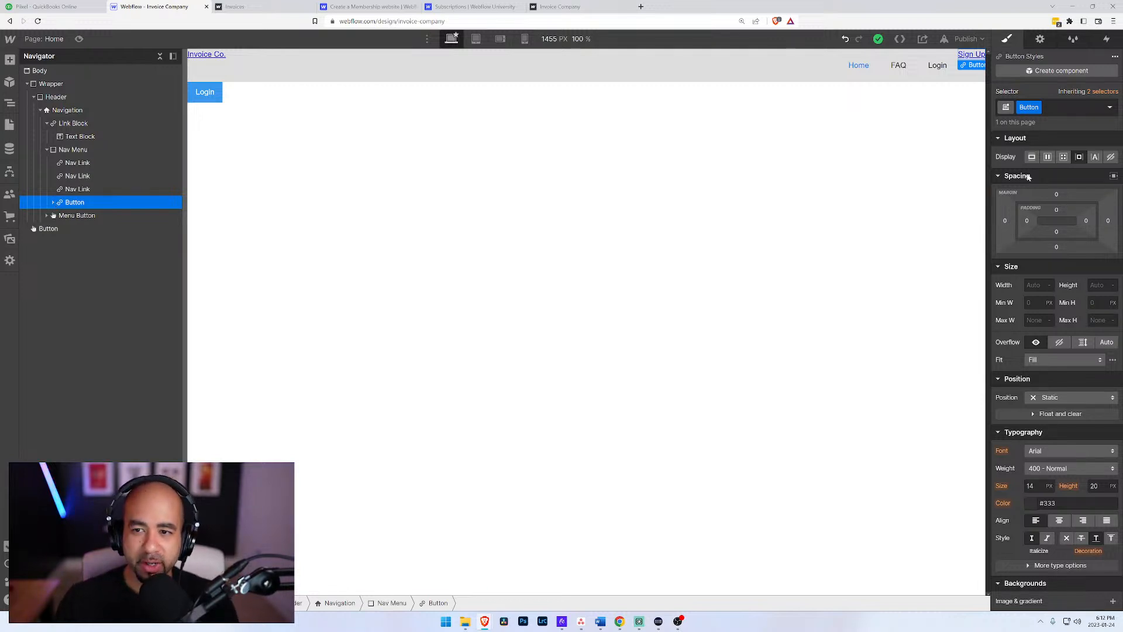
pyautogui.click(1056, 211)
pyautogui.click(1057, 213)
pyautogui.moveTo(1057, 212); pyautogui.dragTo(1035, 222)
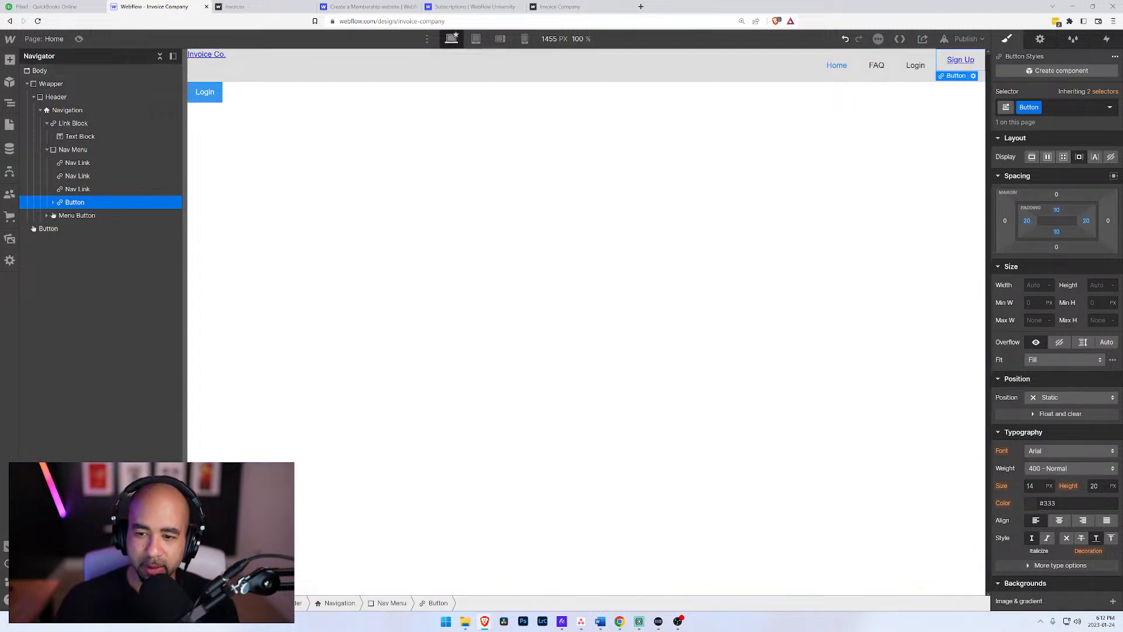
# Step: Set the background color of the Sign Up Button link block to the orange #e79e45
pyautogui.scroll(-4, 1041, 449)
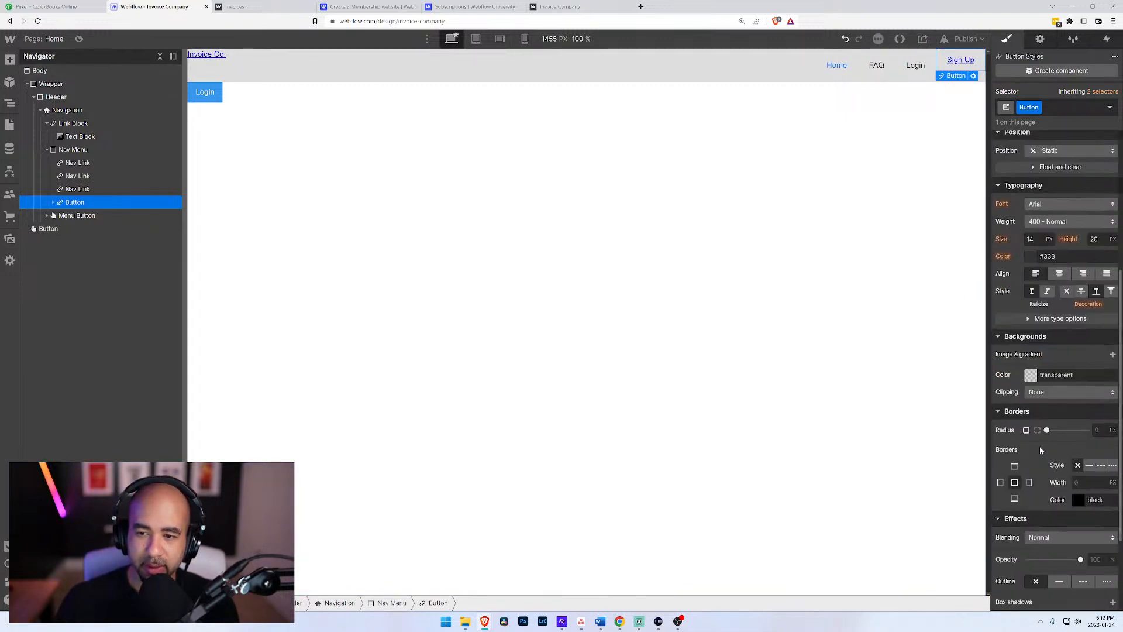
pyautogui.click(1034, 378)
pyautogui.moveTo(1033, 480); pyautogui.dragTo(1036, 479)
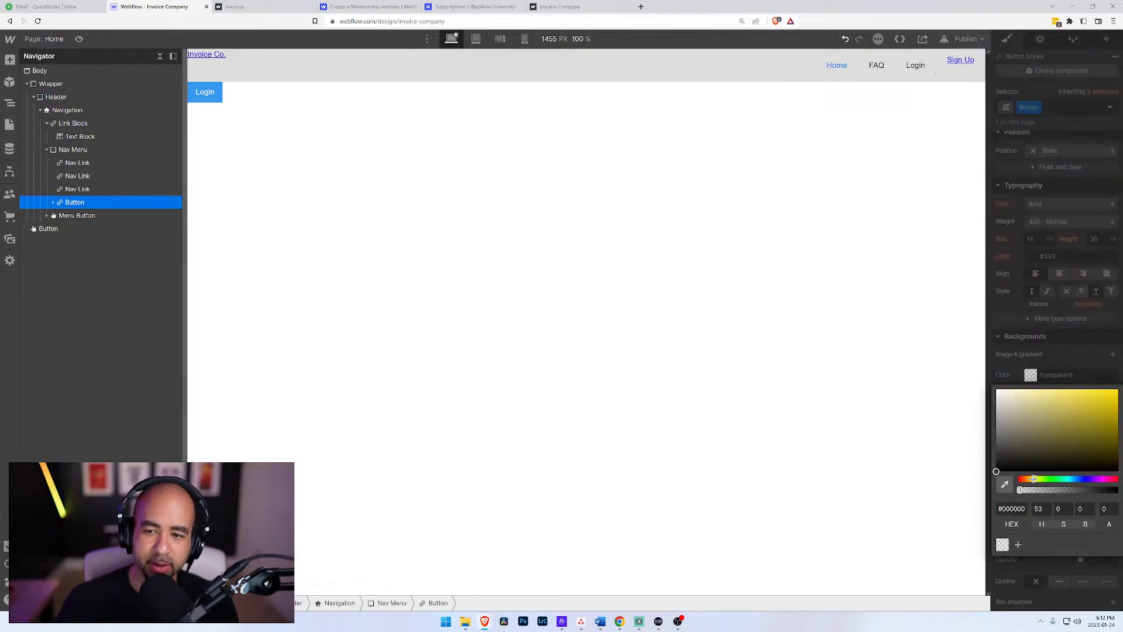
pyautogui.moveTo(1037, 436); pyautogui.dragTo(1061, 399)
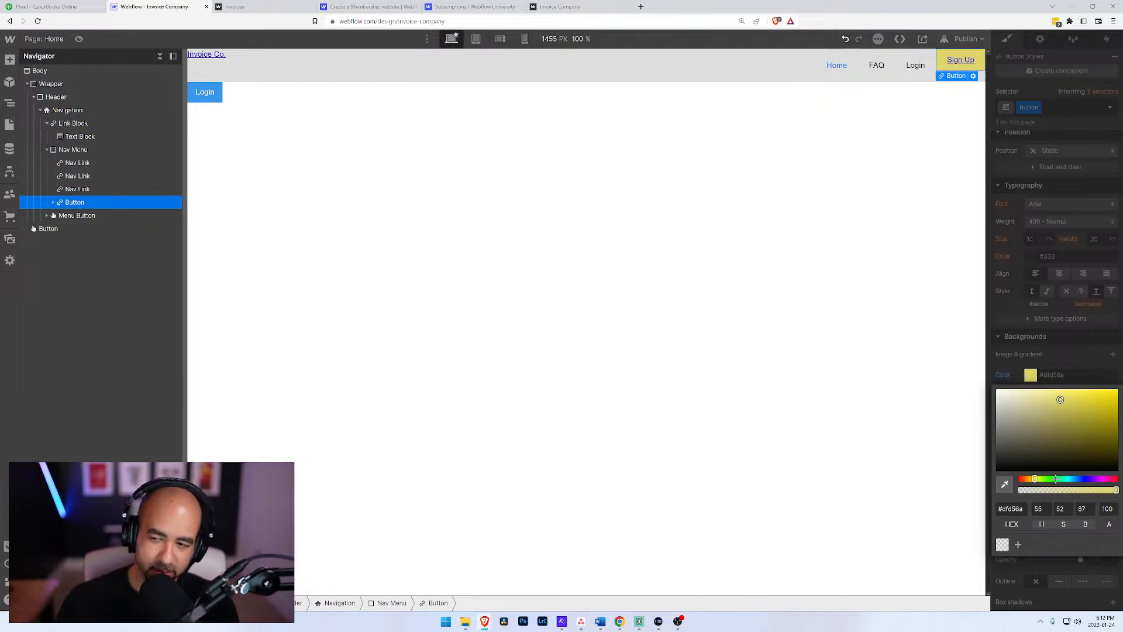
pyautogui.moveTo(1035, 480); pyautogui.dragTo(1027, 483)
pyautogui.moveTo(1061, 400)
pyautogui.mouseDown()
pyautogui.moveTo(1087, 397)
pyautogui.moveTo(1076, 393)
pyautogui.mouseUp()
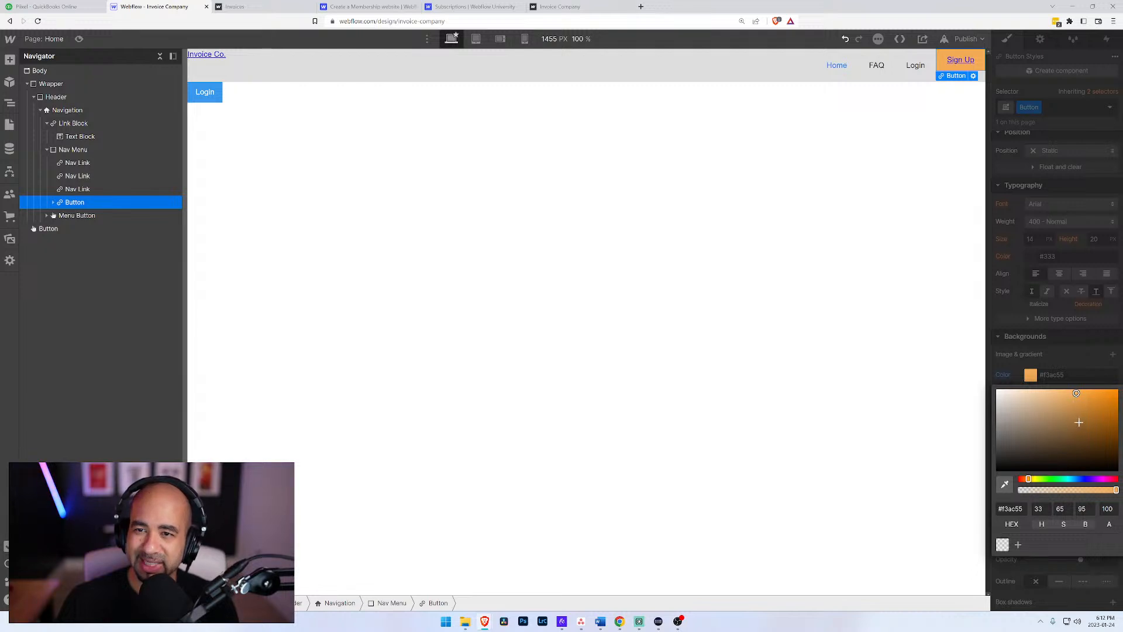
pyautogui.moveTo(1080, 414); pyautogui.dragTo(1083, 397)
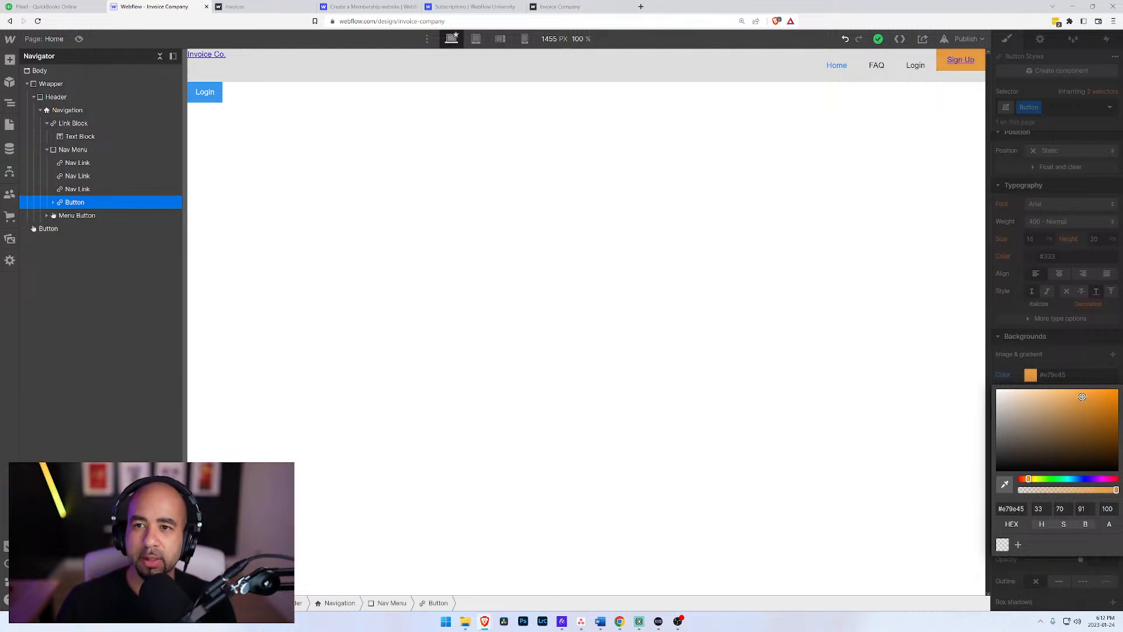
pyautogui.click(1079, 354)
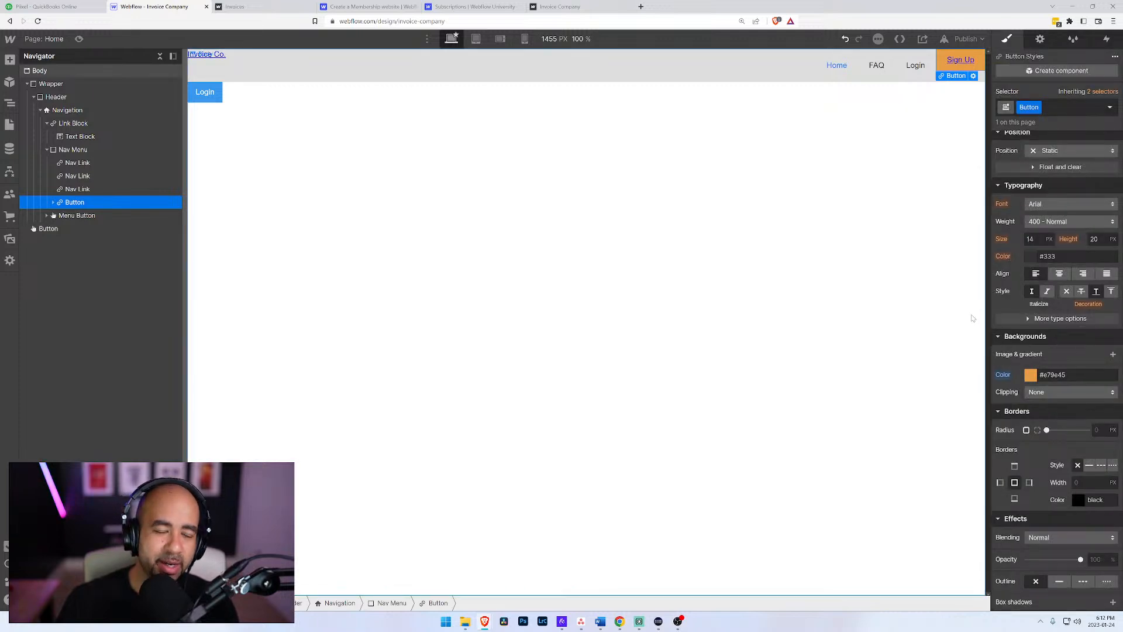
# Step: Expand the Button link block in the element tree and remove the underline decoration from the Button class
pyautogui.click(53, 202)
pyautogui.click(76, 215)
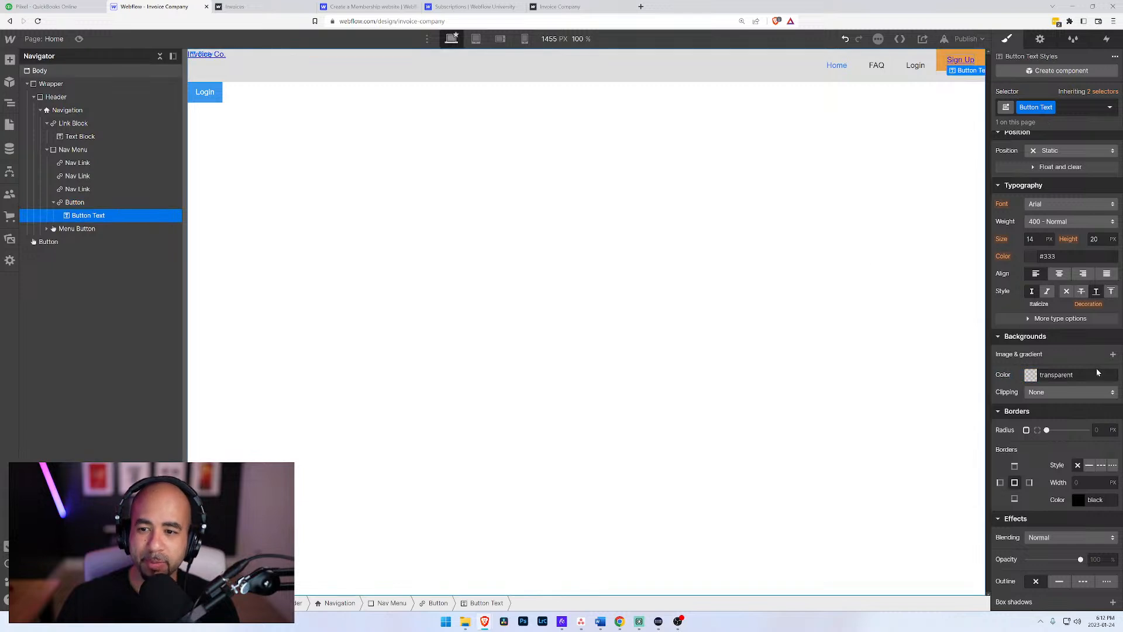
pyautogui.click(79, 203)
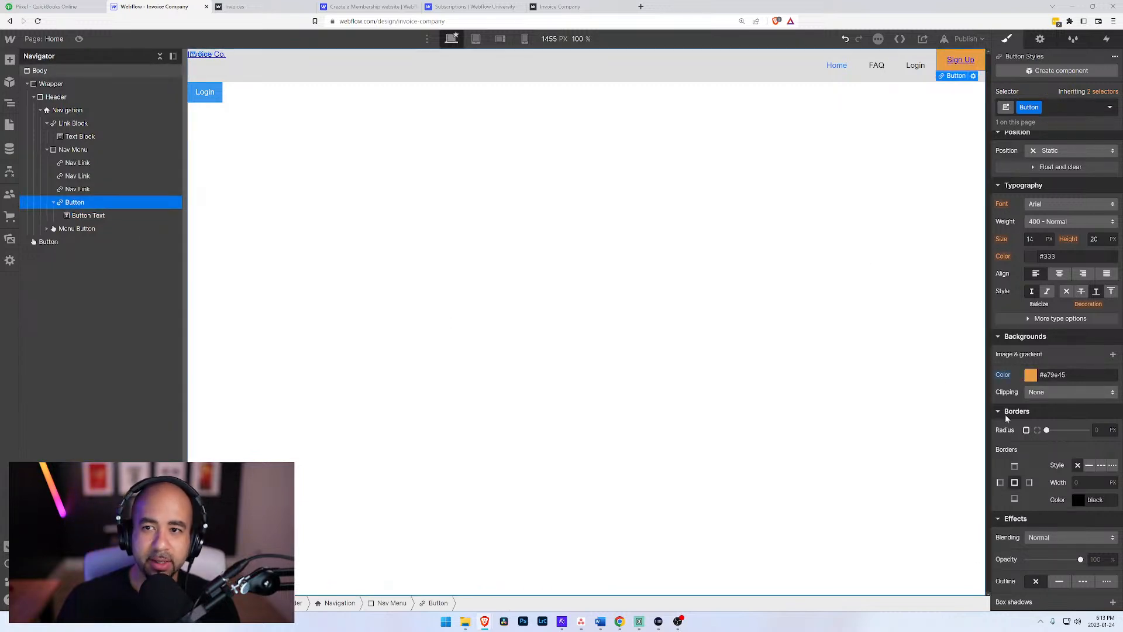
pyautogui.scroll(-3, 1038, 462)
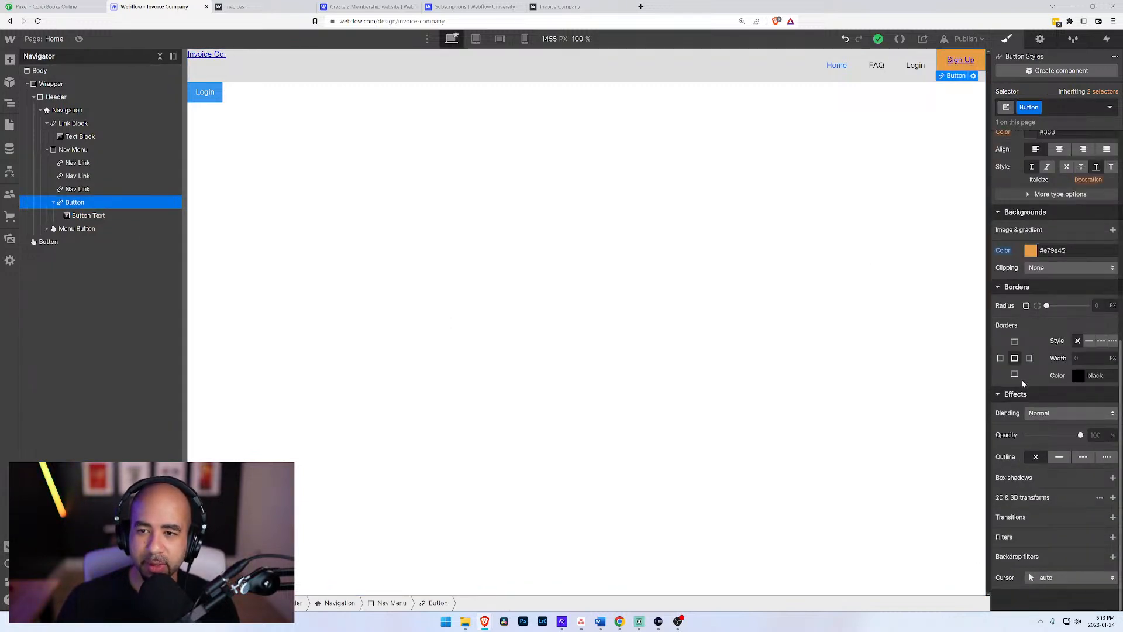
pyautogui.scroll(8, 1025, 530)
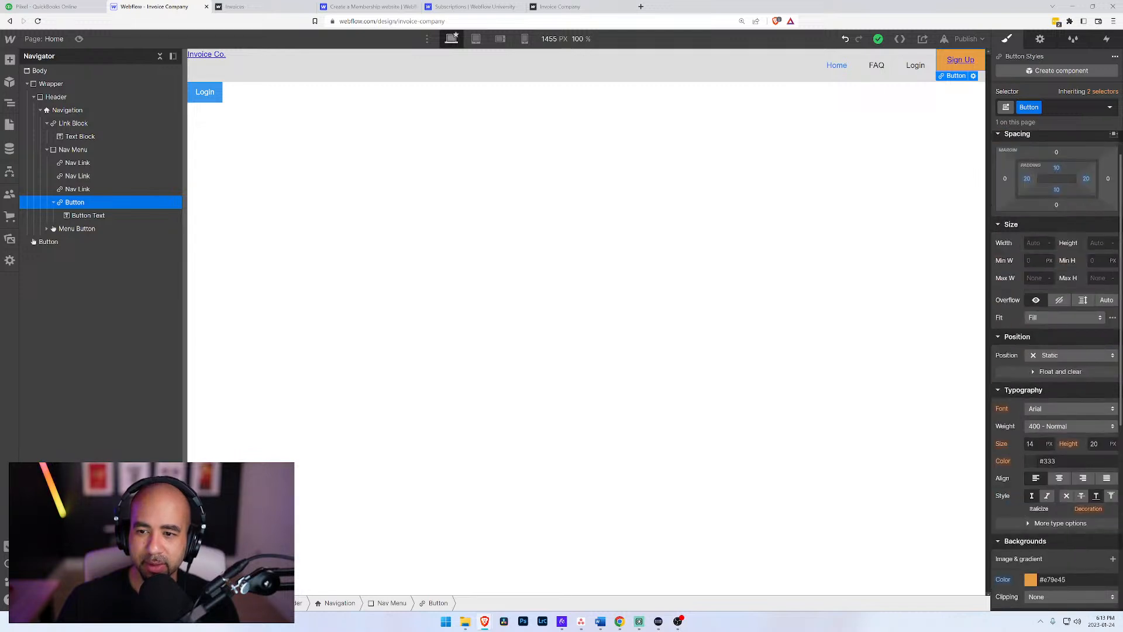
pyautogui.click(1066, 495)
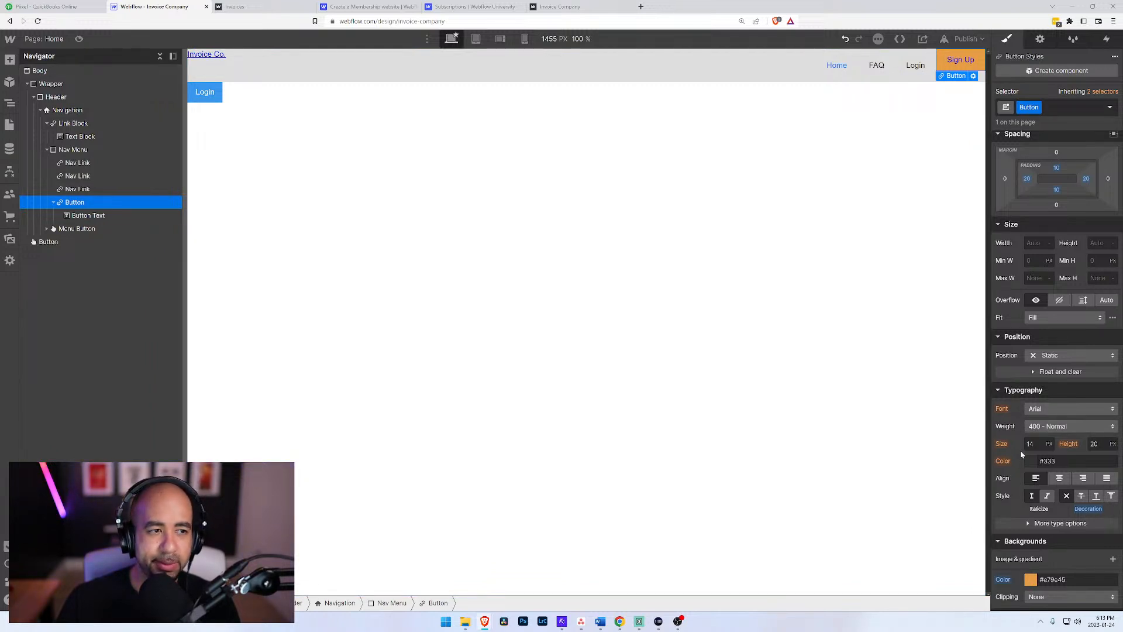
# Step: Set the text color of the Sign Up Button link block to black
pyautogui.scroll(-2, 1033, 455)
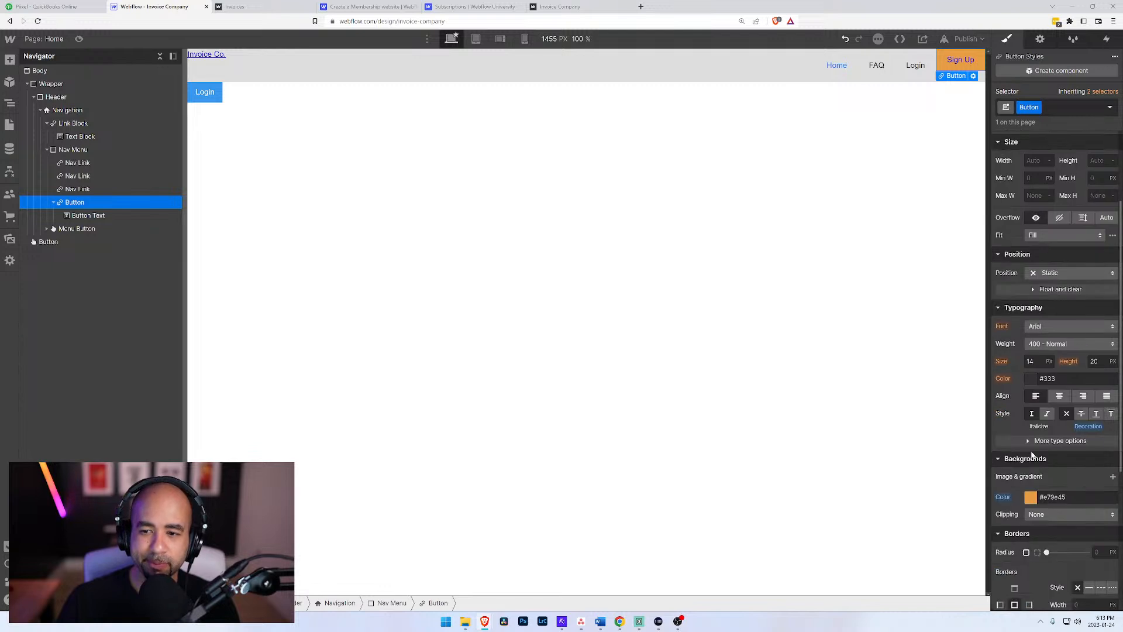
pyautogui.click(1032, 381)
pyautogui.moveTo(1022, 416); pyautogui.dragTo(981, 489)
pyautogui.click(1016, 376)
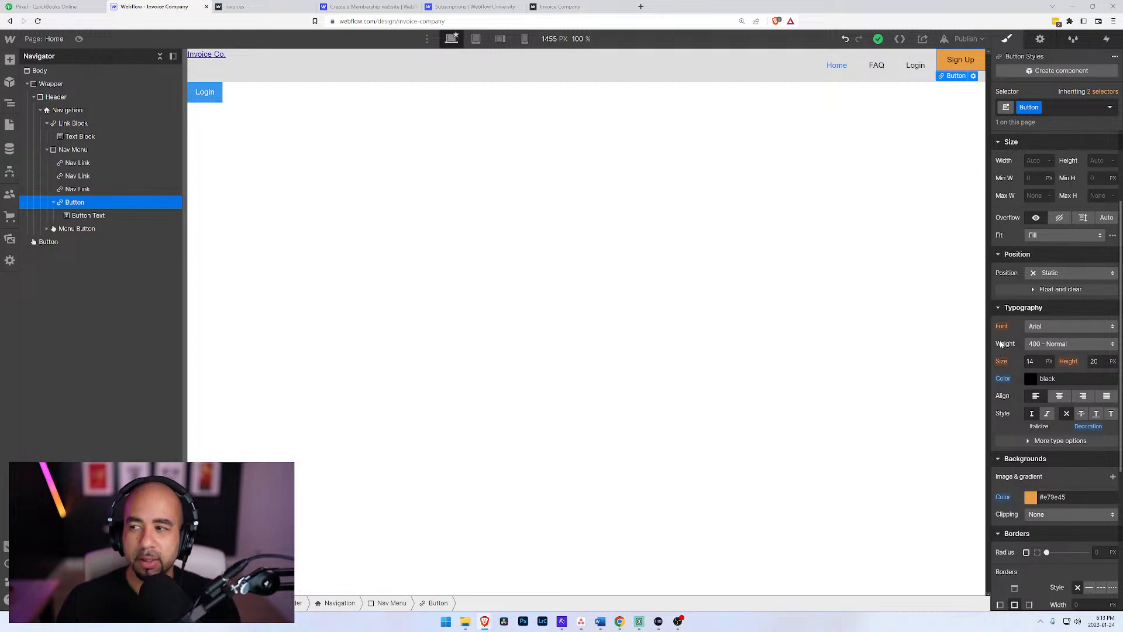
# Step: Open the Adobe Fonts site (fonts.adobe.com) in a new browser tab and sign in with the Google account
pyautogui.click(641, 7)
pyautogui.write('fonts')
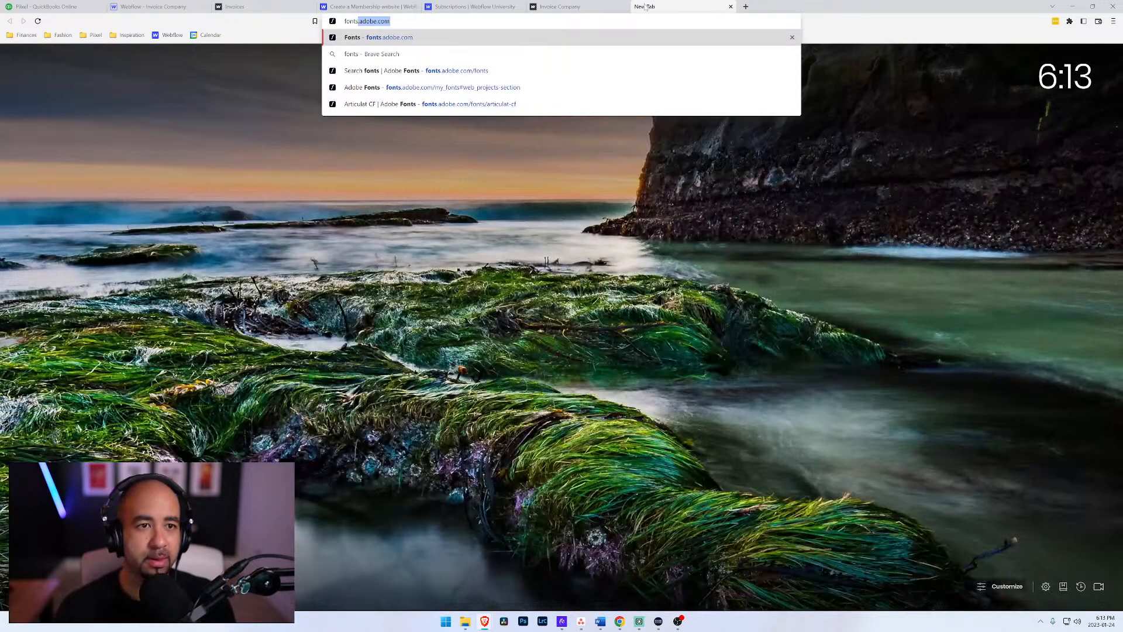
pyautogui.press('Return')
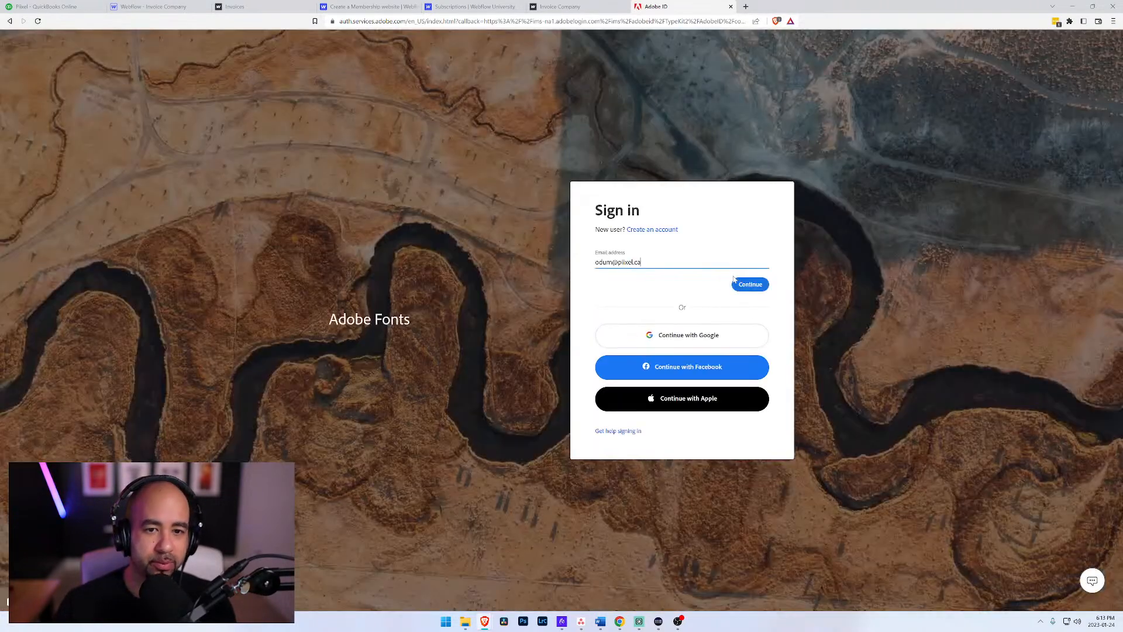
pyautogui.click(676, 339)
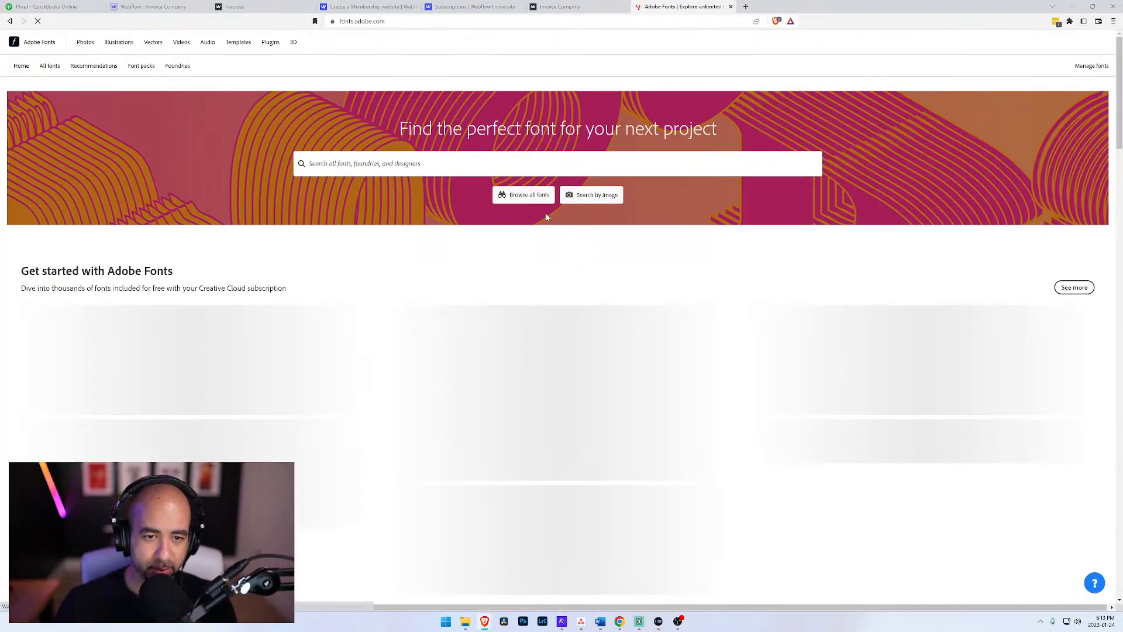
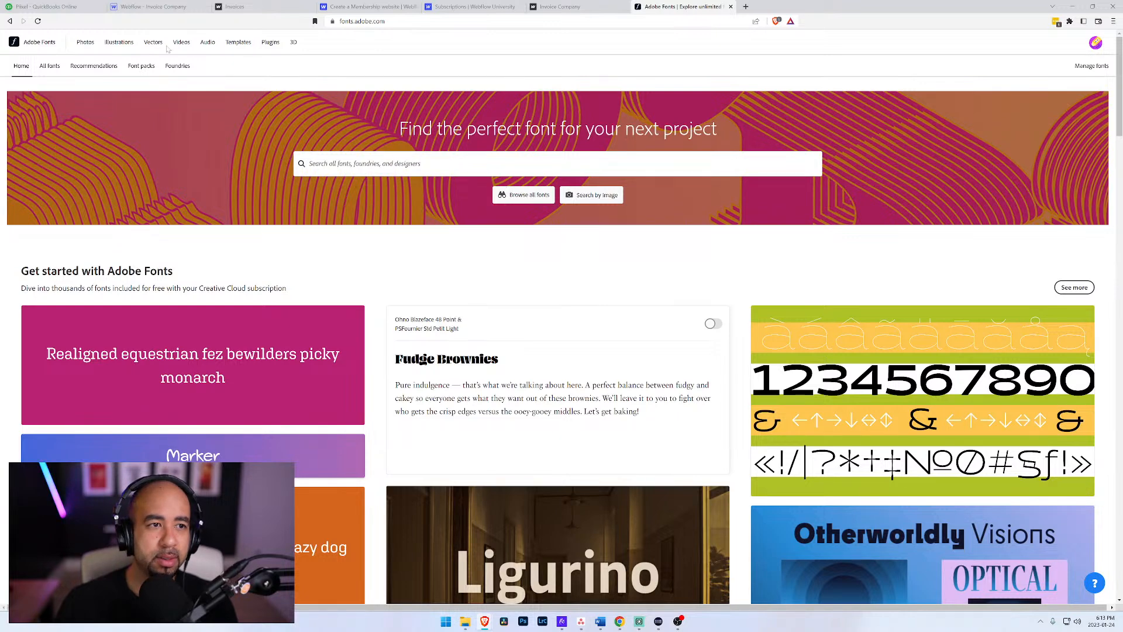
# Step: Browse the full Adobe Fonts collection and filter it to the Sans Serif classification
pyautogui.click(527, 197)
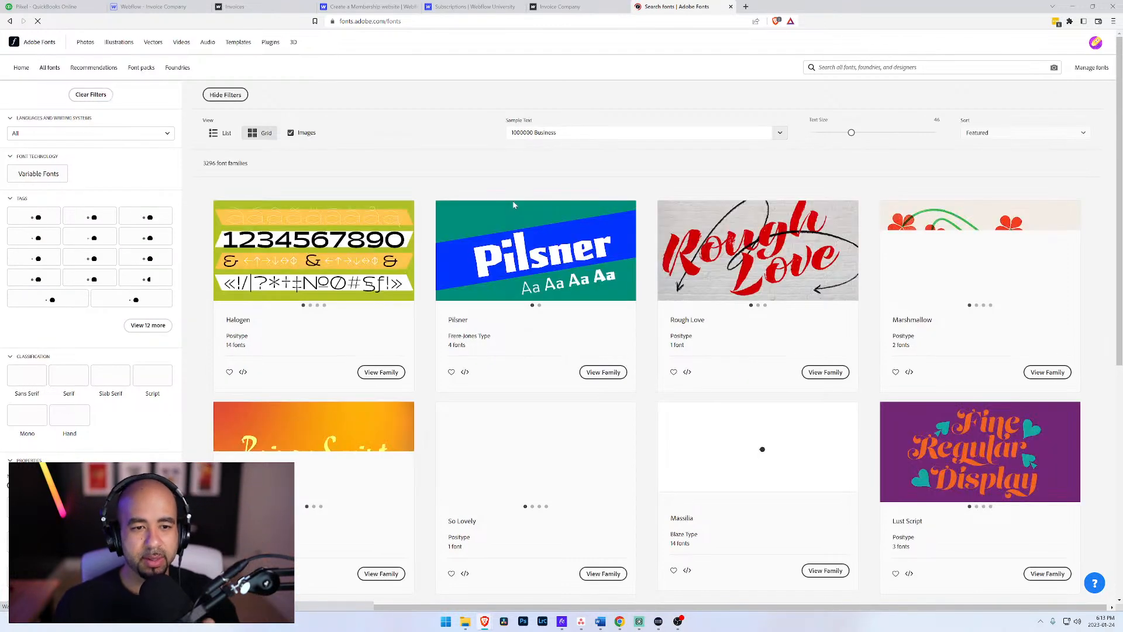
pyautogui.scroll(-2, 465, 261)
pyautogui.scroll(-2, 464, 261)
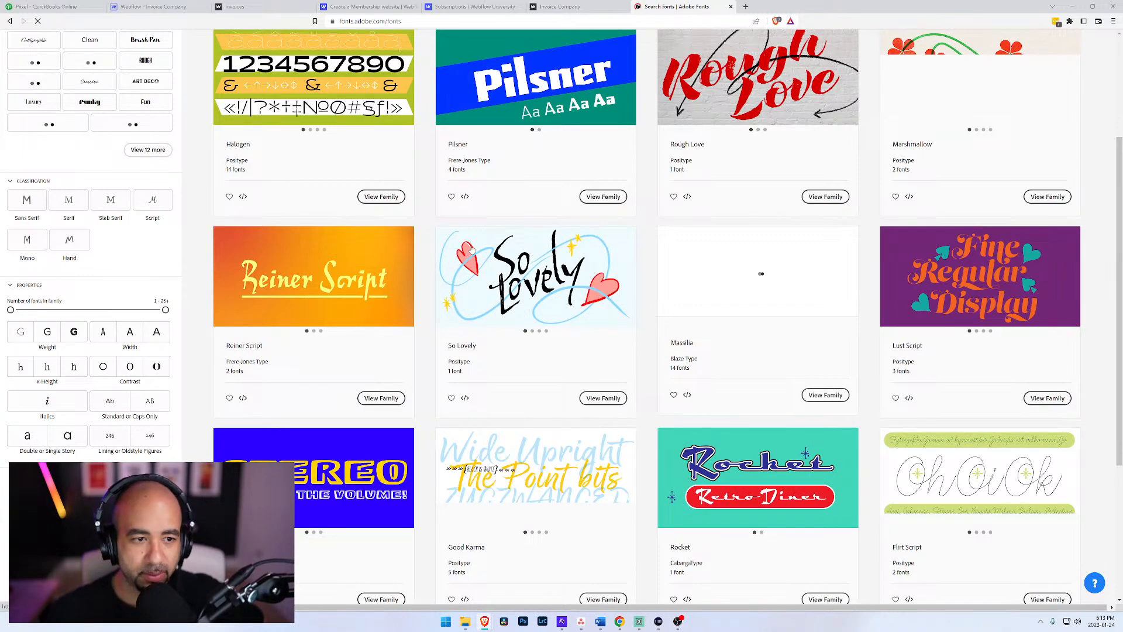
pyautogui.scroll(-3, 479, 257)
pyautogui.scroll(7, 501, 261)
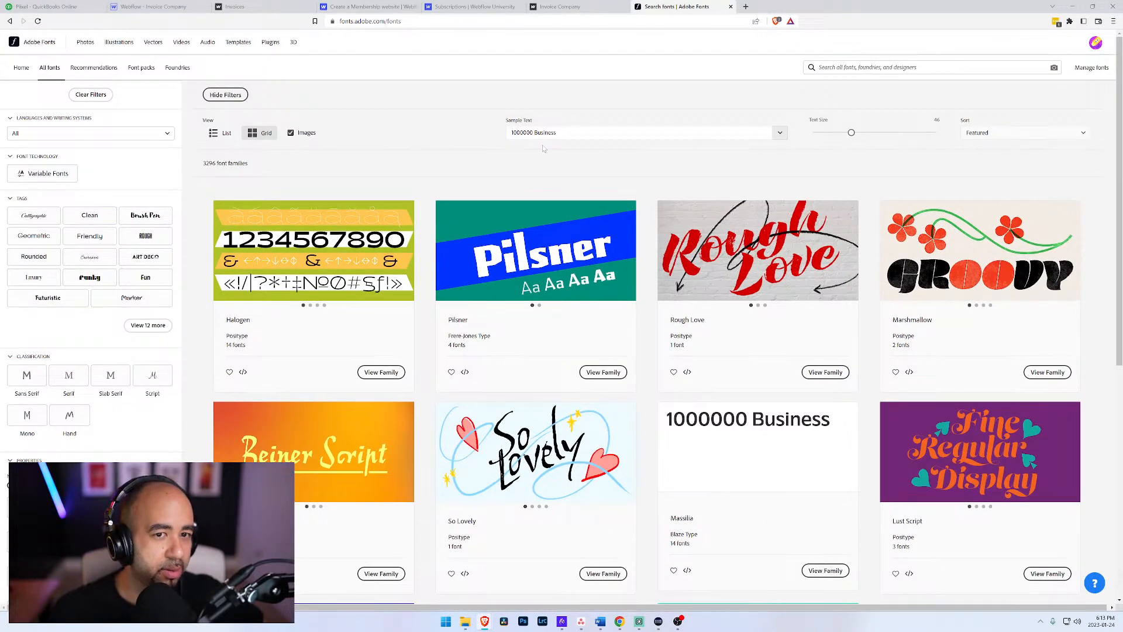
pyautogui.tripleClick(544, 133)
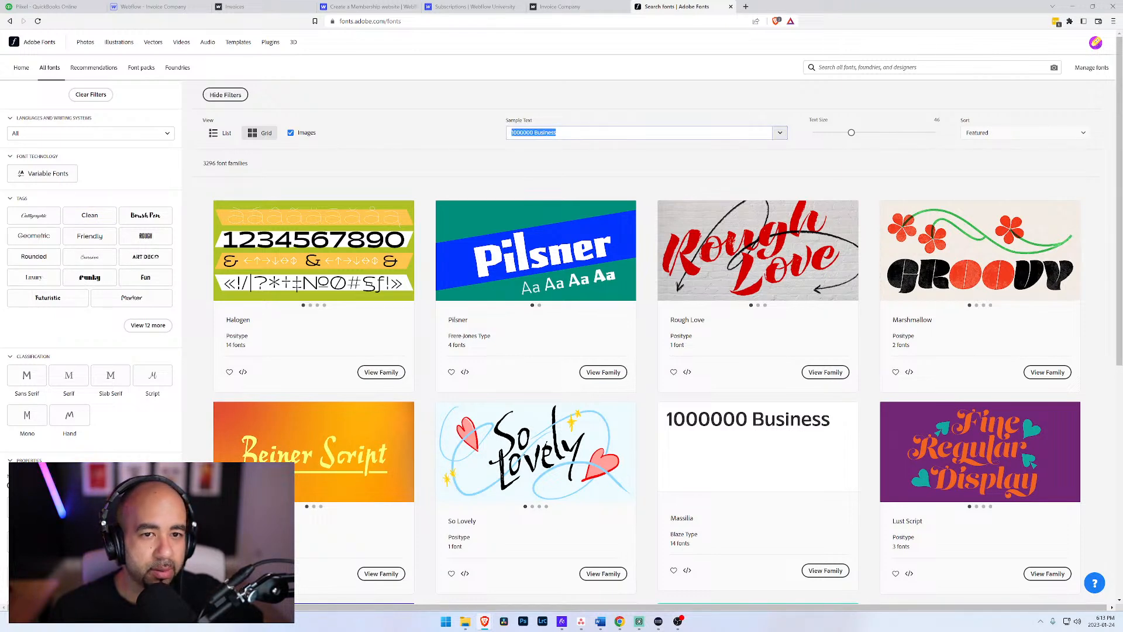
pyautogui.click(531, 152)
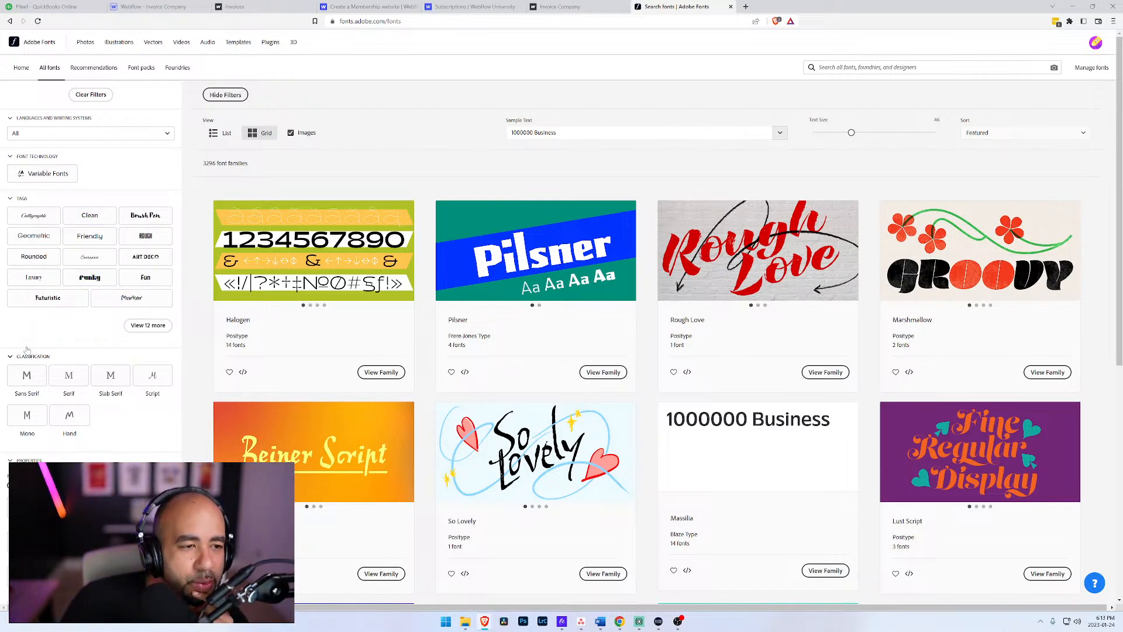
pyautogui.click(25, 378)
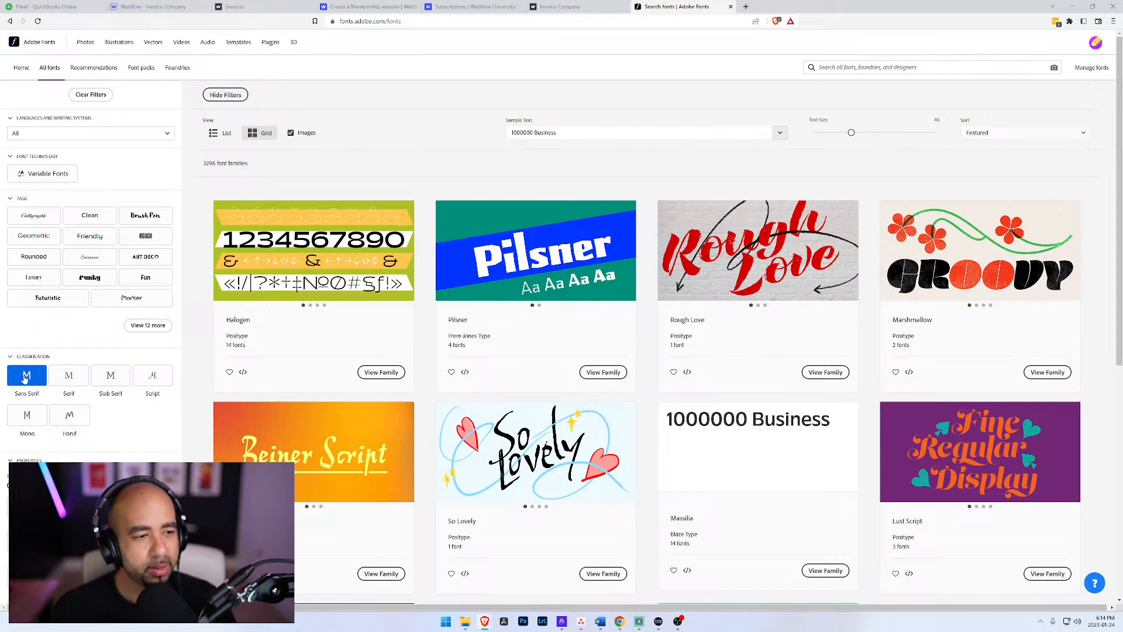
pyautogui.click(28, 379)
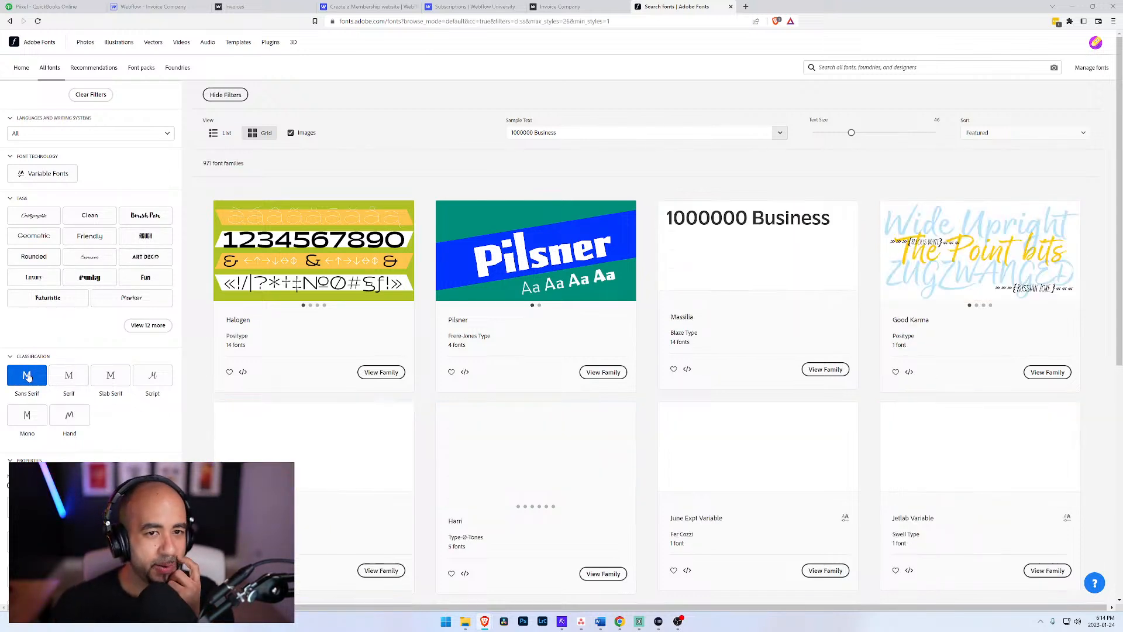
# Step: Set the sample text of the font previews to "Signin" and look over the sans serif fonts
pyautogui.click(516, 131)
pyautogui.write('S')
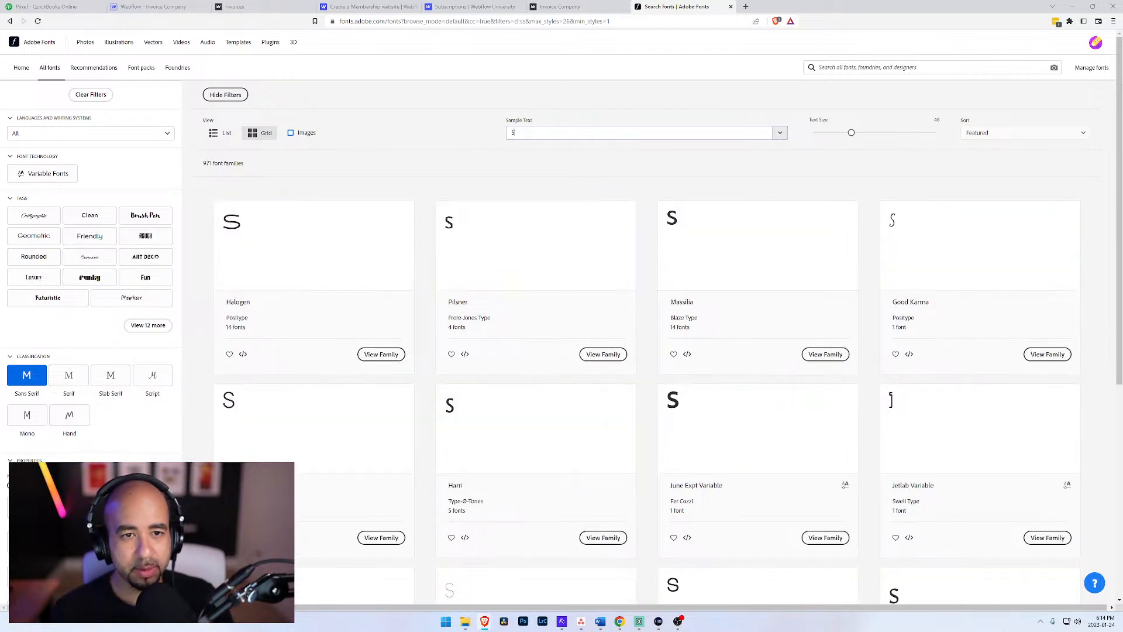
pyautogui.write('ignin')
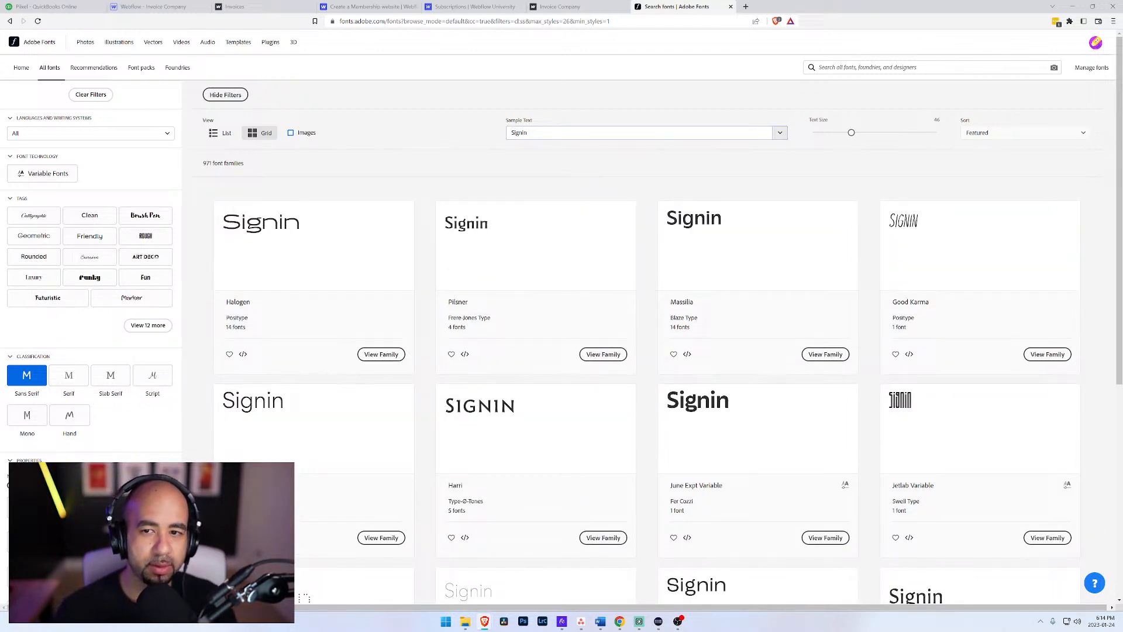
pyautogui.scroll(-2, 373, 199)
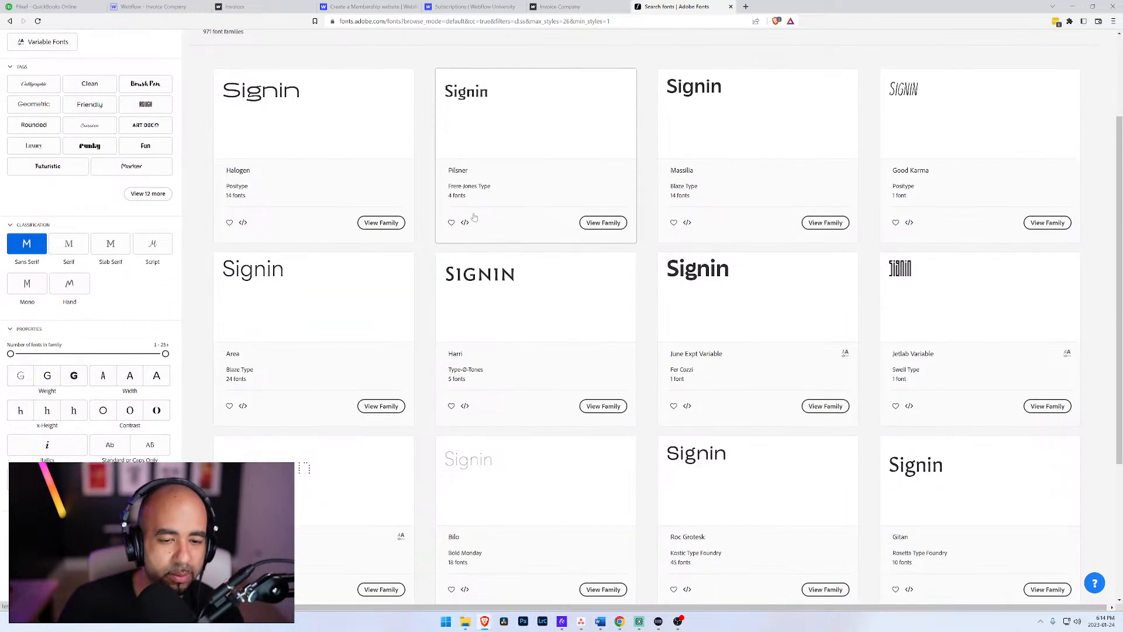
pyautogui.scroll(2, 195, 232)
pyautogui.click(69, 414)
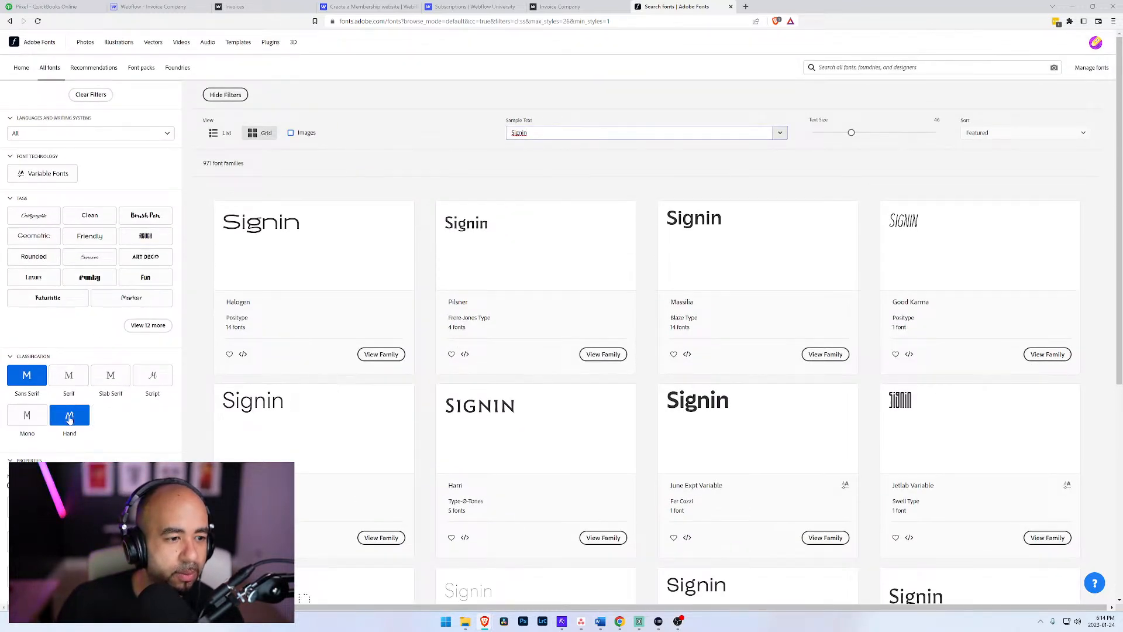
pyautogui.click(31, 379)
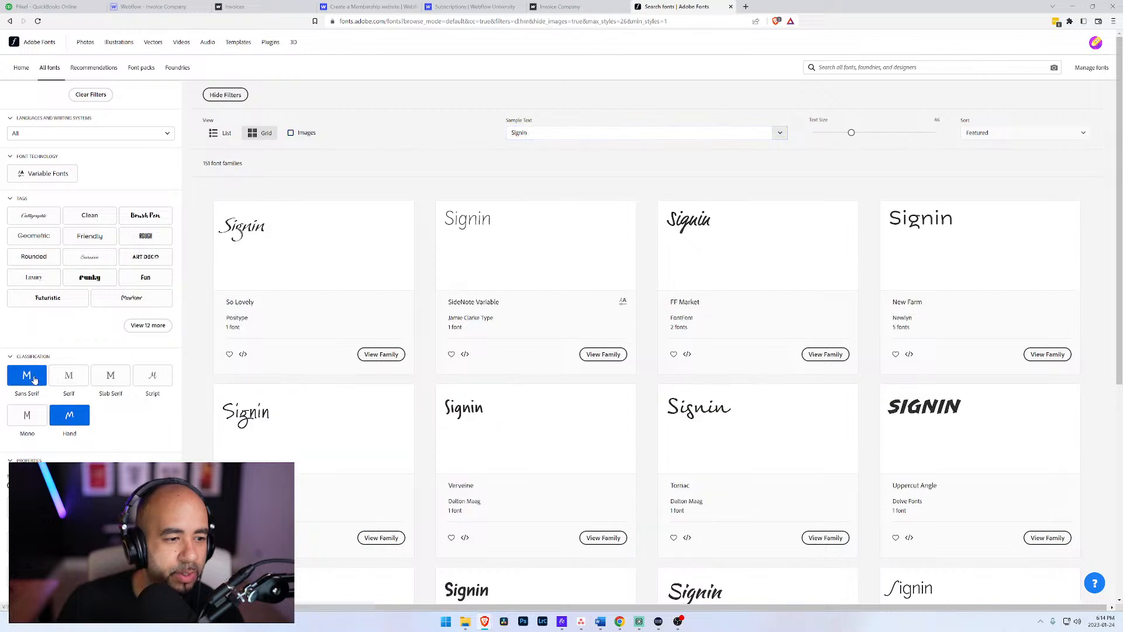
pyautogui.click(34, 381)
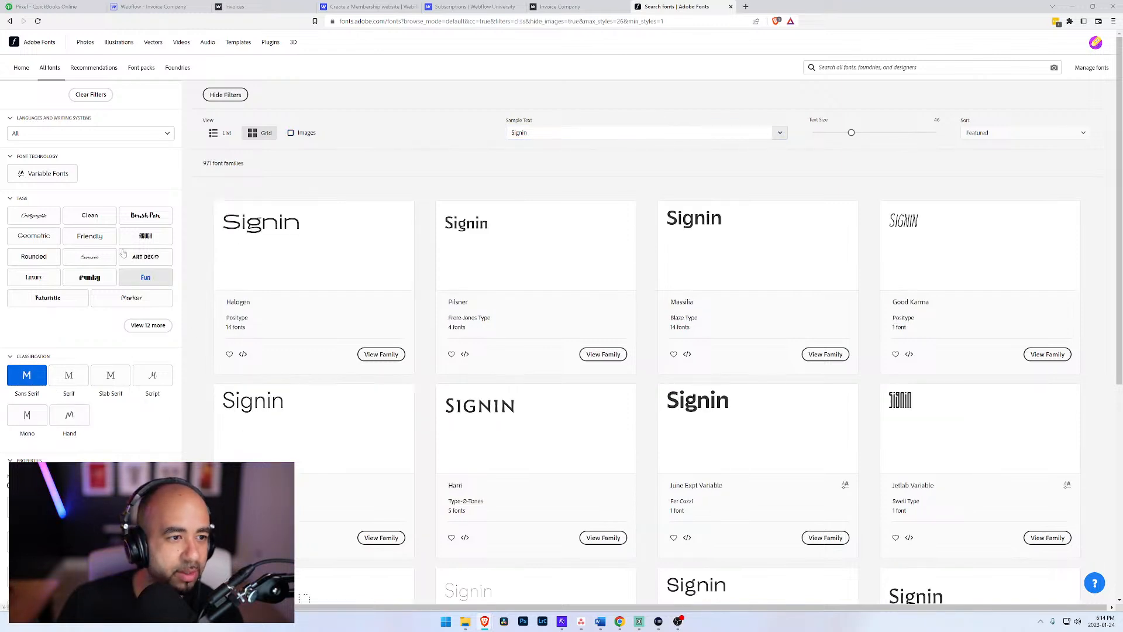
# Step: Narrow the sans serif fonts to the Clean tag and review the first two pages of results
pyautogui.click(102, 219)
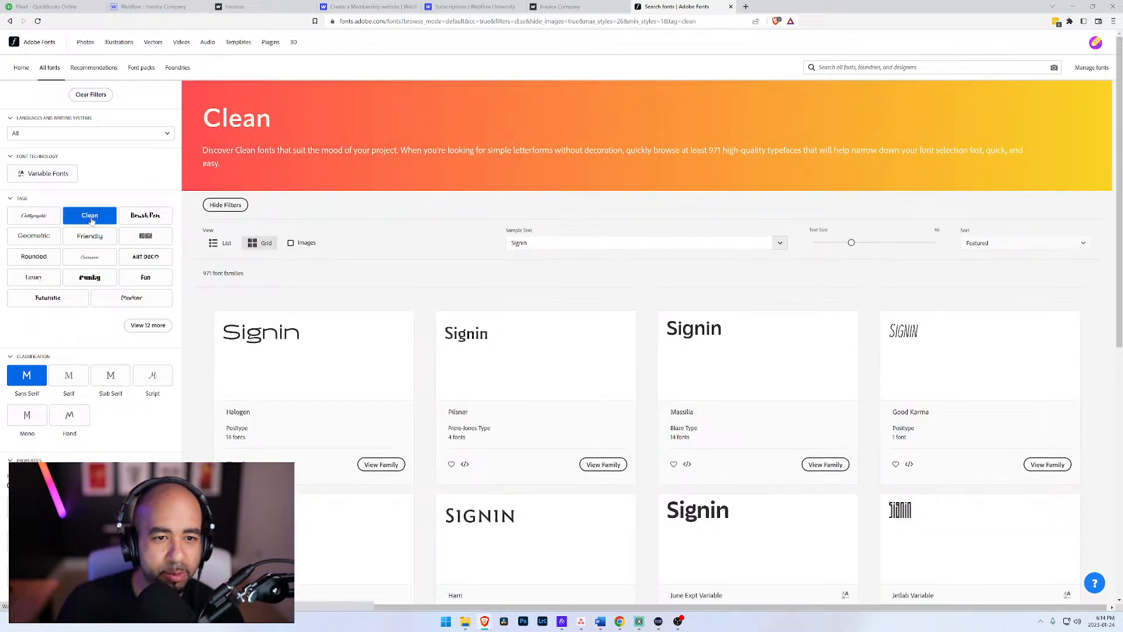
pyautogui.scroll(-3, 527, 334)
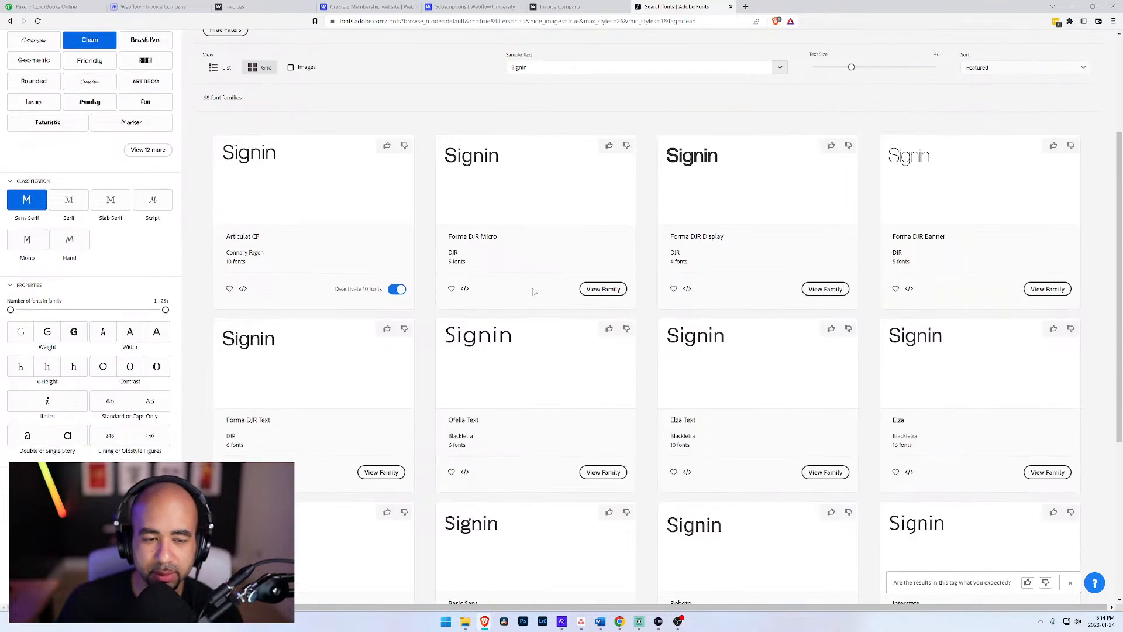
pyautogui.scroll(-4, 533, 292)
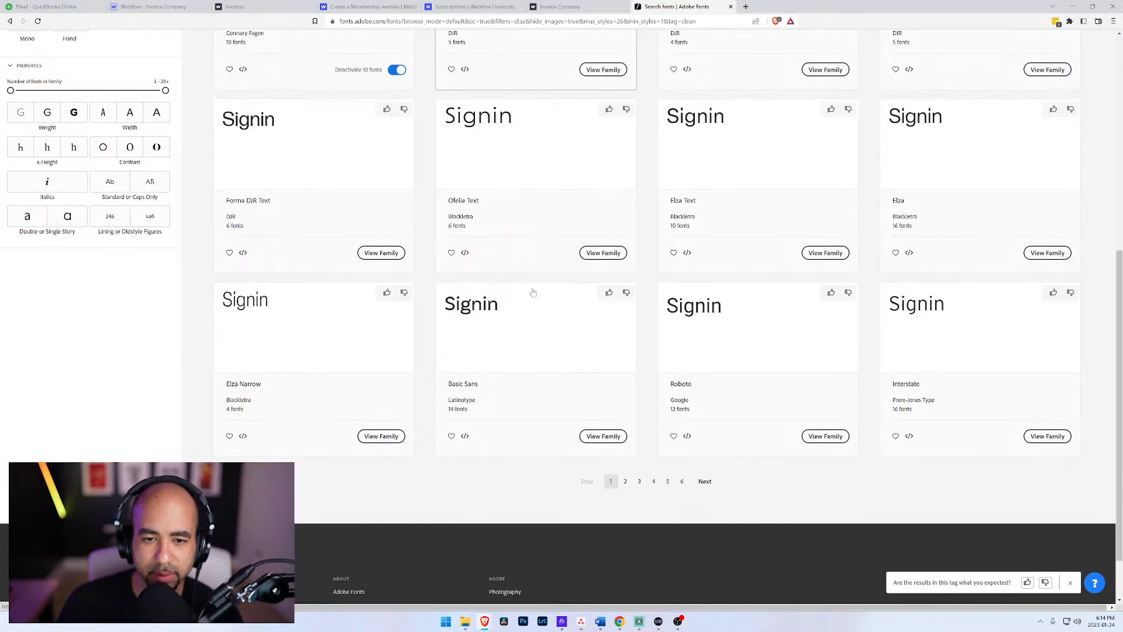
pyautogui.click(624, 482)
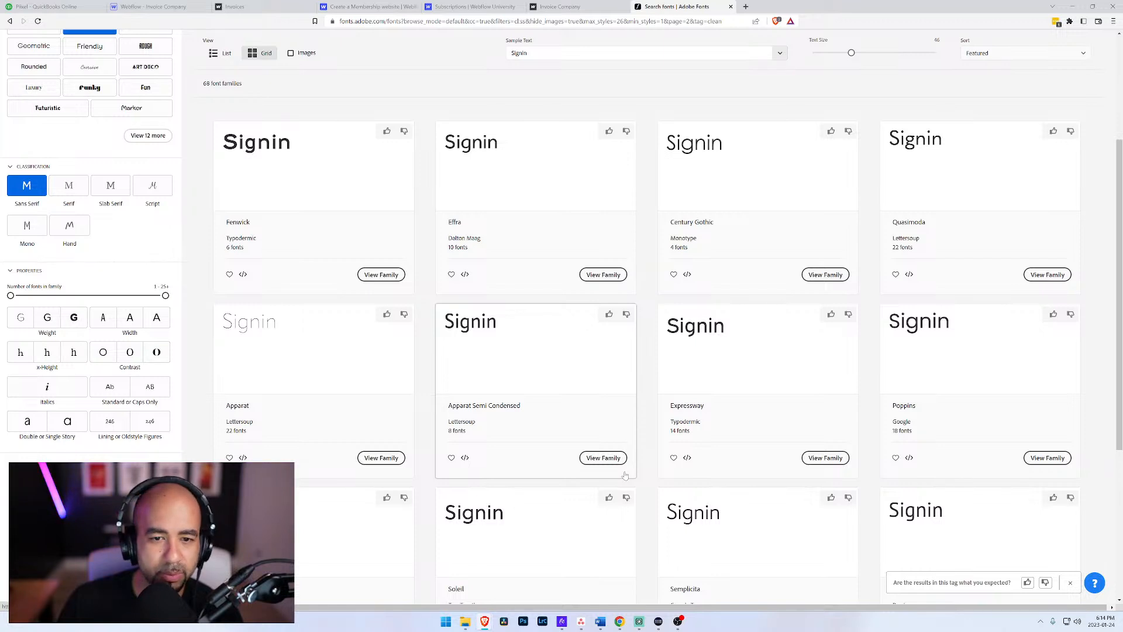
pyautogui.scroll(-3, 625, 475)
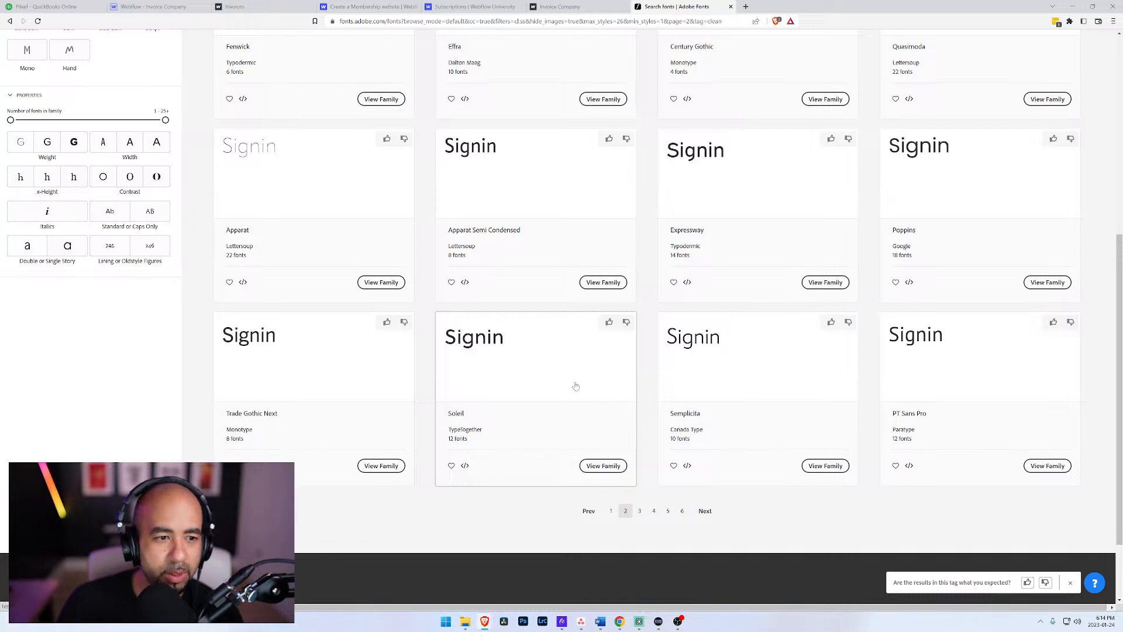
# Step: Filter the clean sans serif fonts to low contrast and compare the remaining families
pyautogui.scroll(3, 148, 305)
pyautogui.click(148, 305)
pyautogui.click(130, 310)
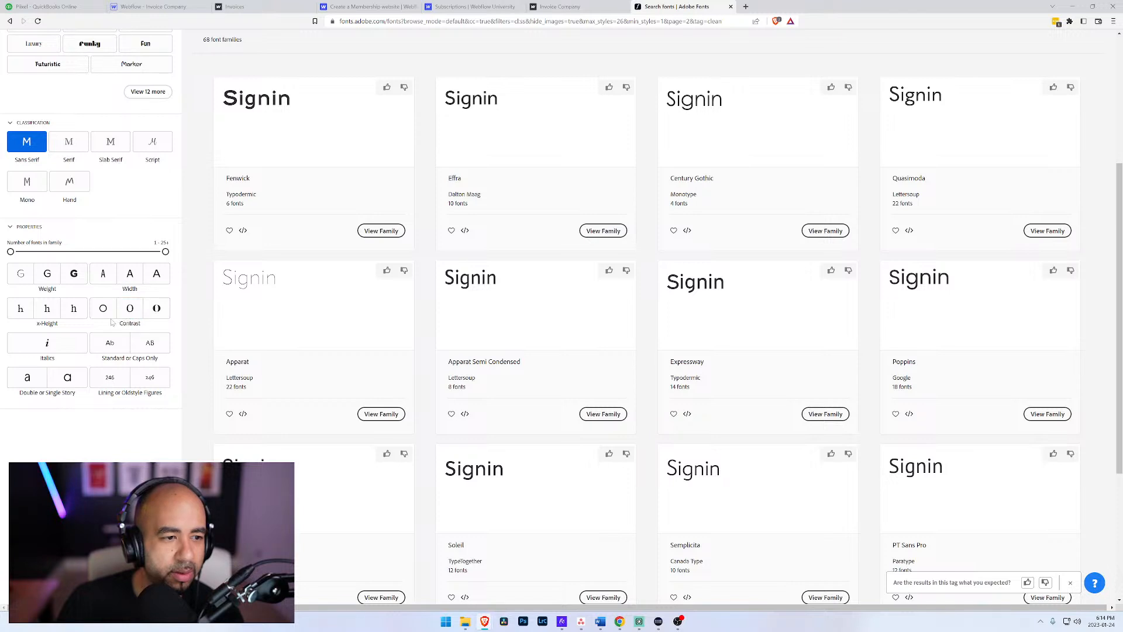
pyautogui.click(103, 310)
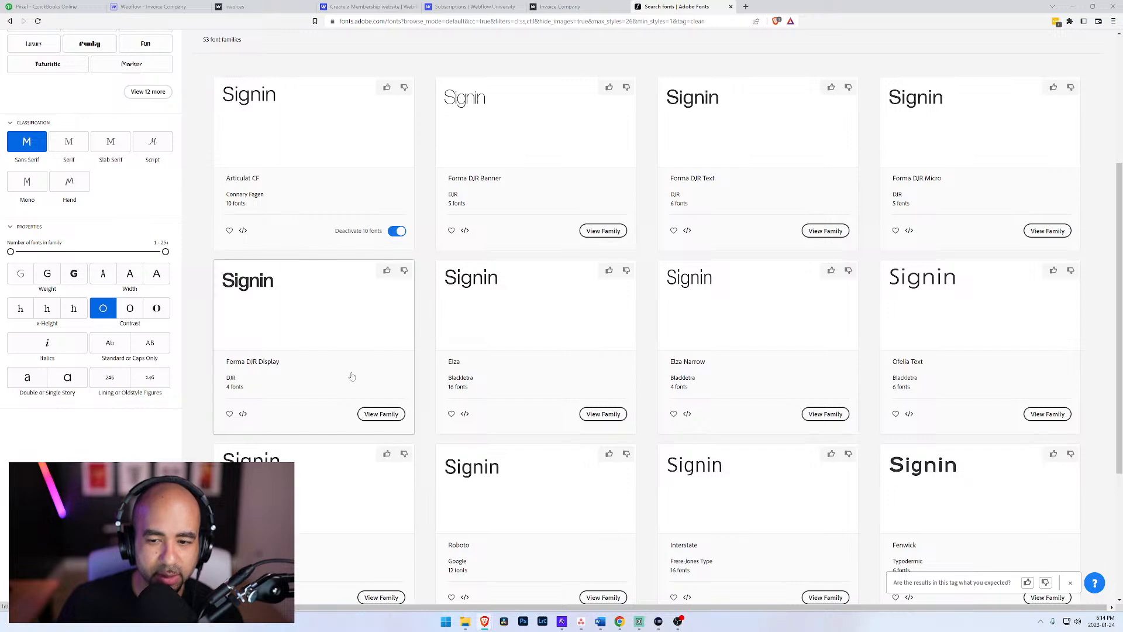
pyautogui.scroll(-3, 351, 376)
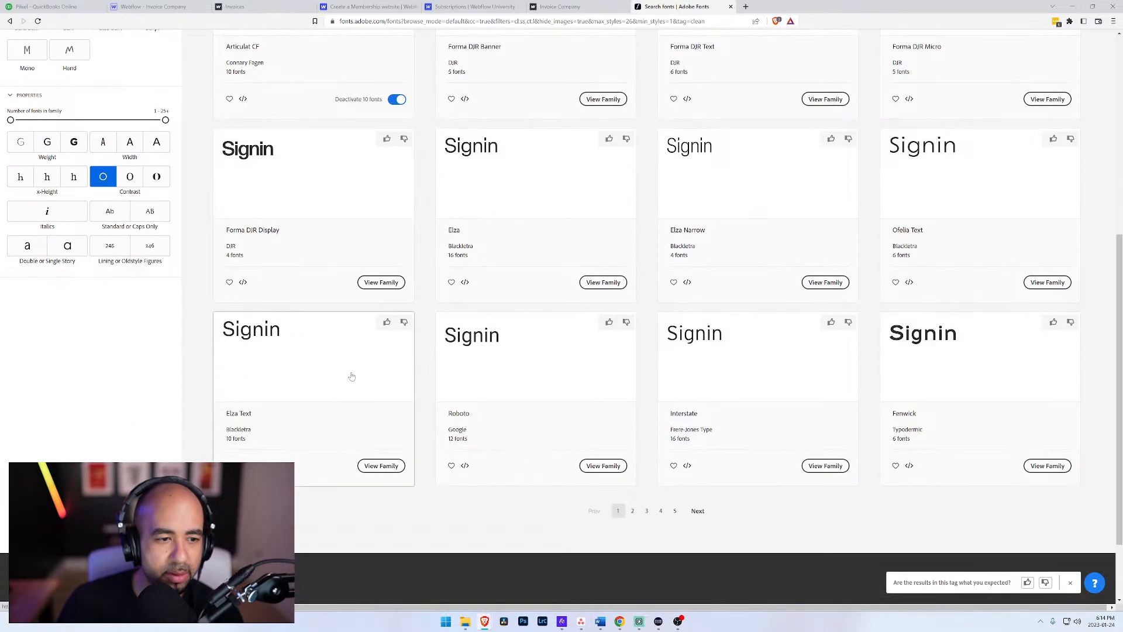
pyautogui.scroll(1, 327, 373)
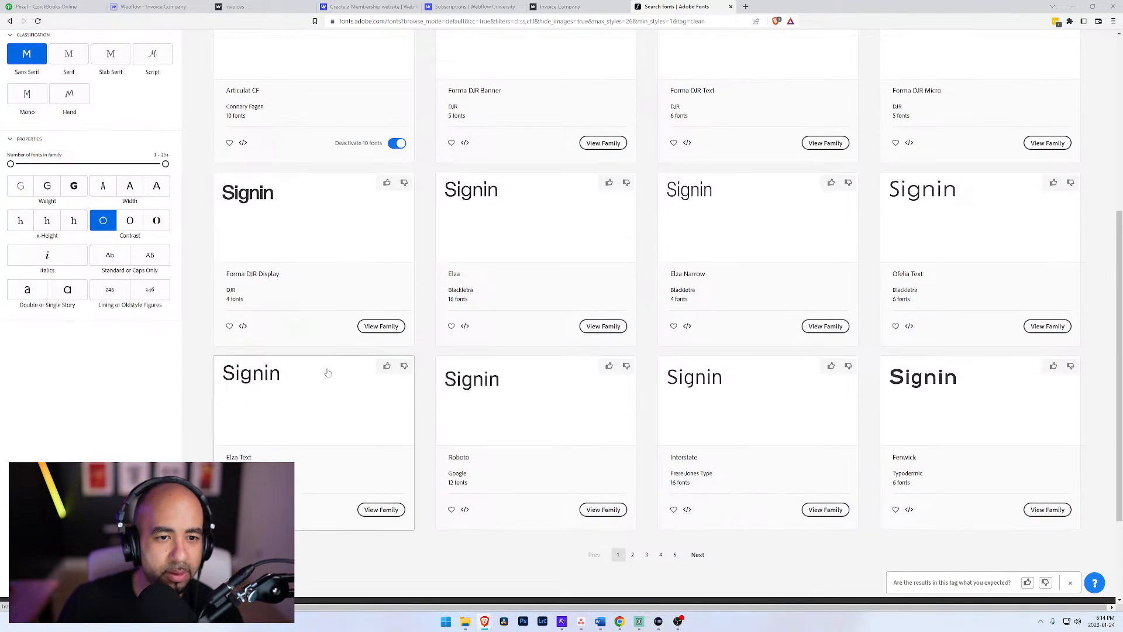
# Step: Open the Elza font family and review its individual styles
pyautogui.click(483, 208)
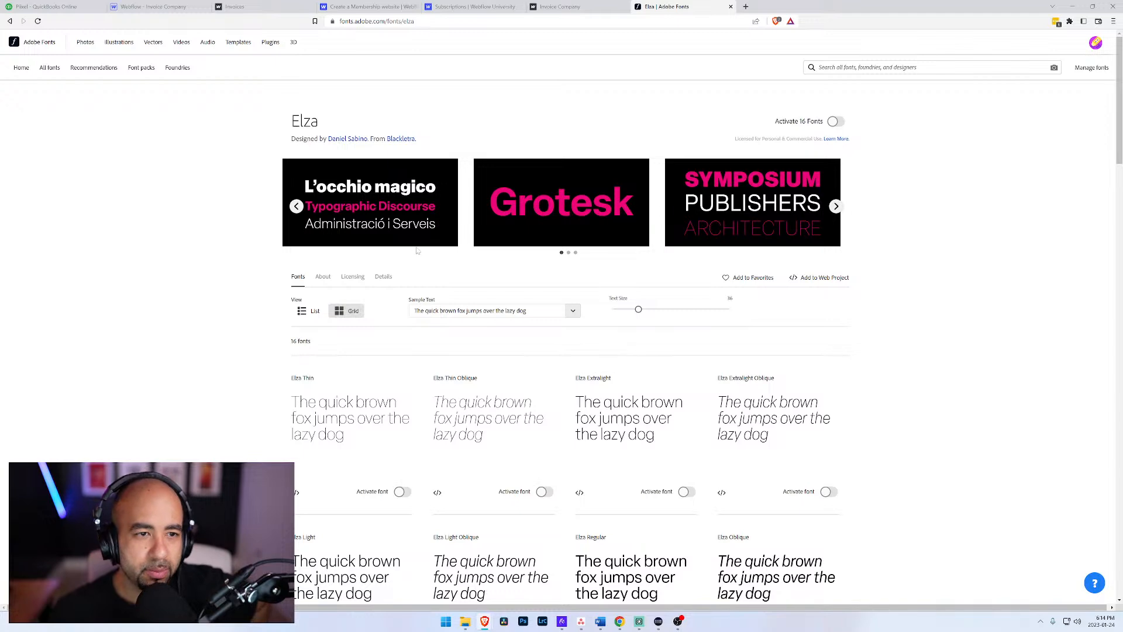
pyautogui.scroll(-2, 494, 386)
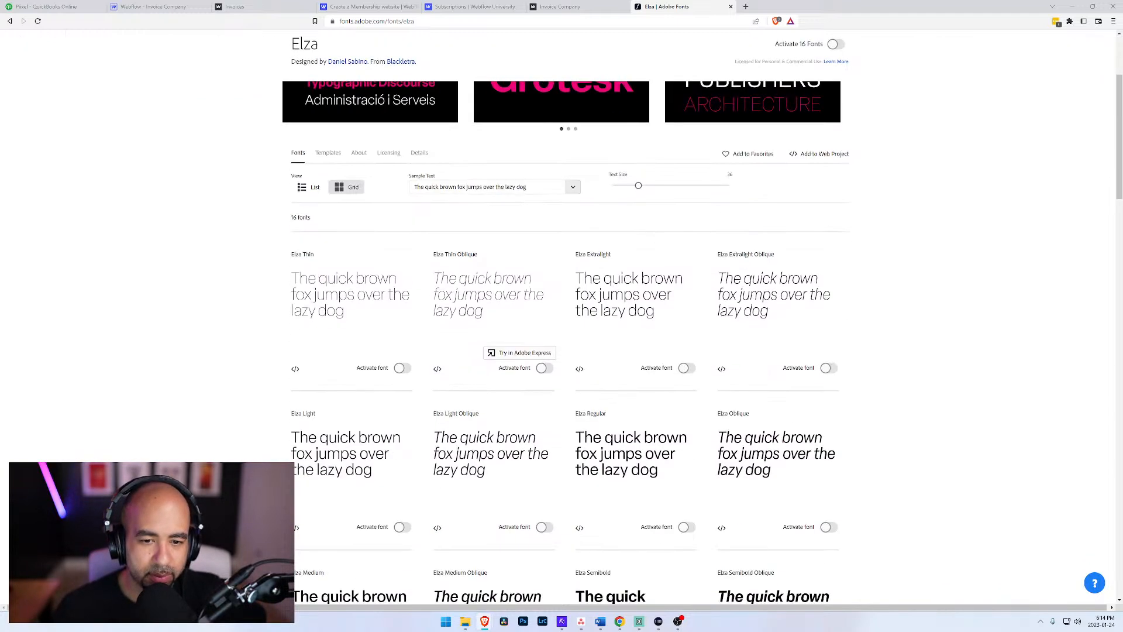
pyautogui.scroll(-2, 440, 385)
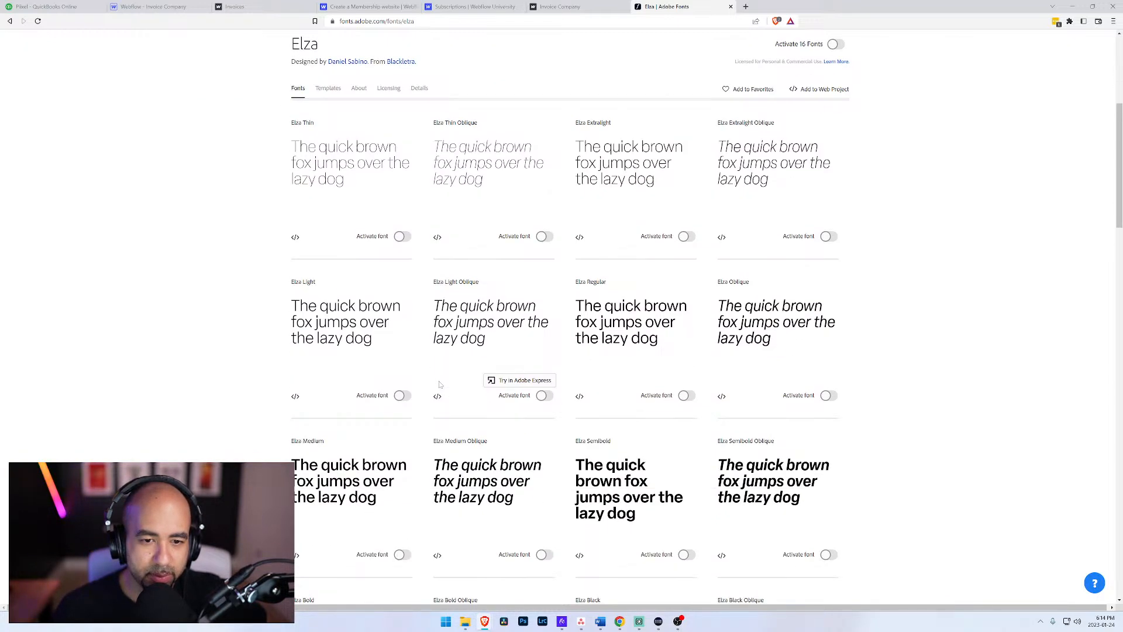
# Step: Add Elza Regular to a new web project named "Invoice Co." and copy the project's embed code
pyautogui.click(580, 398)
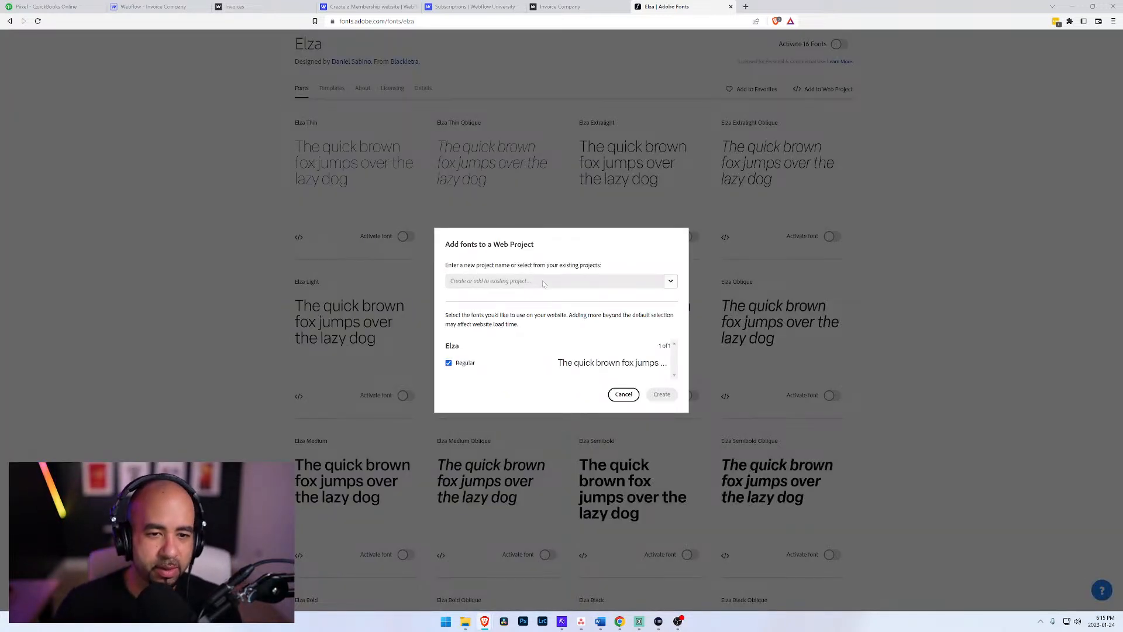
pyautogui.click(671, 284)
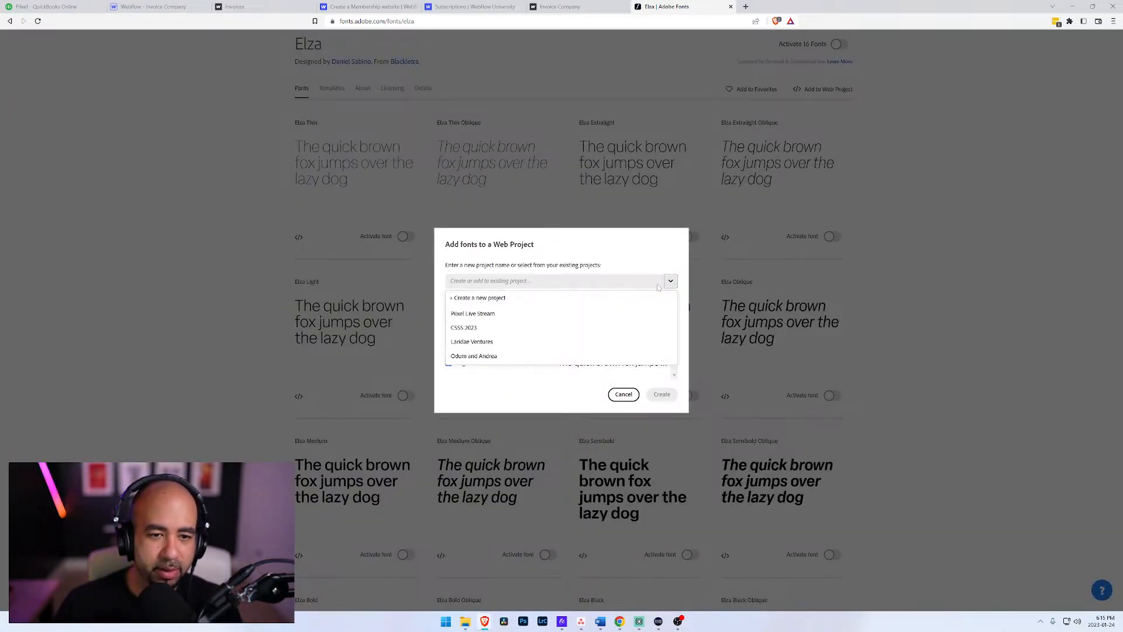
pyautogui.click(478, 298)
pyautogui.write('Invoice Co.')
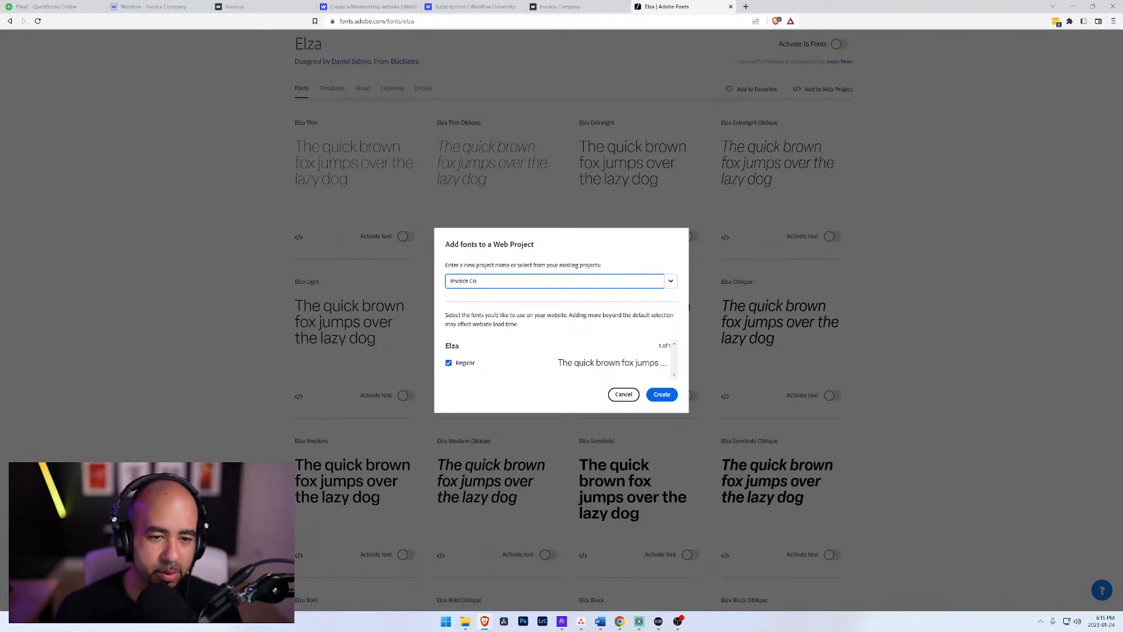
pyautogui.click(663, 396)
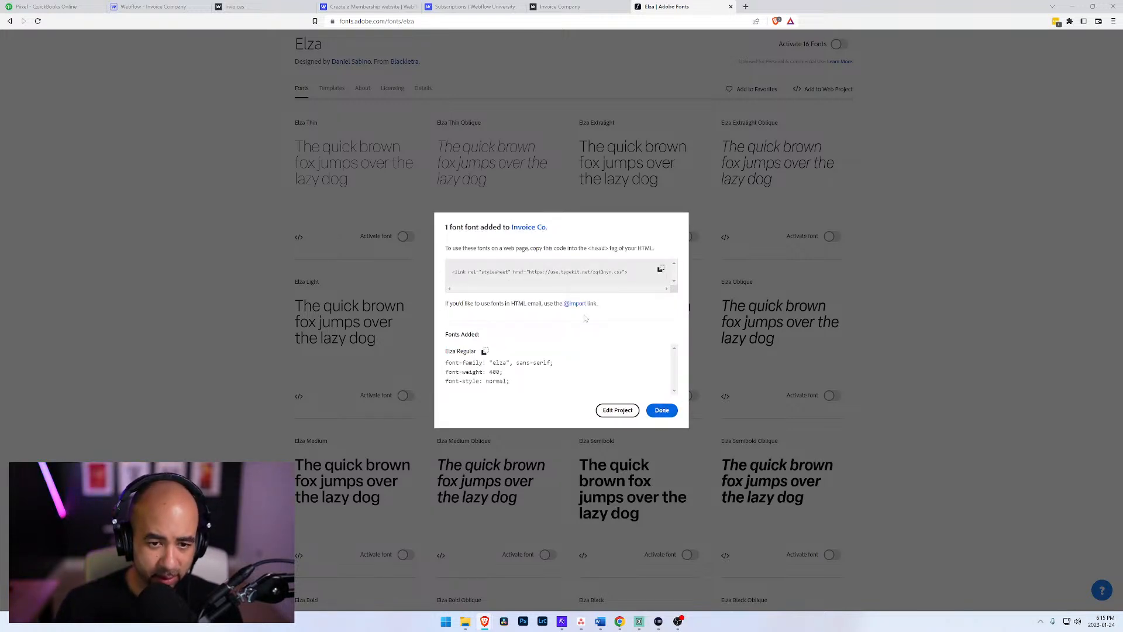
pyautogui.click(662, 270)
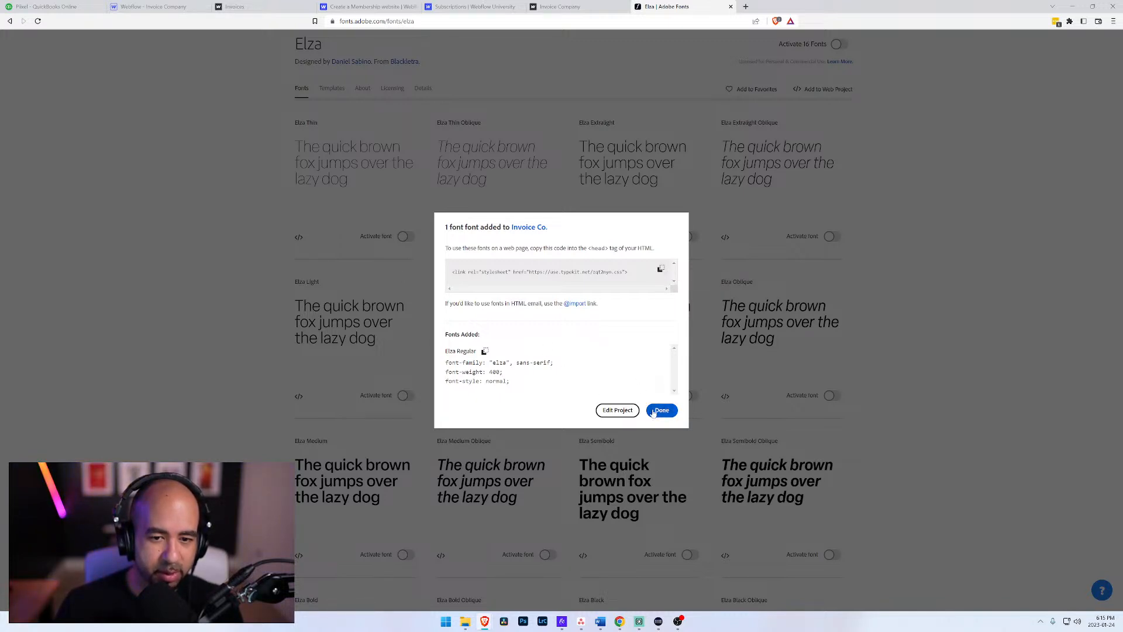
# Step: Edit the Invoice Co. web project to include Elza Oblique, Semibold Oblique and Bold, and save the changes
pyautogui.click(618, 411)
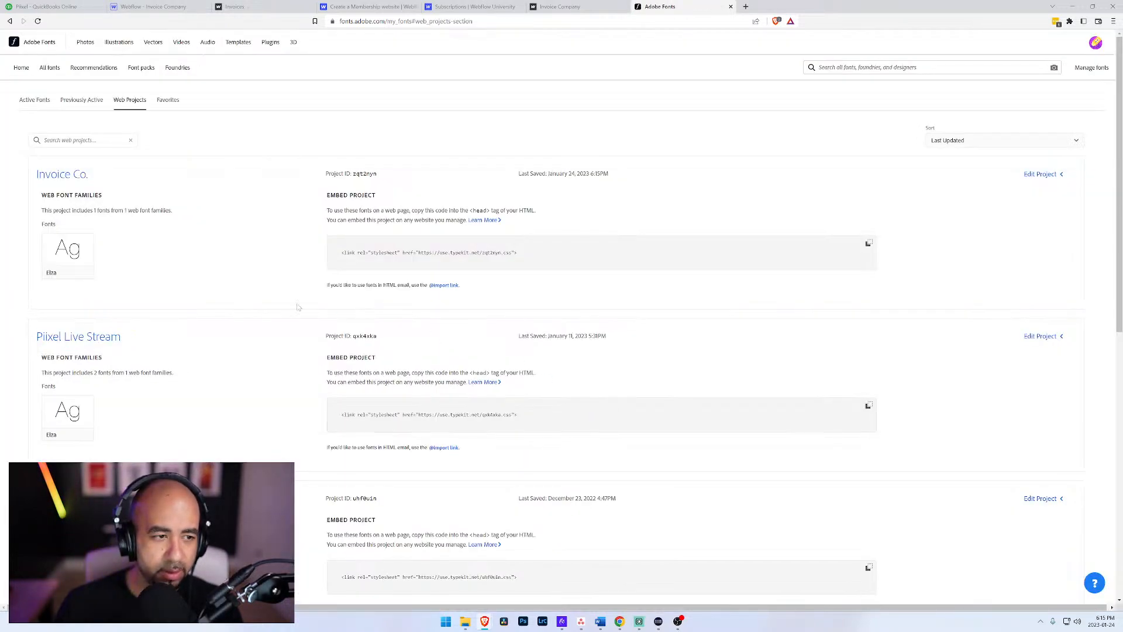
pyautogui.scroll(-3, 134, 306)
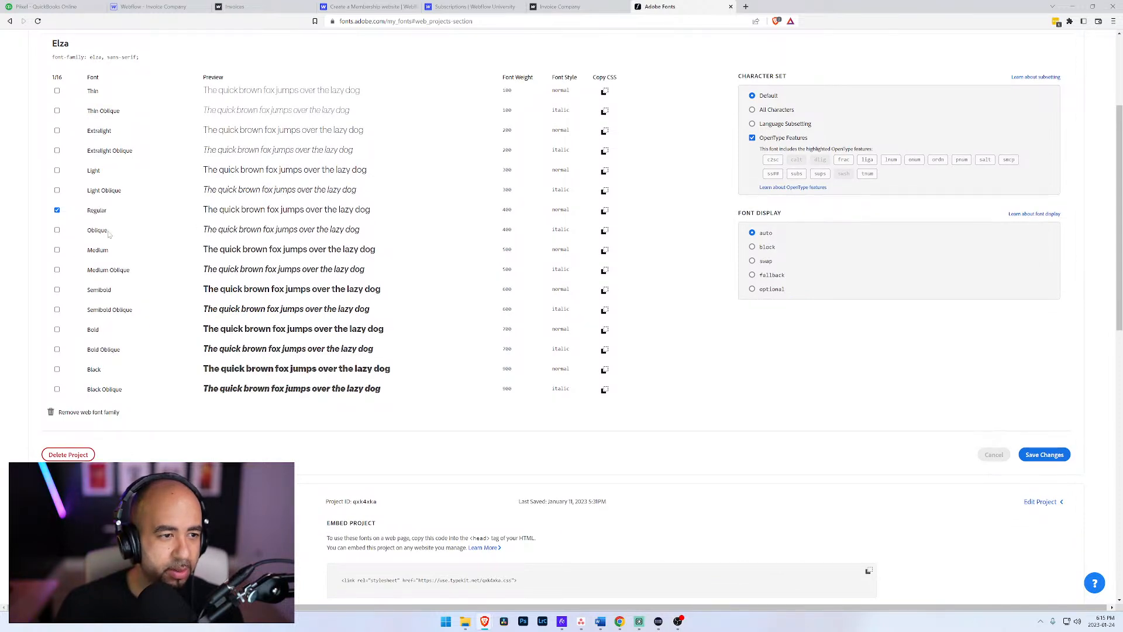
pyautogui.click(58, 330)
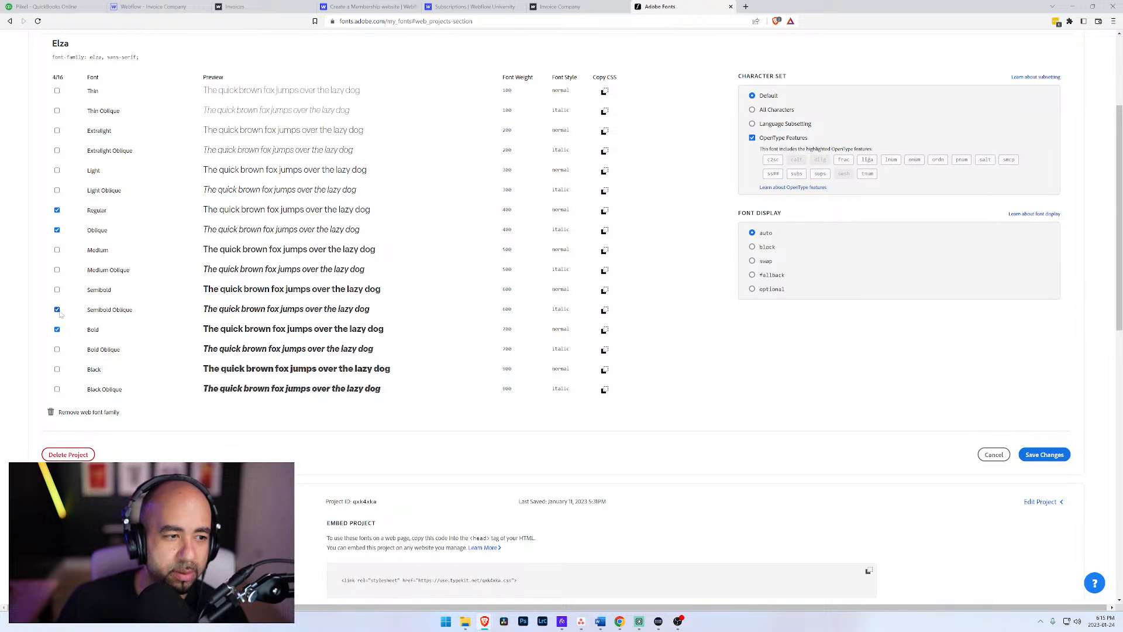
pyautogui.click(1051, 460)
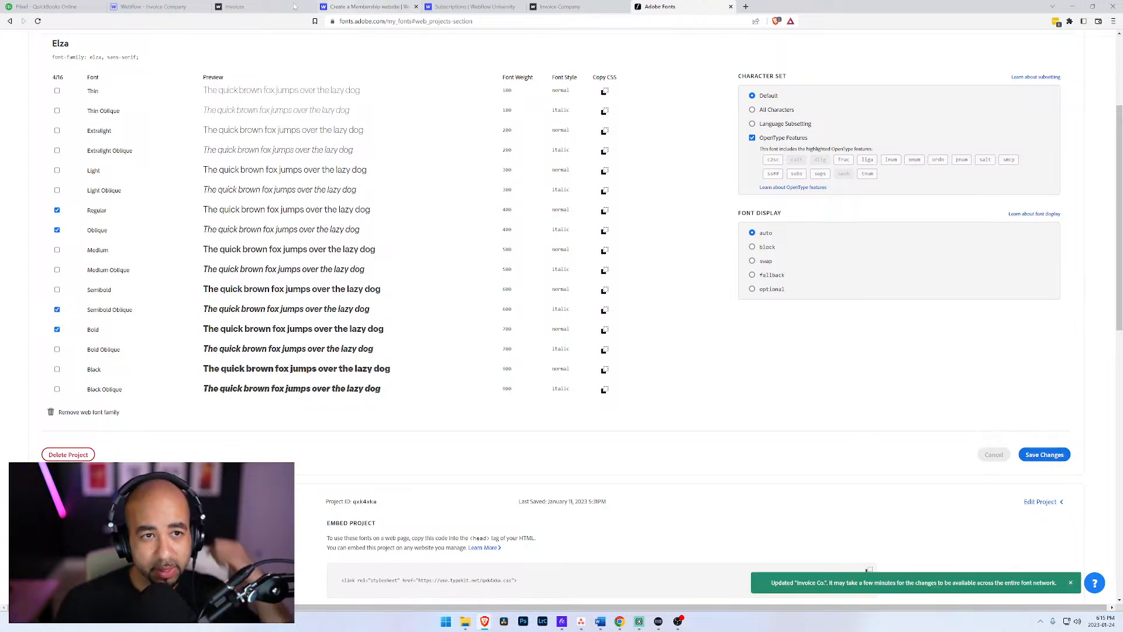
# Step: Switch to the Invoice Company site in Webflow and open its font settings at the Adobe Fonts web projects
pyautogui.click(140, 7)
pyautogui.moveTo(11, 41)
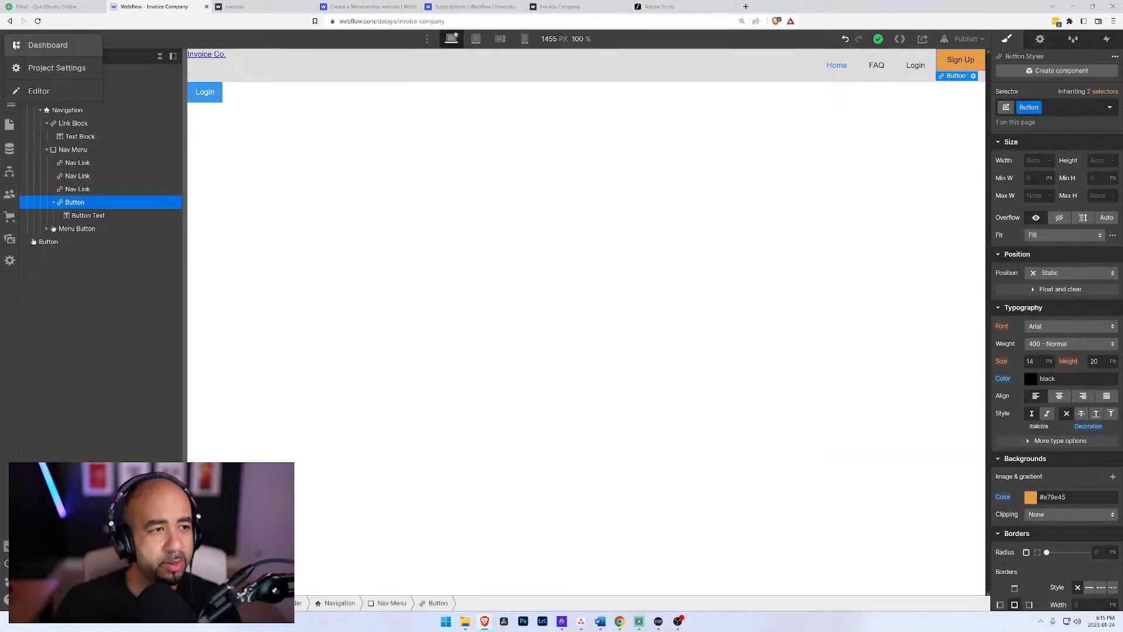
pyautogui.click(64, 69)
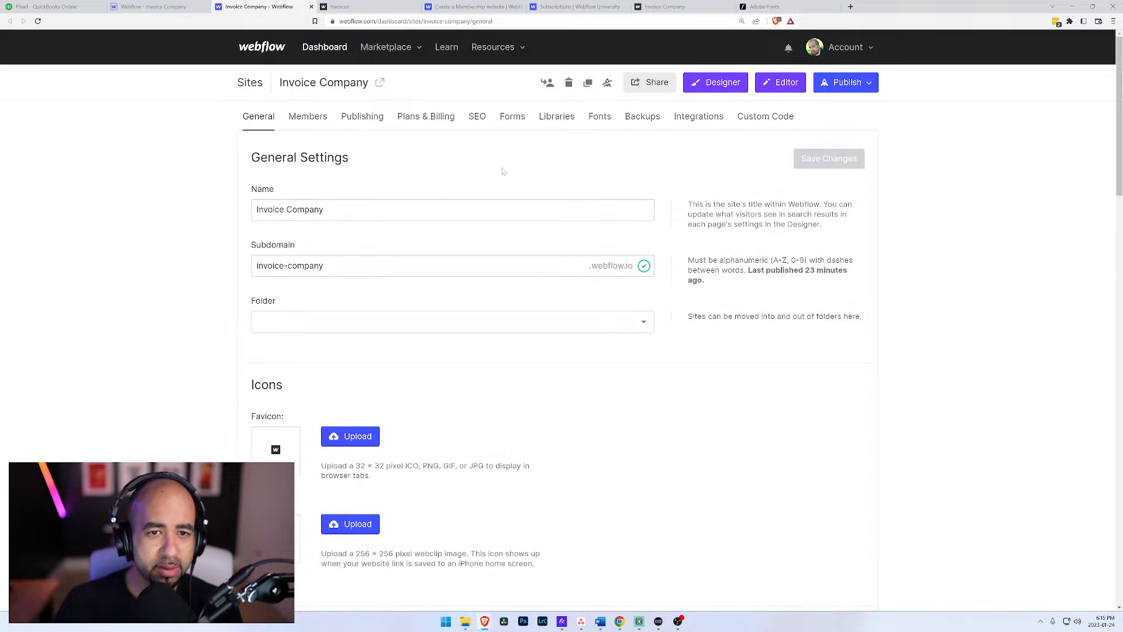
pyautogui.click(513, 117)
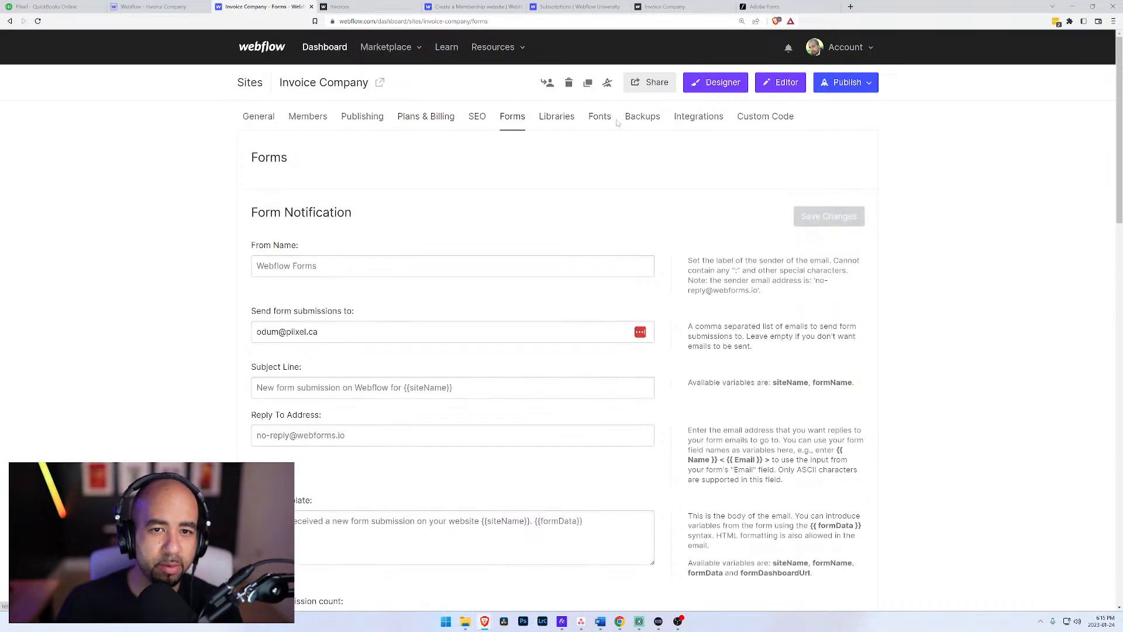
pyautogui.click(601, 118)
pyautogui.scroll(-5, 253, 249)
pyautogui.scroll(-3, 253, 250)
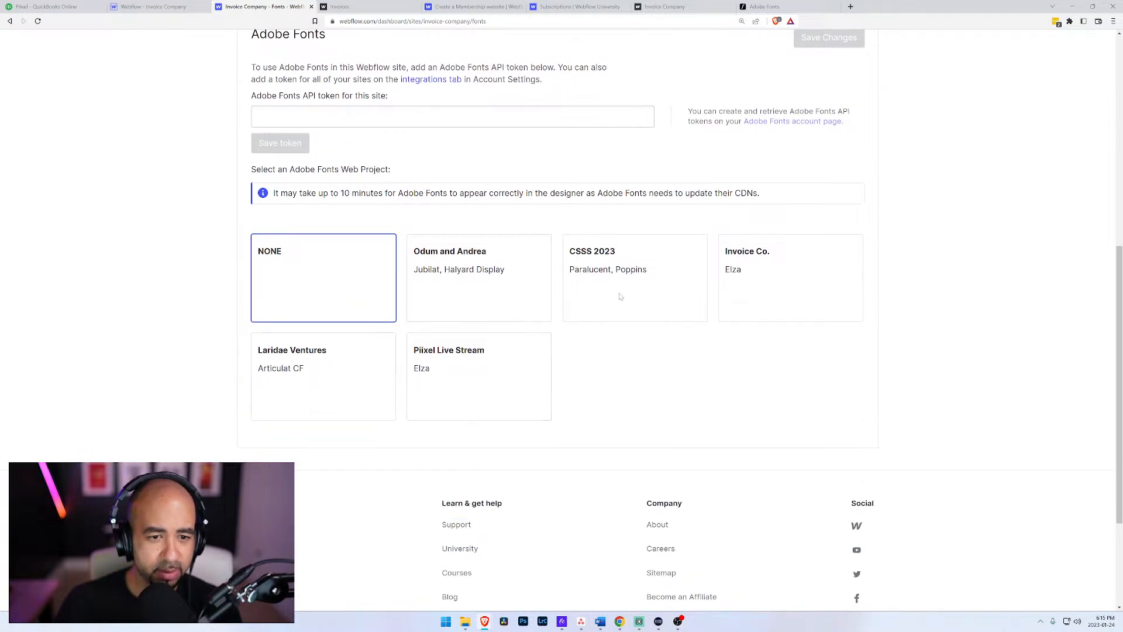
# Step: Try to save Invoice Co. as the site's Adobe Fonts web project, resetting the selection to NONE before trying again
pyautogui.click(778, 276)
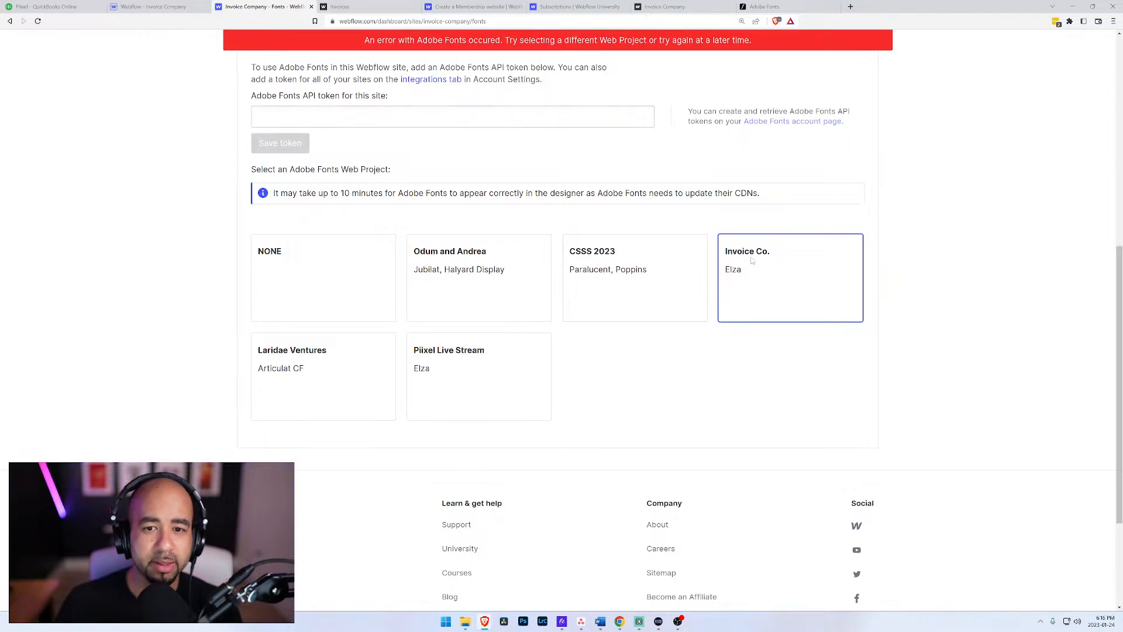
pyautogui.click(333, 276)
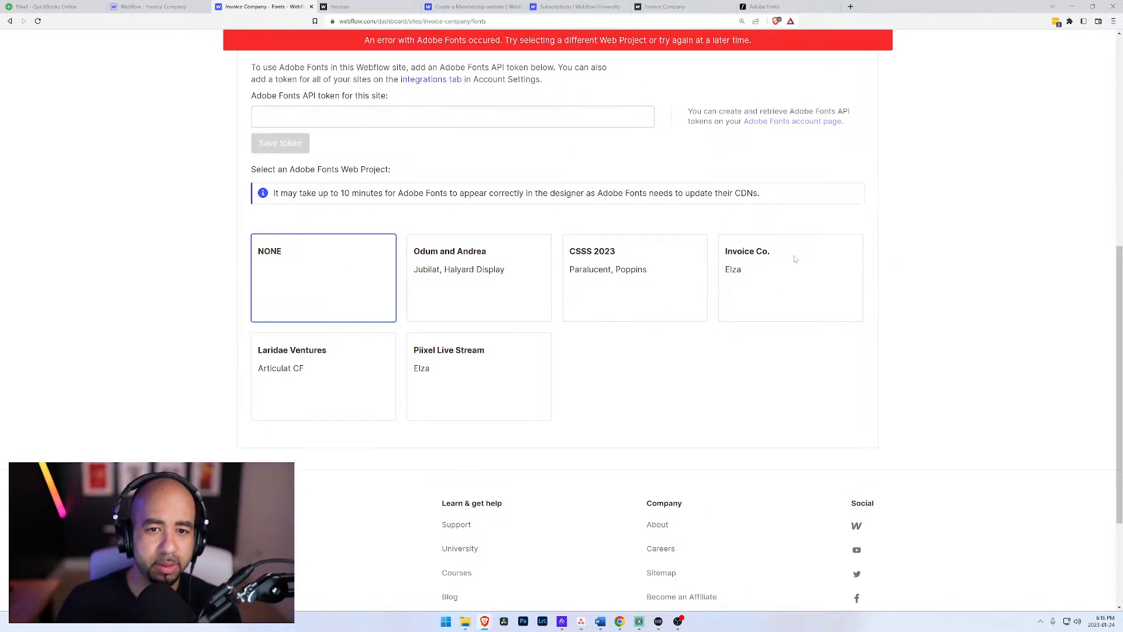
pyautogui.scroll(2, 783, 301)
pyautogui.scroll(5, 784, 315)
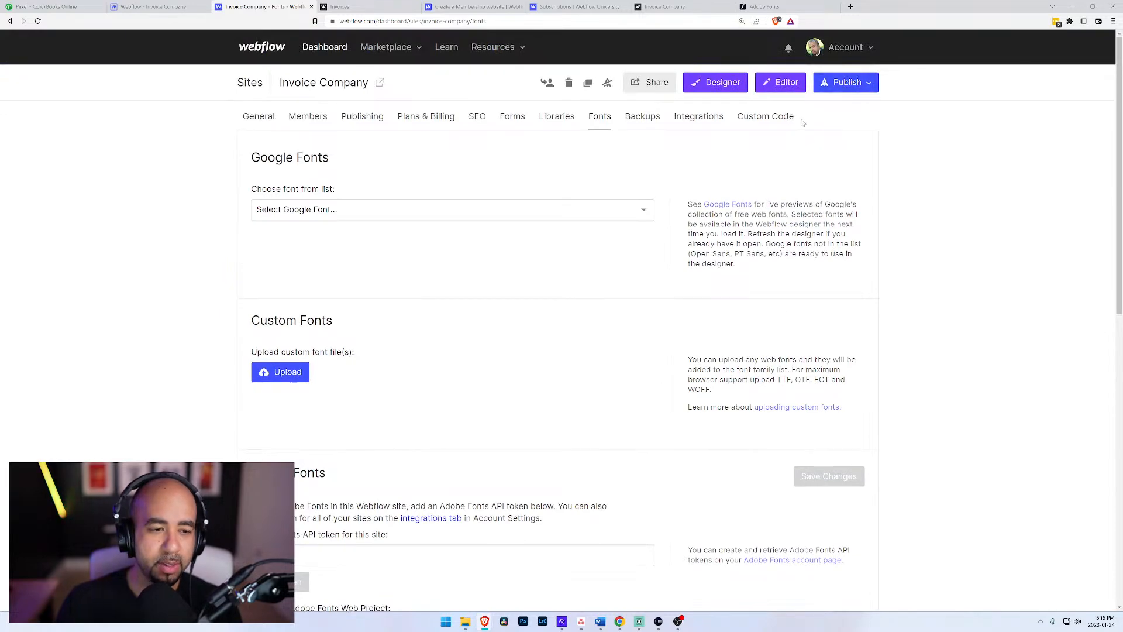
pyautogui.scroll(-7, 702, 246)
pyautogui.click(760, 233)
pyautogui.scroll(7, 773, 246)
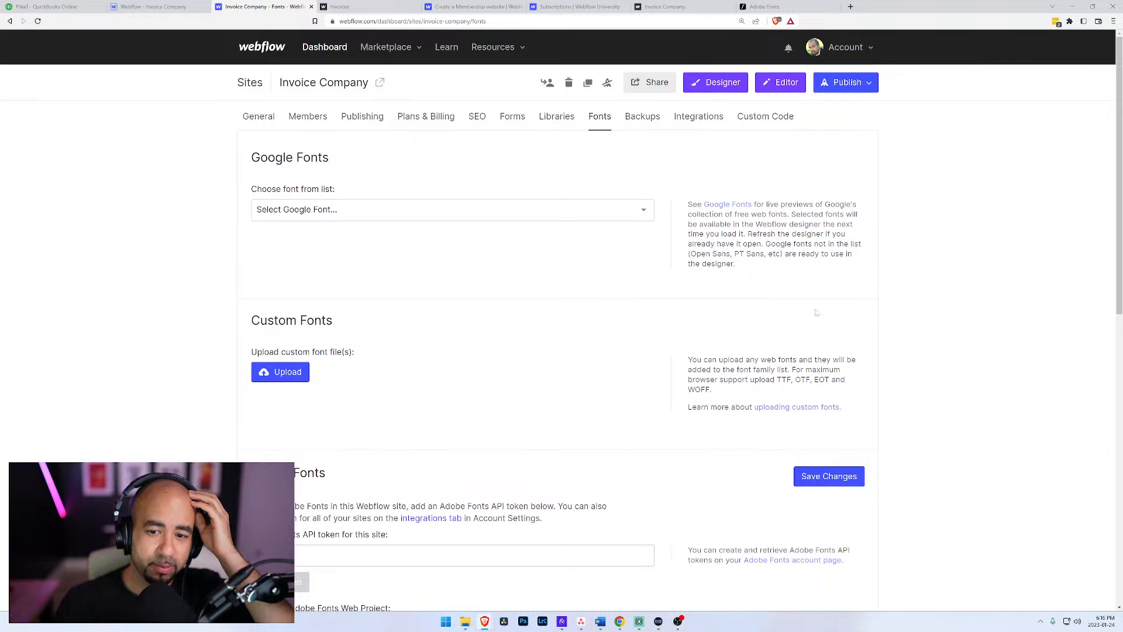
pyautogui.scroll(-6, 752, 386)
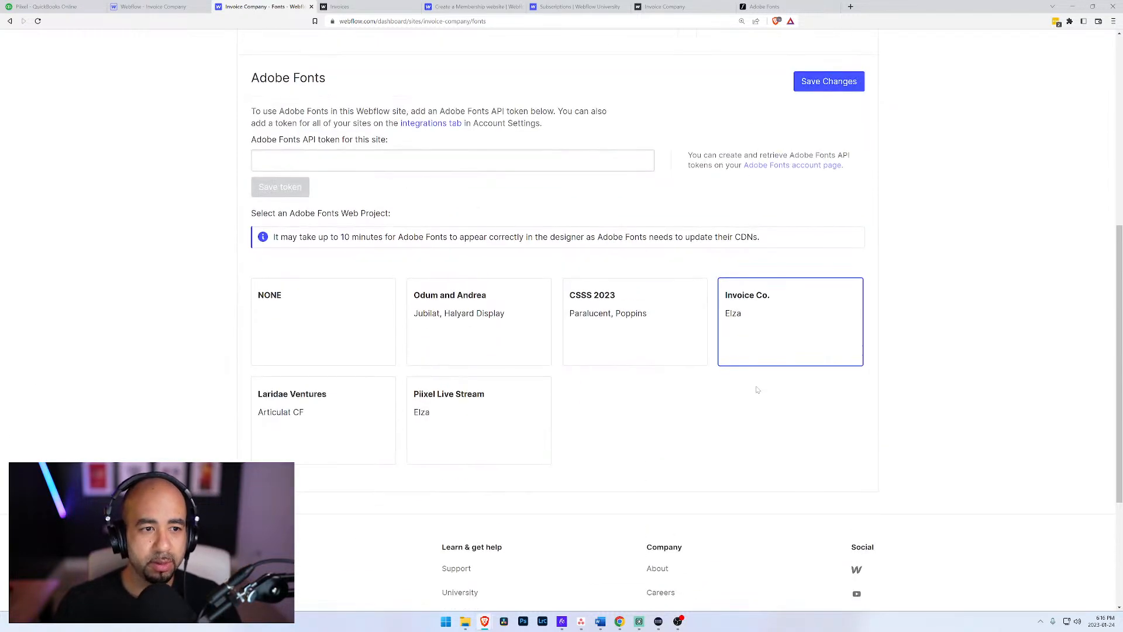
pyautogui.scroll(2, 758, 390)
pyautogui.click(831, 215)
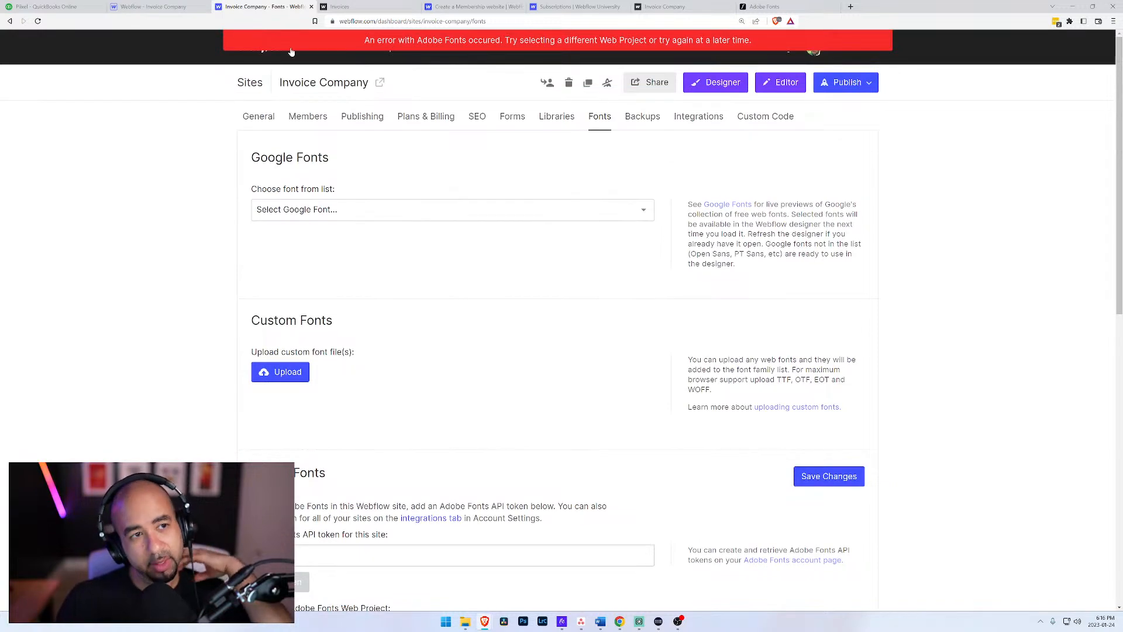
# Step: Return to the Webflow Designer and give the header's Nav Menu element a new class named "Nav"
pyautogui.click(153, 7)
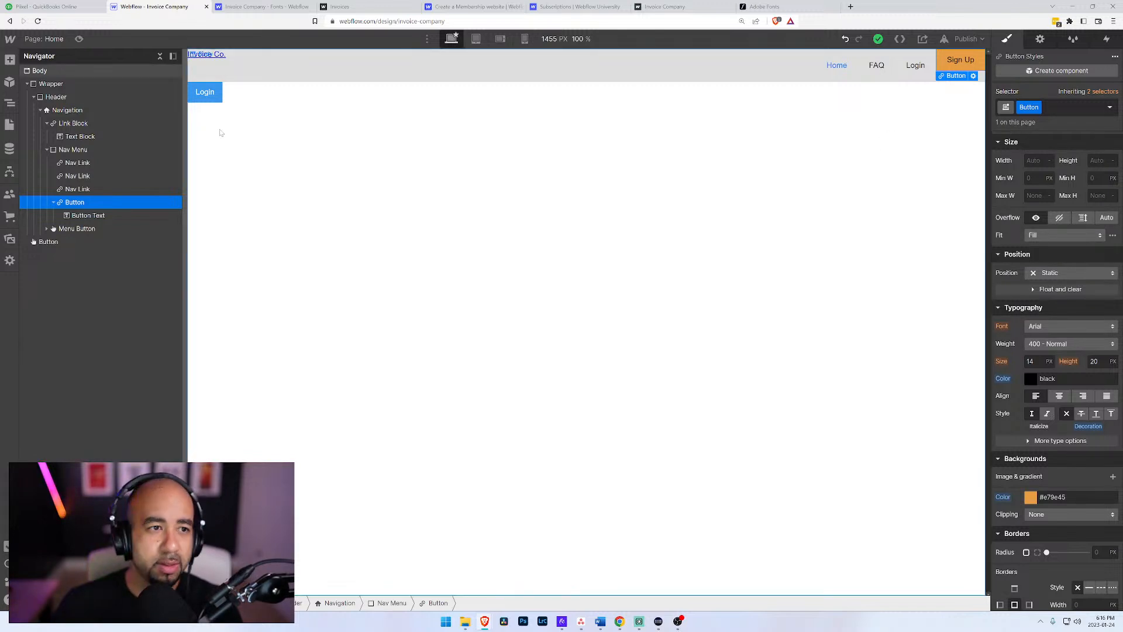
pyautogui.click(85, 189)
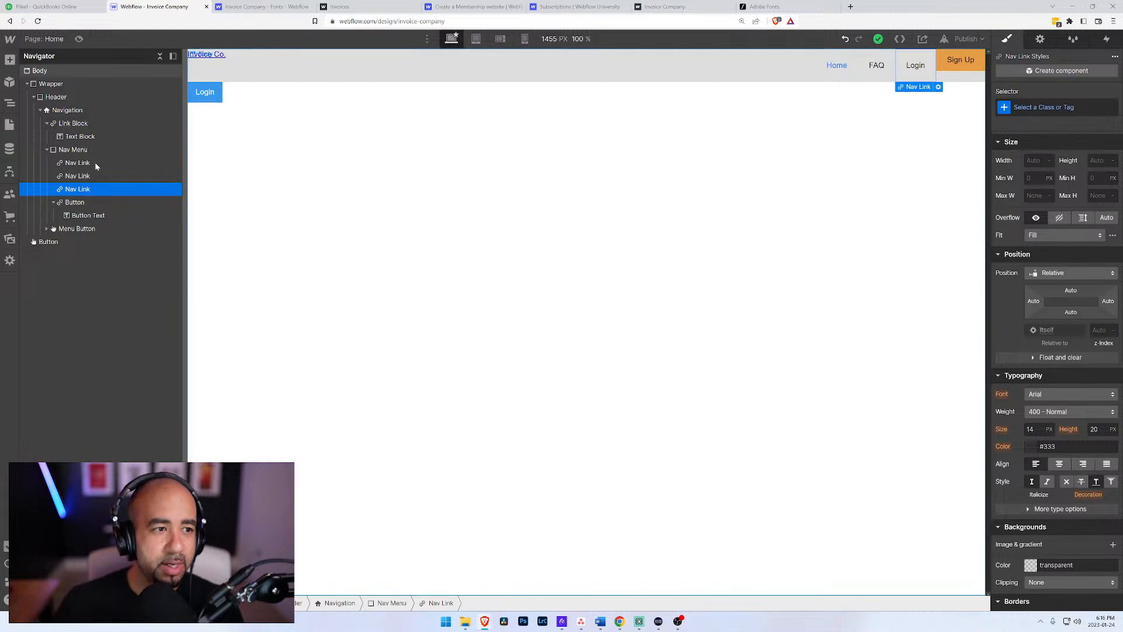
pyautogui.click(57, 151)
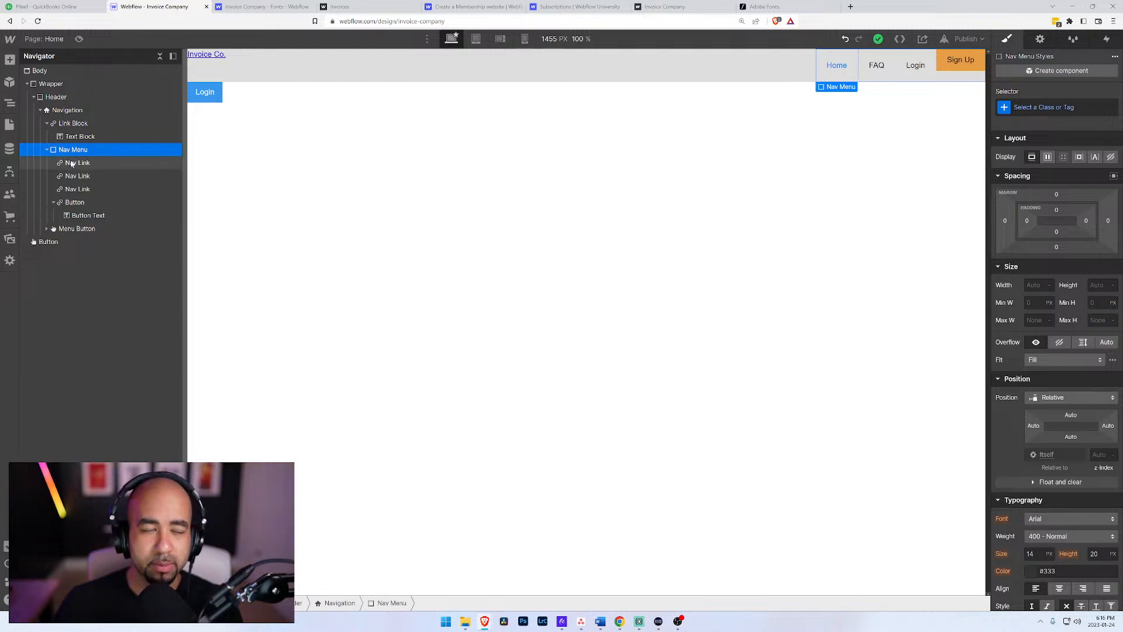
pyautogui.click(70, 164)
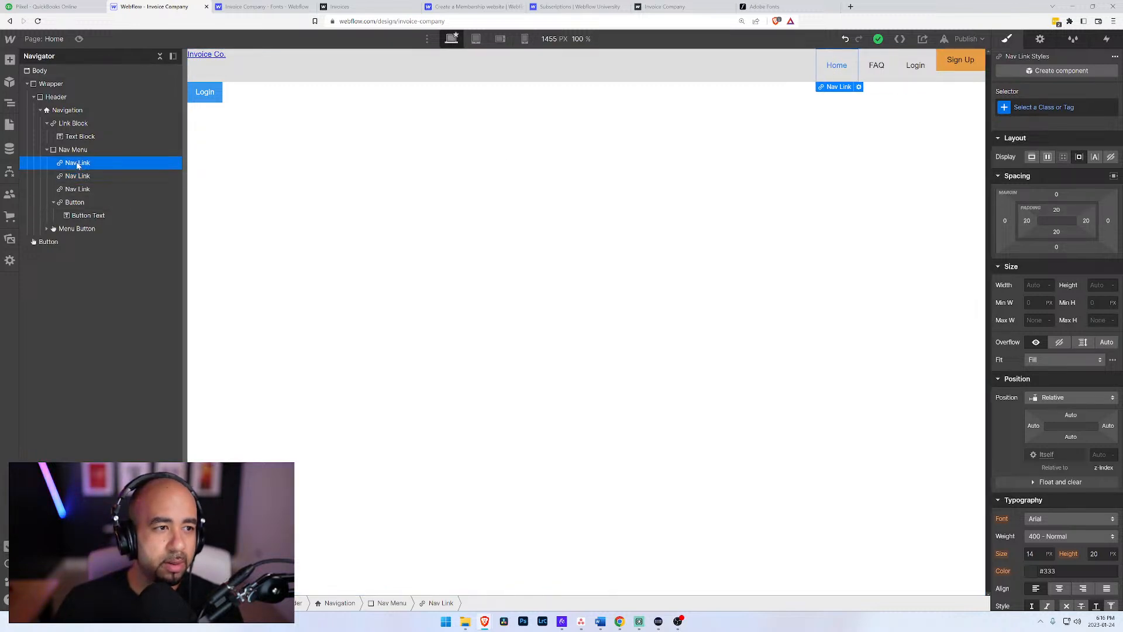
pyautogui.click(68, 110)
pyautogui.click(75, 165)
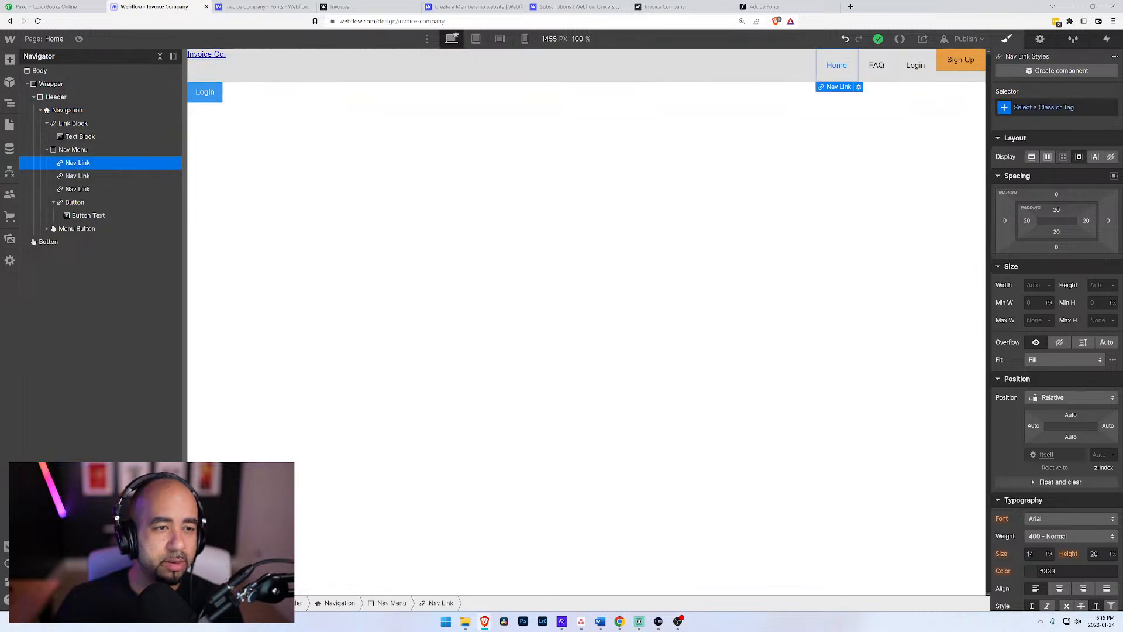
pyautogui.click(73, 151)
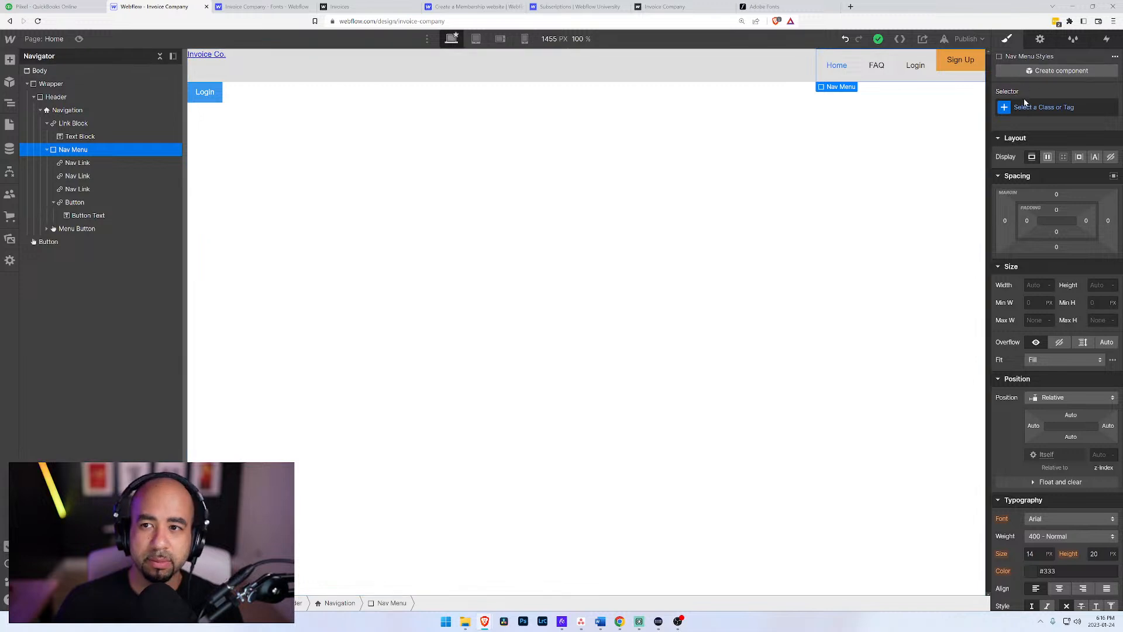
pyautogui.click(1045, 107)
pyautogui.write('Nav')
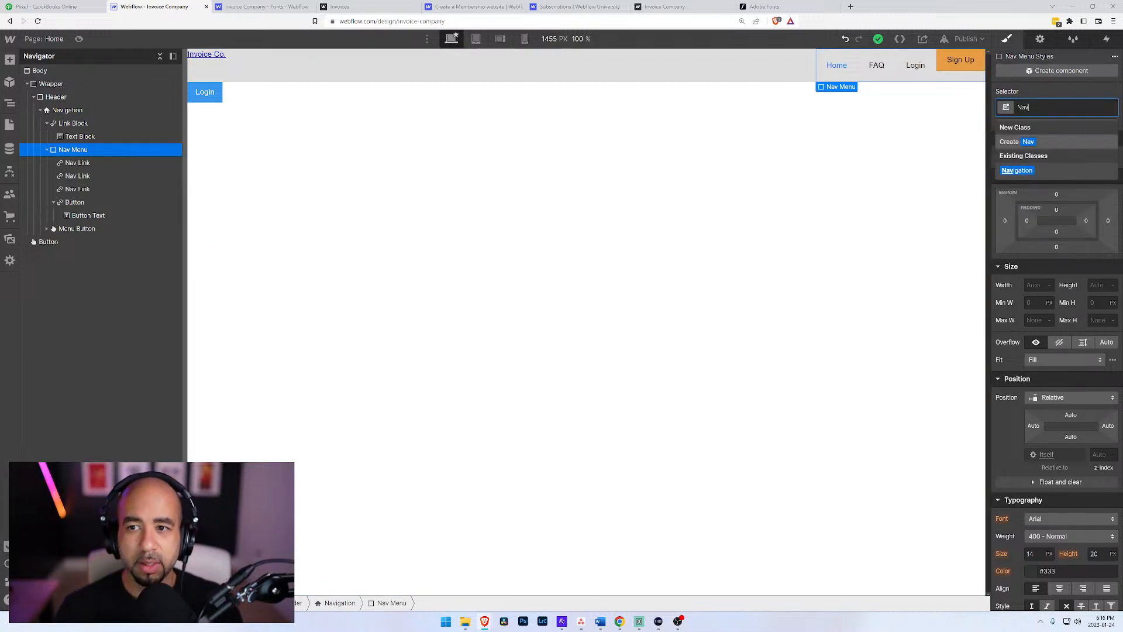
pyautogui.press('Return')
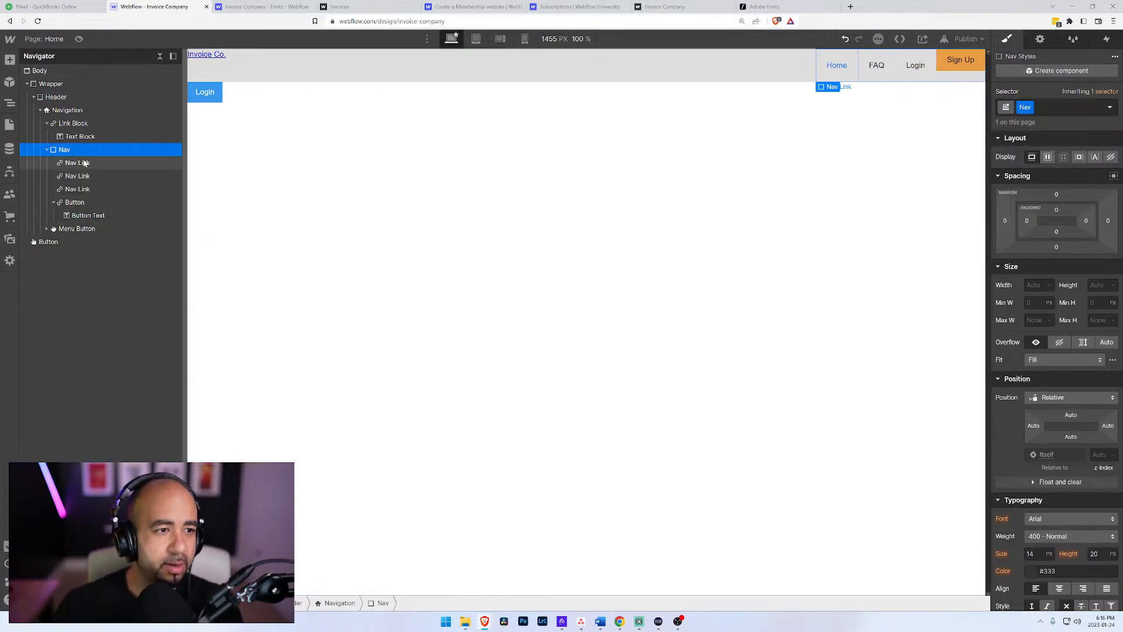
# Step: Give the Home link in the navigation a new class named "Nav Link"
pyautogui.click(77, 163)
pyautogui.click(1045, 107)
pyautogui.write('Na')
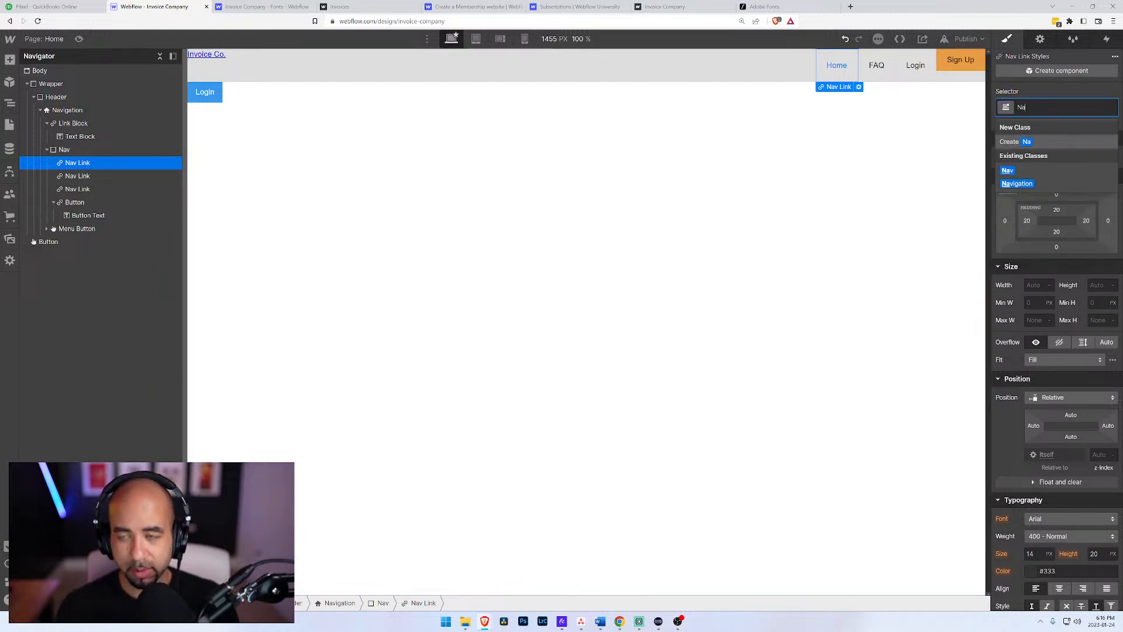
pyautogui.write('v Link')
pyautogui.press('Return')
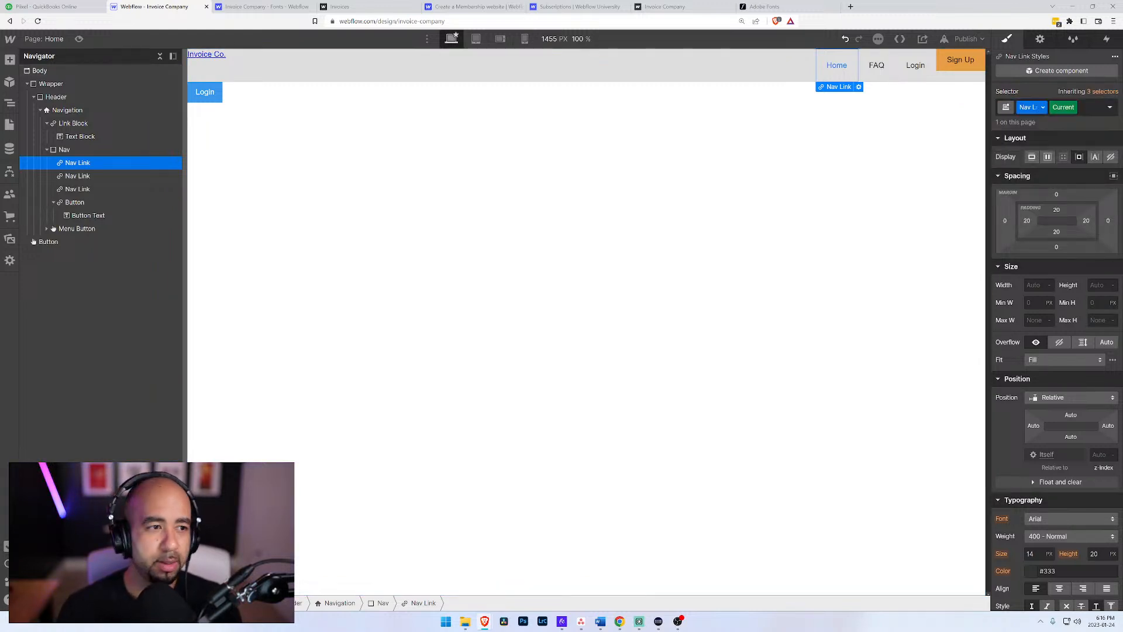
# Step: Apply the existing "Nav Link" class to the FAQ and Login links in the navigation
pyautogui.click(77, 175)
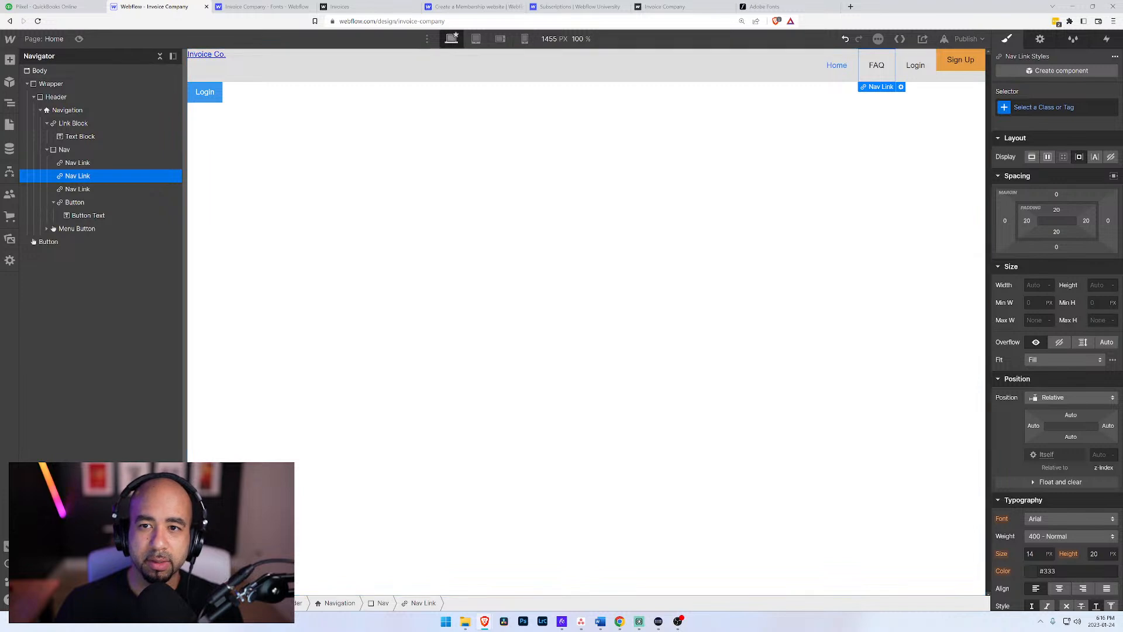
pyautogui.click(1045, 107)
pyautogui.write('Nav L')
pyautogui.press('Return')
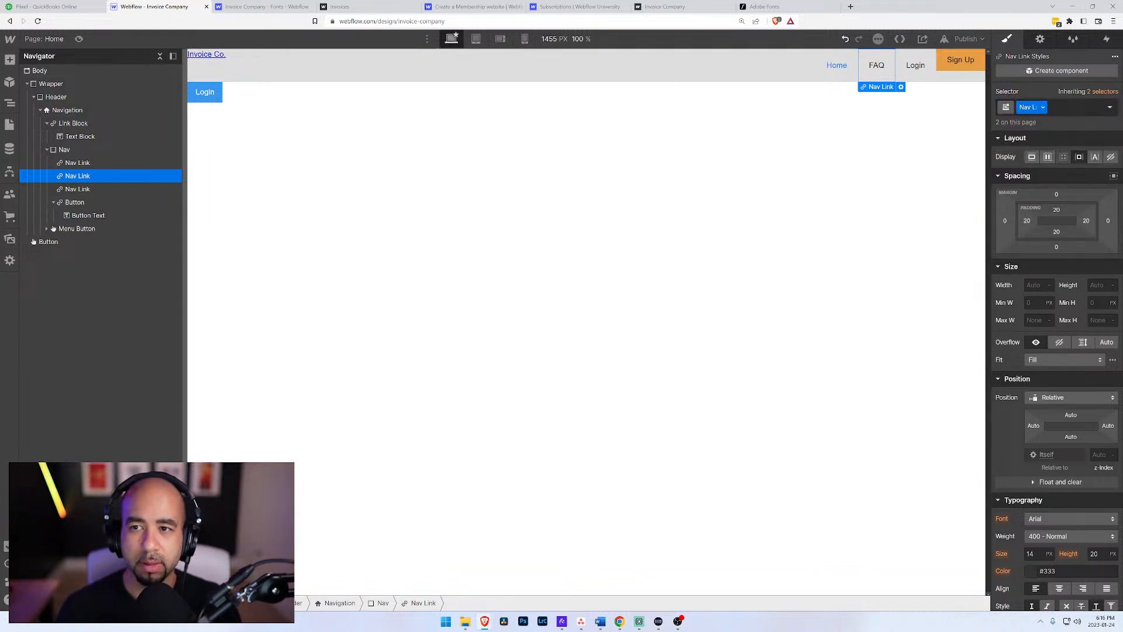
pyautogui.click(78, 189)
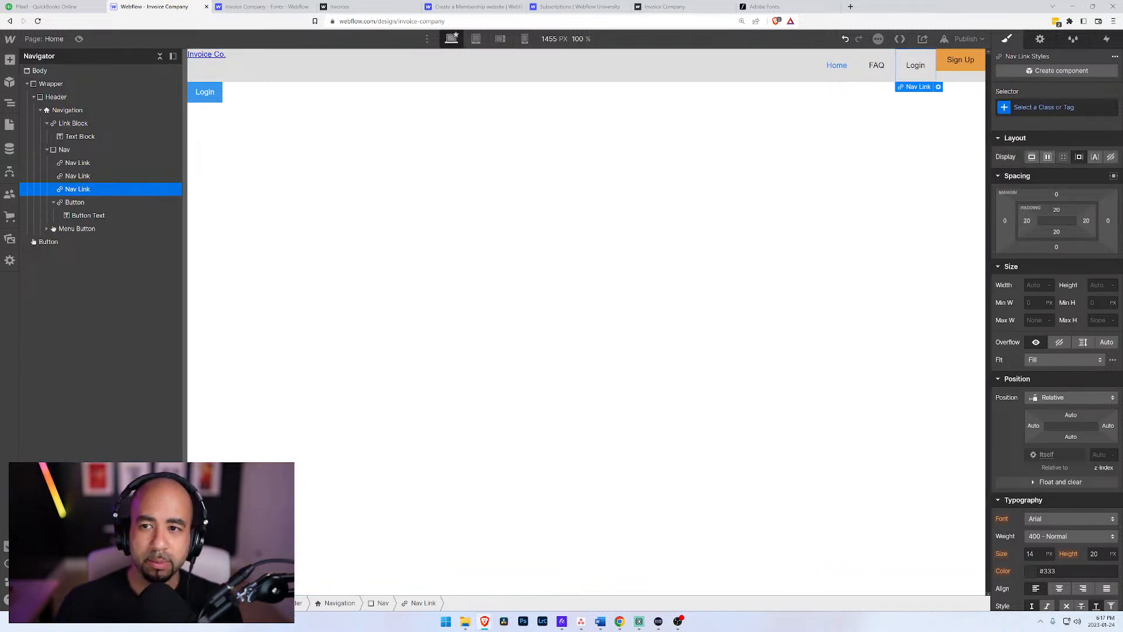
pyautogui.click(1044, 107)
pyautogui.write('Nav Link')
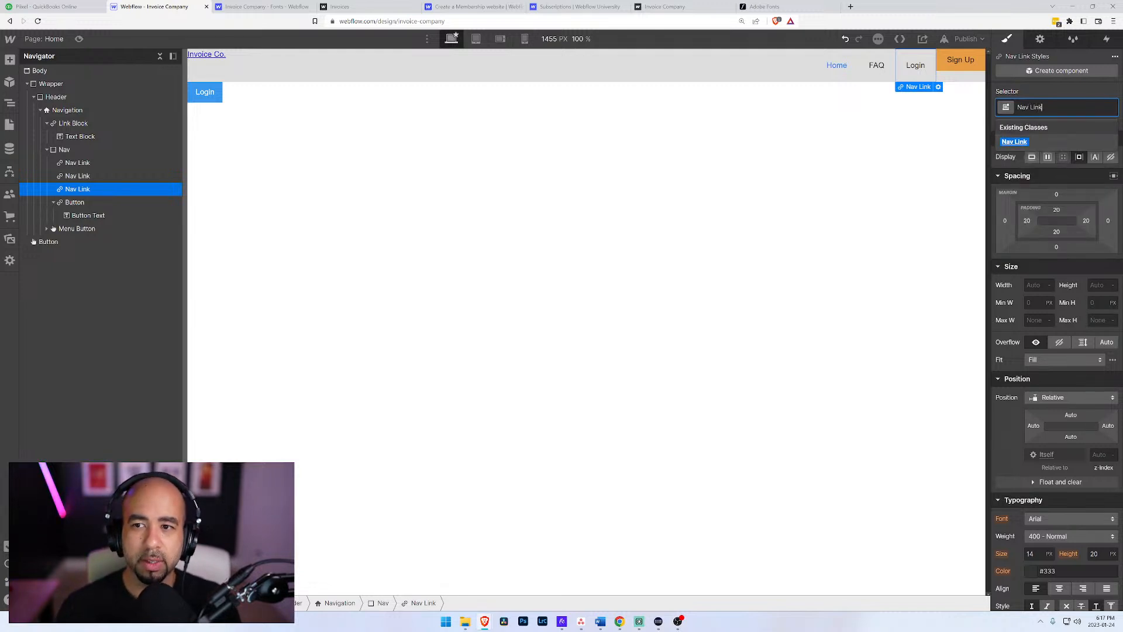
pyautogui.press('Return')
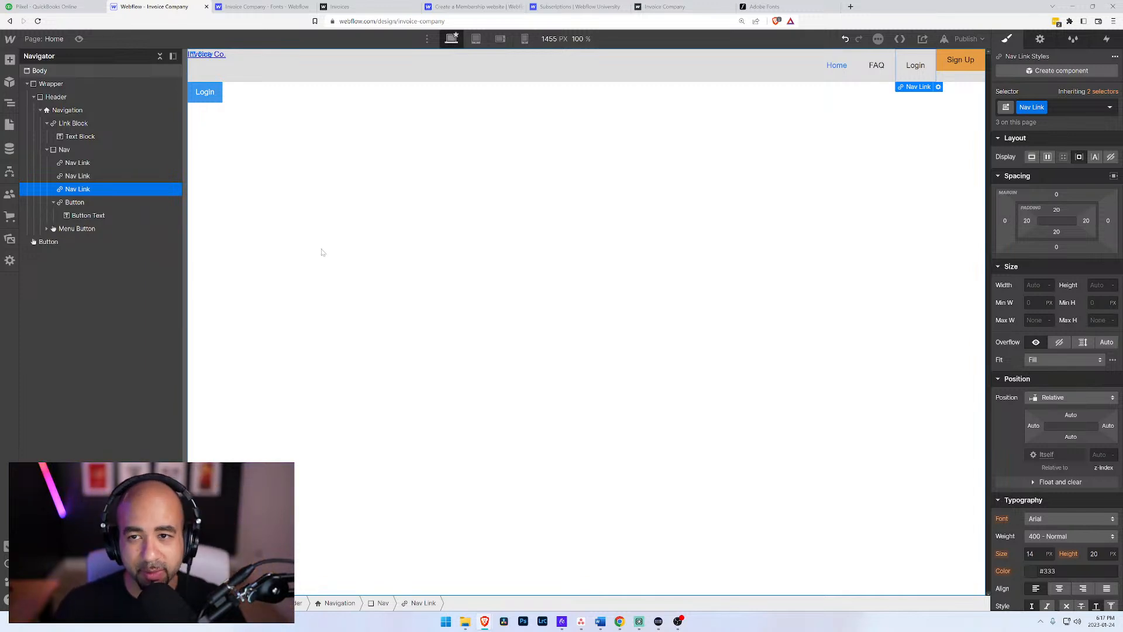
# Step: Try a top padding of 0 px on the Home link, and reset it
pyautogui.click(75, 163)
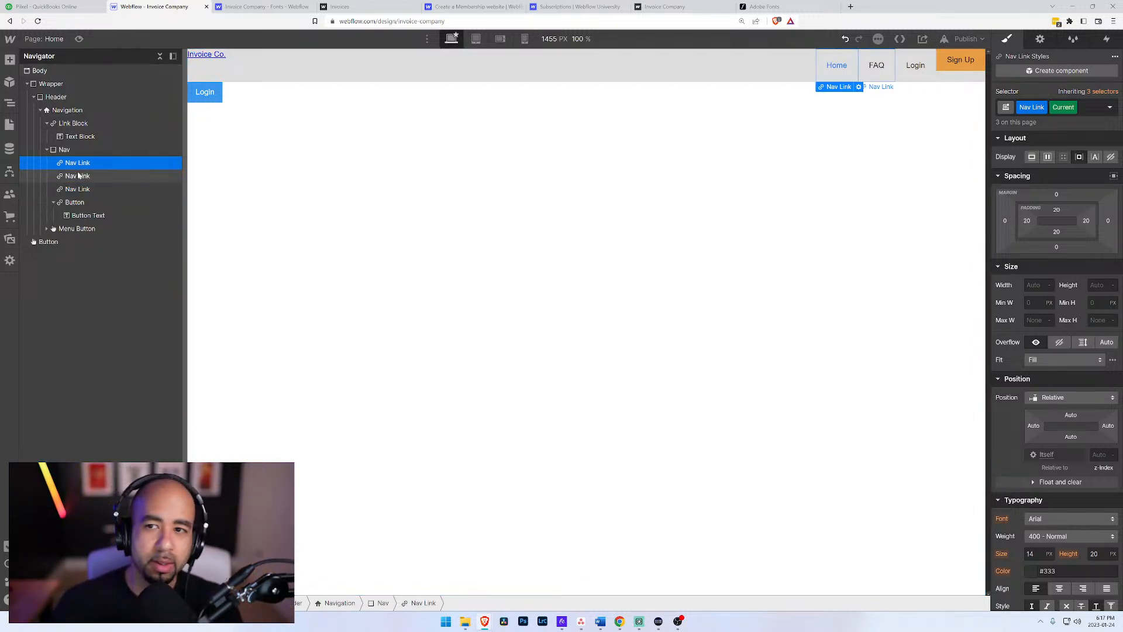
pyautogui.click(79, 178)
pyautogui.click(83, 165)
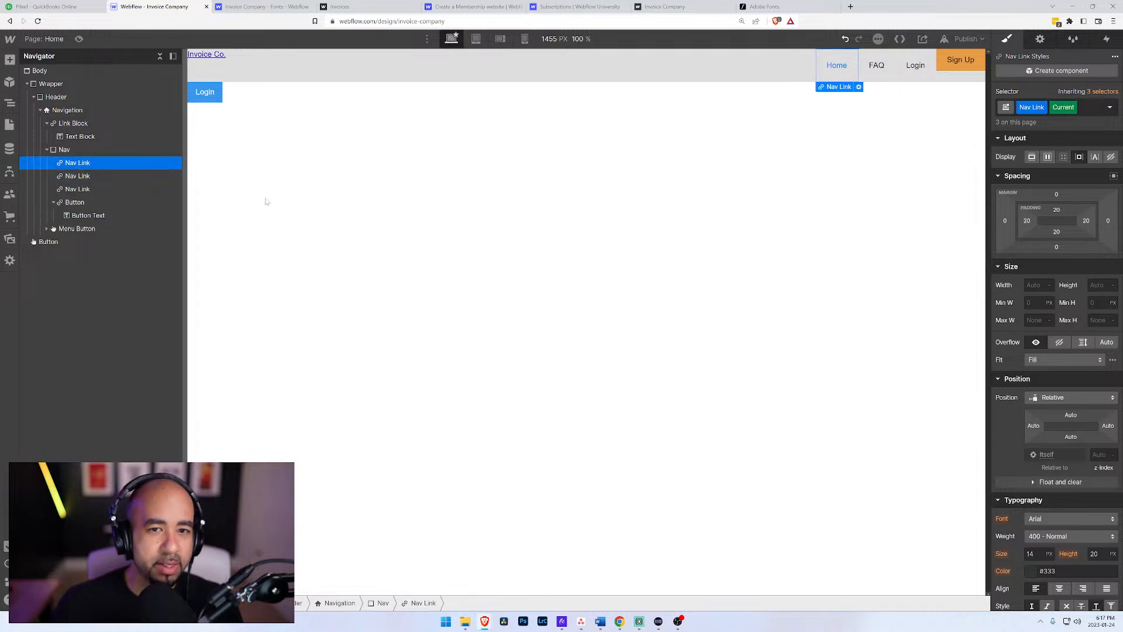
pyautogui.click(1058, 211)
pyautogui.click(1016, 244)
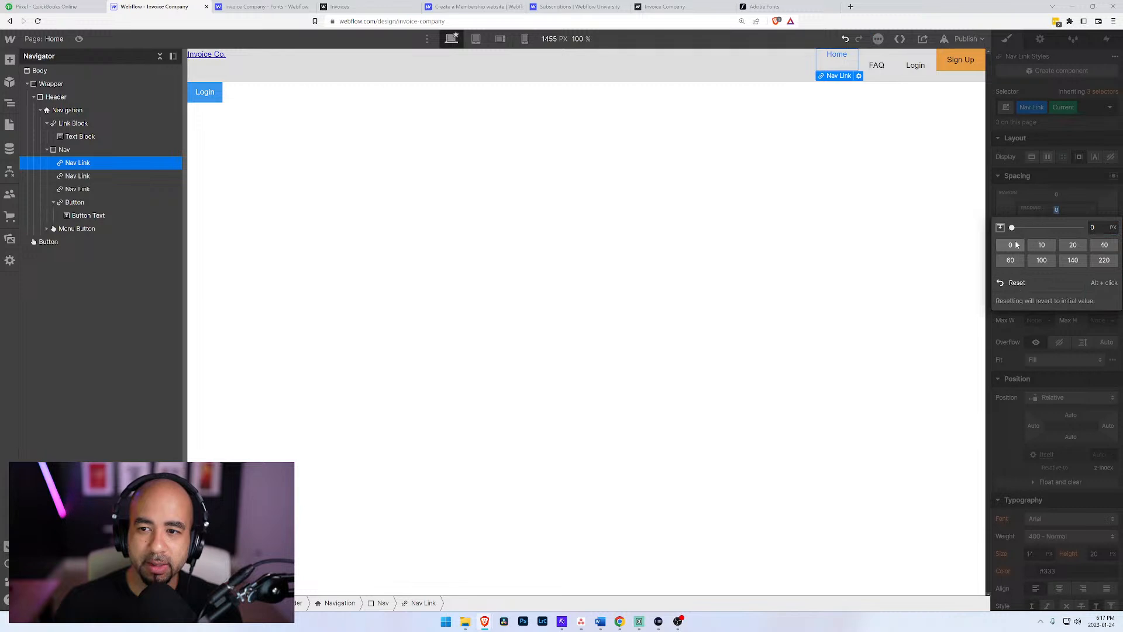
pyautogui.click(1016, 283)
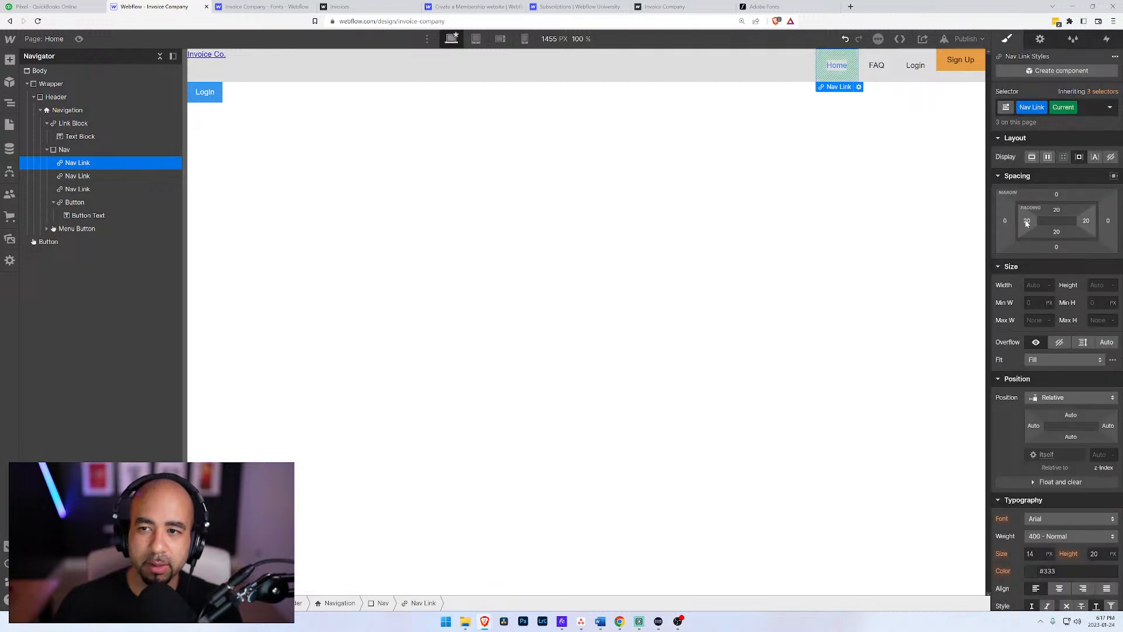
# Step: Try a top padding of 3 px on the Home link and compare it with the FAQ link
pyautogui.click(84, 176)
pyautogui.click(78, 164)
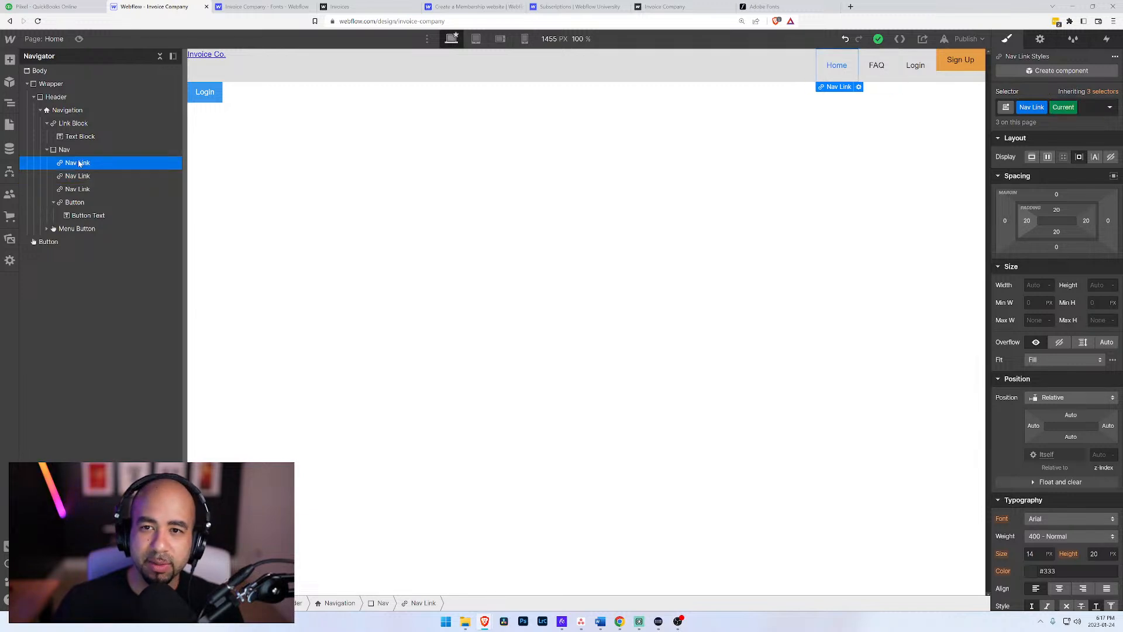
pyautogui.moveTo(1057, 209); pyautogui.dragTo(1062, 201)
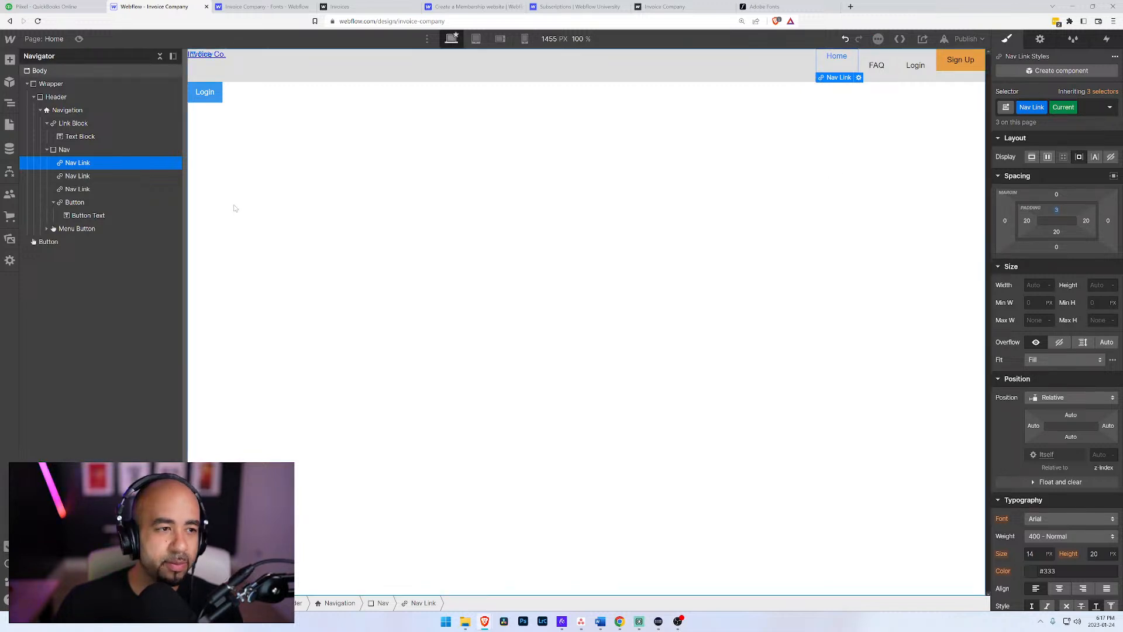
pyautogui.click(78, 176)
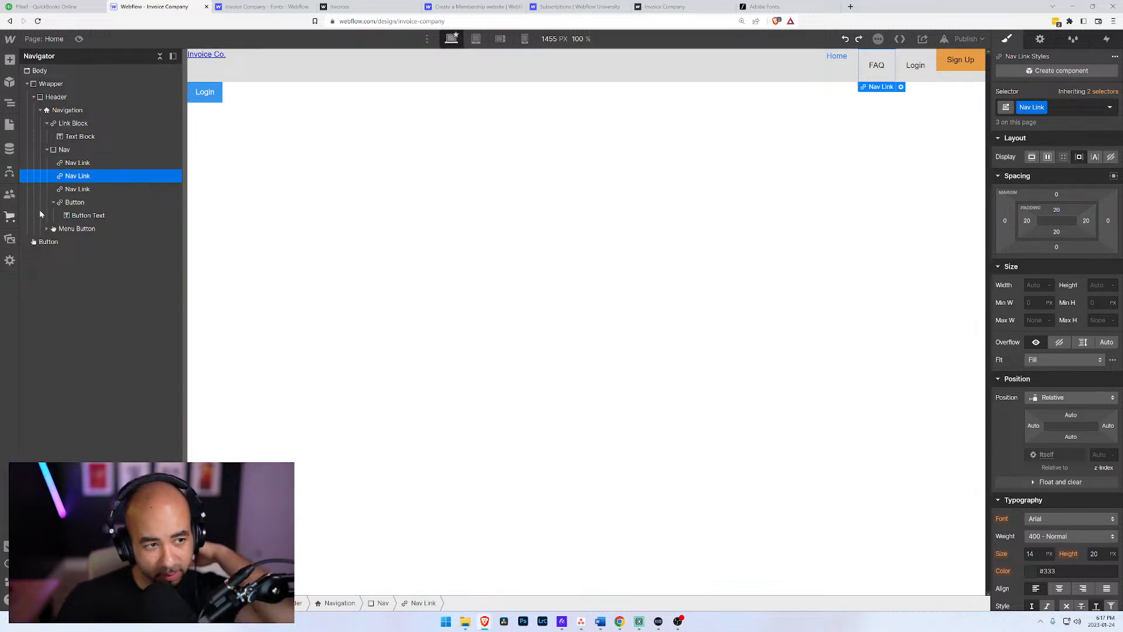
pyautogui.click(89, 163)
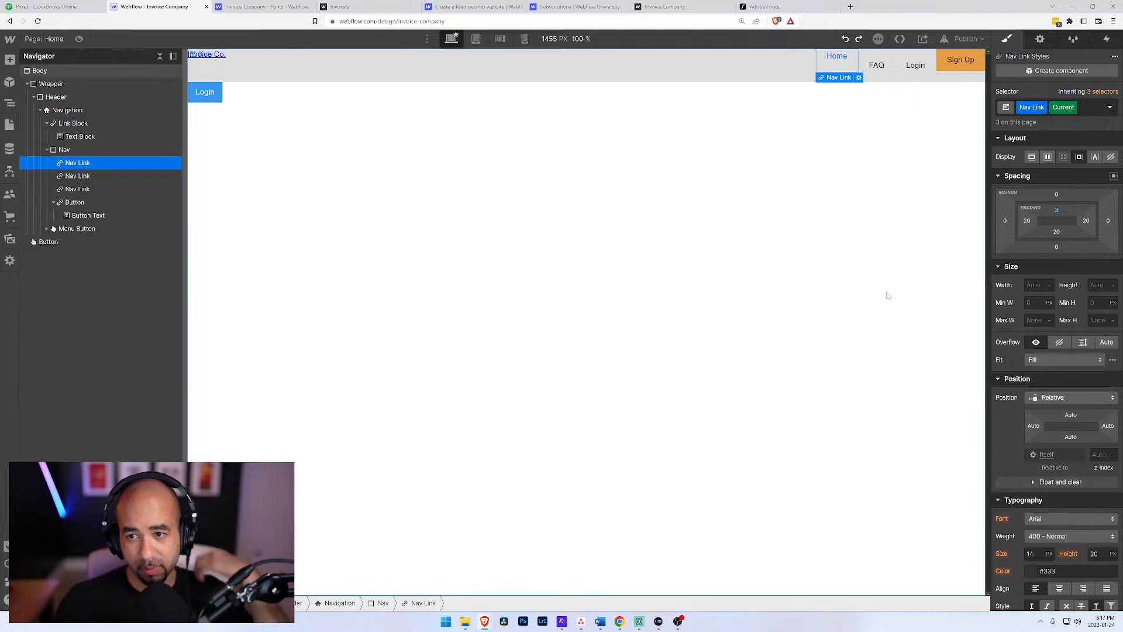
pyautogui.hotkey('ctrl', 'r')
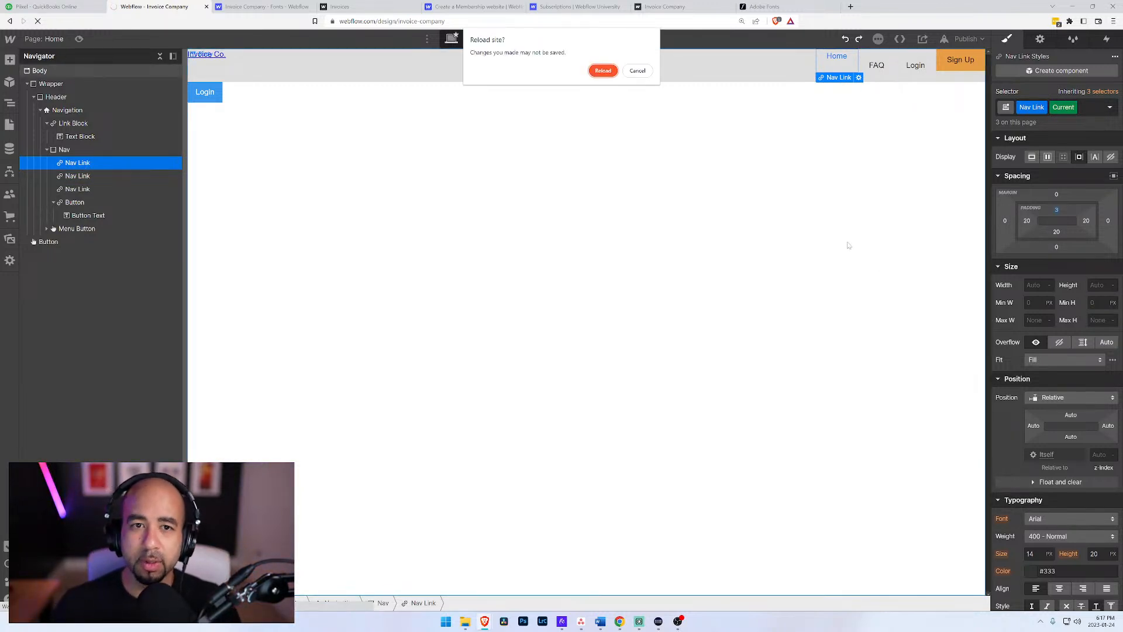
pyautogui.click(638, 71)
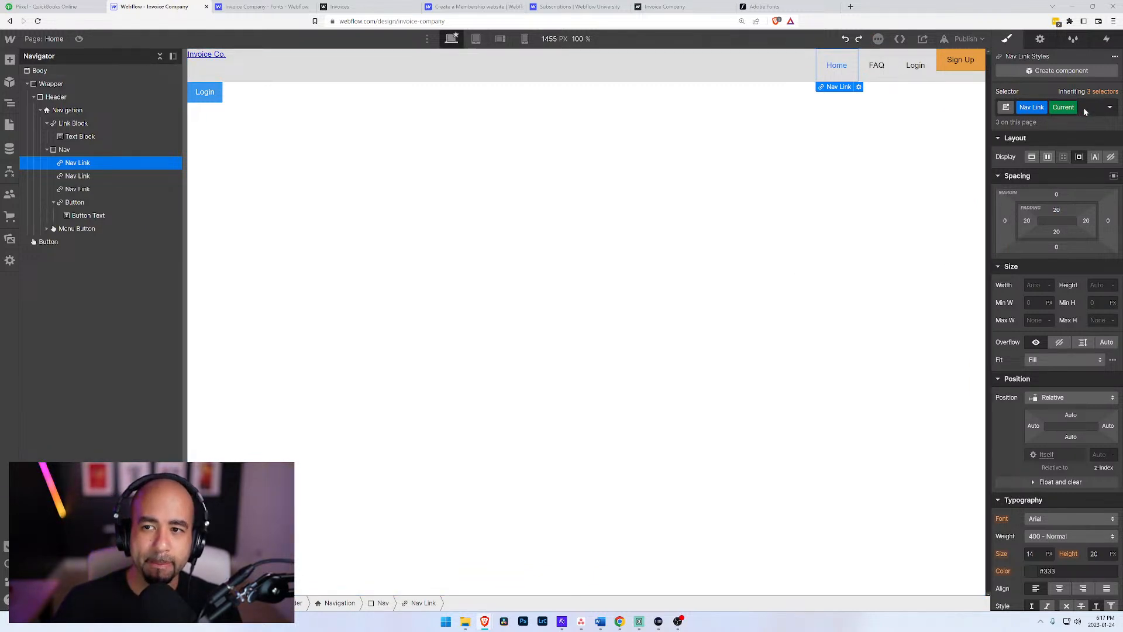
pyautogui.click(1056, 71)
pyautogui.click(1040, 40)
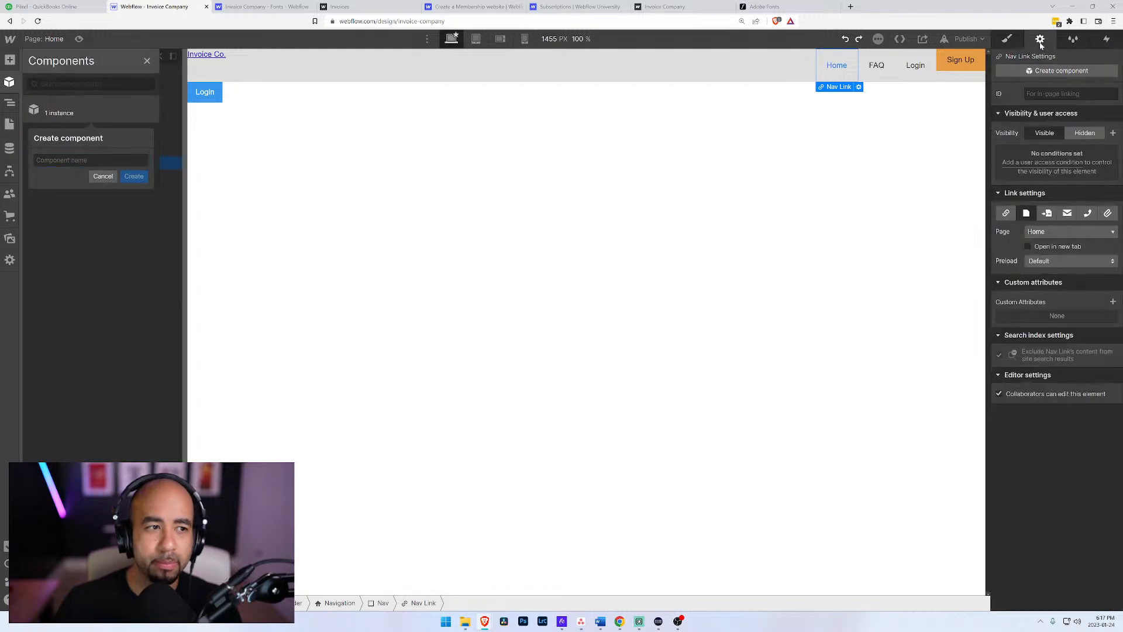
pyautogui.click(103, 176)
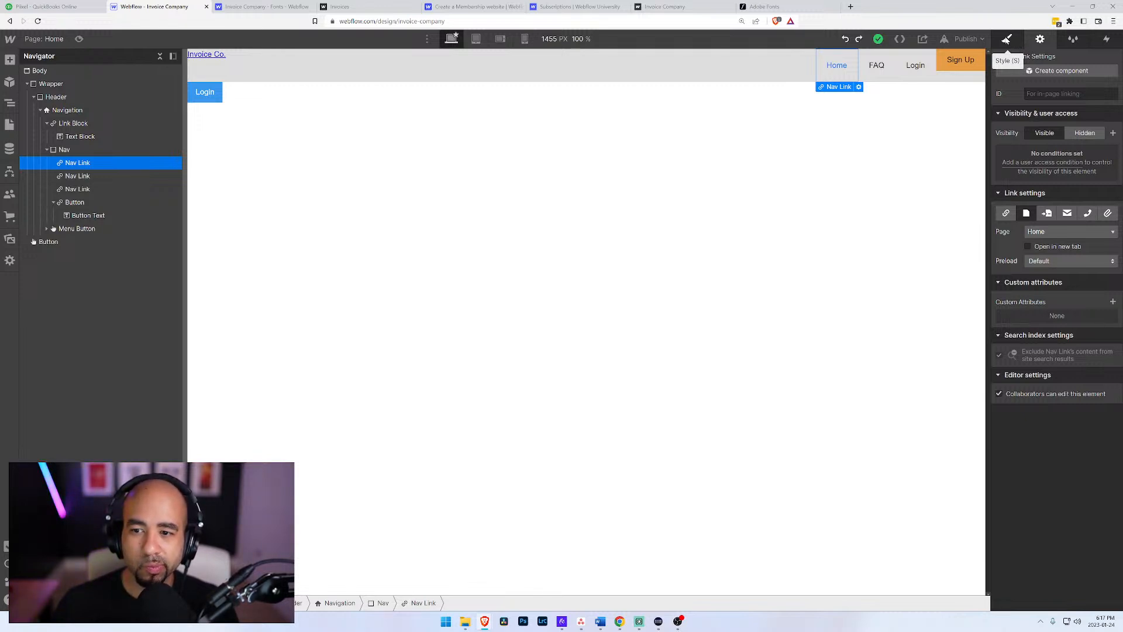
pyautogui.click(1006, 39)
# Step: Set the top and left padding of the FAQ link's "Nav Link" class to 0 px
pyautogui.click(92, 177)
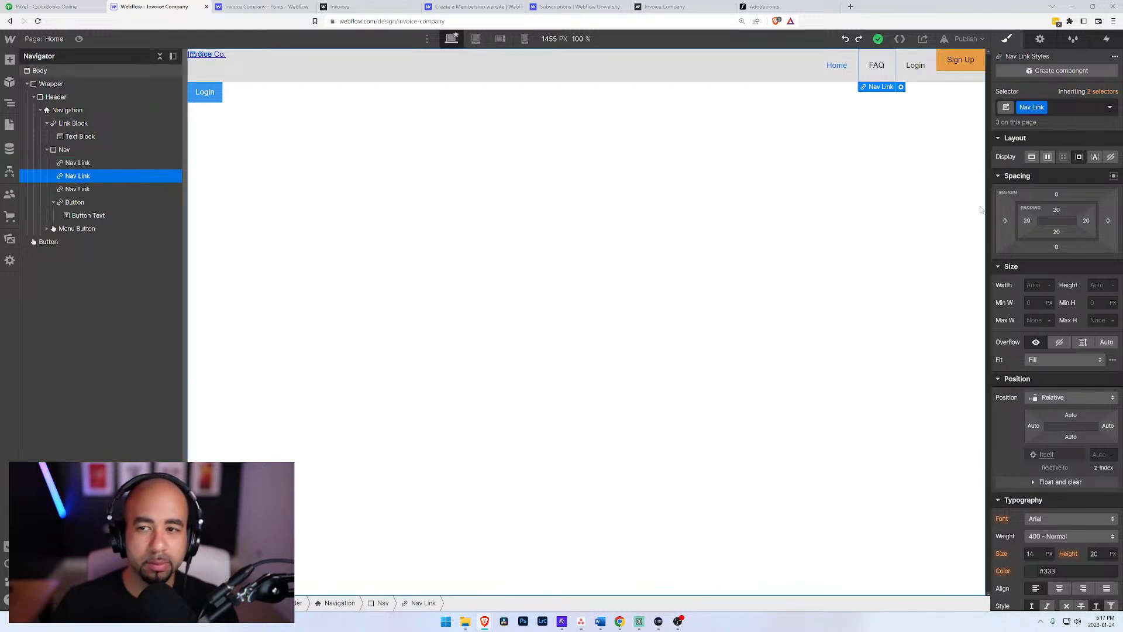
pyautogui.click(1057, 215)
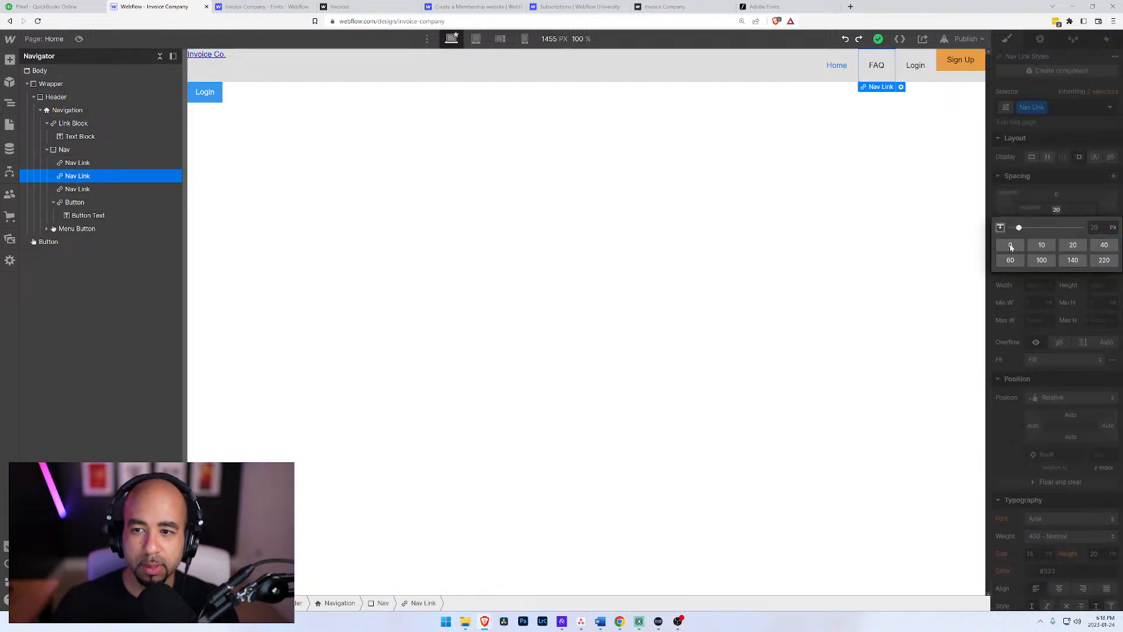
pyautogui.click(1011, 247)
pyautogui.click(1057, 246)
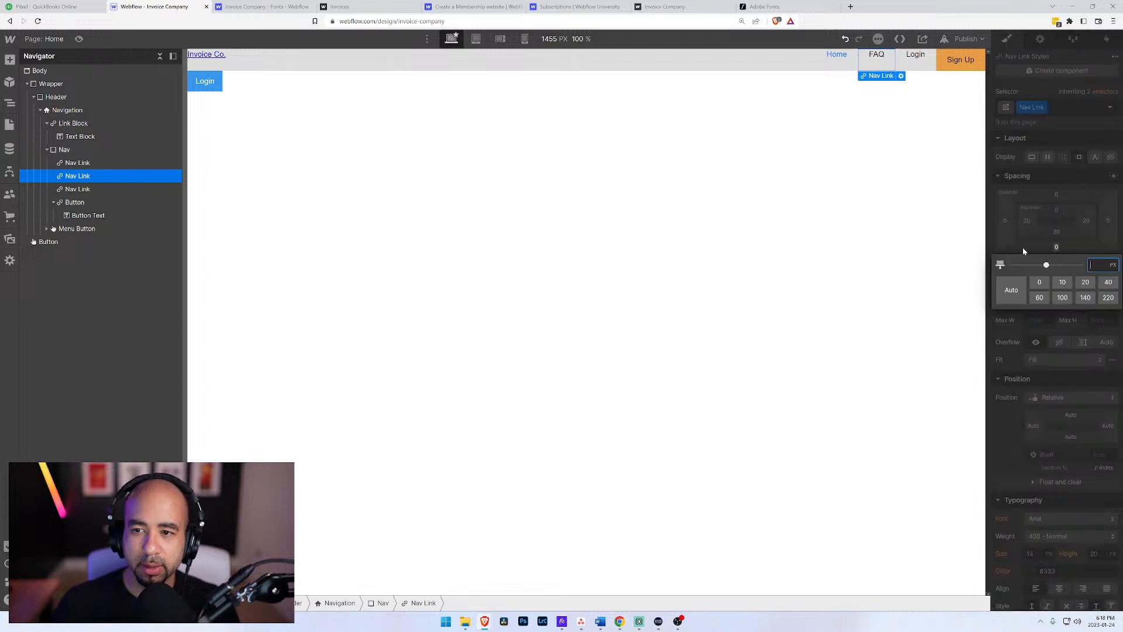
pyautogui.click(1028, 221)
pyautogui.click(1028, 222)
pyautogui.click(1029, 221)
pyautogui.click(1028, 224)
pyautogui.click(1010, 256)
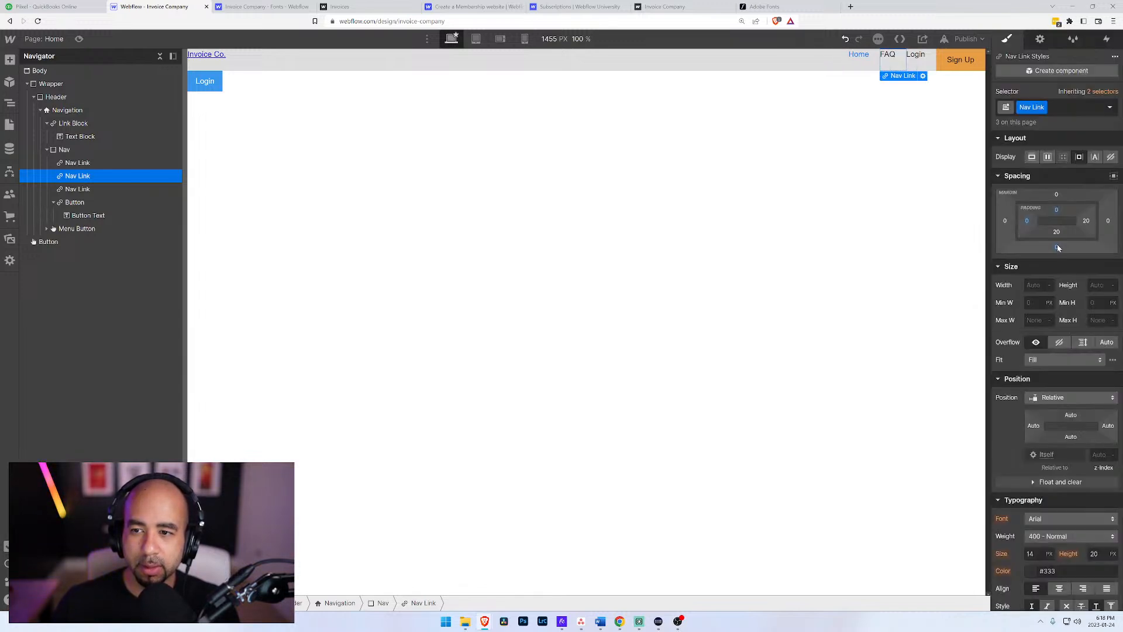
# Step: Set the bottom and right padding of the "Nav Link" class to 0 px
pyautogui.click(1057, 247)
pyautogui.click(1058, 249)
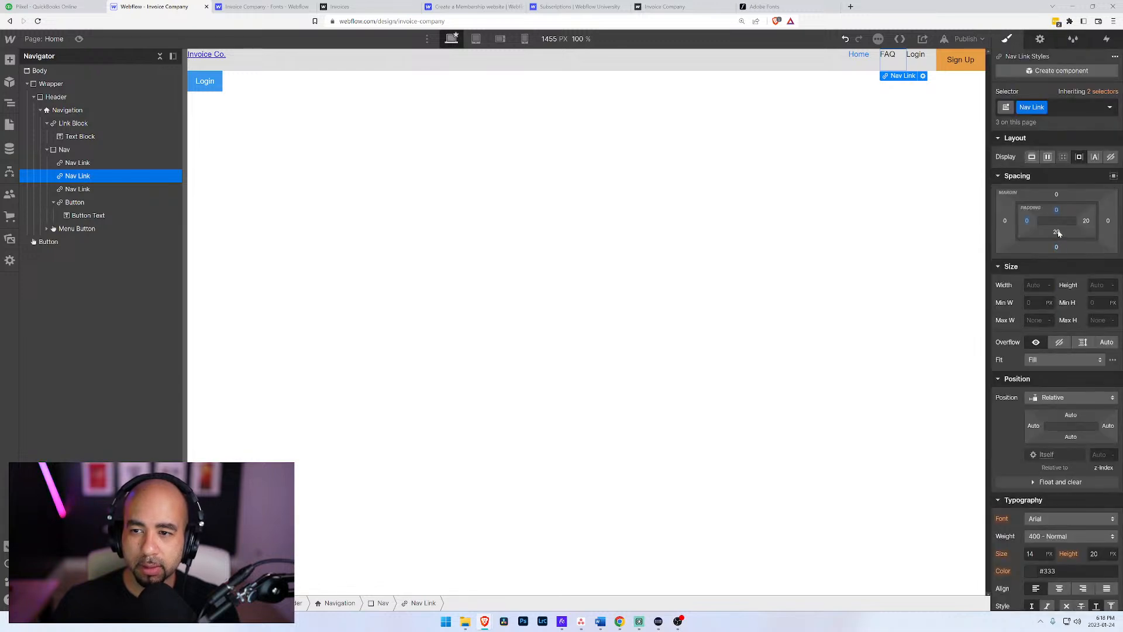
pyautogui.click(1059, 233)
pyautogui.click(1010, 256)
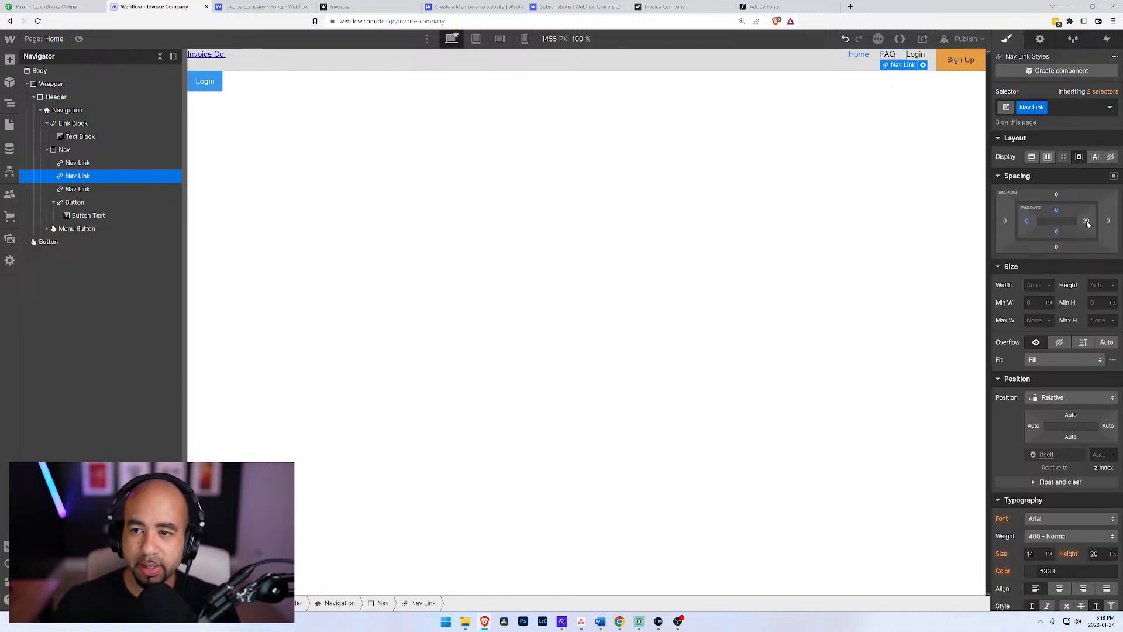
pyautogui.click(1086, 223)
pyautogui.click(1011, 256)
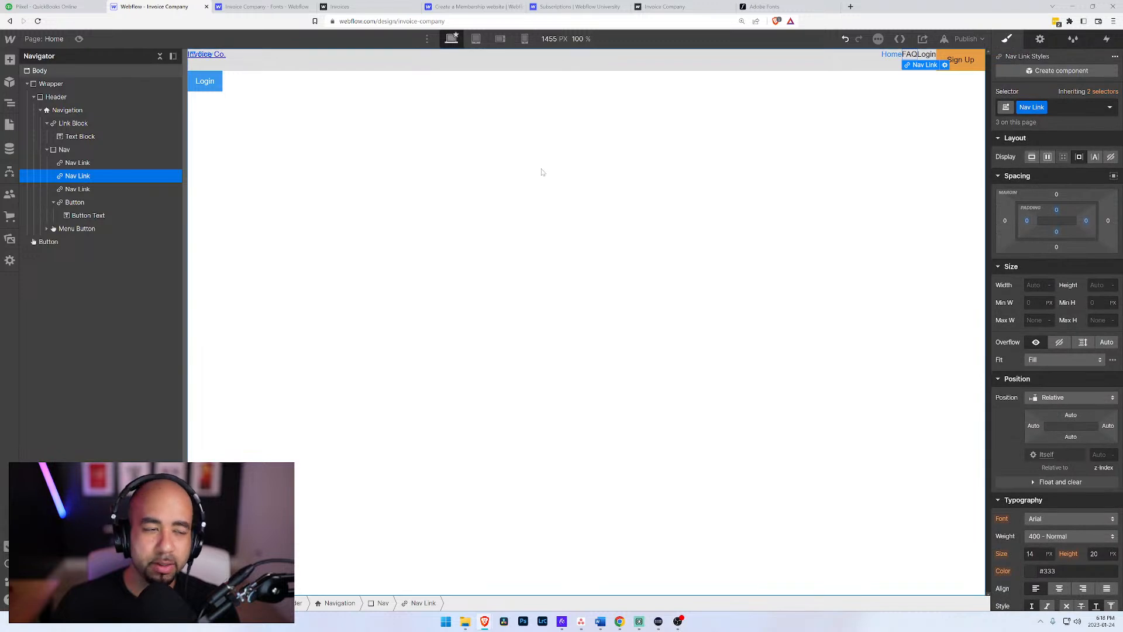
# Step: Try a flex display on the Navigation element and return it to block
pyautogui.click(59, 151)
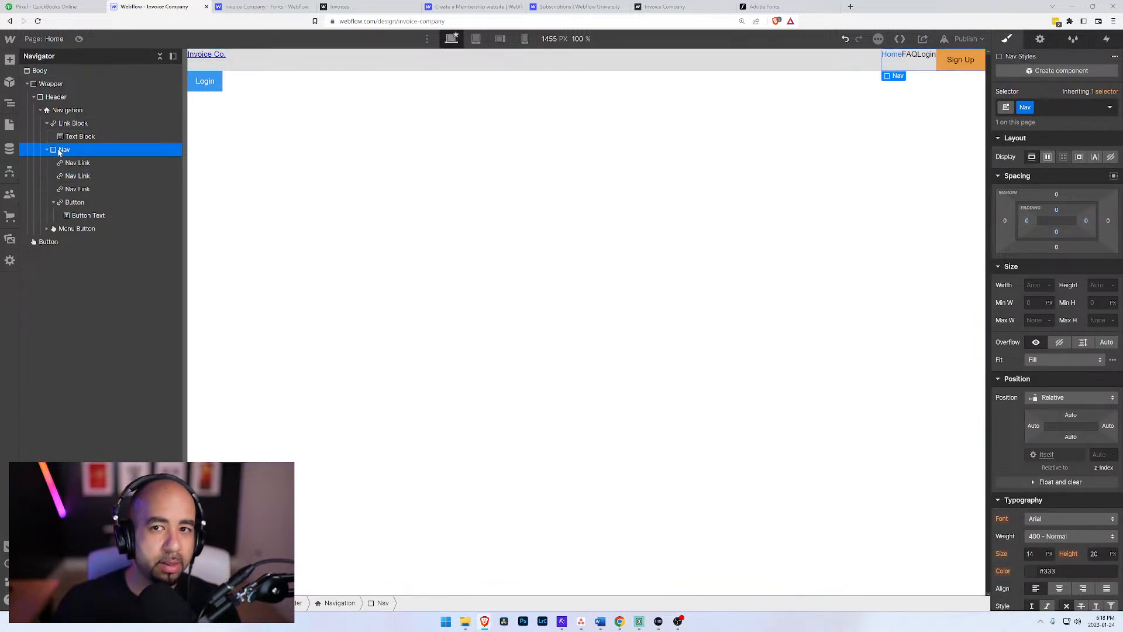
pyautogui.click(52, 110)
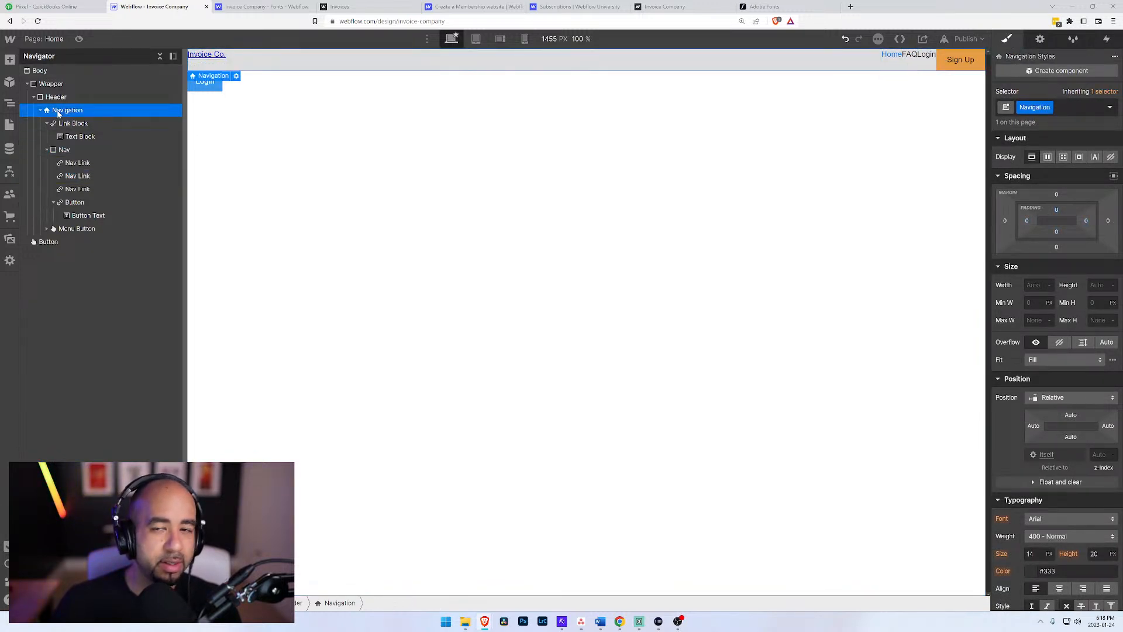
pyautogui.click(1048, 158)
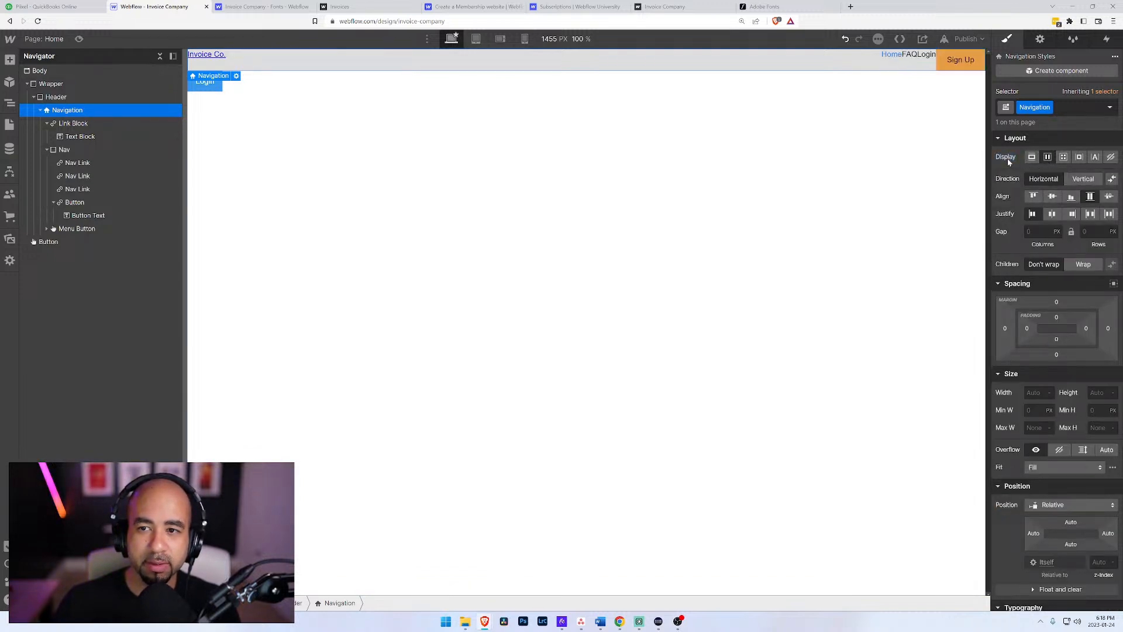
pyautogui.click(1033, 157)
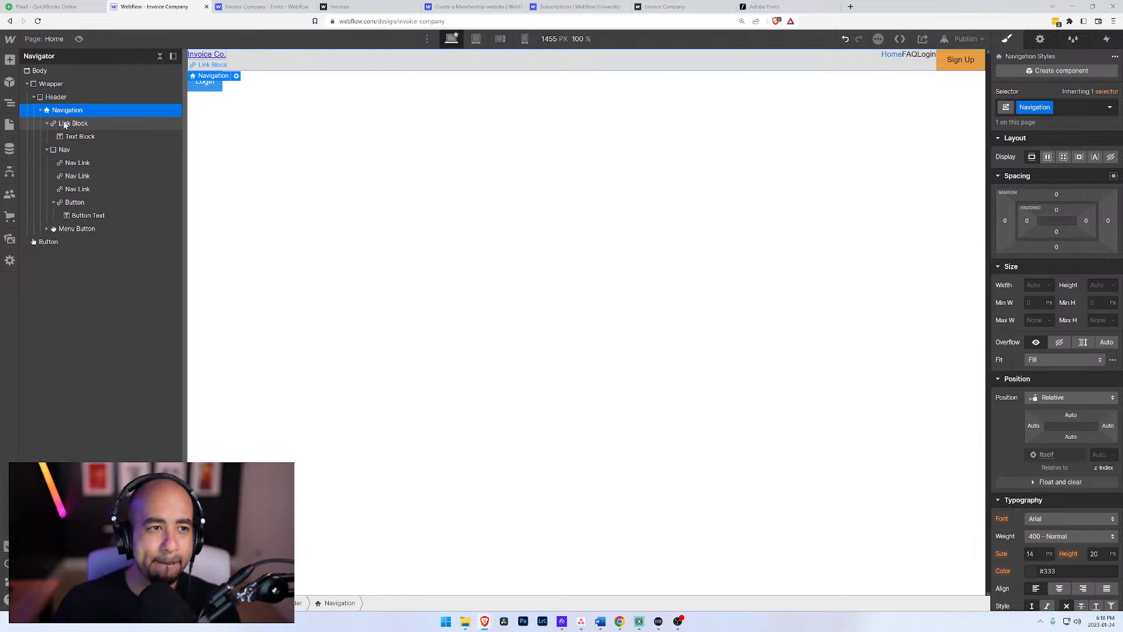
# Step: Delete the Menu Button from the Navigation element
pyautogui.click(47, 124)
pyautogui.click(47, 136)
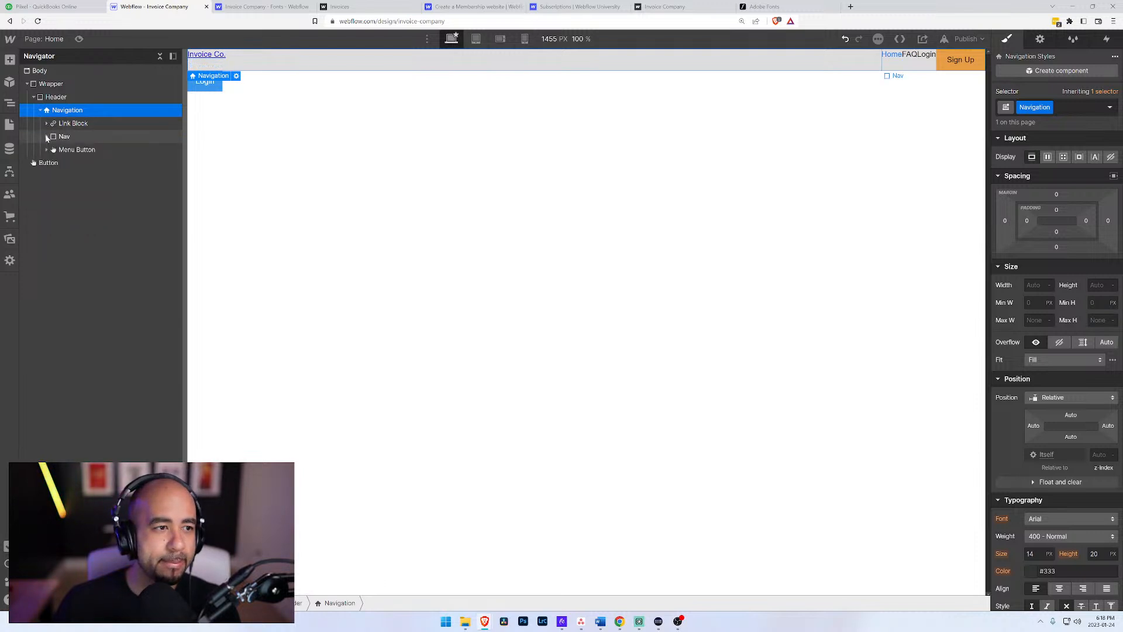
pyautogui.click(61, 123)
pyautogui.click(59, 136)
pyautogui.click(54, 150)
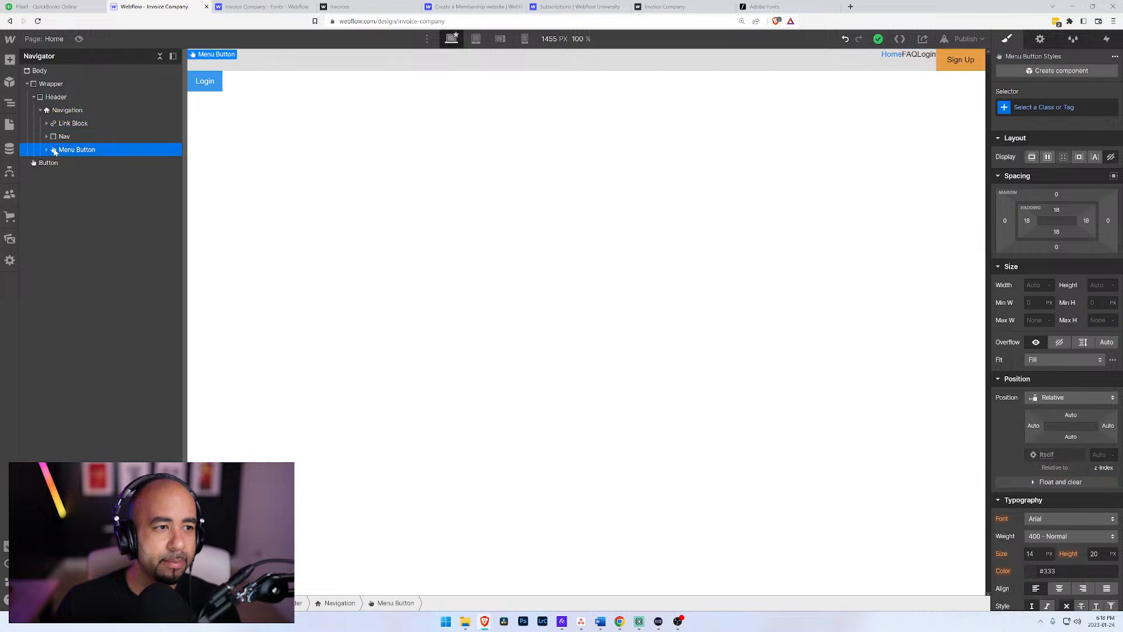
pyautogui.press('Delete')
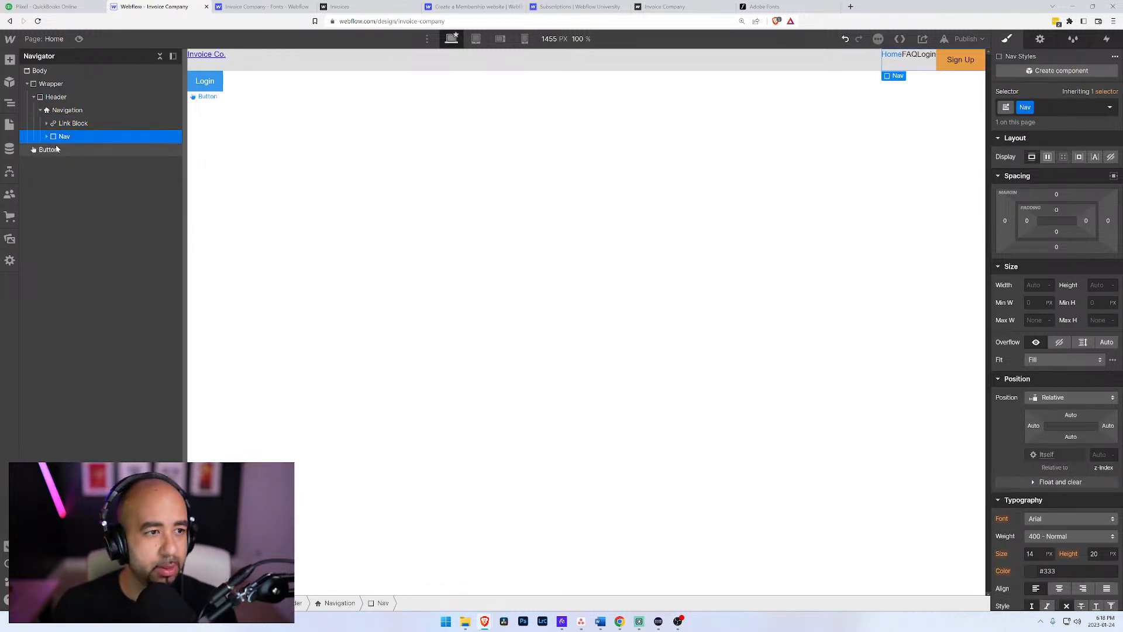
# Step: Set the Navigation element's display to flex and justify its children with space between
pyautogui.click(57, 114)
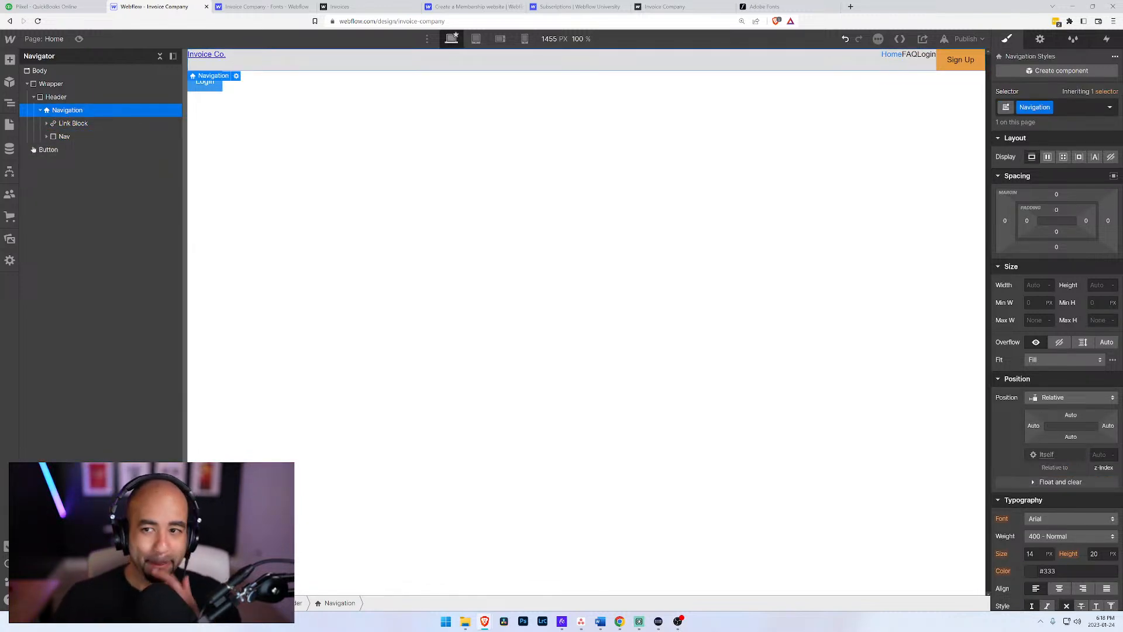
pyautogui.click(1048, 157)
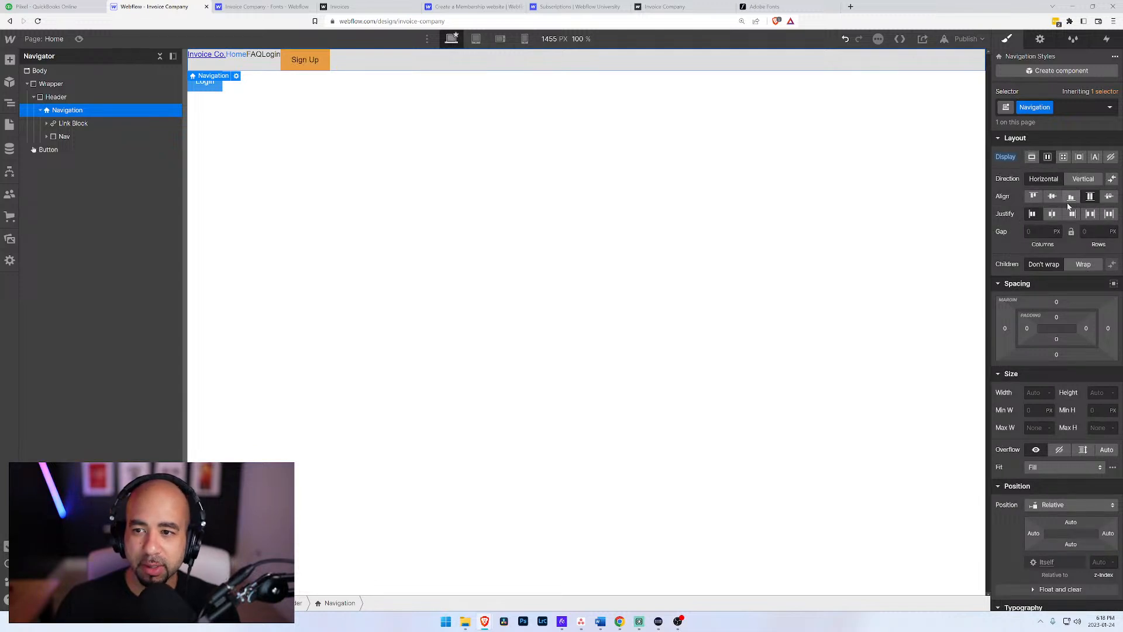
pyautogui.click(1092, 216)
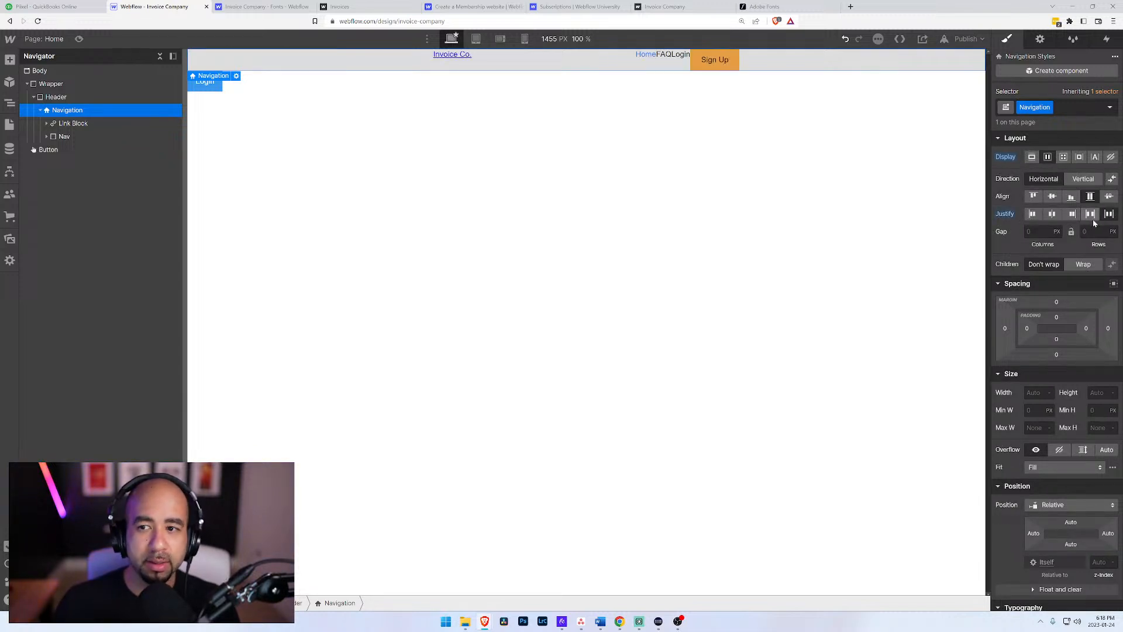
pyautogui.click(1091, 218)
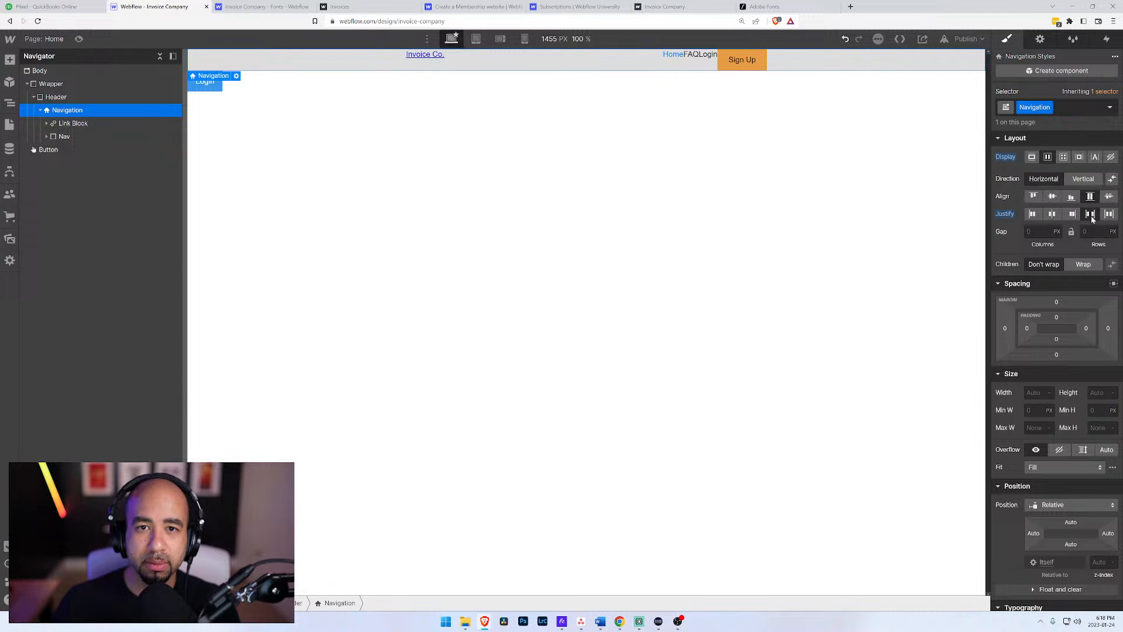
# Step: Set the Navigation element's width to 100%
pyautogui.click(50, 98)
pyautogui.click(59, 111)
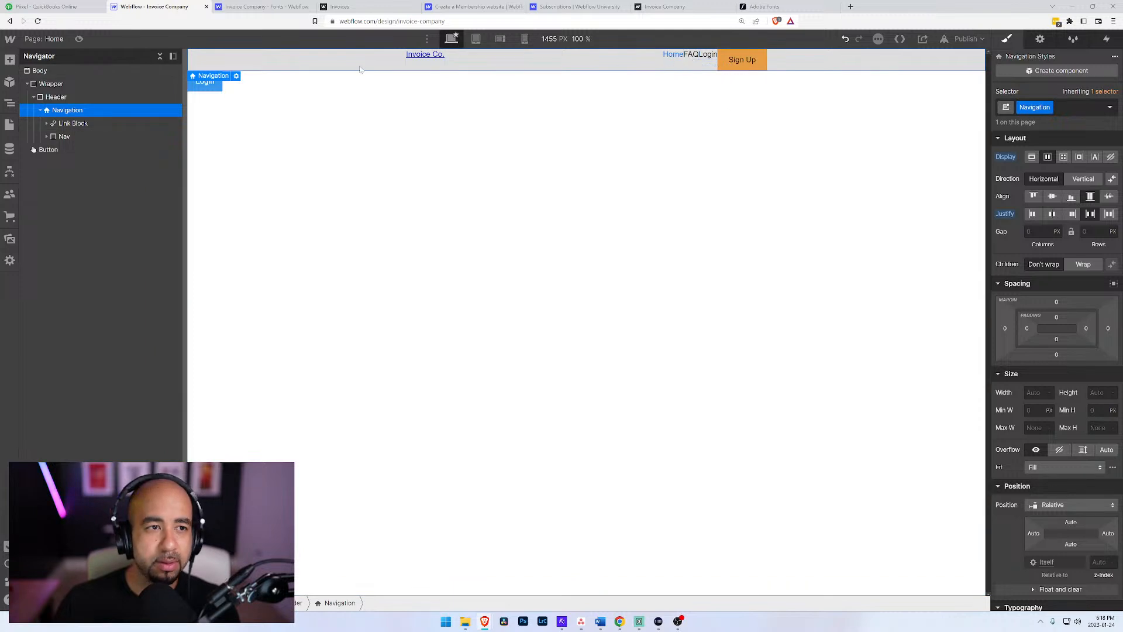
pyautogui.click(53, 98)
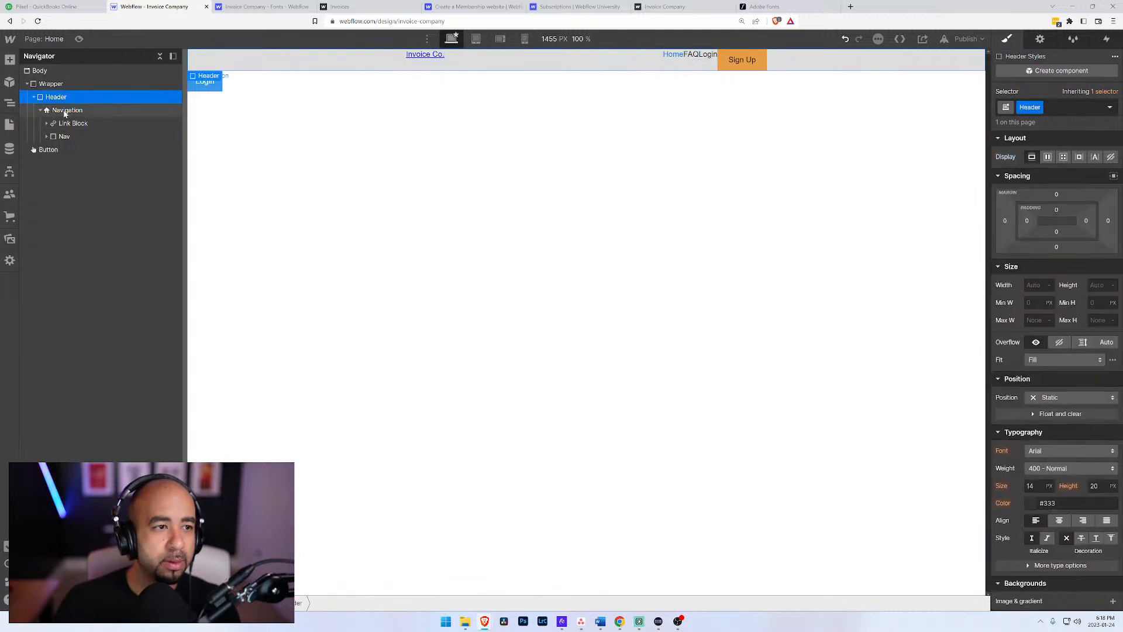
pyautogui.click(65, 112)
pyautogui.scroll(-3, 1064, 363)
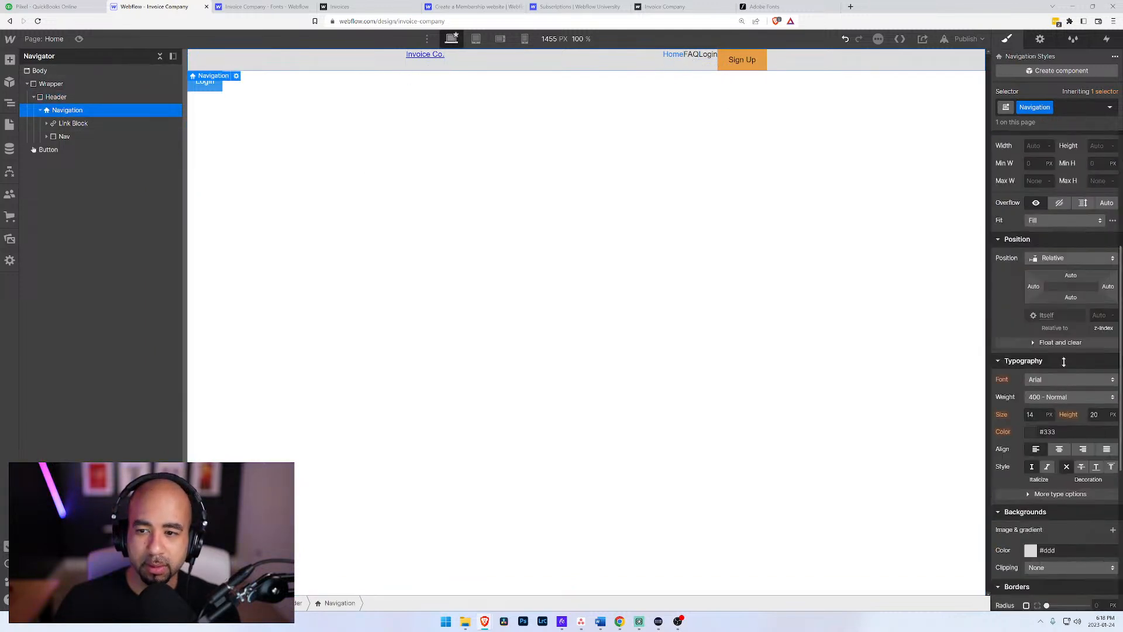
pyautogui.scroll(2, 1064, 363)
pyautogui.click(1038, 310)
pyautogui.write('100')
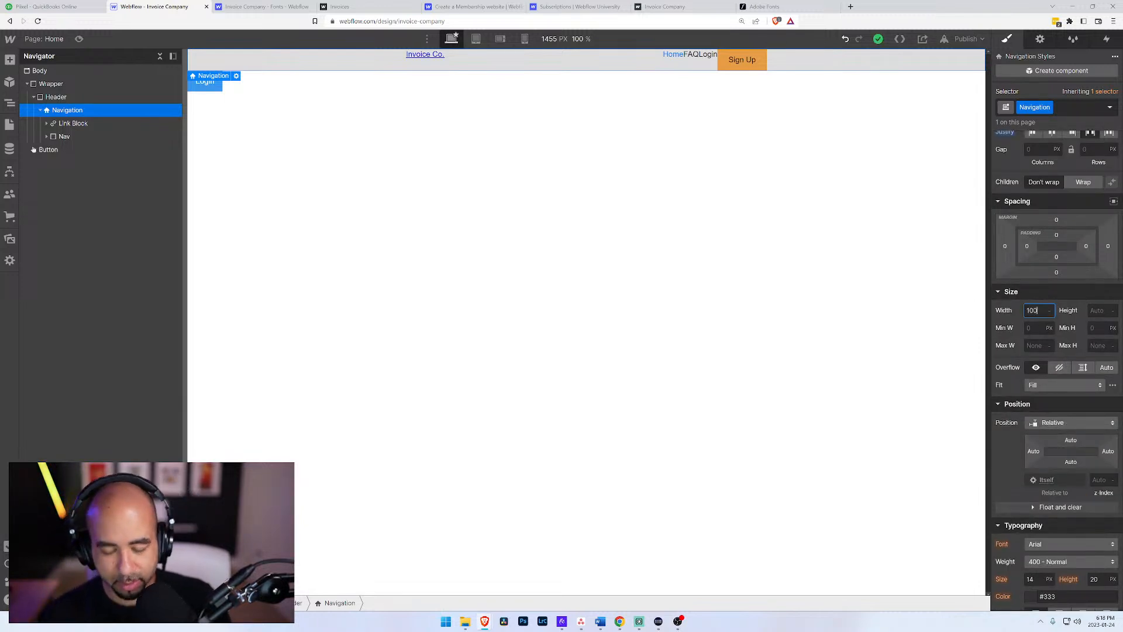
pyautogui.write('%')
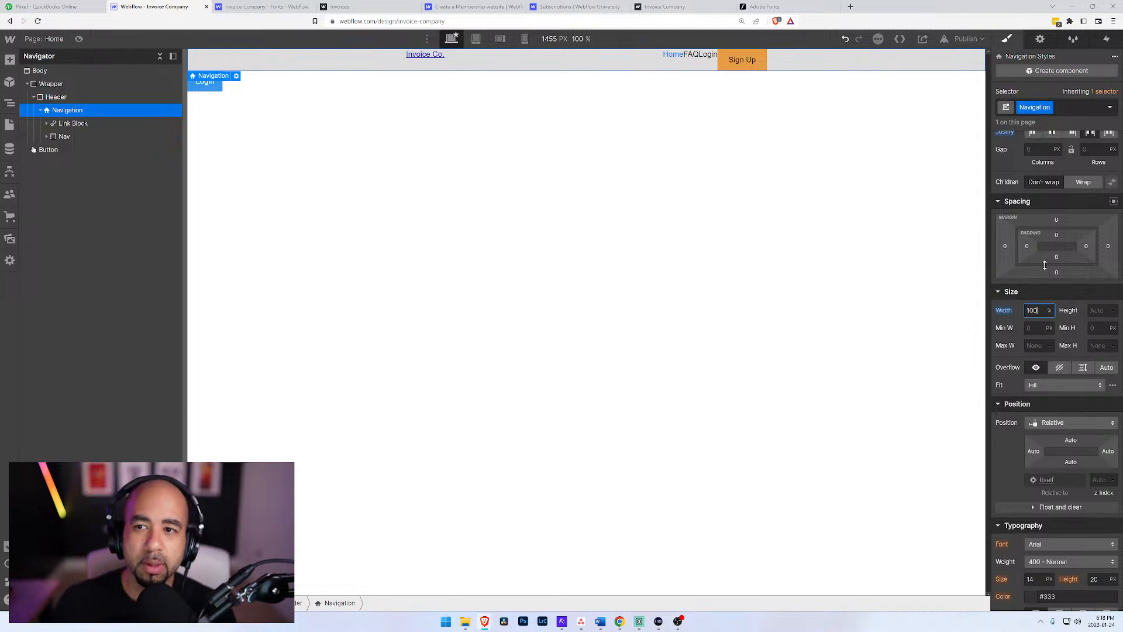
# Step: Try start, end and center justification on the Navigation element's children, and return to space between
pyautogui.scroll(2, 1015, 316)
pyautogui.click(1032, 214)
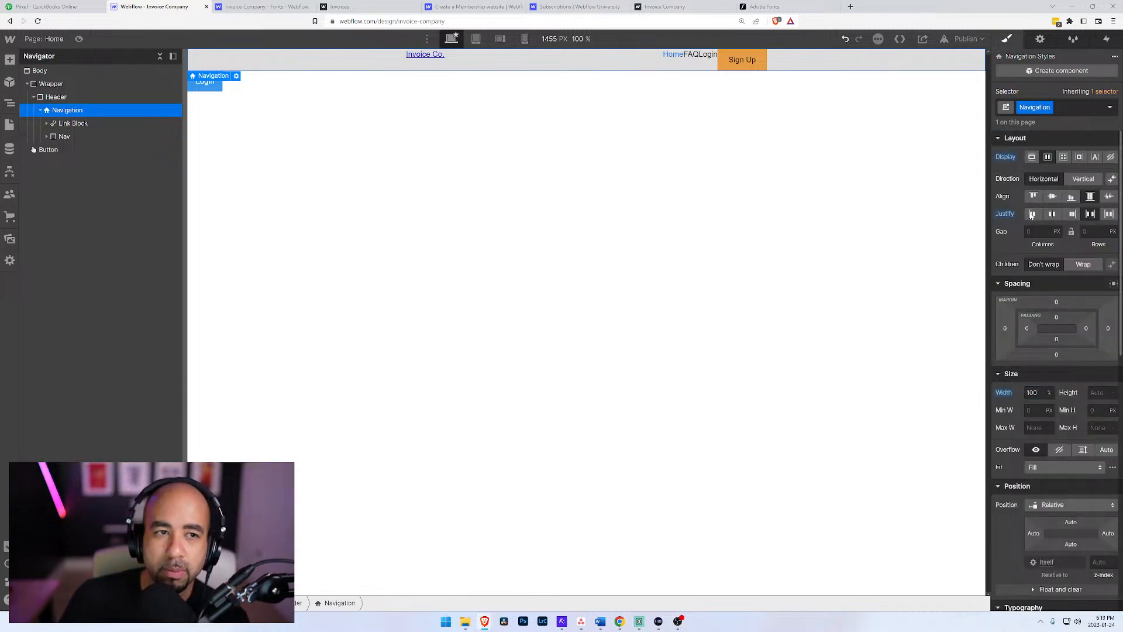
pyautogui.click(1073, 215)
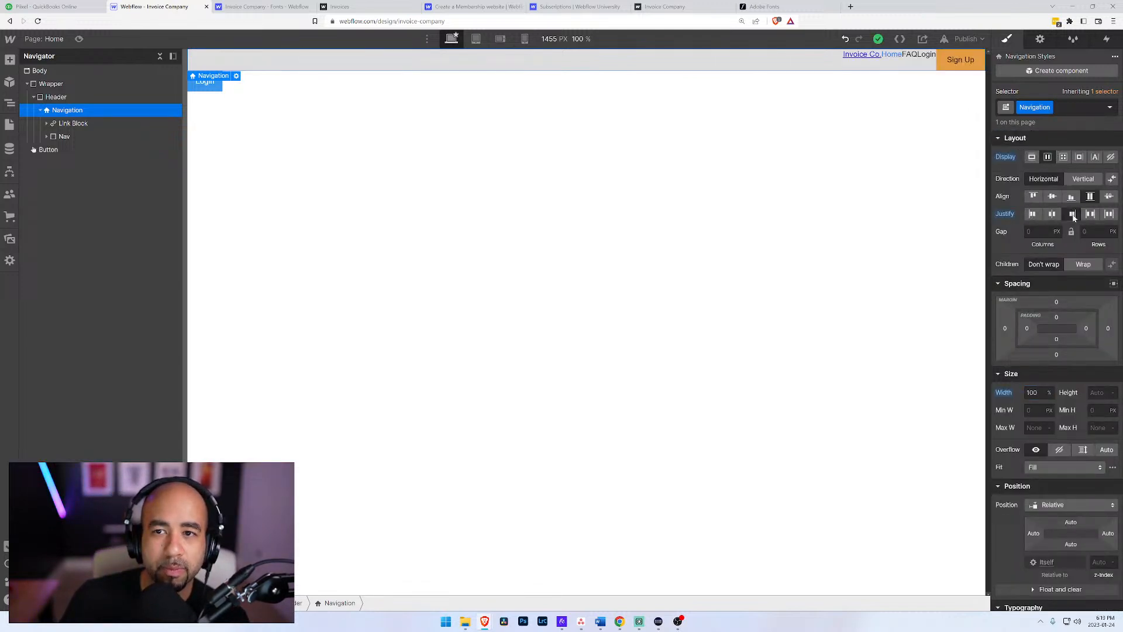
pyautogui.click(1053, 214)
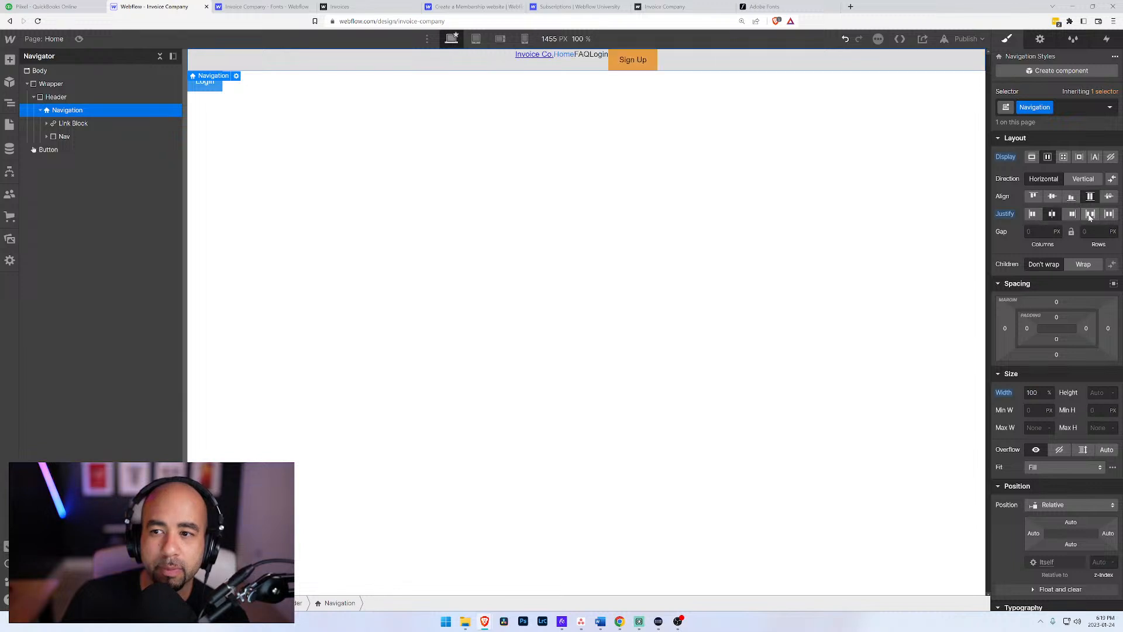
pyautogui.click(1090, 215)
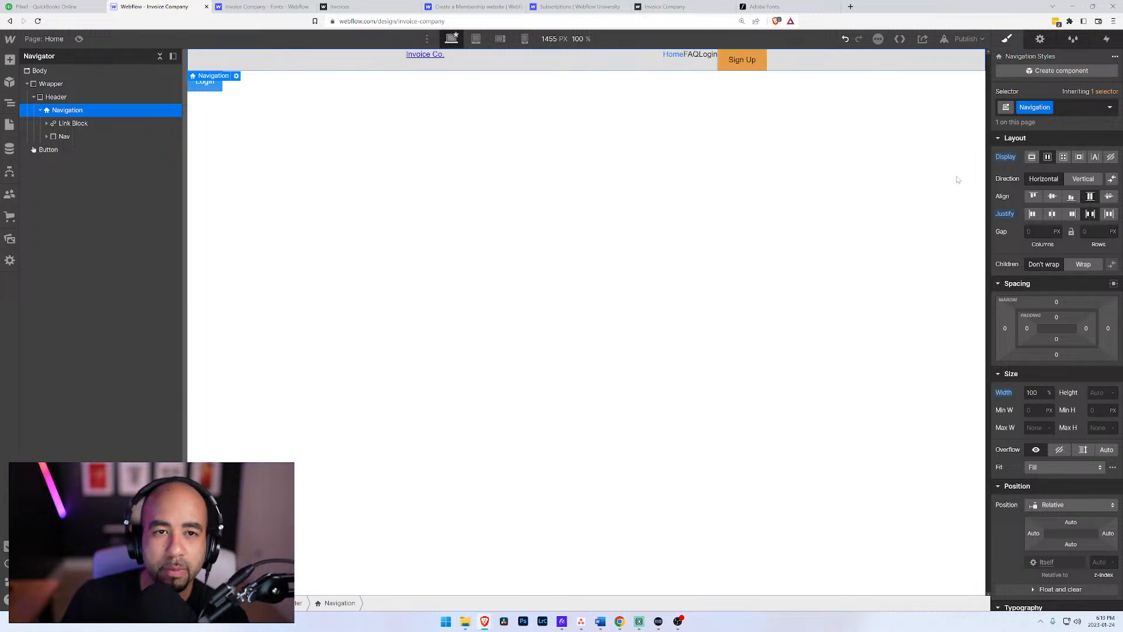
# Step: Reset the Navigation element's width, and try the vertical direction before resetting the direction
pyautogui.keyDown('alt'); pyautogui.click(1004, 398); pyautogui.keyUp('alt')
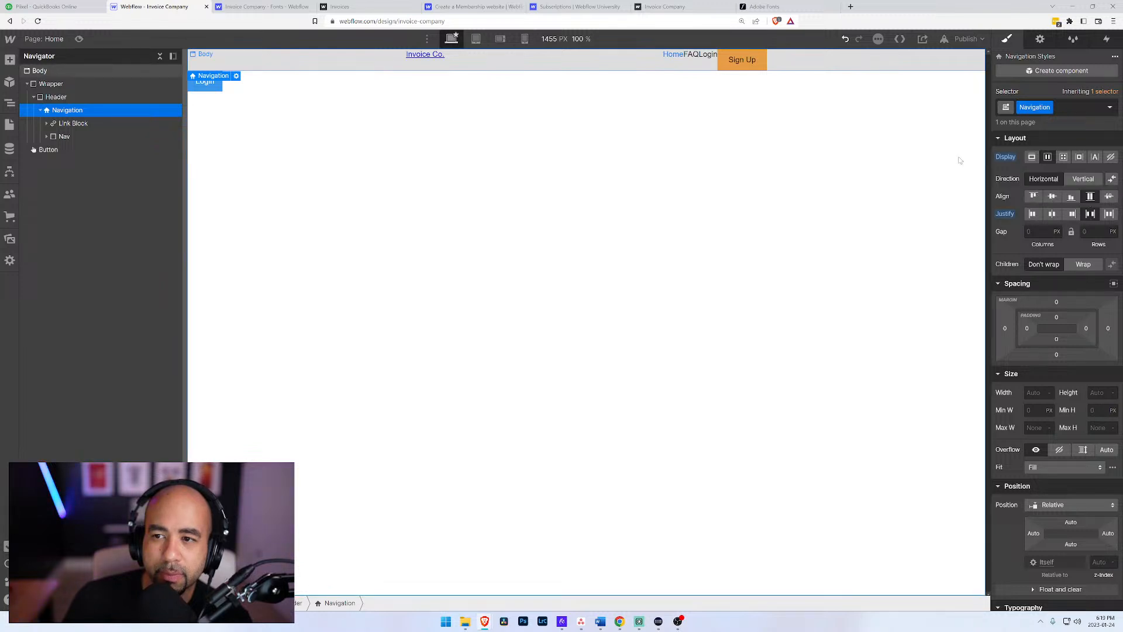
pyautogui.click(1081, 179)
pyautogui.click(1039, 180)
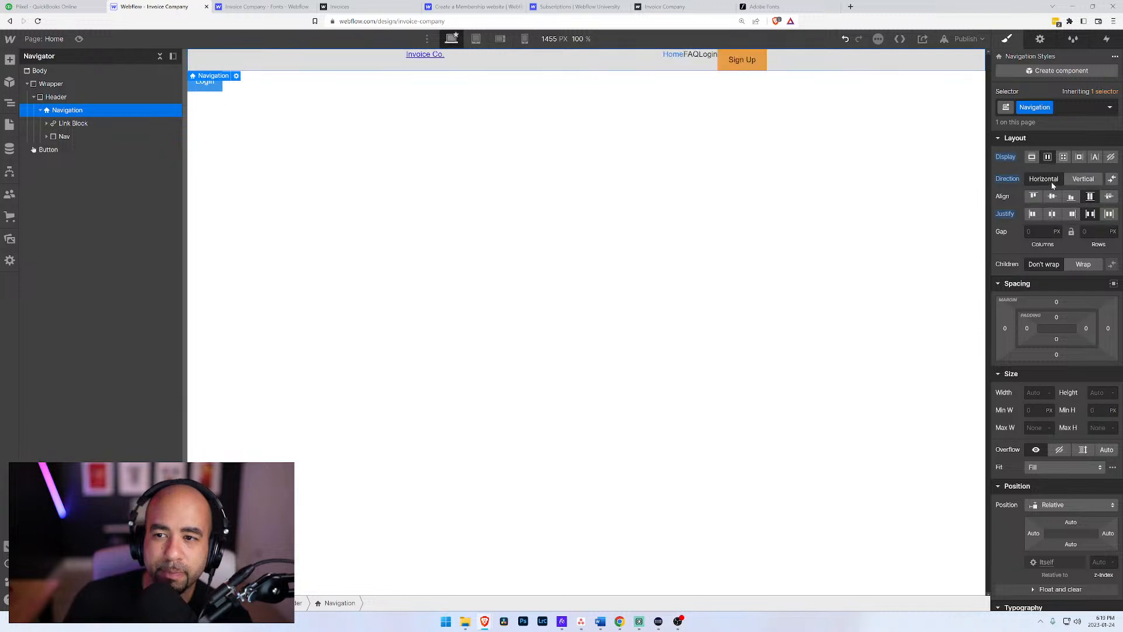
pyautogui.hotkey('alt', 'space')
pyautogui.keyDown('alt'); pyautogui.click(998, 180); pyautogui.keyUp('alt')
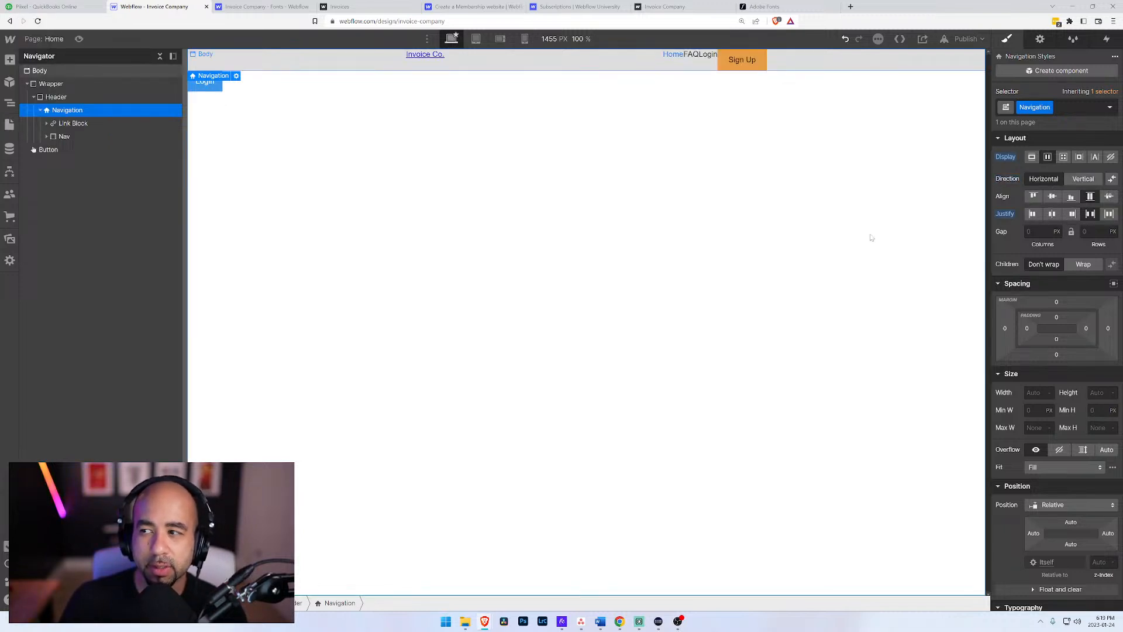
# Step: Set the Header element's width to 100%
pyautogui.click(57, 97)
pyautogui.click(63, 111)
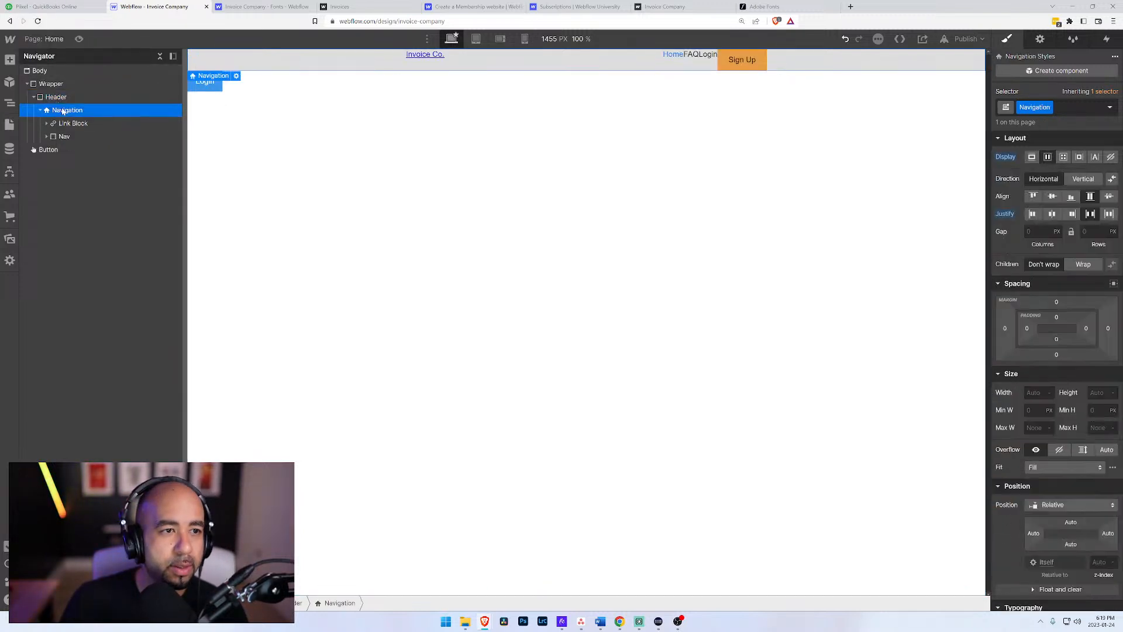
pyautogui.click(57, 97)
pyautogui.click(1036, 285)
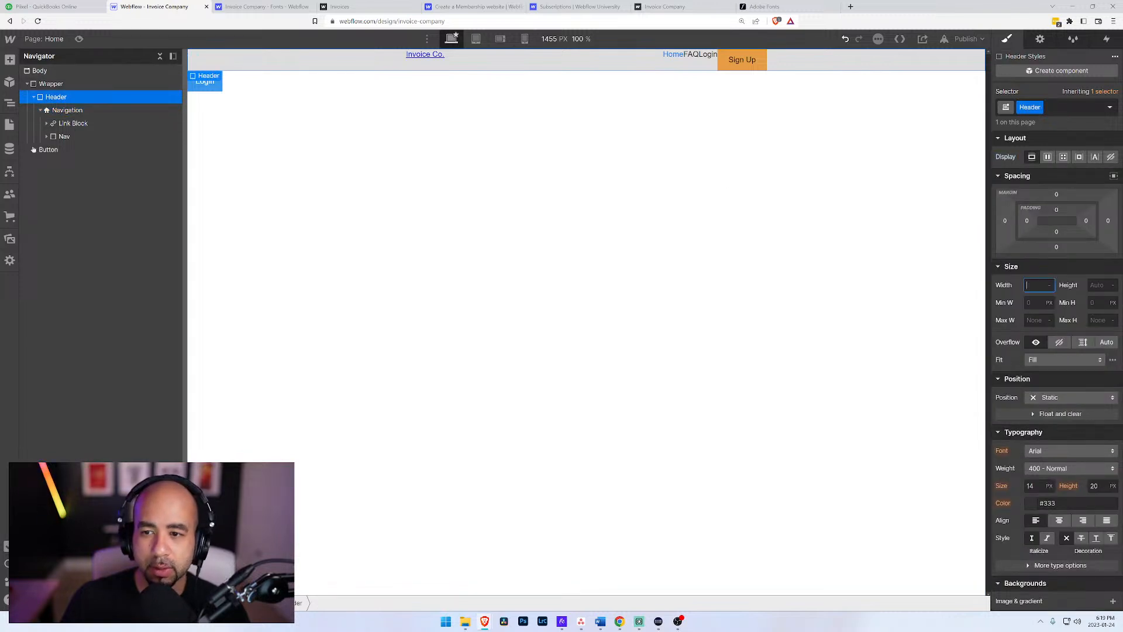
pyautogui.write('100%')
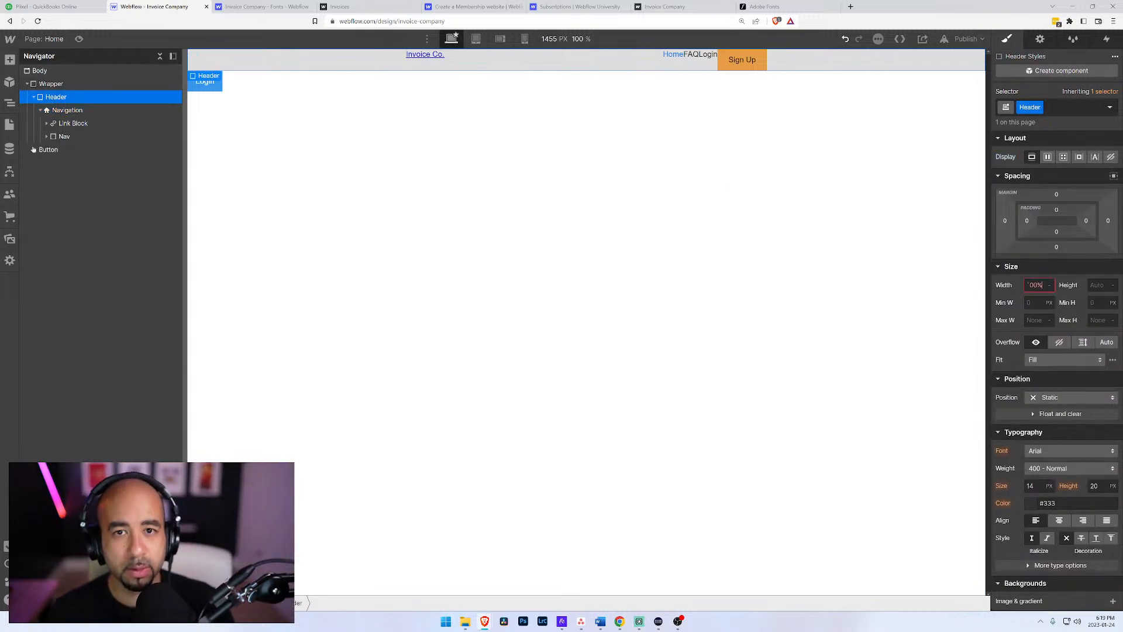
pyautogui.press('Return')
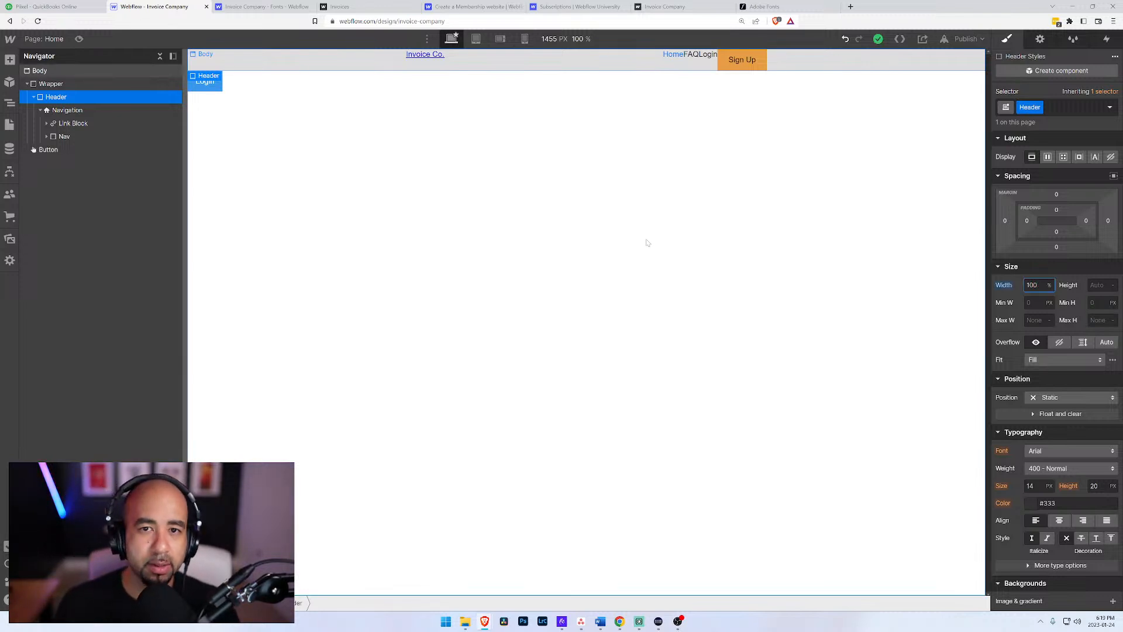
# Step: Set the Navigation element's background color to transparent
pyautogui.click(65, 110)
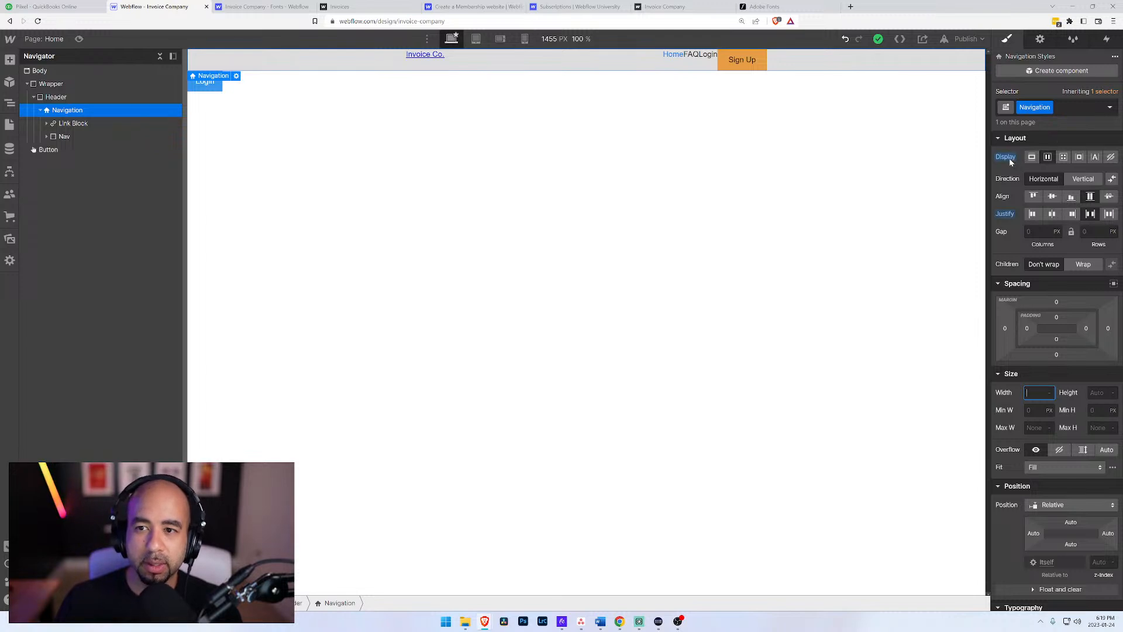
pyautogui.scroll(-7, 1033, 365)
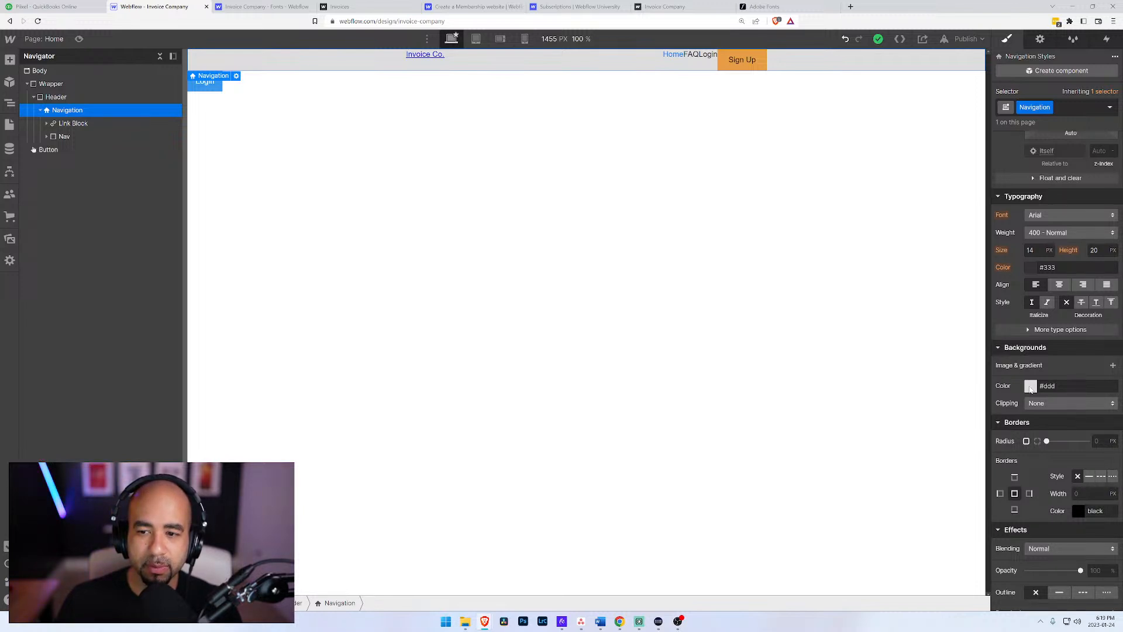
pyautogui.click(1030, 387)
pyautogui.click(1003, 555)
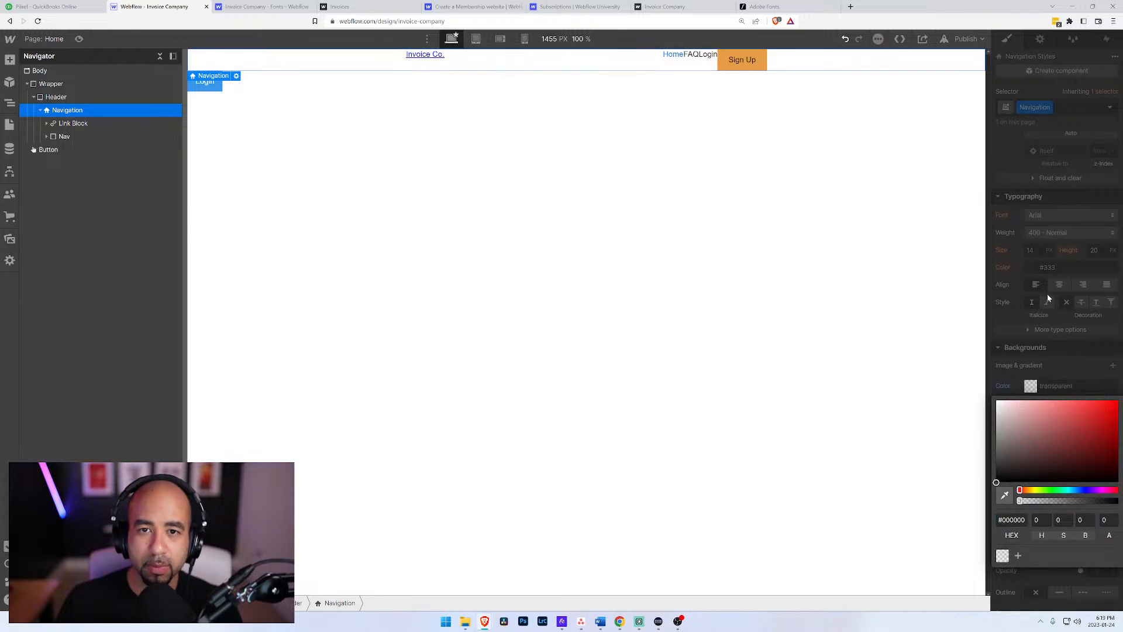
pyautogui.click(56, 98)
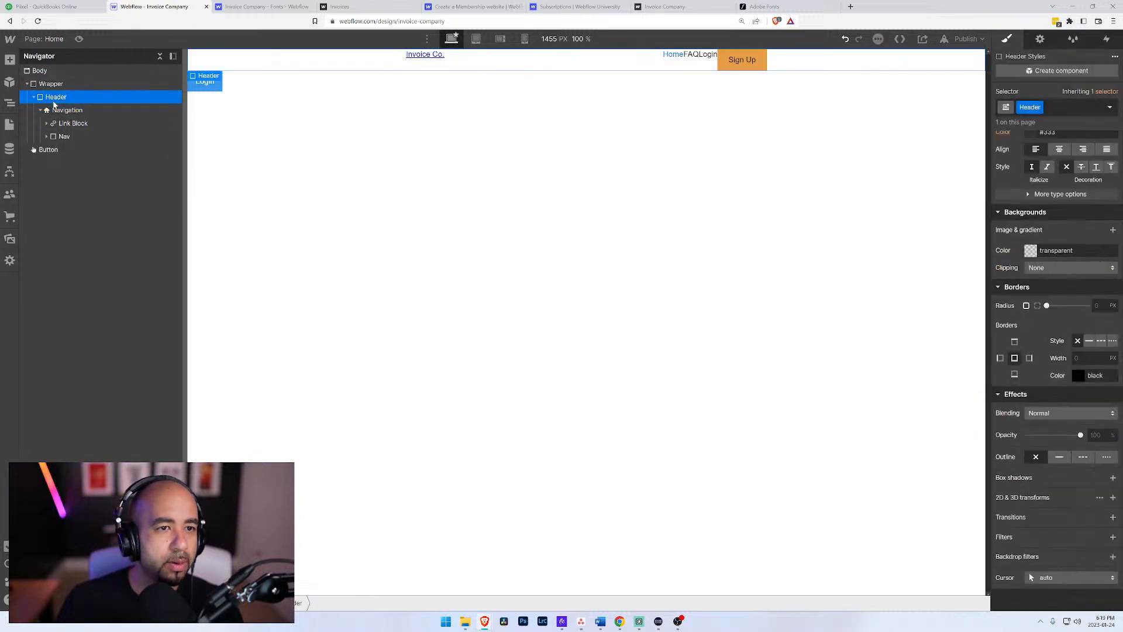
pyautogui.click(53, 111)
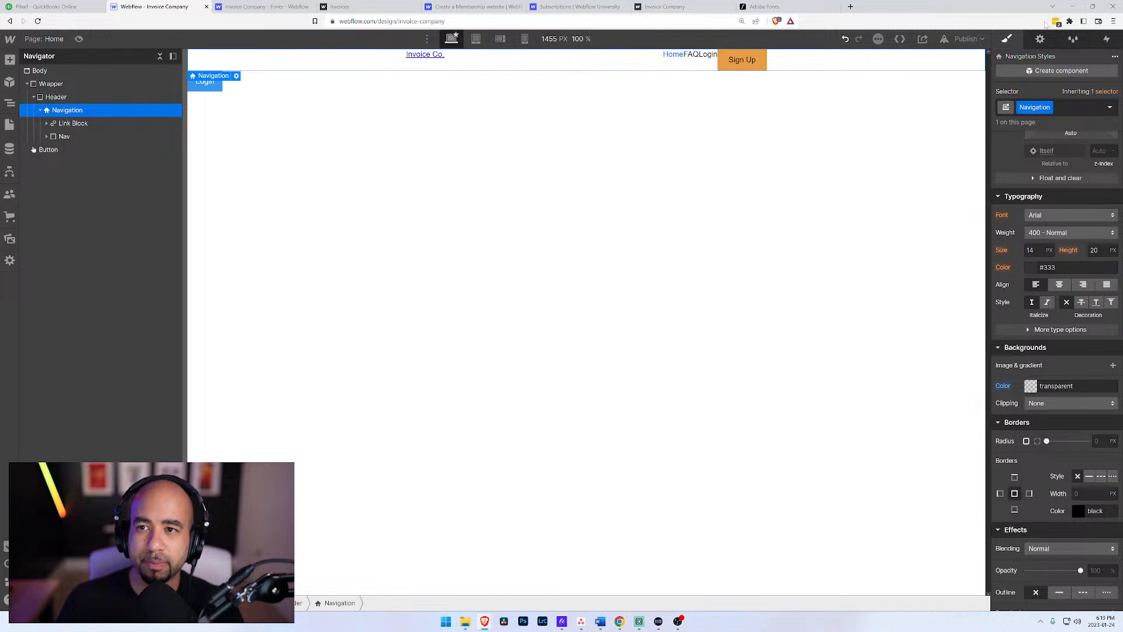
# Step: Examine the Navigation element's visibility and navbar settings alongside its link block, and return to its styles
pyautogui.click(1039, 39)
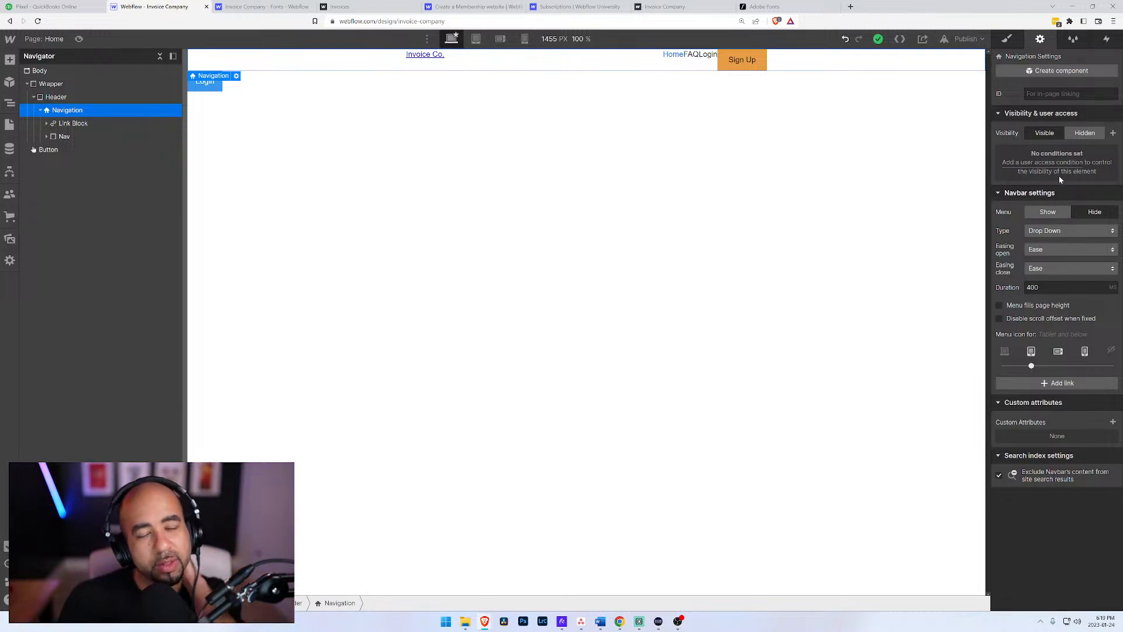
pyautogui.click(65, 123)
pyautogui.click(54, 113)
pyautogui.click(66, 123)
pyautogui.click(67, 111)
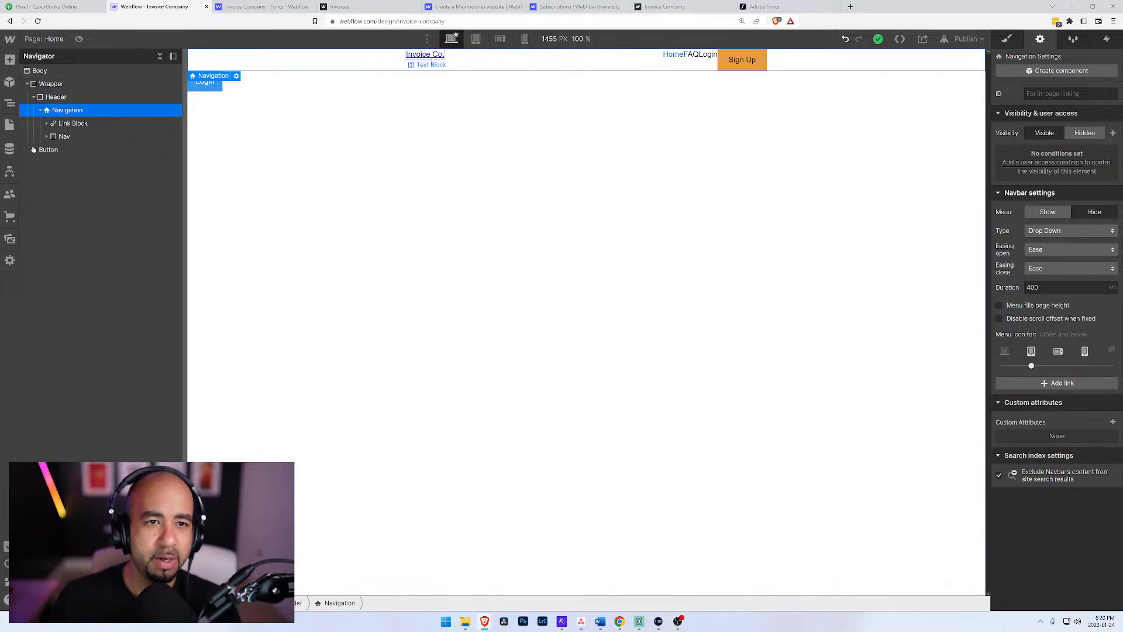
pyautogui.click(66, 123)
pyautogui.click(63, 111)
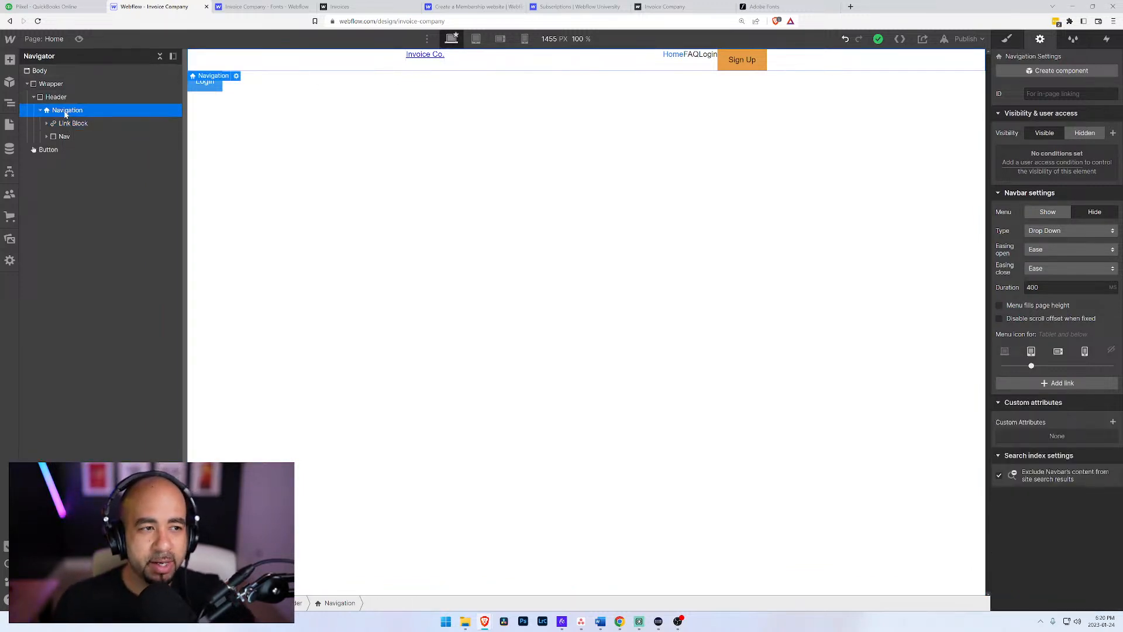
pyautogui.click(1006, 39)
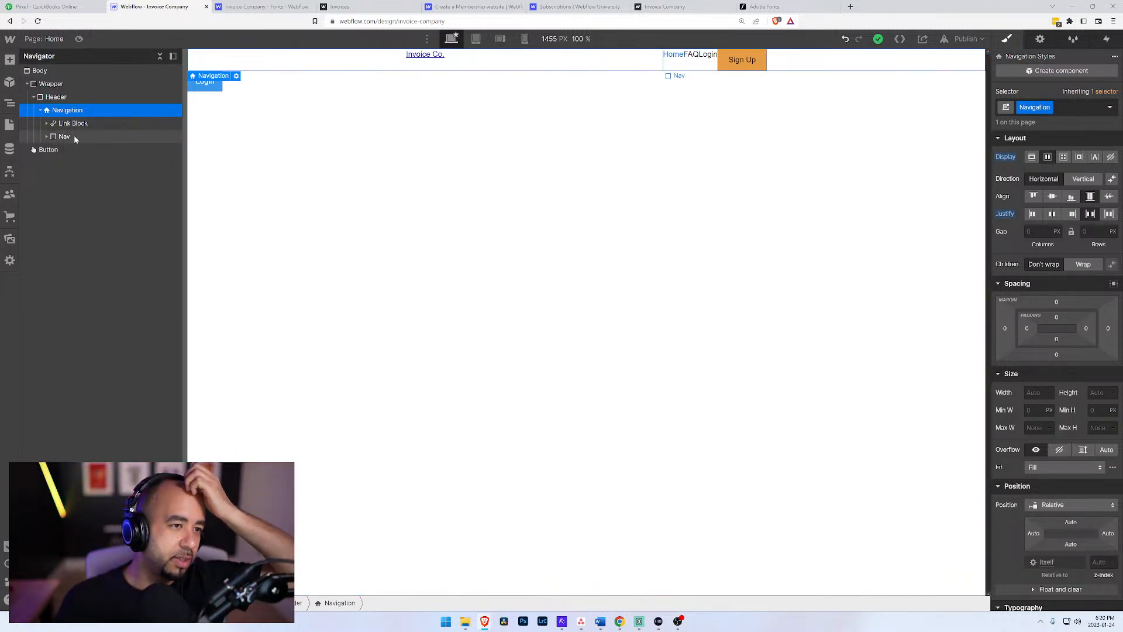
# Step: Delete the stray Login button below the header and select the Navigation element
pyautogui.click(51, 150)
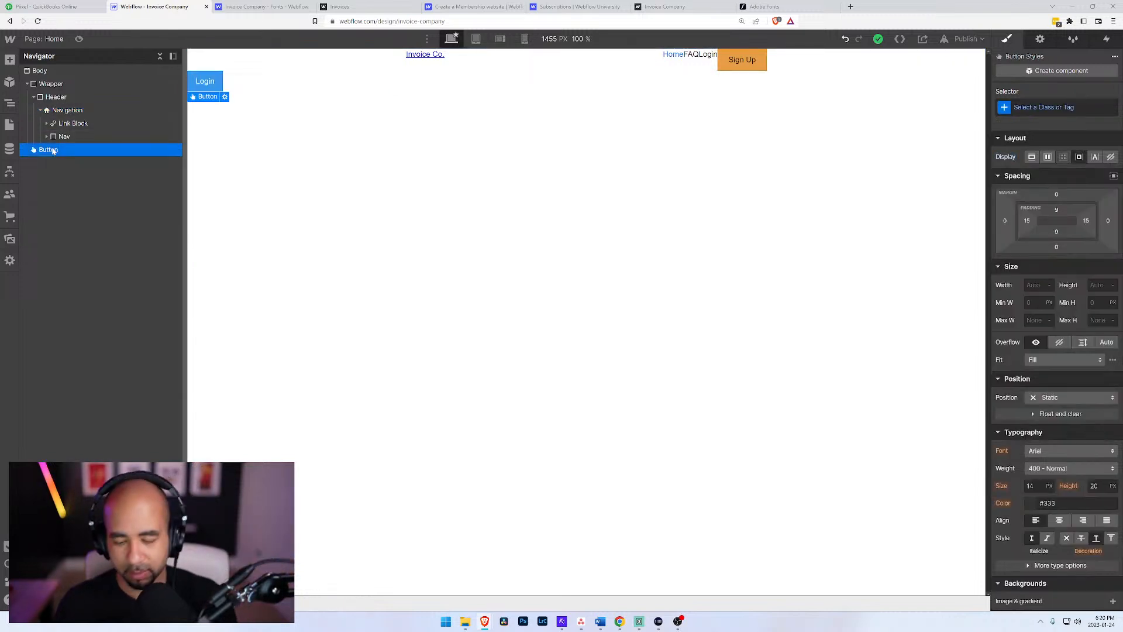
pyautogui.press('Delete')
pyautogui.click(51, 110)
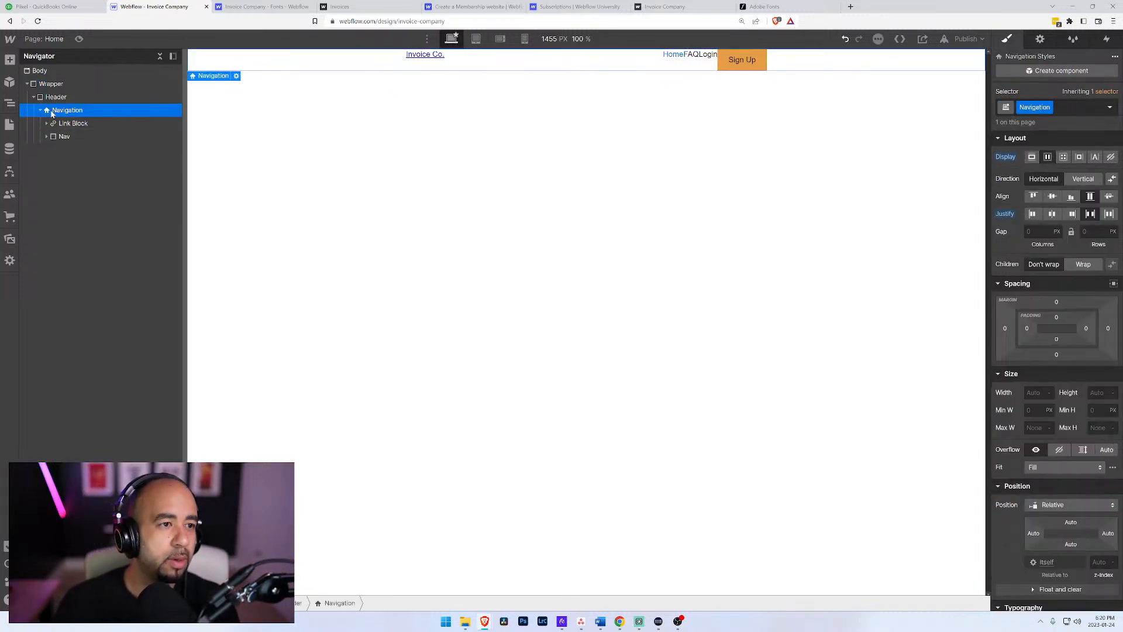
# Step: Create the class Logo on the Link Block inside Navigation
pyautogui.click(65, 123)
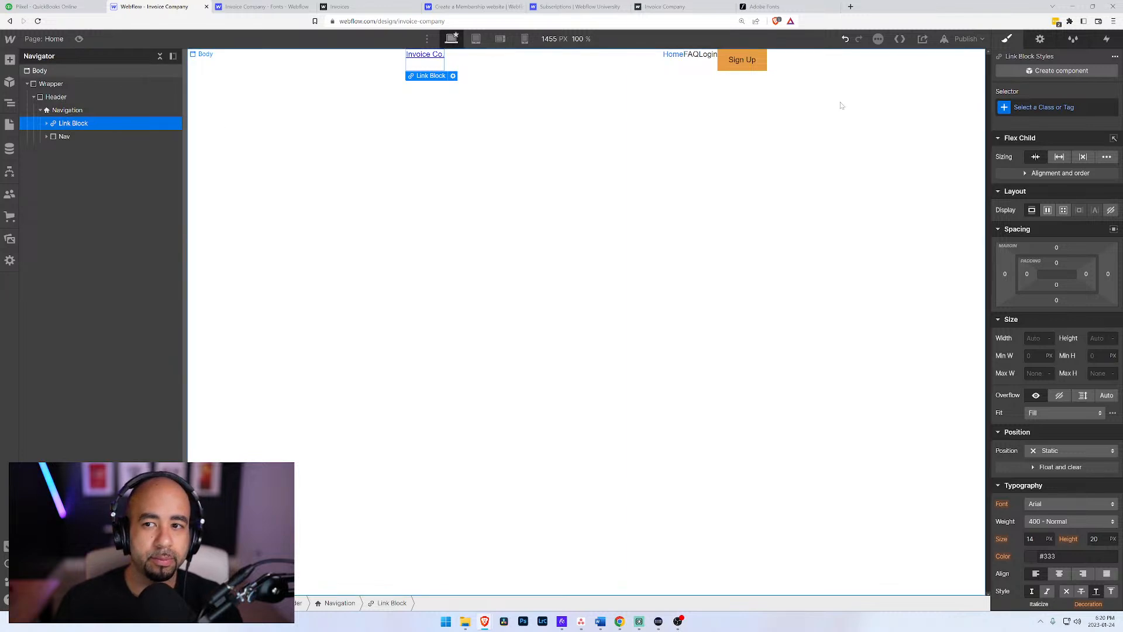
pyautogui.hotkey('ctrl', 'Return')
pyautogui.write('Logo')
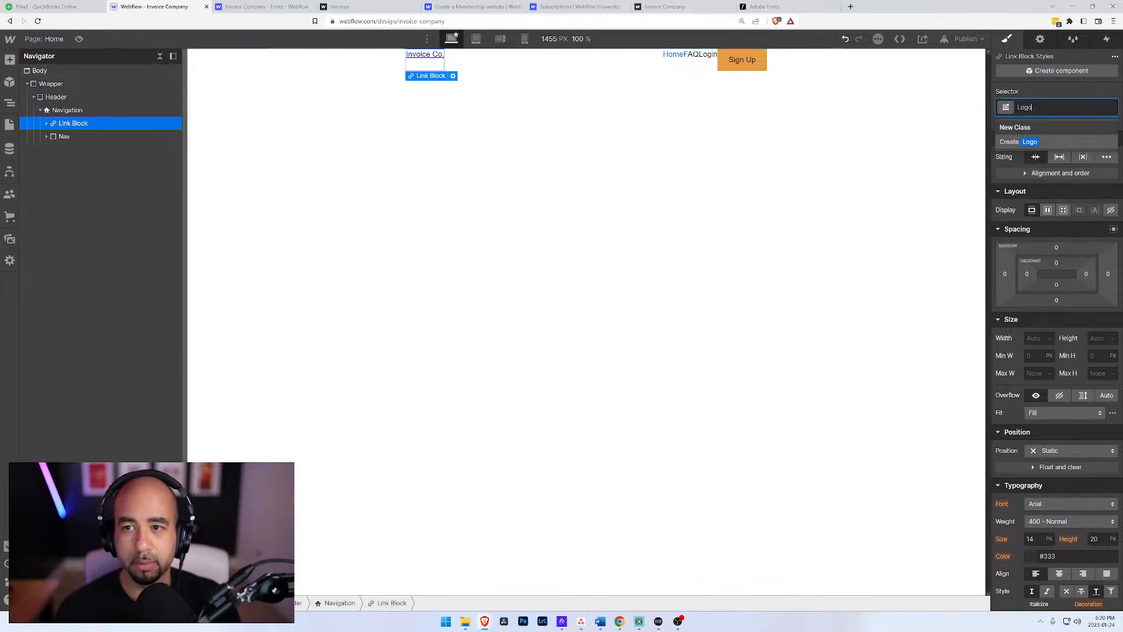
pyautogui.press('Return')
# Step: Try widths of 100% and 2000 px on the Navigation element before resetting its width
pyautogui.click(40, 109)
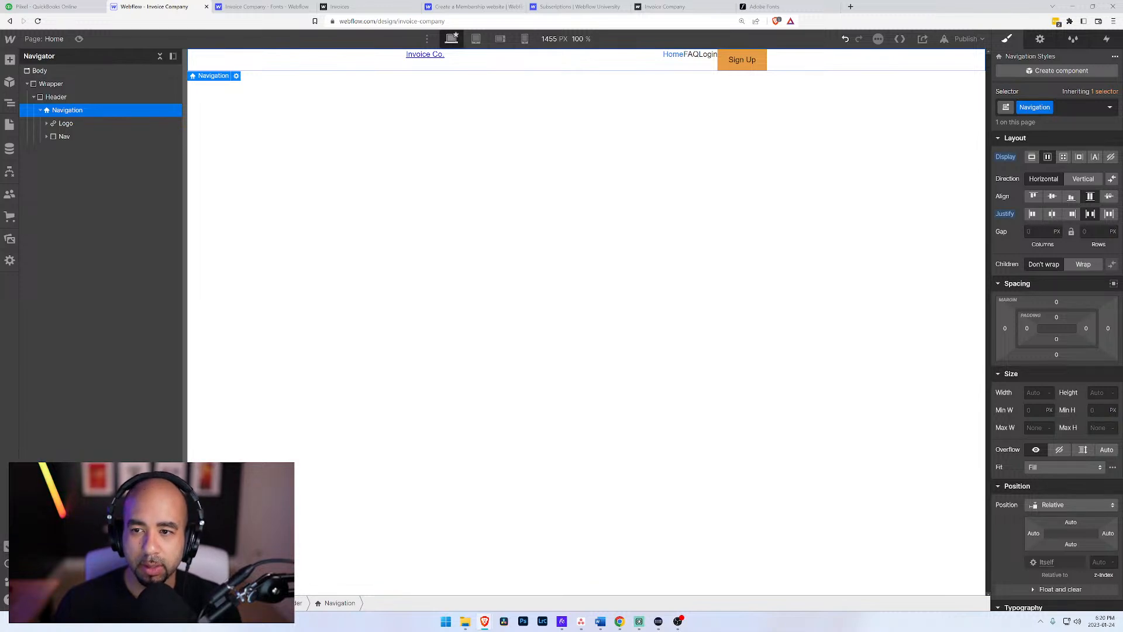
pyautogui.click(1037, 392)
pyautogui.write('100%')
pyautogui.press('Return')
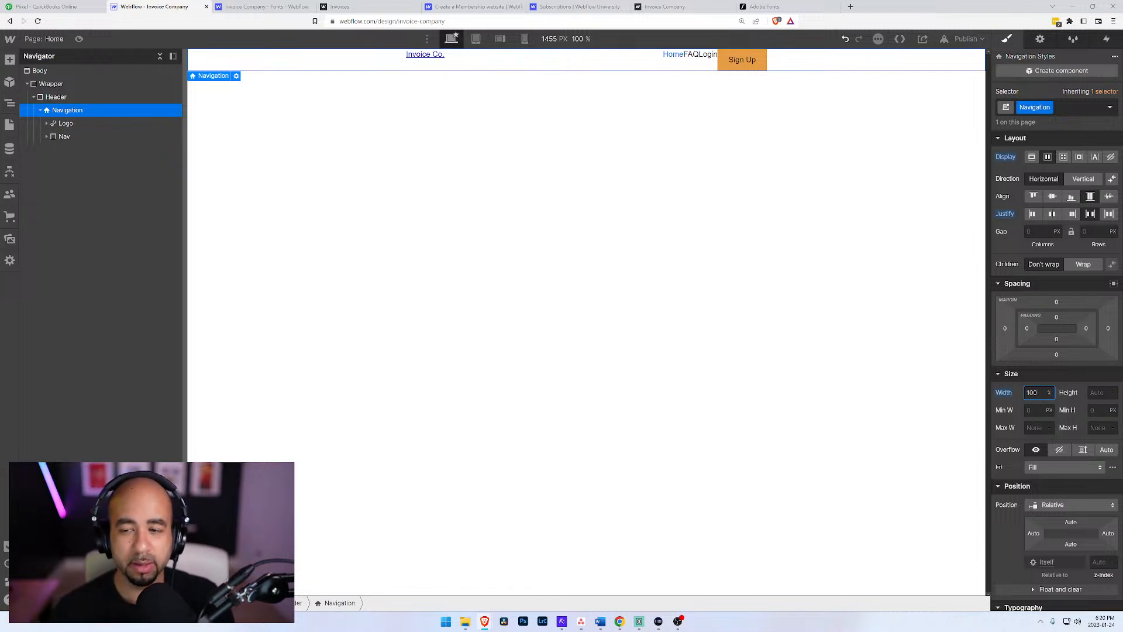
pyautogui.press('Return')
pyautogui.write('2000px')
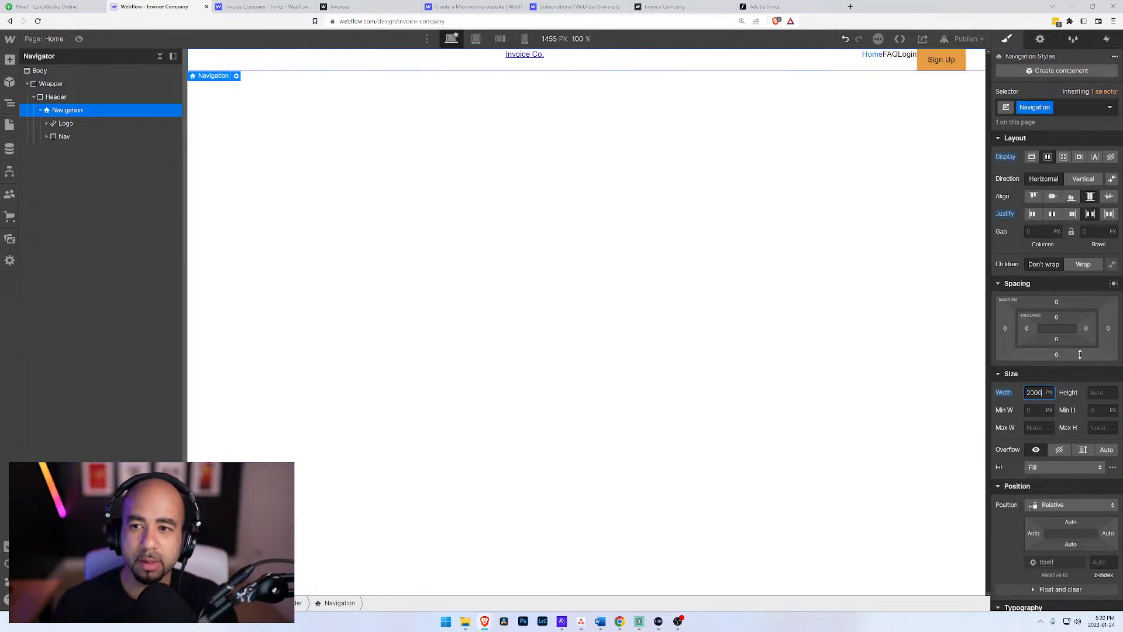
pyautogui.keyDown('alt'); pyautogui.click(1003, 393); pyautogui.keyUp('alt')
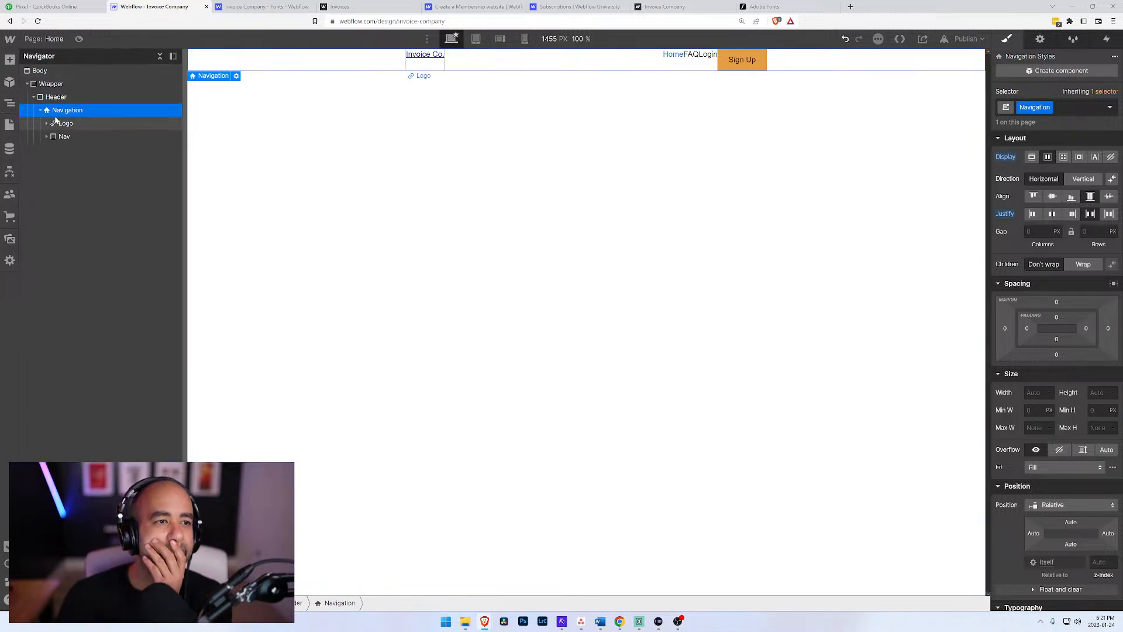
# Step: Examine the header at the mobile and tablet breakpoints with the Nav's nested elements expanded, and return to the desktop breakpoint
pyautogui.click(526, 39)
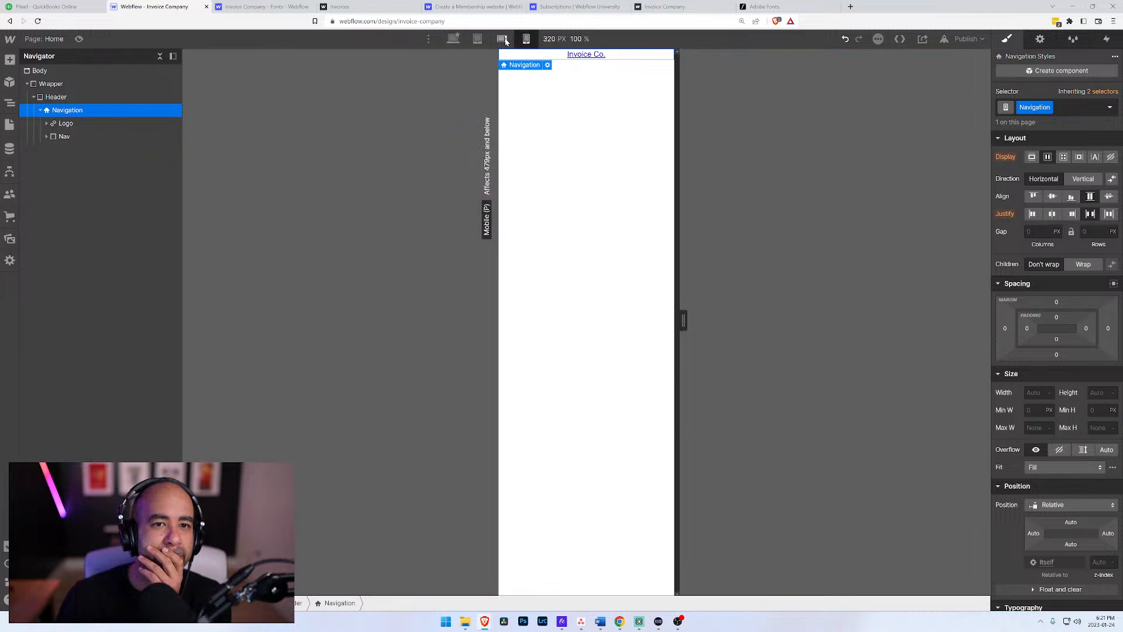
pyautogui.click(502, 40)
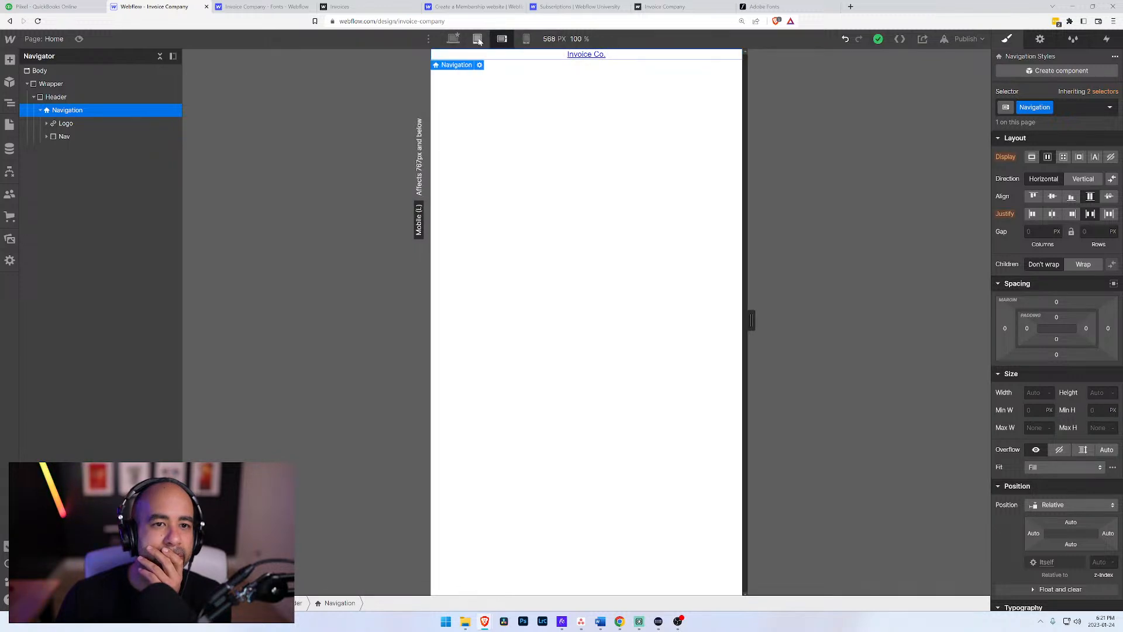
pyautogui.click(478, 39)
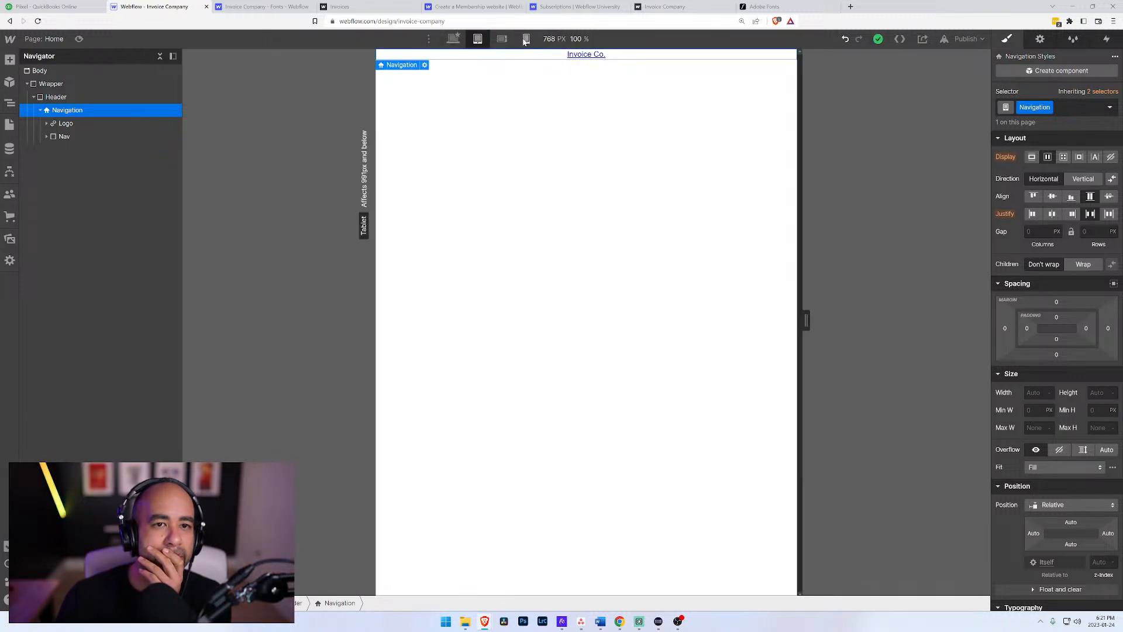
pyautogui.click(526, 39)
pyautogui.click(47, 137)
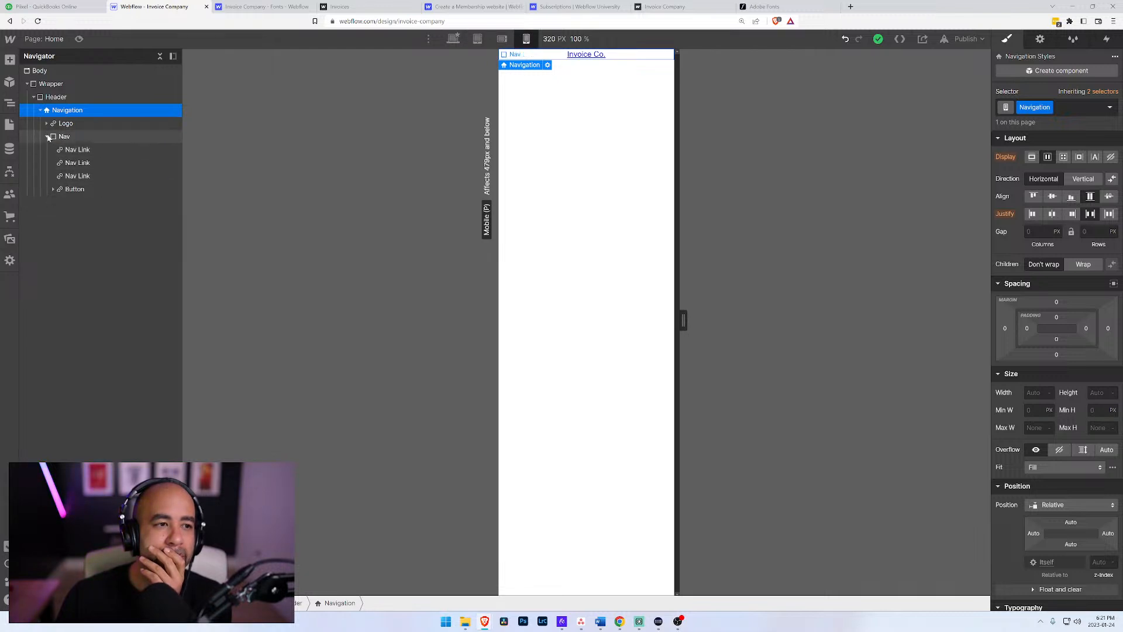
pyautogui.click(54, 189)
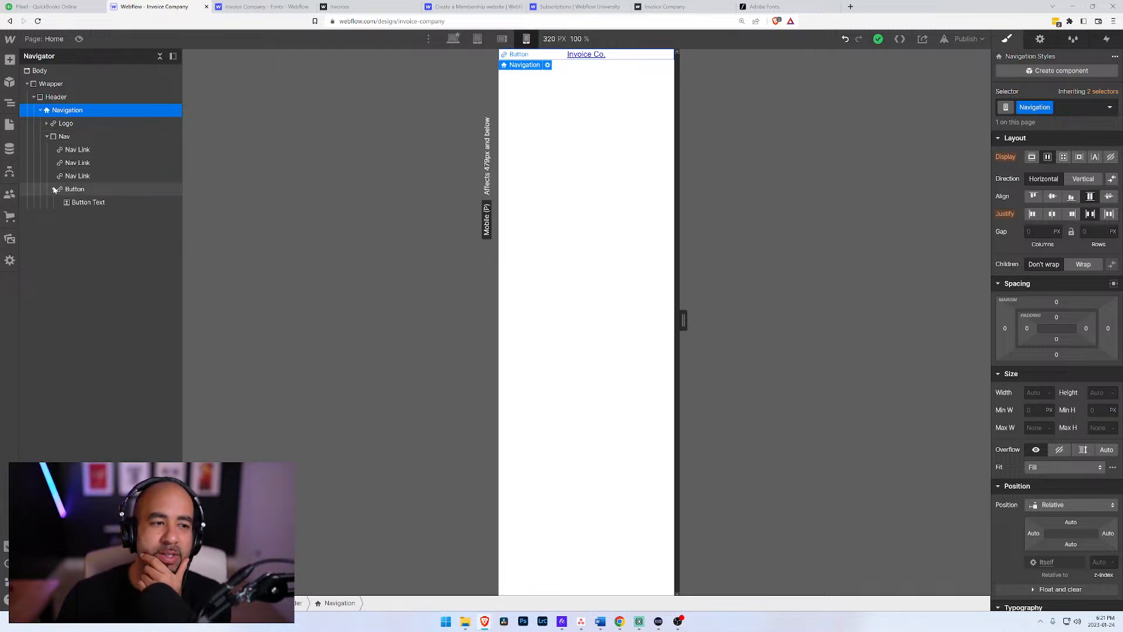
pyautogui.click(502, 38)
pyautogui.click(477, 39)
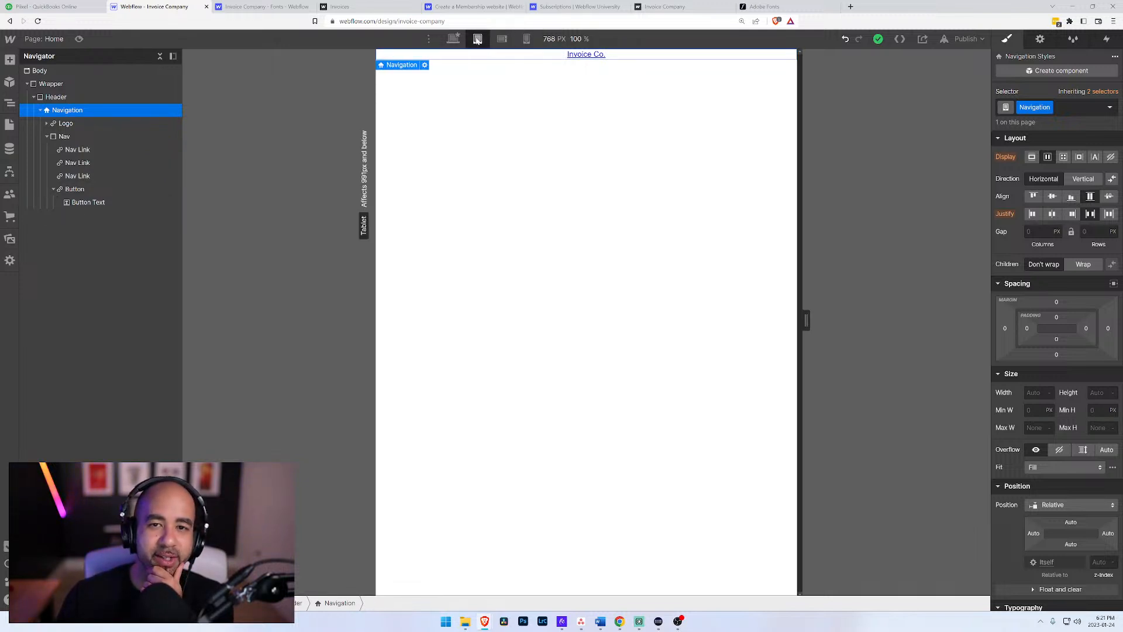
pyautogui.click(48, 137)
pyautogui.click(47, 137)
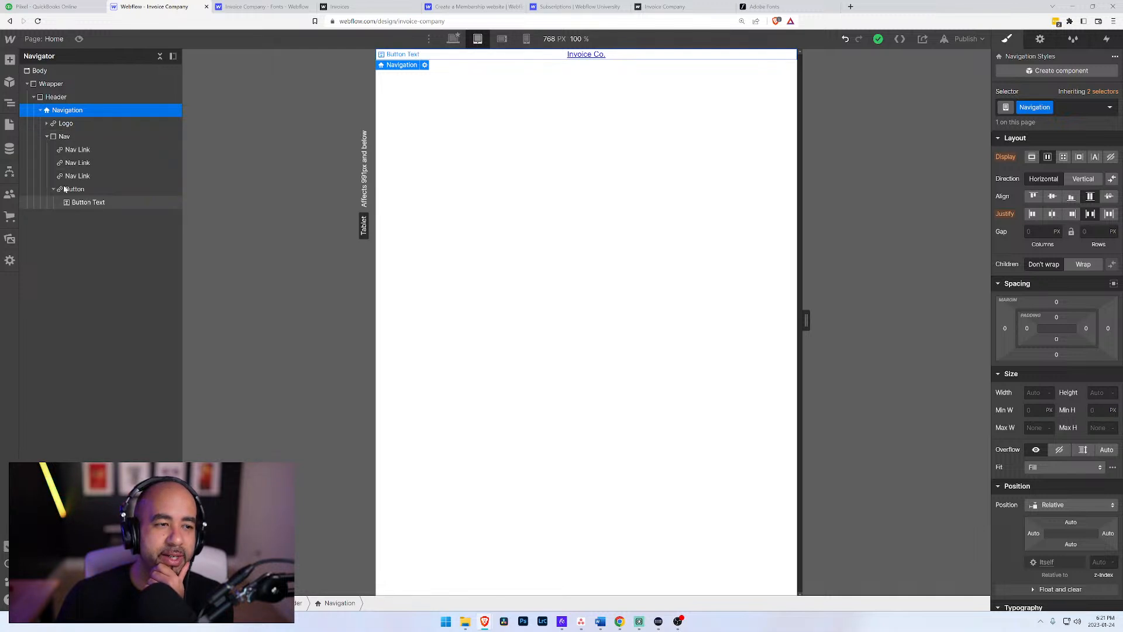
pyautogui.click(454, 40)
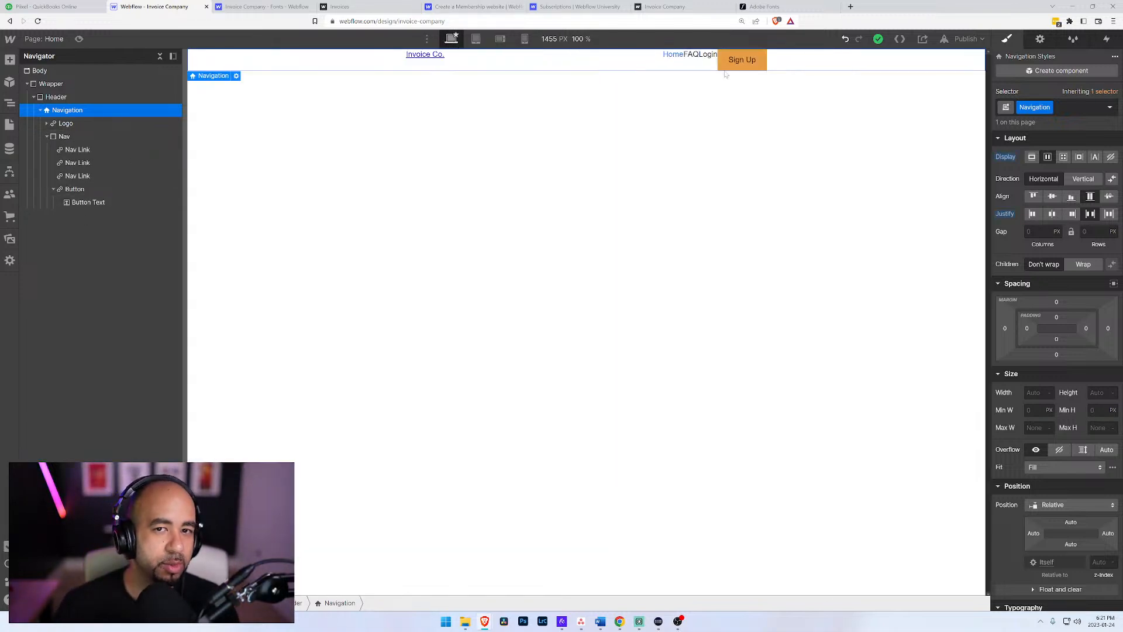
# Step: Insert a new Navbar element into the Header and expand its nested structure
pyautogui.click(37, 97)
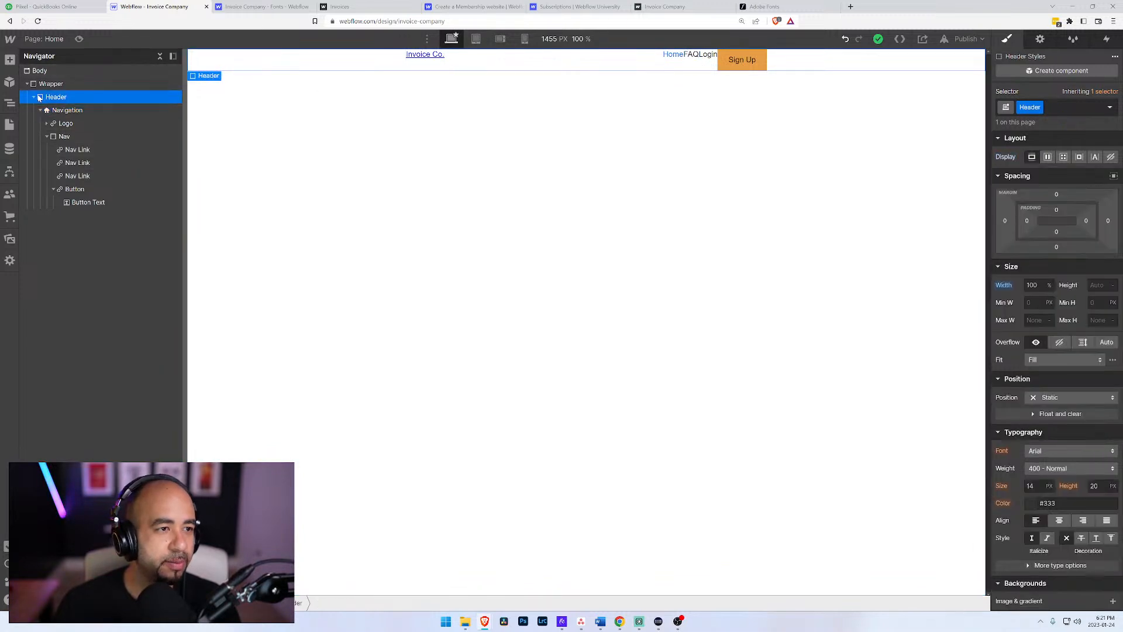
pyautogui.hotkey('ctrl', 'e')
pyautogui.write('nav')
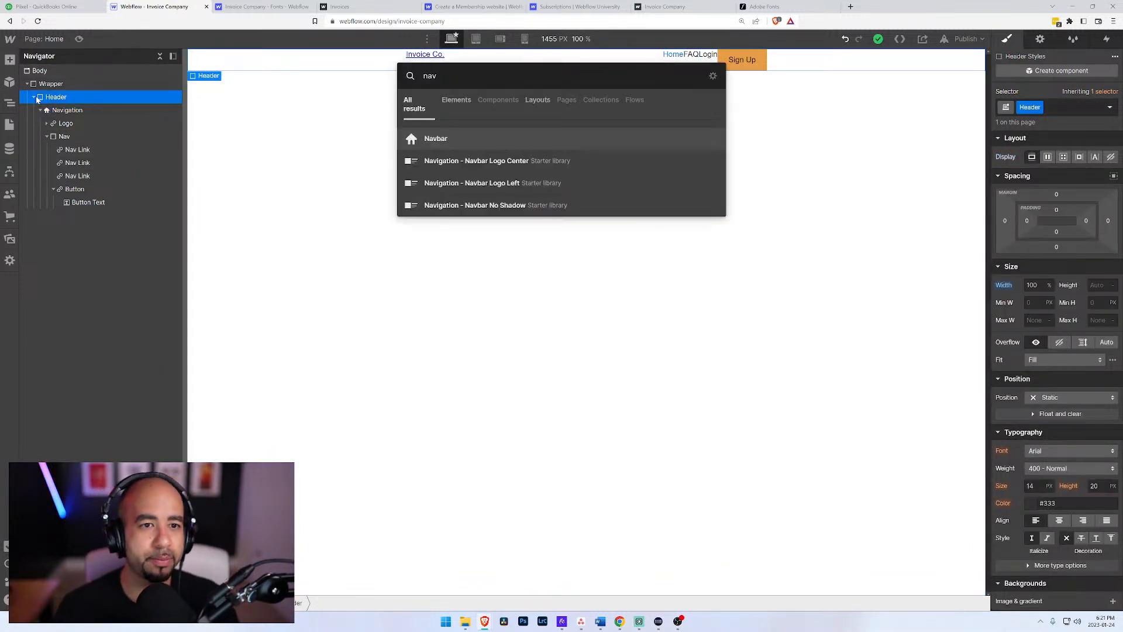
pyautogui.press('Return')
pyautogui.click(40, 216)
pyautogui.click(46, 228)
pyautogui.click(54, 269)
pyautogui.click(82, 269)
# Step: Undo the recent edits back through the deletion of the Navigation element's Menu Button
pyautogui.hotkey('ctrl', 'z')
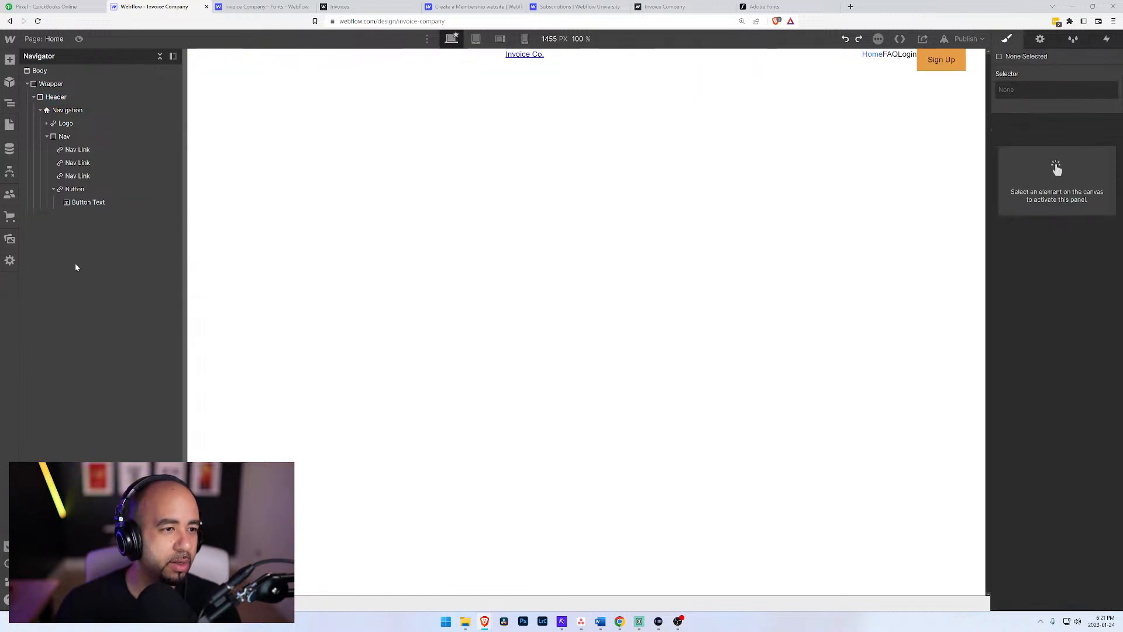
pyautogui.hotkey('ctrl', 'z')
pyautogui.hotkey('ctrl', 'z')
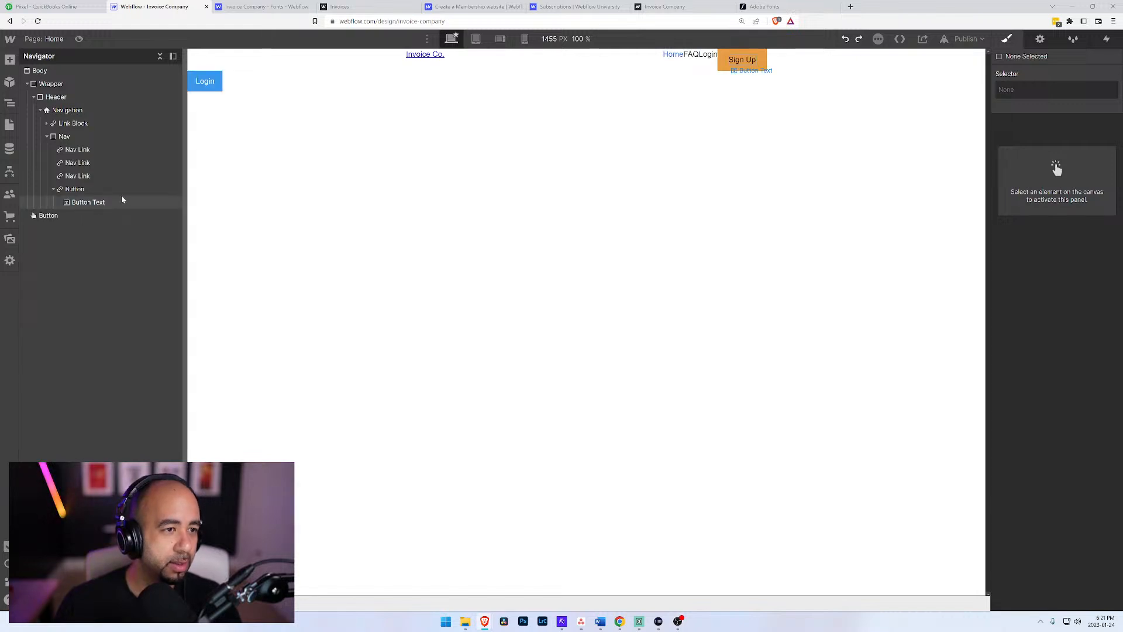
pyautogui.hotkey('ctrl', 'z')
pyautogui.hotkey('ctrl', 'z')
pyautogui.hotkey('ctrl', 'z')
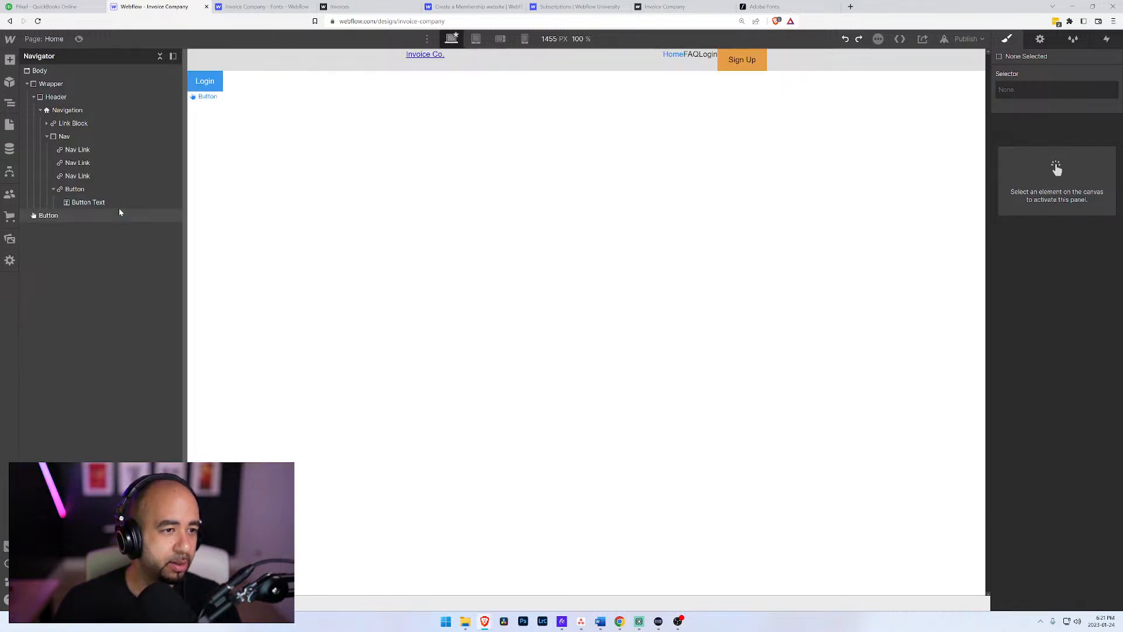
pyautogui.hotkey('ctrl', 'shift', 'z')
pyautogui.hotkey('ctrl', 'shift', 'z')
pyautogui.hotkey('ctrl', 'shift', 'z')
pyautogui.hotkey('ctrl', 'shift', 'z')
pyautogui.hotkey('ctrl', 'shift', 'z')
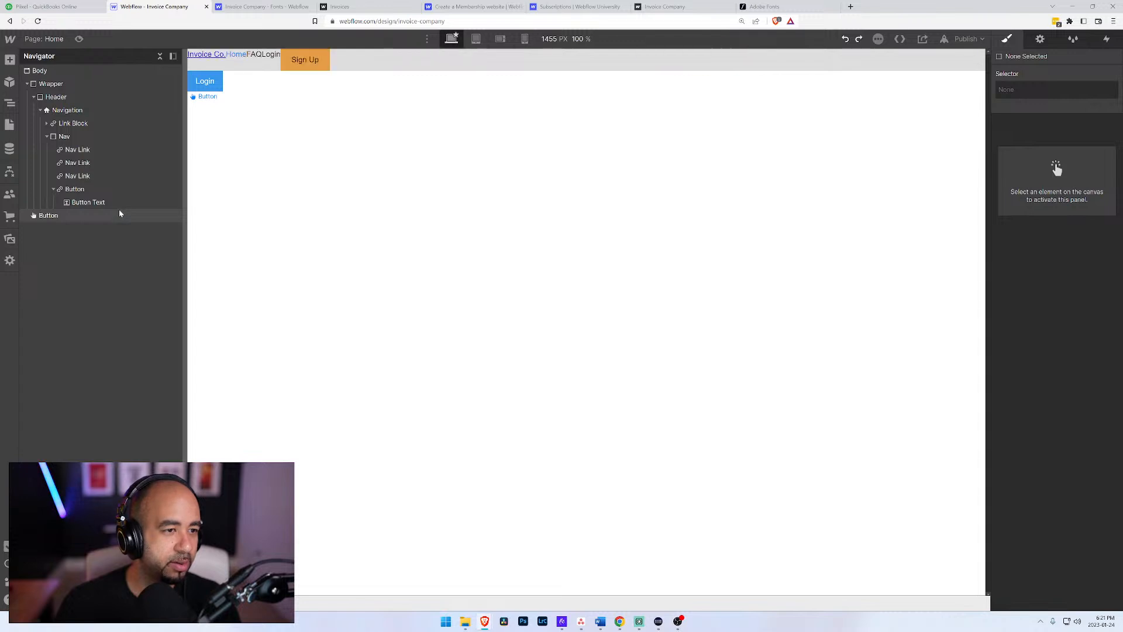
# Step: Delete the stray Login button sitting outside the Wrapper, with the Nav's nested elements collapsed
pyautogui.click(73, 201)
pyautogui.click(53, 189)
pyautogui.click(47, 136)
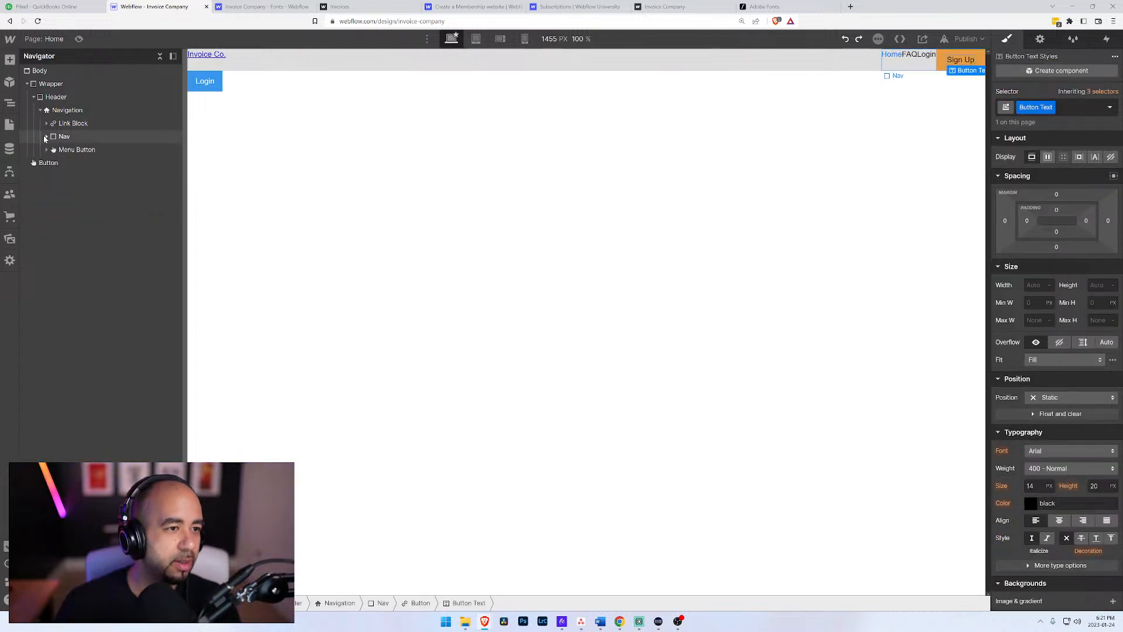
pyautogui.click(44, 169)
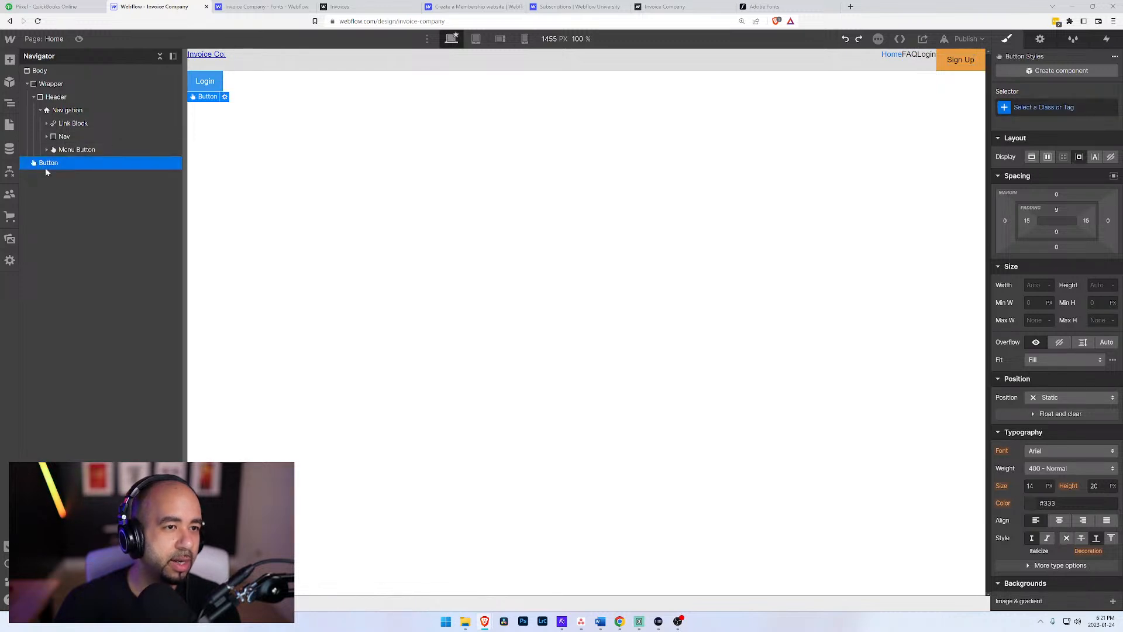
pyautogui.press('Delete')
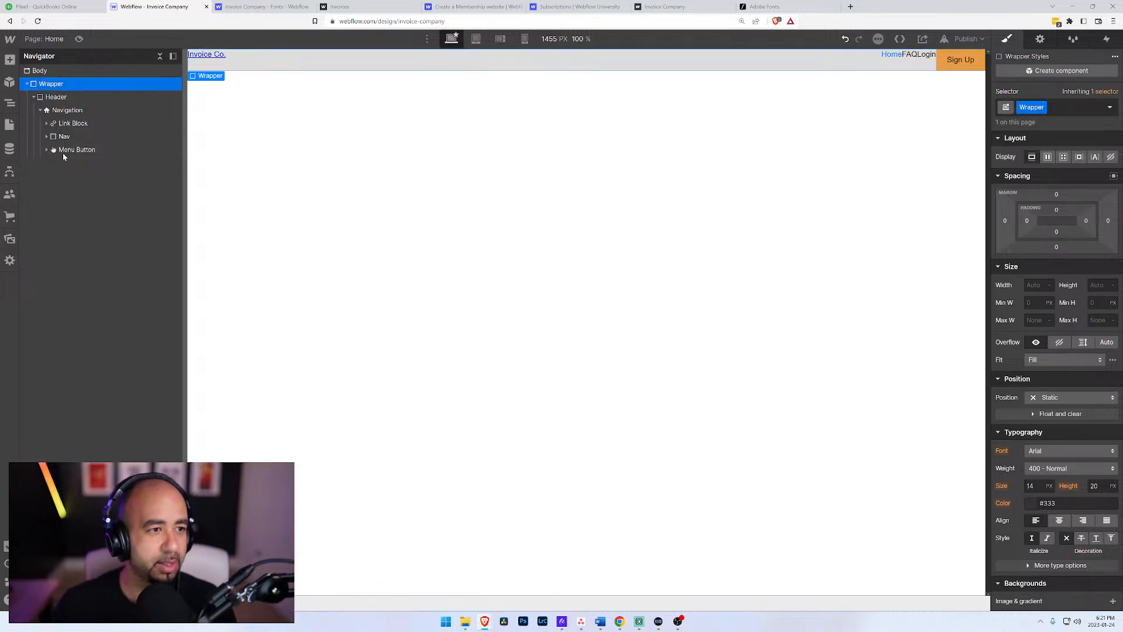
# Step: Give the Link Block inside Navigation the new class Logo
pyautogui.click(63, 150)
pyautogui.click(54, 136)
pyautogui.click(47, 136)
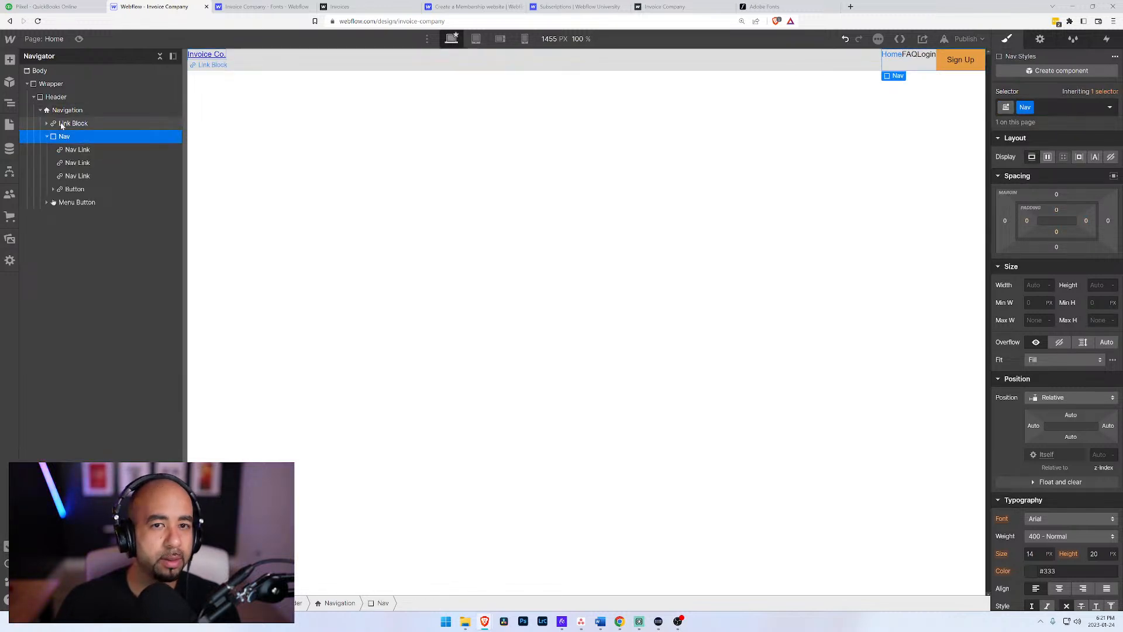
pyautogui.click(68, 124)
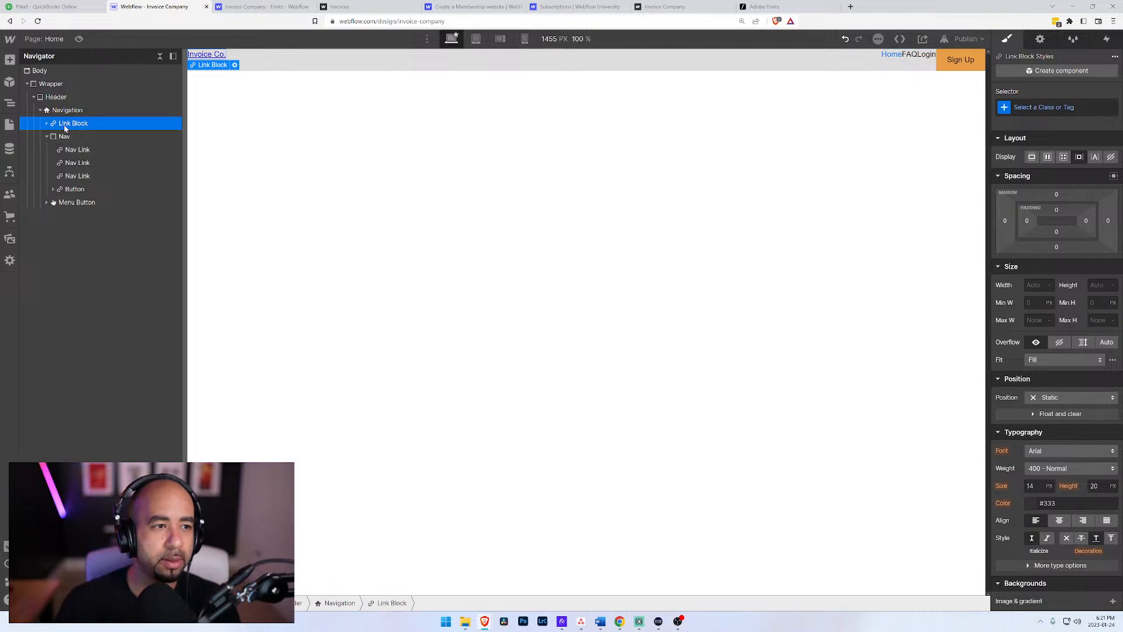
pyautogui.hotkey('ctrl', 'Return')
pyautogui.write('L')
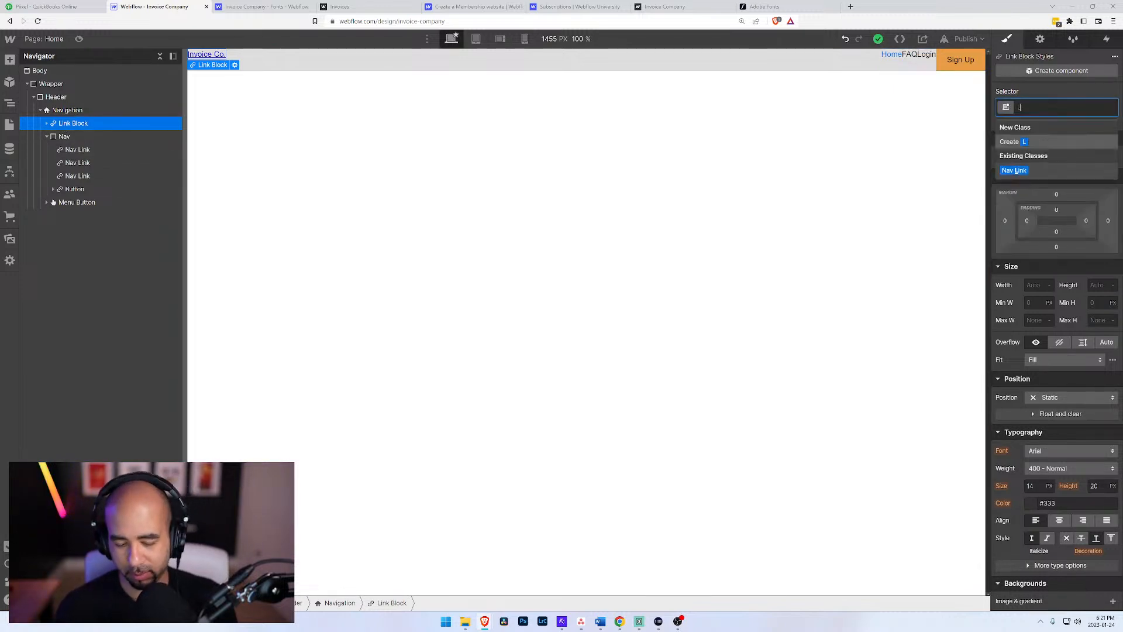
pyautogui.write('ogo')
pyautogui.press('Return')
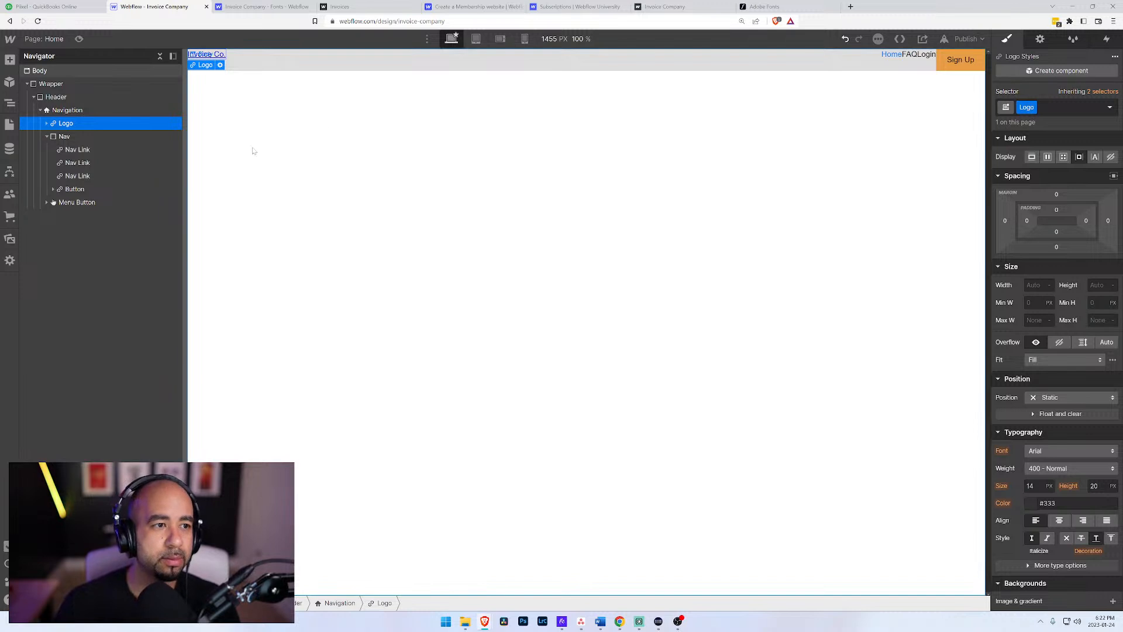
# Step: Make the Navigation element's background color transparent
pyautogui.click(66, 111)
pyautogui.scroll(-5, 1015, 437)
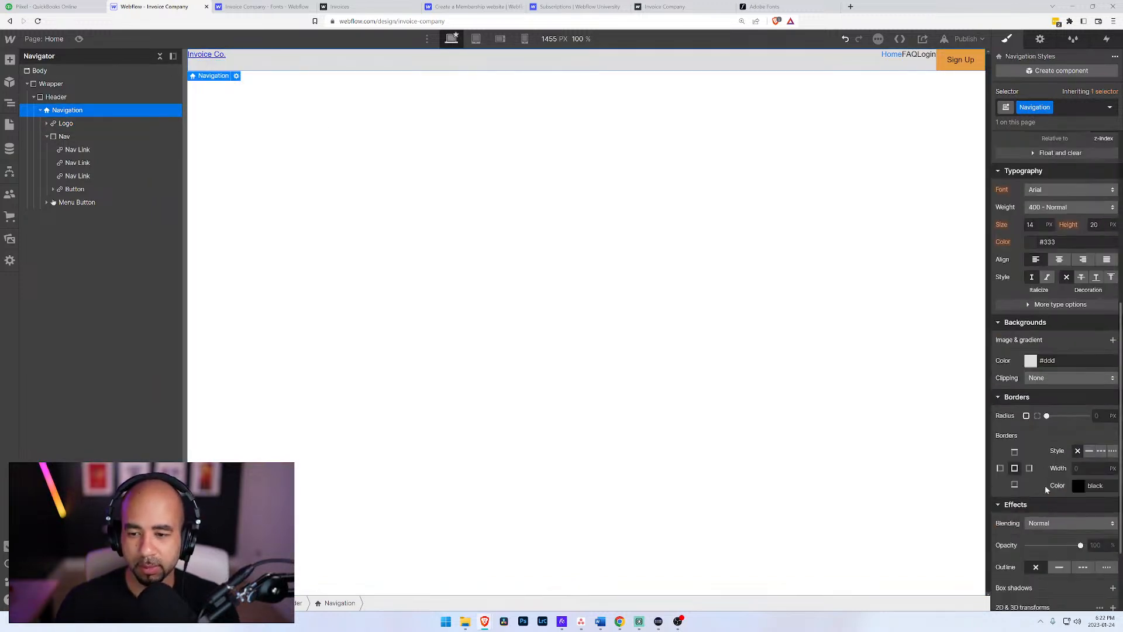
pyautogui.click(1030, 363)
pyautogui.click(1003, 530)
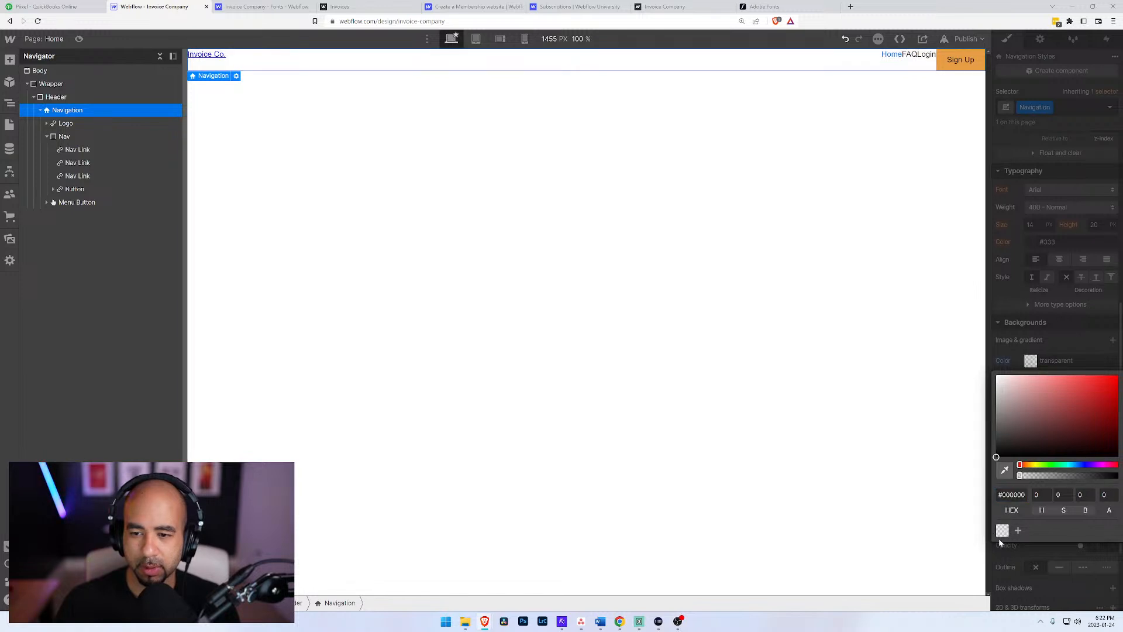
pyautogui.click(1052, 346)
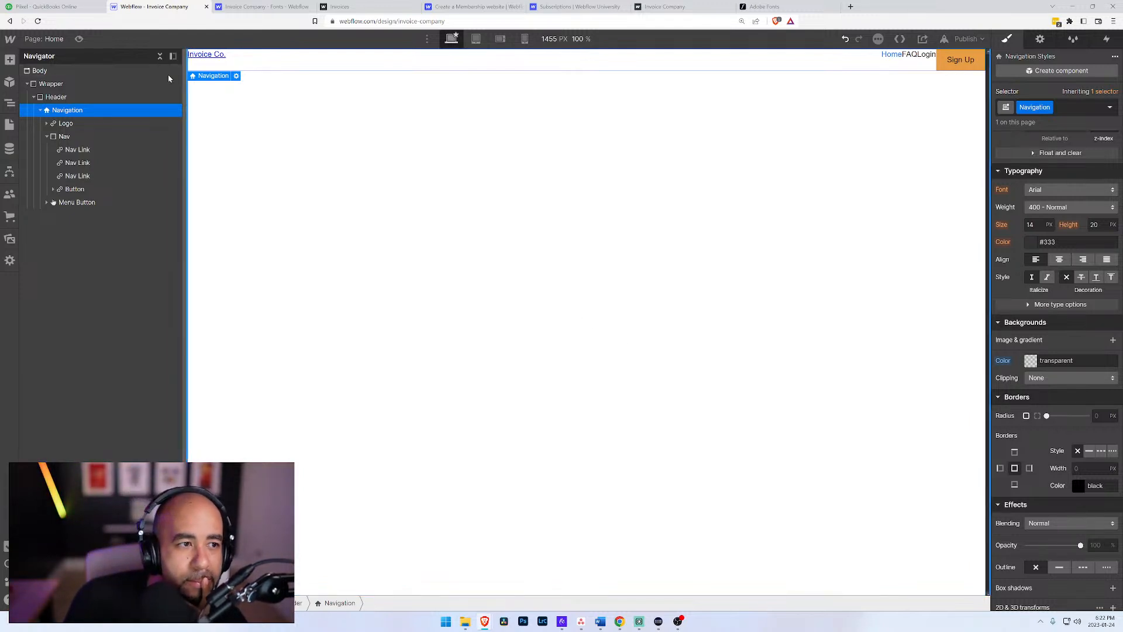
# Step: Set the Navigation element to a horizontal flex layout justified with Space between, comparing it with the start, end and space-around options
pyautogui.scroll(5, 1047, 234)
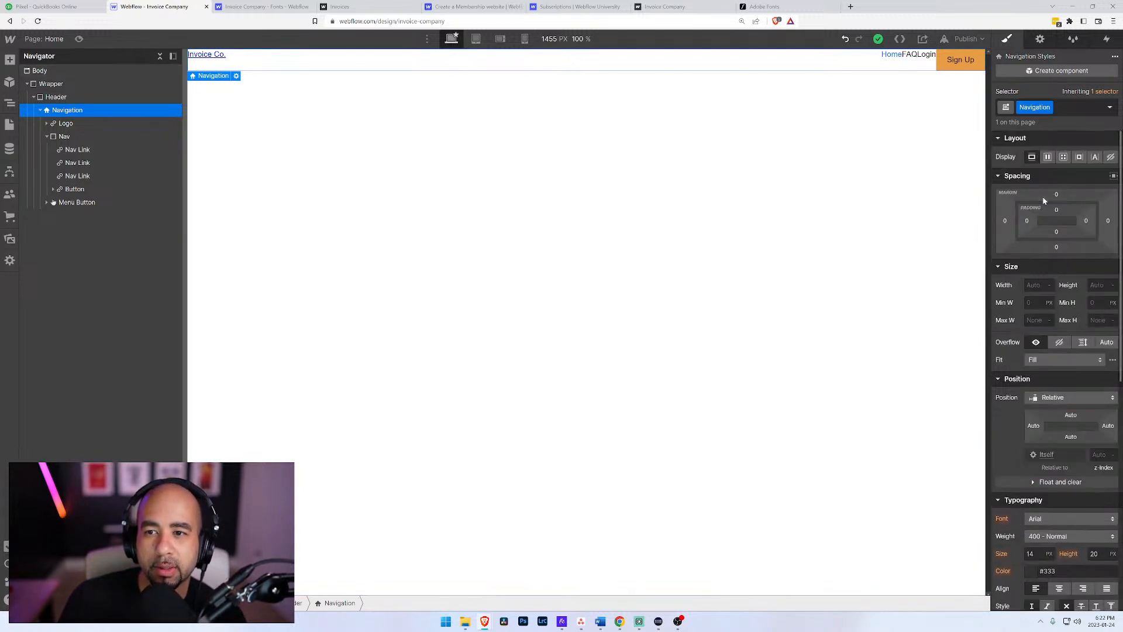
pyautogui.click(1048, 157)
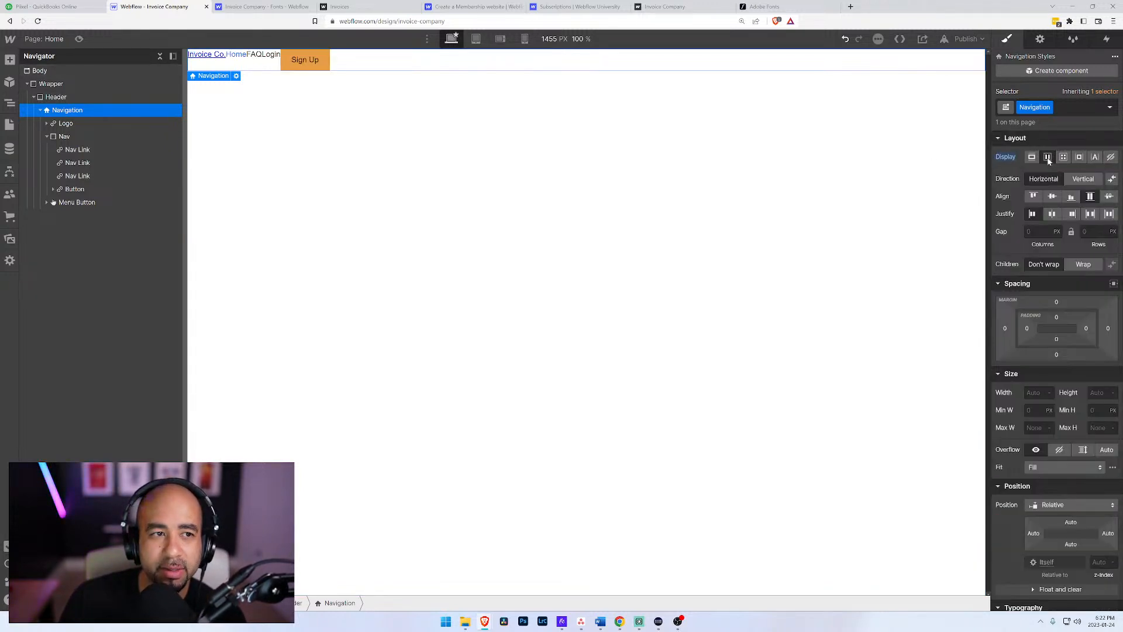
pyautogui.click(1089, 215)
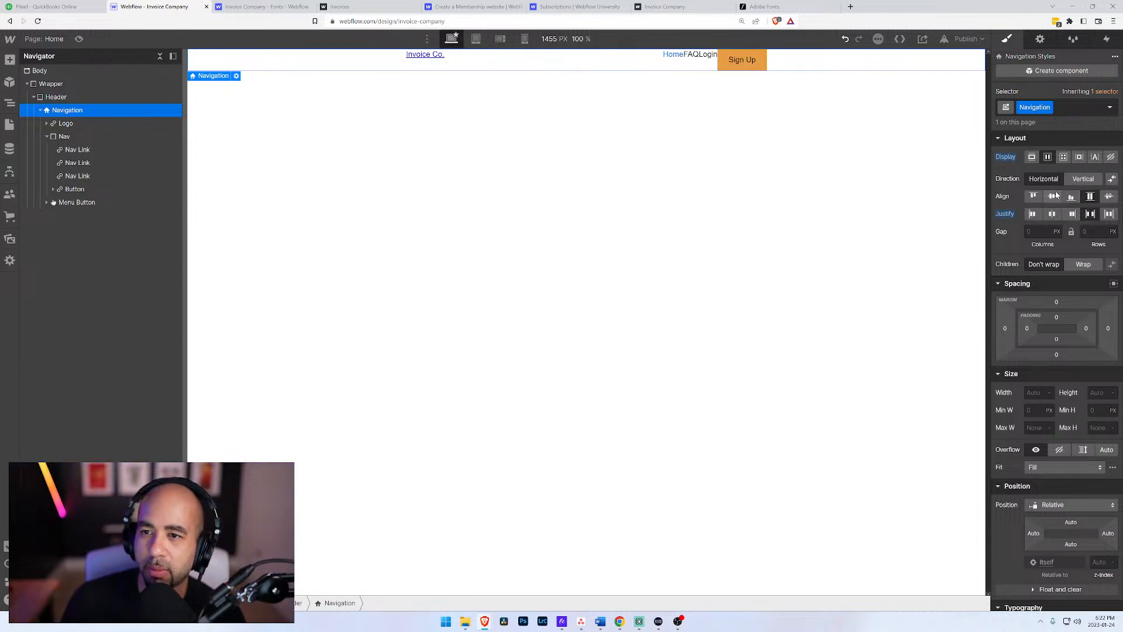
pyautogui.click(1033, 214)
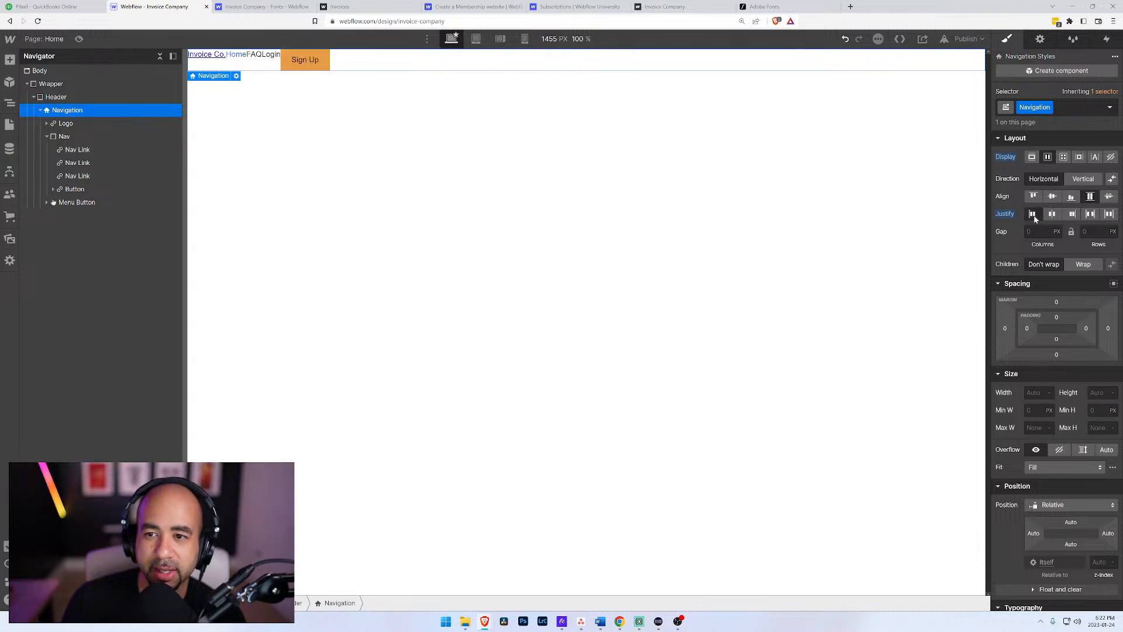
pyautogui.click(1072, 215)
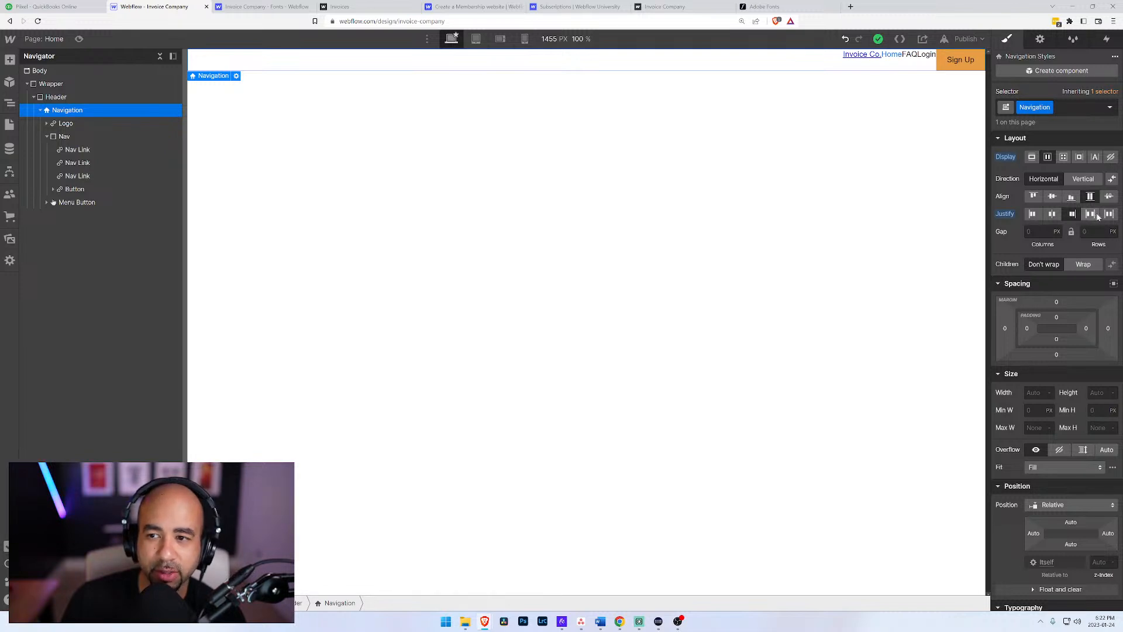
pyautogui.click(1091, 215)
pyautogui.click(1109, 215)
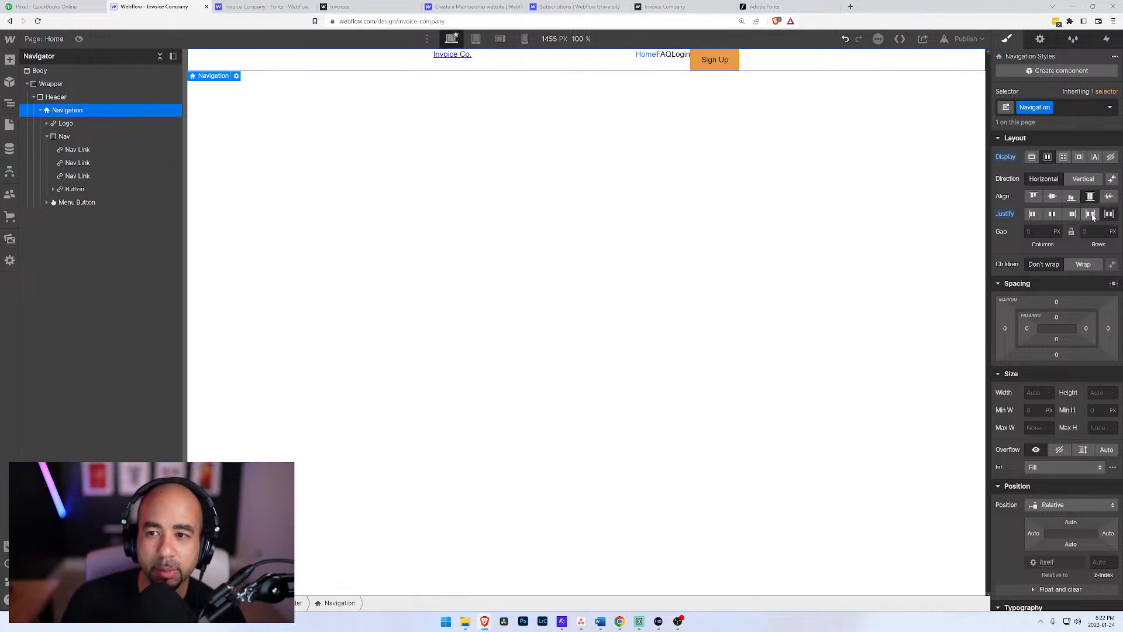
pyautogui.click(1091, 215)
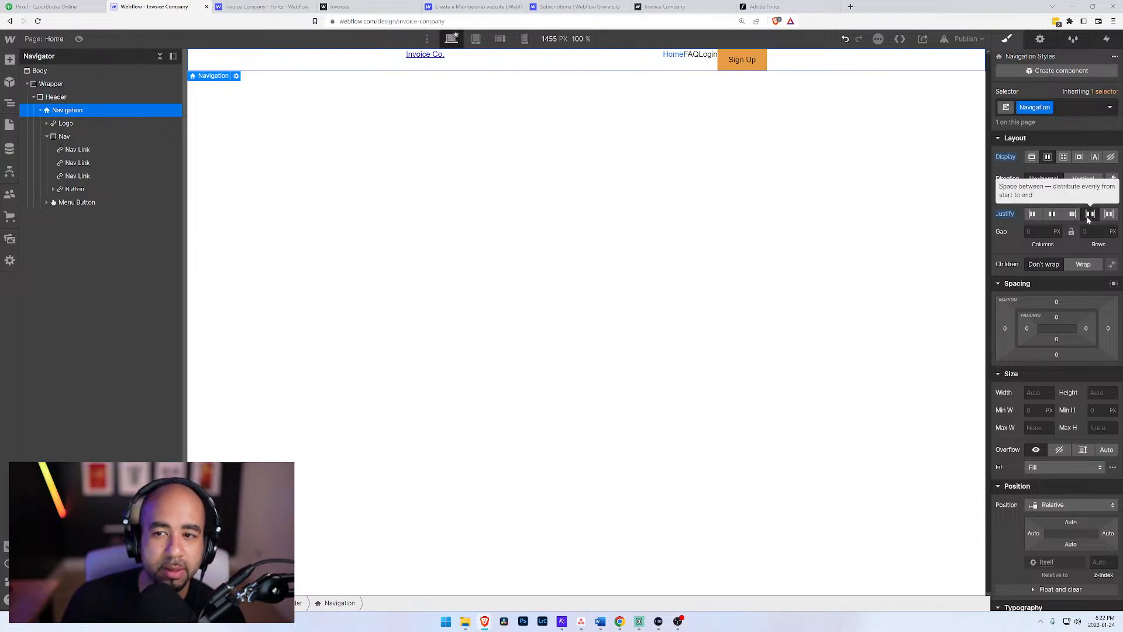
# Step: Try column gaps of 200 px and about 620 px on the Navigation element, and reset the gap
pyautogui.click(1039, 232)
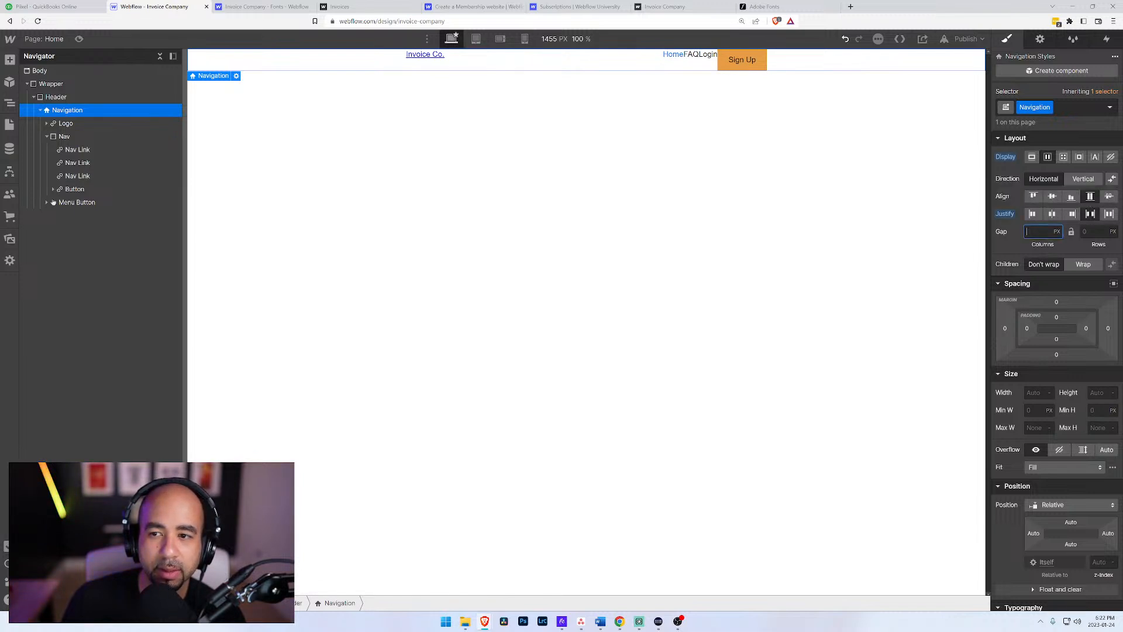
pyautogui.press('Escape')
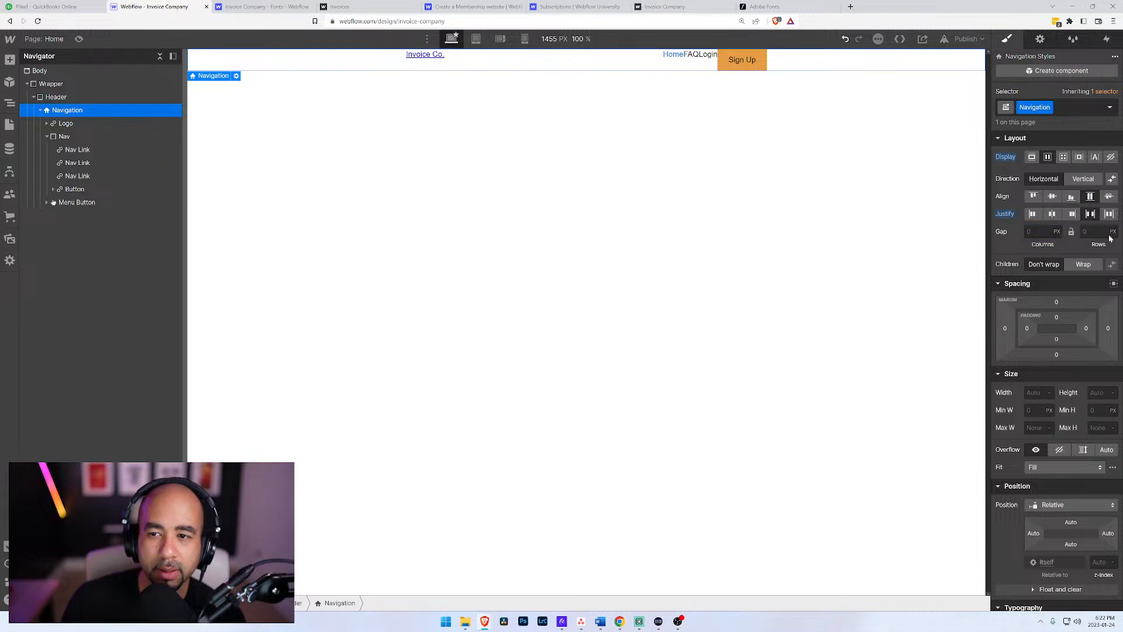
pyautogui.click(1039, 231)
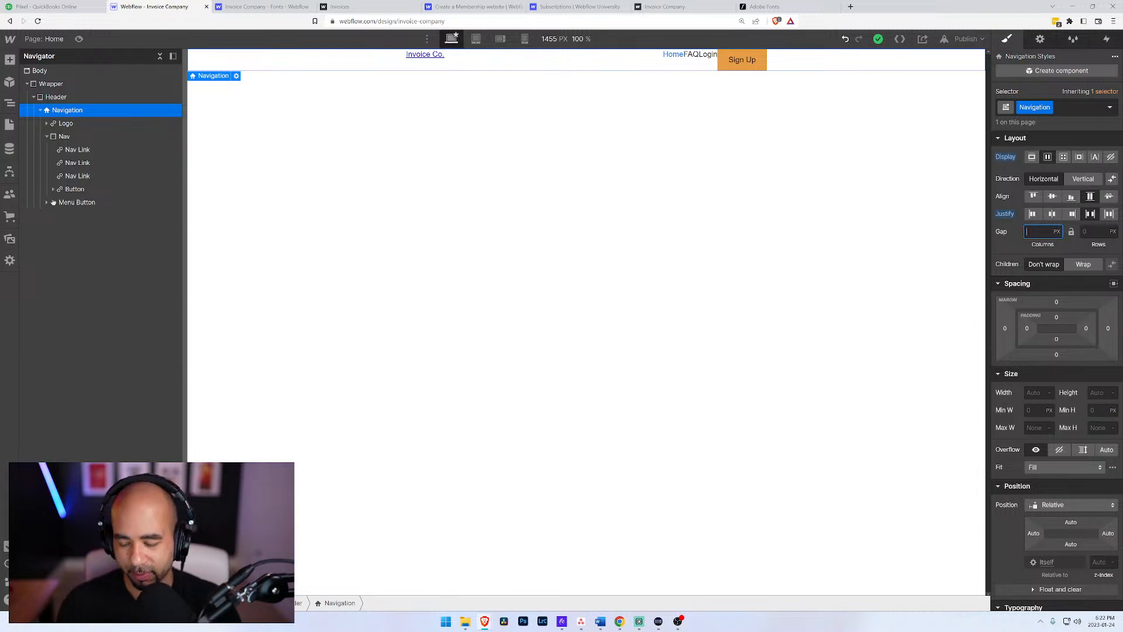
pyautogui.write('200')
pyautogui.press('Return')
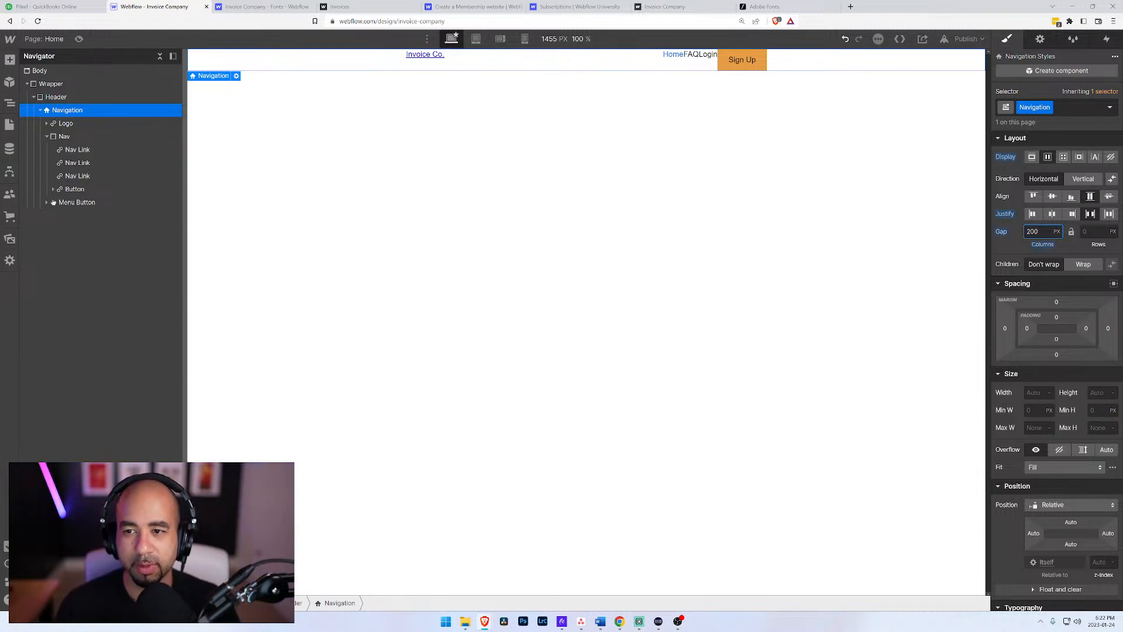
pyautogui.moveTo(1045, 232); pyautogui.dragTo(1078, 232)
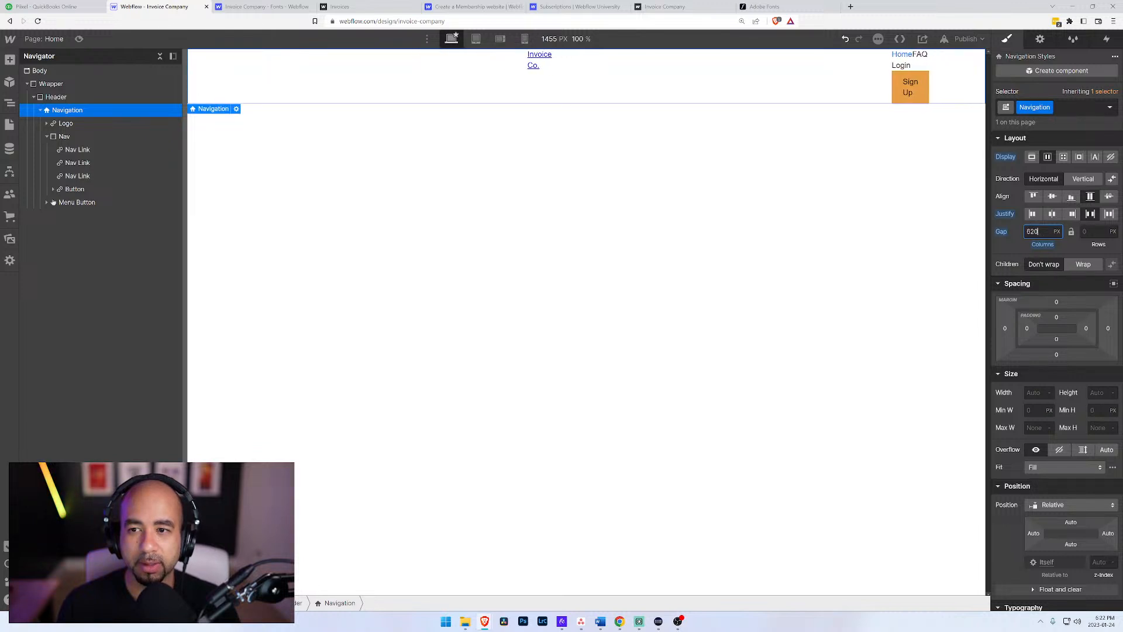
pyautogui.keyDown('alt'); pyautogui.click(1002, 234); pyautogui.keyUp('alt')
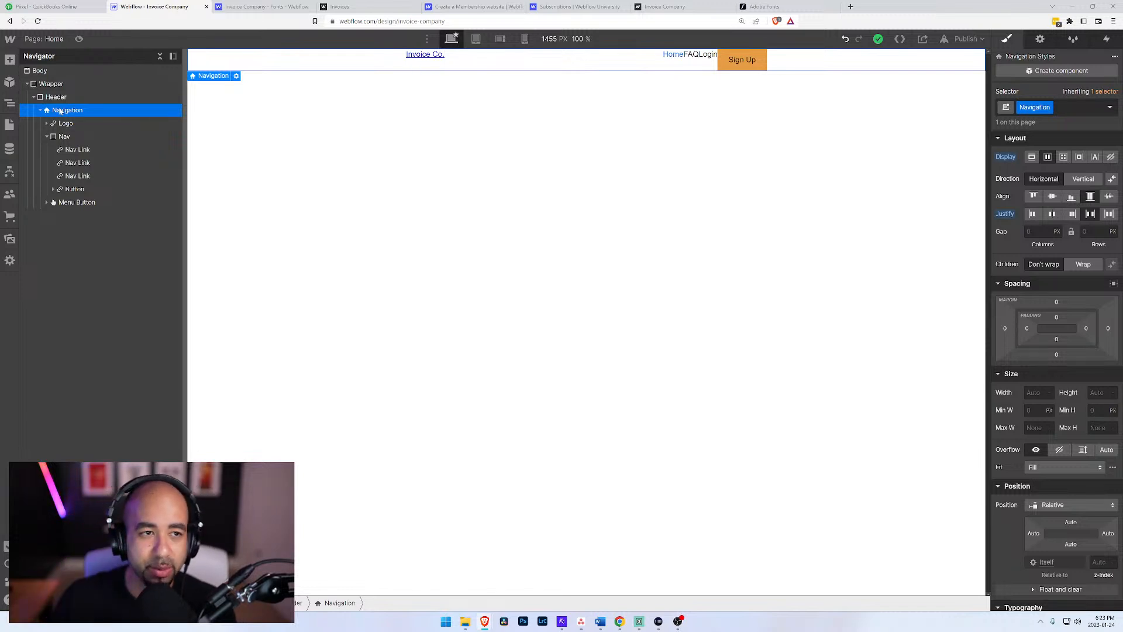
# Step: Preview the Home page and publish the site to invoice-company.webflow.io
pyautogui.click(79, 38)
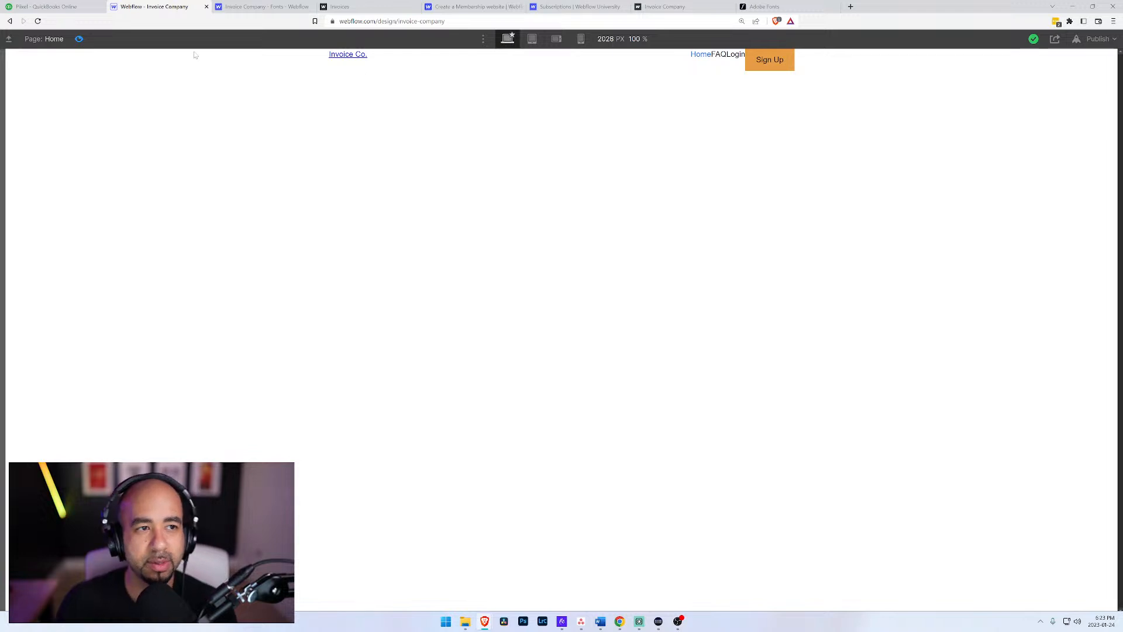
pyautogui.click(79, 39)
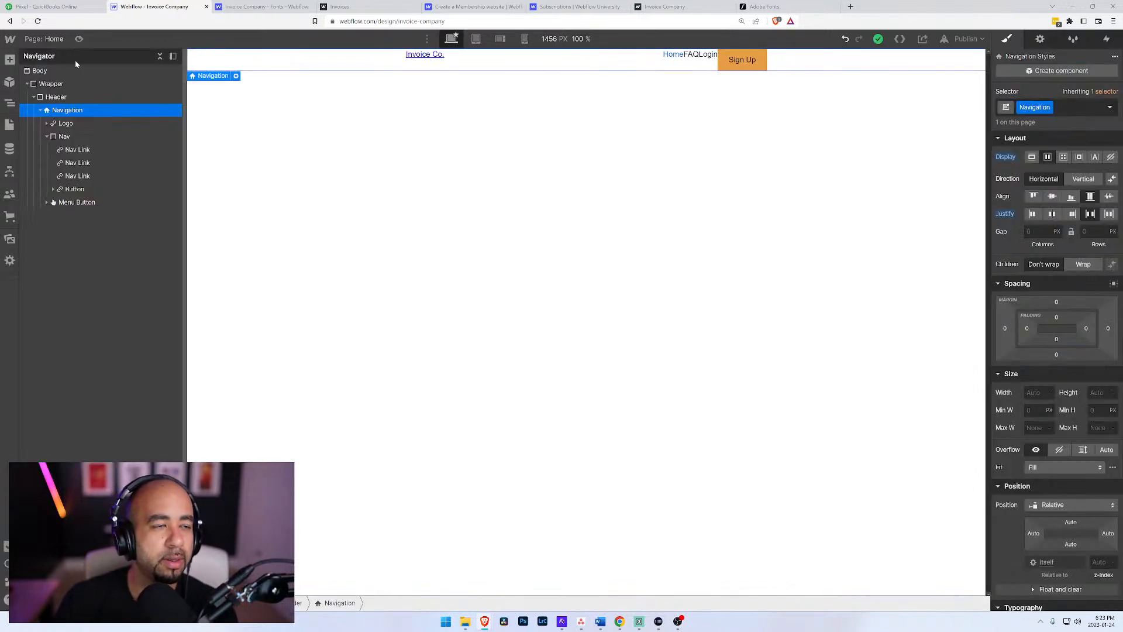
pyautogui.click(966, 39)
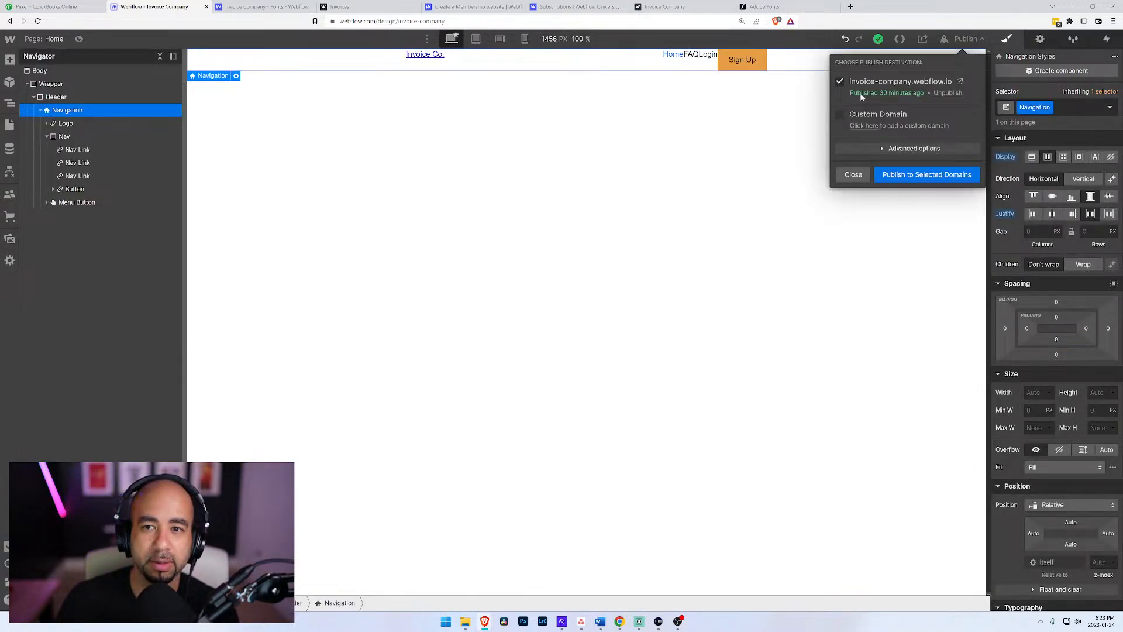
pyautogui.click(906, 175)
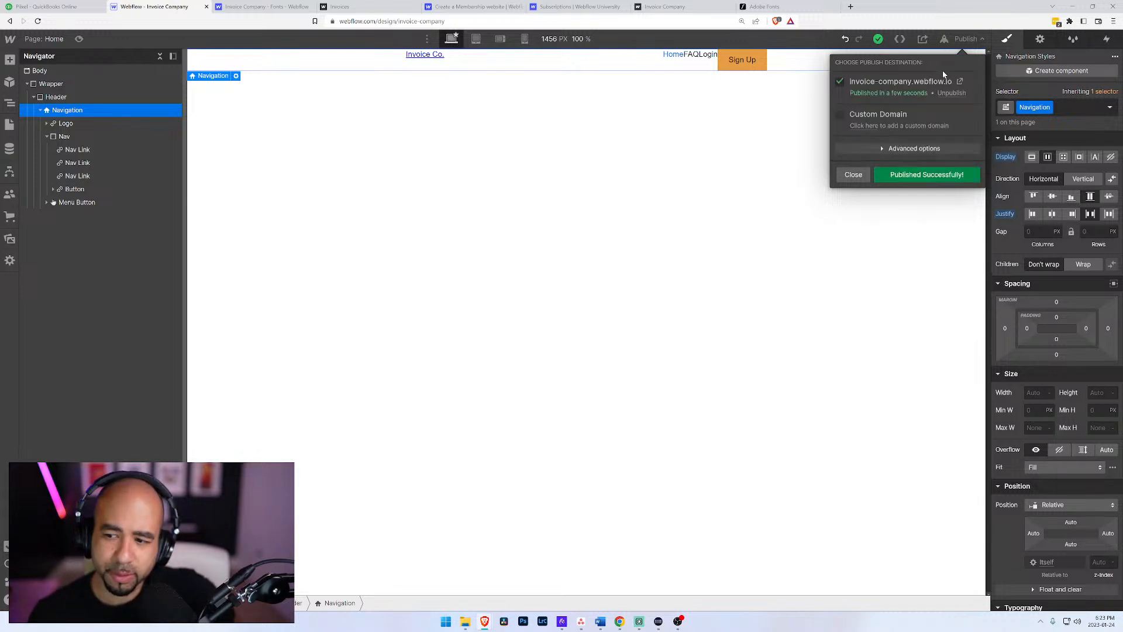
# Step: Open the published site and inspect the layout styles of its navigation, logo and nav menu elements in the browser's developer tools
pyautogui.click(959, 82)
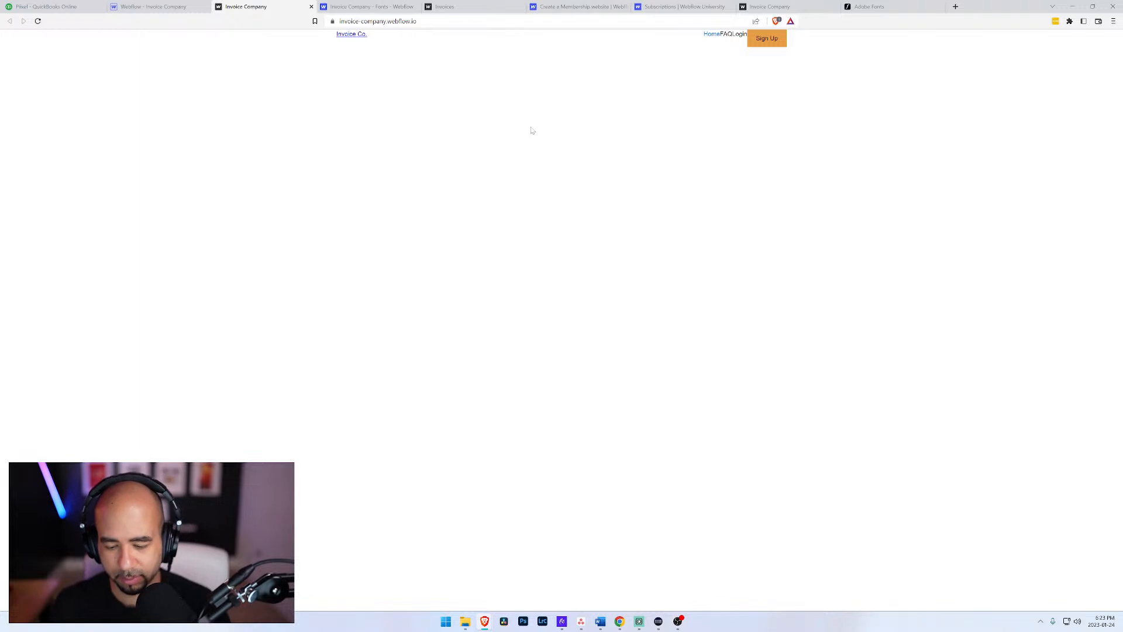
pyautogui.hotkey('ctrl', 'shift', 'i')
pyautogui.click(7, 445)
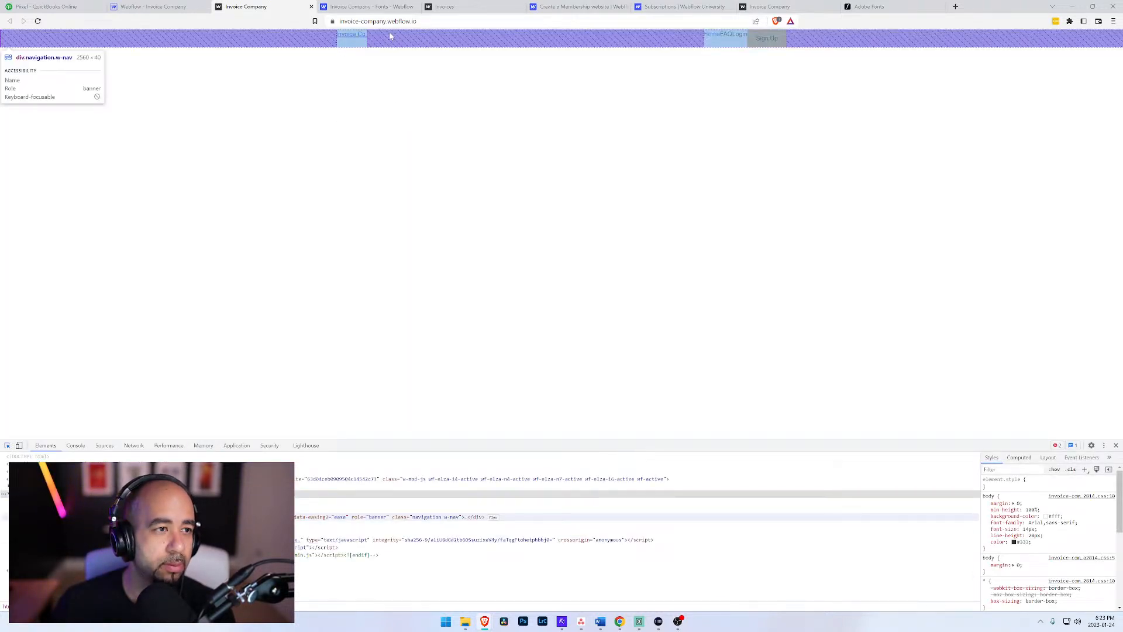
pyautogui.click(391, 36)
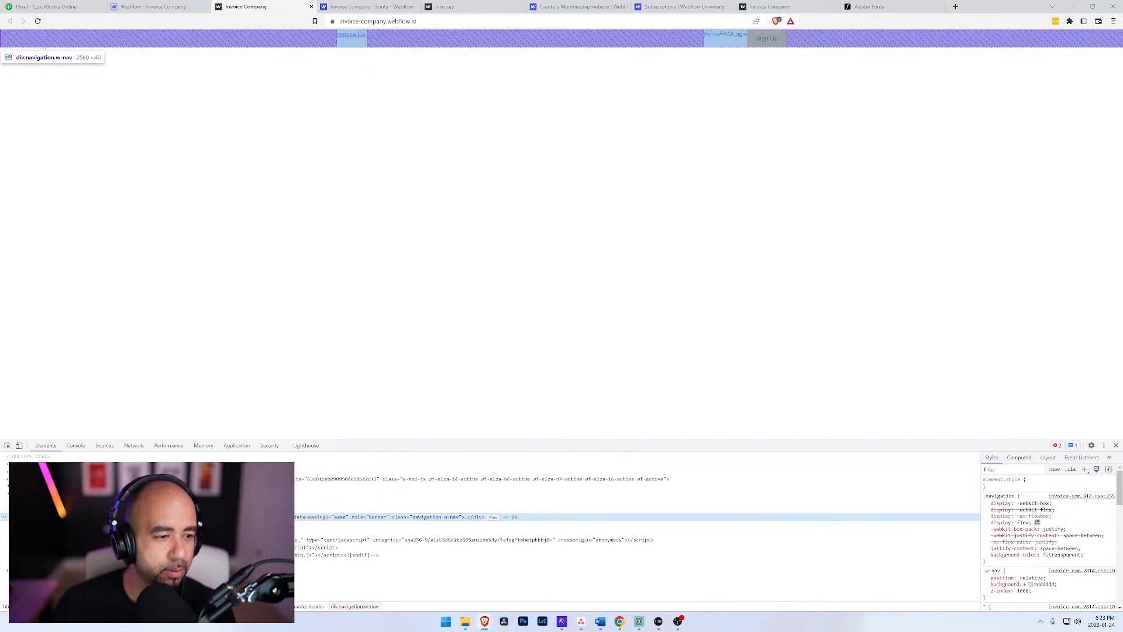
pyautogui.click(20, 518)
pyautogui.click(31, 524)
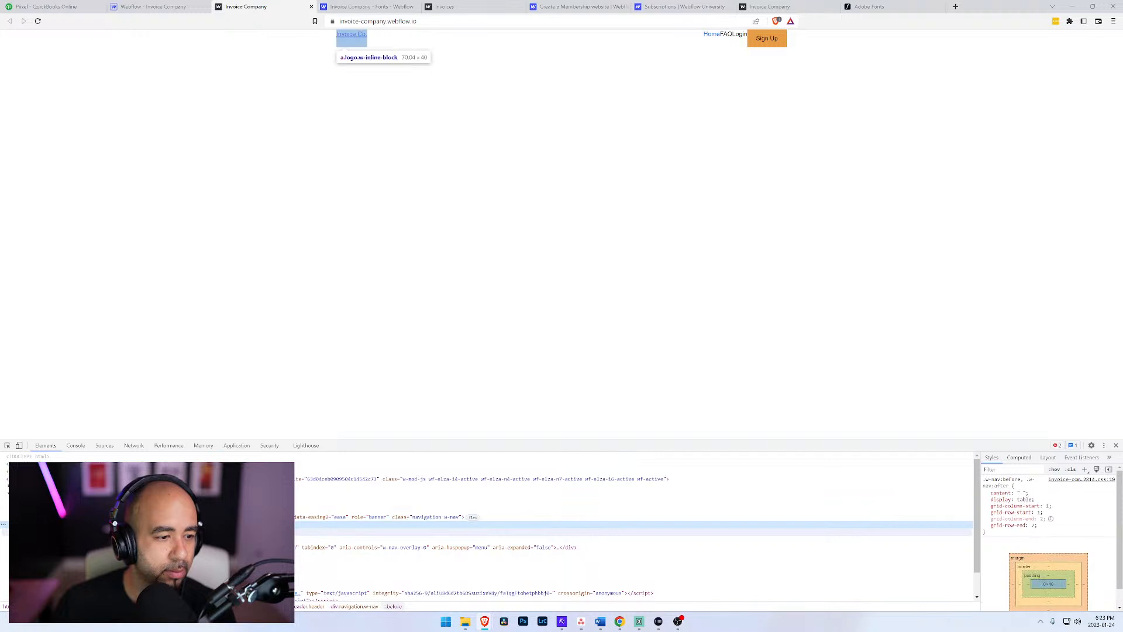
pyautogui.click(46, 532)
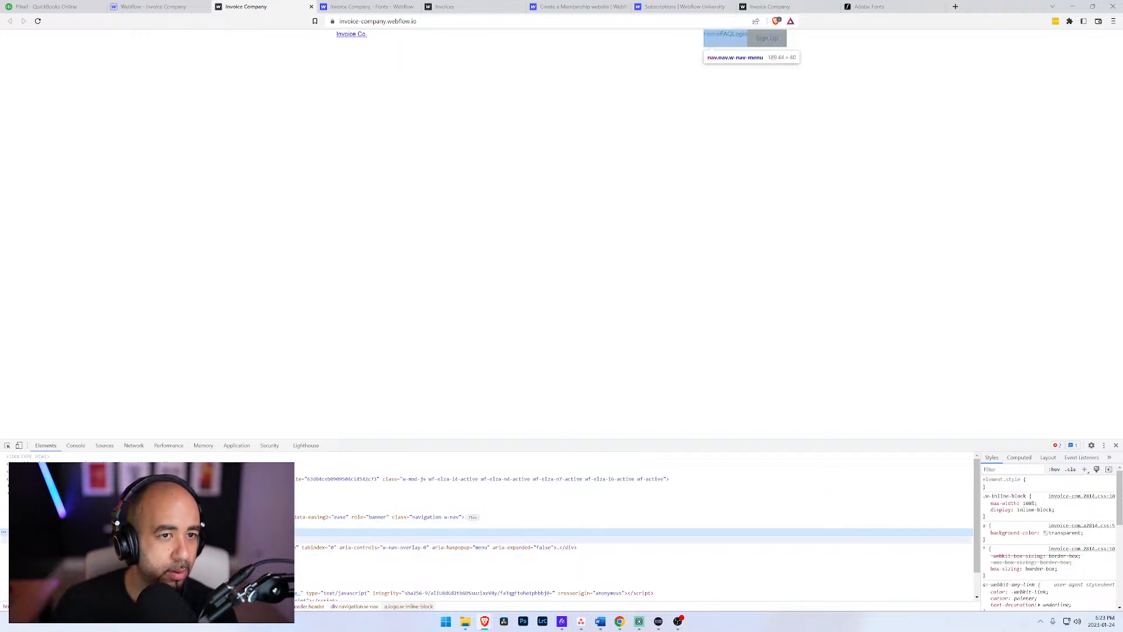
pyautogui.click(58, 517)
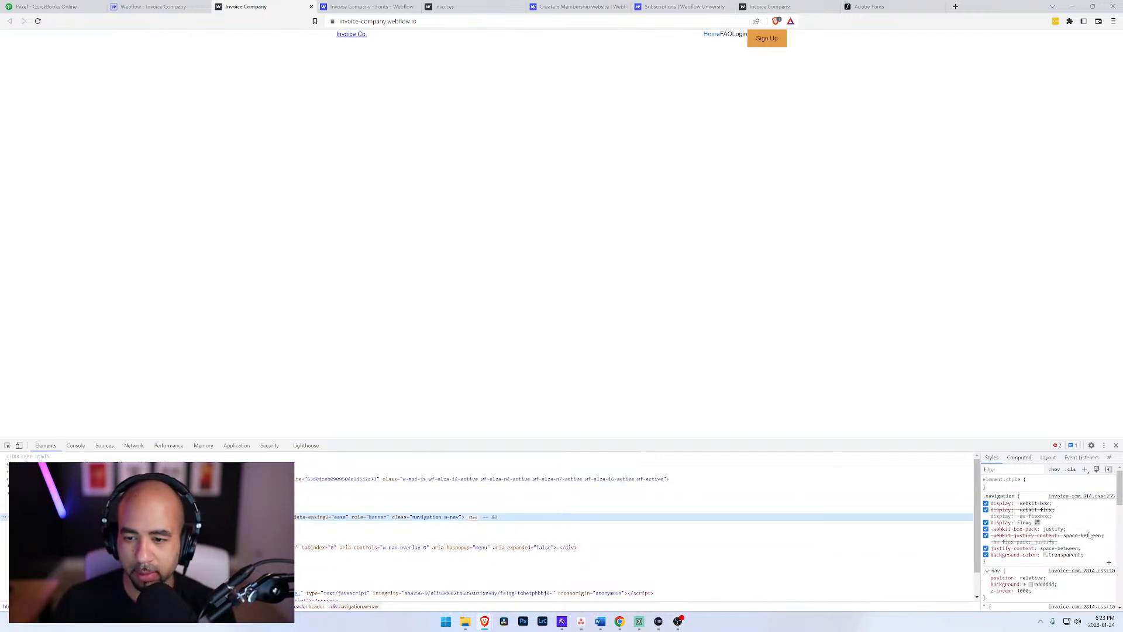
pyautogui.click(986, 548)
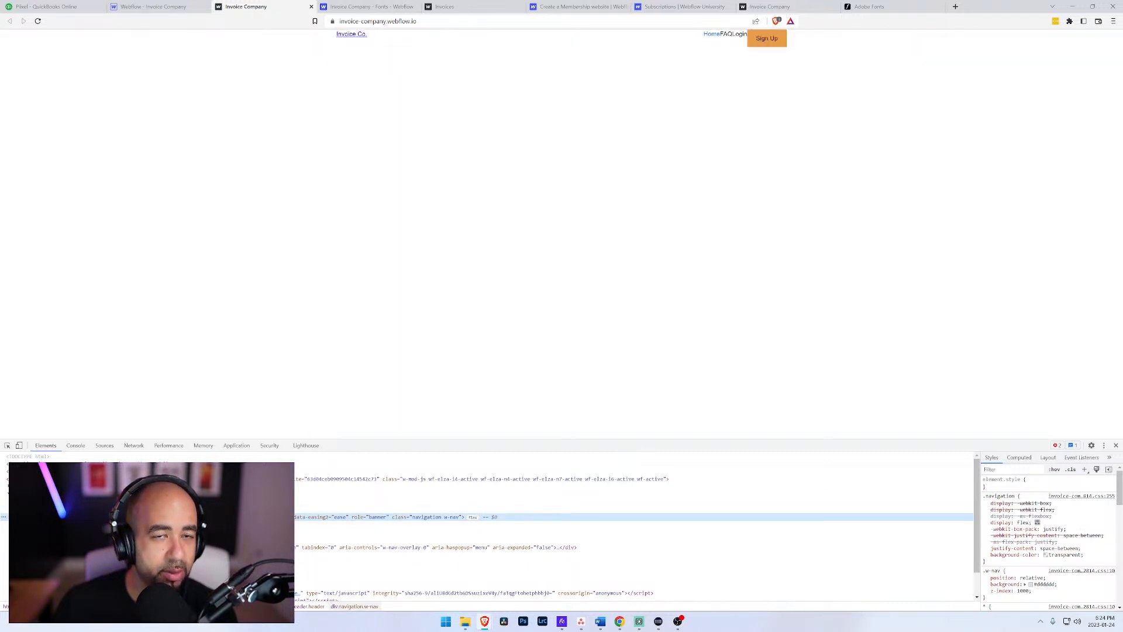
# Step: Shrink the browser window and inspect the styles and box models of the navigation element and its ::after pseudo-element
pyautogui.click(1093, 7)
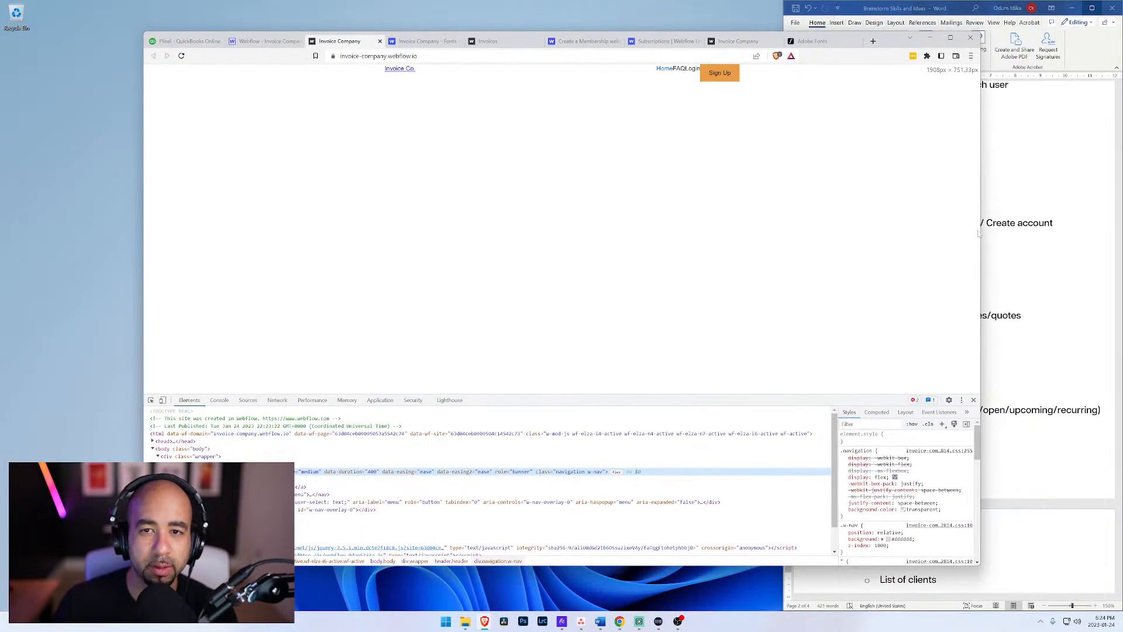
pyautogui.moveTo(973, 242); pyautogui.dragTo(851, 256)
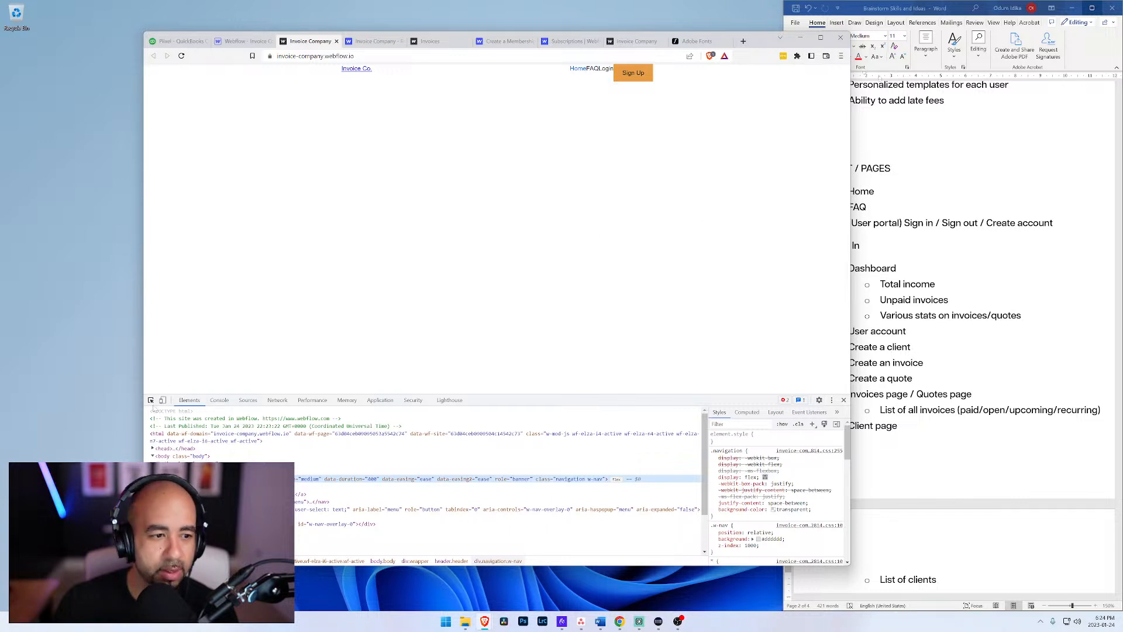
pyautogui.click(150, 400)
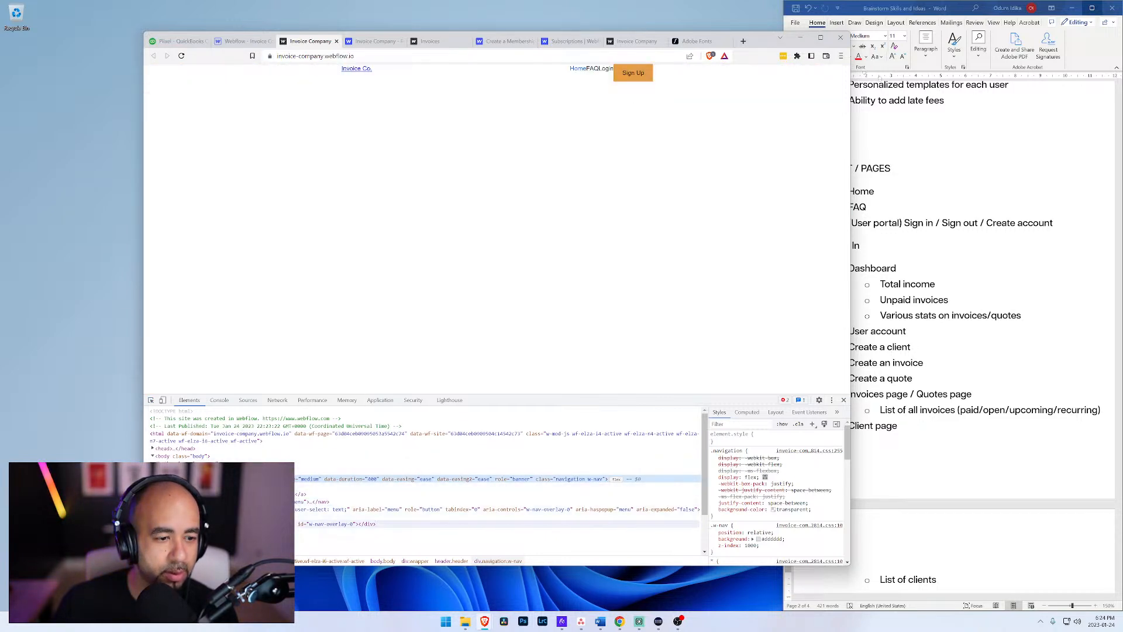
pyautogui.click(497, 532)
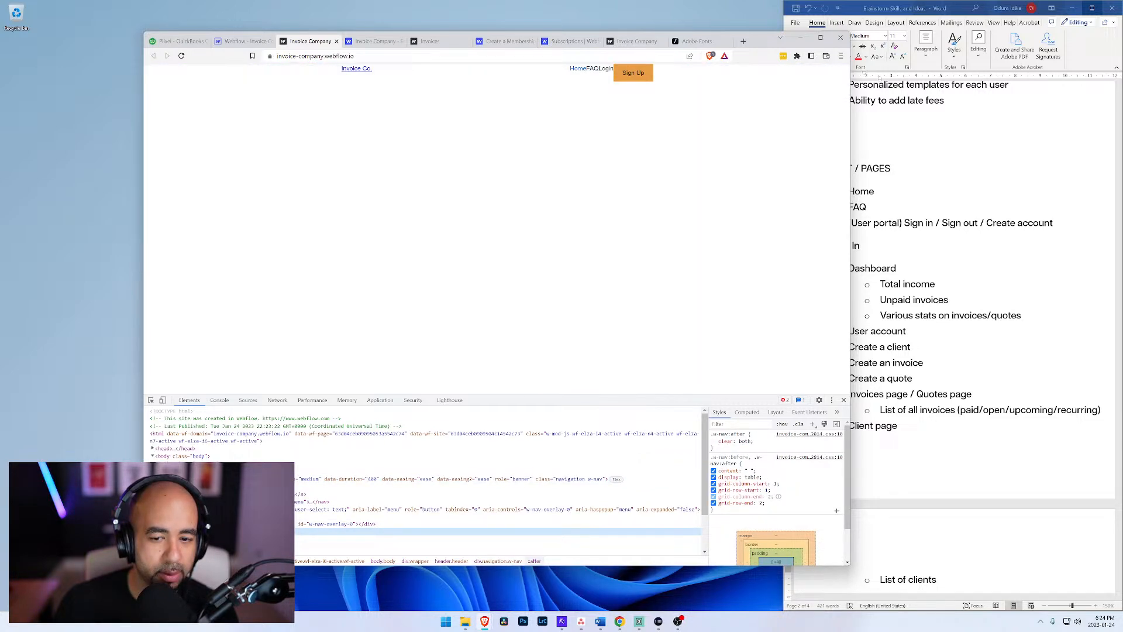
pyautogui.scroll(-2, 770, 525)
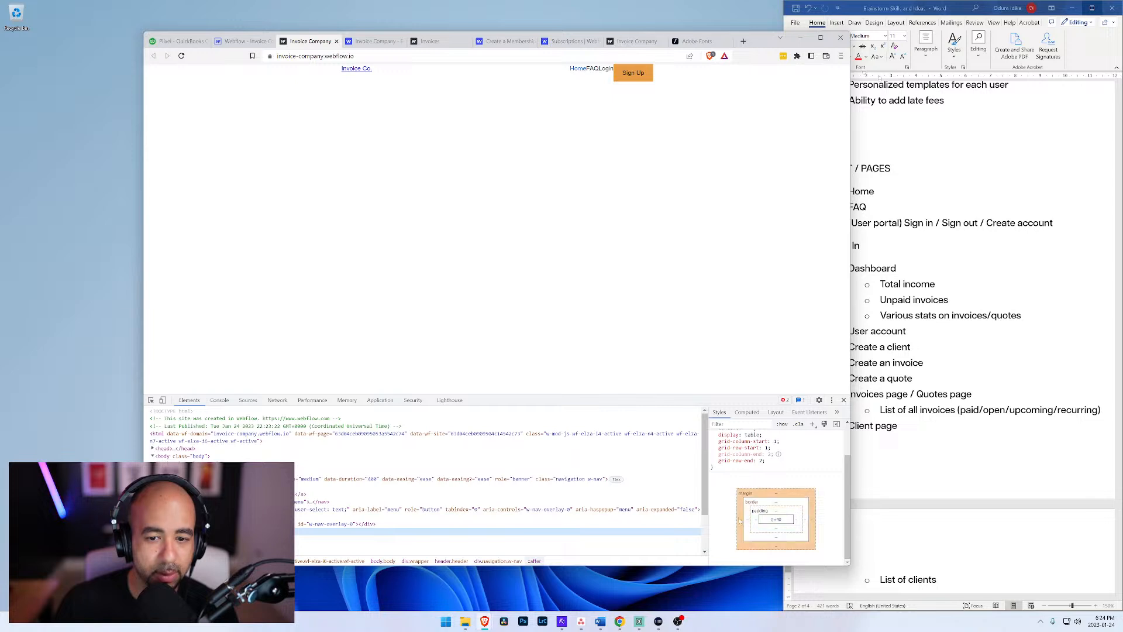
pyautogui.click(193, 538)
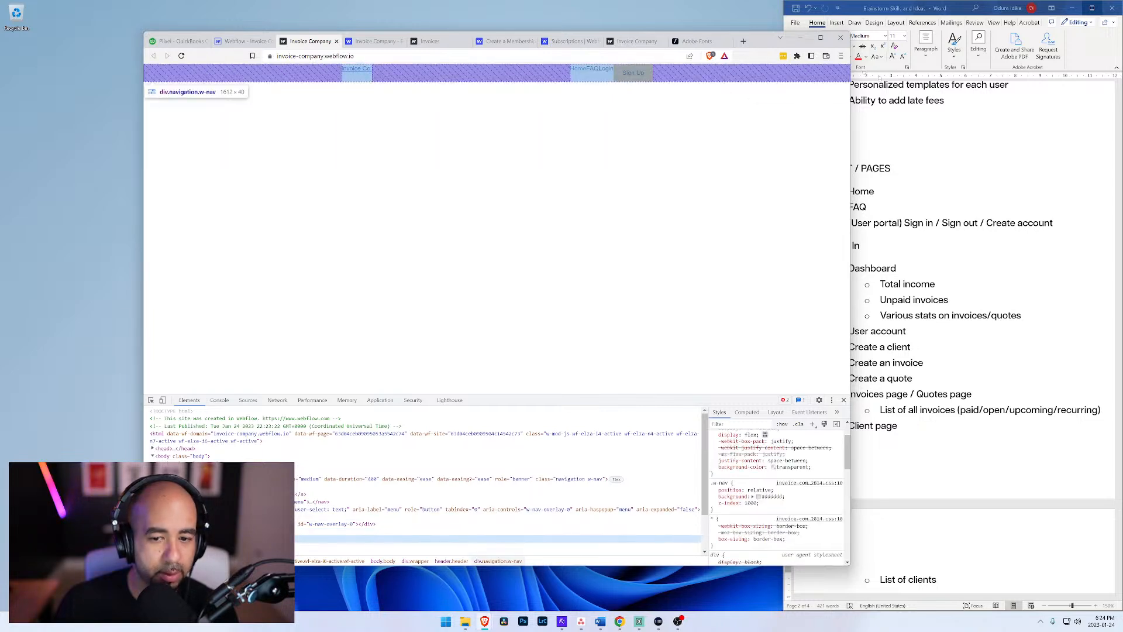
pyautogui.scroll(-7, 762, 468)
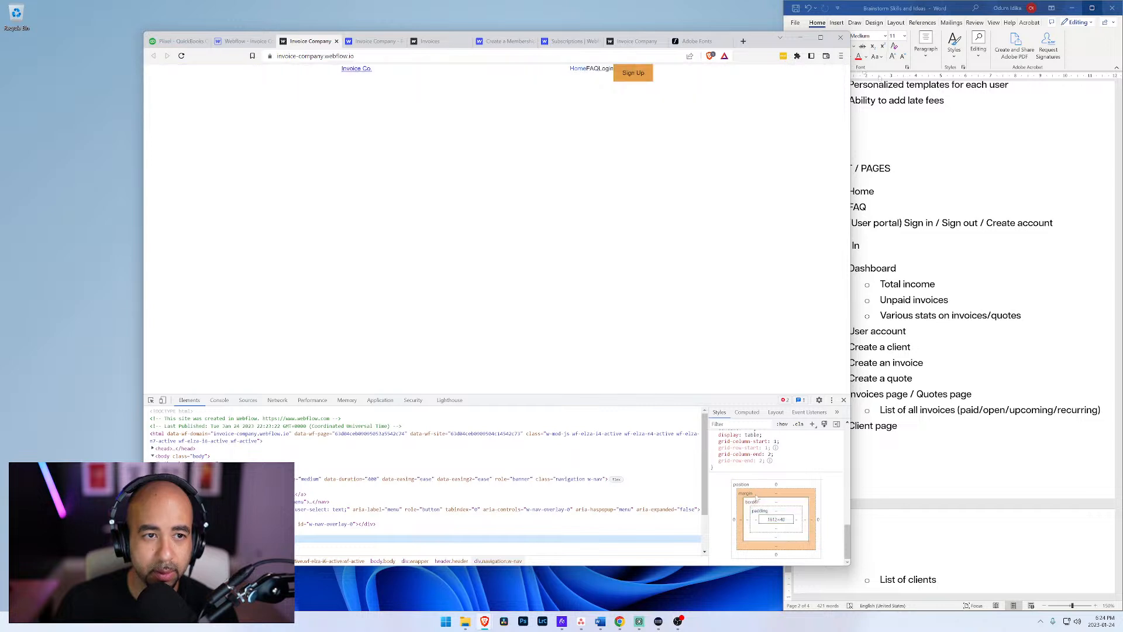
# Step: Try disabling the display and content declarations in the navigation's .w-nav before/after rule
pyautogui.scroll(2, 754, 488)
pyautogui.click(714, 523)
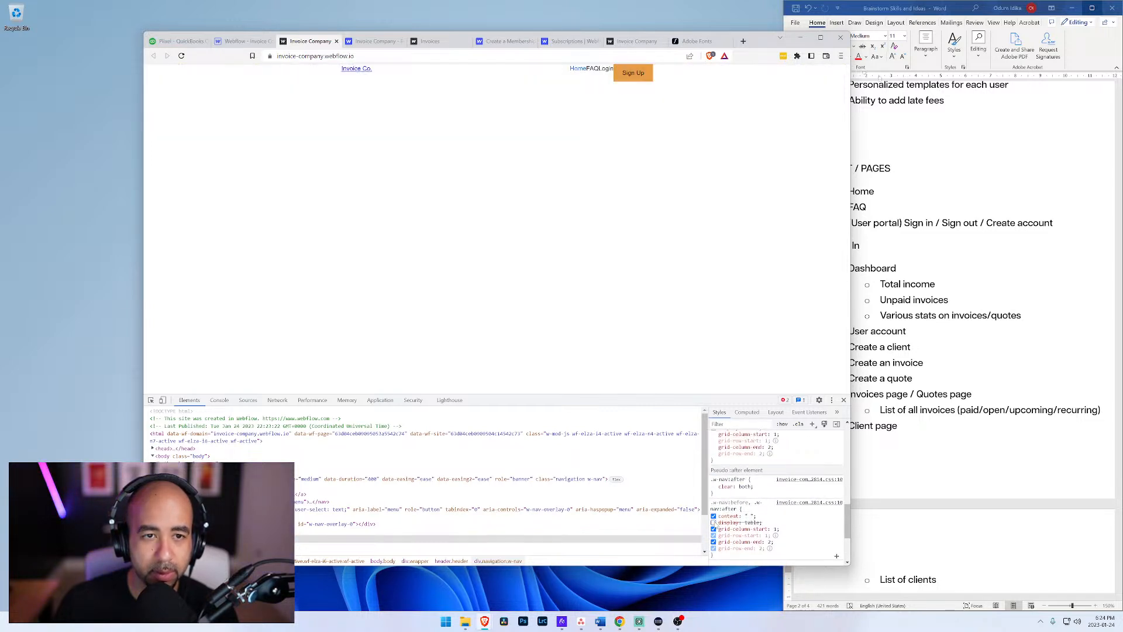
pyautogui.click(714, 529)
pyautogui.click(714, 529)
pyautogui.click(714, 516)
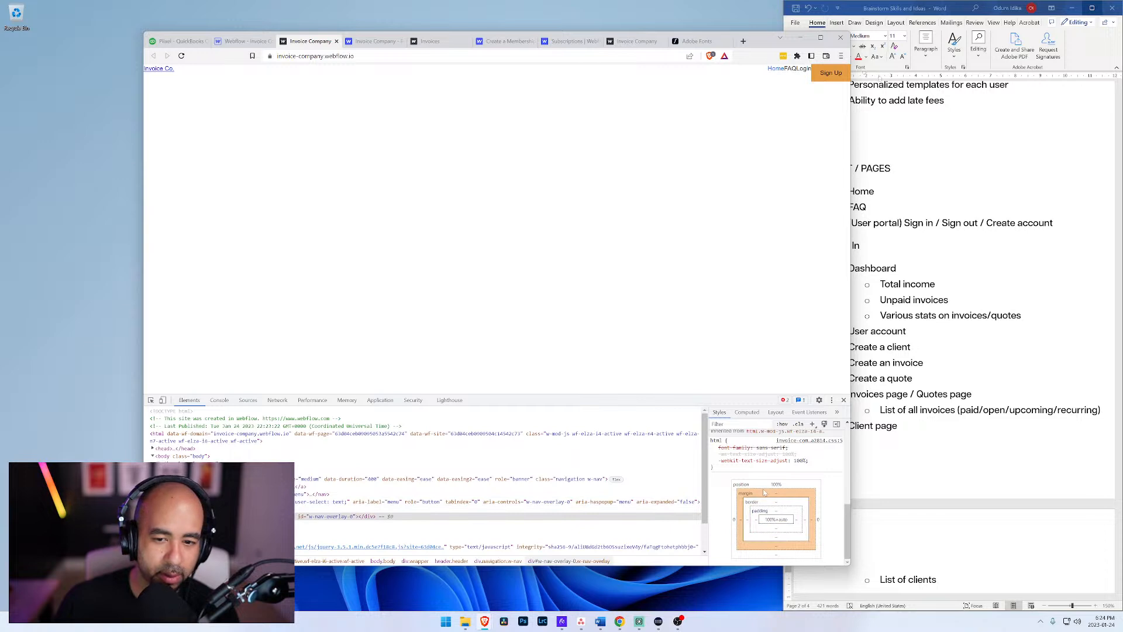
# Step: Check the nav overlay and navigation styles, and re-enable the content declaration in the .w-nav before/after rule
pyautogui.scroll(5, 777, 498)
pyautogui.scroll(3, 777, 498)
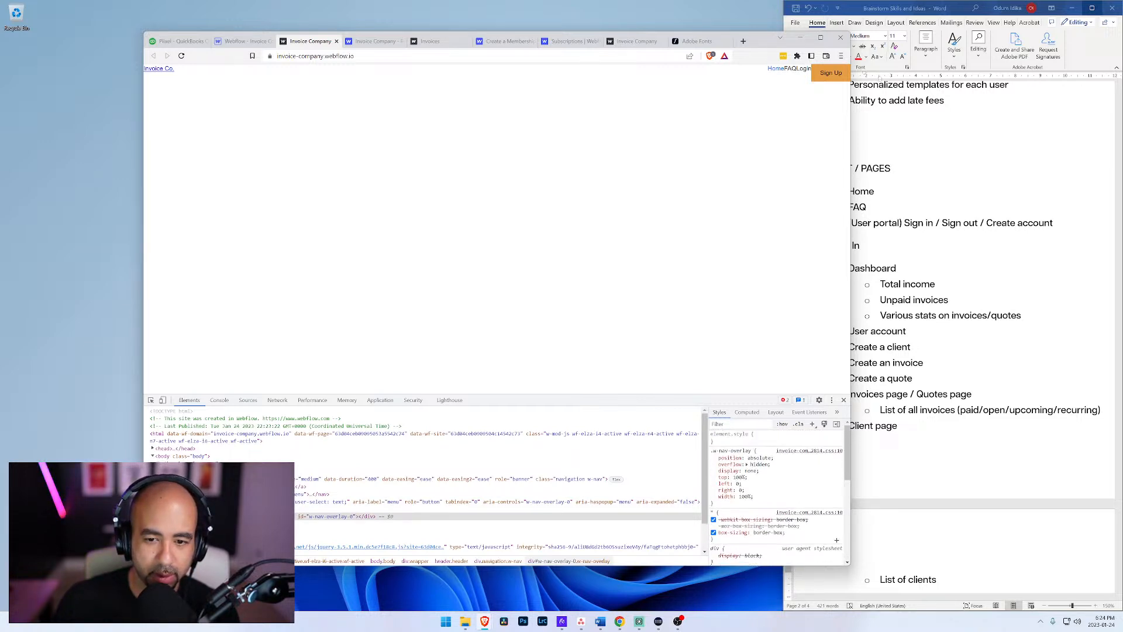
pyautogui.scroll(-3, 777, 497)
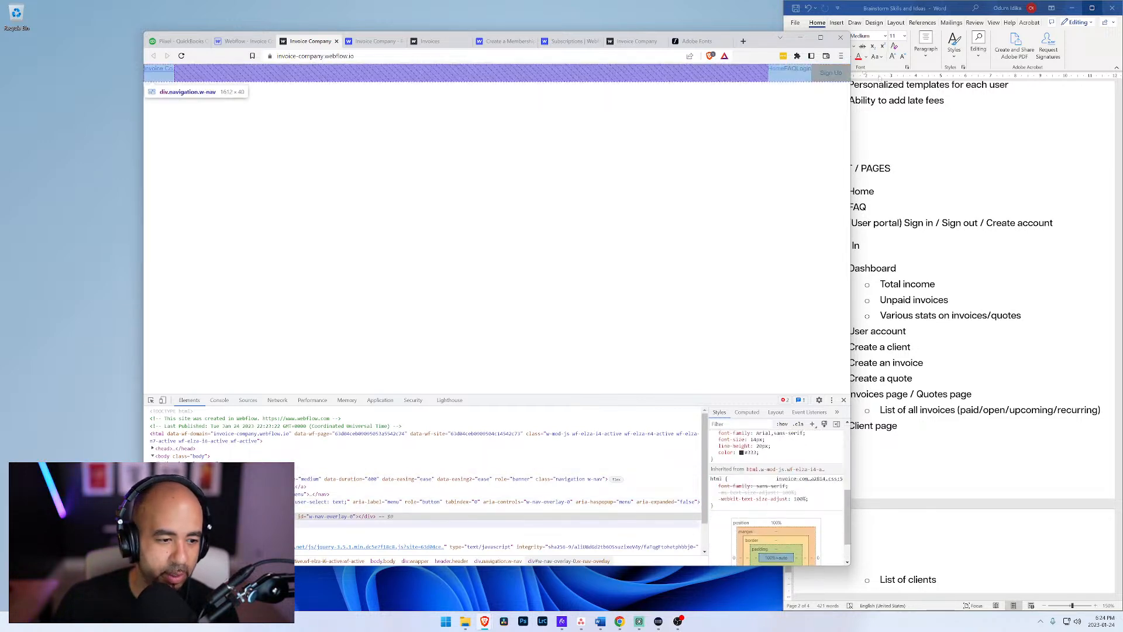
pyautogui.click(468, 523)
pyautogui.scroll(-3, 777, 497)
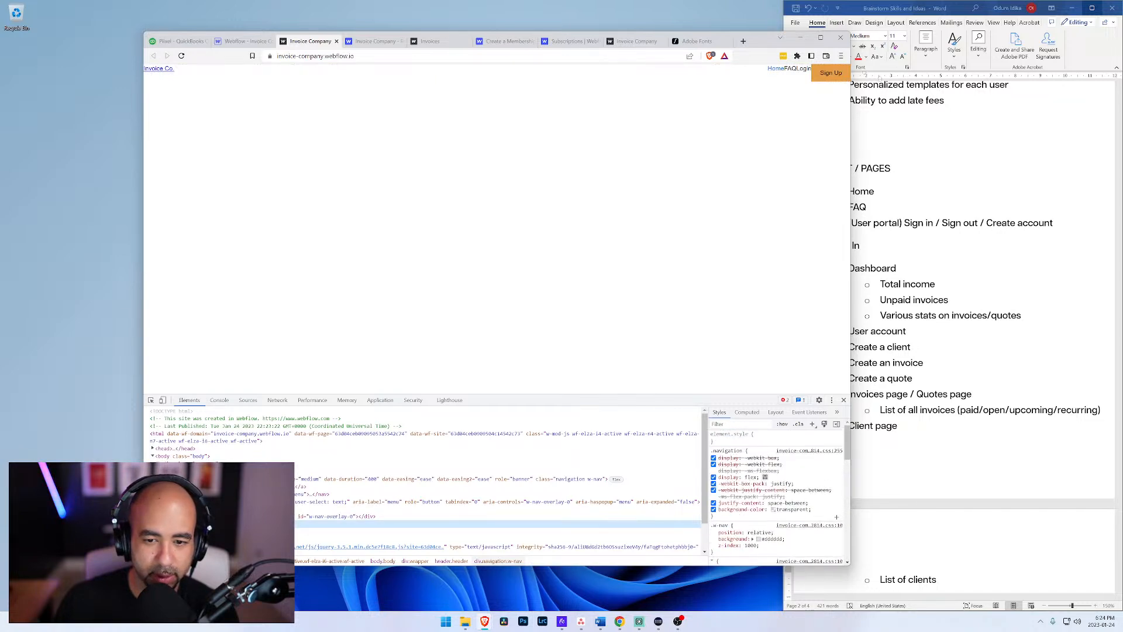
pyautogui.scroll(-5, 767, 473)
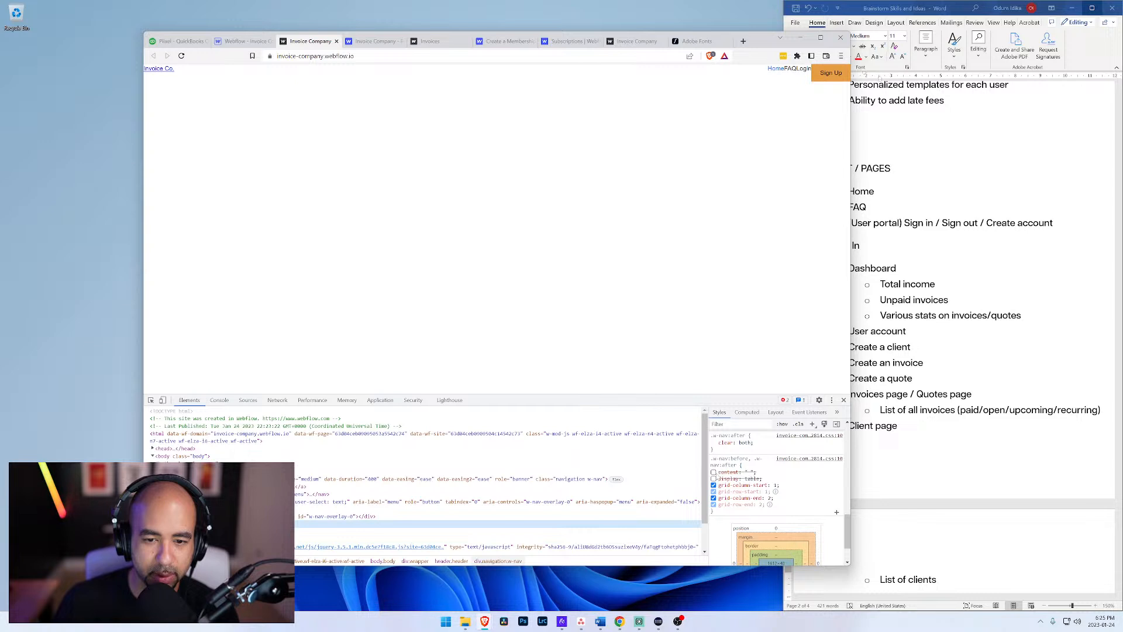
pyautogui.click(714, 473)
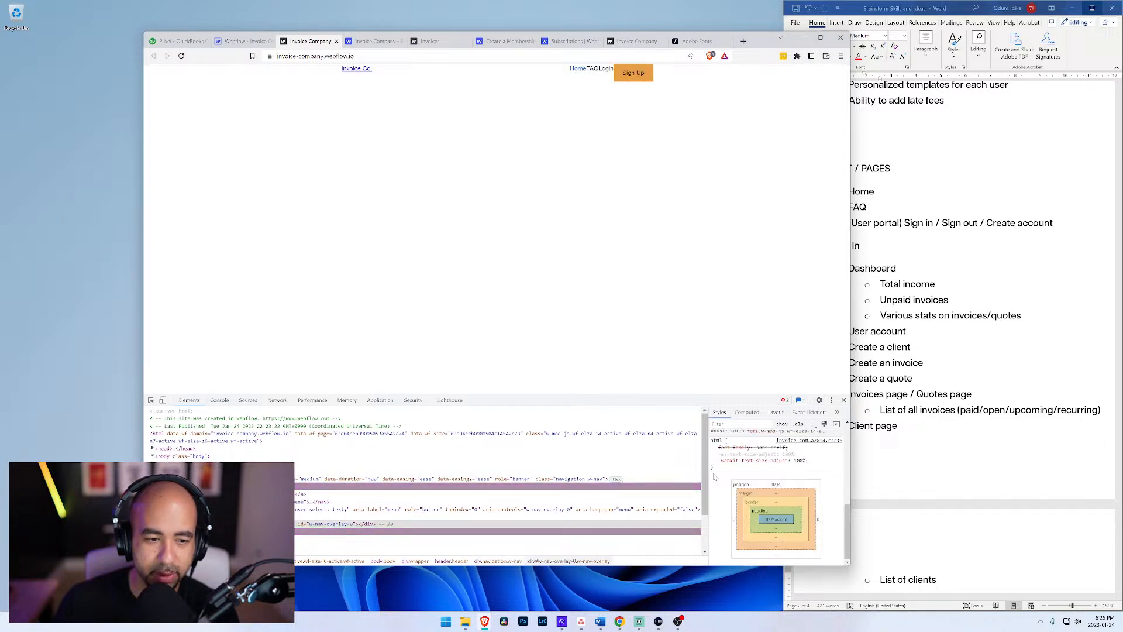
# Step: Inspect the navigation's ::before and ::after pseudo-elements and disable only their shared content declaration
pyautogui.click(181, 486)
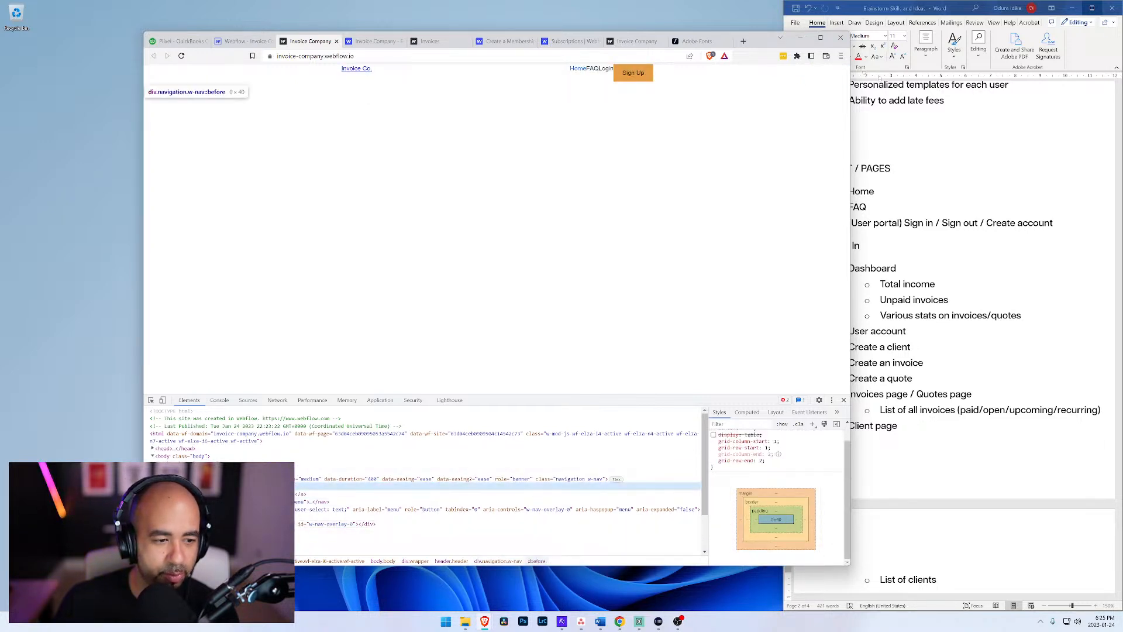
pyautogui.click(182, 531)
pyautogui.scroll(1, 777, 514)
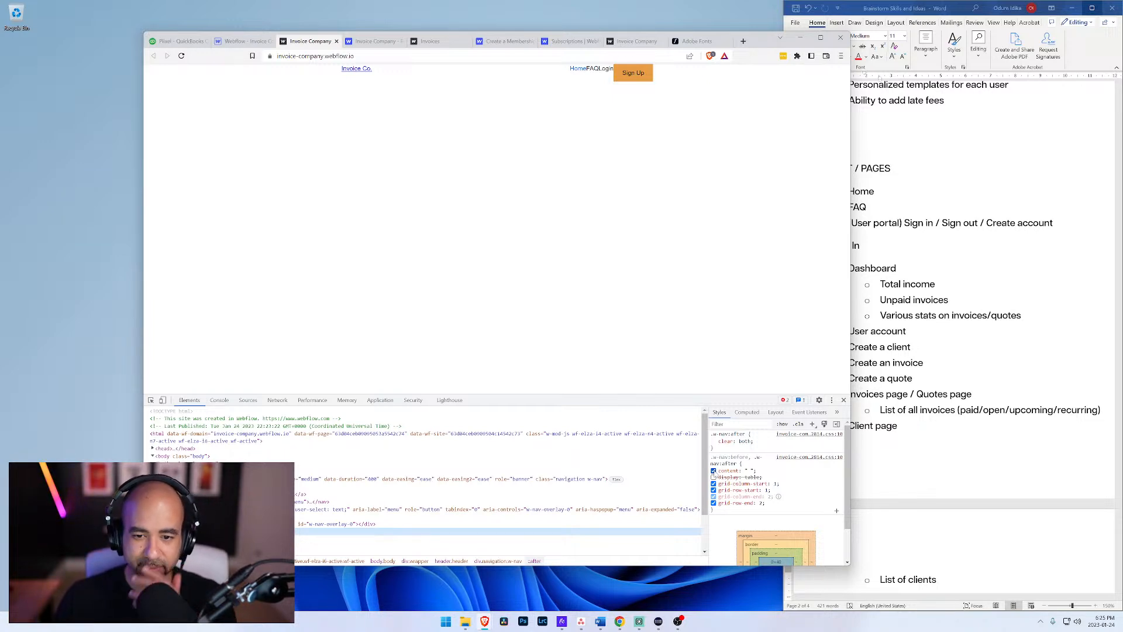
pyautogui.click(714, 470)
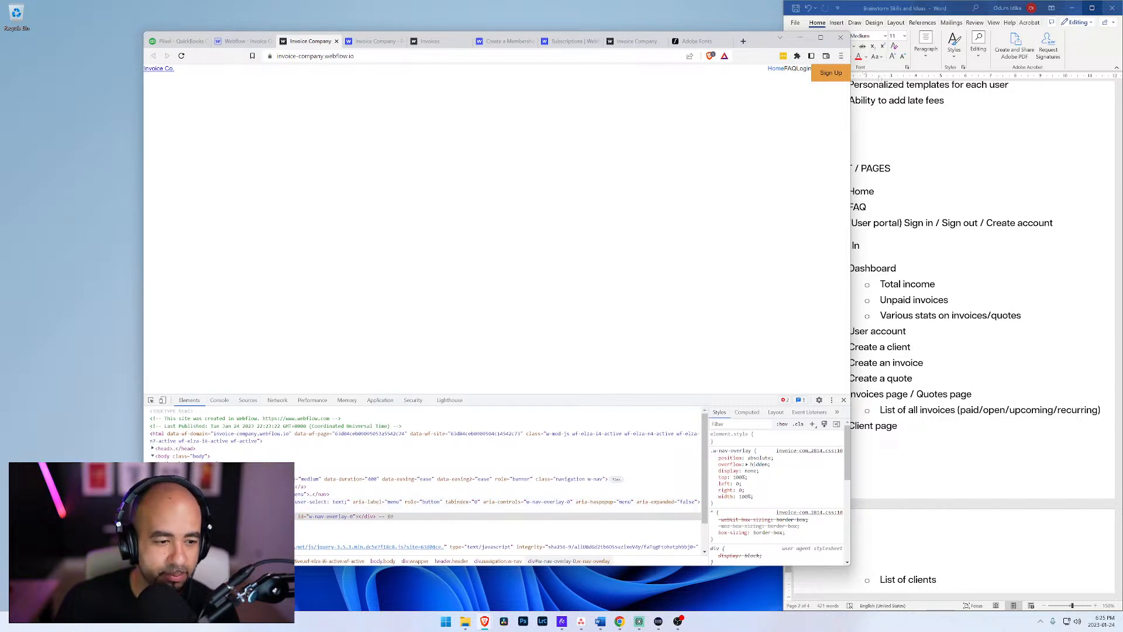
# Step: Review the markup and styles around the nav overlay, and switch the pseudo-elements' content declaration back on
pyautogui.scroll(-1, 281, 490)
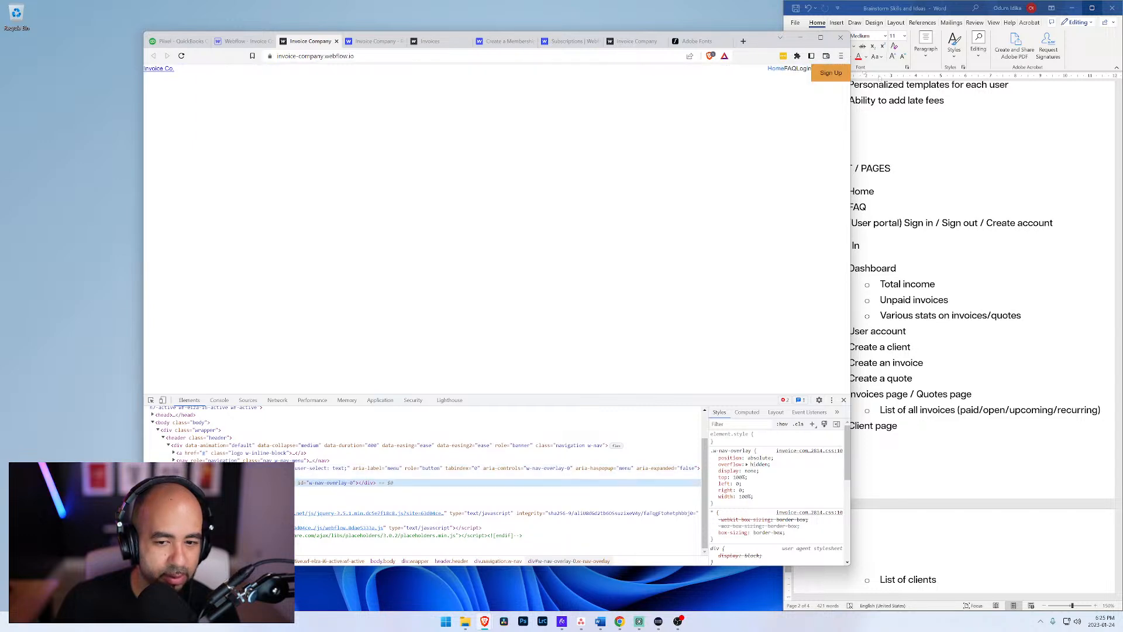
pyautogui.scroll(2, 895, 533)
pyautogui.scroll(-5, 756, 490)
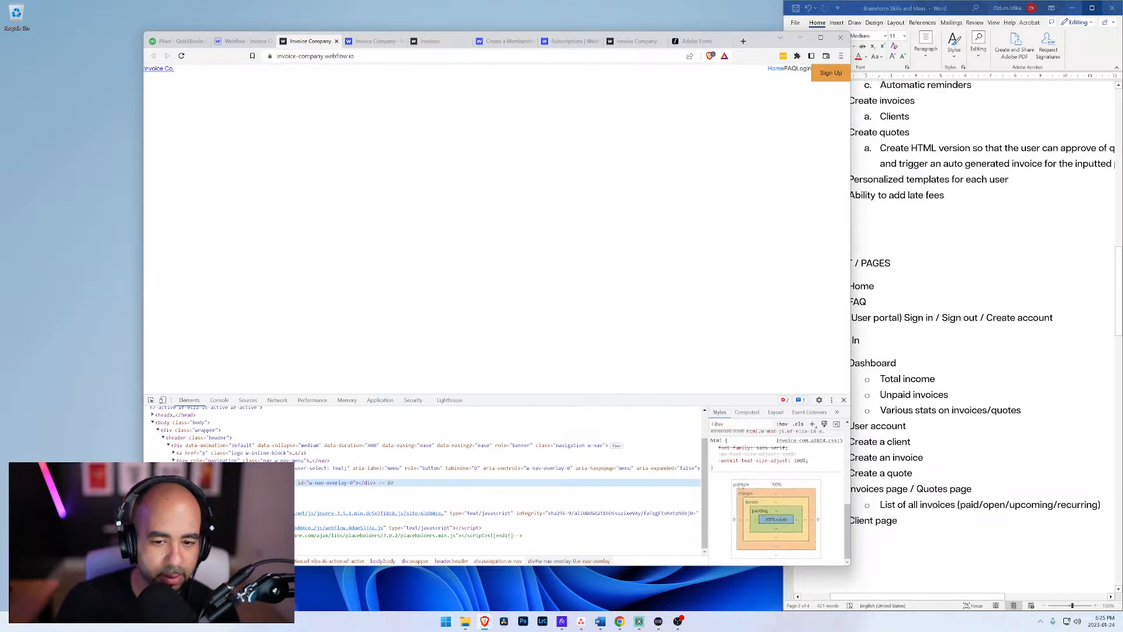
pyautogui.click(570, 490)
pyautogui.scroll(6, 750, 517)
pyautogui.scroll(-5, 746, 512)
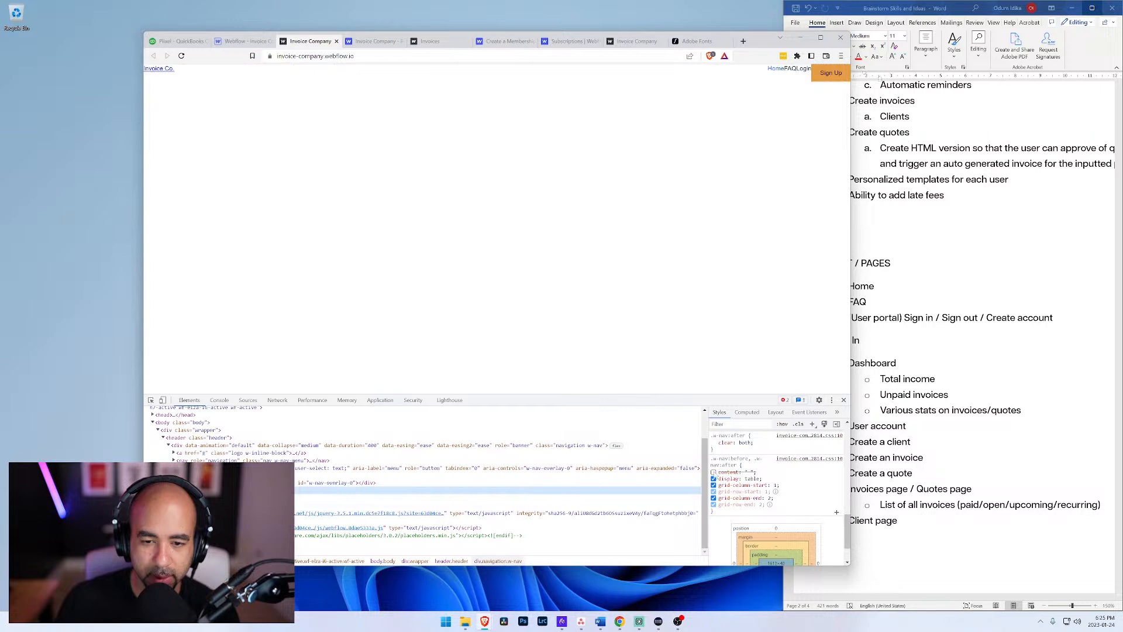
pyautogui.click(714, 473)
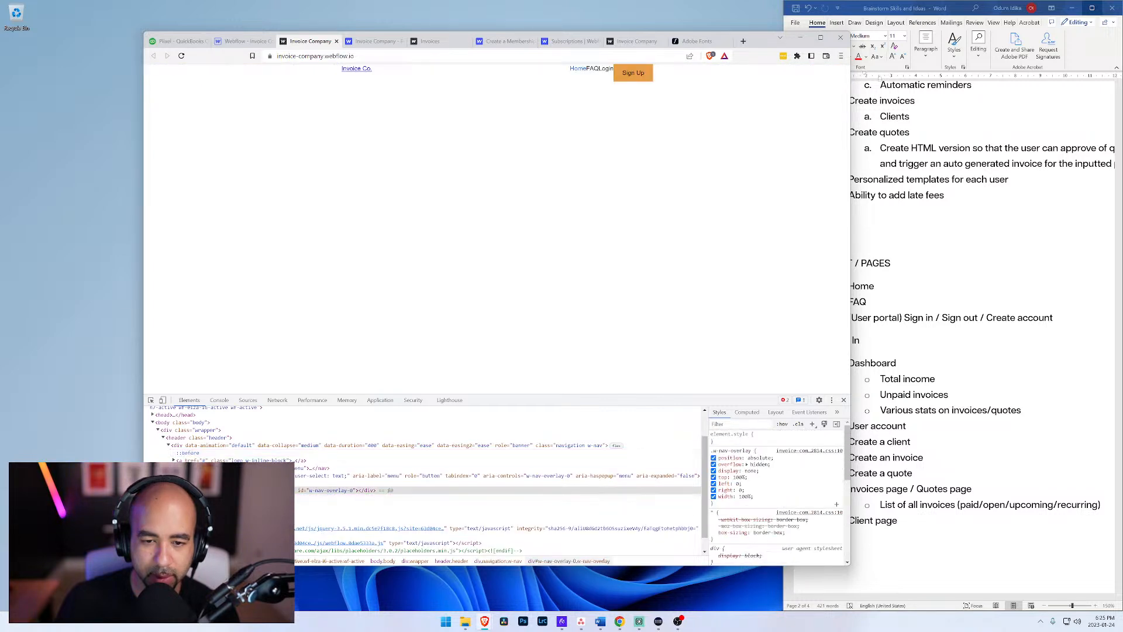
# Step: Open the content value of the navigation's ::after pseudo-element for editing
pyautogui.click(664, 497)
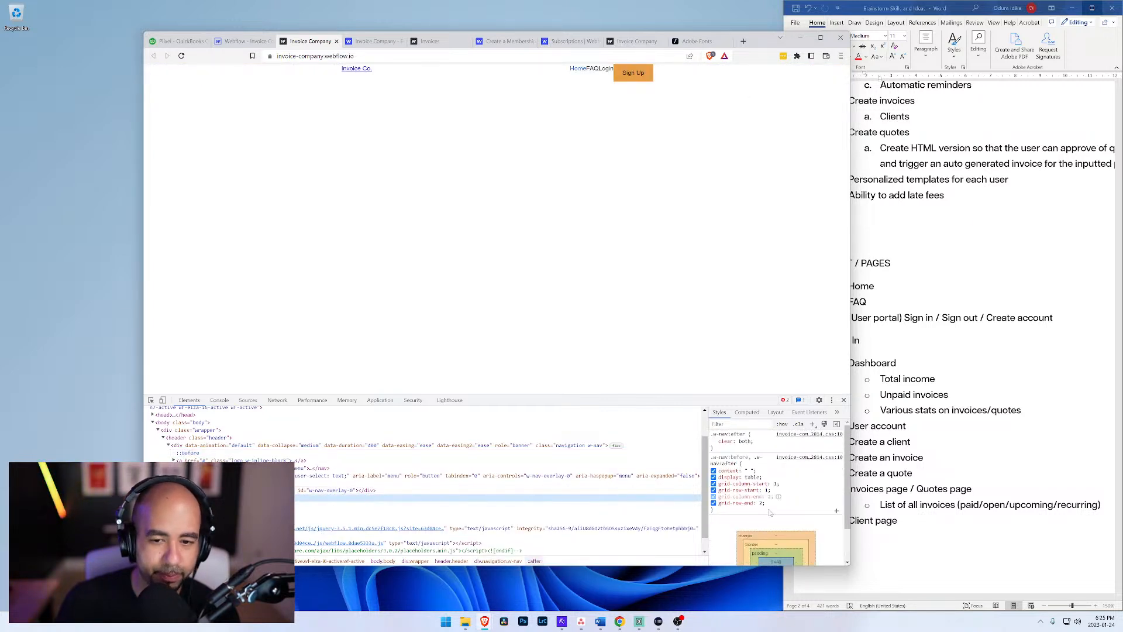
pyautogui.click(750, 471)
pyautogui.press('Right')
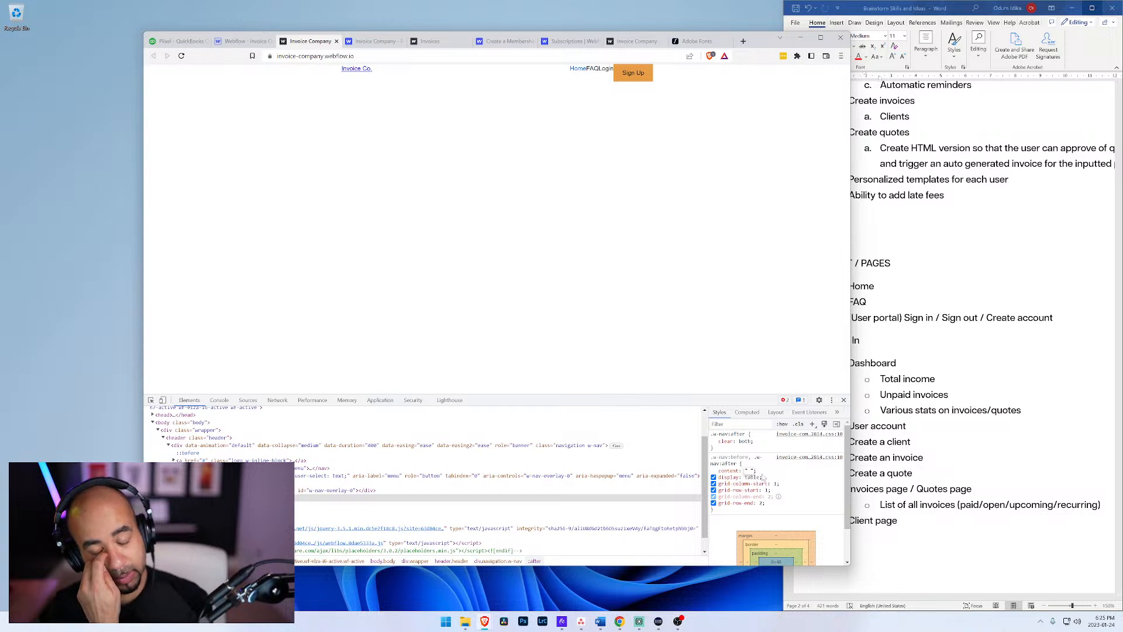
pyautogui.click(745, 471)
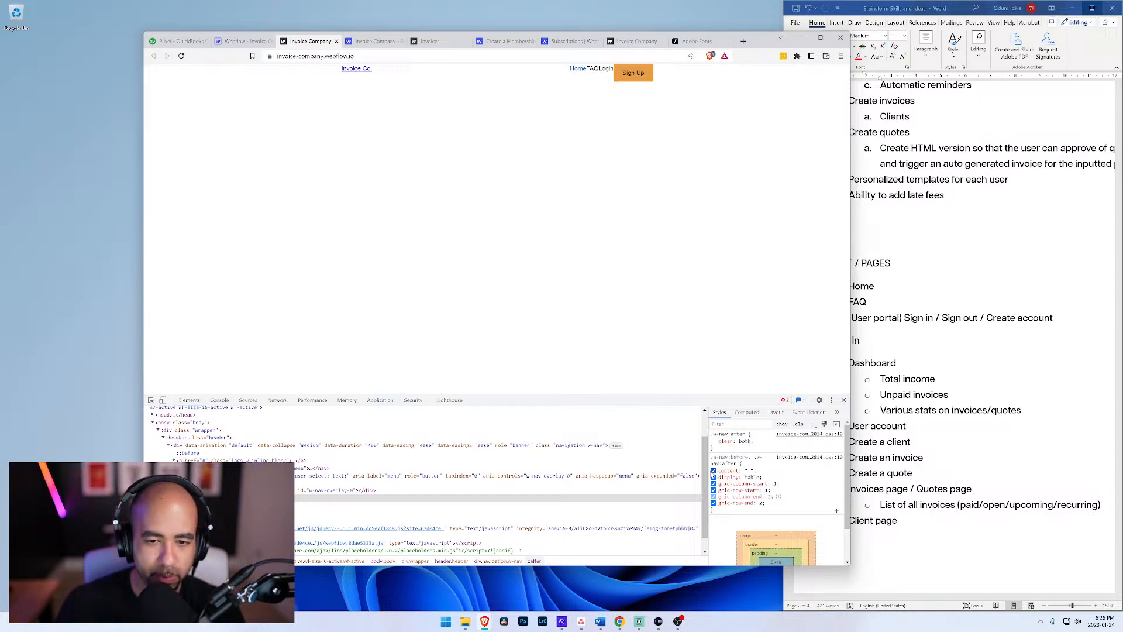
# Step: Search the web for "css content" and read the syntax section of the MDN page on the content property
pyautogui.click(743, 41)
pyautogui.write('css conte')
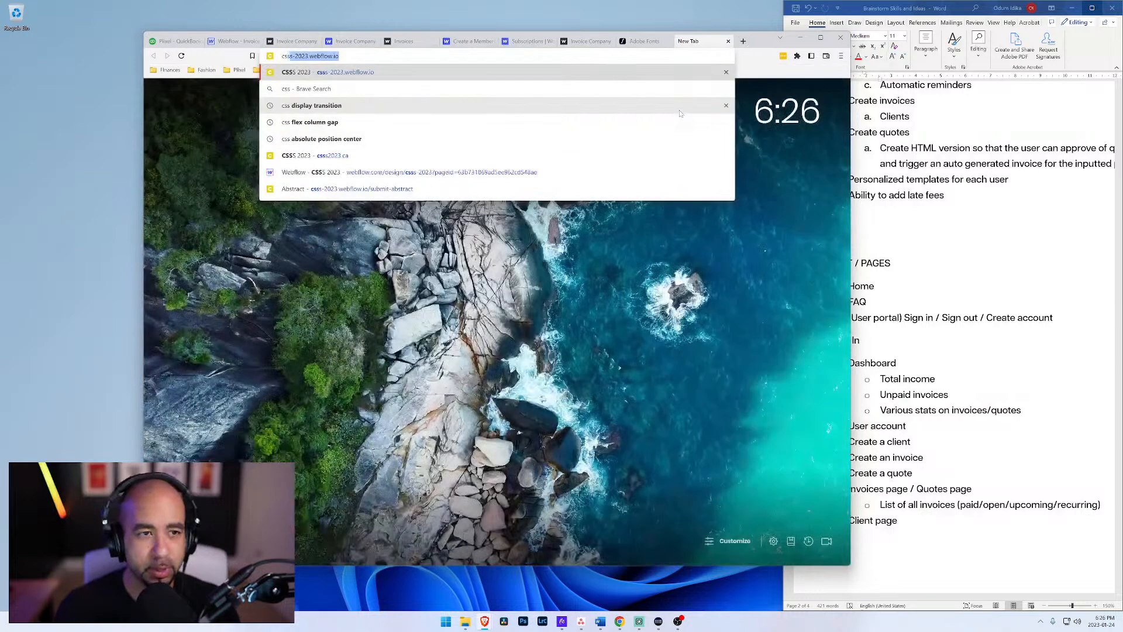
pyautogui.write('nte')
pyautogui.press('Return')
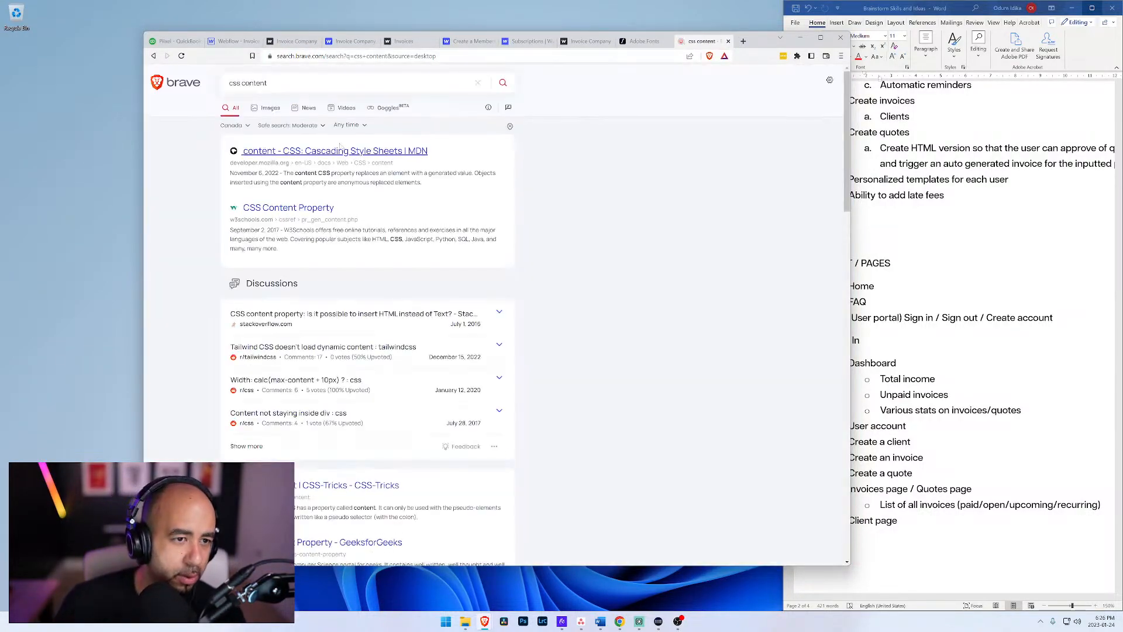
pyautogui.click(340, 150)
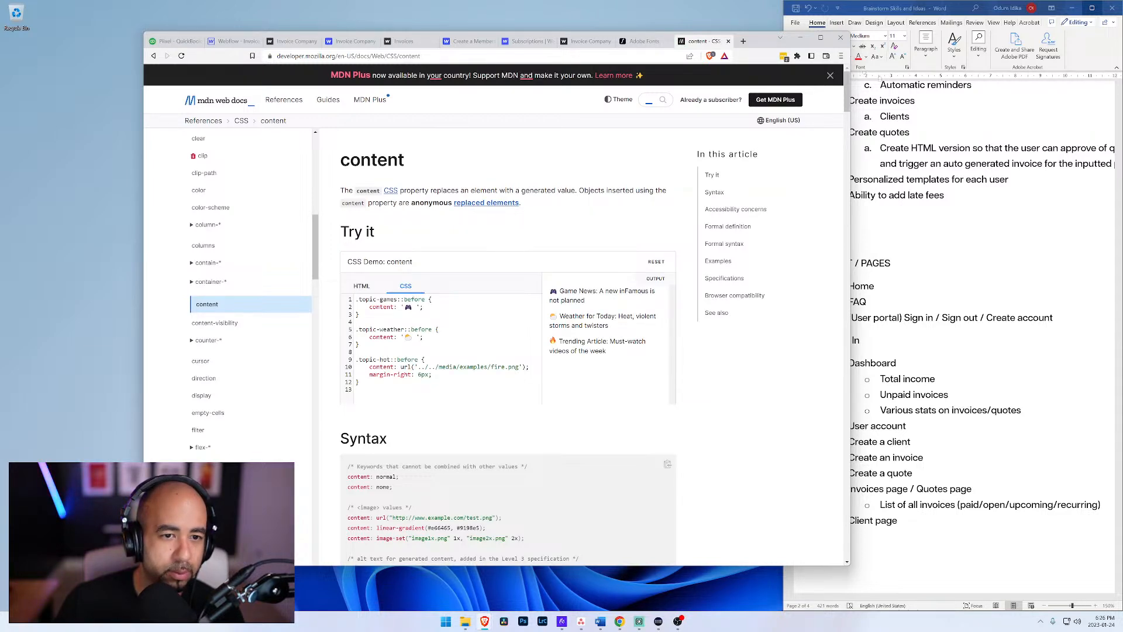
pyautogui.scroll(-4, 485, 209)
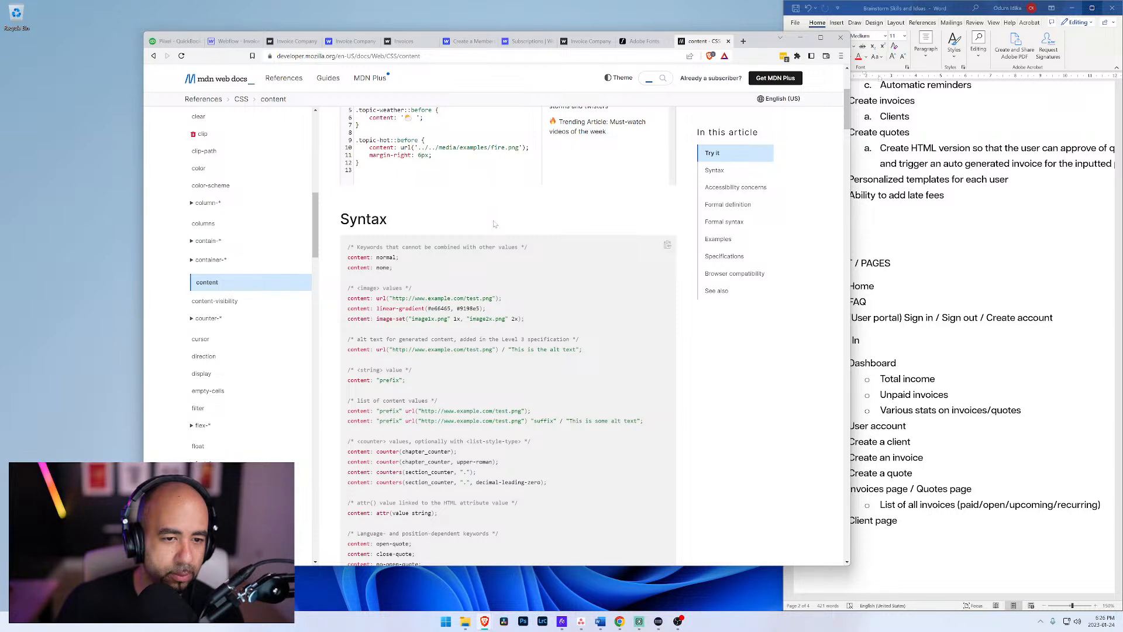
pyautogui.scroll(-2, 494, 223)
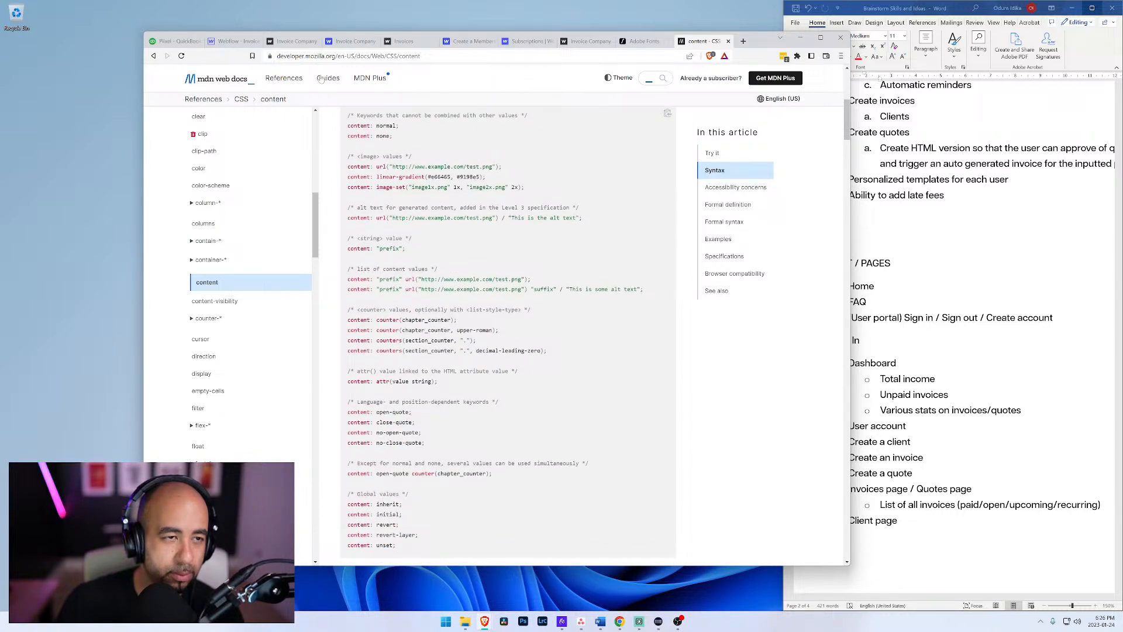
# Step: Return to the published Invoice Company site and set the content value in the .w-nav before/after rule to none
pyautogui.click(237, 44)
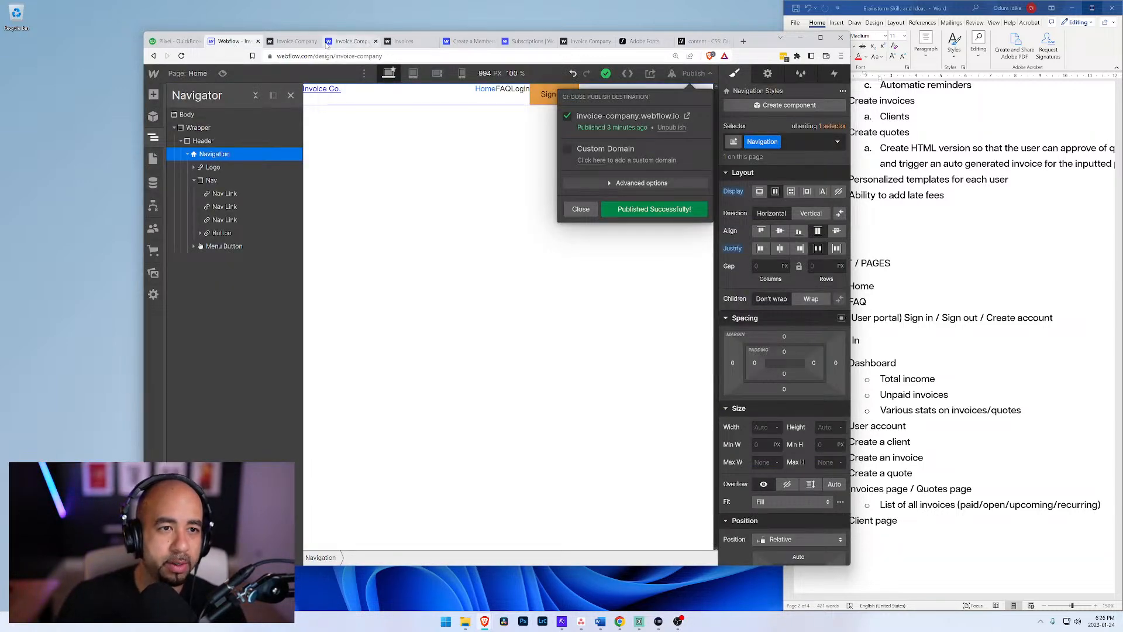
pyautogui.click(365, 41)
pyautogui.click(404, 41)
pyautogui.click(468, 42)
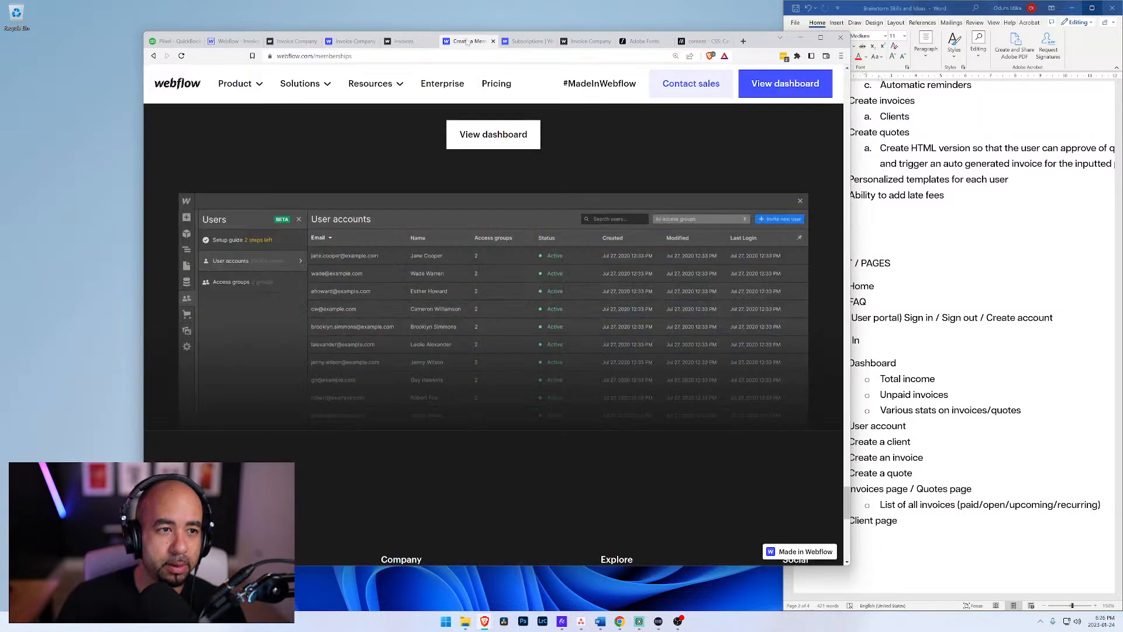
pyautogui.click(511, 42)
pyautogui.click(579, 41)
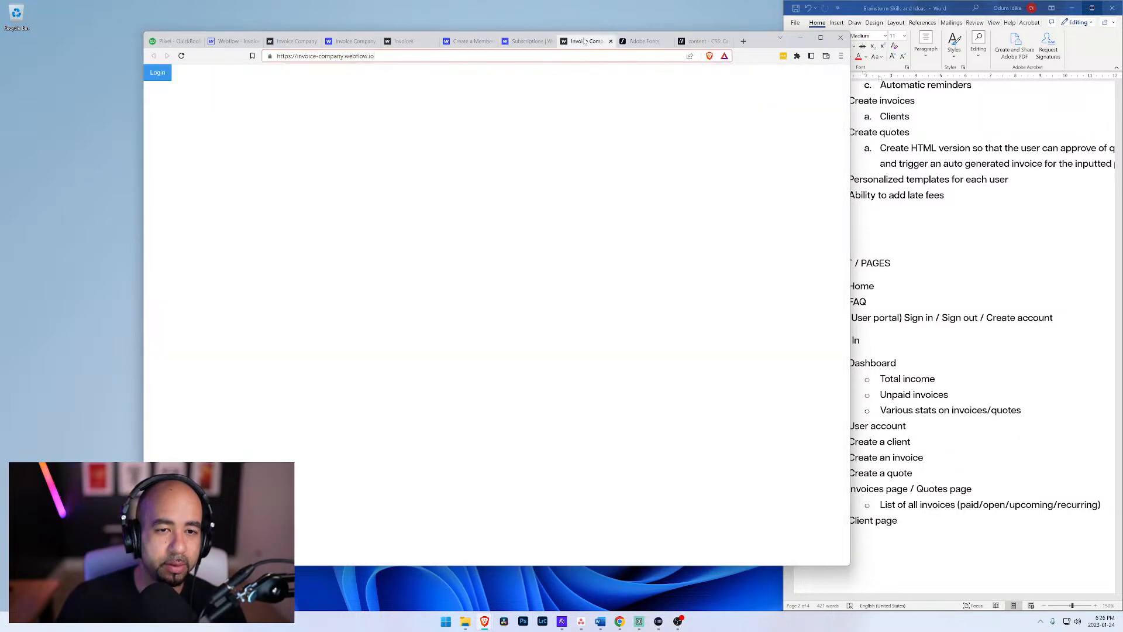
pyautogui.click(351, 41)
pyautogui.click(295, 42)
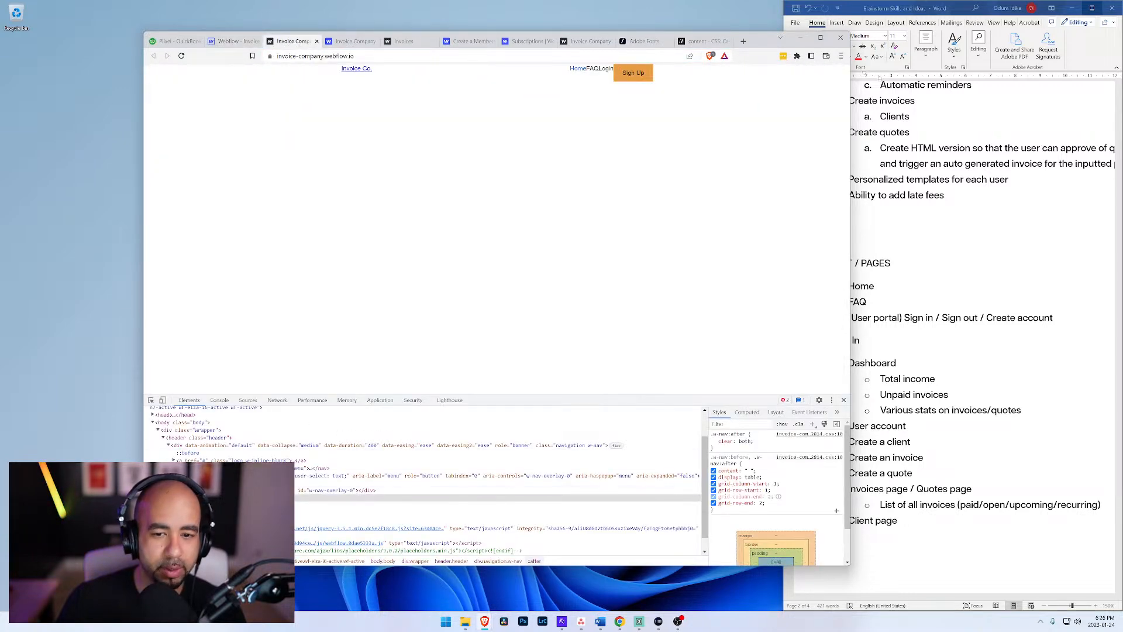
pyautogui.click(730, 471)
pyautogui.click(749, 471)
pyautogui.write('none')
pyautogui.press('Return')
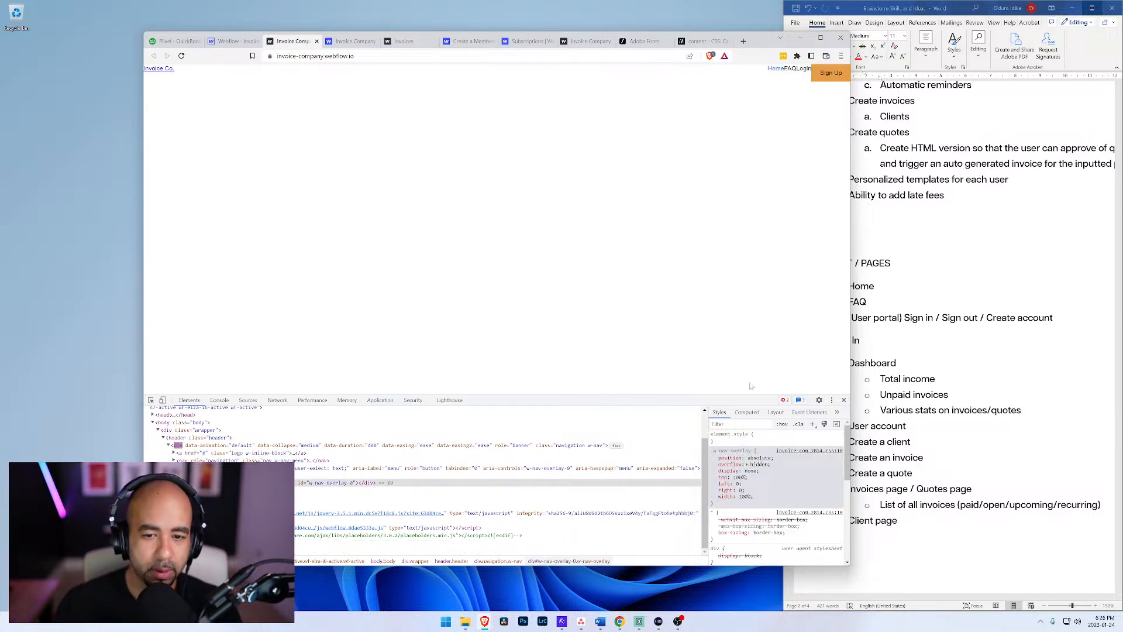
pyautogui.scroll(-5, 773, 491)
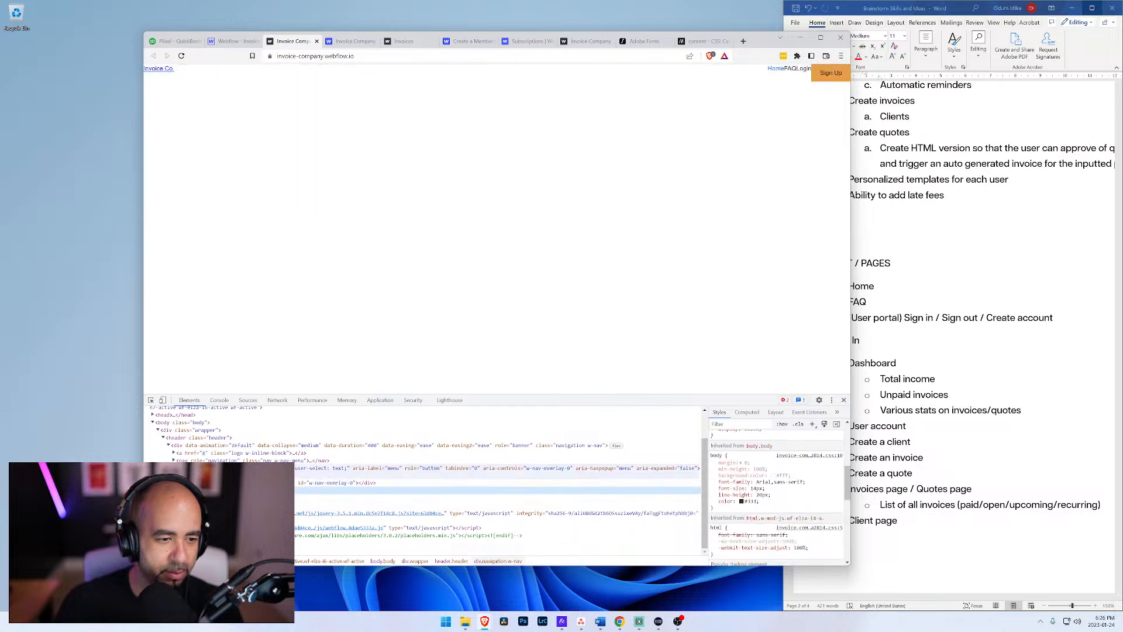
# Step: Inspect the style rules and box model of the navigation's menu button on the published site
pyautogui.click(497, 468)
pyautogui.scroll(5, 784, 556)
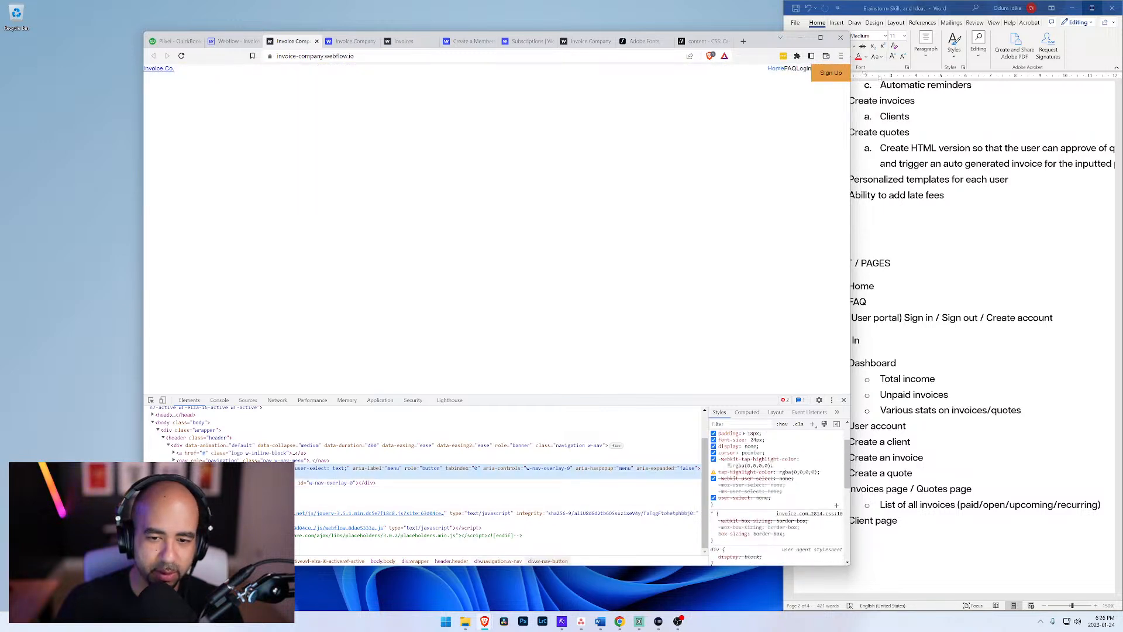
pyautogui.scroll(-5, 751, 494)
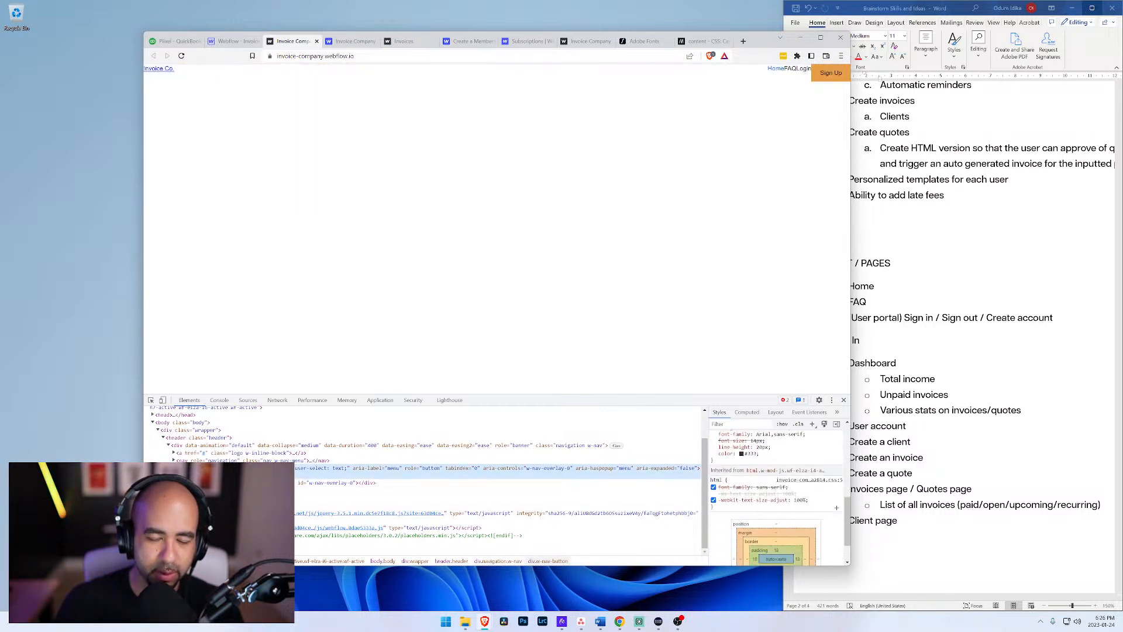
# Step: Return to the Webflow Designer in a maximised window and check the style settings of the Nav, Navigation and Header elements
pyautogui.click(237, 41)
pyautogui.click(457, 190)
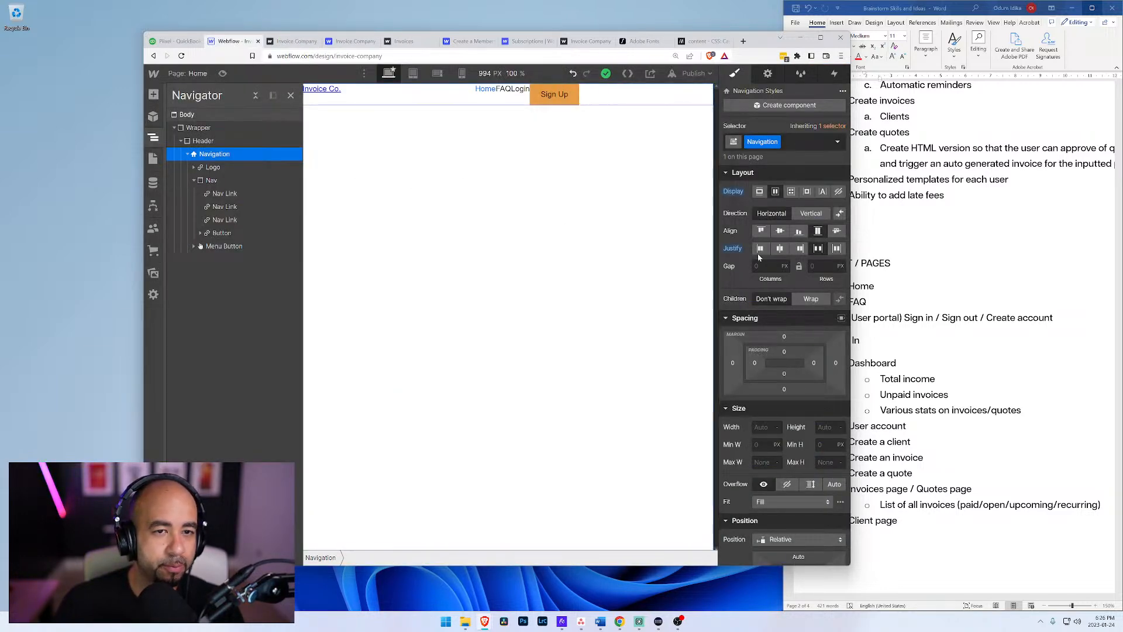
pyautogui.click(821, 38)
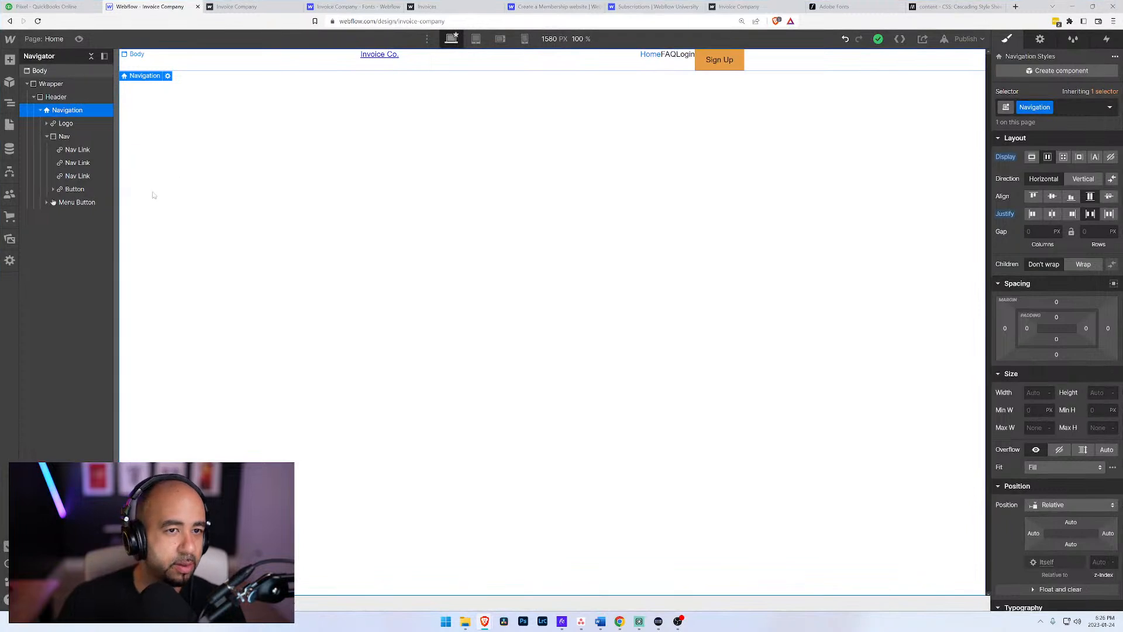
pyautogui.click(65, 137)
pyautogui.click(58, 110)
pyautogui.click(49, 98)
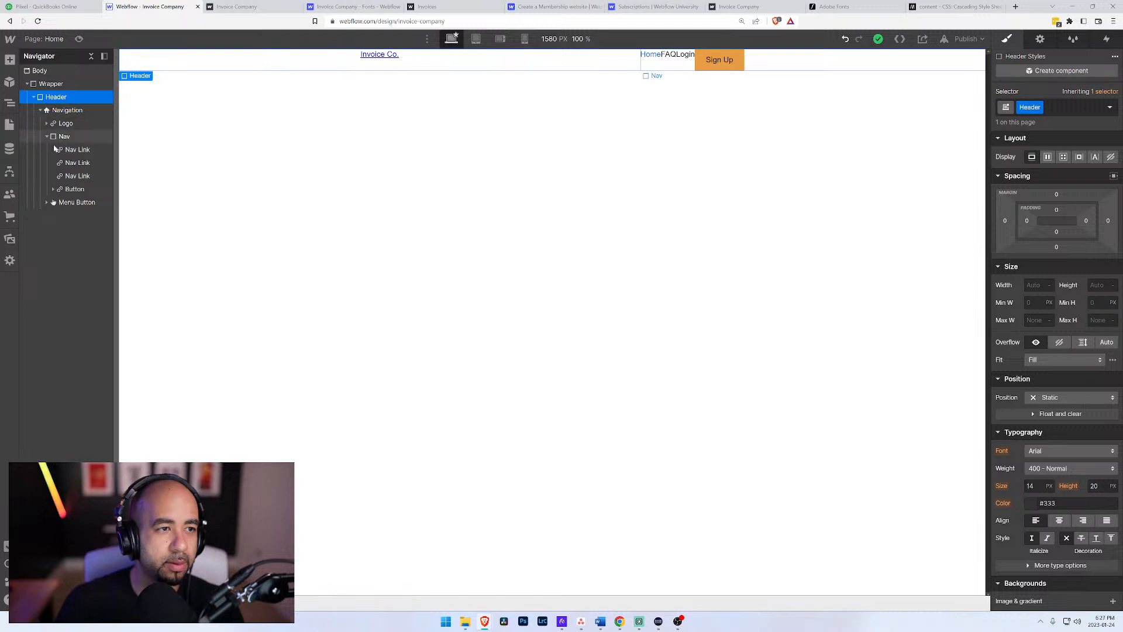
pyautogui.click(1036, 285)
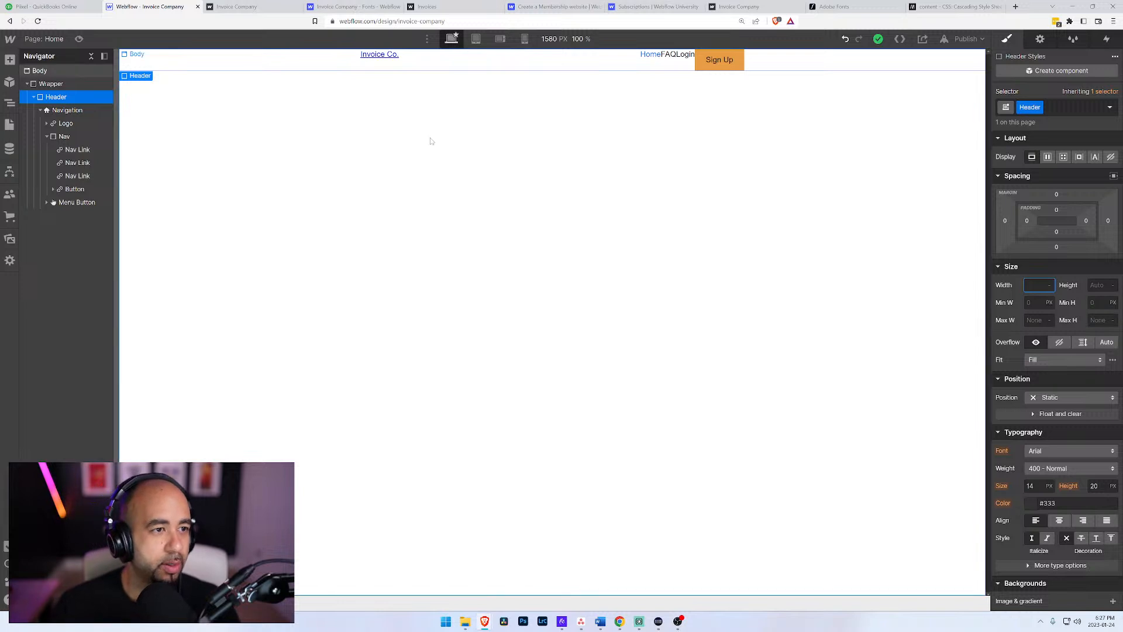
# Step: Add a div block inside the Wrapper above the Header and give it the class Container
pyautogui.click(52, 85)
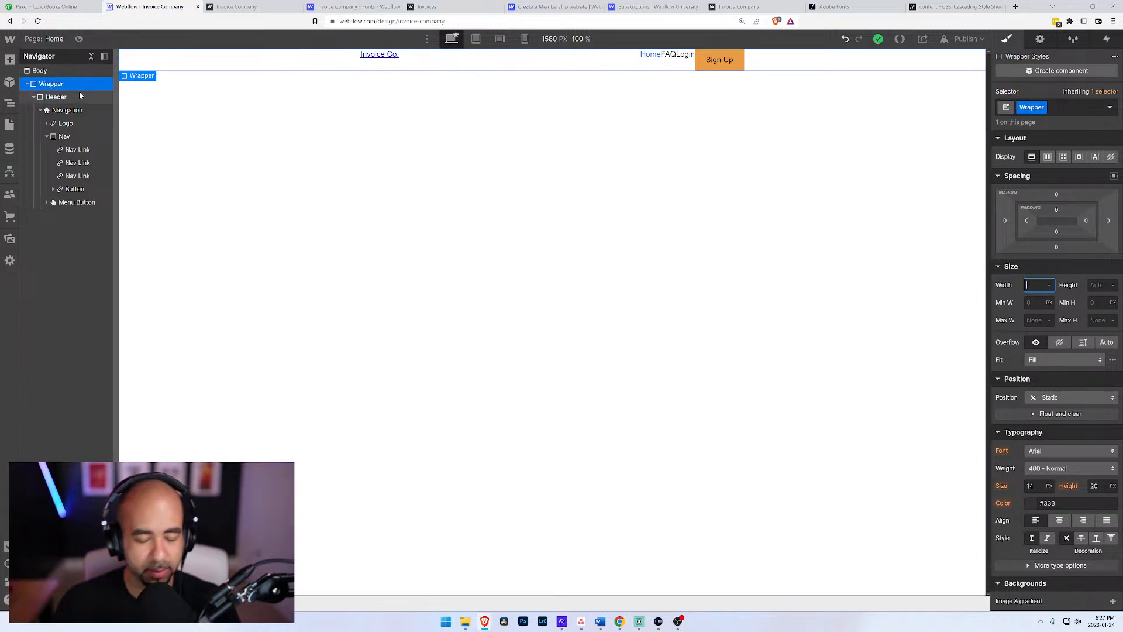
pyautogui.hotkey('ctrl', 'e')
pyautogui.write('div')
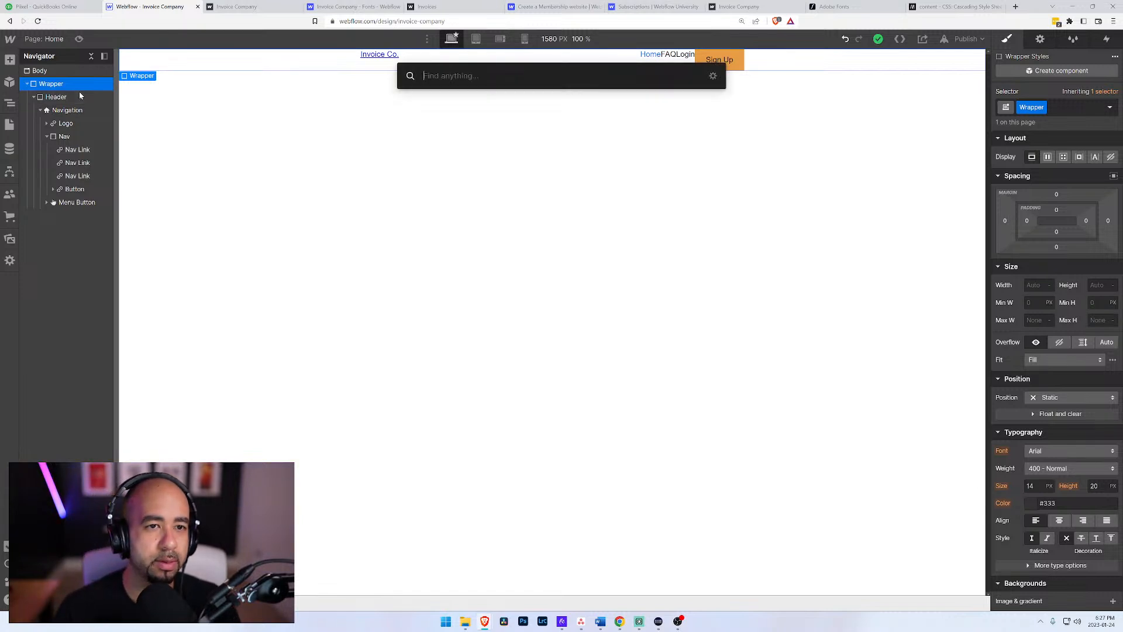
pyautogui.press('Return')
pyautogui.moveTo(49, 218); pyautogui.dragTo(47, 93)
pyautogui.hotkey('ctrl', 'Return')
pyautogui.write('Contaien')
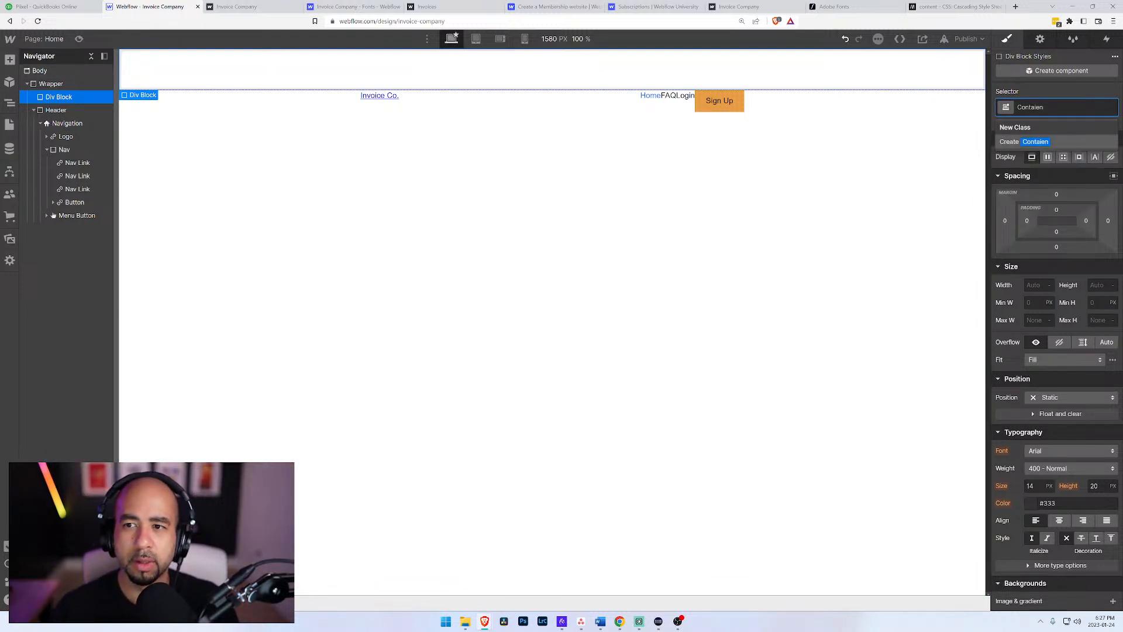
pyautogui.write('rer')
pyautogui.press('Return')
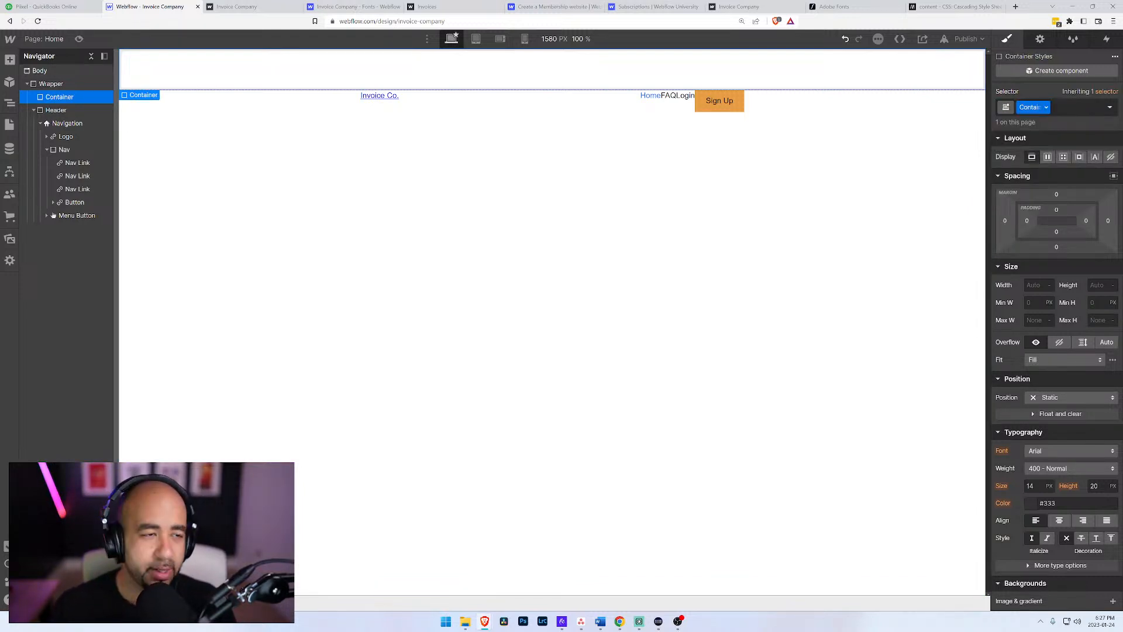
# Step: Nest the Header, with all its contents, inside the Container and select the Container
pyautogui.click(33, 111)
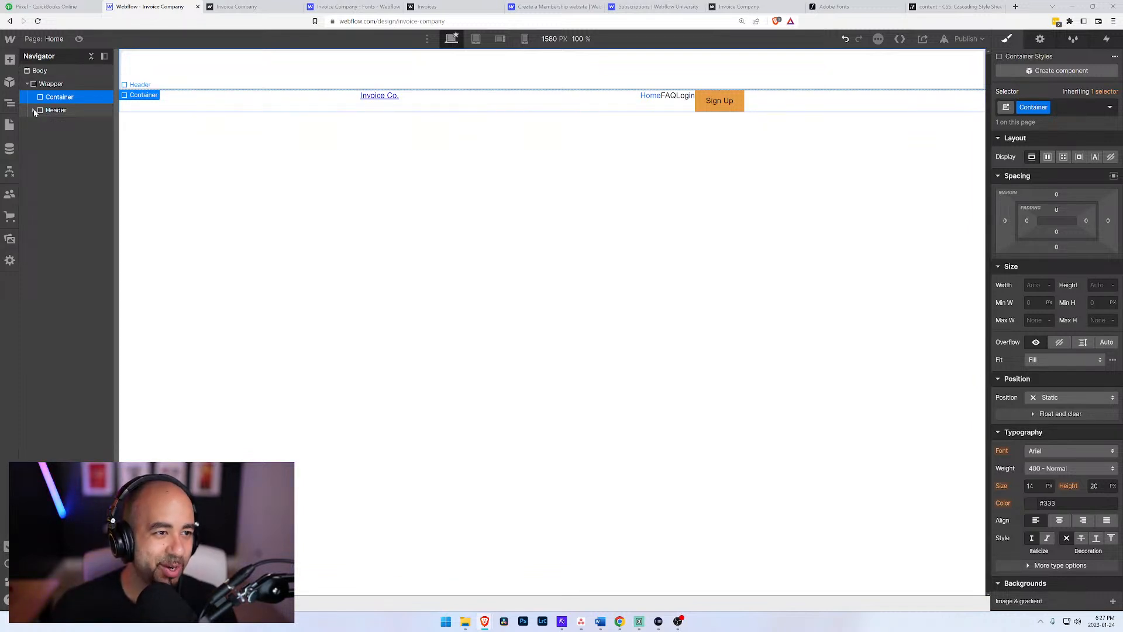
pyautogui.click(34, 111)
pyautogui.moveTo(42, 112); pyautogui.dragTo(43, 96)
pyautogui.click(42, 100)
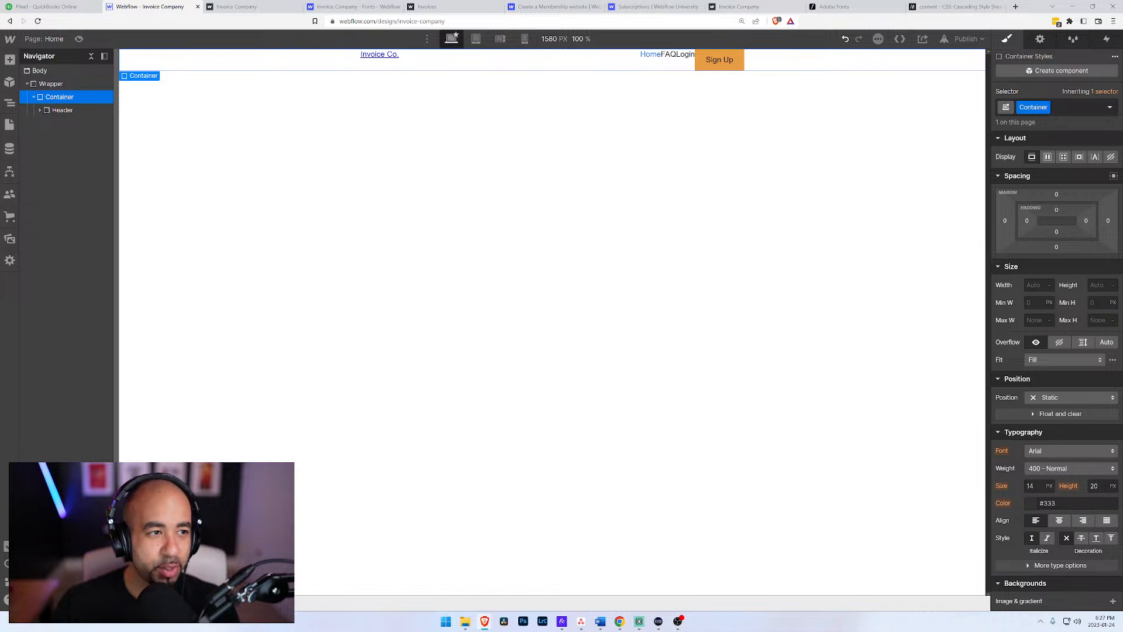
# Step: Set the Container's maximum width to 1600 px
pyautogui.click(1036, 285)
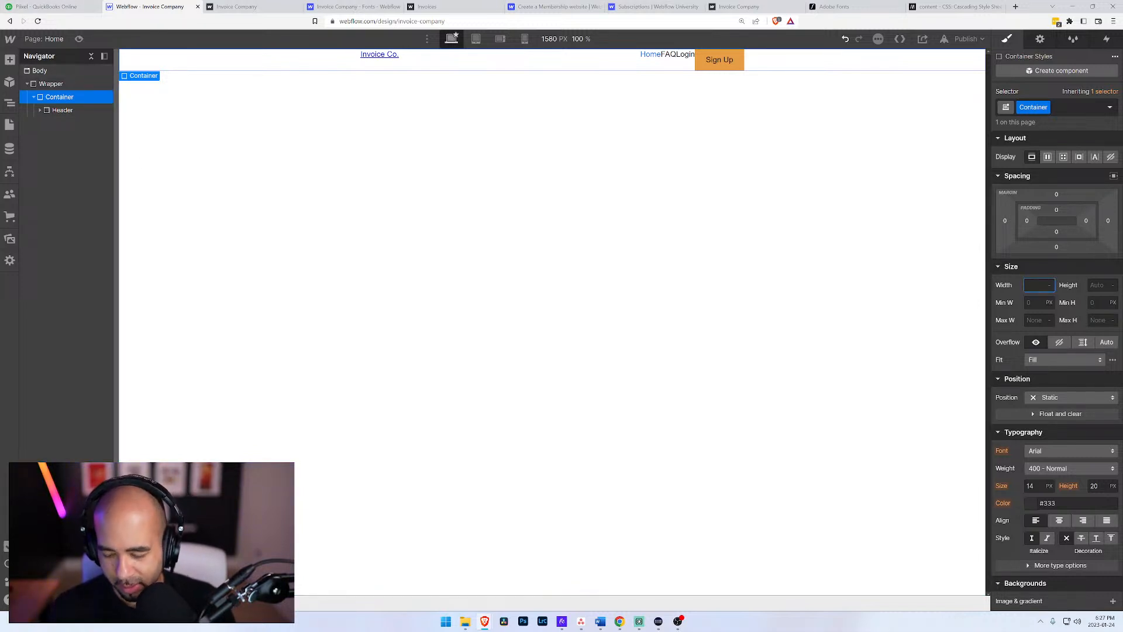
pyautogui.click(1036, 320)
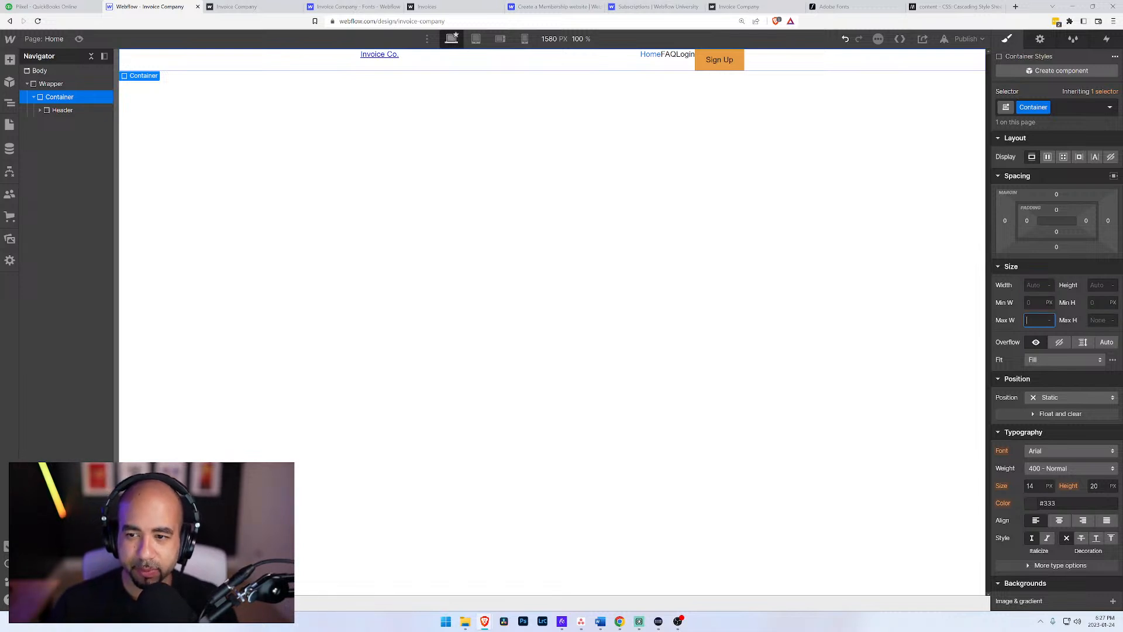
pyautogui.write('1600')
pyautogui.press('Return')
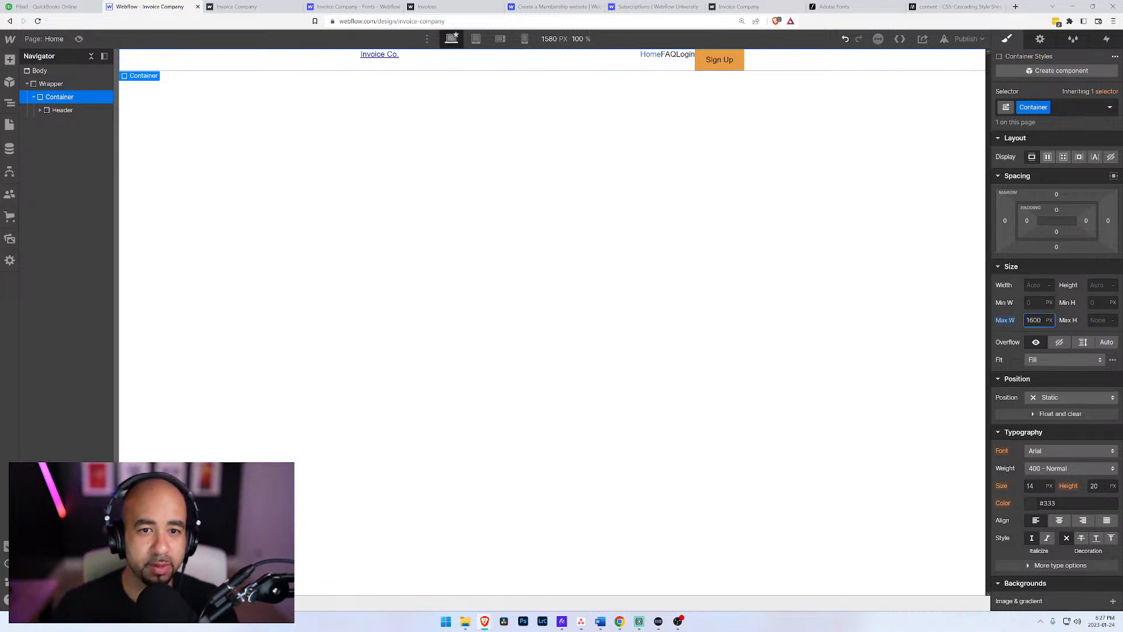
pyautogui.click(1011, 337)
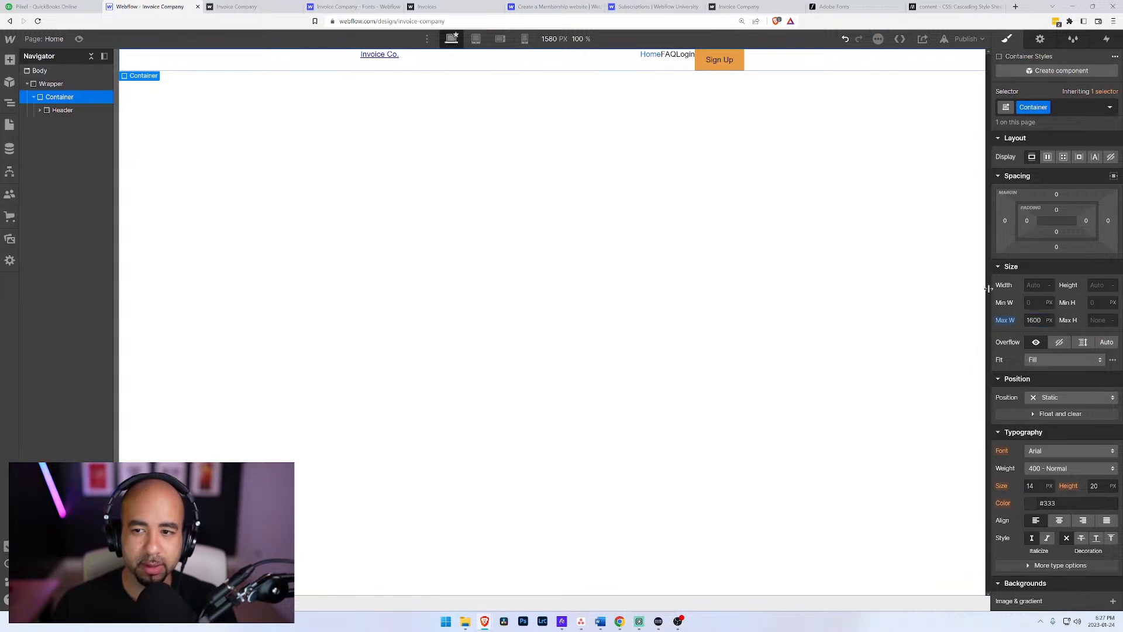
# Step: Set the Container's left and right margins to Auto, and check the neighbouring Header and Wrapper elements
pyautogui.click(1006, 221)
pyautogui.click(1011, 262)
pyautogui.click(1108, 222)
pyautogui.click(48, 110)
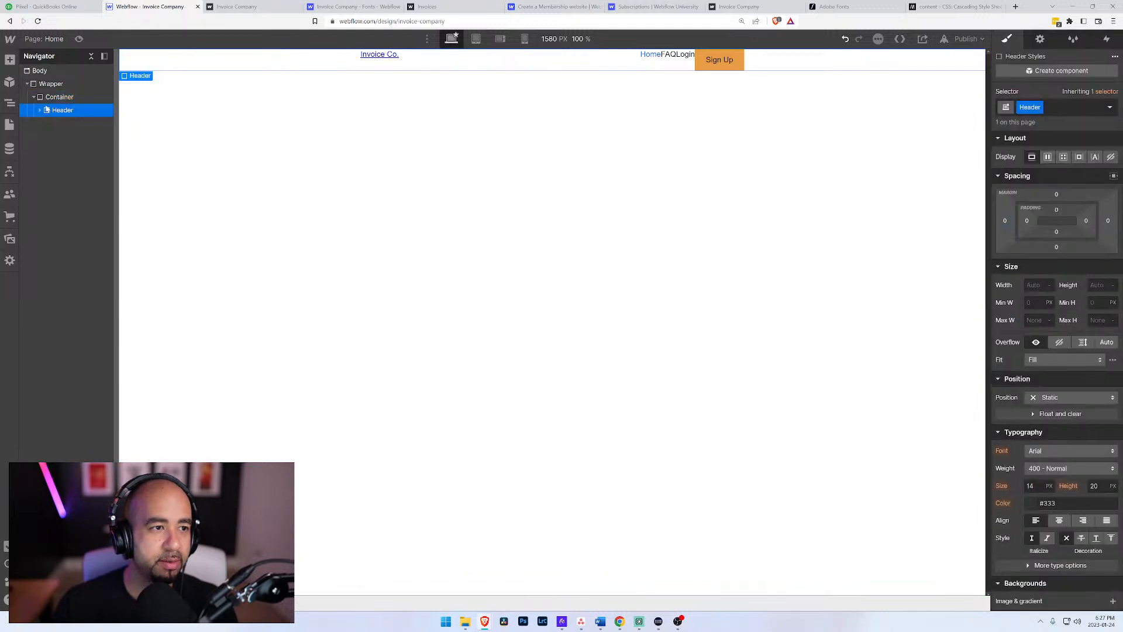
pyautogui.click(41, 111)
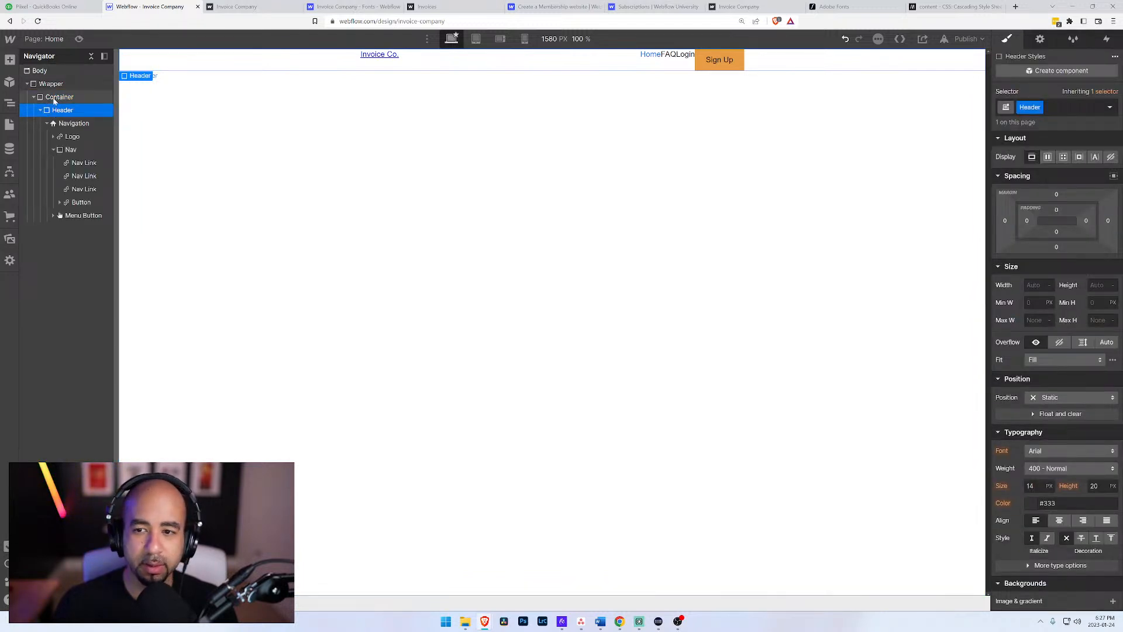
pyautogui.click(48, 99)
pyautogui.click(50, 85)
pyautogui.click(55, 99)
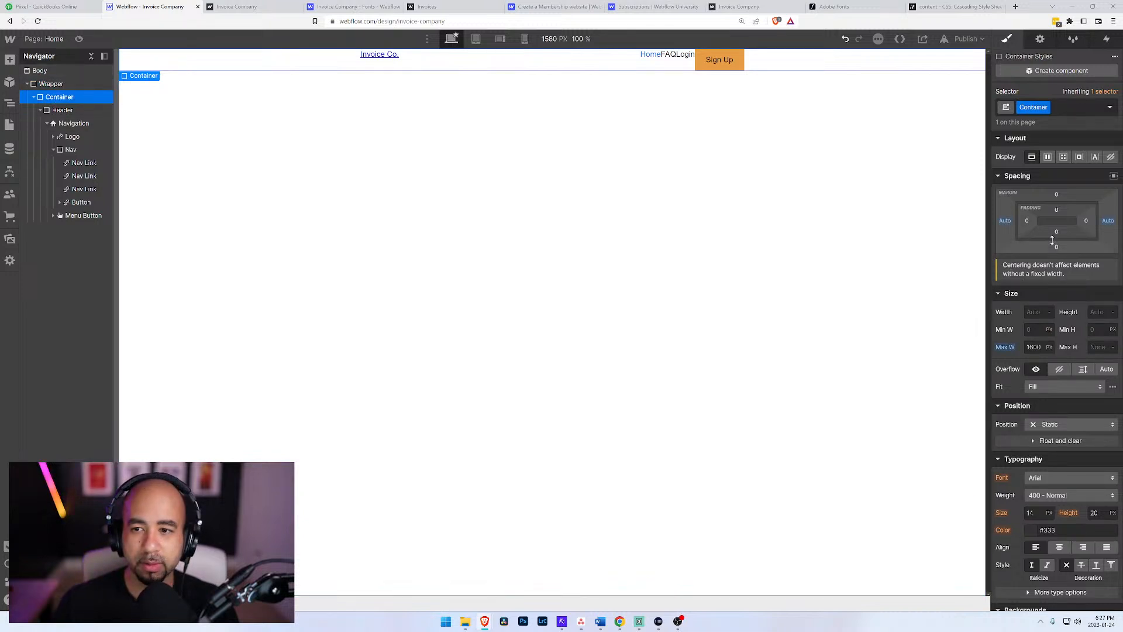
# Step: Give the Container a muted red background colour, #bf7474
pyautogui.scroll(-5, 1057, 525)
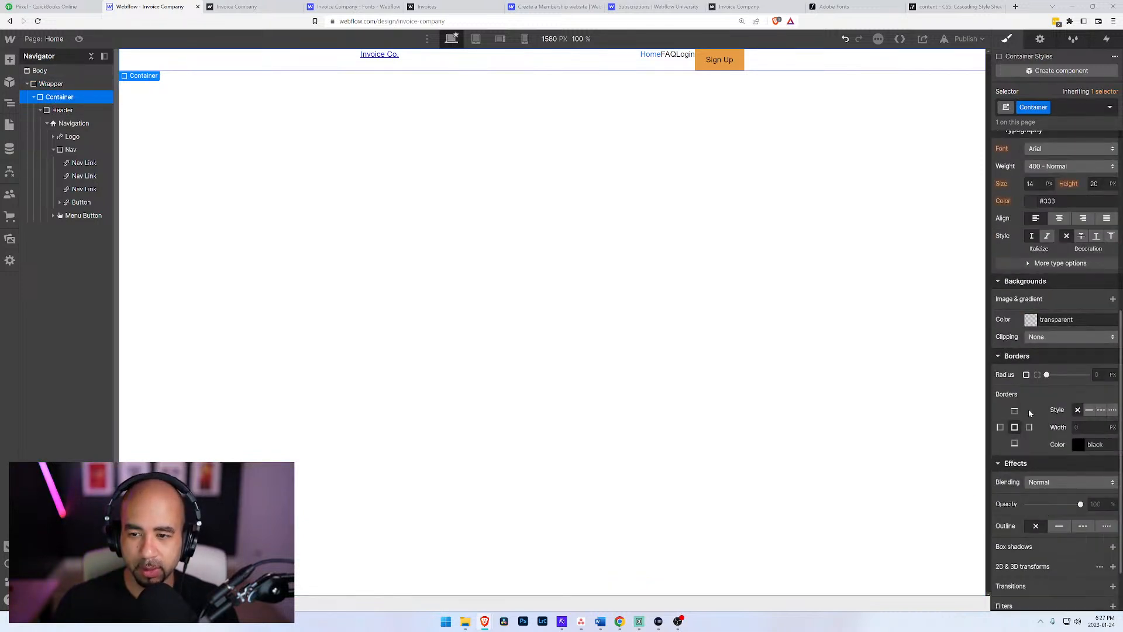
pyautogui.click(1033, 321)
pyautogui.click(1054, 355)
pyautogui.moveTo(1054, 354); pyautogui.dragTo(1044, 355)
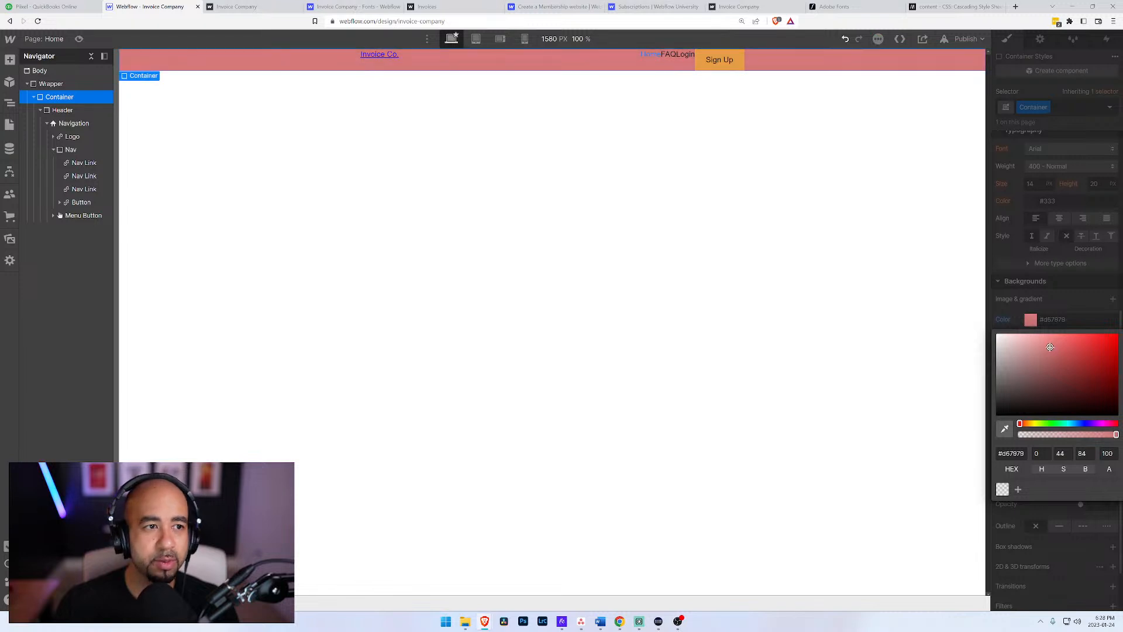
pyautogui.click(1021, 321)
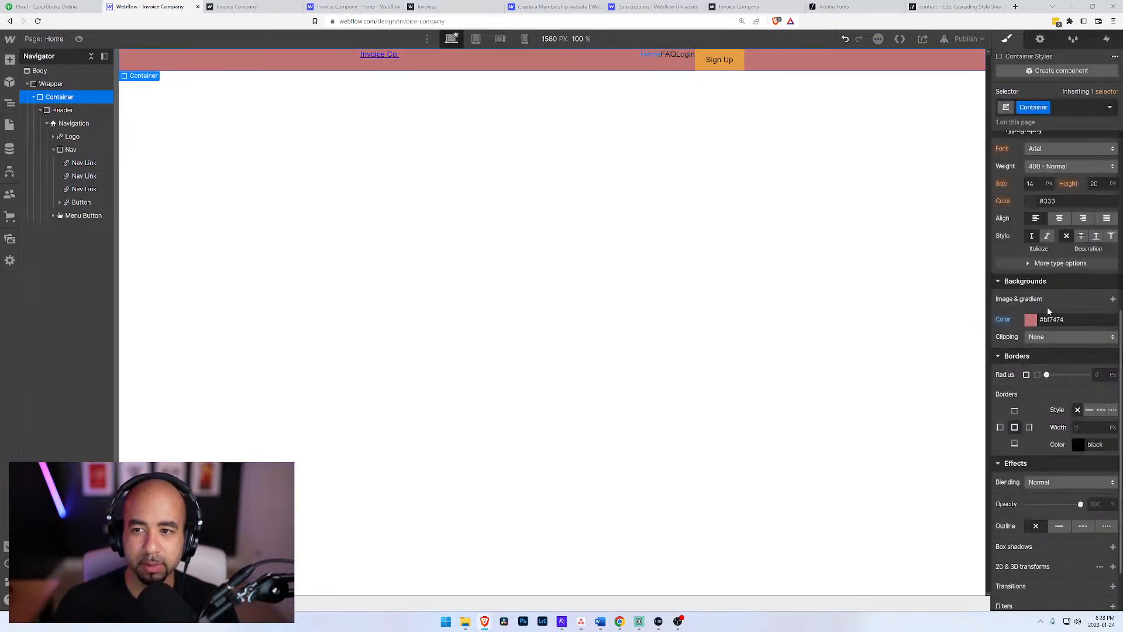
# Step: Reset the Container's left and right Auto margins
pyautogui.scroll(4, 1048, 310)
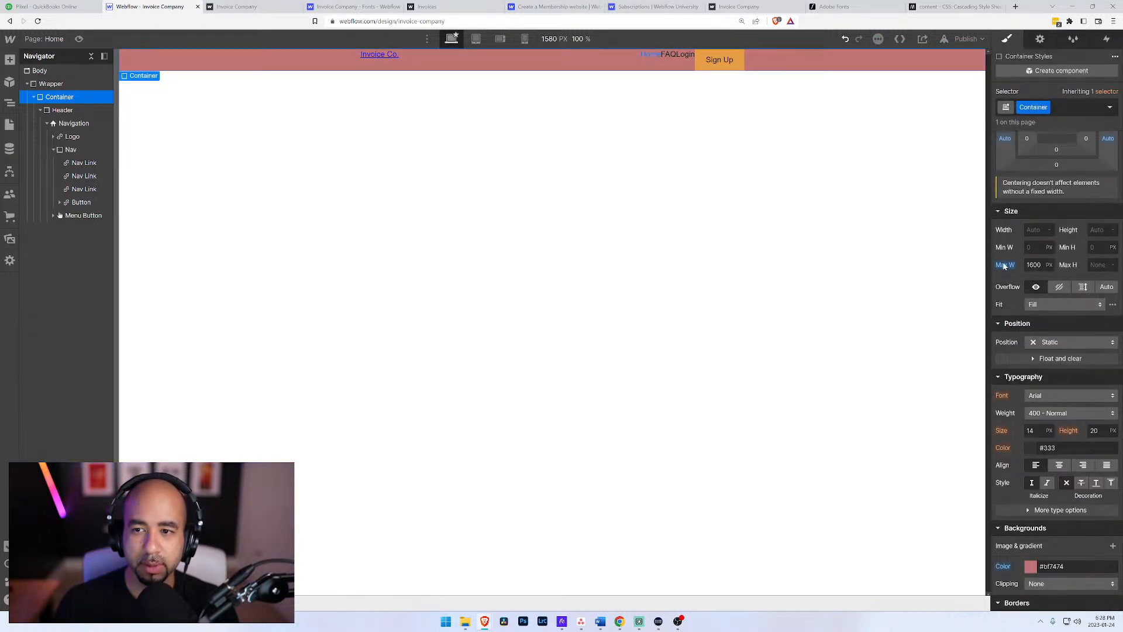
pyautogui.keyDown('alt'); pyautogui.click(1005, 140); pyautogui.keyUp('alt')
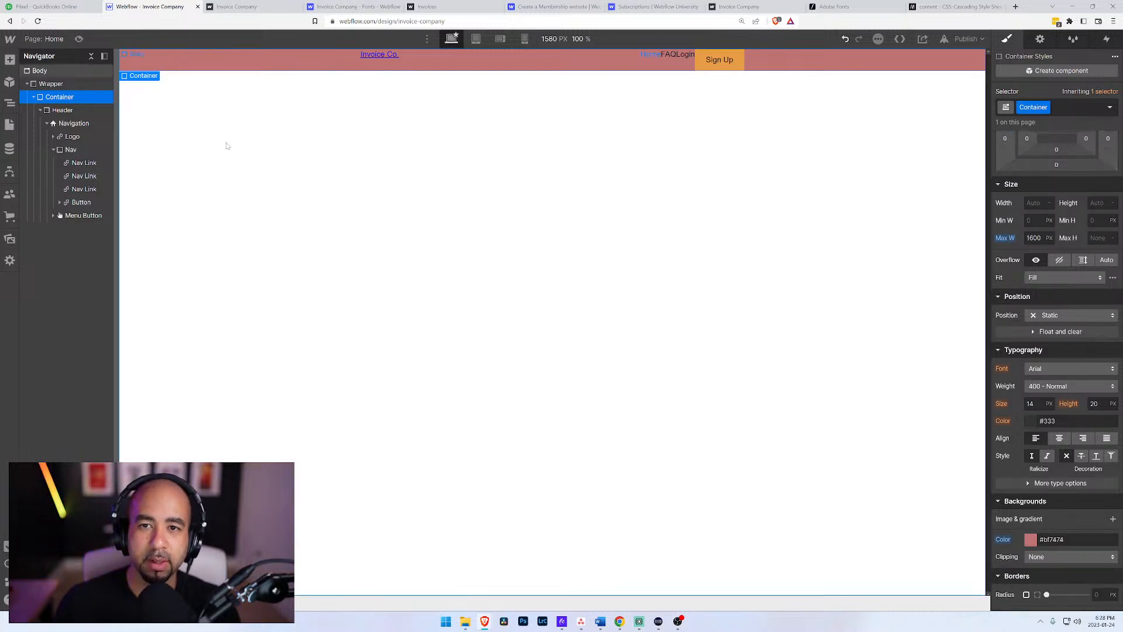
pyautogui.click(60, 87)
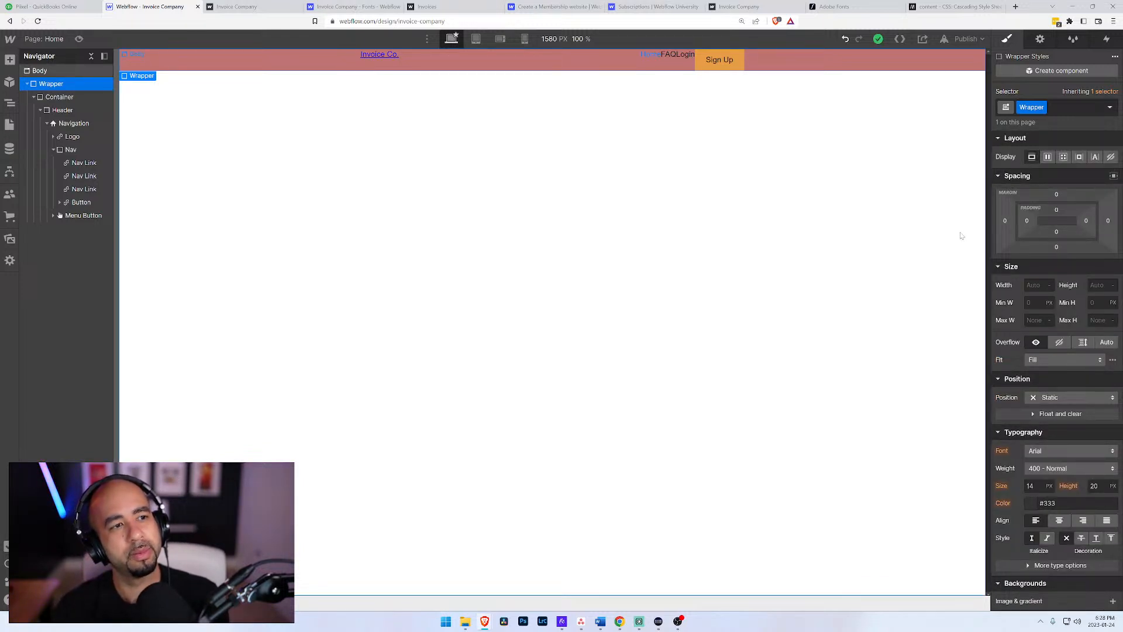
# Step: Centre the Container by applying Auto to both its left and right margins
pyautogui.click(74, 98)
pyautogui.click(1005, 220)
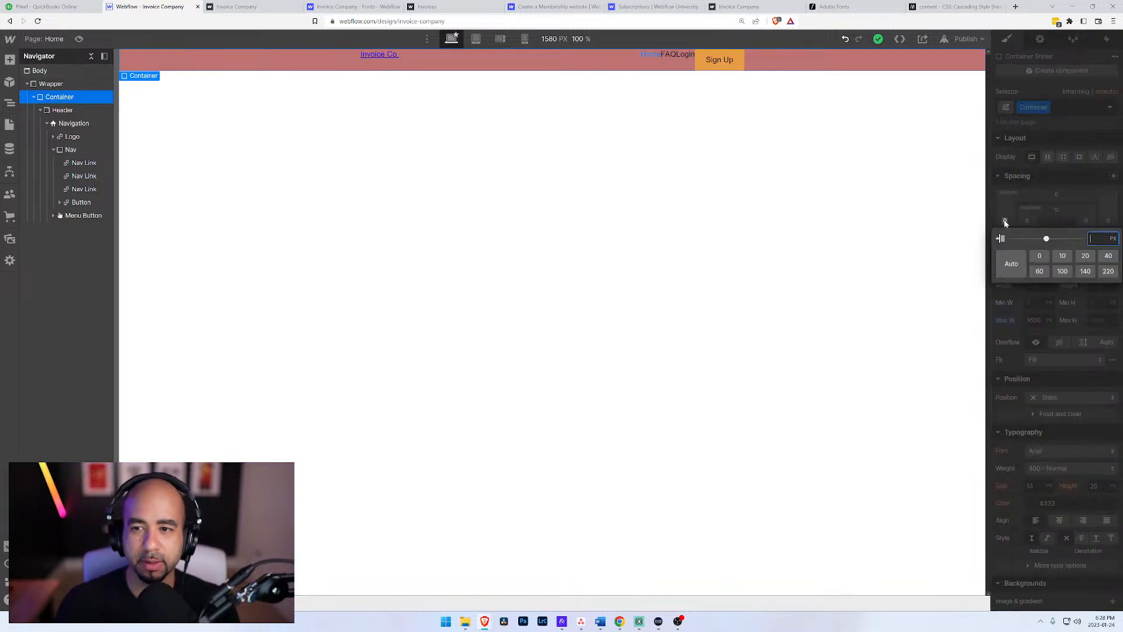
pyautogui.click(1010, 266)
pyautogui.click(1106, 221)
pyautogui.click(1109, 221)
pyautogui.click(1014, 256)
pyautogui.click(64, 111)
pyautogui.click(73, 124)
pyautogui.click(60, 97)
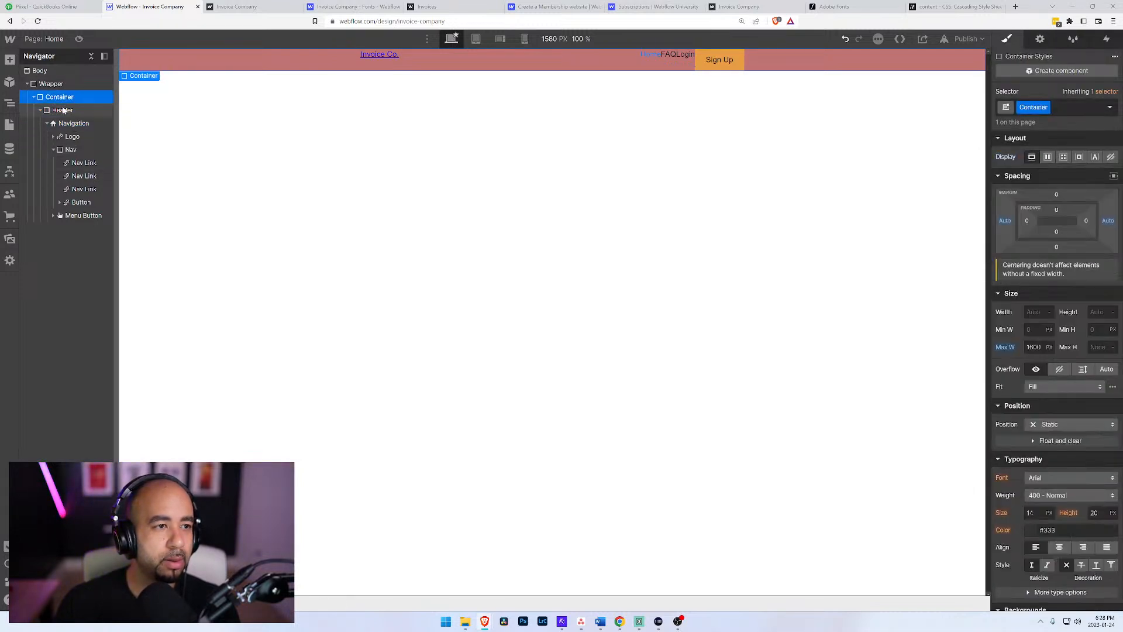
# Step: Try a fixed width of 1600 px on the Container, and clear that width again
pyautogui.click(1035, 312)
pyautogui.write('1600px')
pyautogui.press('Return')
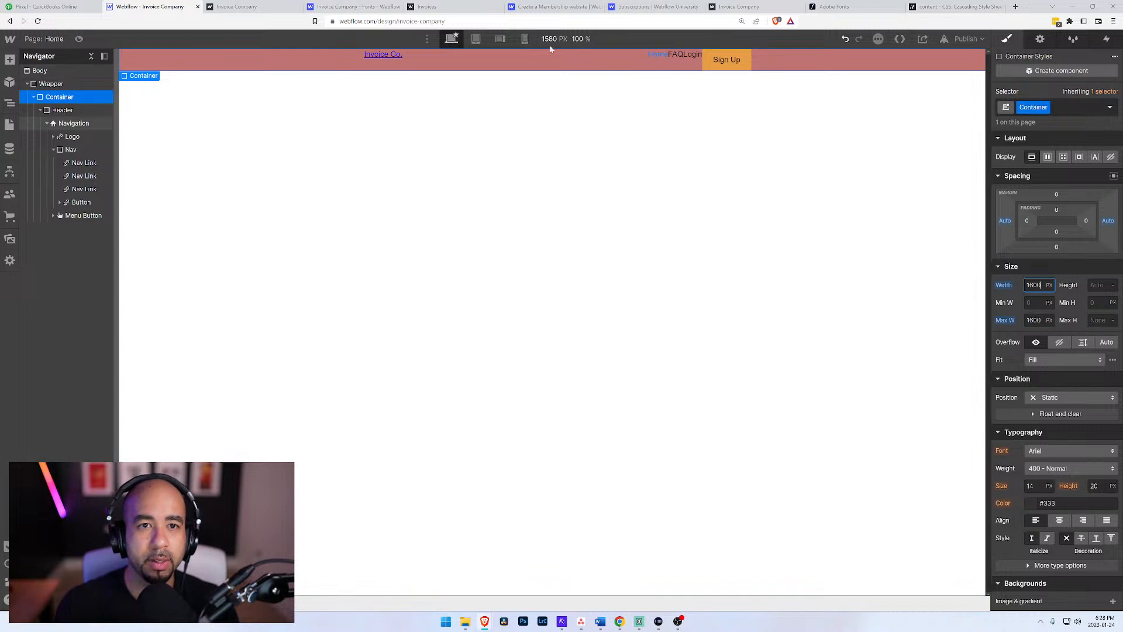
pyautogui.keyDown('alt'); pyautogui.click(1004, 285); pyautogui.keyUp('alt')
# Step: Set the Container's maximum width to 1400 px
pyautogui.click(1034, 347)
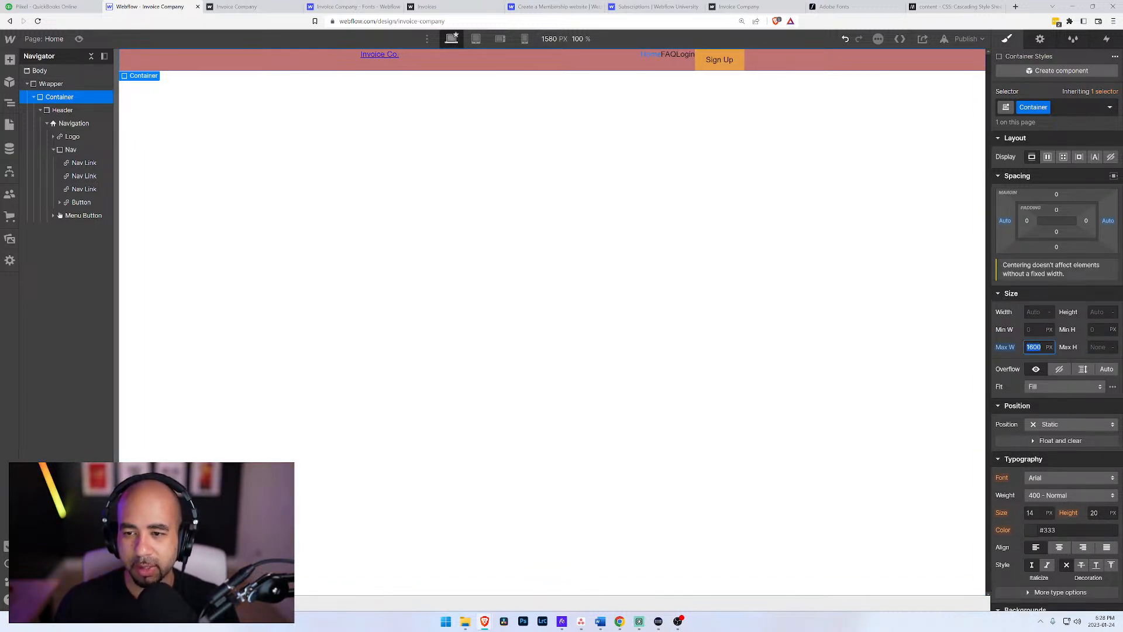
pyautogui.write('1400')
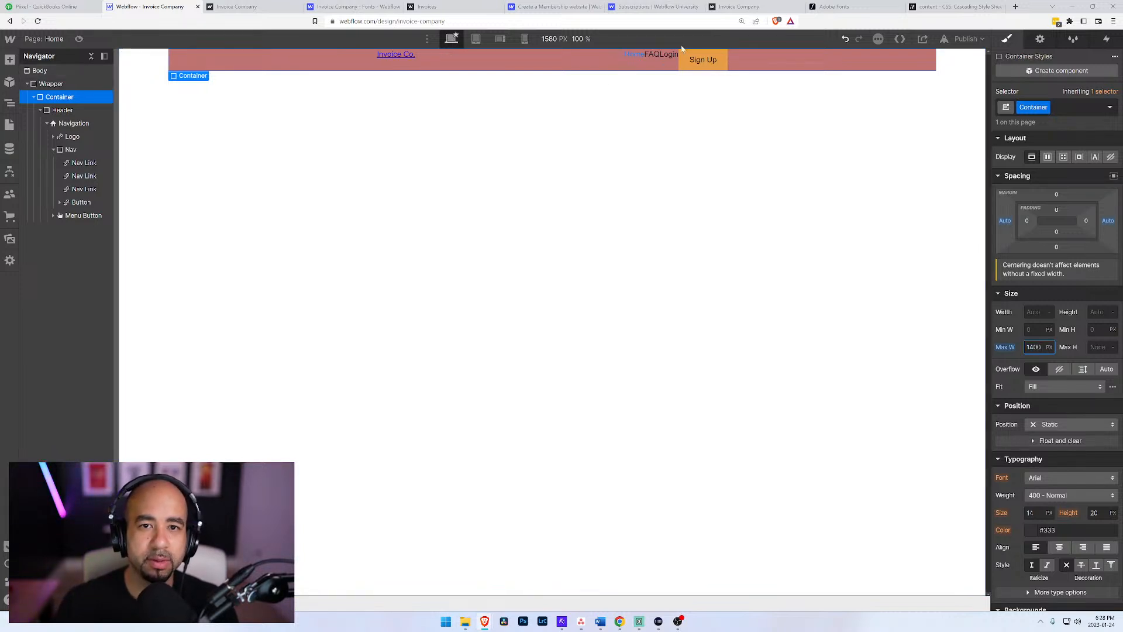
# Step: Try a maximum width of 1400 px on the Navigation element, clear it again, and select the Logo
pyautogui.click(72, 124)
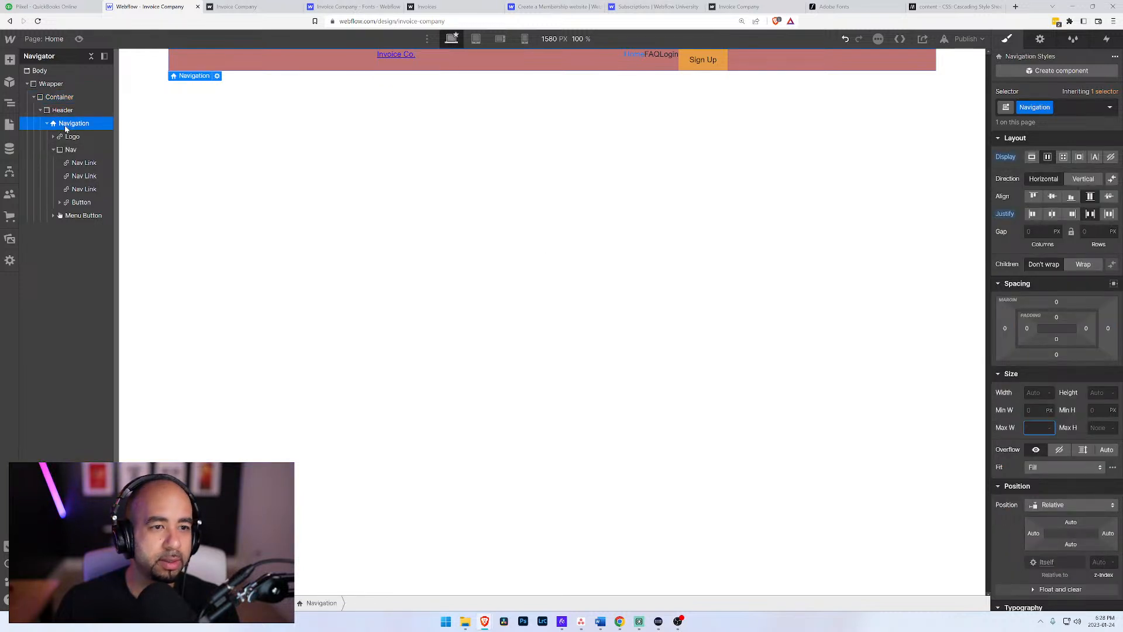
pyautogui.write('1400')
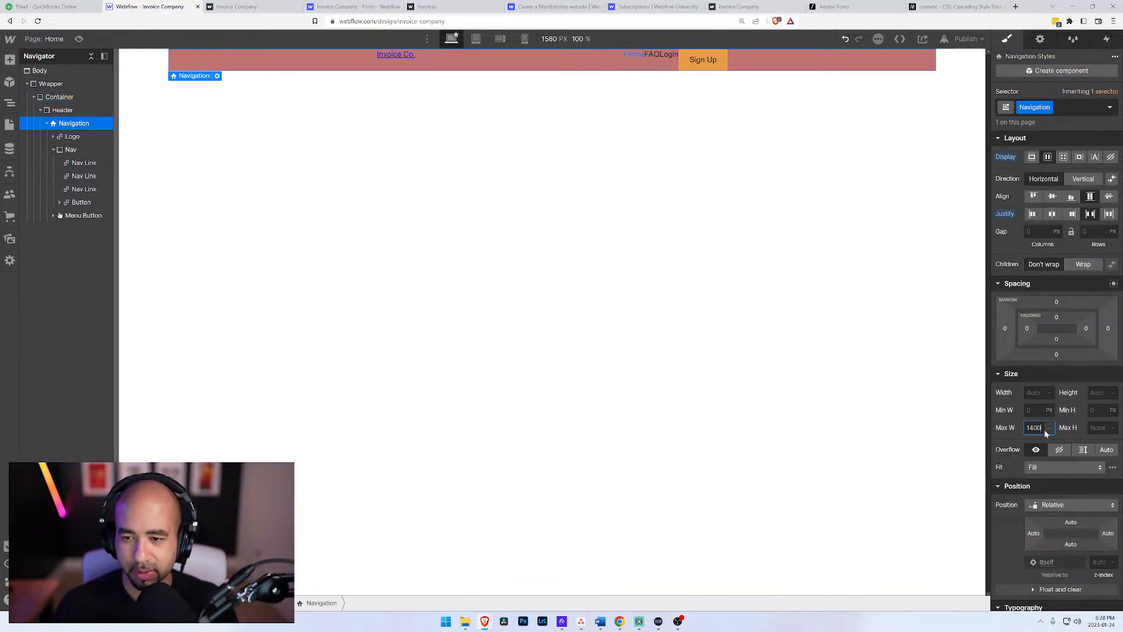
pyautogui.press('Return')
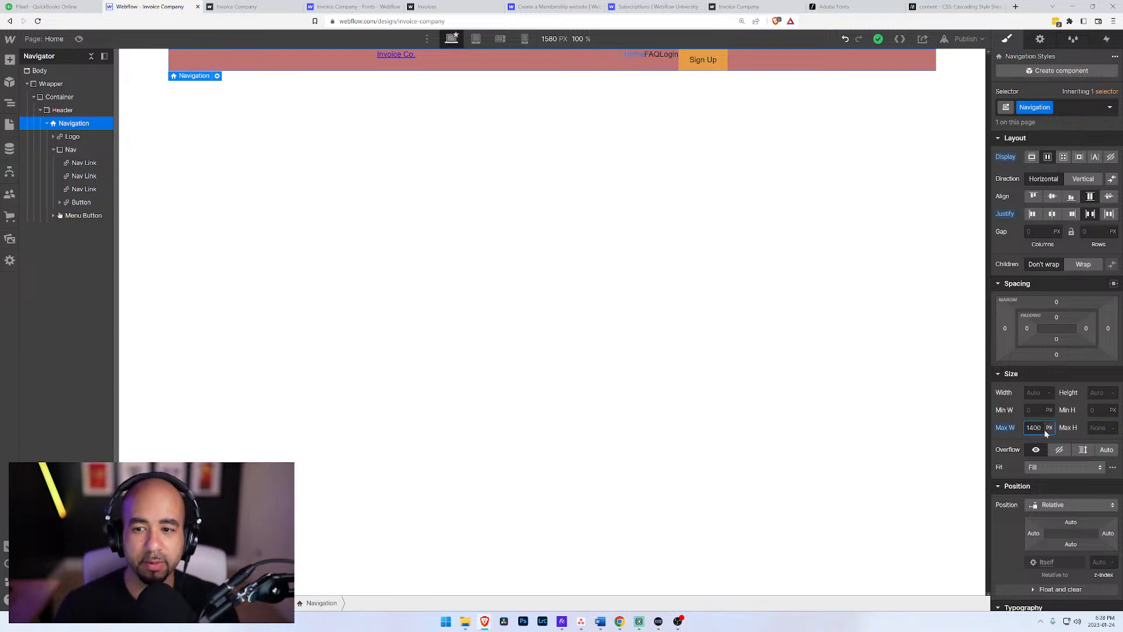
pyautogui.keyDown('alt'); pyautogui.click(1006, 429); pyautogui.keyUp('alt')
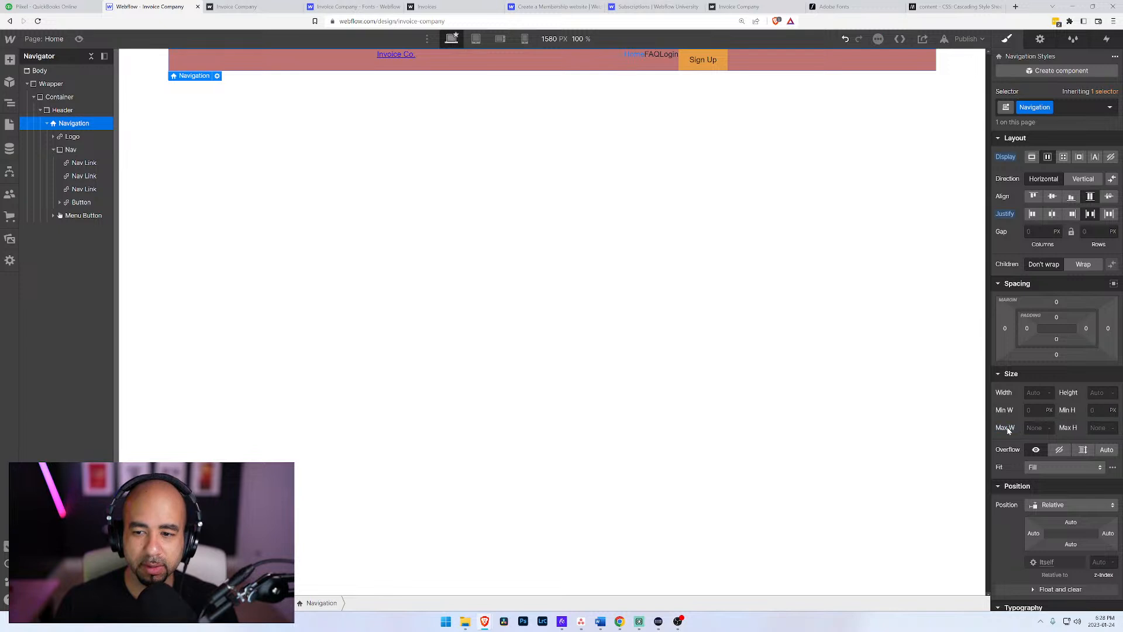
pyautogui.click(70, 137)
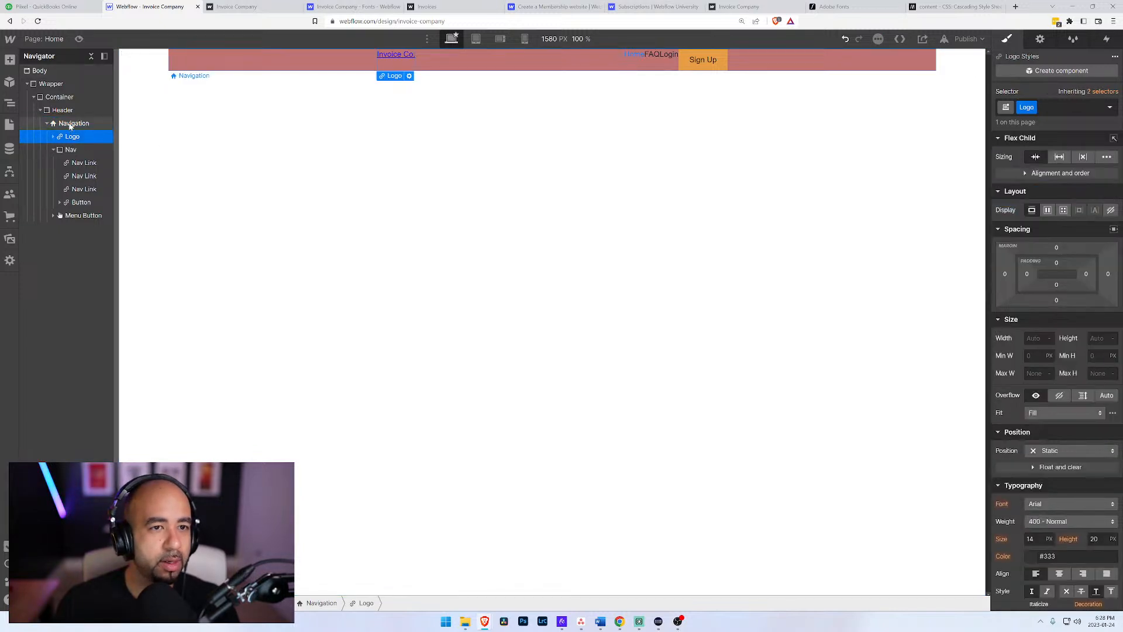
# Step: Try a grid layout with two columns and one row on the Navigation, and check how the Logo and Nav sit in it
pyautogui.click(69, 124)
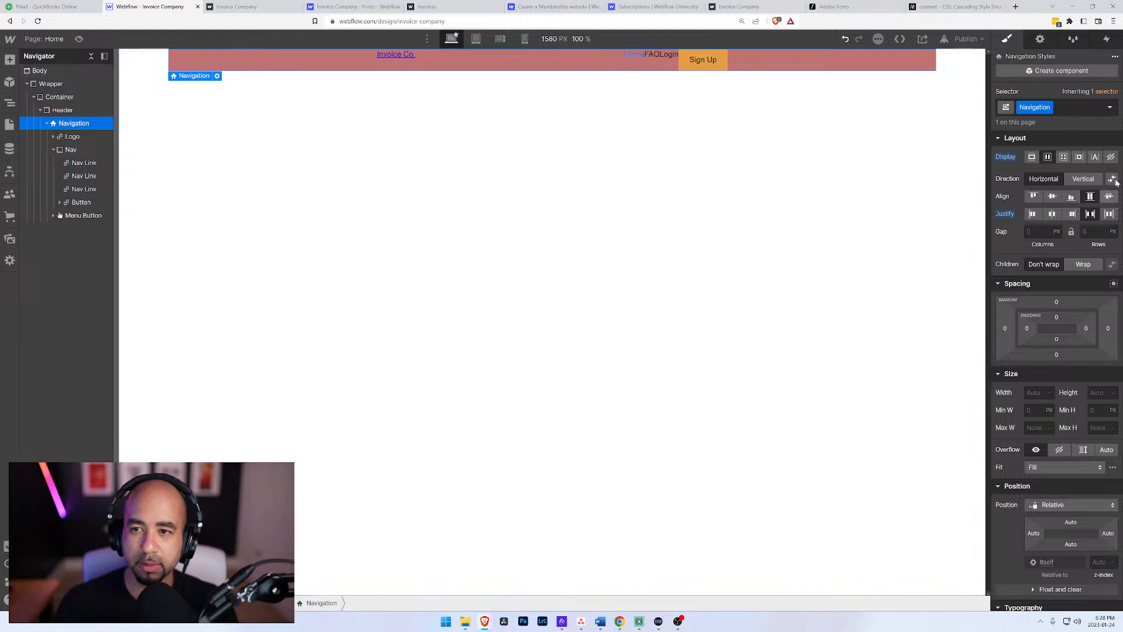
pyautogui.click(1063, 157)
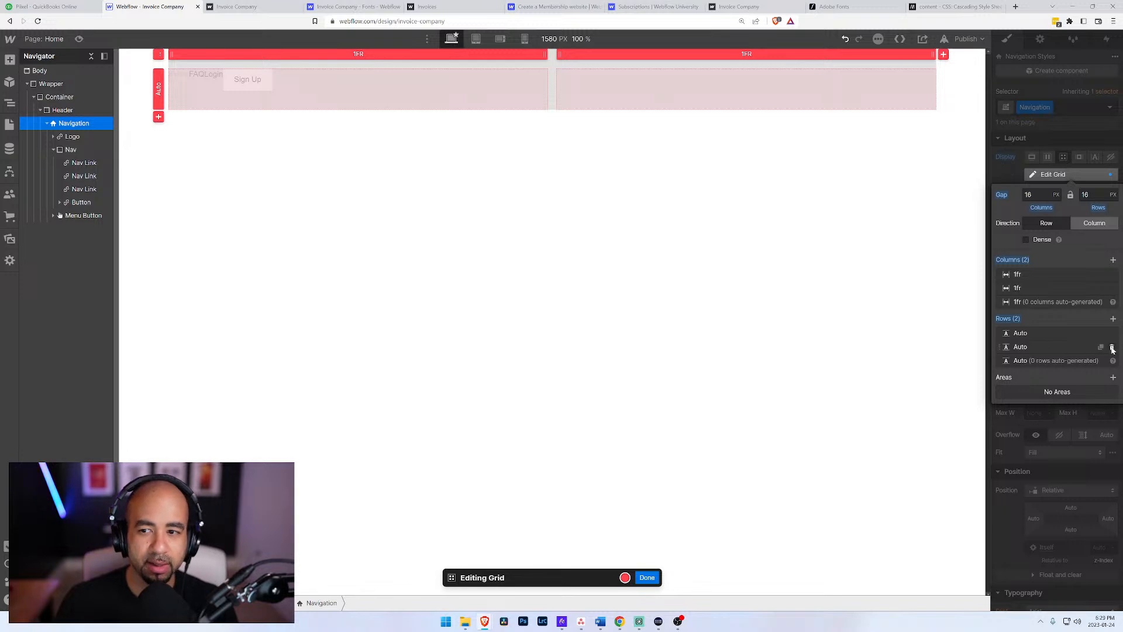
pyautogui.click(1113, 348)
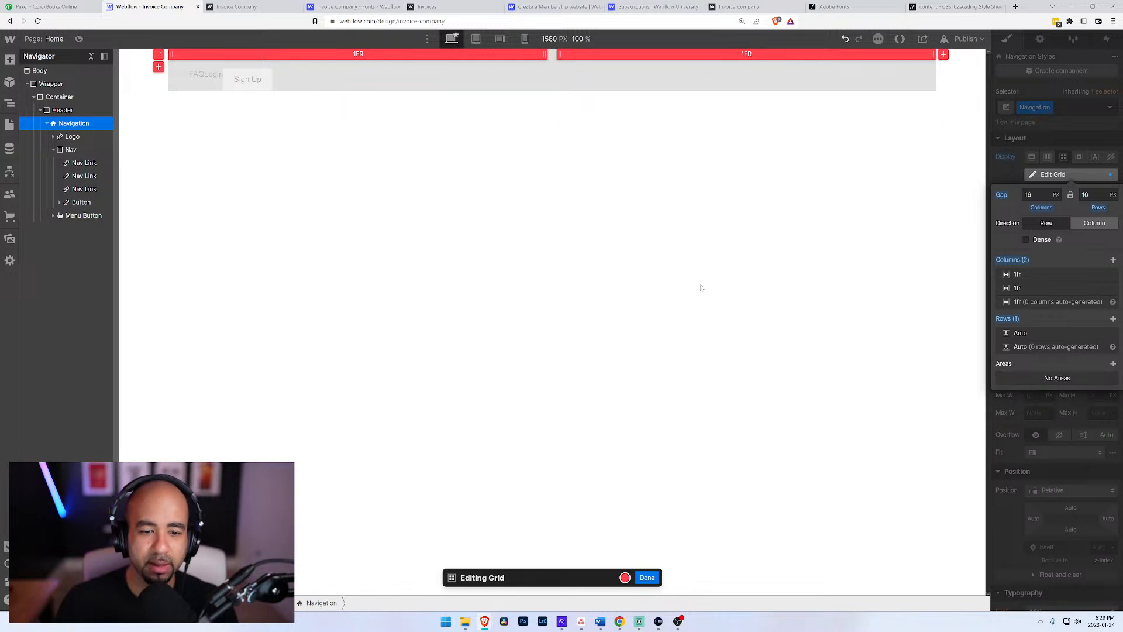
pyautogui.click(648, 578)
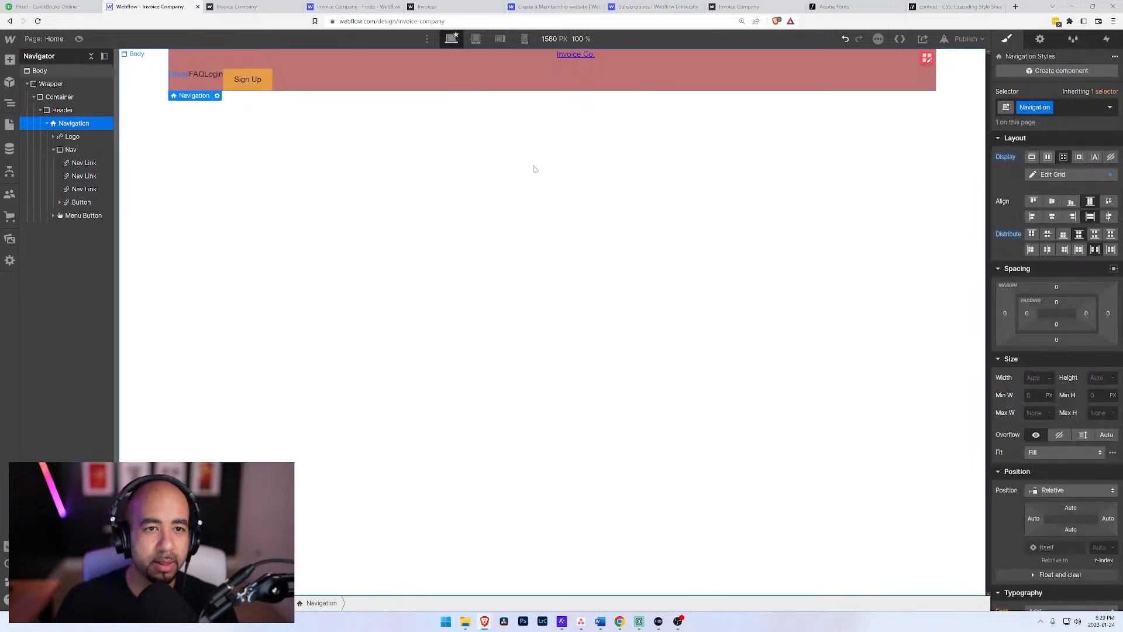
pyautogui.click(58, 150)
pyautogui.click(53, 150)
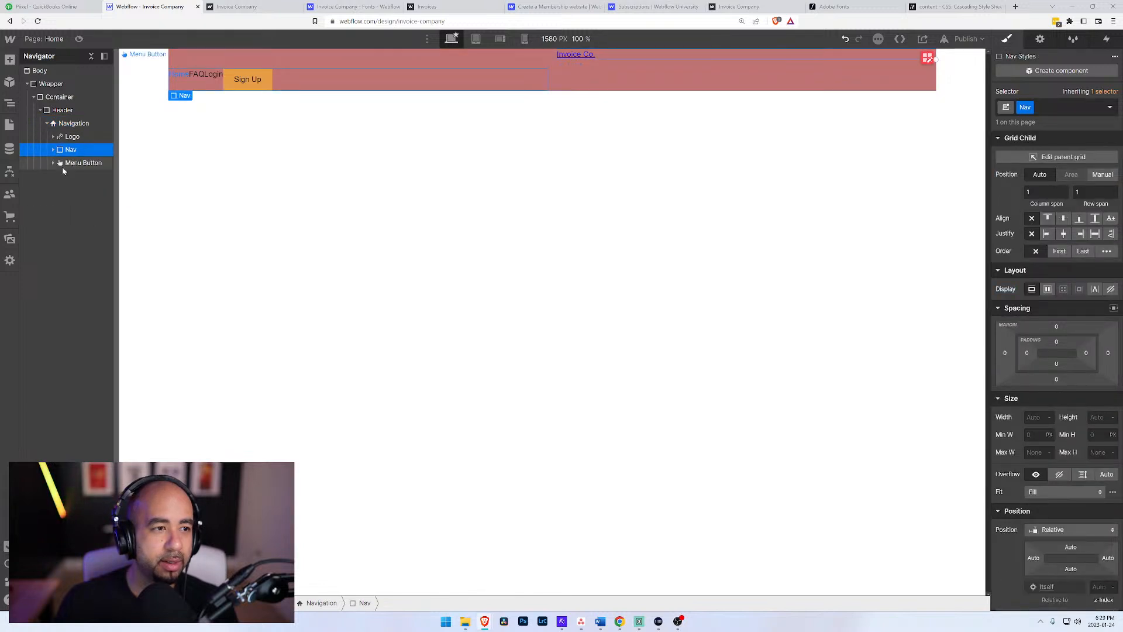
pyautogui.click(66, 137)
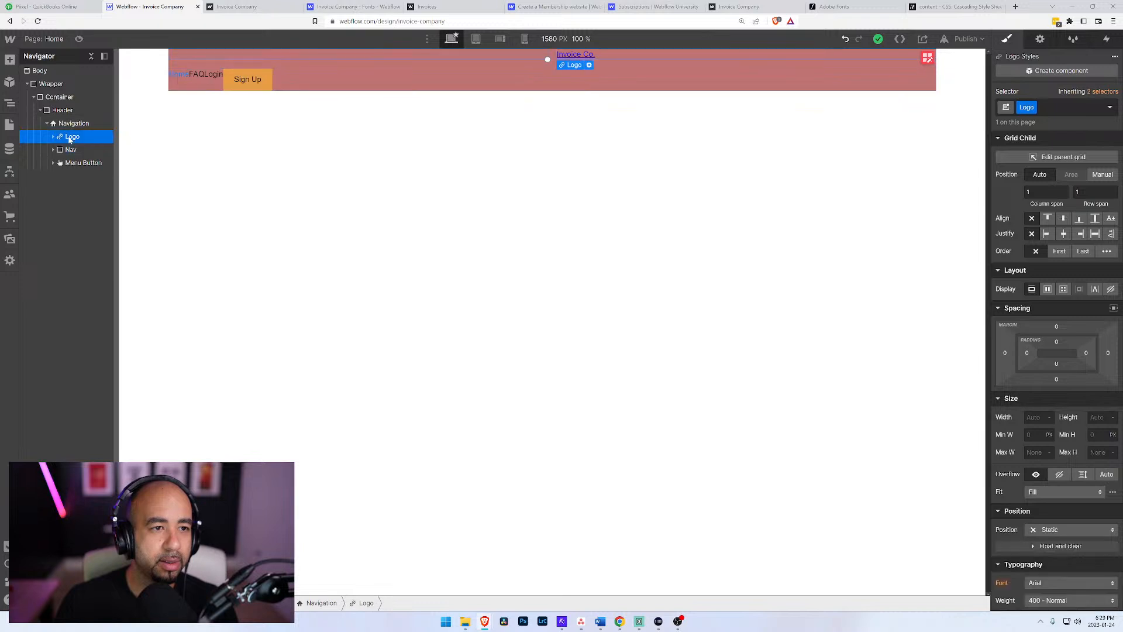
pyautogui.click(69, 151)
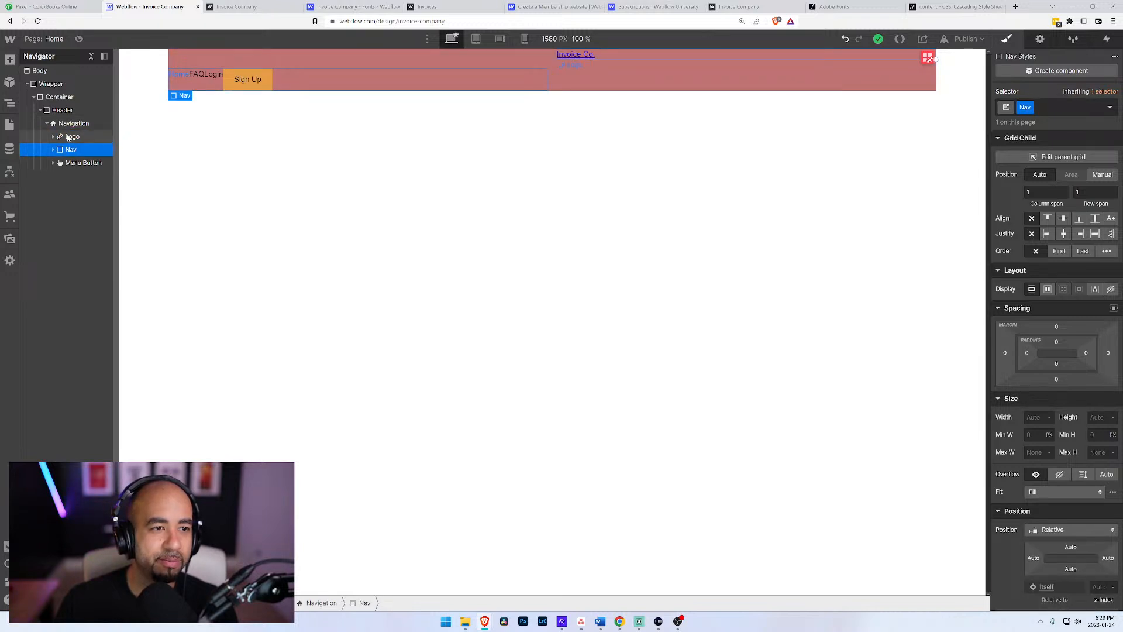
pyautogui.click(68, 137)
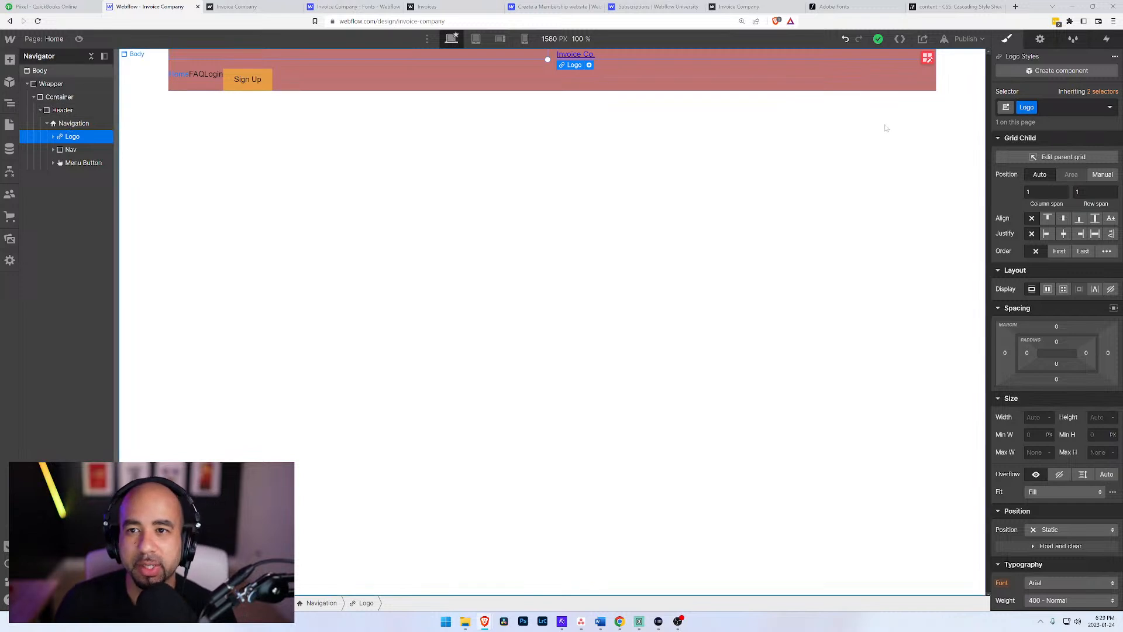
# Step: Return the Navigation to a horizontal flex layout and clear its column and row gap
pyautogui.click(927, 57)
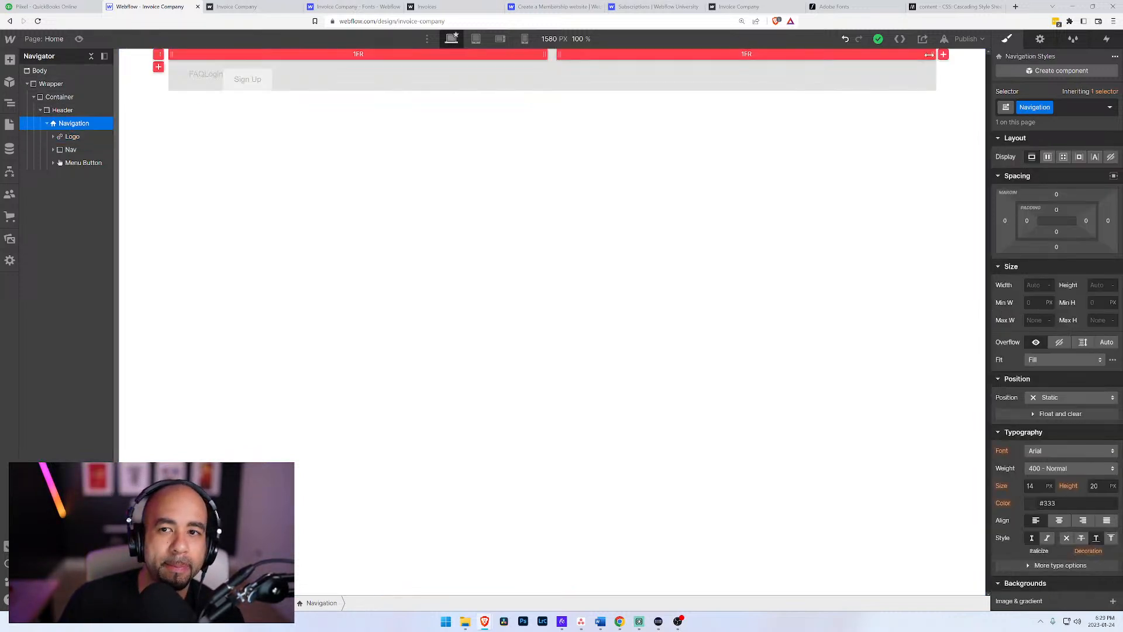
pyautogui.click(1031, 158)
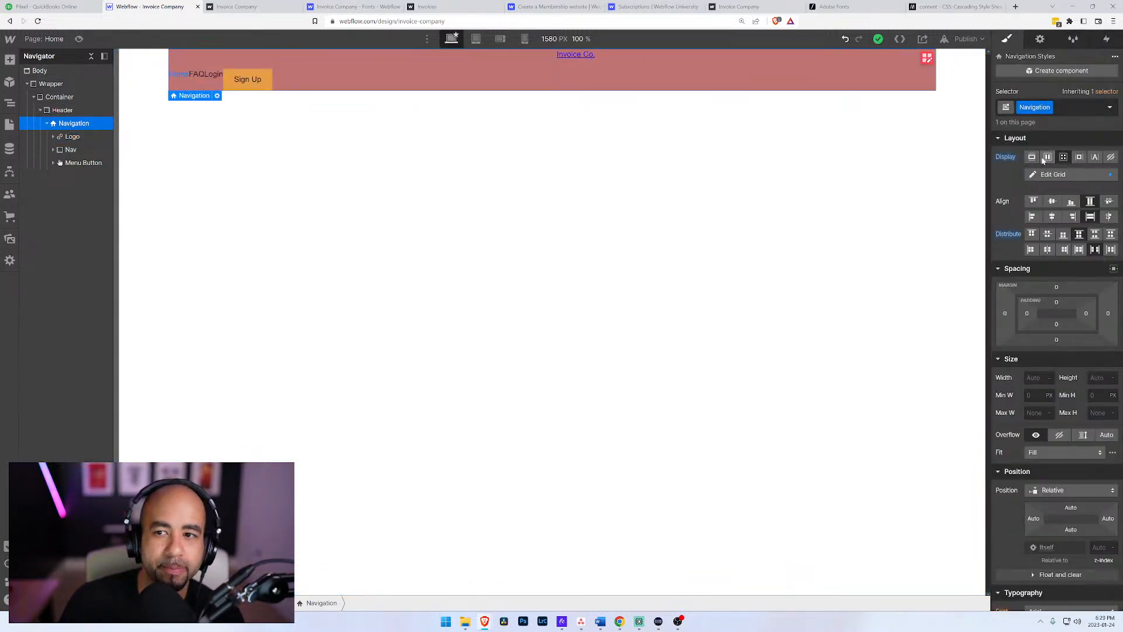
pyautogui.click(1047, 159)
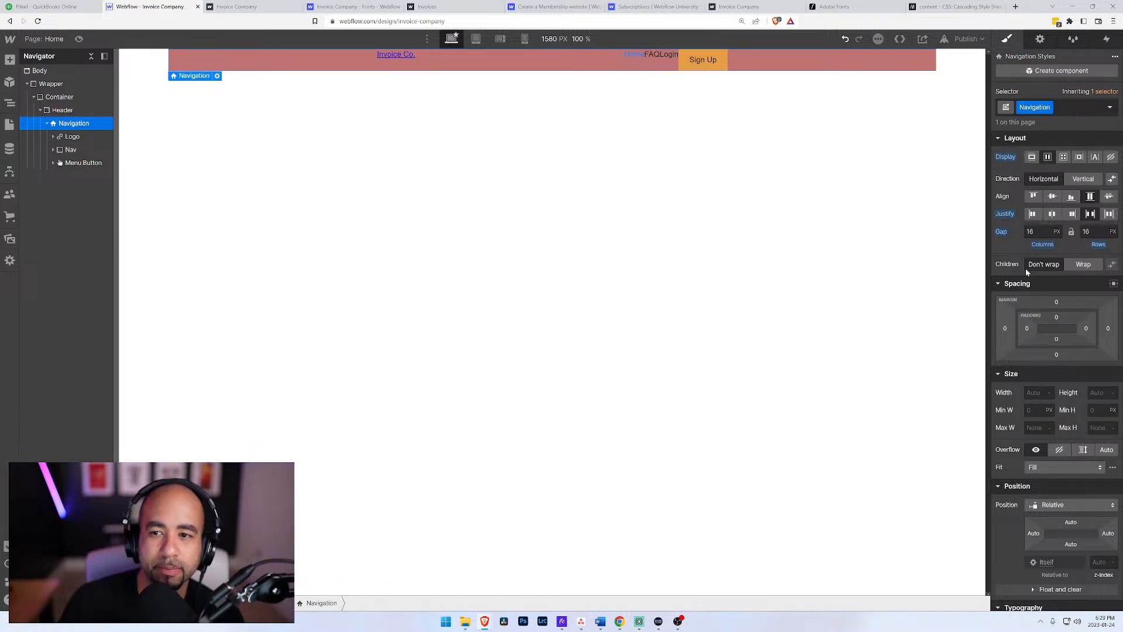
pyautogui.keyDown('alt'); pyautogui.click(1012, 238); pyautogui.keyUp('alt')
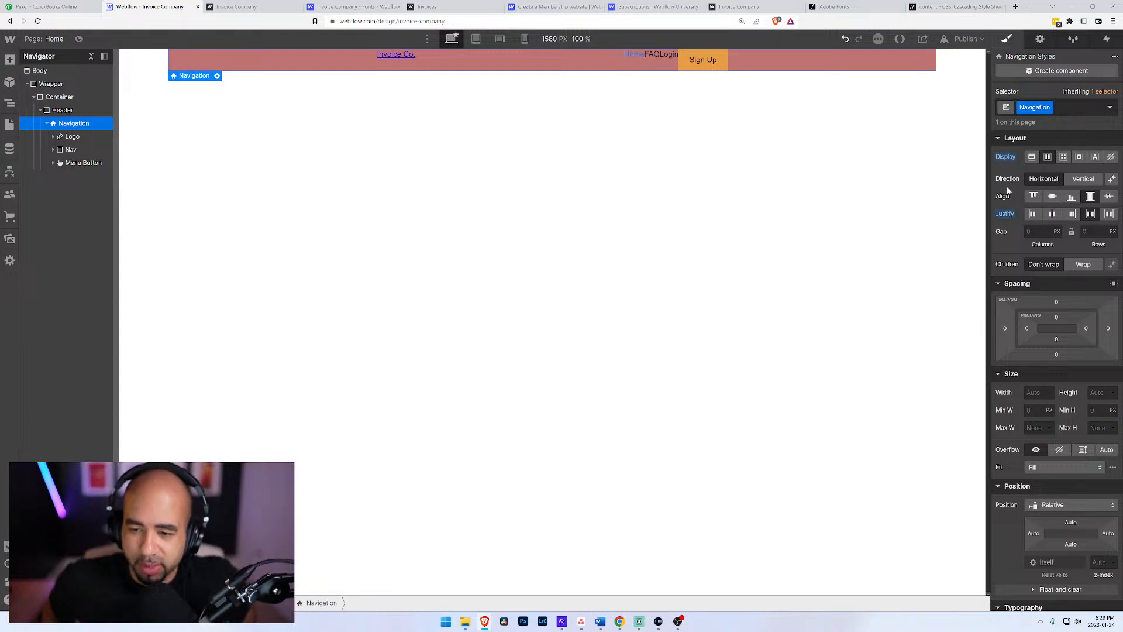
# Step: Try Absolute positioning on the Navigation, and set its position back to Relative
pyautogui.click(1079, 506)
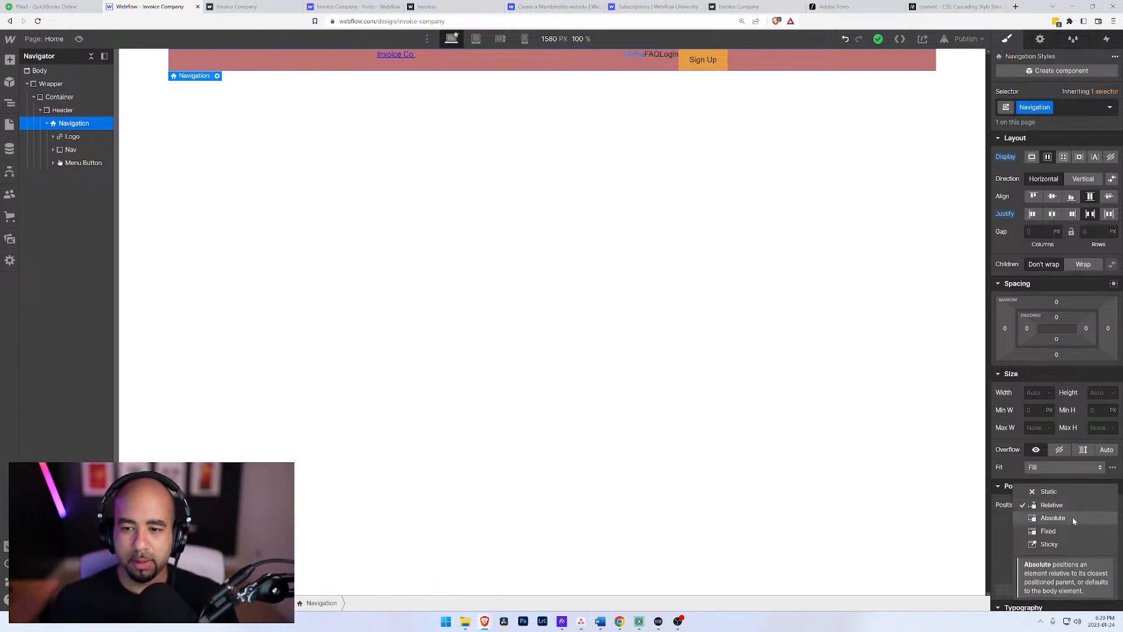
pyautogui.click(1073, 519)
pyautogui.click(1034, 505)
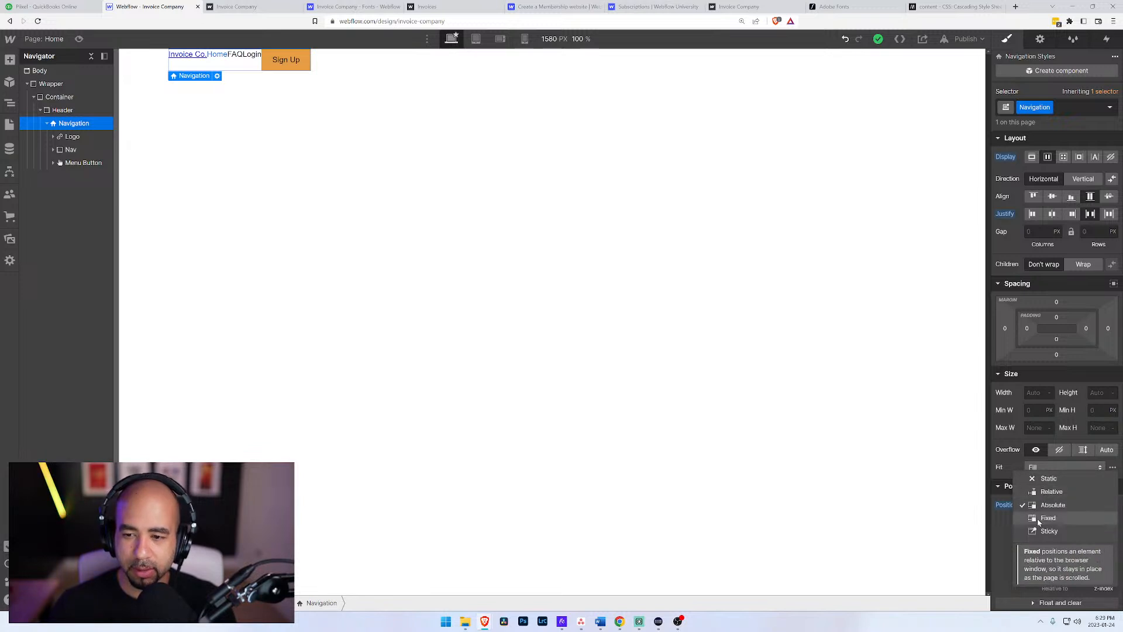
pyautogui.click(1052, 492)
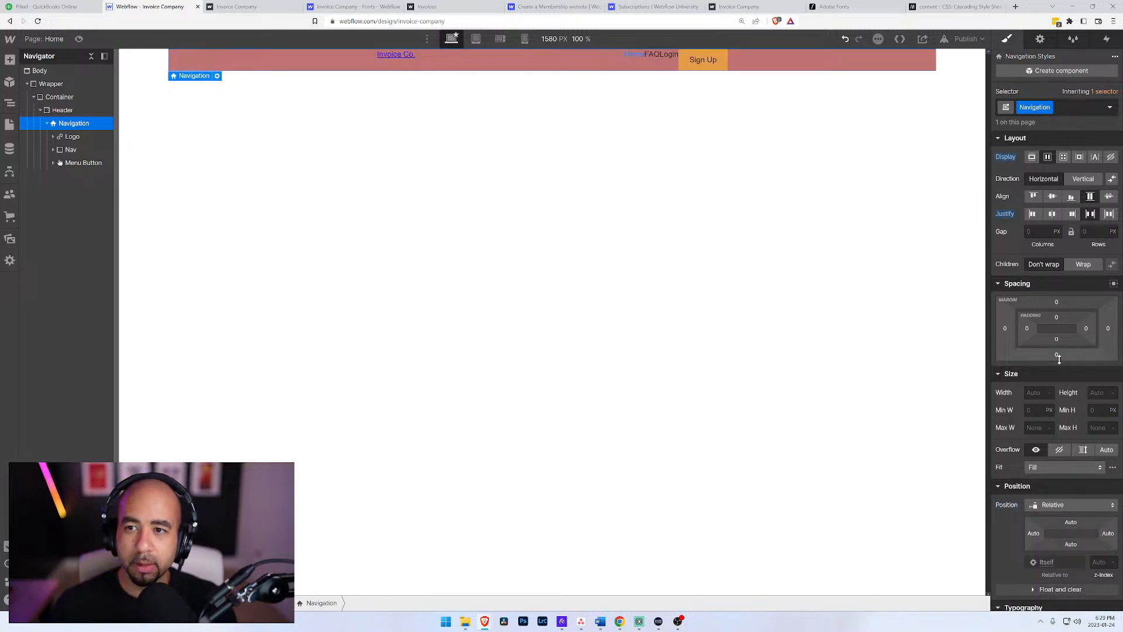
# Step: Examine the Navigation's navbar settings, including the menu type options, and return to its style settings
pyautogui.click(1040, 40)
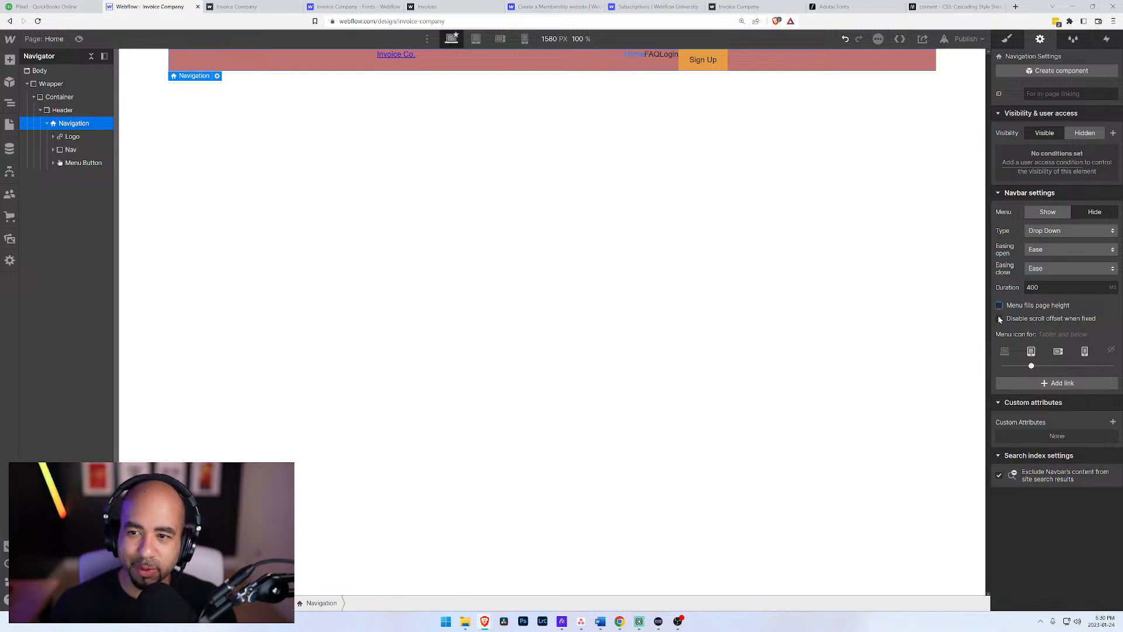
pyautogui.click(1074, 230)
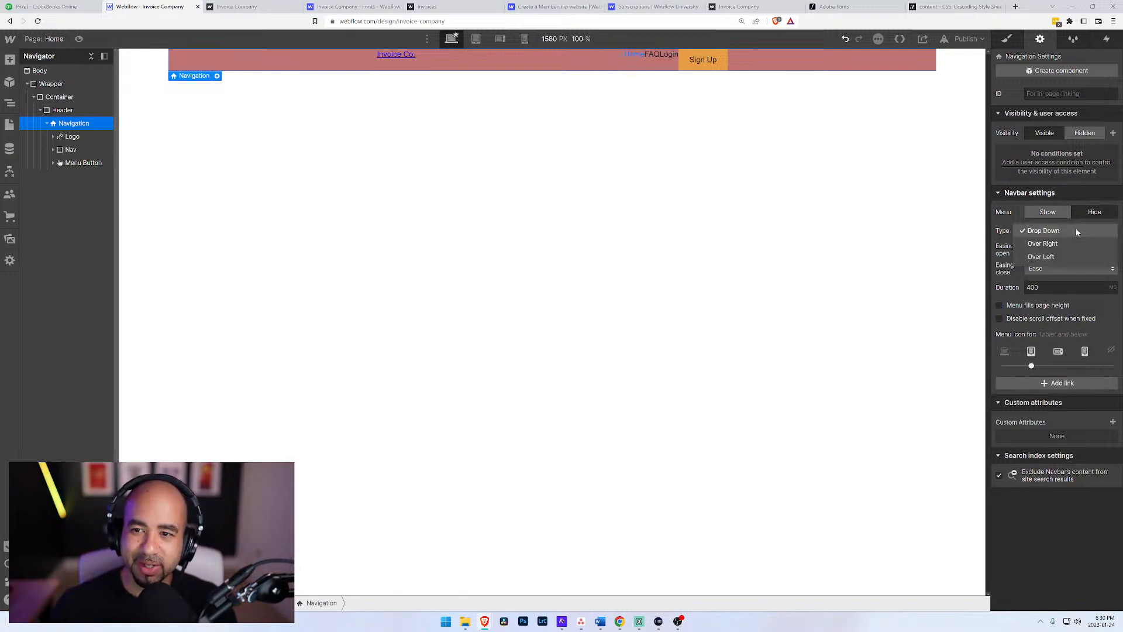
pyautogui.click(1017, 228)
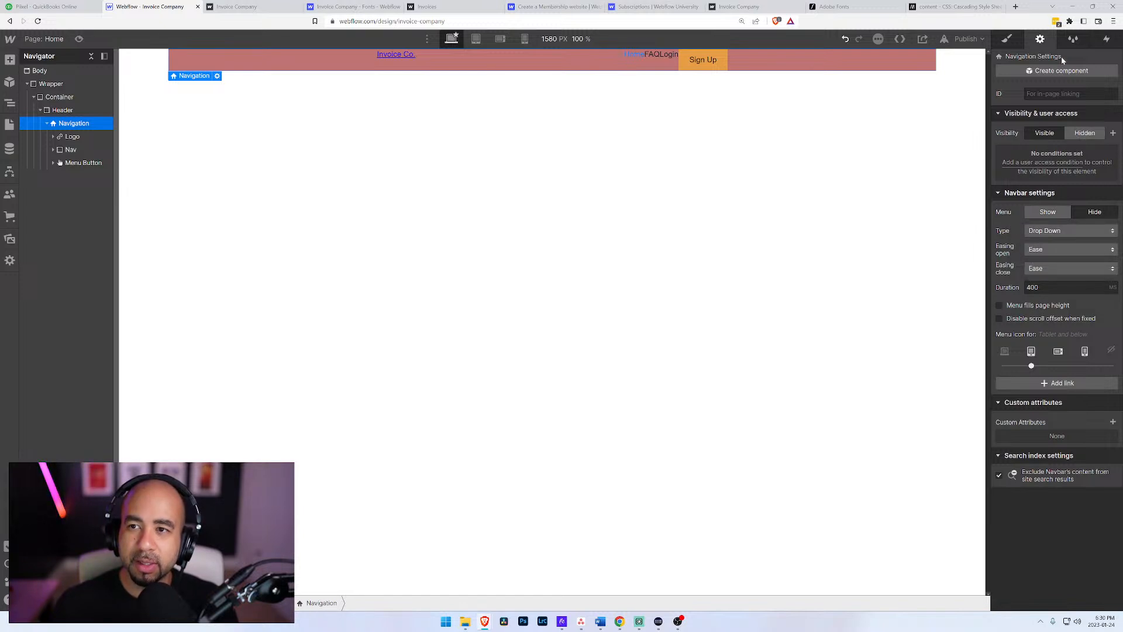
pyautogui.click(1077, 40)
pyautogui.click(1045, 39)
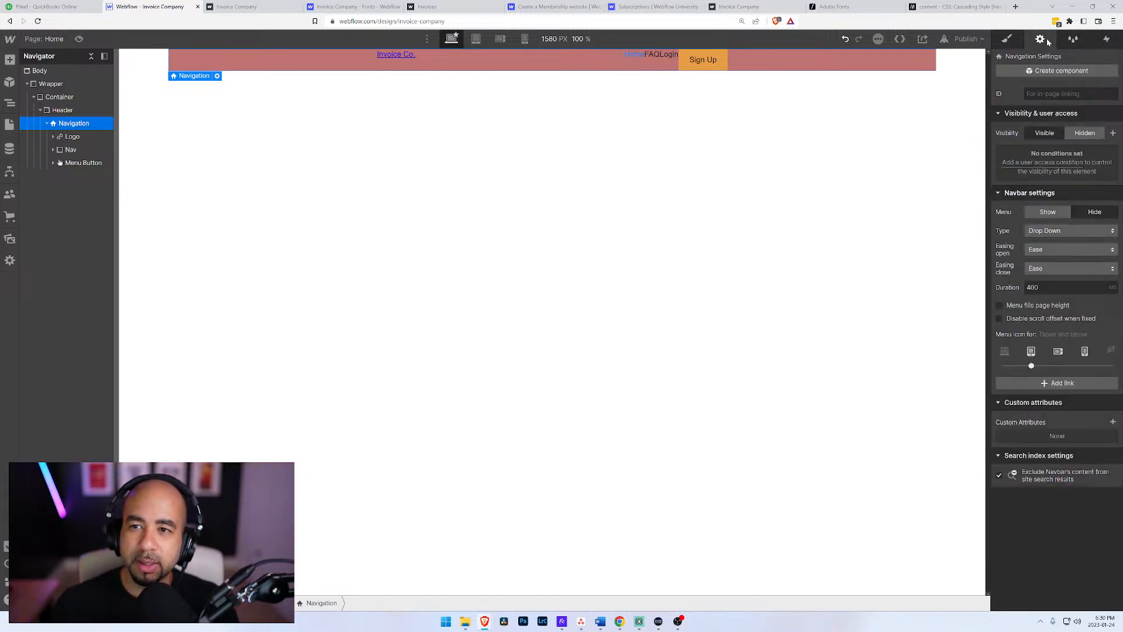
pyautogui.click(1009, 40)
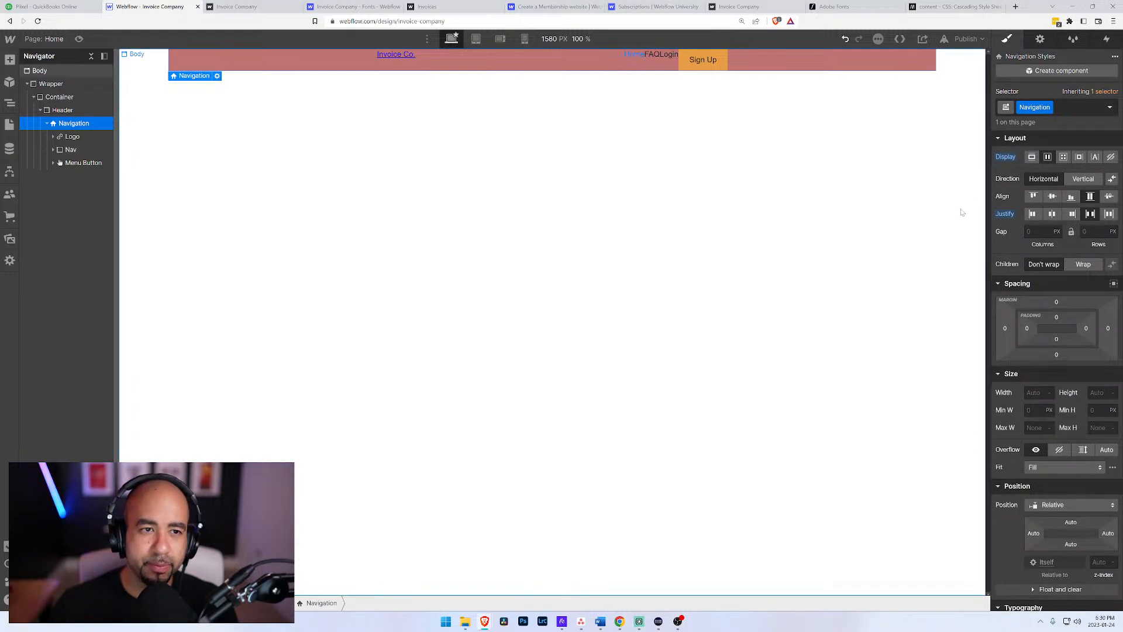
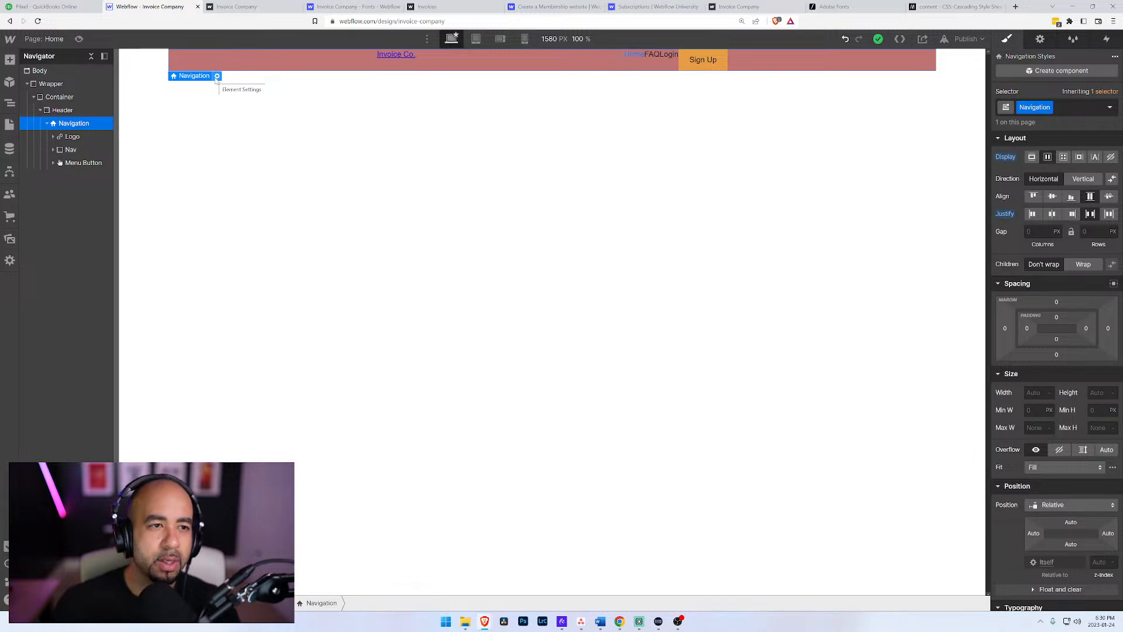
# Step: Review the full element settings of the Navigation navbar, then return to the style settings
pyautogui.click(217, 77)
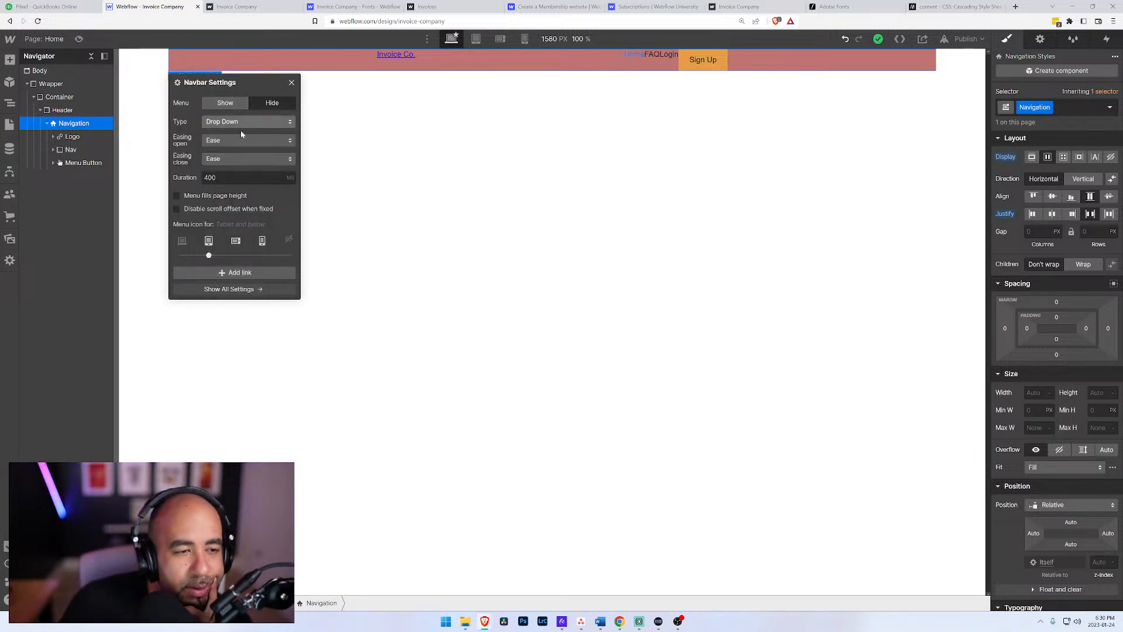
pyautogui.click(253, 291)
pyautogui.click(759, 241)
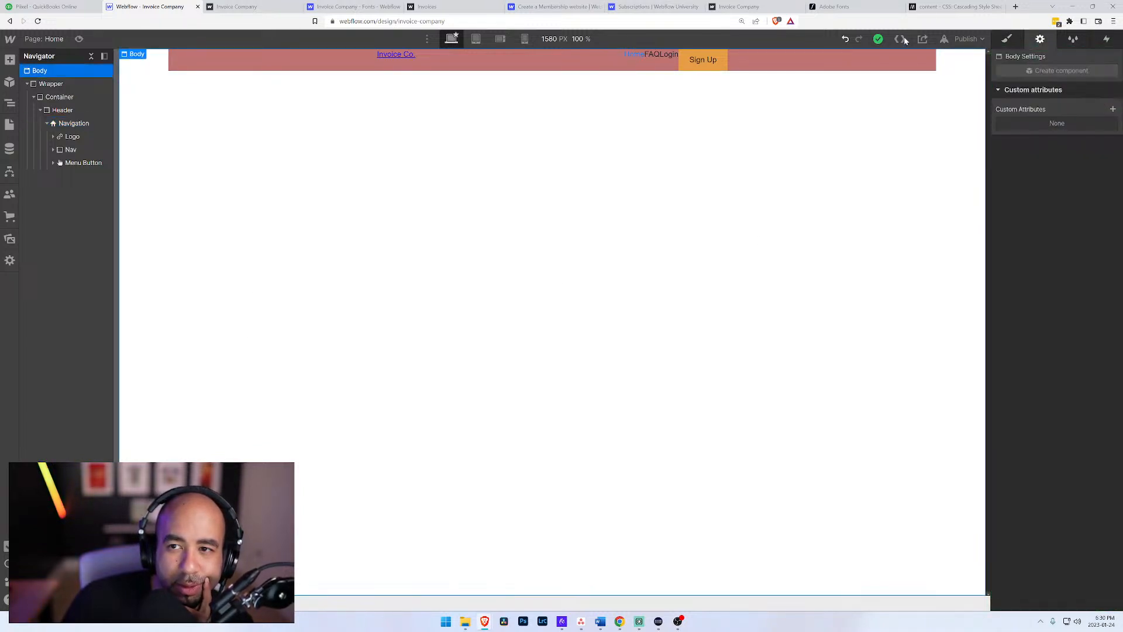
pyautogui.click(1005, 39)
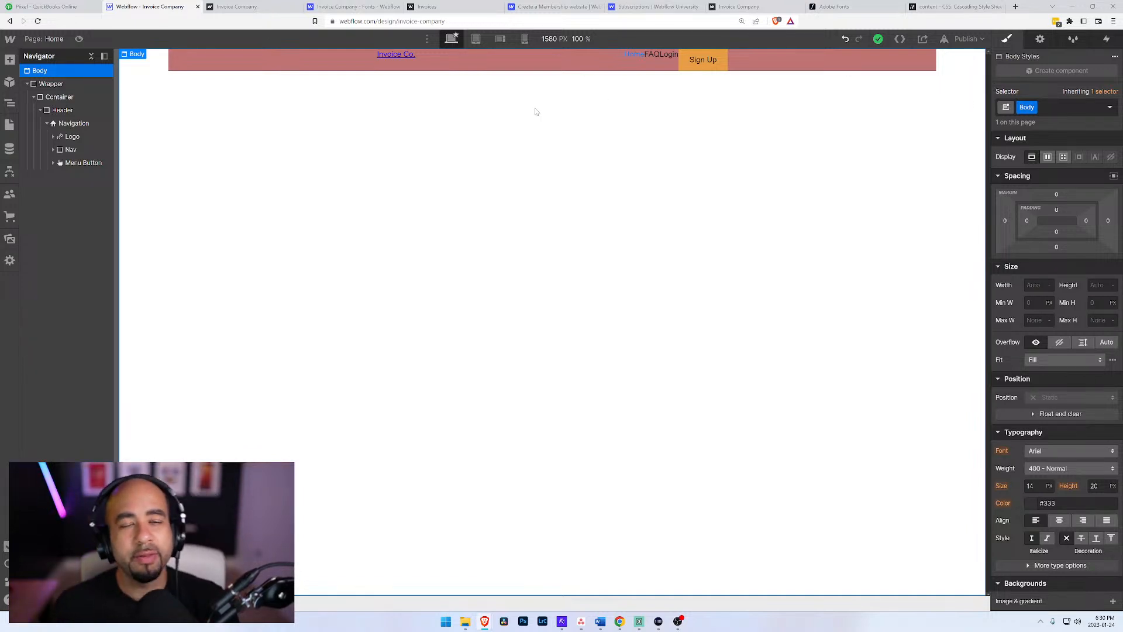
# Step: Delete the Navigation navbar element together with its children from the Header
pyautogui.click(47, 125)
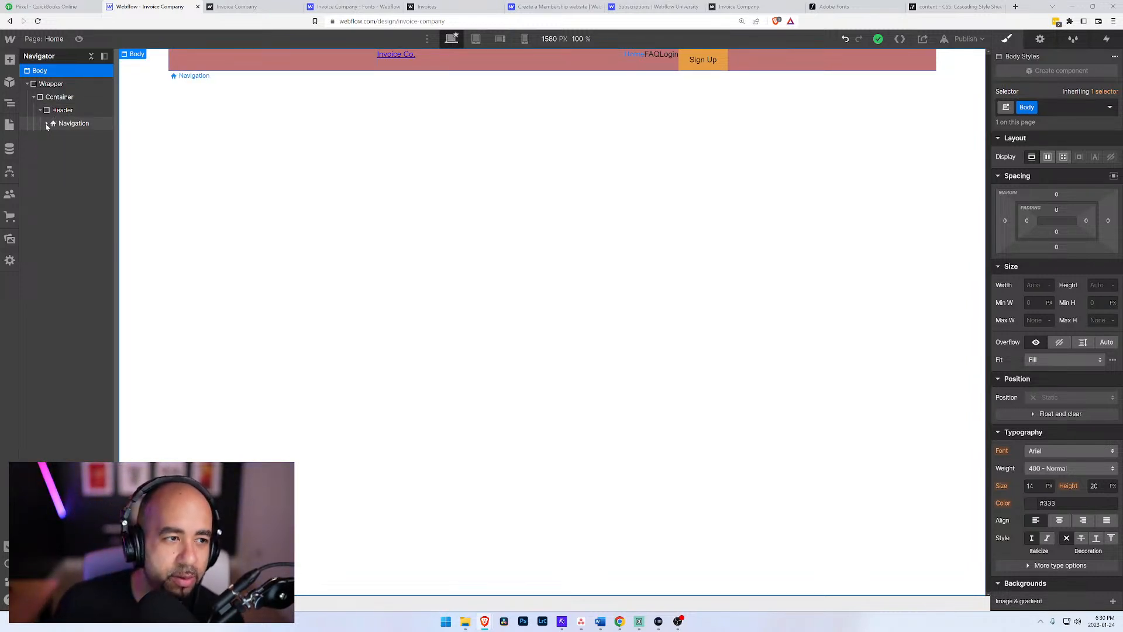
pyautogui.click(59, 123)
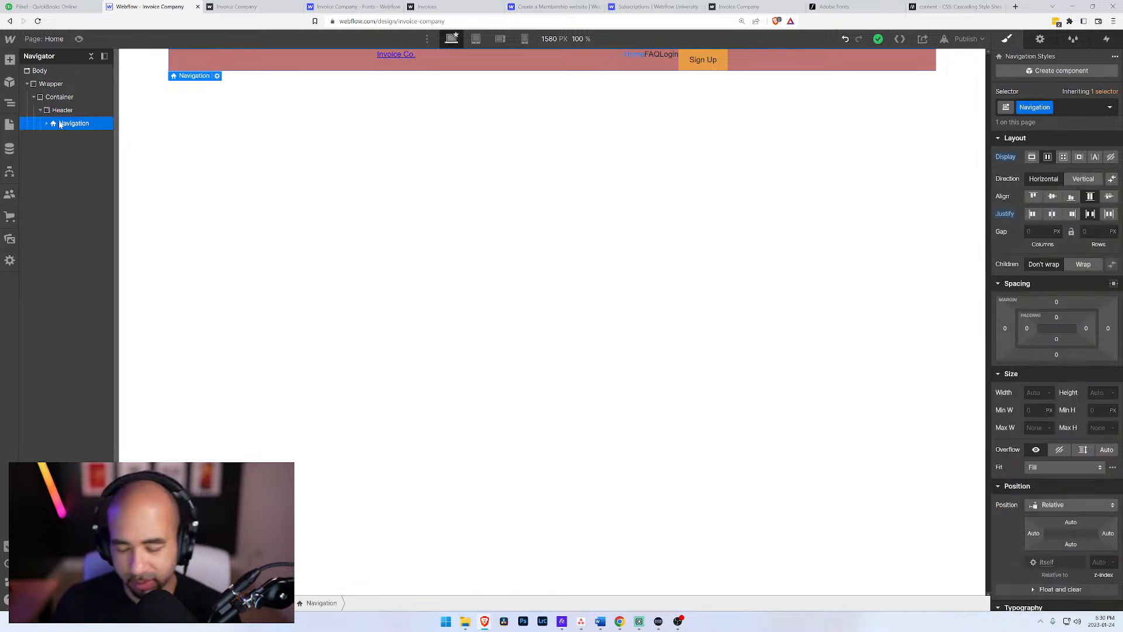
pyautogui.press('Delete')
# Step: Add a div block inside the Header and assign it the existing Navigation class
pyautogui.click(58, 112)
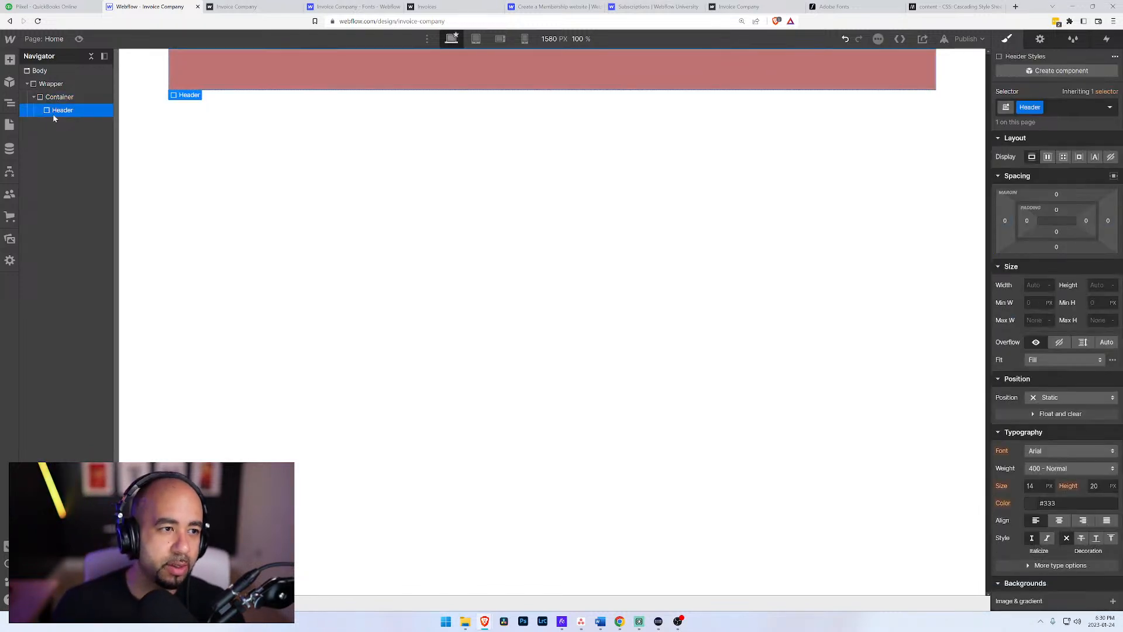
pyautogui.hotkey('ctrl', 'e')
pyautogui.write('di')
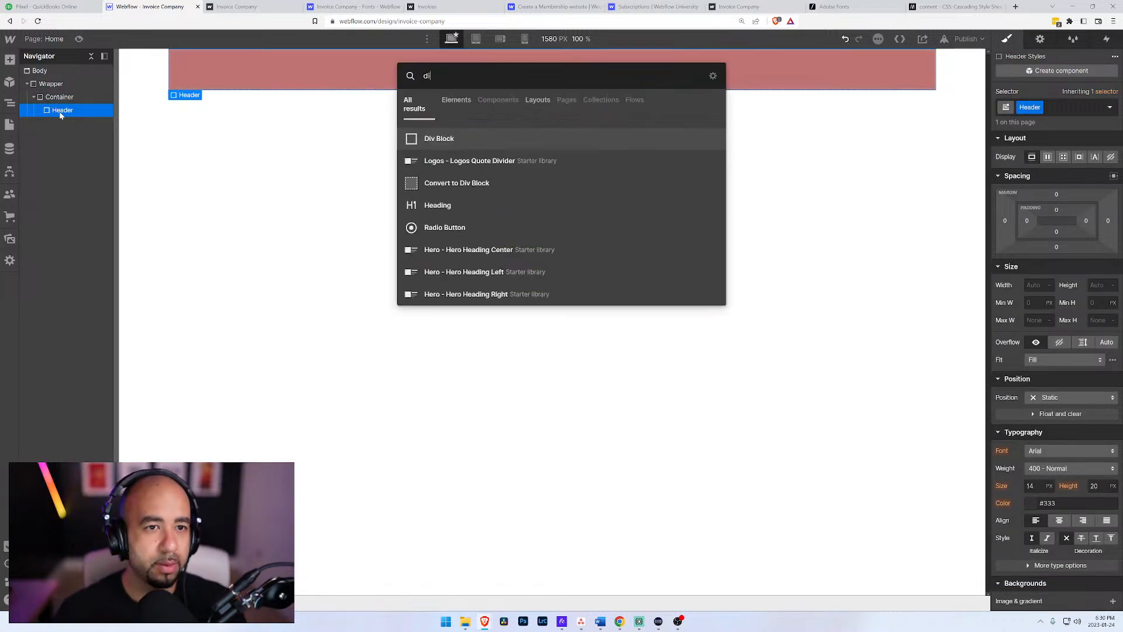
pyautogui.press('Return')
pyautogui.click(1045, 107)
pyautogui.write('Navigation')
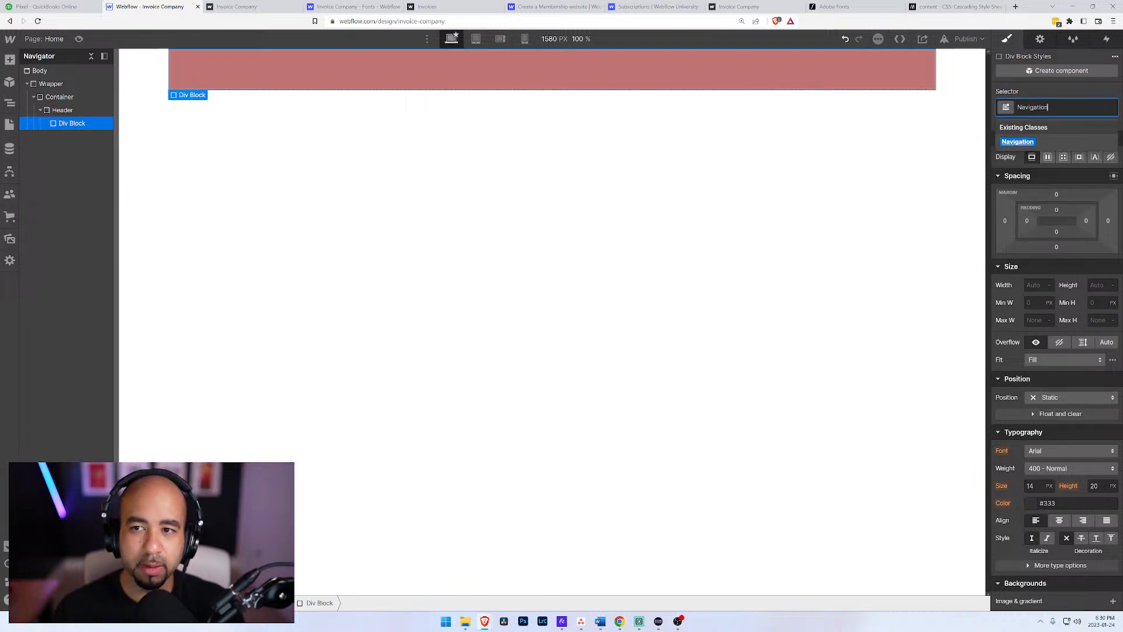
pyautogui.press('Return')
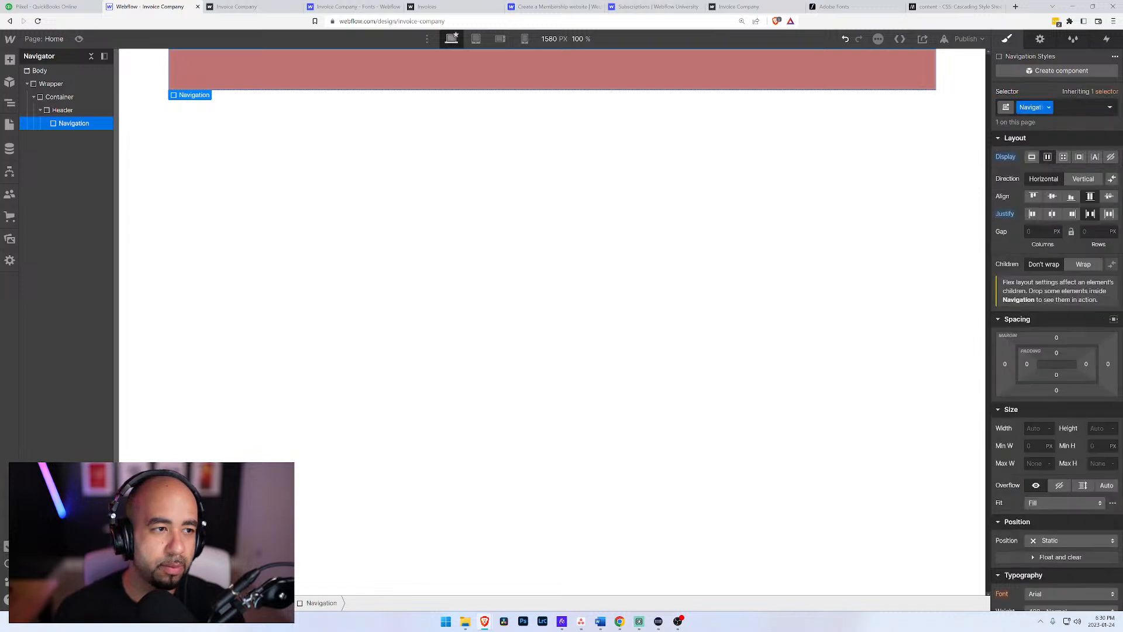
# Step: Add a link block inside the Navigation div
pyautogui.click(55, 111)
pyautogui.click(71, 129)
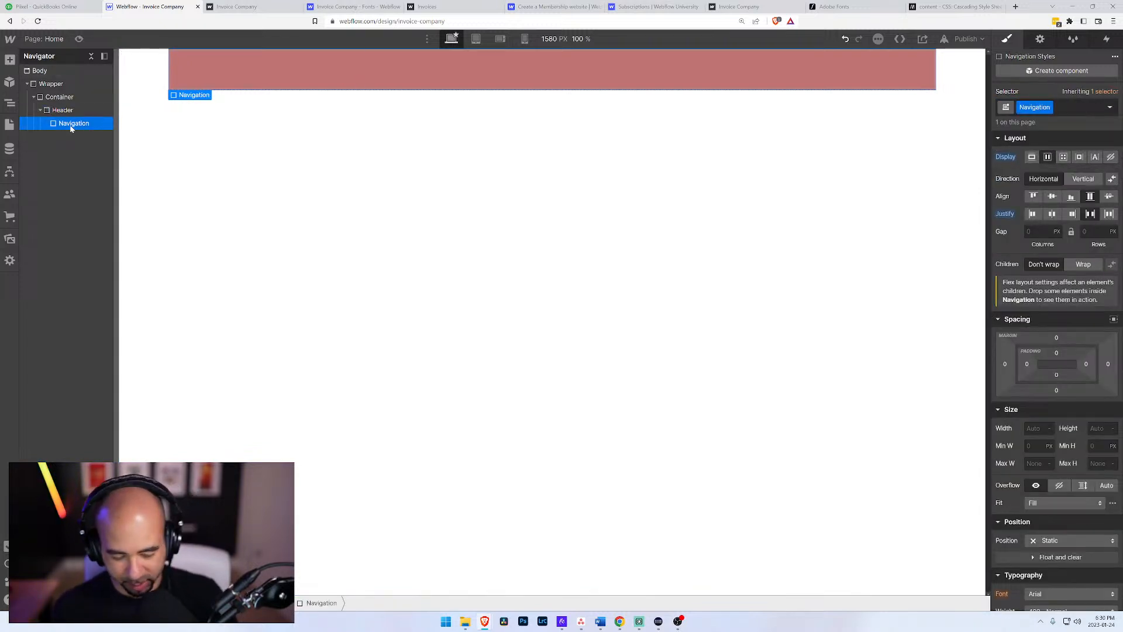
pyautogui.hotkey('ctrl', 'e')
pyautogui.write('div')
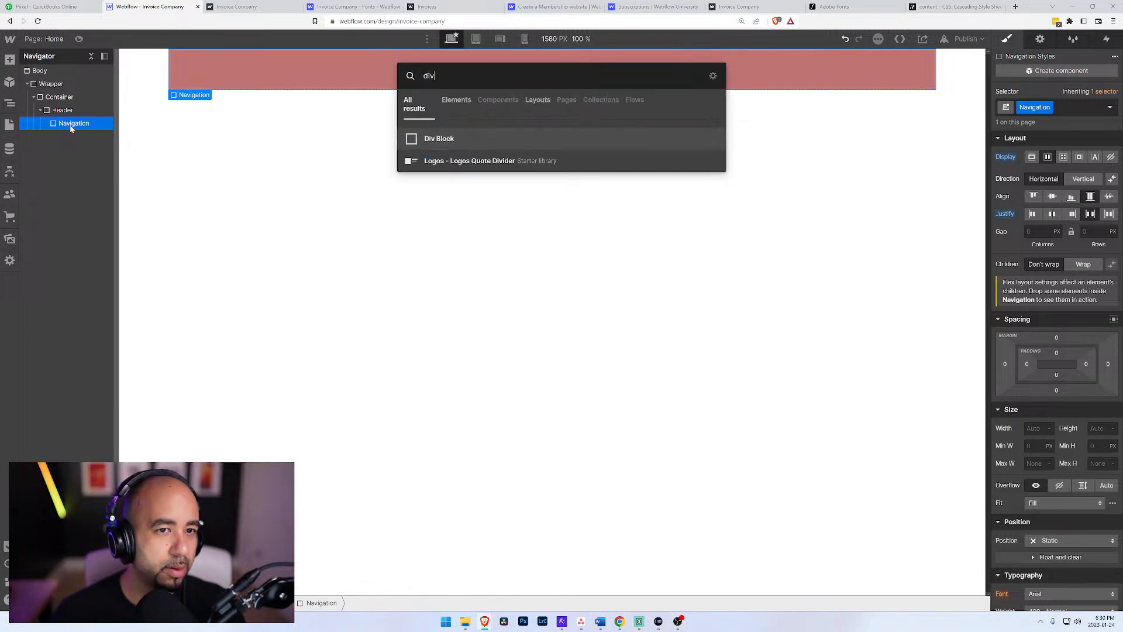
pyautogui.press('BackSpace')
pyautogui.press('BackSpace')
pyautogui.press('BackSpace')
pyautogui.write('link')
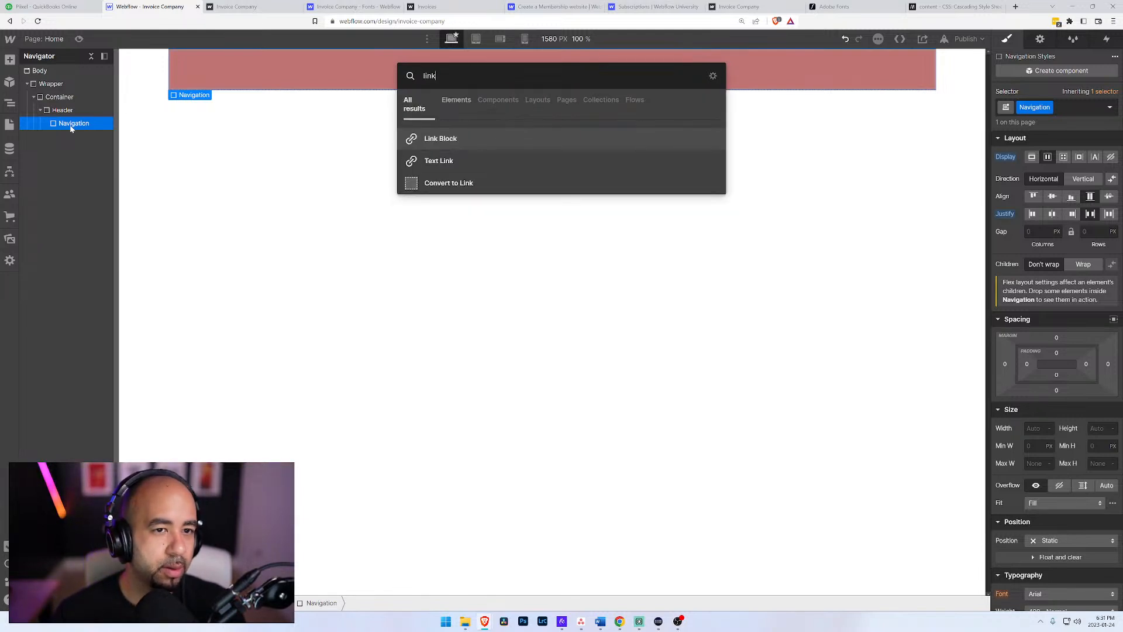
pyautogui.press('Return')
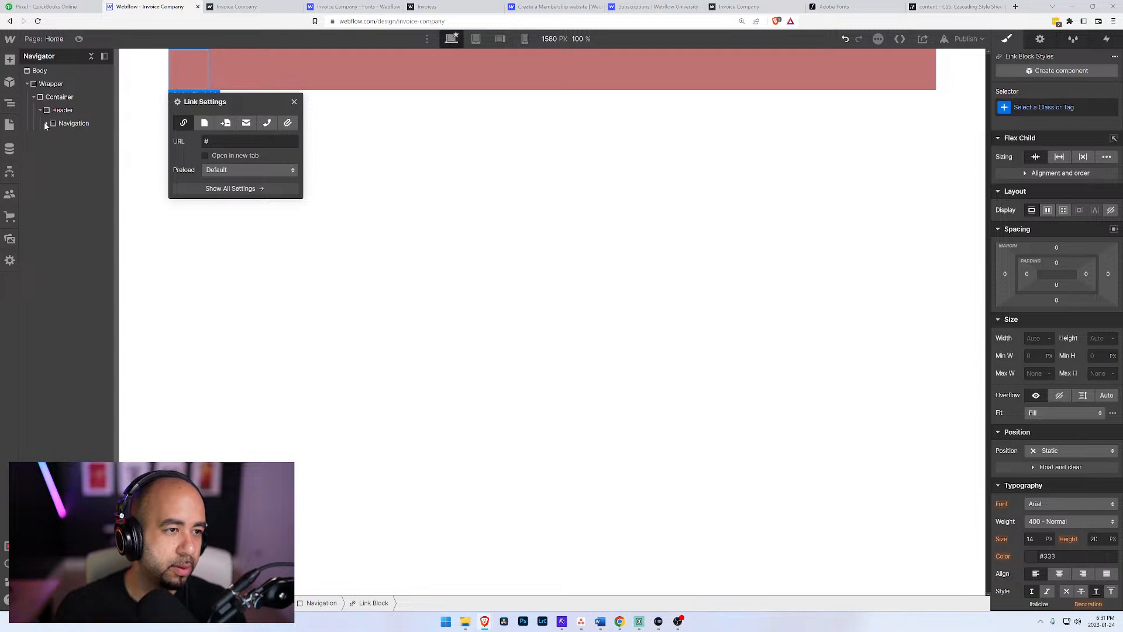
# Step: Add a text block inside the new link block and expand the link block in the element tree
pyautogui.hotkey('ctrl', 'e')
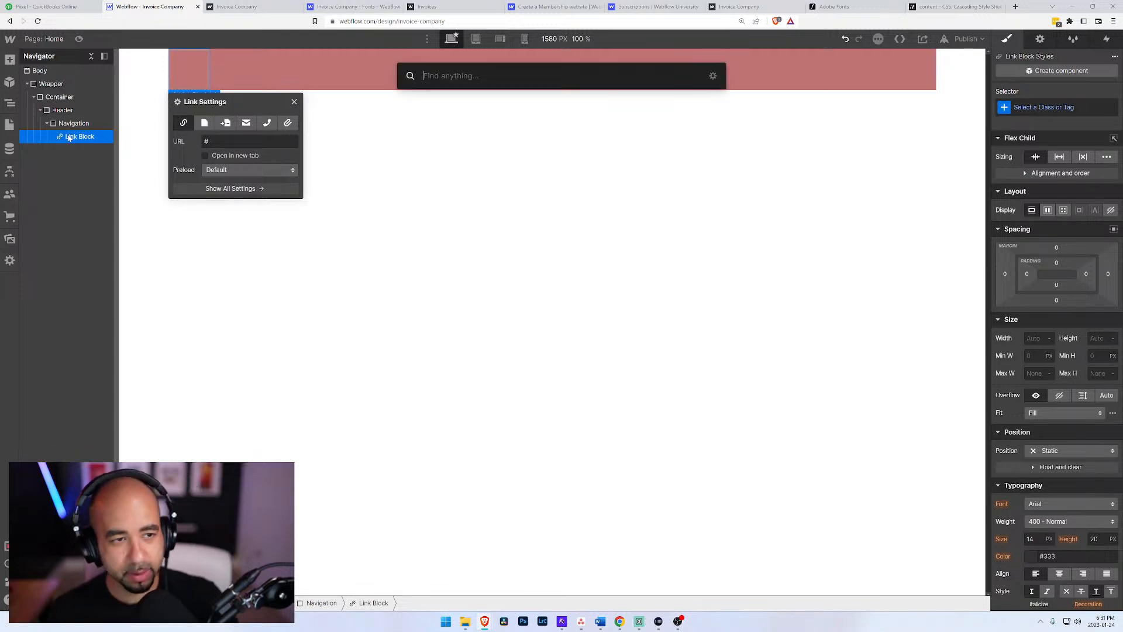
pyautogui.write('text')
pyautogui.press('Down')
pyautogui.press('Return')
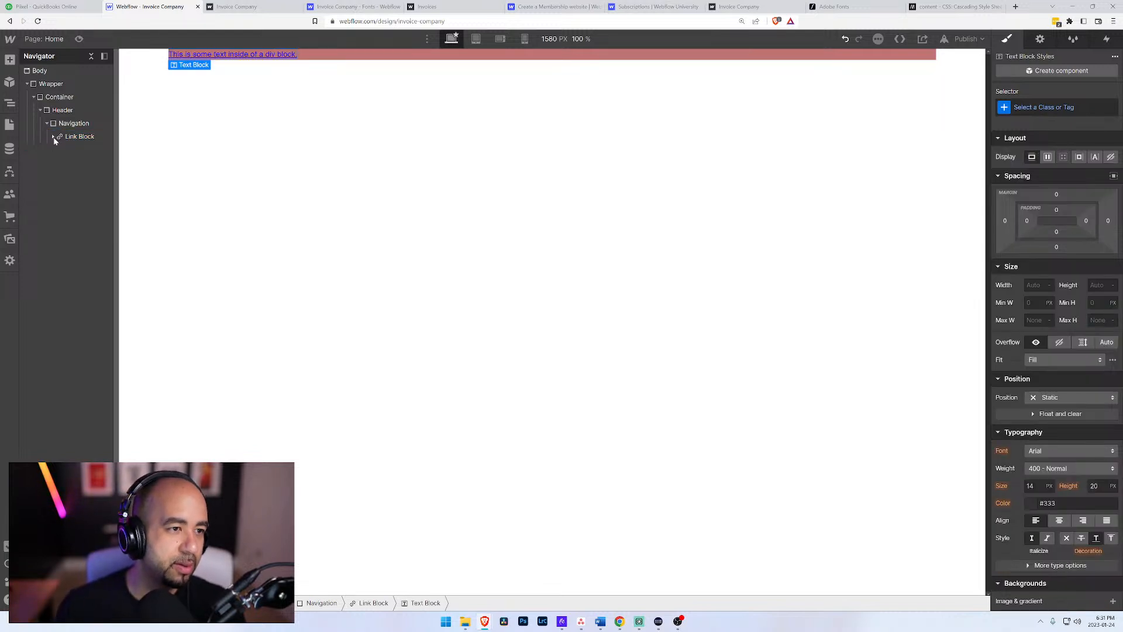
pyautogui.click(53, 136)
# Step: Assign the Logo class to the link block inside Navigation
pyautogui.click(76, 137)
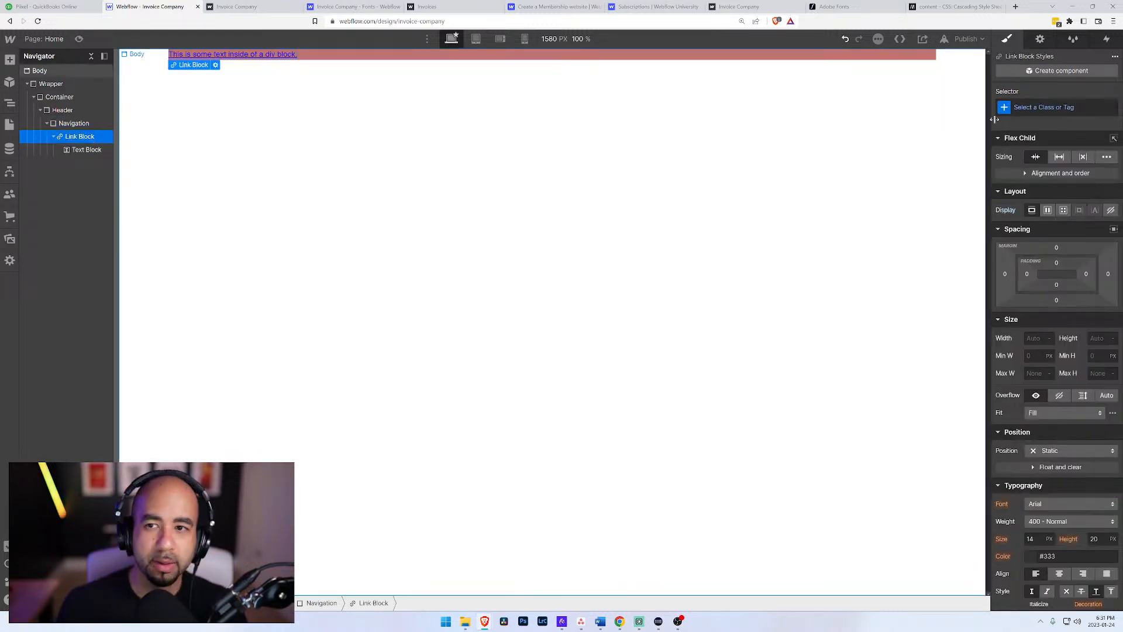
pyautogui.hotkey('ctrl', 'Return')
pyautogui.write('Logo')
pyautogui.press('Return')
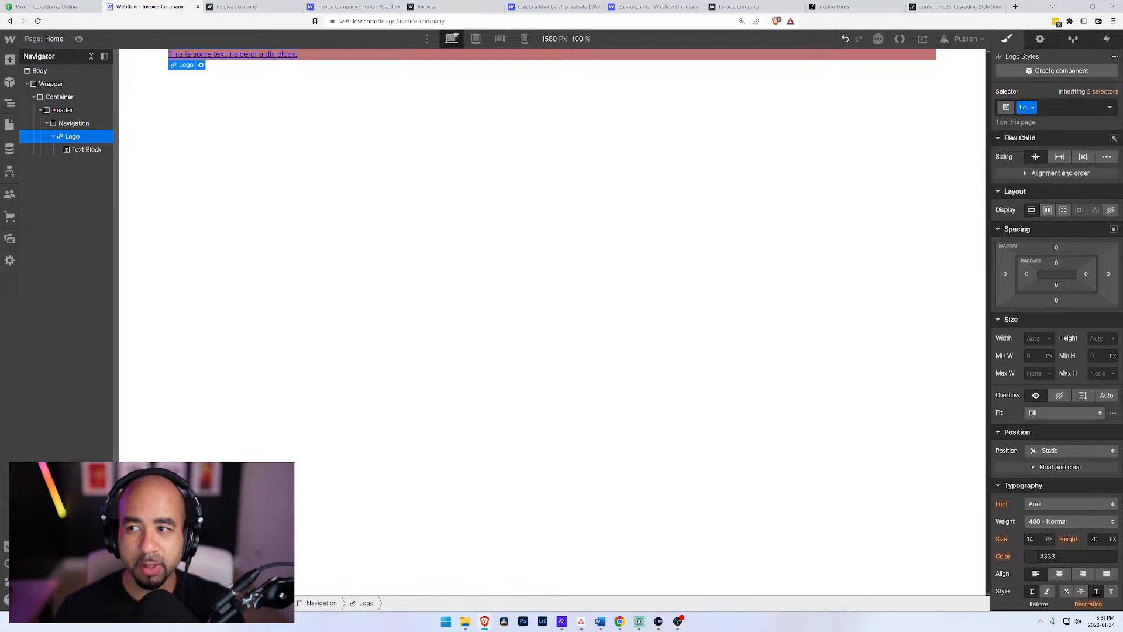
# Step: Replace the placeholder text of the text block inside Logo with "Invoice Co."
pyautogui.click(71, 151)
pyautogui.press('Return')
pyautogui.write('In')
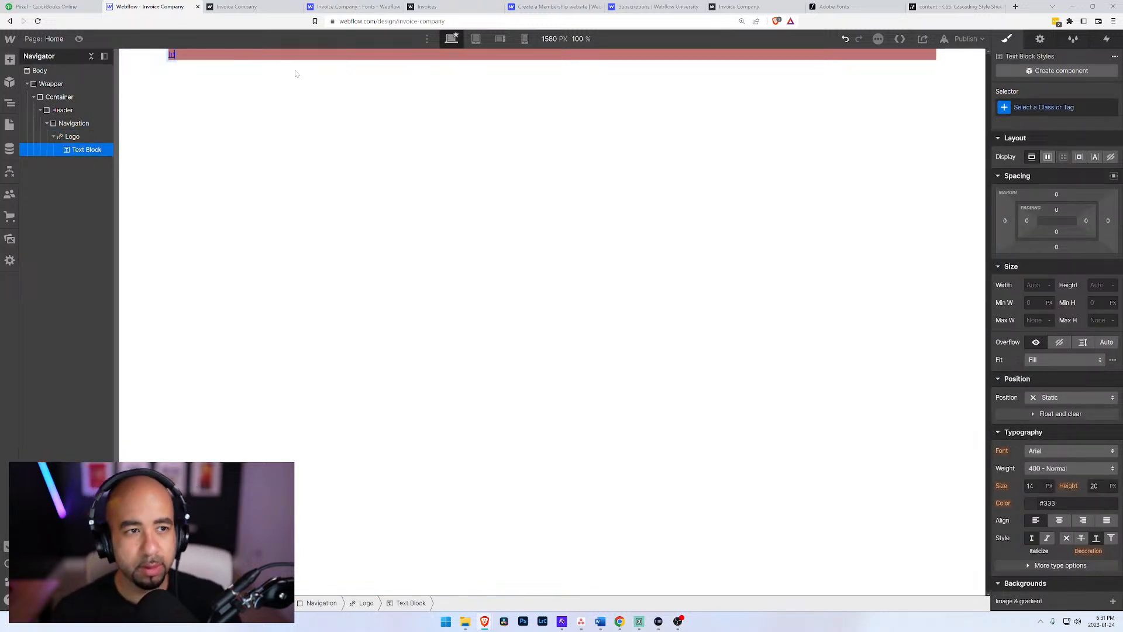
pyautogui.write('voic')
pyautogui.press('BackSpace')
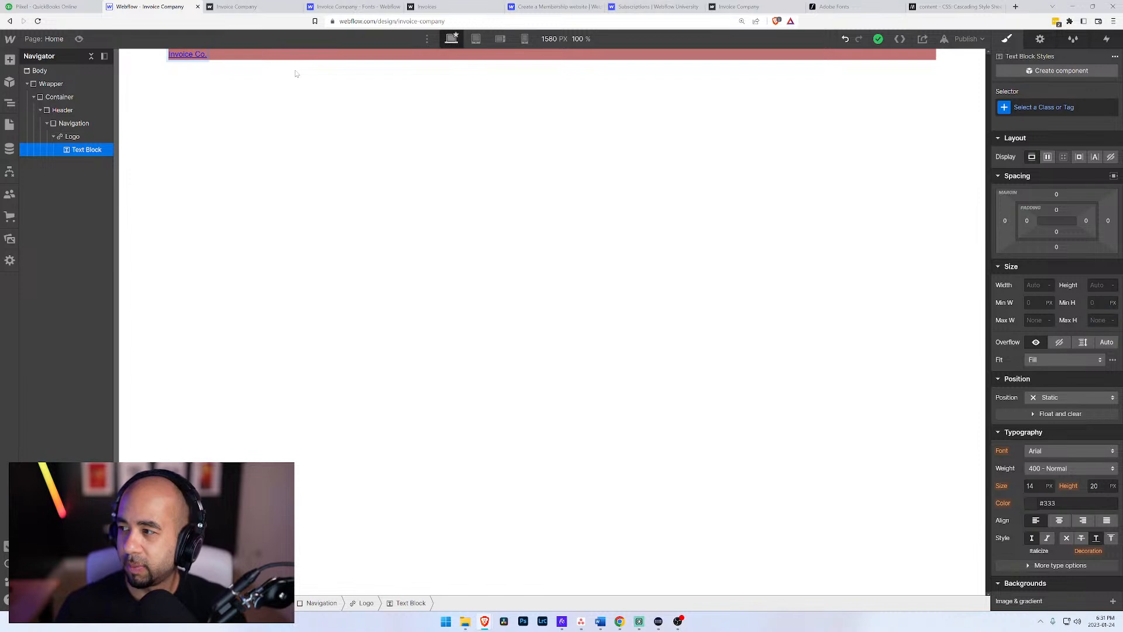
pyautogui.click(73, 137)
pyautogui.click(97, 151)
pyautogui.hotkey('ctrl', 'Return')
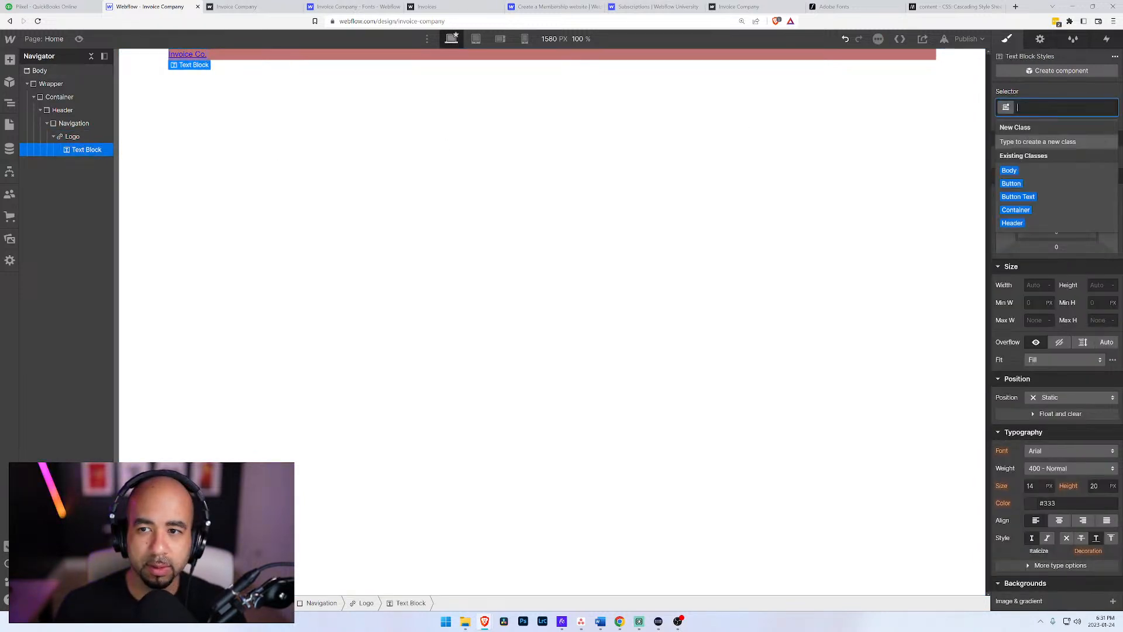
# Step: Add a div block inside Navigation after the Logo and give it a new class named Menu
pyautogui.click(71, 123)
pyautogui.click(53, 136)
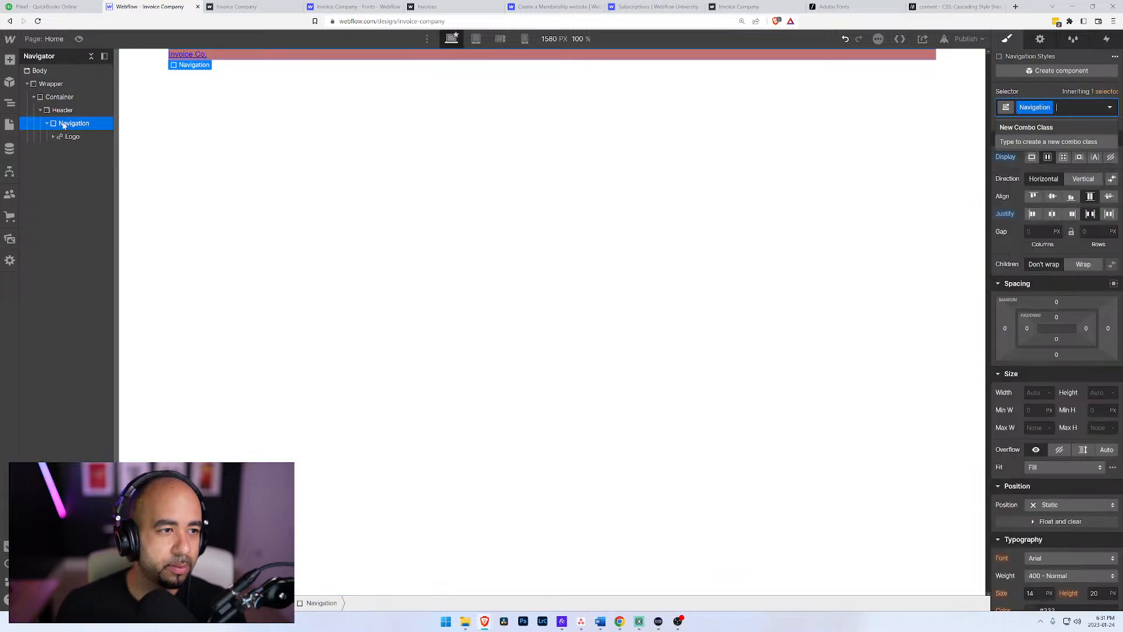
pyautogui.hotkey('ctrl', 'e')
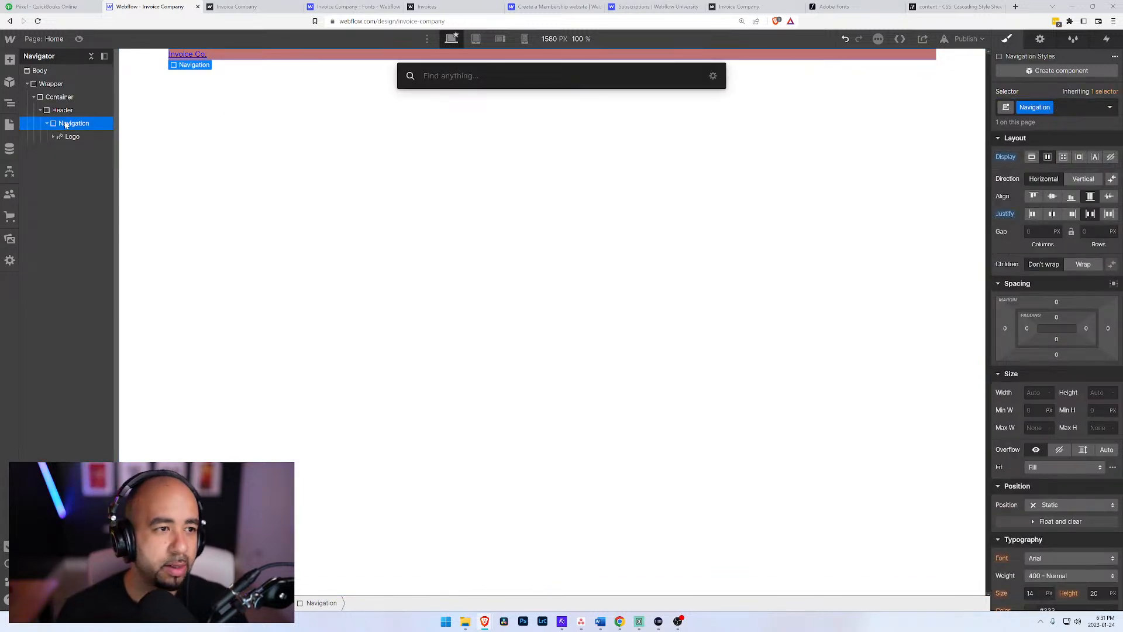
pyautogui.write('di')
pyautogui.press('Return')
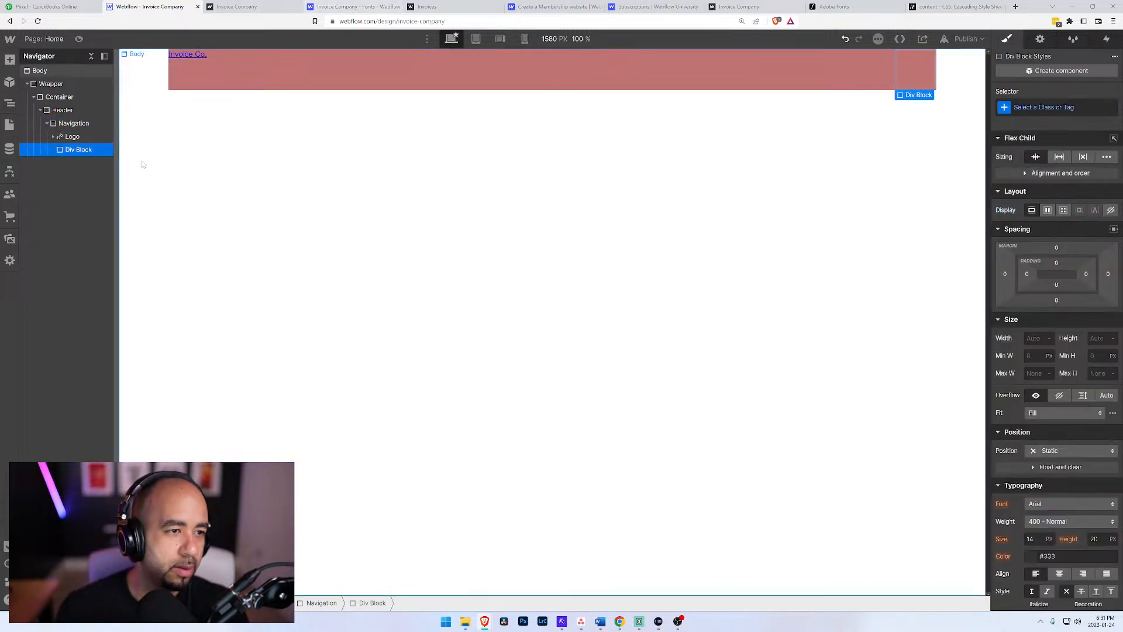
pyautogui.click(1021, 109)
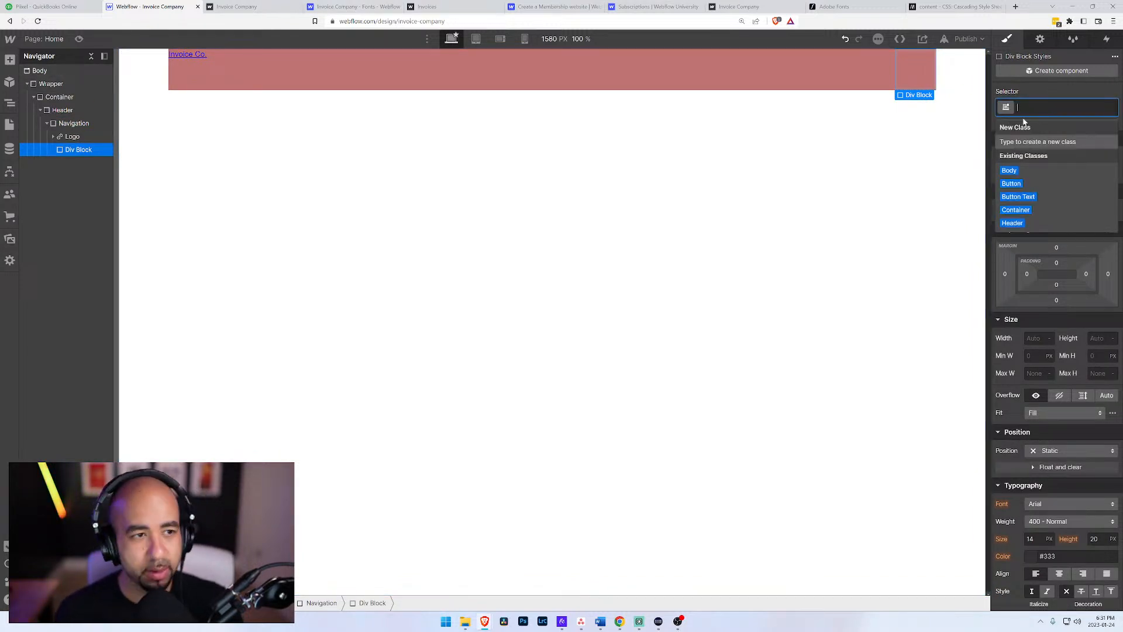
pyautogui.write('Menu')
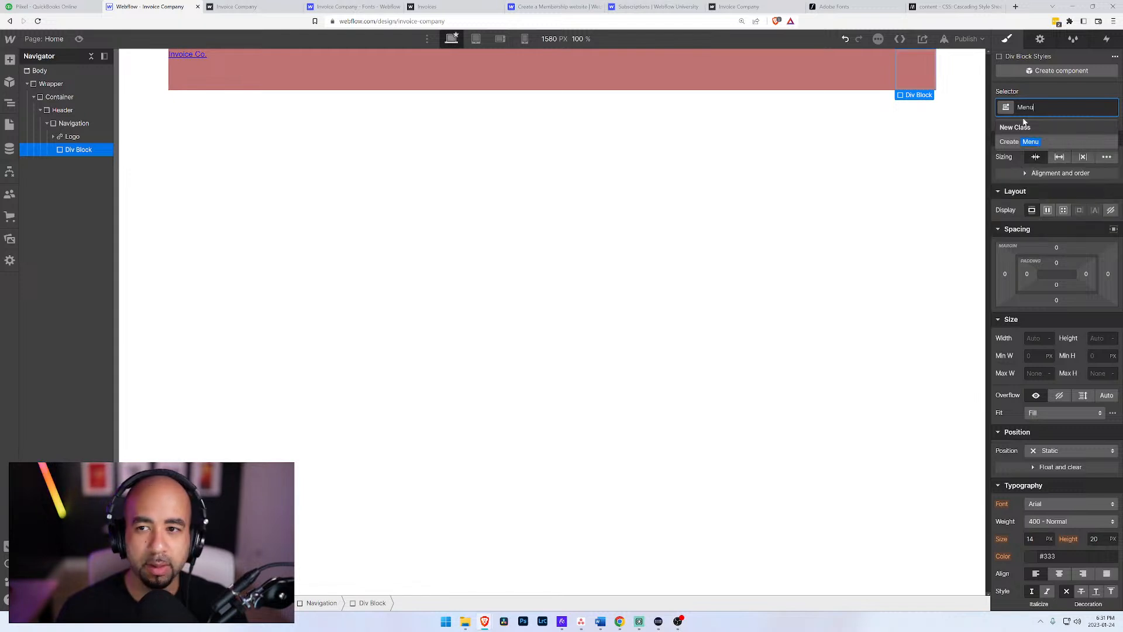
pyautogui.press('Return')
# Step: Add a text link inside the Menu div and give it a new class named Menu Link
pyautogui.click(71, 137)
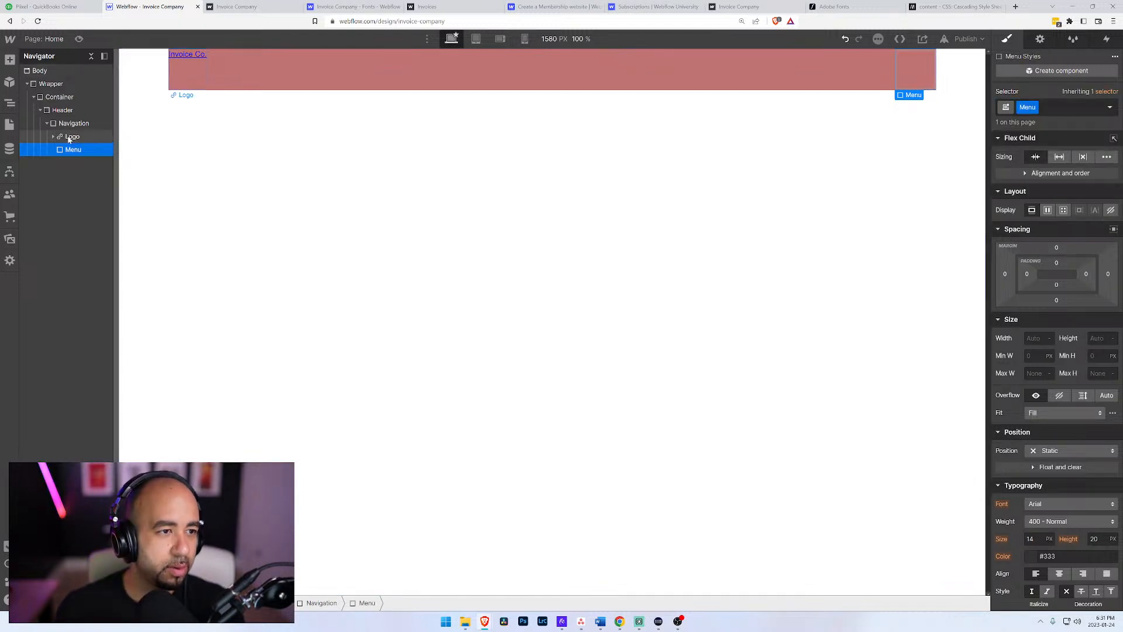
pyautogui.click(78, 151)
pyautogui.hotkey('ctrl', 'e')
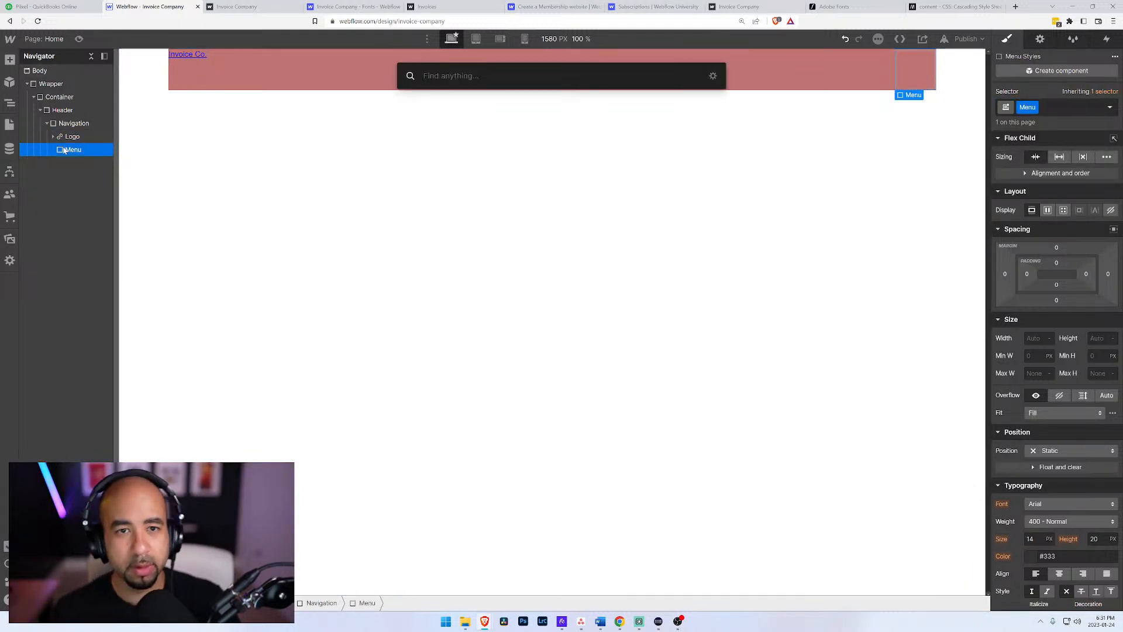
pyautogui.write('link')
pyautogui.press('Down')
pyautogui.press('Return')
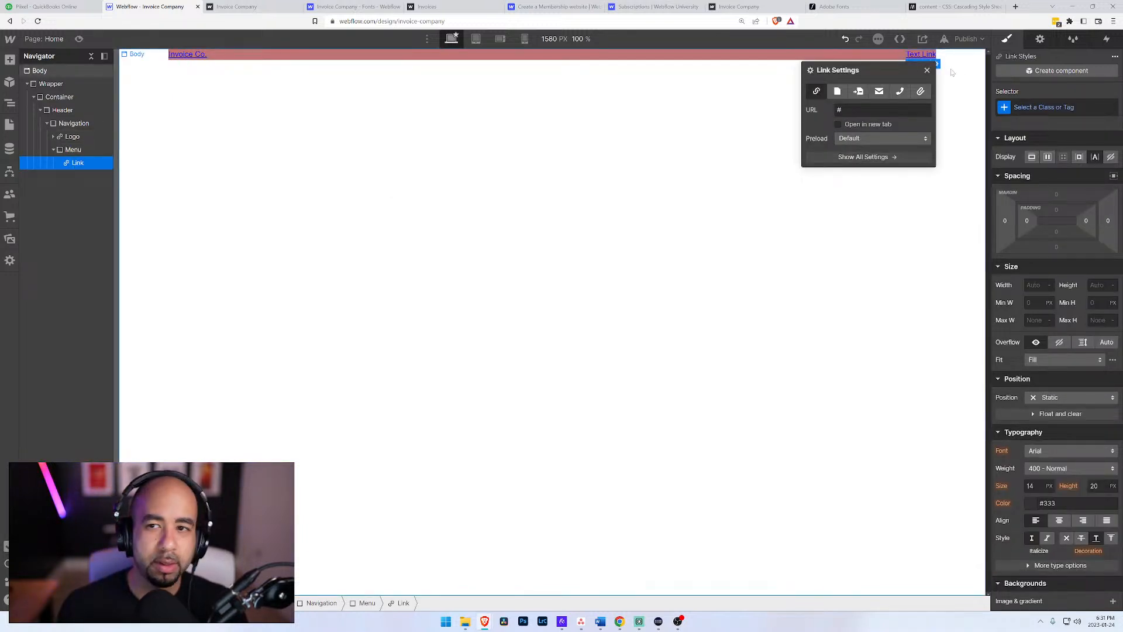
pyautogui.hotkey('ctrl', 'Return')
pyautogui.write('Menu Link')
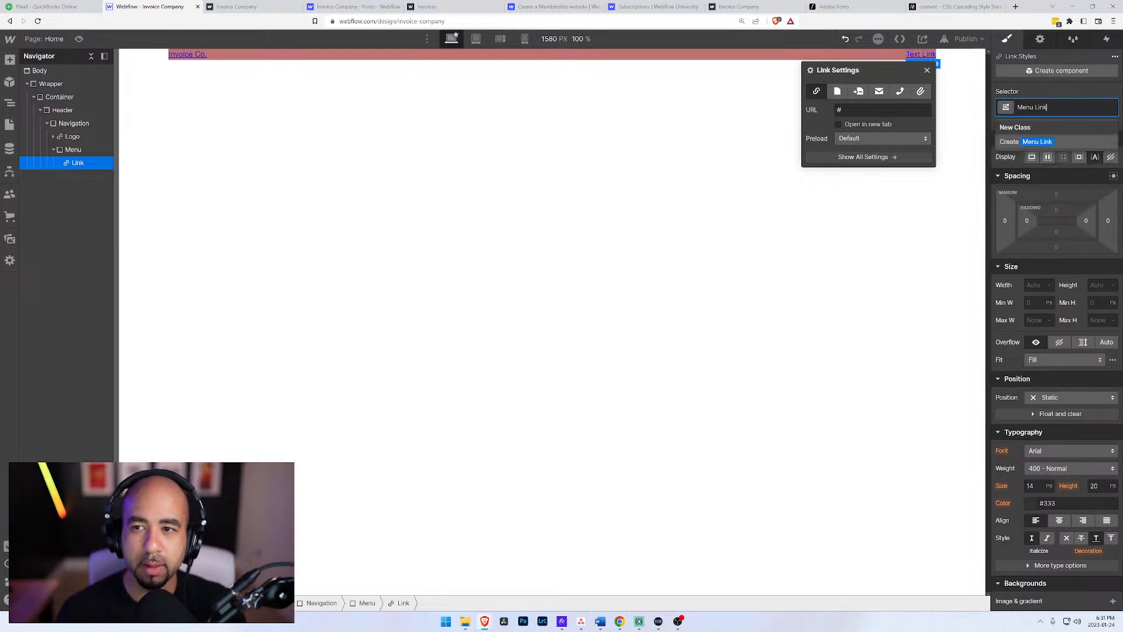
pyautogui.press('Return')
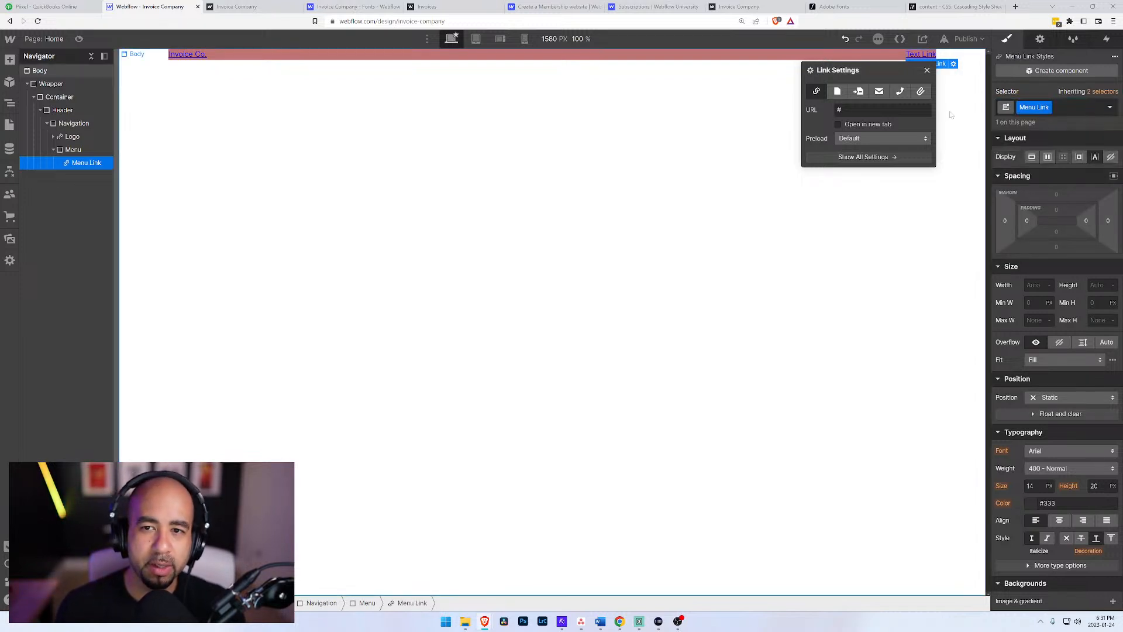
# Step: Set the Menu Link to point to the site's Home page instead of a URL
pyautogui.click(817, 111)
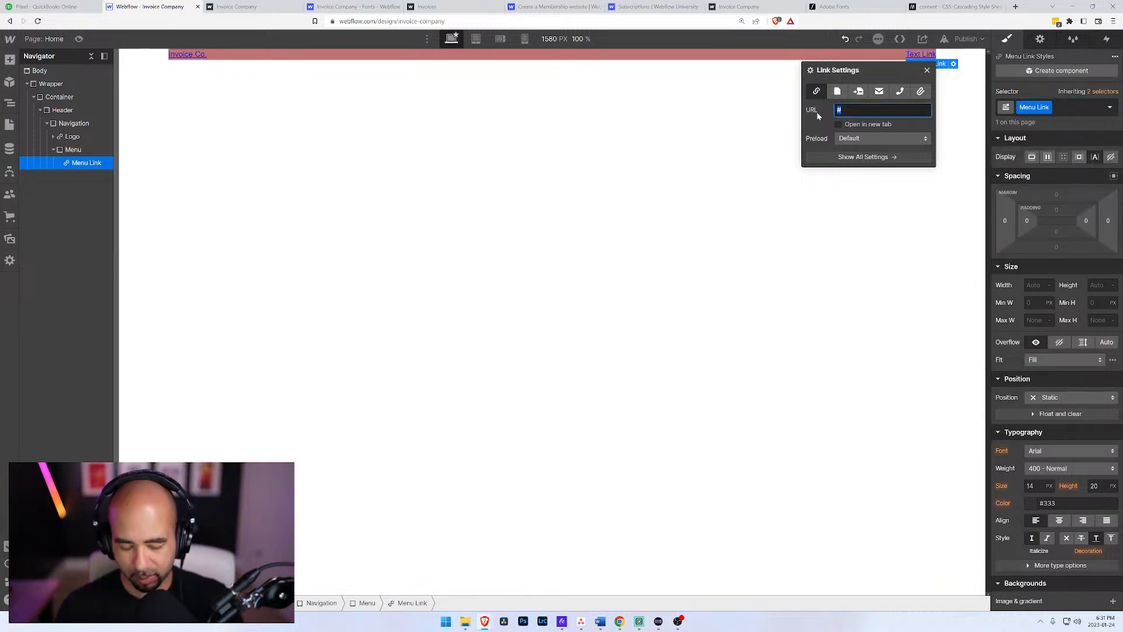
pyautogui.write('Ho')
pyautogui.click(838, 91)
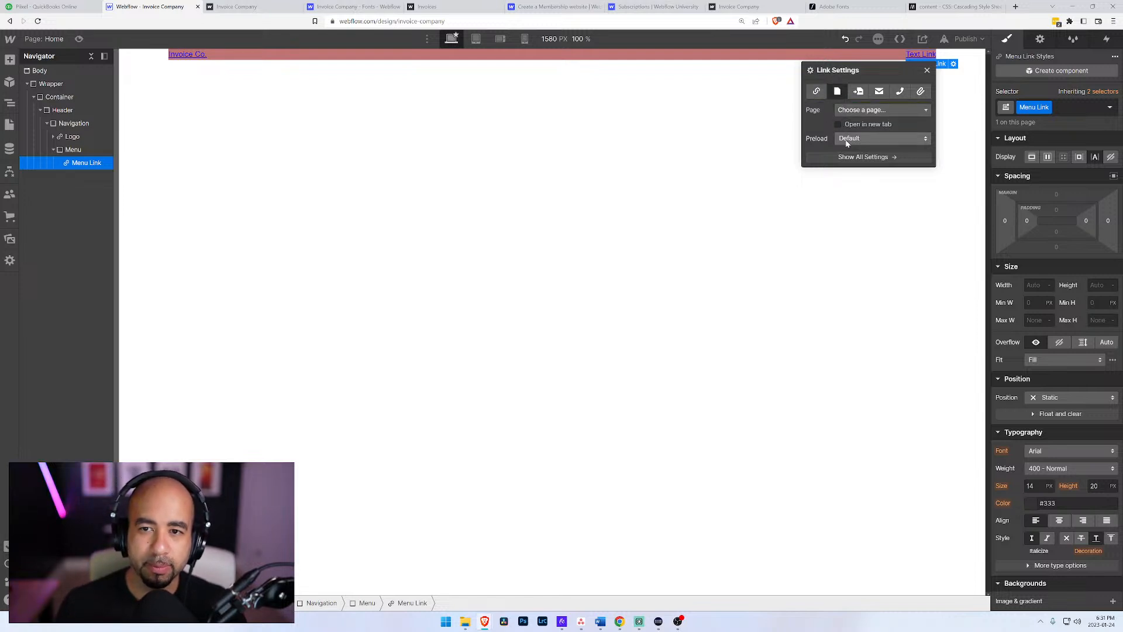
pyautogui.click(849, 110)
pyautogui.click(847, 132)
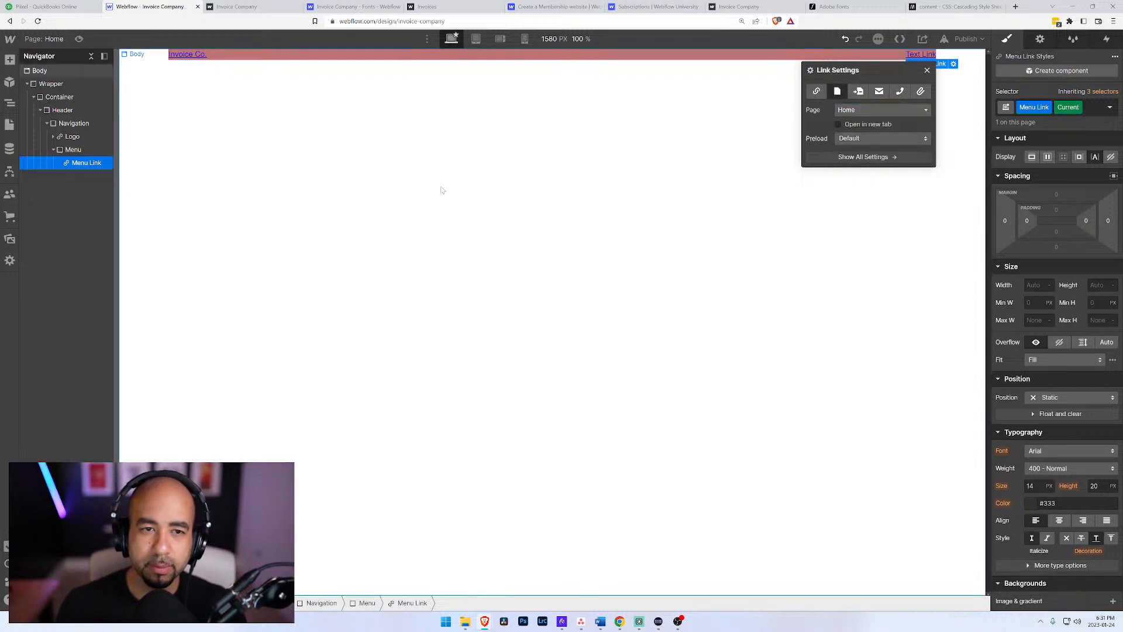
# Step: Duplicate the Menu Link twice inside the Menu div
pyautogui.click(71, 151)
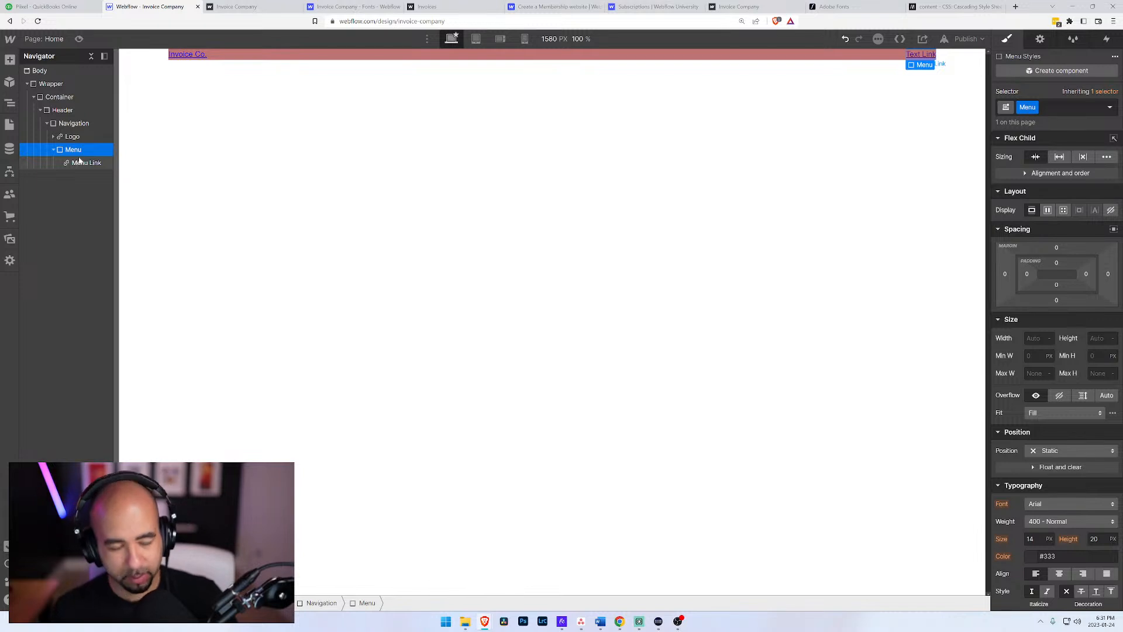
pyautogui.click(82, 164)
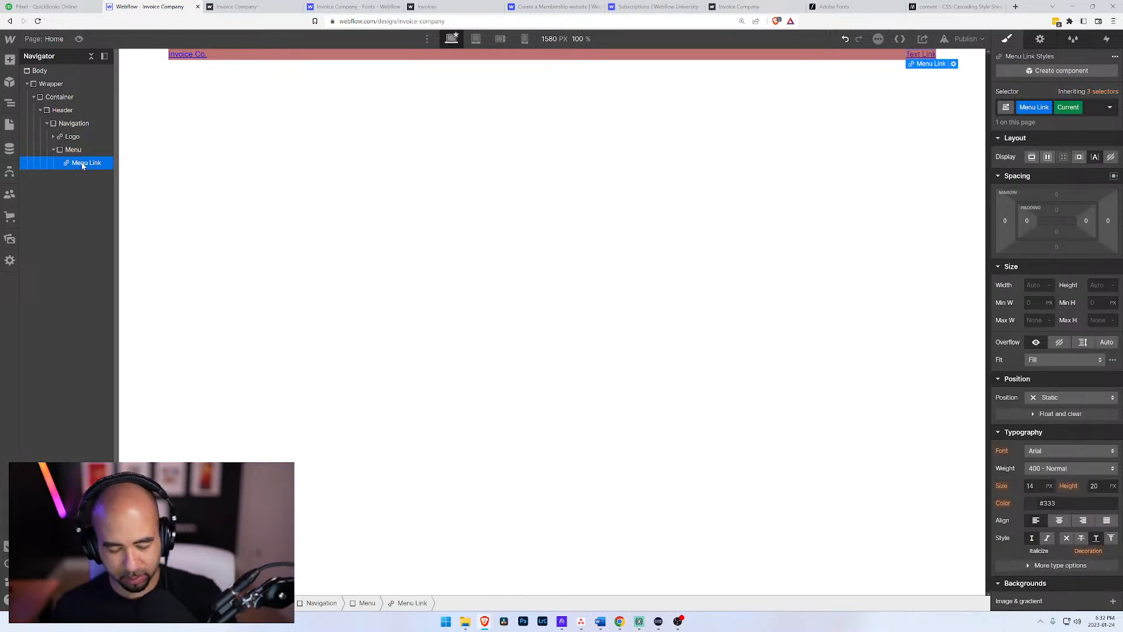
pyautogui.hotkey('ctrl', 'd')
pyautogui.hotkey('ctrl', 'd')
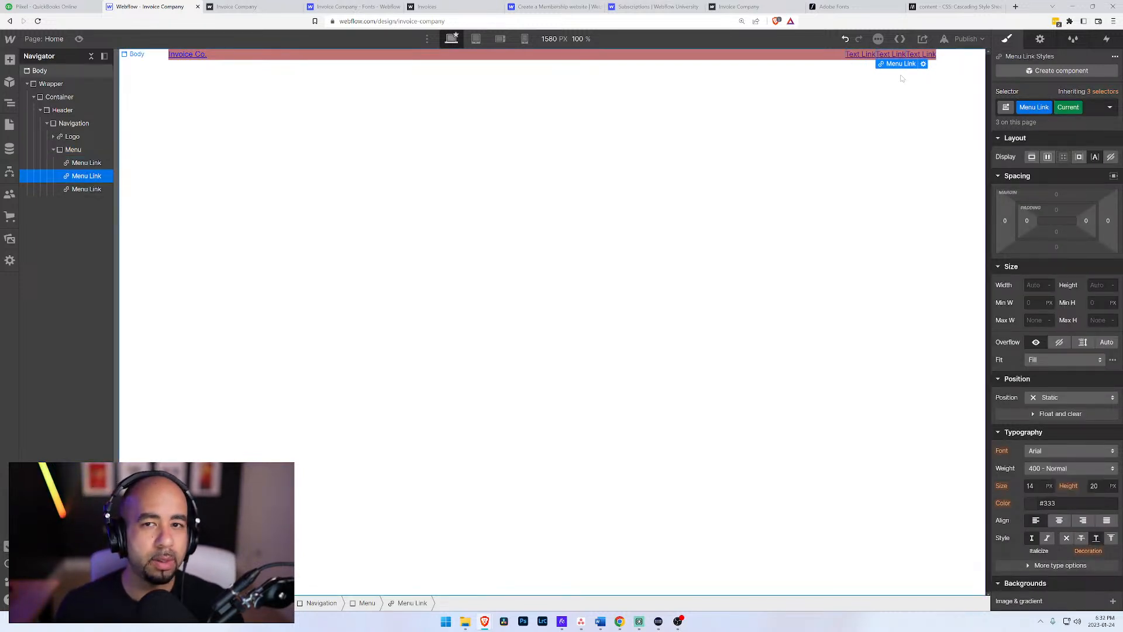
# Step: Point the middle Menu Link to the Frequently Asked Questions page and change its text to "FAQ"
pyautogui.click(923, 63)
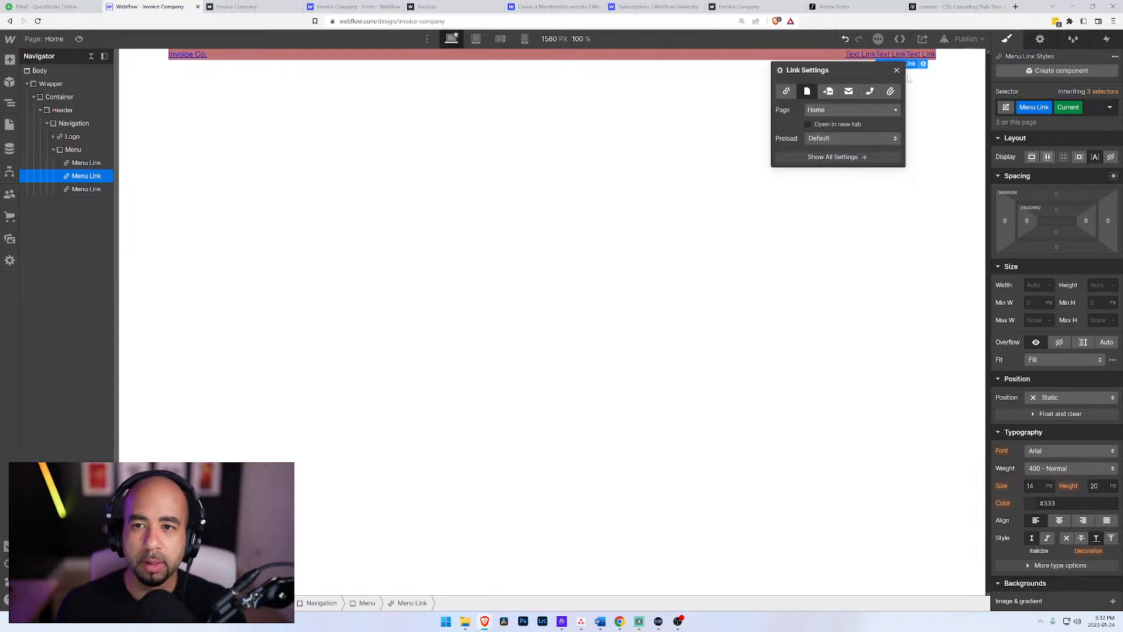
pyautogui.click(817, 110)
pyautogui.click(854, 186)
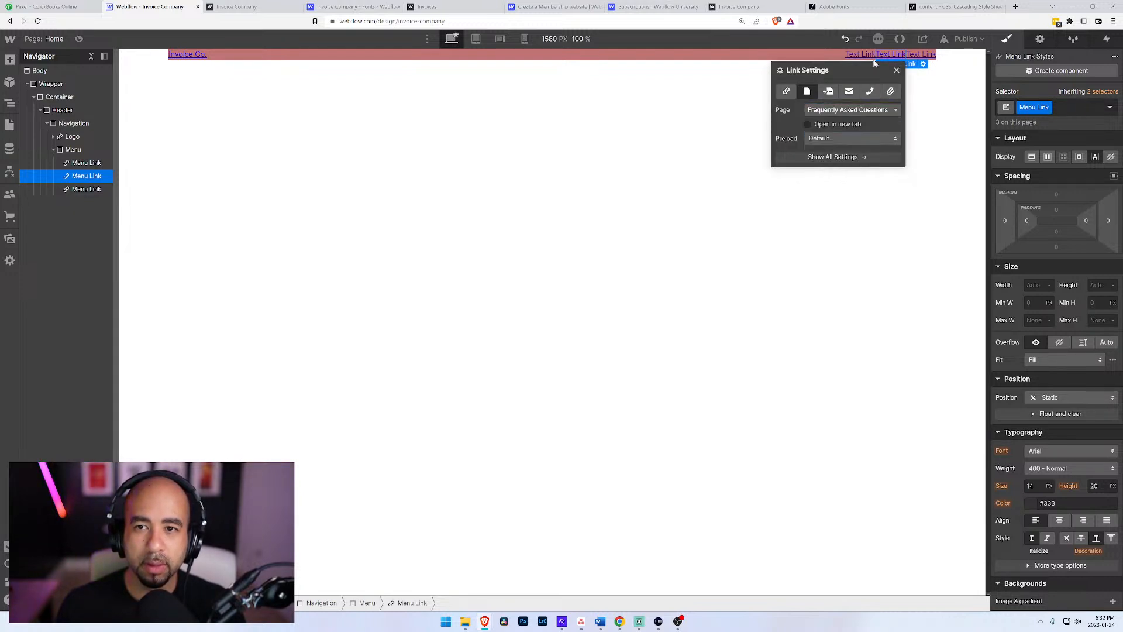
pyautogui.doubleClick(886, 56)
pyautogui.hotkey('ctrl', 'r')
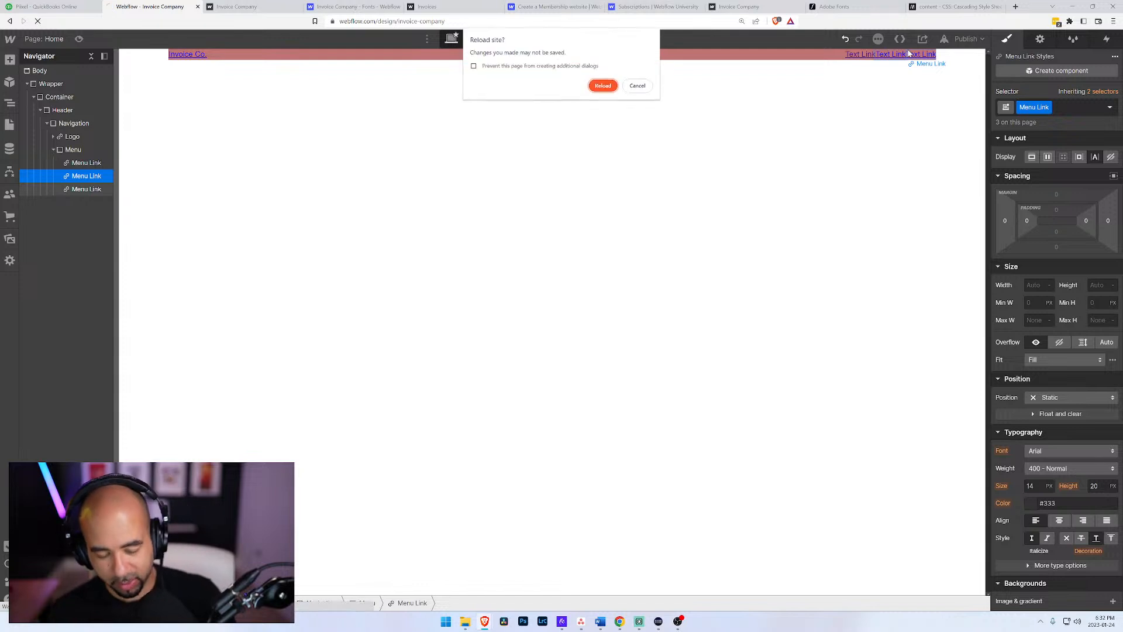
pyautogui.press('Escape')
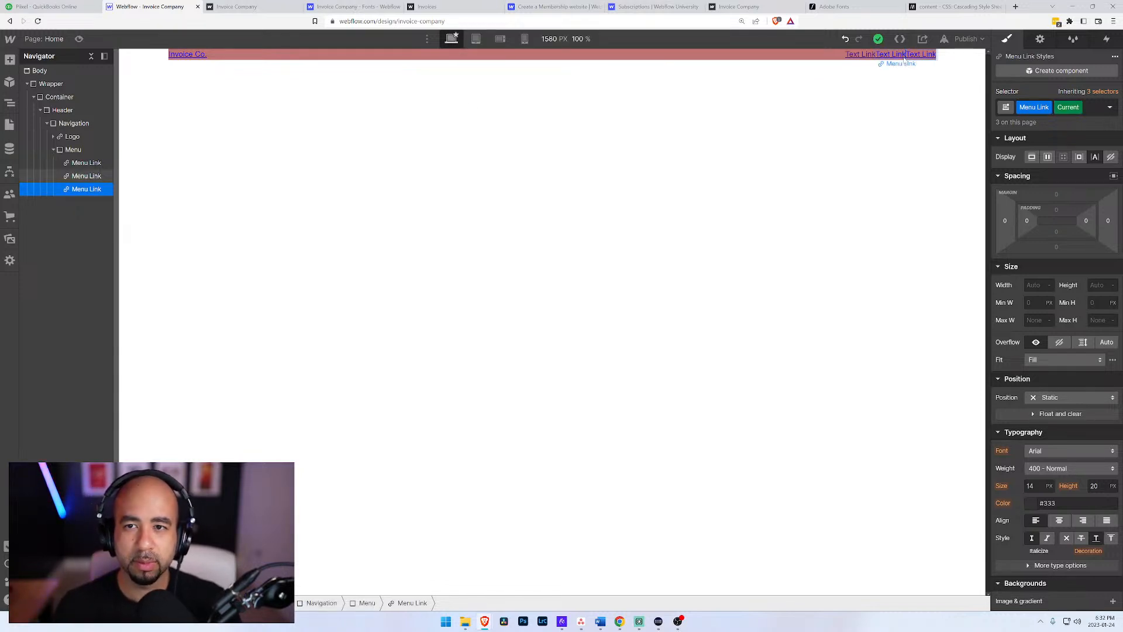
pyautogui.hotkey('ctrl', 'a')
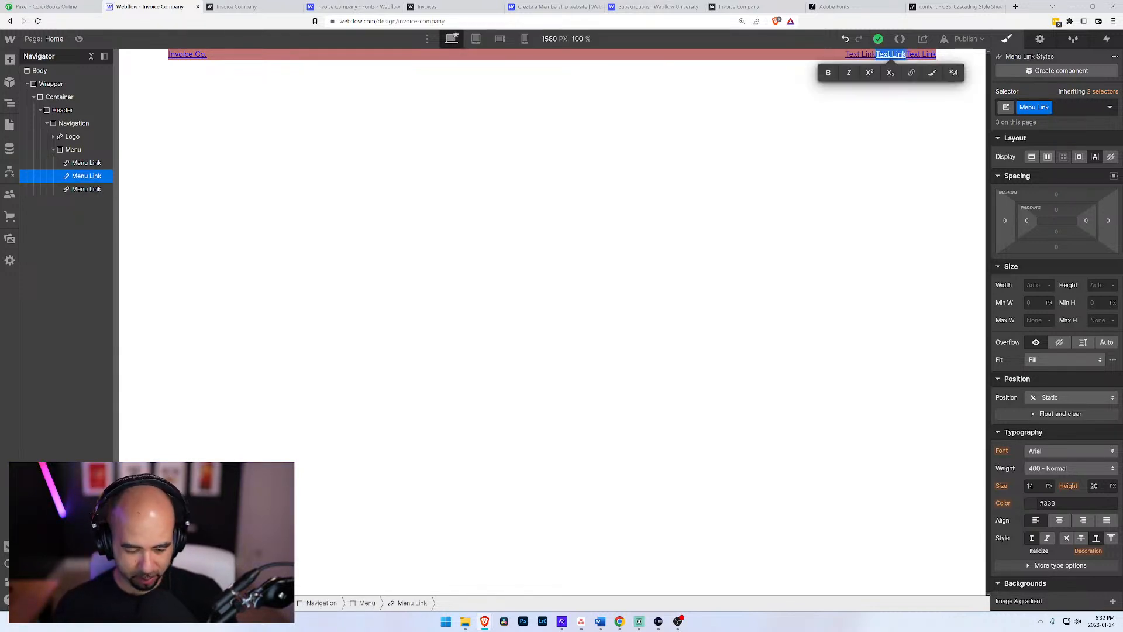
pyautogui.write('FAQ')
pyautogui.press('Escape')
# Step: Change the last Menu Link's text to "Signin" and point it to the Log In page
pyautogui.doubleClick(924, 54)
pyautogui.hotkey('ctrl', 'a')
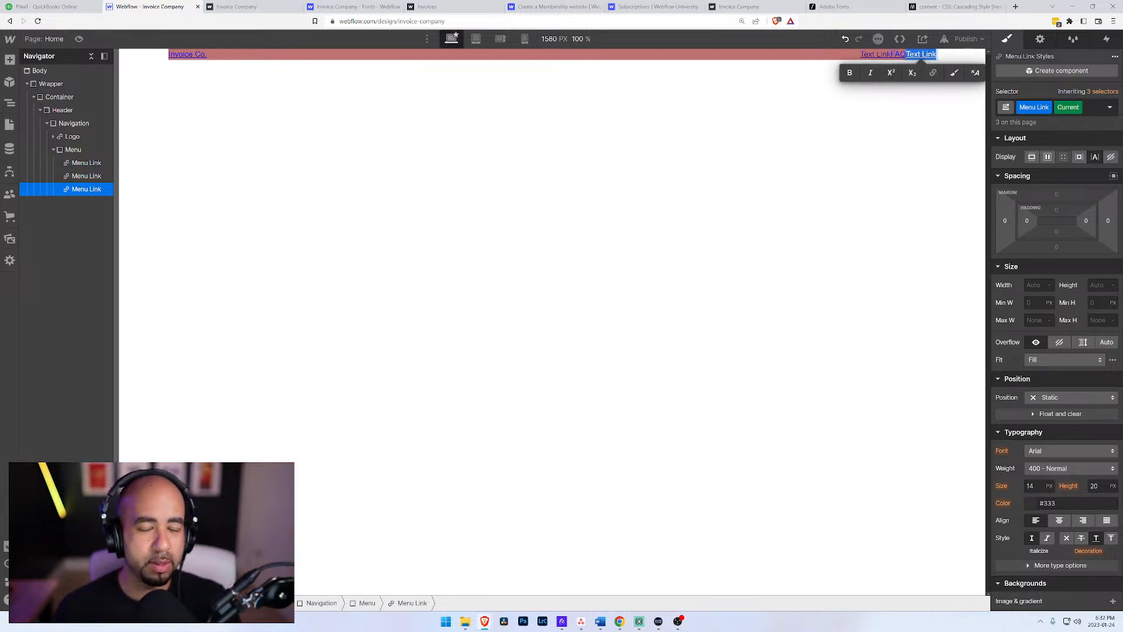
pyautogui.write('Sign')
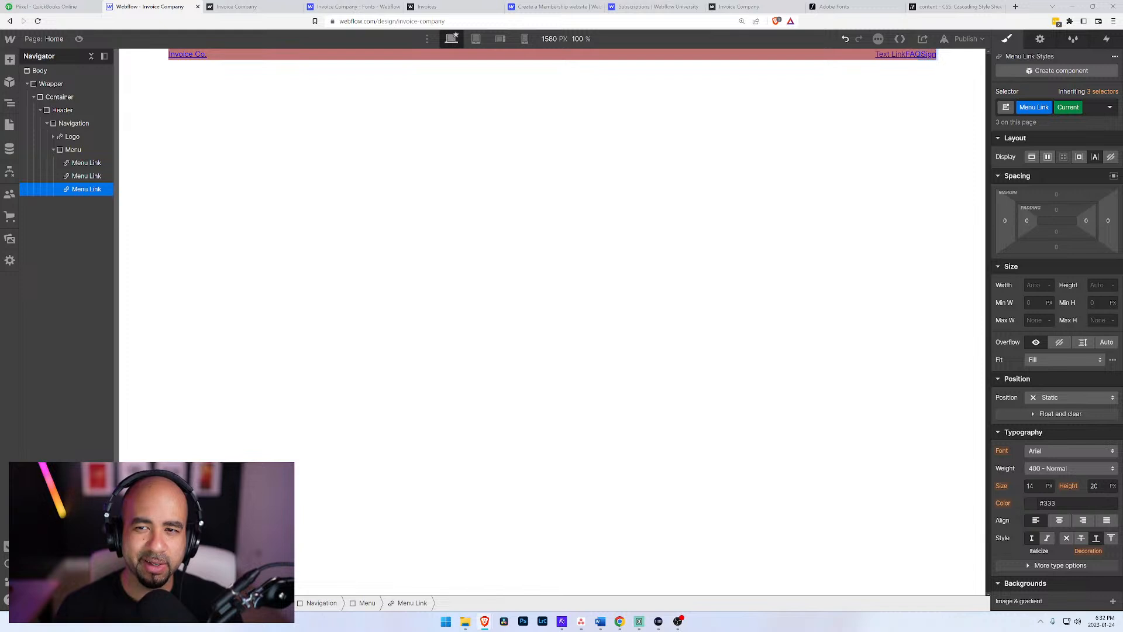
pyautogui.write('in')
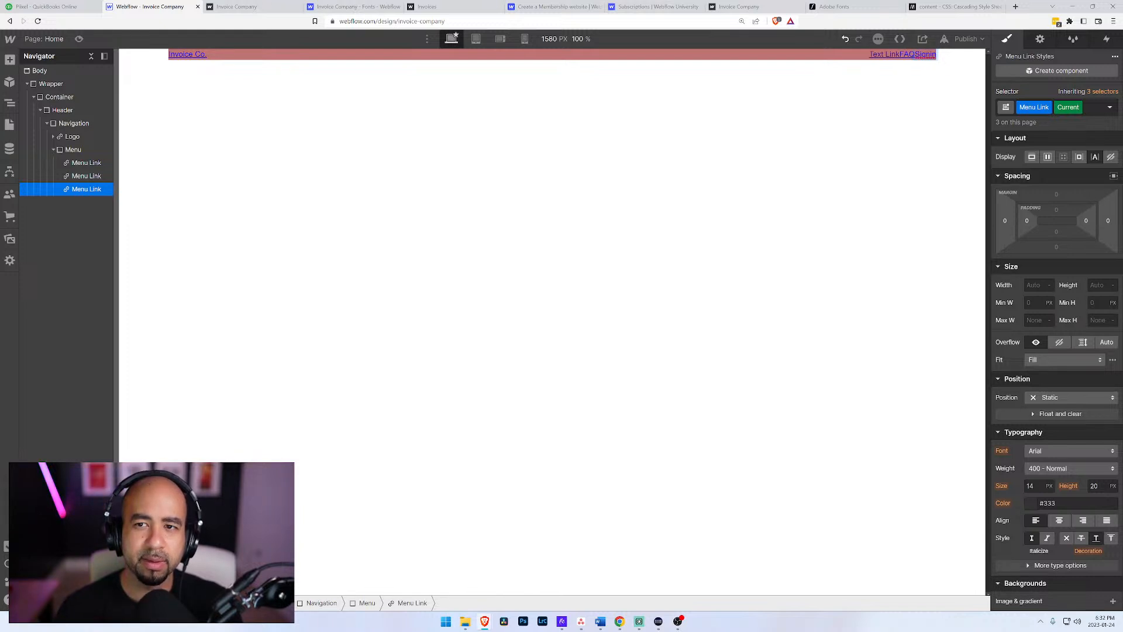
pyautogui.press('Escape')
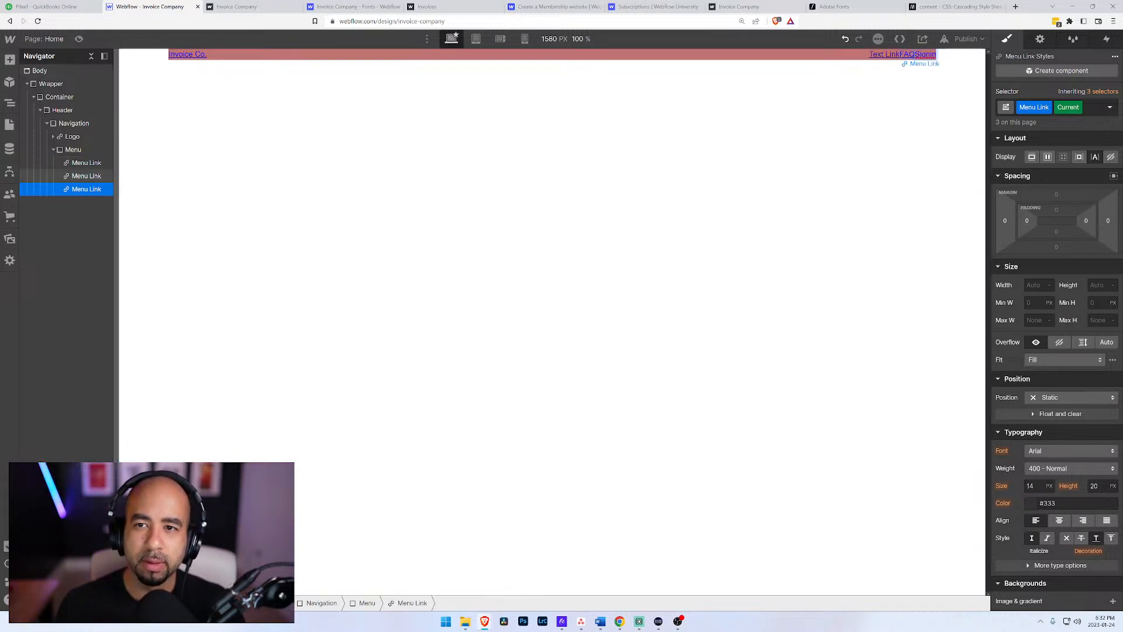
pyautogui.click(963, 63)
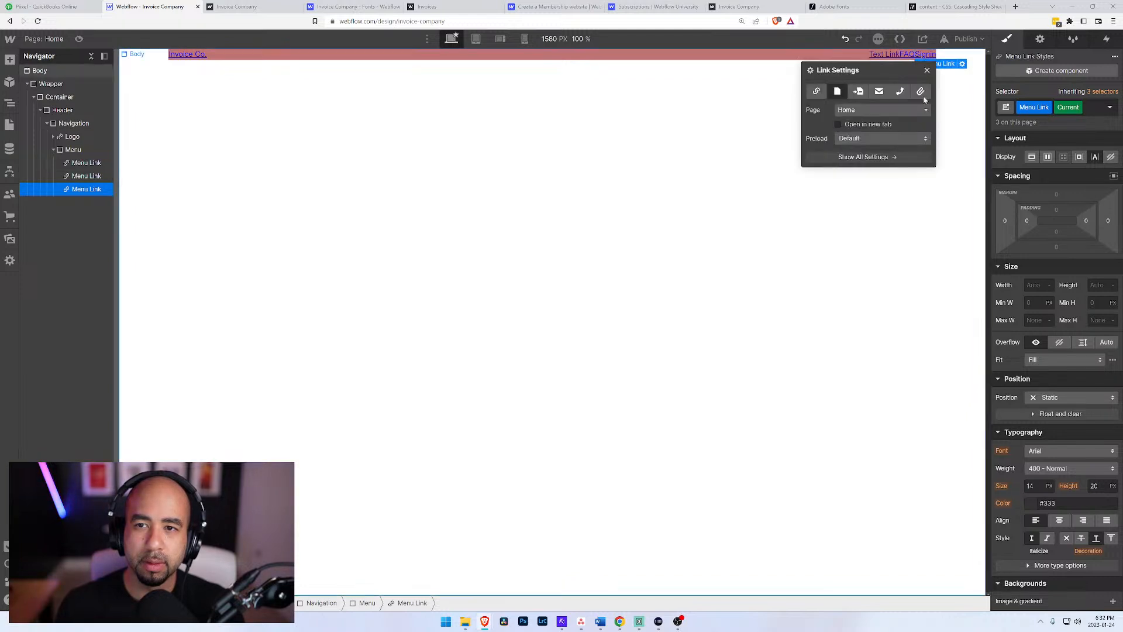
pyautogui.click(871, 111)
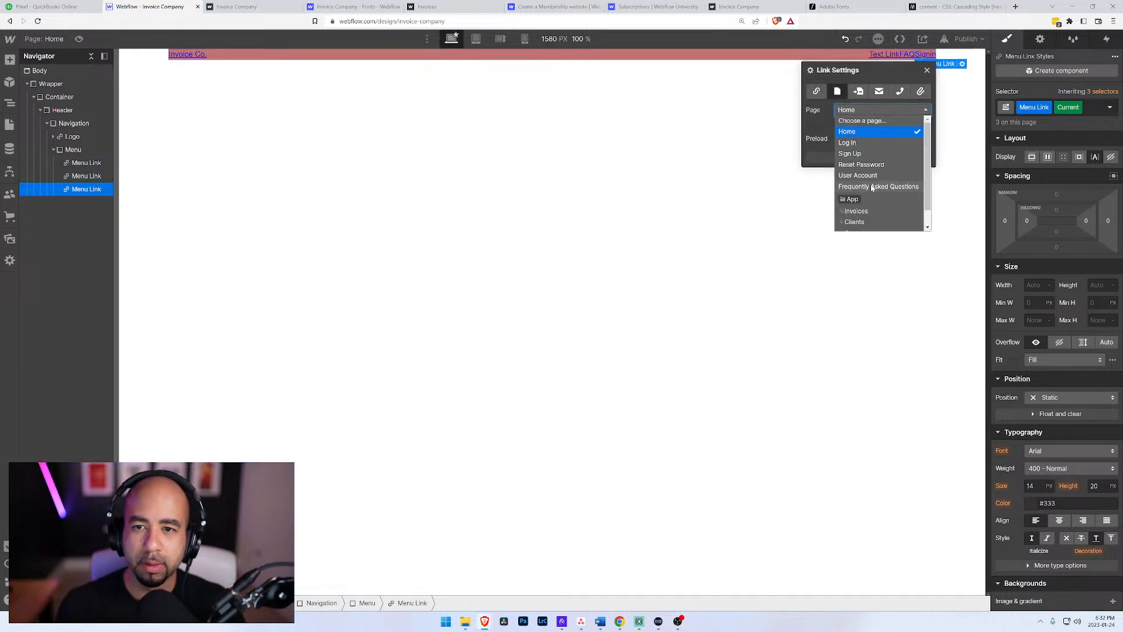
pyautogui.click(863, 142)
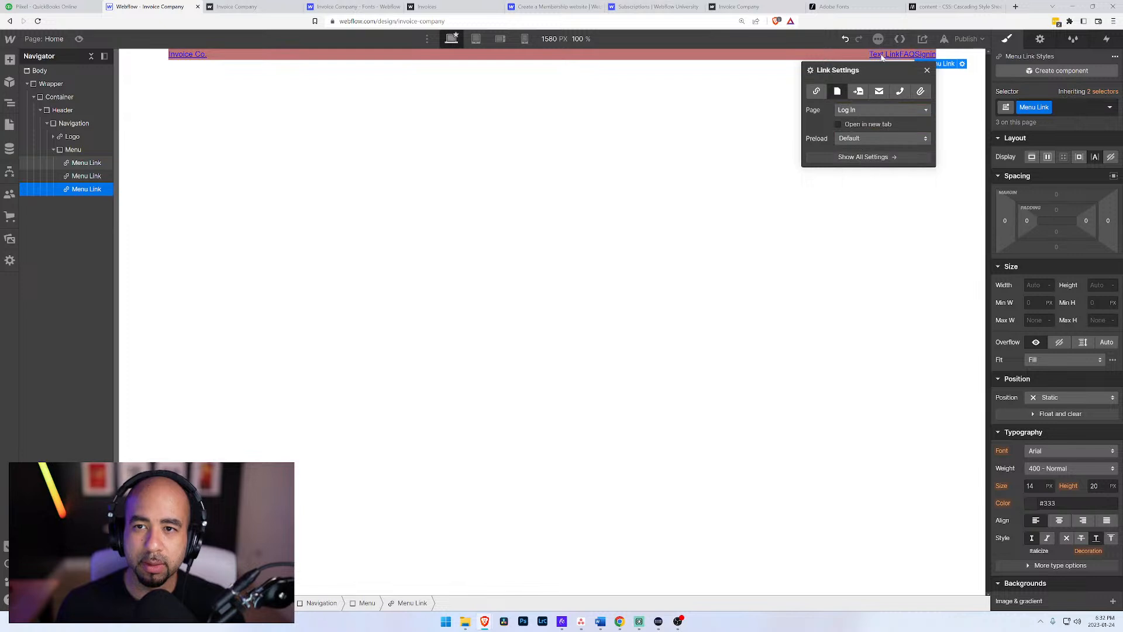
# Step: Replace the first Menu Link's placeholder text with "Home"
pyautogui.click(882, 55)
pyautogui.doubleClick(882, 54)
pyautogui.write('Home')
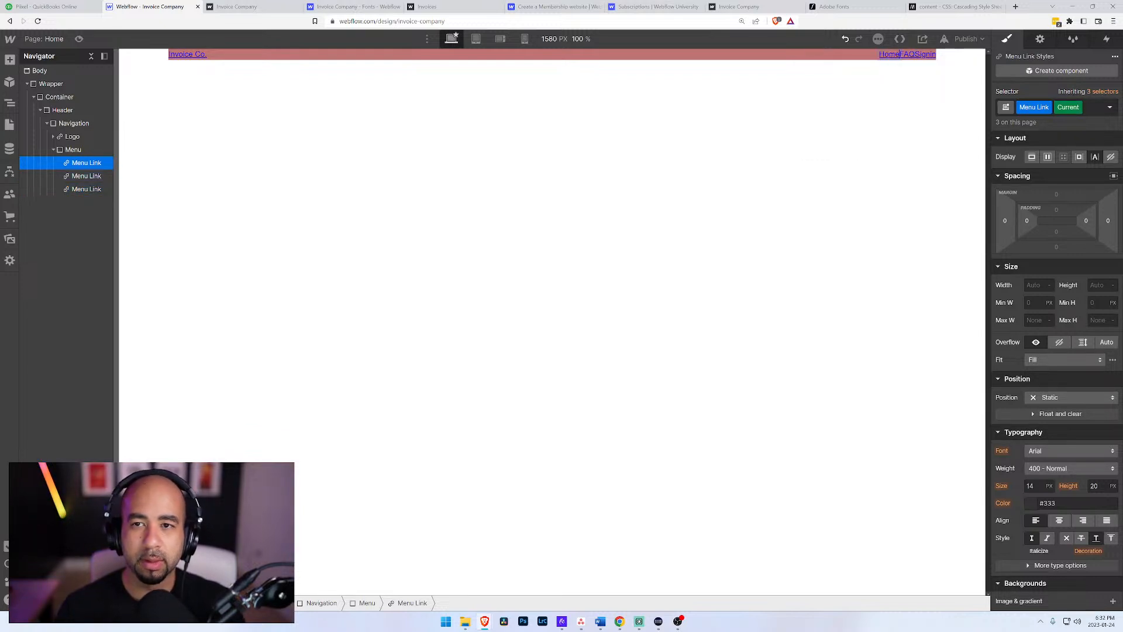
pyautogui.press('Escape')
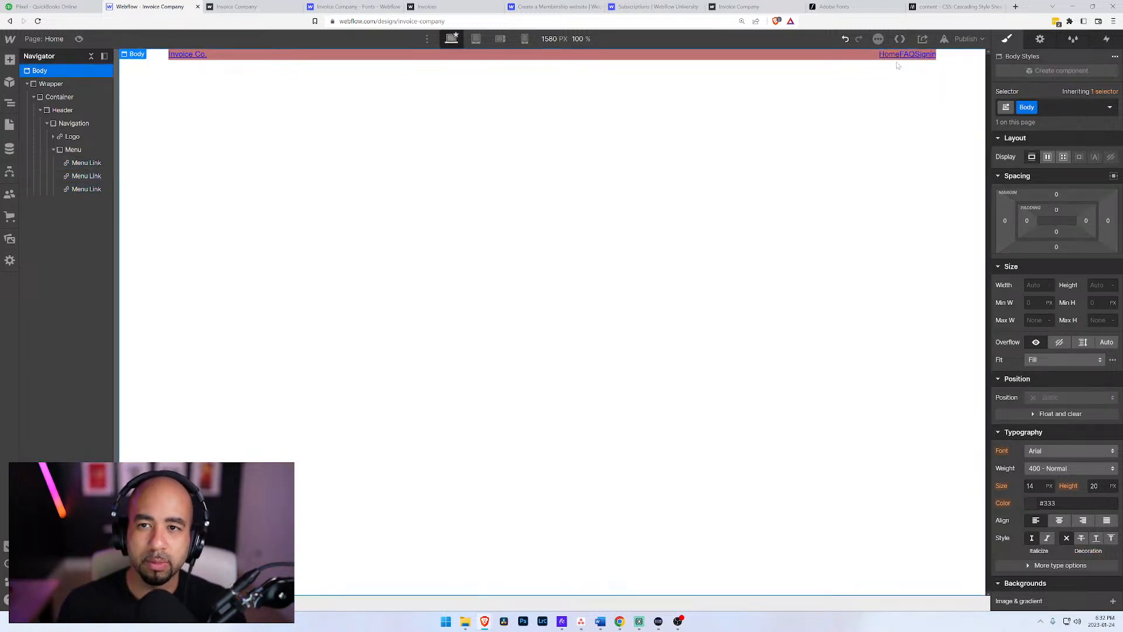
# Step: Check the link settings of the Home, FAQ and Signin menu links
pyautogui.click(892, 56)
pyautogui.click(927, 64)
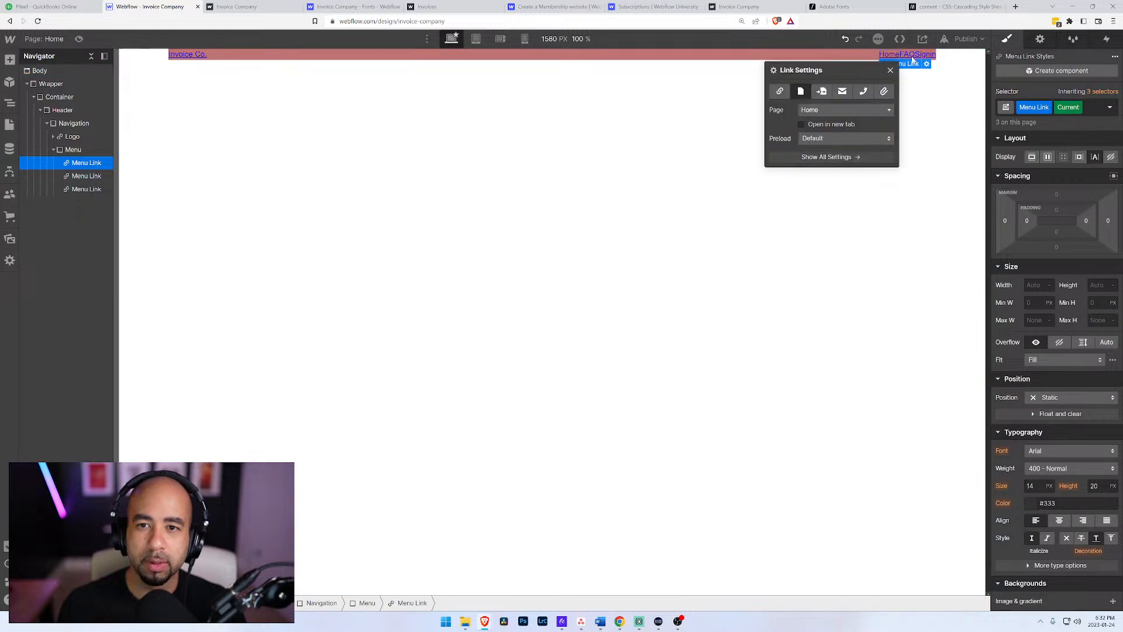
pyautogui.click(911, 56)
pyautogui.click(947, 64)
pyautogui.click(923, 55)
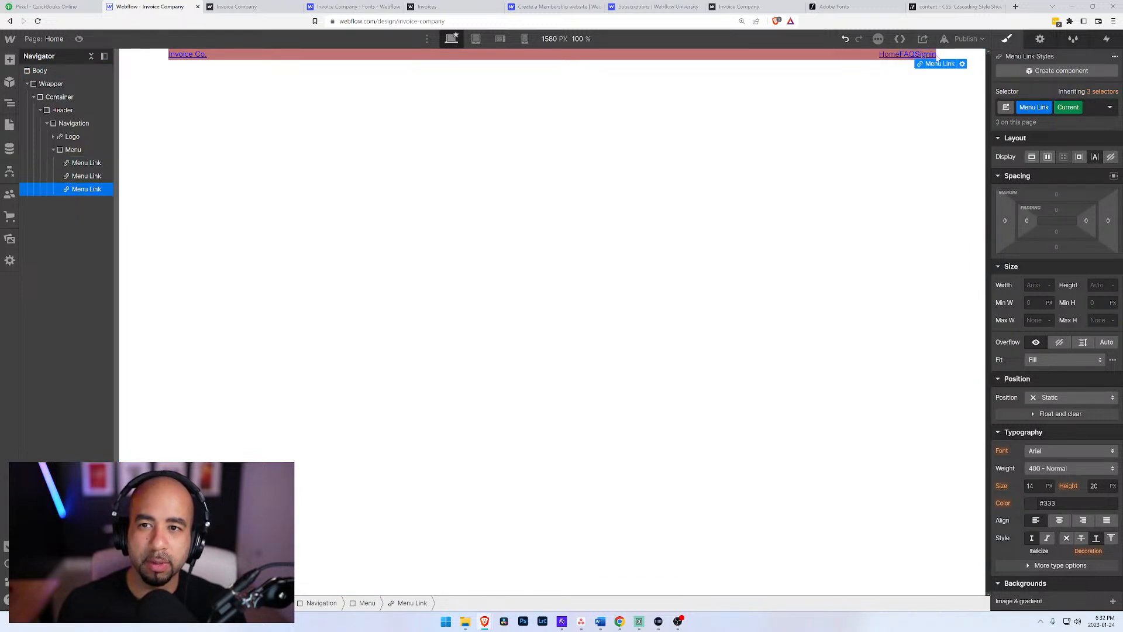
pyautogui.click(828, 137)
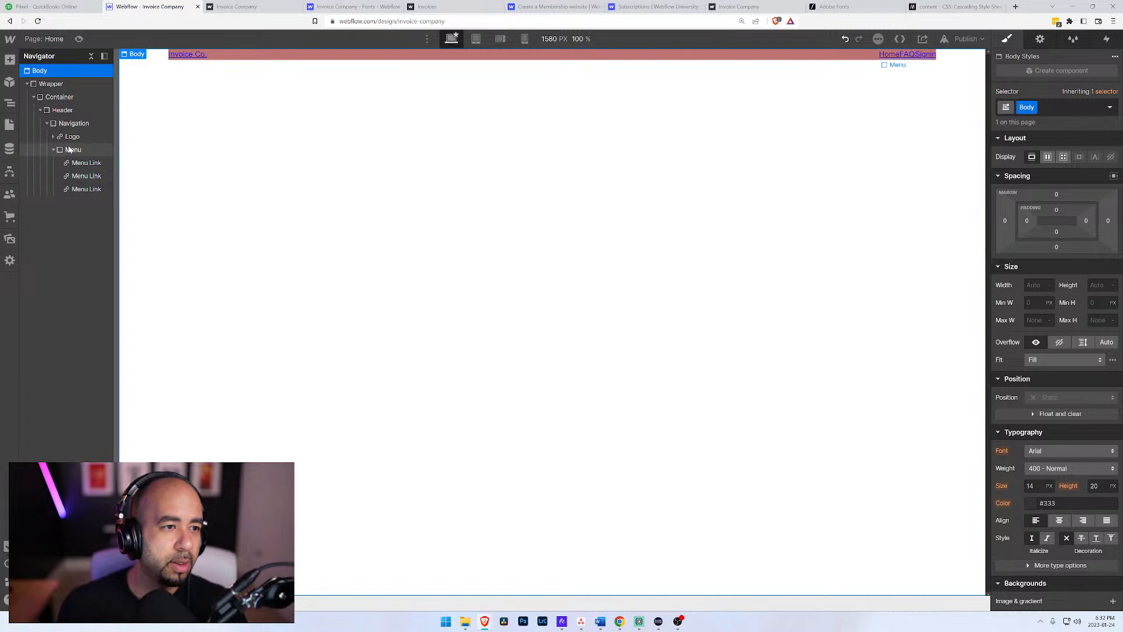
# Step: Add a button element at the end of the Menu div
pyautogui.click(69, 151)
pyautogui.hotkey('ctrl', 'e')
pyautogui.write('lin')
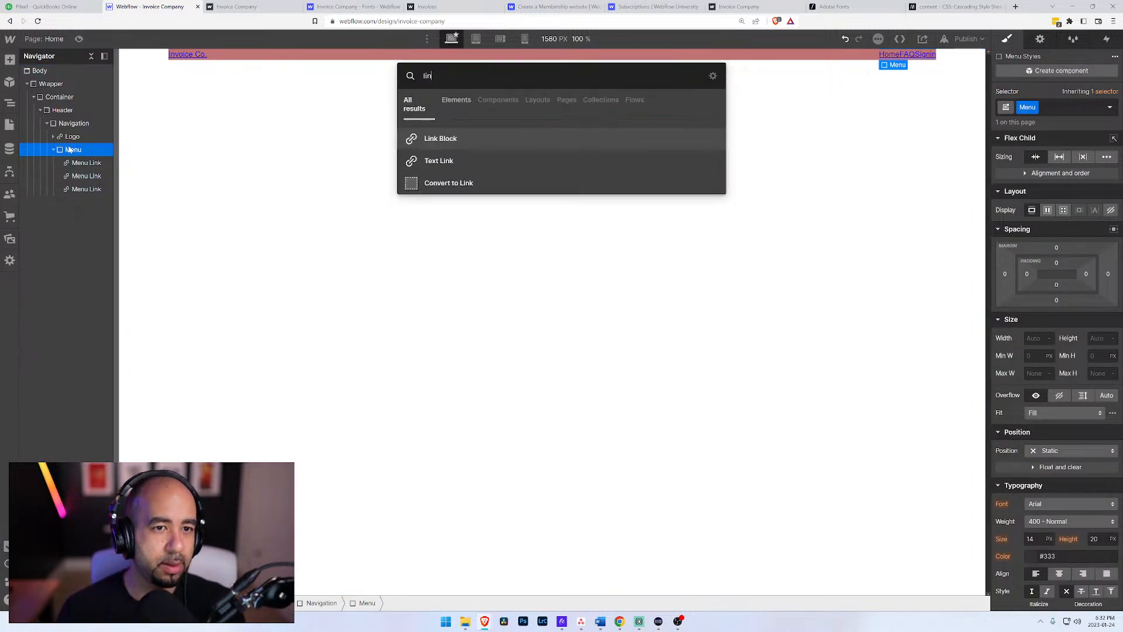
pyautogui.press('BackSpace')
pyautogui.press('BackSpace')
pyautogui.press('BackSpace')
pyautogui.write('butt')
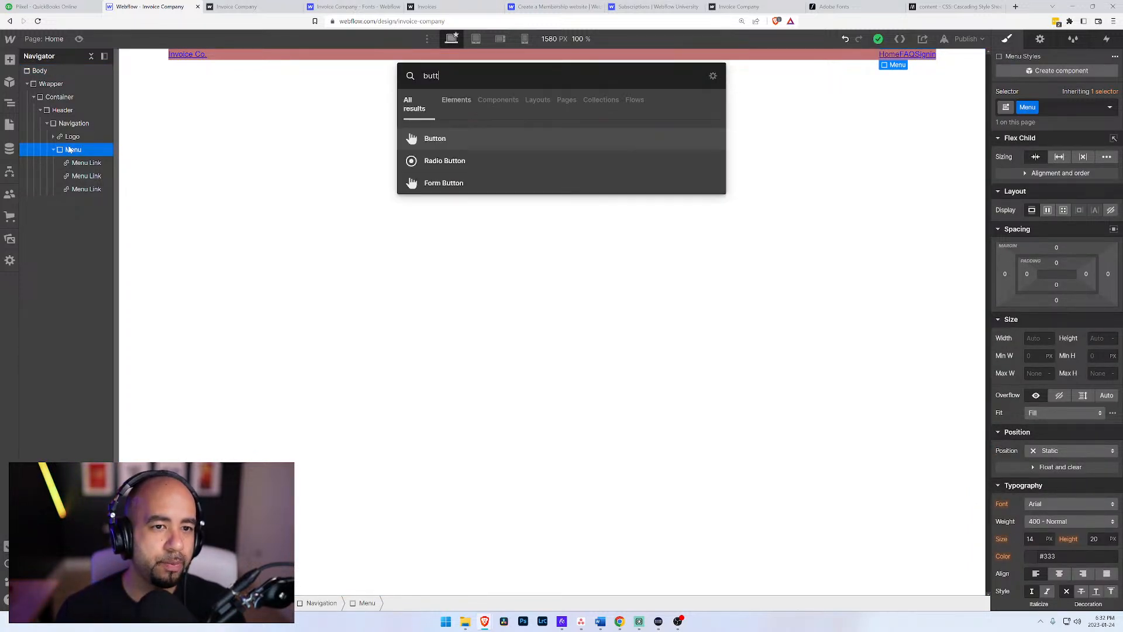
pyautogui.press('Return')
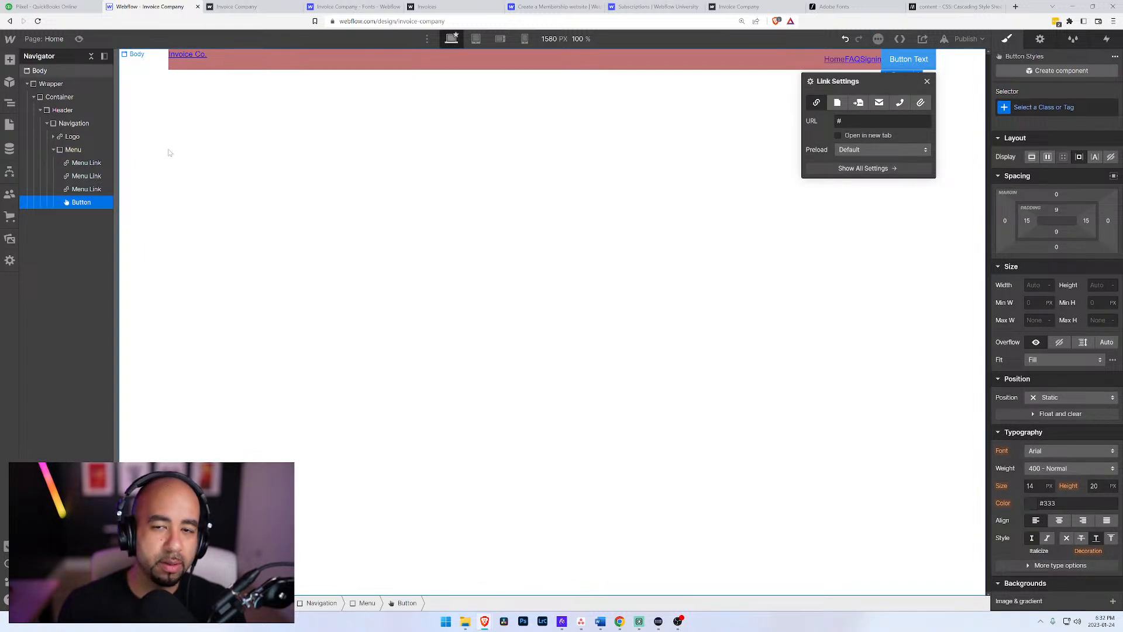
# Step: Apply the existing Button class to the new button in the Menu
pyautogui.click(1041, 107)
pyautogui.write('B')
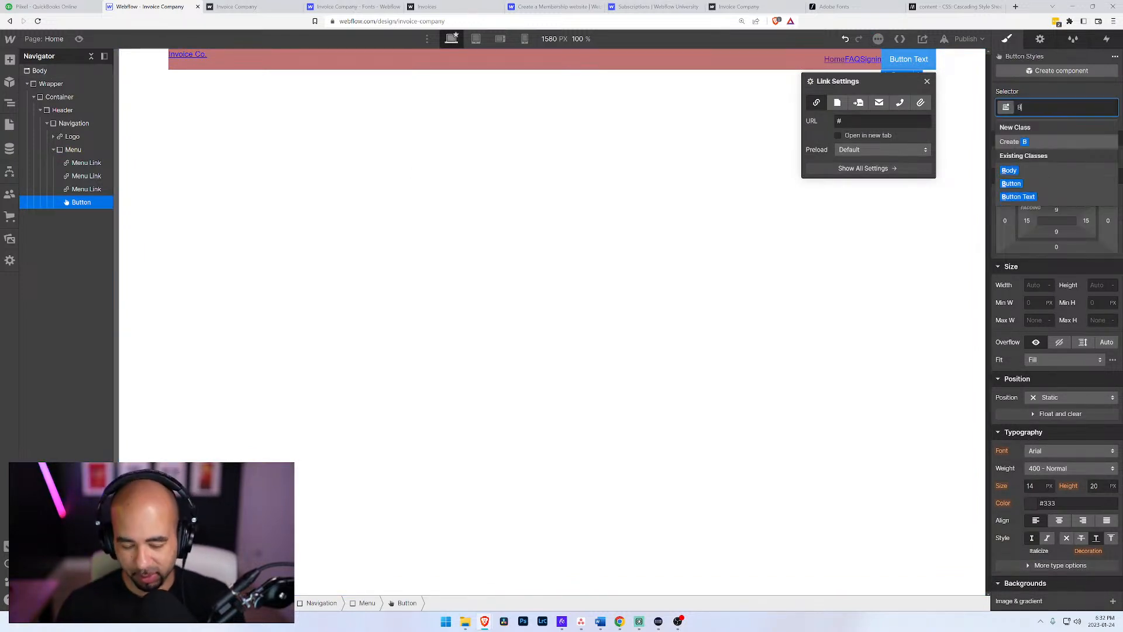
pyautogui.write('utton')
pyautogui.press('Return')
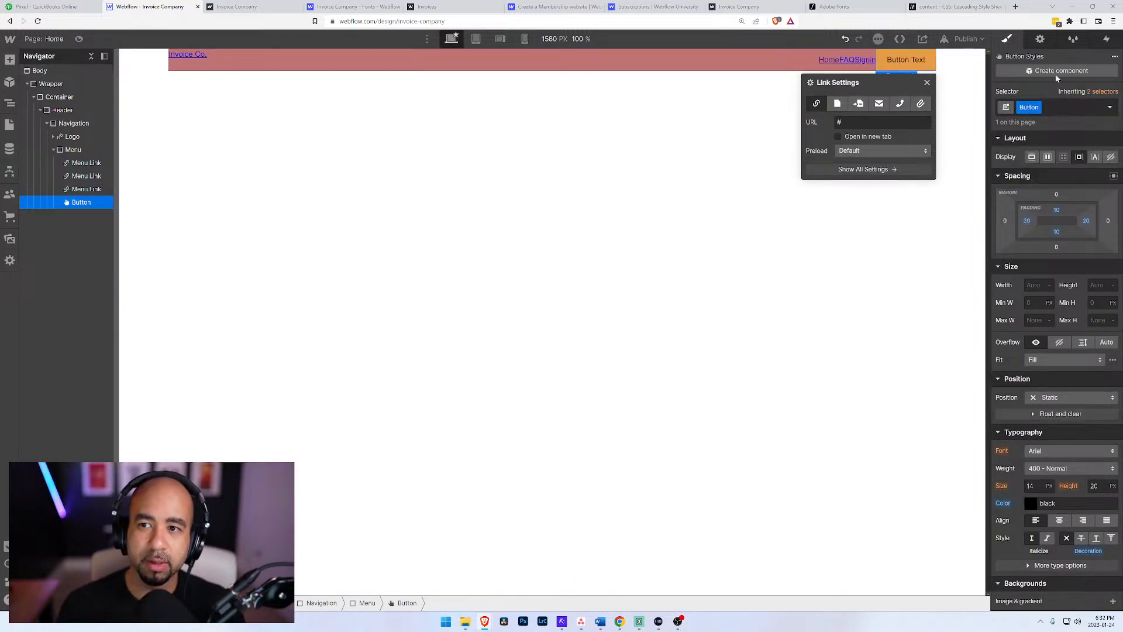
# Step: Link the menu button to the site's Sign Up page instead of a URL
pyautogui.click(1040, 39)
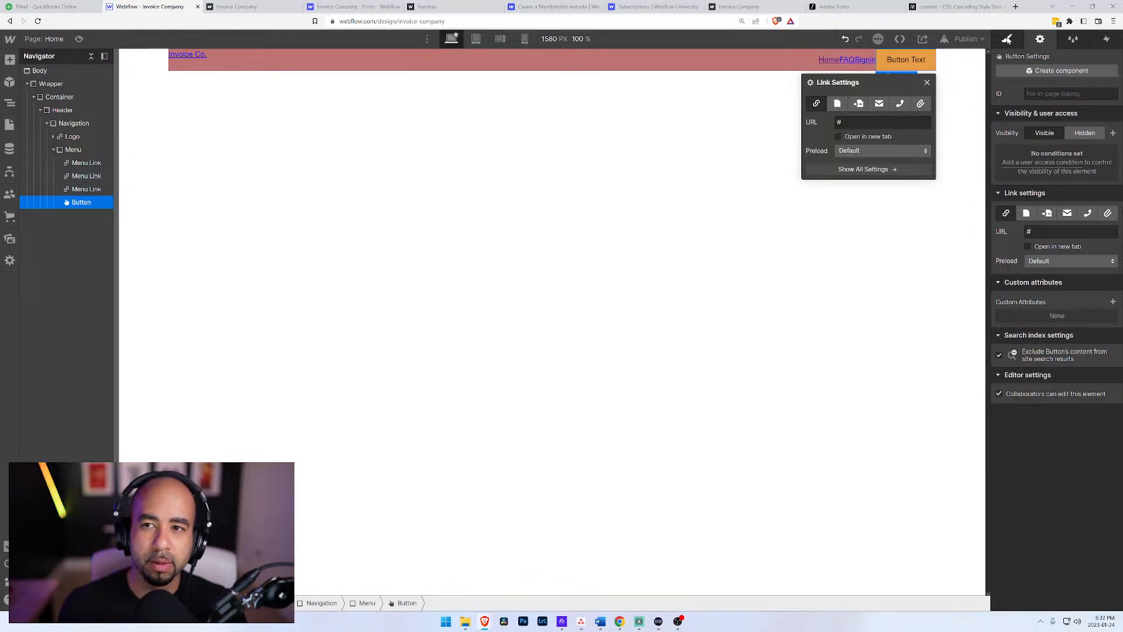
pyautogui.click(1007, 39)
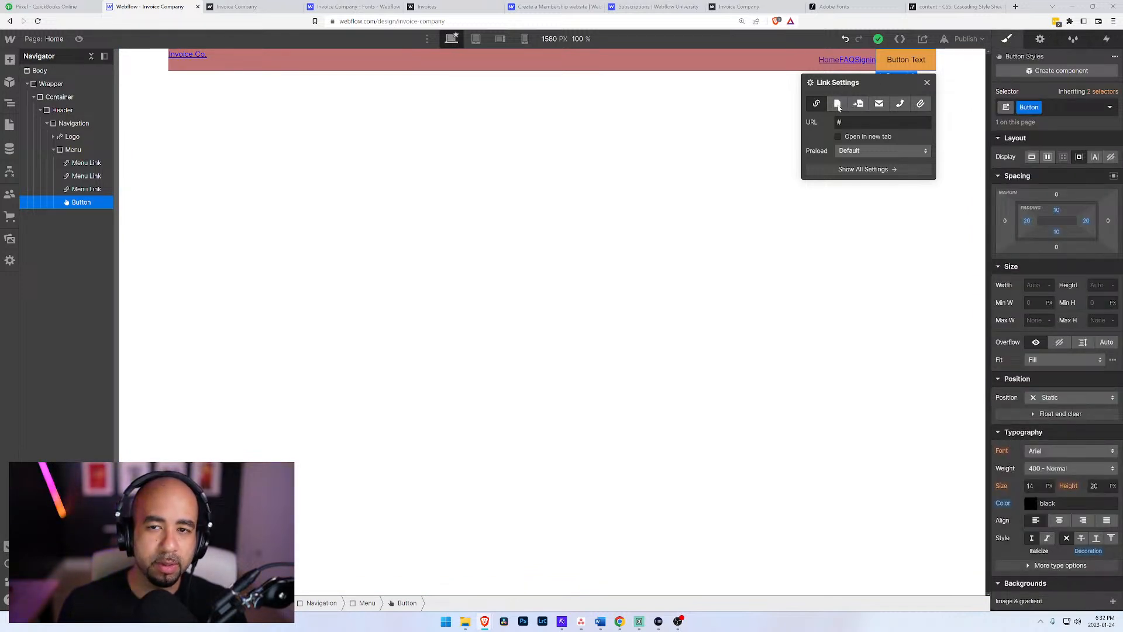
pyautogui.click(838, 104)
pyautogui.click(865, 122)
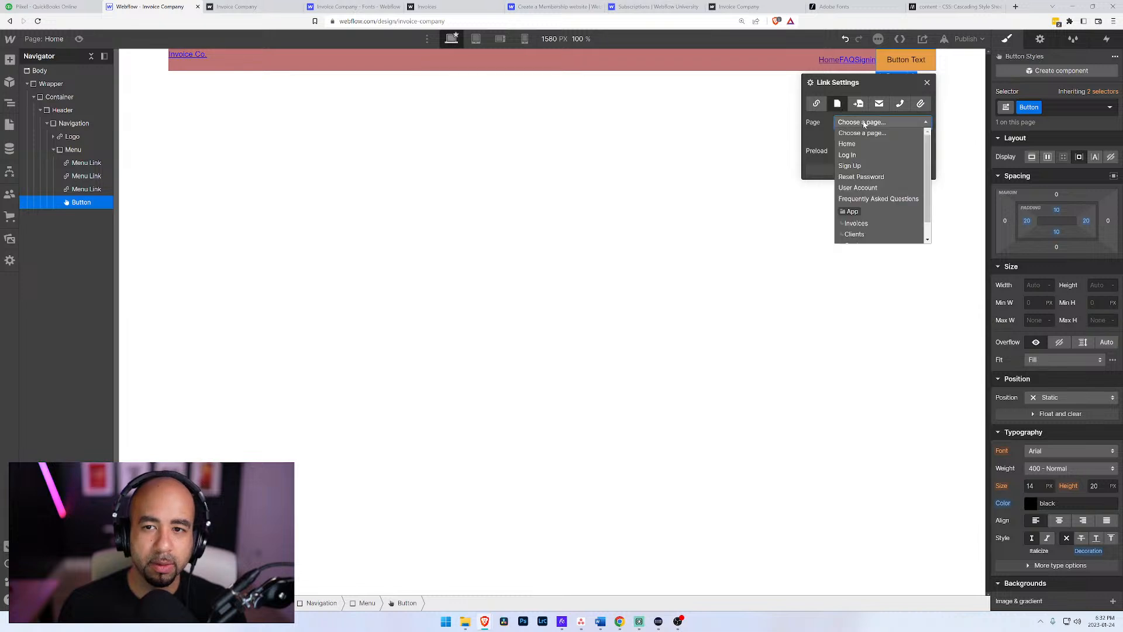
pyautogui.click(858, 168)
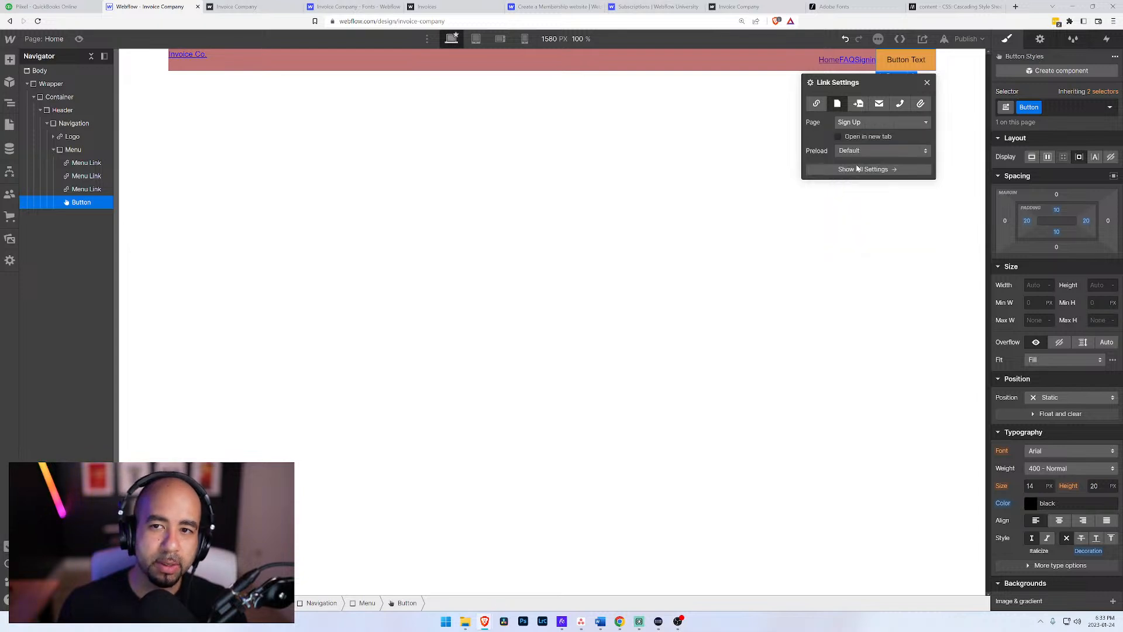
# Step: Replace the menu button's placeholder text with "Get Started"
pyautogui.doubleClick(918, 61)
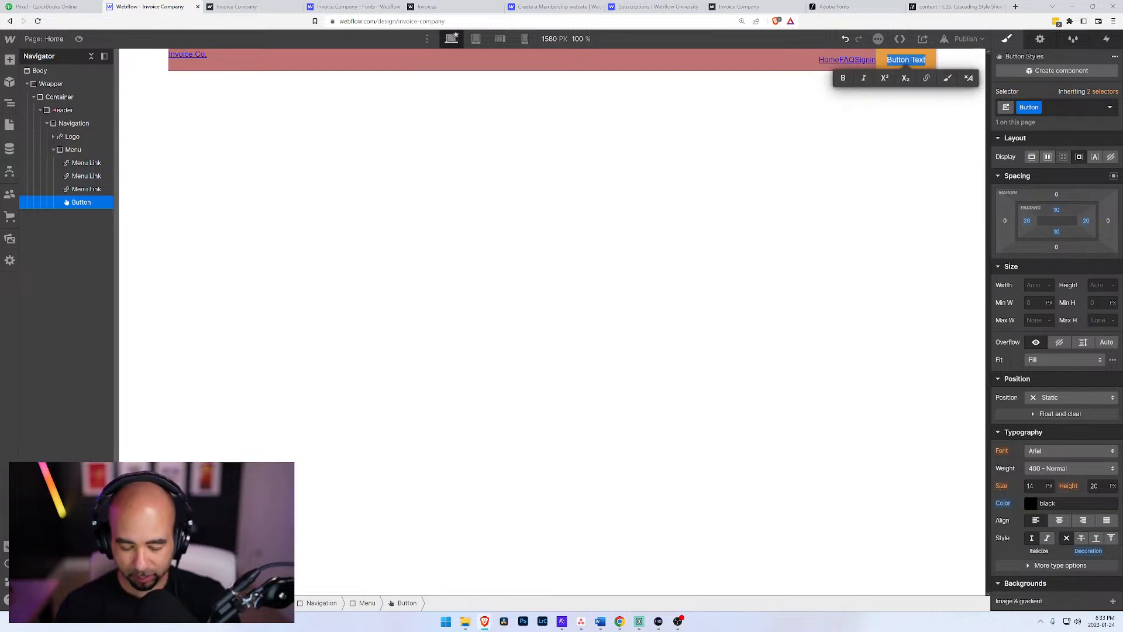
pyautogui.write('Join')
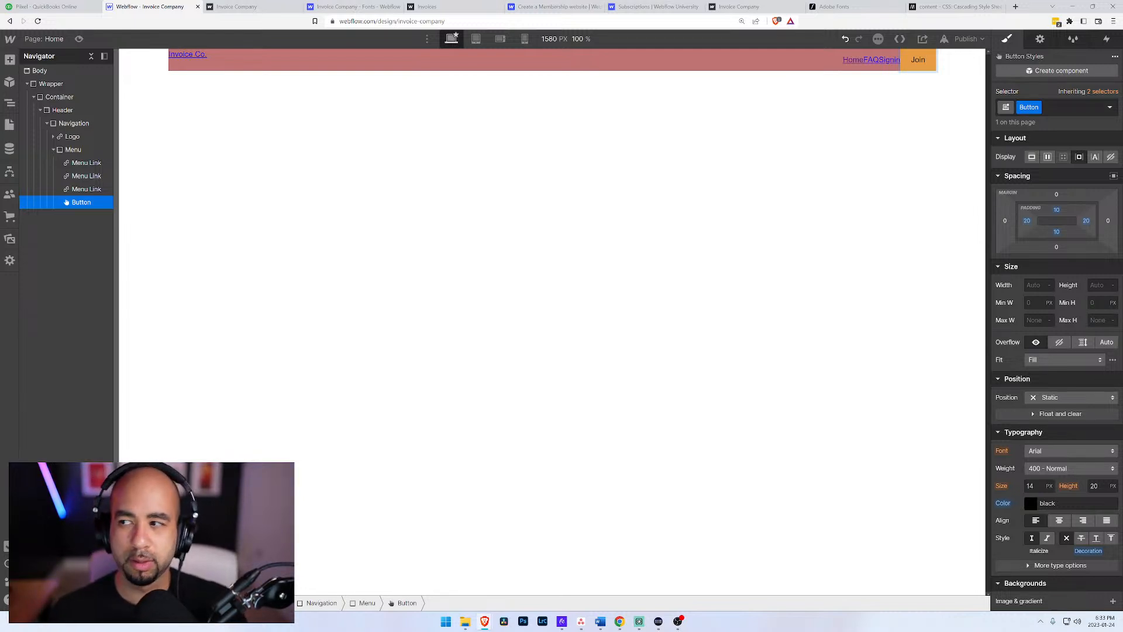
pyautogui.press('BackSpace')
pyautogui.press('BackSpace')
pyautogui.press('BackSpace')
pyautogui.press('BackSpace')
pyautogui.write('Get Started')
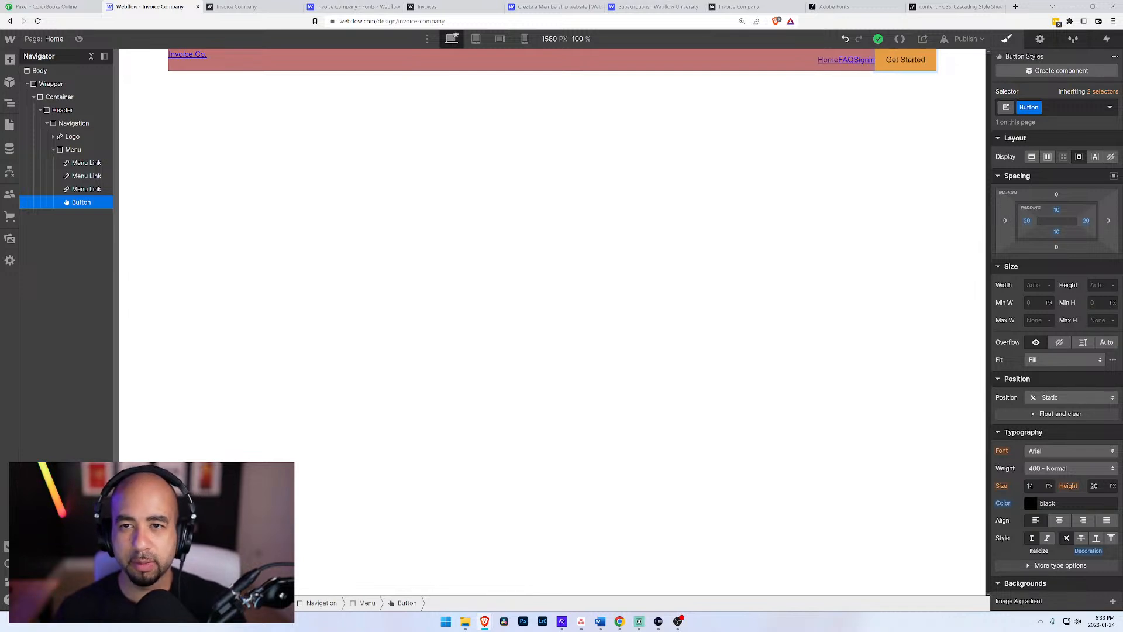
# Step: Set the Navigation block's flex justification to space around
pyautogui.click(89, 190)
pyautogui.click(84, 202)
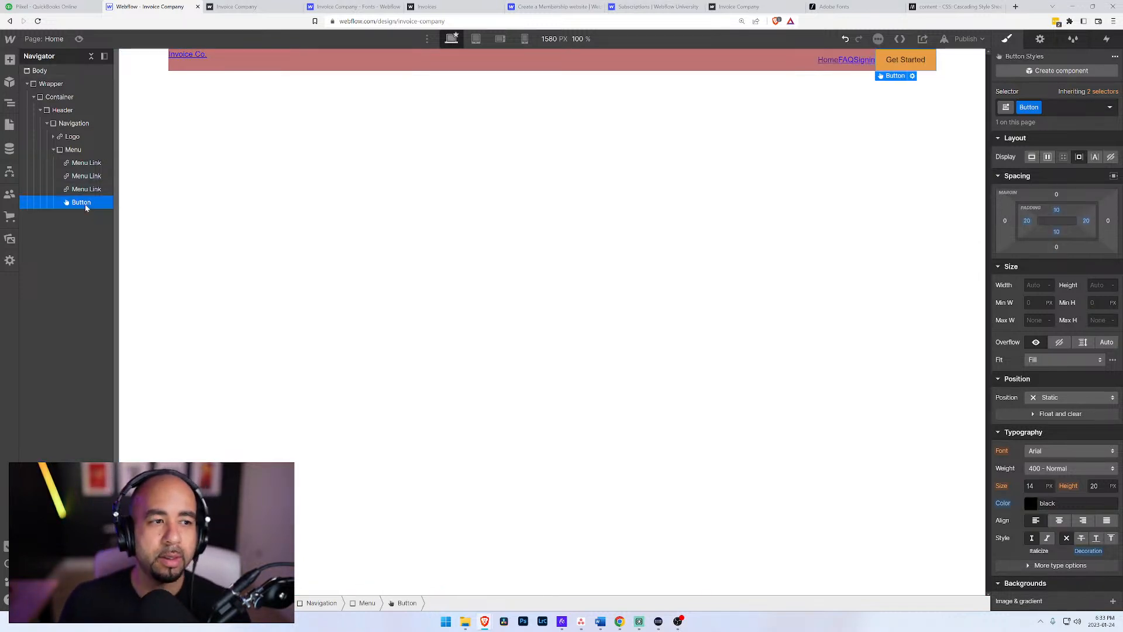
pyautogui.click(74, 149)
pyautogui.click(72, 125)
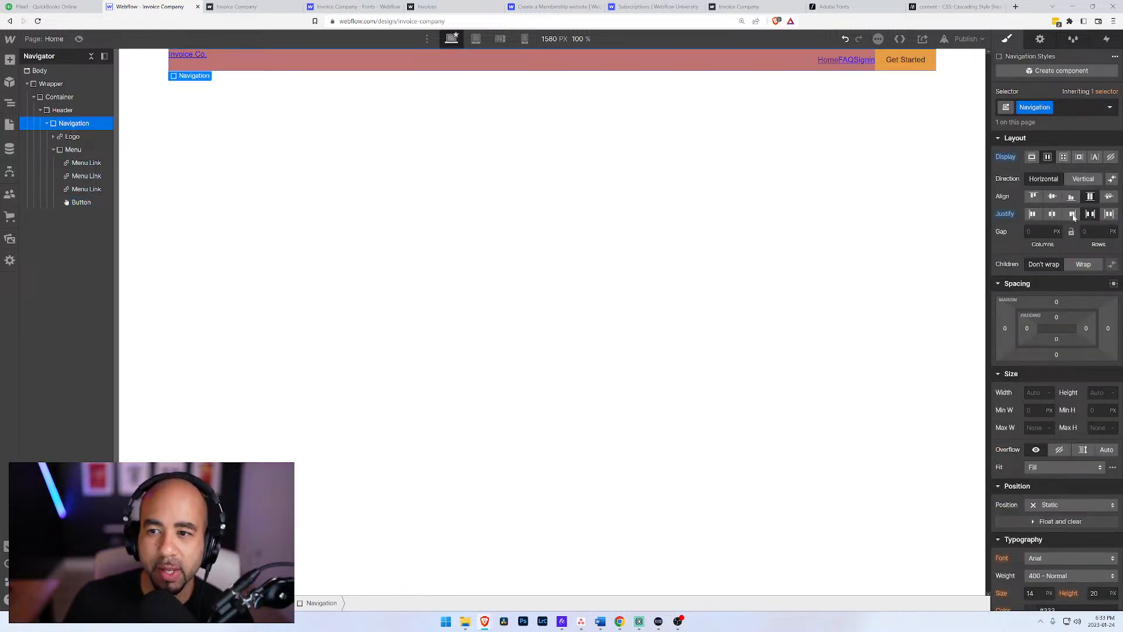
pyautogui.click(1109, 215)
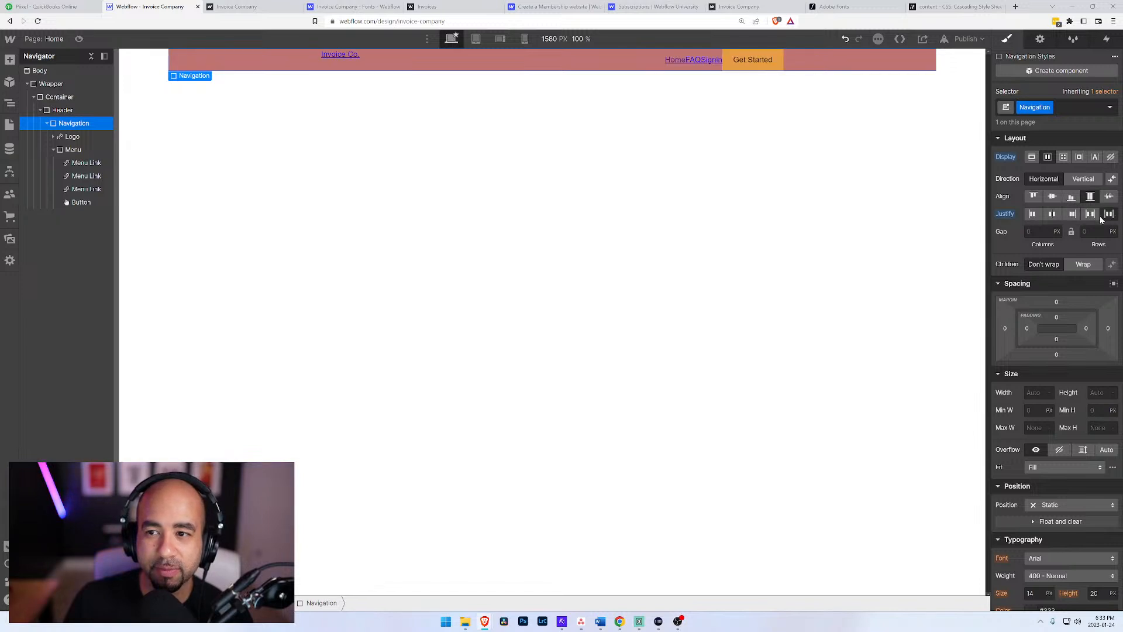
# Step: Justify the Navigation block with space between and reset the Container's background color to transparent
pyautogui.click(1090, 214)
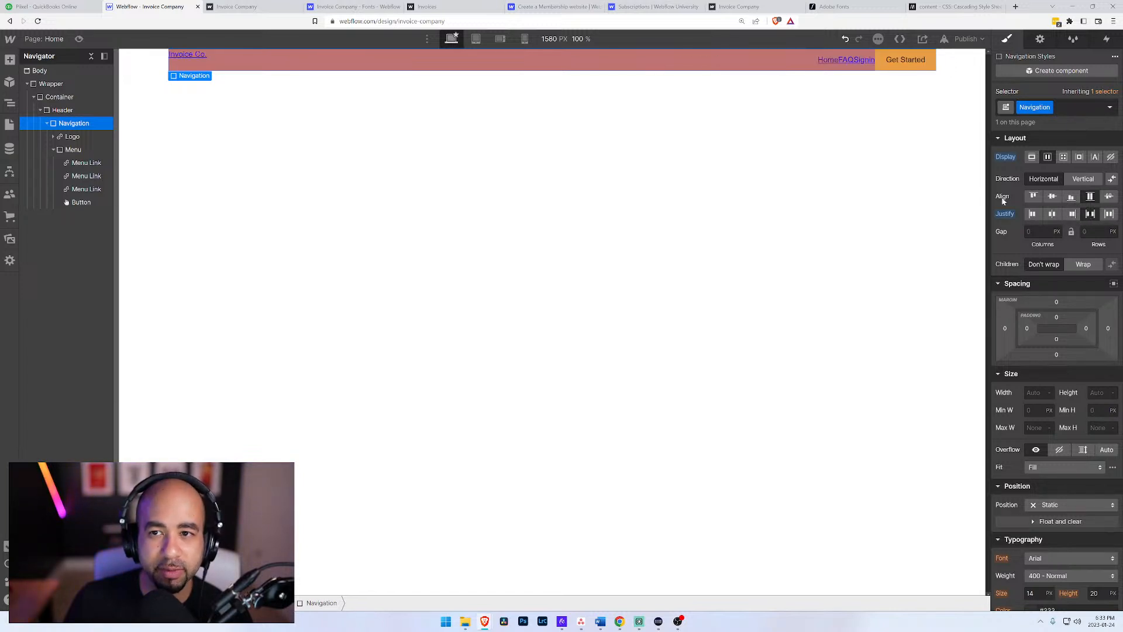
pyautogui.click(60, 96)
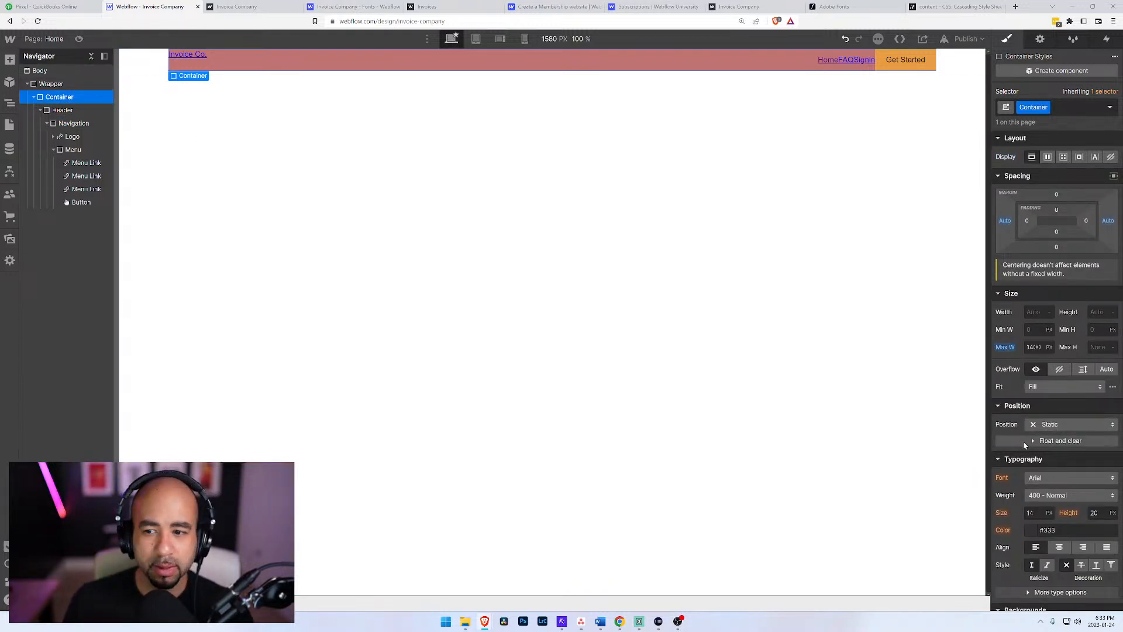
pyautogui.scroll(-6, 1029, 462)
pyautogui.keyDown('alt'); pyautogui.click(1006, 251); pyautogui.keyUp('alt')
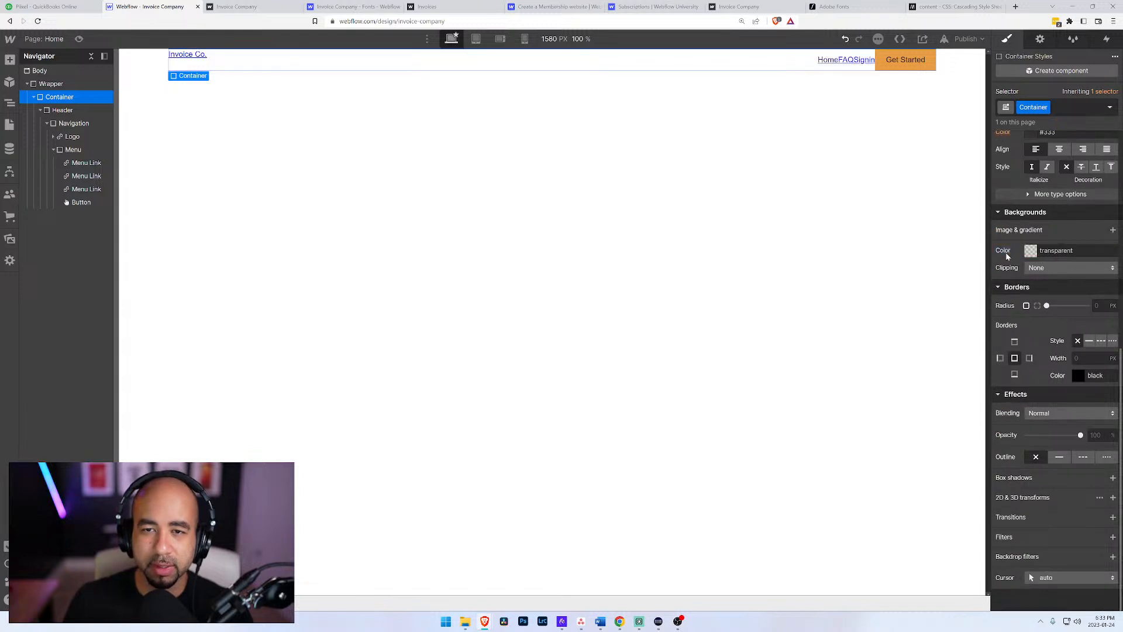
pyautogui.scroll(6, 1024, 293)
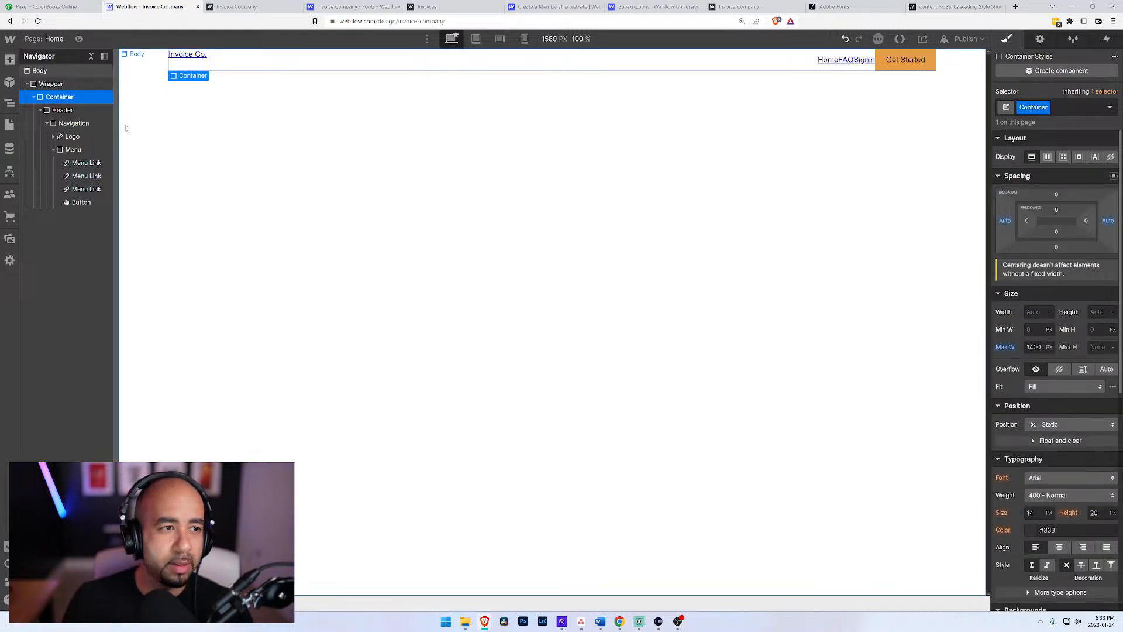
# Step: Give the Container 100 px of padding on its left and right sides
pyautogui.click(1027, 221)
pyautogui.click(1042, 271)
pyautogui.click(1086, 220)
pyautogui.click(1046, 271)
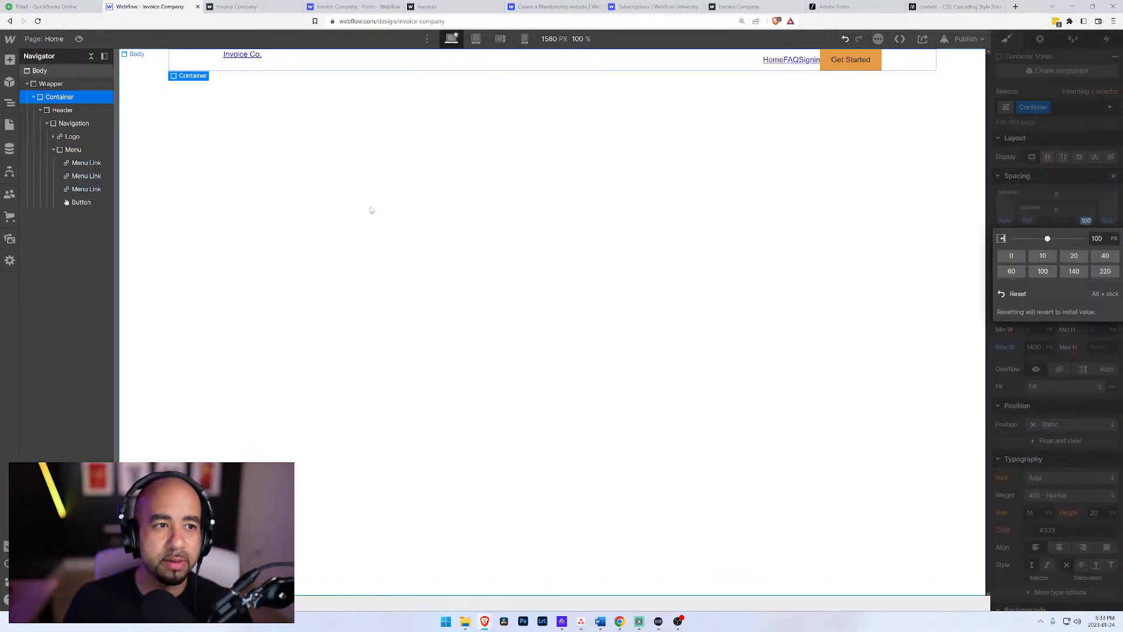
pyautogui.click(371, 208)
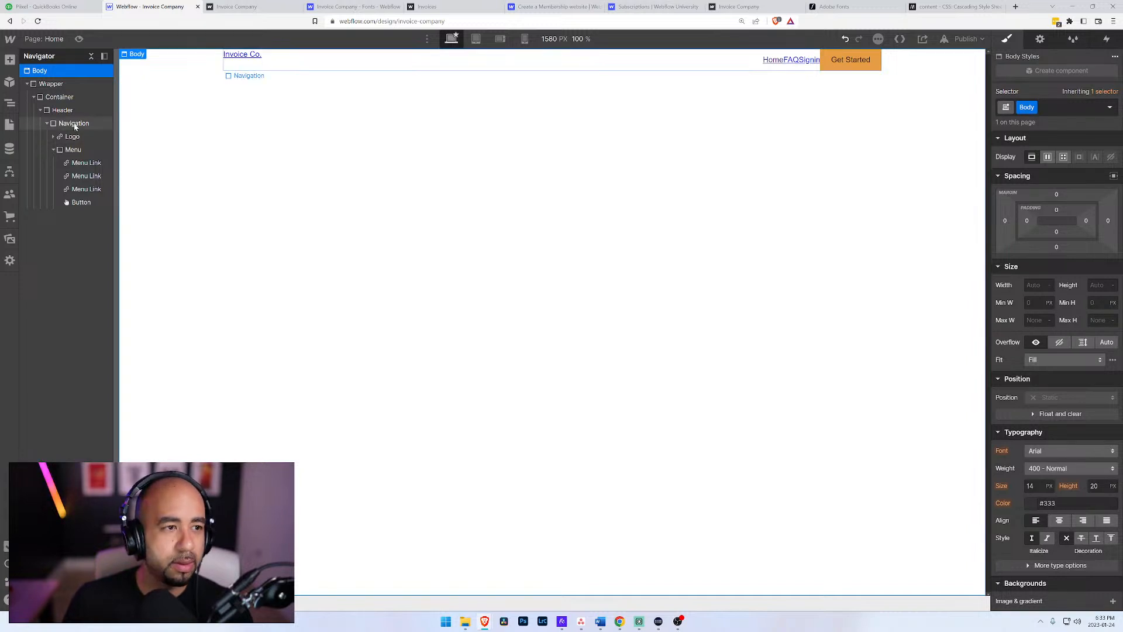
# Step: Set the Container's maximum width to 1600 px
pyautogui.click(59, 96)
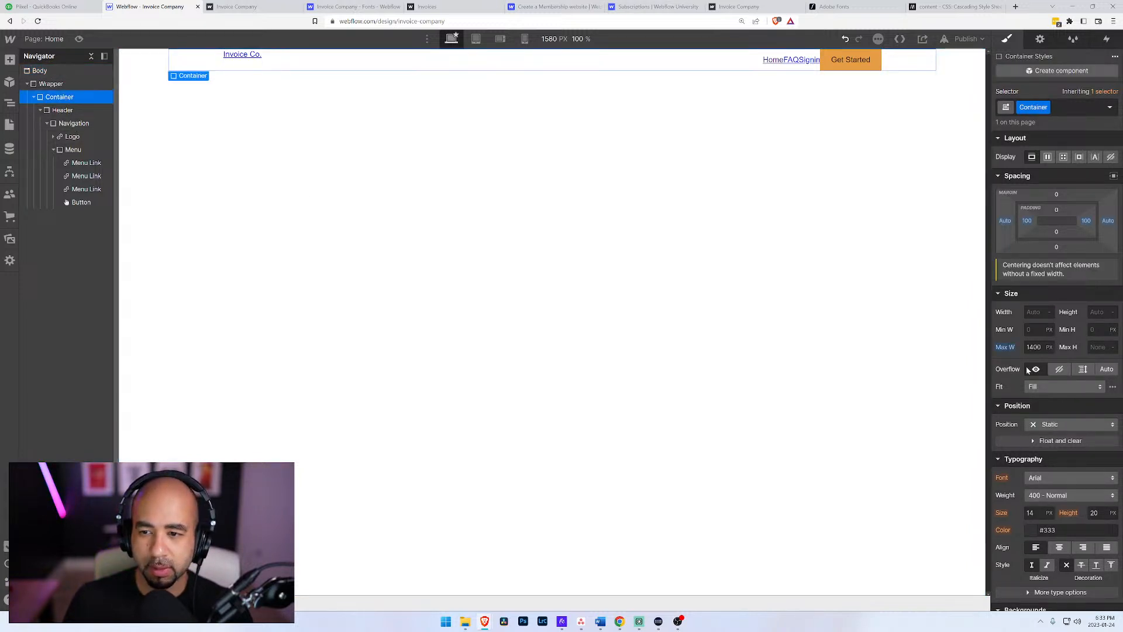
pyautogui.moveTo(1041, 347); pyautogui.dragTo(1024, 349)
pyautogui.write('1600')
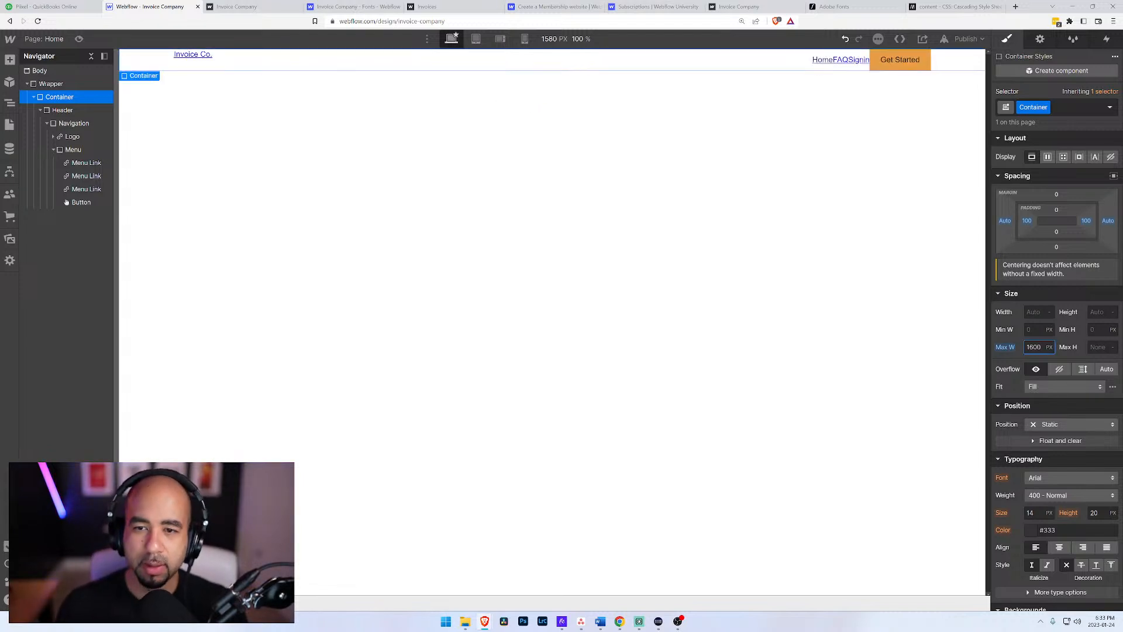
# Step: Center-align the Navigation block's items vertically so the logo lines up with the menu
pyautogui.click(72, 124)
pyautogui.click(1052, 198)
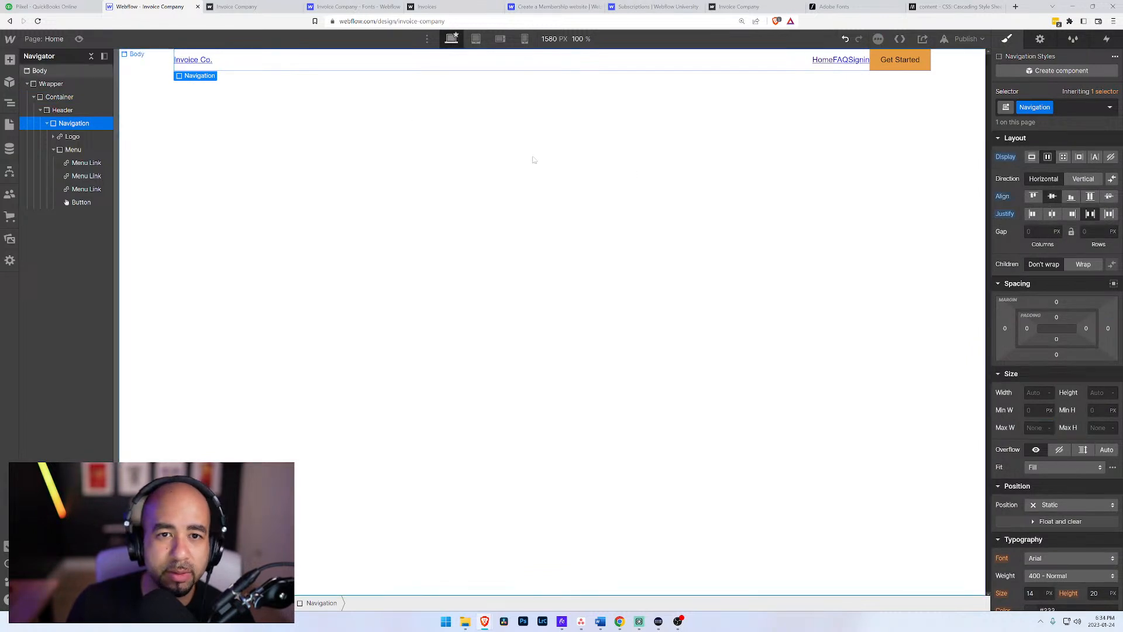
pyautogui.click(84, 163)
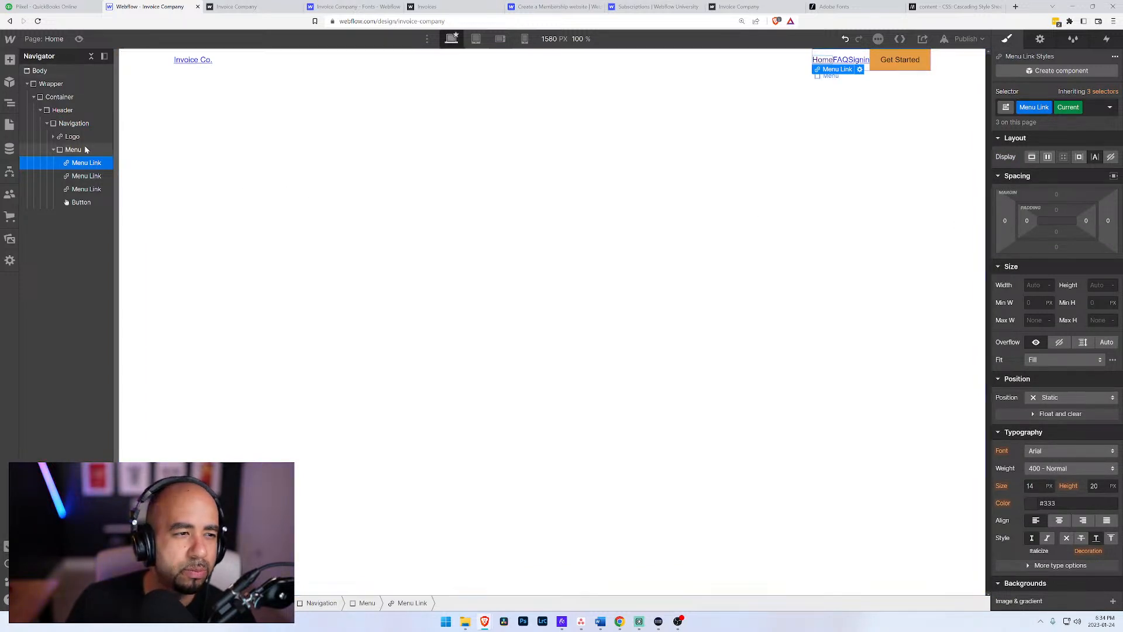
# Step: Make the Menu block a horizontal flex layout with its children aligned to the center
pyautogui.click(76, 150)
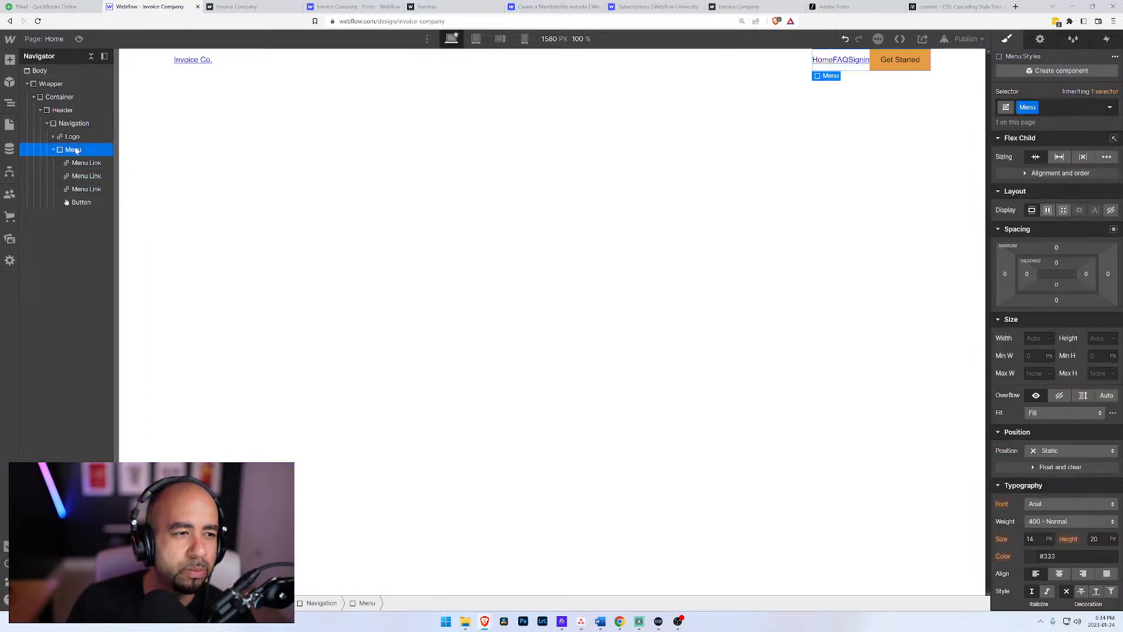
pyautogui.click(1048, 211)
pyautogui.click(1053, 250)
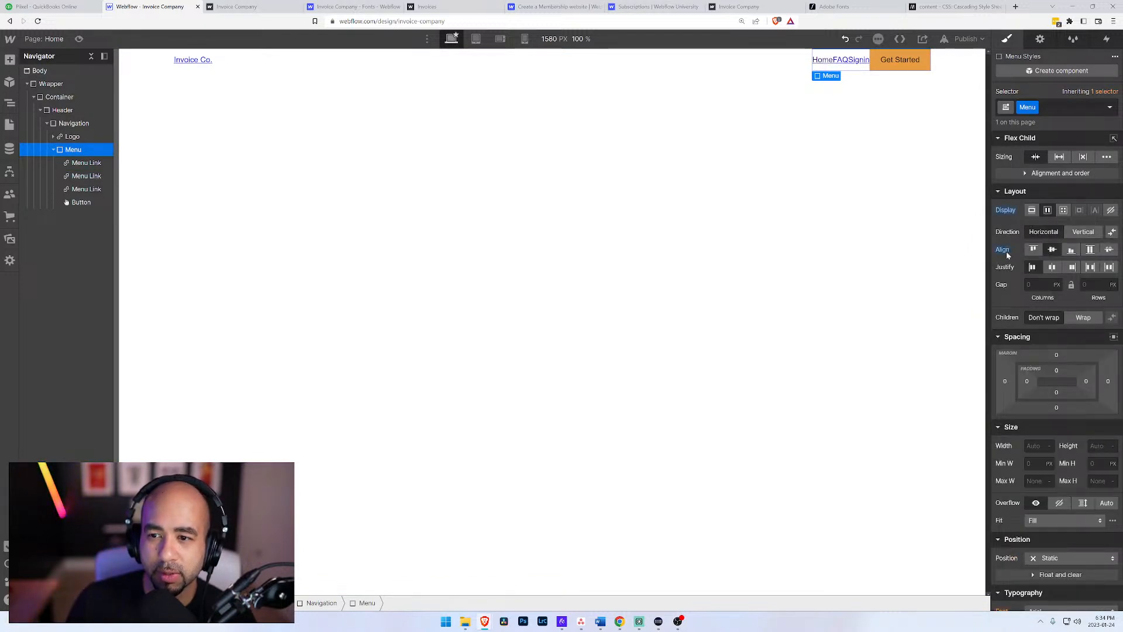
# Step: Set the column gap between the Menu's items to 30 px
pyautogui.click(1063, 285)
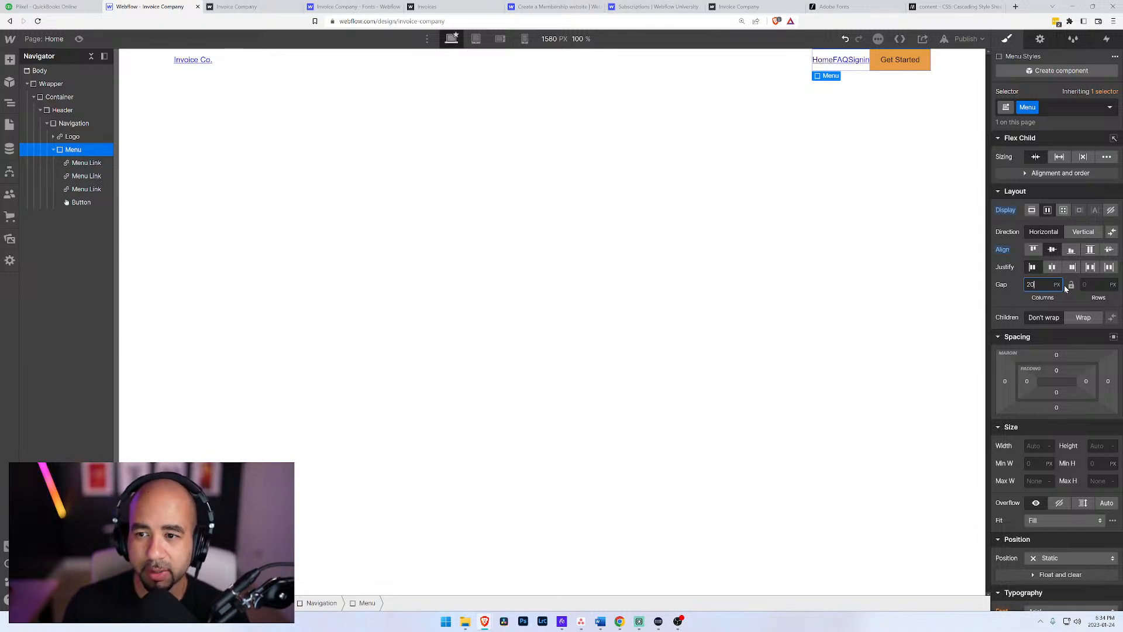
pyautogui.press('Return')
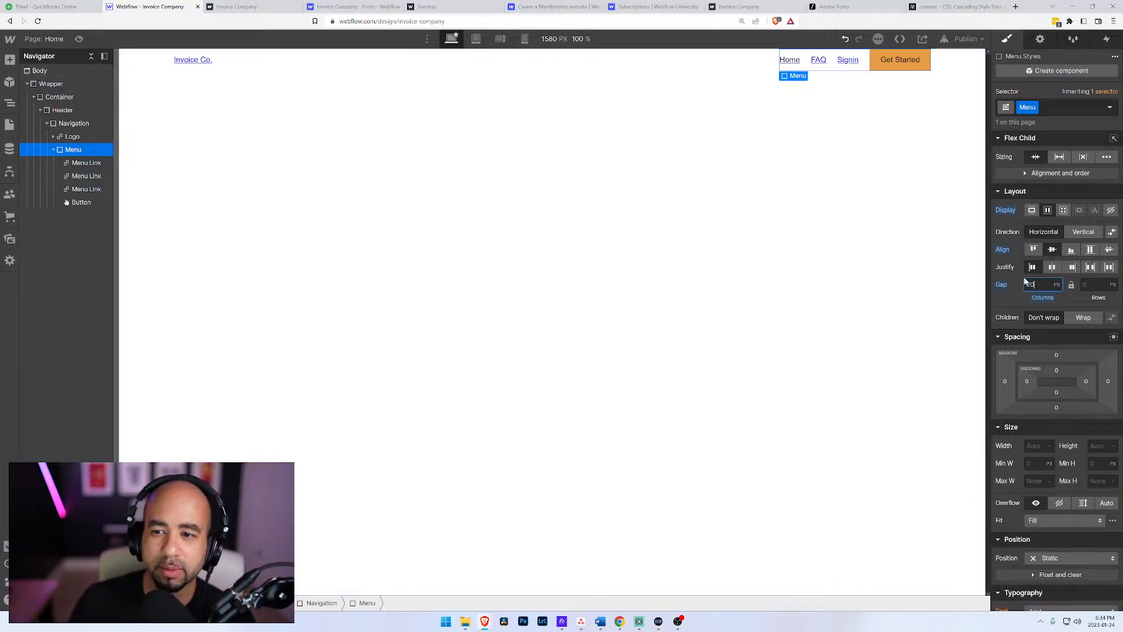
pyautogui.write('40')
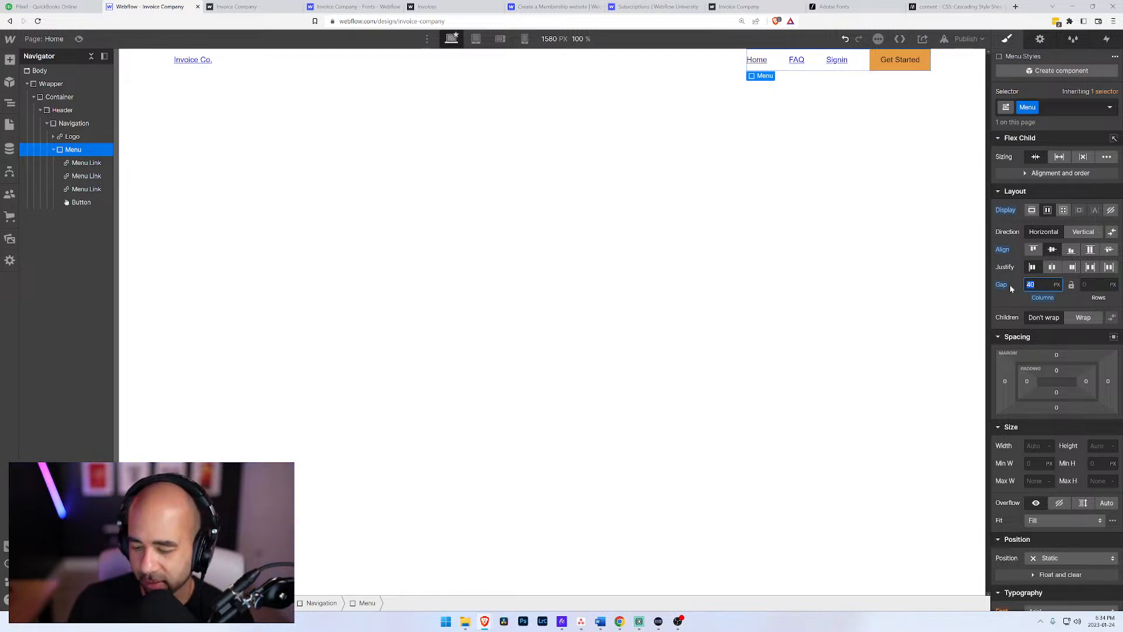
pyautogui.write('30')
pyautogui.press('Return')
pyautogui.click(678, 187)
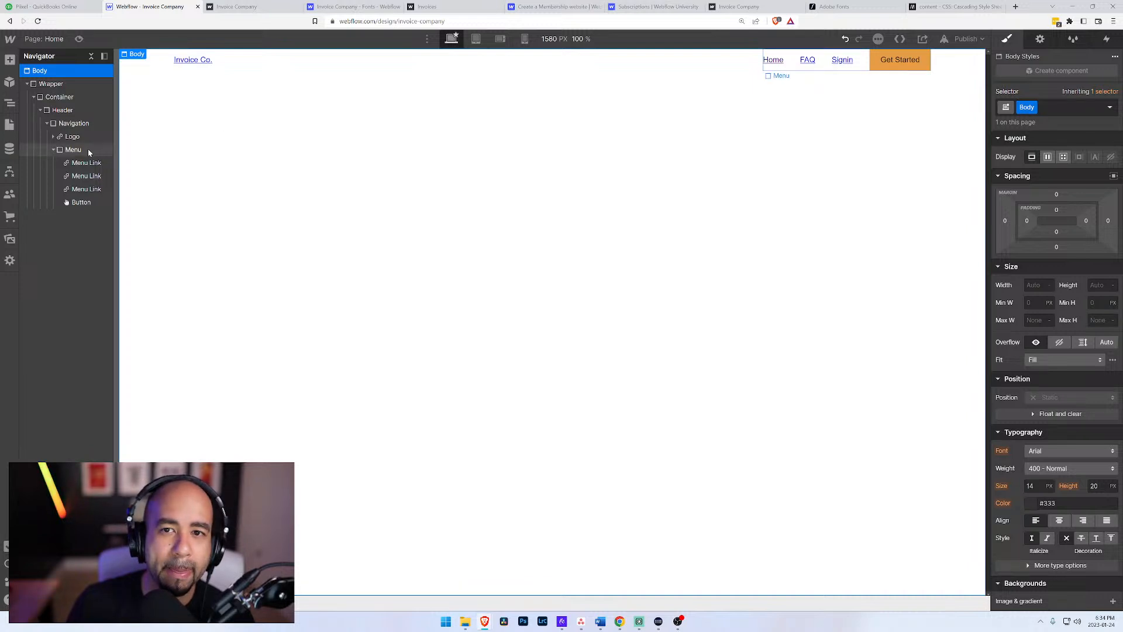
# Step: Collapse the Navigation and Header branches in the page's element tree
pyautogui.click(47, 122)
pyautogui.click(47, 123)
pyautogui.click(61, 111)
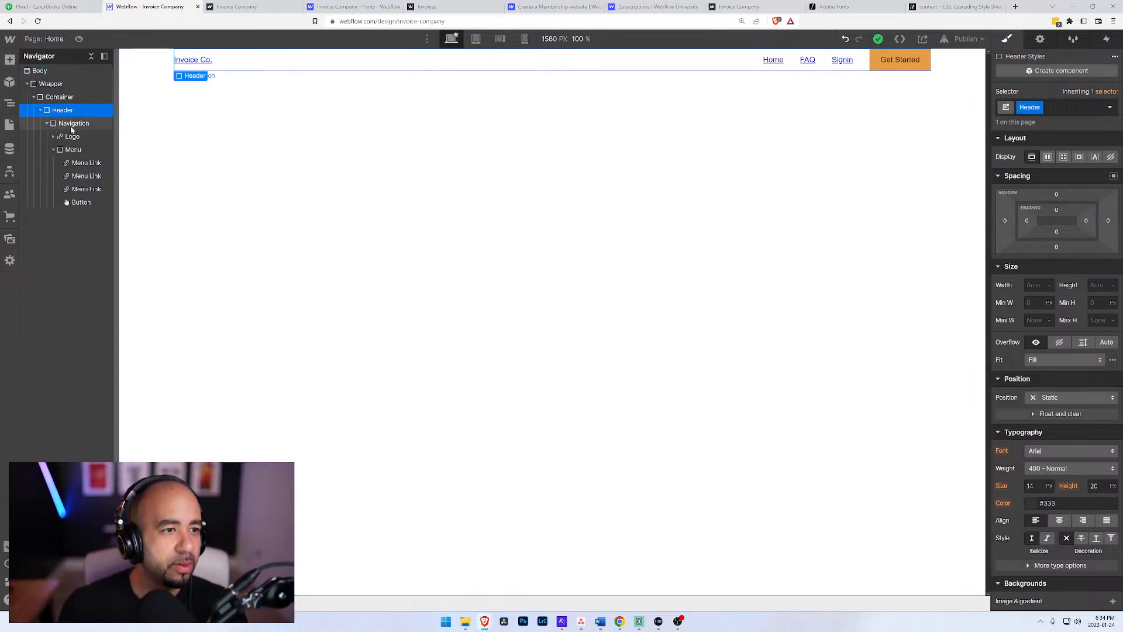
pyautogui.click(47, 125)
pyautogui.click(47, 124)
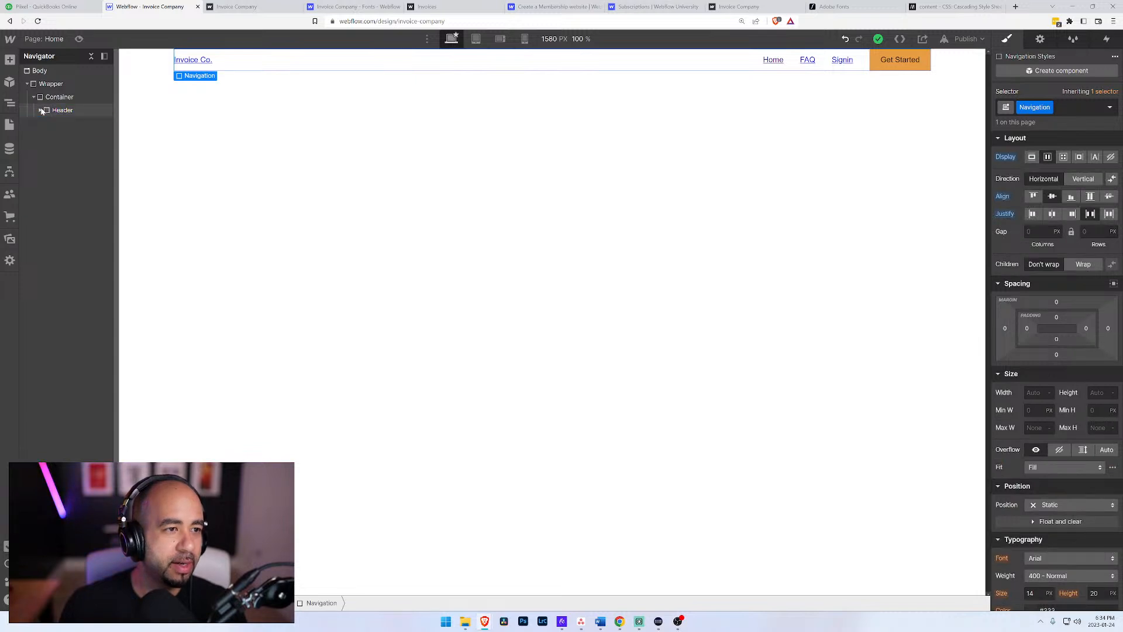
pyautogui.click(42, 111)
# Step: Add a div block inside the Container below the Header and give it the new class Hero
pyautogui.click(51, 98)
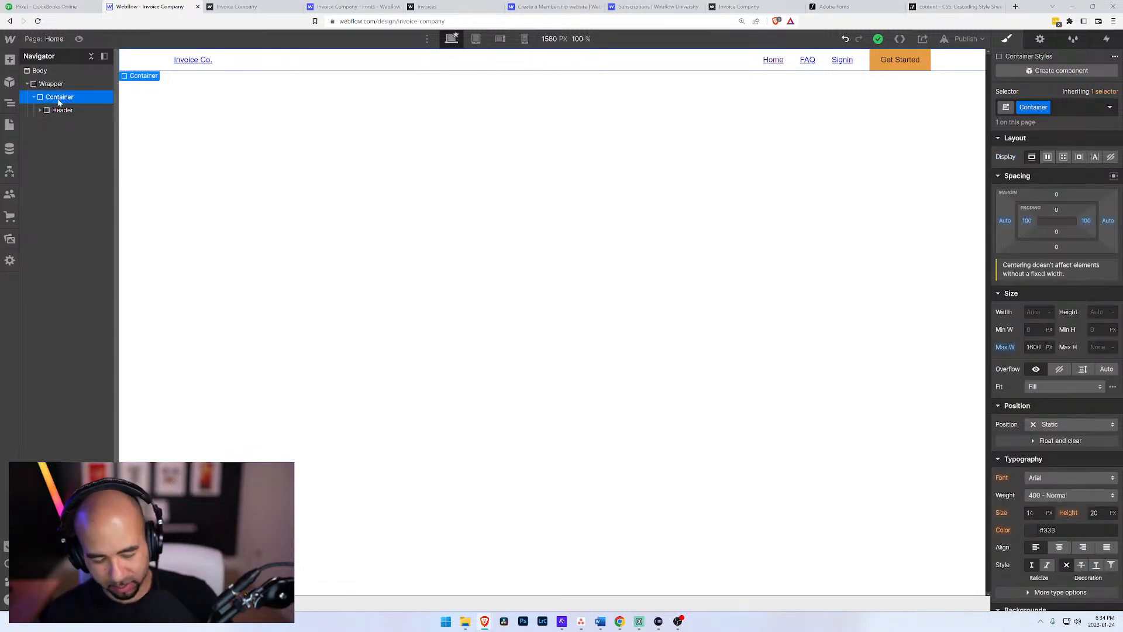
pyautogui.hotkey('ctrl', 'e')
pyautogui.write('div')
pyautogui.press('Return')
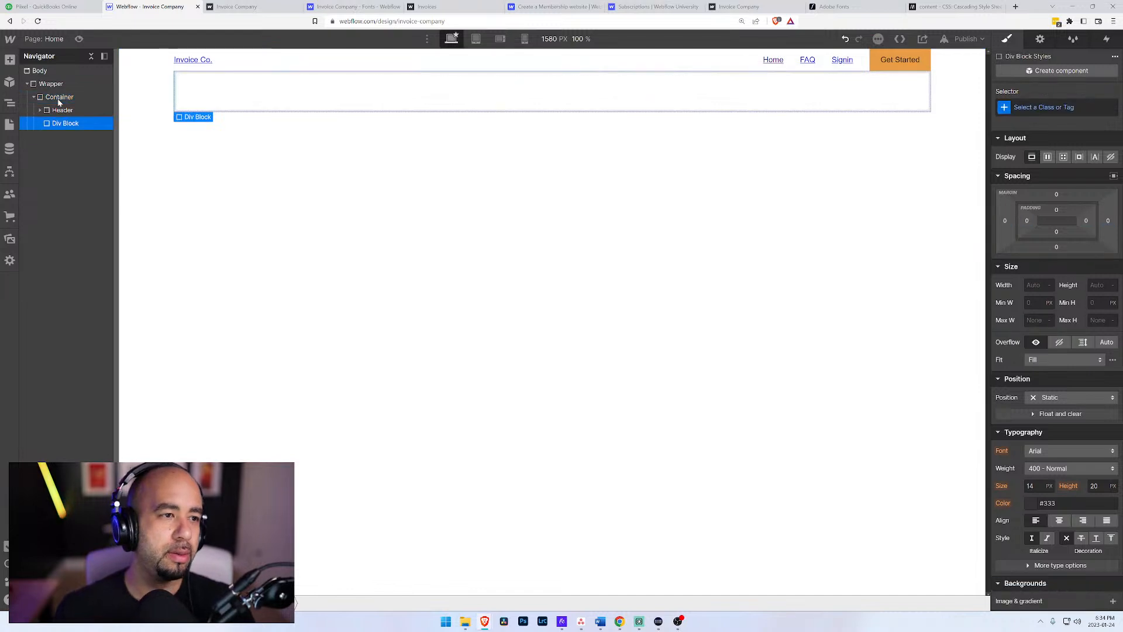
pyautogui.click(1054, 108)
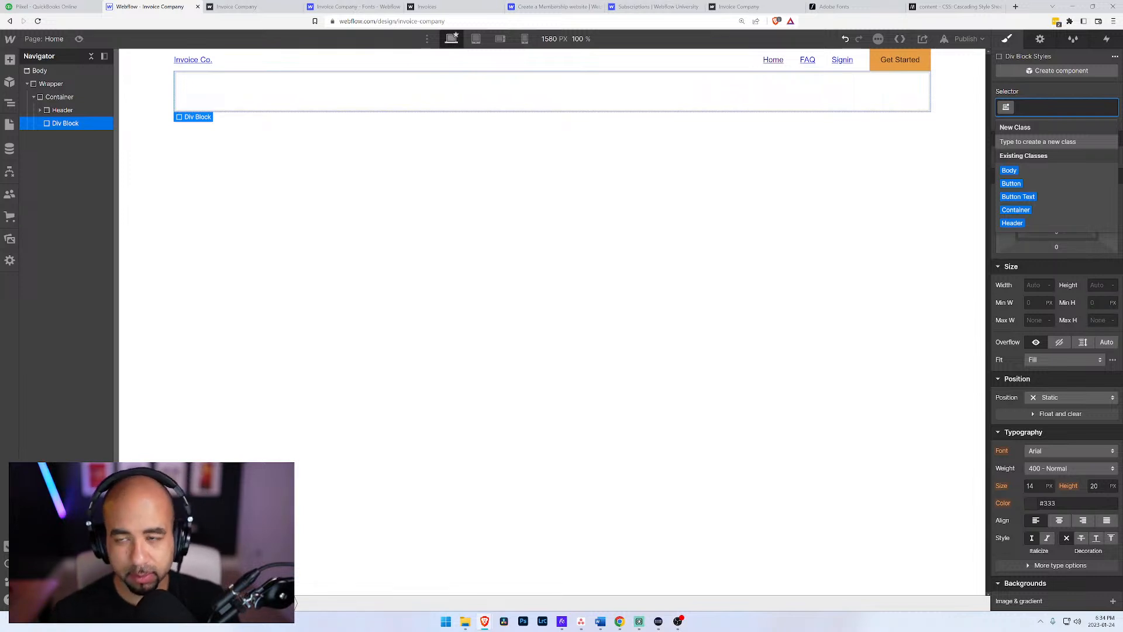
pyautogui.write('Hero')
pyautogui.press('Return')
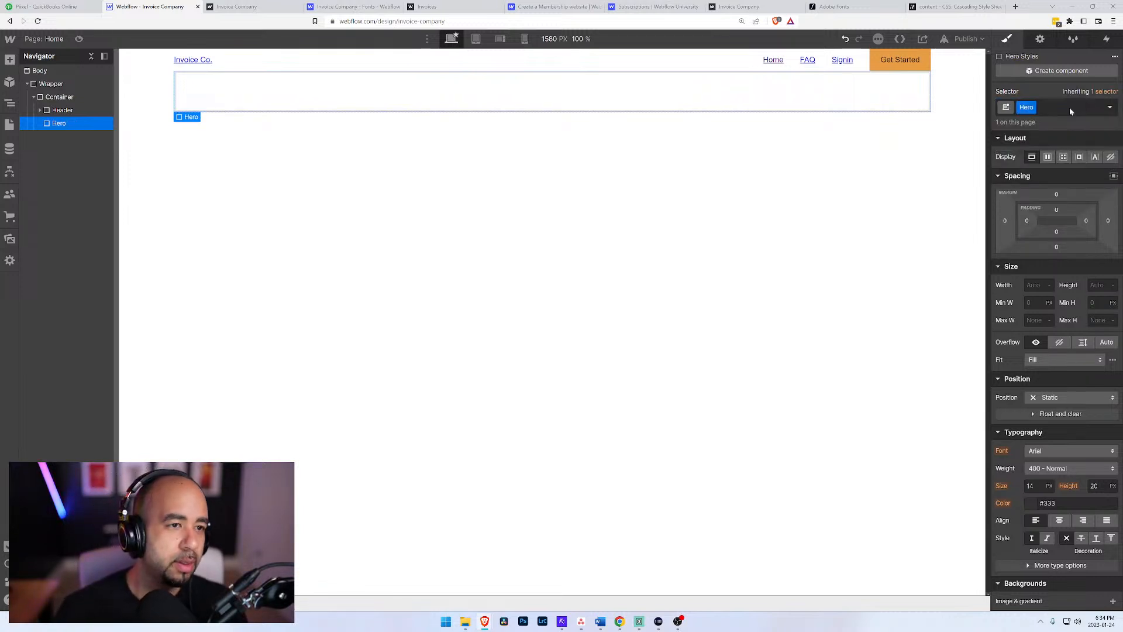
# Step: Nest a new div block inside the Hero block and expand Hero in the element tree
pyautogui.hotkey('ctrl', 'e')
pyautogui.write('div')
pyautogui.press('Return')
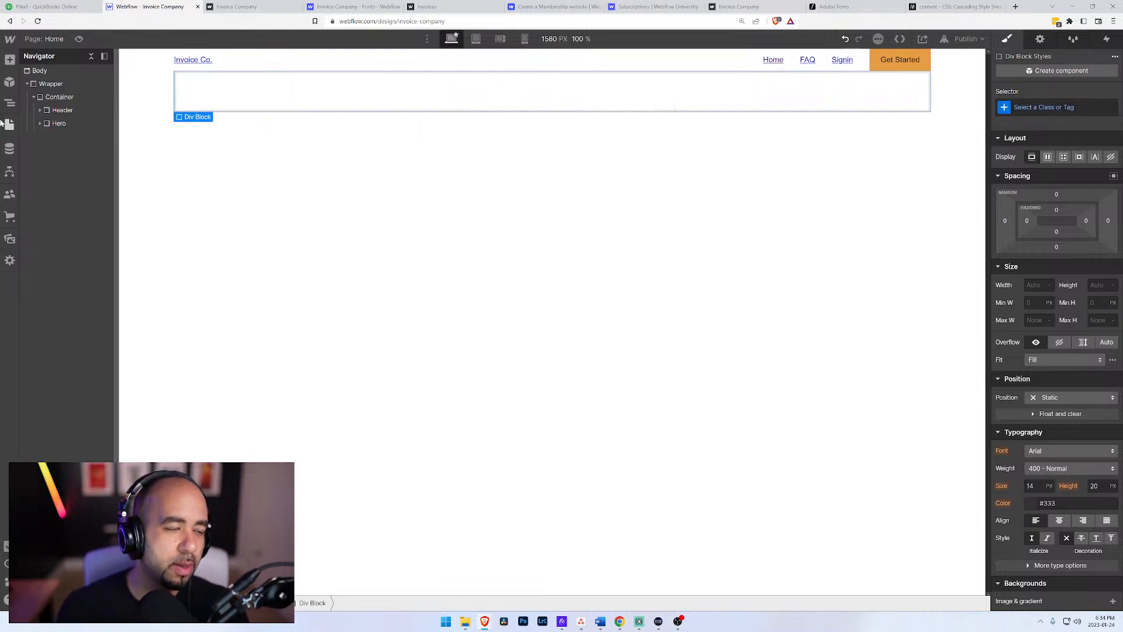
pyautogui.click(40, 124)
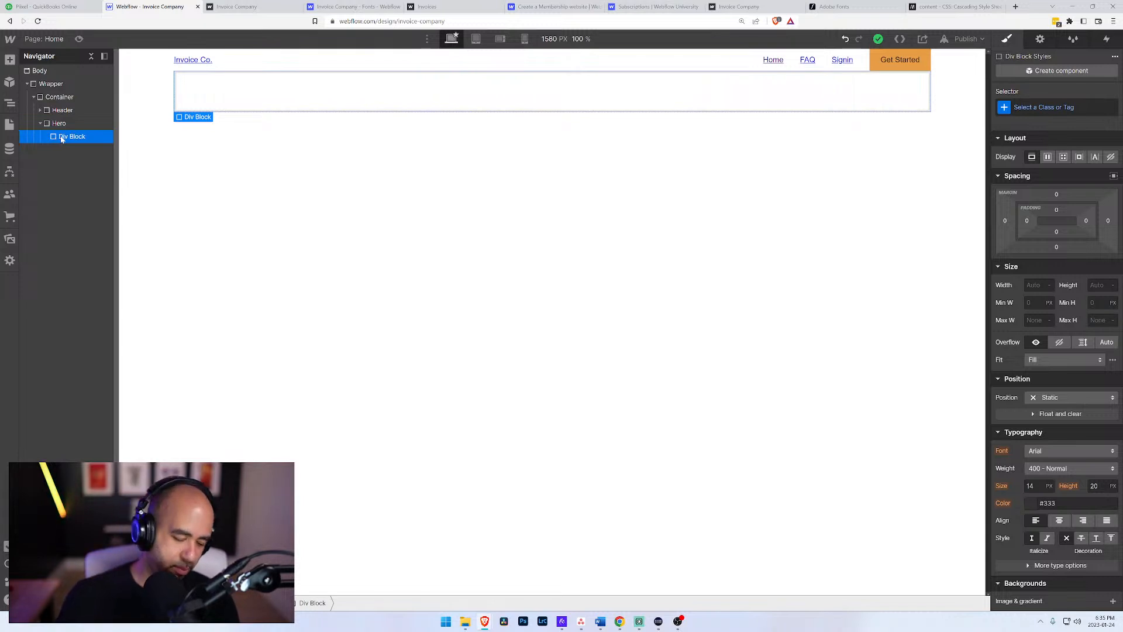
# Step: Insert an H1 heading into the div block inside Hero
pyautogui.hotkey('ctrl', 'e')
pyautogui.write('head')
pyautogui.press('Return')
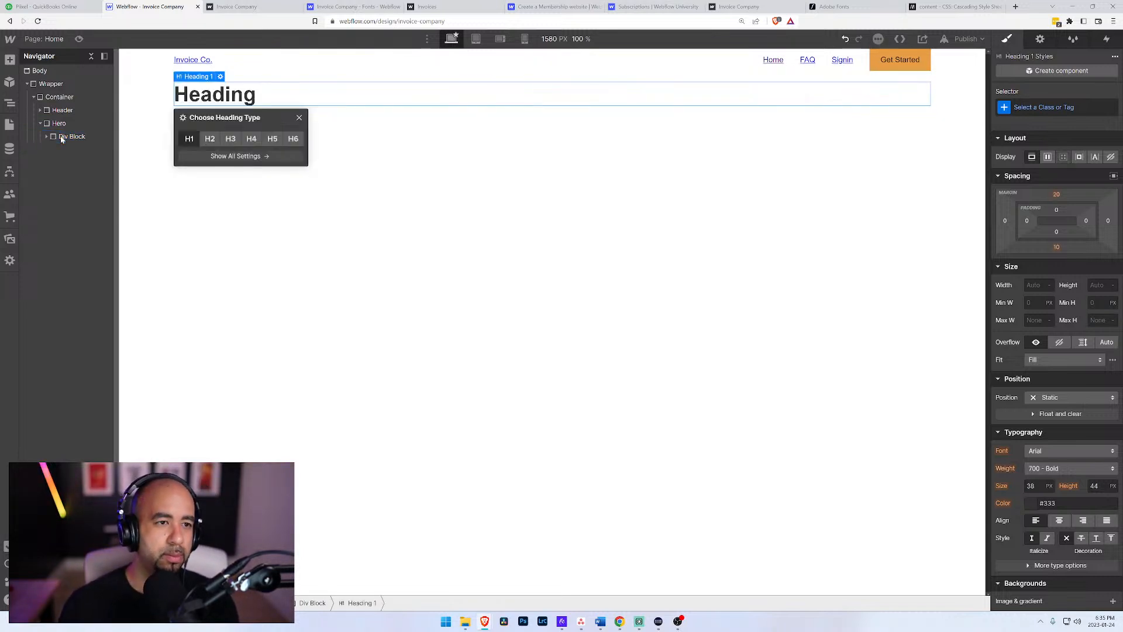
# Step: Switch to the site's Fonts settings and save the Adobe Fonts changes
pyautogui.click(236, 7)
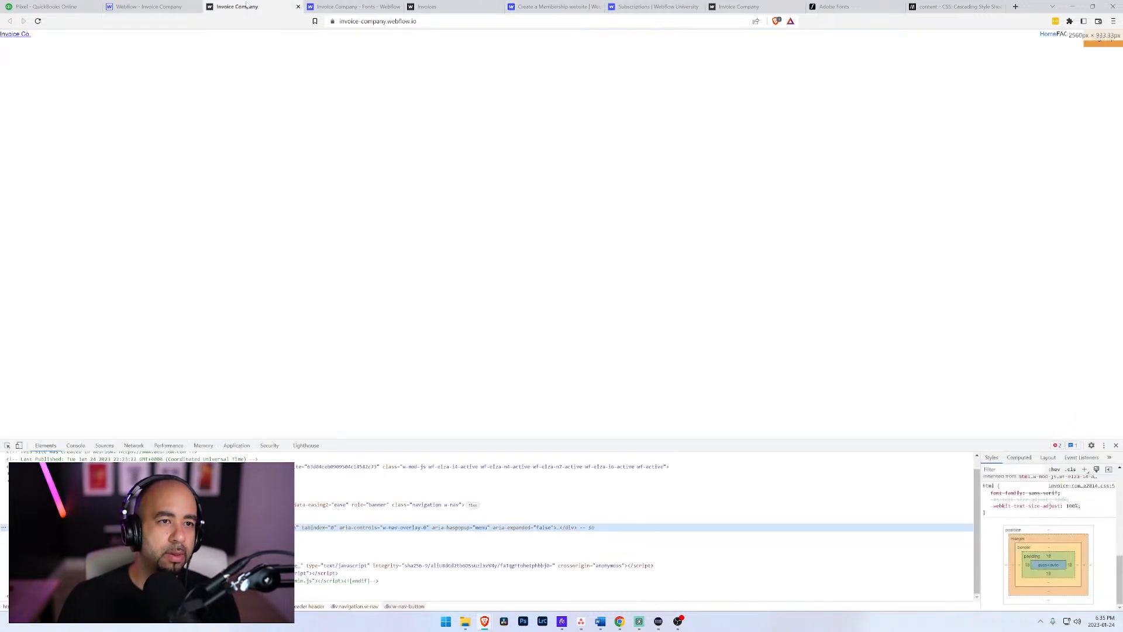
pyautogui.click(337, 7)
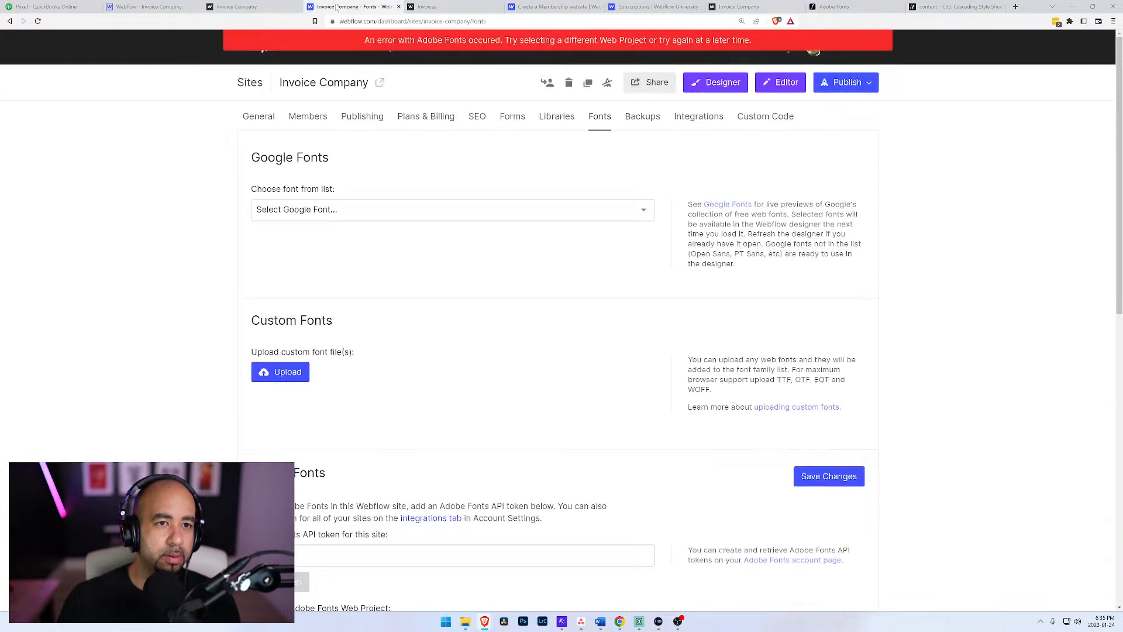
pyautogui.click(835, 476)
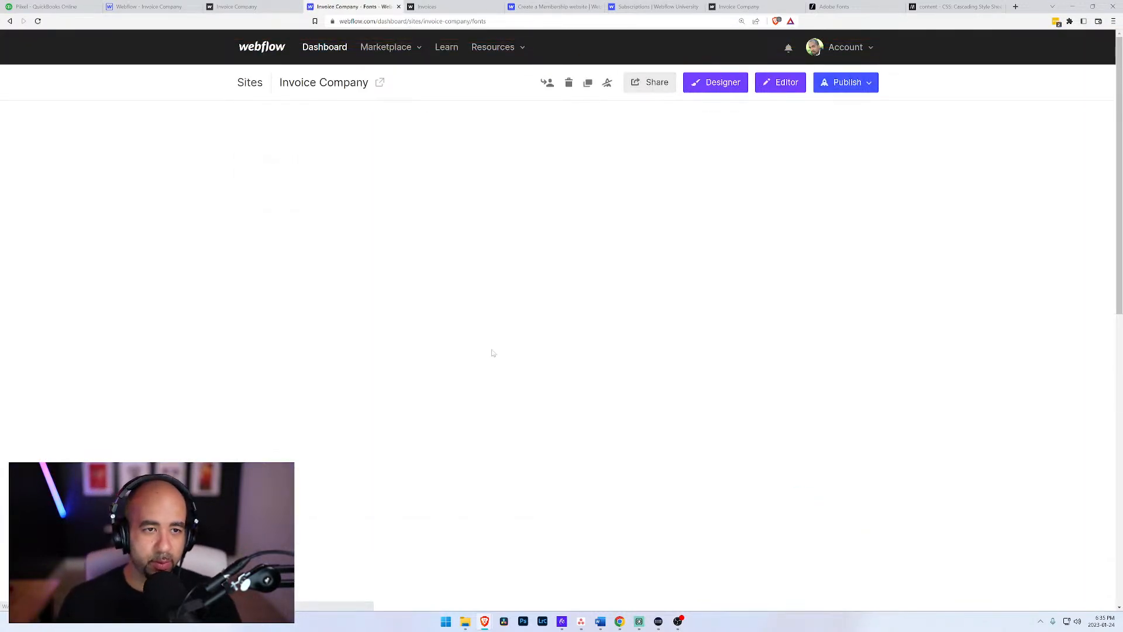
# Step: Select the Invoice Co. web project with the Elza font as the site's Adobe Fonts project
pyautogui.scroll(-8, 461, 352)
pyautogui.scroll(1, 675, 309)
pyautogui.click(760, 246)
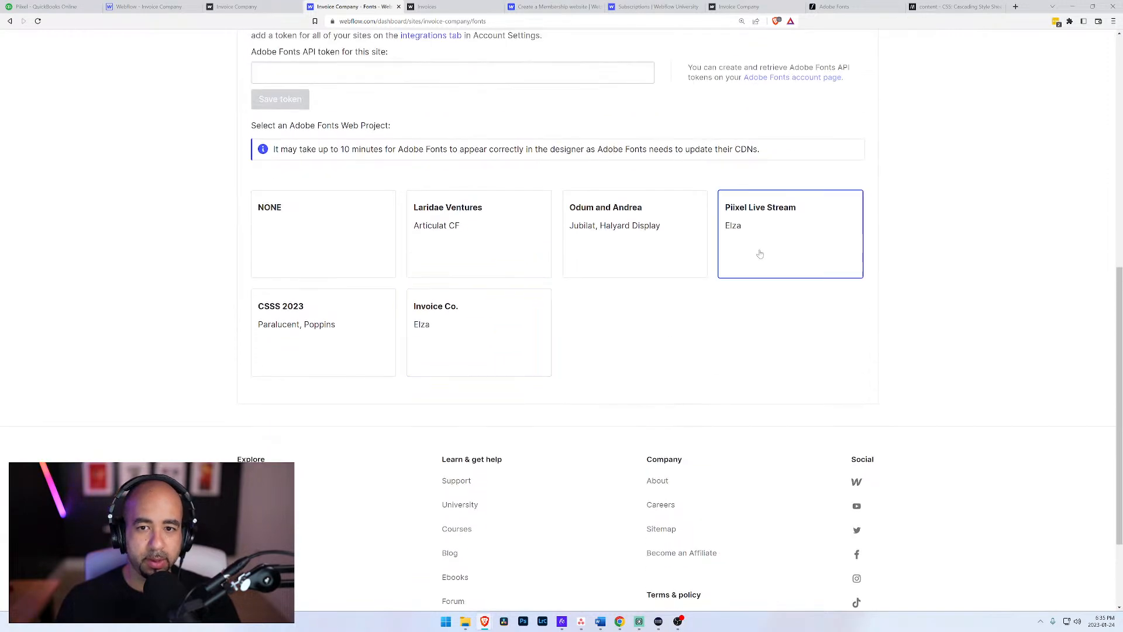
pyautogui.scroll(5, 785, 354)
pyautogui.scroll(-2, 775, 354)
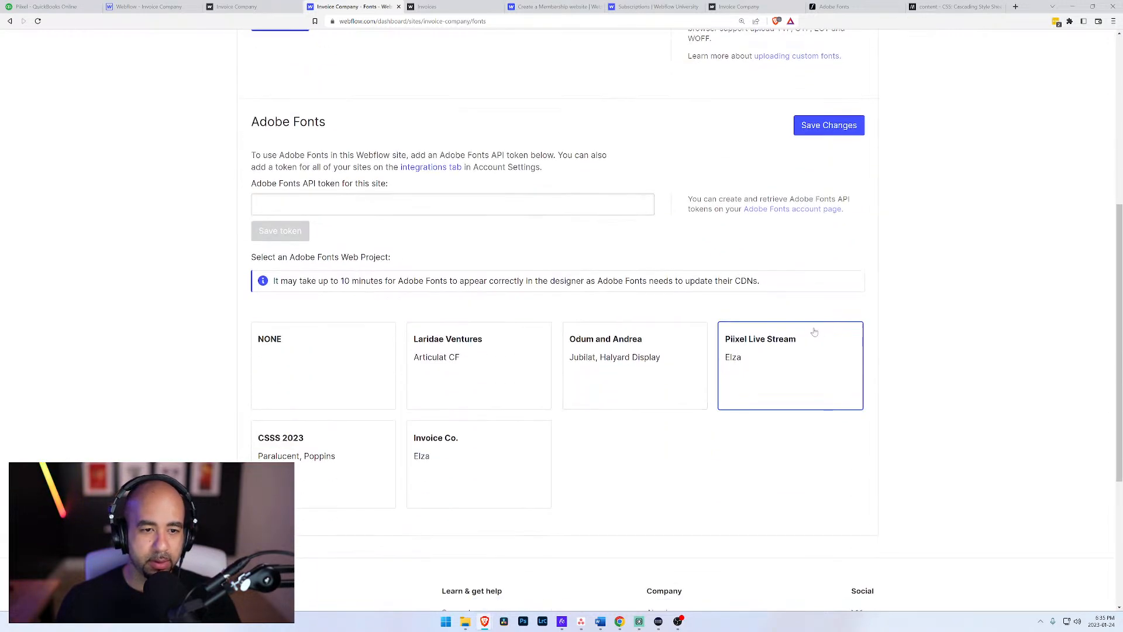
pyautogui.click(451, 461)
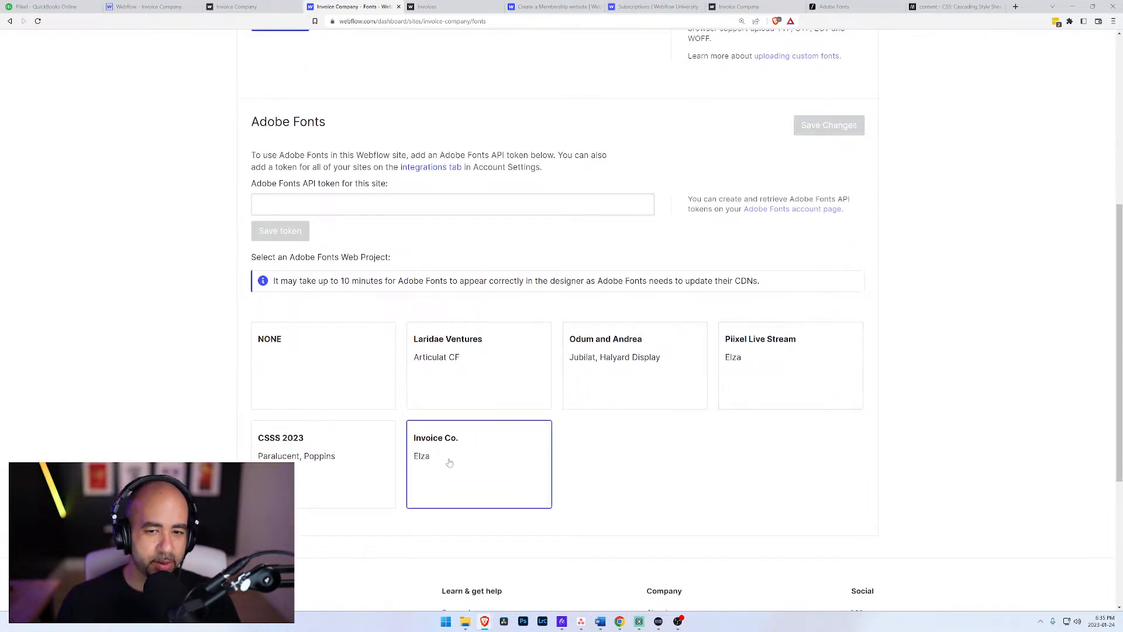
pyautogui.click(770, 350)
pyautogui.click(475, 495)
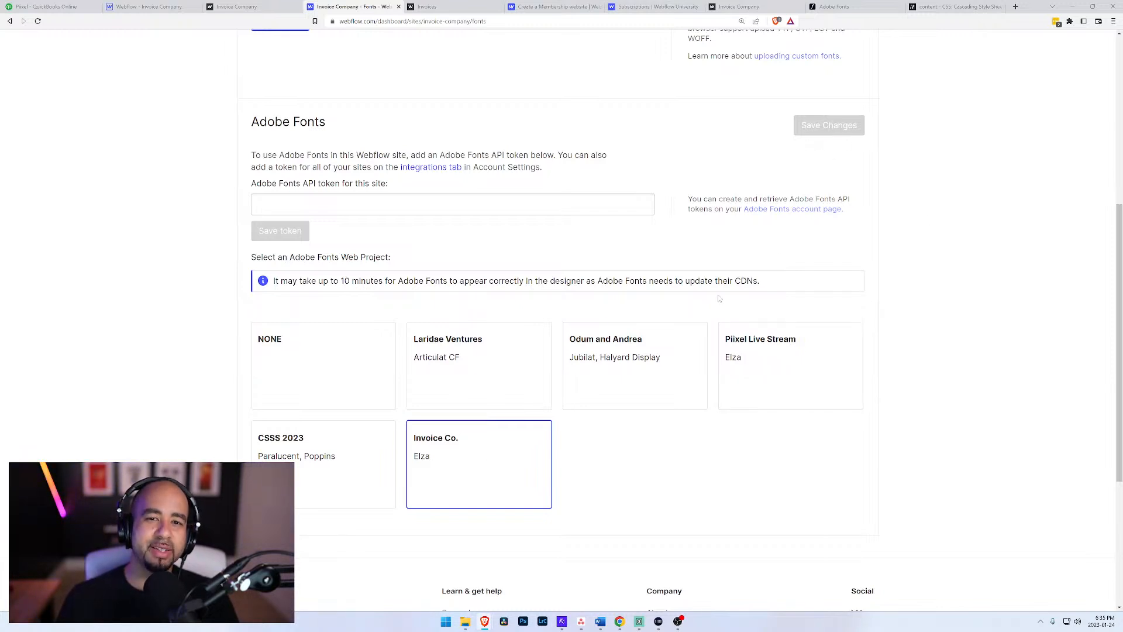
# Step: Reopen the site's Fonts settings to check the selected Adobe Fonts web project, and return to the published site
pyautogui.scroll(3, 614, 325)
pyautogui.scroll(3, 831, 307)
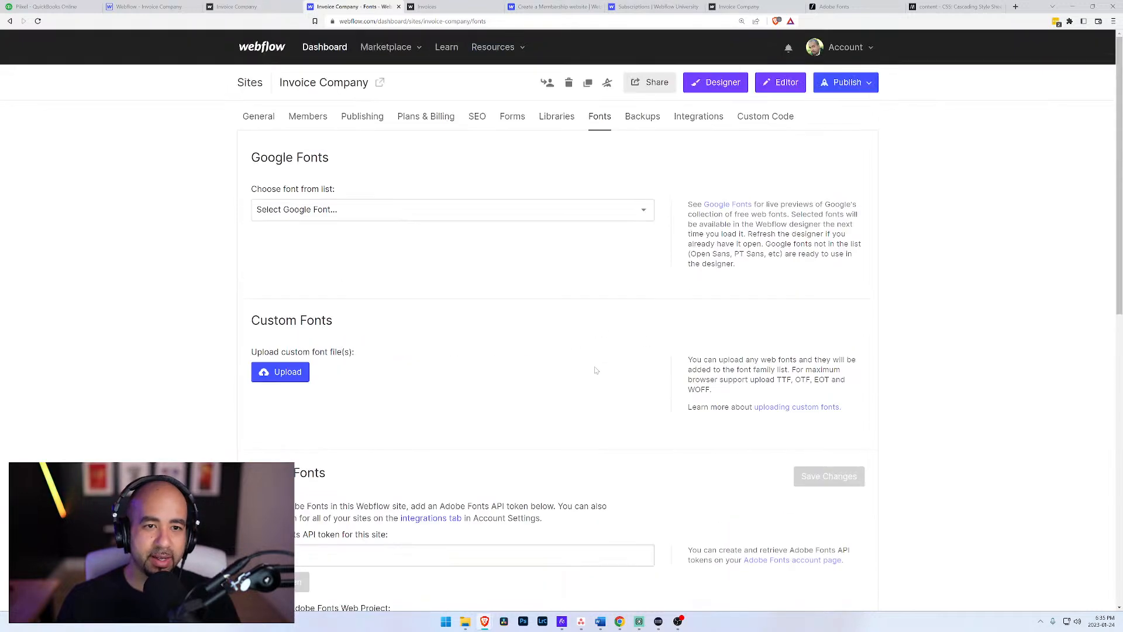
pyautogui.click(554, 117)
pyautogui.click(599, 117)
pyautogui.scroll(-6, 651, 332)
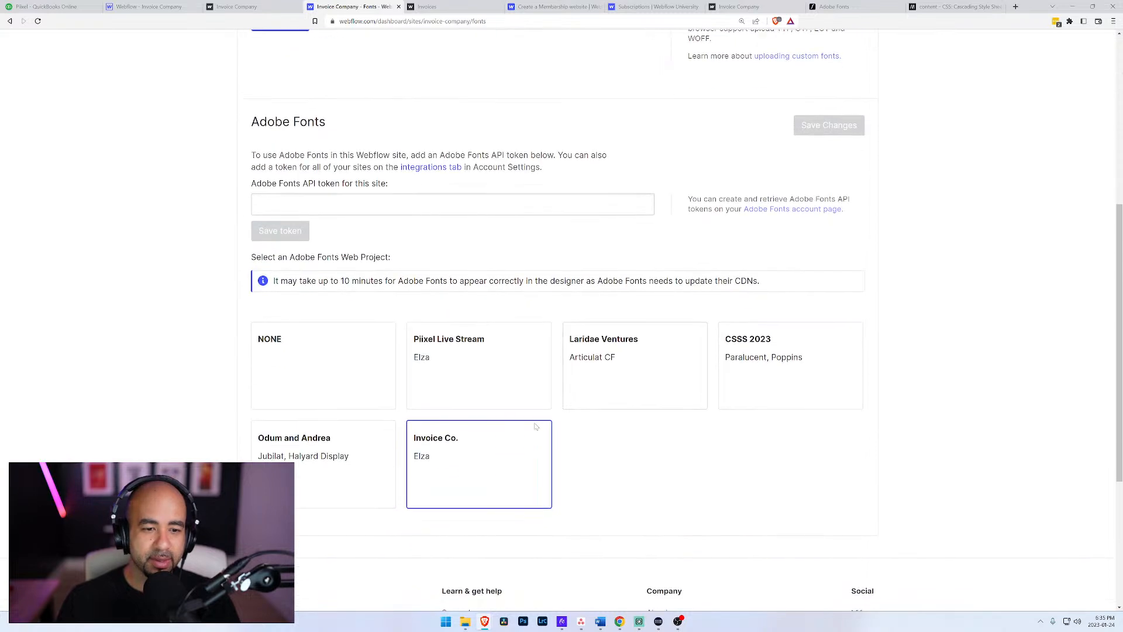
pyautogui.click(269, 7)
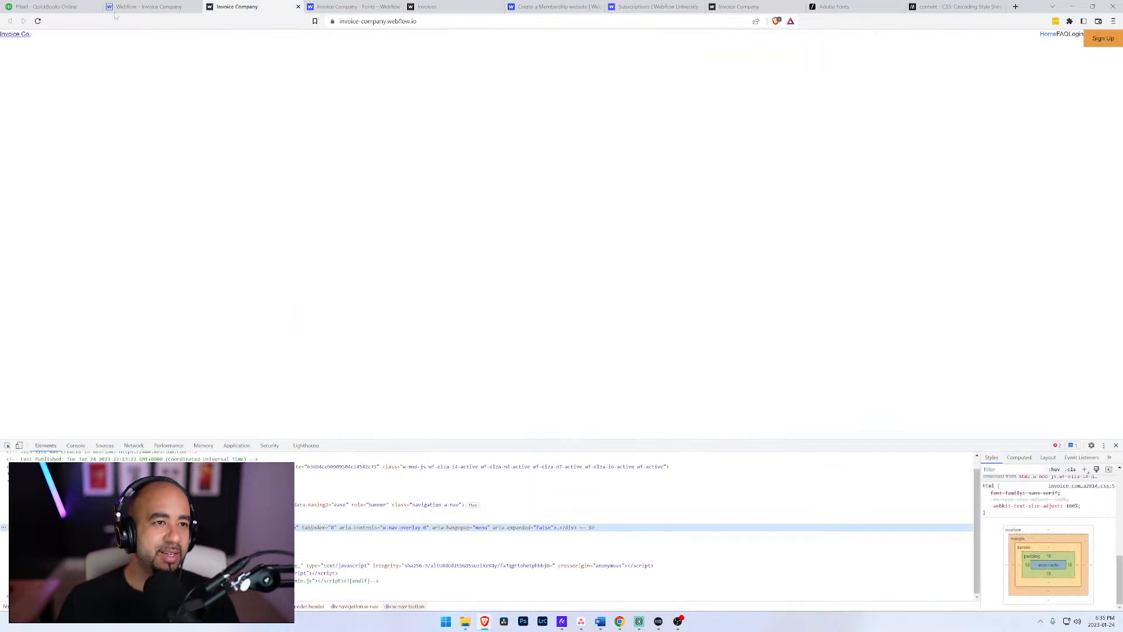
# Step: Switch to the Webflow Designer, reload it to refresh the fonts, and check the font choices for the Hero heading
pyautogui.click(152, 7)
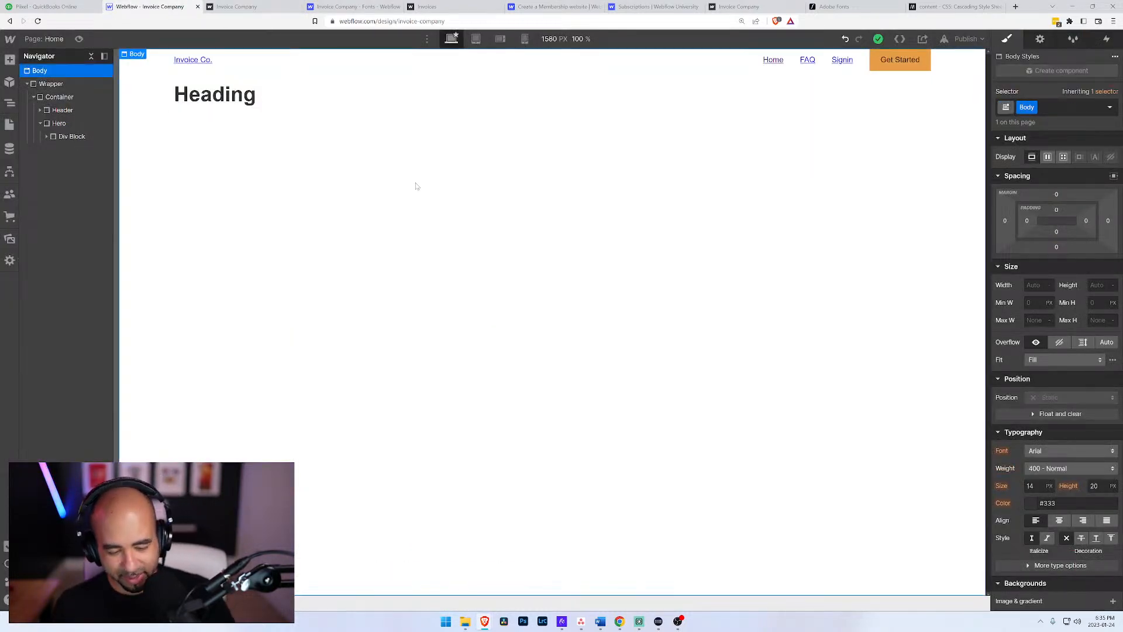
pyautogui.hotkey('ctrl', 'r')
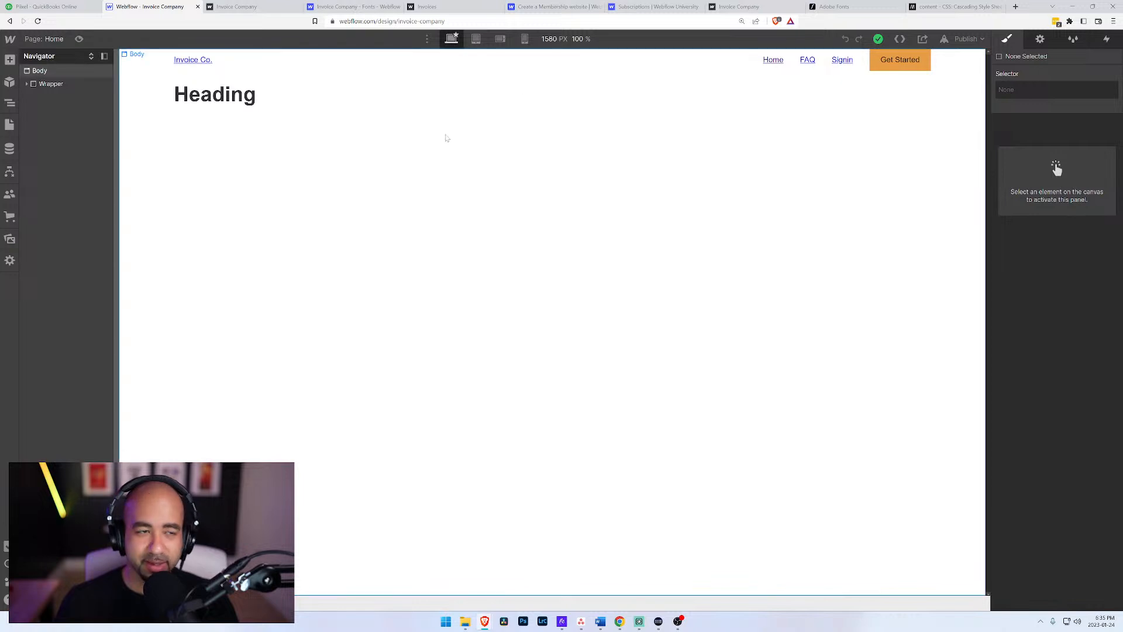
pyautogui.click(227, 104)
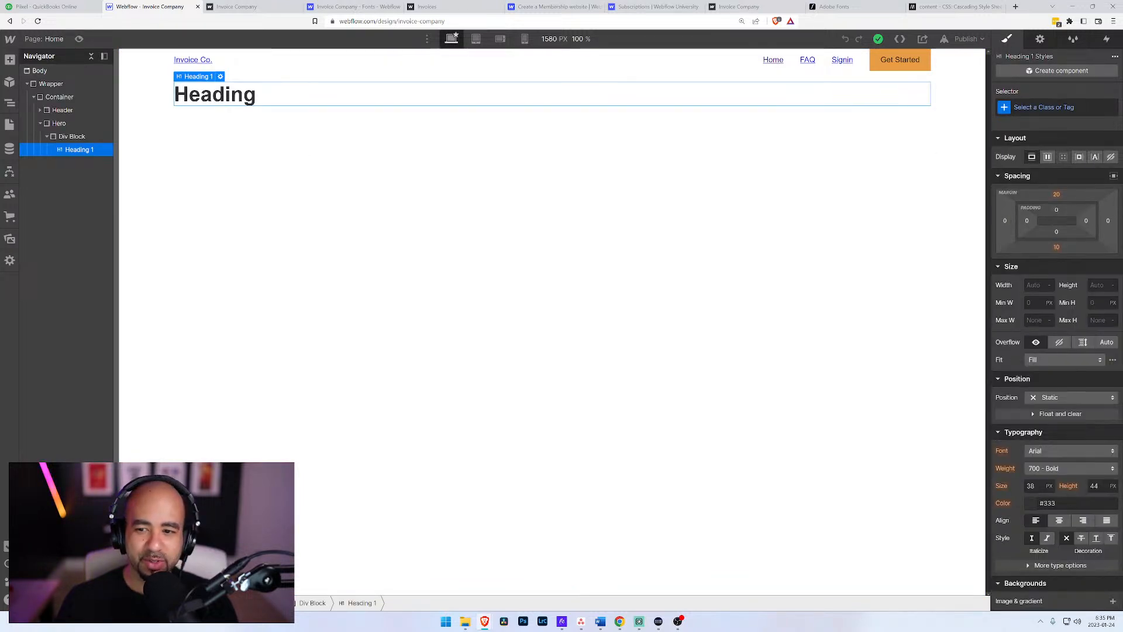
pyautogui.click(1071, 451)
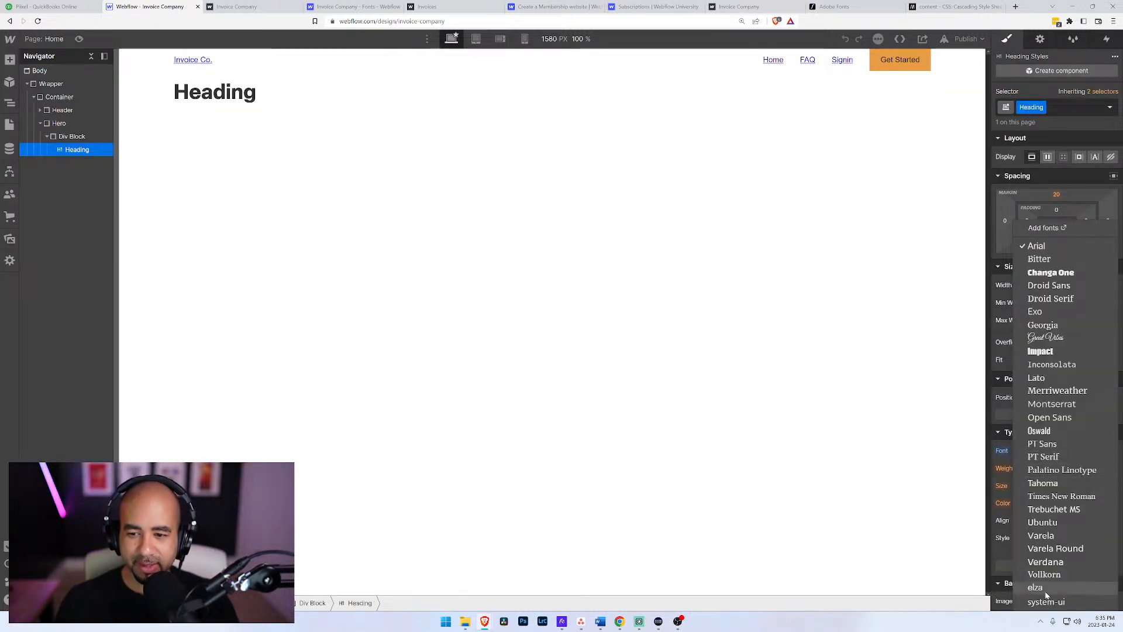
pyautogui.click(38, 71)
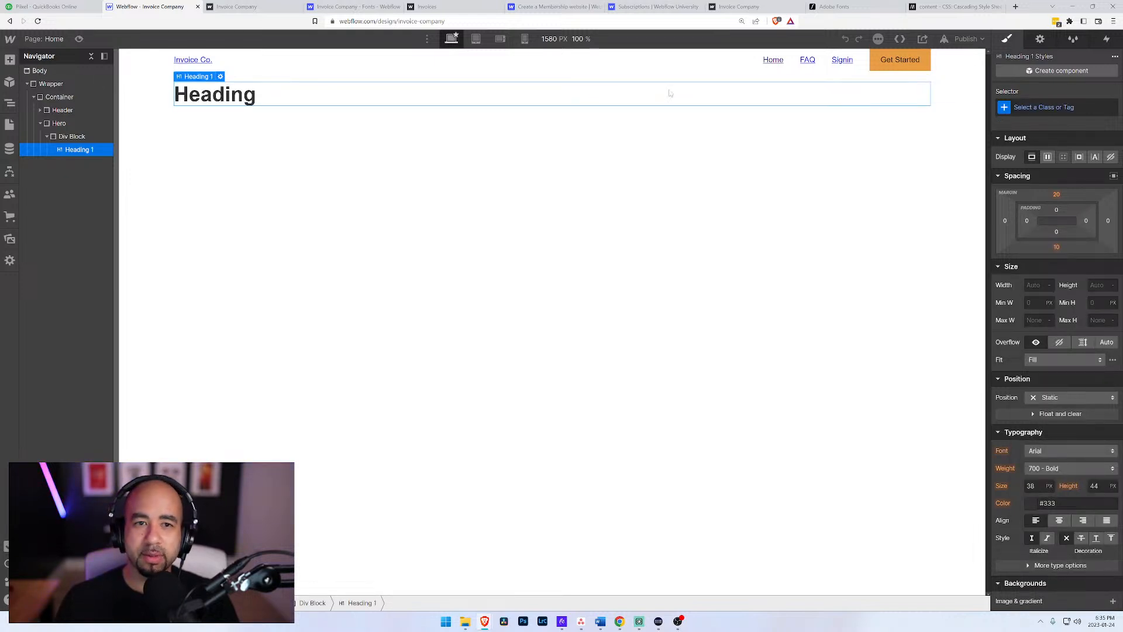
# Step: Set the font of the Body (All Pages) tag to elza
pyautogui.click(42, 71)
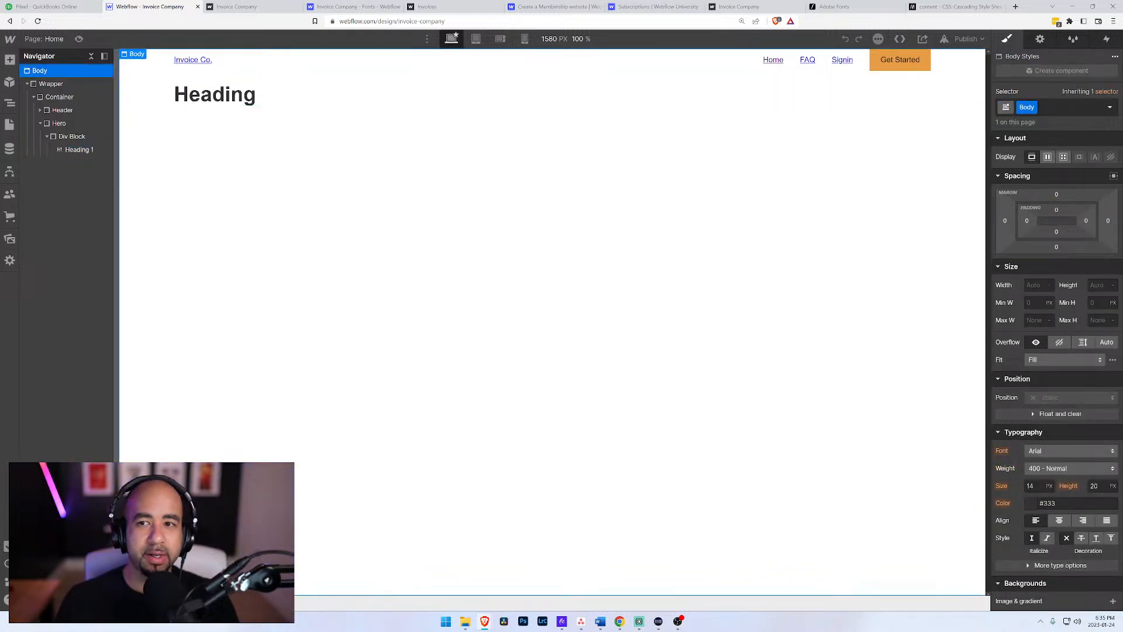
pyautogui.click(1108, 110)
pyautogui.click(1098, 92)
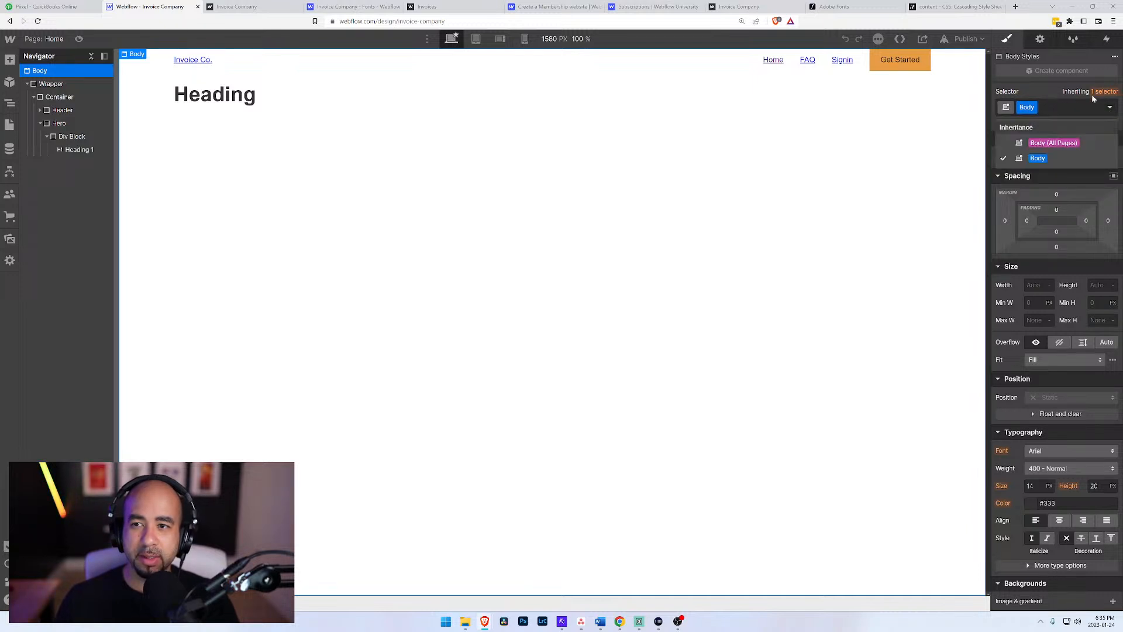
pyautogui.click(1052, 143)
pyautogui.scroll(-3, 1059, 293)
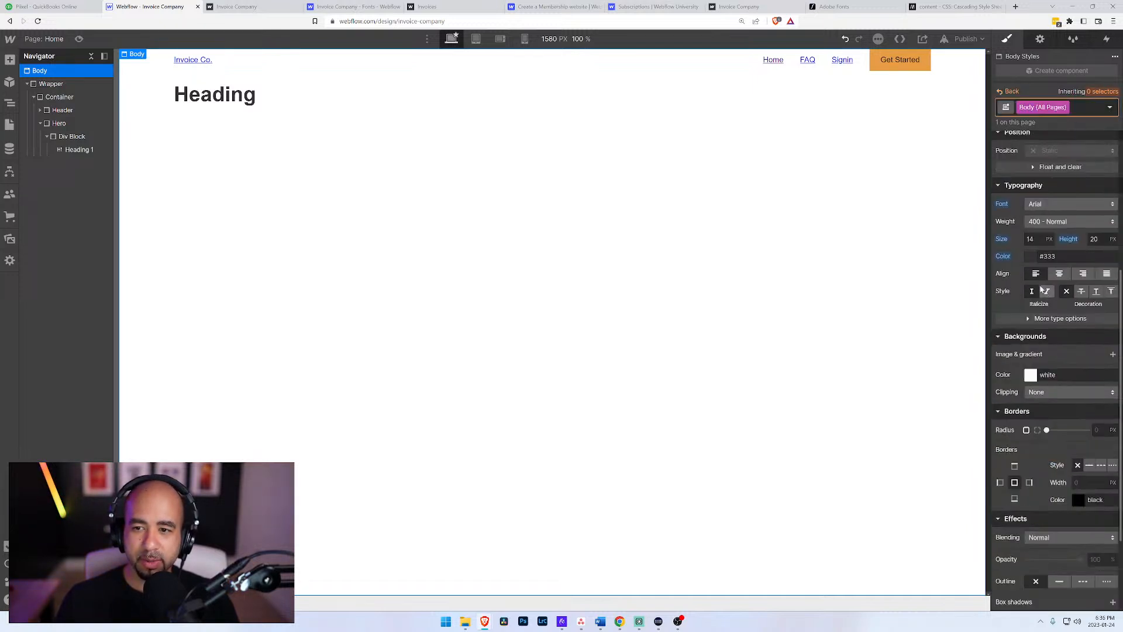
pyautogui.click(1060, 283)
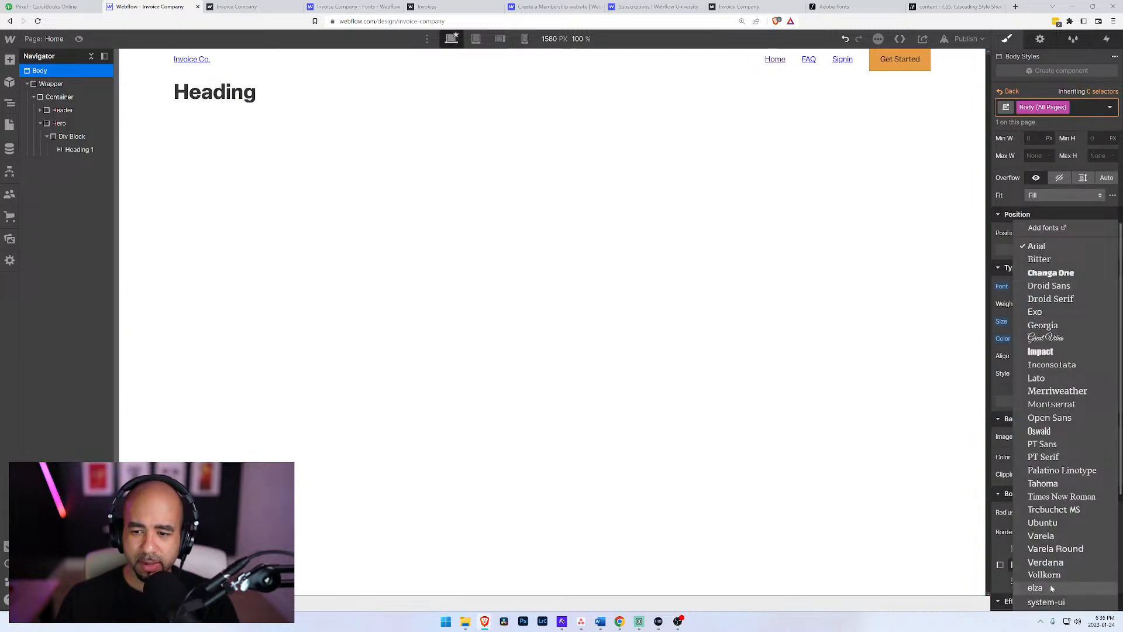
pyautogui.click(1035, 587)
# Step: Set the Body (All Pages) text size to 16 px and line height to 22 px
pyautogui.click(1047, 304)
pyautogui.click(1048, 304)
pyautogui.click(1035, 322)
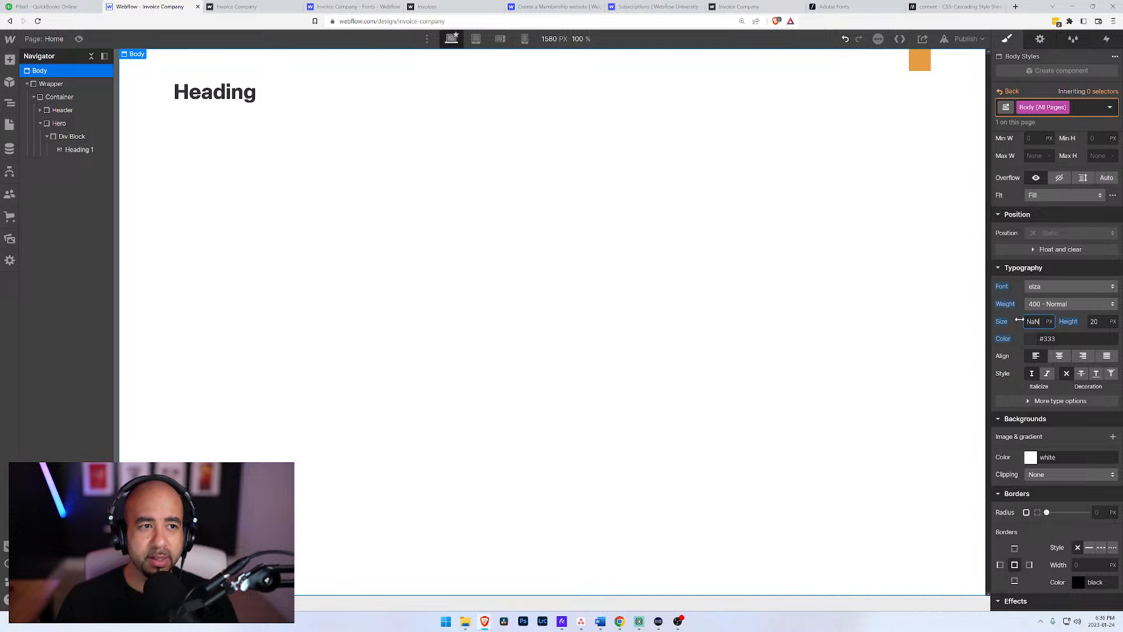
pyautogui.hotkey('ctrl', 'a')
pyautogui.write('16')
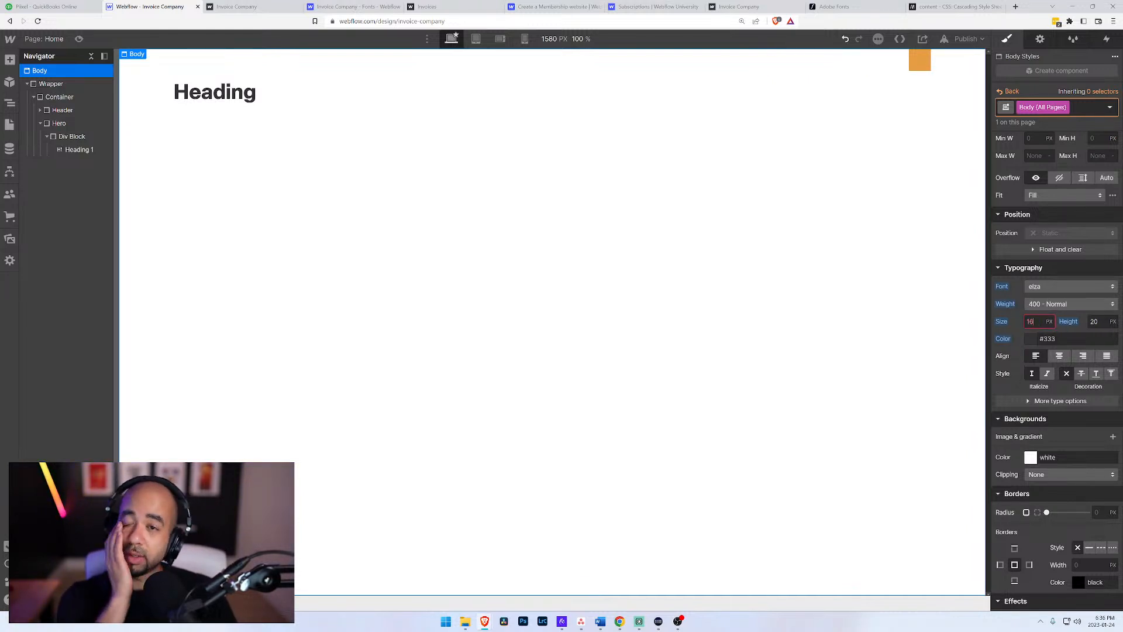
pyautogui.click(1050, 321)
pyautogui.click(1051, 321)
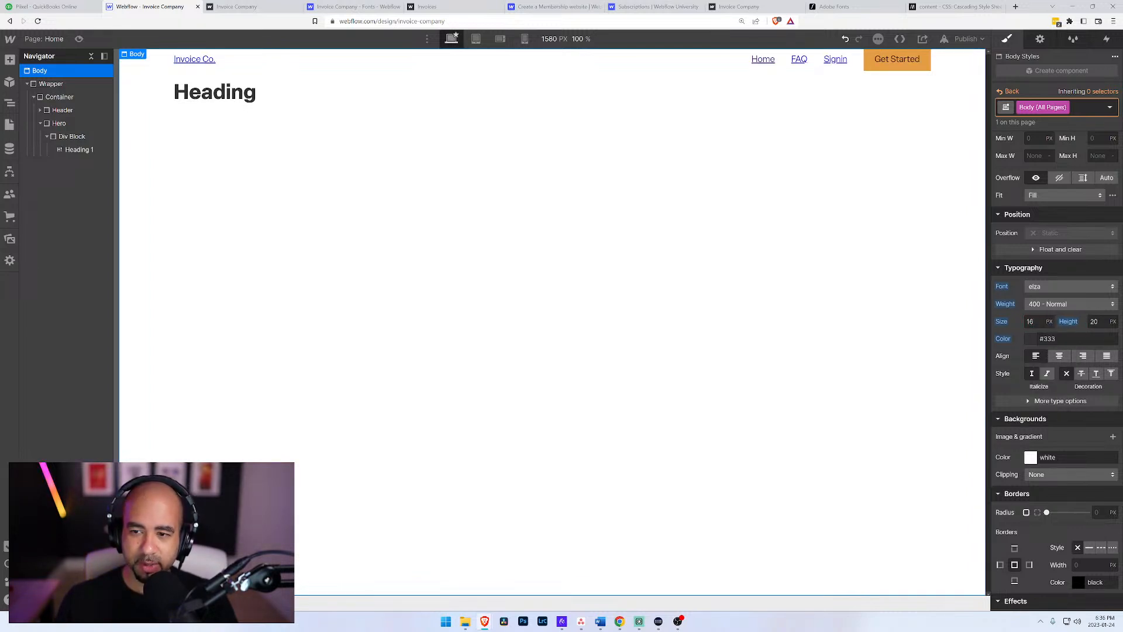
pyautogui.click(1095, 321)
pyautogui.write('22')
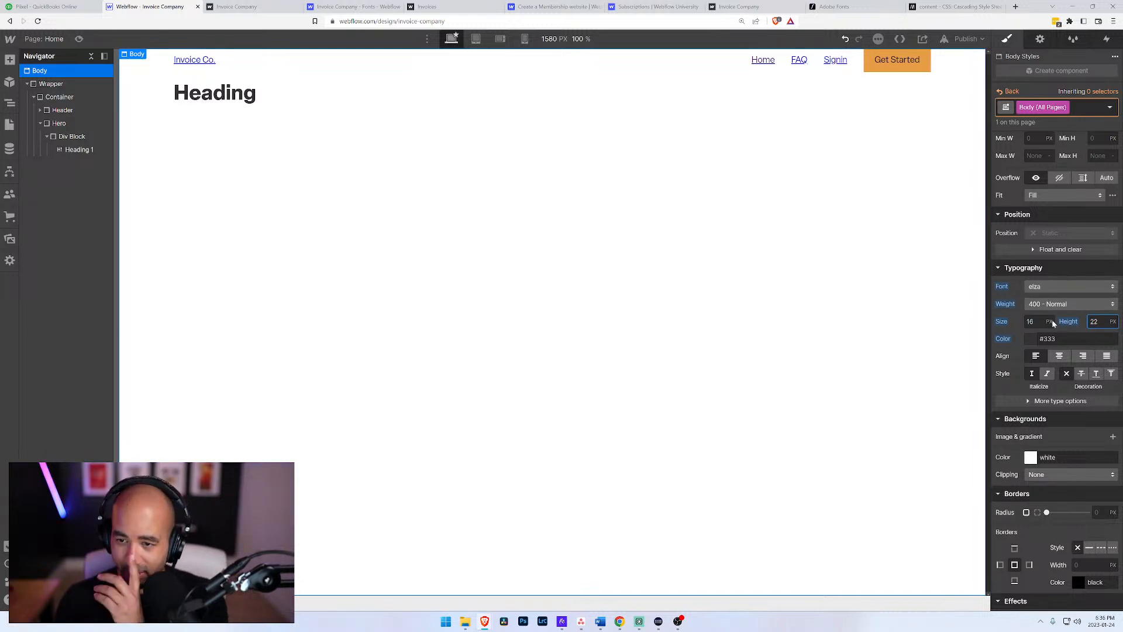
# Step: Change the Body (All Pages) text color to the dark navy #22232c
pyautogui.click(1030, 340)
pyautogui.click(1030, 338)
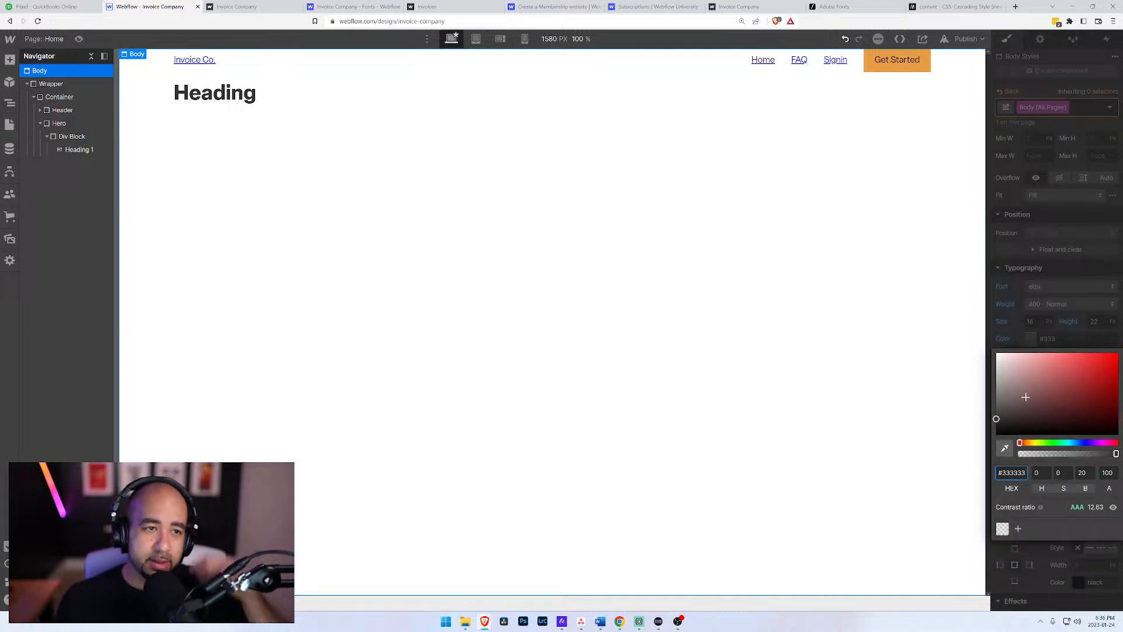
pyautogui.click(1017, 412)
pyautogui.moveTo(1054, 445); pyautogui.dragTo(1081, 445)
pyautogui.moveTo(1018, 415)
pyautogui.mouseDown()
pyautogui.moveTo(1022, 399)
pyautogui.moveTo(1025, 422)
pyautogui.mouseUp()
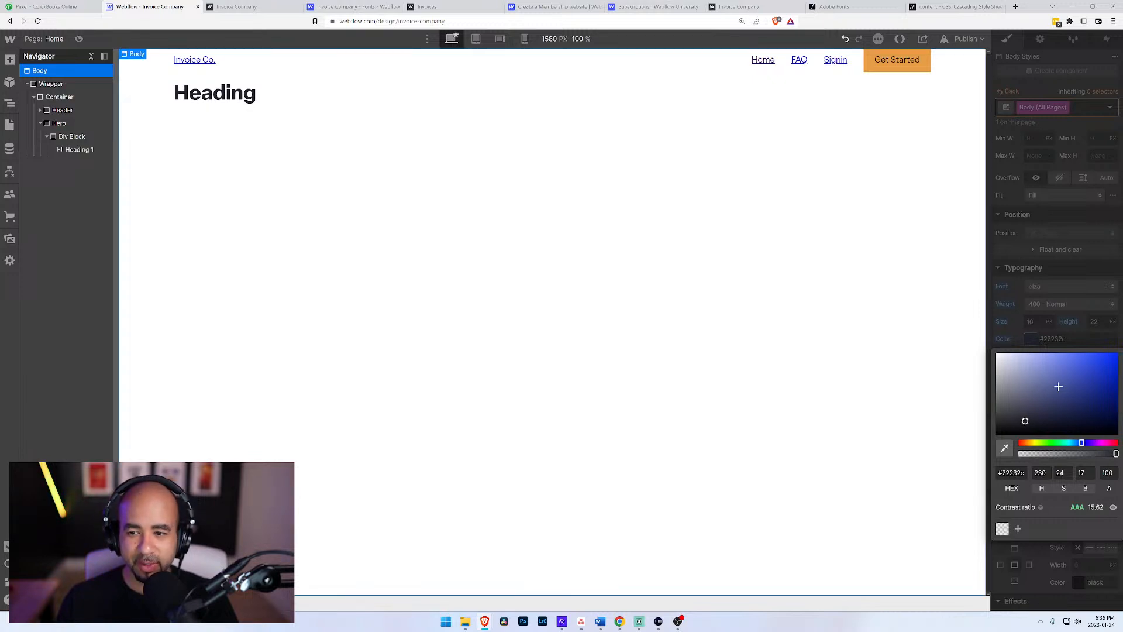
pyautogui.press('Escape')
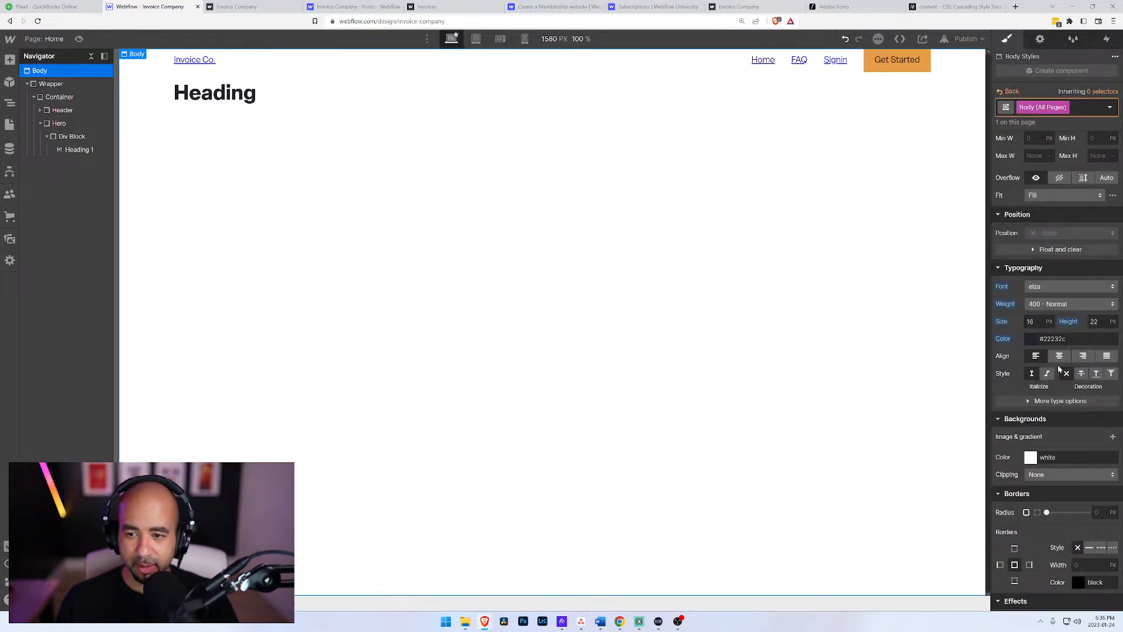
pyautogui.scroll(-2, 1025, 439)
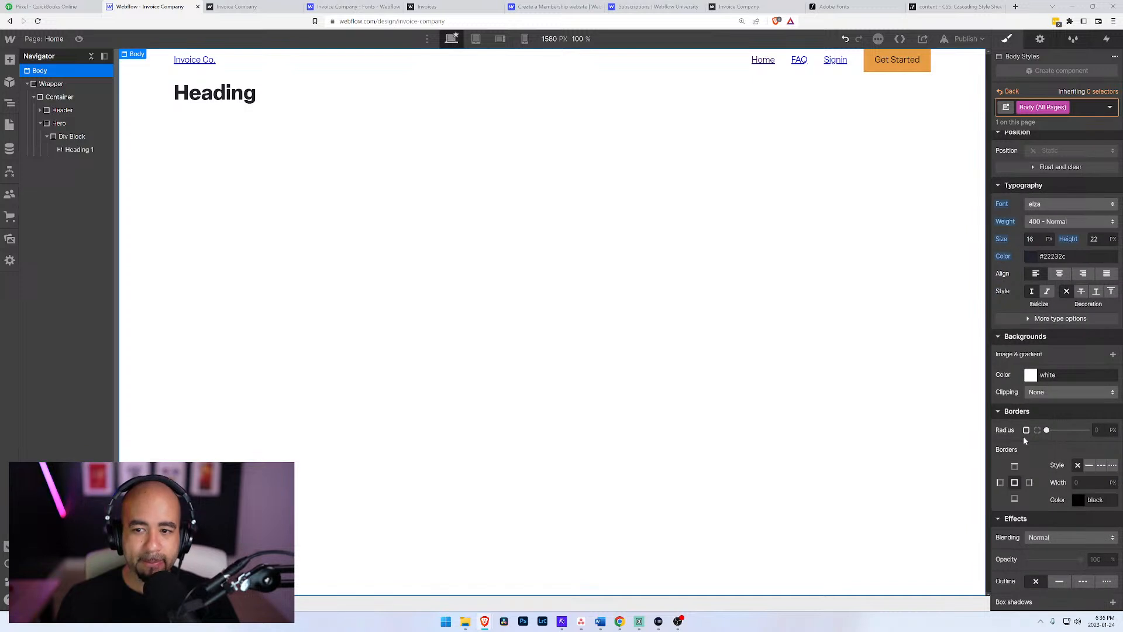
pyautogui.scroll(-2, 1024, 440)
pyautogui.scroll(4, 1024, 440)
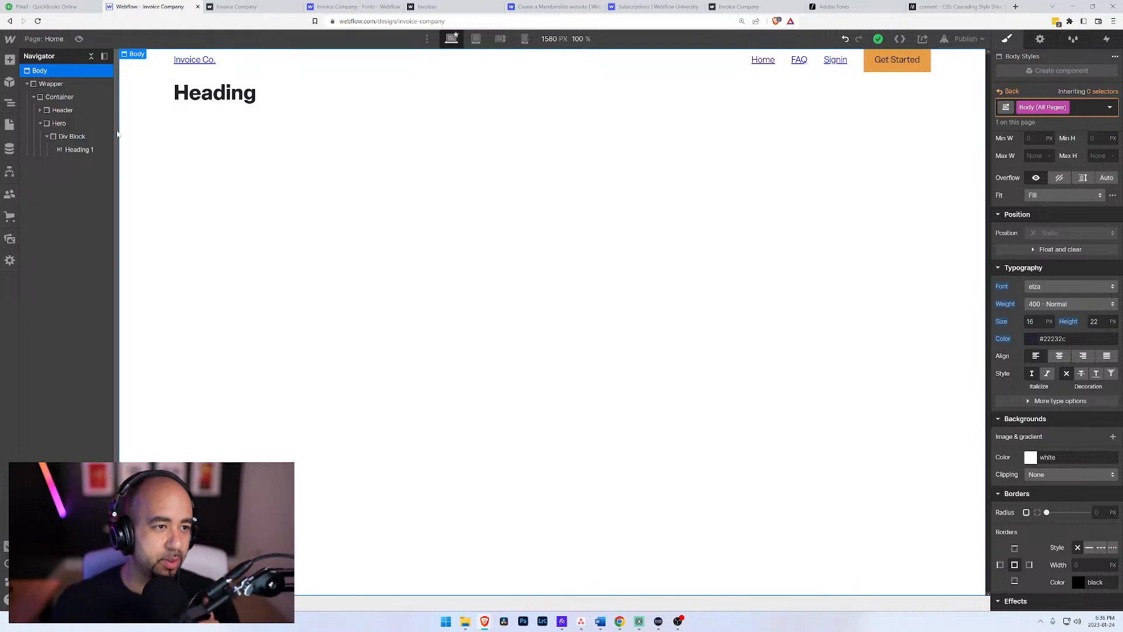
# Step: Give the div block around the heading a new class named Hero CTA
pyautogui.click(71, 137)
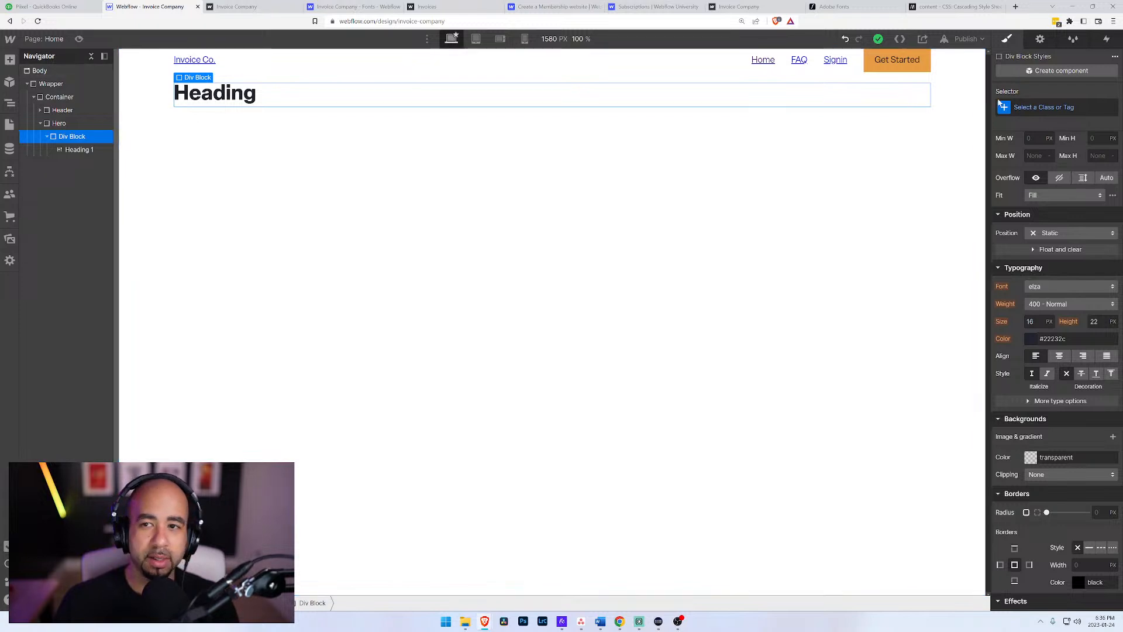
pyautogui.hotkey('ctrl', 'Return')
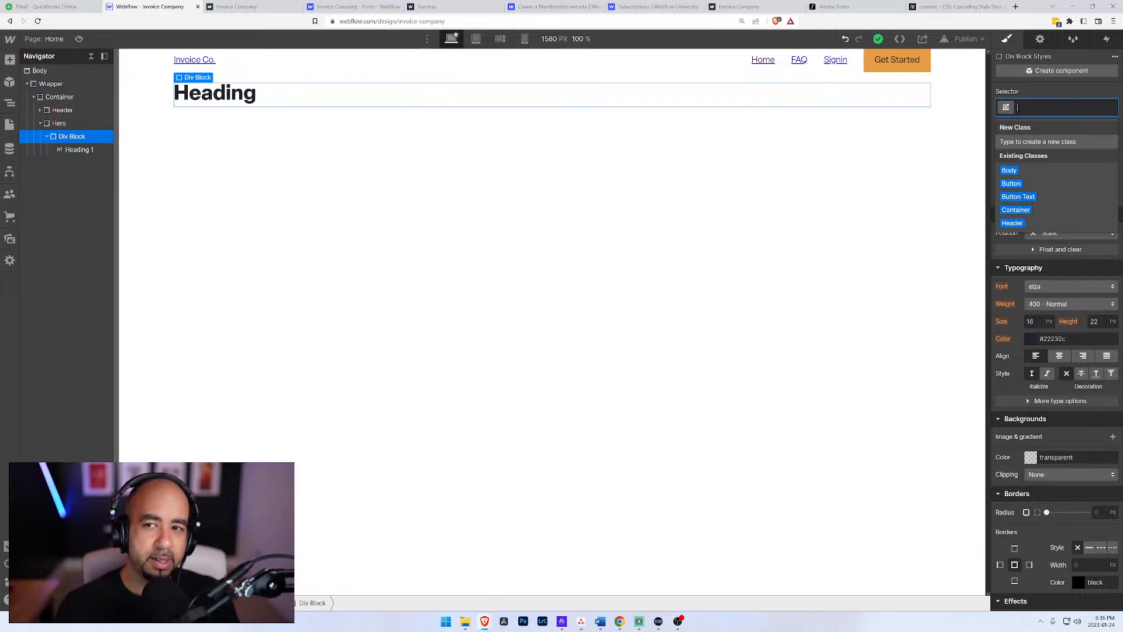
pyautogui.write('Hero')
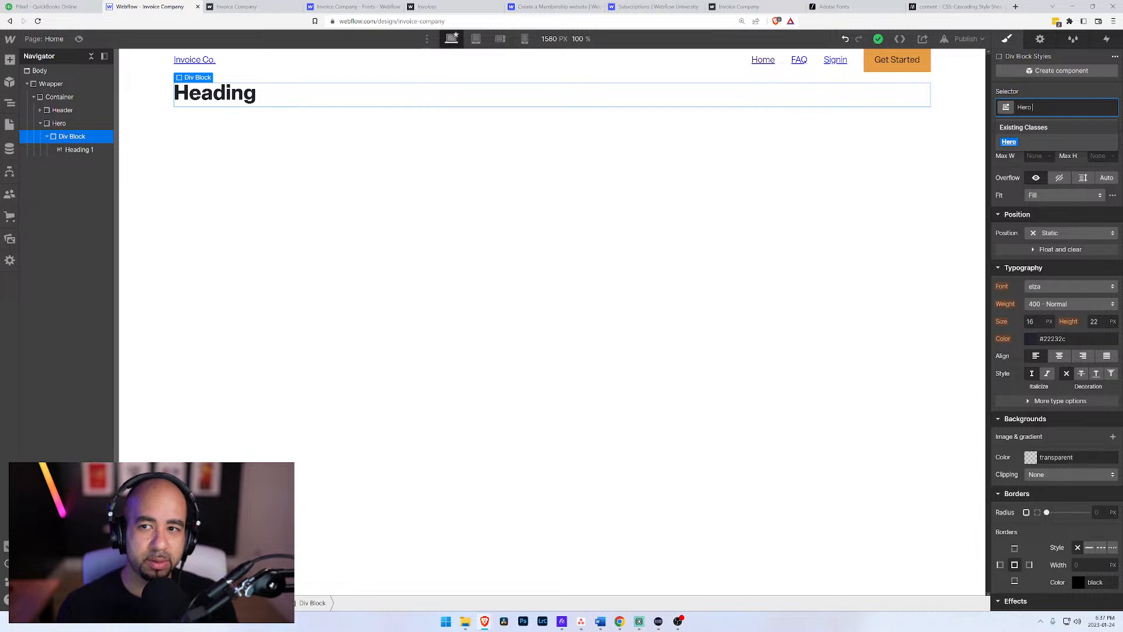
pyautogui.write(' CTA')
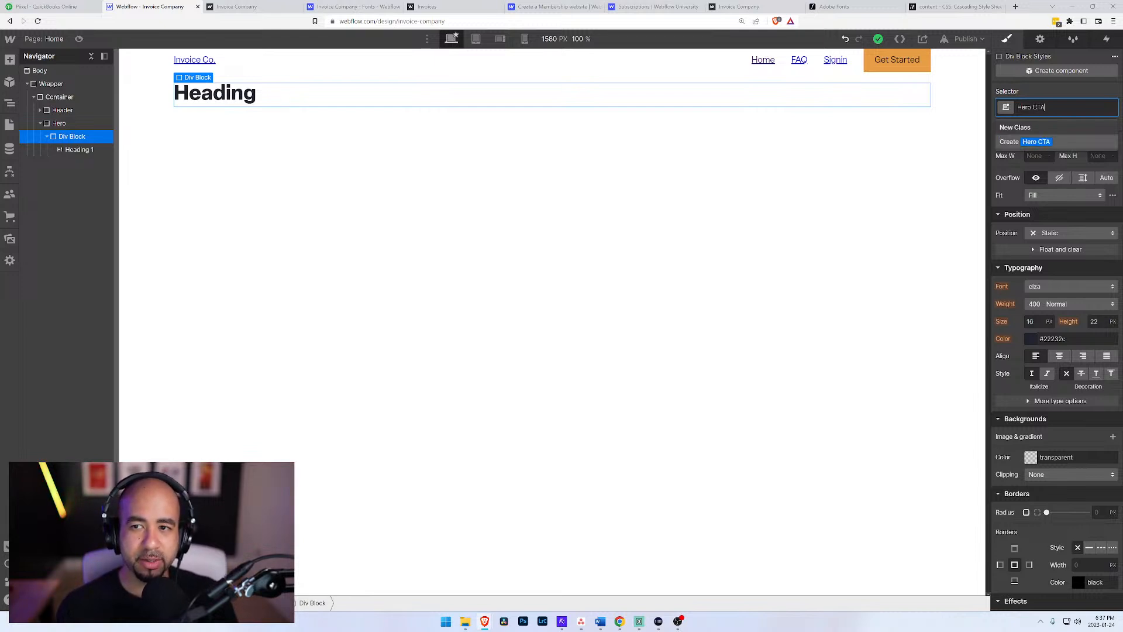
pyautogui.press('Return')
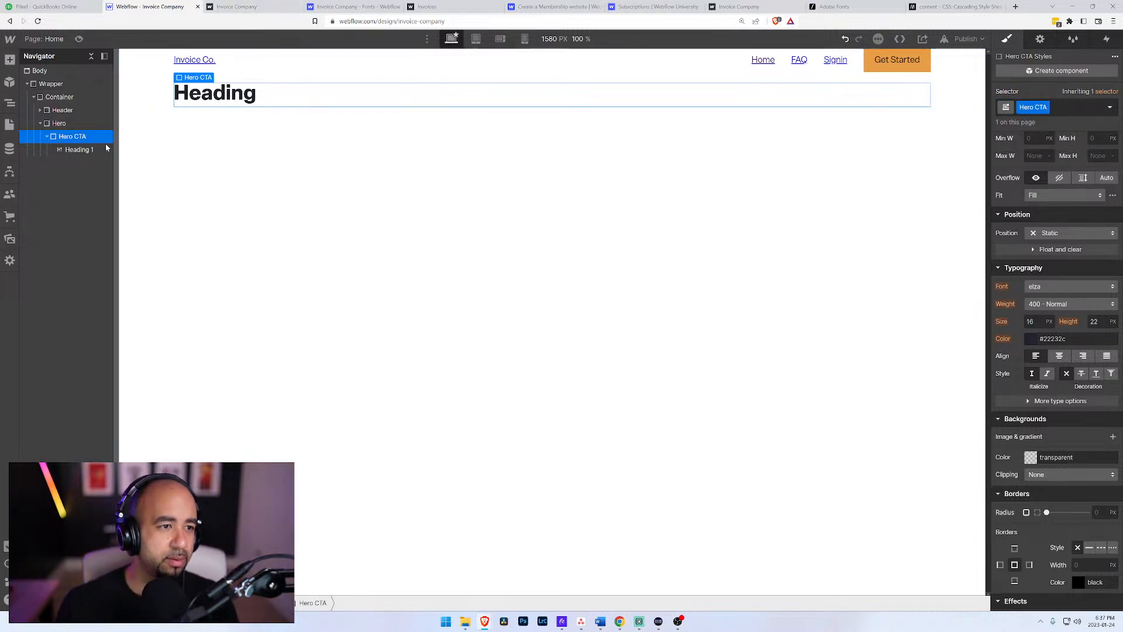
# Step: Add a second div block inside Hero and give it the class Hero Image
pyautogui.click(58, 124)
pyautogui.hotkey('ctrl', 'e')
pyautogui.write('div')
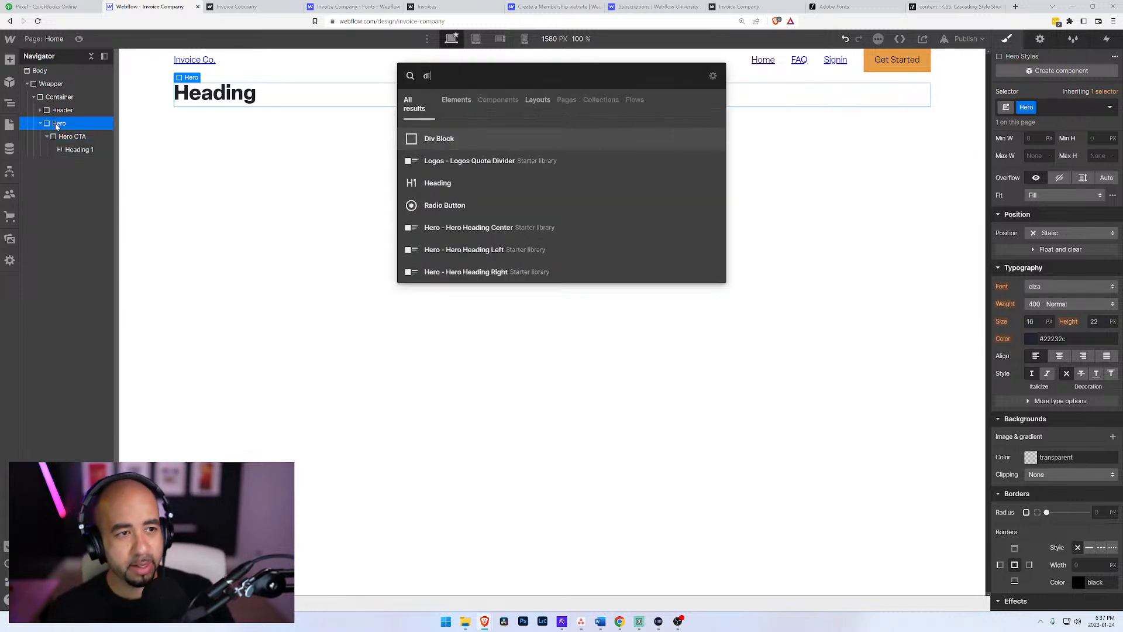
pyautogui.press('Return')
pyautogui.hotkey('ctrl', 'Return')
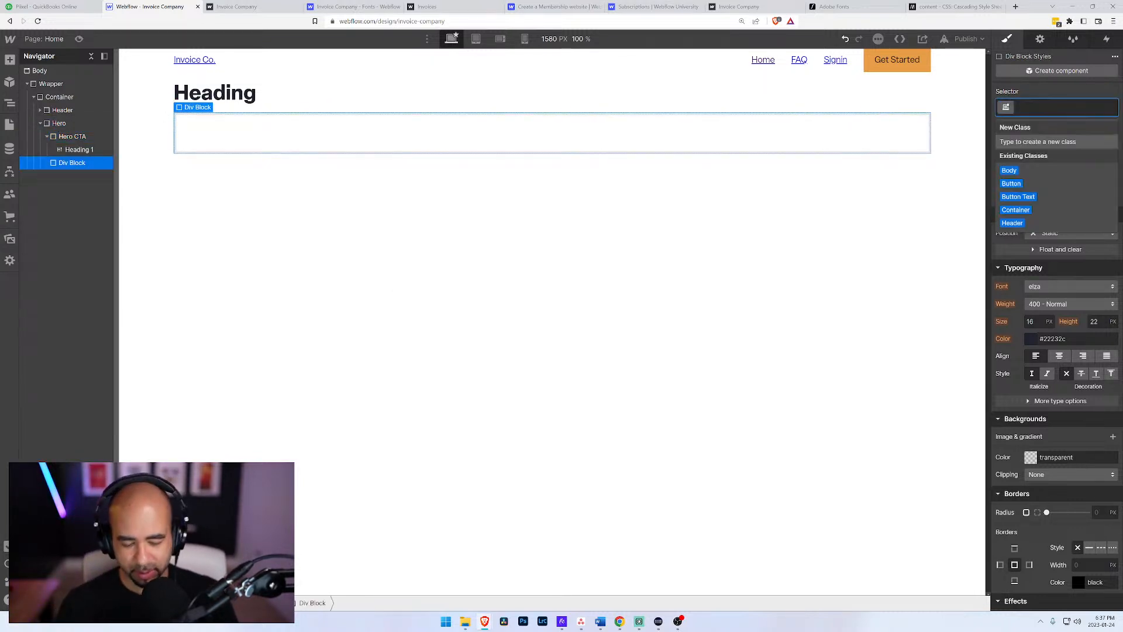
pyautogui.write('Hero Image')
pyautogui.press('Return')
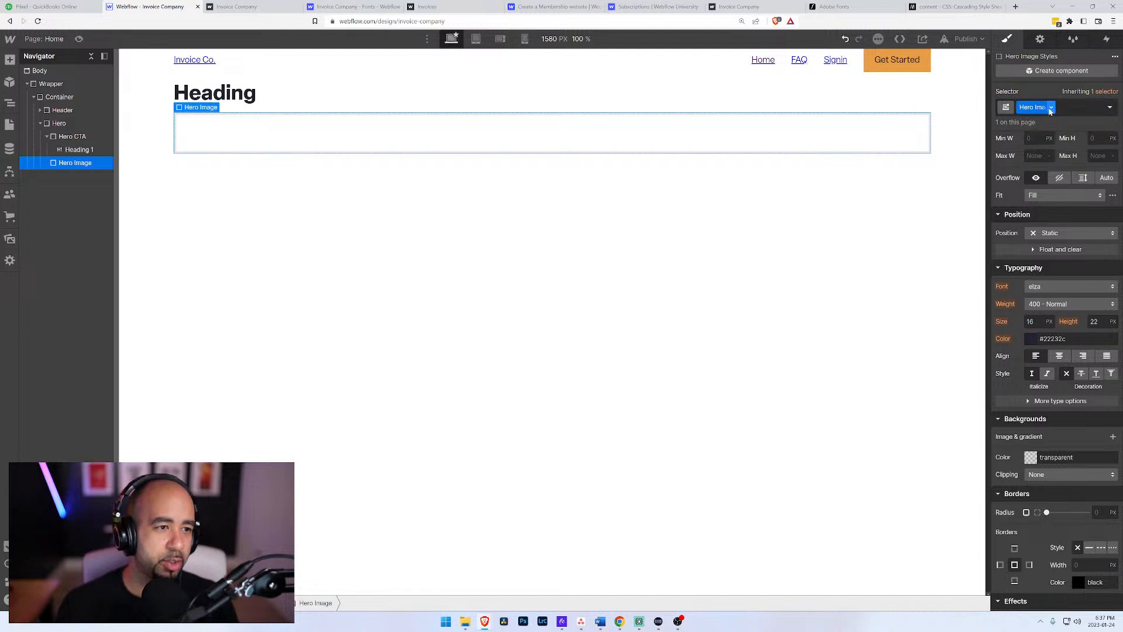
# Step: Replace the heading text in Hero CTA with "Welcome to Invoice Co."
pyautogui.click(75, 151)
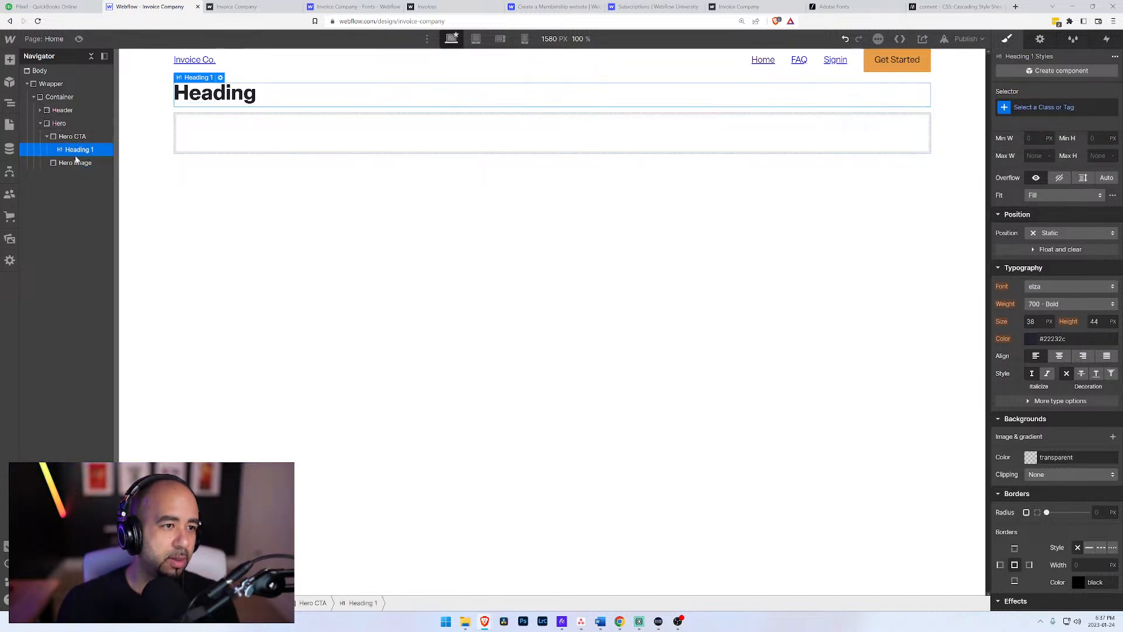
pyautogui.doubleClick(246, 97)
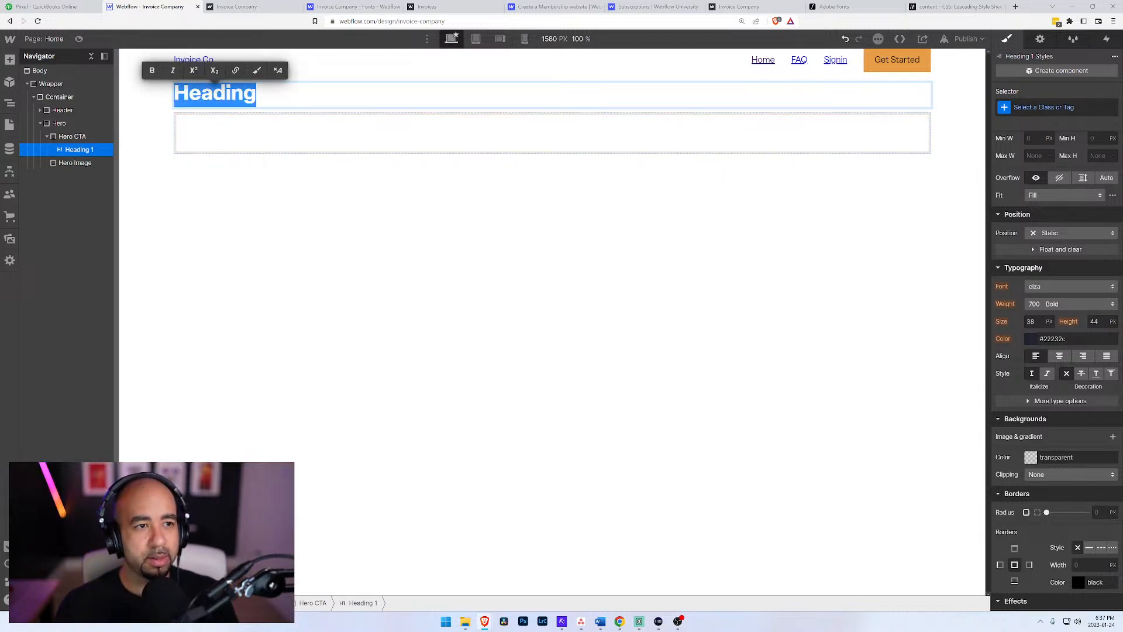
pyautogui.write('Welcome ot')
pyautogui.press('BackSpace')
pyautogui.press('BackSpace')
pyautogui.write('to IN')
pyautogui.press('BackSpace')
pyautogui.write('nvoice Co.')
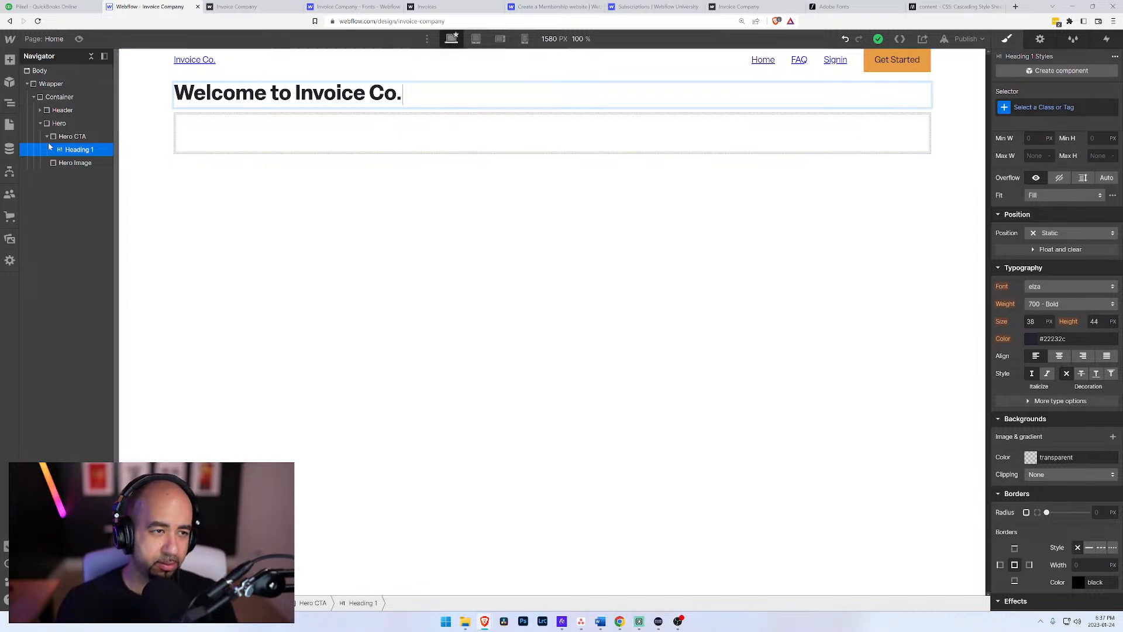
# Step: Insert a text block into Hero CTA below the heading
pyautogui.click(66, 138)
pyautogui.hotkey('ctrl', 'e')
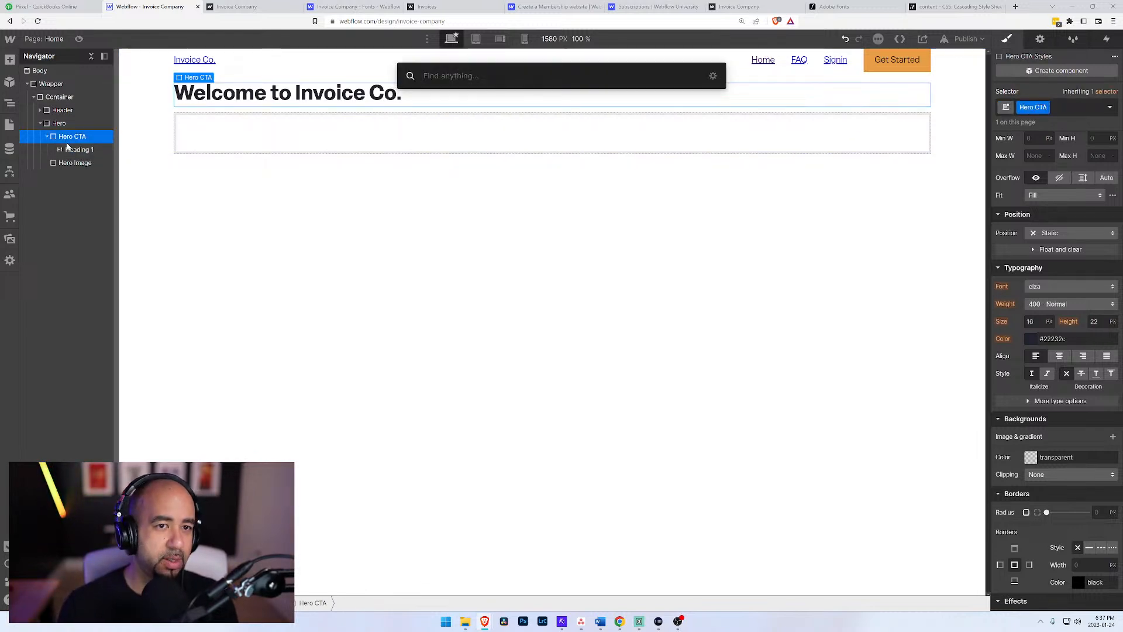
pyautogui.write('tex')
pyautogui.press('Down')
pyautogui.press('Return')
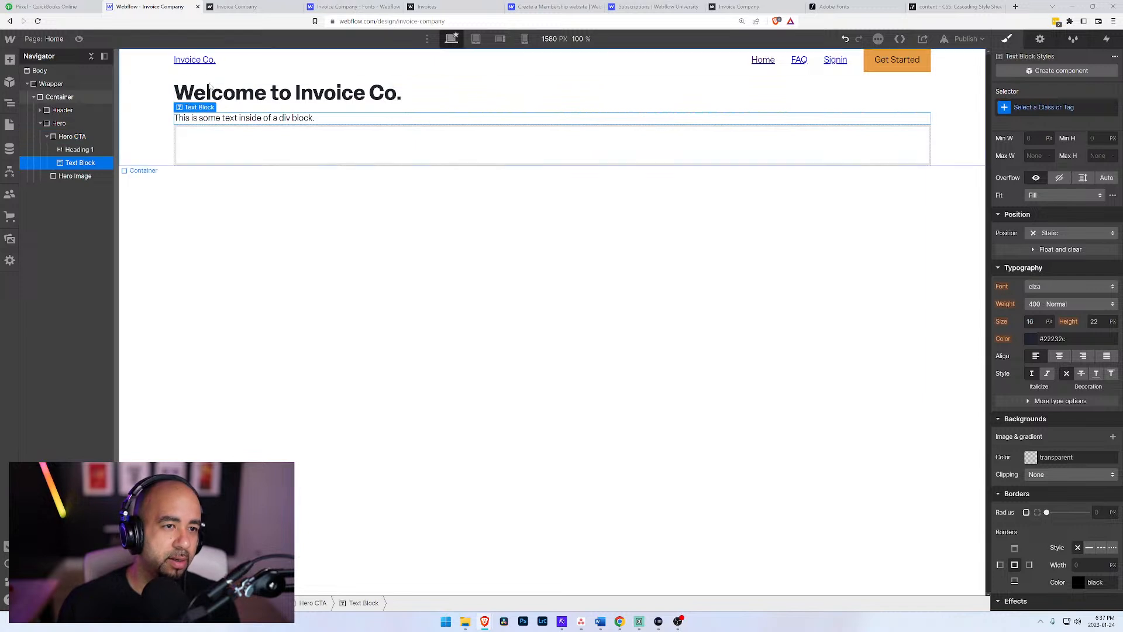
# Step: Replace the text block's placeholder in Hero CTA with "Create, manage and send professional invoices to your clients so you can get paid faster."
pyautogui.doubleClick(250, 120)
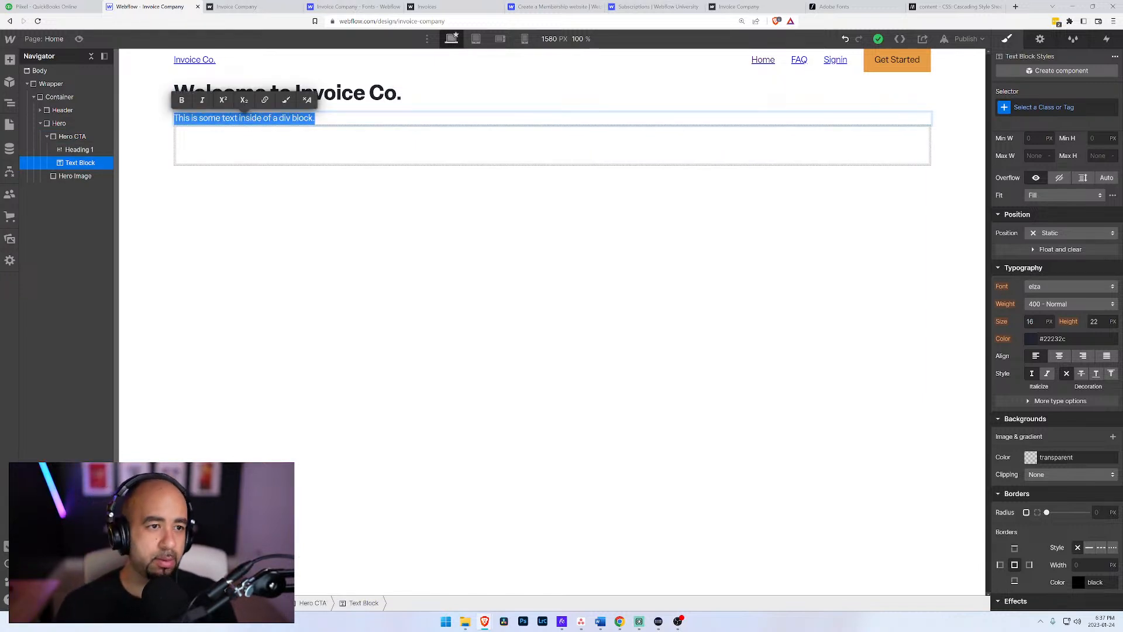
pyautogui.write('Y')
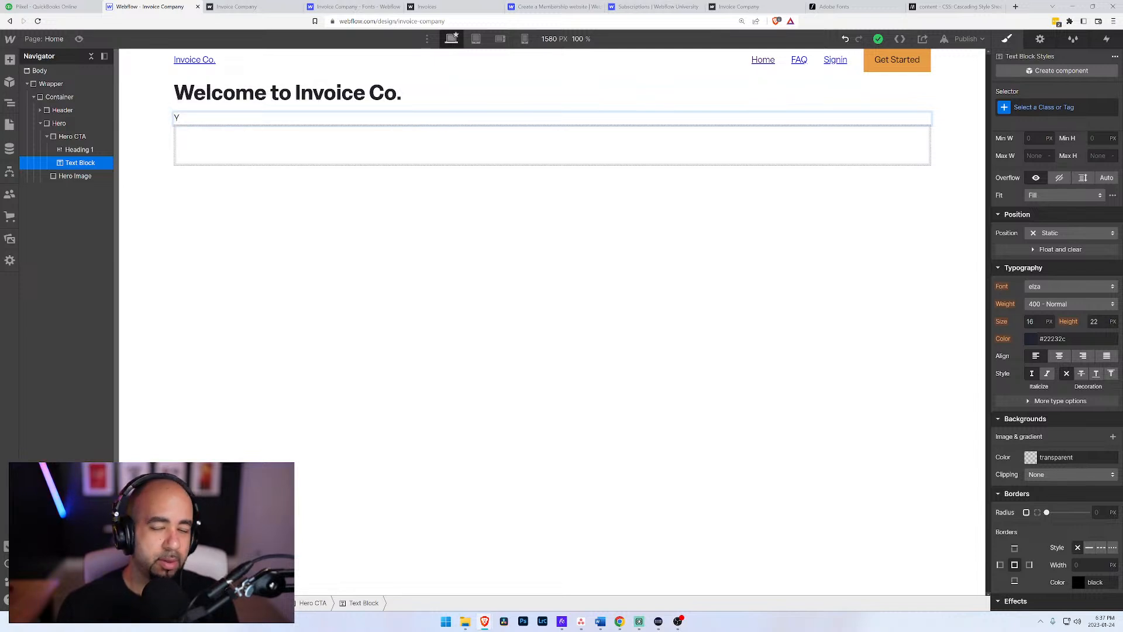
pyautogui.write('our')
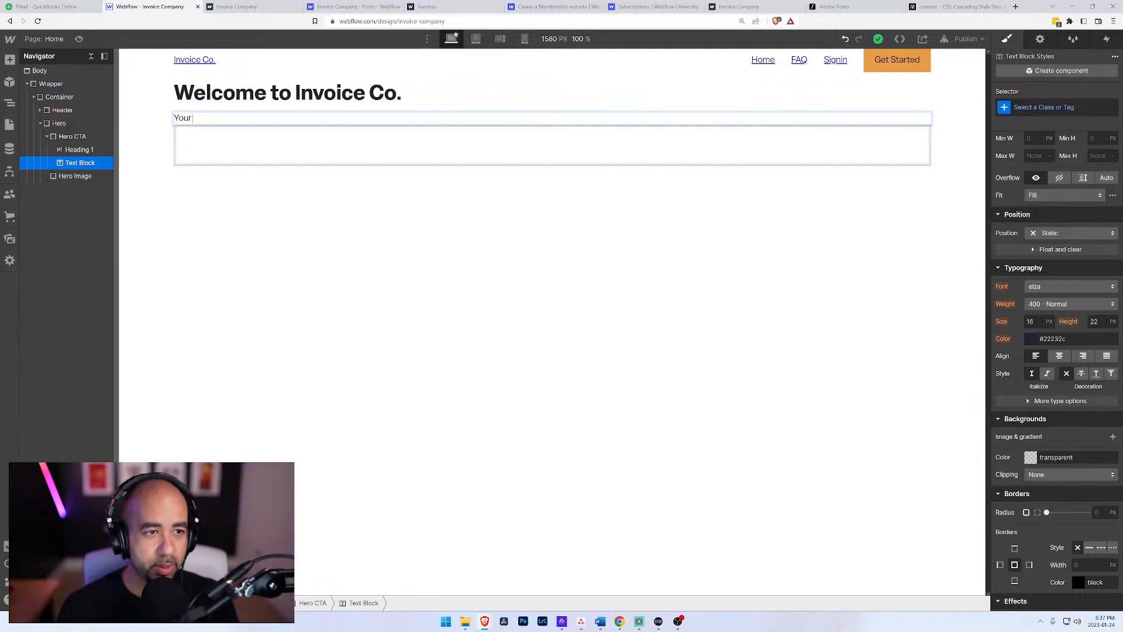
pyautogui.write(' b')
pyautogui.press('BackSpace')
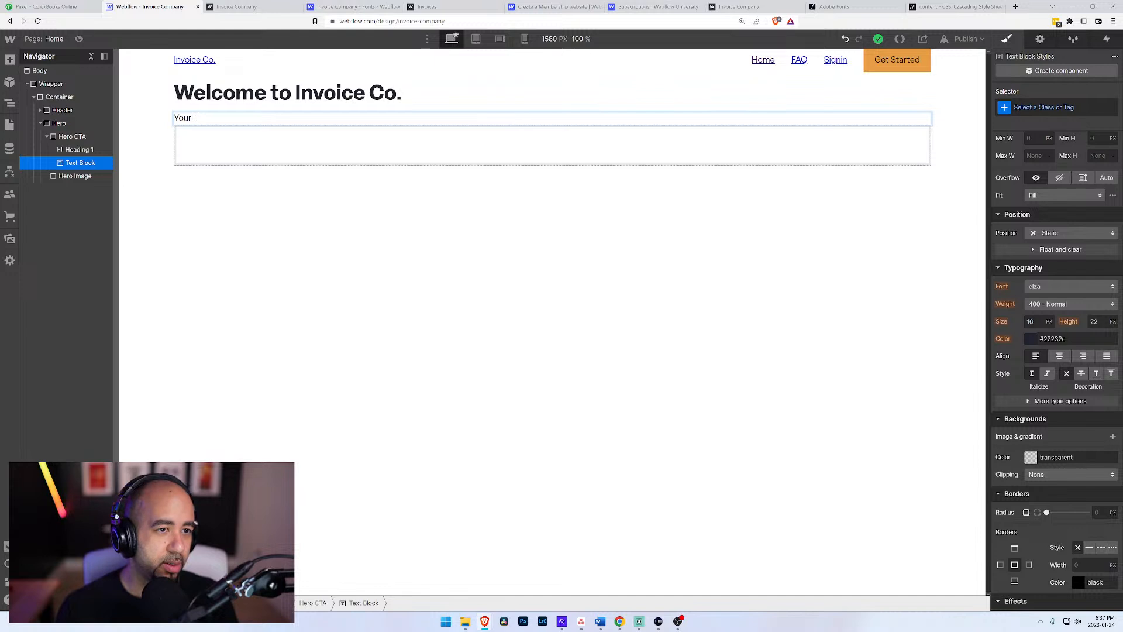
pyautogui.write('nu')
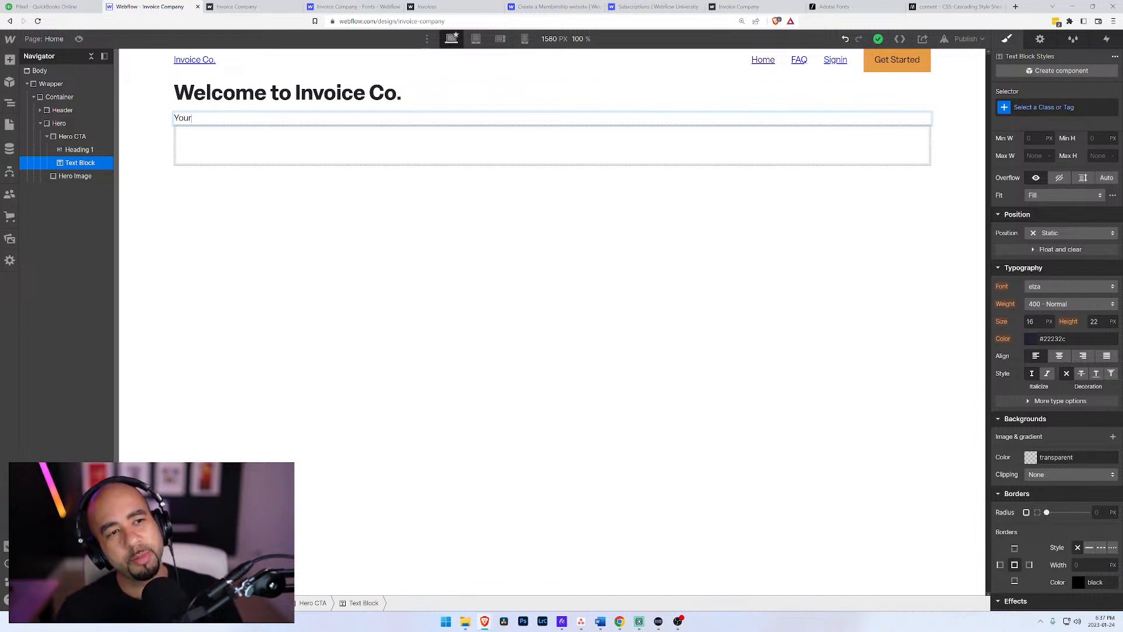
pyautogui.press('BackSpace')
pyautogui.press('BackSpace')
pyautogui.press('BackSpace')
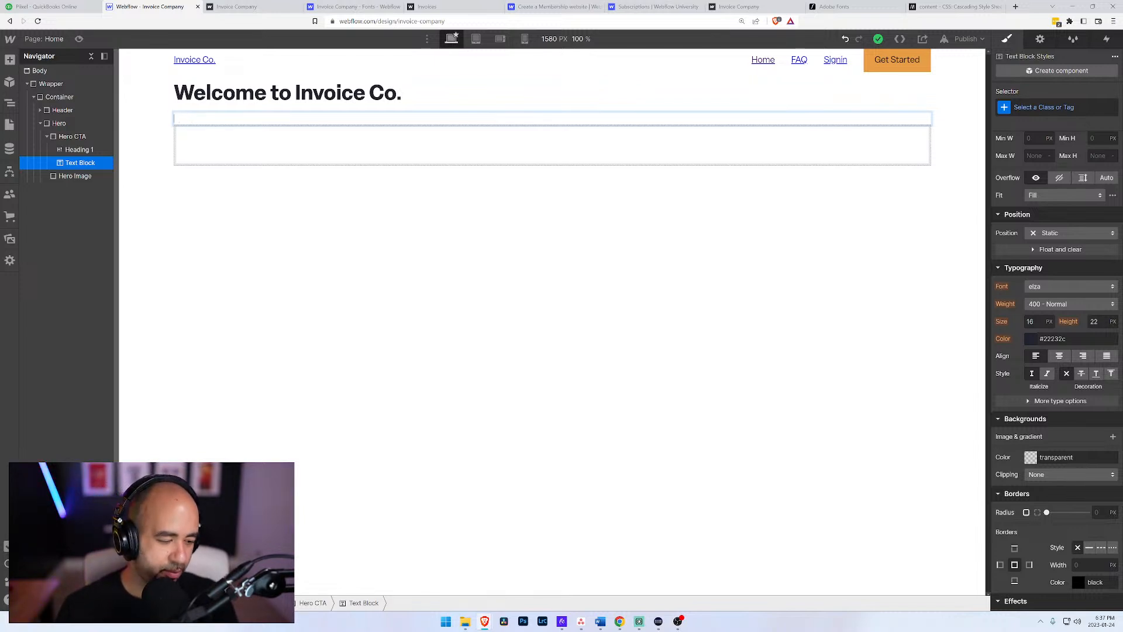
pyautogui.write('Manage')
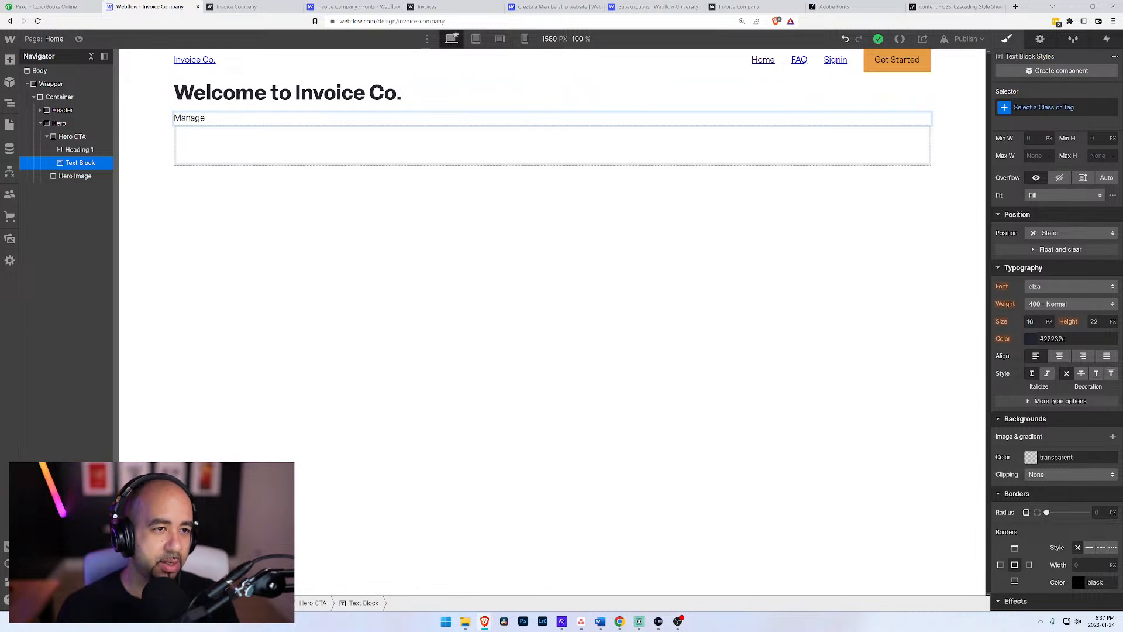
pyautogui.hotkey('shift', 'Home')
pyautogui.write('Create, Ma')
pyautogui.press('BackSpace')
pyautogui.press('BackSpace')
pyautogui.write('manage')
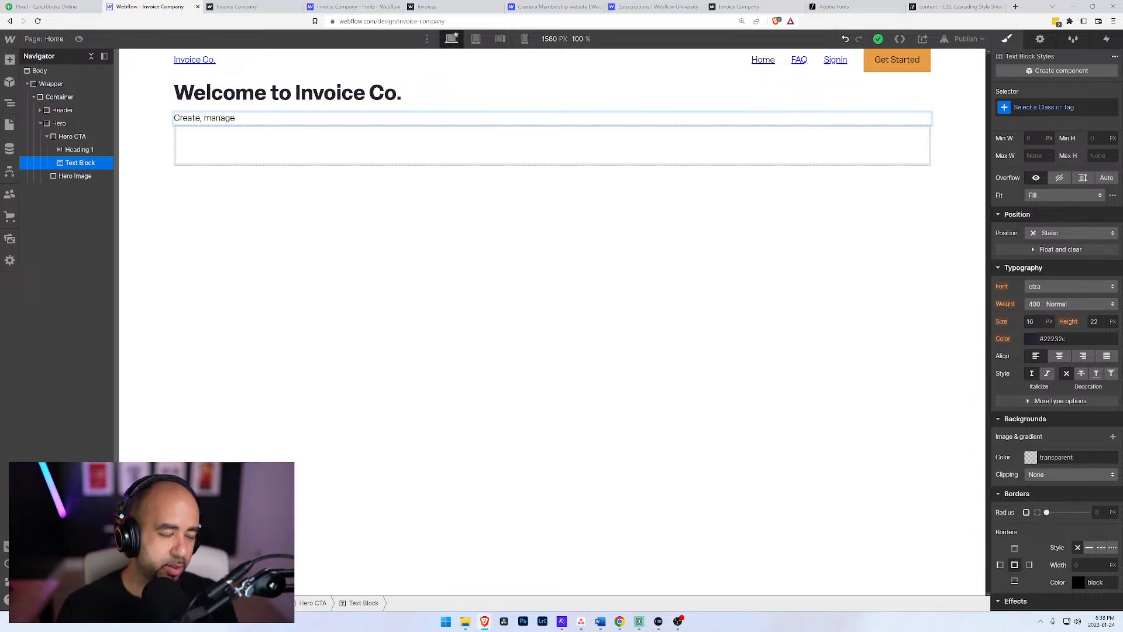
pyautogui.write(',')
pyautogui.press('BackSpace')
pyautogui.write('and send ')
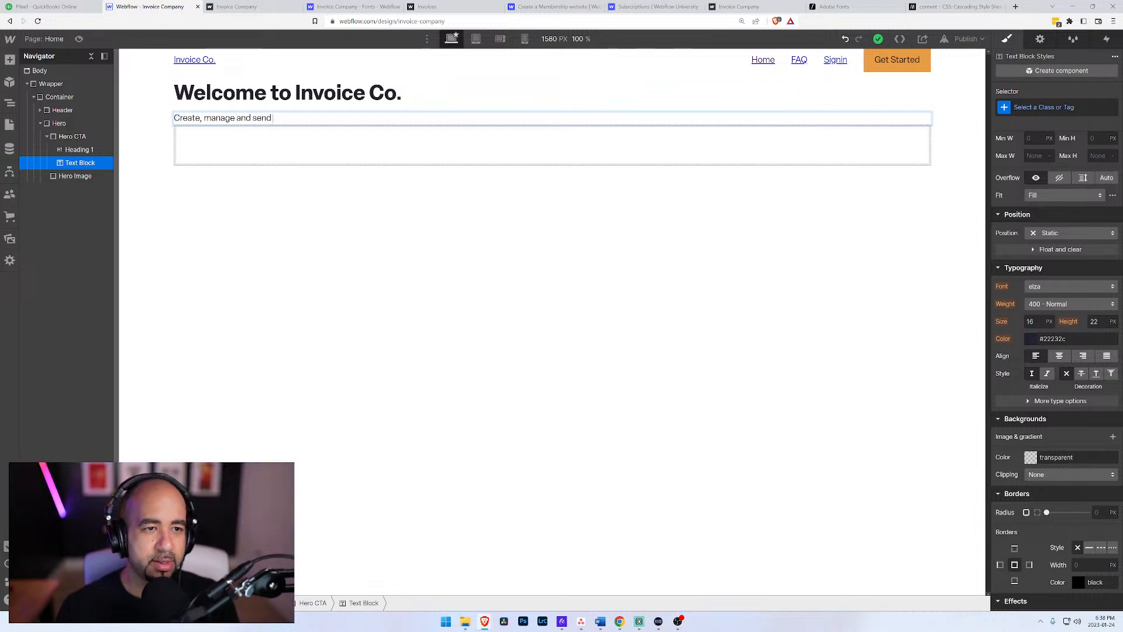
pyautogui.write('profes')
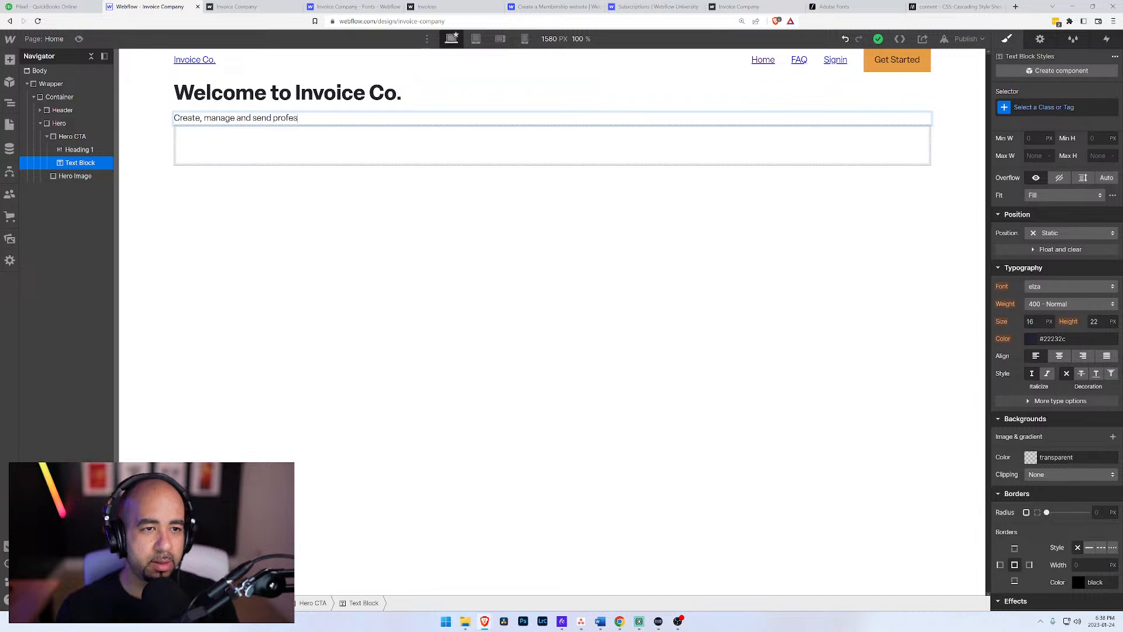
pyautogui.write('sional invo')
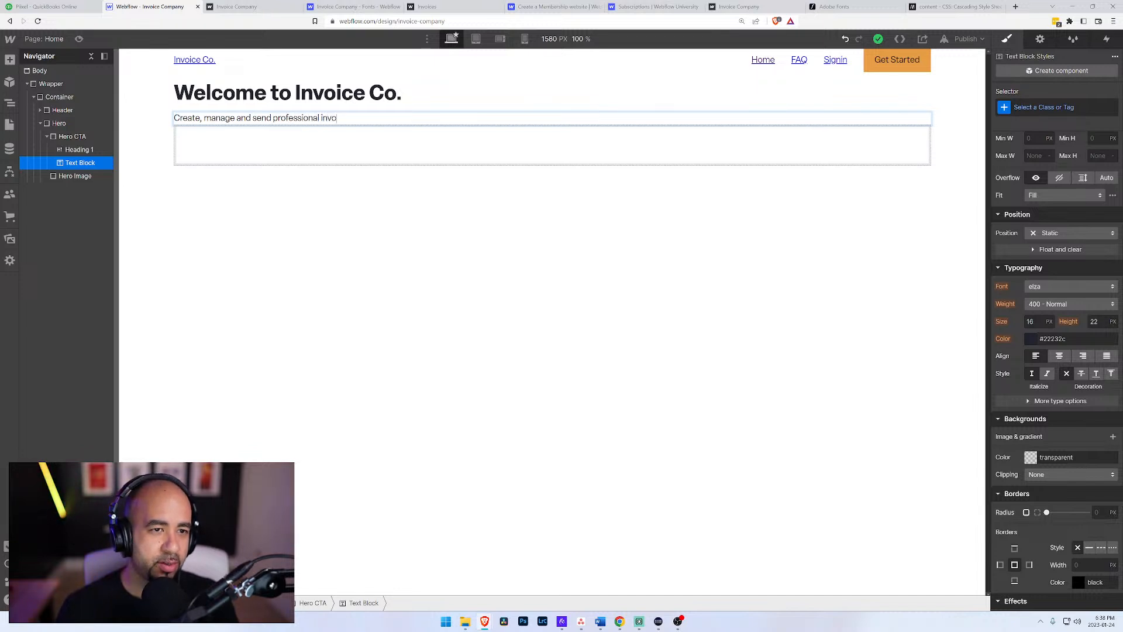
pyautogui.write('ices to your')
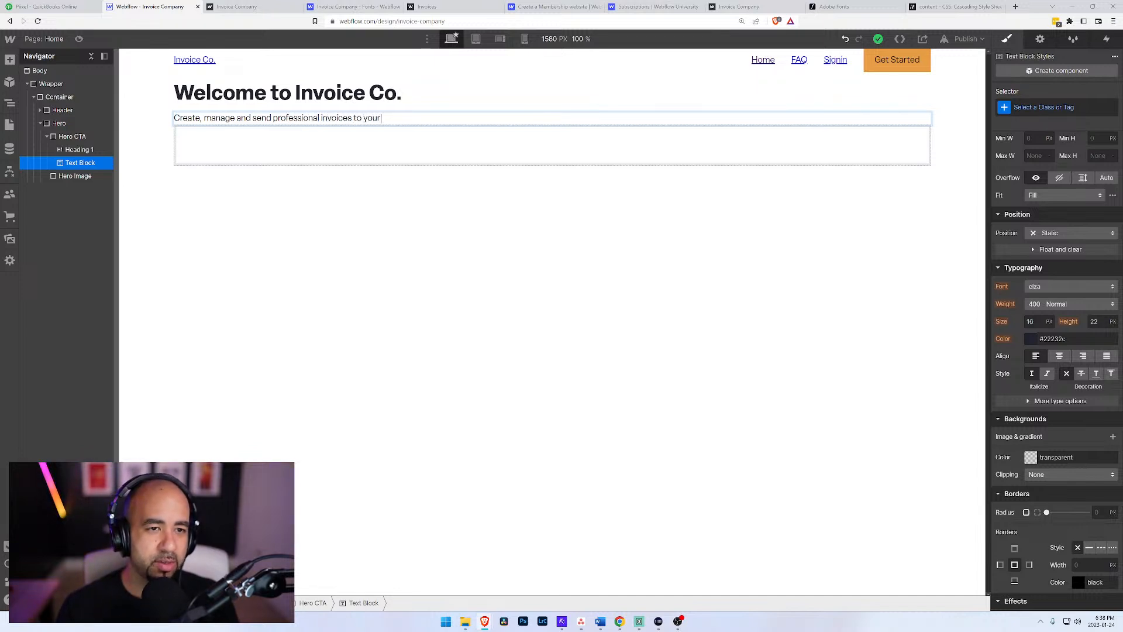
pyautogui.write(' clients so you can')
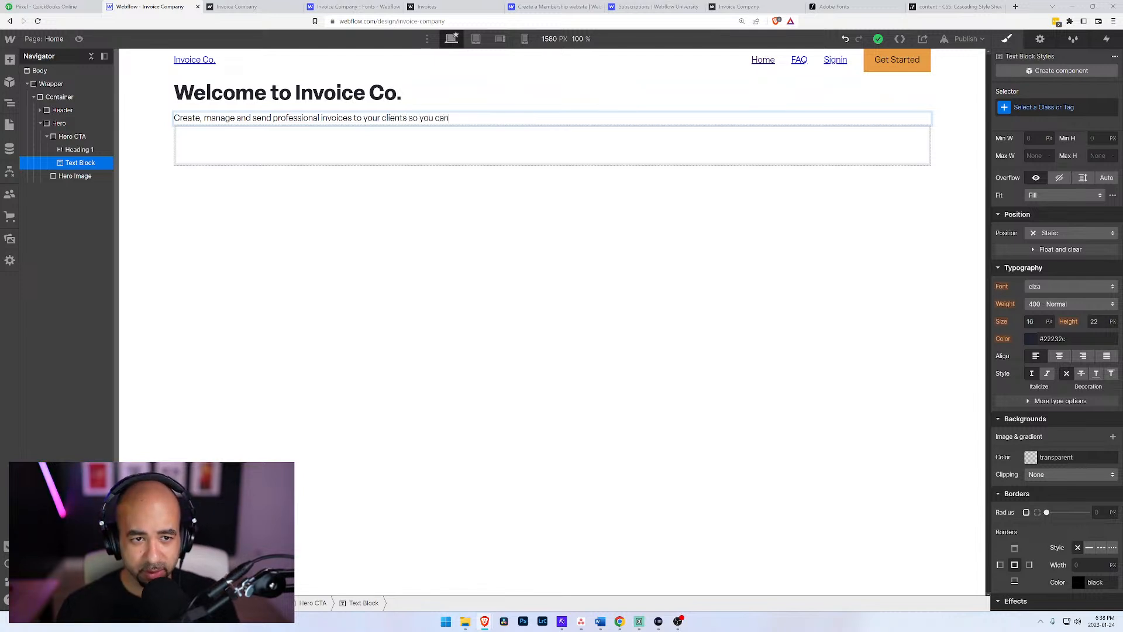
pyautogui.write(' get paid faster')
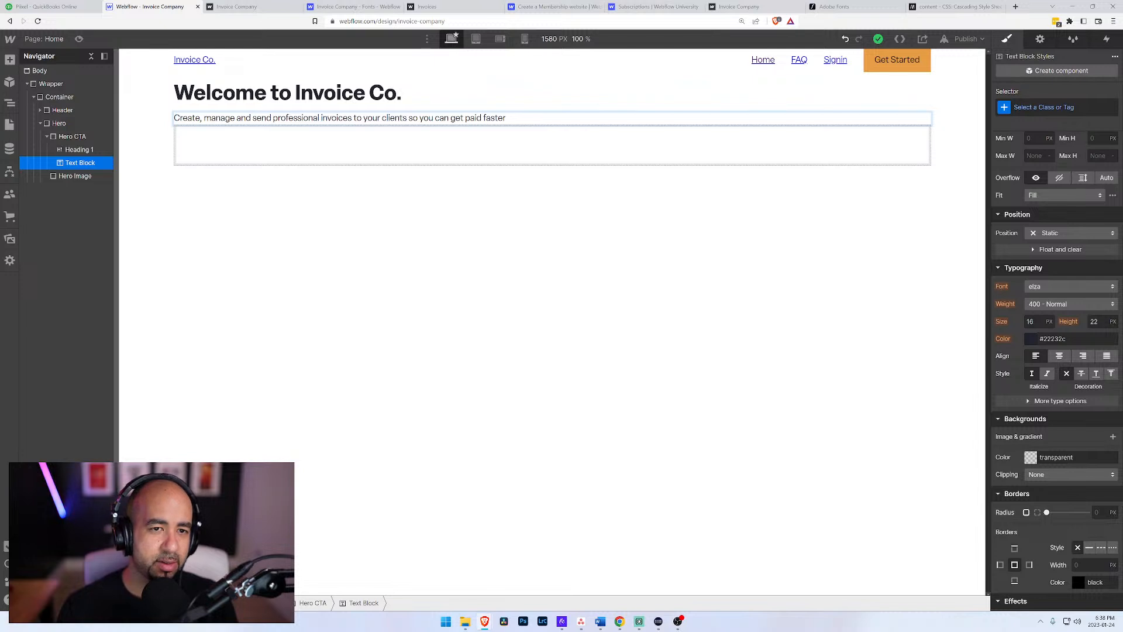
pyautogui.write(' and')
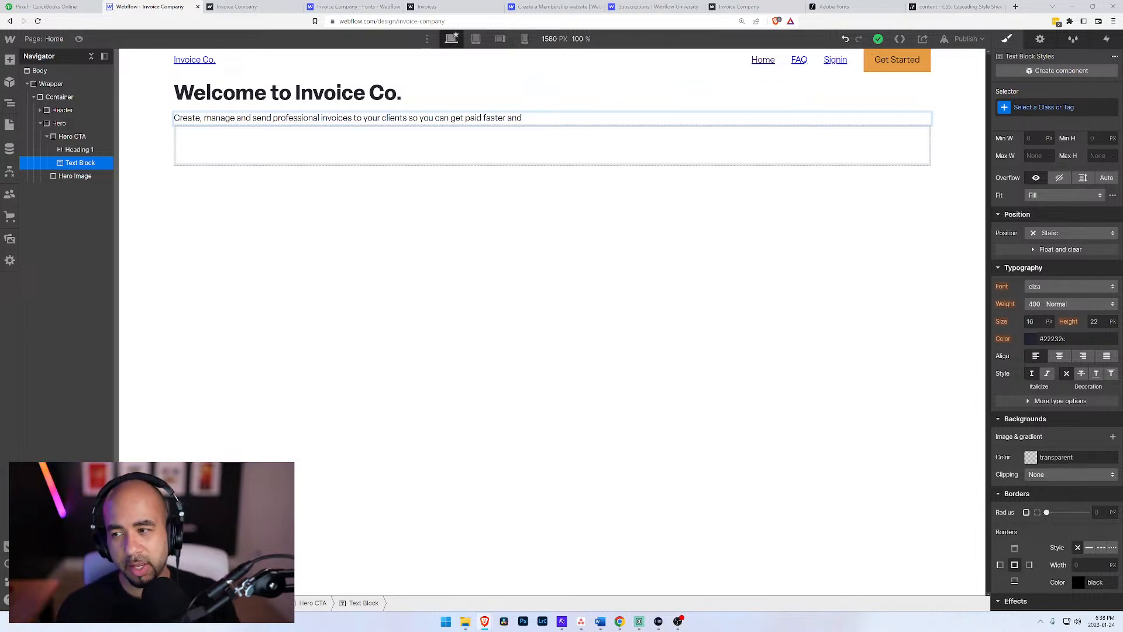
pyautogui.press('BackSpace')
pyautogui.press('BackSpace')
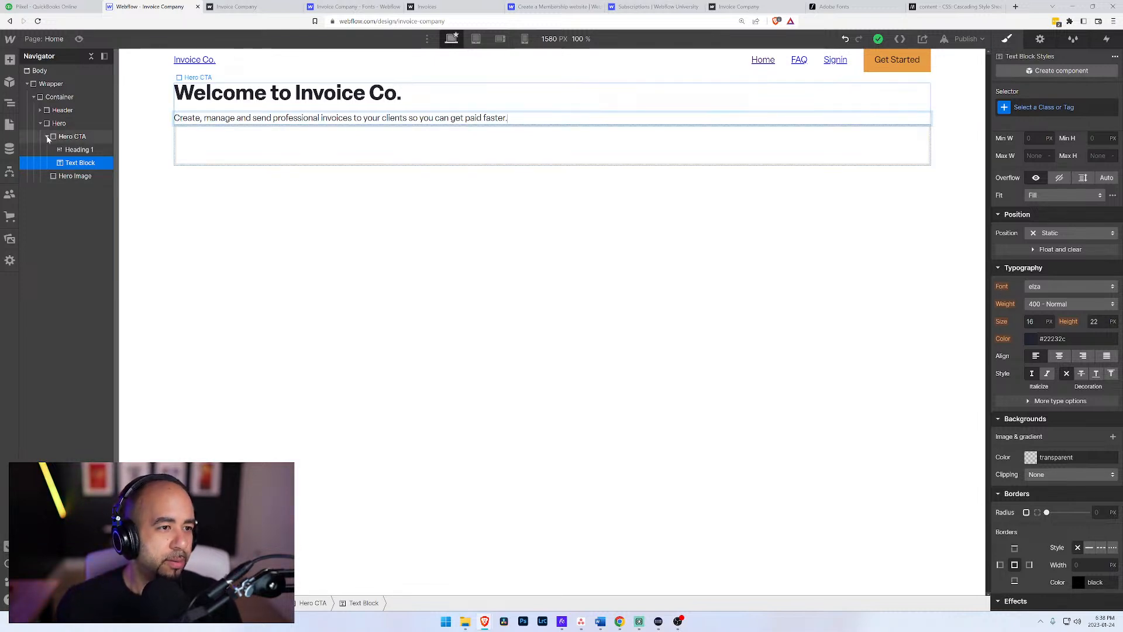
# Step: Insert a button element into Hero CTA below the text block
pyautogui.click(70, 151)
pyautogui.click(70, 163)
pyautogui.click(66, 138)
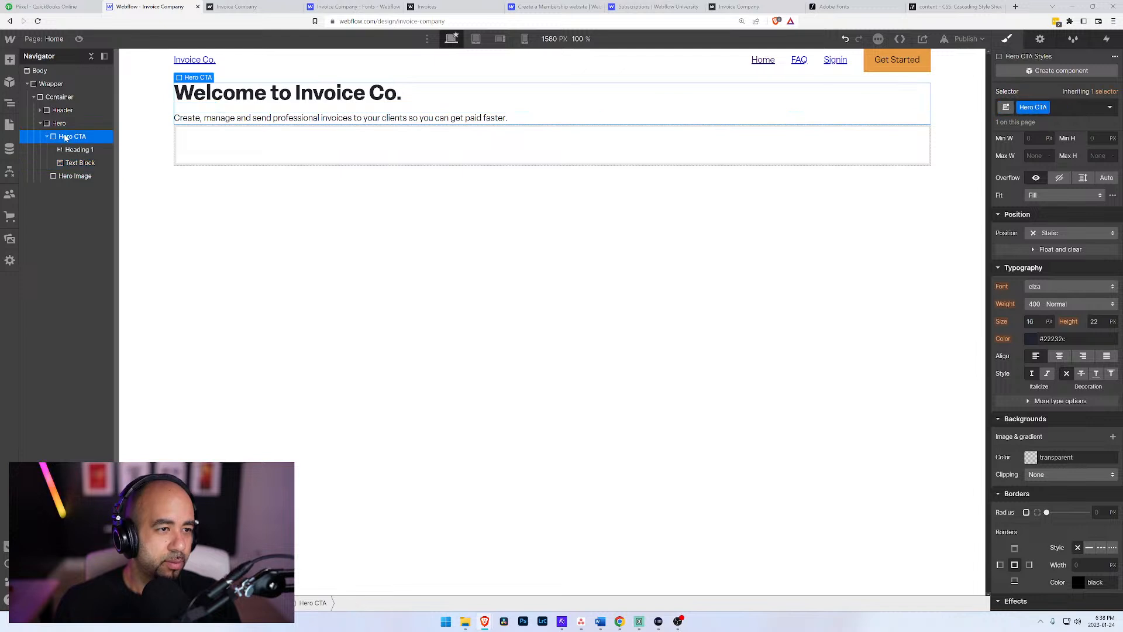
pyautogui.hotkey('ctrl', 'e')
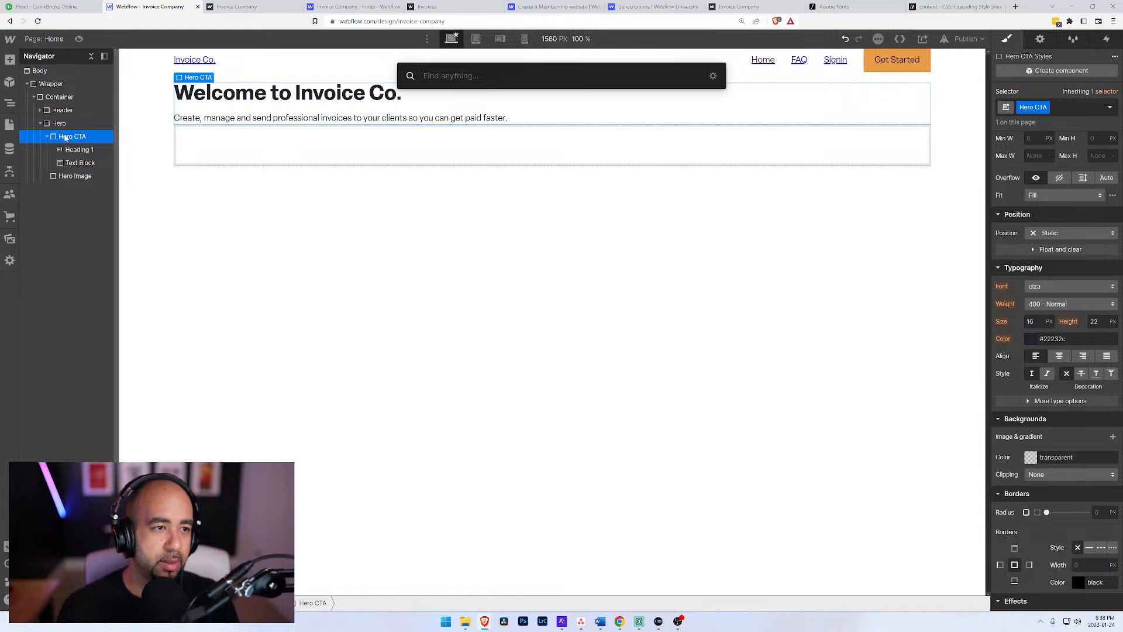
pyautogui.press('Escape')
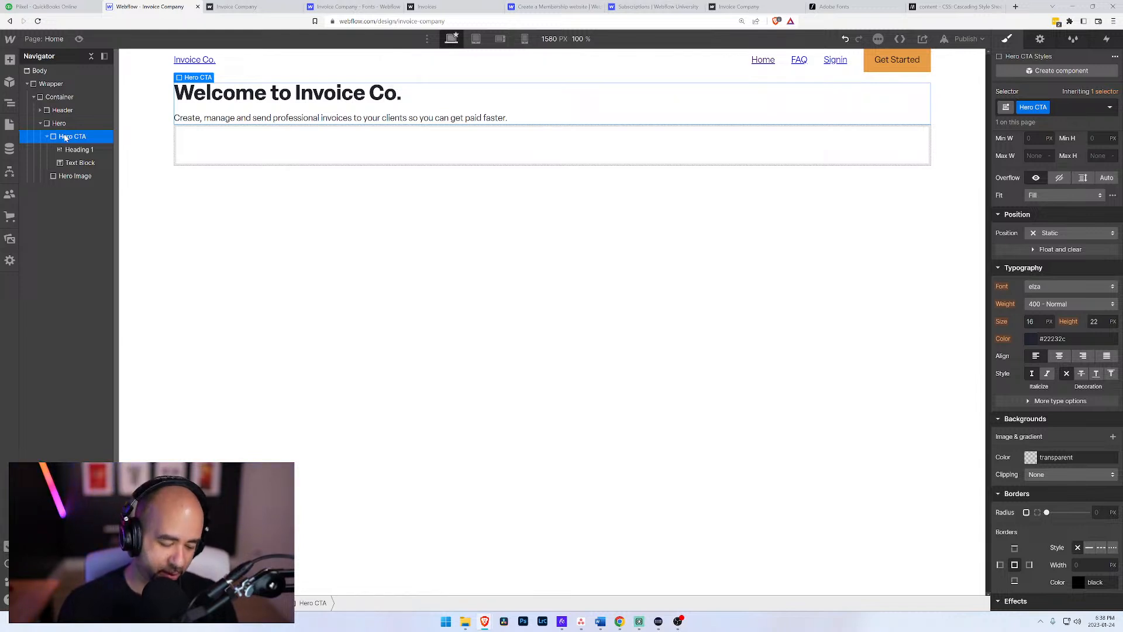
pyautogui.hotkey('ctrl', 'e')
pyautogui.write('butt')
pyautogui.press('Return')
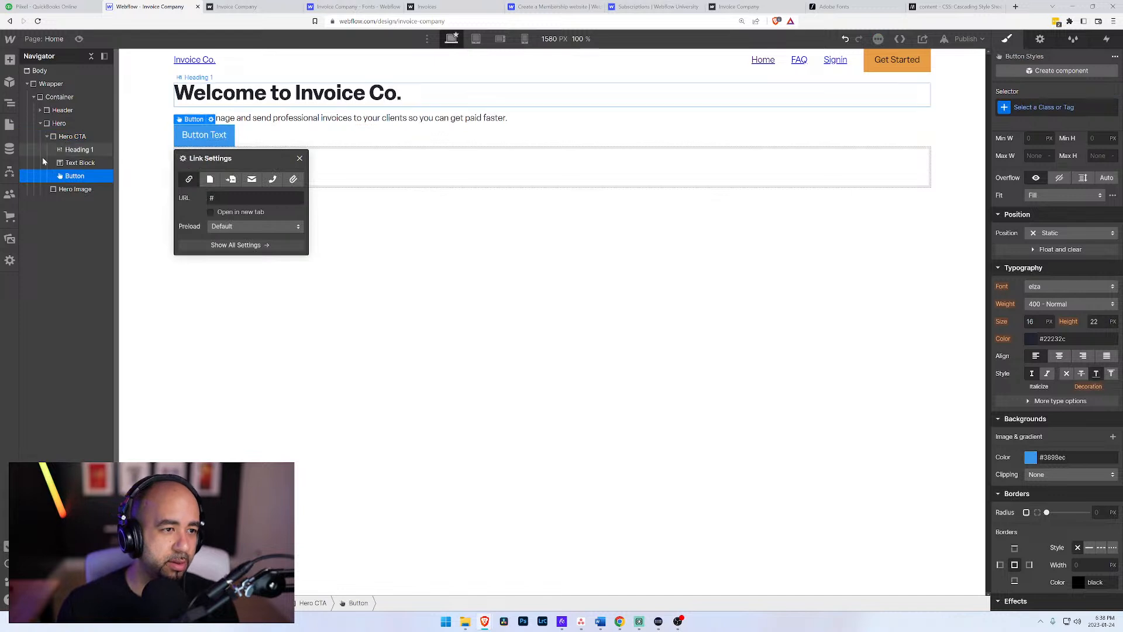
# Step: Change the new button's label to "Click here to get started"
pyautogui.doubleClick(215, 136)
pyautogui.hotkey('ctrl', 'a')
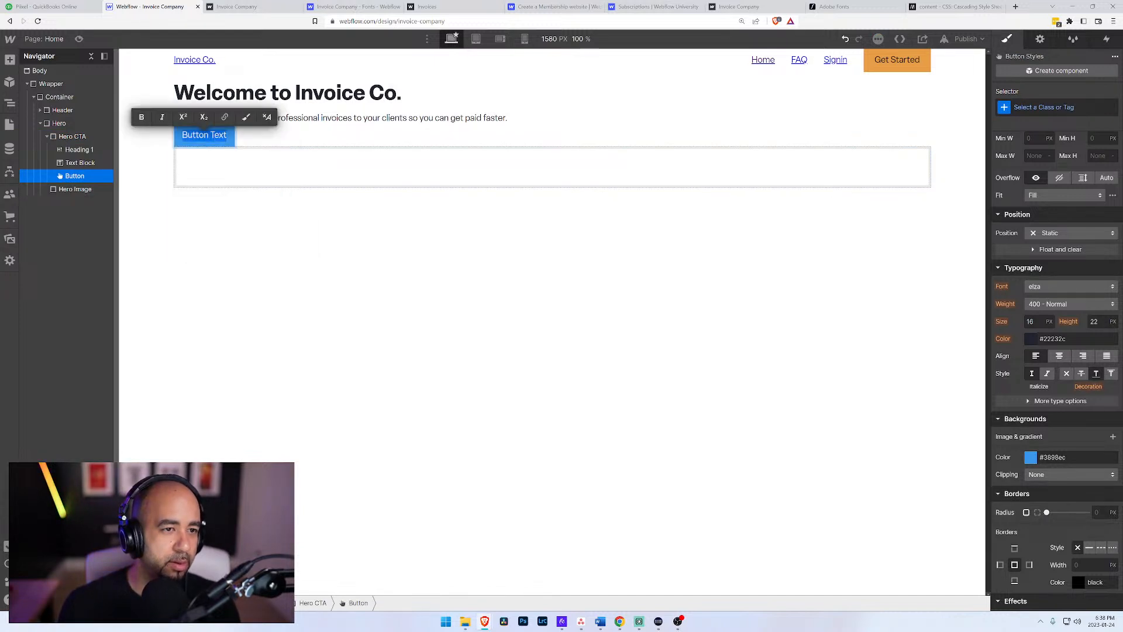
pyautogui.write('Click here to get started')
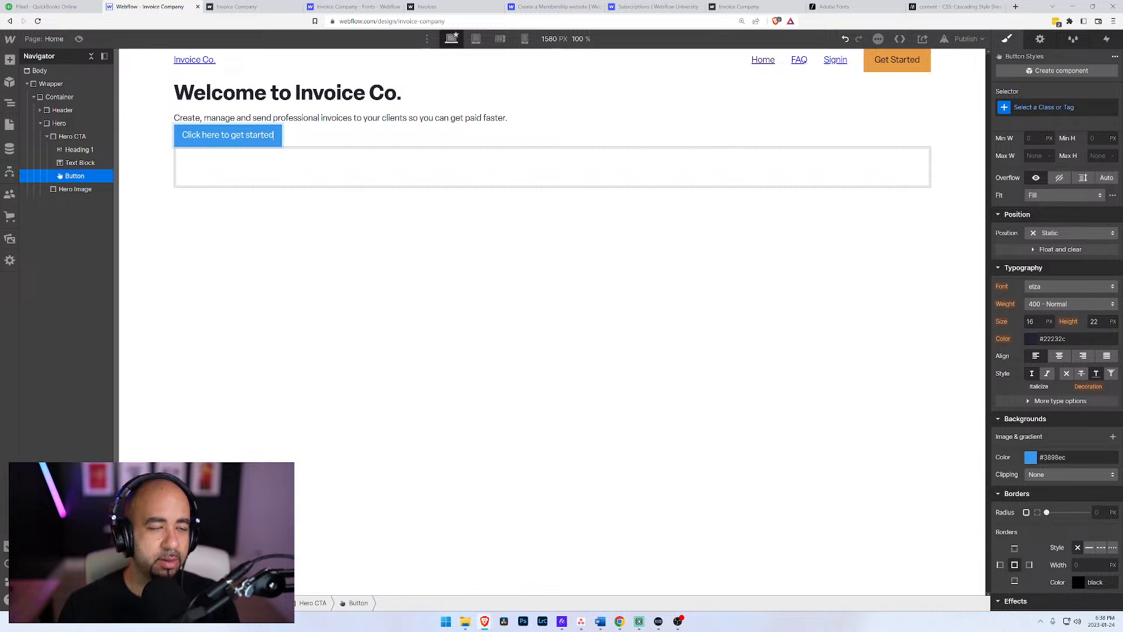
# Step: Apply the existing Button class to the "Click here to get started" button
pyautogui.click(84, 177)
pyautogui.click(1042, 107)
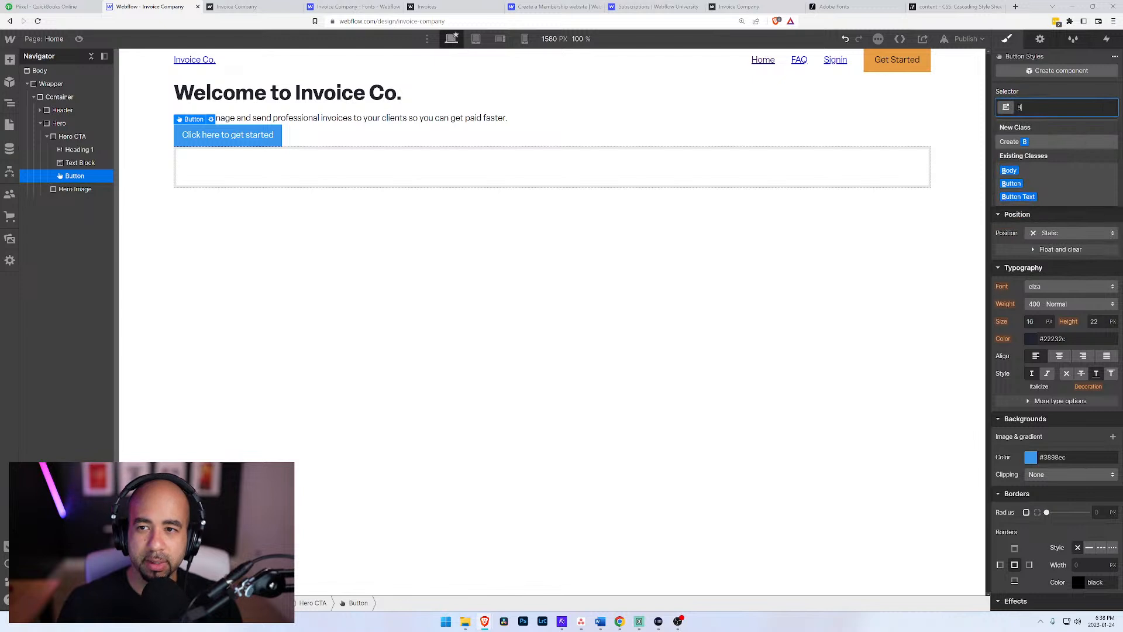
pyautogui.write('Button')
pyautogui.press('Return')
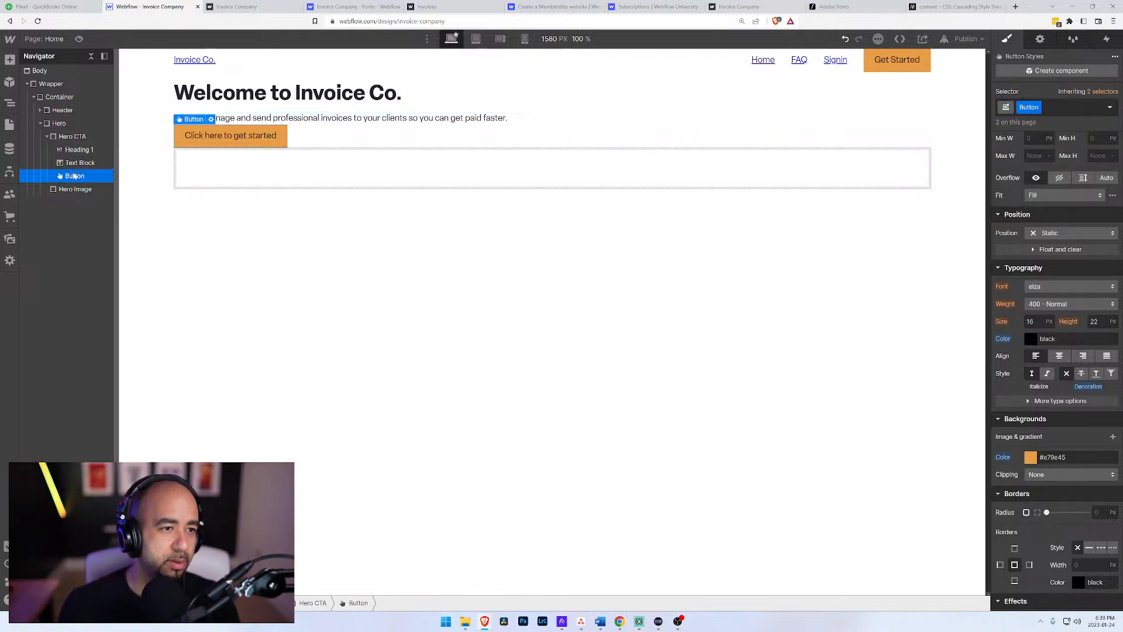
# Step: Insert a second button beside the "Click here to get started" button and label it "Learn More"
pyautogui.hotkey('ctrl', 'e')
pyautogui.write('butt')
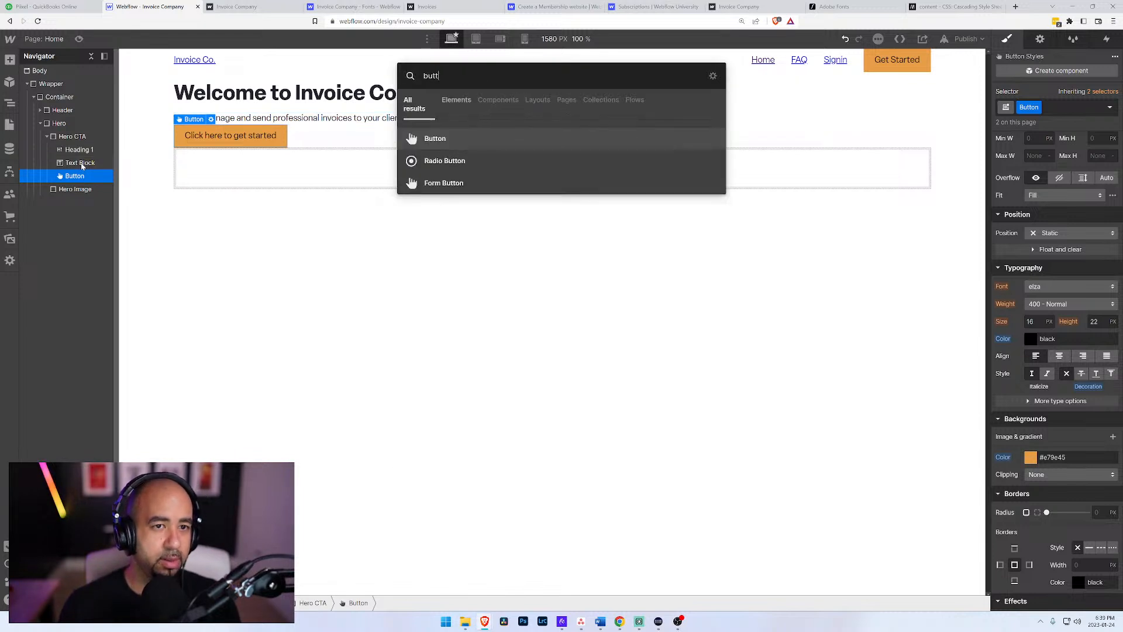
pyautogui.press('Return')
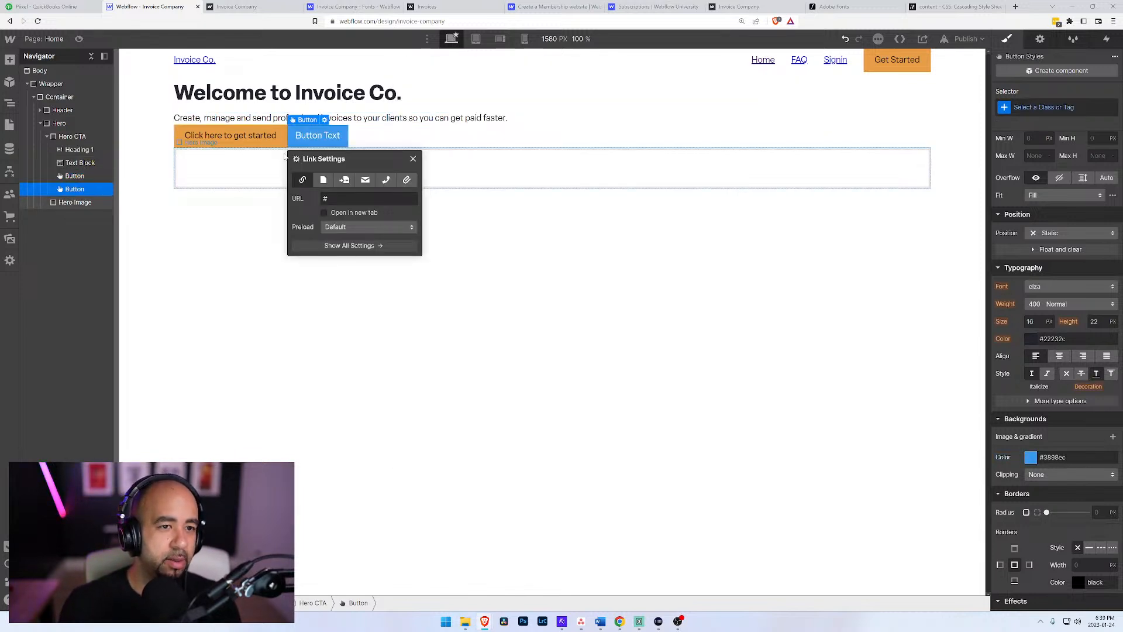
pyautogui.doubleClick(316, 135)
pyautogui.hotkey('ctrl', 'a')
pyautogui.write('LE')
pyautogui.press('BackSpace')
pyautogui.write('earn')
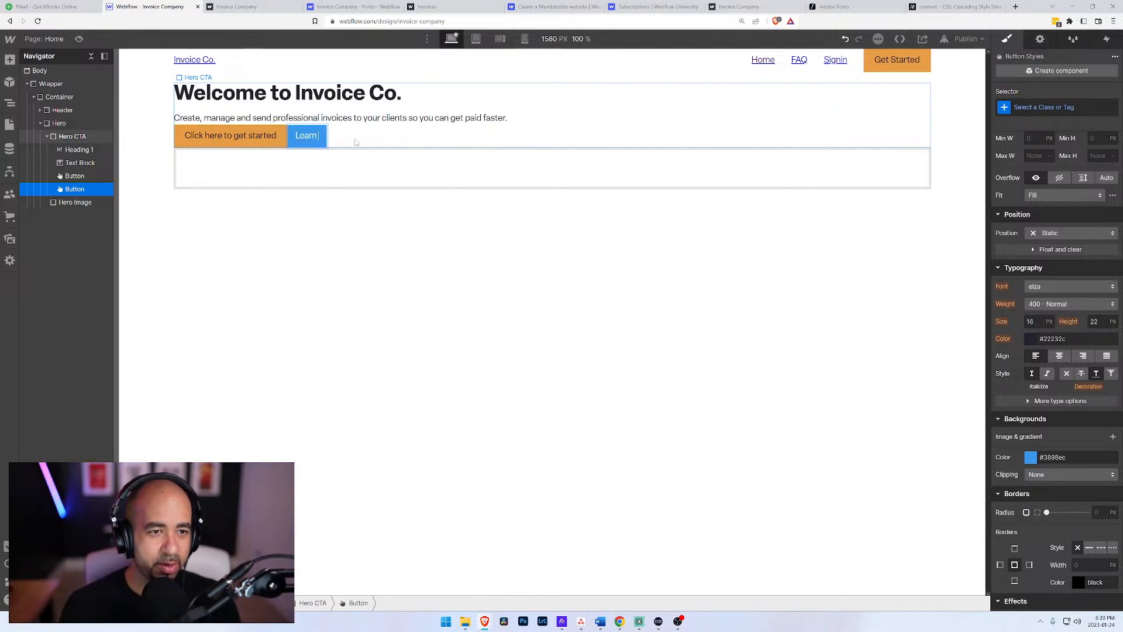
pyautogui.write(' More')
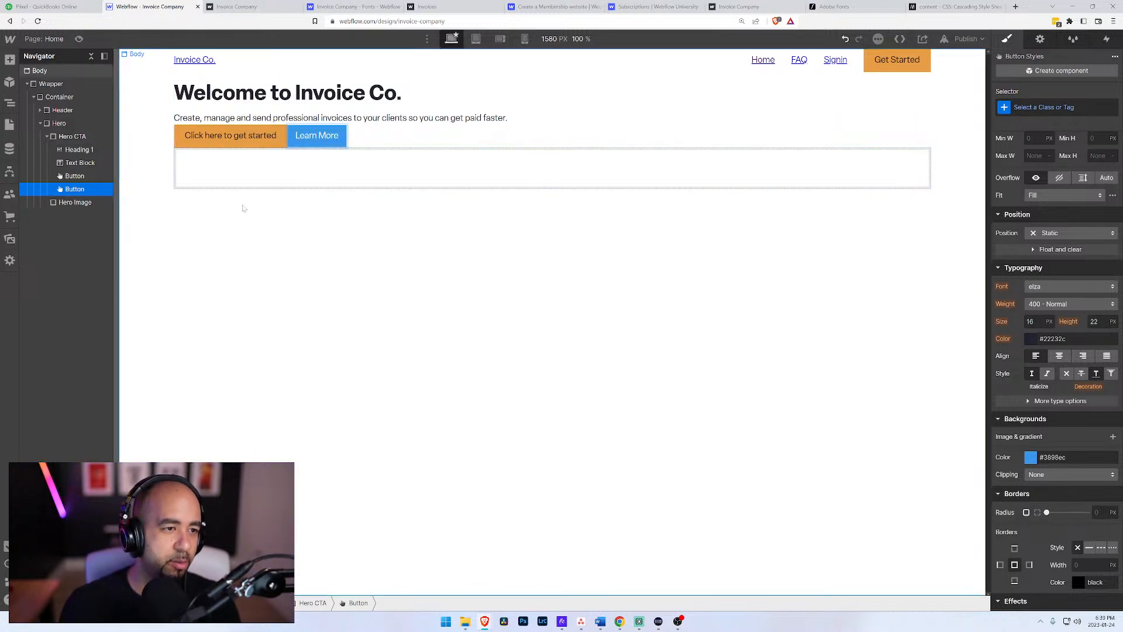
# Step: Apply the existing Button class to the Learn More button
pyautogui.click(82, 176)
pyautogui.click(82, 202)
pyautogui.click(82, 189)
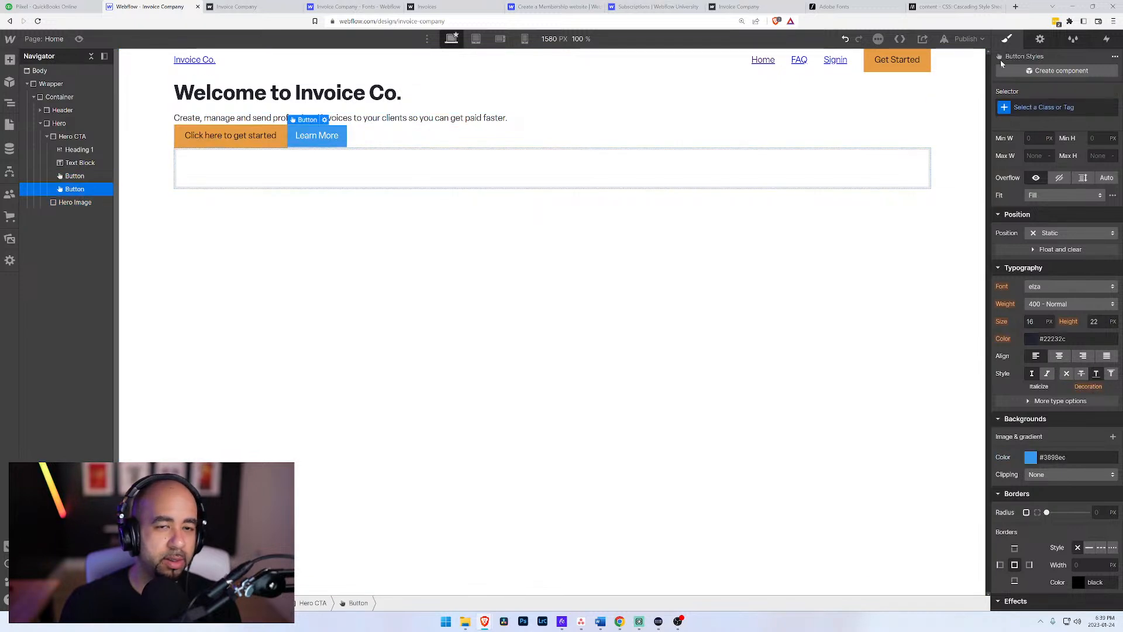
pyautogui.click(1039, 111)
pyautogui.write('button')
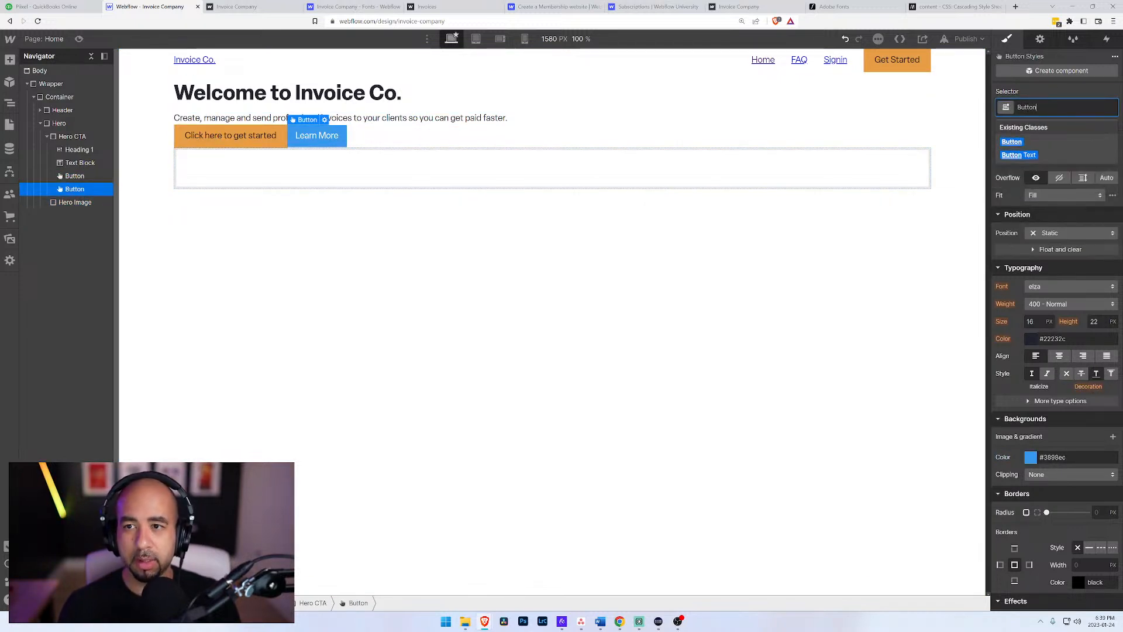
pyautogui.press('Return')
# Step: Add a combo class named Button Alternate to the Learn More button
pyautogui.click(1042, 109)
pyautogui.write('Butty')
pyautogui.press('BackSpace')
pyautogui.write('on Altern')
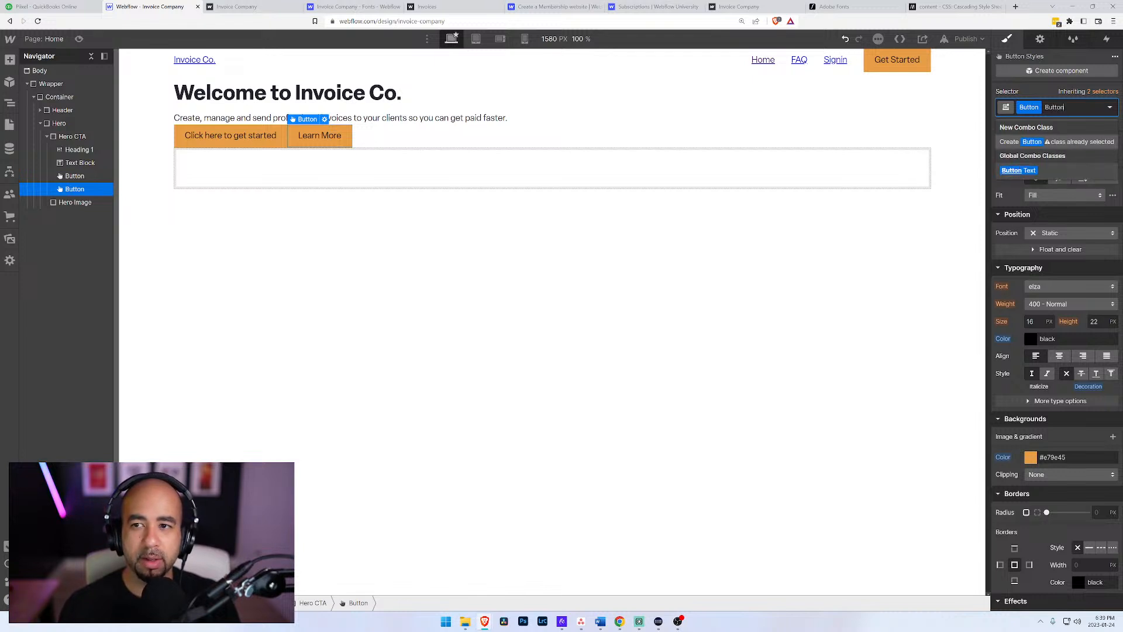
pyautogui.write('ate')
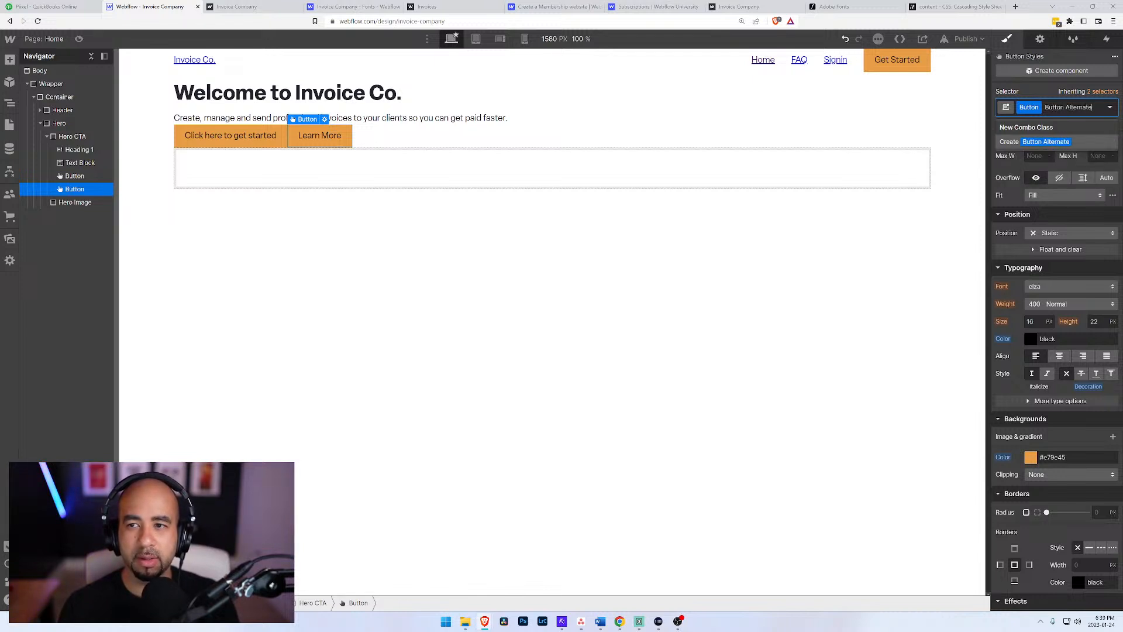
pyautogui.press('Return')
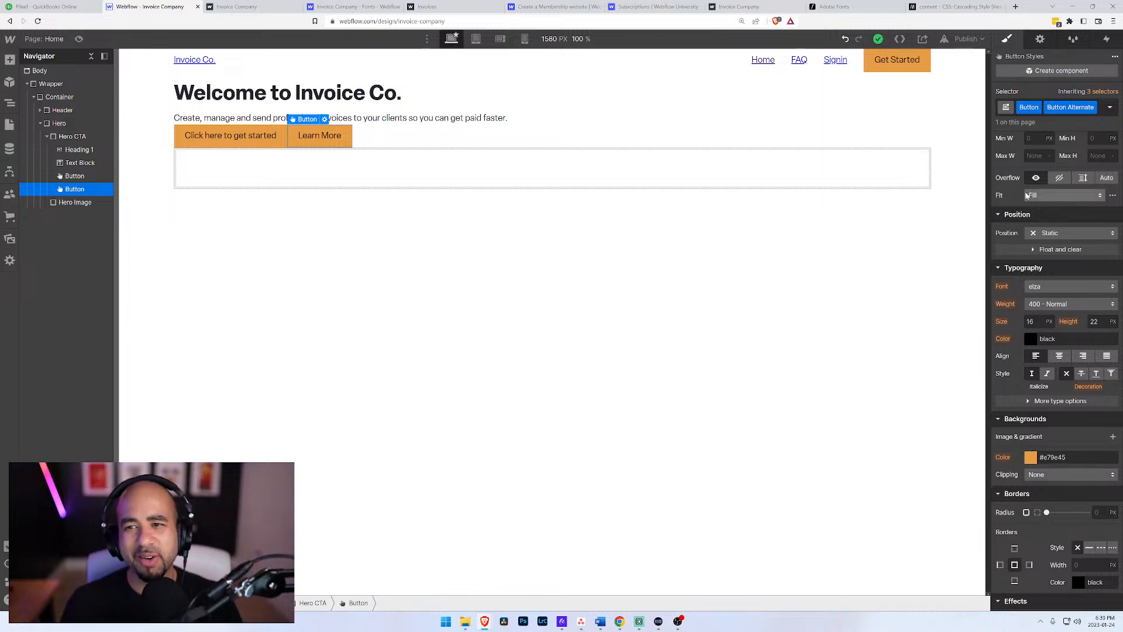
# Step: Delete the Learn More button from Hero CTA
pyautogui.click(76, 176)
pyautogui.click(76, 189)
pyautogui.press('Delete')
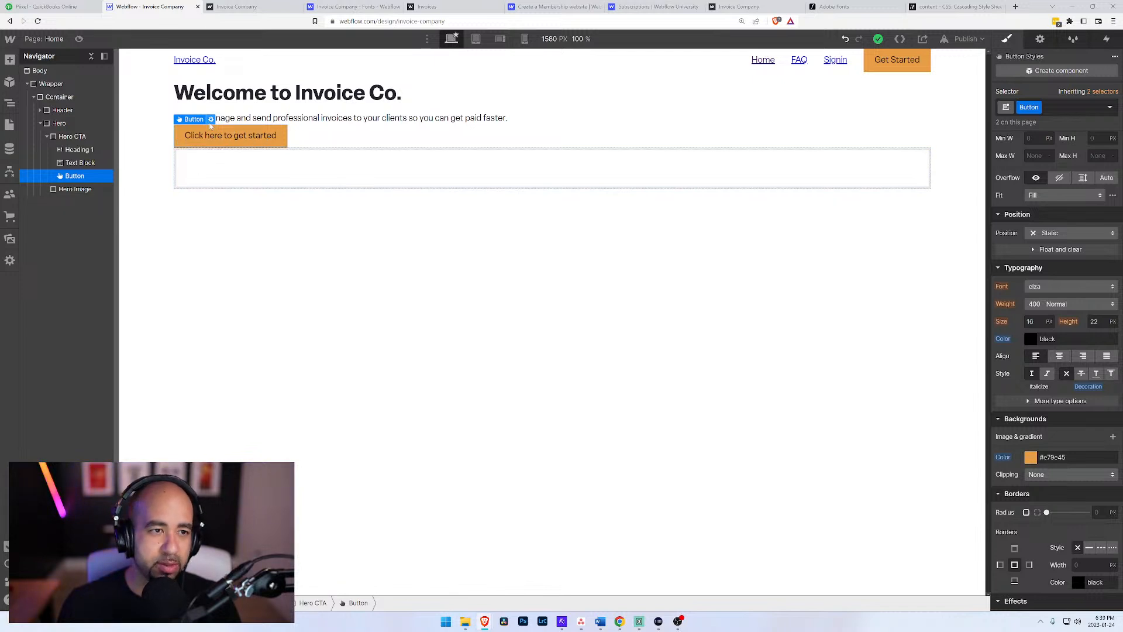
# Step: Select the Hero Image block, then open the Adobe Stock website in a new browser tab
pyautogui.click(76, 189)
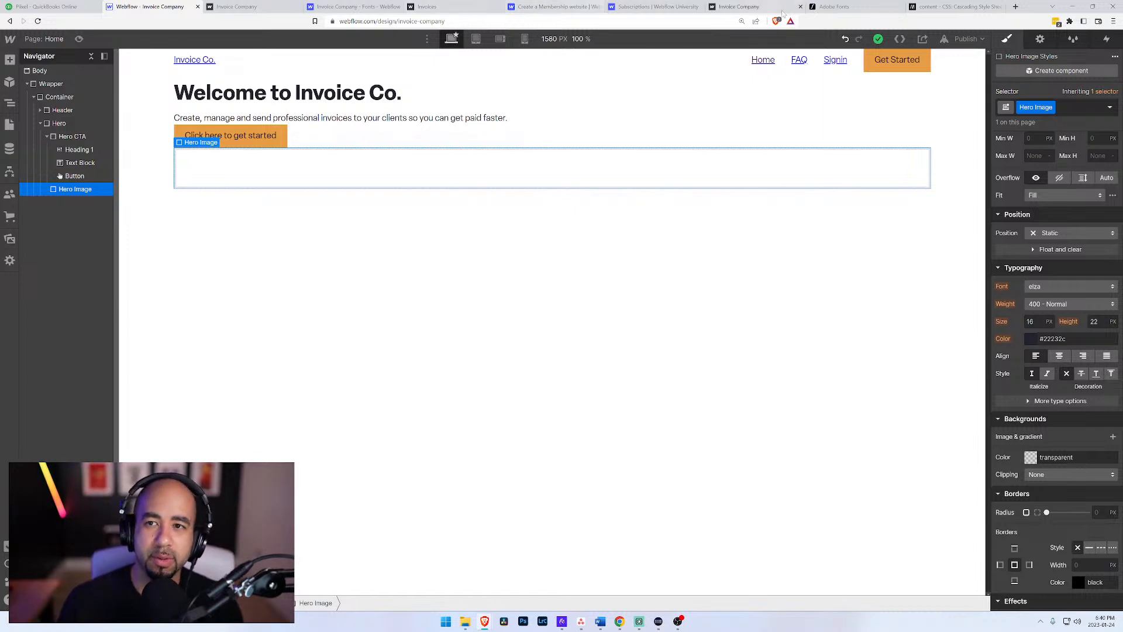
pyautogui.click(1016, 7)
pyautogui.write('ad')
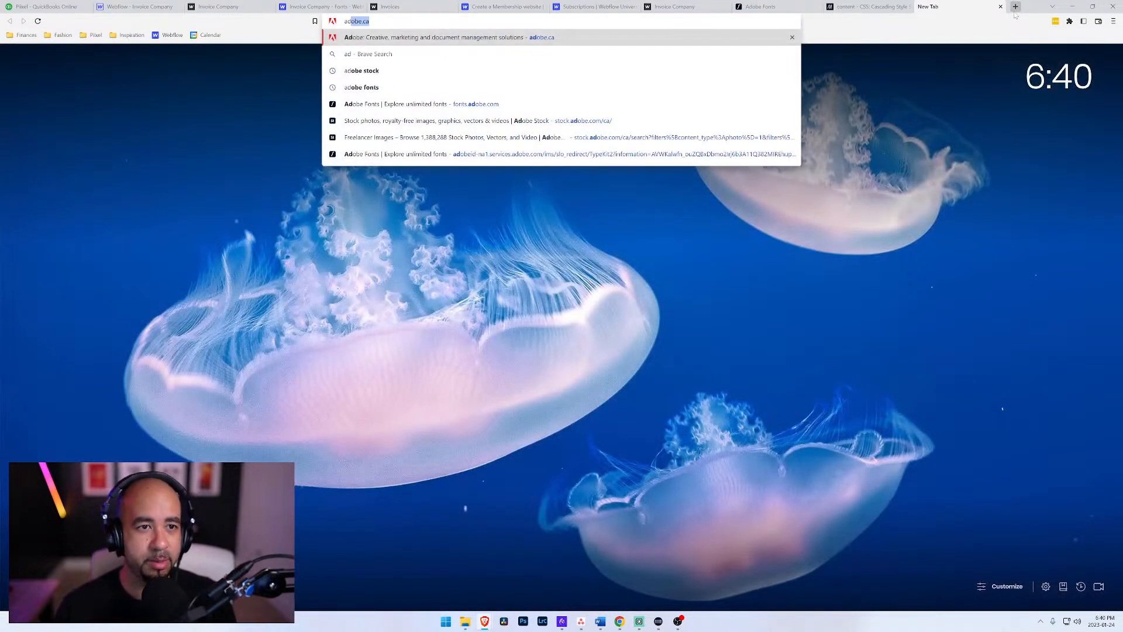
pyautogui.write('obe st')
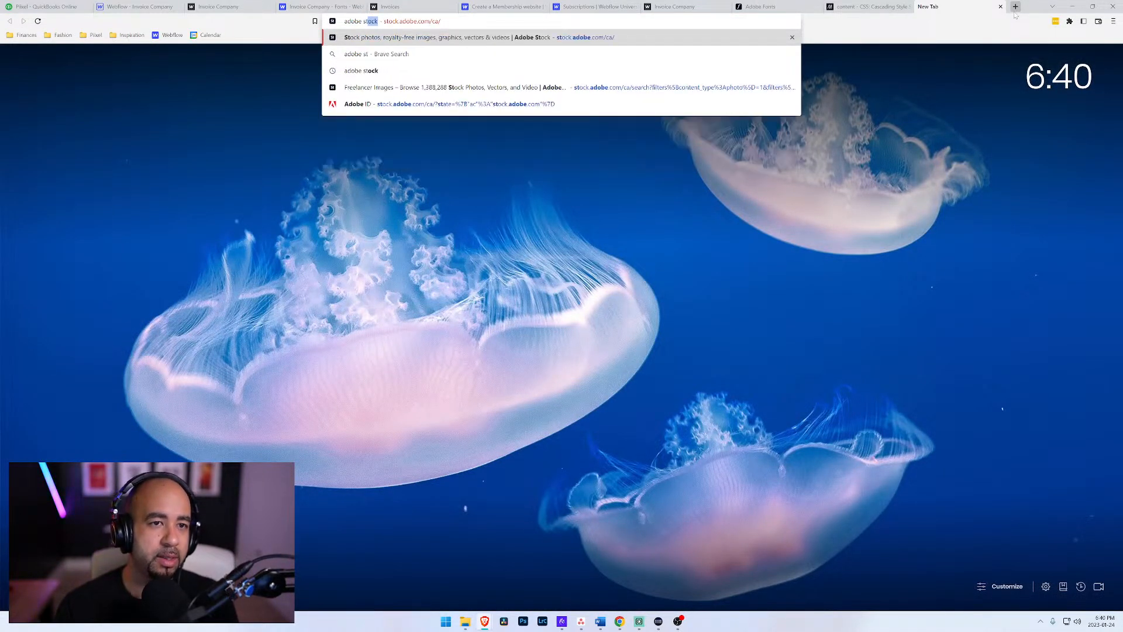
pyautogui.press('Return')
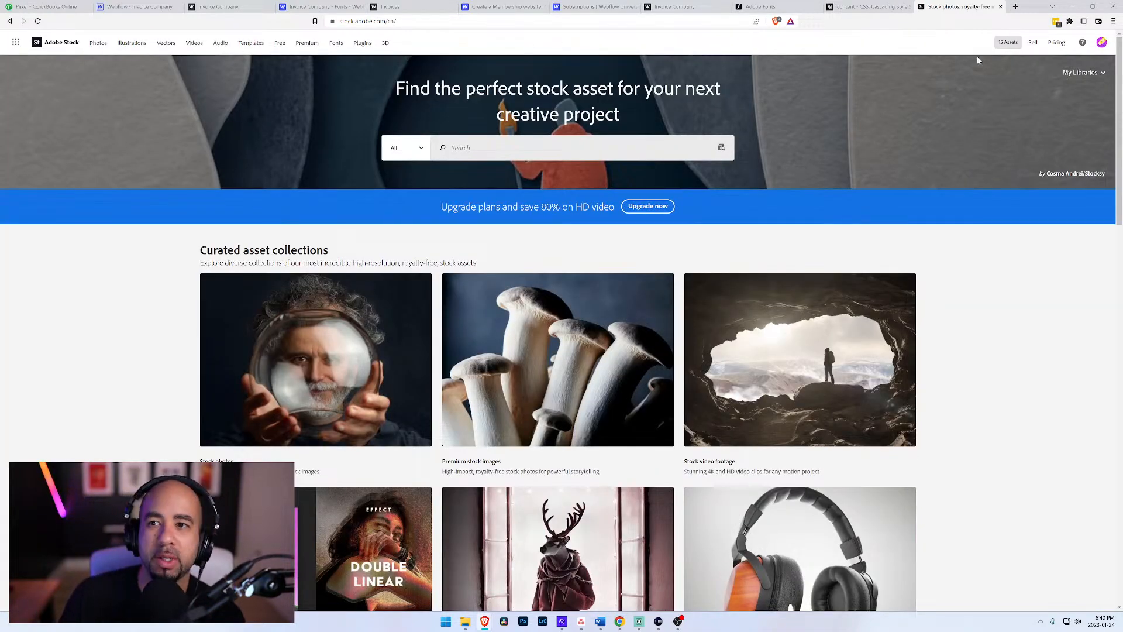
# Step: Open Your Library in Adobe Stock and filter it to show unlicensed assets only
pyautogui.click(1091, 74)
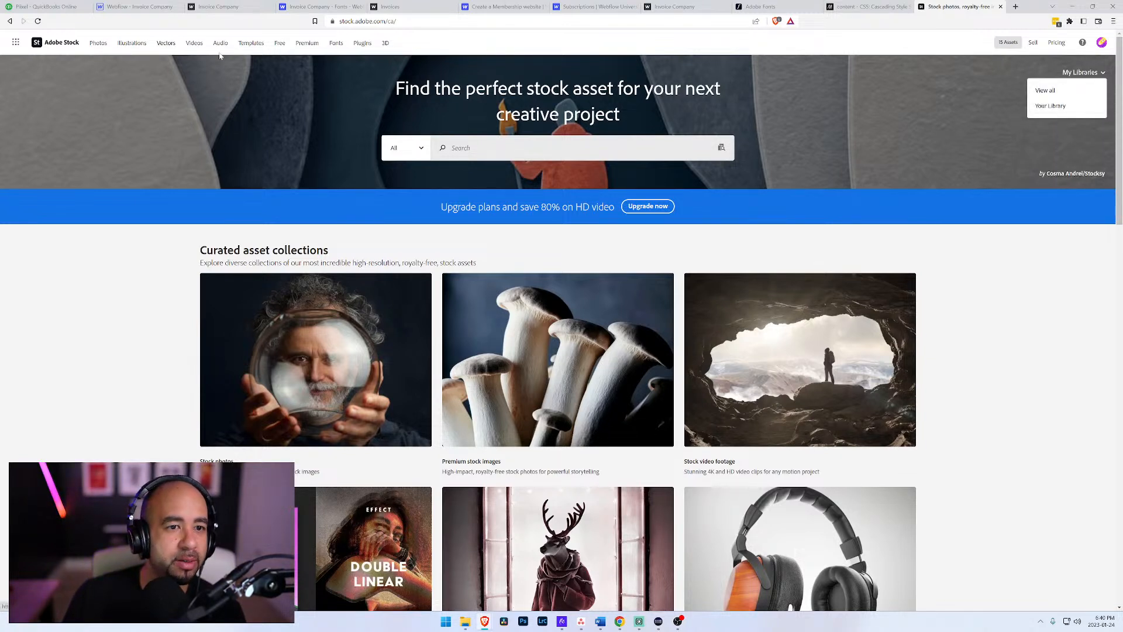
pyautogui.click(1050, 106)
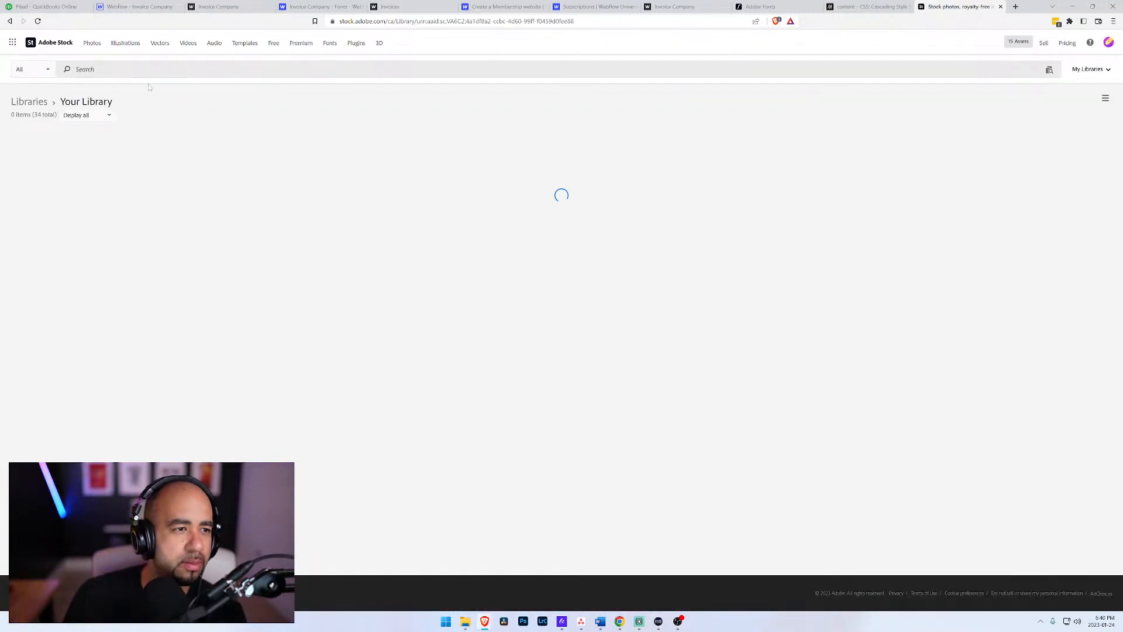
pyautogui.click(105, 115)
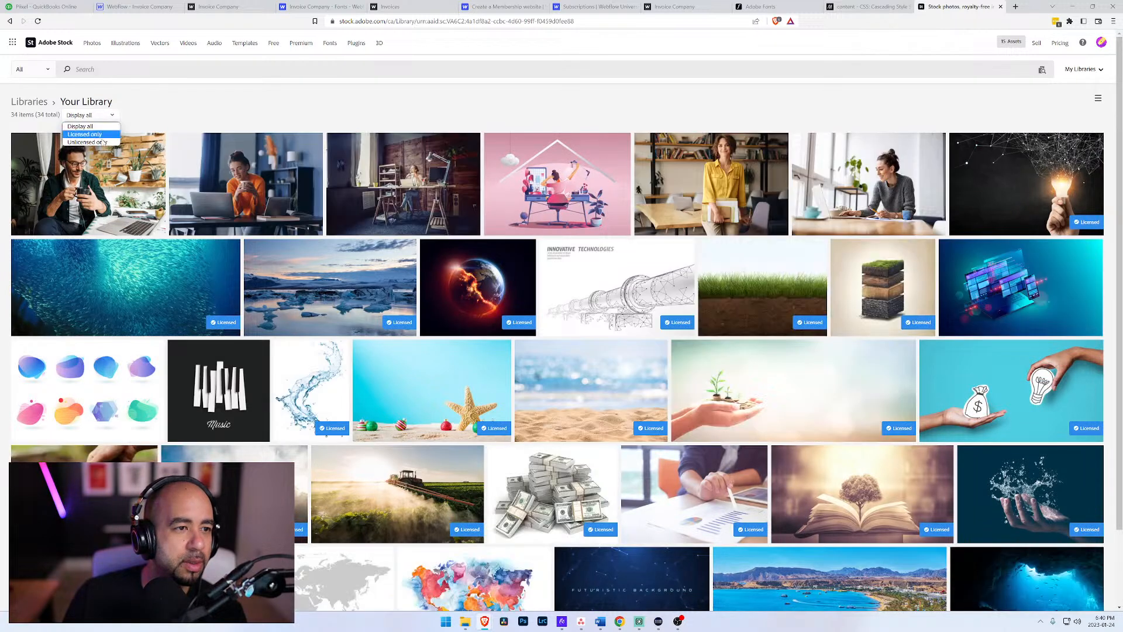
pyautogui.click(87, 142)
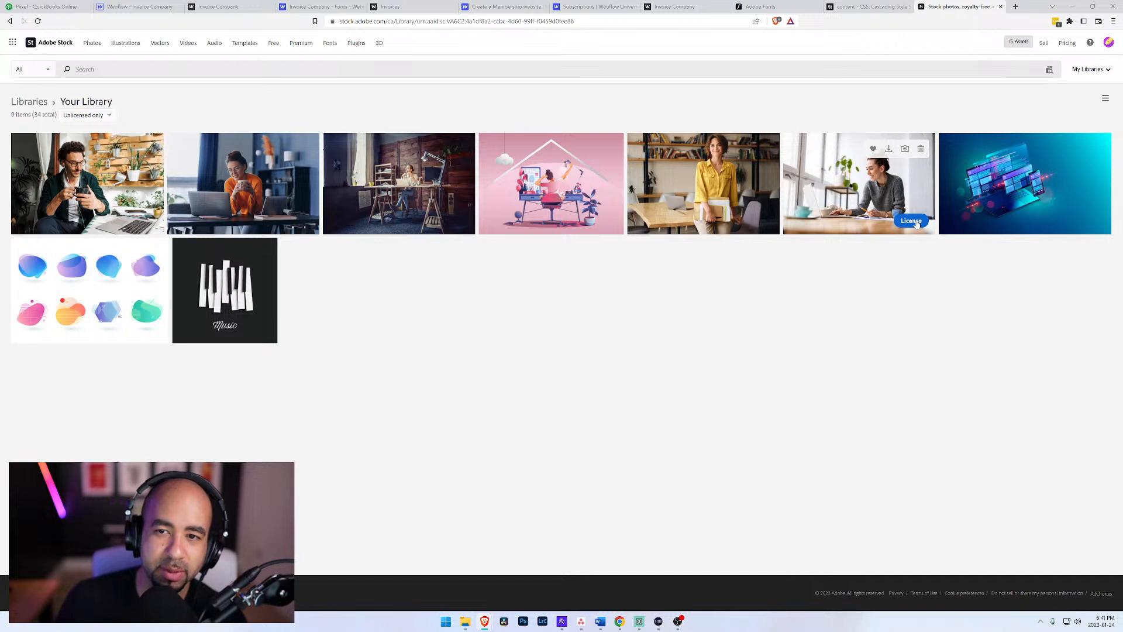
# Step: License the photo of the woman writing at a desk by the window and save it as hero-image in the Build A Business Graphics folder
pyautogui.click(914, 222)
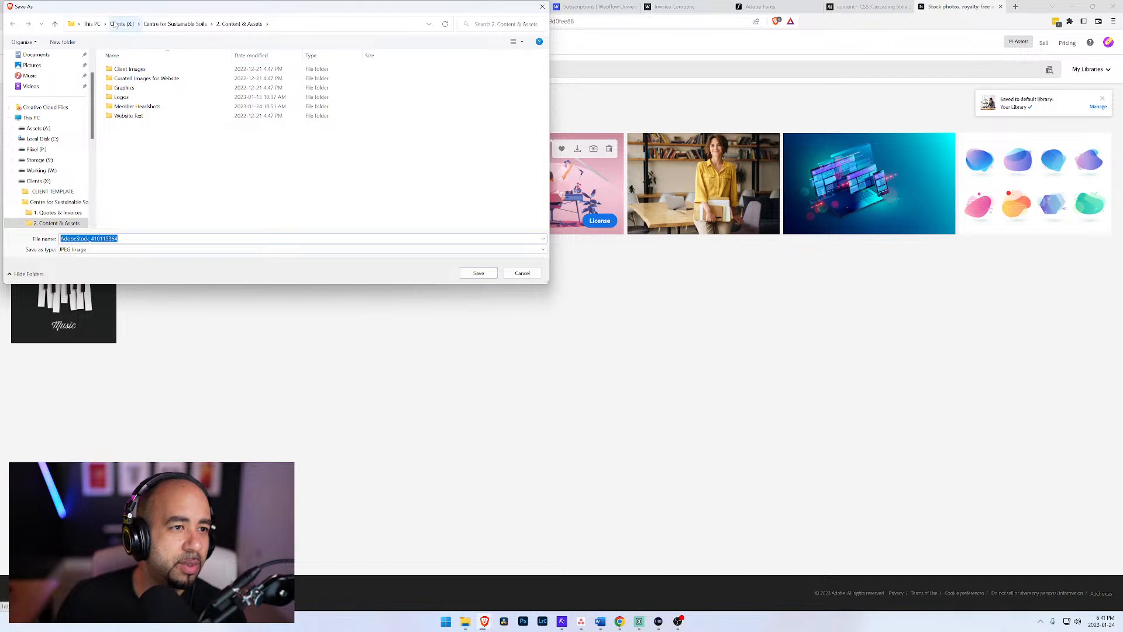
pyautogui.click(92, 24)
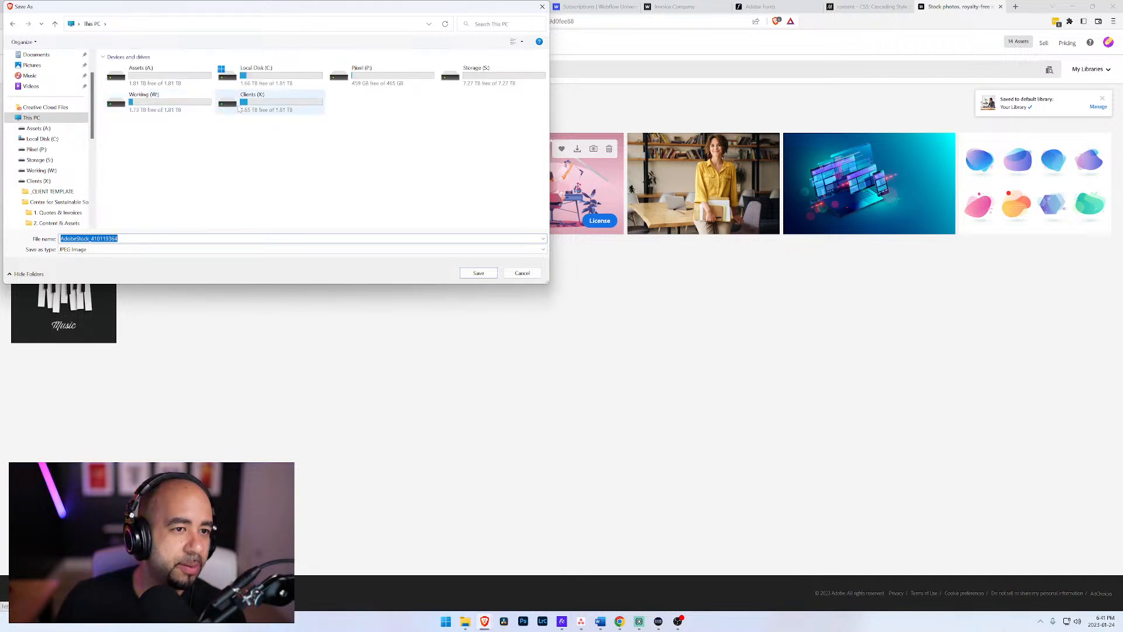
pyautogui.doubleClick(146, 101)
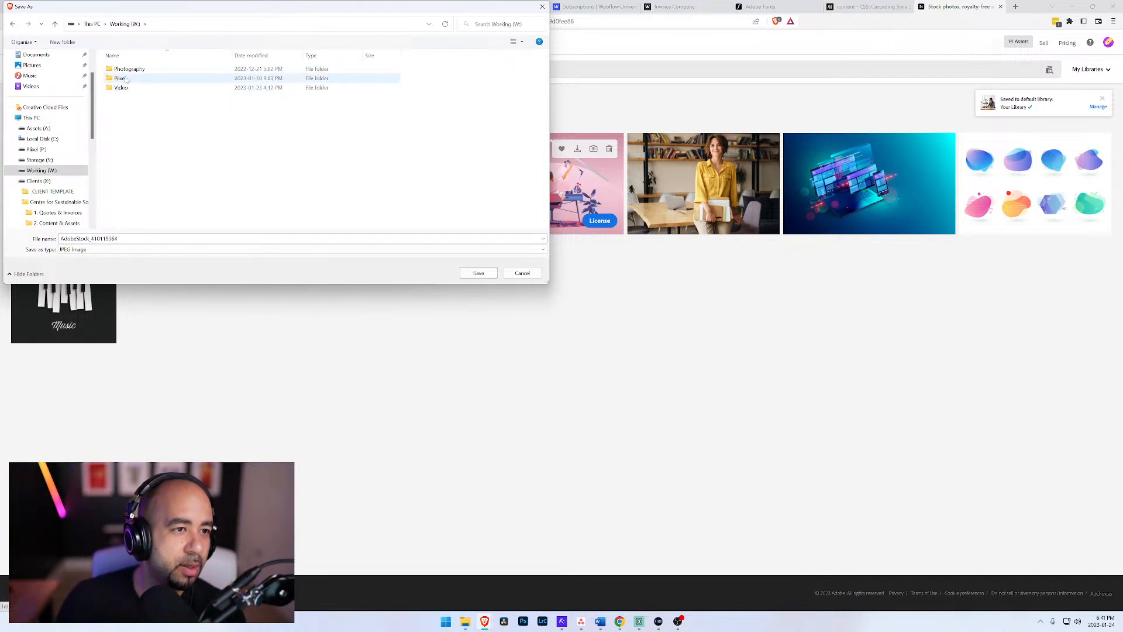
pyautogui.doubleClick(127, 79)
pyautogui.doubleClick(128, 70)
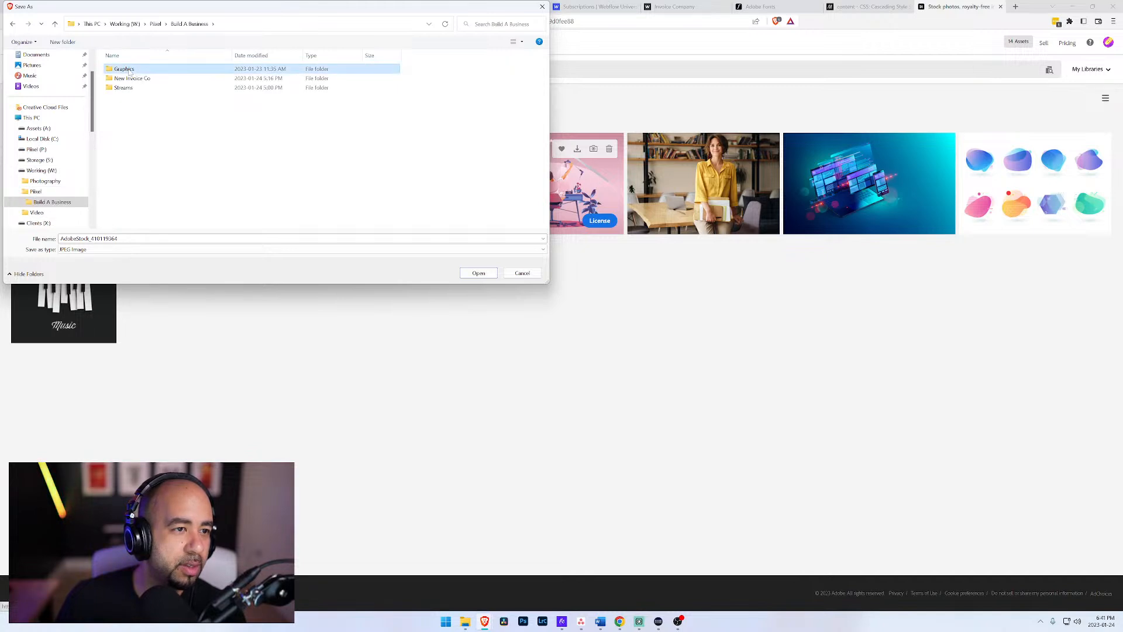
pyautogui.doubleClick(124, 70)
pyautogui.click(130, 238)
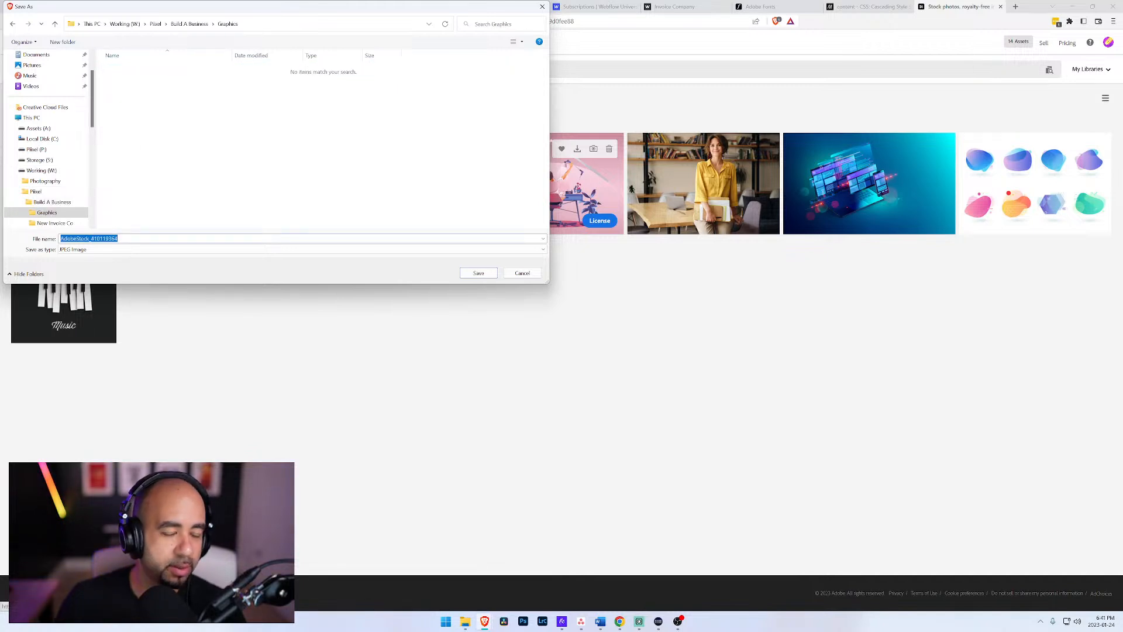
pyautogui.write('hero-image')
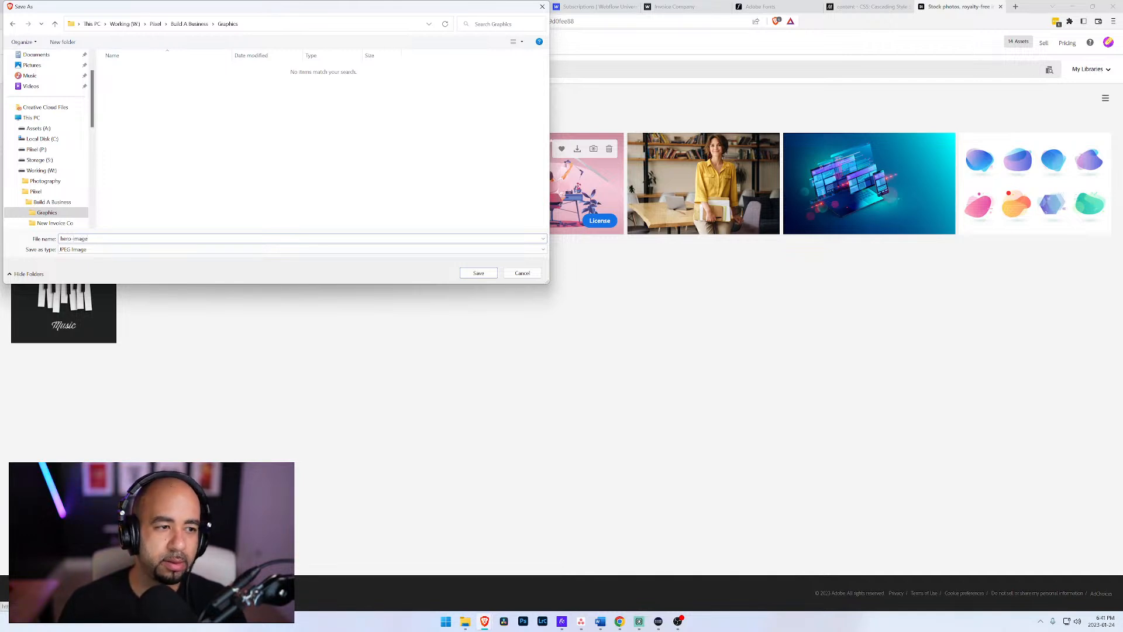
pyautogui.press('Return')
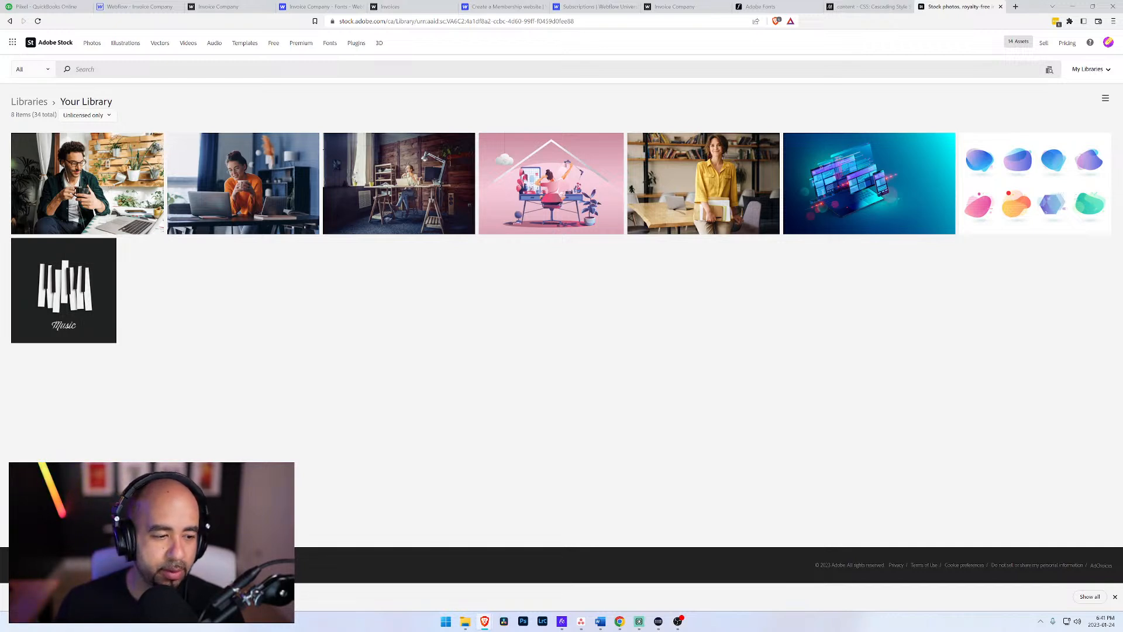
# Step: Check the file properties of the hero-image photo in the Graphics folder
pyautogui.click(465, 622)
pyautogui.click(623, 323)
pyautogui.rightClick(624, 323)
pyautogui.rightClick(561, 321)
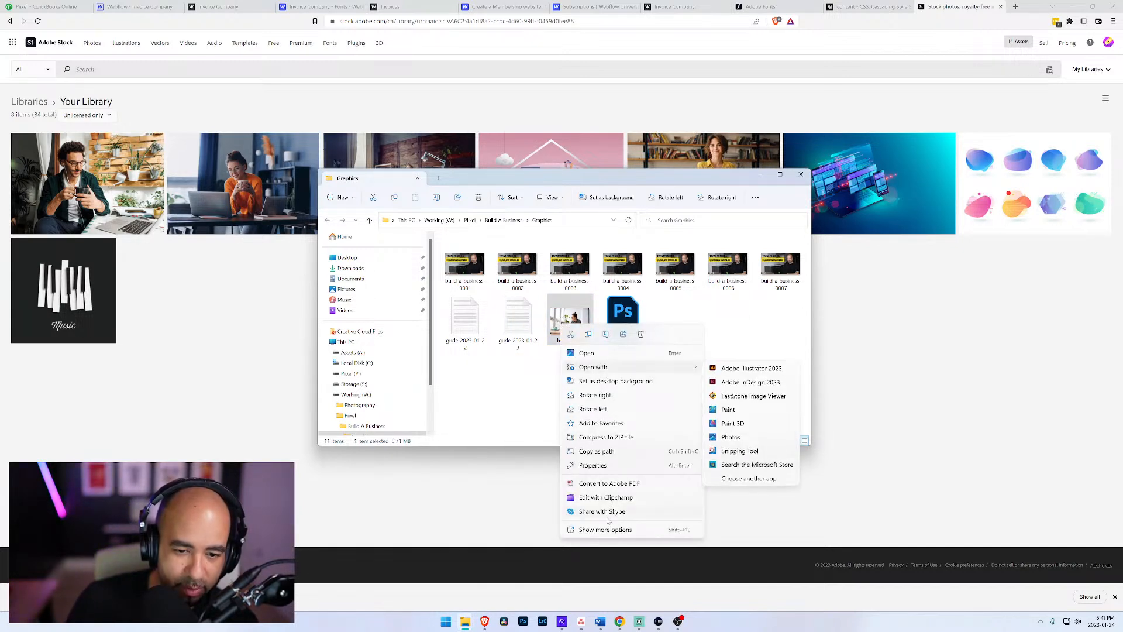
pyautogui.click(592, 466)
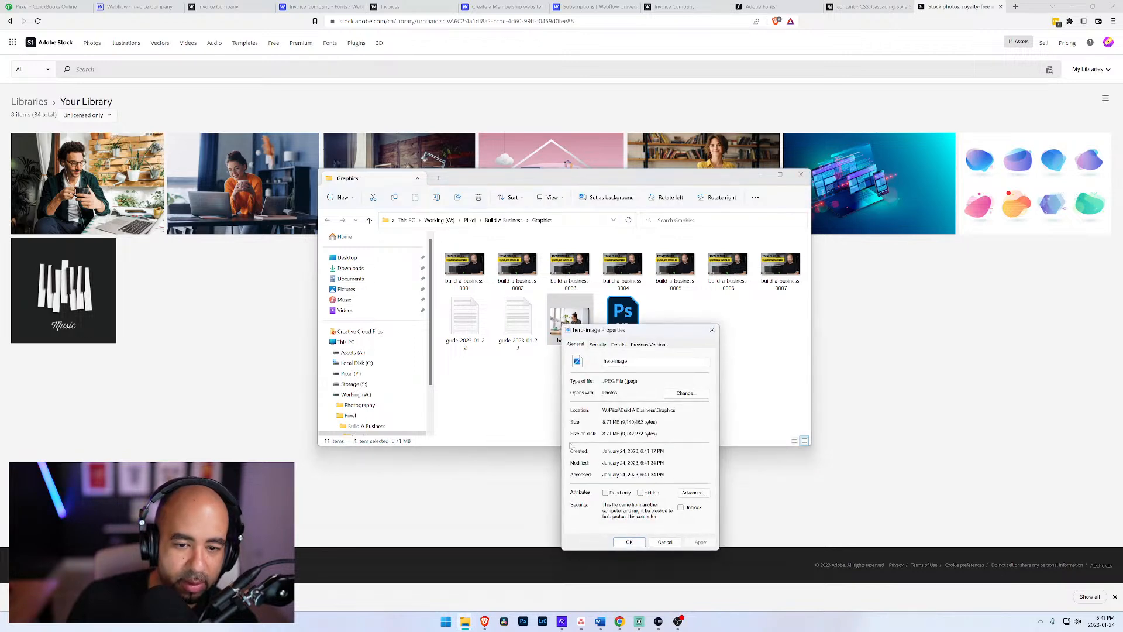
pyautogui.click(712, 330)
# Step: Open the hero-image photo in Photoshop and start an Export As of it
pyautogui.moveTo(649, 178); pyautogui.dragTo(1122, 234)
pyautogui.click(523, 621)
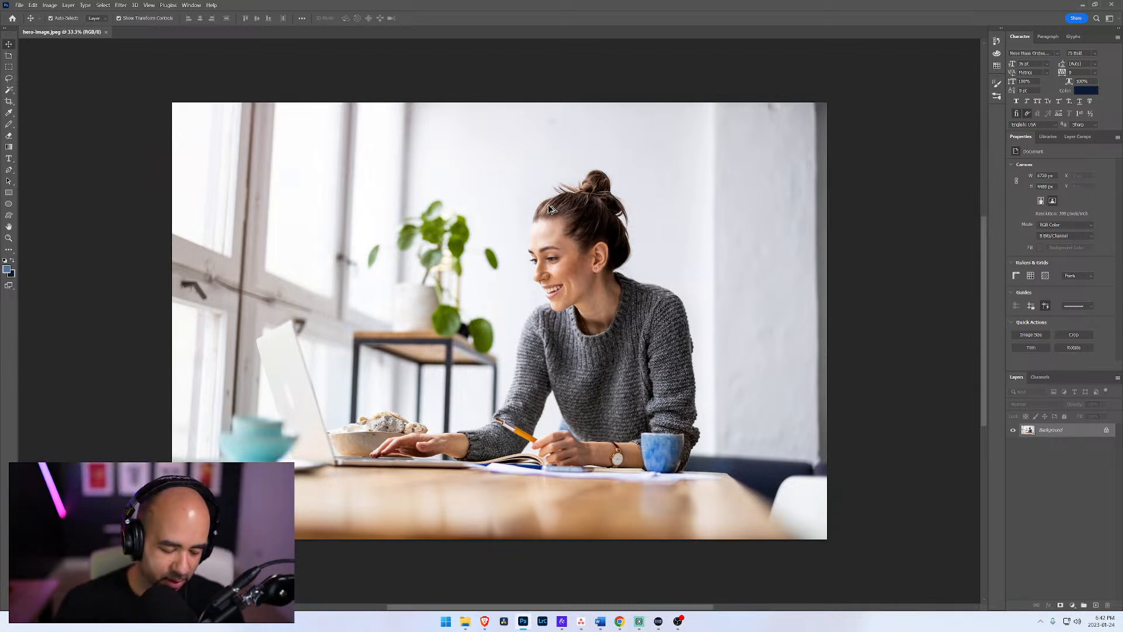
pyautogui.hotkey('ctrl', 'shift', 'alt', 'w')
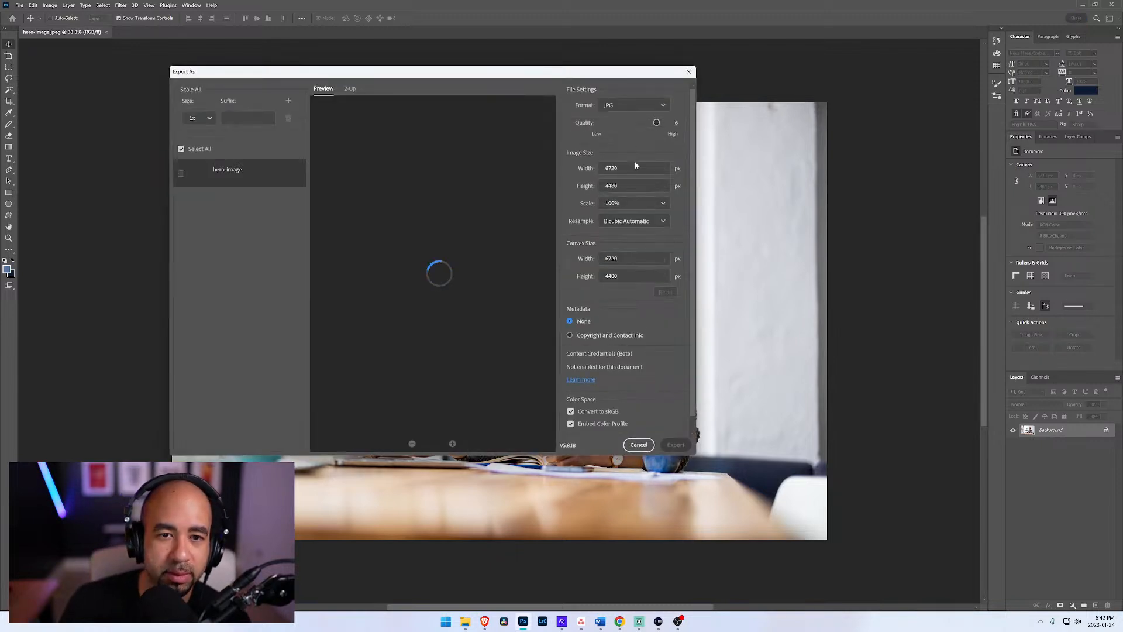
# Step: Set the JPG export quality to 7 and the image width to 2000 px
pyautogui.moveTo(658, 123); pyautogui.dragTo(667, 123)
pyautogui.press('Tab')
pyautogui.write('2000')
pyautogui.press('Tab')
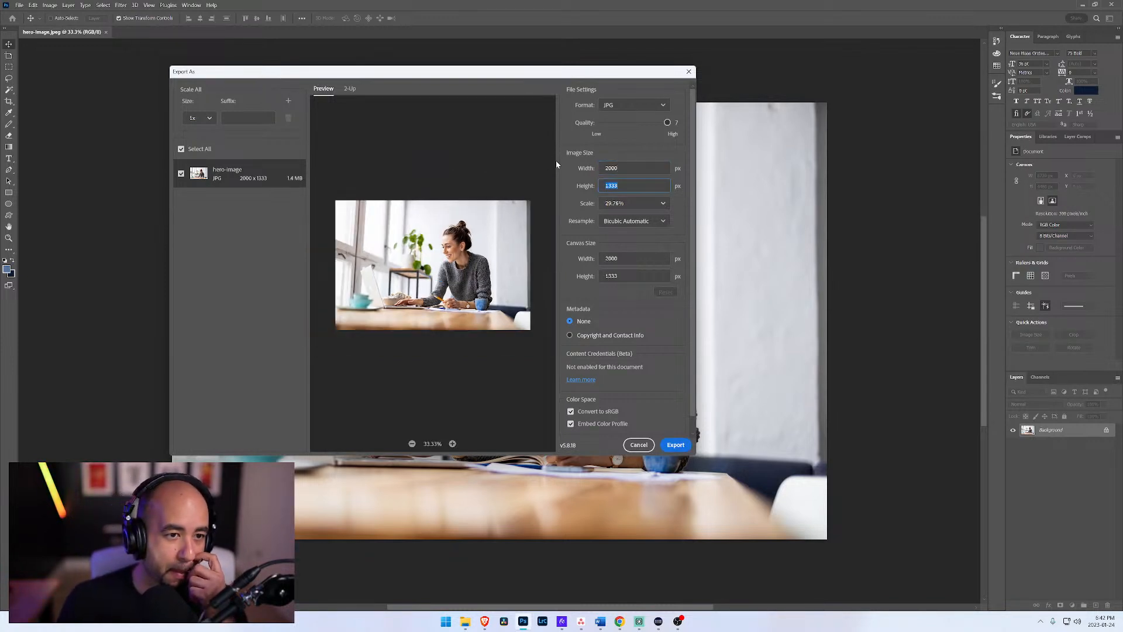
# Step: Set the JPG export quality to 6 and the image width to 1500 px
pyautogui.moveTo(652, 120); pyautogui.dragTo(657, 123)
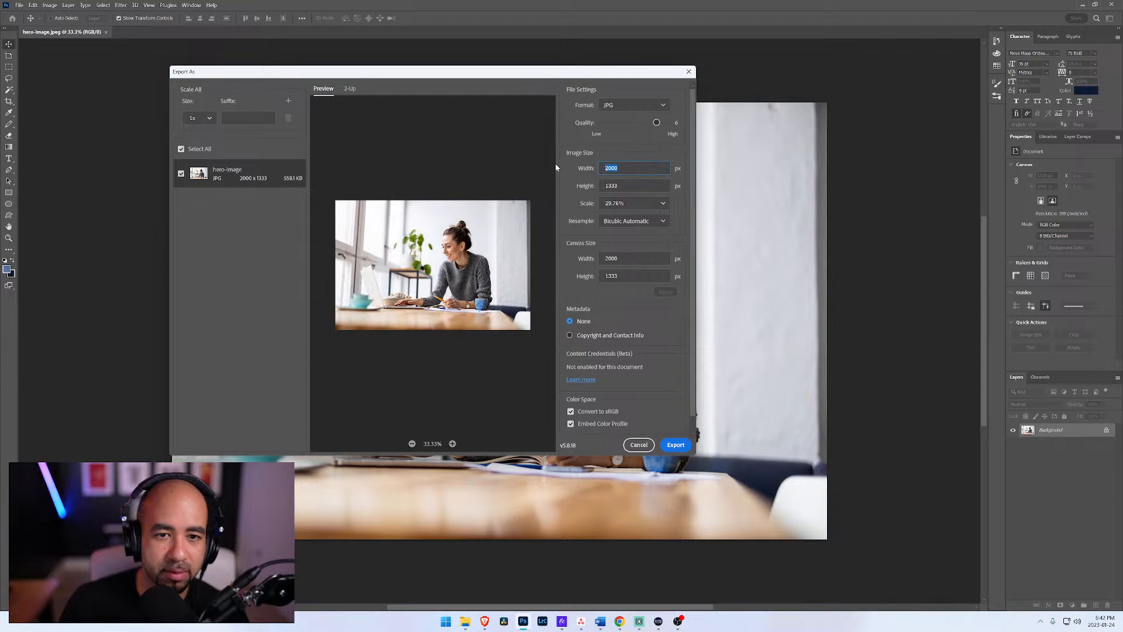
pyautogui.write('1500')
pyautogui.press('Tab')
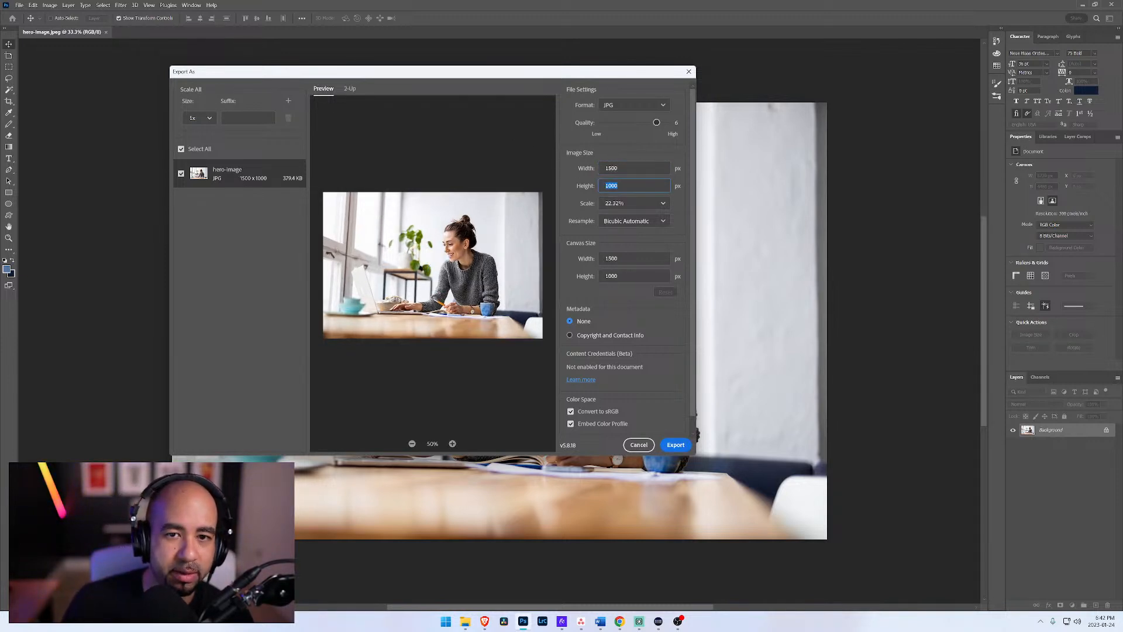
pyautogui.moveTo(653, 121); pyautogui.dragTo(667, 123)
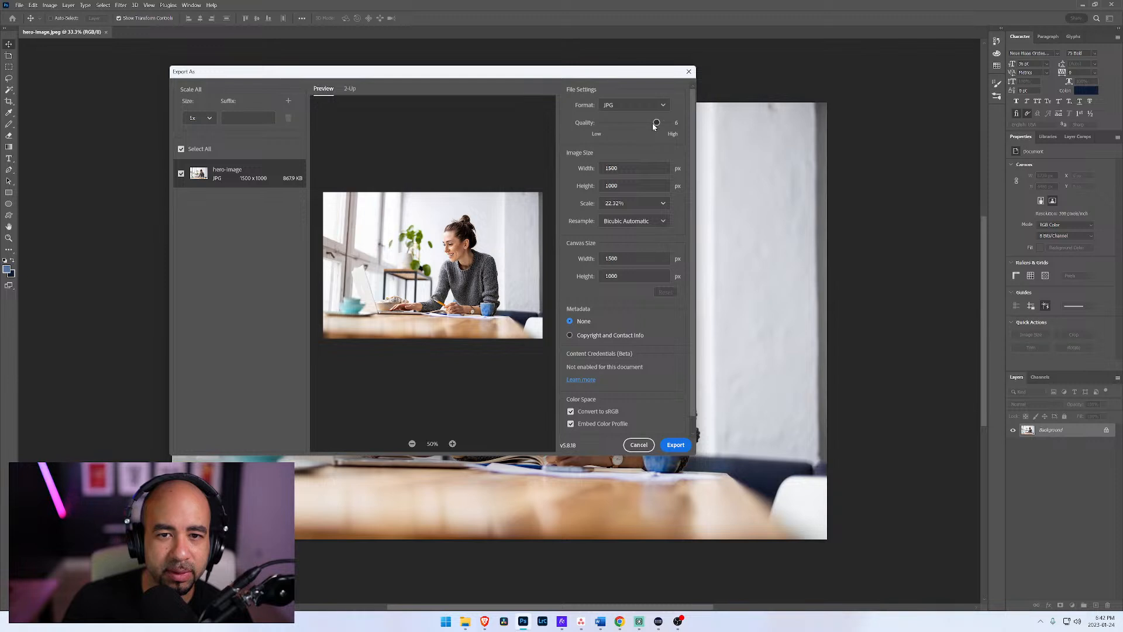
# Step: Export the resized photo as a JPG into the Build A Business Graphics folder on the Working (W:) drive
pyautogui.click(674, 443)
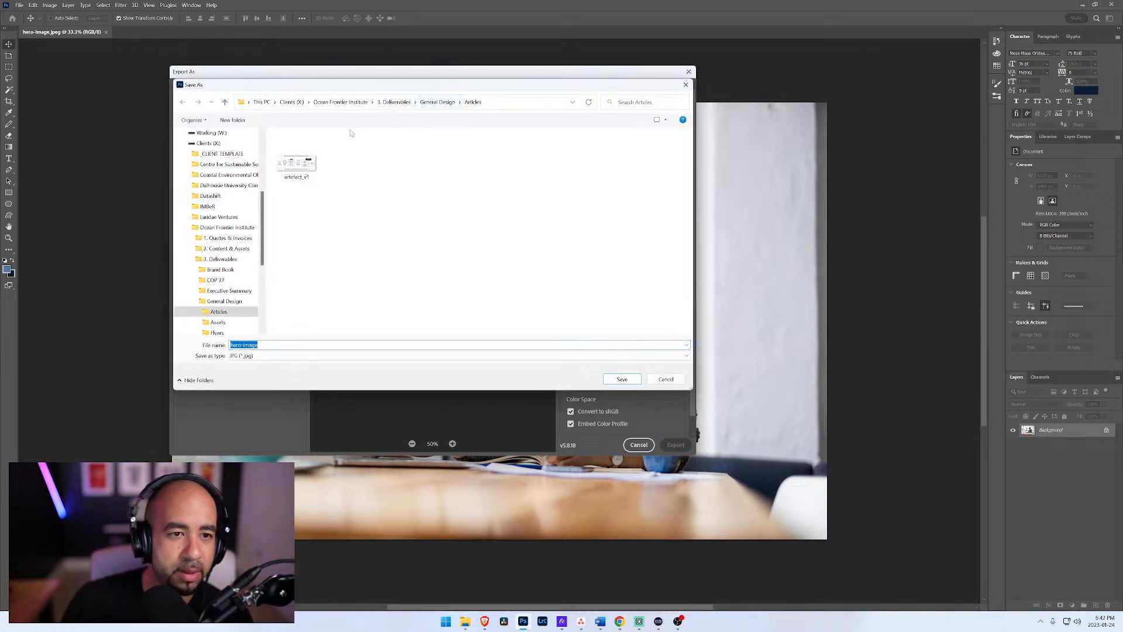
pyautogui.click(261, 101)
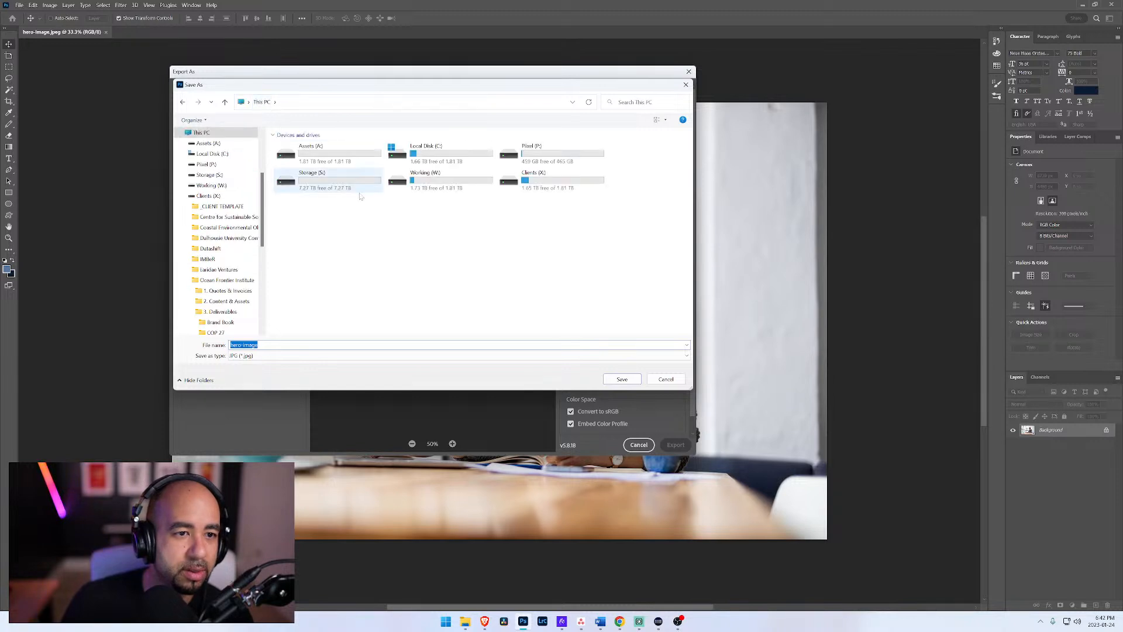
pyautogui.doubleClick(403, 186)
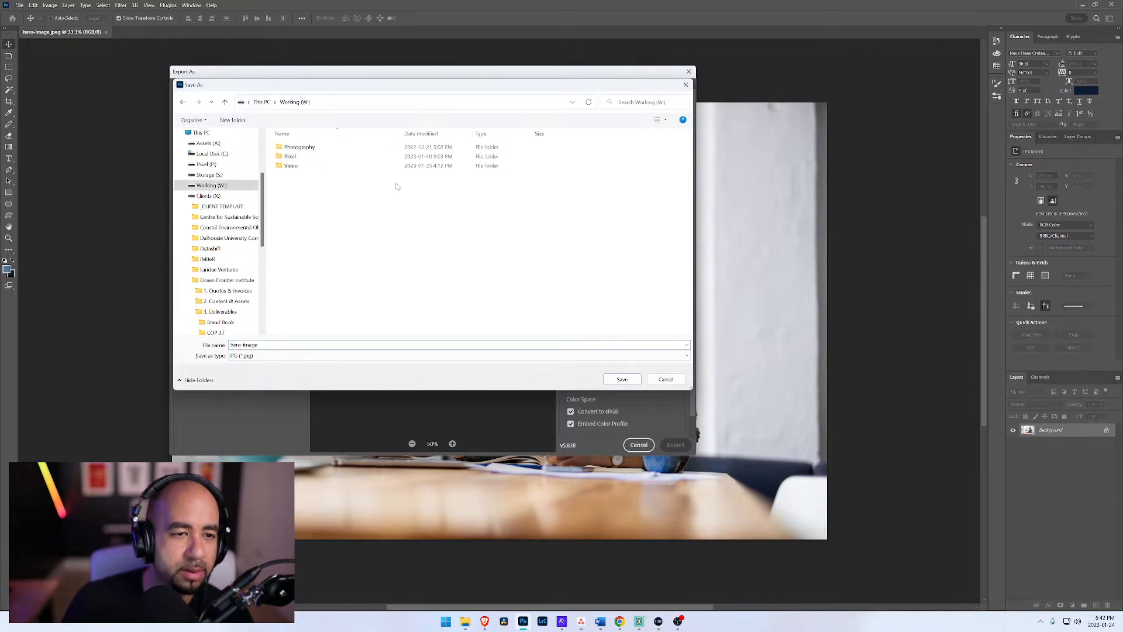
pyautogui.doubleClick(287, 158)
pyautogui.doubleClick(290, 148)
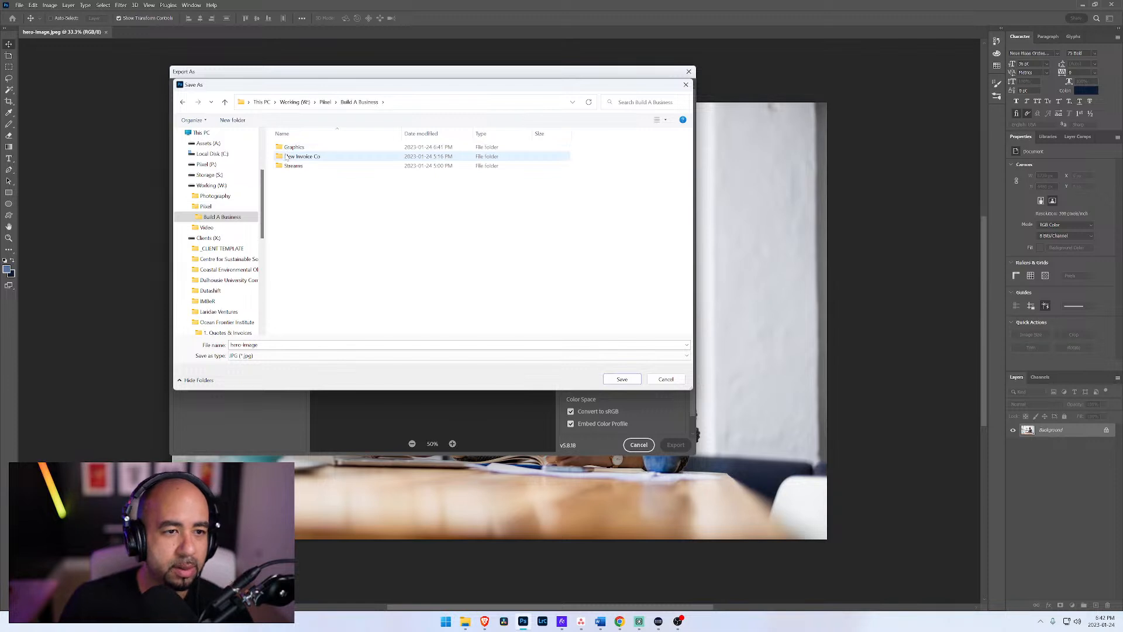
pyautogui.doubleClick(290, 148)
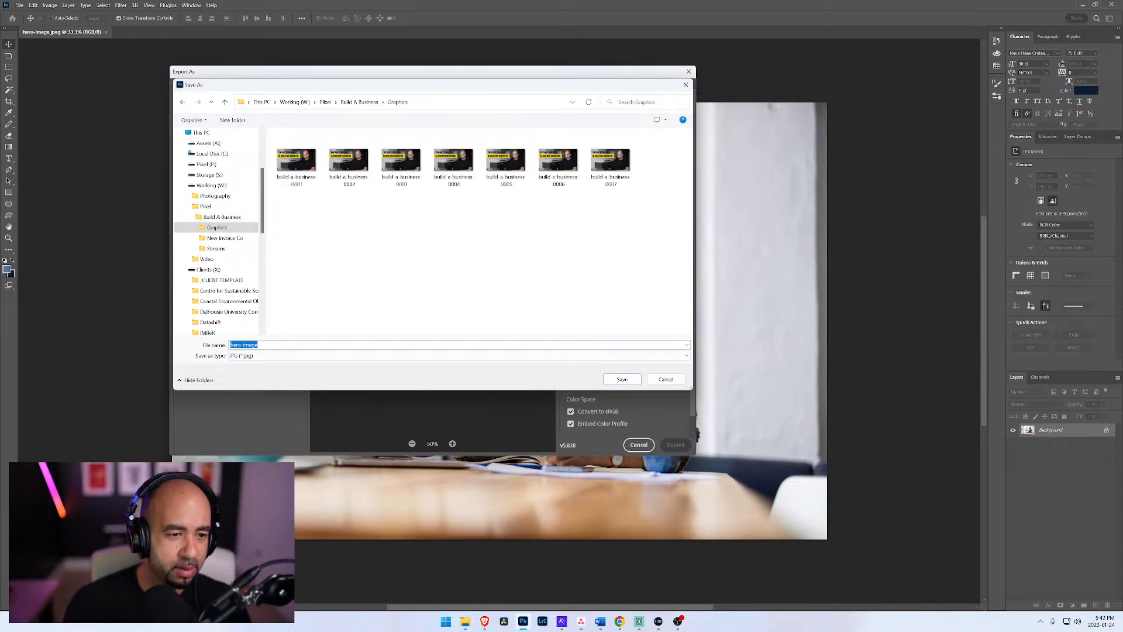
pyautogui.write('hero')
pyautogui.press('Return')
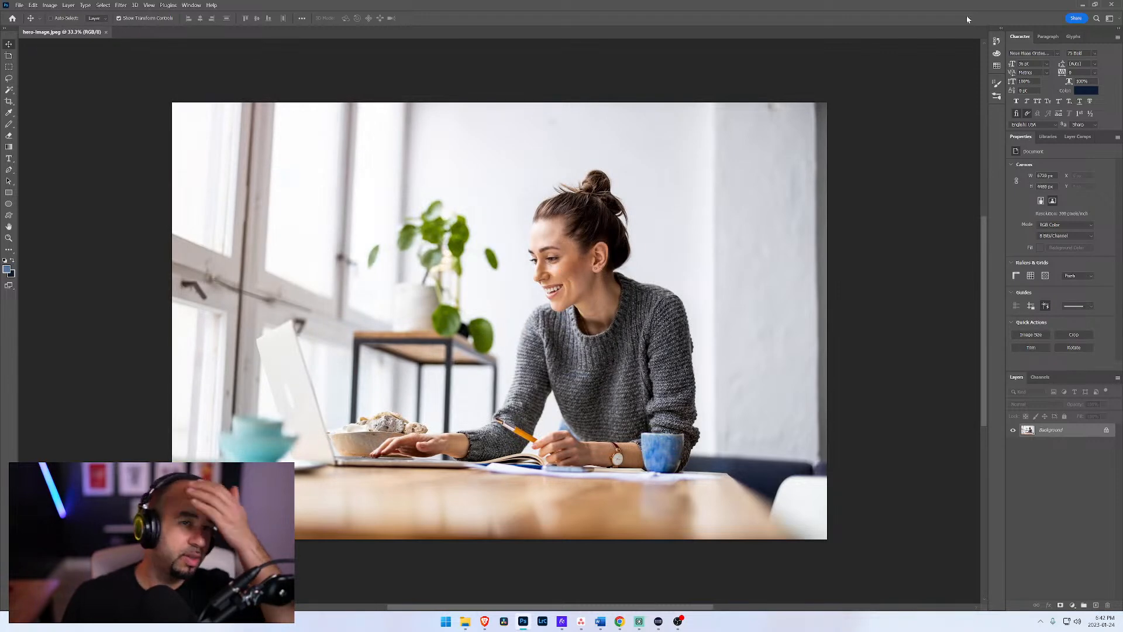
# Step: Return to the Webflow page, insert an Image element inside the Hero Image block and expand that block in the element tree
pyautogui.click(1083, 5)
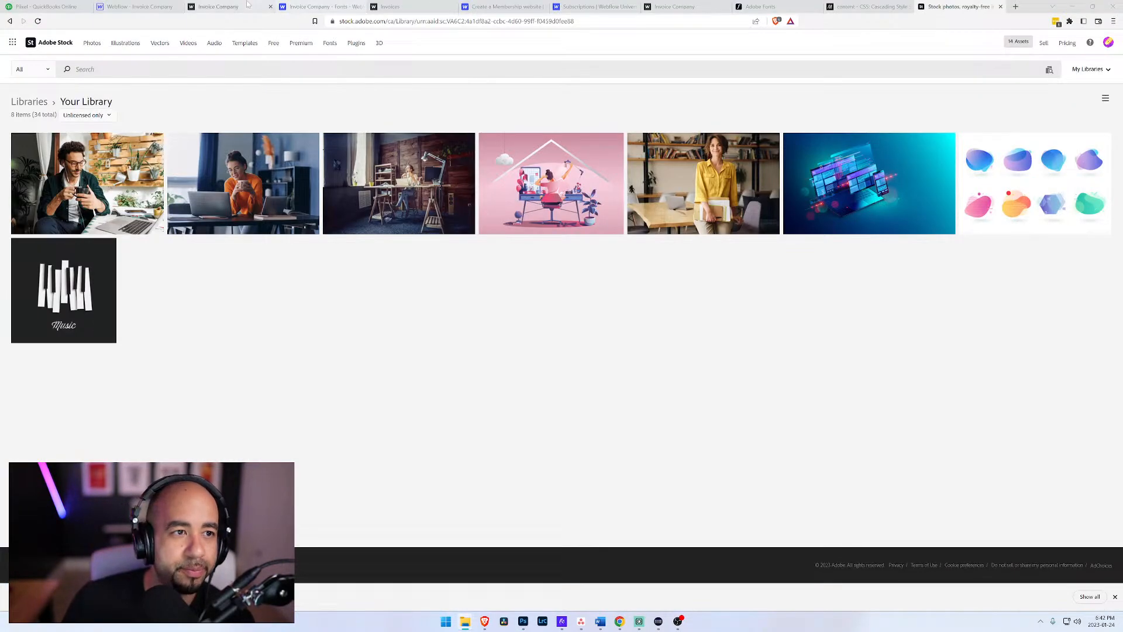
pyautogui.click(136, 6)
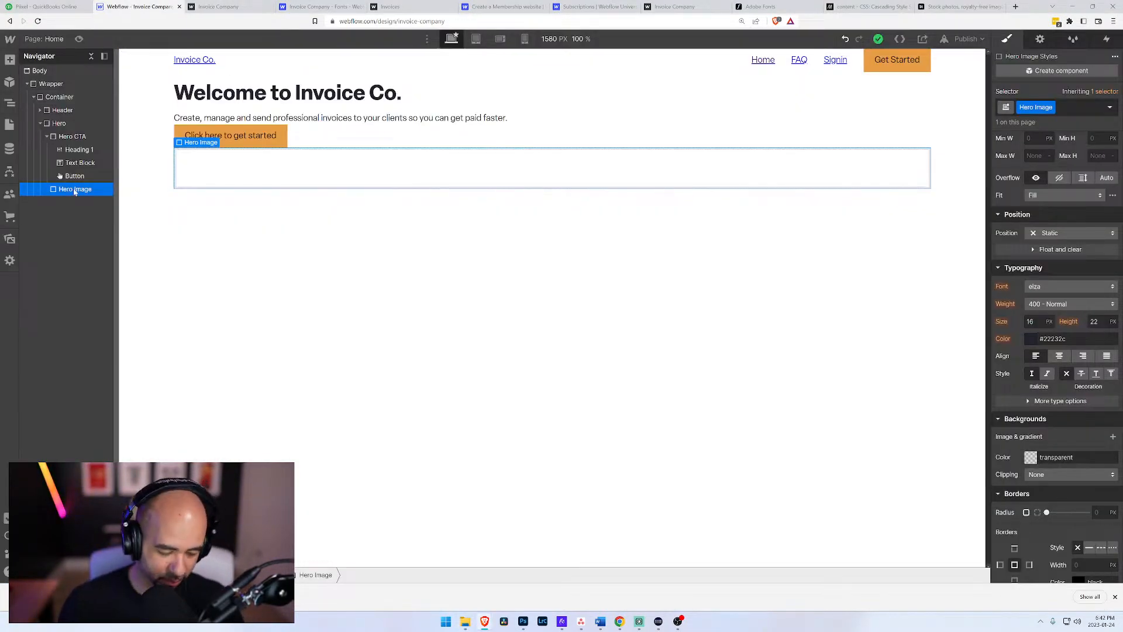
pyautogui.hotkey('ctrl', 'k')
pyautogui.write('imag')
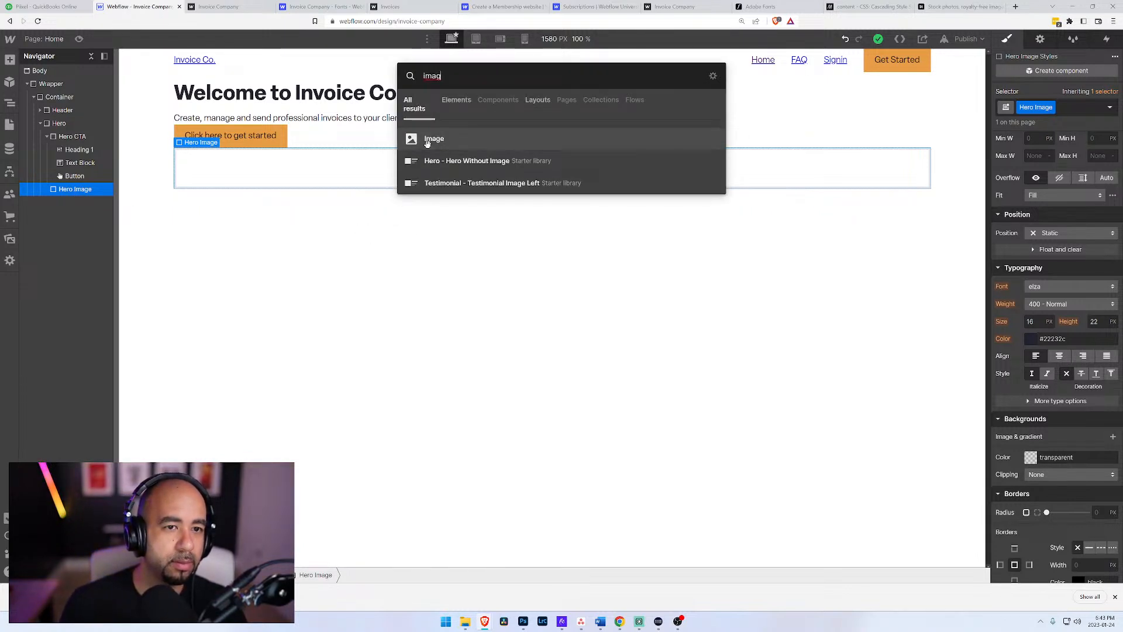
pyautogui.click(425, 145)
pyautogui.click(75, 189)
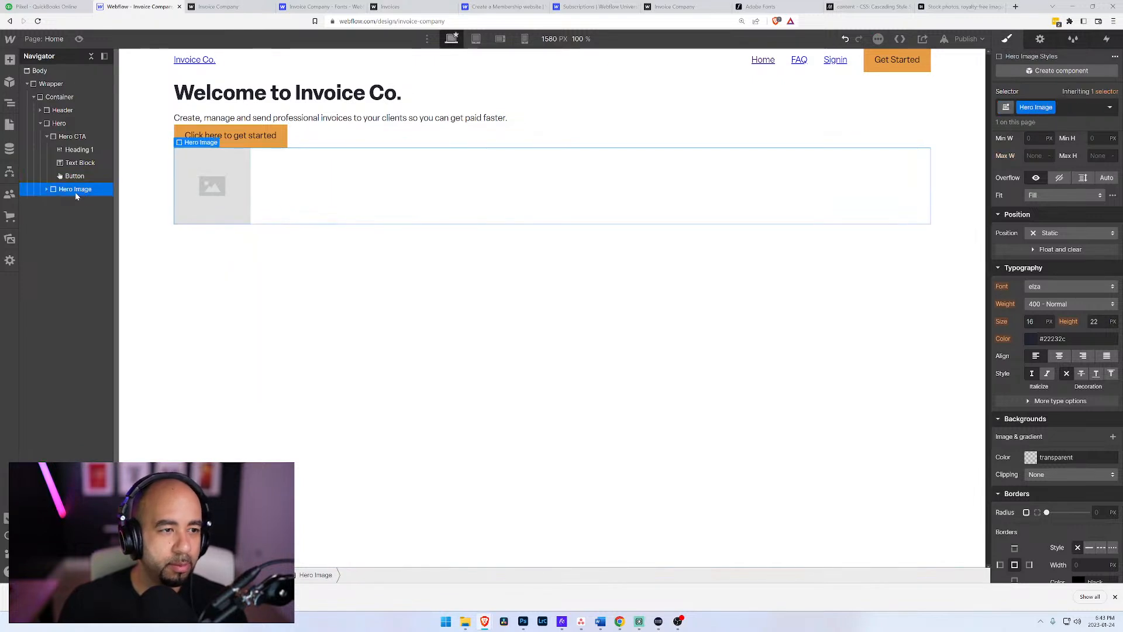
pyautogui.click(46, 190)
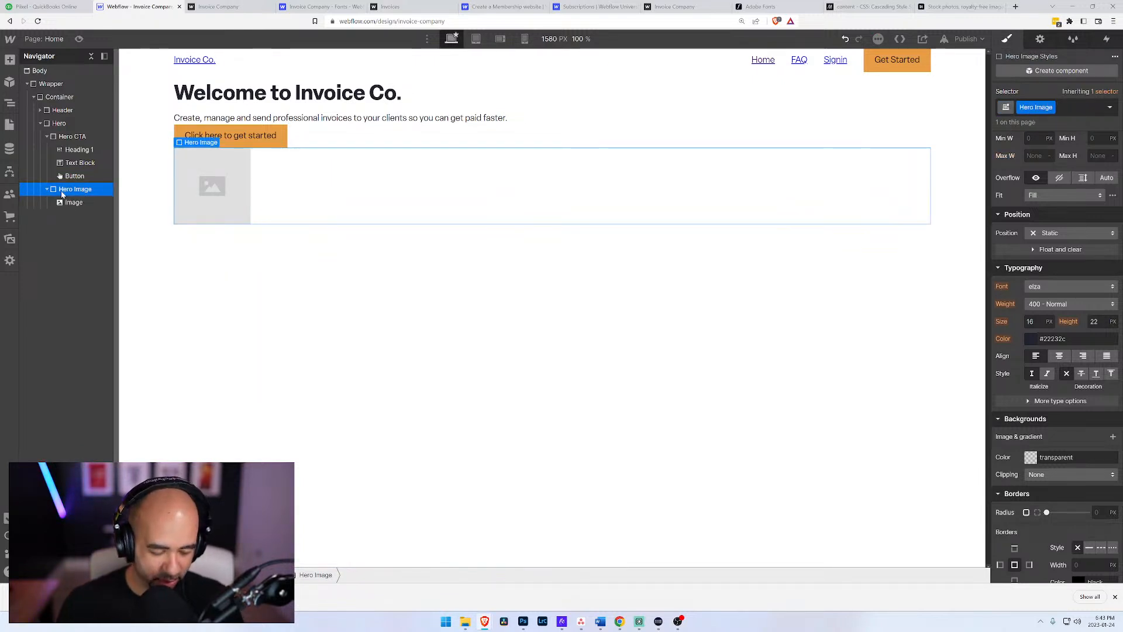
# Step: Add a Div Block inside Hero Image and place it above the Image element
pyautogui.hotkey('ctrl', 'e')
pyautogui.write('im')
pyautogui.press('BackSpace')
pyautogui.press('BackSpace')
pyautogui.write('div')
pyautogui.press('Return')
pyautogui.moveTo(66, 214); pyautogui.dragTo(66, 201)
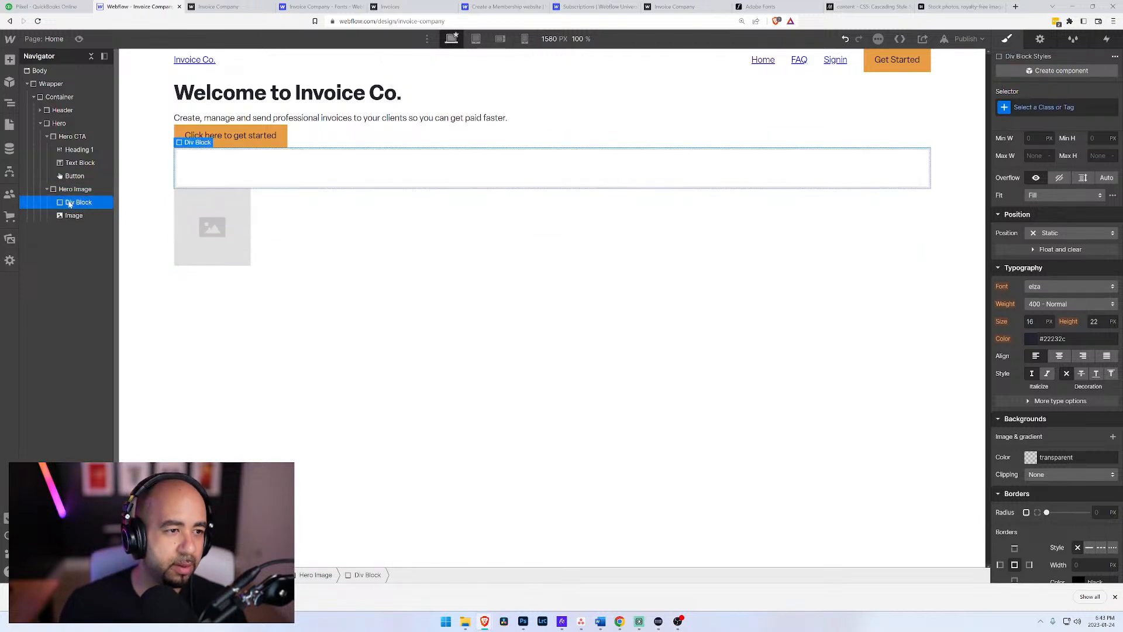
# Step: Assign the new class Image Container to the Div Block inside Hero Image and nest the Image element within it
pyautogui.hotkey('ctrl', 'Return')
pyautogui.write('Imag')
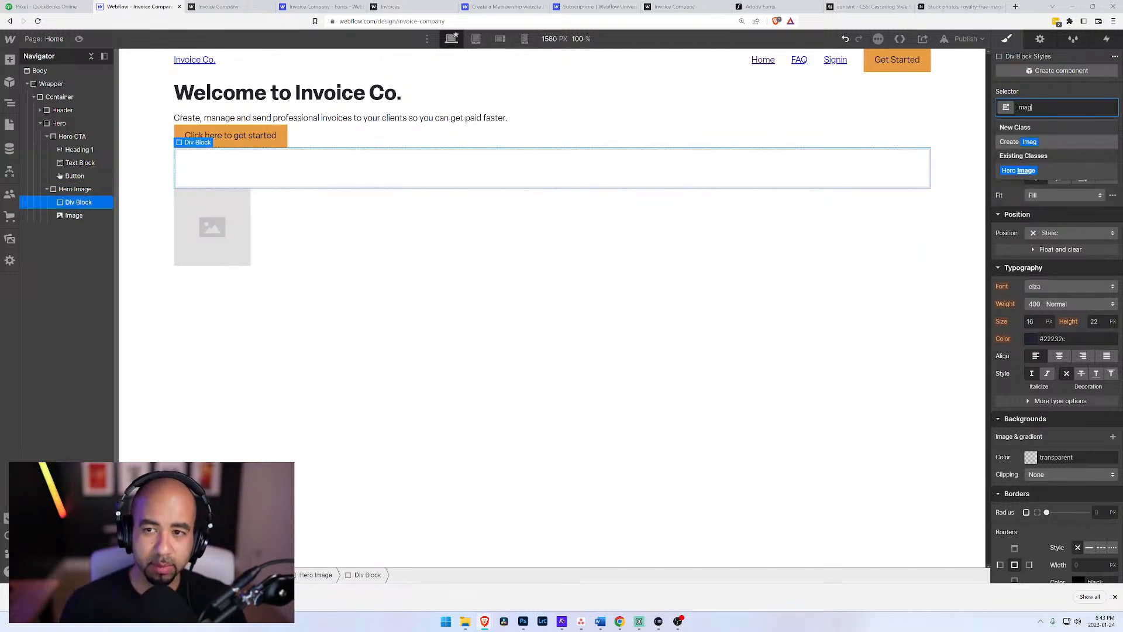
pyautogui.press('BackSpace')
pyautogui.press('BackSpace')
pyautogui.write('ge Container')
pyautogui.press('Return')
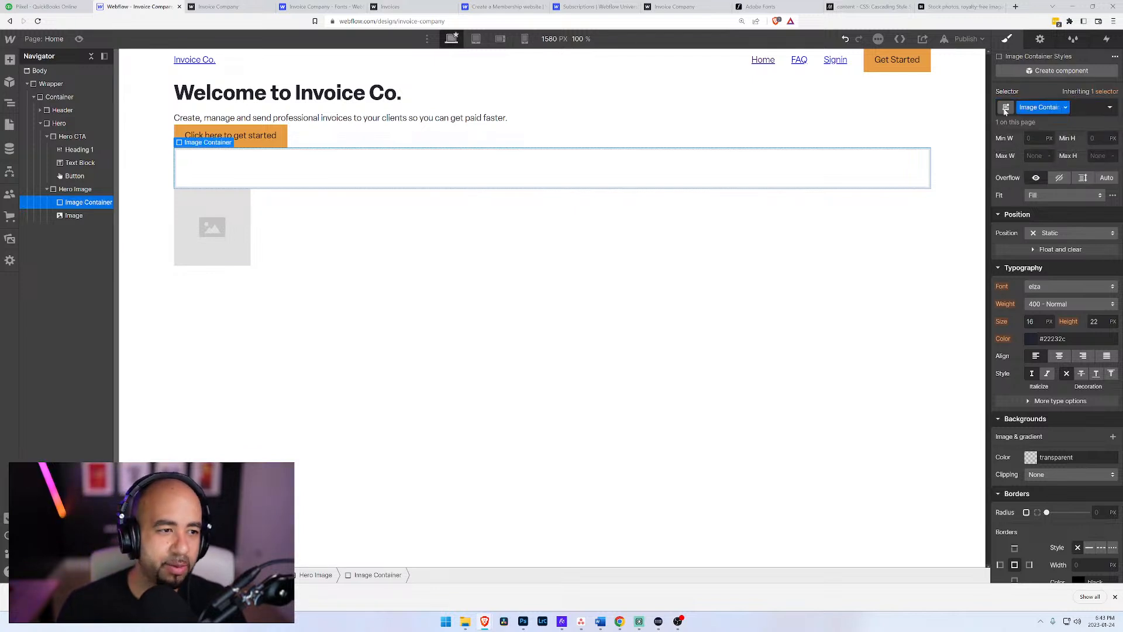
pyautogui.click(71, 214)
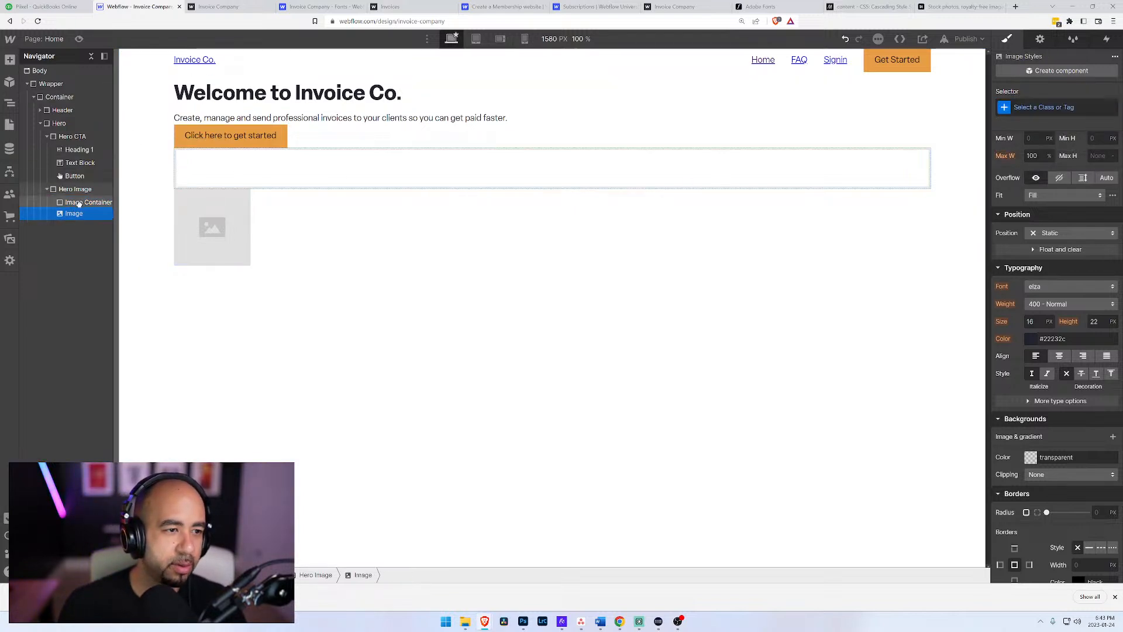
pyautogui.moveTo(79, 203); pyautogui.dragTo(81, 208)
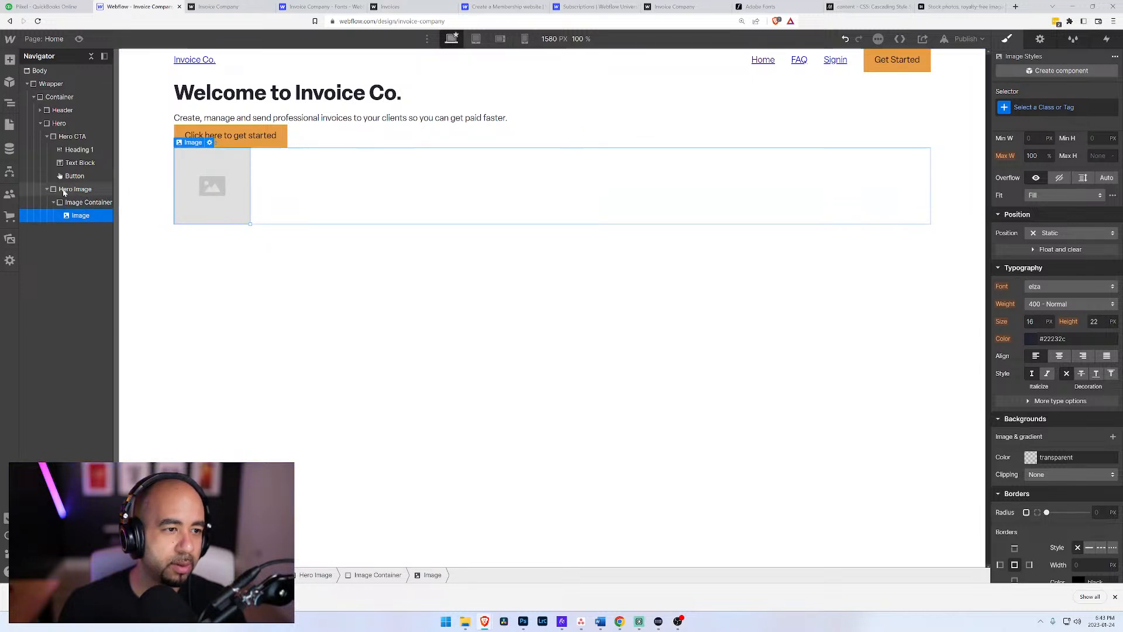
# Step: Upload hero.jpg from the Graphics folder to the site's image assets and use it as the hero Image element's source
pyautogui.click(210, 142)
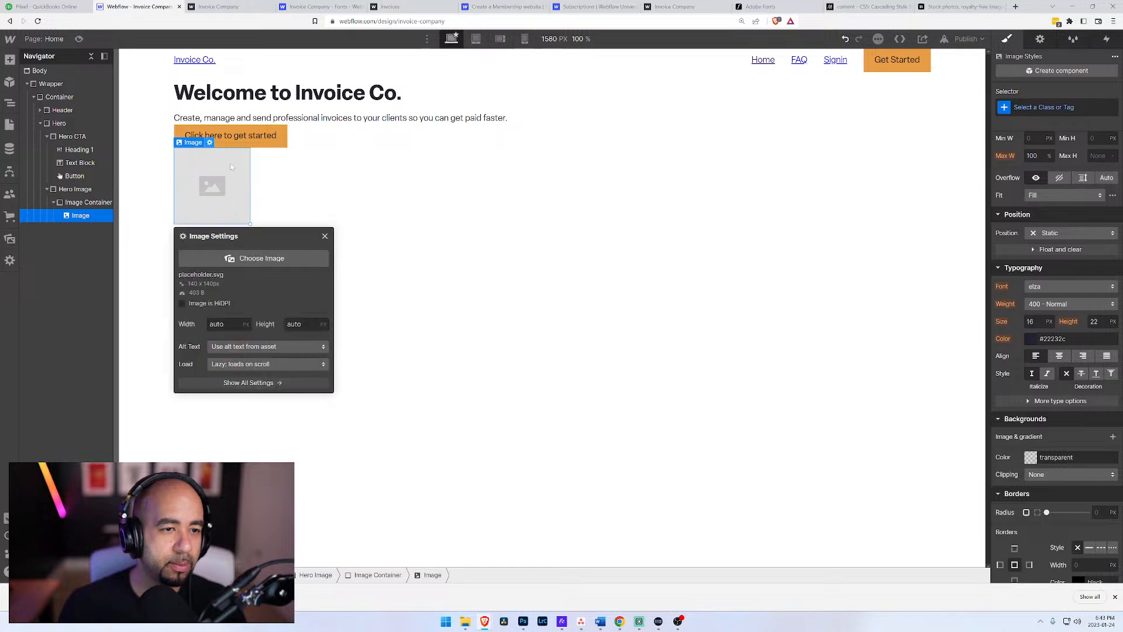
pyautogui.click(272, 267)
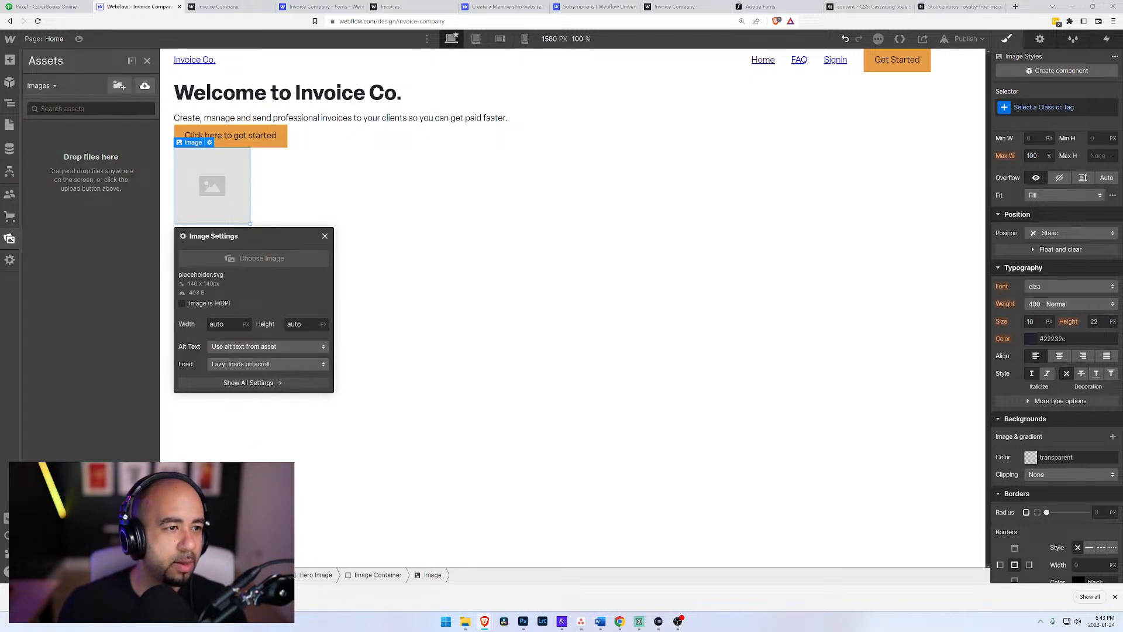
pyautogui.click(131, 61)
pyautogui.click(63, 126)
pyautogui.click(61, 156)
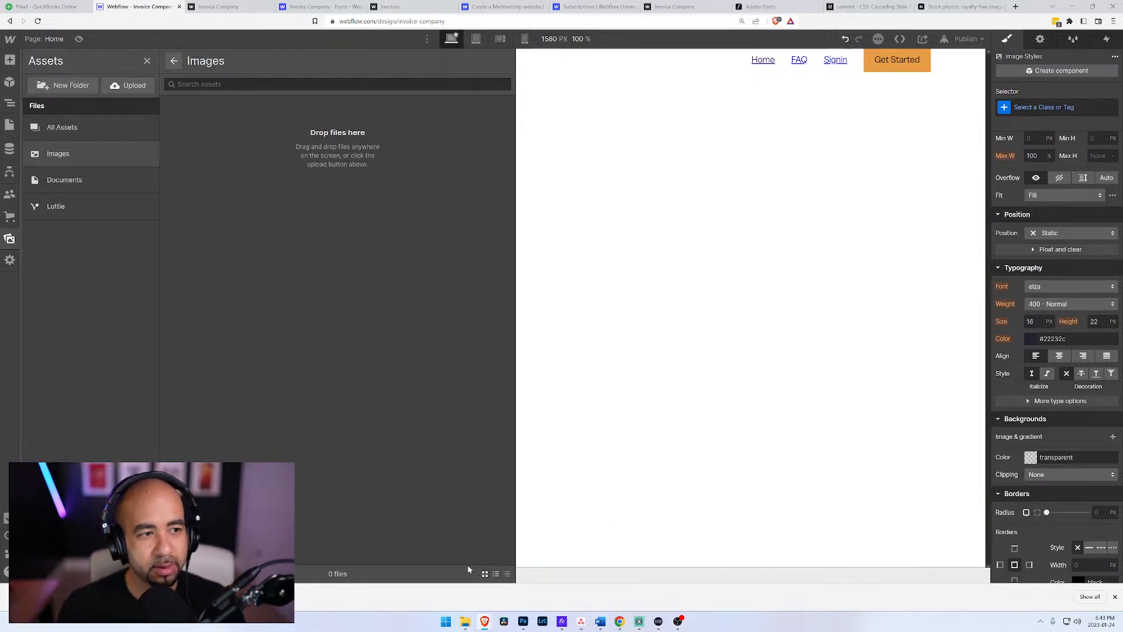
pyautogui.click(73, 181)
pyautogui.click(82, 161)
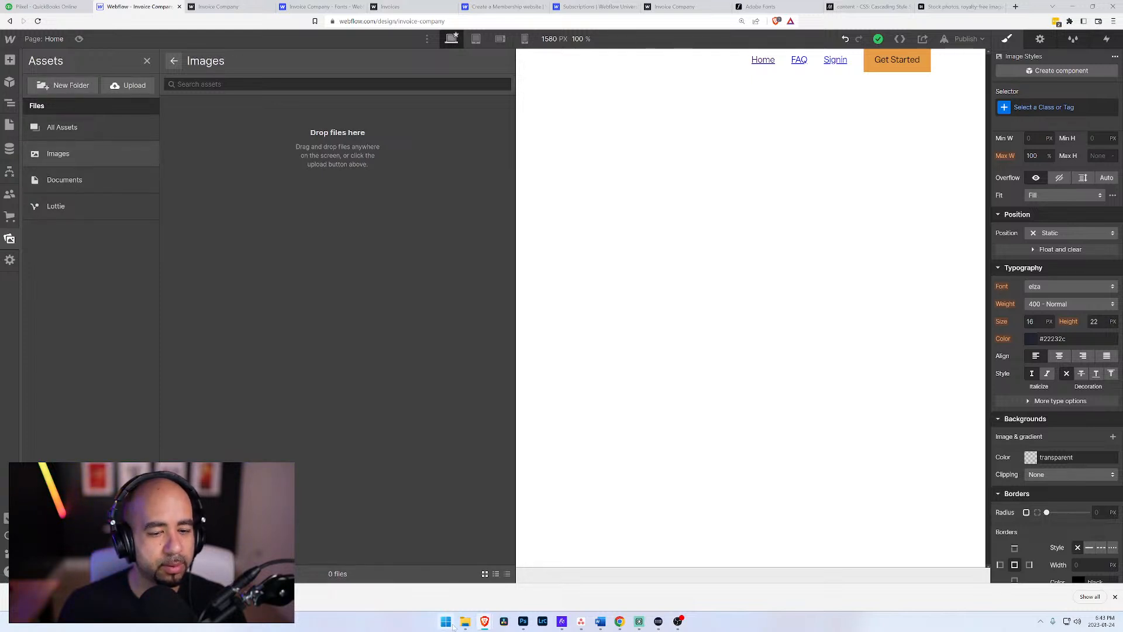
pyautogui.moveTo(466, 623)
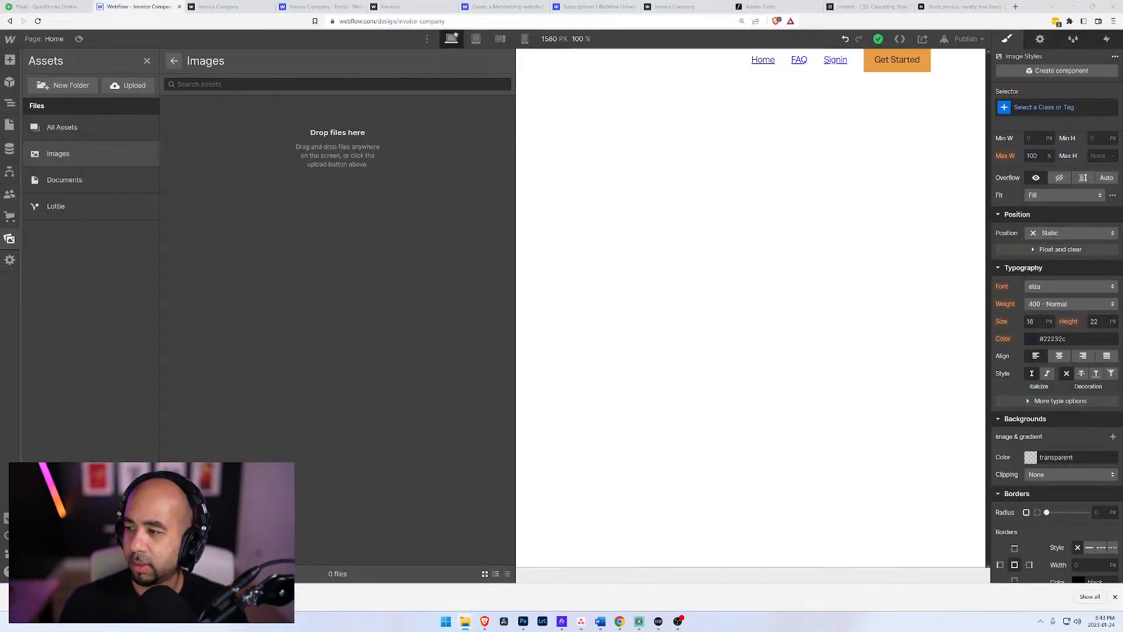
pyautogui.moveTo(866, 281); pyautogui.dragTo(409, 296)
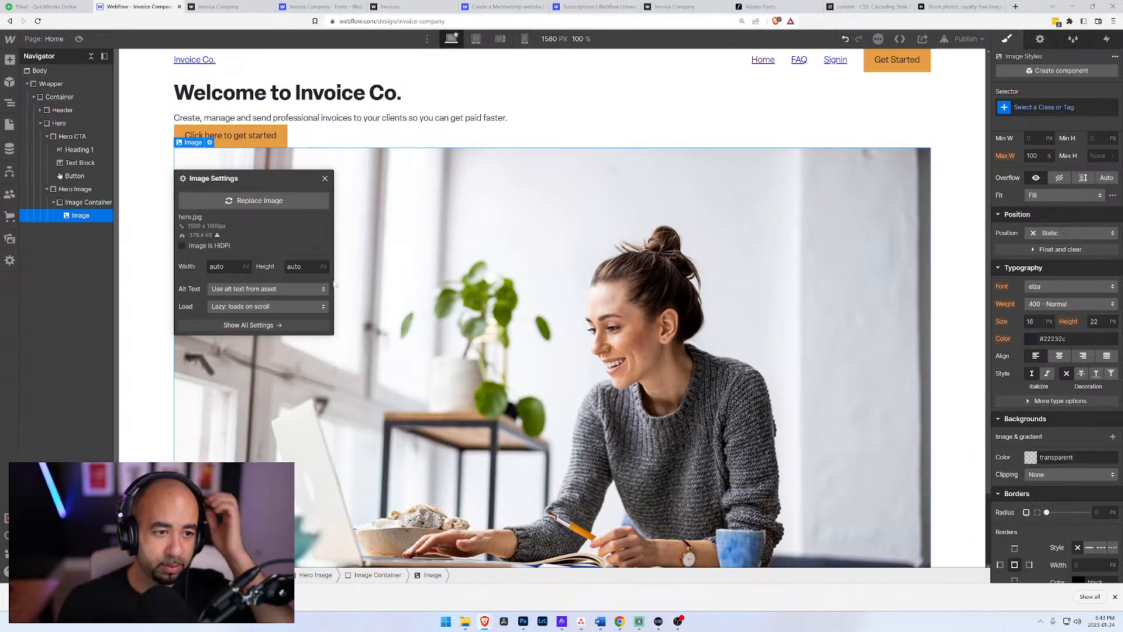
# Step: Give the hero image a custom alt text description of "Successful Business Owner" and close its settings
pyautogui.click(238, 289)
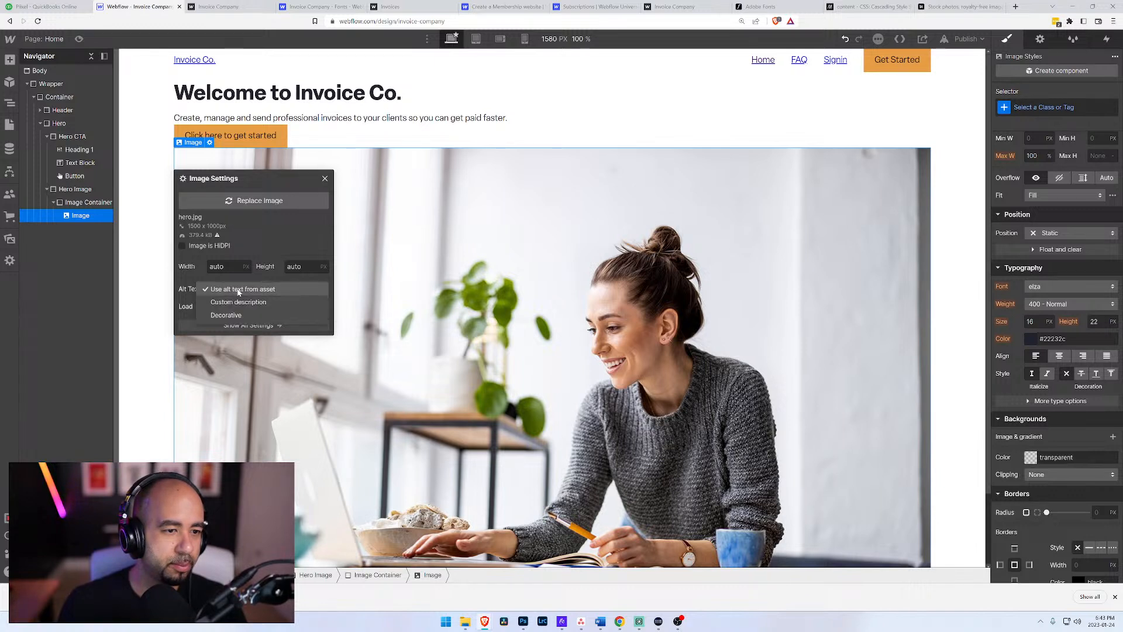
pyautogui.click(239, 301)
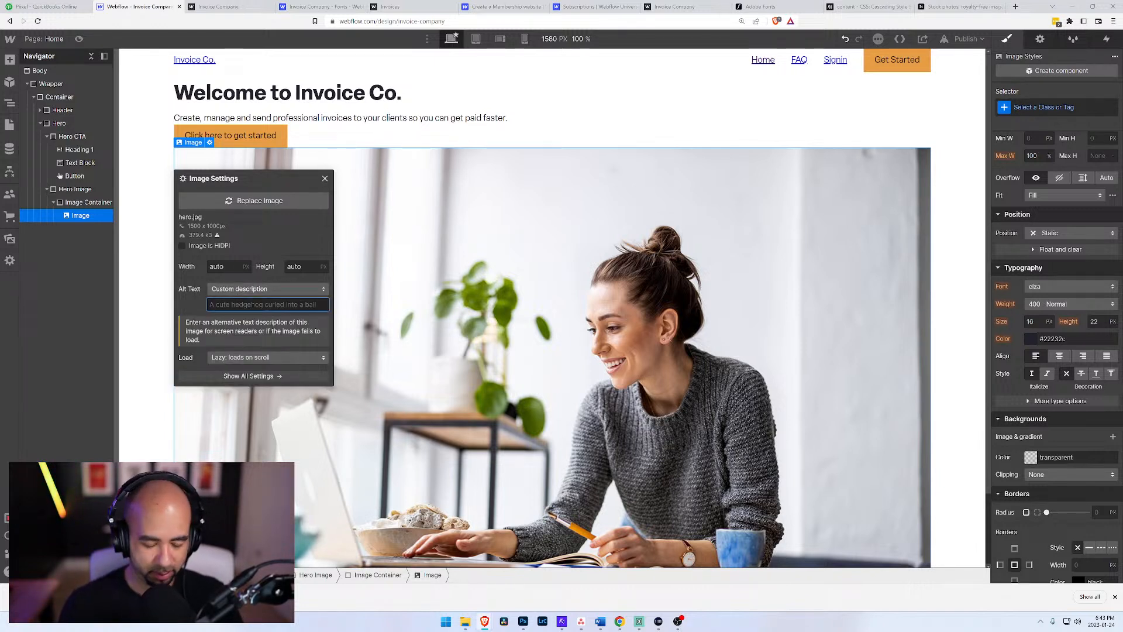
pyautogui.write('Business Owner')
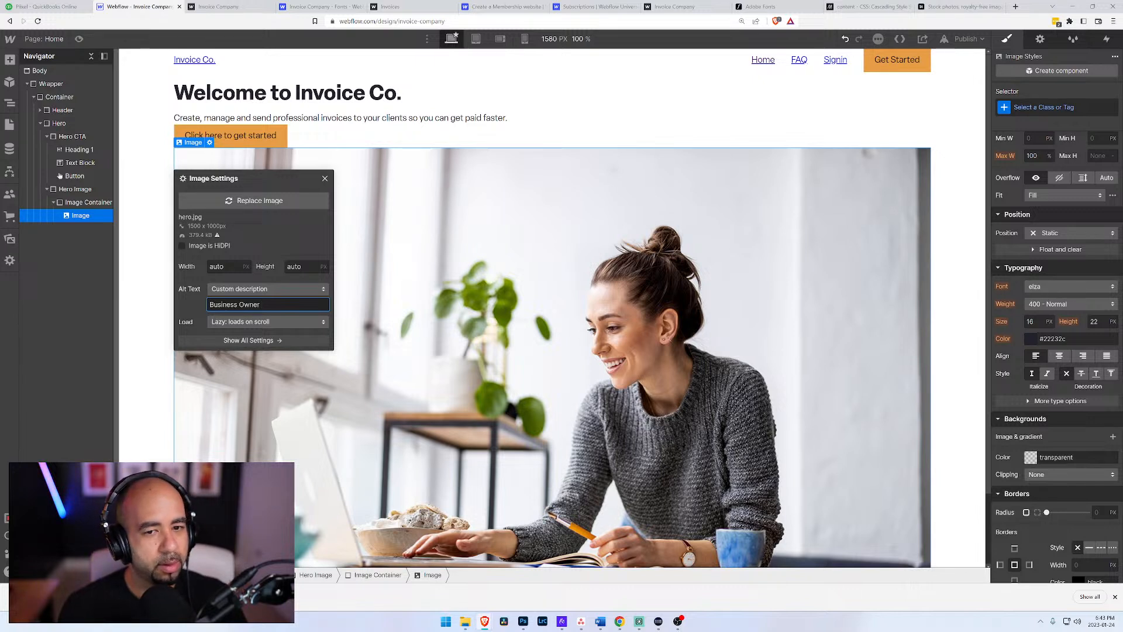
pyautogui.hotkey('ctrl', 'a')
pyautogui.press('BackSpace')
pyautogui.write('Sus')
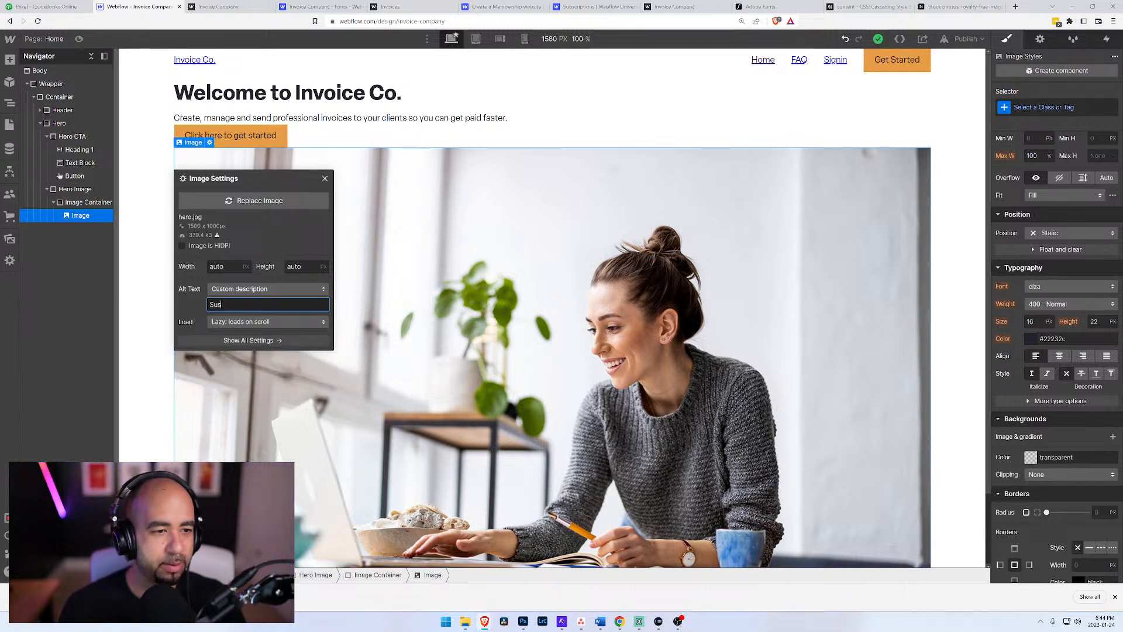
pyautogui.write('cessful Business Owner')
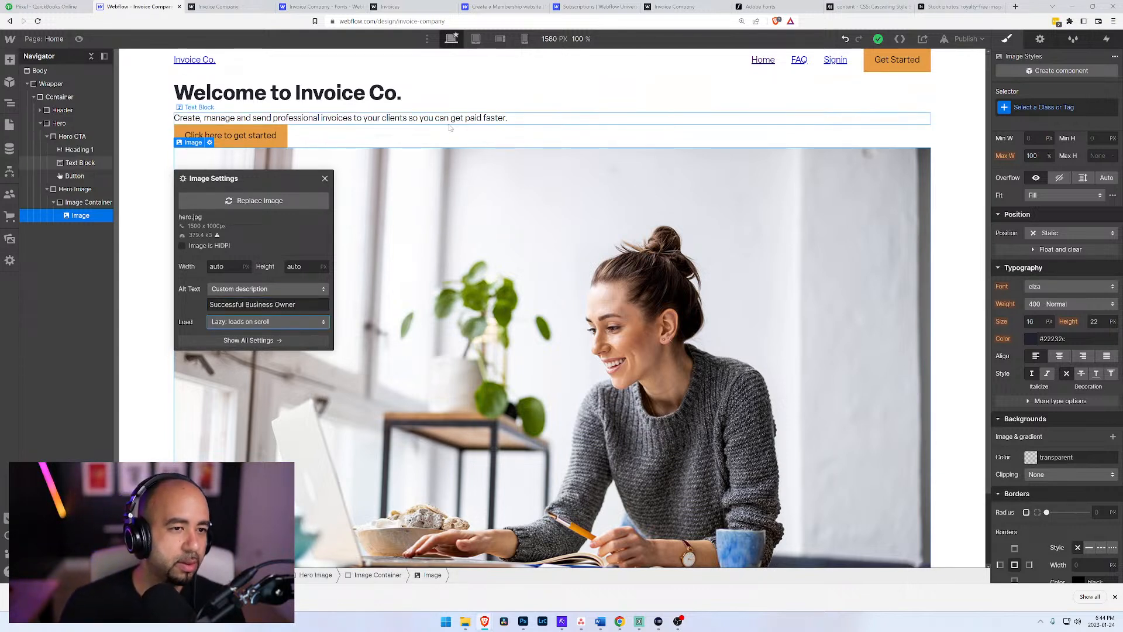
pyautogui.click(492, 135)
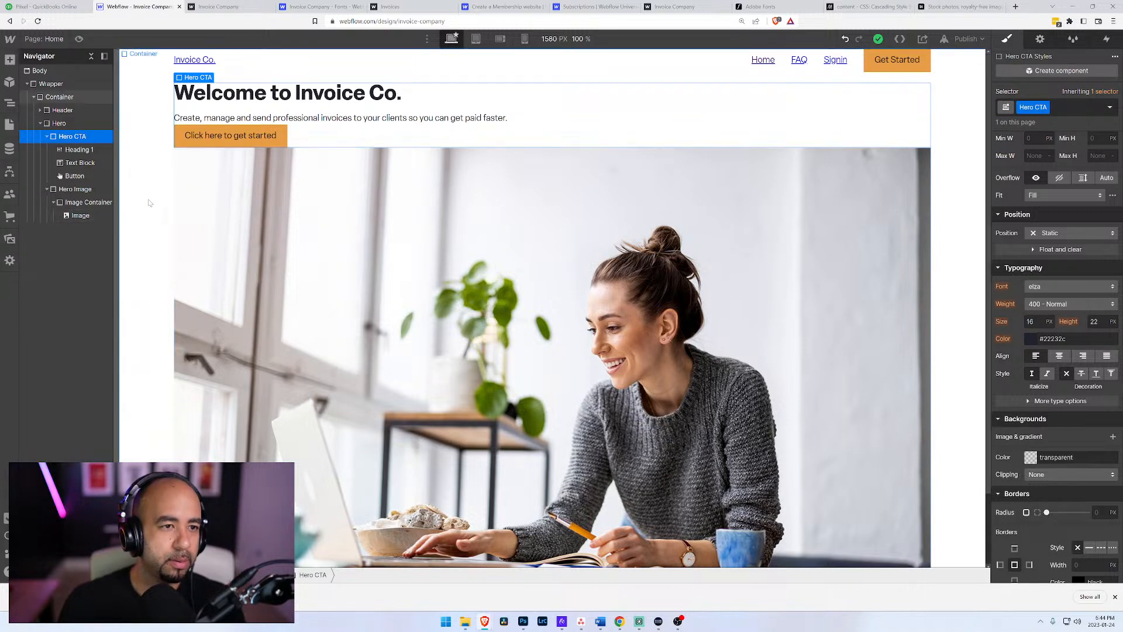
# Step: Change the Hero block's display to a grid with two 1fr columns and a single auto row
pyautogui.click(83, 202)
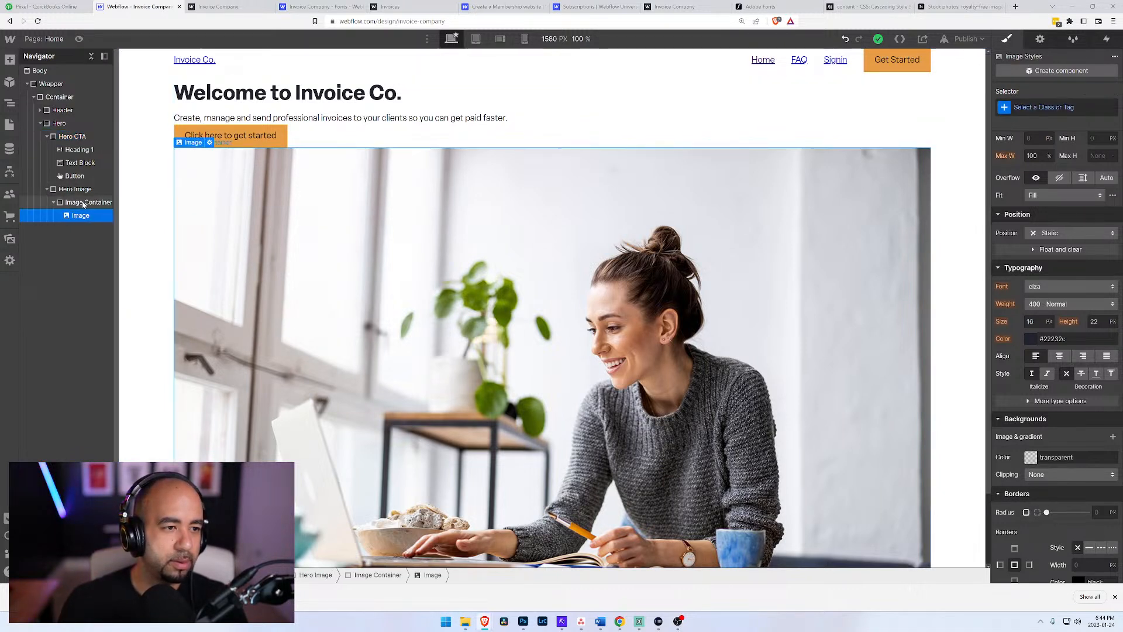
pyautogui.click(76, 190)
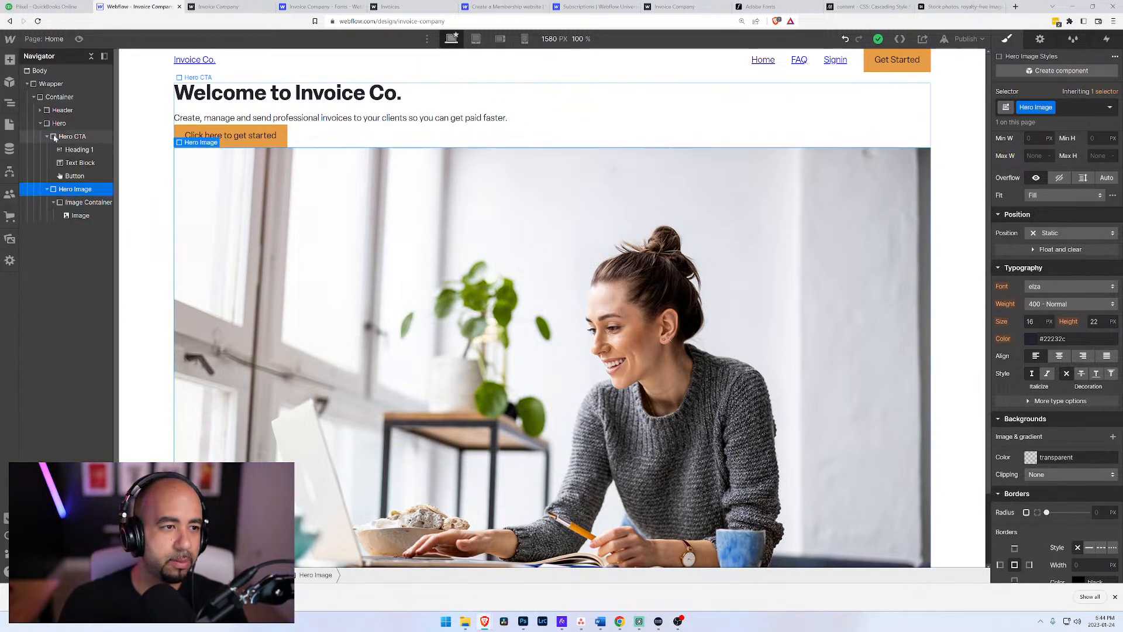
pyautogui.click(49, 124)
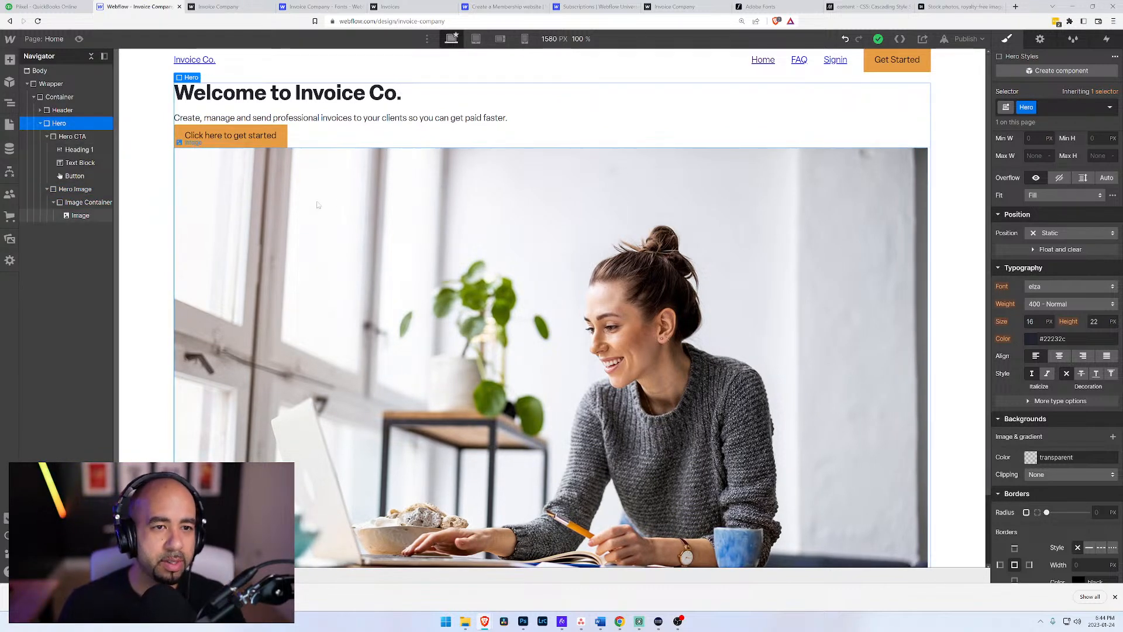
pyautogui.scroll(3, 1047, 149)
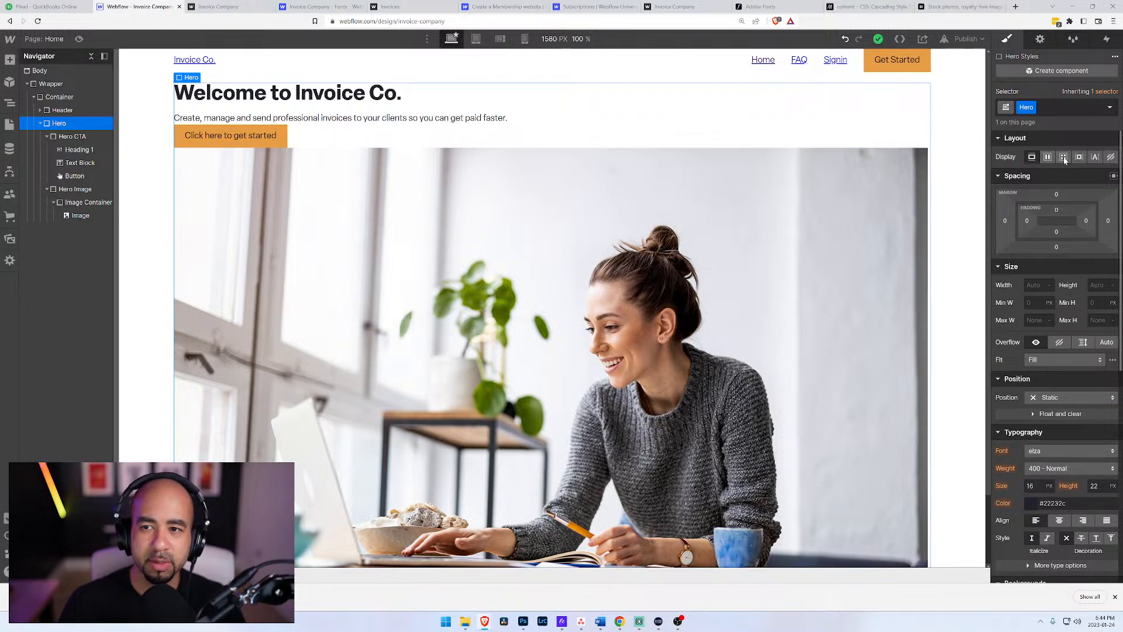
pyautogui.click(1064, 157)
pyautogui.click(1107, 347)
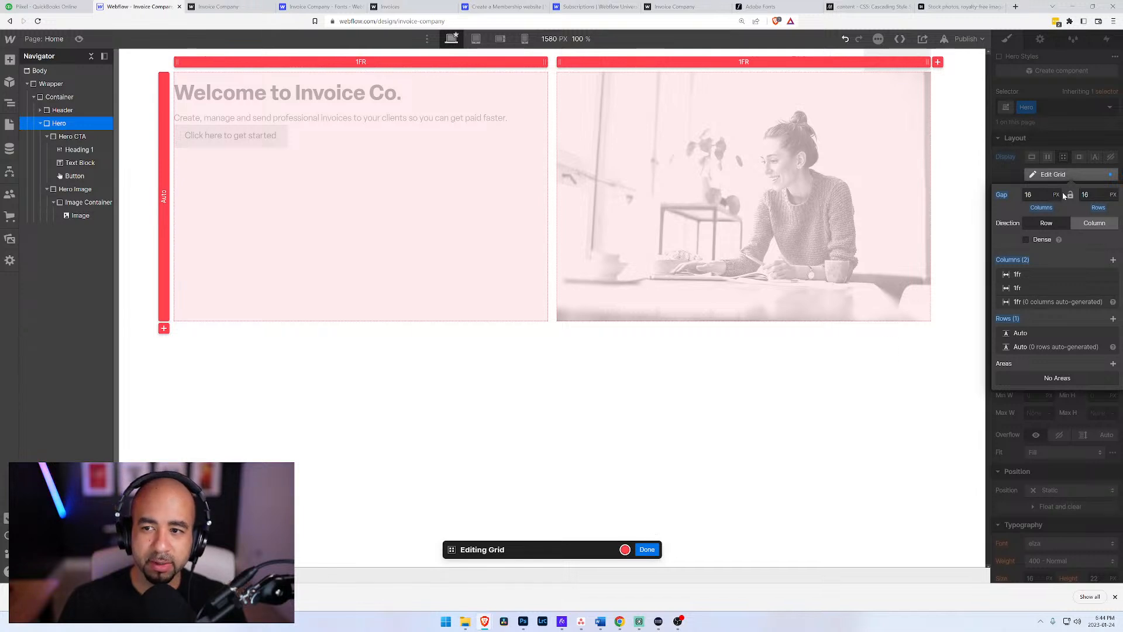
# Step: Set the Hero grid's column and row gap to 50 px and finish editing the grid
pyautogui.moveTo(1037, 195); pyautogui.dragTo(995, 195)
pyautogui.hotkey('ctrl', 'a')
pyautogui.write('50')
pyautogui.press('Return')
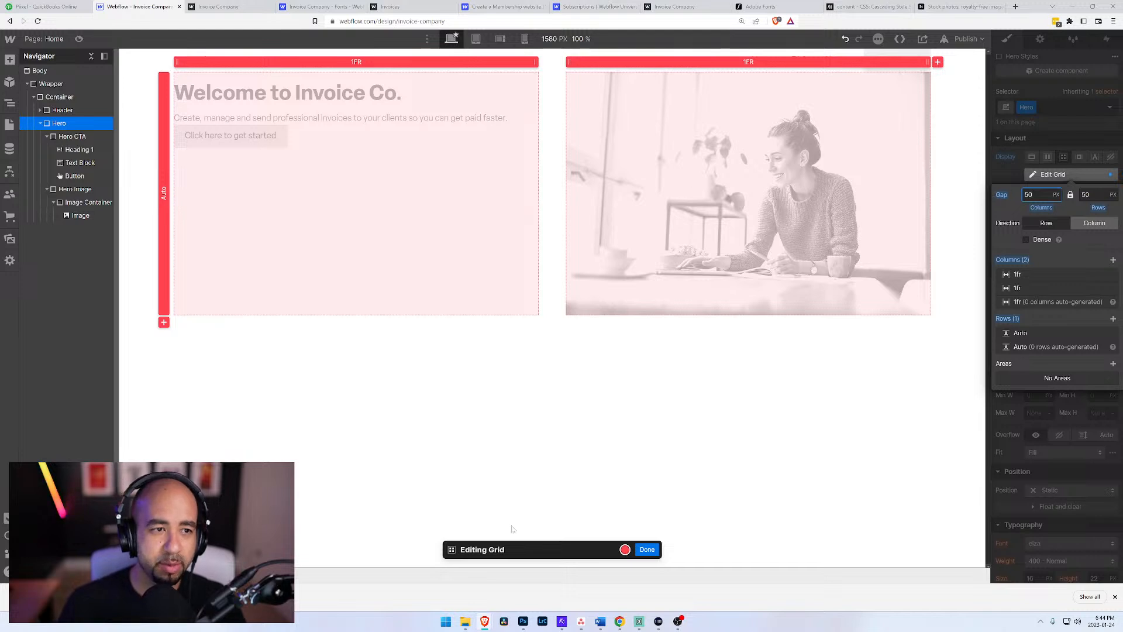
pyautogui.click(647, 550)
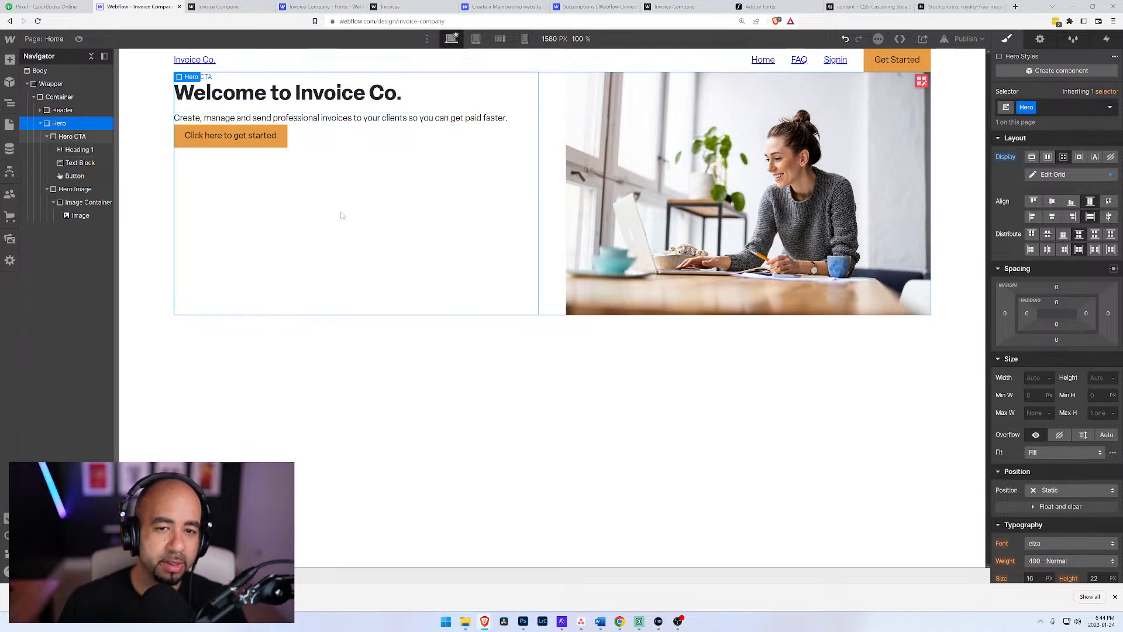
# Step: Try a 200 px top margin on the Hero block, and reduce it to 100 px
pyautogui.click(632, 152)
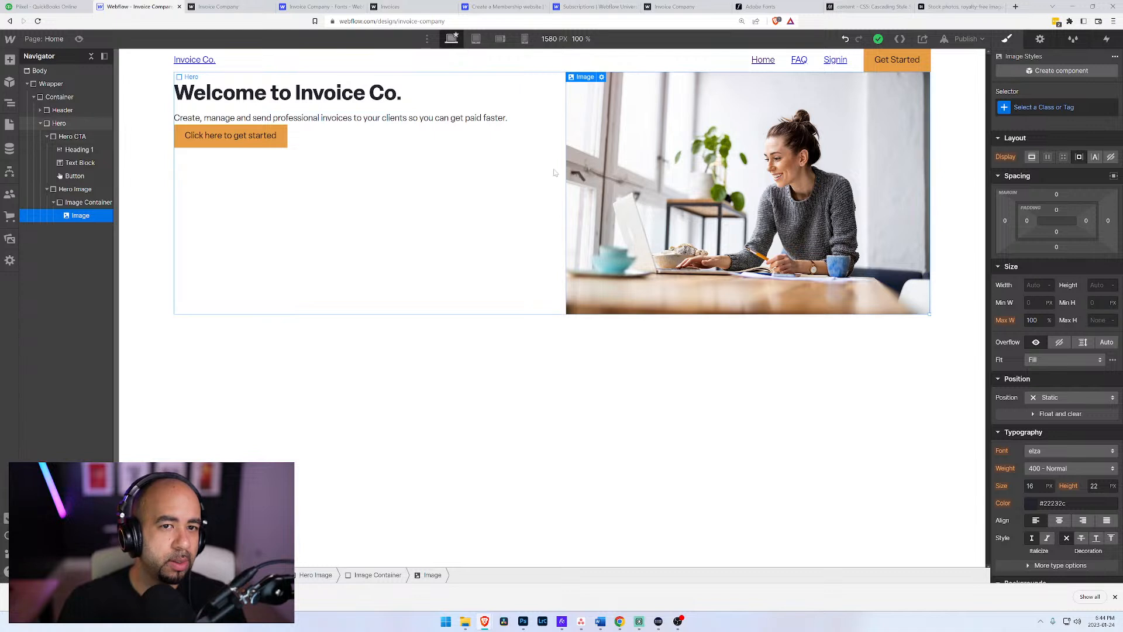
pyautogui.click(60, 125)
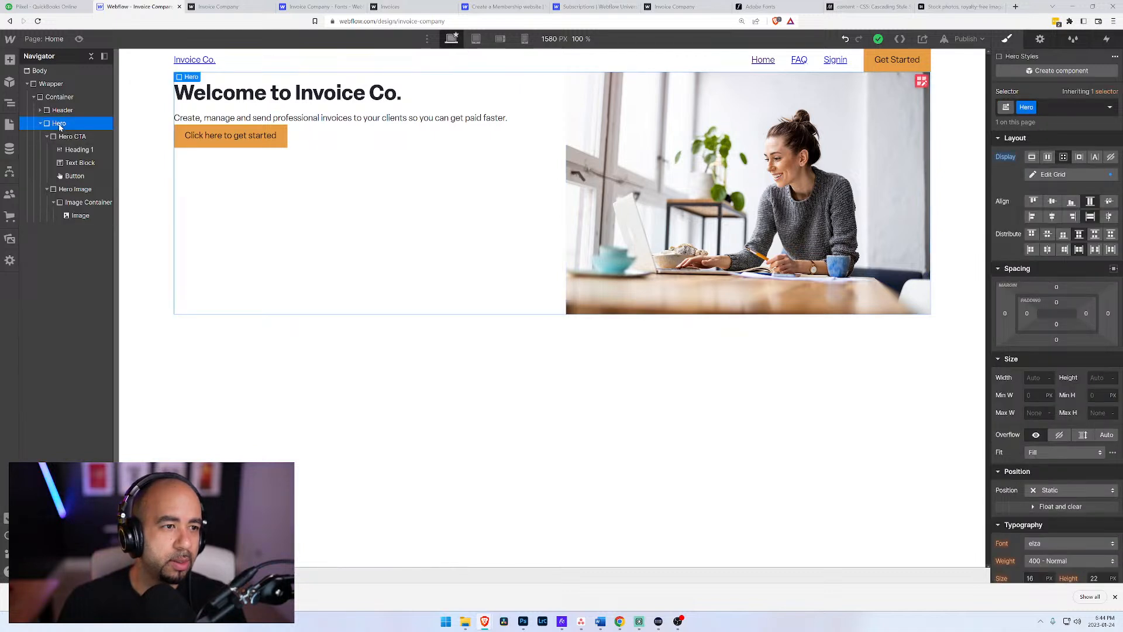
pyautogui.click(1057, 287)
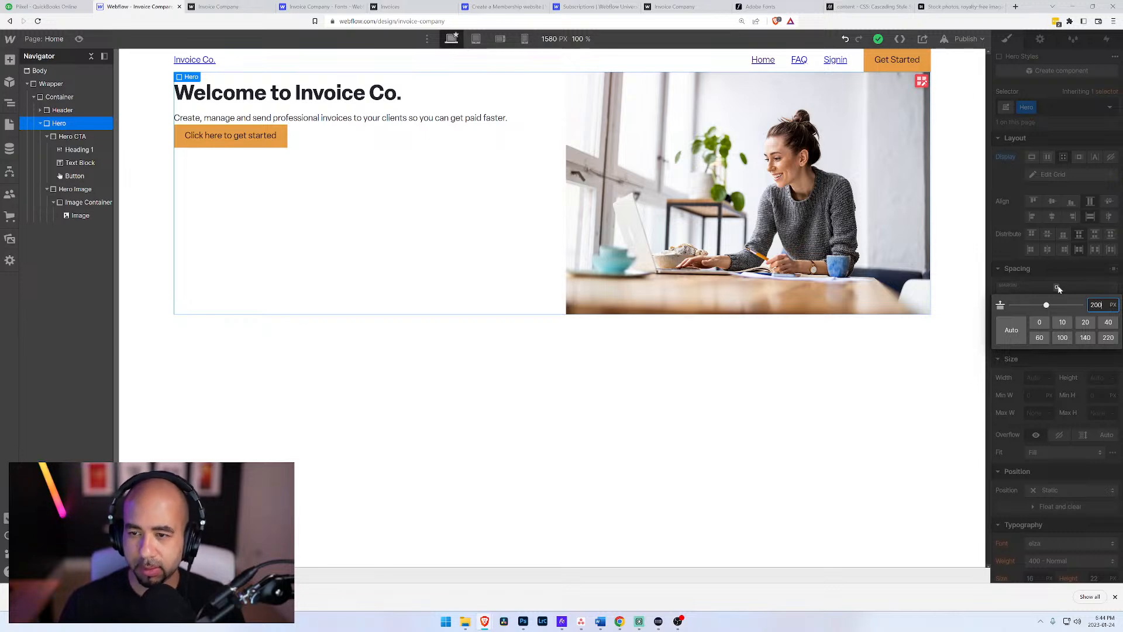
pyautogui.press('Return')
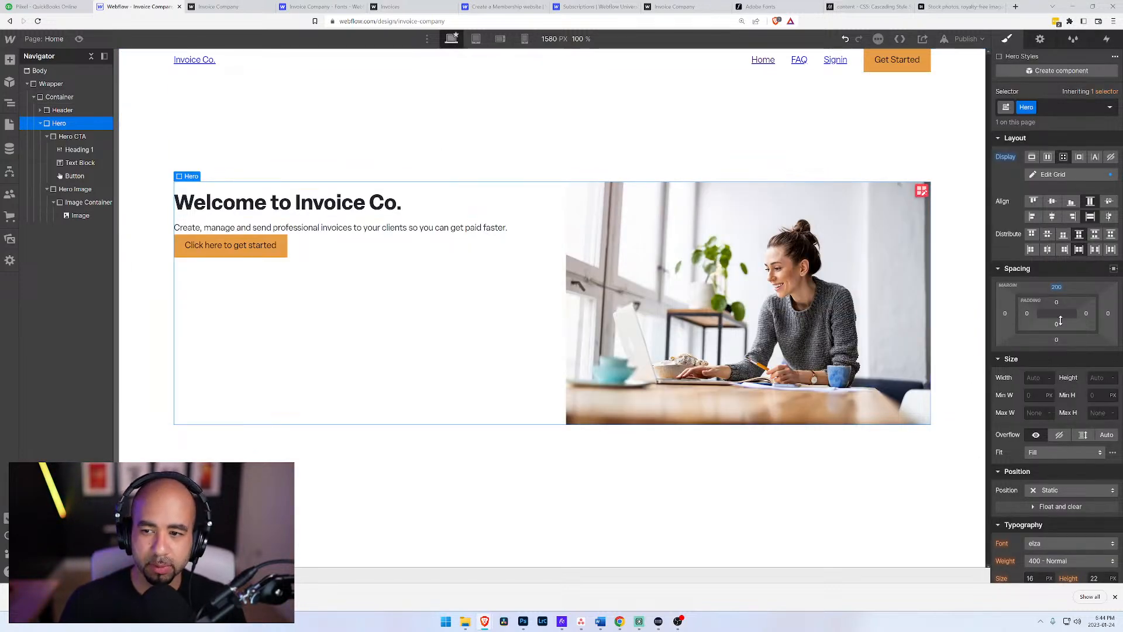
pyautogui.click(1056, 287)
pyautogui.click(1062, 338)
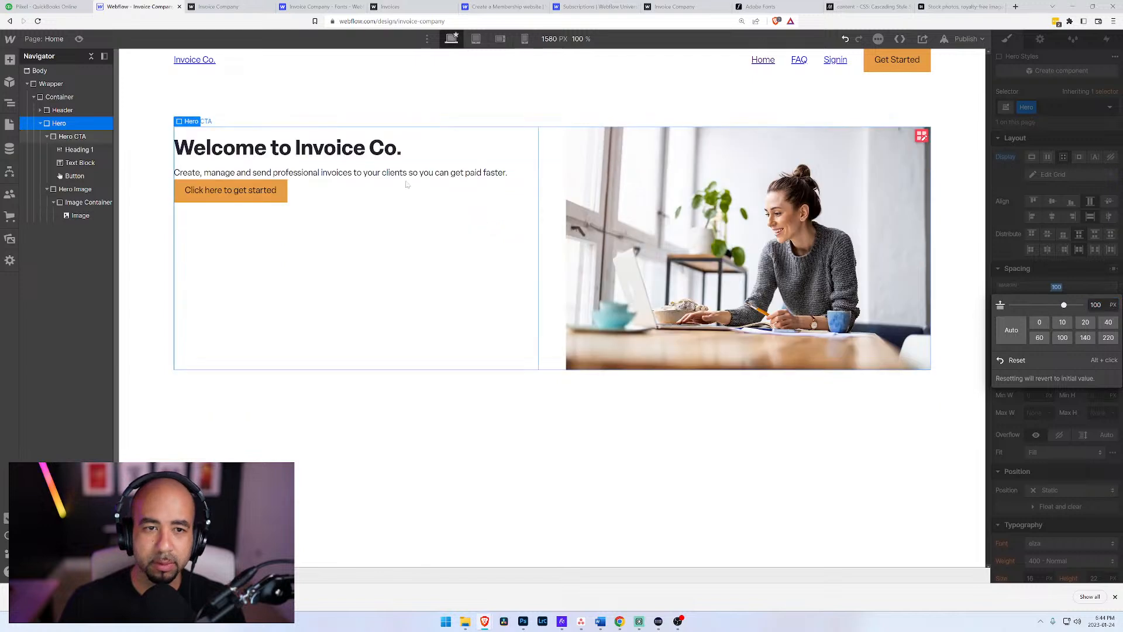
pyautogui.click(153, 252)
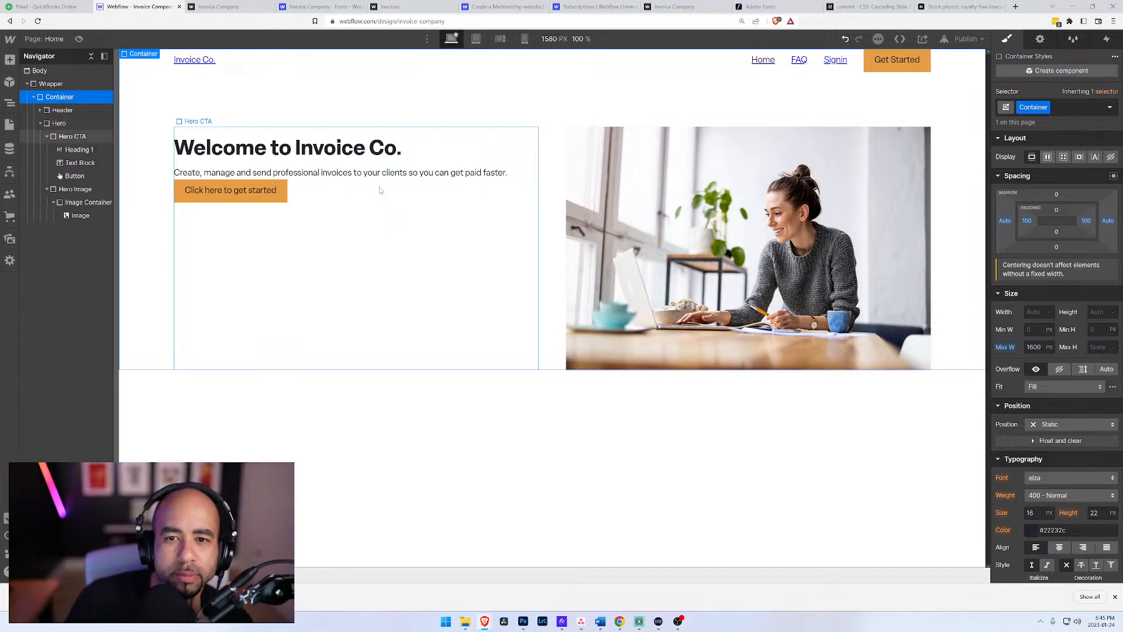
# Step: Set the Header block's top margin to 20 px
pyautogui.click(54, 112)
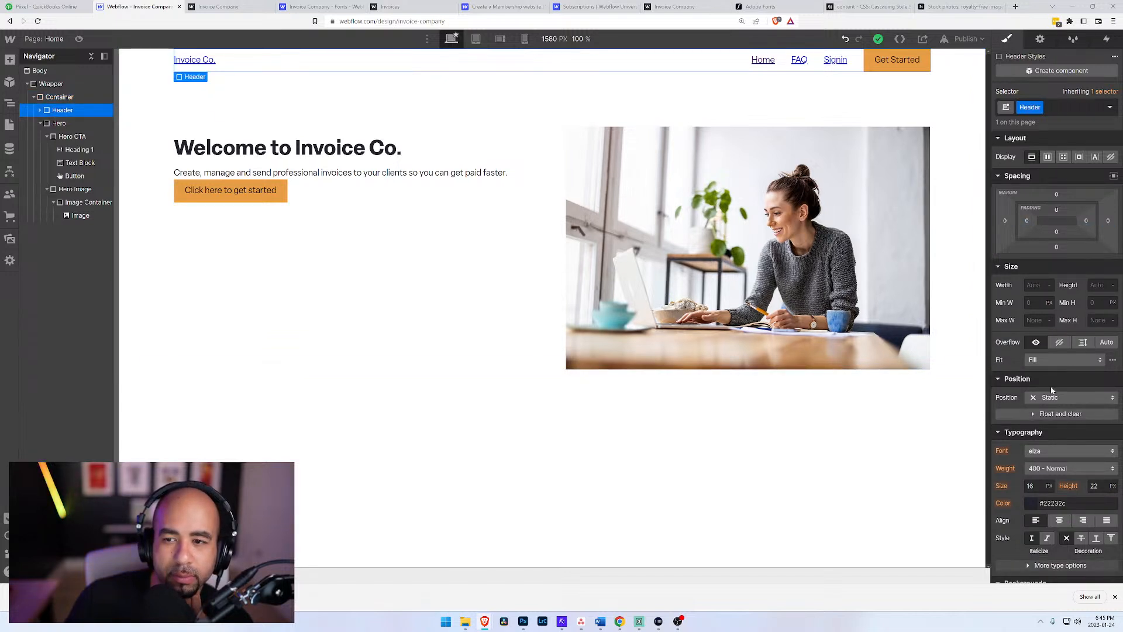
pyautogui.click(1058, 195)
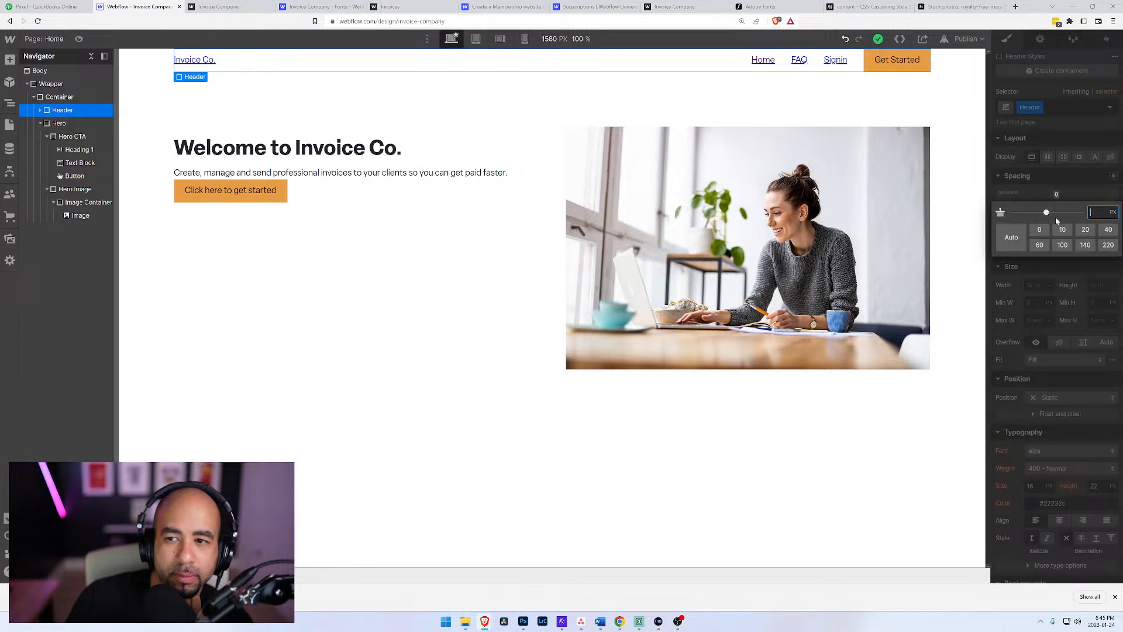
pyautogui.click(1086, 230)
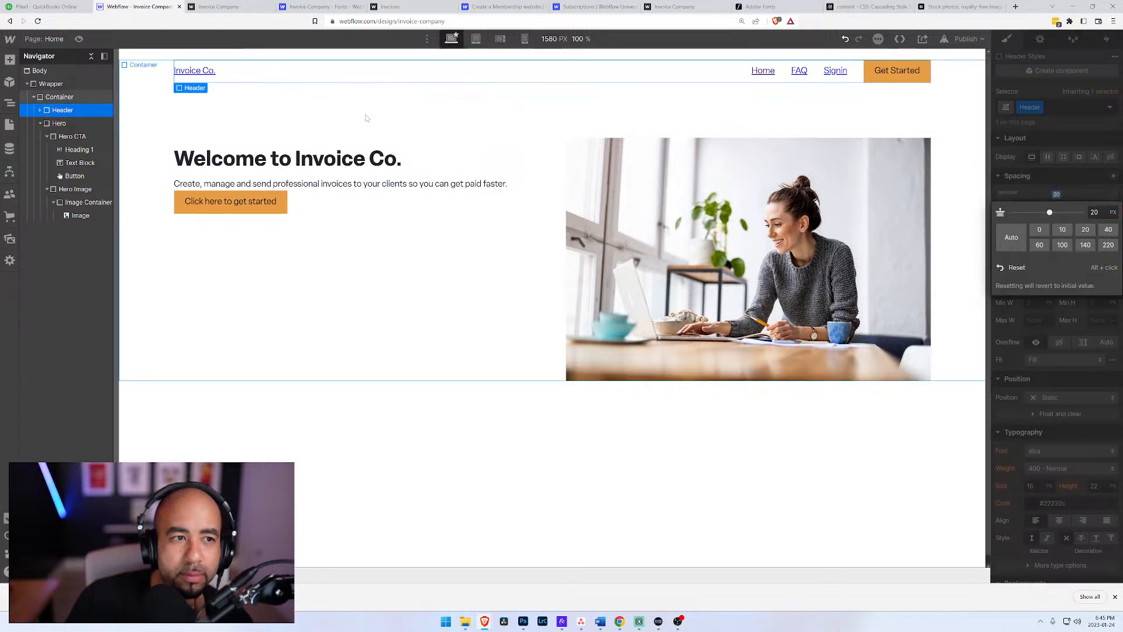
pyautogui.click(157, 114)
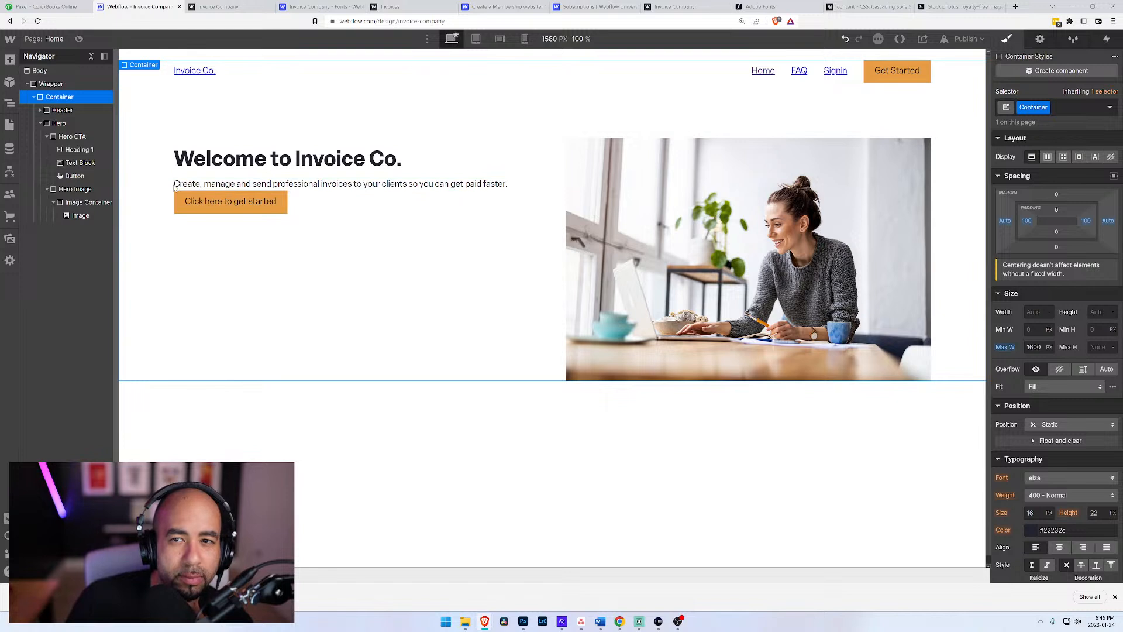
pyautogui.click(60, 111)
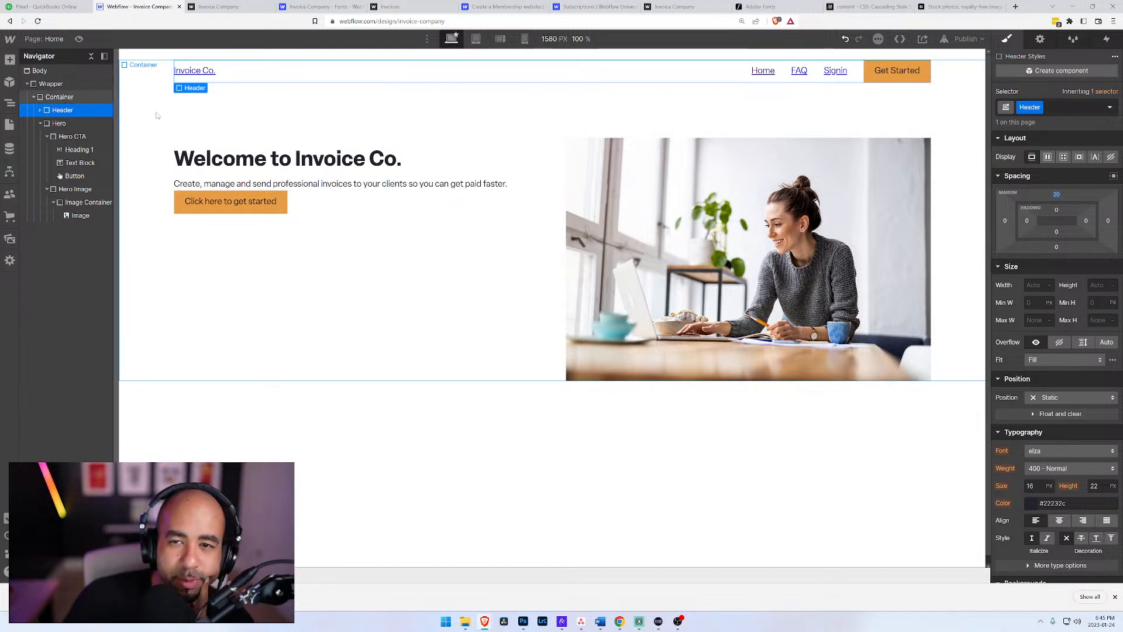
pyautogui.click(199, 127)
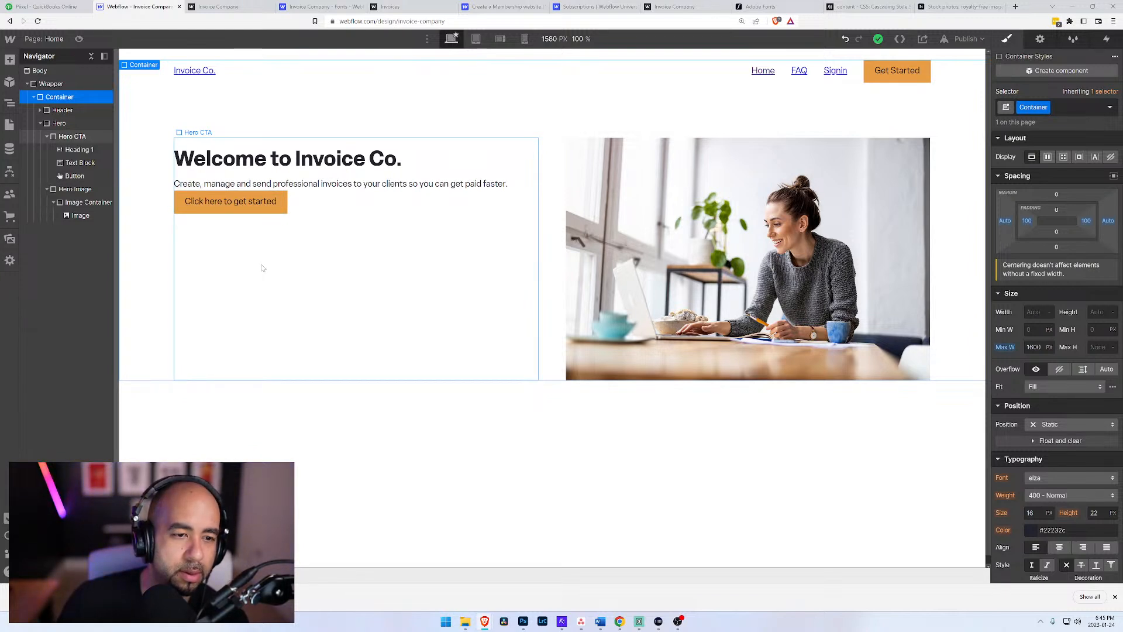
# Step: Link the Hero section's call-to-action button to the Sign Up page
pyautogui.scroll(-1, 263, 268)
pyautogui.scroll(1, 263, 268)
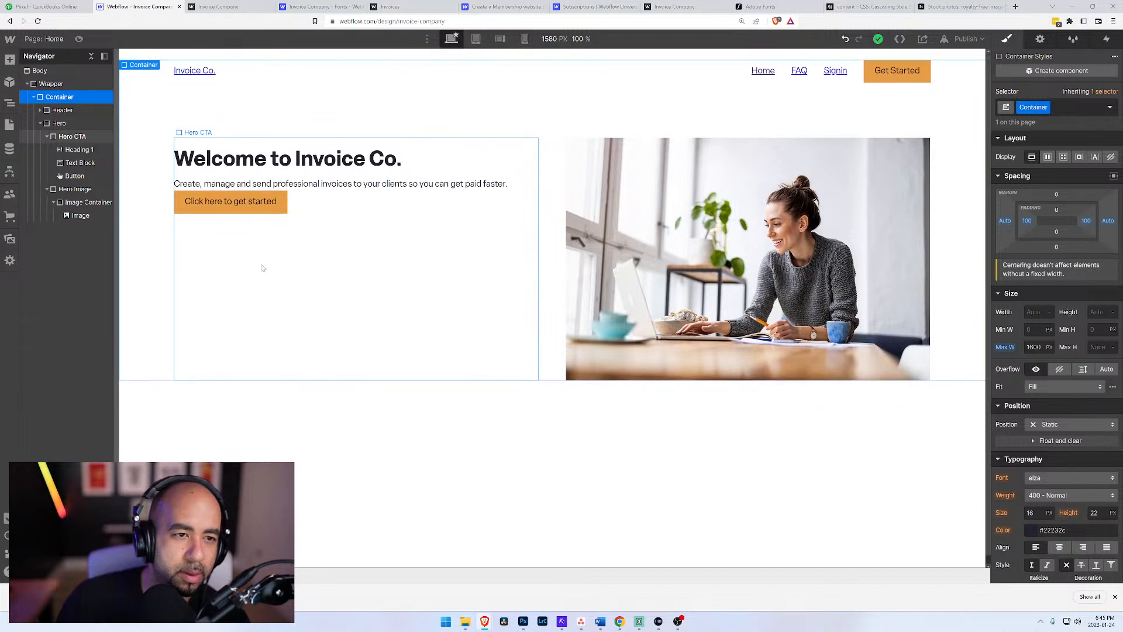
pyautogui.click(227, 201)
pyautogui.click(211, 185)
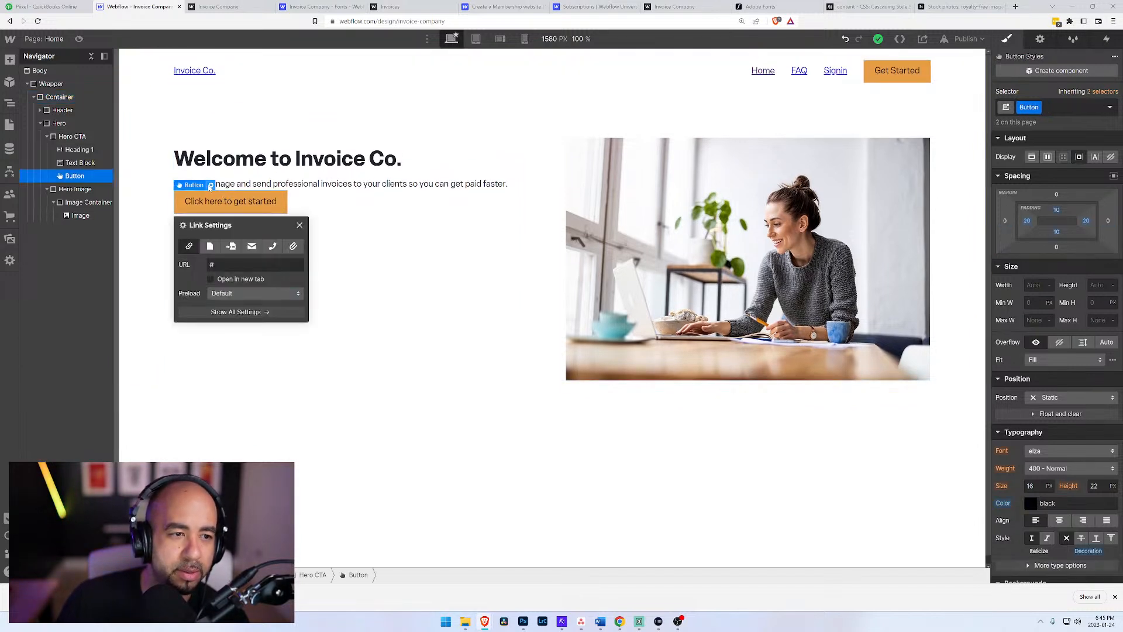
pyautogui.click(210, 246)
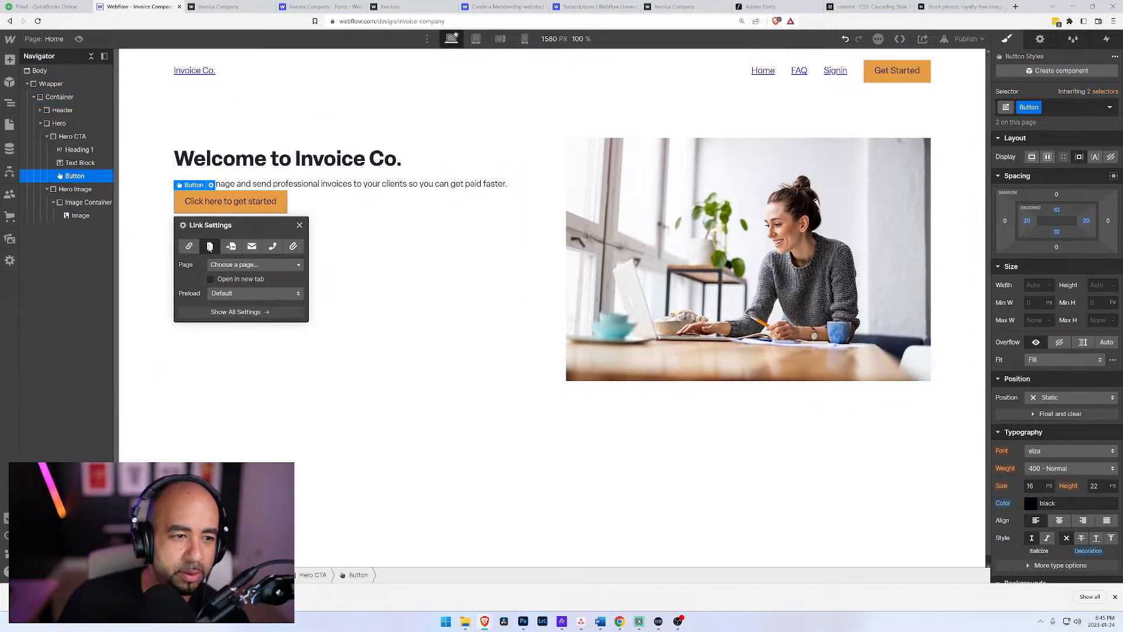
pyautogui.click(246, 265)
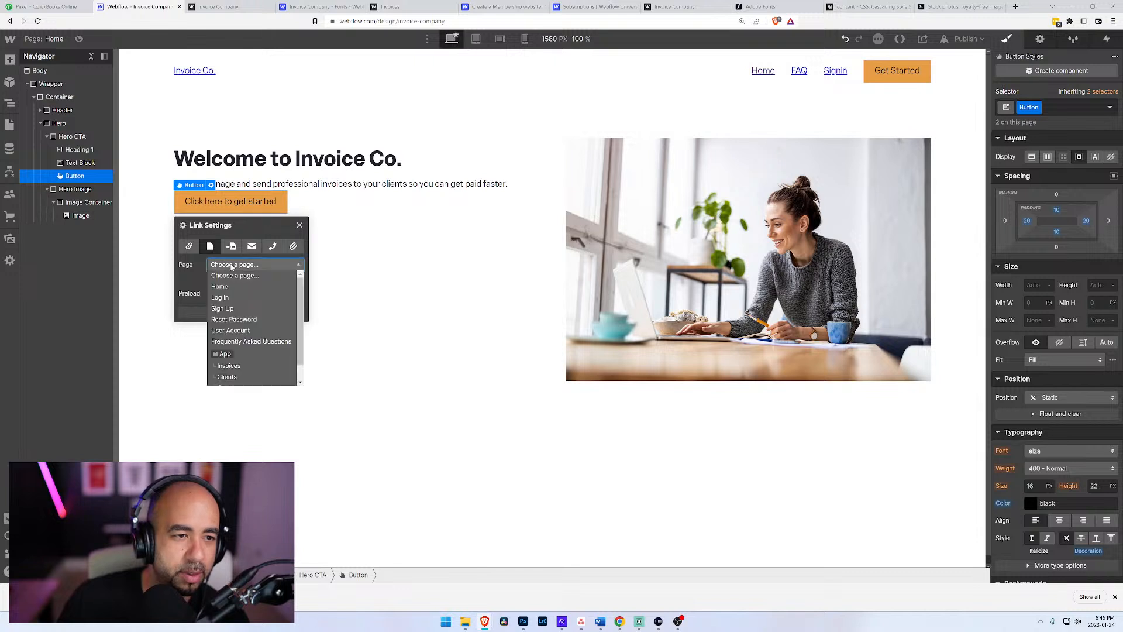
pyautogui.click(231, 308)
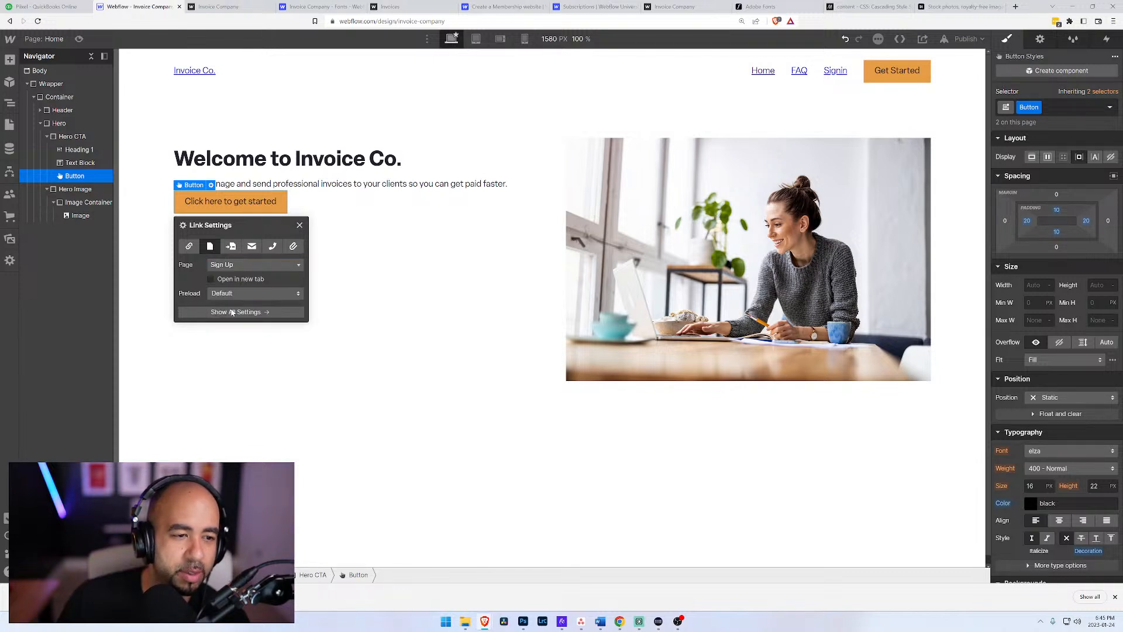
pyautogui.click(387, 237)
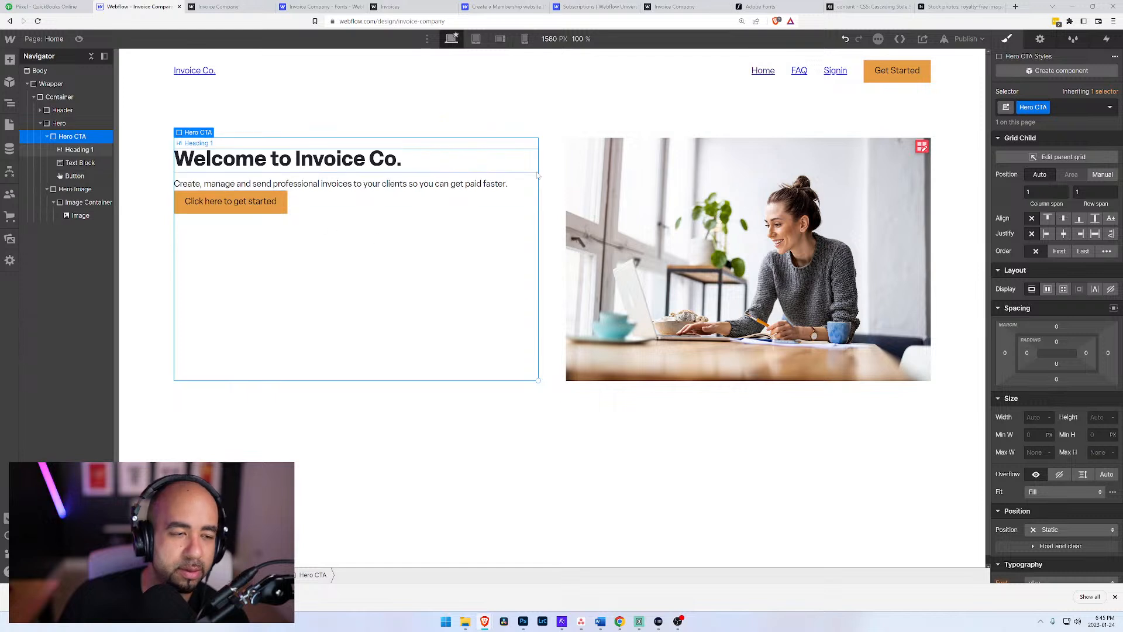
# Step: Rename the header's Signin menu link to "Login"
pyautogui.click(834, 72)
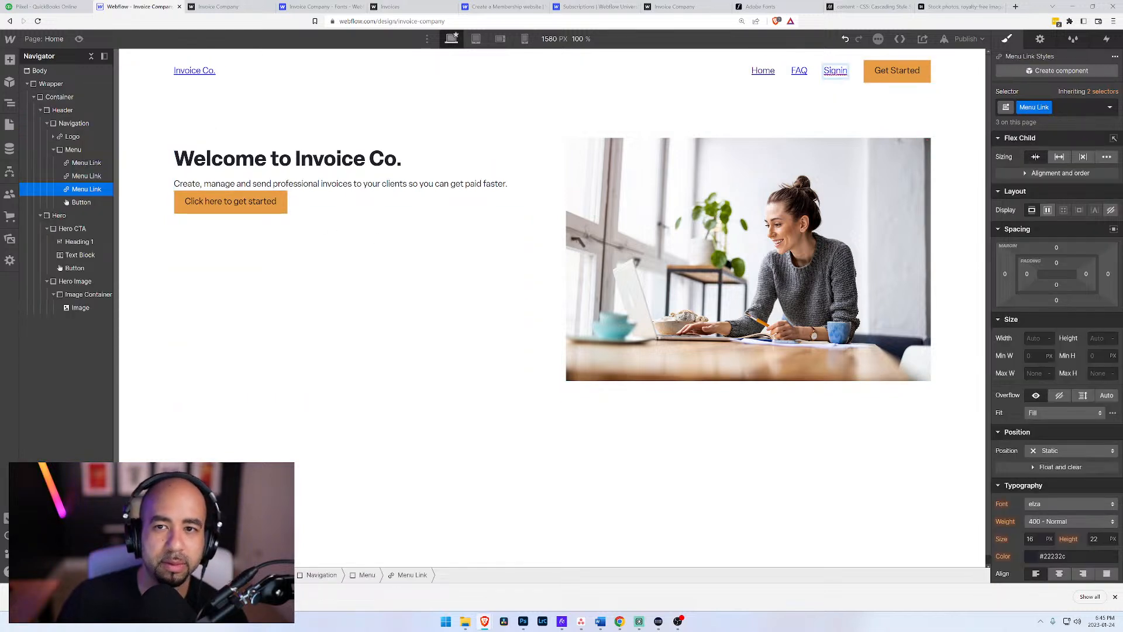
pyautogui.doubleClick(834, 71)
pyautogui.write('Login')
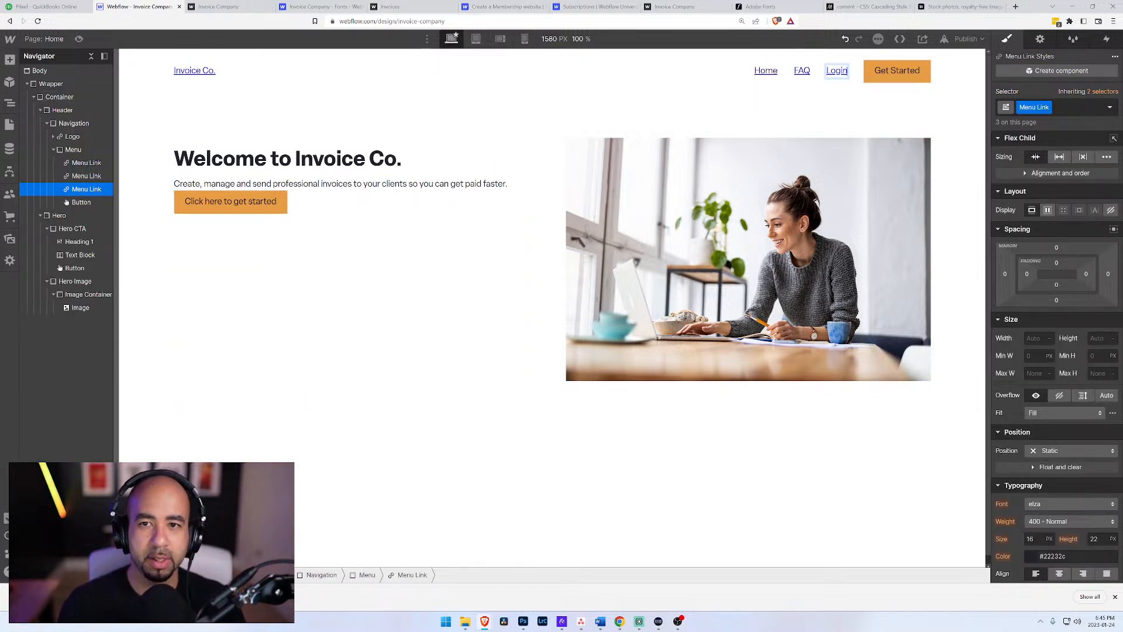
pyautogui.click(647, 85)
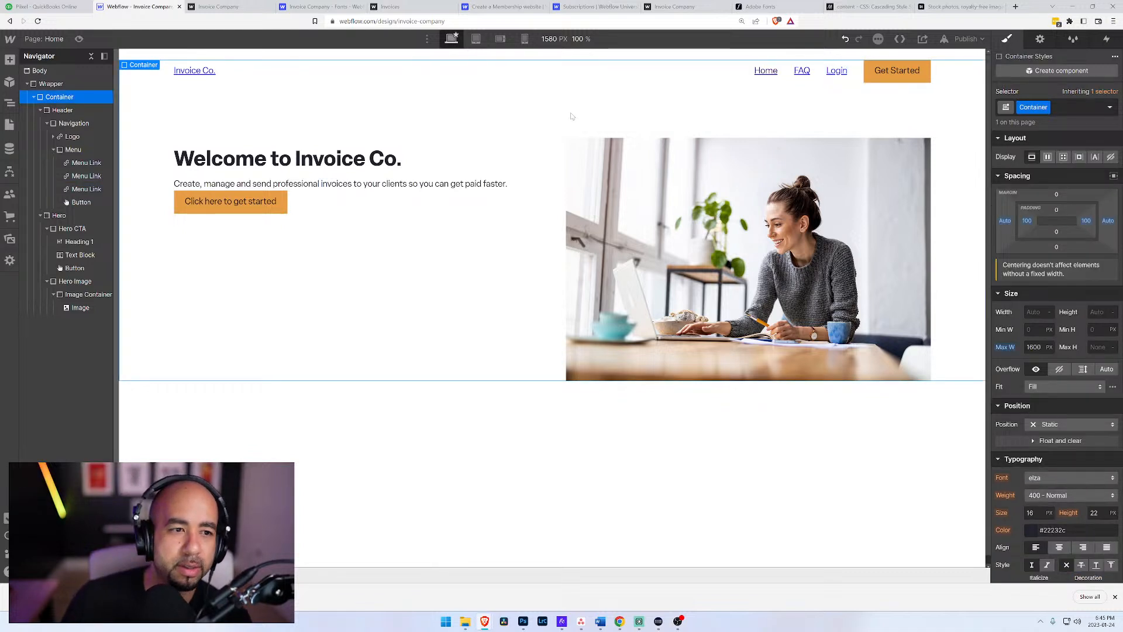
# Step: Increase the Button class's top padding to 13 px
pyautogui.click(280, 206)
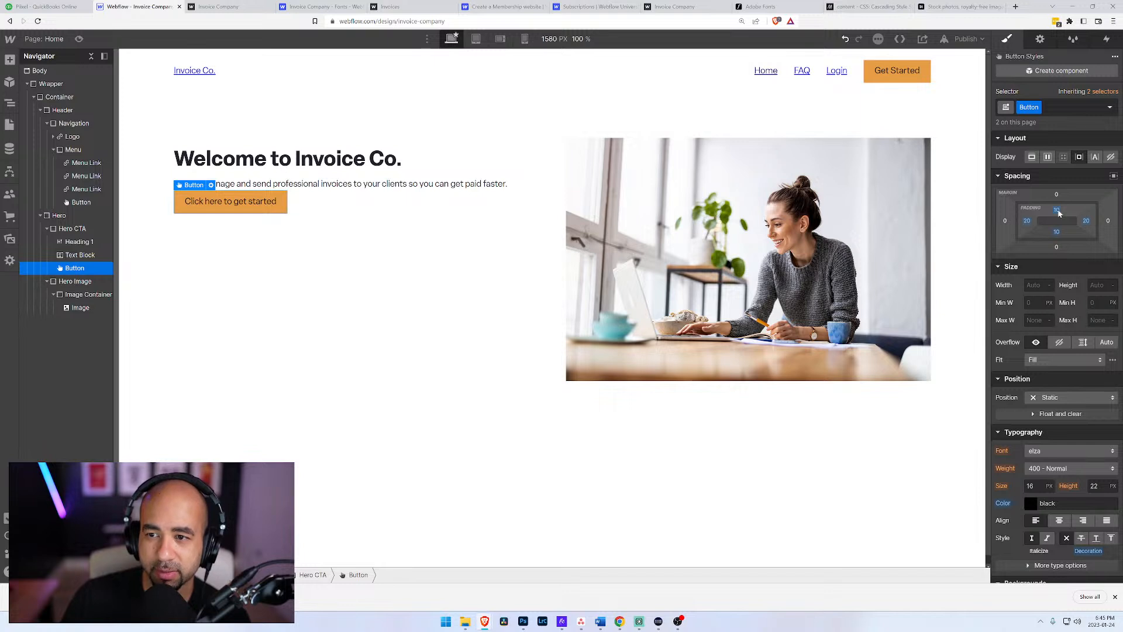
pyautogui.moveTo(1059, 213); pyautogui.dragTo(1058, 208)
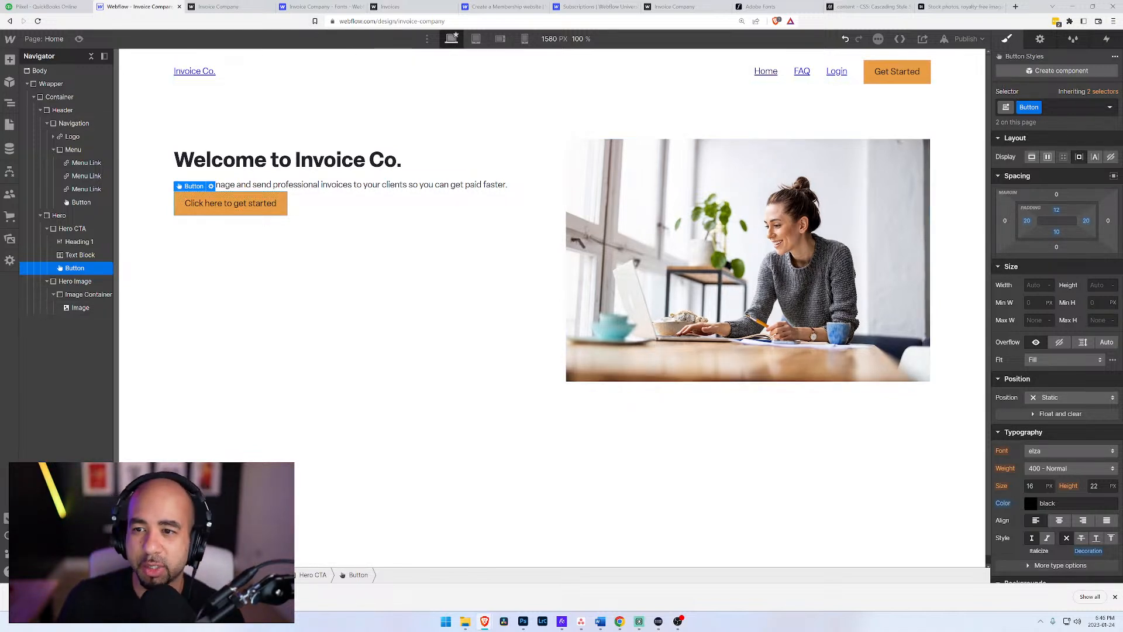
pyautogui.click(1057, 210)
pyautogui.write('13')
pyautogui.press('Return')
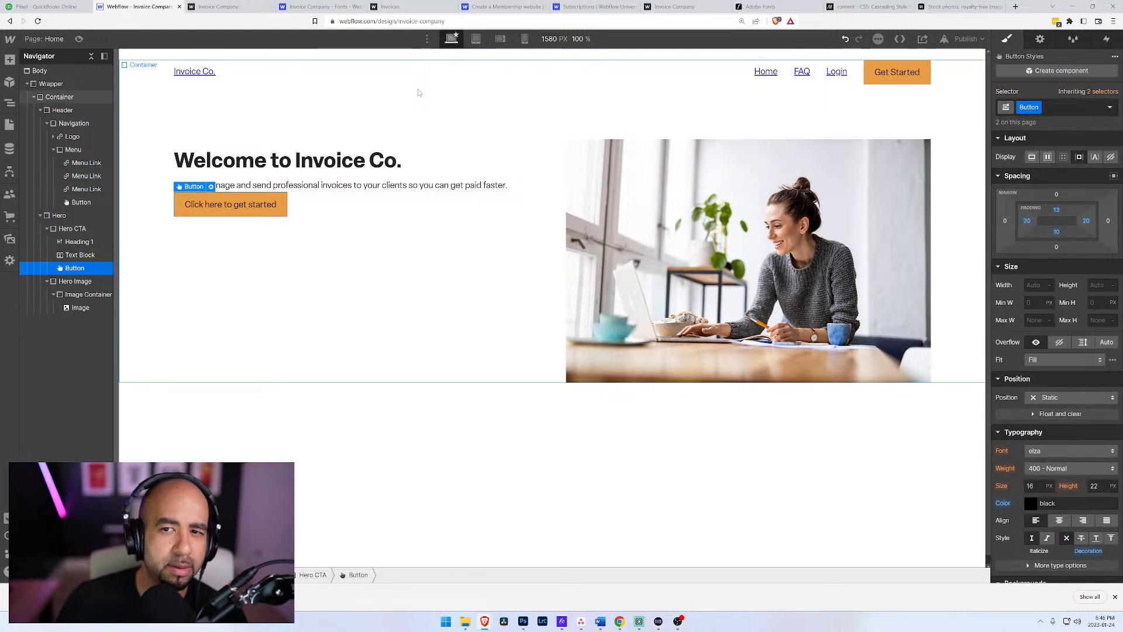
pyautogui.click(364, 97)
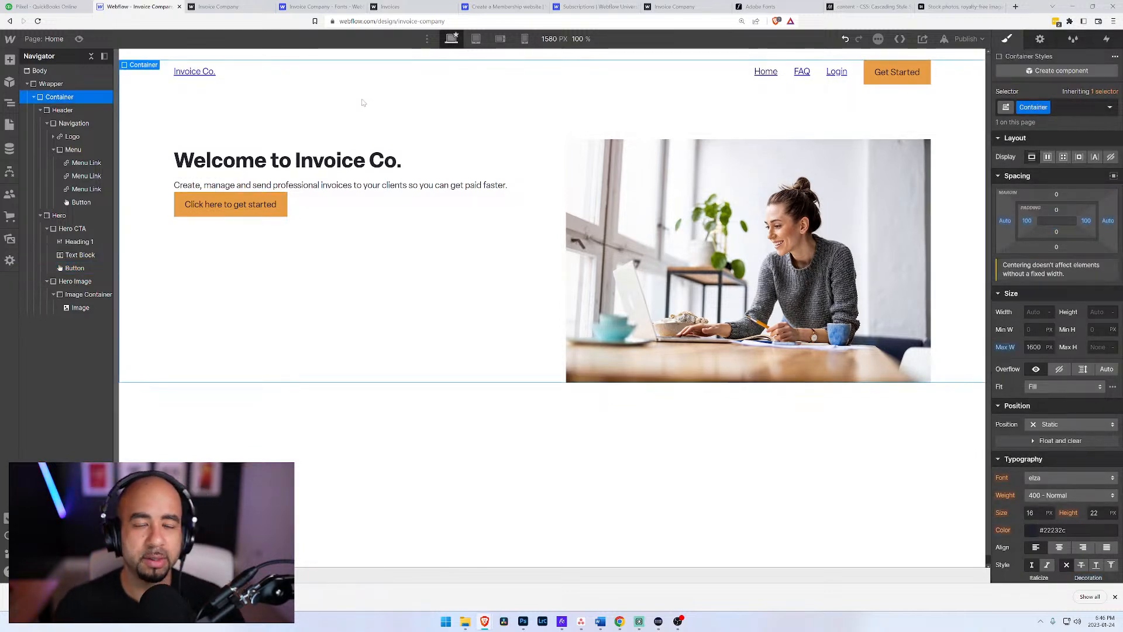
# Step: Capitalize the Hero button's text to read "Click Here to Get Started"
pyautogui.click(217, 207)
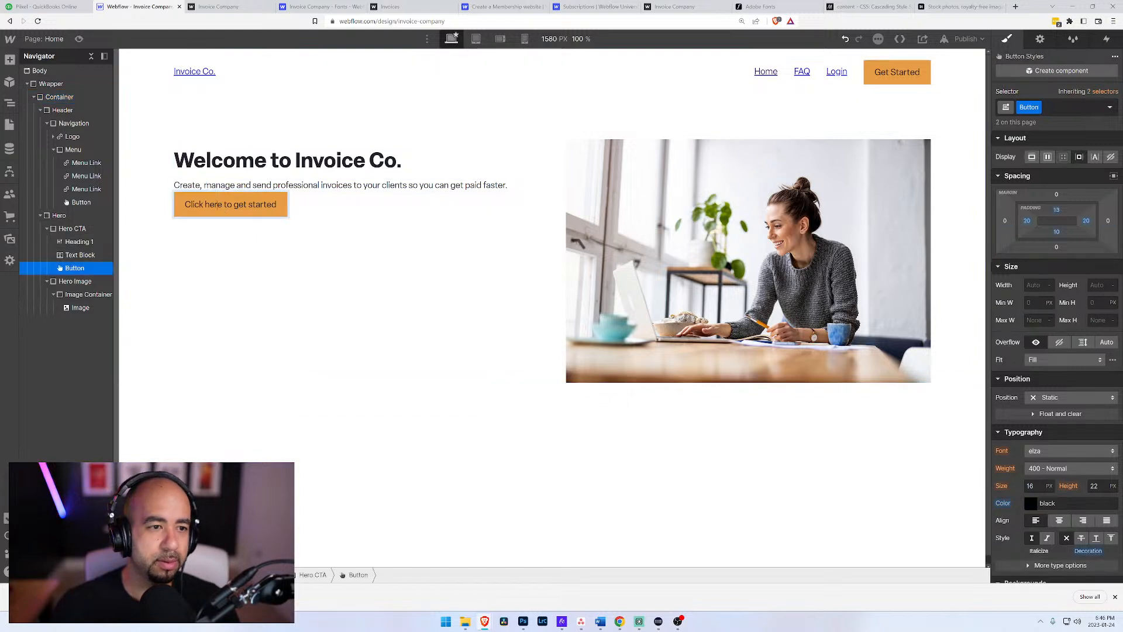
pyautogui.write('H')
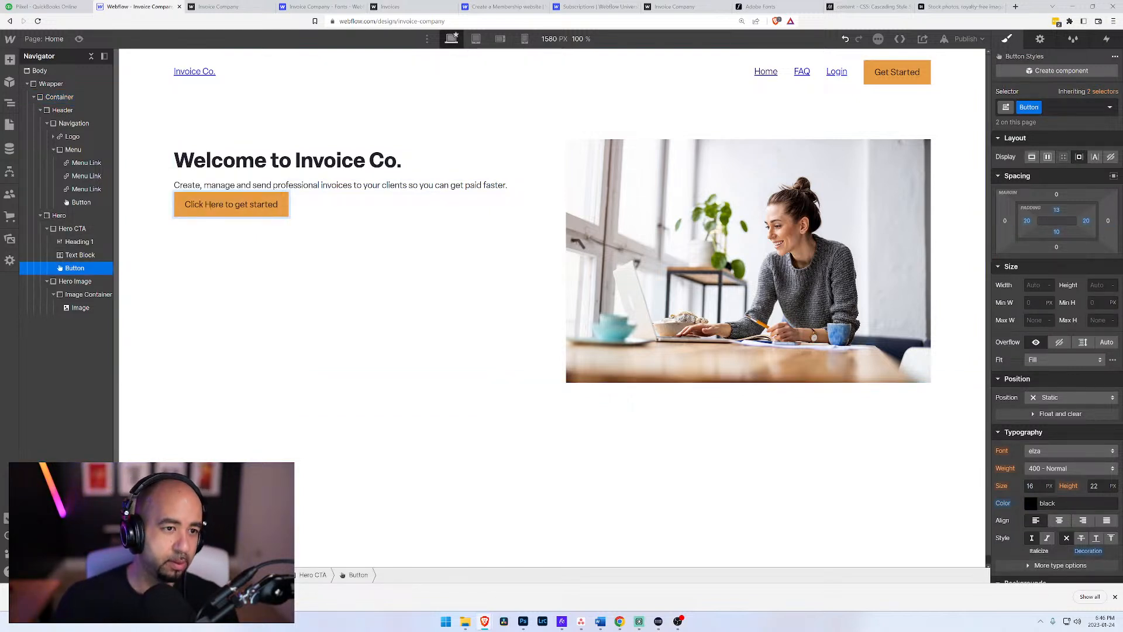
pyautogui.write('G')
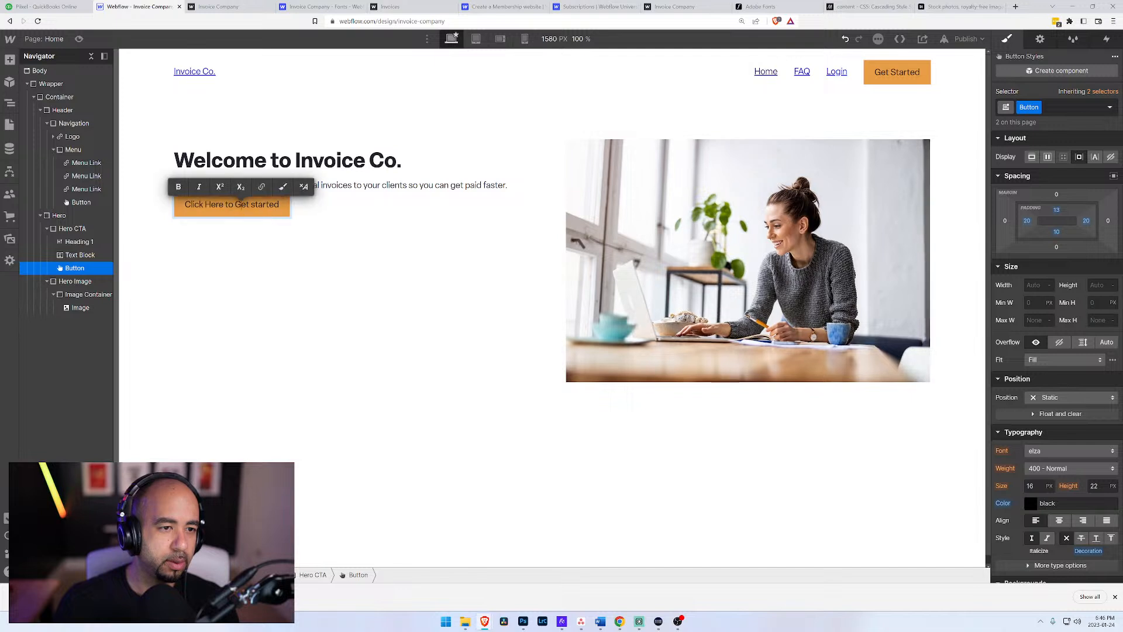
pyautogui.write('S')
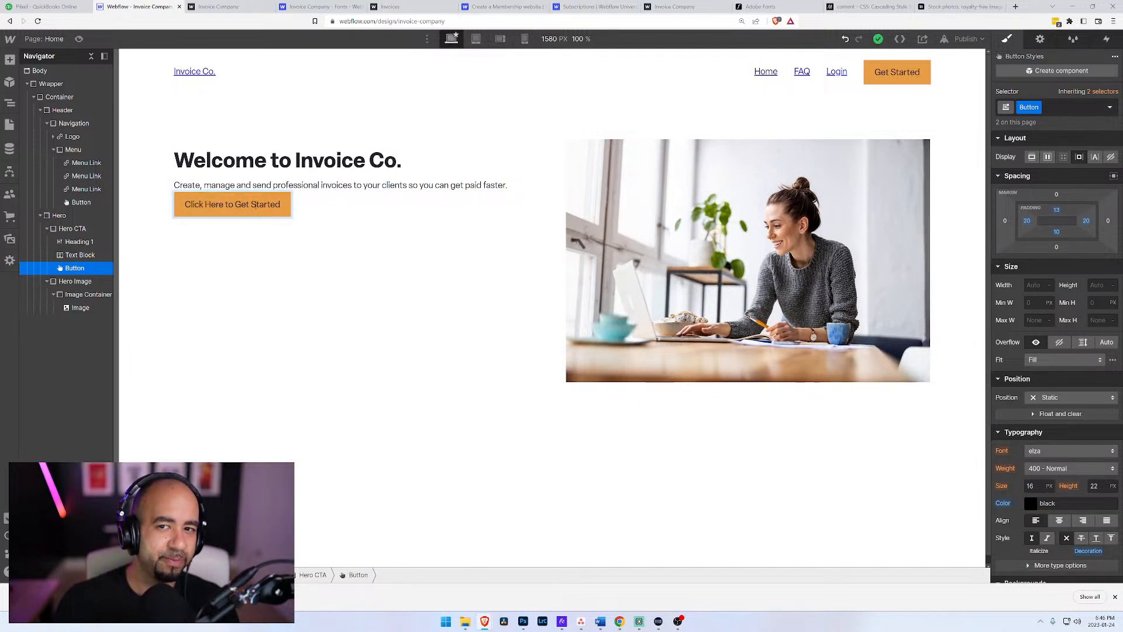
# Step: Replace the Hero button's whole text with "Get Started!" and finish editing it
pyautogui.tripleClick(196, 205)
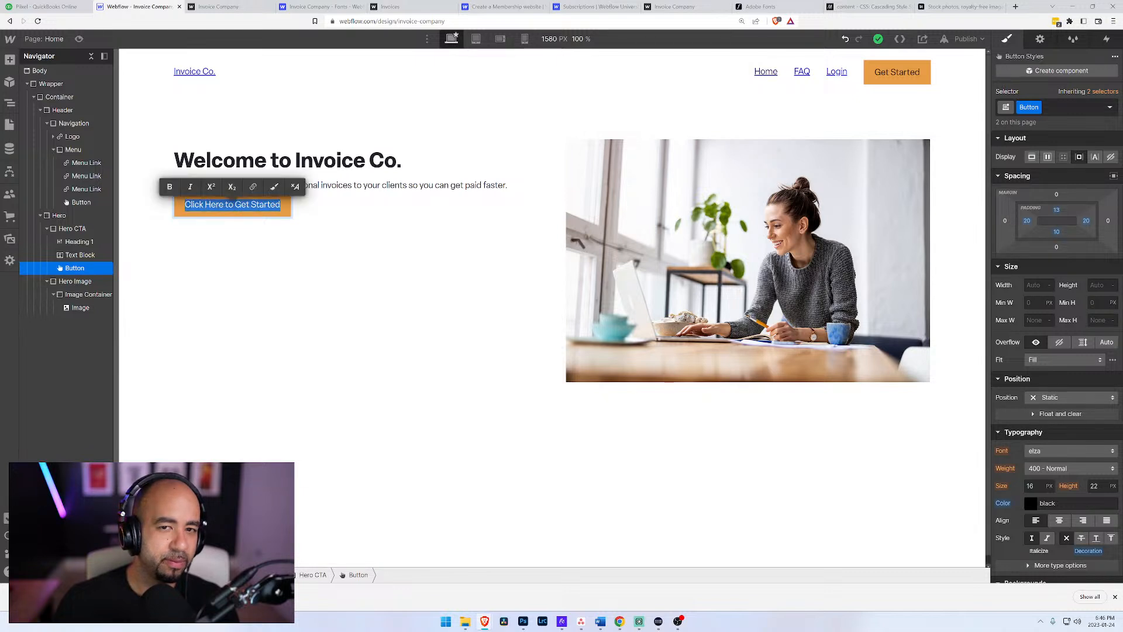
pyautogui.write('Get')
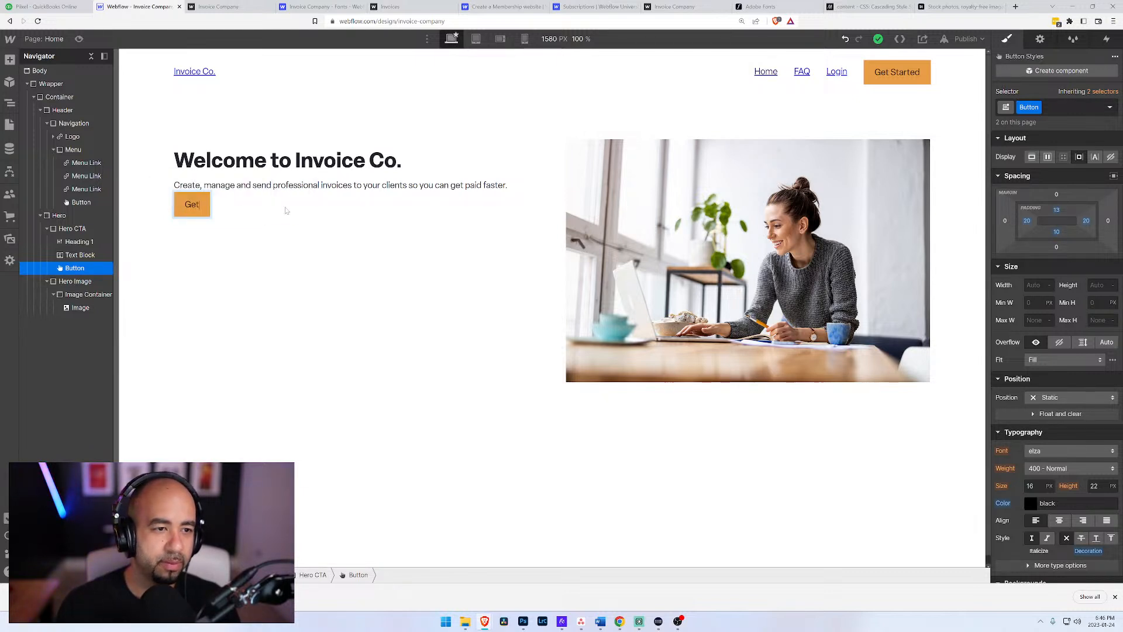
pyautogui.write(' Started!')
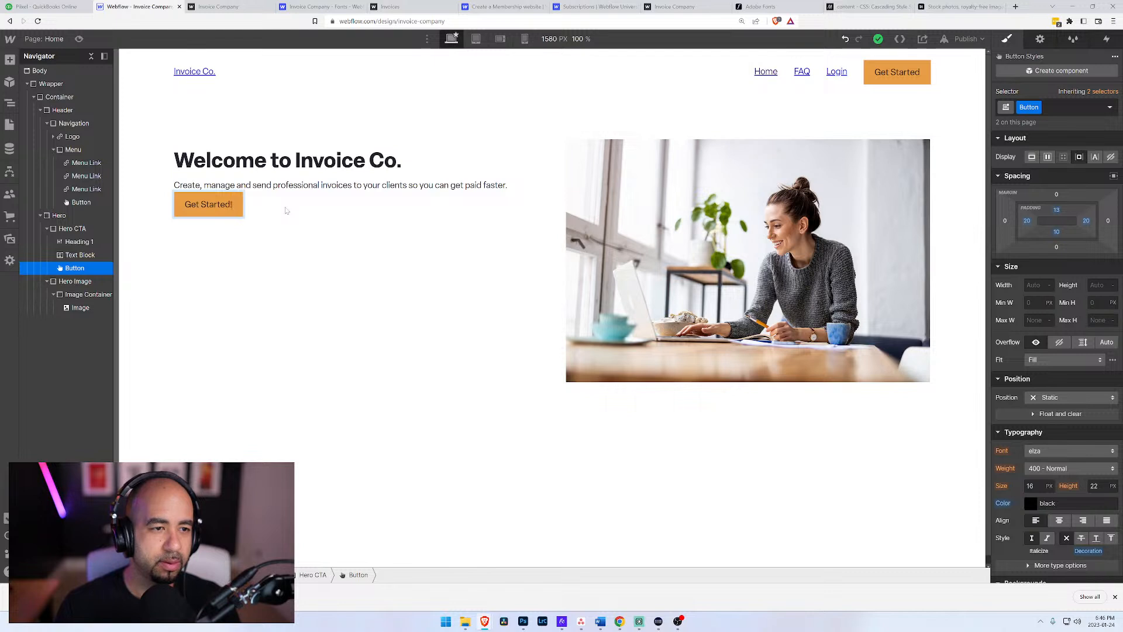
pyautogui.click(287, 210)
pyautogui.click(267, 188)
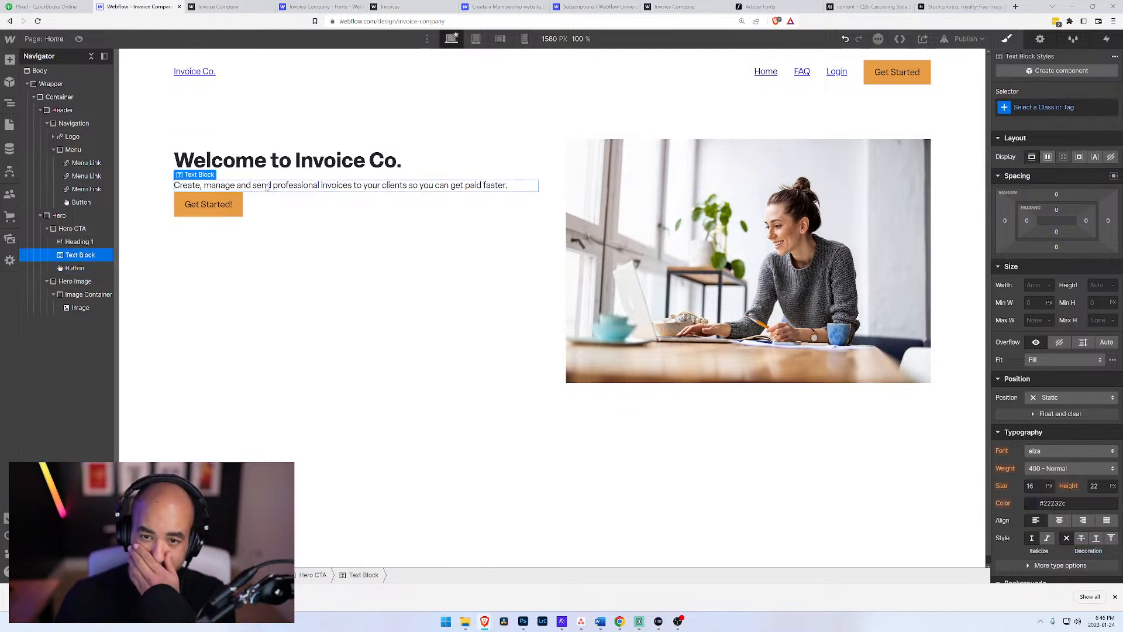
pyautogui.click(402, 128)
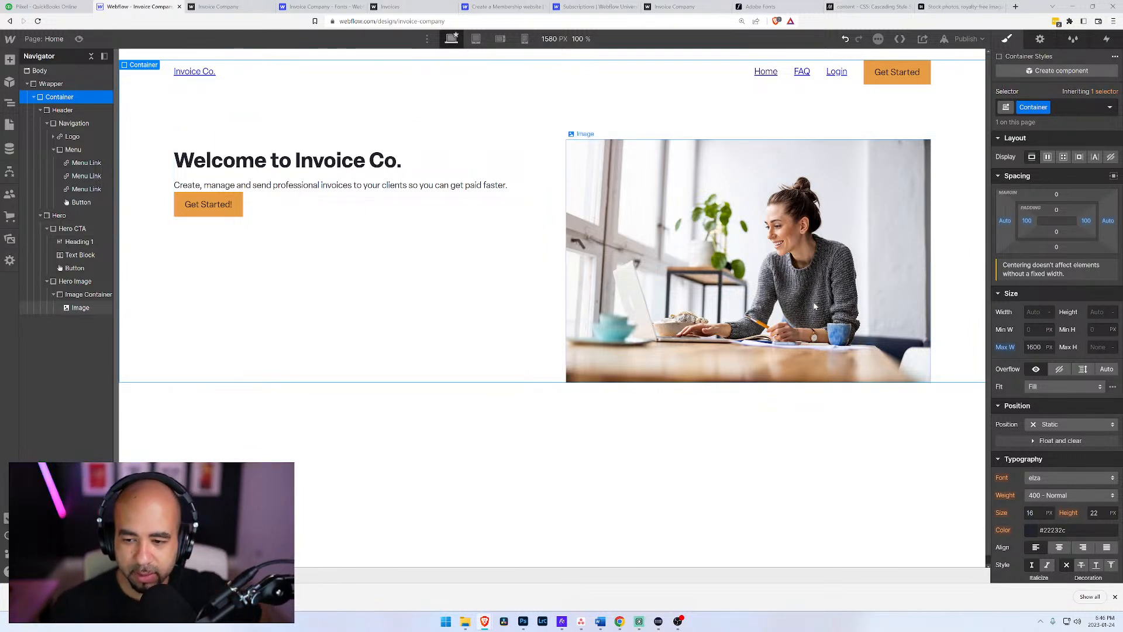
# Step: Close the browser's download bar and collapse the Header block in the element tree
pyautogui.click(1115, 596)
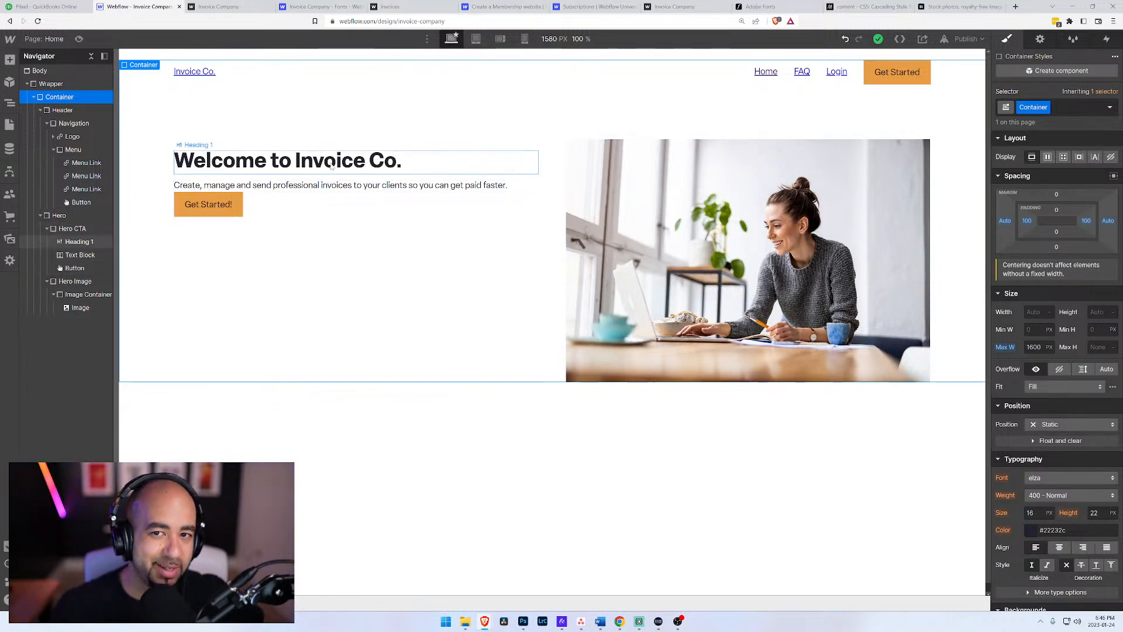
pyautogui.click(61, 110)
pyautogui.click(41, 110)
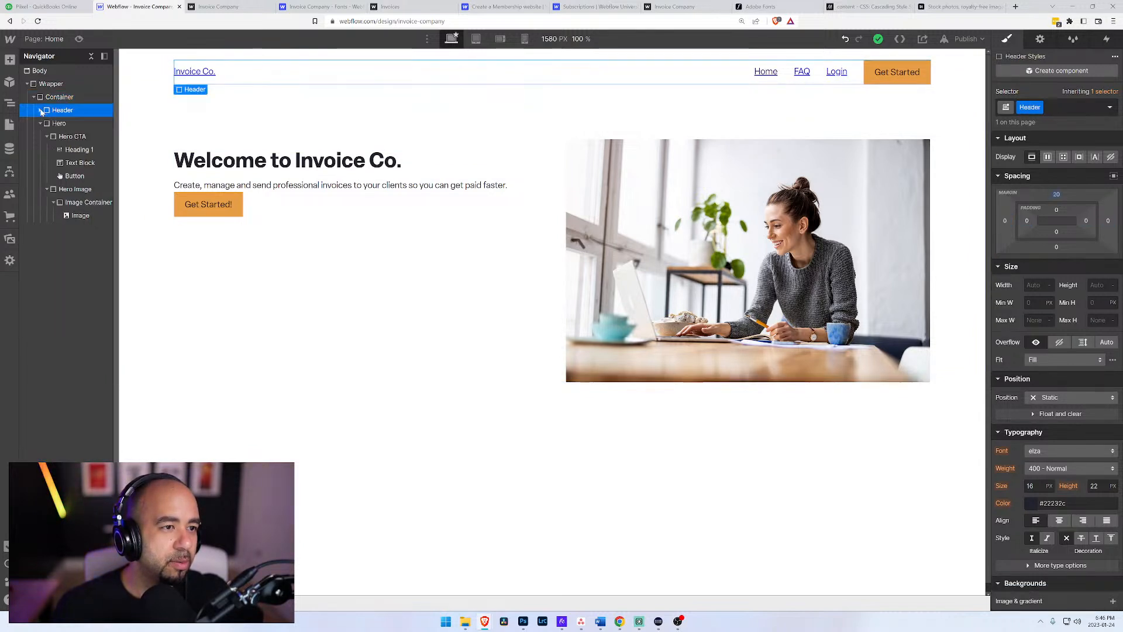
pyautogui.click(40, 110)
pyautogui.click(40, 110)
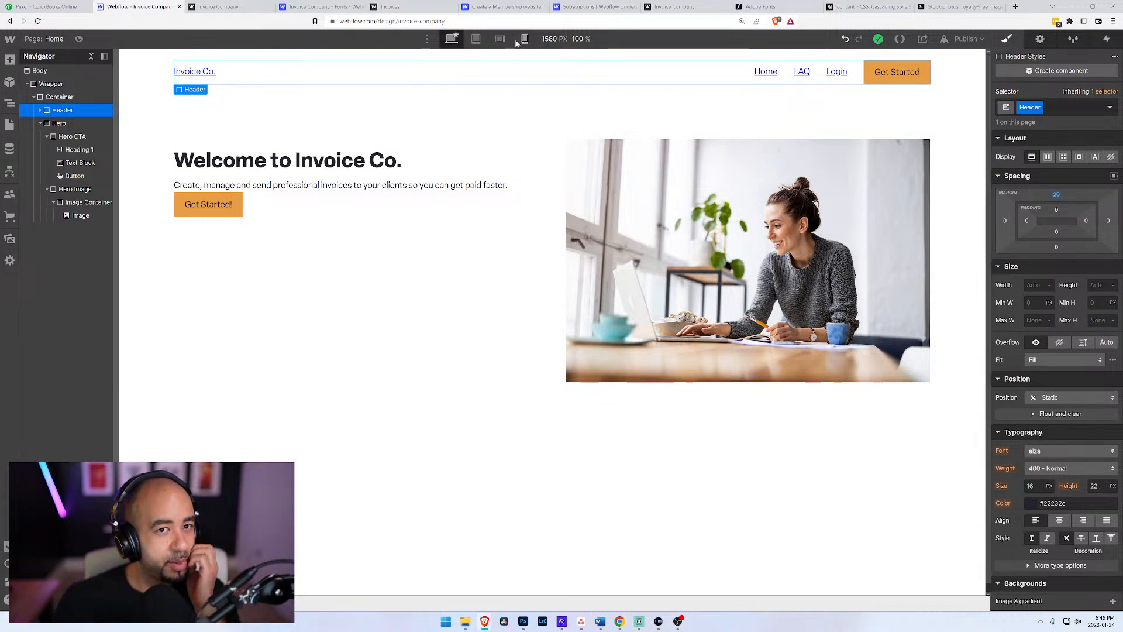
# Step: At the tablet breakpoint, delete the Hero grid's second column so the photo stacks below the text, and finish editing the grid
pyautogui.click(477, 39)
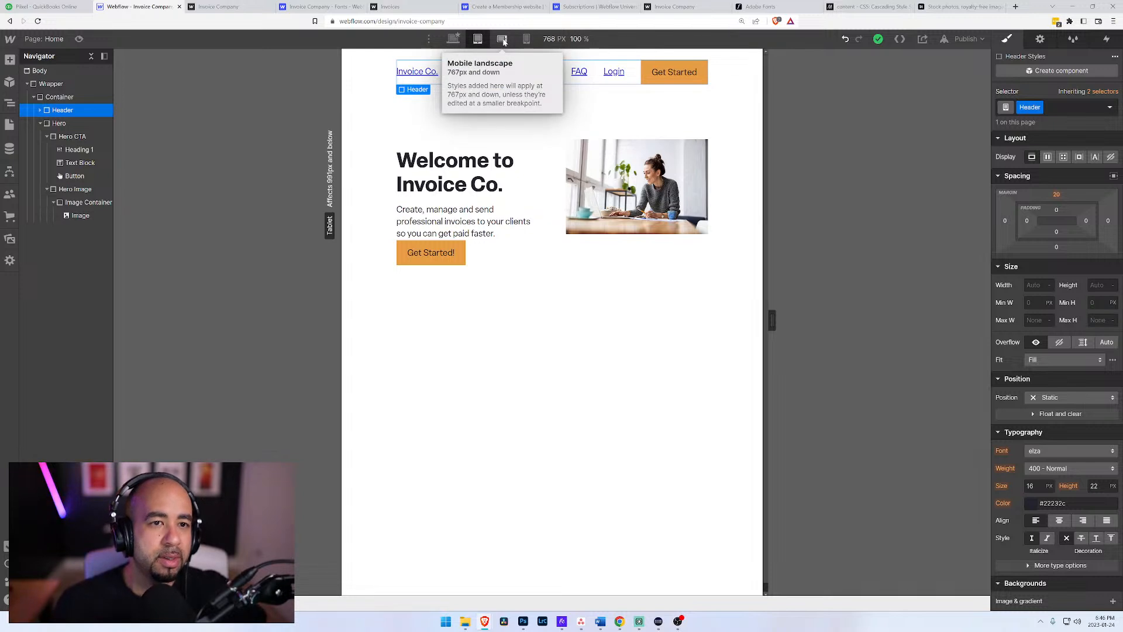
pyautogui.click(503, 40)
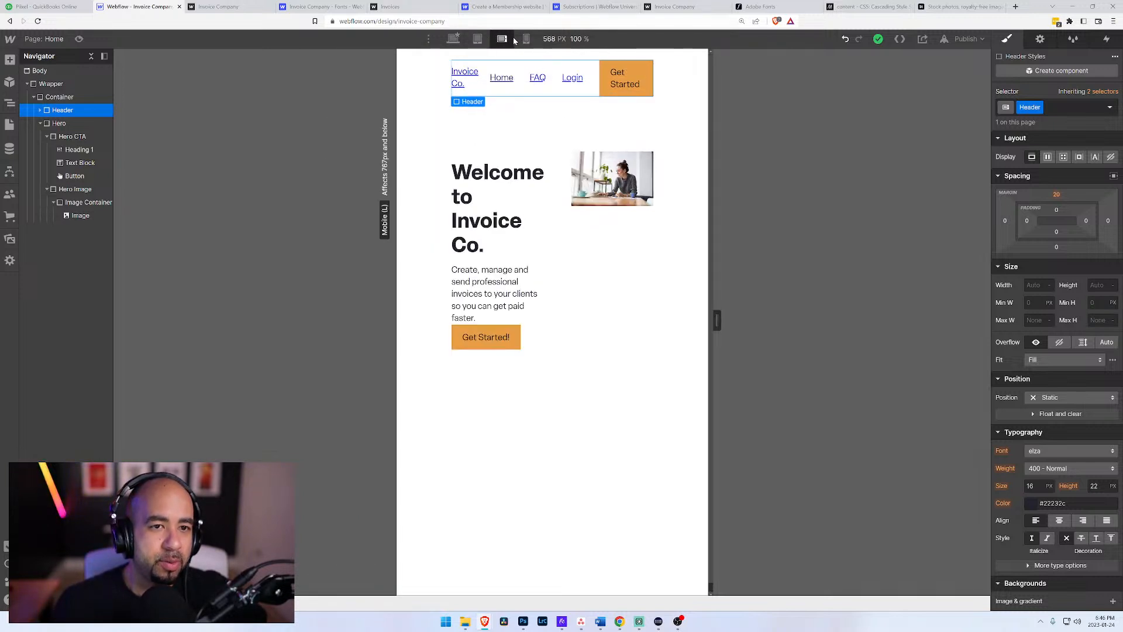
pyautogui.click(478, 40)
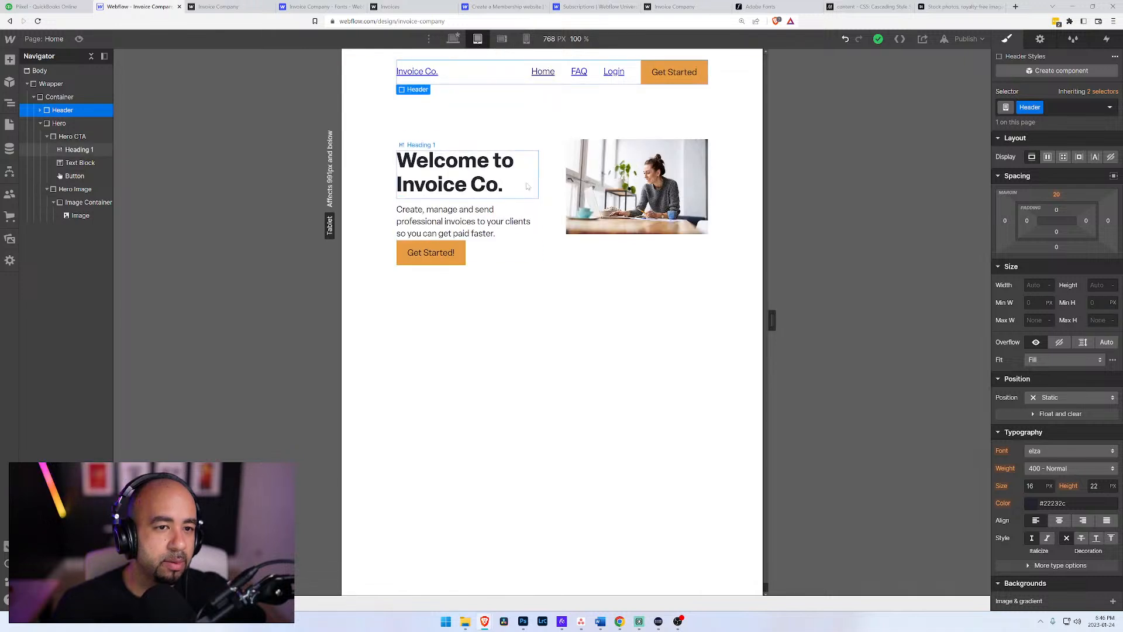
pyautogui.click(541, 176)
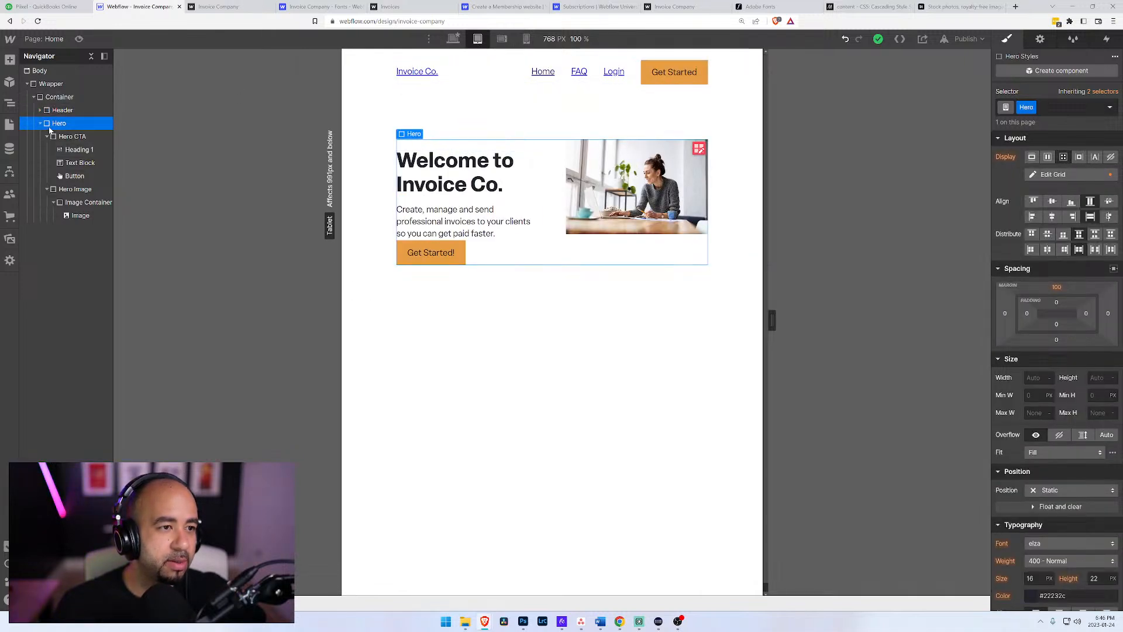
pyautogui.click(1053, 174)
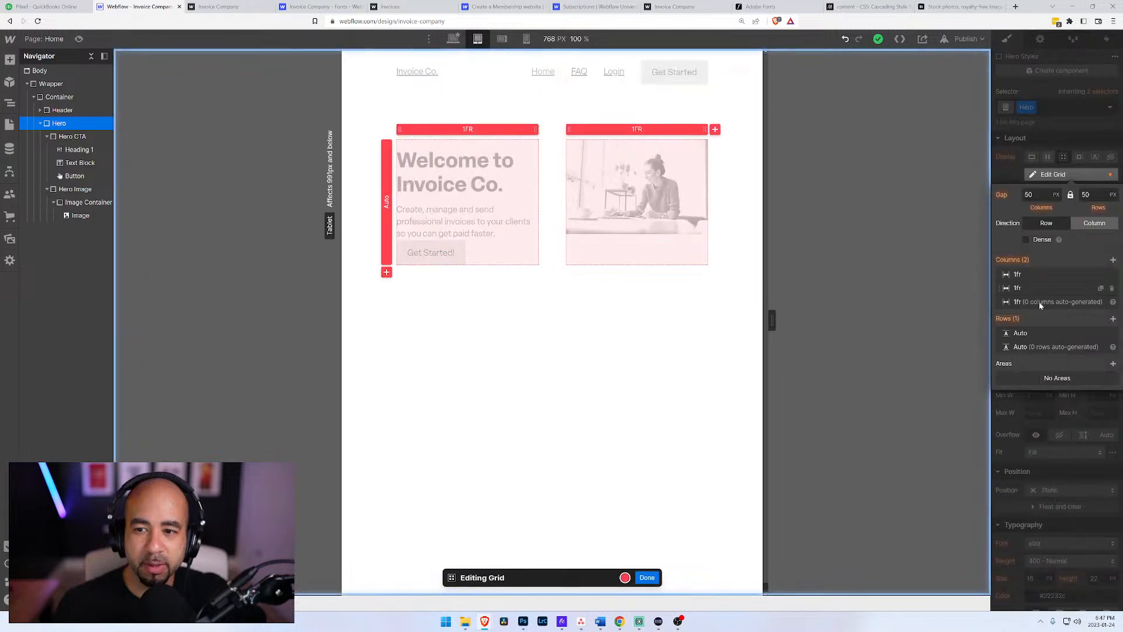
pyautogui.click(1112, 288)
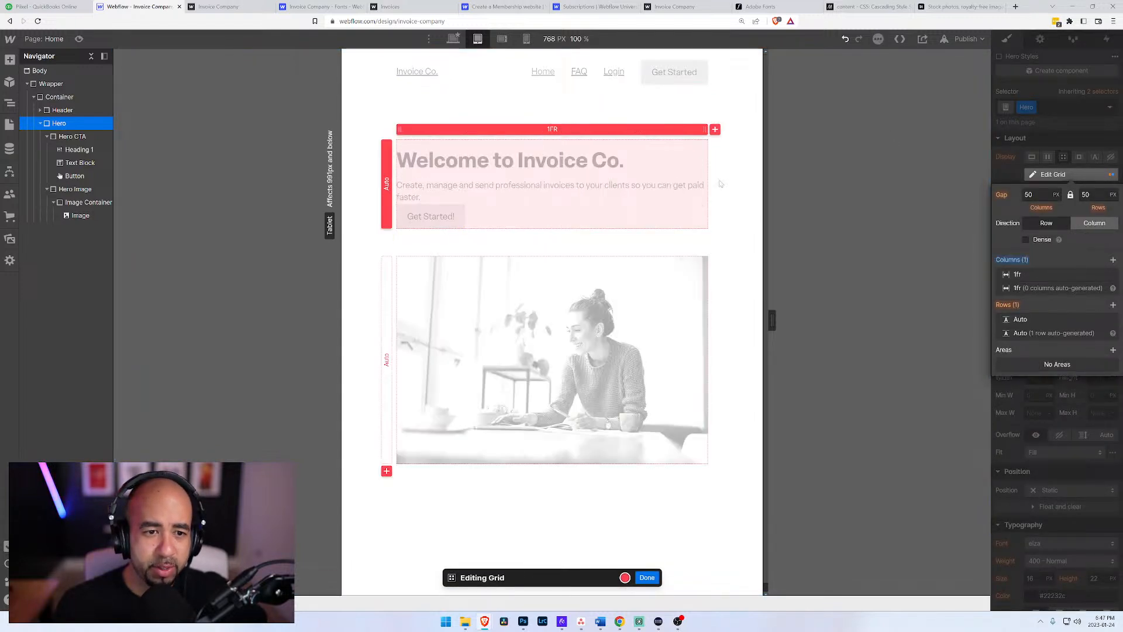
pyautogui.click(646, 578)
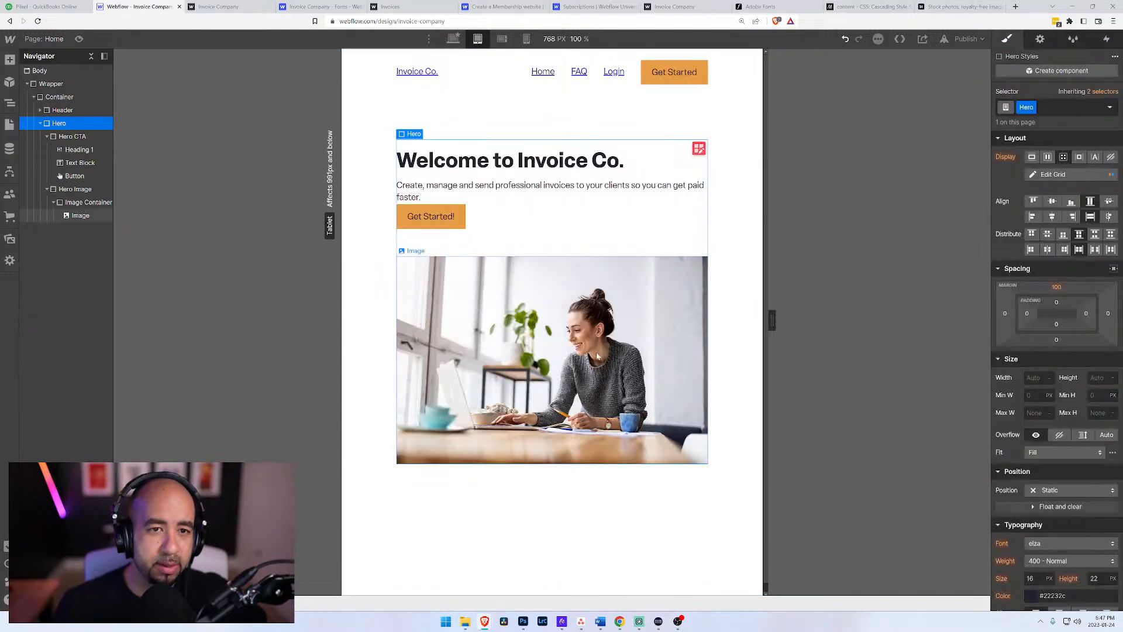
# Step: At the mobile landscape breakpoint, set the header Navigation block's flex direction to vertical so the logo sits above the menu
pyautogui.click(502, 39)
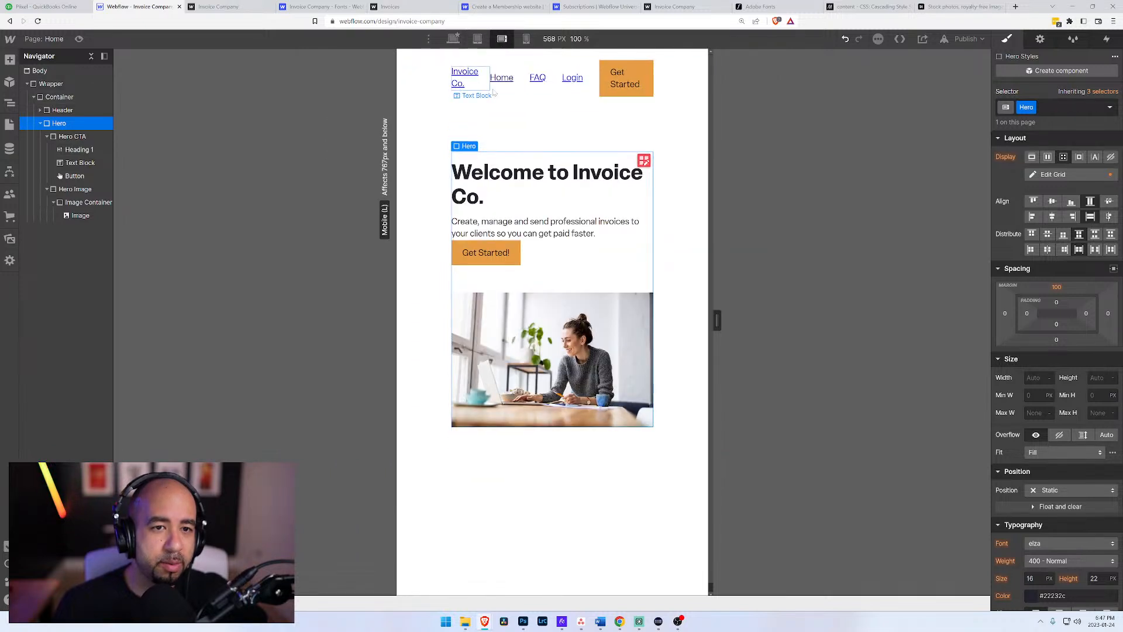
pyautogui.click(56, 110)
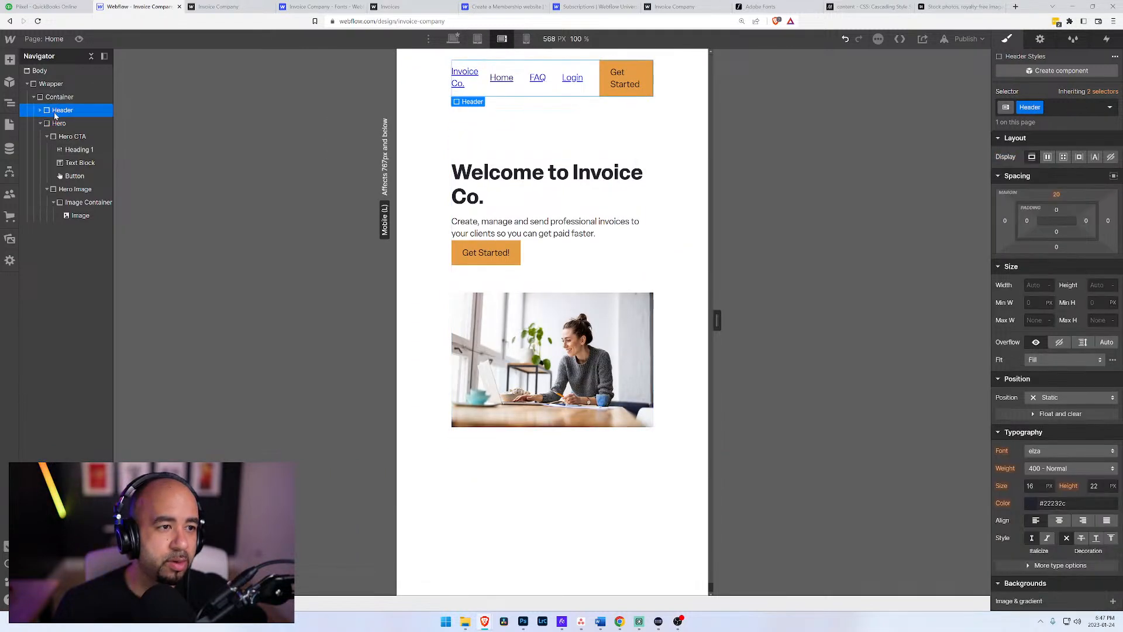
pyautogui.click(39, 110)
pyautogui.click(54, 124)
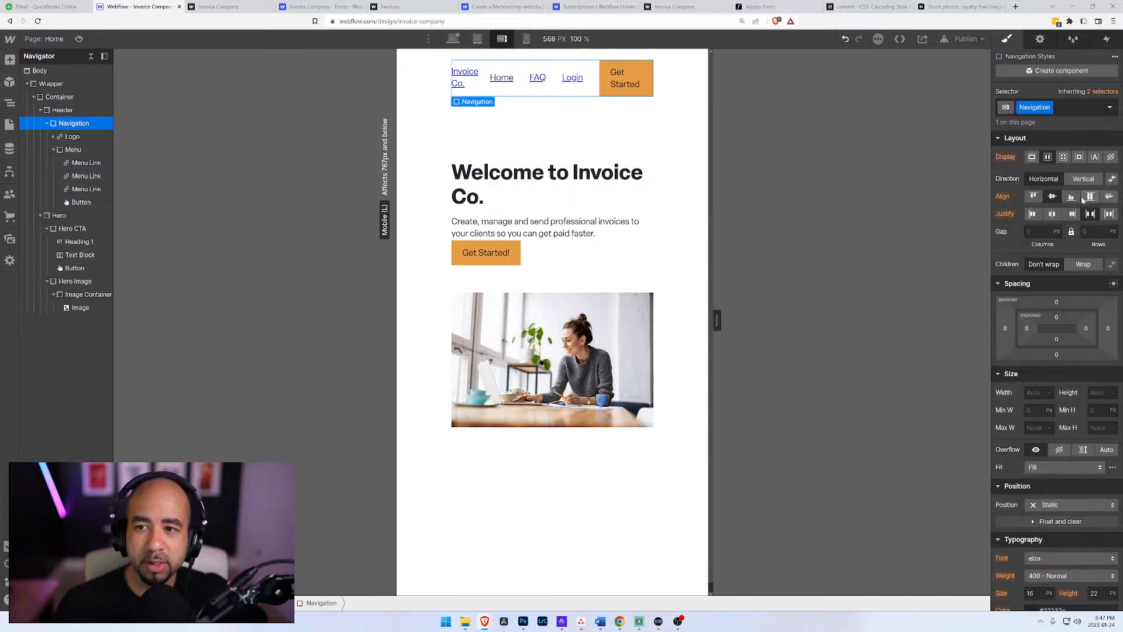
pyautogui.click(1080, 180)
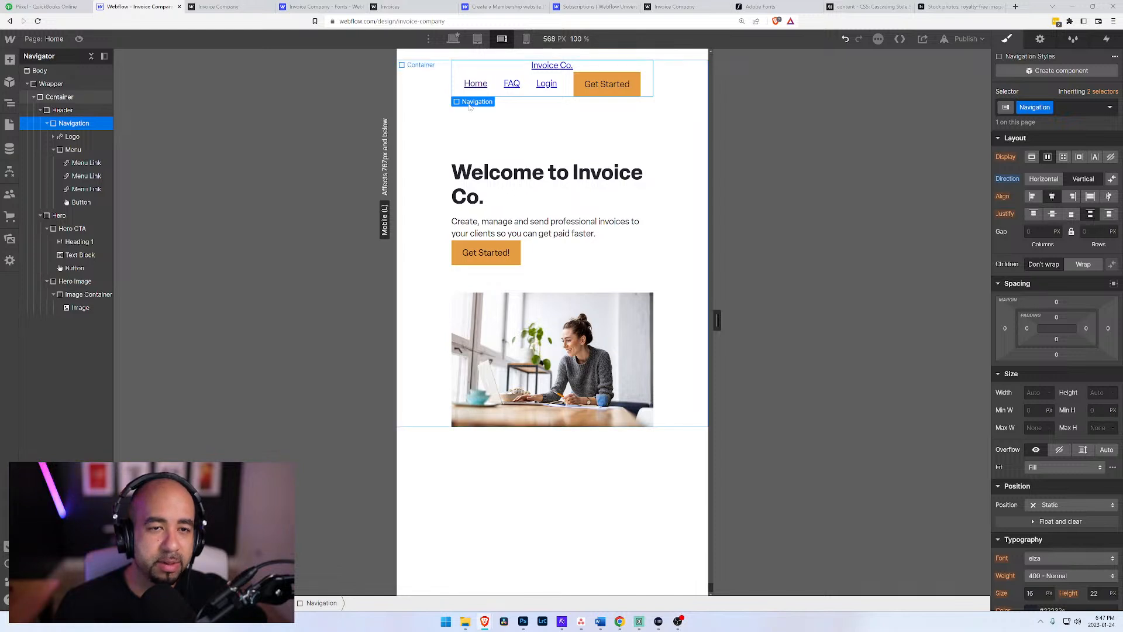
# Step: Set the Logo's bottom margin to 20 px and check the page at the mobile portrait, tablet and desktop breakpoints
pyautogui.click(72, 138)
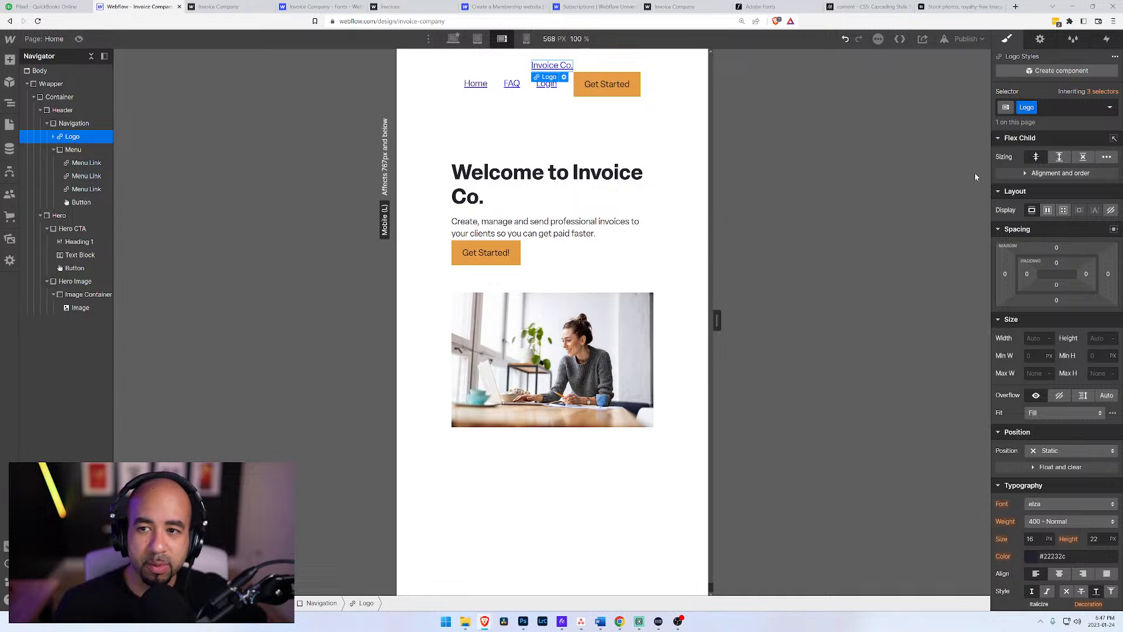
pyautogui.moveTo(1056, 300); pyautogui.dragTo(1062, 310)
pyautogui.click(526, 39)
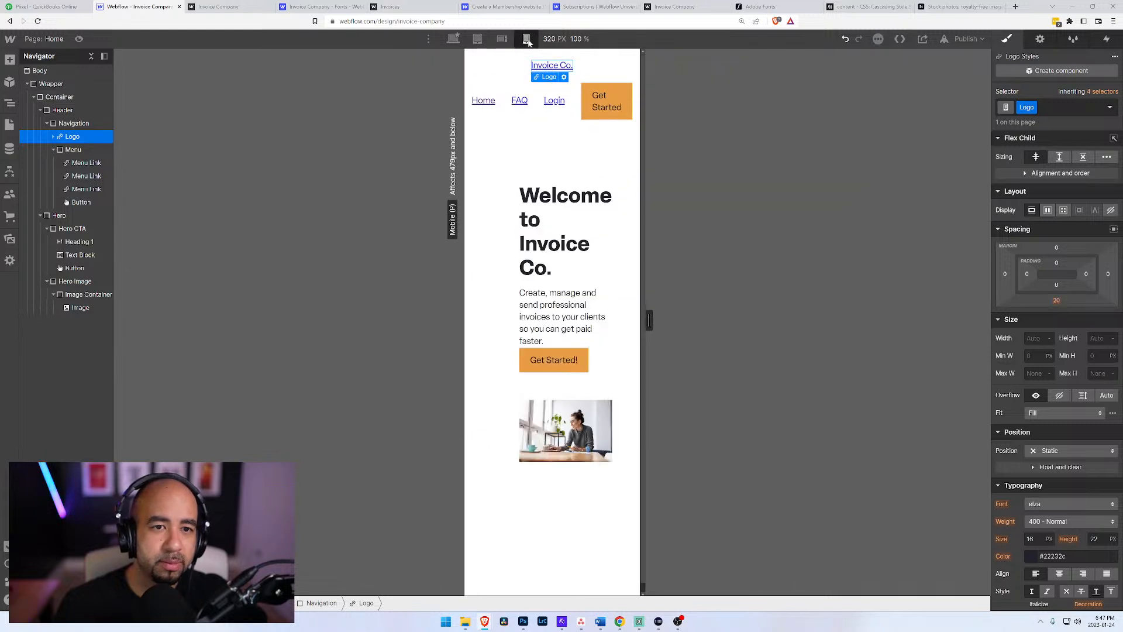
pyautogui.click(502, 38)
pyautogui.click(477, 39)
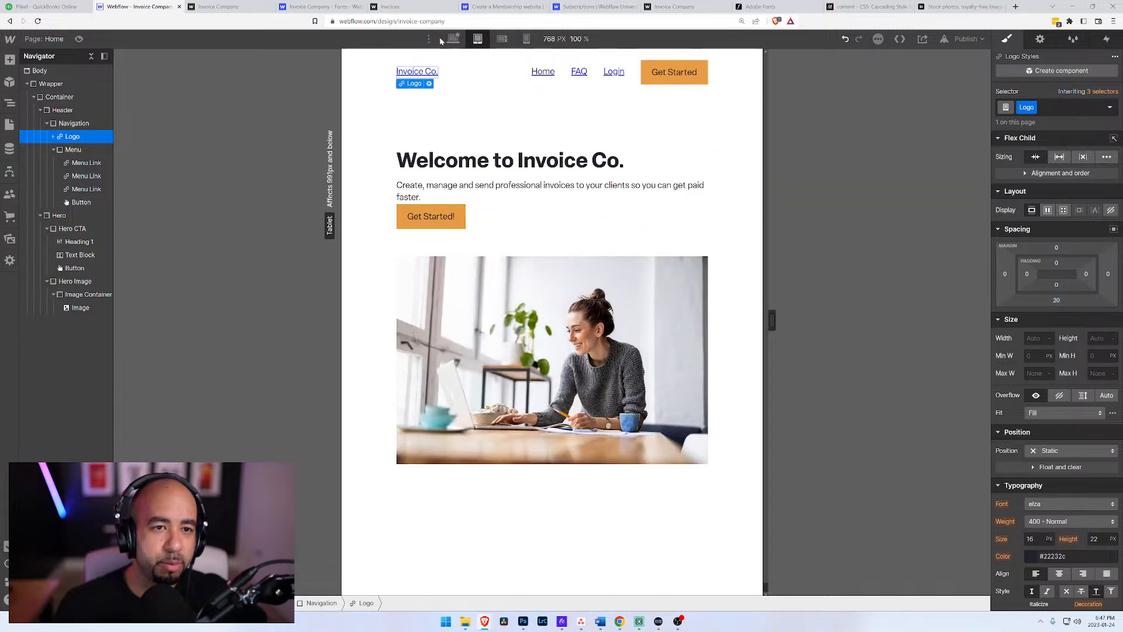
pyautogui.click(455, 39)
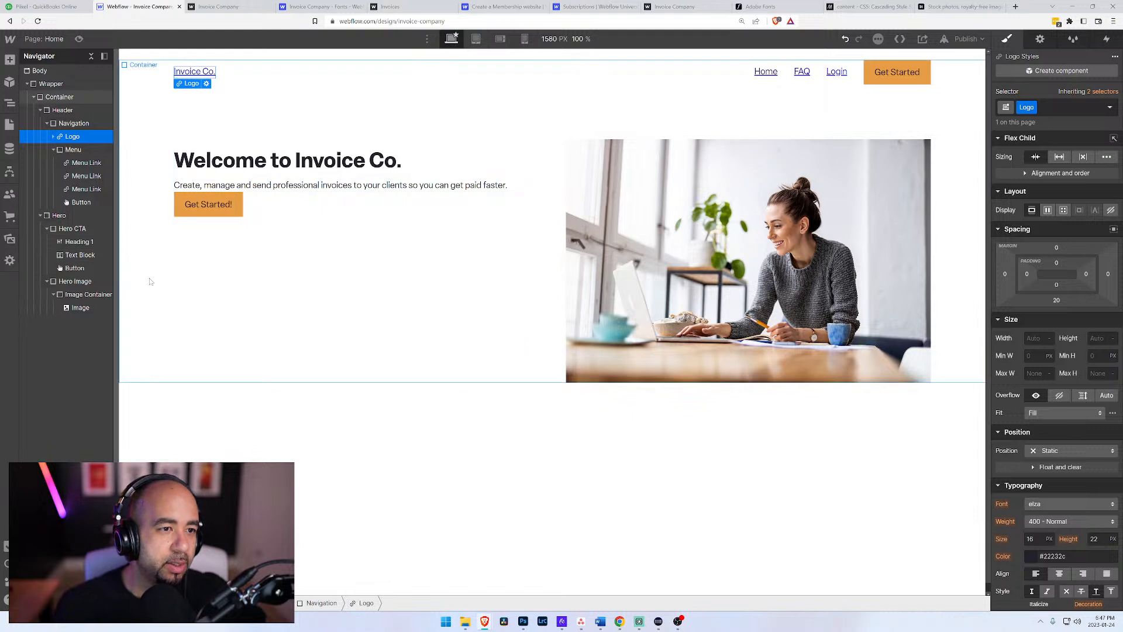
pyautogui.click(328, 396)
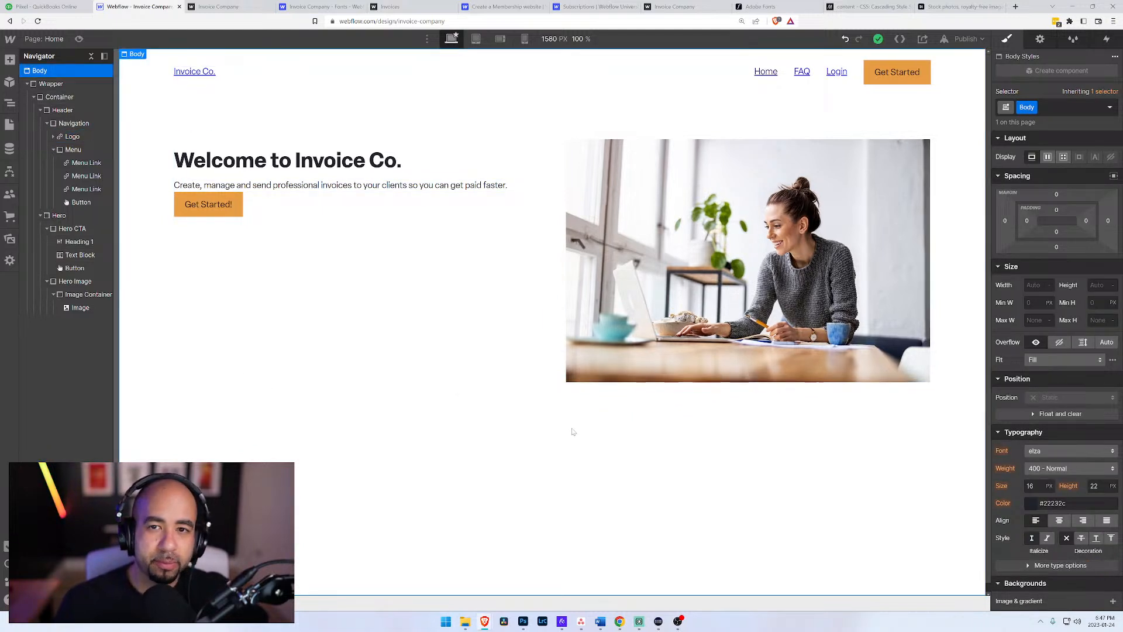
# Step: Set the Invoice Co. logo's link to a page of the site instead of a URL, and close its link settings
pyautogui.click(194, 71)
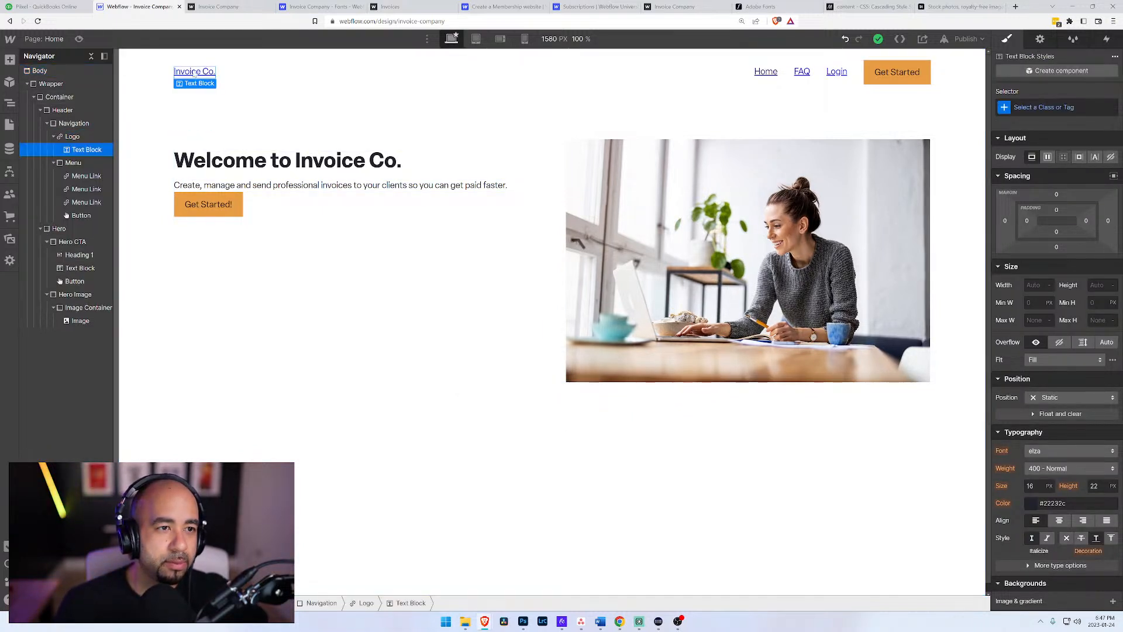
pyautogui.click(72, 137)
pyautogui.click(210, 84)
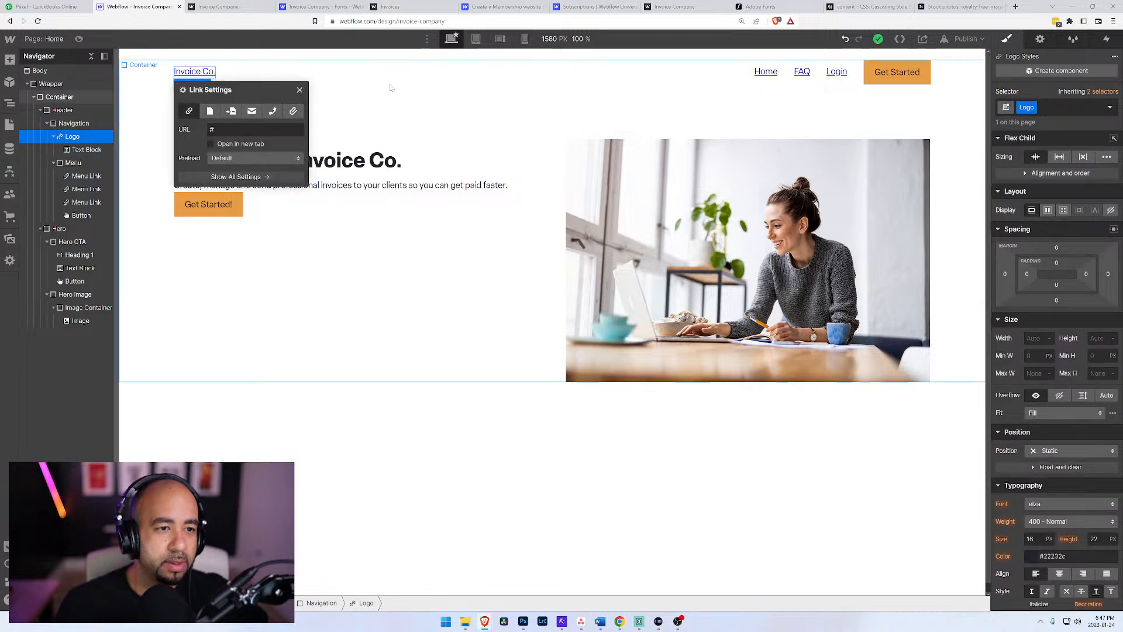
pyautogui.click(210, 111)
pyautogui.click(237, 133)
pyautogui.click(234, 151)
pyautogui.click(409, 97)
pyautogui.click(334, 454)
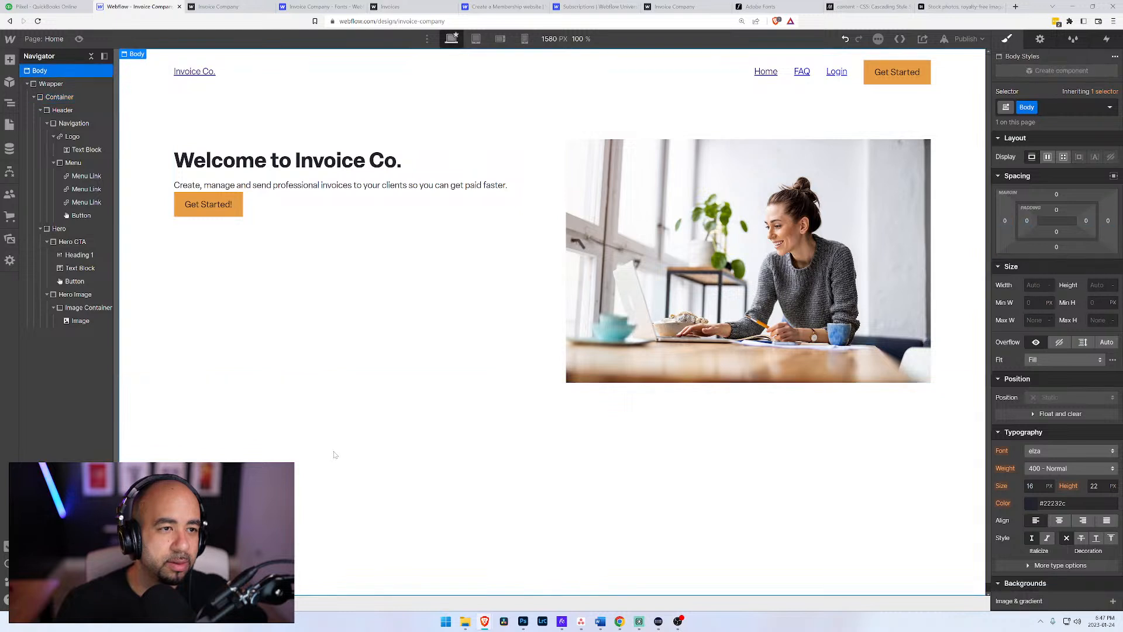
# Step: Review the site's page list and the Invoices collection's settings and fields, and save the collection
pyautogui.click(10, 124)
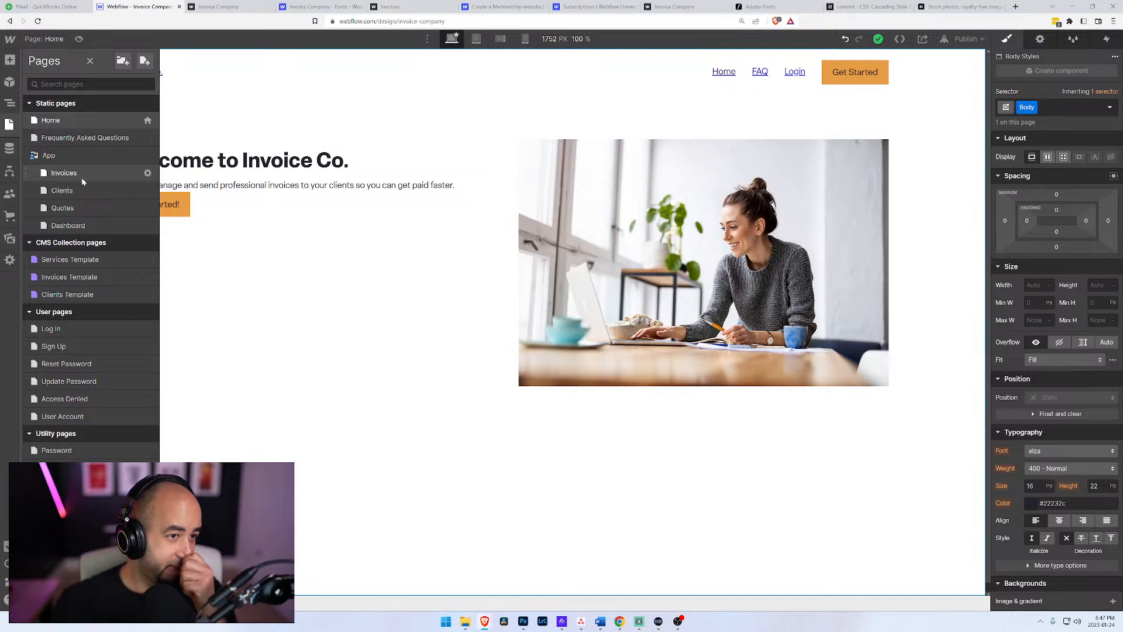
pyautogui.click(9, 148)
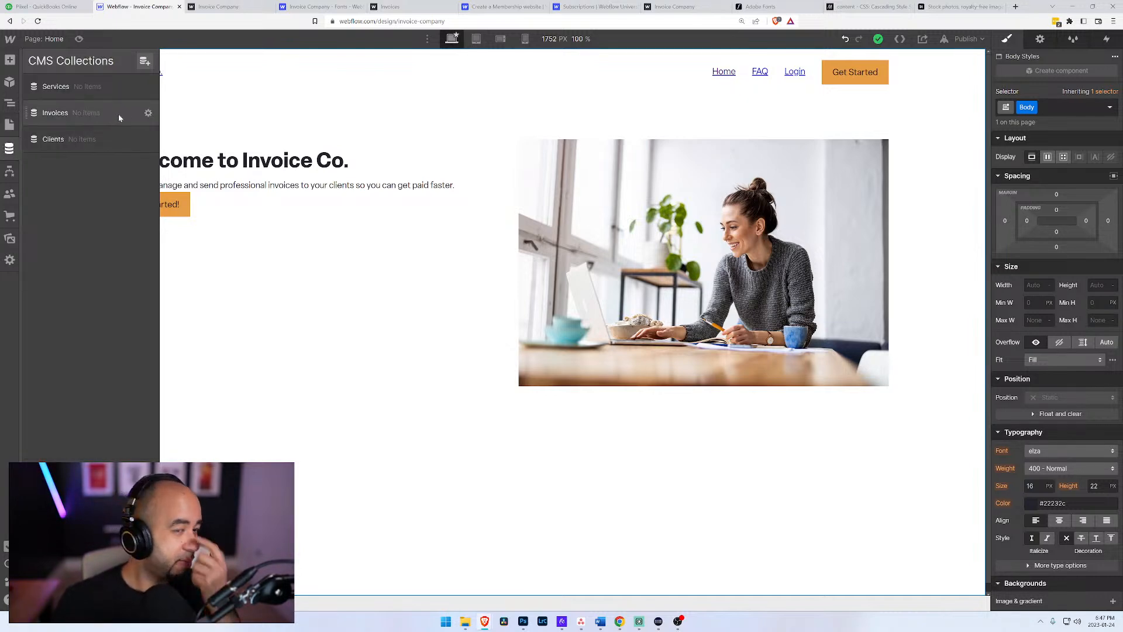
pyautogui.click(148, 114)
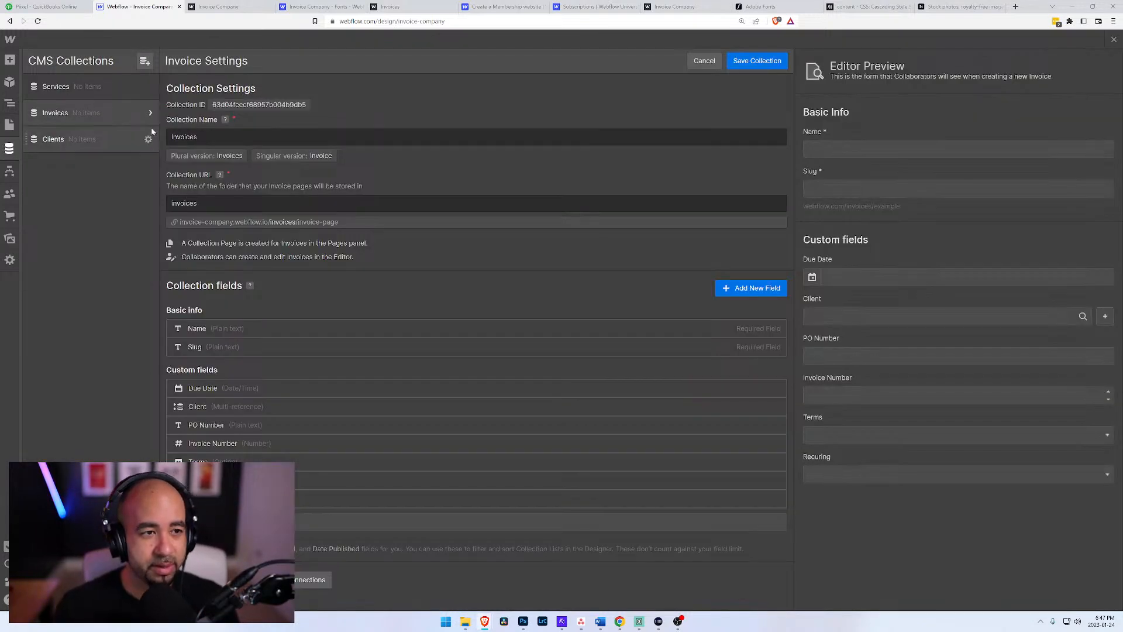
pyautogui.click(755, 61)
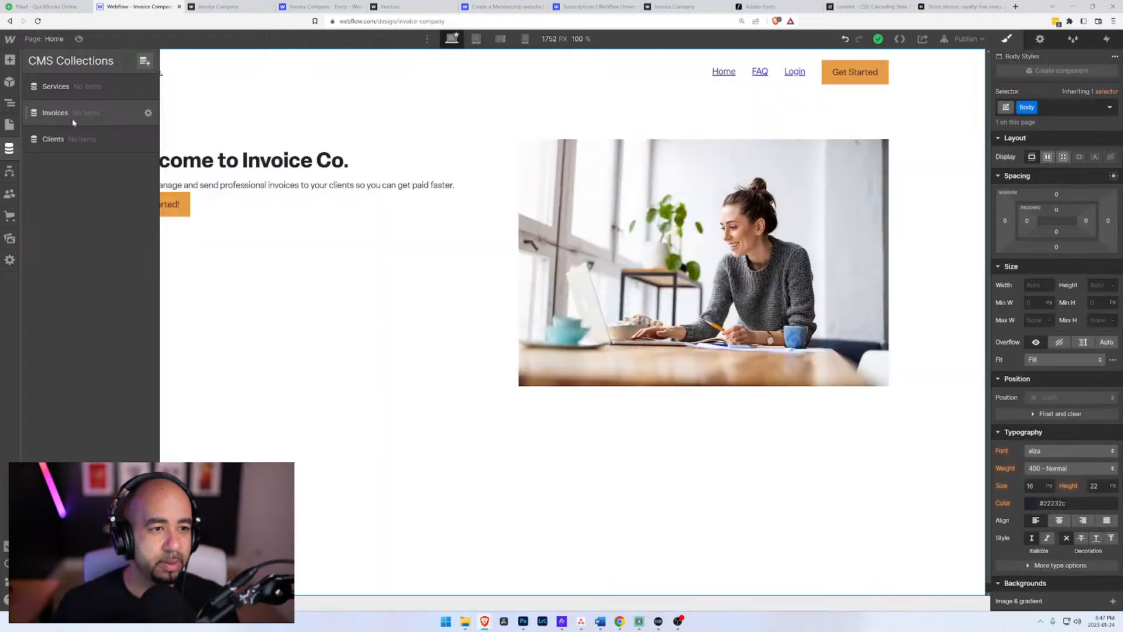
# Step: Start a new item in the Invoices CMS collection
pyautogui.click(67, 110)
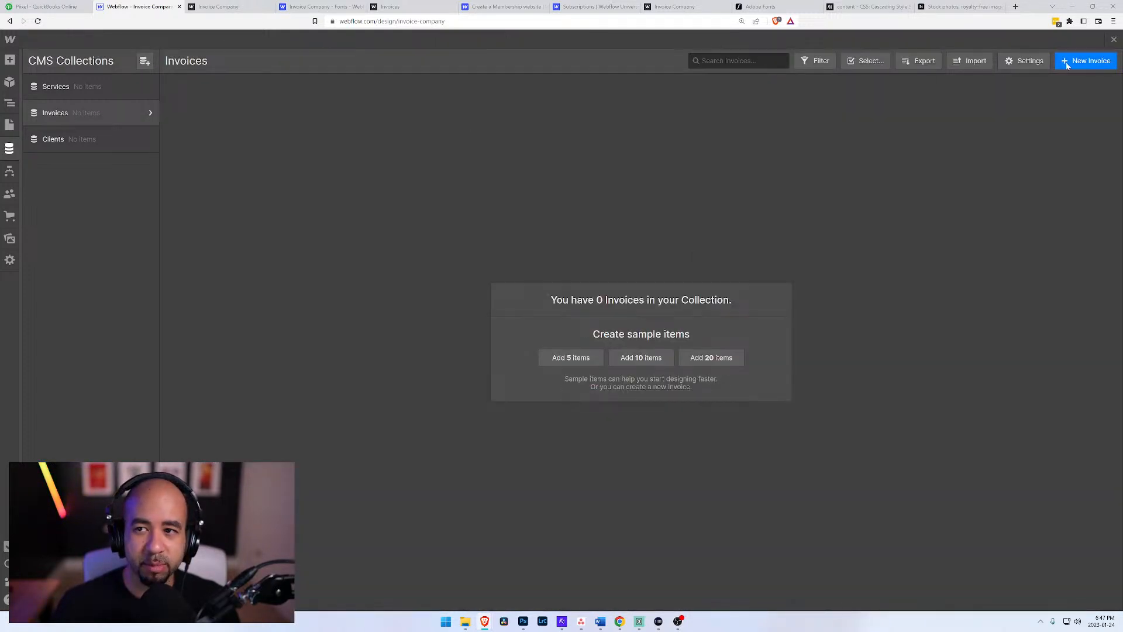
pyautogui.click(1087, 62)
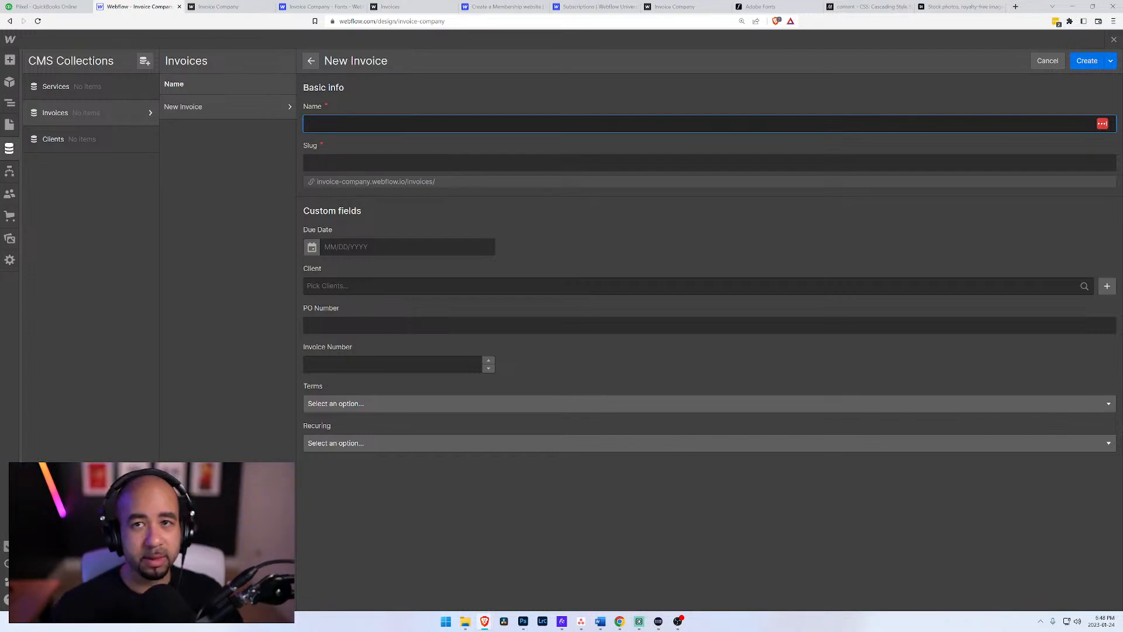
pyautogui.write('Sorr')
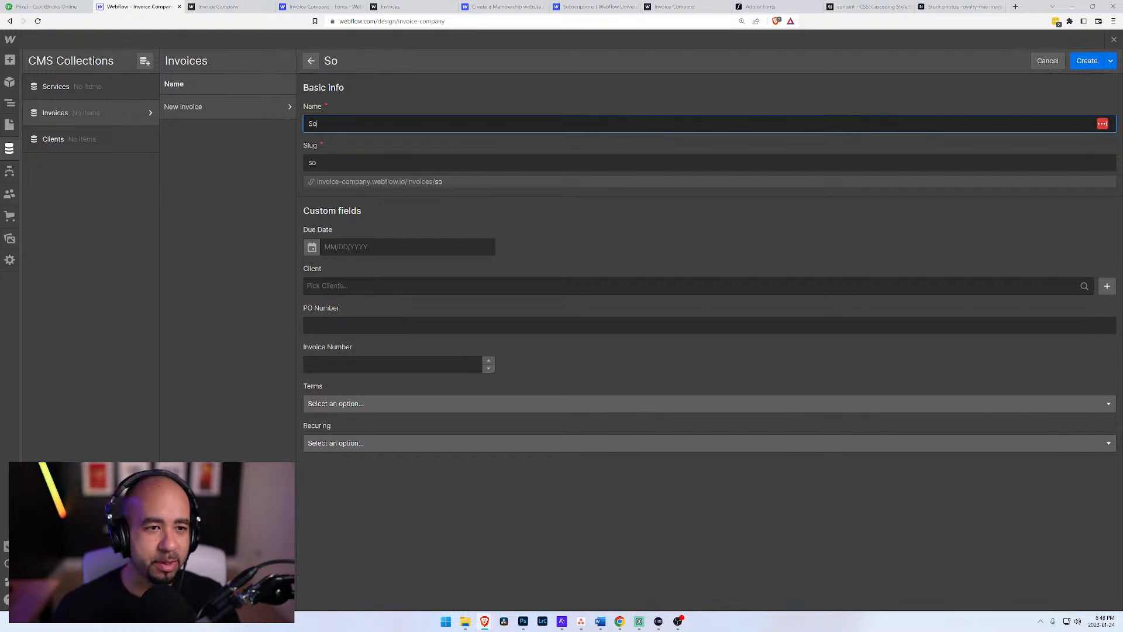
pyautogui.press('BackSpace')
pyautogui.press('BackSpace')
pyautogui.write('ny')
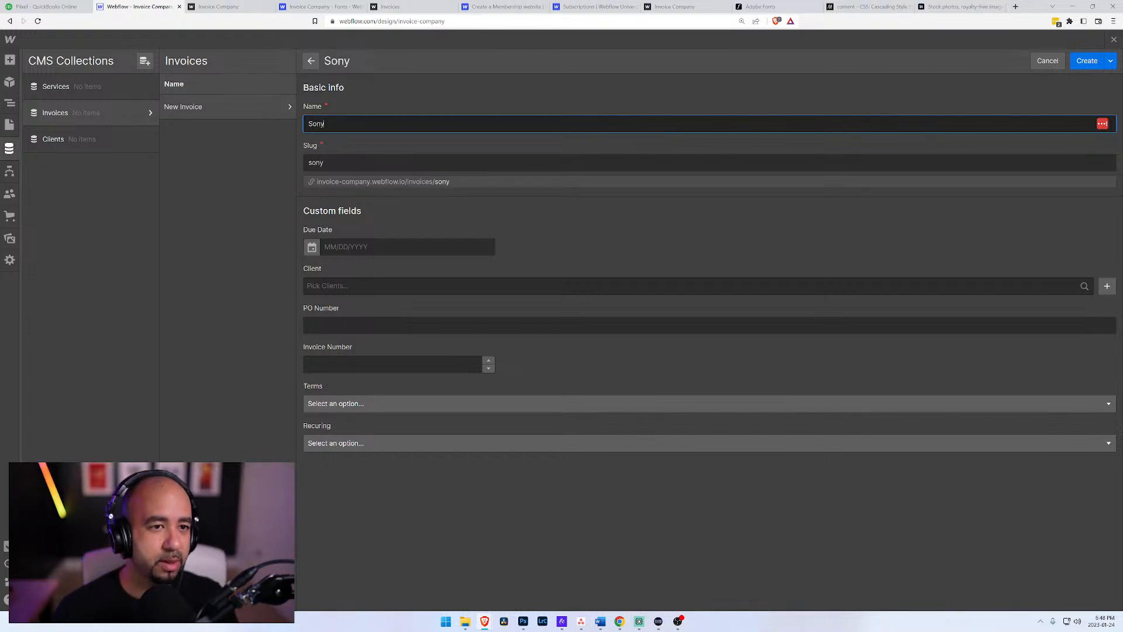
pyautogui.press('BackSpace')
pyautogui.press('BackSpace')
pyautogui.press('BackSpace')
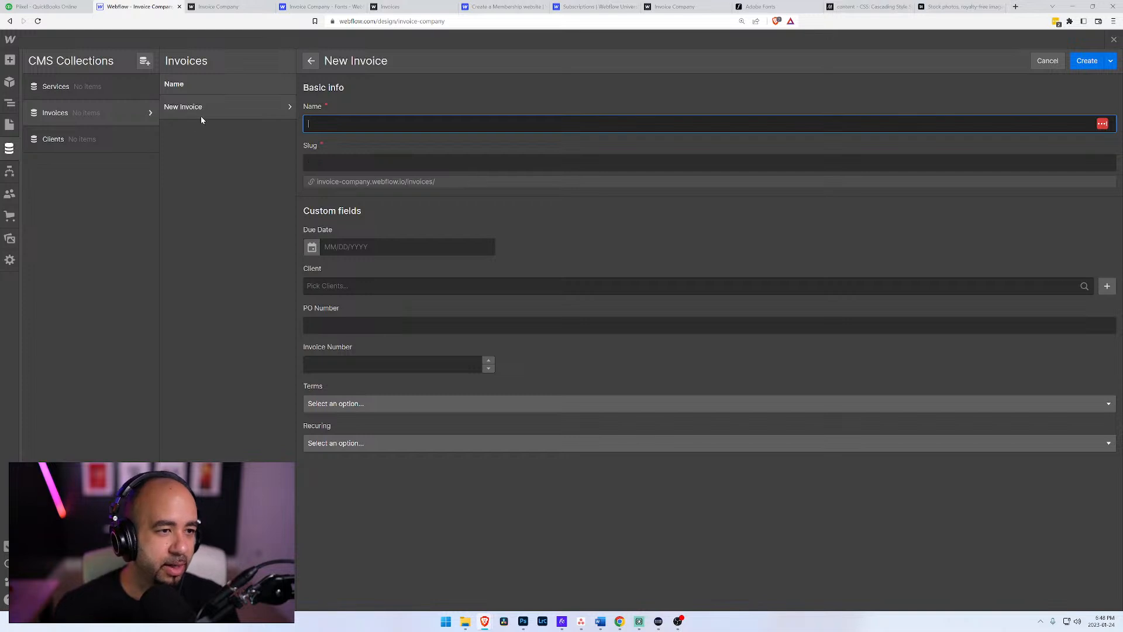
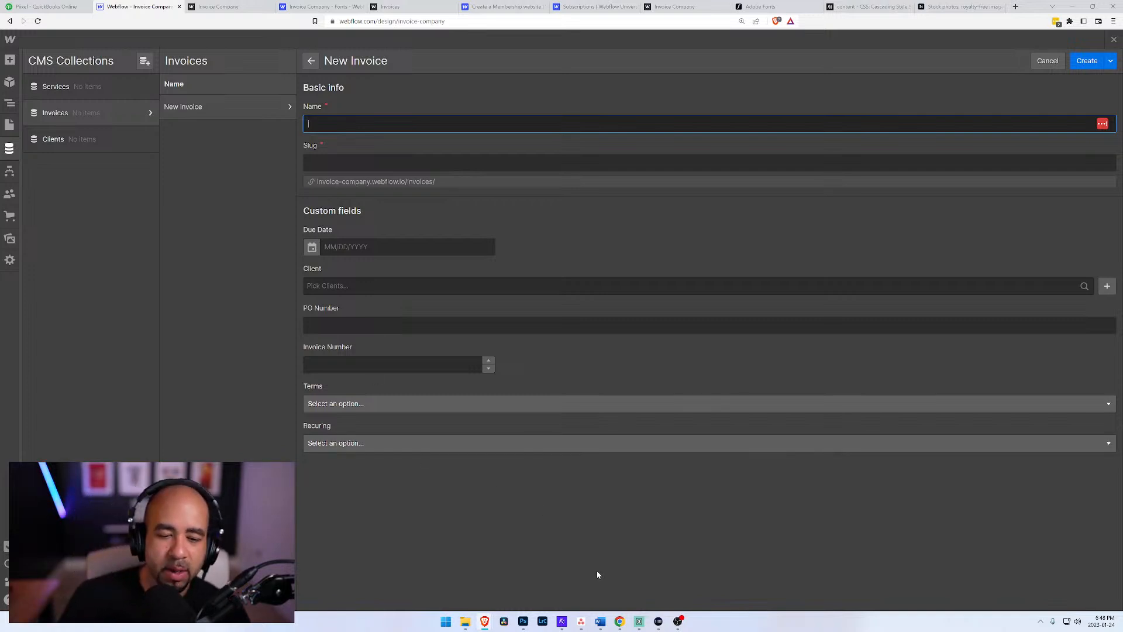
# Step: Check the planned invoice fields in the Word brainstorm document, highlight the invoice number line, and return to the site's CMS
pyautogui.click(602, 623)
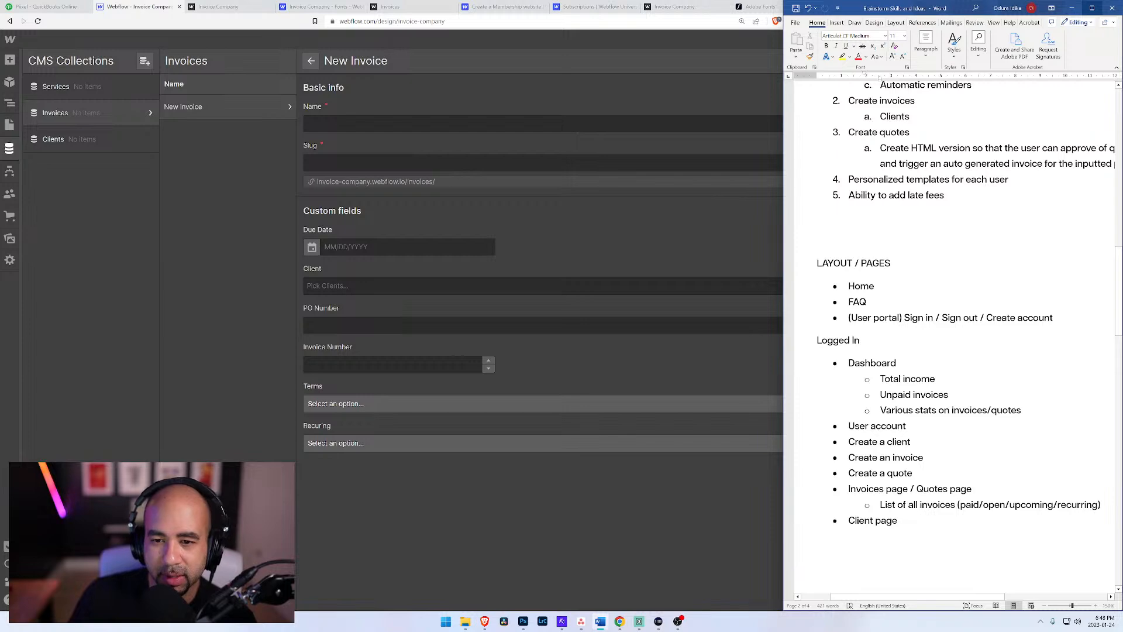
pyautogui.scroll(-15, 953, 334)
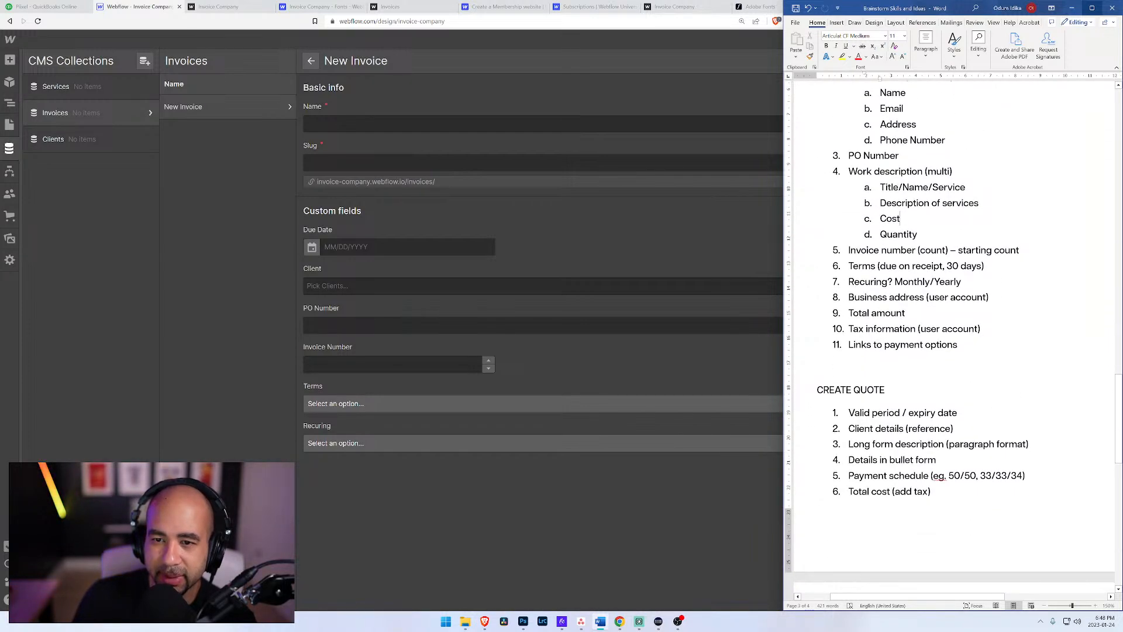
pyautogui.moveTo(849, 250); pyautogui.dragTo(1024, 251)
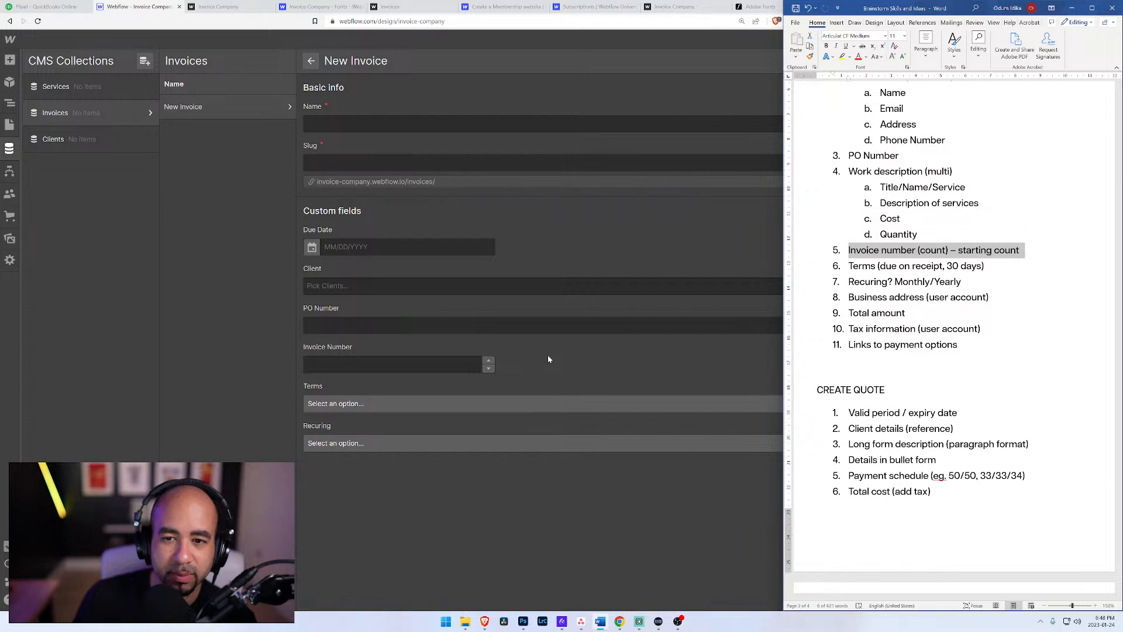
pyautogui.click(531, 360)
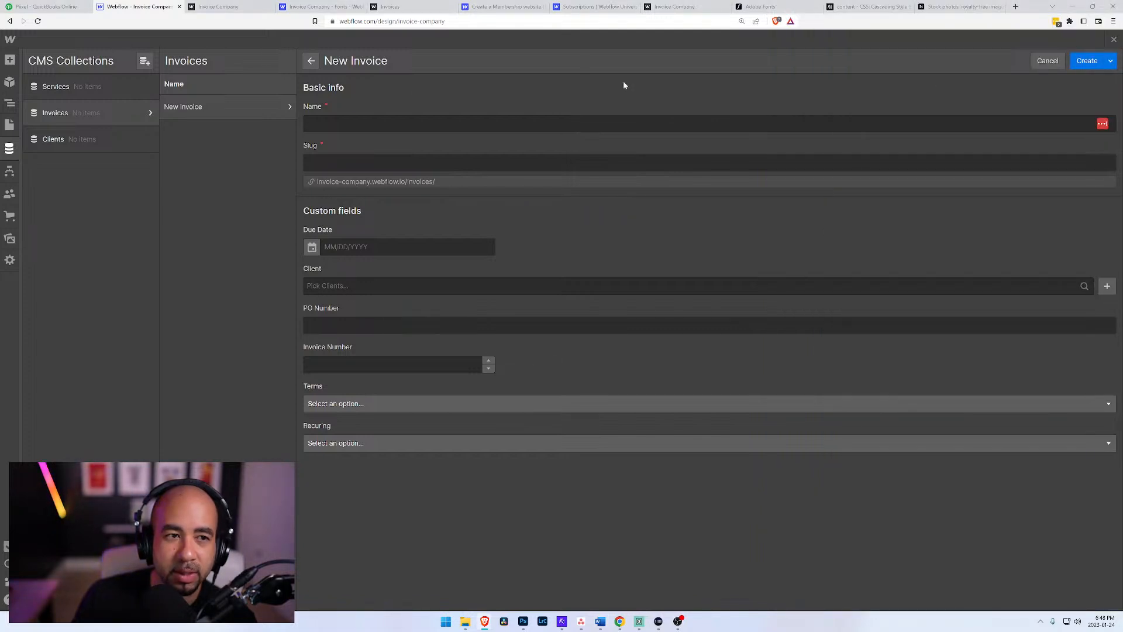
# Step: Add a plain text field labelled "Append to Invoice Number" to the Invoices collection and save the field
pyautogui.click(147, 111)
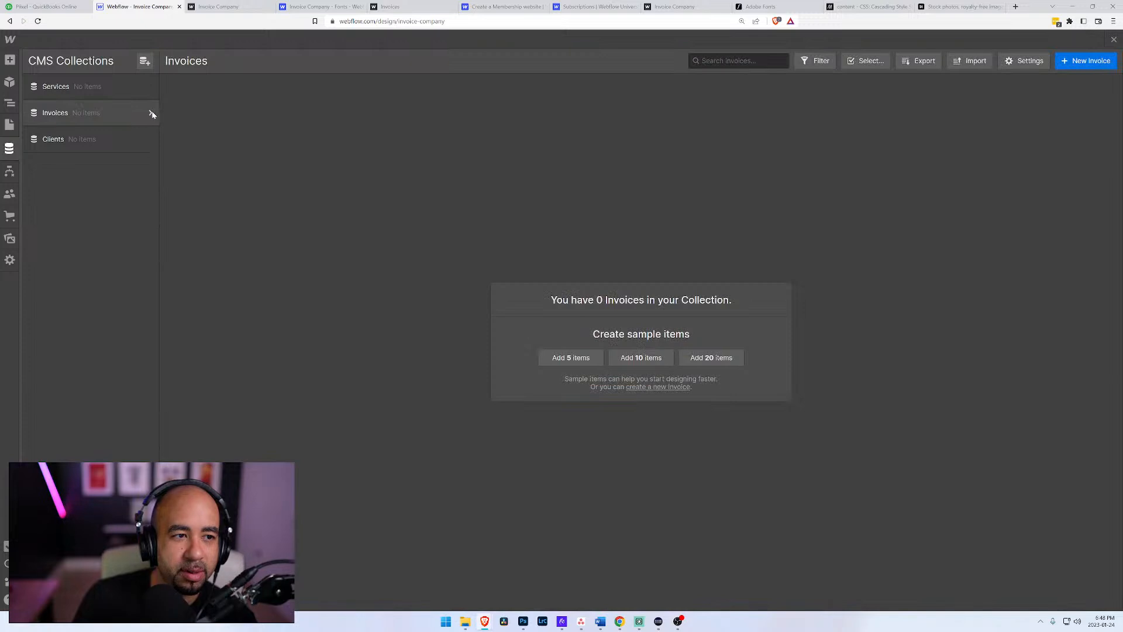
pyautogui.click(147, 113)
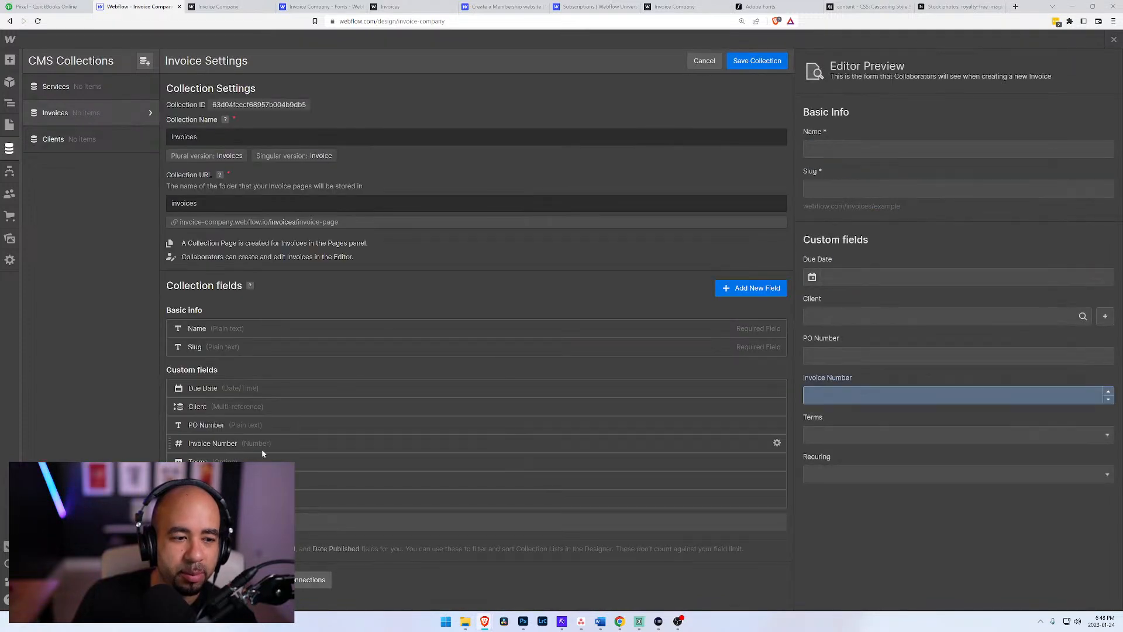
pyautogui.click(257, 498)
pyautogui.scroll(-3, 333, 462)
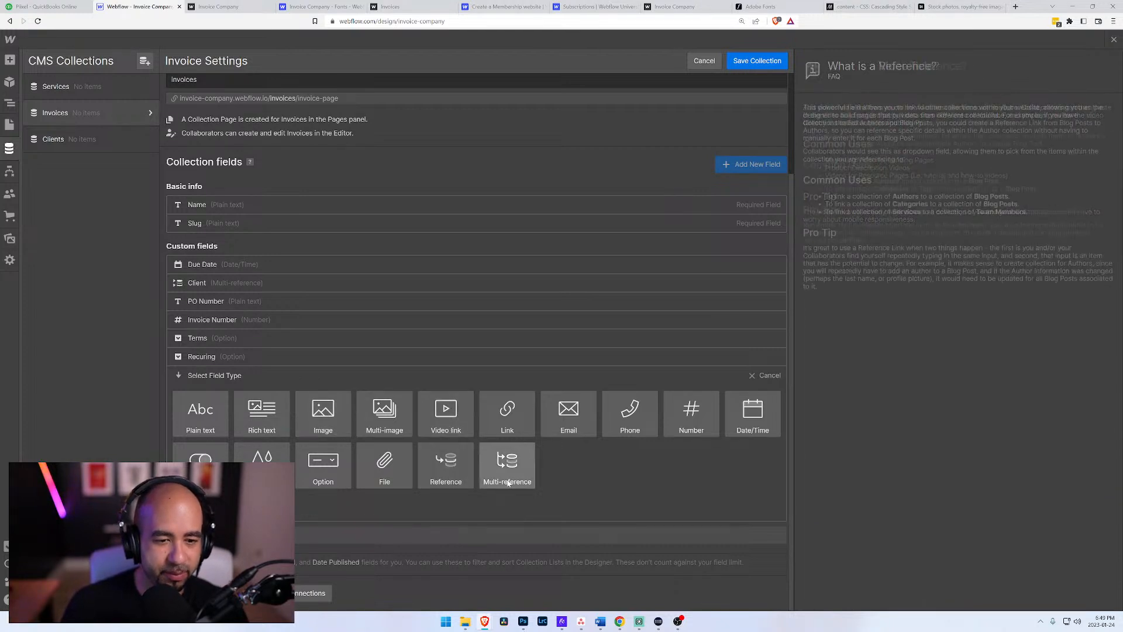
pyautogui.click(200, 413)
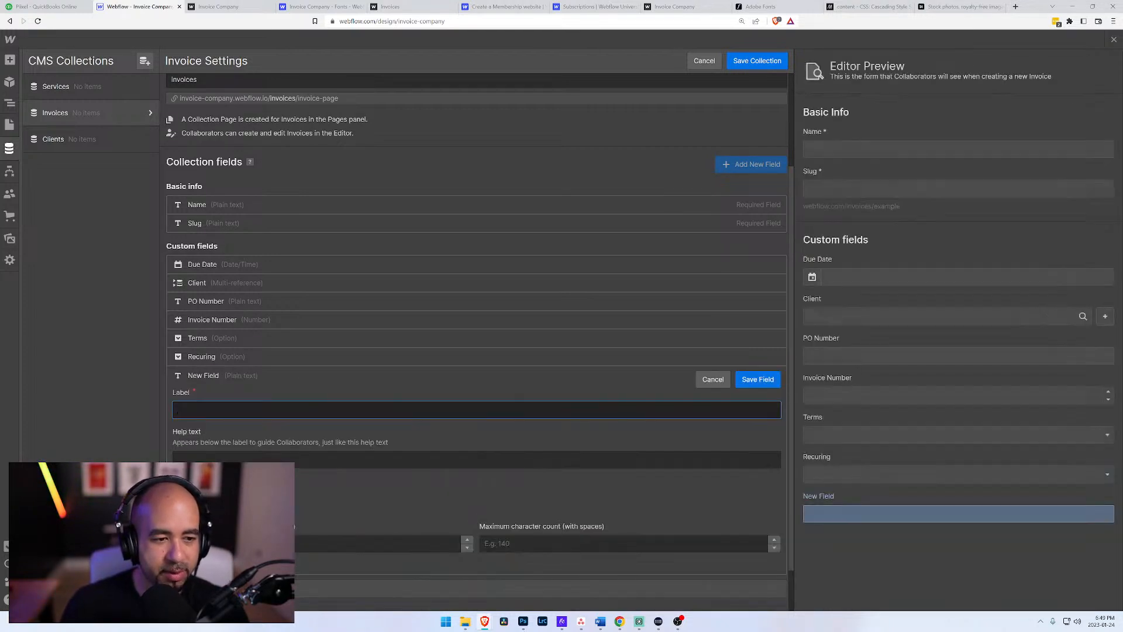
pyautogui.write('Appen')
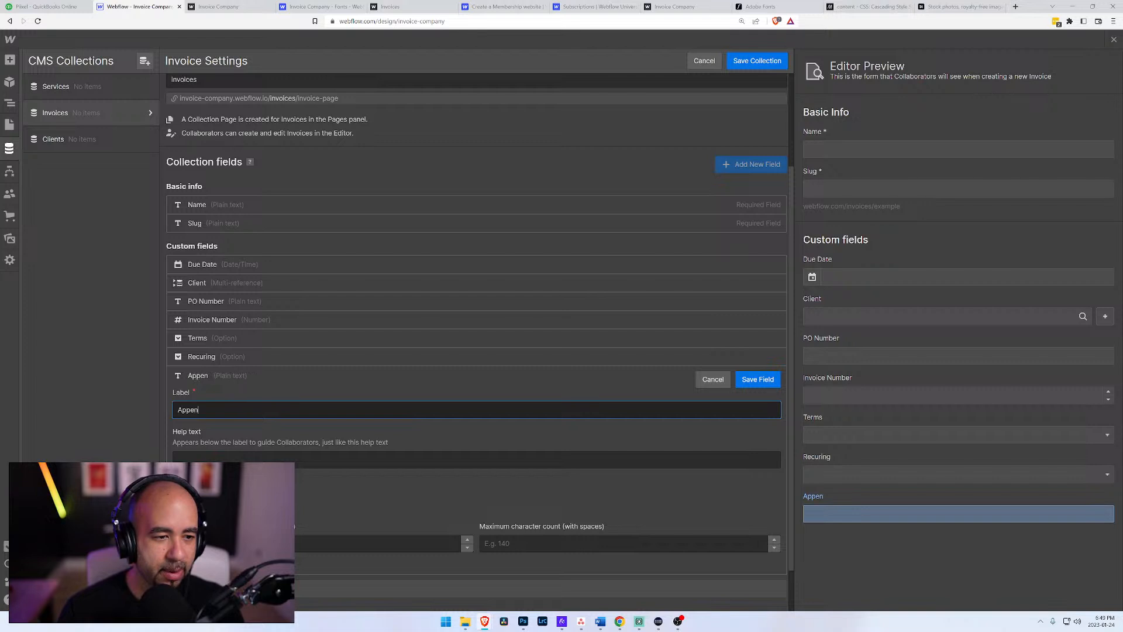
pyautogui.write('d to Invoice ')
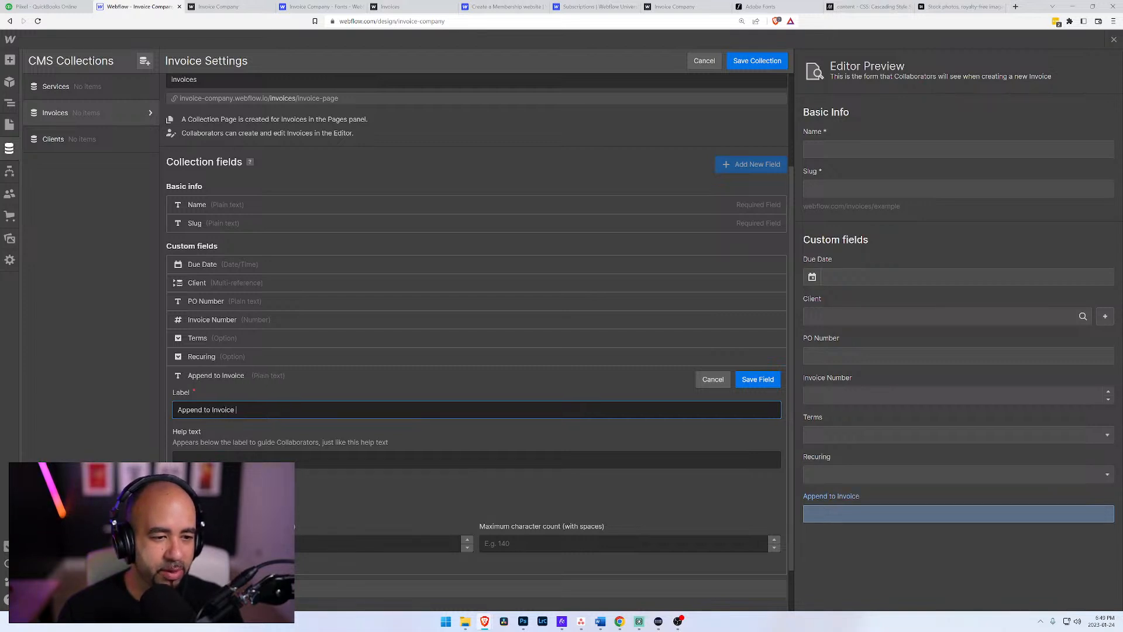
pyautogui.write('Number')
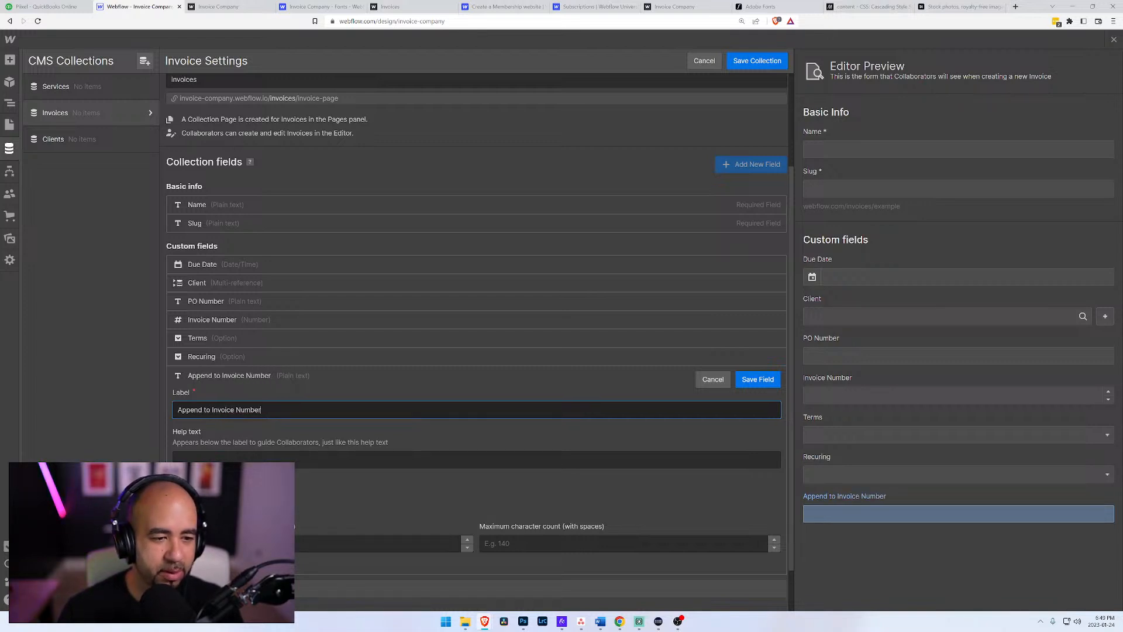
pyautogui.click(758, 380)
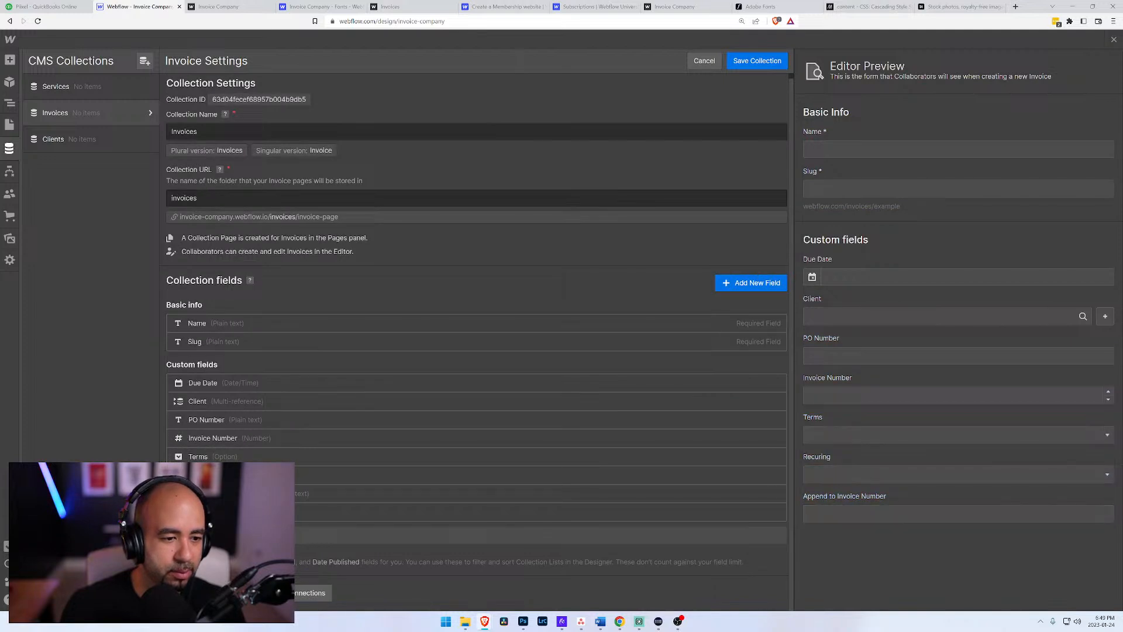
# Step: Move the Append to Invoice Number field directly above Invoice Number, and delete it from the collection
pyautogui.moveTo(170, 493); pyautogui.dragTo(170, 436)
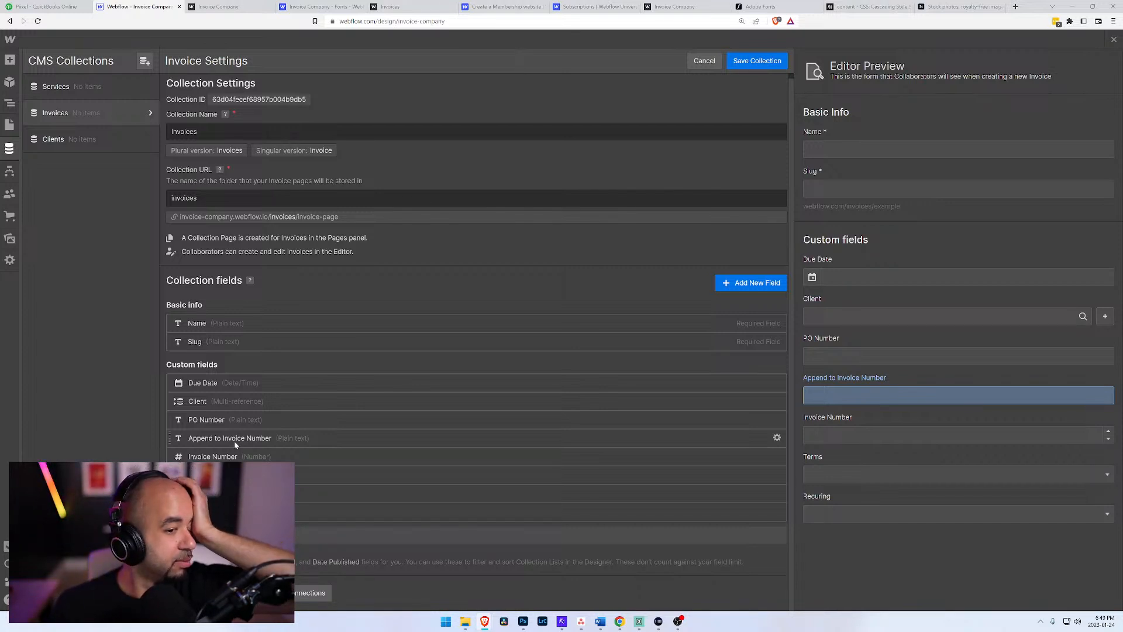
pyautogui.click(777, 438)
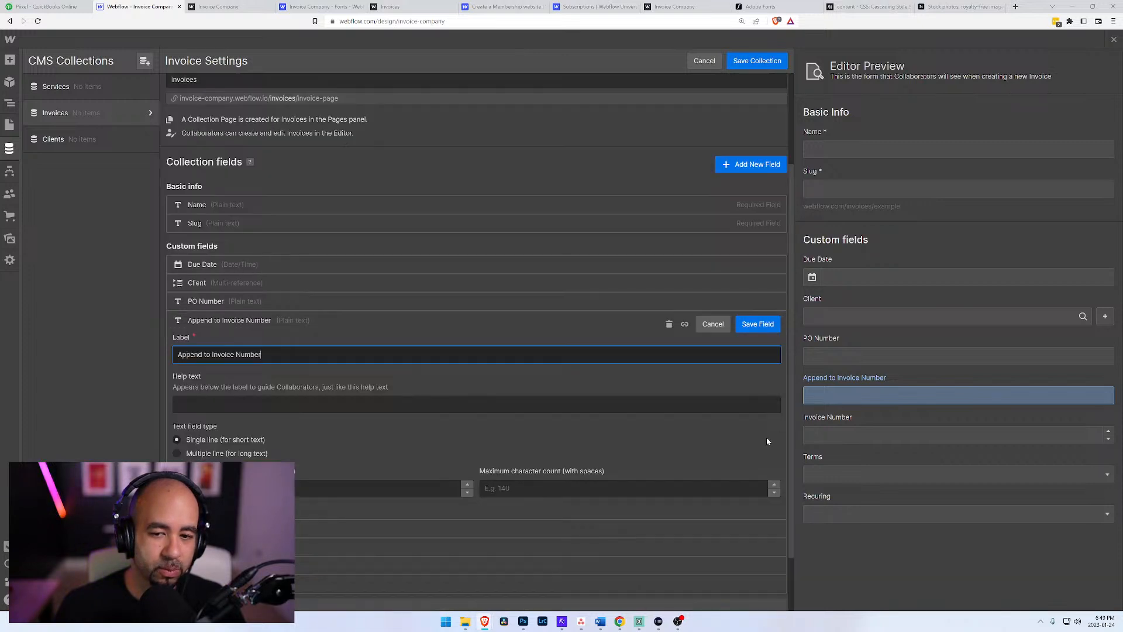
pyautogui.click(669, 324)
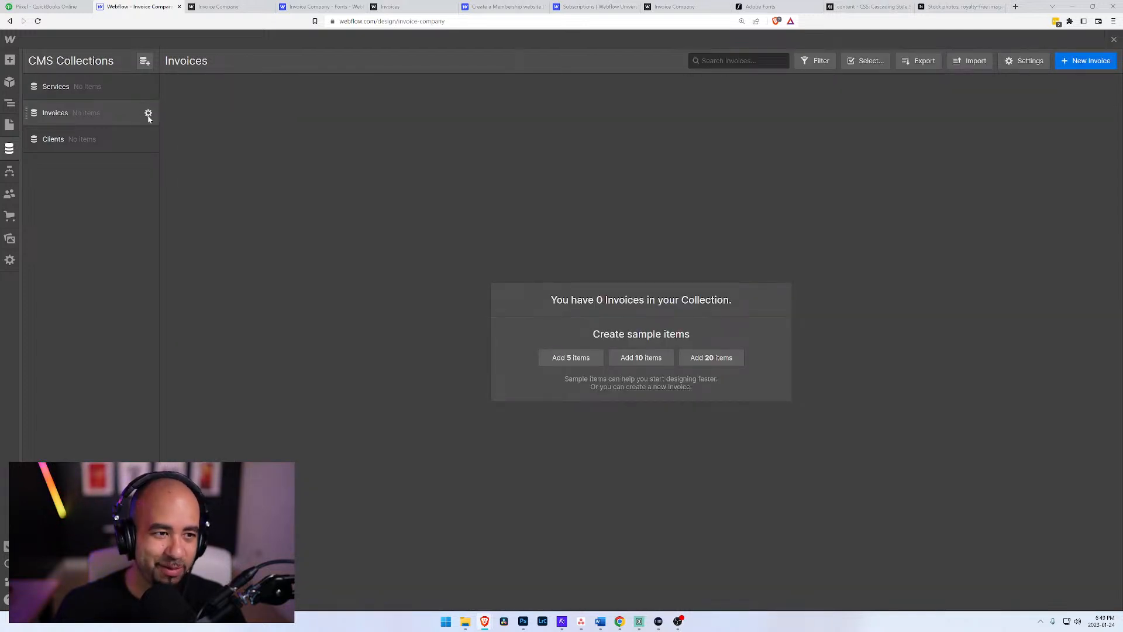
# Step: Review the Invoices collection's settings and fields, and leave them without saving
pyautogui.click(148, 113)
pyautogui.click(103, 113)
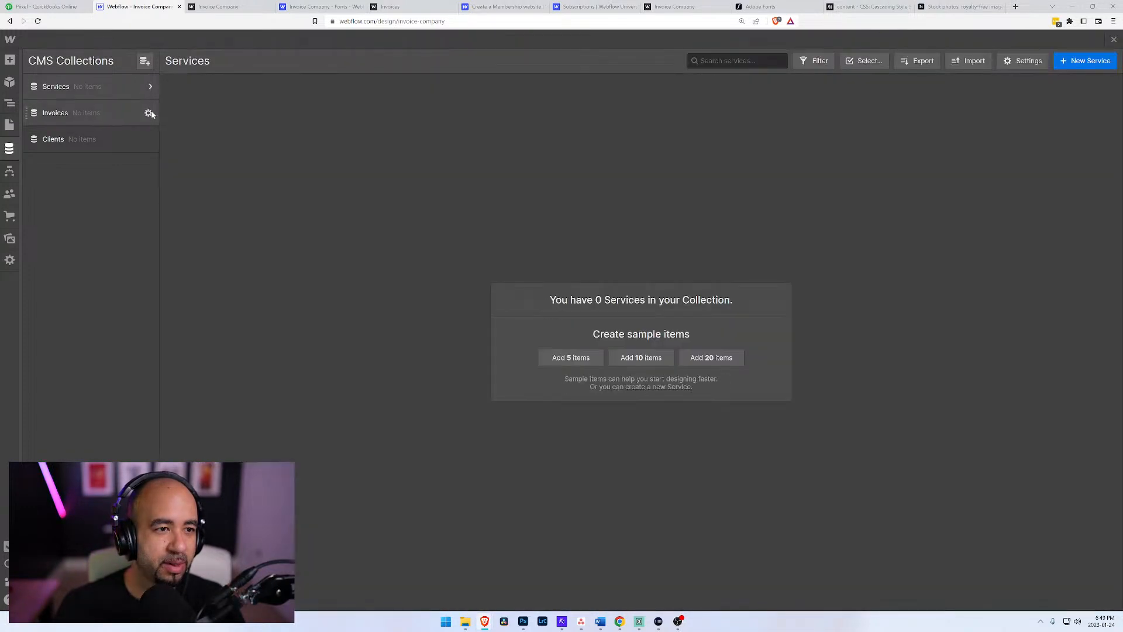
pyautogui.click(148, 113)
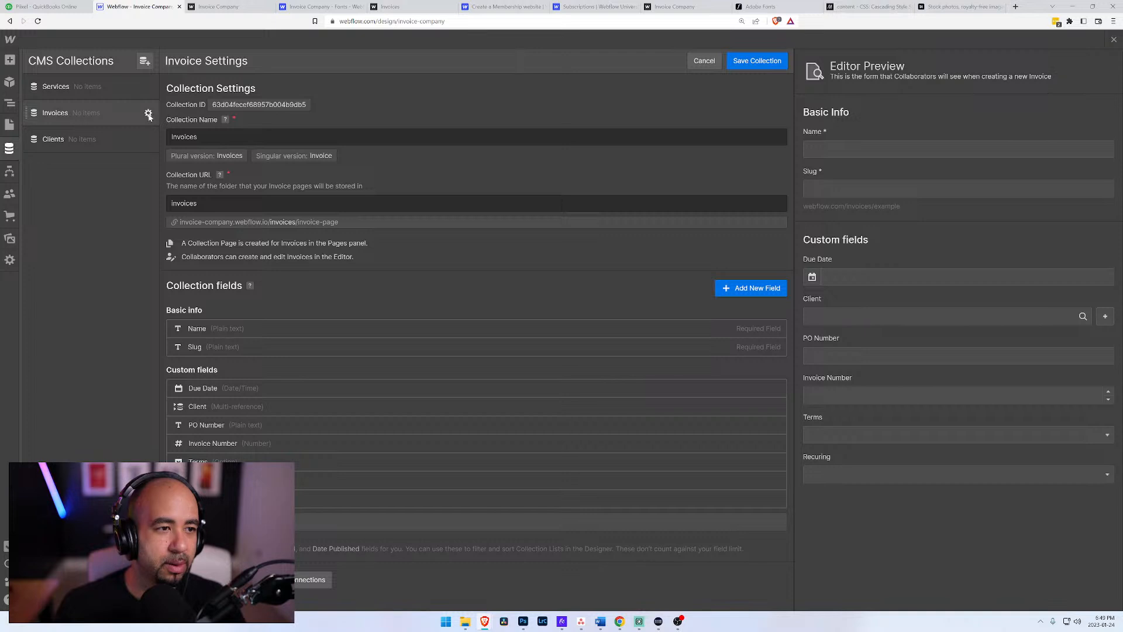
pyautogui.click(705, 64)
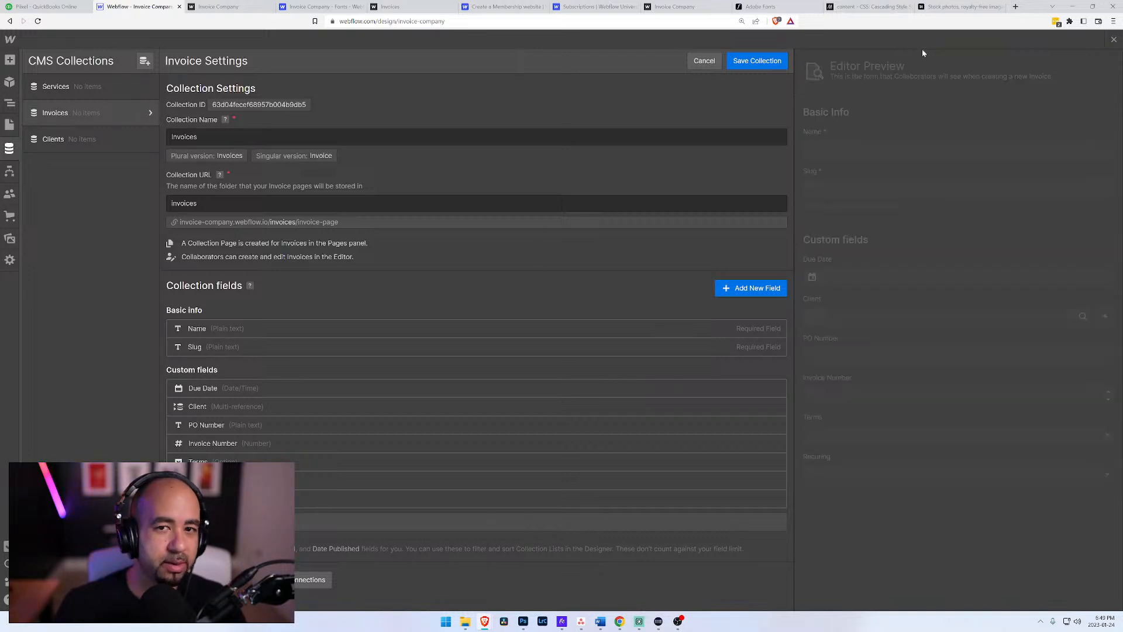
pyautogui.click(704, 62)
# Step: Start a new Invoices item named 1 and set its due date to 01/31/2023
pyautogui.click(1089, 61)
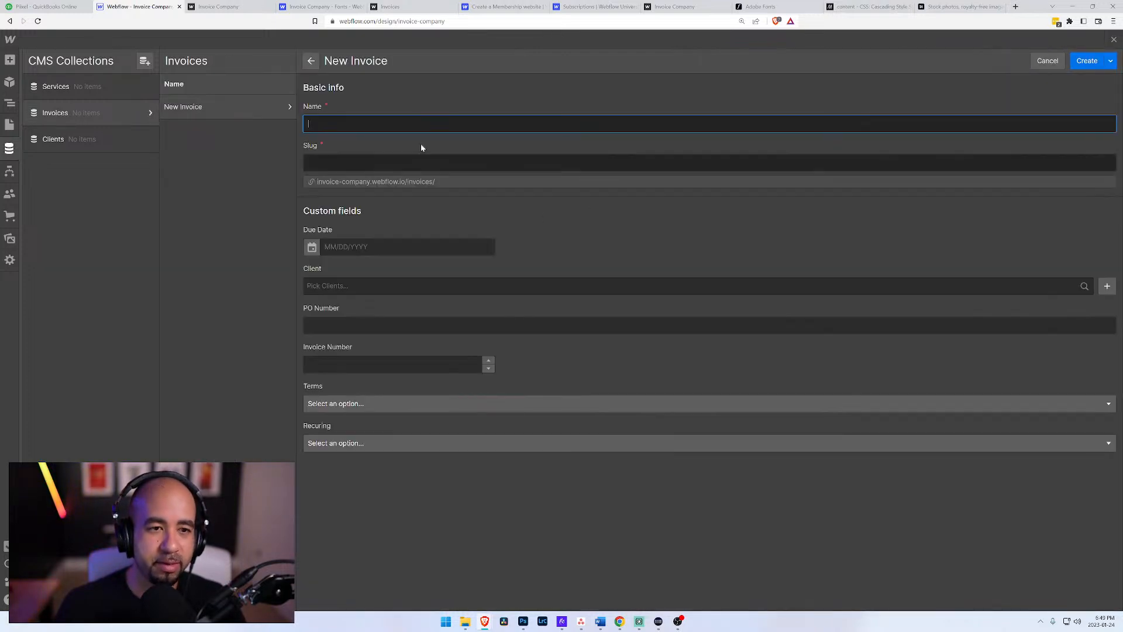
pyautogui.write('1')
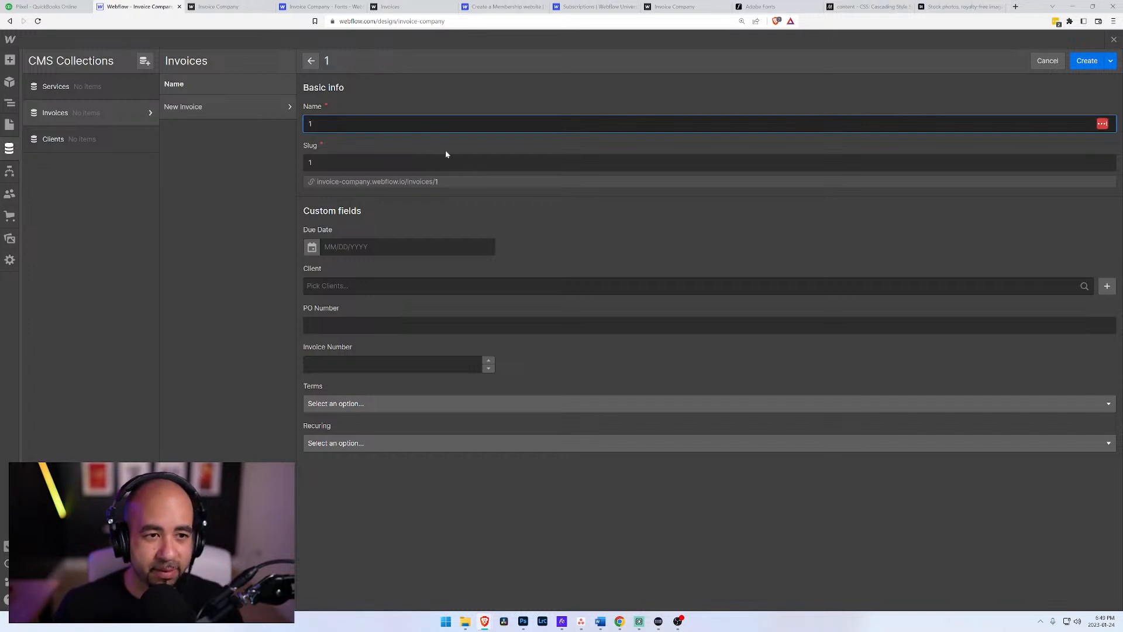
pyautogui.click(312, 247)
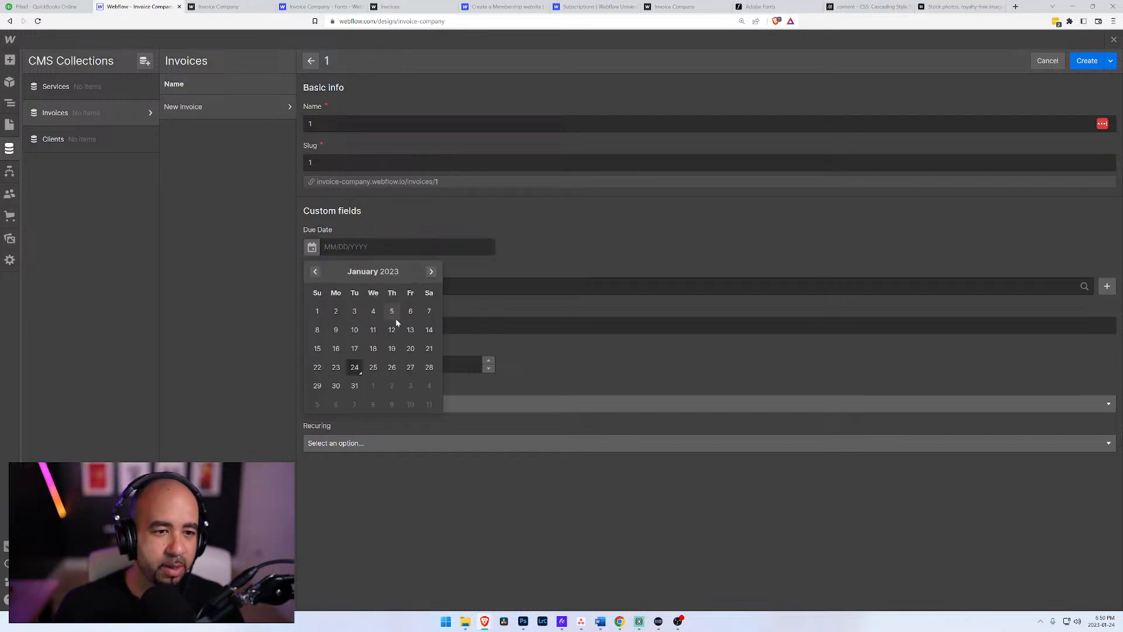
pyautogui.click(355, 387)
# Step: Start a new client from the invoice's Client field with the business name Sony, and fill in the contact's full name
pyautogui.click(364, 286)
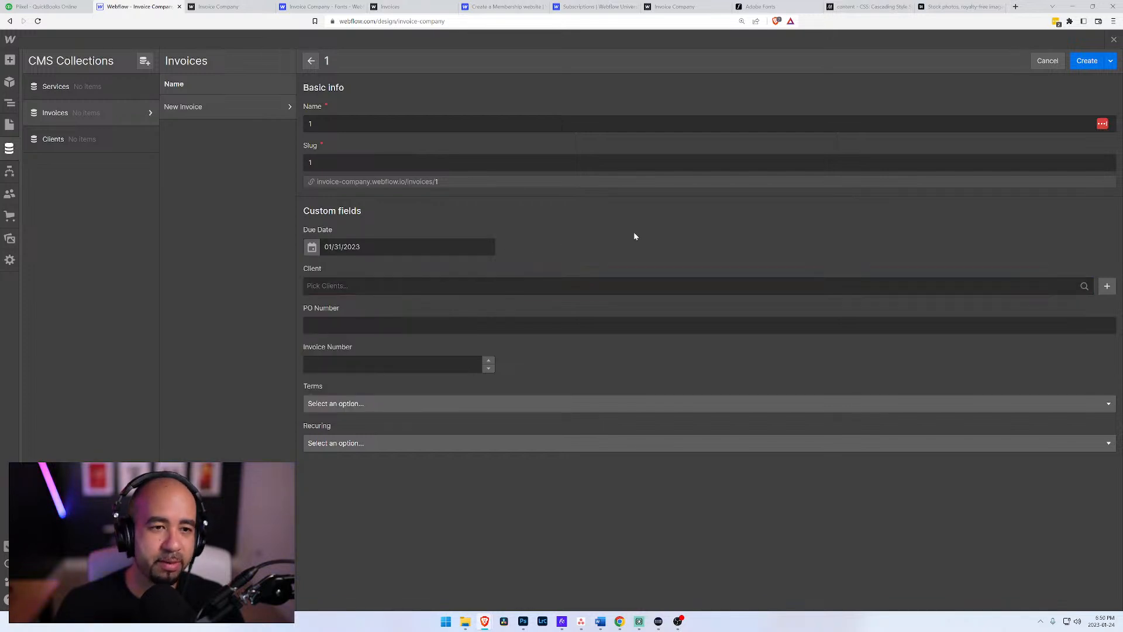
pyautogui.click(1107, 285)
pyautogui.write('Sony')
pyautogui.press('Tab')
pyautogui.press('Tab')
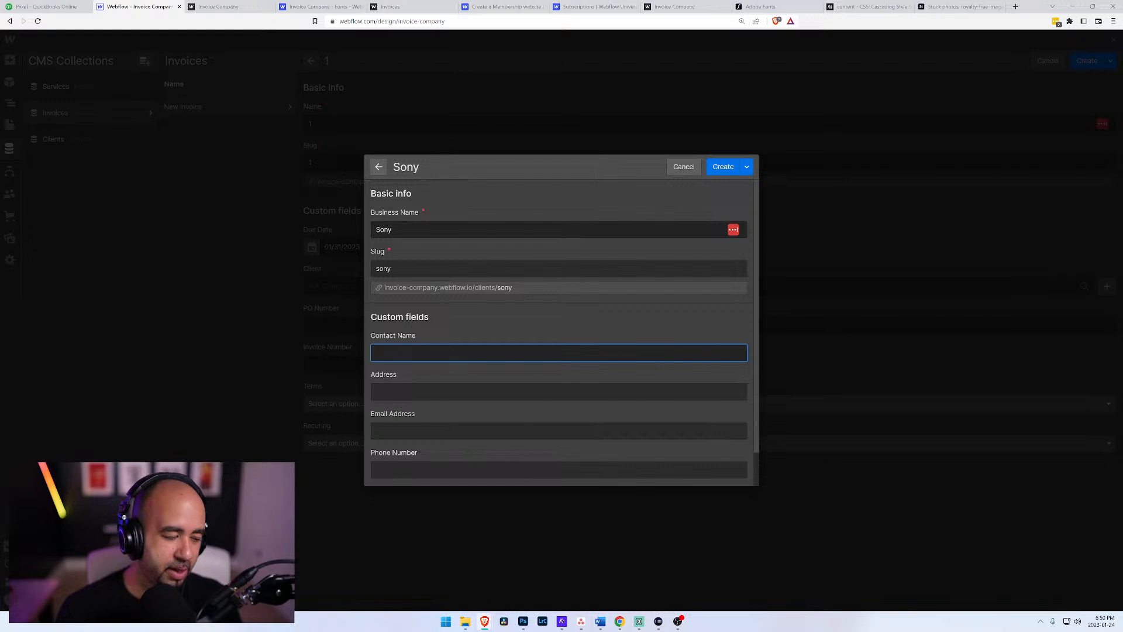
pyautogui.write('M')
pyautogui.press('BackSpace')
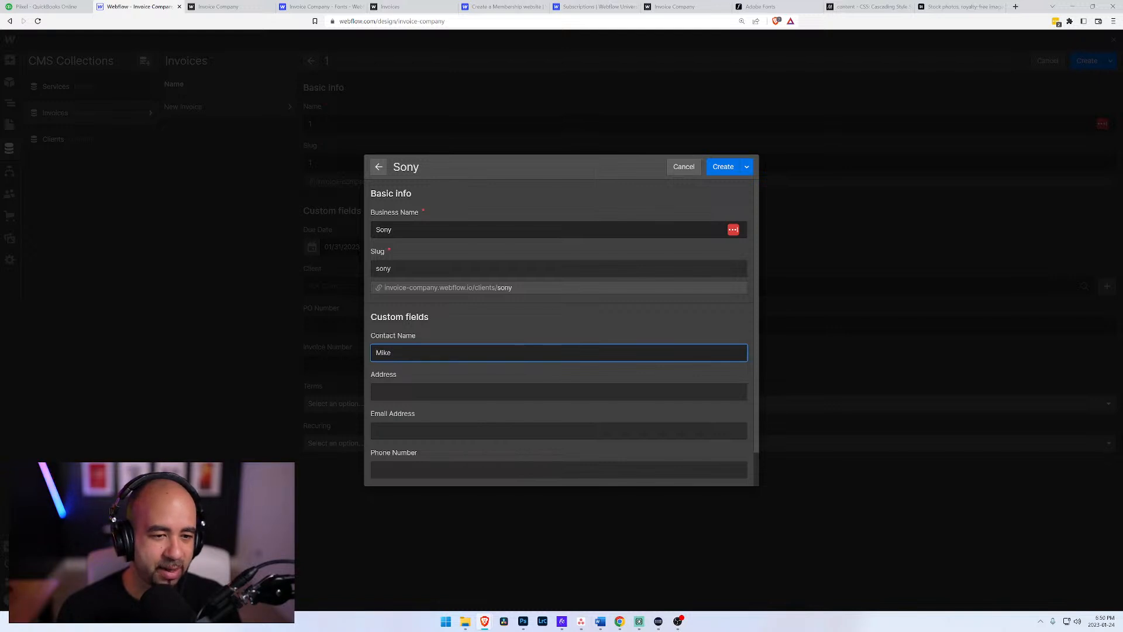
pyautogui.press('Tab')
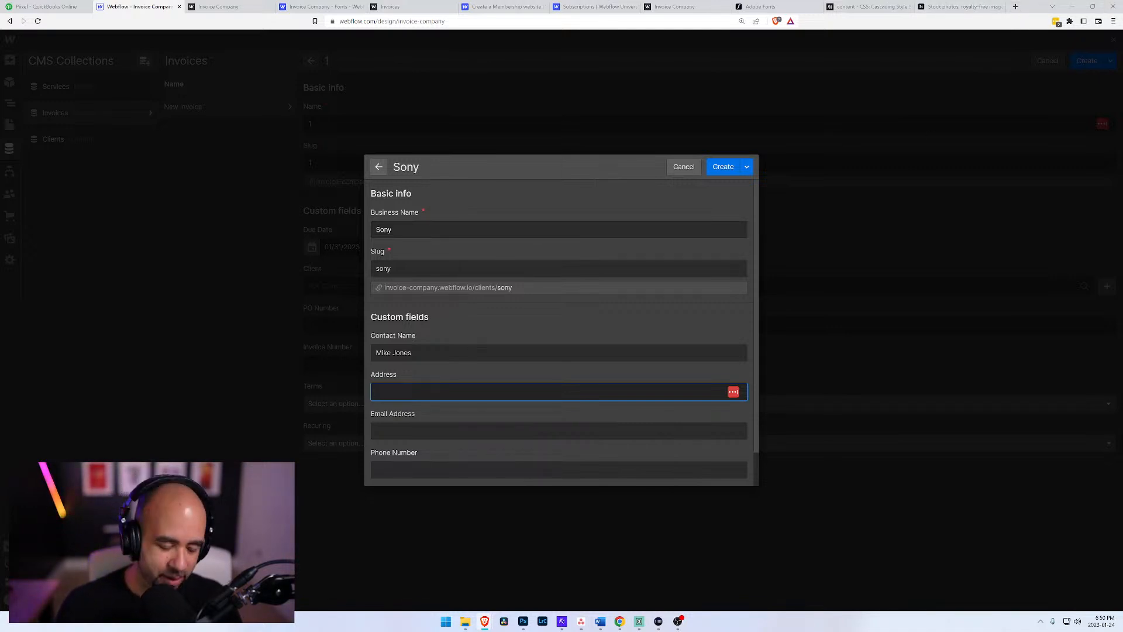
# Step: Fill in the Sony client's street address and email address
pyautogui.write('123')
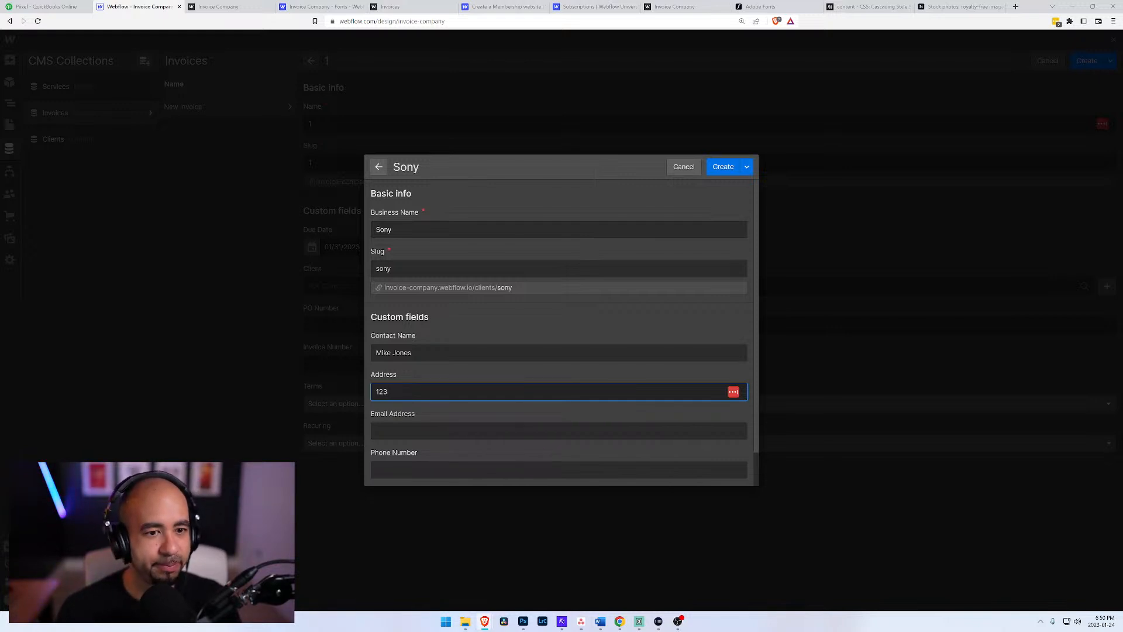
pyautogui.write(' Lane Drive`')
pyautogui.press('Tab')
pyautogui.hotkey('shift', 'Tab')
pyautogui.press('BackSpace')
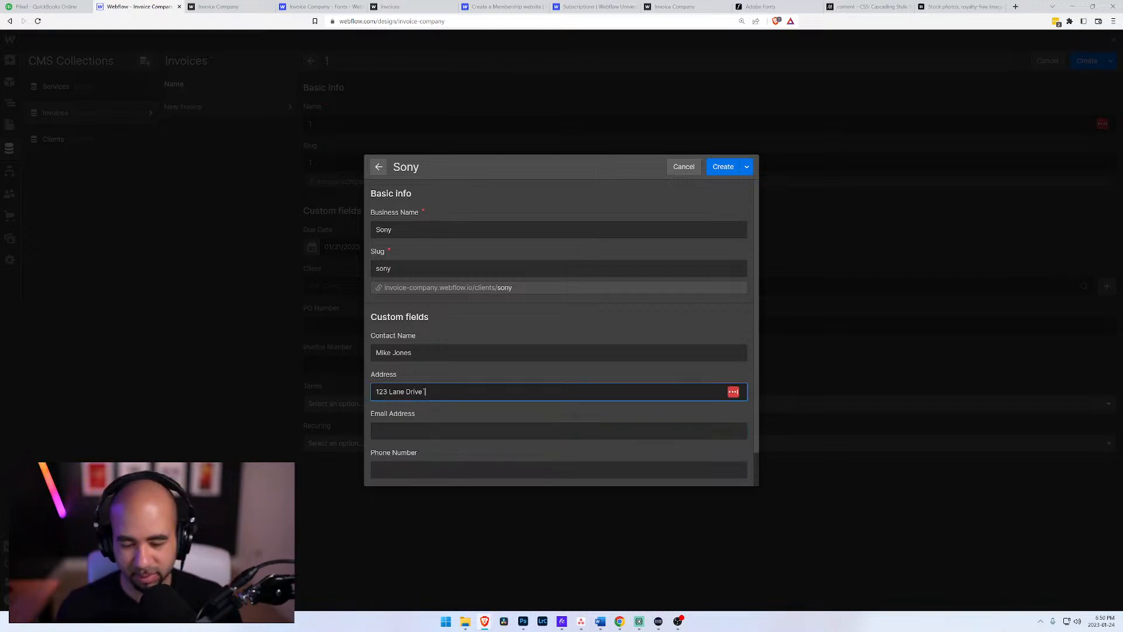
pyautogui.press('Tab')
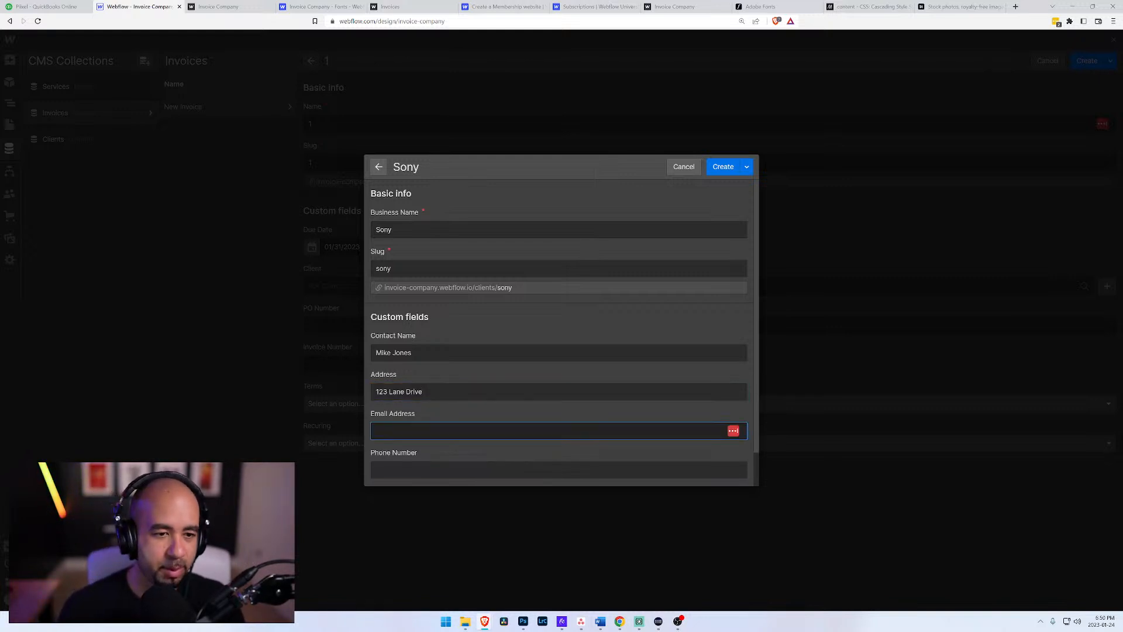
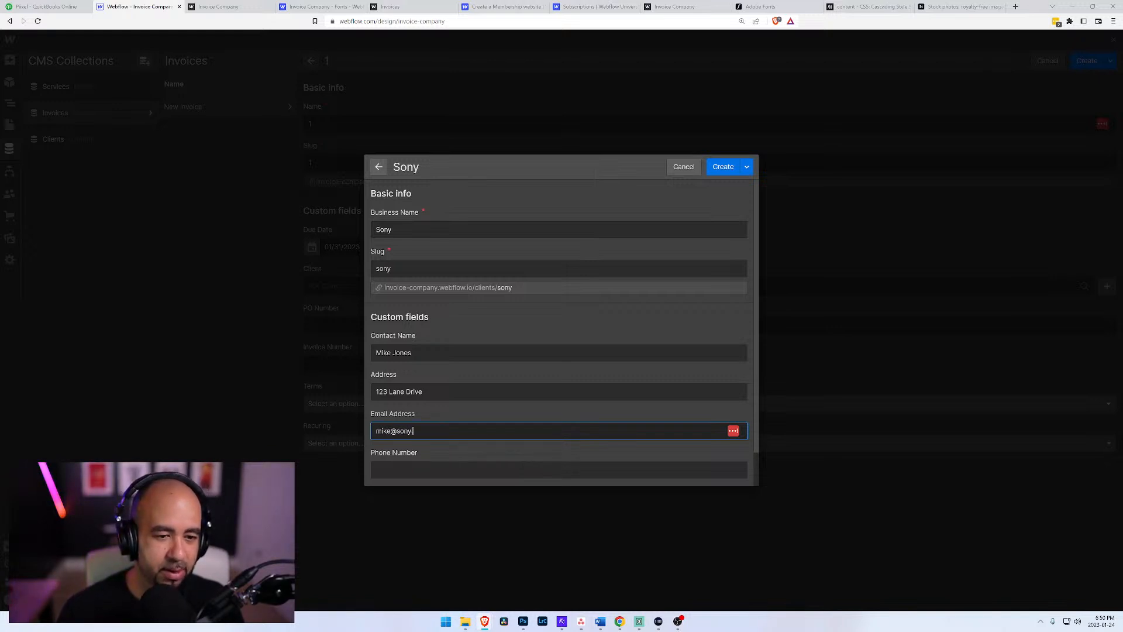
# Step: Enter the Sony client's phone number, switch the client to active, and create the client item
pyautogui.scroll(-1, 389, 431)
pyautogui.click(389, 431)
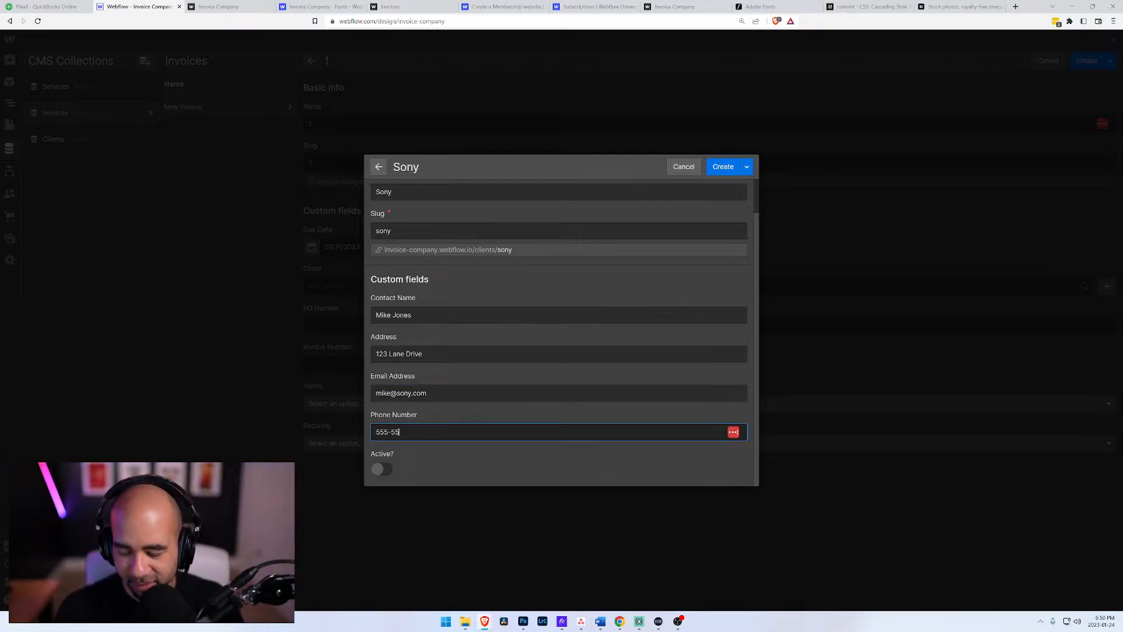
pyautogui.write('555-555-1234')
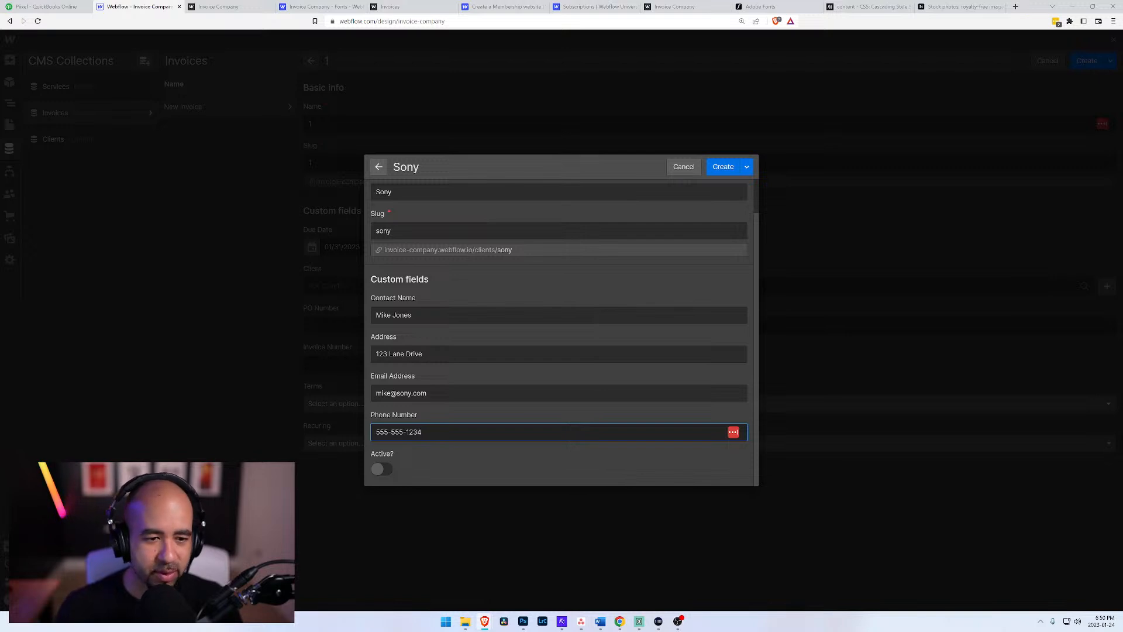
pyautogui.click(378, 469)
pyautogui.click(721, 167)
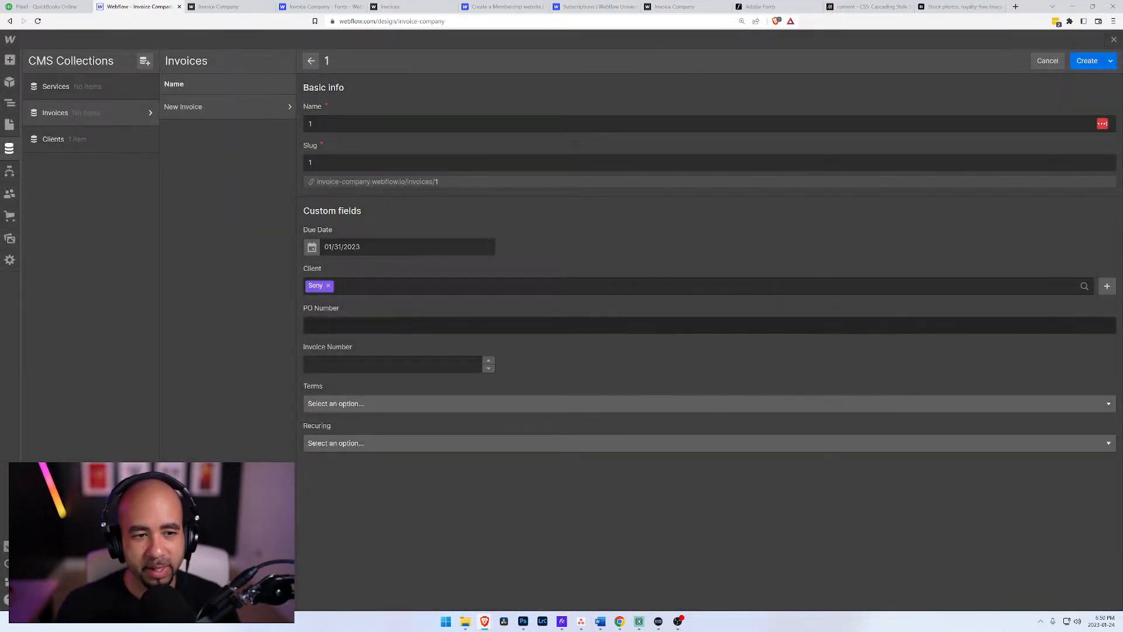
# Step: Fill in the new invoice's PO Number
pyautogui.click(364, 286)
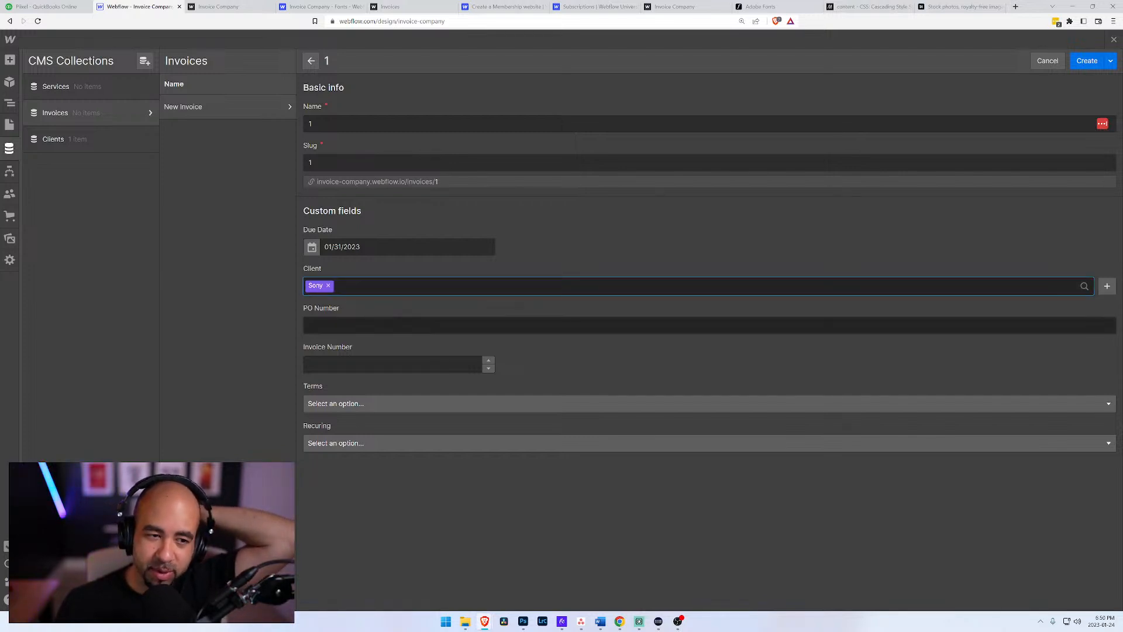
pyautogui.click(364, 325)
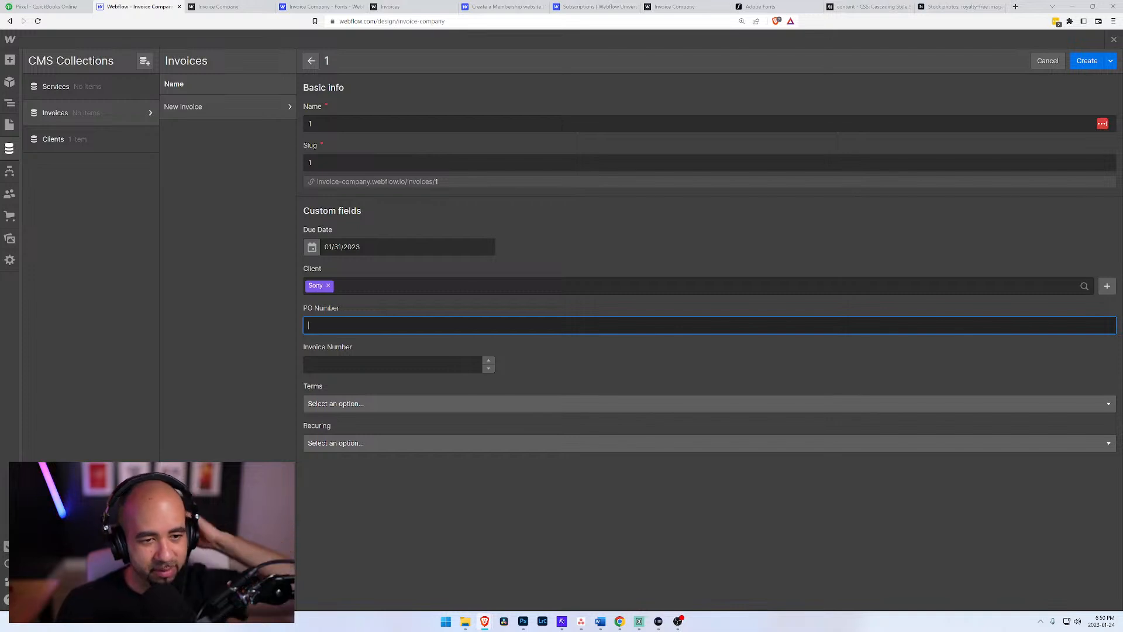
pyautogui.write('123')
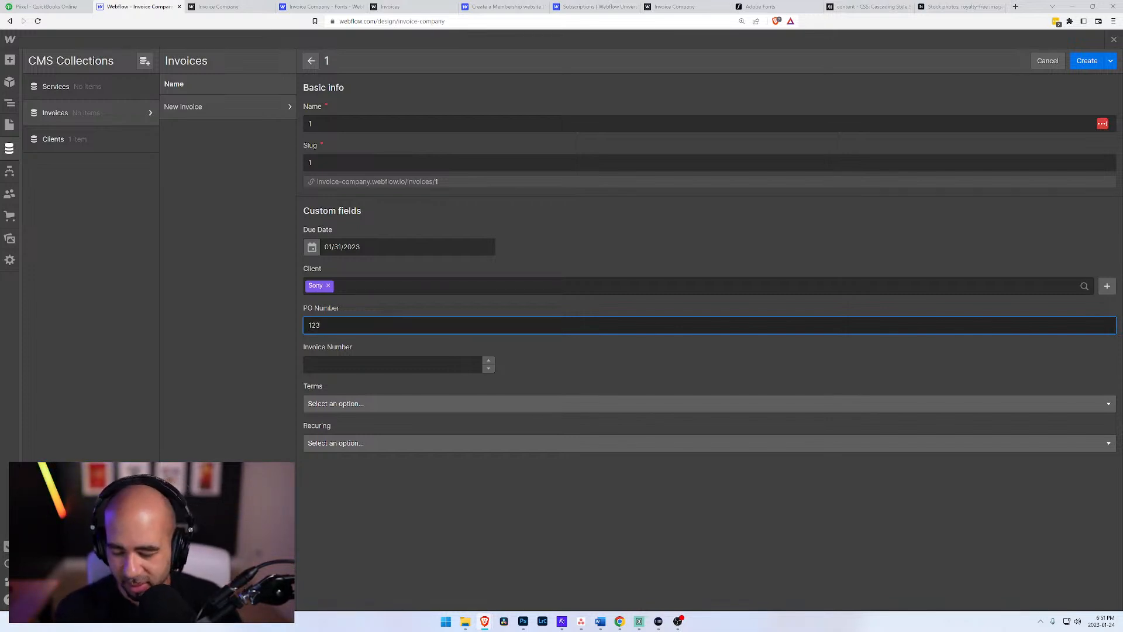
pyautogui.write('45')
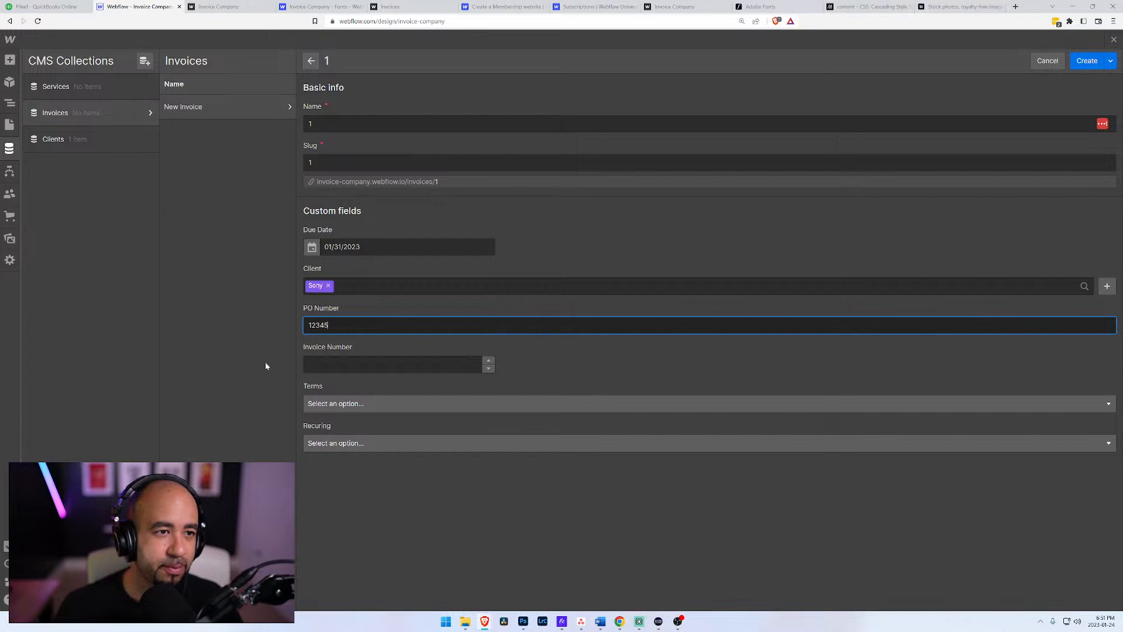
# Step: Complete the new invoice's PO Number, set its terms to 30 days, and create the invoice item
pyautogui.click(358, 404)
pyautogui.click(350, 426)
pyautogui.click(357, 404)
pyautogui.click(335, 459)
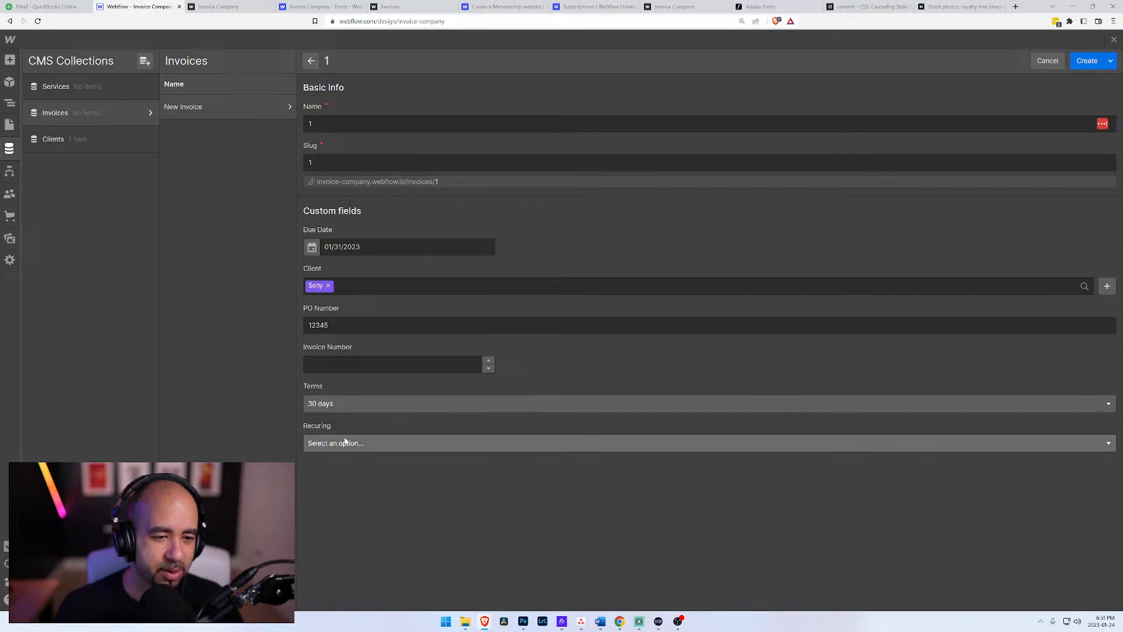
pyautogui.click(351, 443)
pyautogui.click(350, 443)
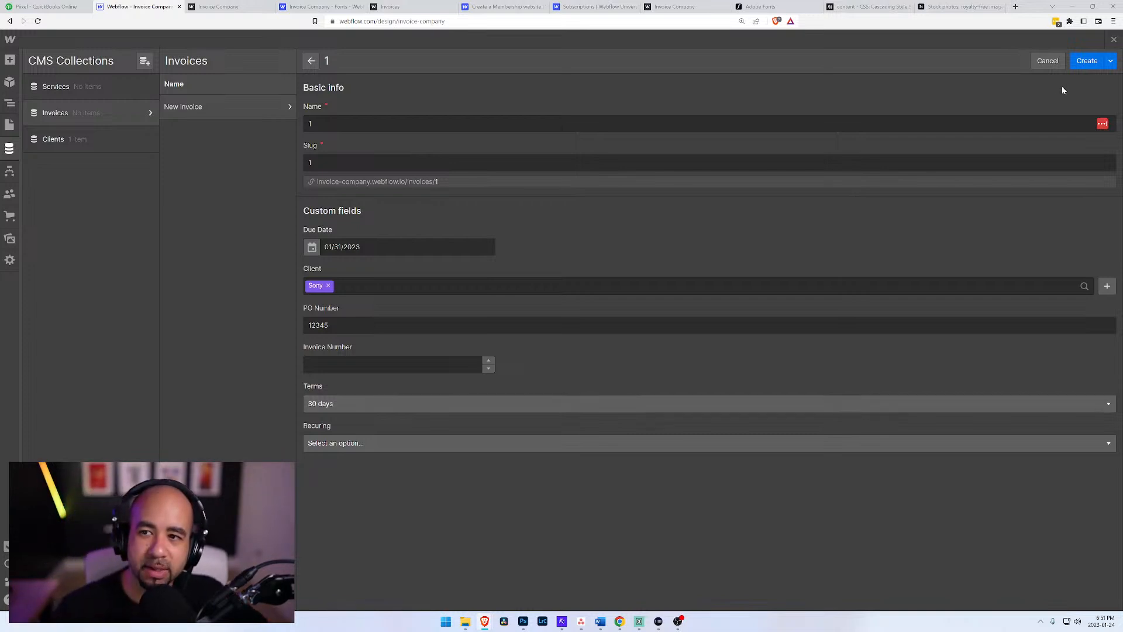
pyautogui.click(1086, 62)
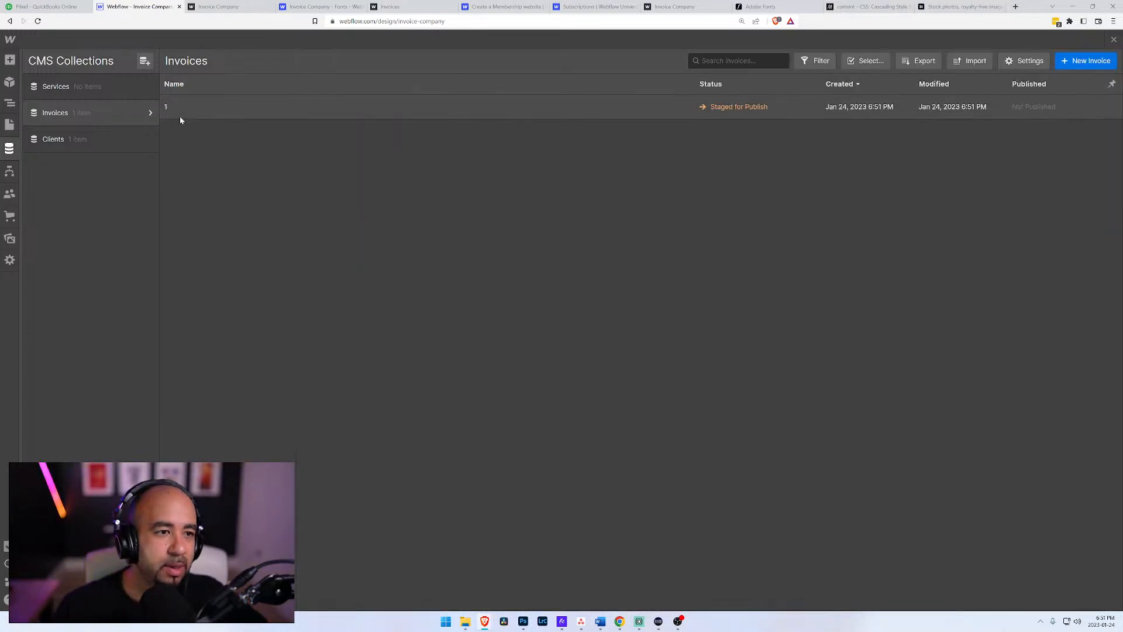
pyautogui.click(148, 114)
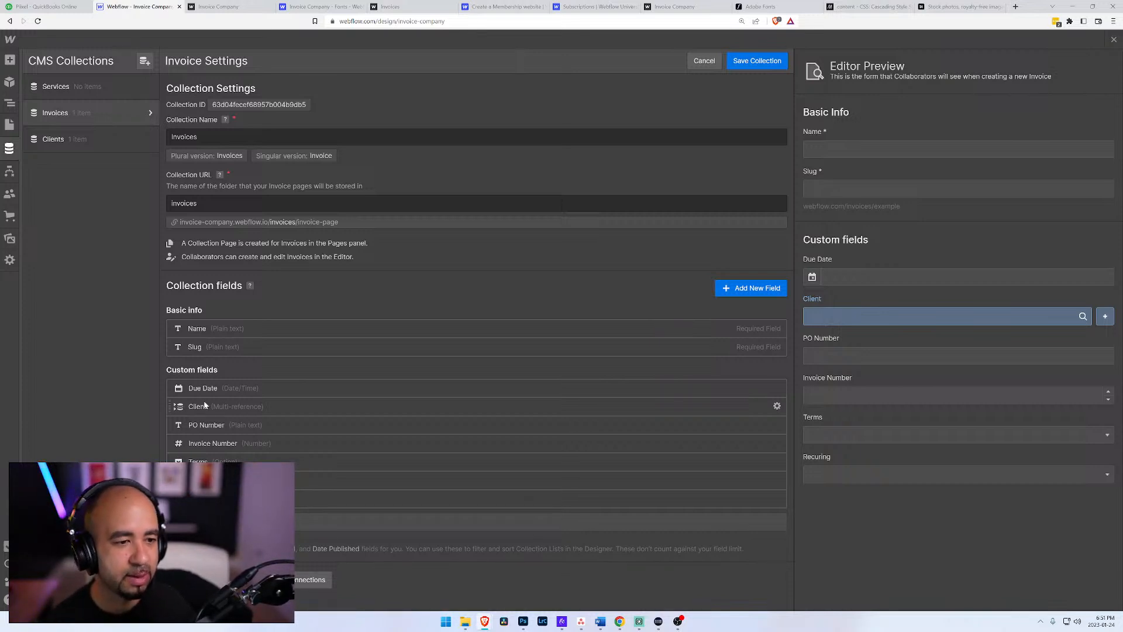
pyautogui.click(751, 288)
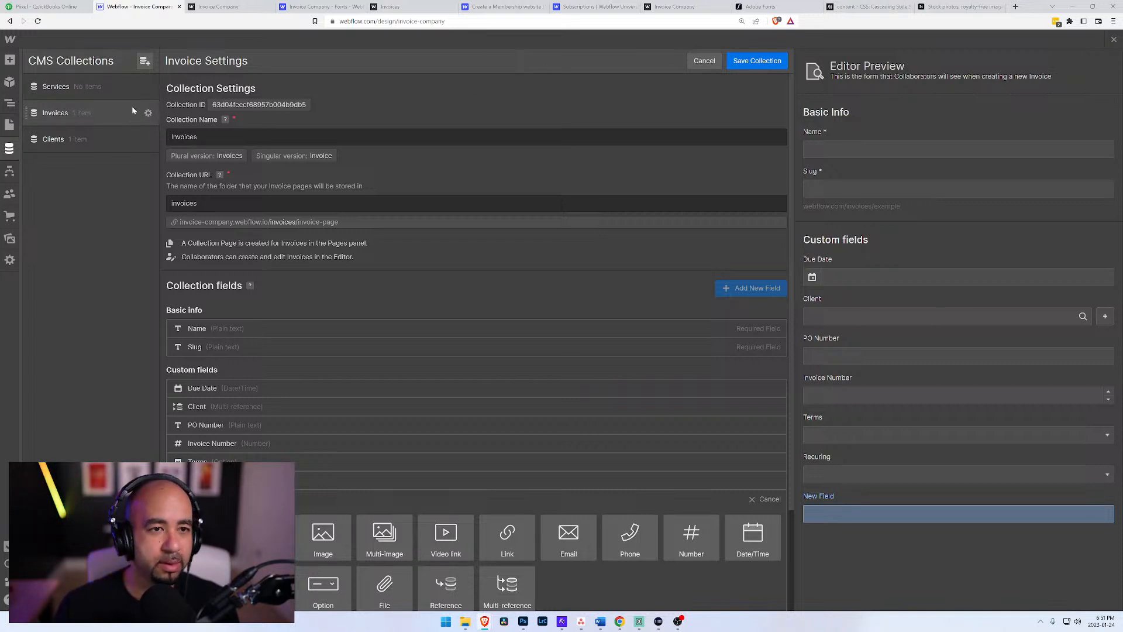
pyautogui.moveTo(149, 113); pyautogui.dragTo(133, 105)
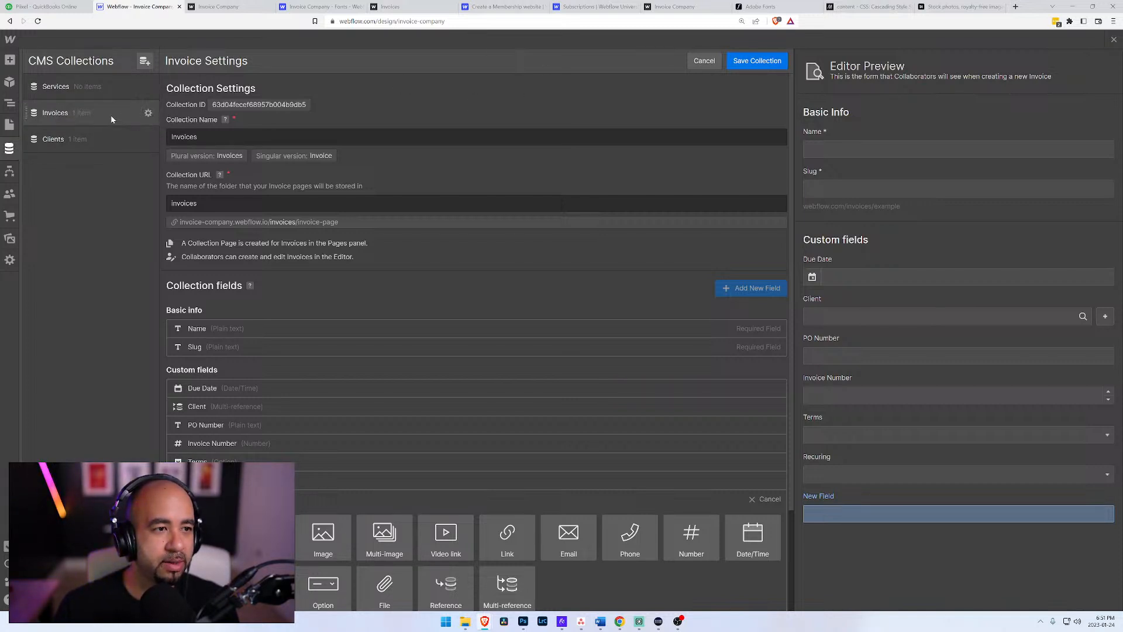
pyautogui.click(111, 116)
pyautogui.click(114, 119)
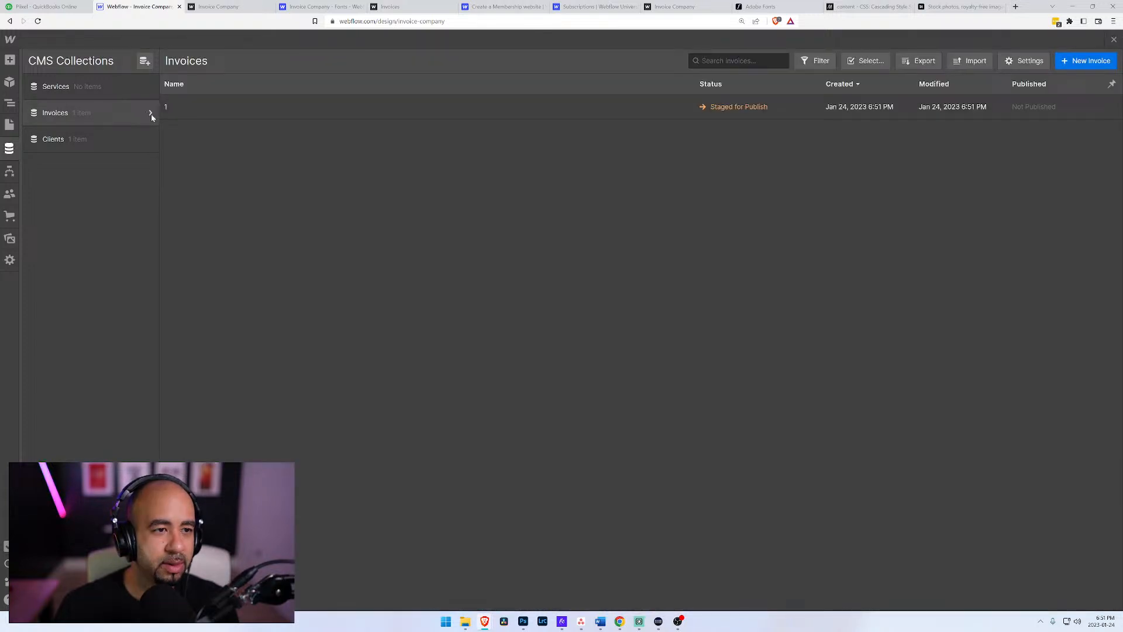
# Step: Remove the Sony client from invoice 1's Client field and save the invoice
pyautogui.click(223, 104)
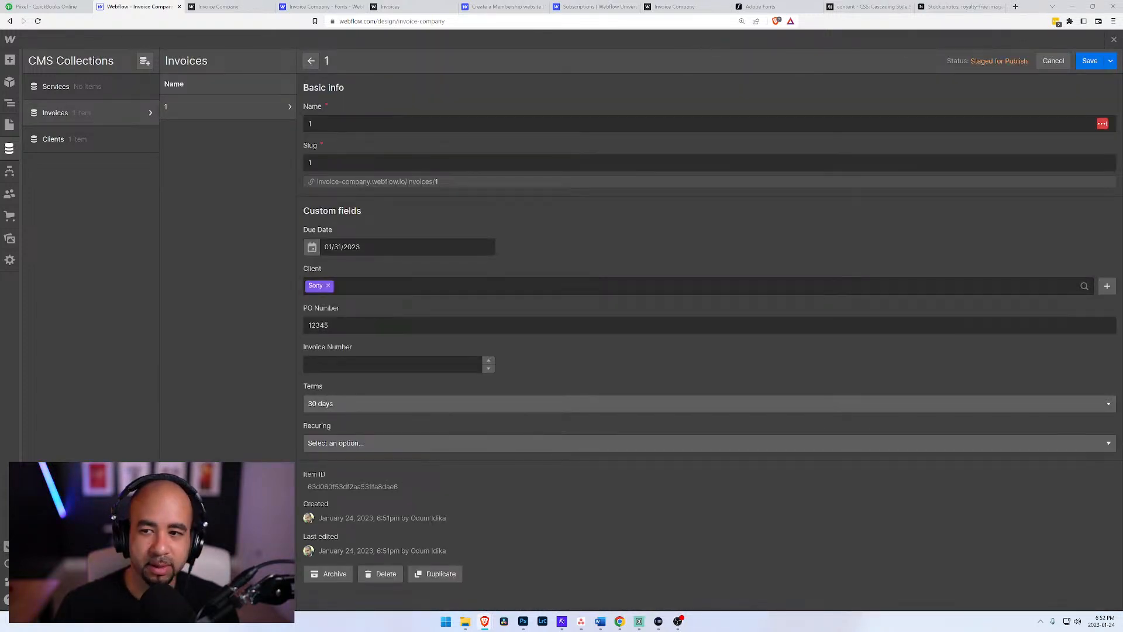
pyautogui.click(329, 286)
pyautogui.click(742, 238)
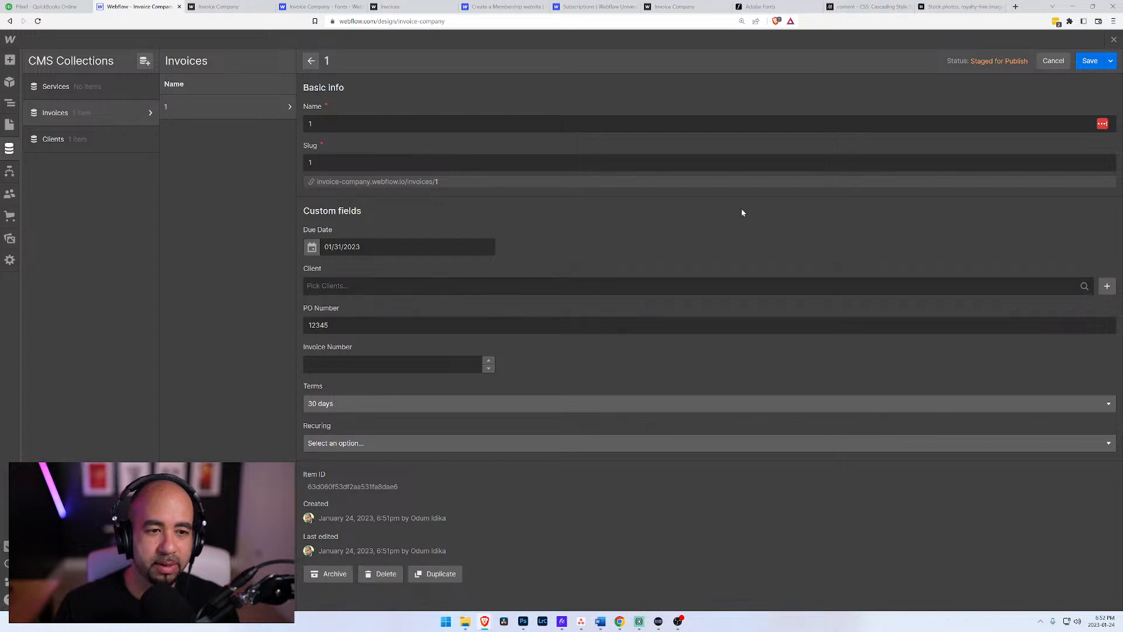
pyautogui.click(1089, 61)
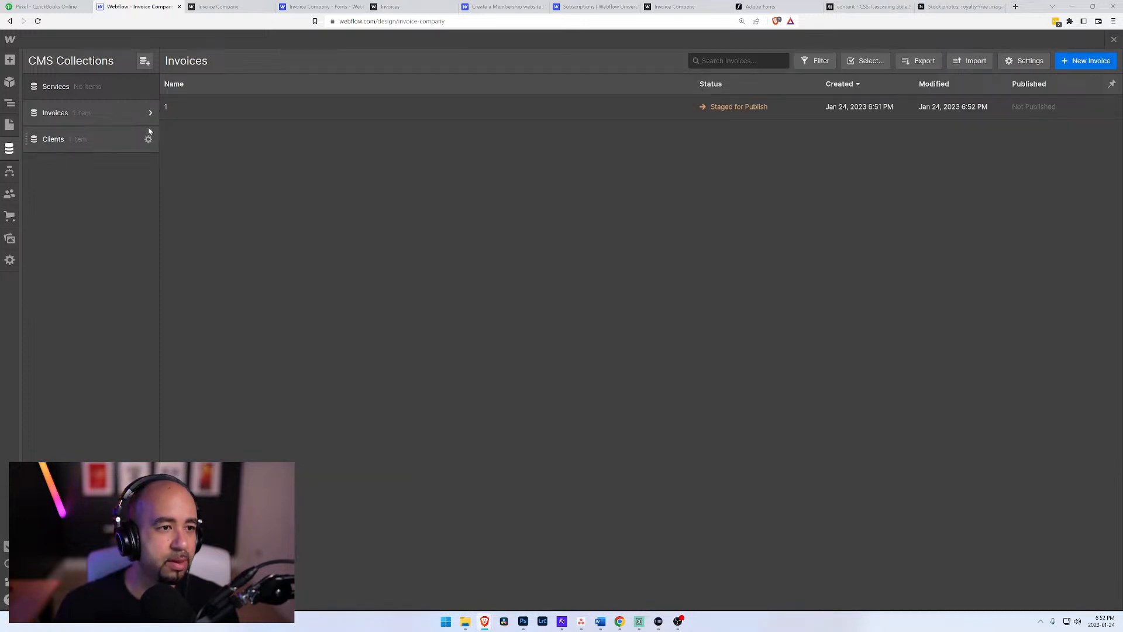
# Step: Delete the multi-reference Client field from the Invoices collection's settings
pyautogui.click(148, 114)
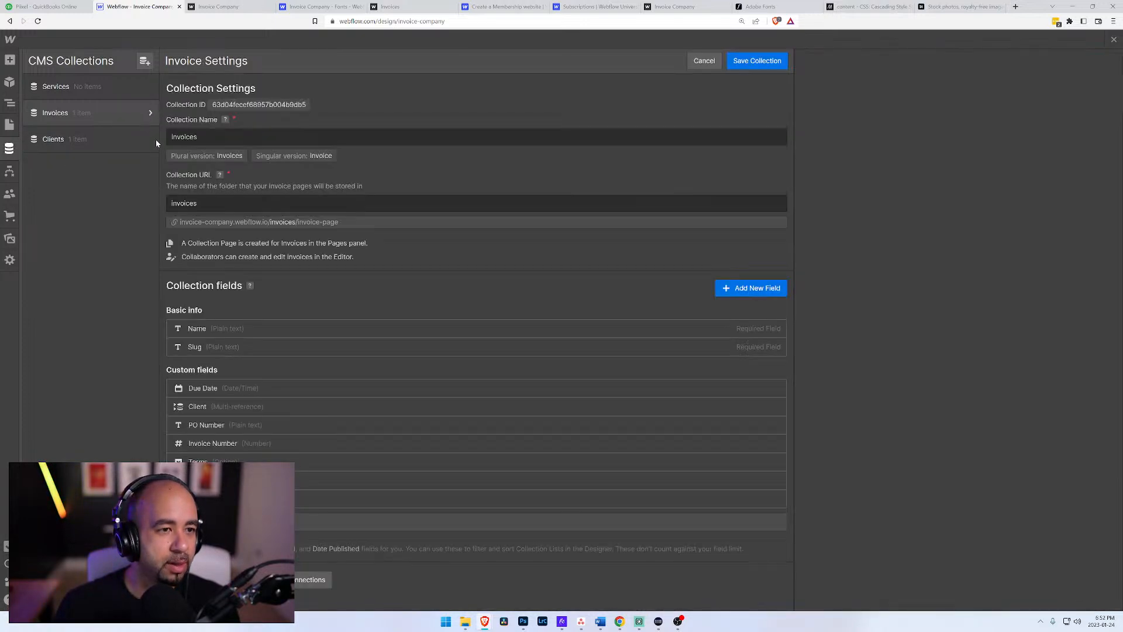
pyautogui.click(244, 405)
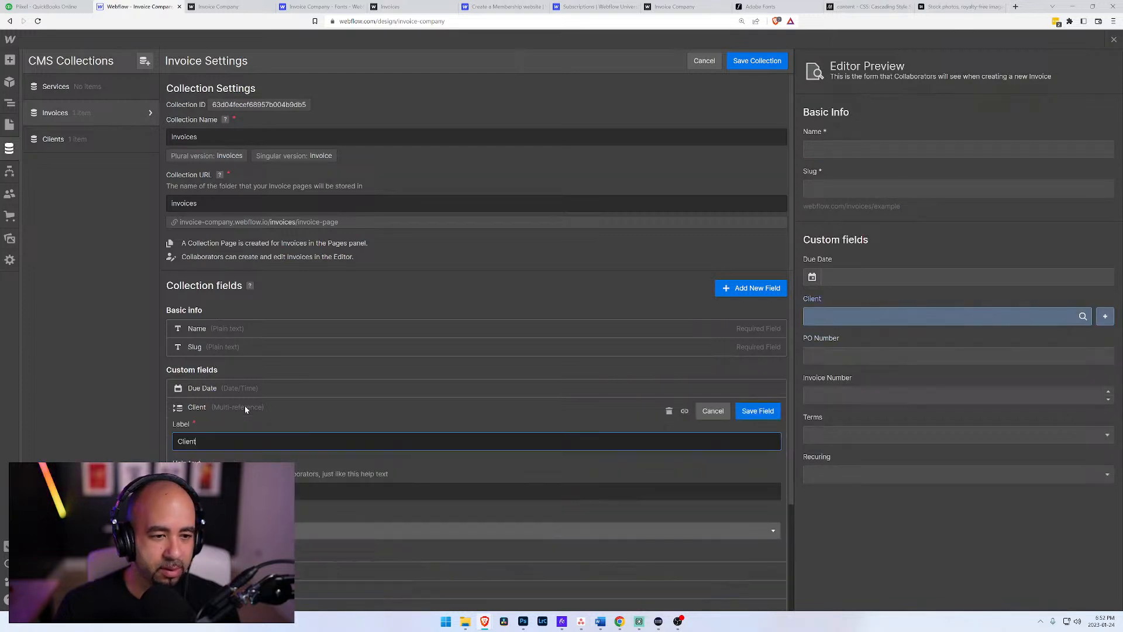
pyautogui.click(670, 412)
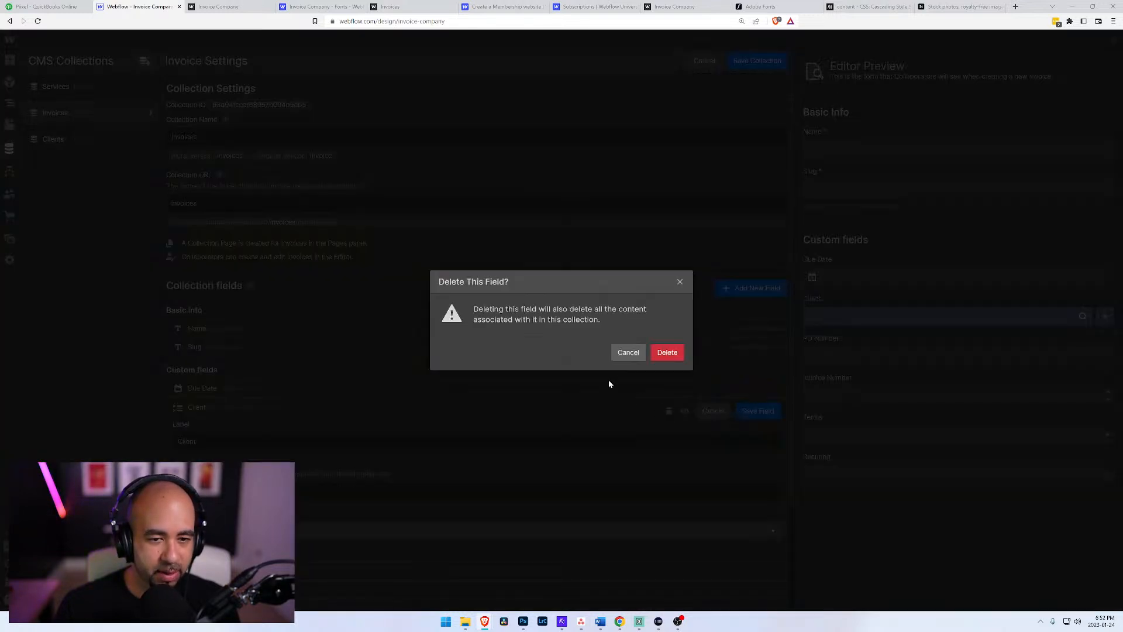
pyautogui.click(669, 356)
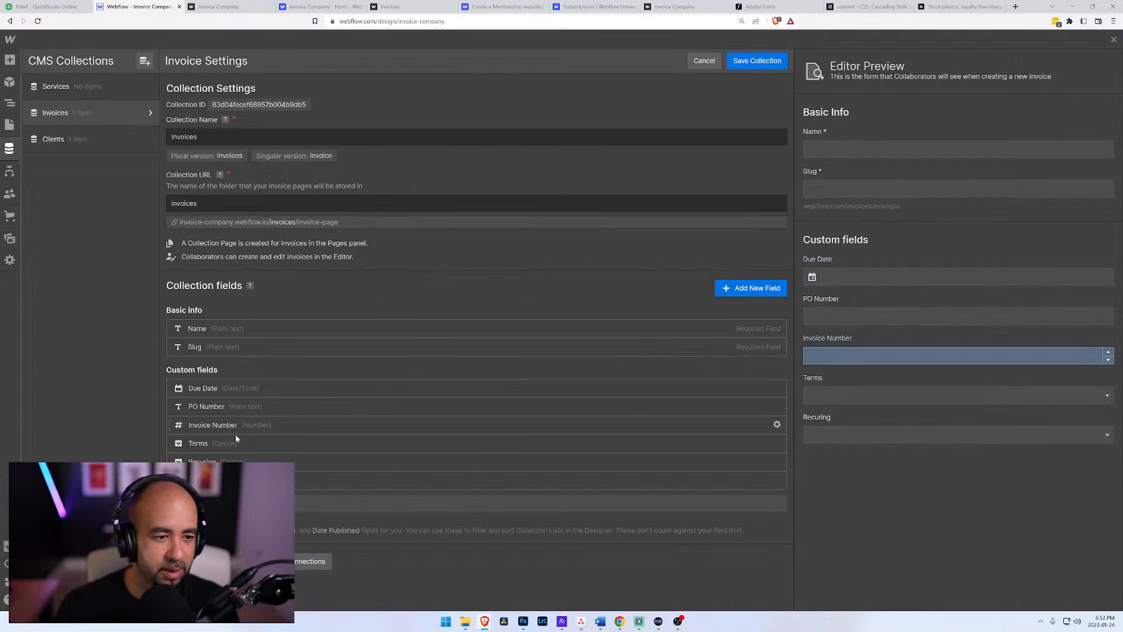
# Step: Add a single Reference field labelled Client to the Invoices collection and place it directly above Invoice Number
pyautogui.click(234, 481)
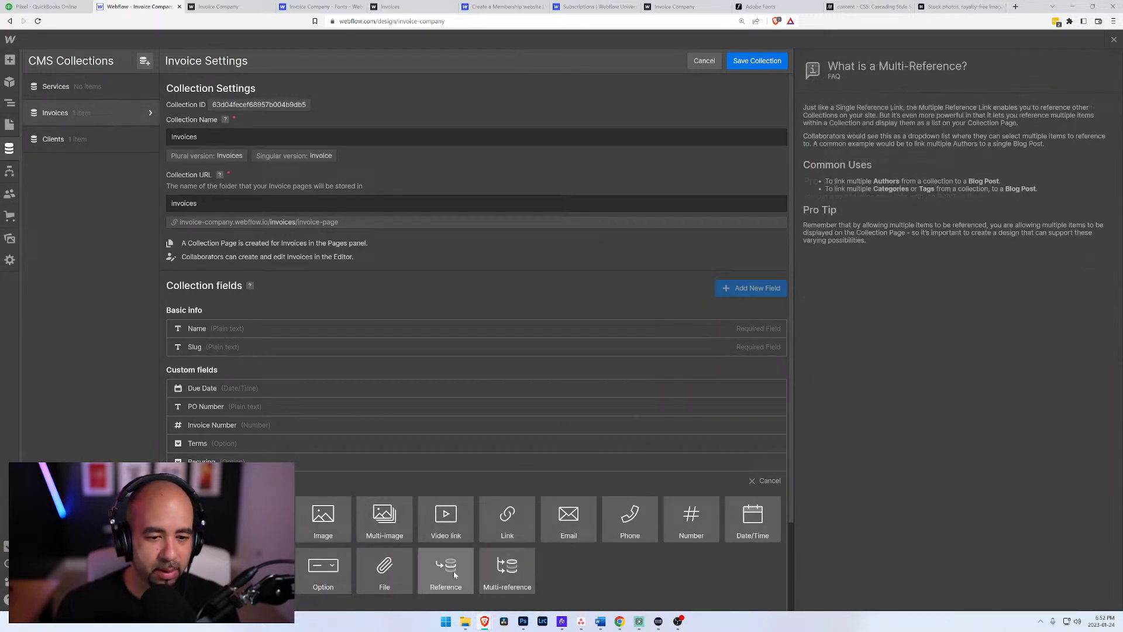
pyautogui.click(504, 570)
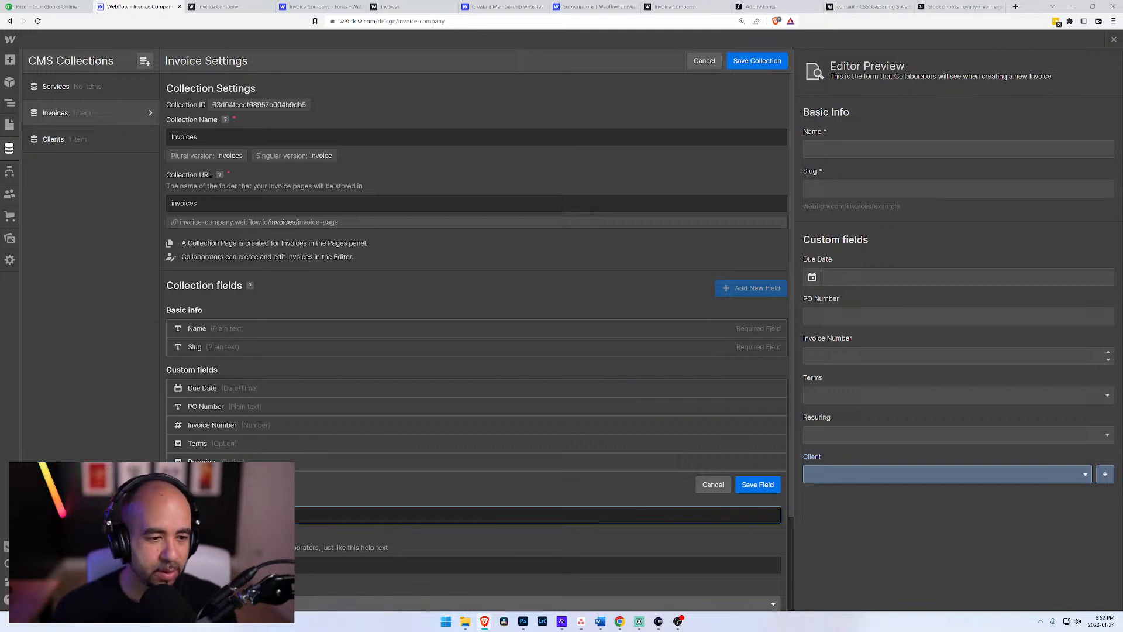
pyautogui.scroll(-2, 477, 351)
pyautogui.click(477, 517)
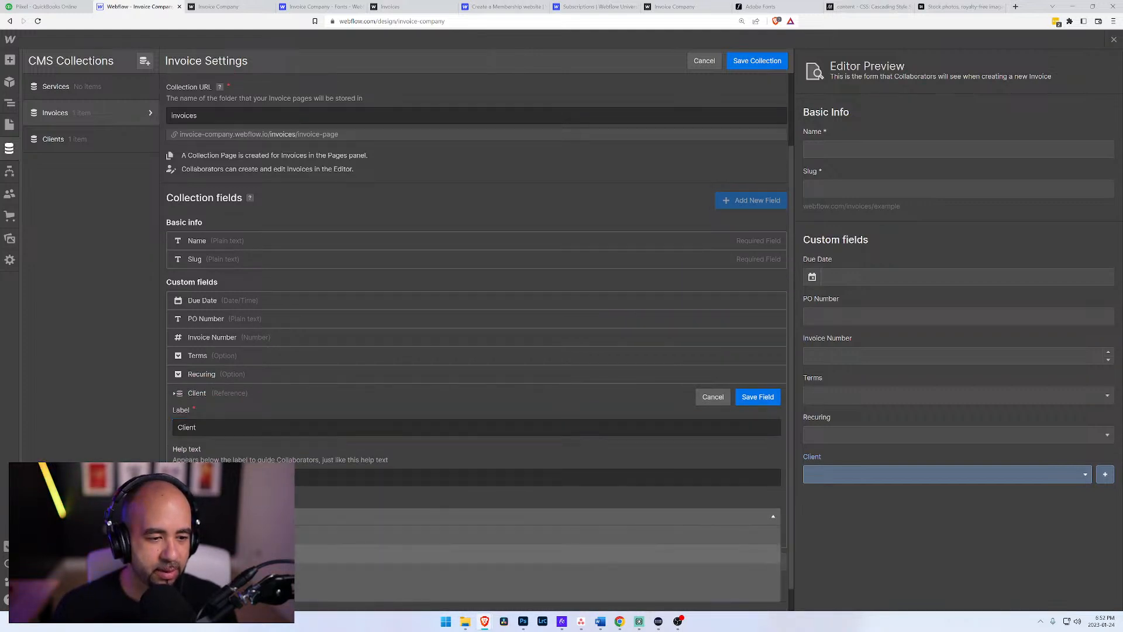
pyautogui.click(234, 573)
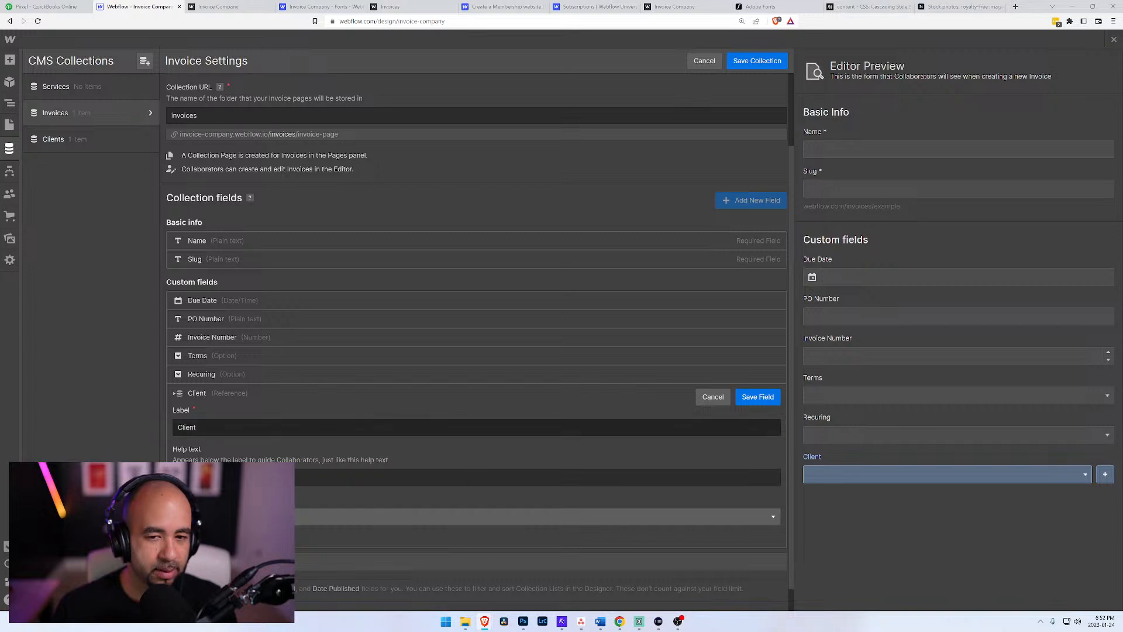
pyautogui.click(758, 398)
pyautogui.moveTo(170, 480); pyautogui.dragTo(170, 422)
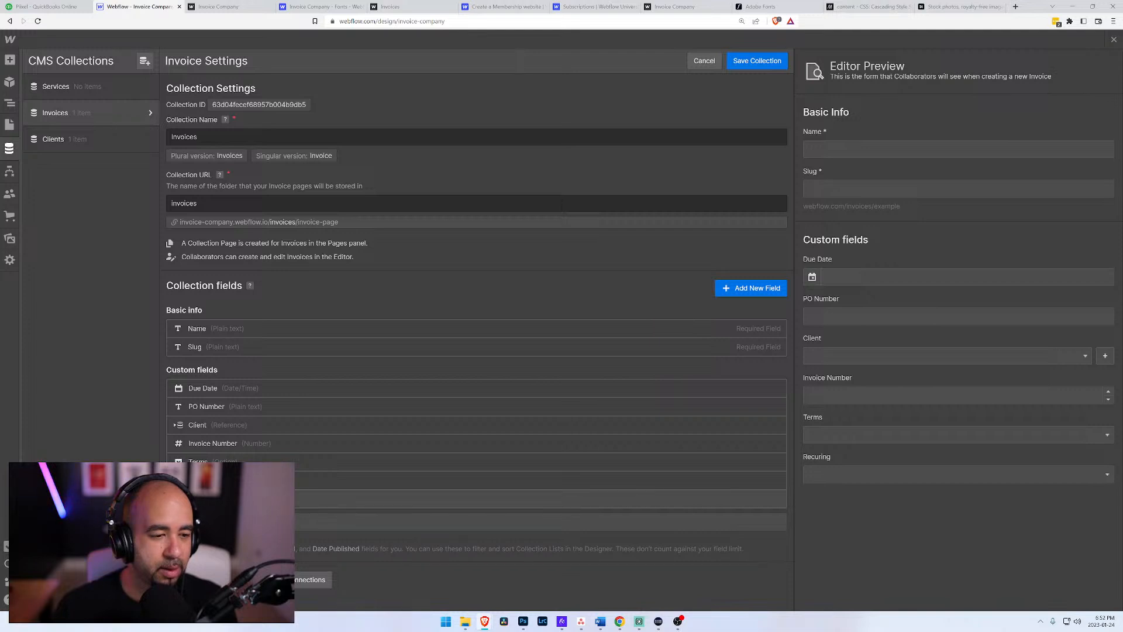
# Step: Add a Multi-reference field labelled Service to the Invoices collection's custom fields
pyautogui.click(257, 499)
pyautogui.scroll(-2, 444, 500)
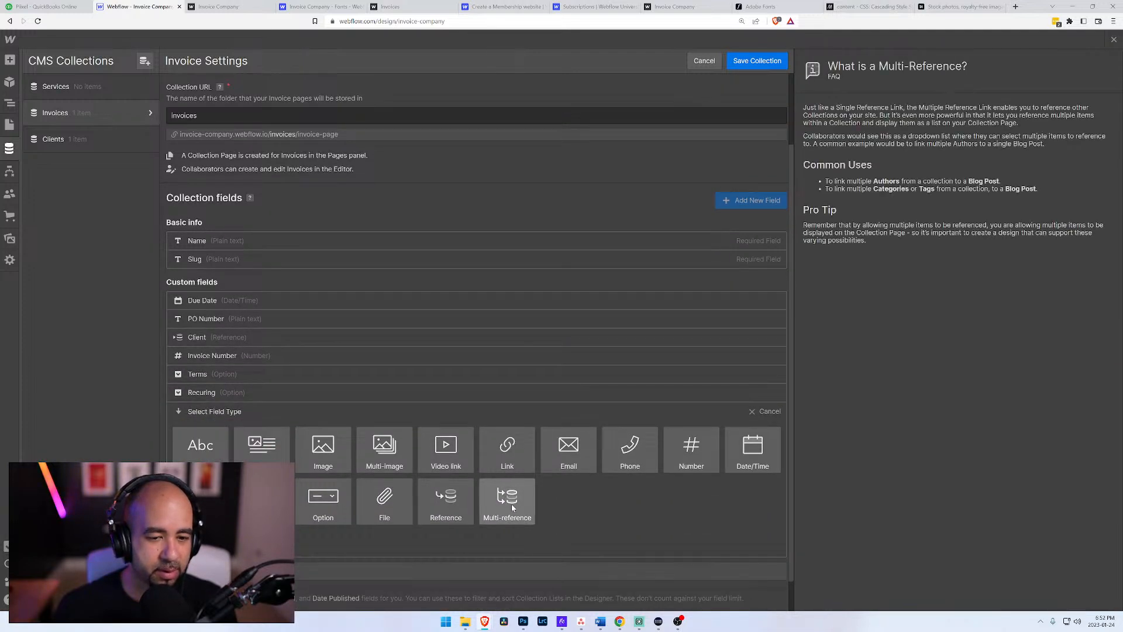
pyautogui.click(511, 504)
pyautogui.write('Services')
pyautogui.press('BackSpace')
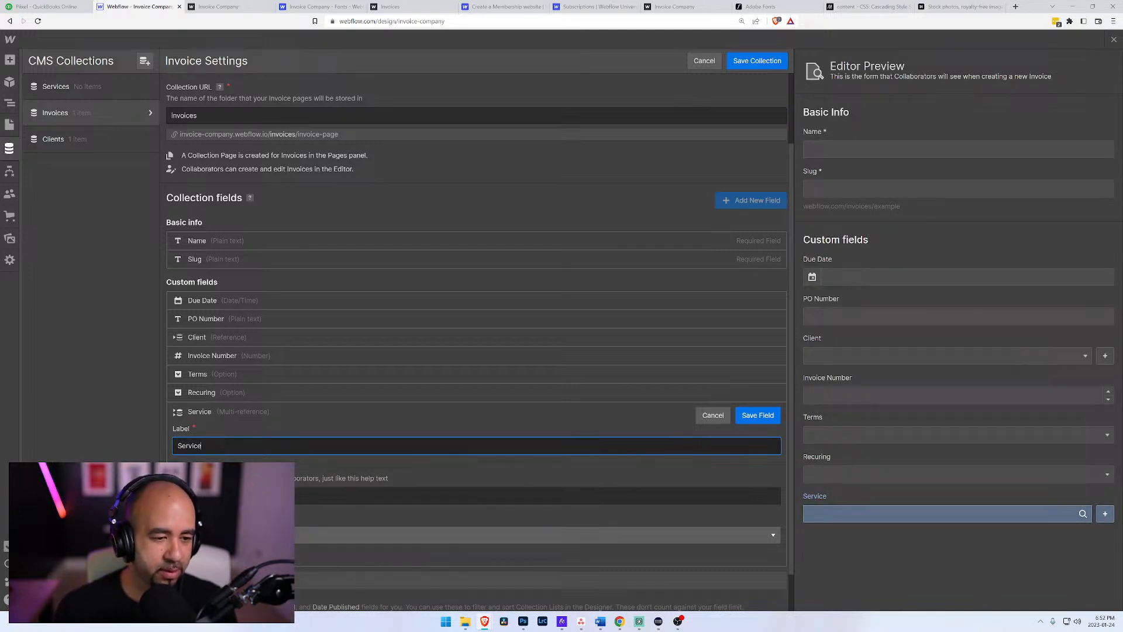
pyautogui.click(476, 535)
pyautogui.click(234, 572)
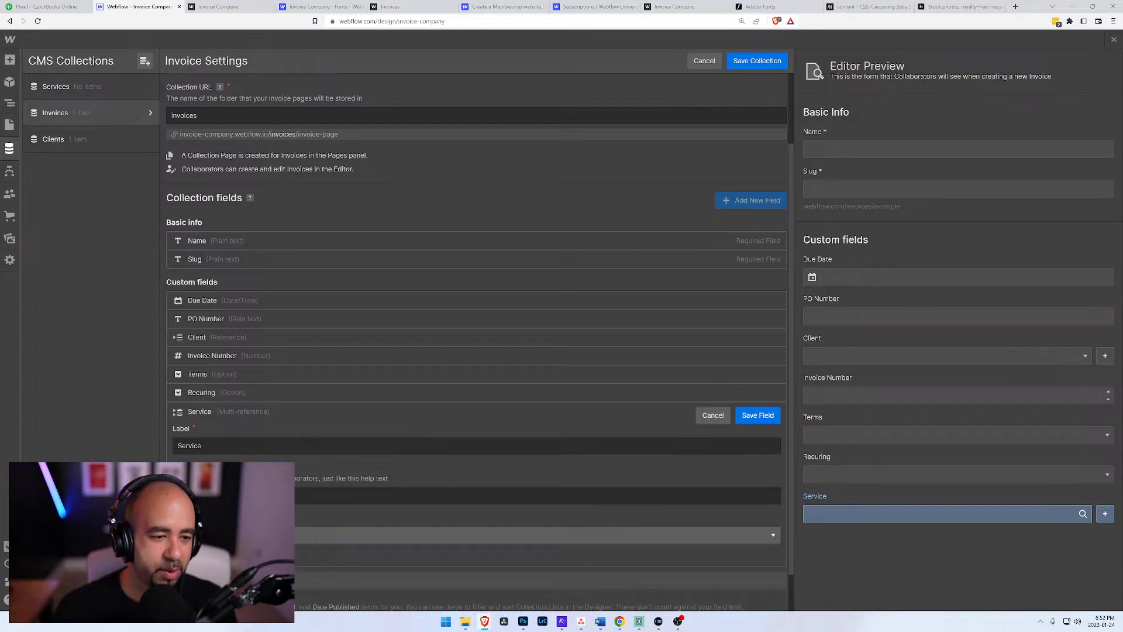
pyautogui.click(758, 416)
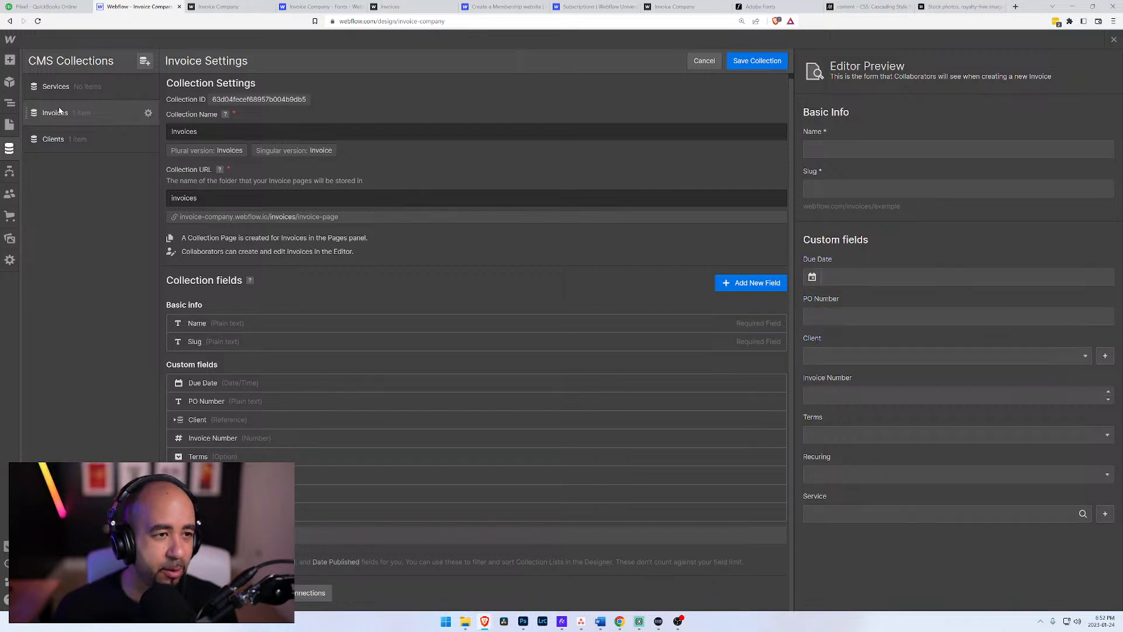
# Step: Save the Invoices collection and open the Services collection's settings to review its fields
pyautogui.click(757, 61)
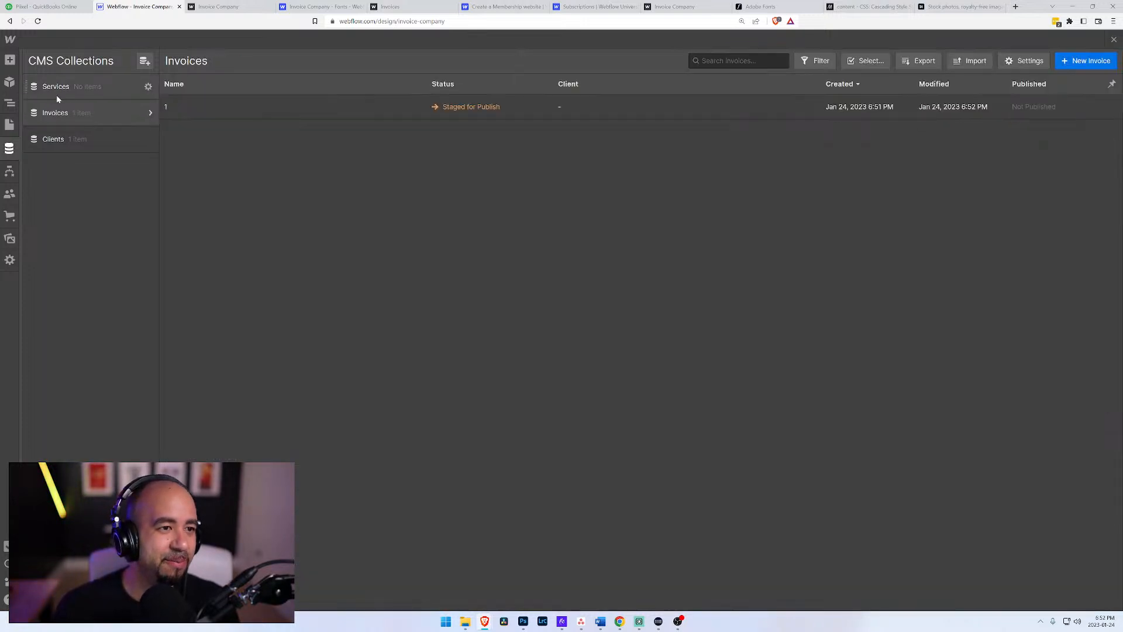
pyautogui.click(72, 94)
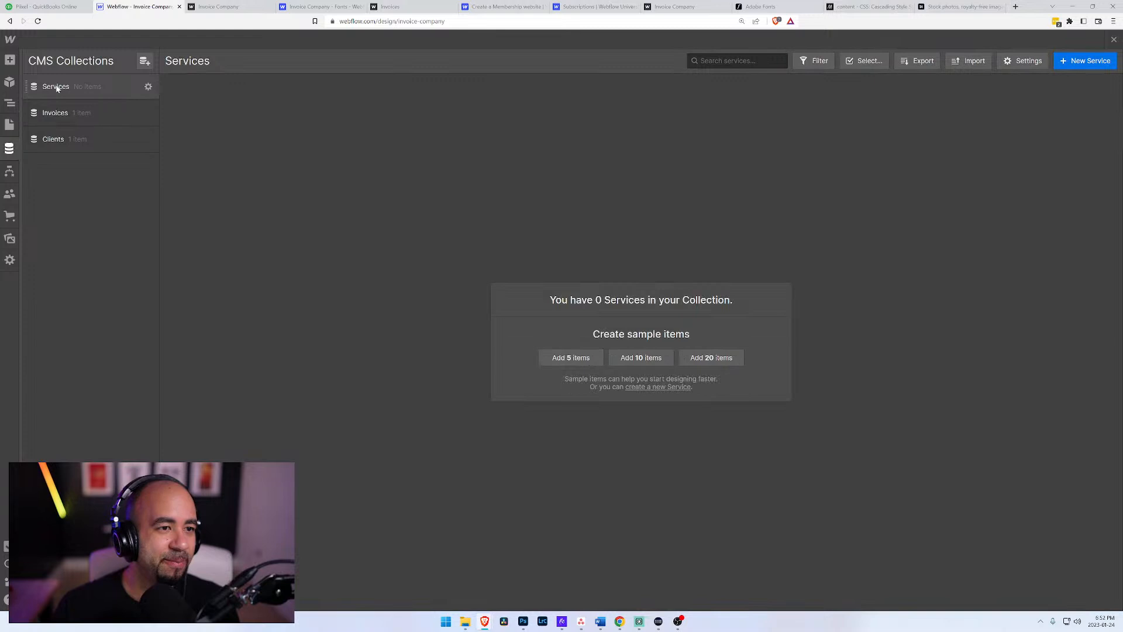
pyautogui.click(148, 87)
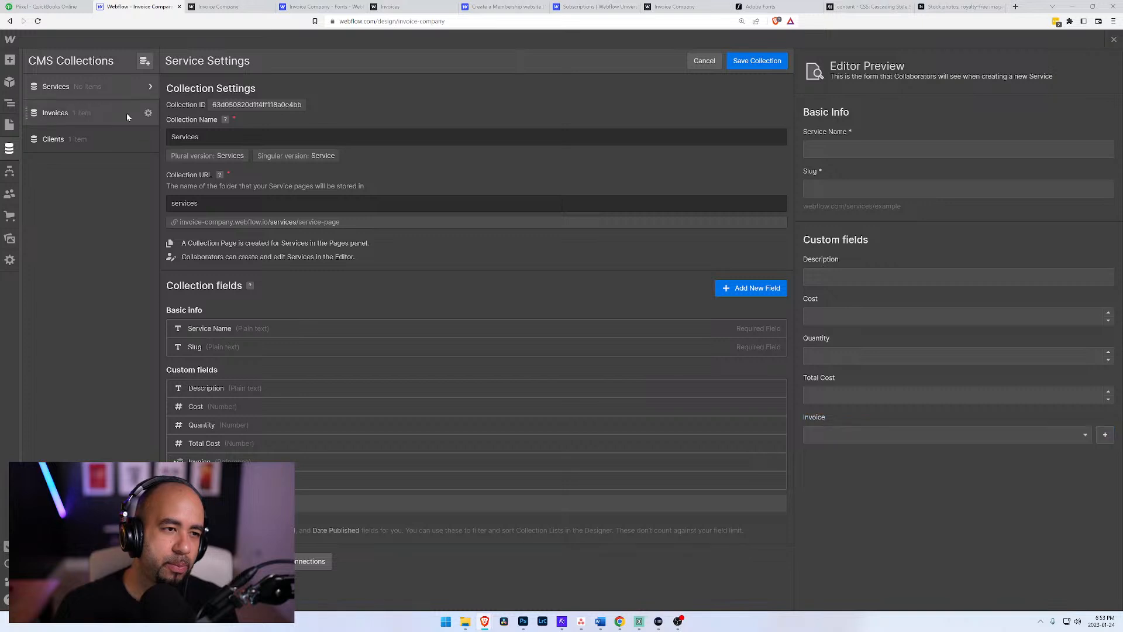
# Step: Delete the multi-reference Service field from the Invoices collection and save the collection
pyautogui.click(149, 114)
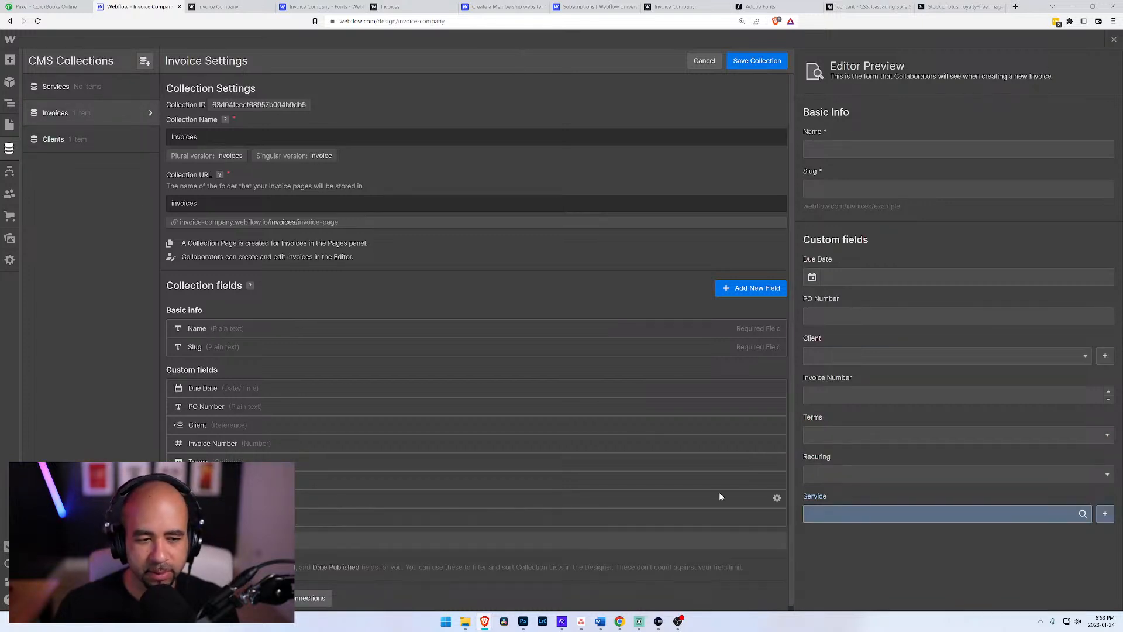
pyautogui.click(785, 500)
pyautogui.click(669, 504)
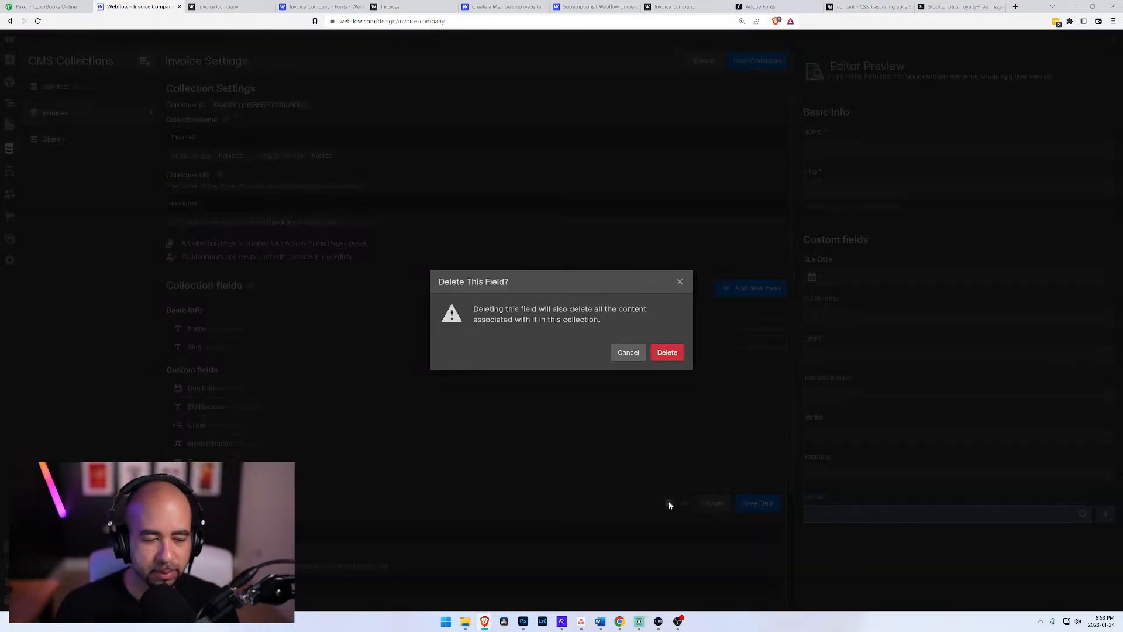
pyautogui.click(667, 353)
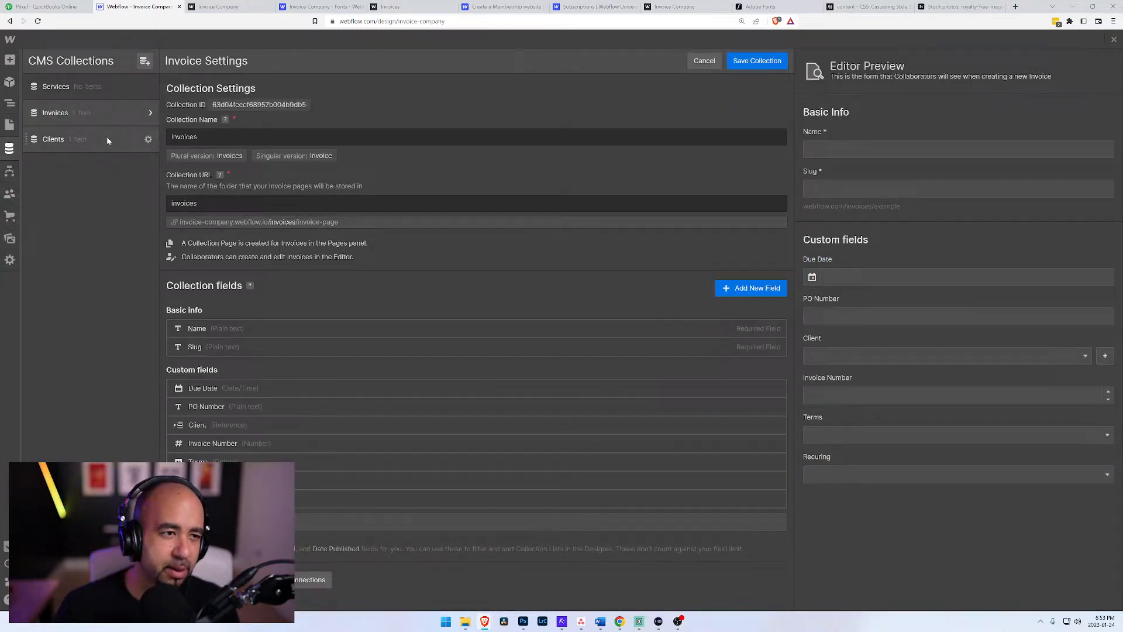
pyautogui.click(772, 60)
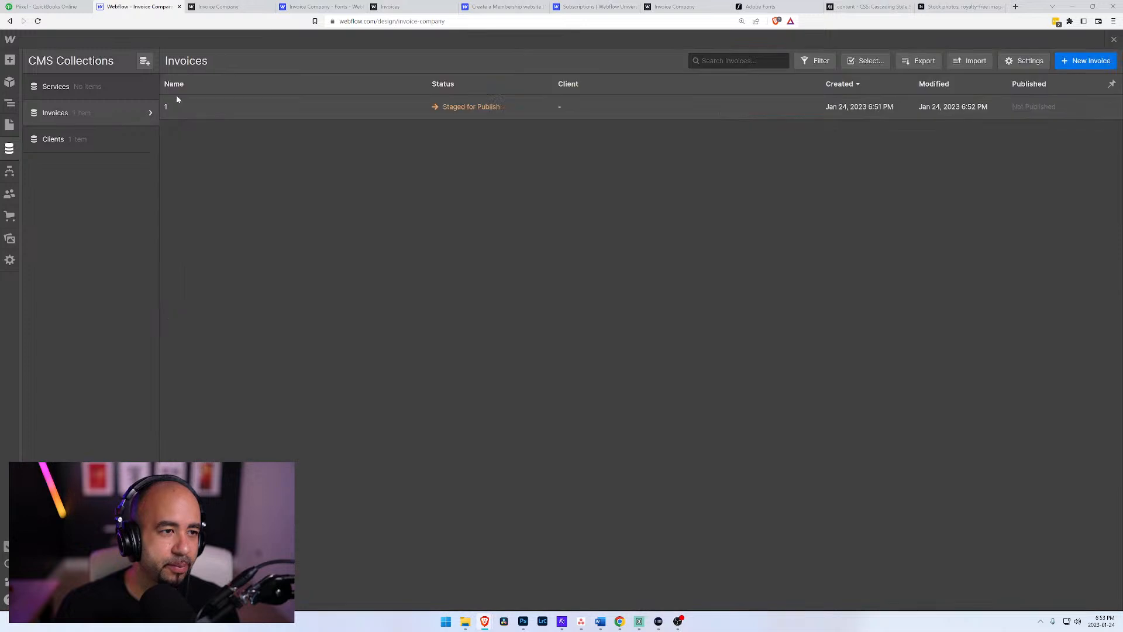
# Step: Start a new Services item named Web Design with the description "This is to completely redesign the sony.com website"
pyautogui.click(120, 86)
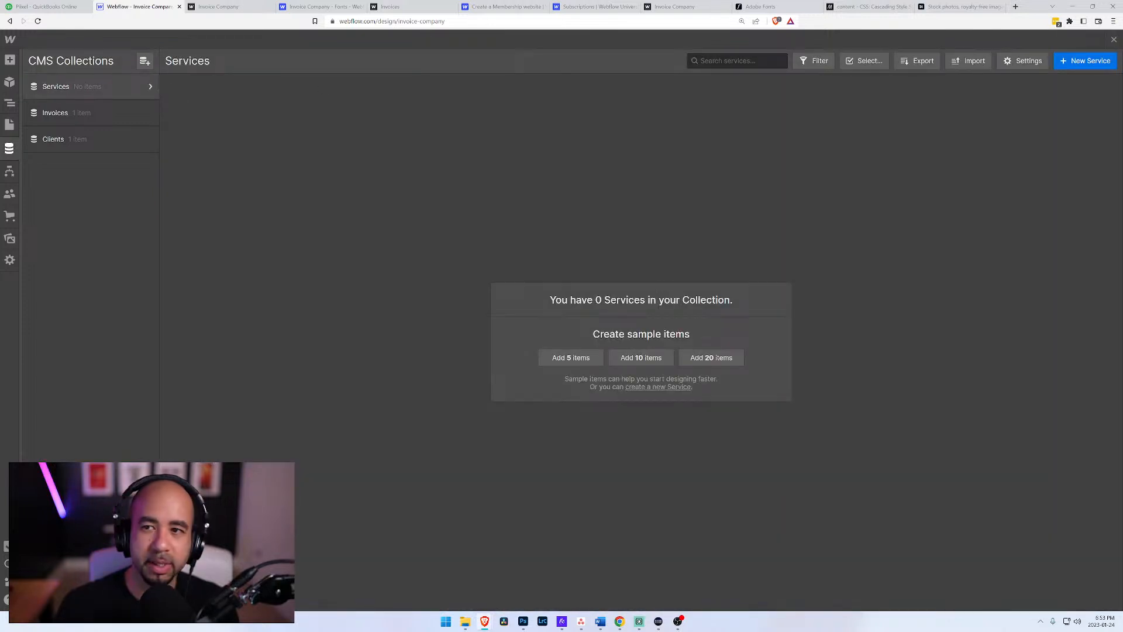
pyautogui.click(1083, 66)
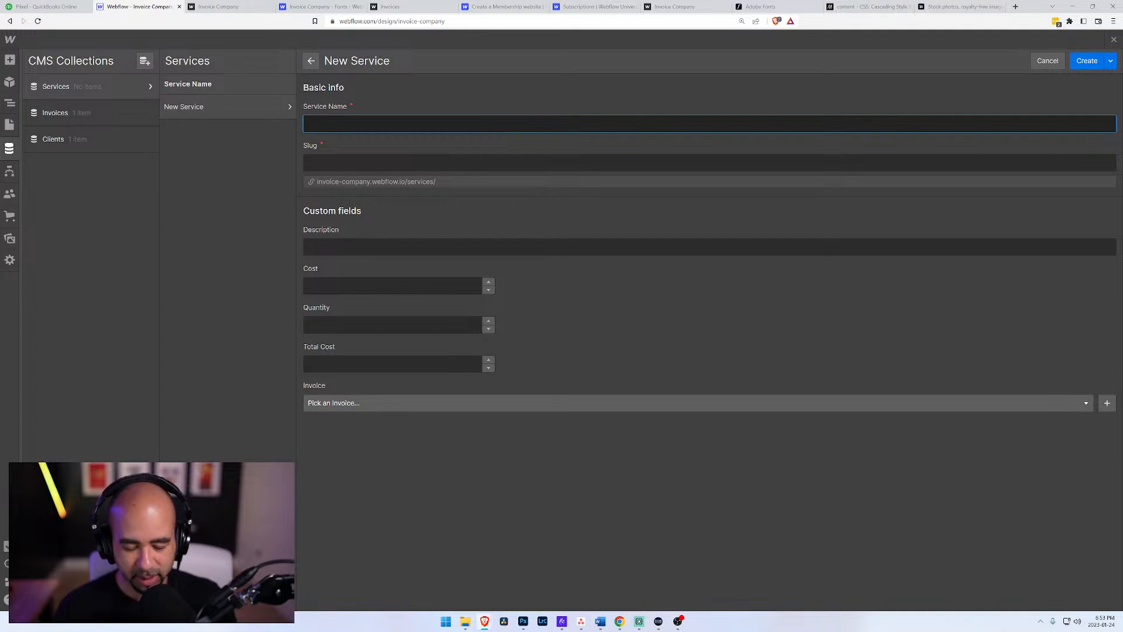
pyautogui.write('Web Design')
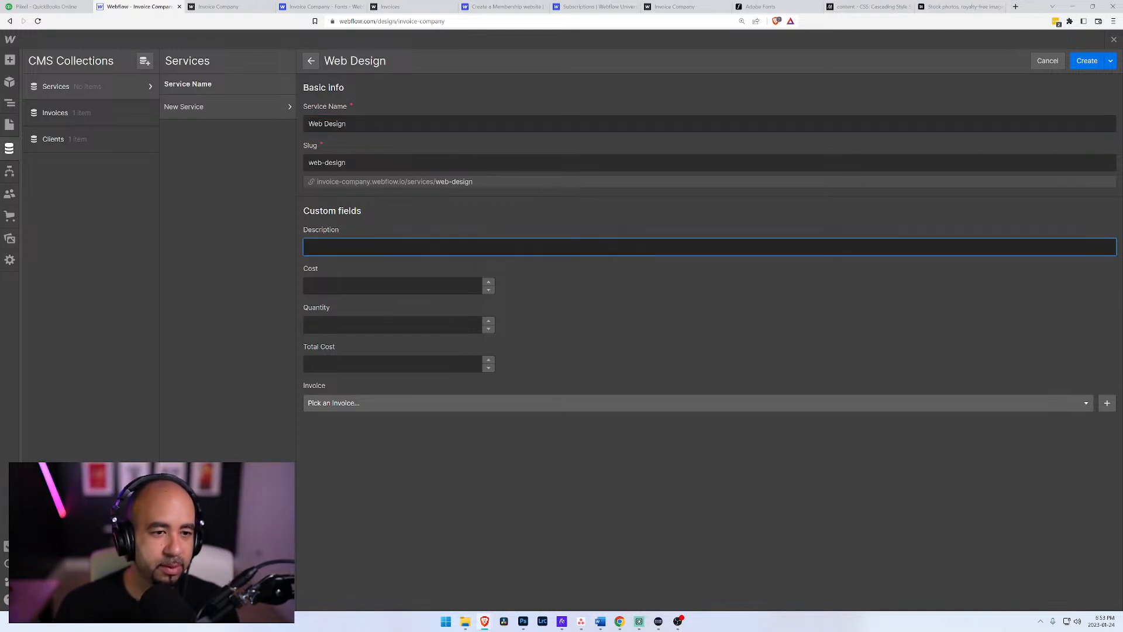
pyautogui.write('This')
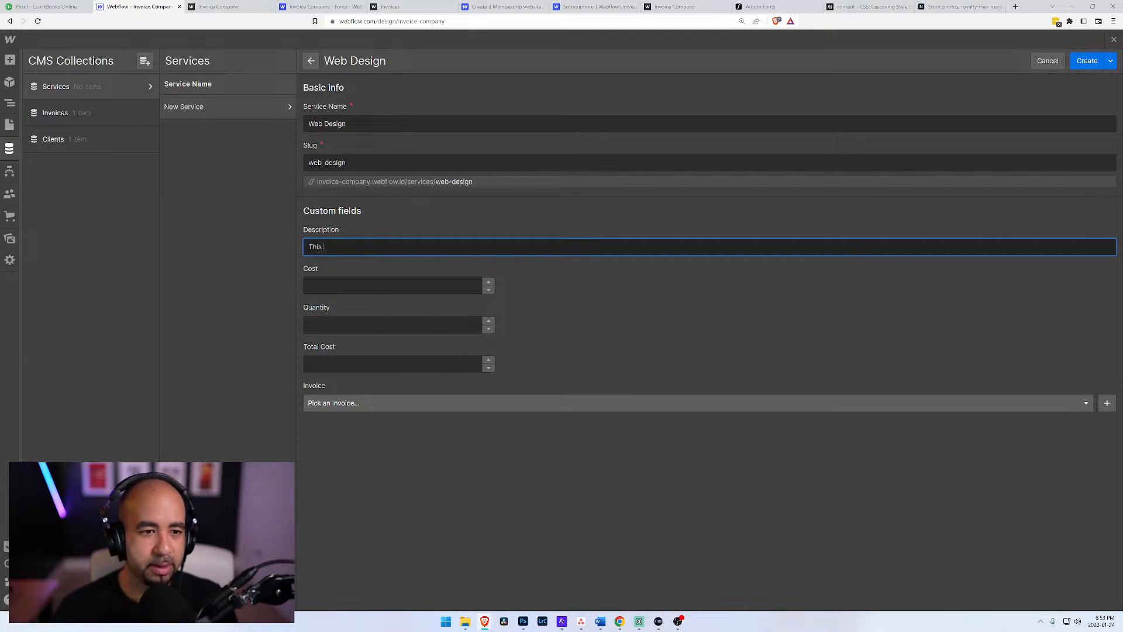
pyautogui.write(' is ')
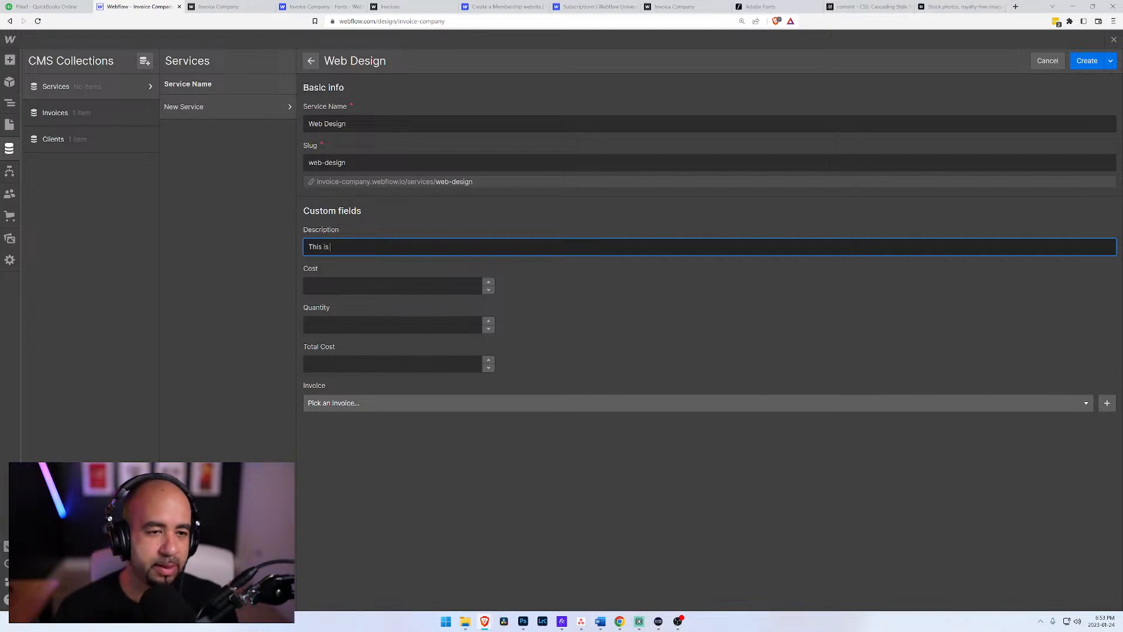
pyautogui.write('to comple')
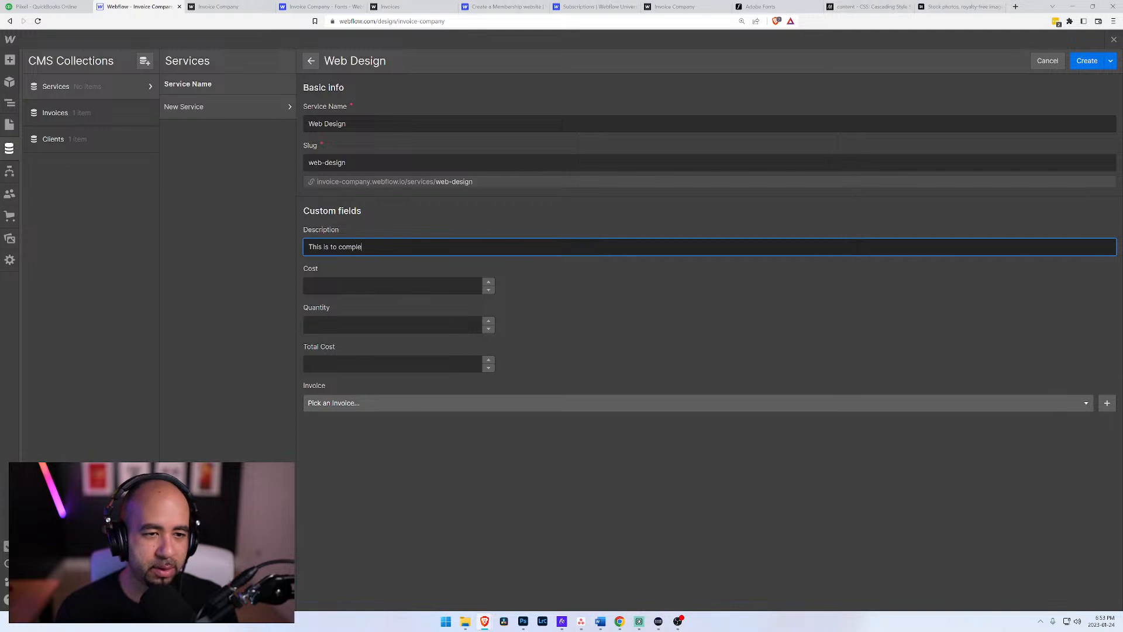
pyautogui.write('tely re')
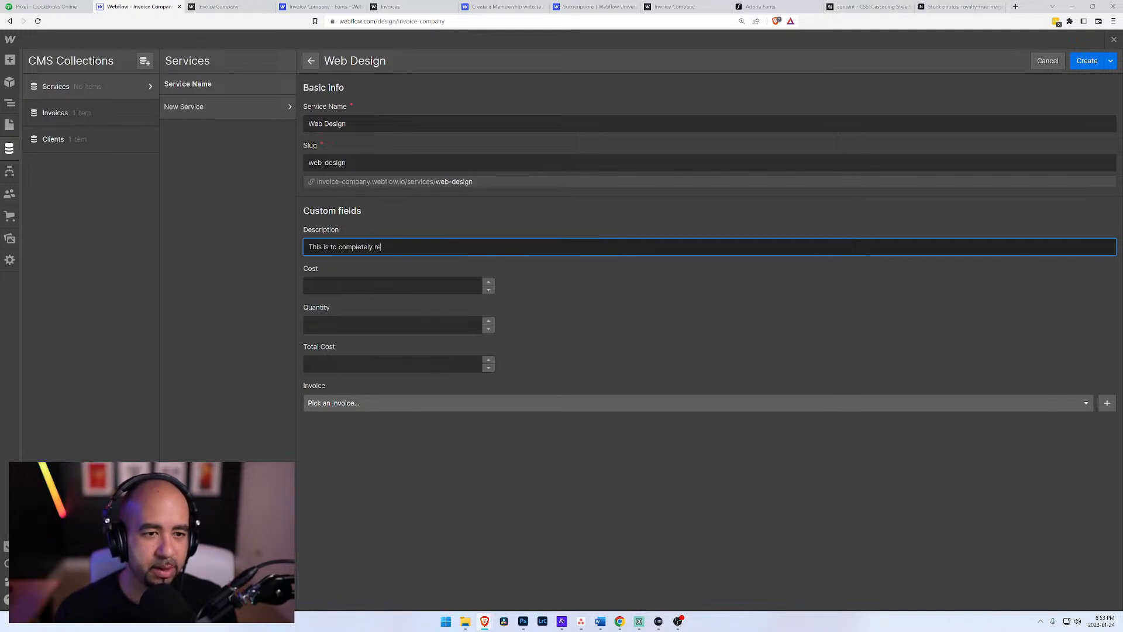
pyautogui.write('design the sony.comn')
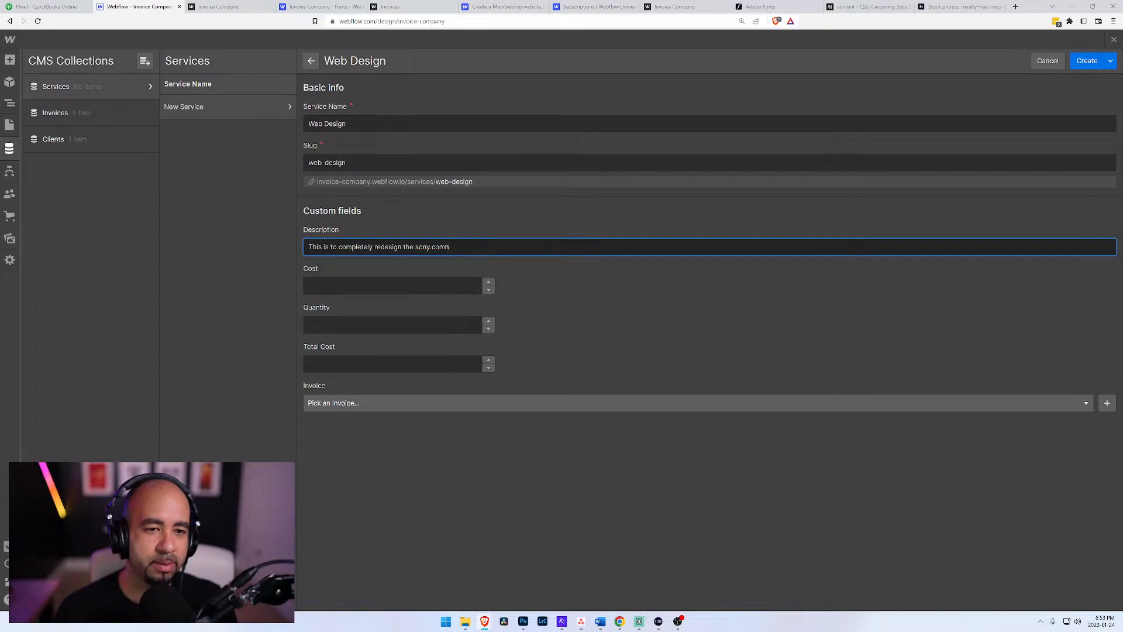
pyautogui.press('BackSpace')
pyautogui.write('website')
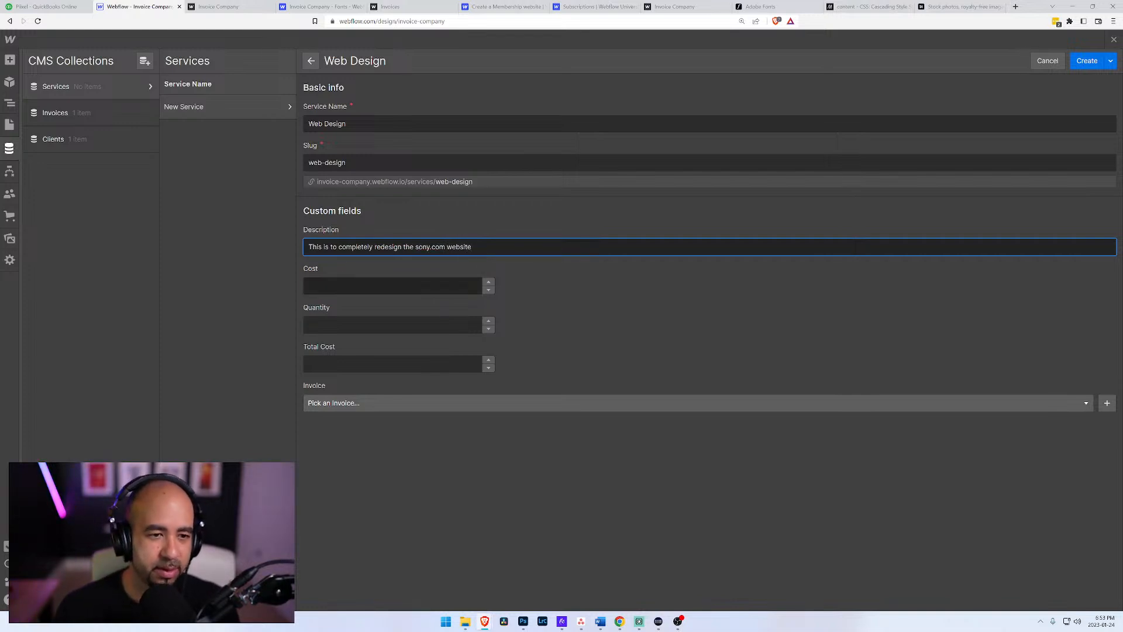
# Step: Give the Web Design service cost 10000, quantity 1 and total cost 10000, link it to invoice 1, and create the item
pyautogui.click(347, 286)
pyautogui.write('10000')
pyautogui.press('Tab')
pyautogui.write('1')
pyautogui.press('Tab')
pyautogui.write('10000')
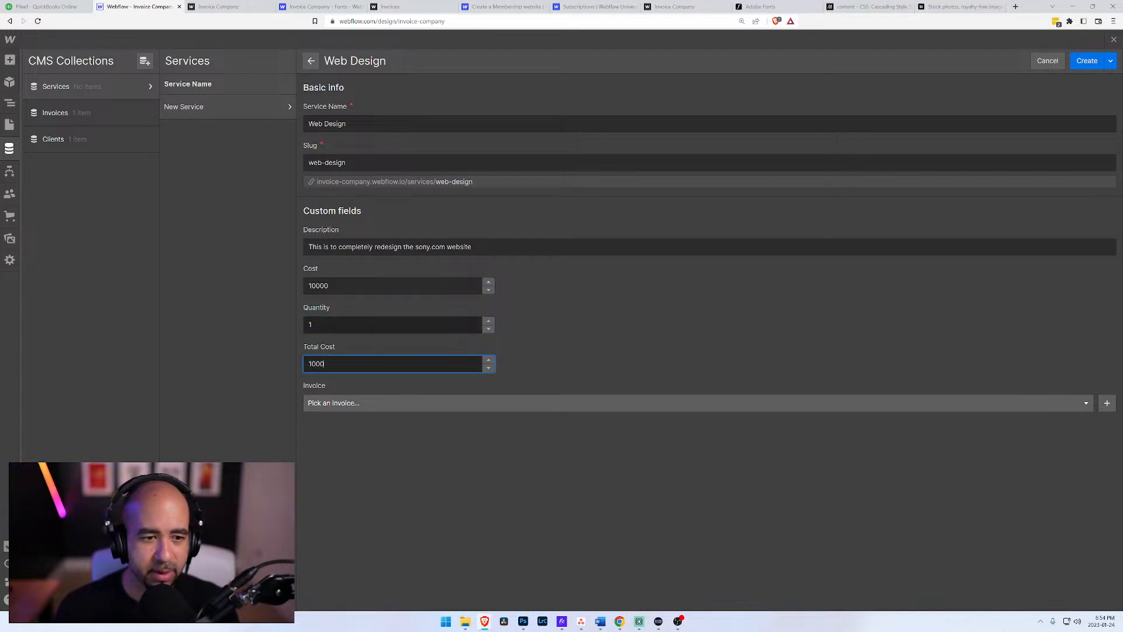
pyautogui.click(371, 403)
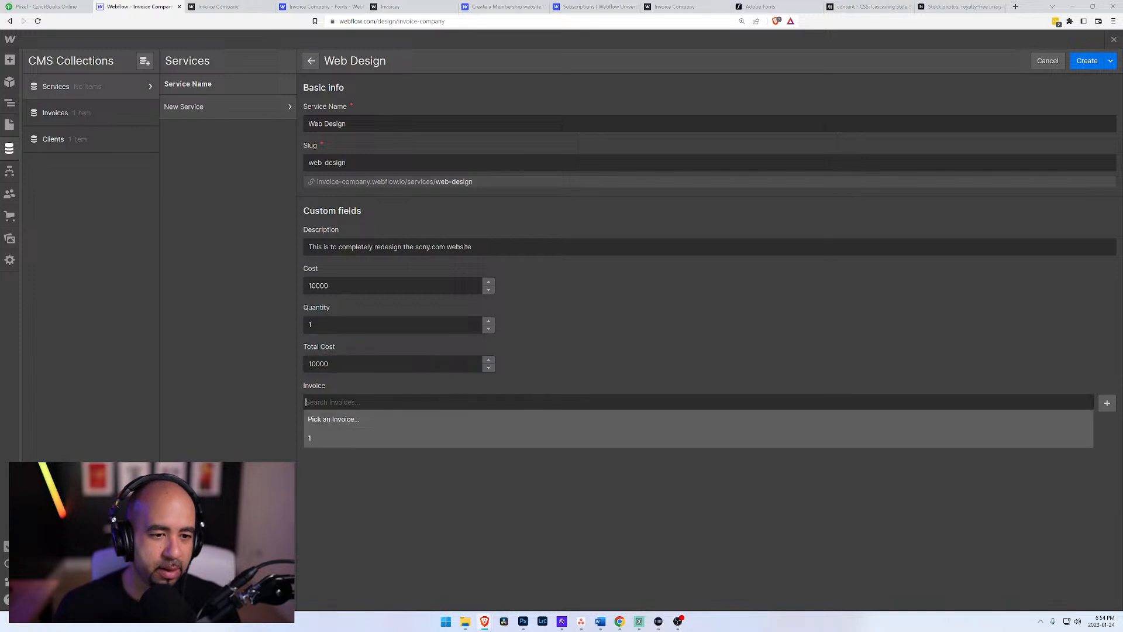
pyautogui.click(321, 445)
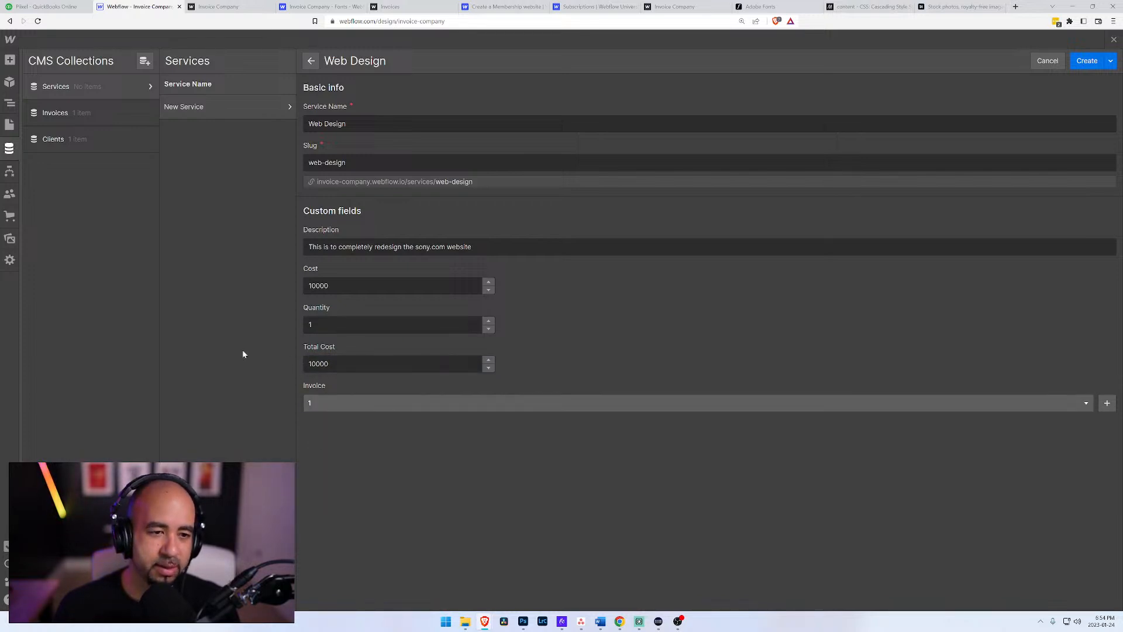
pyautogui.click(1089, 63)
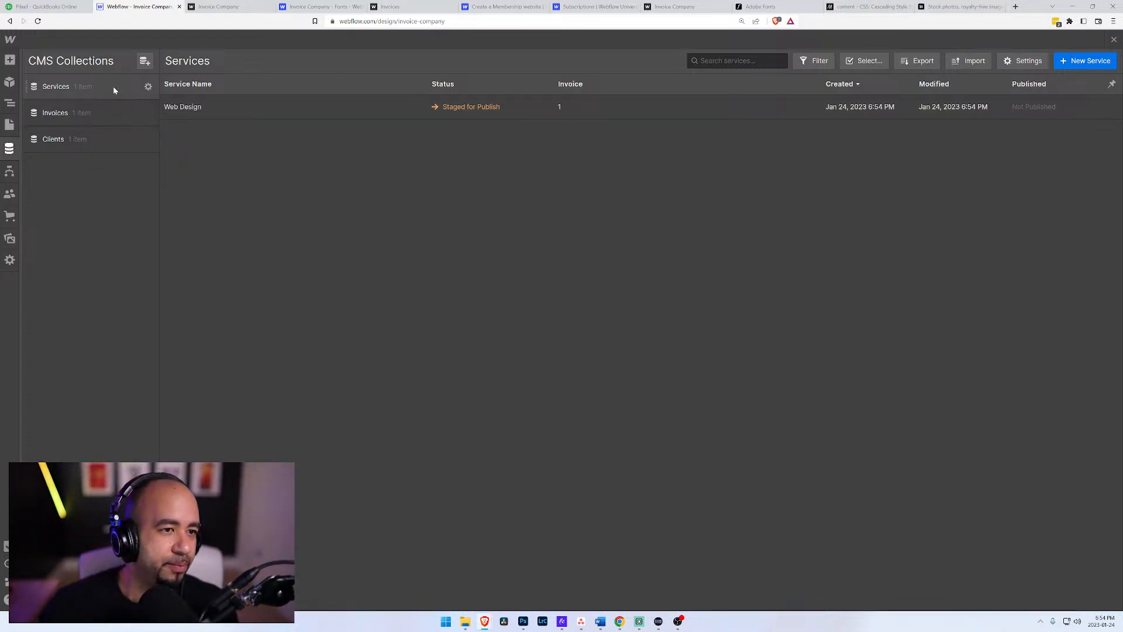
pyautogui.click(148, 87)
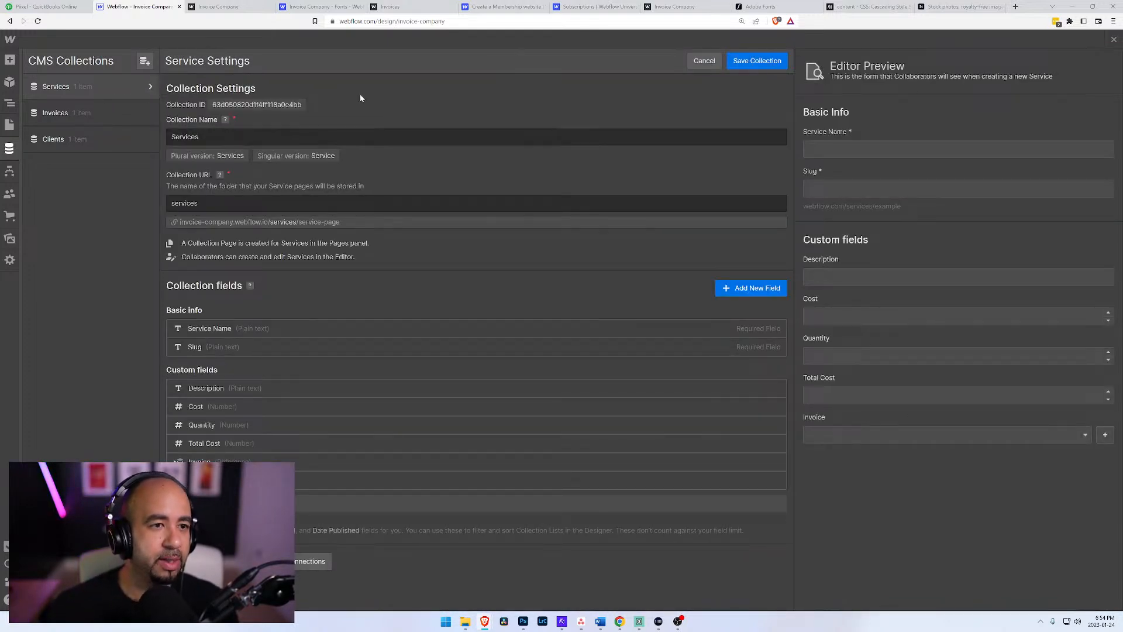
pyautogui.click(110, 87)
pyautogui.click(45, 88)
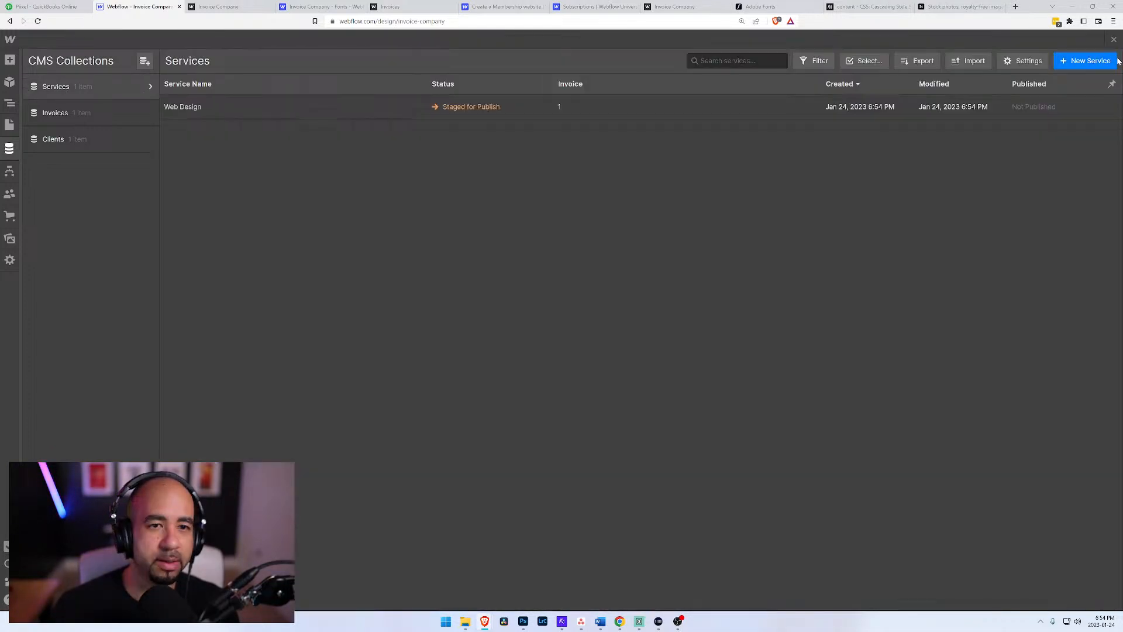
# Step: Start another new item in the Services collection with the service name Graphic Design
pyautogui.click(1086, 62)
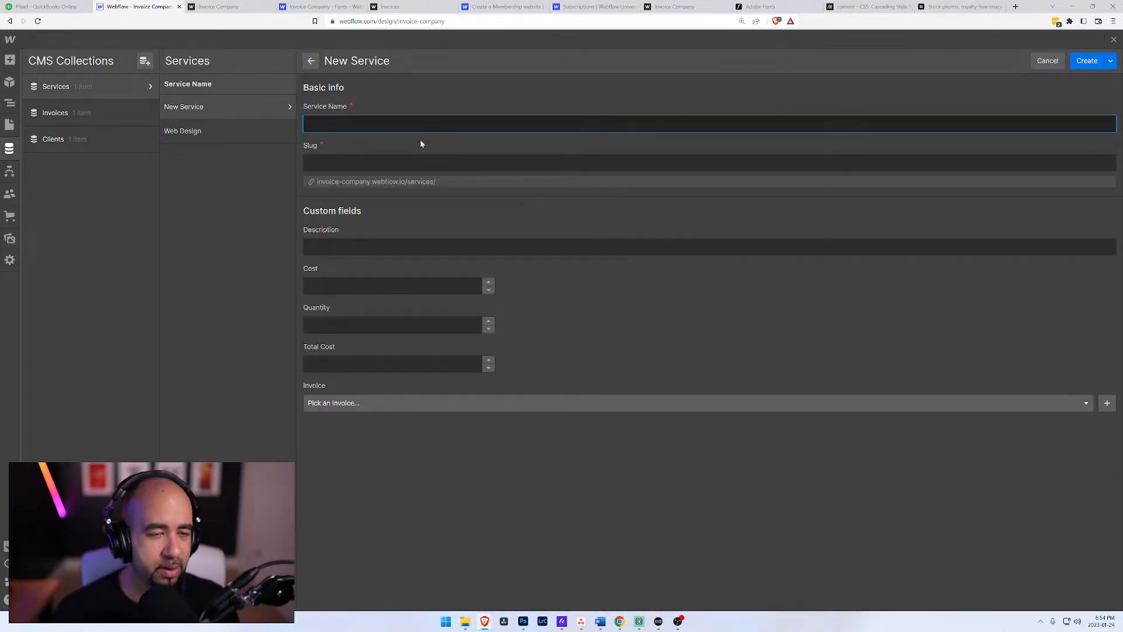
pyautogui.write('Web')
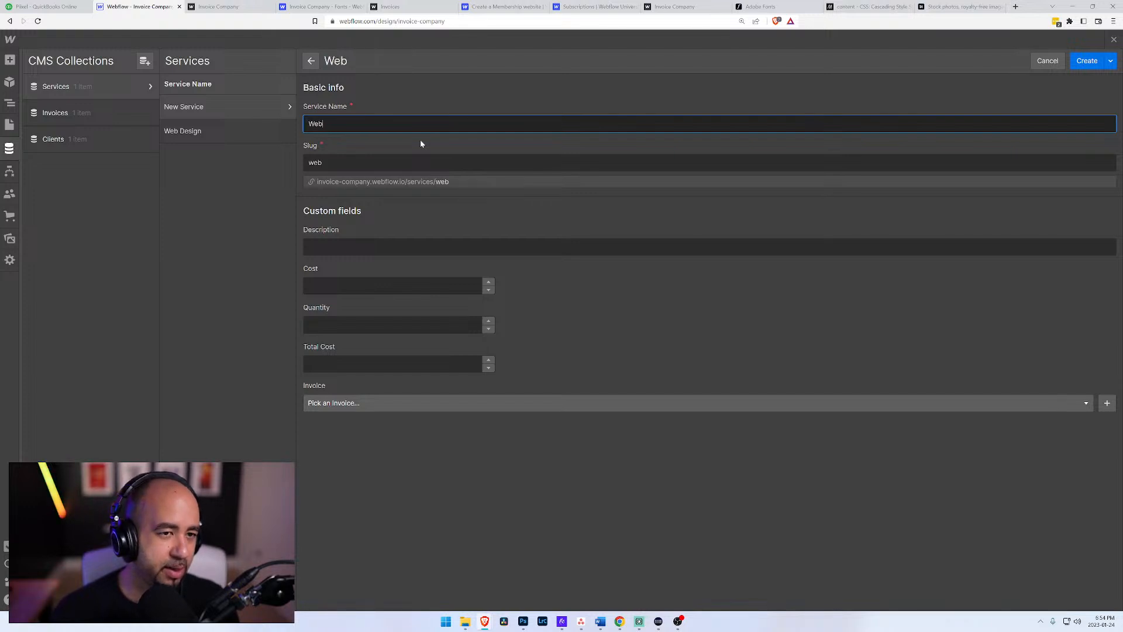
pyautogui.press('BackSpace')
pyautogui.press('BackSpace')
pyautogui.press('BackSpace')
pyautogui.write('Gr')
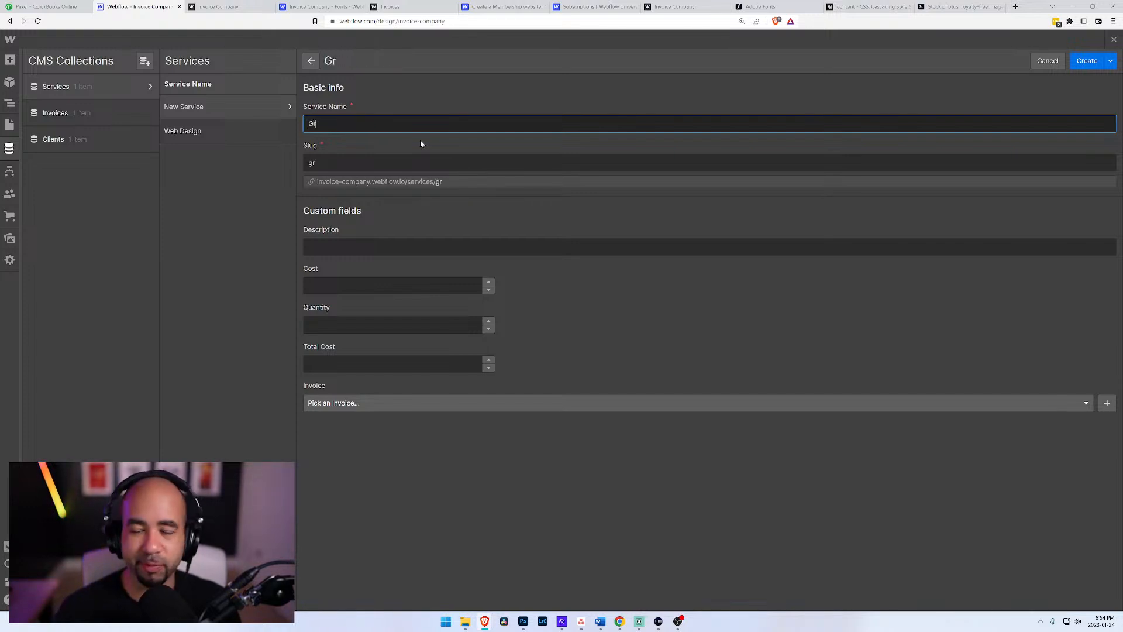
pyautogui.write('aphic Design')
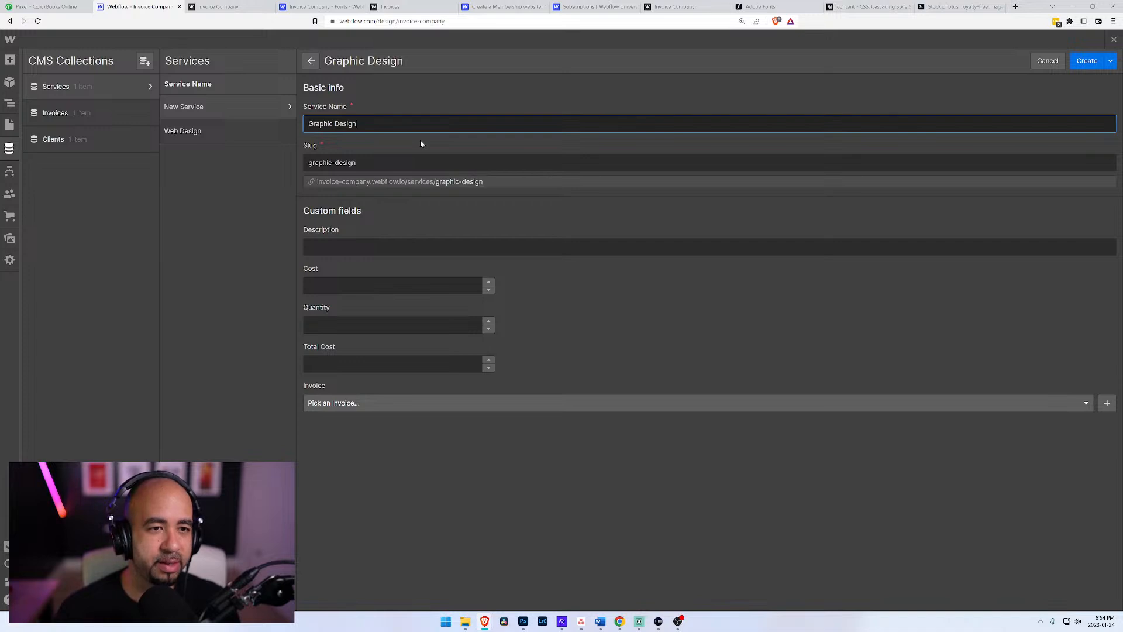
# Step: Describe the Graphic Design service as "Creation of 5 social media graphics for Twitter and LinkedIn"
pyautogui.press('Tab')
pyautogui.write('Dev')
pyautogui.press('BackSpace')
pyautogui.write('veleo')
pyautogui.press('BackSpace')
pyautogui.press('BackSpace')
pyautogui.press('BackSpace')
pyautogui.press('BackSpace')
pyautogui.press('BackSpace')
pyautogui.press('BackSpace')
pyautogui.press('BackSpace')
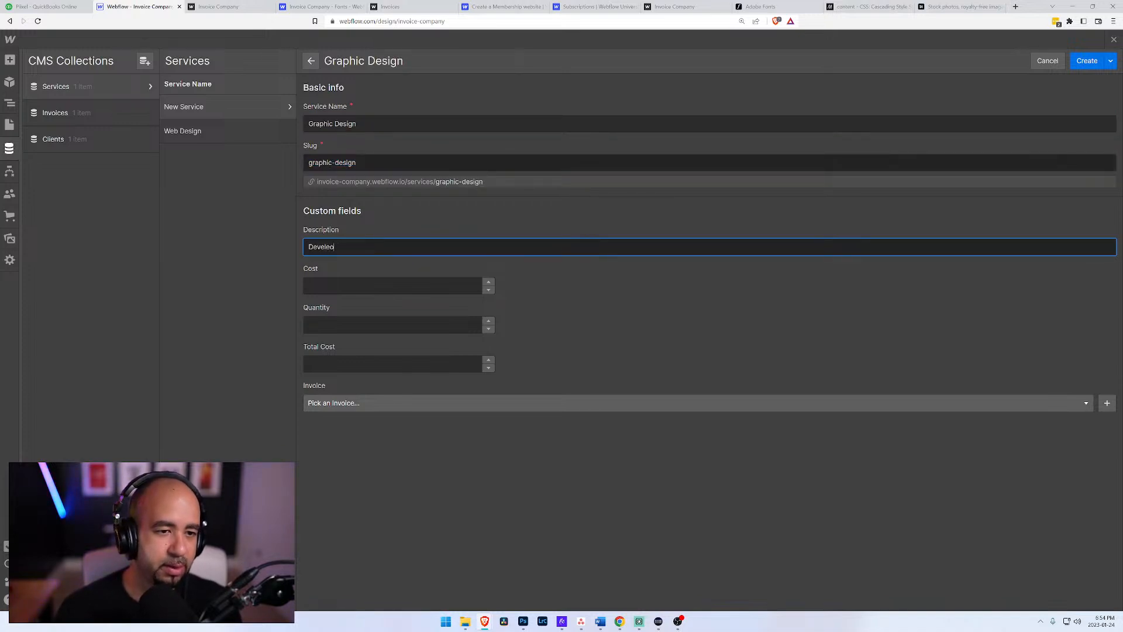
pyautogui.write('Creation ')
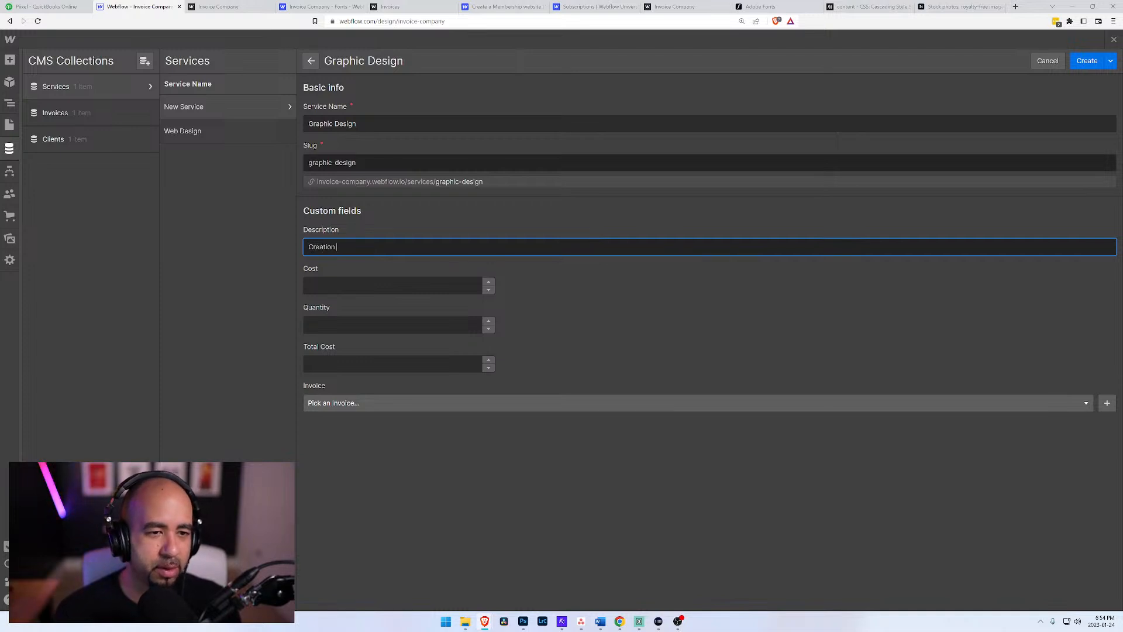
pyautogui.write('of 54')
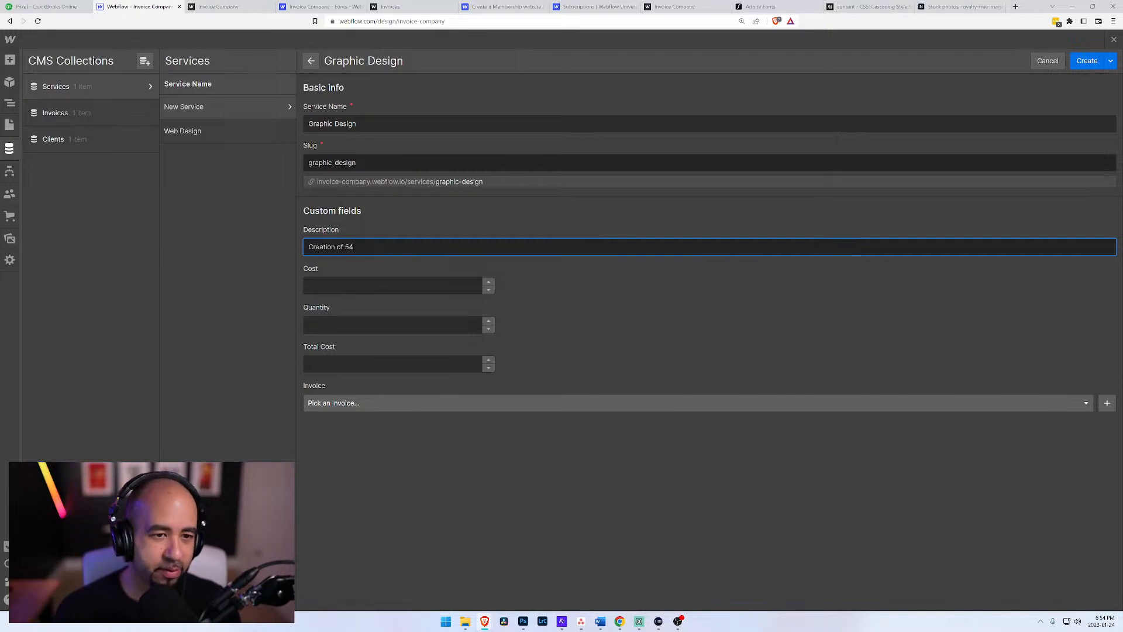
pyautogui.write('solc')
pyautogui.write('al media ')
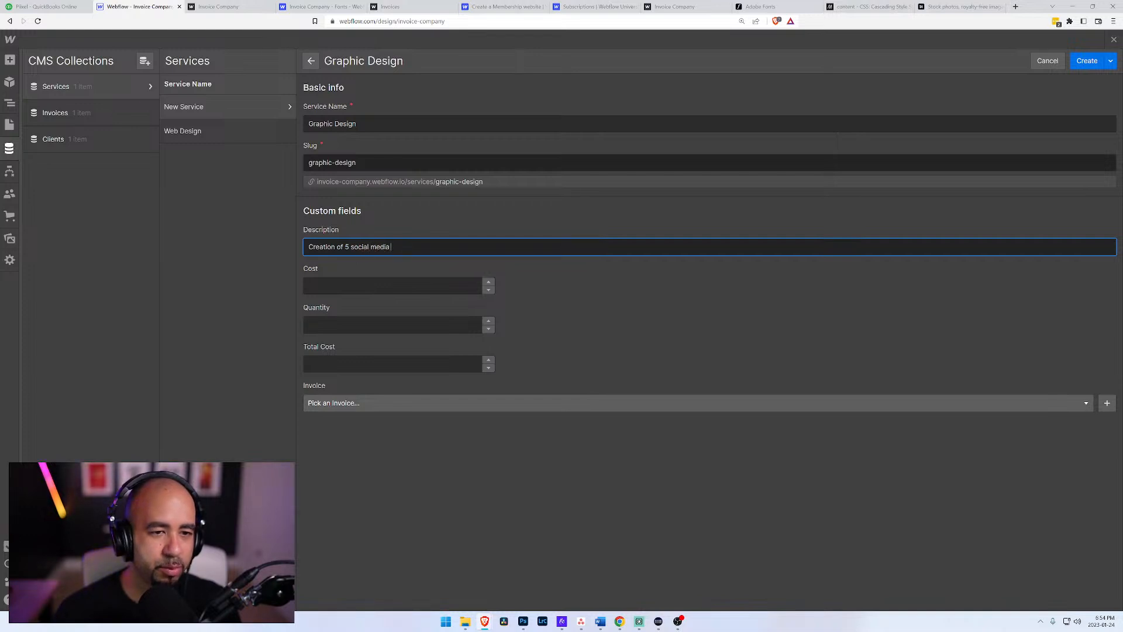
pyautogui.write('camp')
pyautogui.press('BackSpace')
pyautogui.press('BackSpace')
pyautogui.press('BackSpace')
pyautogui.press('BackSpace')
pyautogui.write('graphics for ')
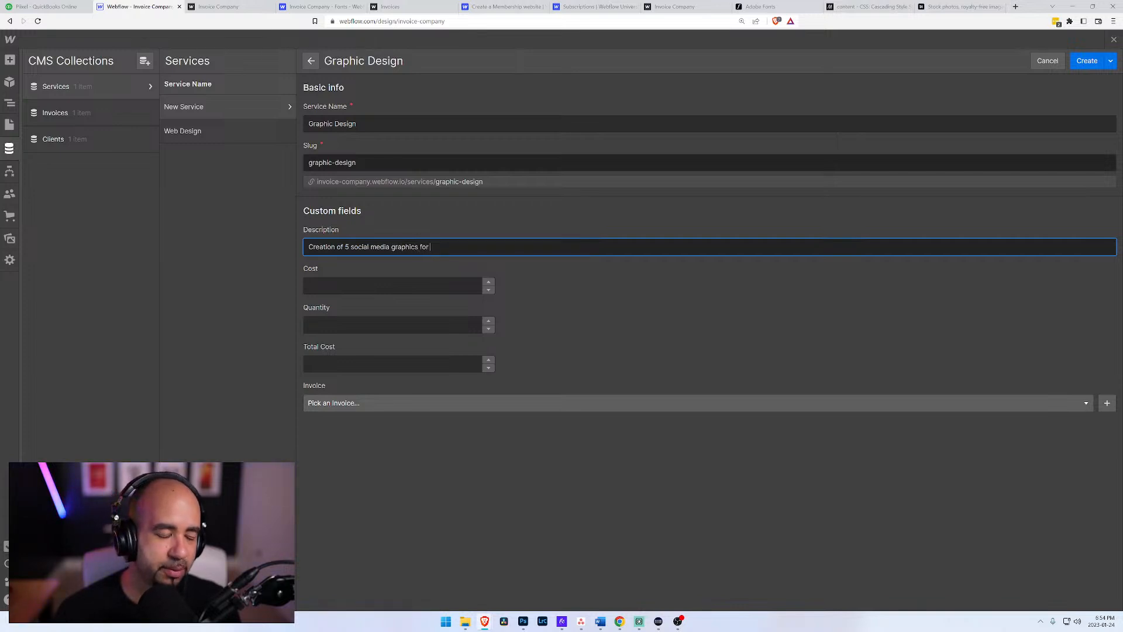
pyautogui.write('Twitter and Linke')
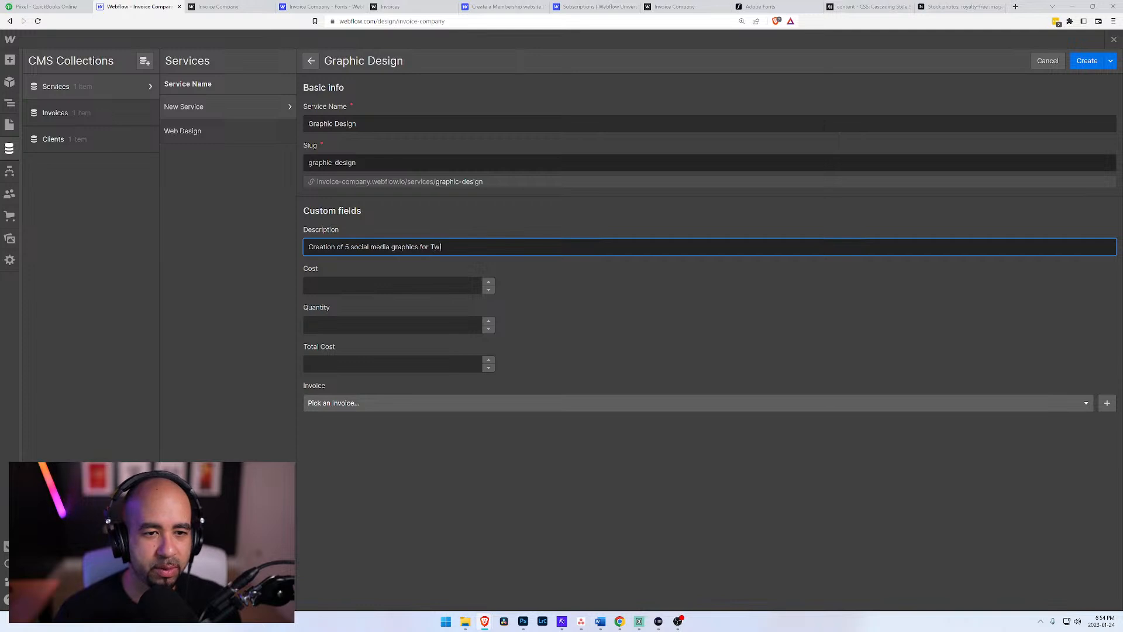
pyautogui.press('BackSpace')
pyautogui.press('BackSpace')
pyautogui.press('BackSpace')
pyautogui.write('nkedIN')
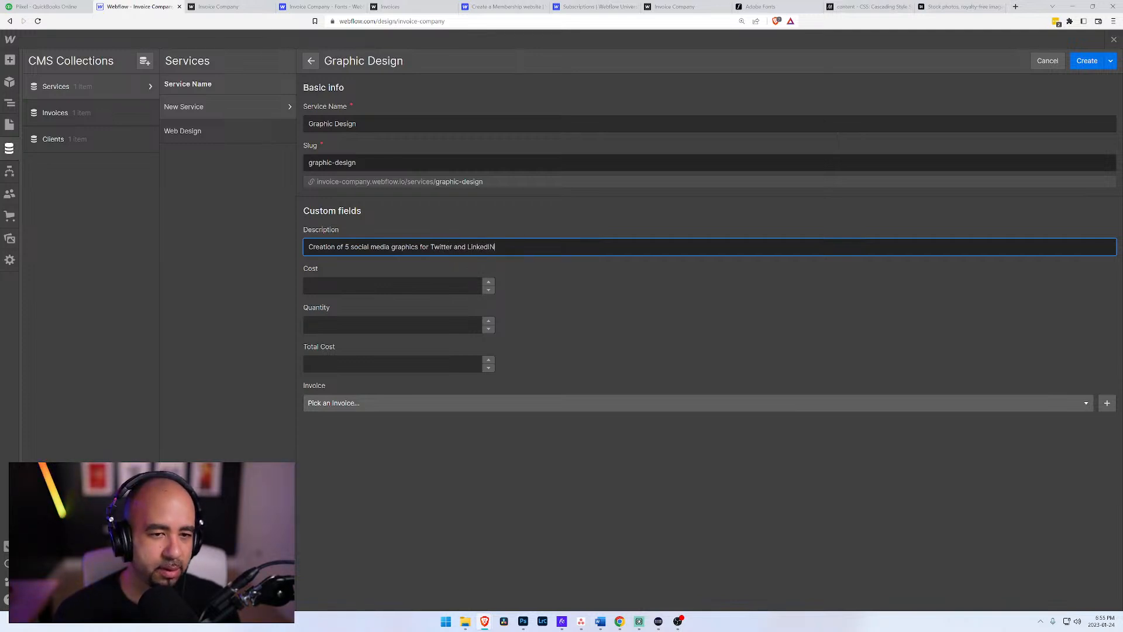
pyautogui.press('BackSpace')
pyautogui.write('n')
# Step: Set the Graphic Design service's cost to 1000 and its quantity to 5
pyautogui.press('Tab')
pyautogui.write('50')
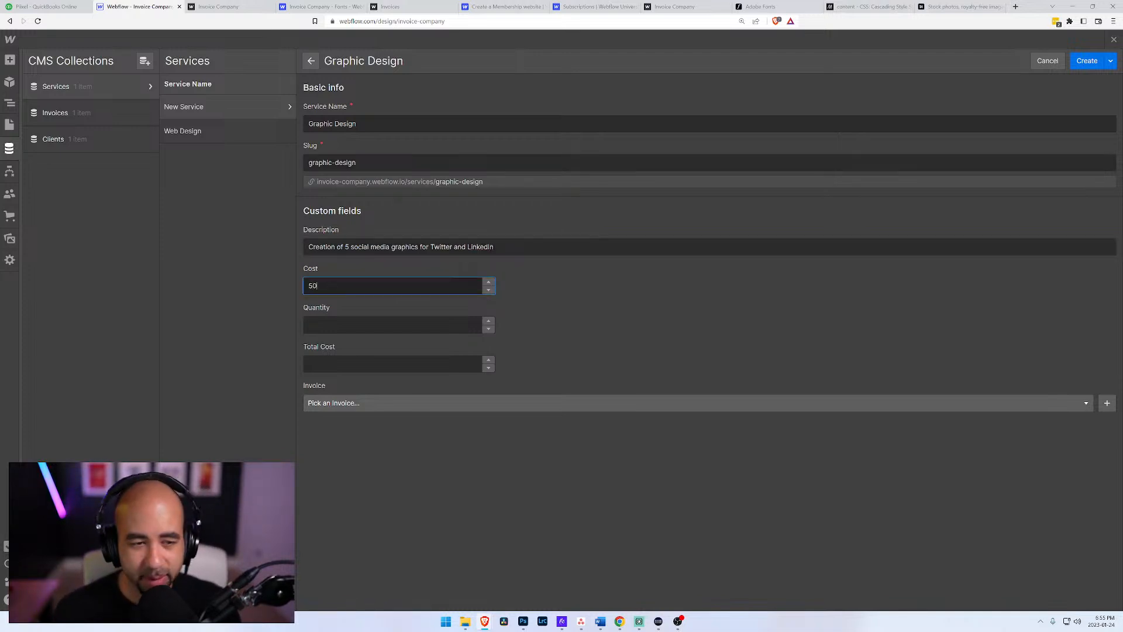
pyautogui.write('00')
pyautogui.press('Tab')
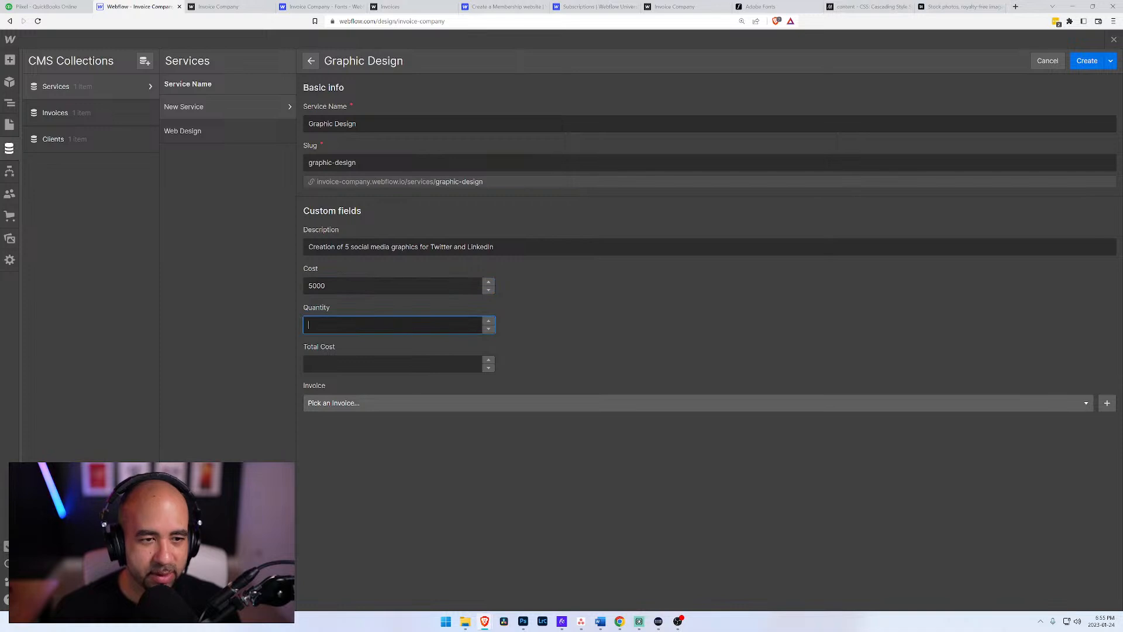
pyautogui.hotkey('shift', 'Tab')
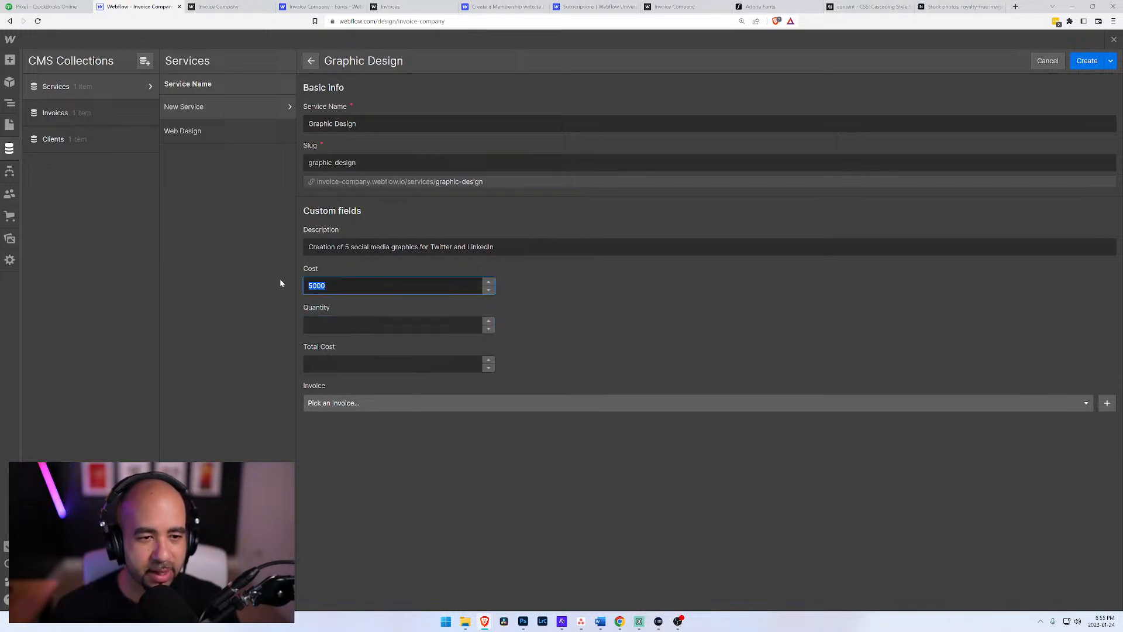
pyautogui.write('1000')
pyautogui.press('Tab')
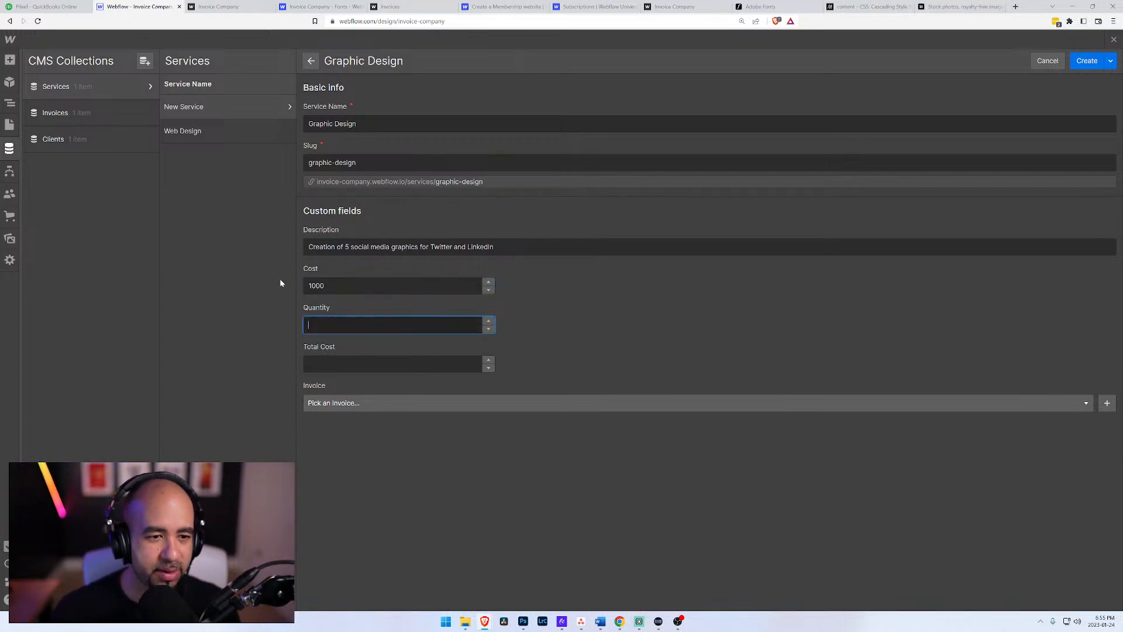
pyautogui.write('5')
# Step: Set the Graphic Design service's total cost to 5000, link it to invoice 1, and create the item
pyautogui.click(374, 360)
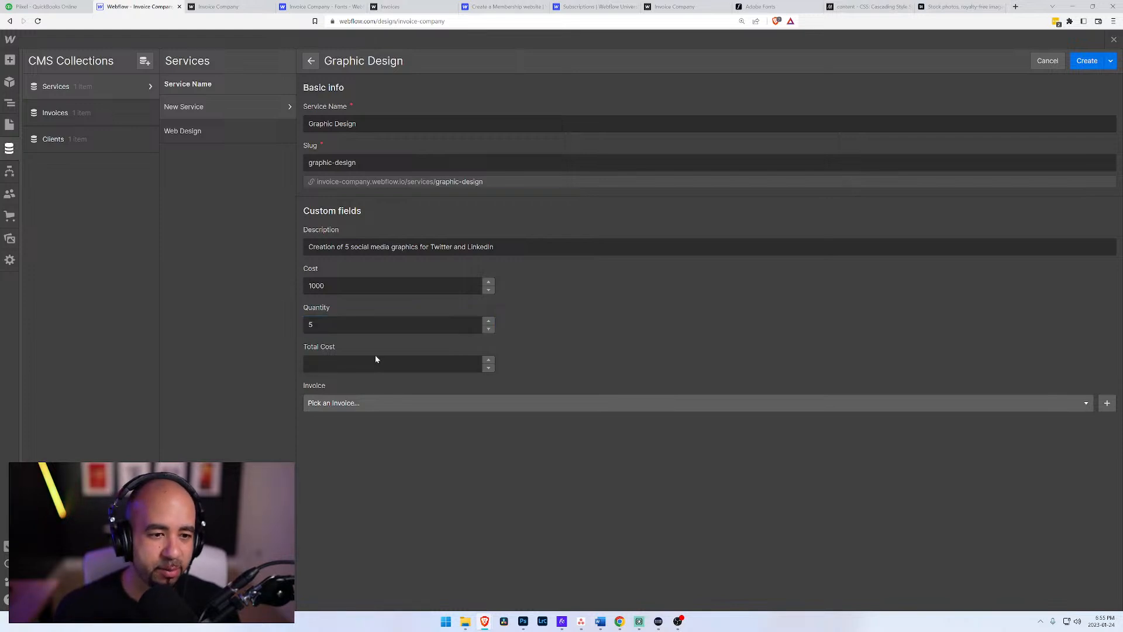
pyautogui.write('5000')
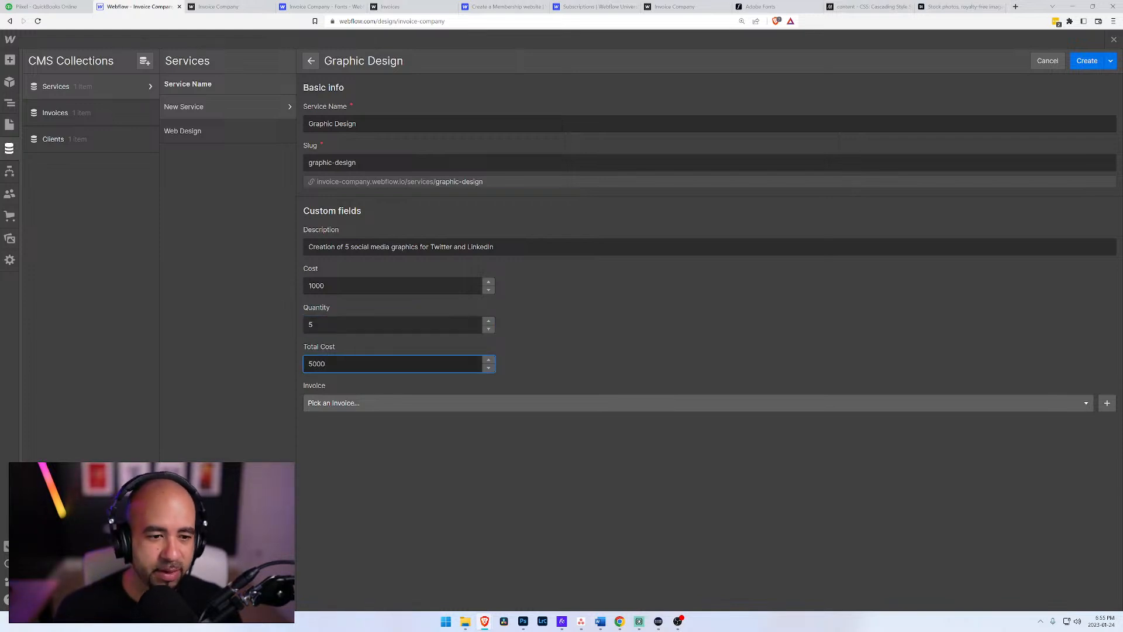
pyautogui.click(442, 403)
pyautogui.click(388, 436)
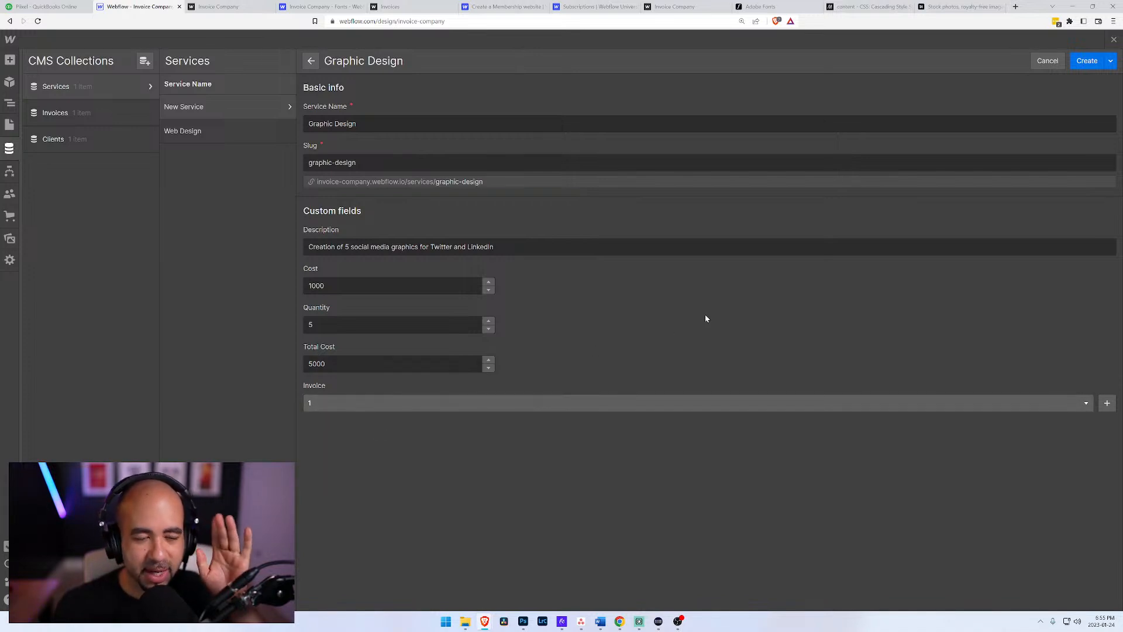
pyautogui.click(1088, 61)
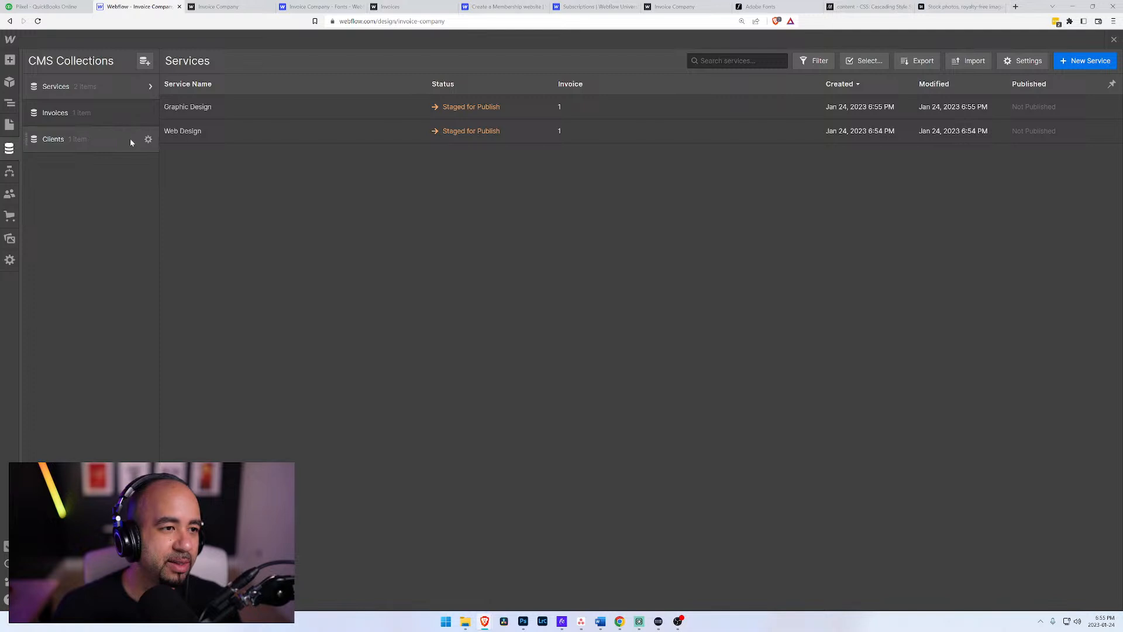
# Step: Look over the Invoices, Home and Frequently Asked Questions pages, finishing on the Home page
pyautogui.click(9, 125)
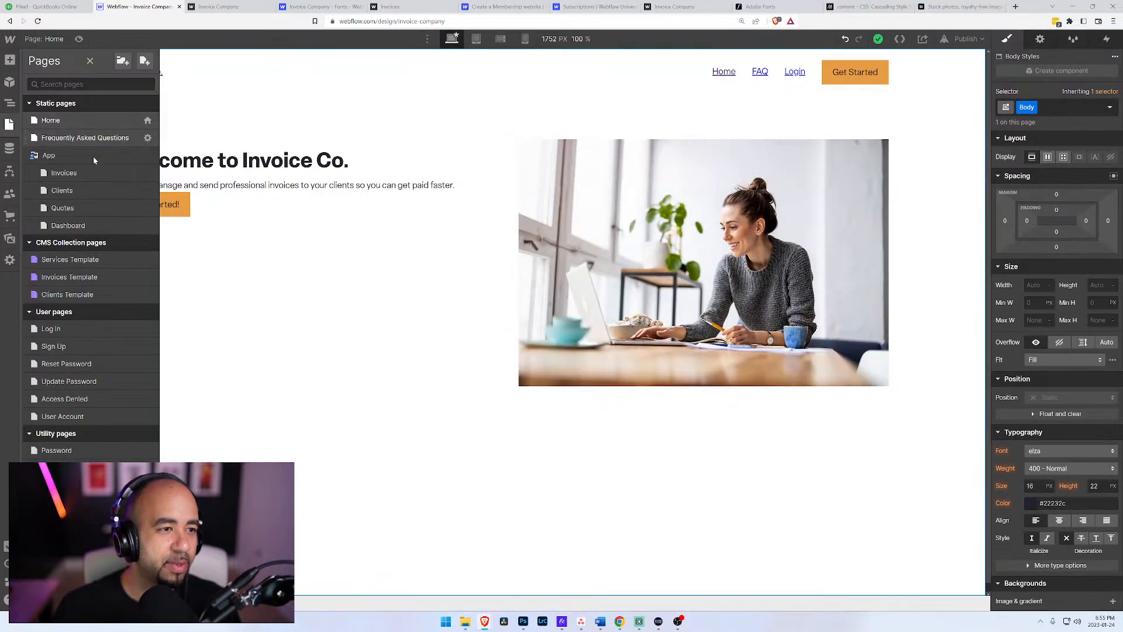
pyautogui.click(68, 174)
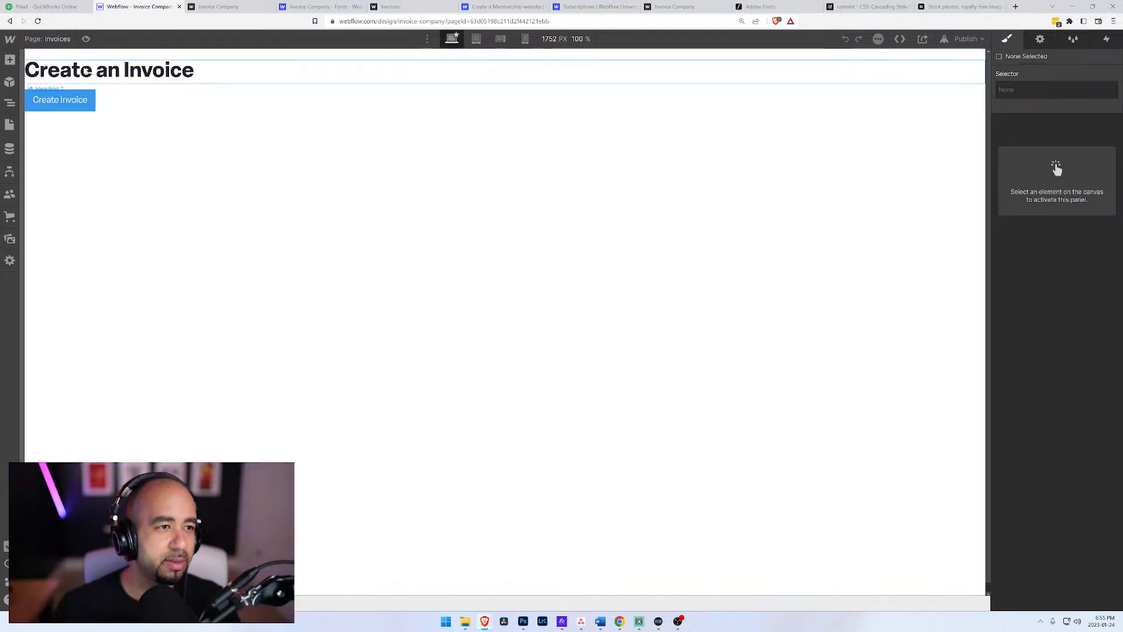
pyautogui.click(10, 124)
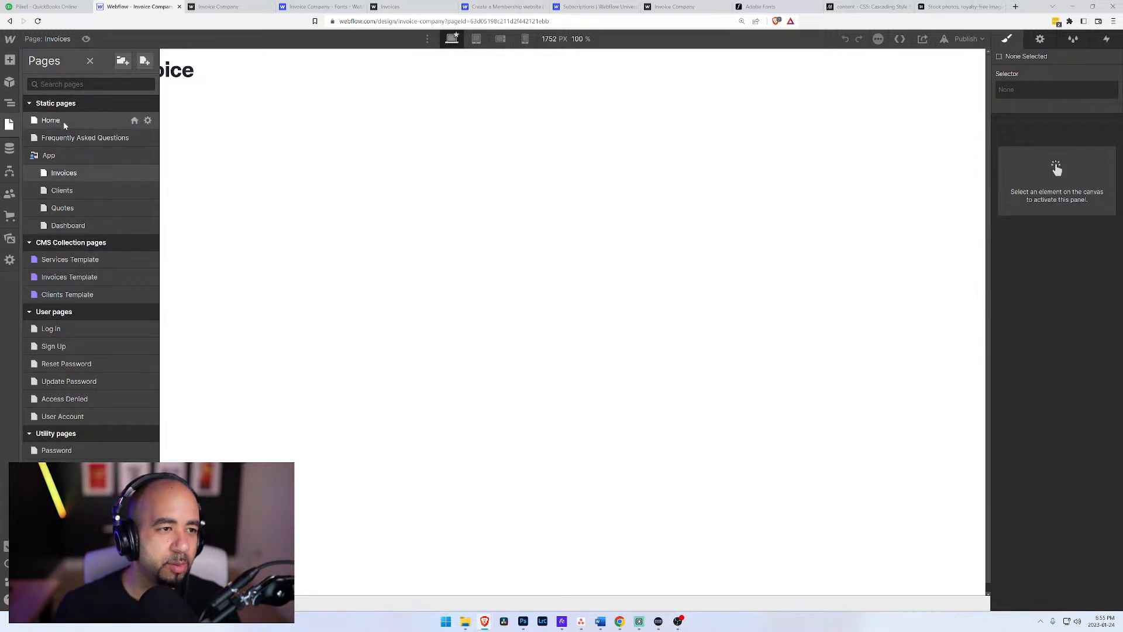
pyautogui.click(58, 120)
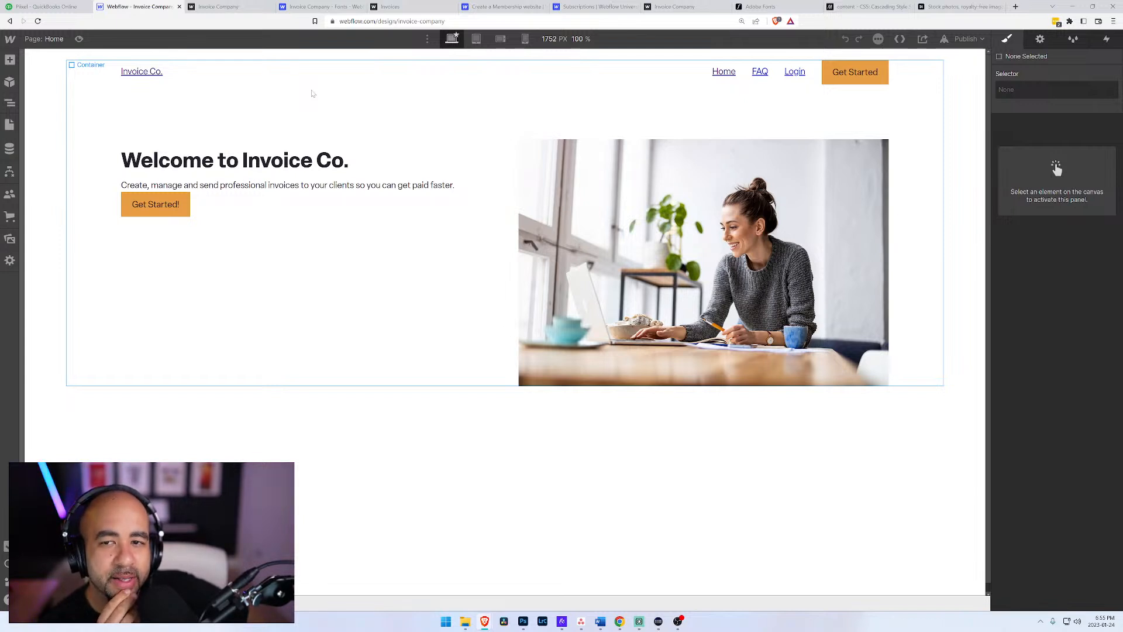
pyautogui.click(8, 128)
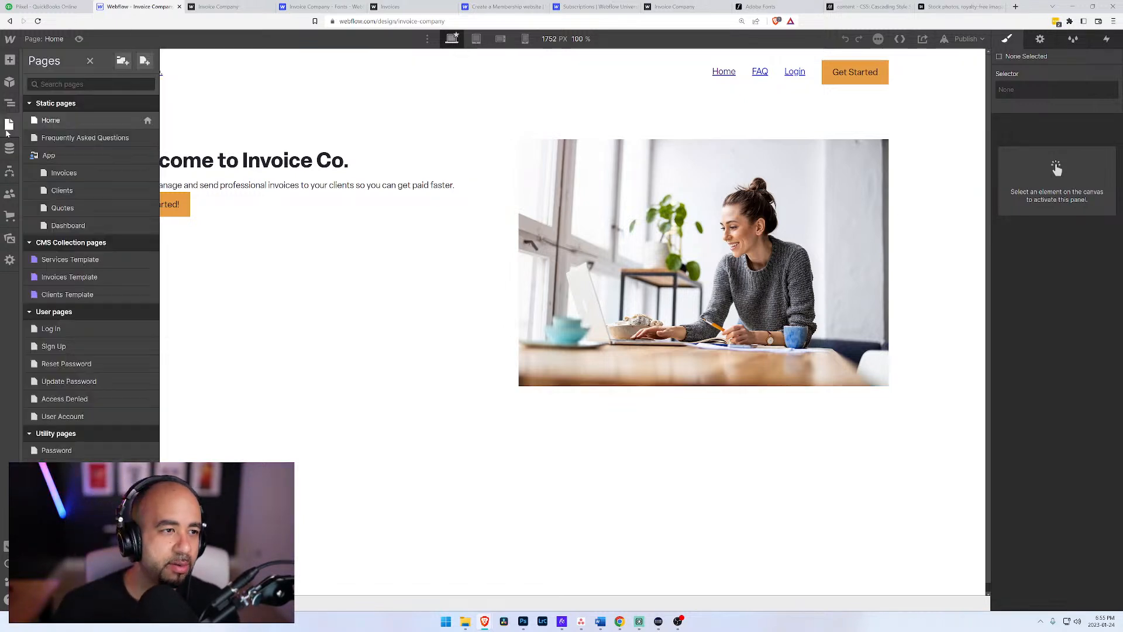
pyautogui.click(29, 138)
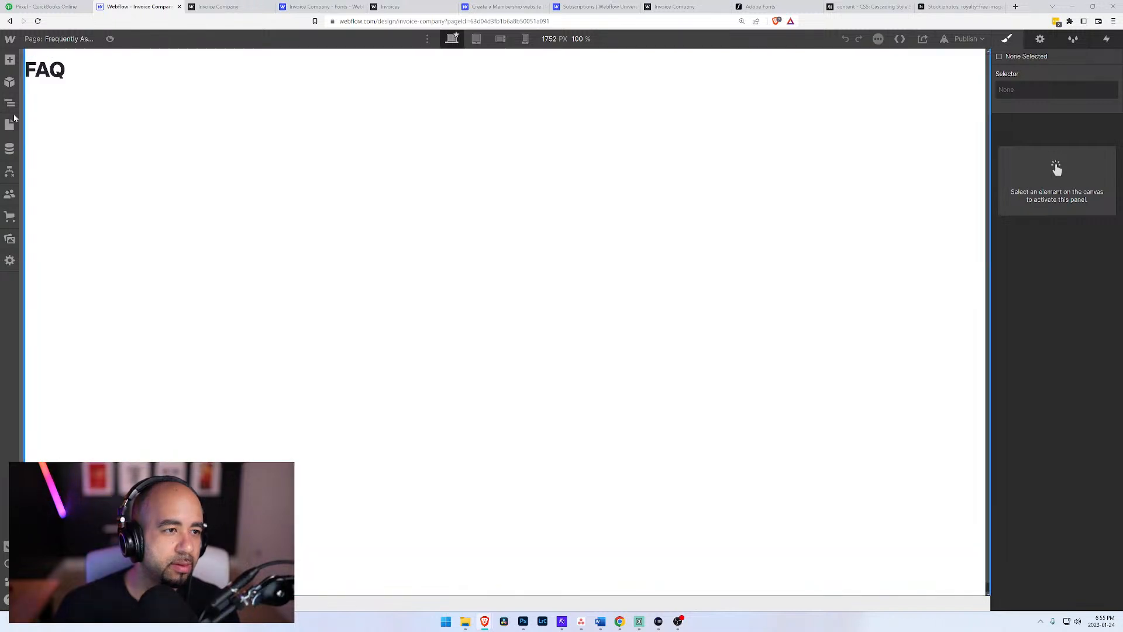
pyautogui.click(10, 125)
pyautogui.click(126, 121)
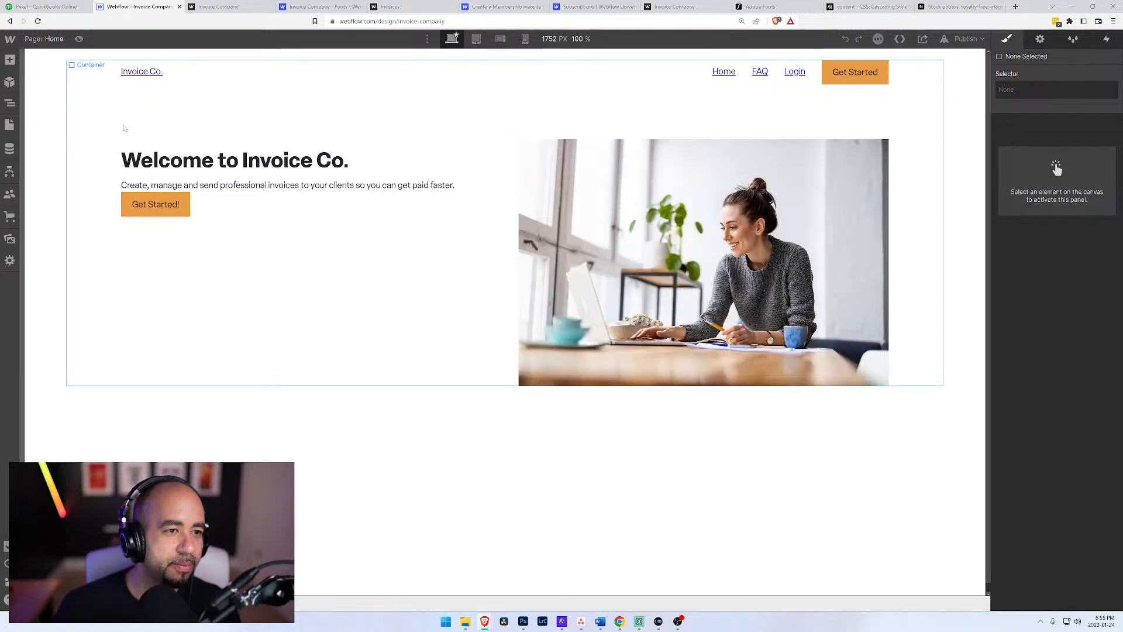
# Step: Turn the Home page's Navigation block into a reusable component named "Brochure Navigation" and return to its instance on the page
pyautogui.click(142, 82)
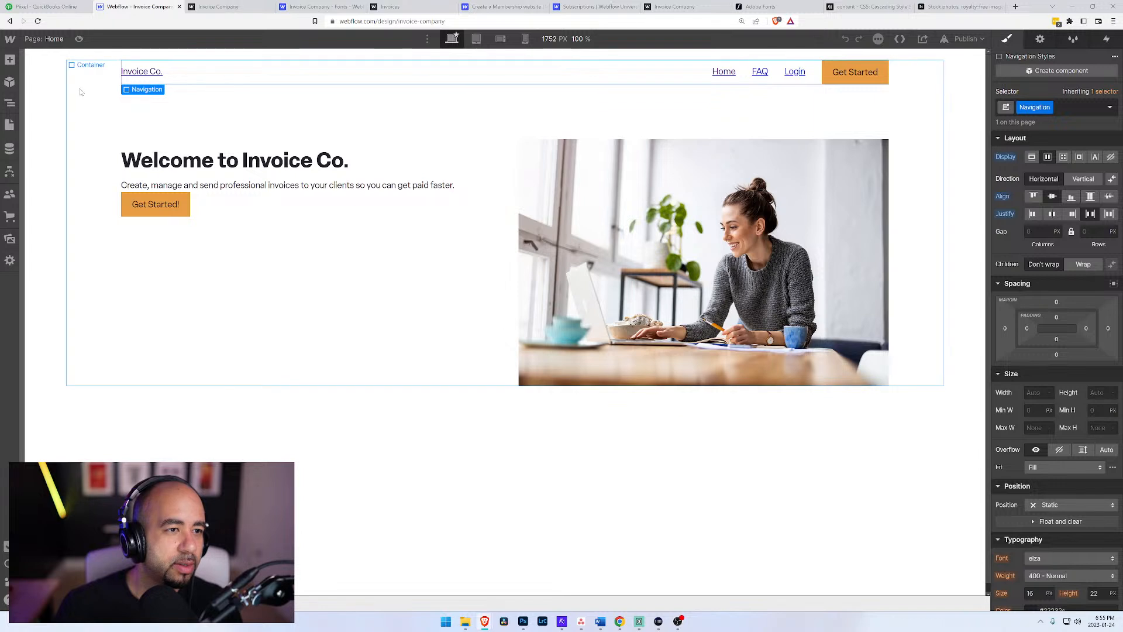
pyautogui.click(10, 100)
pyautogui.click(66, 123)
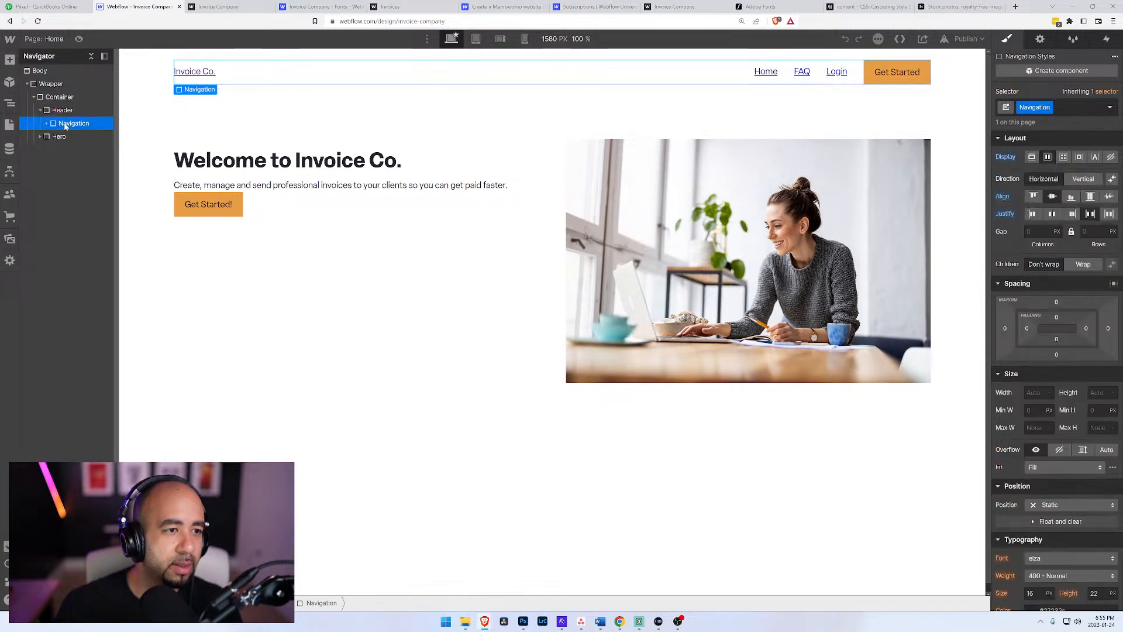
pyautogui.click(1056, 72)
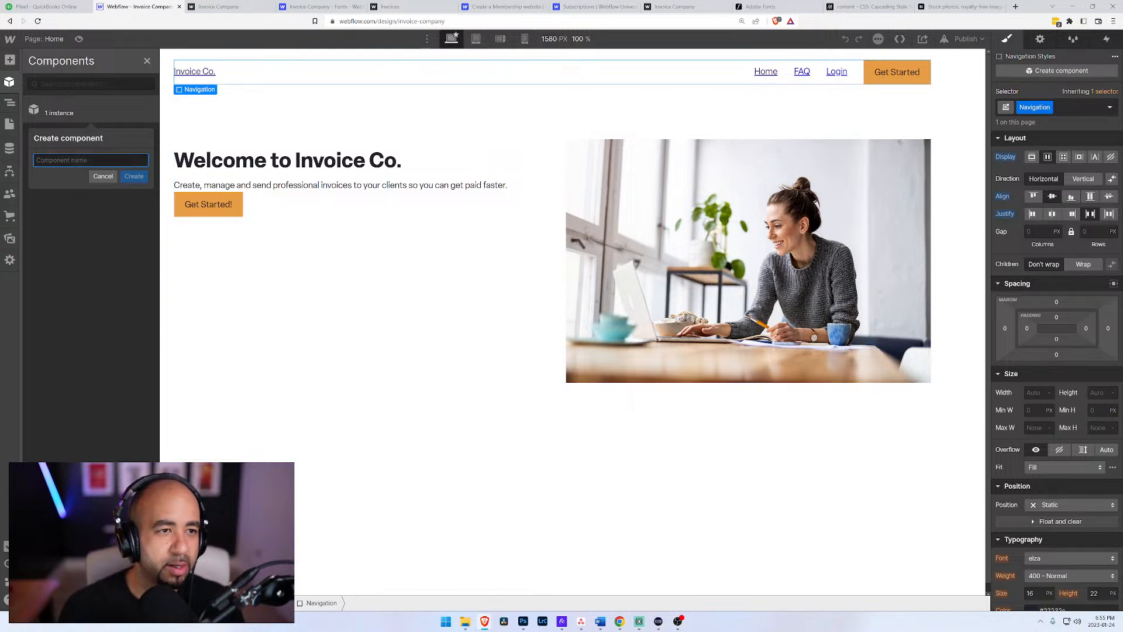
pyautogui.write('Brocure')
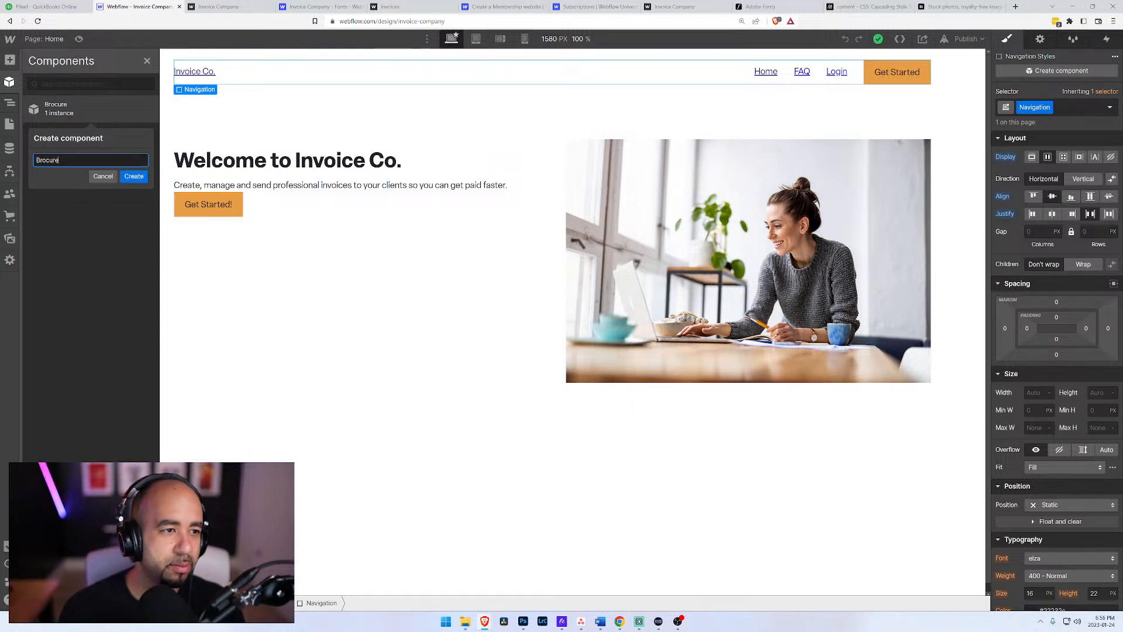
pyautogui.press('BackSpace')
pyautogui.press('BackSpace')
pyautogui.press('BackSpace')
pyautogui.write('hure')
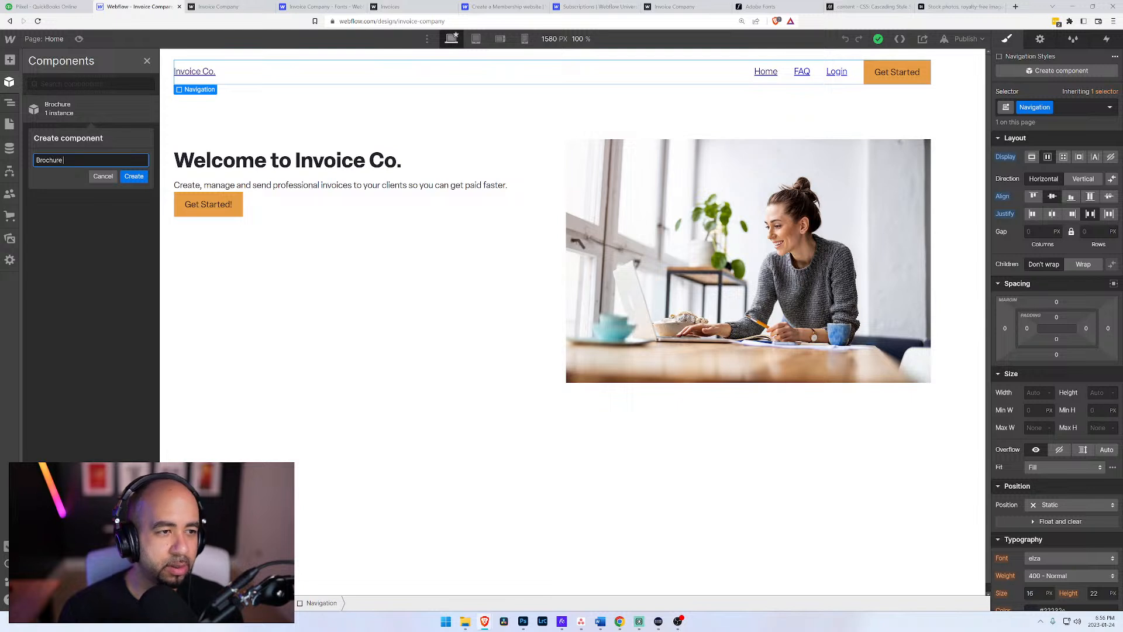
pyautogui.write(' Na')
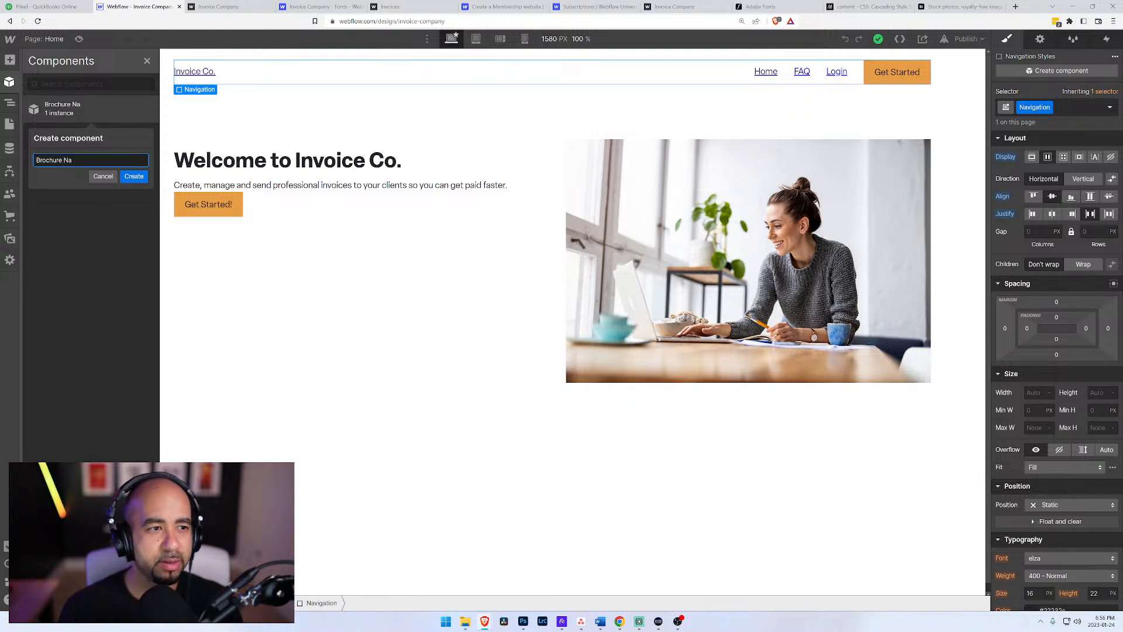
pyautogui.write('viavigation')
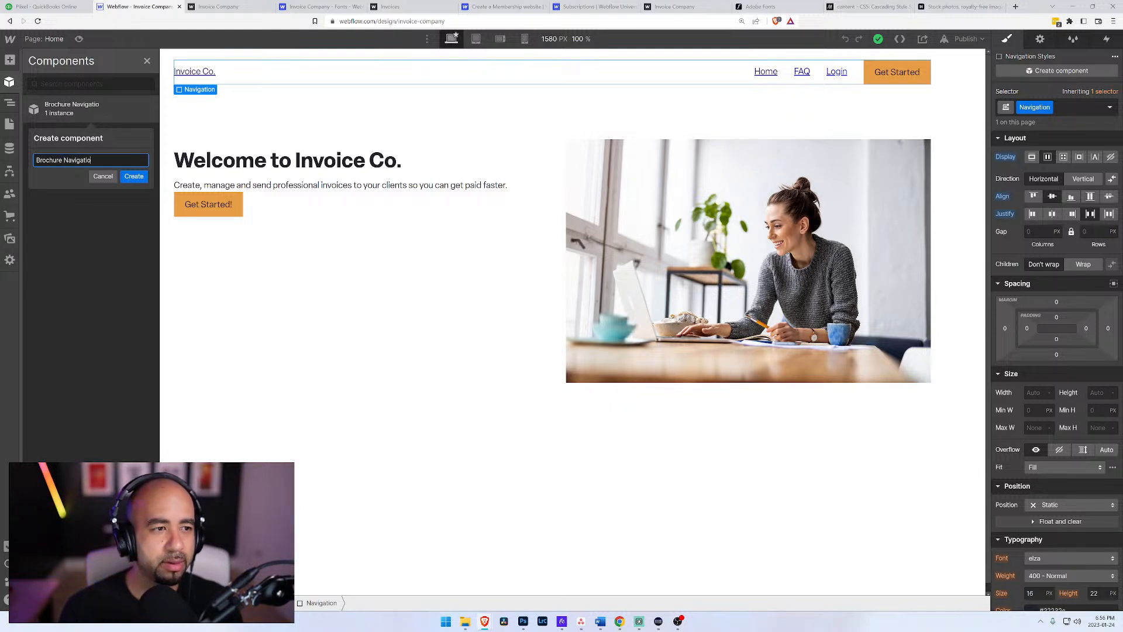
pyautogui.click(134, 176)
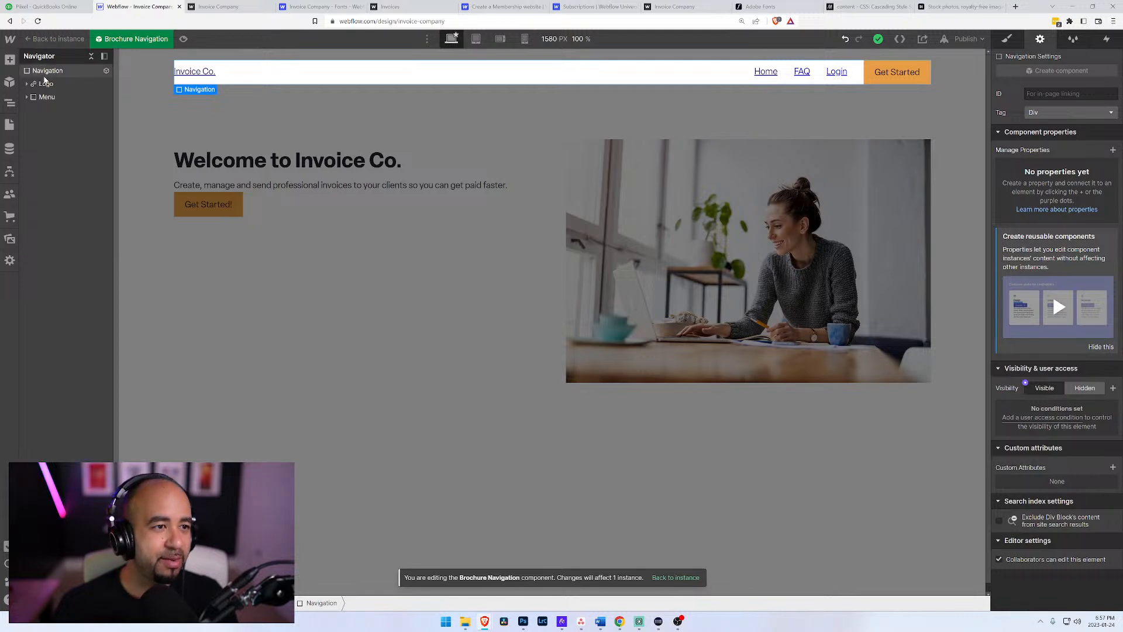
pyautogui.click(51, 39)
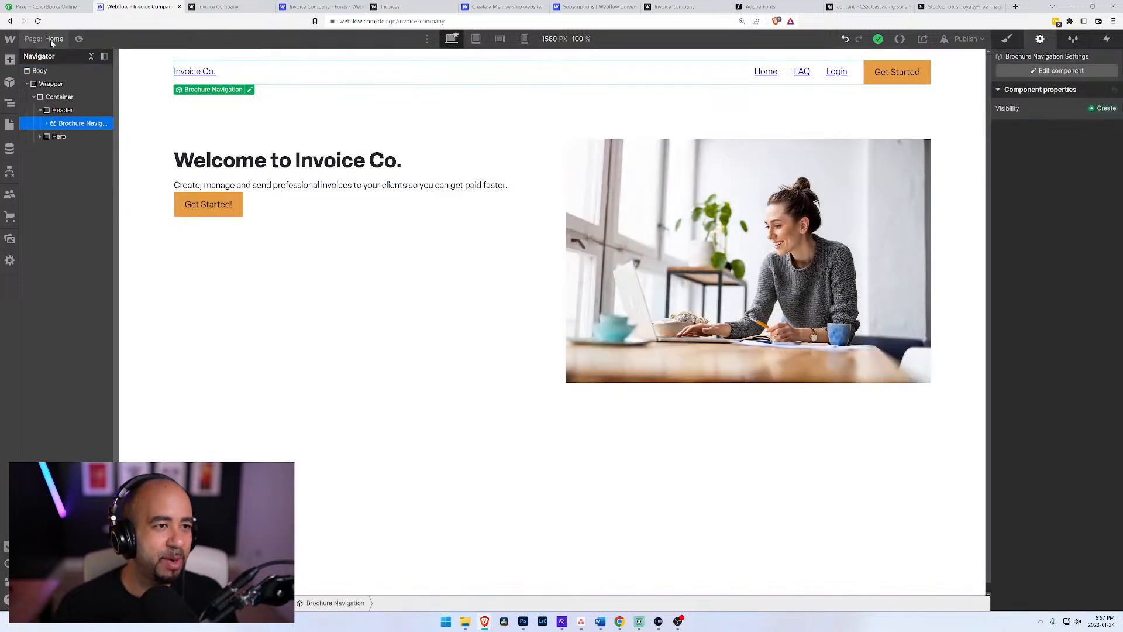
pyautogui.click(61, 111)
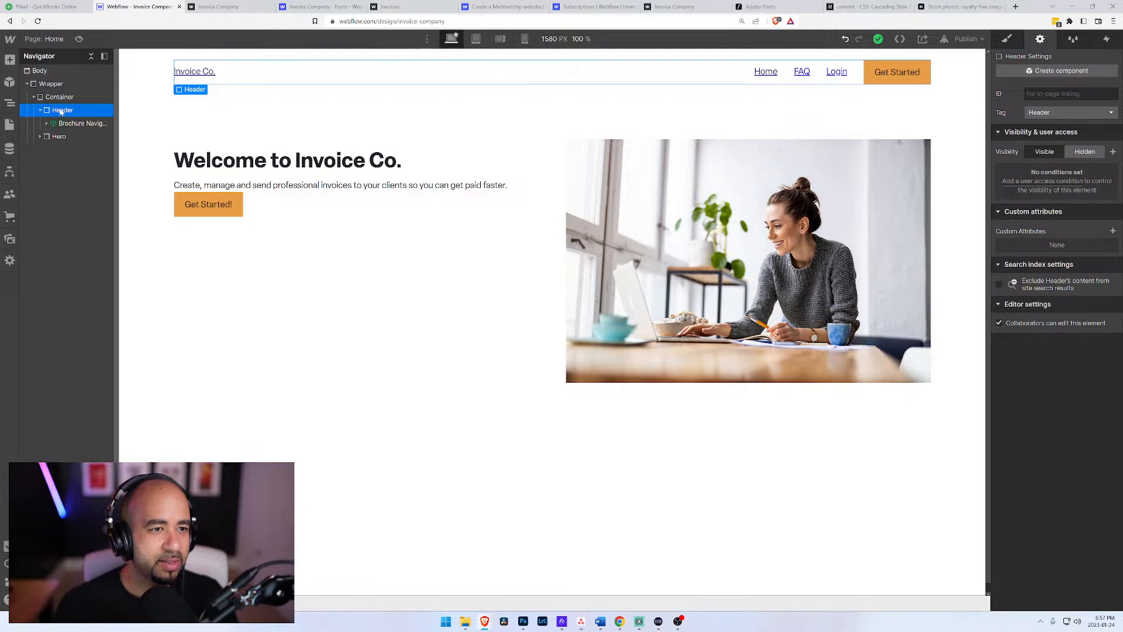
pyautogui.click(72, 123)
pyautogui.click(52, 111)
pyautogui.click(73, 123)
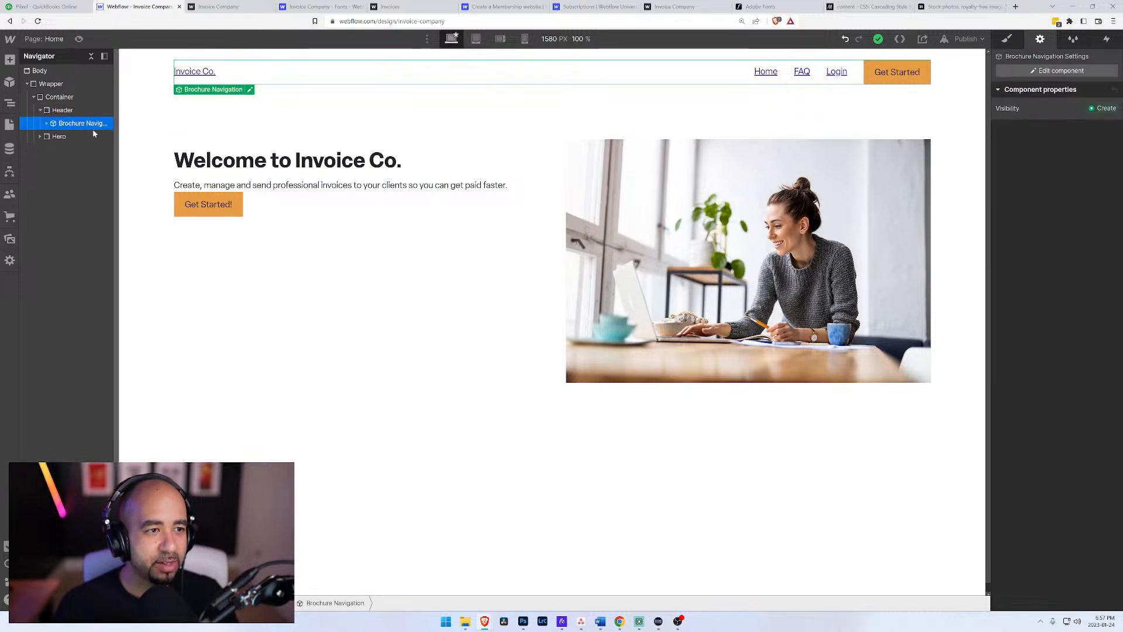
pyautogui.click(62, 114)
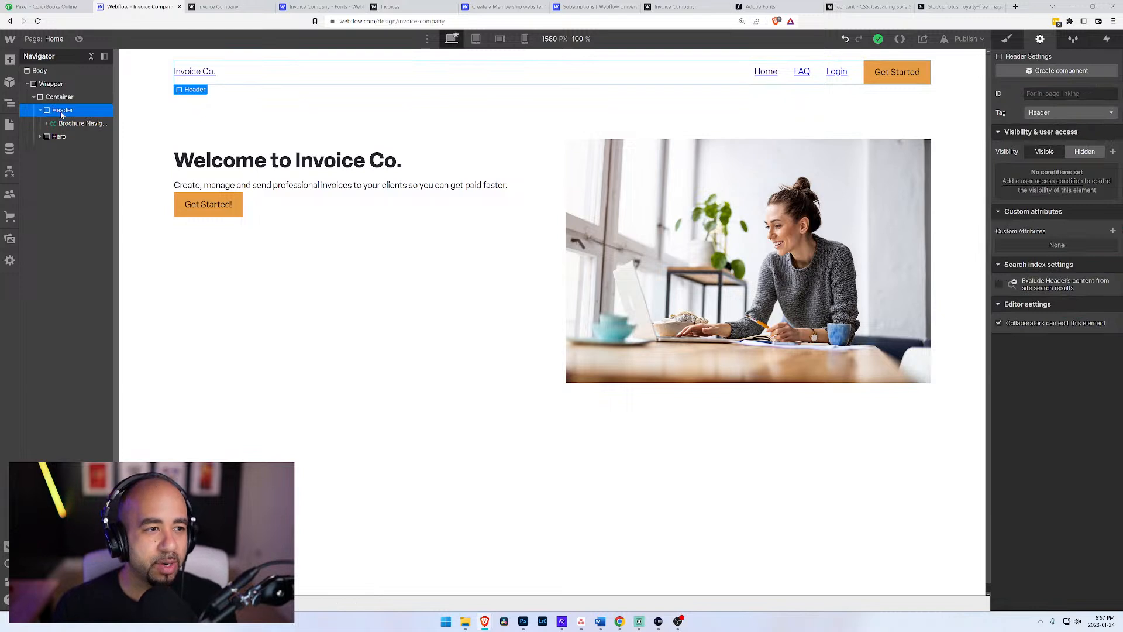
# Step: Open the Frequently Asked Questions page and assign the Body class to its body element
pyautogui.click(10, 82)
pyautogui.click(9, 103)
pyautogui.click(9, 124)
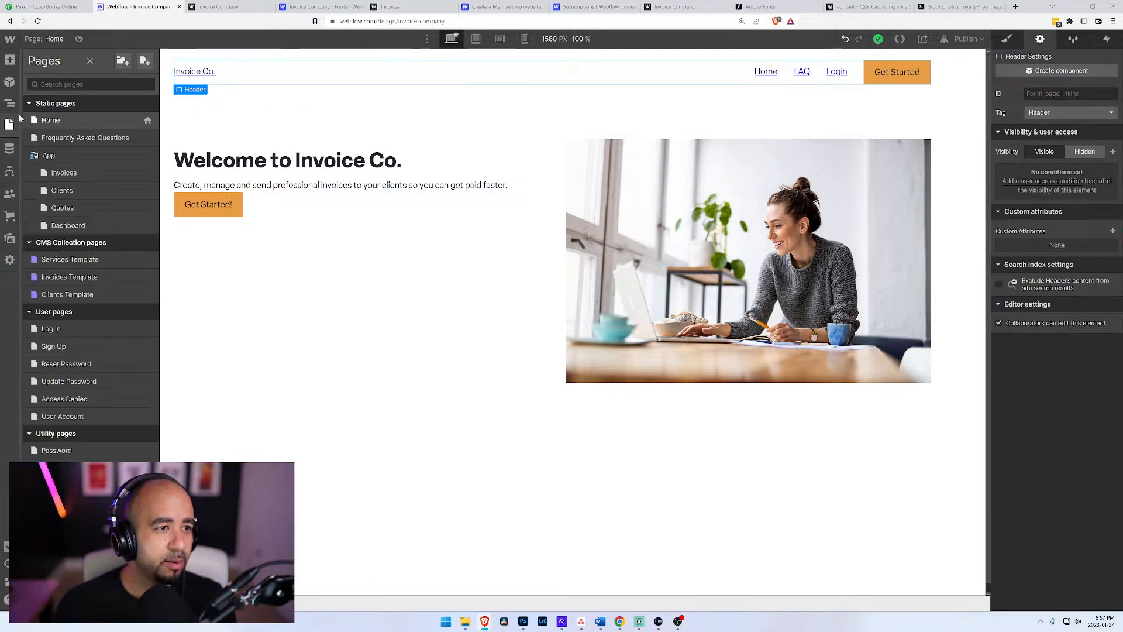
pyautogui.click(63, 139)
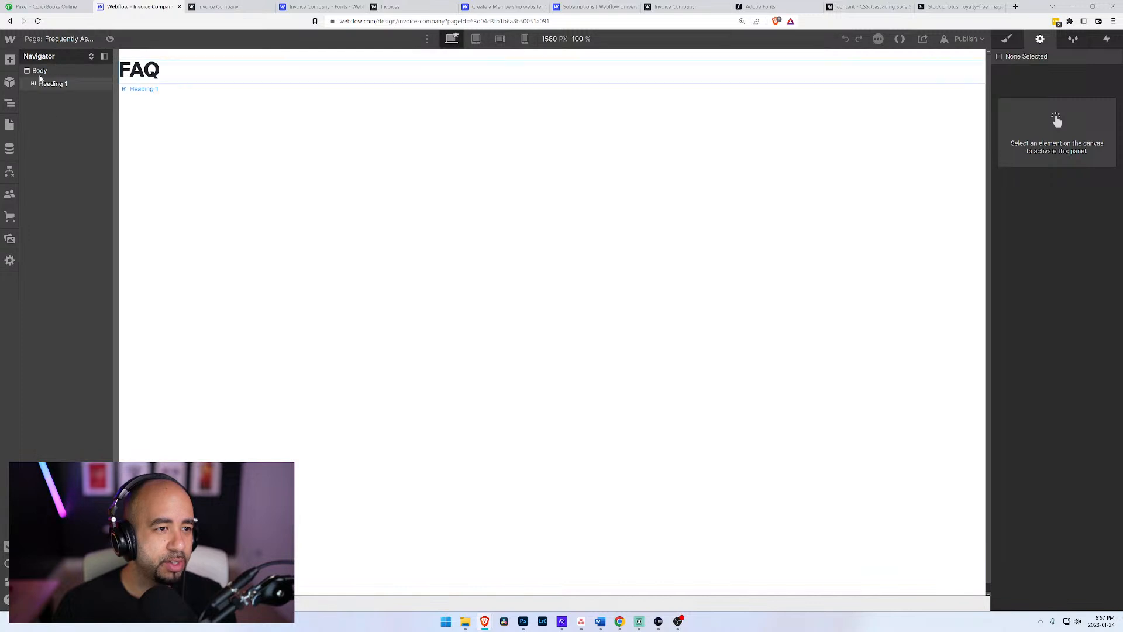
pyautogui.click(1007, 40)
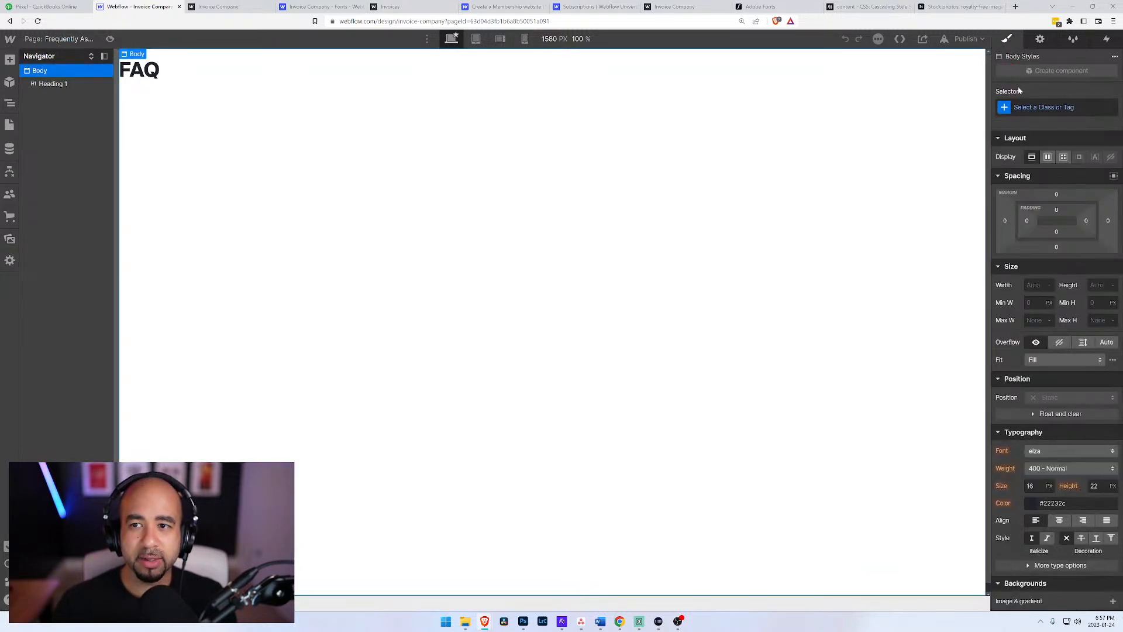
pyautogui.click(1040, 107)
pyautogui.write('Body')
pyautogui.press('Return')
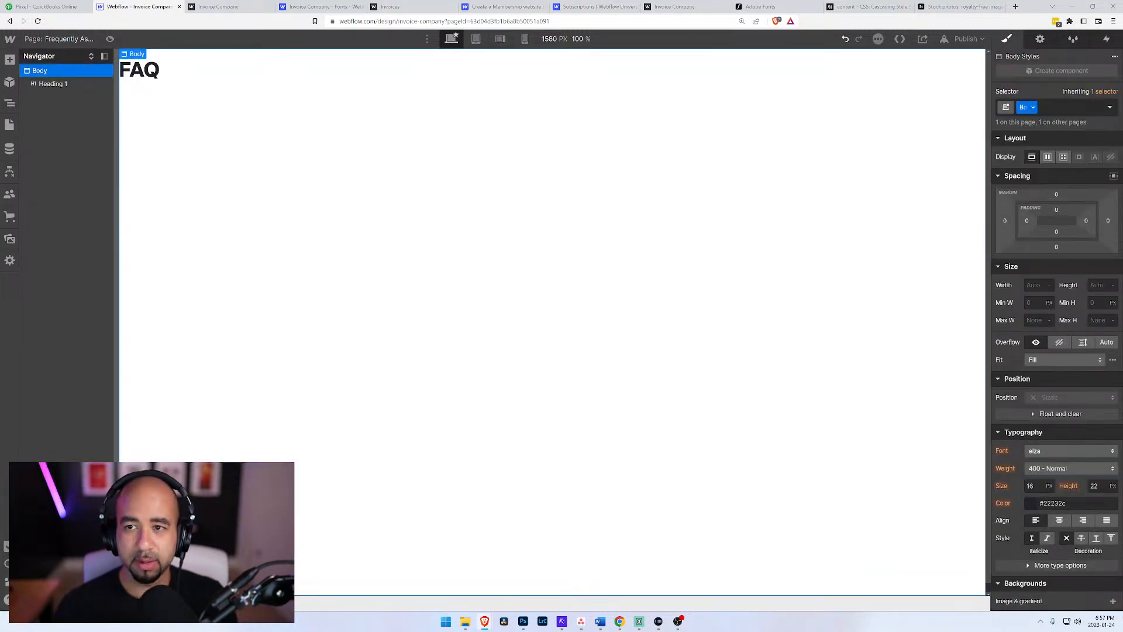
# Step: Add a div block to the body of the FAQ page and give it the existing Wrapper class
pyautogui.hotkey('ctrl', 'e')
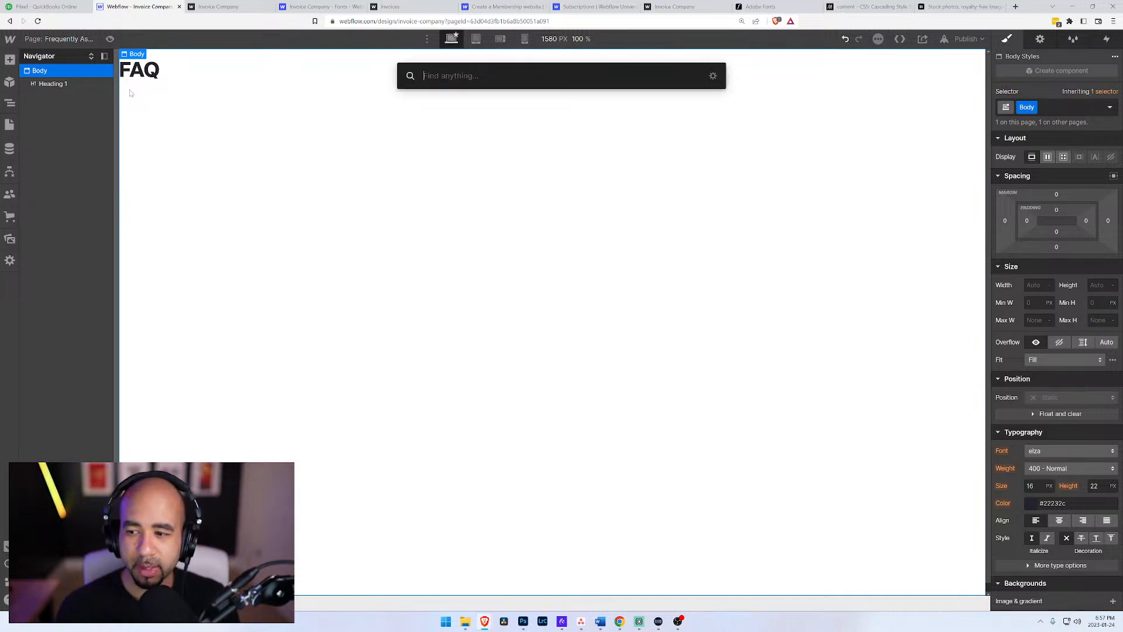
pyautogui.write('div')
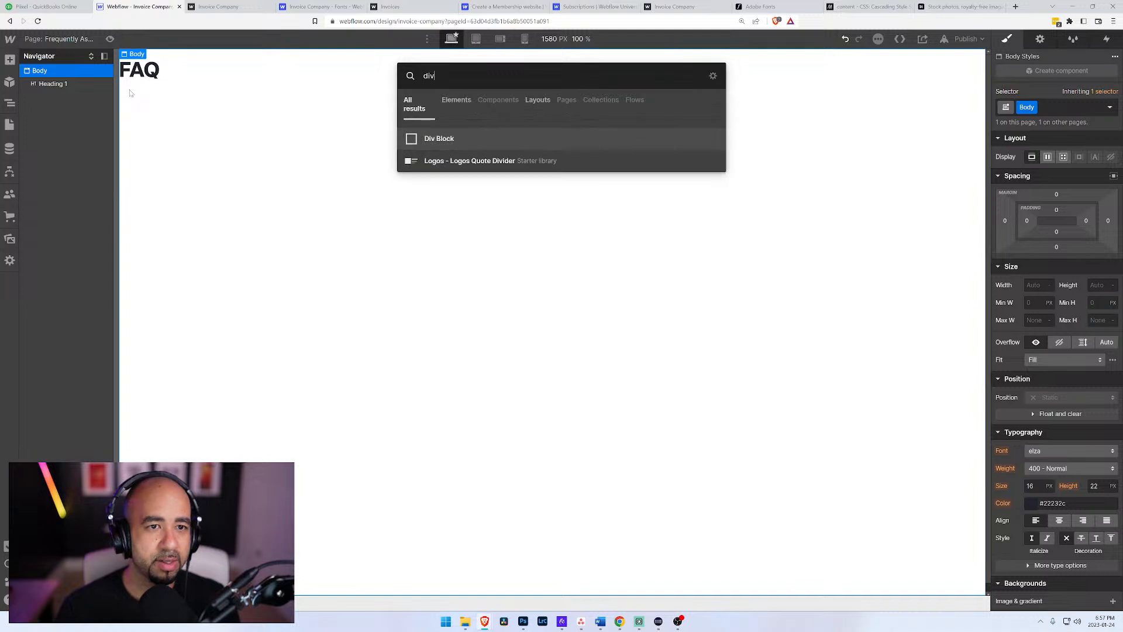
pyautogui.press('Return')
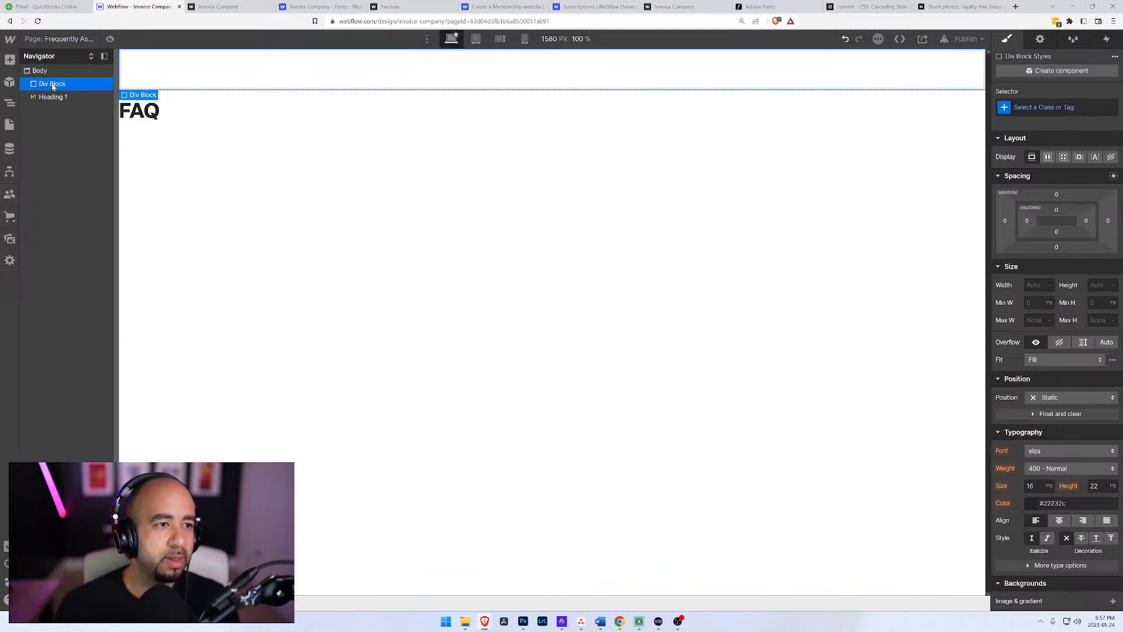
pyautogui.click(1030, 107)
pyautogui.write('Wr')
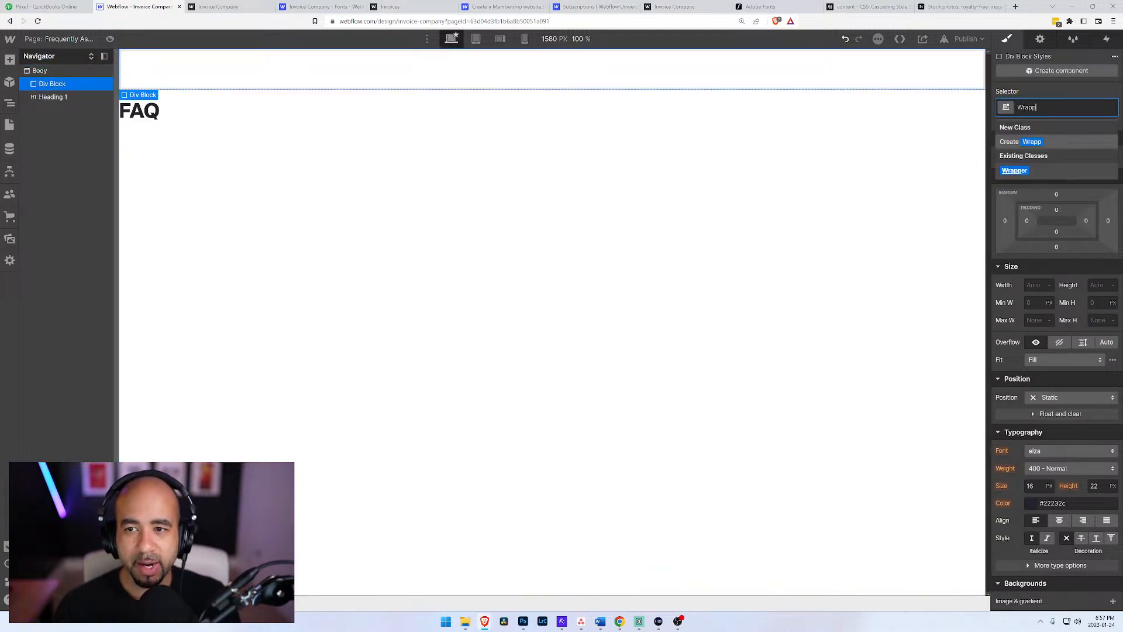
pyautogui.write('ap')
pyautogui.press('Return')
# Step: Nest a div block inside the Wrapper and give it the existing Container class
pyautogui.hotkey('ctrl', 'e')
pyautogui.write('div')
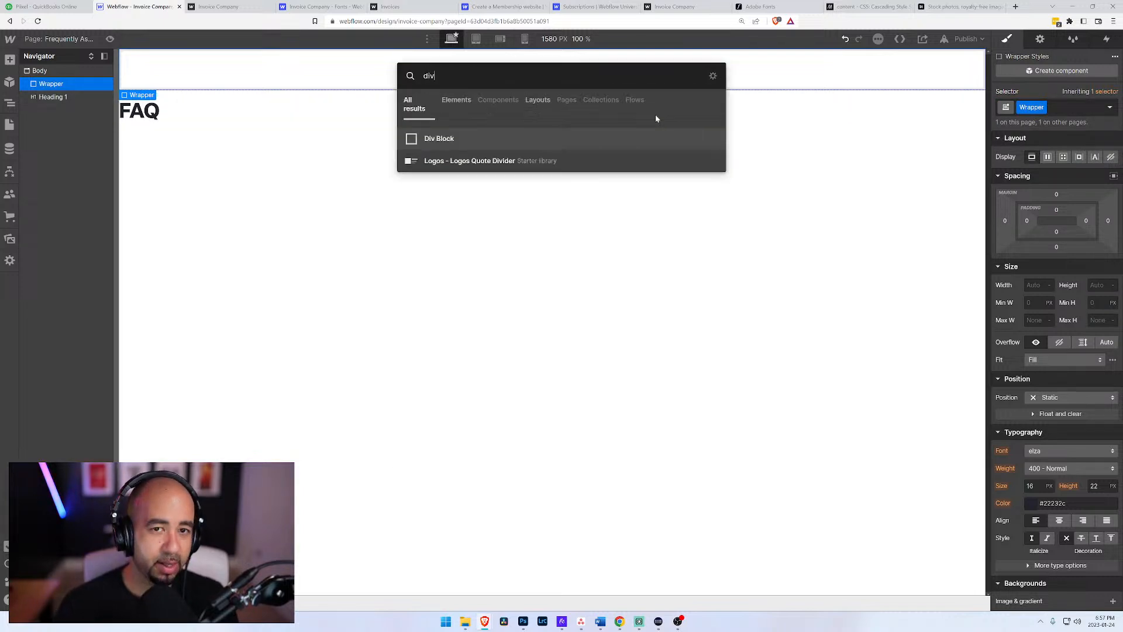
pyautogui.press('Return')
pyautogui.click(1059, 107)
pyautogui.write('conta')
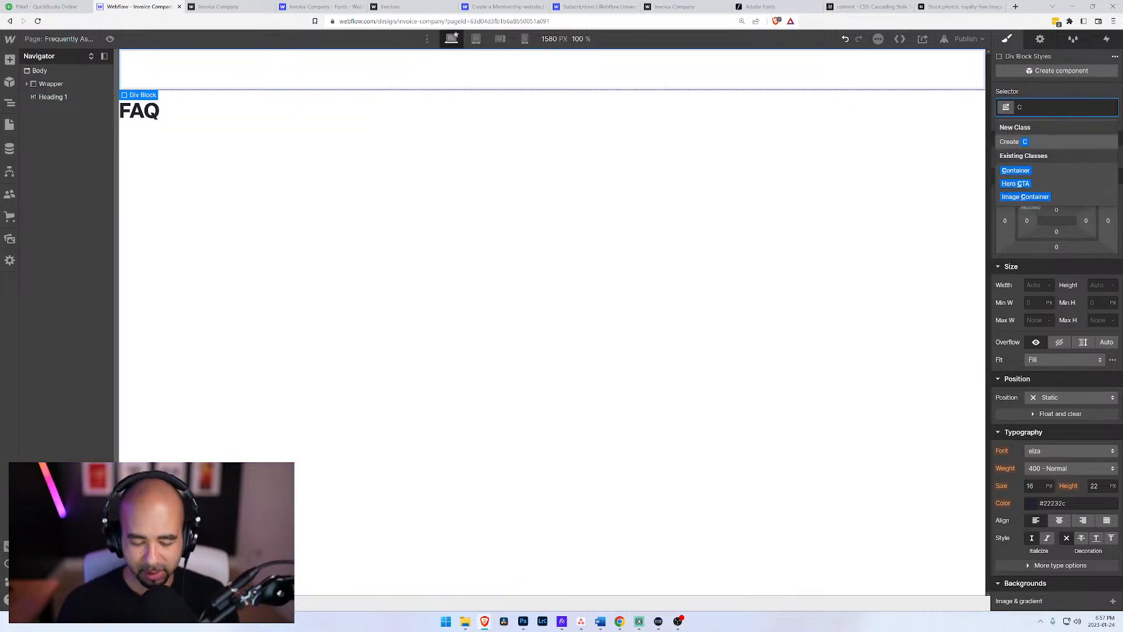
pyautogui.press('Return')
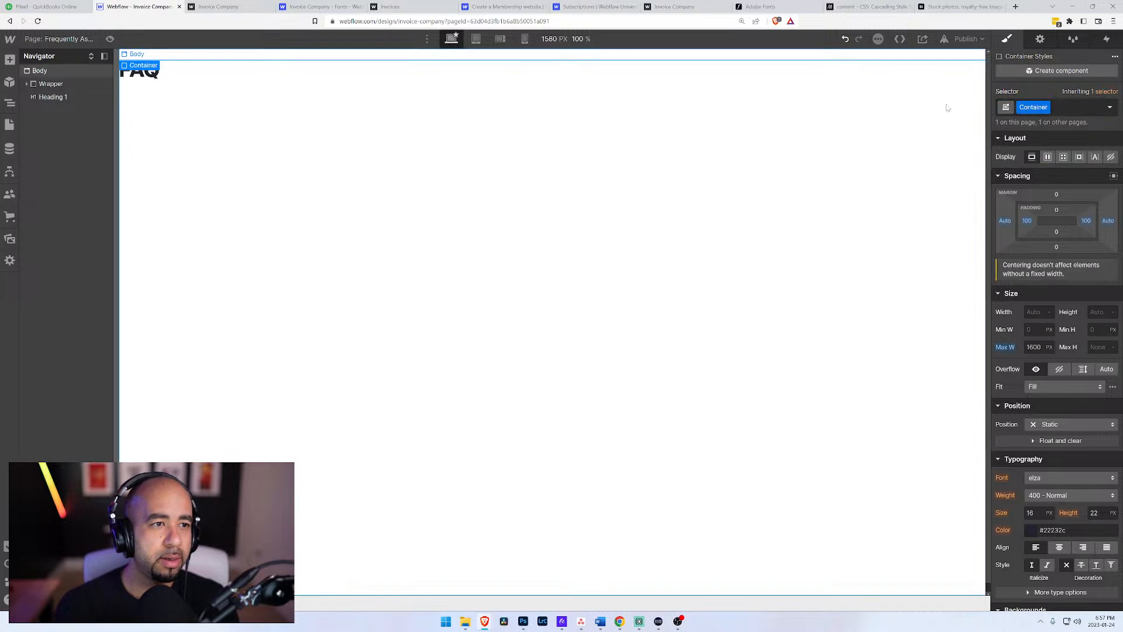
# Step: Nest a div block inside the Container and give it the existing Header class
pyautogui.hotkey('ctrl', 'e')
pyautogui.write('he')
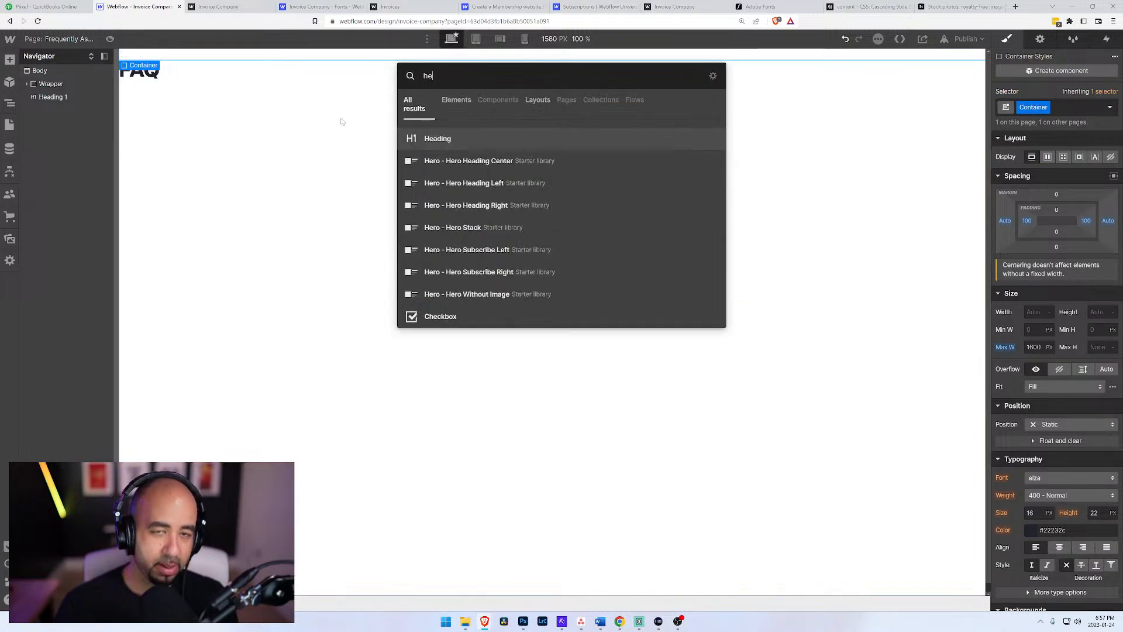
pyautogui.write('ader')
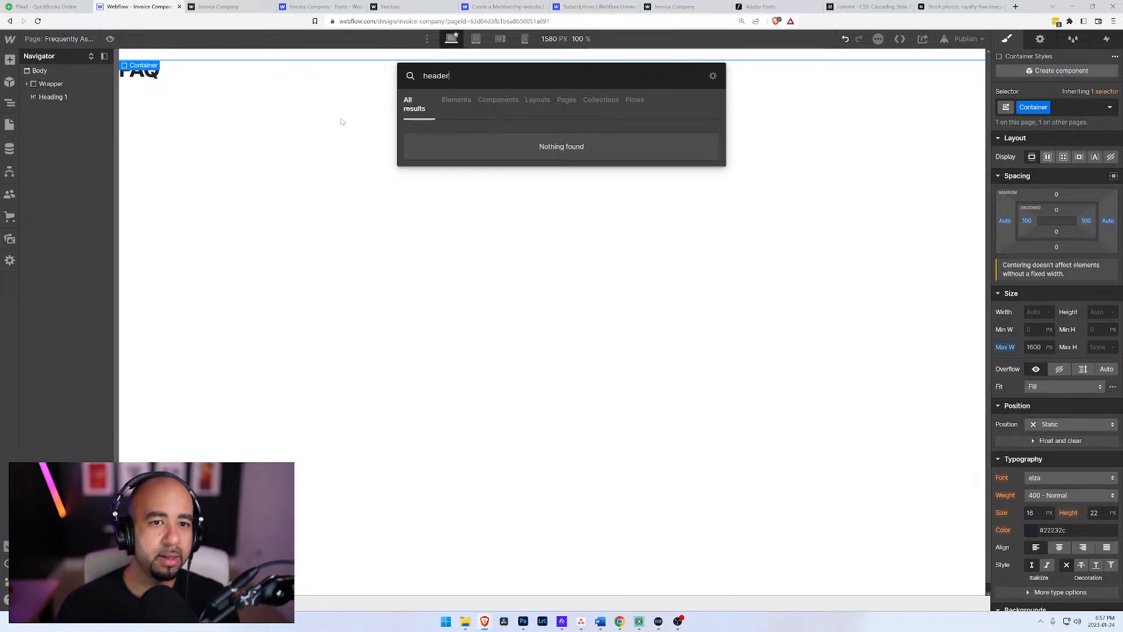
pyautogui.press('BackSpace')
pyautogui.press('BackSpace')
pyautogui.press('BackSpace')
pyautogui.press('BackSpace')
pyautogui.press('BackSpace')
pyautogui.write('div')
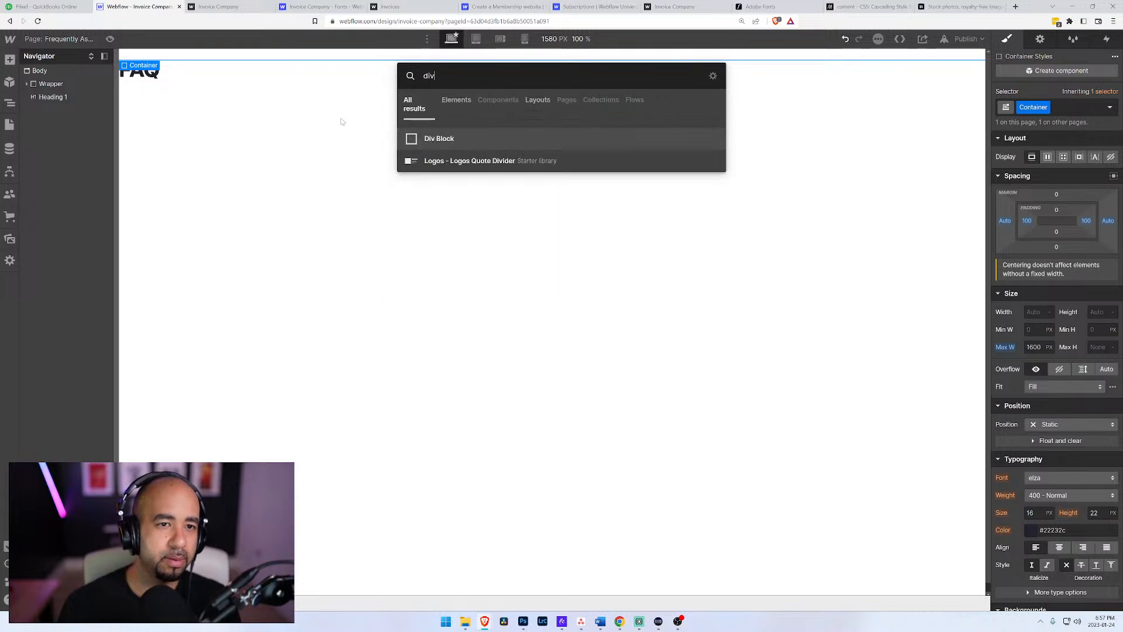
pyautogui.press('Return')
pyautogui.click(1028, 108)
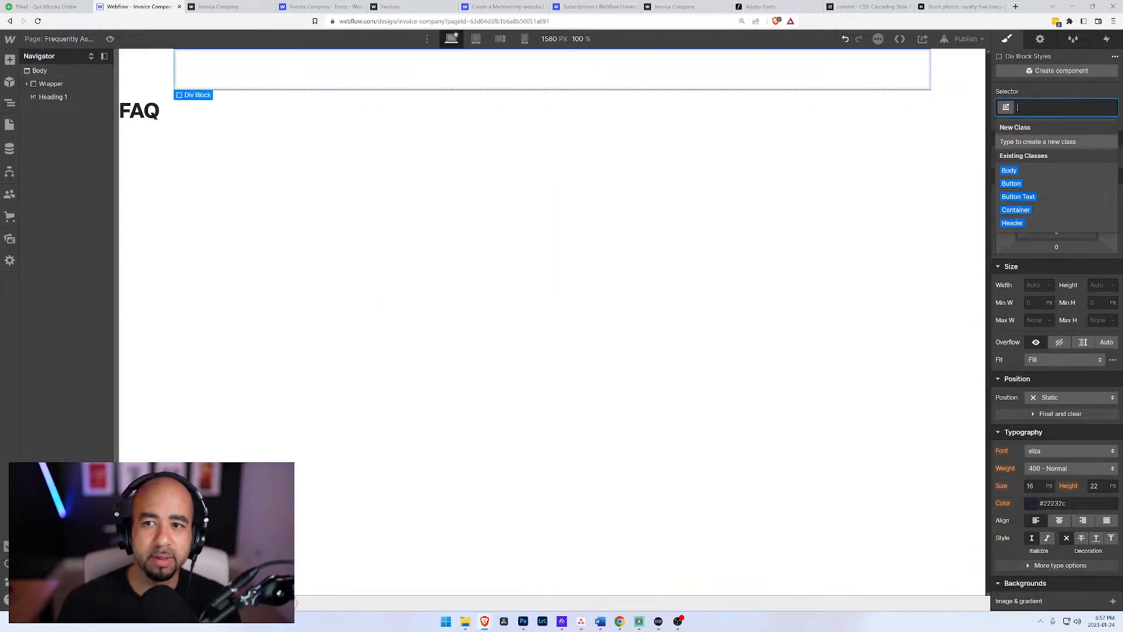
pyautogui.write('head')
pyautogui.press('Return')
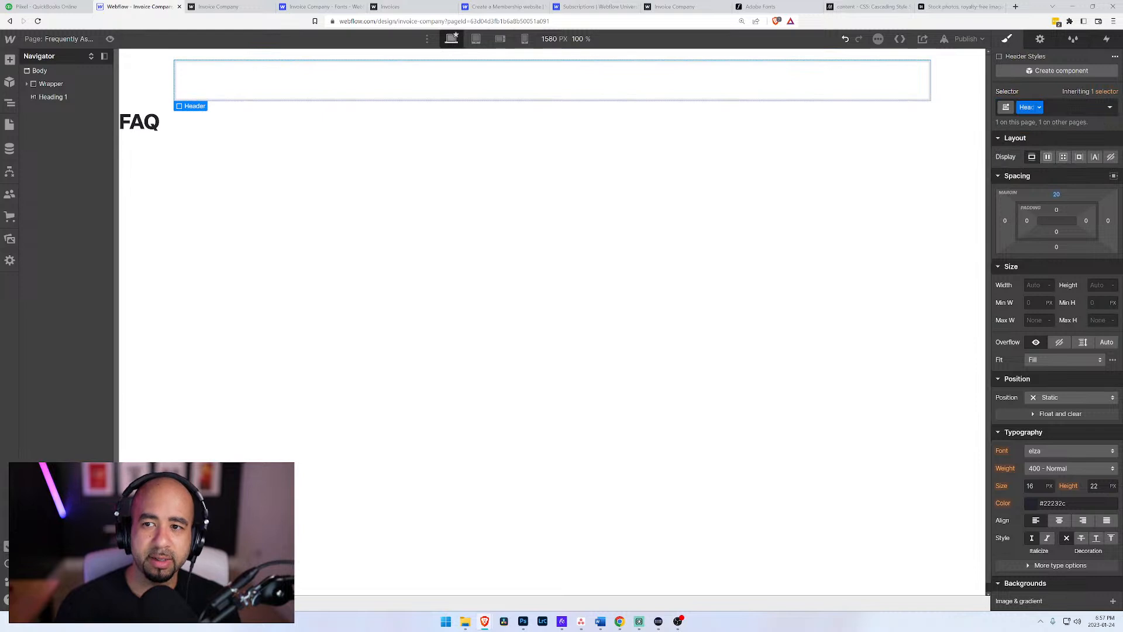
# Step: Set the HTML tag of the FAQ page's Header div block to Header
pyautogui.click(1040, 38)
pyautogui.click(1045, 112)
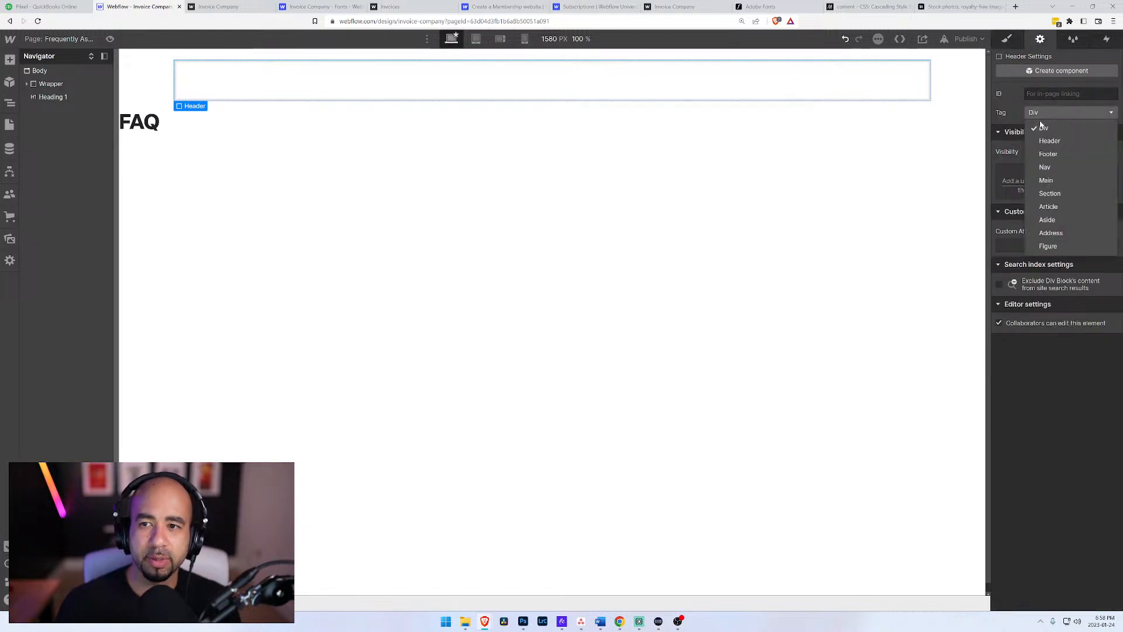
pyautogui.click(1044, 140)
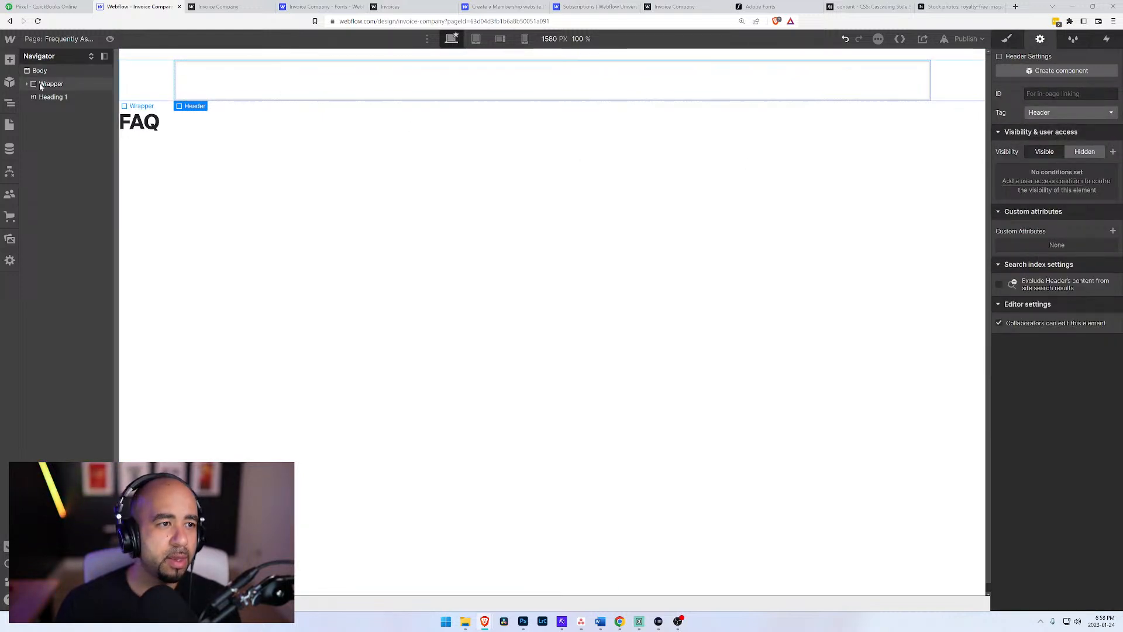
# Step: Insert the Brochure Navigation component into the Header div block of the FAQ page
pyautogui.click(27, 85)
pyautogui.click(33, 97)
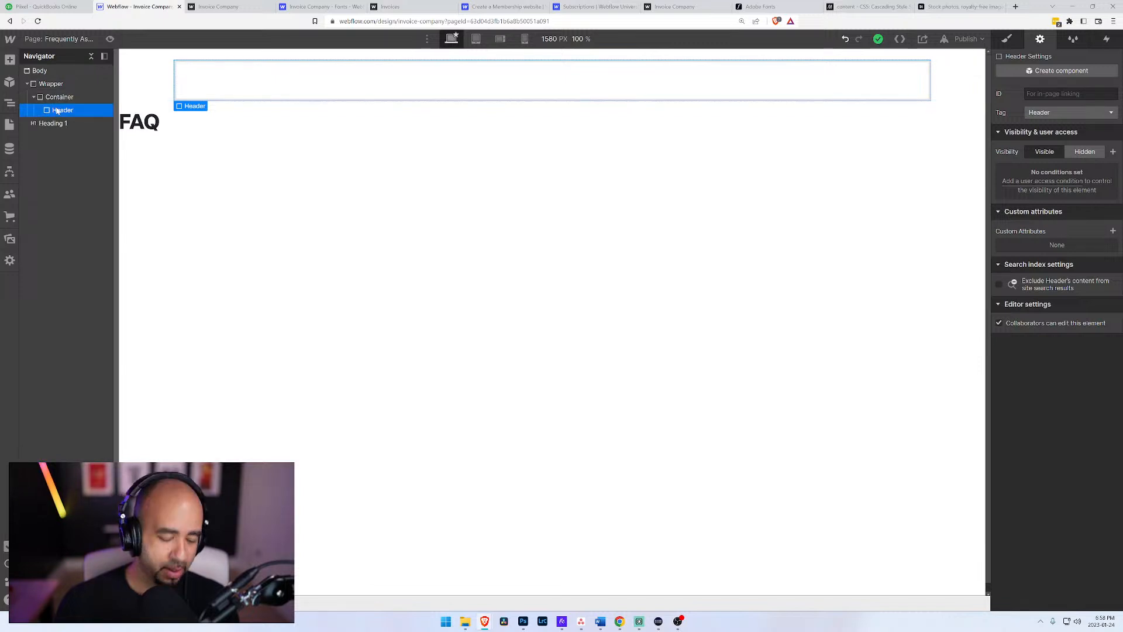
pyautogui.hotkey('ctrl', 'e')
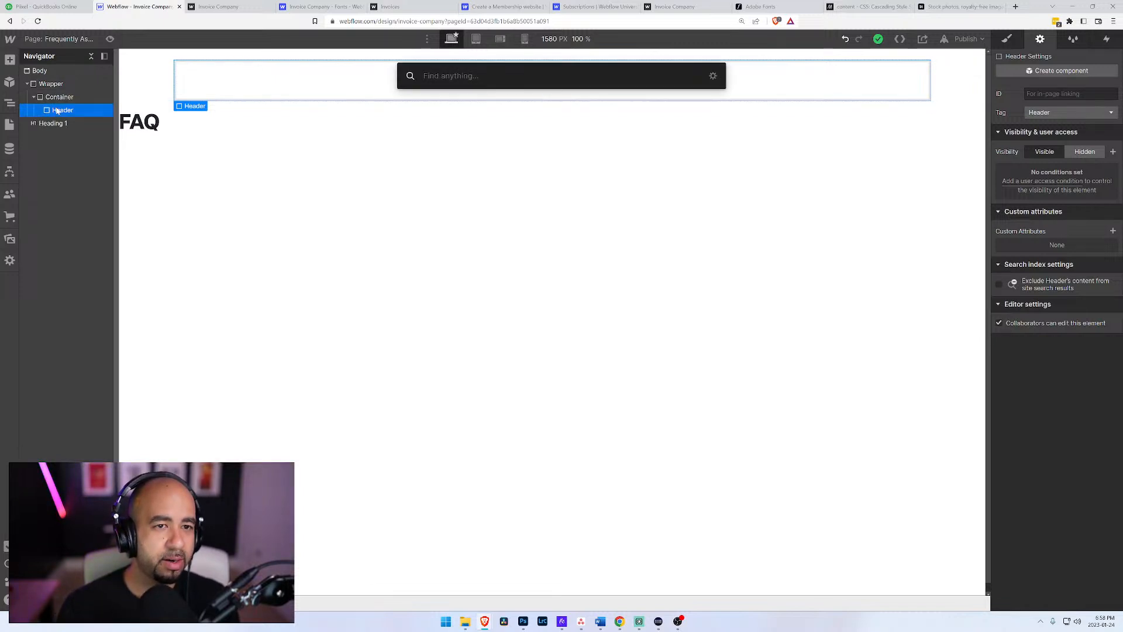
pyautogui.write('navi')
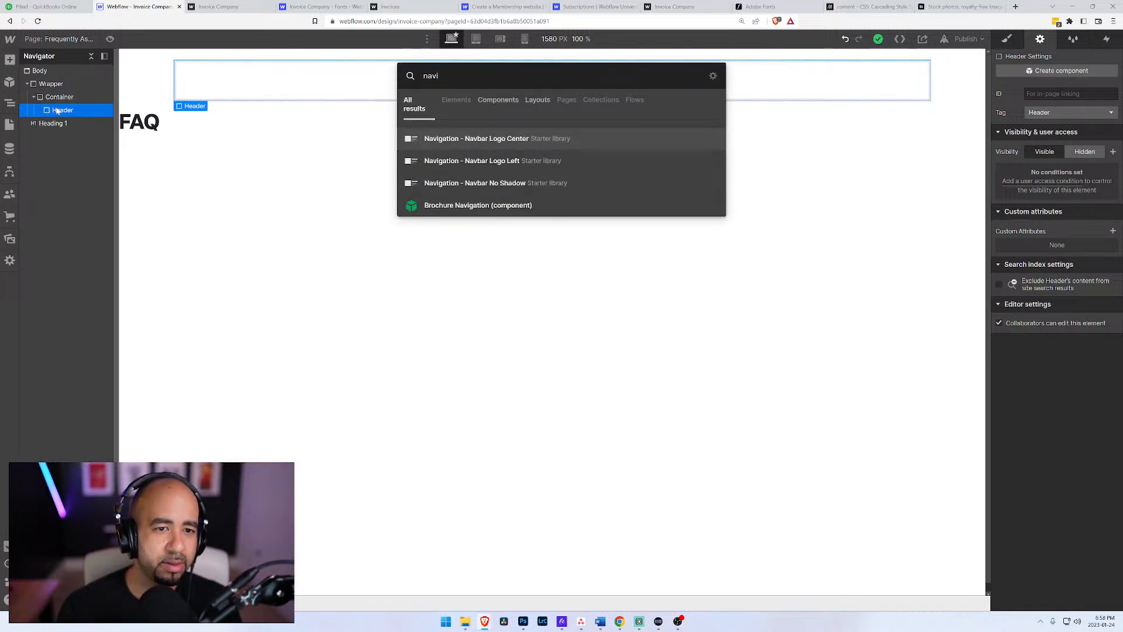
pyautogui.click(426, 204)
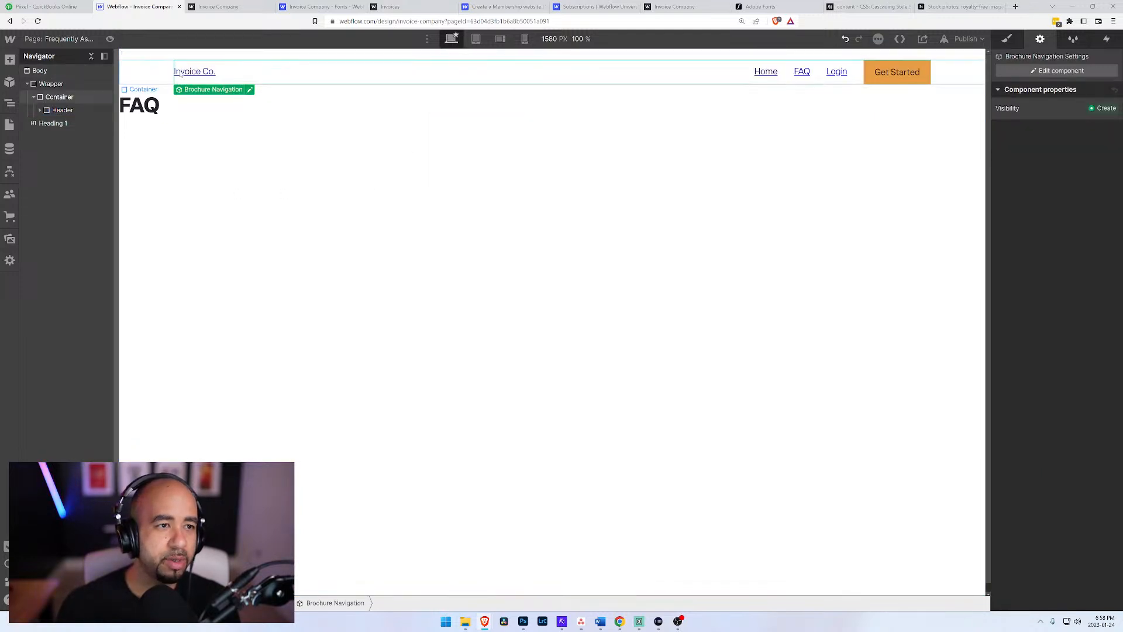
pyautogui.click(153, 109)
pyautogui.click(235, 75)
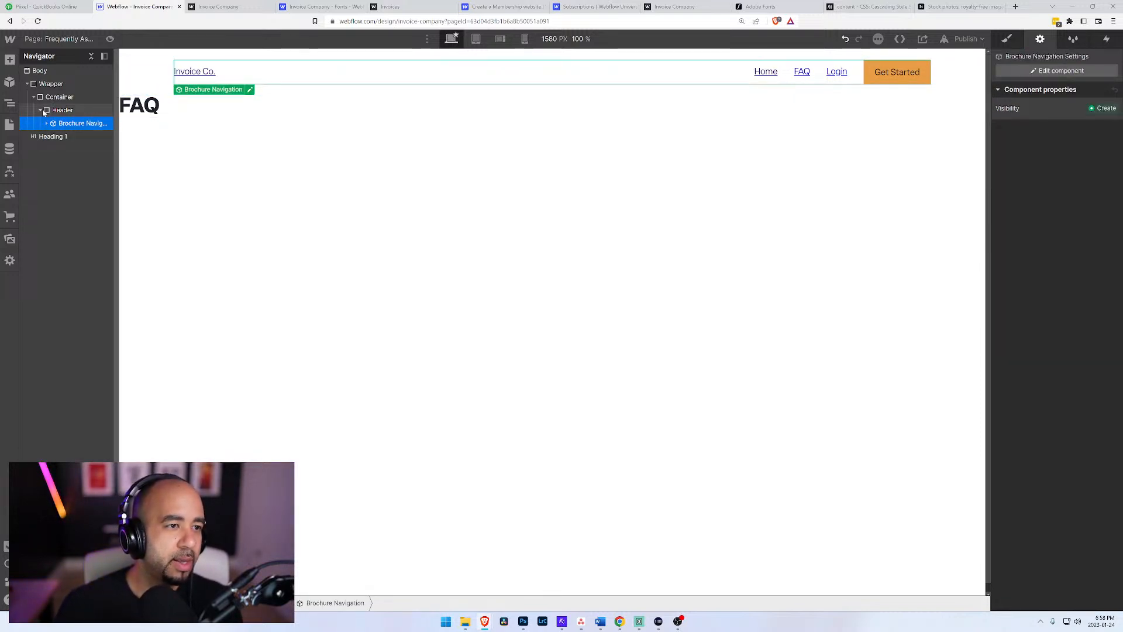
# Step: Add a div block to the Container after the Header and give it a new class named Main Content
pyautogui.click(41, 111)
pyautogui.hotkey('ctrl', 'e')
pyautogui.write('div')
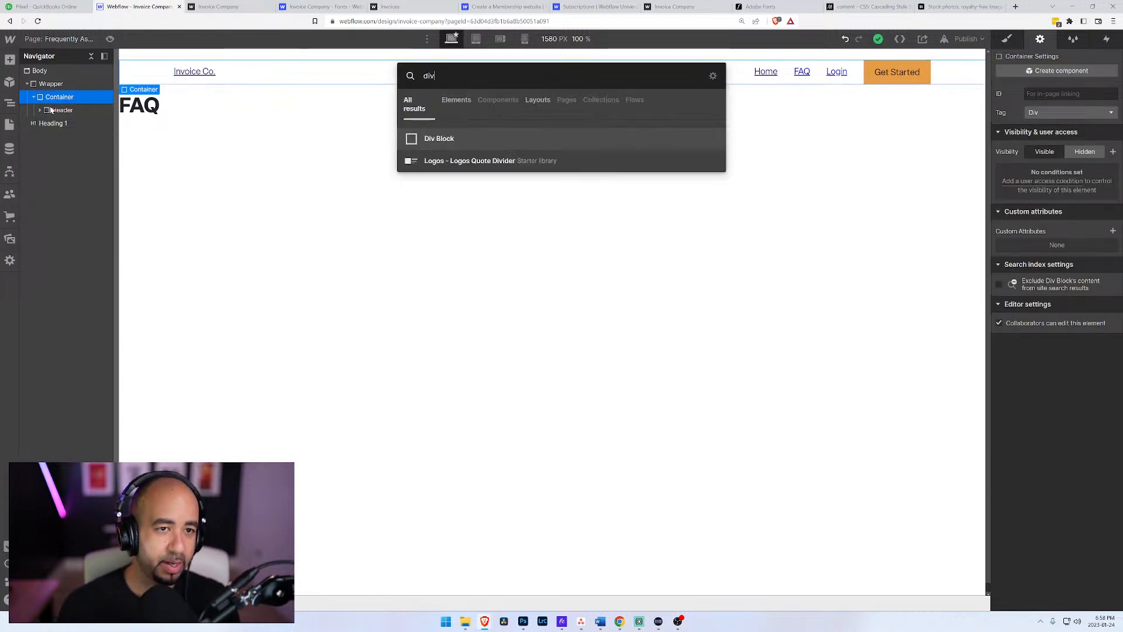
pyautogui.press('Return')
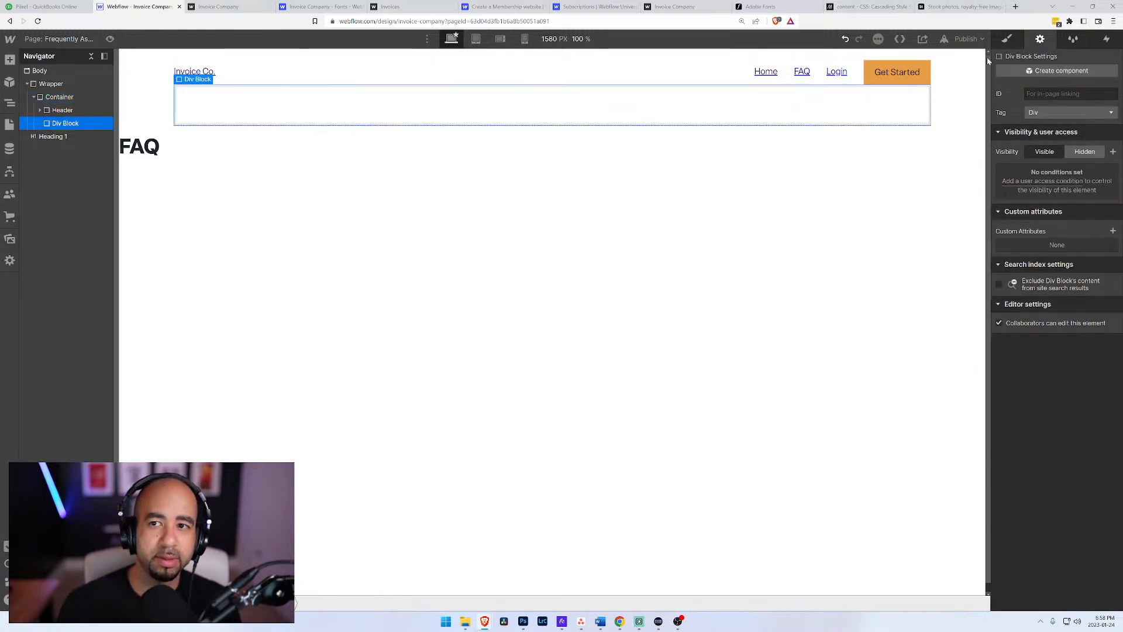
pyautogui.click(1007, 39)
pyautogui.click(1061, 107)
pyautogui.write('Main Conte')
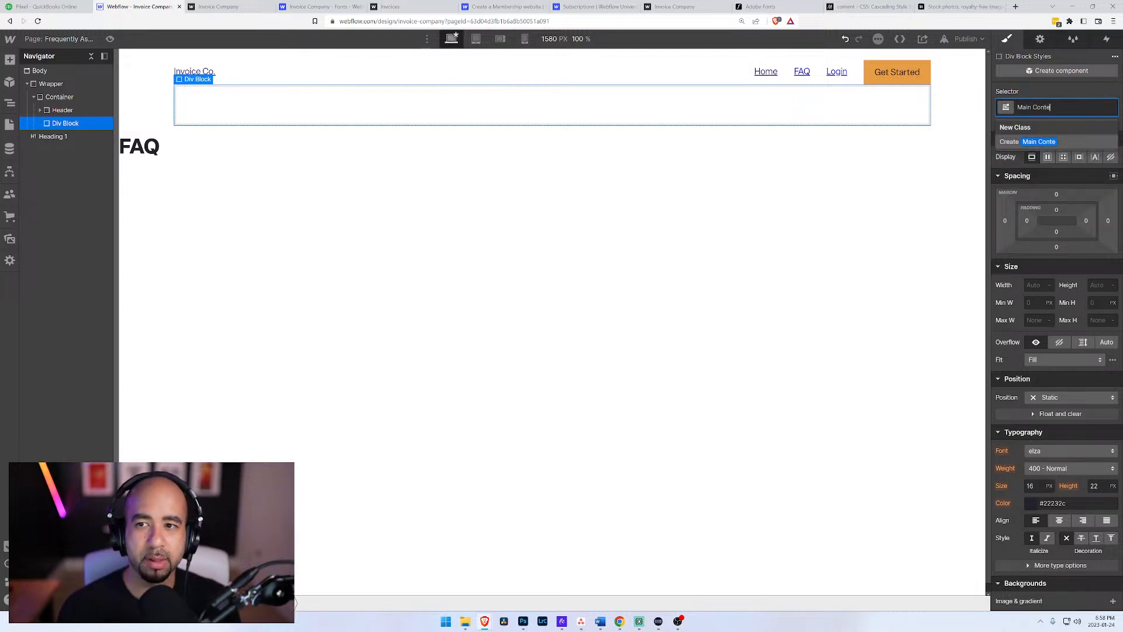
pyautogui.write('nt')
pyautogui.press('Return')
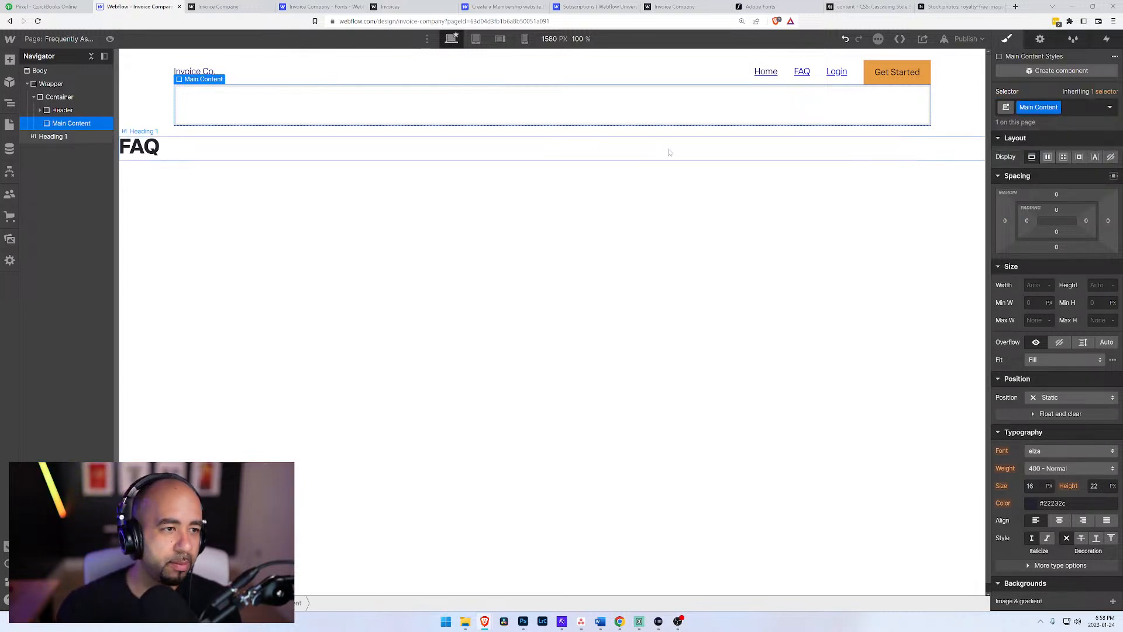
# Step: Move the FAQ heading inside the Main Content div block
pyautogui.moveTo(72, 139); pyautogui.dragTo(70, 125)
pyautogui.click(73, 136)
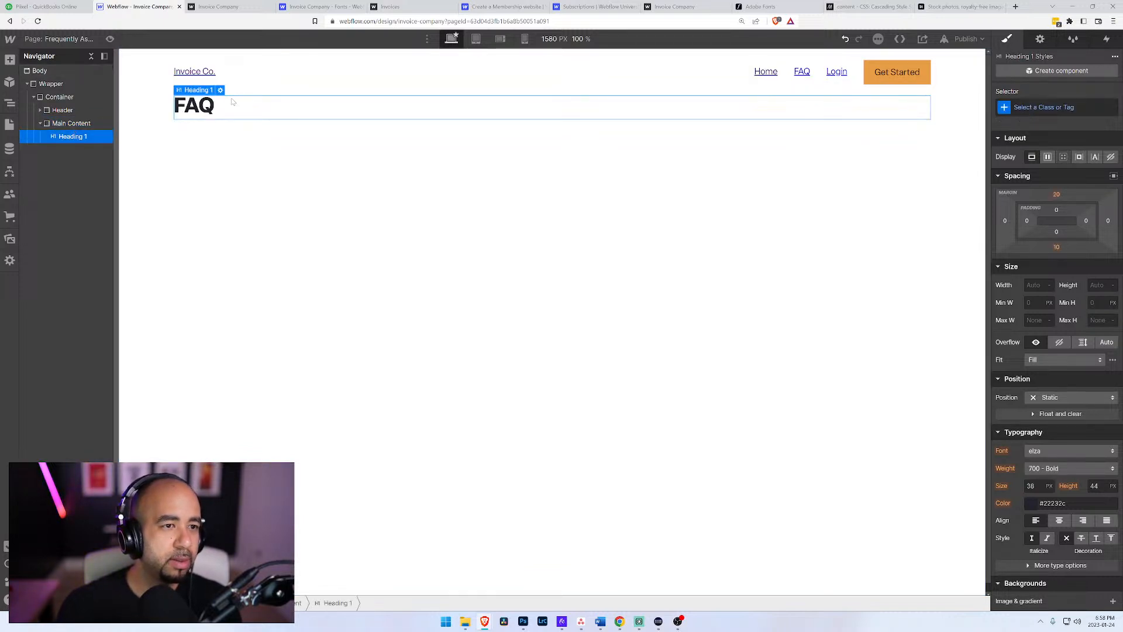
pyautogui.click(65, 124)
pyautogui.click(67, 135)
# Step: Set the top margin of the Main Content div block to 100 px
pyautogui.click(68, 126)
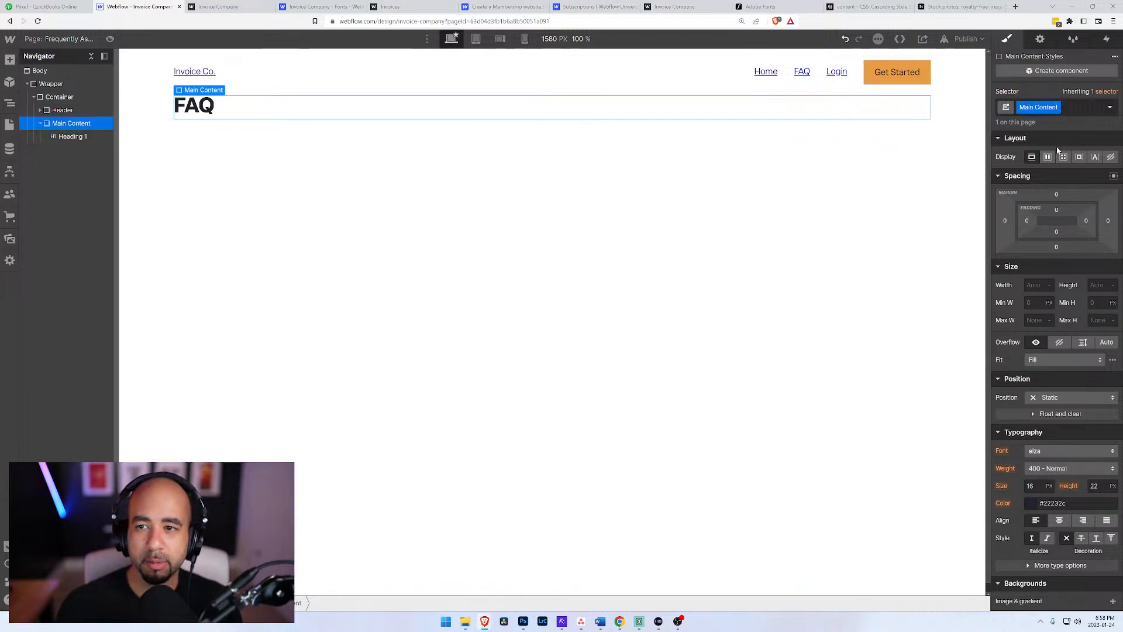
pyautogui.click(1056, 194)
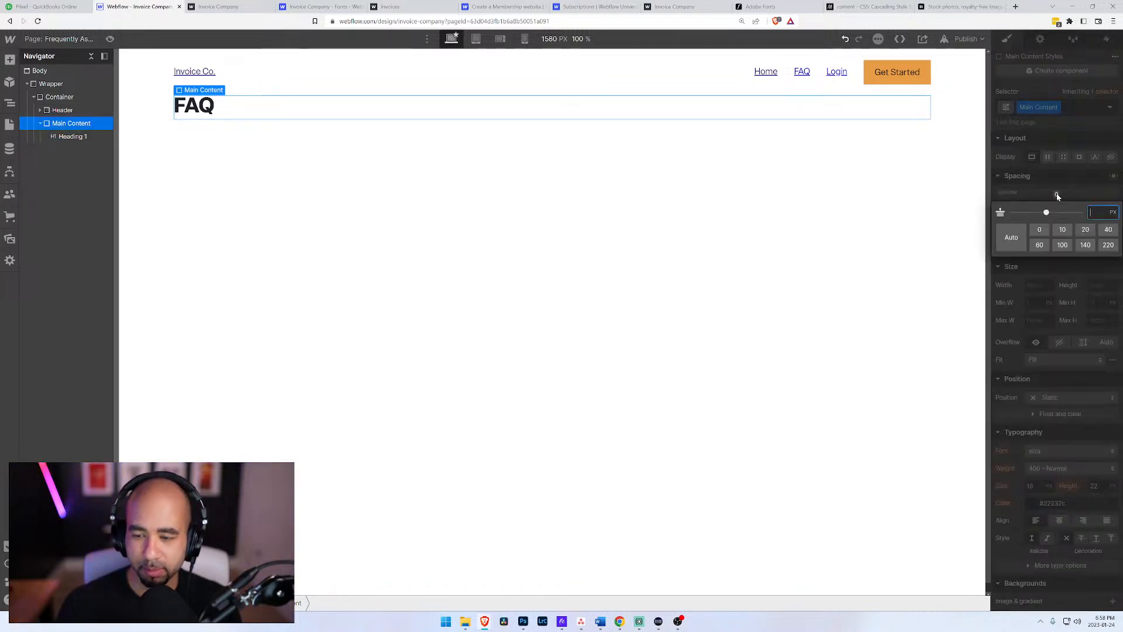
pyautogui.write('100')
pyautogui.press('Return')
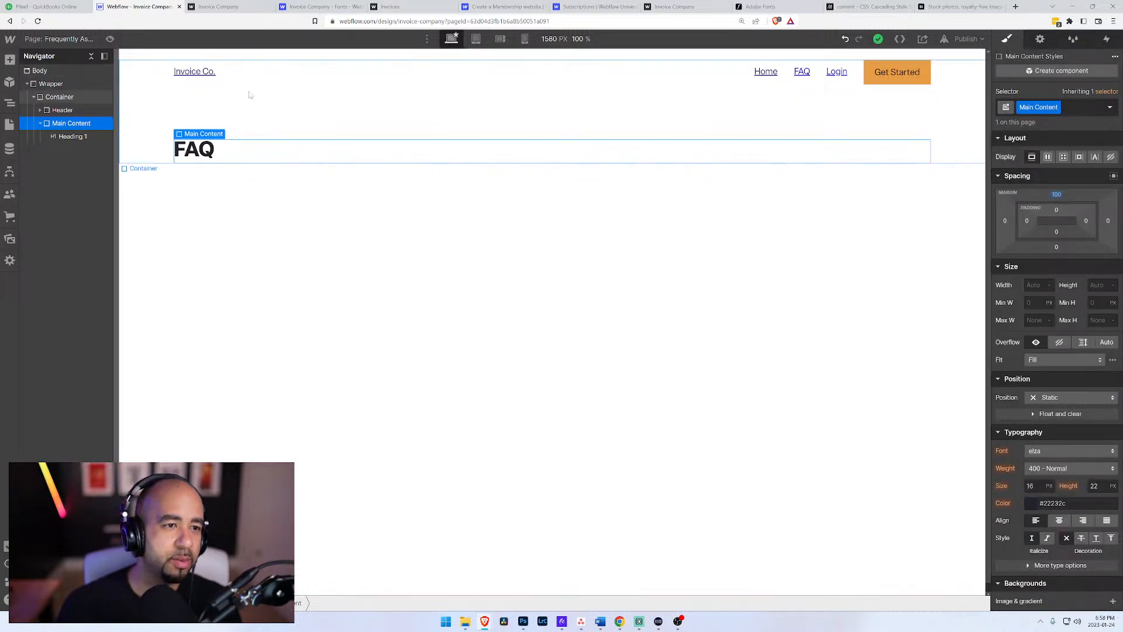
# Step: Add a paragraph element below the FAQ heading in Main Content
pyautogui.click(59, 135)
pyautogui.hotkey('ctrl', 'e')
pyautogui.write('p')
pyautogui.press('Return')
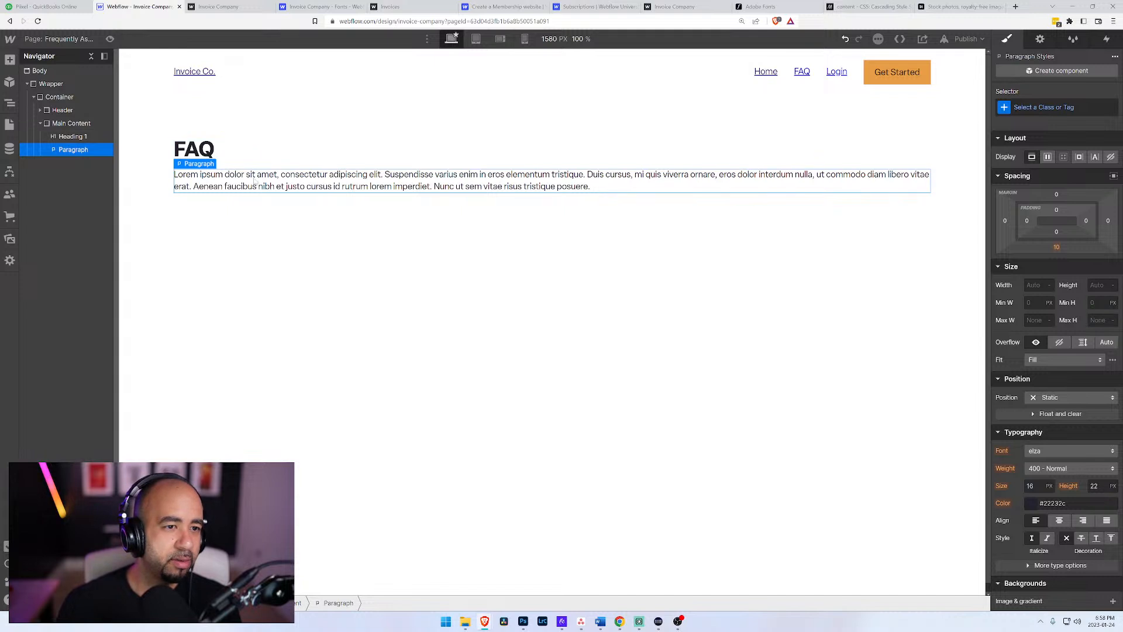
# Step: Replace the paragraph's placeholder text with "Your question answered, coming soon!" and collapse Main Content in the element tree
pyautogui.hotkey('ctrl', 'a')
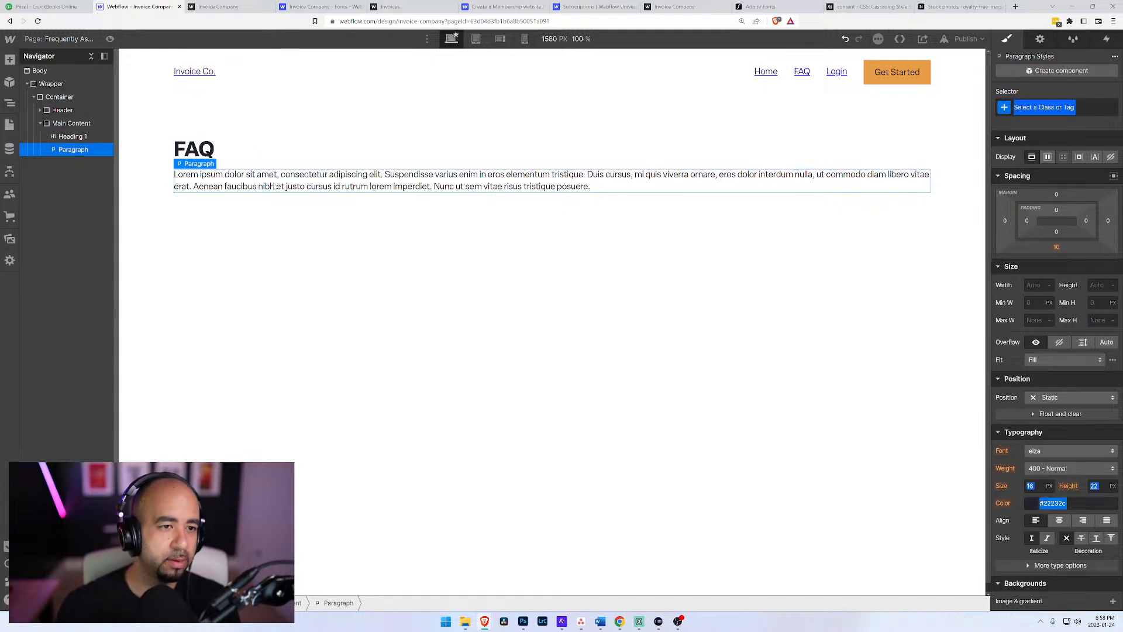
pyautogui.doubleClick(275, 187)
pyautogui.hotkey('ctrl', 'a')
pyautogui.write('You')
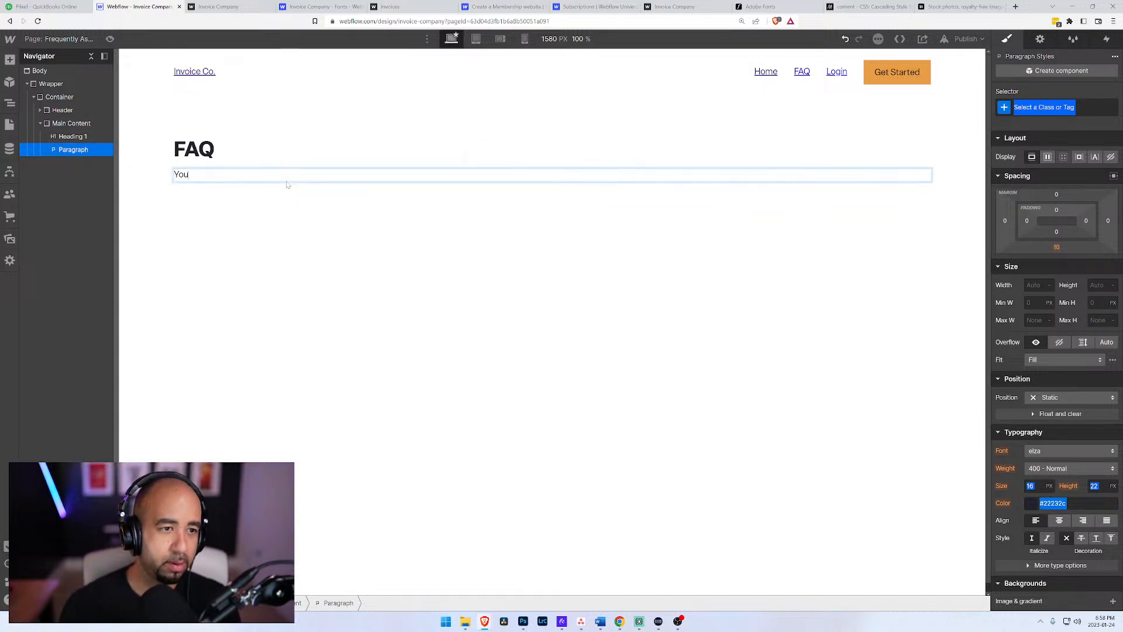
pyautogui.write('r question')
pyautogui.write(' andwered, coming s')
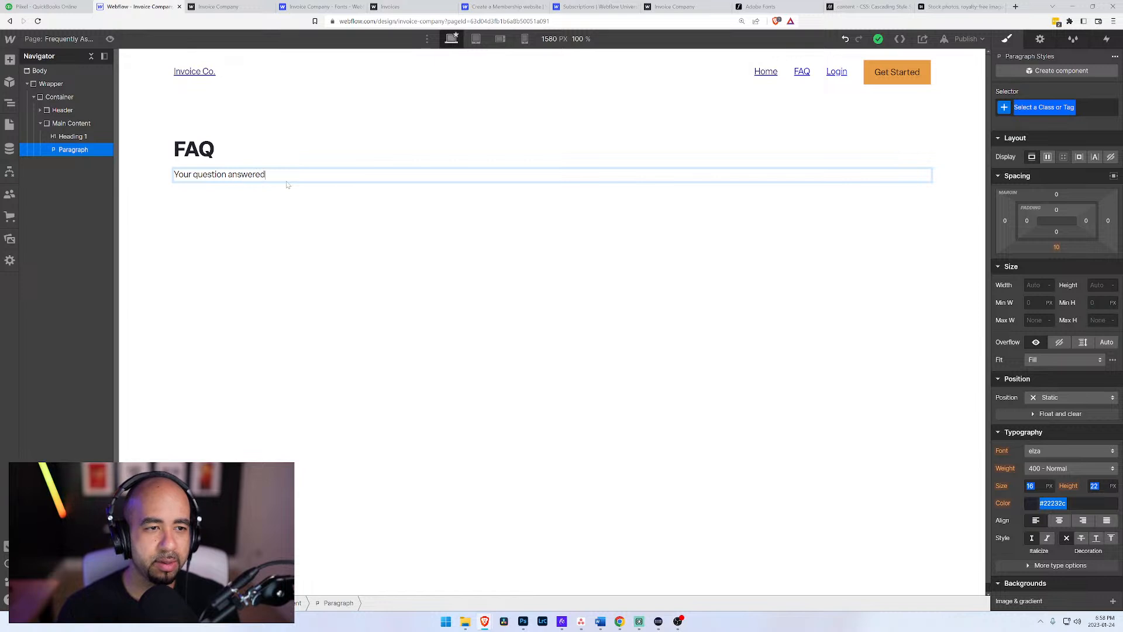
pyautogui.write('oon!')
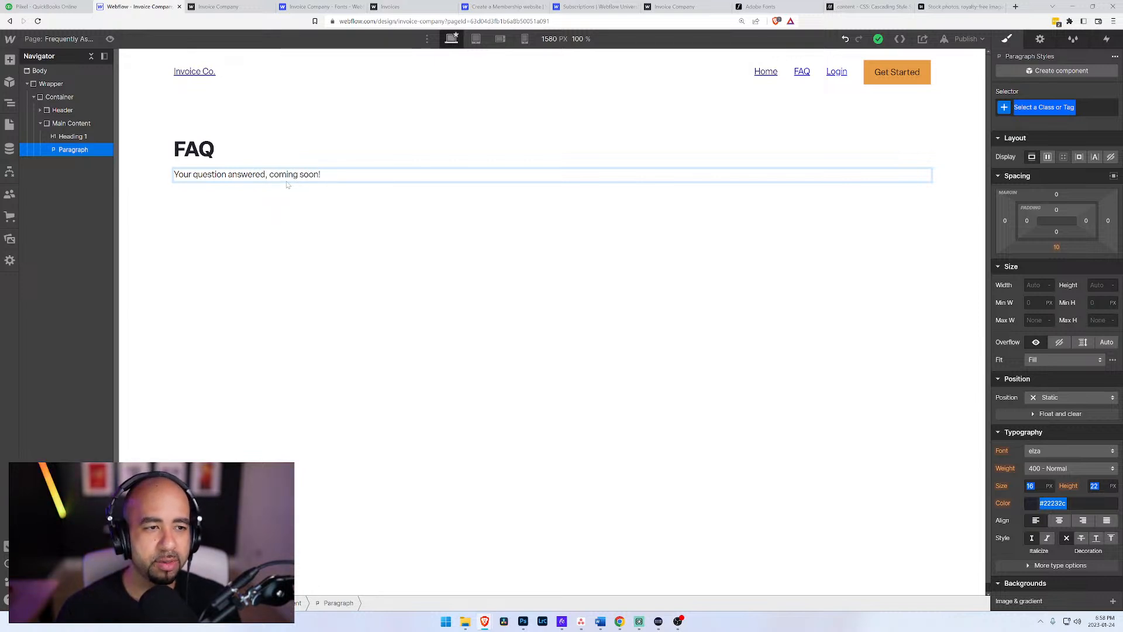
pyautogui.click(293, 151)
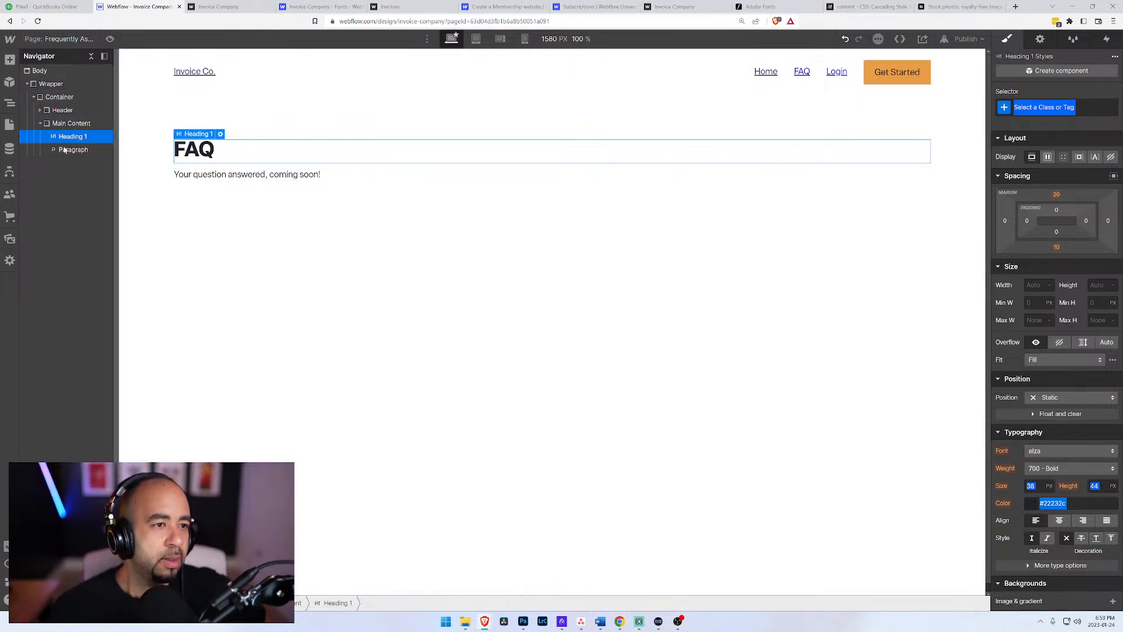
pyautogui.click(65, 149)
pyautogui.click(42, 125)
pyautogui.click(40, 124)
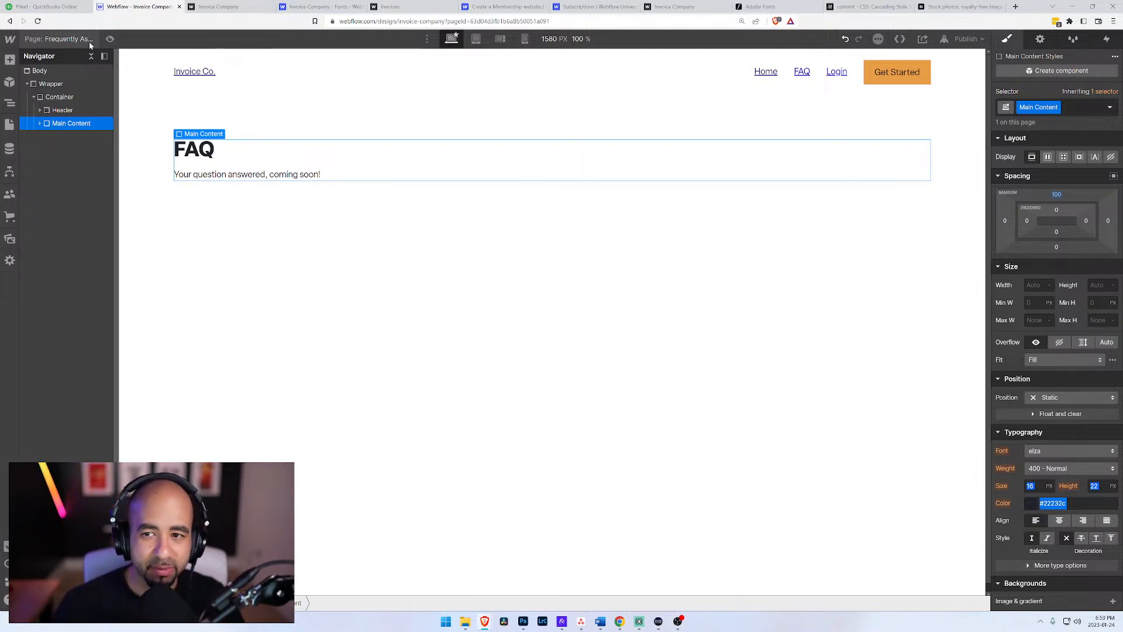
# Step: Open the Invoices page from the App folder
pyautogui.click(41, 39)
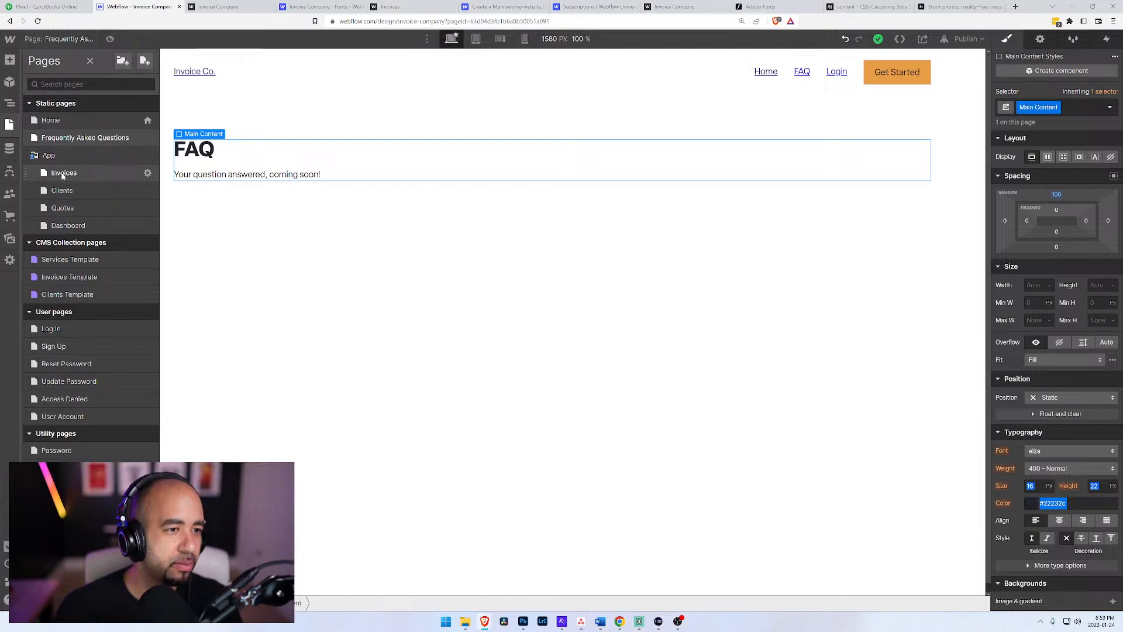
pyautogui.click(63, 173)
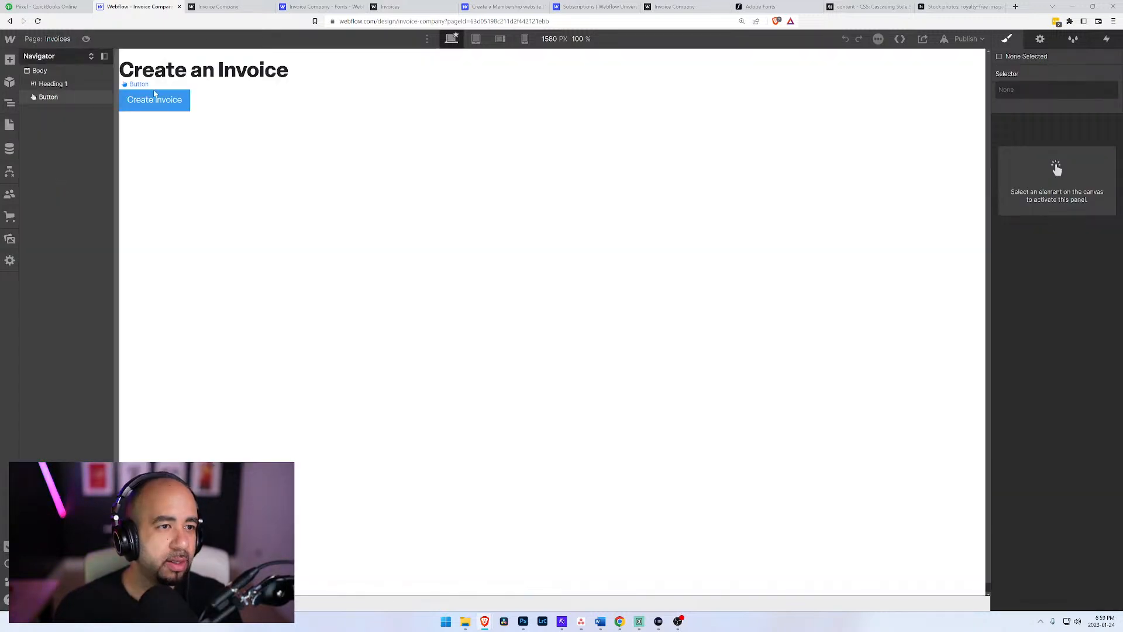
pyautogui.click(37, 83)
pyautogui.click(39, 71)
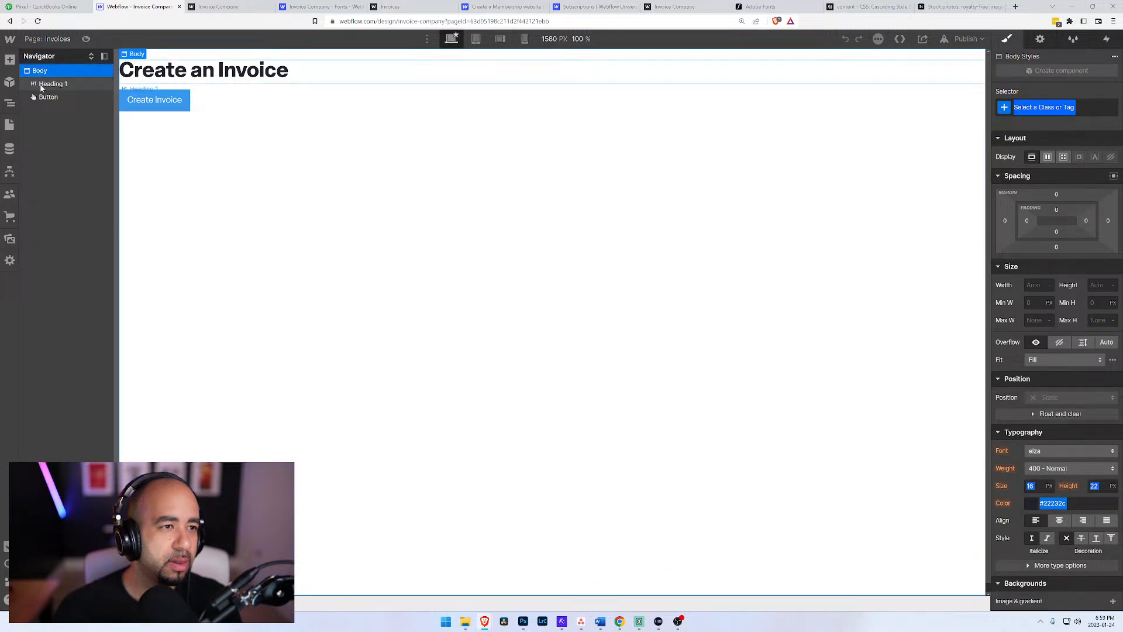
pyautogui.click(41, 85)
# Step: Add the Brochure Navigation component to the body of the Invoices page
pyautogui.click(39, 72)
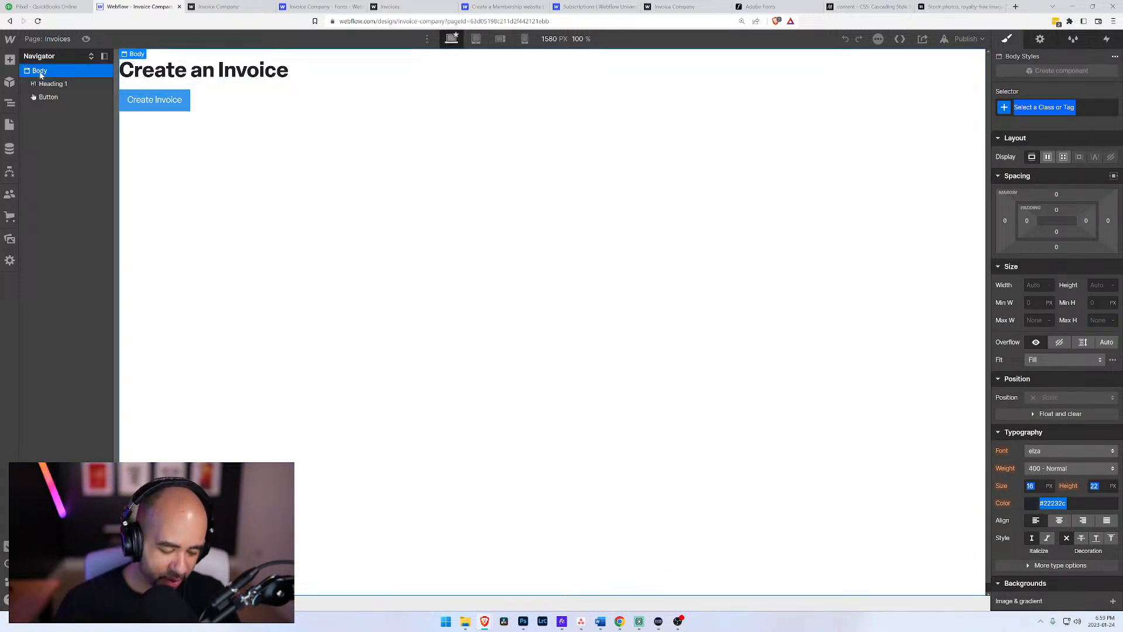
pyautogui.hotkey('ctrl', 'e')
pyautogui.write('c')
pyautogui.press('BackSpace')
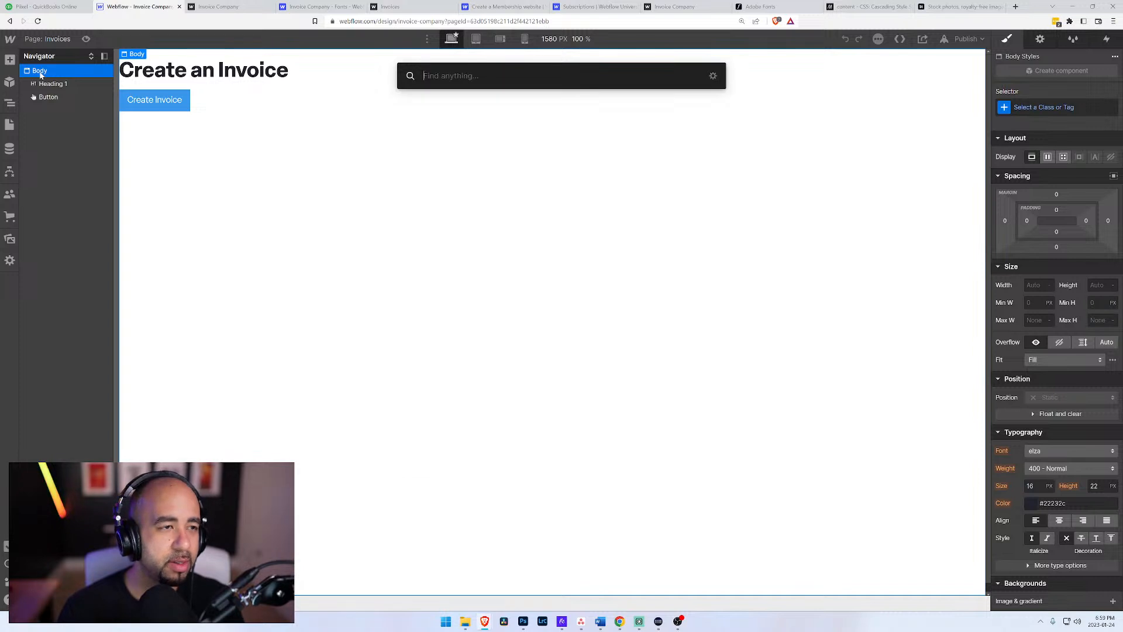
pyautogui.write('nav')
pyautogui.press('Down')
pyautogui.press('Down')
pyautogui.press('Down')
pyautogui.press('Down')
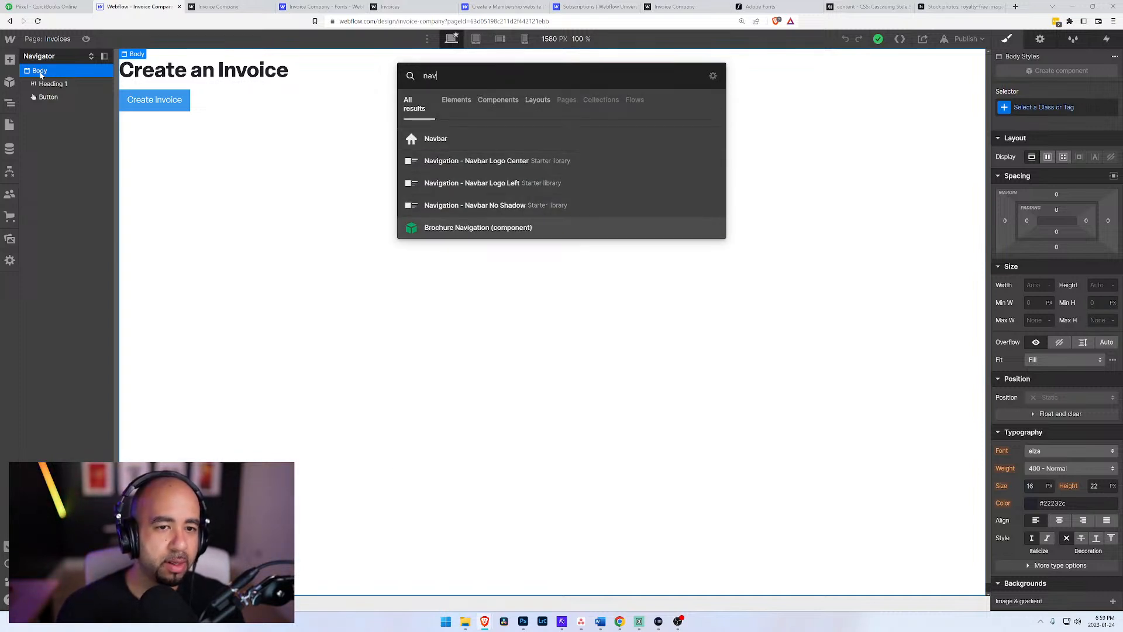
pyautogui.press('Return')
pyautogui.click(437, 140)
pyautogui.click(244, 124)
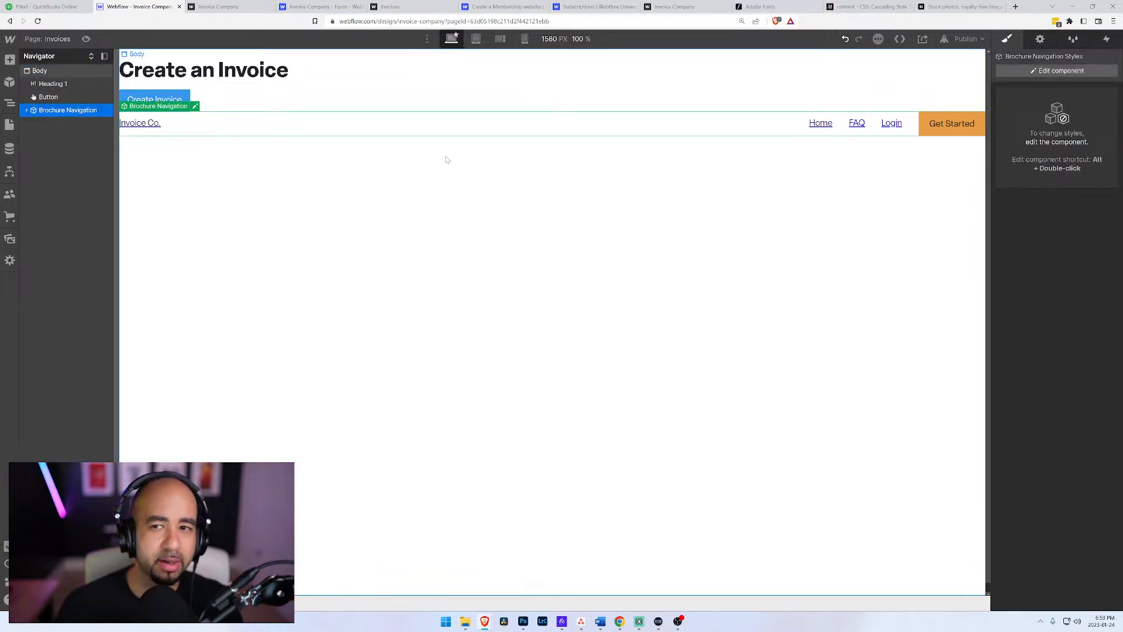
pyautogui.click(1020, 70)
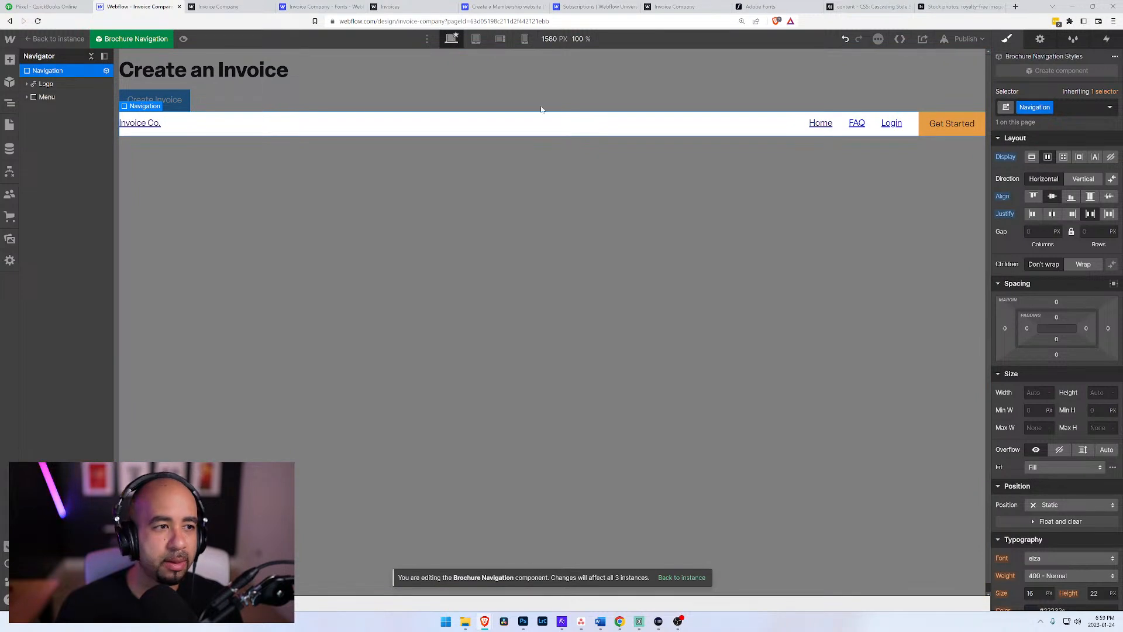
pyautogui.click(46, 97)
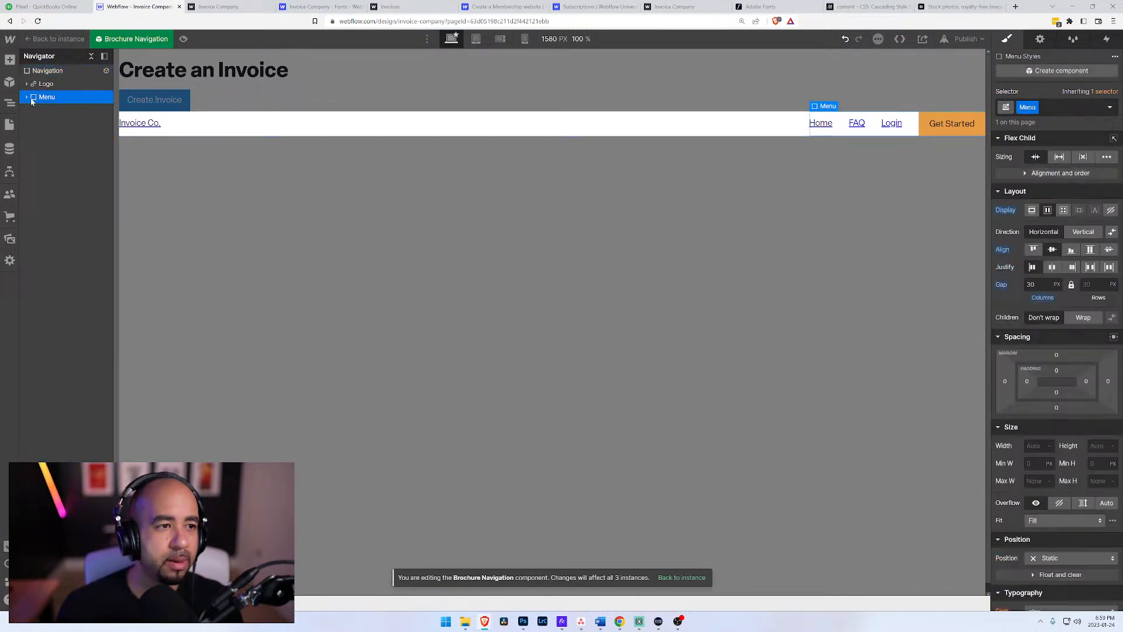
pyautogui.click(27, 98)
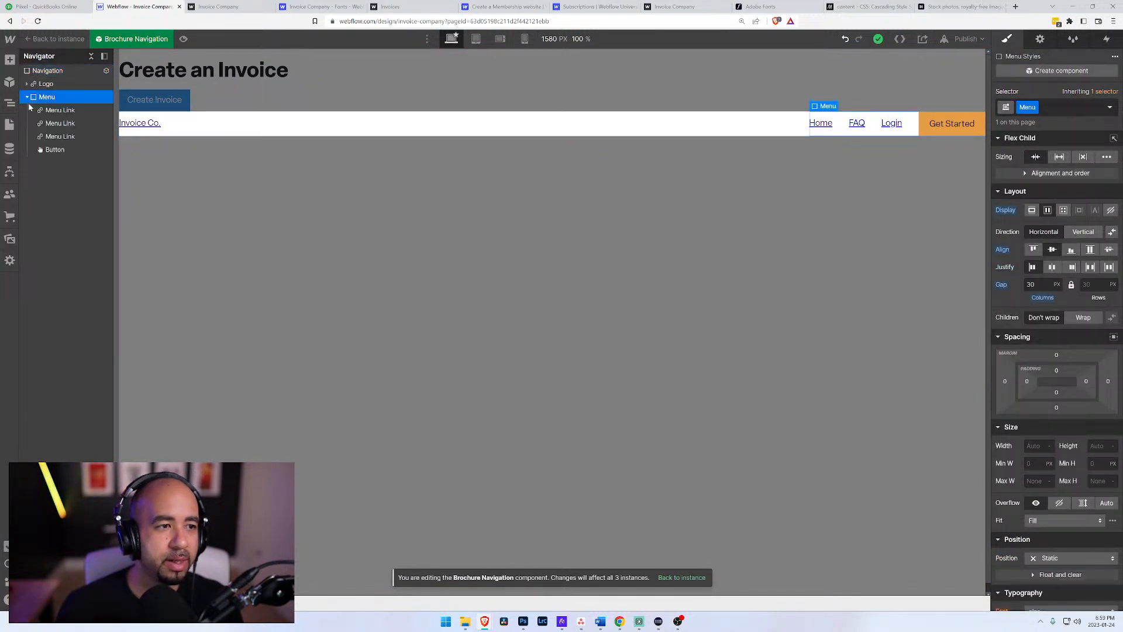
pyautogui.click(51, 110)
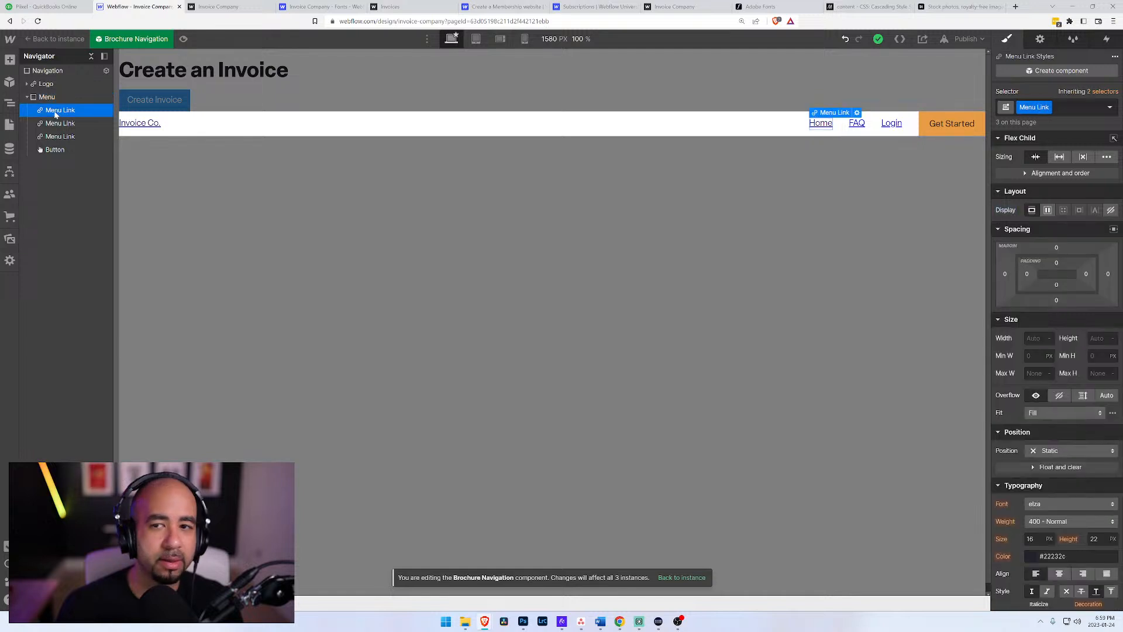
pyautogui.click(857, 113)
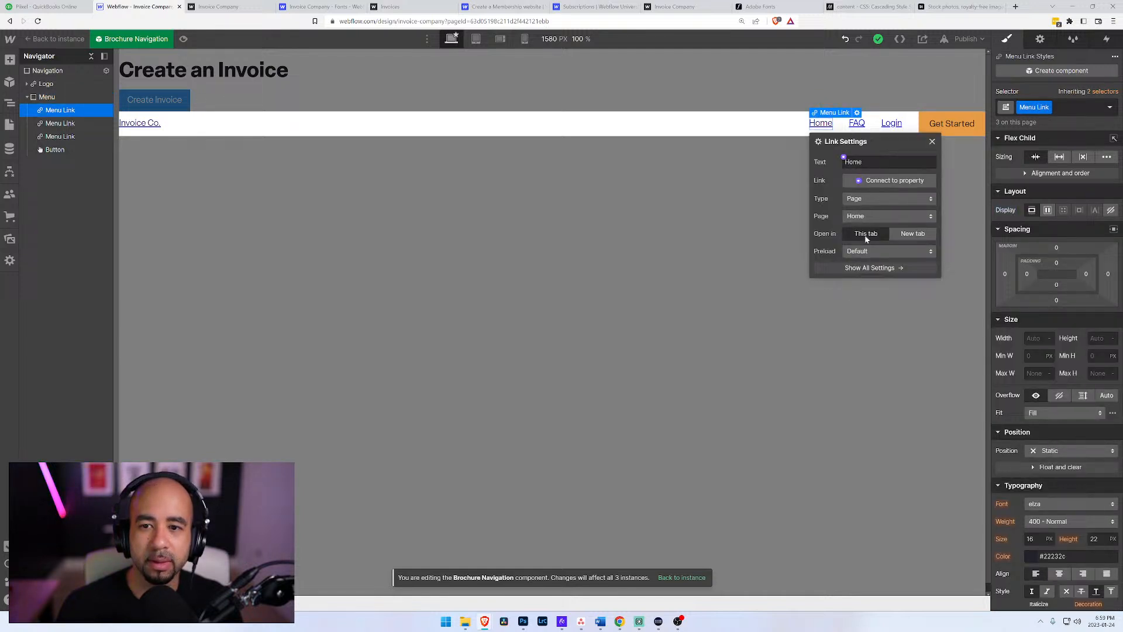
pyautogui.click(887, 181)
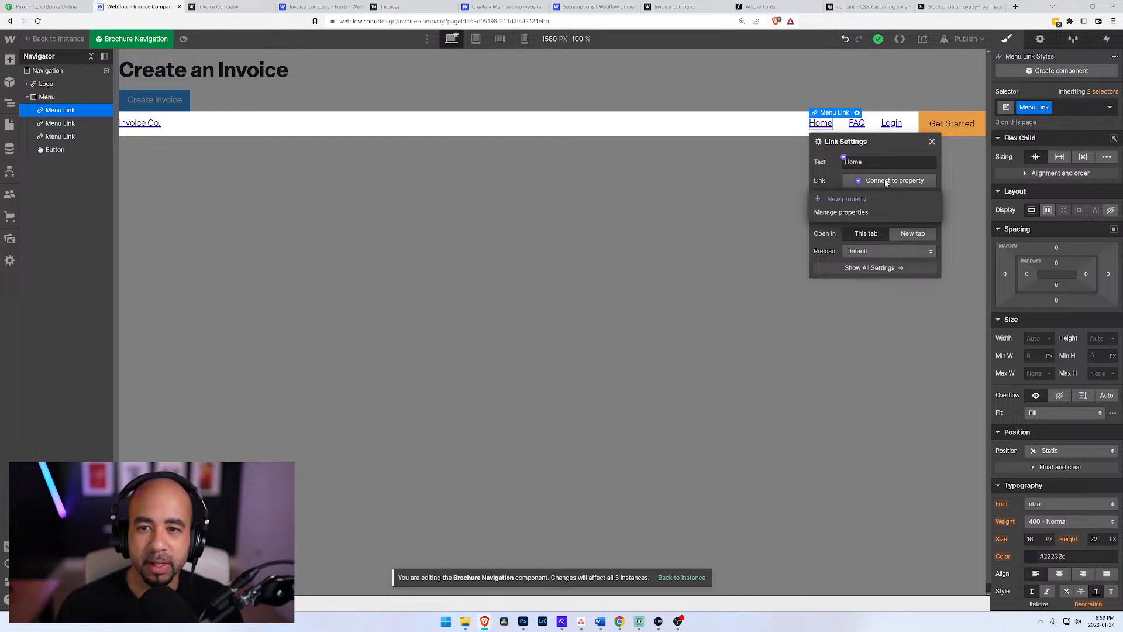
pyautogui.click(859, 200)
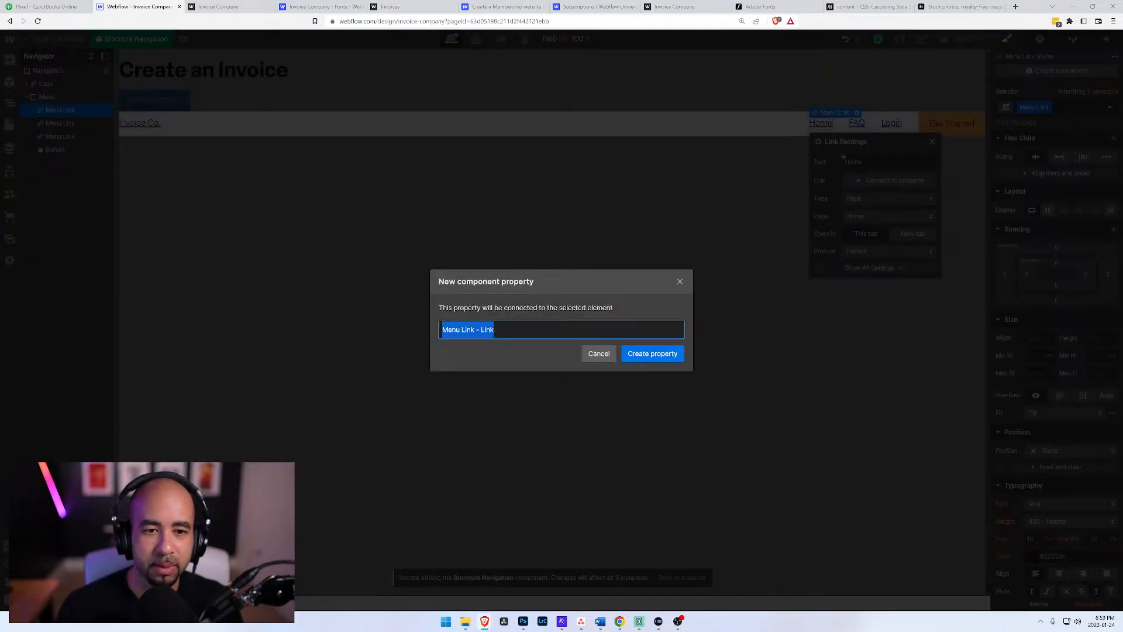
pyautogui.click(598, 354)
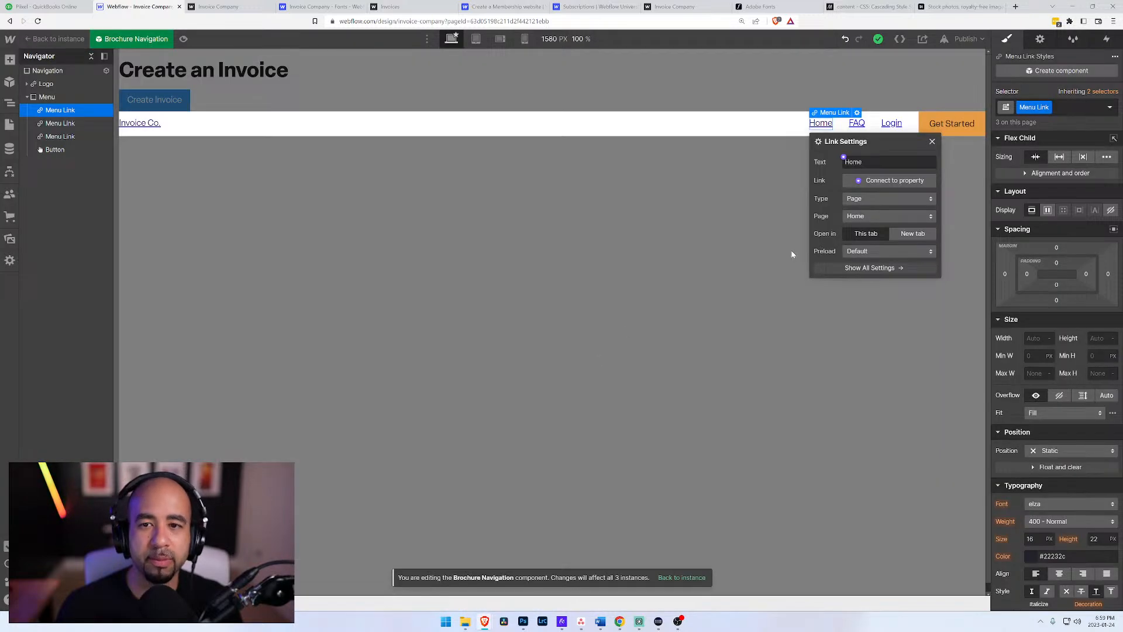
# Step: Undo adding the Brochure Navigation component to the Invoices page and select the page body
pyautogui.hotkey('ctrl', 'z')
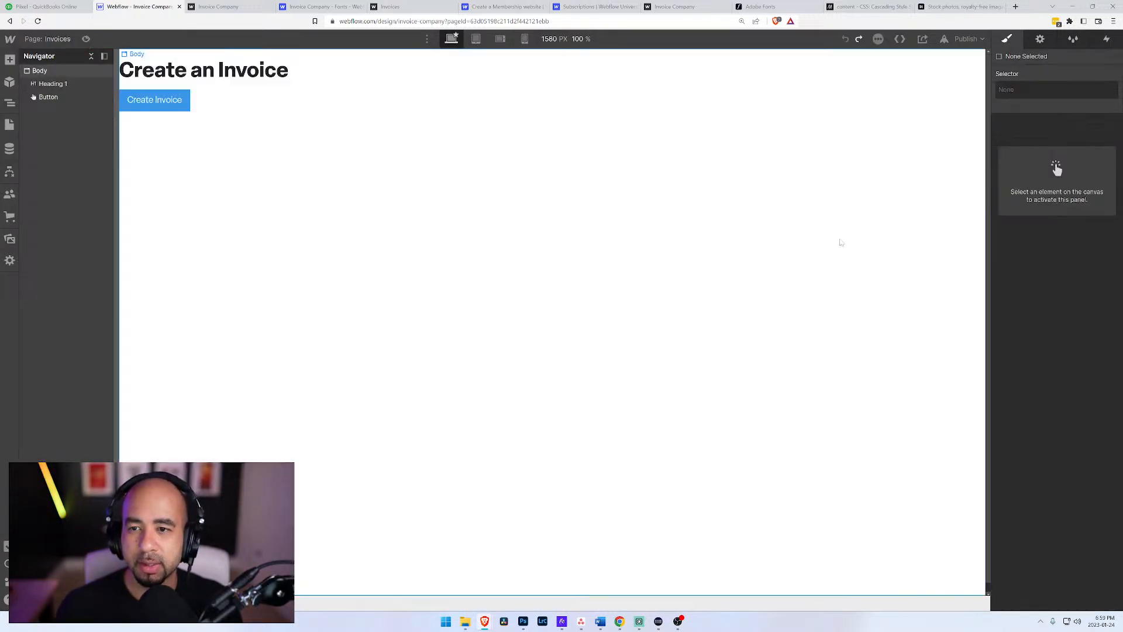
pyautogui.click(41, 72)
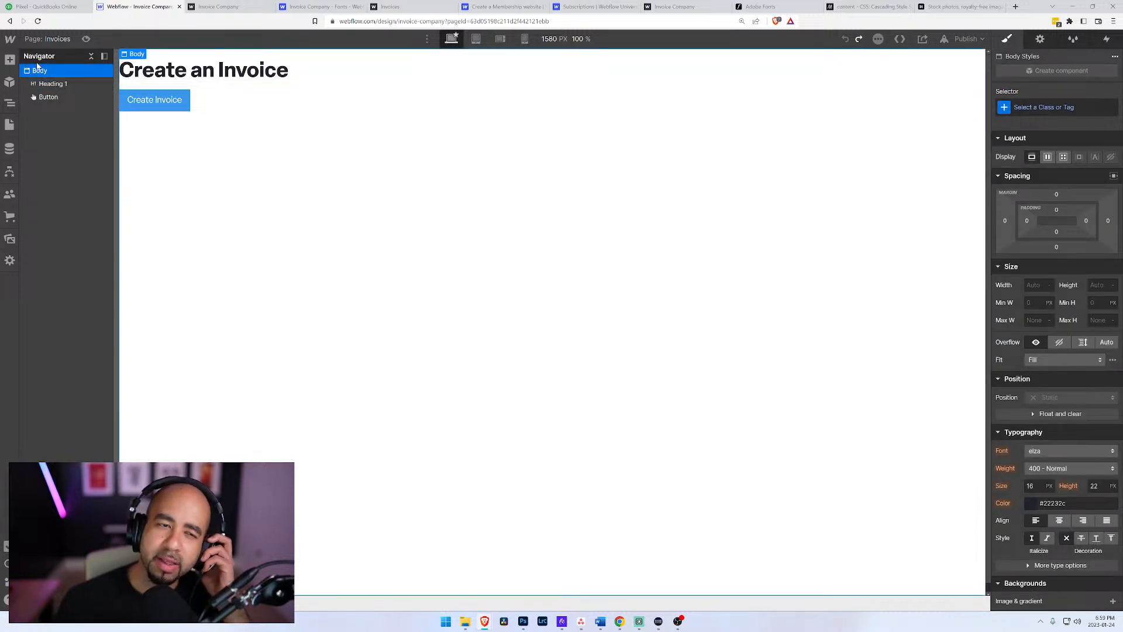
# Step: Examine the Invoices page settings and the Create Invoice button's link and visibility settings
pyautogui.click(7, 125)
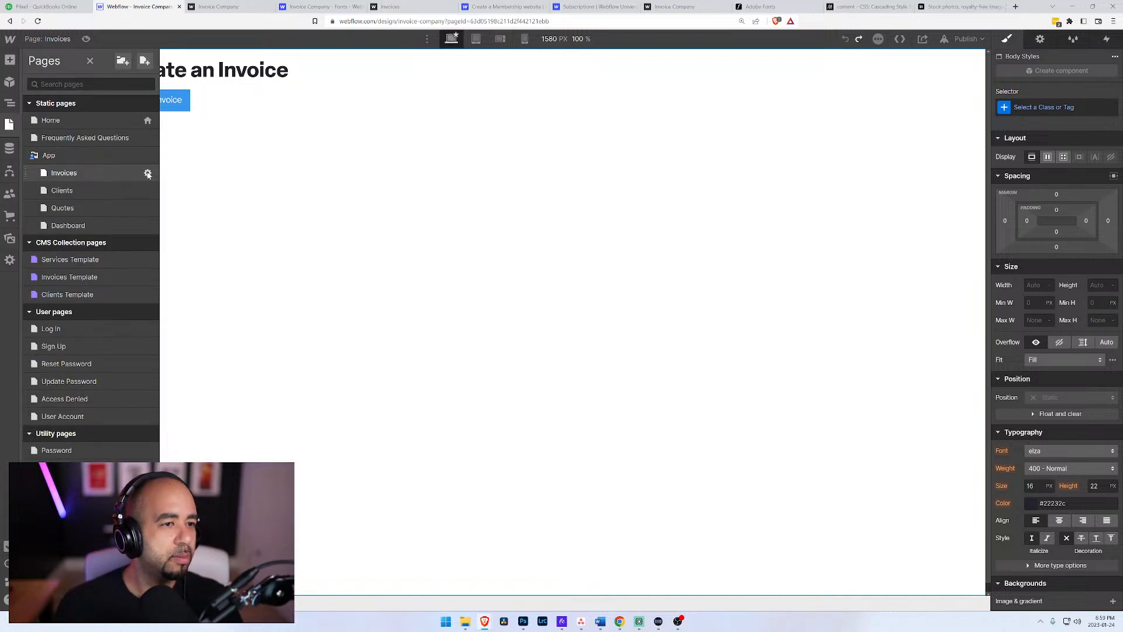
pyautogui.click(148, 174)
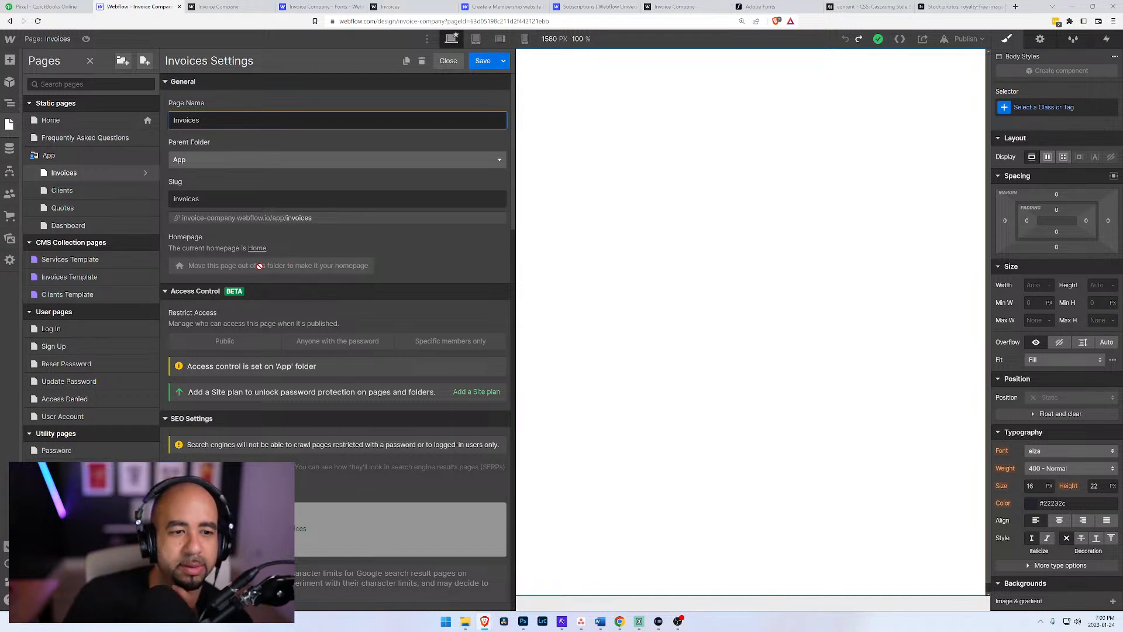
pyautogui.click(638, 216)
pyautogui.click(181, 103)
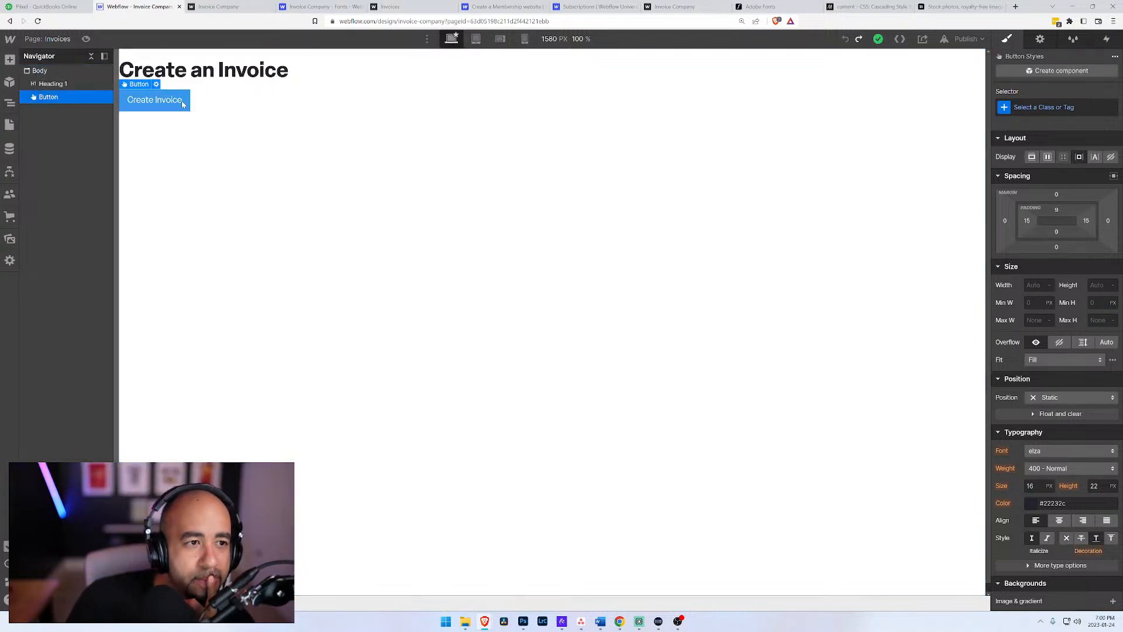
pyautogui.click(156, 84)
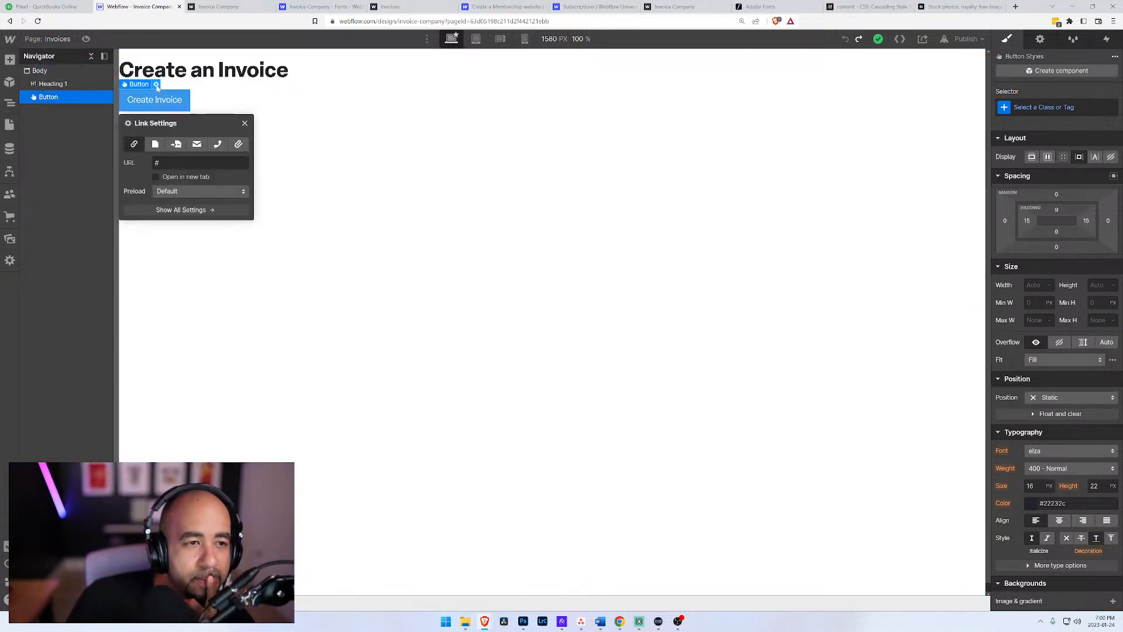
pyautogui.click(1040, 39)
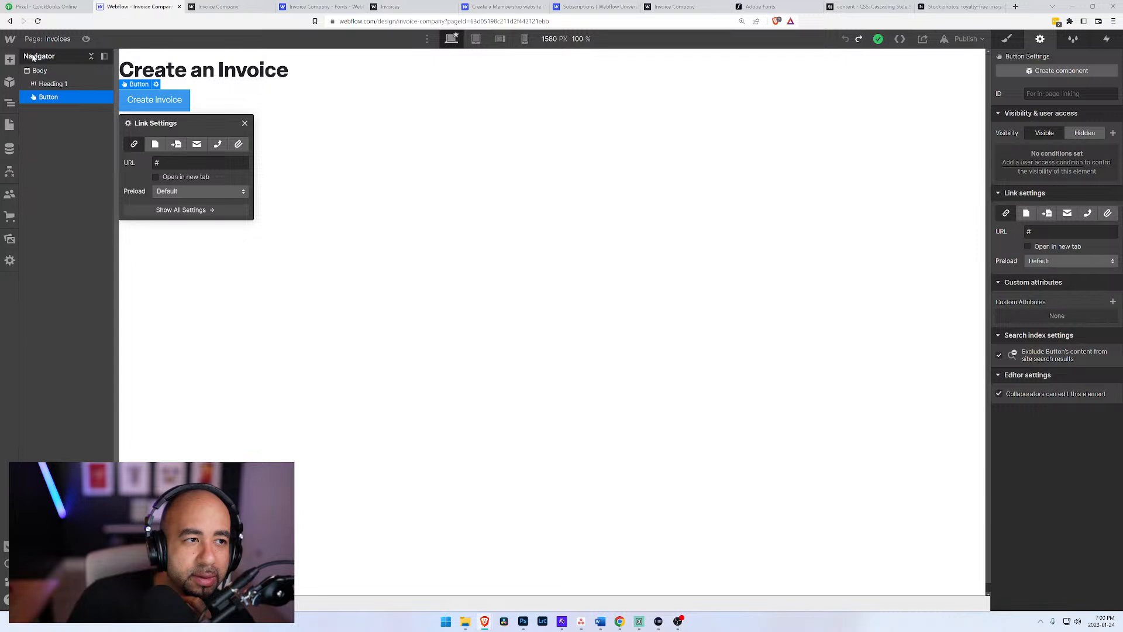
# Step: Open the Home page's Brochure Navigation component for editing and expand its Logo and Menu elements
pyautogui.click(9, 125)
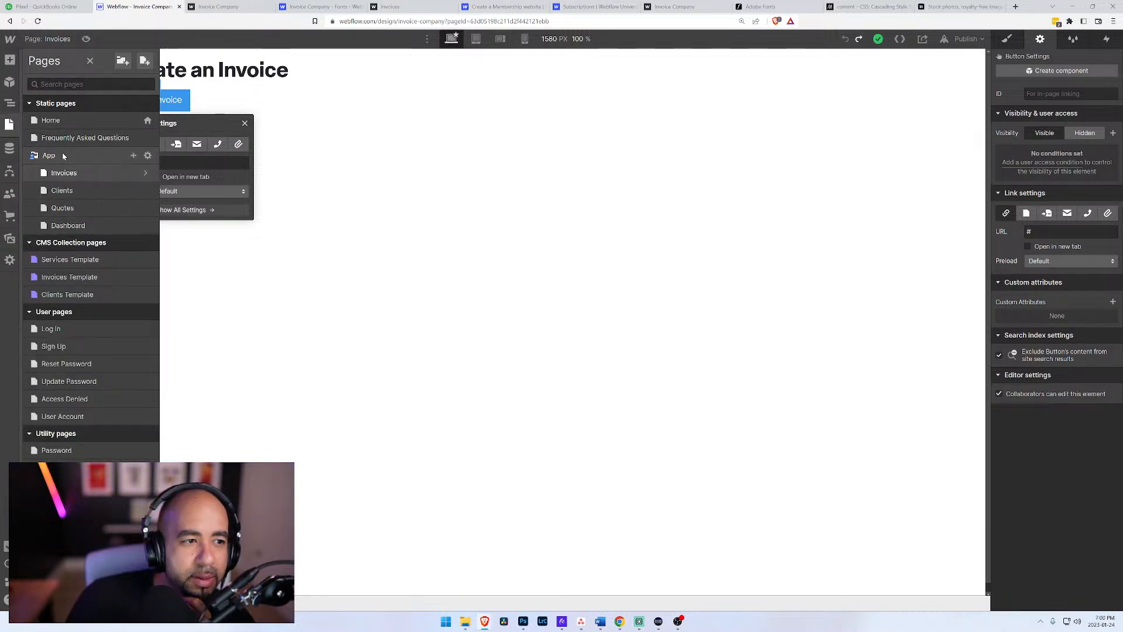
pyautogui.click(64, 121)
pyautogui.click(269, 75)
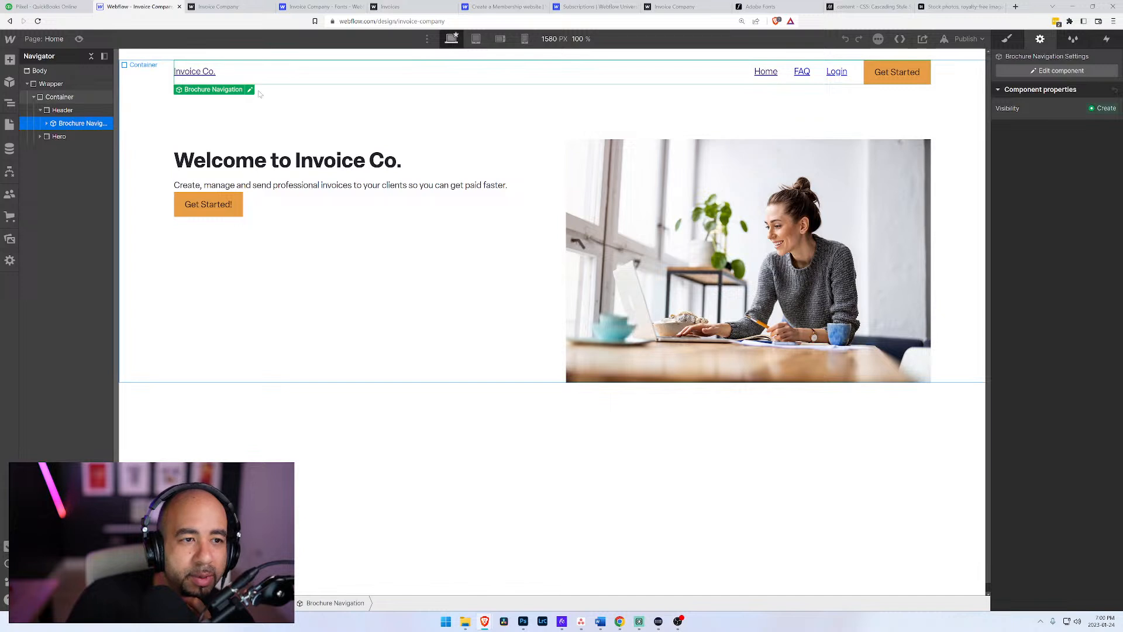
pyautogui.doubleClick(233, 82)
pyautogui.click(28, 85)
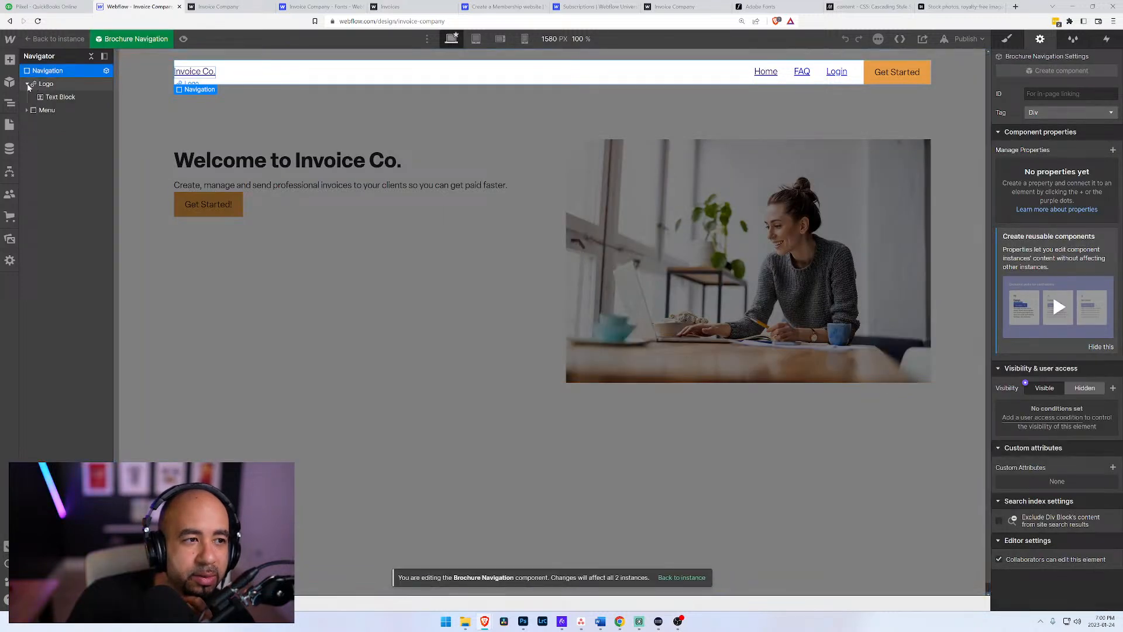
pyautogui.click(27, 110)
# Step: Add a visibility condition to the Login menu link so it shows only when User state is Logged Out
pyautogui.click(50, 125)
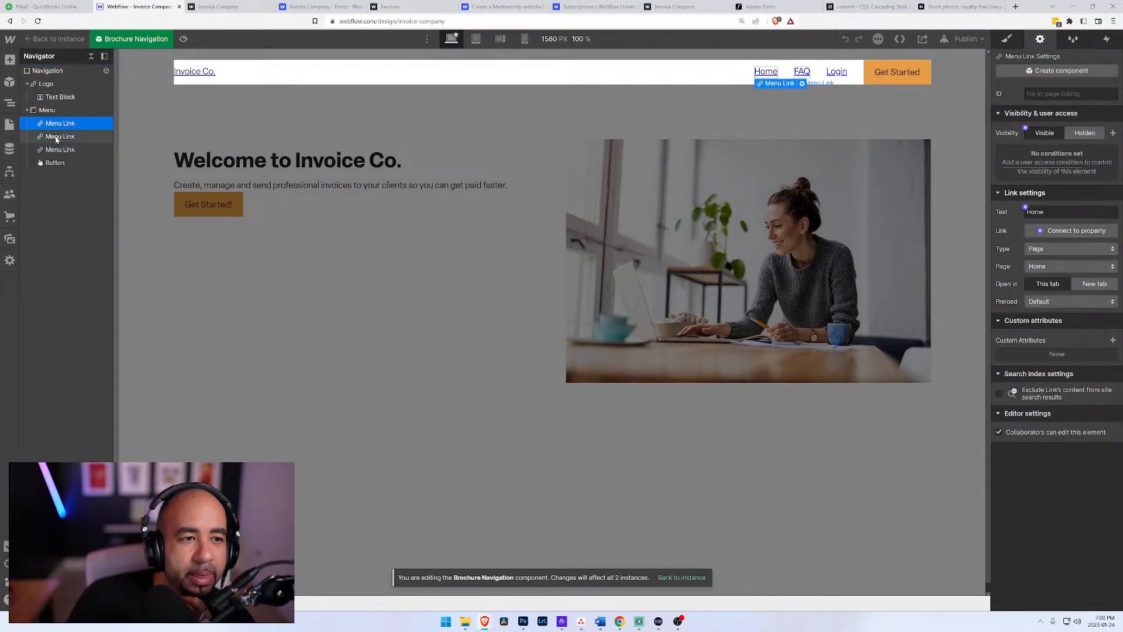
pyautogui.click(57, 137)
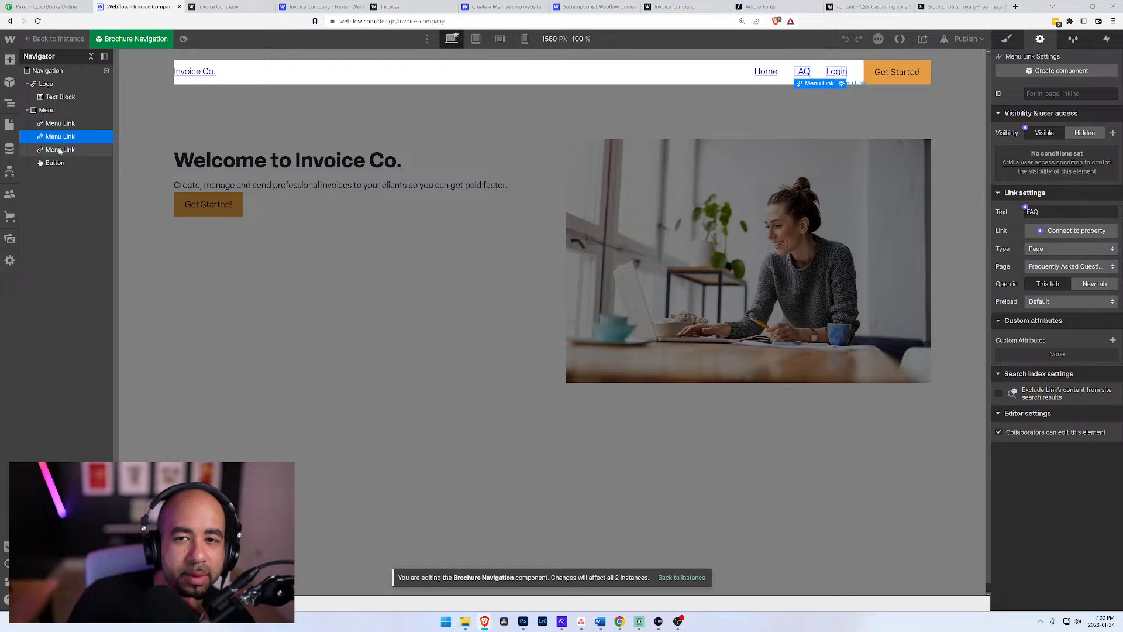
pyautogui.click(59, 150)
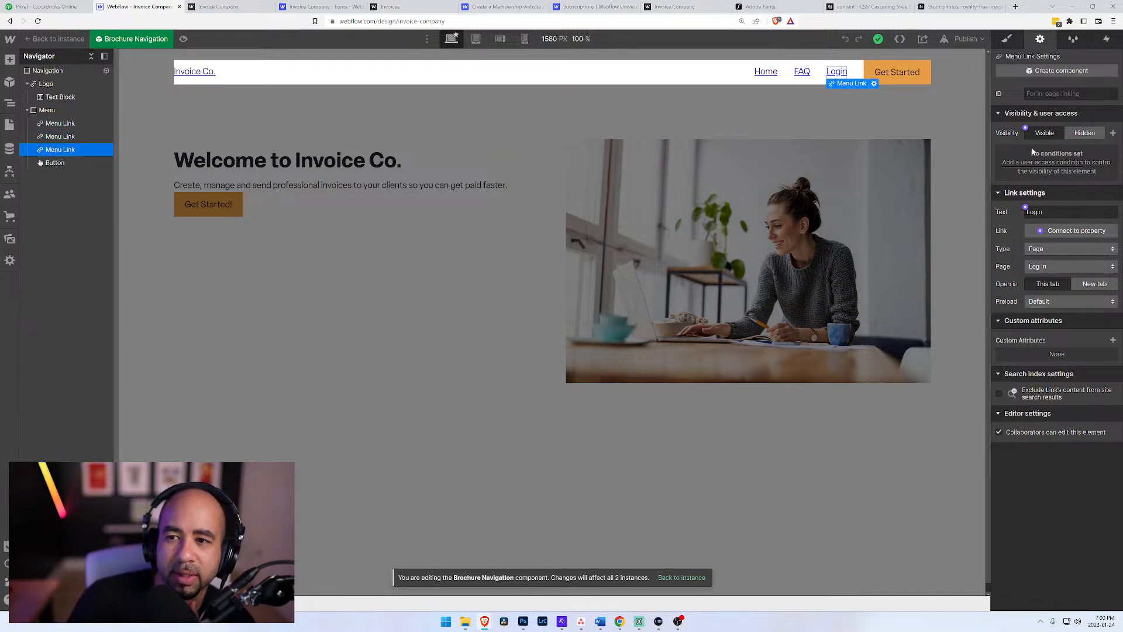
pyautogui.click(1042, 165)
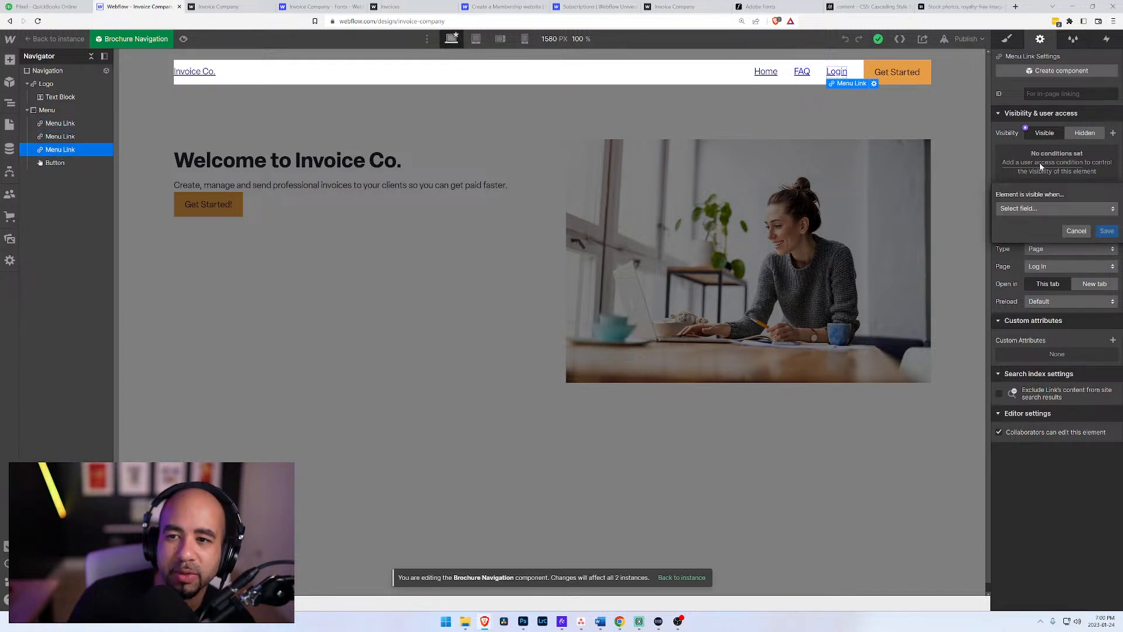
pyautogui.click(1018, 208)
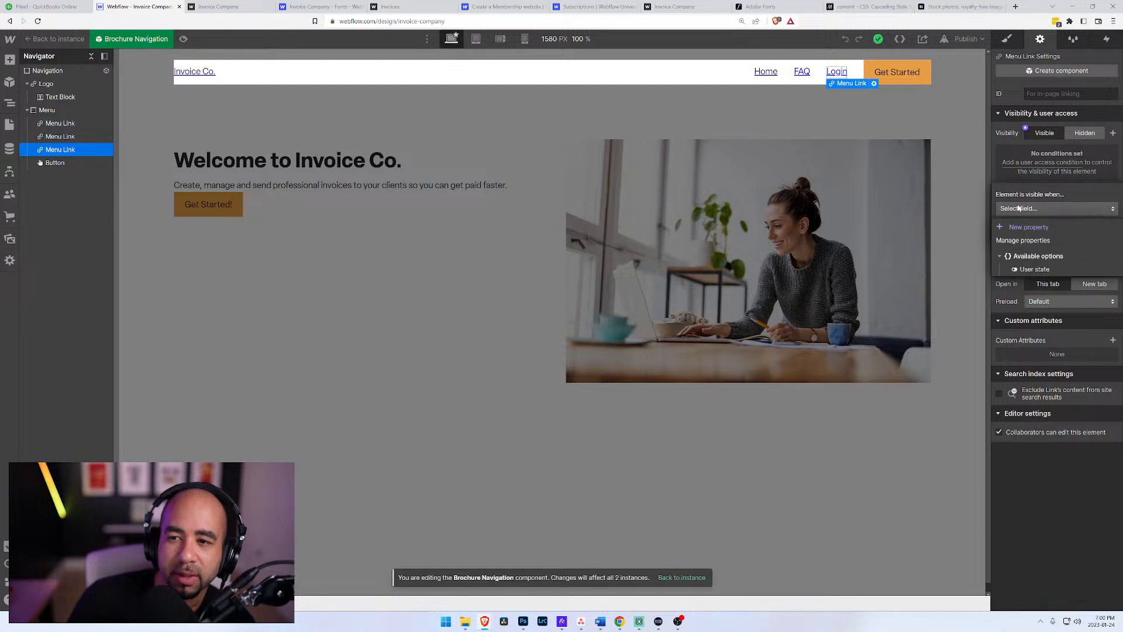
pyautogui.click(1028, 270)
pyautogui.click(1029, 228)
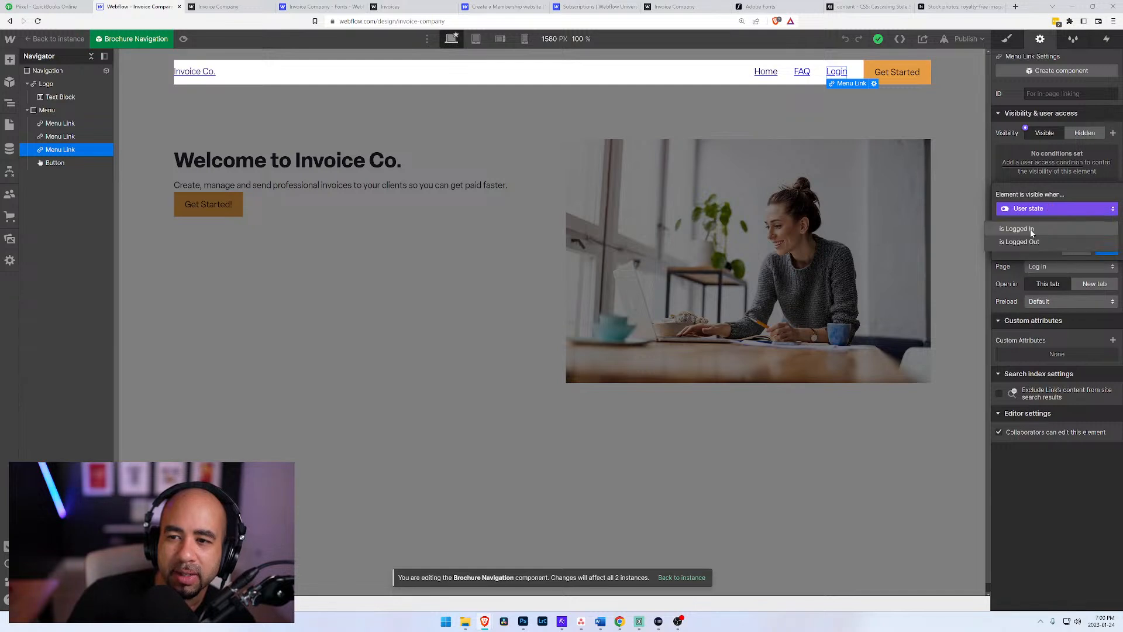
pyautogui.click(1038, 241)
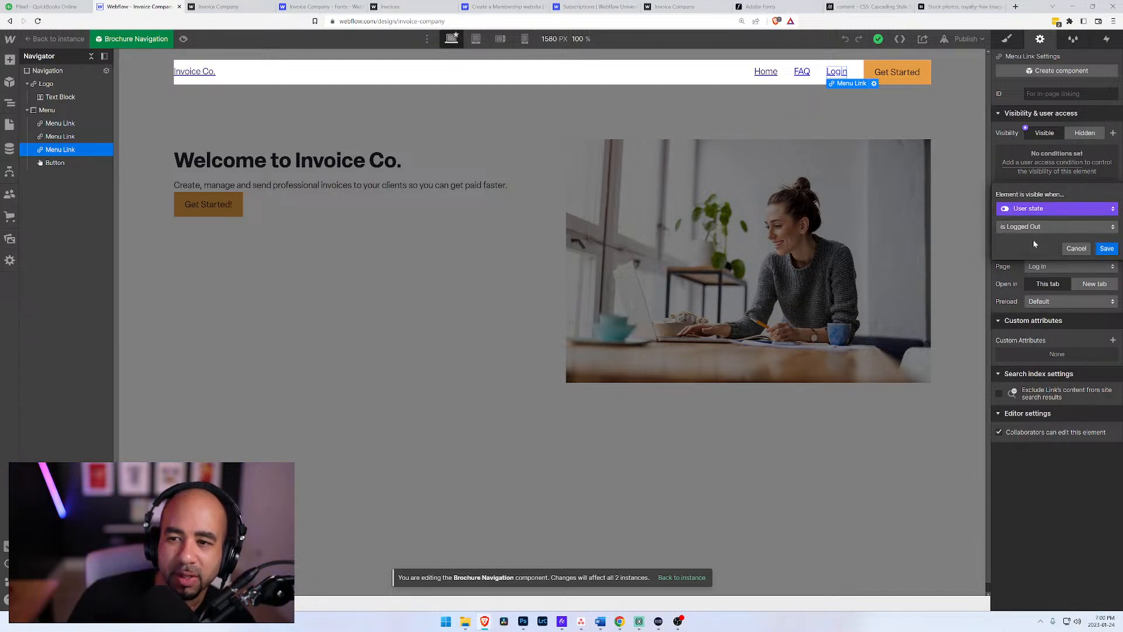
pyautogui.click(1107, 249)
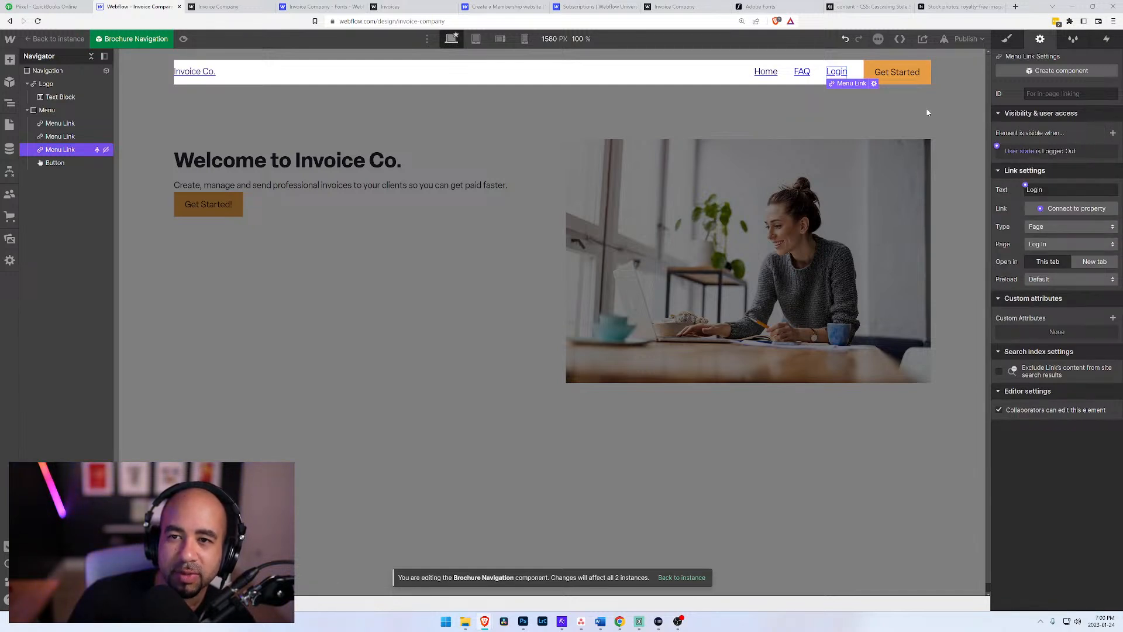
# Step: Make the navigation's Get Started button visible only when User state is Logged Out
pyautogui.click(872, 69)
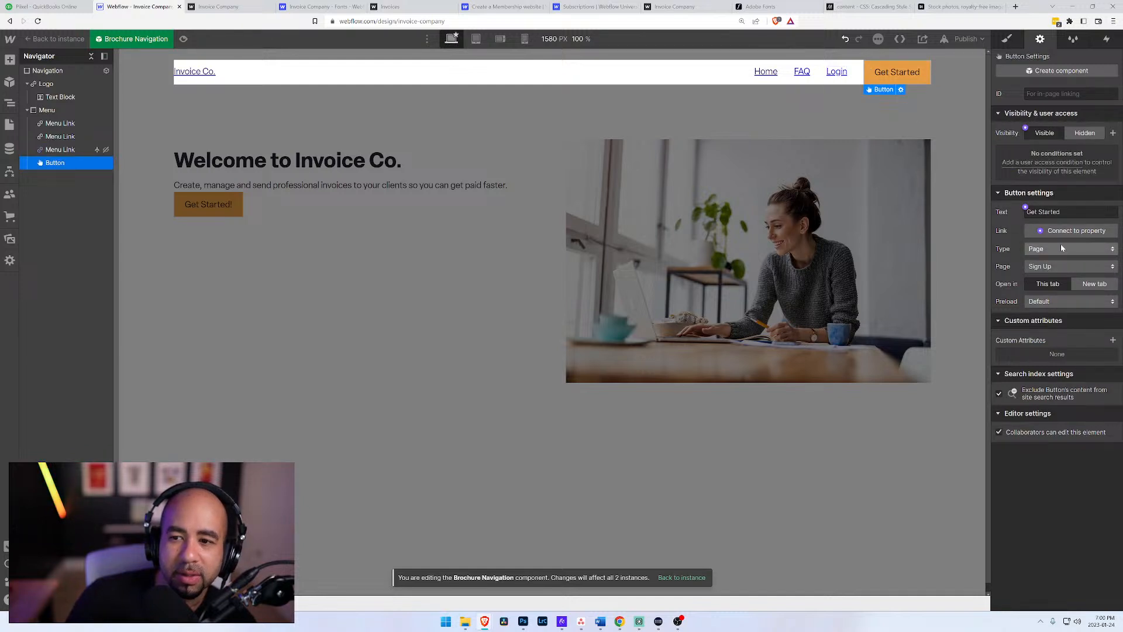
pyautogui.click(1042, 169)
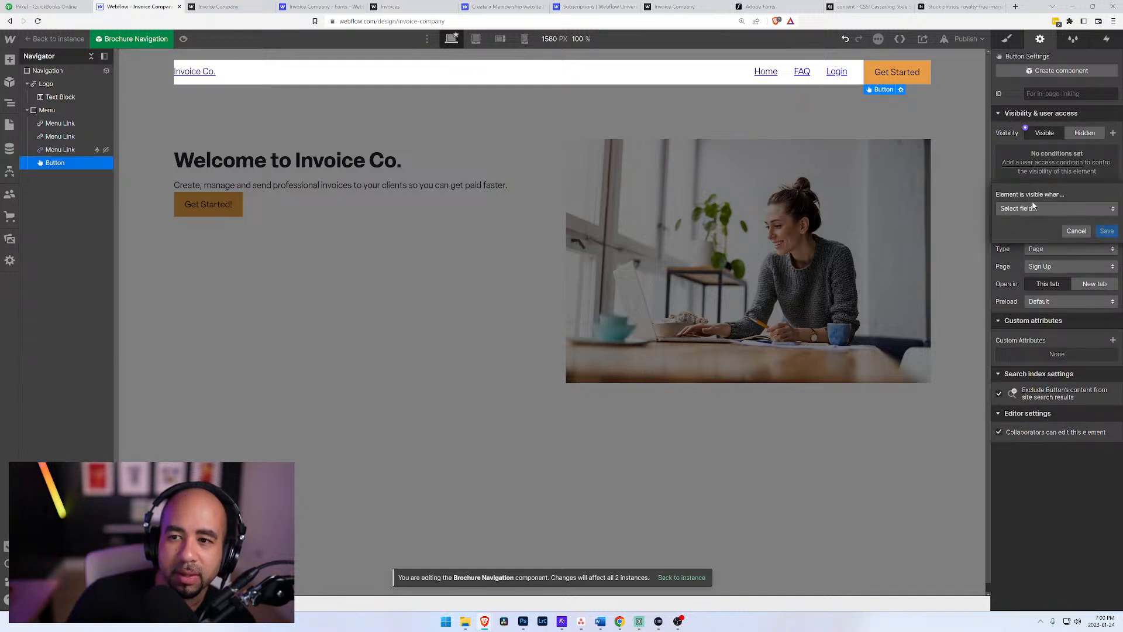
pyautogui.click(1036, 209)
pyautogui.click(1034, 269)
pyautogui.click(1030, 228)
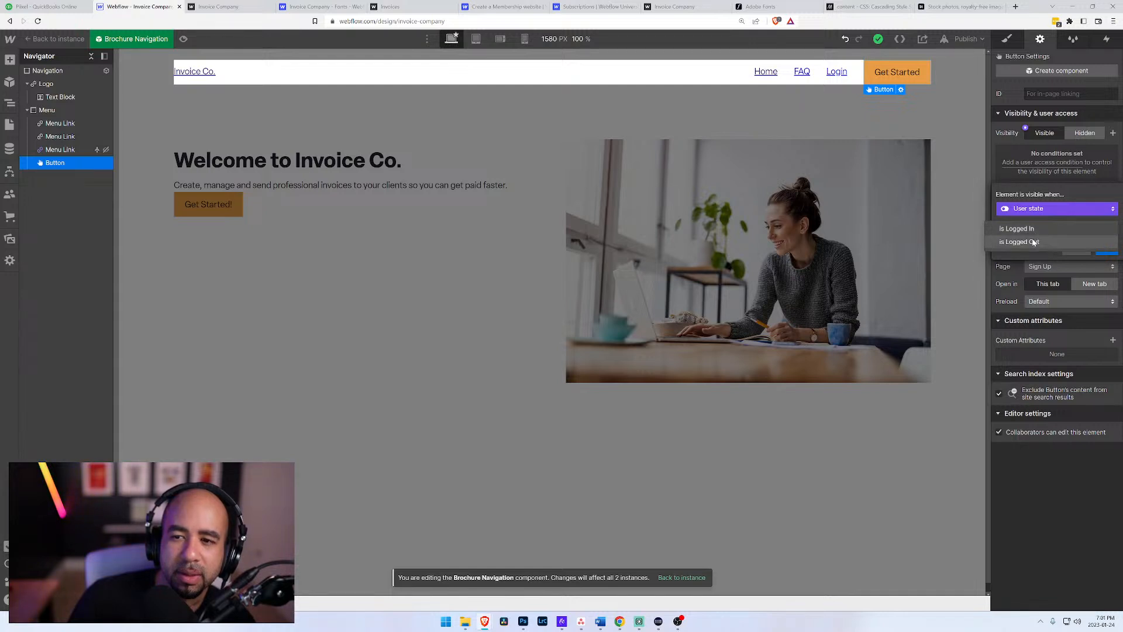
pyautogui.click(1034, 242)
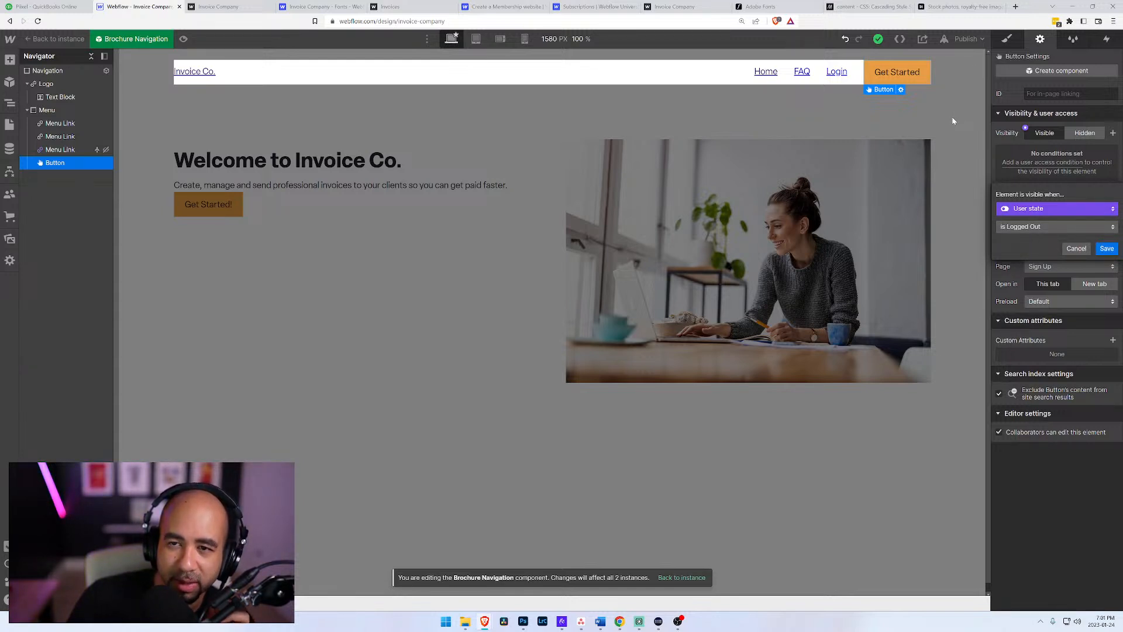
pyautogui.click(1108, 249)
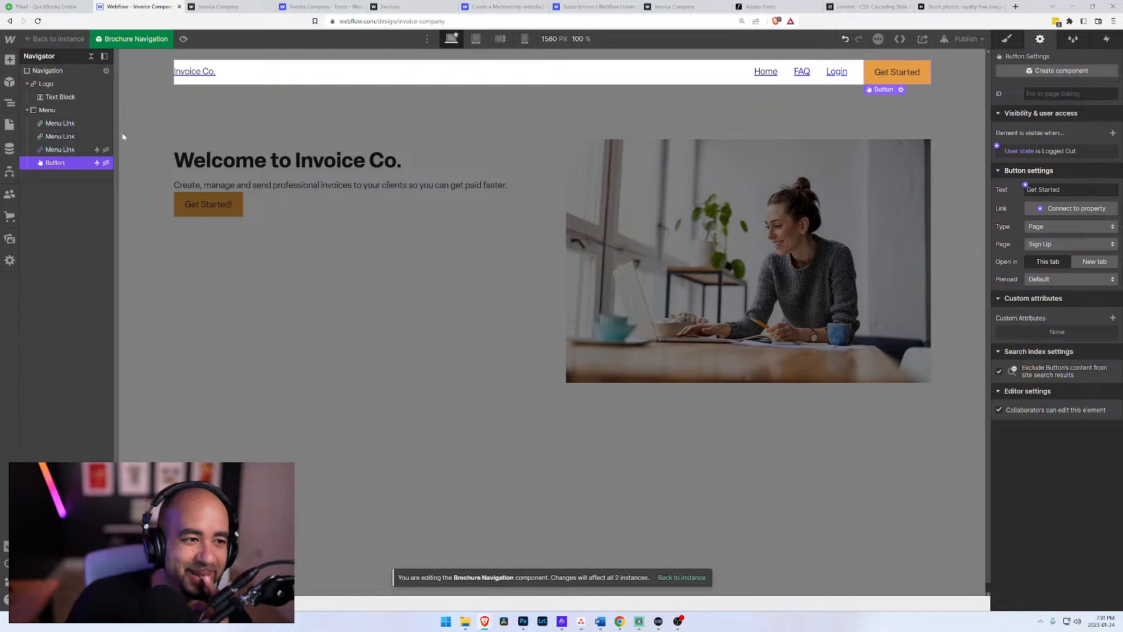
# Step: Review the visibility and user access settings of the menu links, the navigation button and the Menu block
pyautogui.click(75, 149)
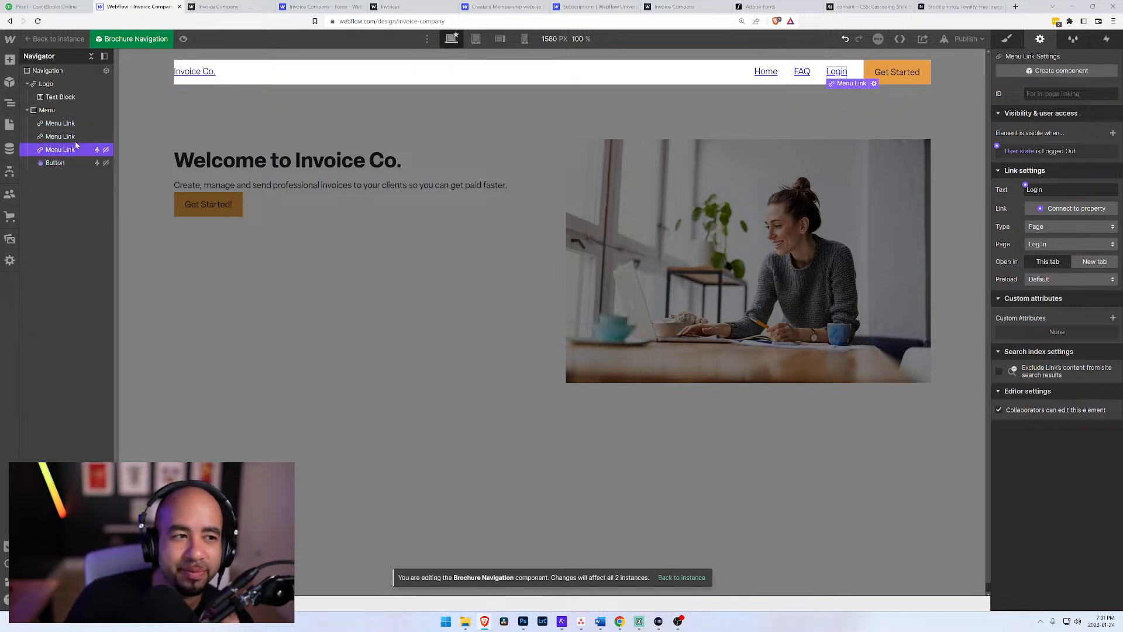
pyautogui.click(70, 136)
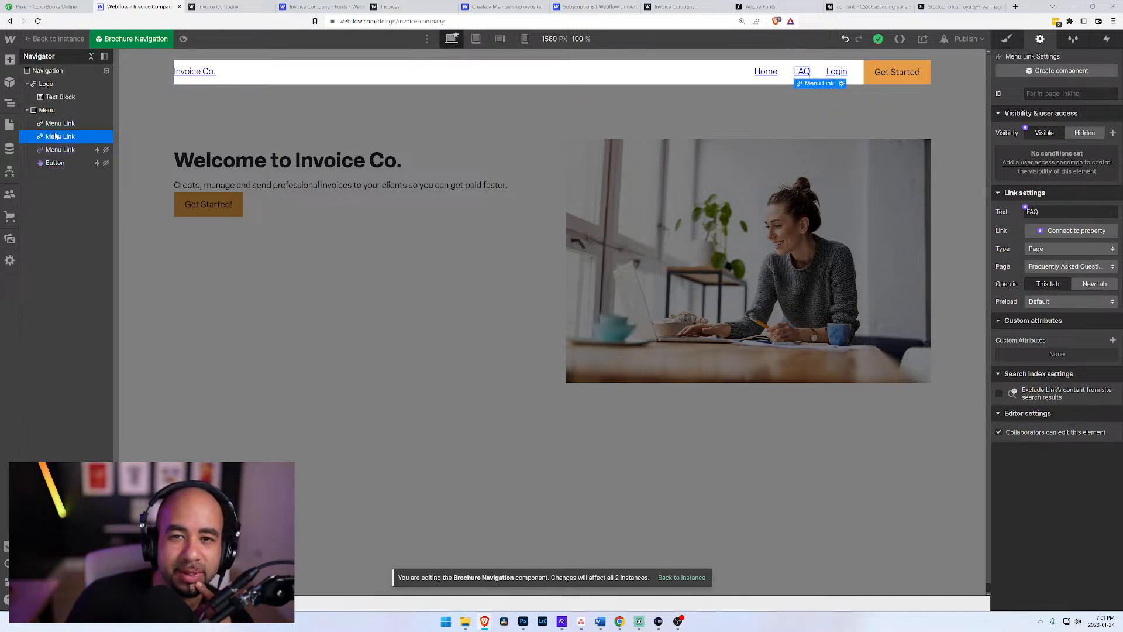
pyautogui.click(52, 164)
pyautogui.click(53, 123)
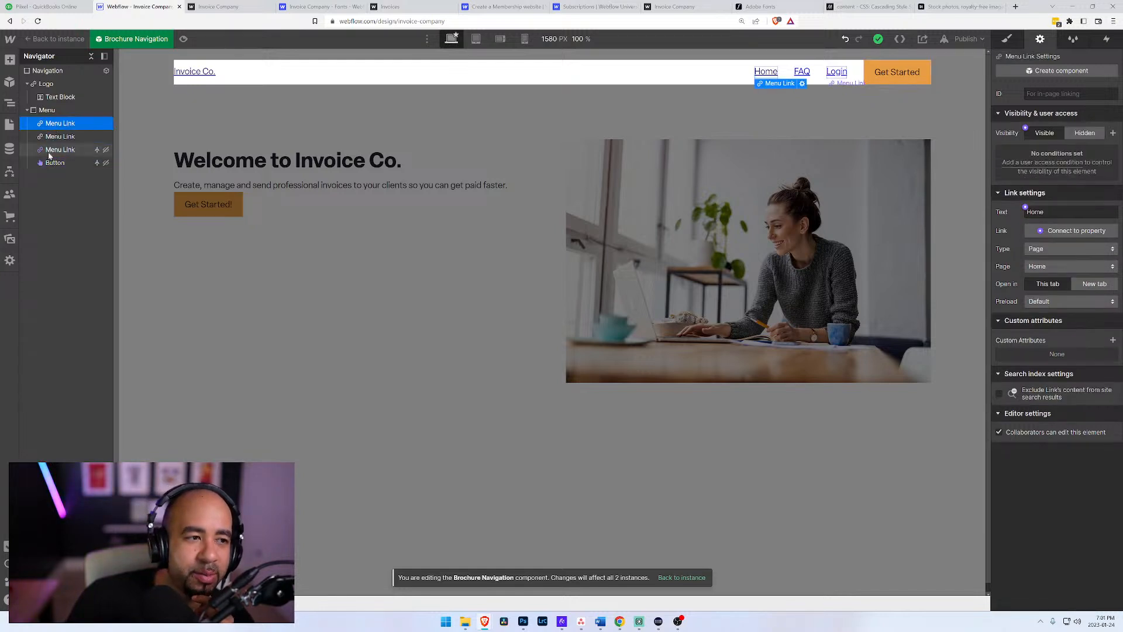
pyautogui.click(49, 111)
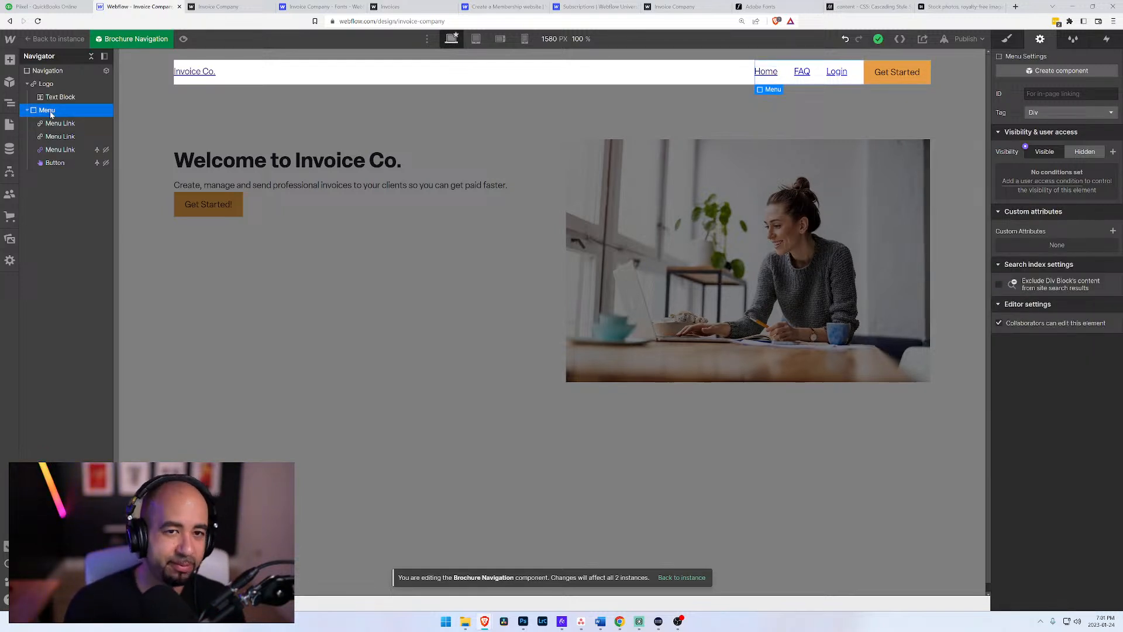
pyautogui.hotkey('ctrl', 'k')
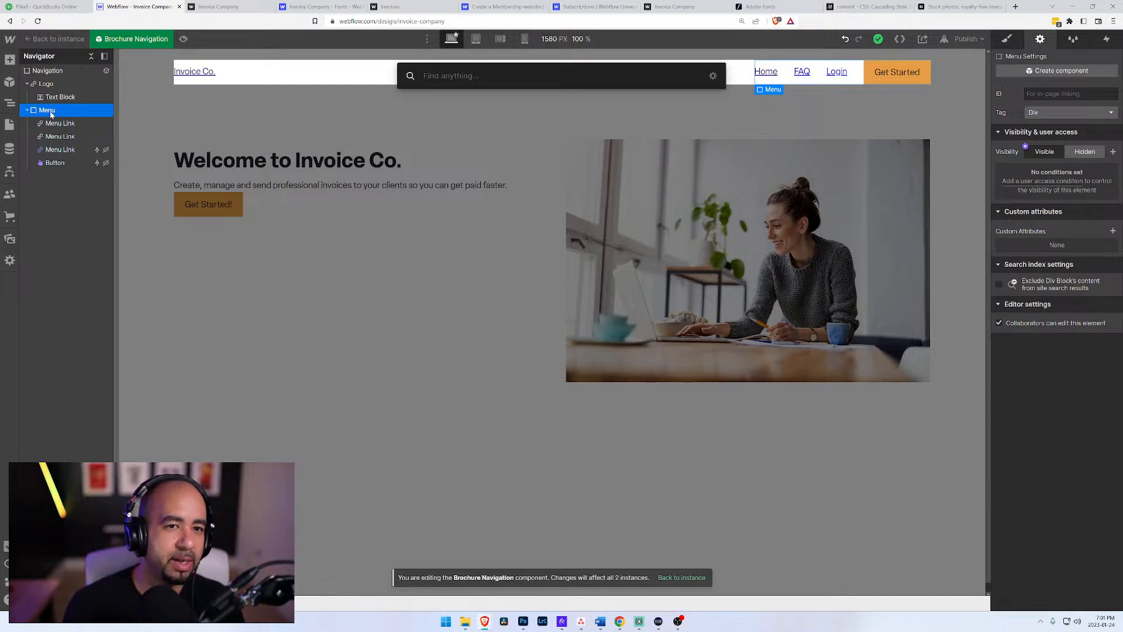
pyautogui.write('link')
pyautogui.press('Return')
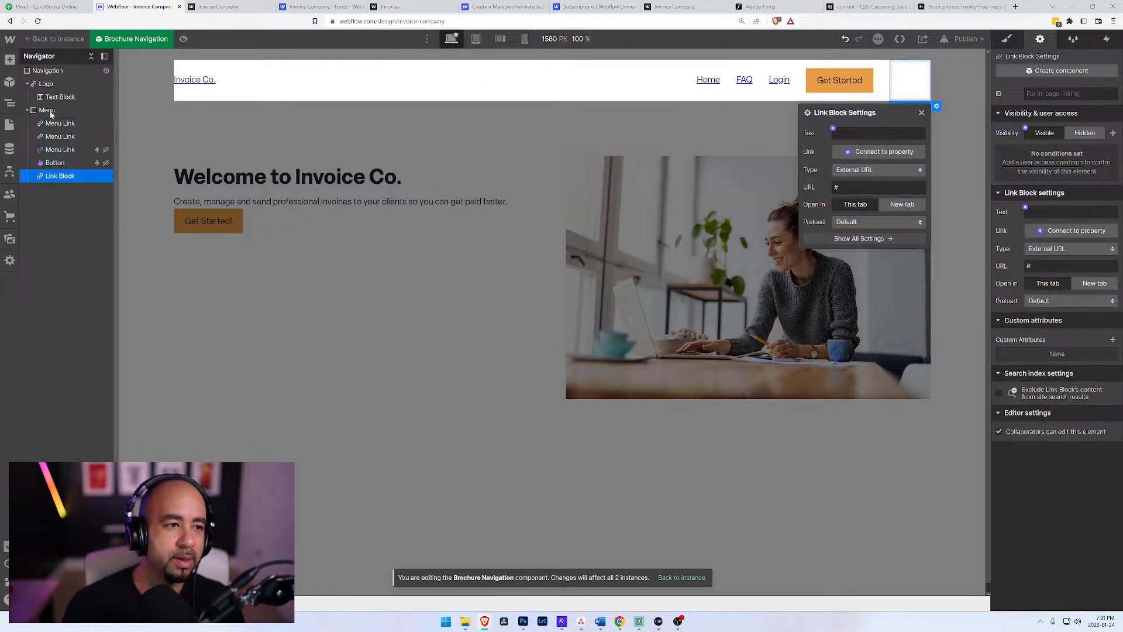
pyautogui.hotkey('ctrl', 'z')
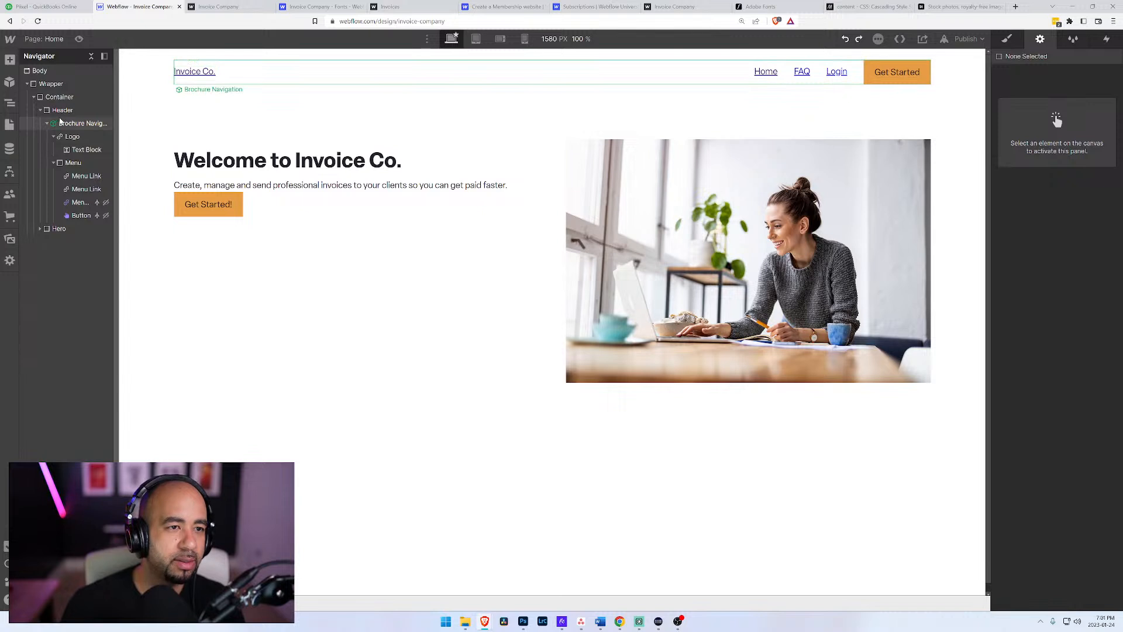
# Step: Reopen the Brochure Navigation component for editing
pyautogui.click(82, 191)
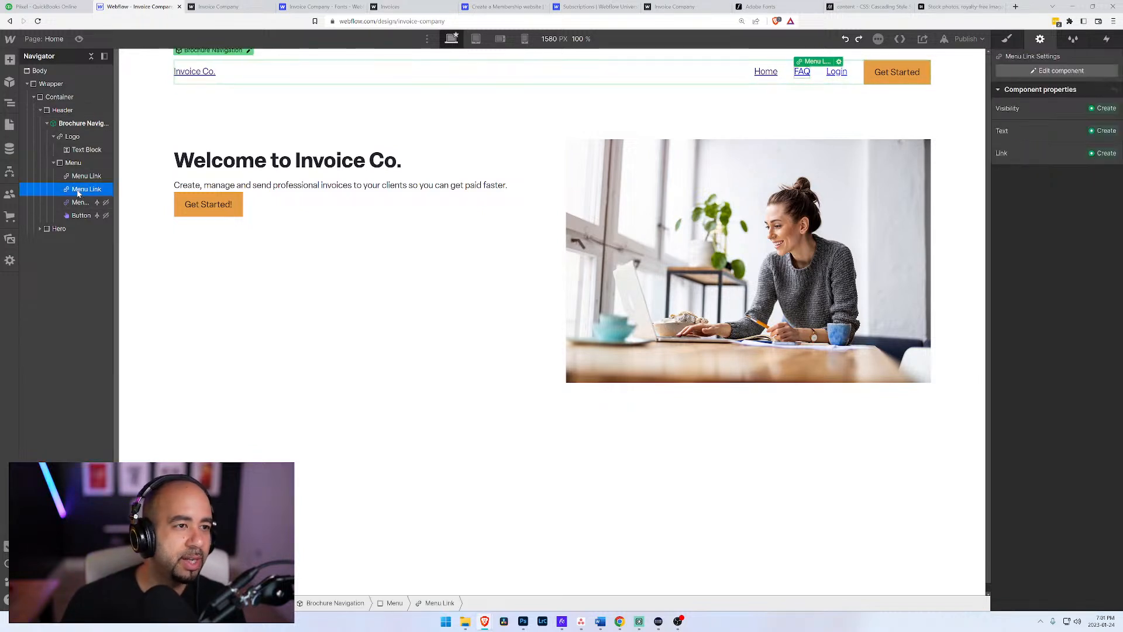
pyautogui.click(248, 51)
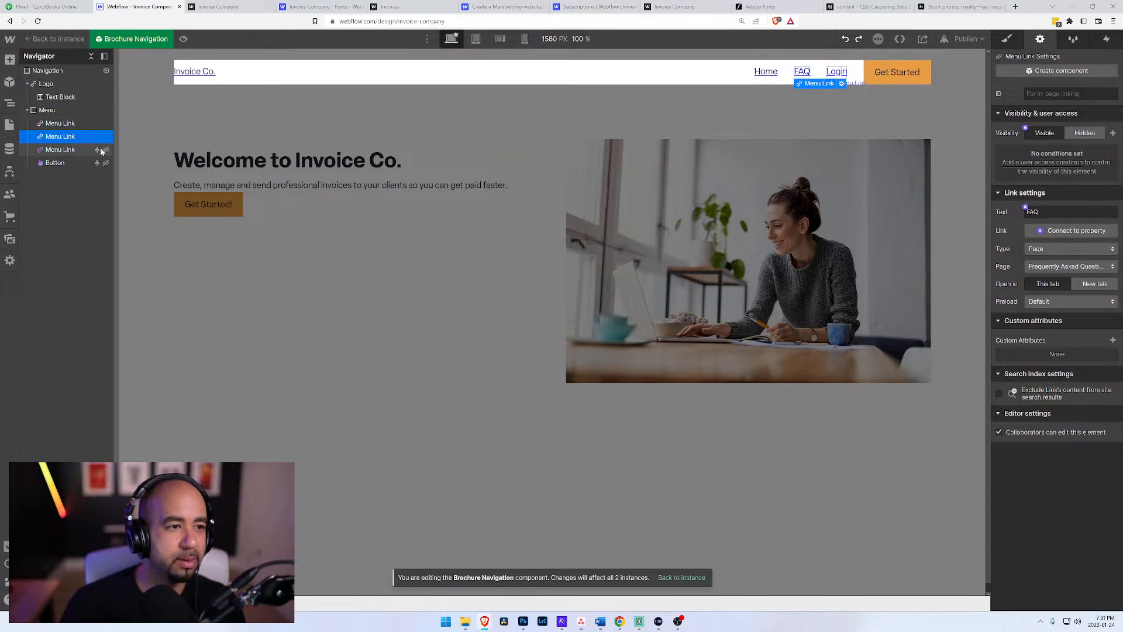
pyautogui.click(82, 150)
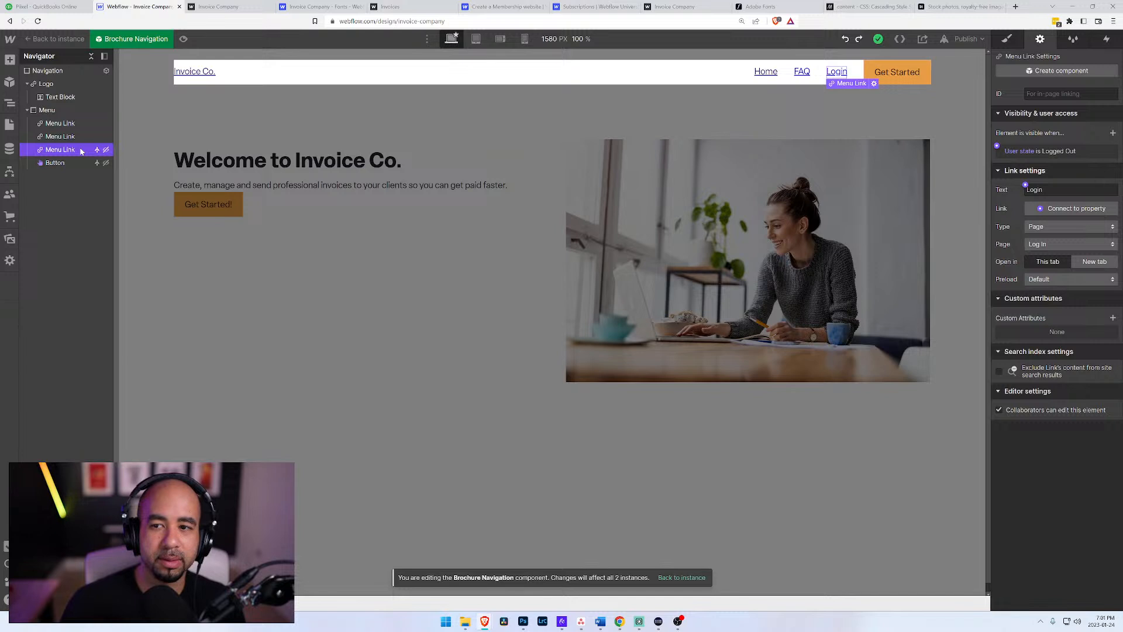
pyautogui.click(61, 136)
# Step: Insert a text link at the end of the navigation's Menu block and label it My Account
pyautogui.click(50, 111)
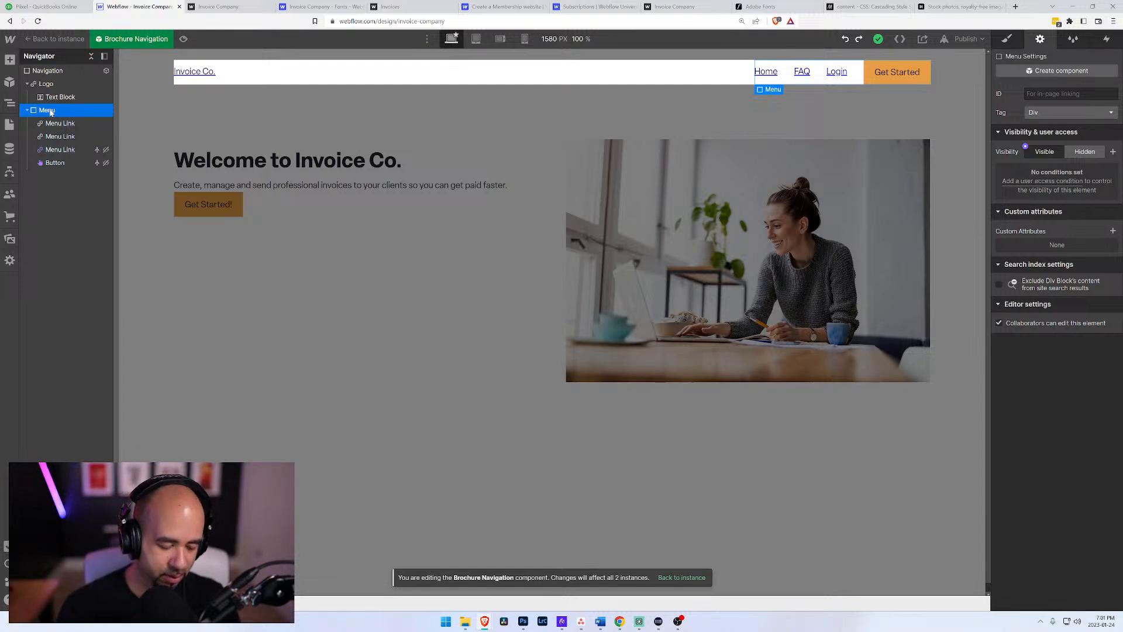
pyautogui.hotkey('ctrl', 'k')
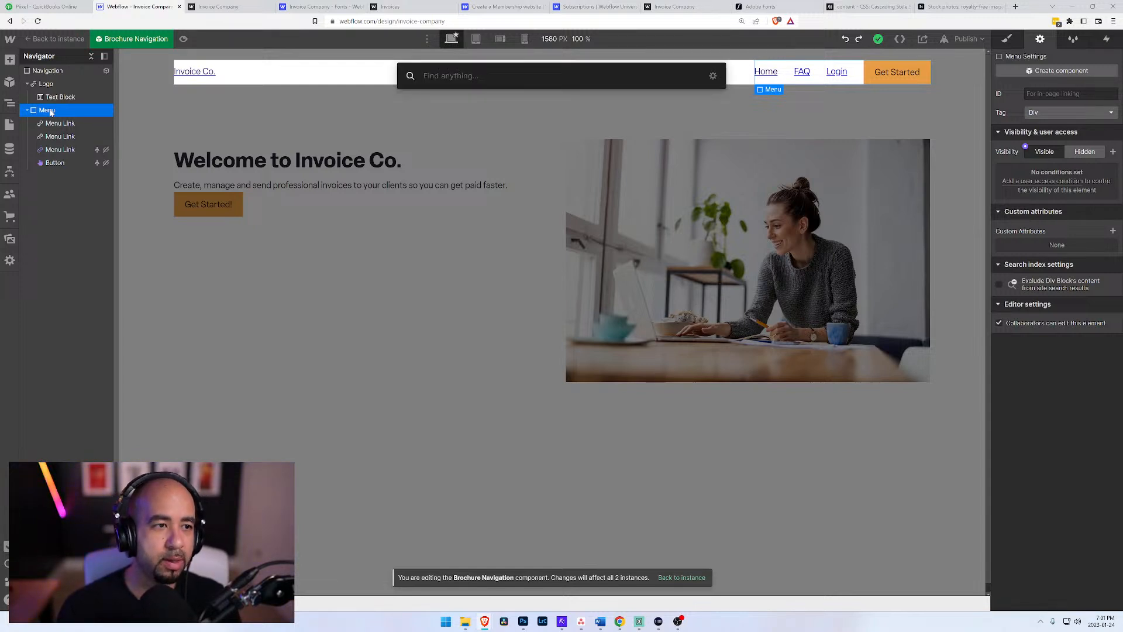
pyautogui.write('link')
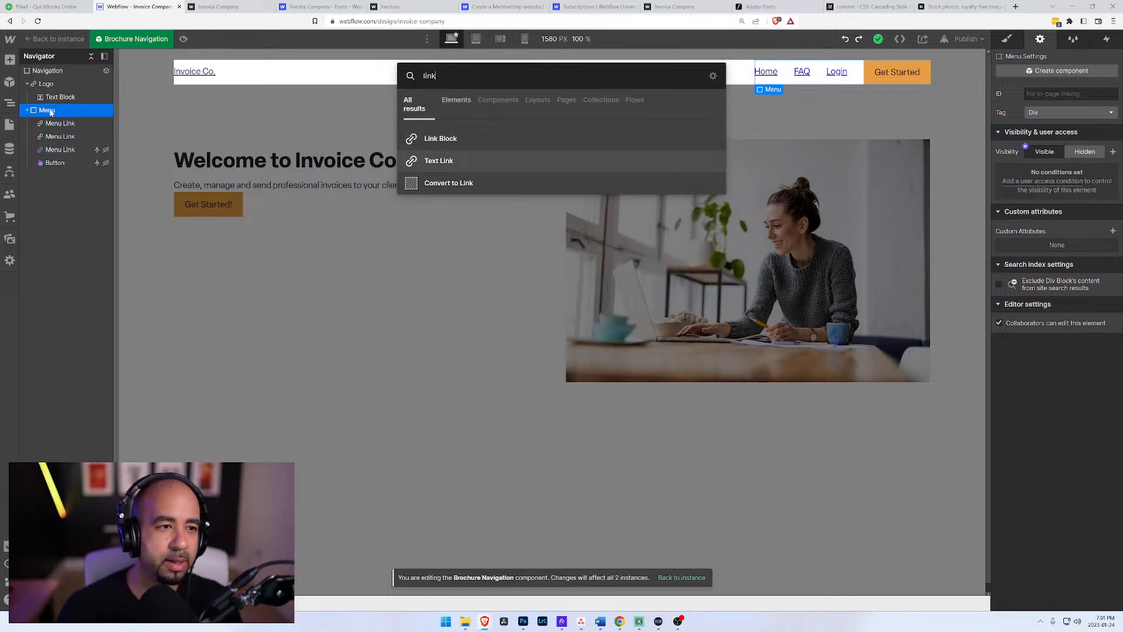
pyautogui.press('Return')
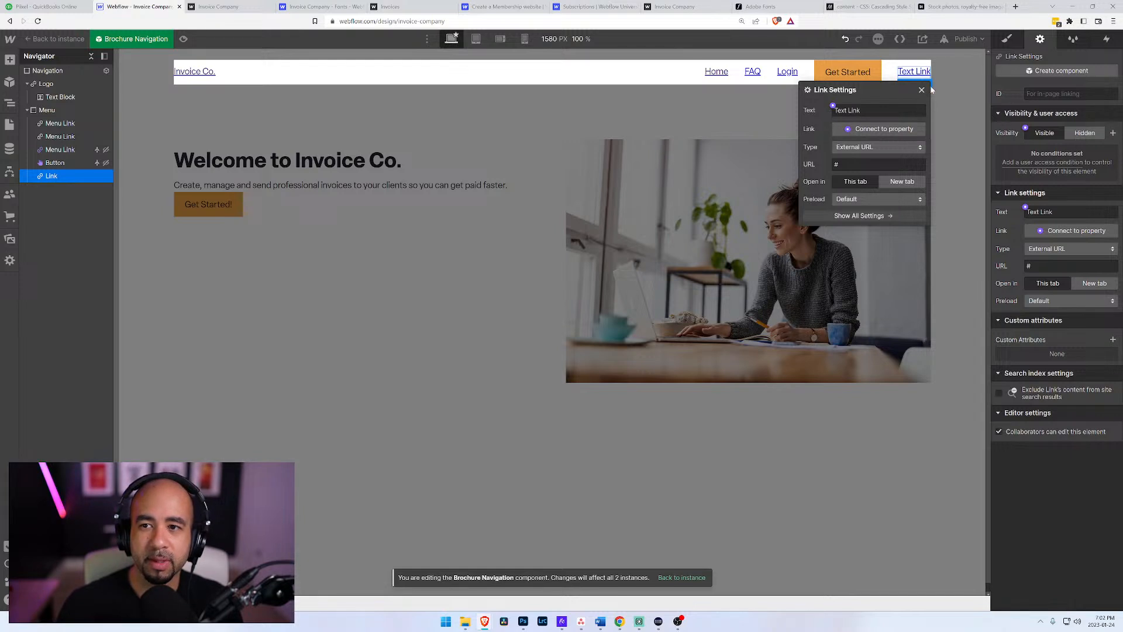
pyautogui.doubleClick(912, 72)
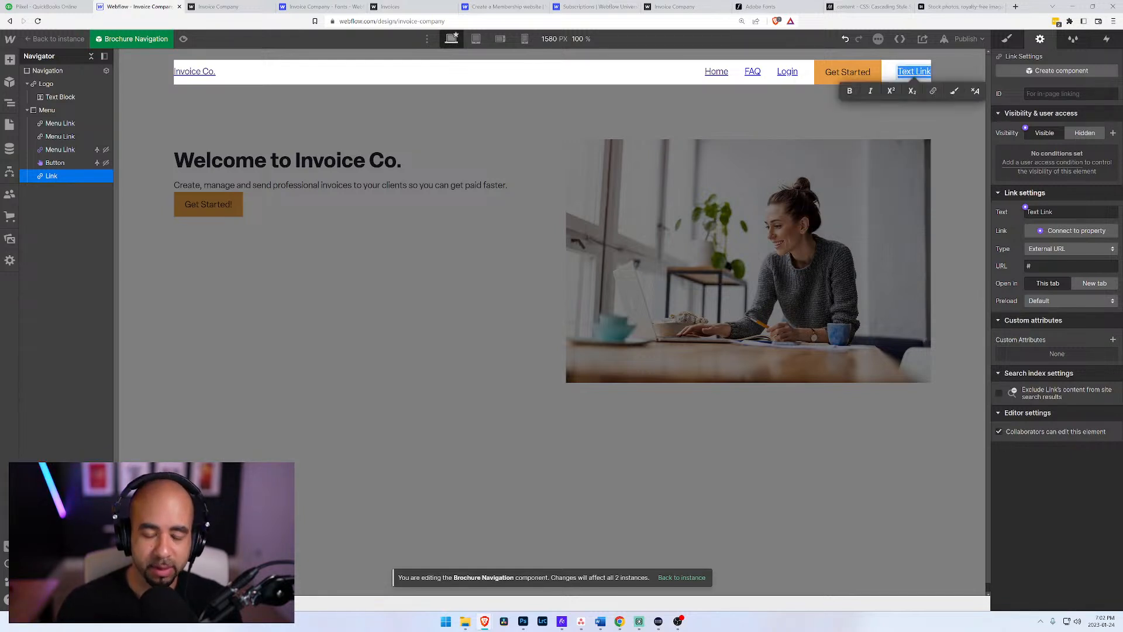
pyautogui.write('My Account')
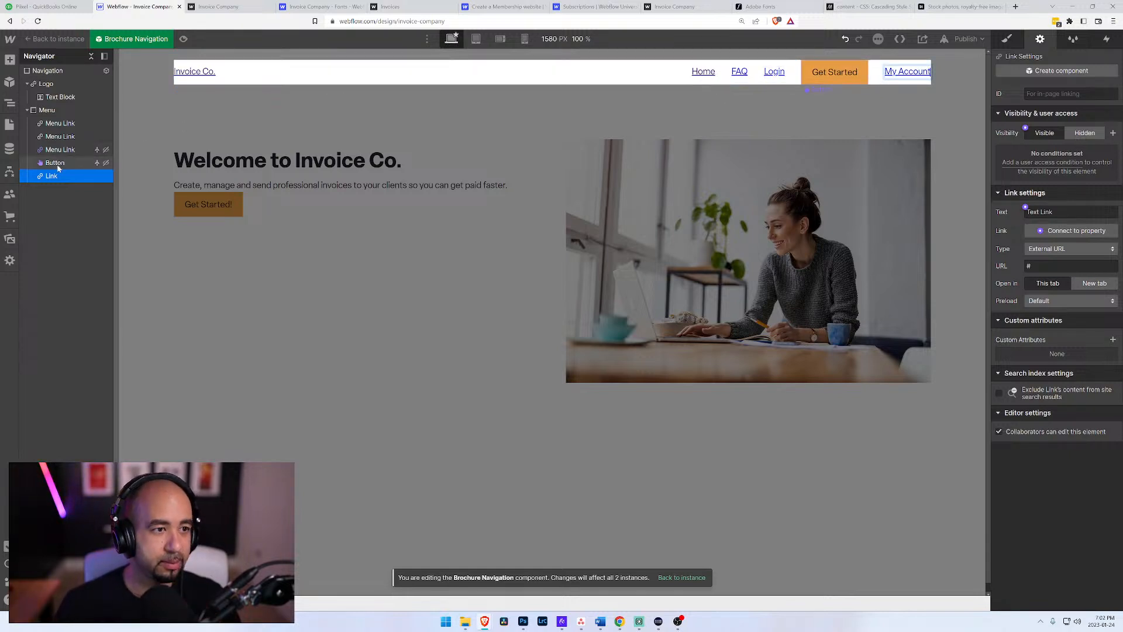
# Step: Apply the existing Menu Link class to the My Account link
pyautogui.click(1007, 40)
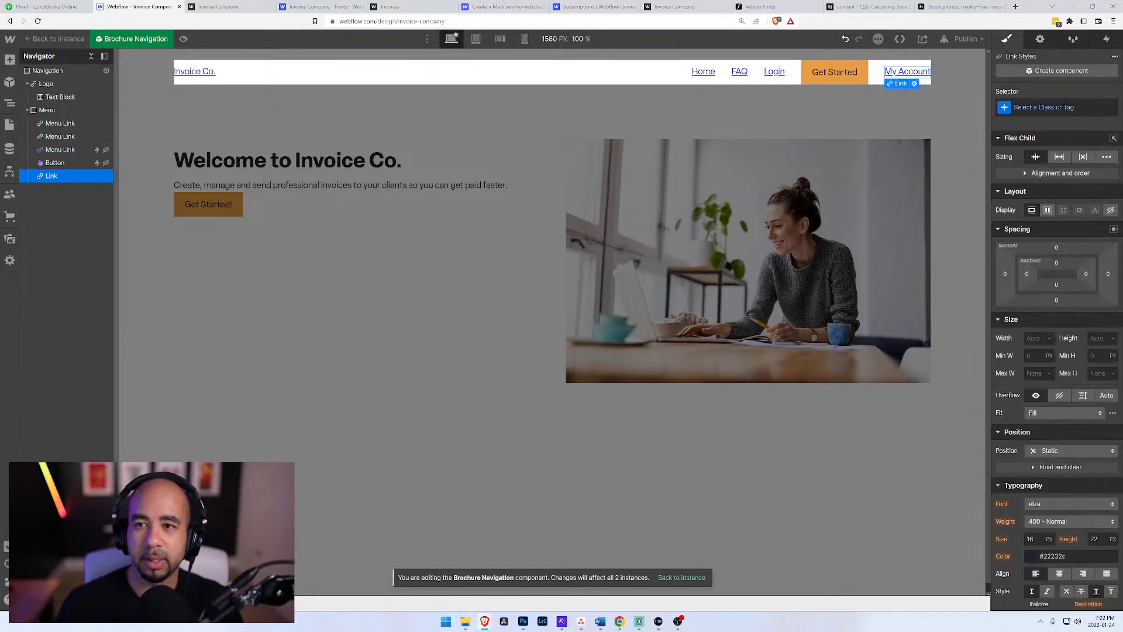
pyautogui.click(1045, 107)
pyautogui.write('Menu Link')
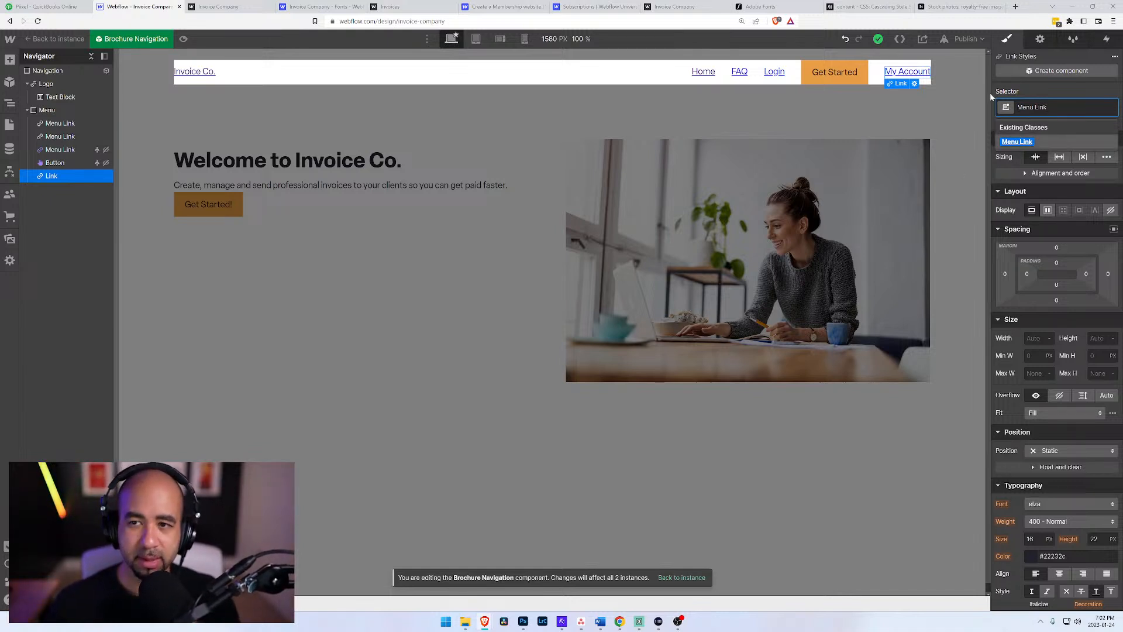
pyautogui.click(1030, 139)
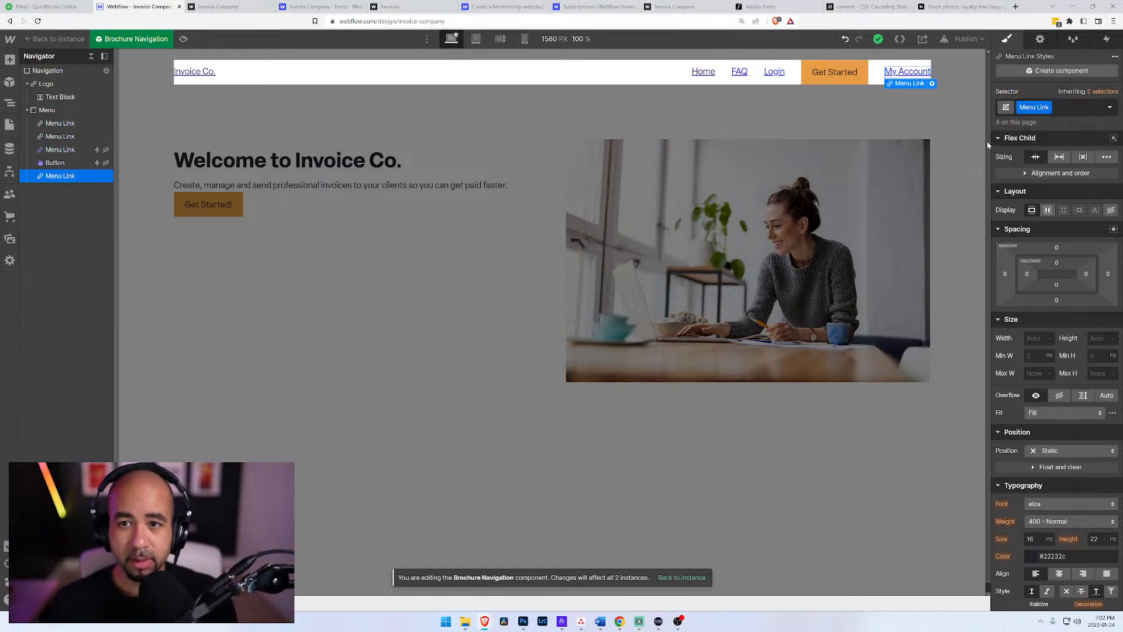
# Step: Set the My Account link's type to Page and point it to the User Account page
pyautogui.click(932, 83)
pyautogui.click(867, 150)
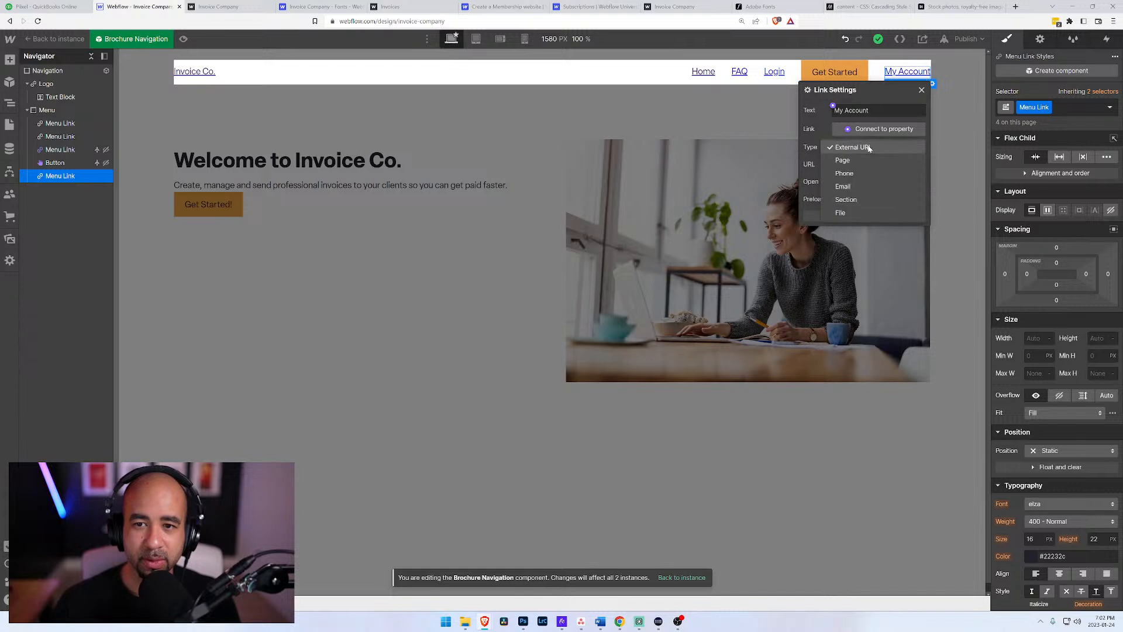
pyautogui.click(865, 146)
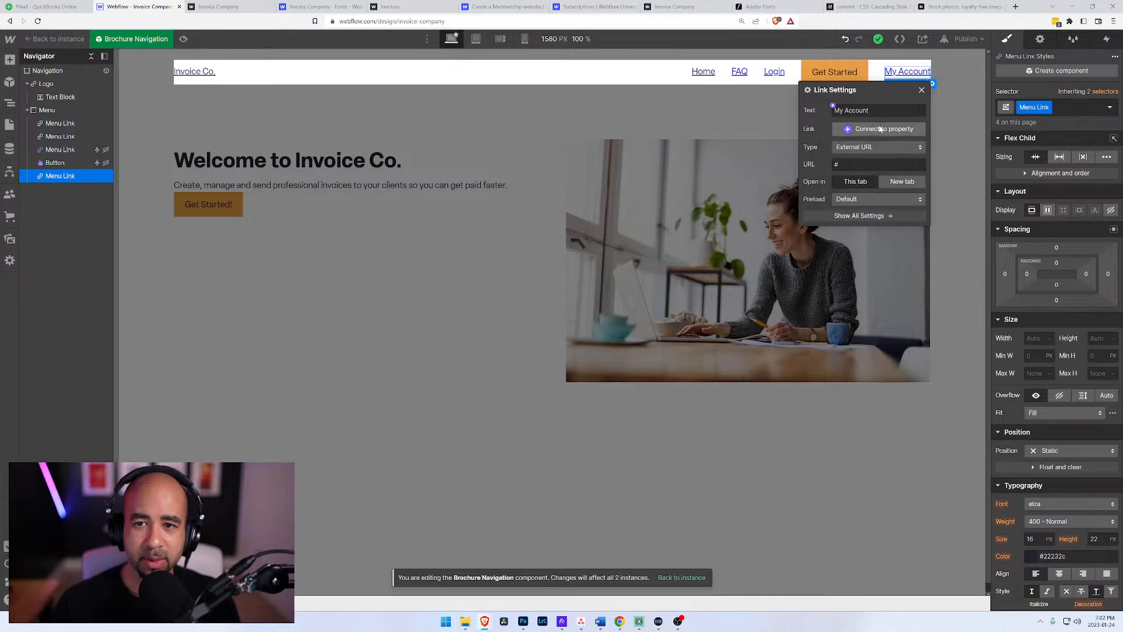
pyautogui.click(911, 146)
pyautogui.click(855, 160)
pyautogui.click(885, 165)
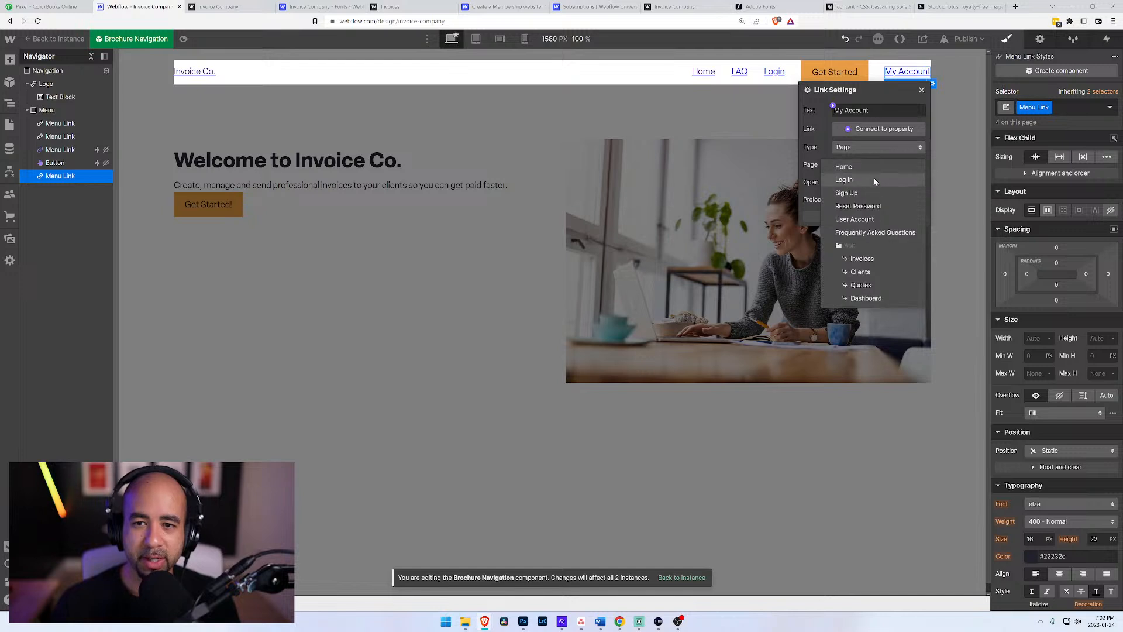
pyautogui.click(865, 219)
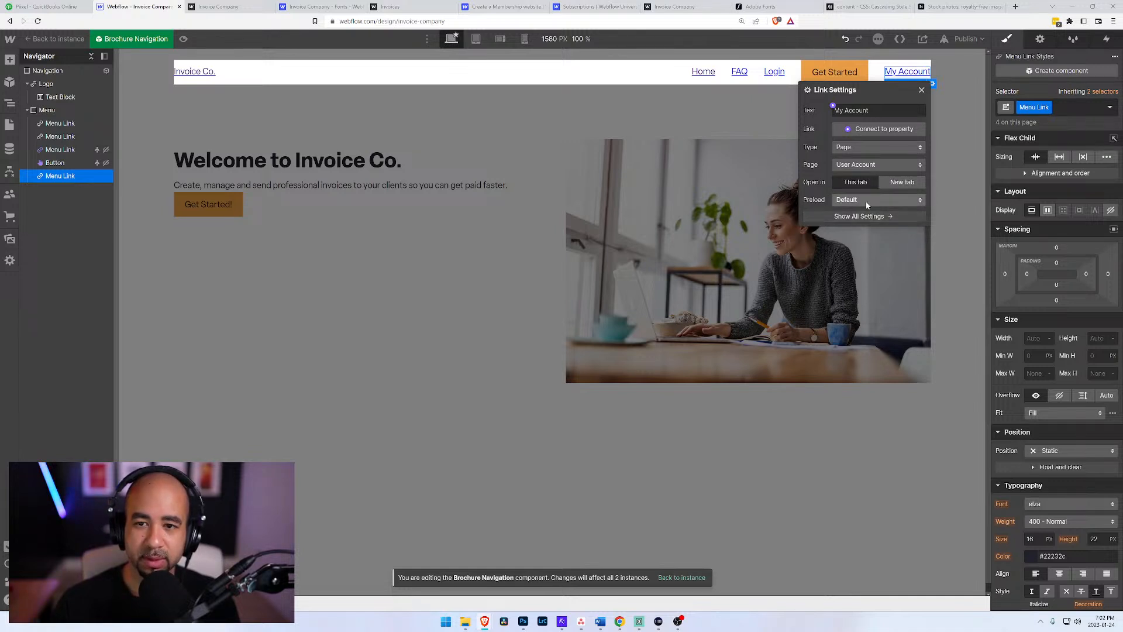
# Step: Add a visibility condition to the My Account link so it shows only when User state is Logged In
pyautogui.click(877, 217)
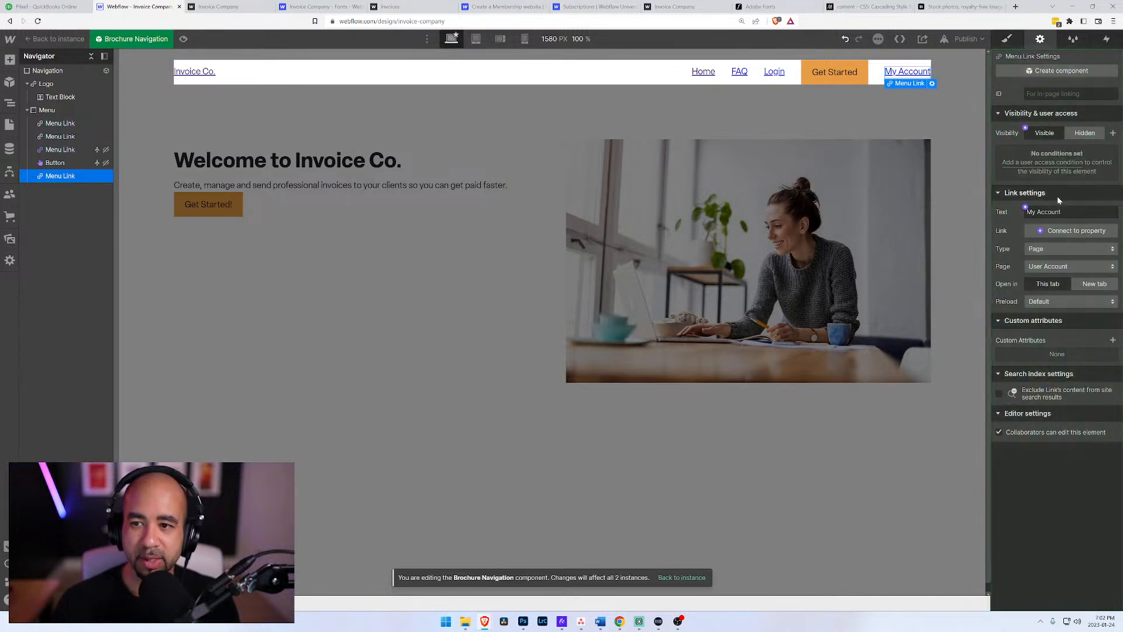
pyautogui.click(1046, 165)
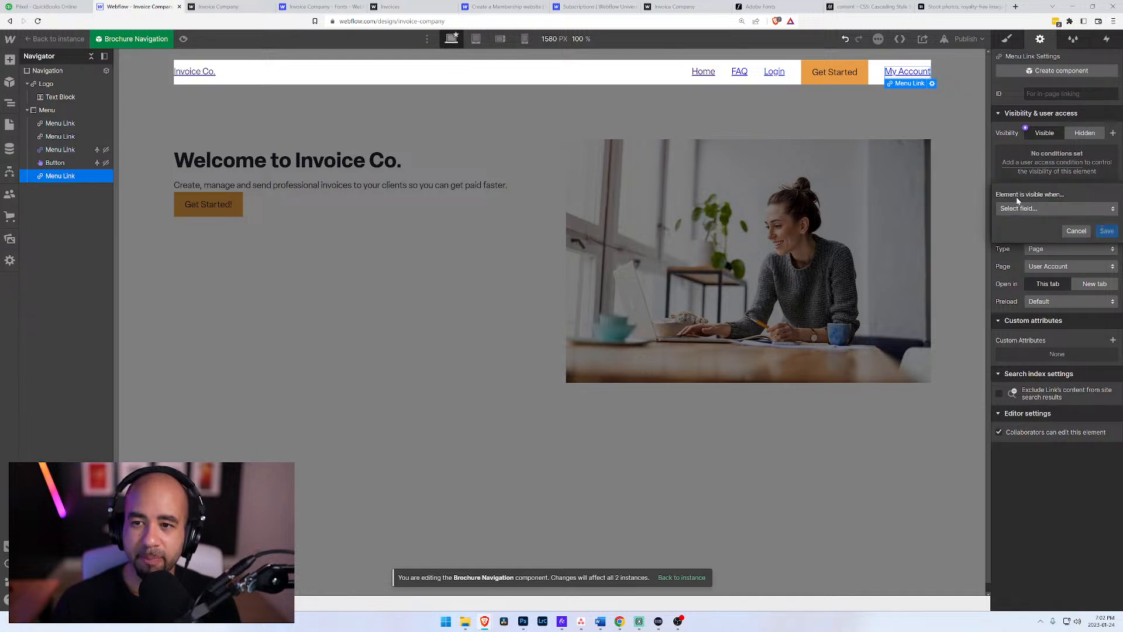
pyautogui.click(1017, 208)
pyautogui.click(1021, 269)
pyautogui.click(1029, 229)
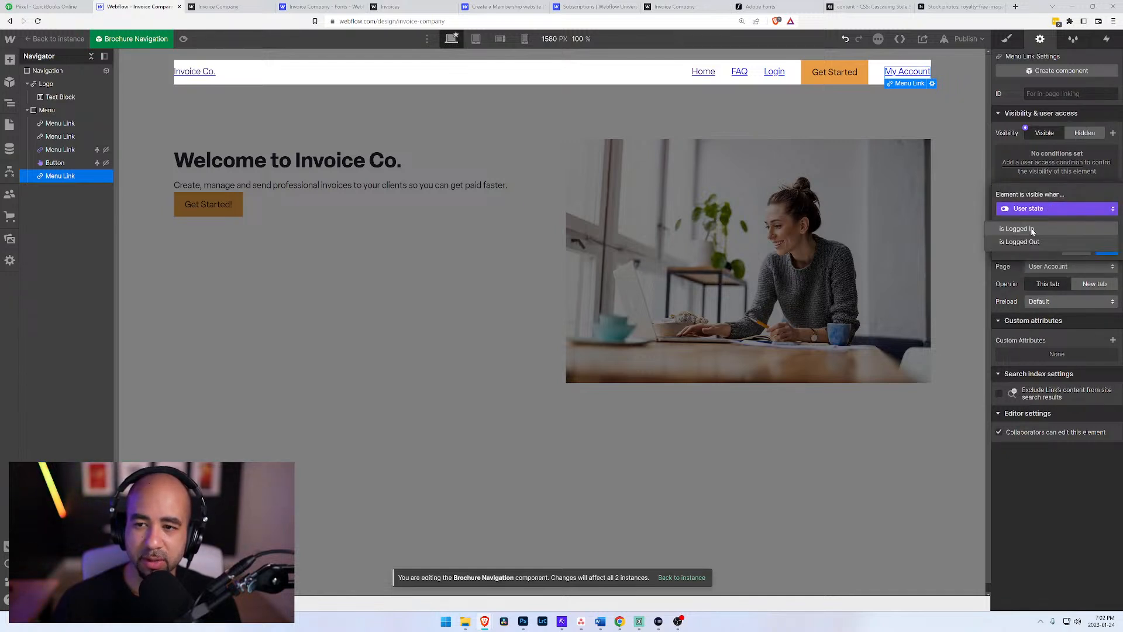
pyautogui.click(1032, 230)
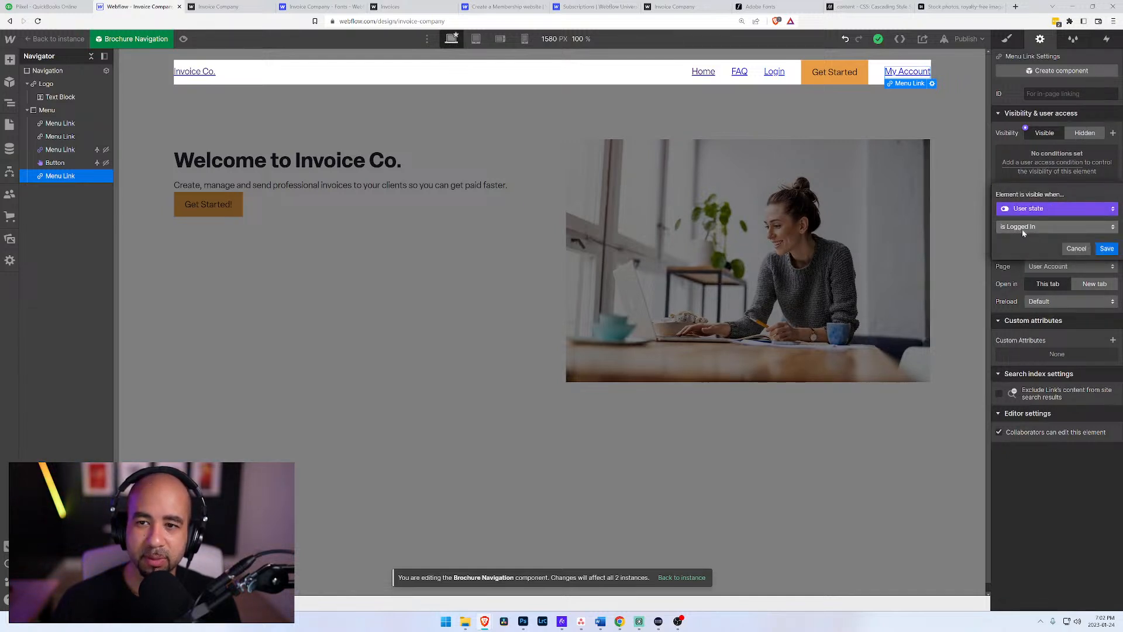
pyautogui.click(1108, 250)
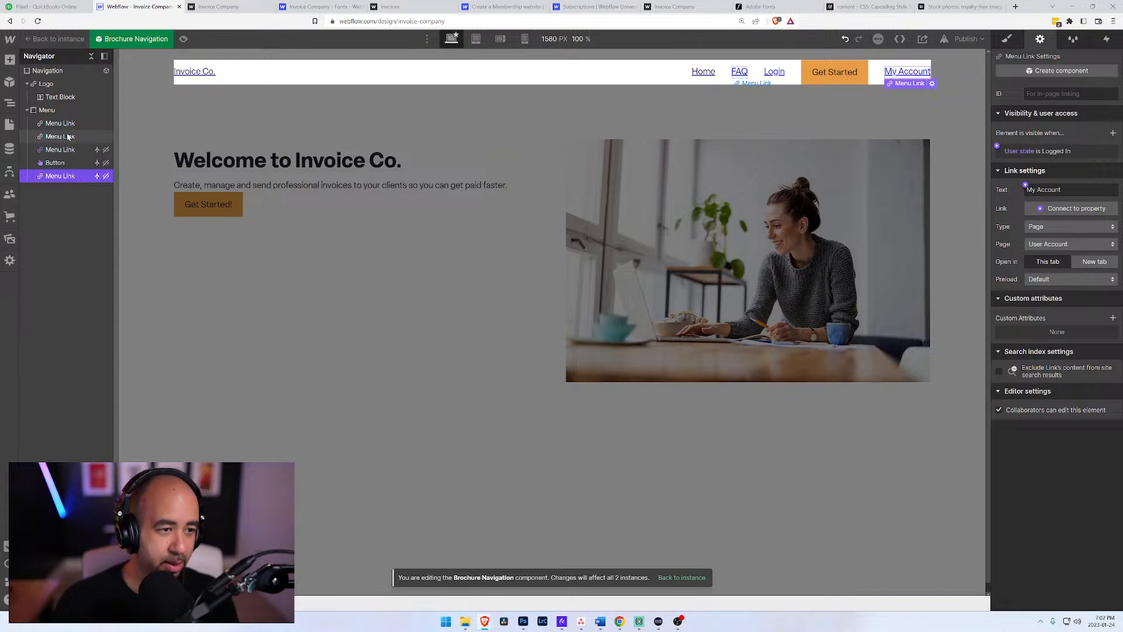
# Step: Insert another text link after My Account in the Menu block and apply the Menu Link class to it
pyautogui.hotkey('ctrl', 'e')
pyautogui.write('link')
pyautogui.press('Down')
pyautogui.press('Return')
pyautogui.click(1007, 39)
pyautogui.hotkey('ctrl', 'Return')
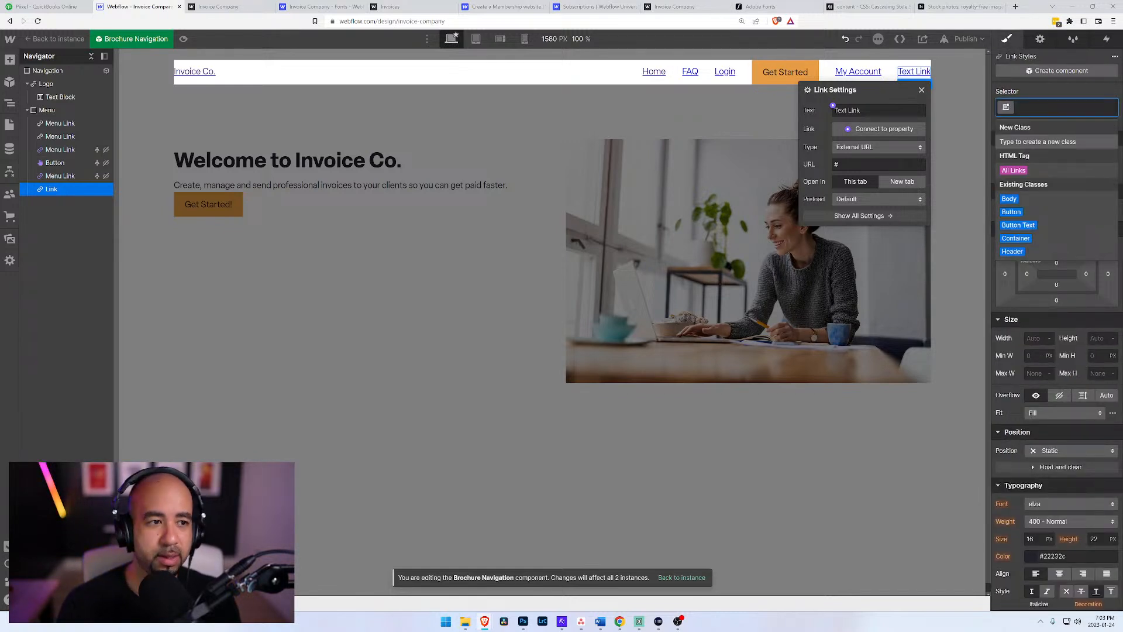
pyautogui.write('menu link')
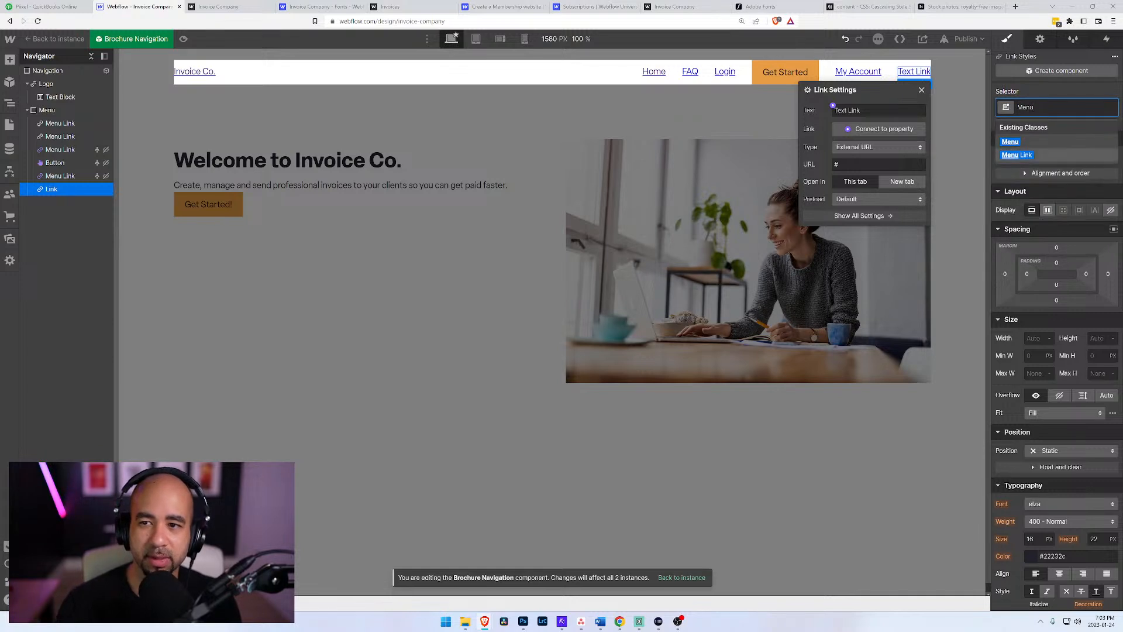
pyautogui.press('Return')
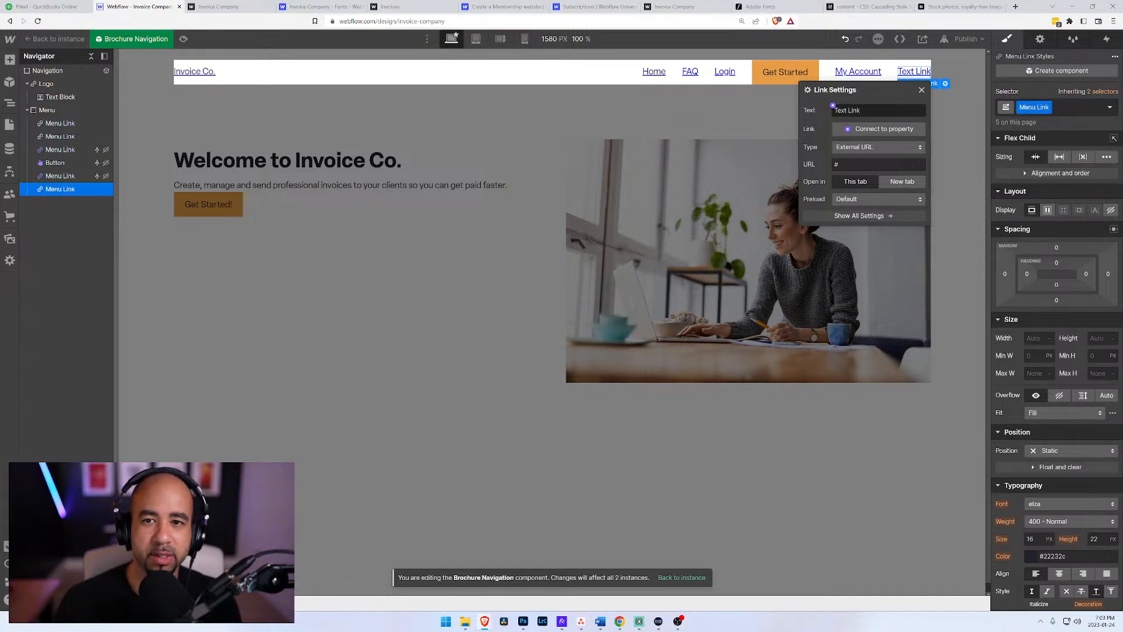
# Step: Set the new menu link's text to Log Out
pyautogui.tripleClick(844, 112)
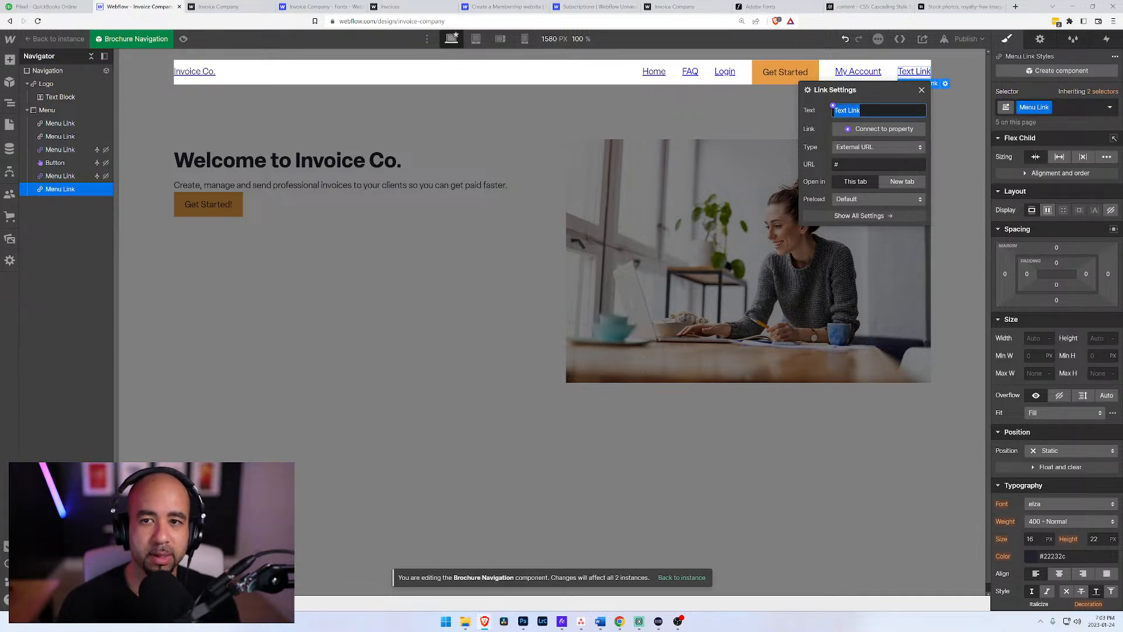
pyautogui.write('Log Out')
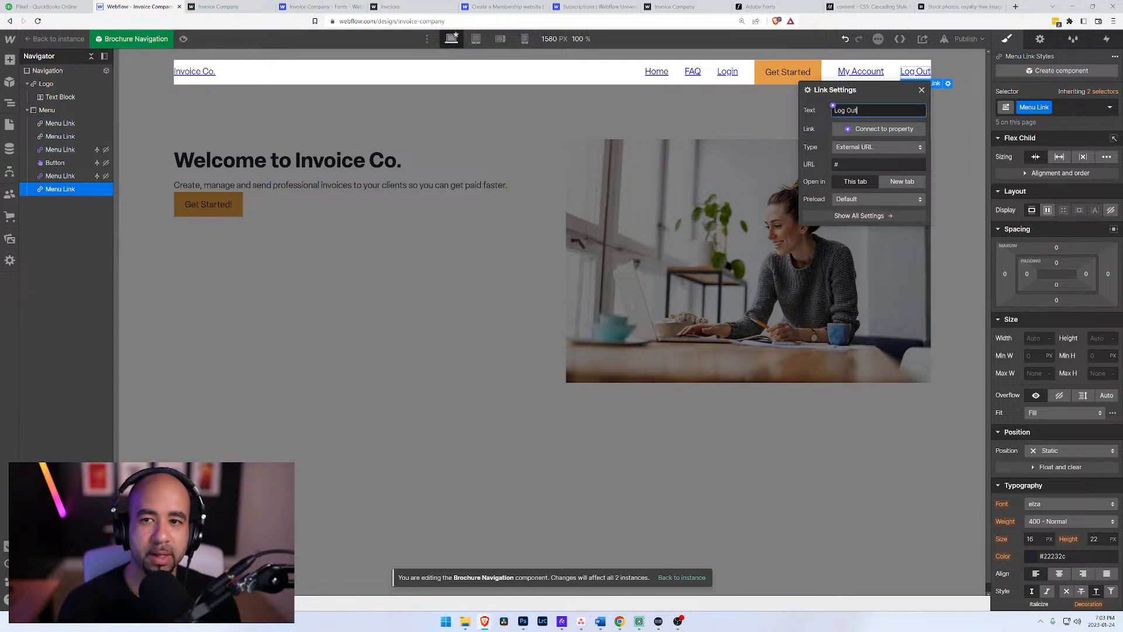
# Step: Check the Log Out link's available types, set its type to Page and look through the pages it can target
pyautogui.click(865, 149)
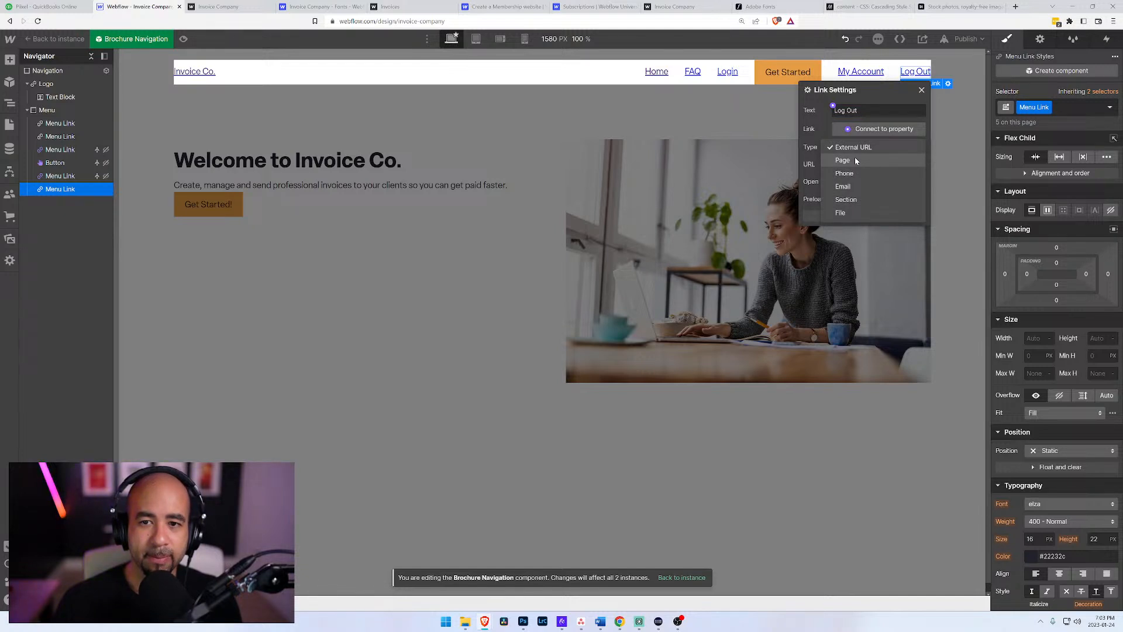
pyautogui.click(843, 148)
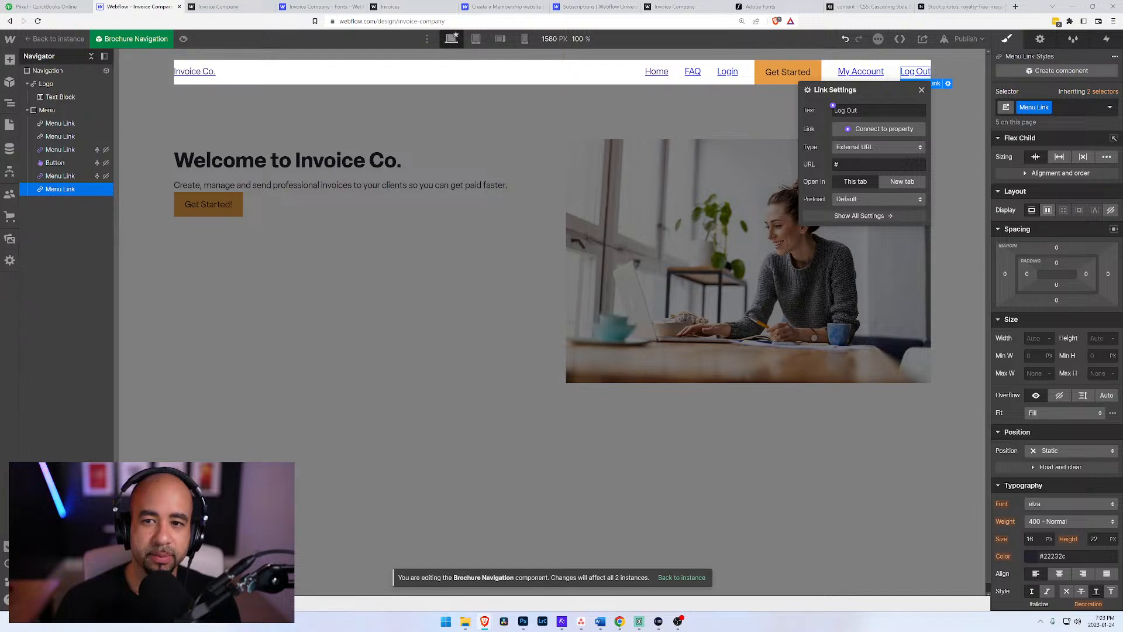
pyautogui.click(910, 148)
pyautogui.click(900, 134)
pyautogui.click(884, 152)
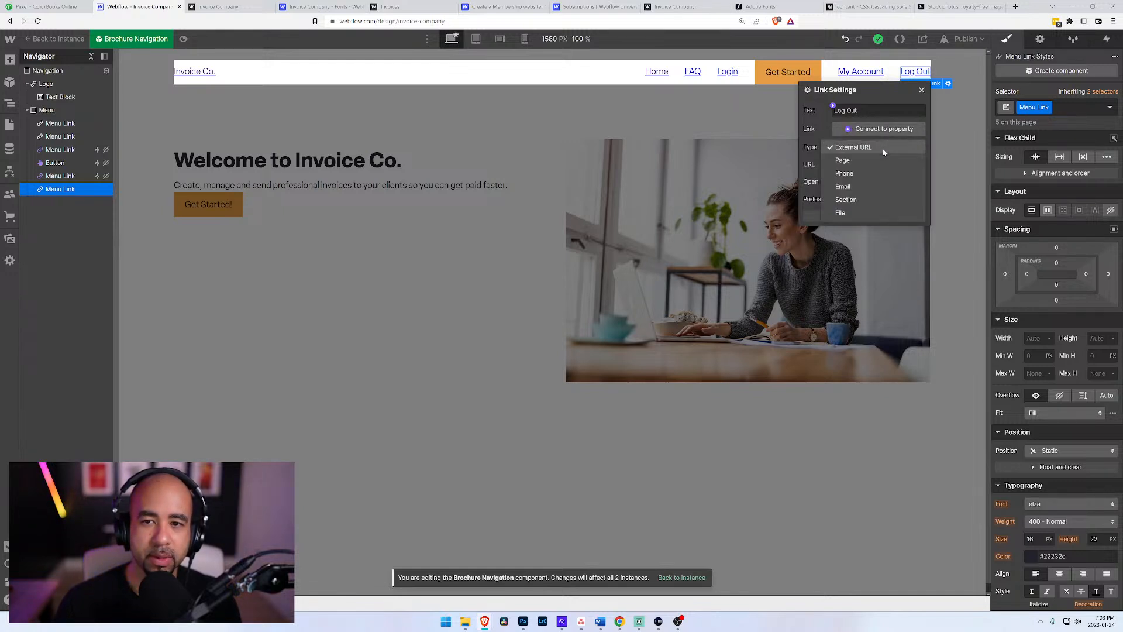
pyautogui.click(854, 148)
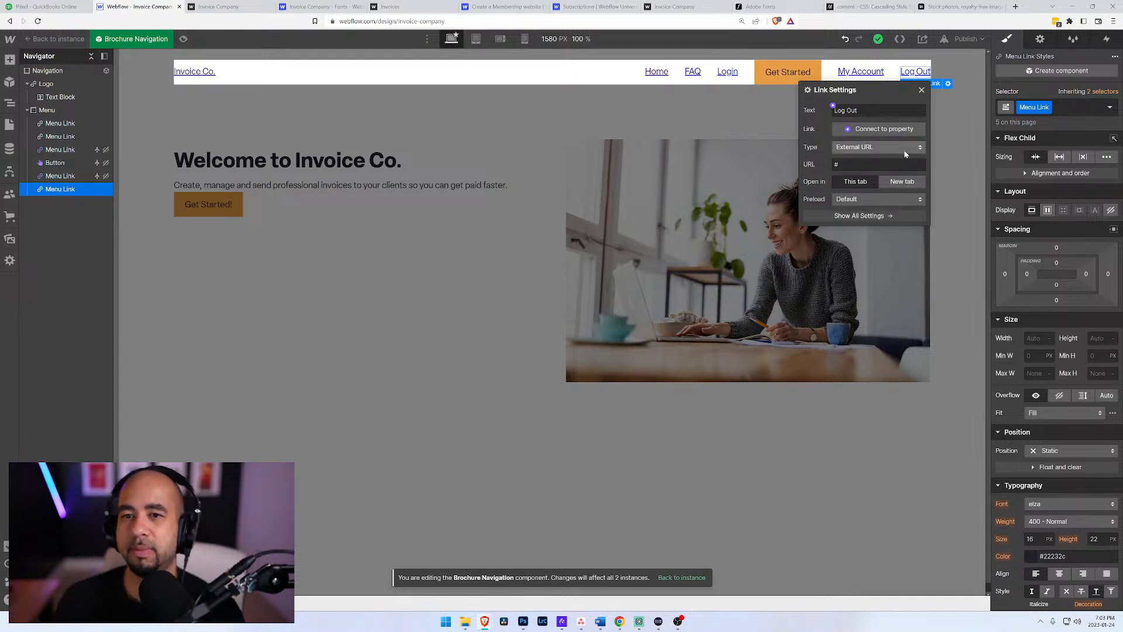
pyautogui.click(878, 147)
pyautogui.click(862, 164)
pyautogui.click(867, 166)
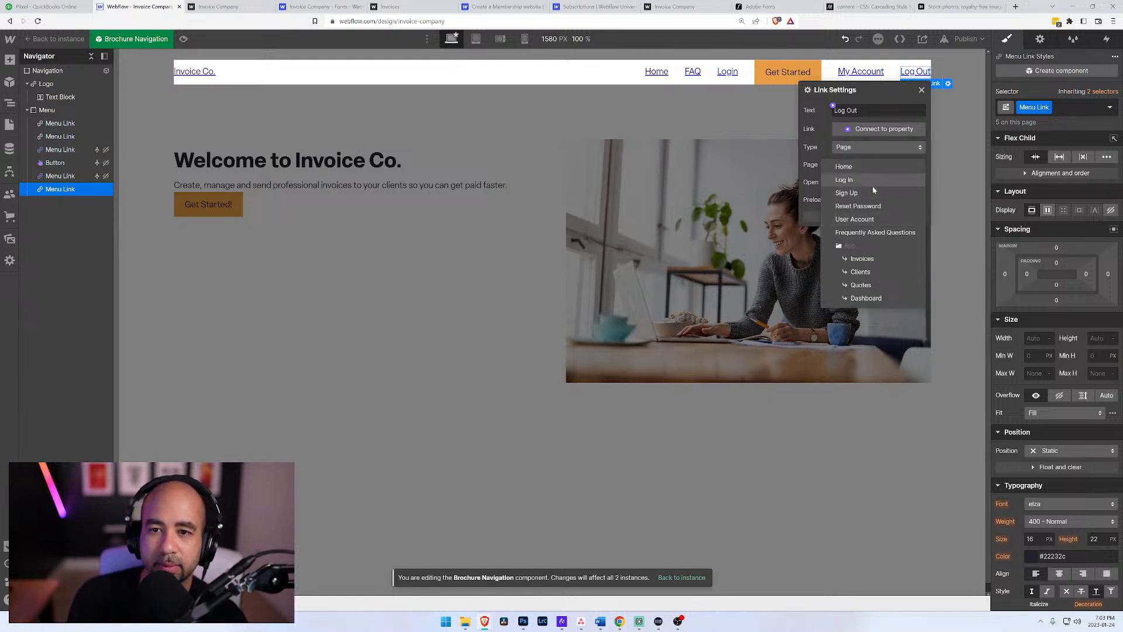
pyautogui.click(870, 156)
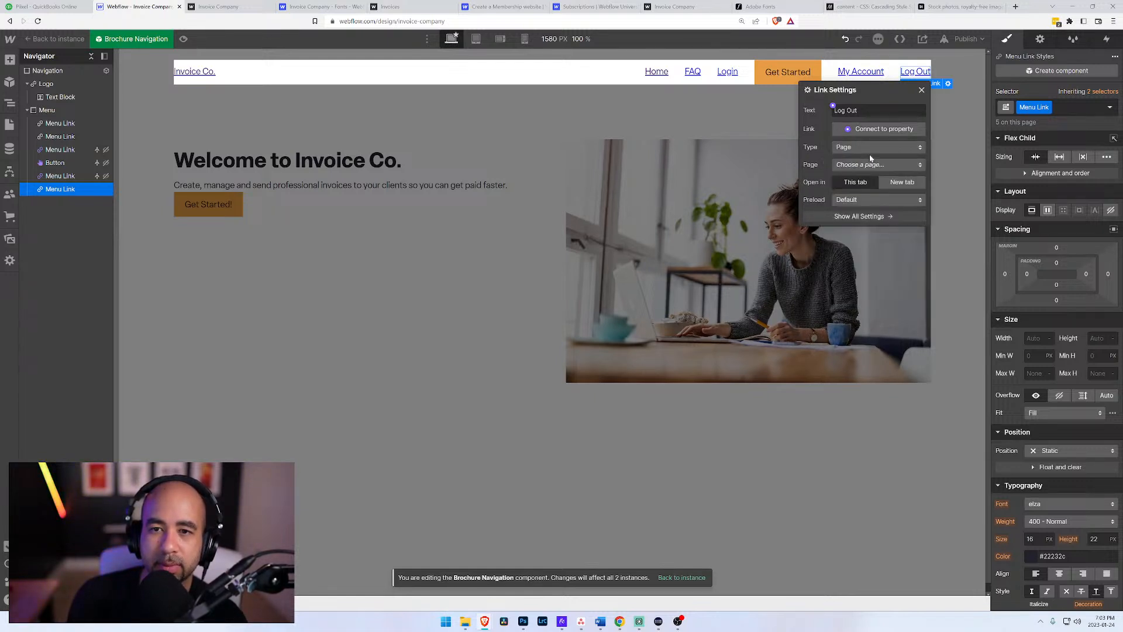
# Step: Insert a Button element at the end of the Menu block, after the Log Out link
pyautogui.click(920, 92)
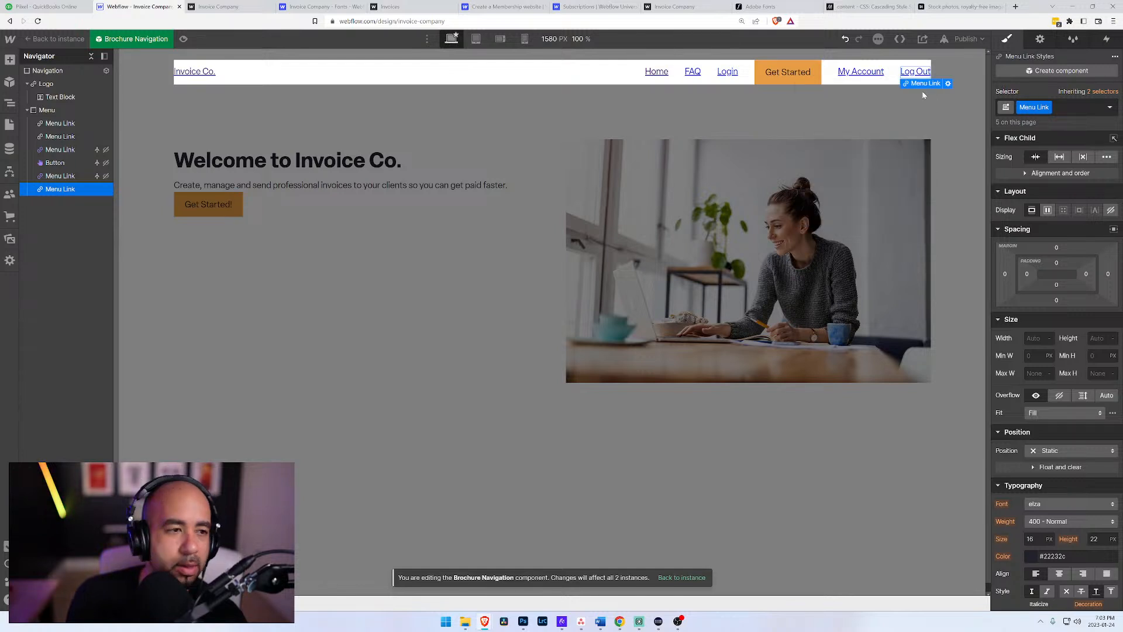
pyautogui.click(54, 114)
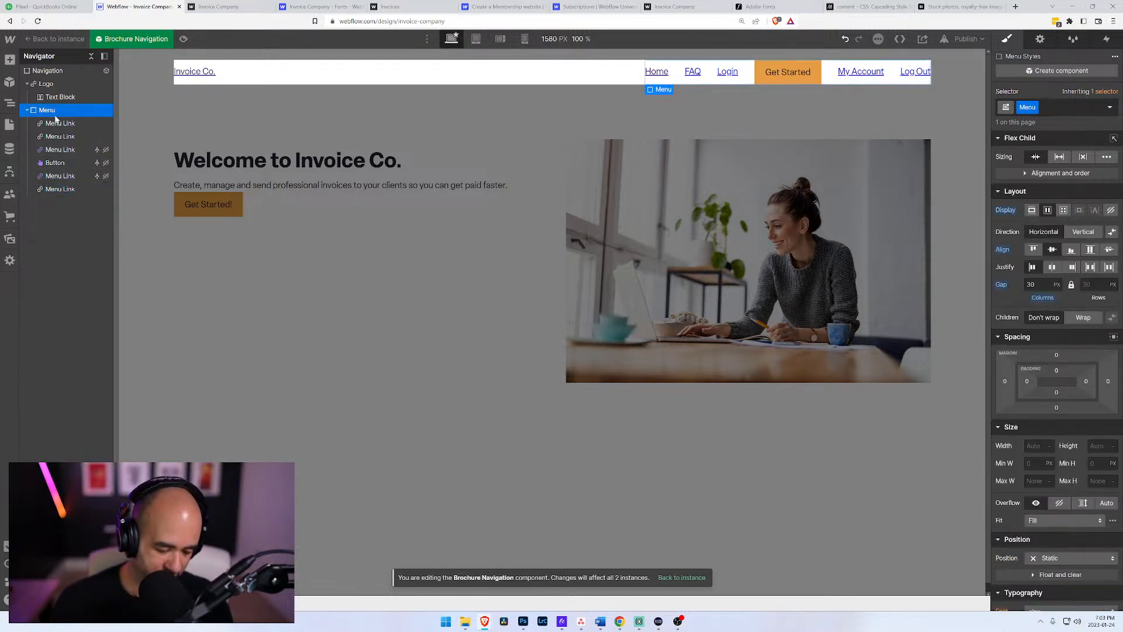
pyautogui.hotkey('ctrl', 'k')
pyautogui.write('but')
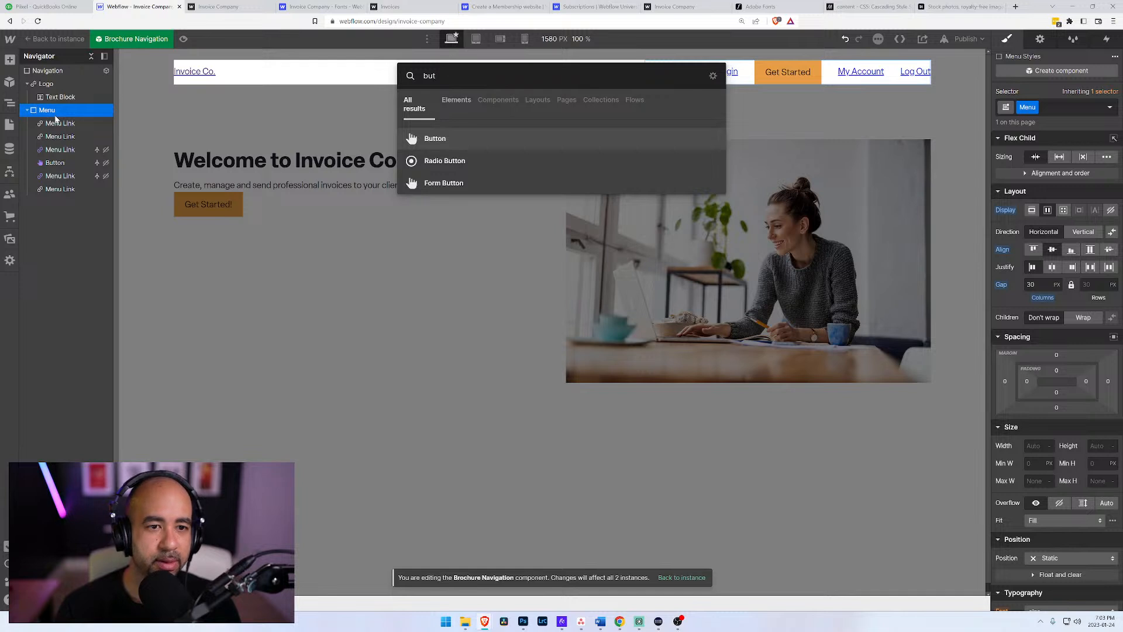
pyautogui.press('Return')
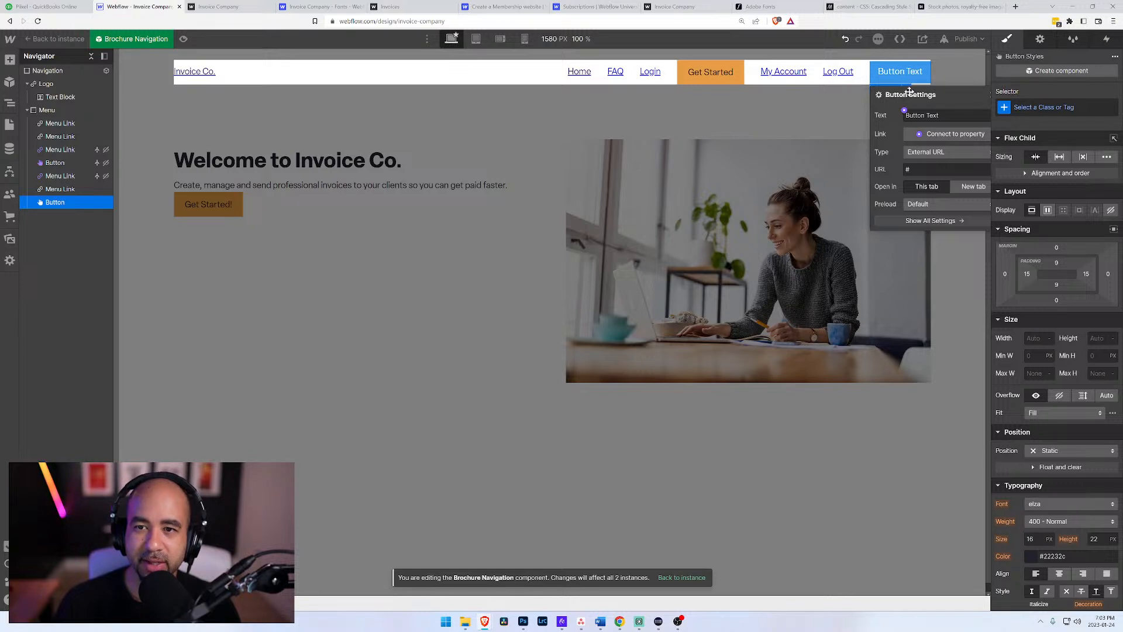
pyautogui.moveTo(943, 108); pyautogui.dragTo(879, 127)
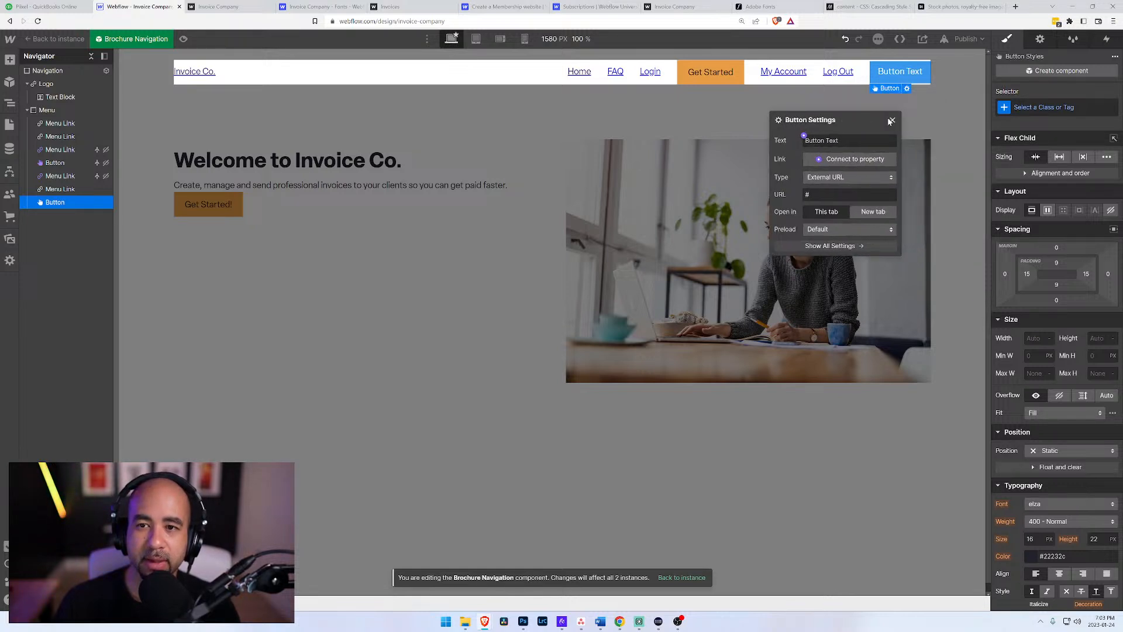
pyautogui.click(894, 121)
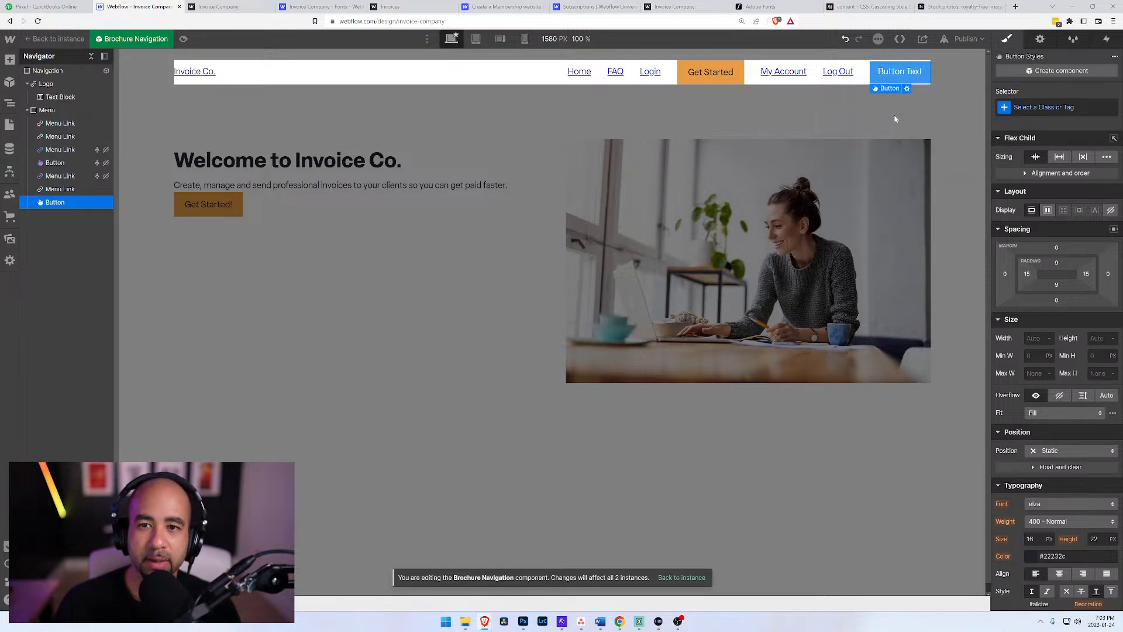
# Step: Review the new button's settings and check which fields its visibility condition can use, without adding a condition
pyautogui.click(907, 89)
pyautogui.click(1040, 39)
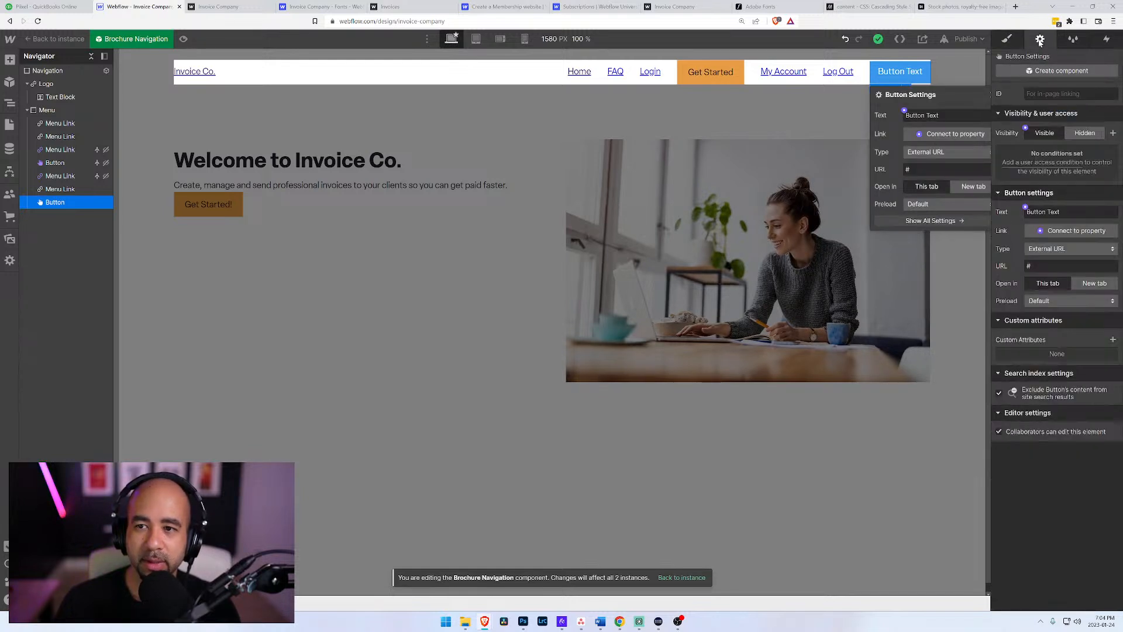
pyautogui.click(1035, 167)
pyautogui.click(1044, 208)
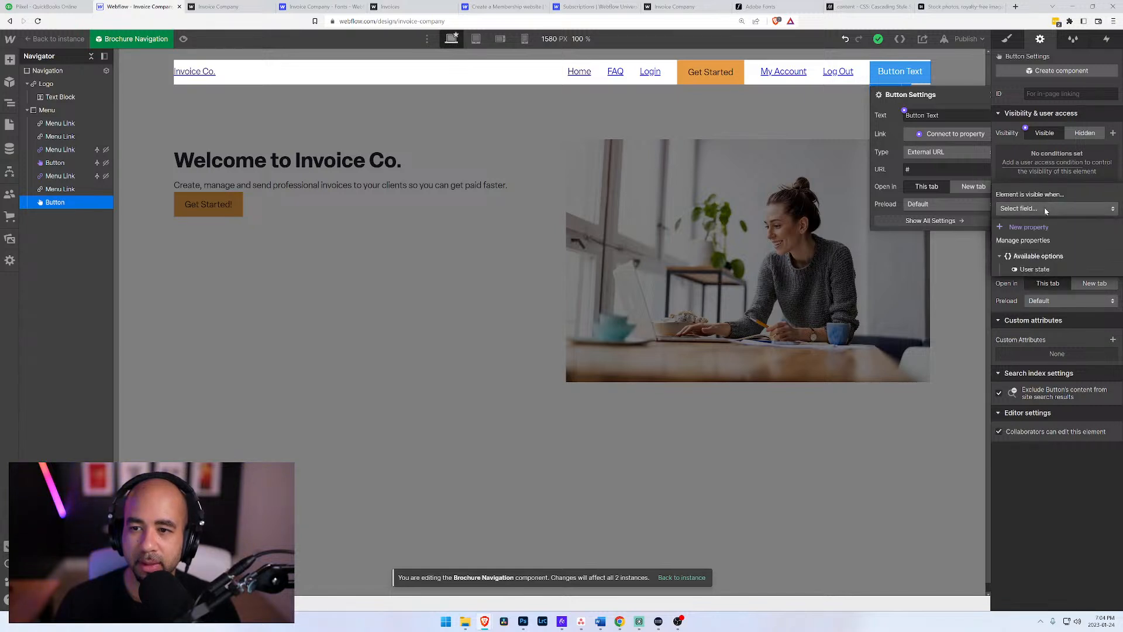
pyautogui.click(1078, 182)
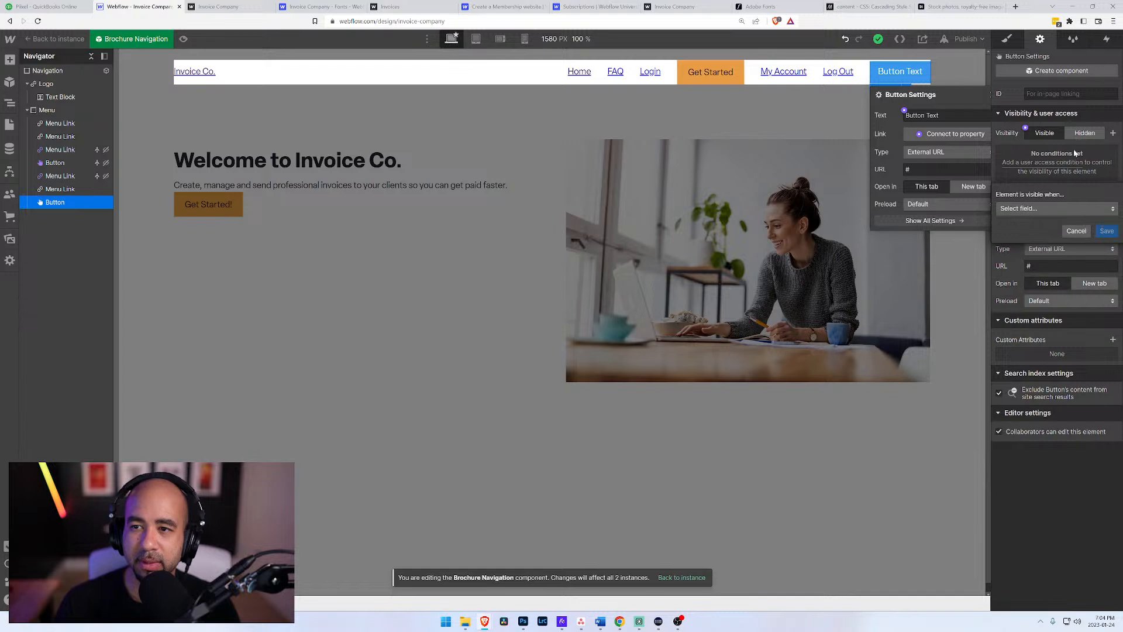
pyautogui.click(1080, 232)
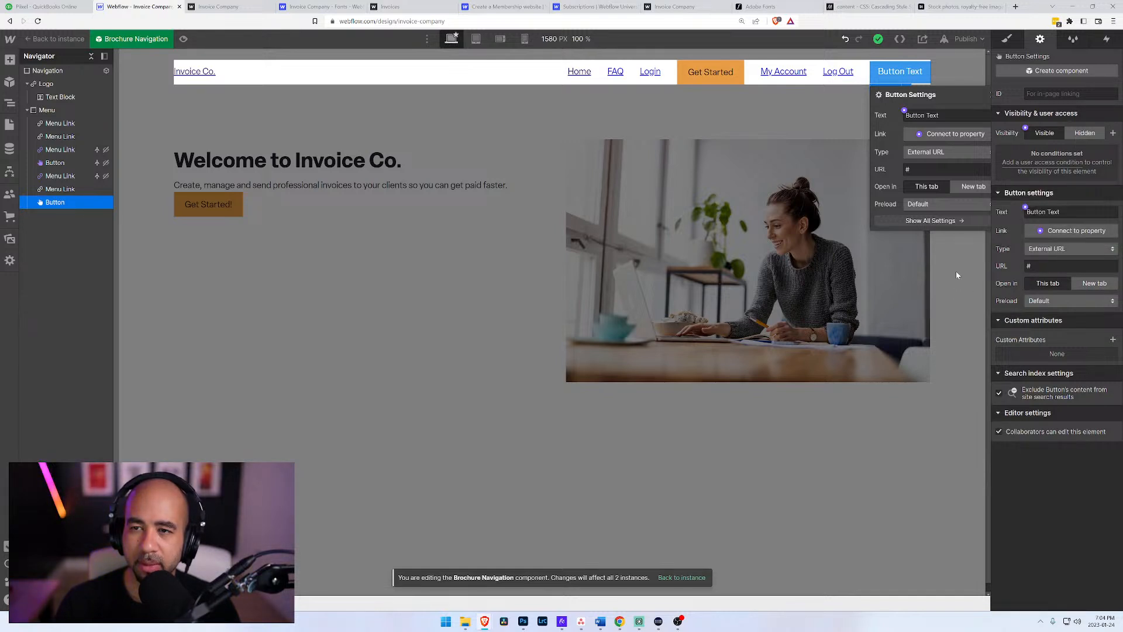
# Step: Switch to the Webflow University Subscriptions lesson and search the page for "log"
pyautogui.click(478, 7)
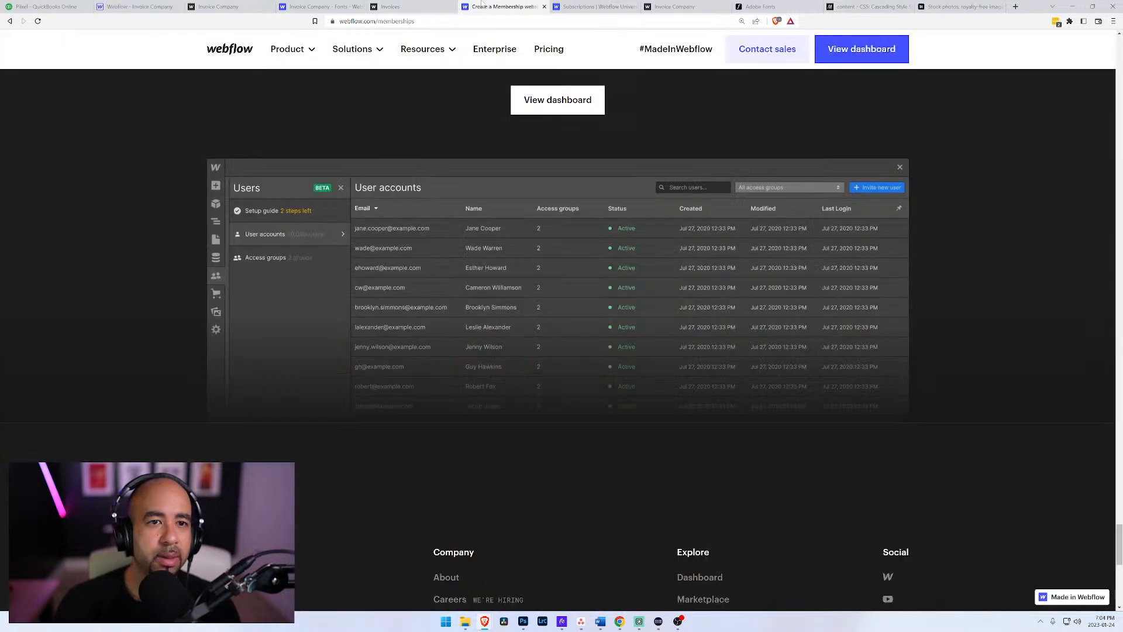
pyautogui.click(594, 6)
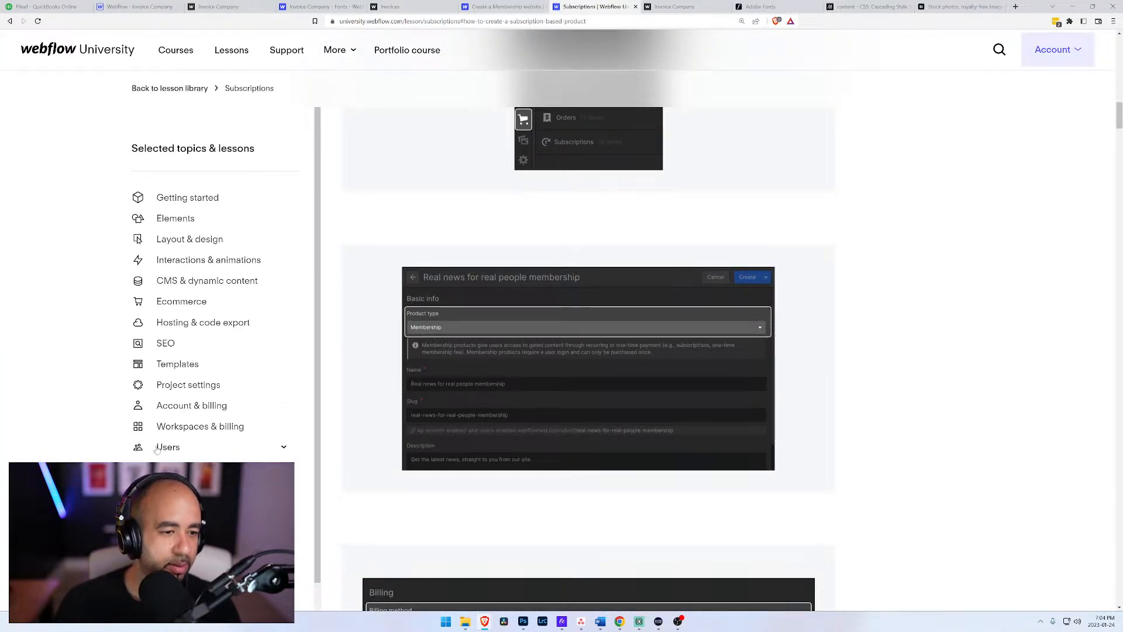
pyautogui.scroll(-15, 528, 350)
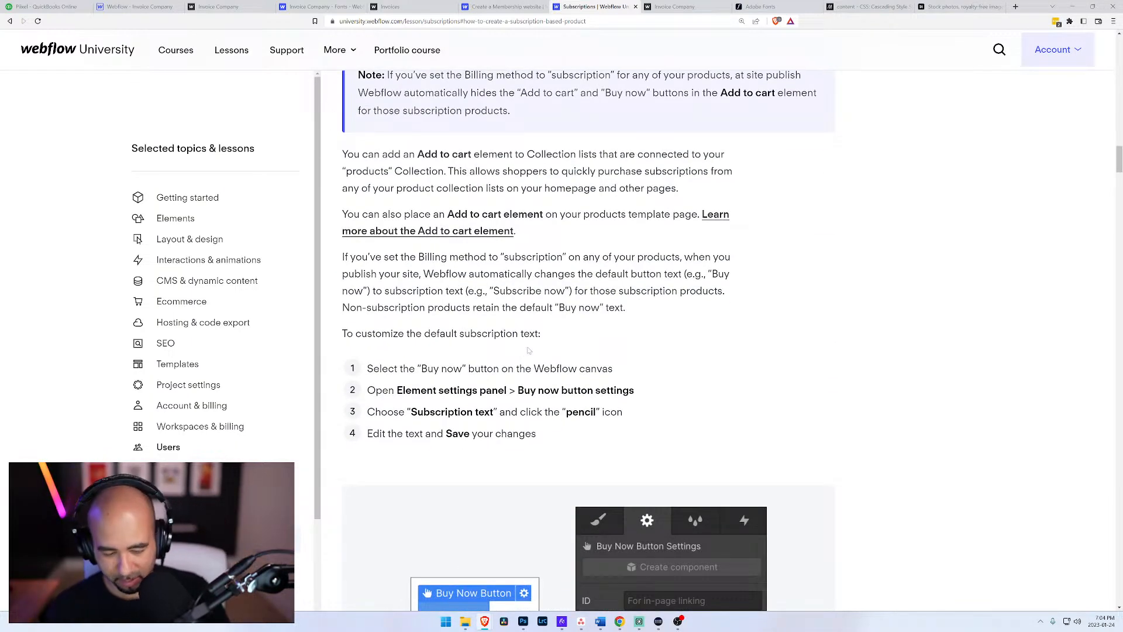
pyautogui.hotkey('ctrl', 'f')
pyautogui.write('log')
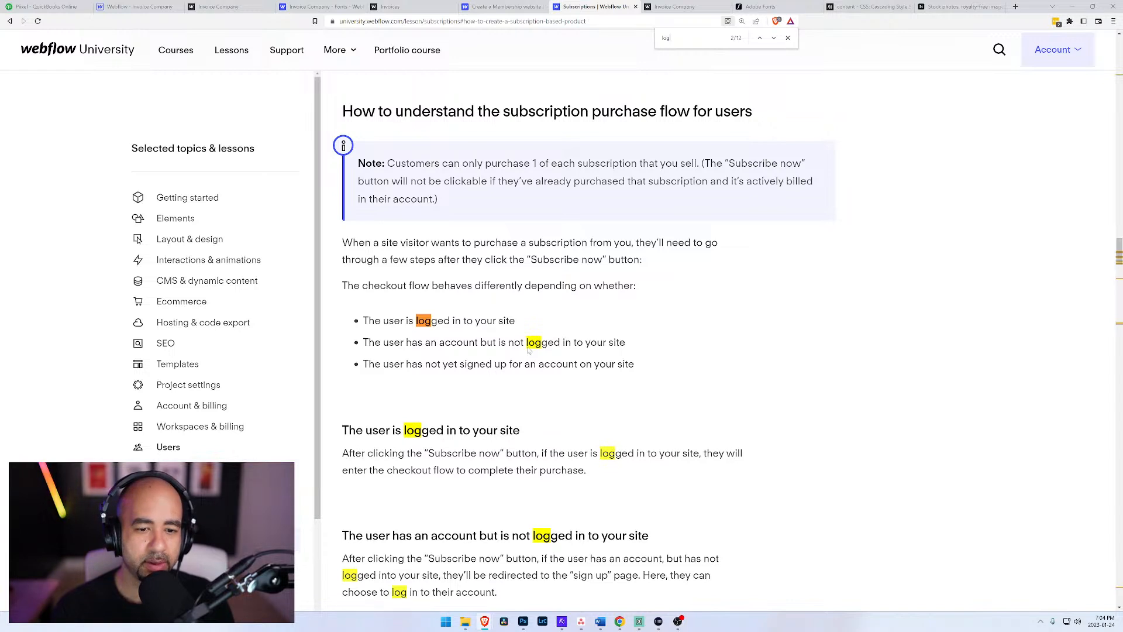
pyautogui.write(' out')
# Step: Try narrowing the page search to "log out", and step through the matches for "log" in the Subscriptions lesson
pyautogui.press('BackSpace')
pyautogui.press('BackSpace')
pyautogui.press('BackSpace')
pyautogui.press('Return')
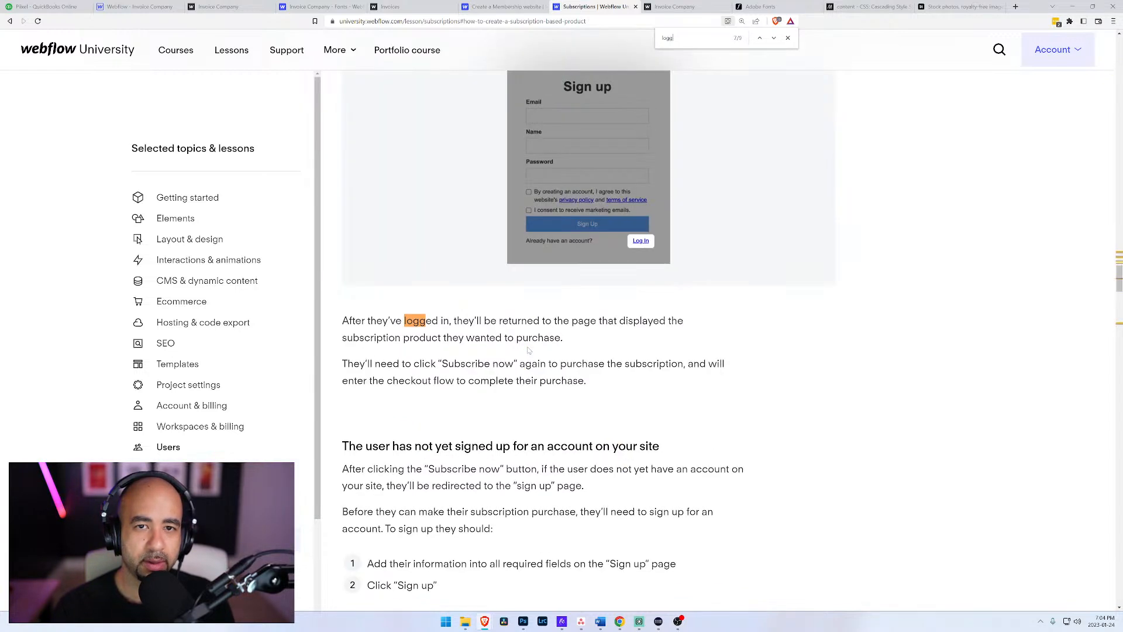
pyautogui.press('Return')
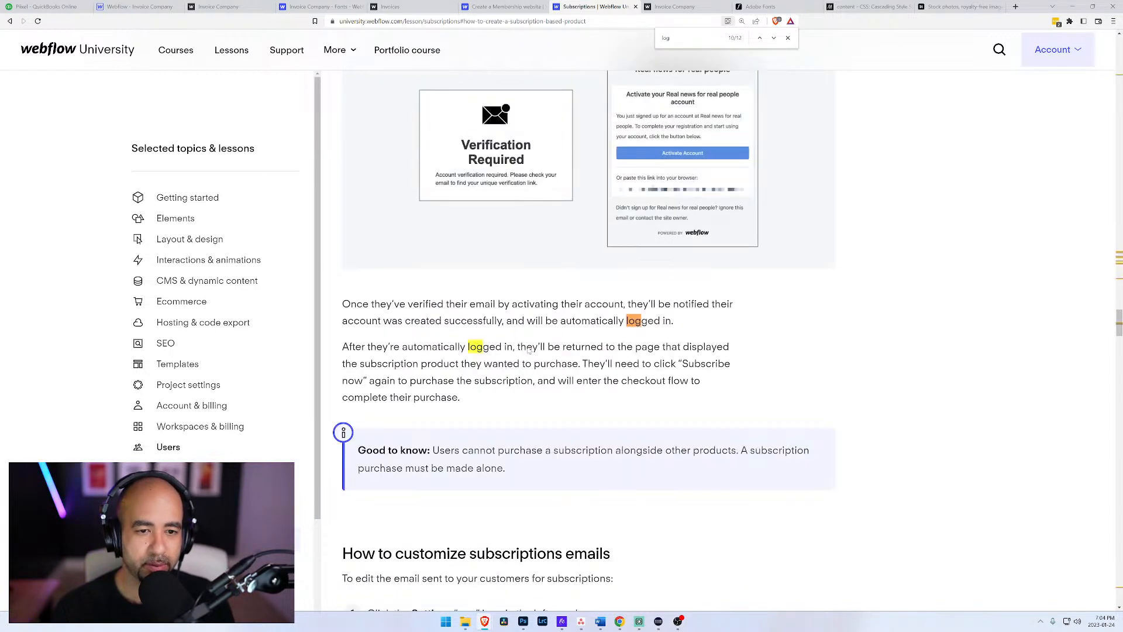
pyautogui.press('Return')
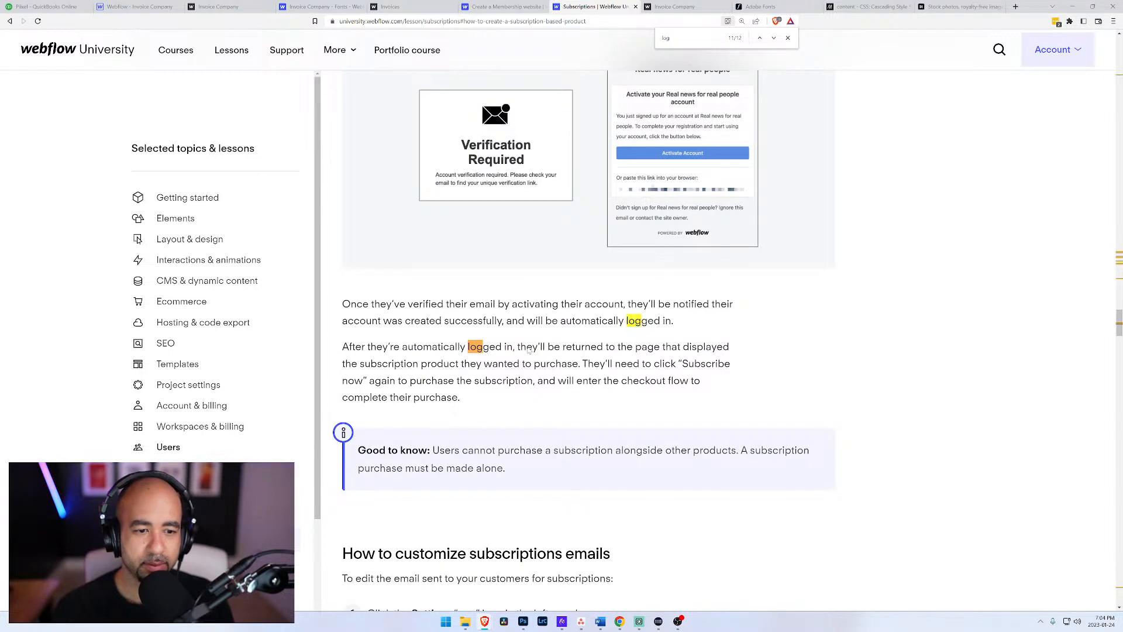
pyautogui.press('Return')
pyautogui.press('Return')
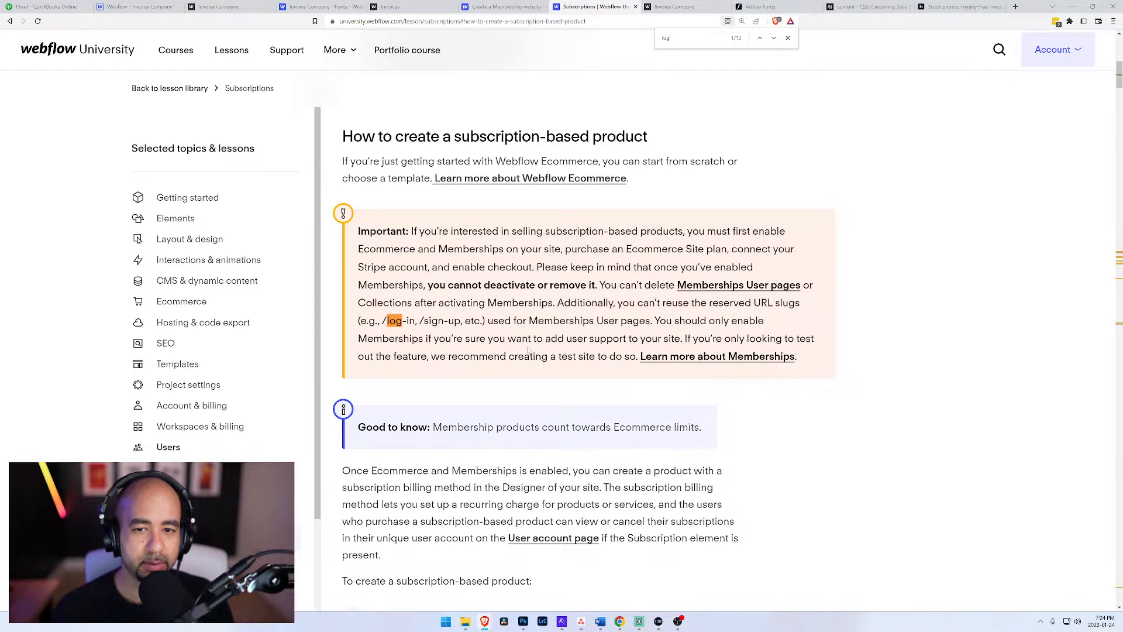
pyautogui.press('Return')
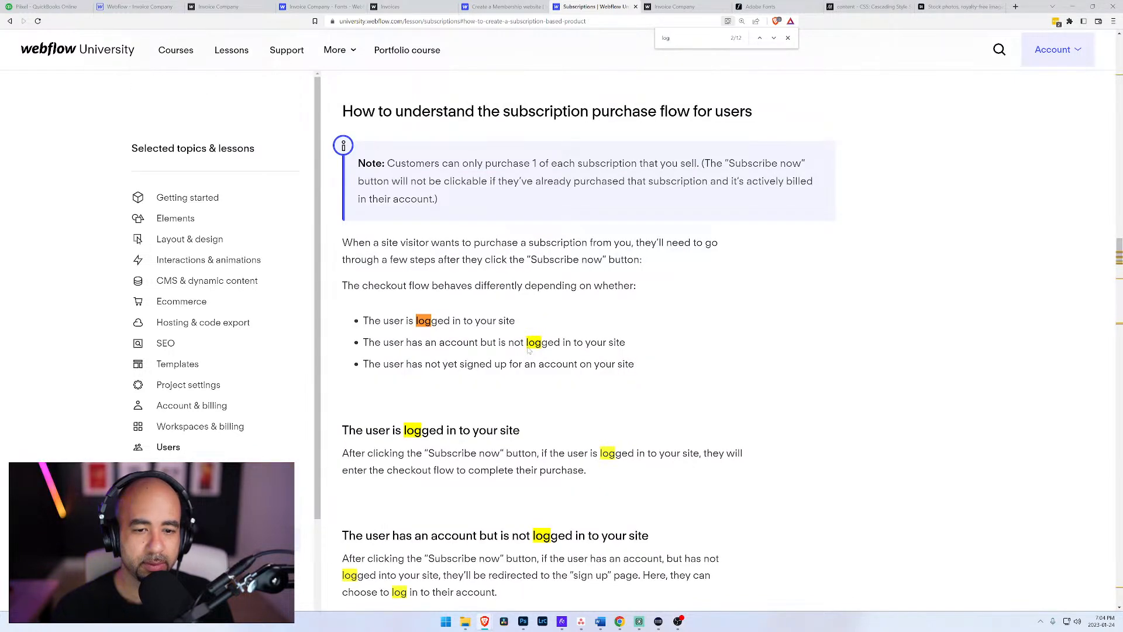
pyautogui.press('Return')
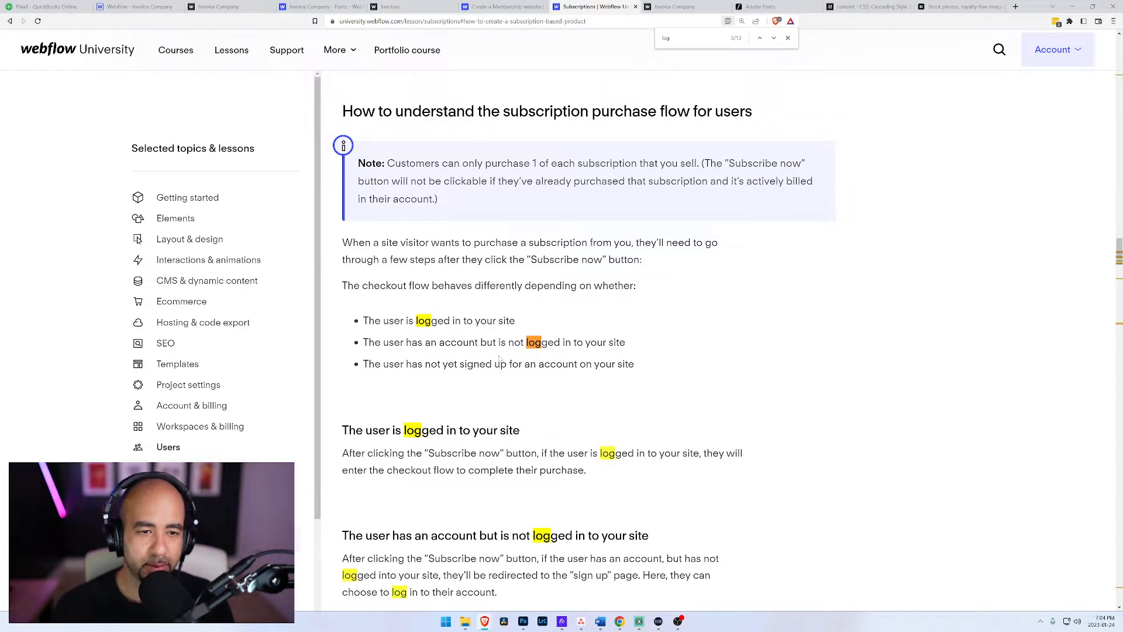
# Step: Read the lesson's sections on the subscription purchase flow for users and on customizing subscription emails for log-out guidance
pyautogui.scroll(-3, 445, 332)
pyautogui.scroll(-3, 411, 325)
pyautogui.scroll(-3, 470, 334)
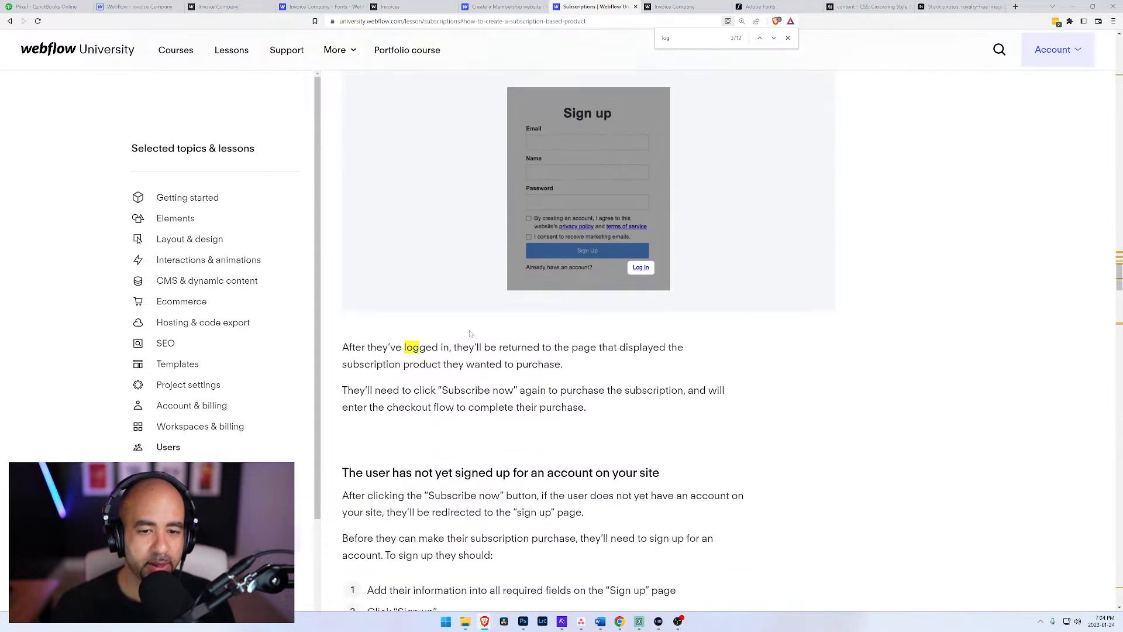
pyautogui.scroll(-3, 462, 339)
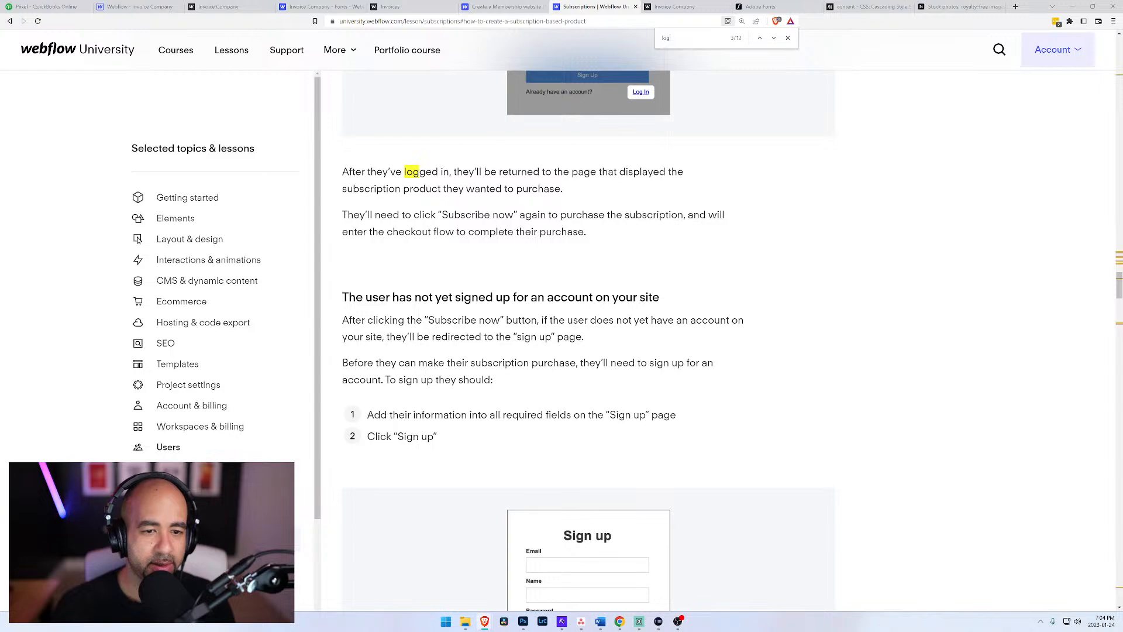
pyautogui.scroll(-15, 490, 343)
pyautogui.scroll(-6, 451, 364)
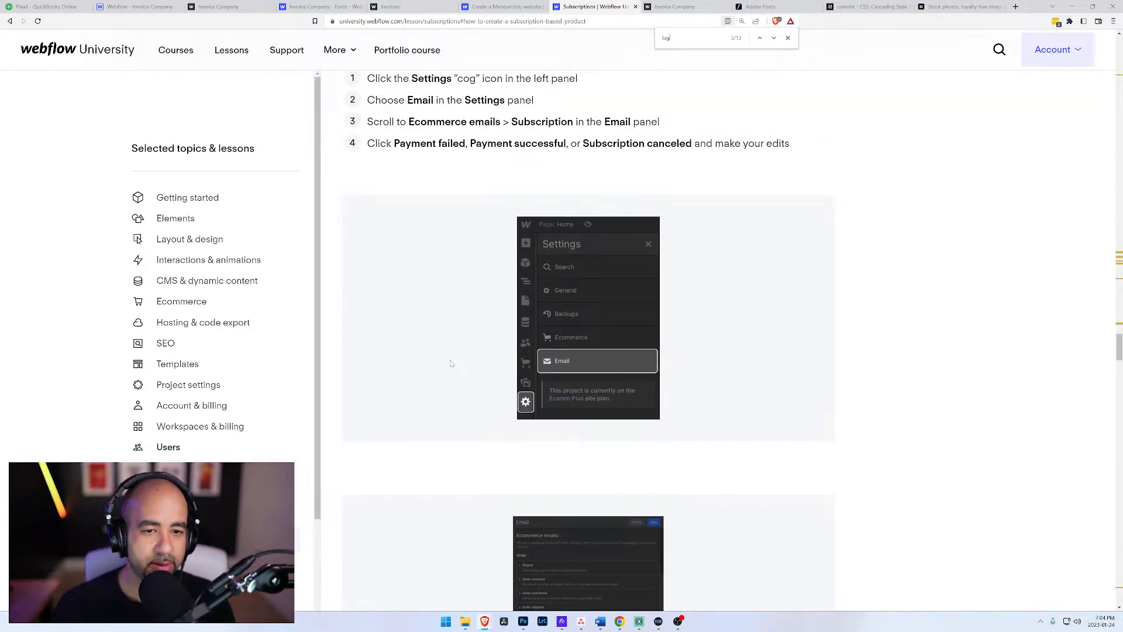
pyautogui.scroll(-7, 451, 364)
pyautogui.scroll(6, 456, 360)
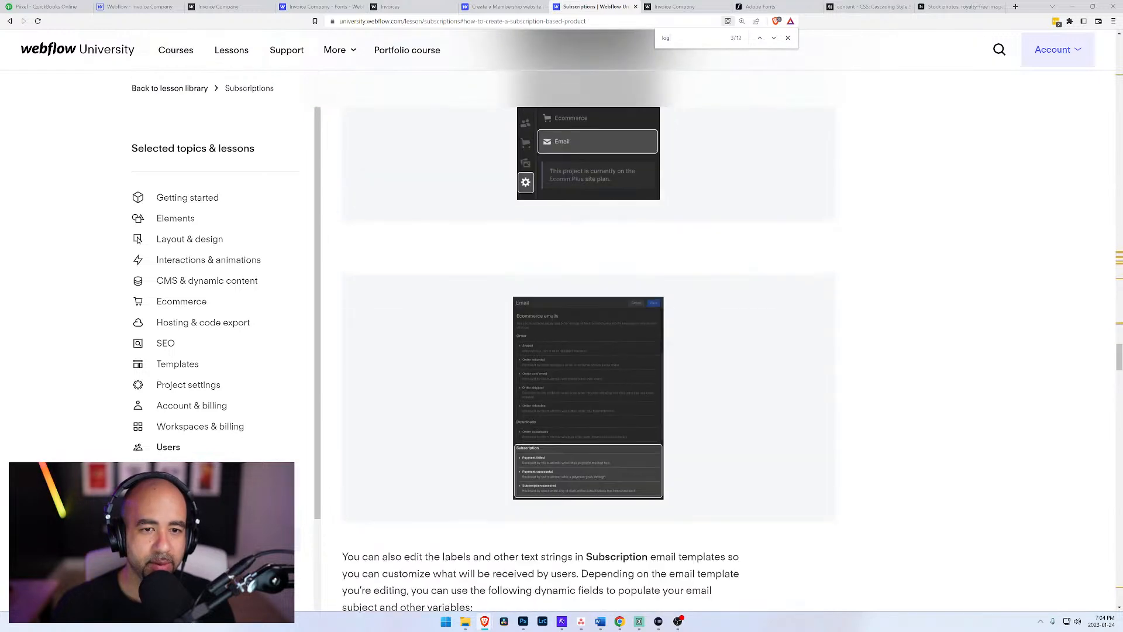
pyautogui.scroll(-4, 560, 316)
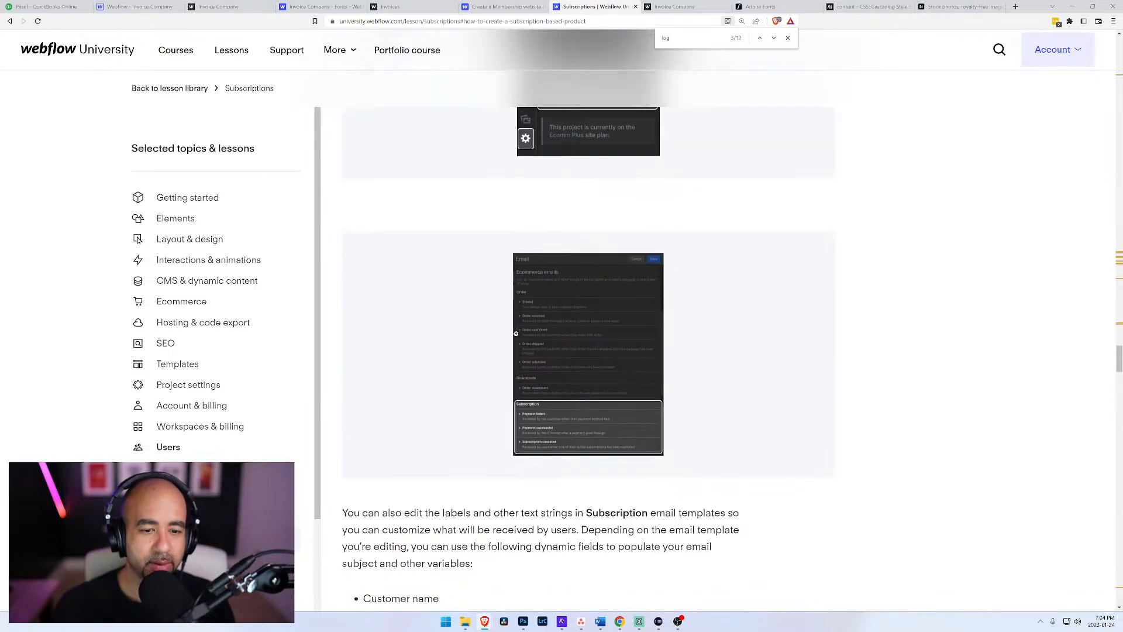
pyautogui.scroll(2, 566, 221)
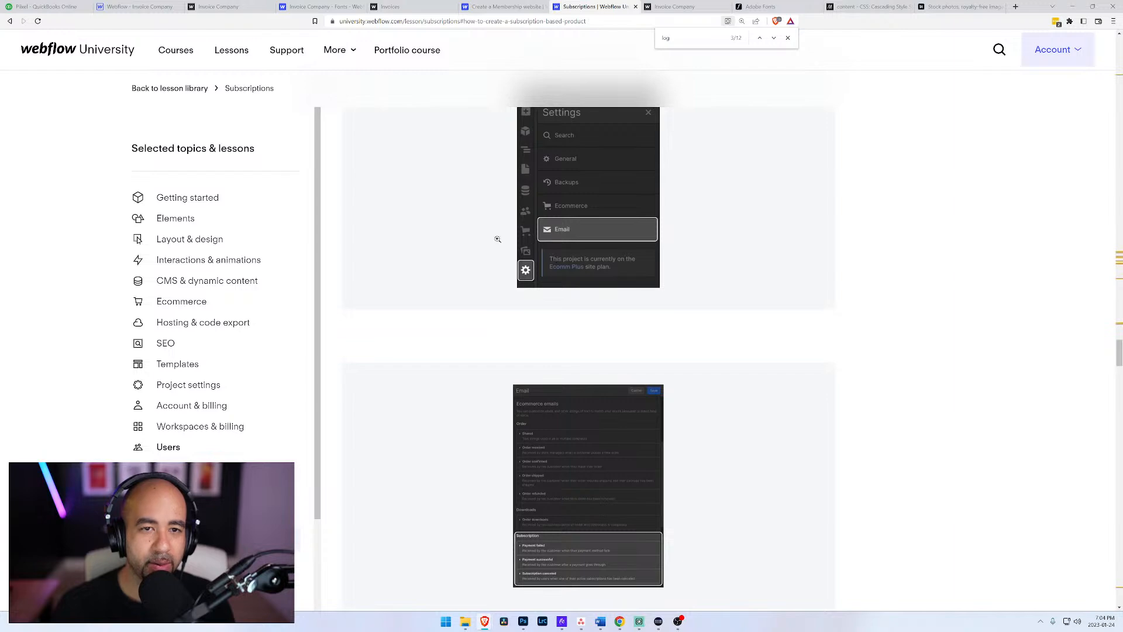
pyautogui.scroll(-11, 588, 340)
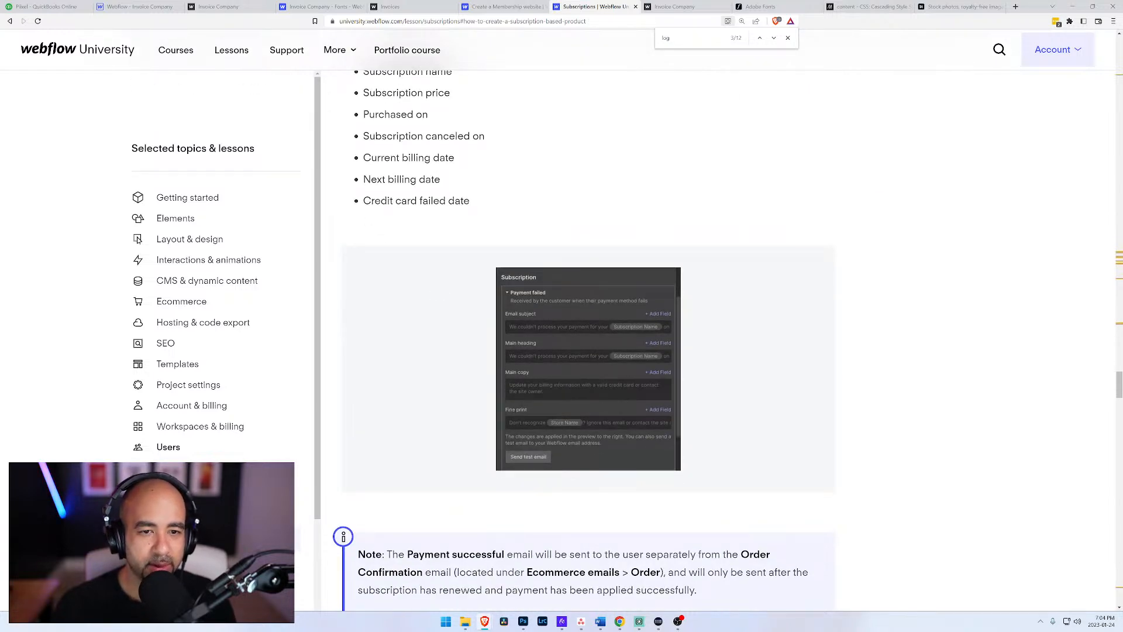
# Step: Read the lesson's sections on tracking, filtering and cancelling subscriptions
pyautogui.scroll(-4, 467, 328)
pyautogui.scroll(-5, 470, 336)
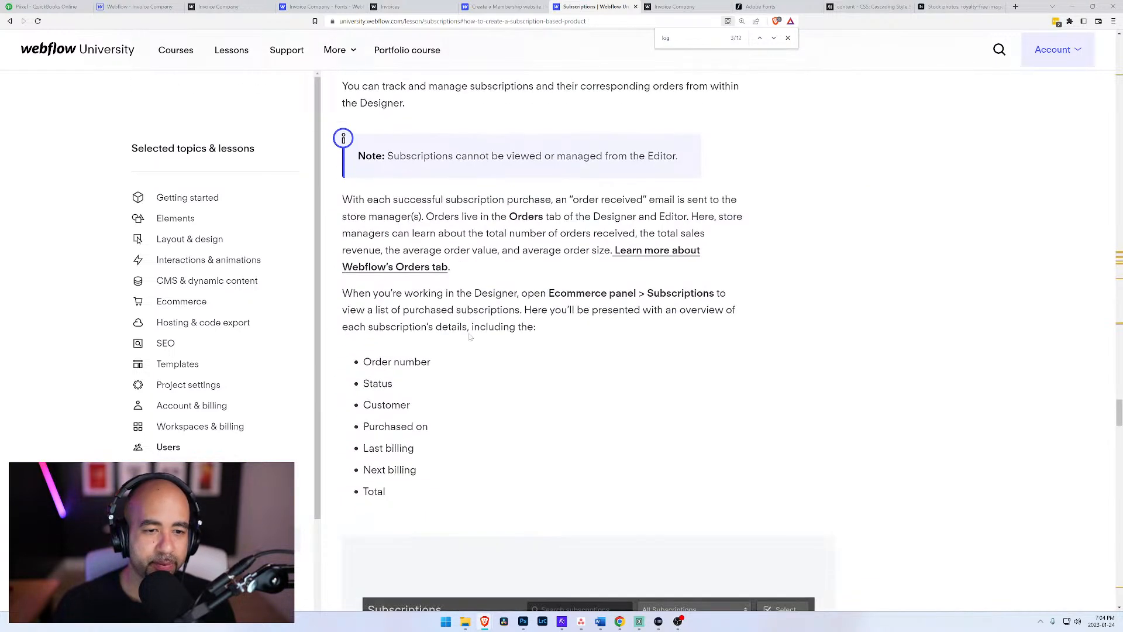
pyautogui.scroll(-4, 469, 336)
pyautogui.scroll(3, 466, 333)
pyautogui.scroll(-5, 426, 342)
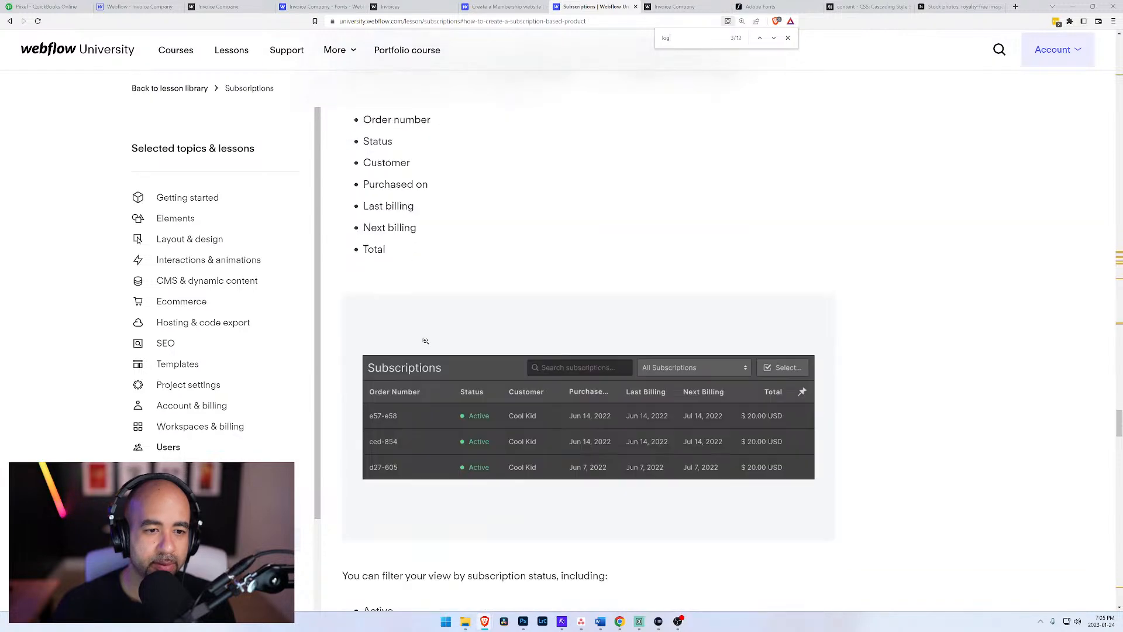
pyautogui.scroll(-4, 427, 341)
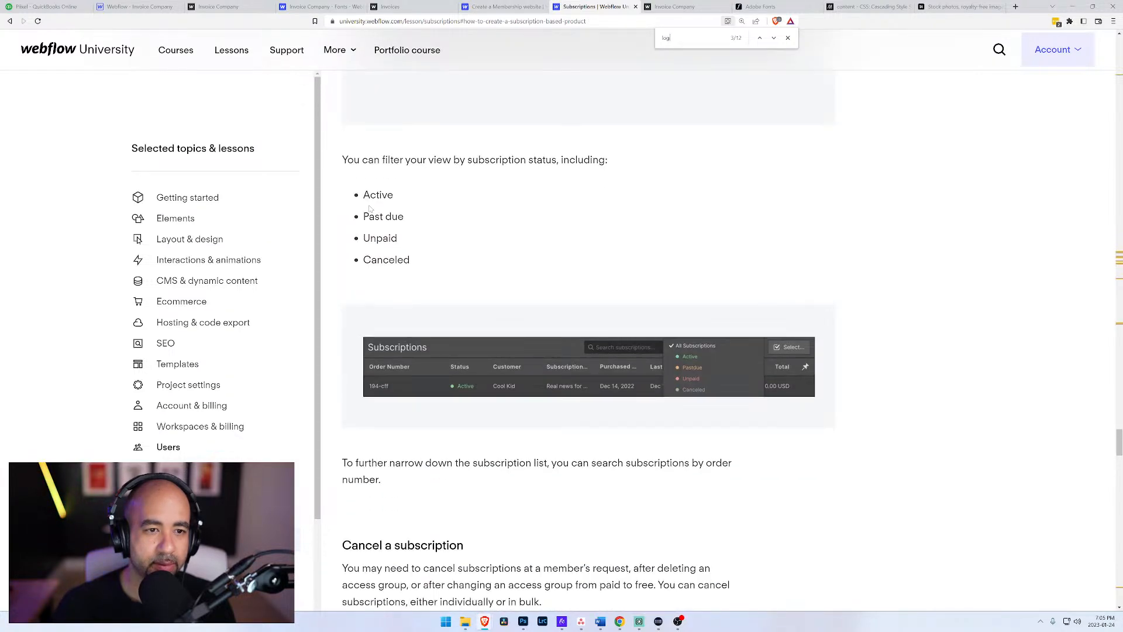
pyautogui.moveTo(353, 225); pyautogui.dragTo(407, 221)
pyautogui.scroll(-9, 475, 258)
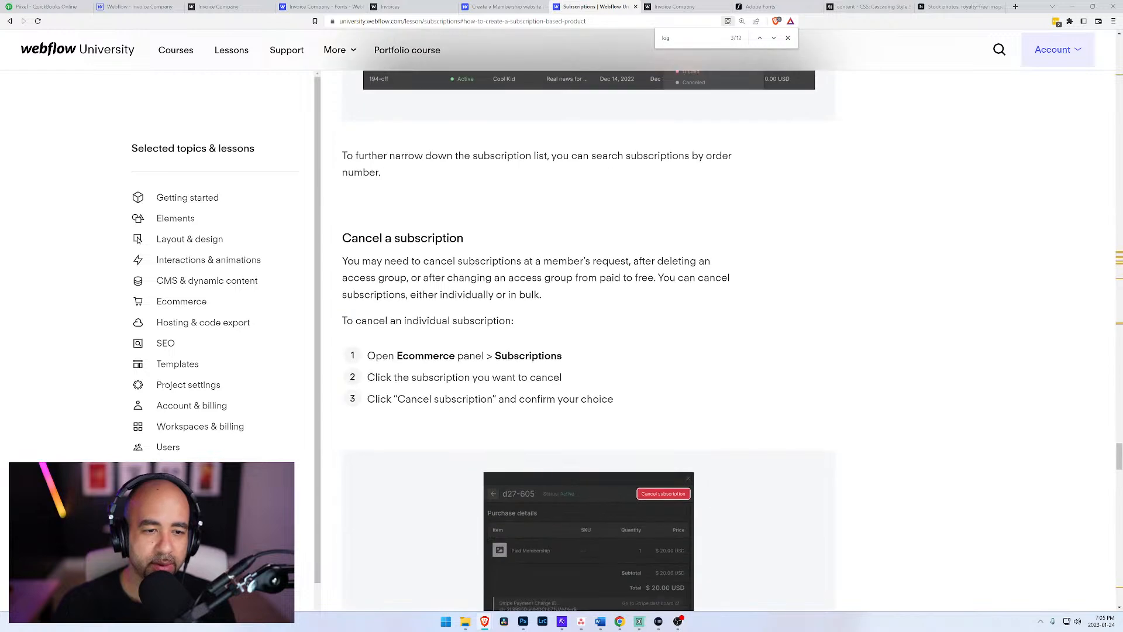
pyautogui.scroll(-5, 432, 303)
pyautogui.scroll(-10, 430, 301)
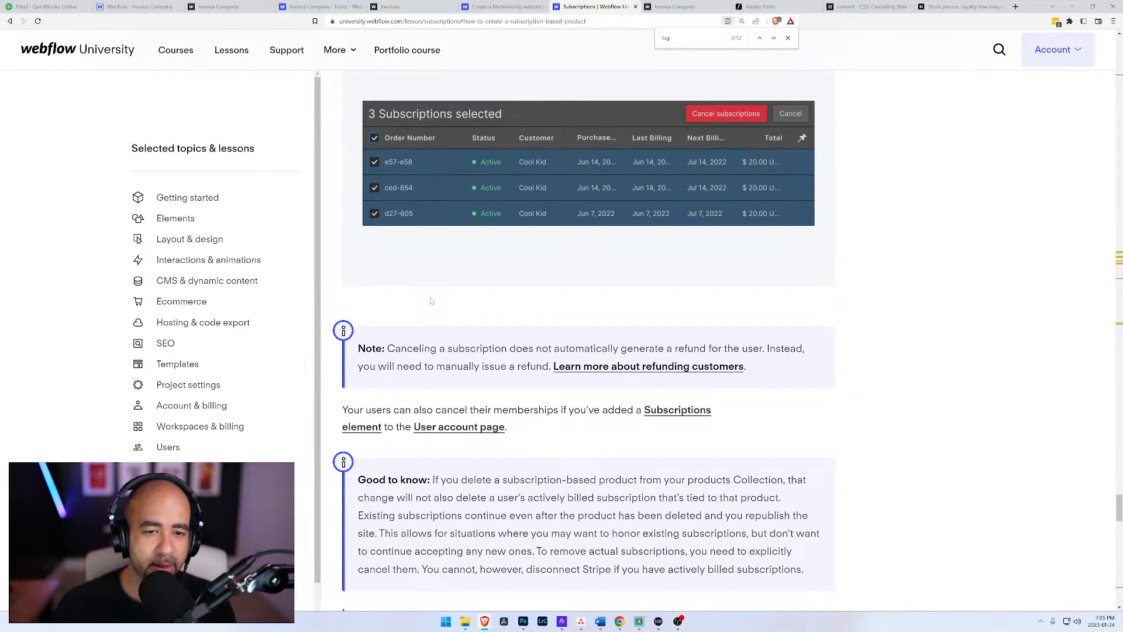
# Step: Open the related Customize User accounts emails lesson and skim it for log-out guidance
pyautogui.scroll(-6, 431, 301)
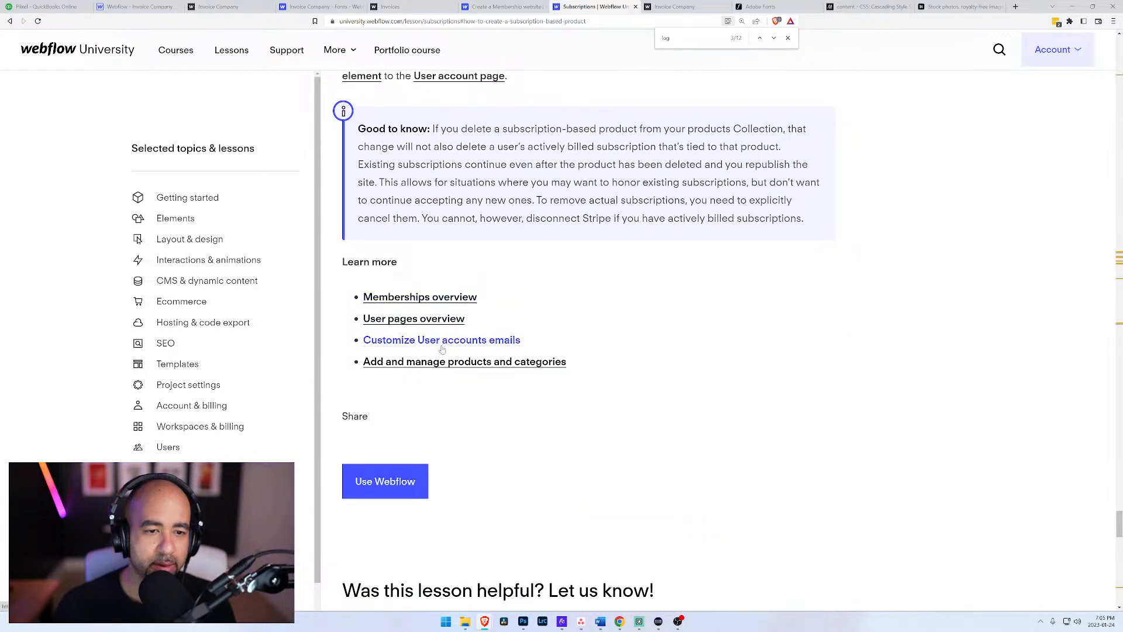
pyautogui.click(442, 345)
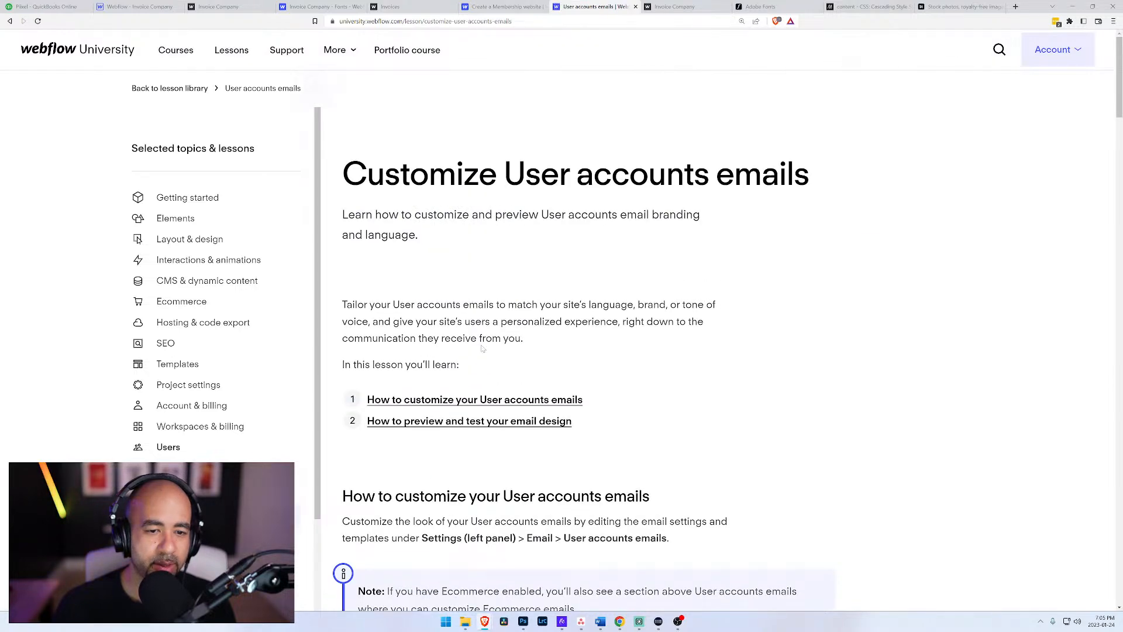
pyautogui.scroll(-20, 483, 349)
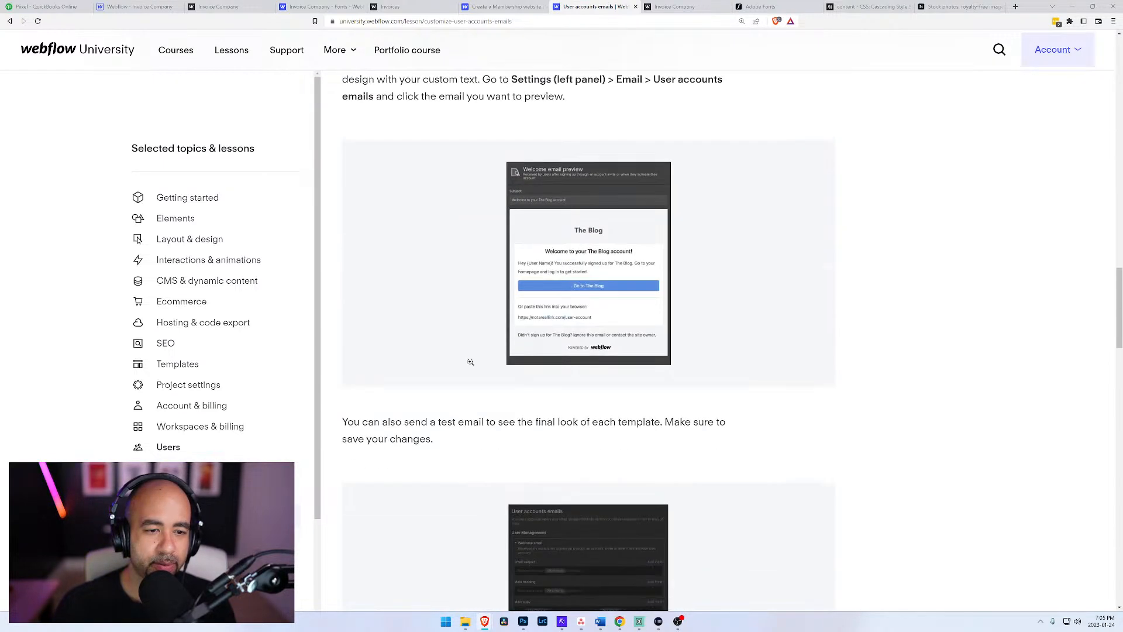
pyautogui.scroll(-15, 471, 363)
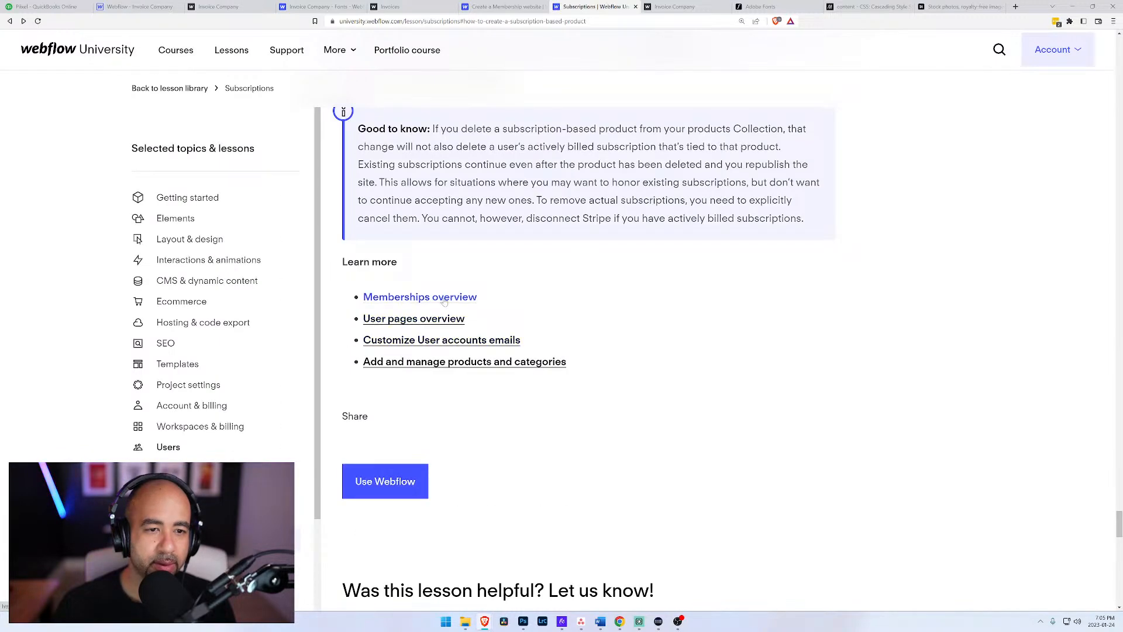
# Step: Open the Memberships overview lesson and read its section on setting element visibility based on visitors' logged-in status
pyautogui.click(445, 298)
pyautogui.scroll(-4, 567, 327)
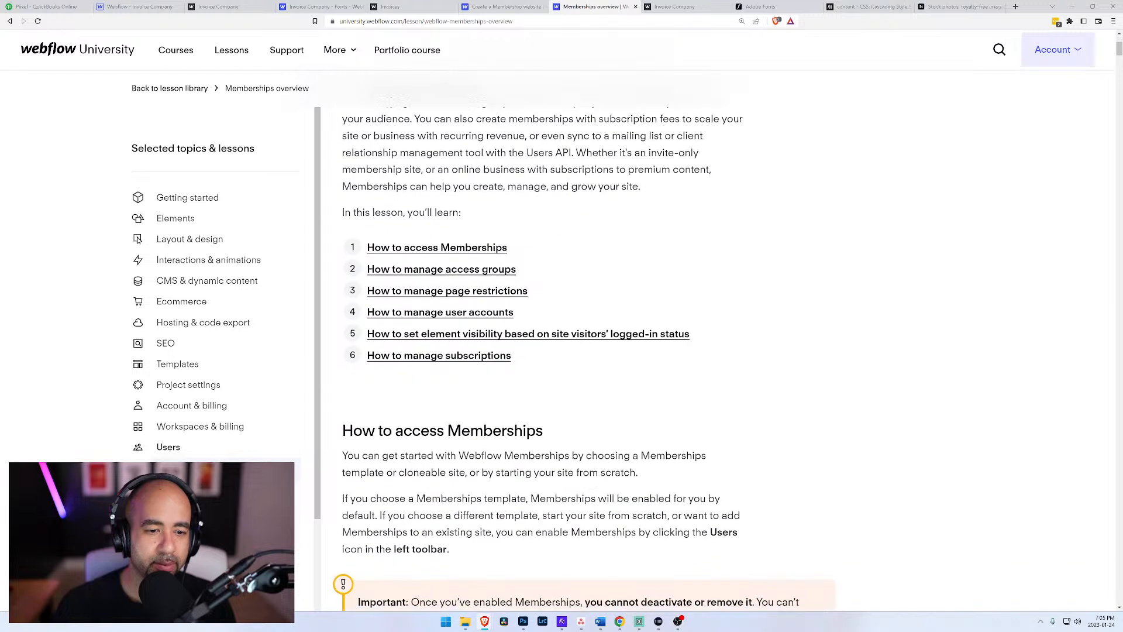
pyautogui.click(539, 338)
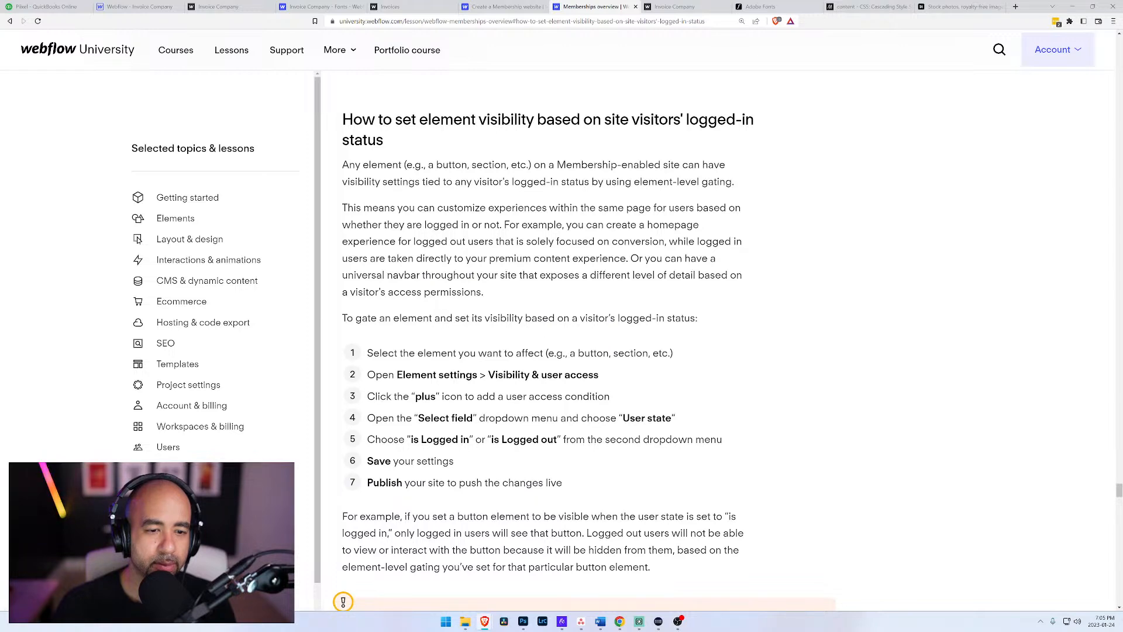
pyautogui.scroll(-4, 539, 338)
pyautogui.moveTo(559, 220); pyautogui.dragTo(495, 221)
pyautogui.scroll(-4, 494, 221)
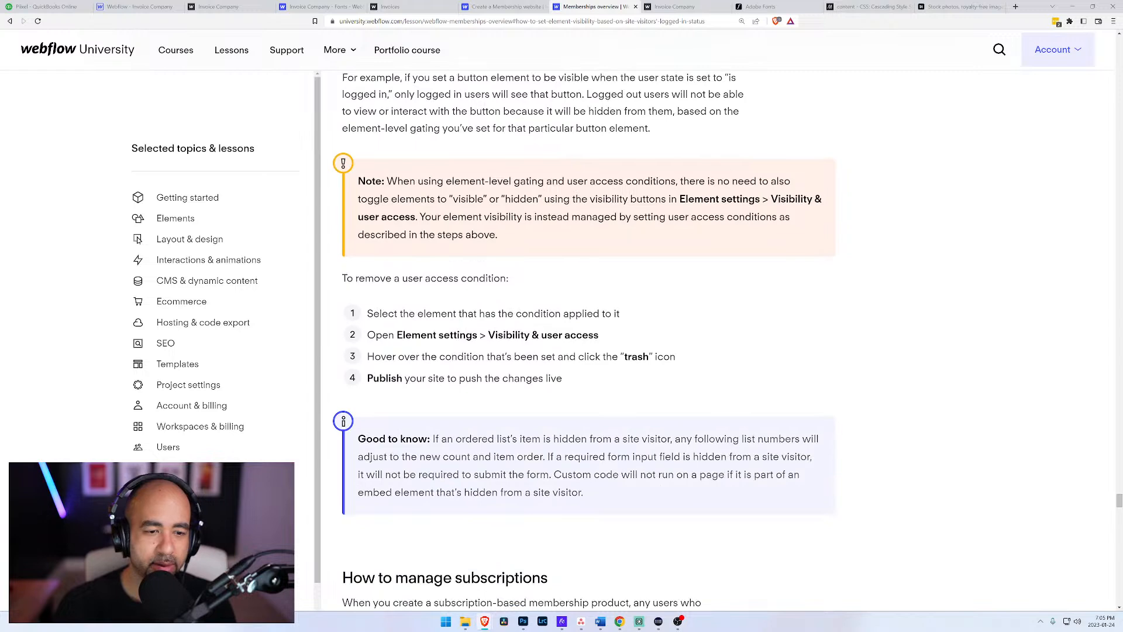
# Step: Skim the Memberships overview section on managing subscriptions through to the Learn more links for log-out guidance
pyautogui.scroll(-5, 521, 308)
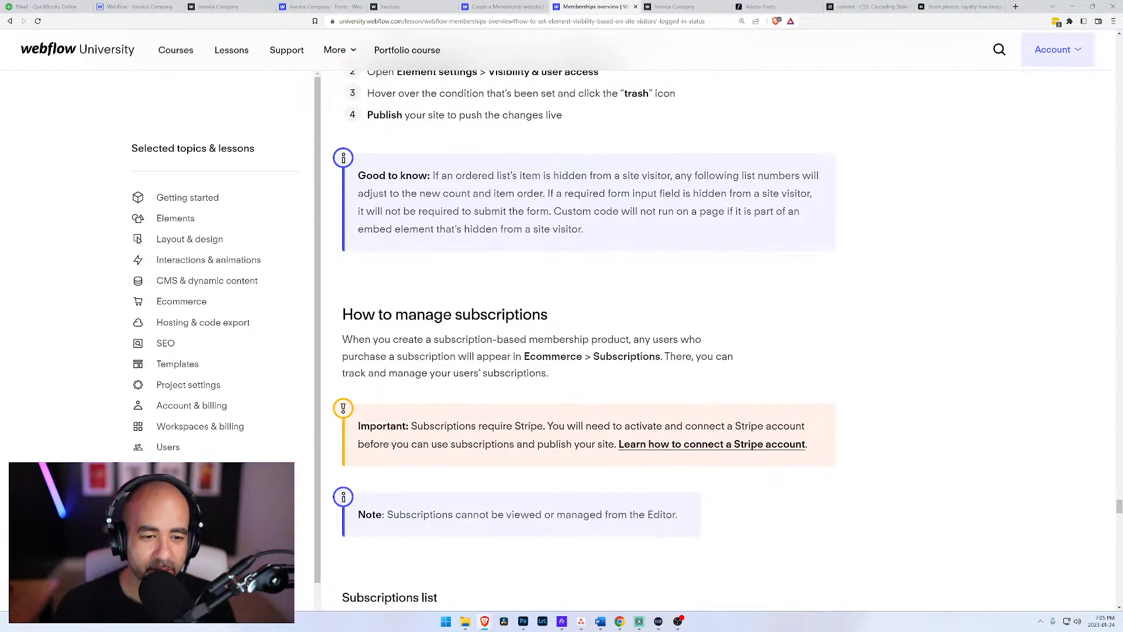
pyautogui.scroll(-6, 520, 308)
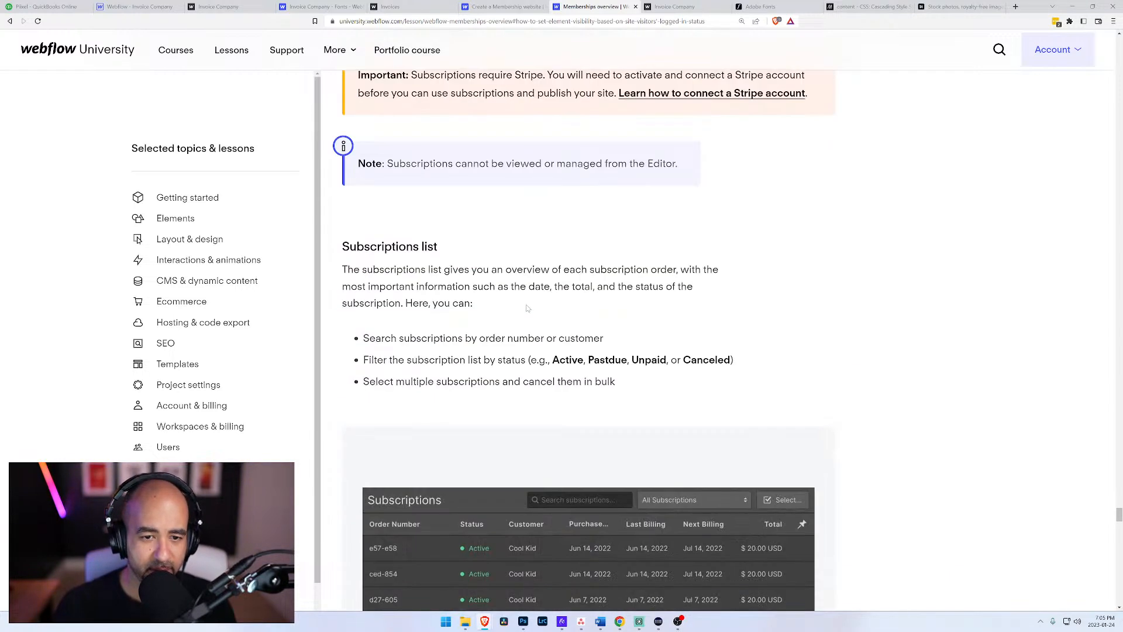
pyautogui.scroll(-3, 527, 307)
pyautogui.scroll(-18, 526, 308)
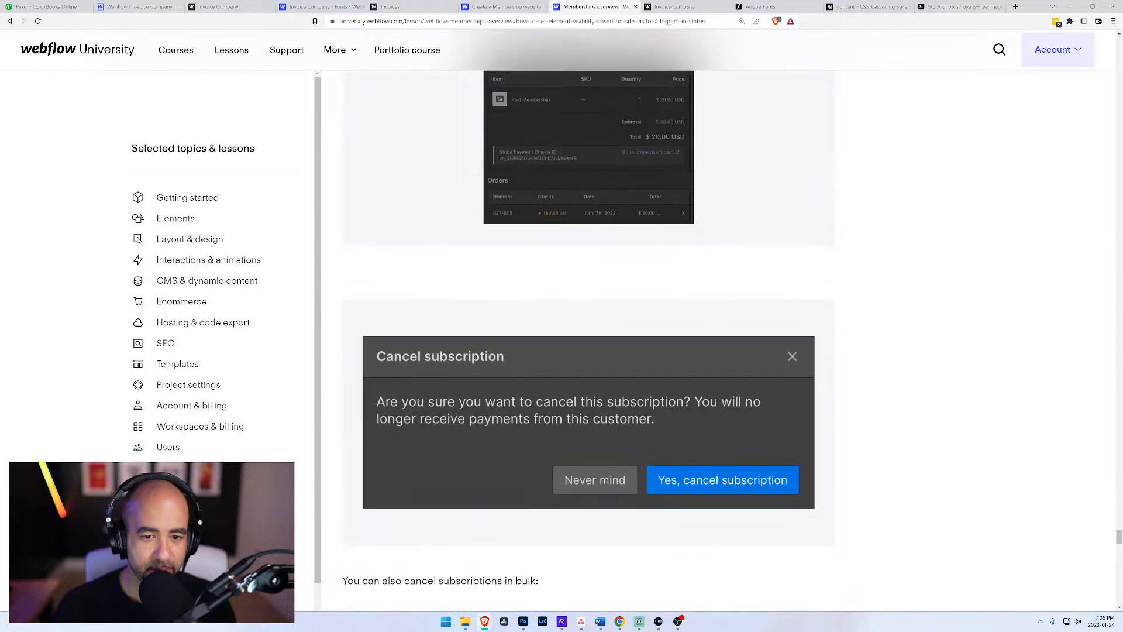
pyautogui.scroll(-12, 516, 317)
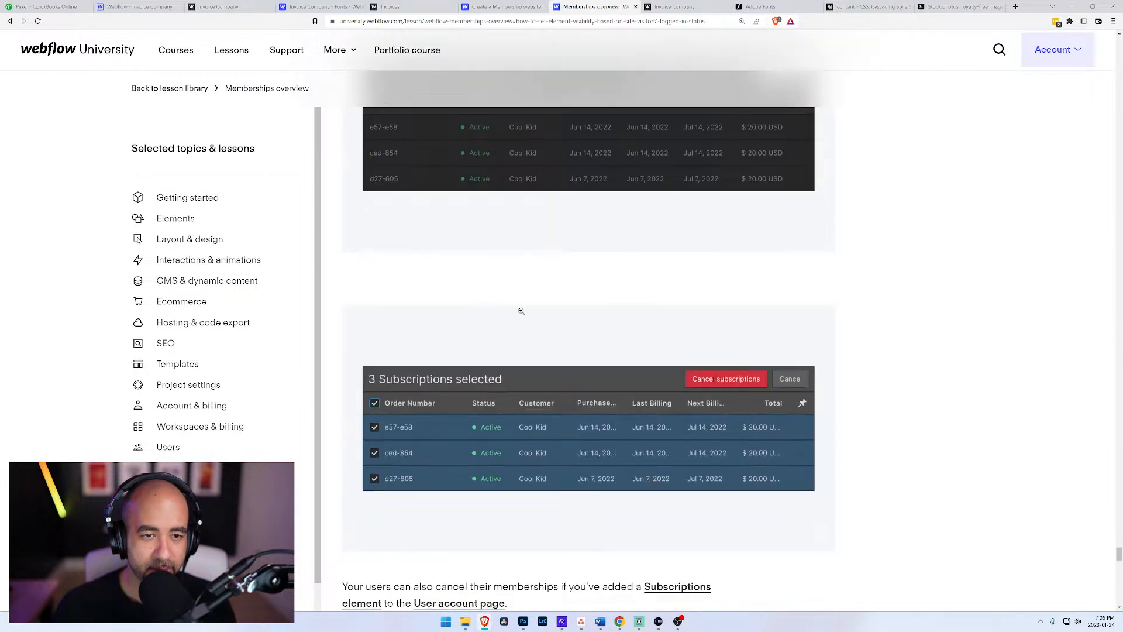
pyautogui.scroll(-5, 516, 318)
pyautogui.scroll(3, 516, 317)
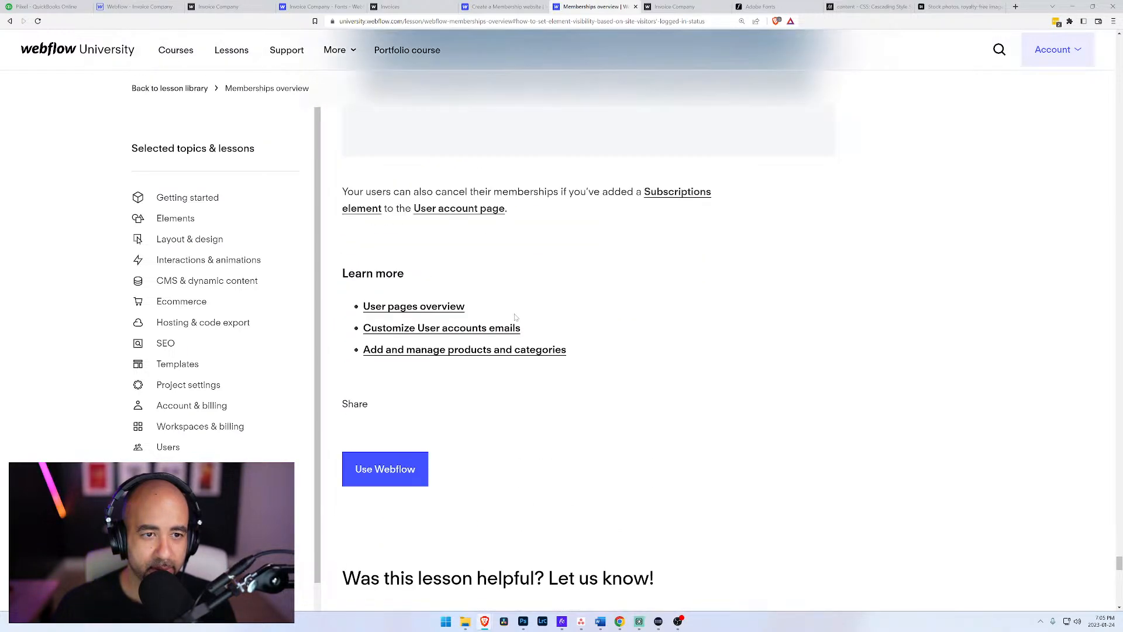
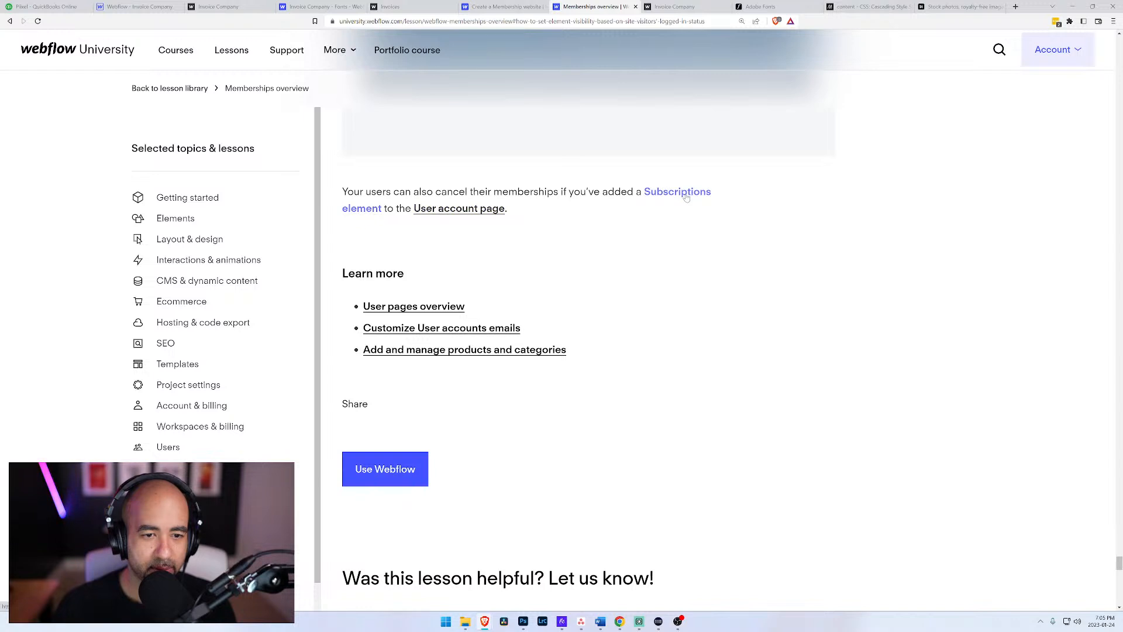
# Step: Open the User pages overview lesson and read its User account page section for log-out guidance
pyautogui.click(430, 307)
pyautogui.scroll(-5, 434, 305)
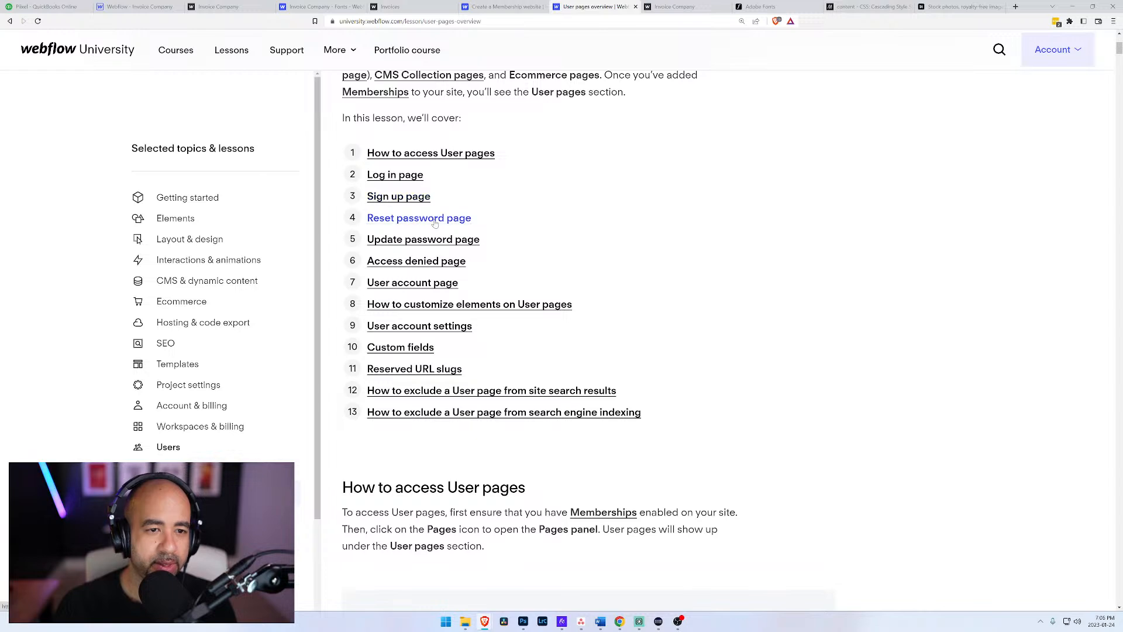
pyautogui.click(435, 283)
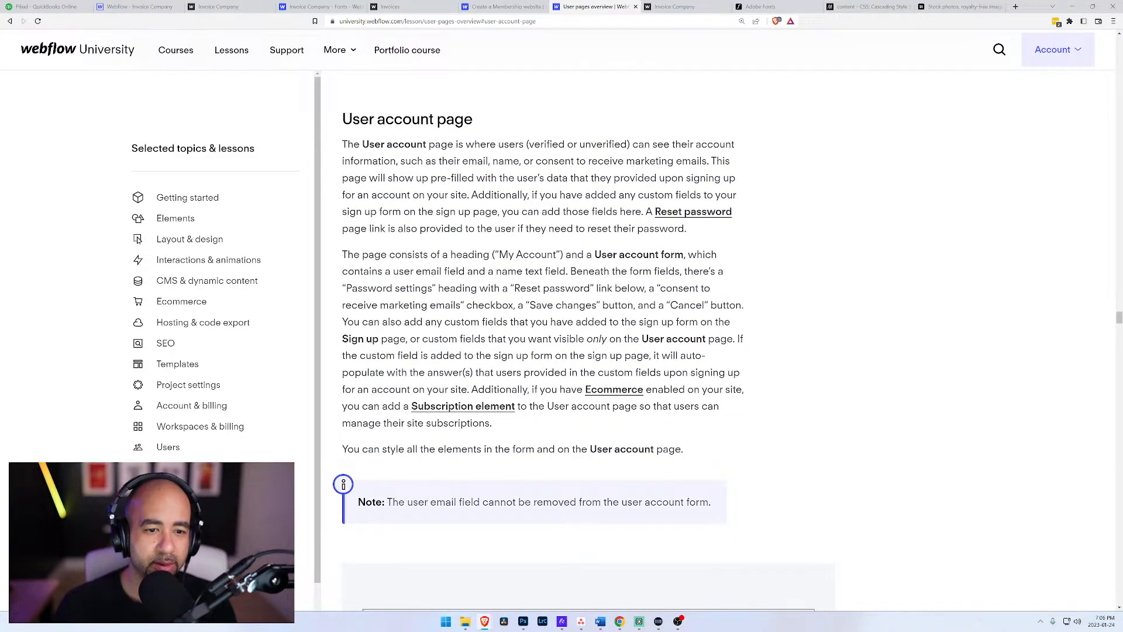
# Step: Switch back to the Webflow Designer and open the User Account page to check it for a log-out option
pyautogui.click(137, 6)
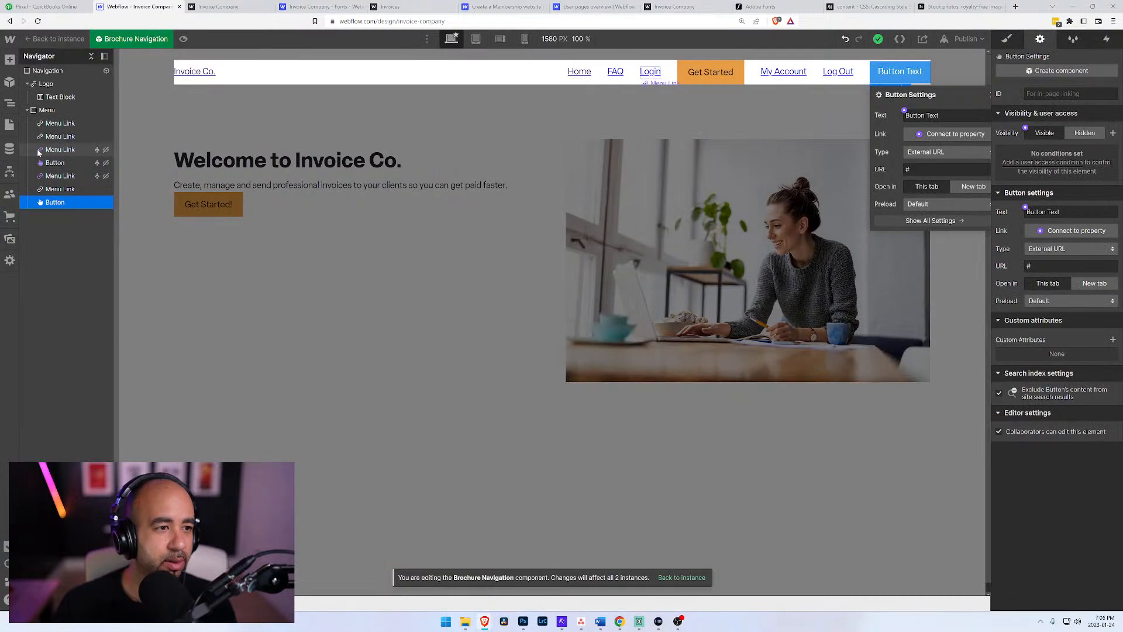
pyautogui.click(13, 127)
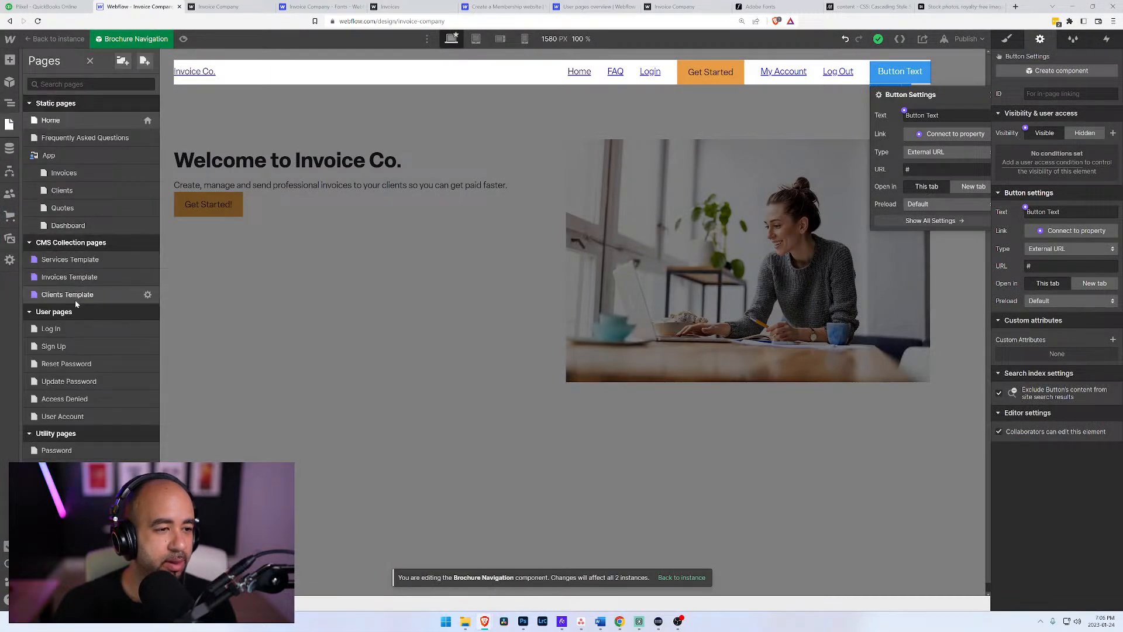
pyautogui.click(63, 416)
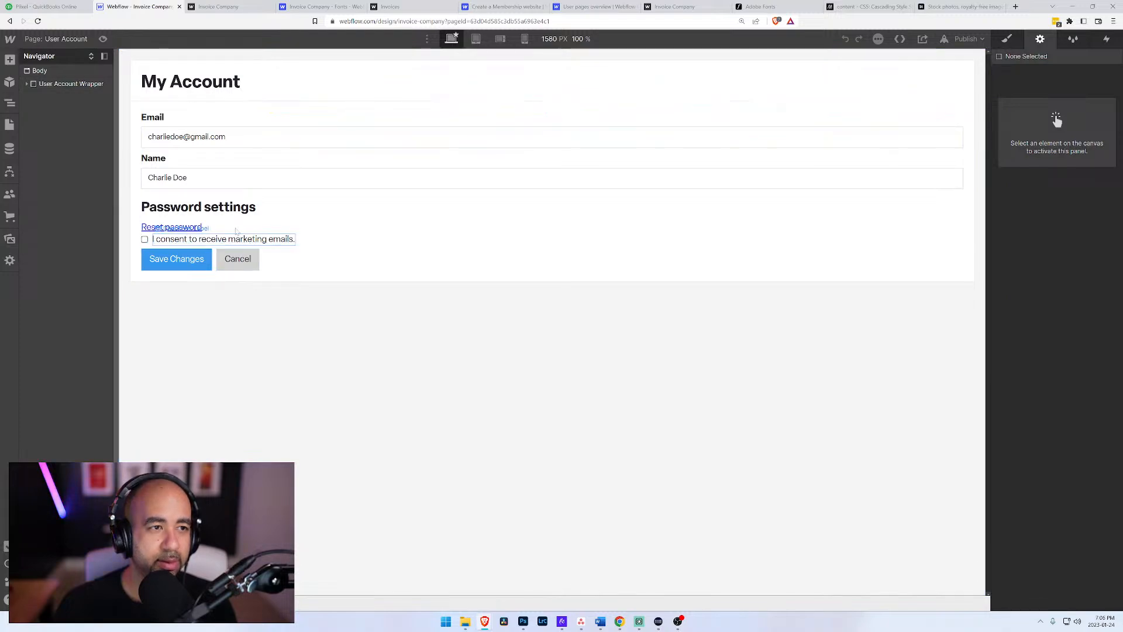
# Step: Search the web for "webflow log user out" in a new browser tab and skim the results
pyautogui.click(1016, 7)
pyautogui.write('web')
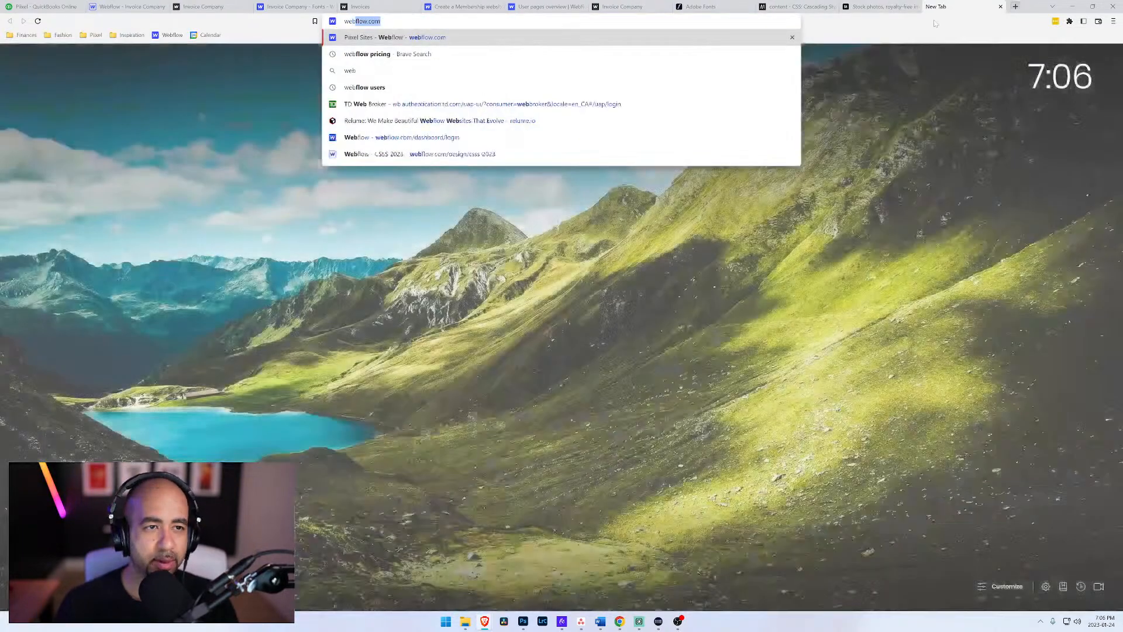
pyautogui.write('flow log us')
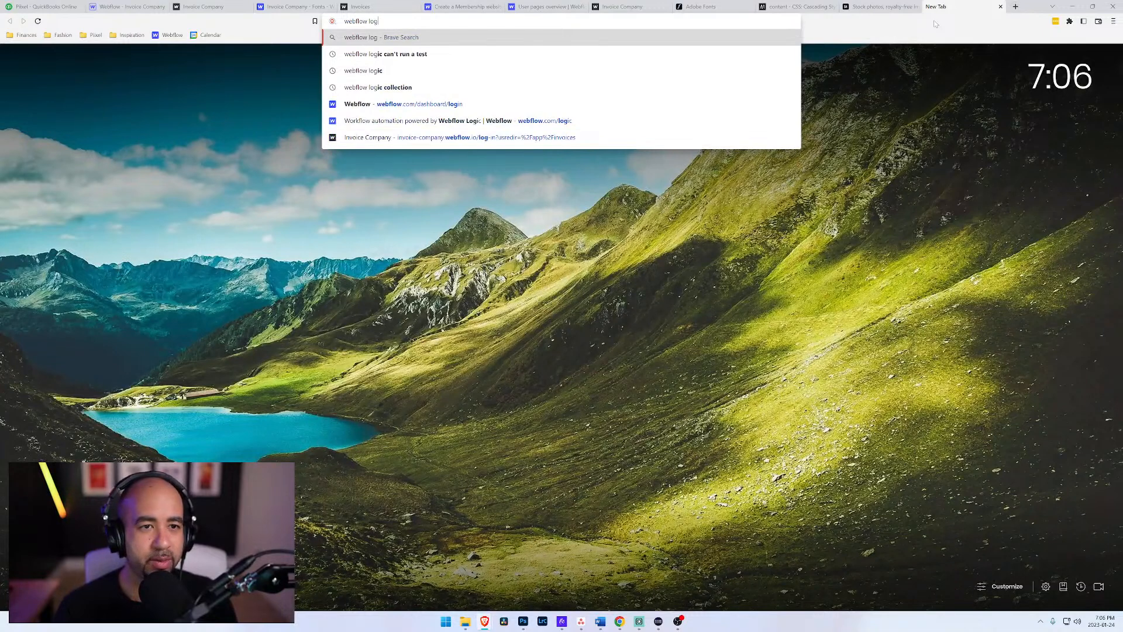
pyautogui.write('er out')
pyautogui.press('Return')
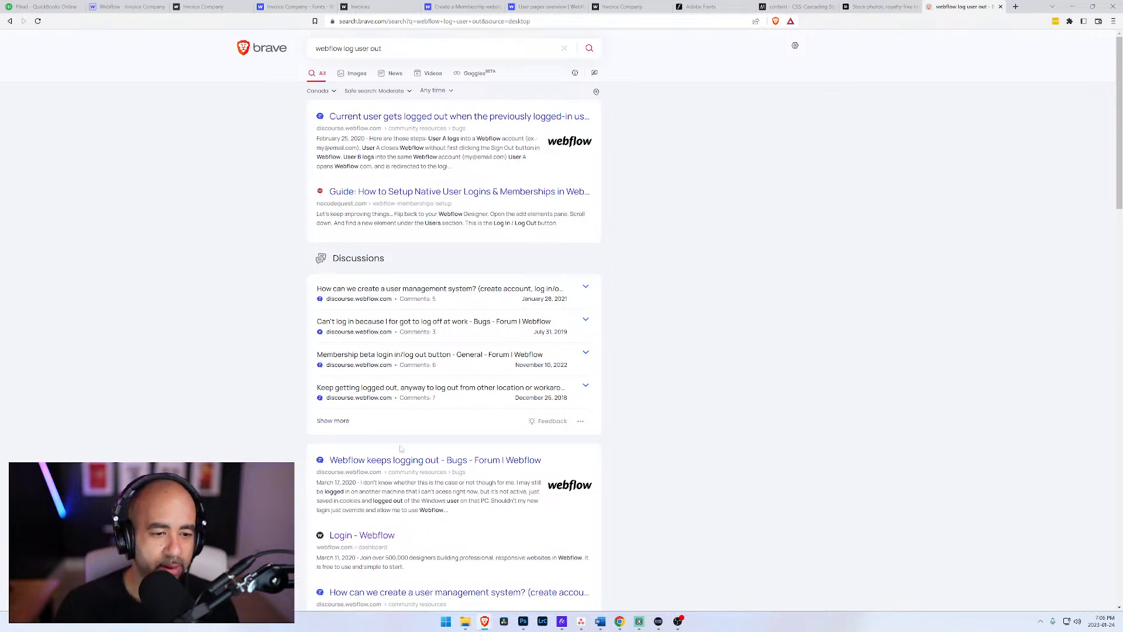
pyautogui.scroll(-2, 421, 459)
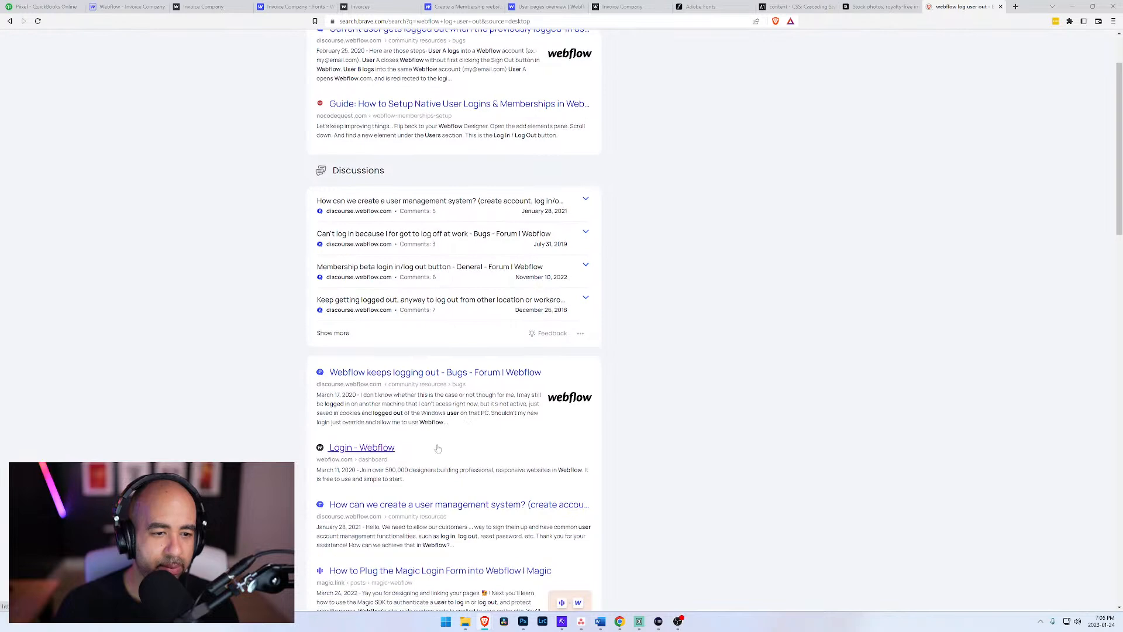
pyautogui.scroll(-3, 439, 454)
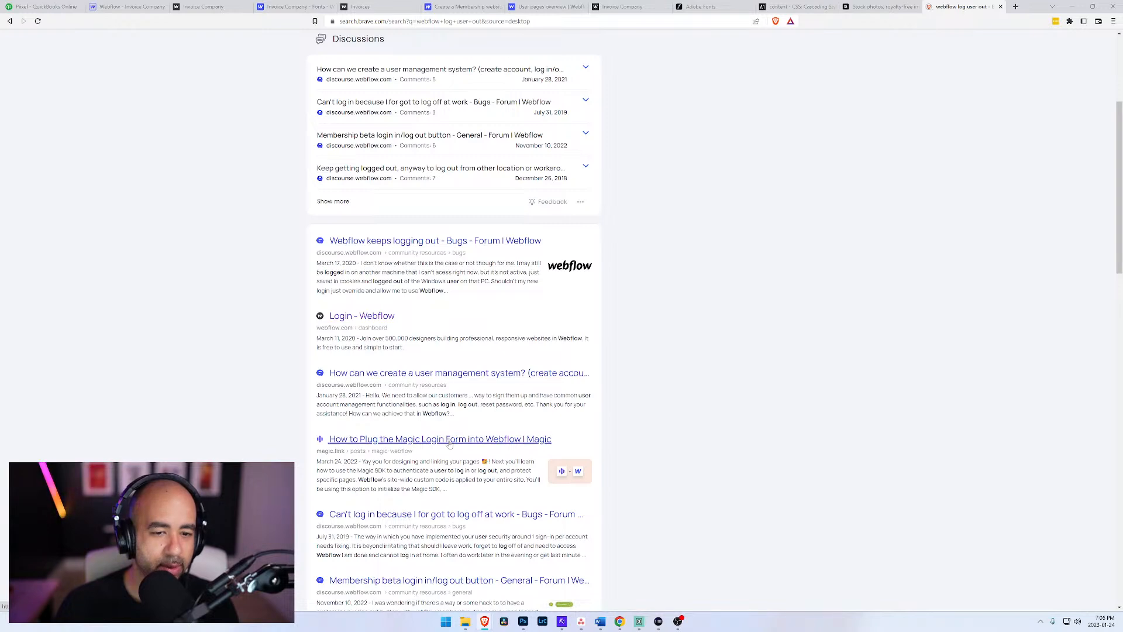
pyautogui.scroll(-4, 450, 445)
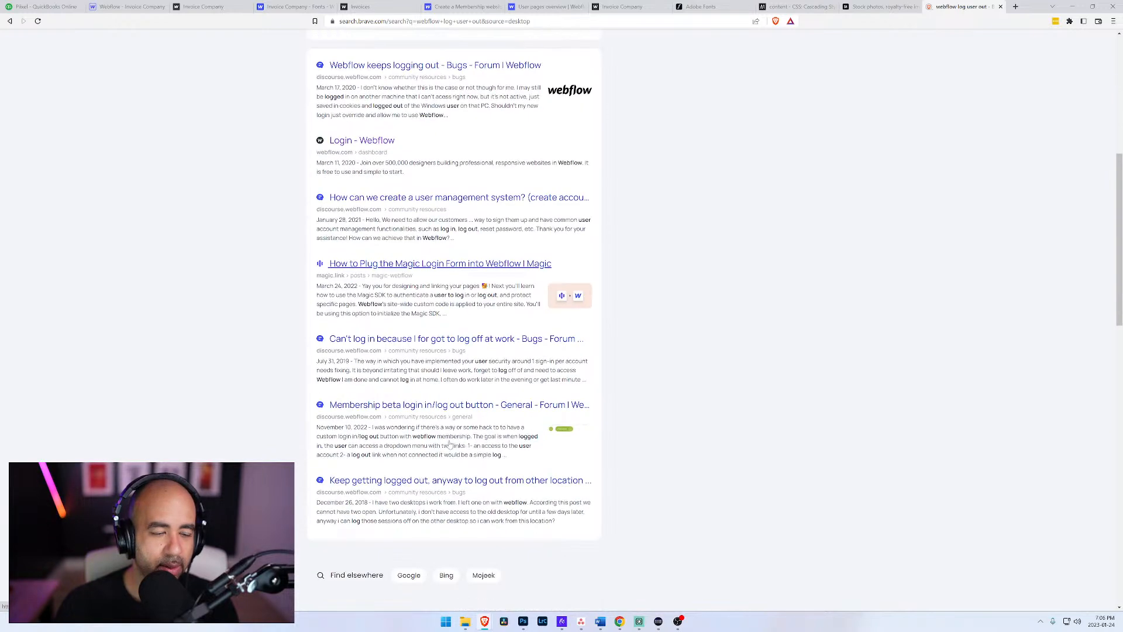
# Step: Open the Webflow forum thread "Membership beta login in/log out button" and read its replies
pyautogui.click(444, 406)
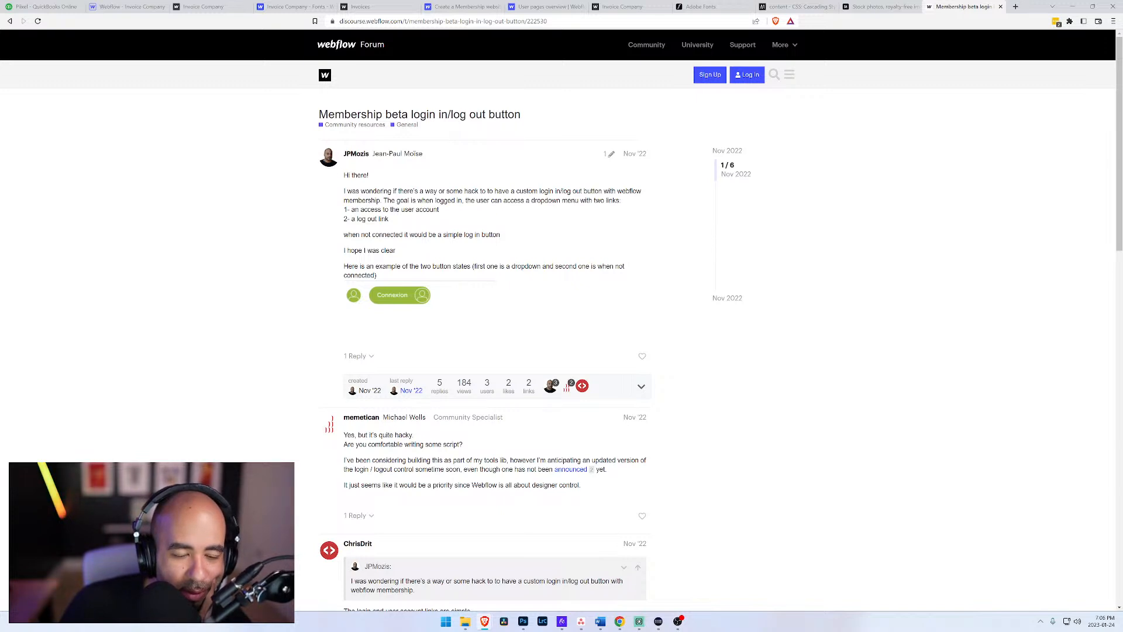
pyautogui.scroll(-3, 562, 328)
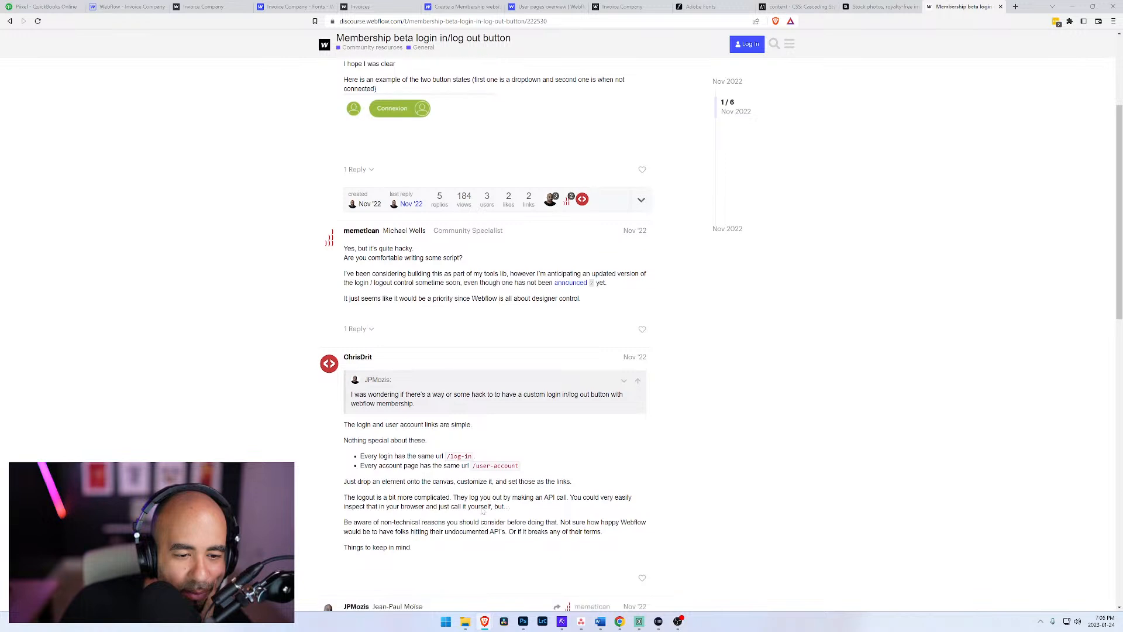
pyautogui.scroll(-3, 460, 501)
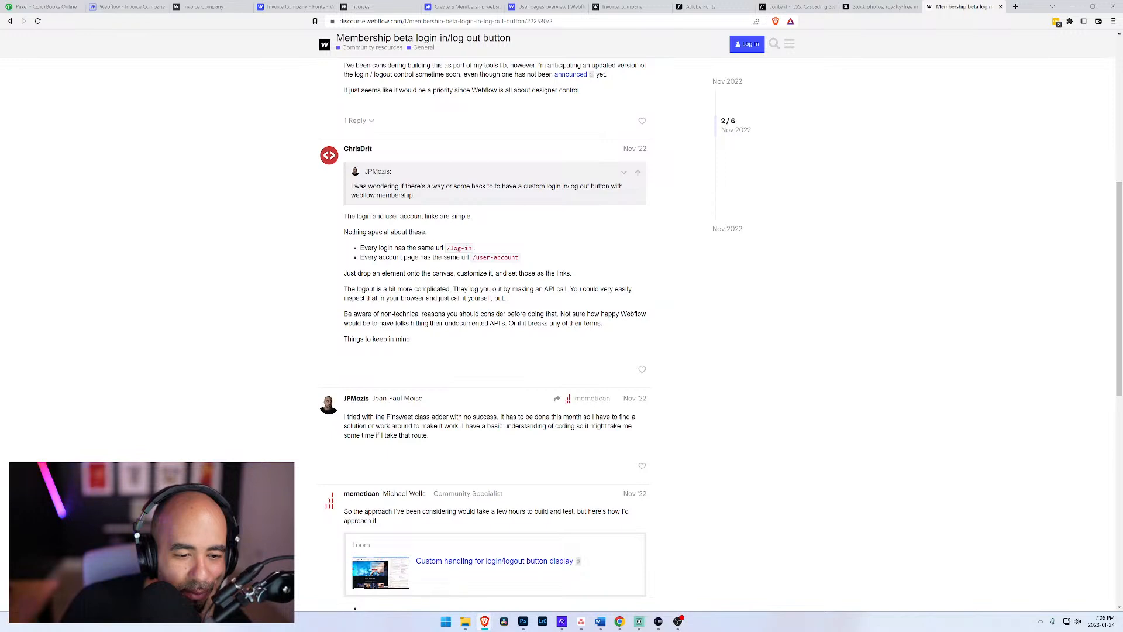
pyautogui.scroll(-7, 336, 408)
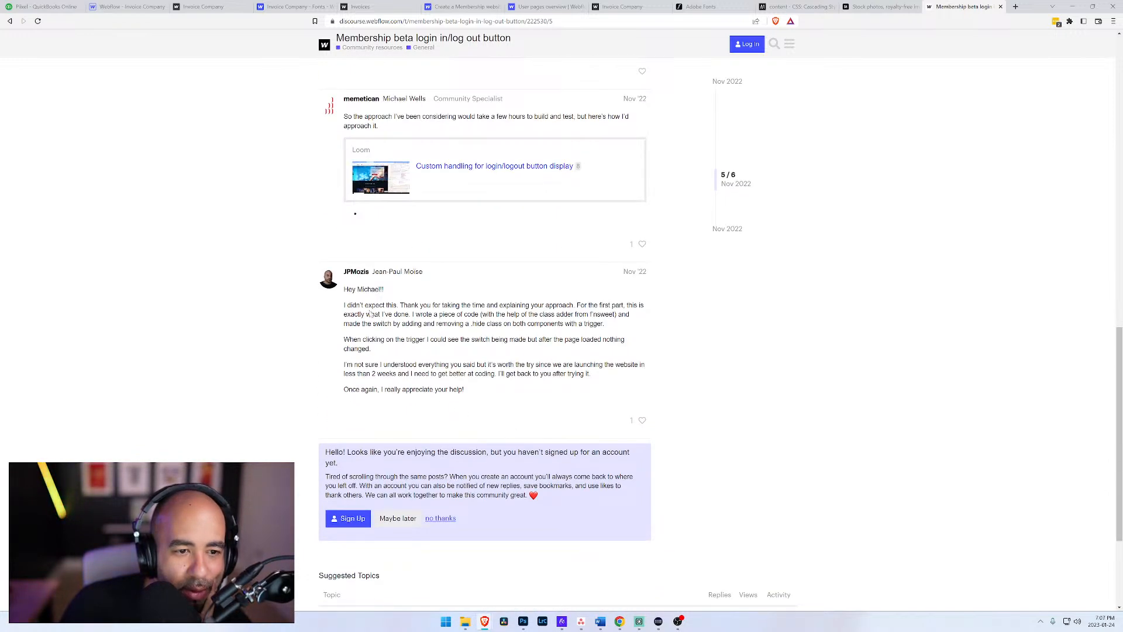
# Step: Open the thread's Loom video "Custom handling for login/logout button display" and show its transcript
pyautogui.scroll(3, 415, 268)
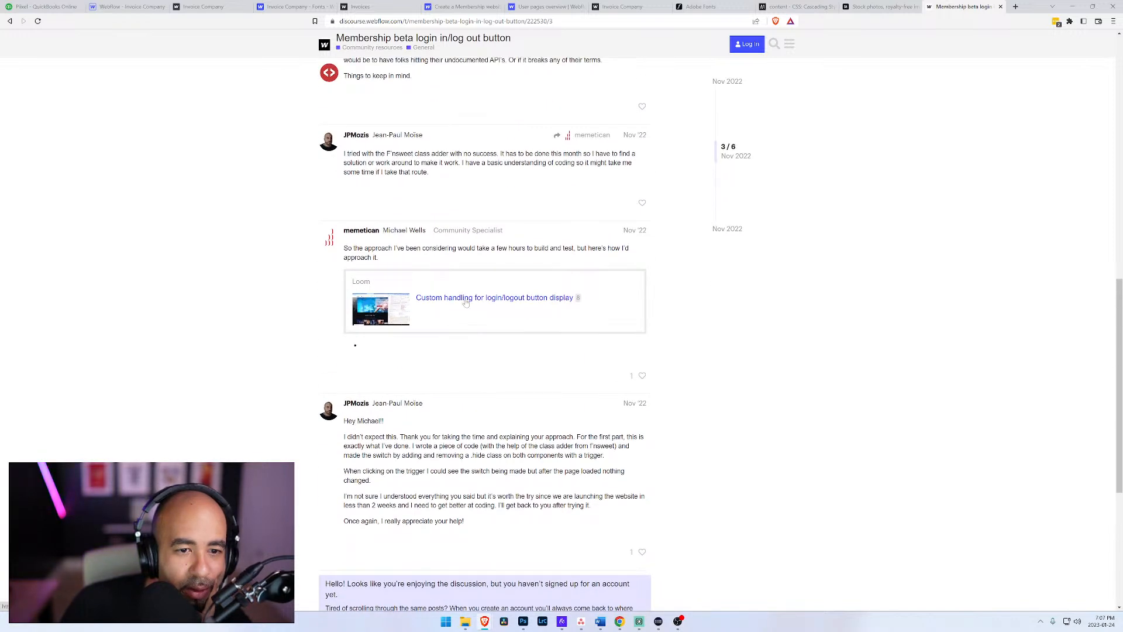
pyautogui.click(466, 298)
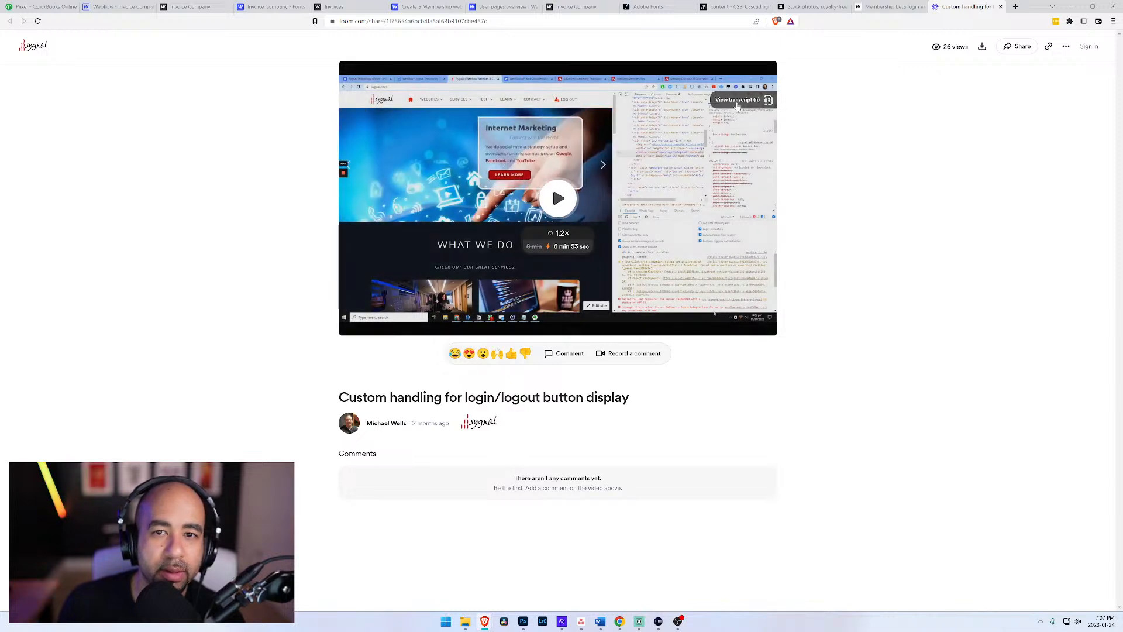
pyautogui.click(737, 100)
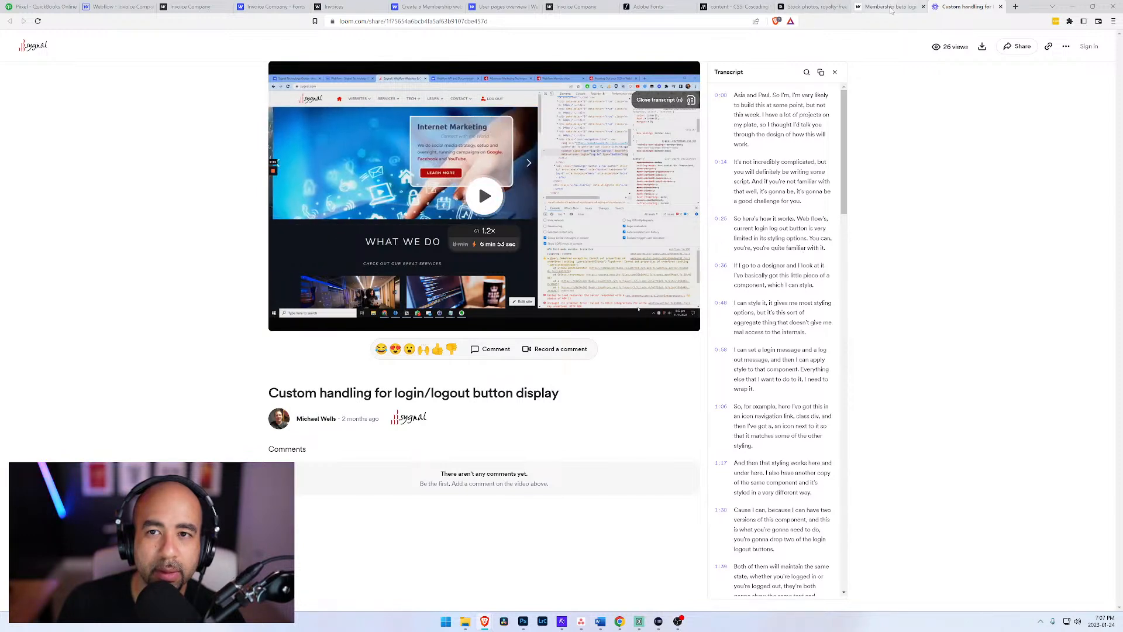
# Step: Switch back to the Webflow Designer and look through the elements that can be added to the User Account page
pyautogui.click(117, 6)
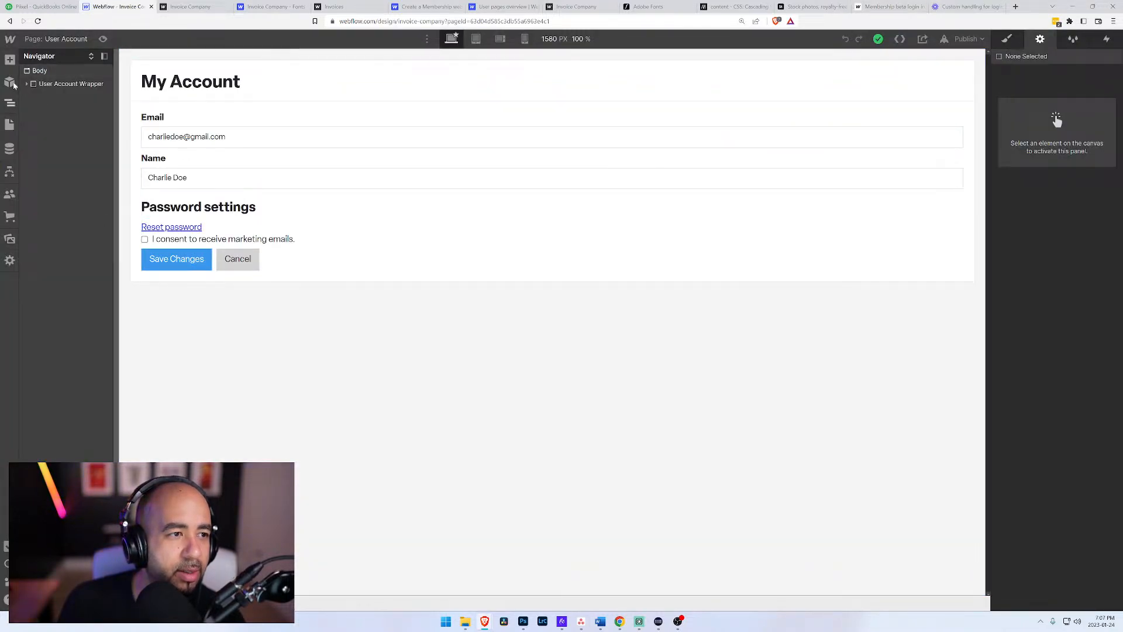
pyautogui.click(9, 125)
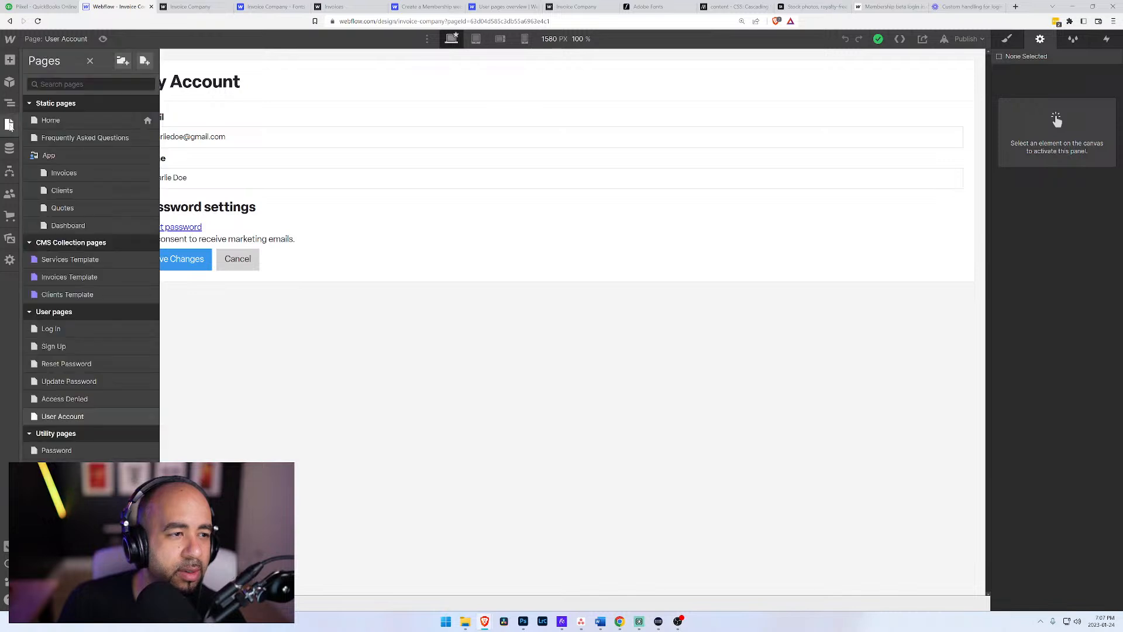
pyautogui.click(10, 61)
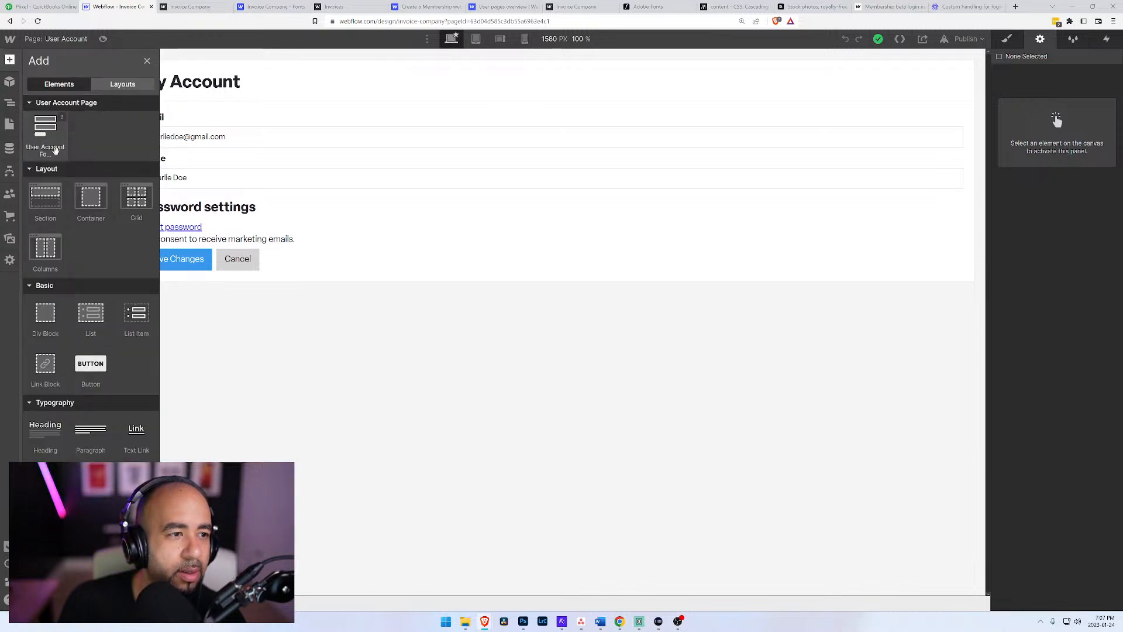
pyautogui.scroll(-10, 91, 368)
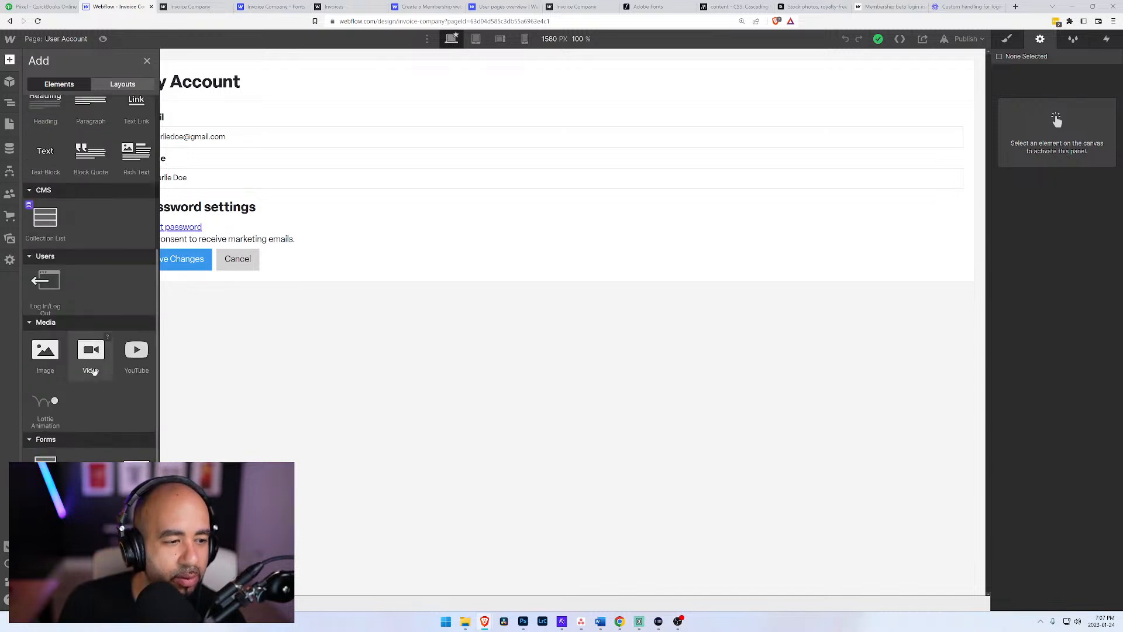
pyautogui.scroll(-4, 83, 387)
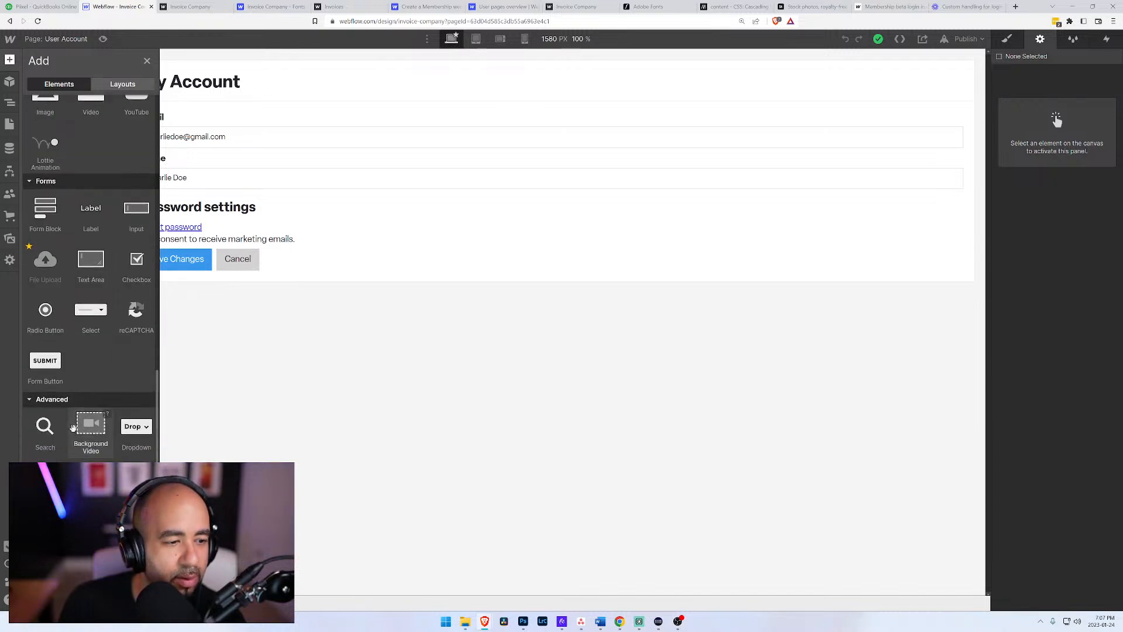
pyautogui.scroll(10, 127, 253)
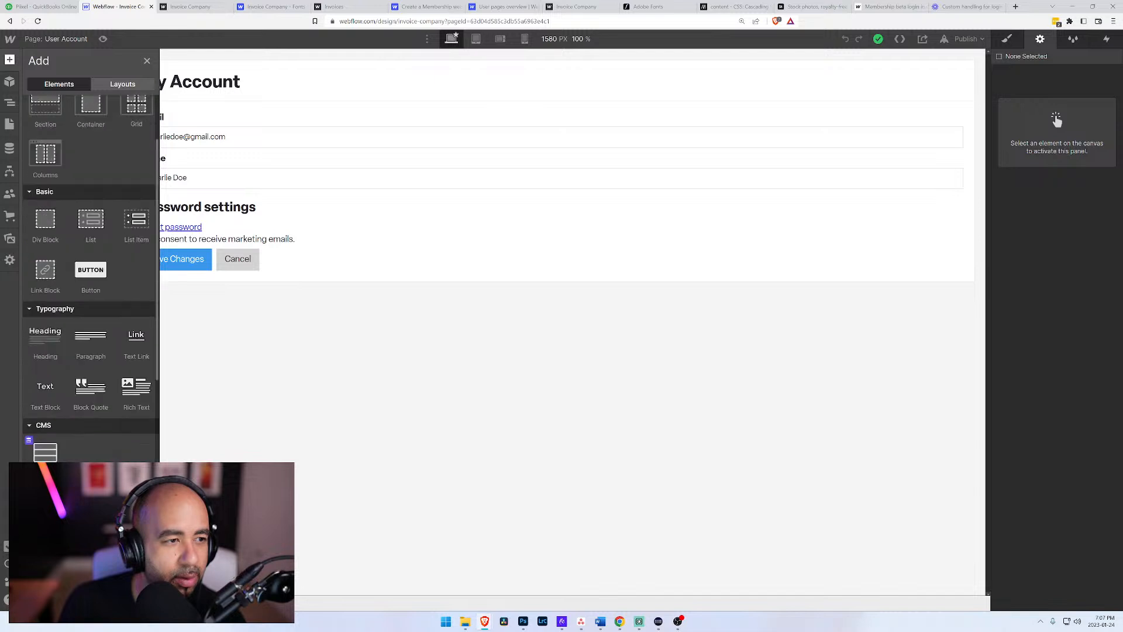
pyautogui.scroll(4, 126, 252)
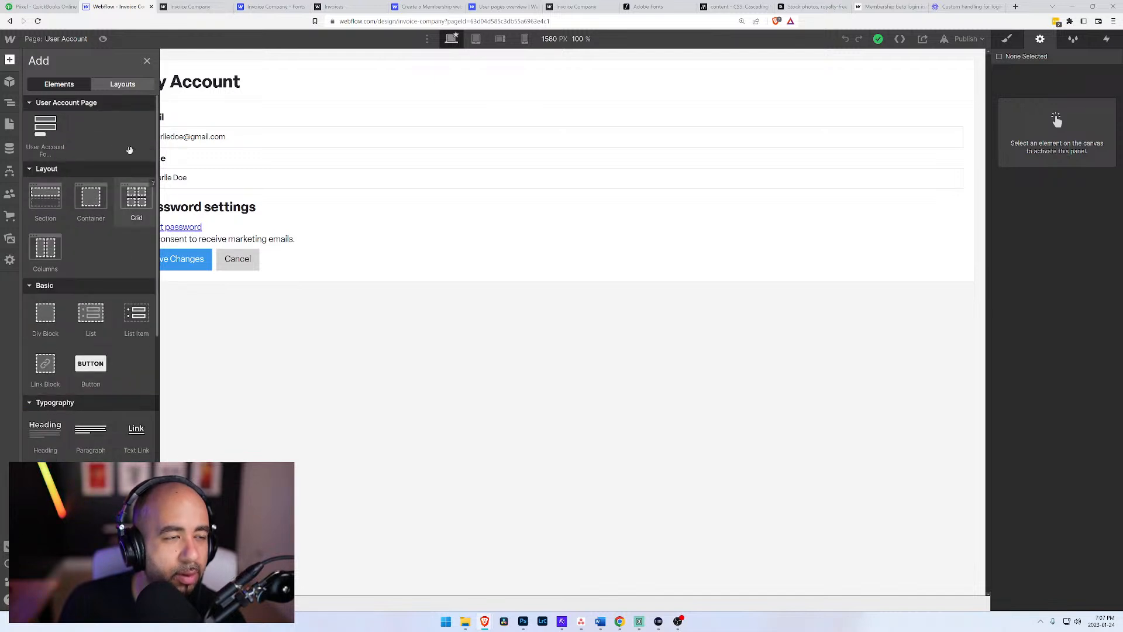
pyautogui.click(182, 116)
# Step: Open the Home page and locate the Log In/Log Out element among the elements that can be added
pyautogui.click(57, 40)
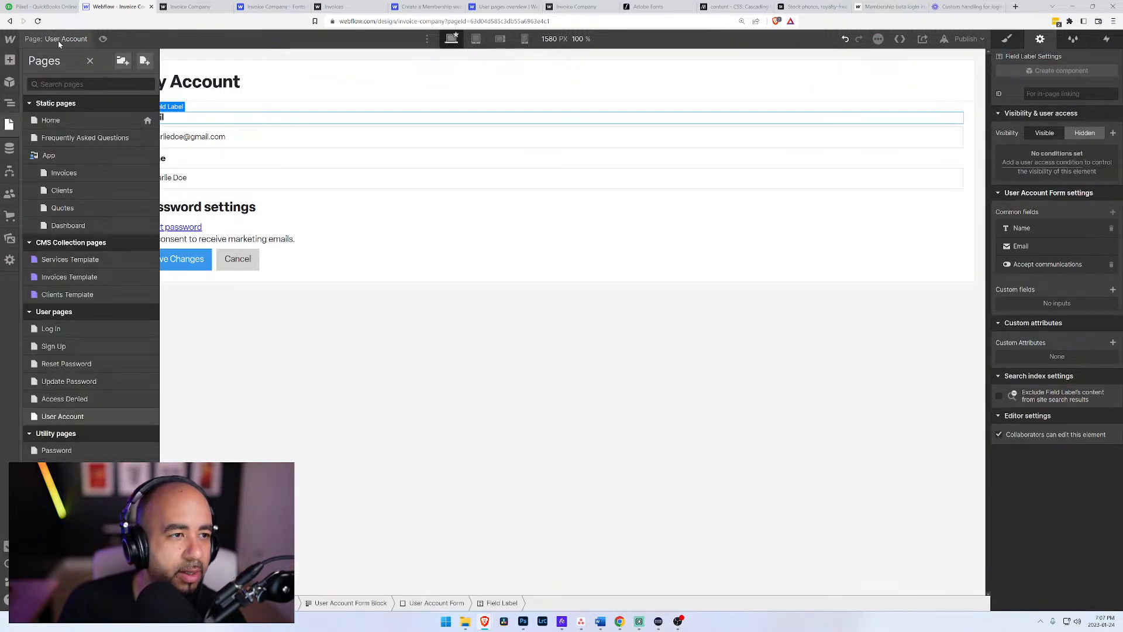
pyautogui.click(50, 122)
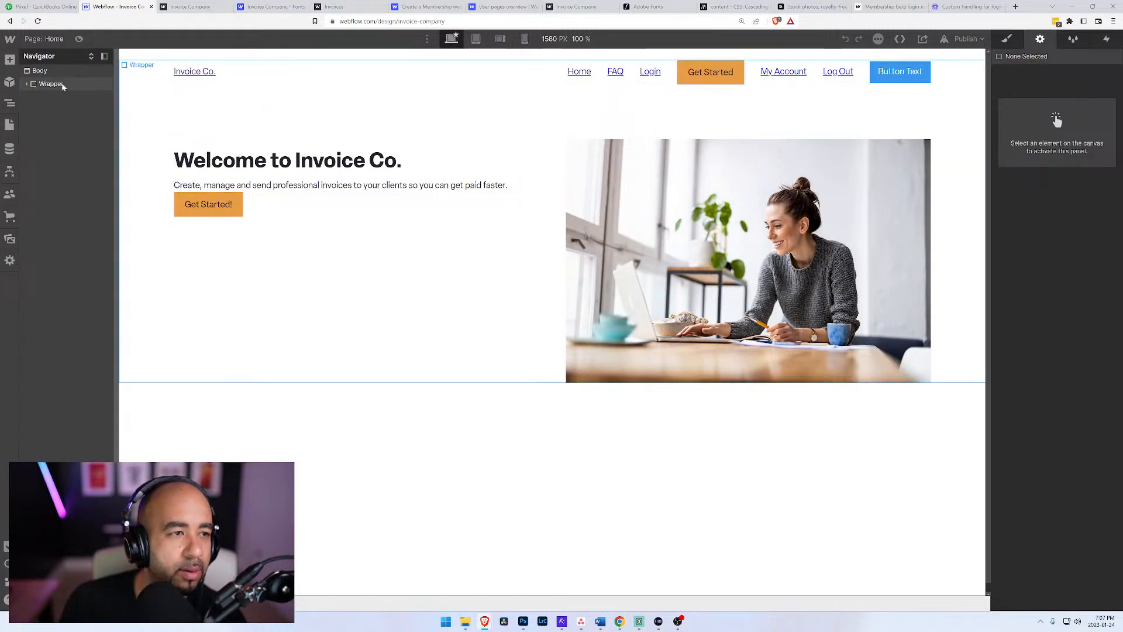
pyautogui.click(9, 61)
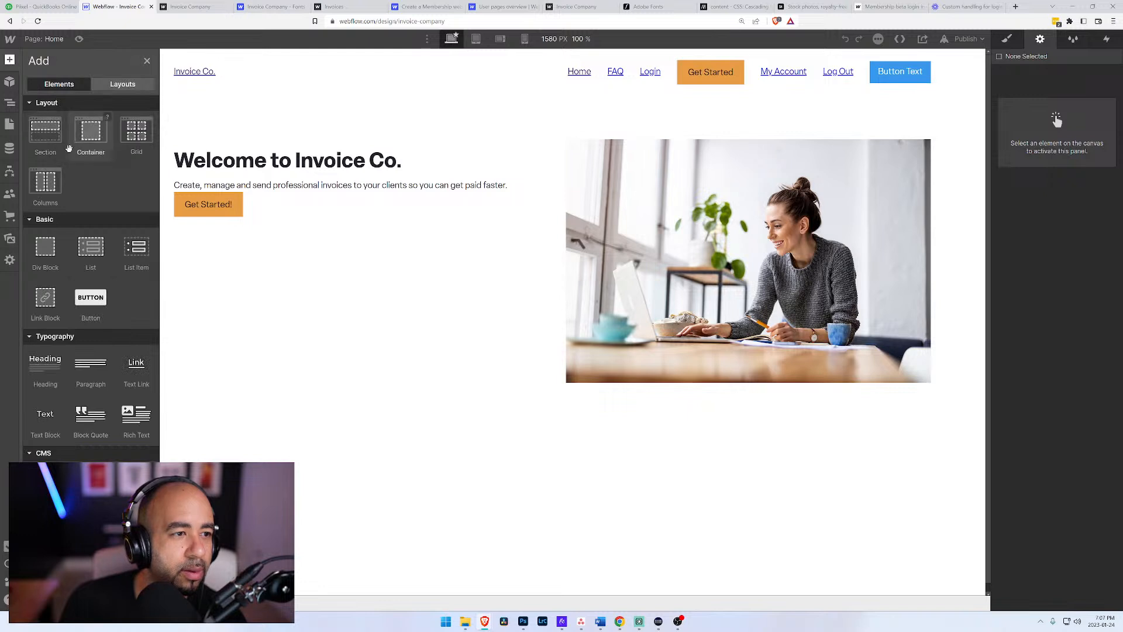
pyautogui.scroll(-3, 47, 207)
pyautogui.scroll(-4, 45, 193)
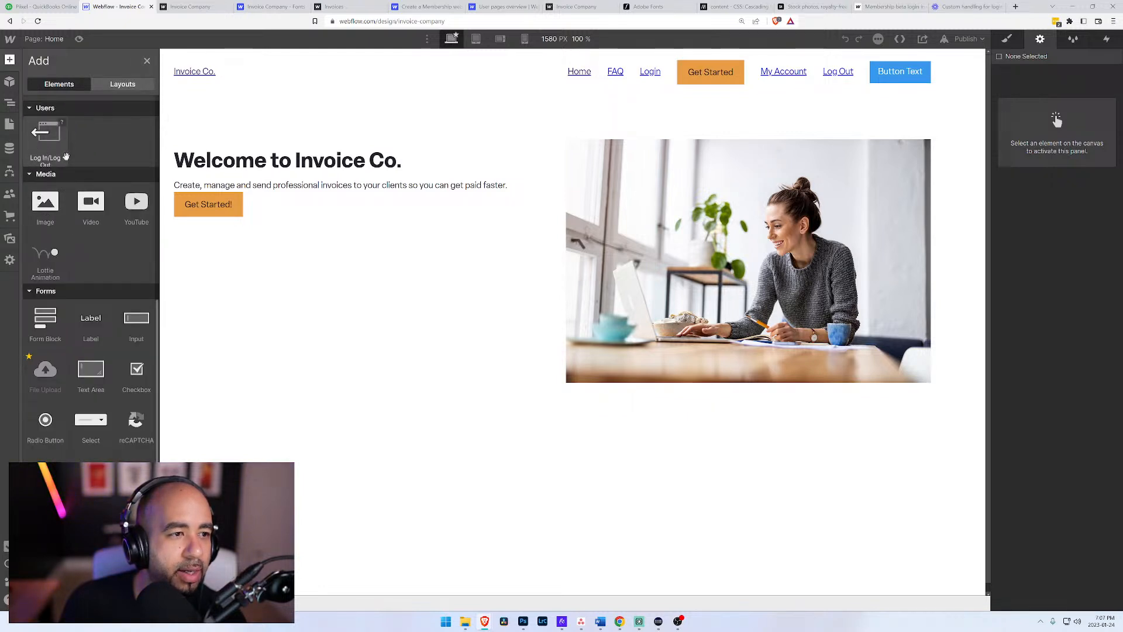
pyautogui.scroll(3, 45, 175)
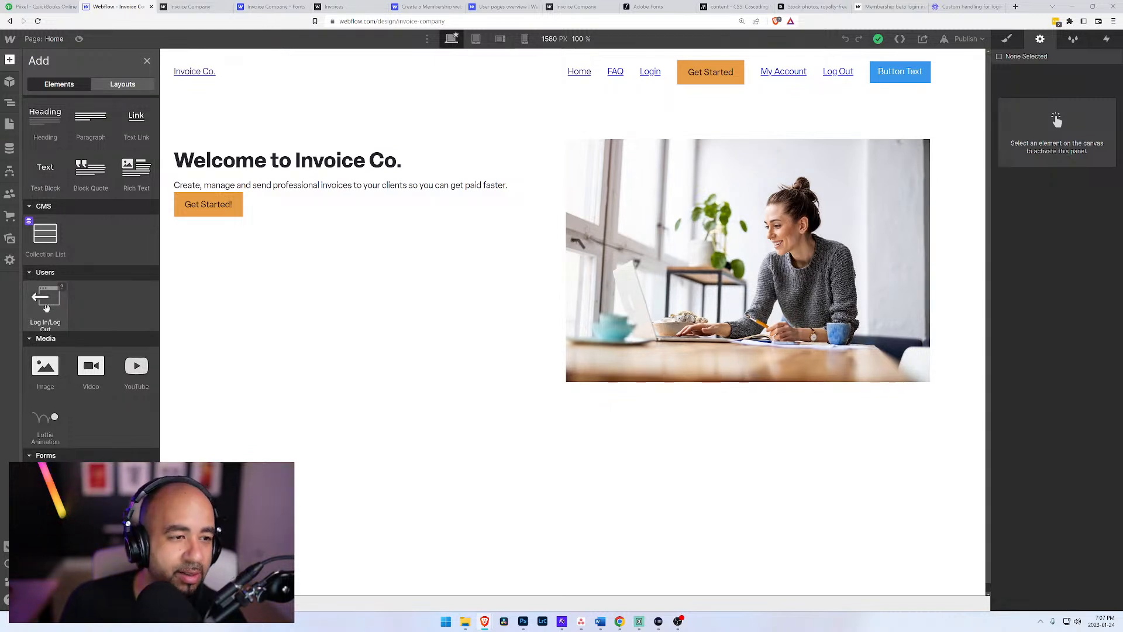
# Step: Edit the Brochure Navigation component and add a User Log In/Log Out element to the end of its Menu div
pyautogui.click(276, 77)
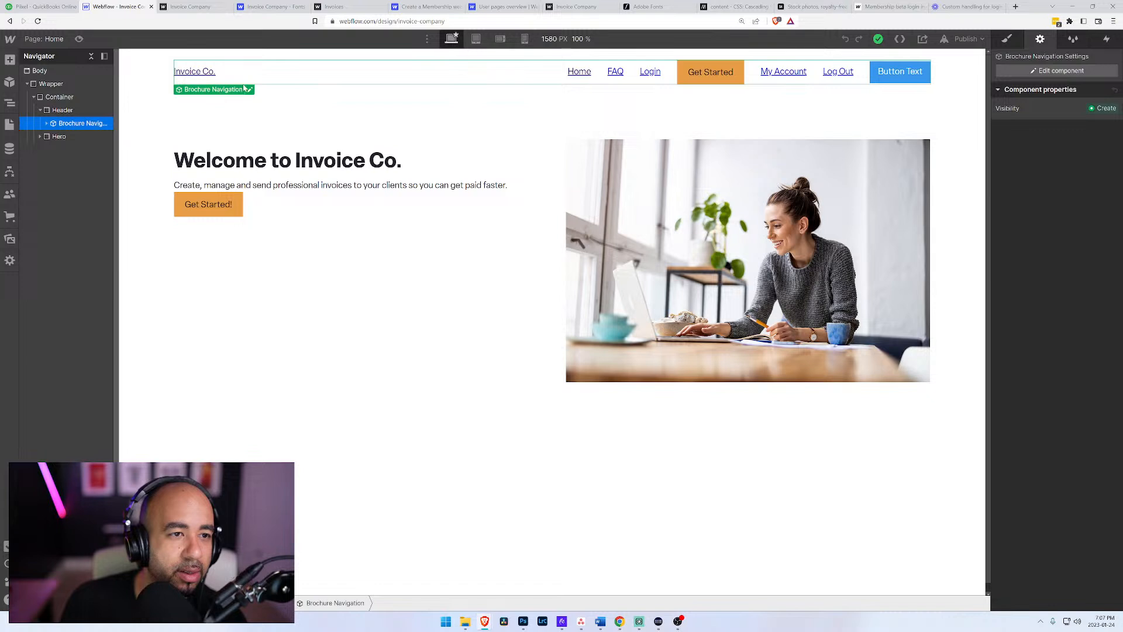
pyautogui.click(249, 89)
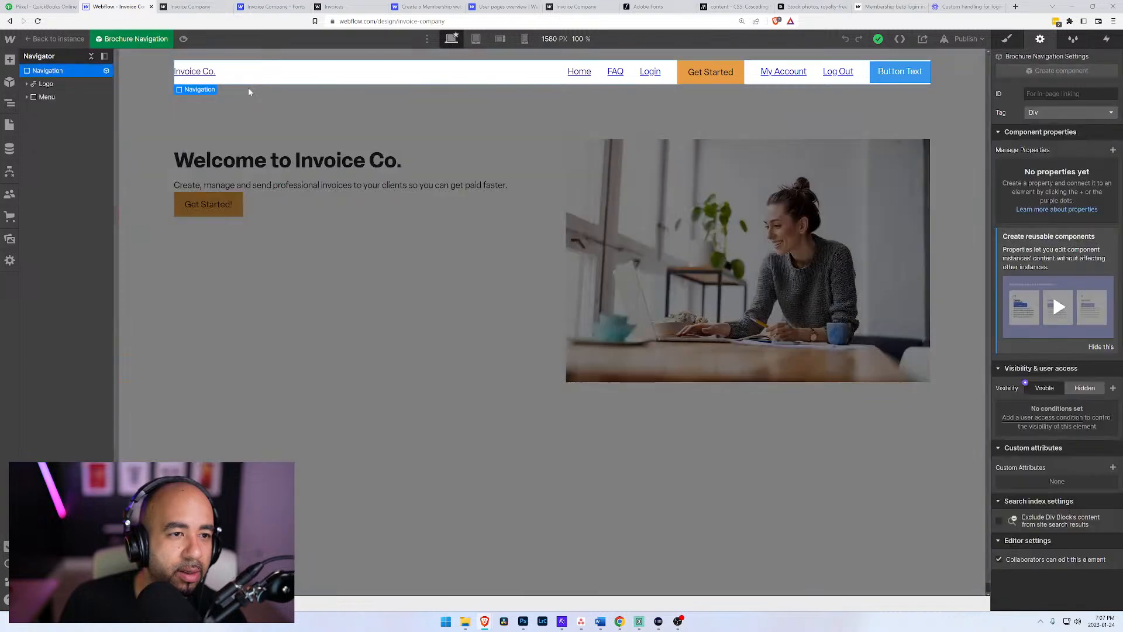
pyautogui.click(43, 98)
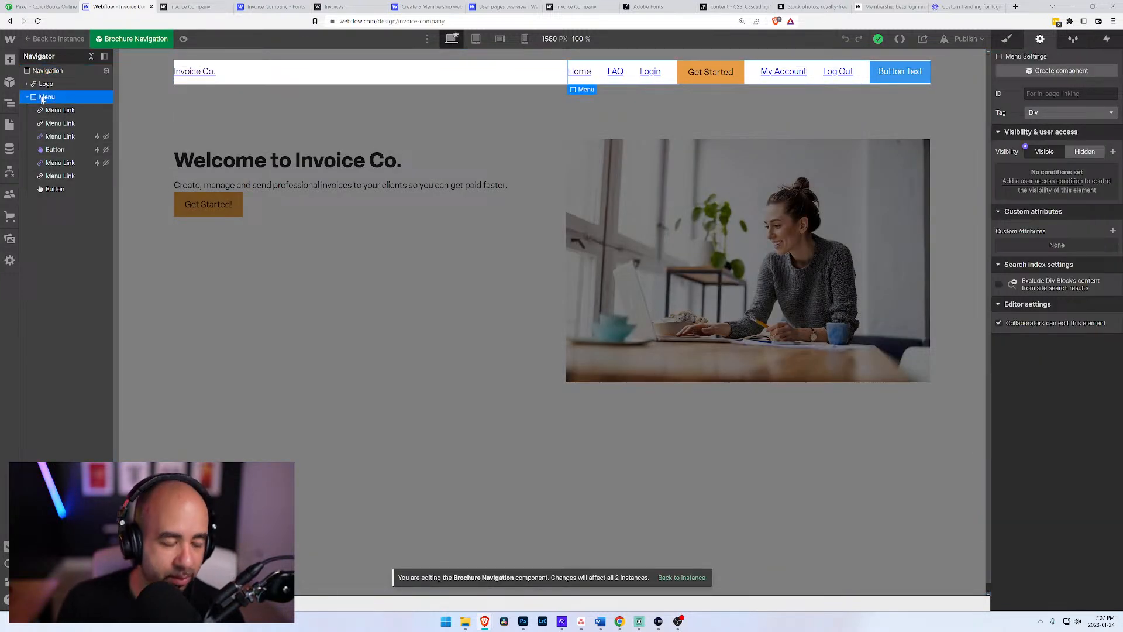
pyautogui.click(10, 59)
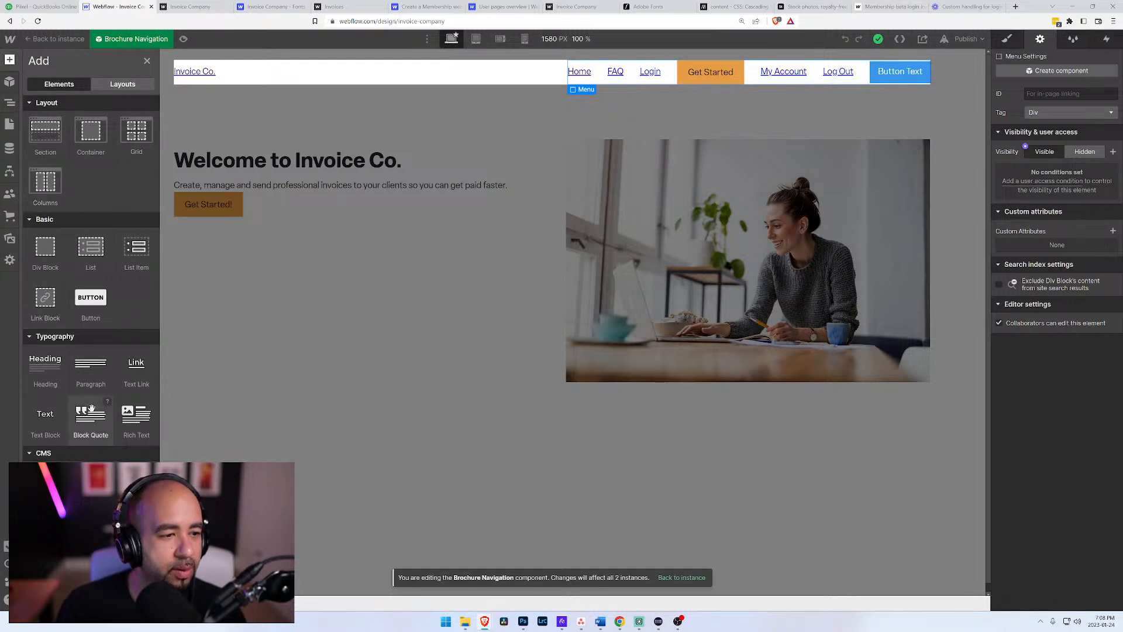
pyautogui.scroll(-4, 91, 419)
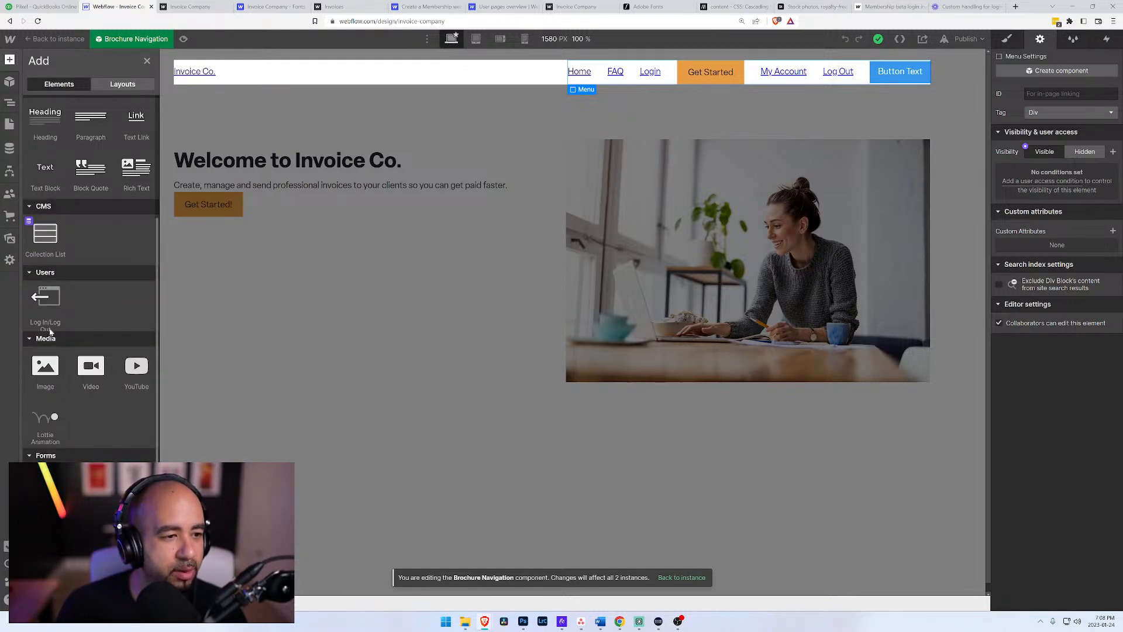
pyautogui.click(45, 298)
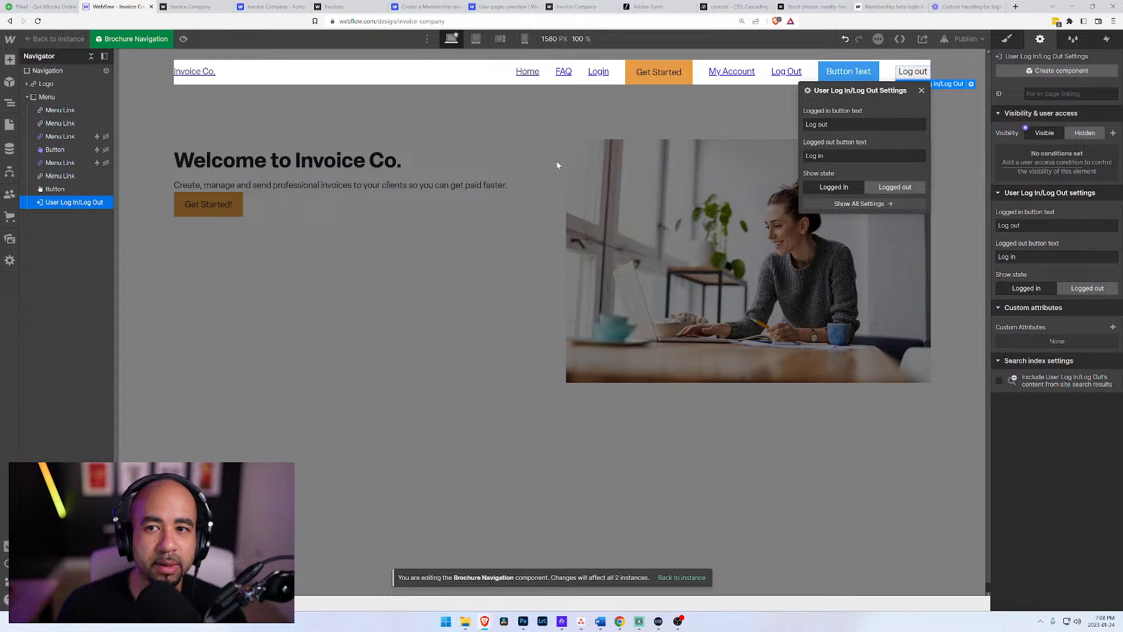
# Step: Glance back at the Loom transcript, and delete the placeholder "Button Text" button from the navigation Menu in the Webflow Designer
pyautogui.click(58, 189)
pyautogui.click(76, 203)
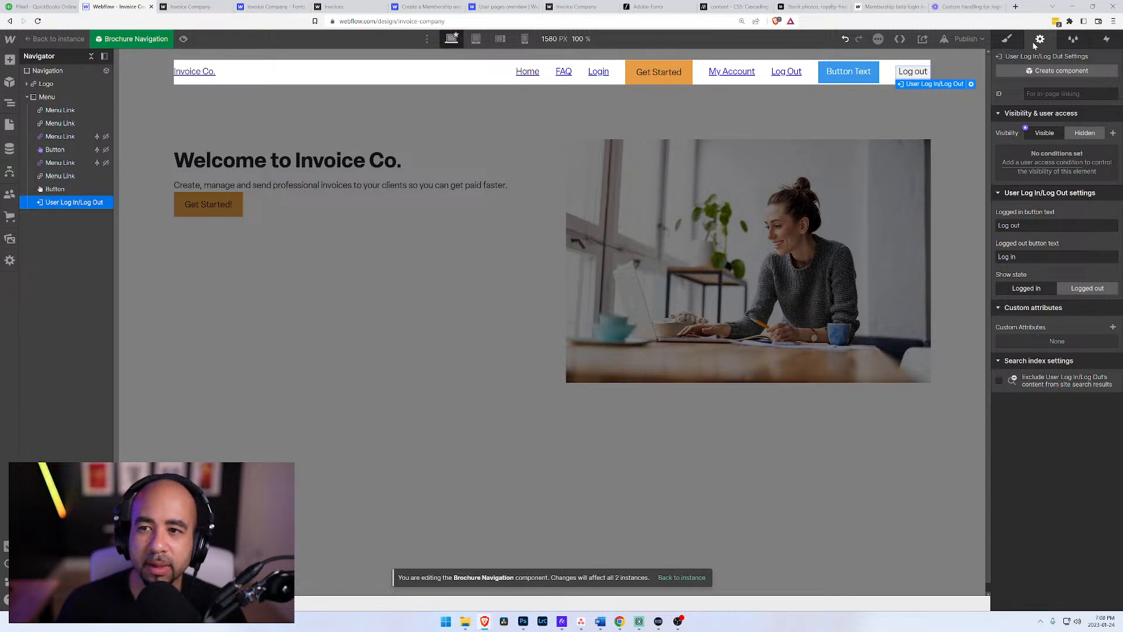
pyautogui.click(968, 12)
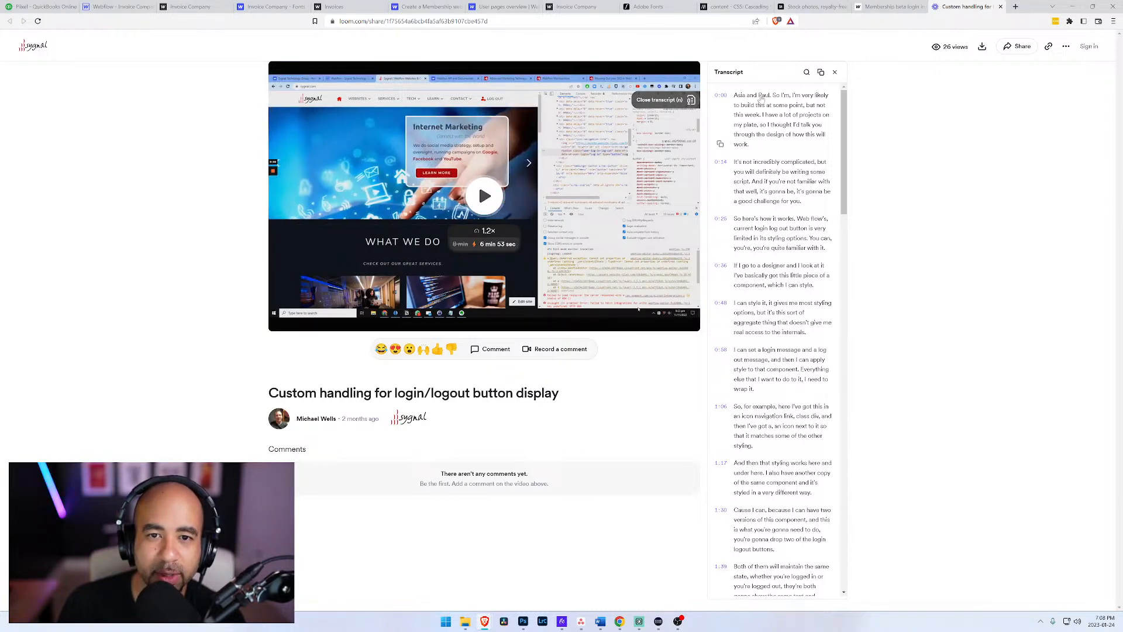
pyautogui.click(114, 6)
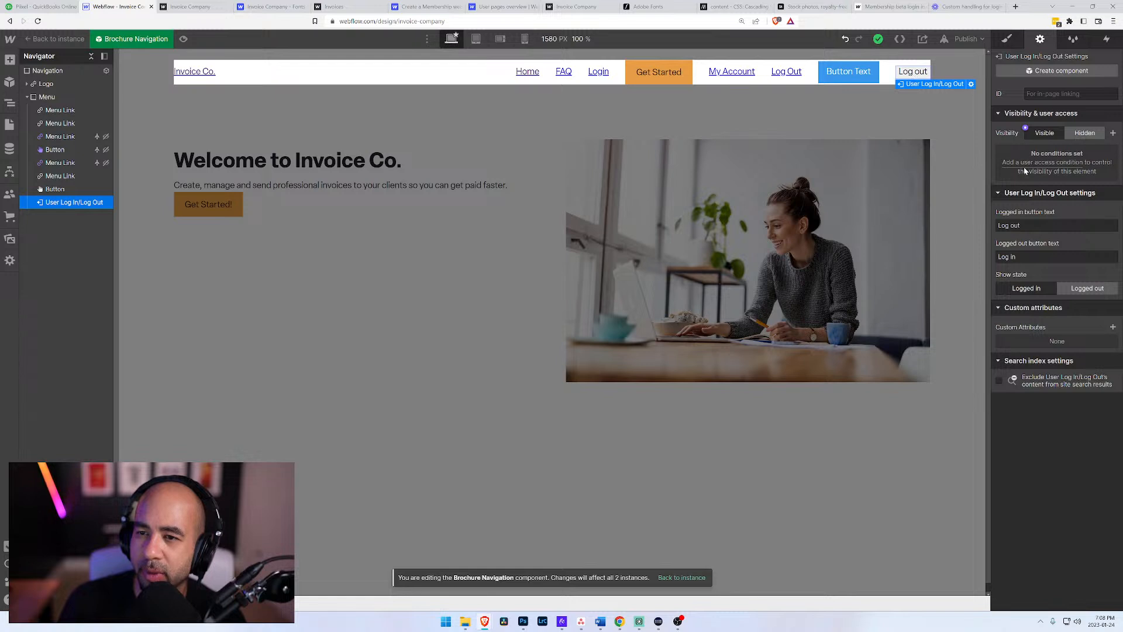
pyautogui.click(55, 189)
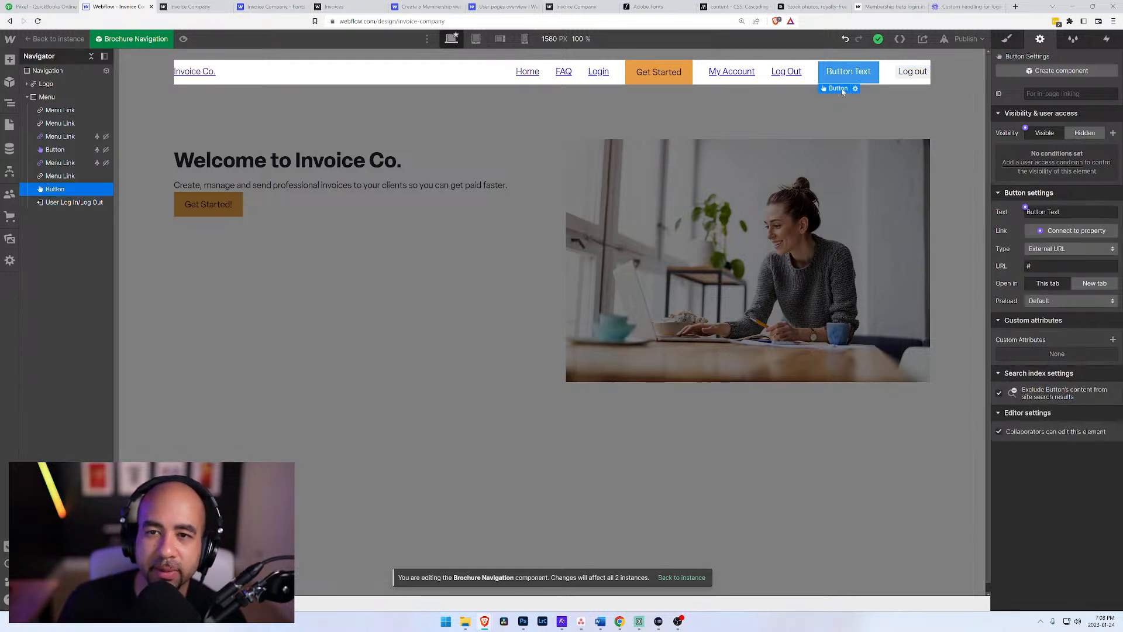
pyautogui.press('Delete')
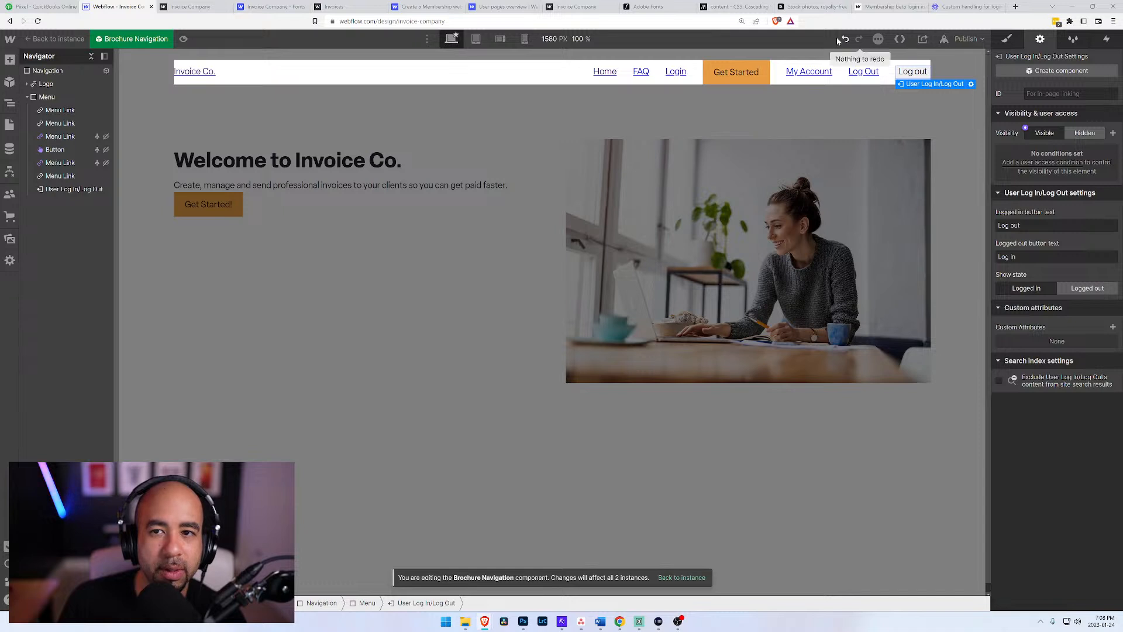
# Step: Publish the site to invoice-company.webflow.io and open the live home page
pyautogui.click(966, 40)
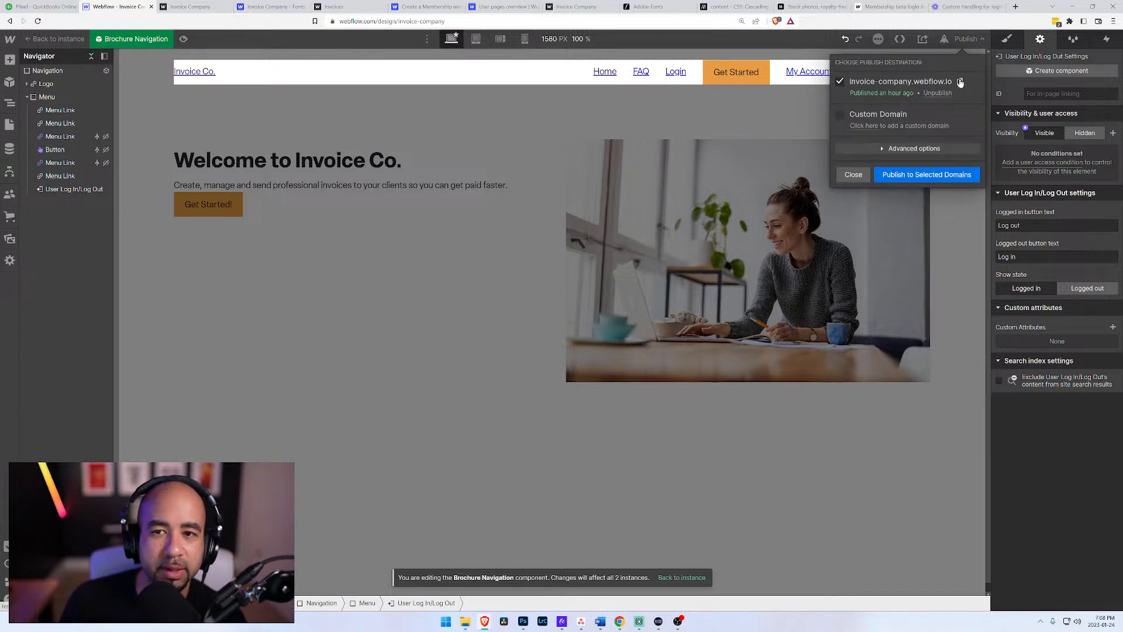
pyautogui.click(901, 176)
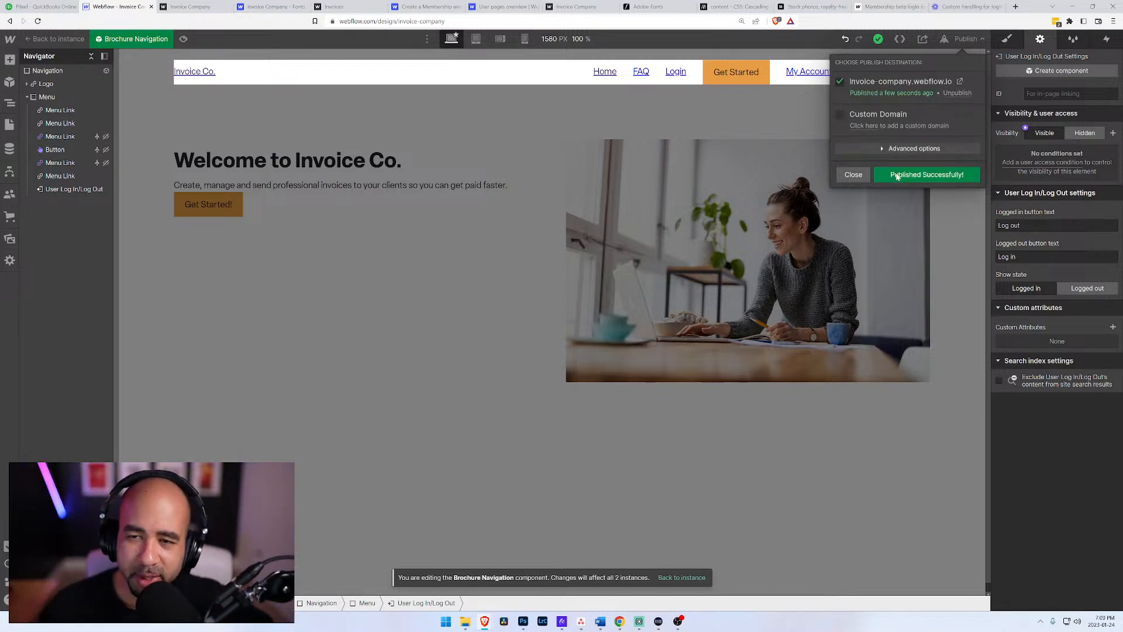
pyautogui.click(960, 81)
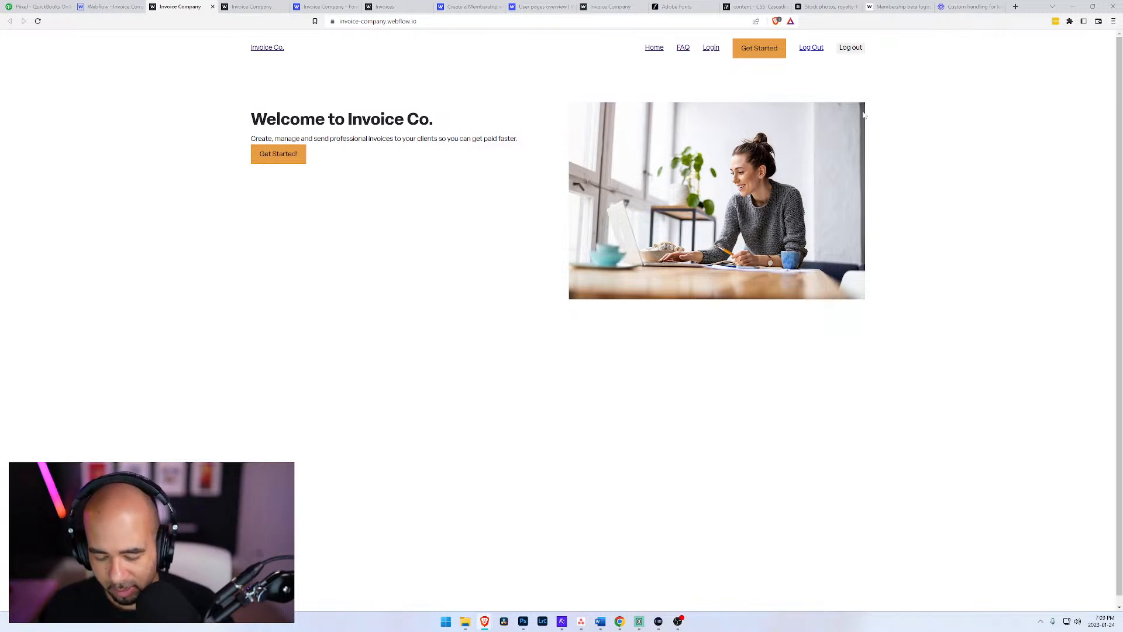
# Step: Inspect the live navigation's Log out button element in the browser's developer tools
pyautogui.hotkey('ctrl', 'shift', 'i')
pyautogui.click(7, 445)
pyautogui.click(851, 47)
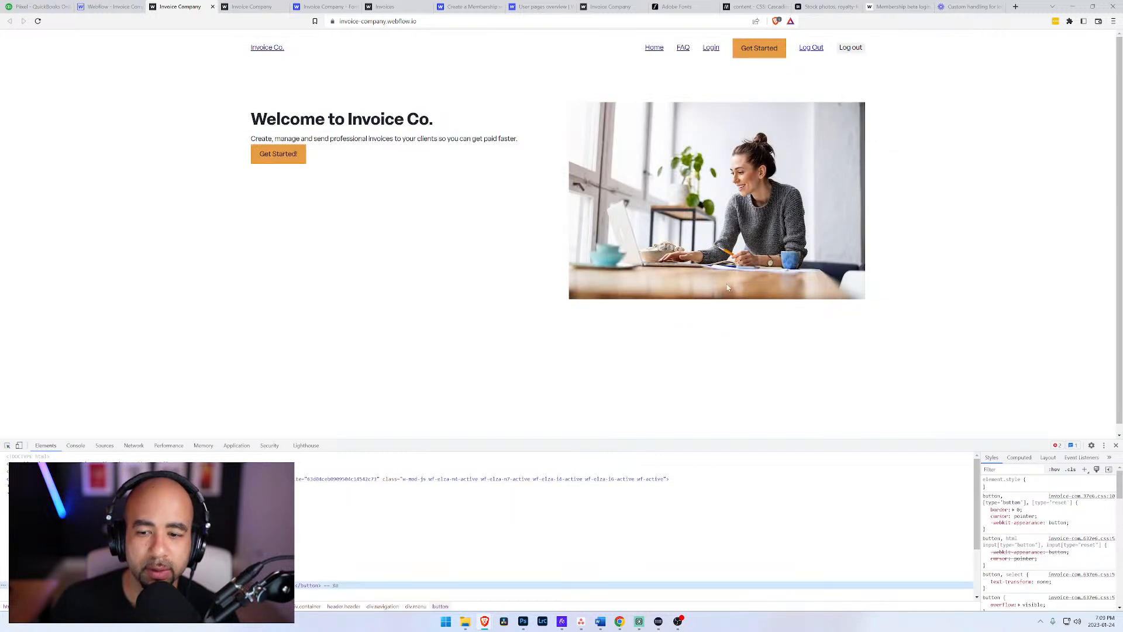
pyautogui.click(7, 445)
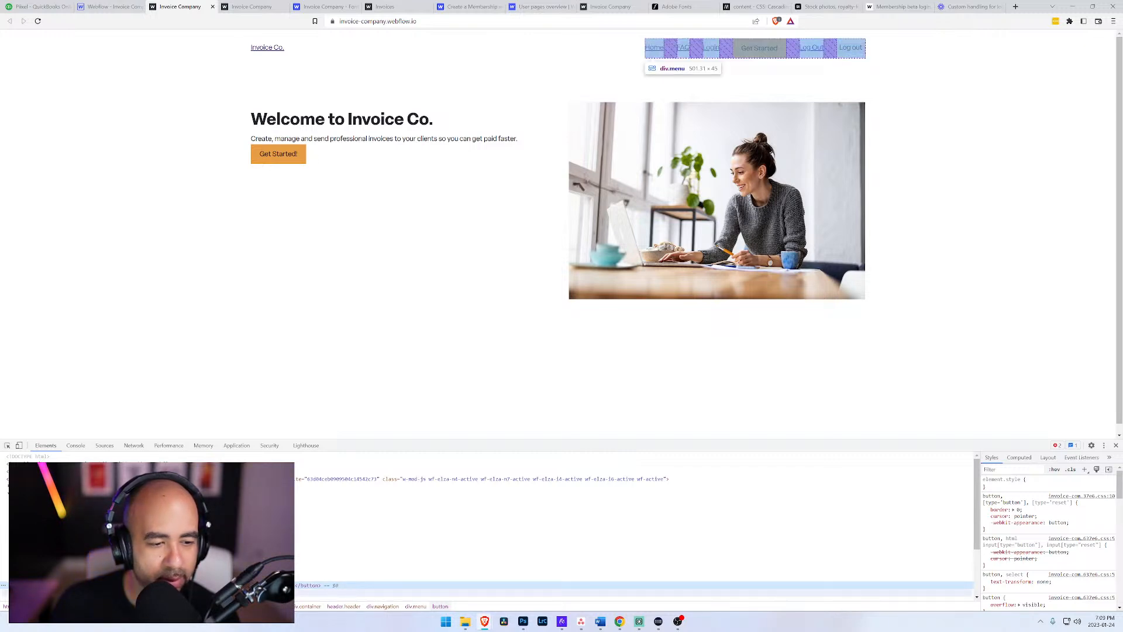
# Step: Test the live Log In/Log Out button by logging out, opening the log-in page from it repeatedly and returning to the home page
pyautogui.click(853, 49)
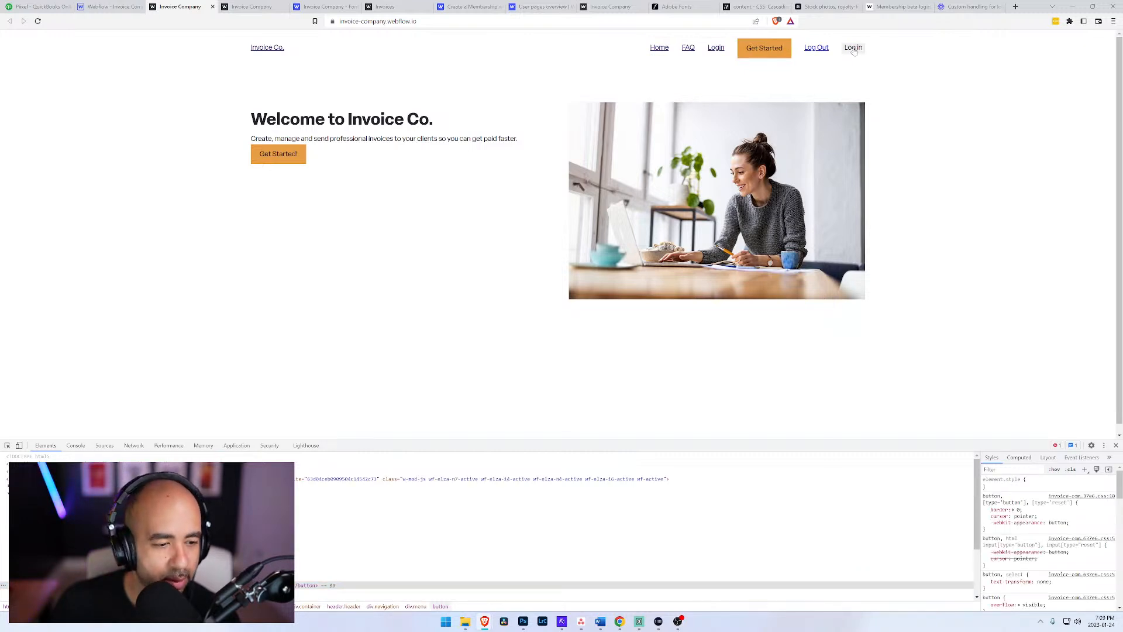
pyautogui.click(854, 49)
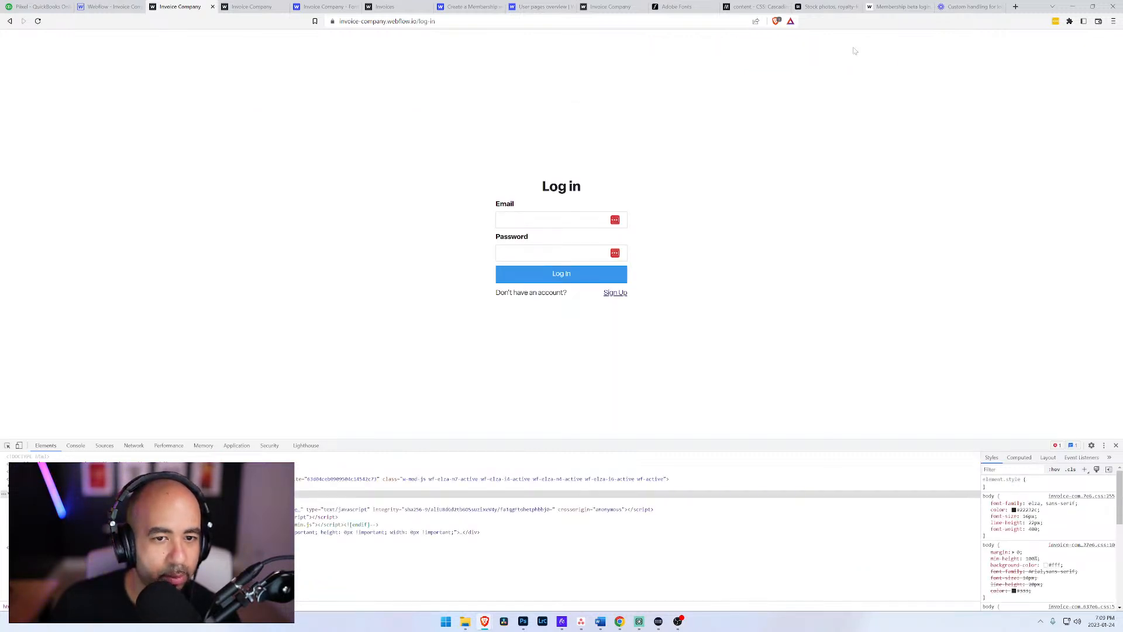
pyautogui.hotkey('alt', 'Left')
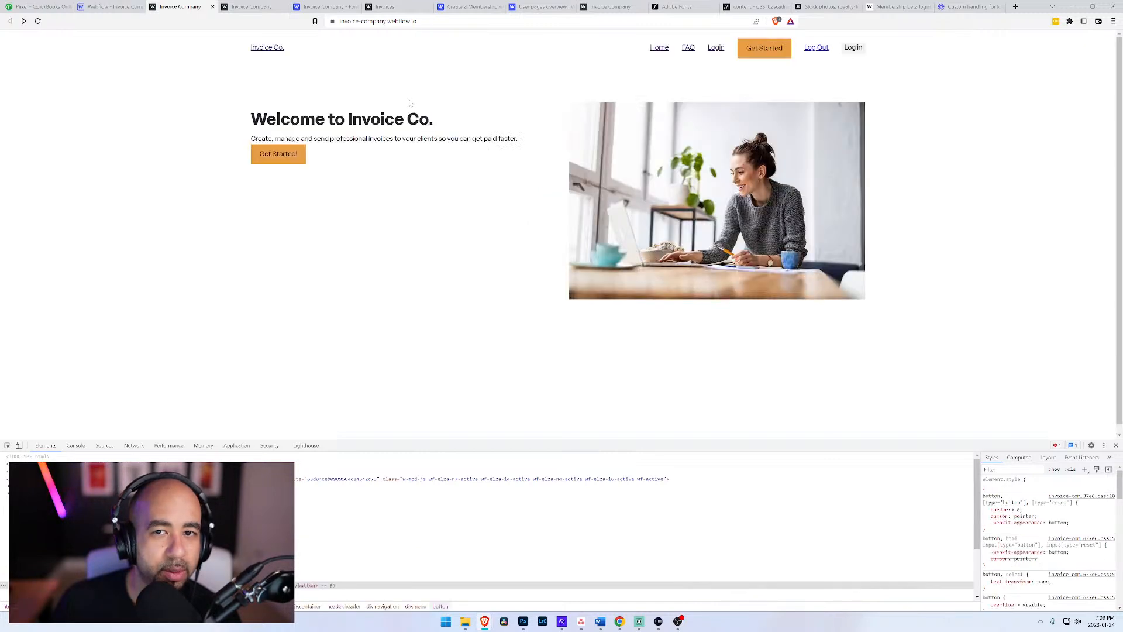
pyautogui.click(854, 49)
pyautogui.hotkey('alt', 'Left')
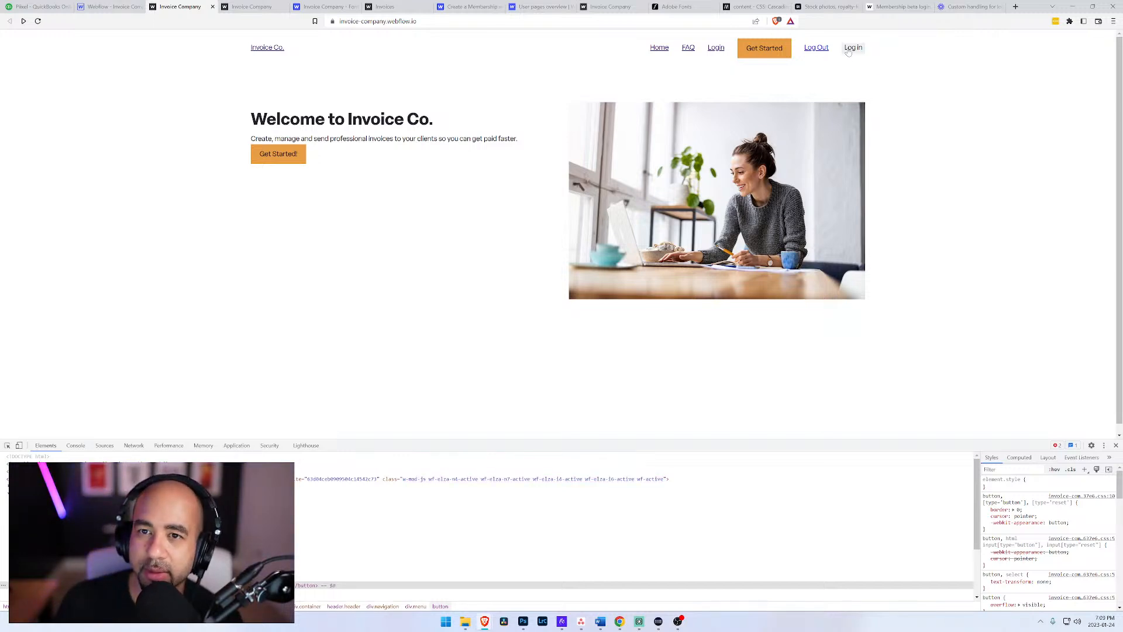
pyautogui.click(852, 48)
pyautogui.hotkey('alt', 'Left')
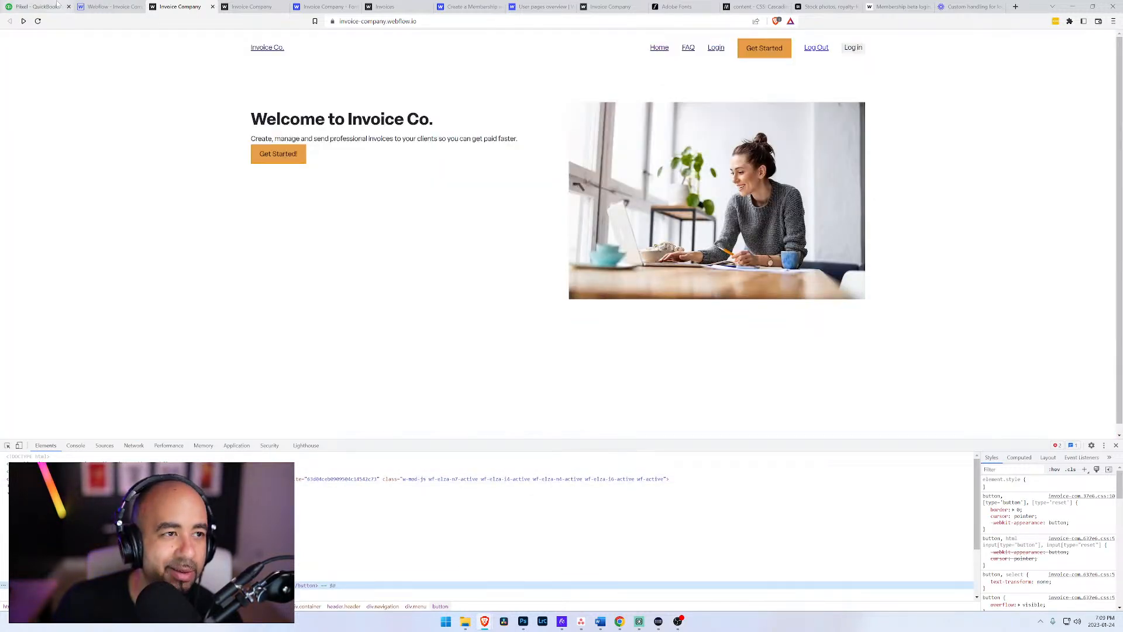
# Step: Dismiss the publishing options in the Webflow Designer and reread the replies in the "Membership beta login in/log out button" forum thread
pyautogui.click(108, 6)
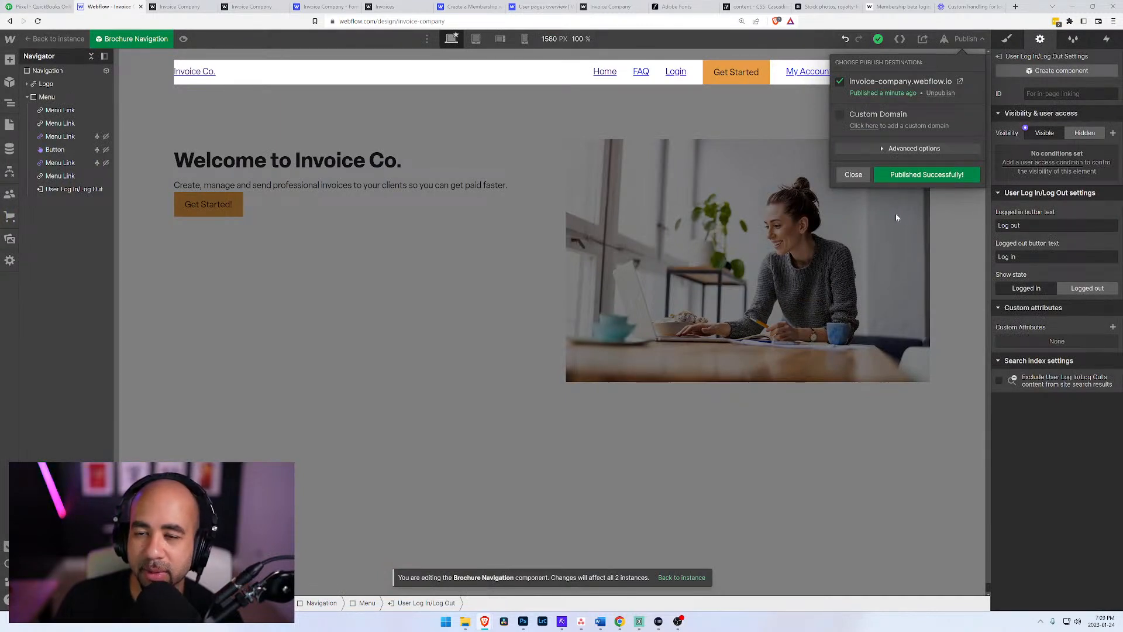
pyautogui.click(852, 174)
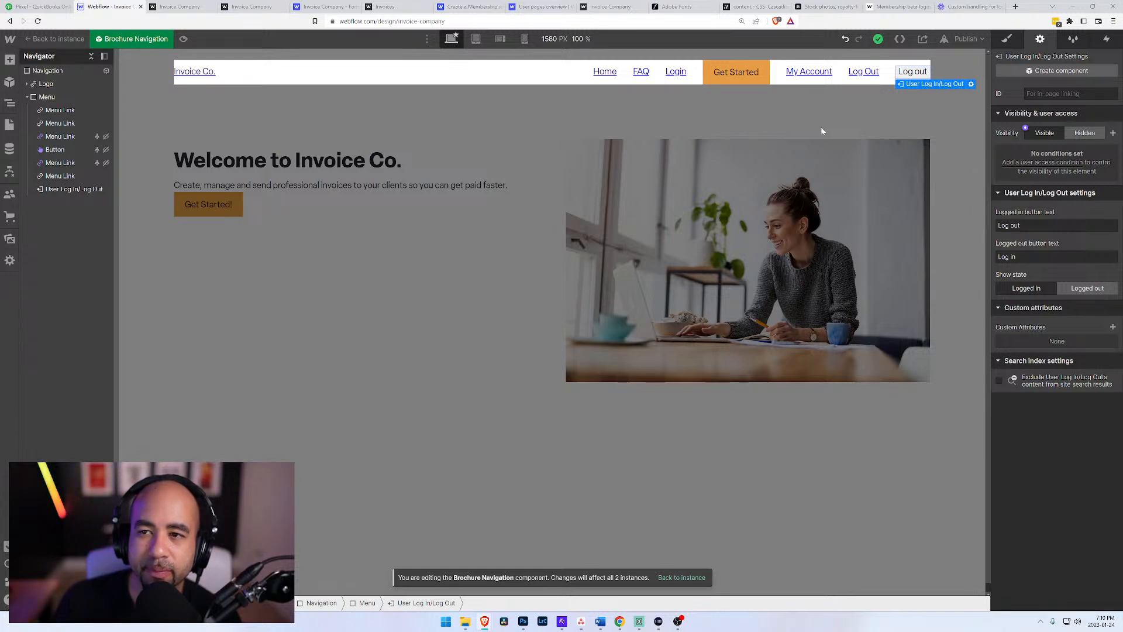
pyautogui.click(971, 7)
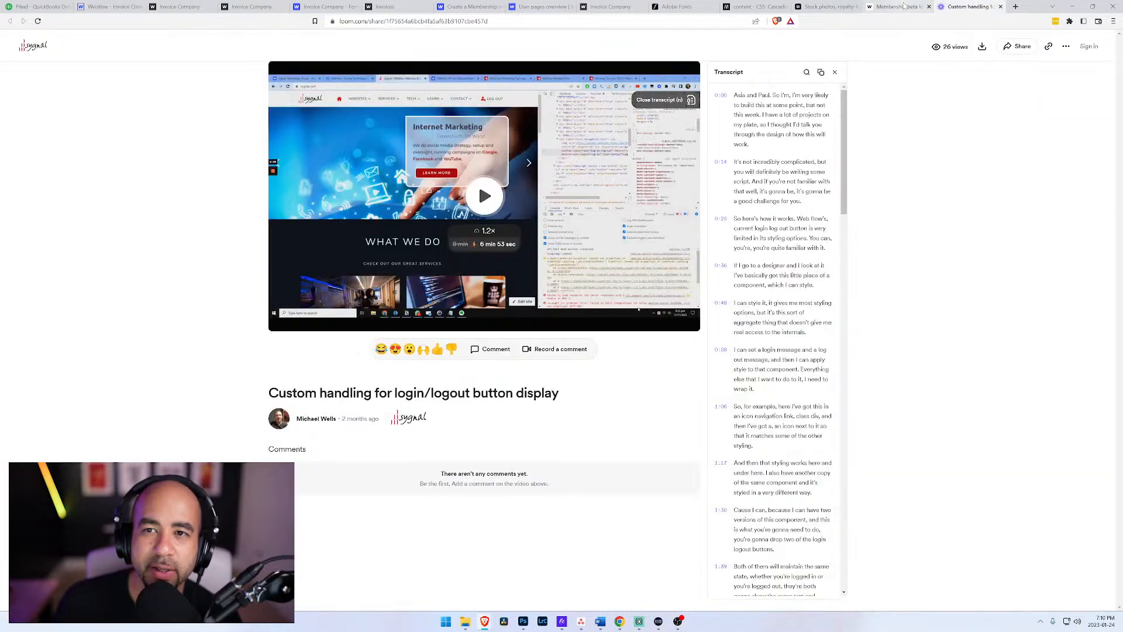
pyautogui.click(898, 6)
pyautogui.scroll(-3, 327, 201)
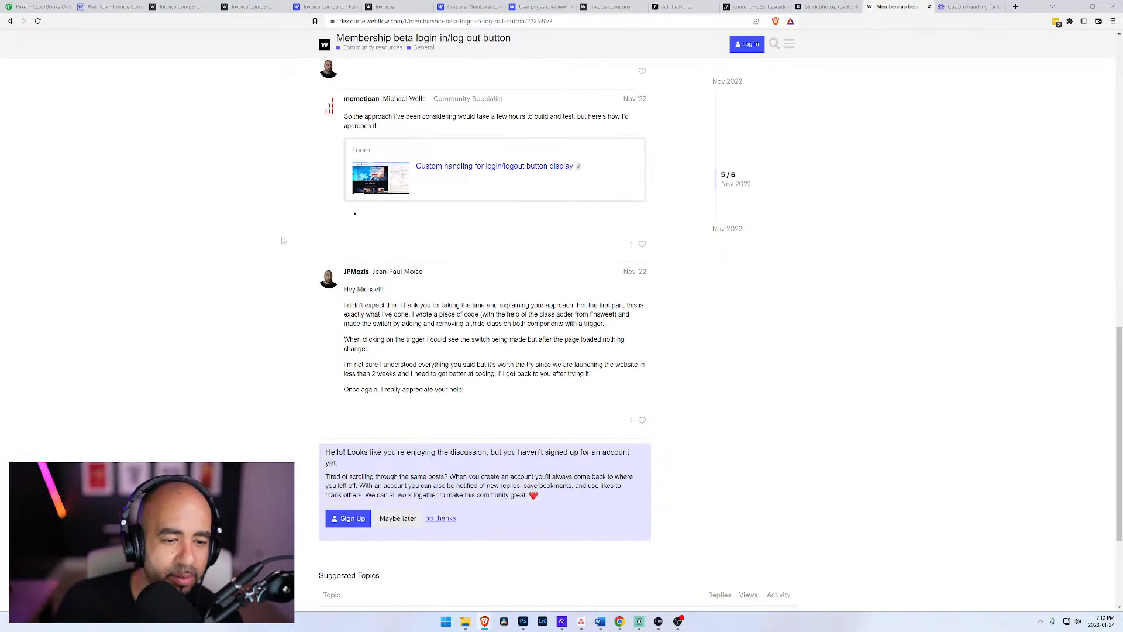
pyautogui.scroll(2, 472, 238)
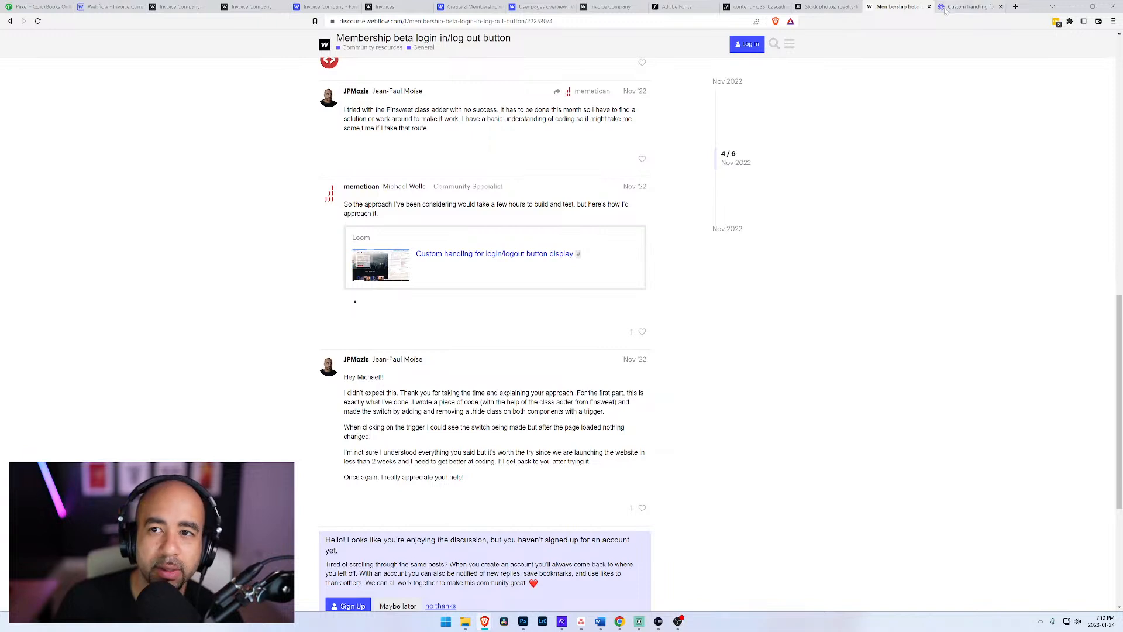
# Step: Play the Loom video, skipping ahead to the explanation of detecting the login state from the button's data properties
pyautogui.click(972, 6)
pyautogui.click(479, 202)
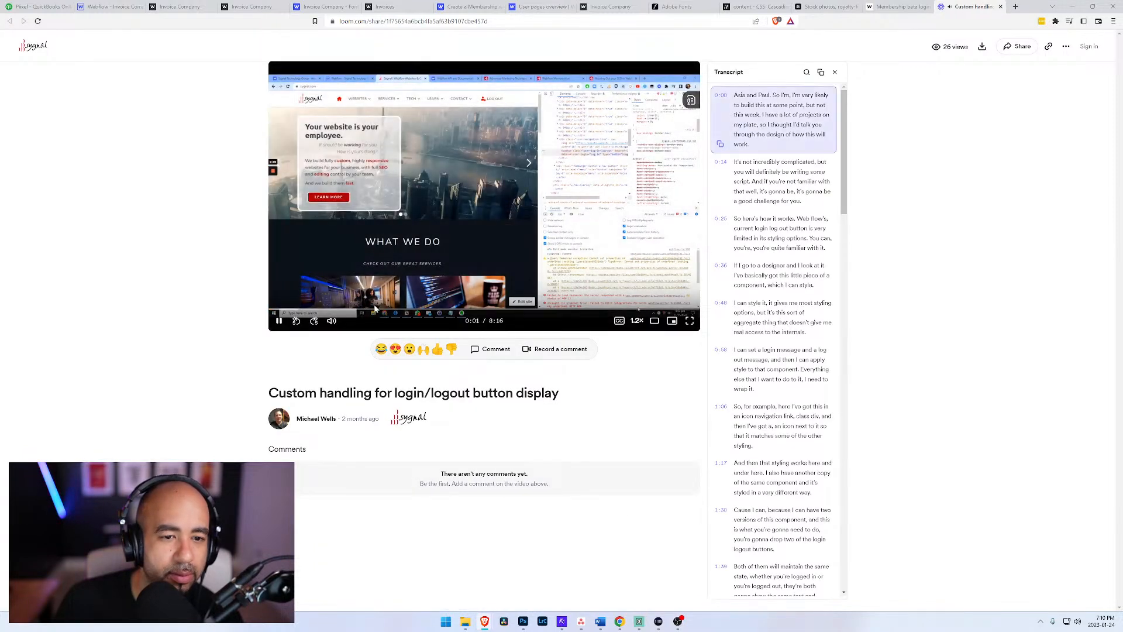
pyautogui.click(396, 309)
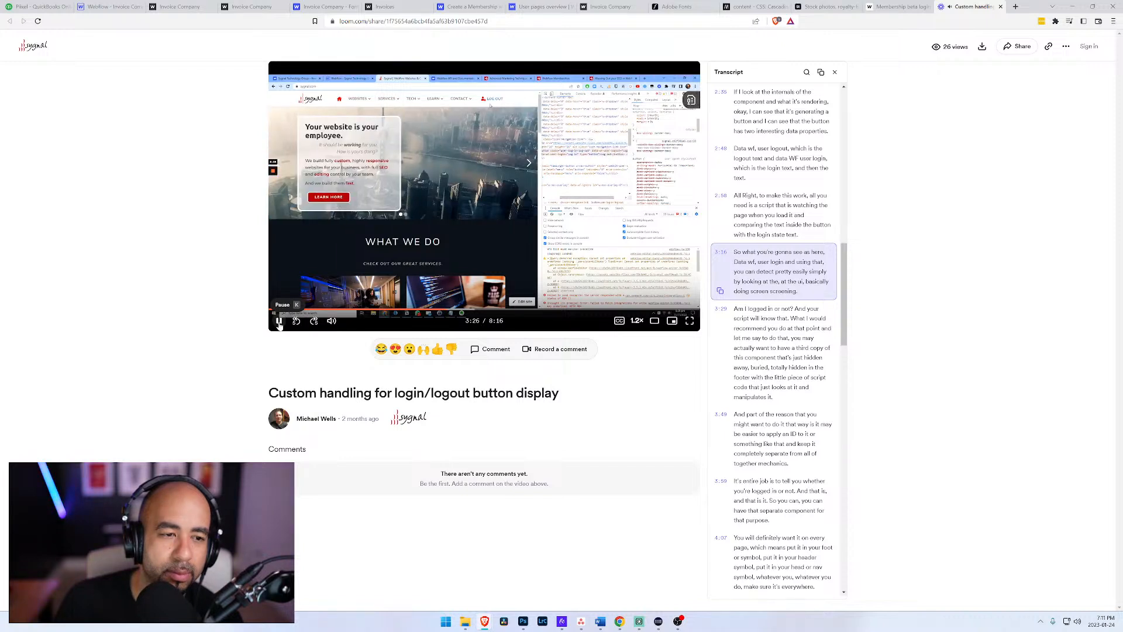
pyautogui.click(278, 321)
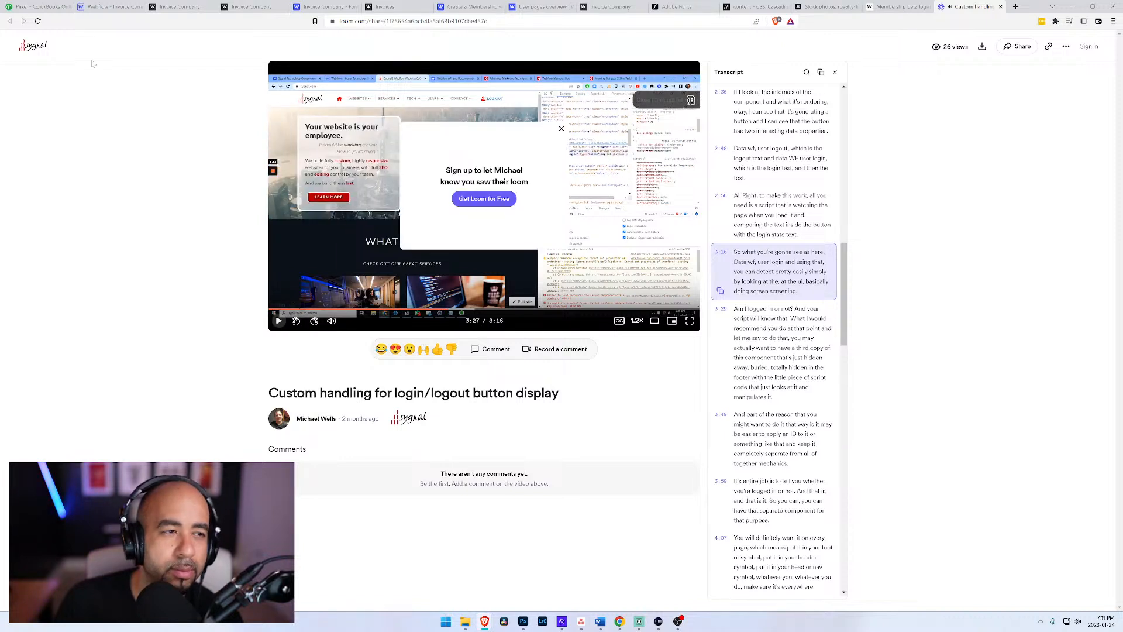
pyautogui.click(278, 322)
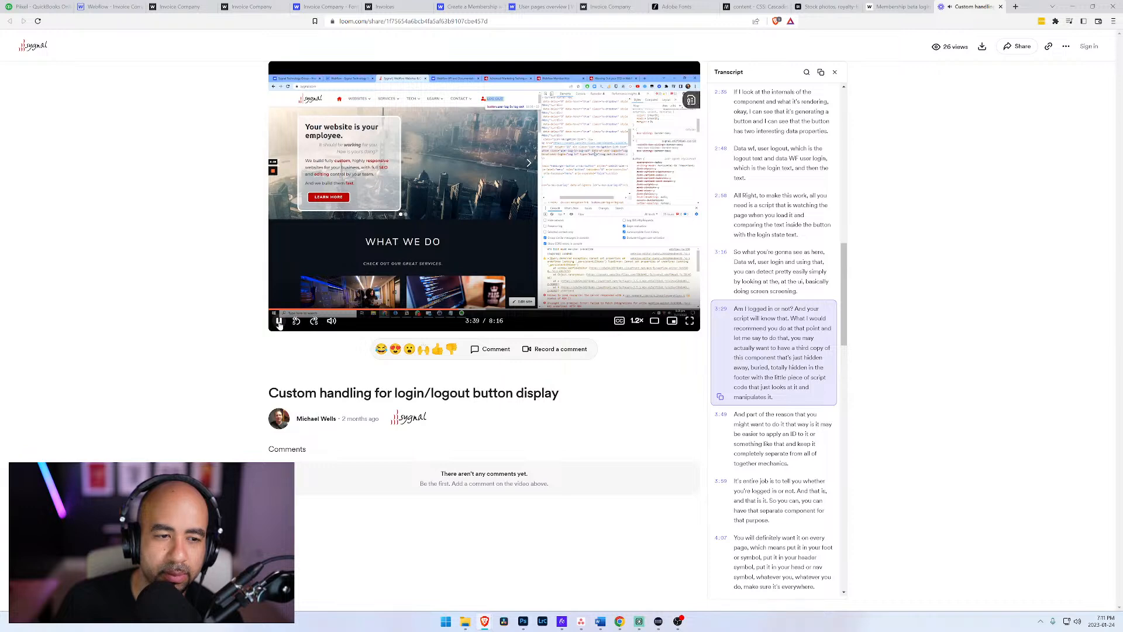
pyautogui.click(279, 321)
# Step: Switch back to the published Invoice Company home page and reload it to check the navigation
pyautogui.click(102, 7)
pyautogui.click(38, 7)
pyautogui.click(96, 6)
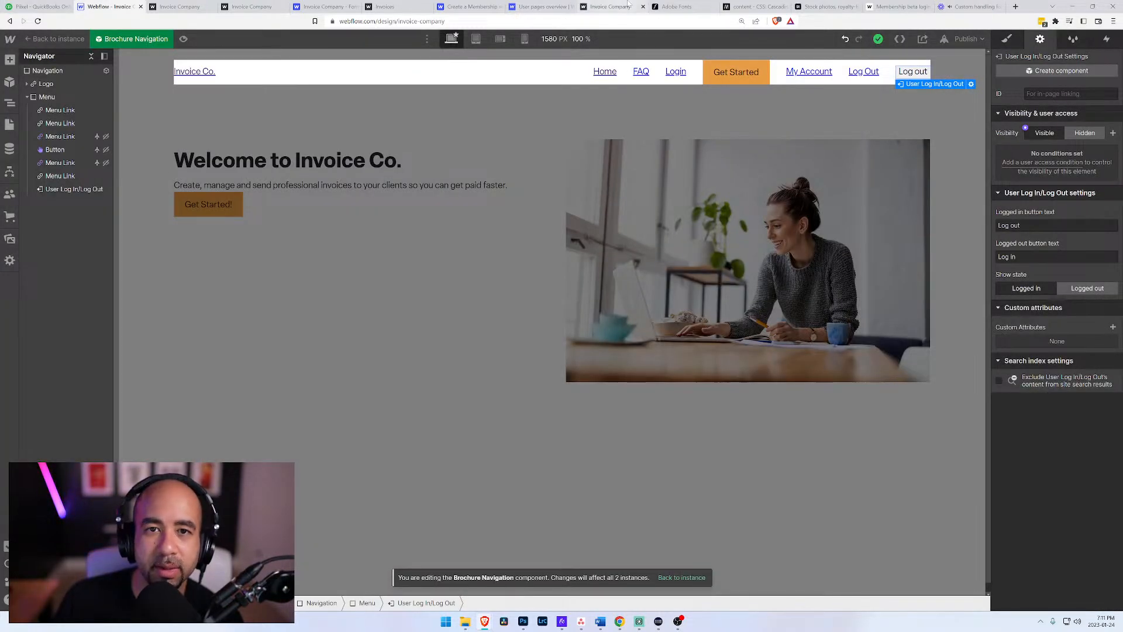
pyautogui.click(199, 7)
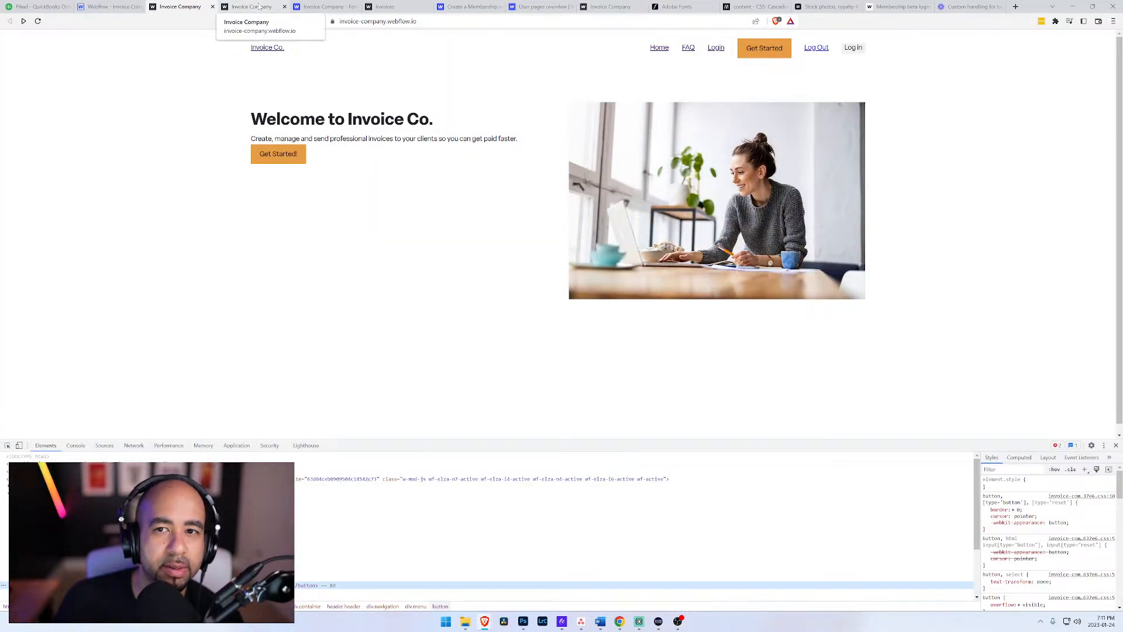
pyautogui.click(37, 20)
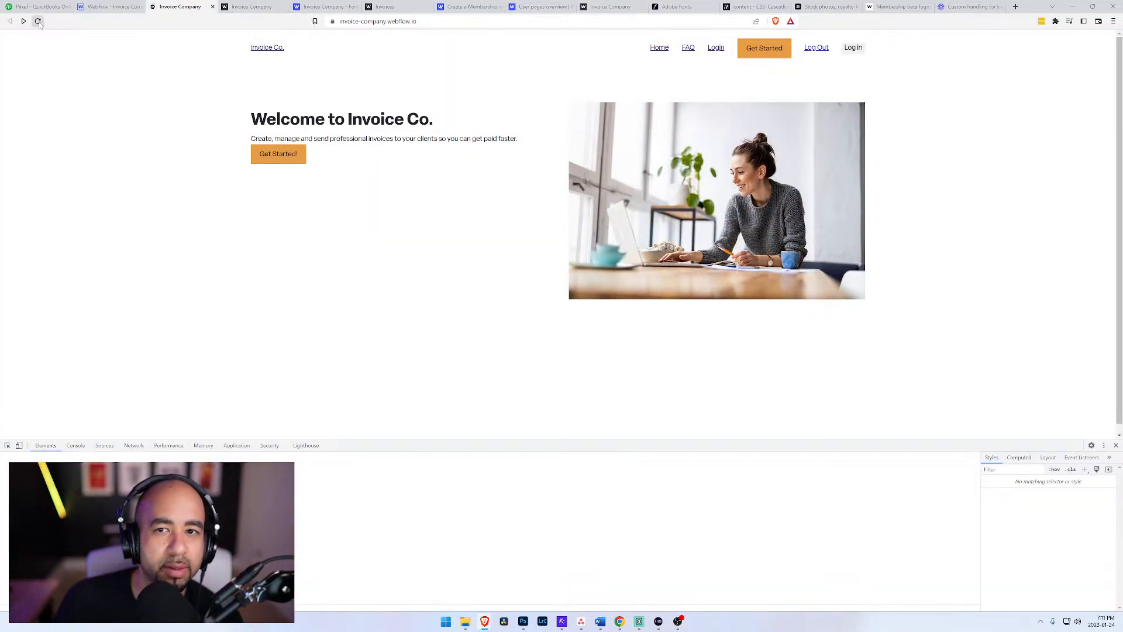
# Step: Close the open Invoice Company site tabs and reopen the published invoice-company.webflow.io site from the Webflow Designer's publishing options
pyautogui.click(242, 7)
pyautogui.click(198, 7)
pyautogui.click(212, 7)
pyautogui.click(212, 7)
pyautogui.click(111, 7)
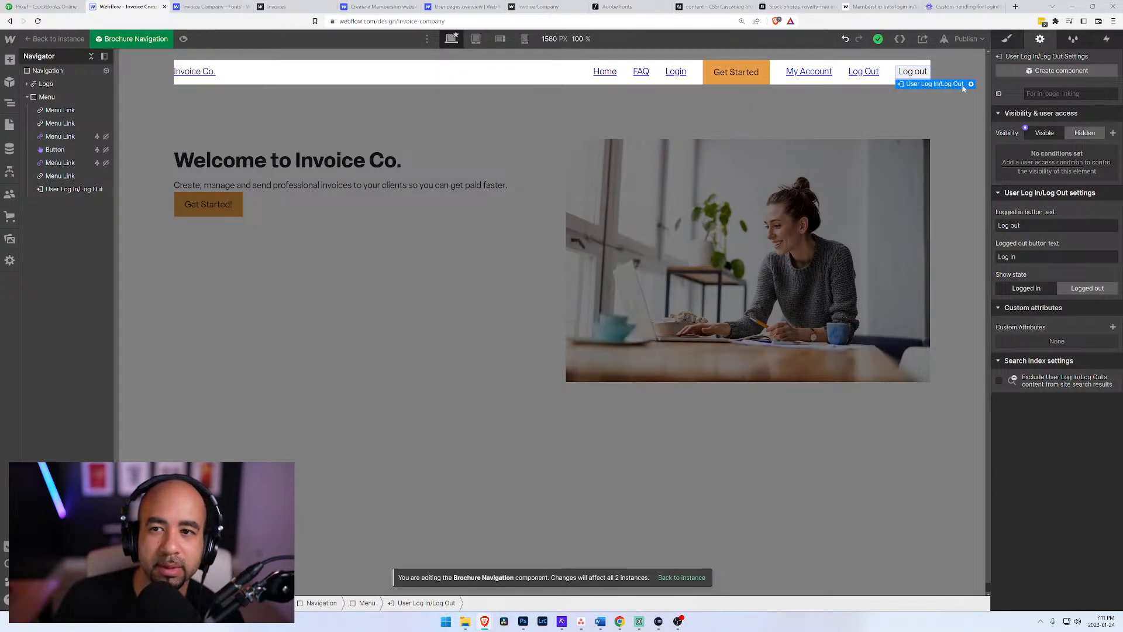
pyautogui.click(968, 39)
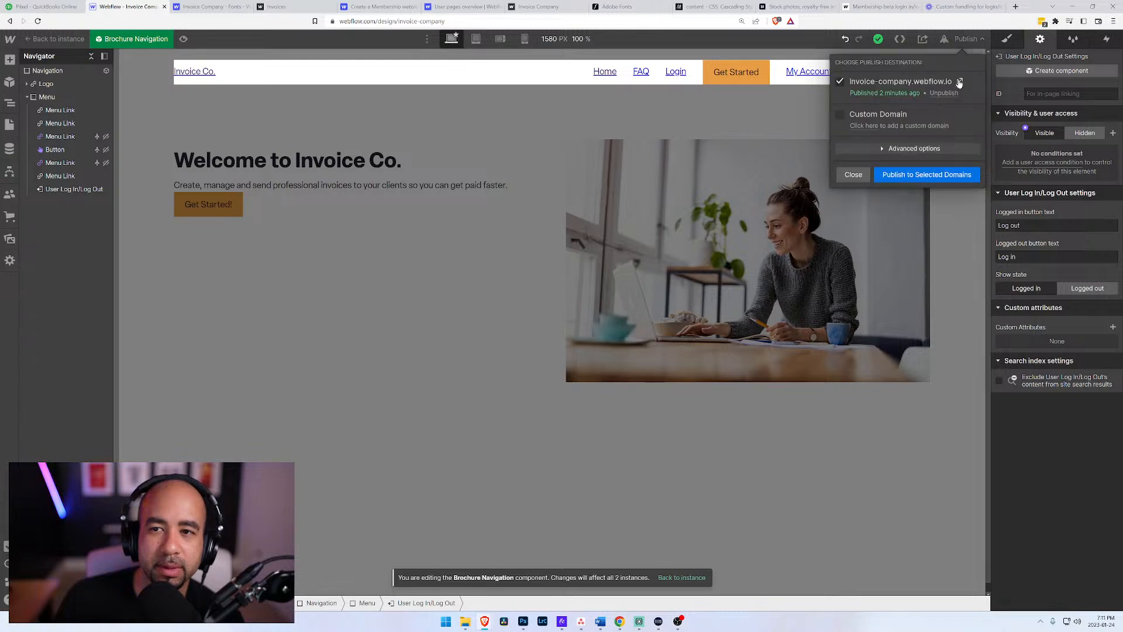
pyautogui.click(960, 81)
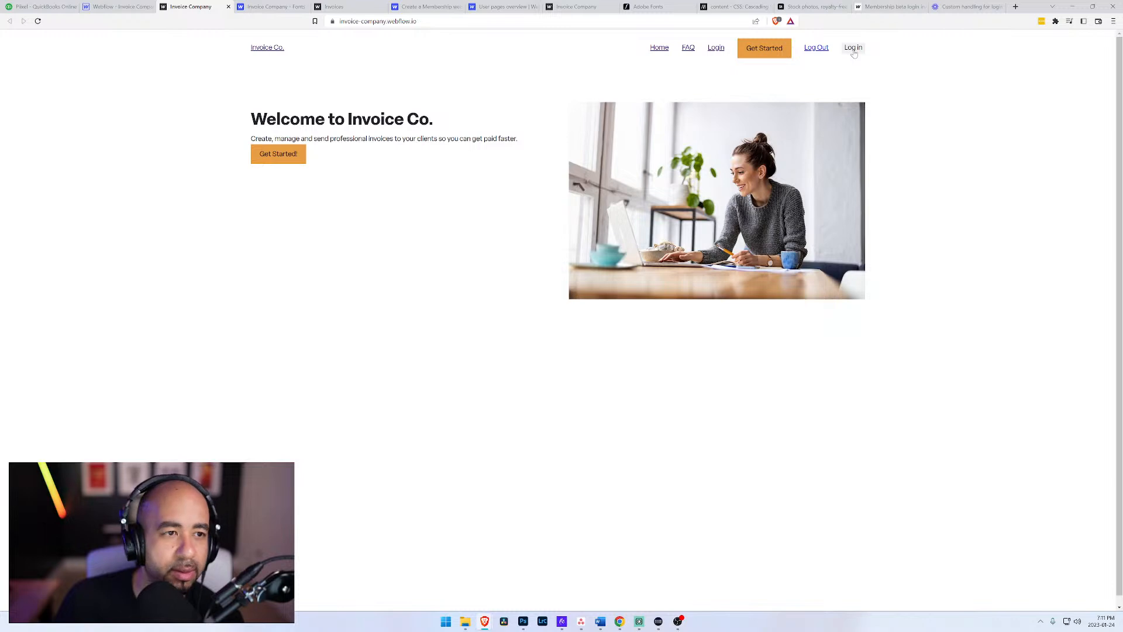
# Step: Inspect the Log in button's element code in the developer tools of the live home page
pyautogui.hotkey('ctrl', 'shift', 'i')
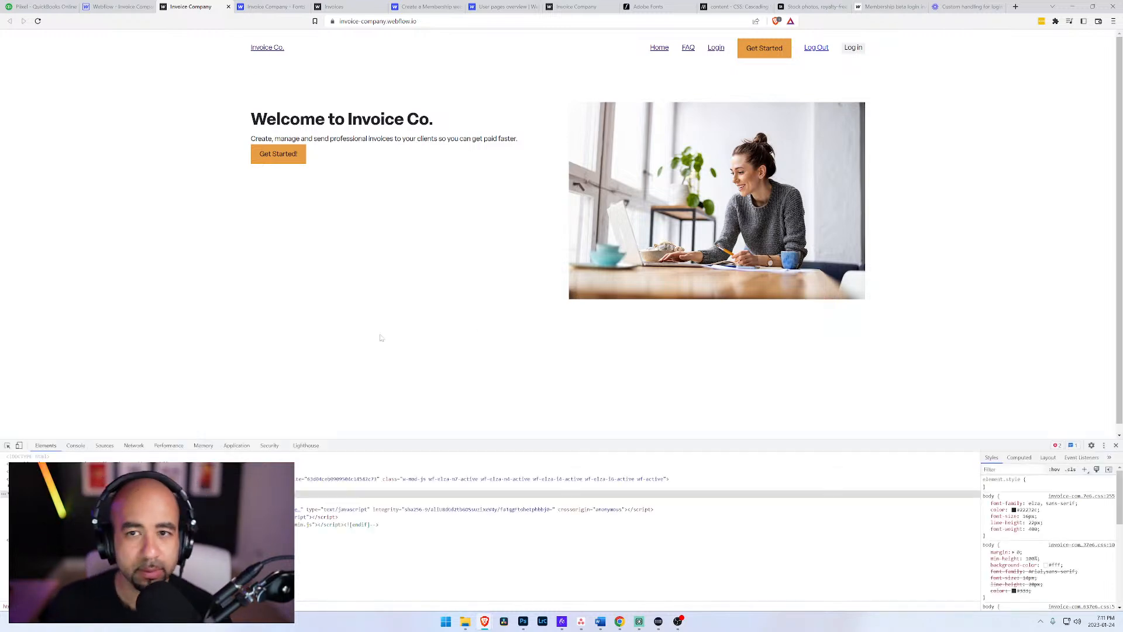
pyautogui.hotkey('ctrl', 'shift', 'c')
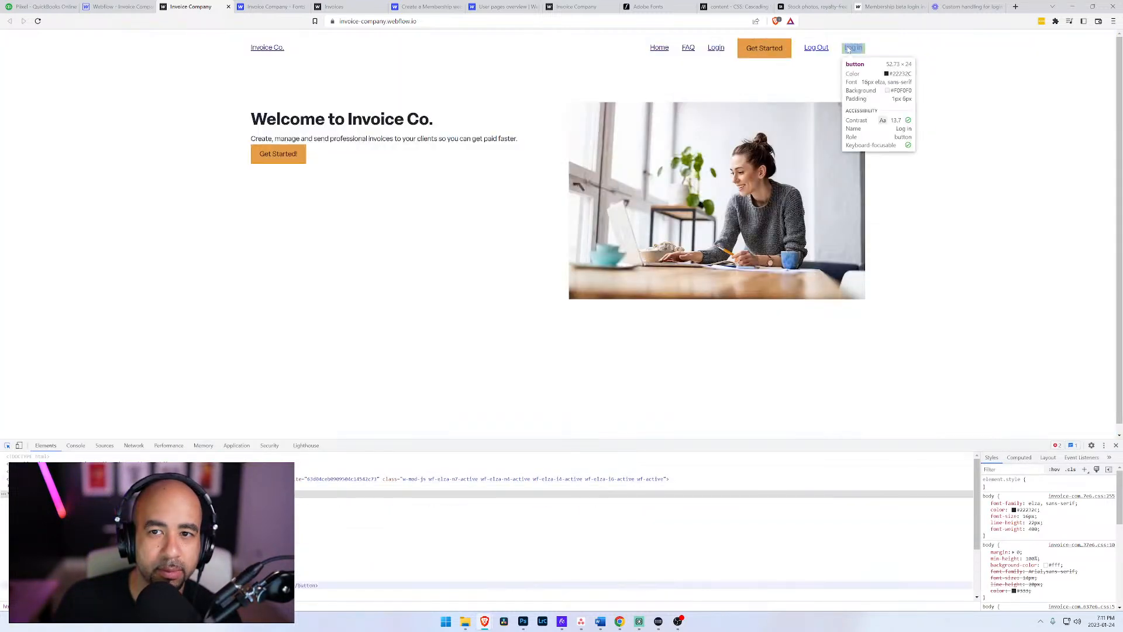
pyautogui.click(854, 47)
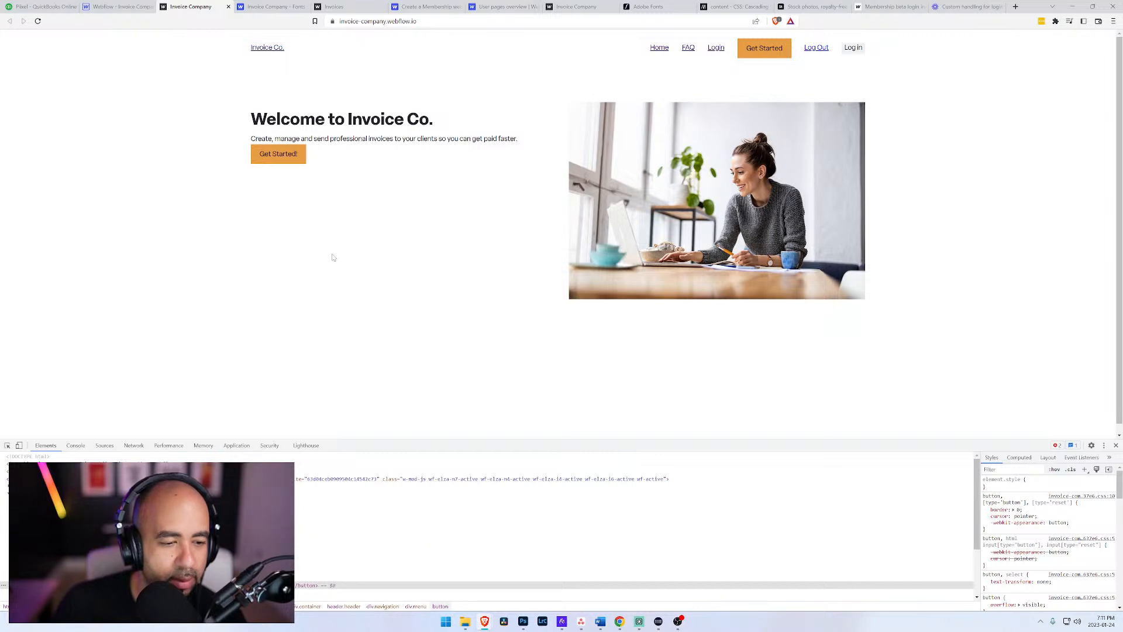
# Step: In the Webflow Designer, add a custom attribute named data-wf-user-logout with the value "Log out" to the navigation's Log Out link
pyautogui.click(117, 7)
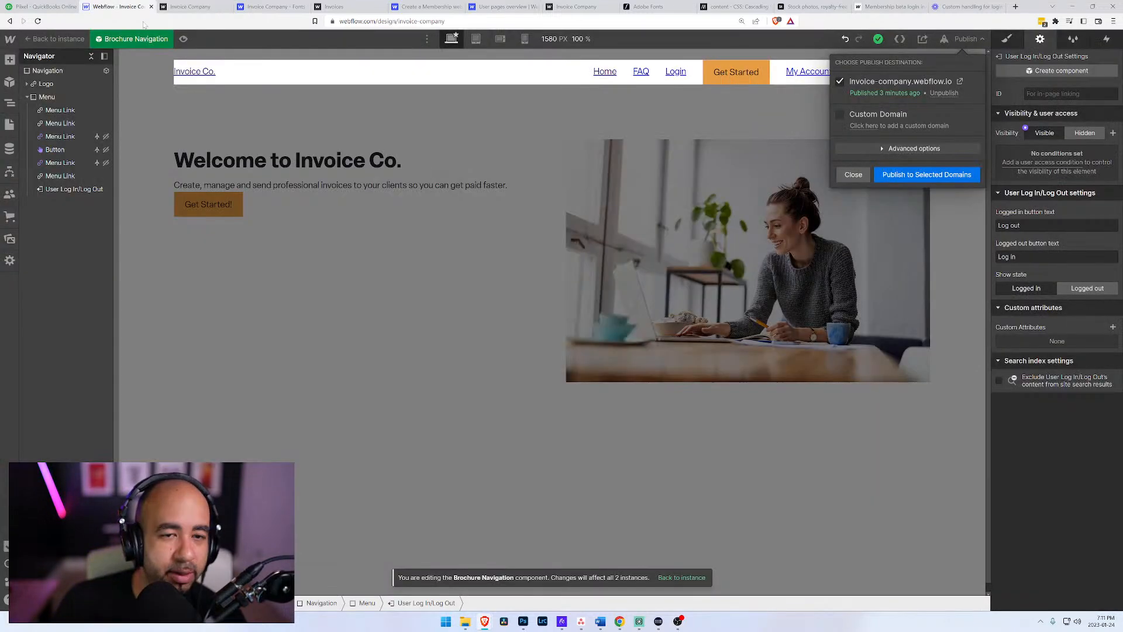
pyautogui.click(854, 175)
pyautogui.click(864, 72)
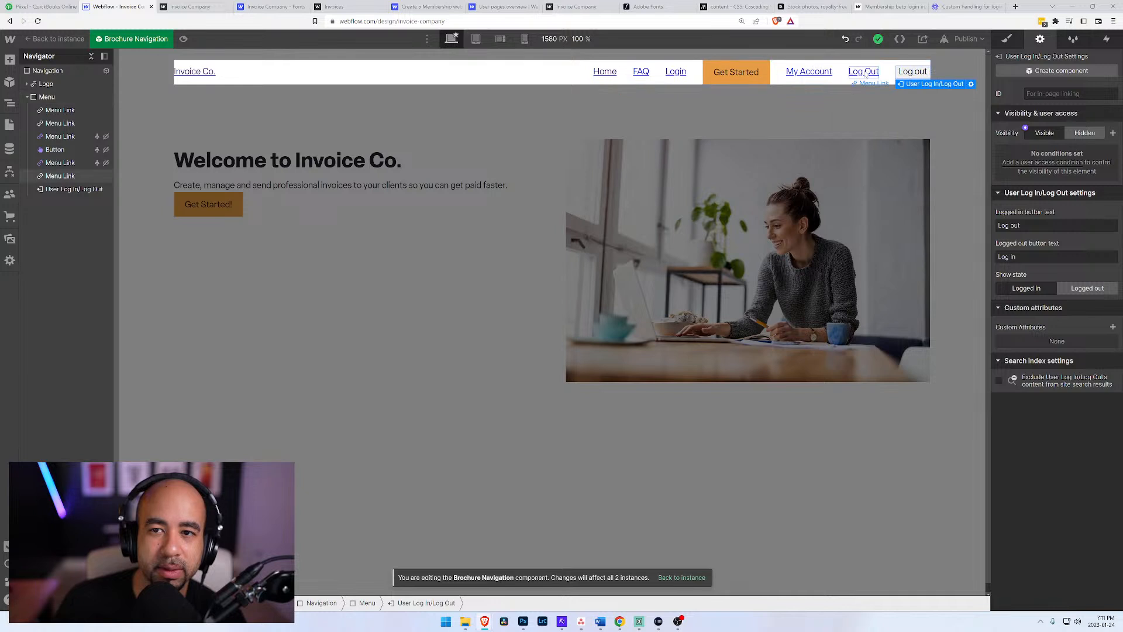
pyautogui.click(897, 88)
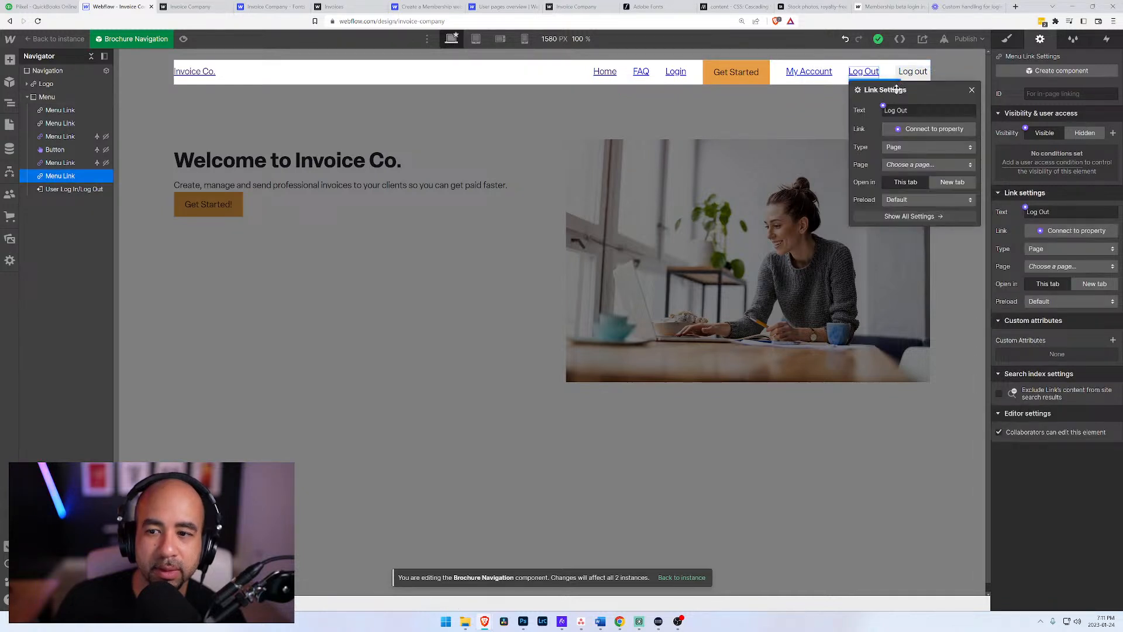
pyautogui.click(1113, 340)
pyautogui.hotkey('ctrl', 'v')
pyautogui.press('Tab')
pyautogui.write('Log Ou')
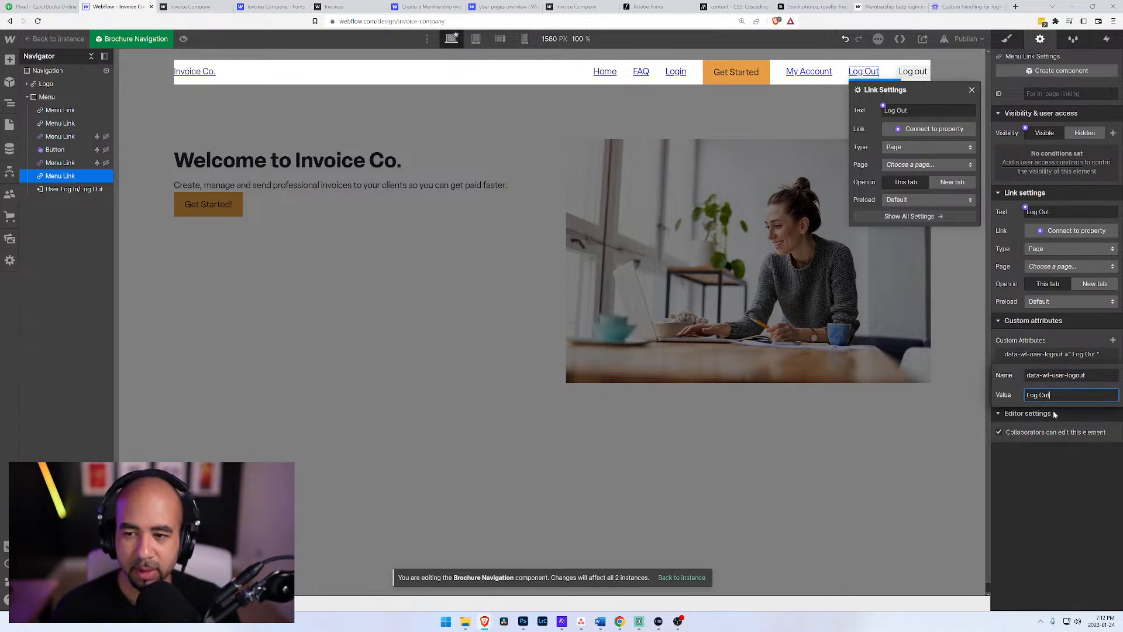
pyautogui.press('BackSpace')
pyautogui.press('BackSpace')
pyautogui.write('out')
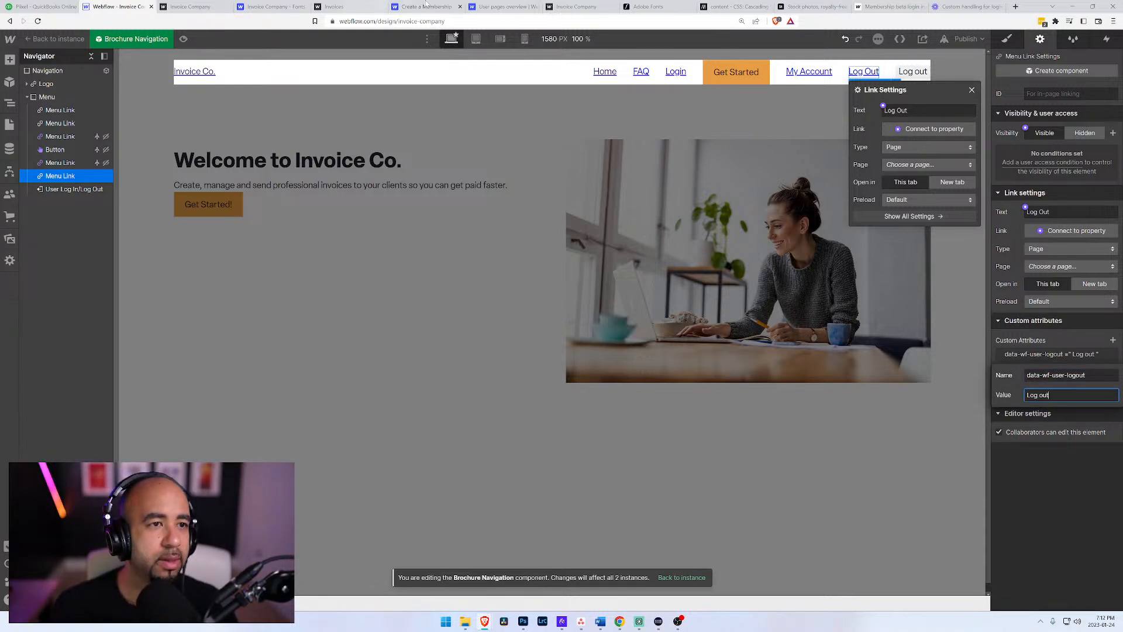
# Step: Recheck the Loom video, forum thread and live page, then return to the Designer and close the Log Out link's settings
pyautogui.click(963, 7)
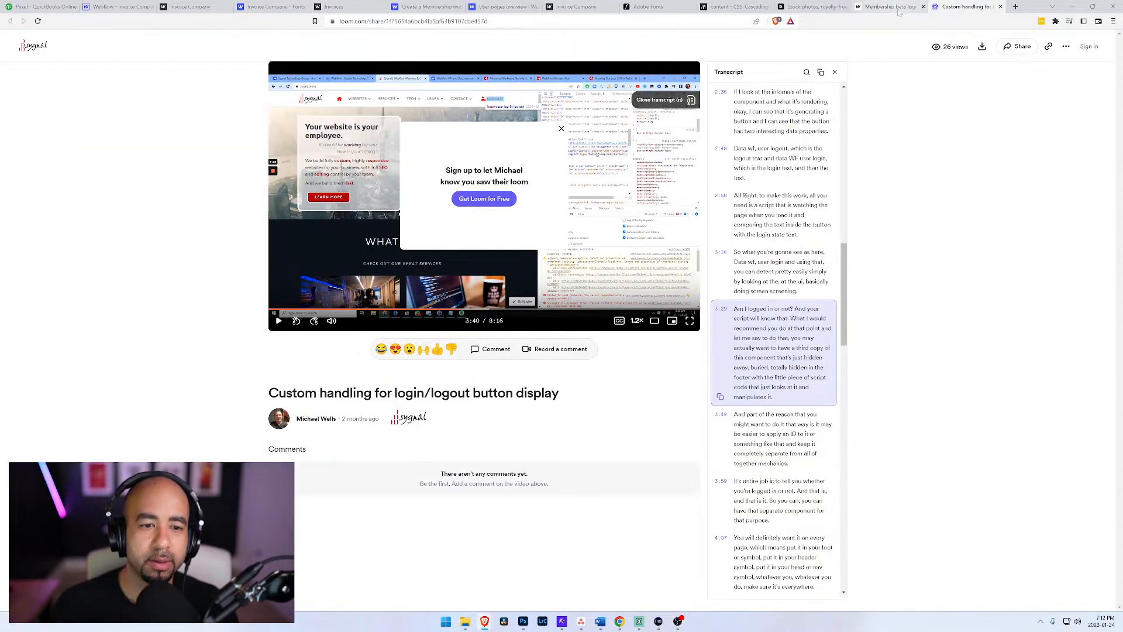
pyautogui.click(872, 7)
pyautogui.click(176, 7)
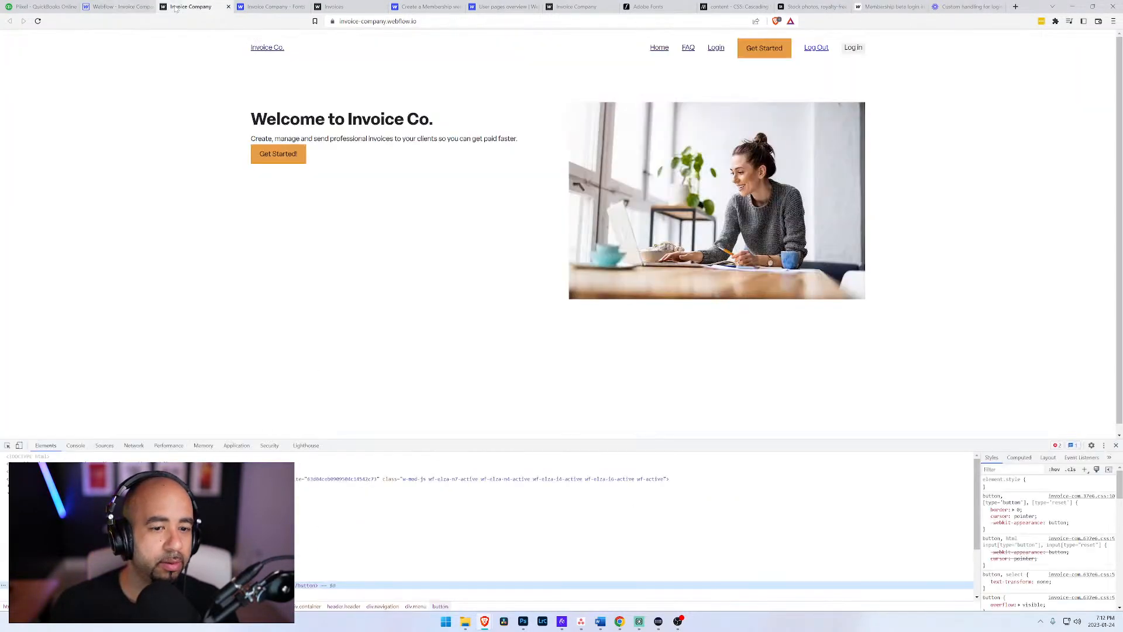
pyautogui.click(119, 6)
pyautogui.click(1027, 469)
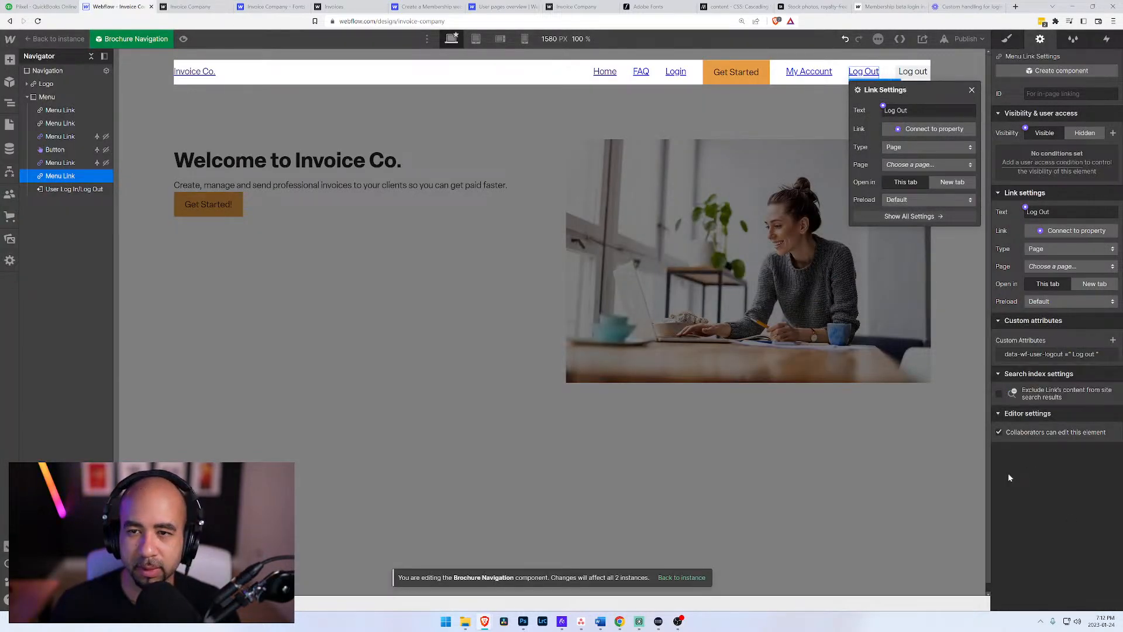
pyautogui.click(973, 91)
pyautogui.click(973, 89)
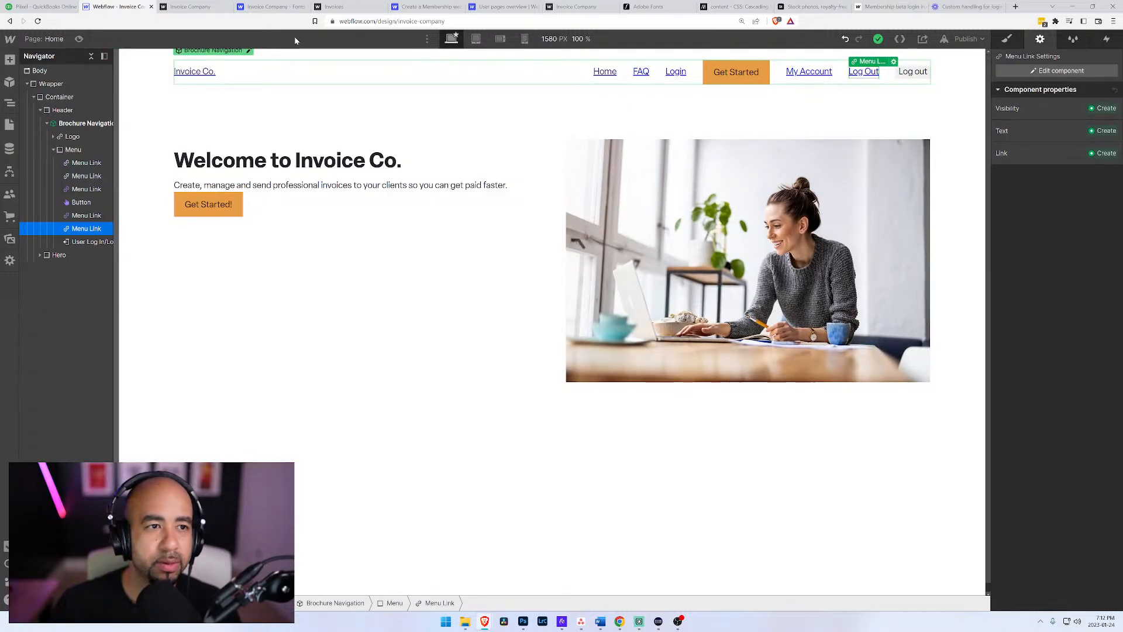
# Step: Reopen the Brochure Navigation component for editing and set the Log Out link's type to External URL
pyautogui.click(248, 52)
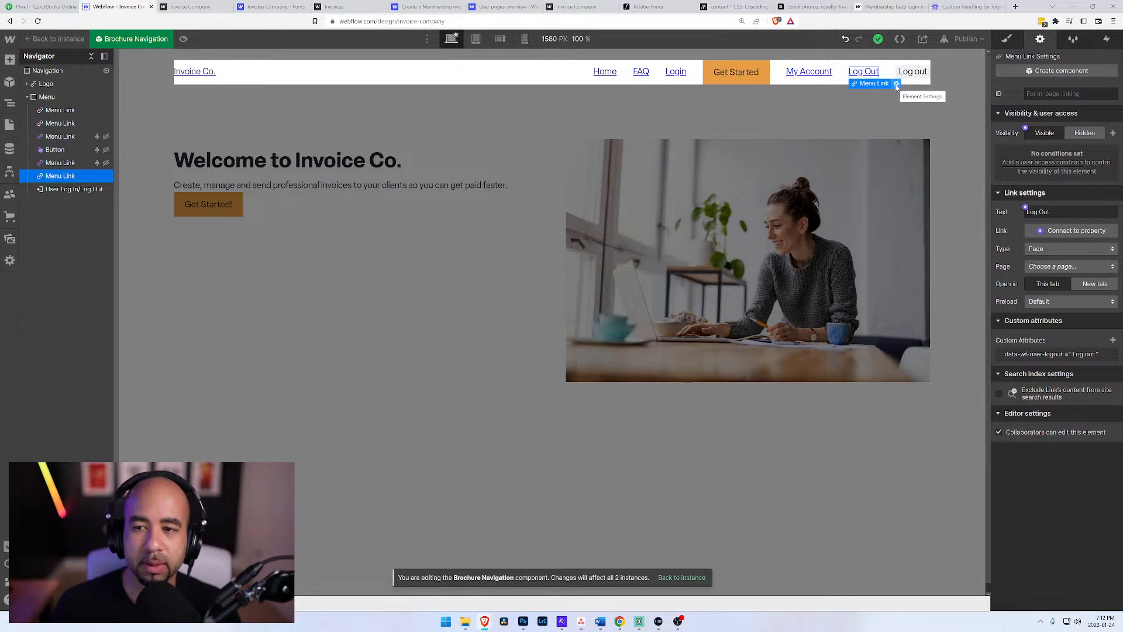
pyautogui.click(1043, 249)
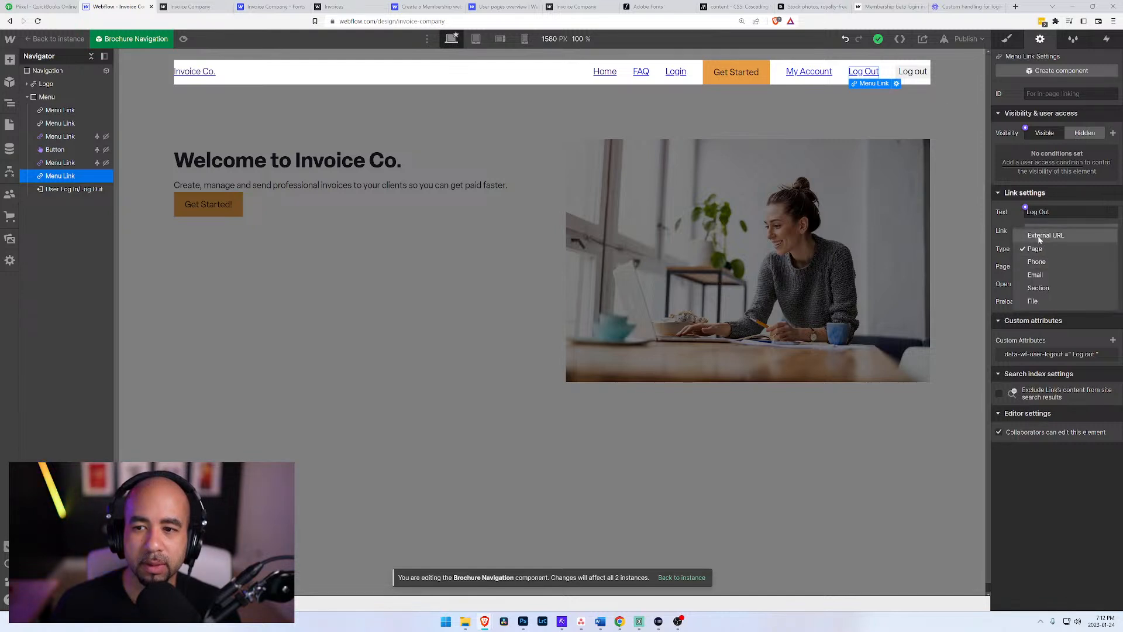
pyautogui.click(1041, 236)
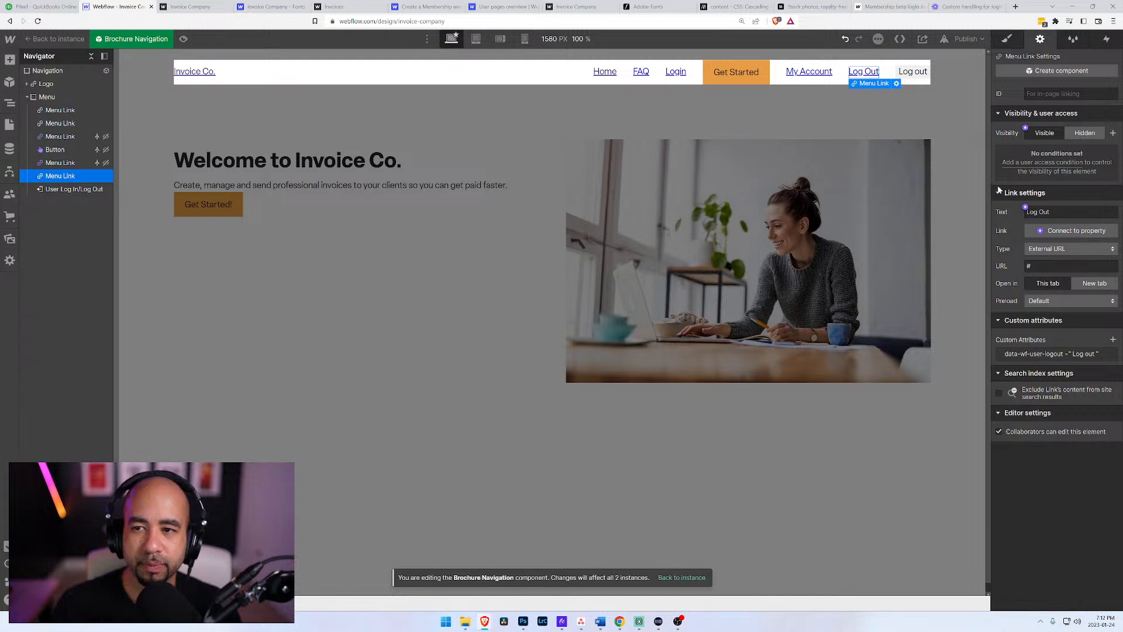
pyautogui.click(1034, 168)
pyautogui.click(1033, 208)
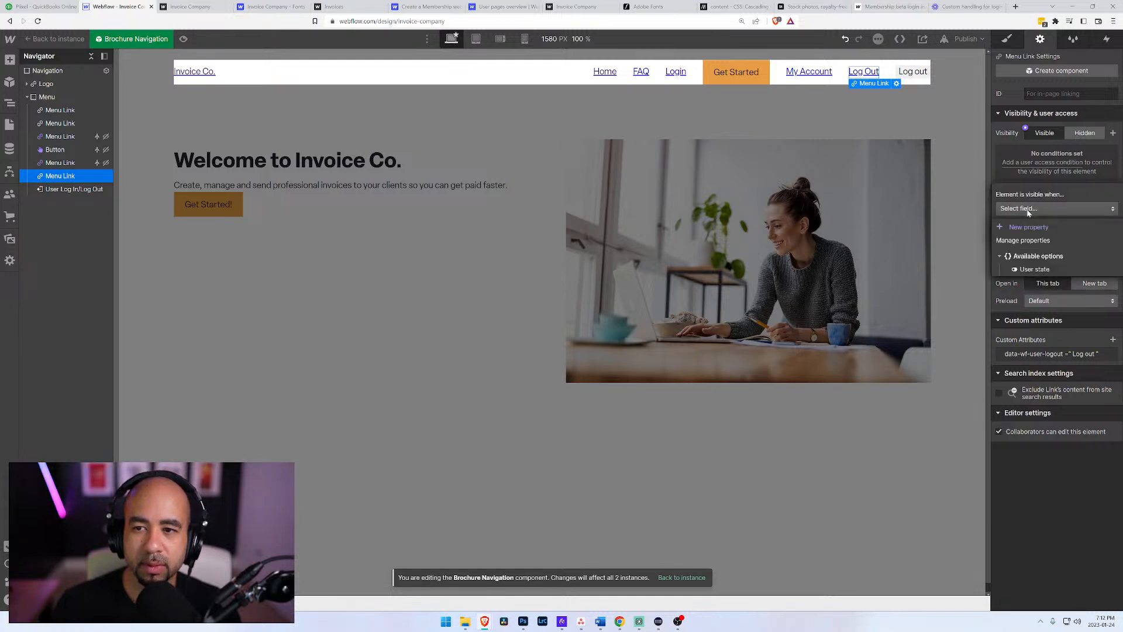
pyautogui.click(1032, 270)
pyautogui.click(1021, 229)
pyautogui.click(1021, 241)
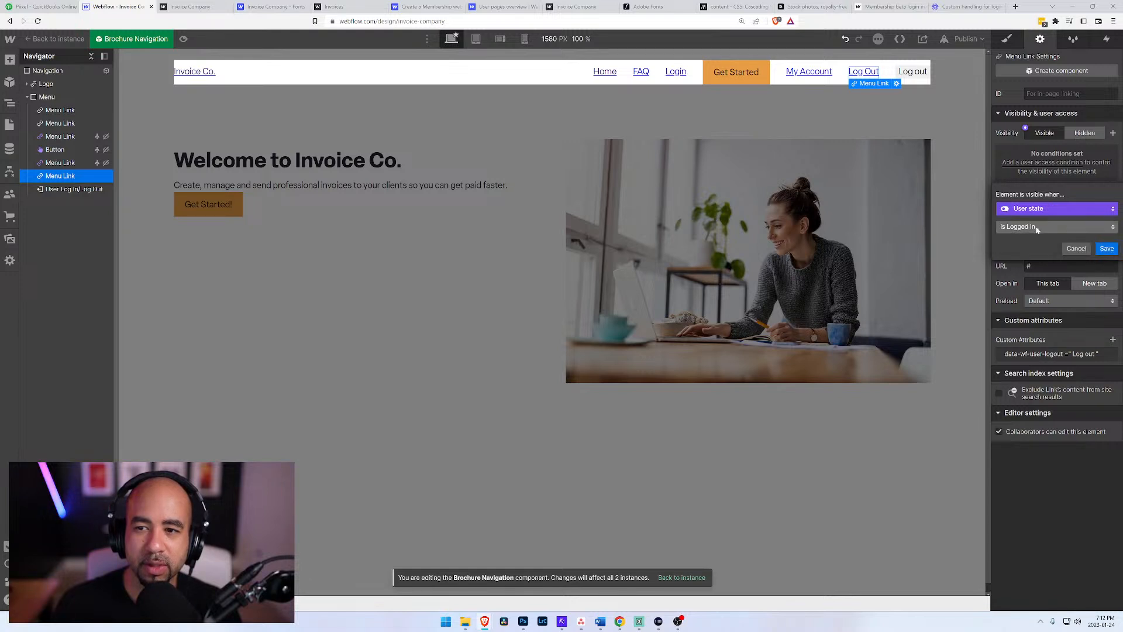
pyautogui.click(1013, 172)
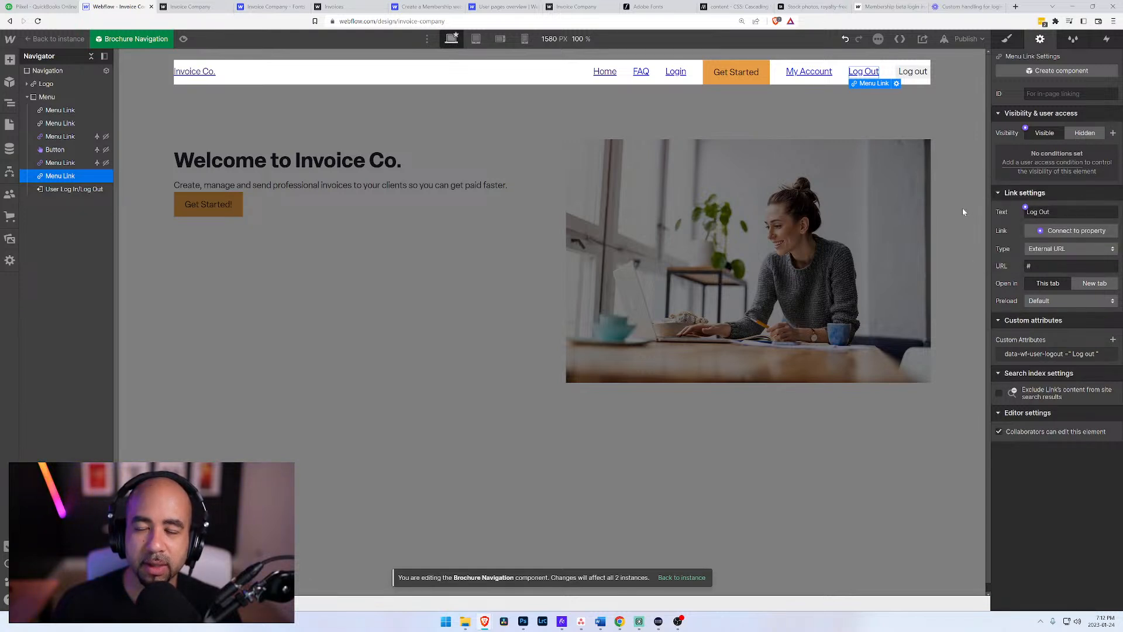
# Step: Publish the site to invoice-company.webflow.io and reload the live home page
pyautogui.click(964, 40)
pyautogui.click(926, 174)
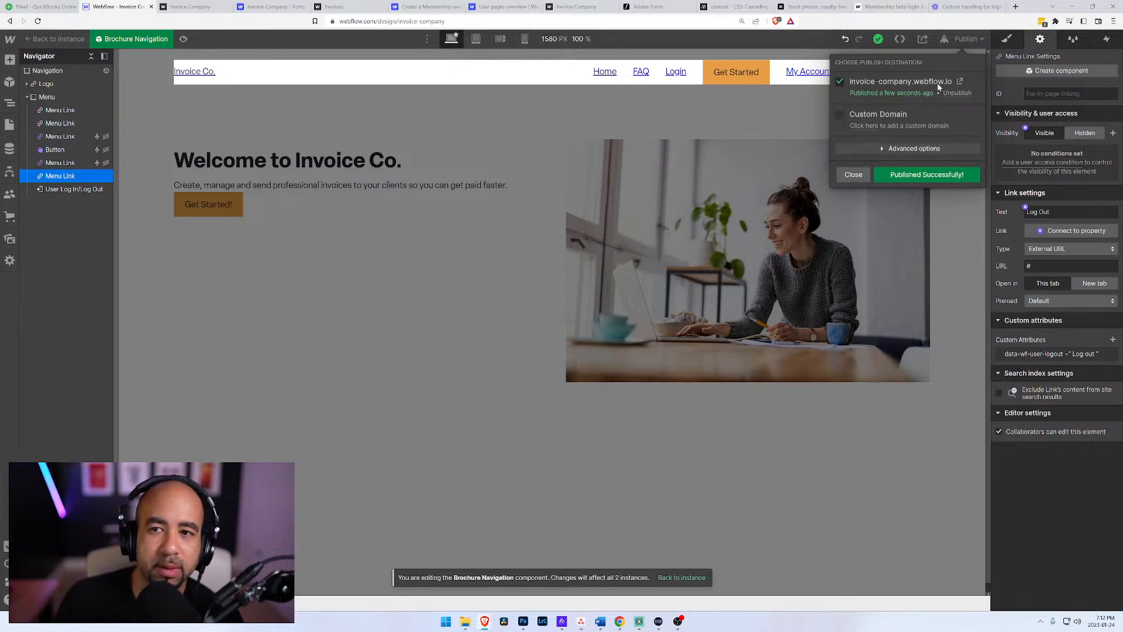
pyautogui.click(208, 7)
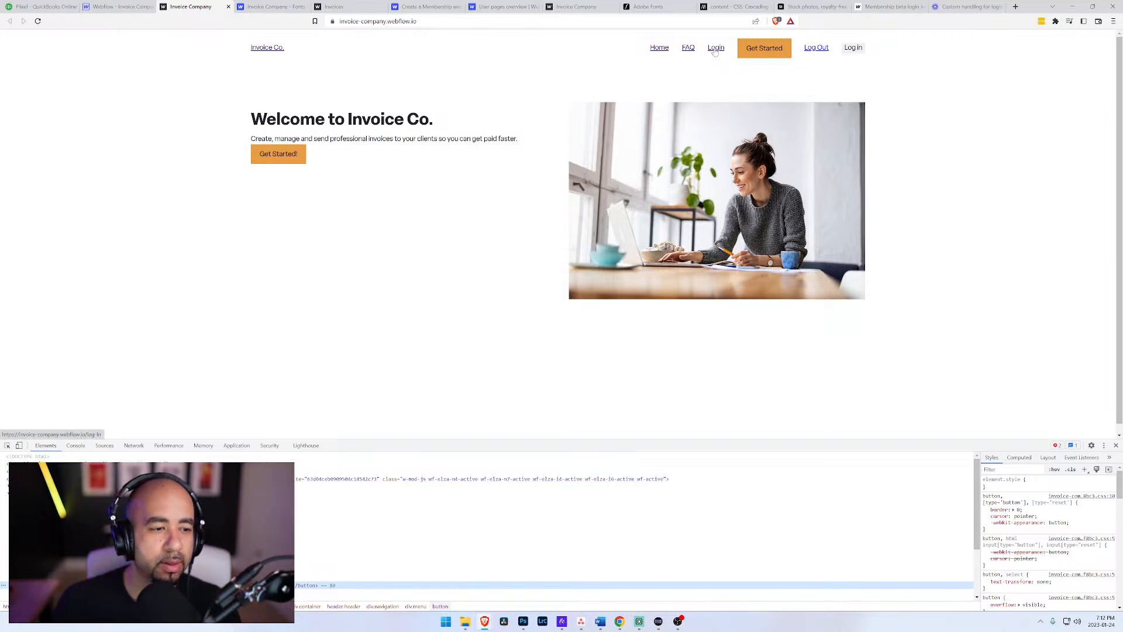
pyautogui.click(117, 6)
pyautogui.click(193, 7)
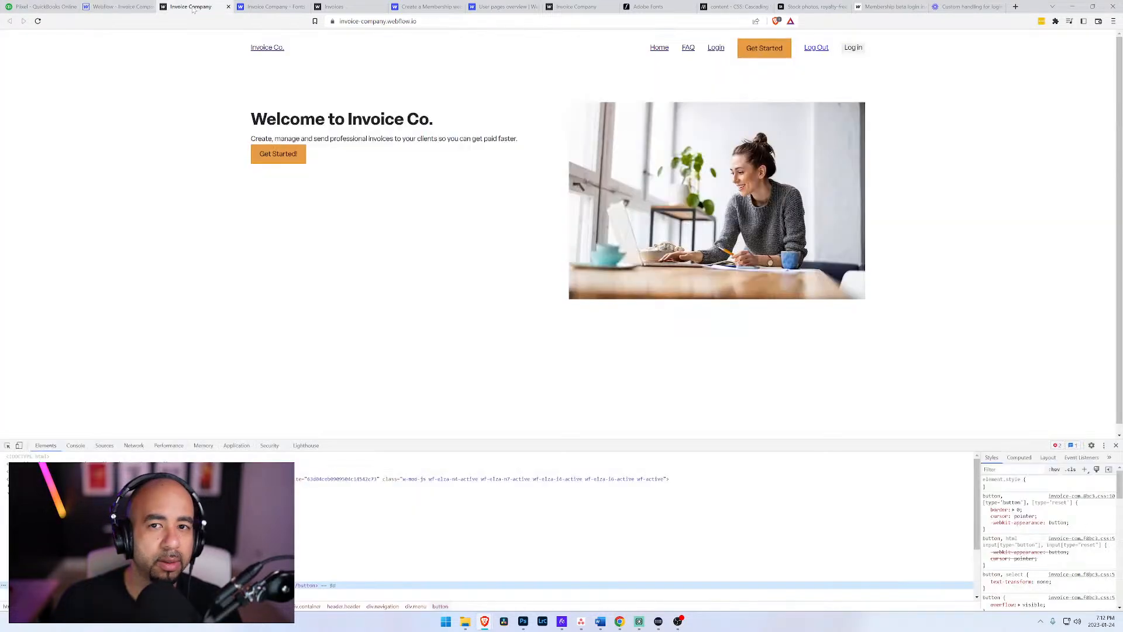
pyautogui.hotkey('ctrl', 'r')
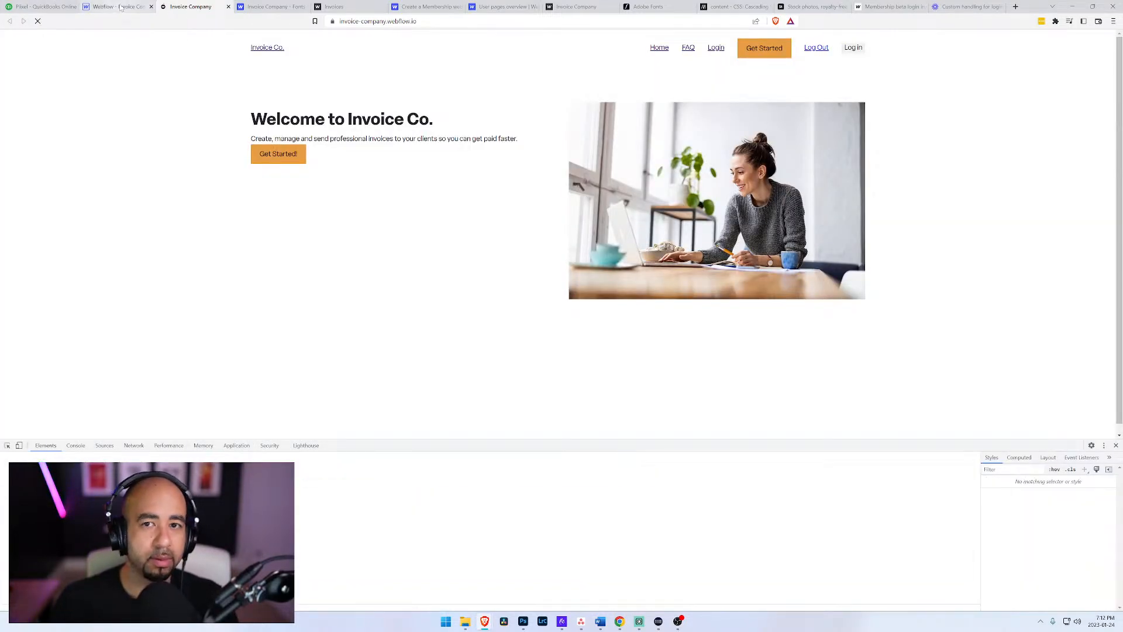
# Step: Back in the Designer, review the settings of the My Account link, Get Started button and Log Out link in the navigation
pyautogui.click(145, 8)
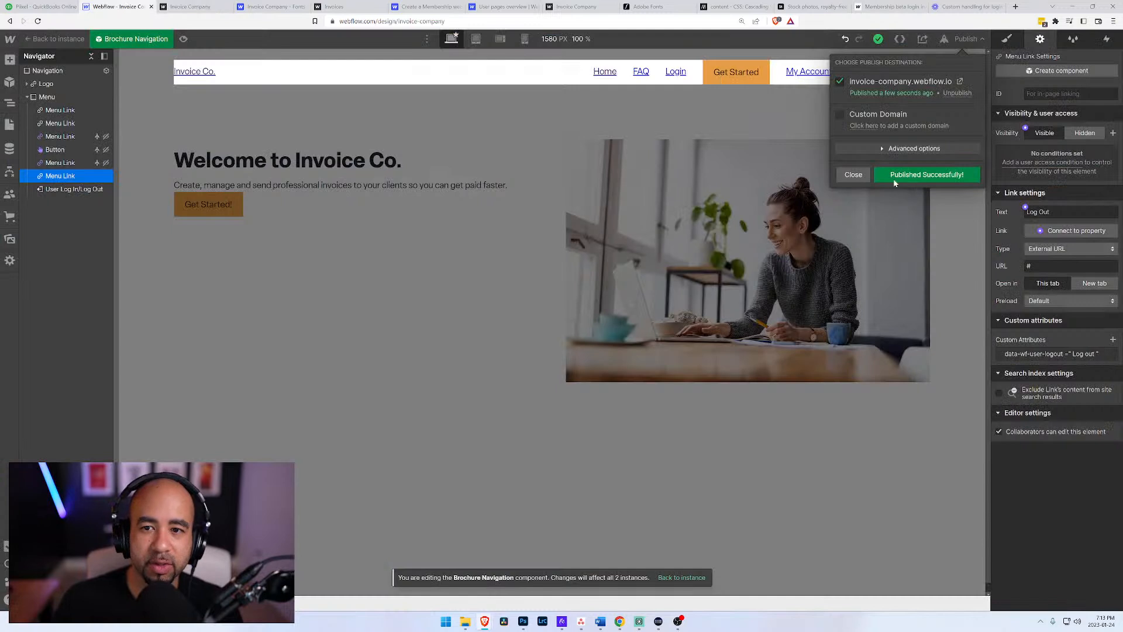
pyautogui.click(853, 175)
pyautogui.click(816, 73)
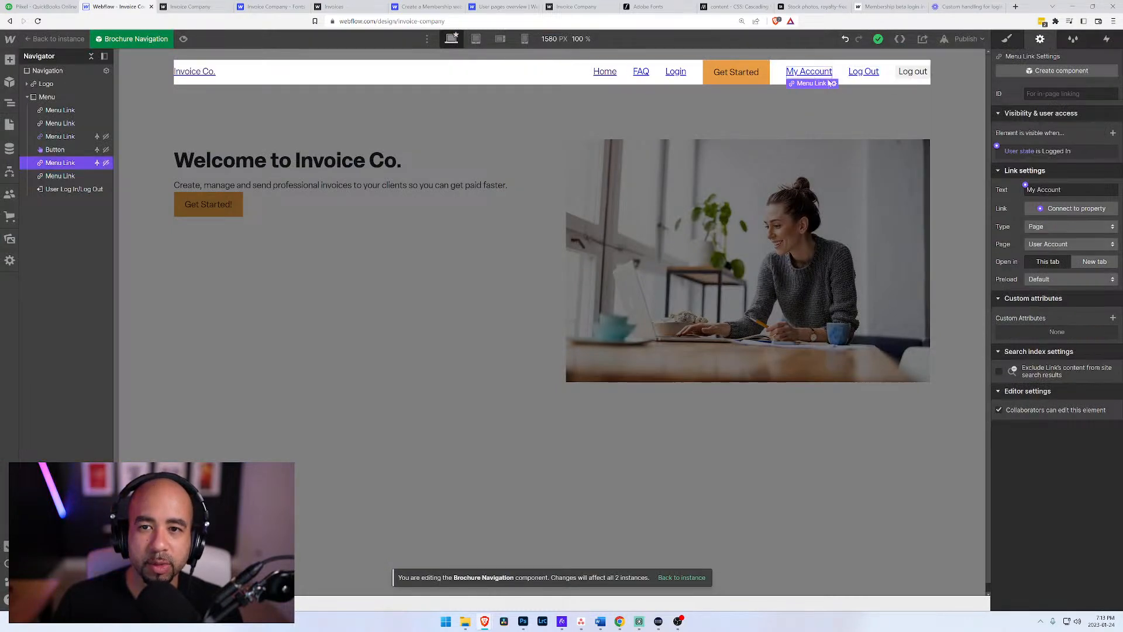
pyautogui.click(833, 84)
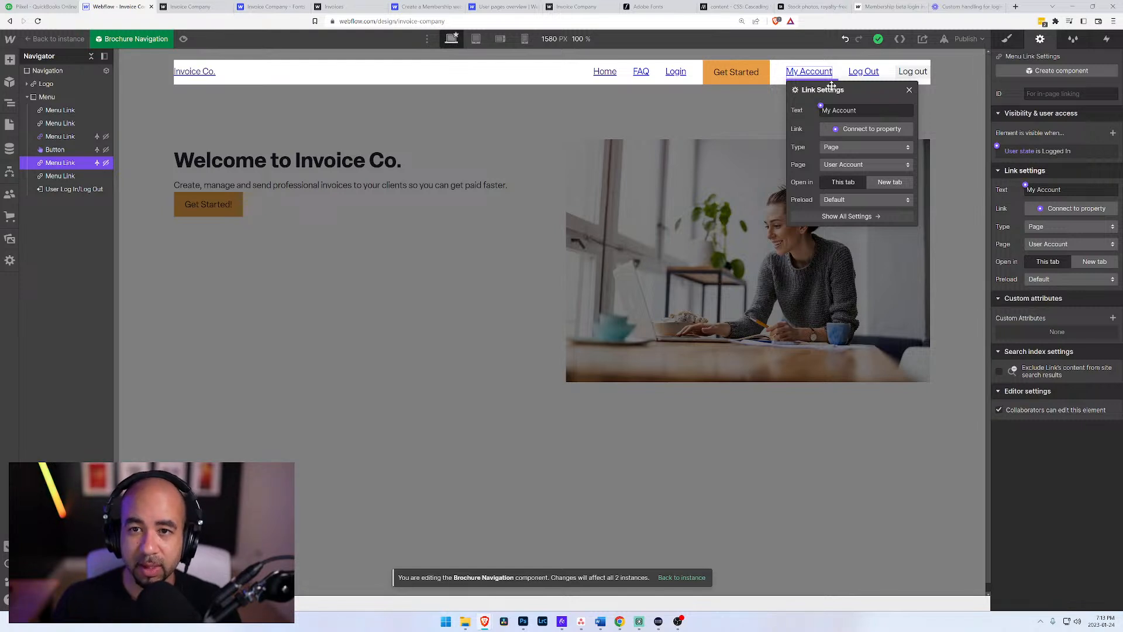
pyautogui.click(758, 100)
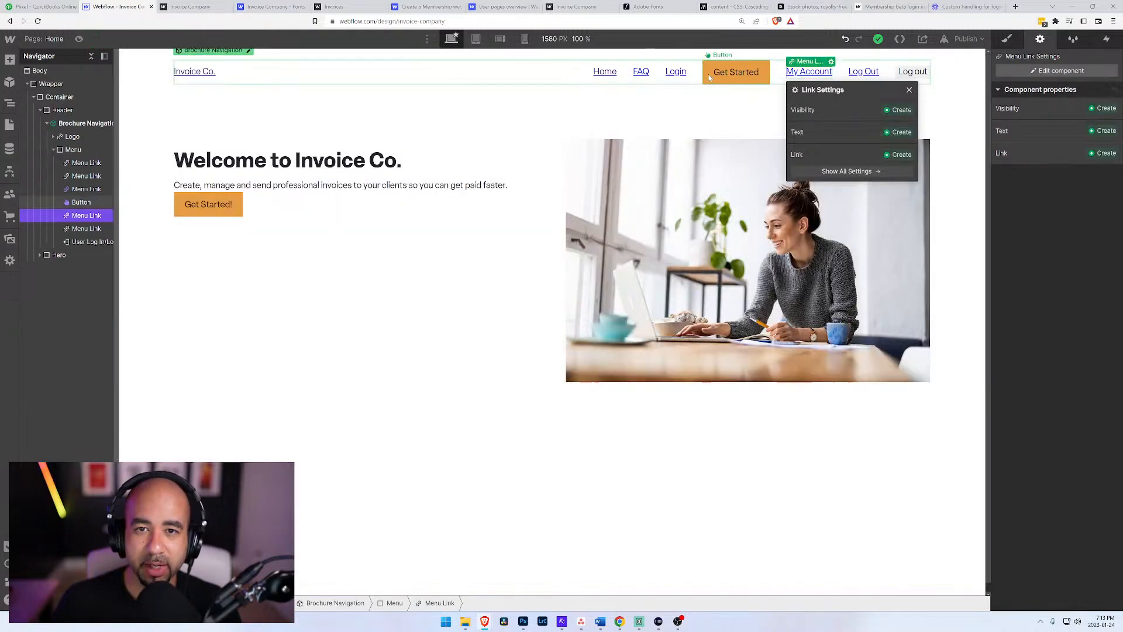
pyautogui.click(711, 76)
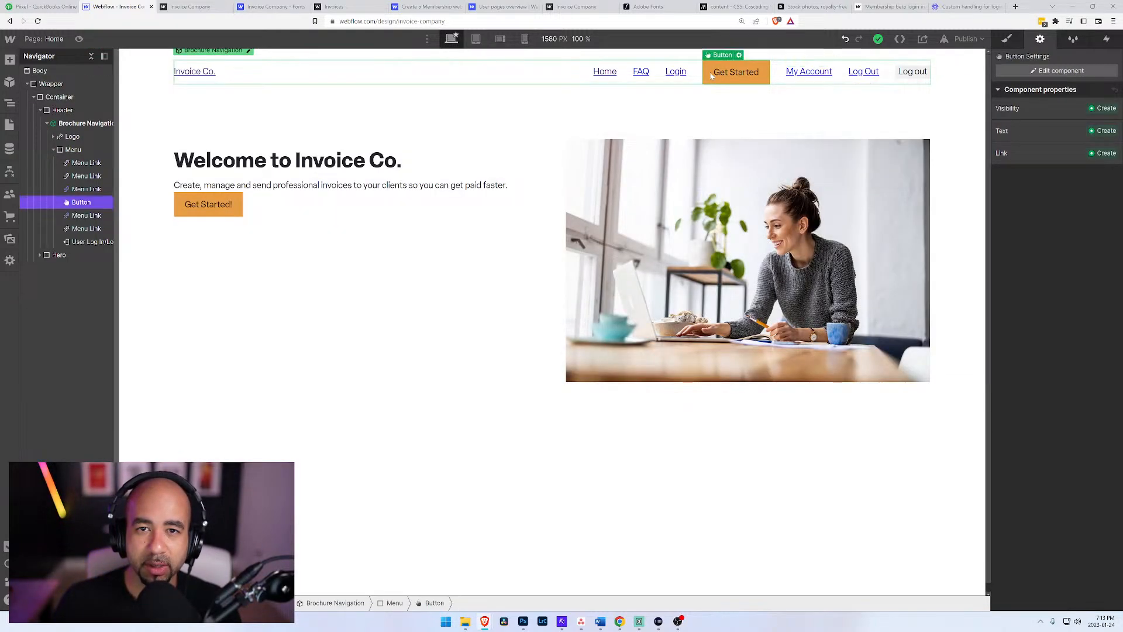
pyautogui.click(858, 73)
# Step: Test the live Log In/Log Out button by logging in with the account e-mail and password, declining password saving, and logging out again
pyautogui.click(221, 8)
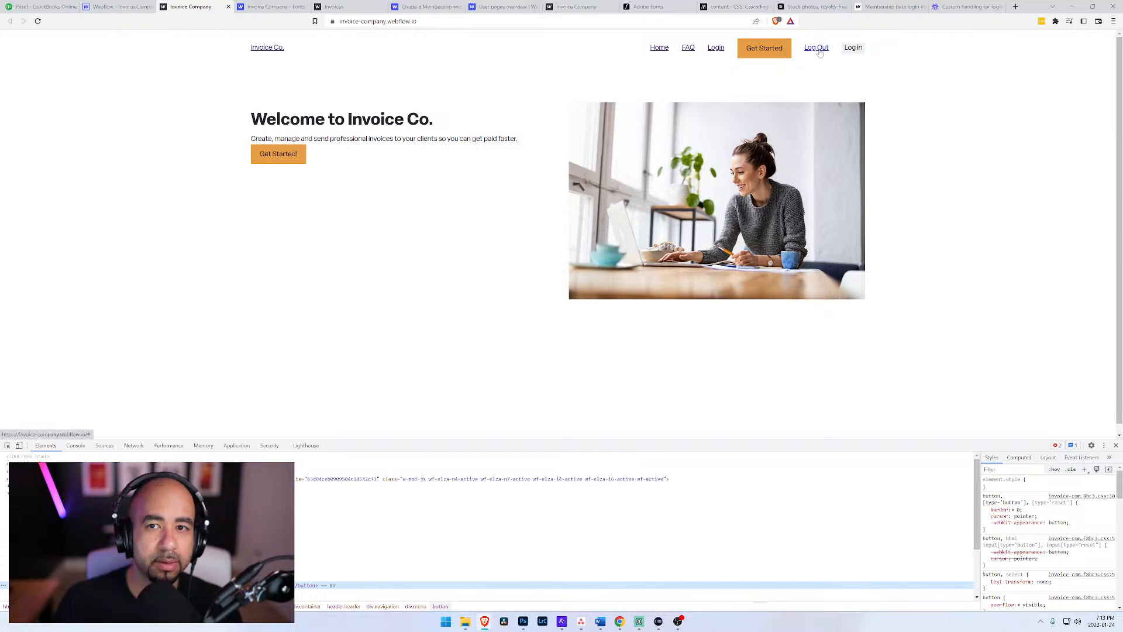
pyautogui.click(853, 49)
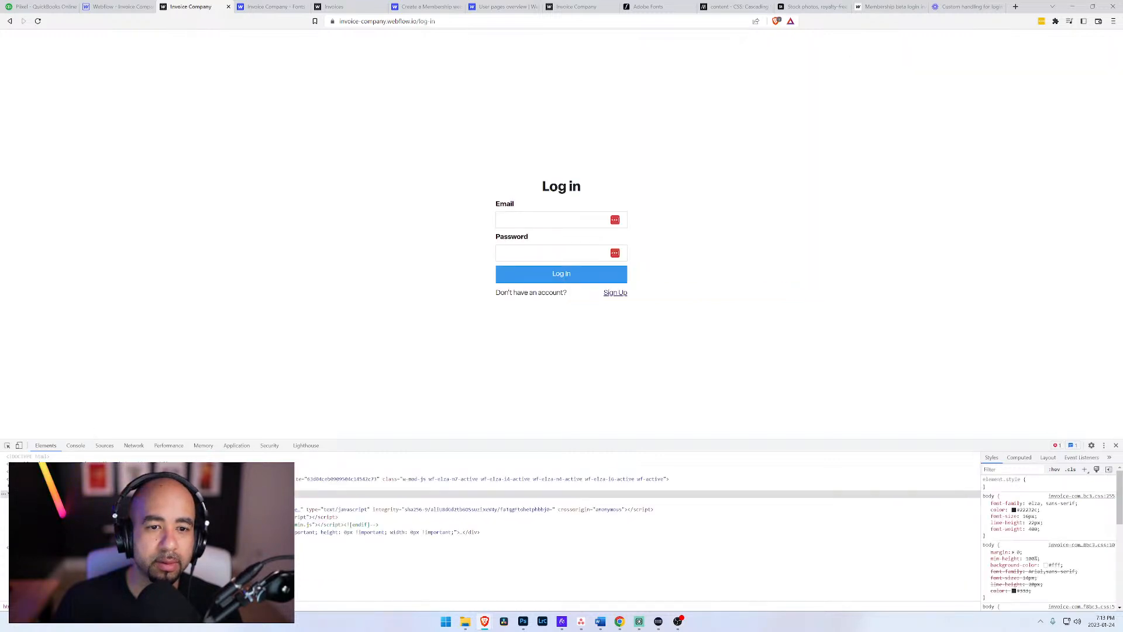
pyautogui.click(549, 219)
pyautogui.click(550, 241)
pyautogui.click(548, 253)
pyautogui.write('••••••••')
pyautogui.press('Return')
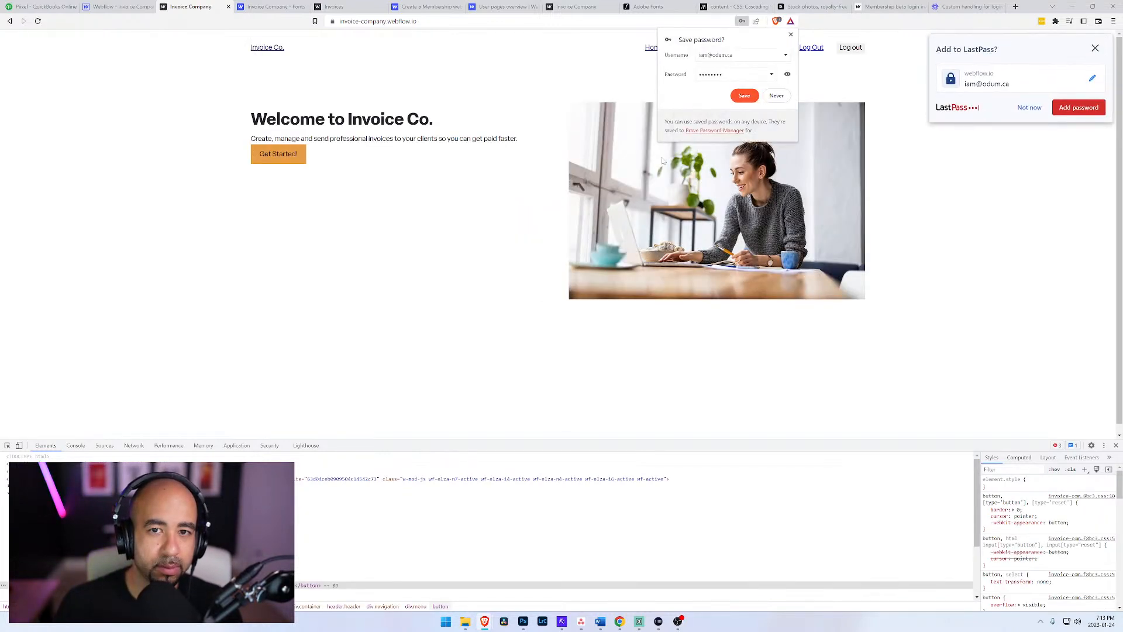
pyautogui.click(782, 97)
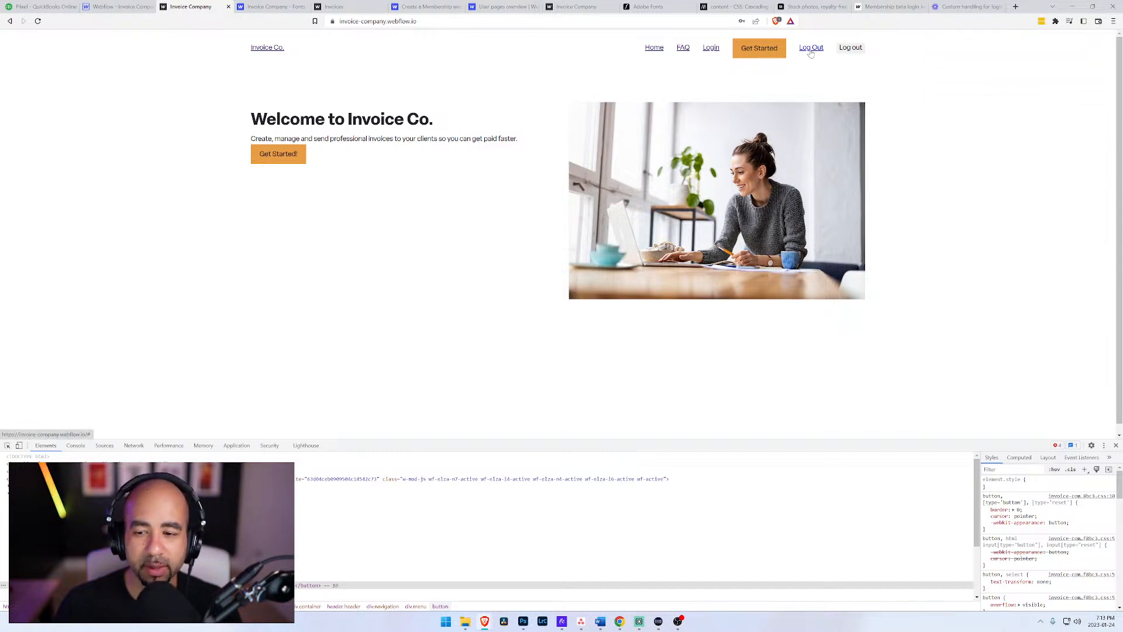
pyautogui.click(851, 50)
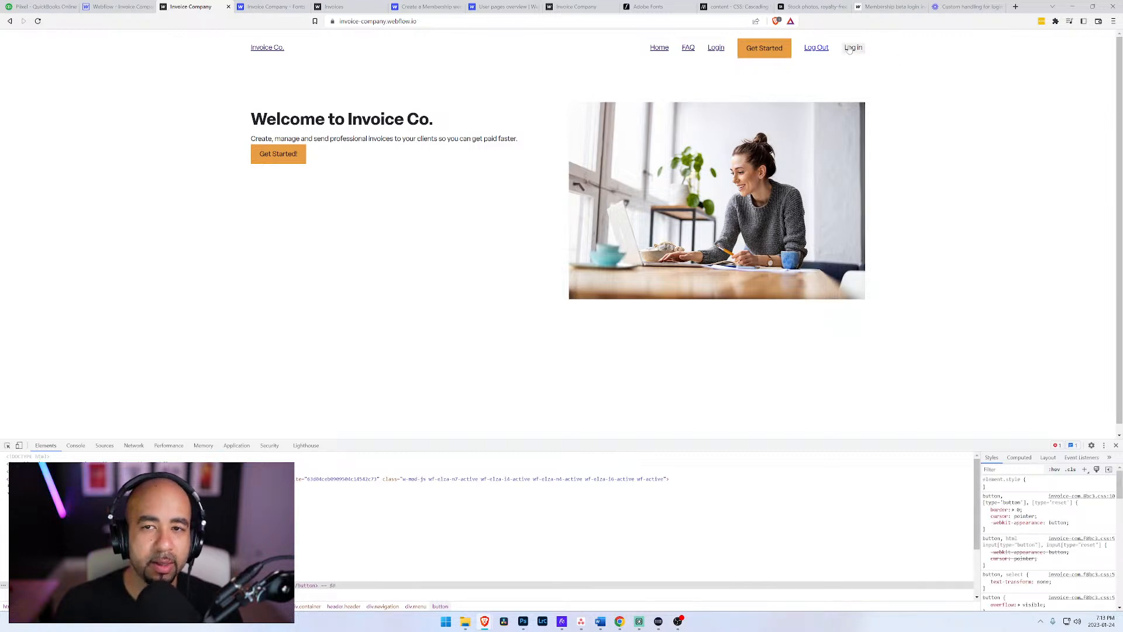
# Step: Try the live home page's Log in button, return to the home page, and inspect the Log Out link's element in the developer tools
pyautogui.click(855, 49)
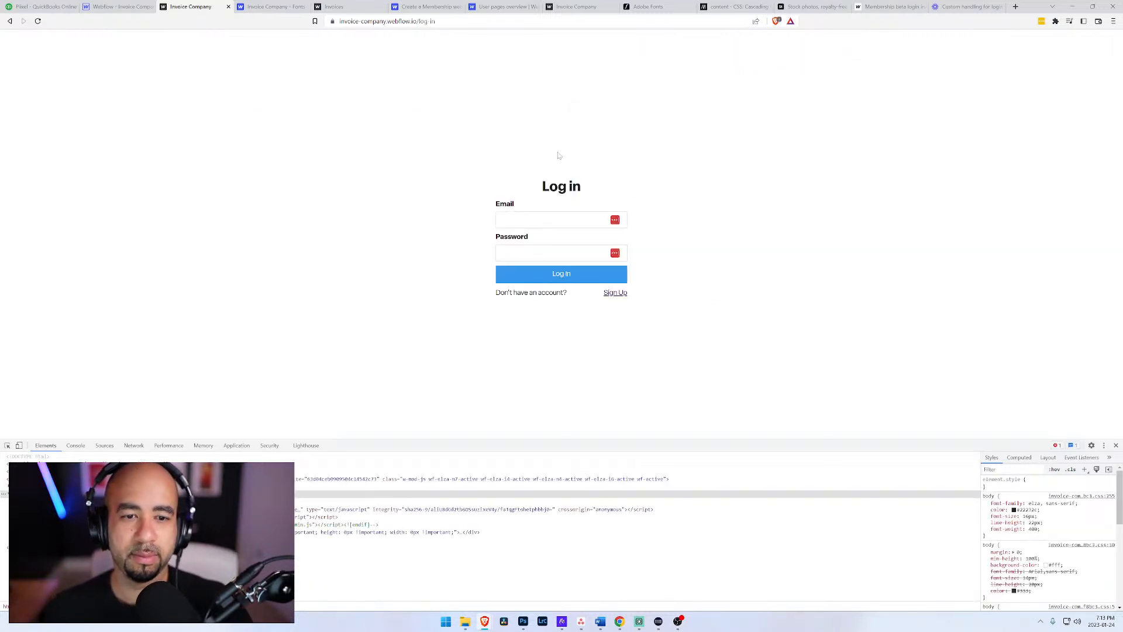
pyautogui.hotkey('alt', 'Left')
pyautogui.click(858, 52)
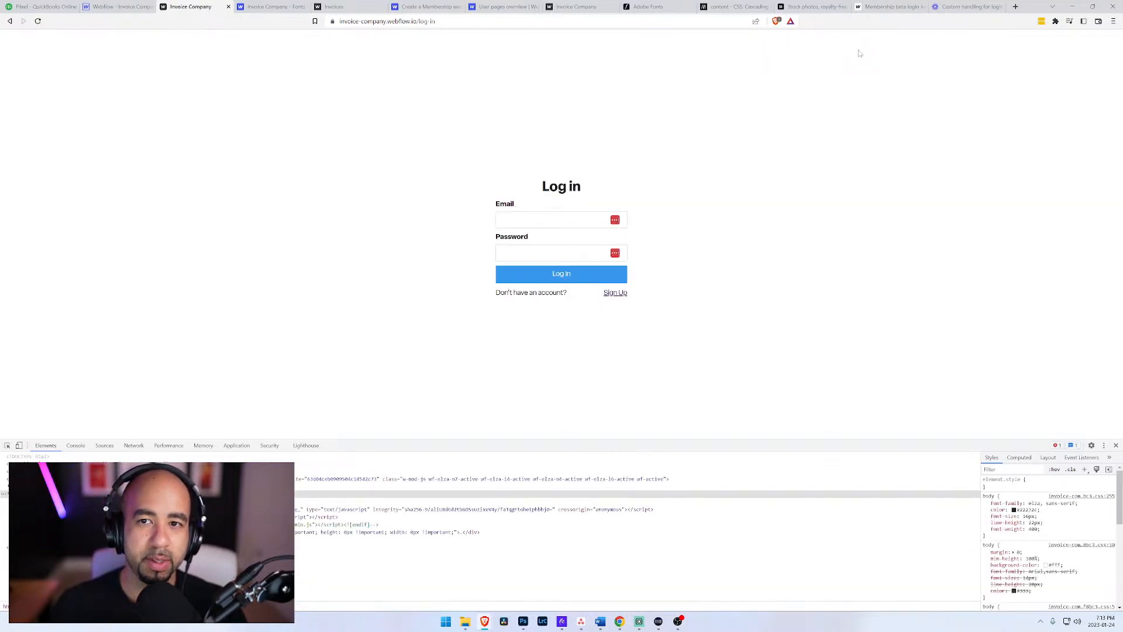
pyautogui.hotkey('alt', 'Left')
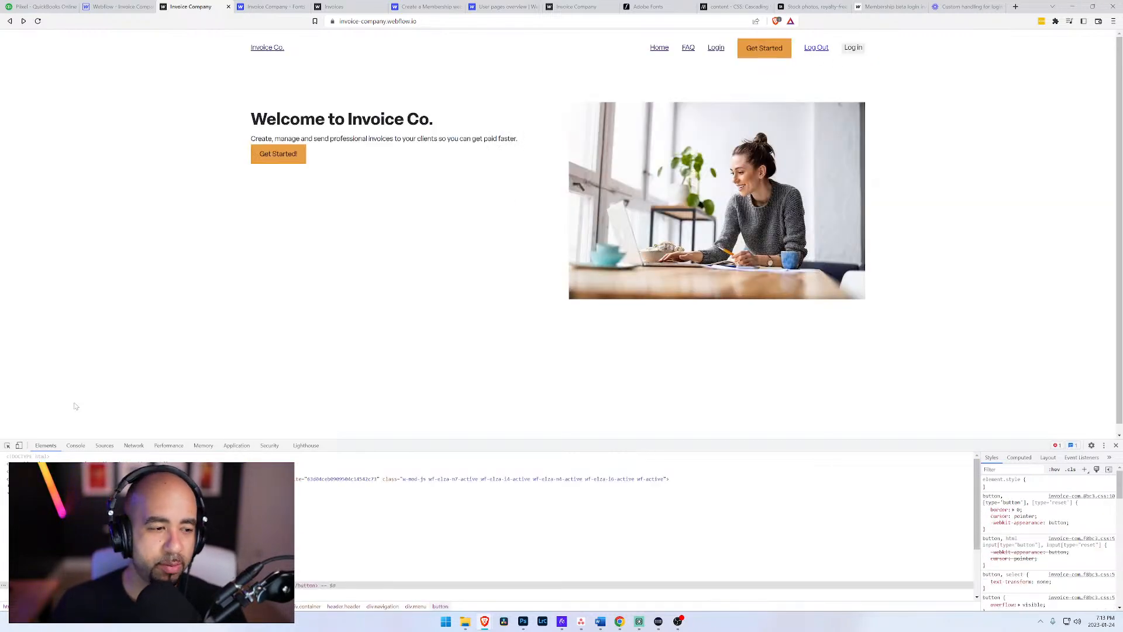
pyautogui.click(7, 446)
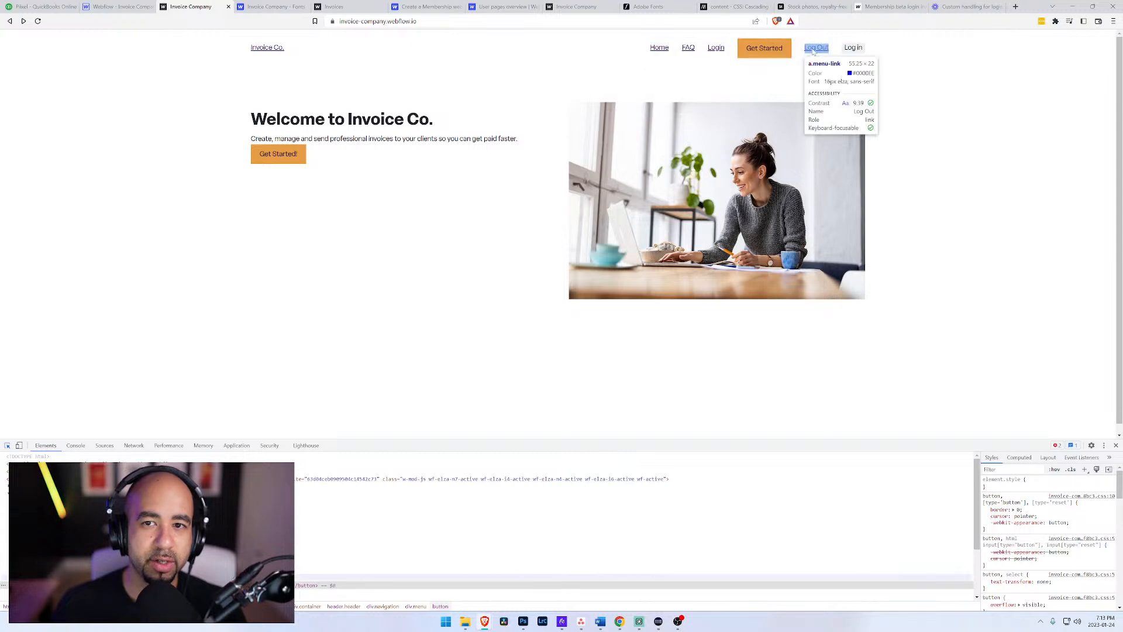
pyautogui.click(808, 44)
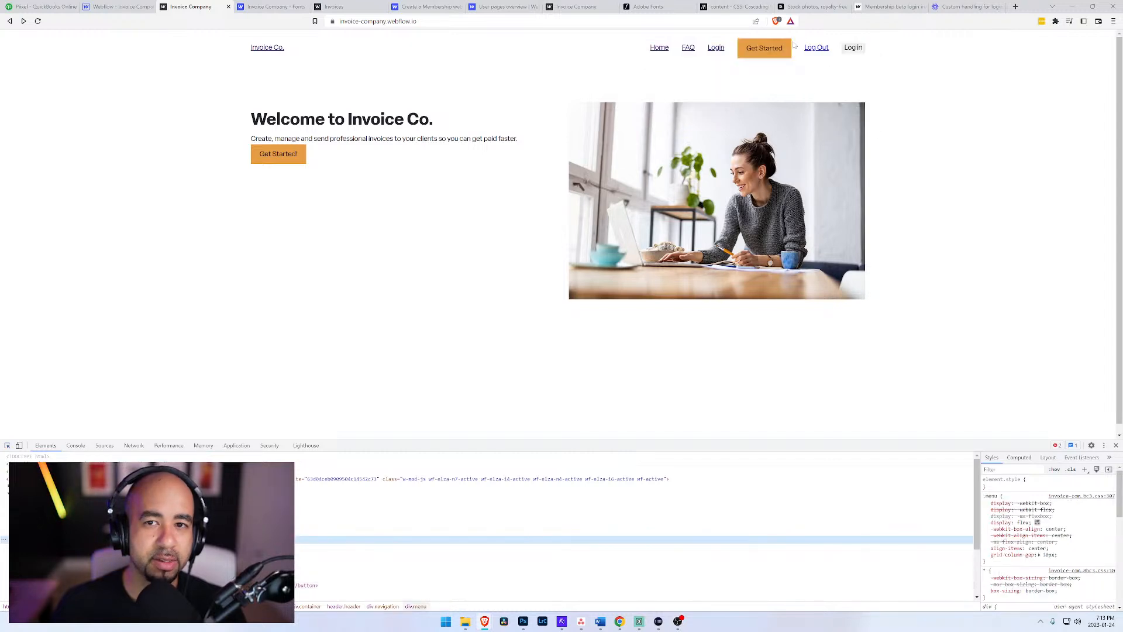
# Step: Switch to the Webflow Designer, edit the Brochure Navigation component, and remove the data-wf-user-logout custom attribute from the Log Out link
pyautogui.click(106, 7)
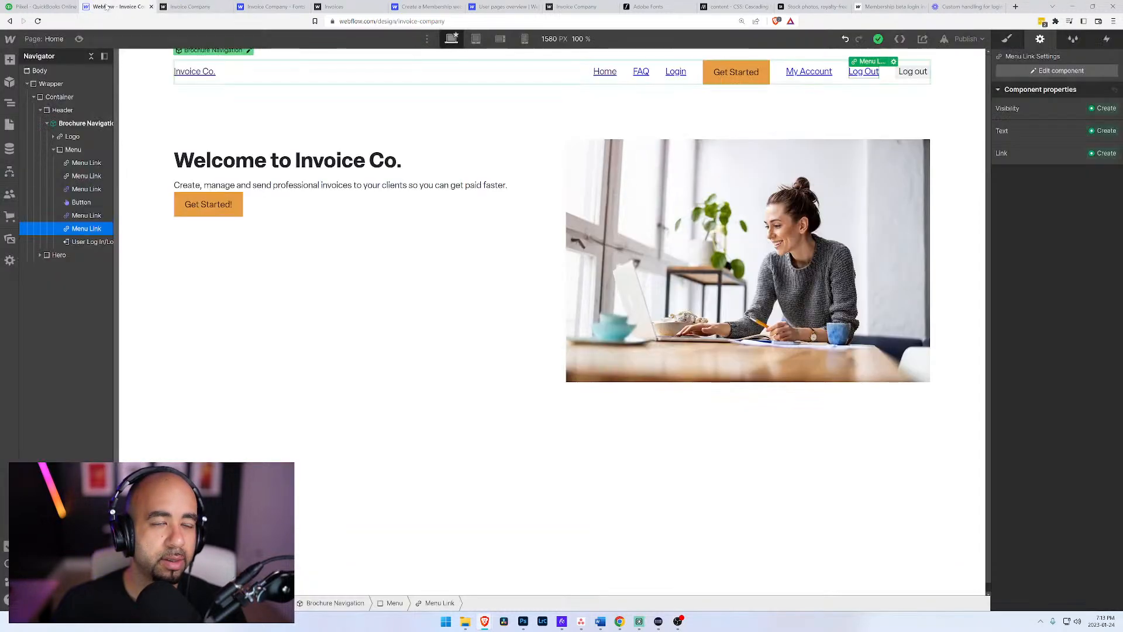
pyautogui.click(894, 62)
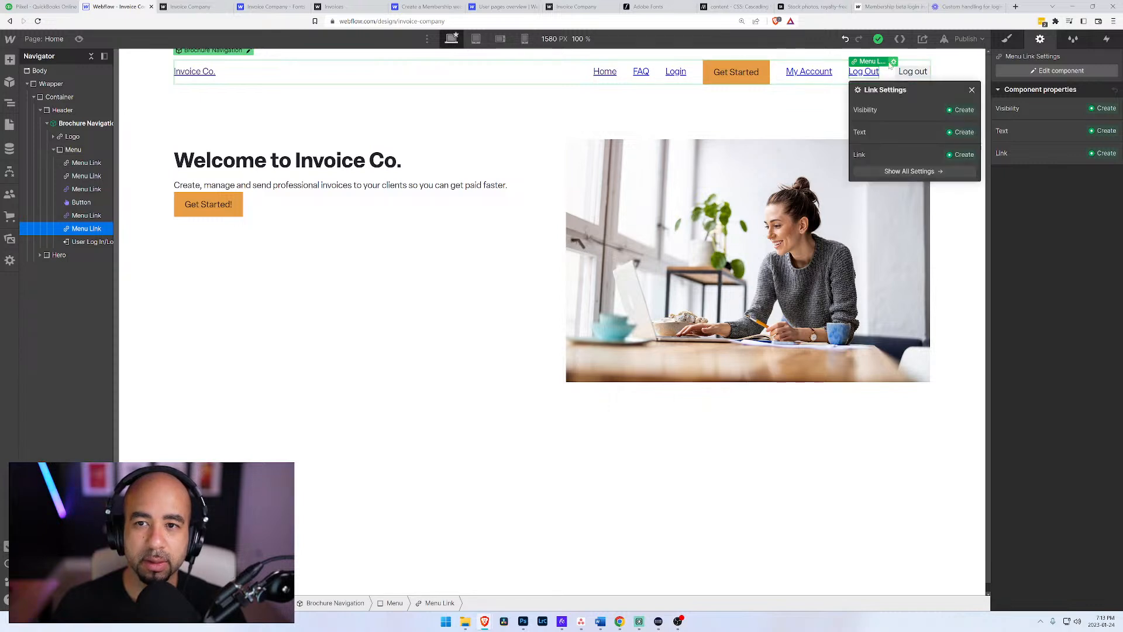
pyautogui.click(254, 82)
pyautogui.click(251, 90)
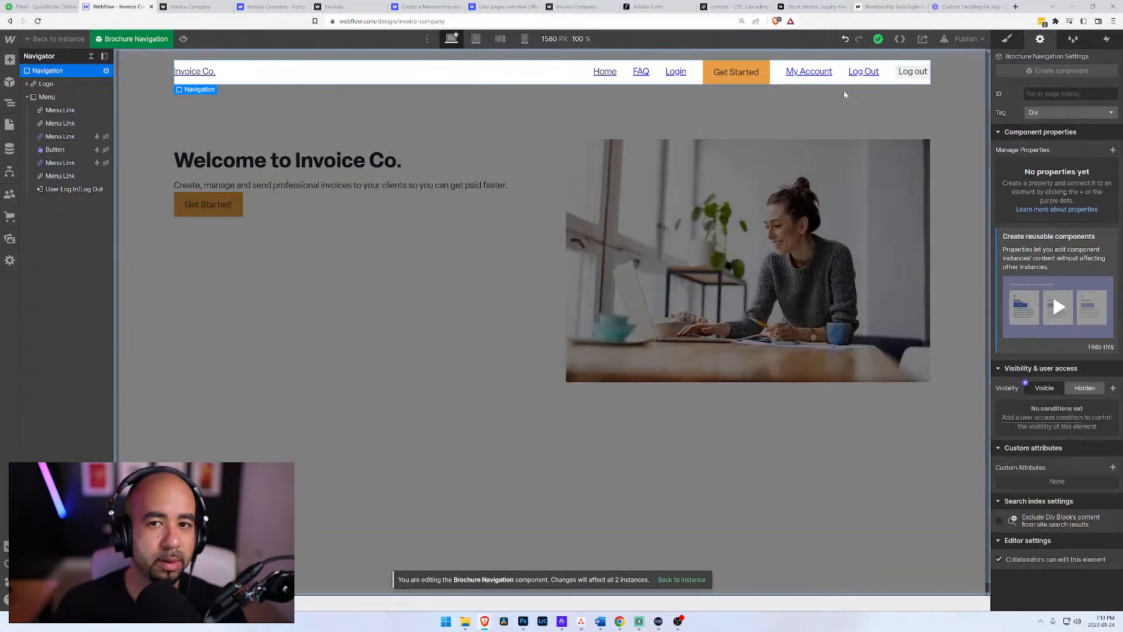
pyautogui.click(863, 73)
pyautogui.click(896, 84)
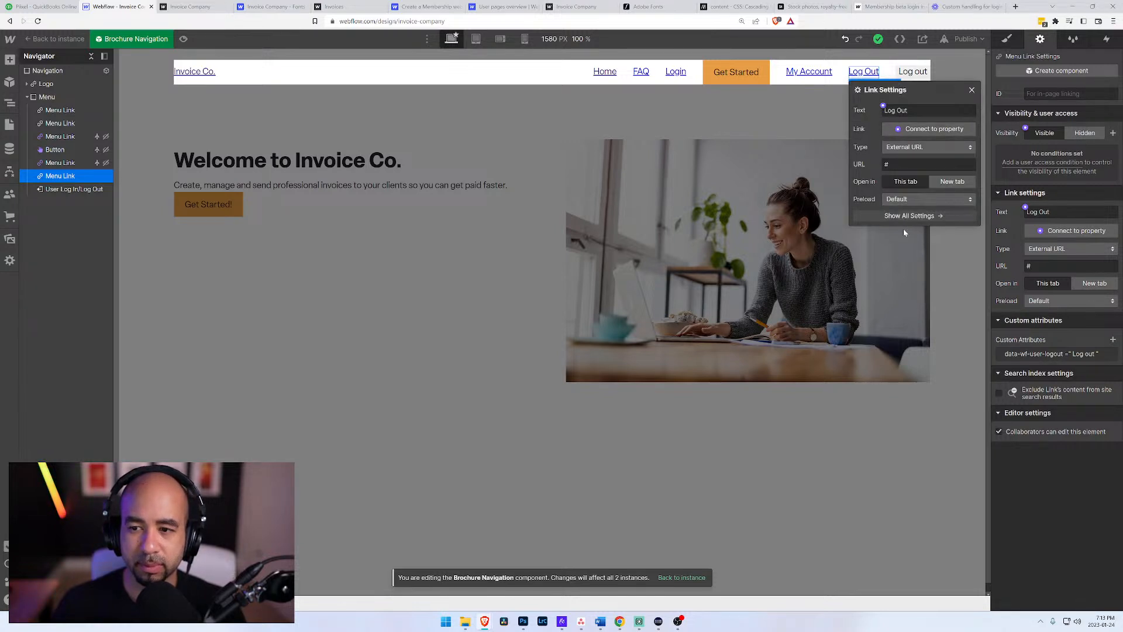
pyautogui.click(1114, 354)
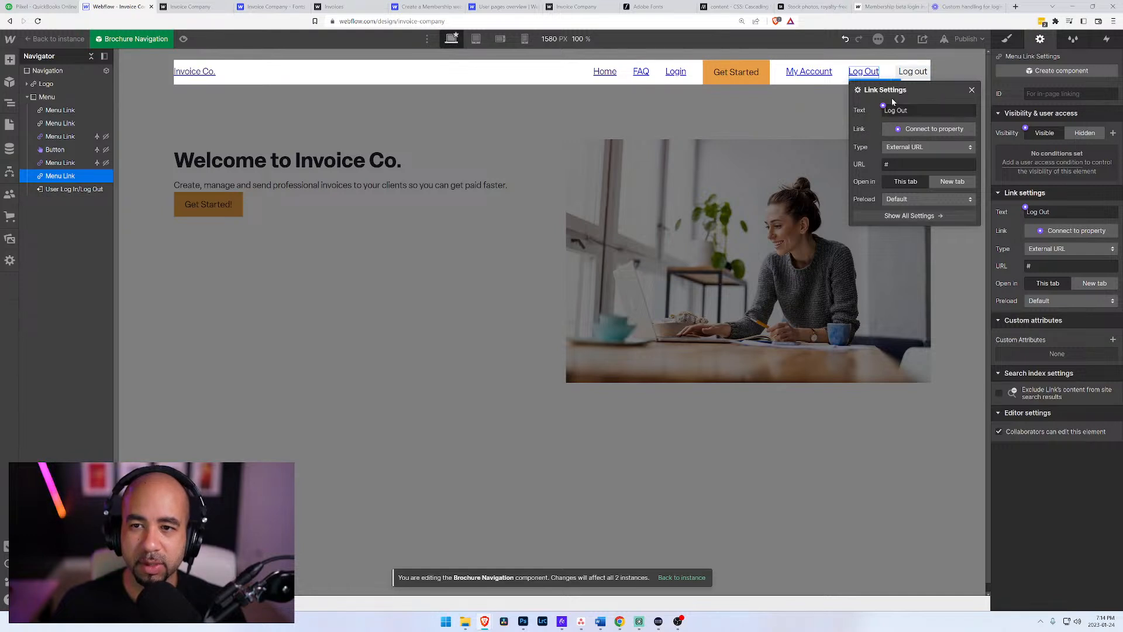
# Step: Add a visibility condition to the Log Out link so it shows only when User state is Logged In
pyautogui.click(1050, 164)
pyautogui.click(1029, 208)
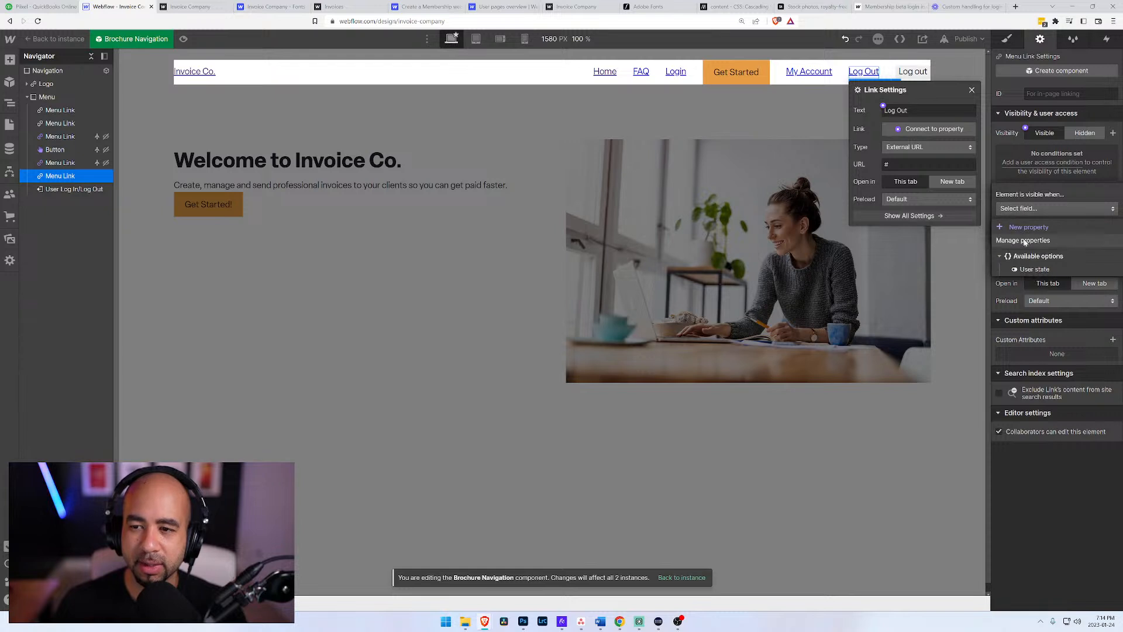
pyautogui.click(1034, 230)
pyautogui.click(1034, 229)
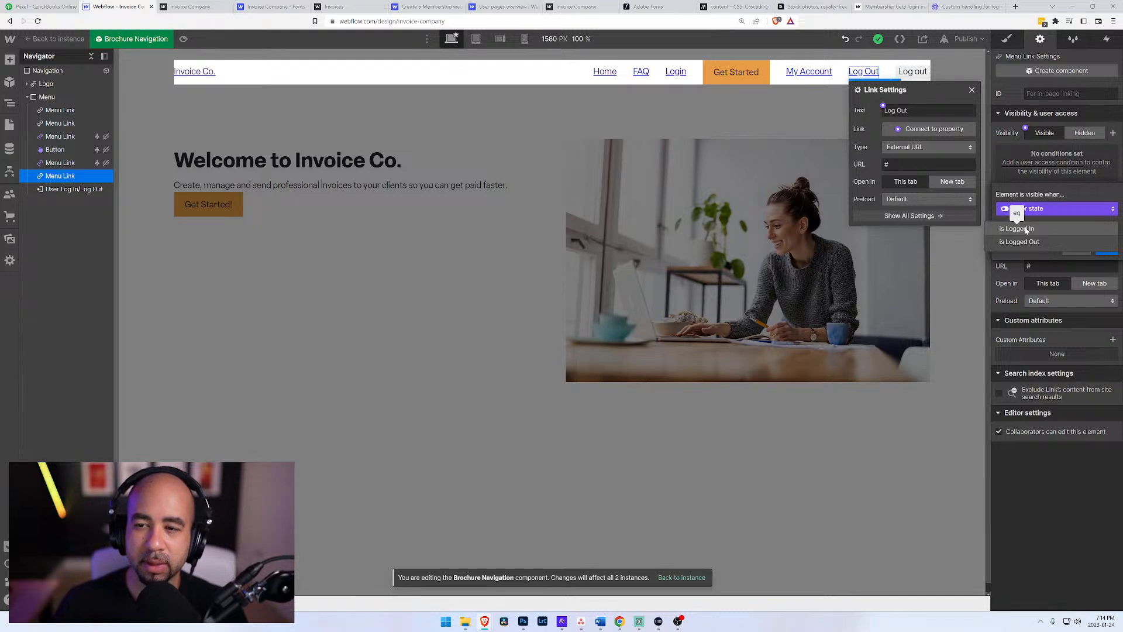
pyautogui.click(1026, 230)
pyautogui.click(1105, 250)
# Step: Check the My Account link's settings, and reopen the Brochure Navigation component for editing with the Get Started button selected
pyautogui.click(809, 72)
pyautogui.click(836, 82)
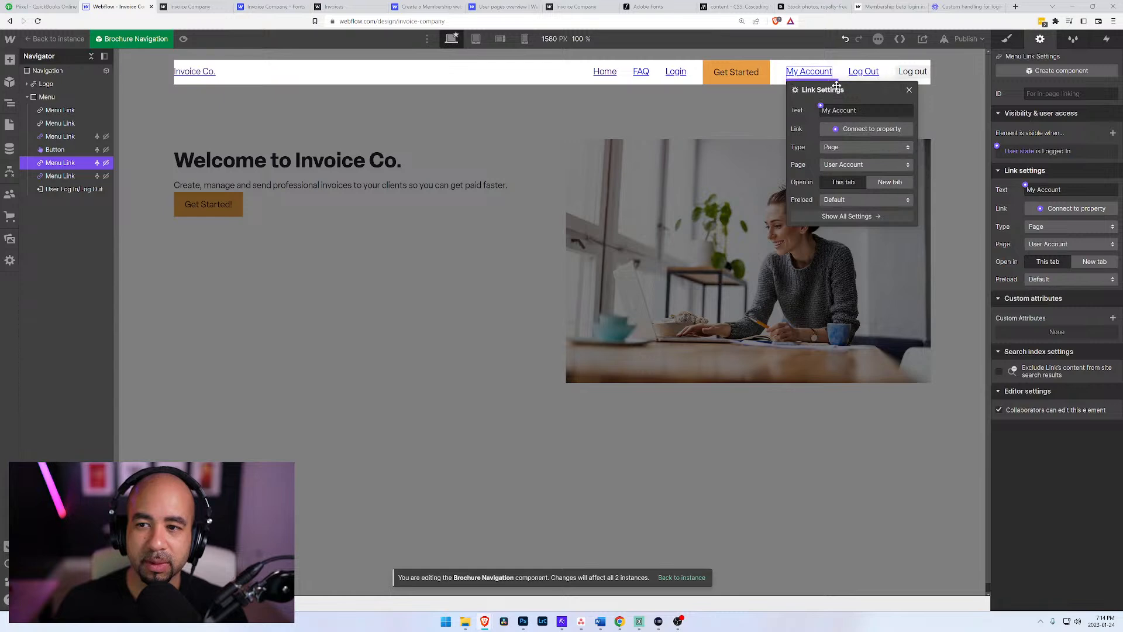
pyautogui.click(738, 92)
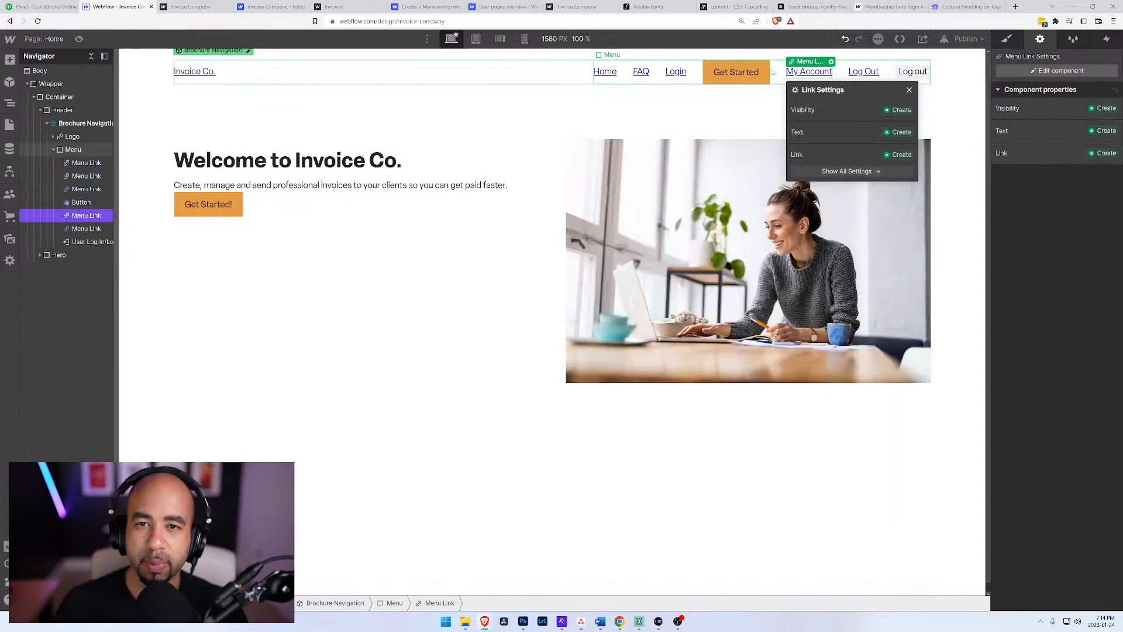
pyautogui.click(724, 62)
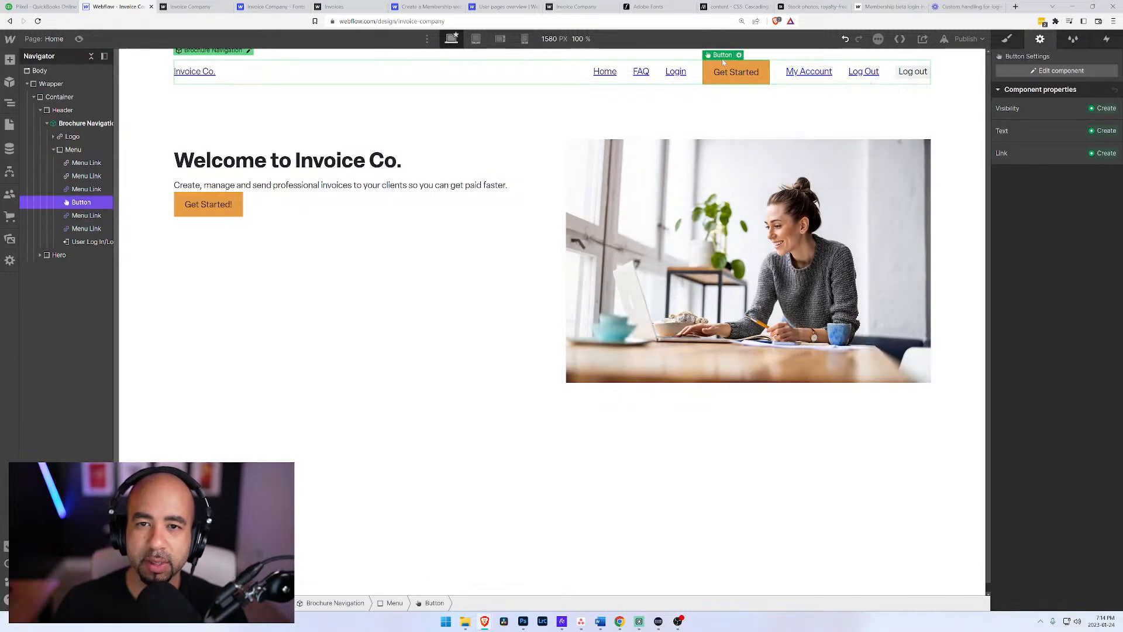
pyautogui.click(249, 52)
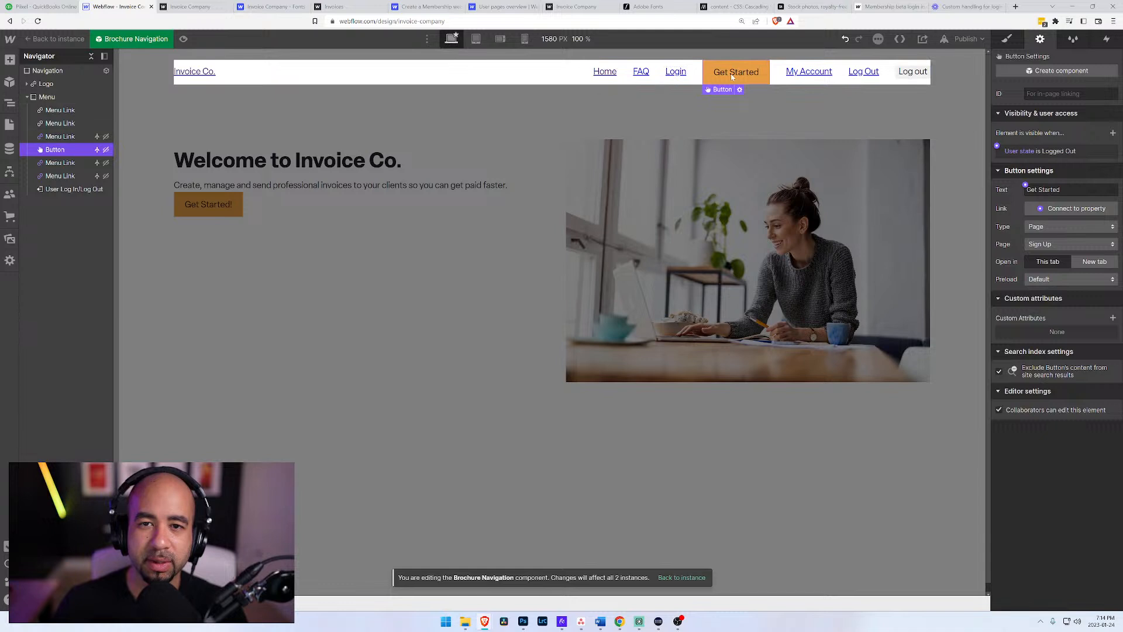
# Step: Review the user-state visibility conditions of the Login, FAQ, Get Started, My Account, Log Out and User Log In/Log Out navigation items
pyautogui.click(679, 74)
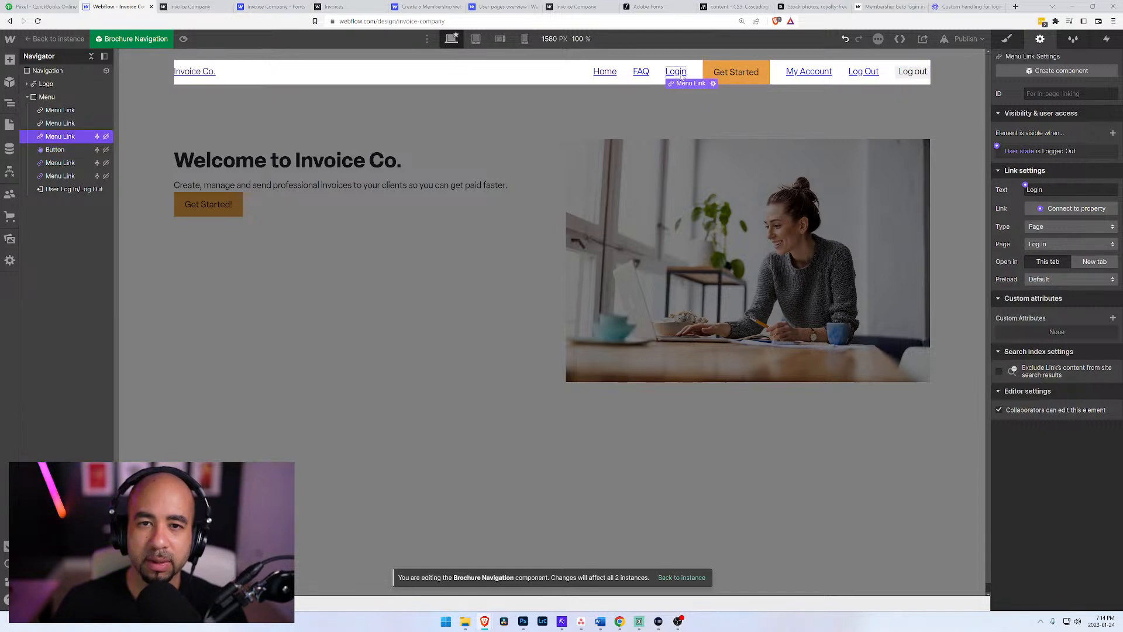
pyautogui.click(642, 72)
pyautogui.click(741, 74)
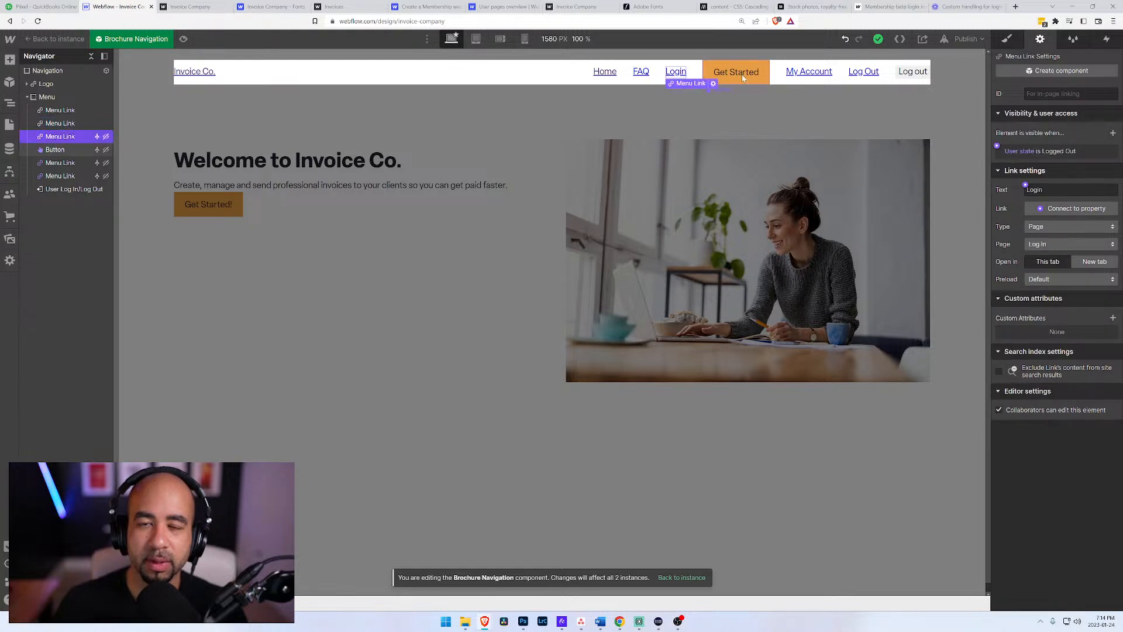
pyautogui.click(677, 73)
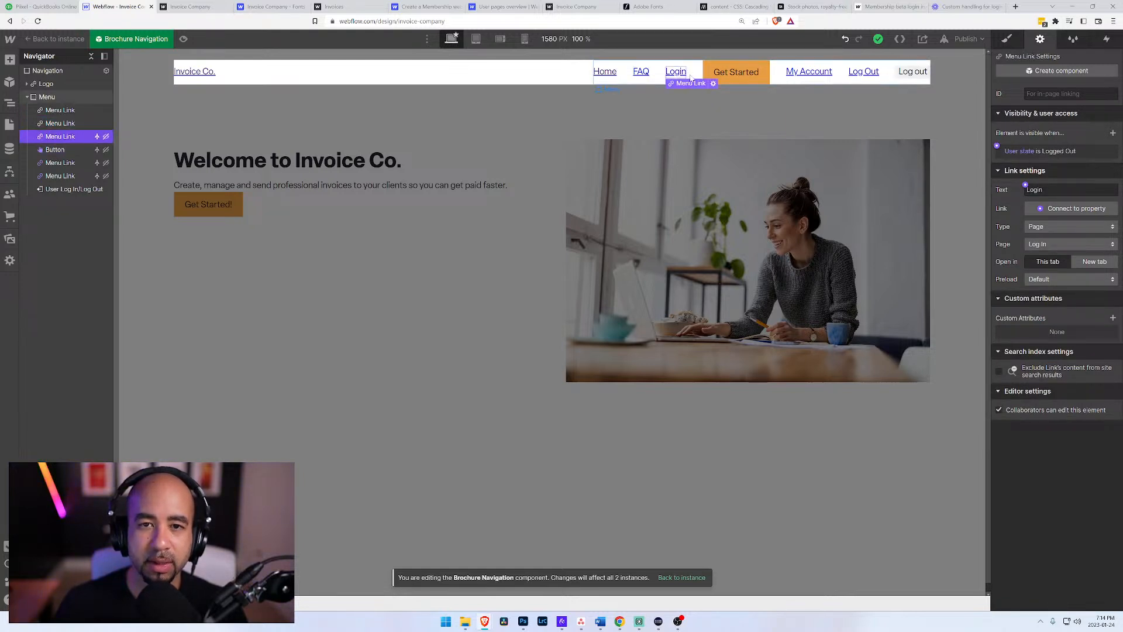
pyautogui.click(760, 72)
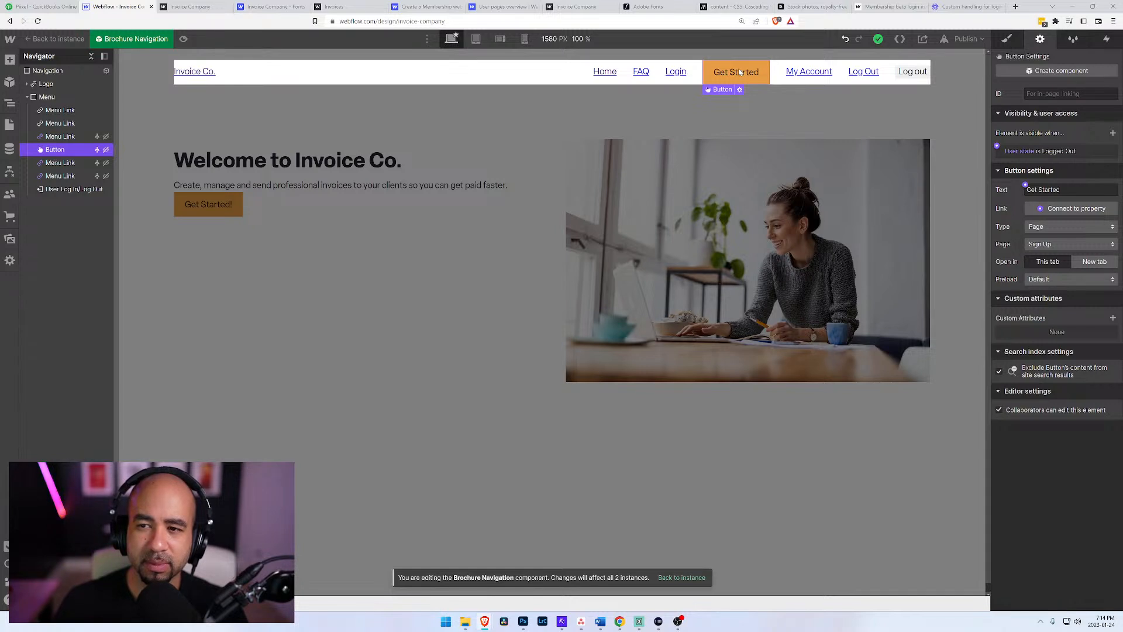
pyautogui.click(814, 72)
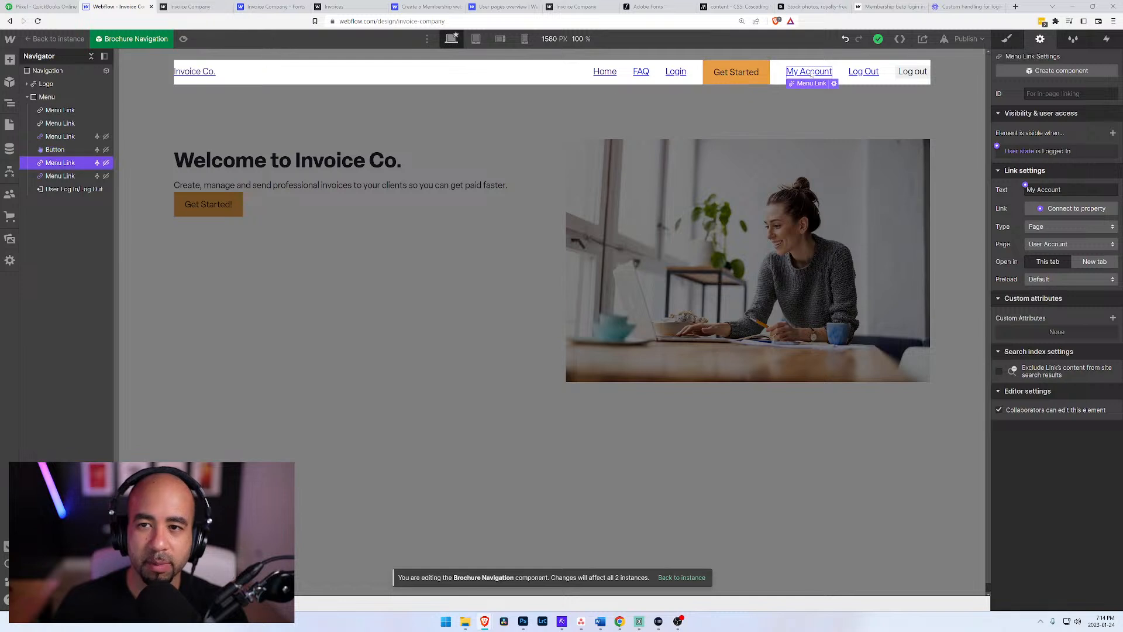
pyautogui.click(862, 74)
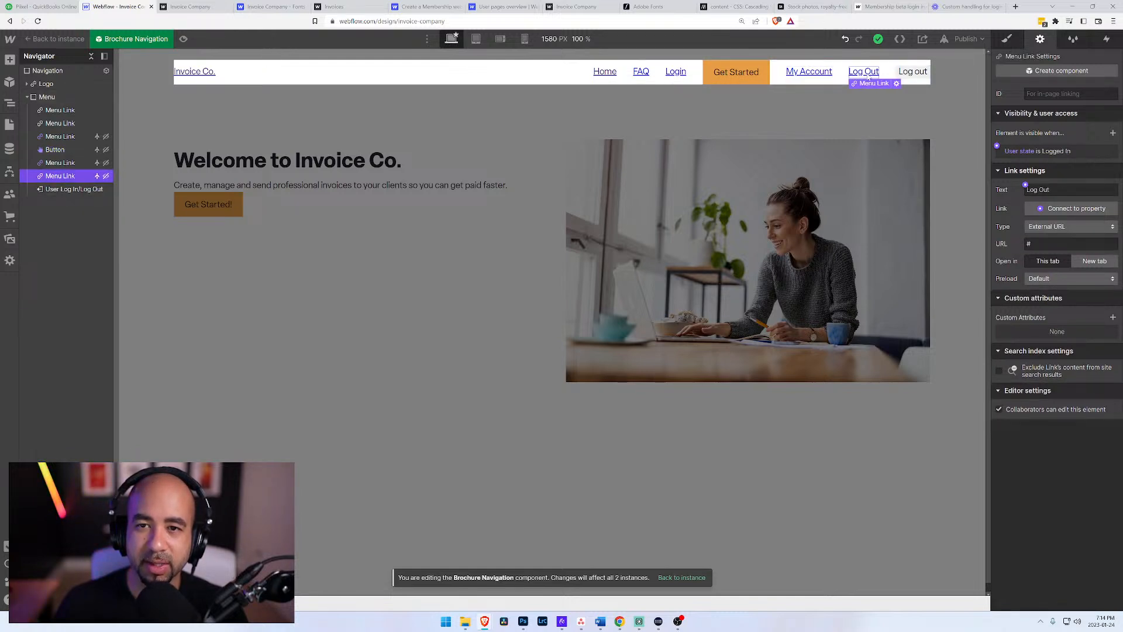
pyautogui.click(914, 72)
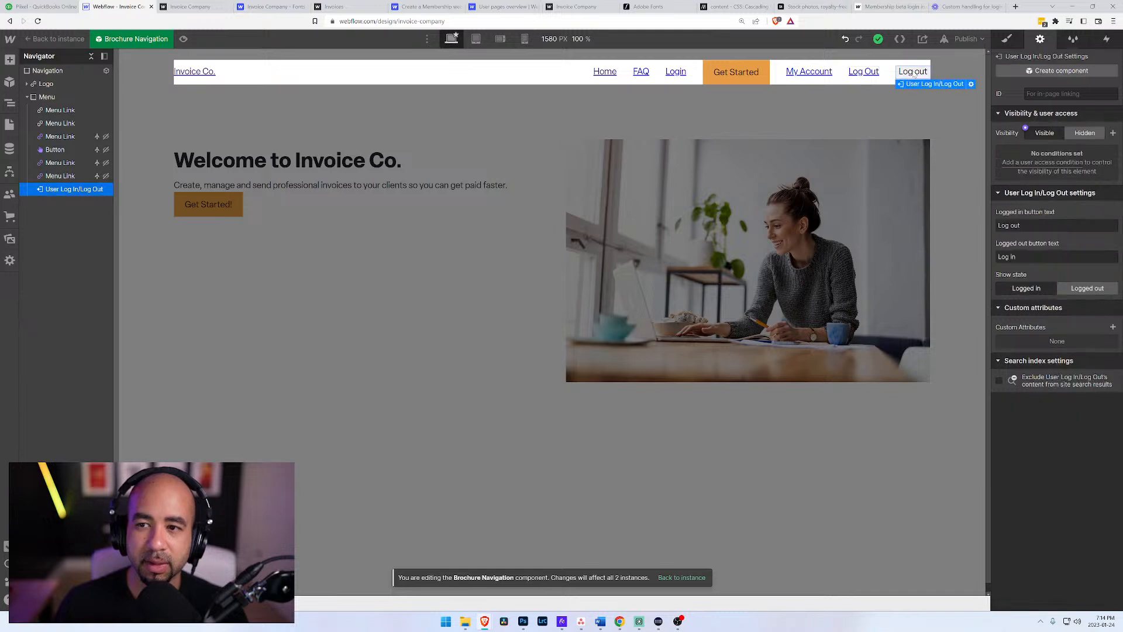
# Step: Publish the site to invoice-company.webflow.io, leave component editing, and open the live site
pyautogui.click(962, 37)
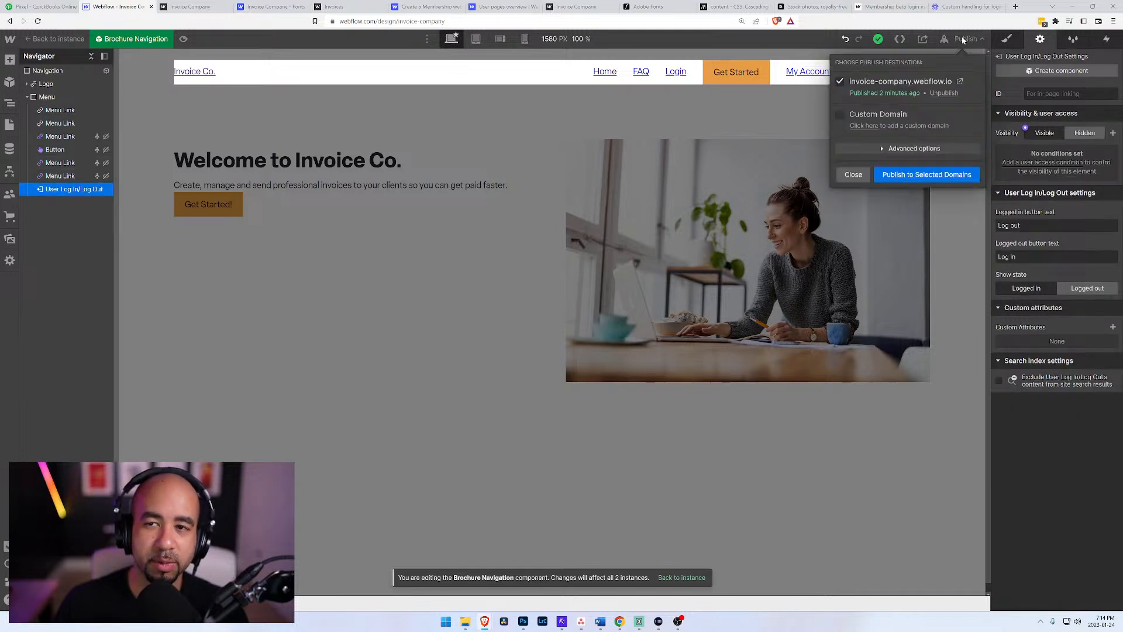
pyautogui.click(914, 173)
pyautogui.click(711, 120)
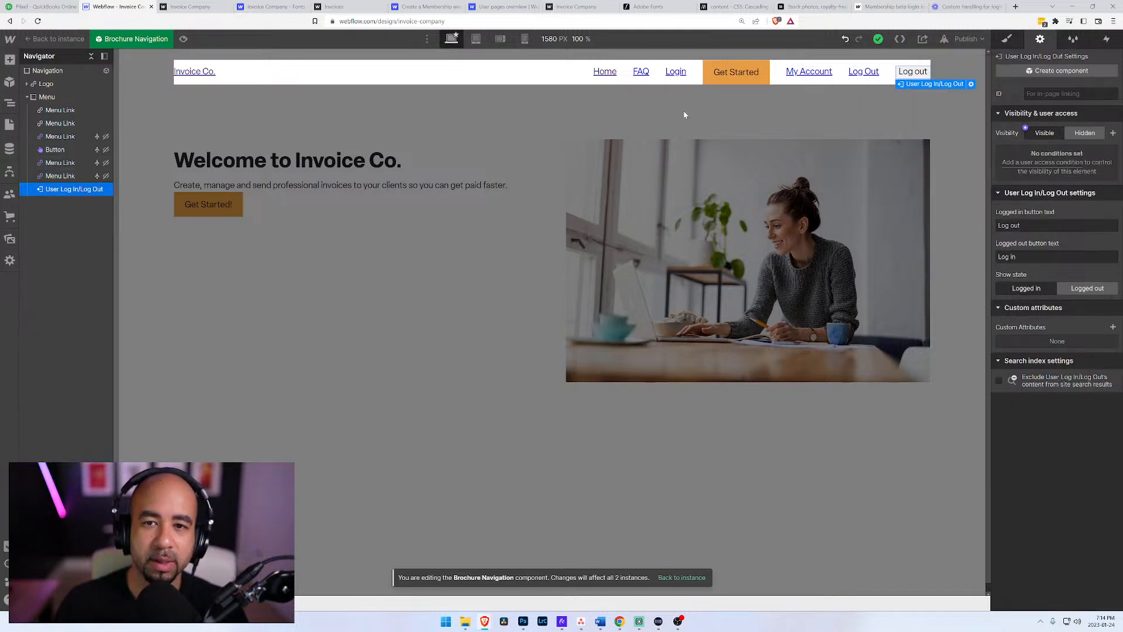
pyautogui.doubleClick(686, 115)
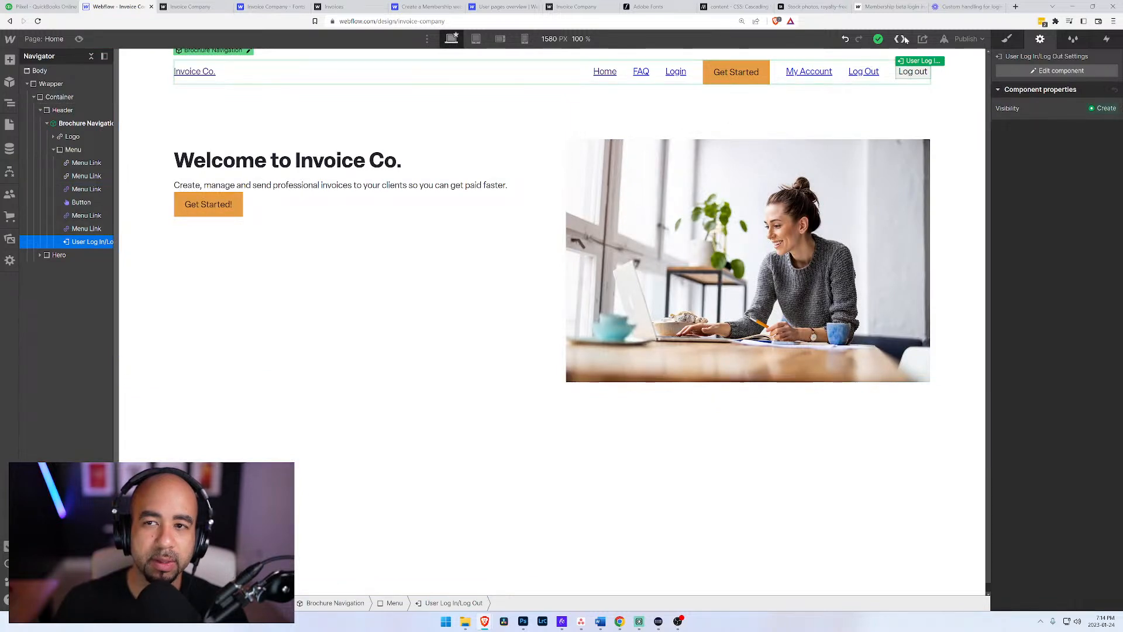
pyautogui.click(963, 39)
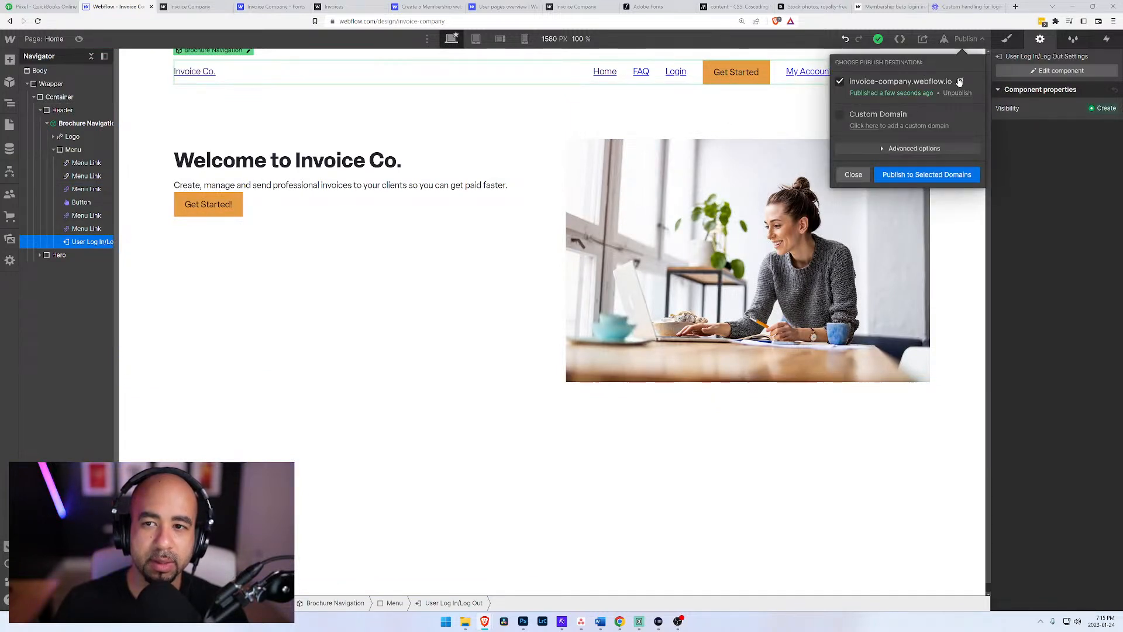
pyautogui.click(958, 82)
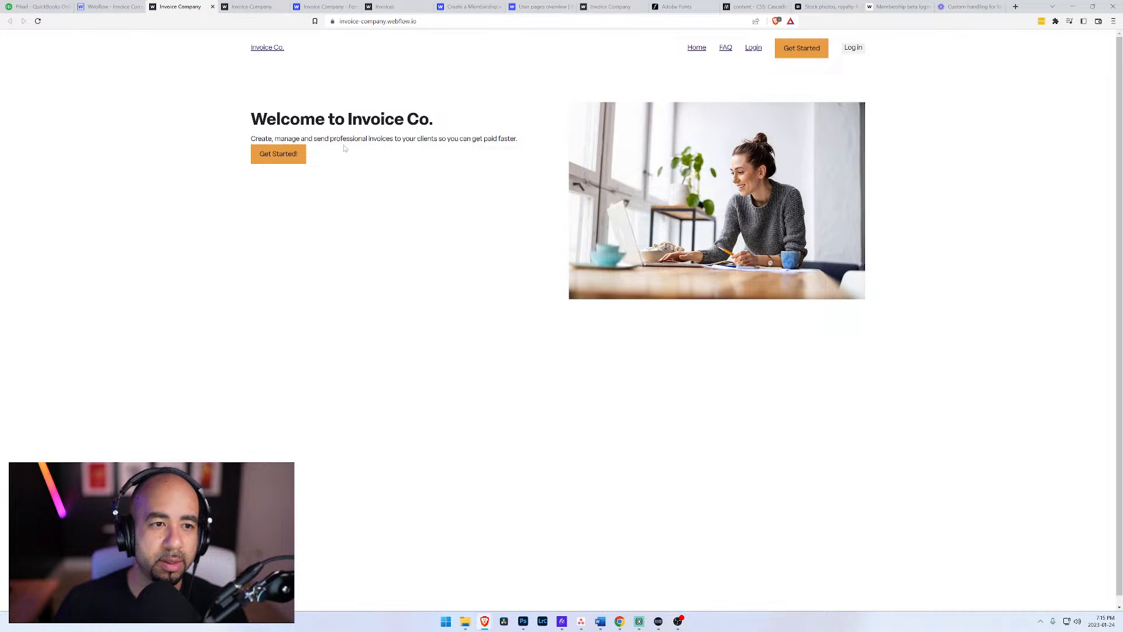
# Step: Log in on the live site with the account e-mail and password, and decline the offers to save the password
pyautogui.click(853, 48)
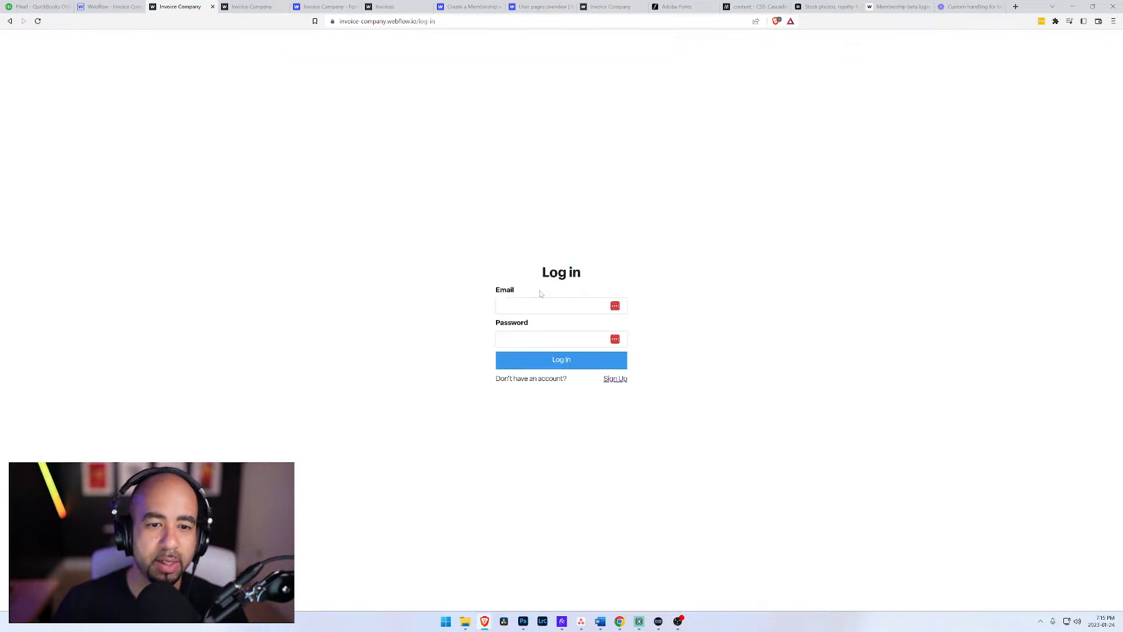
pyautogui.click(556, 331)
pyautogui.press('Tab')
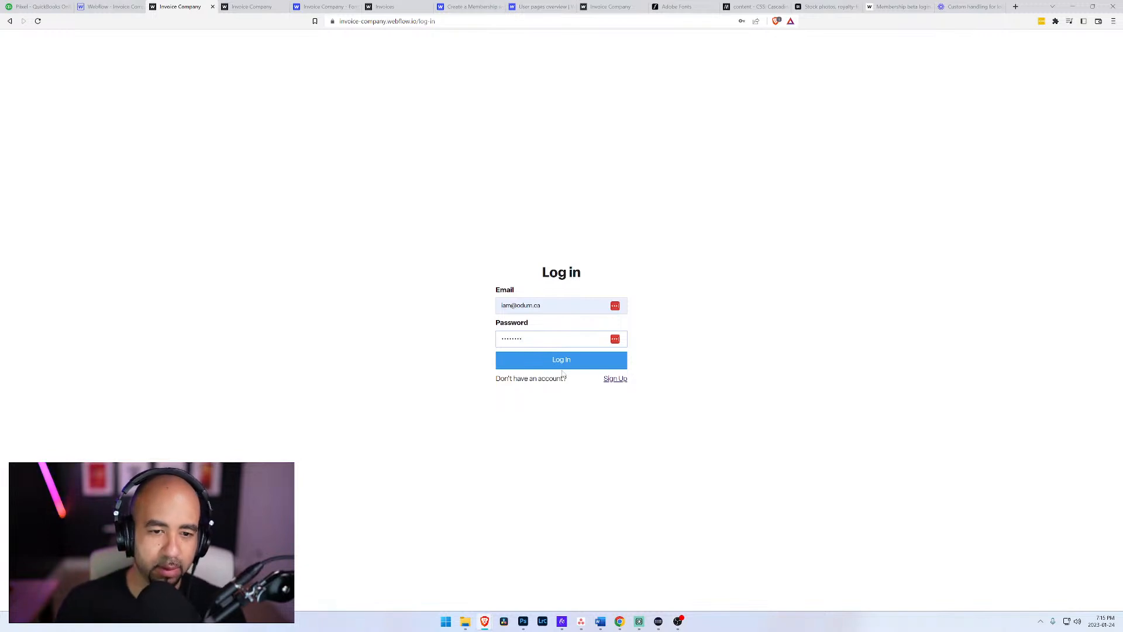
pyautogui.click(566, 360)
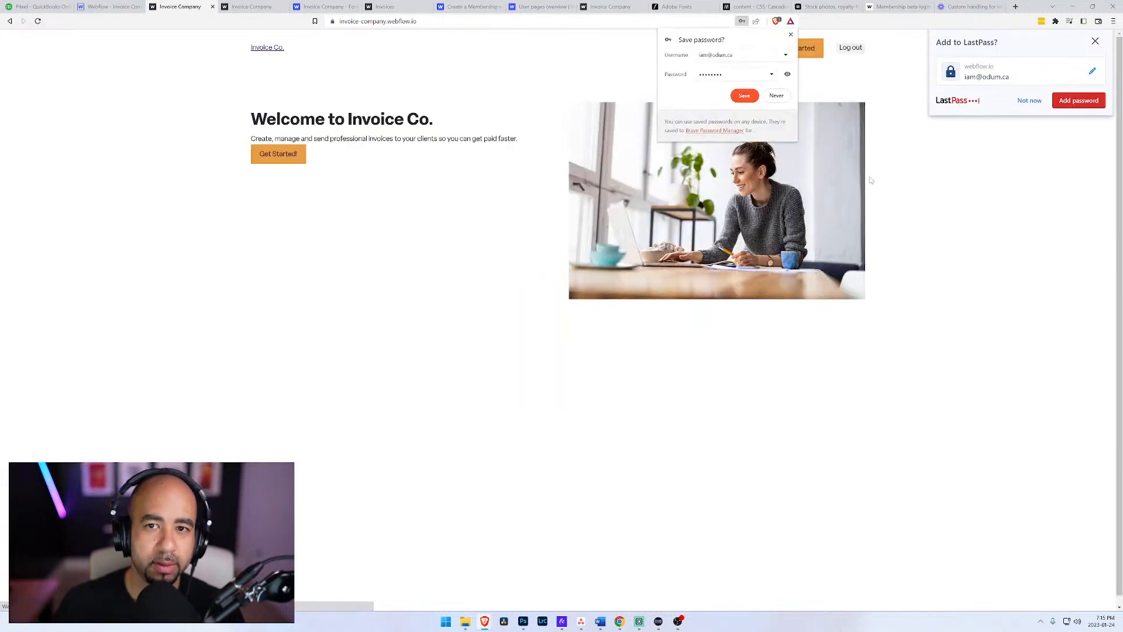
pyautogui.click(791, 34)
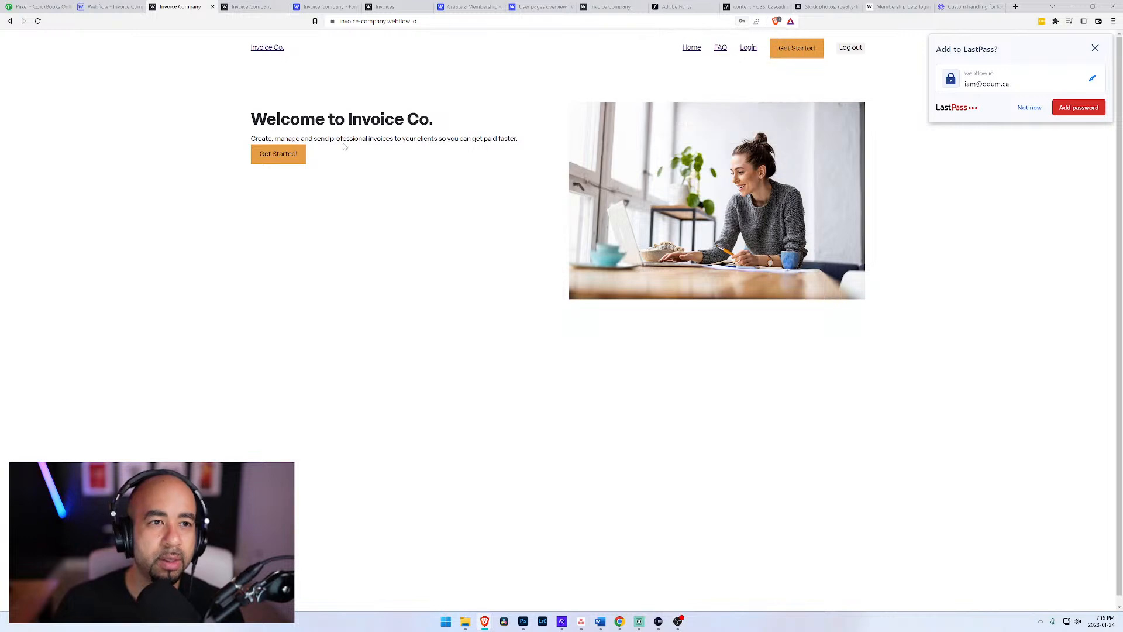
pyautogui.click(1030, 108)
# Step: Return to the Designer, check the visibility conditions of the Get Started button and Login link in the Brochure Navigation component, and leave component editing
pyautogui.click(112, 7)
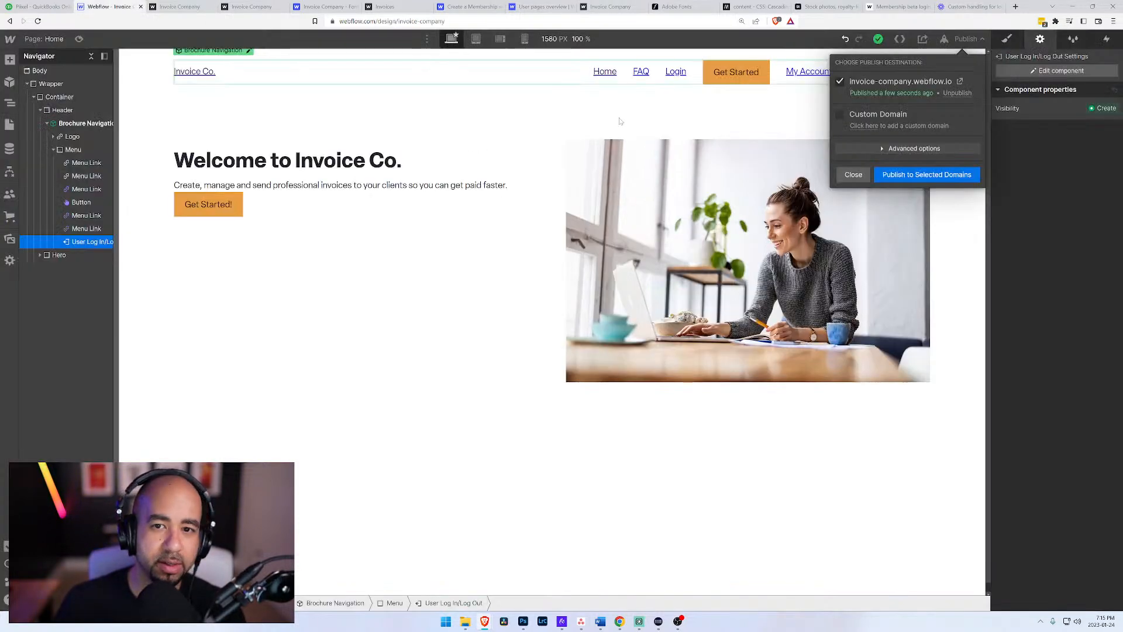
pyautogui.click(675, 72)
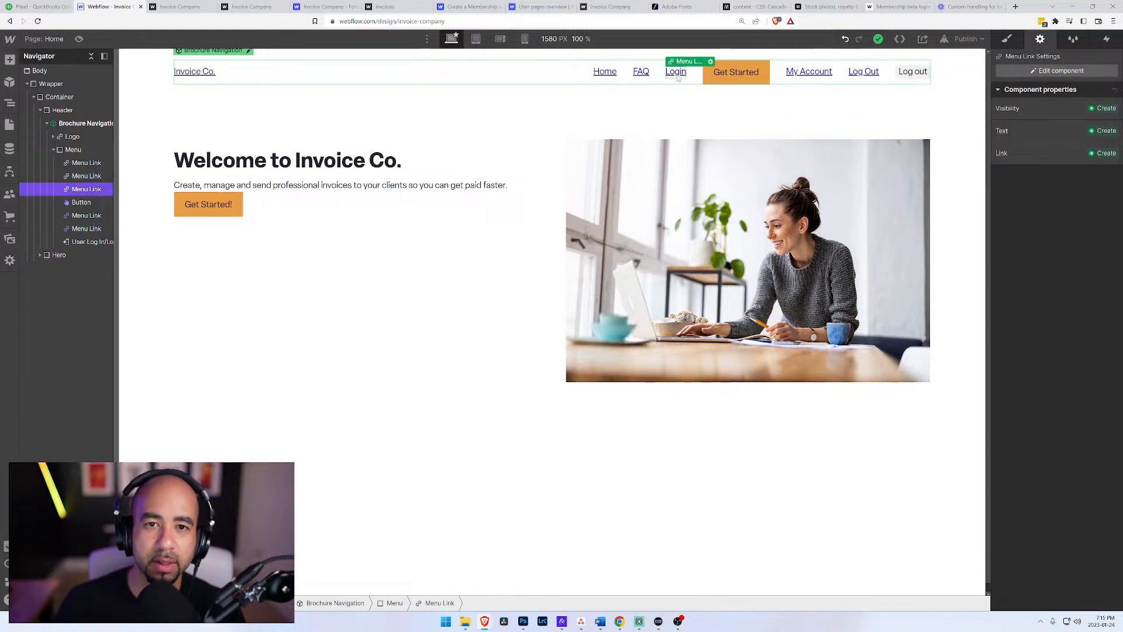
pyautogui.click(730, 83)
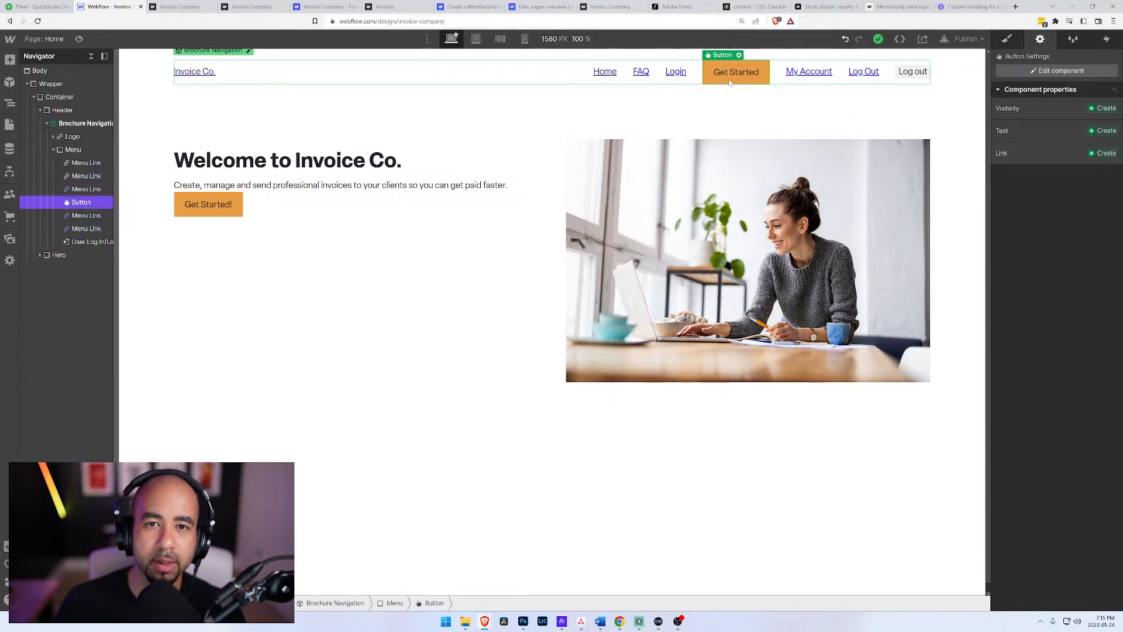
pyautogui.click(248, 50)
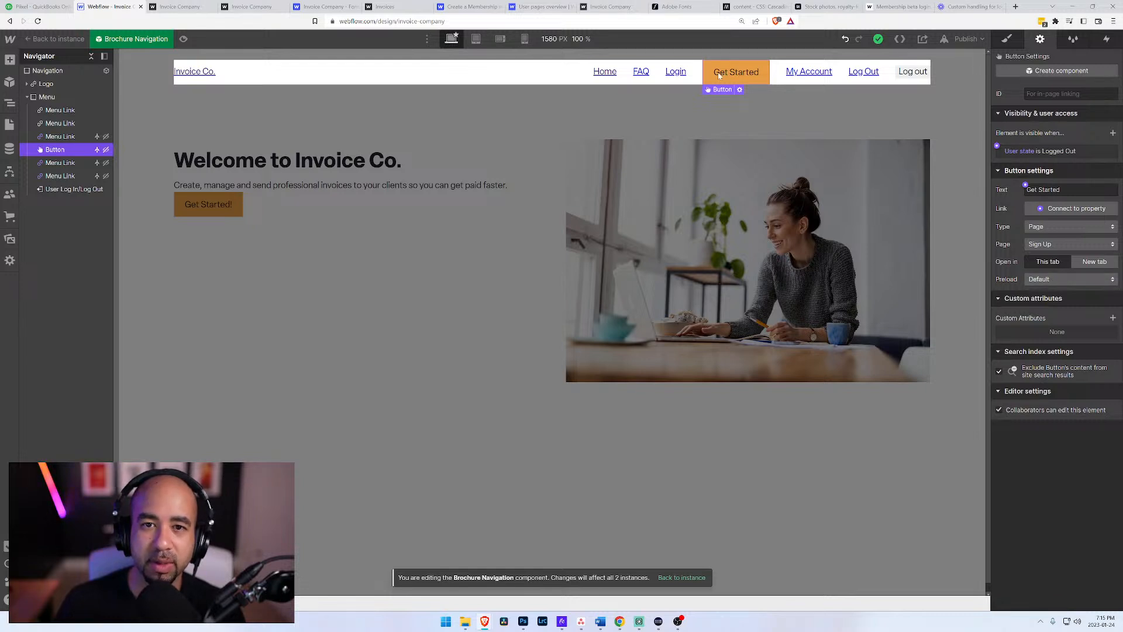
pyautogui.click(676, 72)
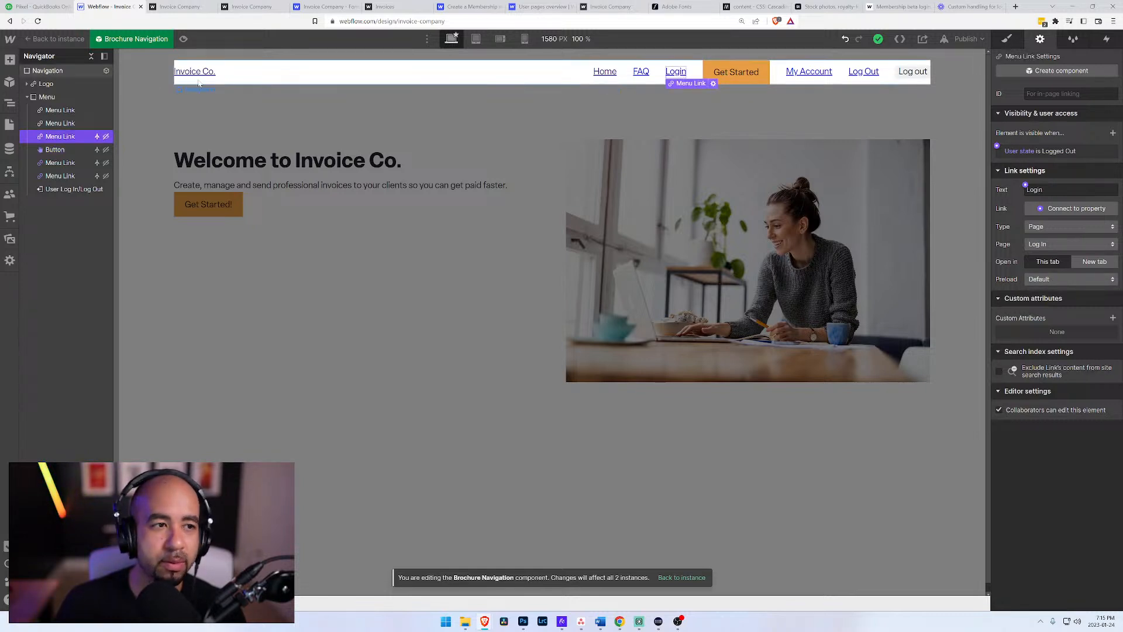
pyautogui.click(60, 123)
pyautogui.click(55, 39)
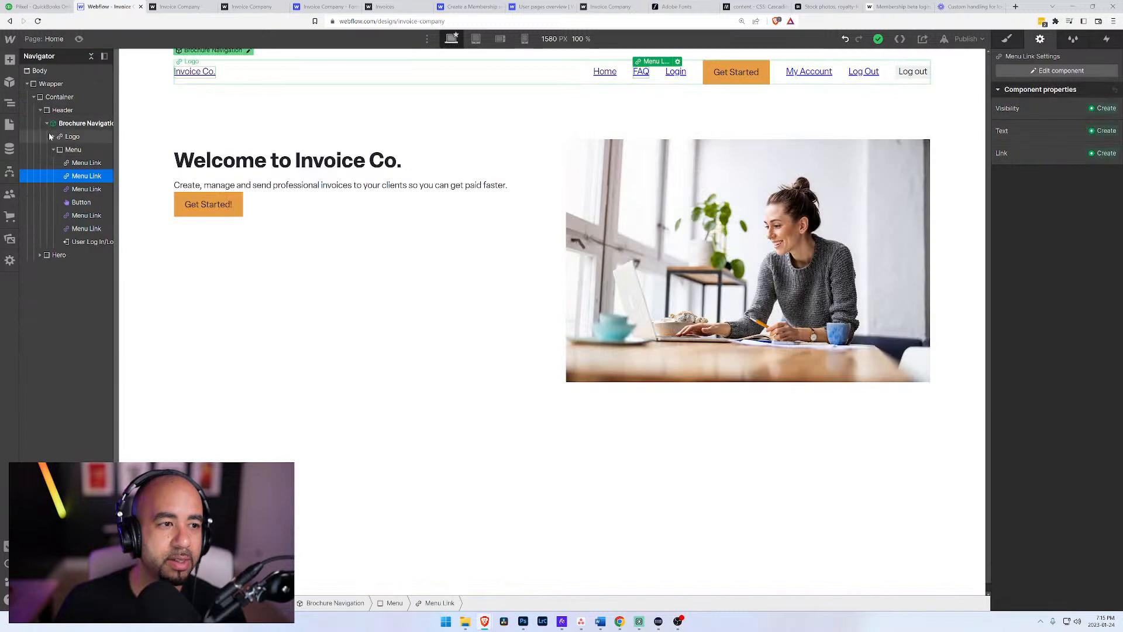
# Step: Try to create a visibility property for the Get Started button from its settings, and send the error report
pyautogui.click(761, 72)
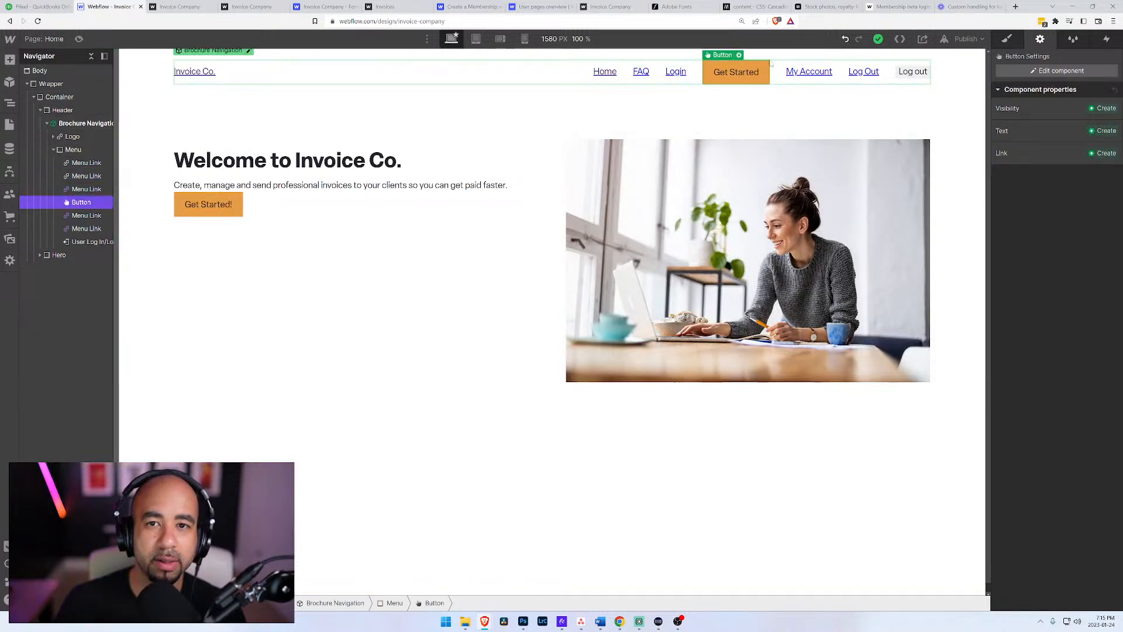
pyautogui.click(739, 55)
pyautogui.click(805, 118)
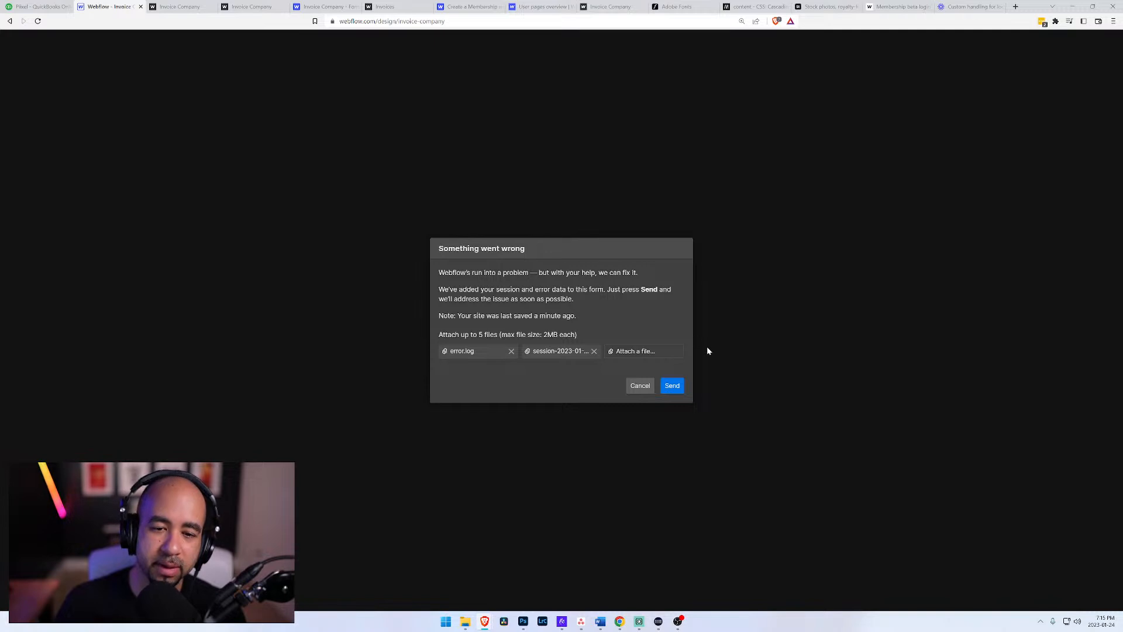
pyautogui.click(672, 388)
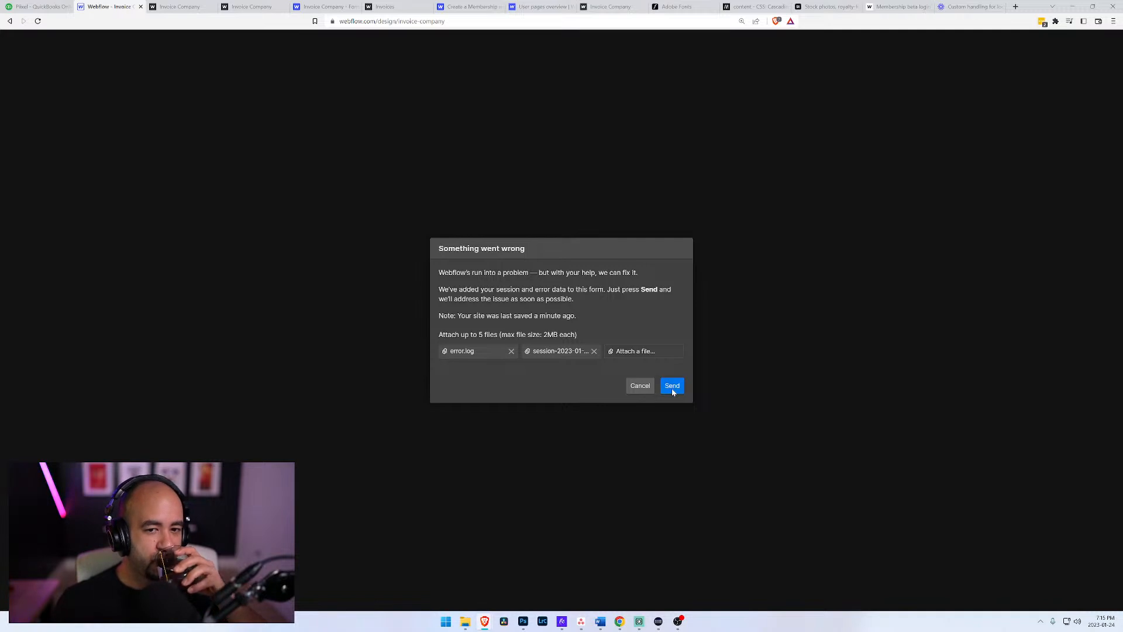
pyautogui.click(560, 345)
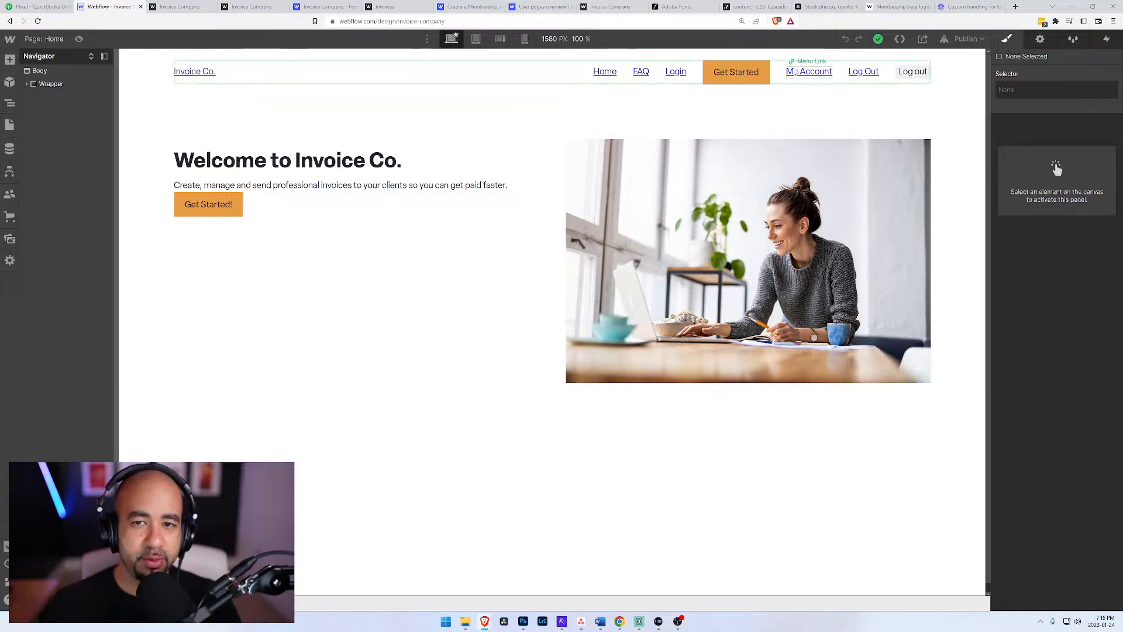
# Step: Try to create a visibility property for the My Account link, and dismiss the error report without sending it
pyautogui.click(828, 71)
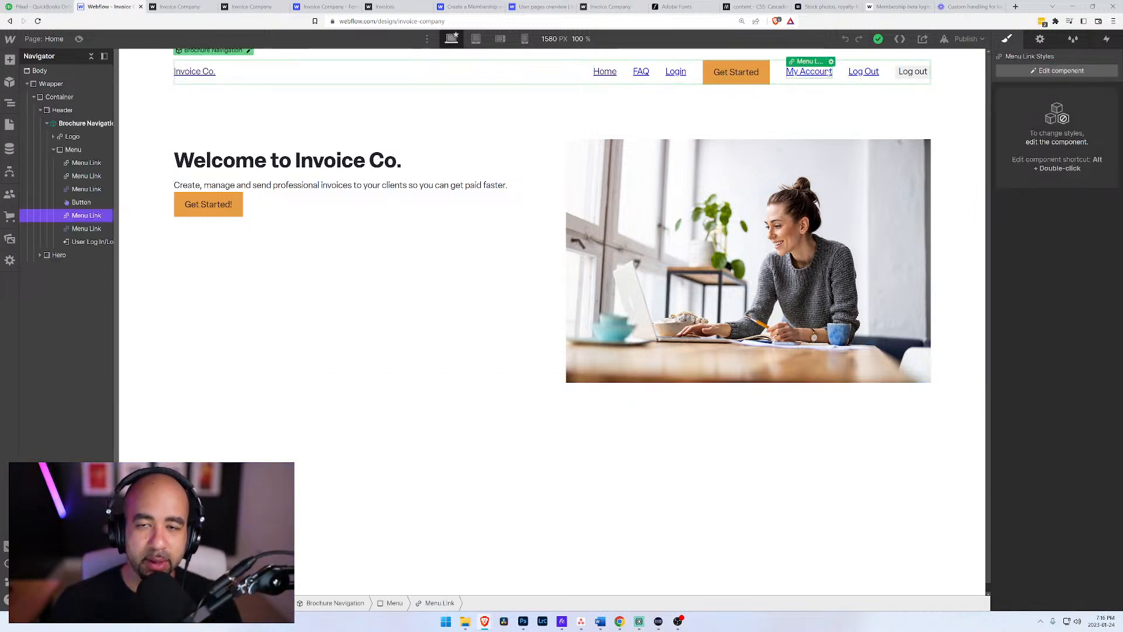
pyautogui.click(831, 62)
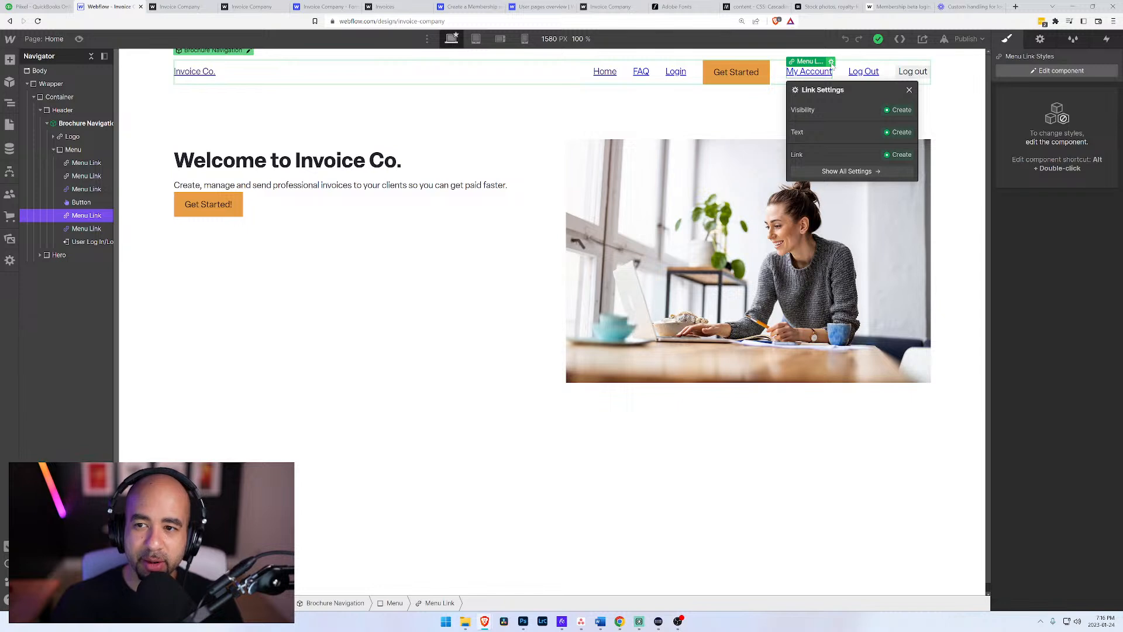
pyautogui.click(888, 111)
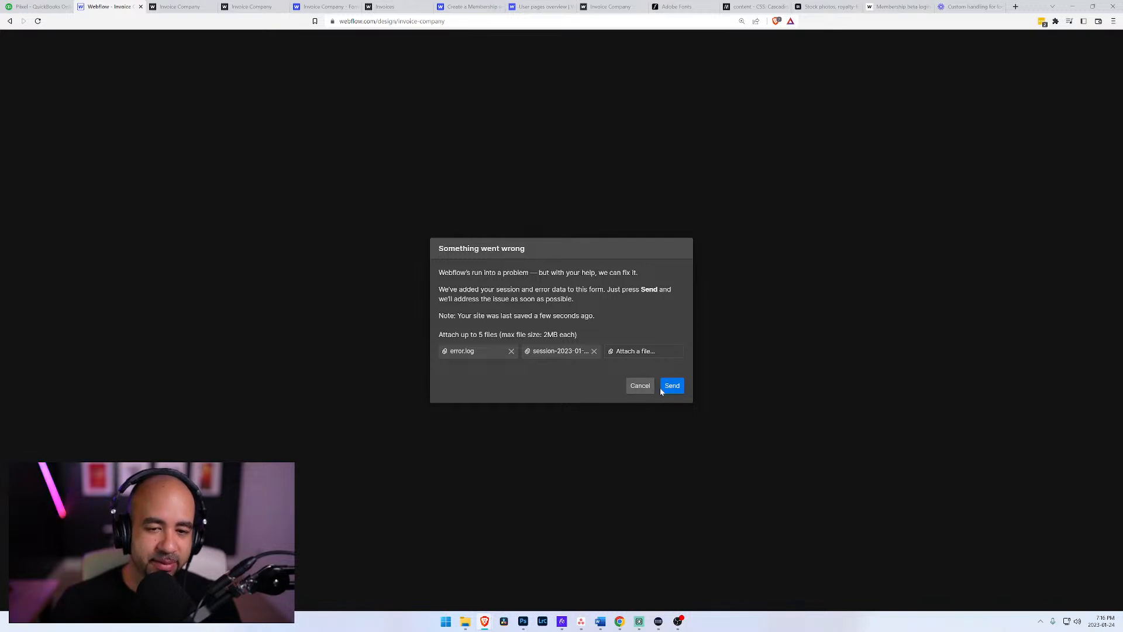
pyautogui.click(640, 385)
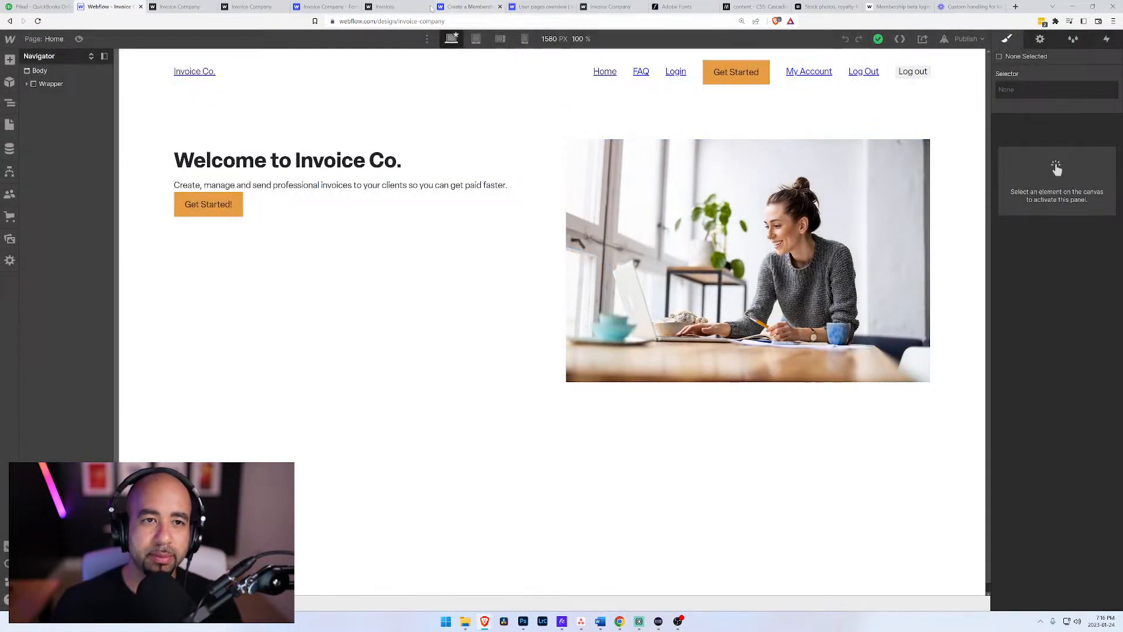
# Step: Test the live site's log-in/log-out button by logging out, opening the login page and going back
pyautogui.click(389, 6)
pyautogui.click(295, 6)
pyautogui.click(180, 6)
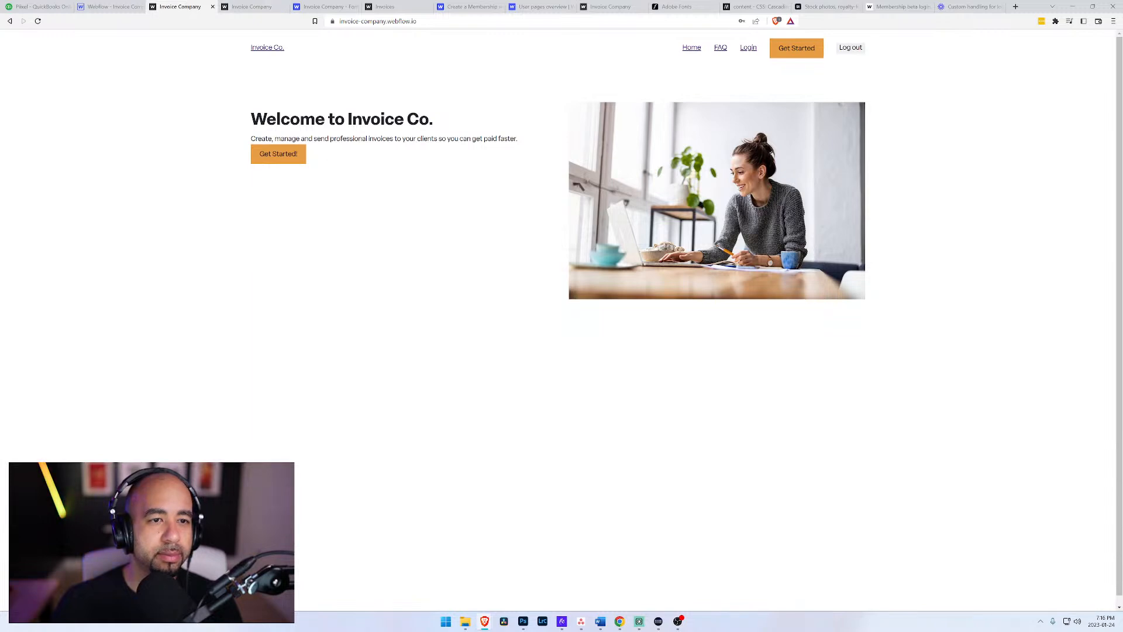
pyautogui.click(849, 50)
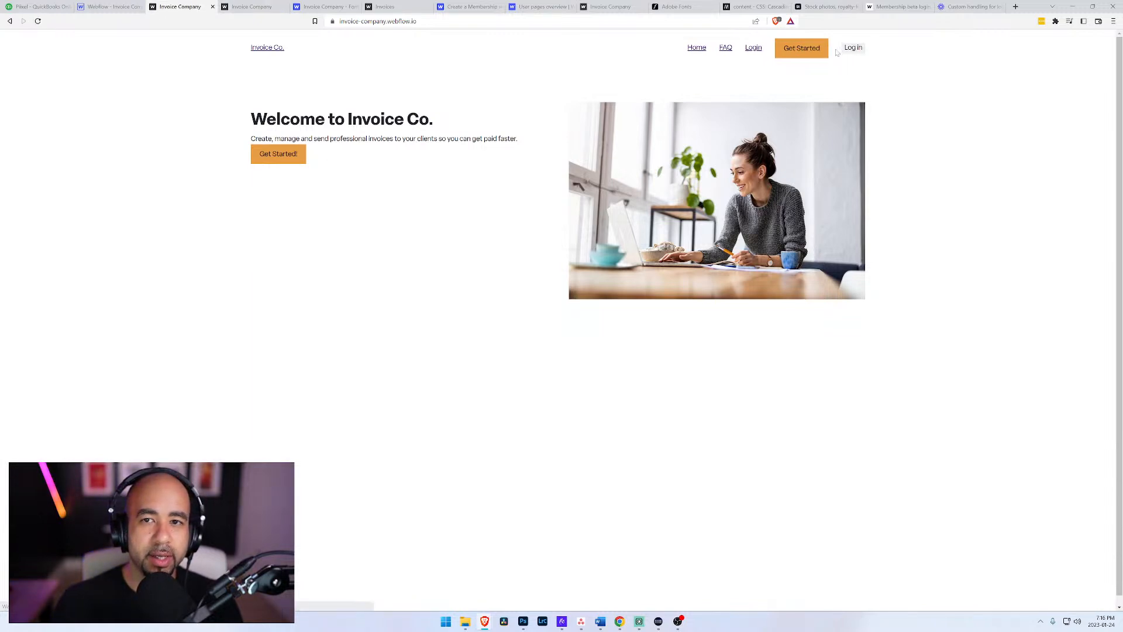
pyautogui.click(855, 51)
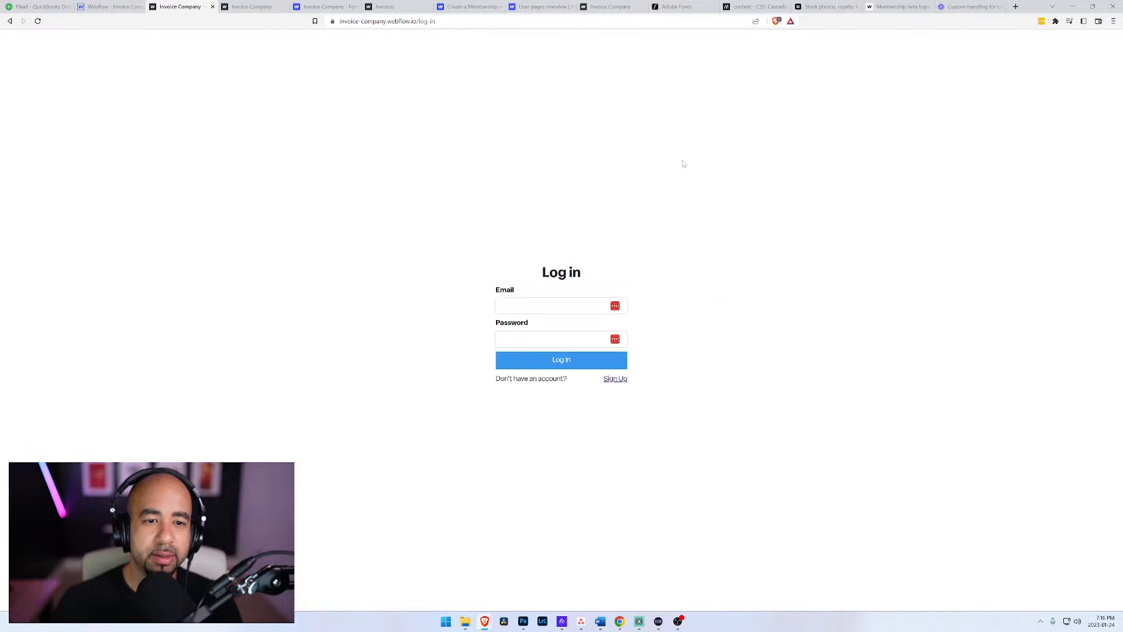
pyautogui.hotkey('alt', 'Left')
# Step: Return to the Designer and open the Brochure Navigation component for editing with the My Account link selected
pyautogui.click(108, 7)
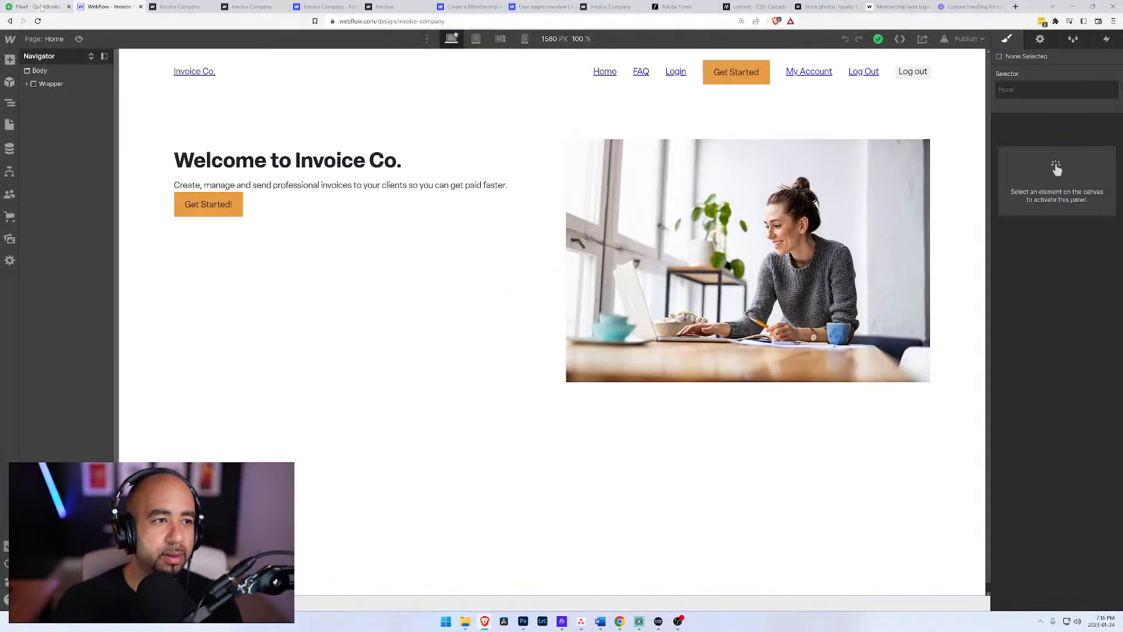
pyautogui.click(251, 79)
pyautogui.click(250, 90)
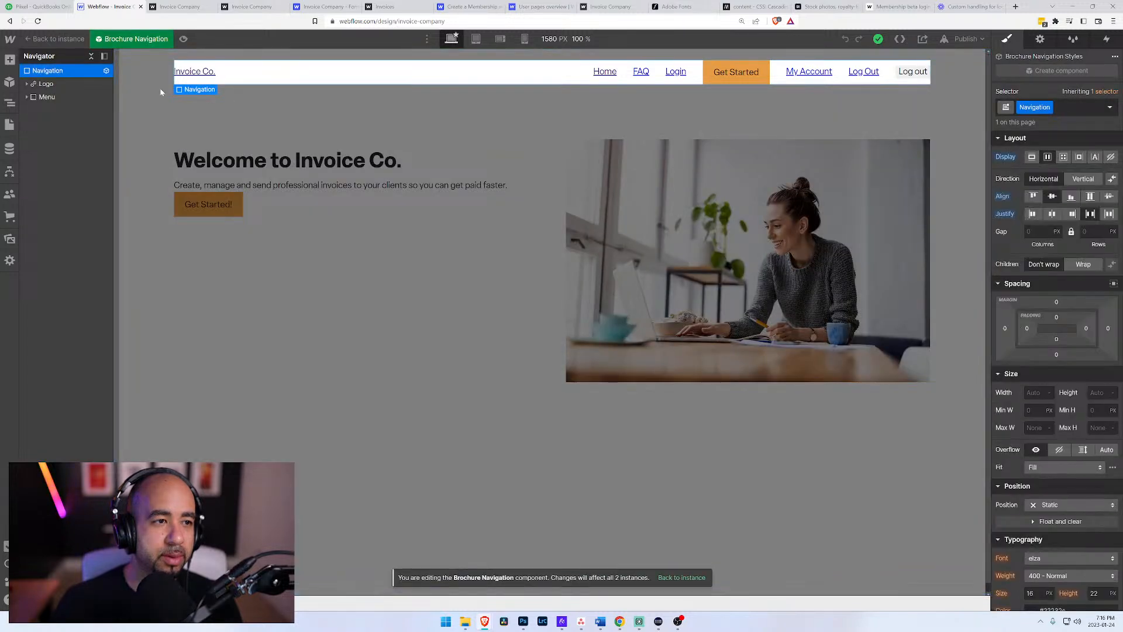
pyautogui.click(808, 71)
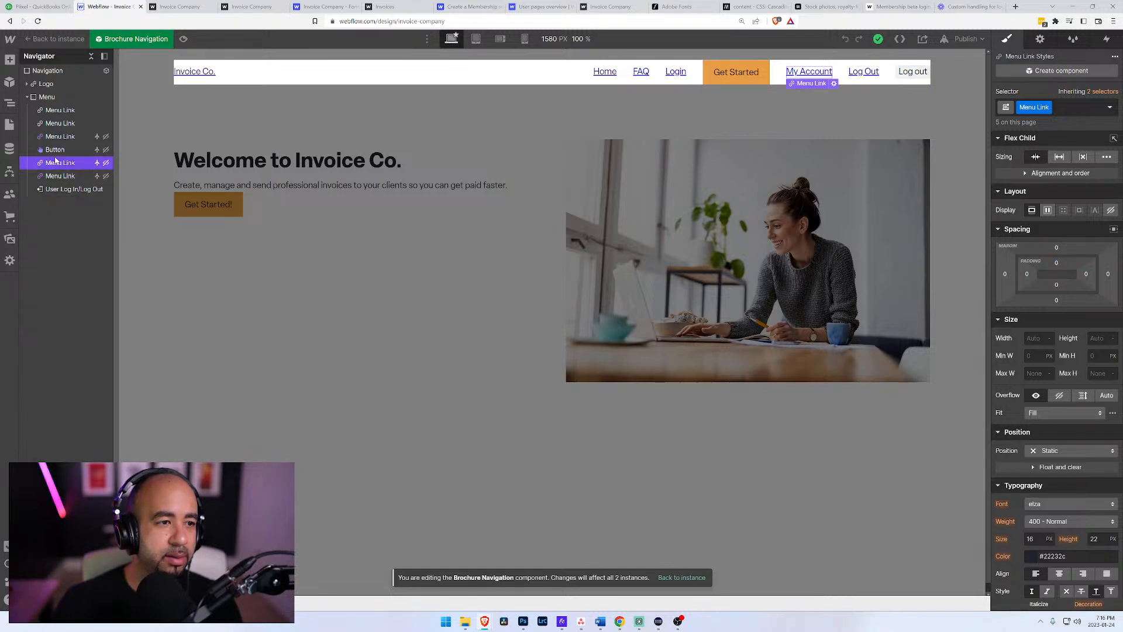
# Step: Add a Text Block element inside the navigation's Menu
pyautogui.click(45, 98)
pyautogui.hotkey('ctrl', 'e')
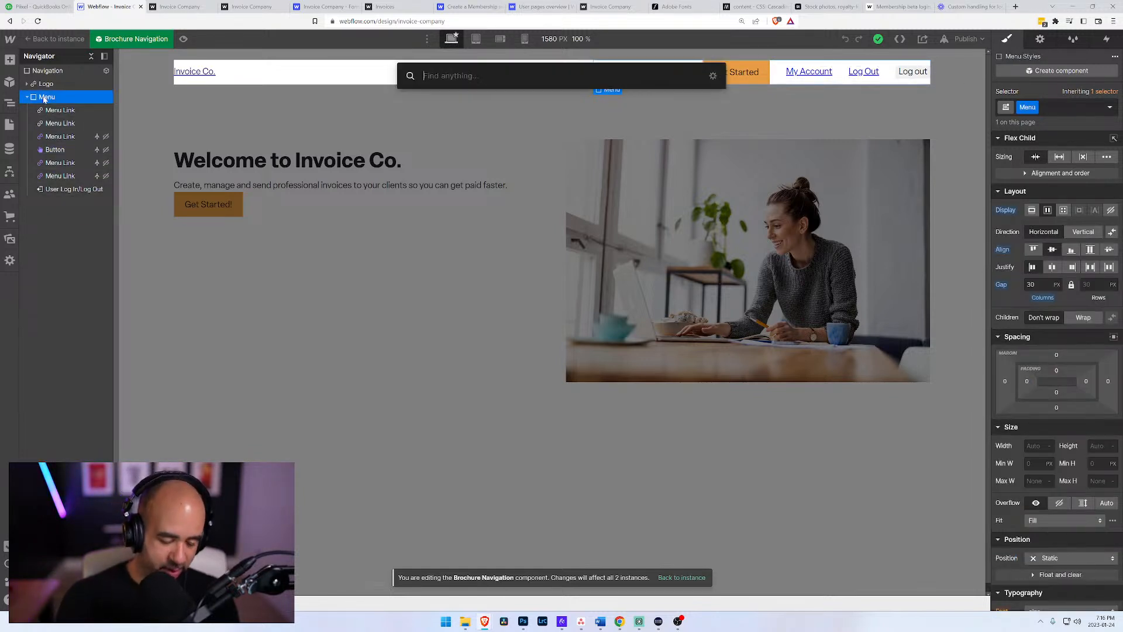
pyautogui.write('tex')
pyautogui.press('Down')
pyautogui.press('Down')
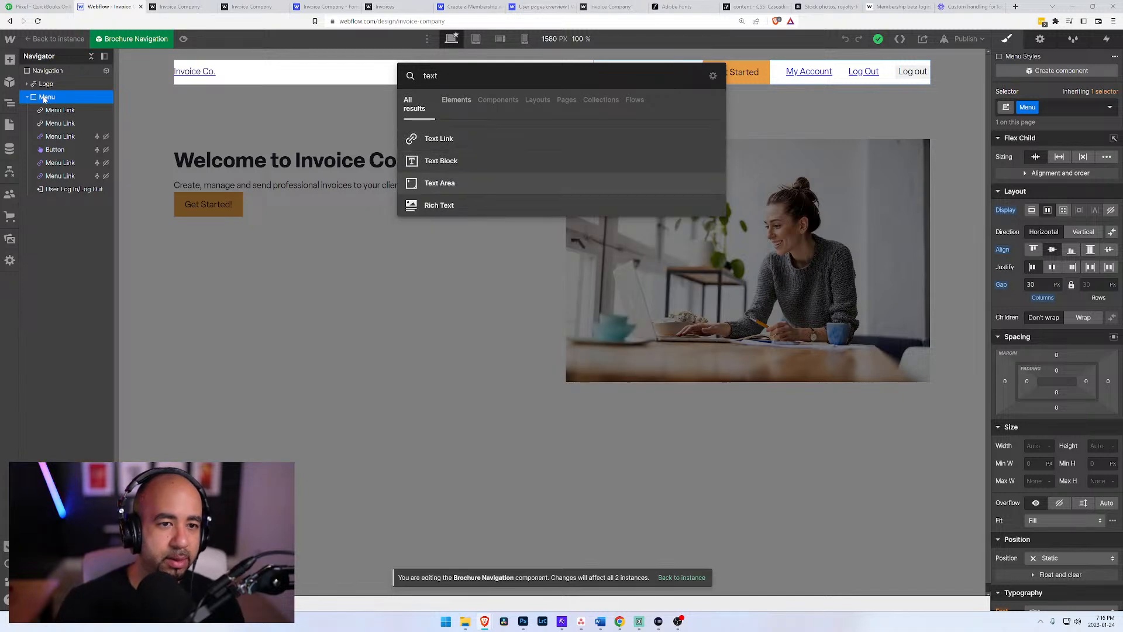
pyautogui.press('Up')
pyautogui.press('Return')
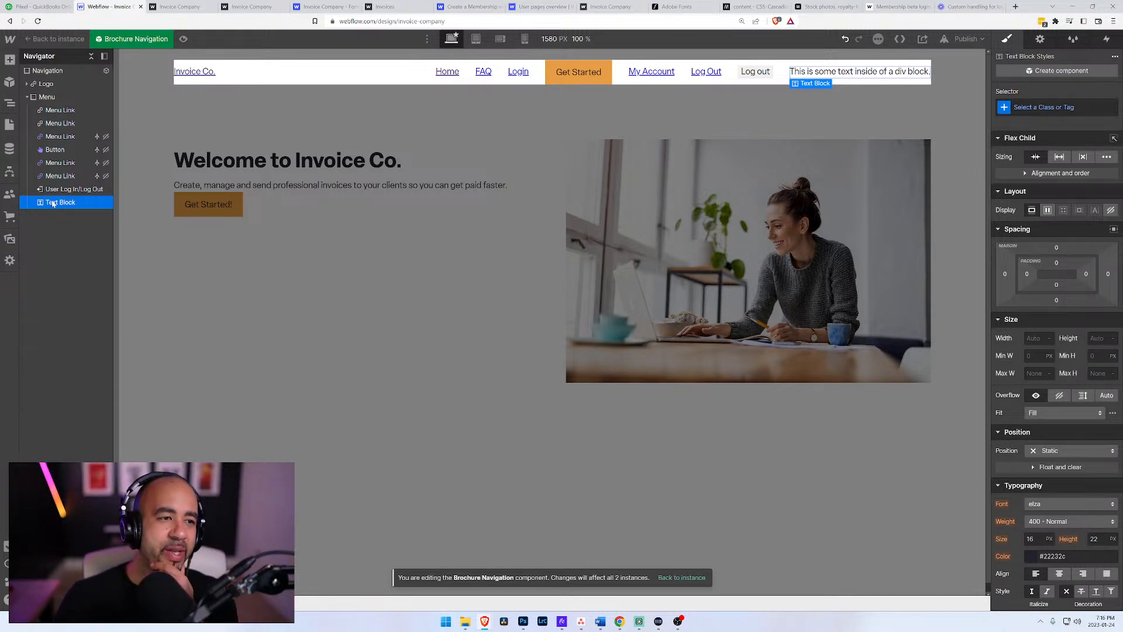
# Step: Move the text block between the My Account and Log Out links, and delete it
pyautogui.moveTo(53, 192); pyautogui.dragTo(52, 168)
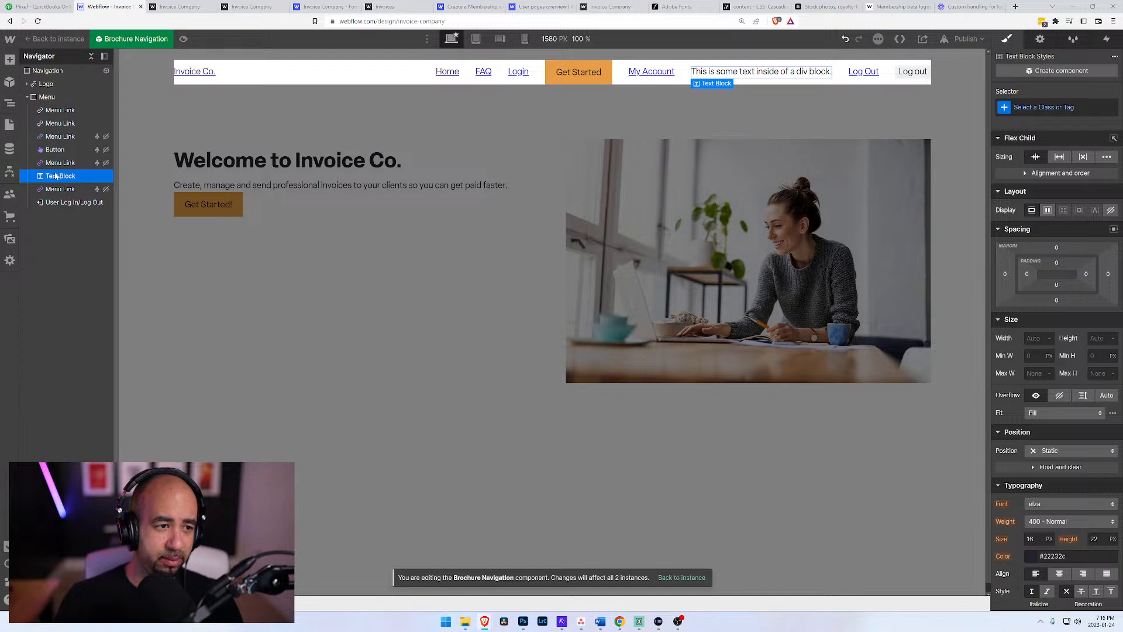
pyautogui.click(58, 163)
pyautogui.click(55, 176)
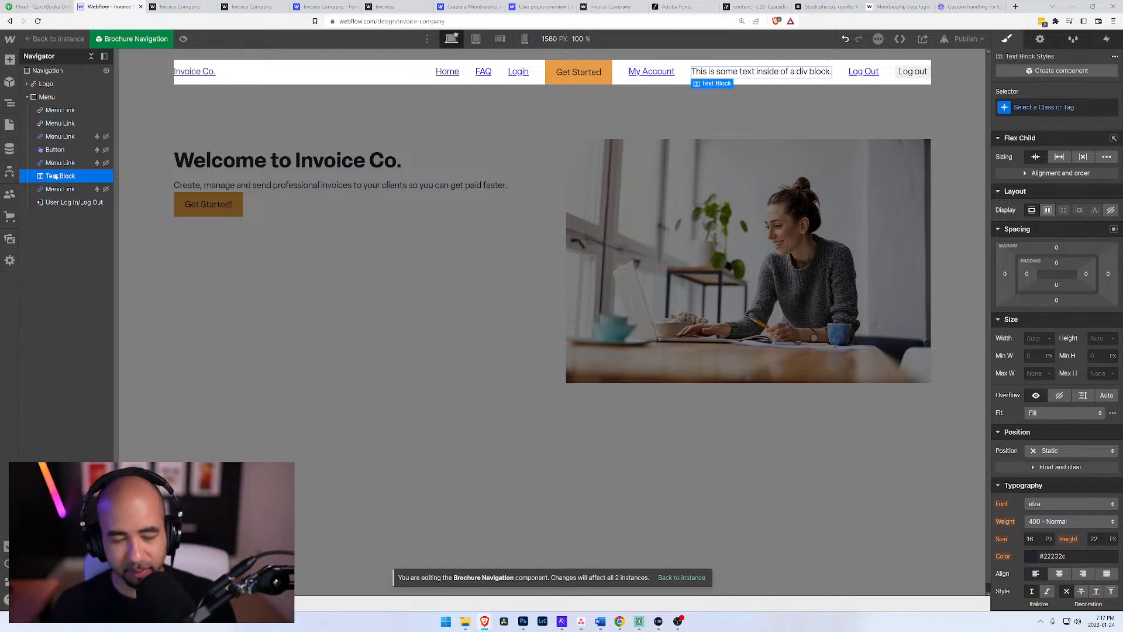
pyautogui.press('Delete')
# Step: Add a Collection List element inside the navigation's Menu
pyautogui.click(39, 98)
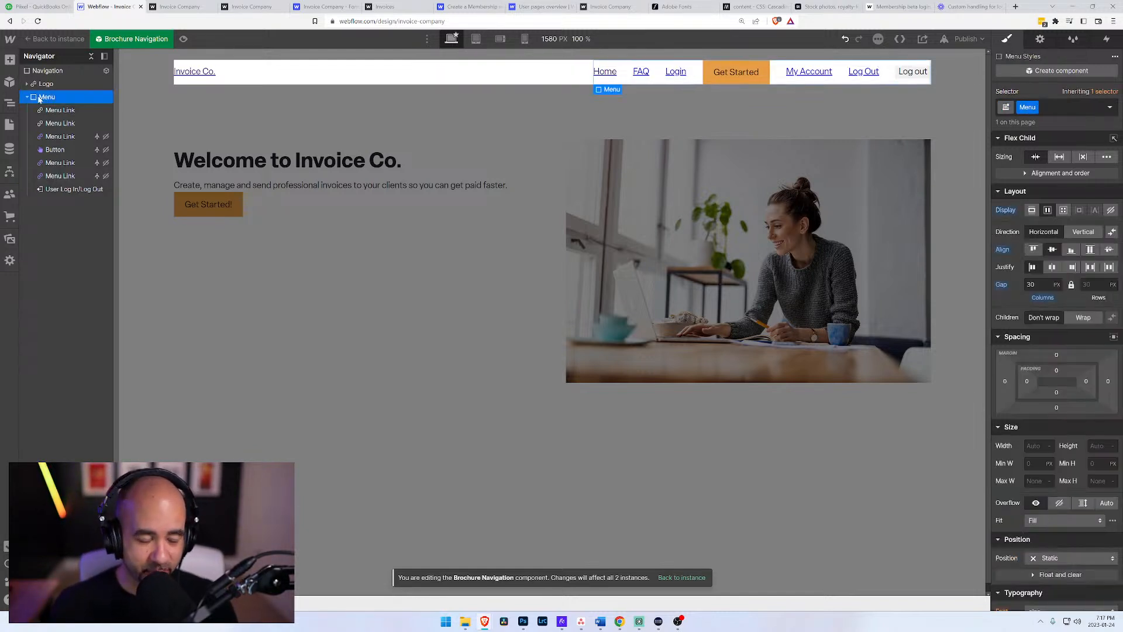
pyautogui.hotkey('ctrl', 'e')
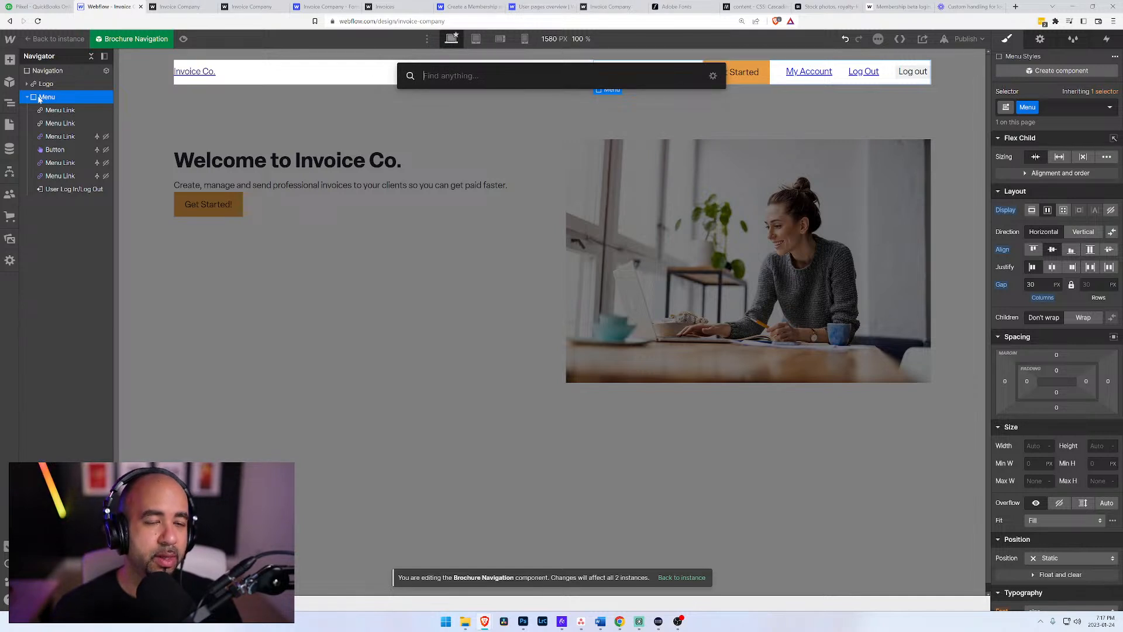
pyautogui.write('col')
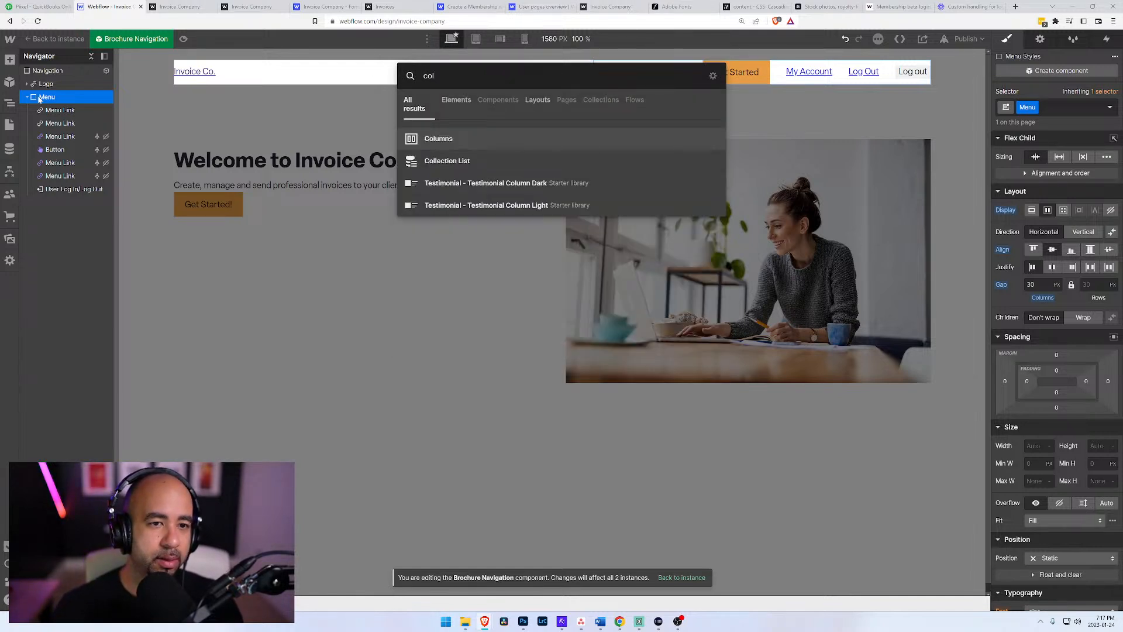
pyautogui.press('Down')
pyautogui.press('Return')
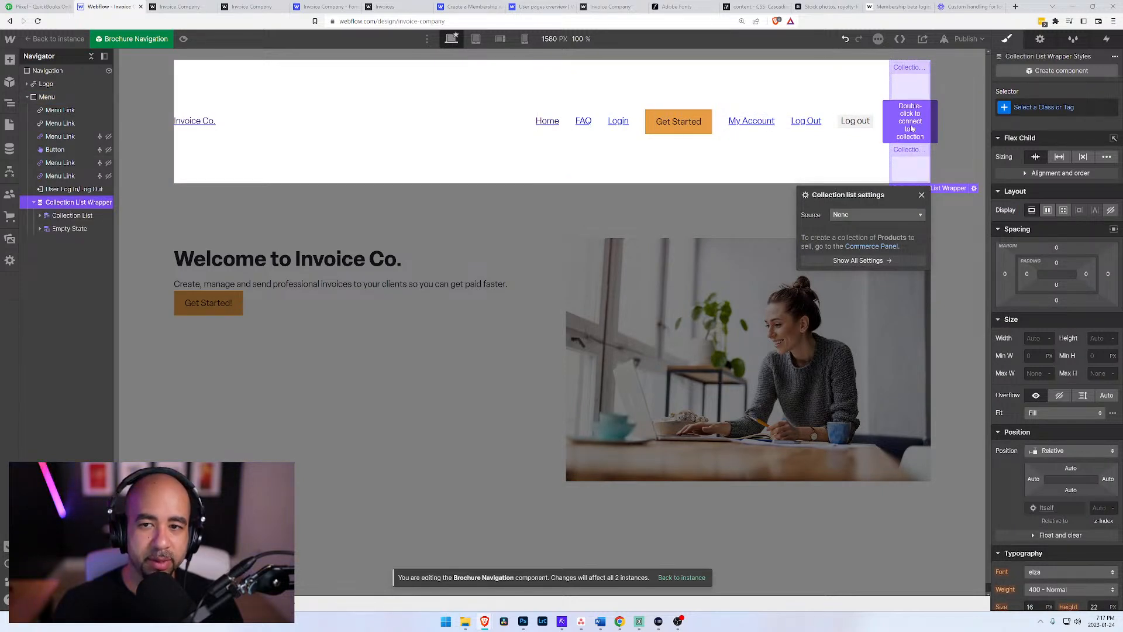
# Step: Check the source options available for the collection list, close its settings and delete the list from the Menu
pyautogui.click(897, 215)
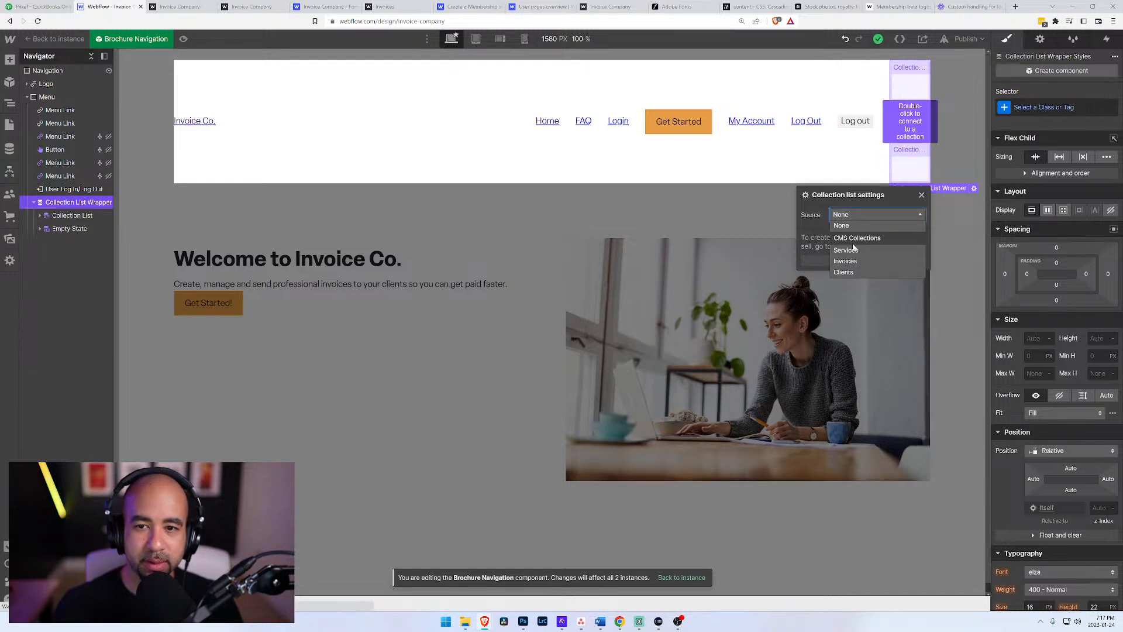
pyautogui.click(861, 226)
pyautogui.click(884, 214)
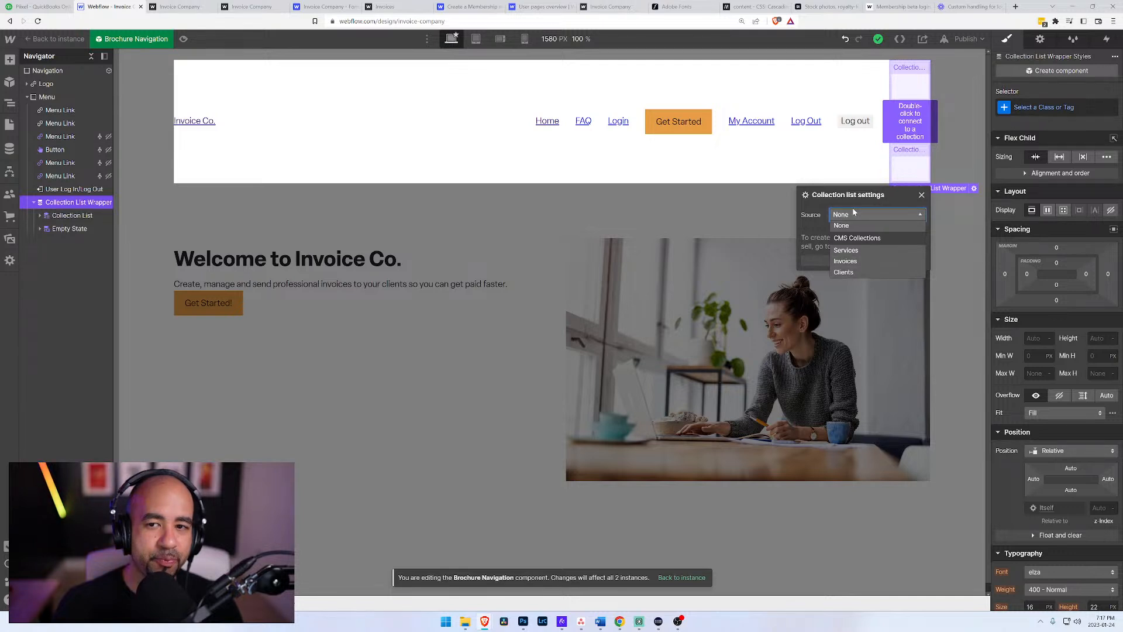
pyautogui.click(922, 194)
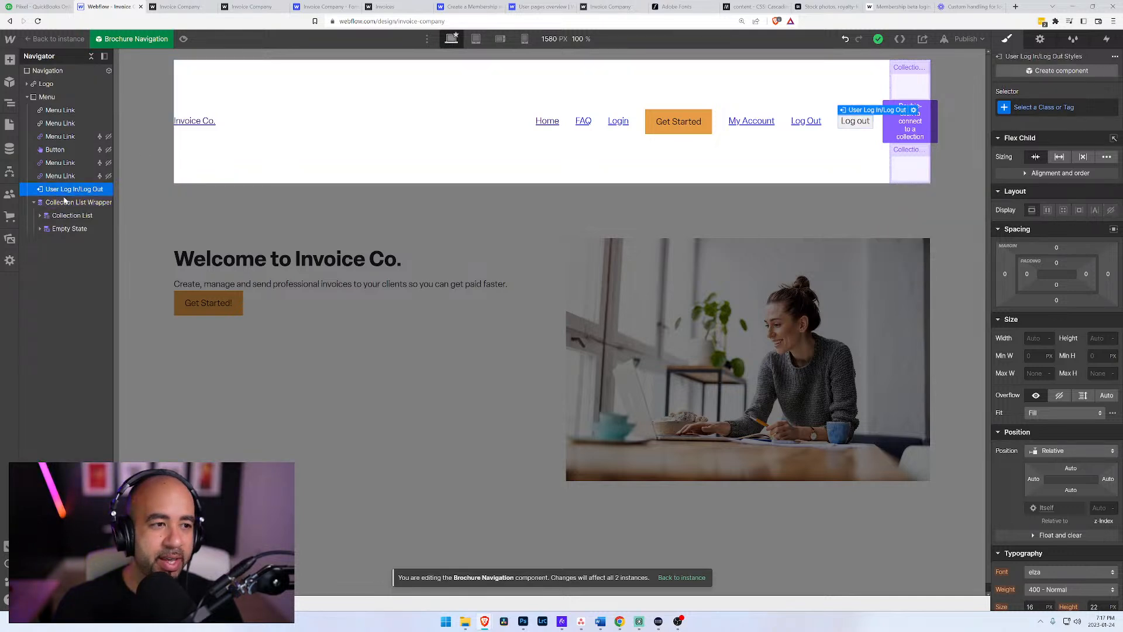
pyautogui.press('Delete')
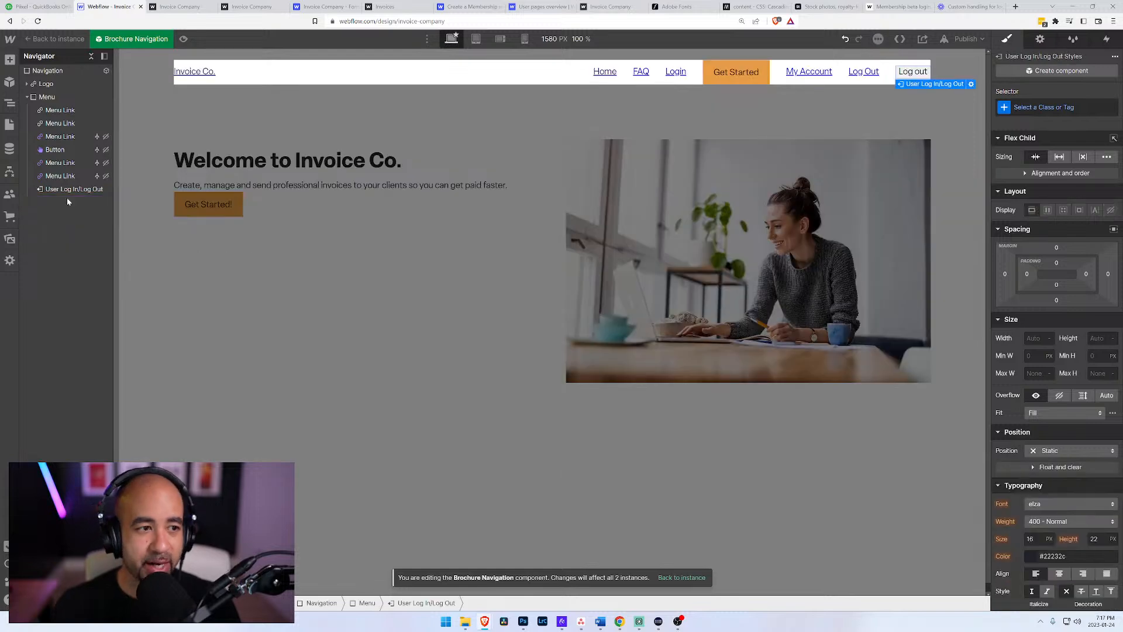
# Step: Look up the Webflow forum thread about the Membership beta login in/log out button
pyautogui.click(971, 7)
pyautogui.click(904, 7)
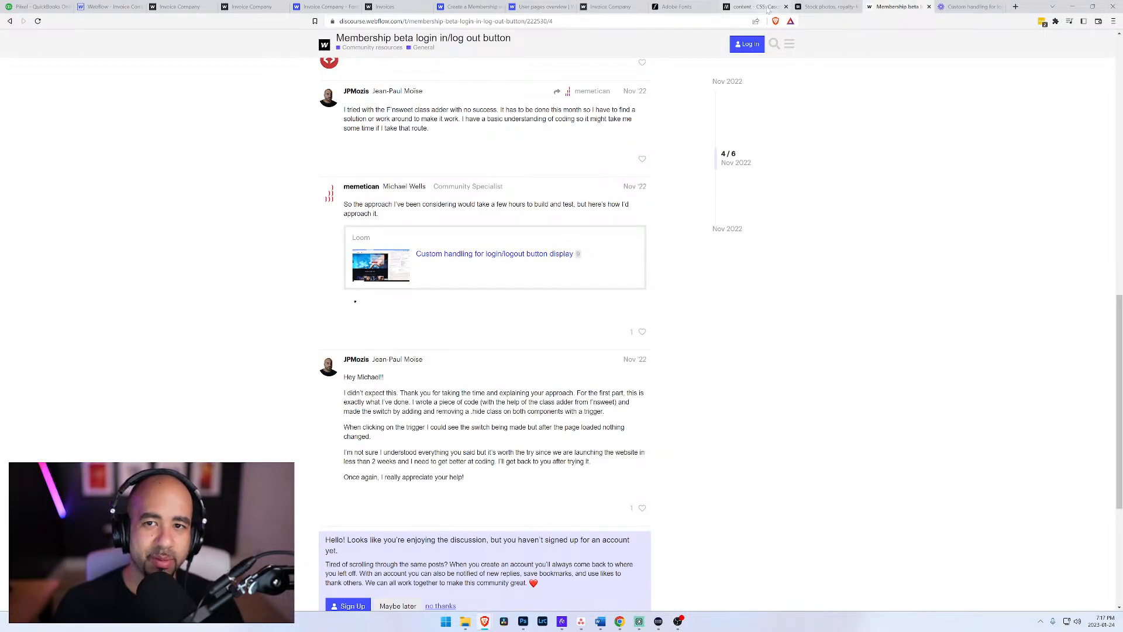
pyautogui.click(828, 7)
pyautogui.click(903, 6)
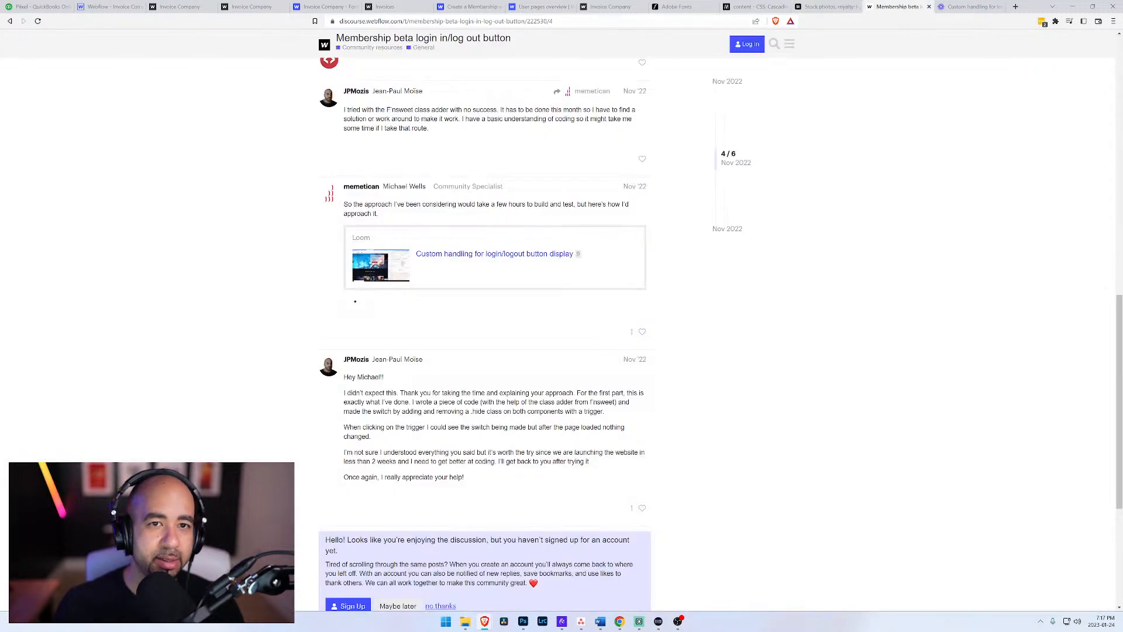
# Step: Search the web for "webflow membership display username" and open Webflow's "Create a Membership website" result
pyautogui.hotkey('ctrl', 'l')
pyautogui.write('weblfo')
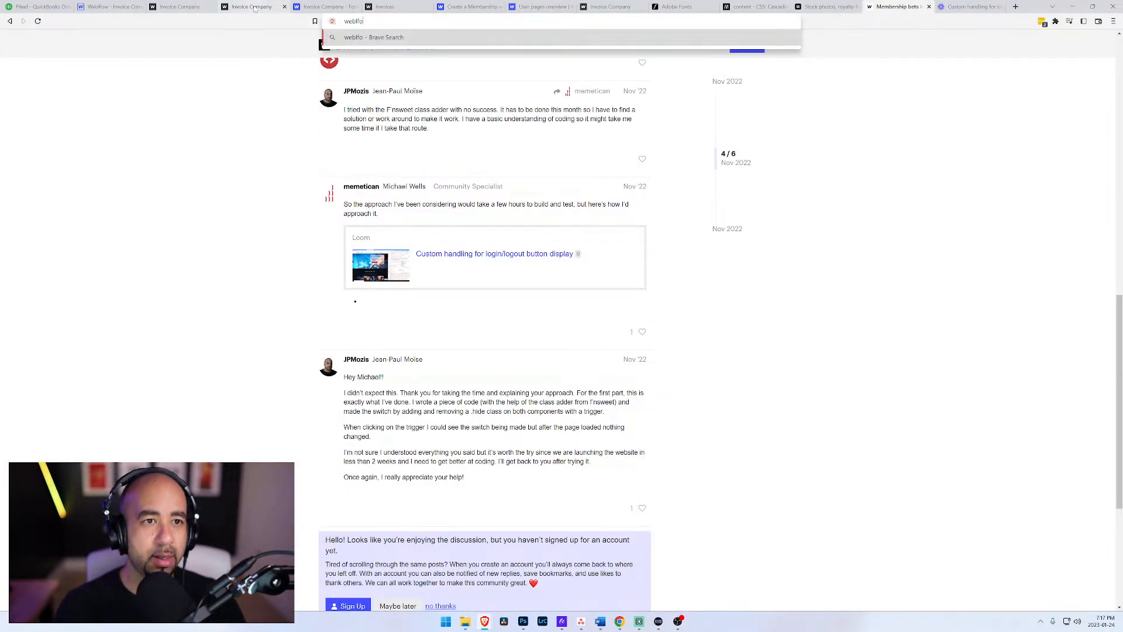
pyautogui.press('BackSpace')
pyautogui.press('BackSpace')
pyautogui.press('BackSpace')
pyautogui.write('flow')
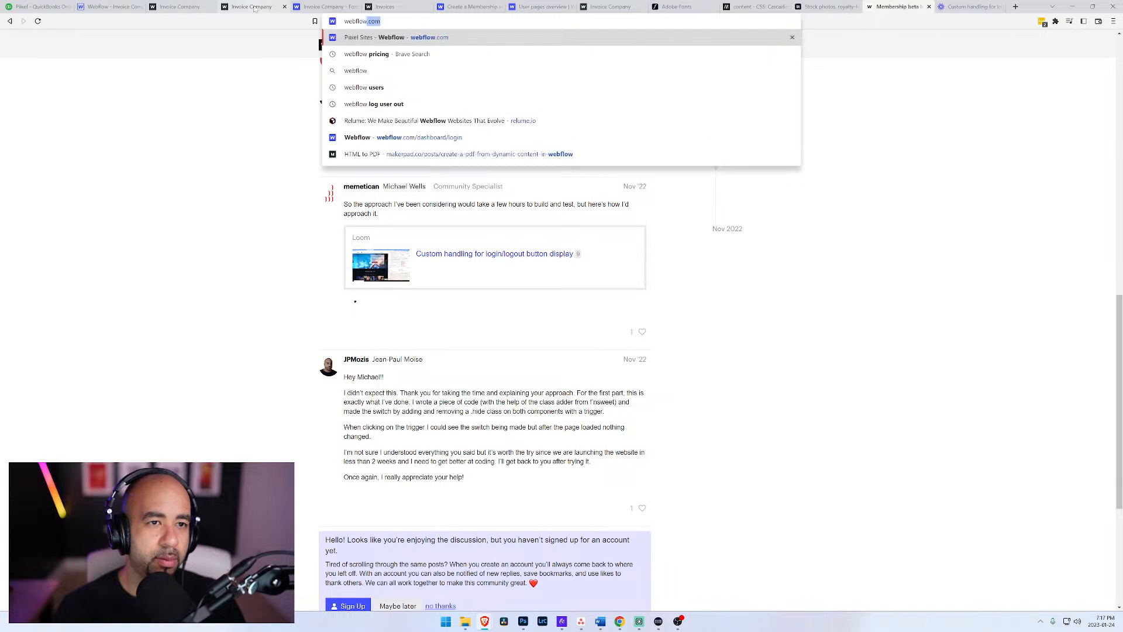
pyautogui.write(' memb')
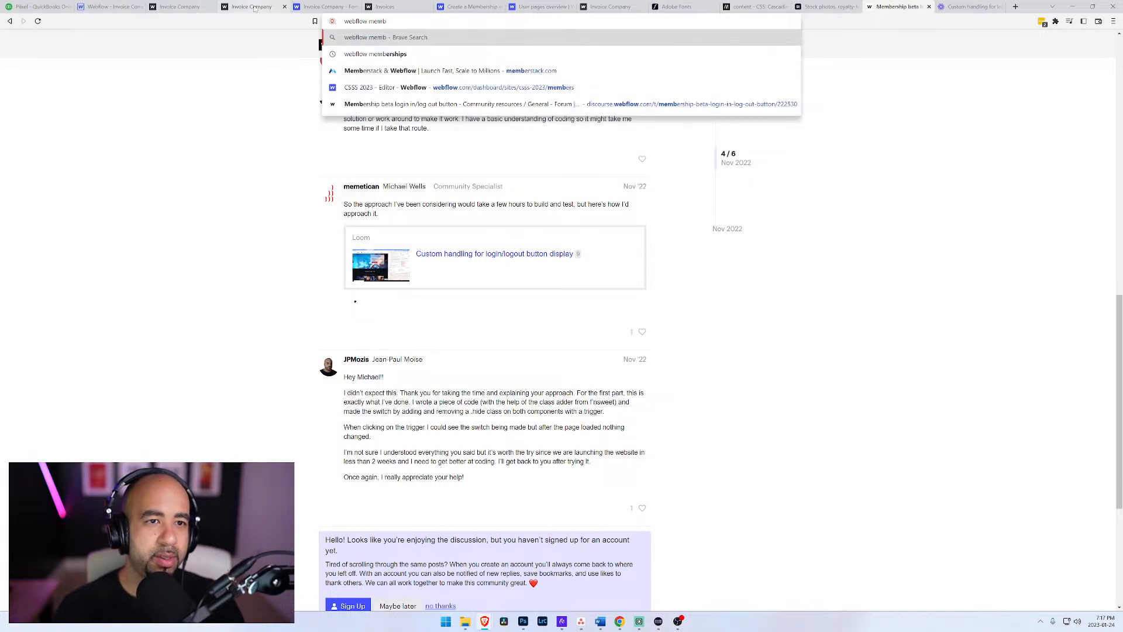
pyautogui.write('ership di')
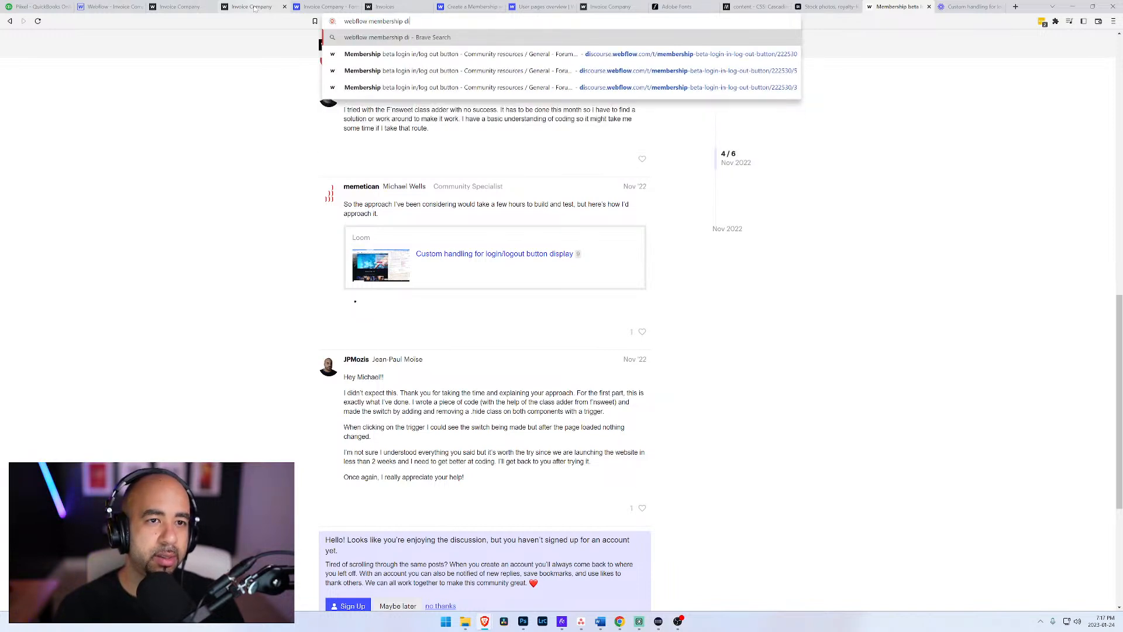
pyautogui.write('splay username')
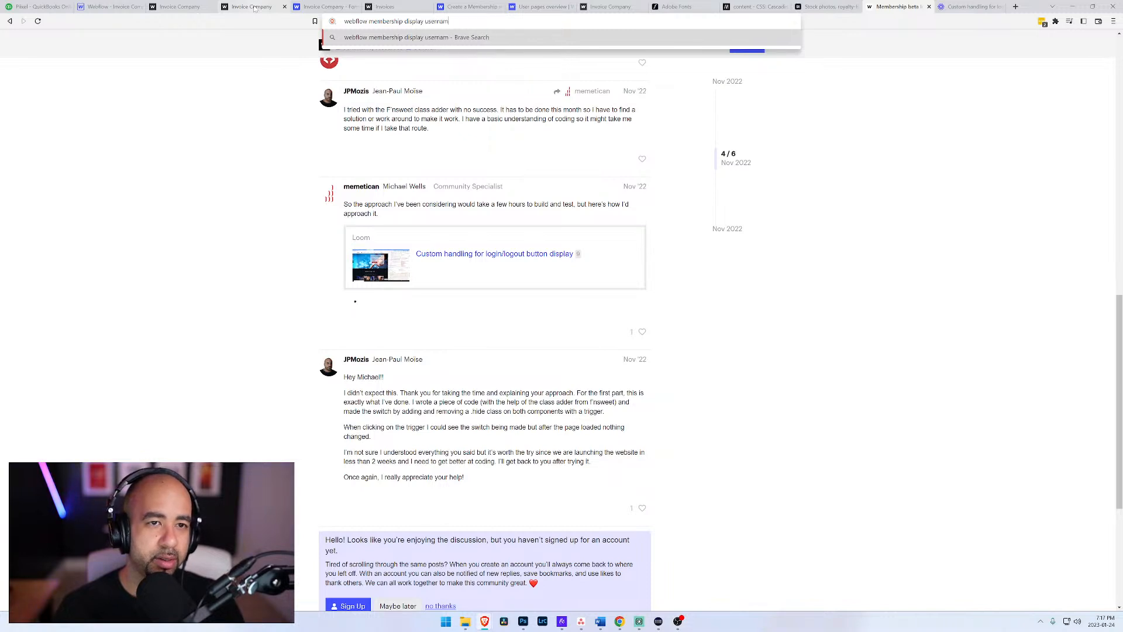
pyautogui.press('Return')
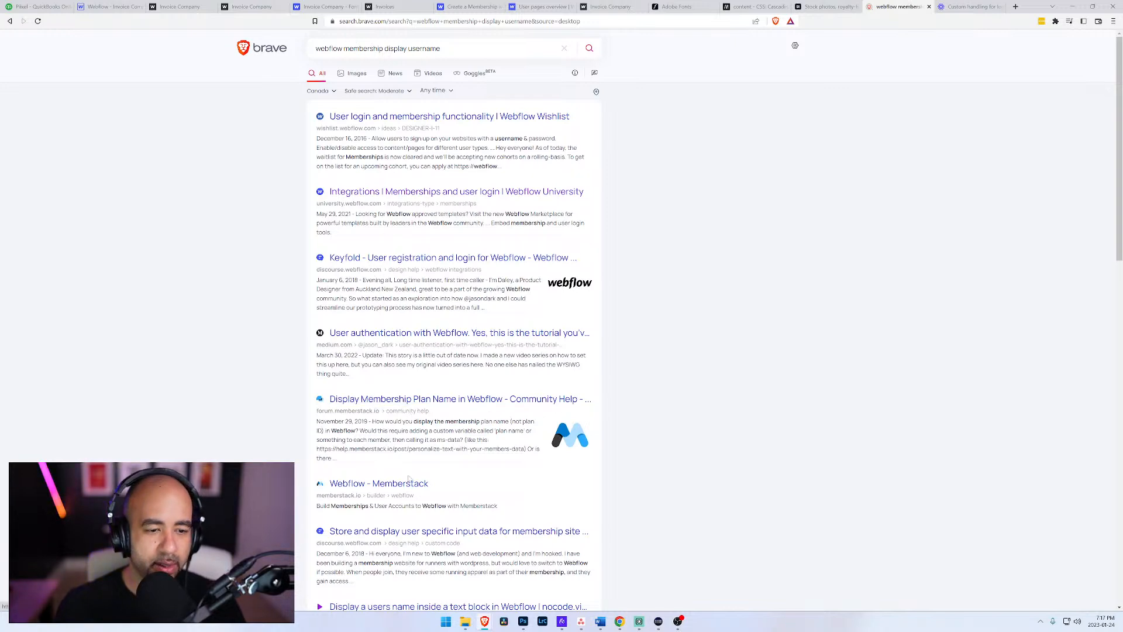
pyautogui.scroll(-5, 410, 478)
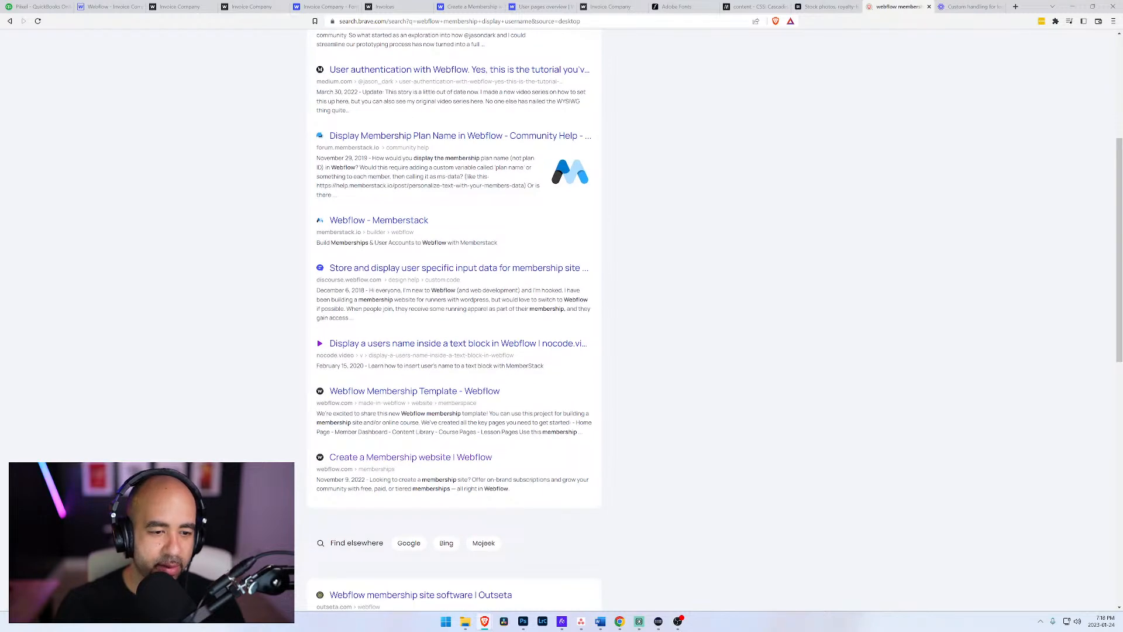
pyautogui.click(451, 459)
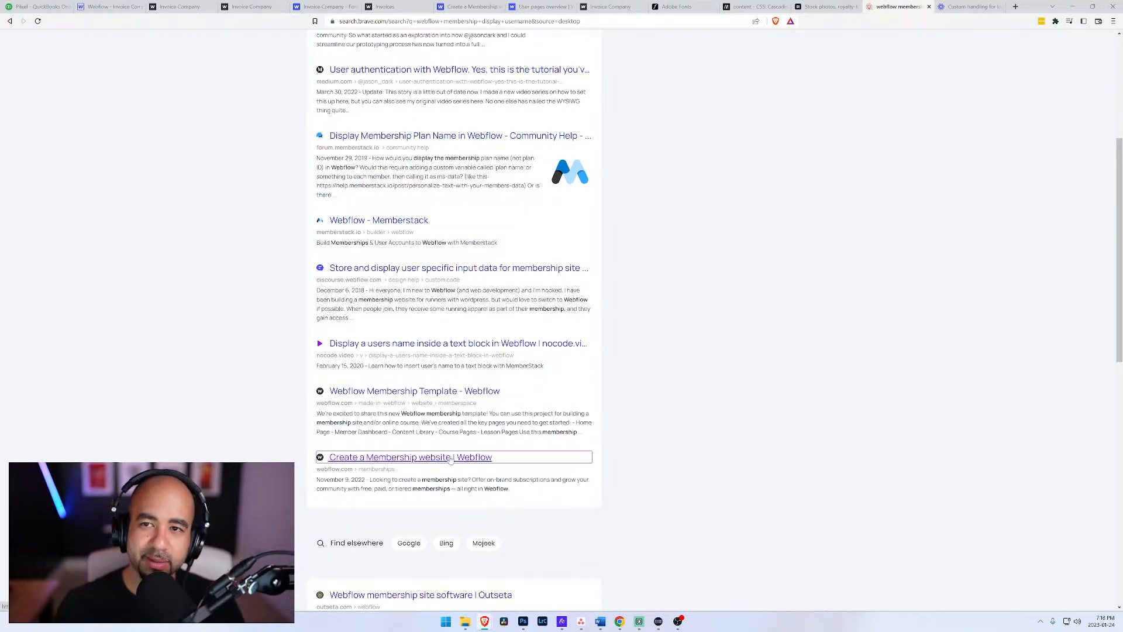
# Step: Close the two membership research tabs and open the User Account page in the Webflow Designer
pyautogui.click(1000, 7)
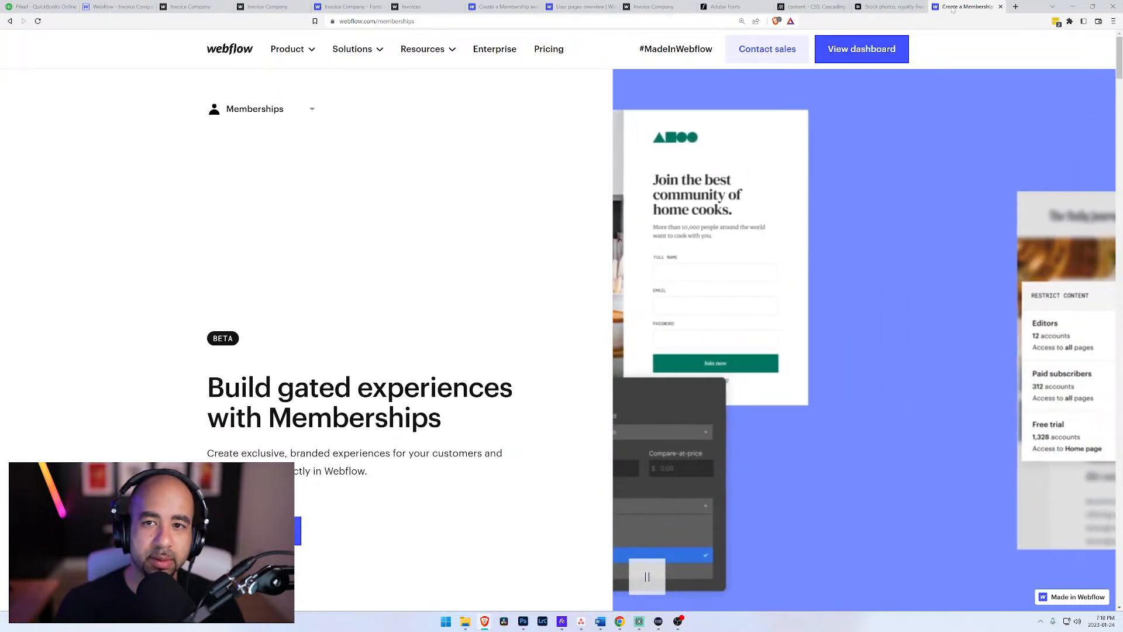
pyautogui.click(1001, 6)
pyautogui.click(126, 7)
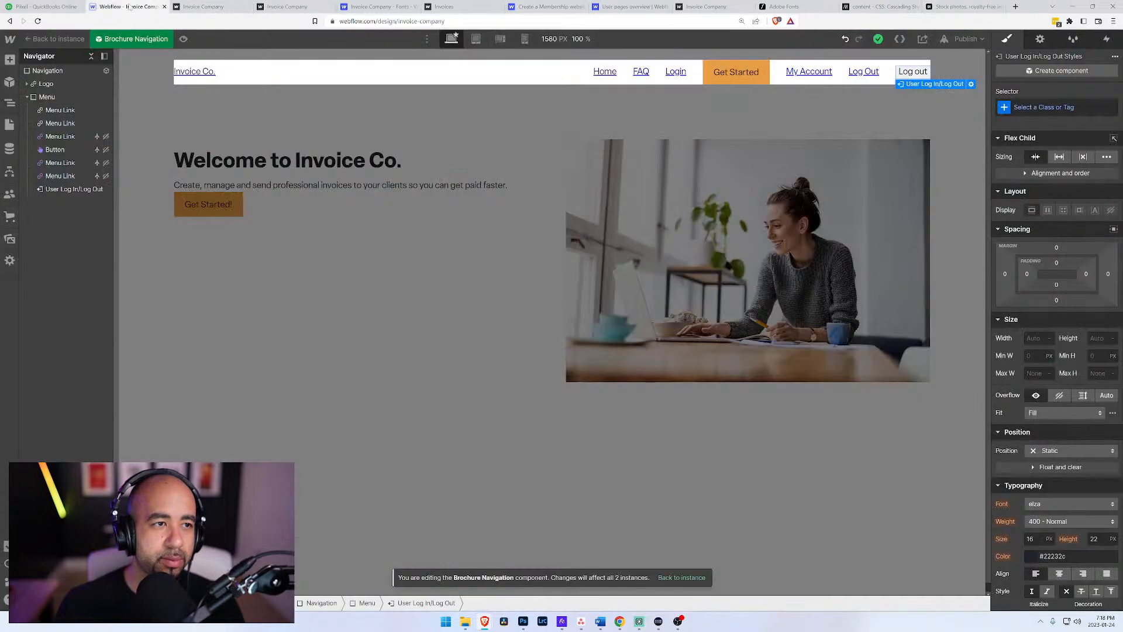
pyautogui.click(10, 148)
pyautogui.click(10, 194)
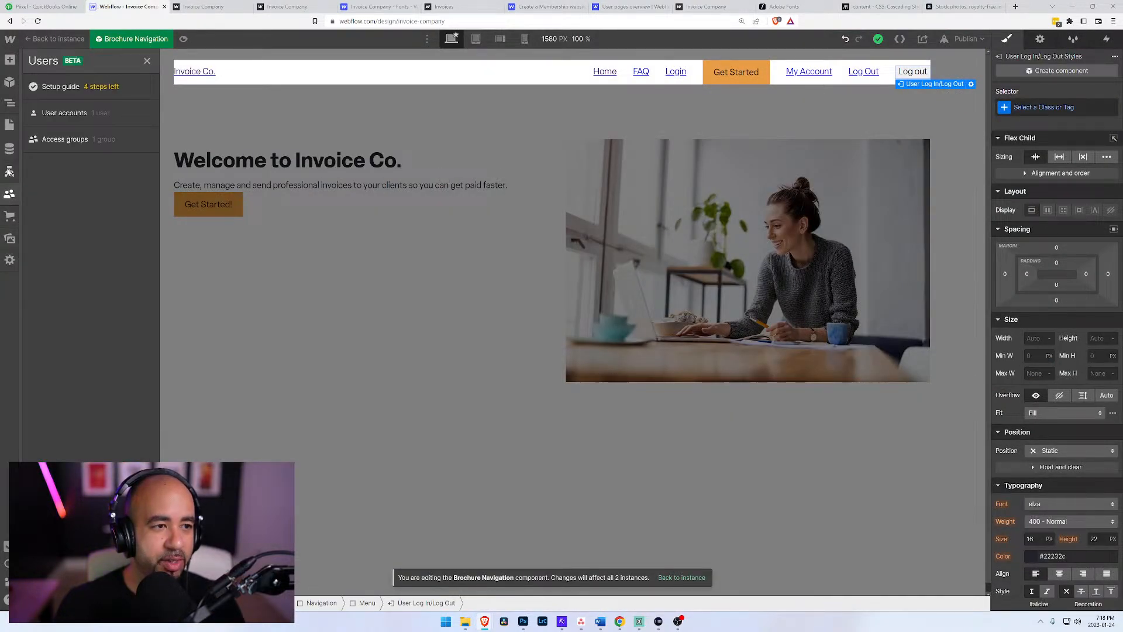
pyautogui.click(10, 150)
pyautogui.click(9, 125)
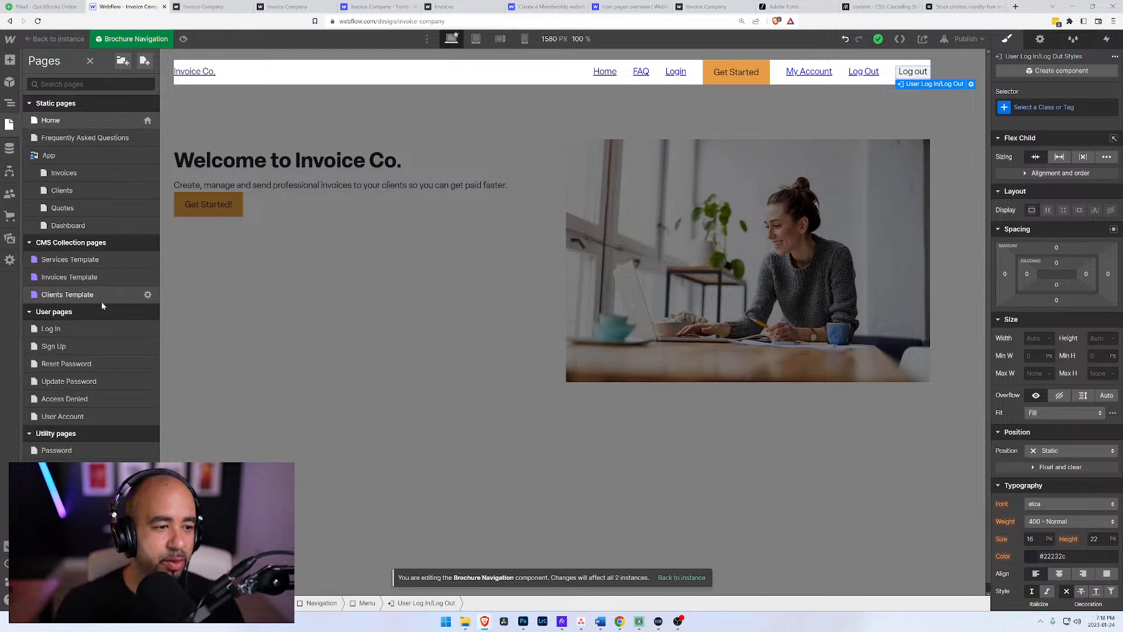
pyautogui.click(64, 416)
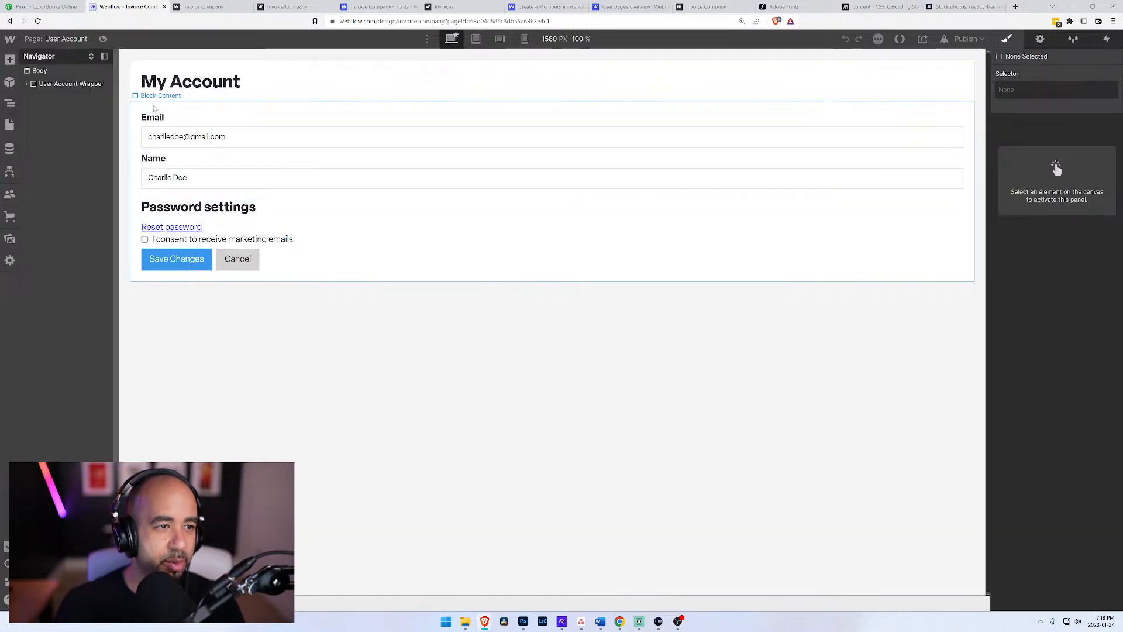
# Step: Examine which elements make up the User Account Form on the My Account page
pyautogui.click(331, 267)
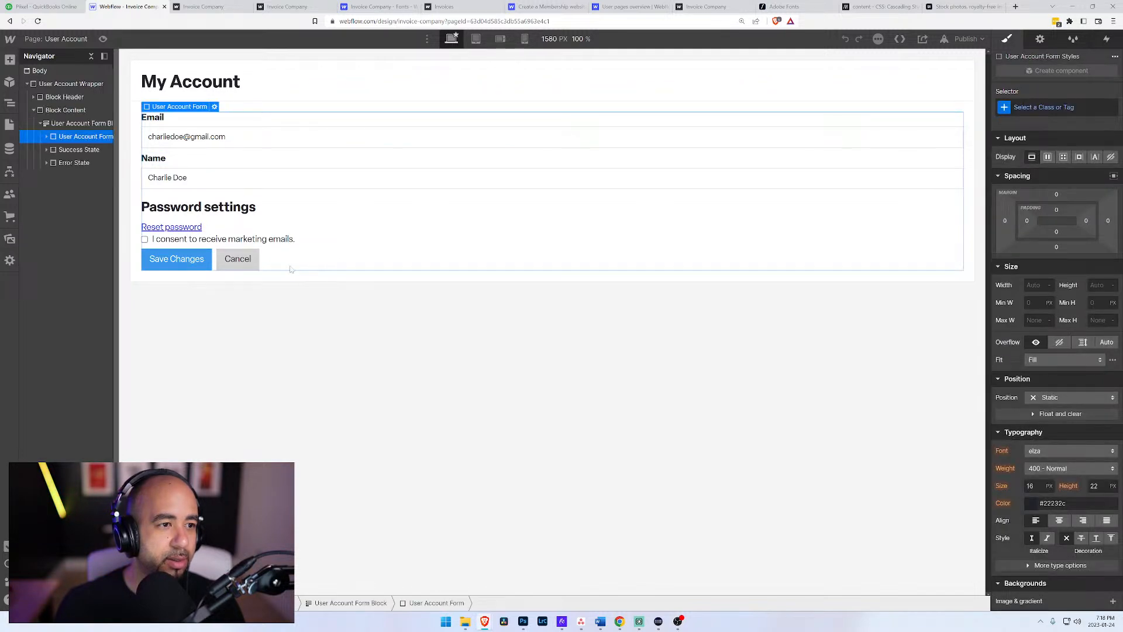
pyautogui.click(47, 137)
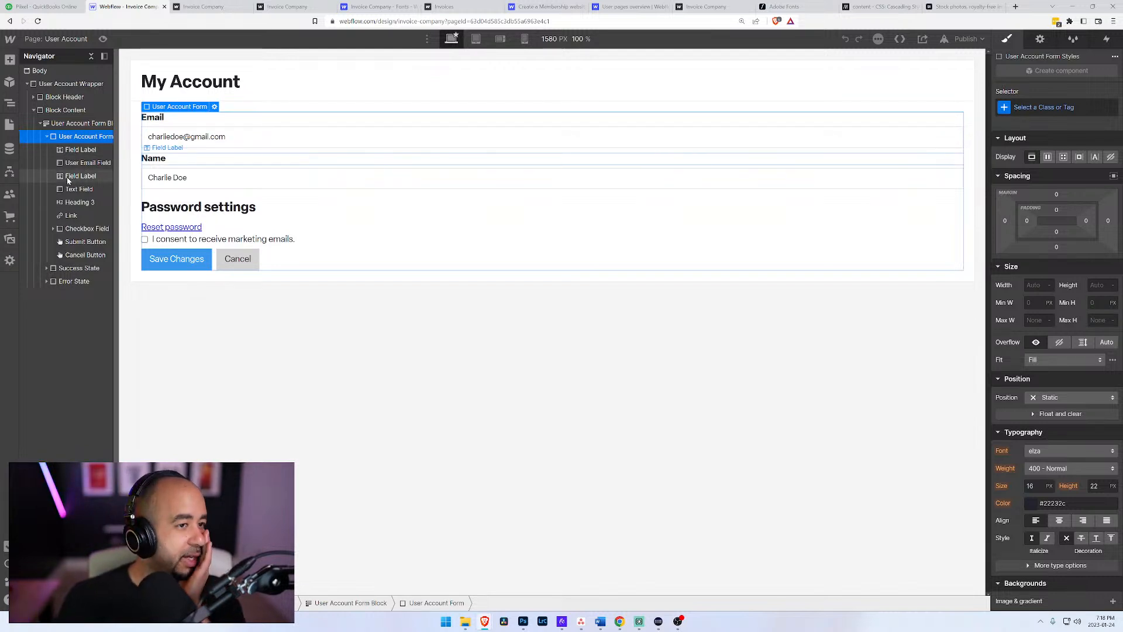
pyautogui.click(40, 124)
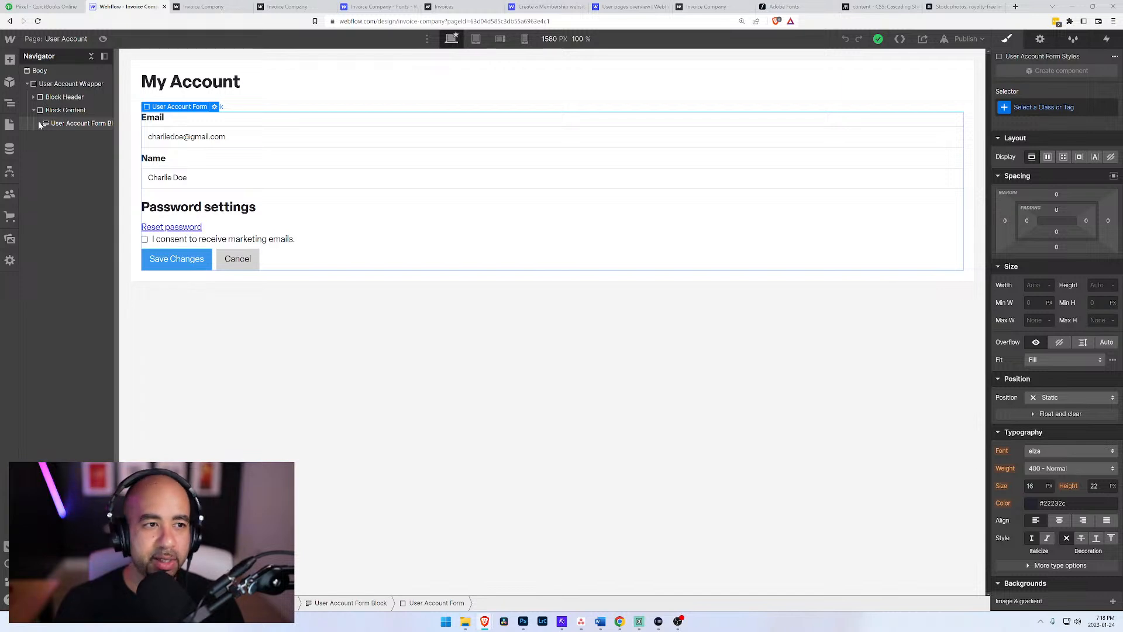
# Step: Insert a "Hello" greeting followed by the user's name in front of the "My Account" heading text
pyautogui.click(187, 87)
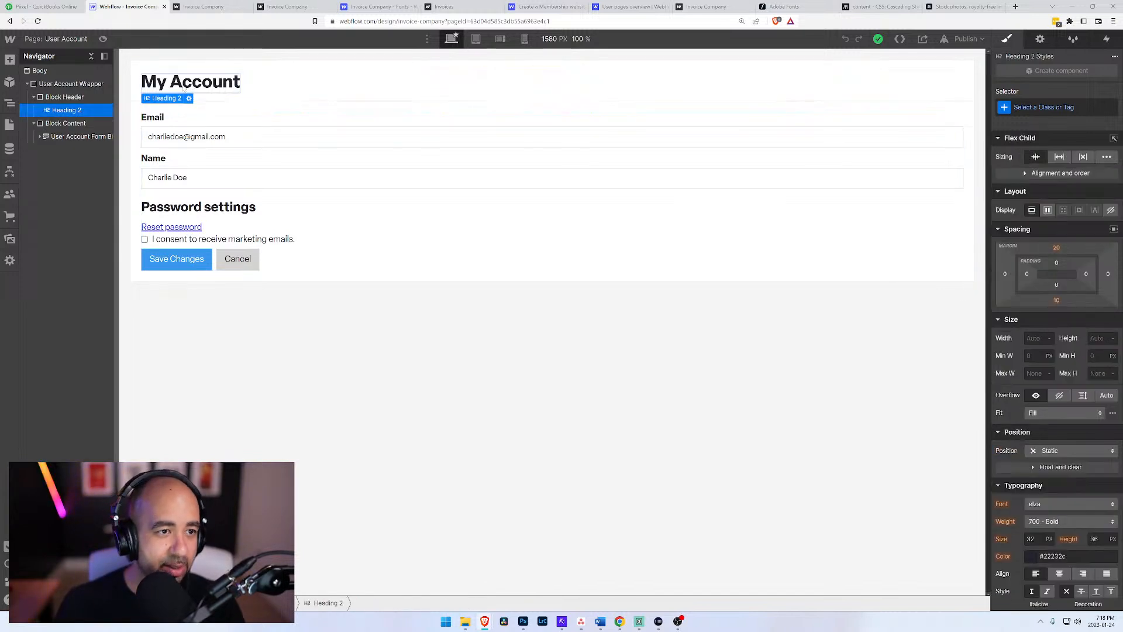
pyautogui.doubleClick(174, 85)
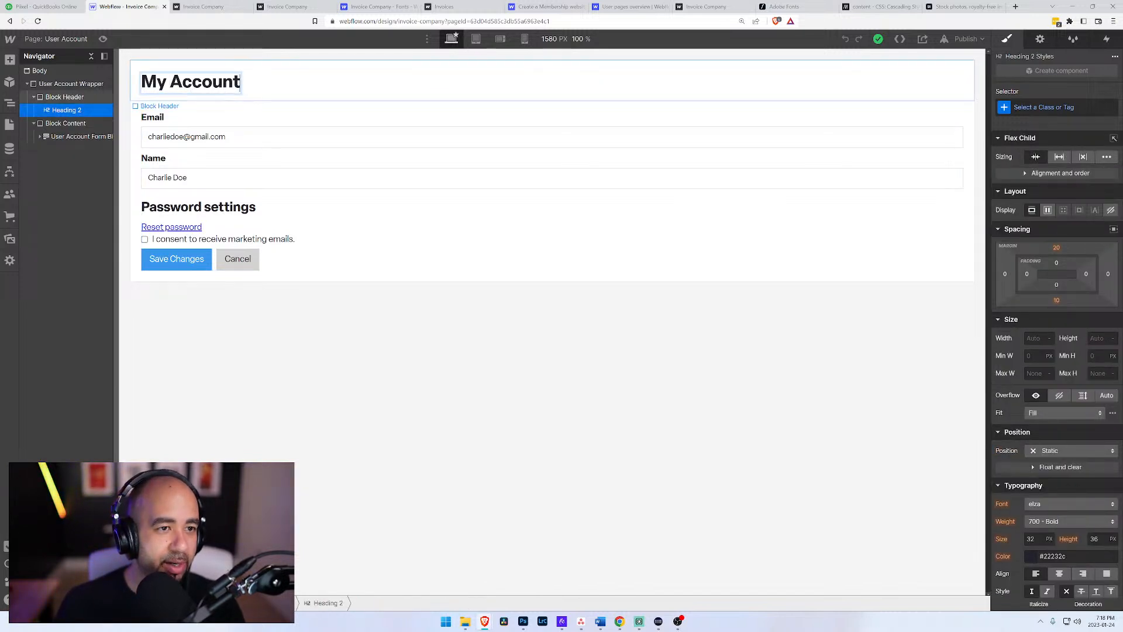
pyautogui.write('Hello Odum')
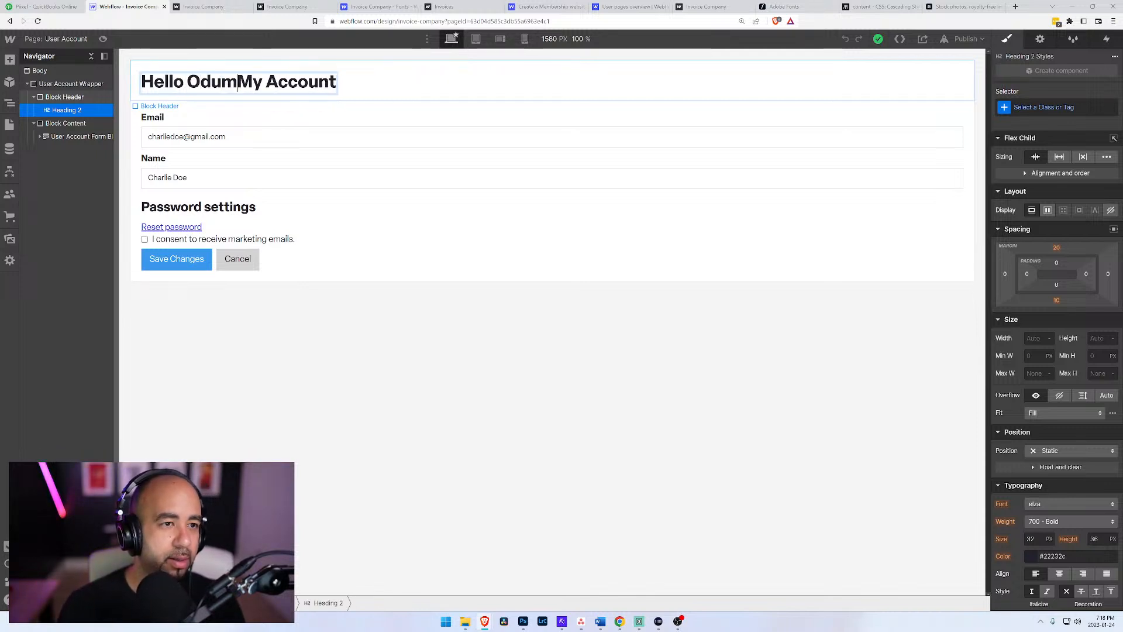
# Step: Check the heading, the email and name fields and the User Account Form Block for settings that display user data
pyautogui.click(56, 110)
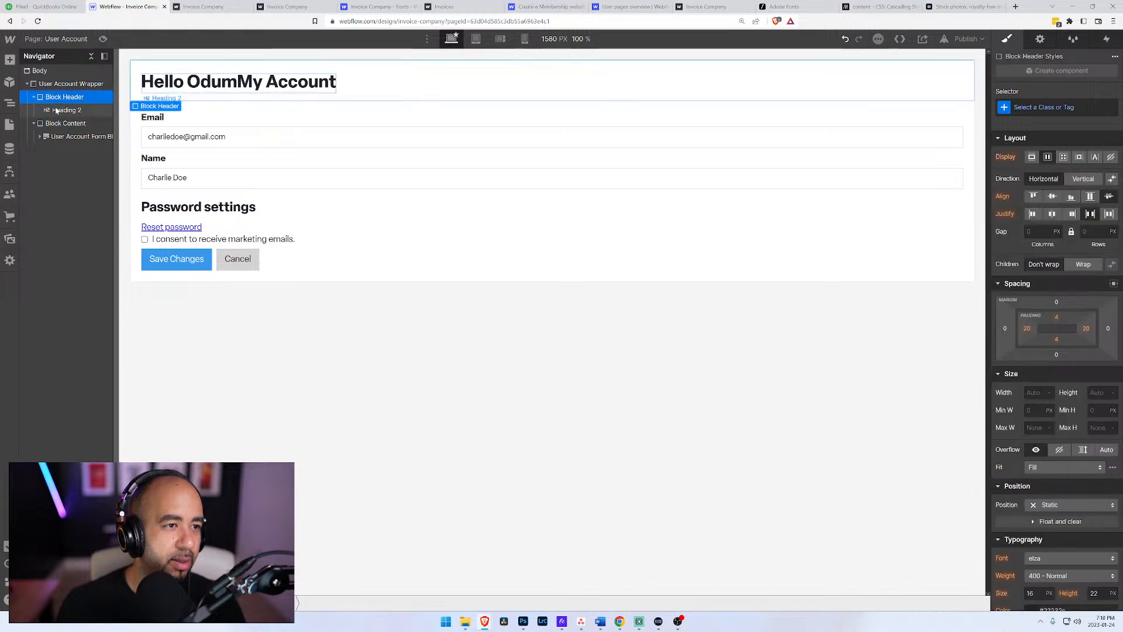
pyautogui.click(188, 99)
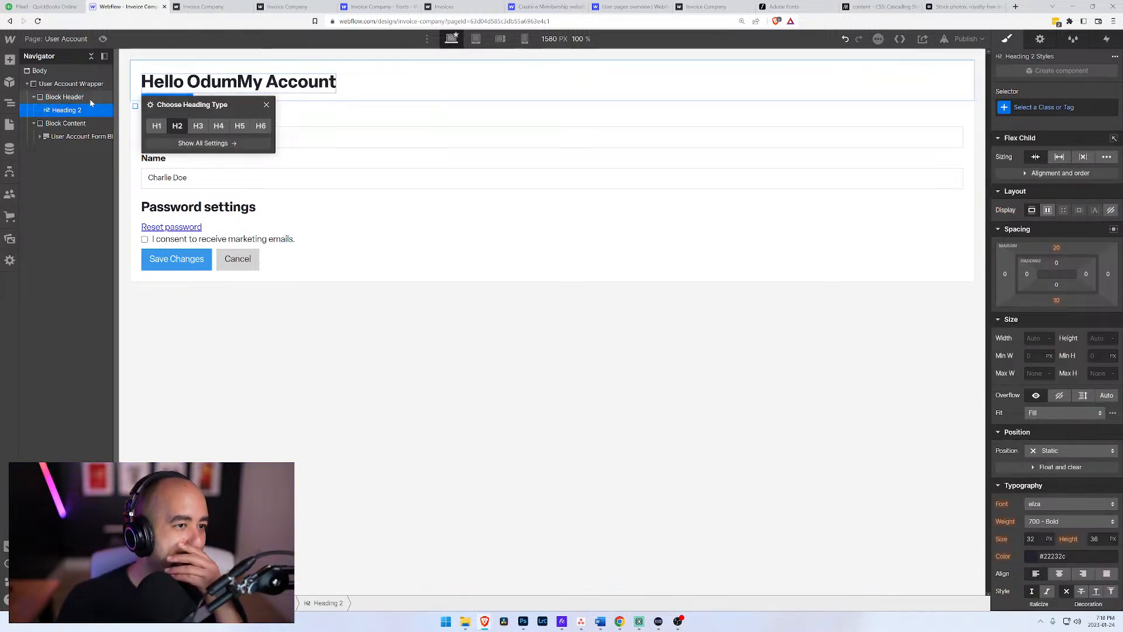
pyautogui.click(73, 110)
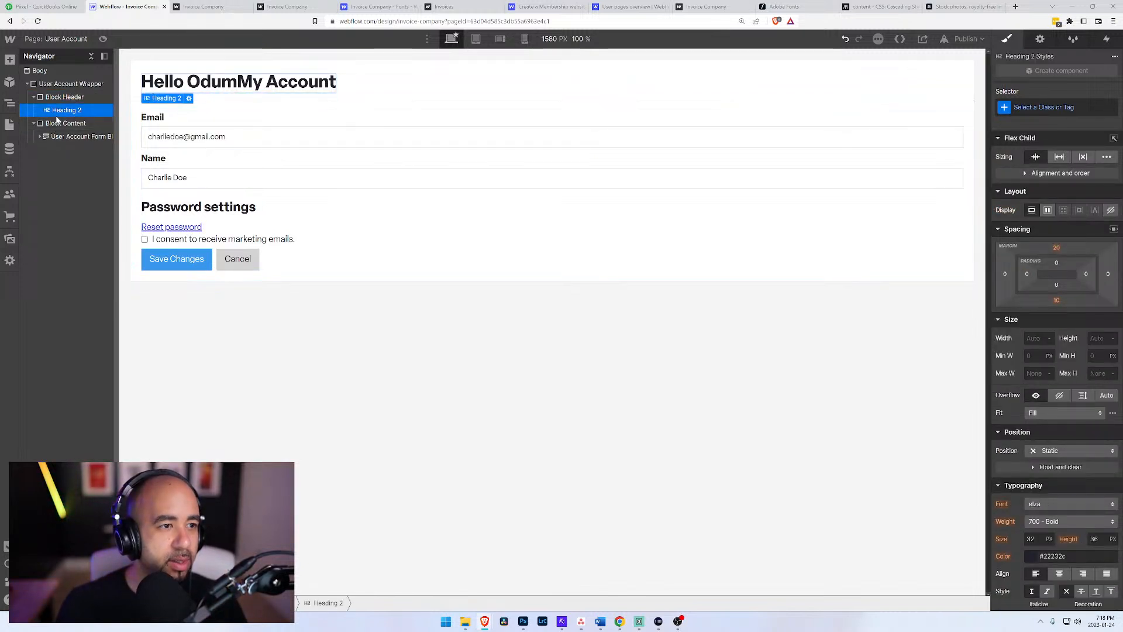
pyautogui.click(187, 137)
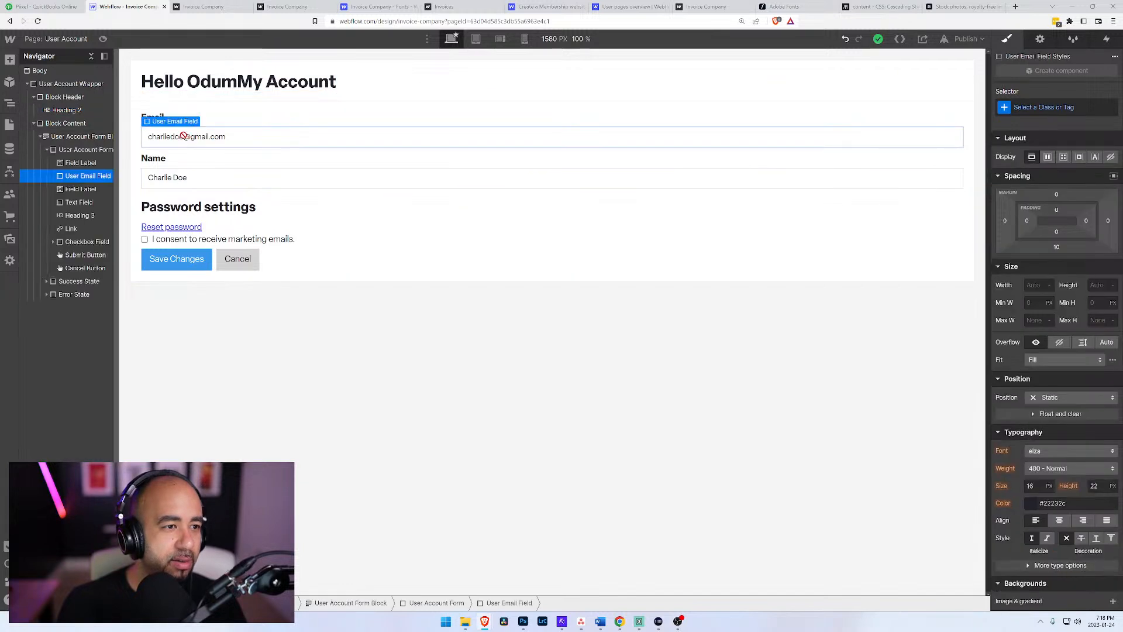
pyautogui.click(77, 189)
pyautogui.click(78, 203)
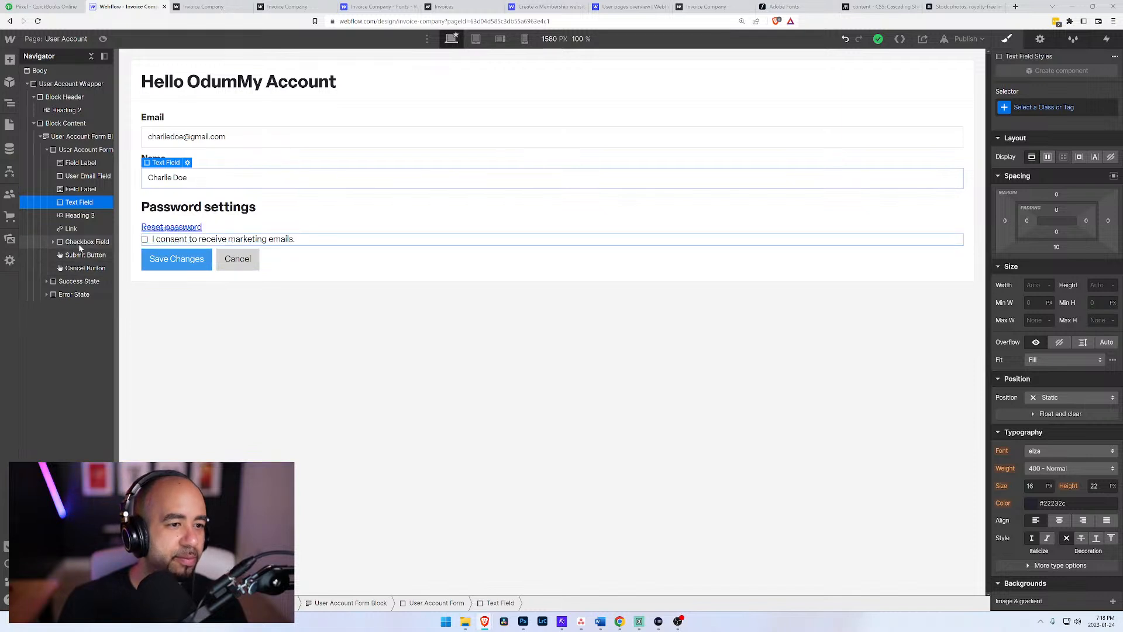
pyautogui.click(82, 137)
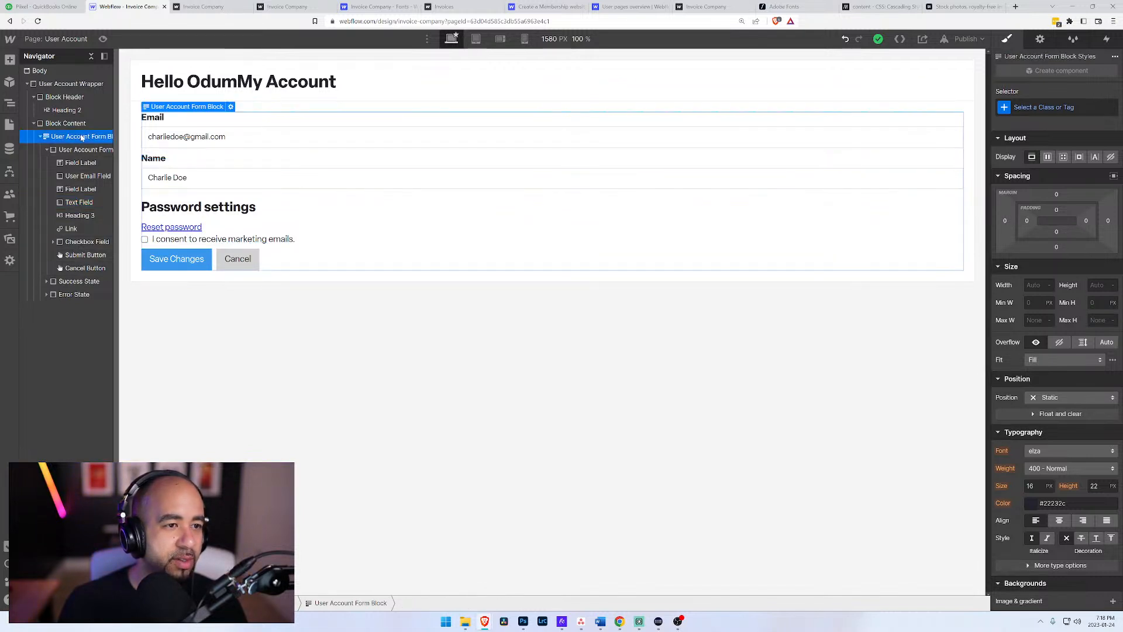
pyautogui.click(231, 107)
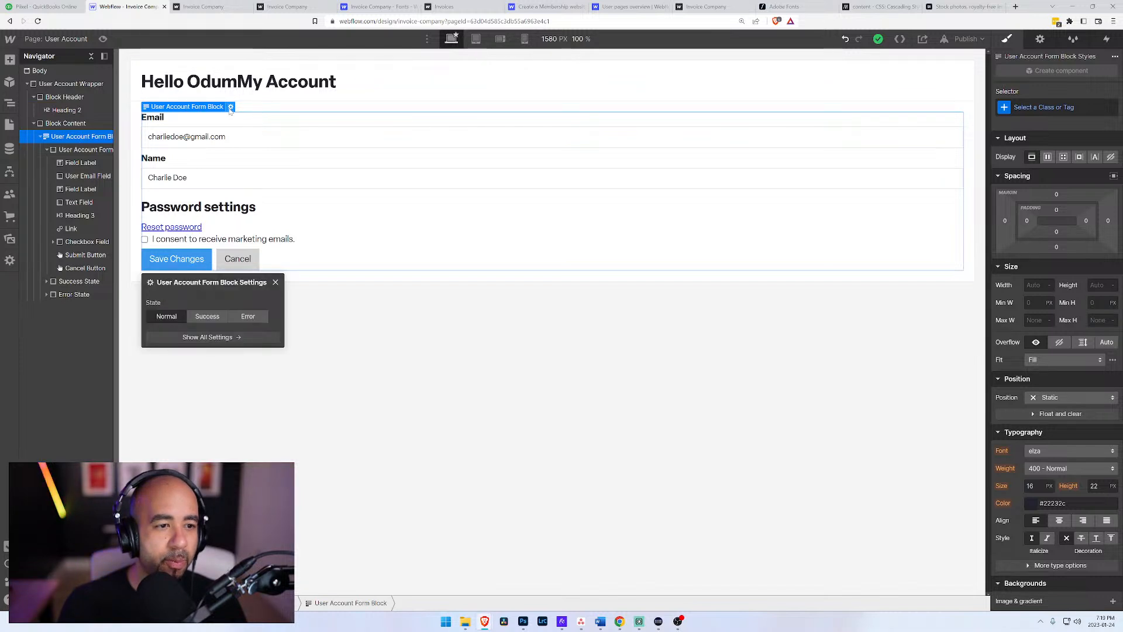
pyautogui.click(230, 107)
pyautogui.click(360, 100)
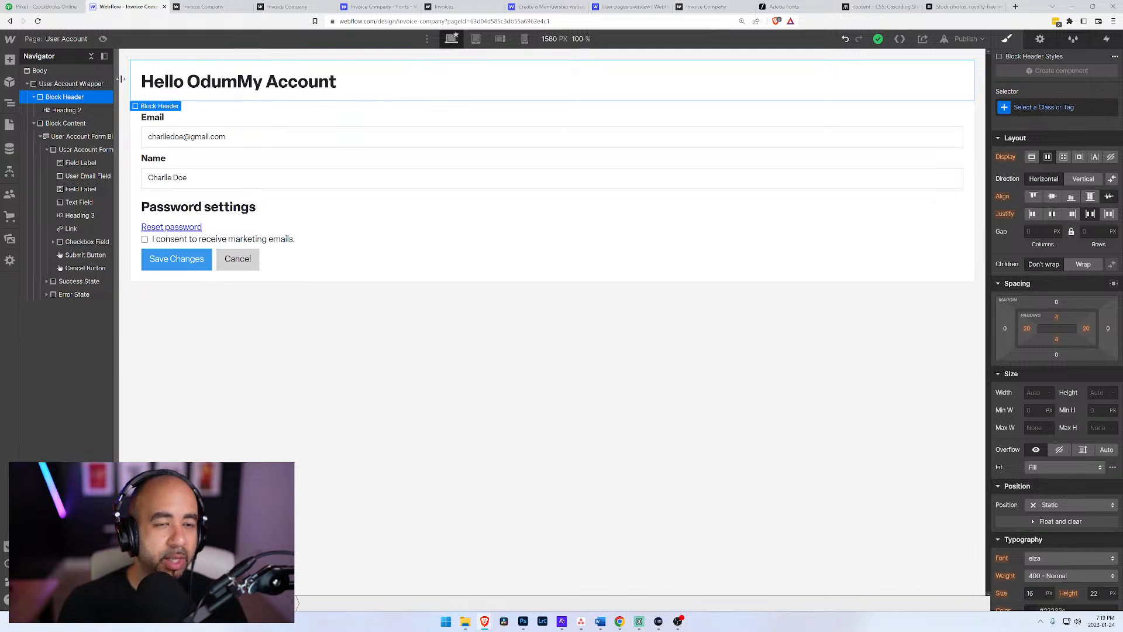
# Step: Switch to QuickBooks briefly, return to the Webflow Designer and close the QuickBooks tab
pyautogui.click(9, 125)
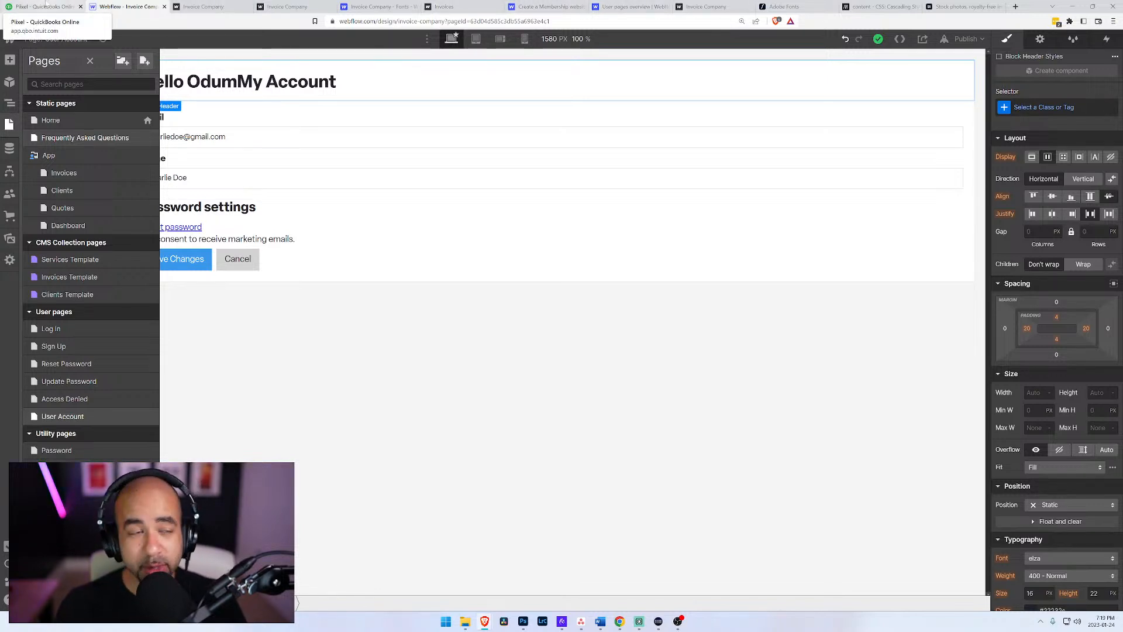
pyautogui.click(48, 6)
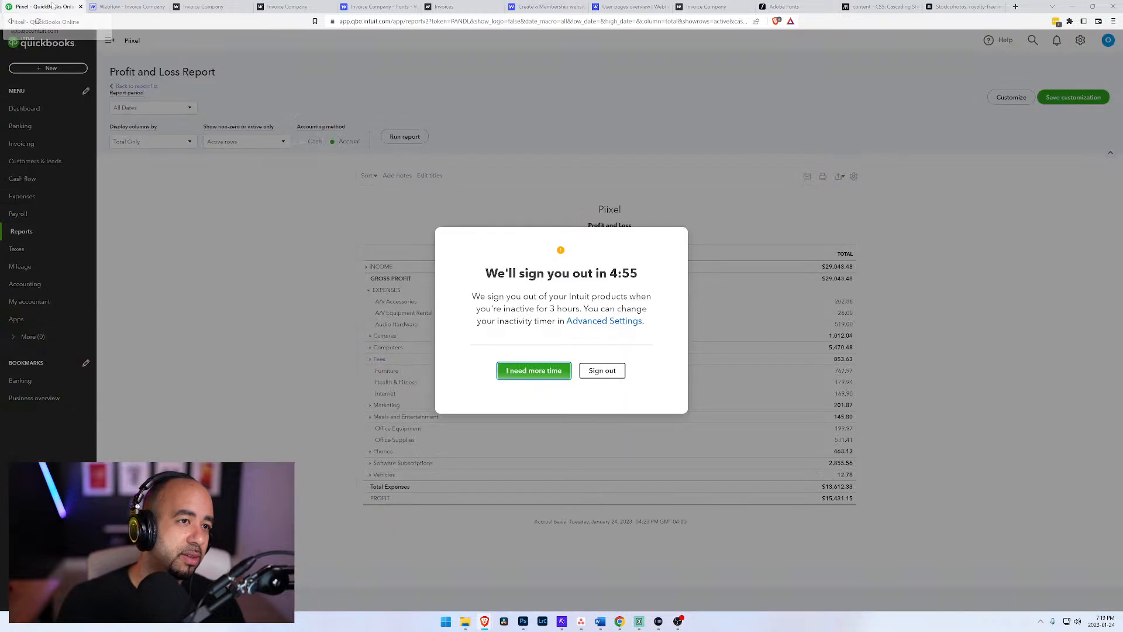
pyautogui.click(108, 11)
pyautogui.middleClick(69, 8)
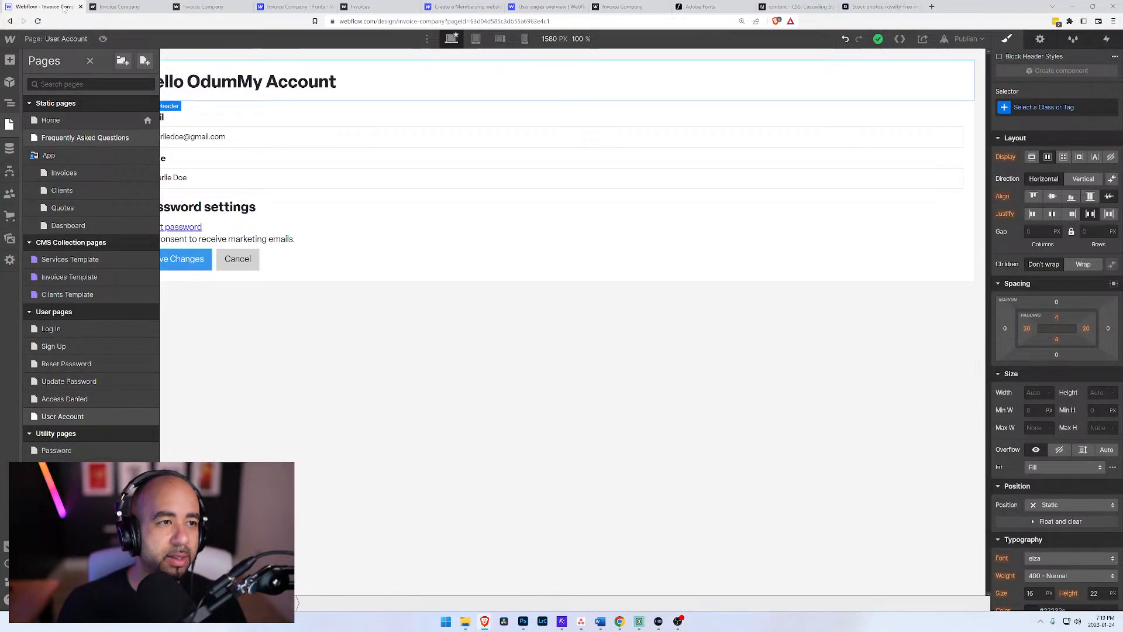
# Step: Review the published Invoice Company pages in their browser tabs and return to the Webflow Designer
pyautogui.click(126, 7)
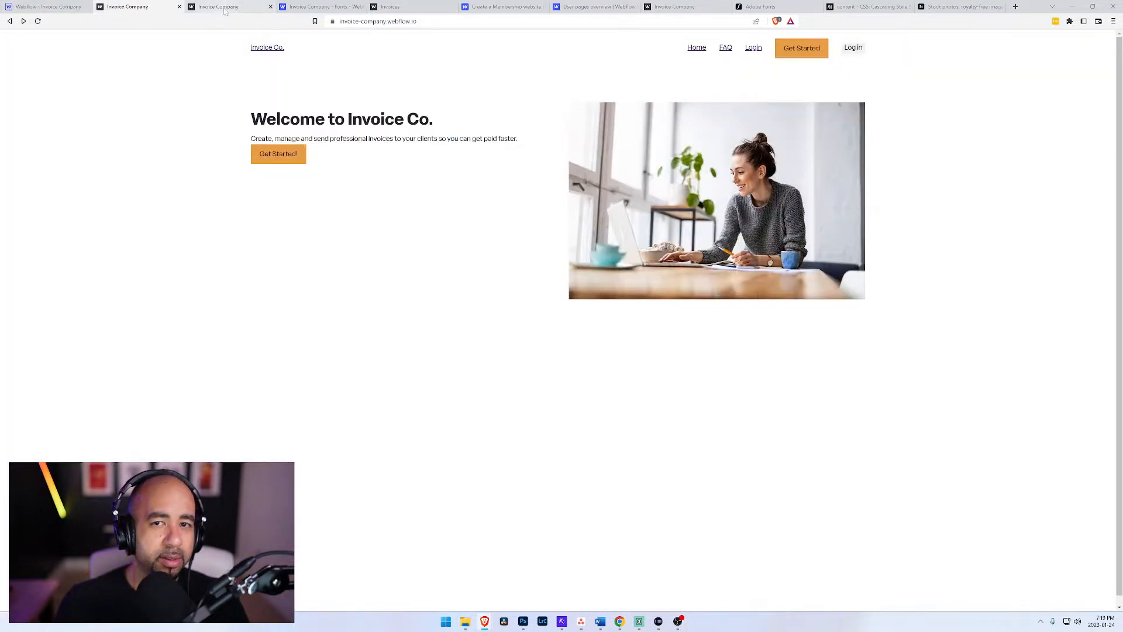
pyautogui.click(230, 8)
pyautogui.click(140, 7)
pyautogui.click(72, 5)
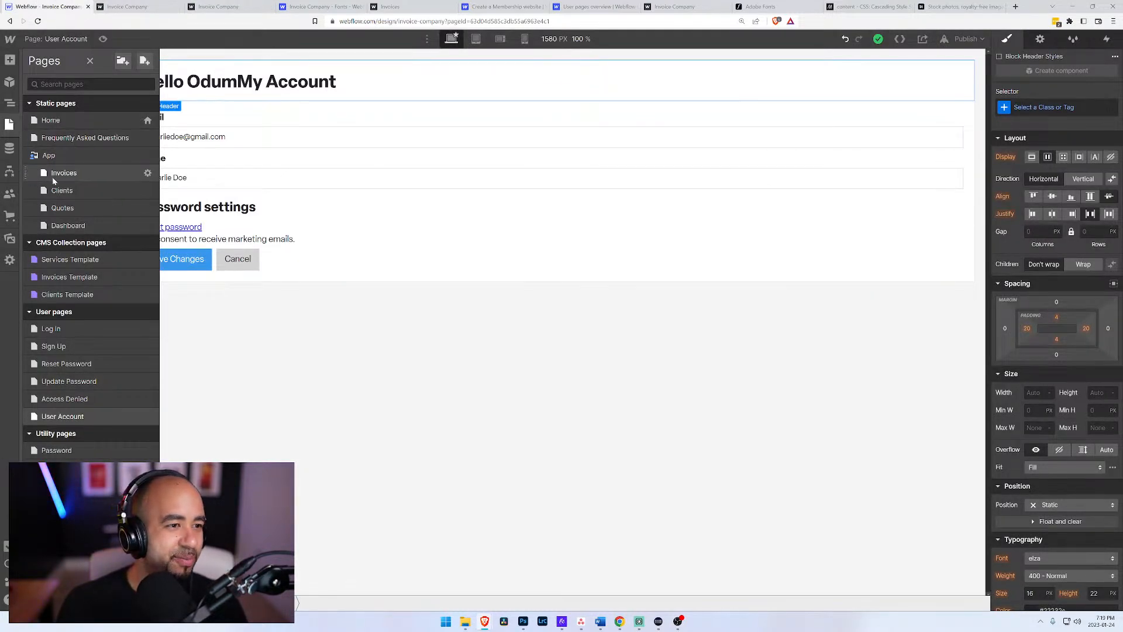
# Step: Open the Home page and select the My Account link in the Brochure Navigation's Menu
pyautogui.click(50, 120)
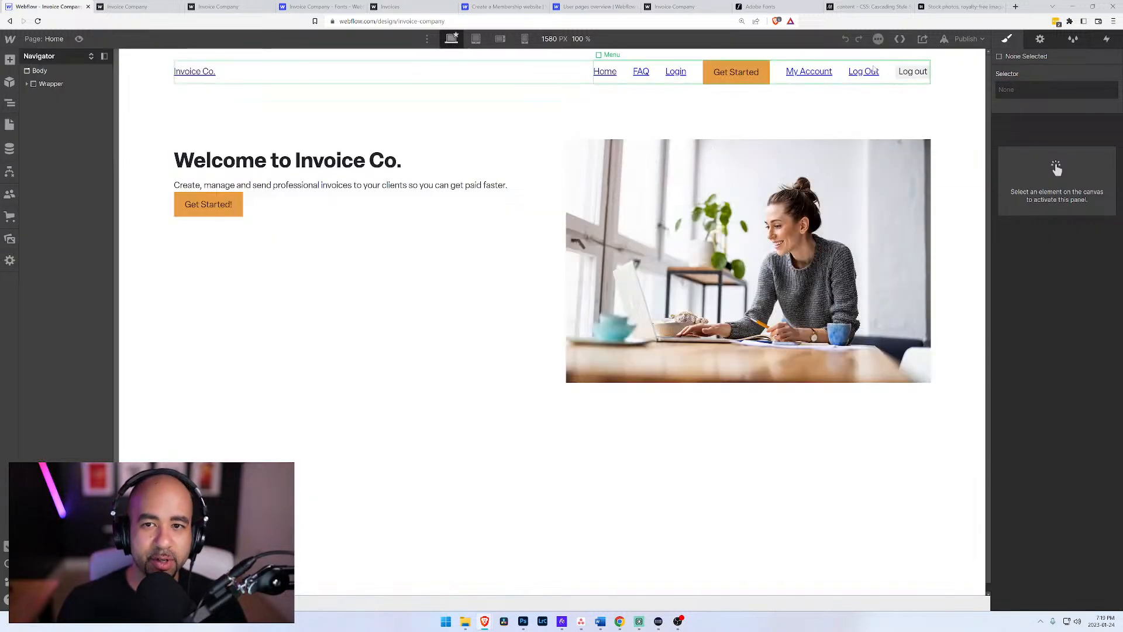
pyautogui.click(874, 69)
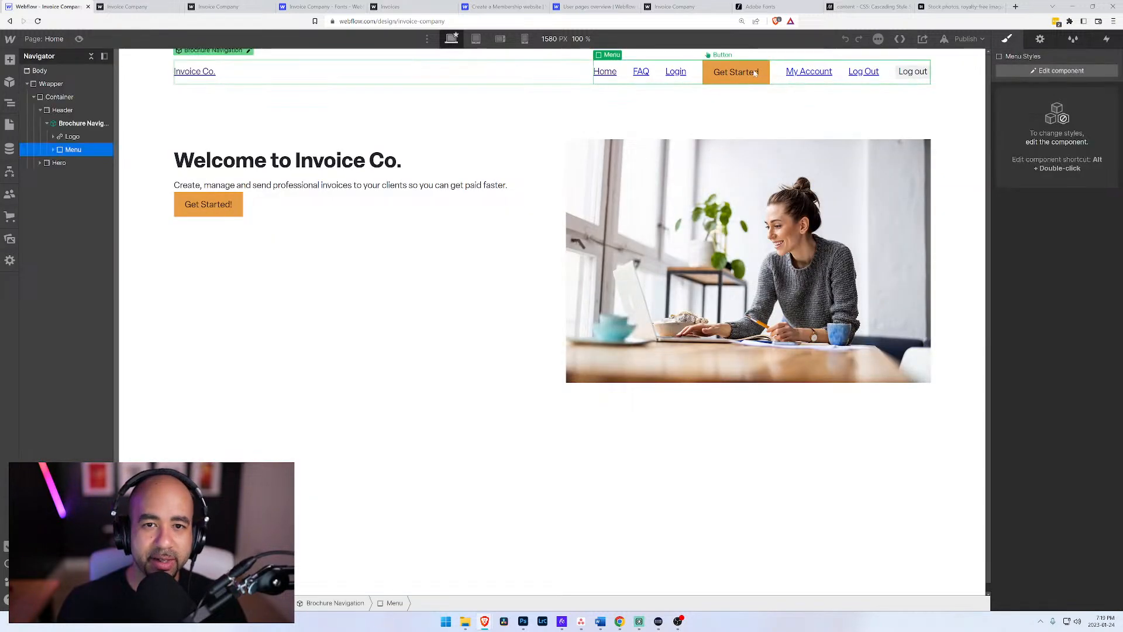
pyautogui.click(810, 73)
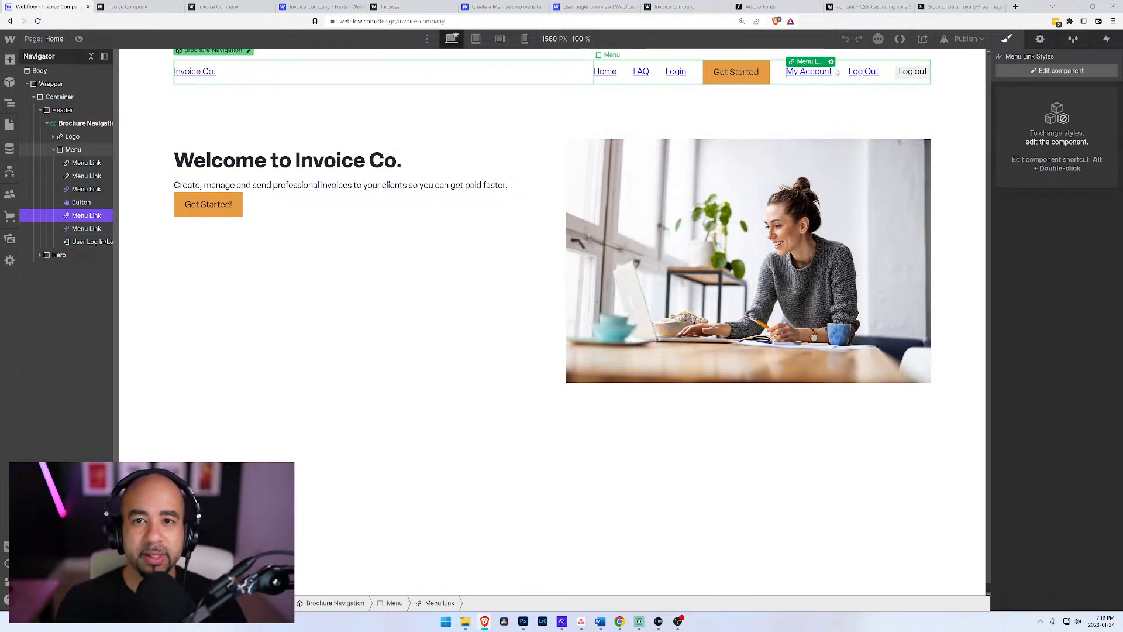
# Step: Add a user access condition to the Welcome to Invoice Co. heading so it shows only when User state is Logged In
pyautogui.click(248, 51)
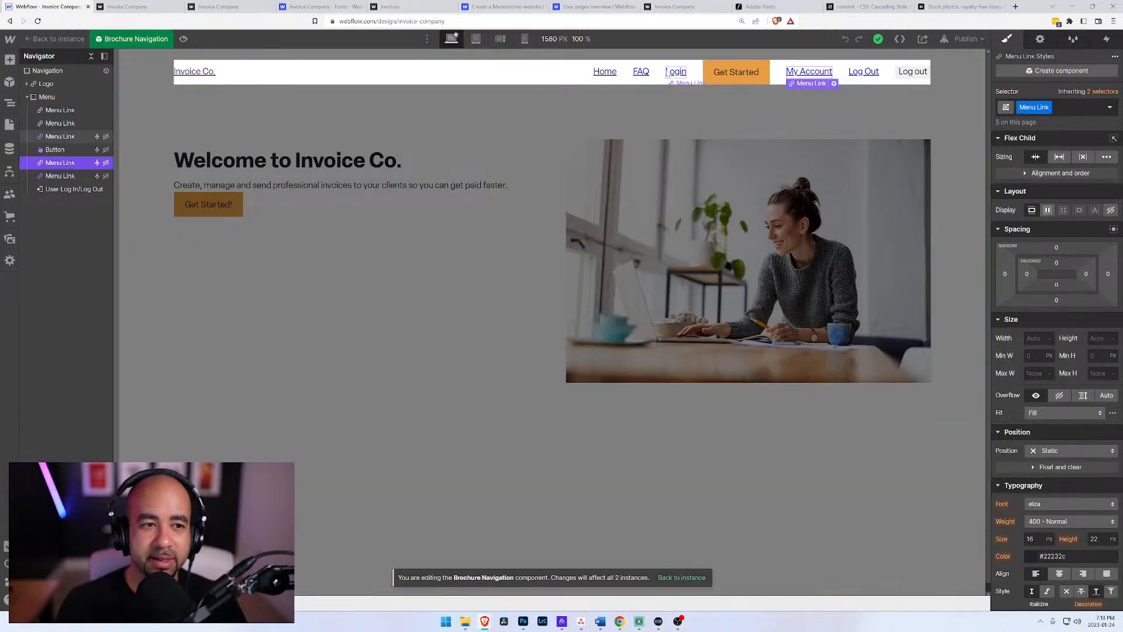
pyautogui.click(323, 162)
pyautogui.click(323, 162)
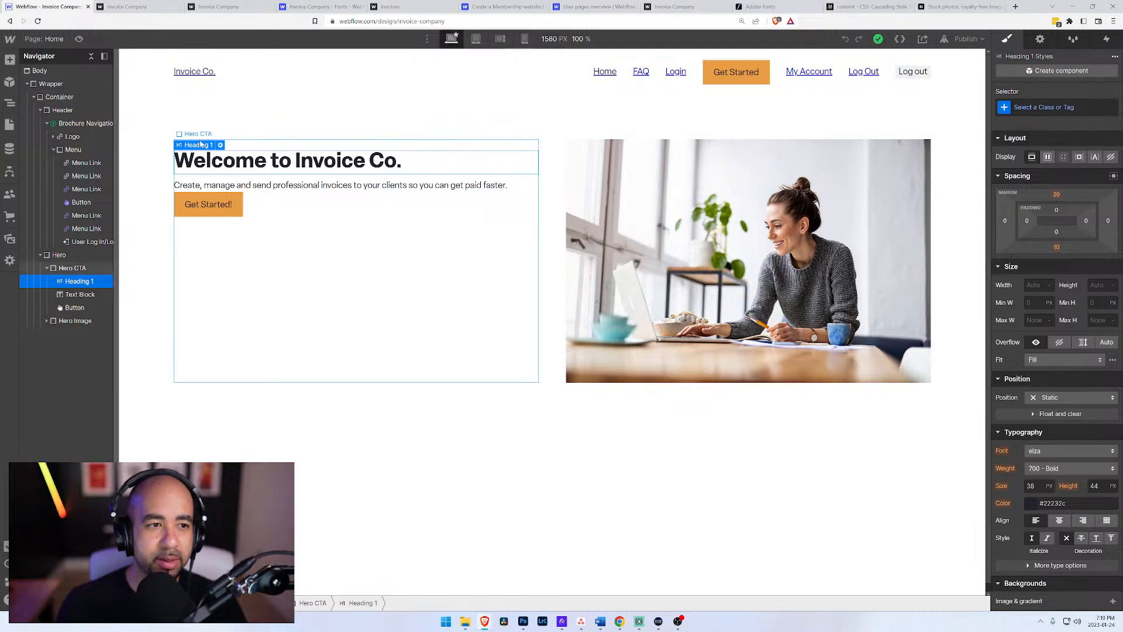
pyautogui.click(220, 144)
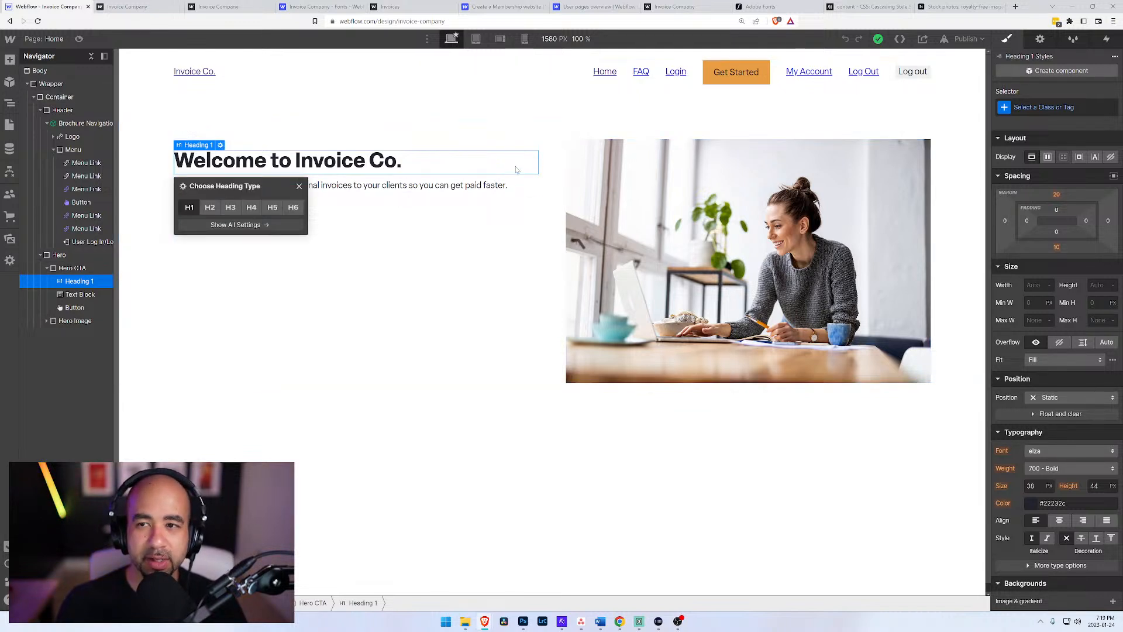
pyautogui.click(1040, 39)
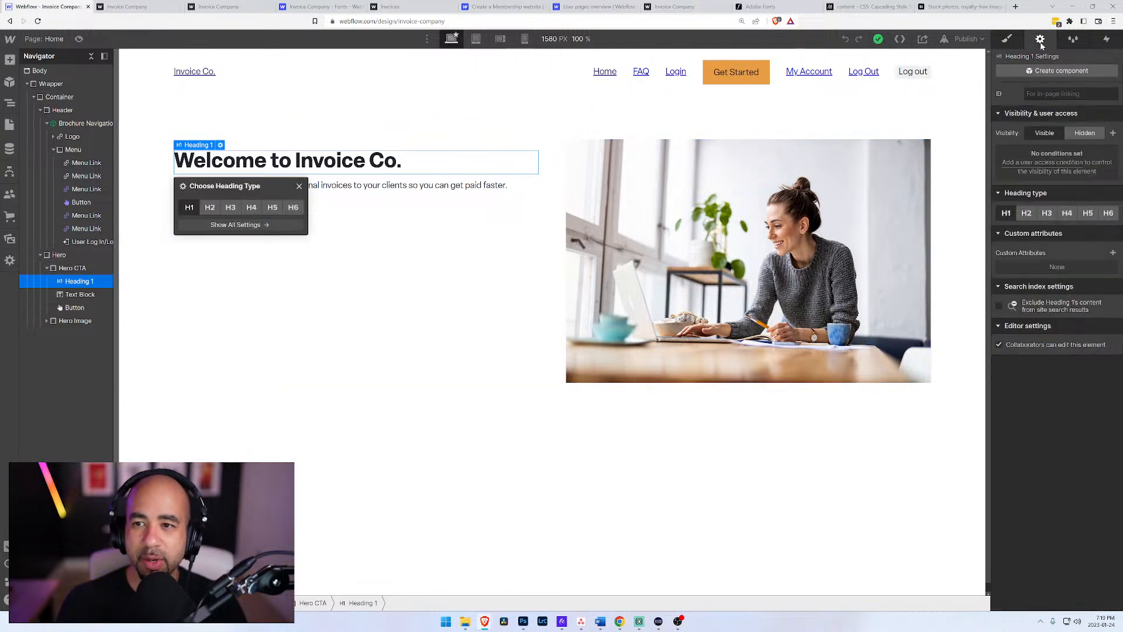
pyautogui.click(1033, 168)
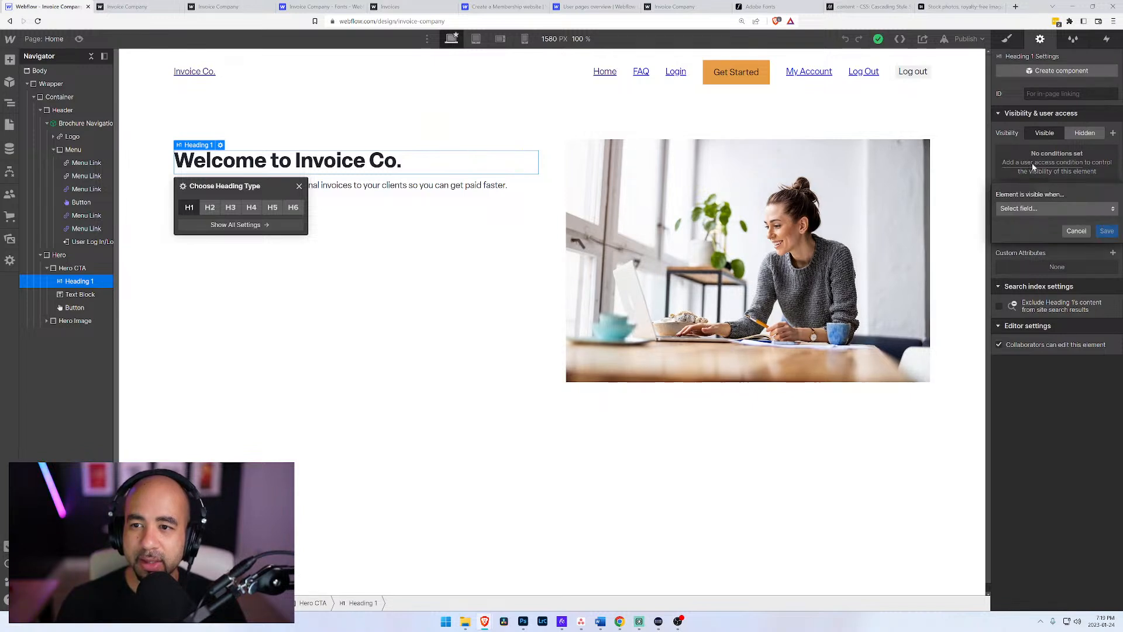
pyautogui.click(1033, 210)
pyautogui.click(1033, 239)
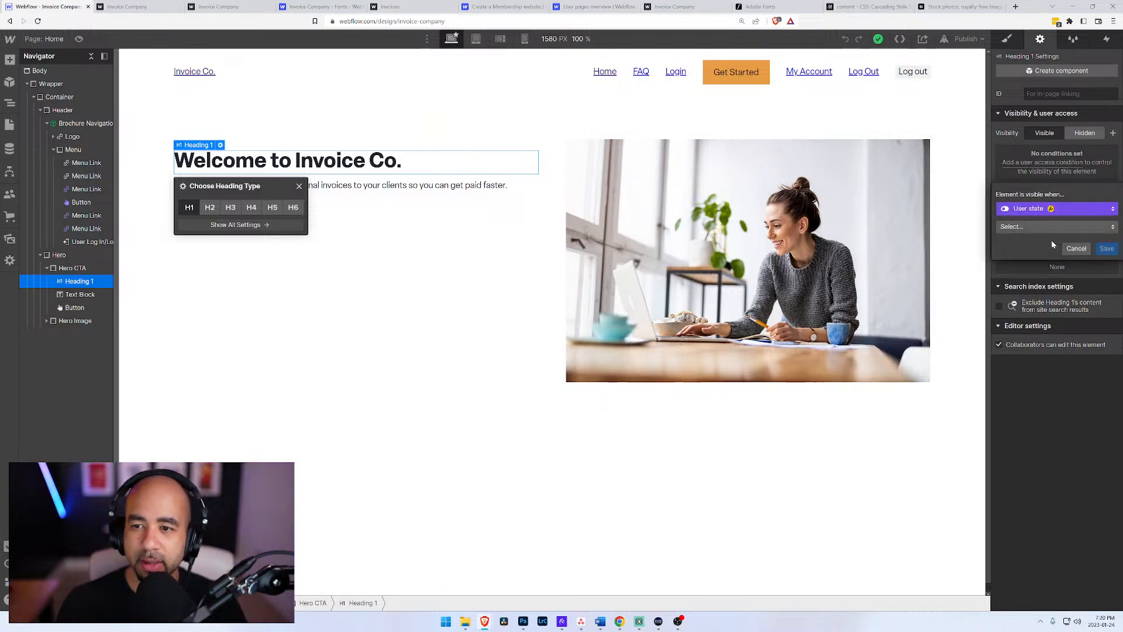
pyautogui.moveTo(1052, 211)
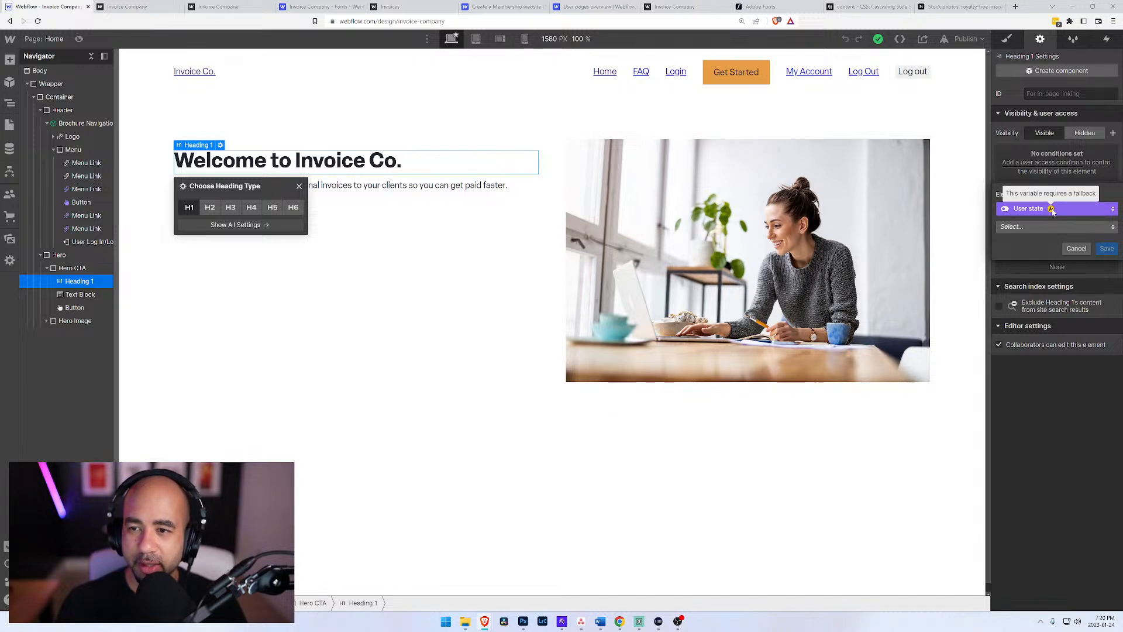
pyautogui.click(1052, 211)
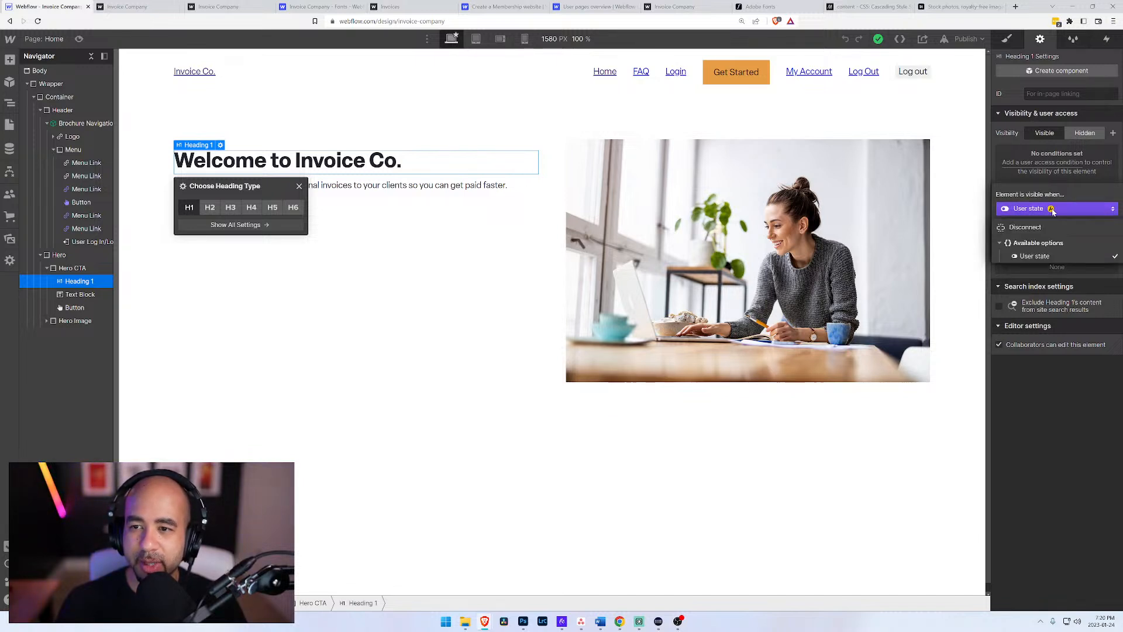
pyautogui.click(1053, 211)
pyautogui.click(1047, 226)
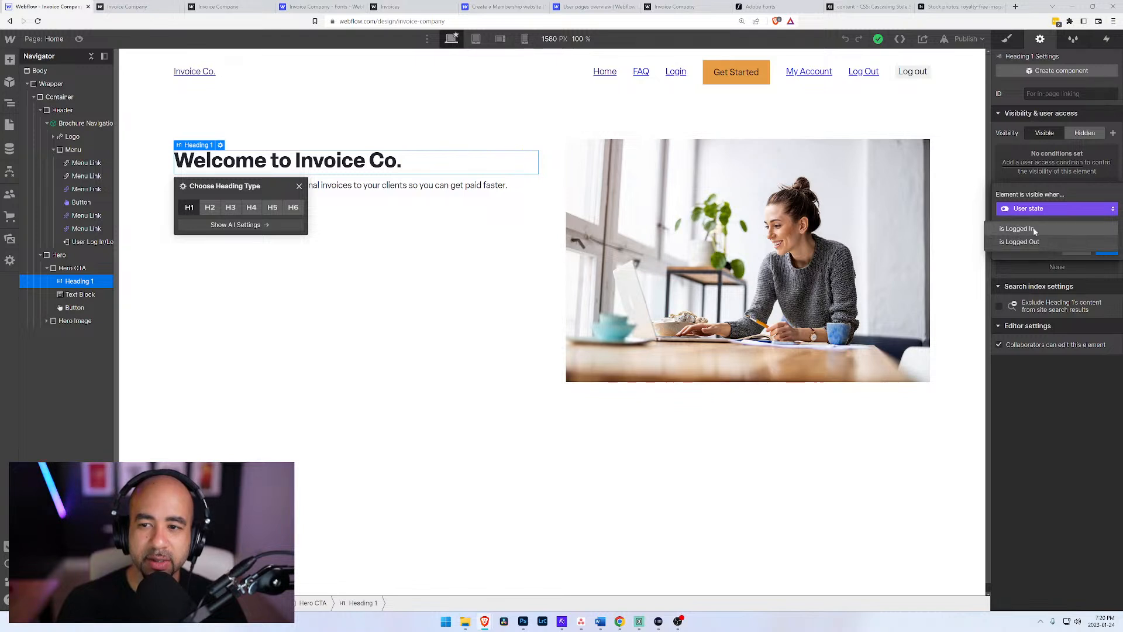
pyautogui.click(1035, 231)
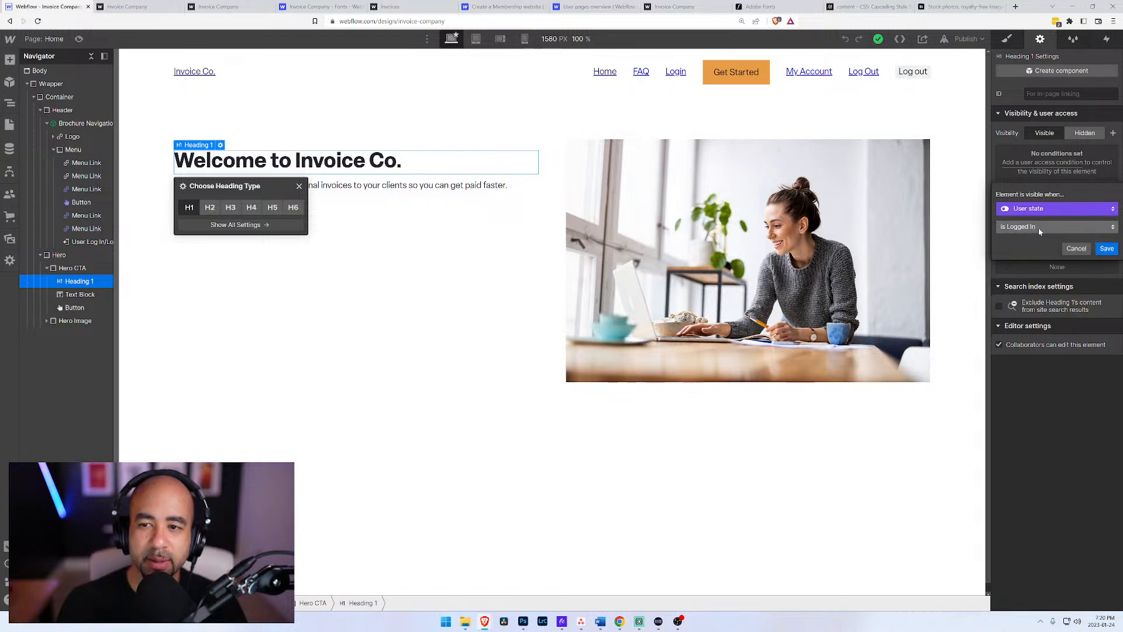
pyautogui.click(1107, 252)
# Step: Publish the site to invoice-company.webflow.io and reload the published home page to check the hero section while logged out
pyautogui.click(324, 221)
pyautogui.click(59, 96)
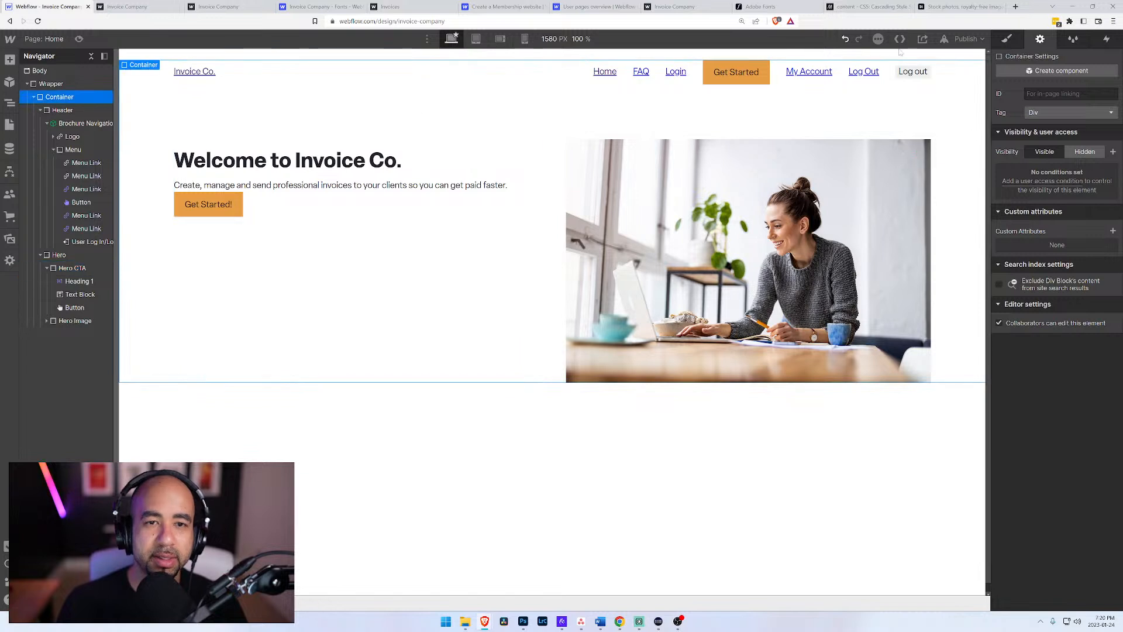
pyautogui.click(967, 38)
pyautogui.click(927, 175)
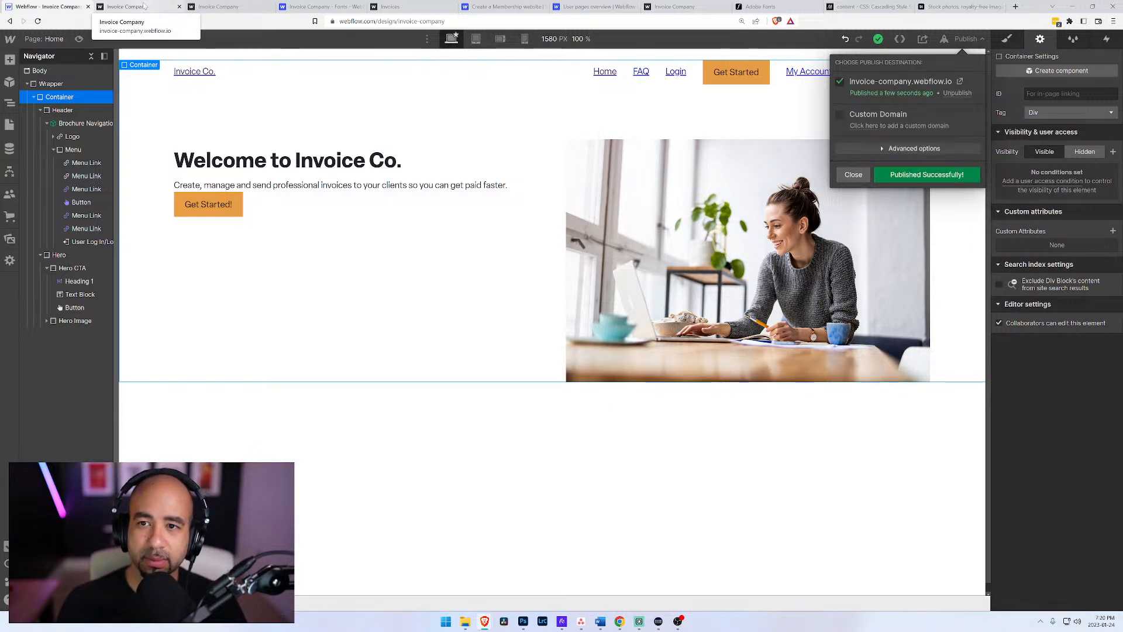
pyautogui.click(145, 6)
pyautogui.press('F5')
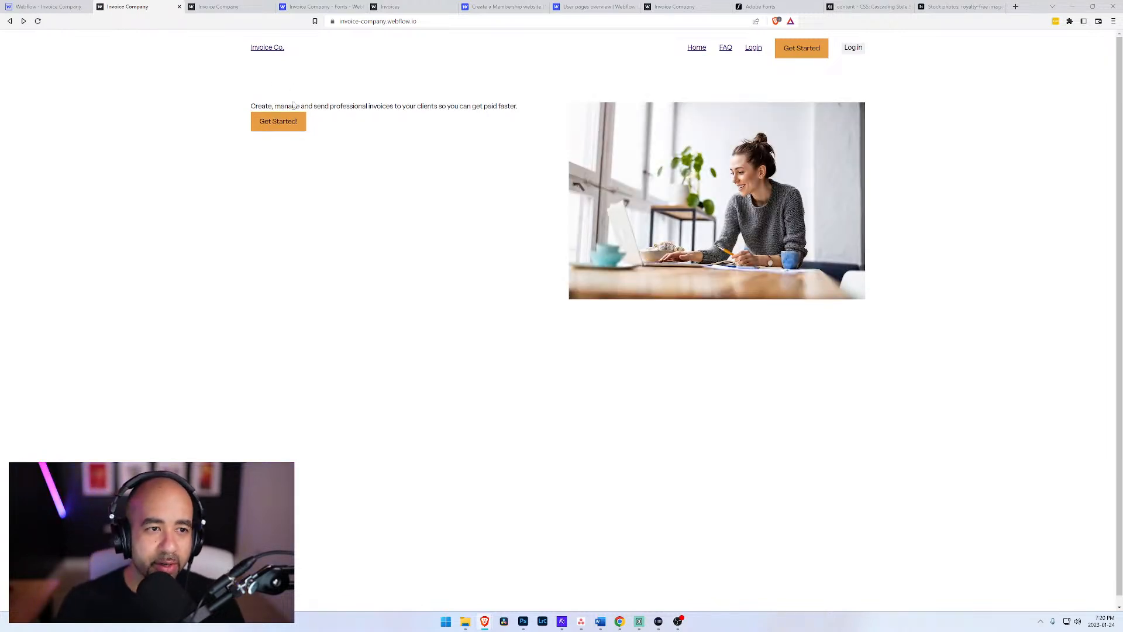
pyautogui.moveTo(319, 107); pyautogui.dragTo(400, 107)
pyautogui.click(416, 114)
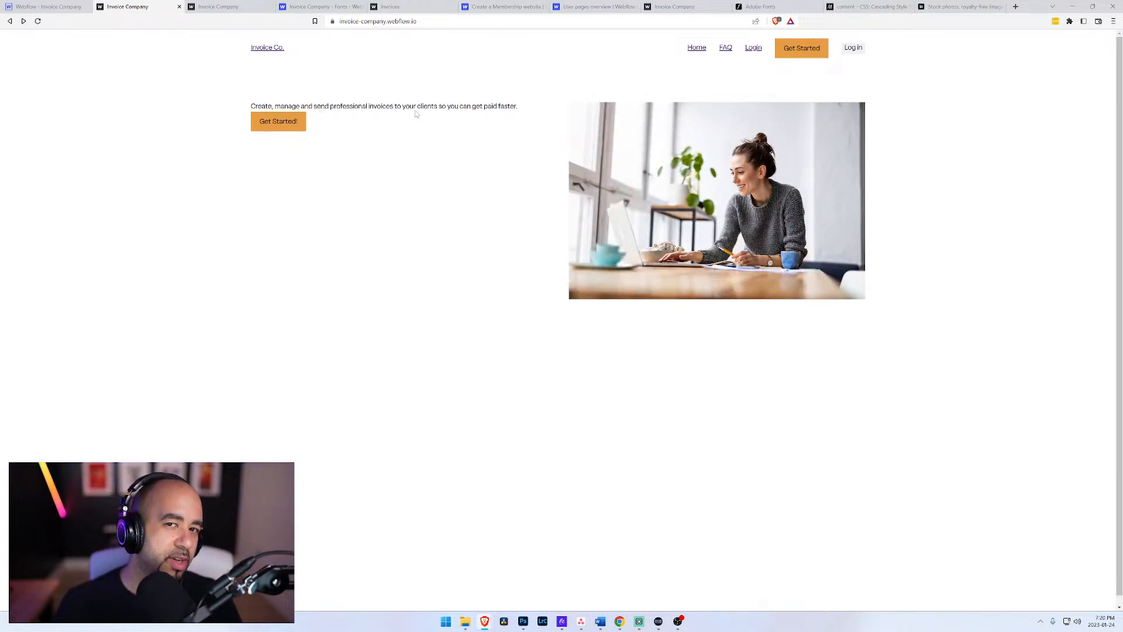
# Step: Test the heading's visibility on the published site by logging in with the account email and password, and log out again
pyautogui.click(854, 48)
pyautogui.click(529, 305)
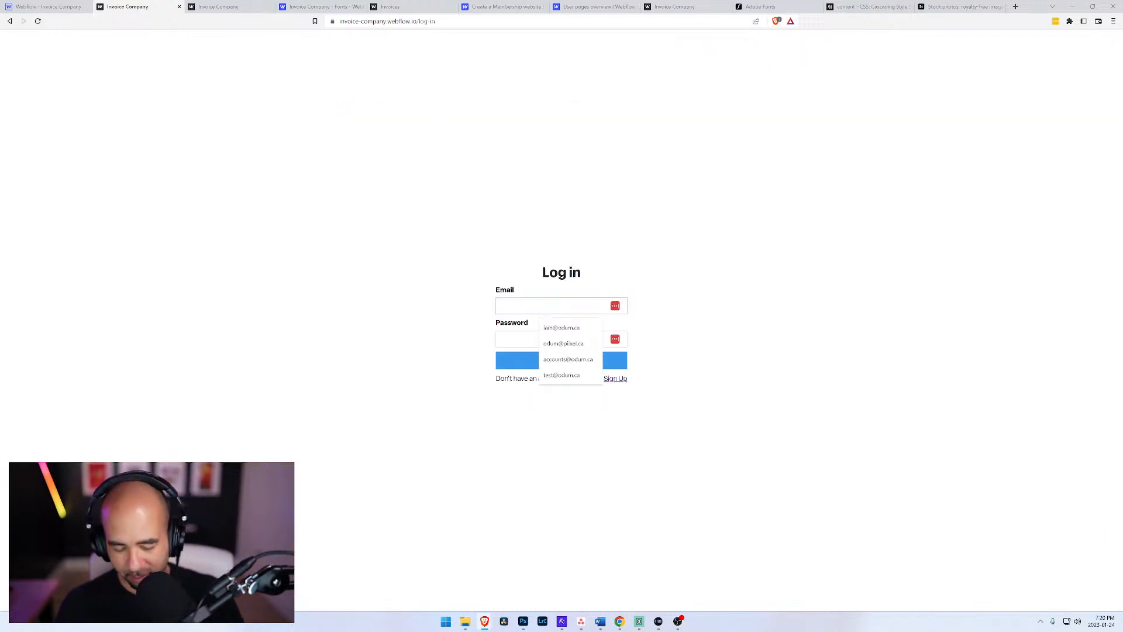
pyautogui.write('iam')
pyautogui.press('Down')
pyautogui.press('Tab')
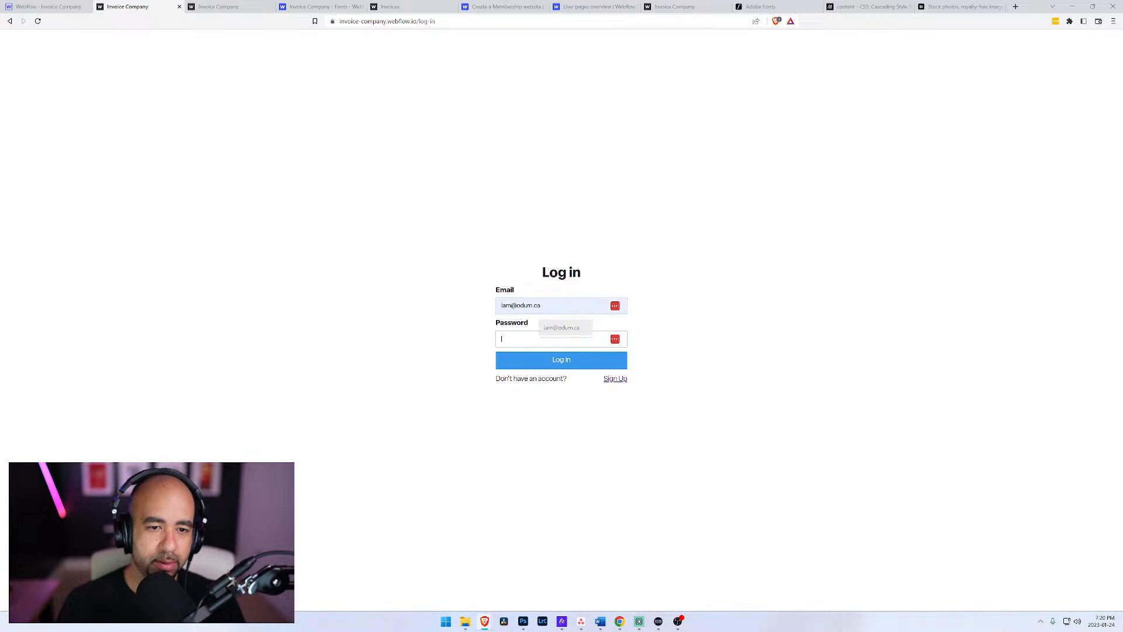
pyautogui.write('••••')
pyautogui.press('Return')
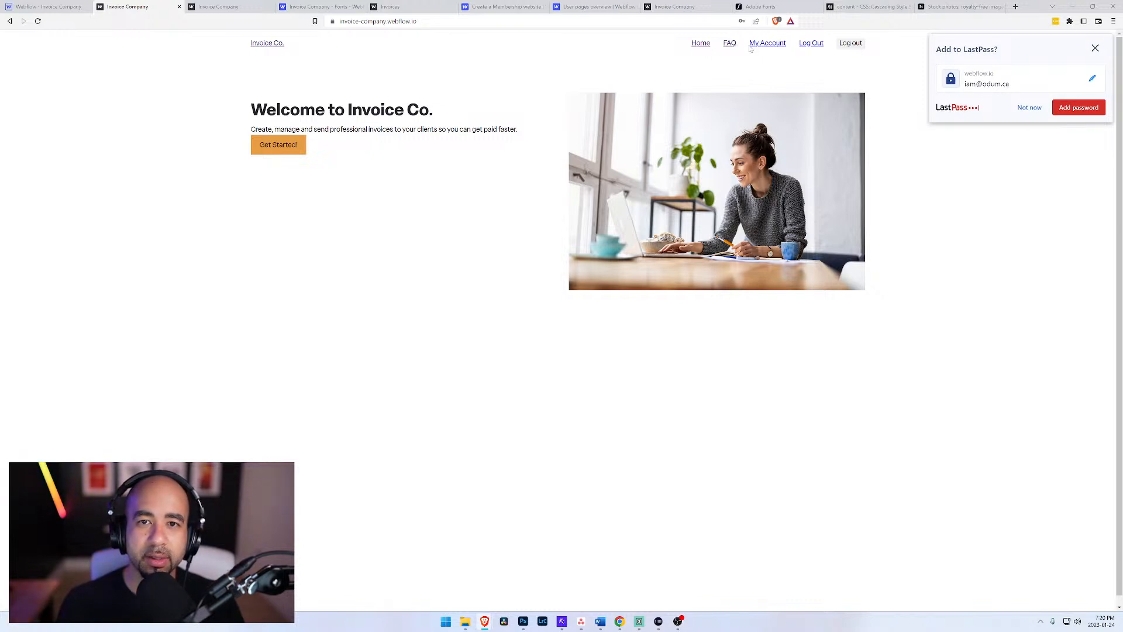
pyautogui.click(1029, 109)
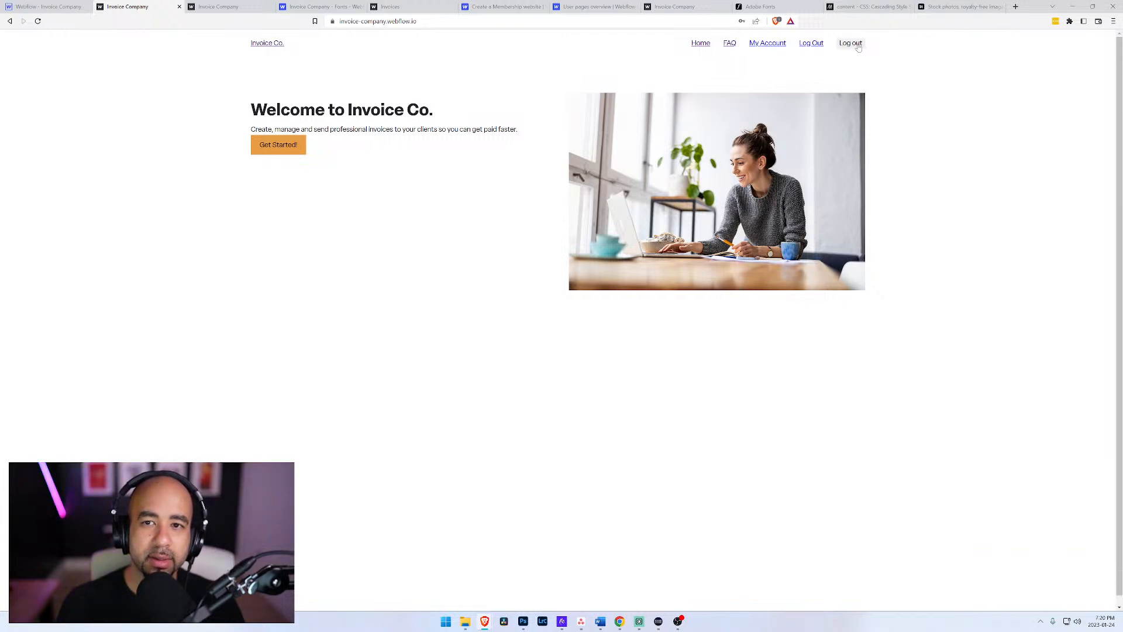
pyautogui.click(858, 47)
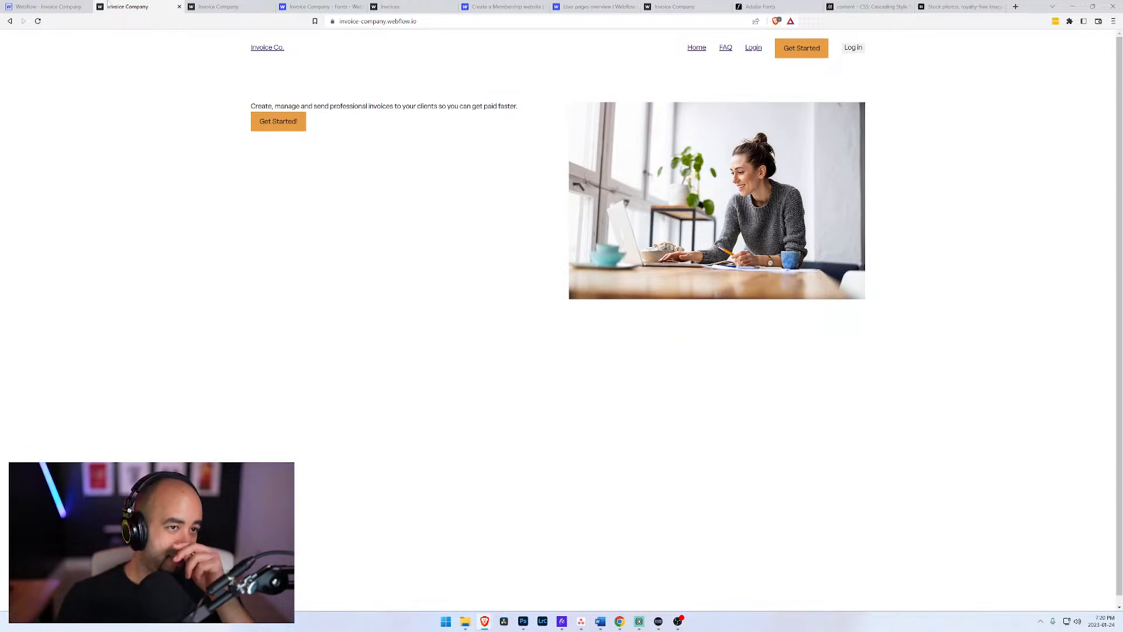
# Step: Return to the Webflow Designer and remove the Logged In visibility condition from the hero's main heading
pyautogui.click(47, 6)
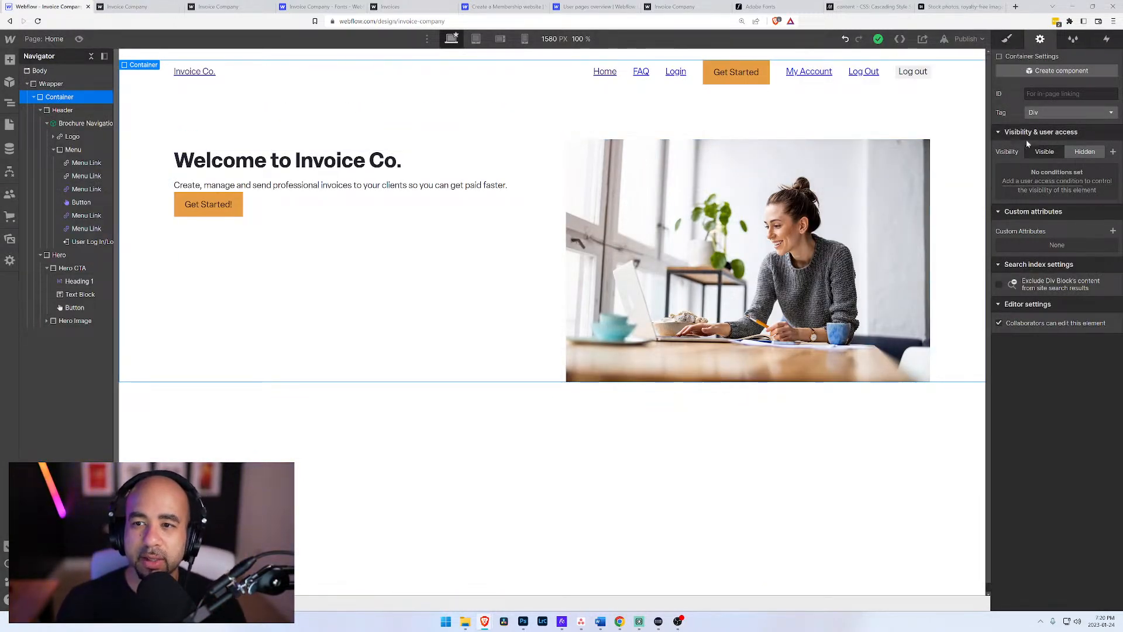
pyautogui.click(79, 281)
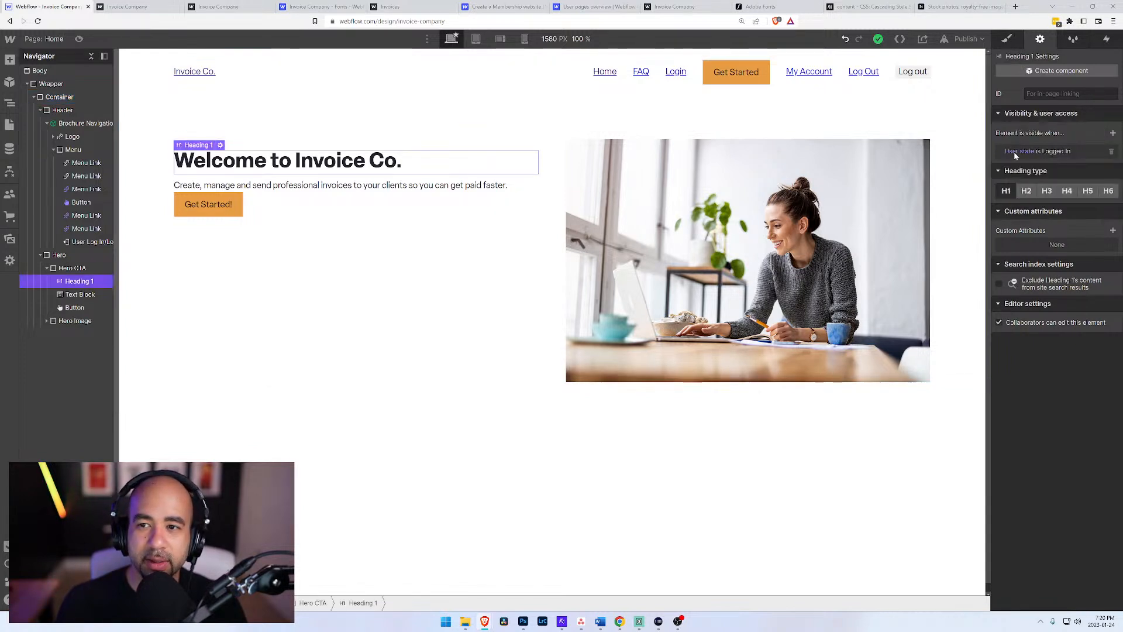
pyautogui.click(1111, 151)
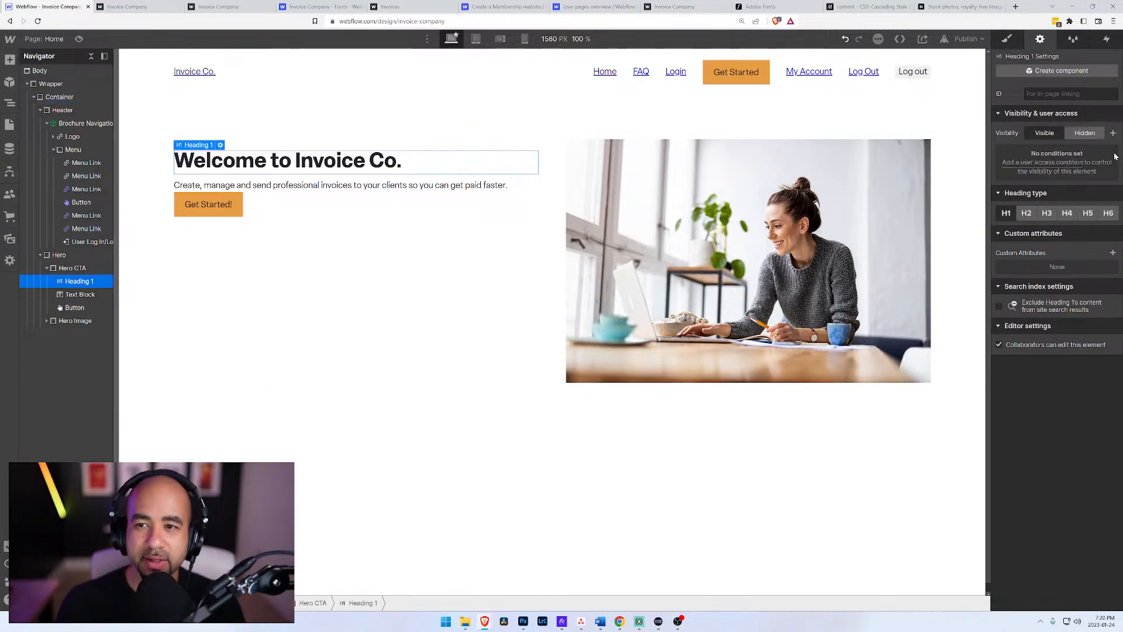
pyautogui.click(298, 219)
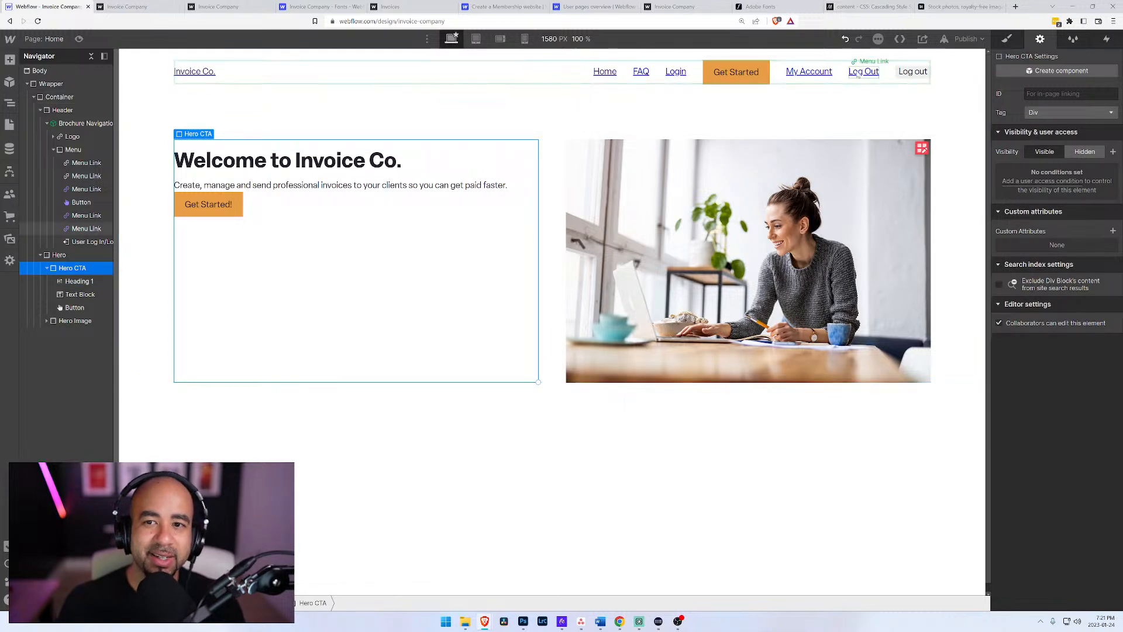
# Step: In the Brochure Navigation component, make the User Log In/Log Out button visible only when User state is Logged In
pyautogui.click(906, 78)
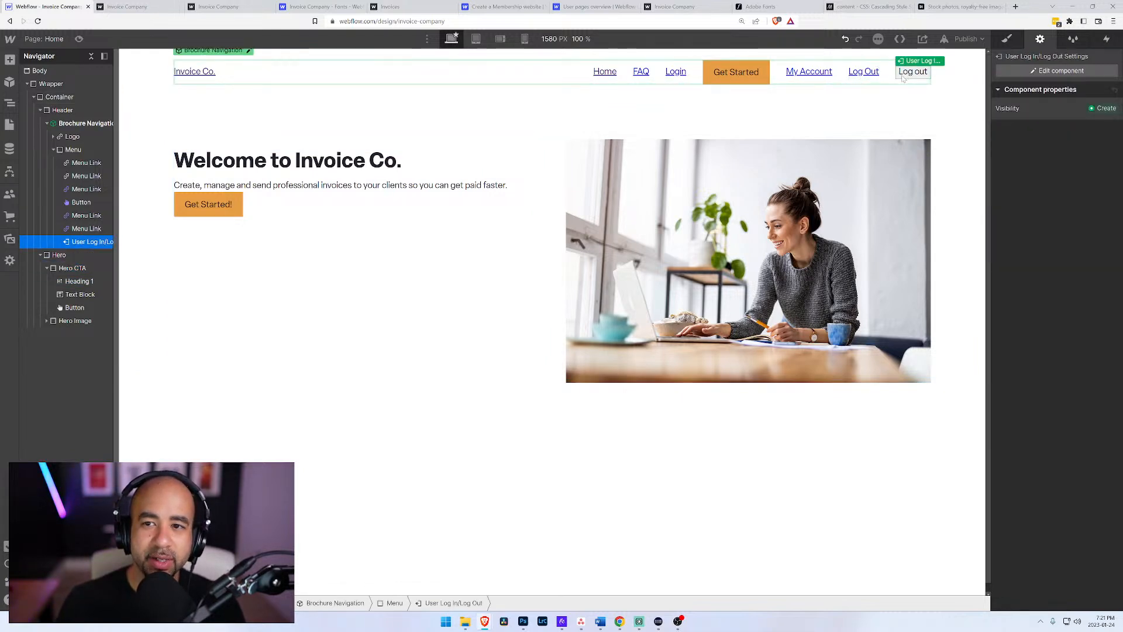
pyautogui.click(248, 51)
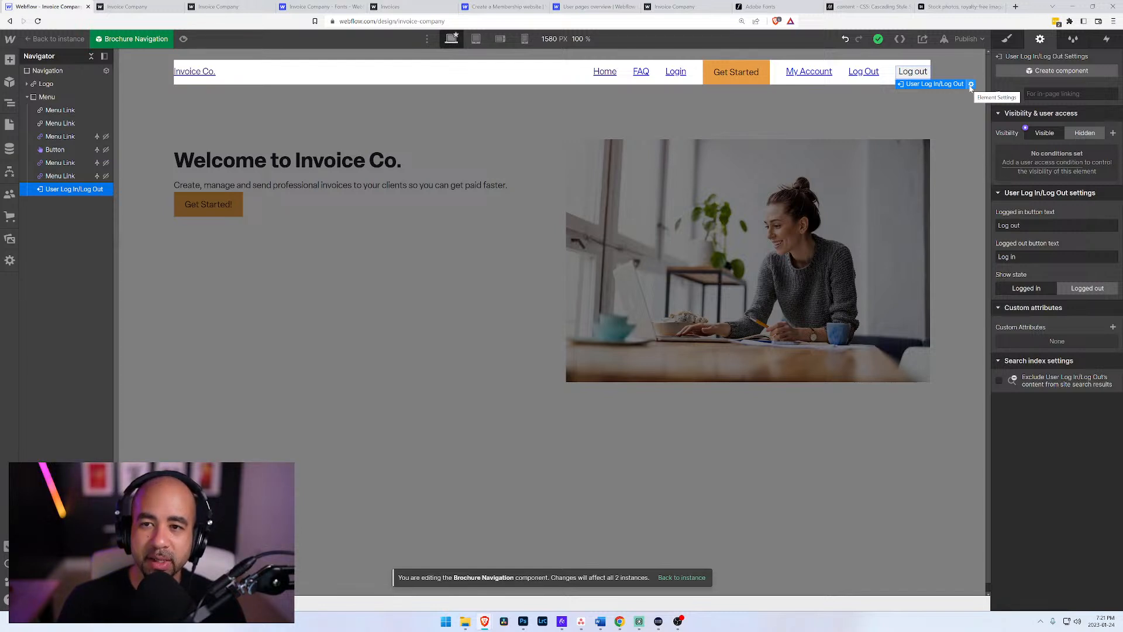
pyautogui.click(1032, 162)
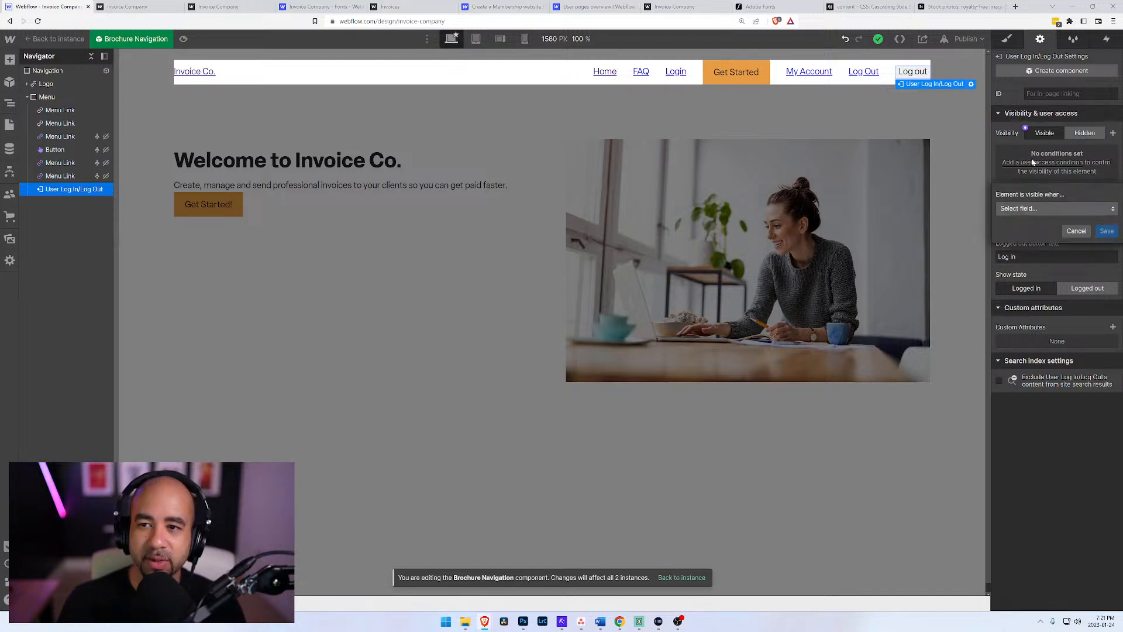
pyautogui.click(1020, 211)
pyautogui.click(1027, 270)
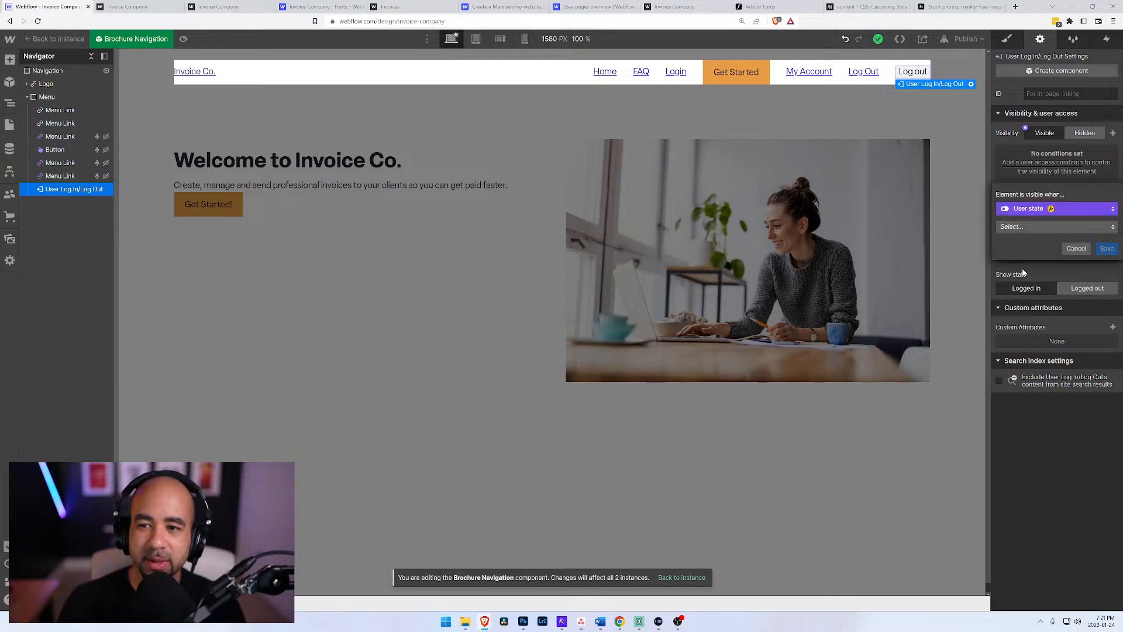
pyautogui.click(1051, 227)
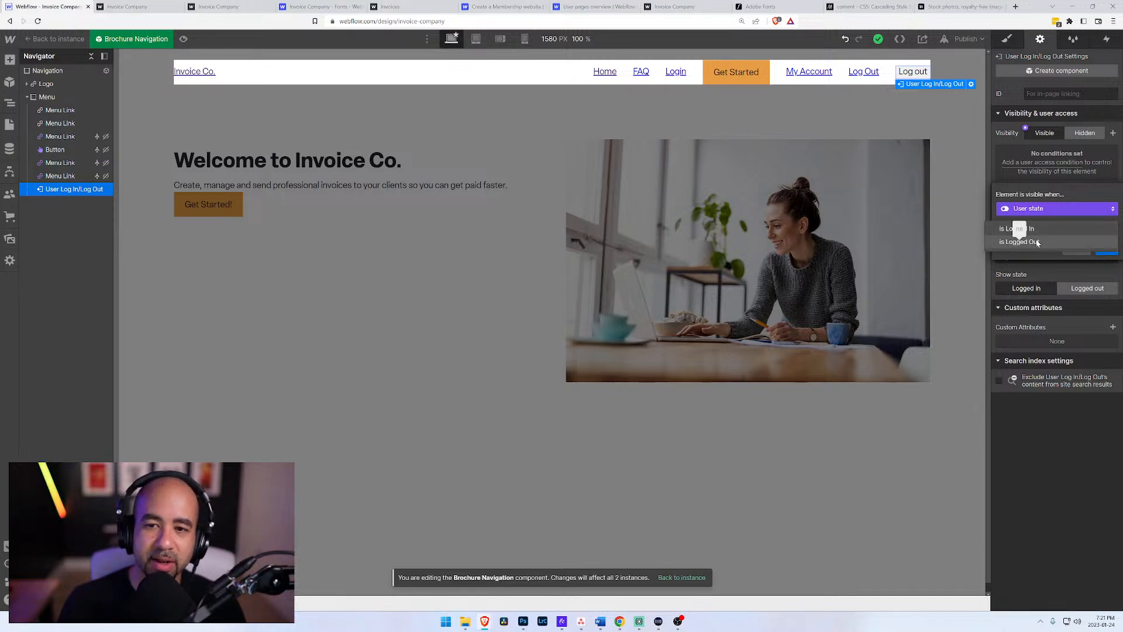
pyautogui.click(1031, 229)
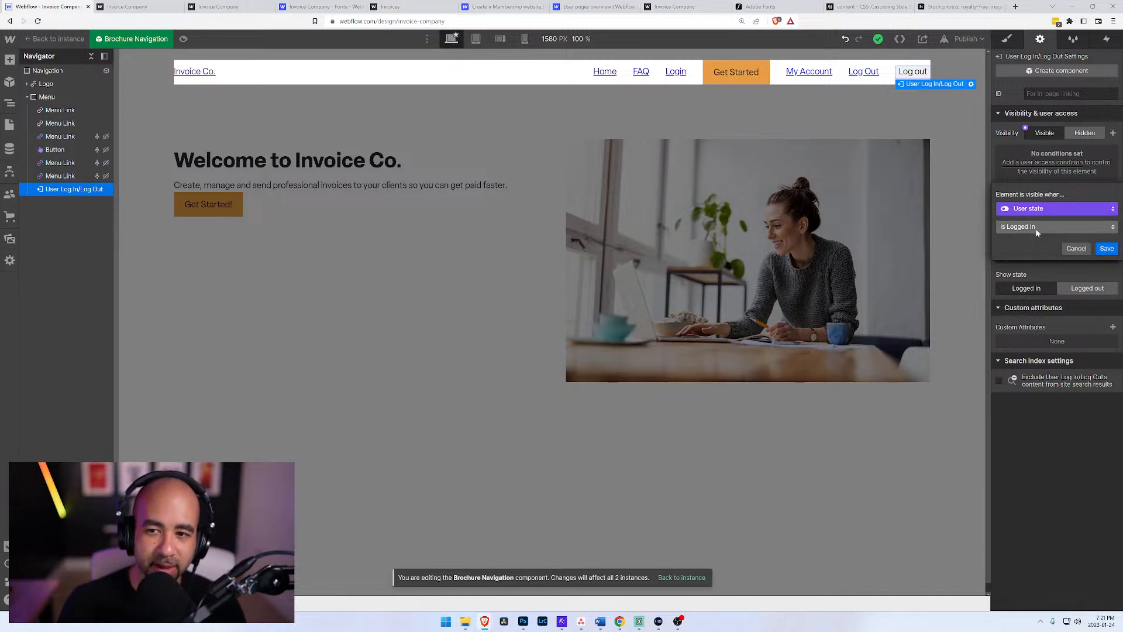
pyautogui.click(1108, 250)
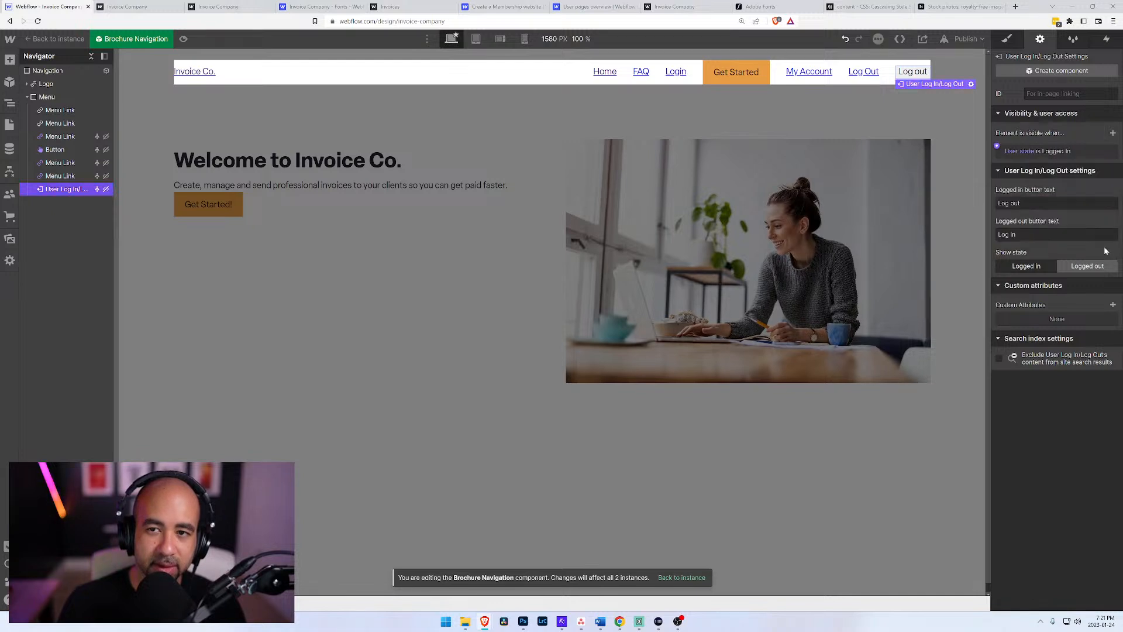
pyautogui.click(917, 110)
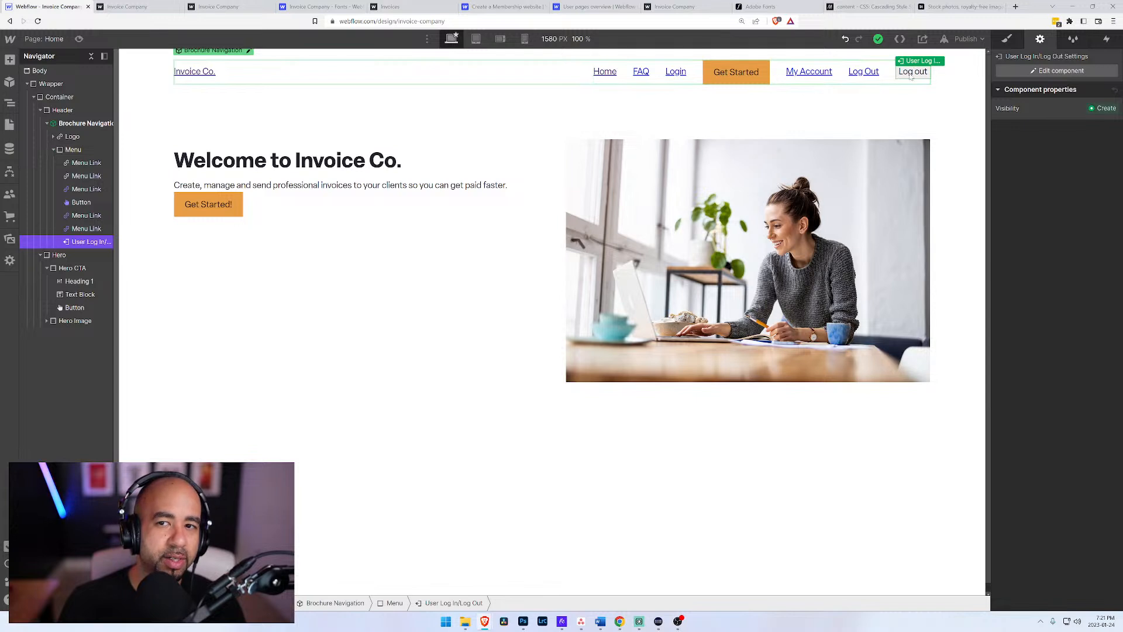
# Step: In the Brochure Navigation component, give the User Log In/Log Out button a new class named Login and Out
pyautogui.doubleClick(901, 71)
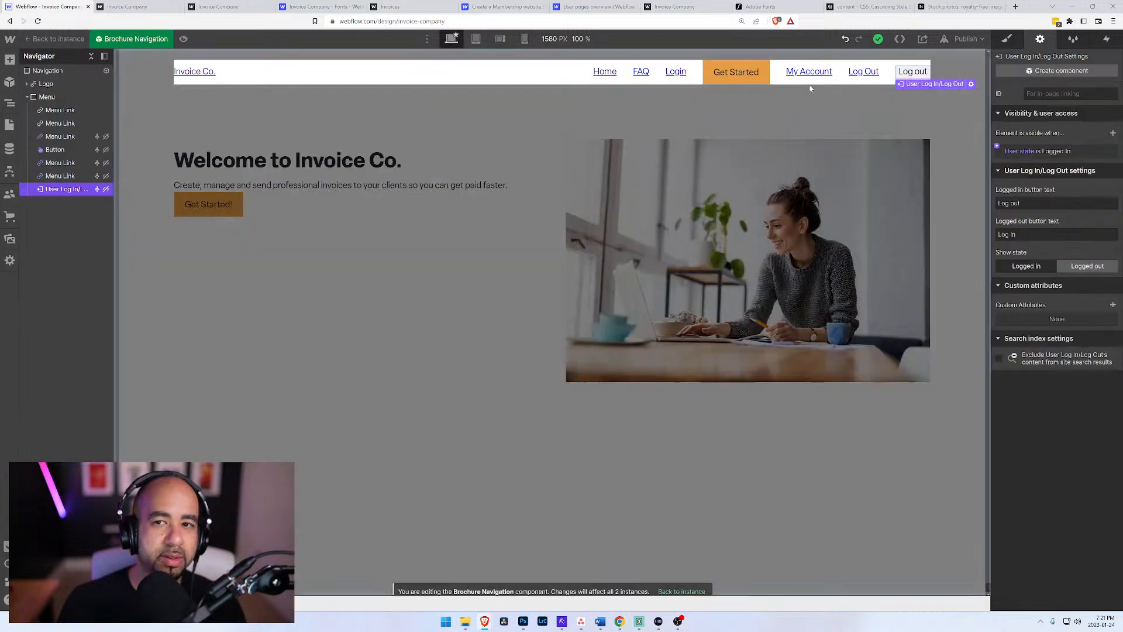
pyautogui.click(1007, 38)
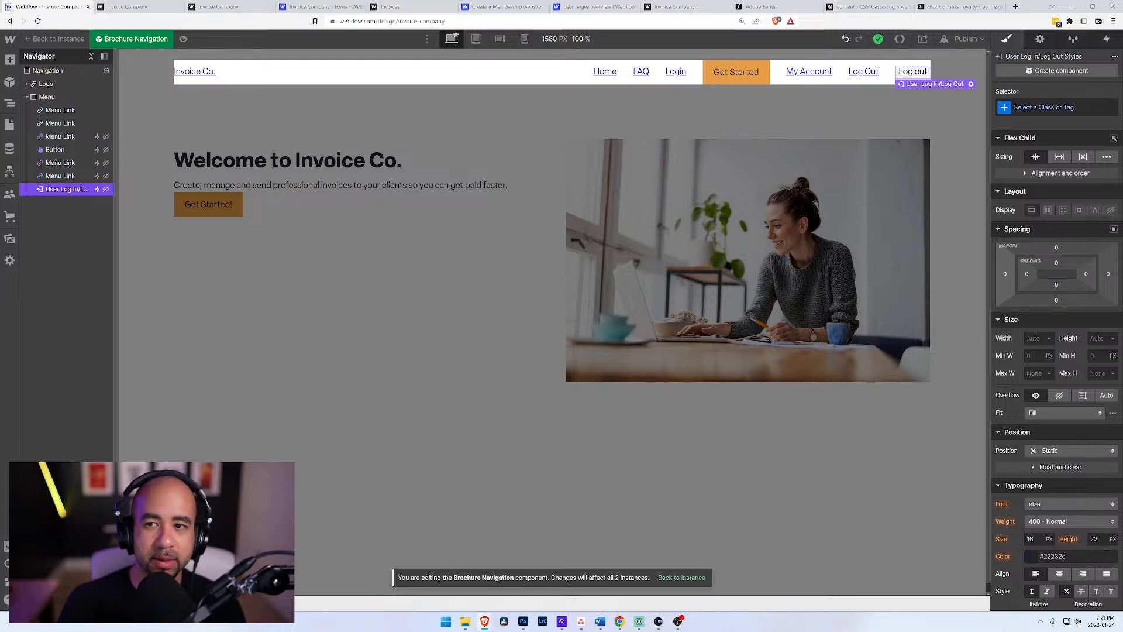
pyautogui.hotkey('ctrl', 'Return')
pyautogui.write('Lo')
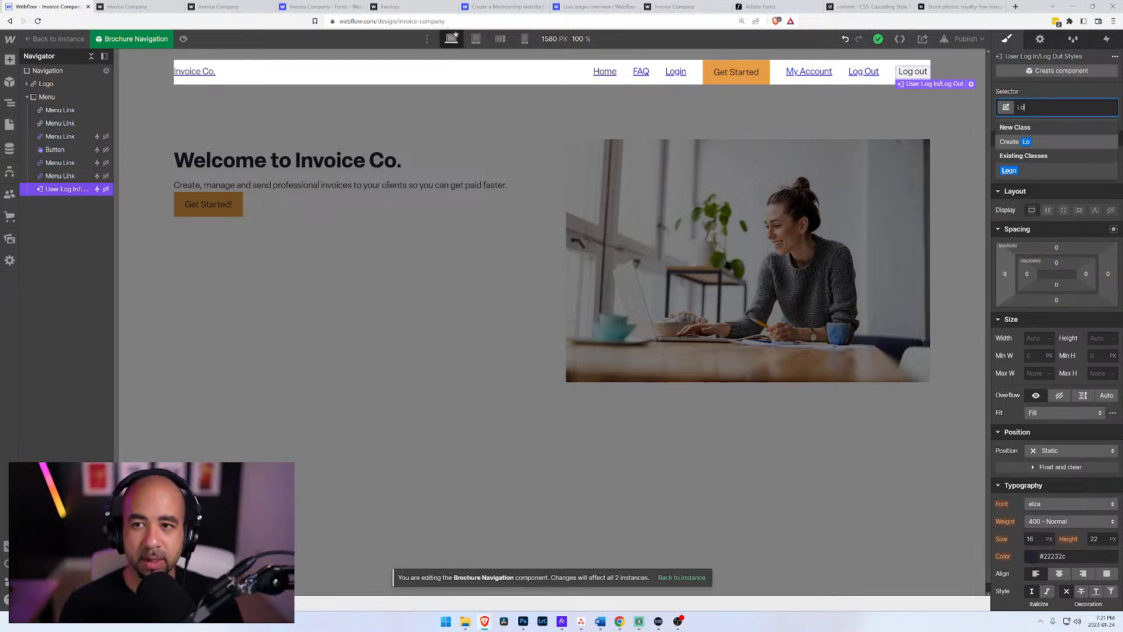
pyautogui.write('gin')
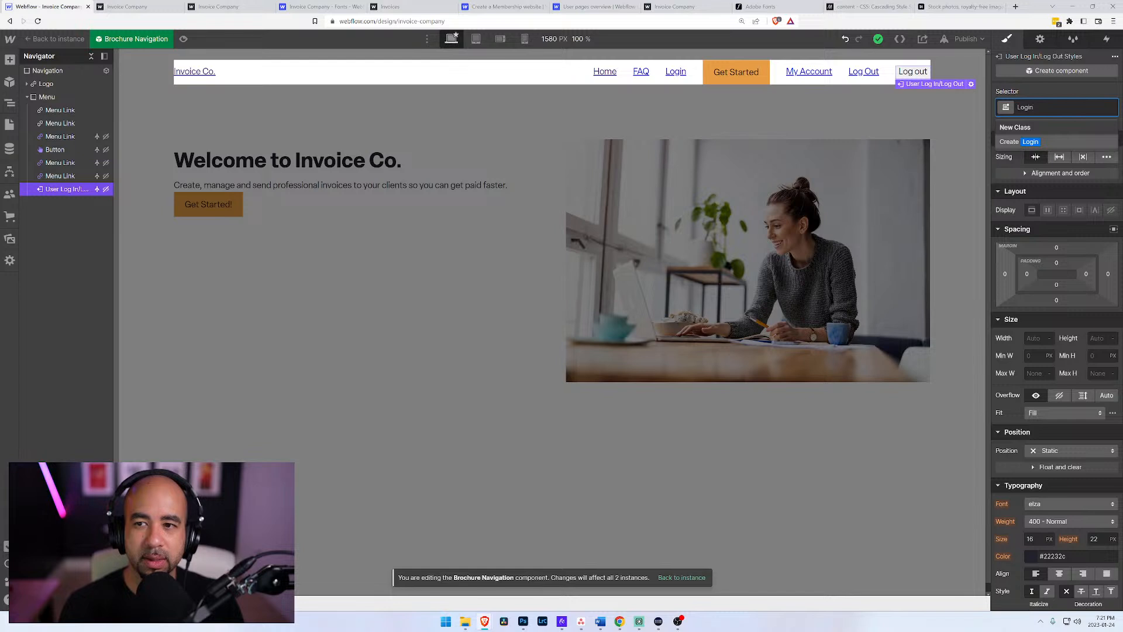
pyautogui.write(' and Out')
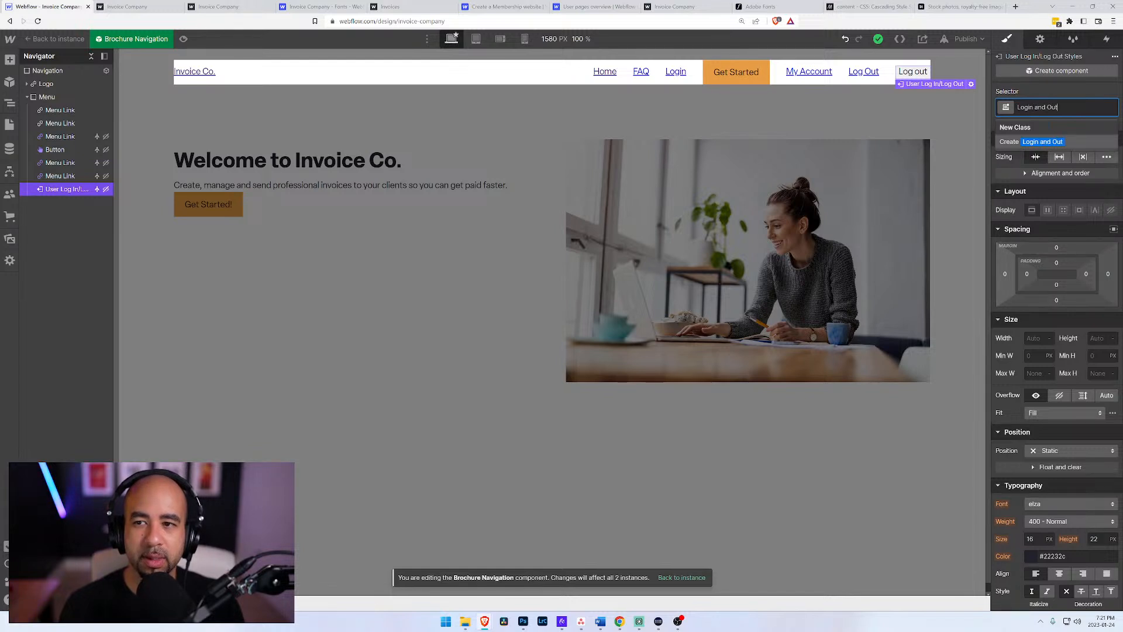
pyautogui.press('Return')
# Step: Set the background color of the Login and Out class to white
pyautogui.scroll(-5, 1056, 338)
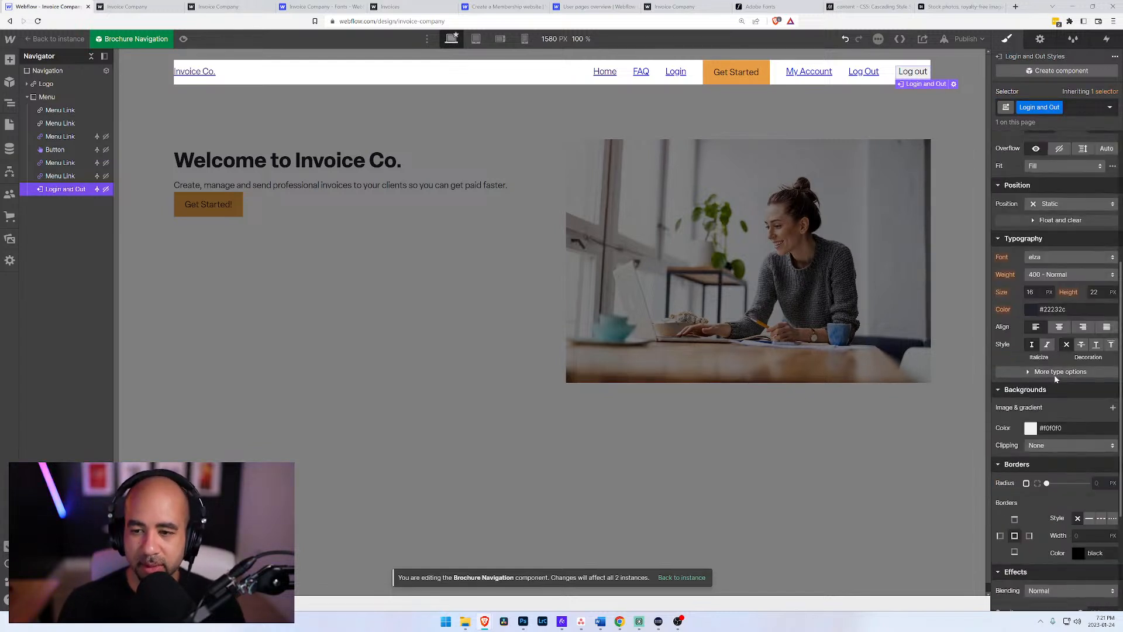
pyautogui.click(1031, 429)
pyautogui.click(997, 443)
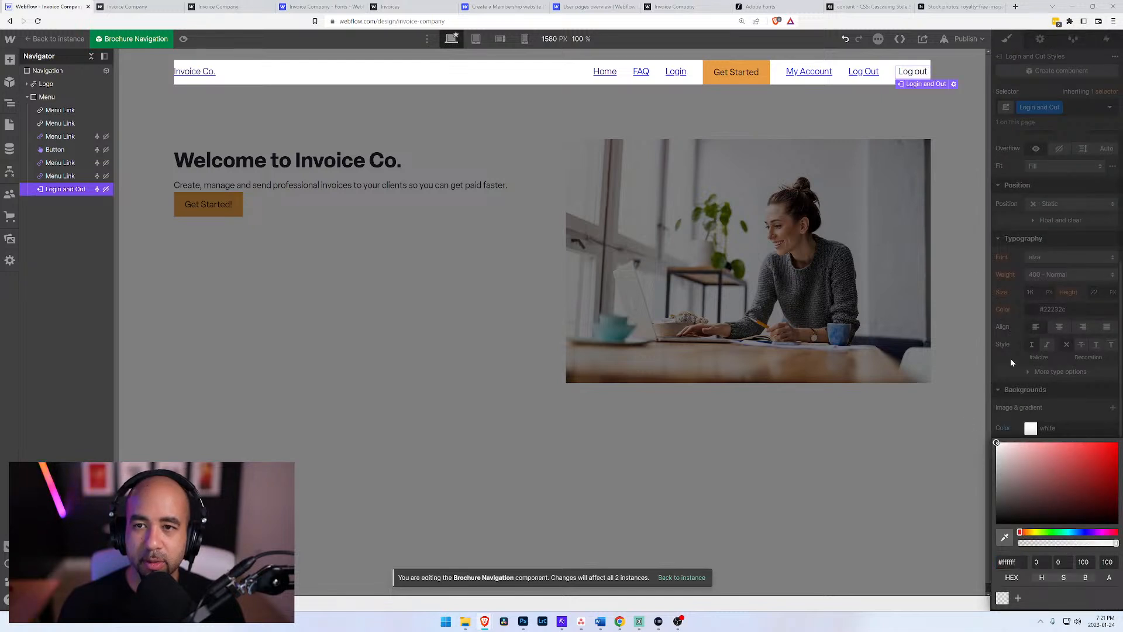
pyautogui.click(1056, 390)
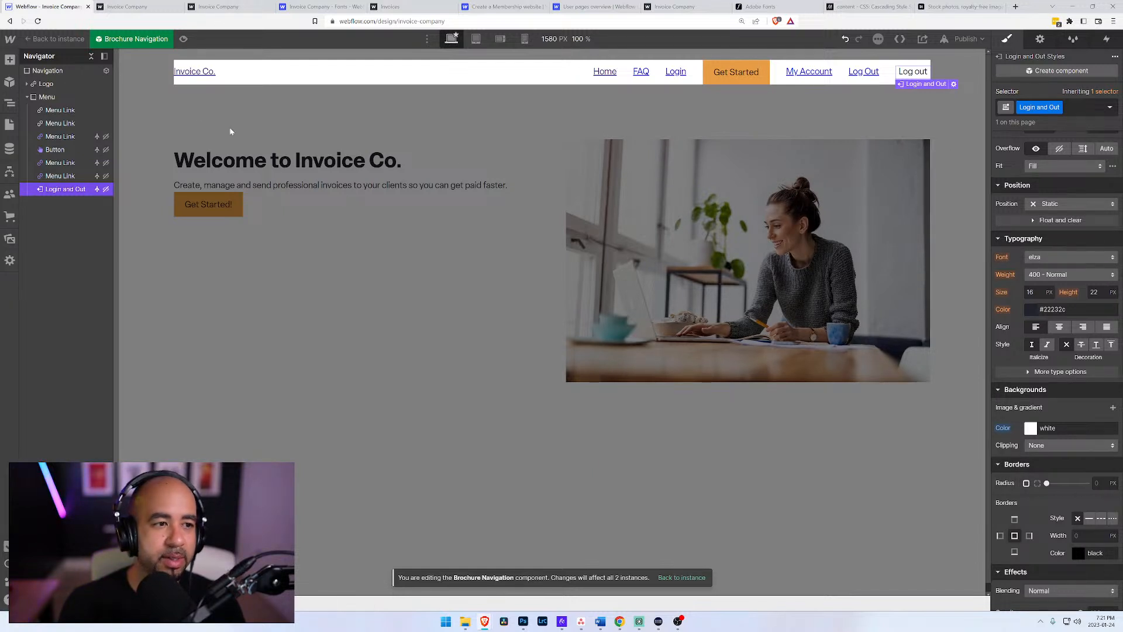
# Step: Delete the old Log Out menu link from the navigation and review the My Account link's settings
pyautogui.click(858, 72)
pyautogui.press('Delete')
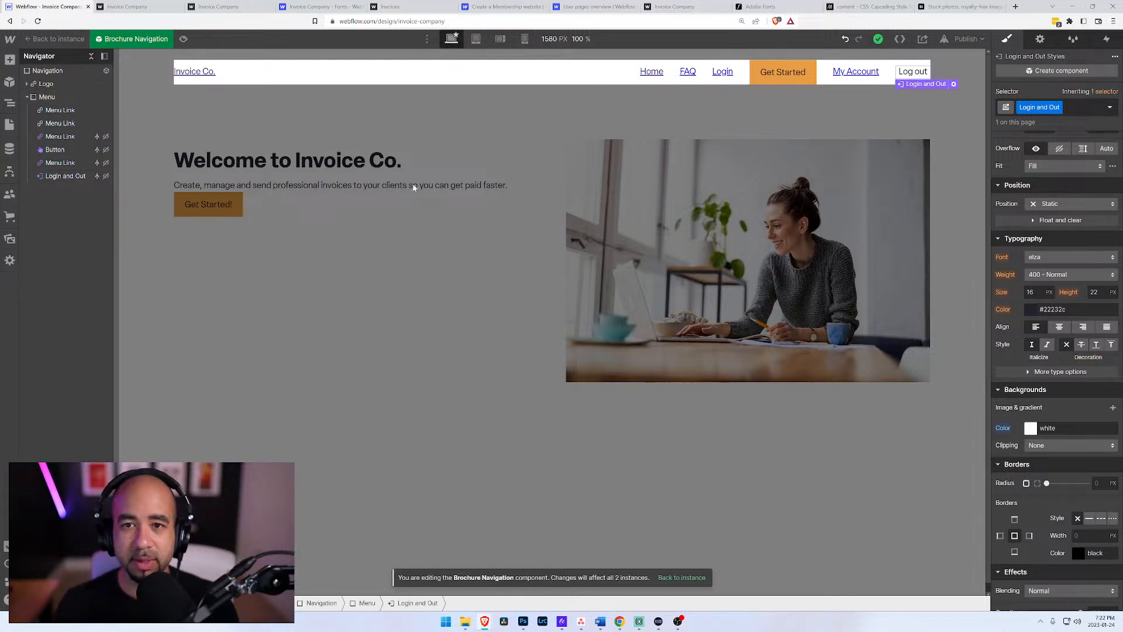
pyautogui.click(850, 70)
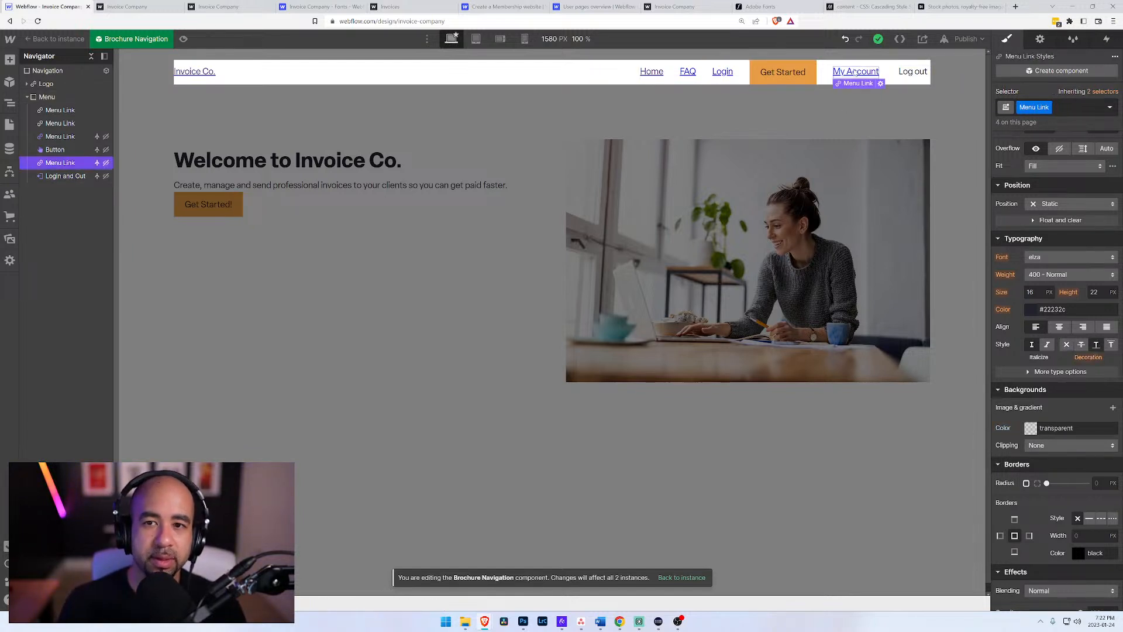
pyautogui.click(879, 85)
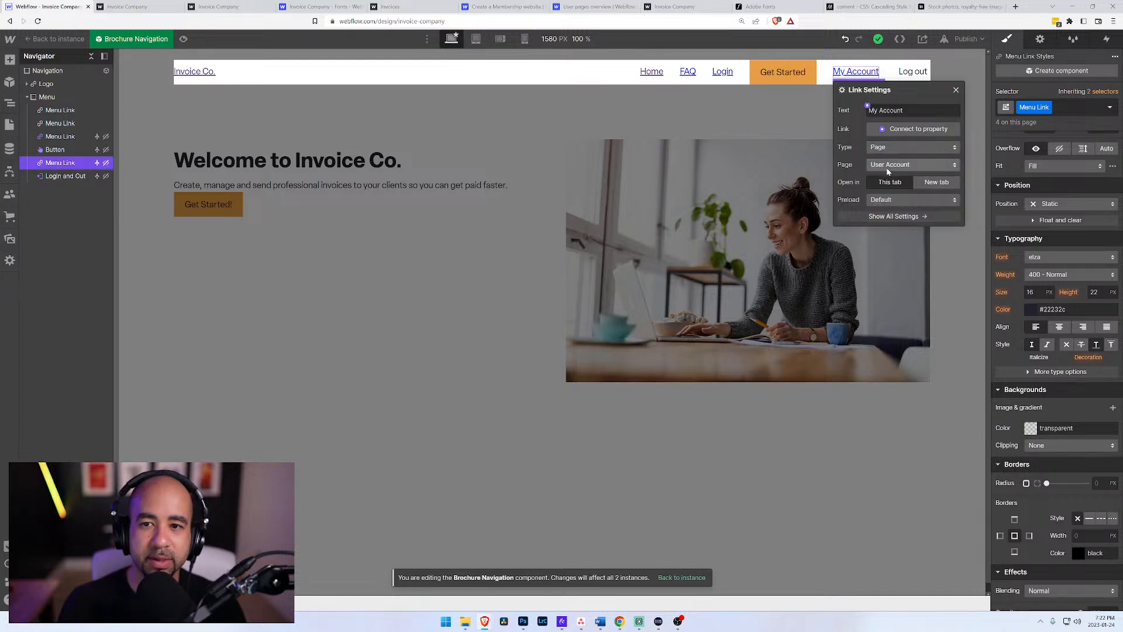
pyautogui.click(954, 62)
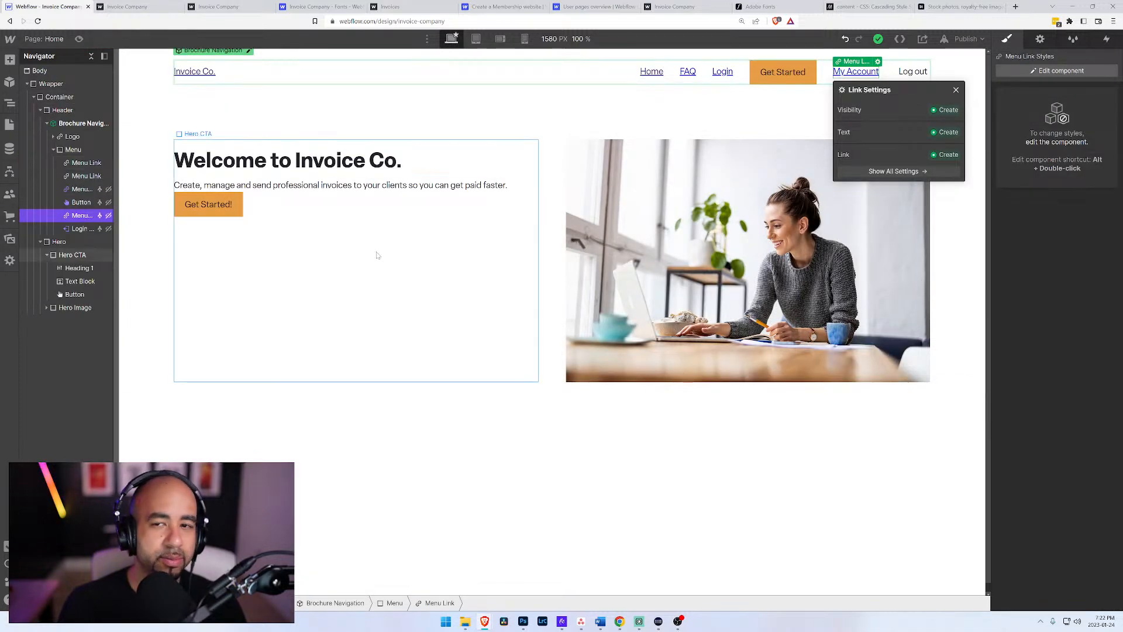
# Step: Copy the Header block from the Home page and open the Invoices page in the App folder
pyautogui.click(499, 111)
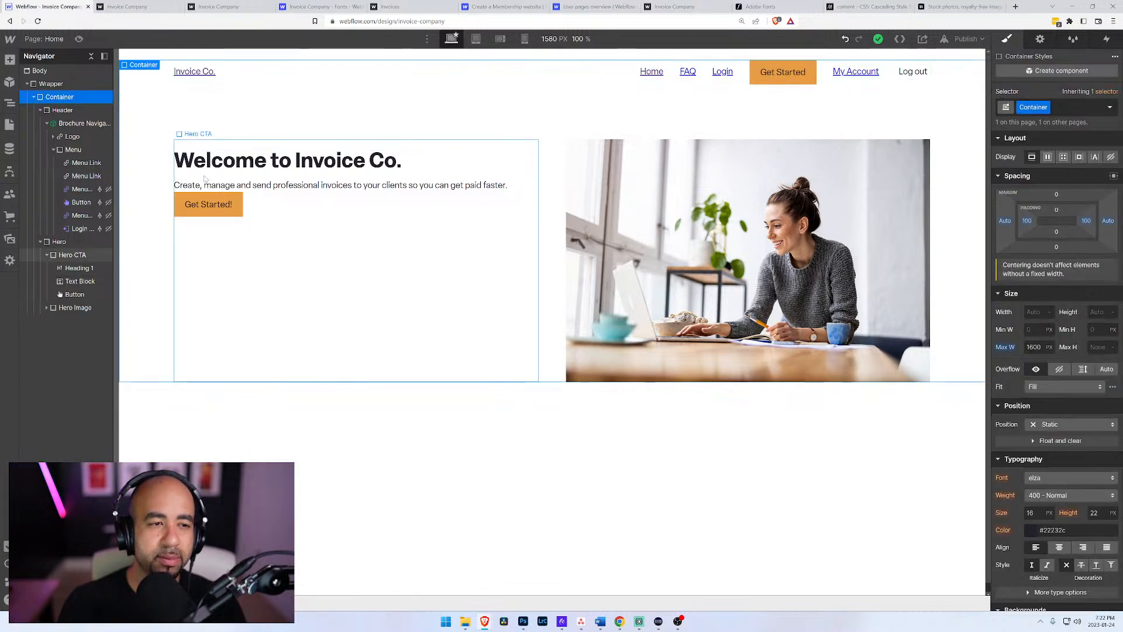
pyautogui.click(34, 97)
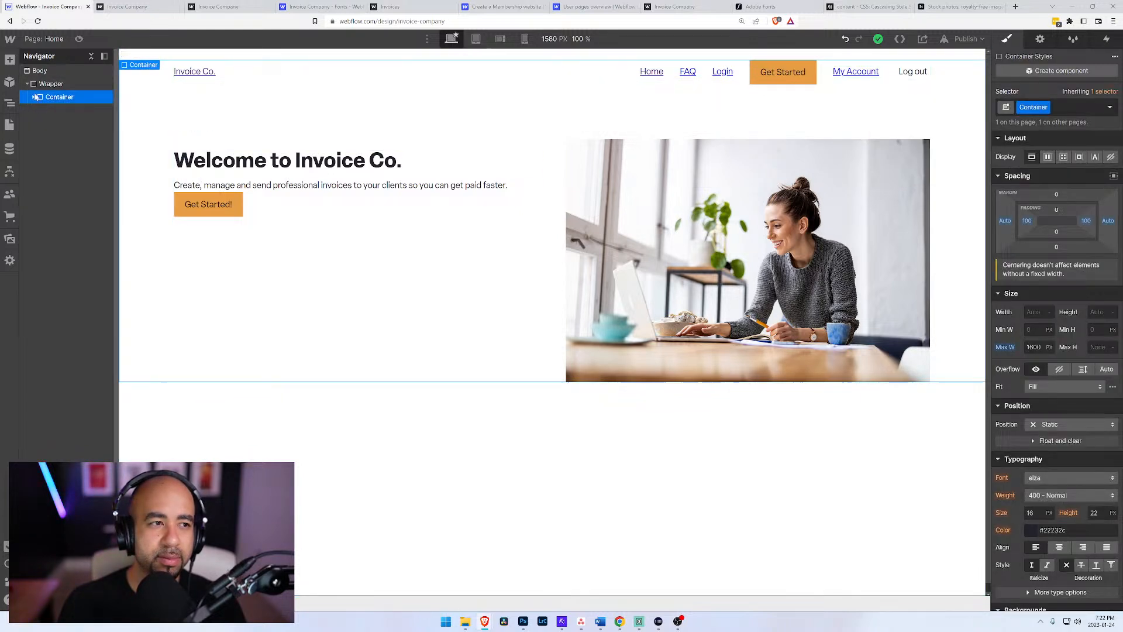
pyautogui.click(33, 97)
pyautogui.click(40, 110)
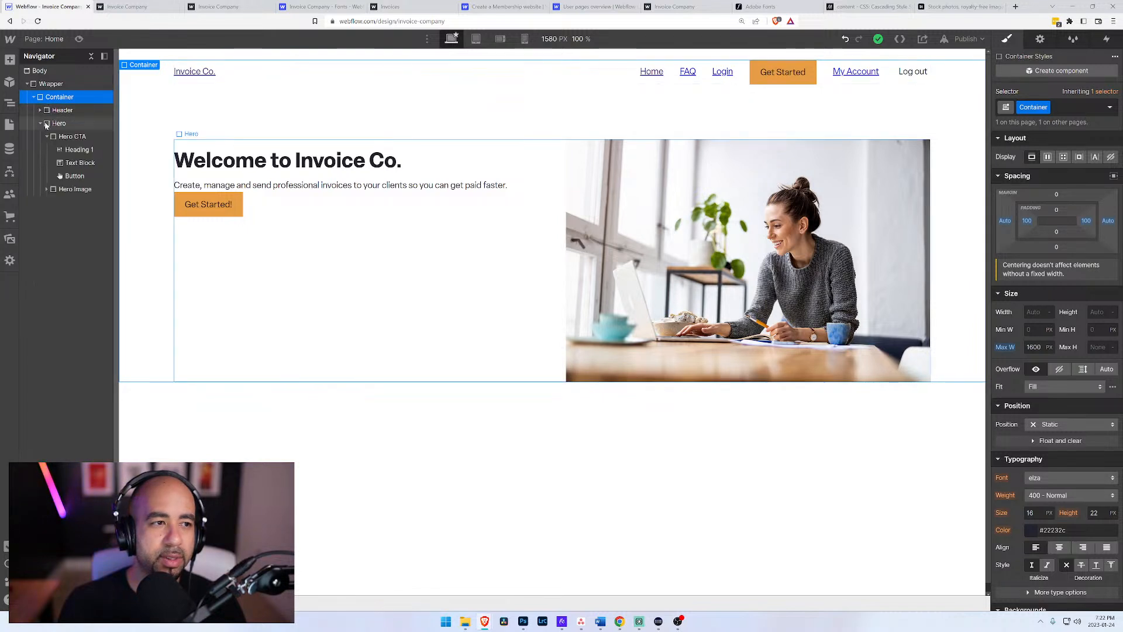
pyautogui.click(52, 110)
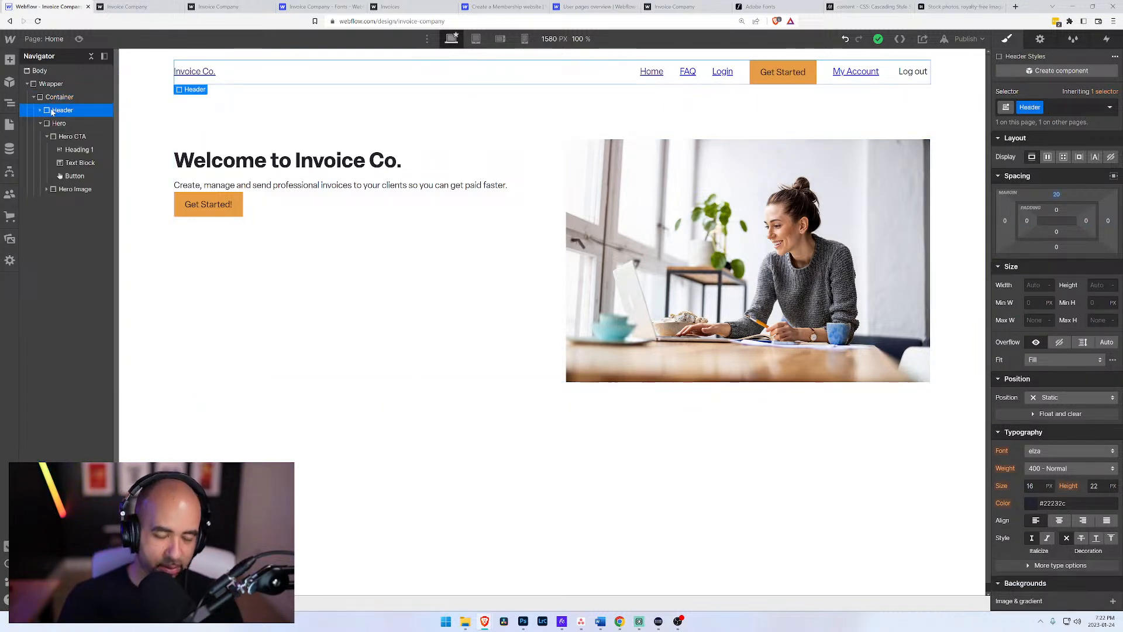
pyautogui.click(9, 125)
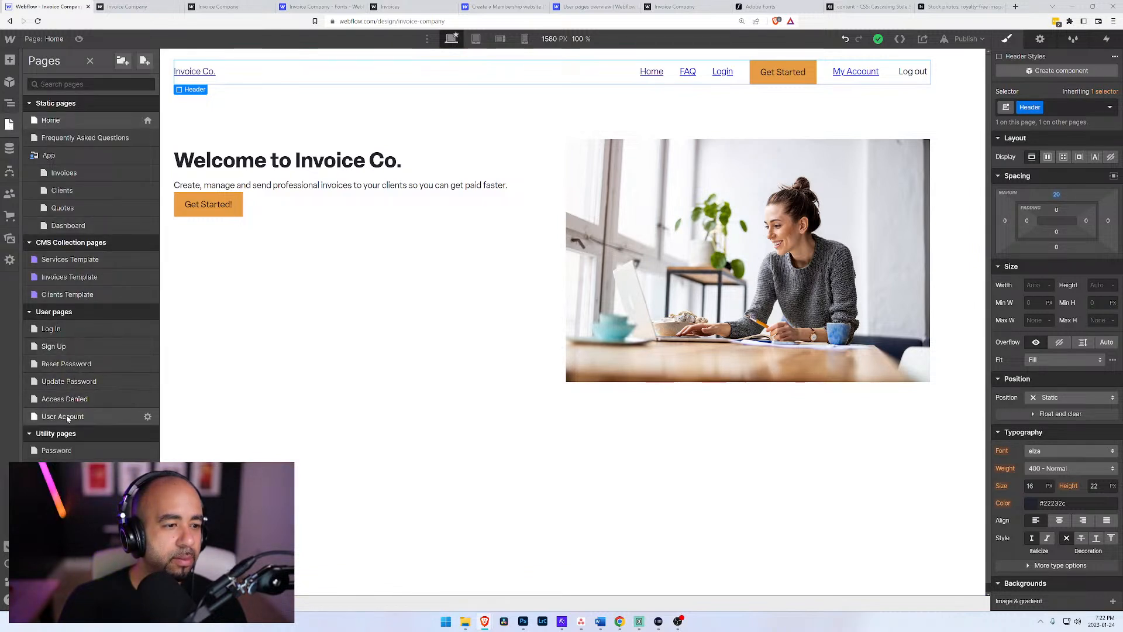
pyautogui.click(60, 173)
# Step: Add a div block to the page body, place it above the heading, and assign it the Wrapper class
pyautogui.click(39, 74)
pyautogui.hotkey('ctrl', 'e')
pyautogui.hotkey('ctrl', 'w')
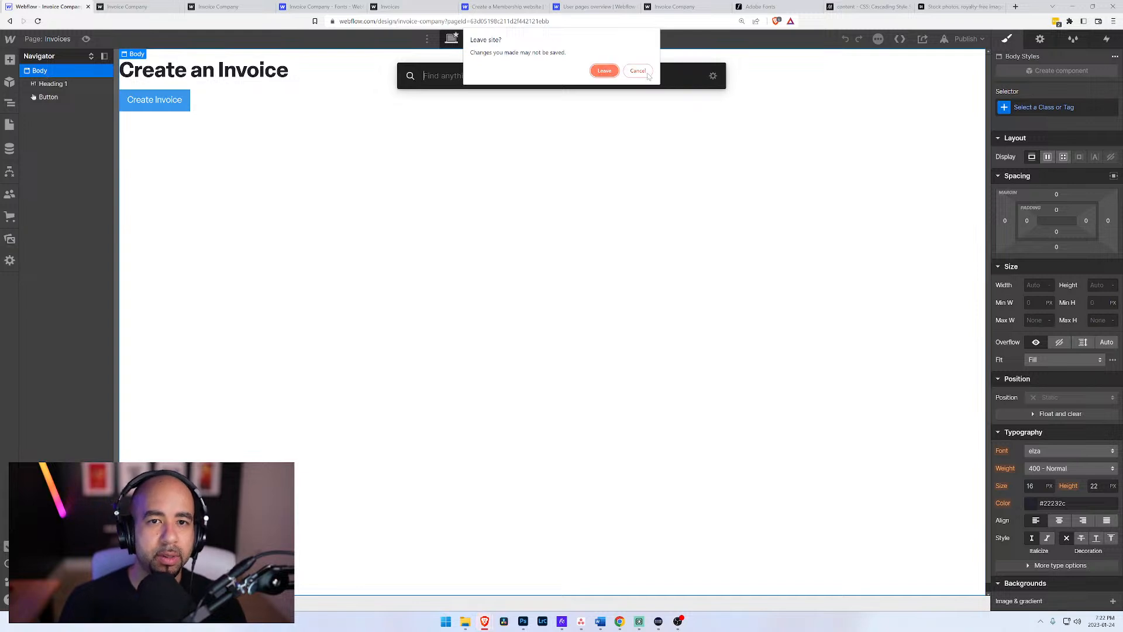
pyautogui.click(646, 74)
pyautogui.write('div')
pyautogui.press('Return')
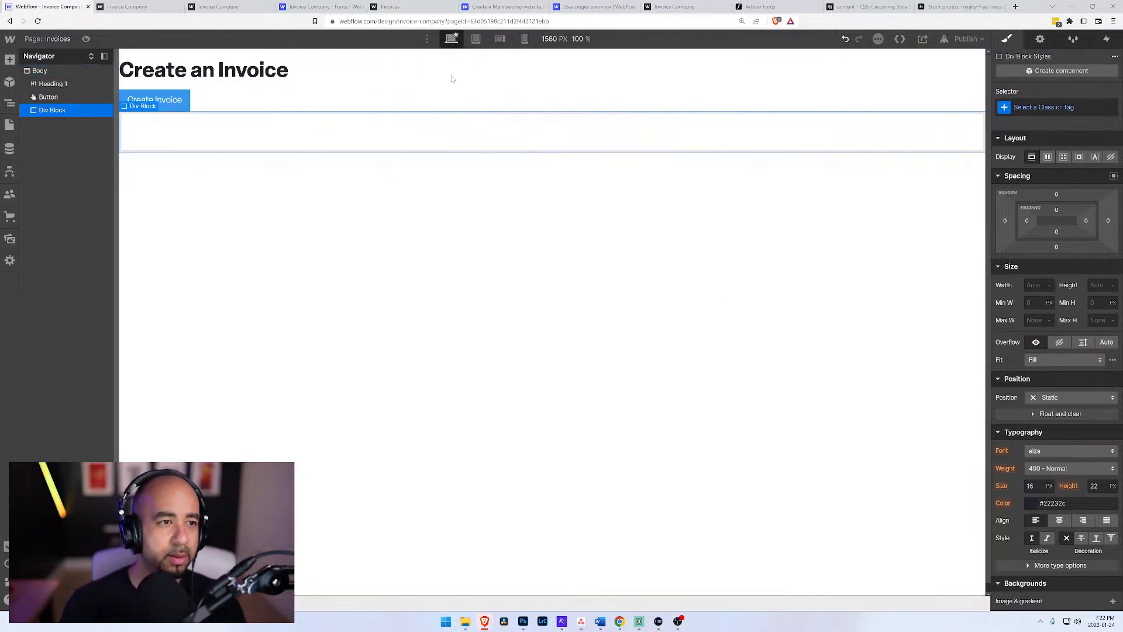
pyautogui.moveTo(50, 114); pyautogui.dragTo(50, 81)
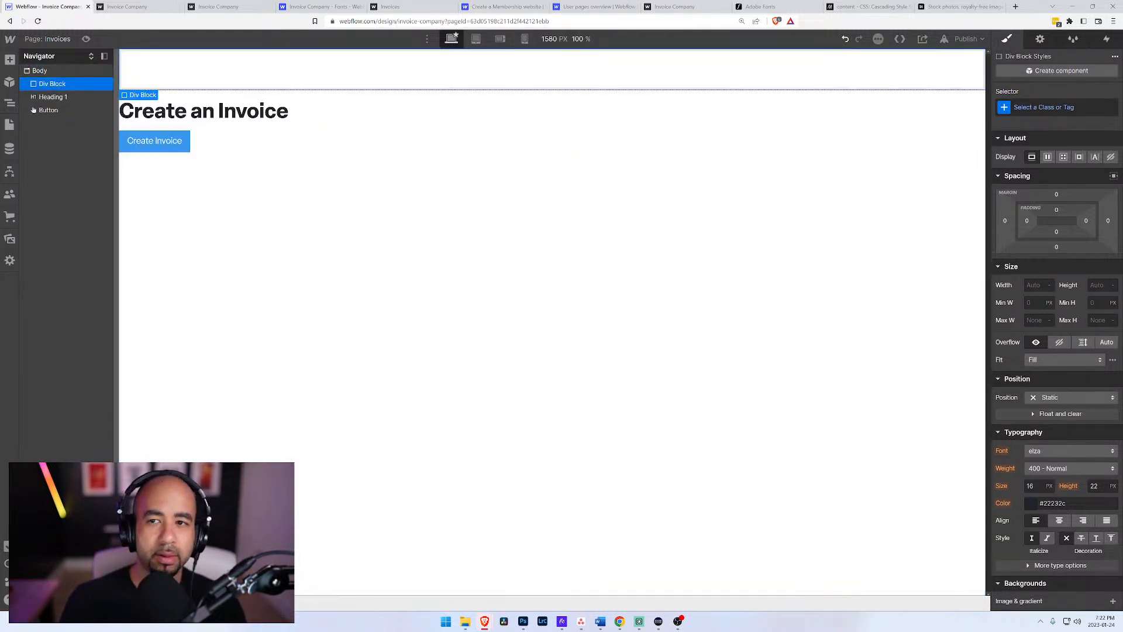
pyautogui.click(1089, 114)
pyautogui.write('Wrapper')
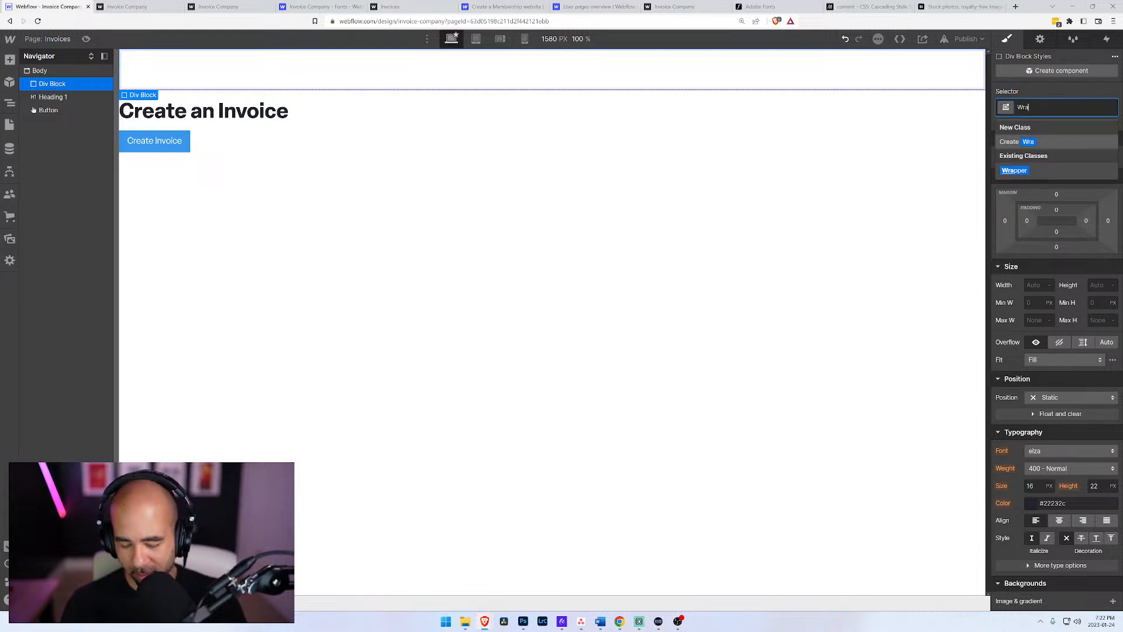
pyautogui.press('Return')
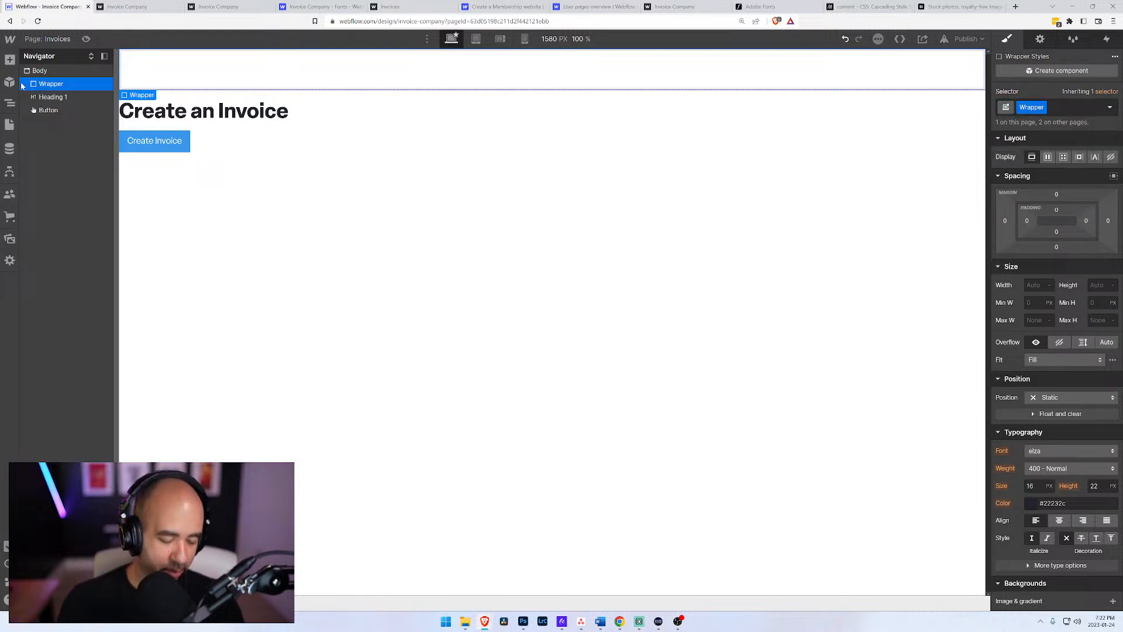
# Step: Nest a div block with the Container class inside the Wrapper and paste the copied Header into it
pyautogui.hotkey('ctrl', 'e')
pyautogui.write('div')
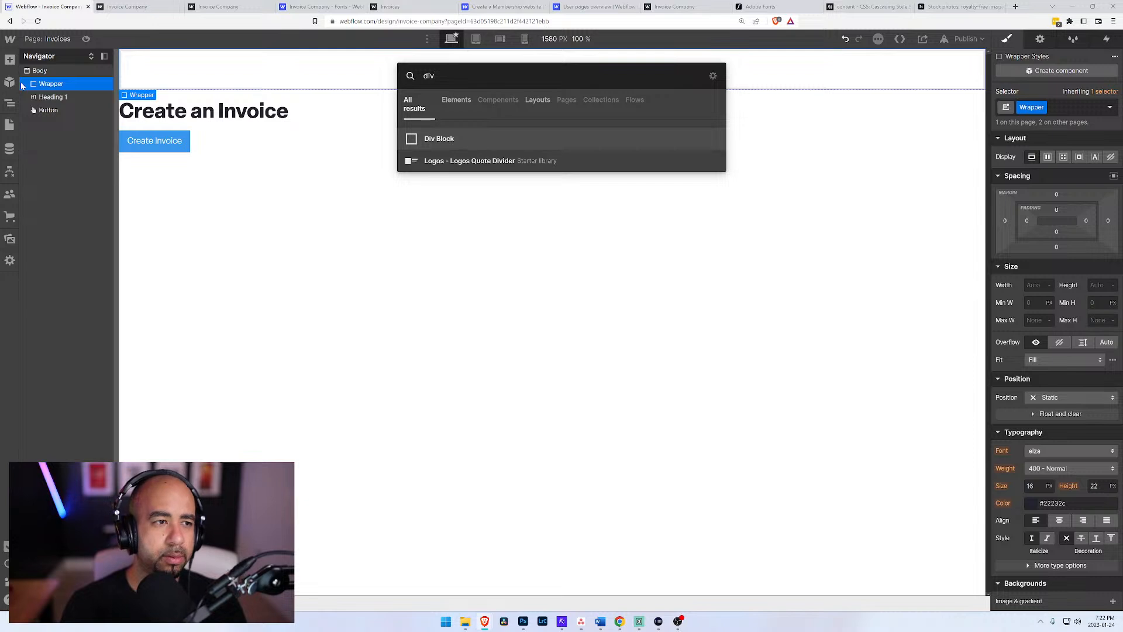
pyautogui.press('Return')
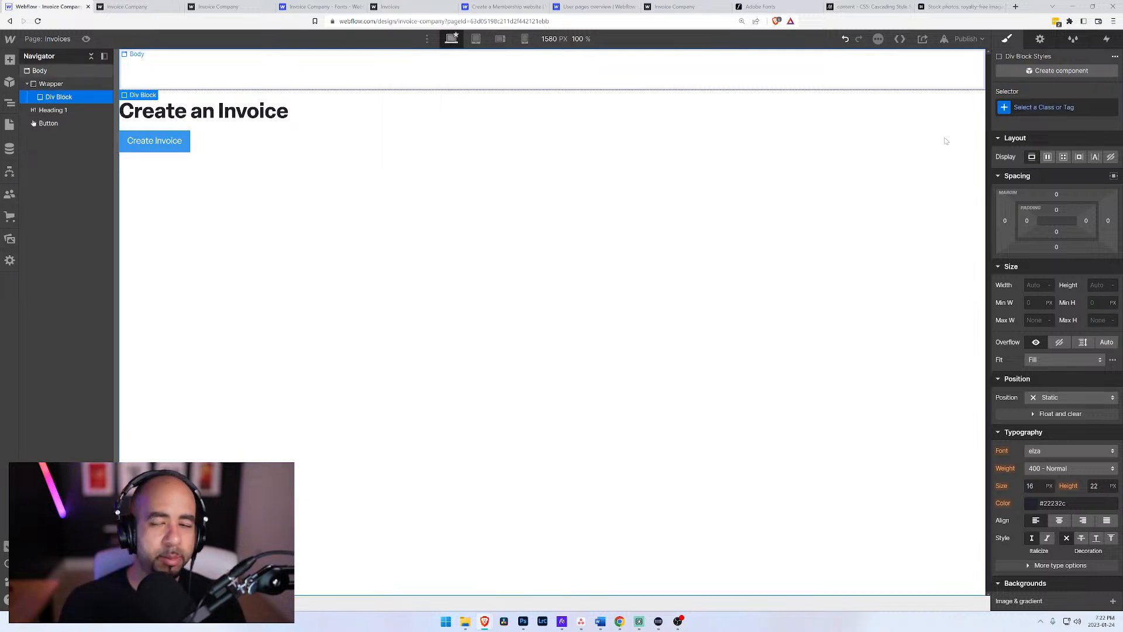
pyautogui.hotkey('ctrl', 'Return')
pyautogui.write('Container')
pyautogui.press('Return')
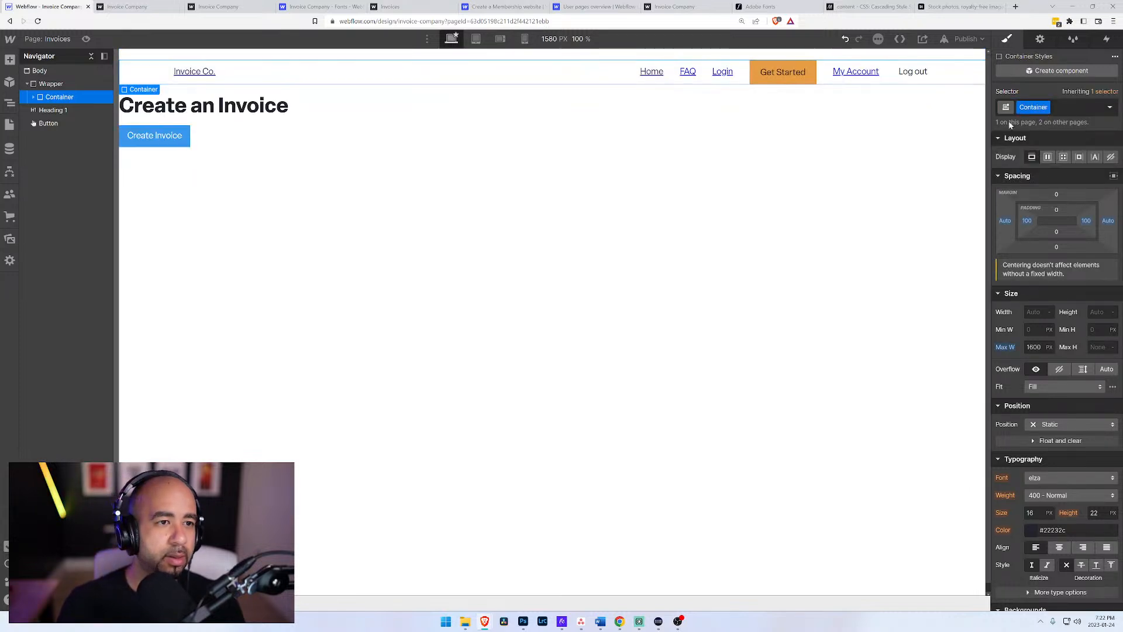
pyautogui.click(34, 98)
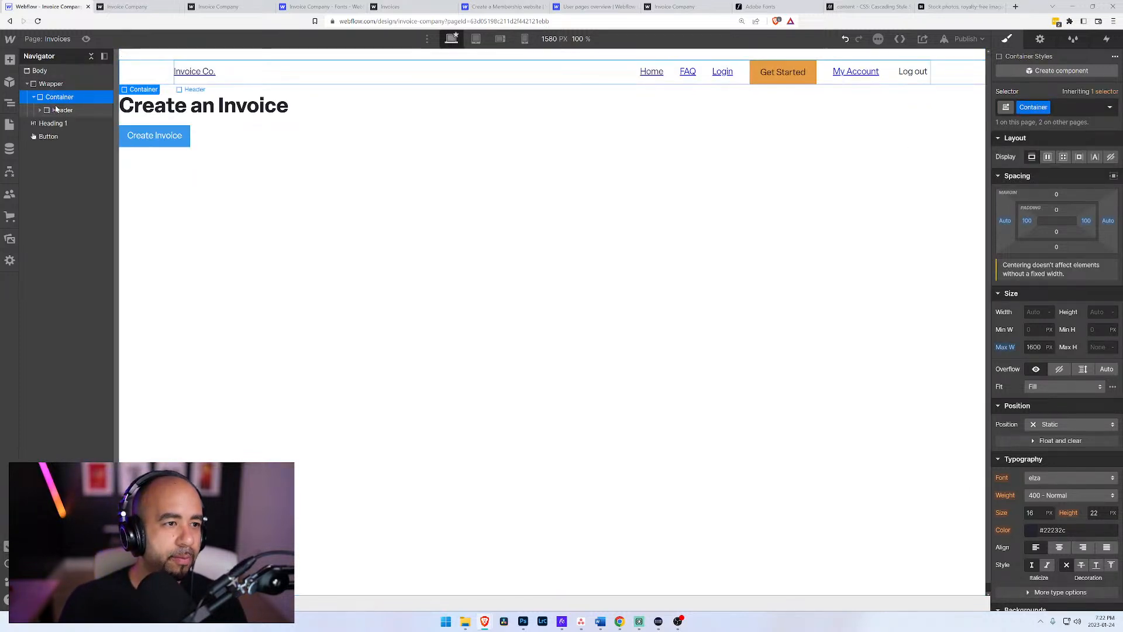
pyautogui.click(60, 110)
pyautogui.click(60, 99)
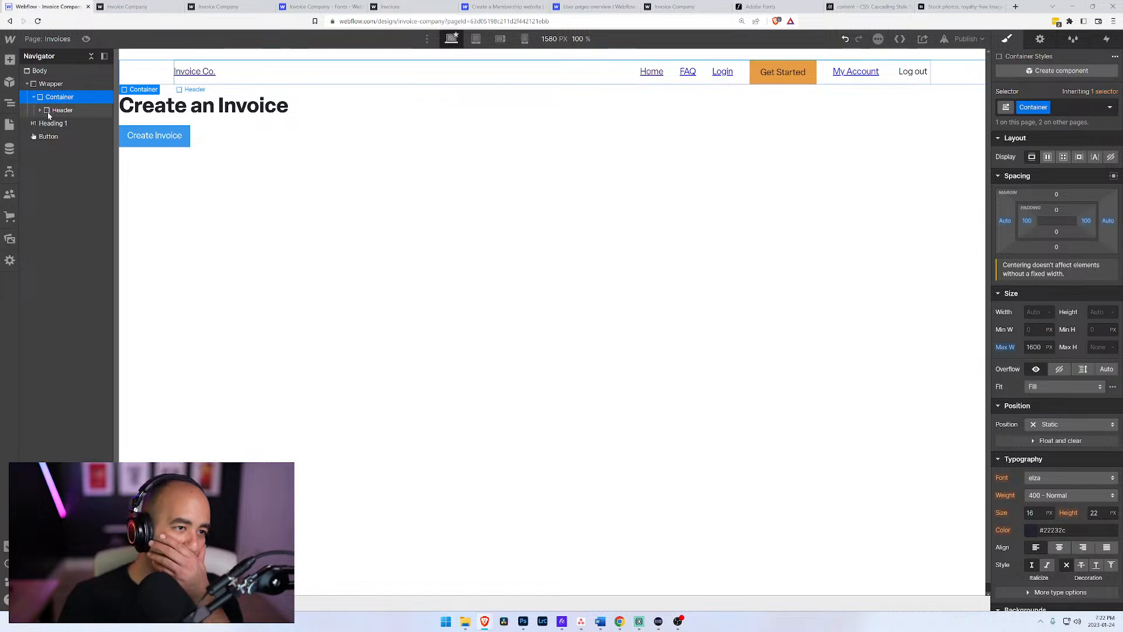
pyautogui.click(41, 112)
# Step: Add another div block inside the Wrapper, after the Container, and assign it the Main Content class
pyautogui.click(33, 97)
pyautogui.click(39, 85)
pyautogui.hotkey('ctrl', 'e')
pyautogui.write('div')
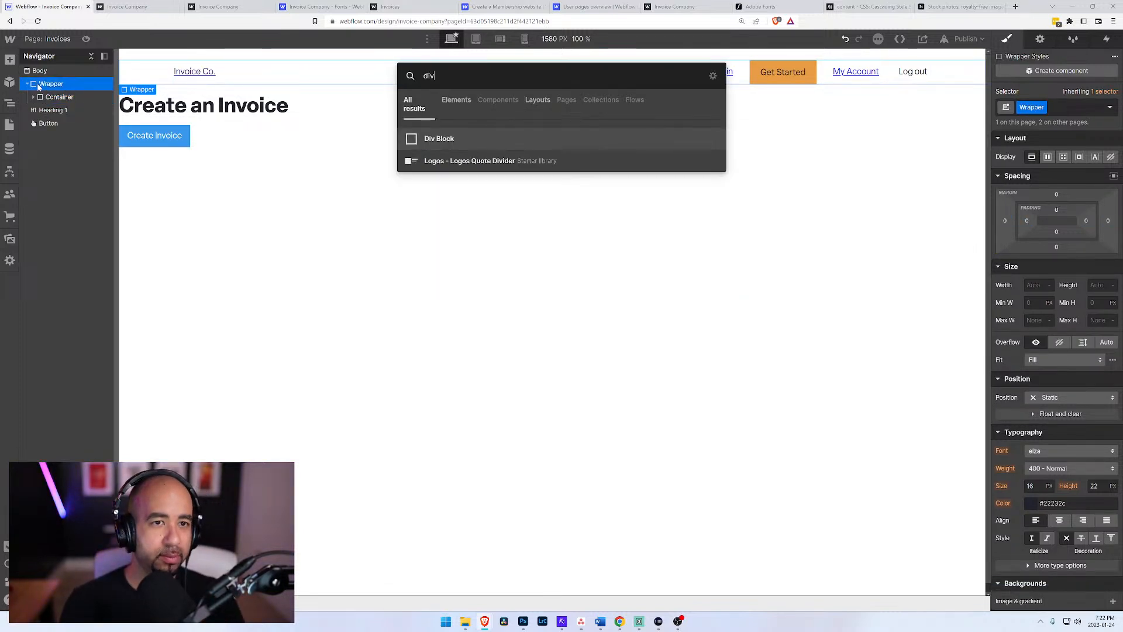
pyautogui.press('Return')
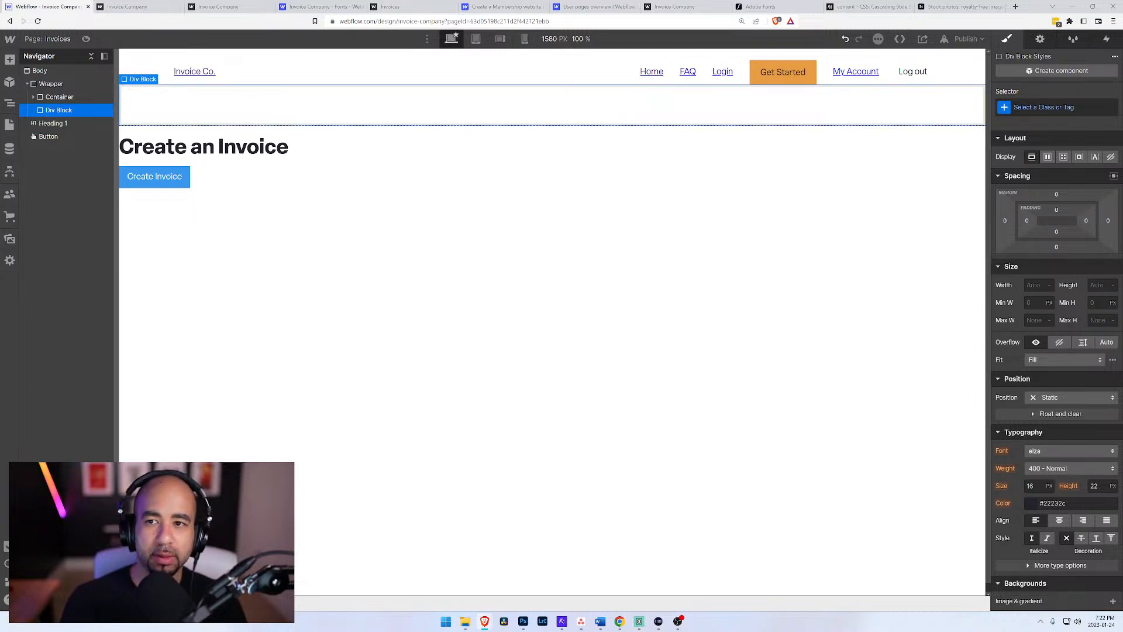
pyautogui.click(1045, 107)
pyautogui.write('Main')
pyautogui.press('Down')
pyautogui.press('Return')
# Step: Move the Create an Invoice heading into the Main Content block
pyautogui.moveTo(54, 123); pyautogui.dragTo(60, 114)
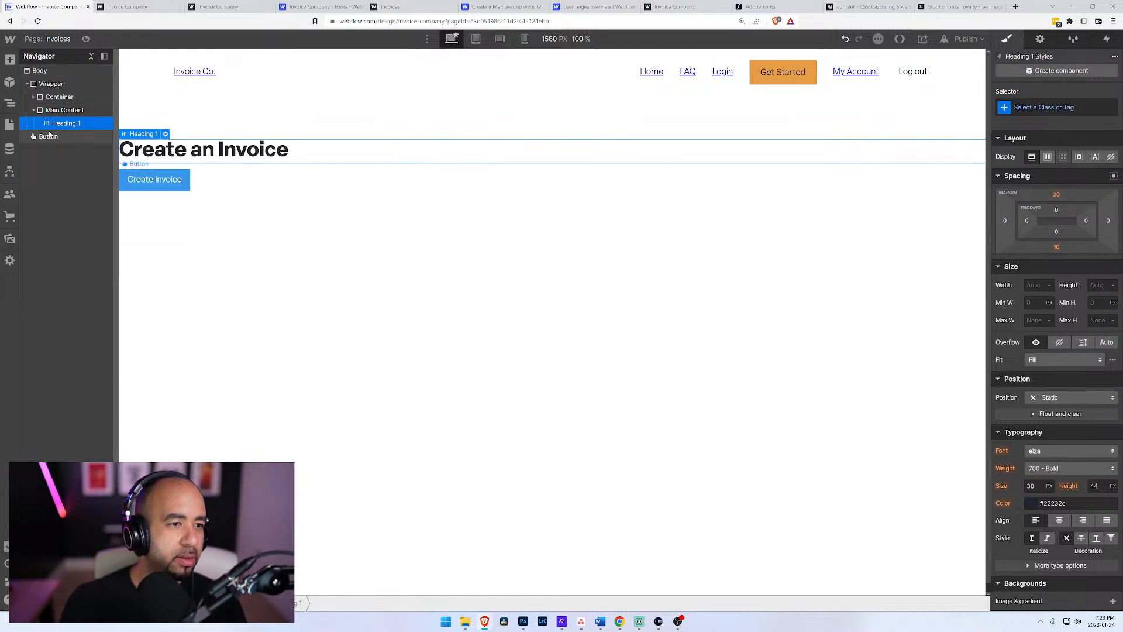
pyautogui.click(46, 137)
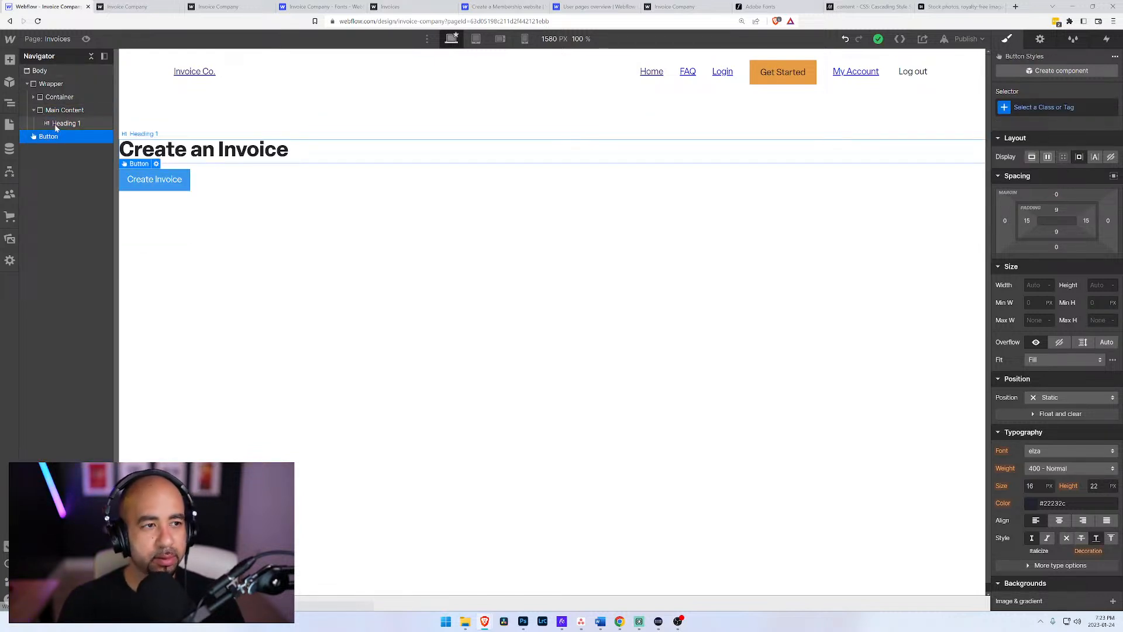
pyautogui.click(57, 125)
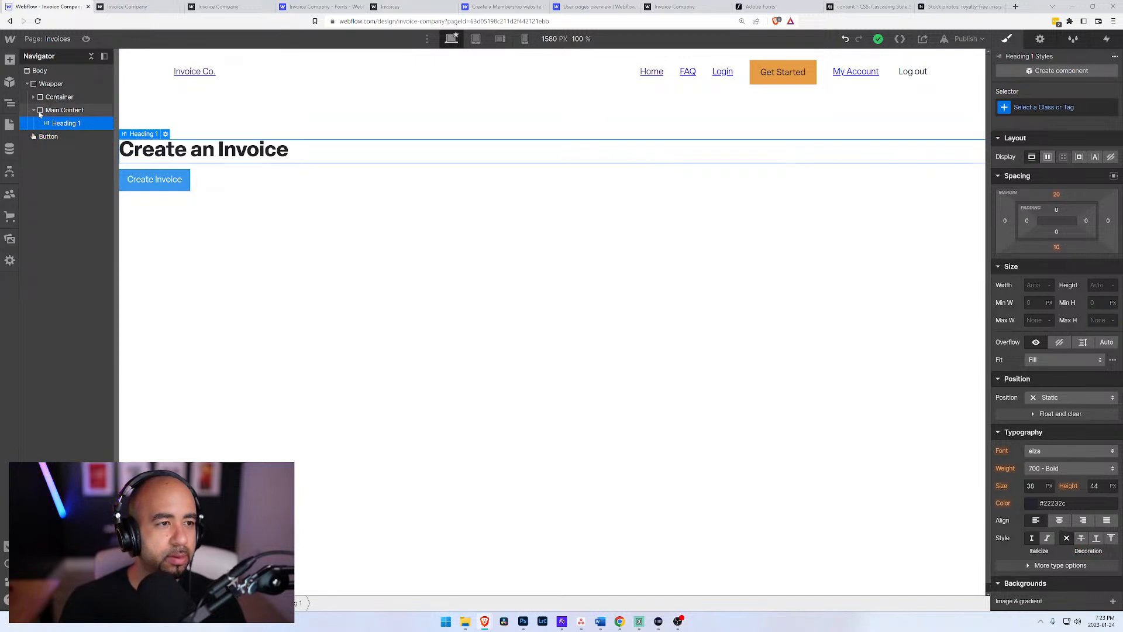
# Step: Move the Main Content block into the Container, directly below the Header
pyautogui.click(40, 114)
pyautogui.click(34, 111)
pyautogui.click(33, 97)
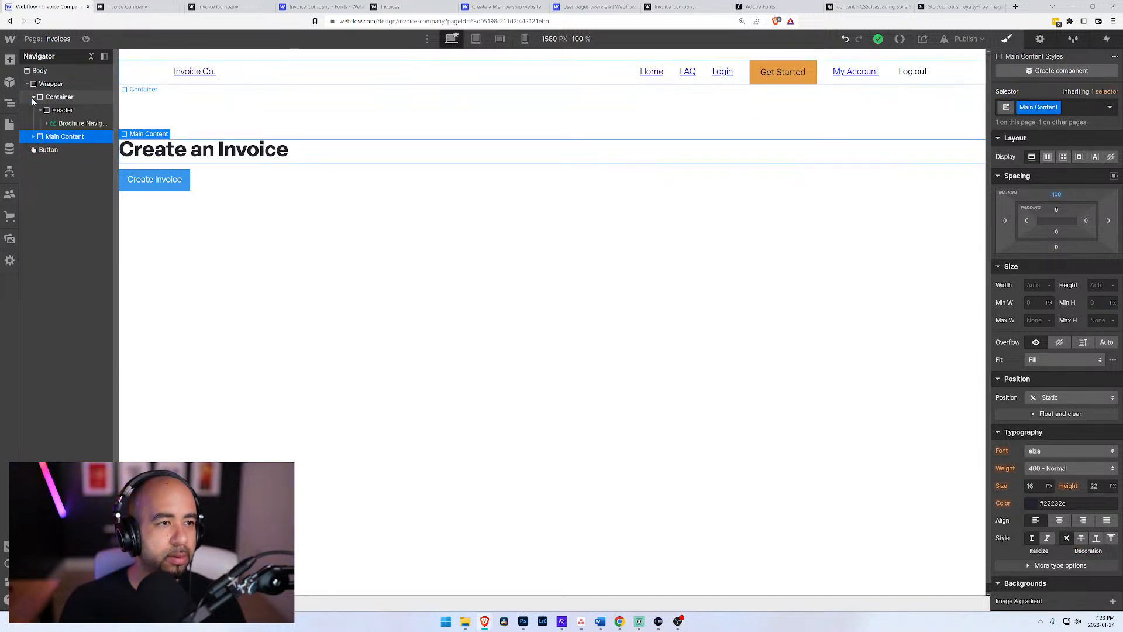
pyautogui.moveTo(42, 138); pyautogui.dragTo(43, 129)
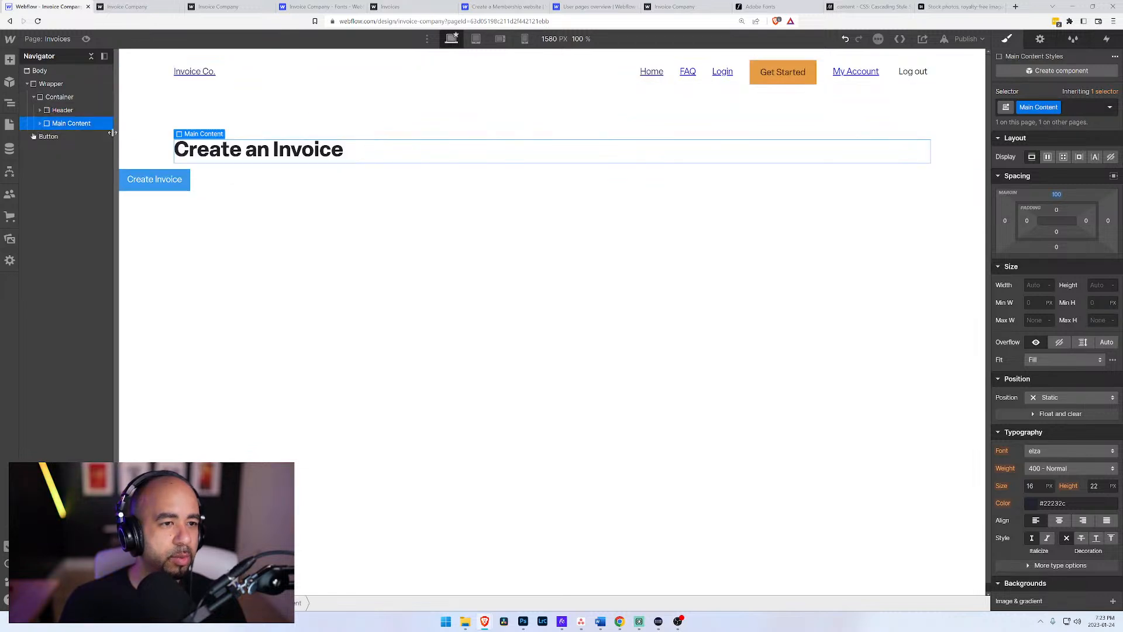
# Step: Change the text of the heading in Main Content to "Your Invoices"
pyautogui.click(40, 123)
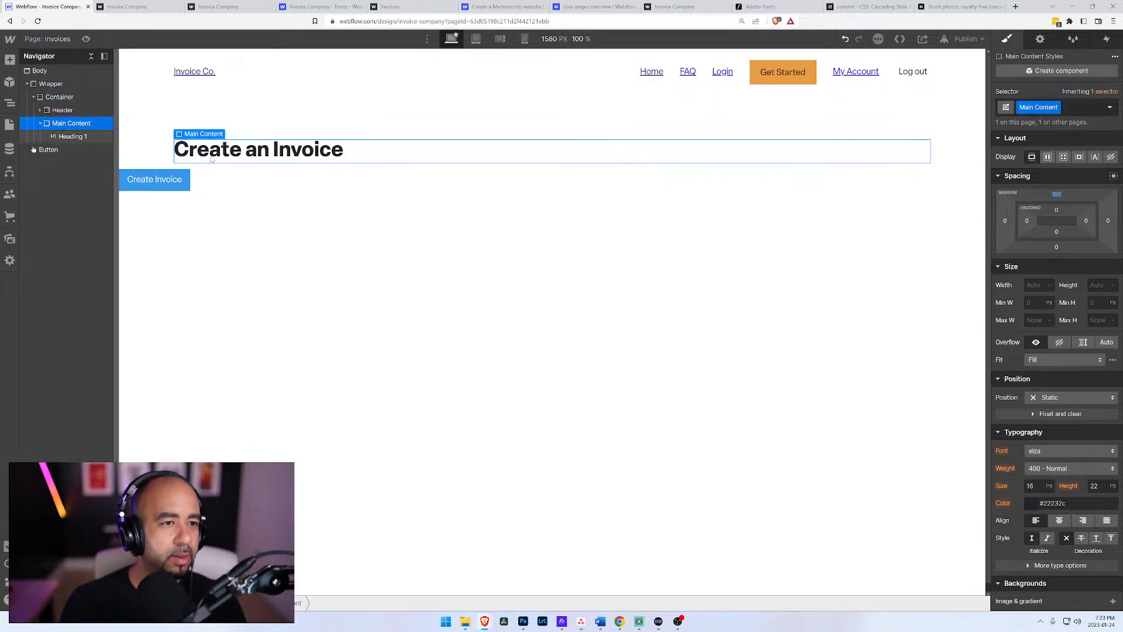
pyautogui.click(69, 136)
pyautogui.press('Return')
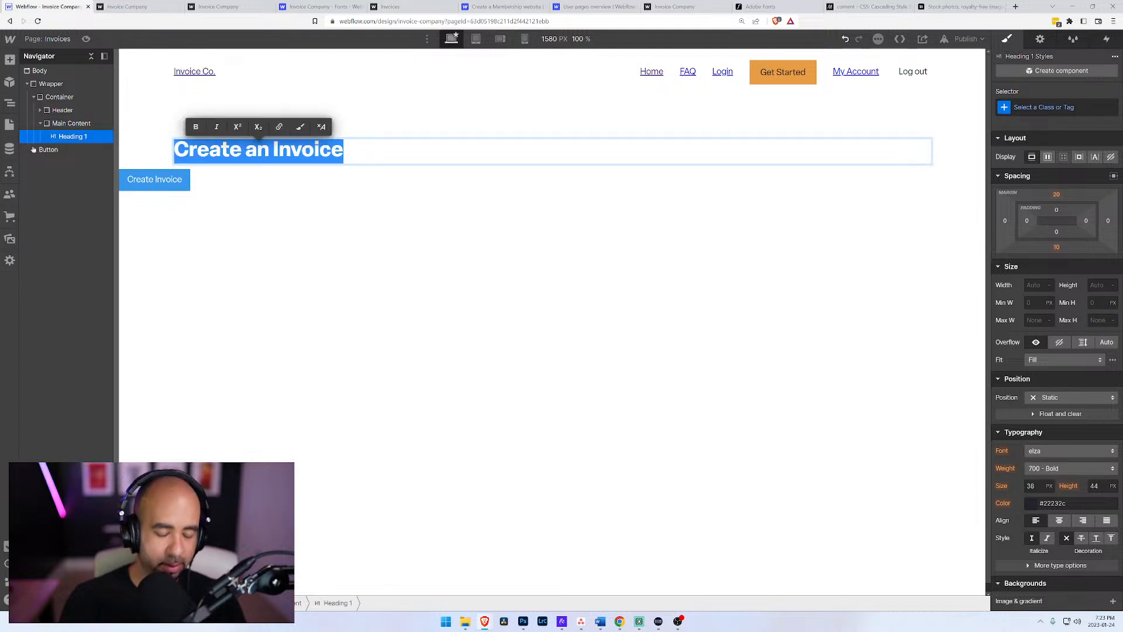
pyautogui.write('Invoices')
pyautogui.press('BackSpace')
pyautogui.press('BackSpace')
pyautogui.press('BackSpace')
pyautogui.press('BackSpace')
pyautogui.press('BackSpace')
pyautogui.press('BackSpace')
pyautogui.press('BackSpace')
pyautogui.press('BackSpace')
pyautogui.write('YOur')
pyautogui.press('BackSpace')
pyautogui.press('BackSpace')
pyautogui.press('BackSpace')
pyautogui.write('oi')
pyautogui.press('BackSpace')
pyautogui.write('ur')
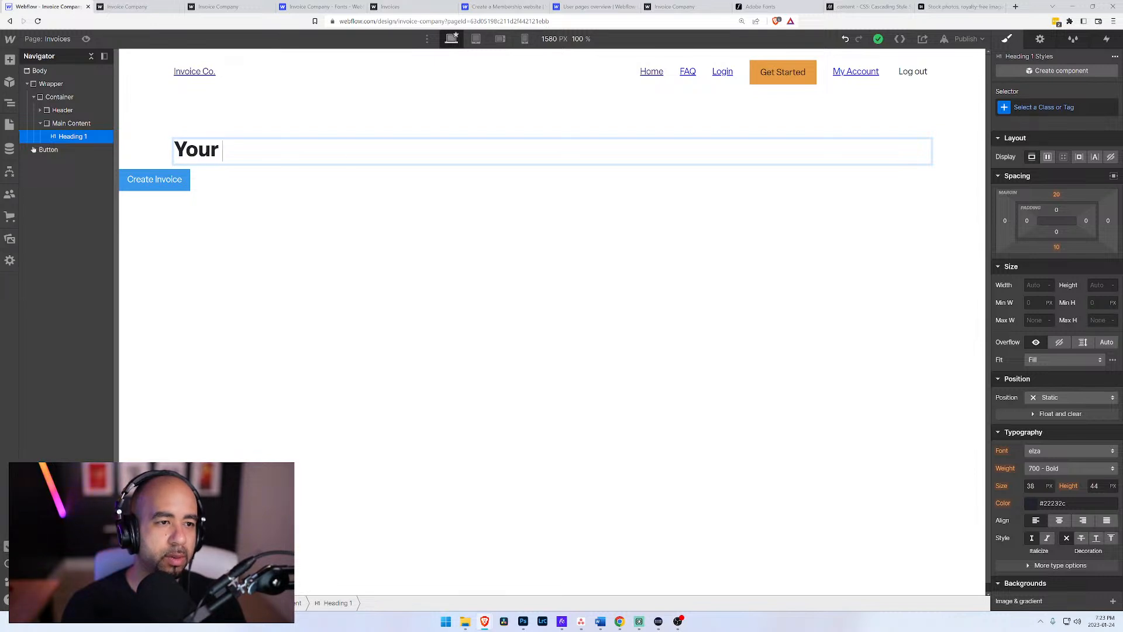
pyautogui.write(' Invoices')
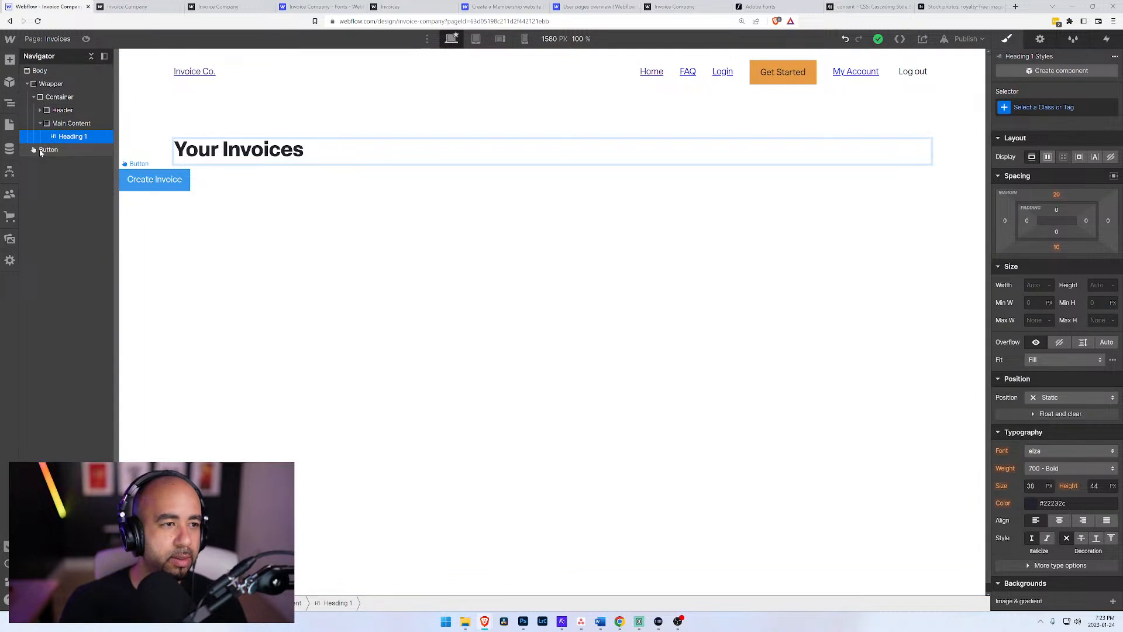
# Step: Move the Create Invoice button into the Main Content block, below the heading
pyautogui.moveTo(41, 150); pyautogui.dragTo(58, 125)
pyautogui.click(61, 126)
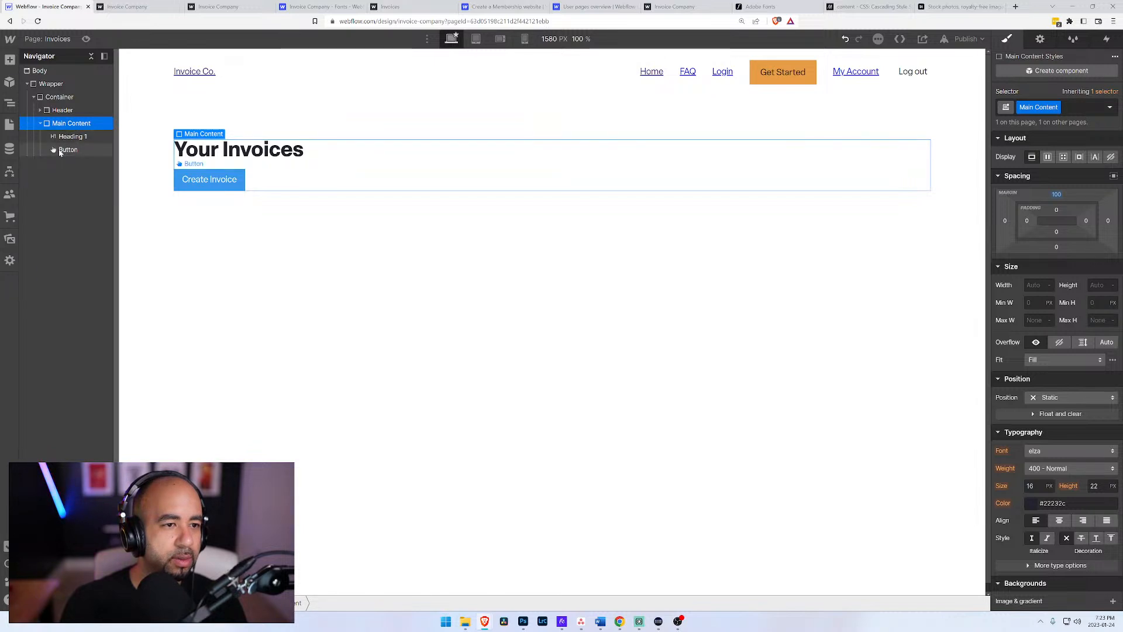
pyautogui.click(60, 150)
# Step: Start adding a new element inside the Main Content block
pyautogui.click(59, 126)
pyautogui.hotkey('ctrl', 'e')
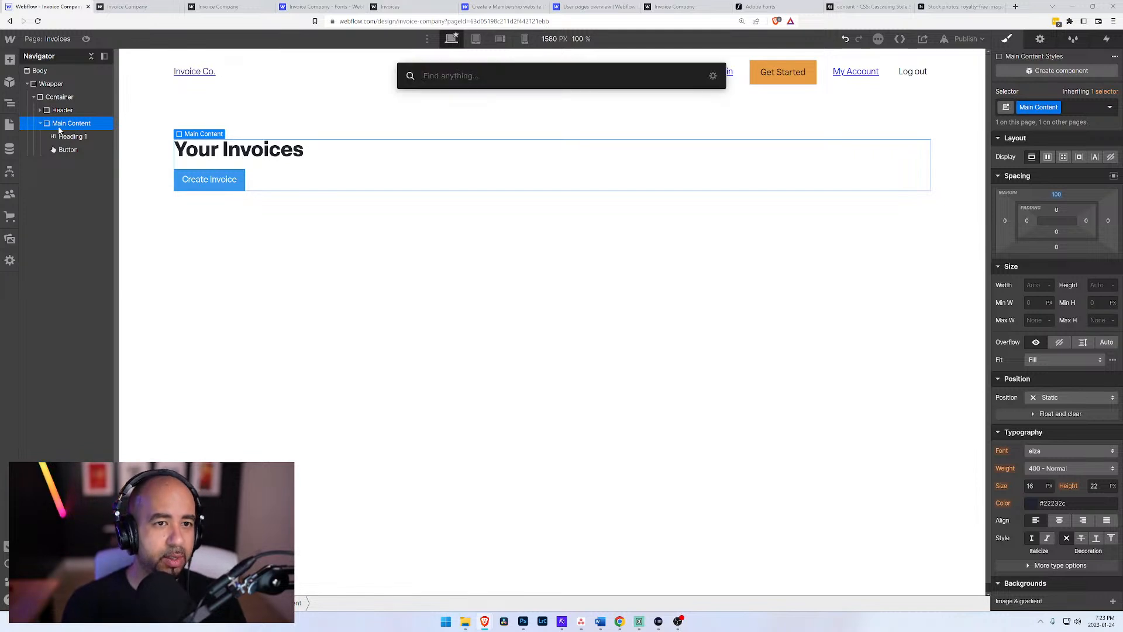
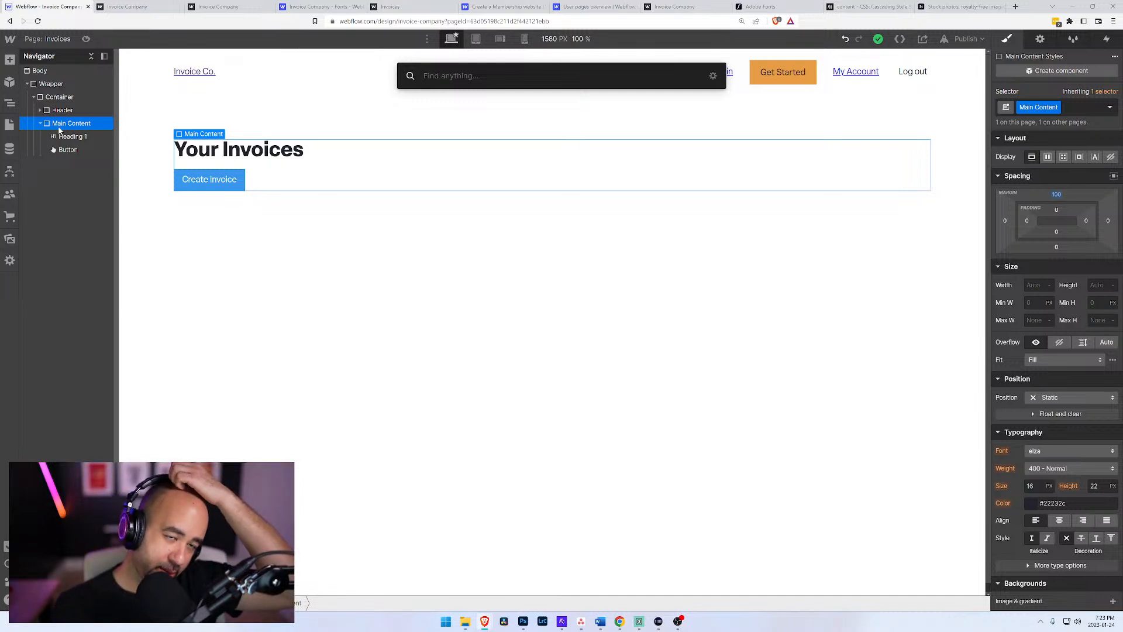
# Step: Add a Collection List to the Main Content block and set its source to the Invoices collection
pyautogui.write('coll')
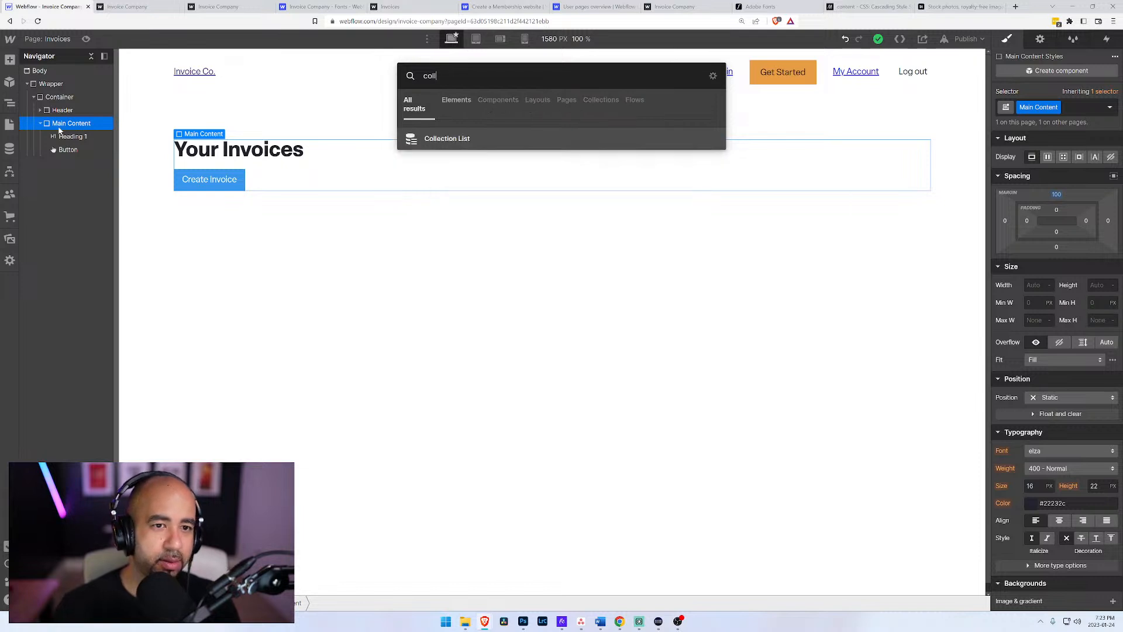
pyautogui.press('Return')
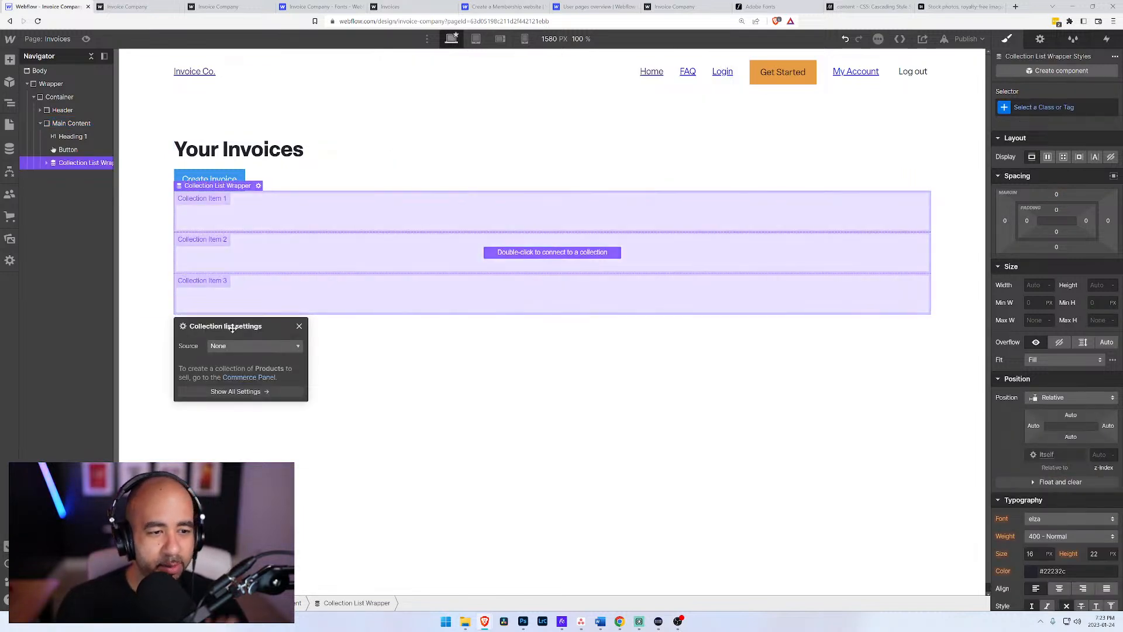
pyautogui.click(238, 346)
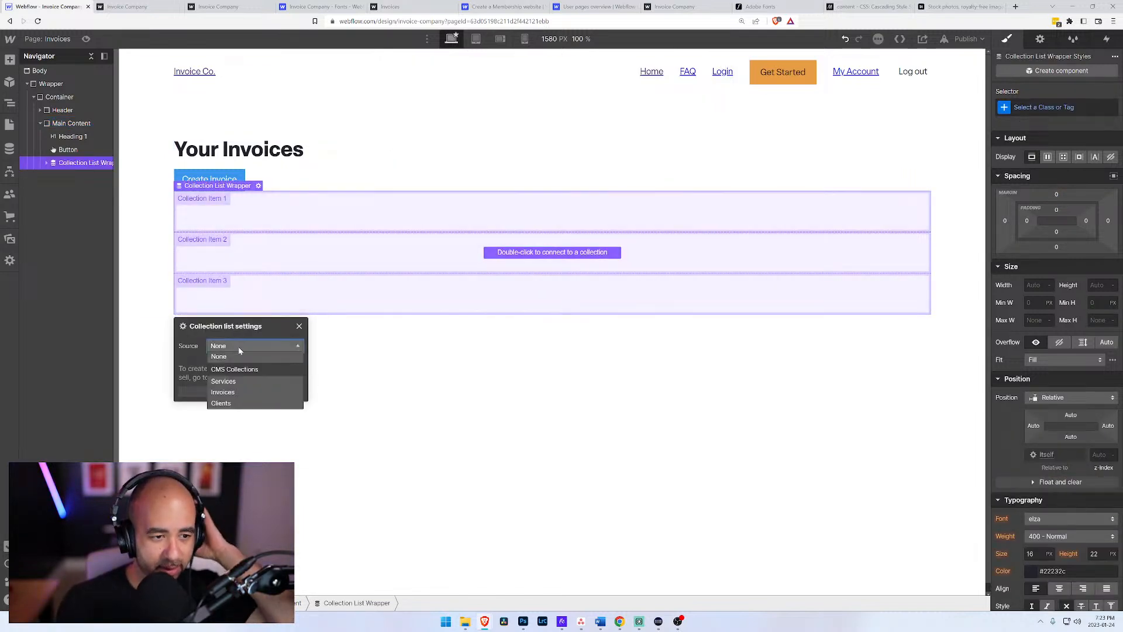
pyautogui.click(230, 391)
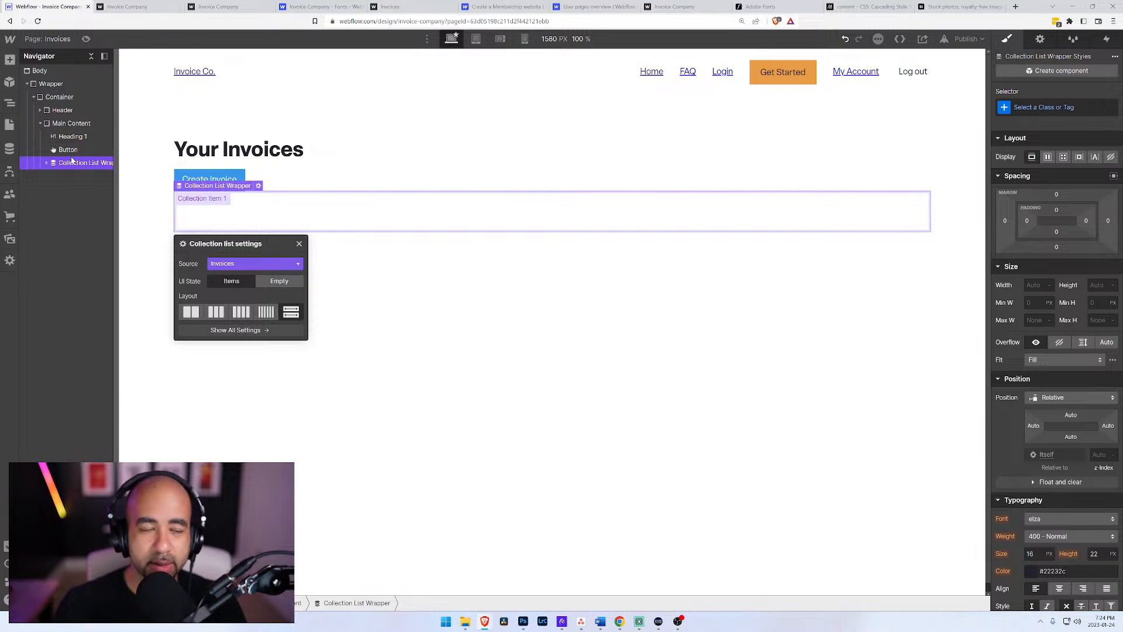
# Step: Expand the new collection list's structure and give its outer wrapper a new class named Collection Wrapper
pyautogui.click(46, 164)
pyautogui.click(53, 177)
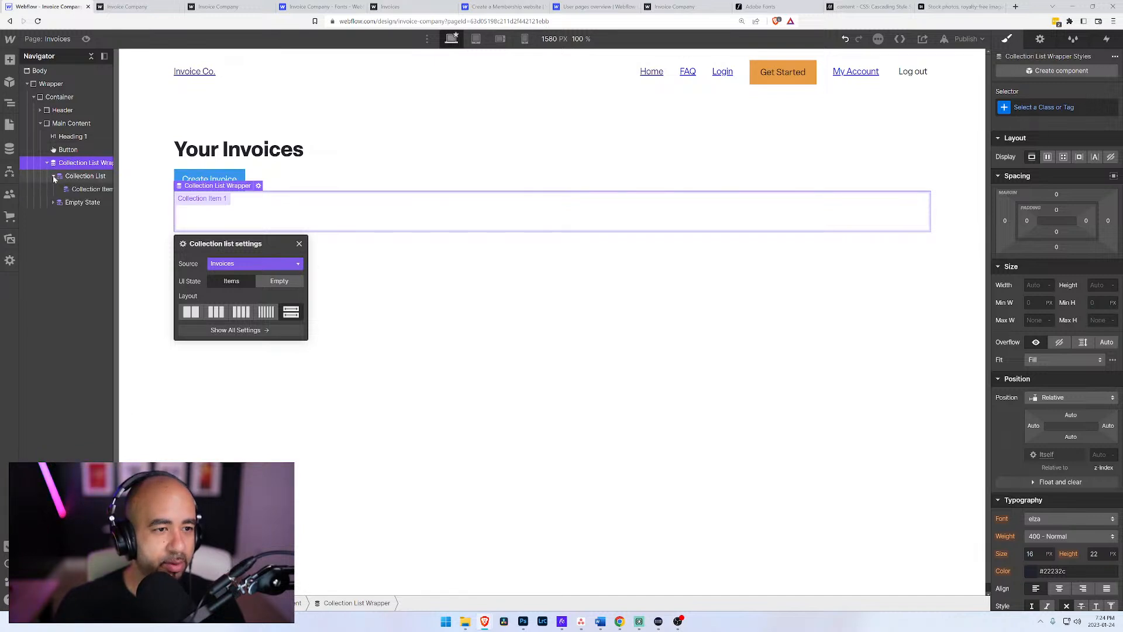
pyautogui.click(73, 189)
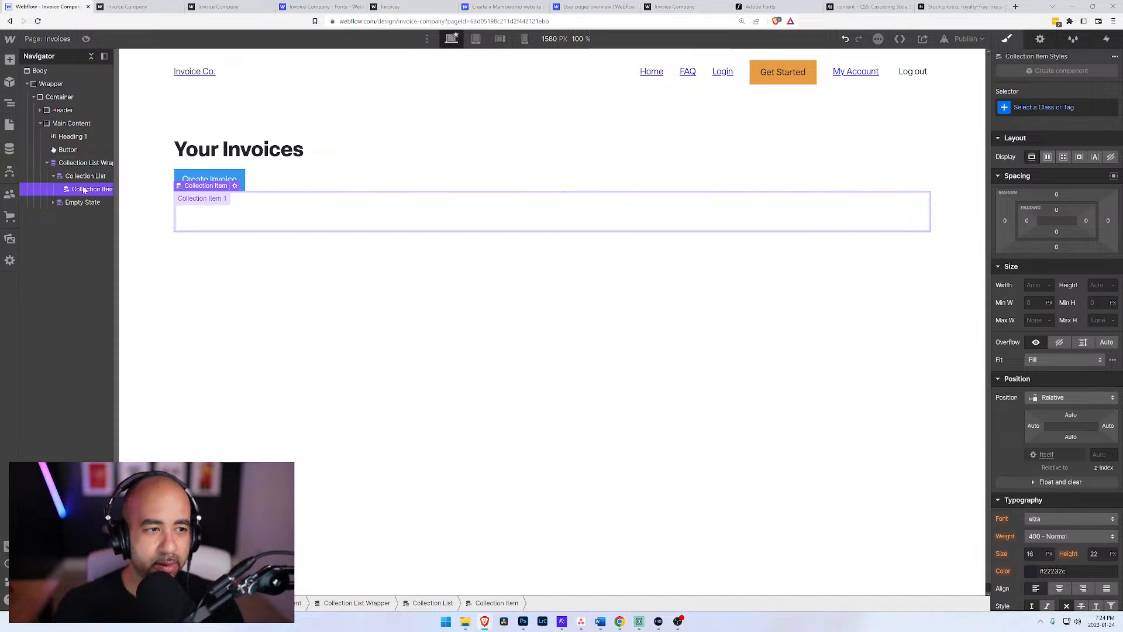
pyautogui.click(79, 163)
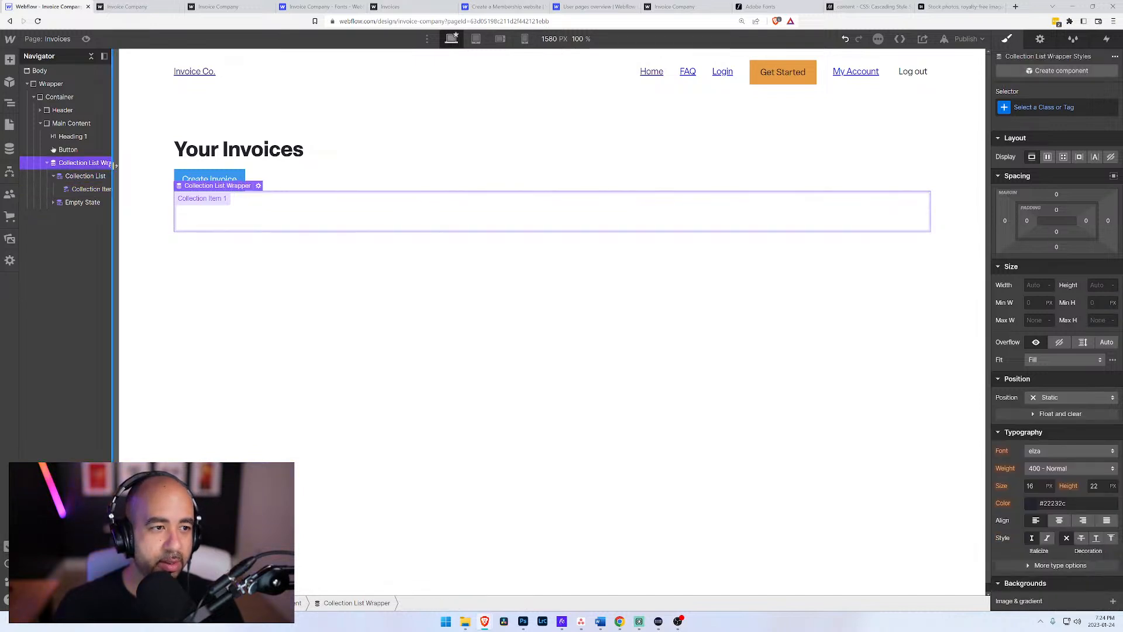
pyautogui.hotkey('ctrl', 'Return')
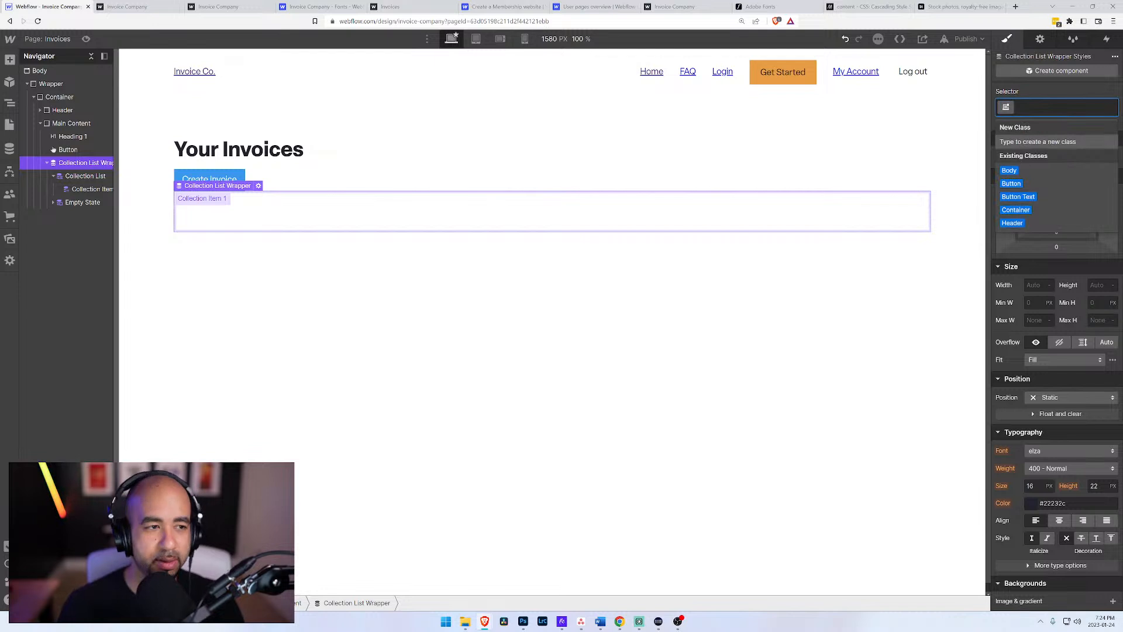
pyautogui.write('Collectio')
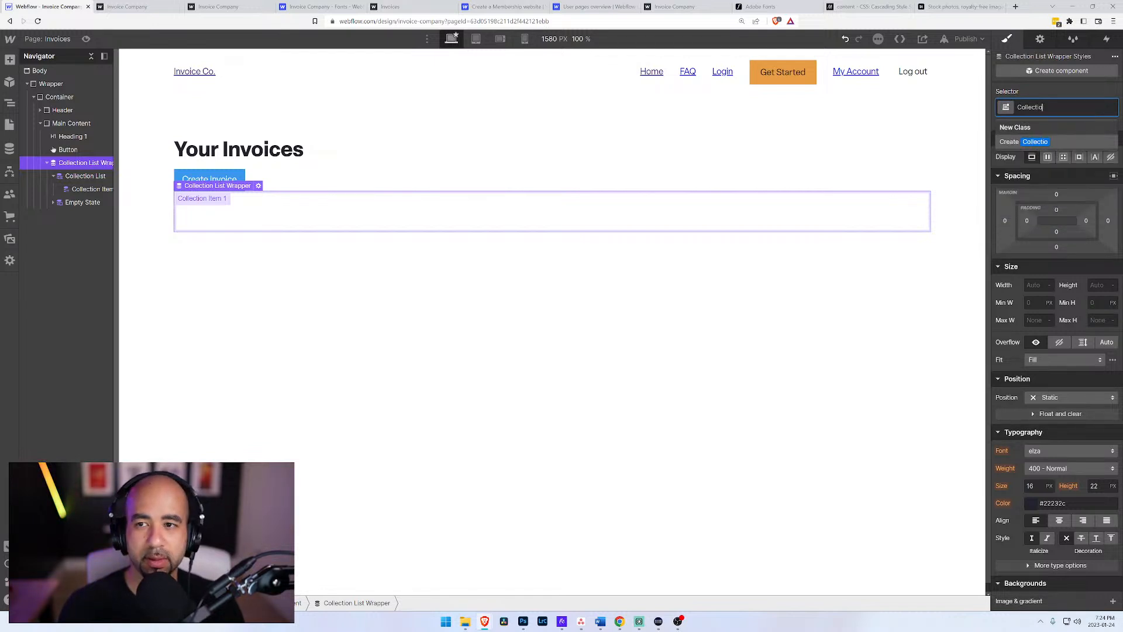
pyautogui.write('n War')
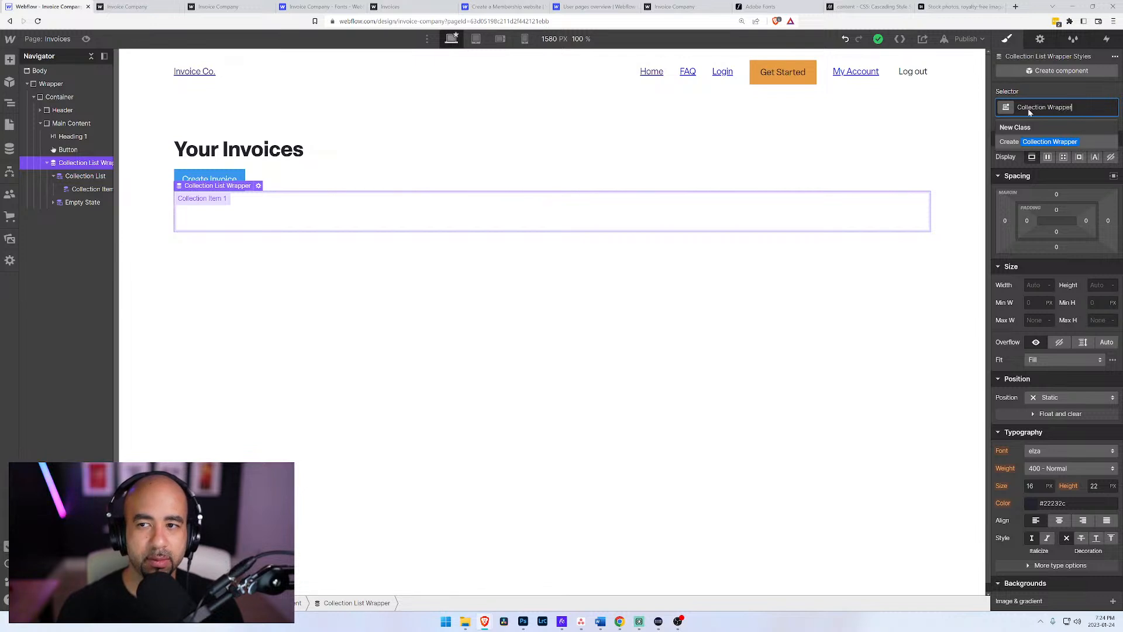
pyautogui.press('Return')
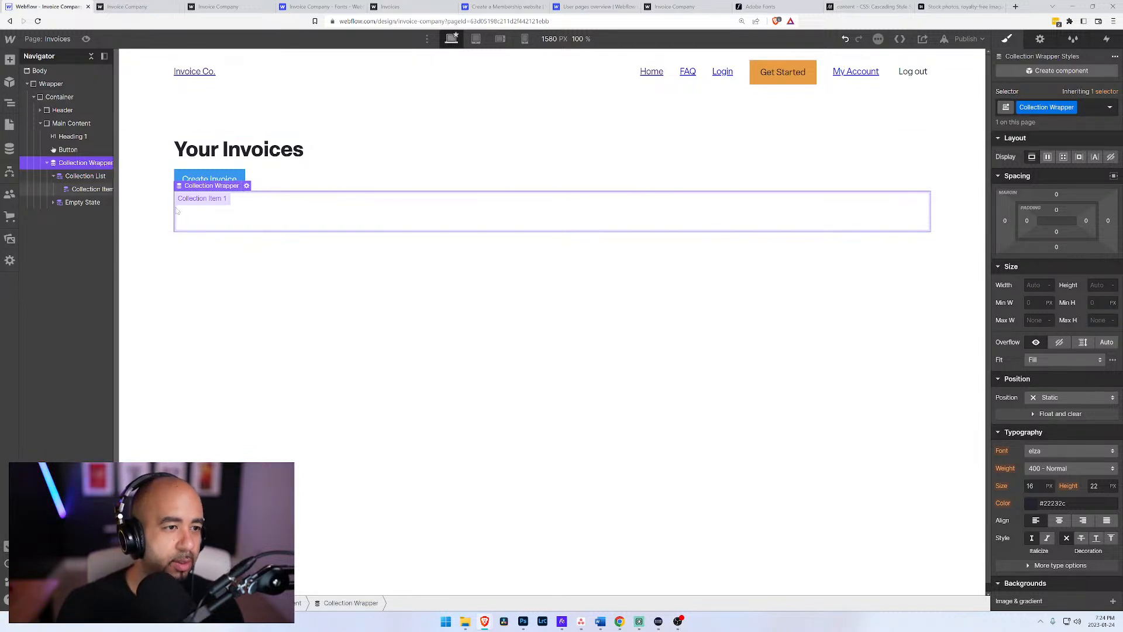
# Step: Create the class Collection on the Collection List element inside the wrapper
pyautogui.click(86, 176)
pyautogui.click(1026, 112)
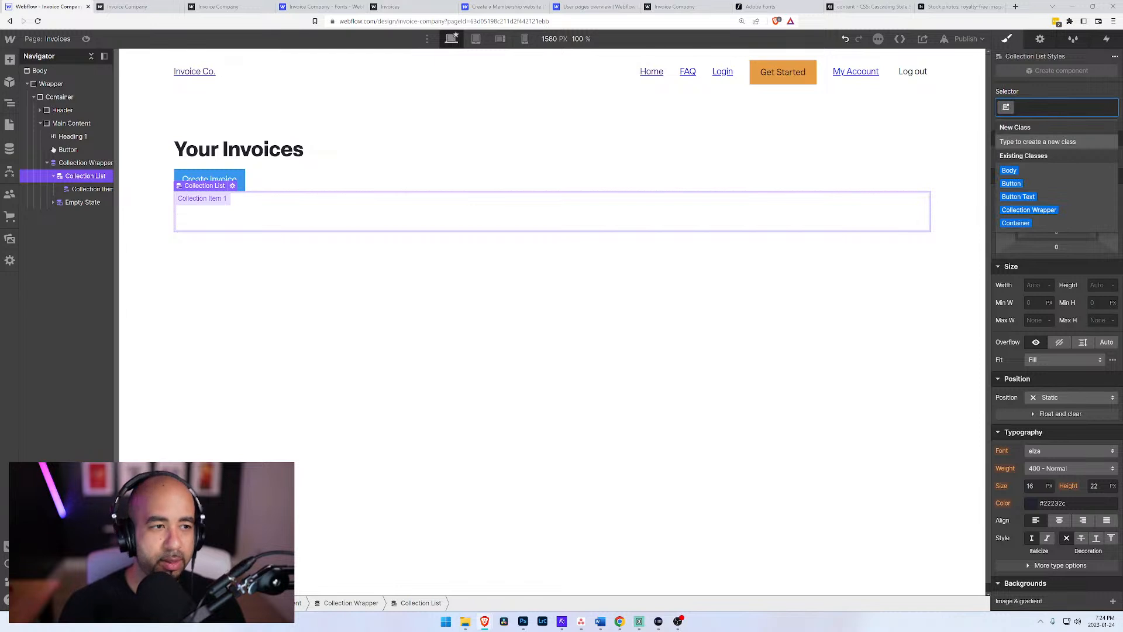
pyautogui.write('Collection')
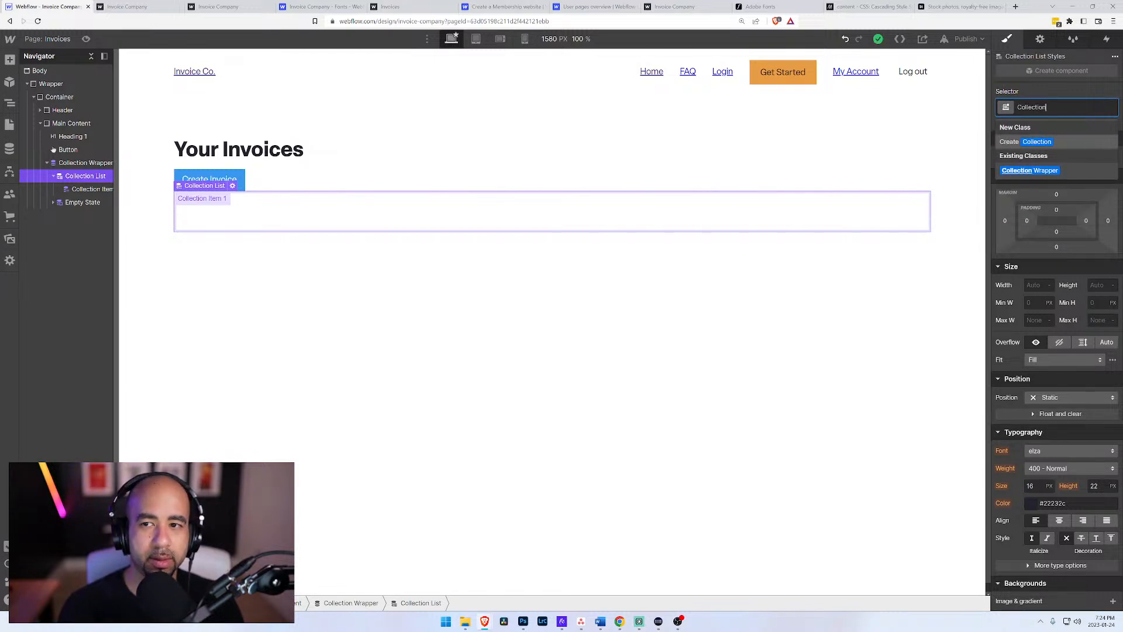
pyautogui.press('Return')
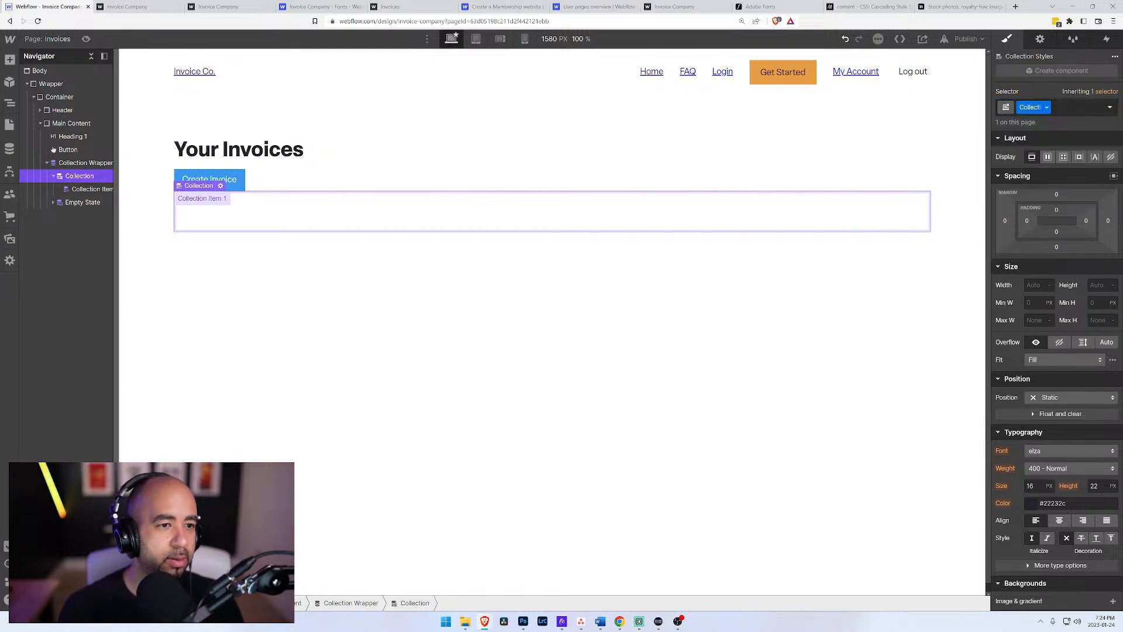
# Step: Create the class Collection Item on the item element inside the collection
pyautogui.click(99, 189)
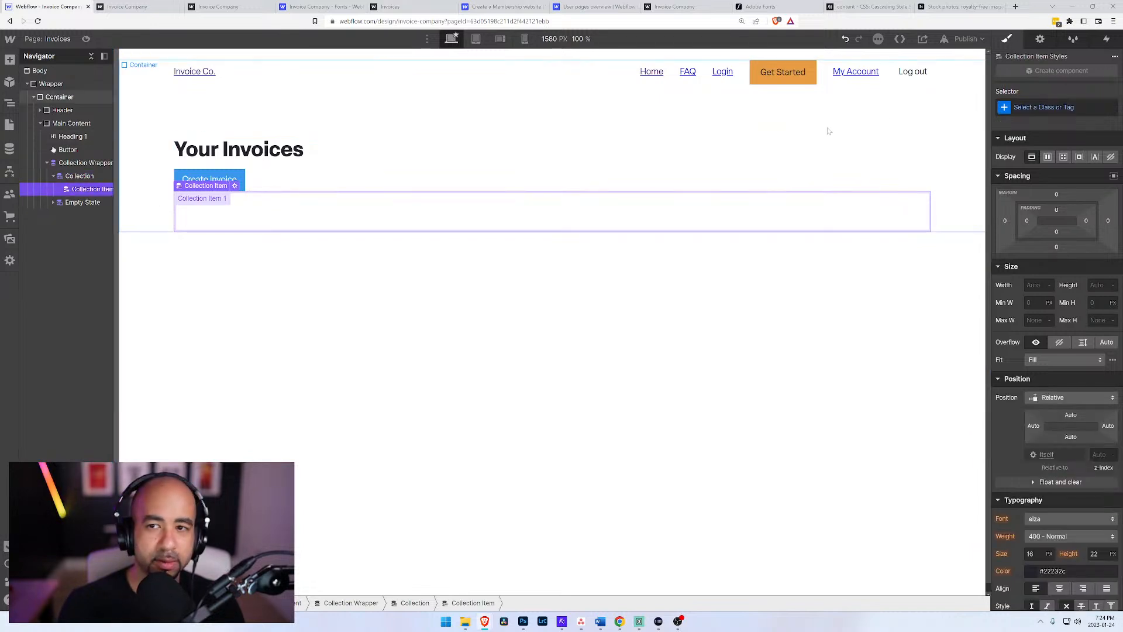
pyautogui.click(1047, 107)
pyautogui.write('Collection Item')
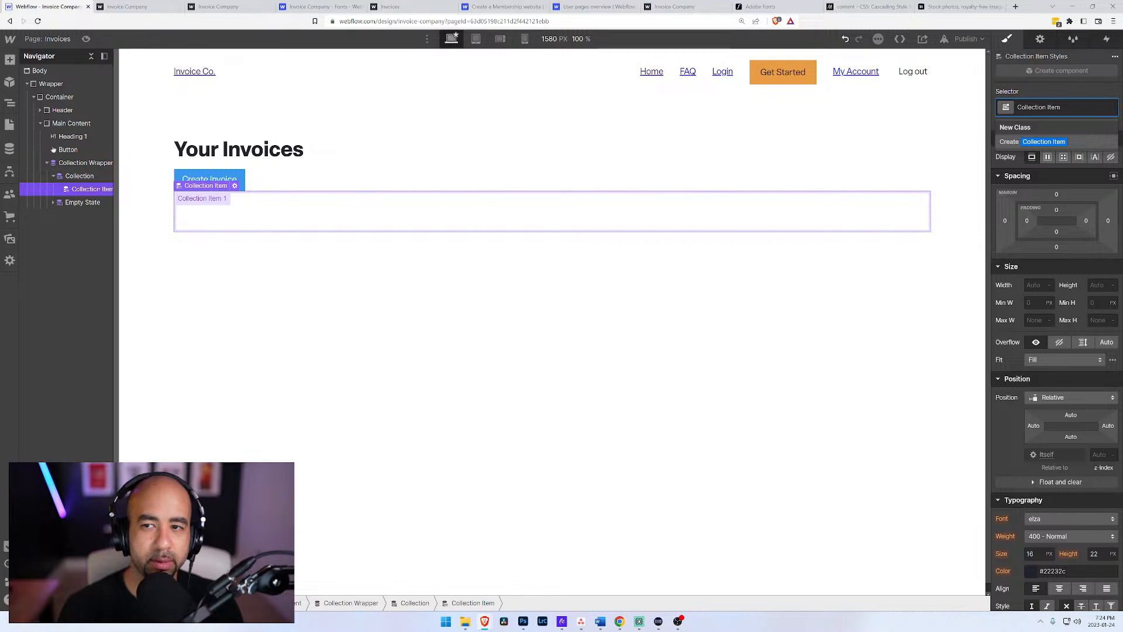
pyautogui.press('Return')
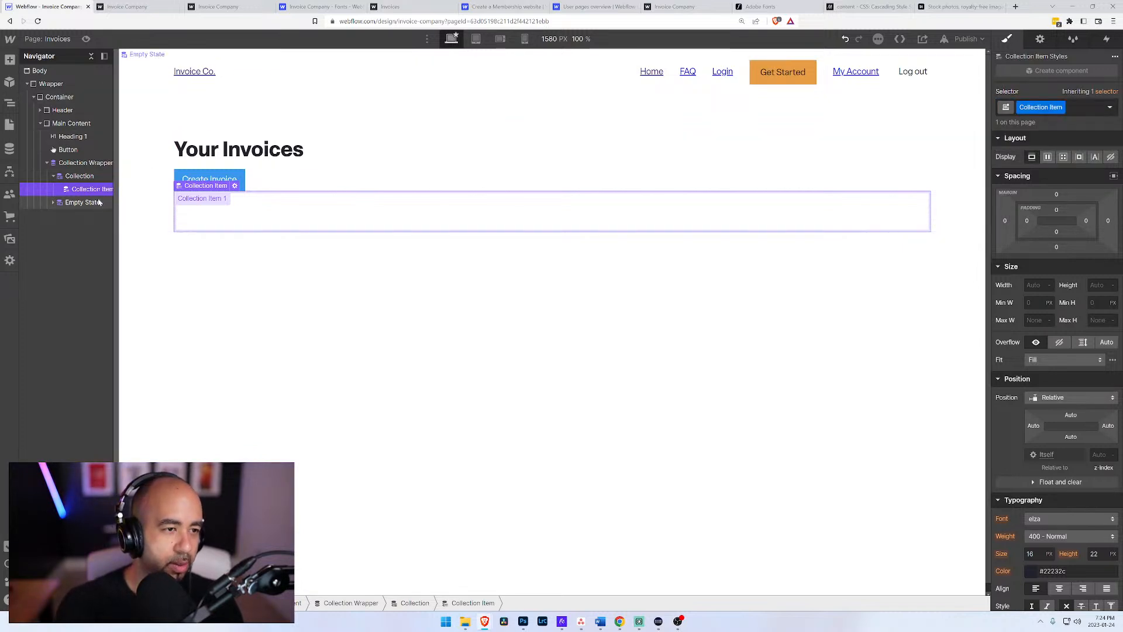
# Step: Add a Text Block inside the collection item
pyautogui.hotkey('ctrl', 'e')
pyautogui.write('text')
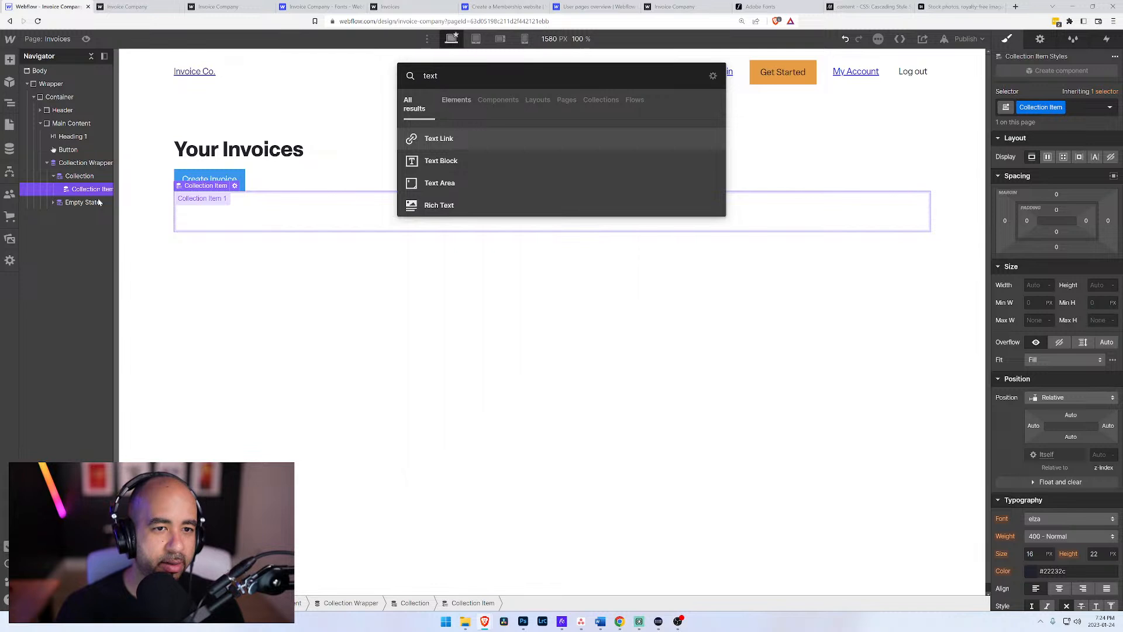
pyautogui.press('Down')
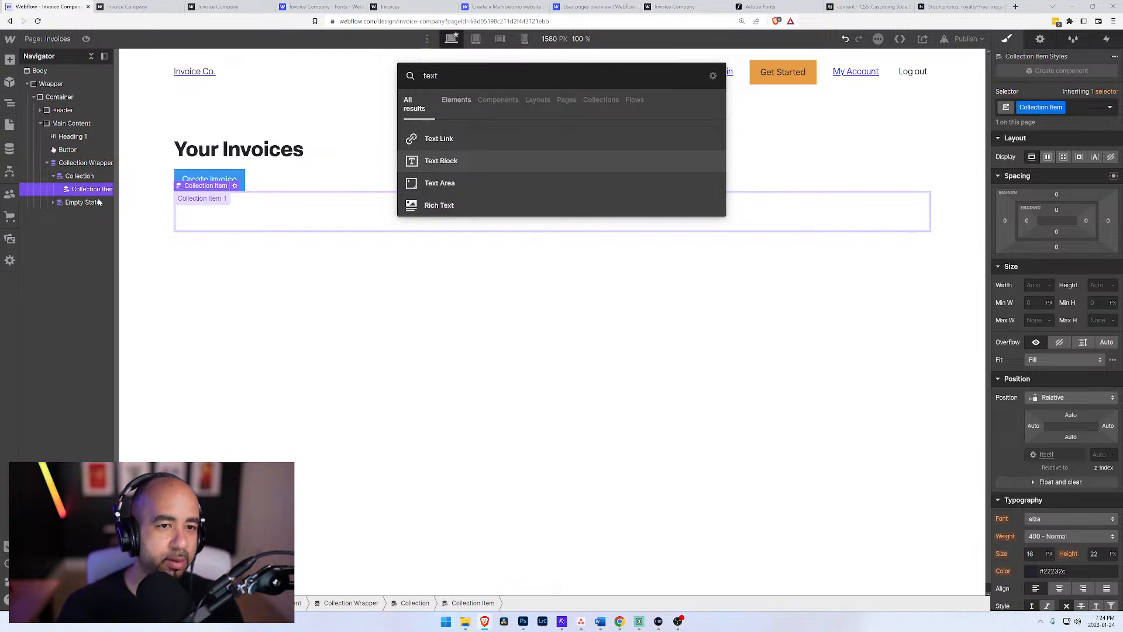
pyautogui.press('Return')
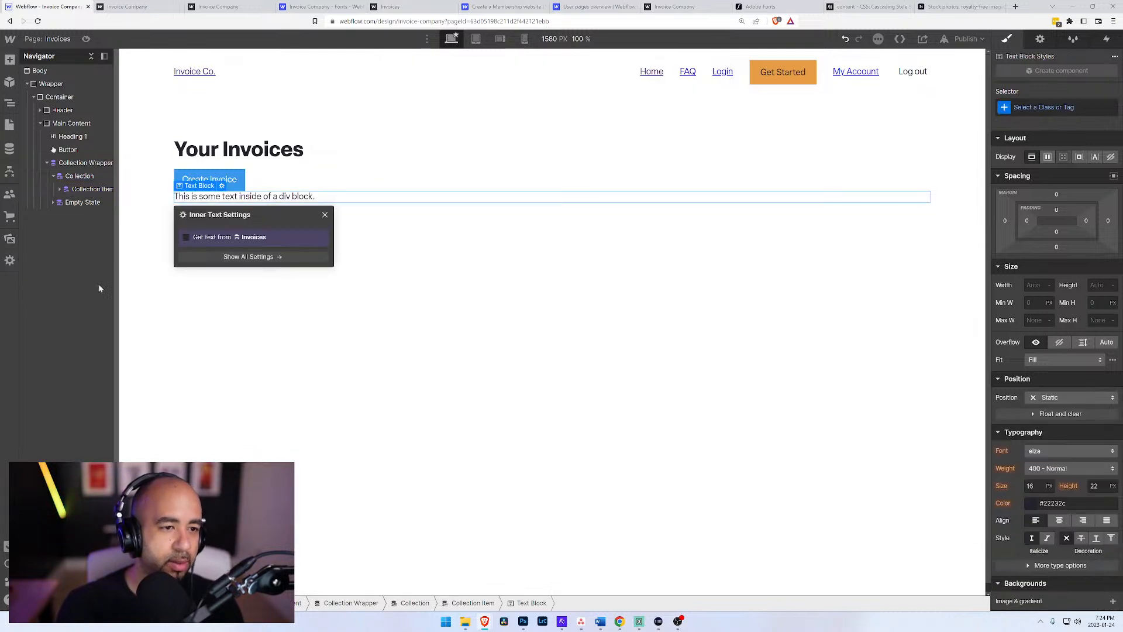
pyautogui.click(187, 238)
pyautogui.click(223, 251)
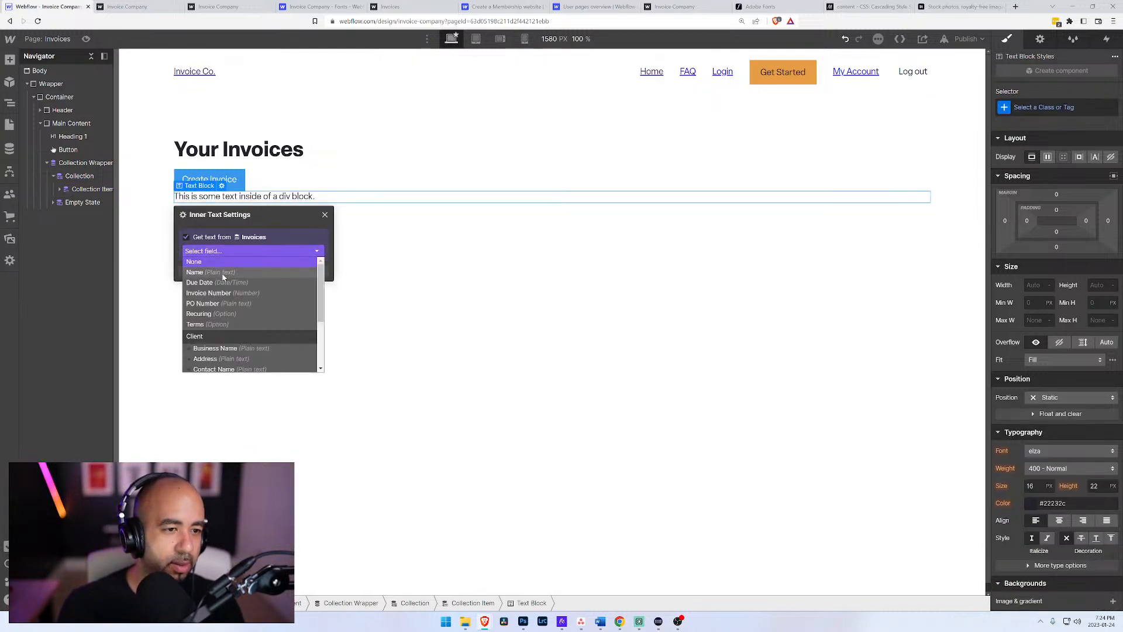
pyautogui.click(223, 274)
pyautogui.click(212, 253)
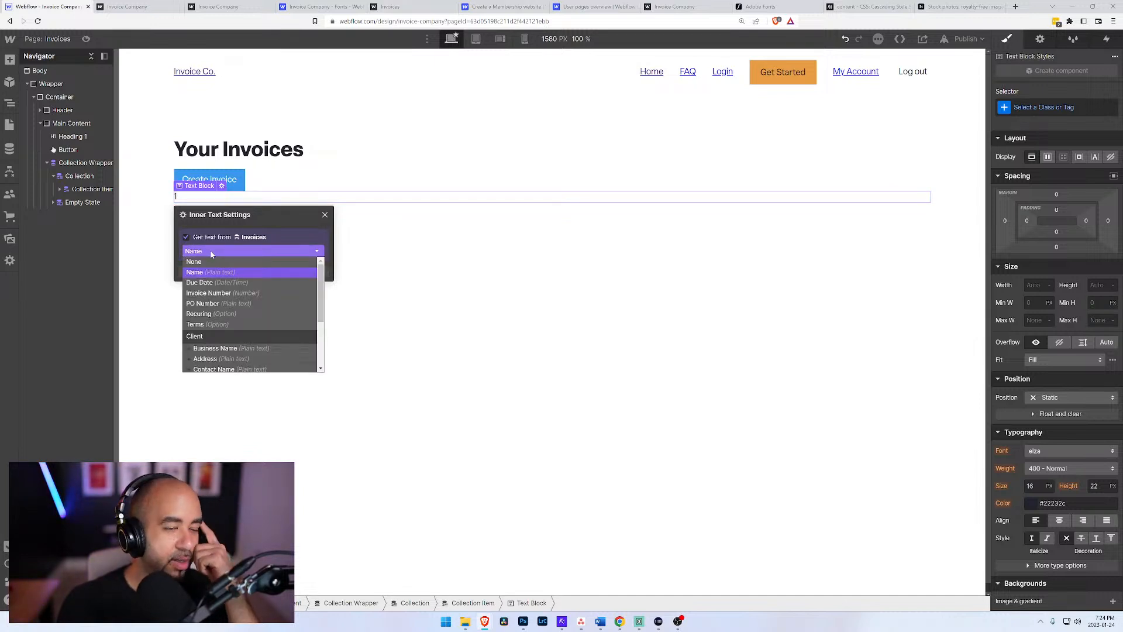
pyautogui.click(188, 238)
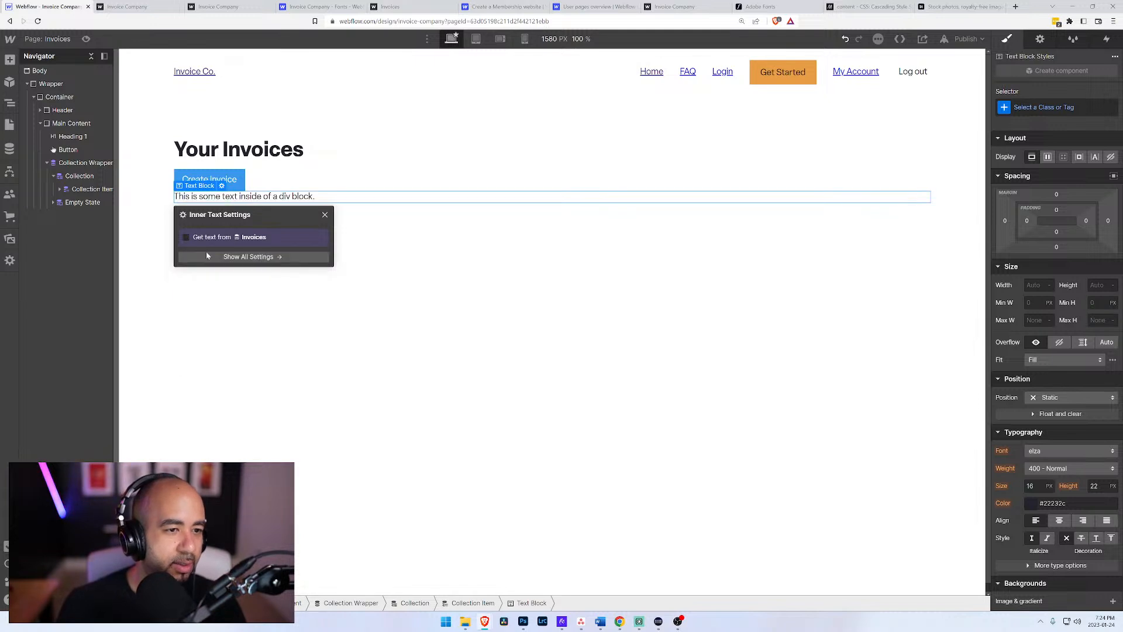
# Step: Bind the text block's content to the Name field of the Invoices collection
pyautogui.click(187, 237)
pyautogui.click(205, 252)
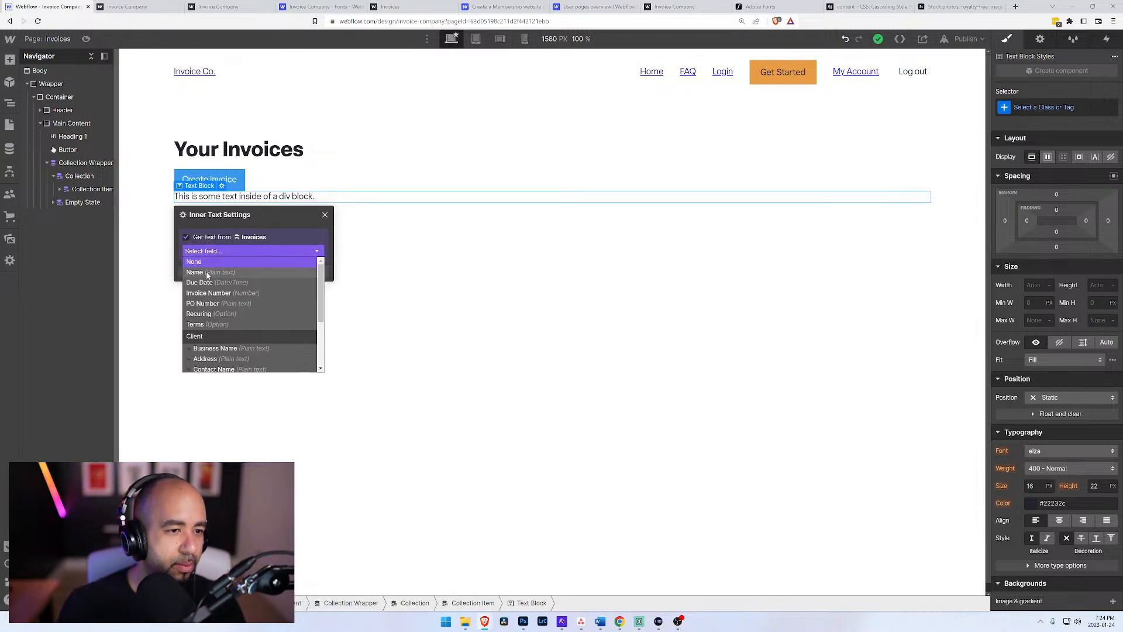
pyautogui.click(207, 273)
pyautogui.click(80, 178)
pyautogui.click(76, 189)
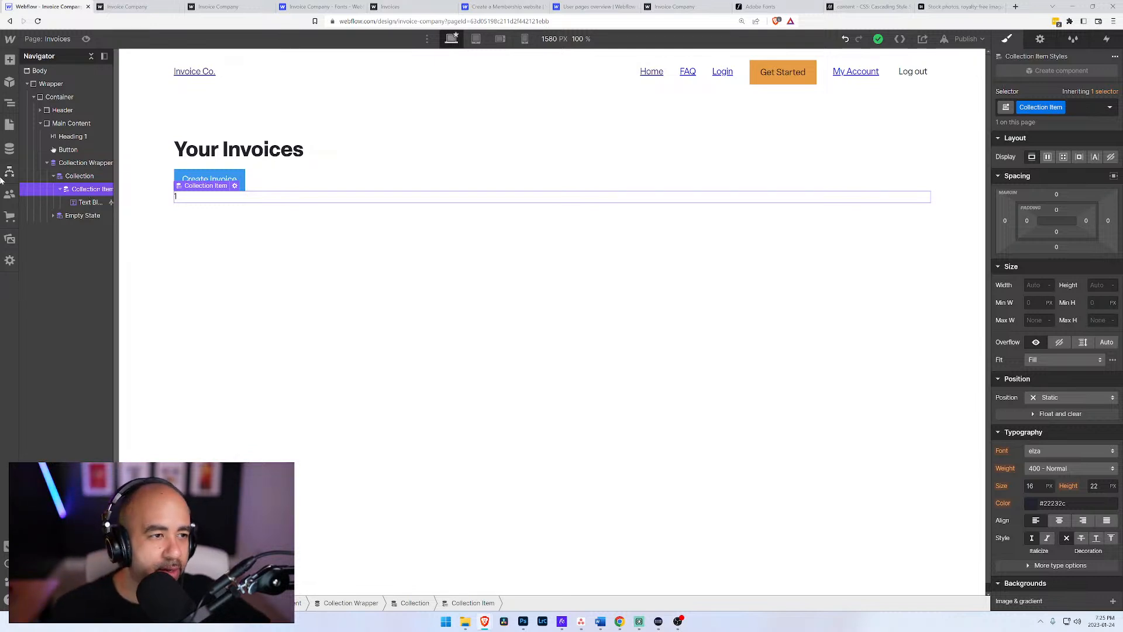
pyautogui.click(65, 148)
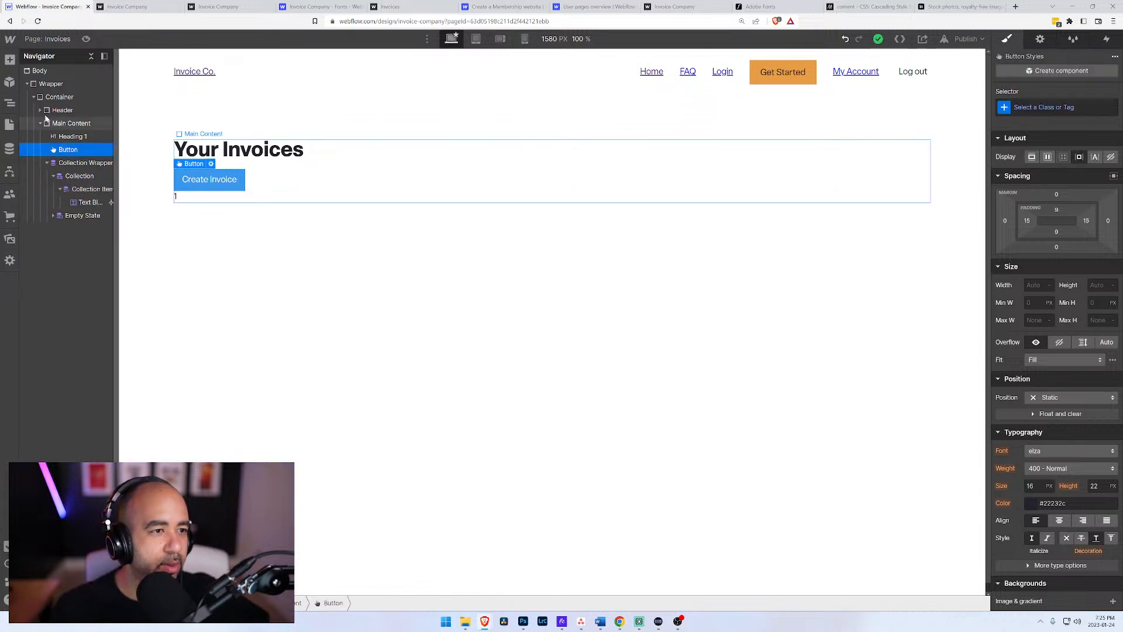
# Step: With Main Content selected, search the quick finder for a table, checking the elements, layouts and pages categories, and close it without adding anything
pyautogui.click(46, 122)
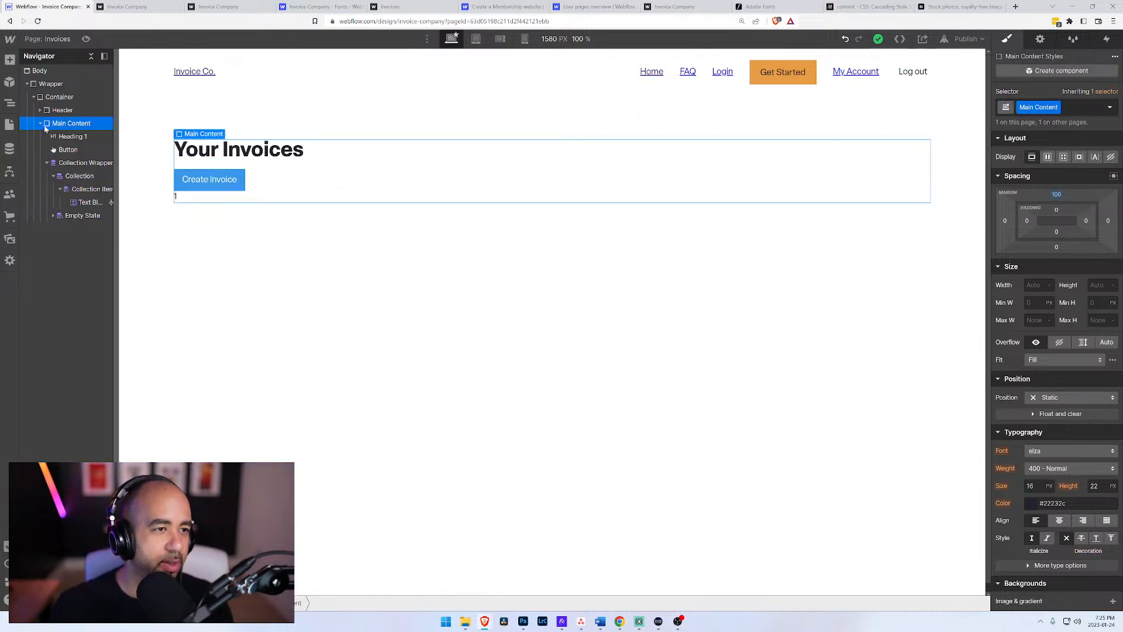
pyautogui.click(40, 123)
pyautogui.click(40, 124)
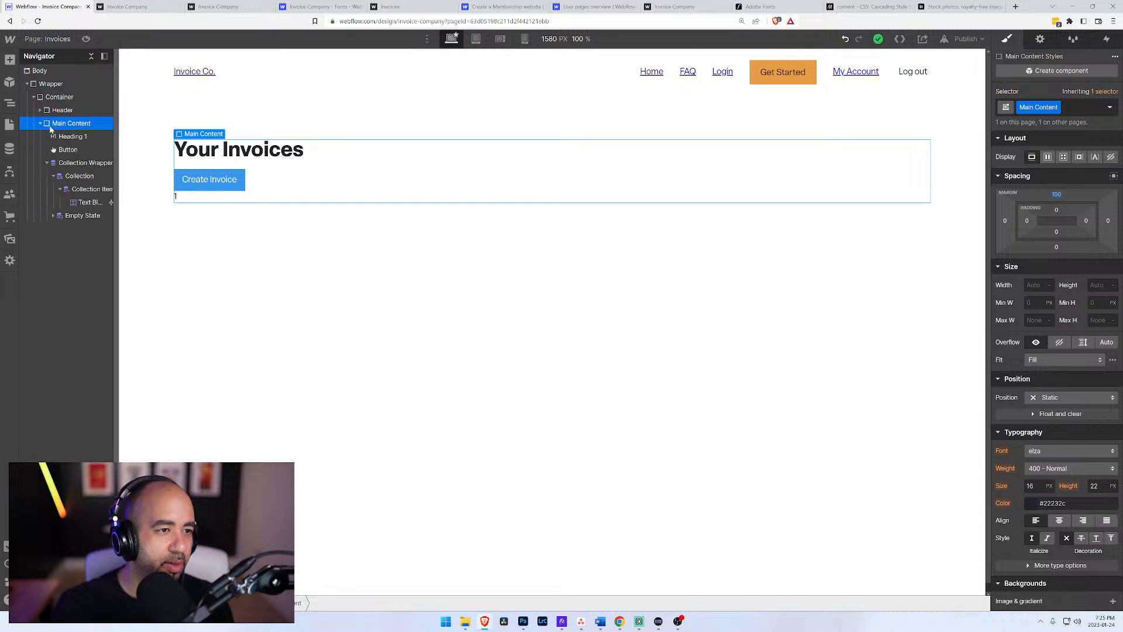
pyautogui.hotkey('ctrl', 'e')
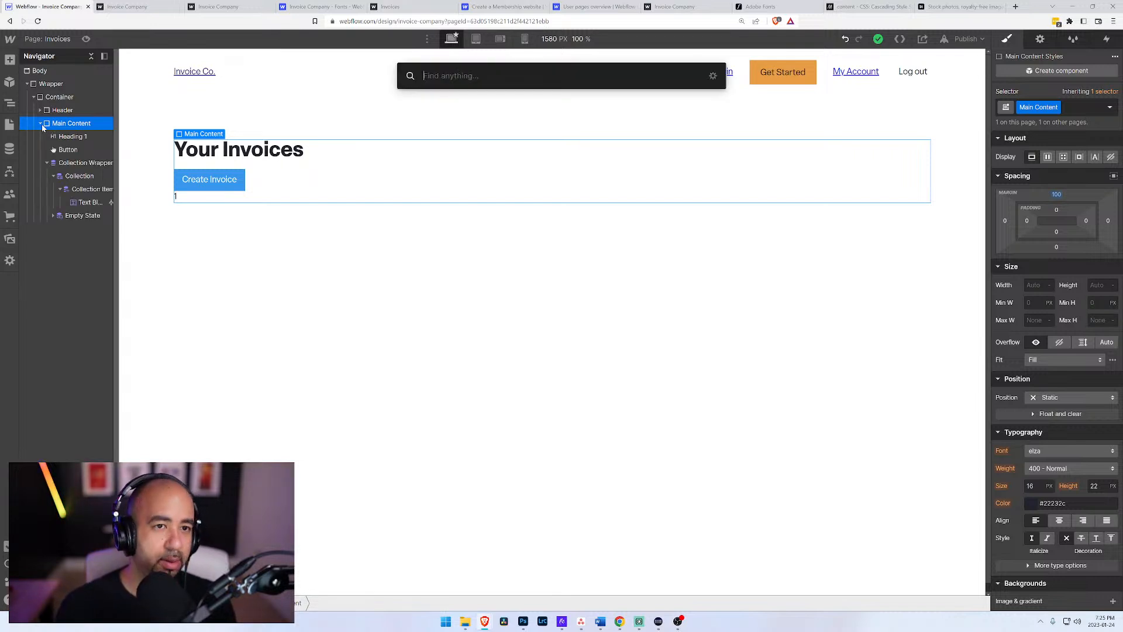
pyautogui.write('table')
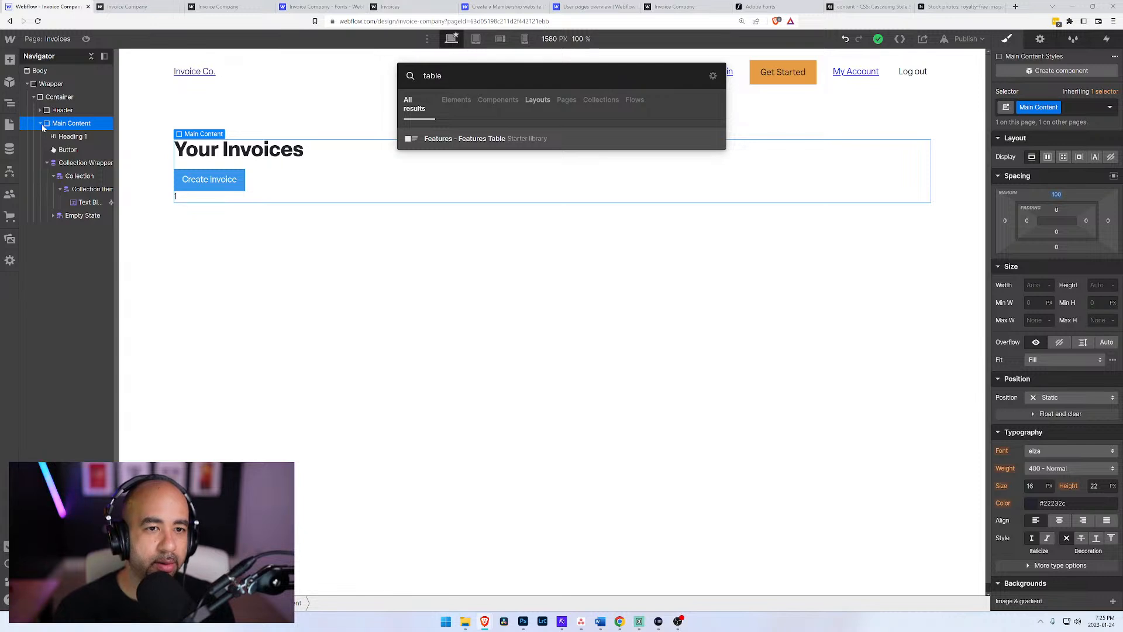
pyautogui.press('BackSpace')
pyautogui.press('BackSpace')
pyautogui.press('BackSpace')
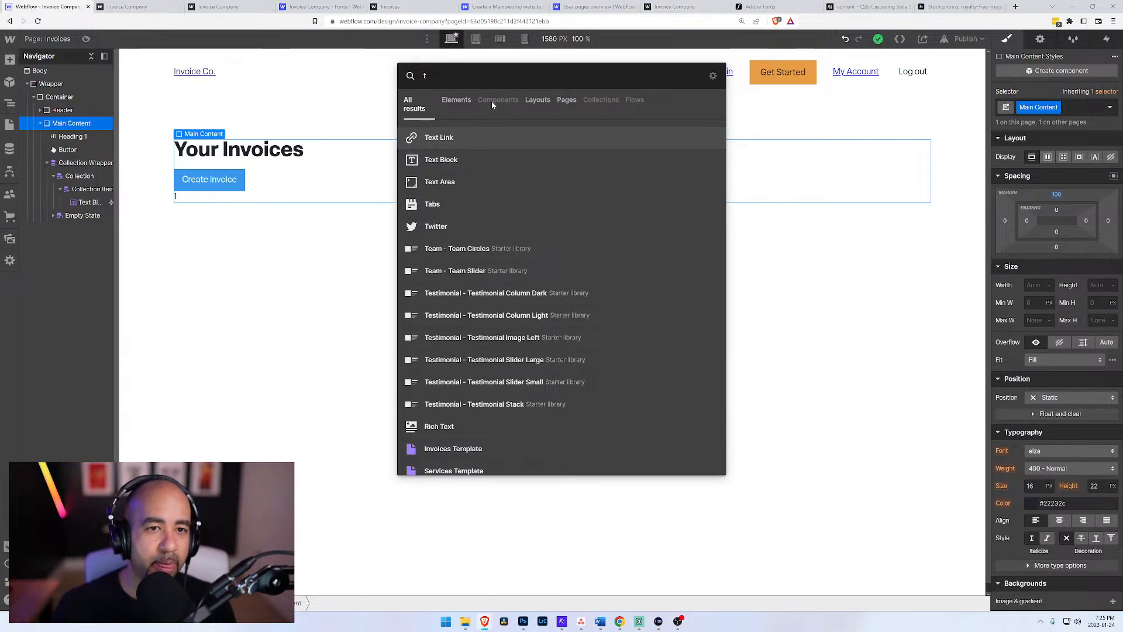
pyautogui.click(461, 102)
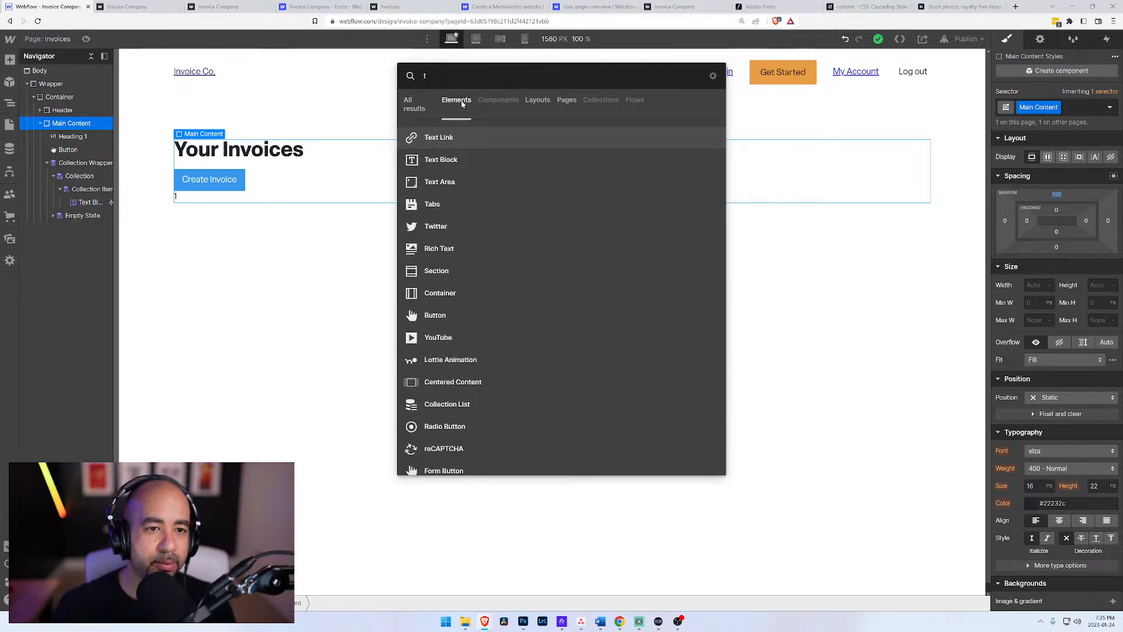
pyautogui.click(538, 100)
pyautogui.click(565, 101)
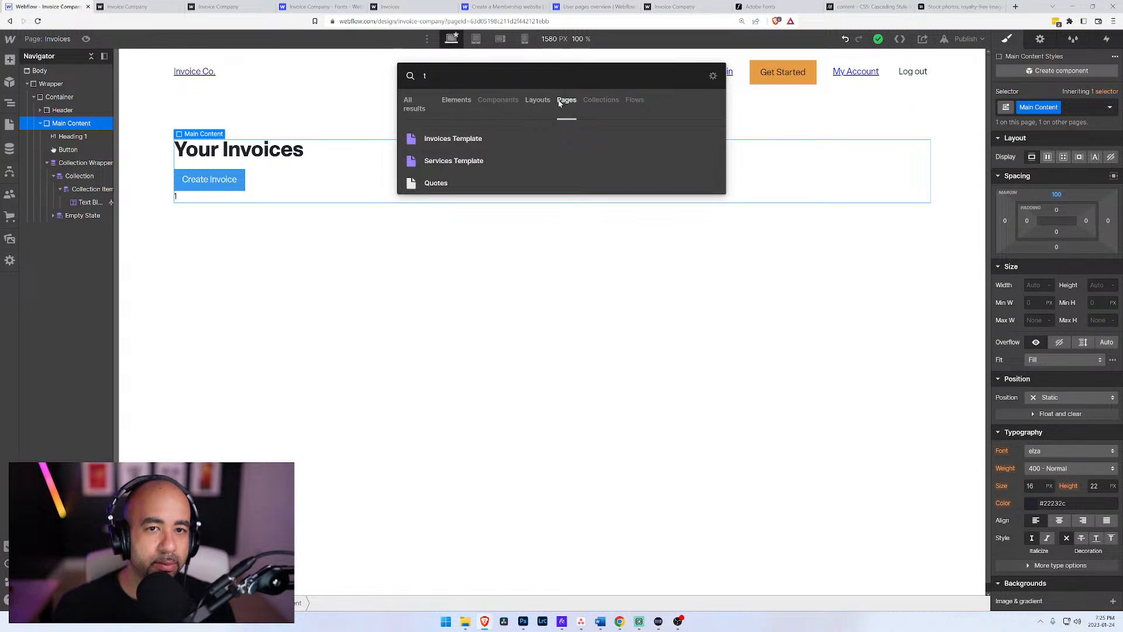
pyautogui.click(455, 102)
pyautogui.press('BackSpace')
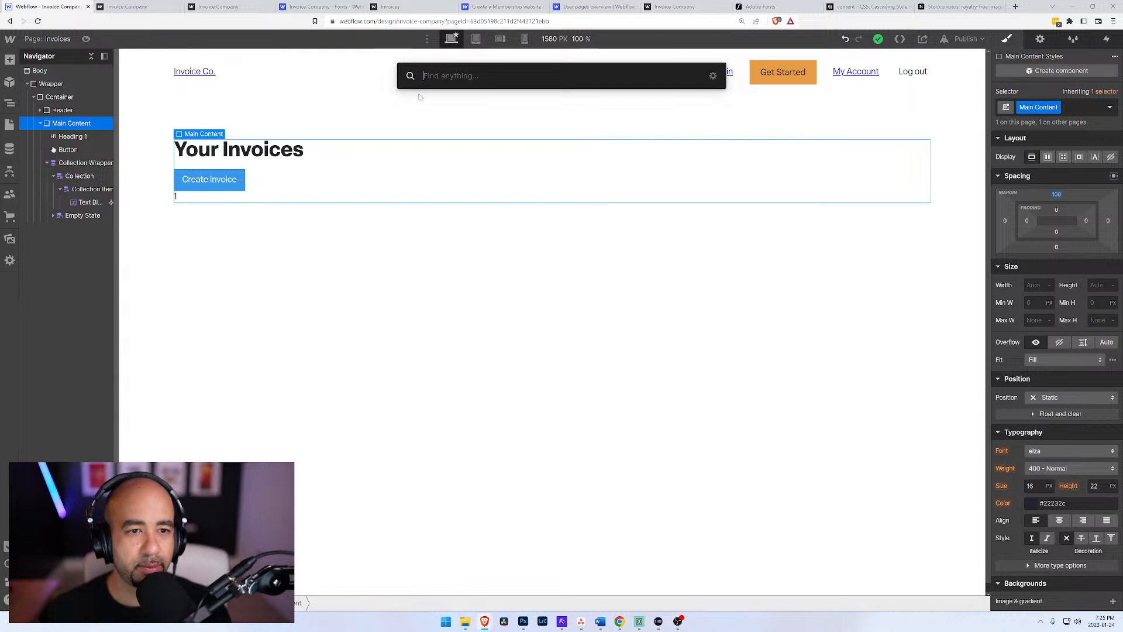
pyautogui.press('Escape')
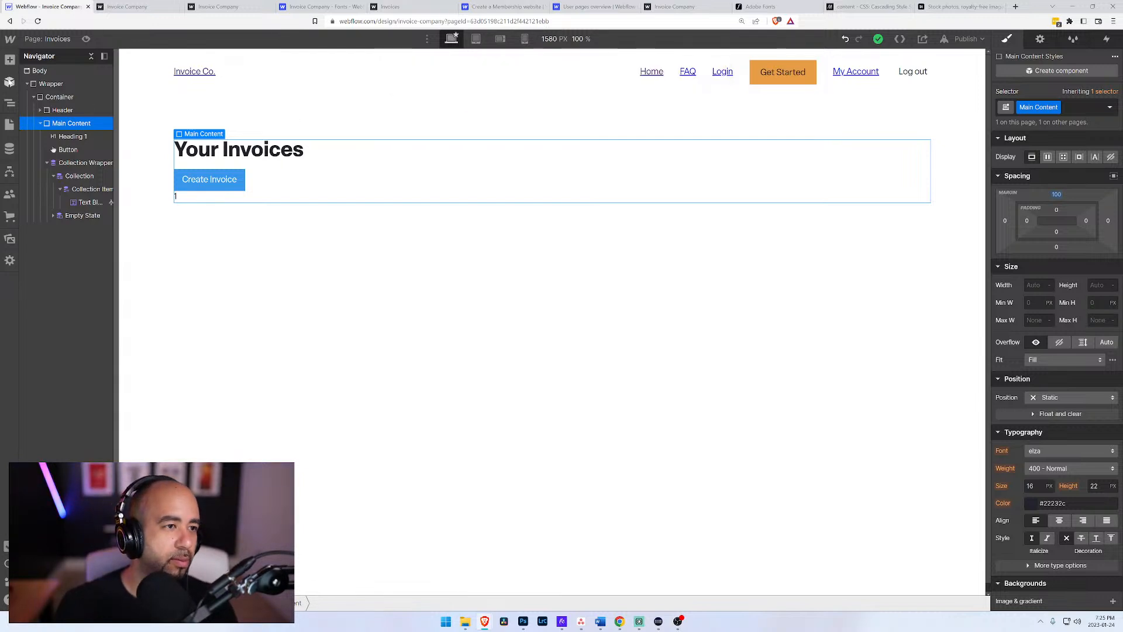
pyautogui.click(9, 60)
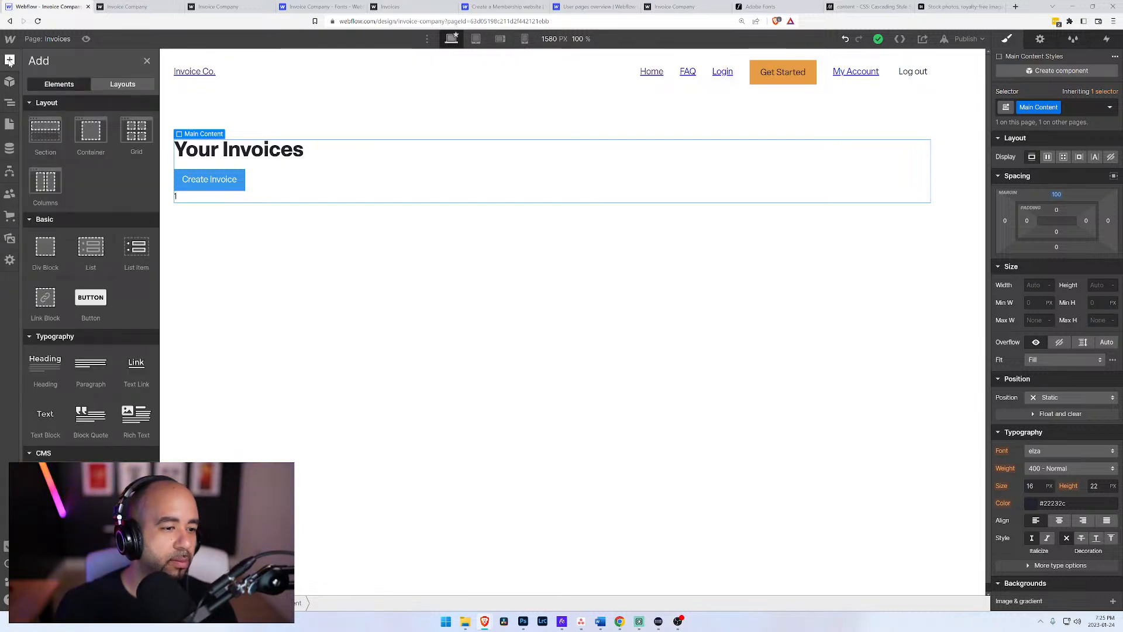
pyautogui.click(9, 59)
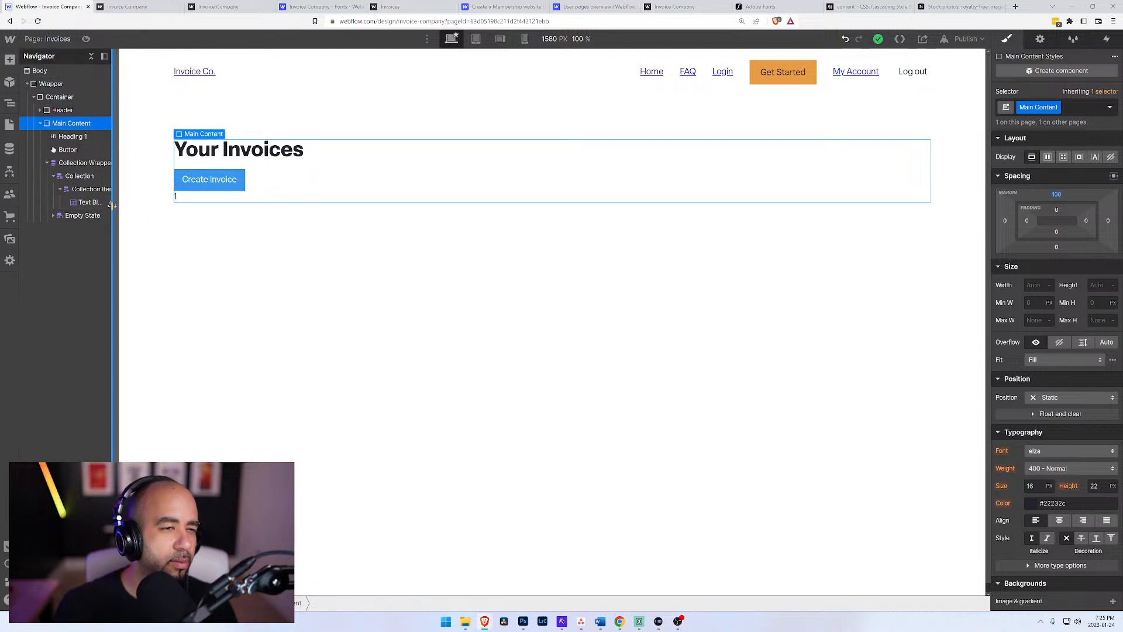
# Step: Try to add a div block inside the Collection Wrapper, and also directly inside the Collection
pyautogui.click(66, 167)
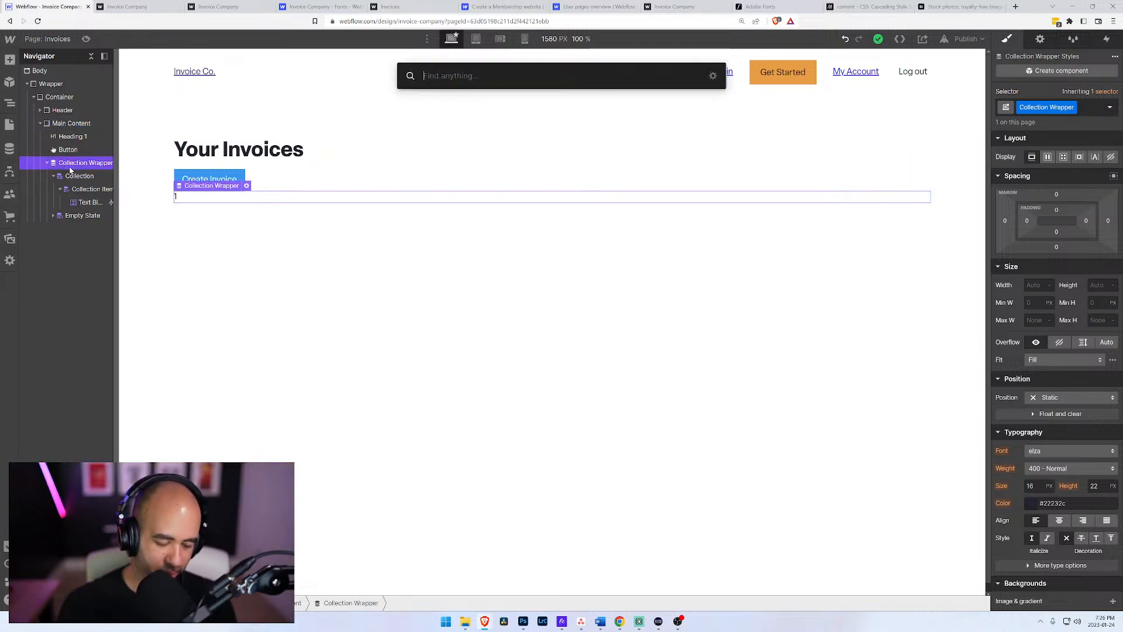
pyautogui.hotkey('ctrl', 'e')
pyautogui.write('div')
pyautogui.press('Return')
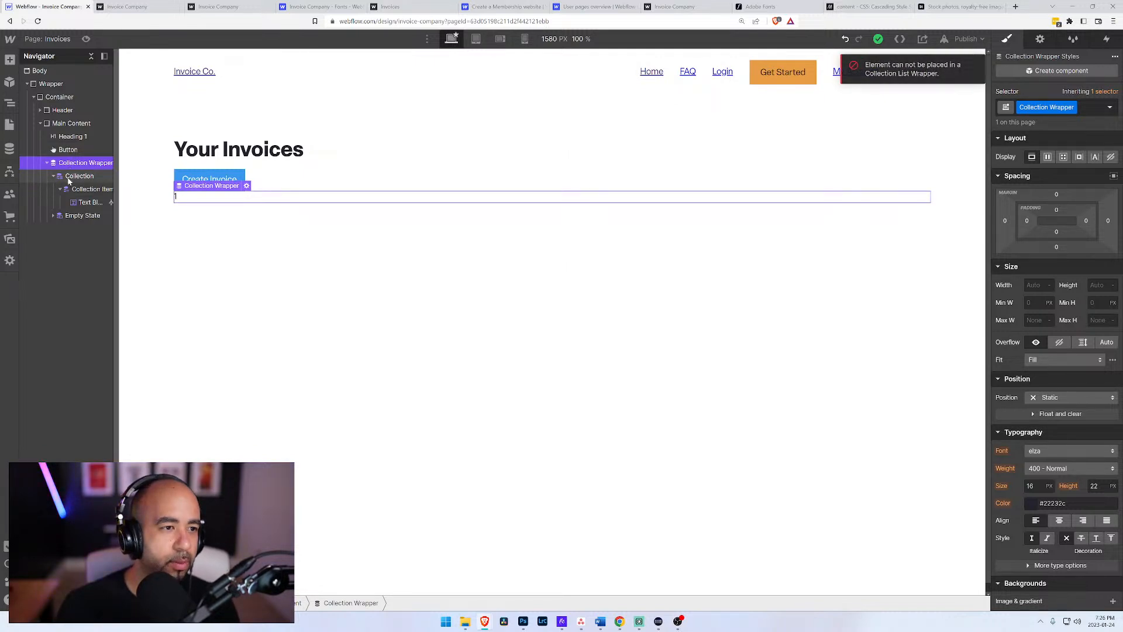
pyautogui.click(71, 176)
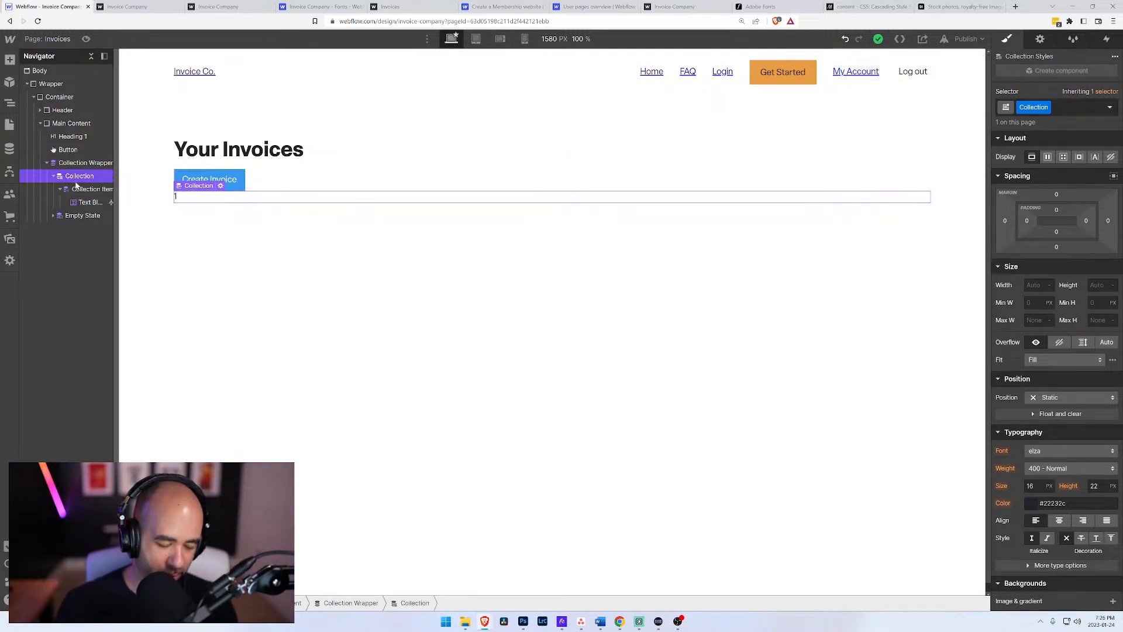
pyautogui.hotkey('ctrl', 'e')
pyautogui.write('div')
pyautogui.press('Return')
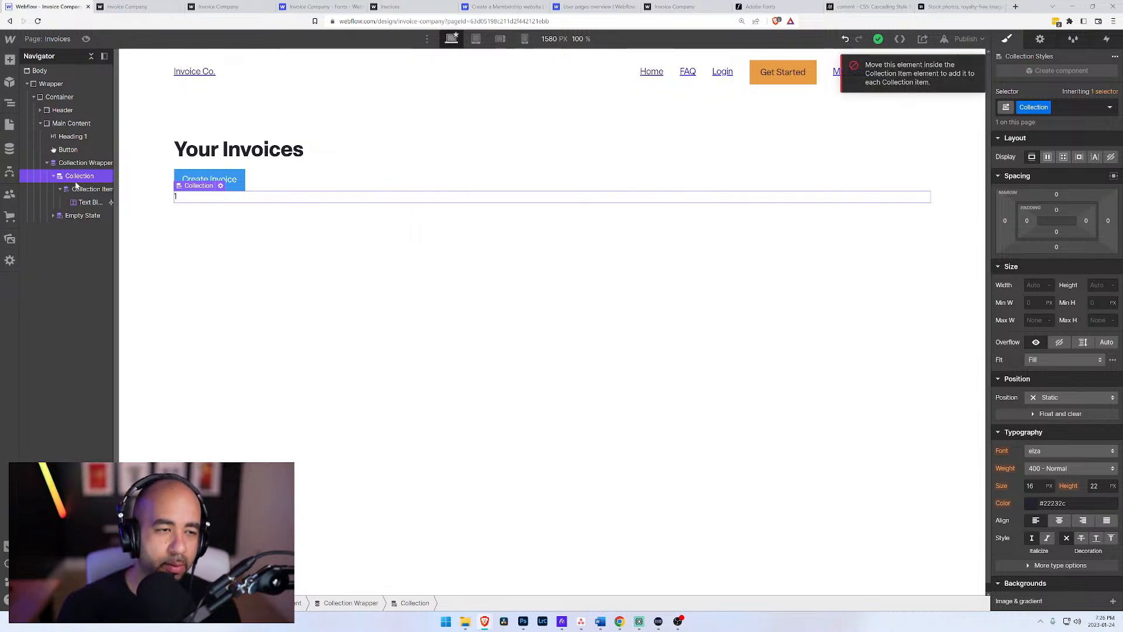
# Step: Add a div block to Main Content and place it between the Create Invoice button and the Collection Wrapper
pyautogui.click(58, 124)
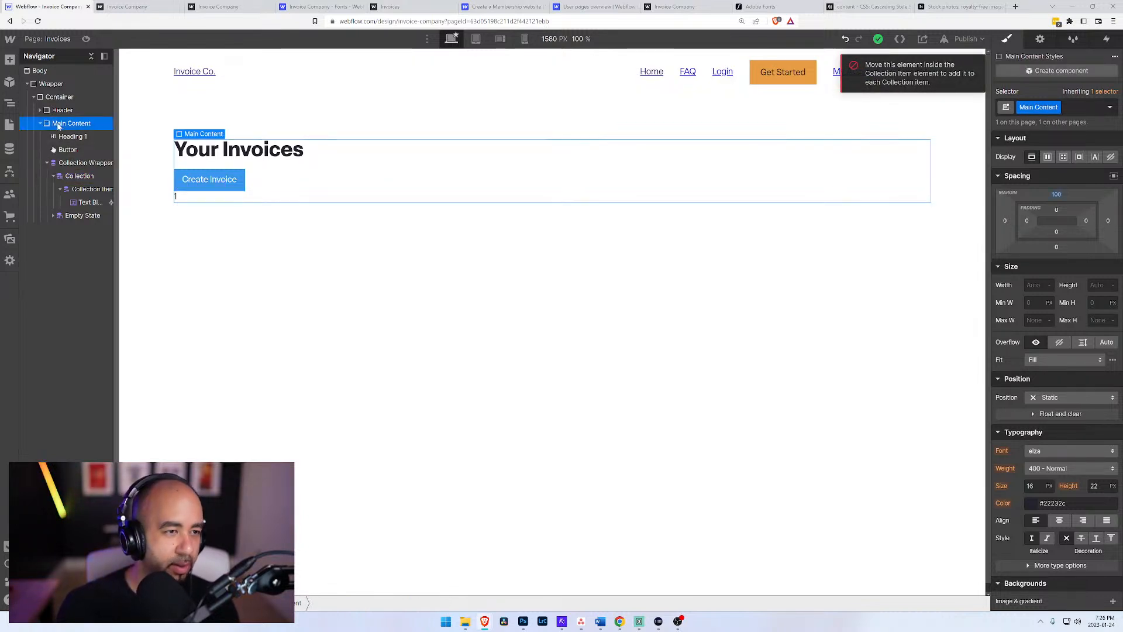
pyautogui.hotkey('ctrl', 'e')
pyautogui.write('div')
pyautogui.press('Return')
pyautogui.moveTo(83, 234); pyautogui.dragTo(68, 165)
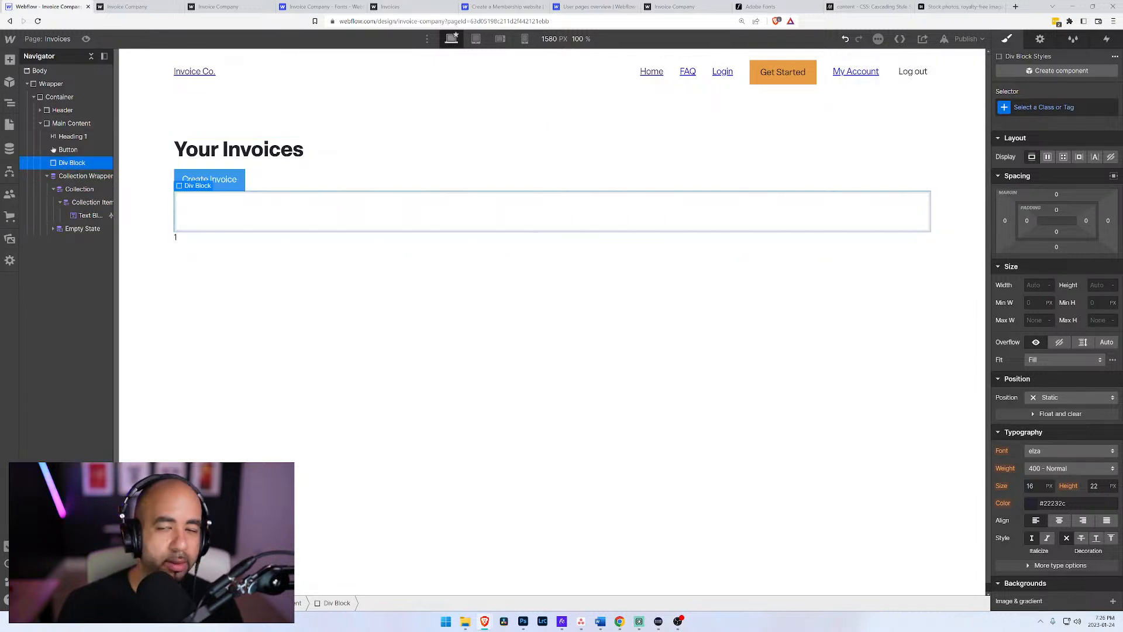
pyautogui.click(1030, 106)
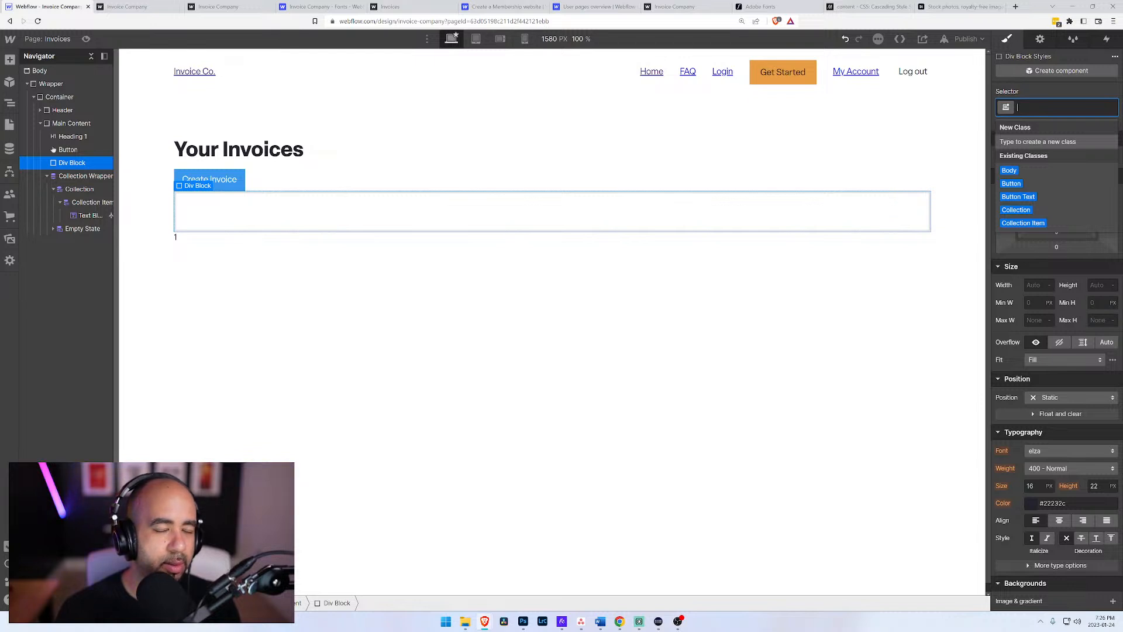
pyautogui.write('A')
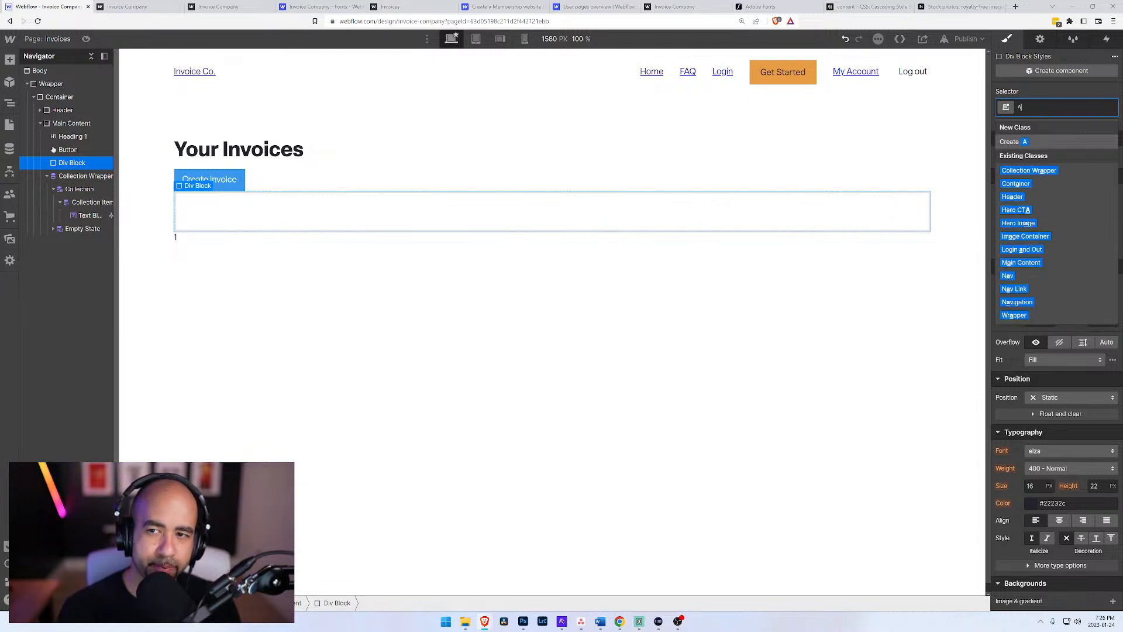
pyautogui.write('pplicatio')
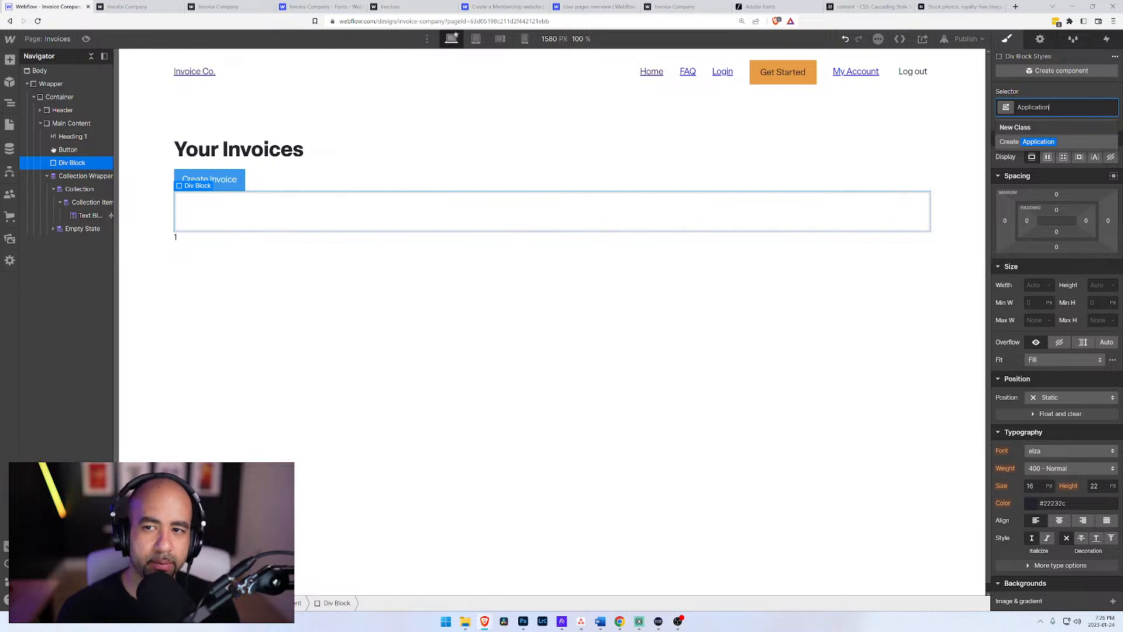
pyautogui.write('n')
pyautogui.press('BackSpace')
pyautogui.press('BackSpace')
pyautogui.press('BackSpace')
pyautogui.press('BackSpace')
pyautogui.press('BackSpace')
pyautogui.press('BackSpace')
pyautogui.press('BackSpace')
pyautogui.press('BackSpace')
pyautogui.press('BackSpace')
pyautogui.press('BackSpace')
pyautogui.press('BackSpace')
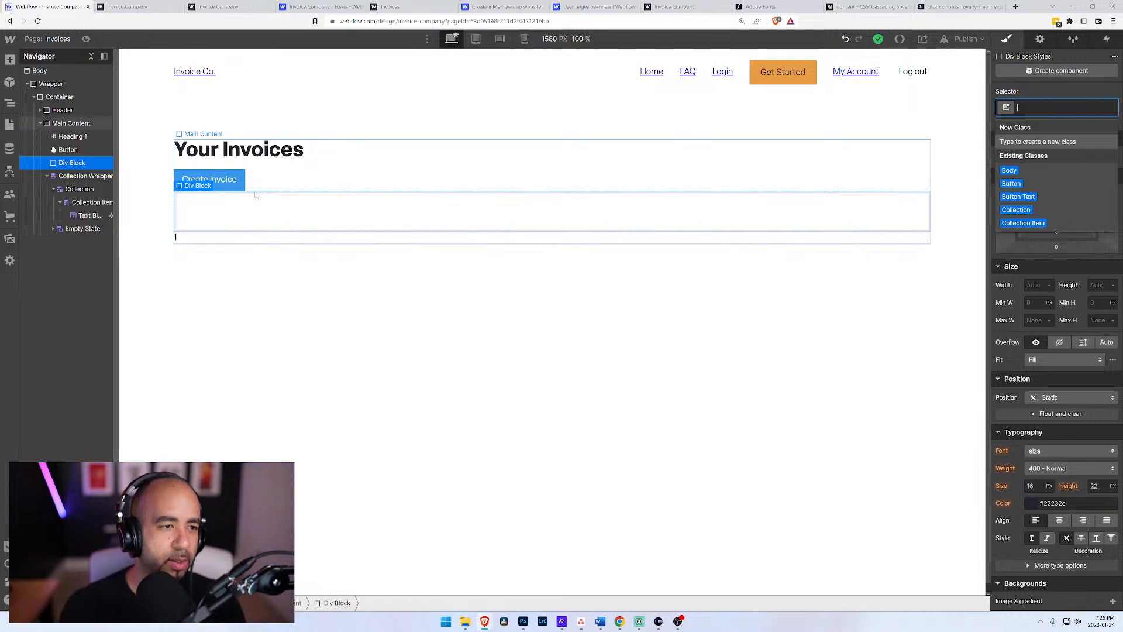
# Step: Remove the Collection Wrapper class from the collection list and apply it to the new div block above it
pyautogui.click(96, 177)
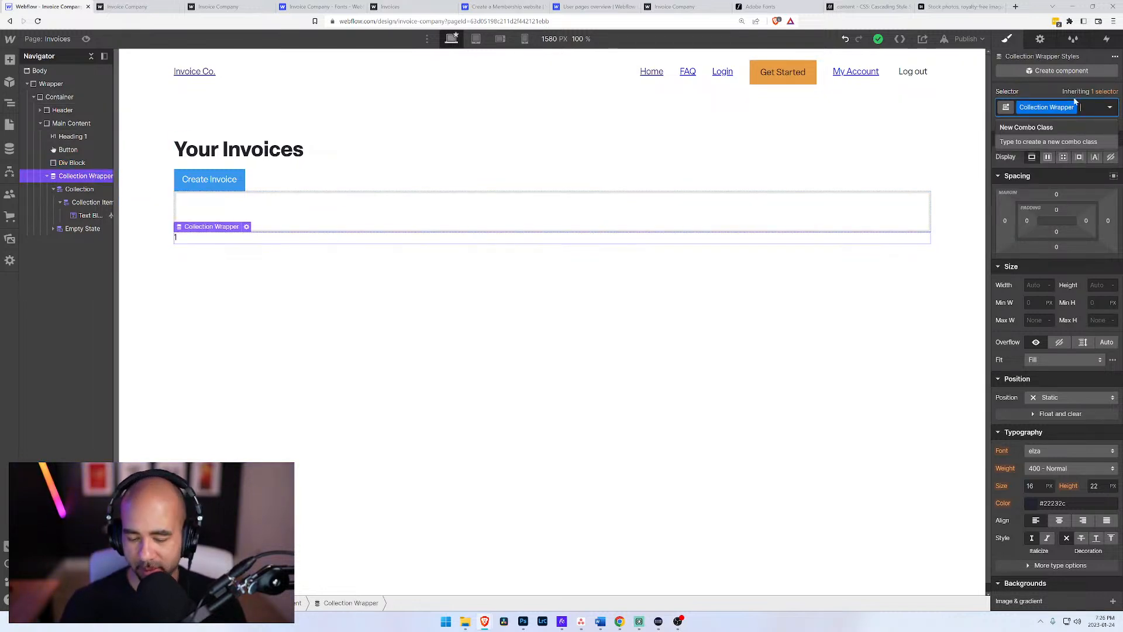
pyautogui.press('BackSpace')
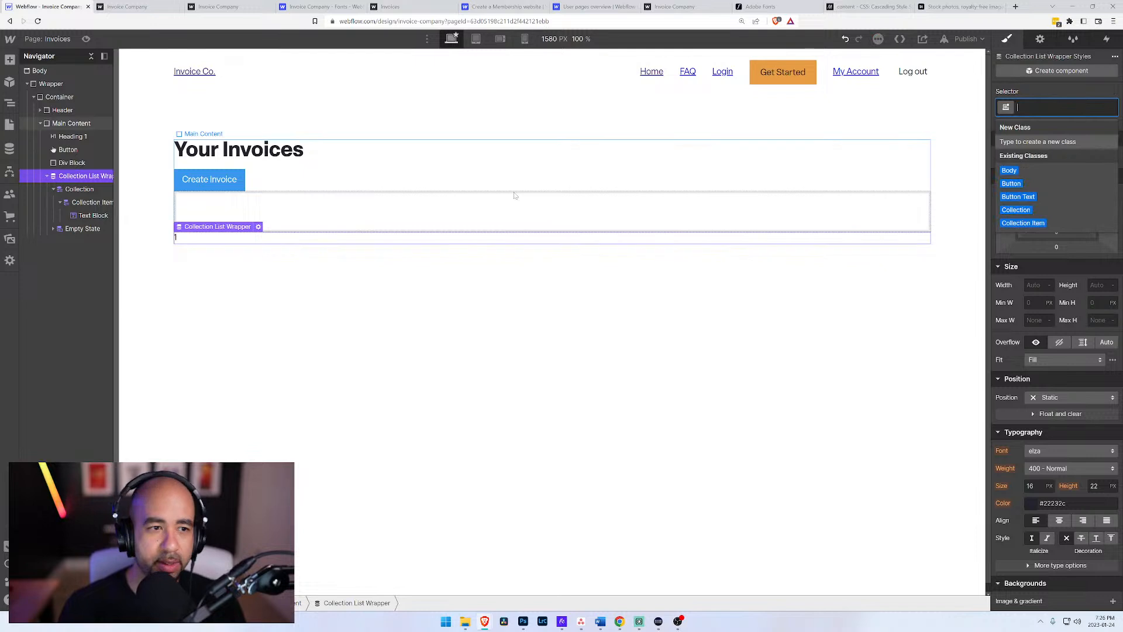
pyautogui.click(91, 165)
pyautogui.write('C')
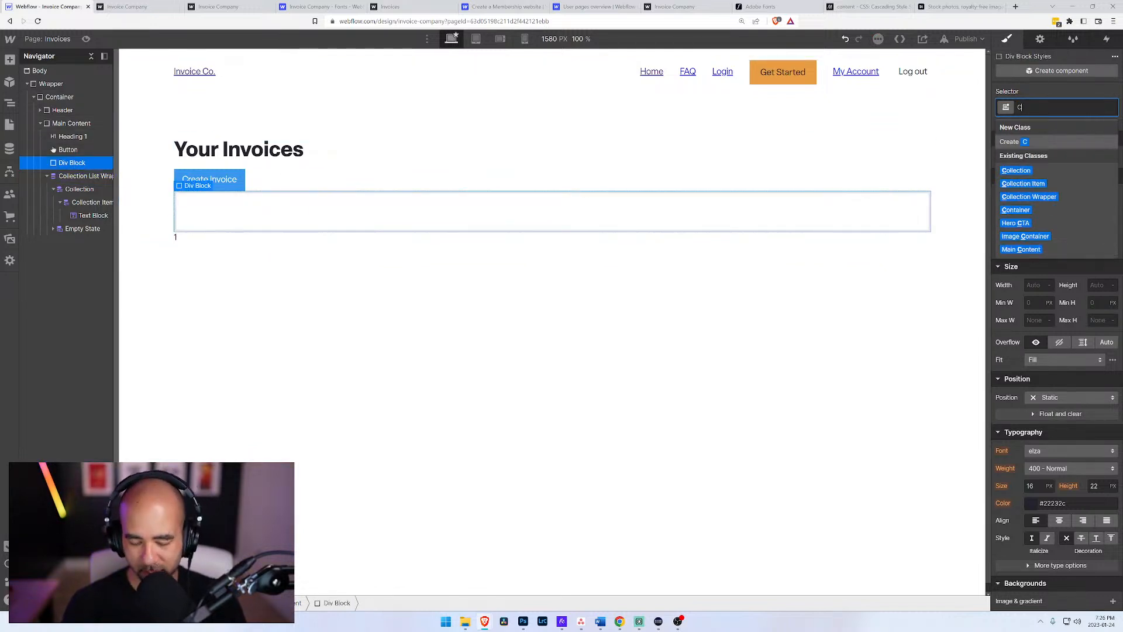
pyautogui.write('ollection Wrapper')
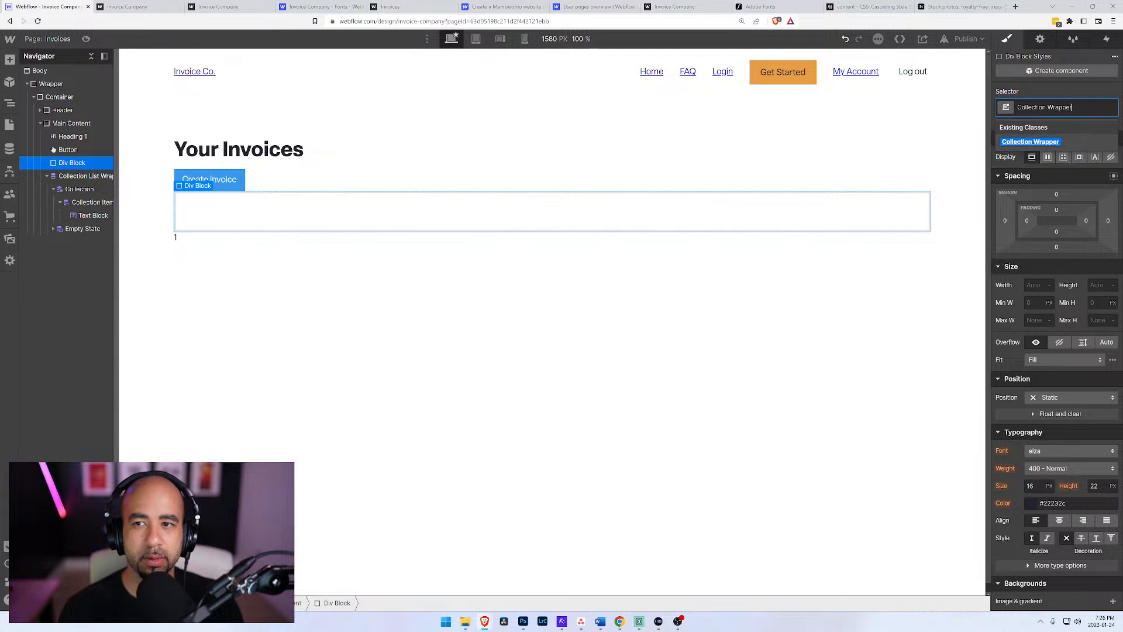
pyautogui.press('Return')
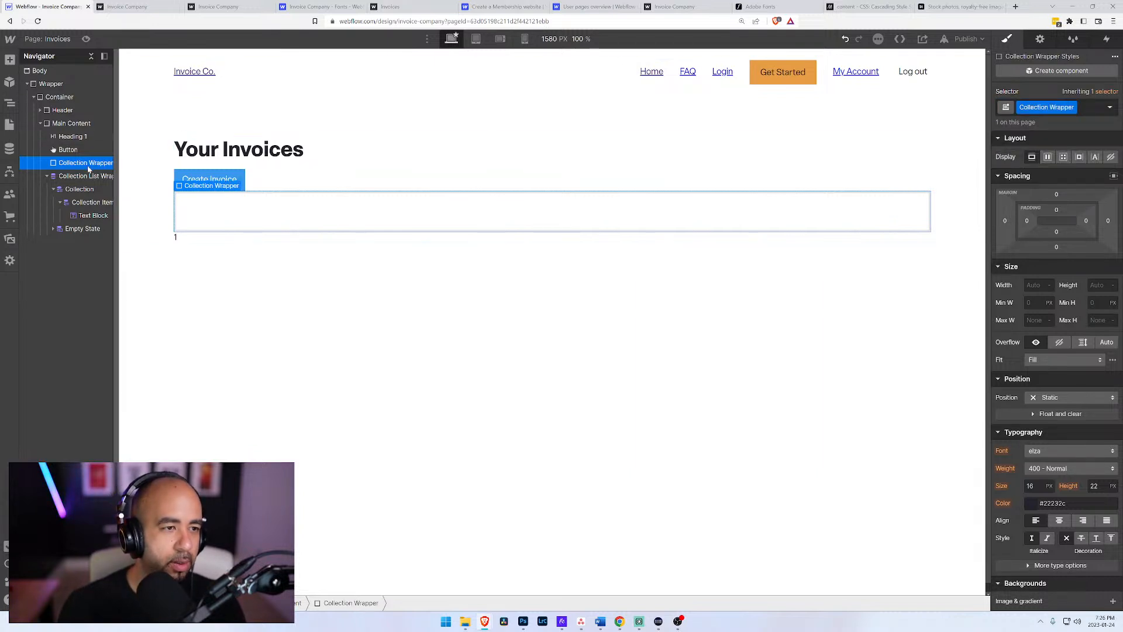
# Step: Add a div block inside the Collection Wrapper and expand the wrapper in the element tree
pyautogui.hotkey('ctrl', 'e')
pyautogui.write('d')
pyautogui.press('Return')
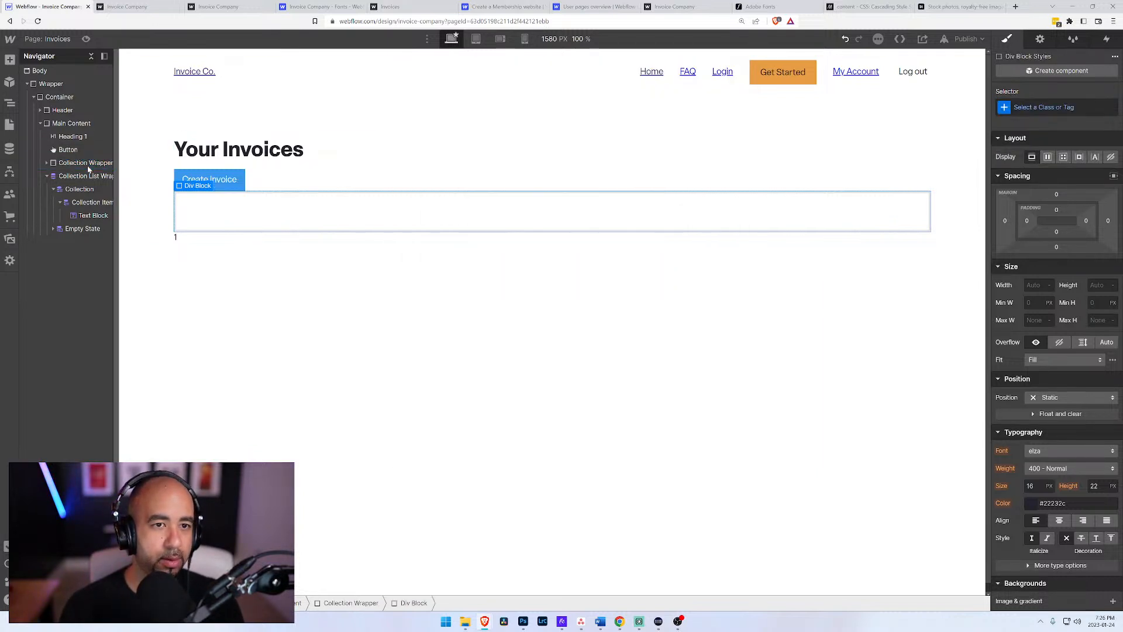
pyautogui.click(47, 163)
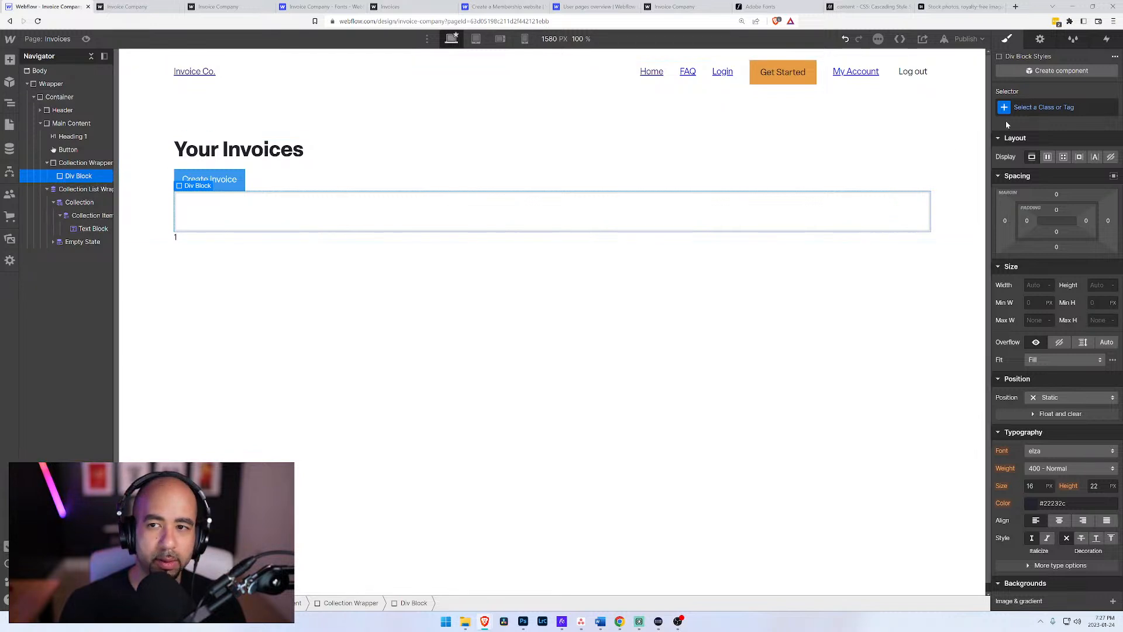
# Step: Create the class Collection Headings on the div block nested in the Collection Wrapper
pyautogui.hotkey('ctrl', 'Return')
pyautogui.write('C')
pyautogui.write('ctiuo')
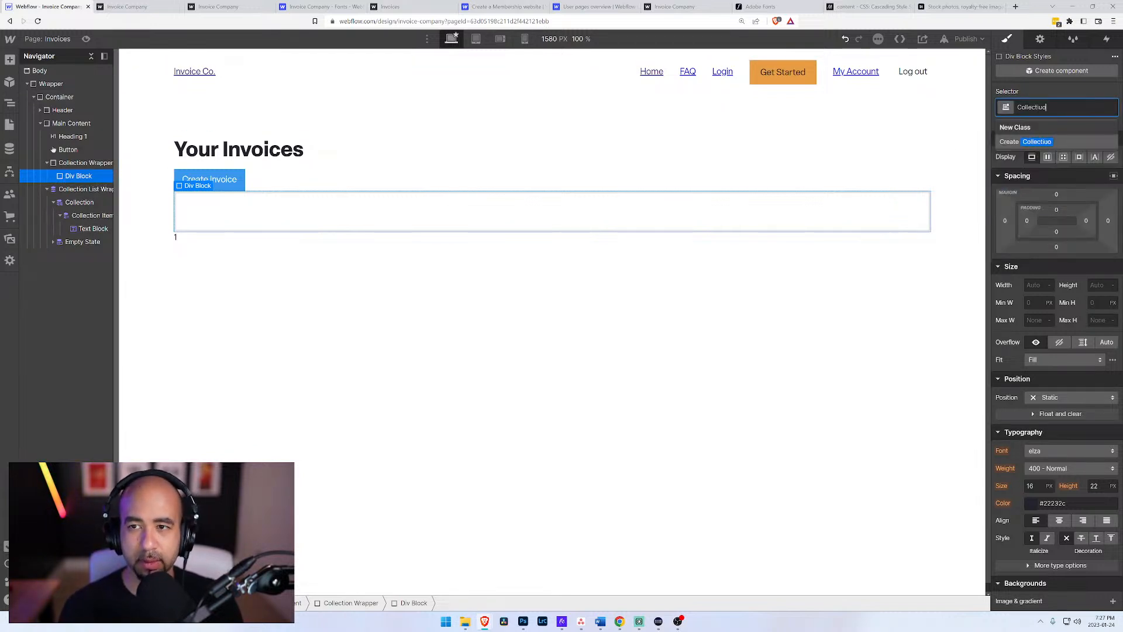
pyautogui.press('BackSpace')
pyautogui.press('BackSpace')
pyautogui.write('on')
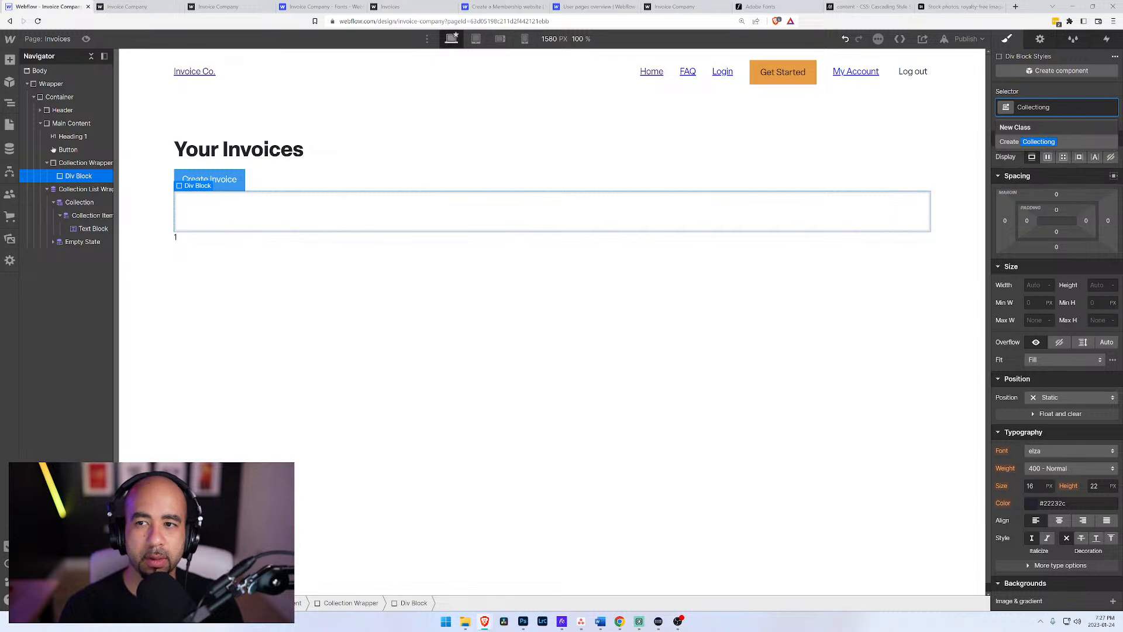
pyautogui.write(' Headings')
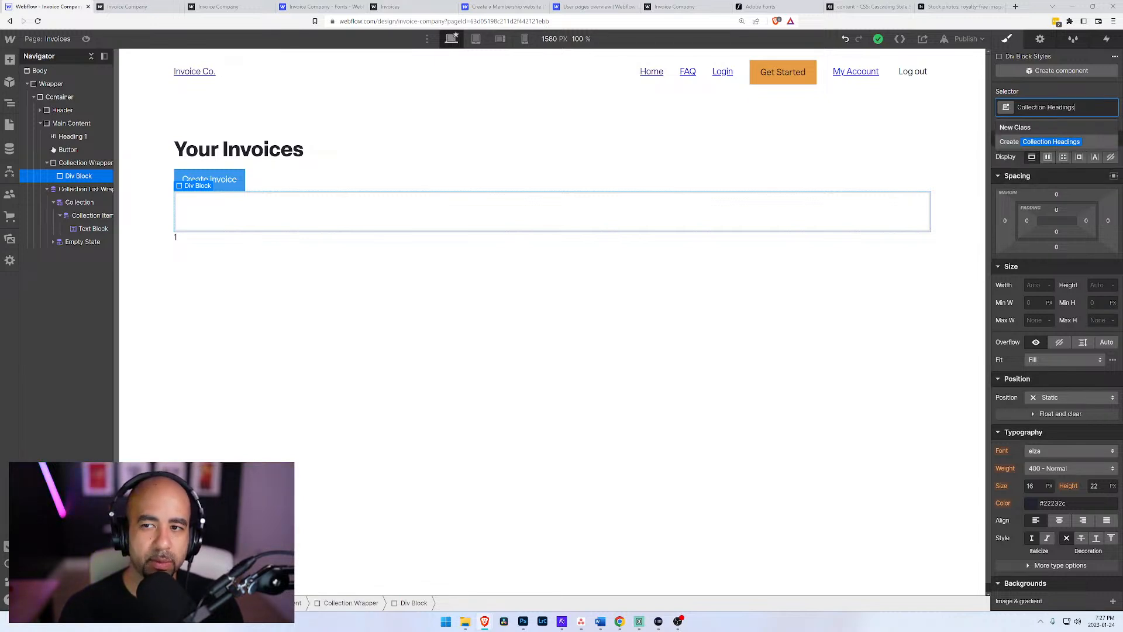
pyautogui.press('Return')
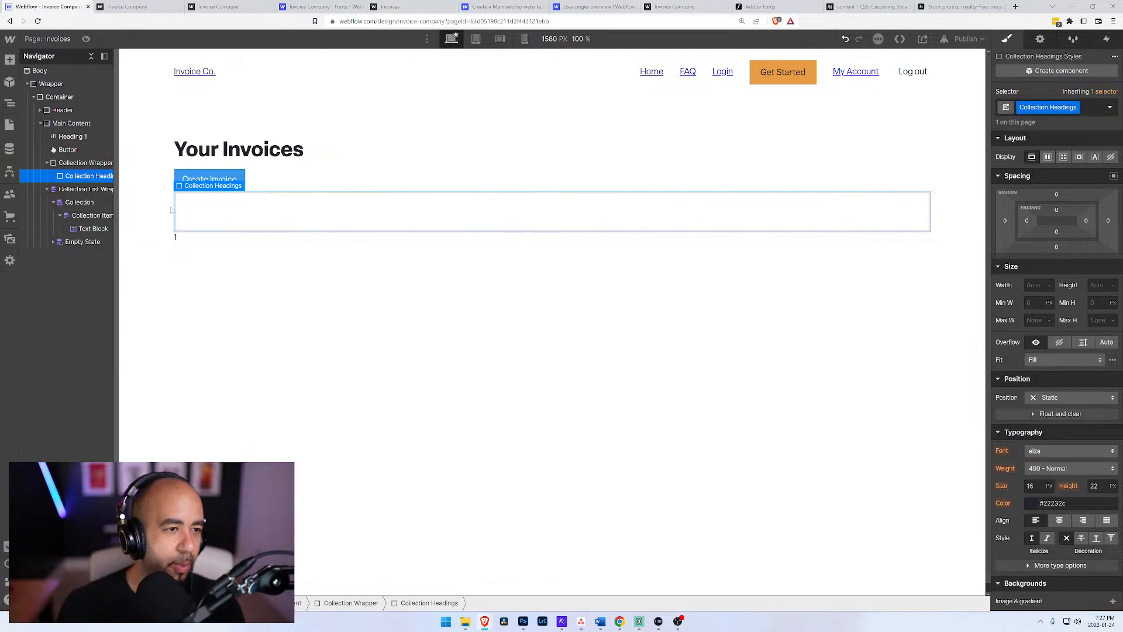
# Step: Add a Text Block inside the Collection Headings div
pyautogui.hotkey('ctrl', 'e')
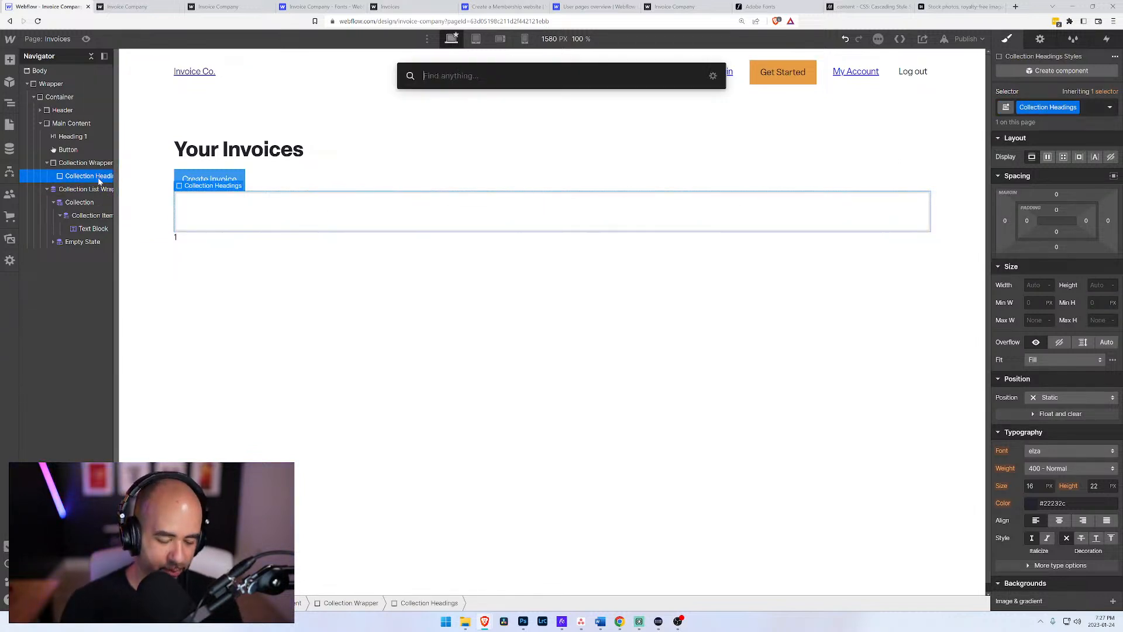
pyautogui.write('div')
pyautogui.press('BackSpace')
pyautogui.press('BackSpace')
pyautogui.press('BackSpace')
pyautogui.write('text')
pyautogui.press('Down')
pyautogui.press('Return')
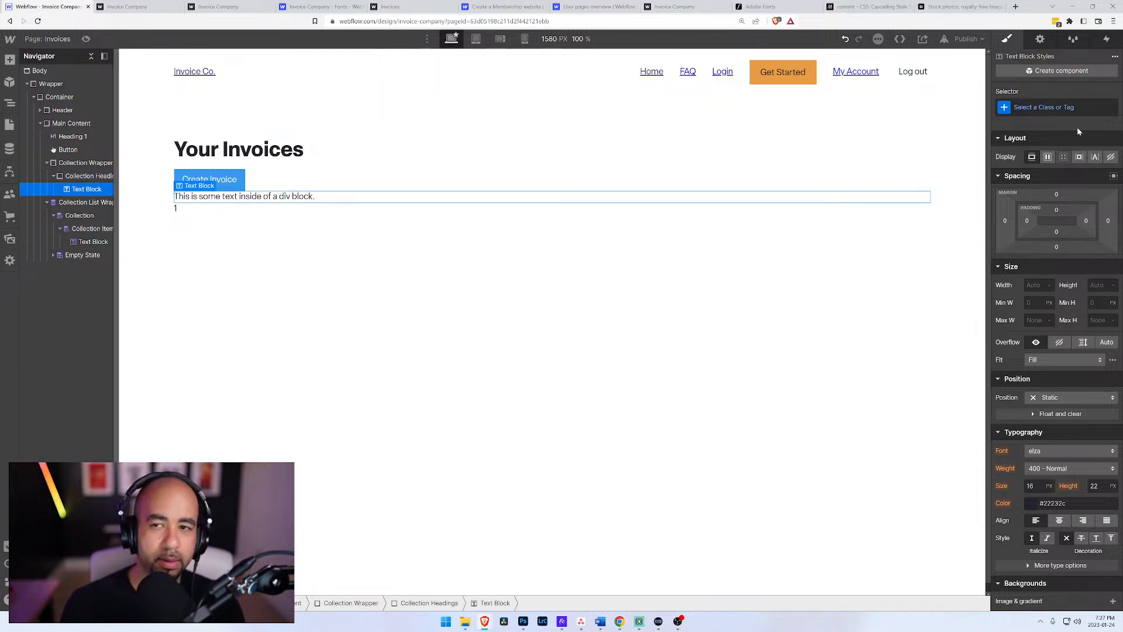
# Step: Create the class Collection Header on the text block inside Collection Headings
pyautogui.hotkey('ctrl', 'Return')
pyautogui.write('Collection')
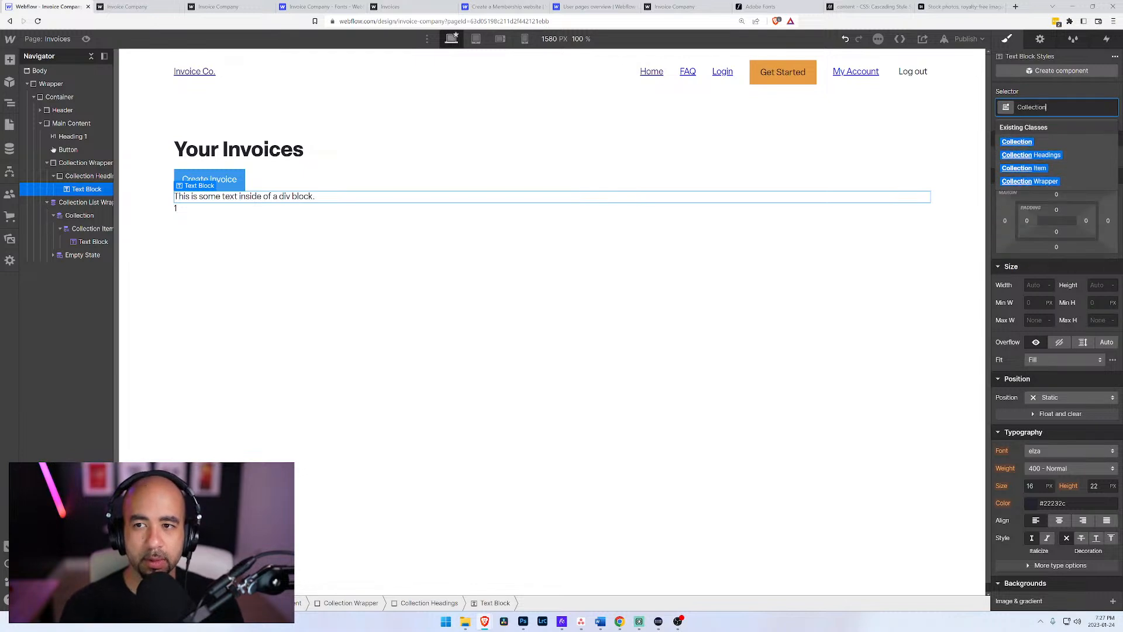
pyautogui.write(' Header')
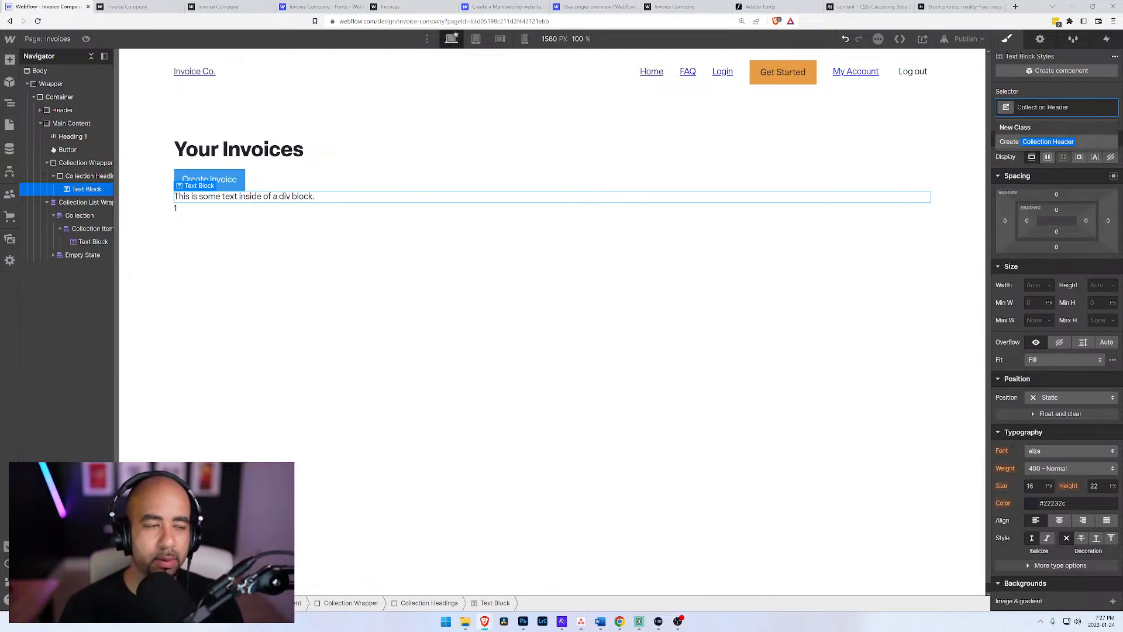
pyautogui.press('Return')
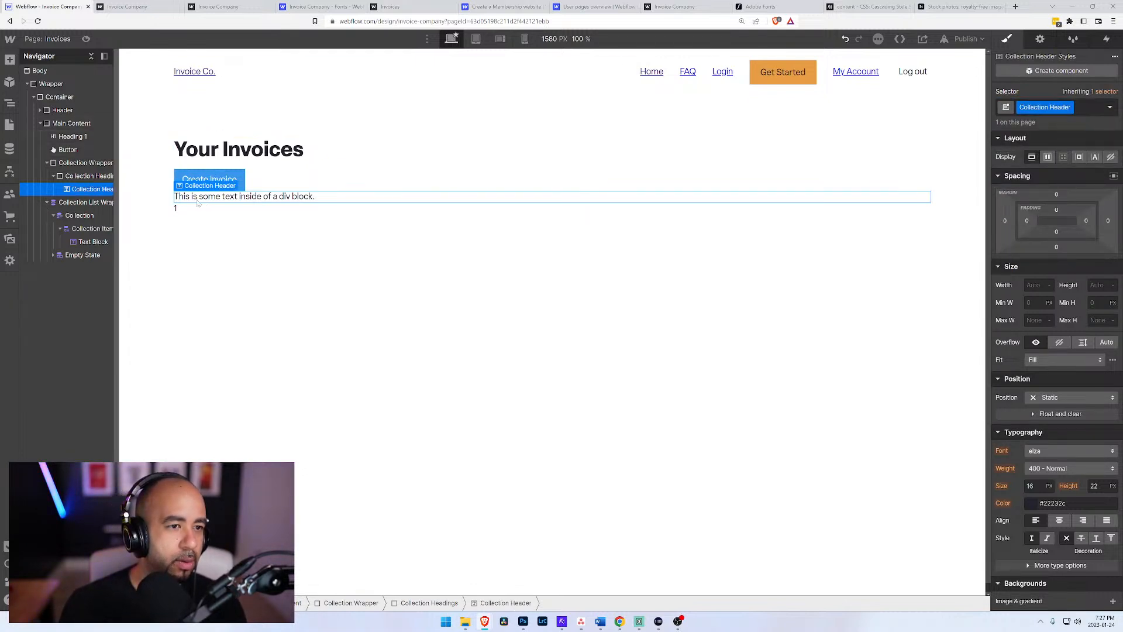
# Step: Replace the placeholder text of the Collection Header block with Invoice Number
pyautogui.doubleClick(198, 200)
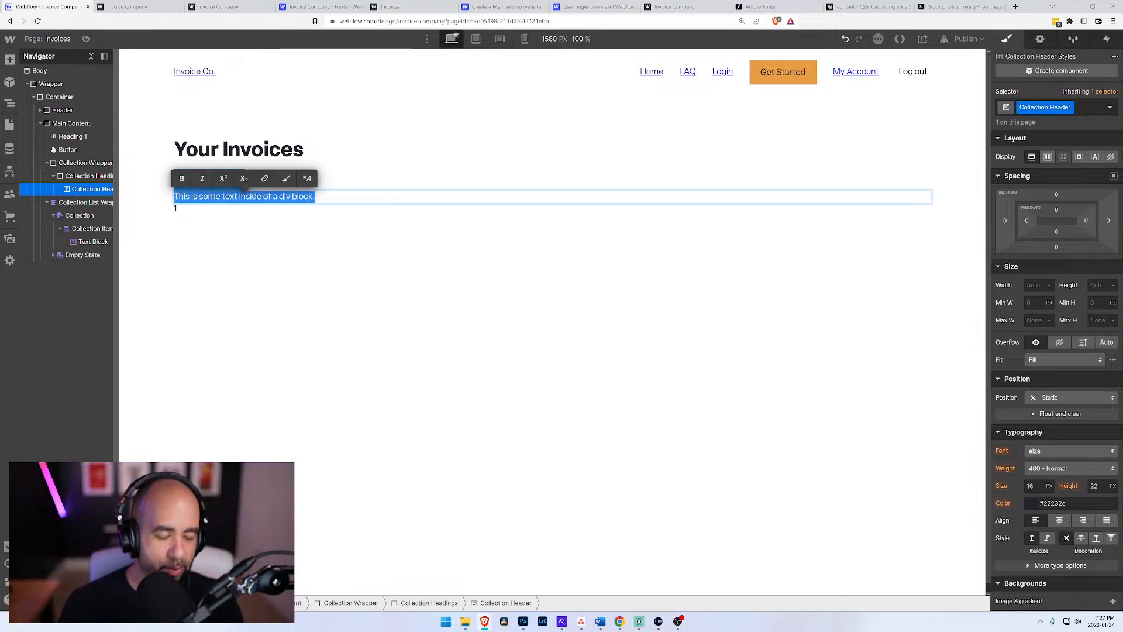
pyautogui.write('Invo')
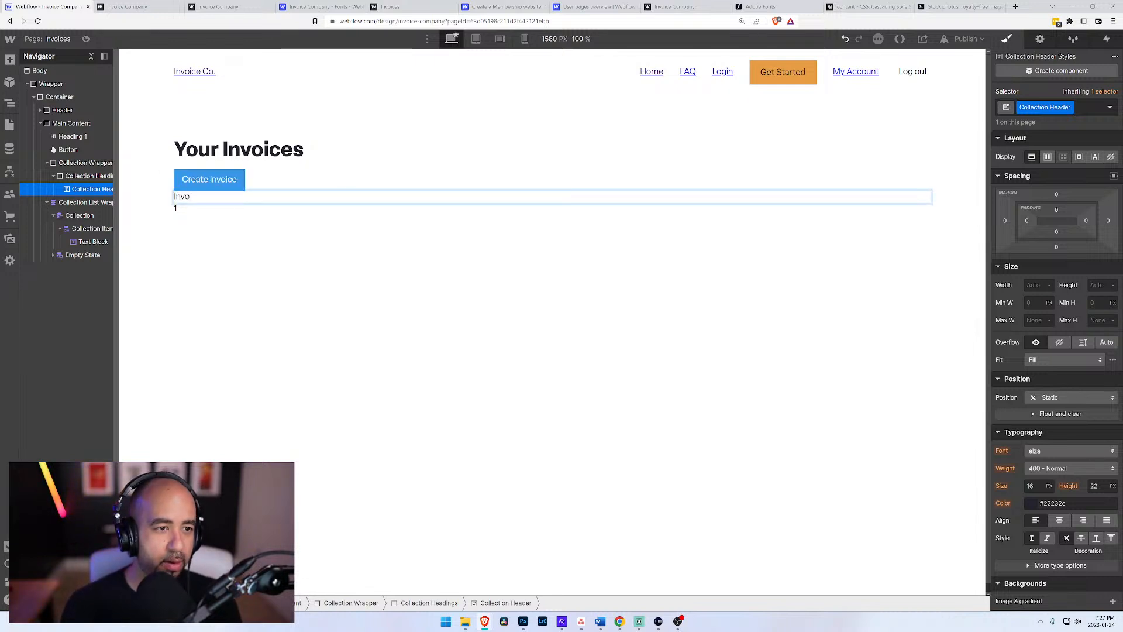
pyautogui.write('ice Number')
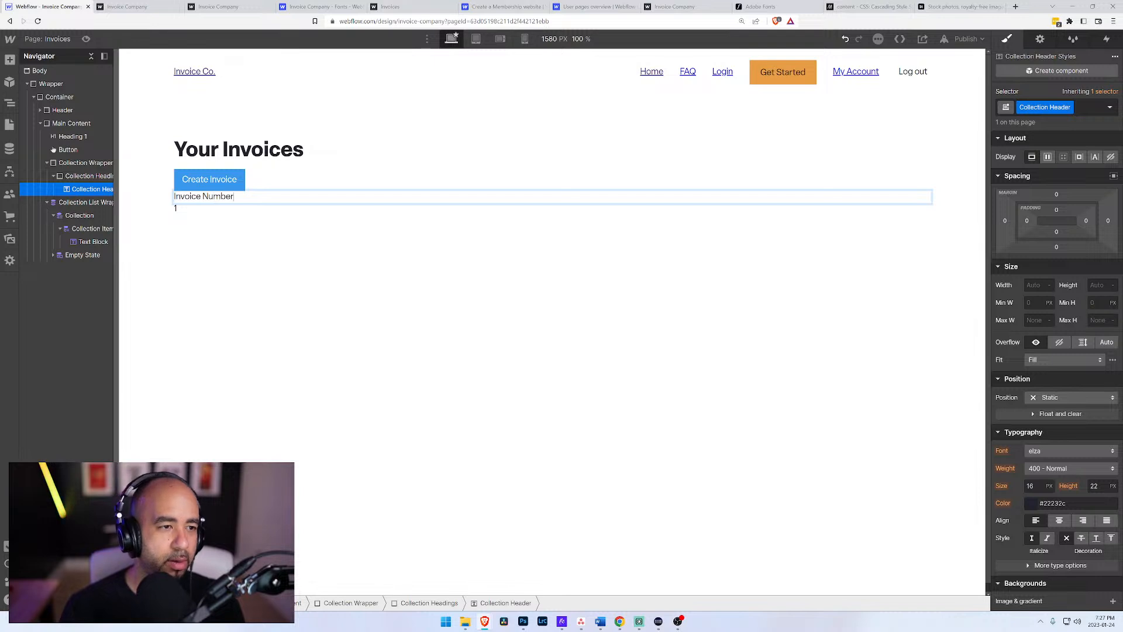
# Step: Duplicate the Invoice Number header four times within Collection Headings, making five headers
pyautogui.click(53, 175)
pyautogui.click(53, 176)
pyautogui.click(70, 190)
pyautogui.hotkey('ctrl', 'd')
pyautogui.hotkey('ctrl', 'd')
pyautogui.hotkey('ctrl', 'd')
pyautogui.hotkey('ctrl', 'd')
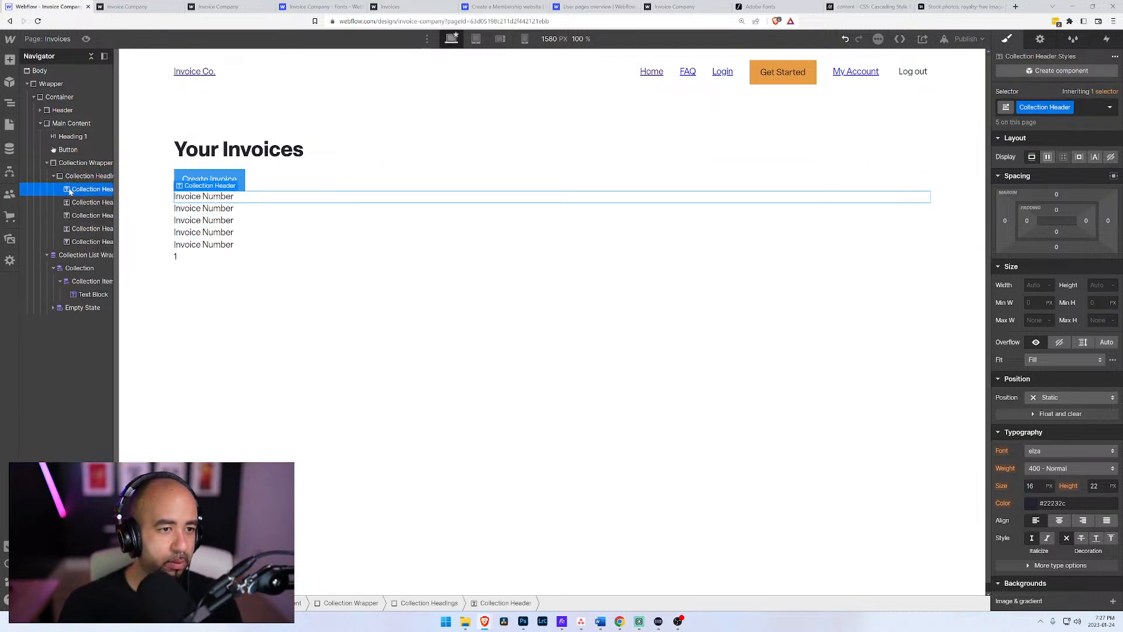
# Step: Look up which fields the existing invoice entry has in the Invoices CMS collection, returning to the page structure
pyautogui.doubleClick(189, 210)
pyautogui.hotkey('ctrl', 'a')
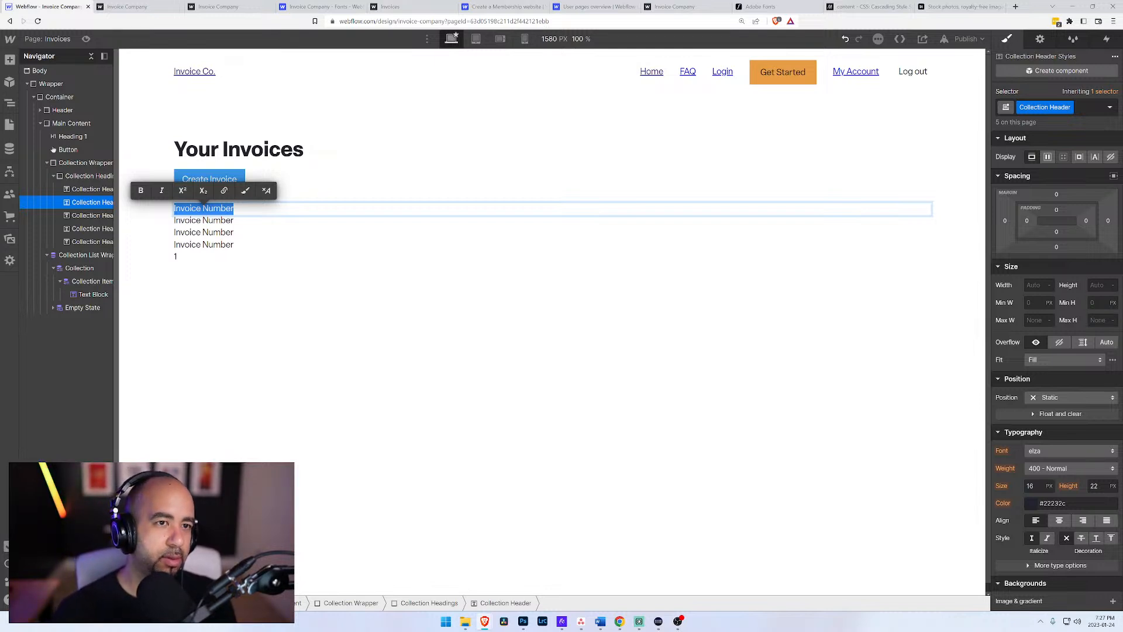
pyautogui.click(9, 150)
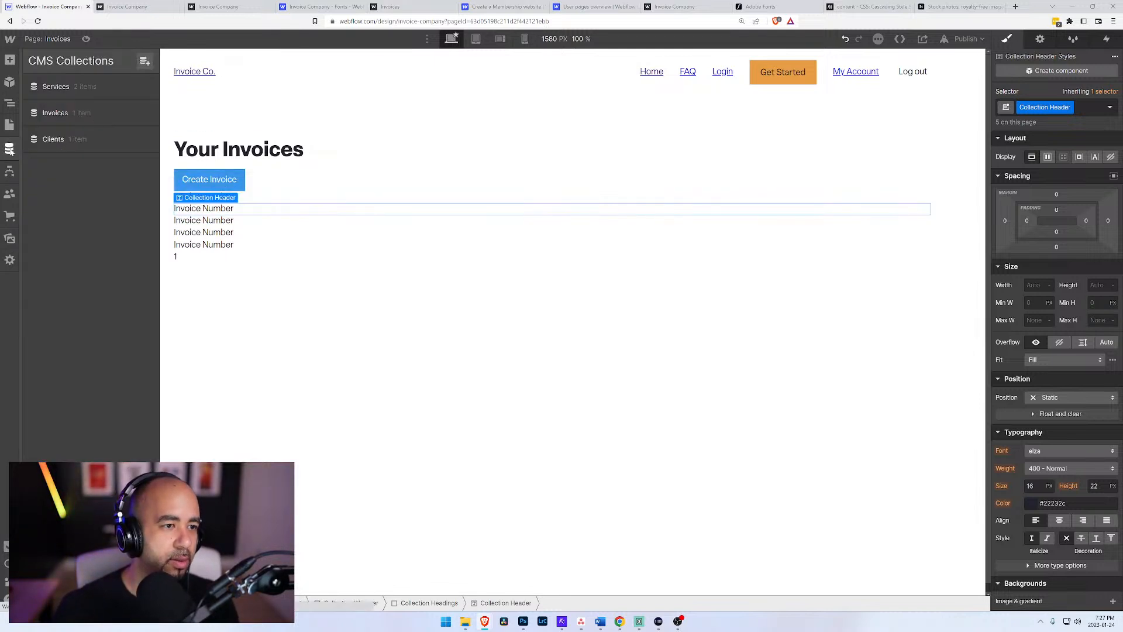
pyautogui.click(61, 113)
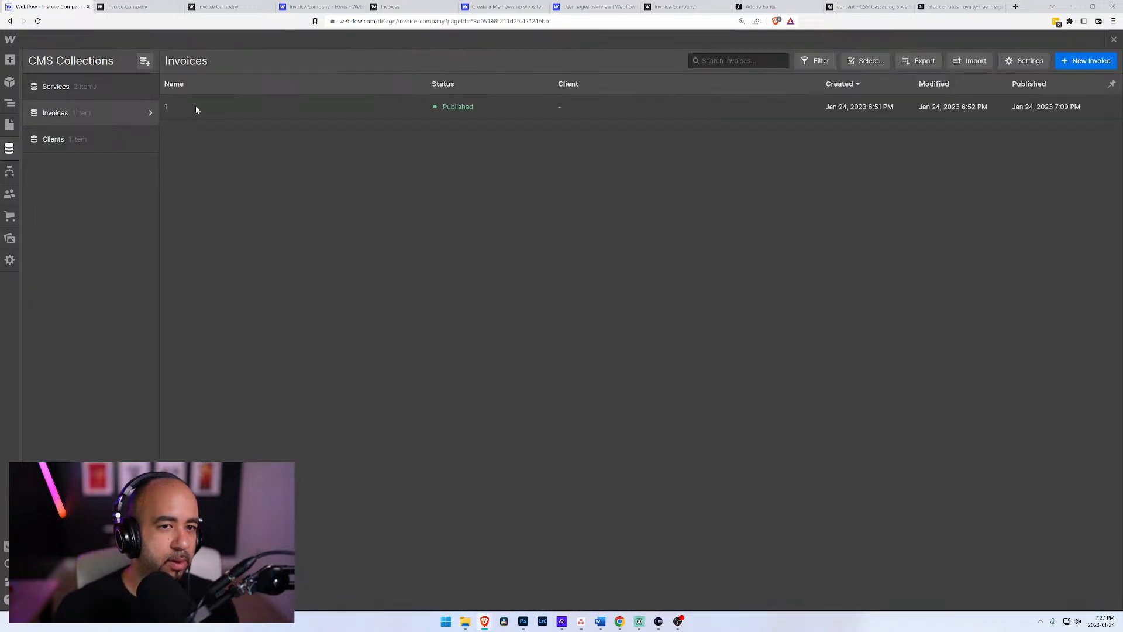
pyautogui.click(252, 106)
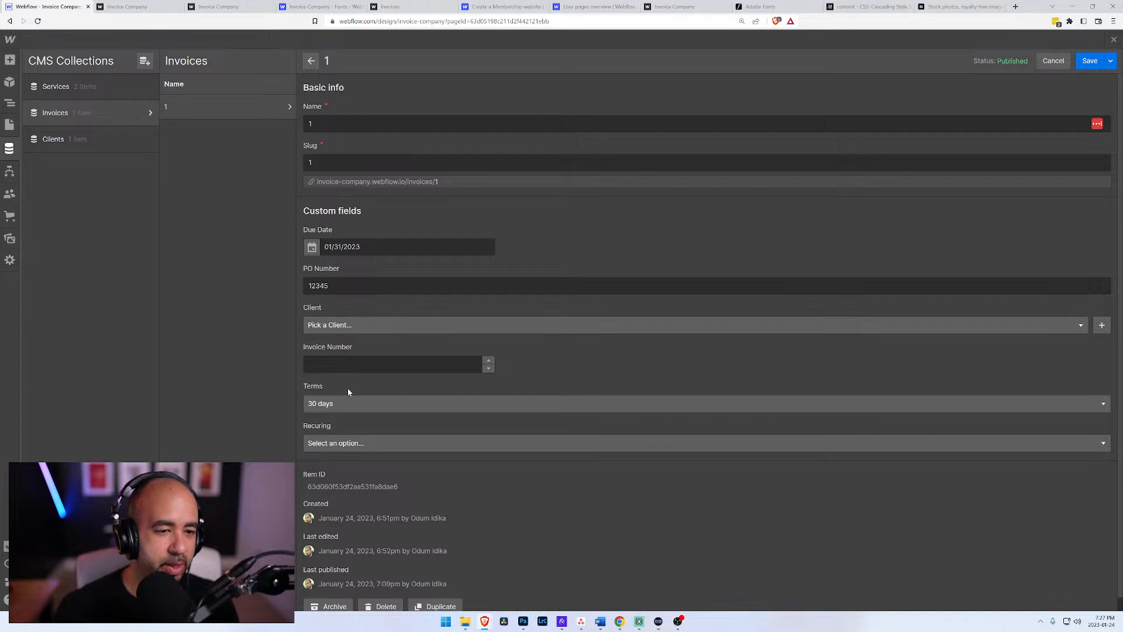
pyautogui.click(126, 6)
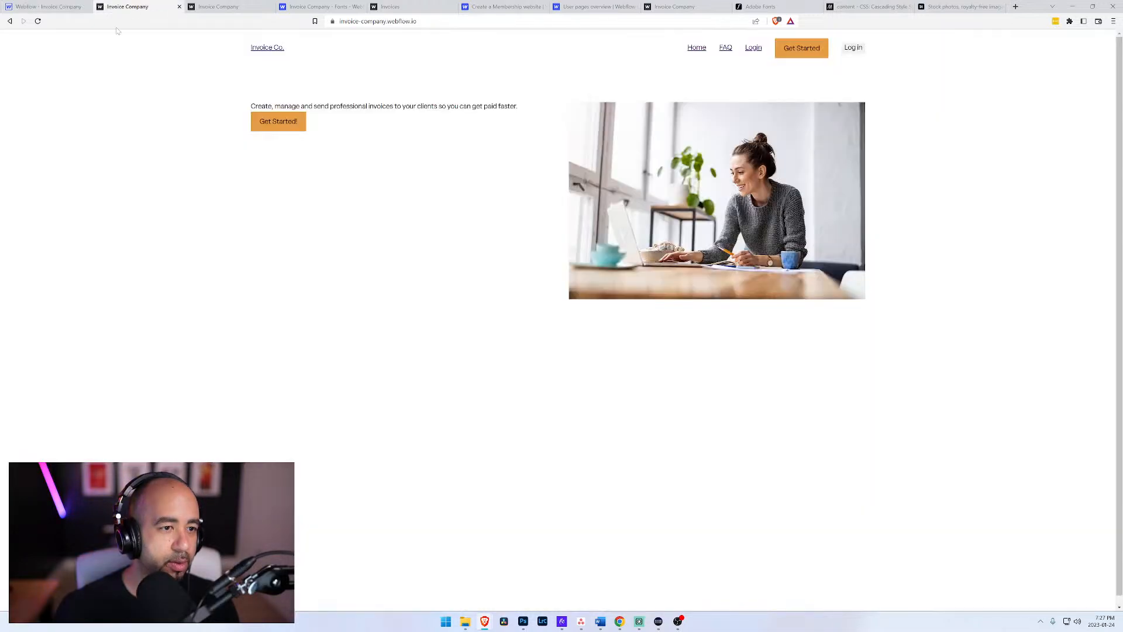
pyautogui.click(60, 7)
pyautogui.click(9, 125)
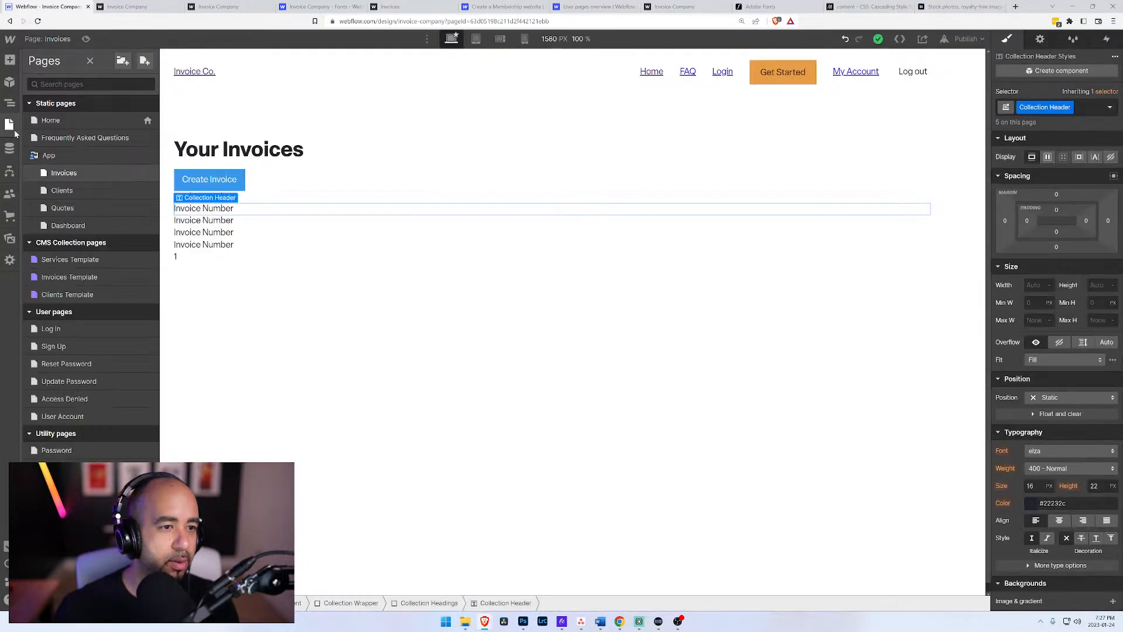
pyautogui.click(9, 103)
# Step: Replace the text of the second Collection Header block with Due Date
pyautogui.click(214, 222)
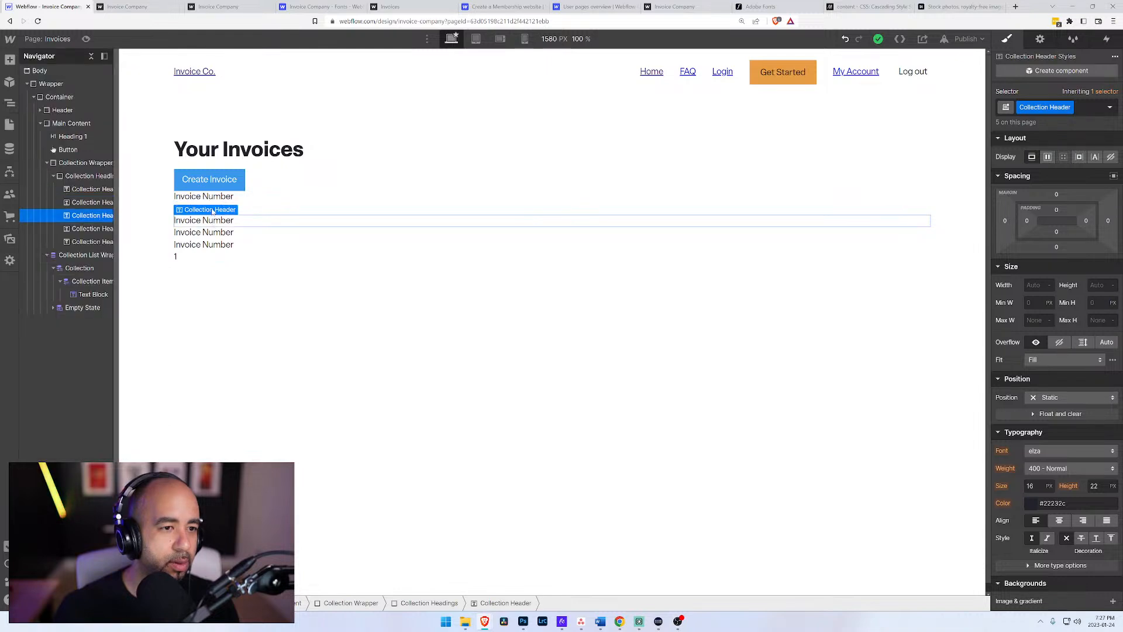
pyautogui.click(231, 200)
pyautogui.doubleClick(232, 208)
pyautogui.hotkey('ctrl', 'a')
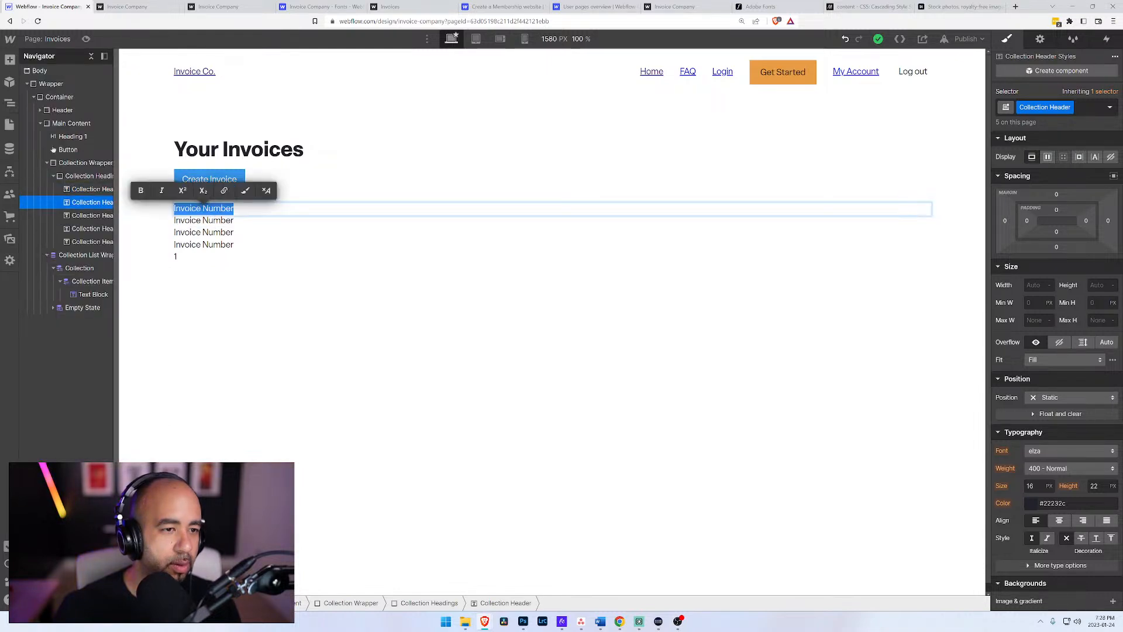
pyautogui.write('Due Date')
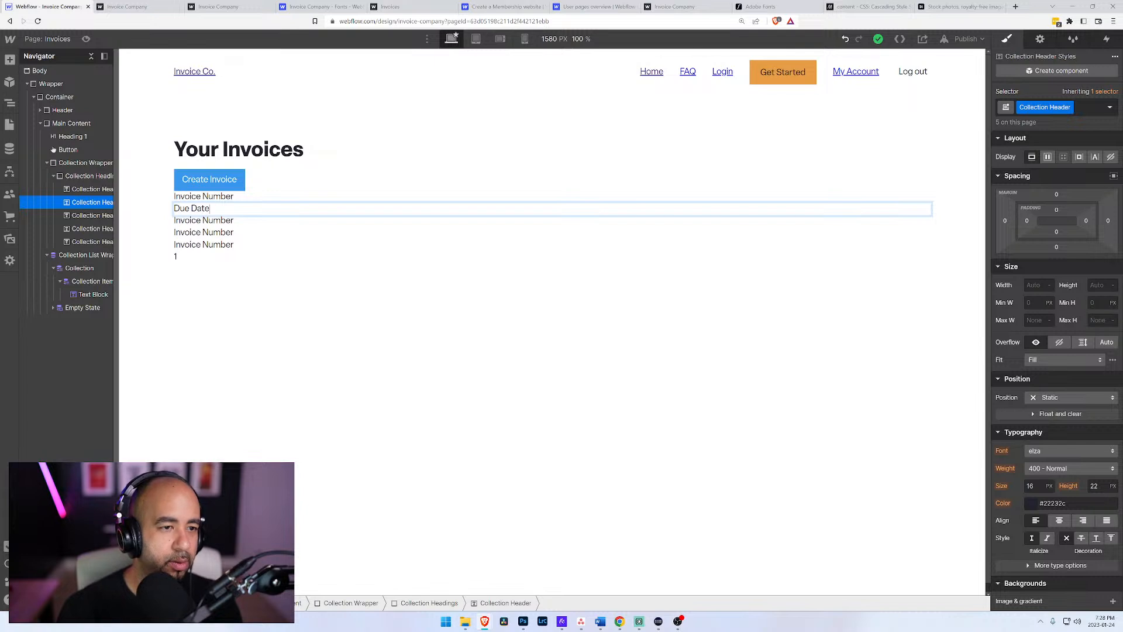
pyautogui.doubleClick(224, 220)
pyautogui.hotkey('ctrl', 'a')
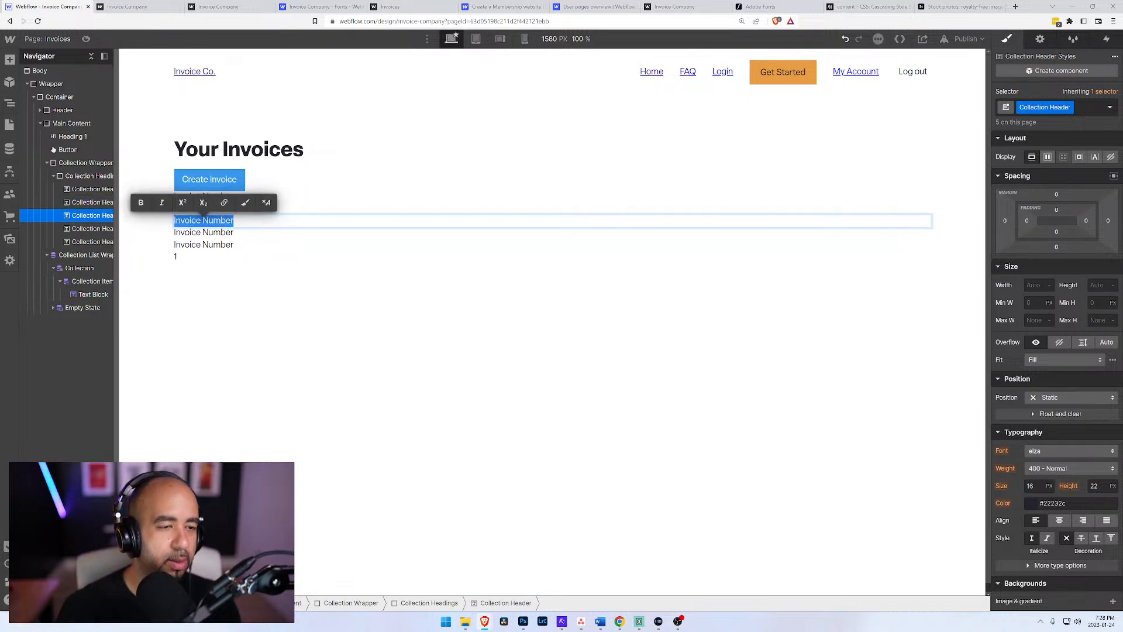
pyautogui.write('Client')
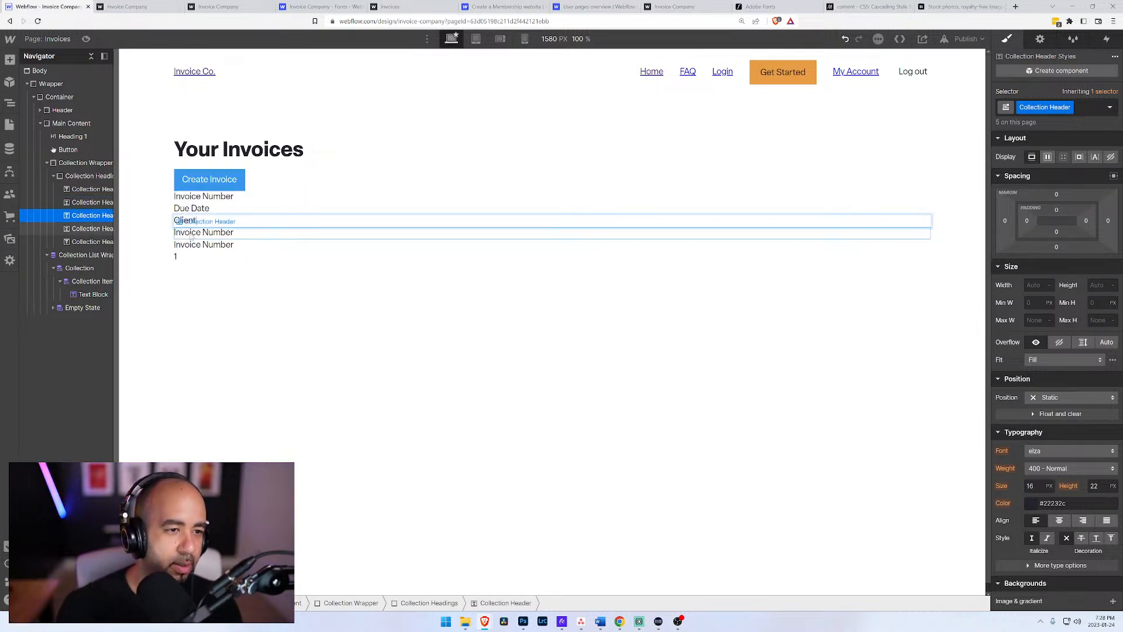
# Step: Label the third Collection Header block Terms and the fourth one Client
pyautogui.doubleClick(194, 221)
pyautogui.write('Terms')
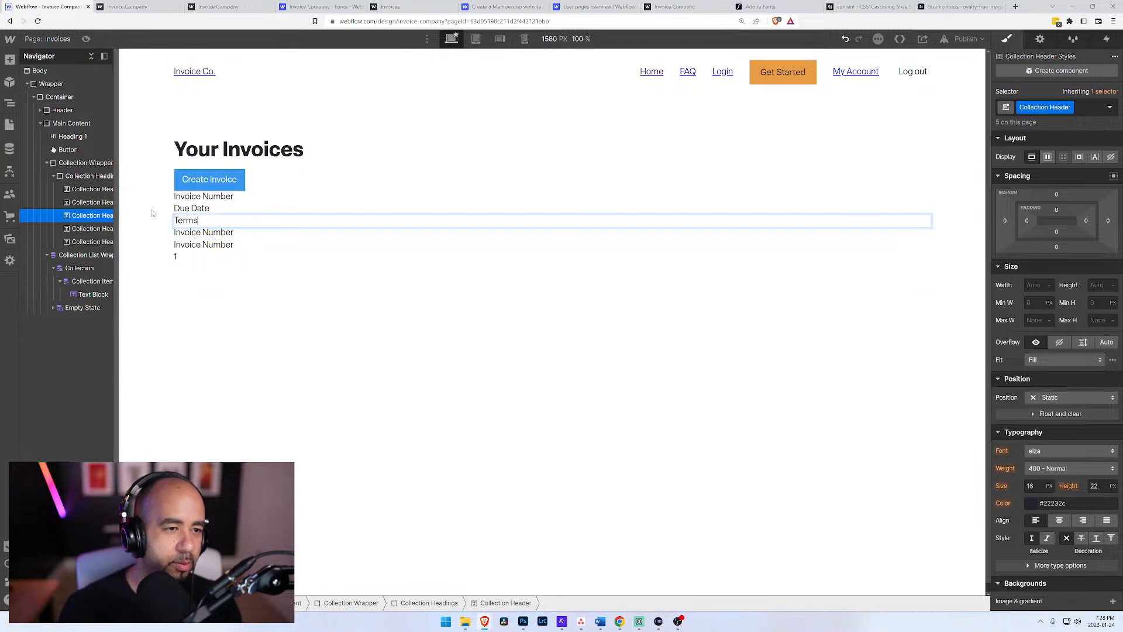
pyautogui.doubleClick(199, 233)
pyautogui.write('Cl')
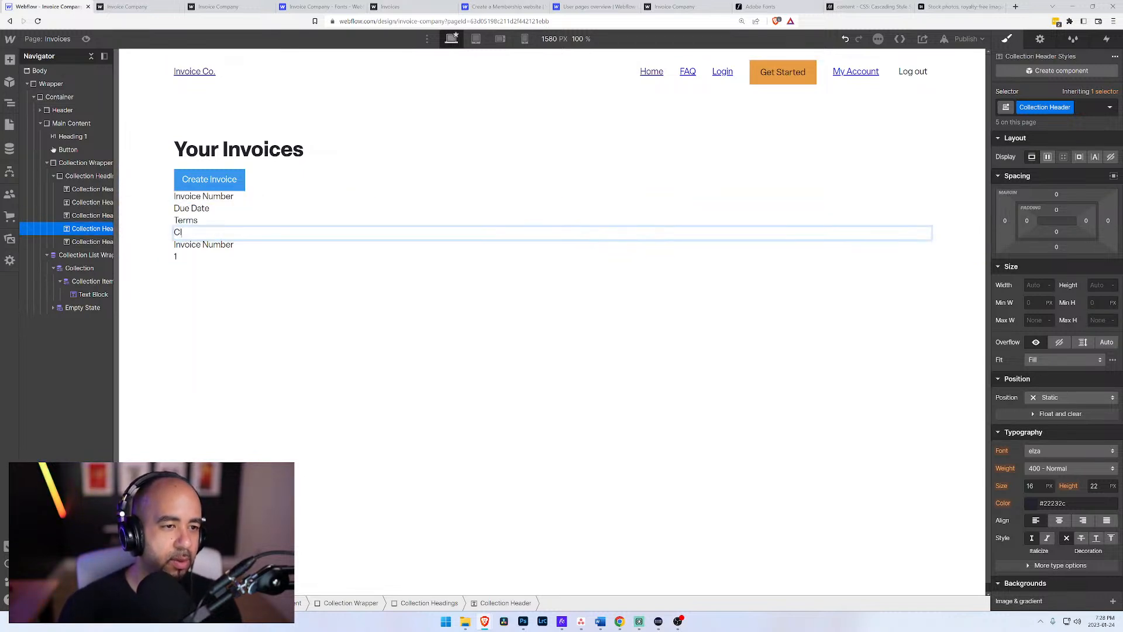
pyautogui.write('ient')
# Step: Replace the text of the fifth Collection Header block with Amount
pyautogui.click(199, 245)
pyautogui.doubleClick(199, 244)
pyautogui.write('Amount')
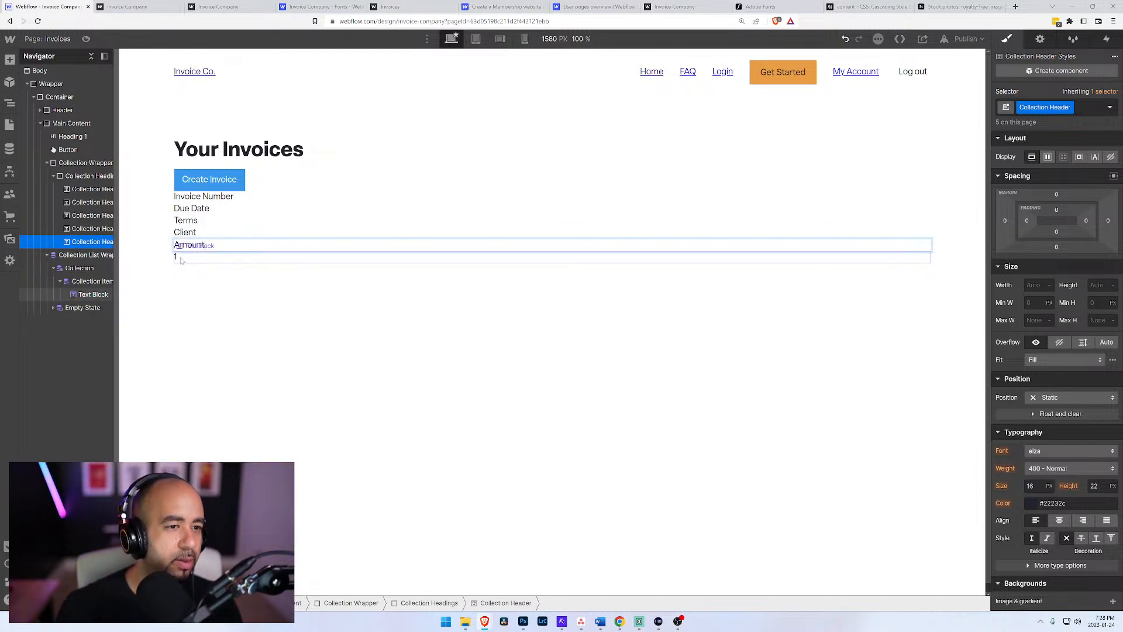
# Step: Check the custom fields in the Invoices collection settings and add a PO Number header by duplicating the Amount header
pyautogui.click(9, 148)
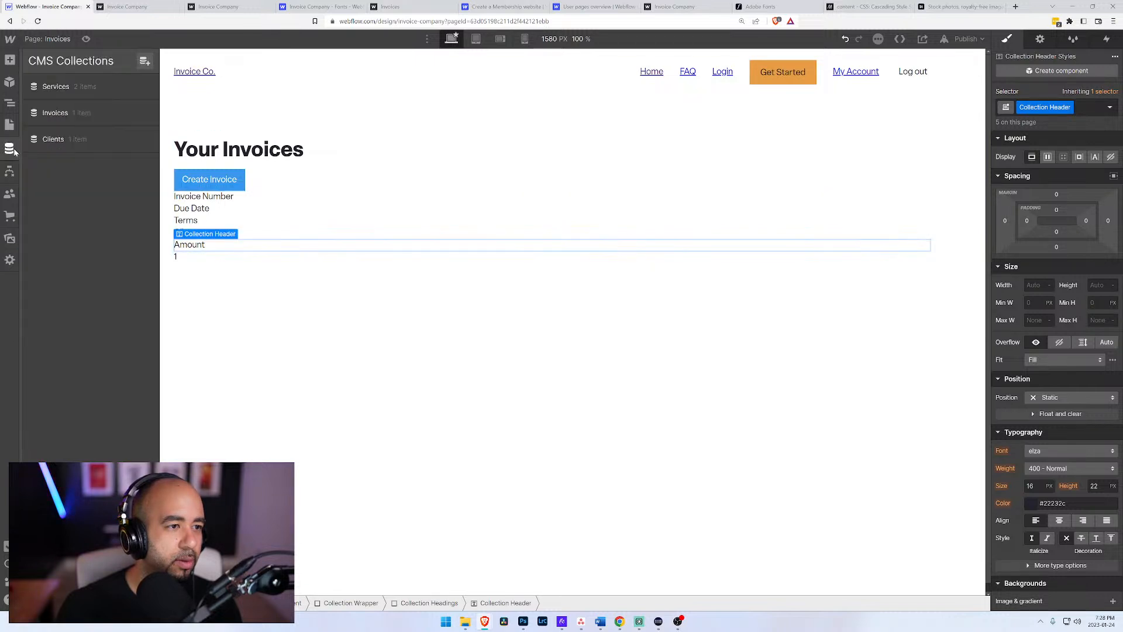
pyautogui.click(62, 117)
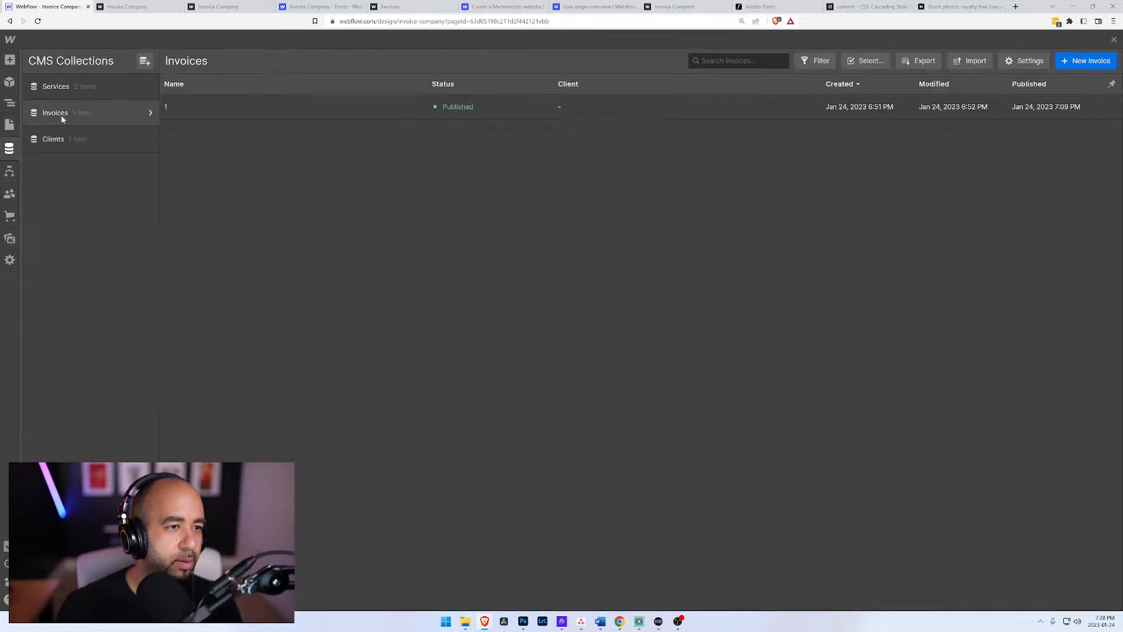
pyautogui.click(151, 115)
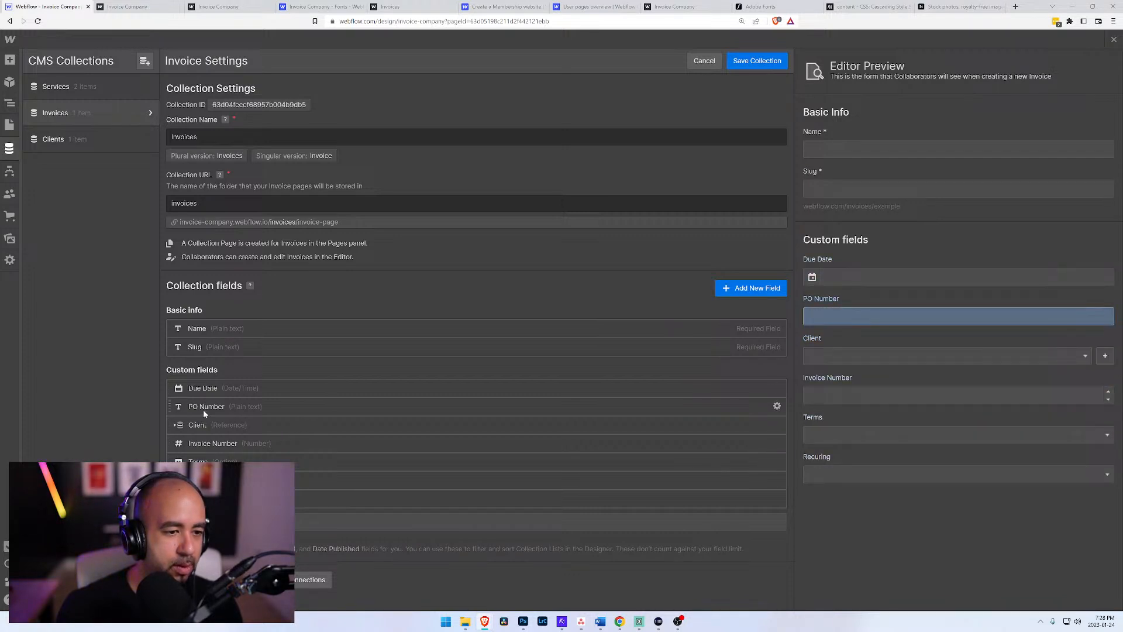
pyautogui.click(10, 125)
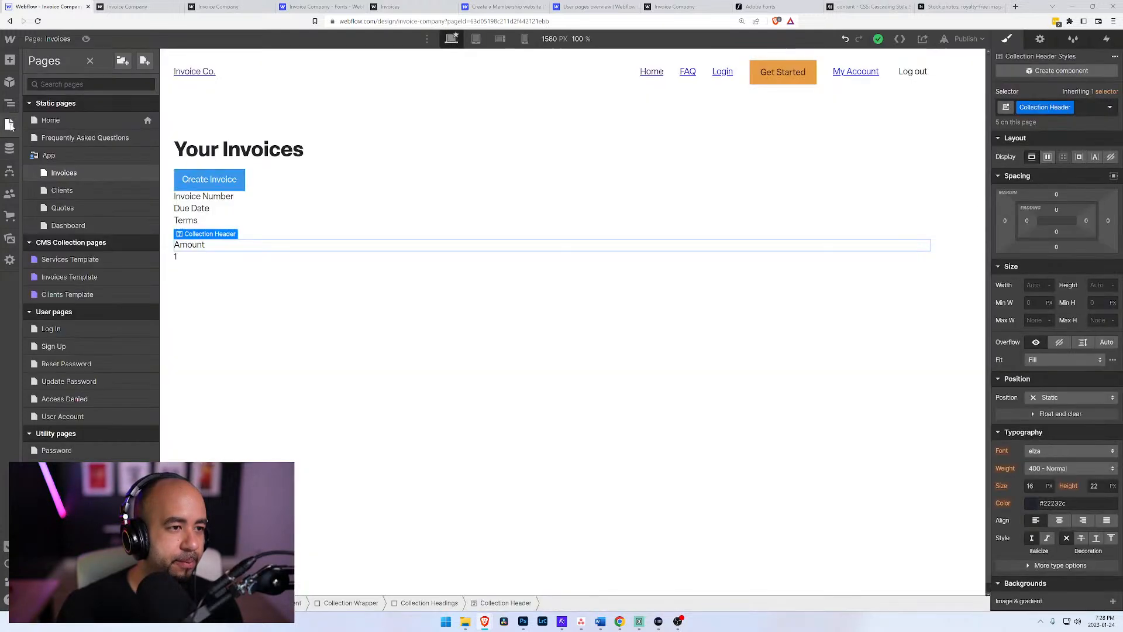
pyautogui.click(164, 253)
pyautogui.hotkey('ctrl', 'd')
pyautogui.click(189, 257)
pyautogui.doubleClick(189, 256)
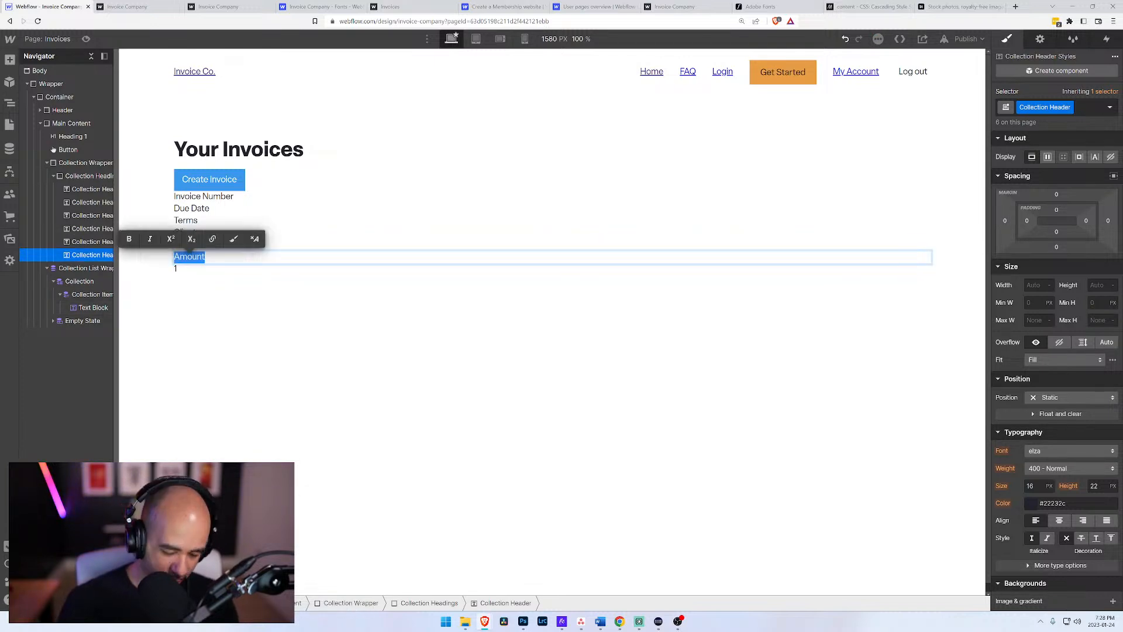
pyautogui.write('PO Number')
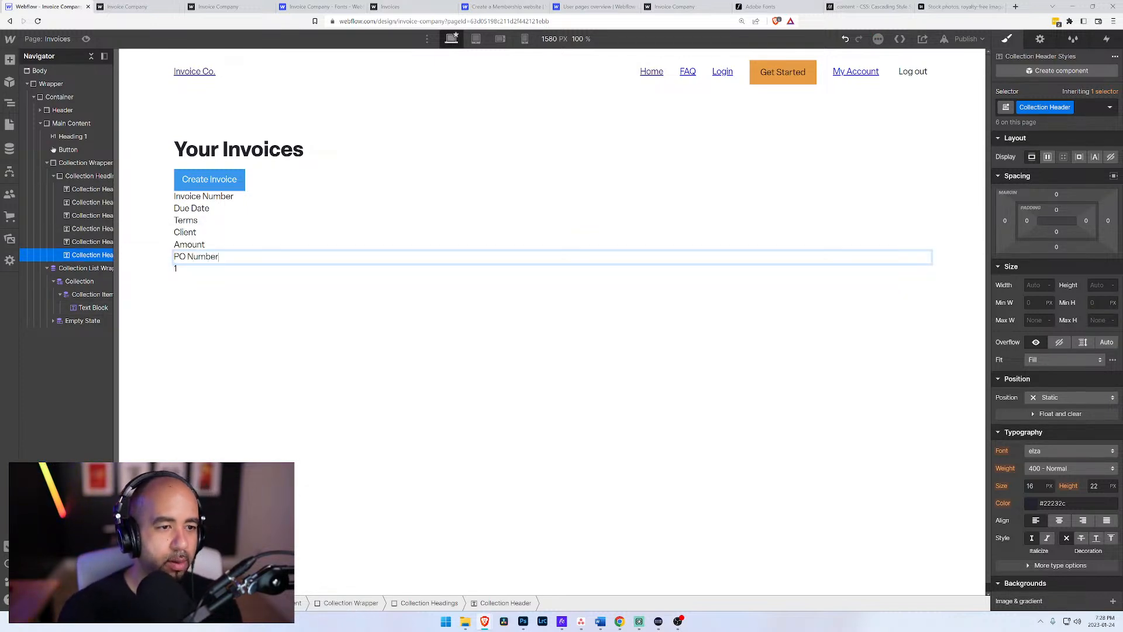
# Step: Move the Collection List Wrapper inside the Collection Wrapper, directly below Collection Headings
pyautogui.click(75, 177)
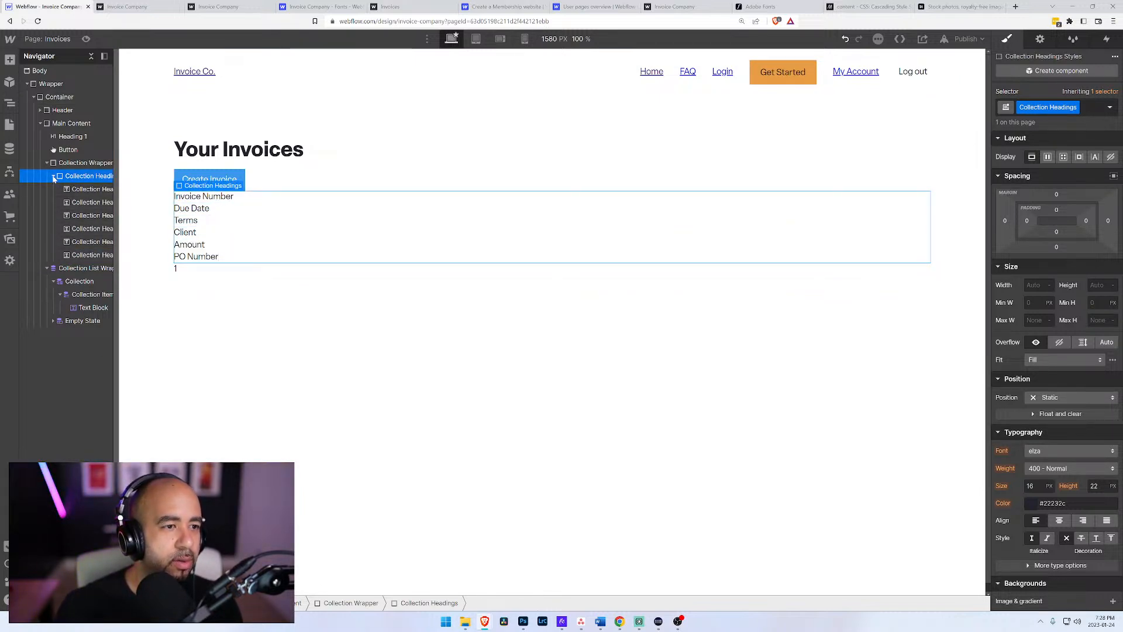
pyautogui.click(53, 176)
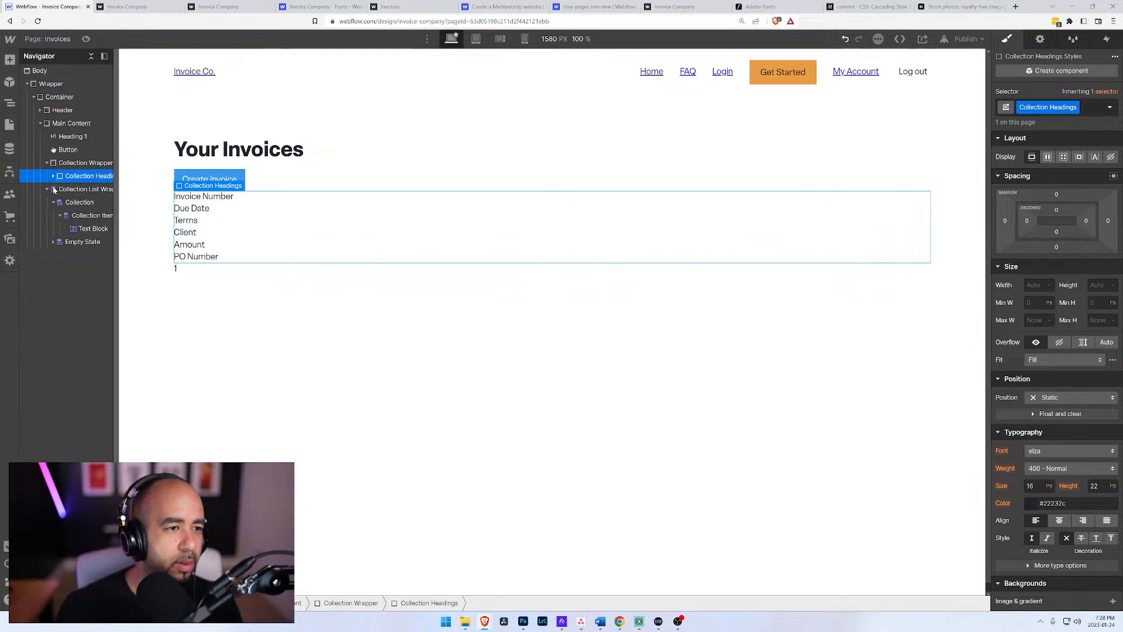
pyautogui.click(49, 187)
pyautogui.moveTo(62, 182); pyautogui.dragTo(57, 178)
pyautogui.click(53, 189)
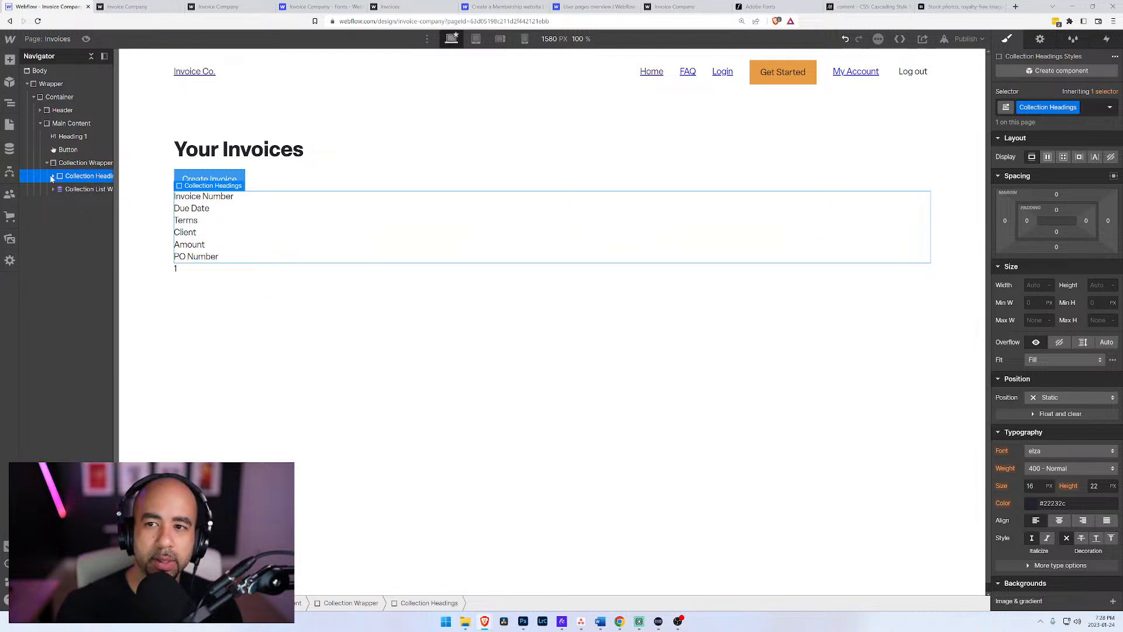
pyautogui.click(53, 189)
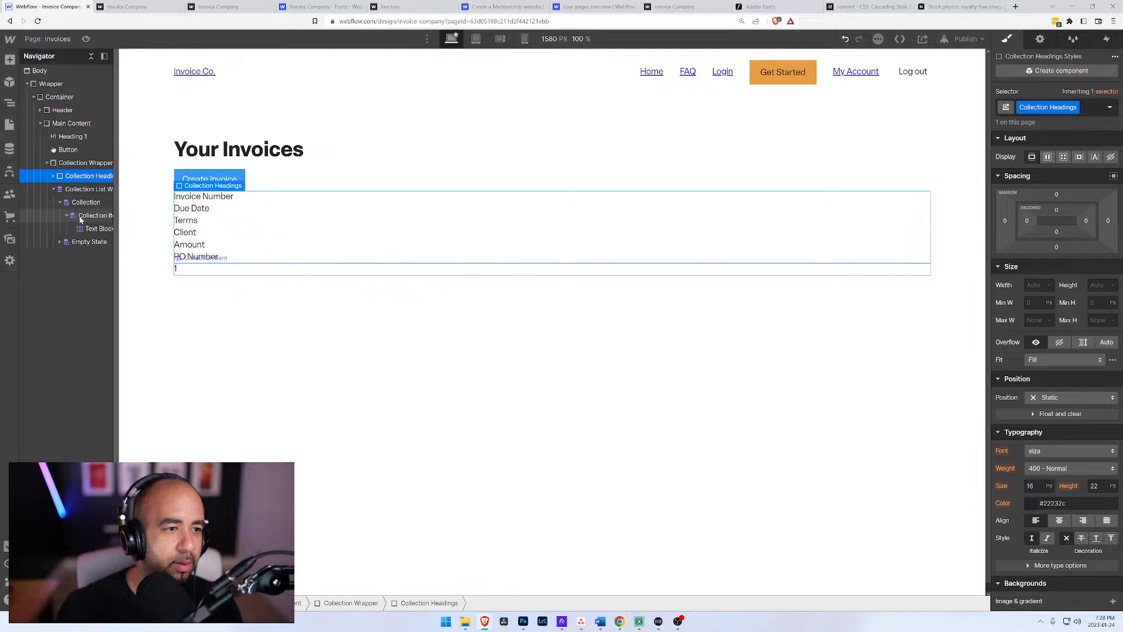
pyautogui.click(77, 190)
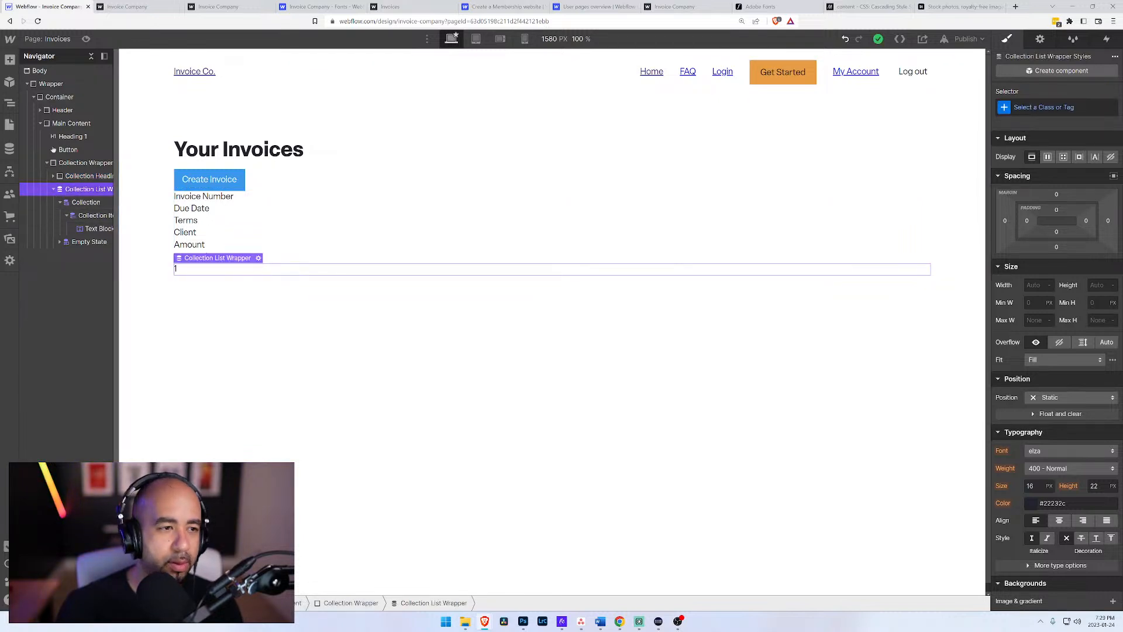
pyautogui.click(88, 176)
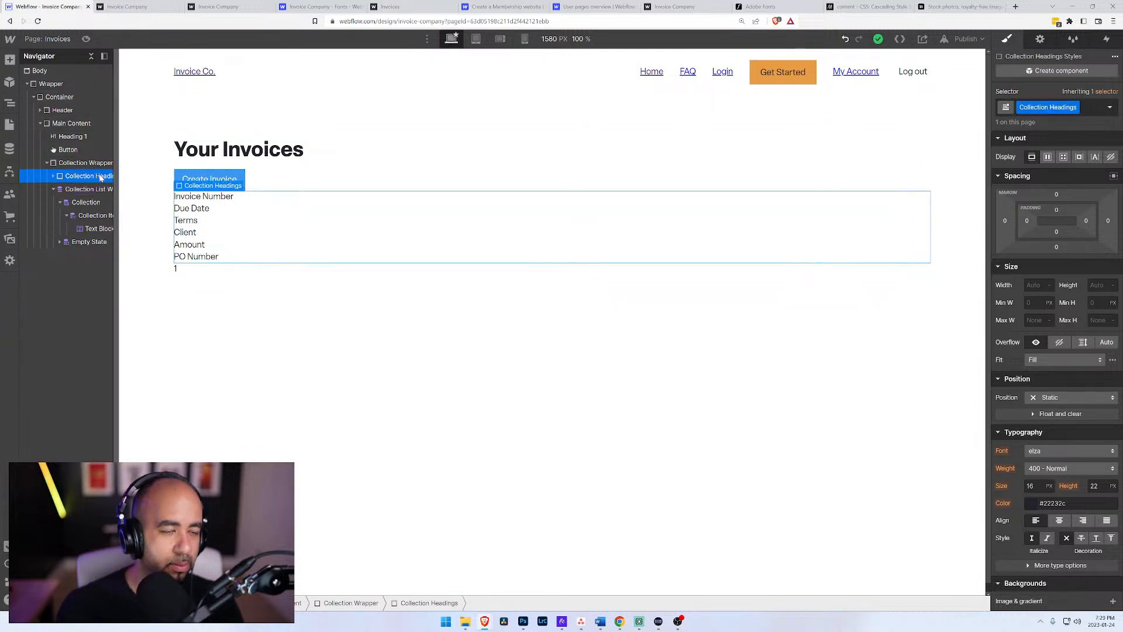
pyautogui.click(91, 164)
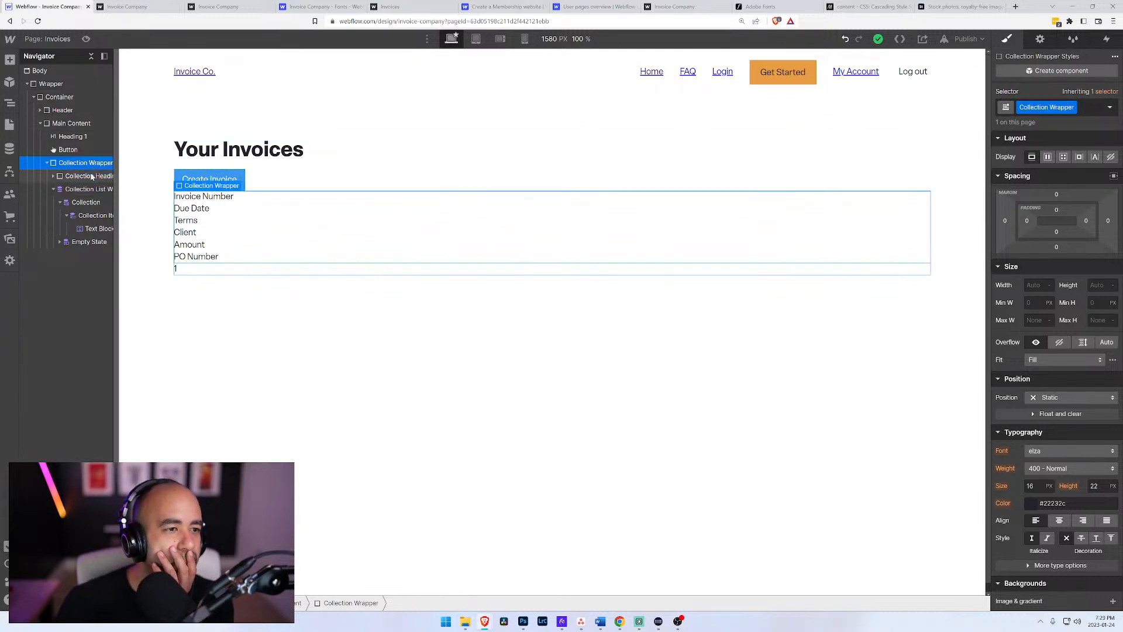
pyautogui.click(92, 177)
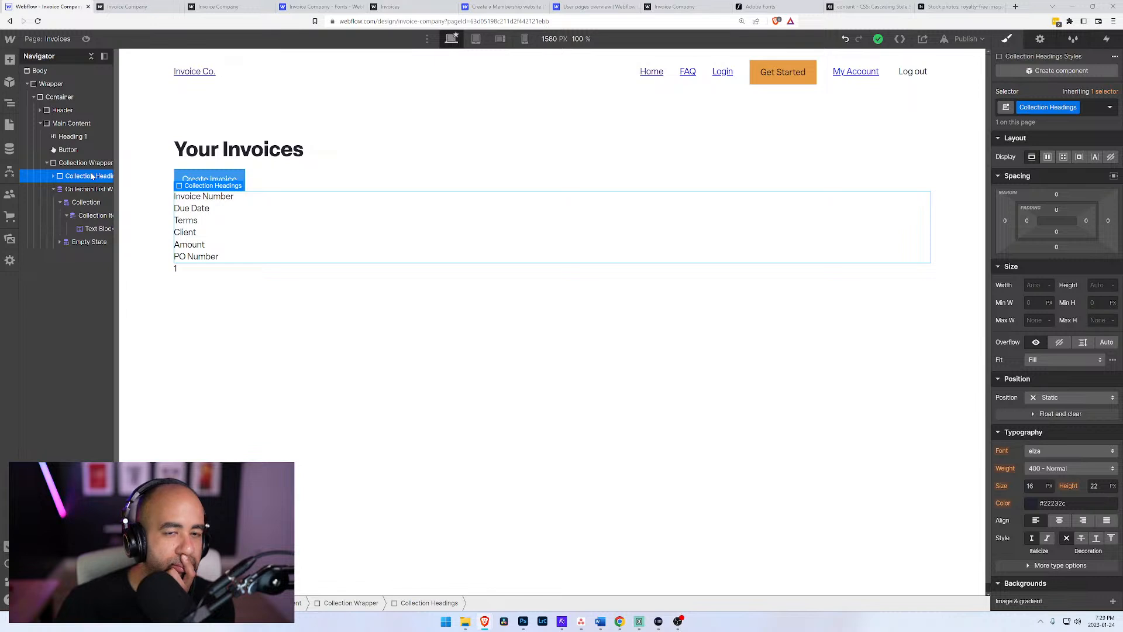
pyautogui.click(94, 165)
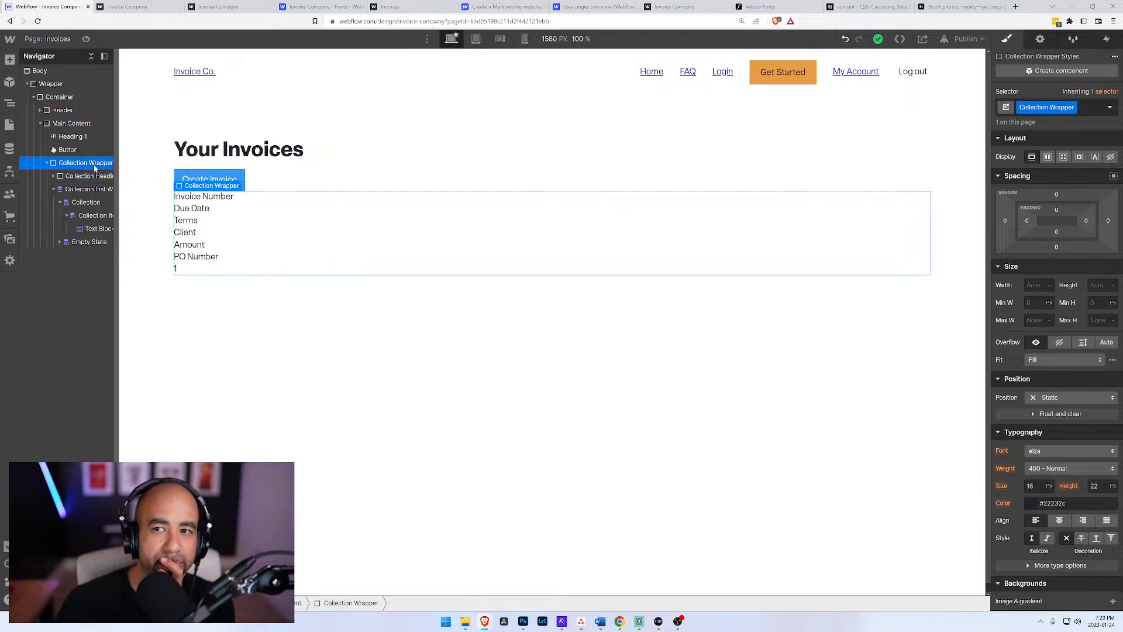
# Step: Rename the Collection Headings class to Collection Grid
pyautogui.click(89, 176)
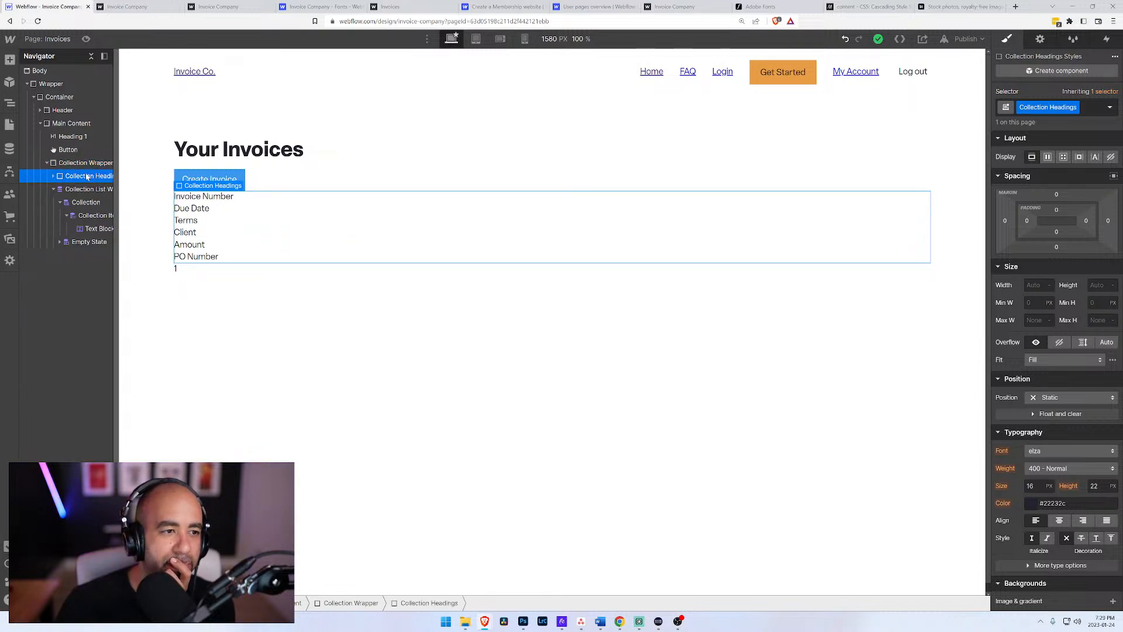
pyautogui.click(53, 176)
pyautogui.click(53, 176)
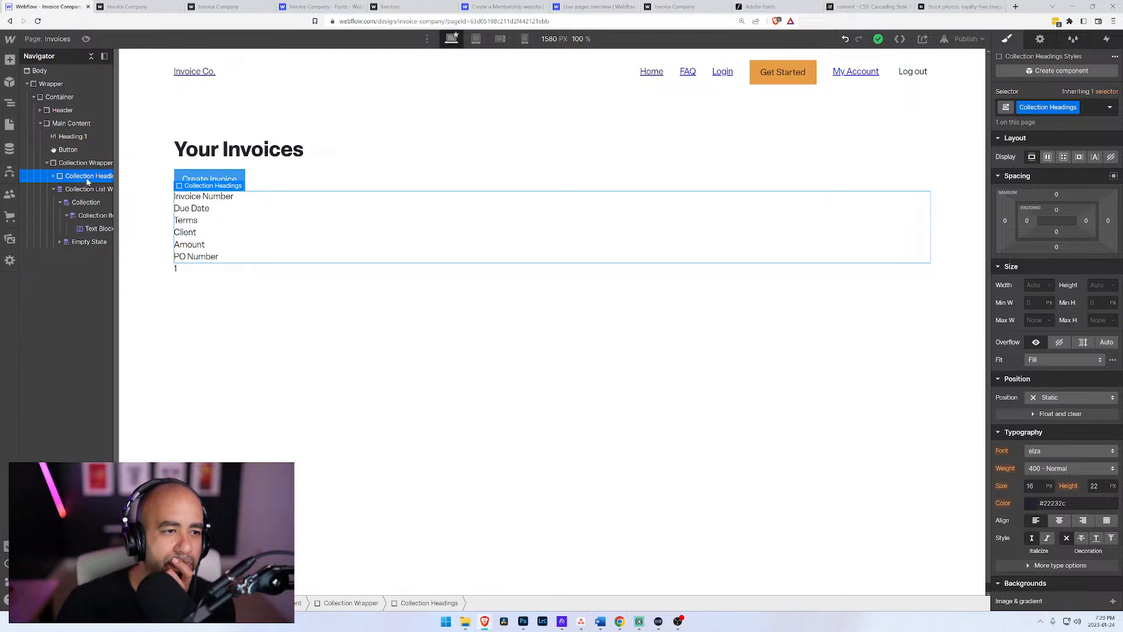
pyautogui.click(1076, 108)
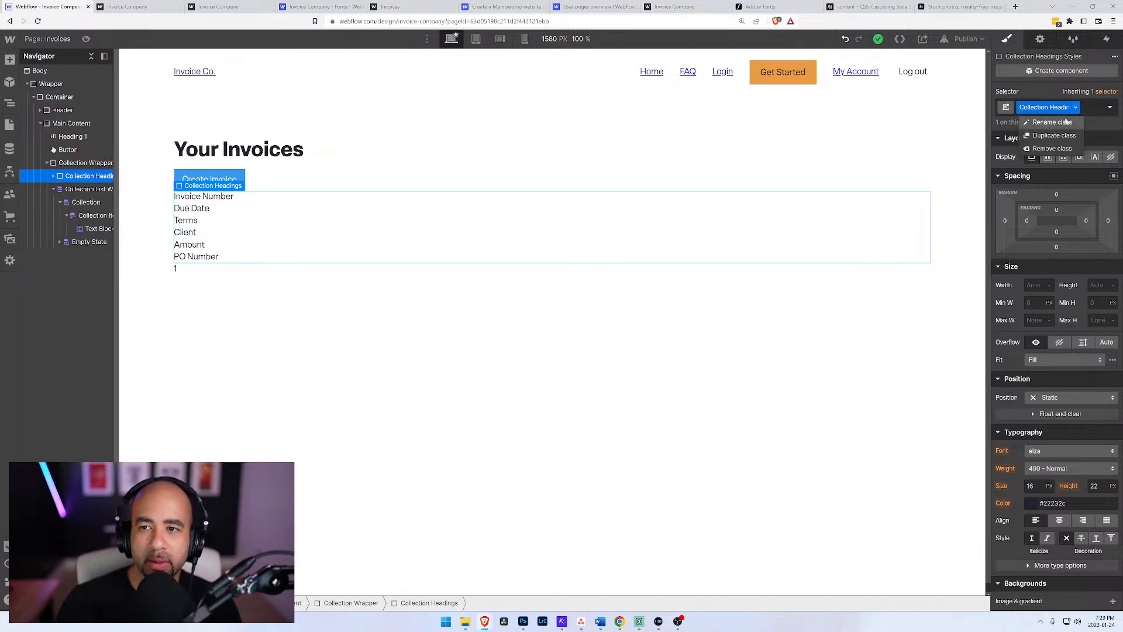
pyautogui.click(1062, 121)
pyautogui.doubleClick(1055, 107)
pyautogui.write('Grid')
pyautogui.press('Return')
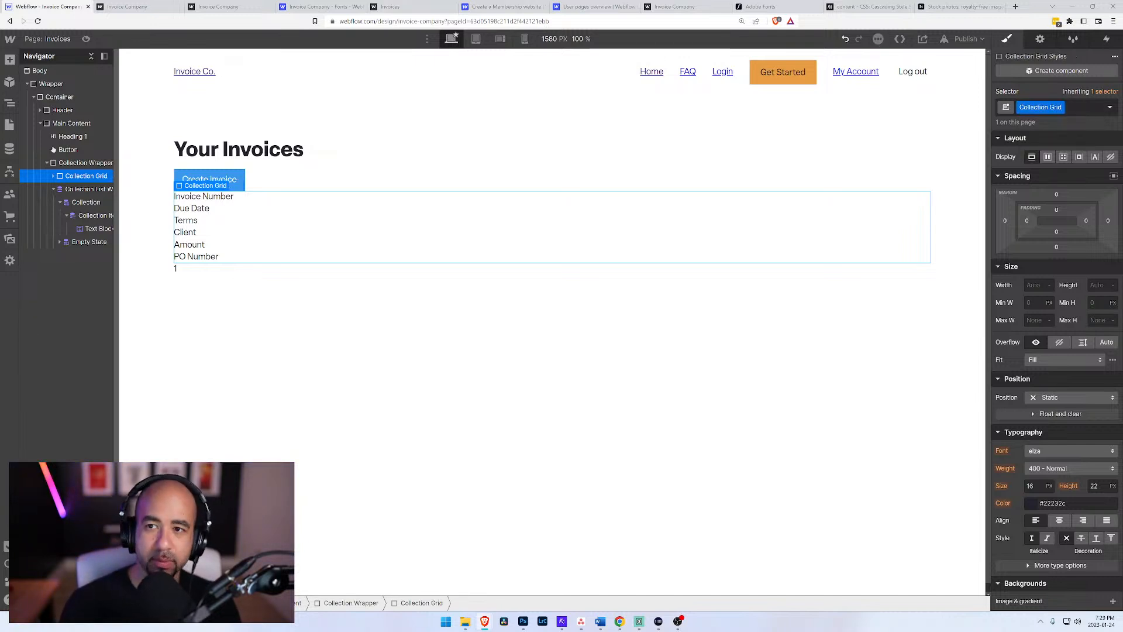
# Step: Apply the existing Collection Grid class to the Collection List Wrapper below the column headers
pyautogui.click(83, 191)
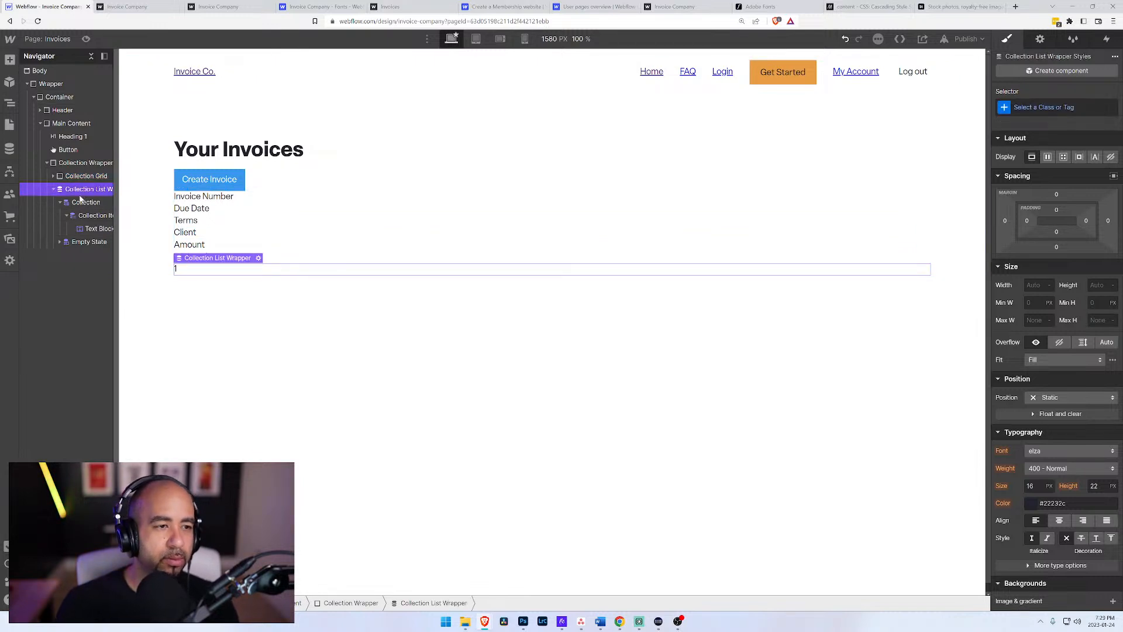
pyautogui.click(1047, 107)
pyautogui.write('C')
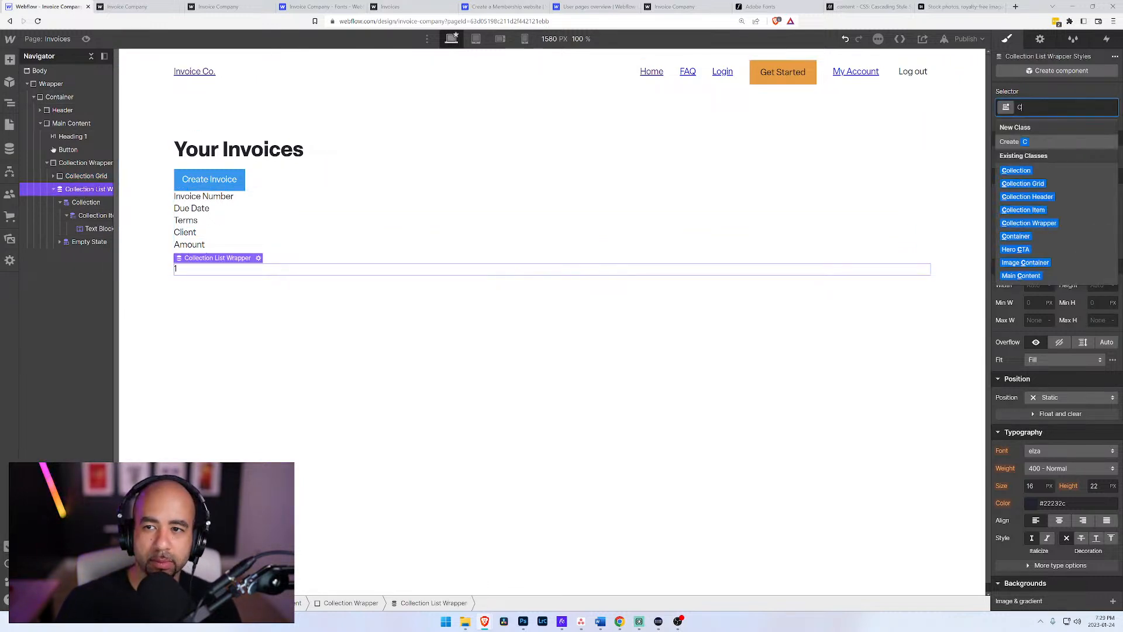
pyautogui.write('ollection Grid')
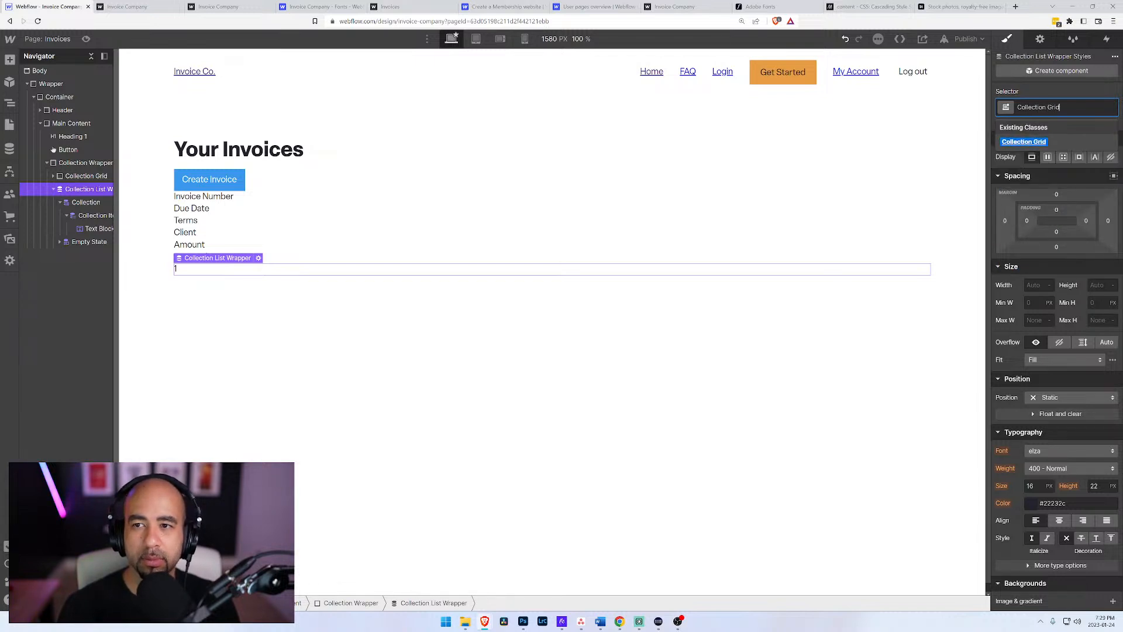
pyautogui.press('Return')
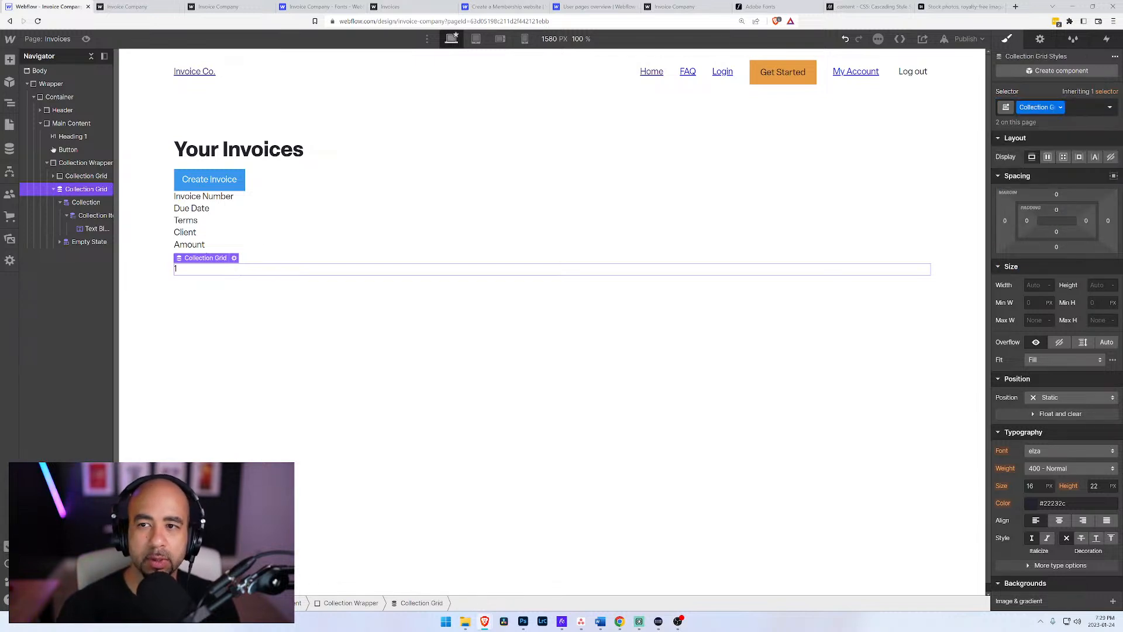
# Step: Set the Collection Grid class to a grid layout with six 1fr columns and a single auto row
pyautogui.click(1047, 157)
pyautogui.click(1064, 157)
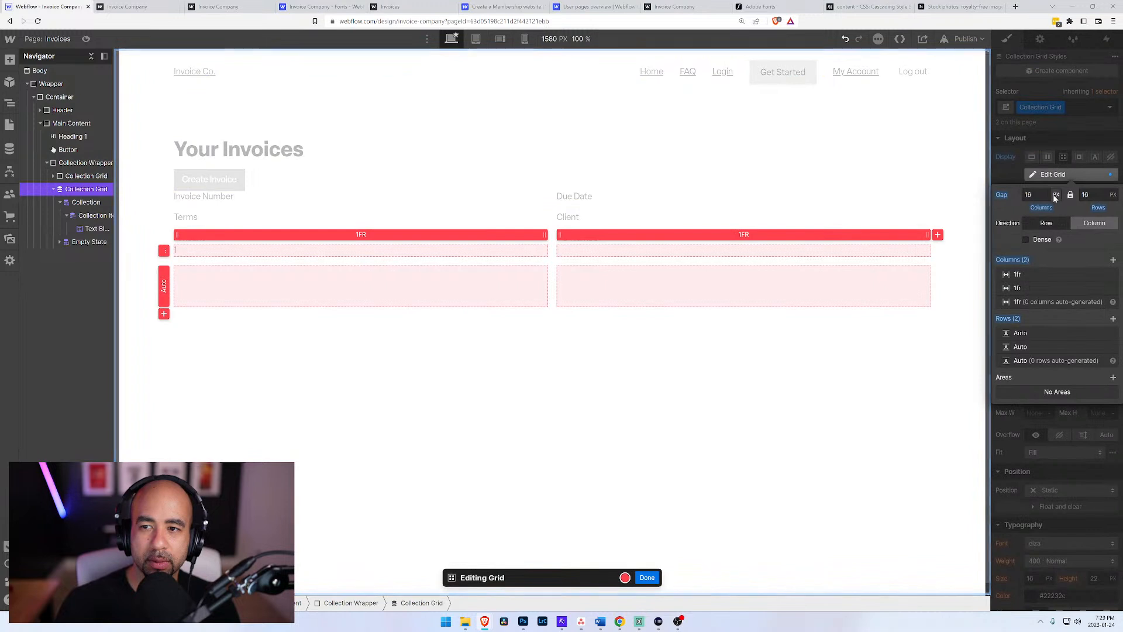
pyautogui.click(1114, 260)
pyautogui.click(1113, 260)
pyautogui.click(1113, 261)
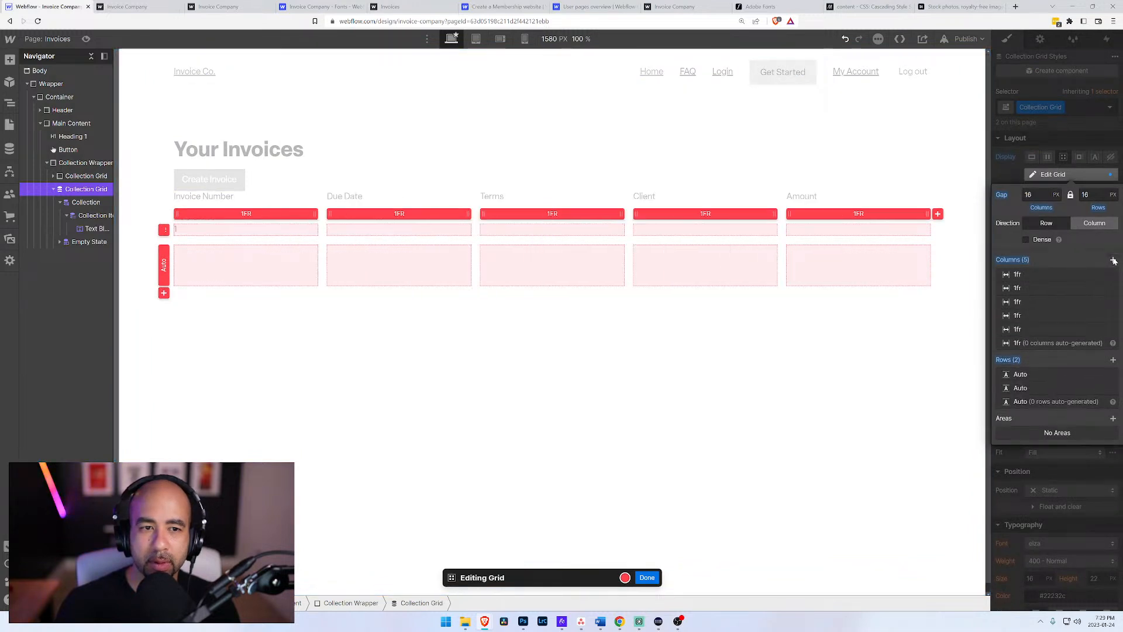
pyautogui.click(1113, 260)
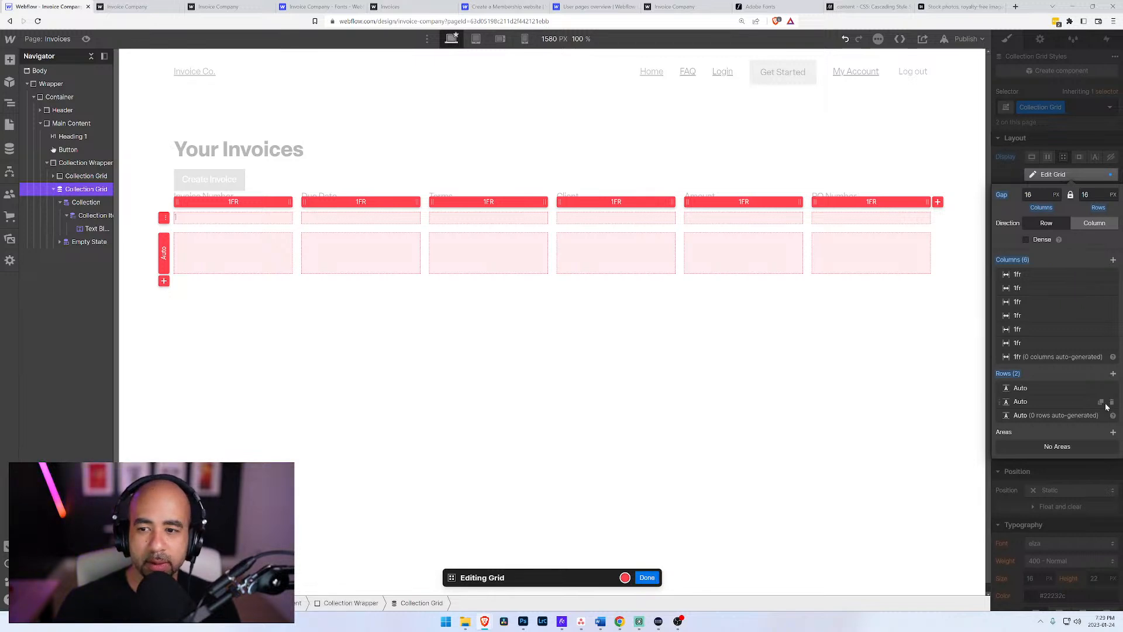
pyautogui.click(1112, 403)
pyautogui.click(647, 578)
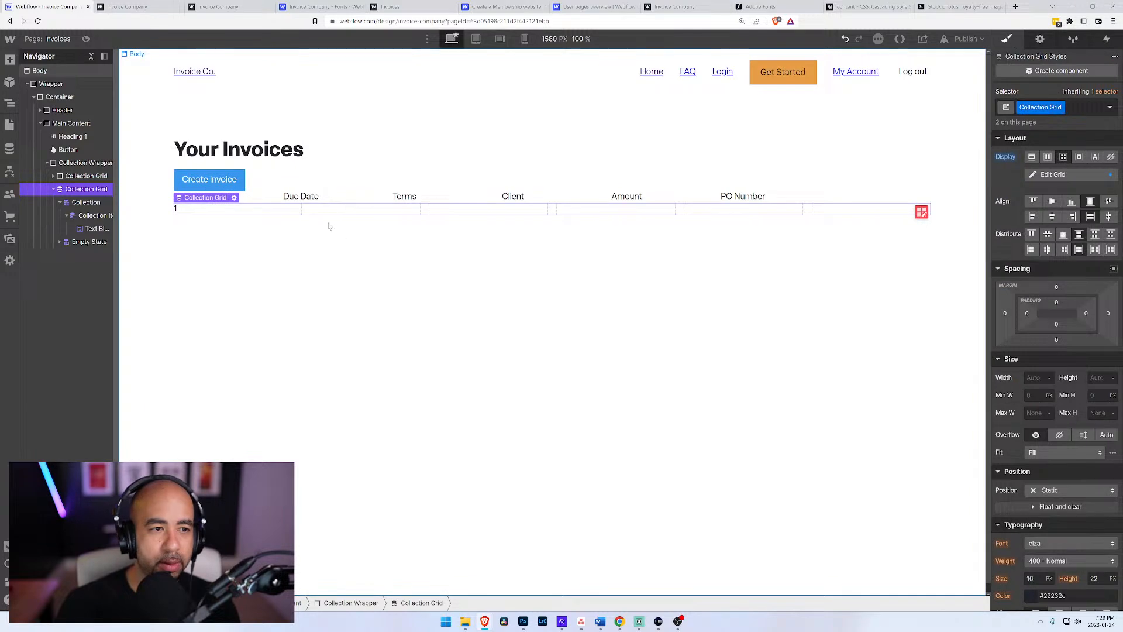
# Step: Assign a new class named Collection Item Text to the text block inside Collection Item
pyautogui.click(90, 229)
pyautogui.click(54, 176)
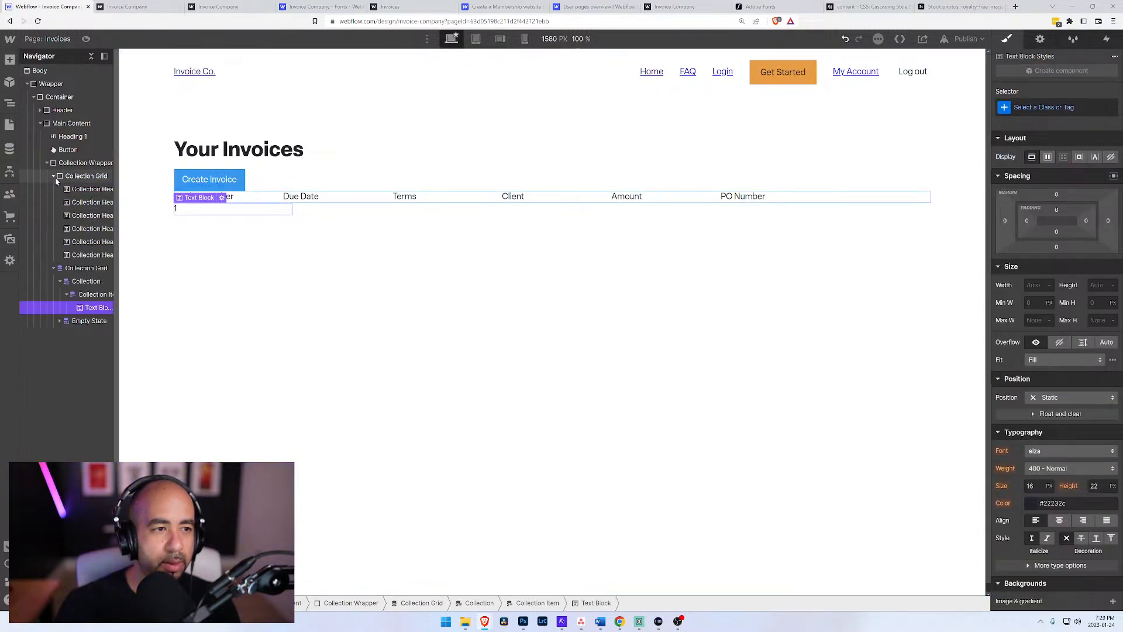
pyautogui.moveTo(114, 201); pyautogui.dragTo(167, 199)
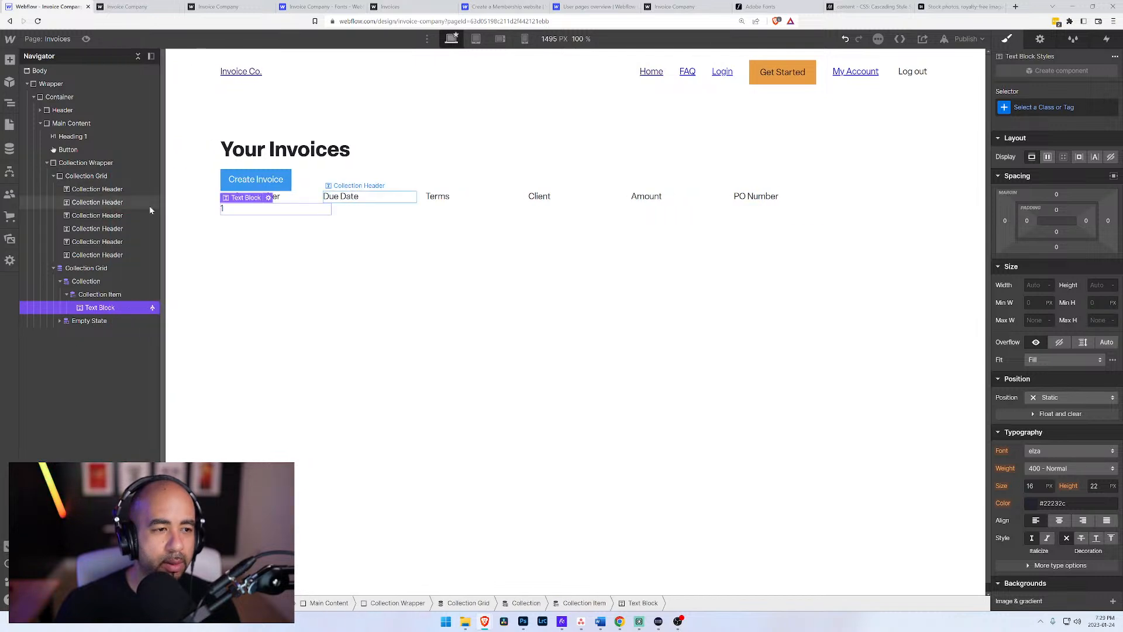
pyautogui.click(115, 192)
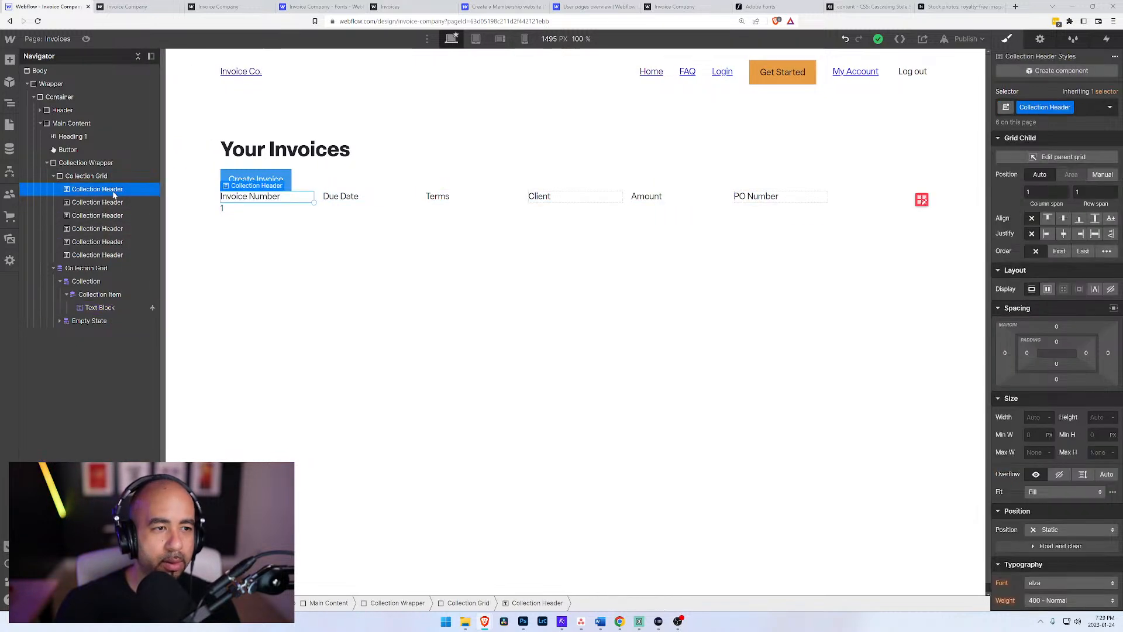
pyautogui.click(91, 309)
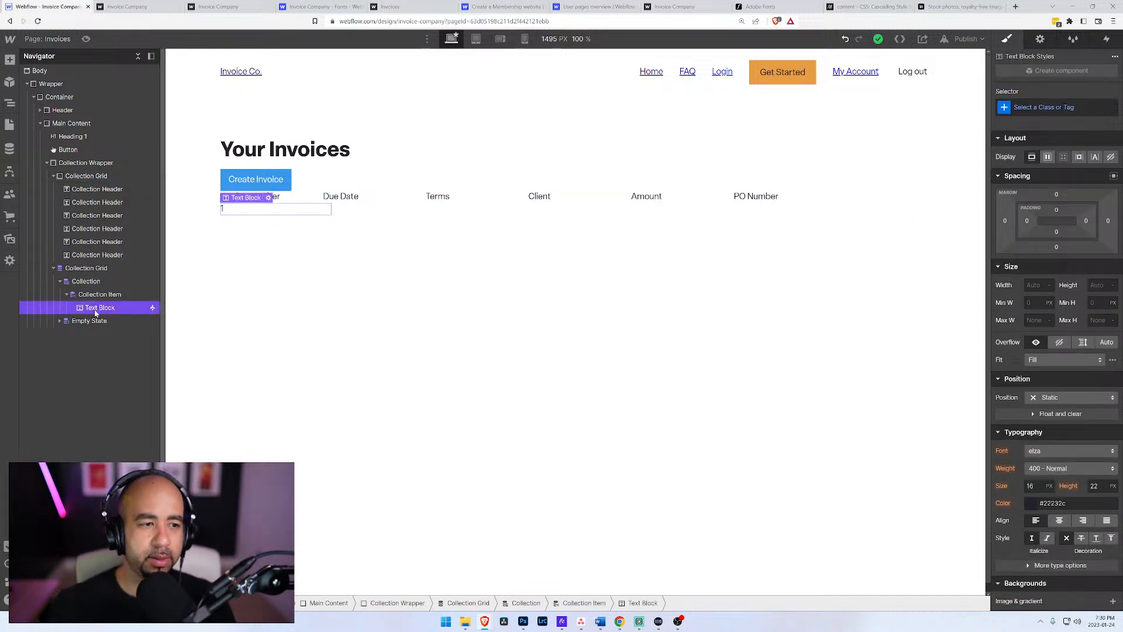
pyautogui.click(1044, 107)
pyautogui.write('Col')
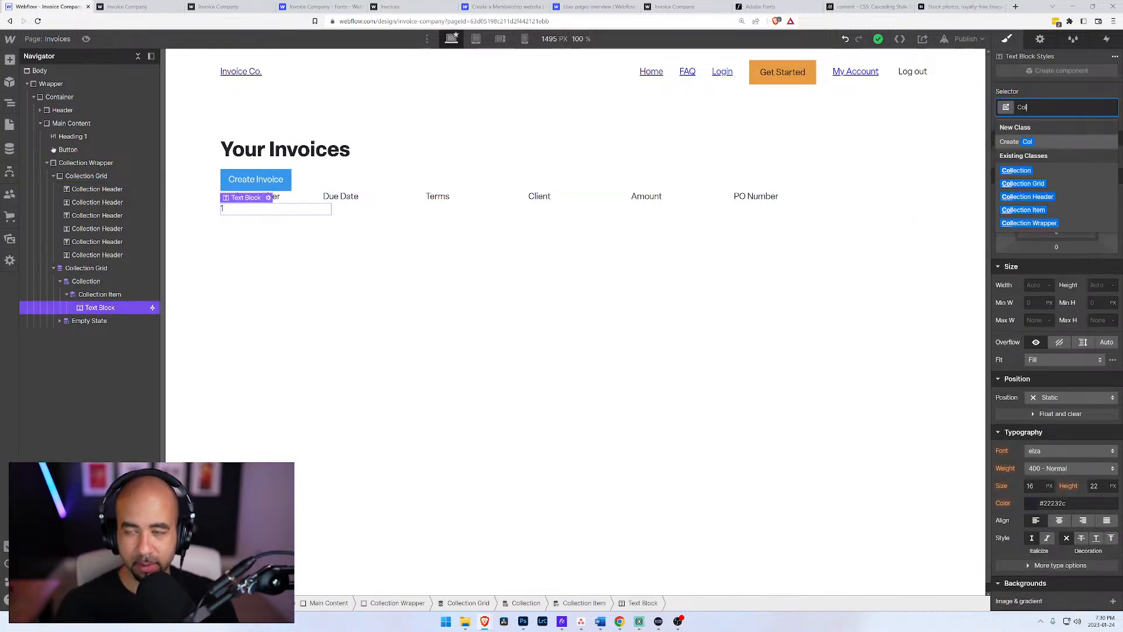
pyautogui.write('lection Item')
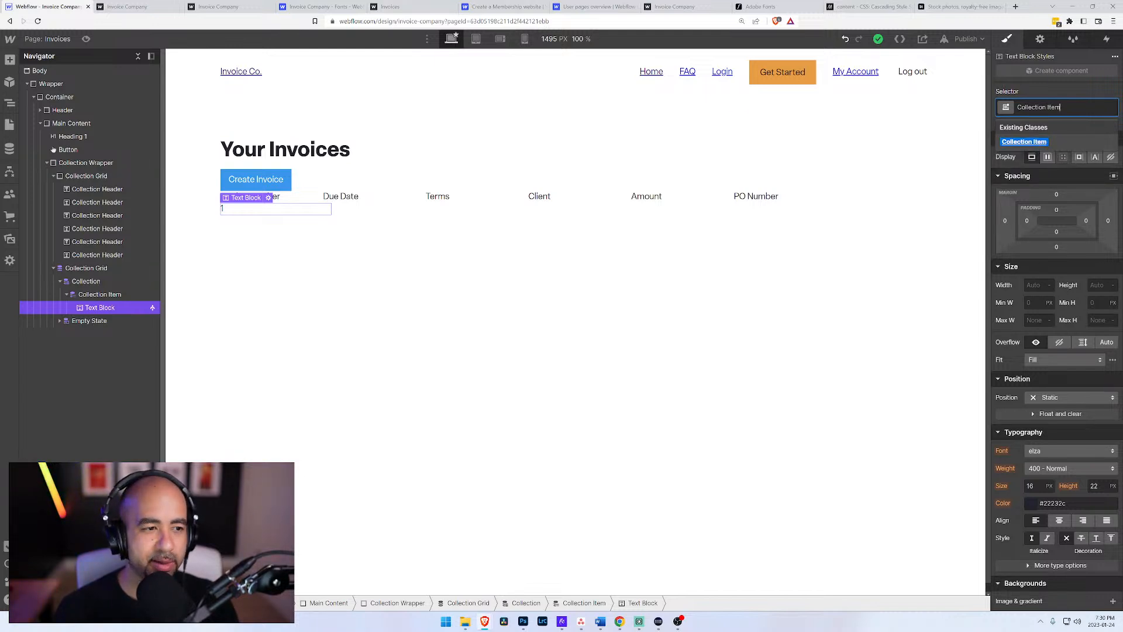
pyautogui.write('Nm')
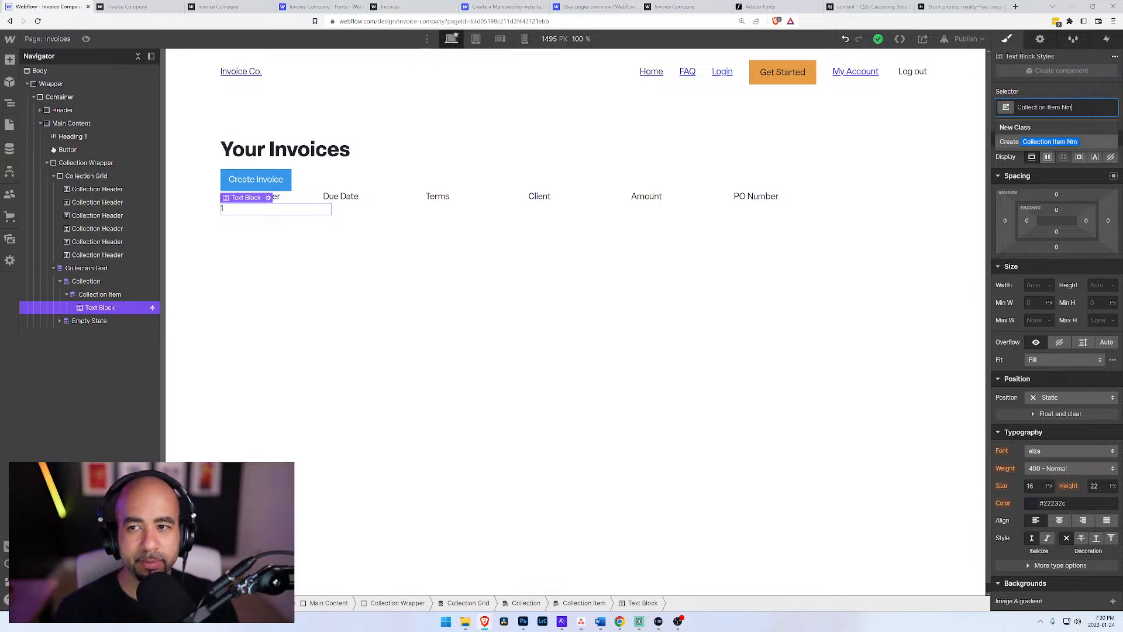
pyautogui.press('BackSpace')
pyautogui.press('BackSpace')
pyautogui.press('BackSpace')
pyautogui.press('BackSpace')
pyautogui.write('Text')
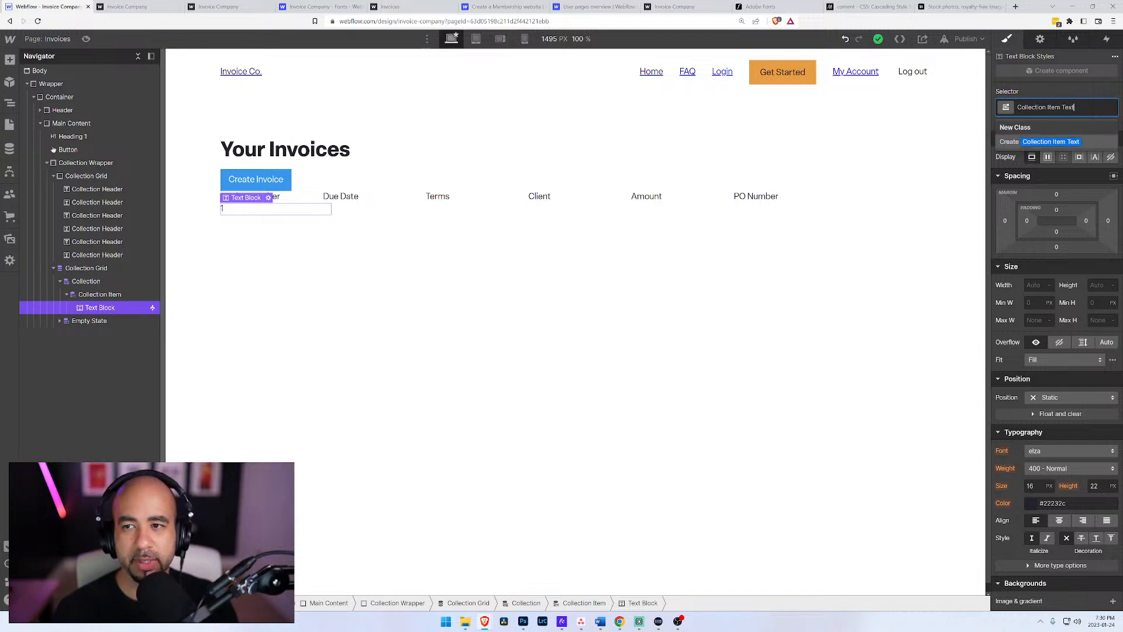
pyautogui.press('Return')
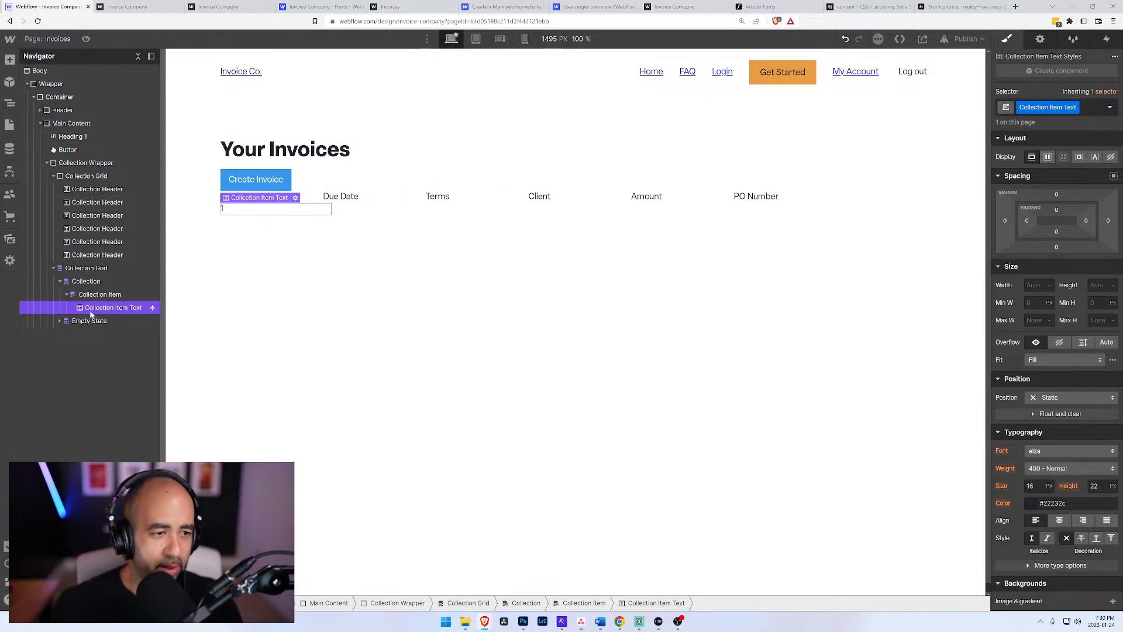
# Step: Duplicate the Collection Item Text block five times within Collection Item, giving one block per column header
pyautogui.hotkey('ctrl', 'd')
pyautogui.hotkey('ctrl', 'd')
pyautogui.hotkey('ctrl', 'd')
pyautogui.hotkey('ctrl', 'd')
pyautogui.hotkey('ctrl', 'd')
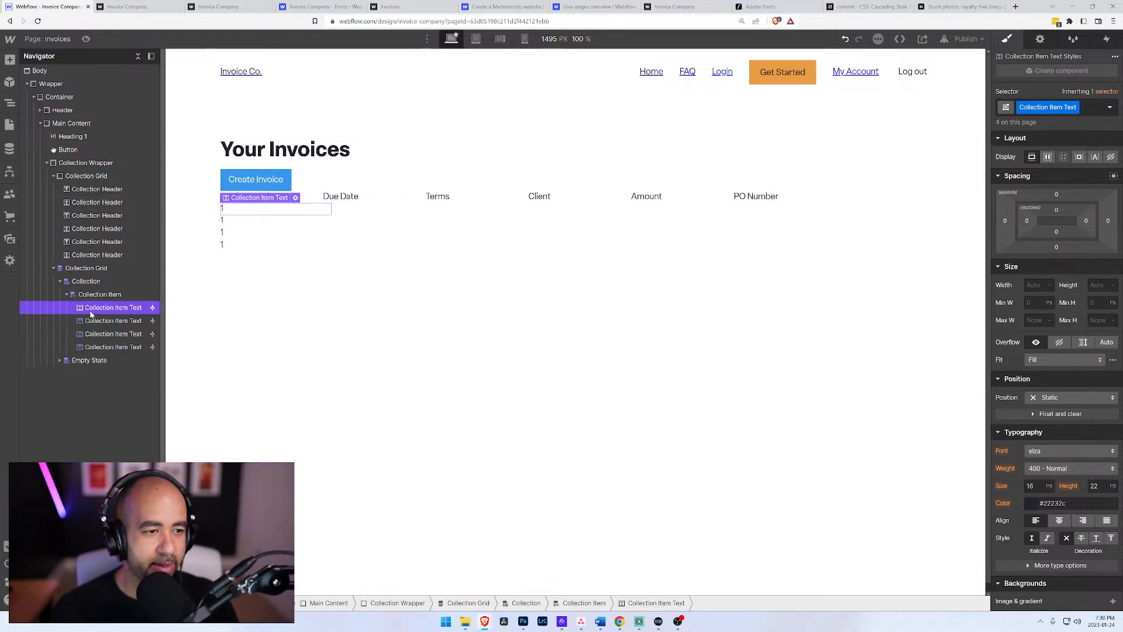
# Step: Bind the second Collection Item Text block to the Due Date field of the Invoices collection
pyautogui.click(111, 321)
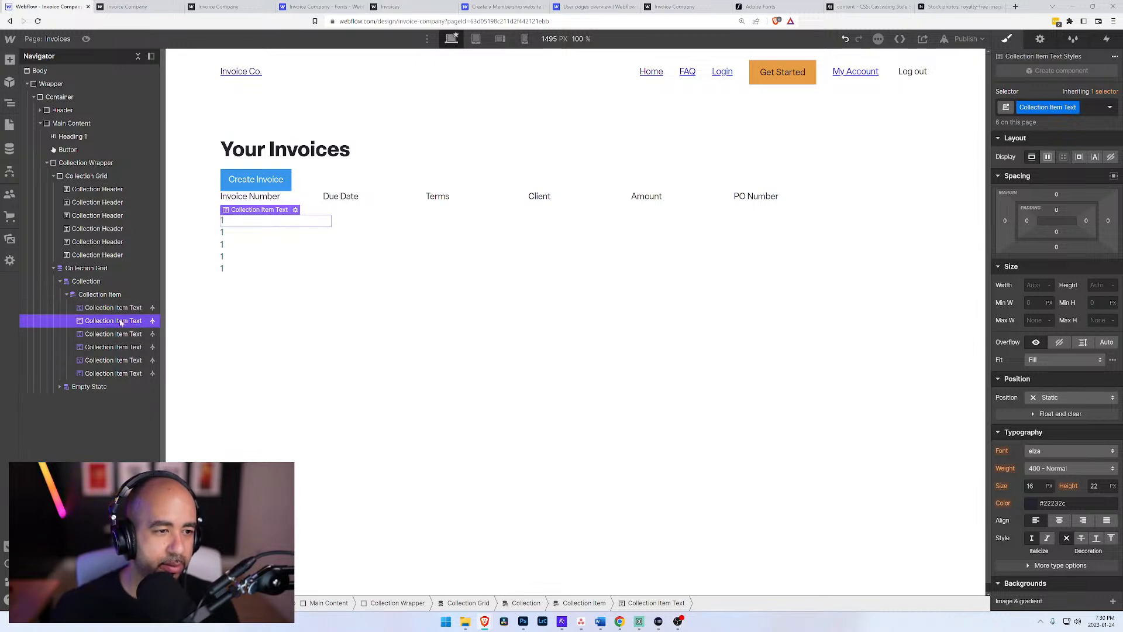
pyautogui.click(296, 210)
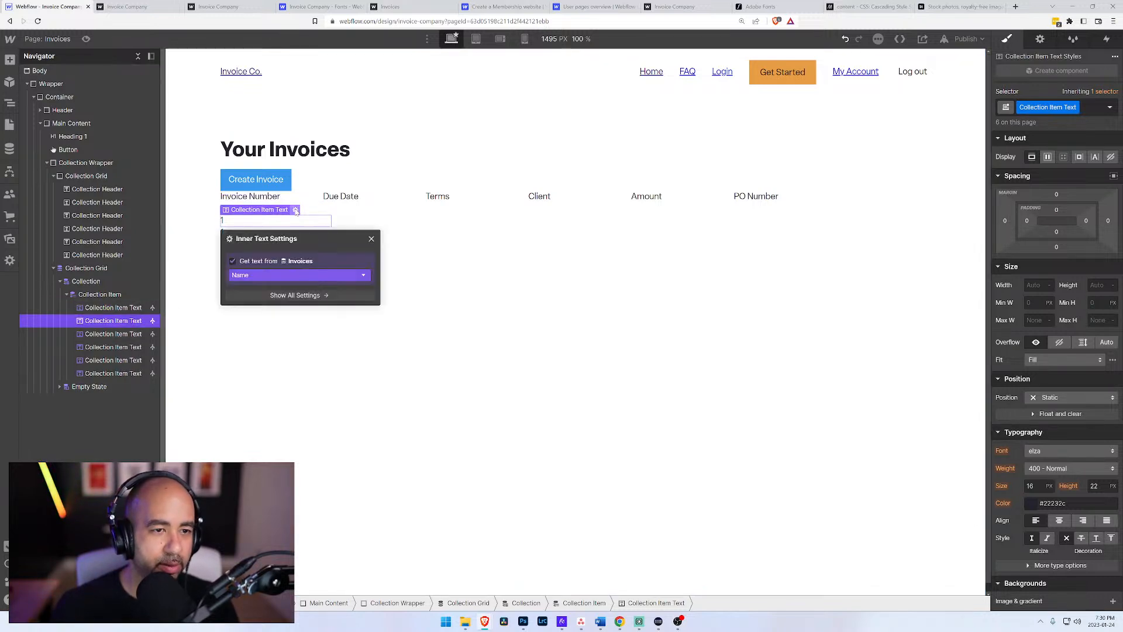
pyautogui.click(278, 275)
pyautogui.click(271, 309)
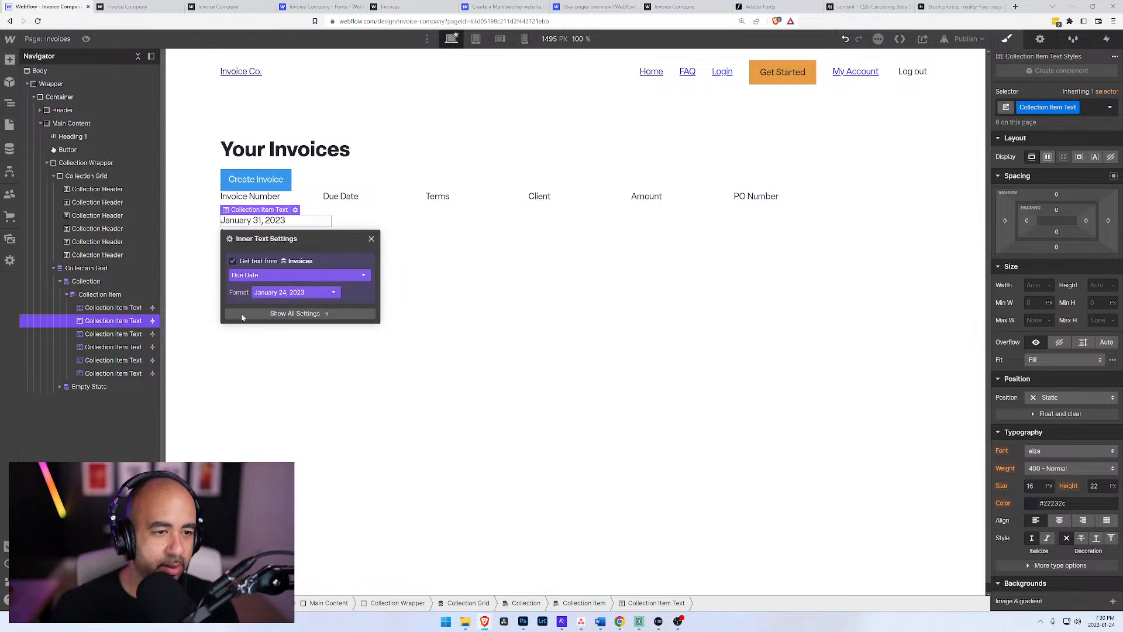
# Step: Bind the third Collection Item Text block to the Terms field of the Invoices collection
pyautogui.click(108, 334)
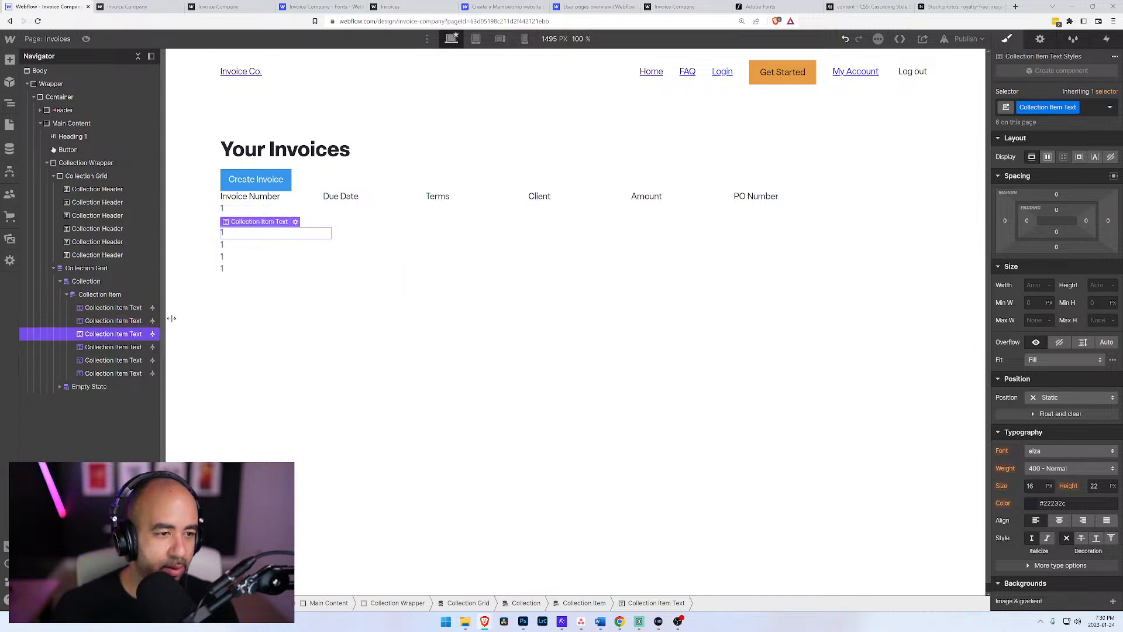
pyautogui.click(296, 222)
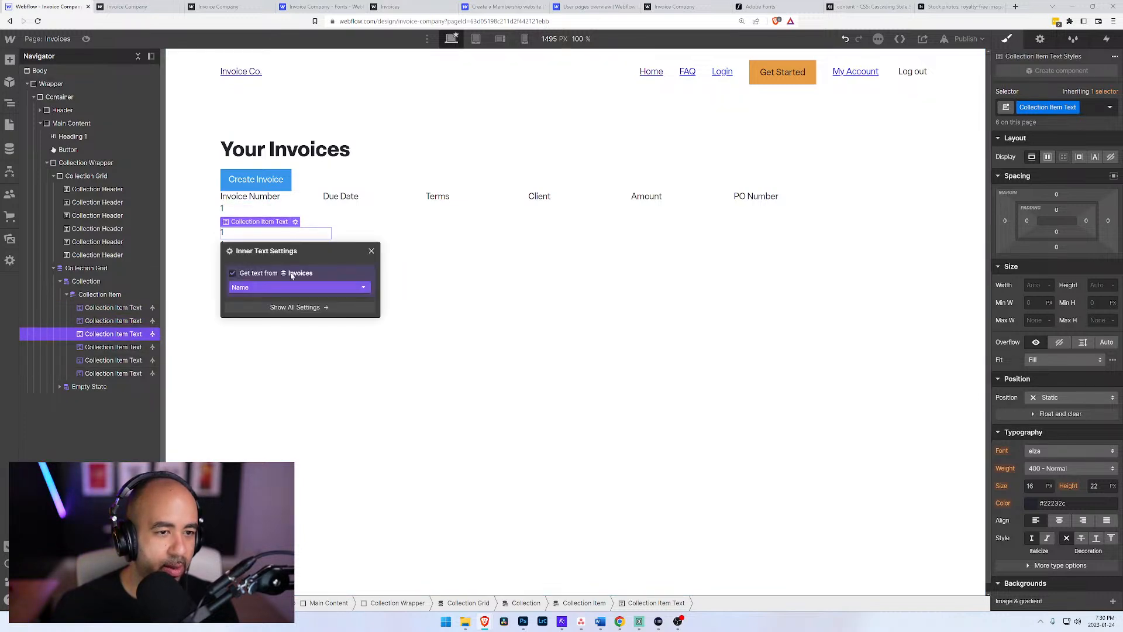
pyautogui.click(283, 287)
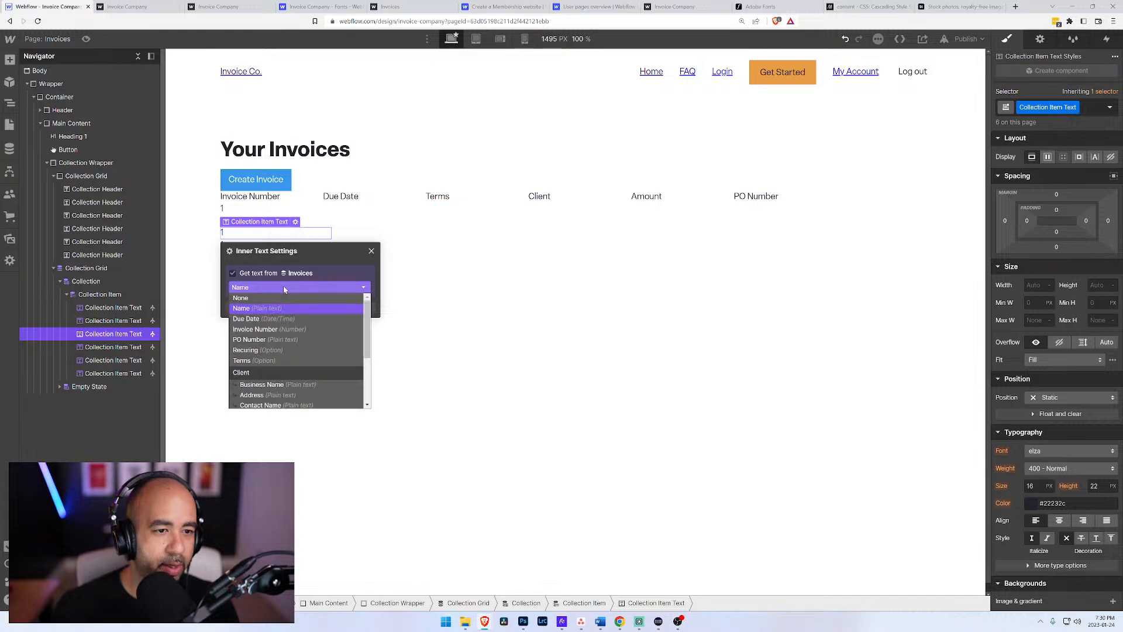
pyautogui.click(255, 360)
# Step: Change the Invoices collection field that supplies the text of the fourth Collection Item Text block
pyautogui.click(130, 348)
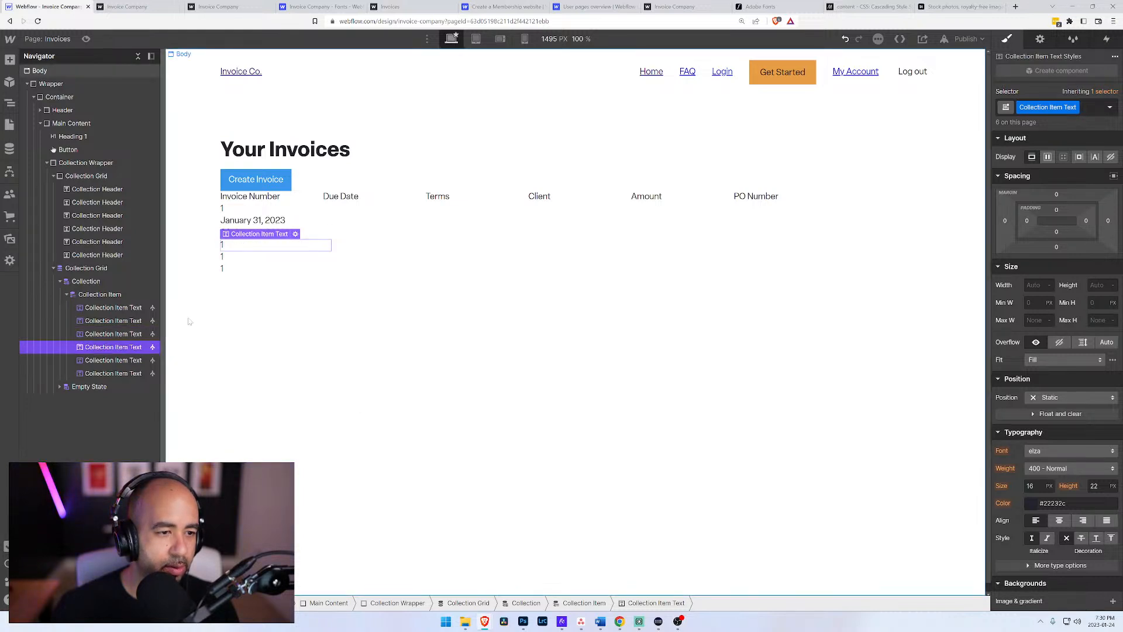
pyautogui.click(295, 235)
pyautogui.click(285, 298)
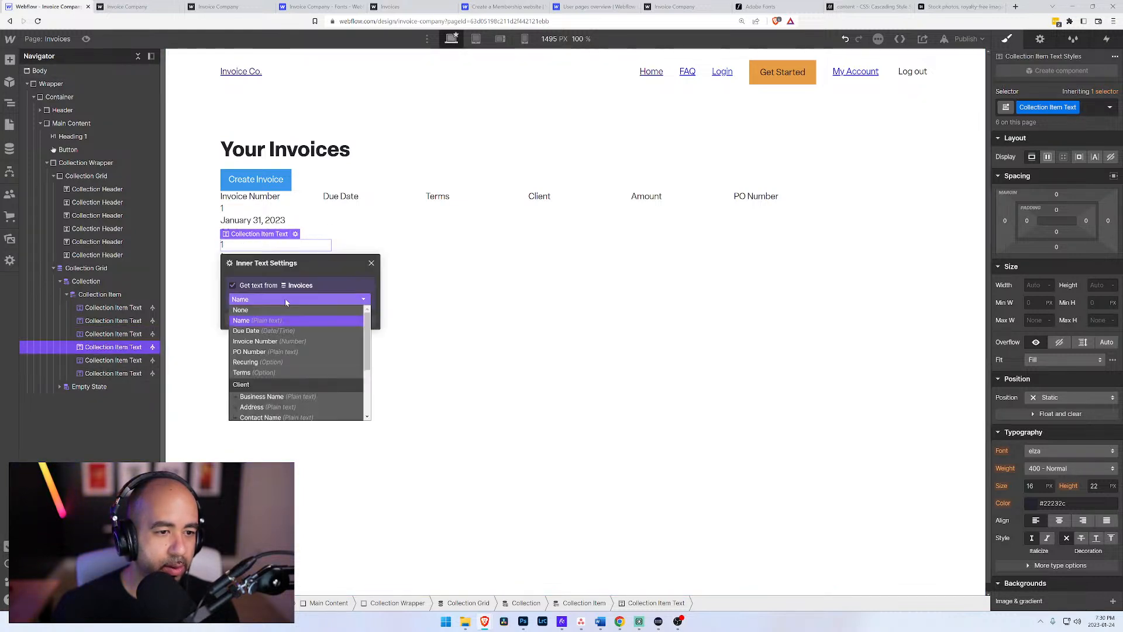
pyautogui.click(273, 363)
# Step: Check which Invoices collection fields are available for the fifth Collection Item Text block, looking for an amount
pyautogui.click(140, 360)
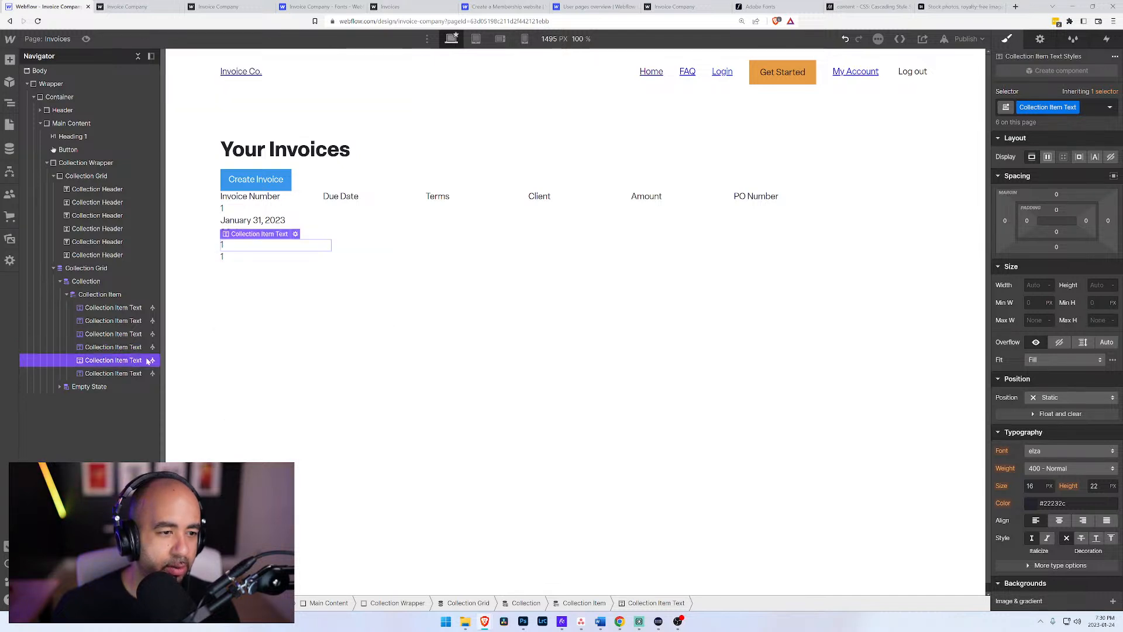
pyautogui.click(296, 234)
pyautogui.click(304, 299)
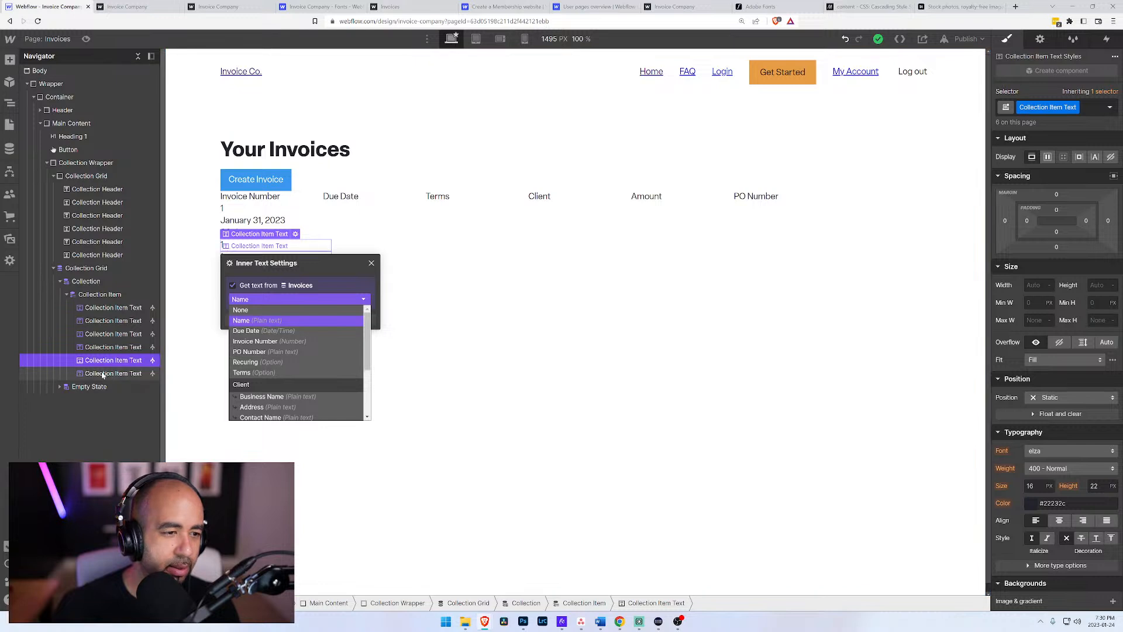
# Step: Bind the sixth Collection Item Text block to the PO Number field of the Invoices collection
pyautogui.click(258, 373)
pyautogui.click(295, 247)
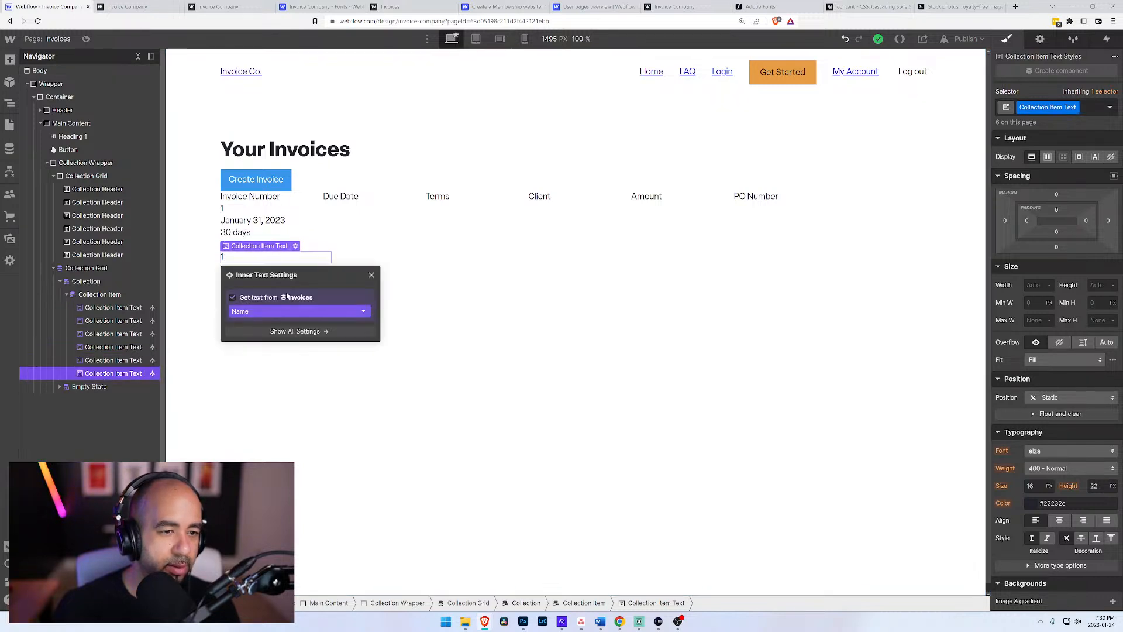
pyautogui.click(289, 311)
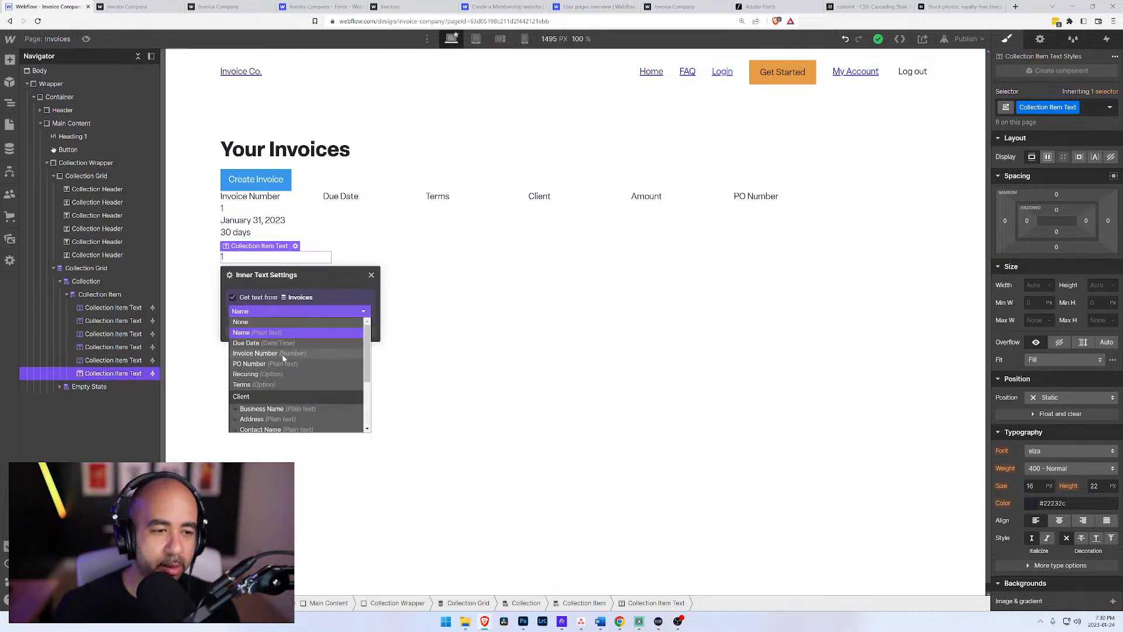
pyautogui.click(269, 364)
pyautogui.click(240, 359)
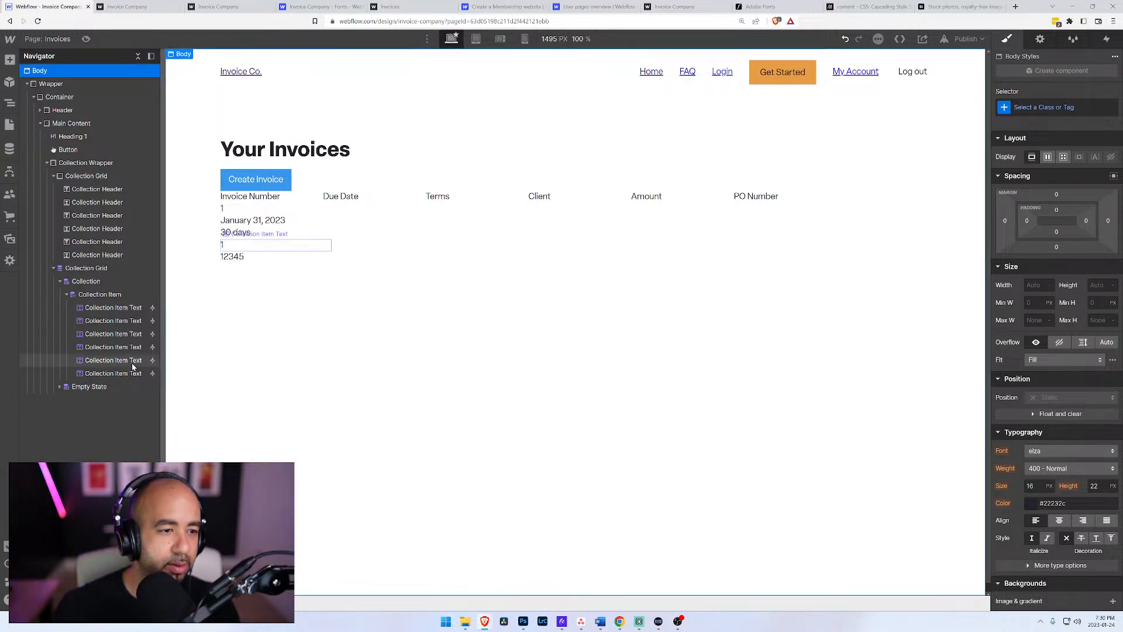
# Step: Look through the site's CMS collections and pages, and return to the due date text block in the collection item
pyautogui.click(10, 149)
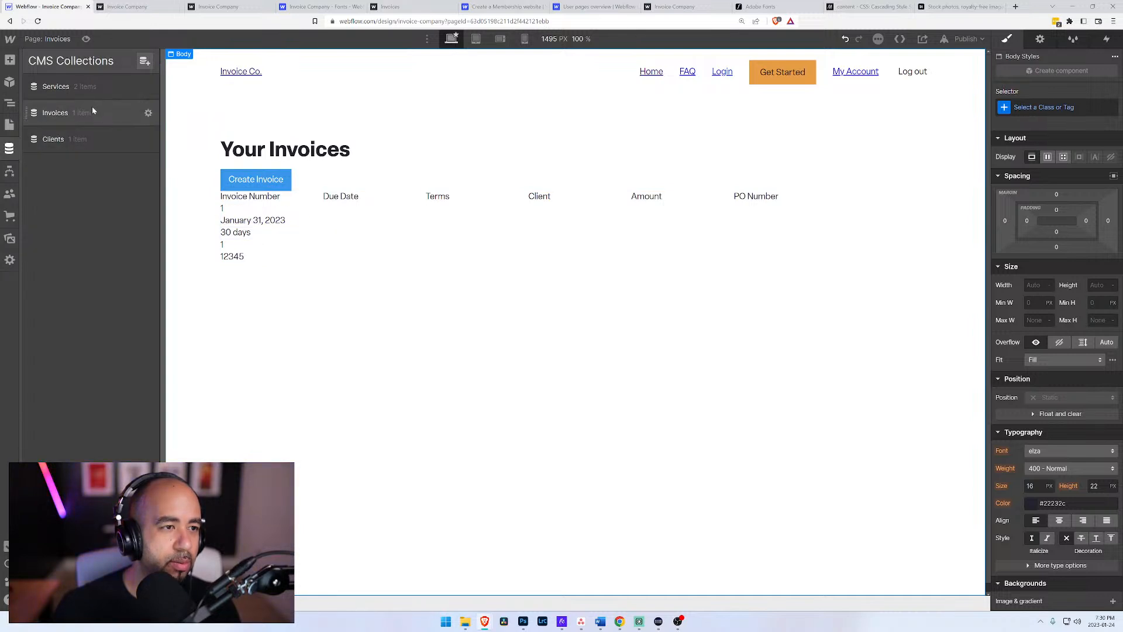
pyautogui.click(9, 125)
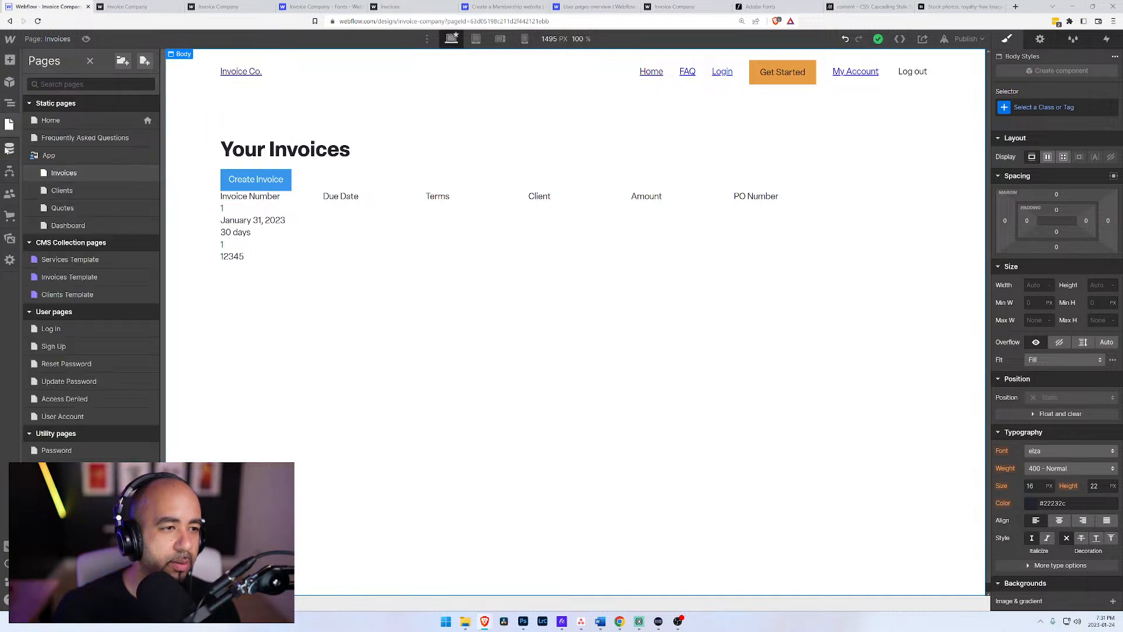
pyautogui.click(10, 150)
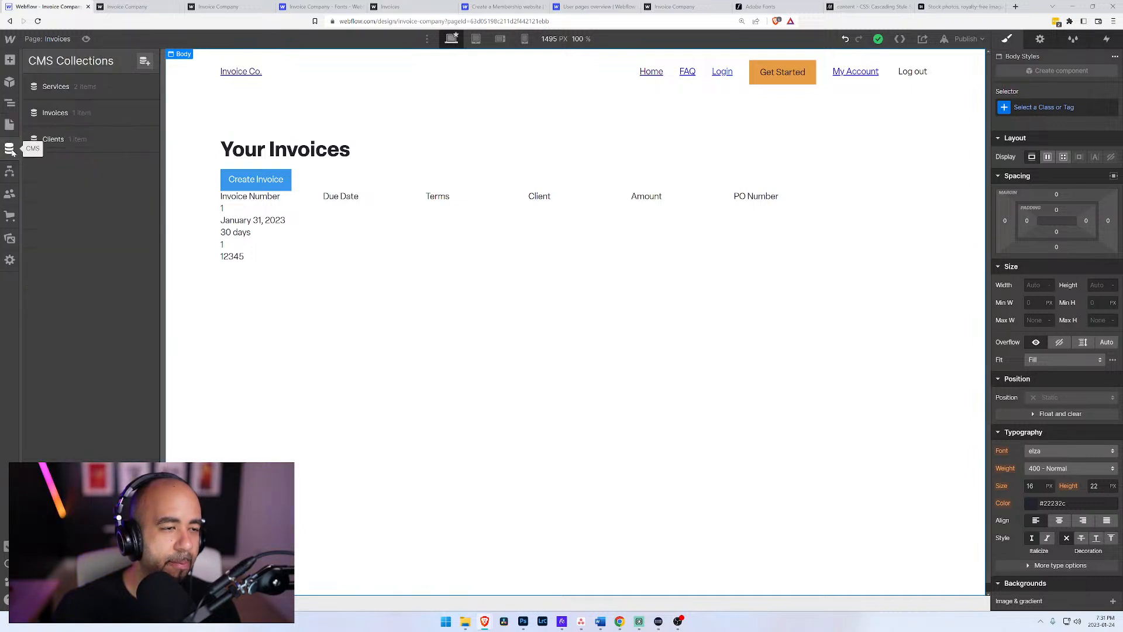
pyautogui.click(234, 220)
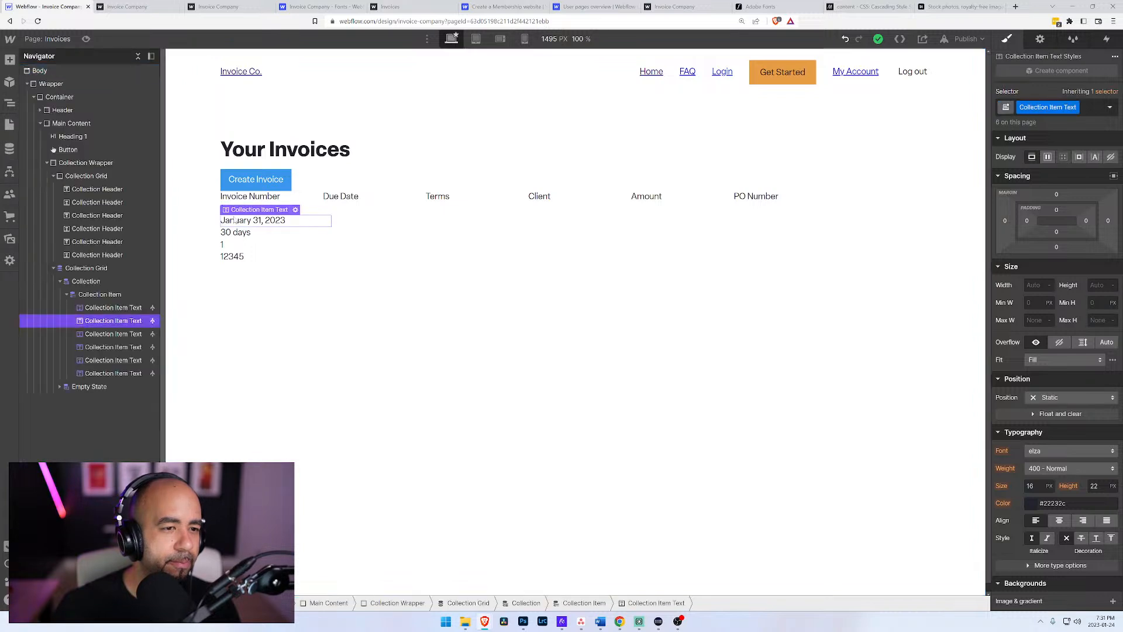
# Step: Look for an amount field among the Invoices fields offered for the fifth Collection Item Text block
pyautogui.click(126, 360)
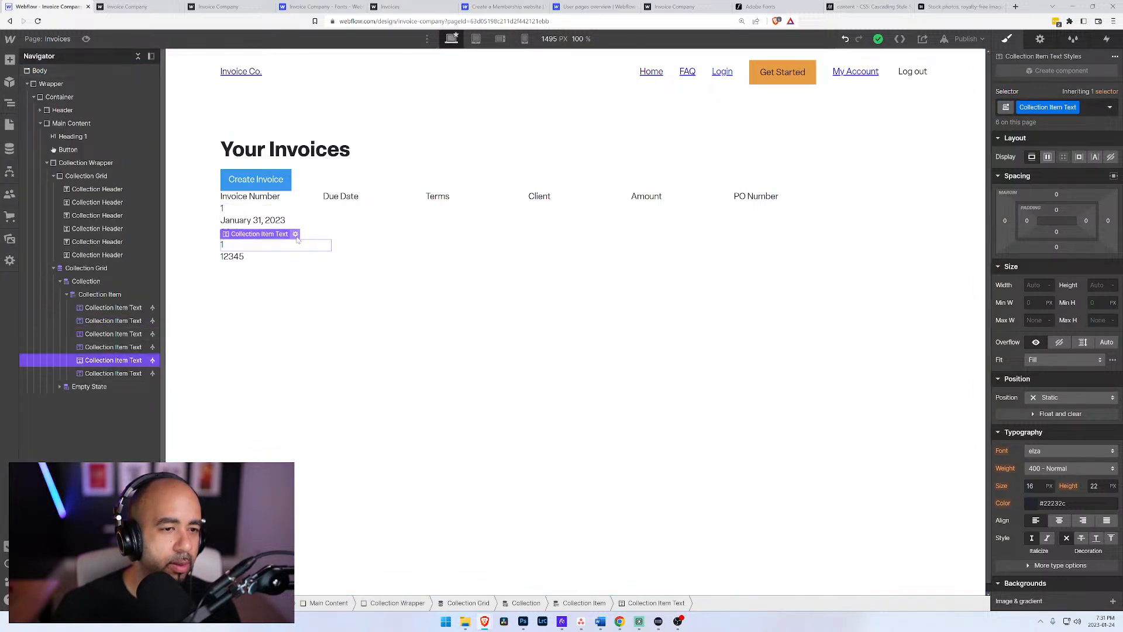
pyautogui.click(295, 234)
pyautogui.click(331, 300)
pyautogui.scroll(-5, 294, 371)
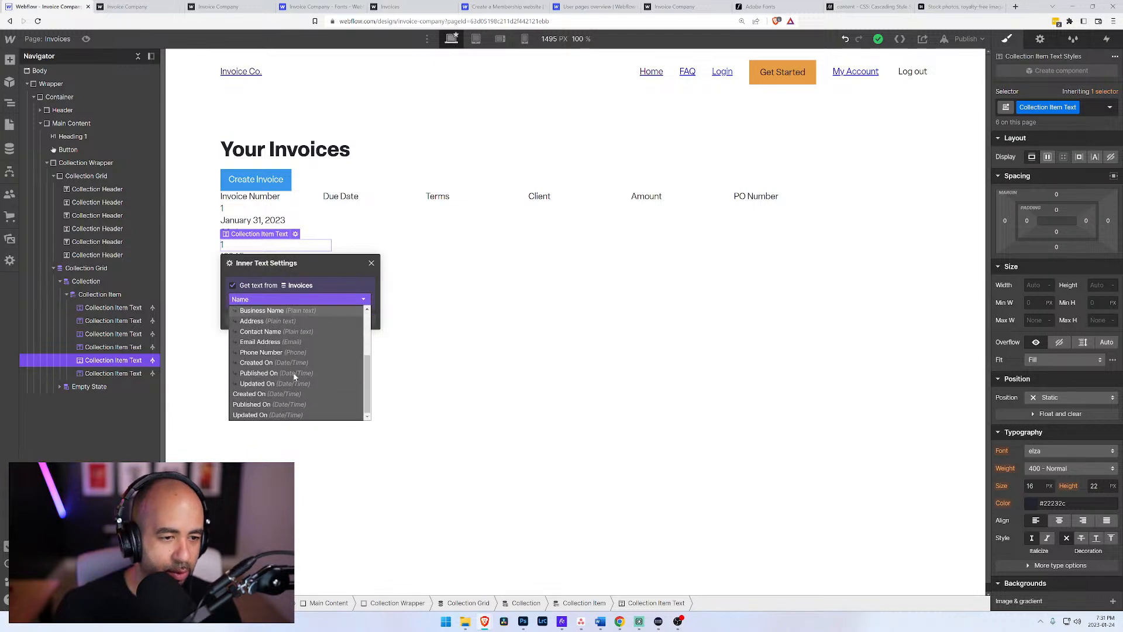
pyautogui.scroll(2, 268, 360)
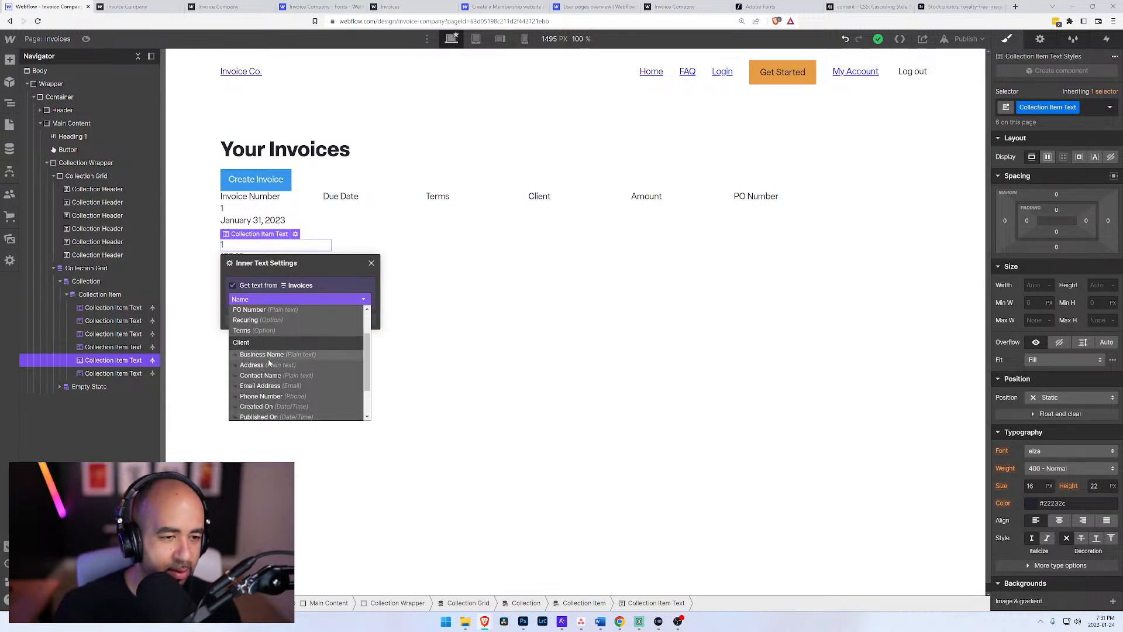
pyautogui.moveTo(364, 351); pyautogui.dragTo(374, 324)
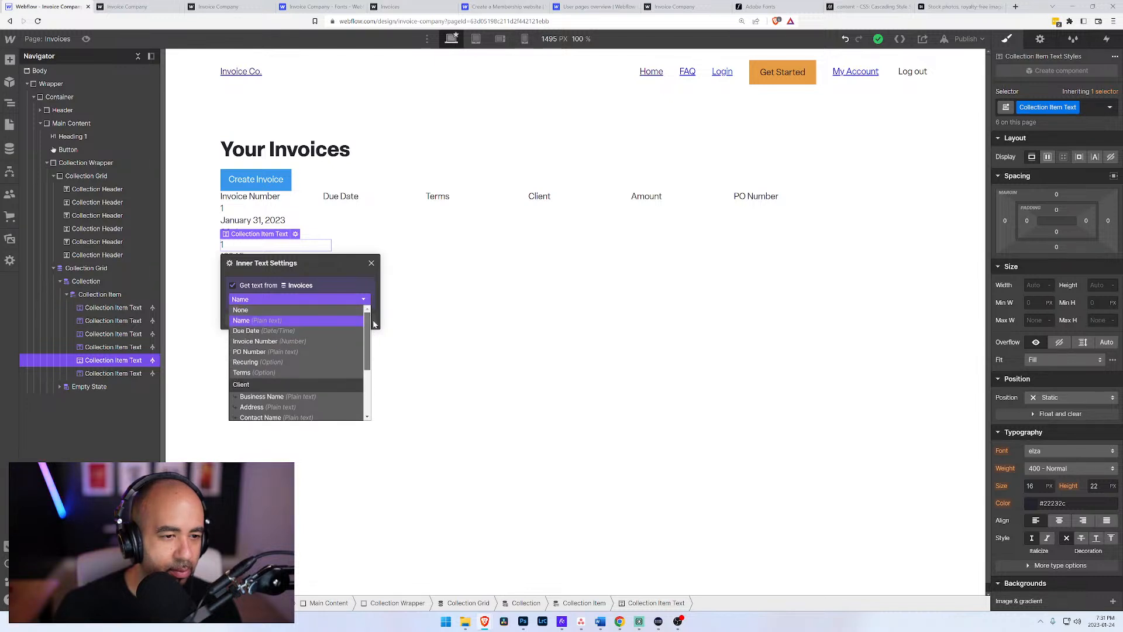
pyautogui.click(420, 307)
pyautogui.click(421, 306)
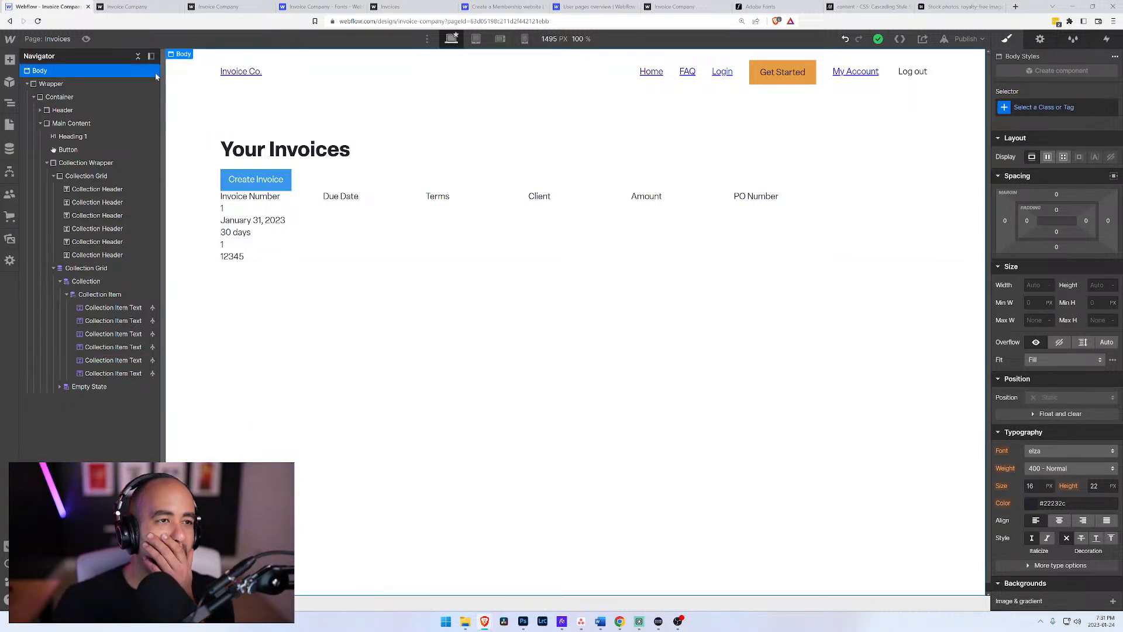
# Step: Open the settings of the Invoices CMS collection, where its custom fields are defined
pyautogui.click(130, 7)
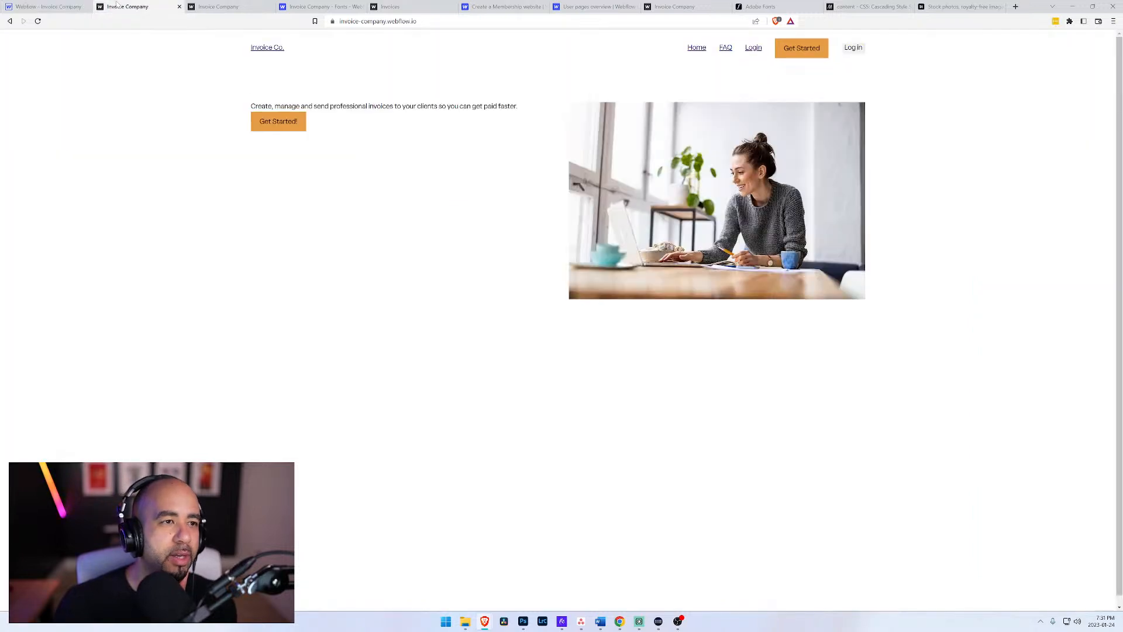
pyautogui.click(63, 7)
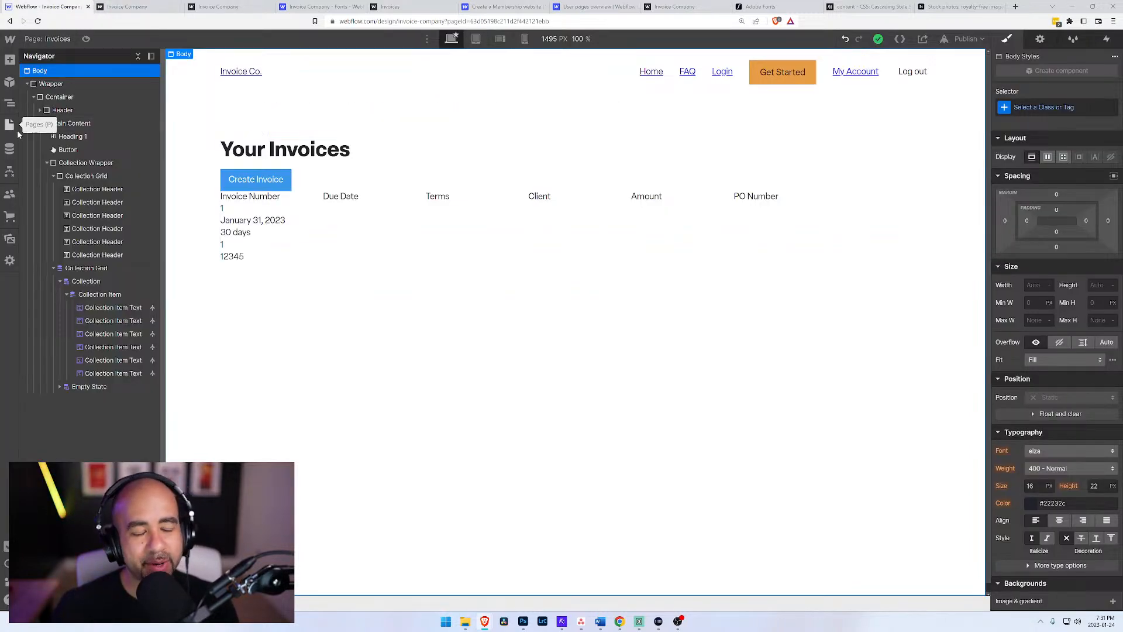
pyautogui.click(9, 148)
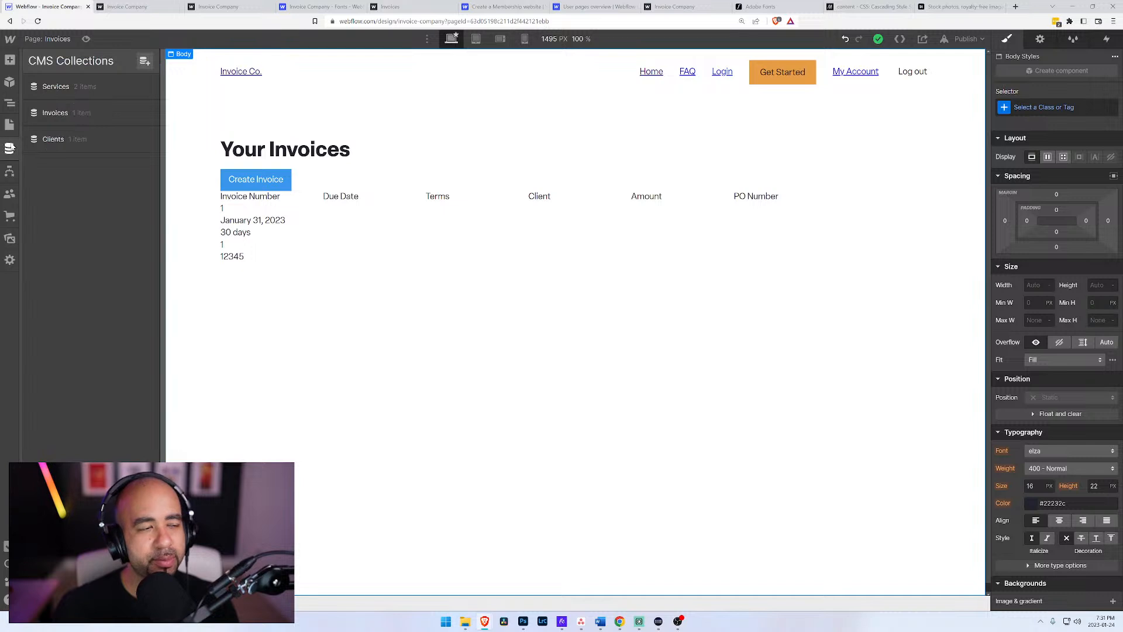
pyautogui.click(43, 119)
pyautogui.click(123, 113)
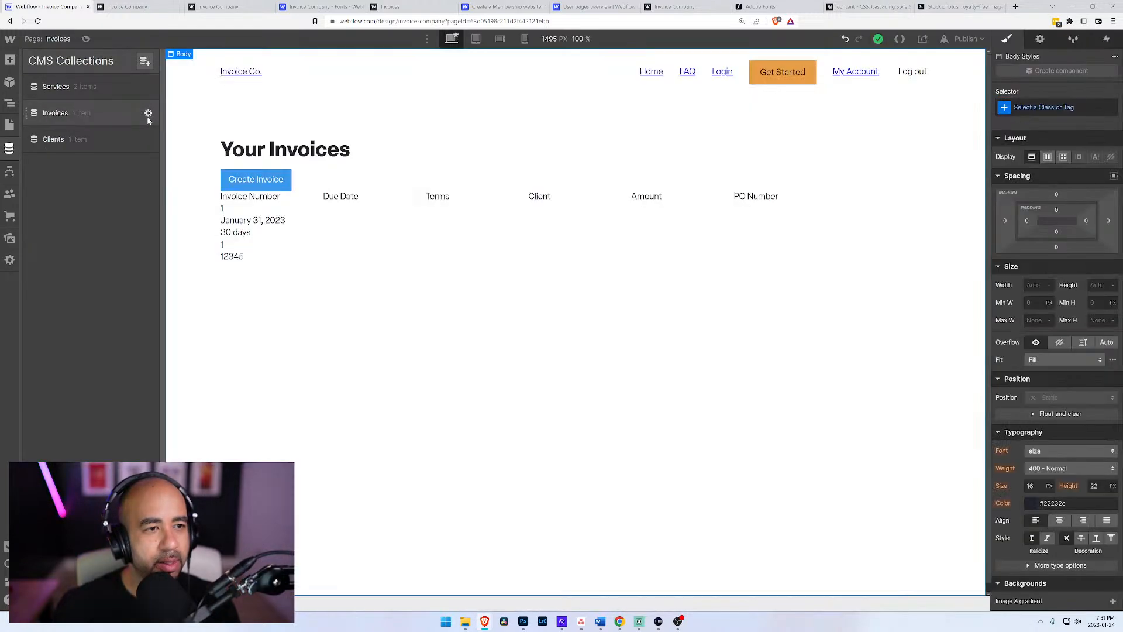
pyautogui.click(148, 114)
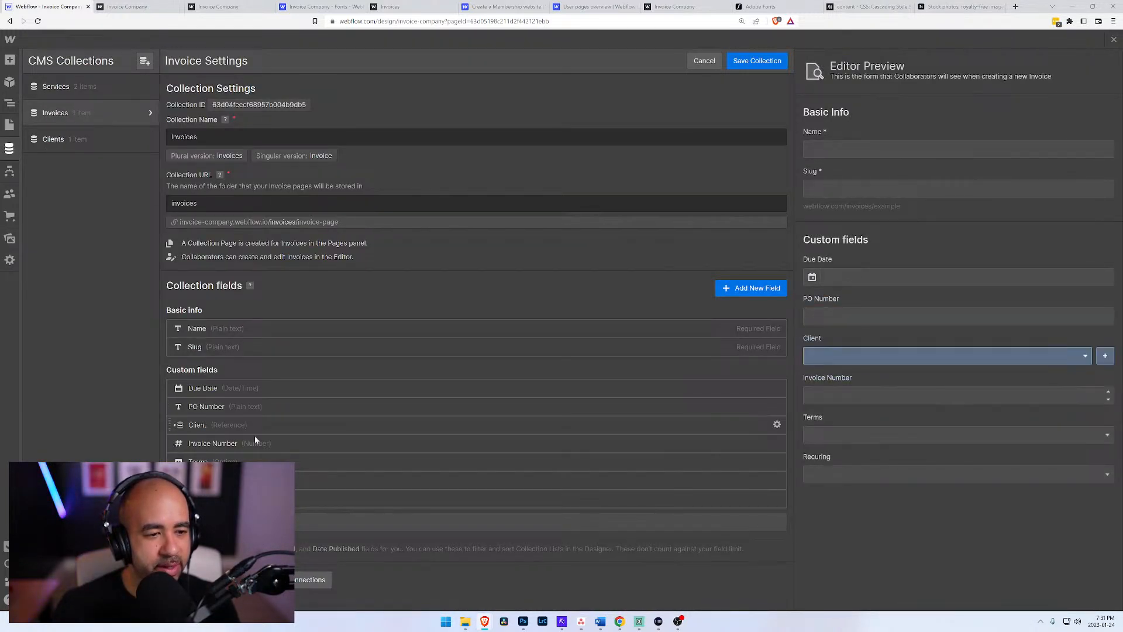
pyautogui.click(127, 94)
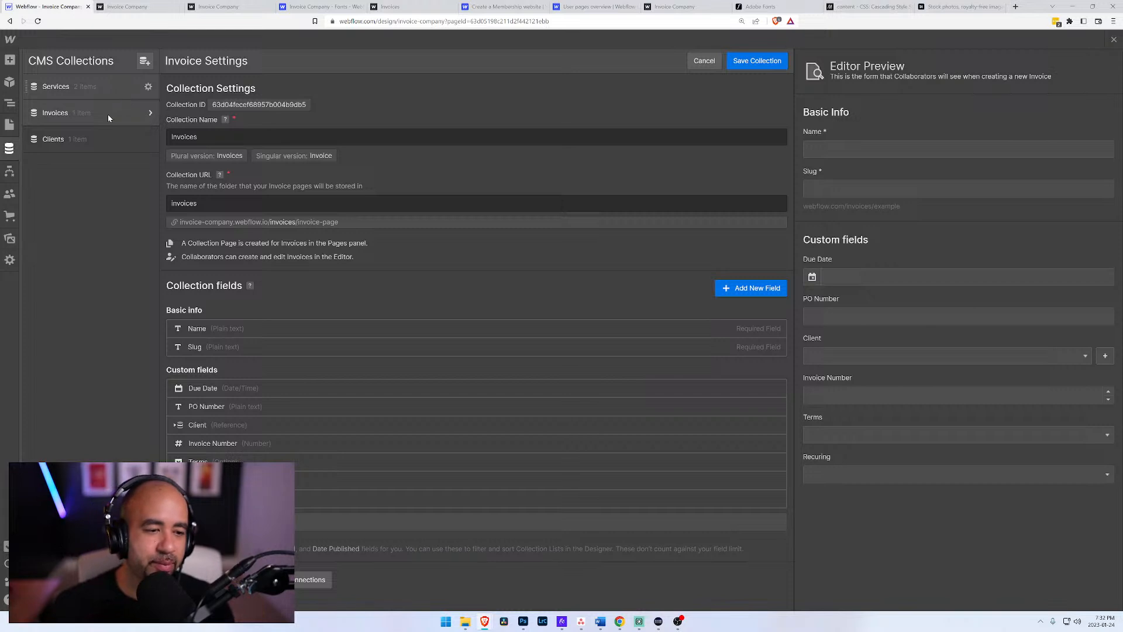
pyautogui.click(211, 500)
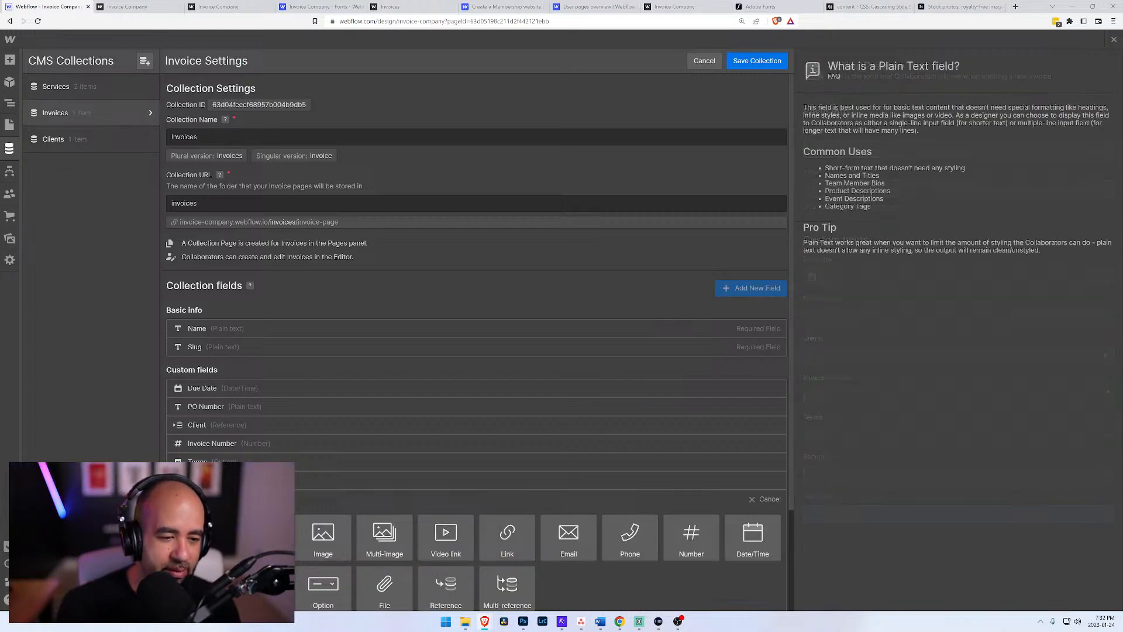
pyautogui.click(200, 536)
pyautogui.click(710, 507)
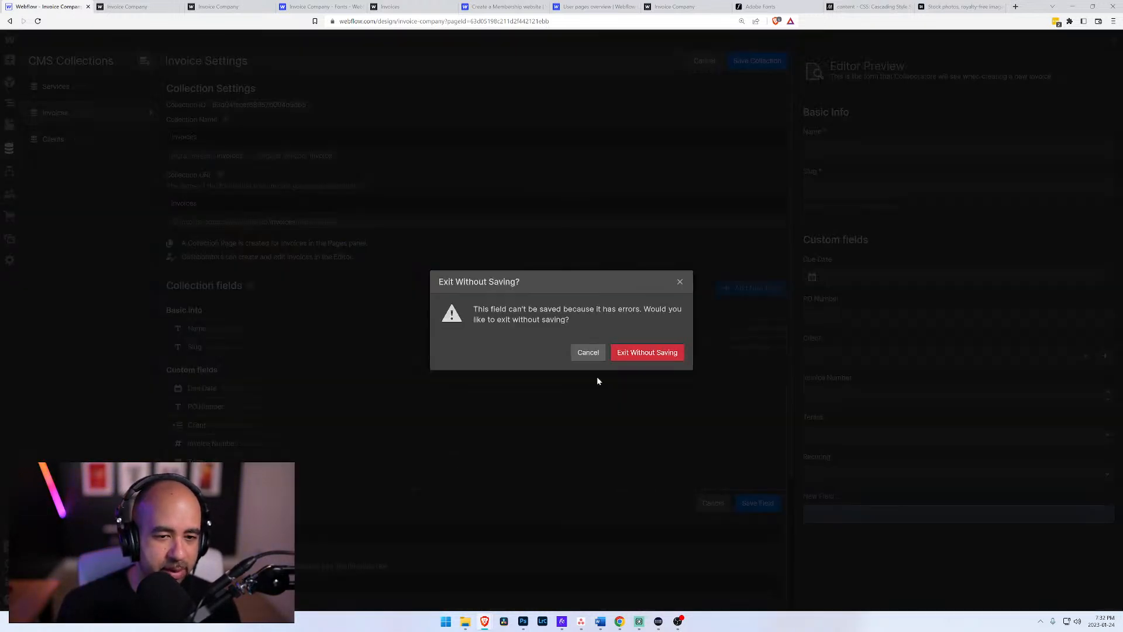
pyautogui.click(636, 355)
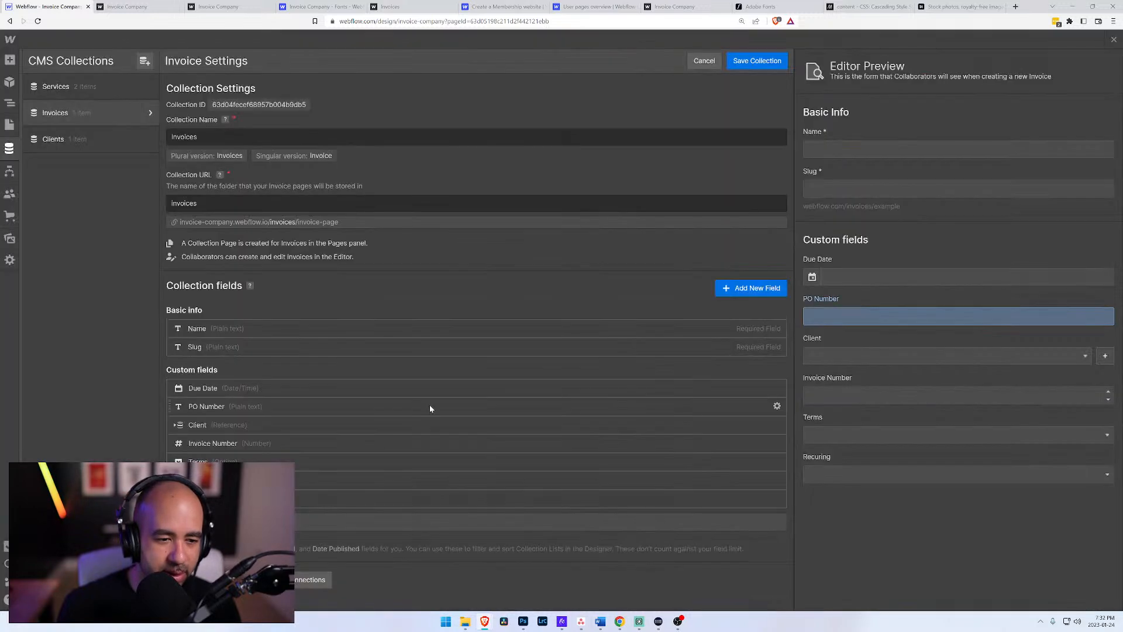
# Step: Add a Number field labelled Total to the Invoices collection and save the collection
pyautogui.click(455, 500)
pyautogui.scroll(-2, 454, 486)
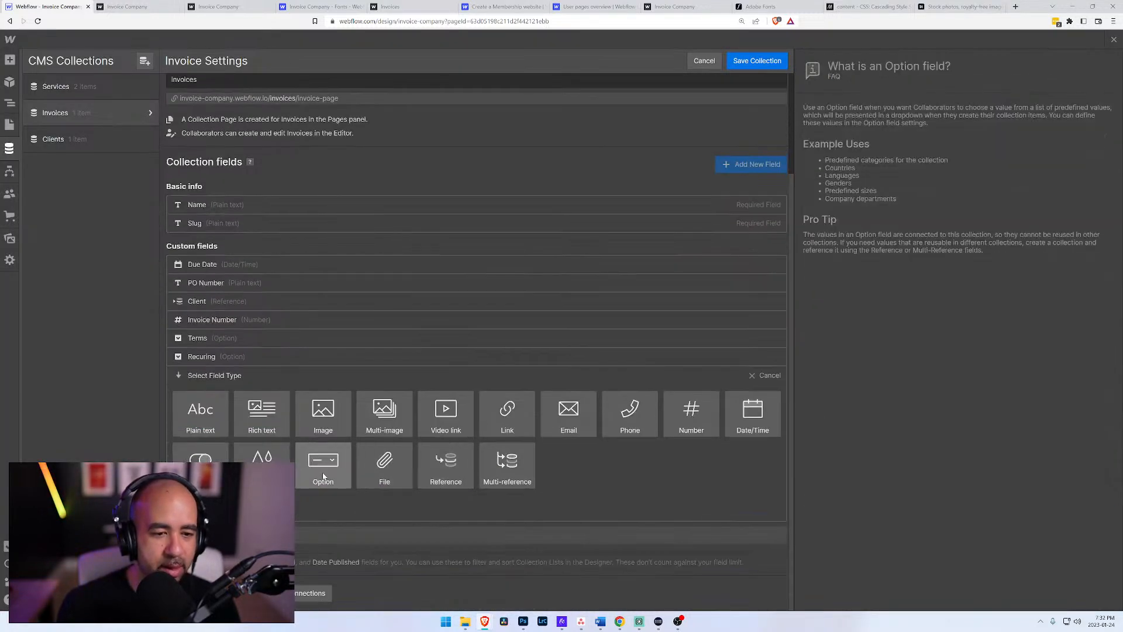
pyautogui.click(694, 409)
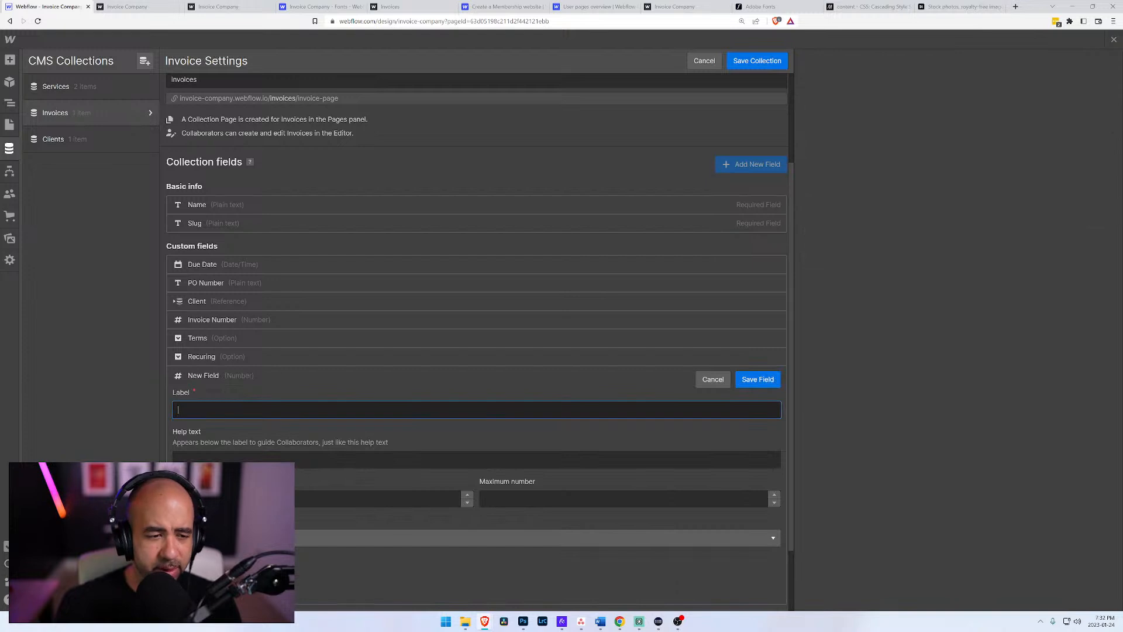
pyautogui.write('Total')
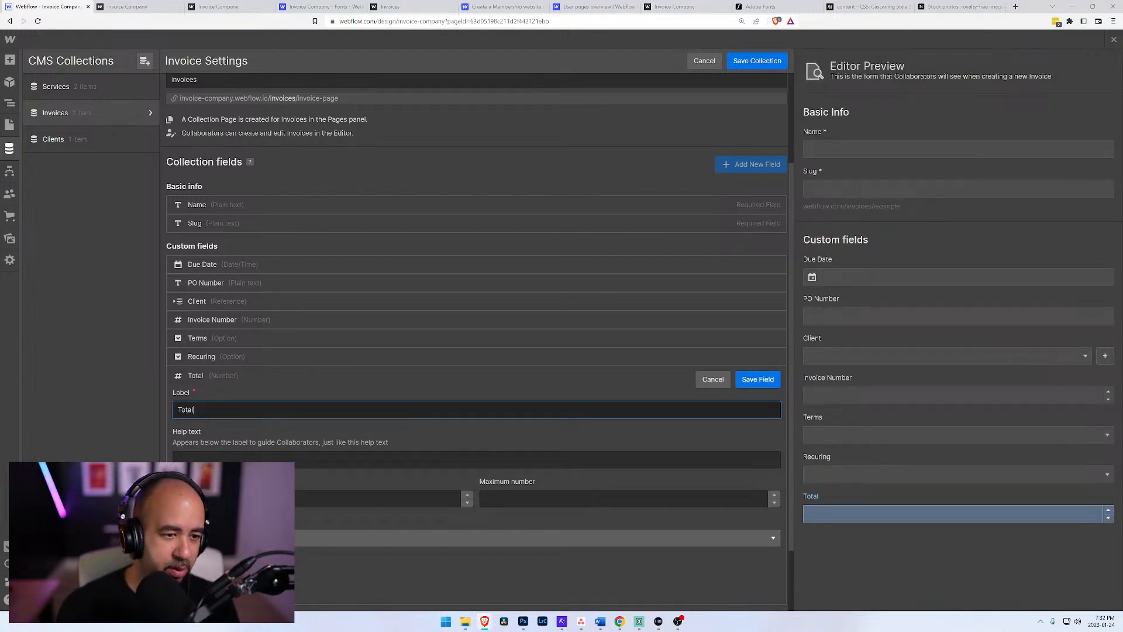
pyautogui.click(758, 379)
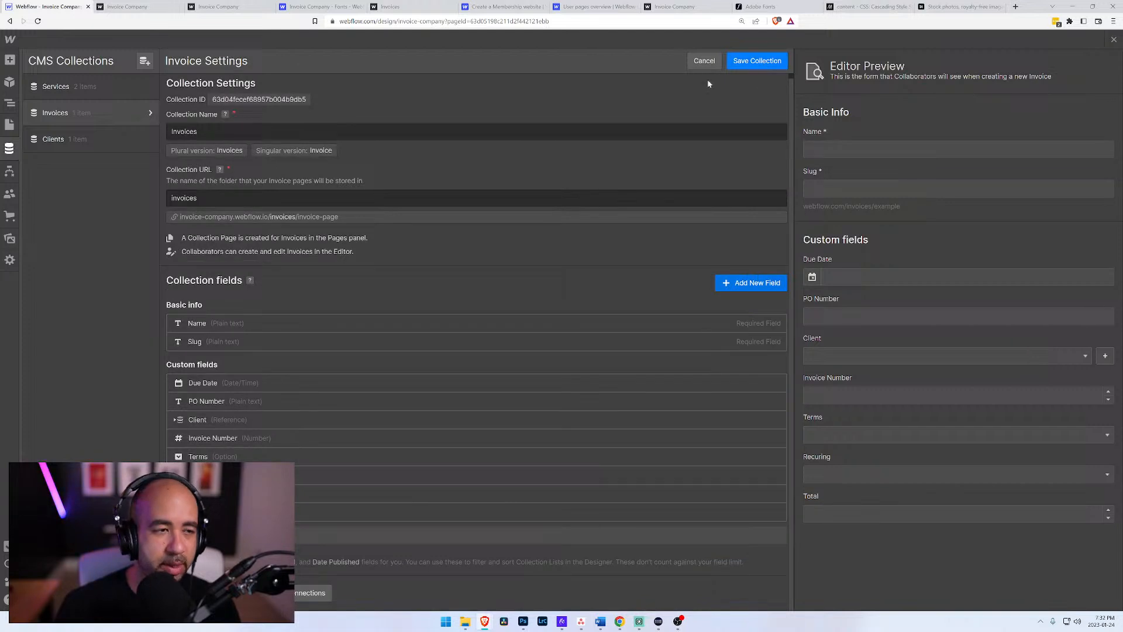
pyautogui.click(754, 65)
# Step: Open the existing invoice item 1 and assign Sony as its client
pyautogui.click(562, 102)
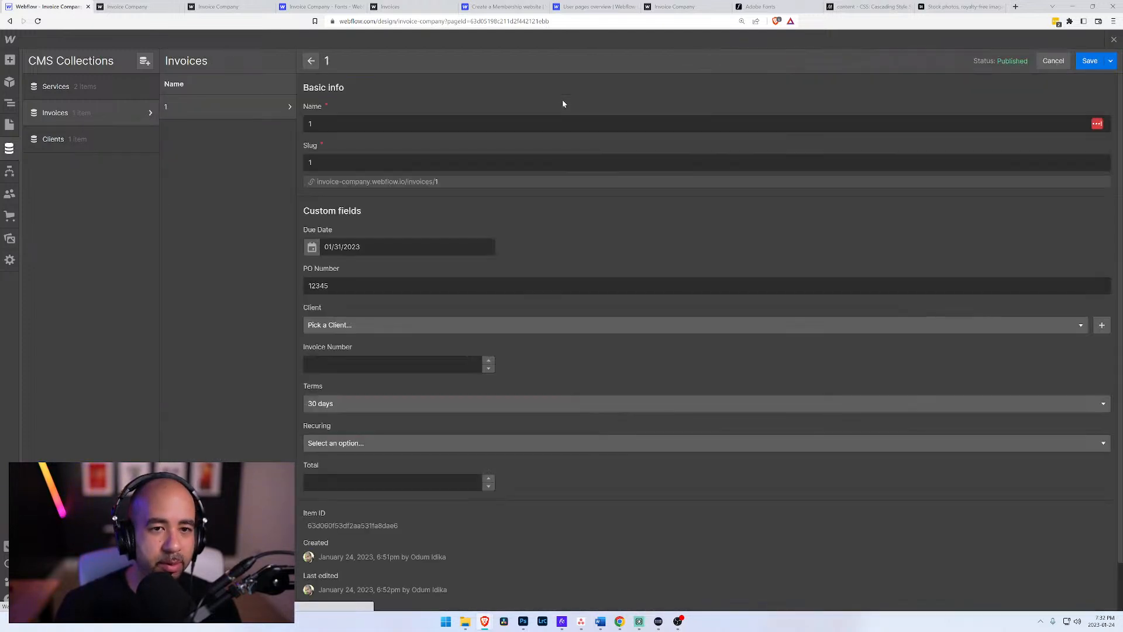
pyautogui.click(377, 326)
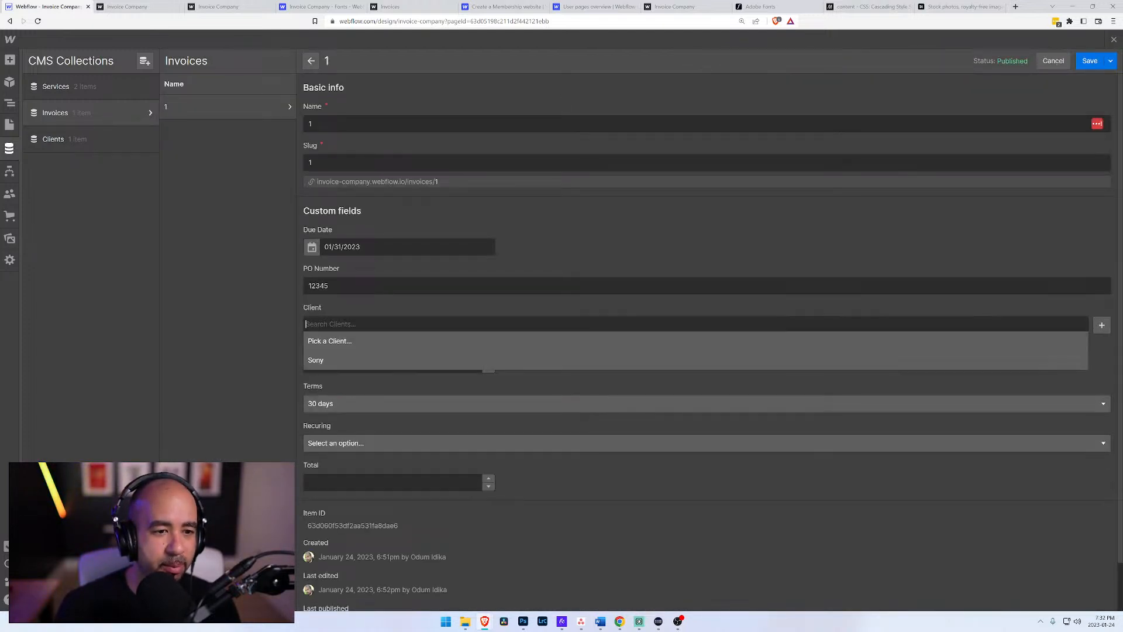
pyautogui.click(323, 361)
pyautogui.click(327, 364)
pyautogui.click(599, 395)
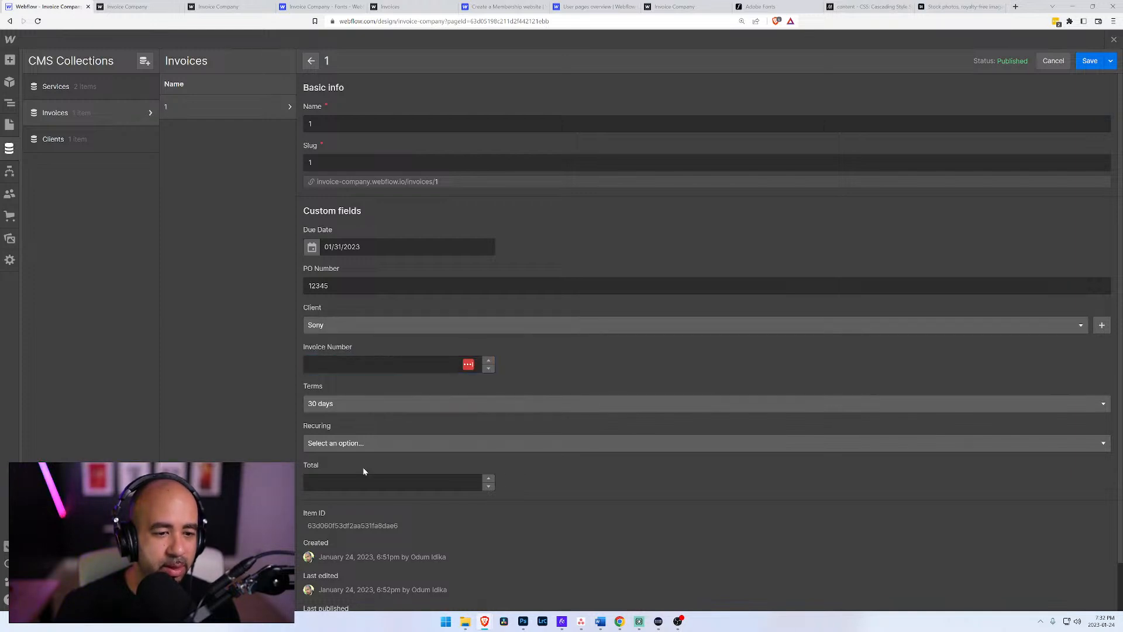
# Step: Set the invoice item's Recuring option to Monthly and its Total to 10000, and save the item
pyautogui.click(368, 446)
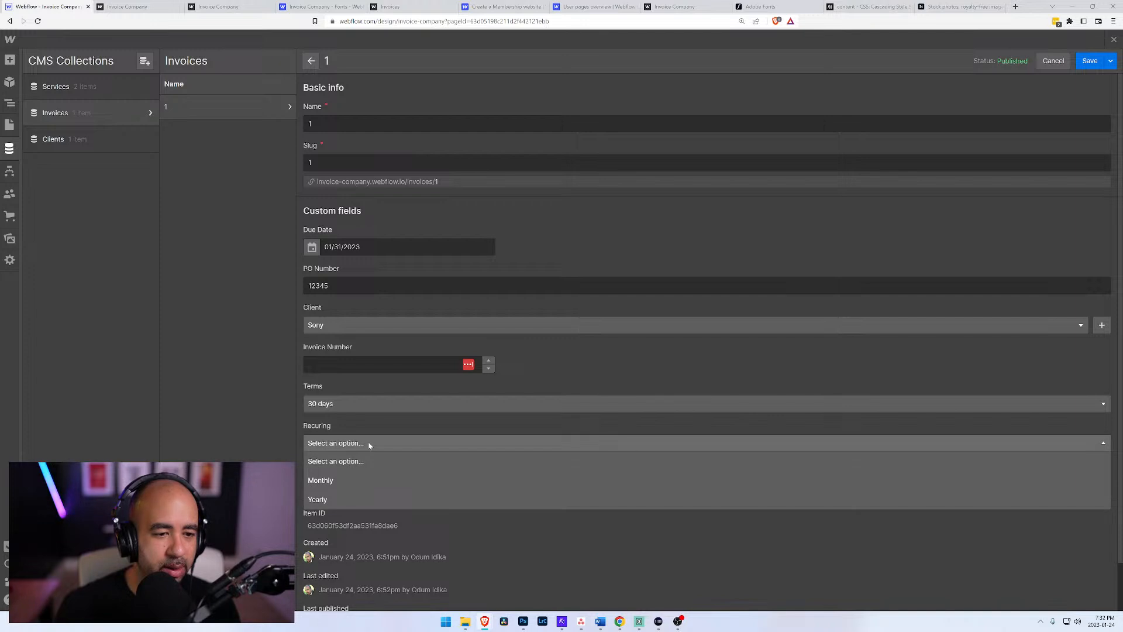
pyautogui.click(339, 476)
pyautogui.click(340, 481)
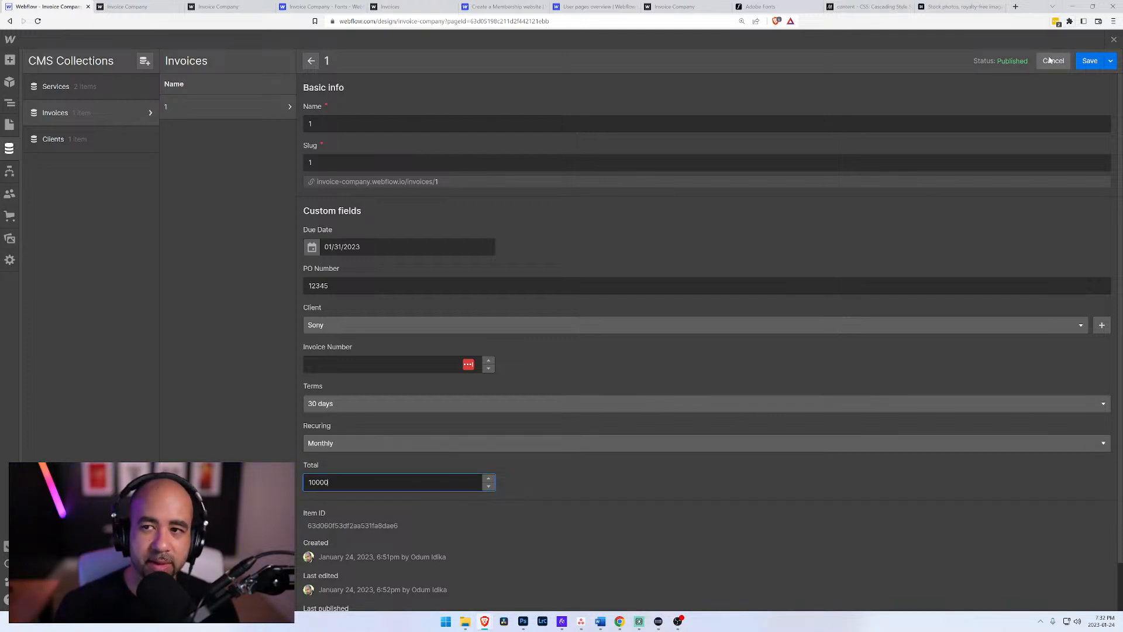
pyautogui.click(1090, 60)
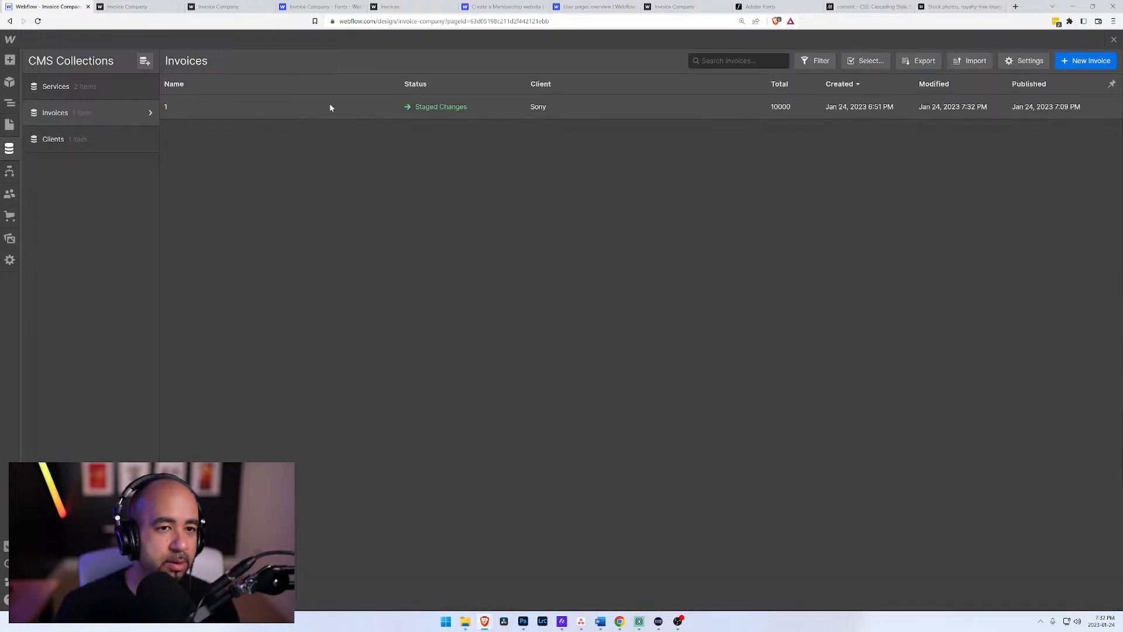
# Step: Bind the fifth Collection Item Text block on the Invoices page to the Total field of the Invoices collection
pyautogui.click(9, 125)
pyautogui.click(303, 260)
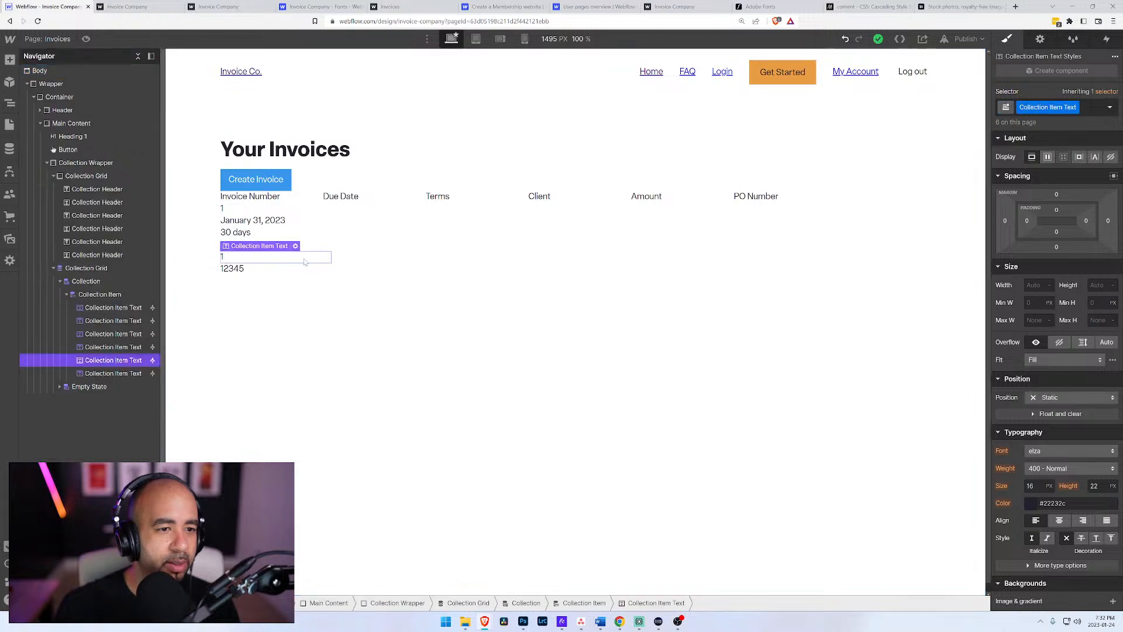
pyautogui.click(296, 246)
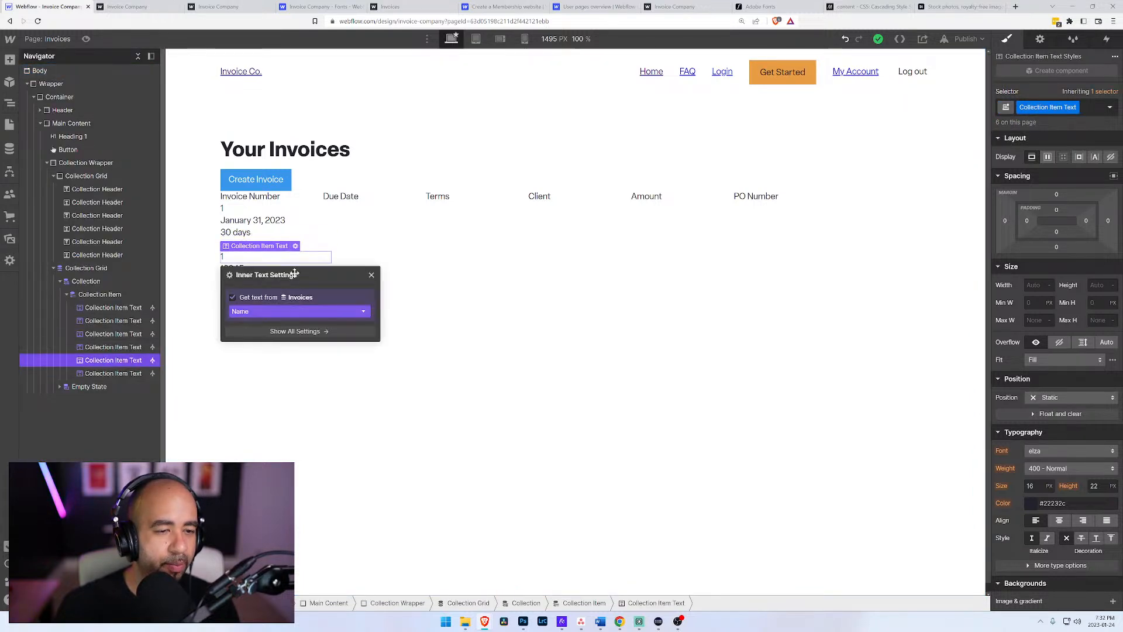
pyautogui.click(298, 311)
pyautogui.click(268, 390)
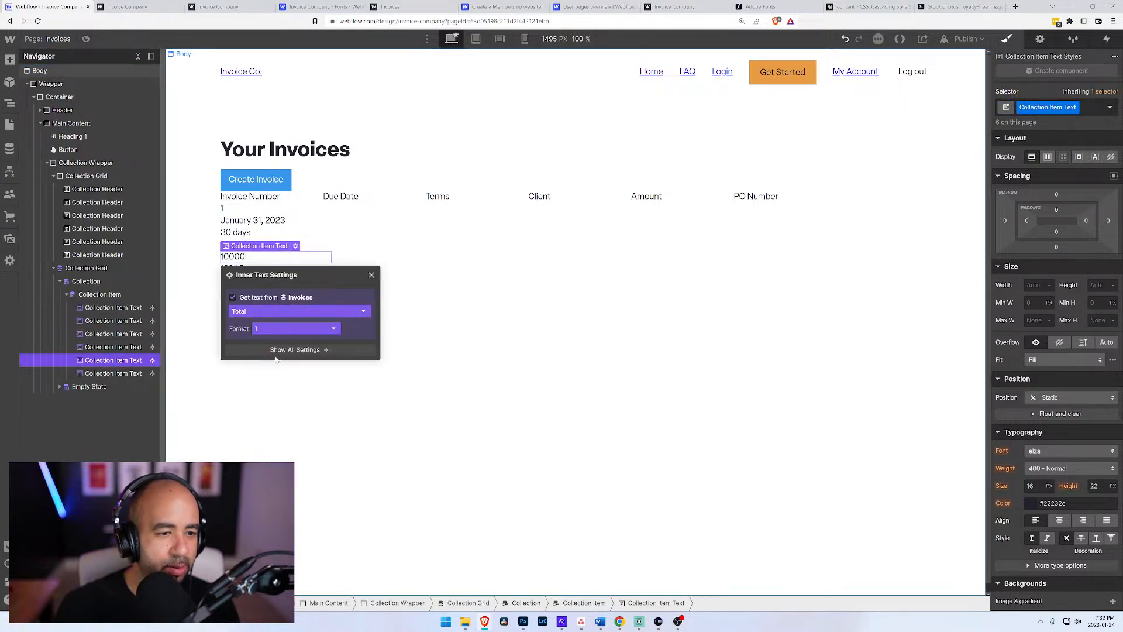
# Step: Check which number formats and source fields are available for the text block bound to Total
pyautogui.click(325, 329)
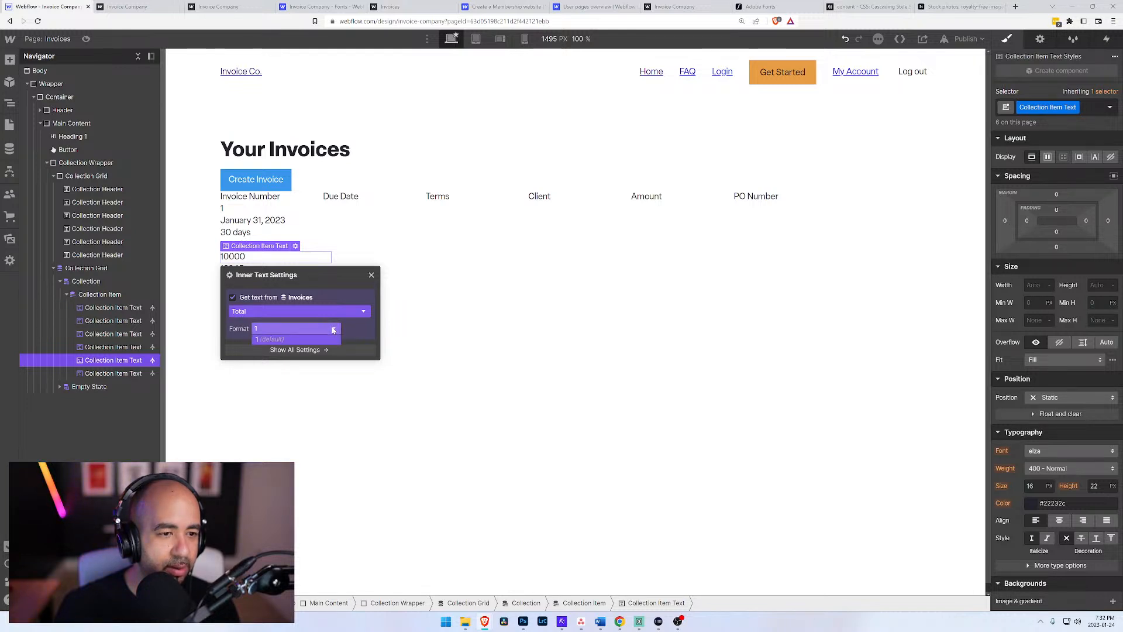
pyautogui.click(326, 337)
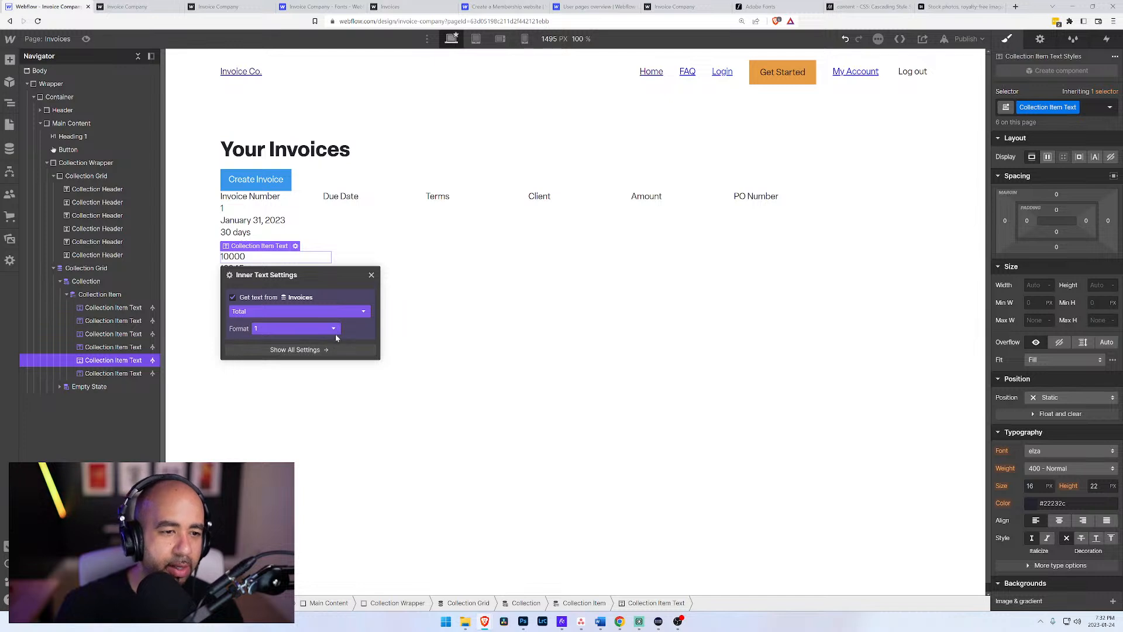
pyautogui.click(333, 331)
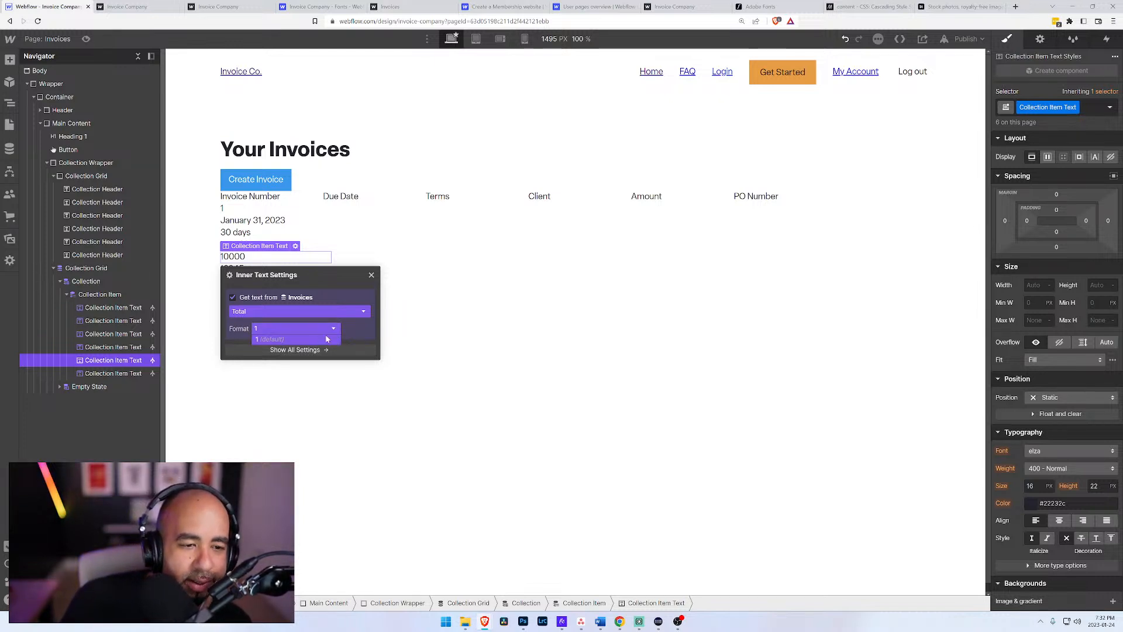
pyautogui.click(325, 339)
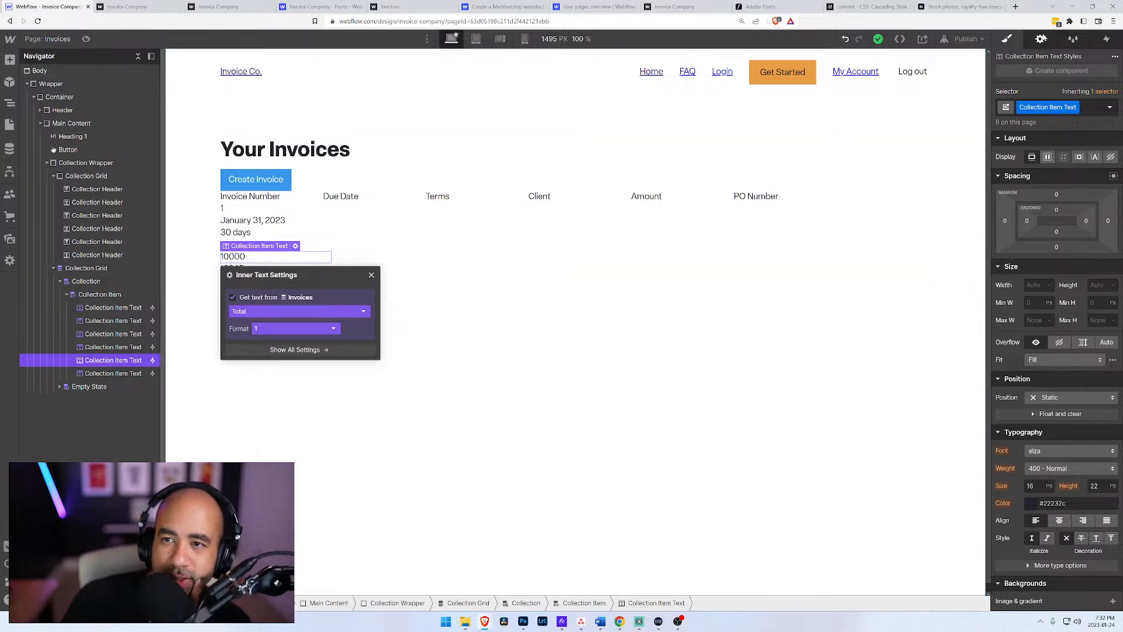
pyautogui.click(1040, 38)
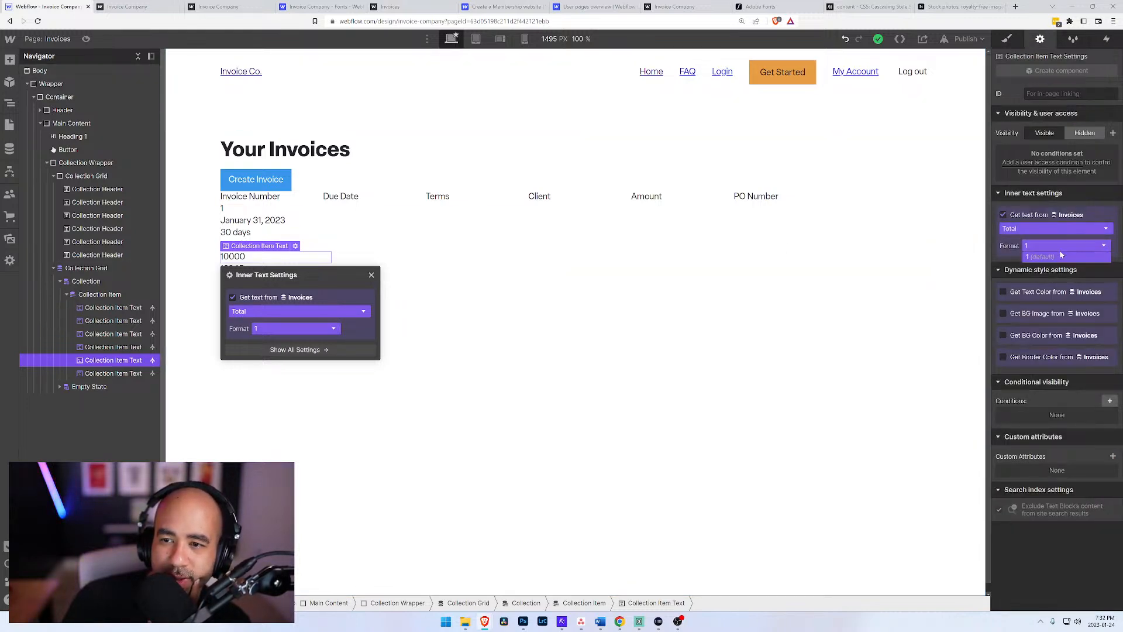
pyautogui.click(1052, 229)
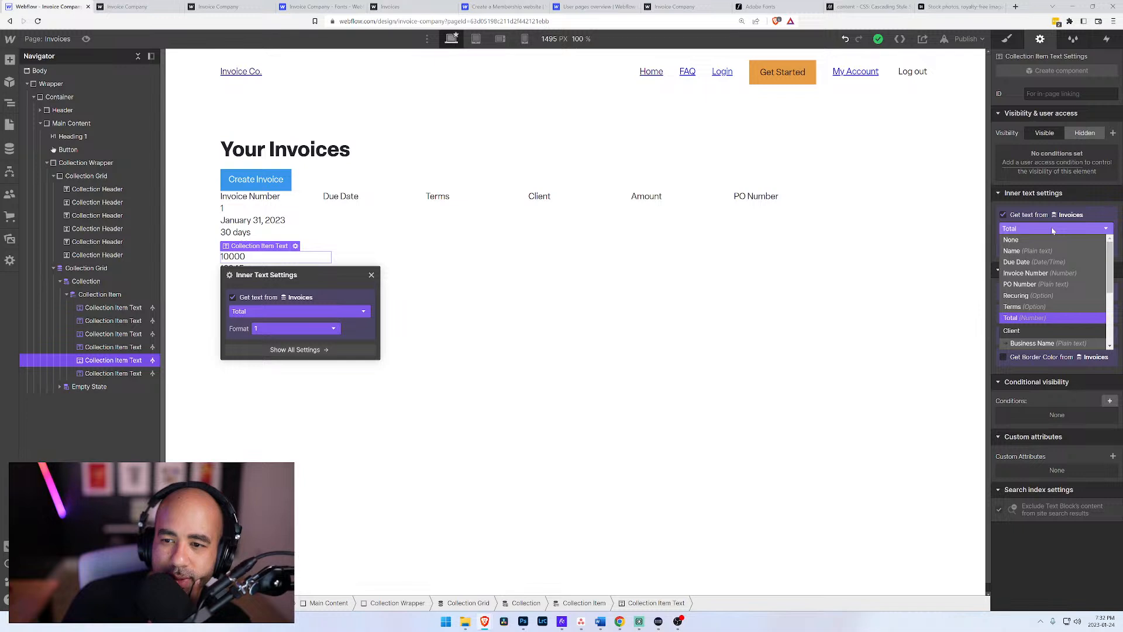
pyautogui.click(1053, 231)
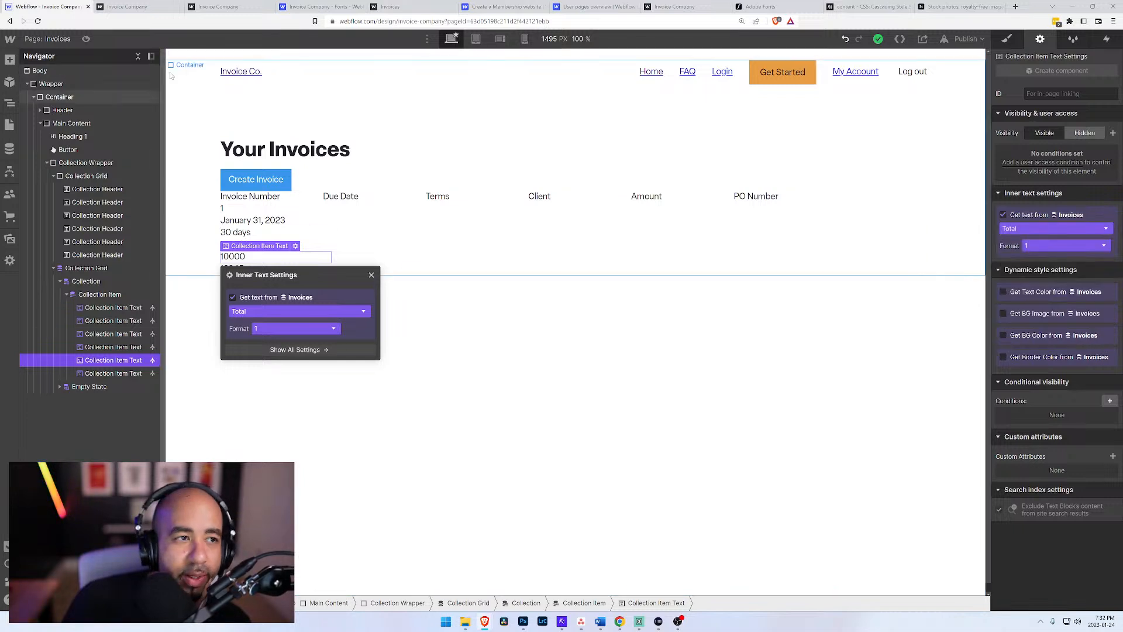
# Step: Change the Total field of the Invoices collection to Any format, save the field, and return to the Invoices page
pyautogui.click(9, 150)
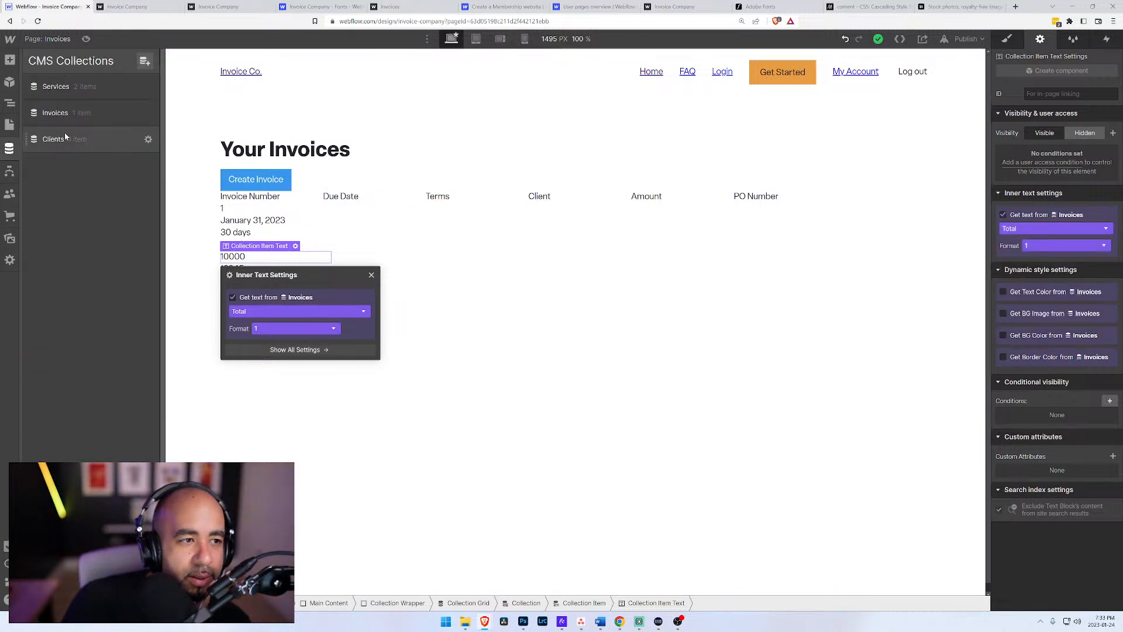
pyautogui.click(148, 113)
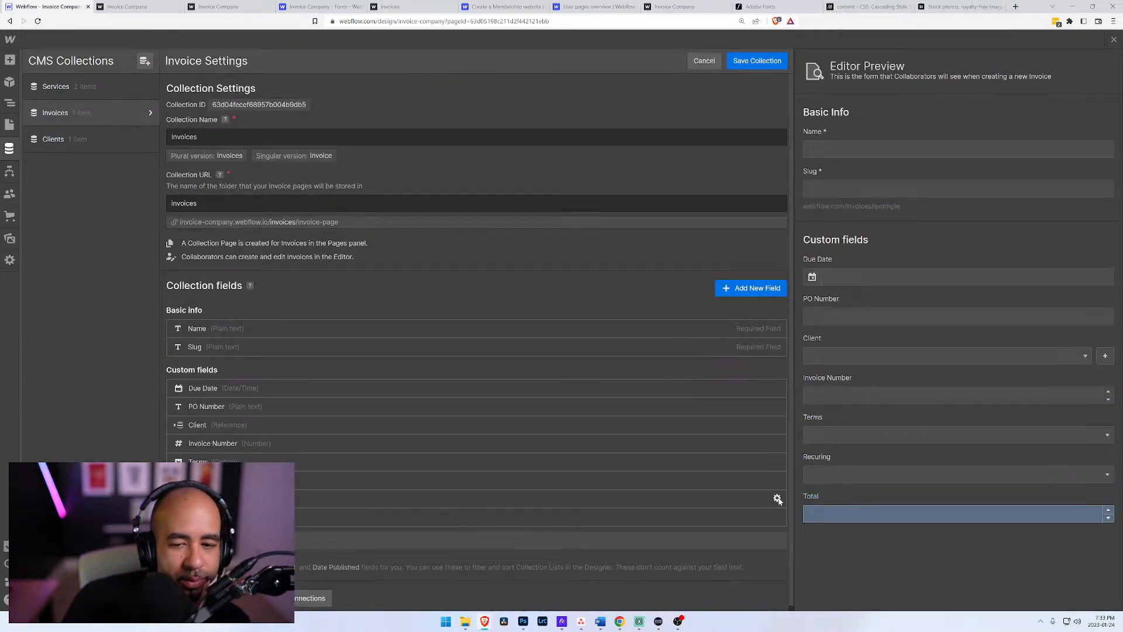
pyautogui.click(778, 498)
pyautogui.click(259, 438)
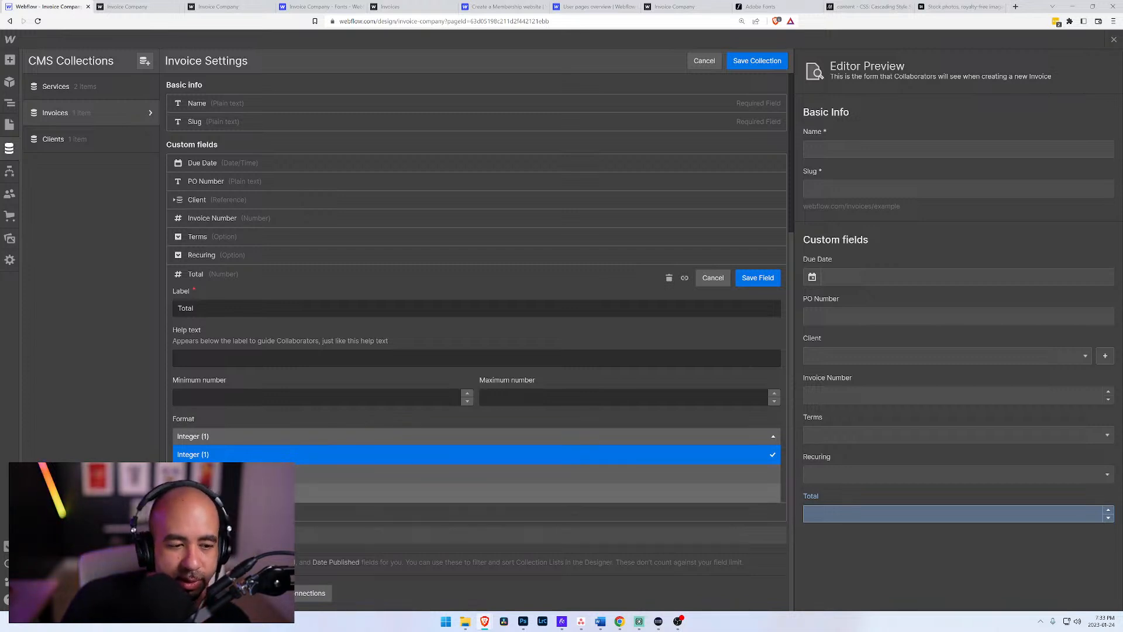
pyautogui.click(222, 493)
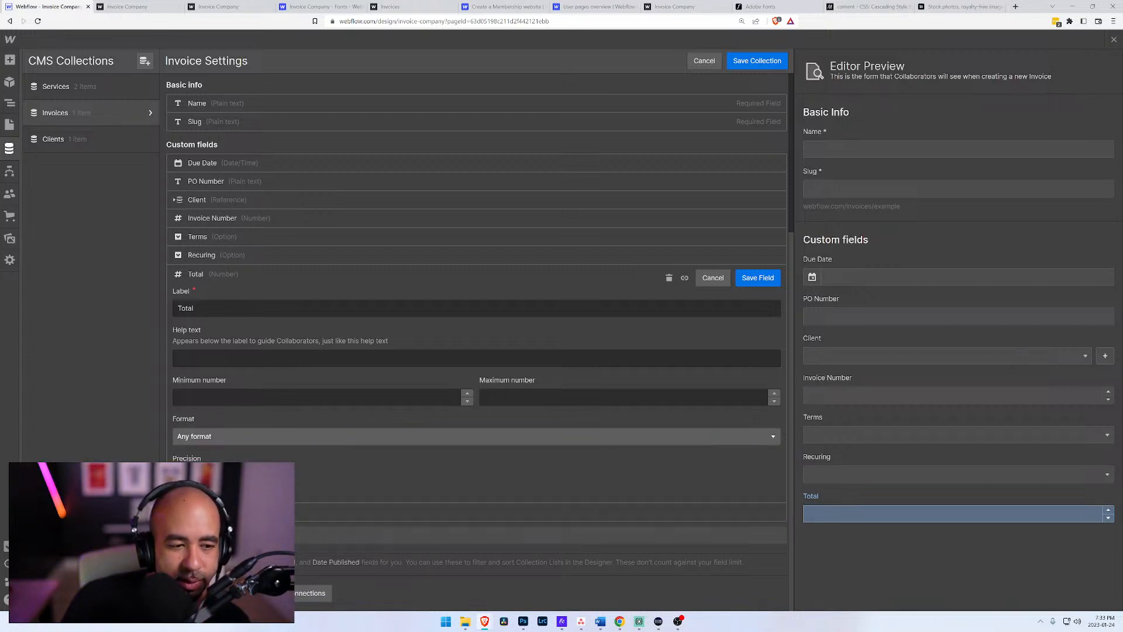
pyautogui.click(221, 441)
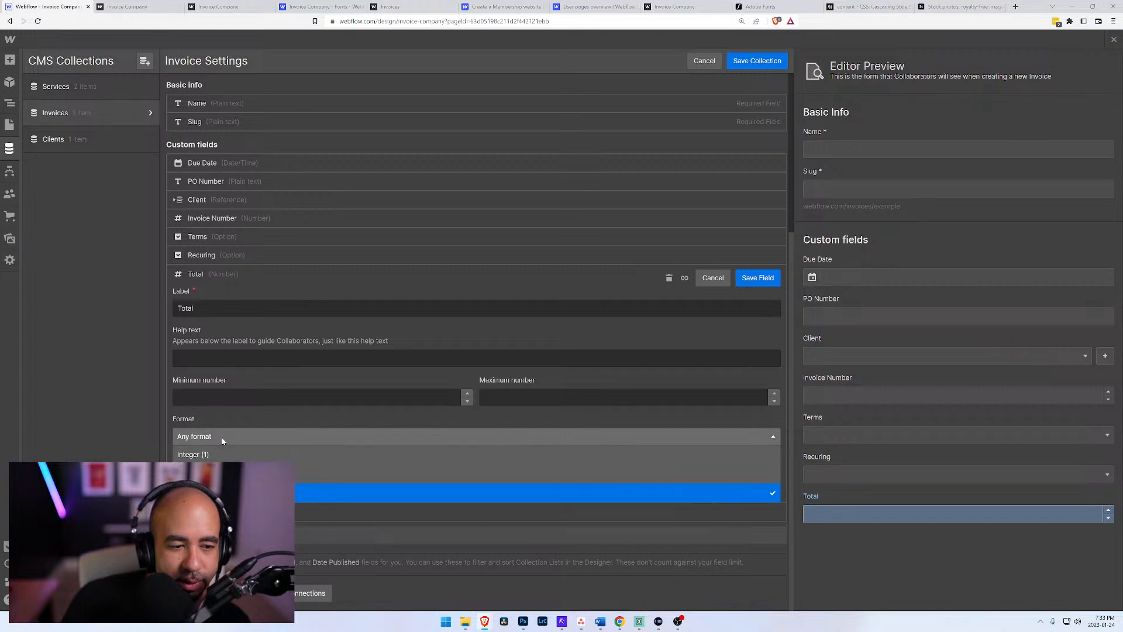
pyautogui.click(220, 454)
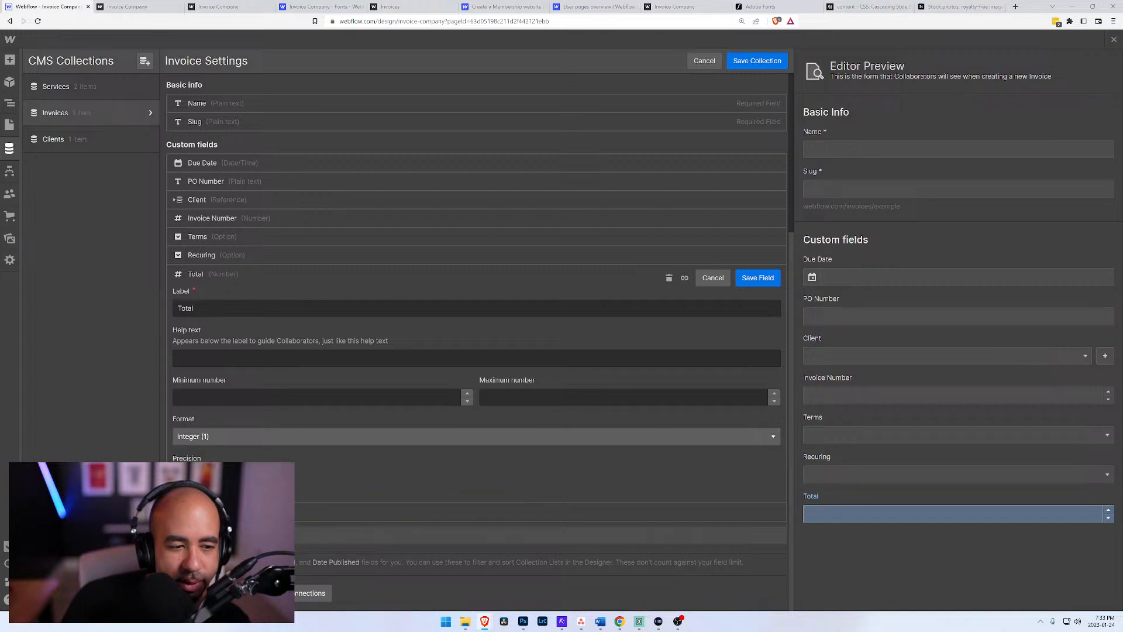
pyautogui.click(213, 436)
pyautogui.click(222, 493)
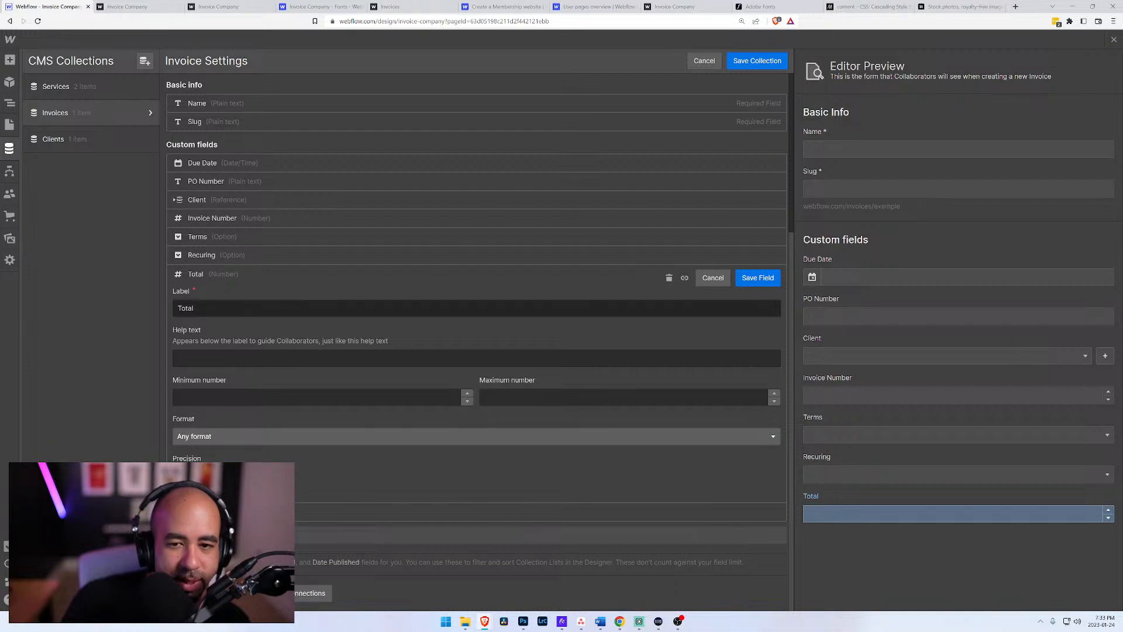
pyautogui.click(758, 278)
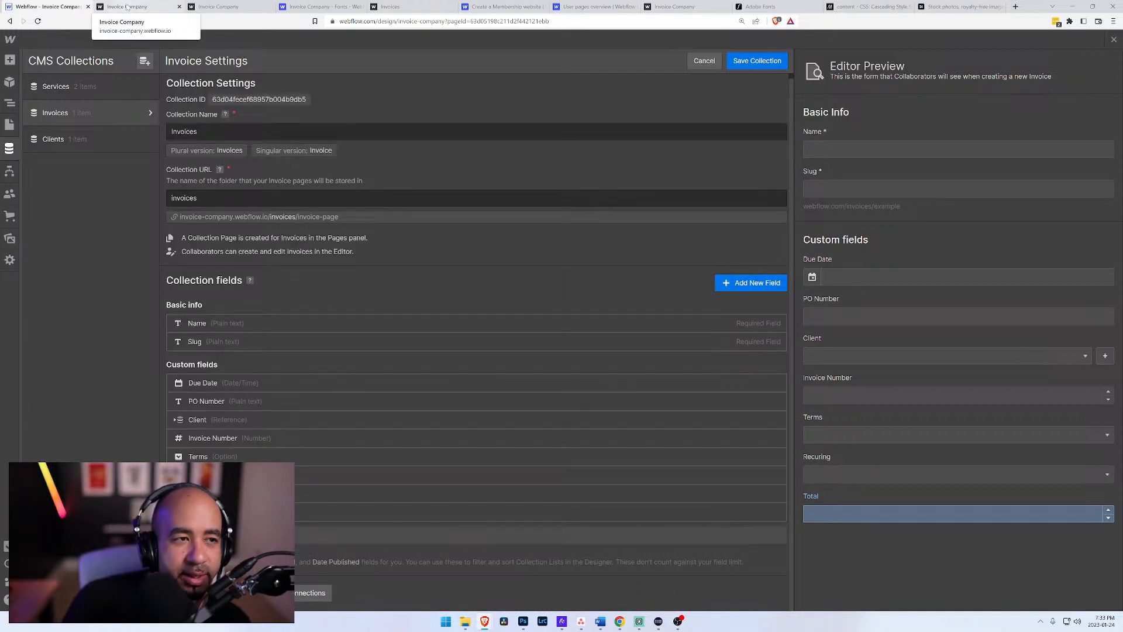
pyautogui.click(7, 125)
pyautogui.click(659, 358)
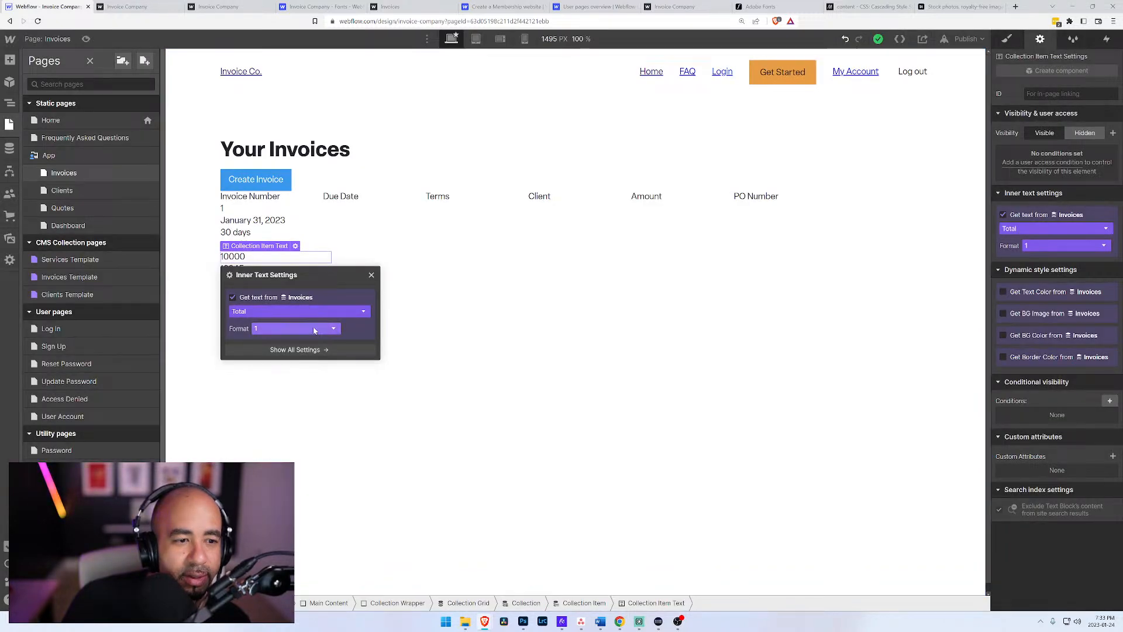
# Step: Try the three-decimal format (1.235) on the text block bound to Total
pyautogui.click(314, 329)
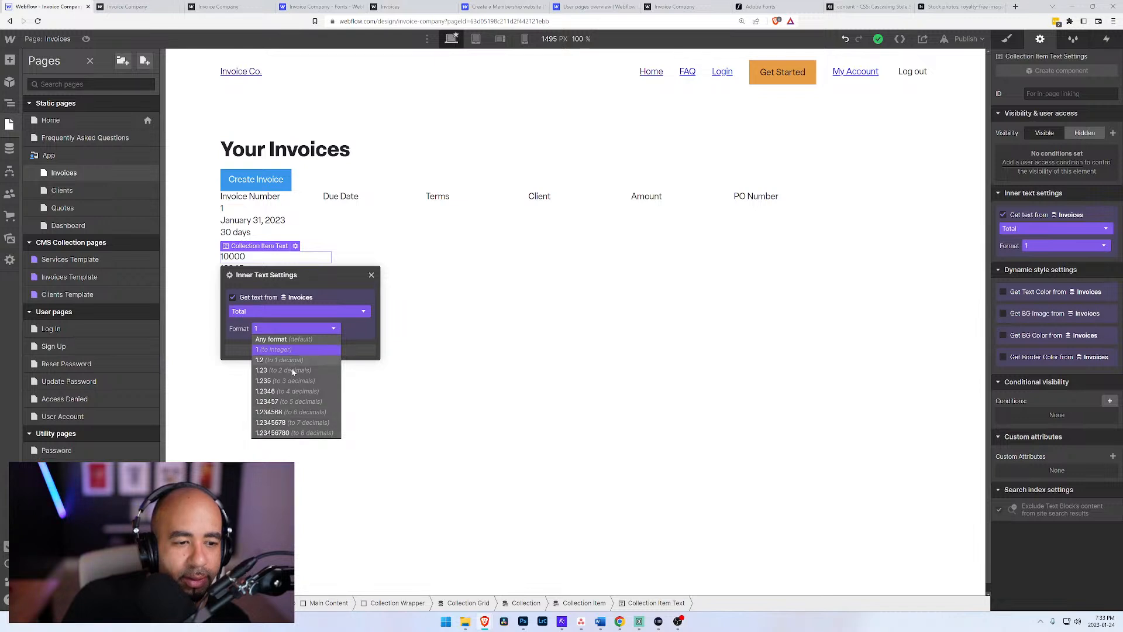
pyautogui.click(295, 381)
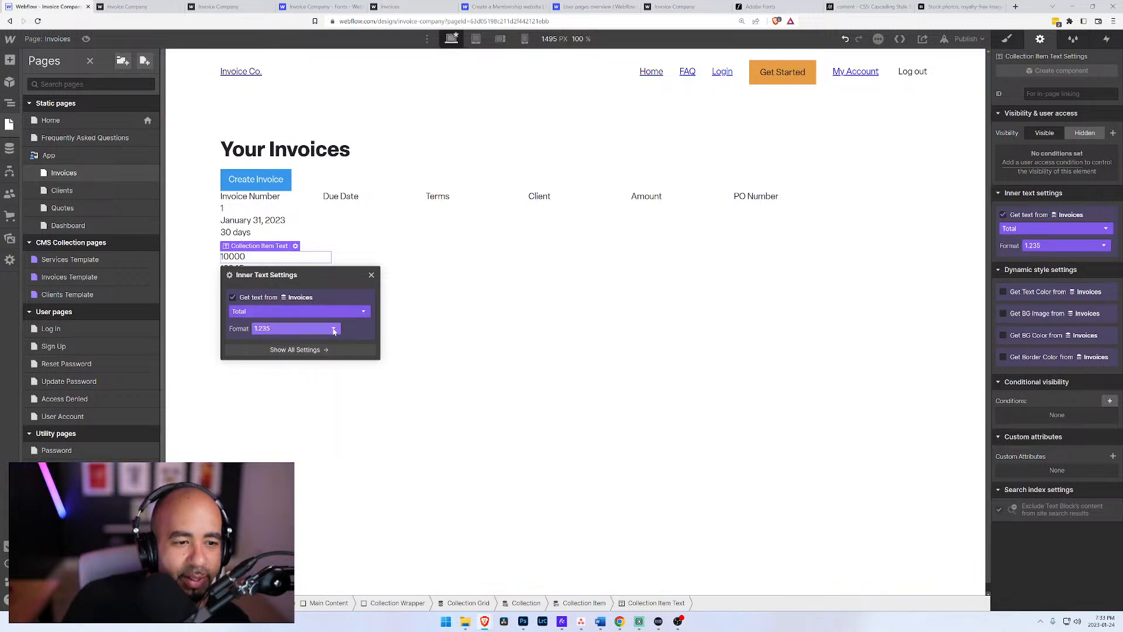
pyautogui.click(439, 291)
pyautogui.click(257, 247)
pyautogui.click(241, 258)
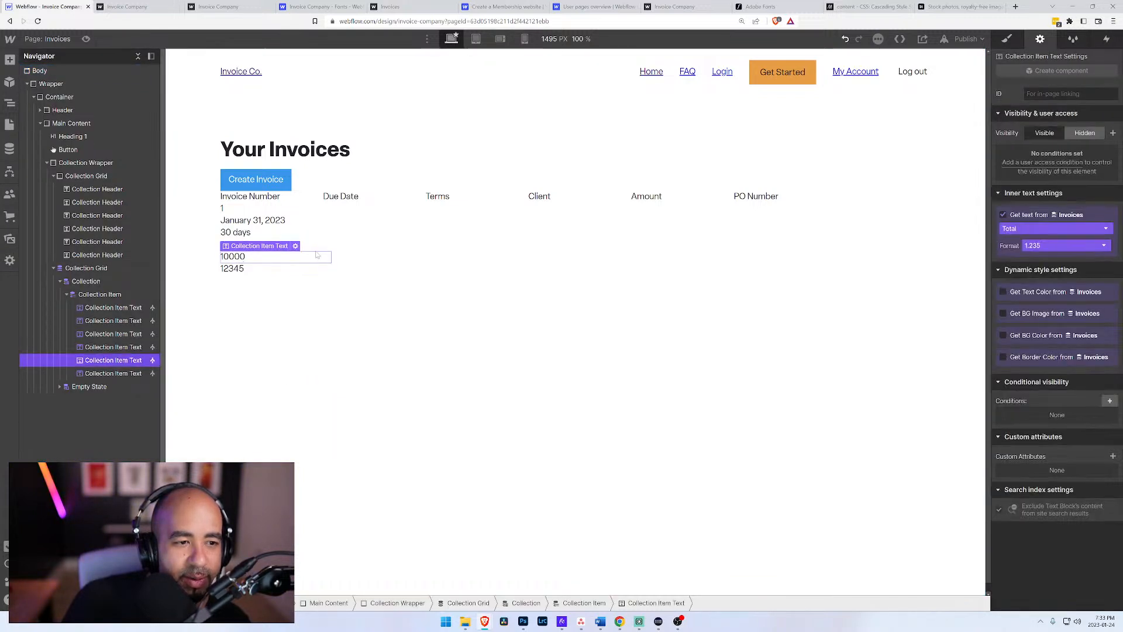
# Step: Set the number format of the text block bound to Total to Any format and close its text settings
pyautogui.click(296, 247)
pyautogui.click(309, 328)
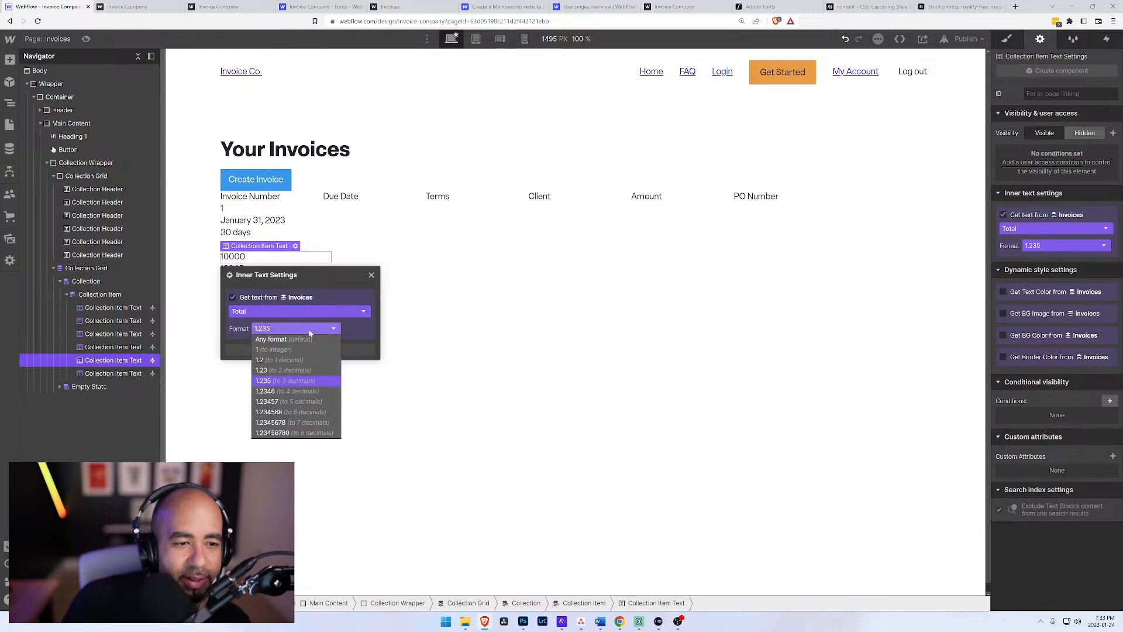
pyautogui.click(306, 340)
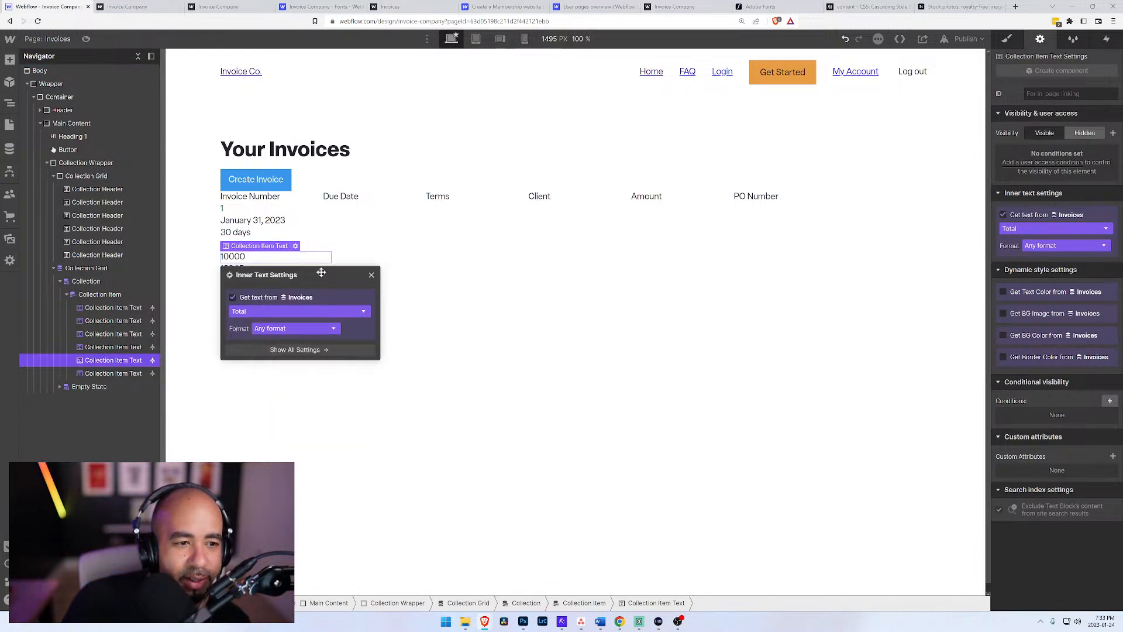
pyautogui.click(320, 276)
pyautogui.click(256, 261)
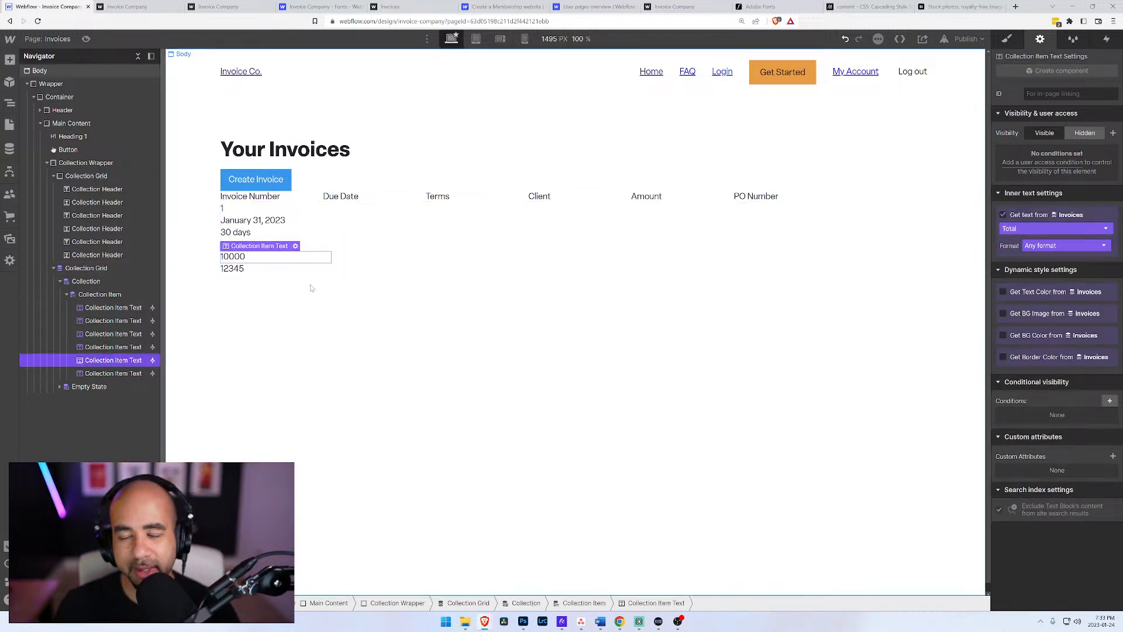
pyautogui.click(366, 303)
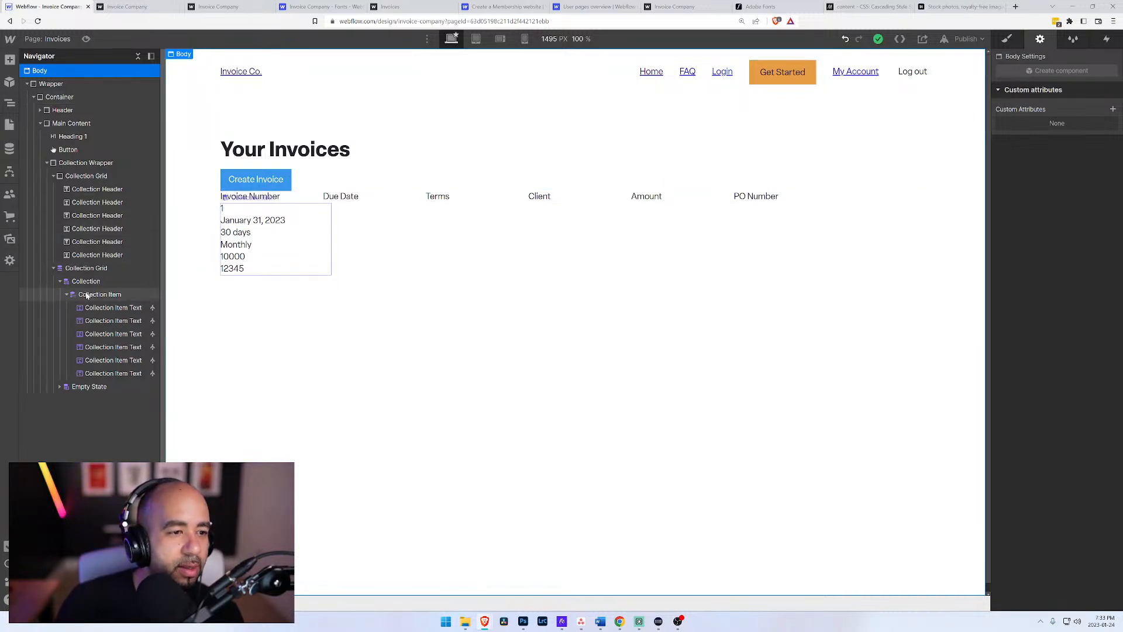
# Step: Remove the Collection Grid class from the collection list wrapper and the Collection Item class from the collection item
pyautogui.click(88, 270)
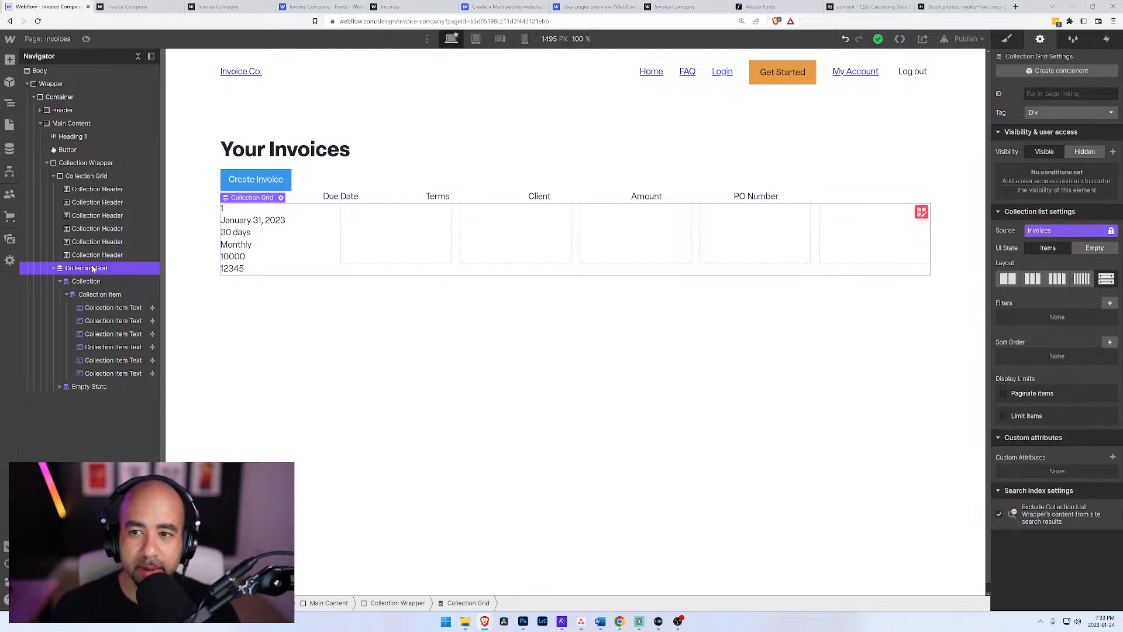
pyautogui.click(1013, 40)
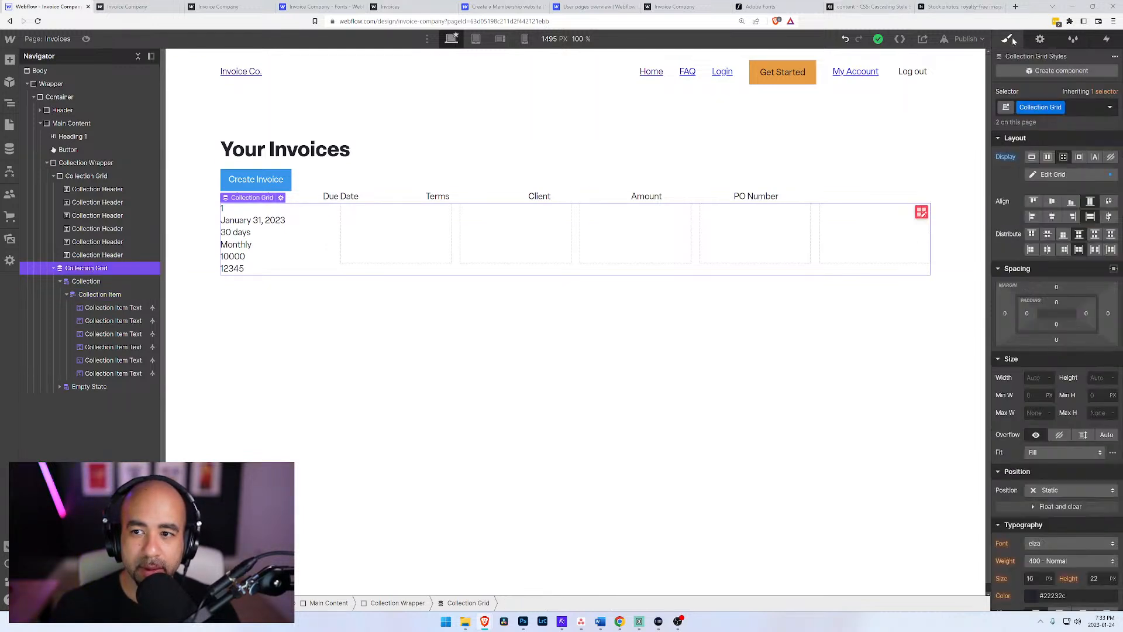
pyautogui.click(1071, 104)
pyautogui.press('BackSpace')
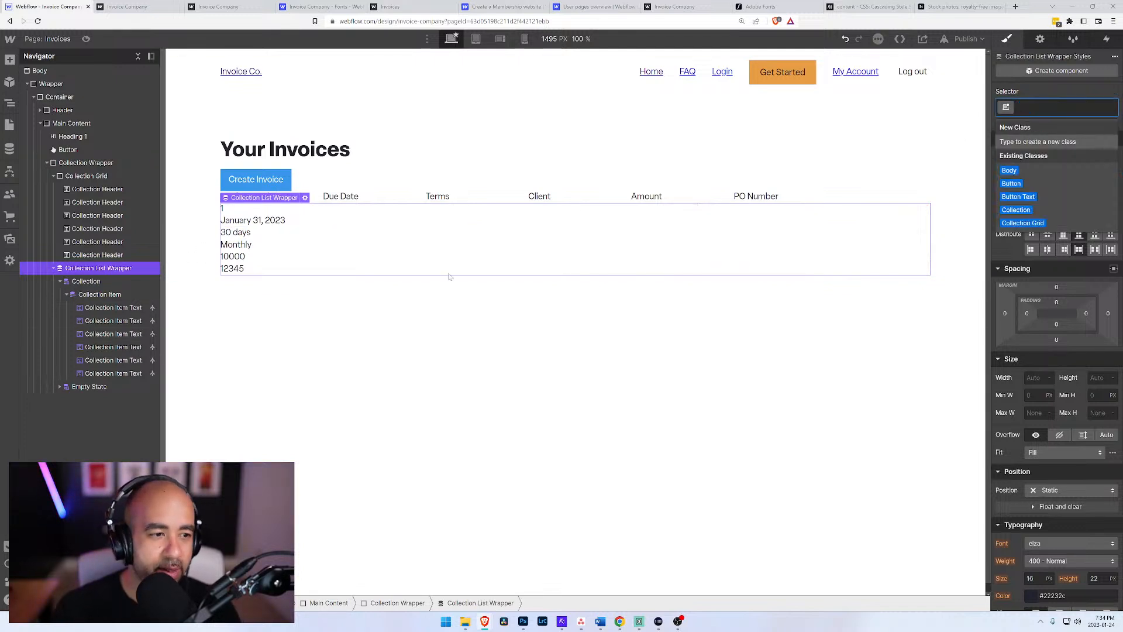
pyautogui.click(73, 295)
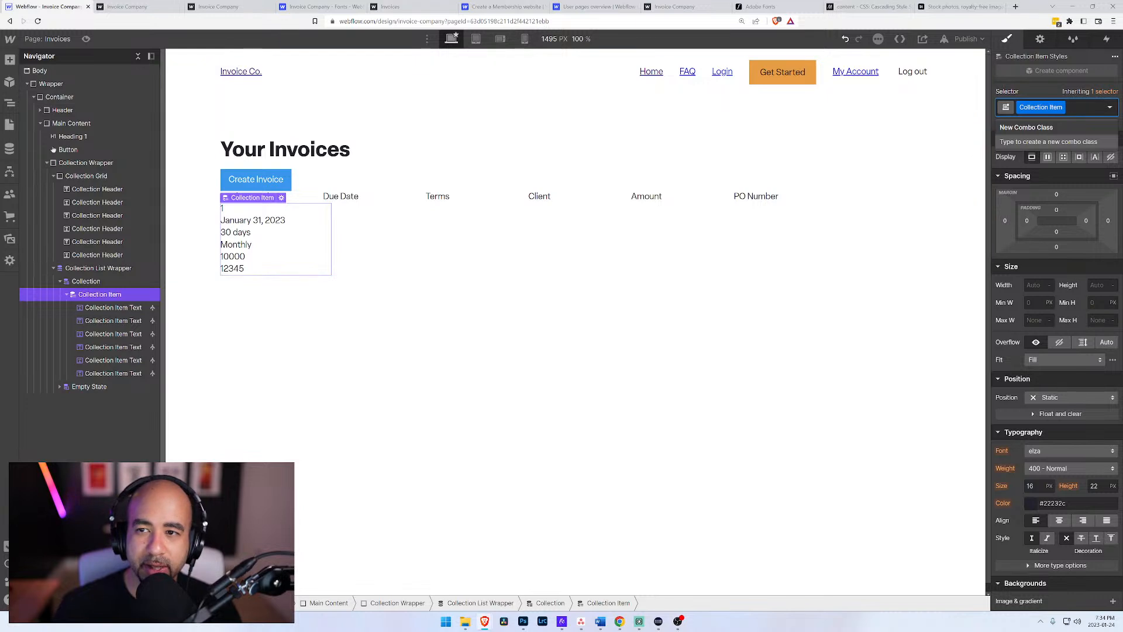
pyautogui.press('BackSpace')
# Step: Try applying the existing Collection Grid class to the collection item
pyautogui.write('Coo')
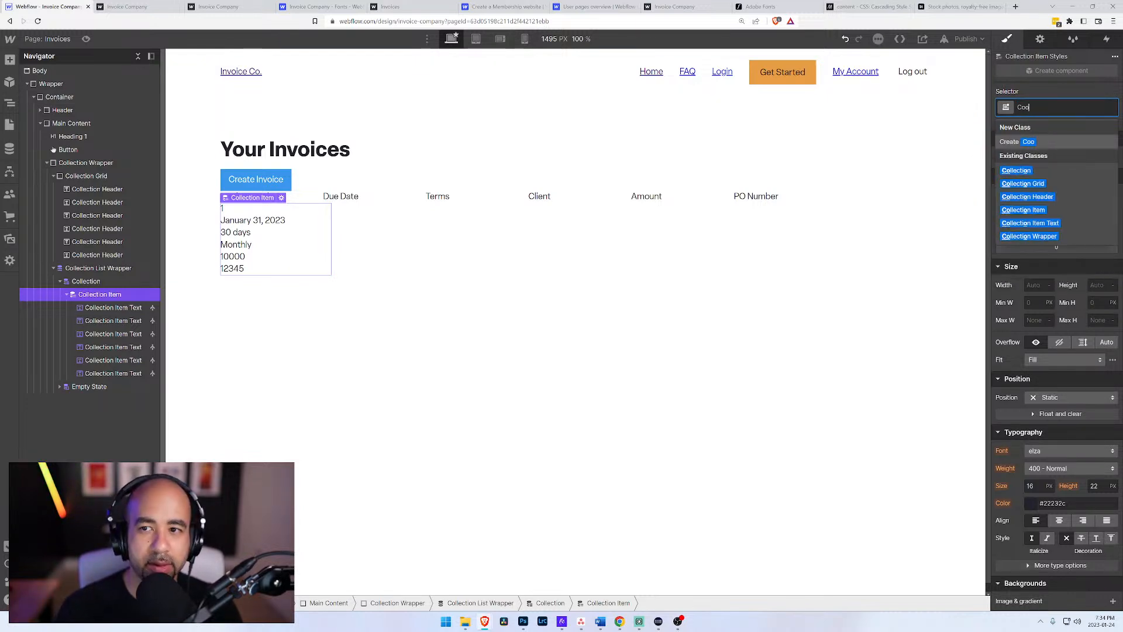
pyautogui.press('BackSpace')
pyautogui.write('llection')
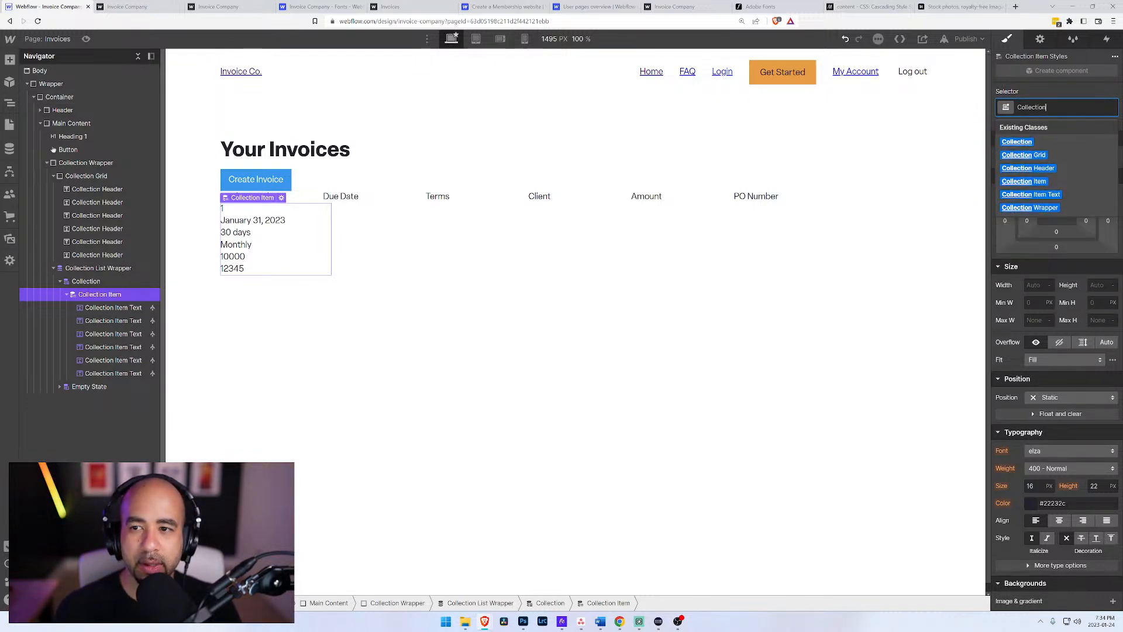
pyautogui.press('Down')
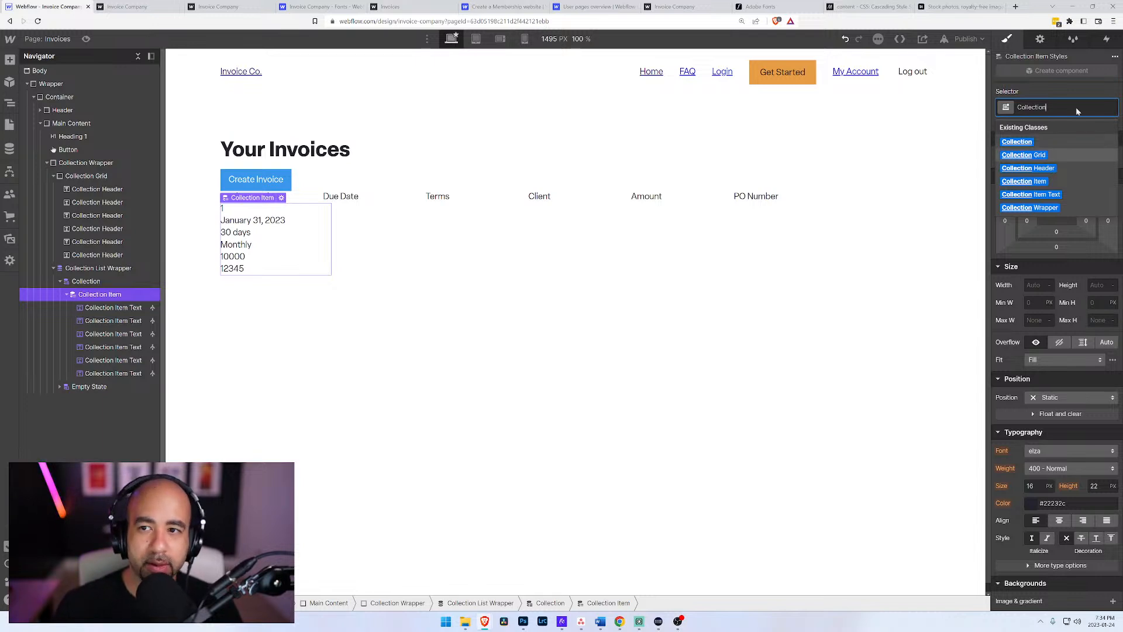
pyautogui.press('Return')
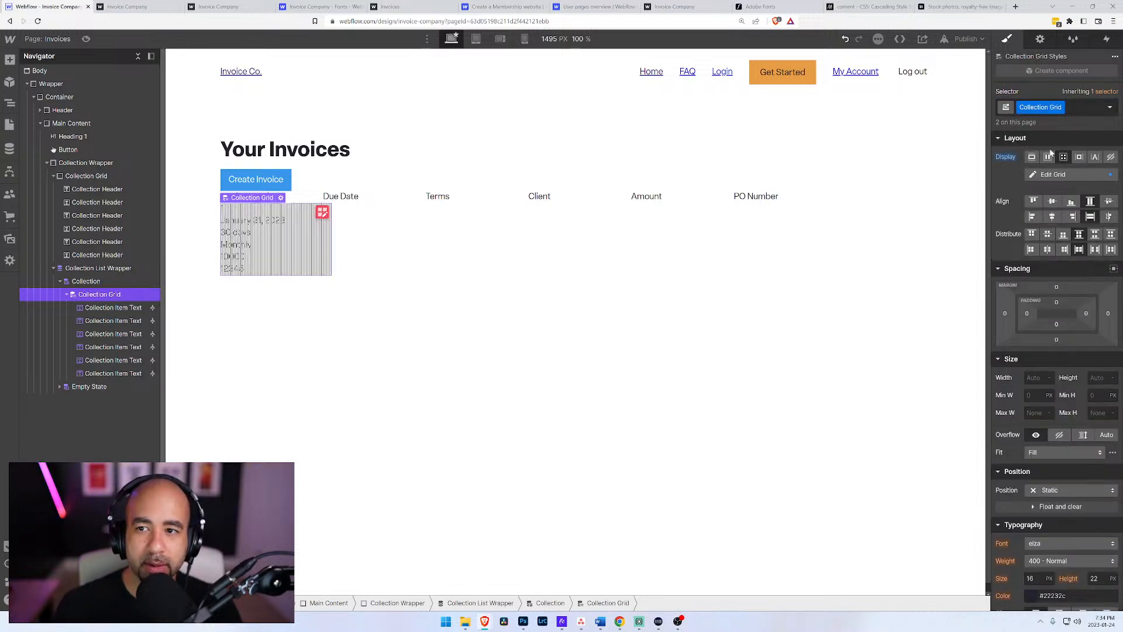
# Step: Inspect the item's nested text blocks, collapse them, and undo assigning the Collection Grid class to the collection item
pyautogui.click(110, 308)
pyautogui.click(102, 295)
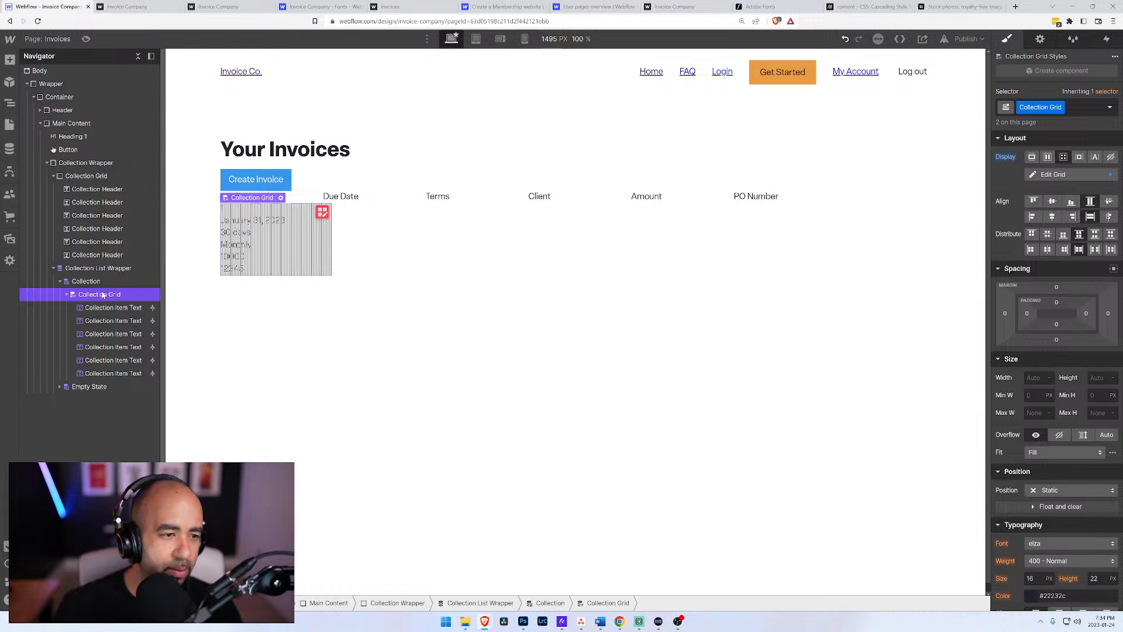
pyautogui.click(88, 308)
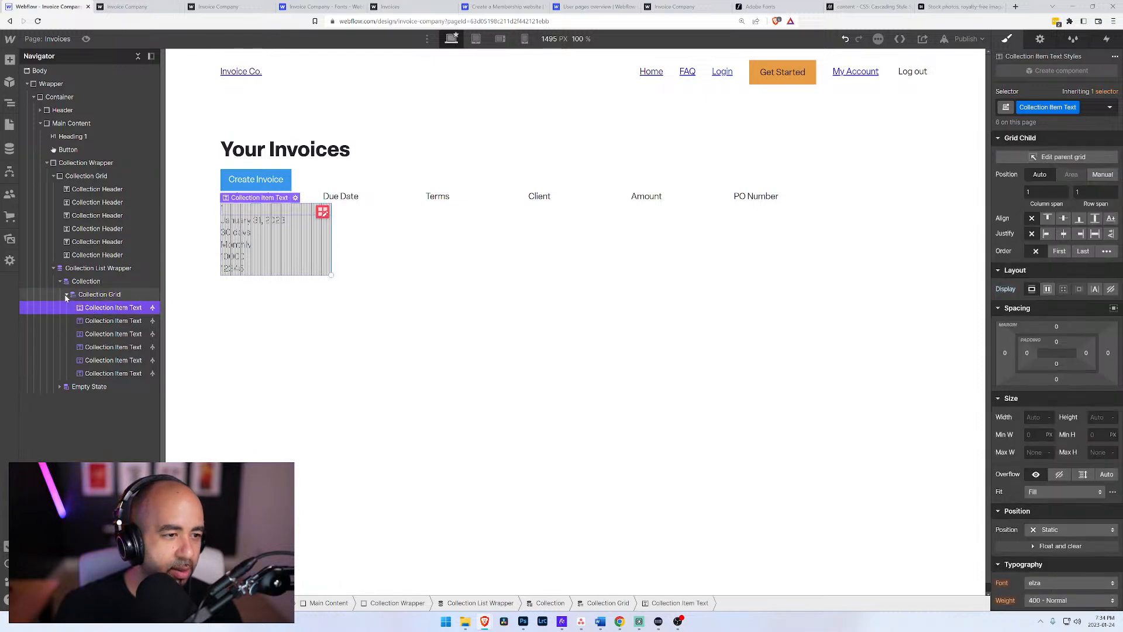
pyautogui.click(67, 295)
pyautogui.click(97, 295)
pyautogui.hotkey('ctrl', 'z')
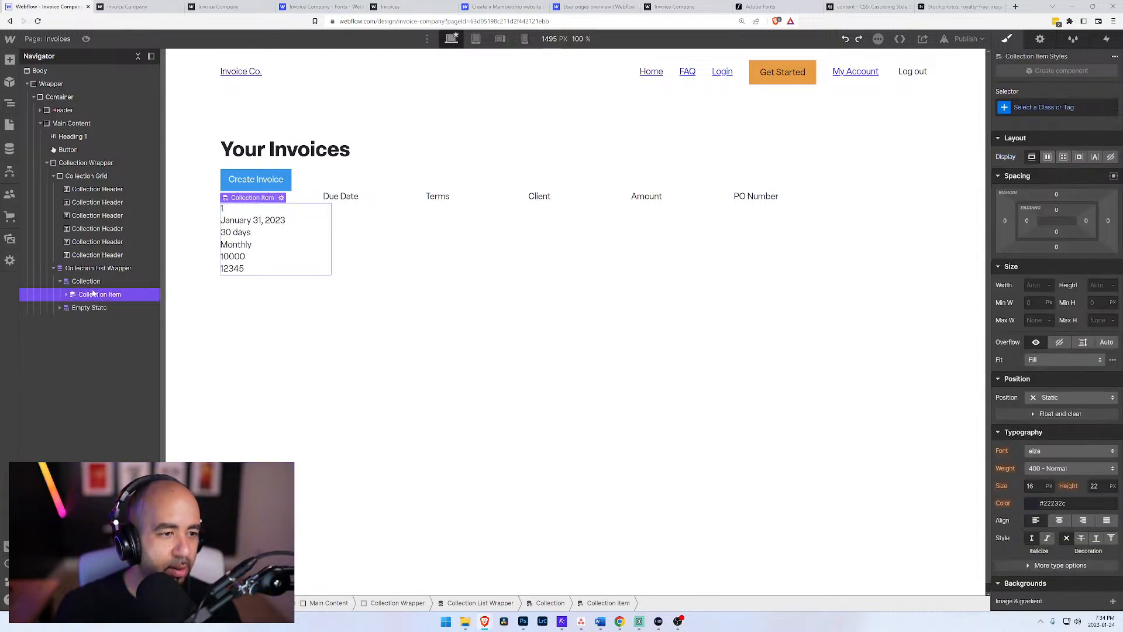
# Step: Remove the Collection class from the collection list inside the collection list wrapper
pyautogui.click(86, 281)
pyautogui.click(1061, 109)
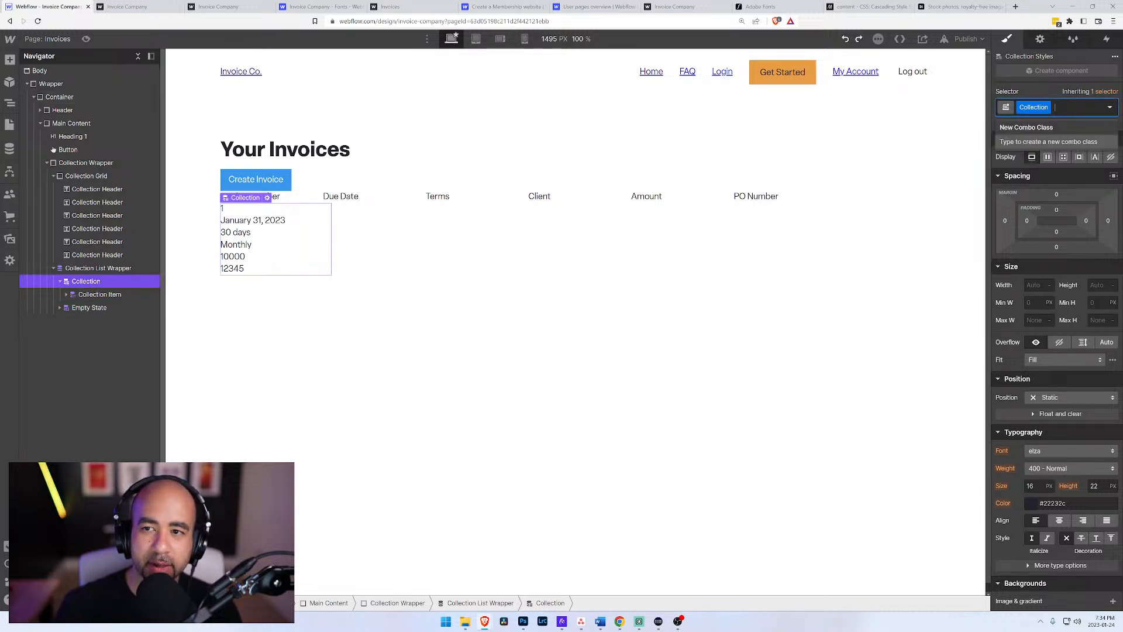
pyautogui.press('BackSpace')
# Step: Try applying the existing Collection Grid class to the collection list
pyautogui.write('Colletion')
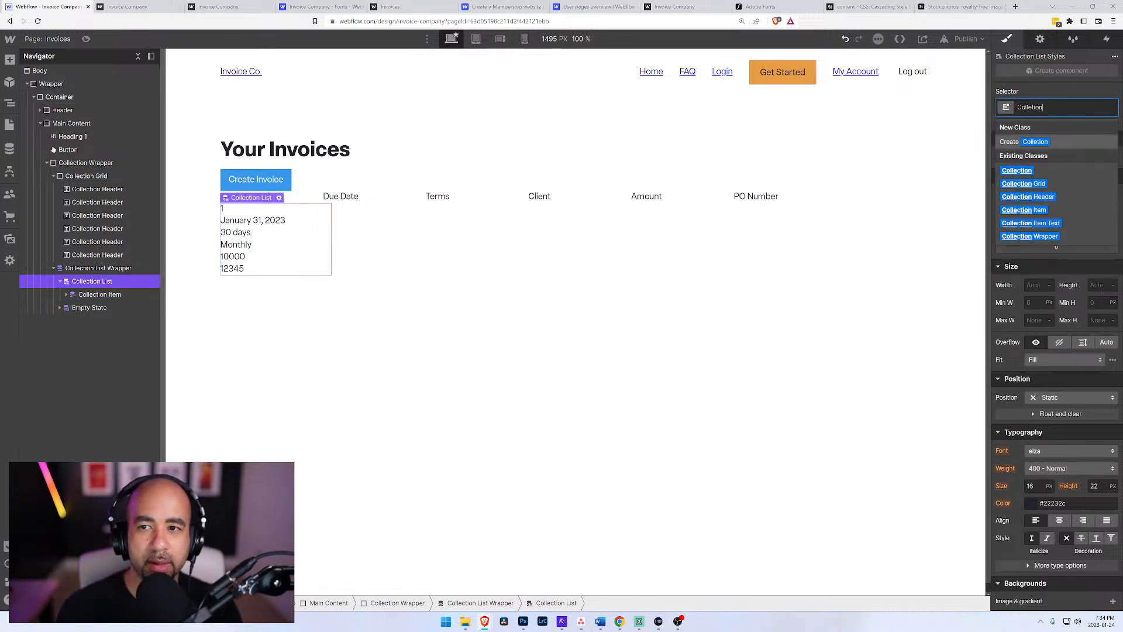
pyautogui.press('BackSpace')
pyautogui.press('BackSpace')
pyautogui.press('BackSpace')
pyautogui.press('BackSpace')
pyautogui.write('ction')
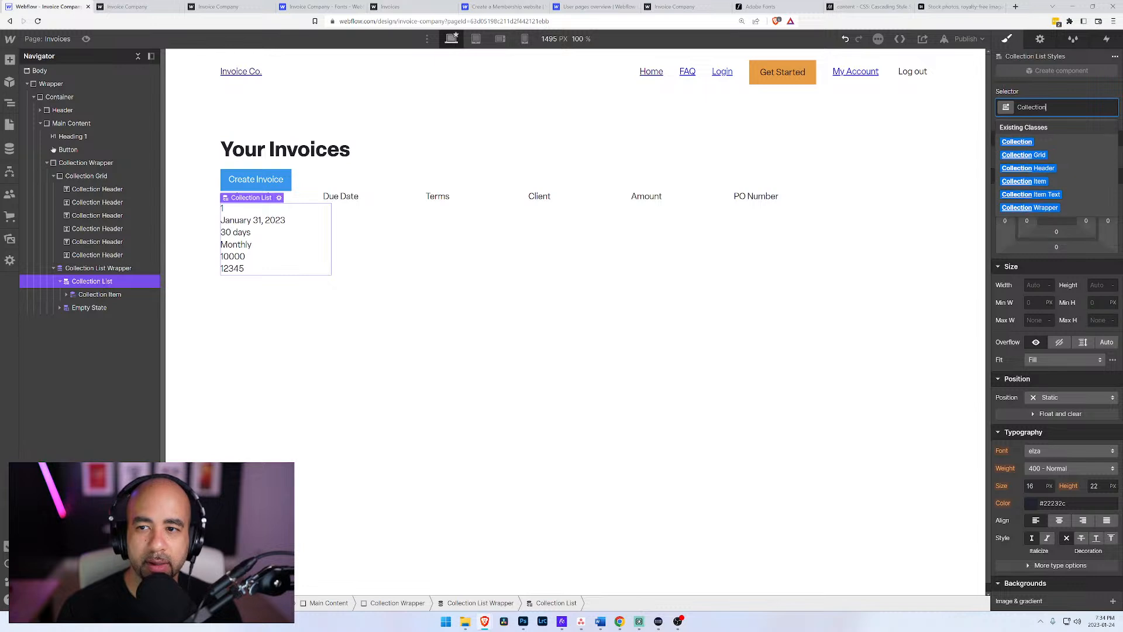
pyautogui.press('Down')
pyautogui.press('Down')
pyautogui.press('Return')
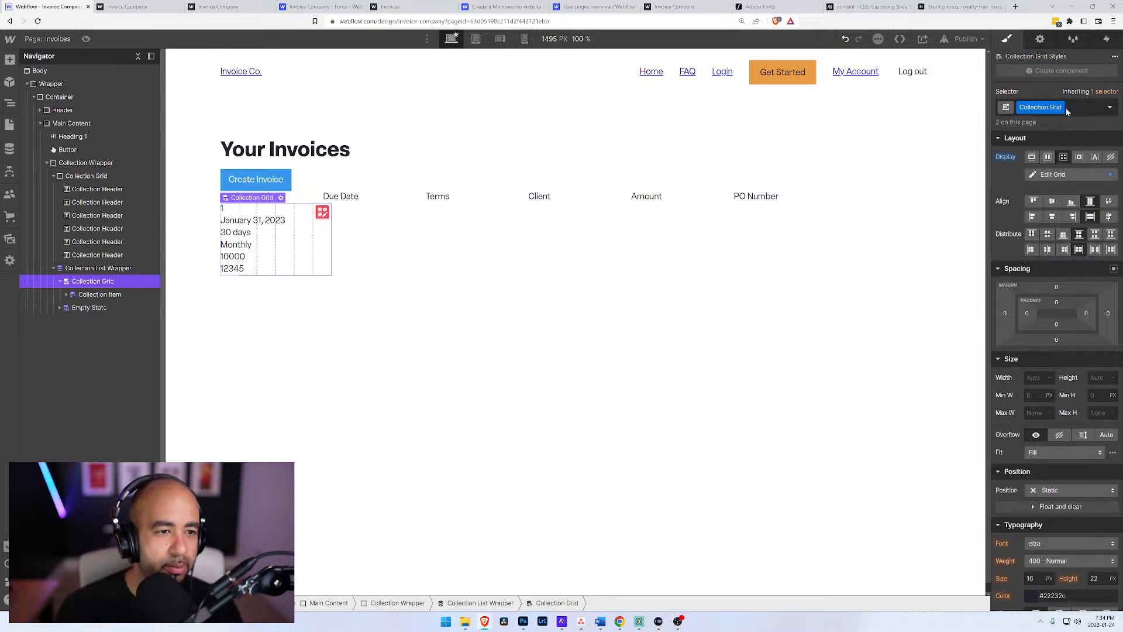
# Step: Expand the collection item, undo assigning the Collection Grid class to the collection list, and select the collection item
pyautogui.click(66, 294)
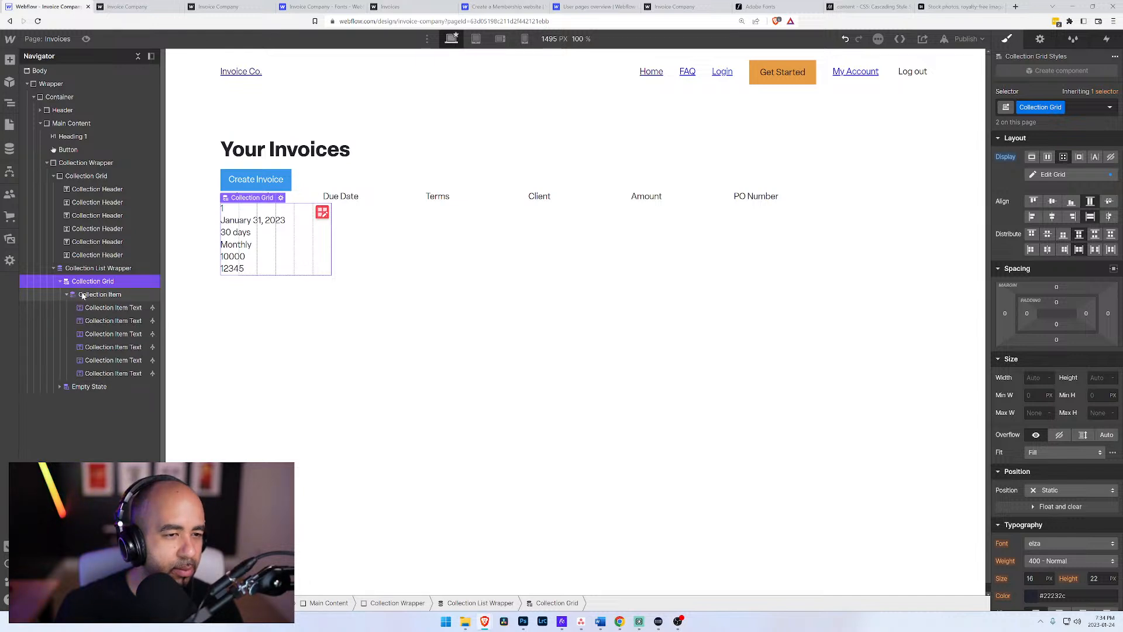
pyautogui.click(83, 296)
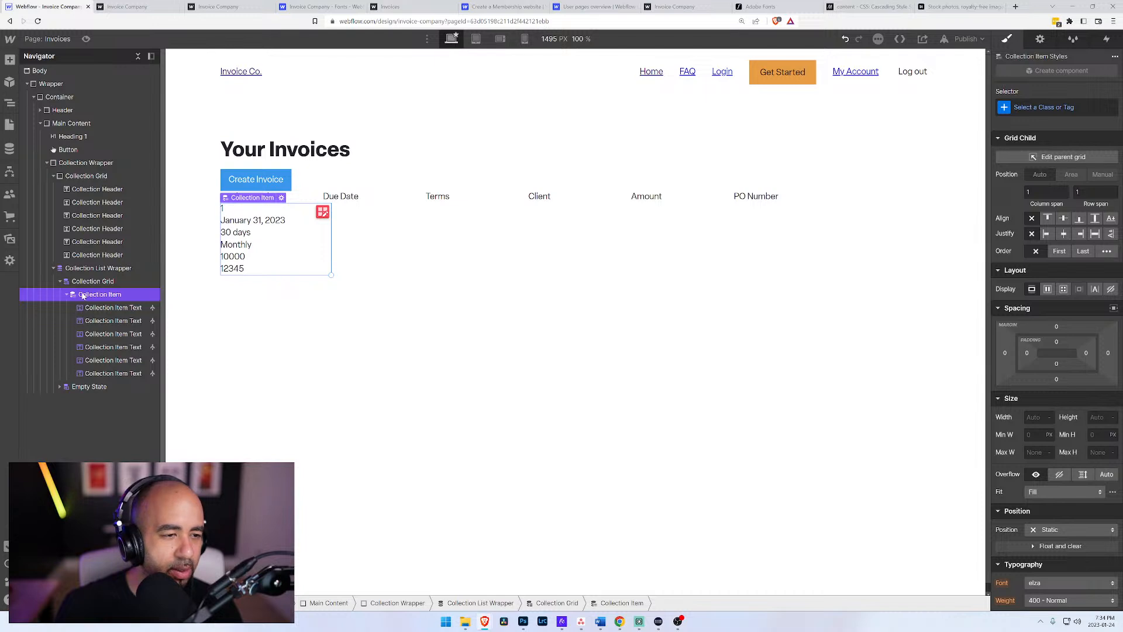
pyautogui.hotkey('ctrl', 'z')
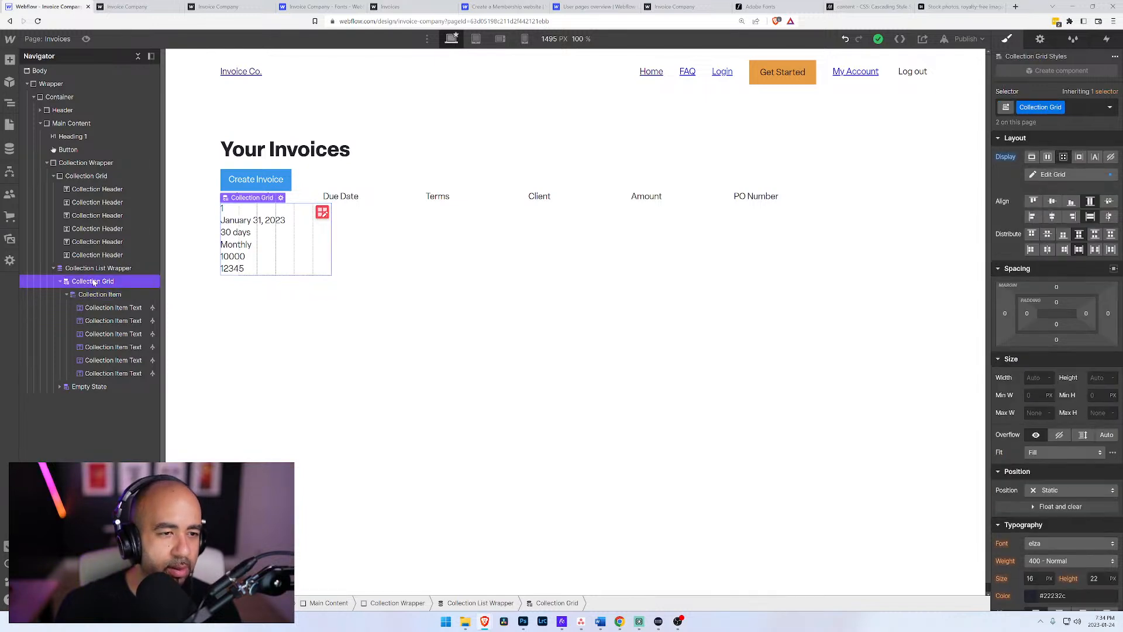
pyautogui.click(95, 295)
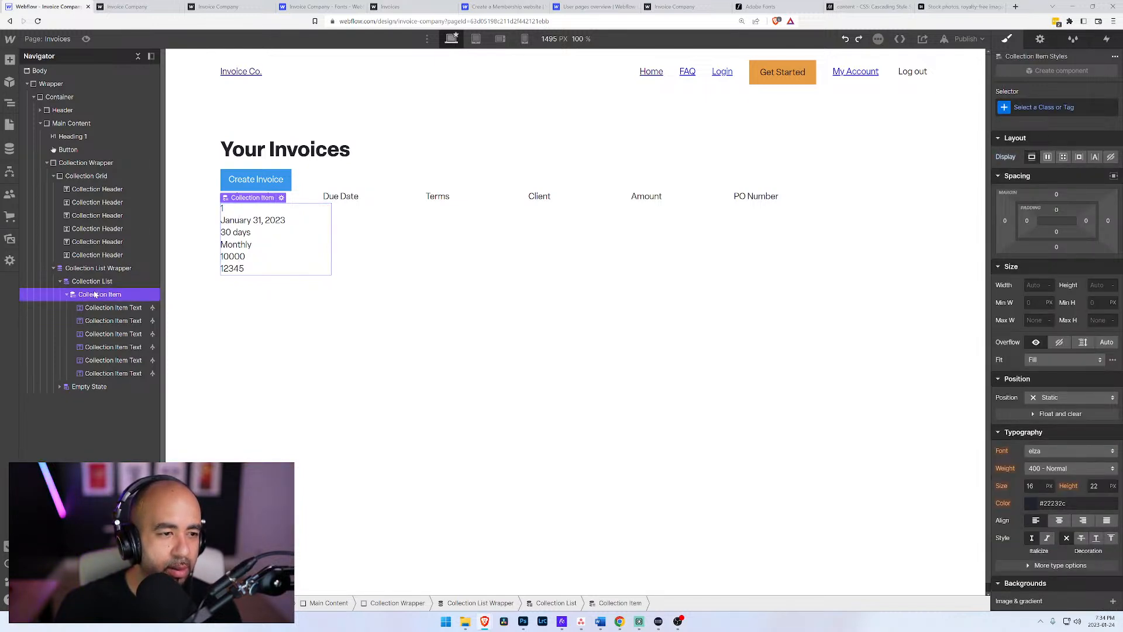
# Step: Try applying the existing Collection Grid class to the collection item and compare its settings with the header grid and list wrapper
pyautogui.click(1044, 107)
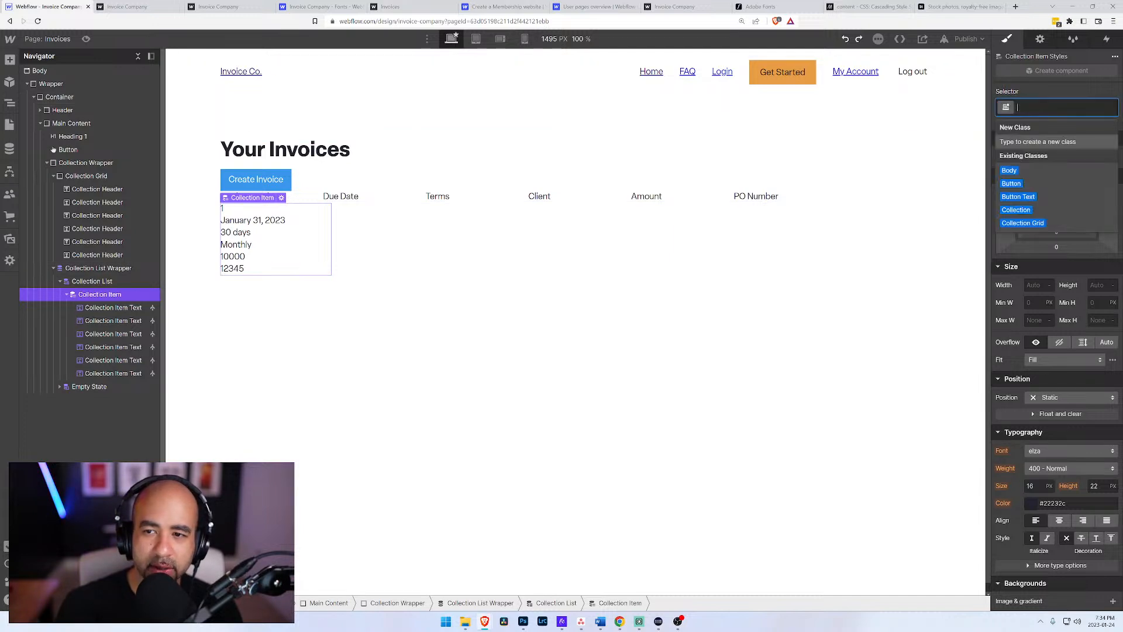
pyautogui.click(1017, 223)
pyautogui.click(586, 244)
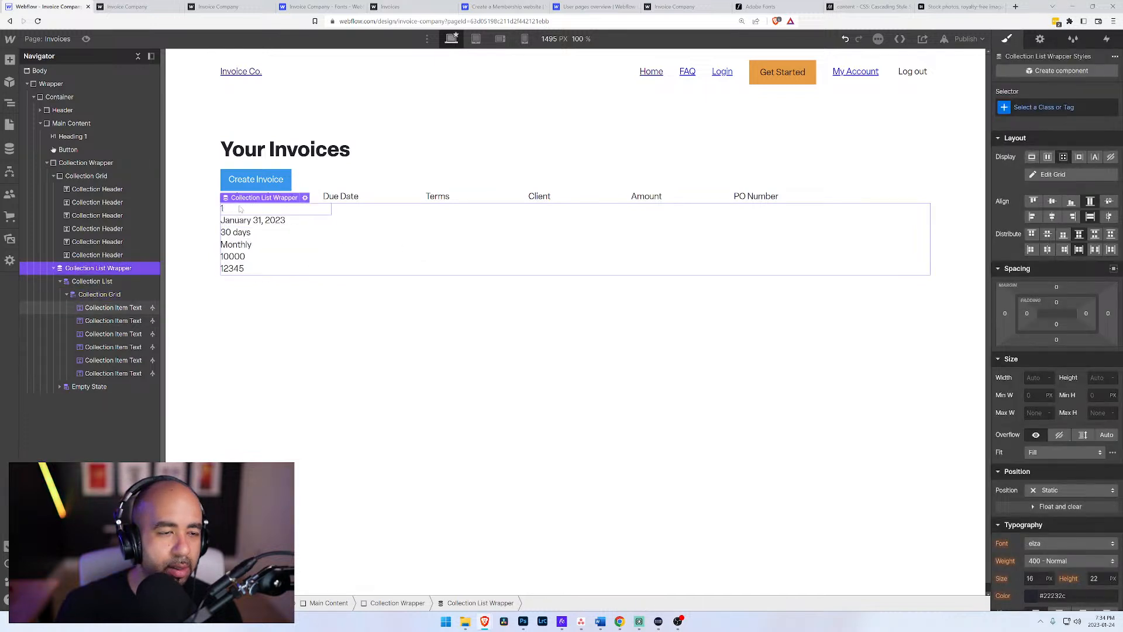
pyautogui.click(86, 176)
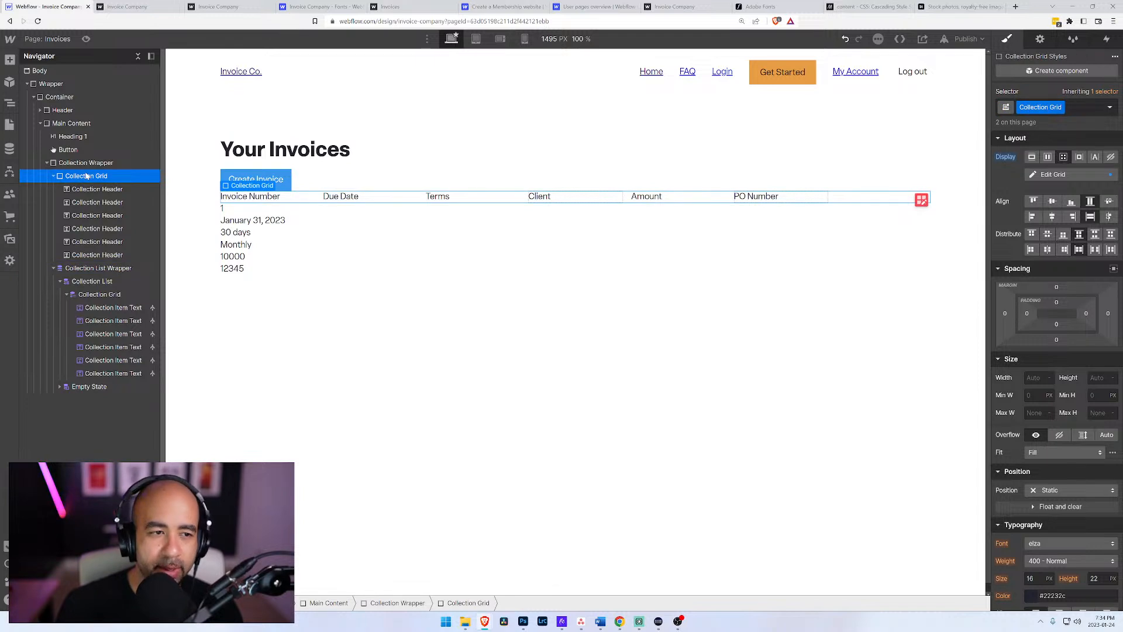
pyautogui.click(98, 295)
pyautogui.click(91, 269)
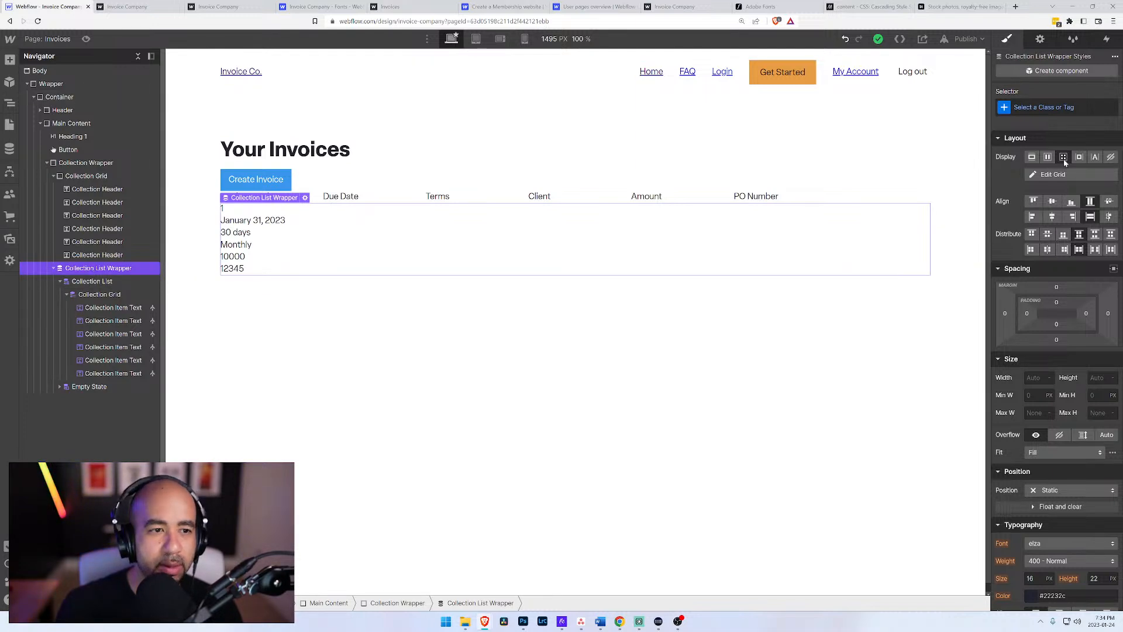
# Step: Try setting the collection list wrapper's display to block, undo the change, and check the wrapper's grid settings
pyautogui.click(1031, 162)
pyautogui.hotkey('ctrl', 'z')
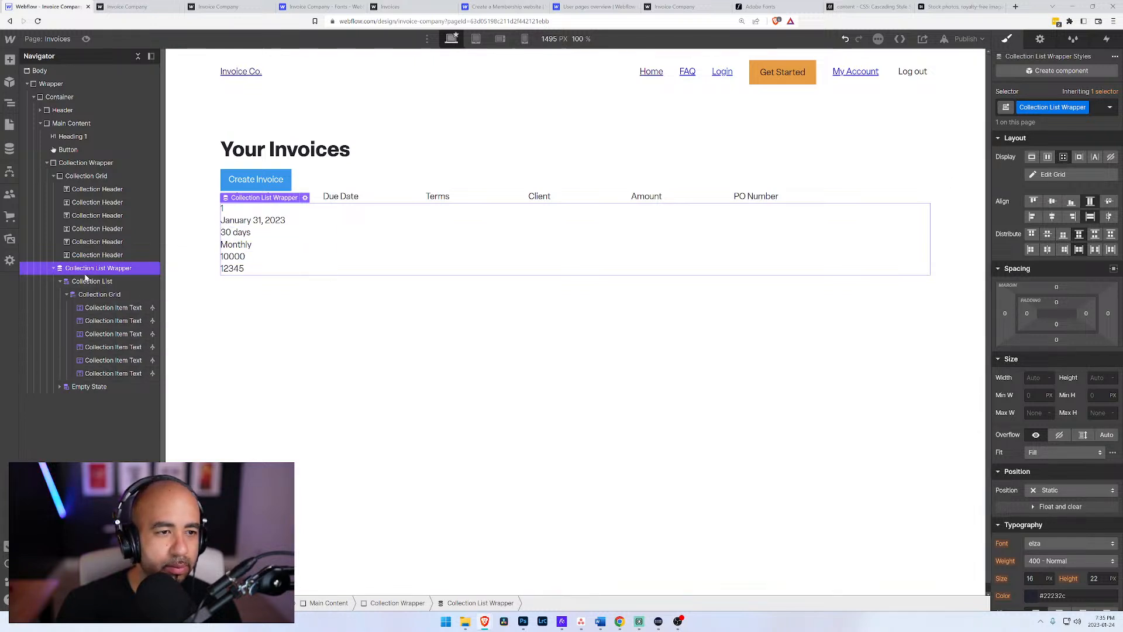
pyautogui.click(1068, 178)
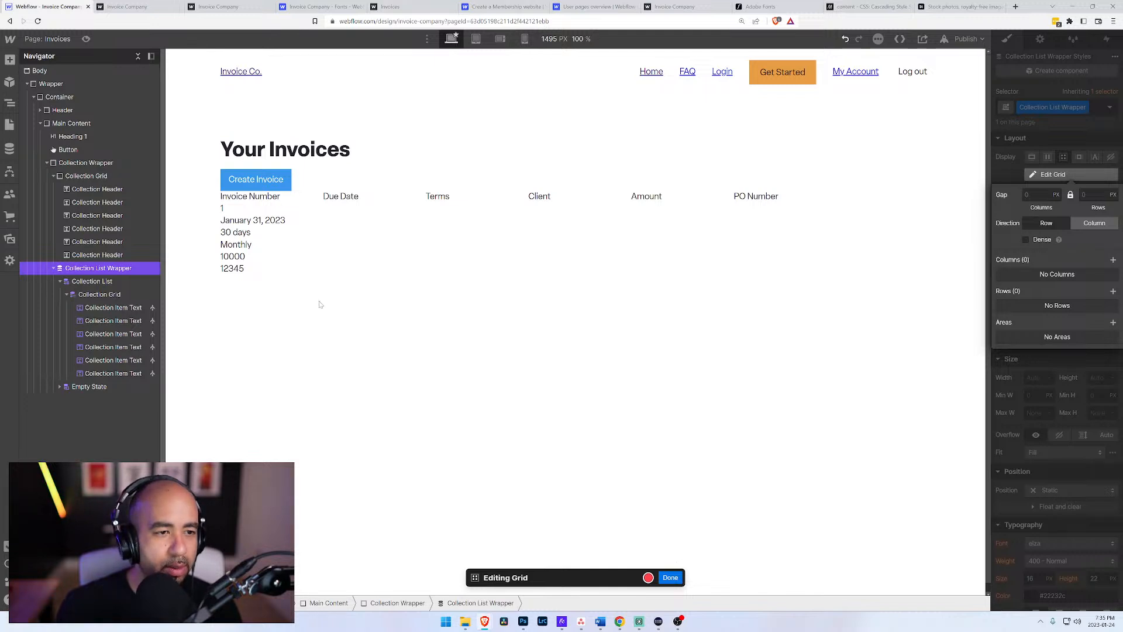
pyautogui.click(671, 579)
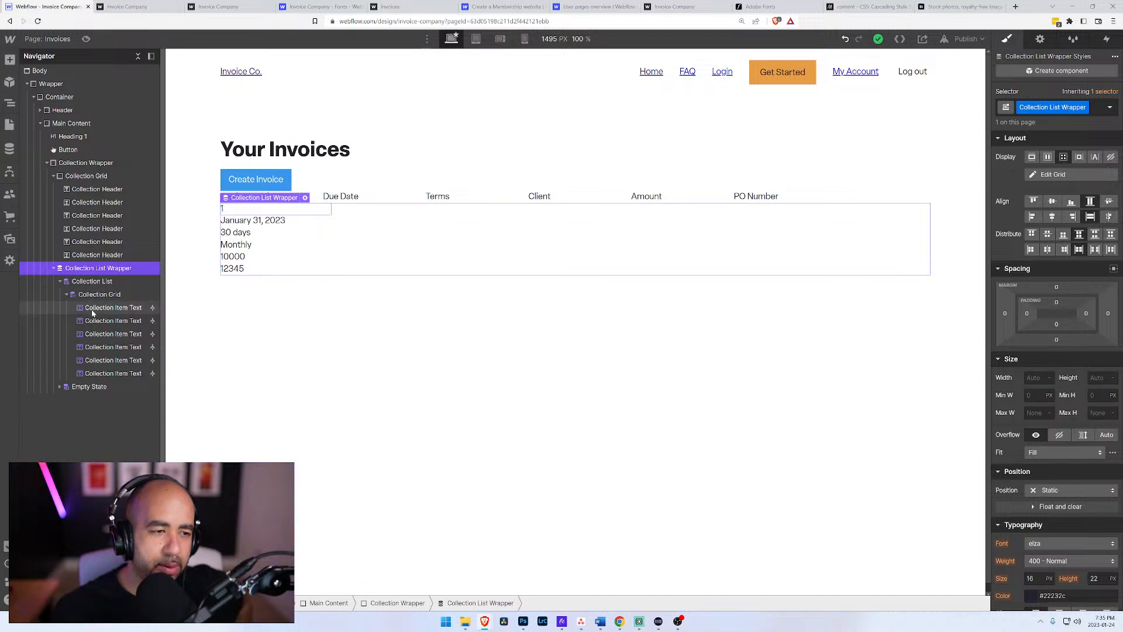
# Step: Remove the Collection Grid class from the collection item and the Collection List Wrapper class from its wrapper
pyautogui.click(1093, 108)
pyautogui.press('BackSpace')
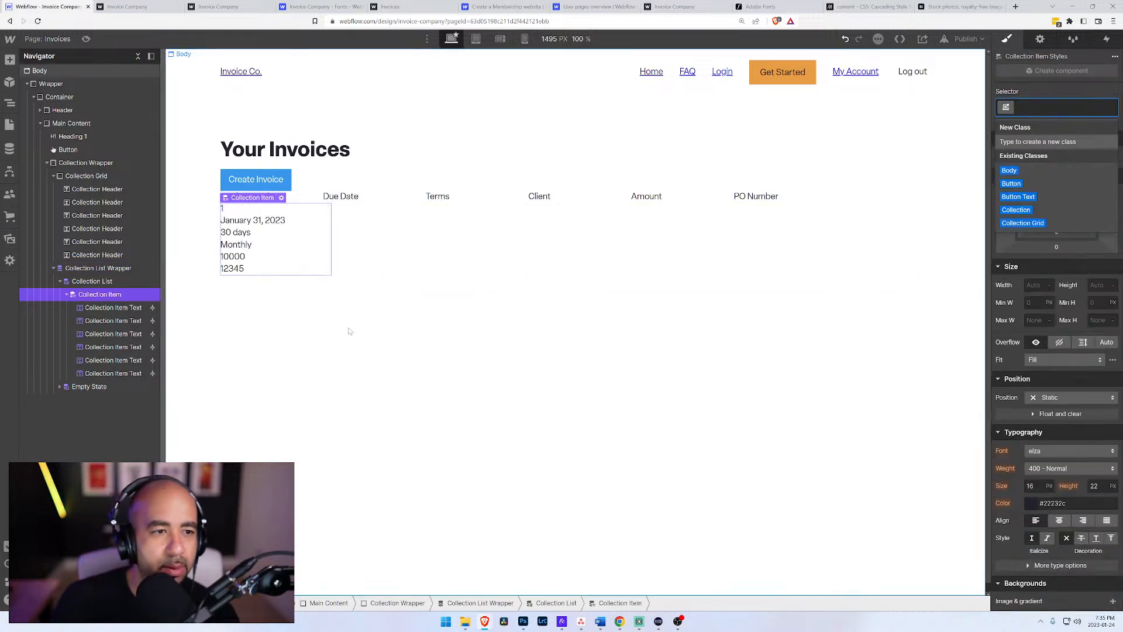
pyautogui.click(98, 282)
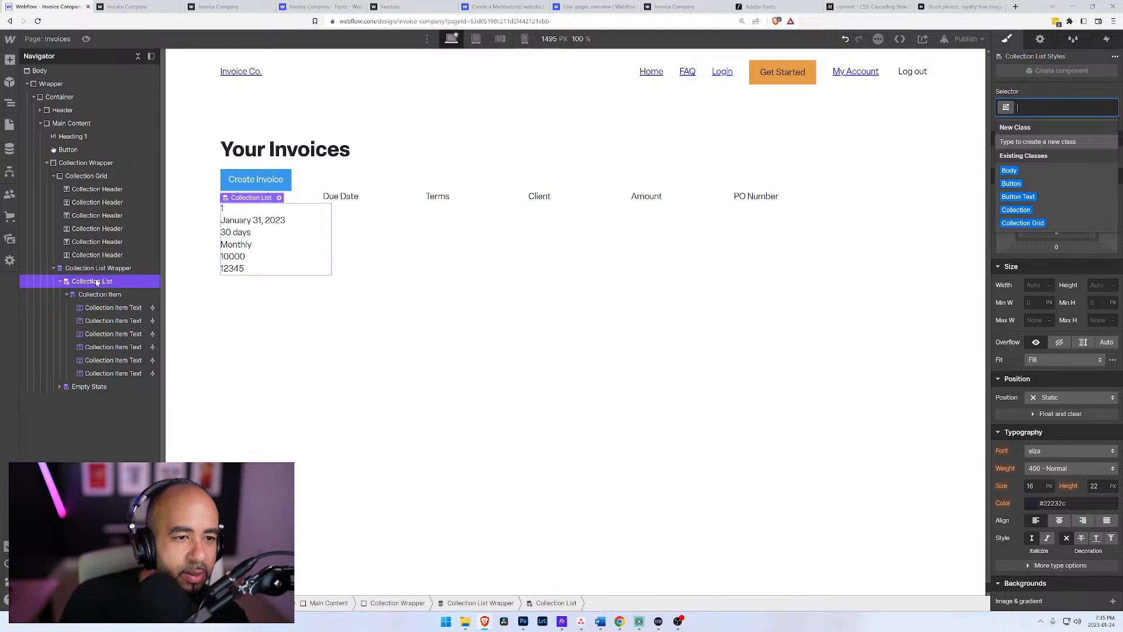
pyautogui.click(97, 270)
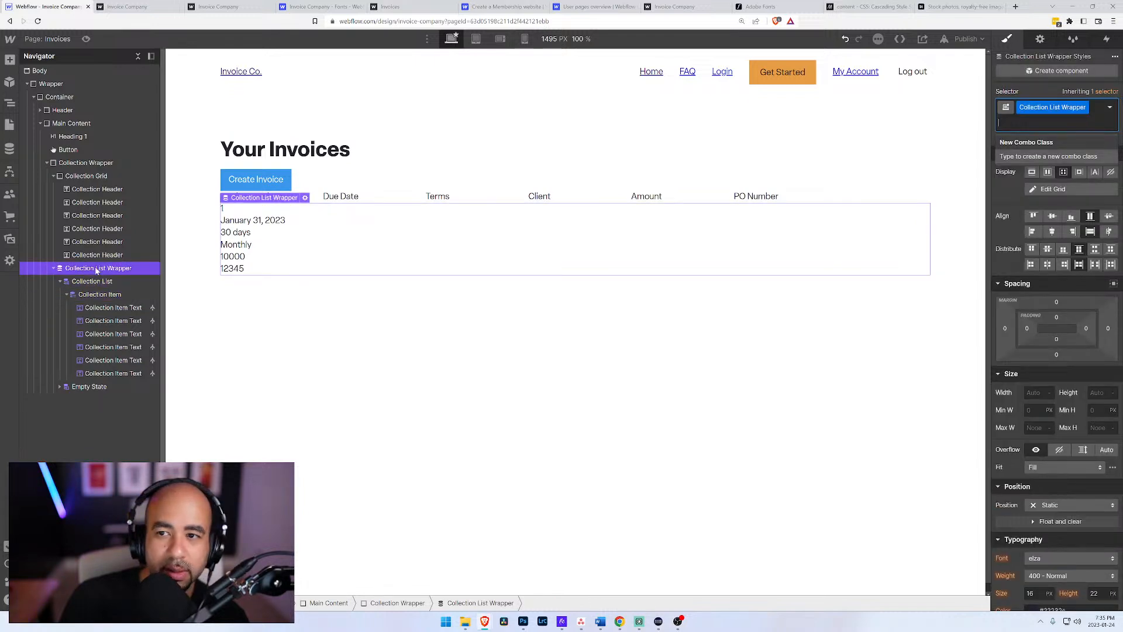
pyautogui.press('BackSpace')
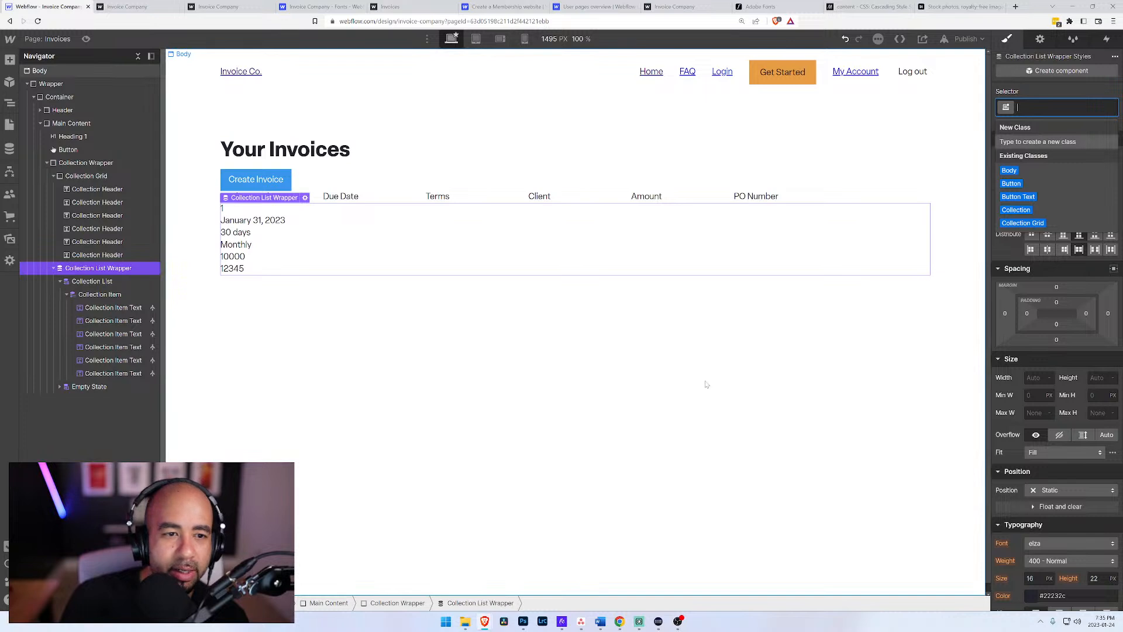
# Step: Delete the collection list wrapper below the header grid and collapse the Collection Grid
pyautogui.click(223, 328)
pyautogui.click(98, 268)
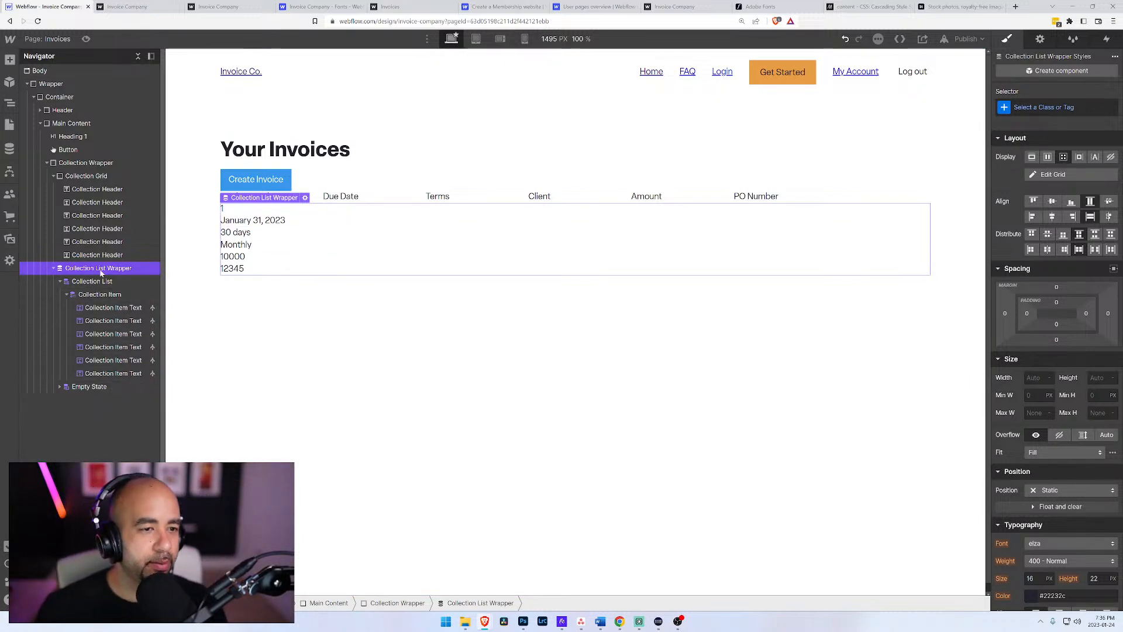
pyautogui.click(88, 255)
pyautogui.click(87, 270)
pyautogui.click(87, 176)
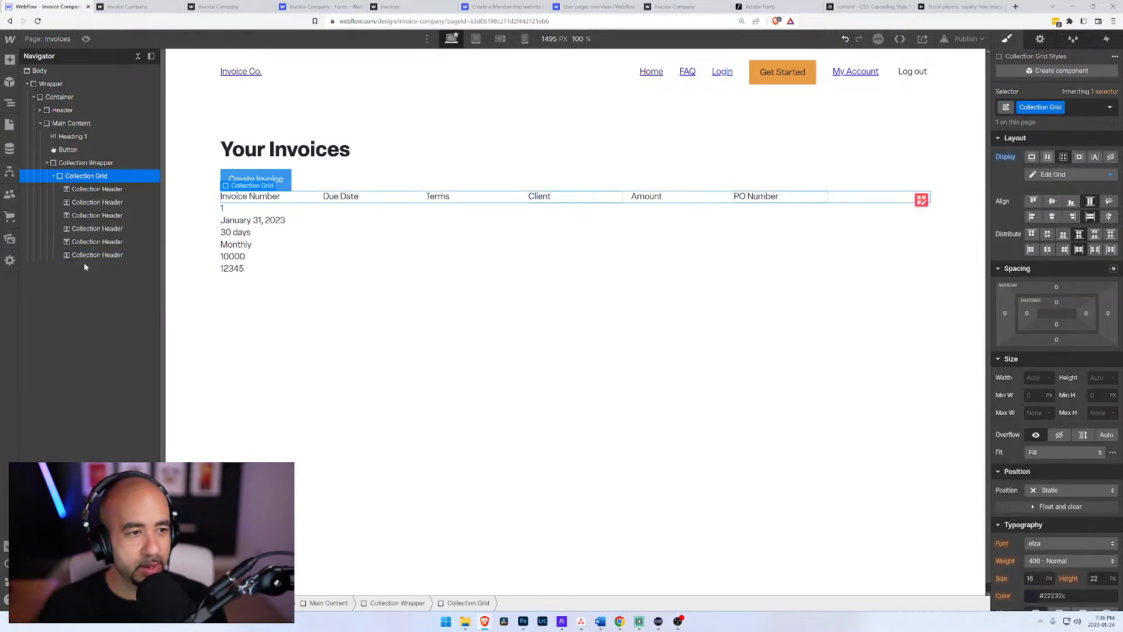
pyautogui.click(53, 175)
# Step: Insert a new collection list inside the Collection Wrapper, beneath the Collection Grid
pyautogui.click(86, 162)
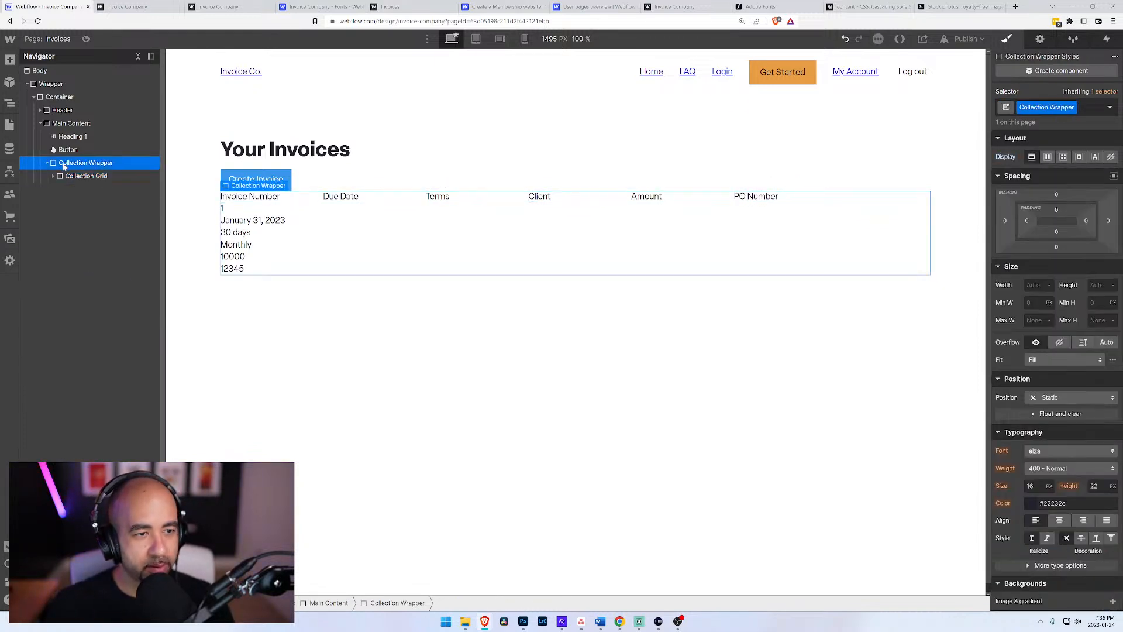
pyautogui.hotkey('ctrl', 'e')
pyautogui.write('div')
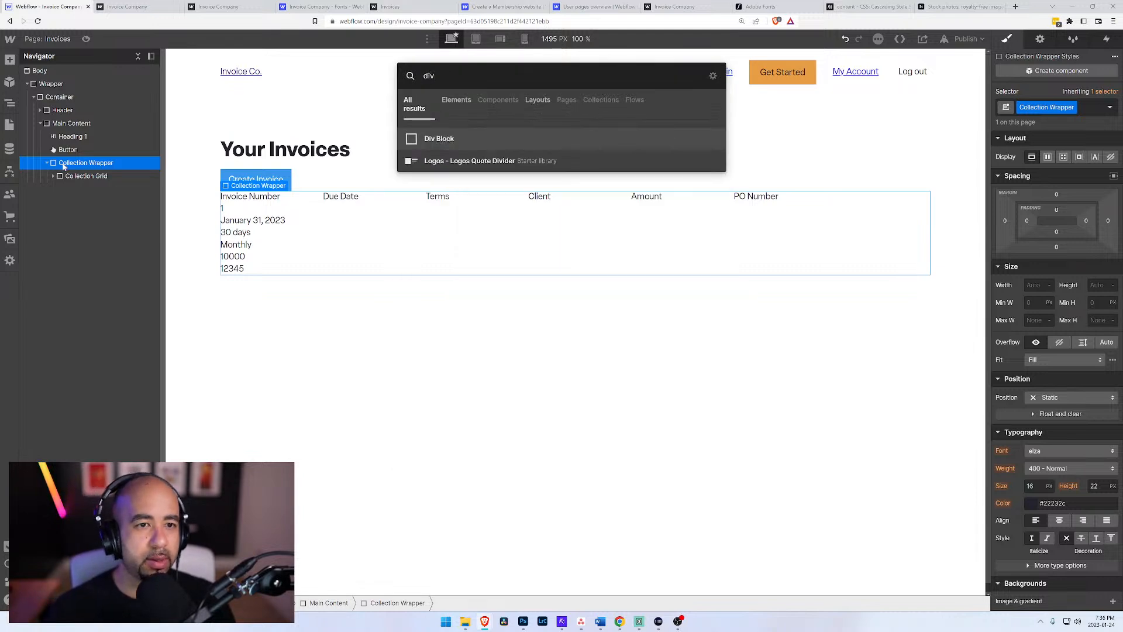
pyautogui.press('BackSpace')
pyautogui.press('BackSpace')
pyautogui.press('BackSpace')
pyautogui.write('co')
pyautogui.press('BackSpace')
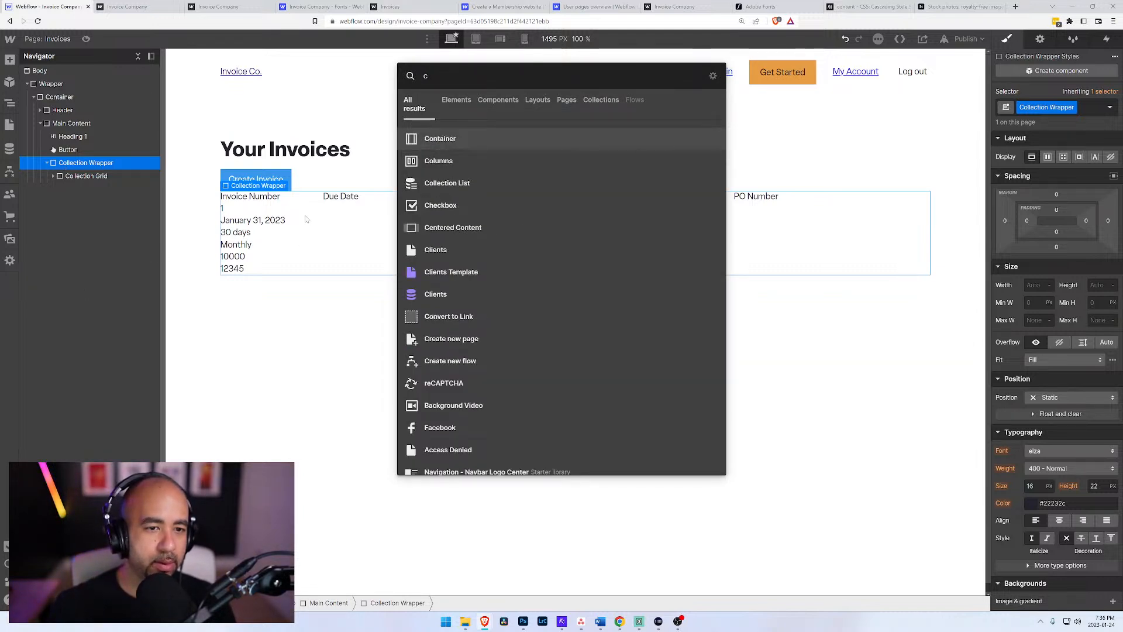
pyautogui.click(556, 184)
# Step: Set the new collection list's source to Invoices and choose the six-column layout
pyautogui.click(240, 80)
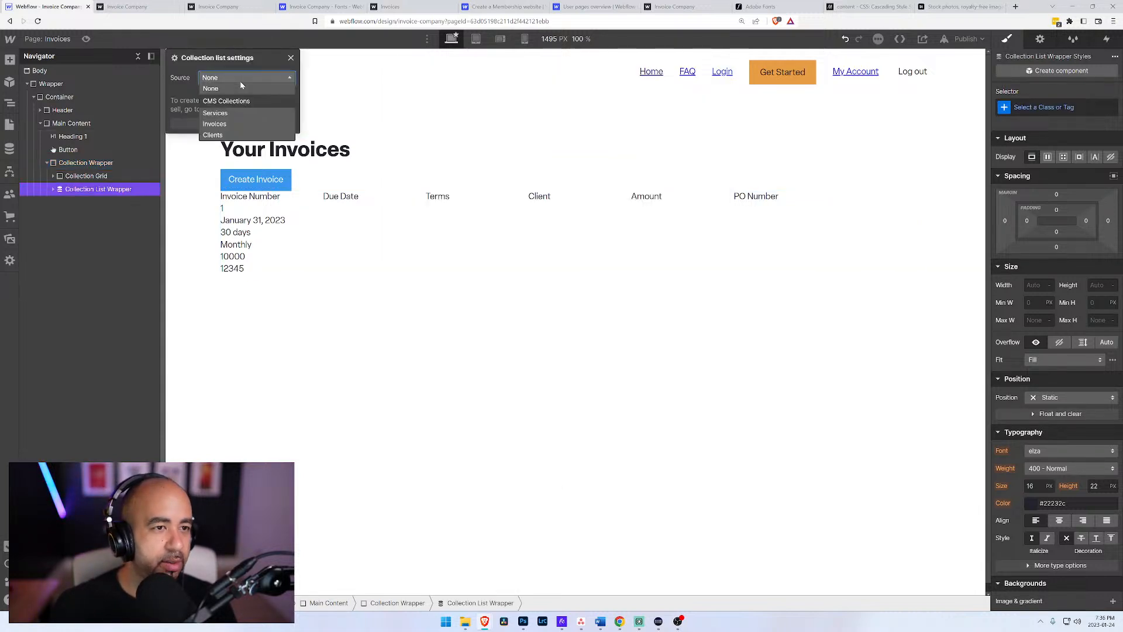
pyautogui.click(233, 124)
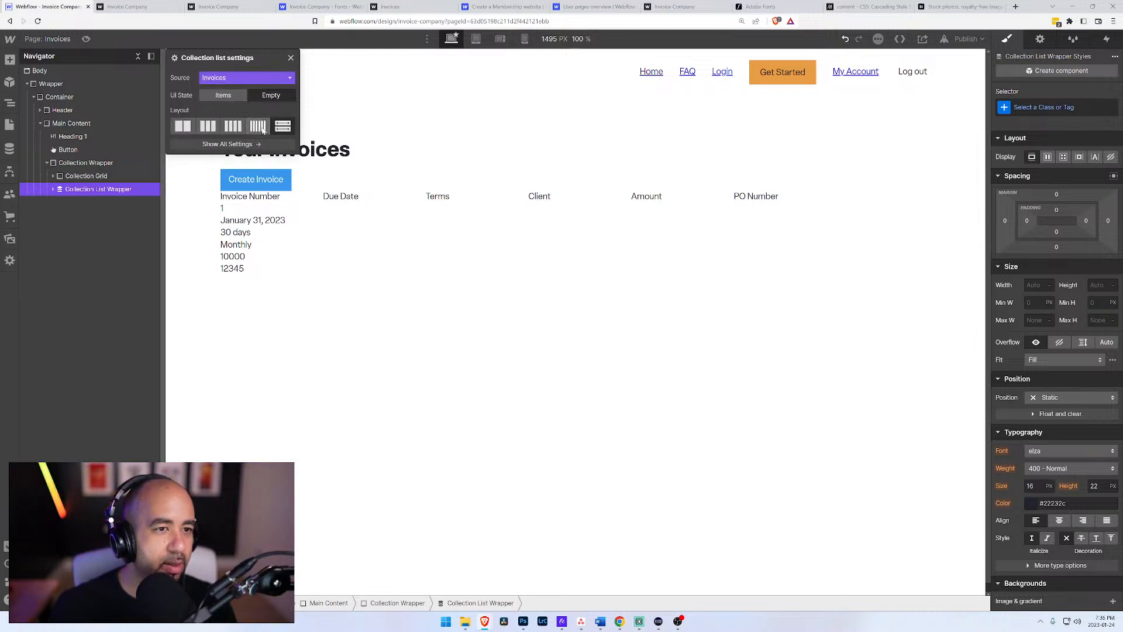
pyautogui.click(258, 126)
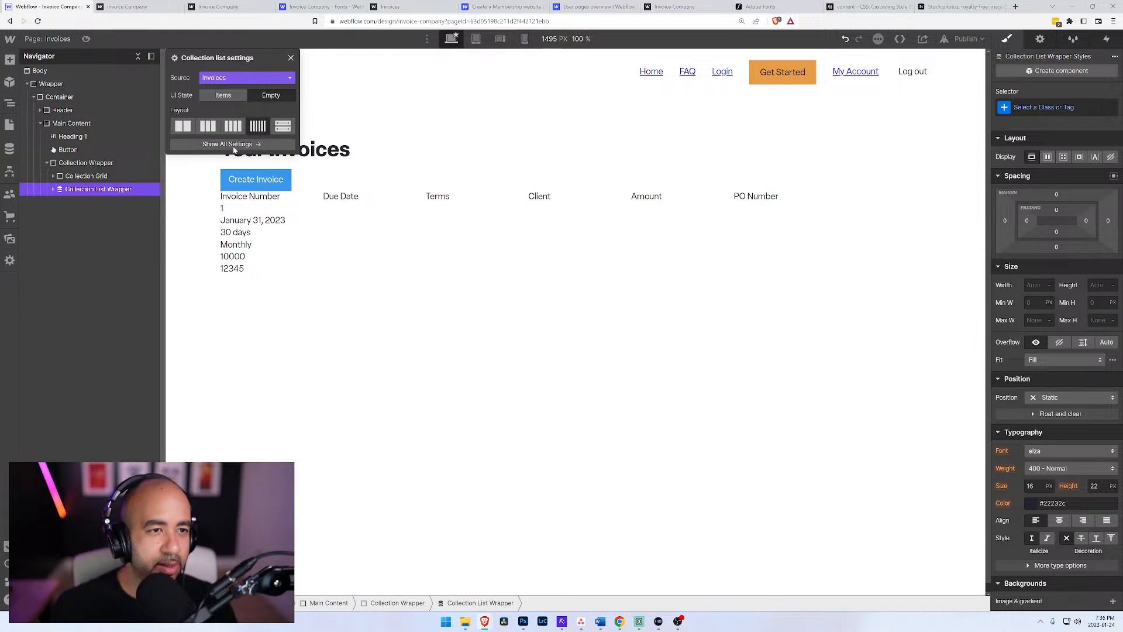
pyautogui.click(330, 285)
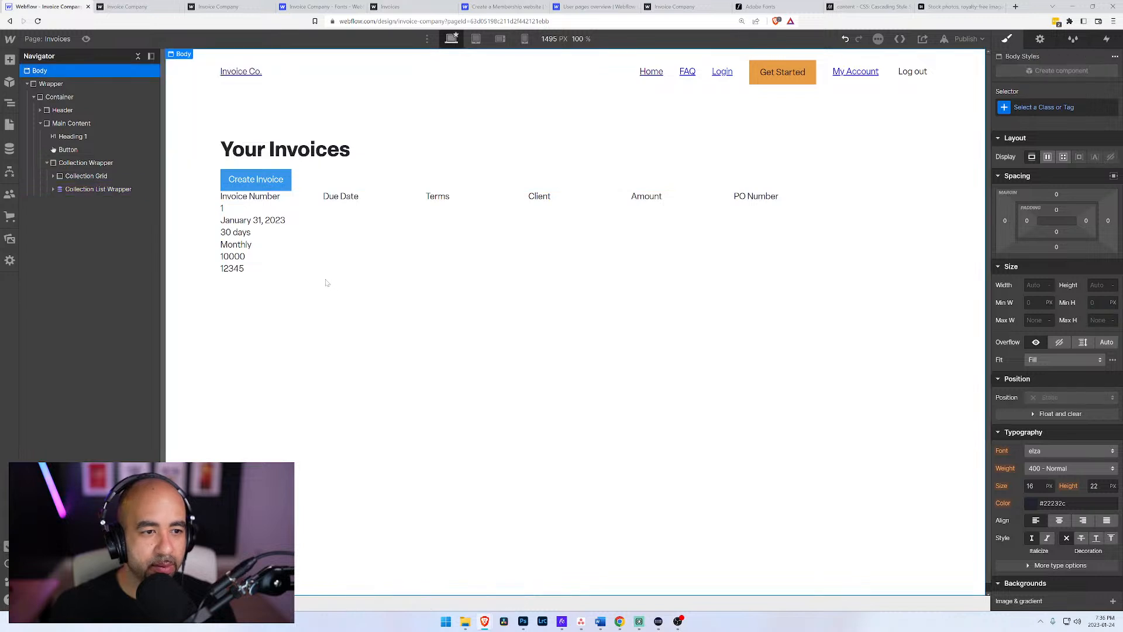
# Step: Insert a text block in the new collection item and bind its text to the Invoices Name field
pyautogui.click(56, 191)
pyautogui.click(88, 202)
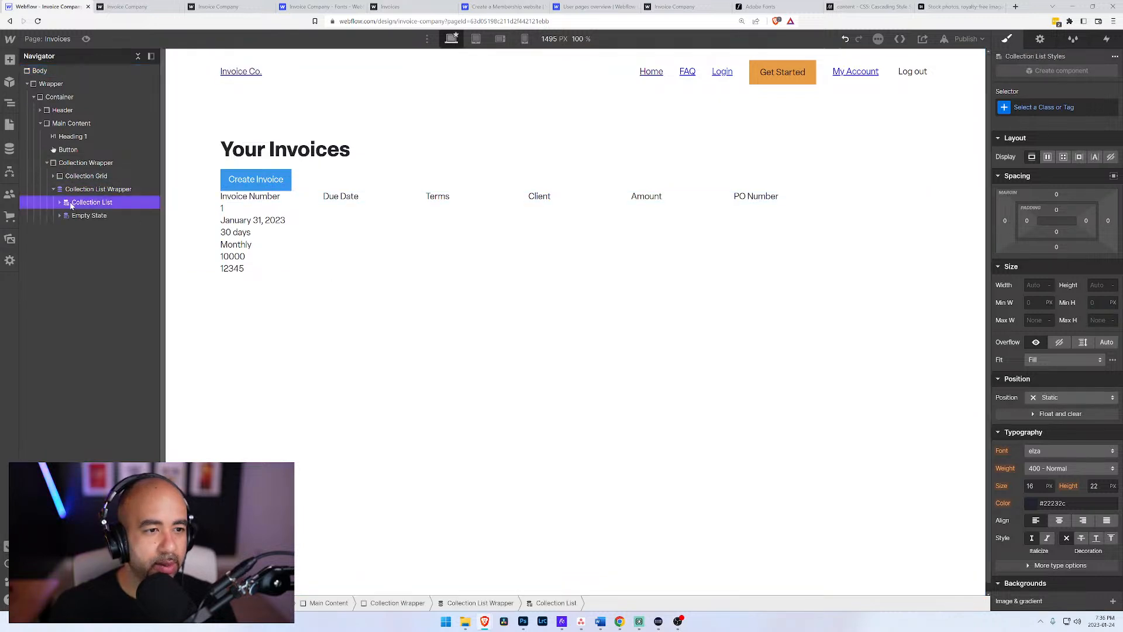
pyautogui.click(88, 215)
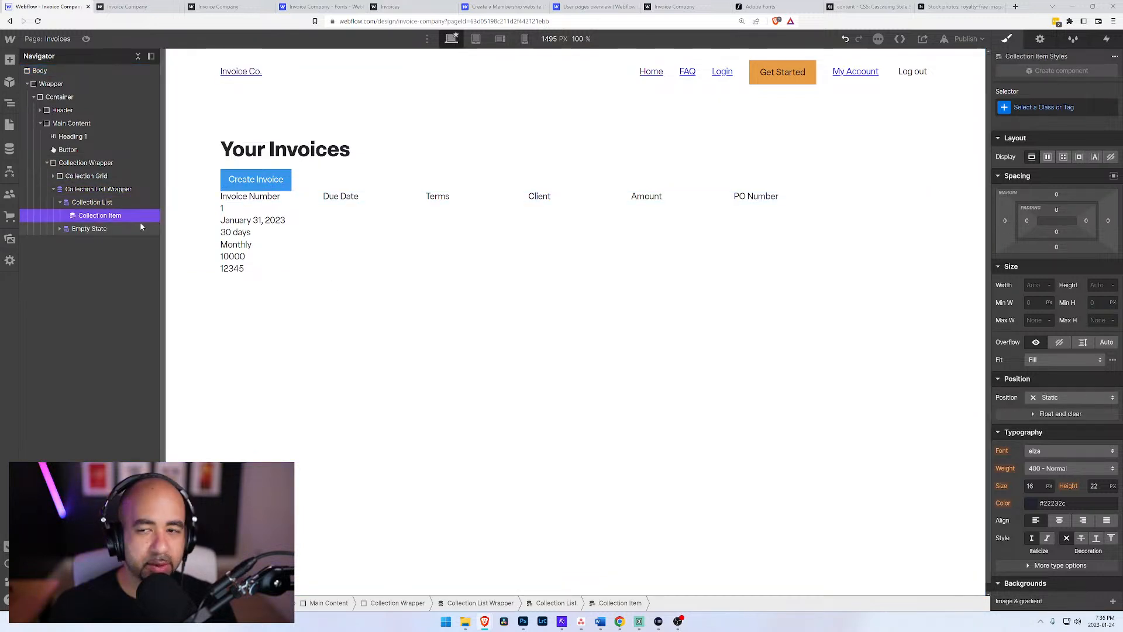
pyautogui.hotkey('ctrl', 'e')
pyautogui.write('text')
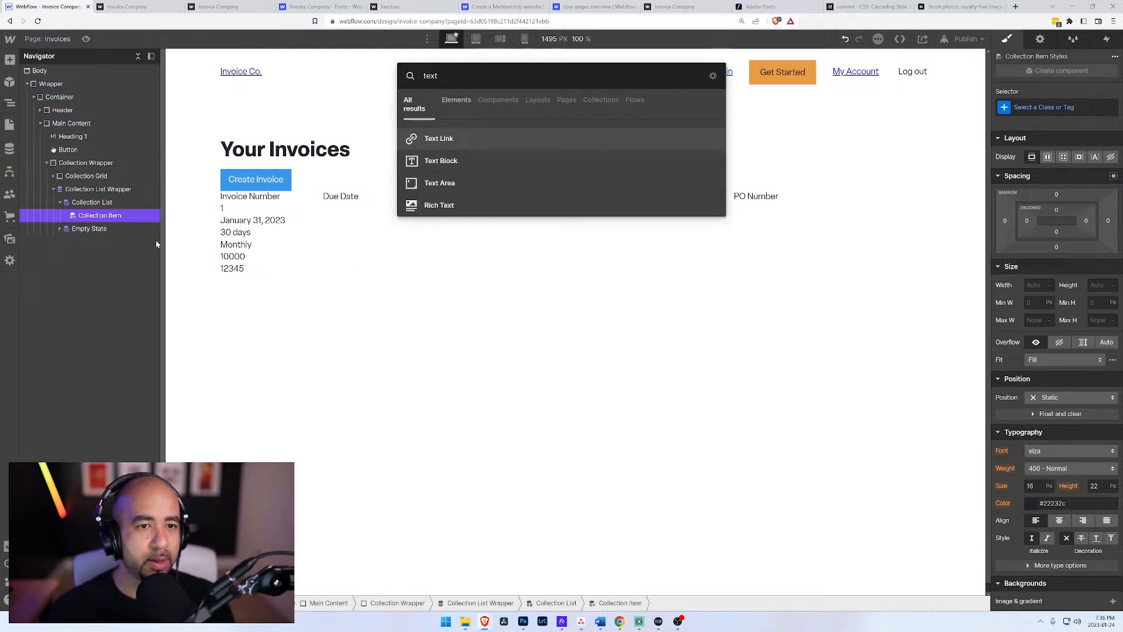
pyautogui.press('Down')
pyautogui.press('Return')
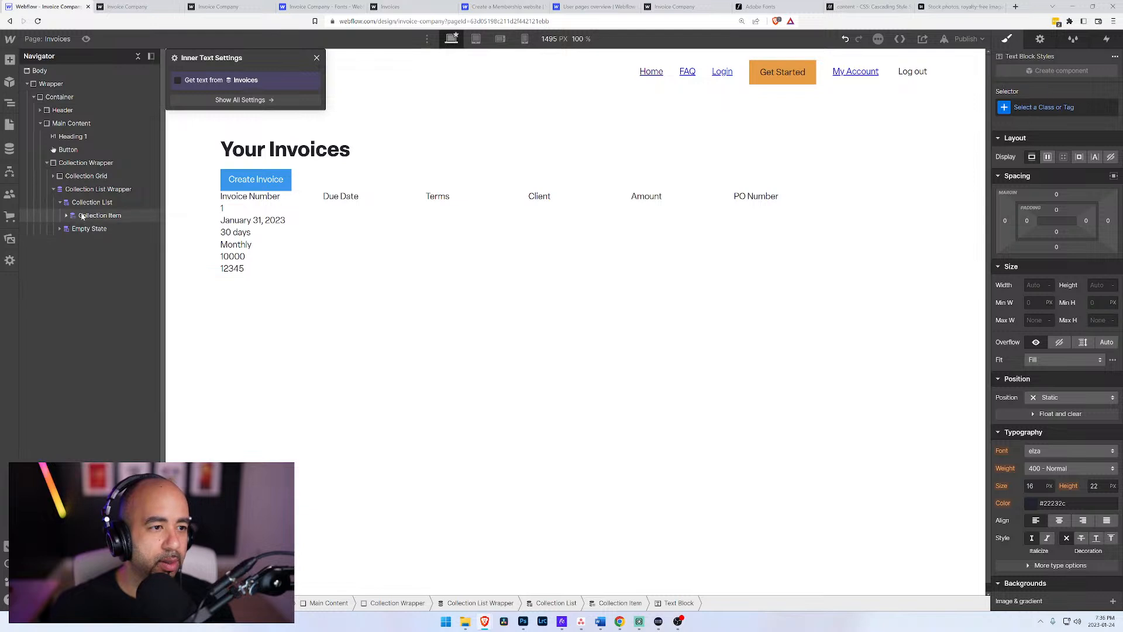
pyautogui.click(178, 80)
pyautogui.click(182, 94)
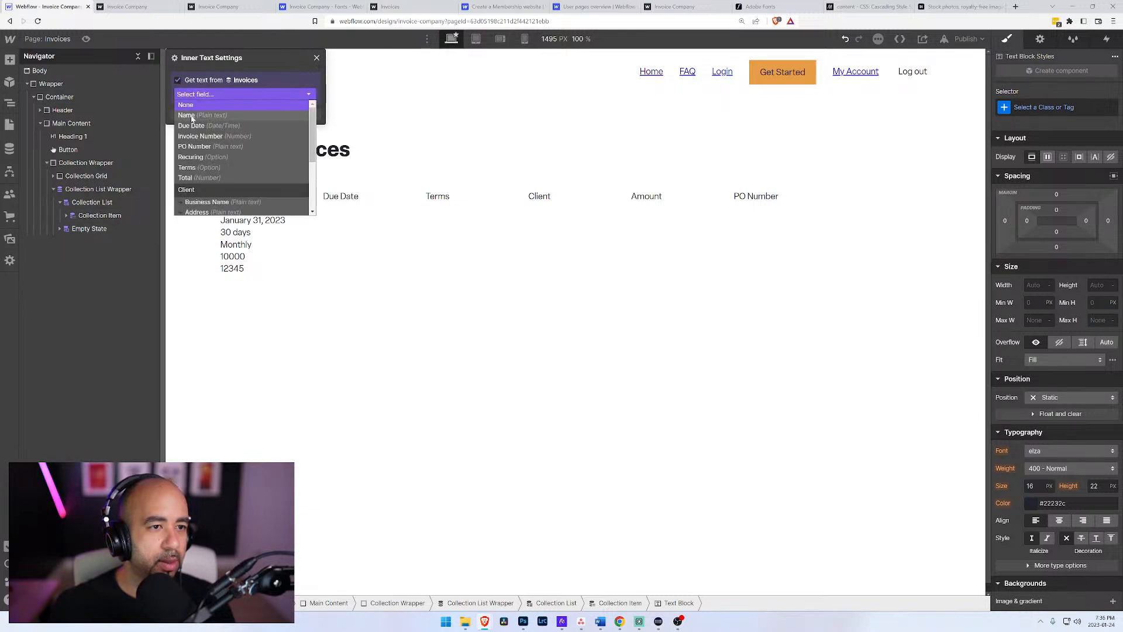
pyautogui.click(191, 116)
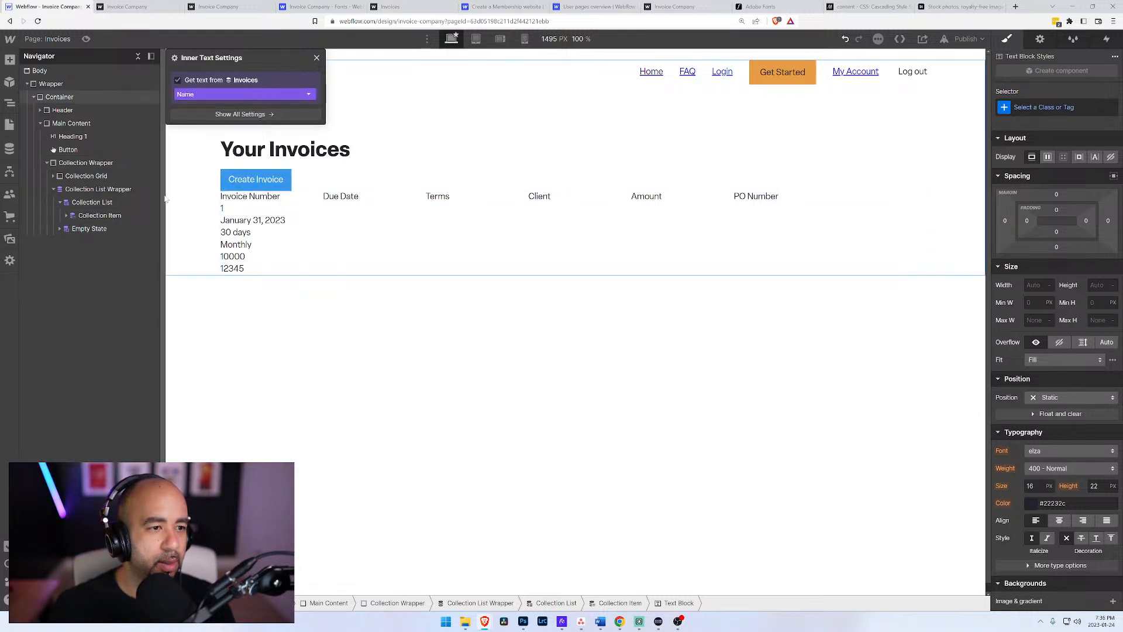
pyautogui.click(66, 215)
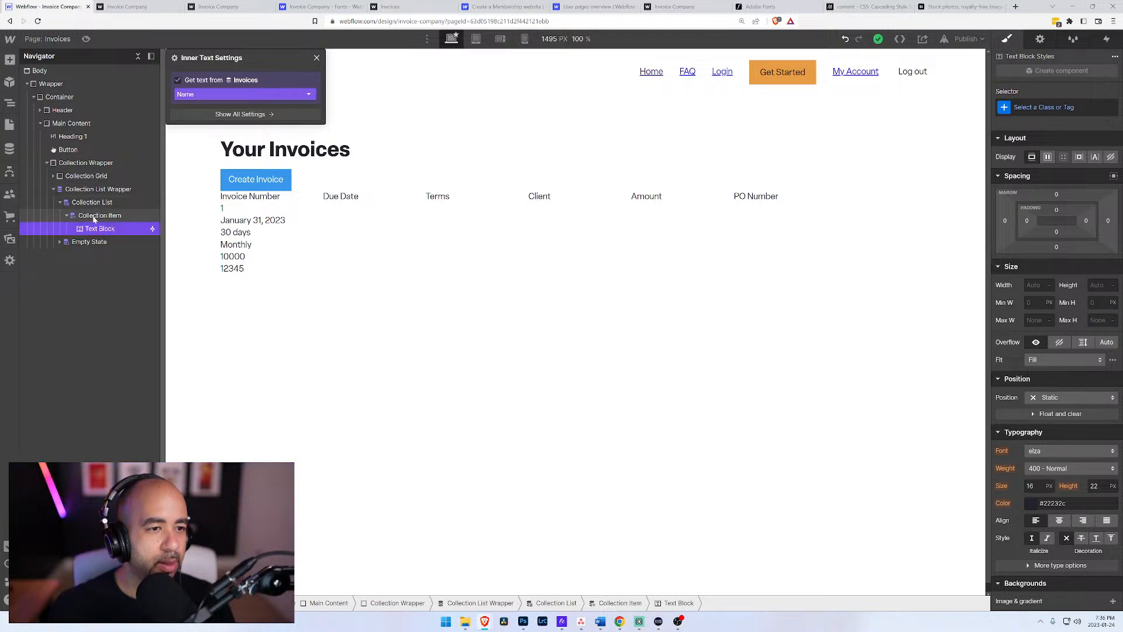
pyautogui.click(94, 216)
pyautogui.hotkey('ctrl', 'e')
pyautogui.write('div')
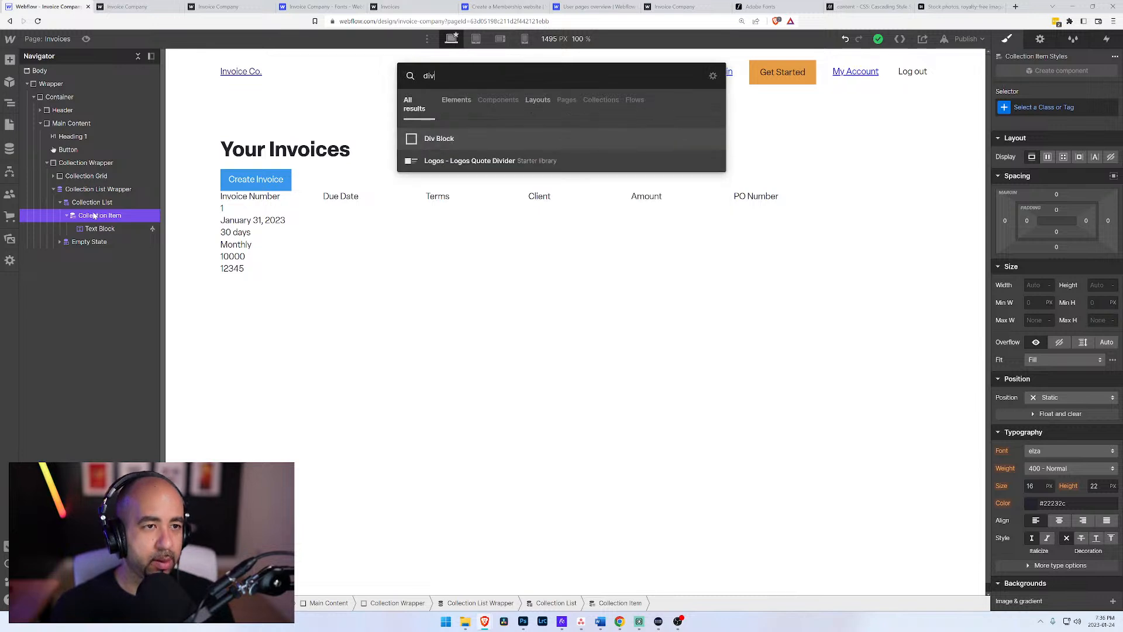
pyautogui.press('Return')
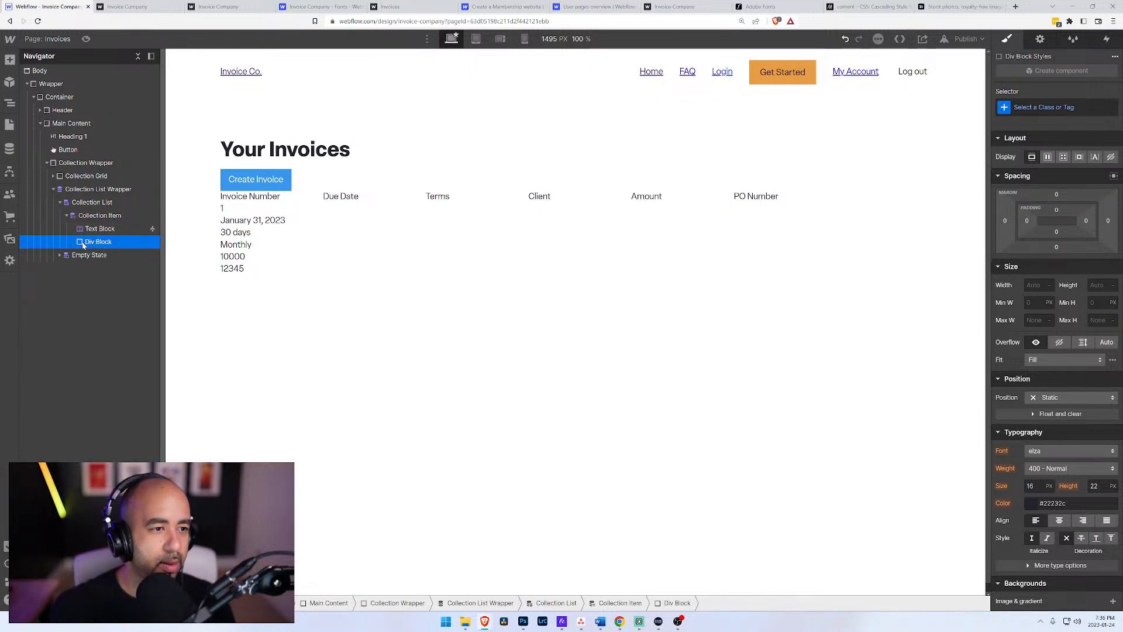
pyautogui.press('Delete')
# Step: Add a second text block to the collection item, bind it to the Due Date field, and collapse the list wrapper
pyautogui.click(90, 218)
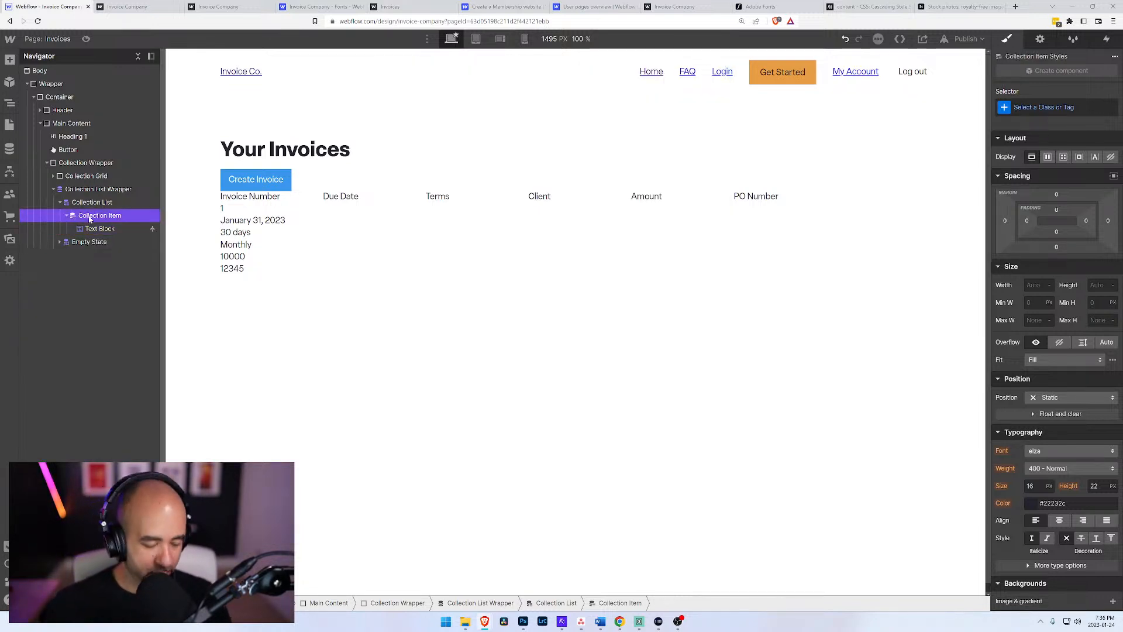
pyautogui.hotkey('ctrl', 'e')
pyautogui.write('text')
pyautogui.press('Down')
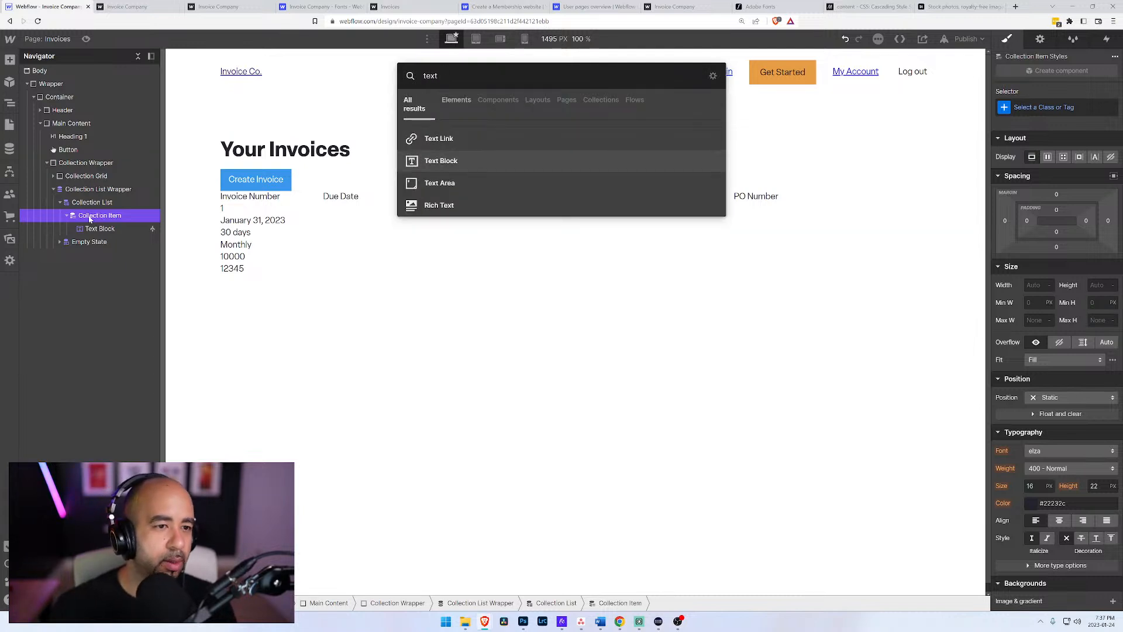
pyautogui.press('Return')
pyautogui.click(202, 82)
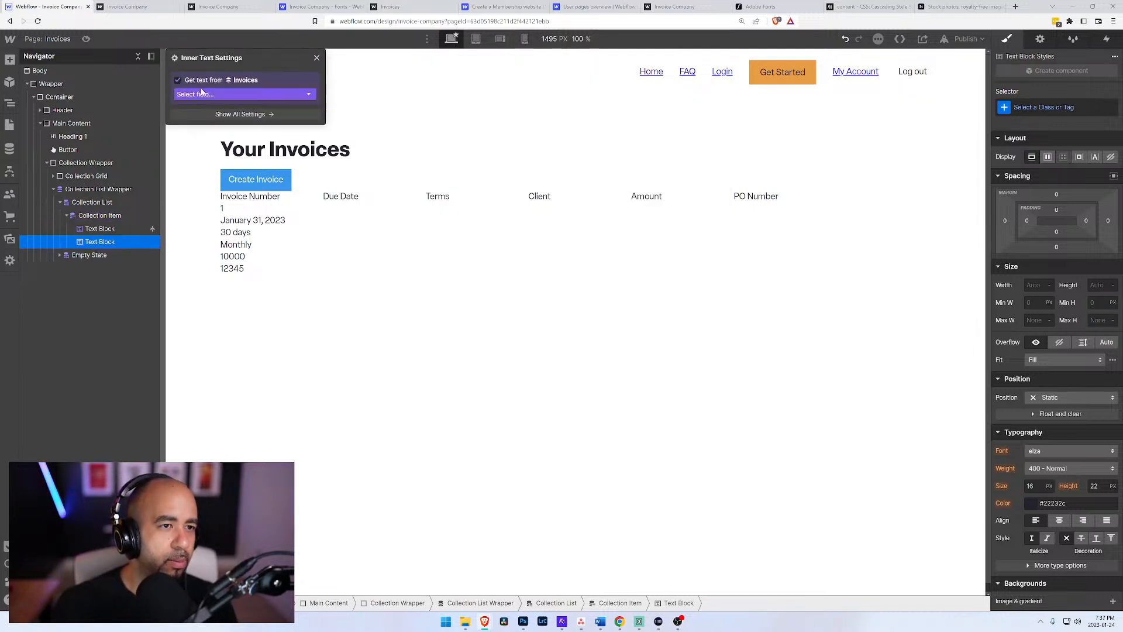
pyautogui.click(193, 94)
pyautogui.click(211, 136)
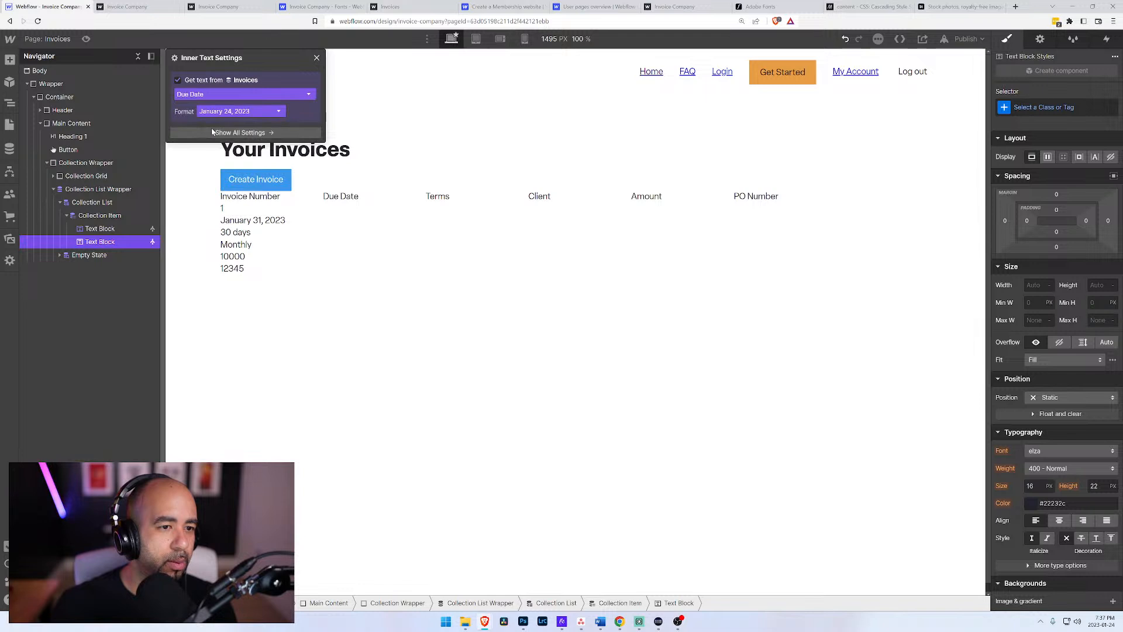
pyautogui.click(101, 229)
pyautogui.click(105, 242)
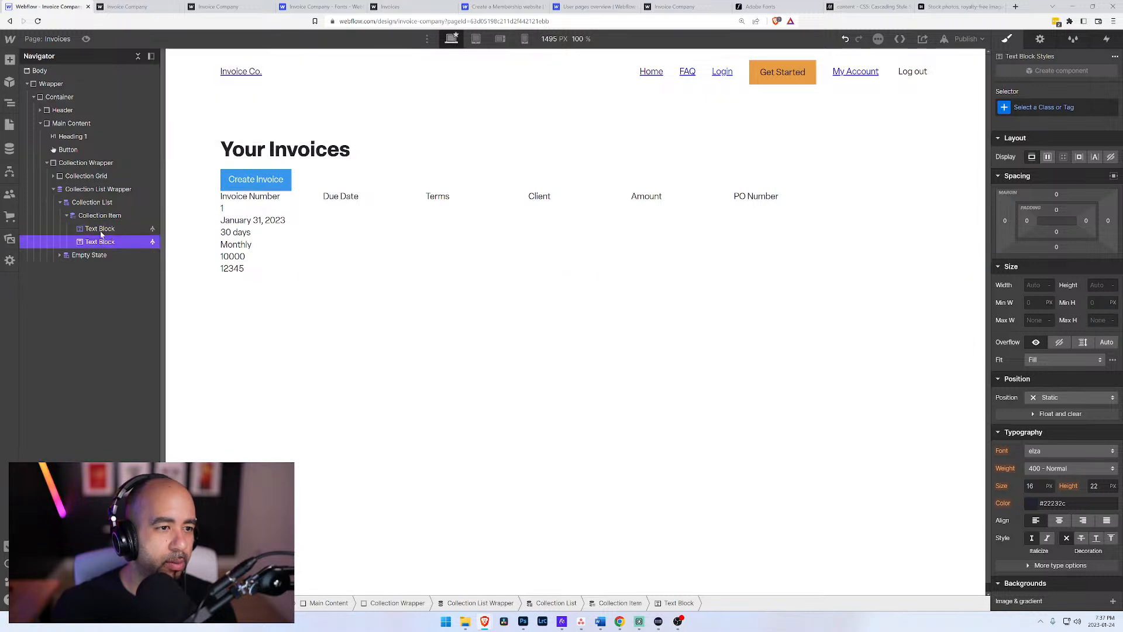
pyautogui.click(76, 189)
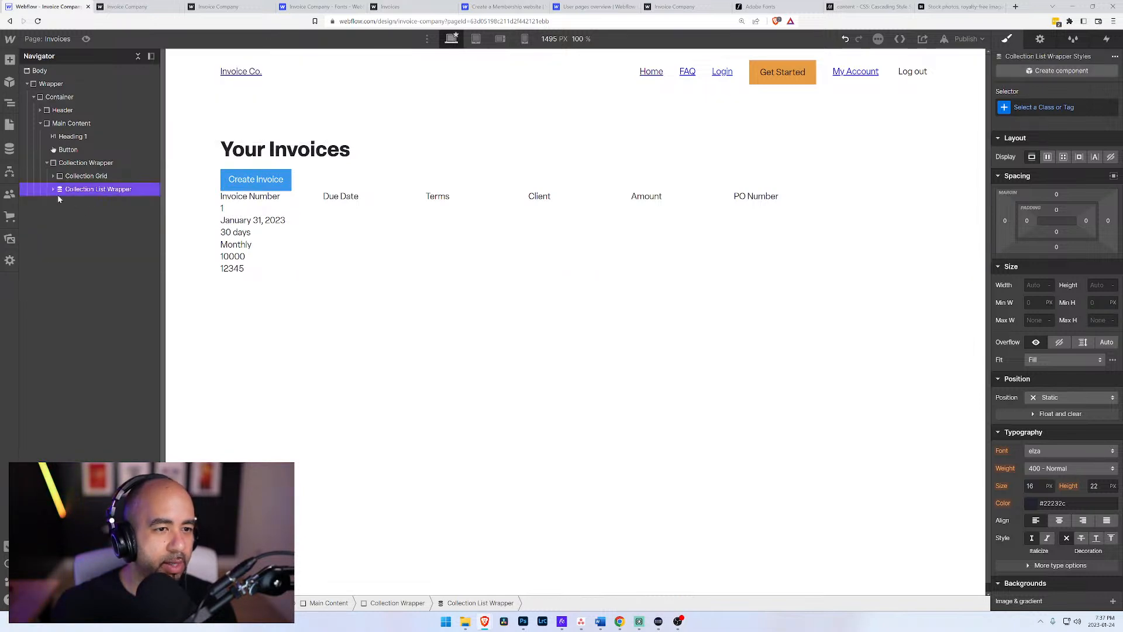
# Step: Examine the elements inside the Collection Wrapper, from the Collection Grid headers to the collection item's text blocks
pyautogui.click(83, 216)
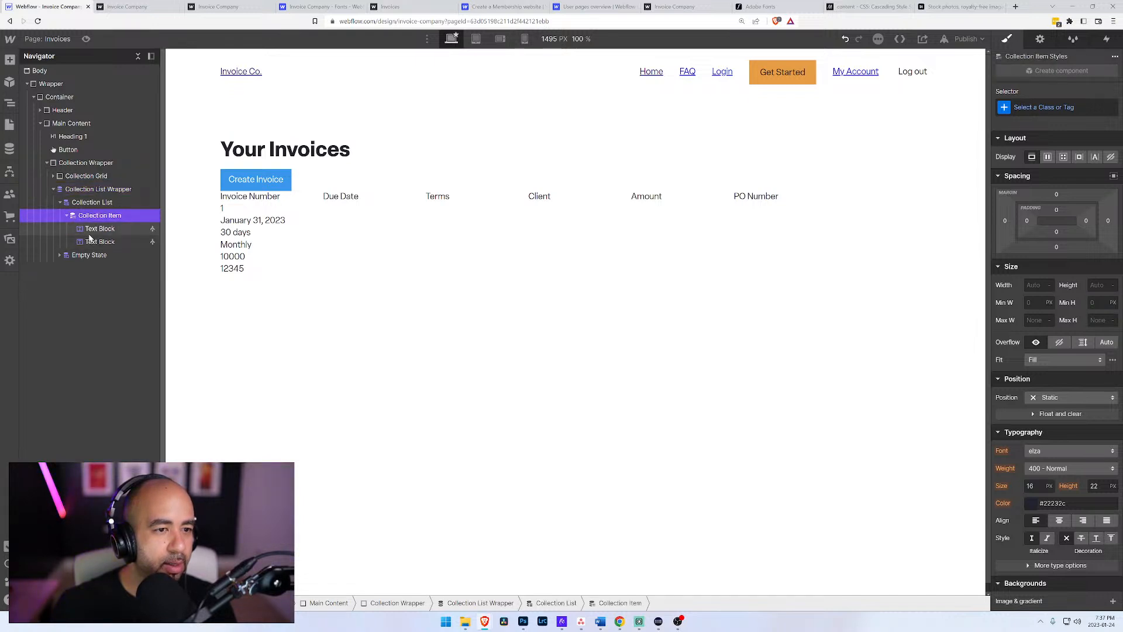
pyautogui.click(86, 163)
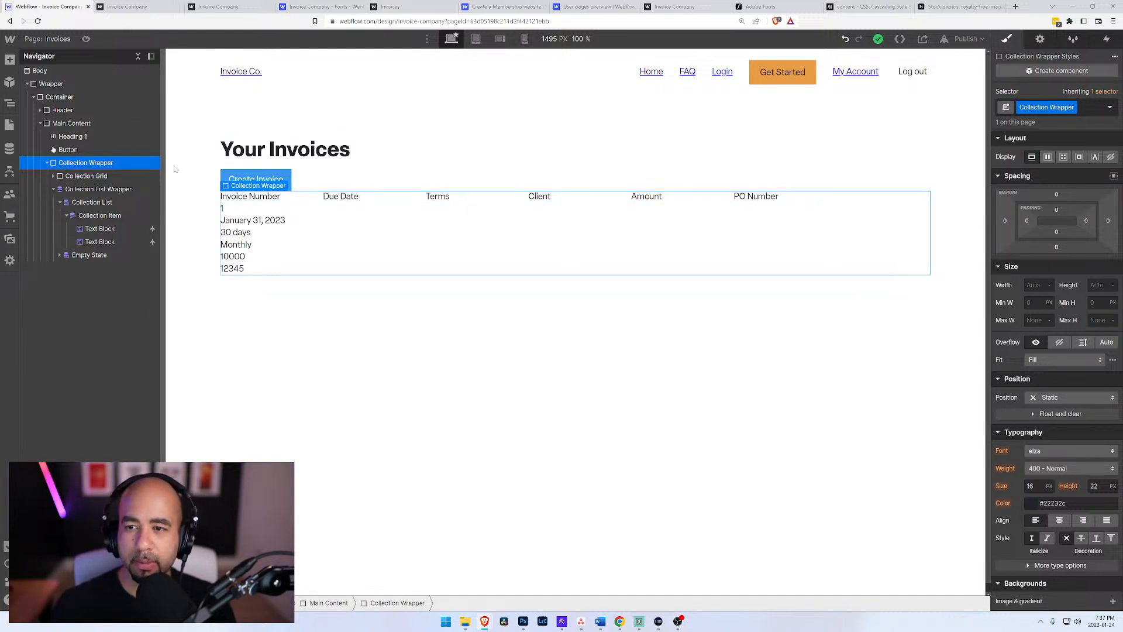
pyautogui.click(53, 176)
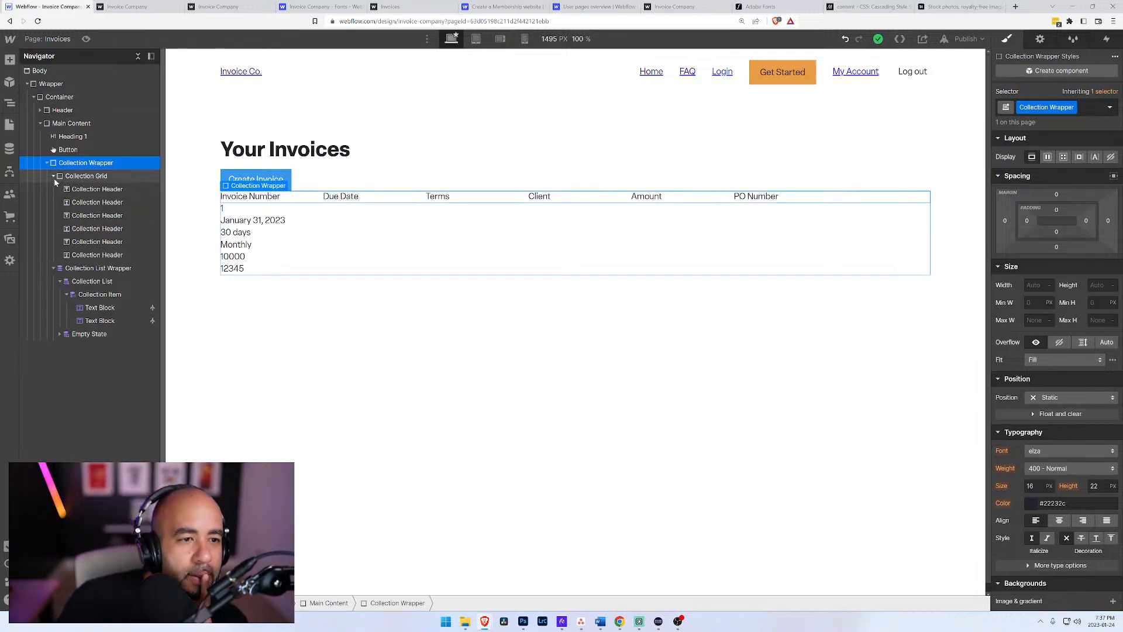
pyautogui.click(82, 189)
pyautogui.click(83, 202)
pyautogui.click(84, 228)
pyautogui.click(85, 242)
pyautogui.click(84, 255)
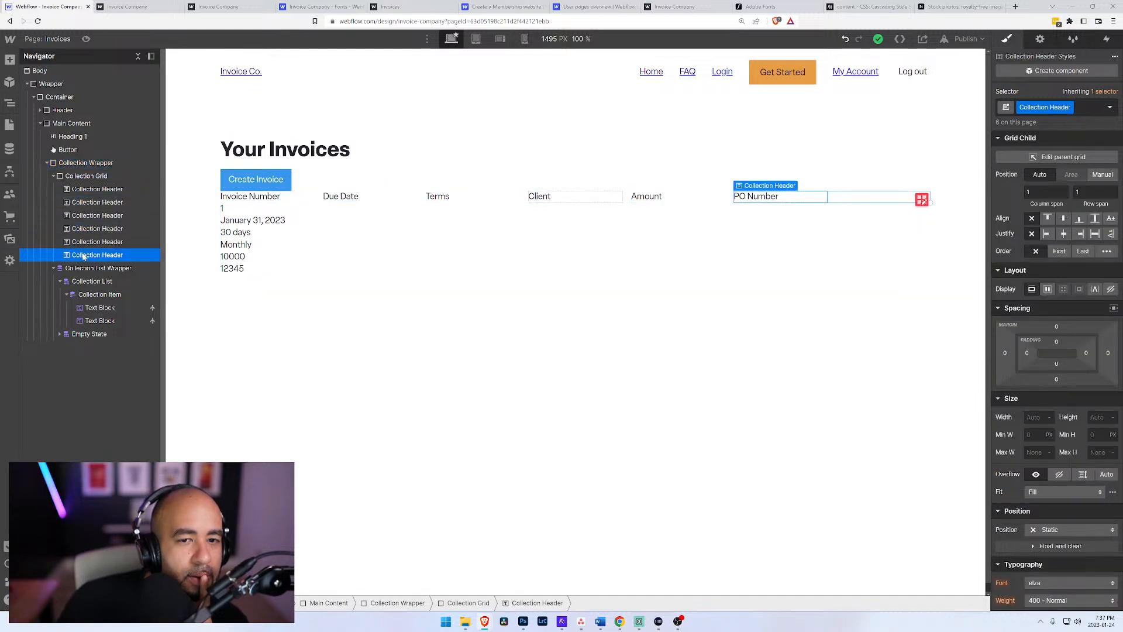
pyautogui.click(79, 270)
pyautogui.click(88, 281)
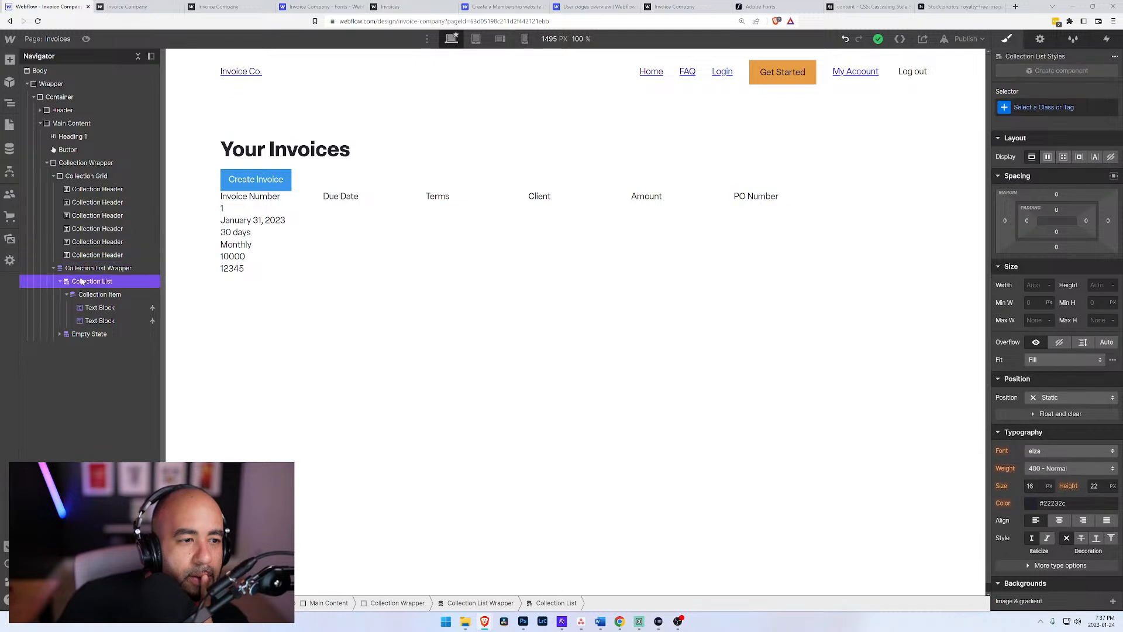
pyautogui.click(97, 308)
# Step: Check which elements hold the stacked invoice values shown on the canvas beneath the column headers
pyautogui.click(237, 256)
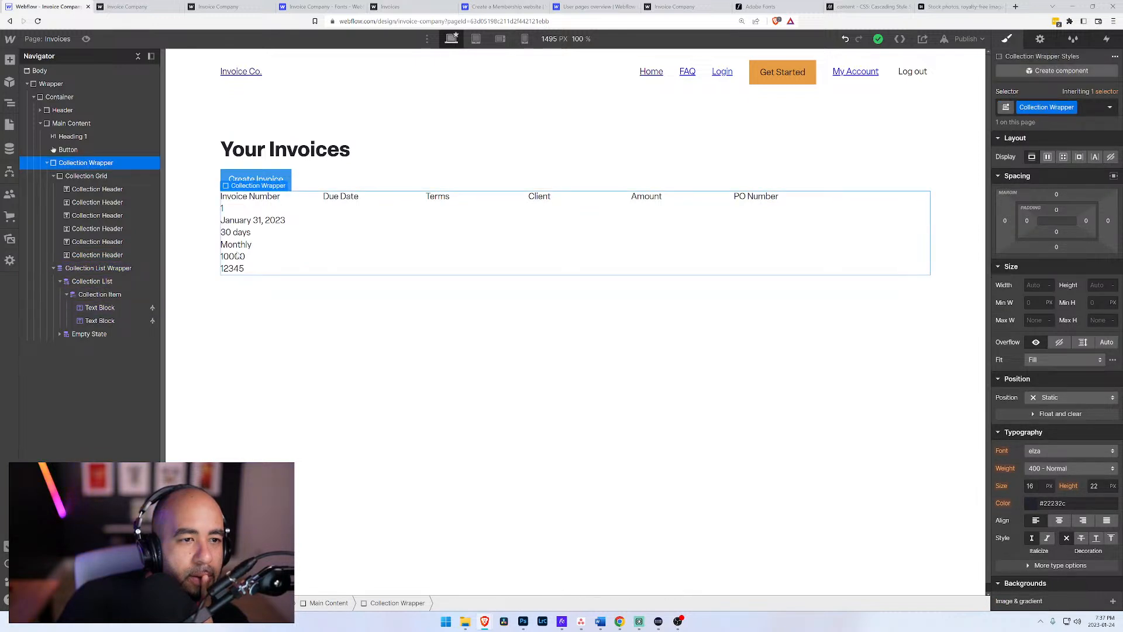
pyautogui.doubleClick(240, 248)
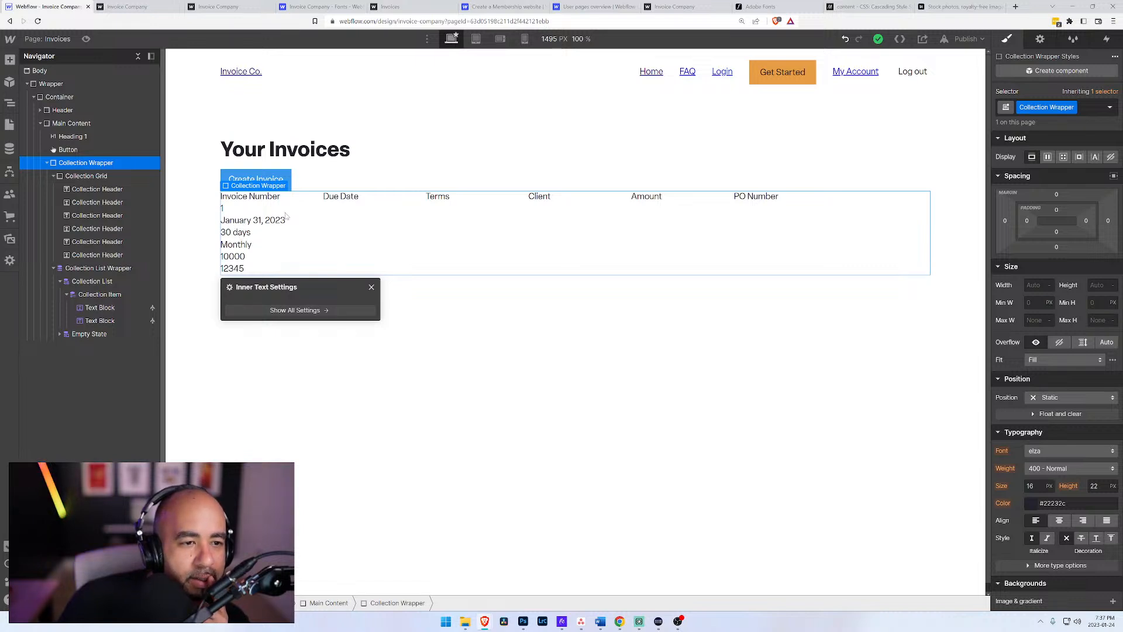
pyautogui.click(258, 197)
pyautogui.click(97, 201)
pyautogui.click(97, 216)
pyautogui.click(97, 228)
pyautogui.click(97, 241)
pyautogui.click(95, 256)
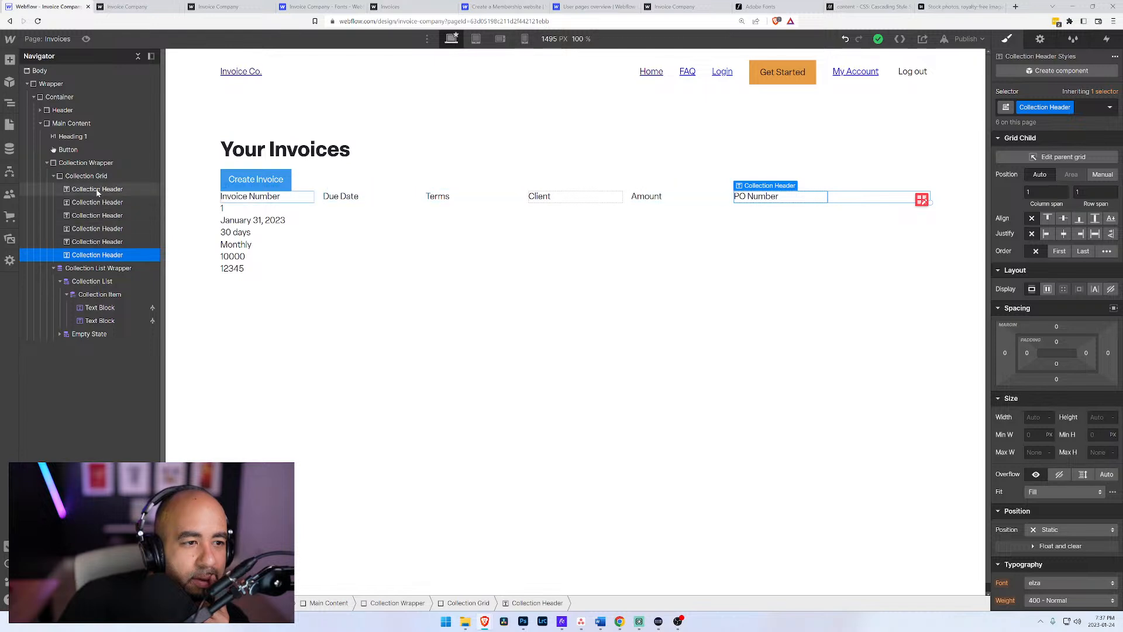
pyautogui.click(94, 270)
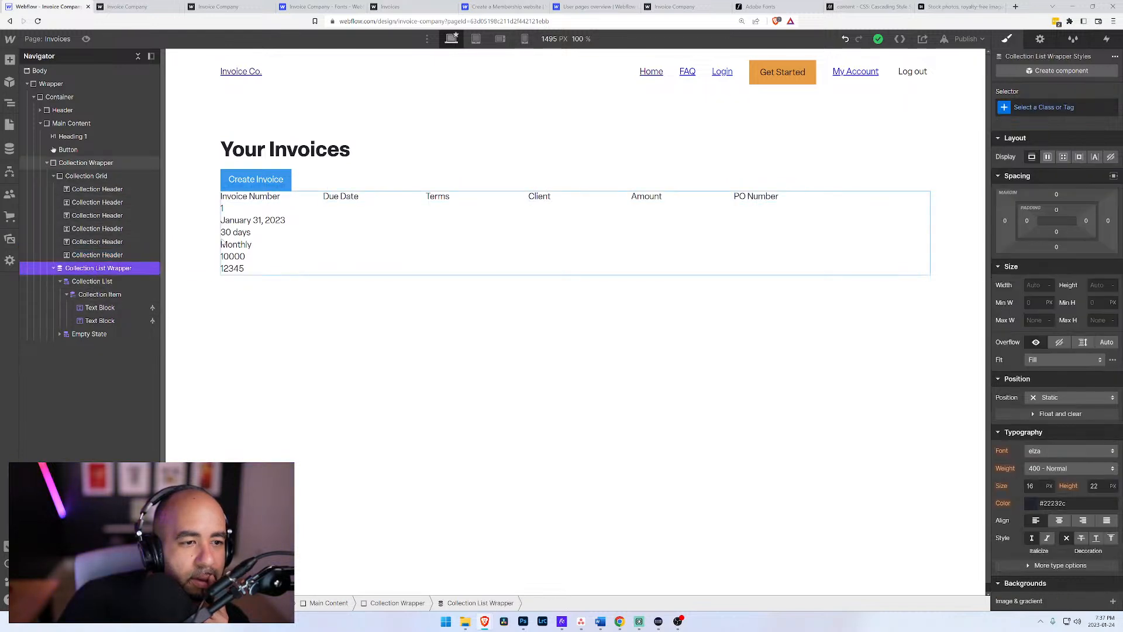
pyautogui.click(240, 231)
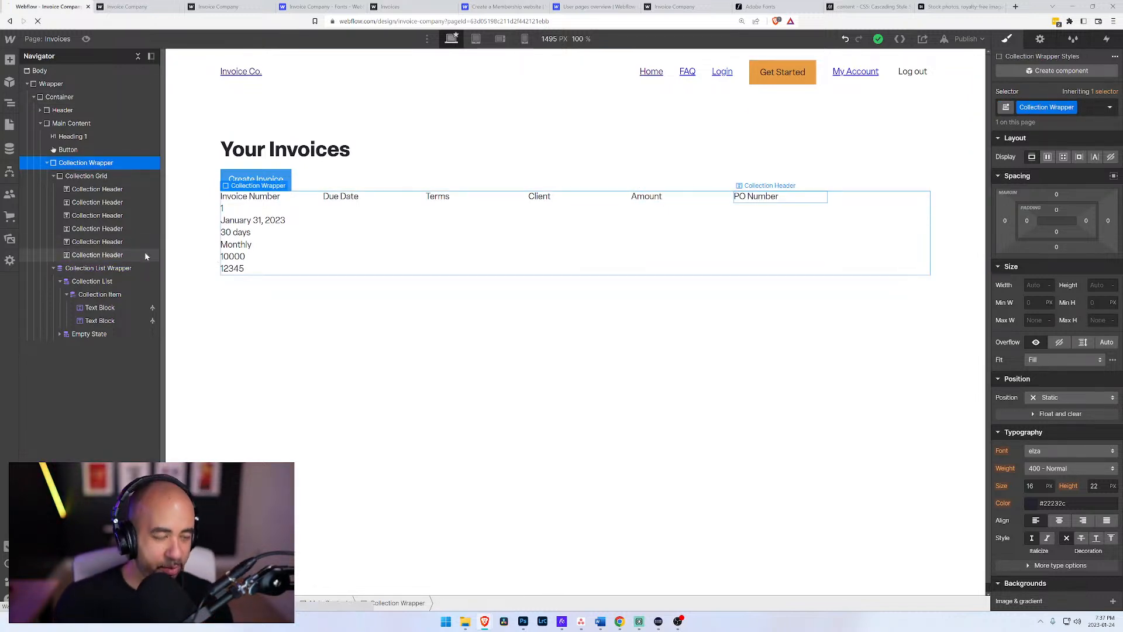
# Step: Reload the Designer and check the two text blocks inside the collection item
pyautogui.hotkey('ctrl', 'r')
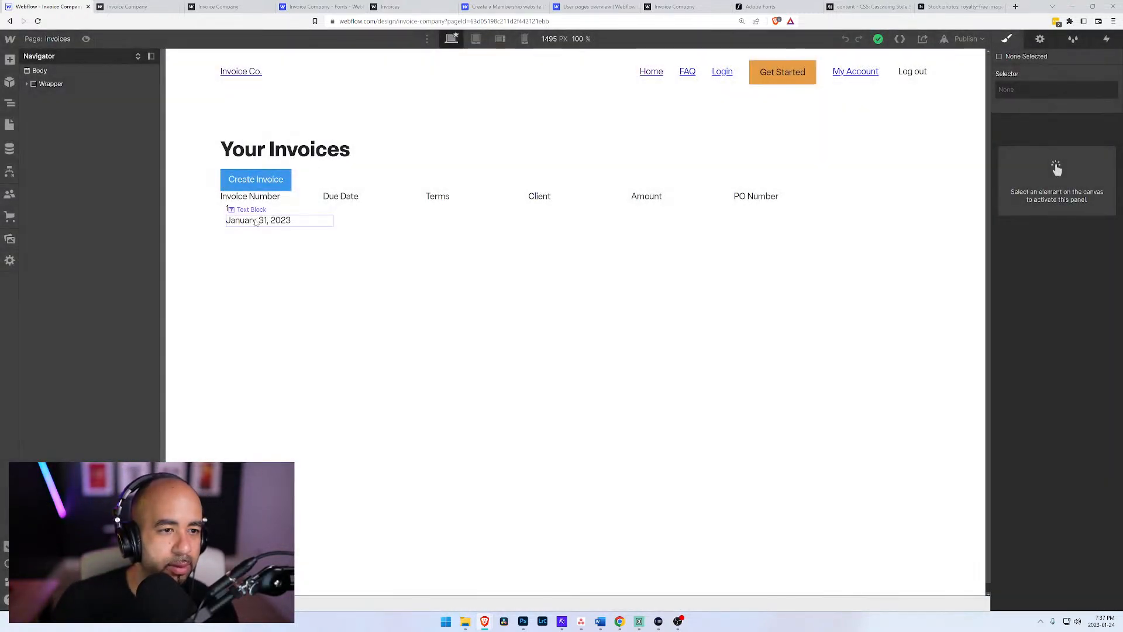
pyautogui.click(246, 220)
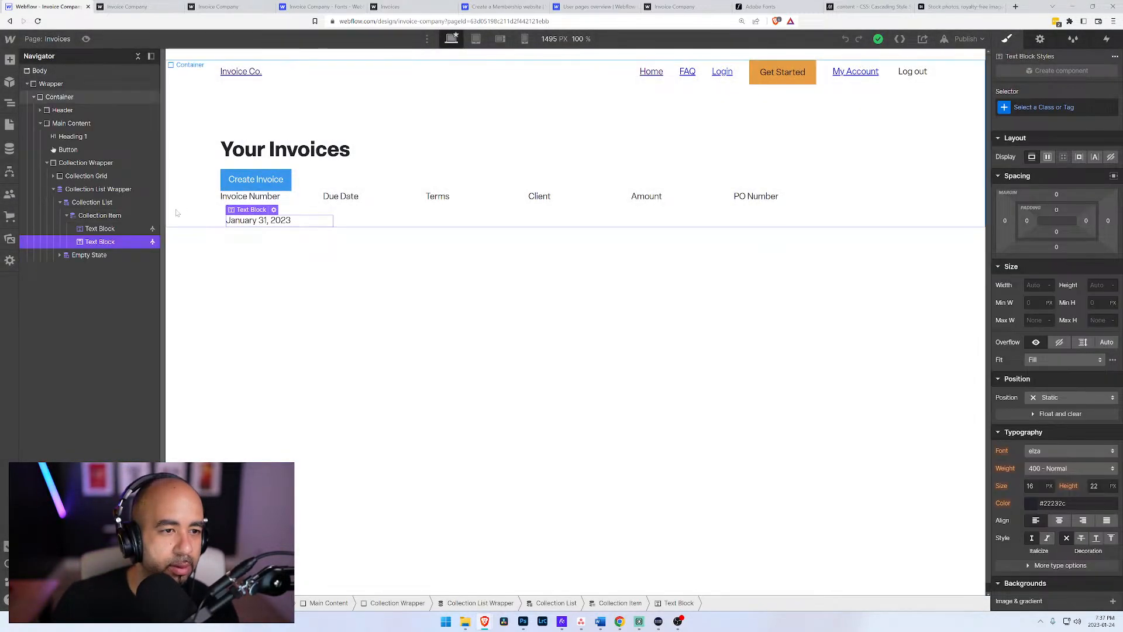
pyautogui.click(104, 229)
pyautogui.click(99, 241)
pyautogui.click(96, 229)
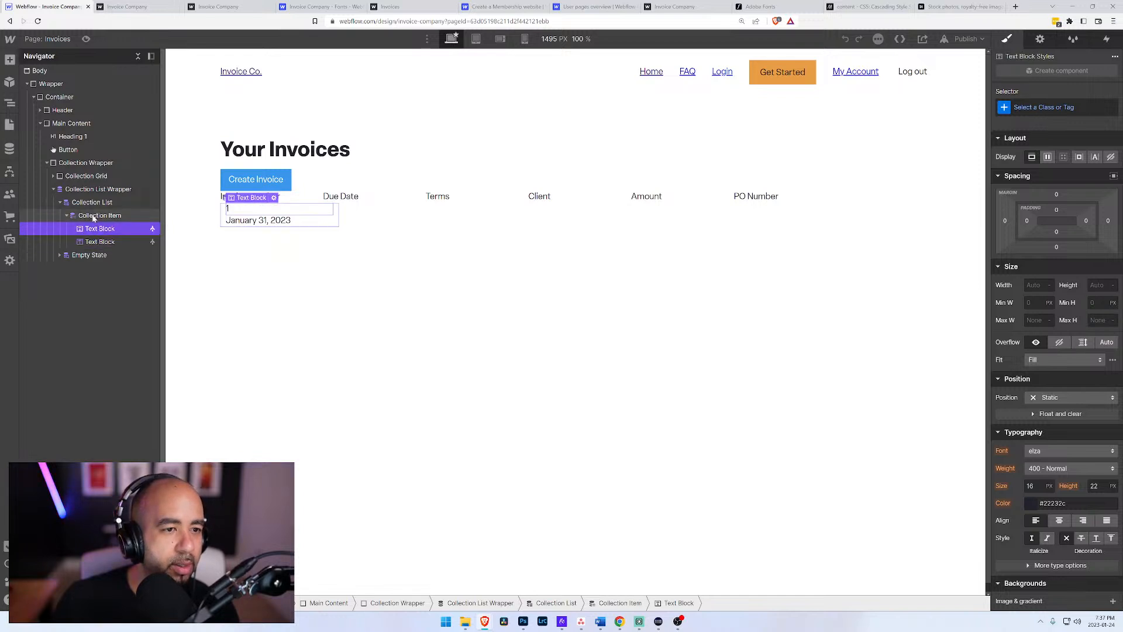
pyautogui.click(93, 216)
pyautogui.click(94, 229)
pyautogui.click(91, 242)
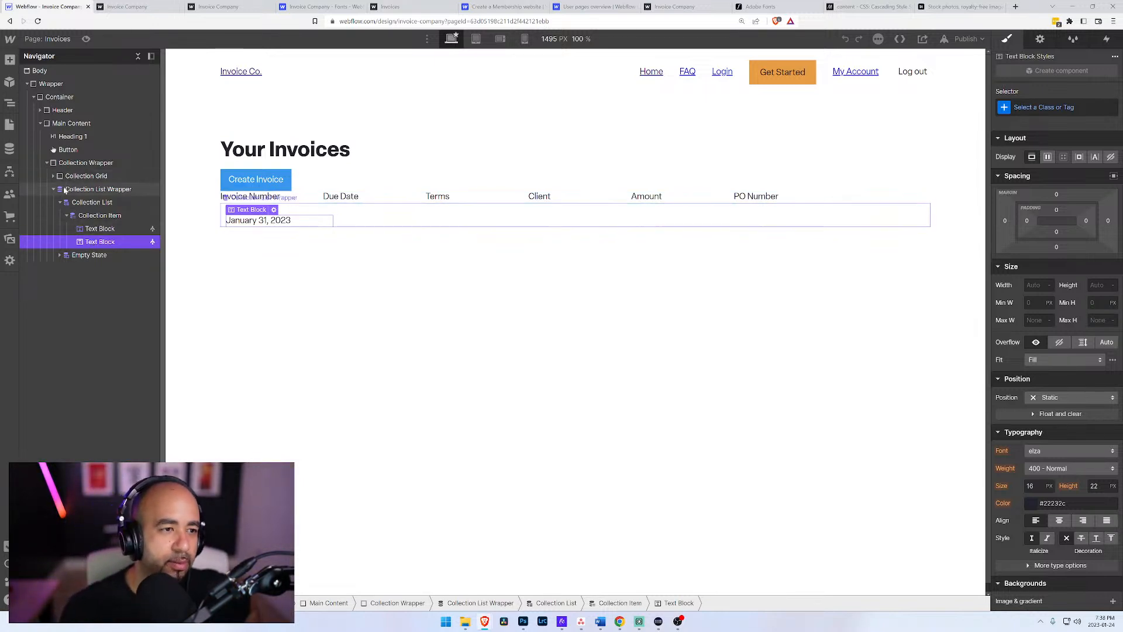
# Step: Insert a div block in the collection item and place it above the two text blocks
pyautogui.click(85, 188)
pyautogui.click(72, 203)
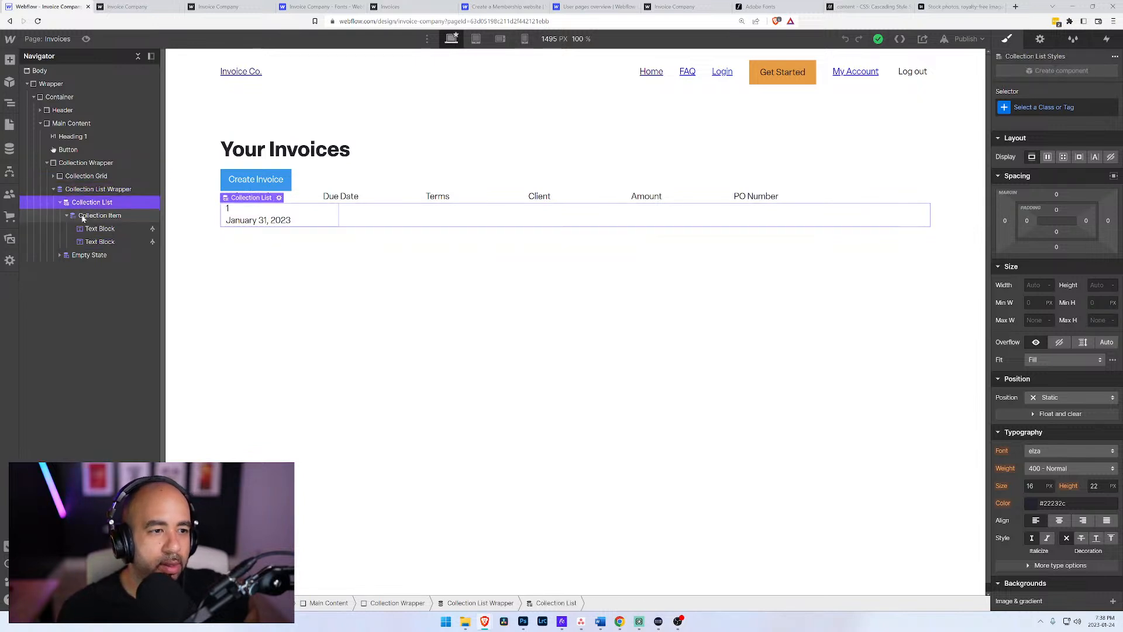
pyautogui.click(83, 216)
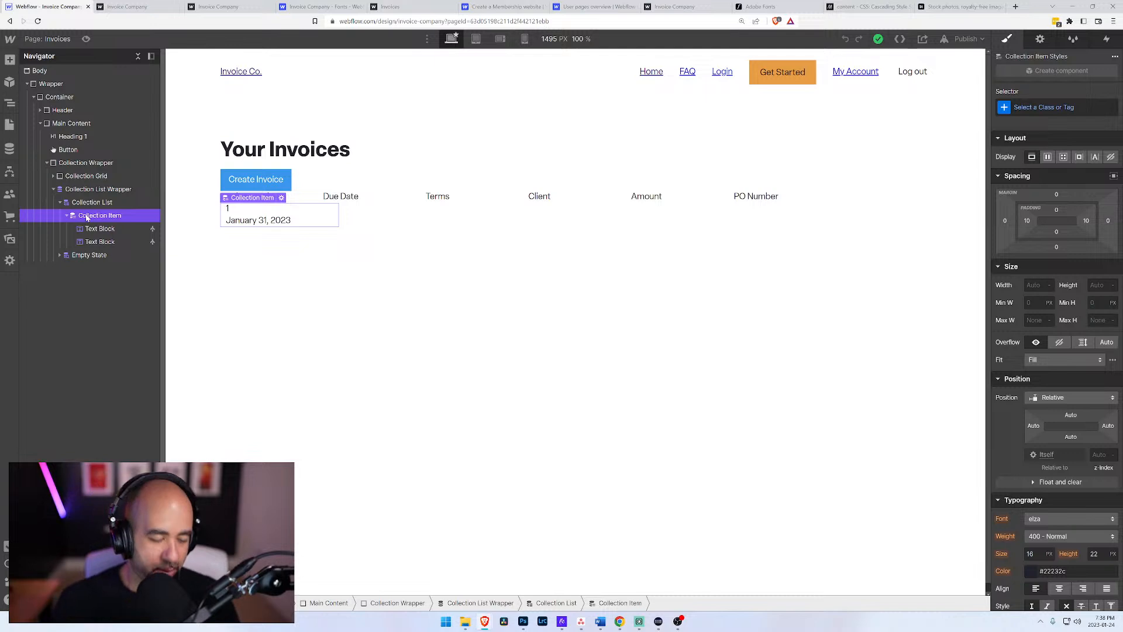
pyautogui.hotkey('ctrl', 'e')
pyautogui.write('div')
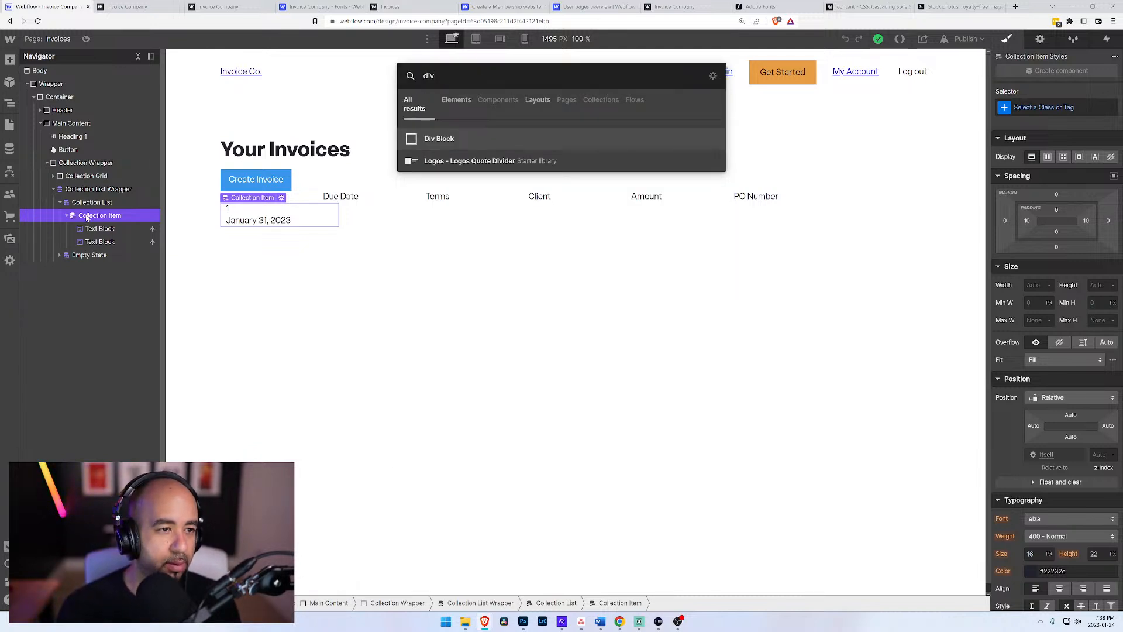
pyautogui.press('Return')
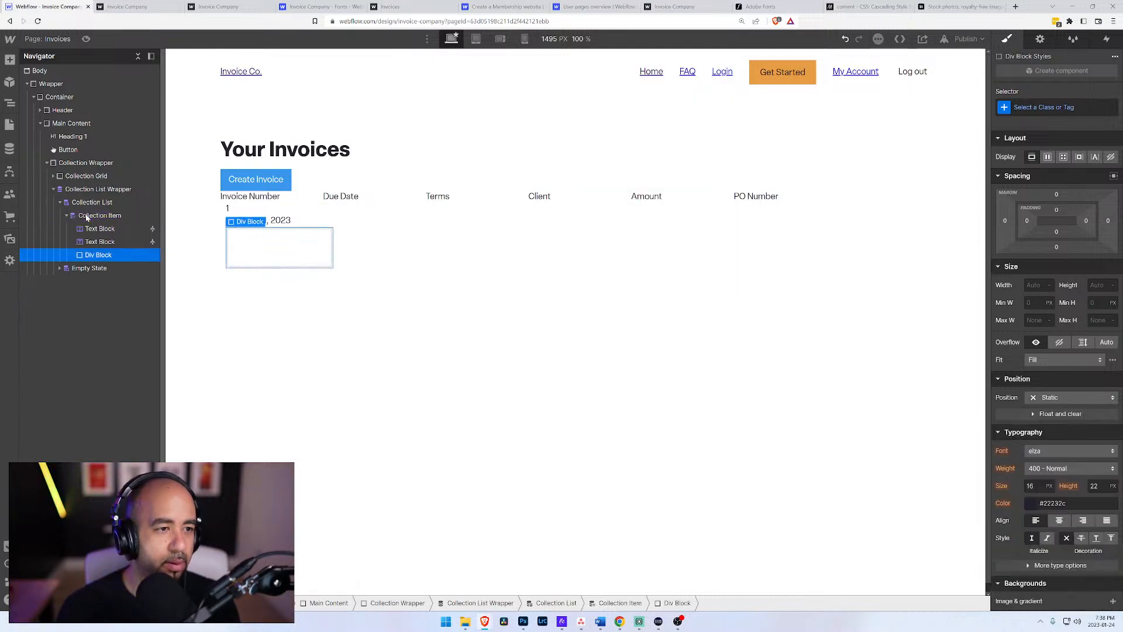
pyautogui.moveTo(97, 253); pyautogui.dragTo(98, 235)
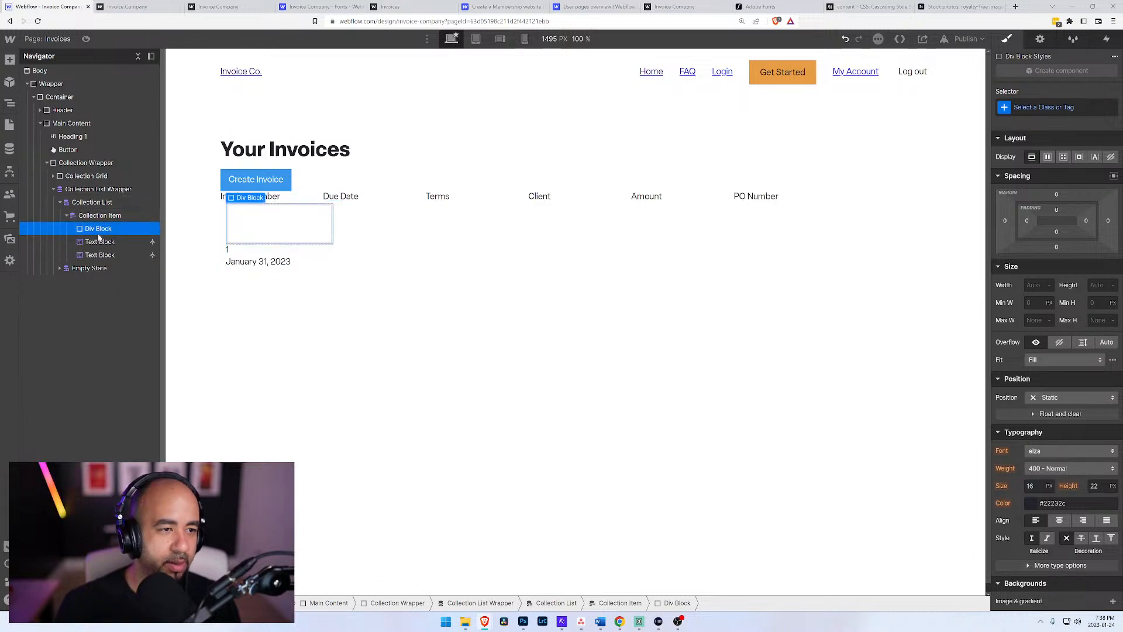
# Step: Apply the Collection Grid class to the div block and move both text blocks inside it
pyautogui.click(1050, 108)
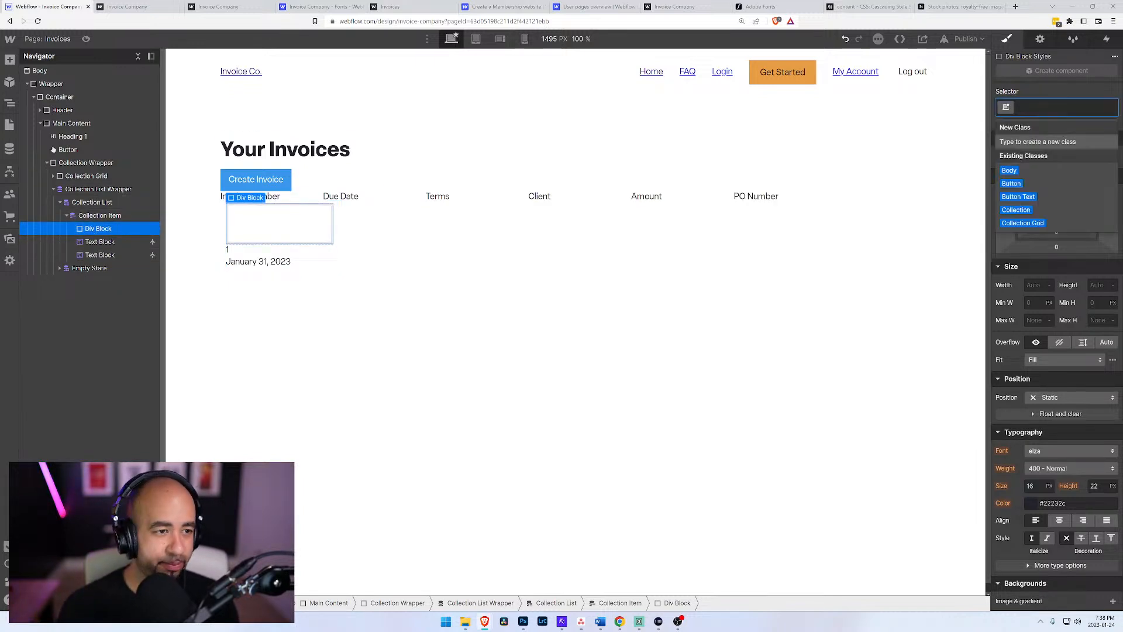
pyautogui.write('Collection')
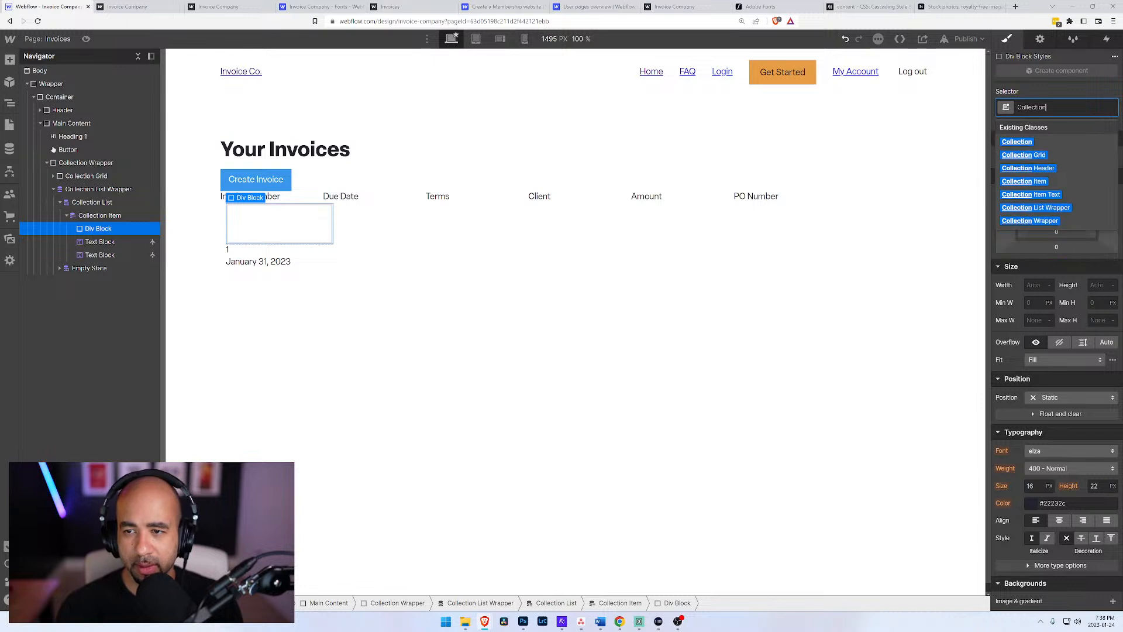
pyautogui.click(1023, 155)
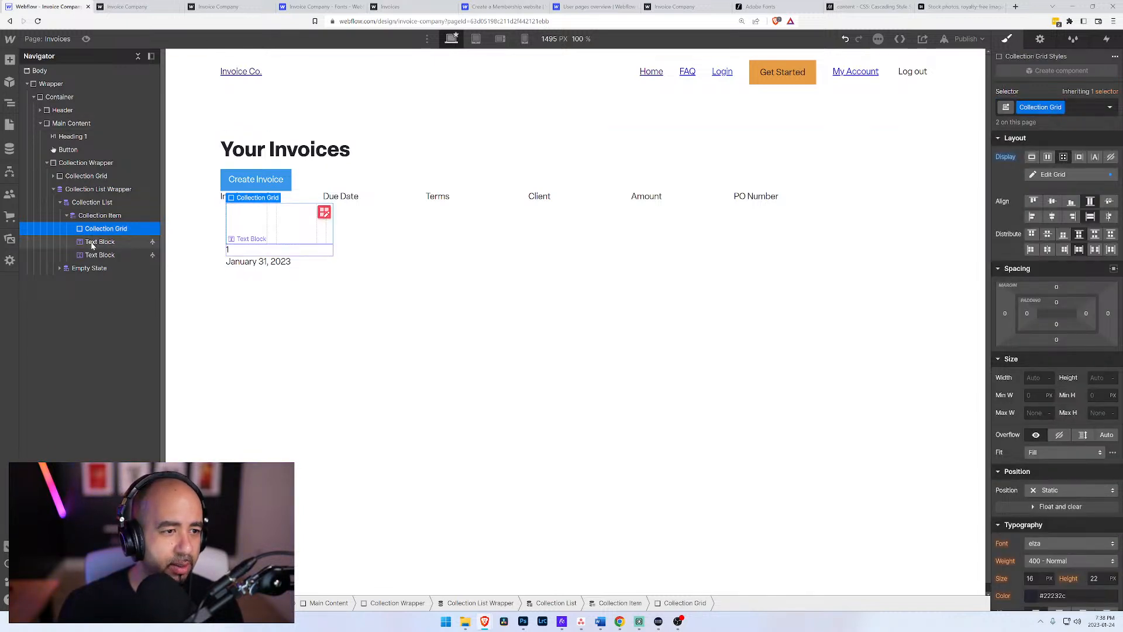
pyautogui.moveTo(88, 240); pyautogui.dragTo(95, 236)
# Step: Change the collection list's layout from six columns to a single column of full-width rows
pyautogui.click(88, 189)
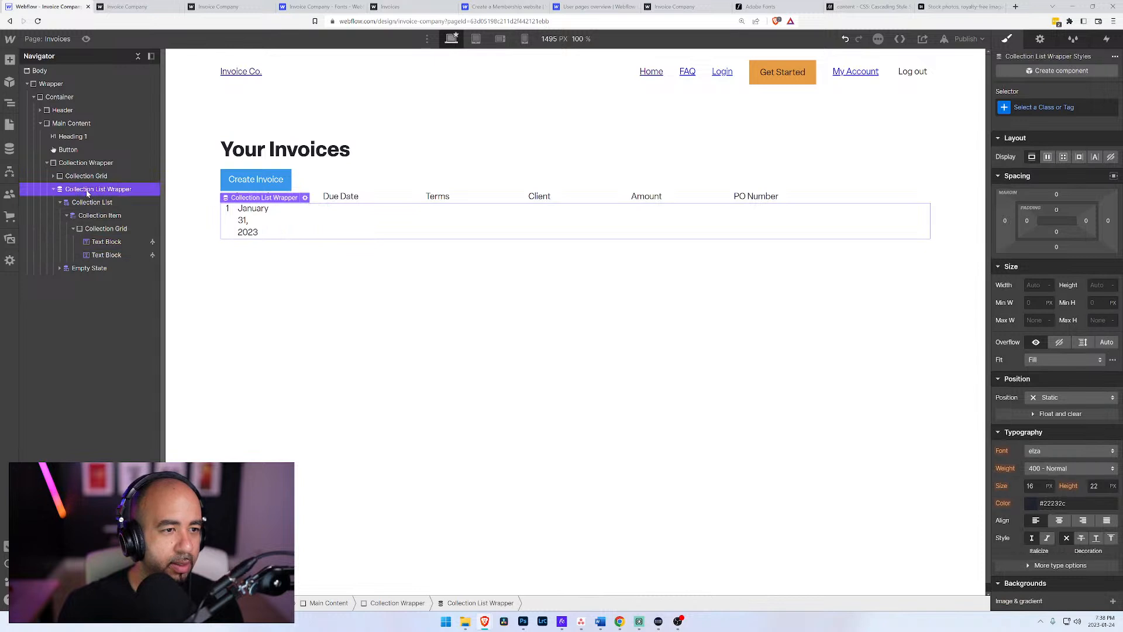
pyautogui.click(305, 197)
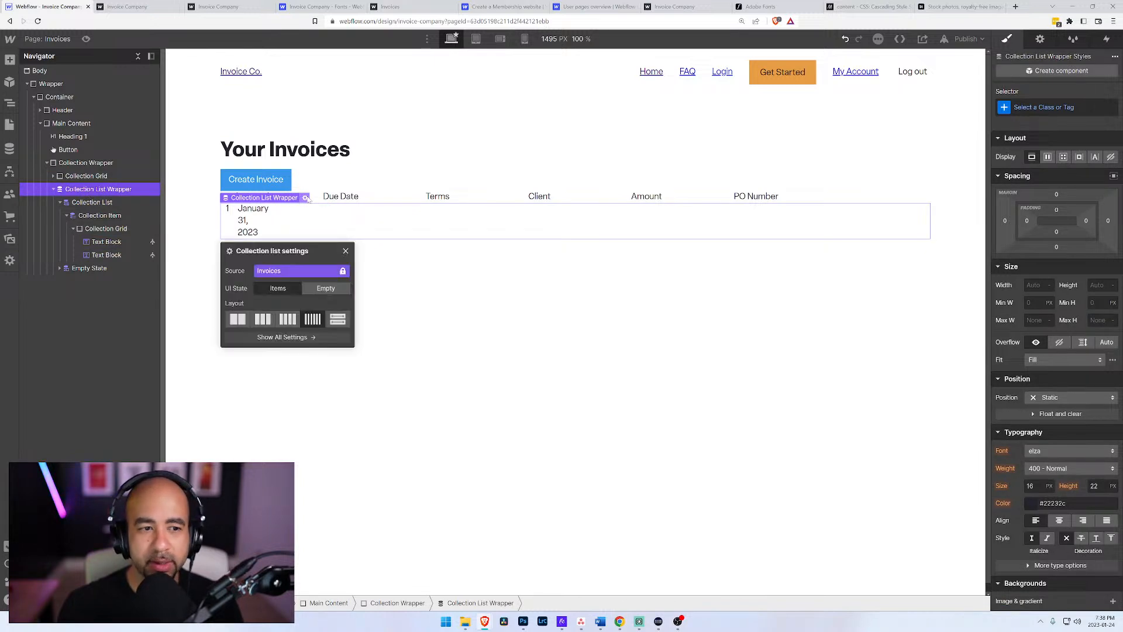
pyautogui.click(338, 320)
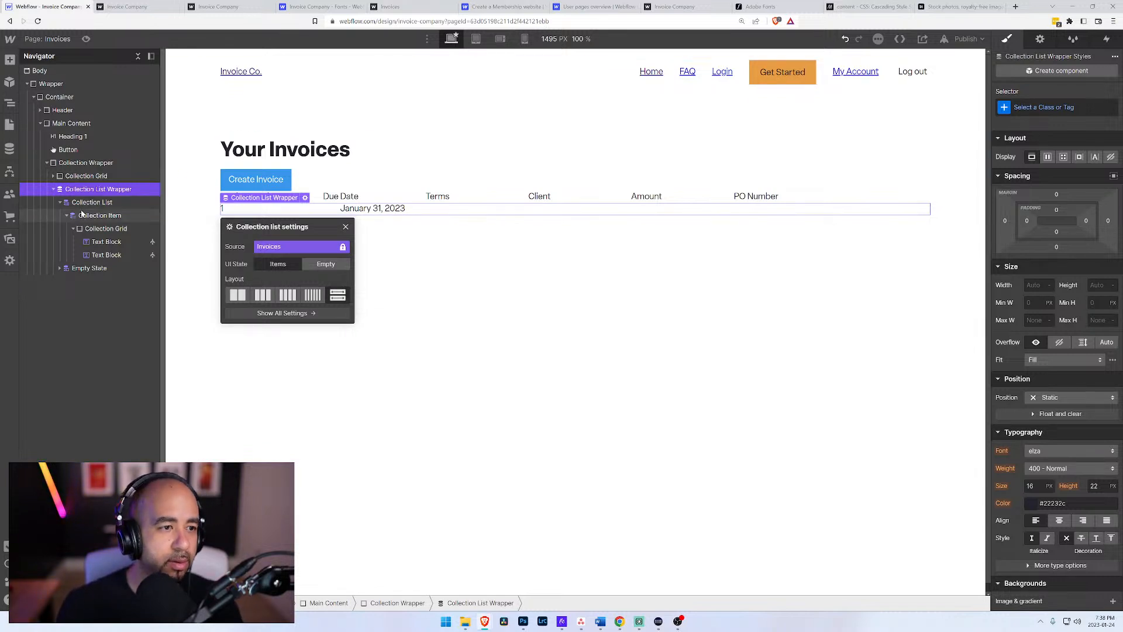
# Step: Compare the text blocks' grid cells with the header grid's column and gap settings, leaving the grid unchanged
pyautogui.click(105, 242)
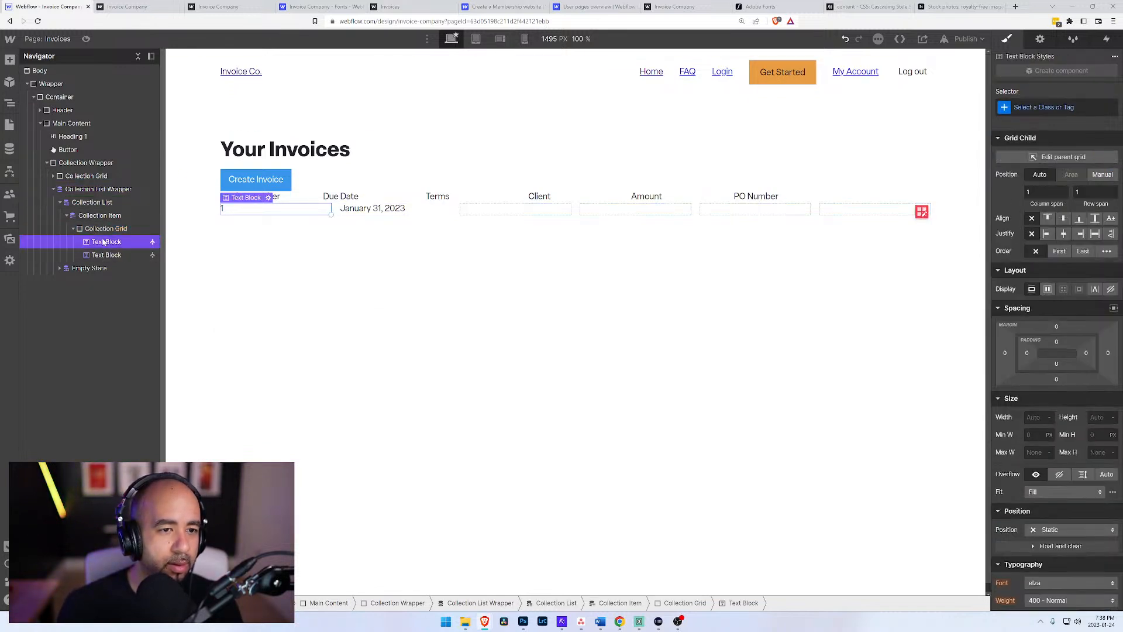
pyautogui.click(107, 256)
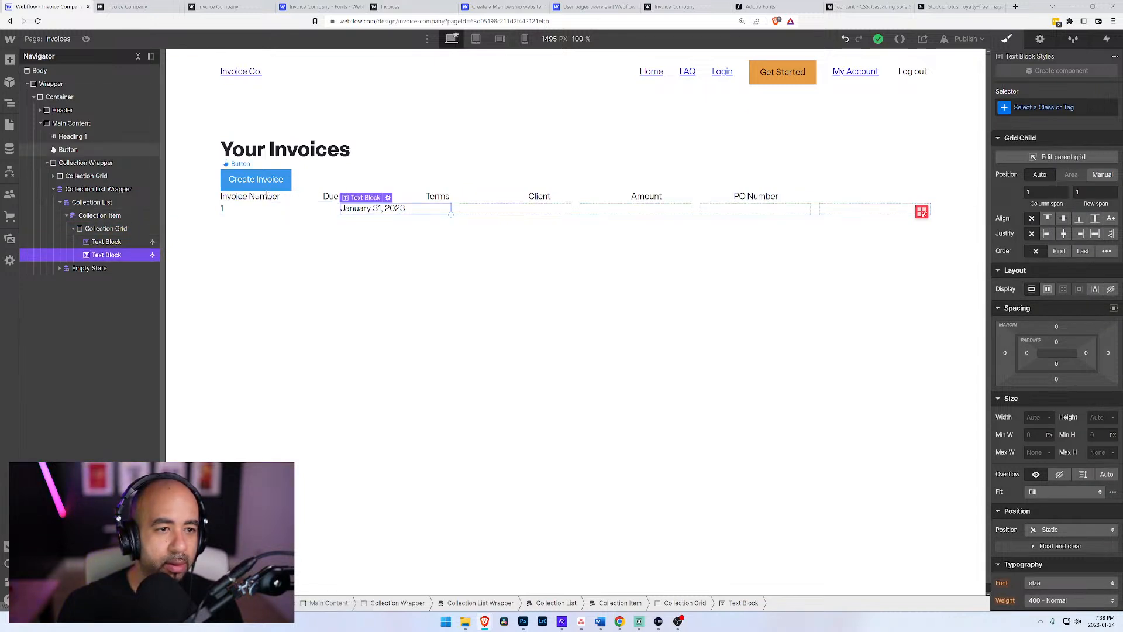
pyautogui.click(283, 201)
pyautogui.click(94, 180)
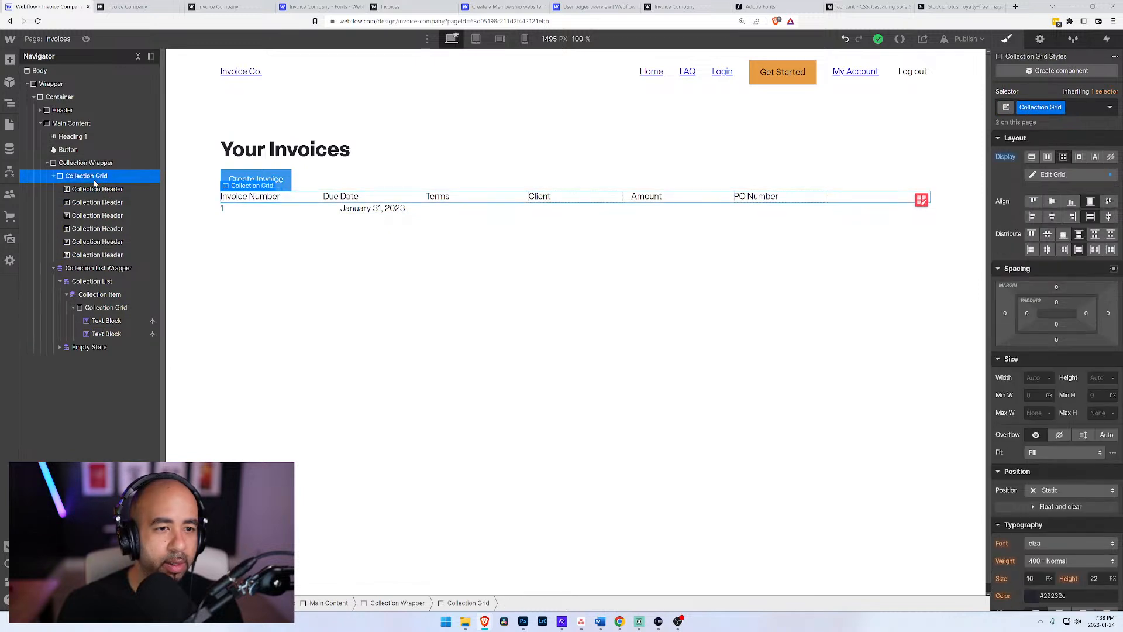
pyautogui.click(1057, 175)
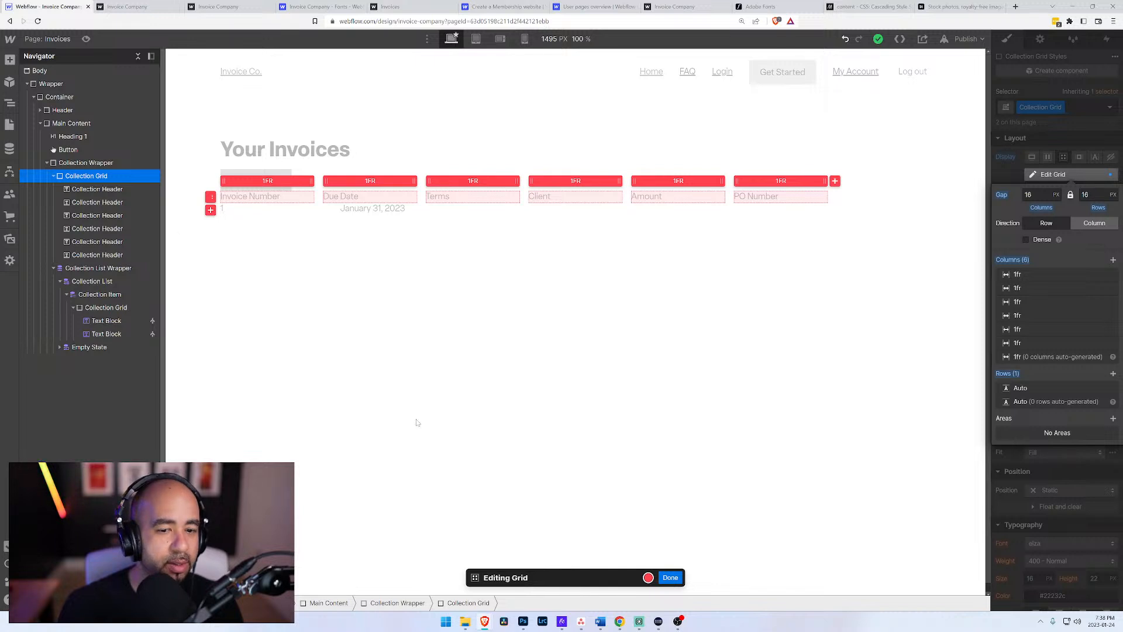
pyautogui.click(669, 577)
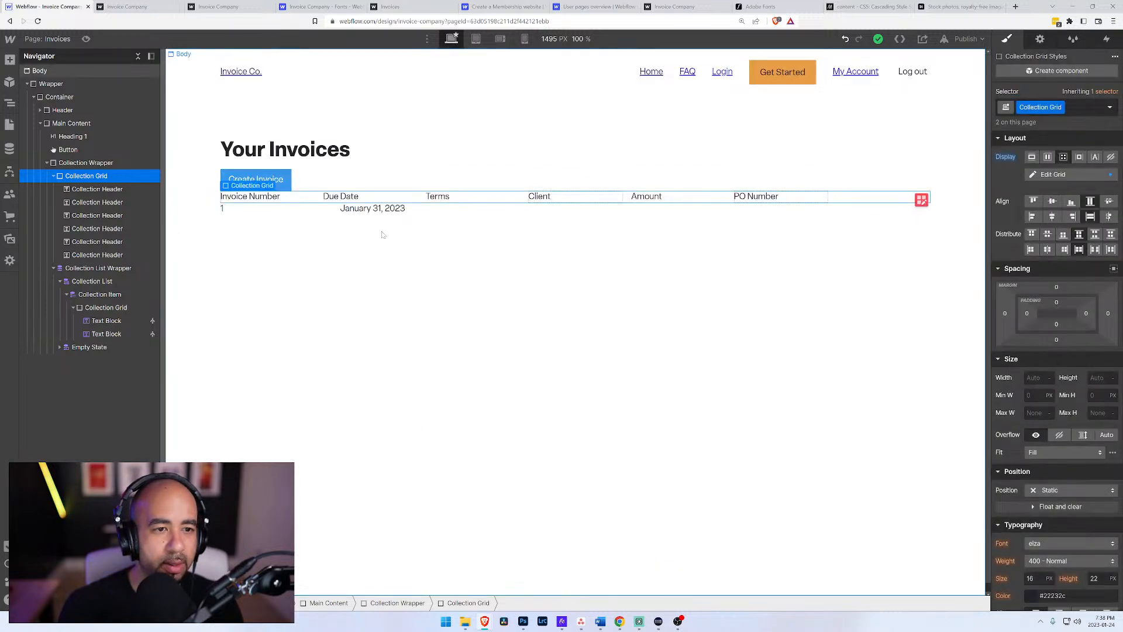
pyautogui.click(358, 212)
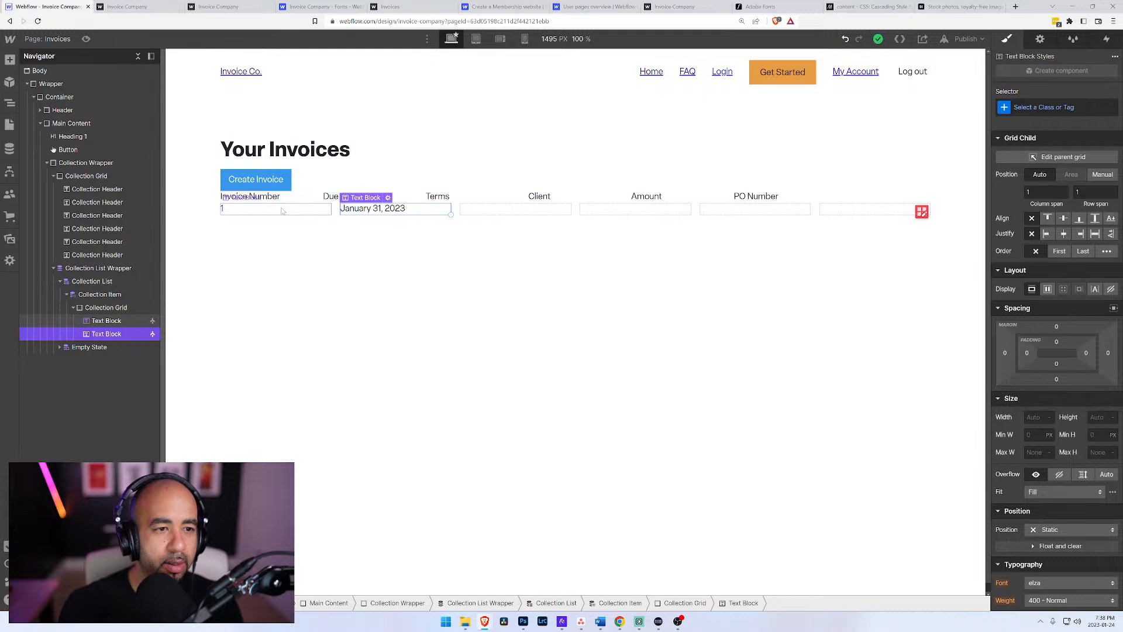
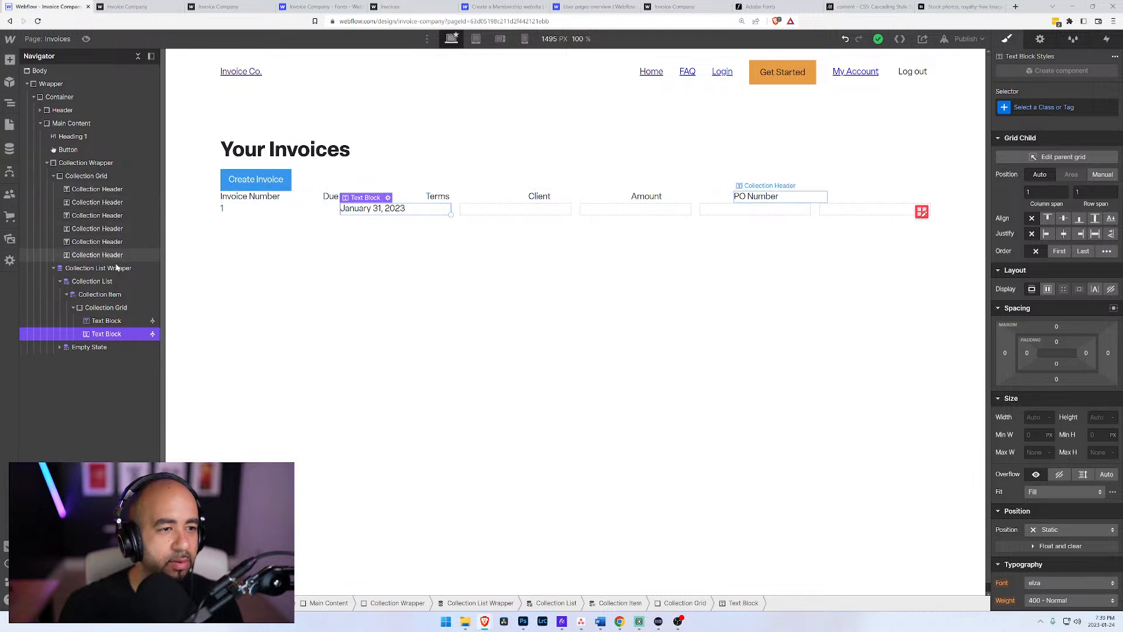
# Step: Add a third text block to the collection item's Collection Grid and bind its text to the Terms field of Invoices
pyautogui.click(113, 308)
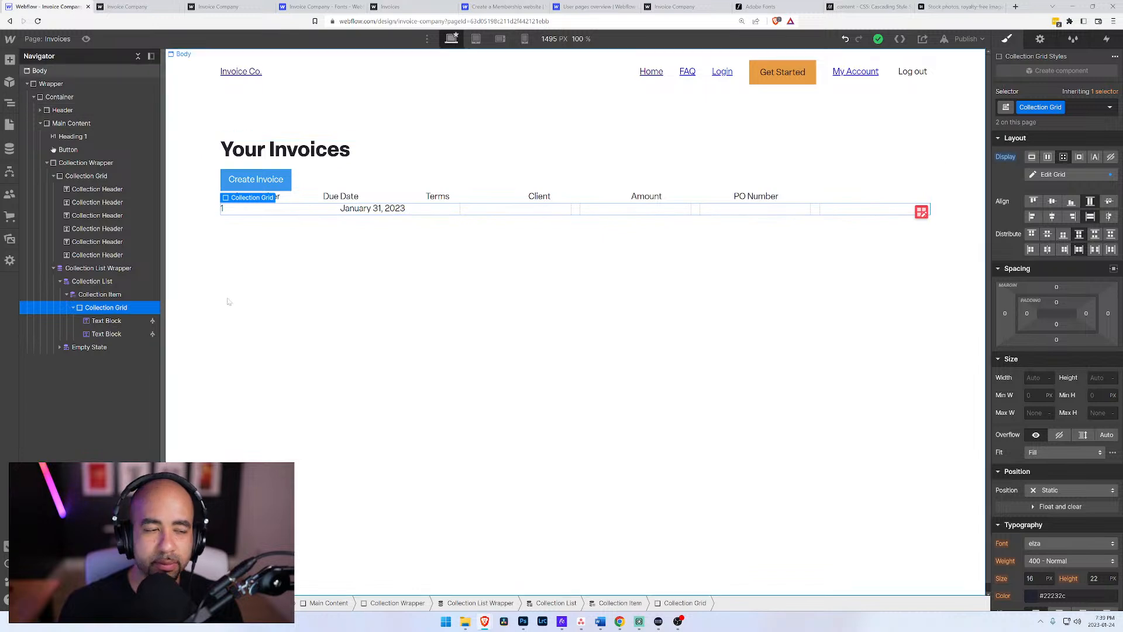
pyautogui.click(106, 334)
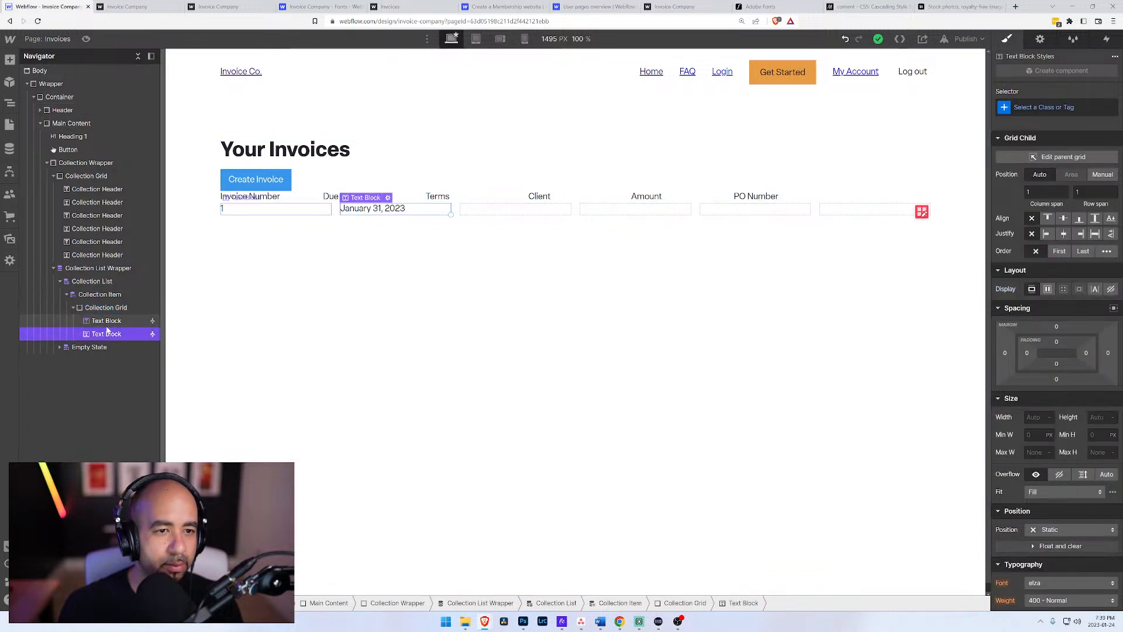
pyautogui.click(107, 313)
pyautogui.hotkey('ctrl', 'k')
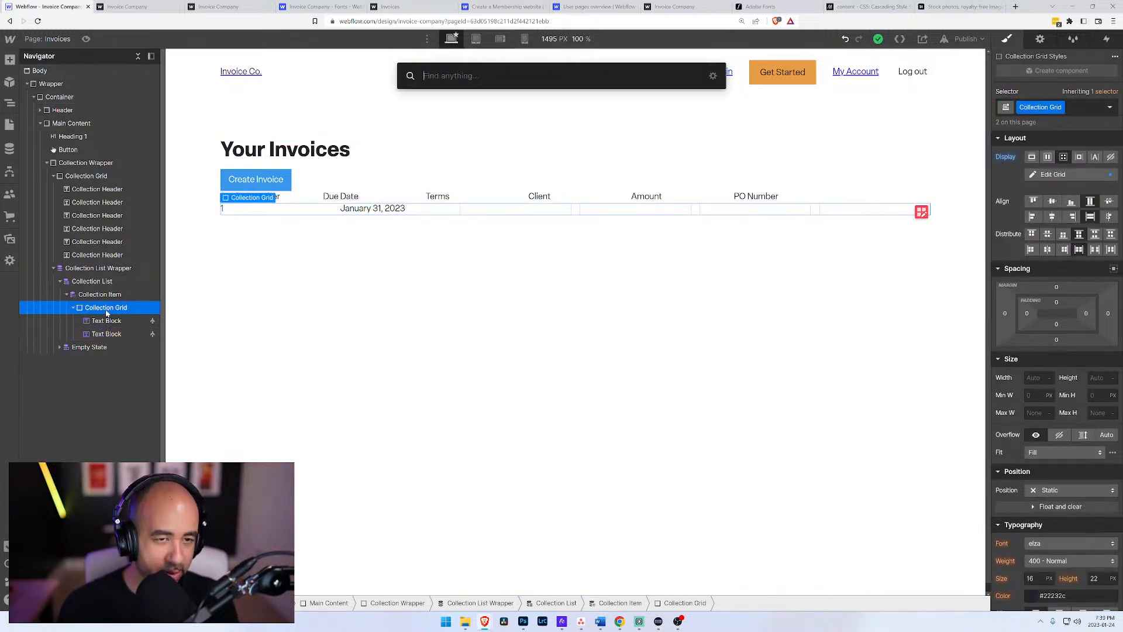
pyautogui.write('text')
pyautogui.press('Down')
pyautogui.press('Return')
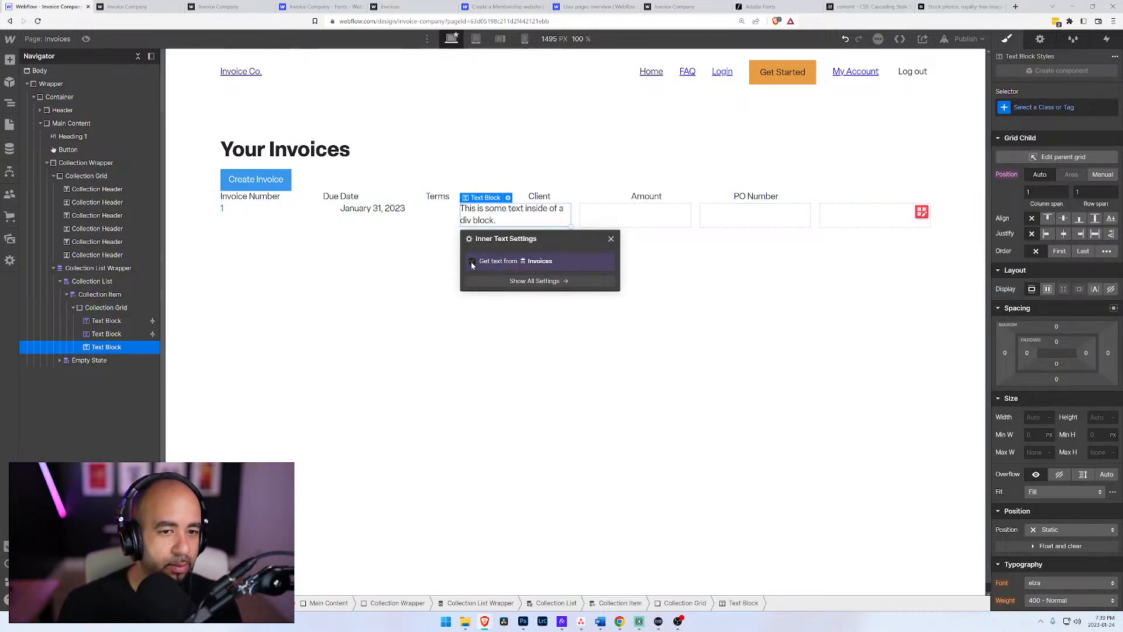
pyautogui.click(499, 261)
pyautogui.click(497, 275)
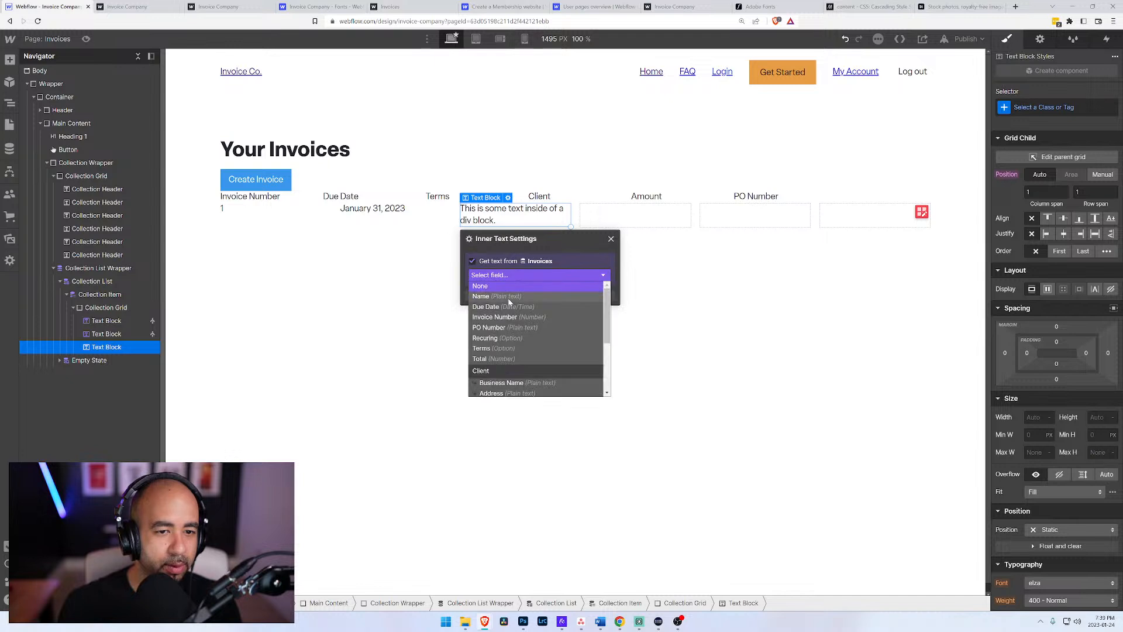
pyautogui.click(494, 350)
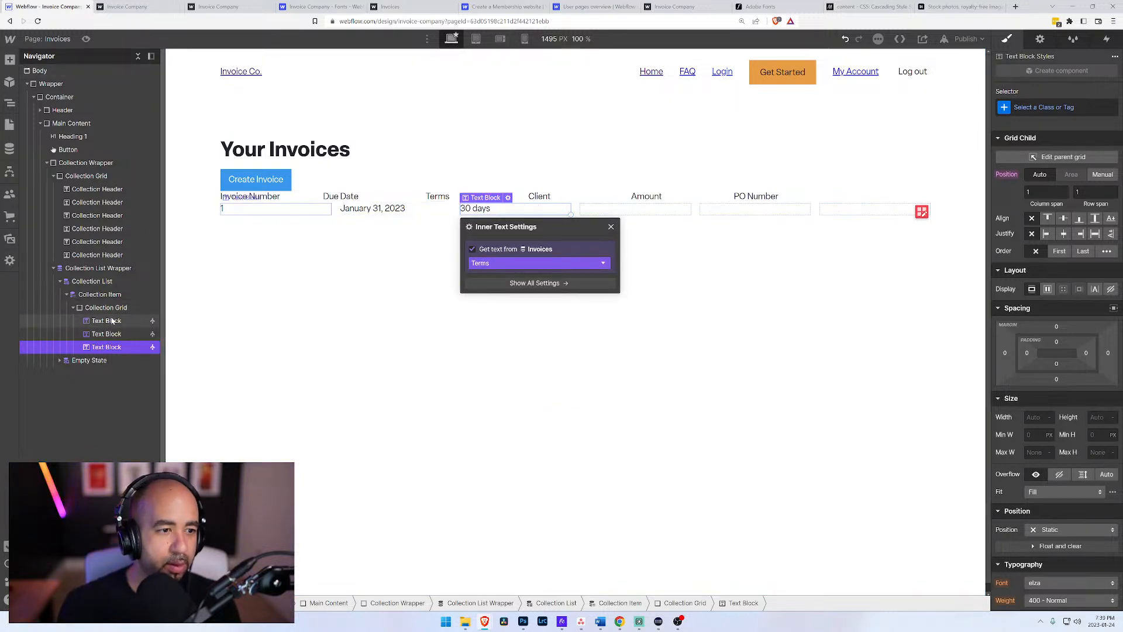
# Step: Add another text block to the collection item's grid and duplicate it twice to fill the Client, Amount and PO Number columns
pyautogui.click(108, 229)
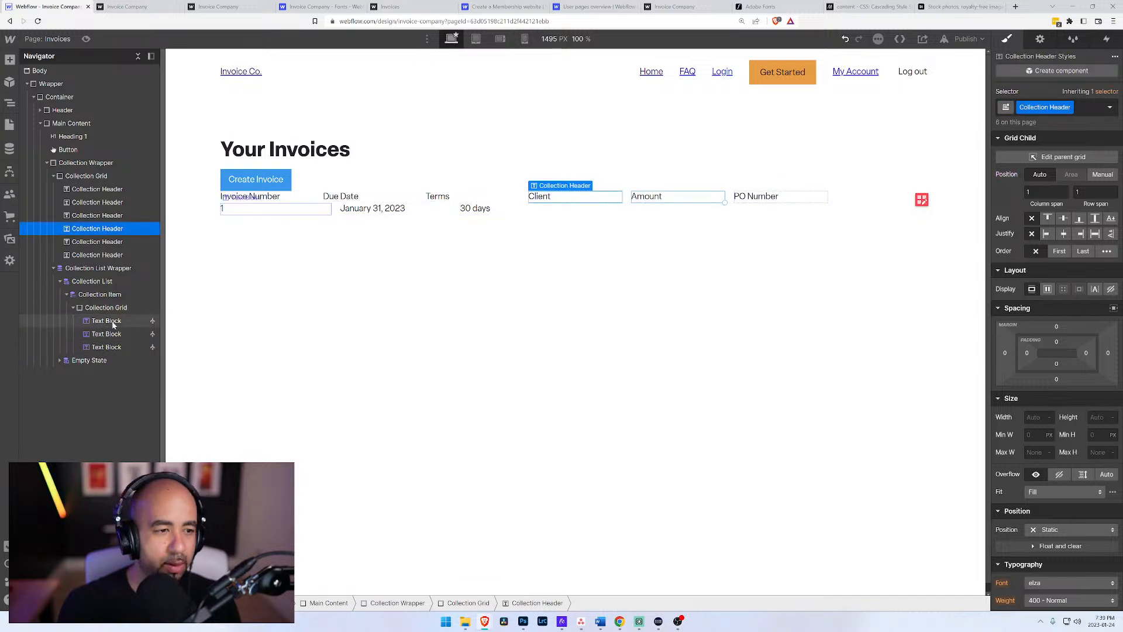
pyautogui.click(104, 347)
pyautogui.click(103, 309)
pyautogui.hotkey('ctrl', 'e')
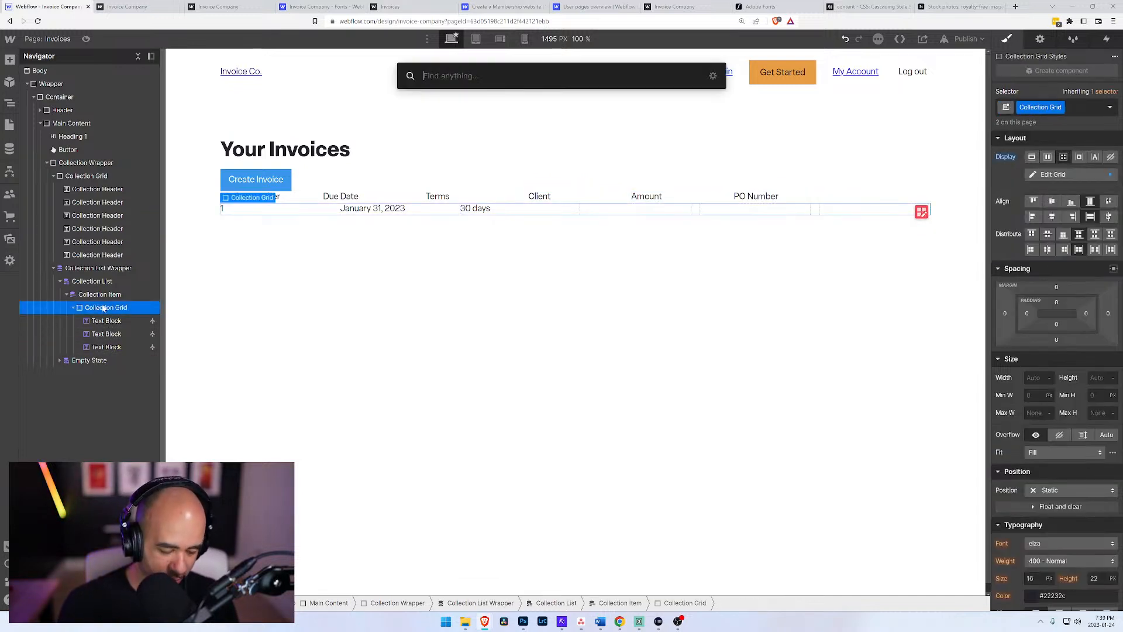
pyautogui.write('rte')
pyautogui.press('BackSpace')
pyautogui.press('BackSpace')
pyautogui.write('text')
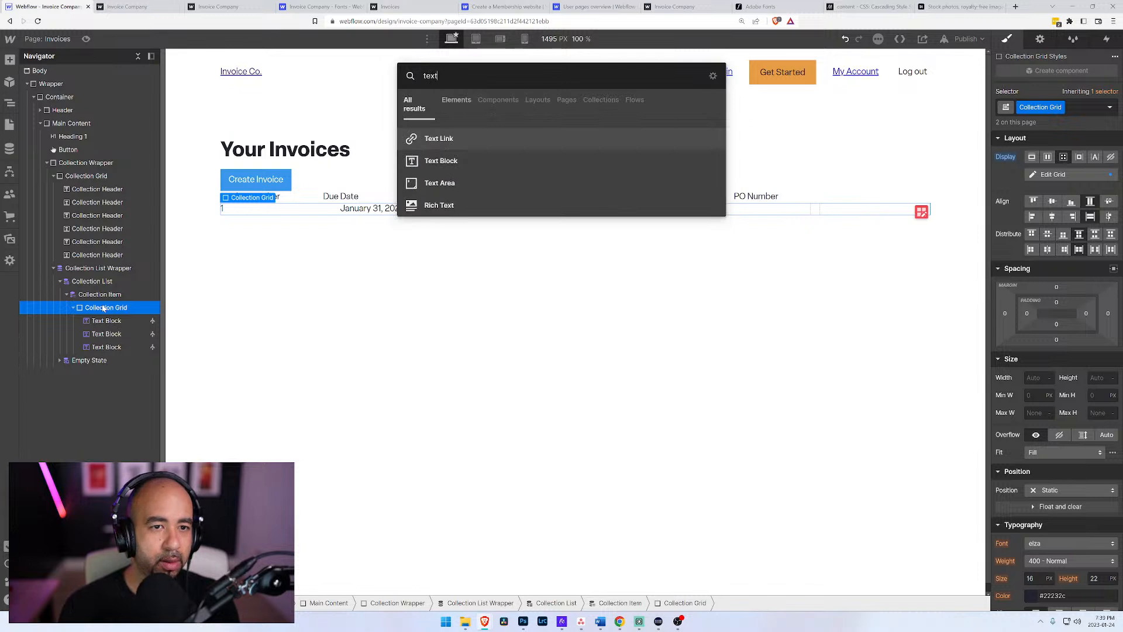
pyautogui.press('Down')
pyautogui.press('Return')
pyautogui.hotkey('ctrl', 'd')
pyautogui.hotkey('ctrl', 'd')
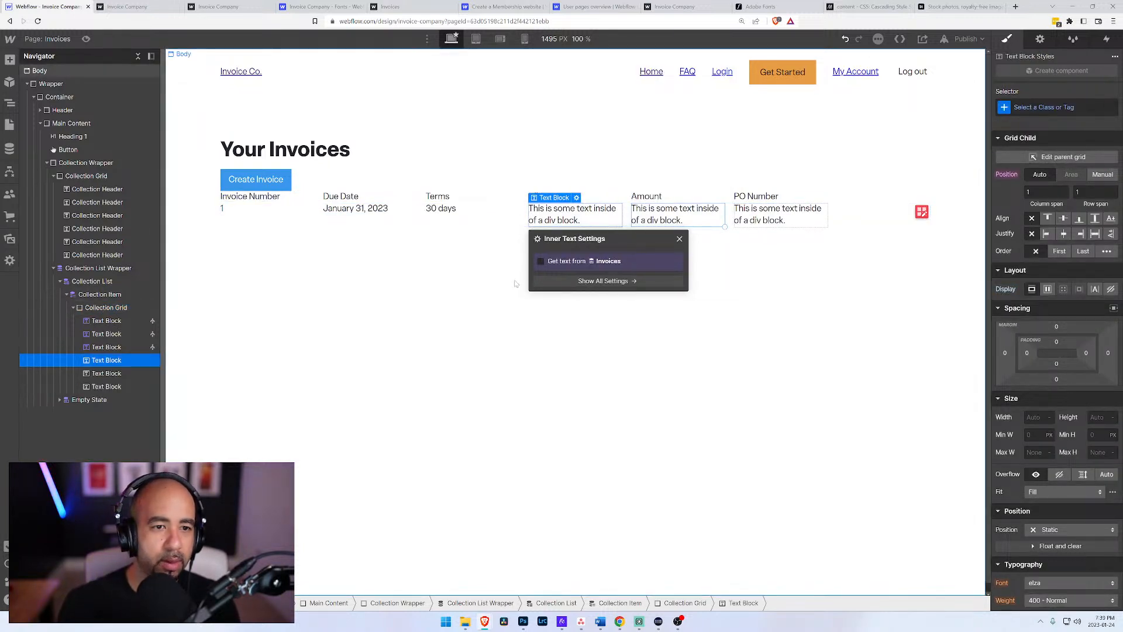
# Step: Bind the text block under the Client header to the client's Business Name field
pyautogui.click(540, 261)
pyautogui.click(570, 275)
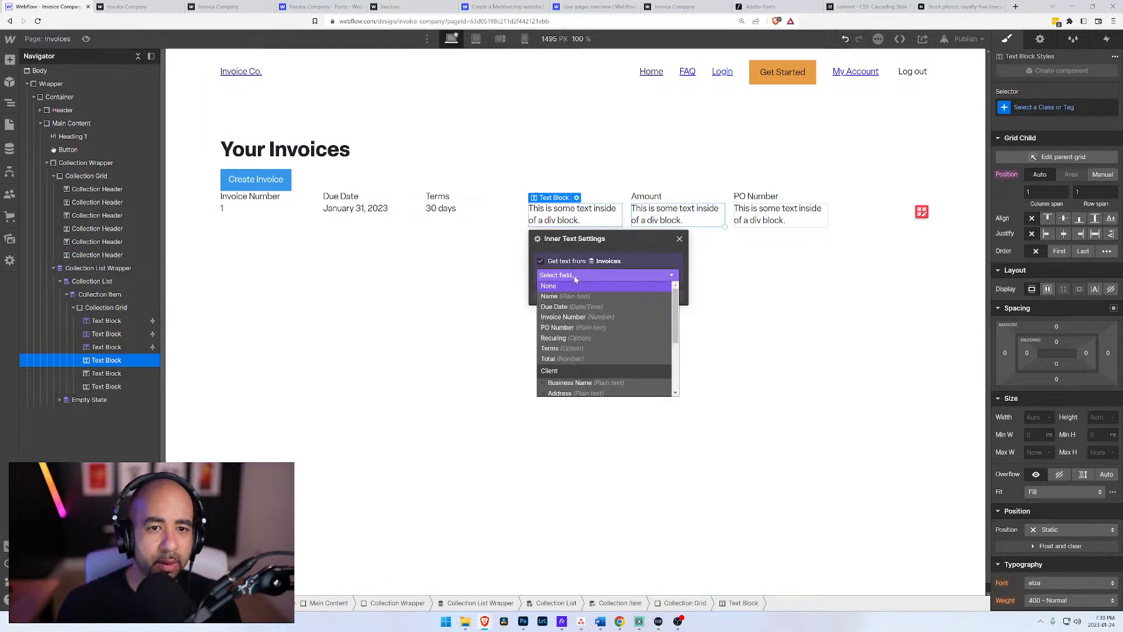
pyautogui.click(571, 220)
pyautogui.click(643, 217)
pyautogui.click(584, 215)
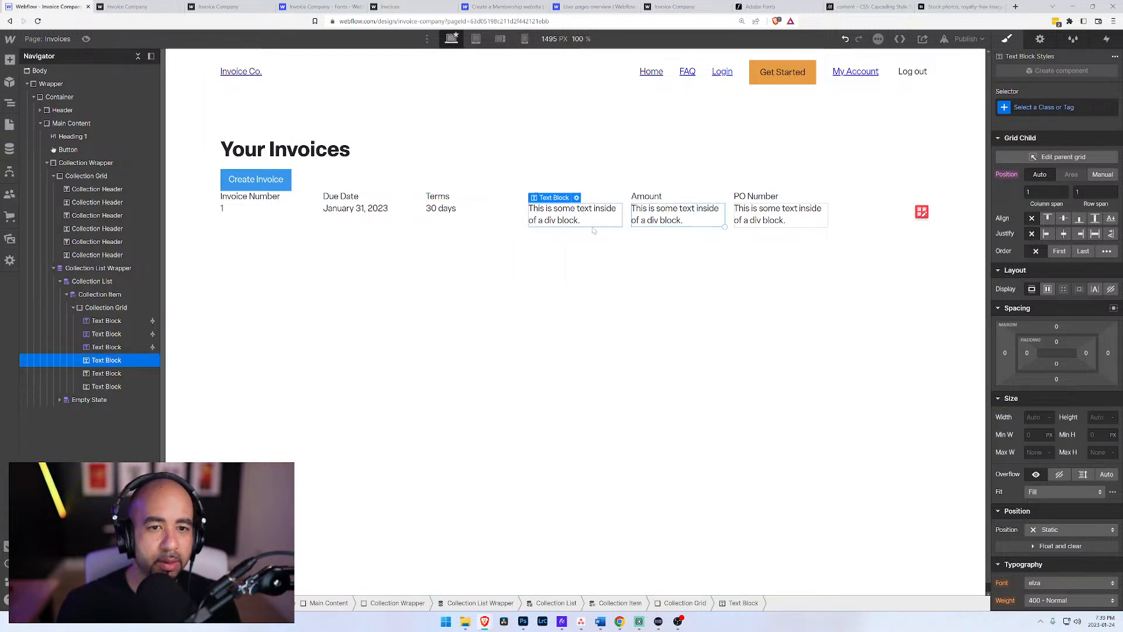
pyautogui.click(577, 198)
pyautogui.click(541, 262)
pyautogui.click(571, 275)
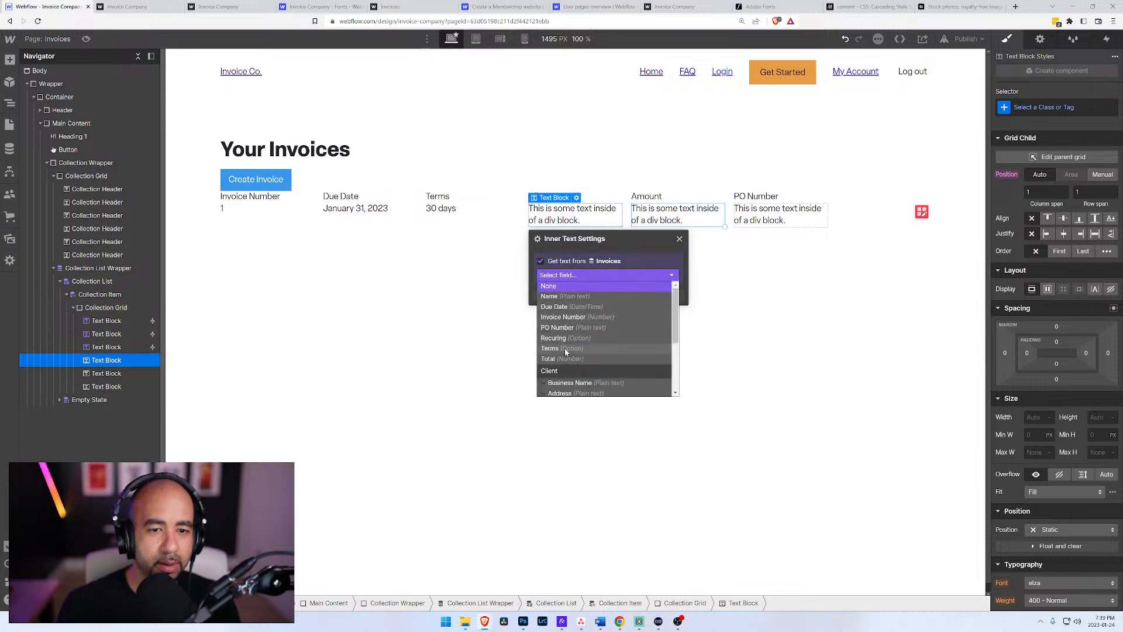
pyautogui.click(571, 383)
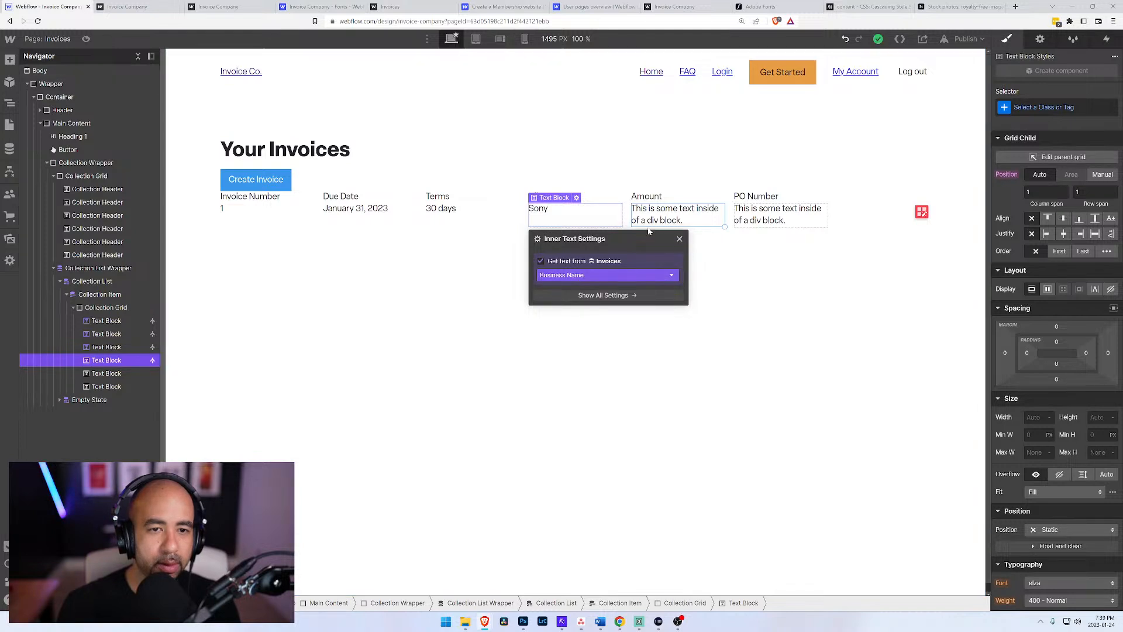
# Step: Bind the text block under the Amount header to the Total field
pyautogui.click(672, 214)
pyautogui.click(679, 198)
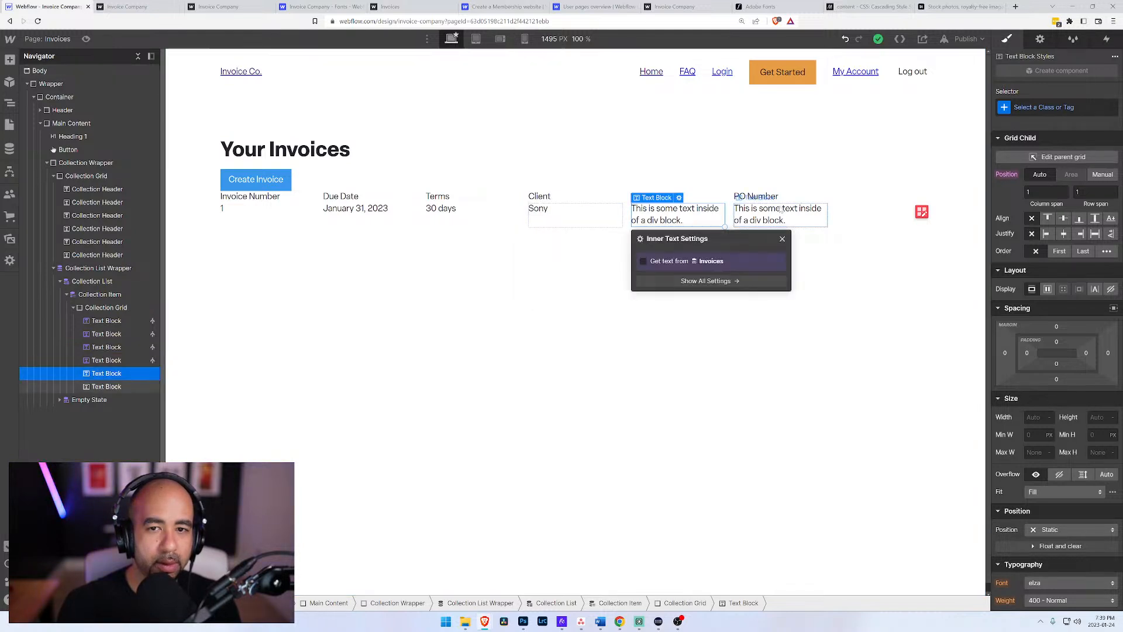
pyautogui.click(700, 212)
pyautogui.click(679, 198)
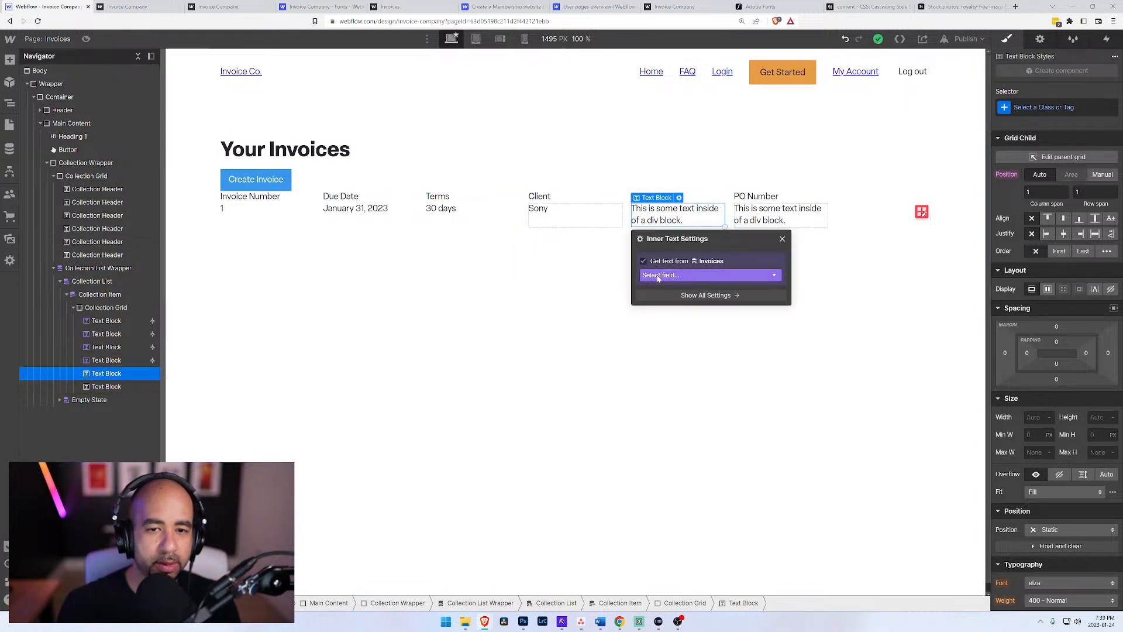
pyautogui.click(661, 275)
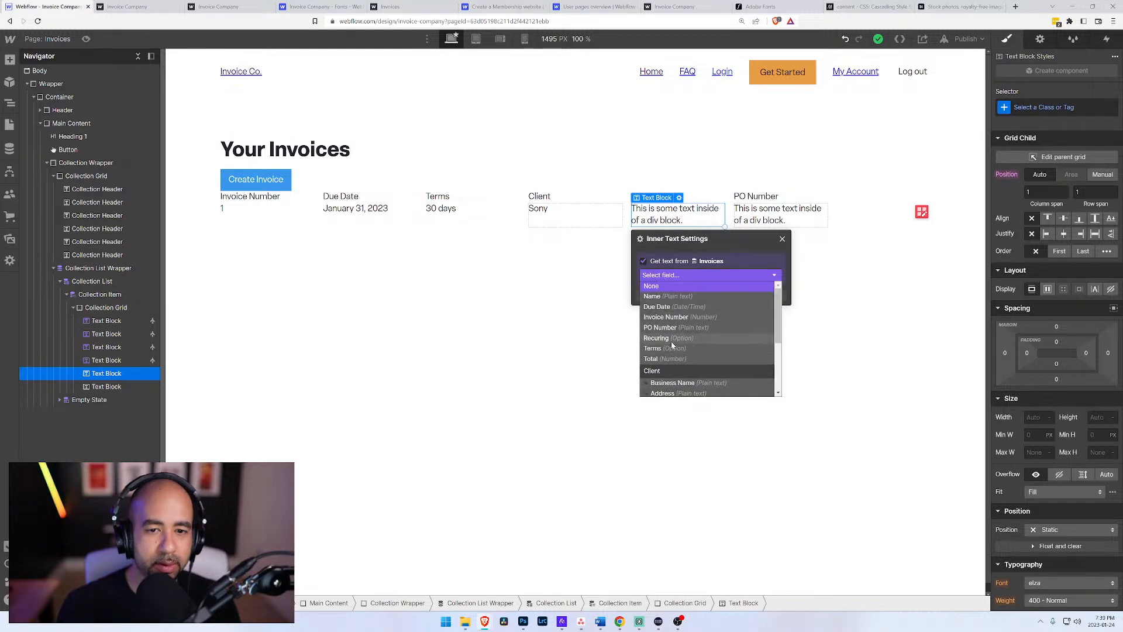
pyautogui.click(650, 358)
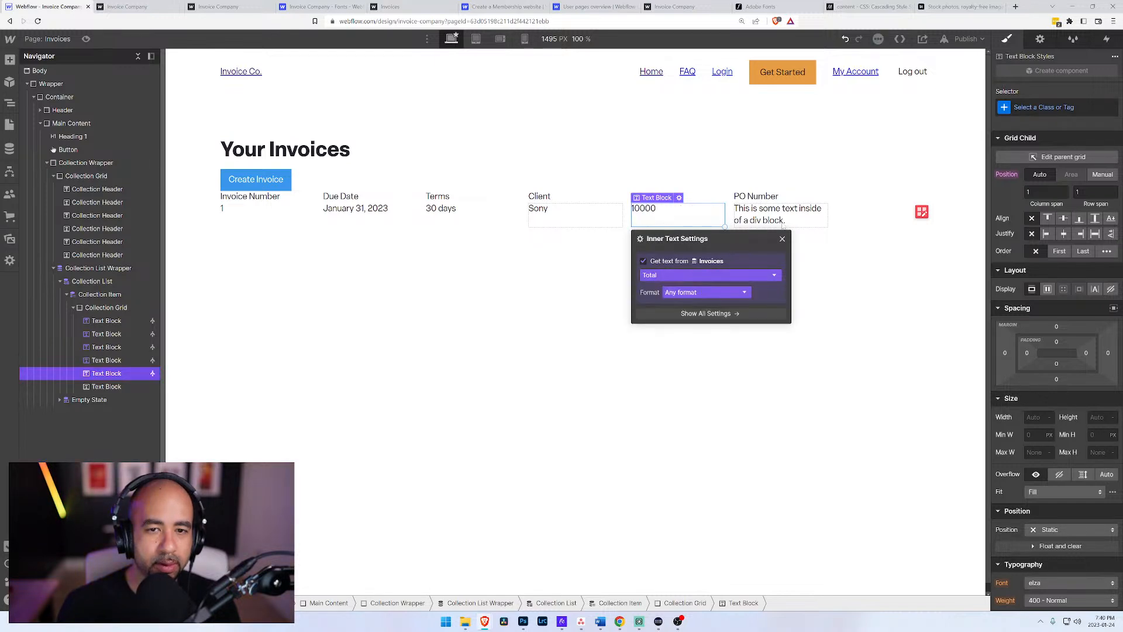
# Step: Bind the text block under the PO Number header to the Total field and clear the selection
pyautogui.click(791, 213)
pyautogui.click(780, 198)
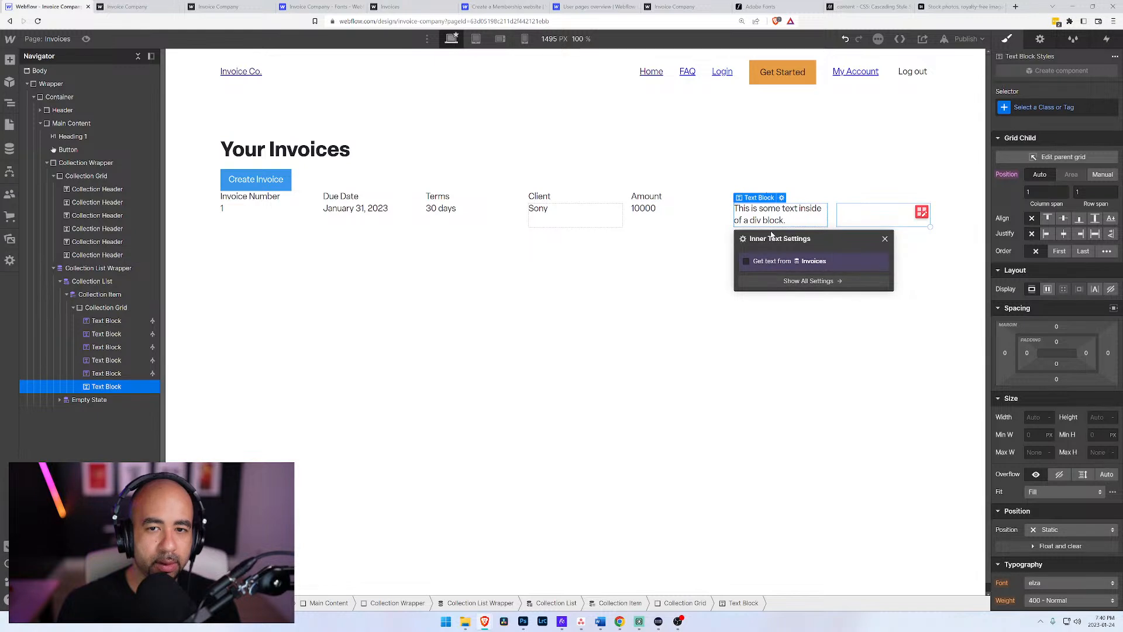
pyautogui.click(747, 261)
pyautogui.click(781, 275)
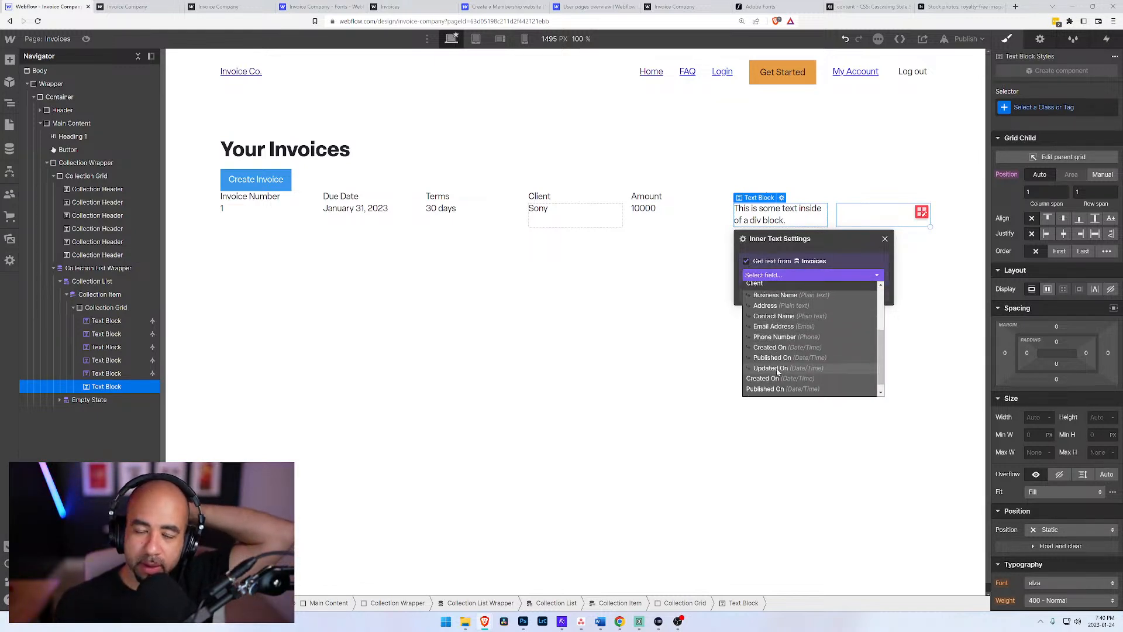
pyautogui.click(762, 327)
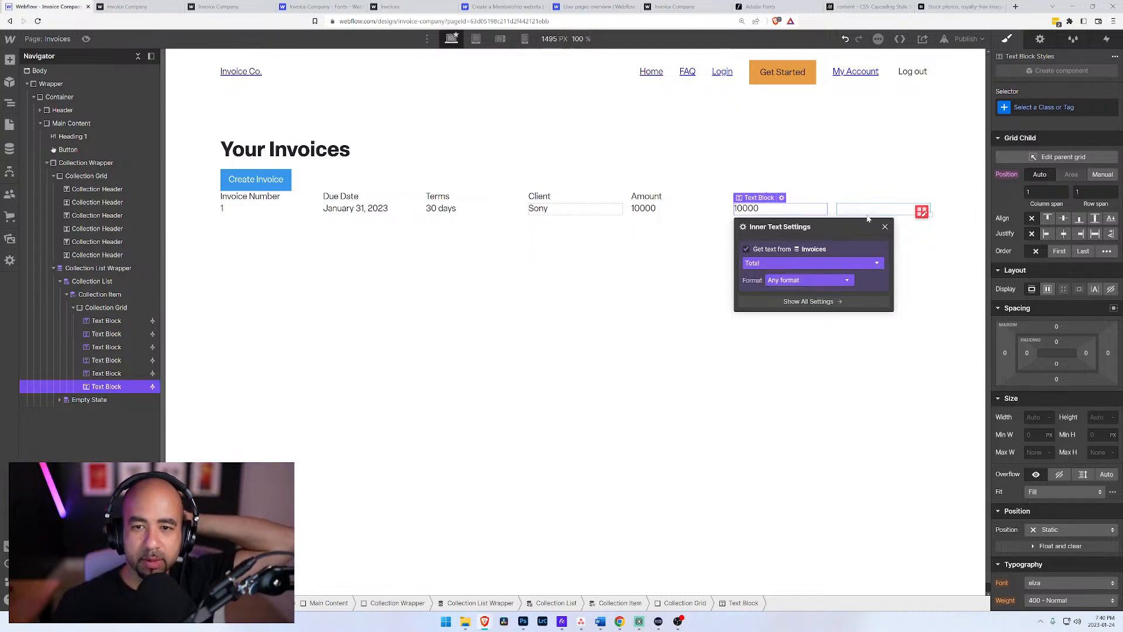
pyautogui.click(862, 192)
pyautogui.click(858, 221)
pyautogui.click(384, 319)
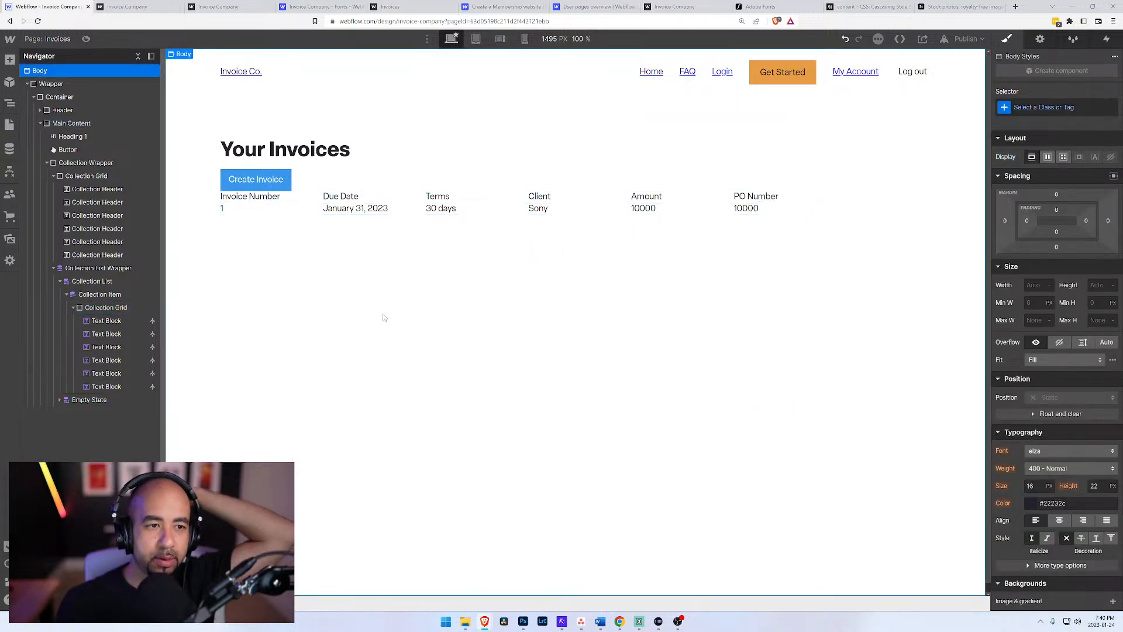
# Step: Set the Collection Header class's font weight to 700 - Bold
pyautogui.click(238, 197)
pyautogui.click(106, 202)
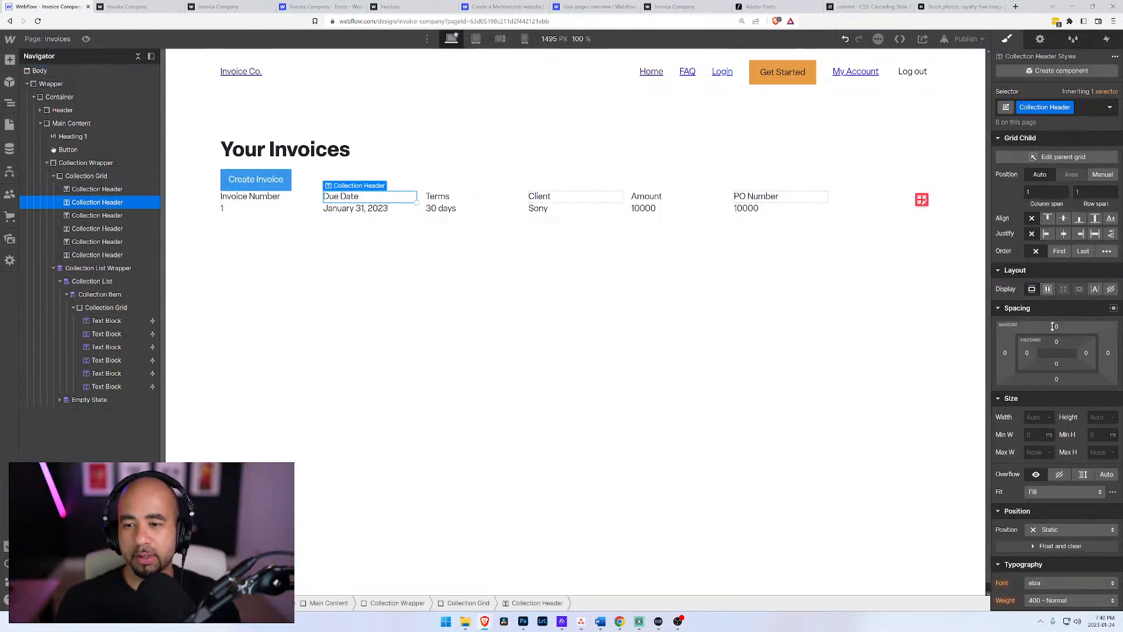
pyautogui.scroll(-3, 1036, 456)
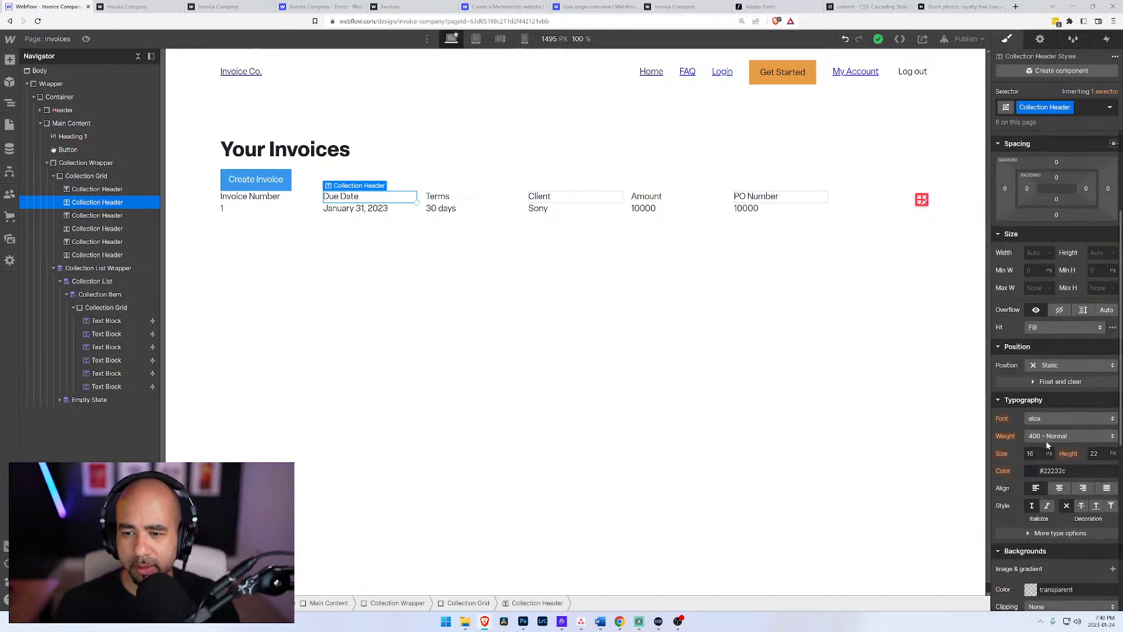
pyautogui.click(1053, 435)
pyautogui.click(1040, 474)
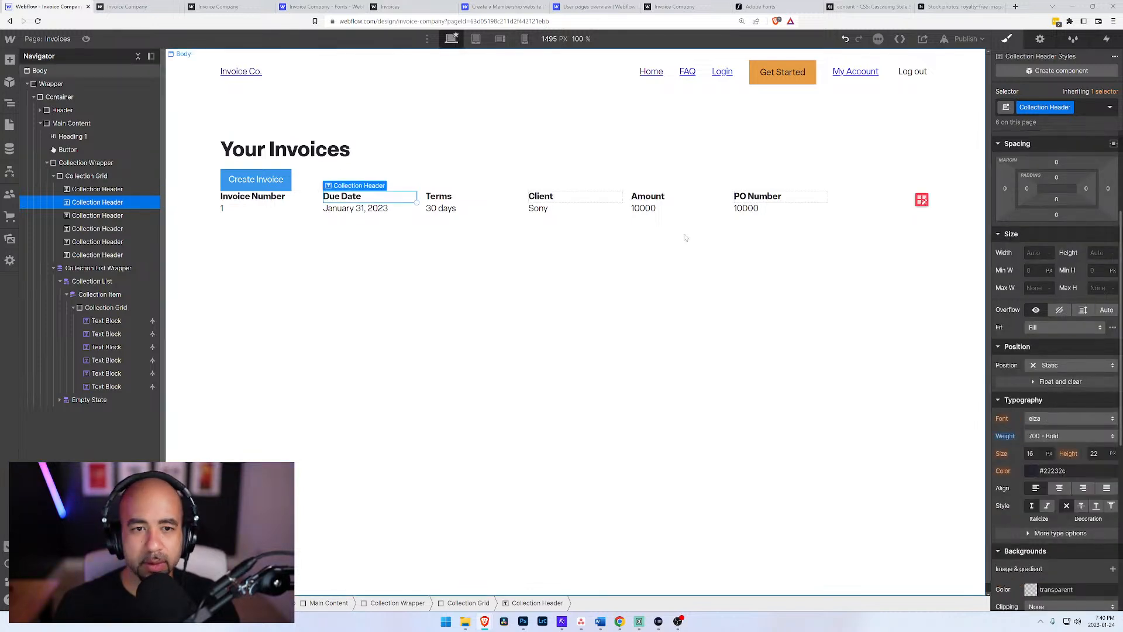
pyautogui.click(439, 126)
pyautogui.click(413, 301)
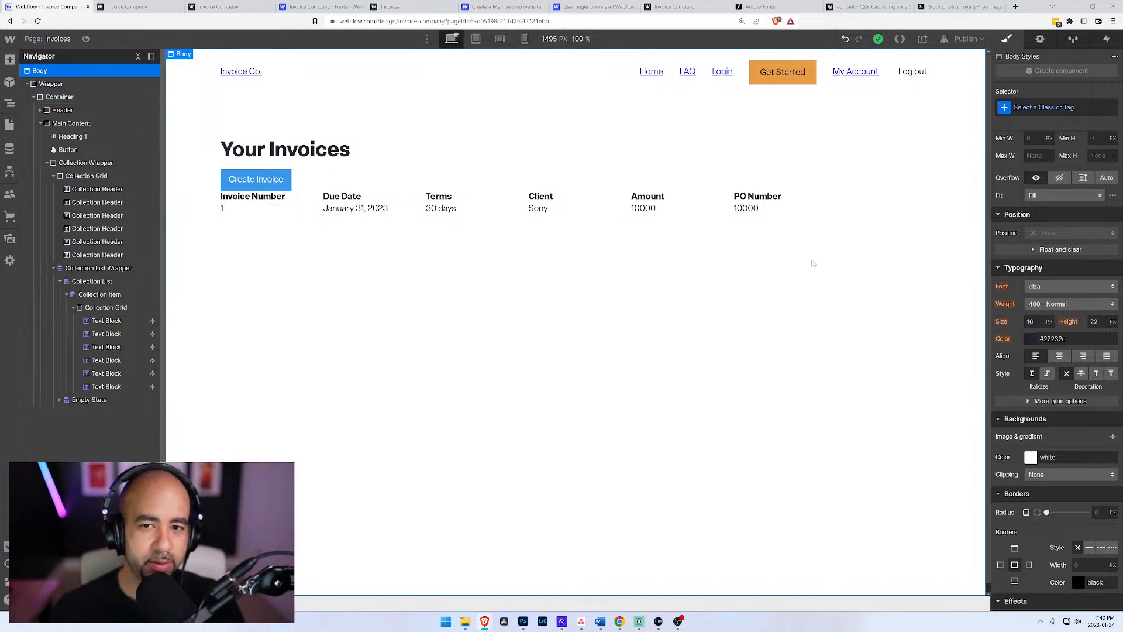
# Step: Duplicate the PO Number header into the empty seventh column and change the copy's text to Edit
pyautogui.click(854, 209)
pyautogui.click(782, 199)
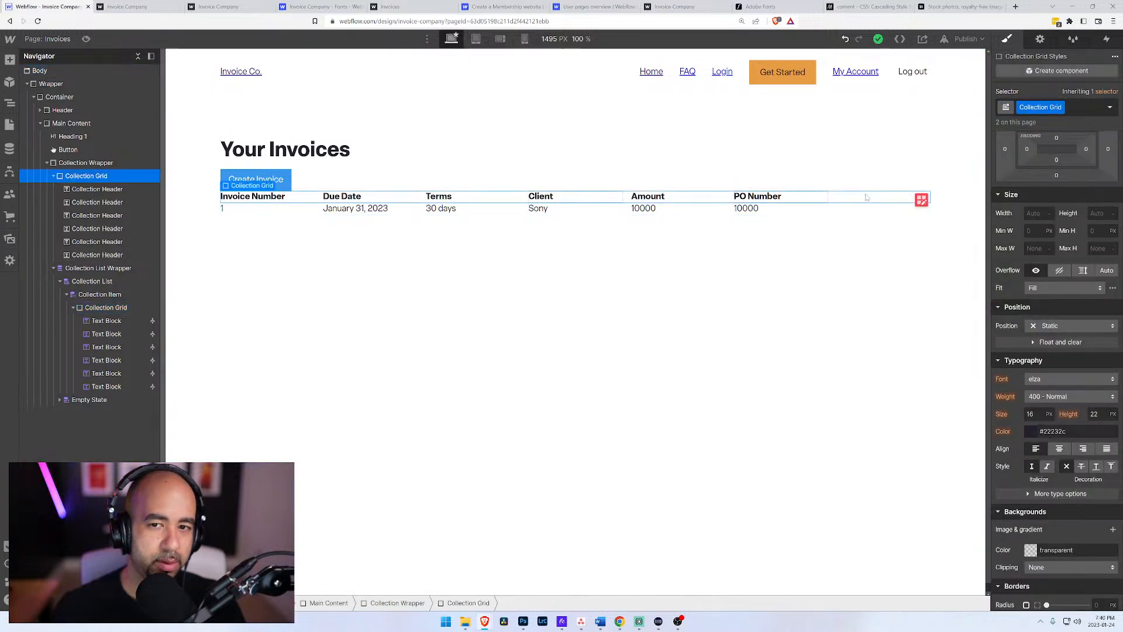
pyautogui.click(101, 312)
pyautogui.click(92, 257)
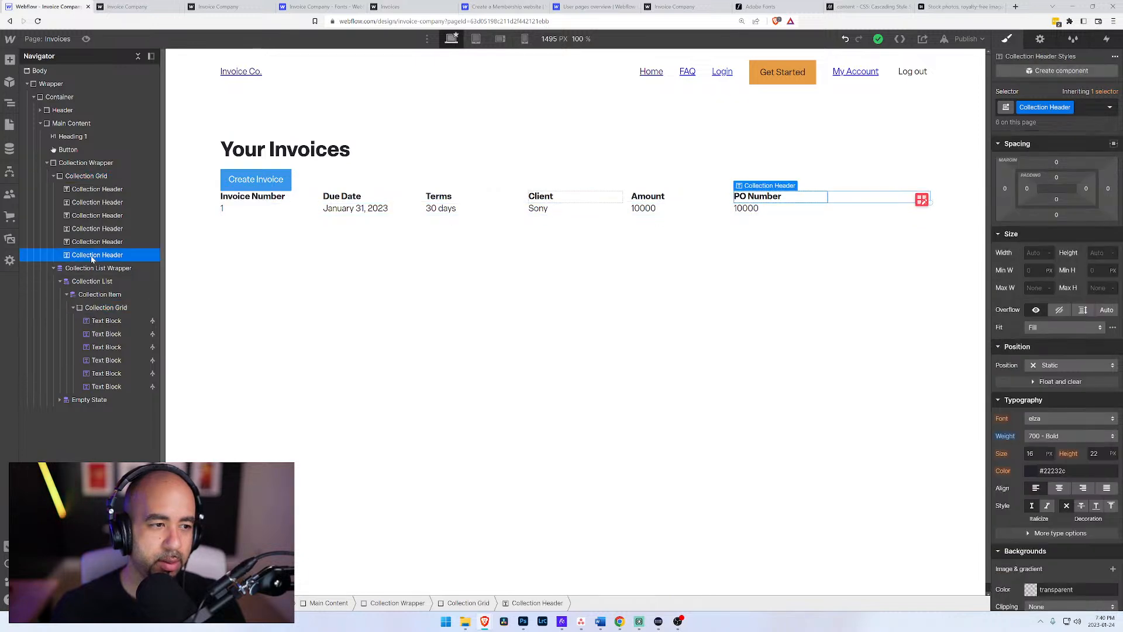
pyautogui.hotkey('ctrl', 'd')
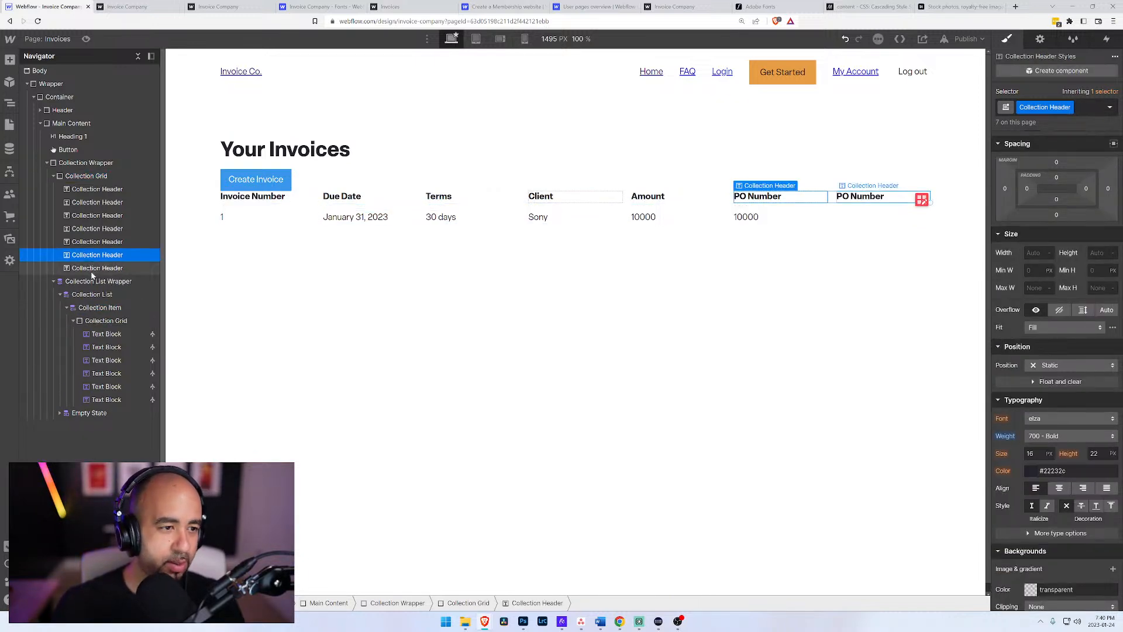
pyautogui.doubleClick(886, 202)
pyautogui.write('Edit')
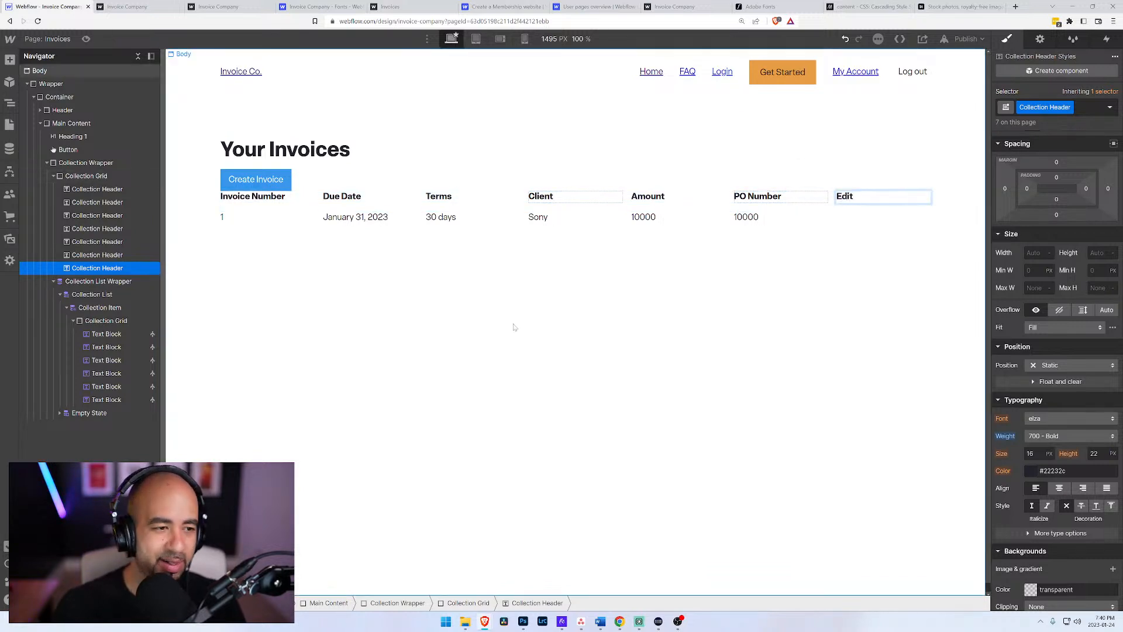
# Step: Try to add a text block reading Edit under the Edit header in the invoice row
pyautogui.click(105, 400)
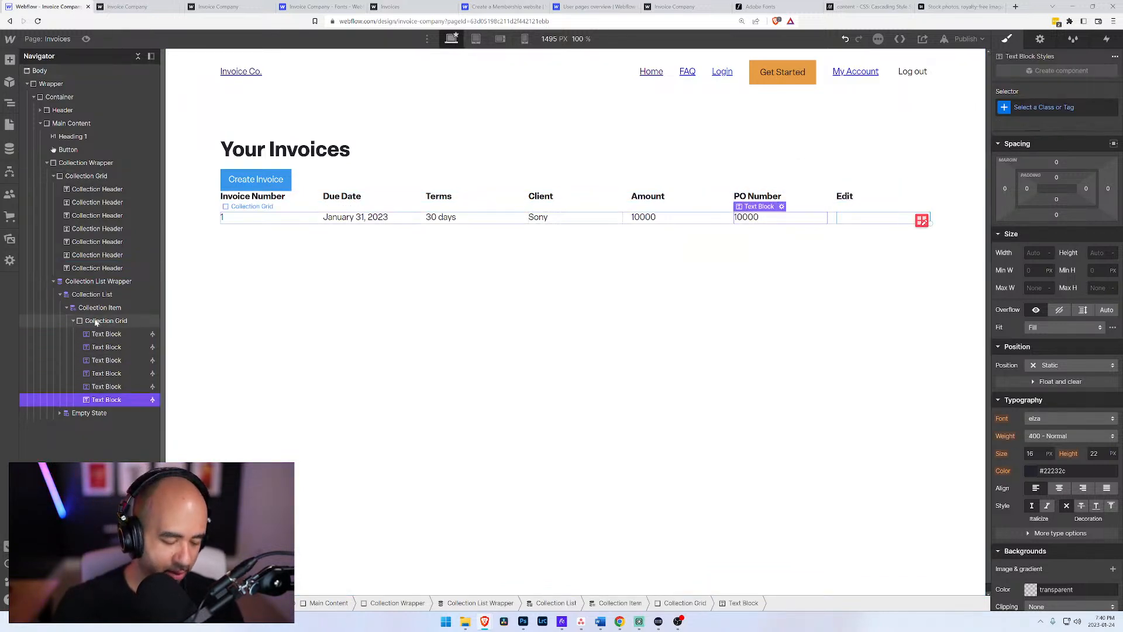
pyautogui.hotkey('ctrl', 'e')
pyautogui.write('te')
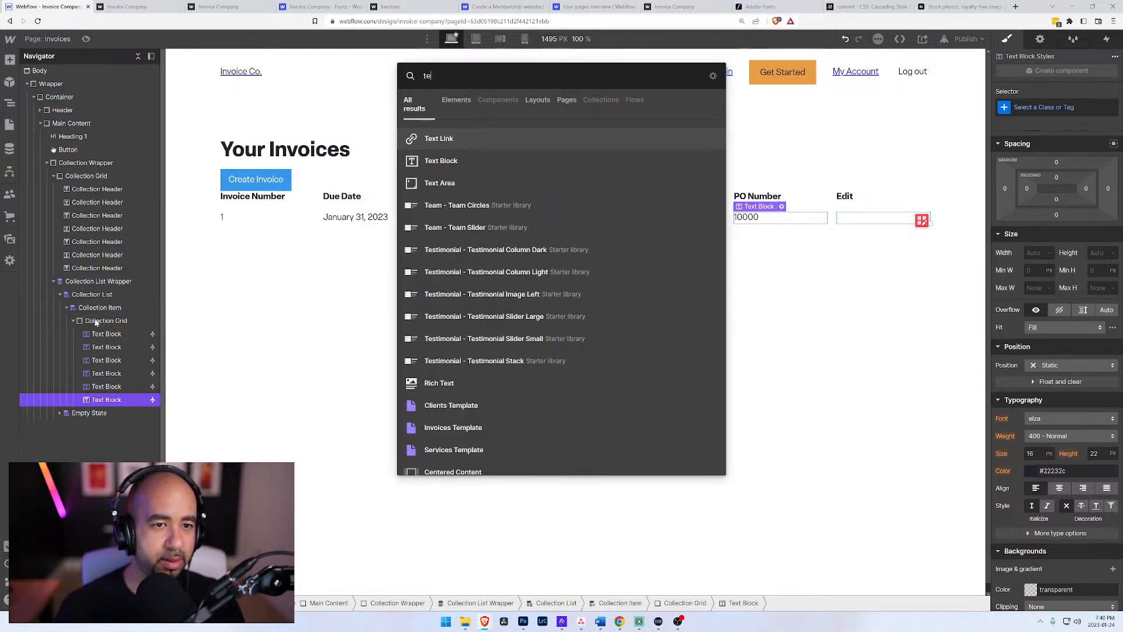
pyautogui.press('Down')
pyautogui.press('Return')
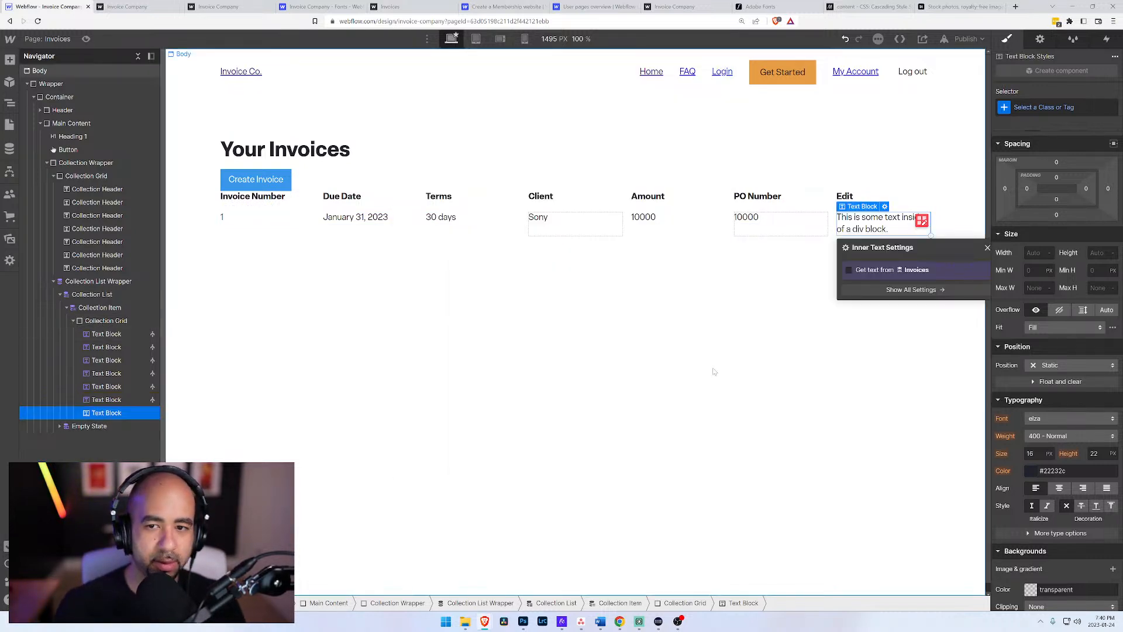
pyautogui.press('Return')
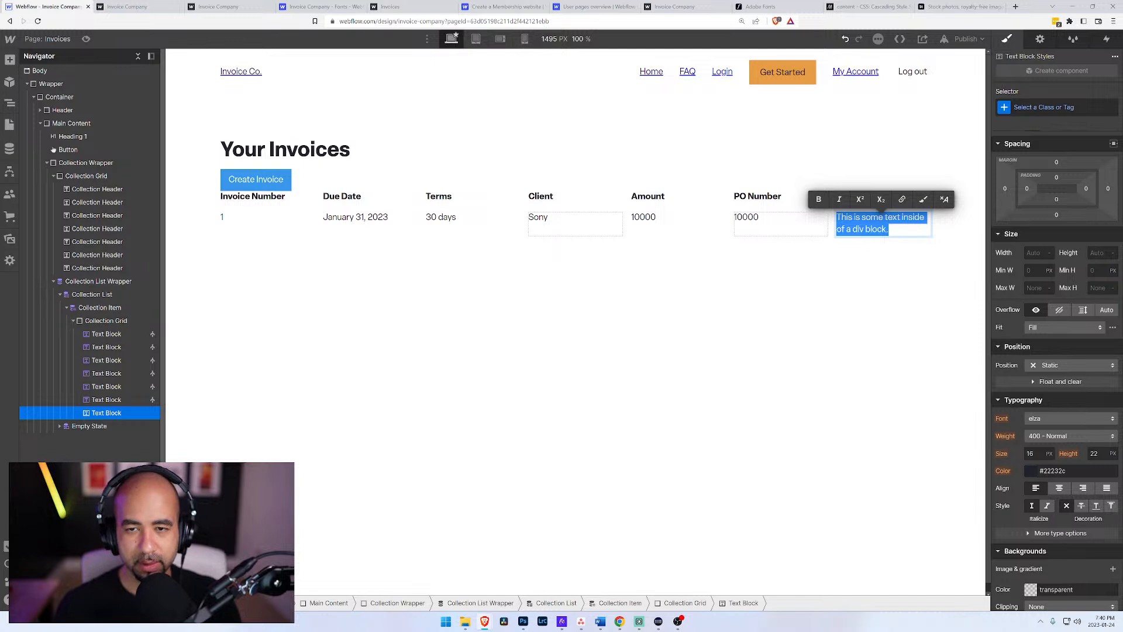
pyautogui.write('Edit')
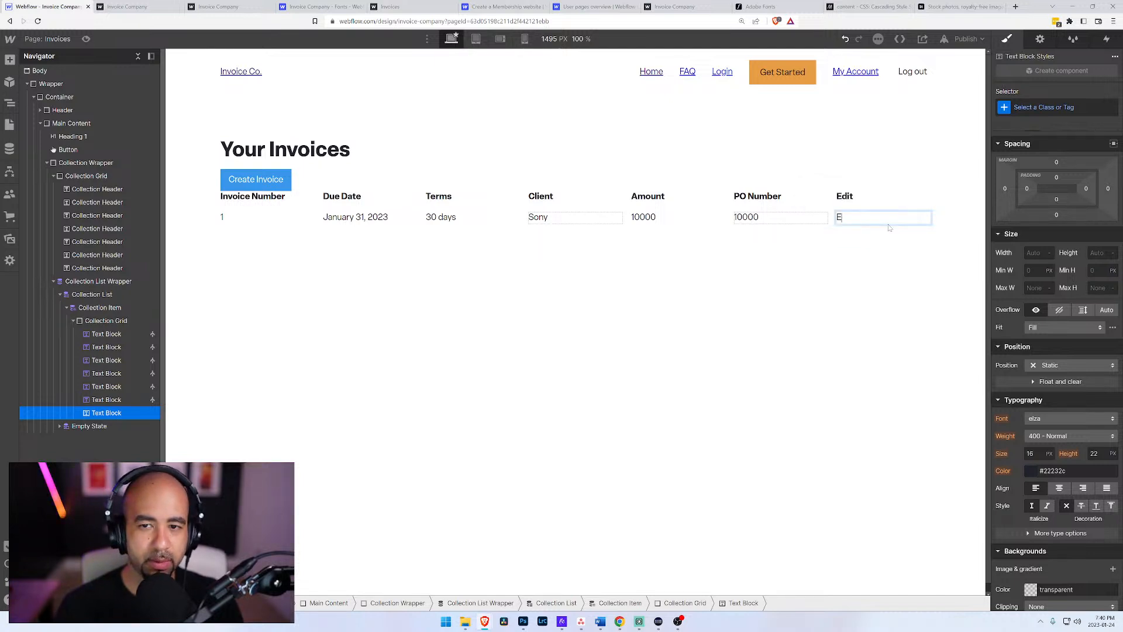
pyautogui.click(107, 399)
pyautogui.hotkey('ctrl', 'z')
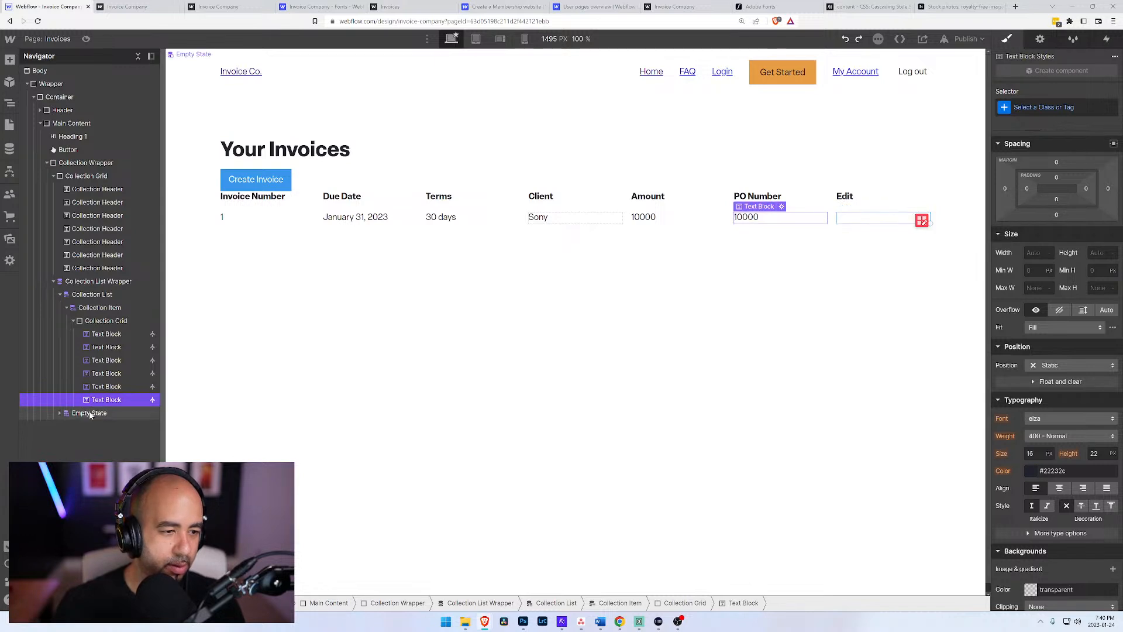
# Step: Insert a text link in the Collection Grid inside the Collection Item, under the Edit header
pyautogui.click(107, 323)
pyautogui.hotkey('ctrl', 'e')
pyautogui.write('div')
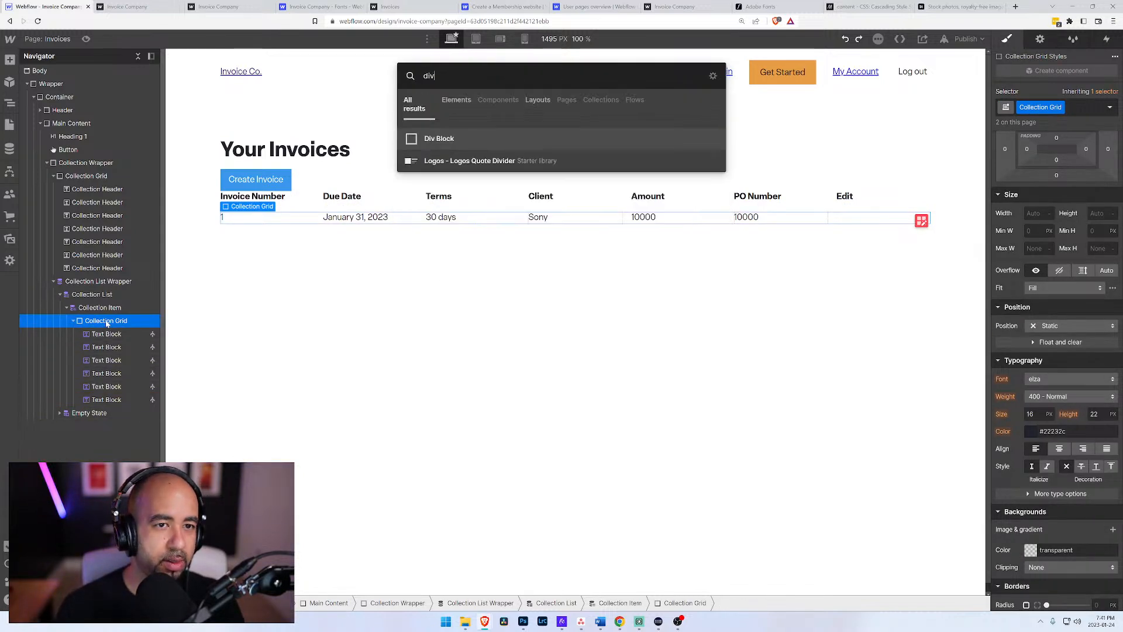
pyautogui.press('BackSpace')
pyautogui.press('BackSpace')
pyautogui.press('BackSpace')
pyautogui.write('tex')
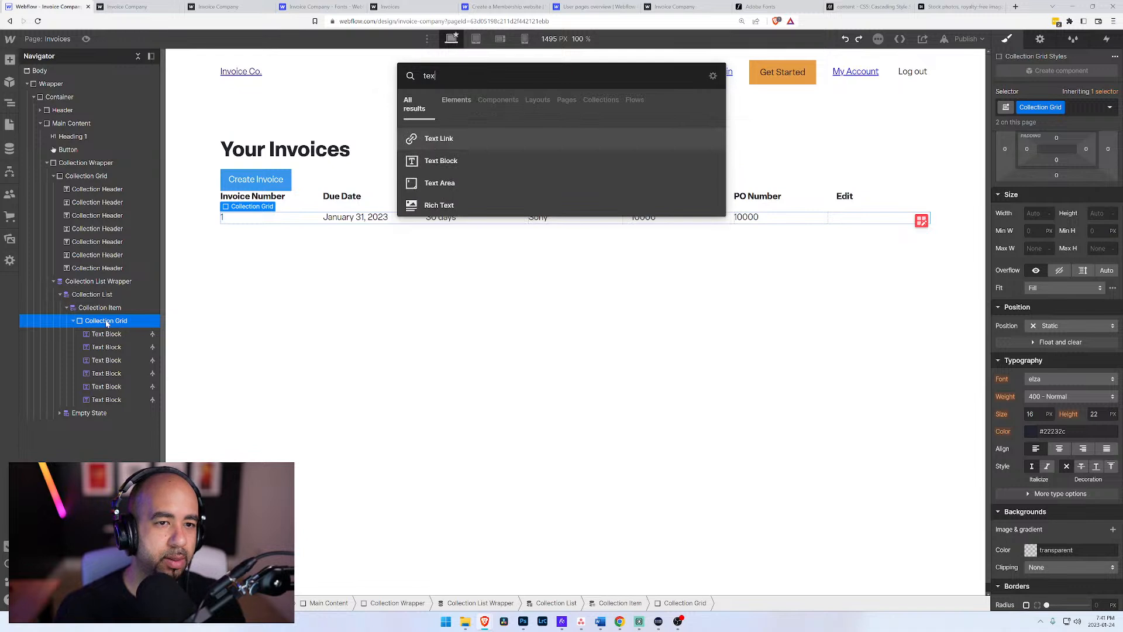
pyautogui.press('Return')
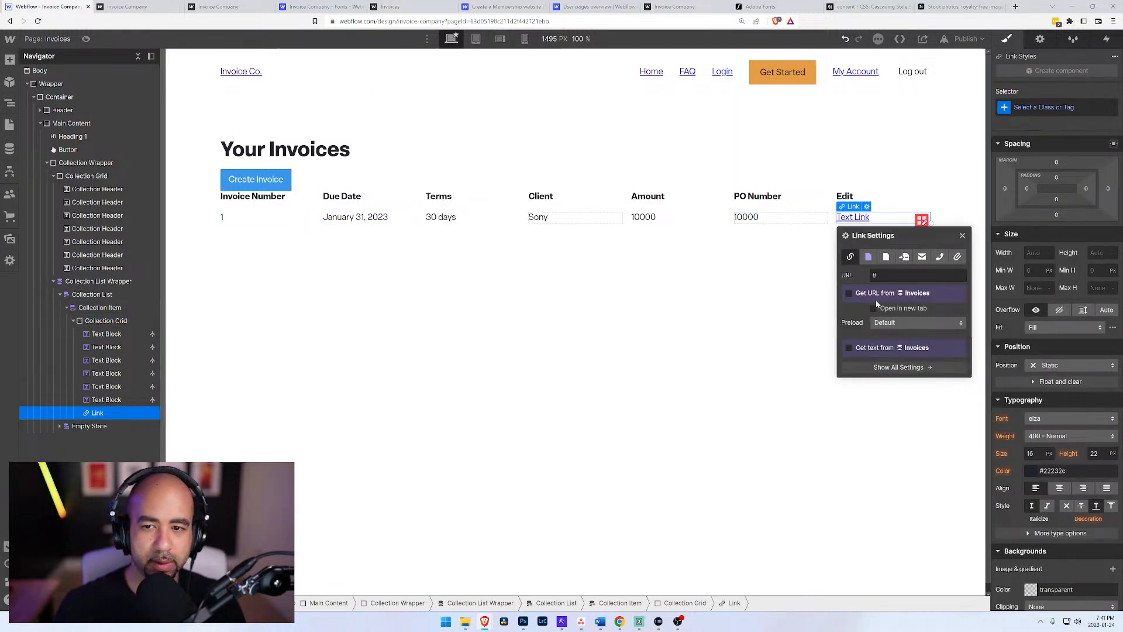
# Step: Point the new link to the Current Invoice collection page
pyautogui.click(868, 256)
pyautogui.click(894, 277)
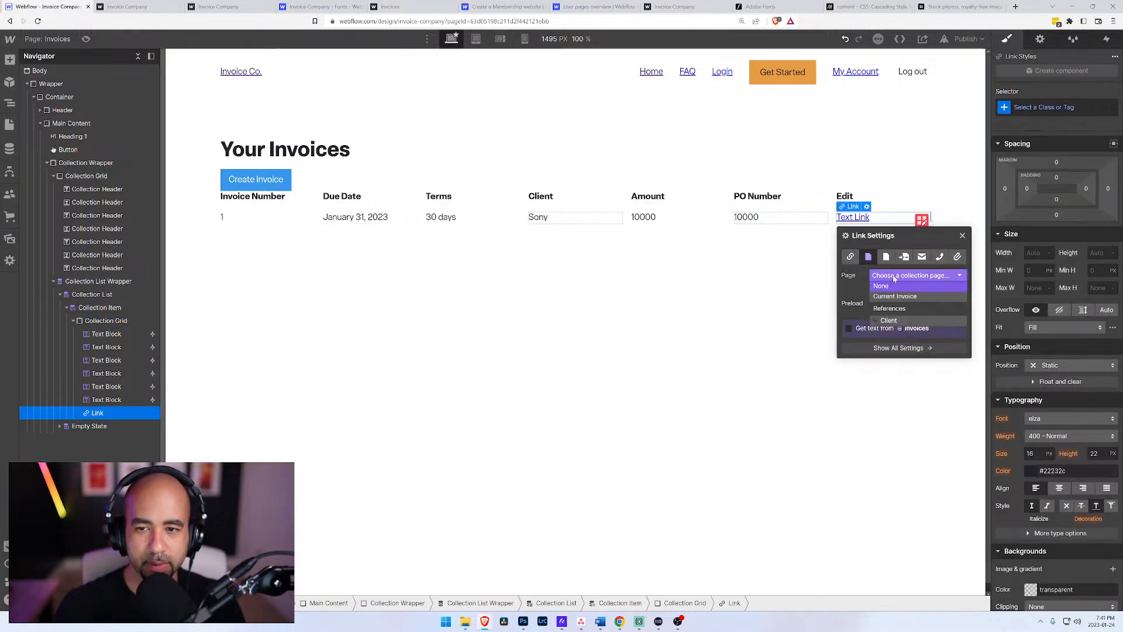
pyautogui.click(891, 296)
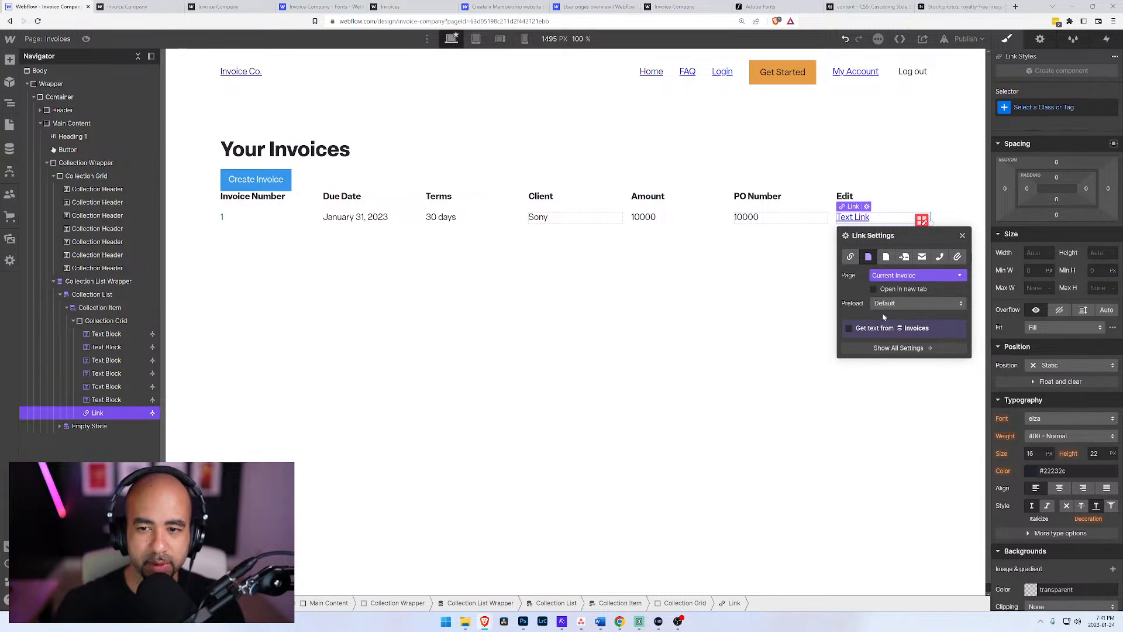
pyautogui.click(849, 328)
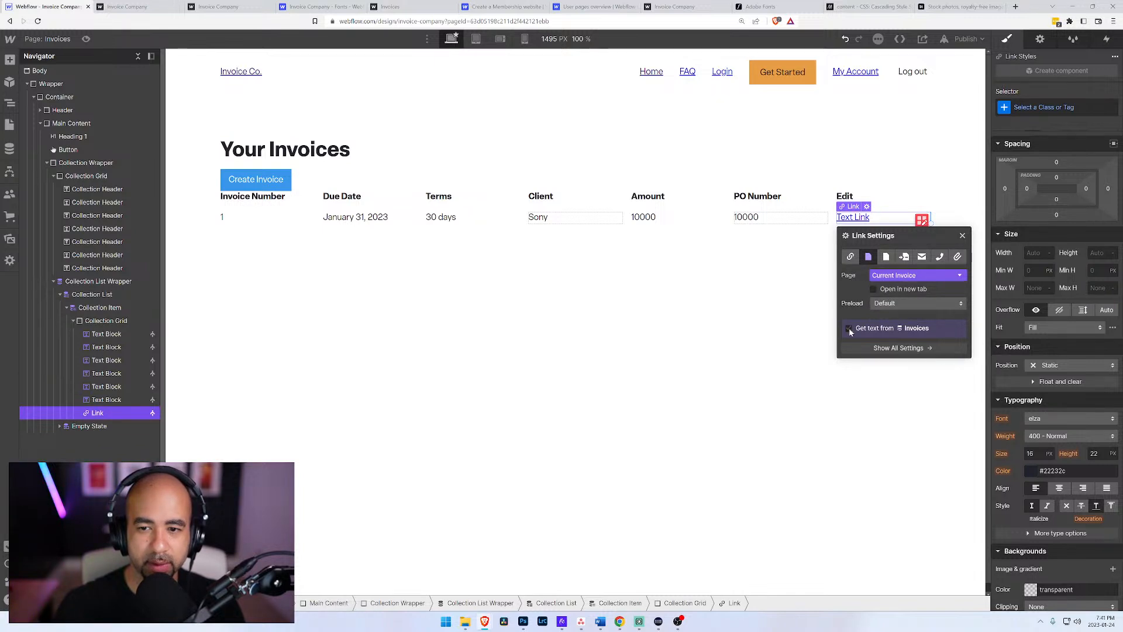
pyautogui.click(880, 294)
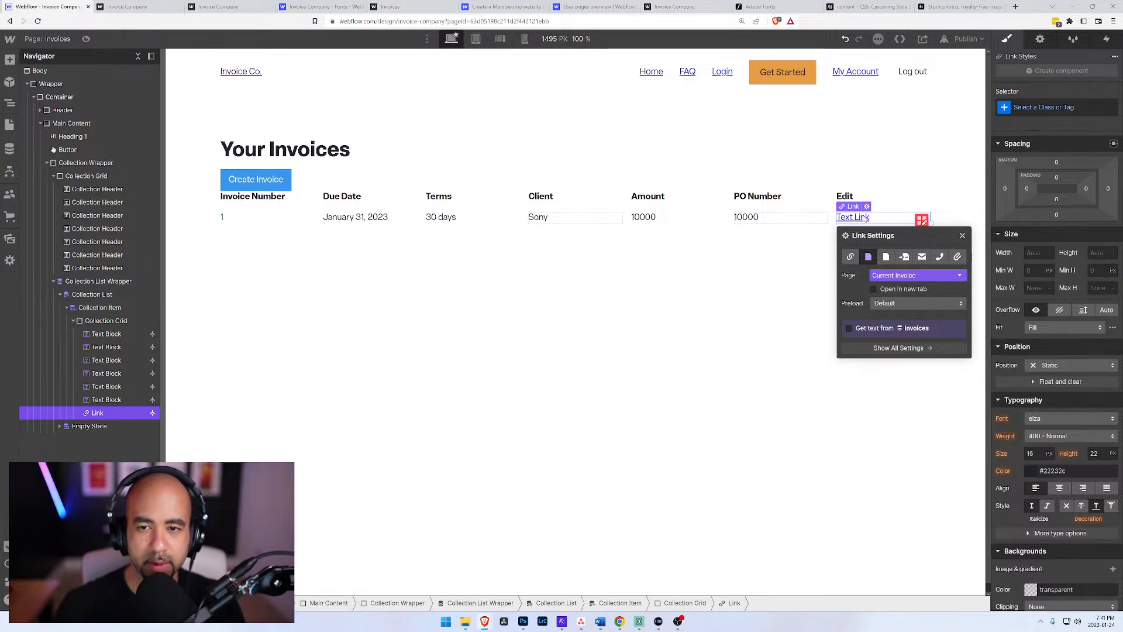
# Step: Change the link's text to Edit and clear the selection
pyautogui.doubleClick(866, 218)
pyautogui.write('Edit')
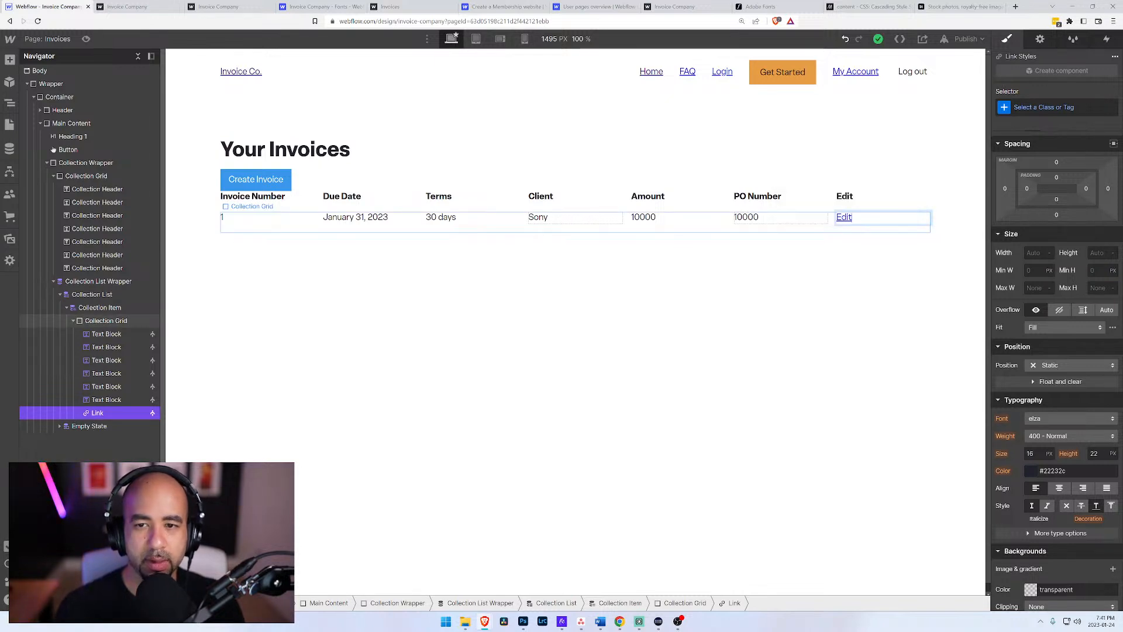
pyautogui.click(819, 291)
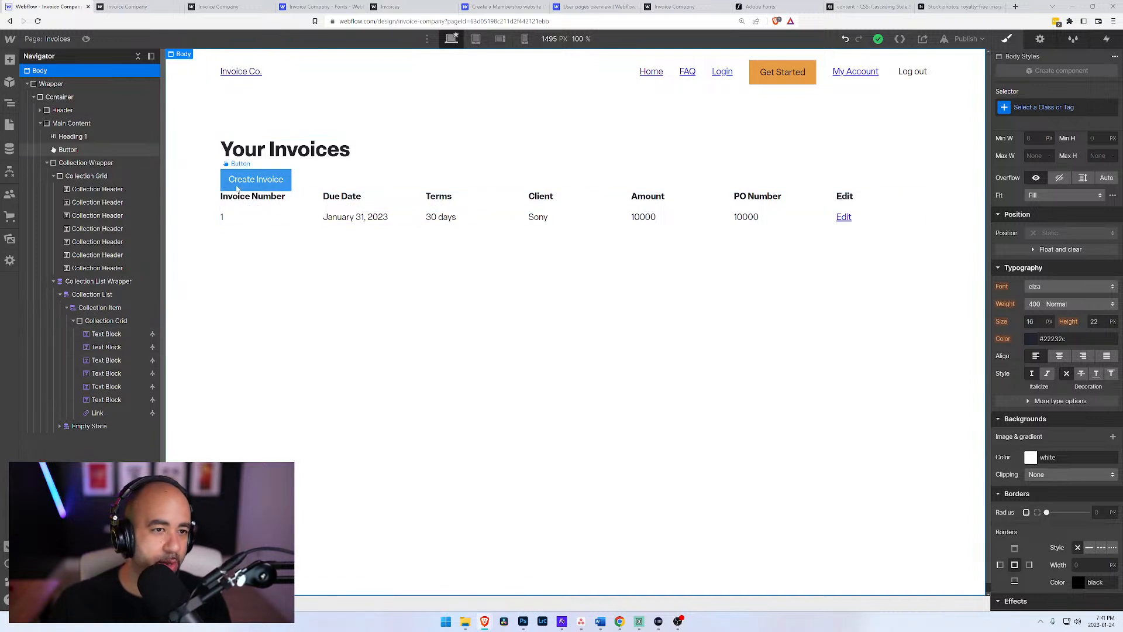
# Step: Start a new item in the Invoices CMS collection and name it 2
pyautogui.click(9, 124)
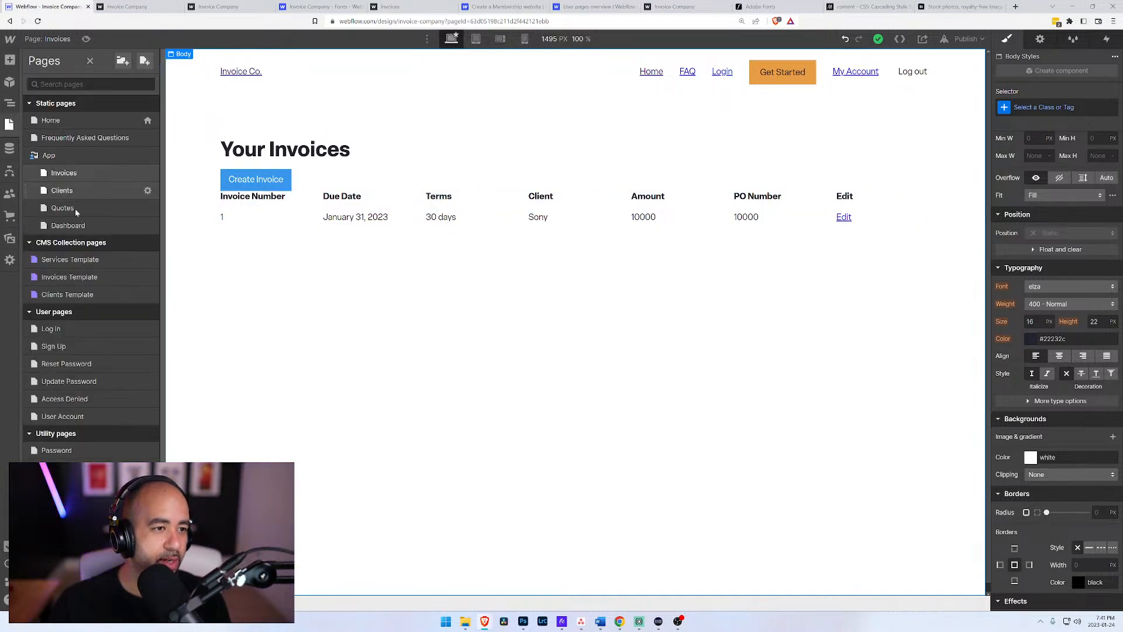
pyautogui.click(10, 148)
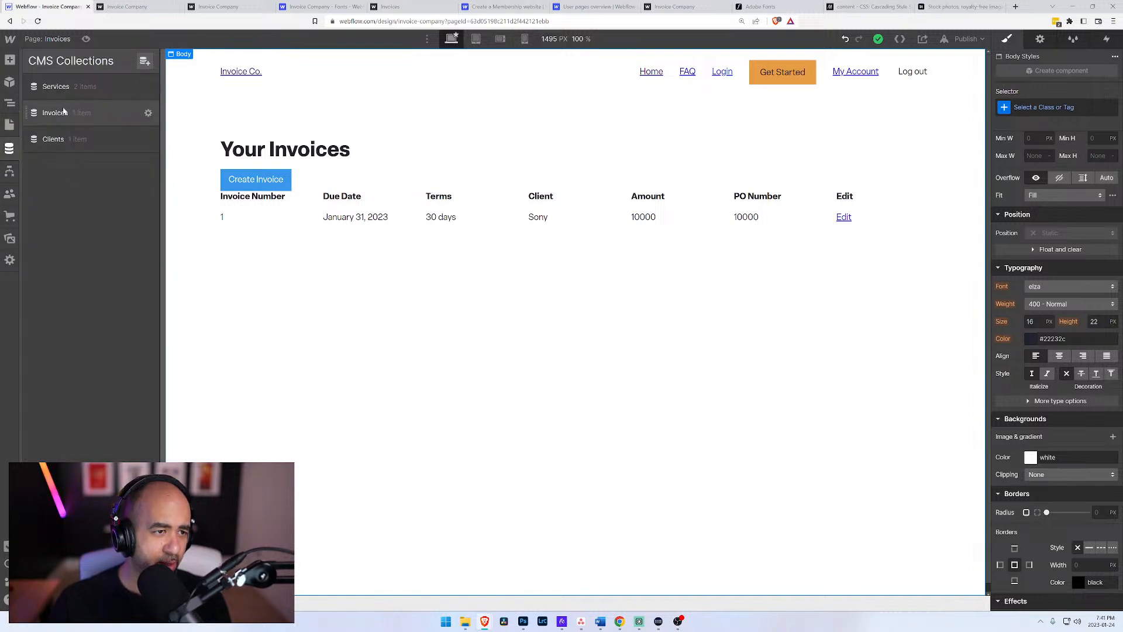
pyautogui.click(138, 111)
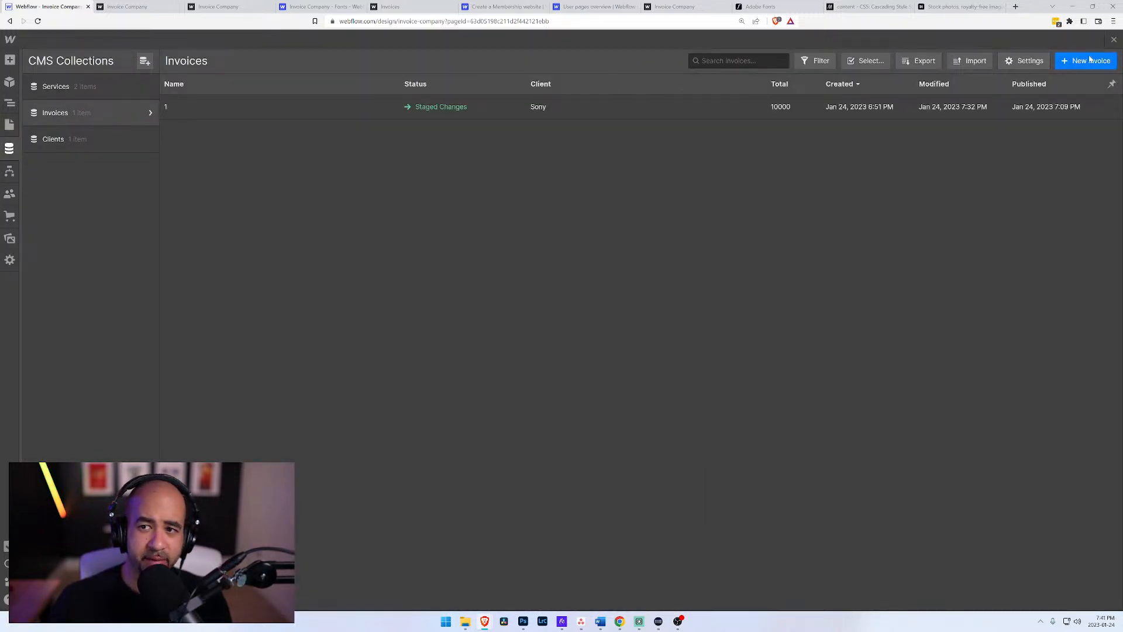
pyautogui.click(1087, 59)
pyautogui.write('2')
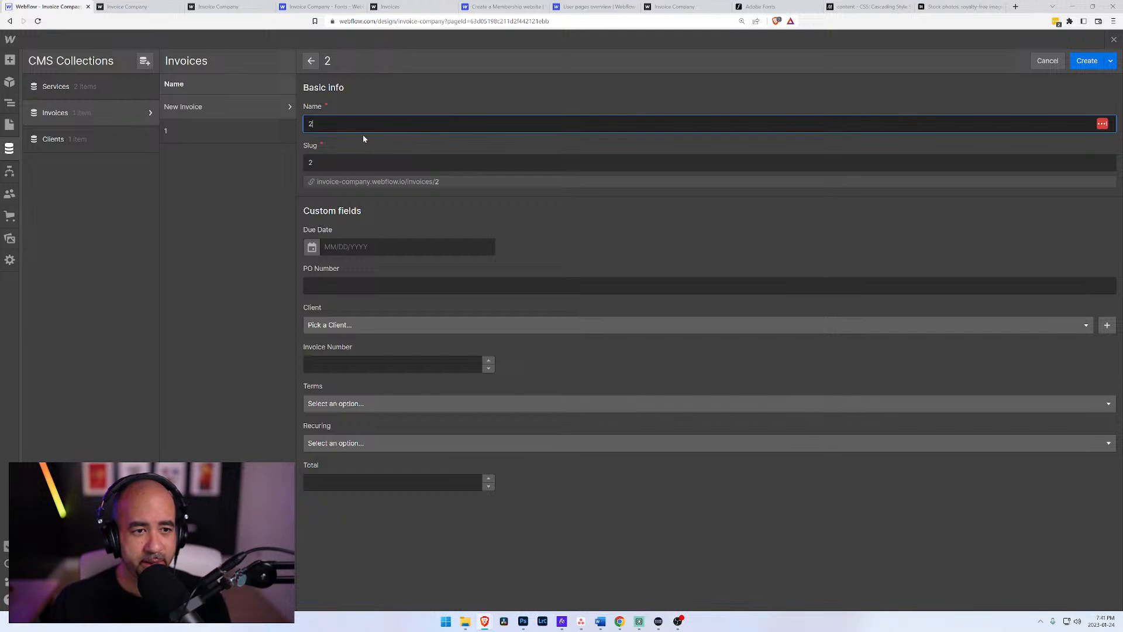
# Step: Set the new invoice's Due Date to 01/27/2023 and fill in its PO Number
pyautogui.click(398, 247)
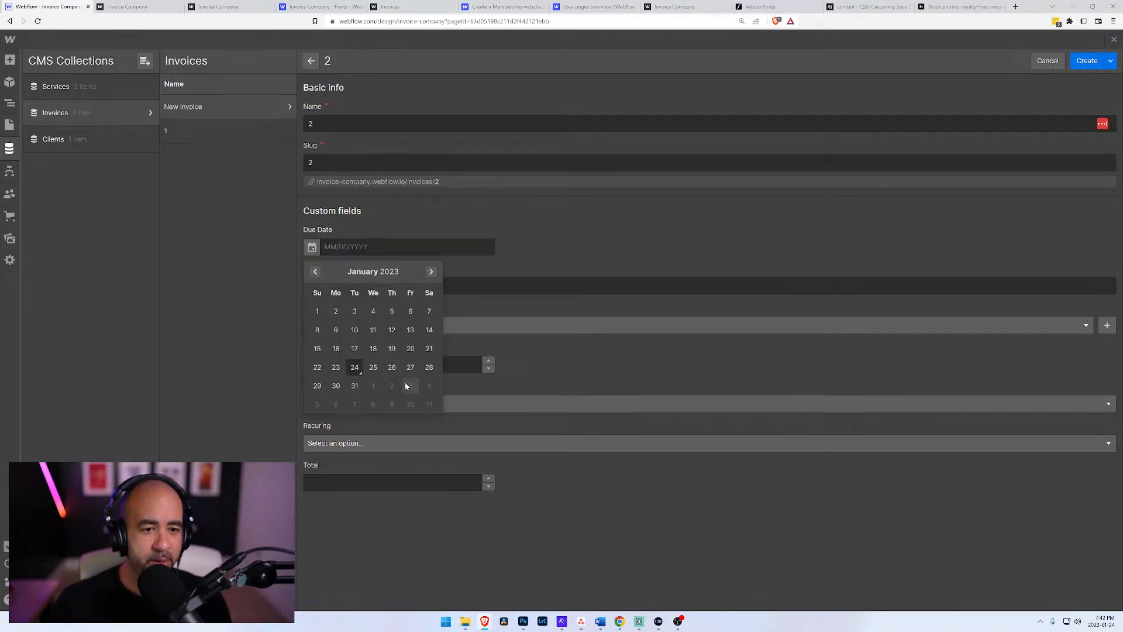
pyautogui.click(411, 367)
pyautogui.click(403, 286)
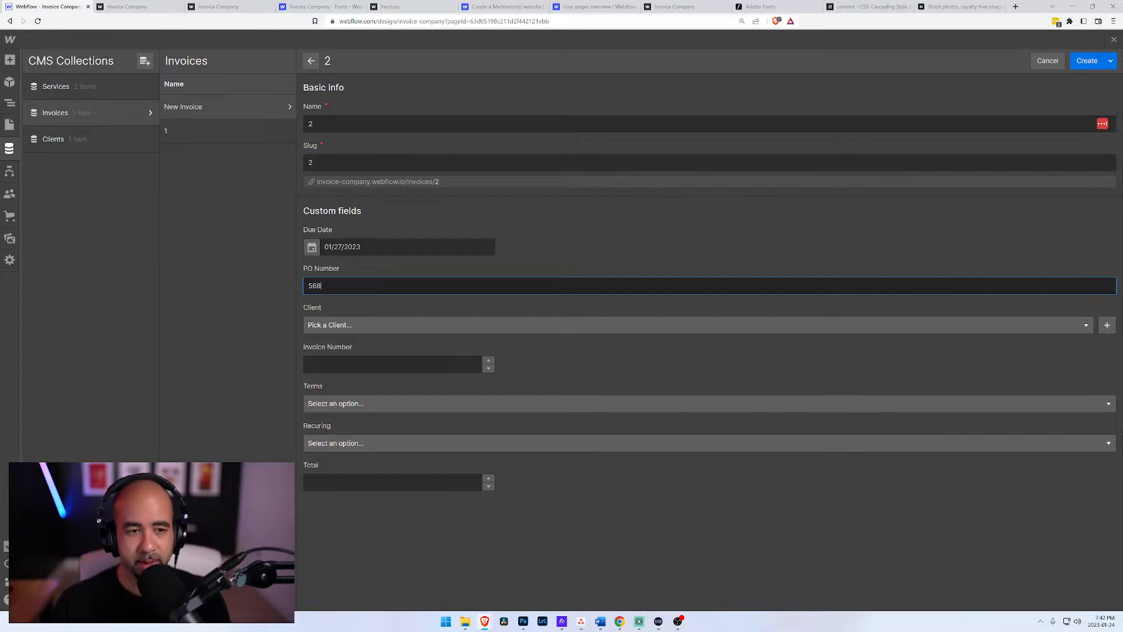
# Step: Choose Sony as the new invoice's client and set its Terms to Due on receipt
pyautogui.click(339, 325)
pyautogui.click(341, 359)
pyautogui.click(341, 364)
pyautogui.click(333, 405)
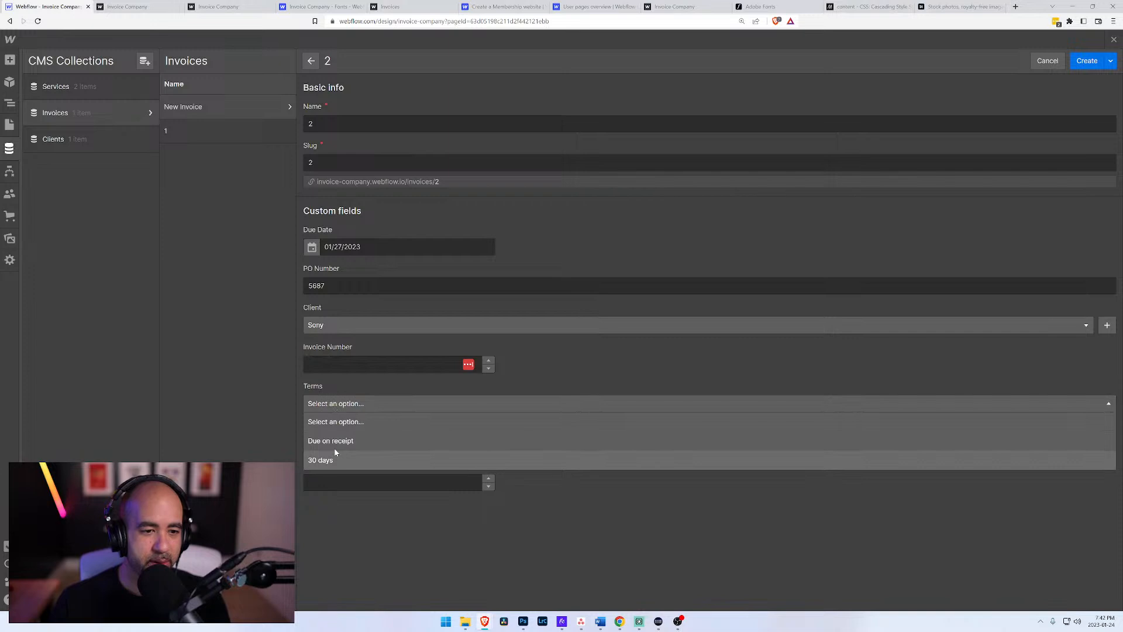
pyautogui.click(335, 448)
# Step: Set Recuring to Yearly and Total to 5.35, and create the invoice
pyautogui.click(337, 445)
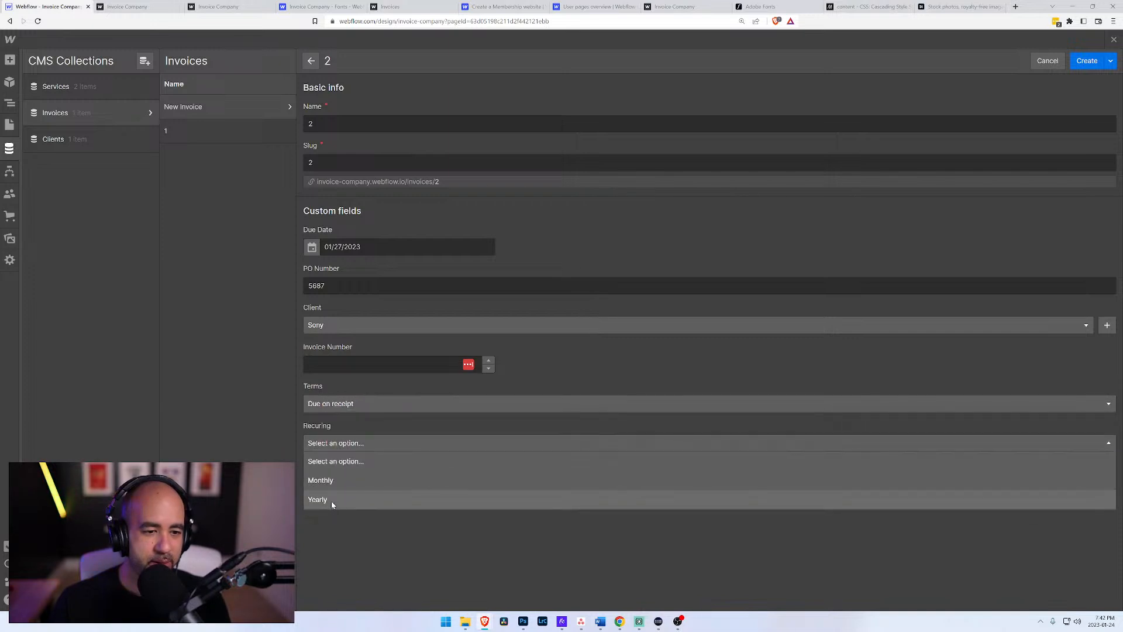
pyautogui.click(332, 498)
pyautogui.click(393, 486)
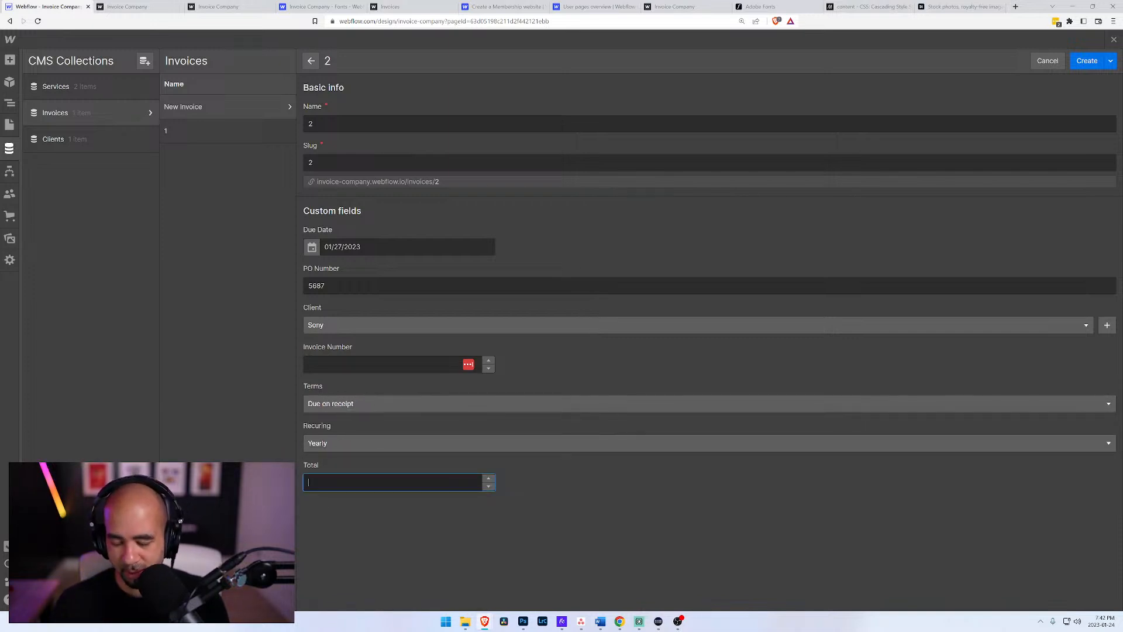
pyautogui.write('5,')
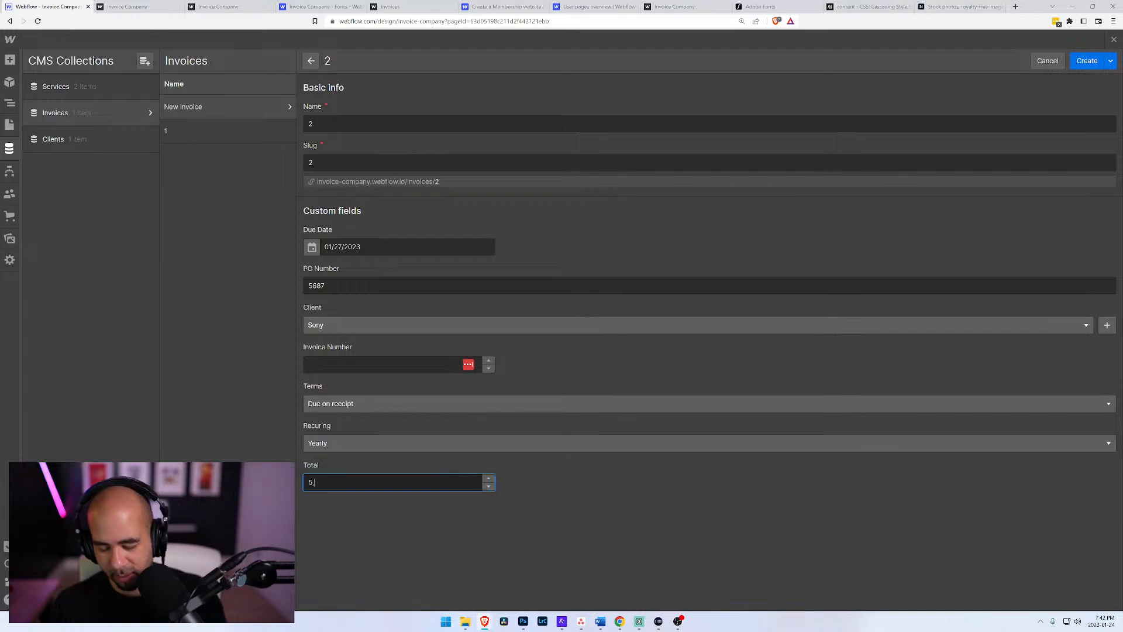
pyautogui.write('35')
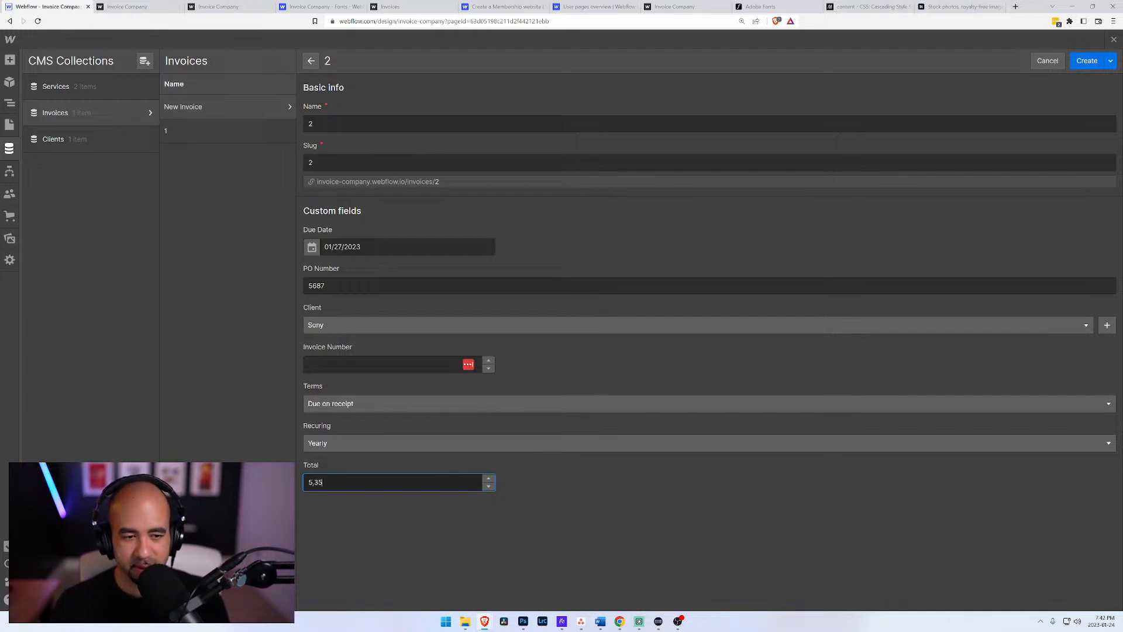
pyautogui.click(1084, 62)
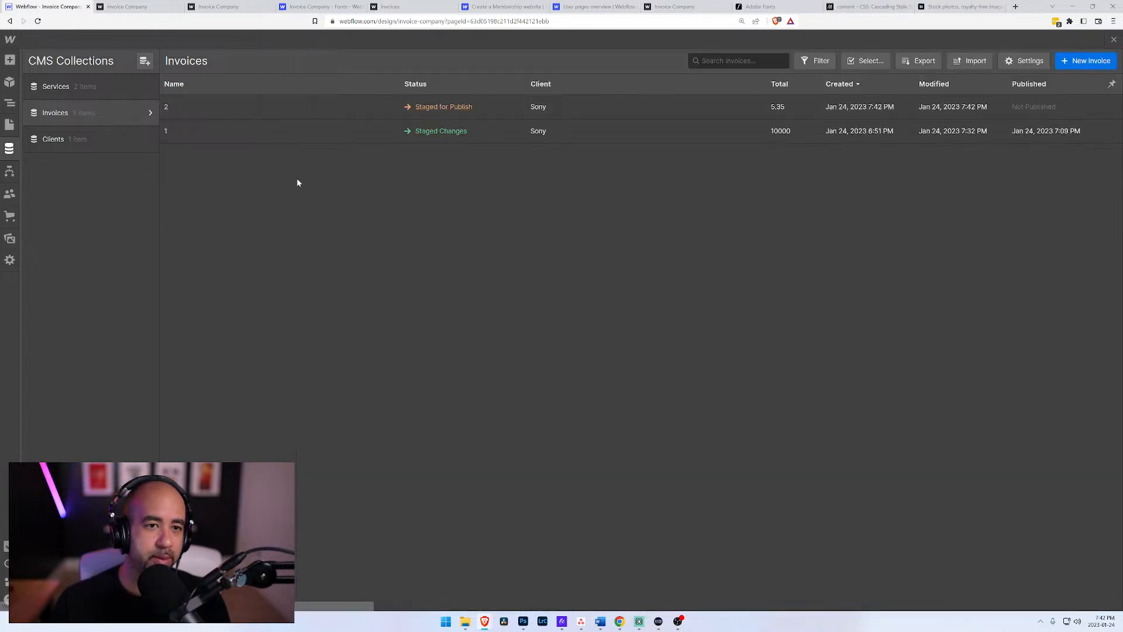
# Step: Try to set the Total of invoice 2 to 5,500, and discard the unsaved changes
pyautogui.click(9, 124)
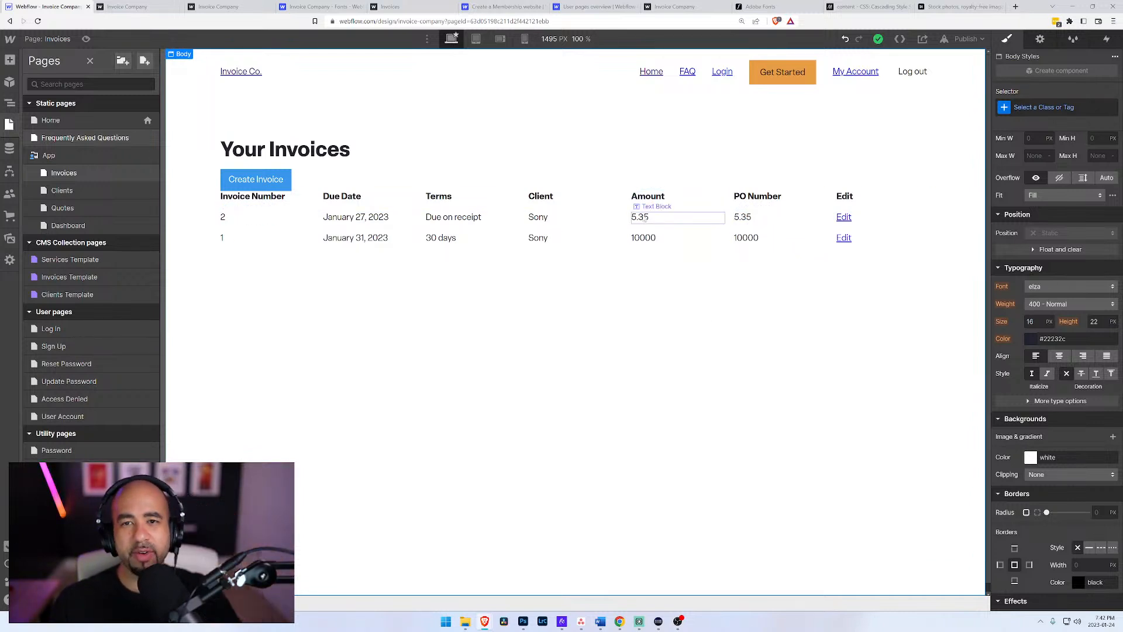
pyautogui.click(10, 149)
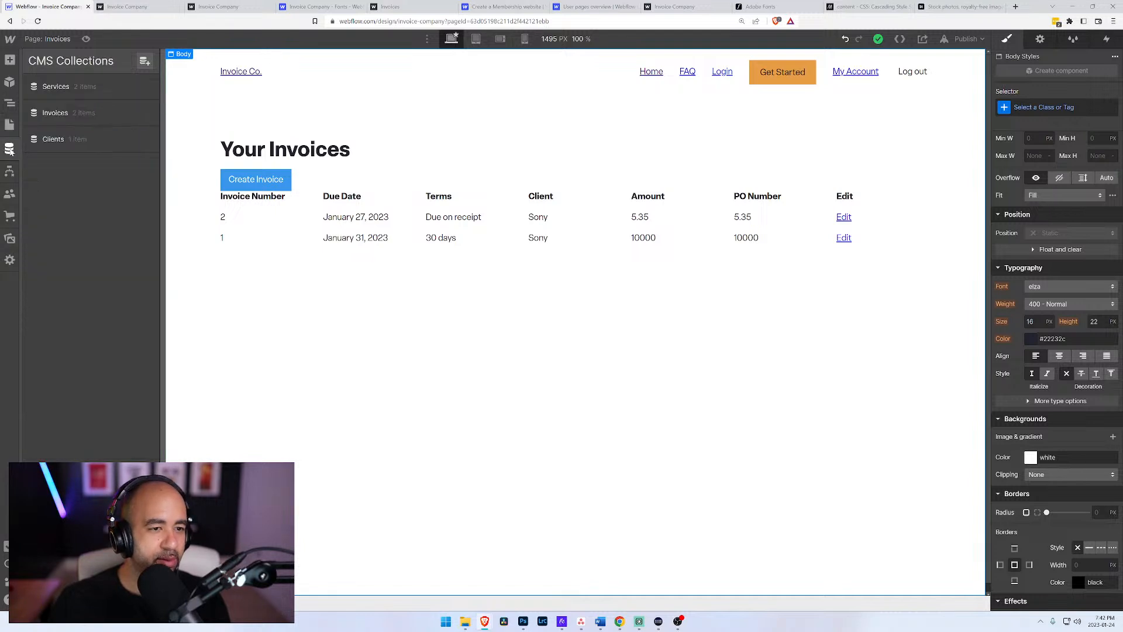
pyautogui.click(135, 113)
pyautogui.click(486, 111)
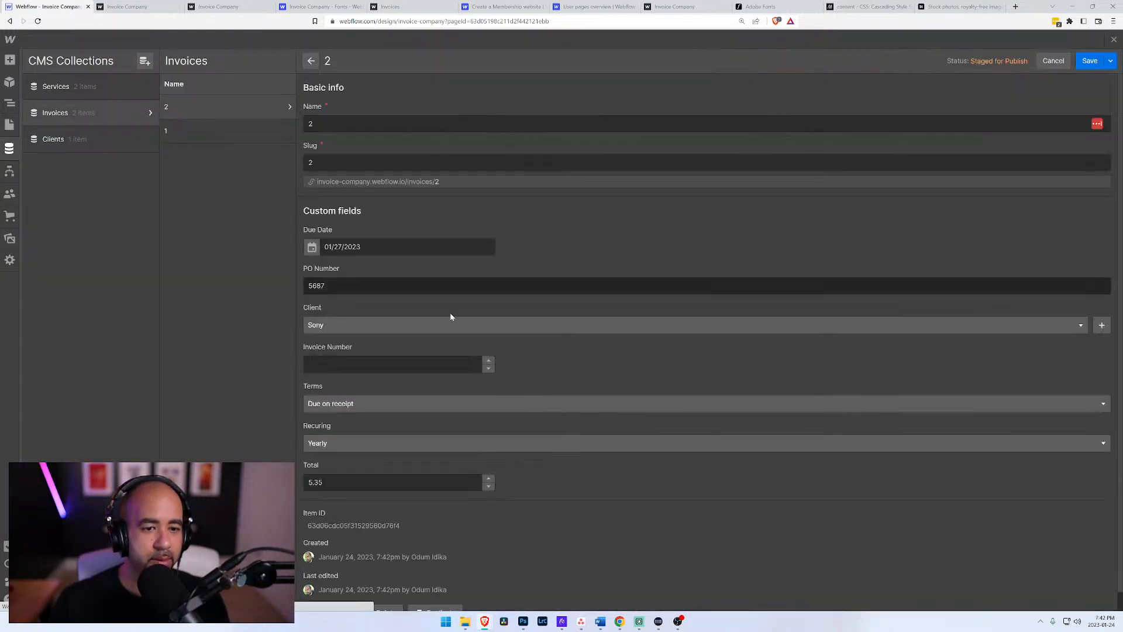
pyautogui.moveTo(325, 482); pyautogui.dragTo(295, 483)
pyautogui.write('500')
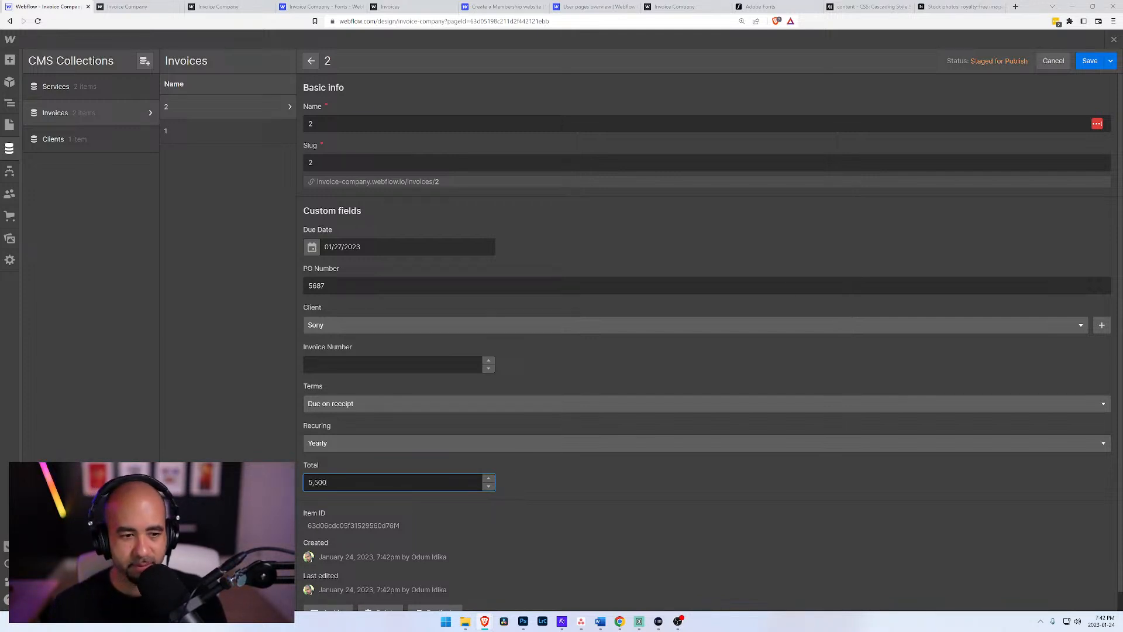
pyautogui.press('Tab')
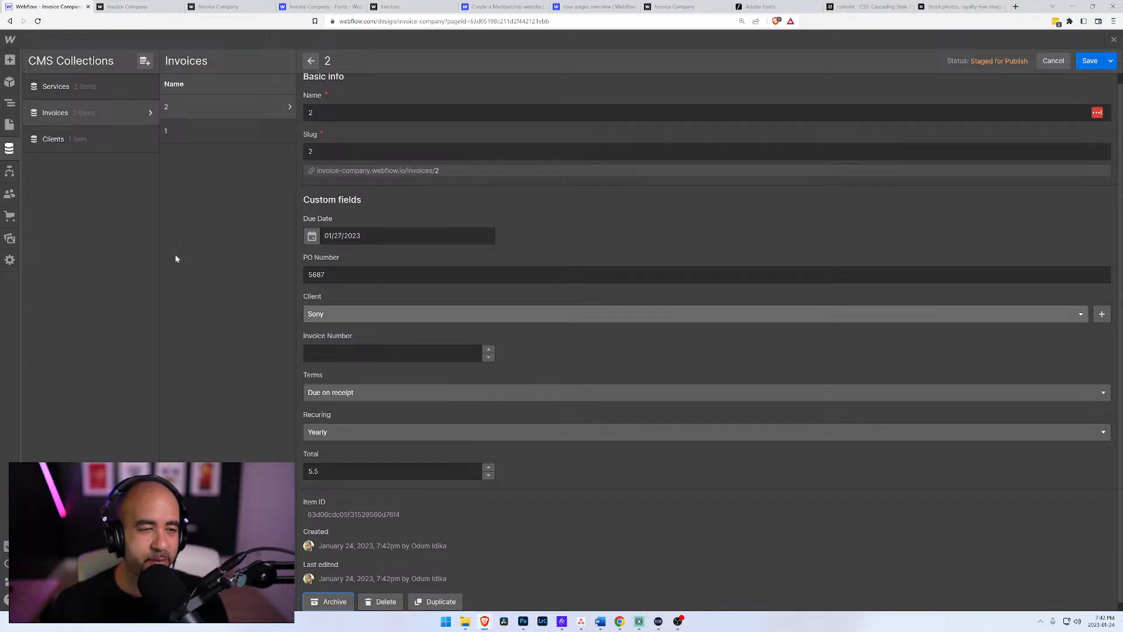
pyautogui.click(1051, 60)
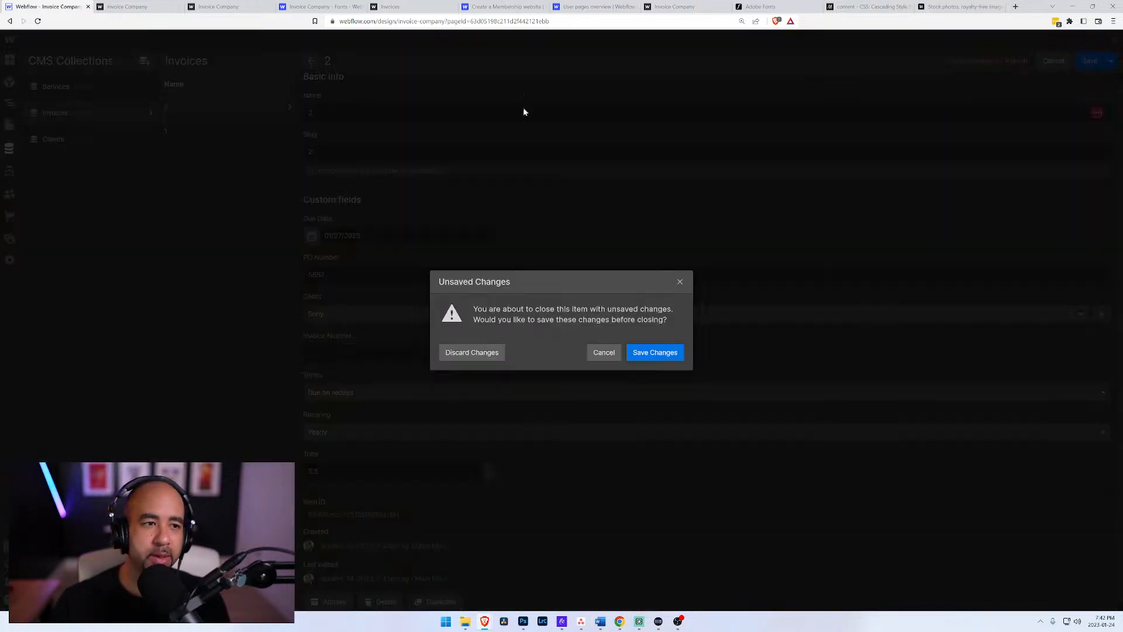
pyautogui.click(471, 351)
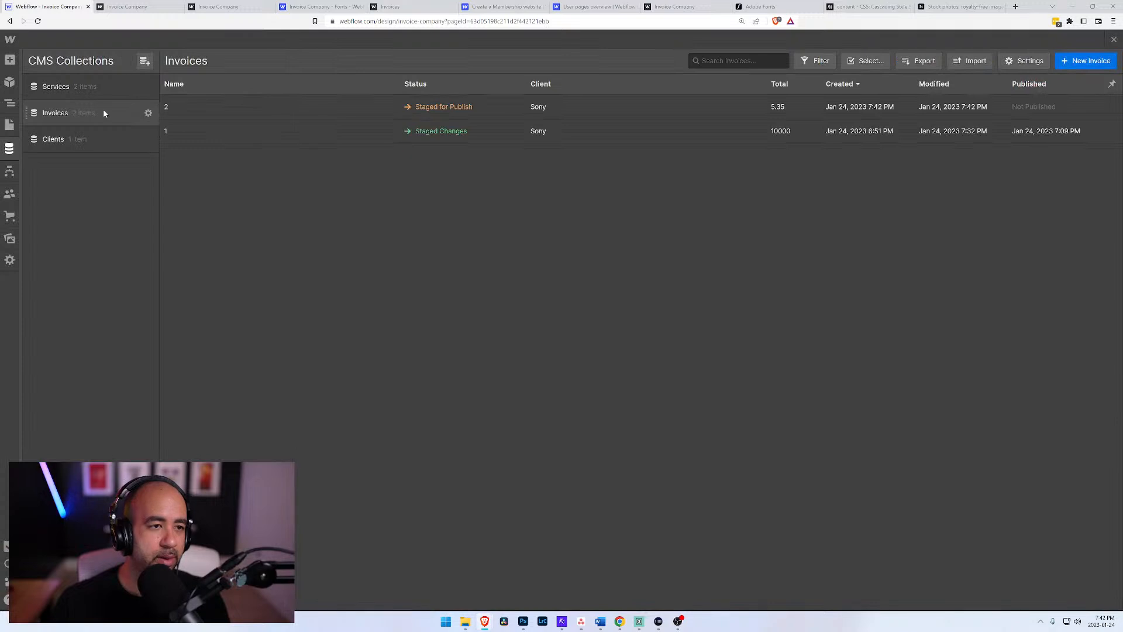
# Step: Set the Invoices collection's Total field to the integer number format and save the field and collection changes
pyautogui.click(148, 113)
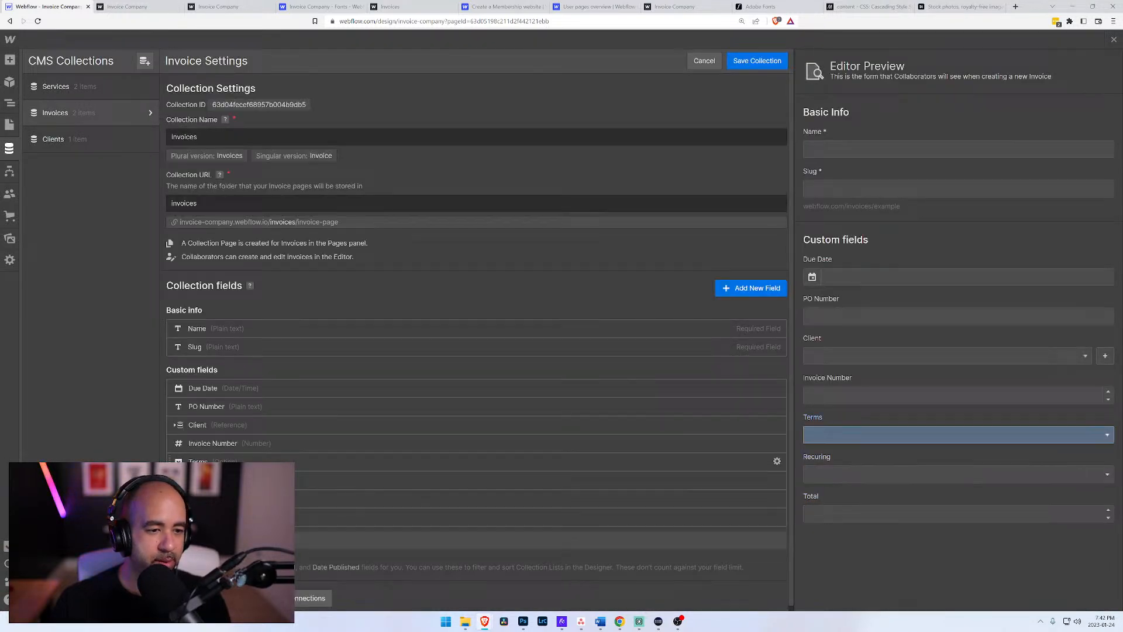
pyautogui.click(777, 498)
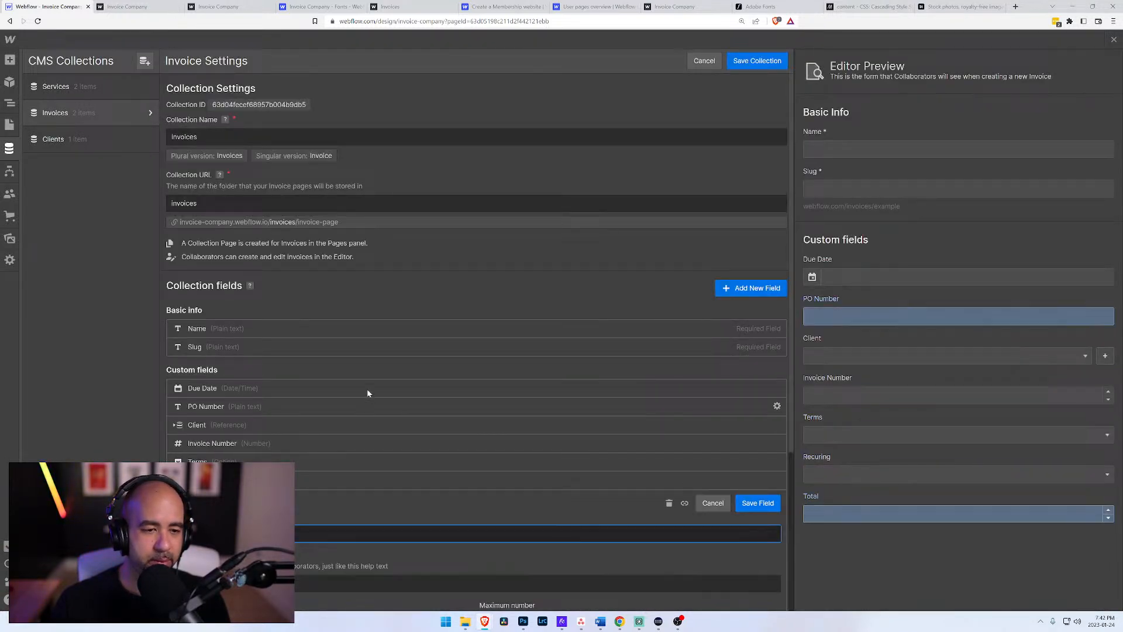
pyautogui.click(477, 487)
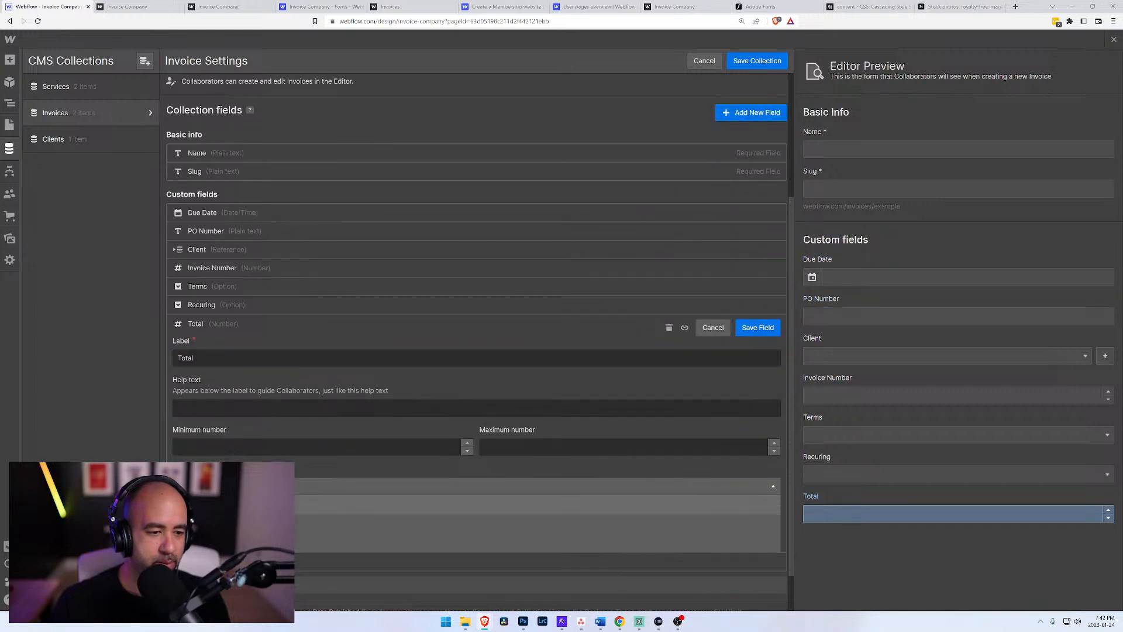
pyautogui.click(477, 505)
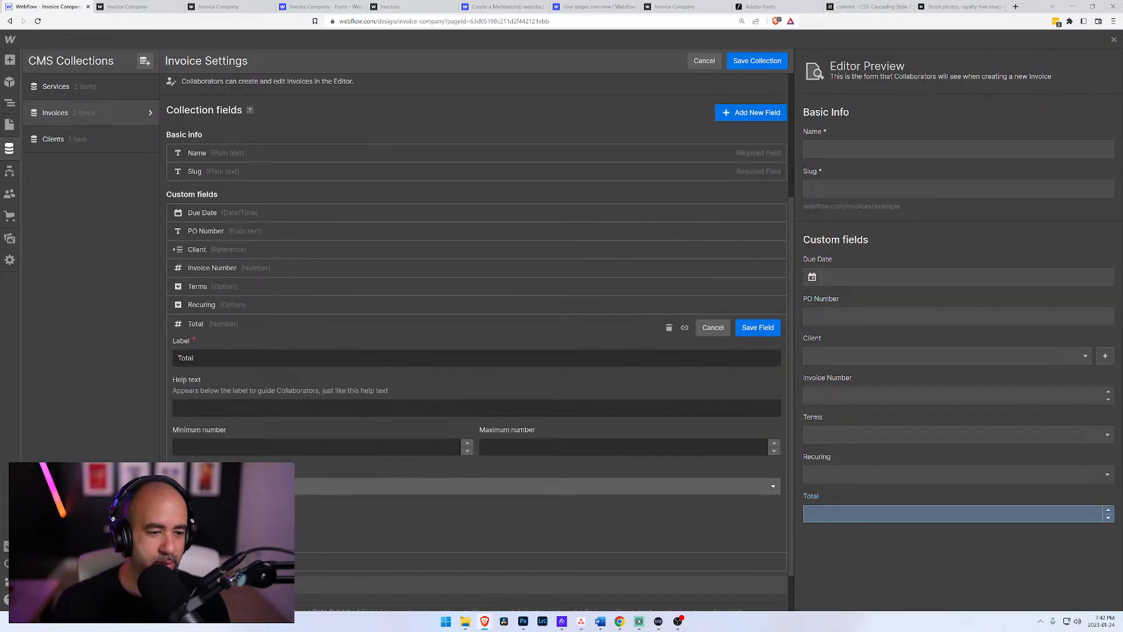
pyautogui.click(742, 327)
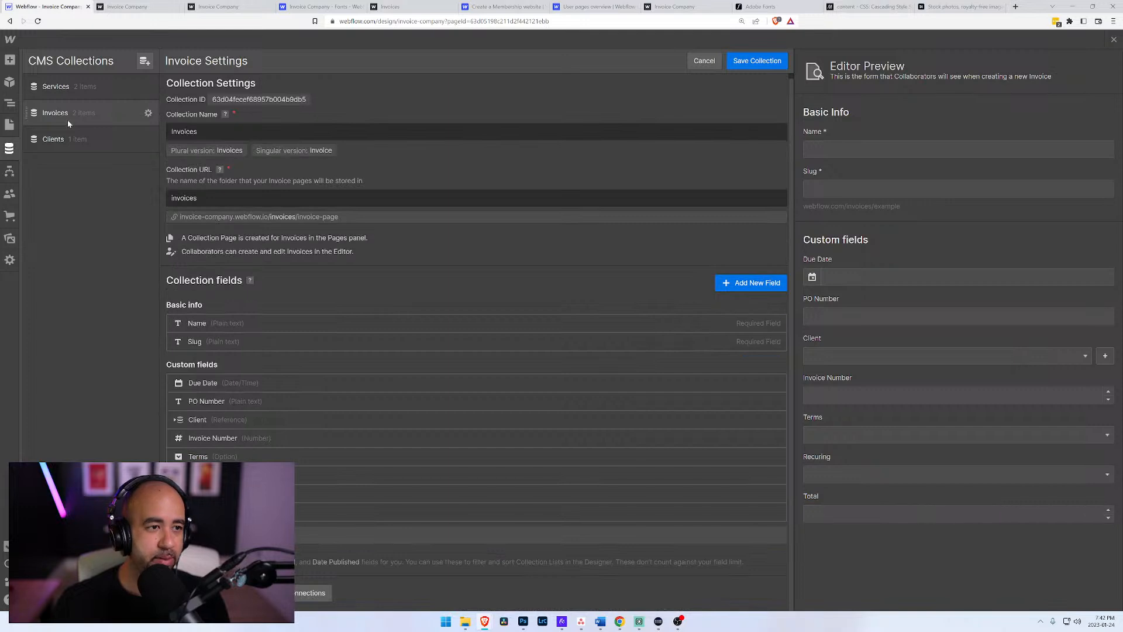
pyautogui.click(114, 113)
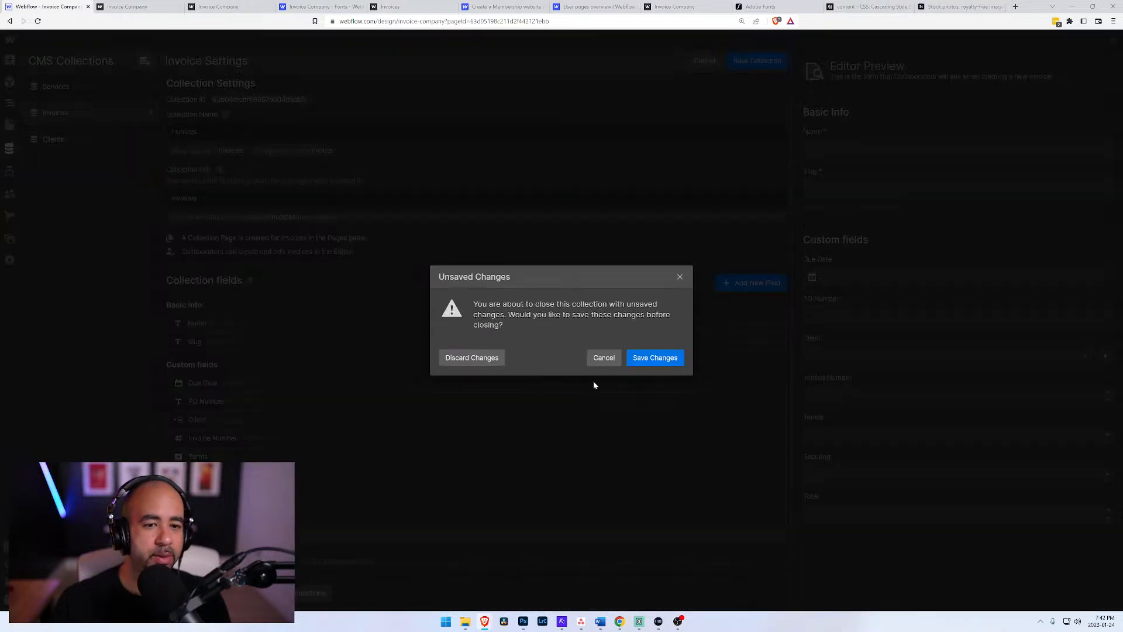
pyautogui.click(650, 355)
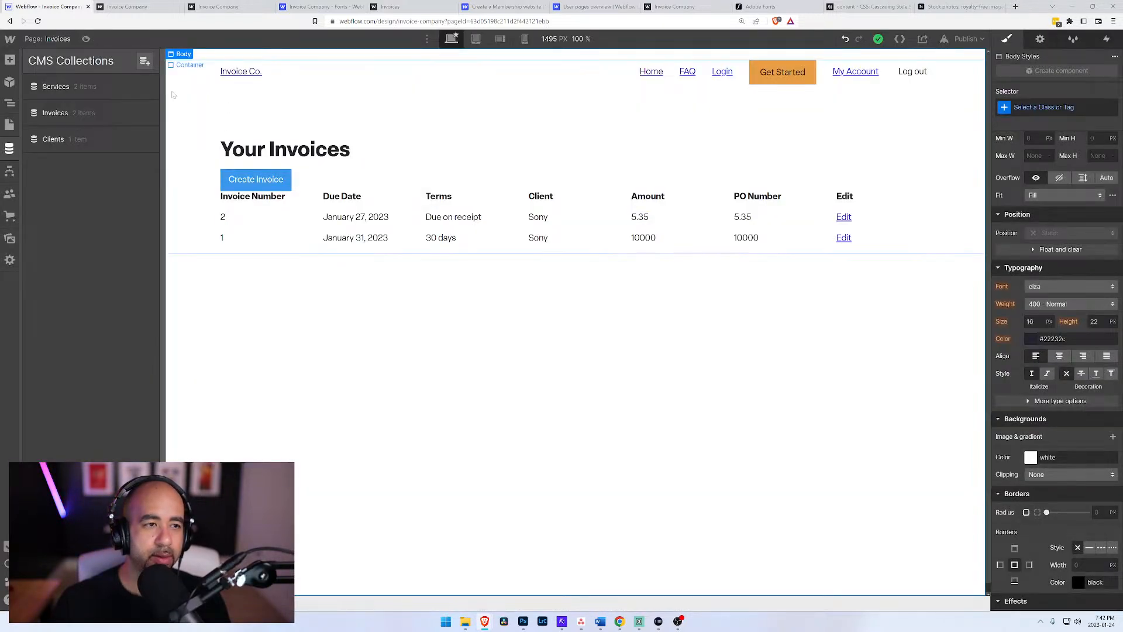
# Step: Set the Total of invoice 2 to 5000 and save the item
pyautogui.click(118, 114)
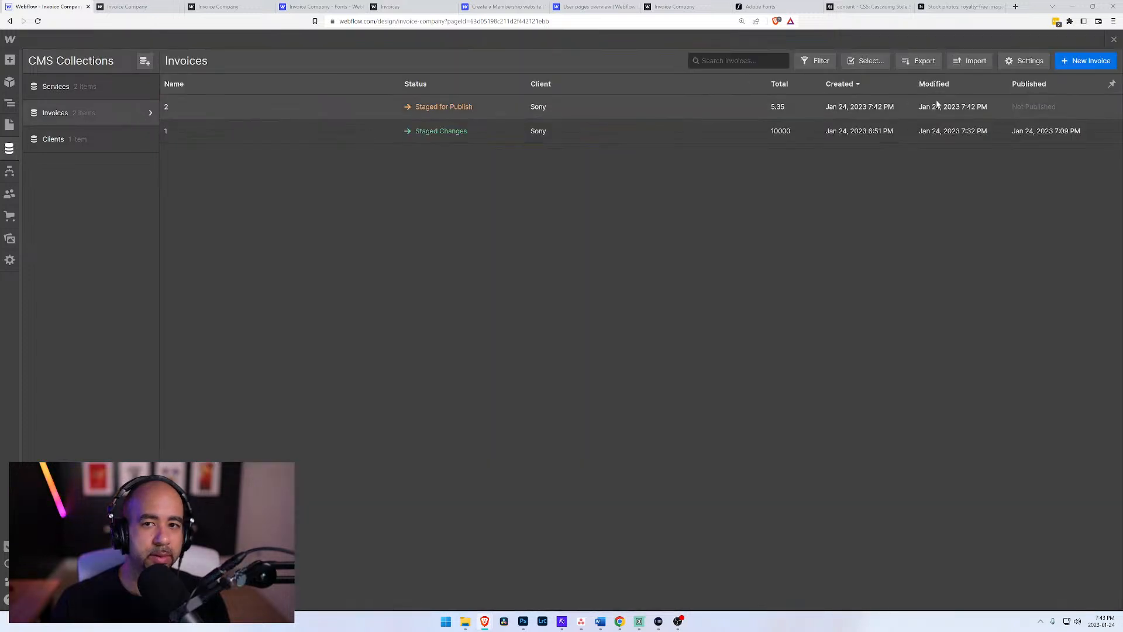
pyautogui.click(1019, 107)
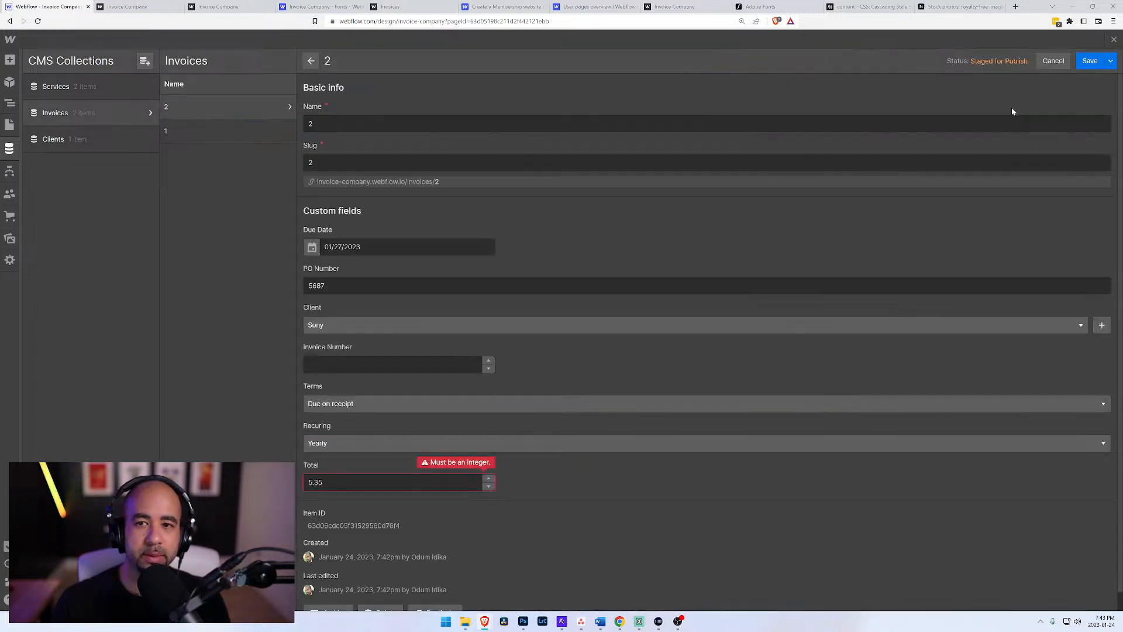
pyautogui.click(374, 482)
pyautogui.hotkey('ctrl', 'a')
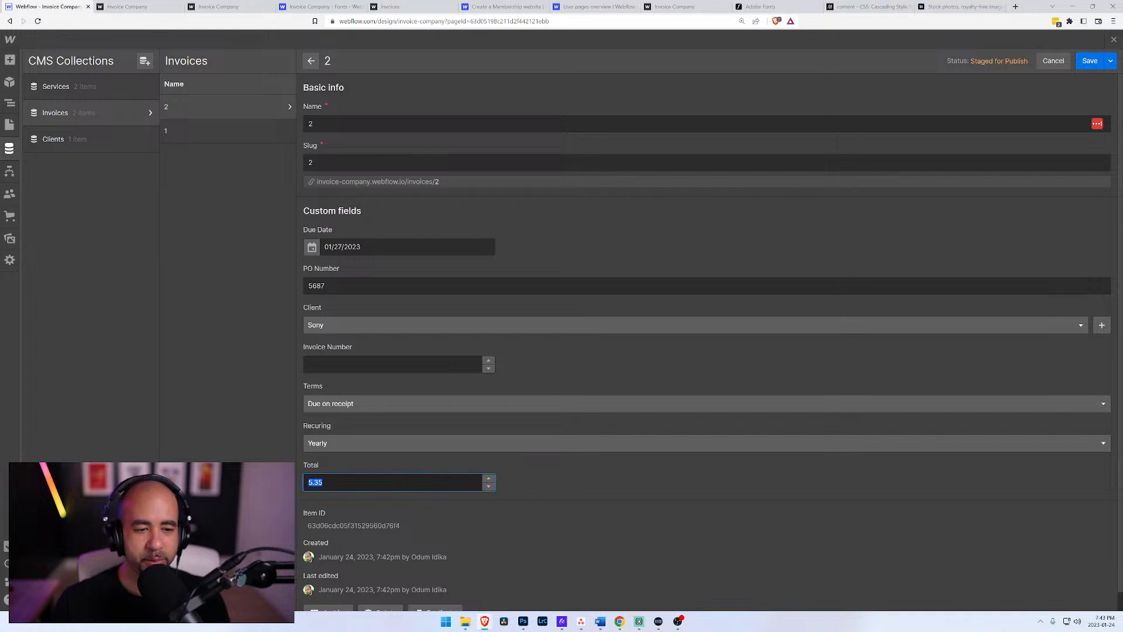
pyautogui.write('6.0')
pyautogui.press('Tab')
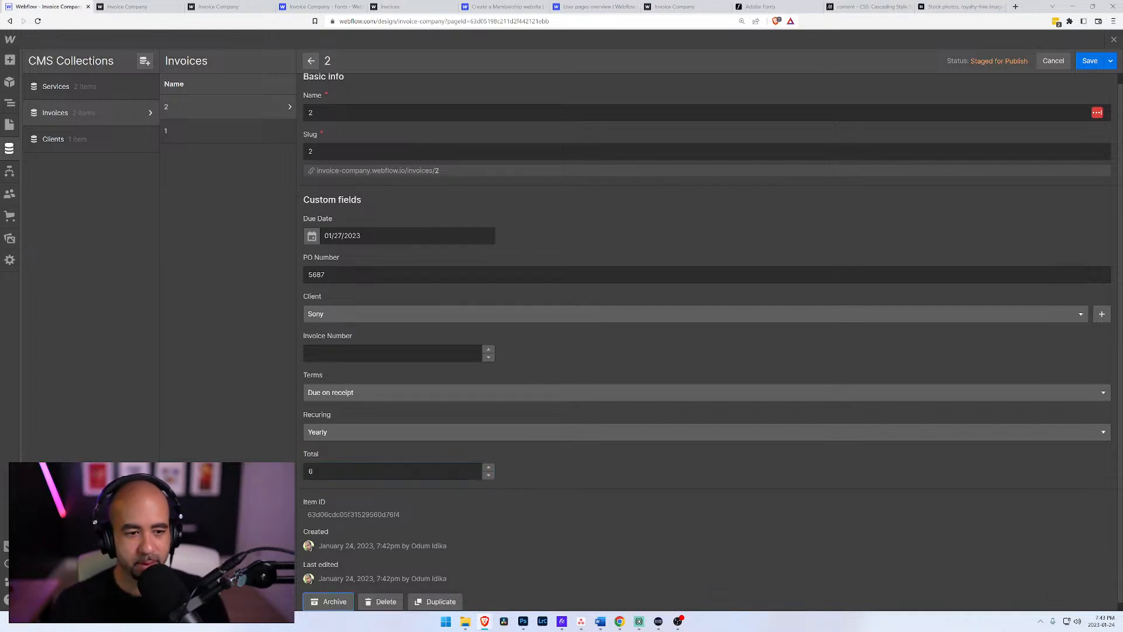
pyautogui.hotkey('shift', 'Tab')
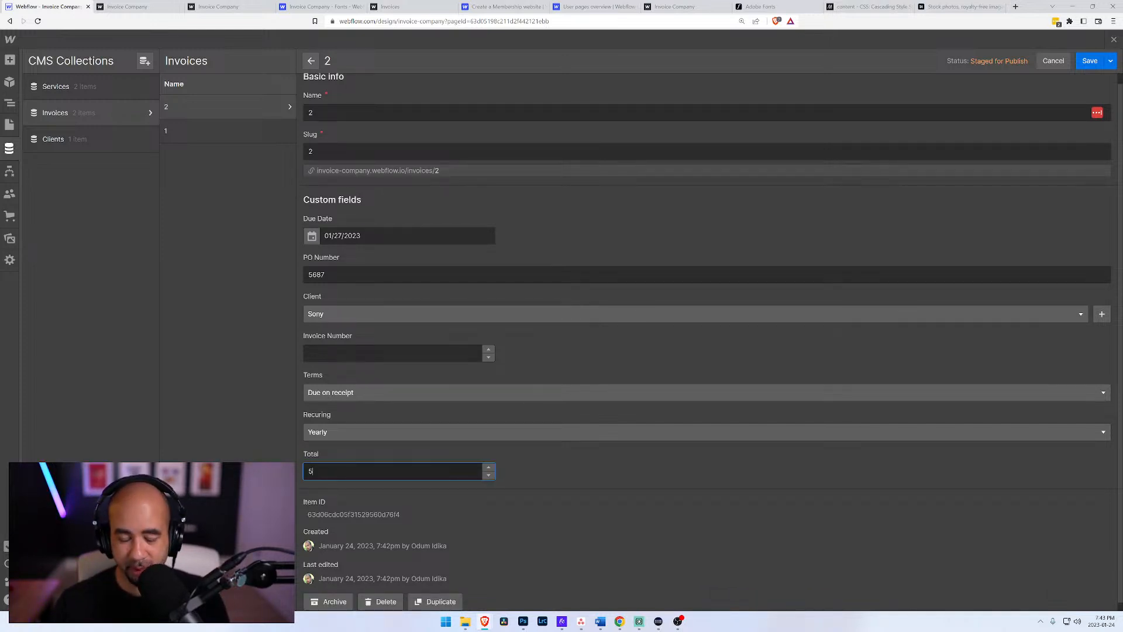
pyautogui.write('5000')
pyautogui.click(696, 486)
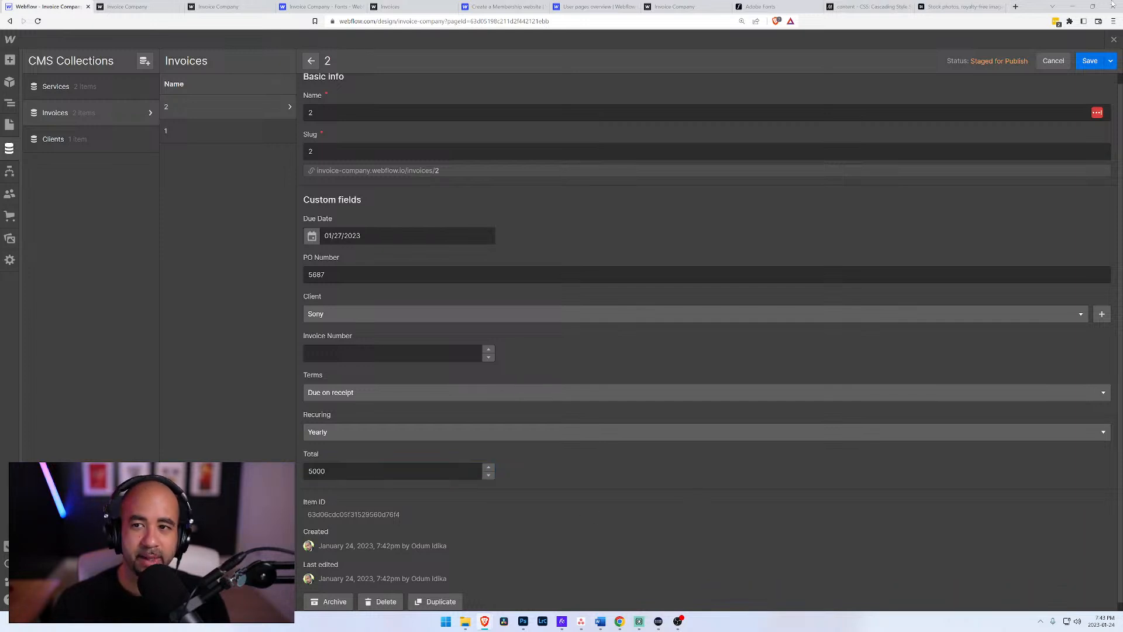
pyautogui.click(1090, 61)
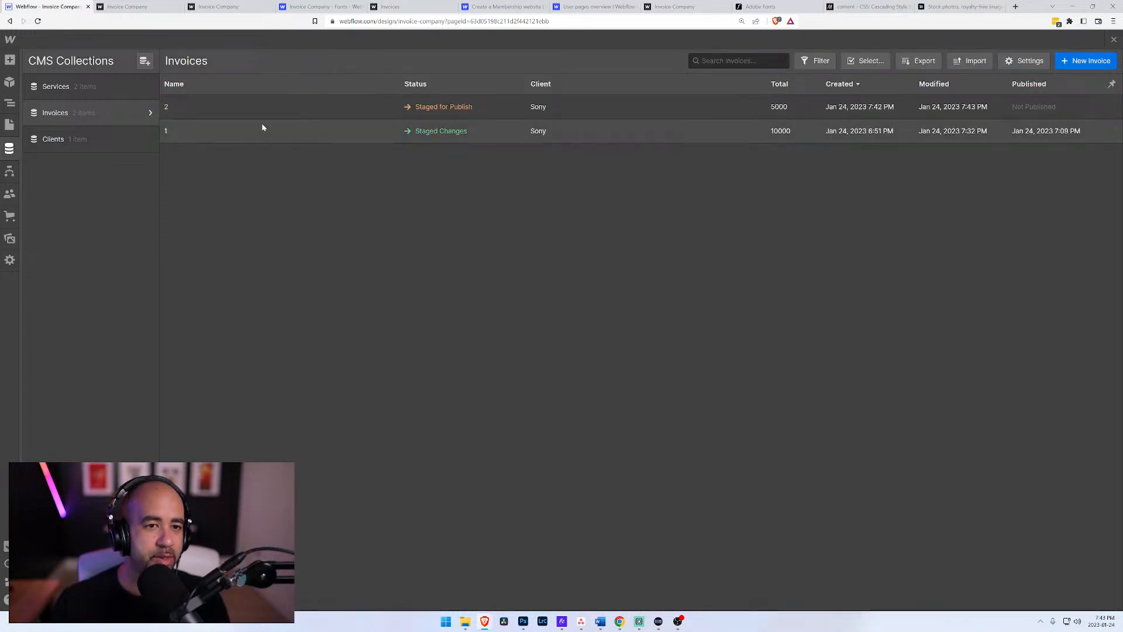
# Step: Return to the Invoices page design and reload the designer to refresh the invoice list
pyautogui.click(126, 6)
pyautogui.click(47, 6)
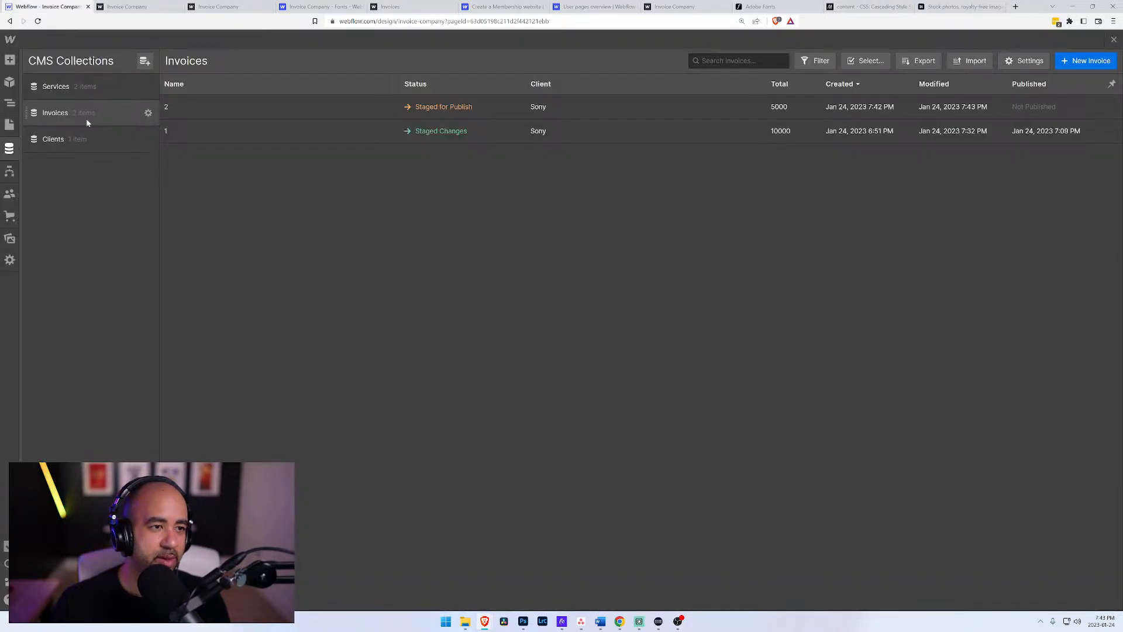
pyautogui.click(9, 125)
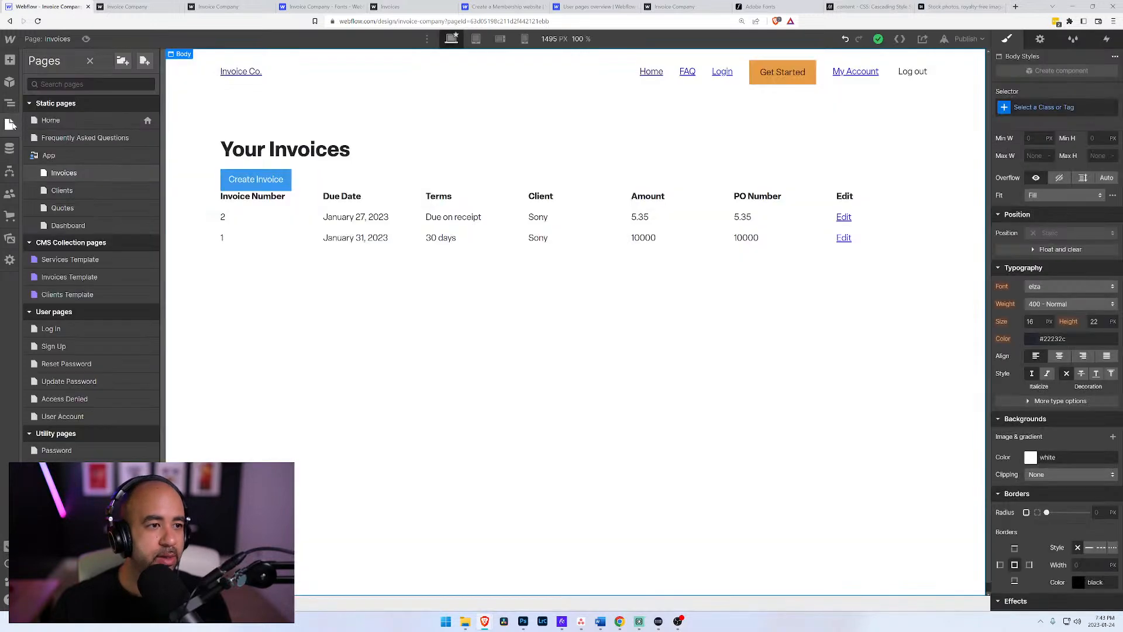
pyautogui.press('z')
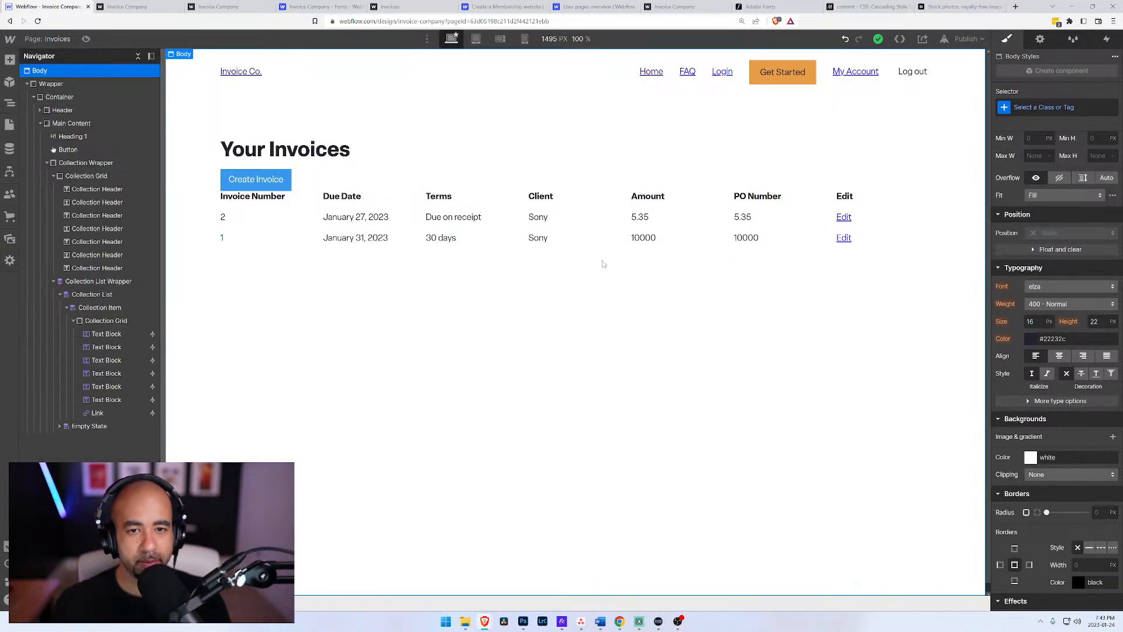
pyautogui.hotkey('ctrl', 'r')
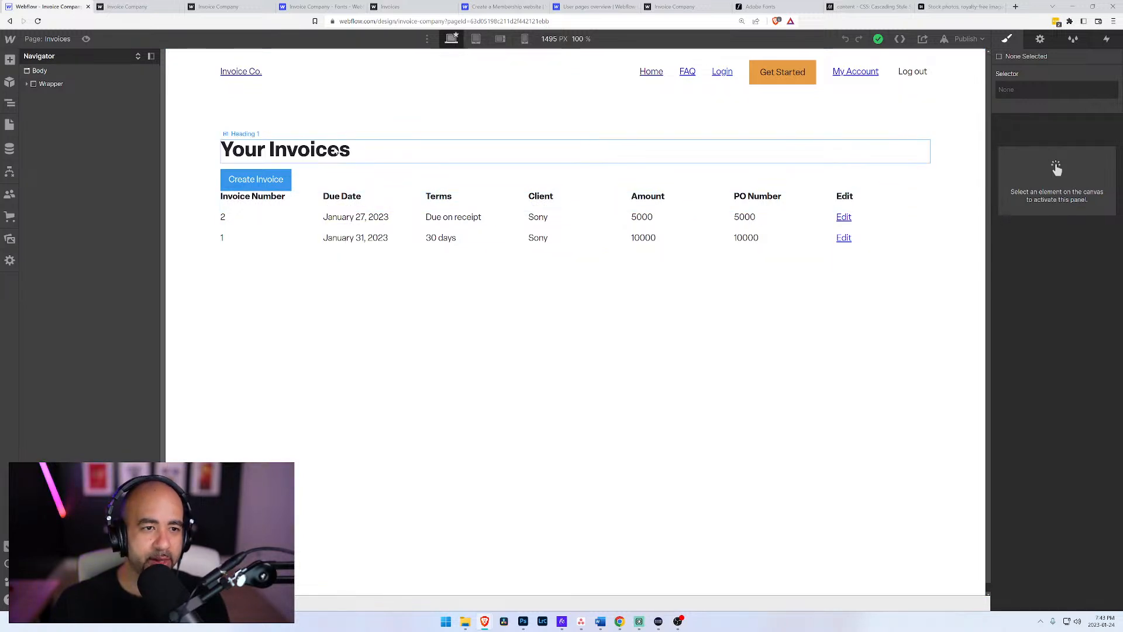
# Step: Try to duplicate the FAQ menu link in the header without editing the navigation component, and undo the pasted copy
pyautogui.click(380, 151)
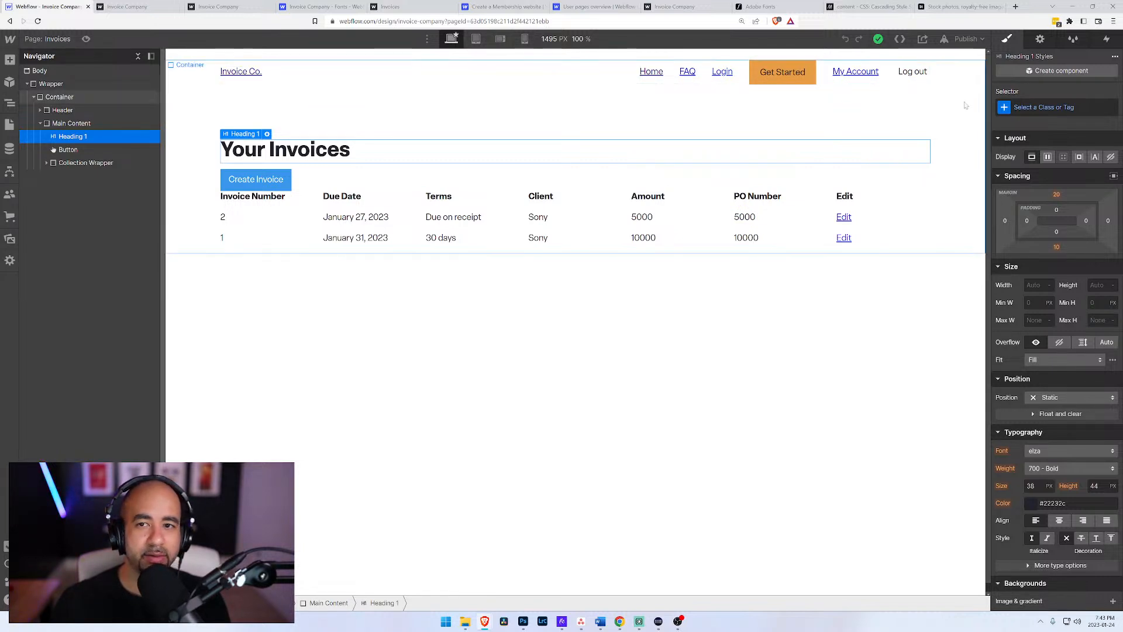
pyautogui.click(856, 72)
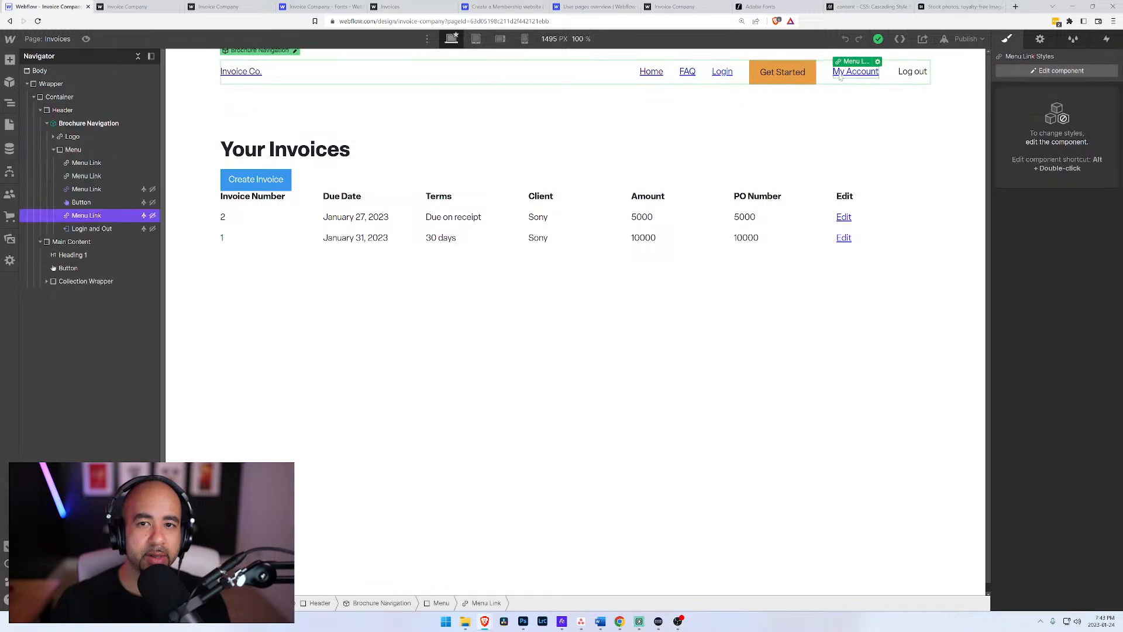
pyautogui.click(721, 72)
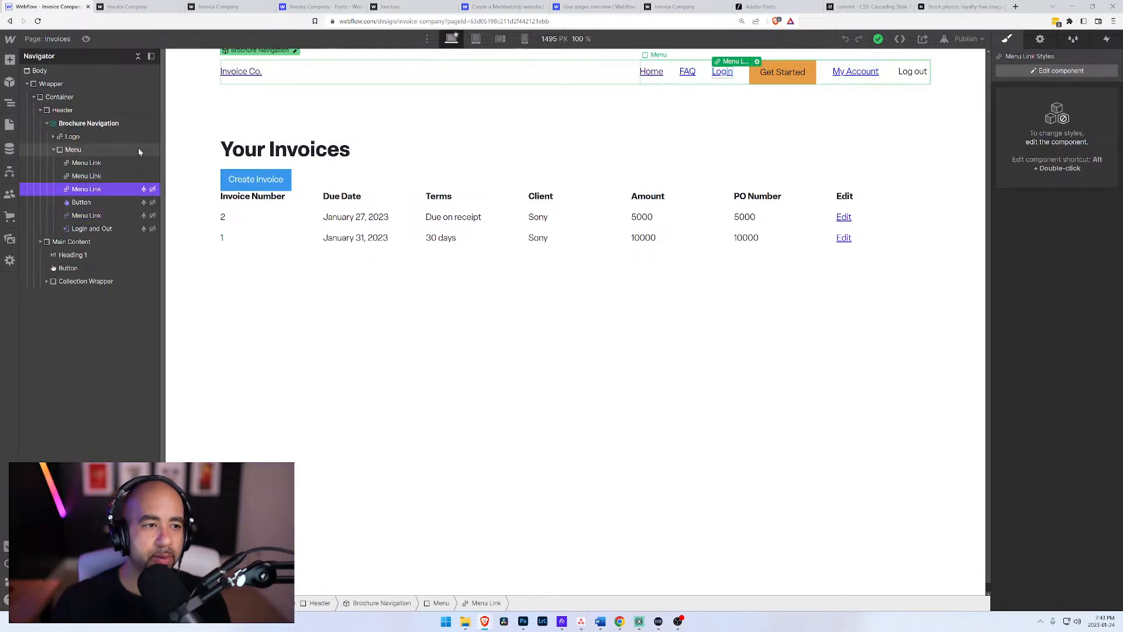
pyautogui.click(88, 176)
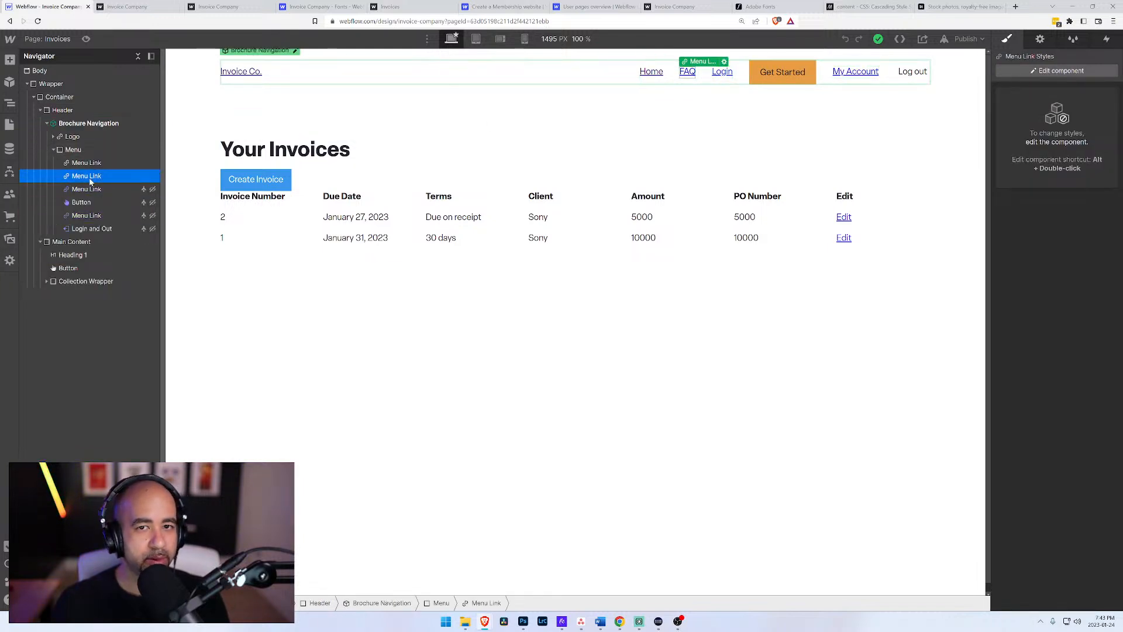
pyautogui.hotkey('ctrl', 'v')
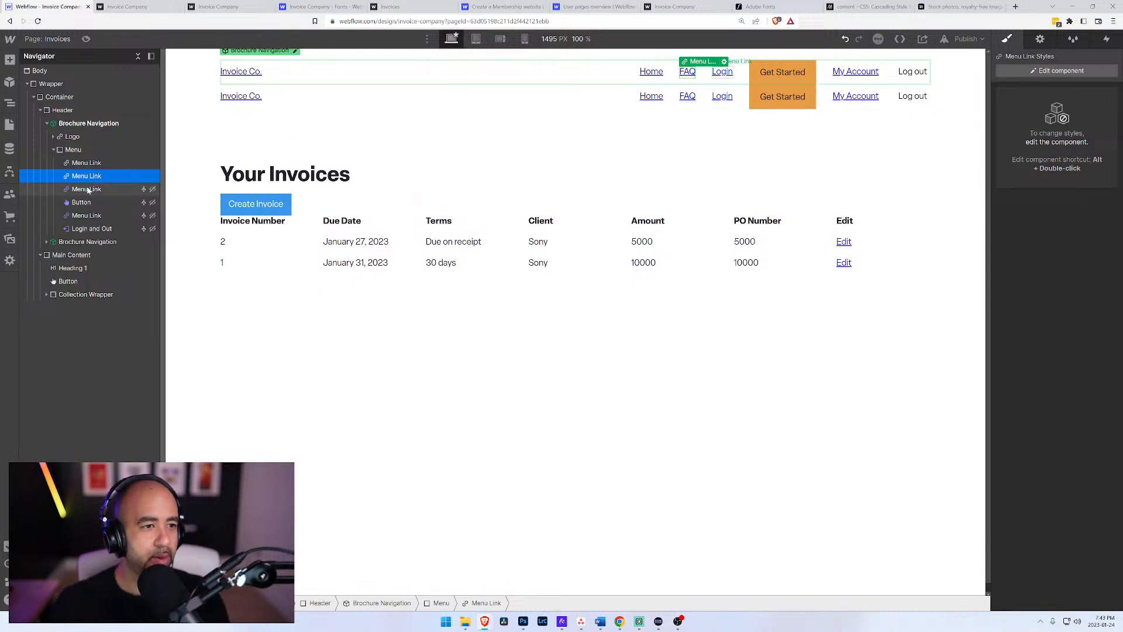
pyautogui.hotkey('ctrl', 'z')
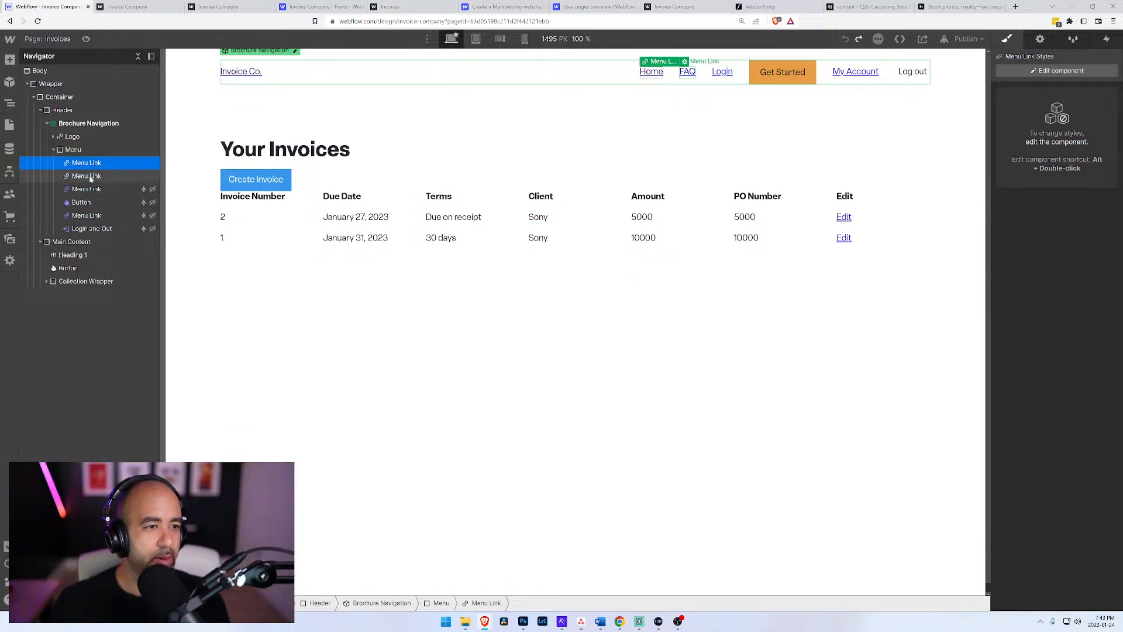
pyautogui.rightClick(687, 72)
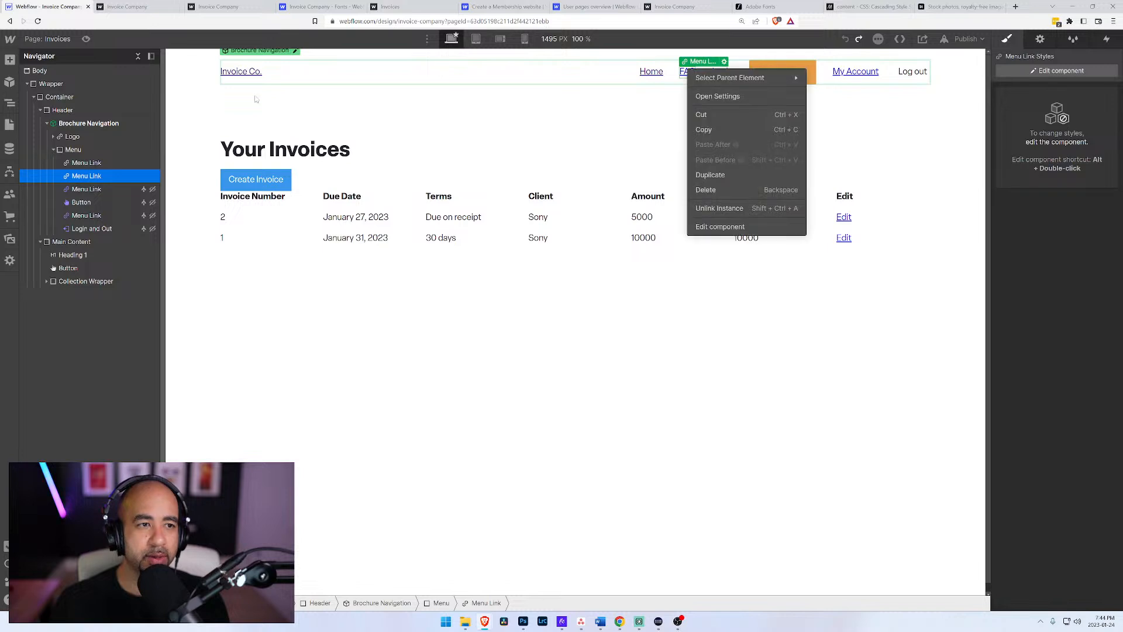
pyautogui.press('Escape')
# Step: Edit the Brochure Navigation component, duplicate its FAQ menu link and change the copy's text to Invoices
pyautogui.click(295, 51)
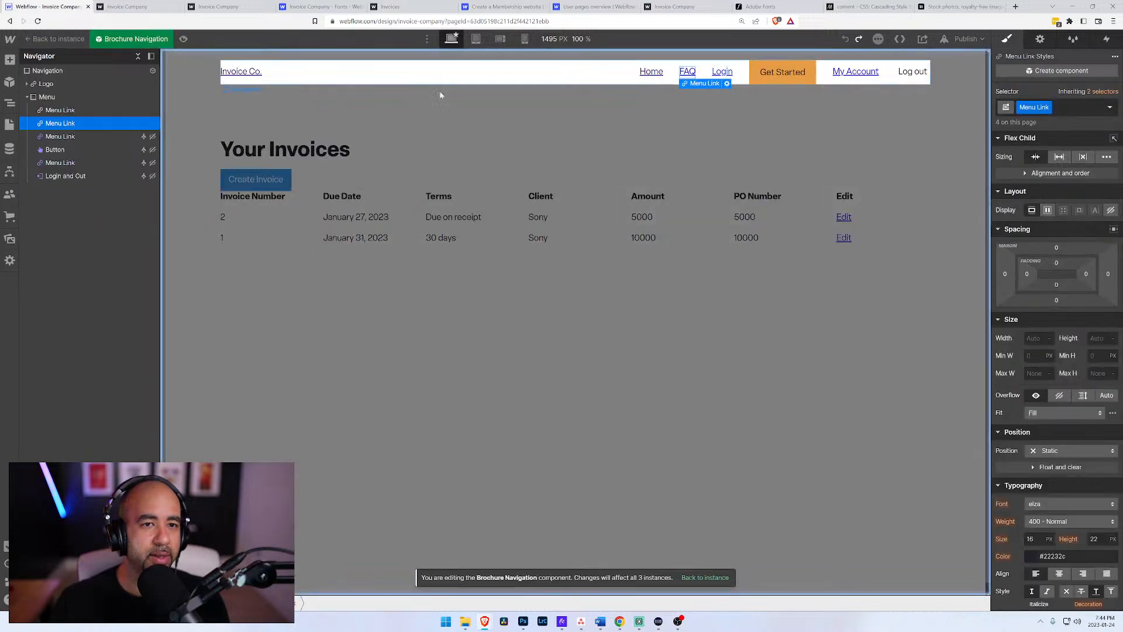
pyautogui.click(727, 84)
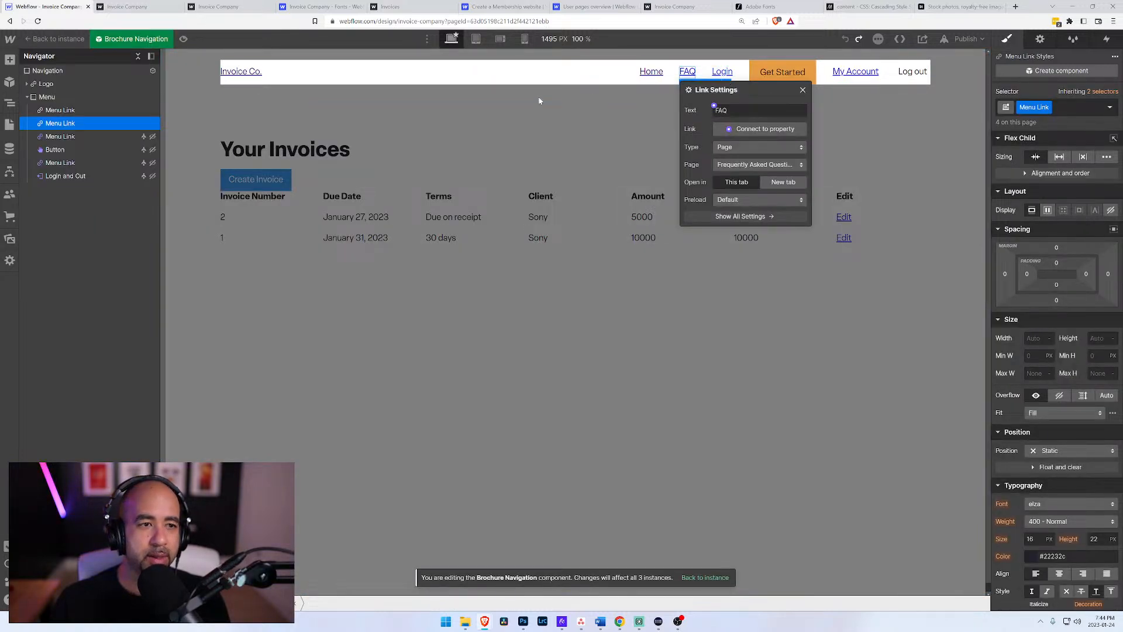
pyautogui.click(65, 124)
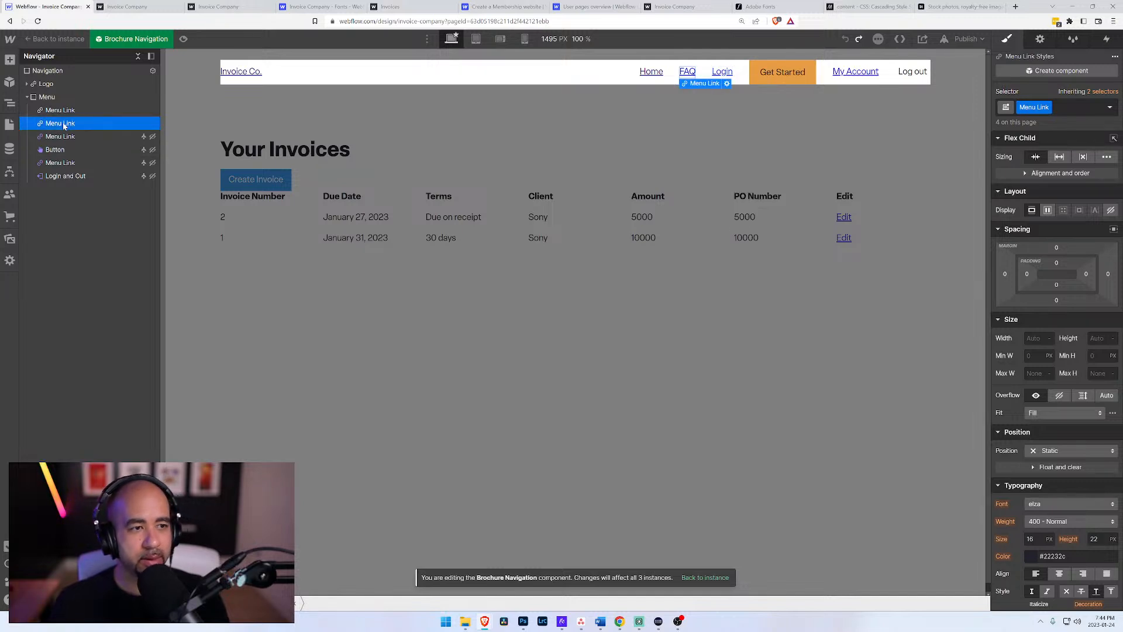
pyautogui.hotkey('ctrl', 'd')
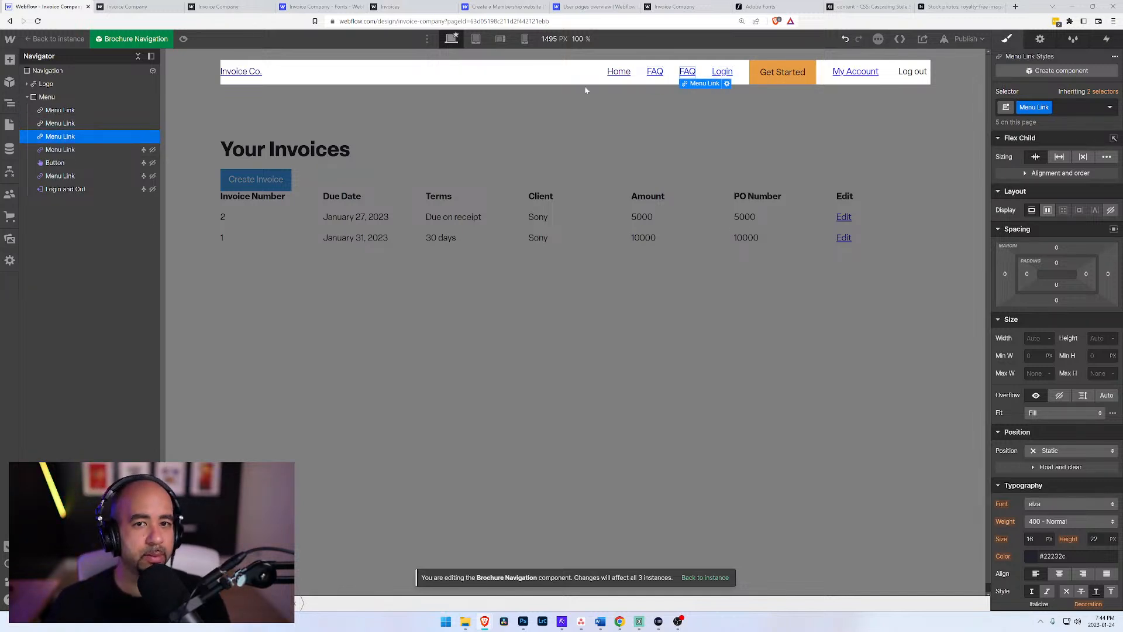
pyautogui.doubleClick(688, 71)
pyautogui.write('Invoices')
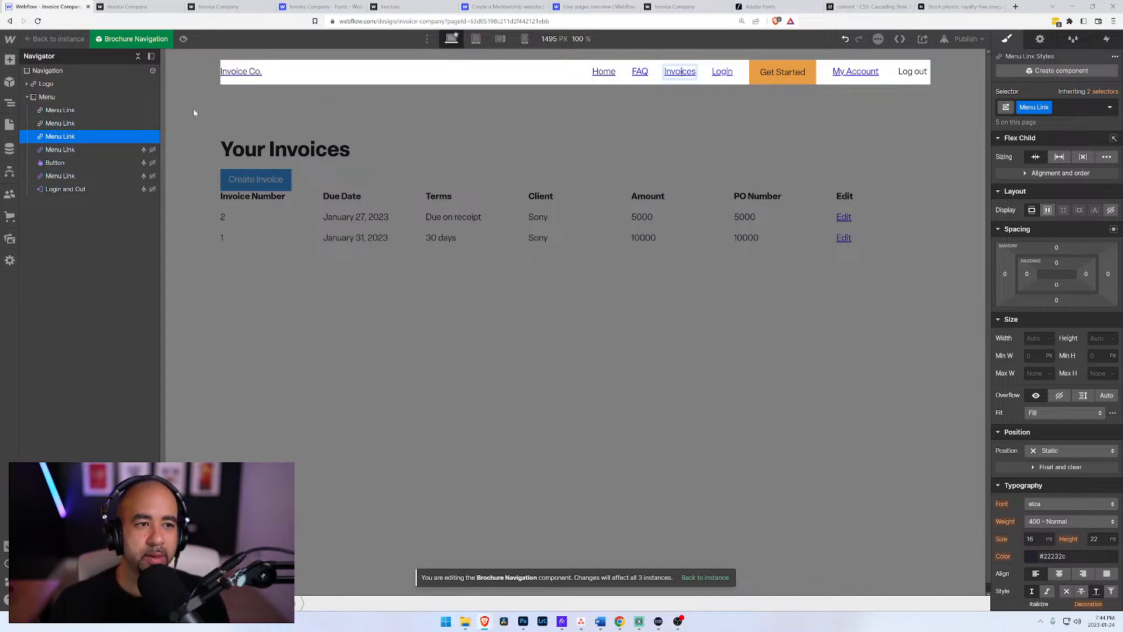
# Step: Link the Invoices menu link to the Invoices page in the App folder
pyautogui.click(76, 123)
pyautogui.click(70, 138)
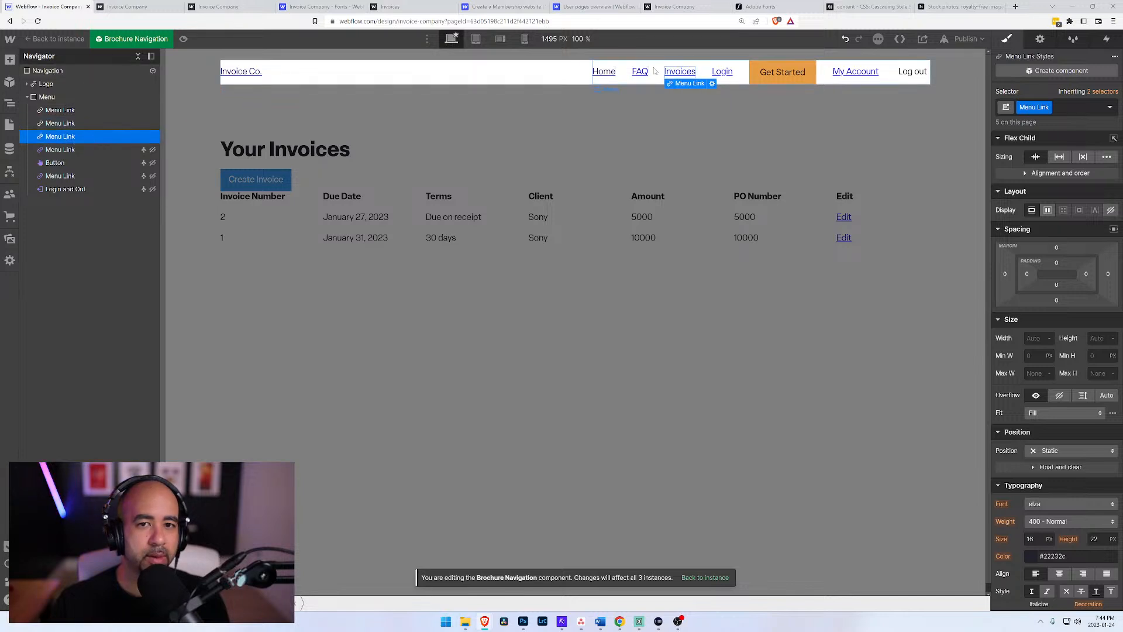
pyautogui.click(713, 84)
pyautogui.click(723, 147)
pyautogui.click(723, 148)
pyautogui.click(730, 164)
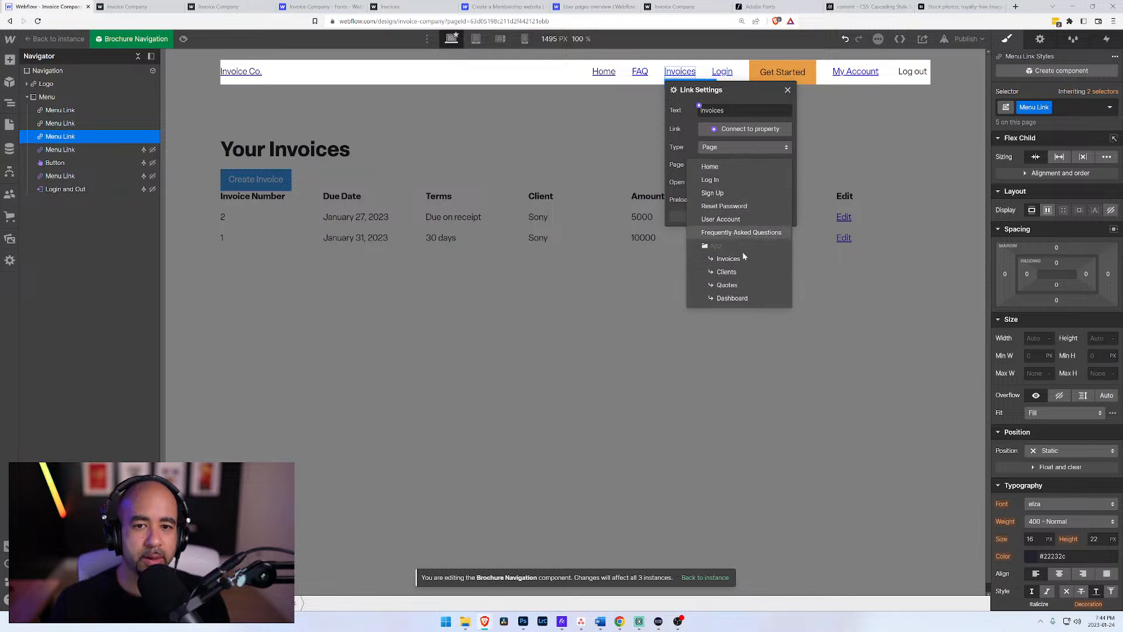
pyautogui.click(729, 258)
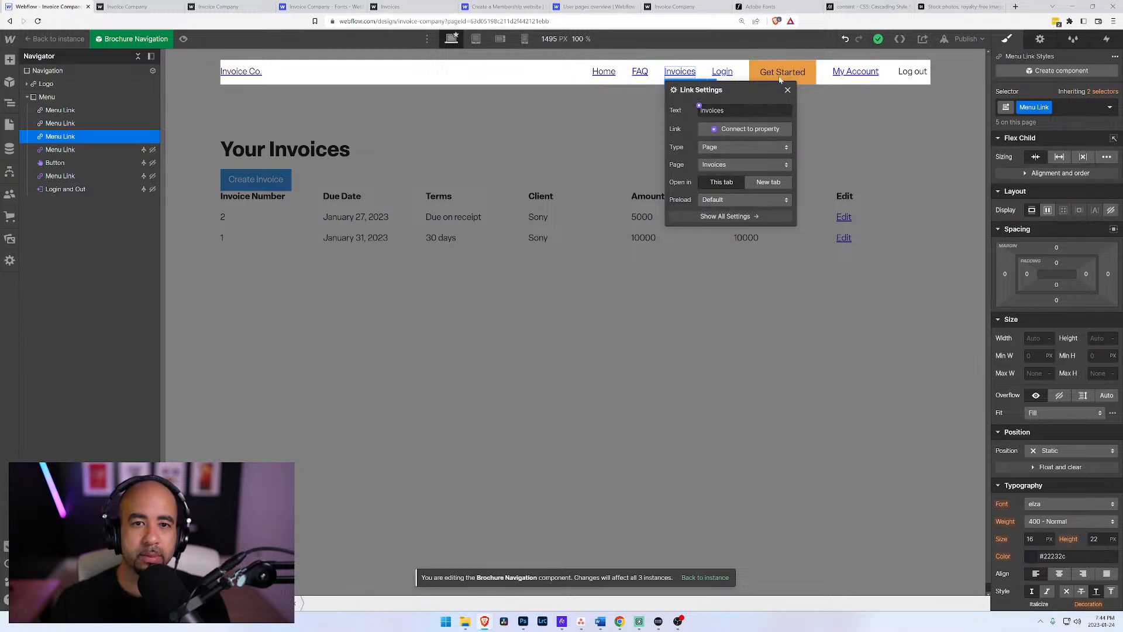
# Step: Add a visibility condition to the Invoices menu link so it shows only when the user state is Logged In
pyautogui.click(1040, 39)
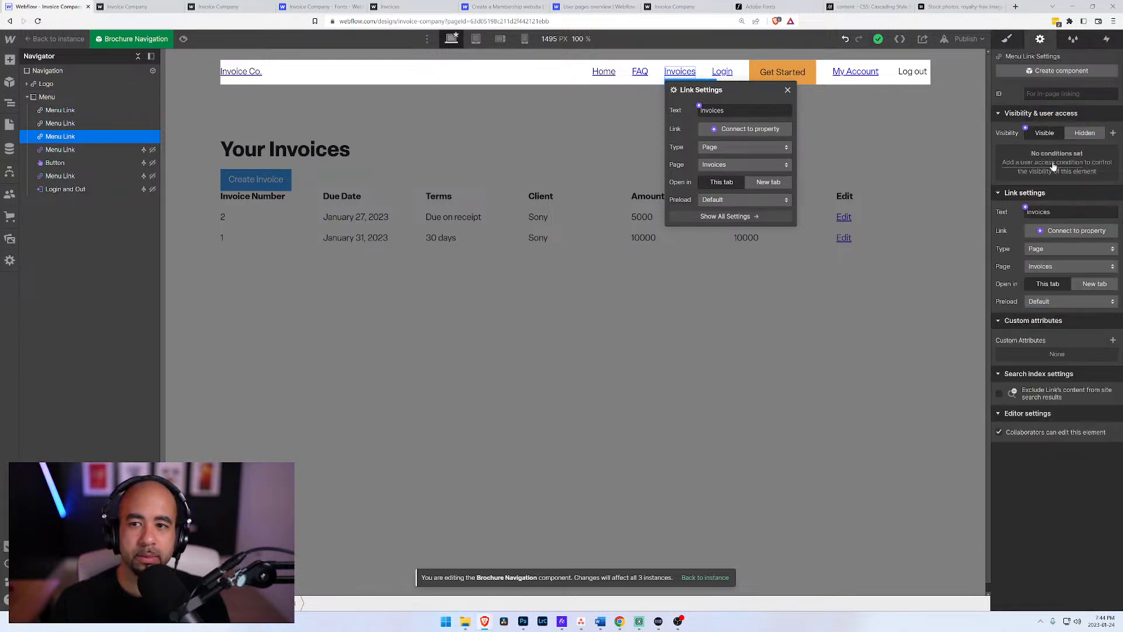
pyautogui.click(1053, 167)
pyautogui.click(1030, 208)
pyautogui.click(1030, 249)
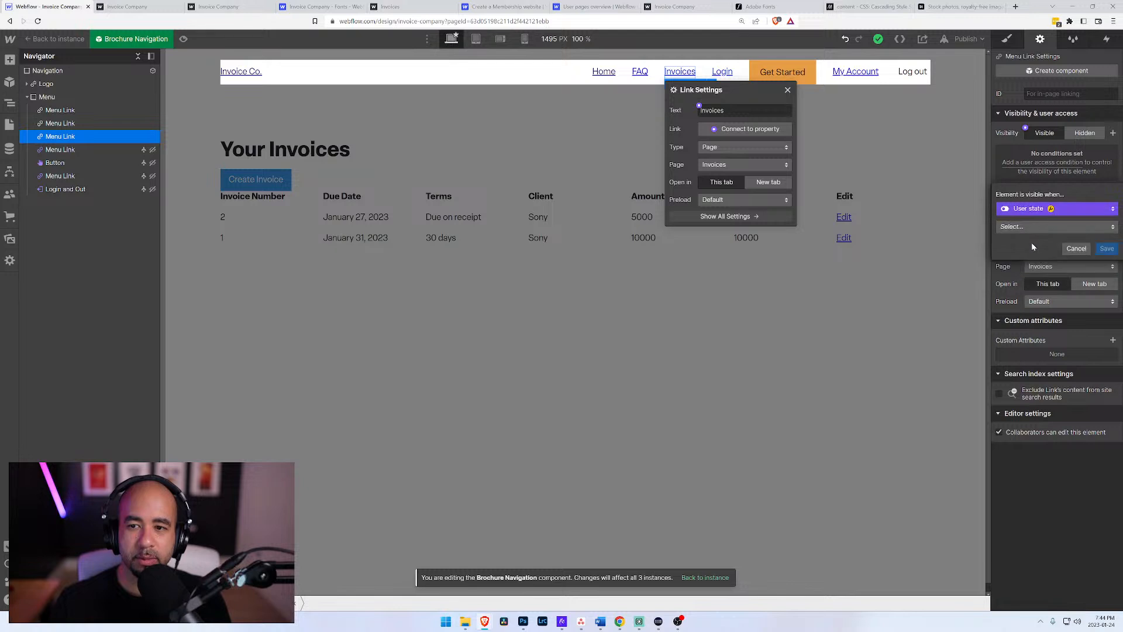
pyautogui.click(1058, 226)
pyautogui.click(1040, 239)
pyautogui.click(1105, 249)
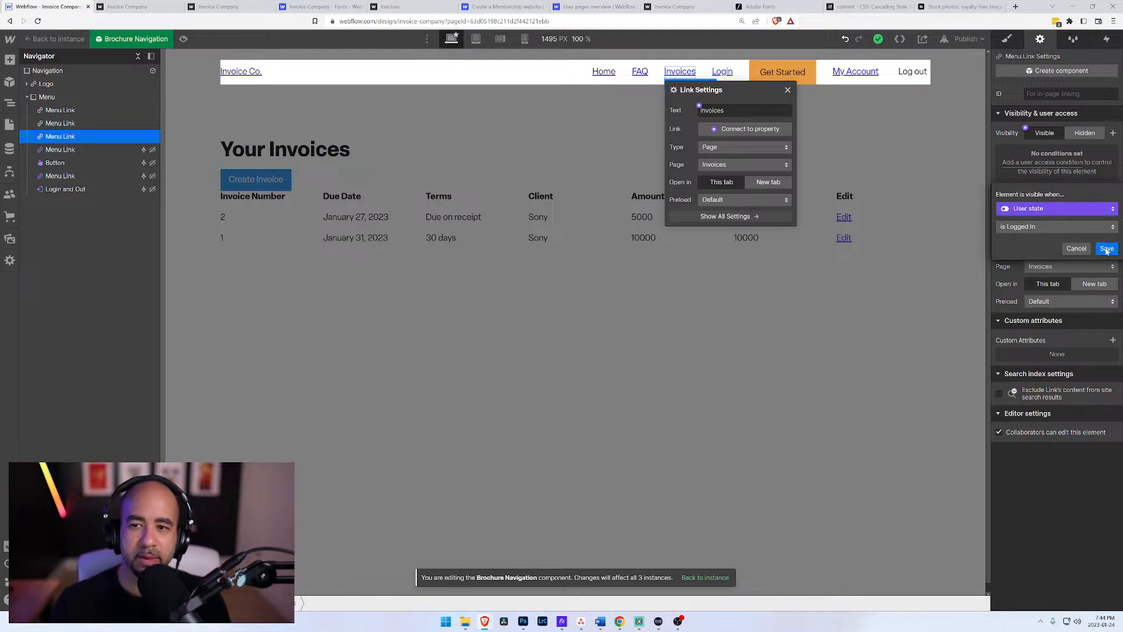
# Step: Duplicate the Invoices menu link in the navigation component and change the copy's text to Quotes
pyautogui.click(76, 124)
pyautogui.click(69, 138)
pyautogui.hotkey('ctrl', 'c')
pyautogui.hotkey('ctrl', 'v')
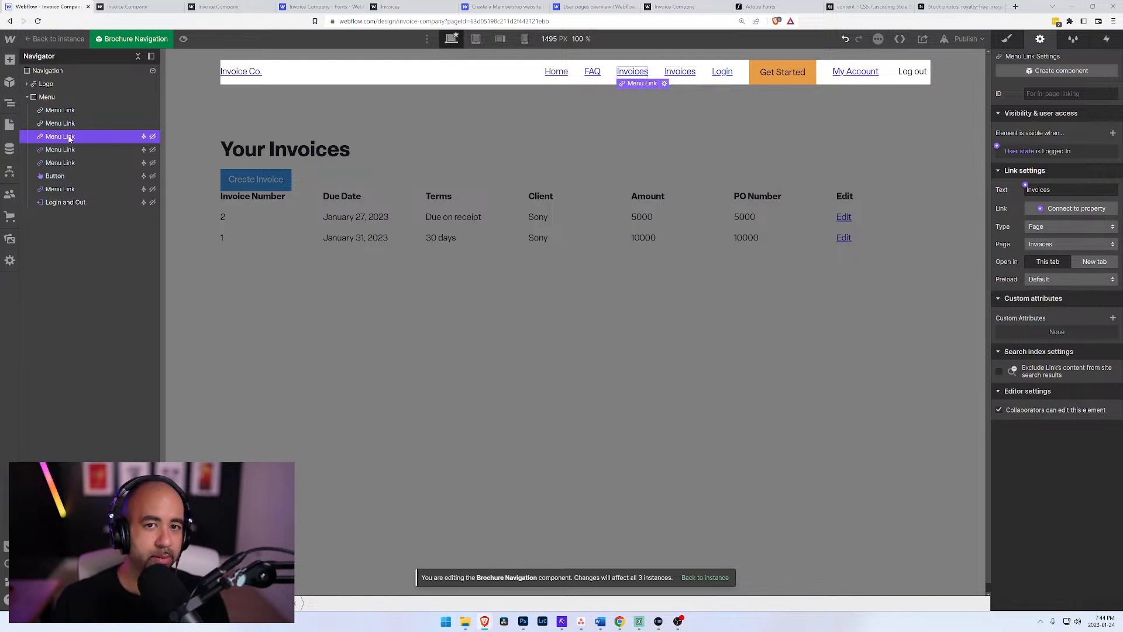
pyautogui.doubleClick(633, 71)
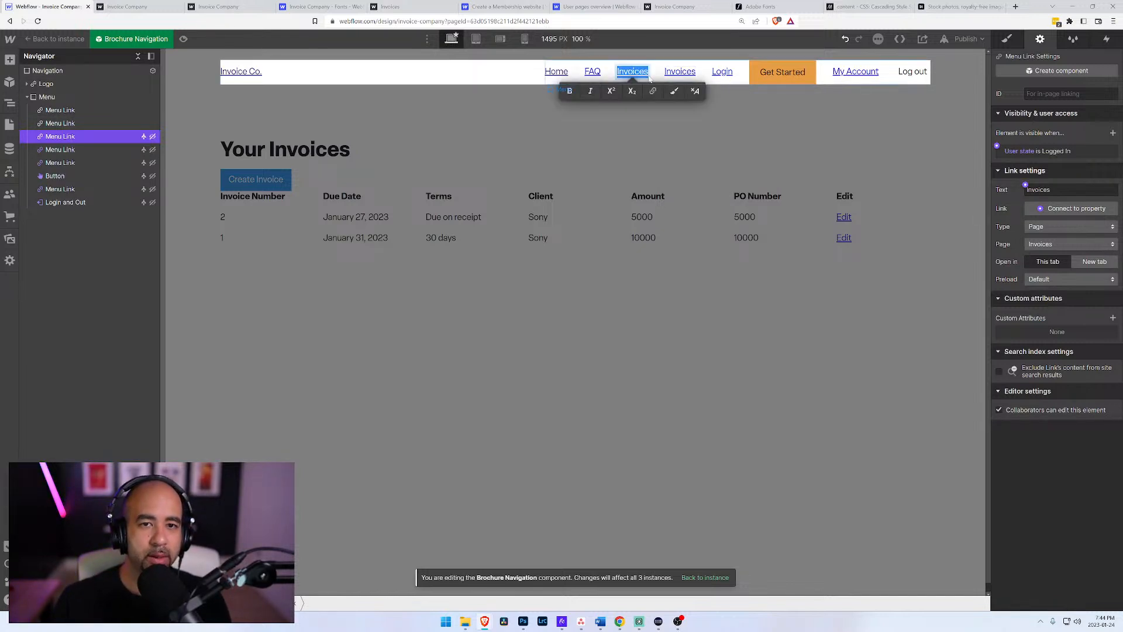
pyautogui.write('Quotres')
pyautogui.press('BackSpace')
pyautogui.press('BackSpace')
pyautogui.press('BackSpace')
pyautogui.write('es')
# Step: Link the Quotes menu link to the Quotes page
pyautogui.click(104, 148)
pyautogui.click(81, 136)
pyautogui.click(666, 84)
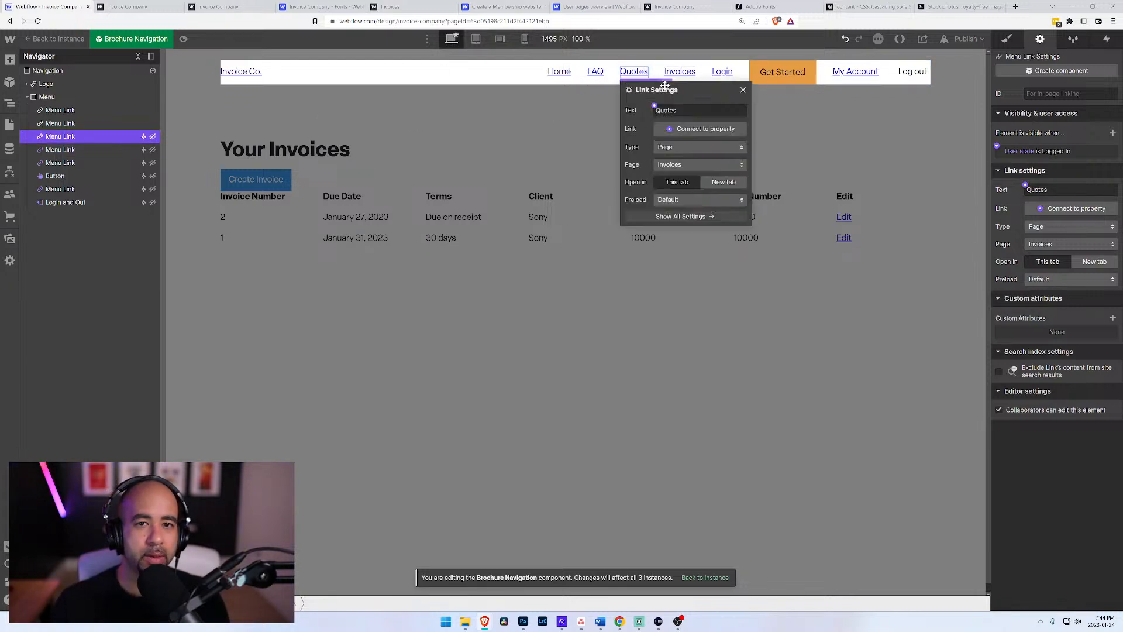
pyautogui.click(671, 165)
pyautogui.click(673, 177)
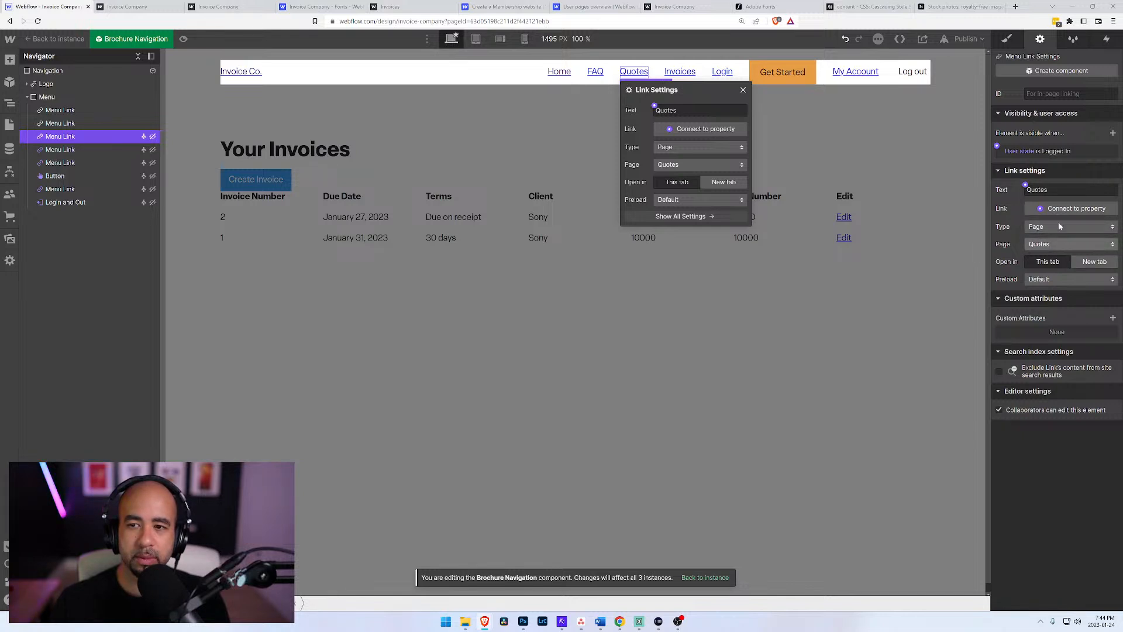
# Step: Make the FAQ menu link visible only when the user state is Logged Out
pyautogui.click(595, 72)
pyautogui.click(1074, 162)
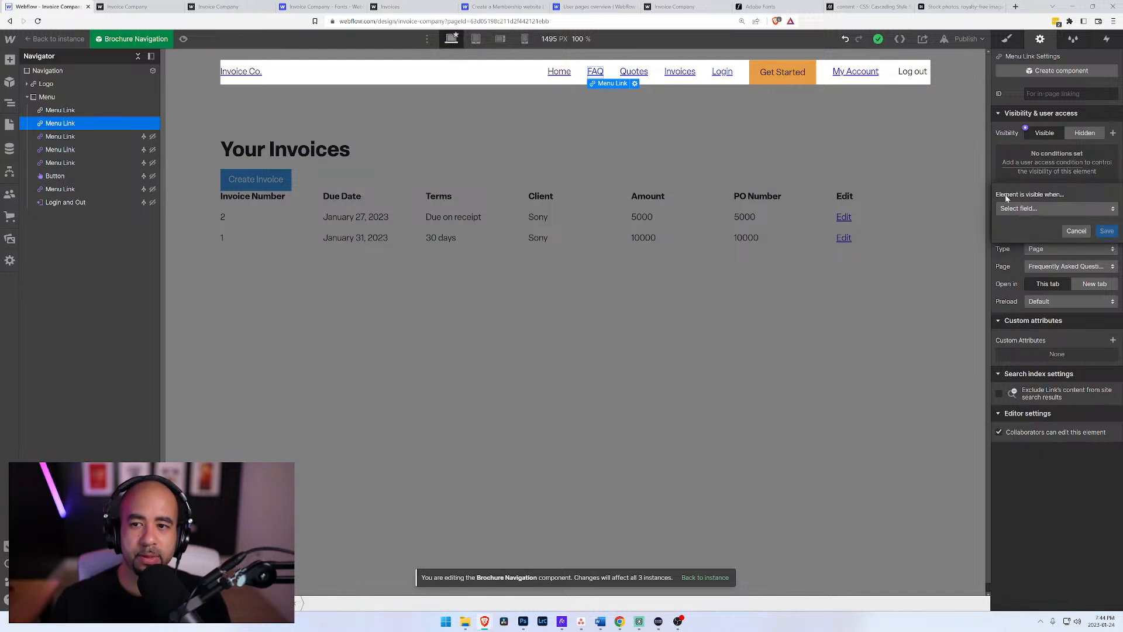
pyautogui.click(1021, 209)
pyautogui.click(1031, 268)
pyautogui.click(1044, 228)
pyautogui.click(1032, 242)
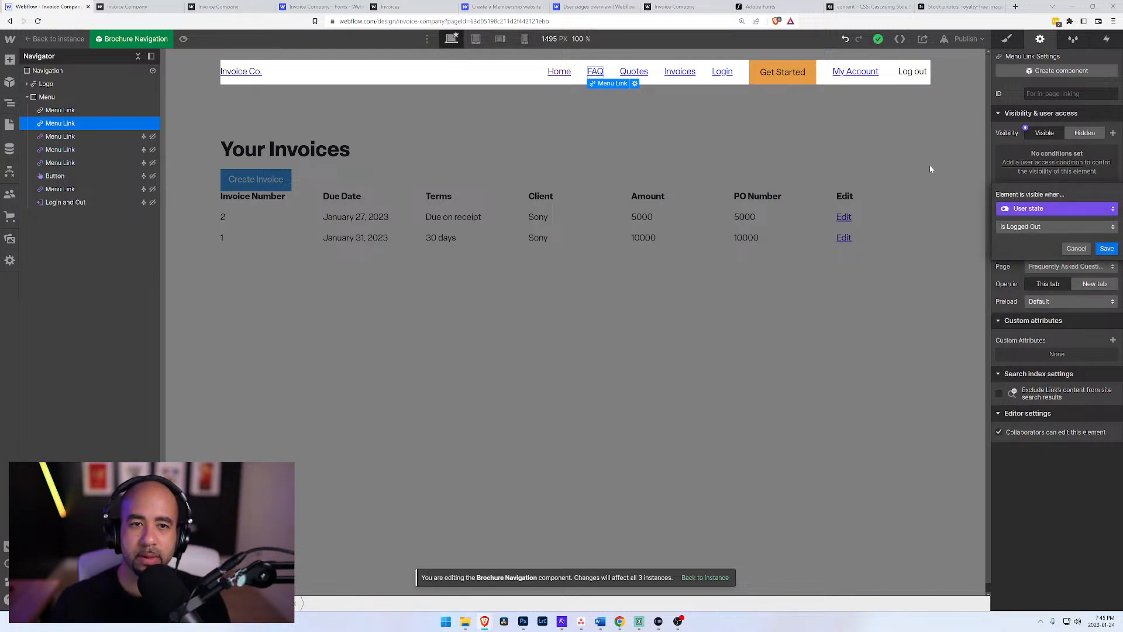
pyautogui.click(1107, 248)
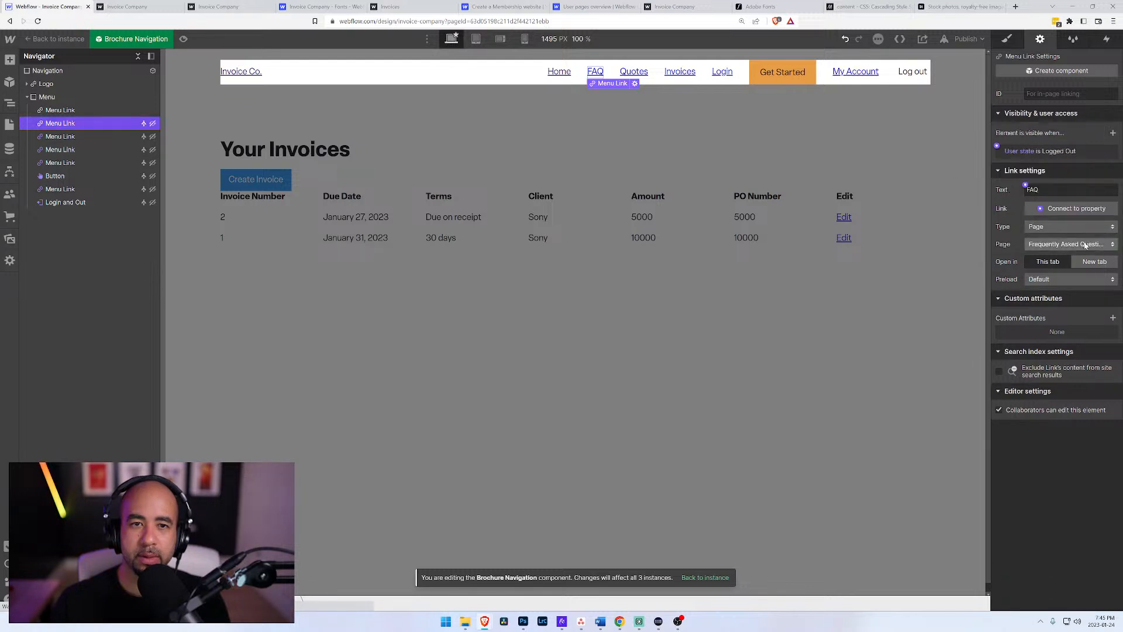
# Step: Make the Home menu link visible only when the user state is Logged Out, and leave the navigation component
pyautogui.click(559, 71)
pyautogui.click(595, 83)
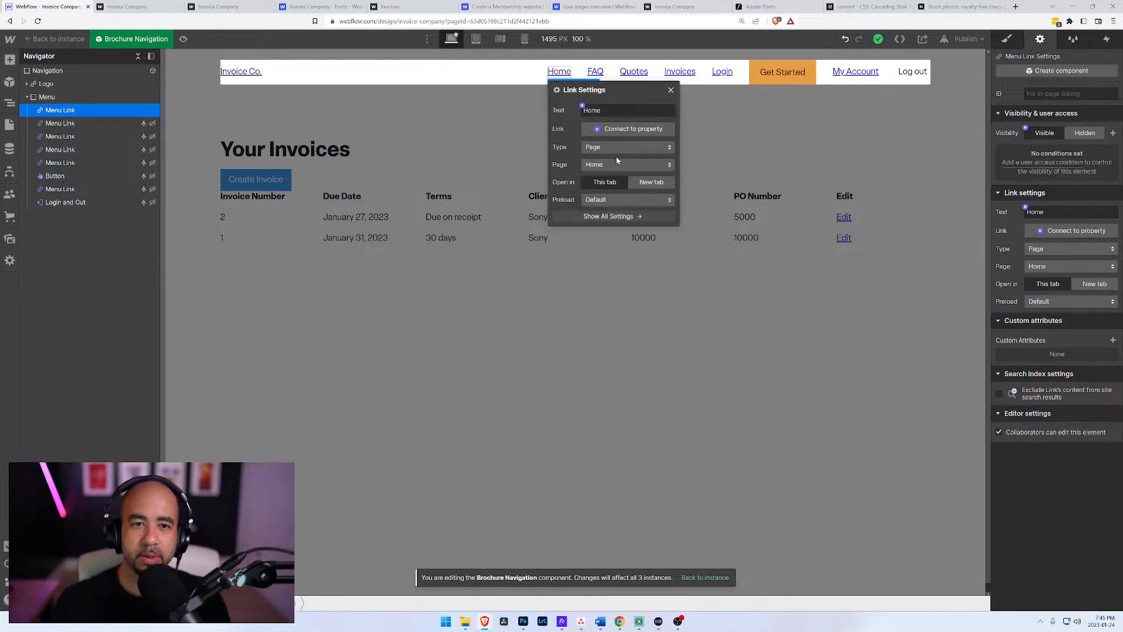
pyautogui.click(1044, 166)
pyautogui.click(1040, 208)
pyautogui.click(1040, 268)
pyautogui.click(1040, 227)
pyautogui.click(1041, 241)
pyautogui.click(1106, 253)
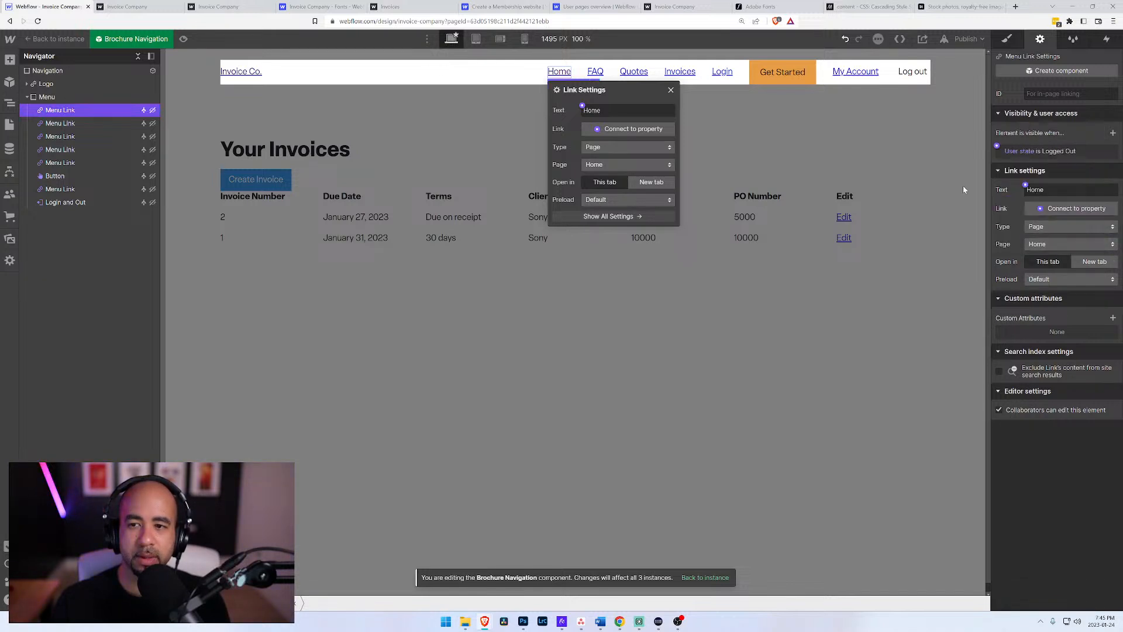
pyautogui.click(822, 129)
pyautogui.click(671, 90)
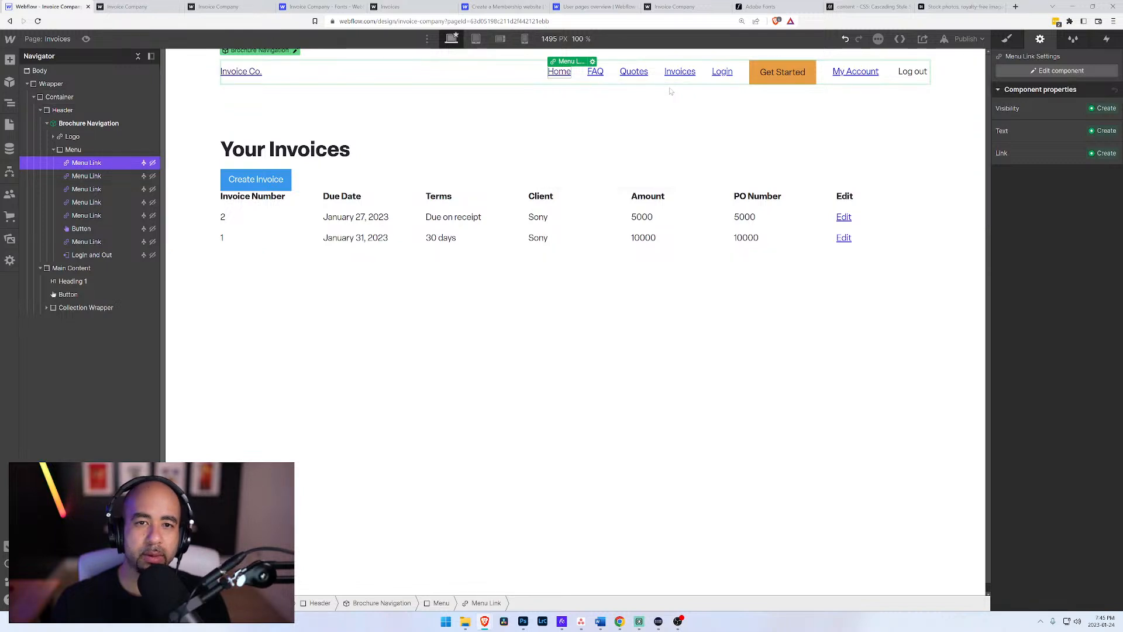
pyautogui.click(377, 334)
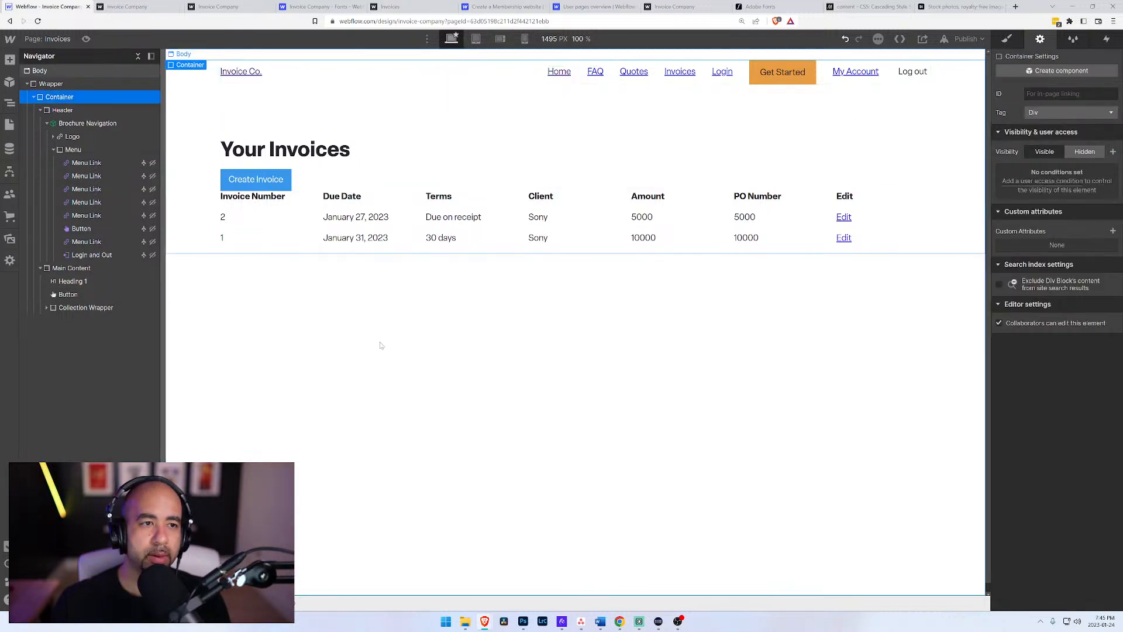
# Step: Publish the site to invoice-company.webflow.io
pyautogui.click(966, 39)
pyautogui.click(905, 175)
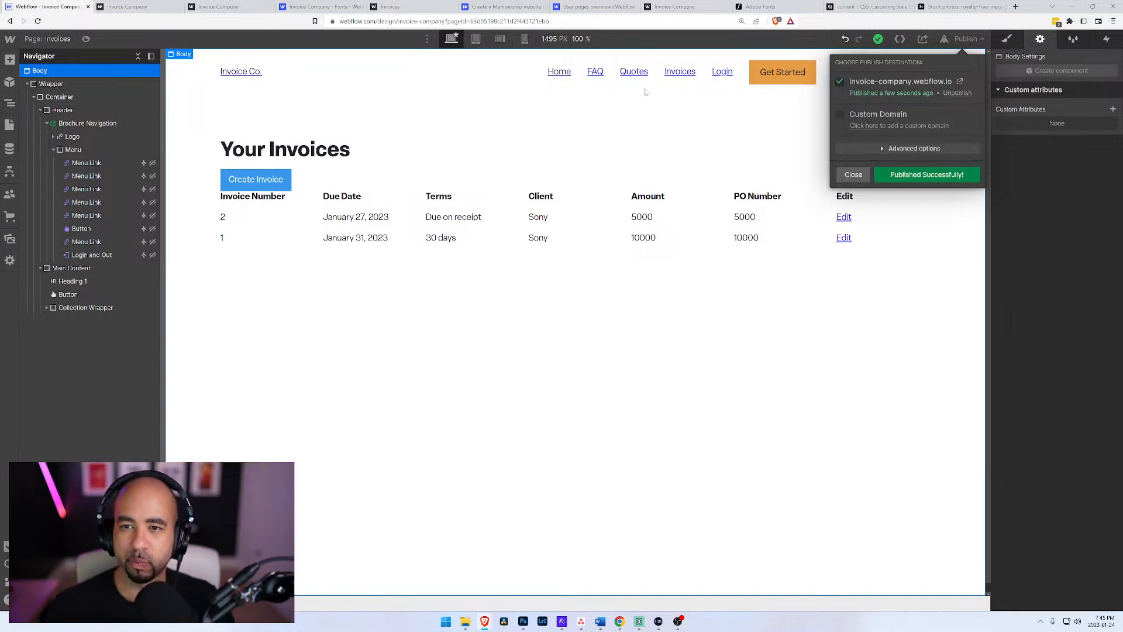
pyautogui.click(854, 175)
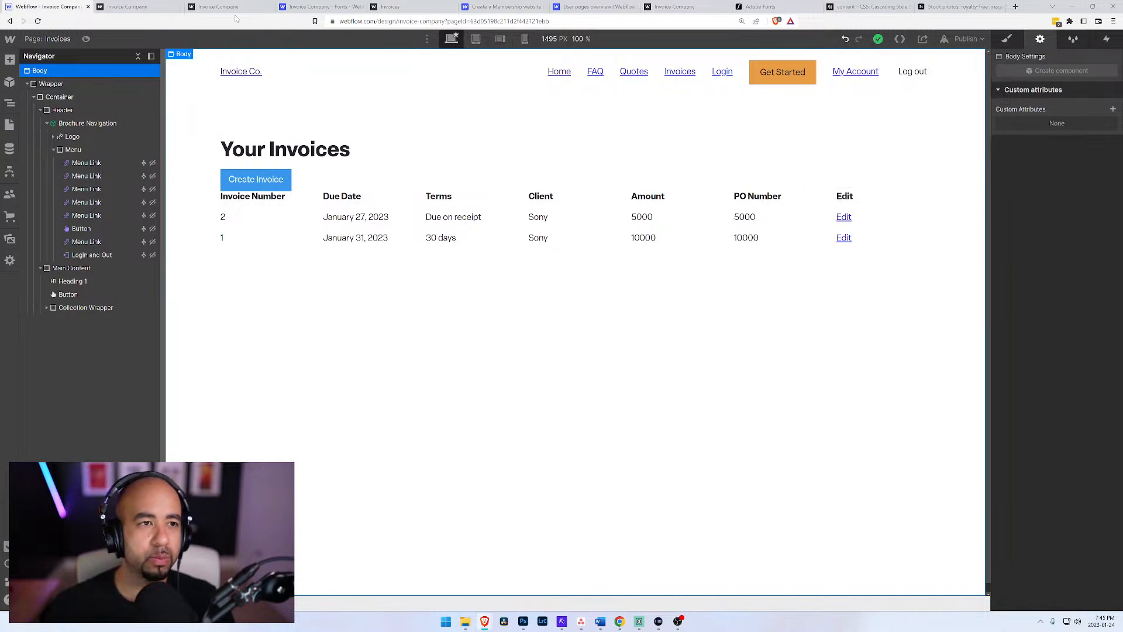
# Step: Reload the published site, log in with the account e-mail and password, and decline saving the password
pyautogui.click(127, 7)
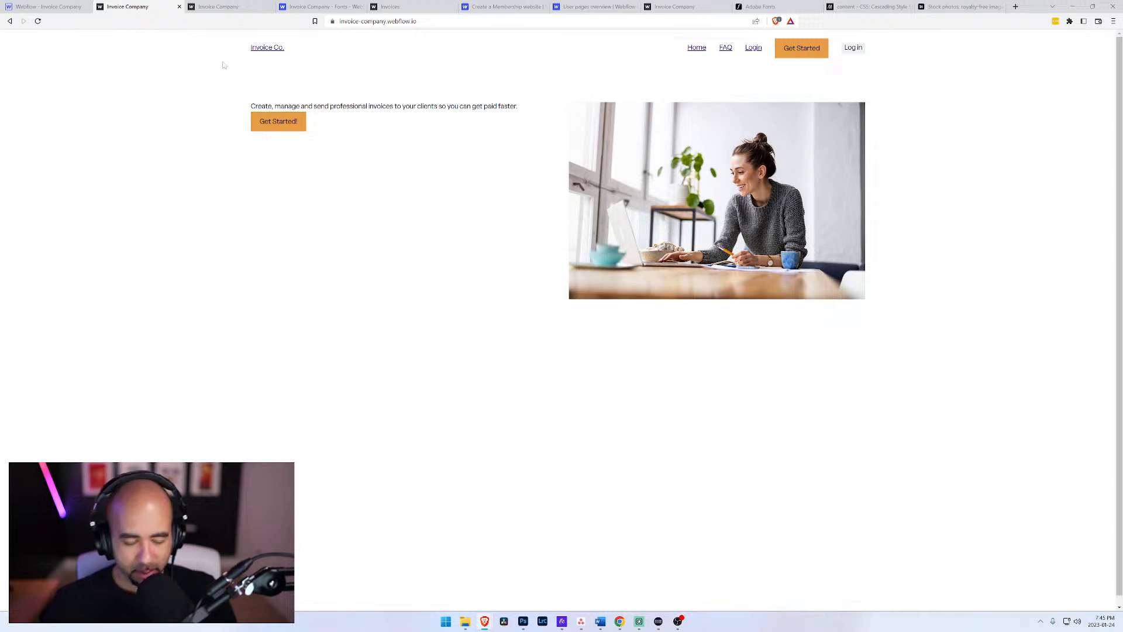
pyautogui.hotkey('ctrl', 'r')
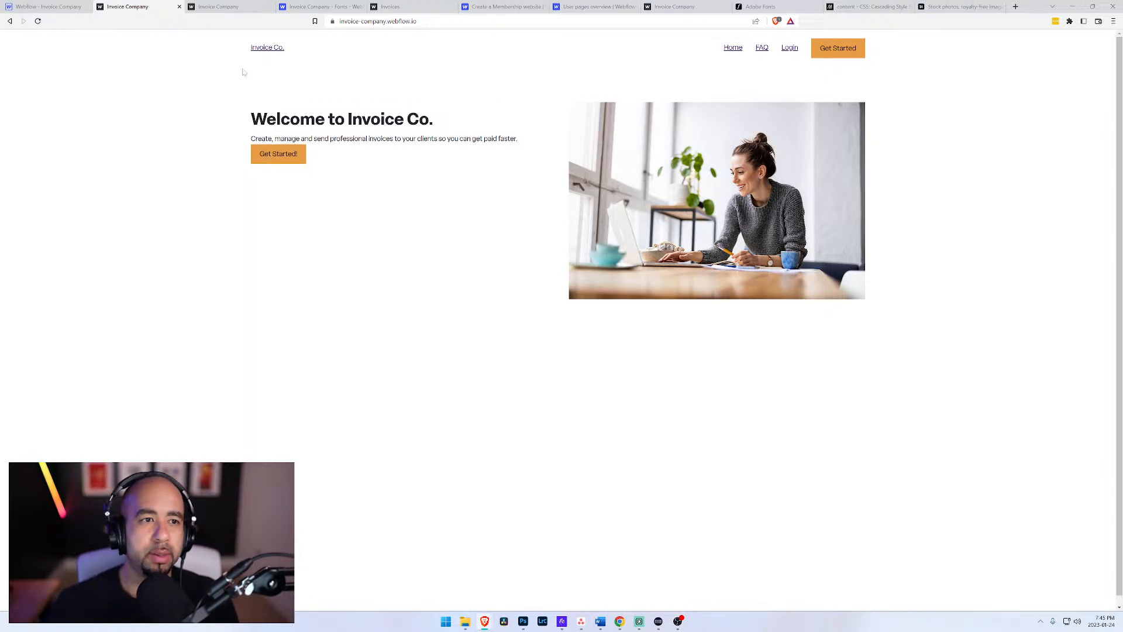
pyautogui.click(790, 49)
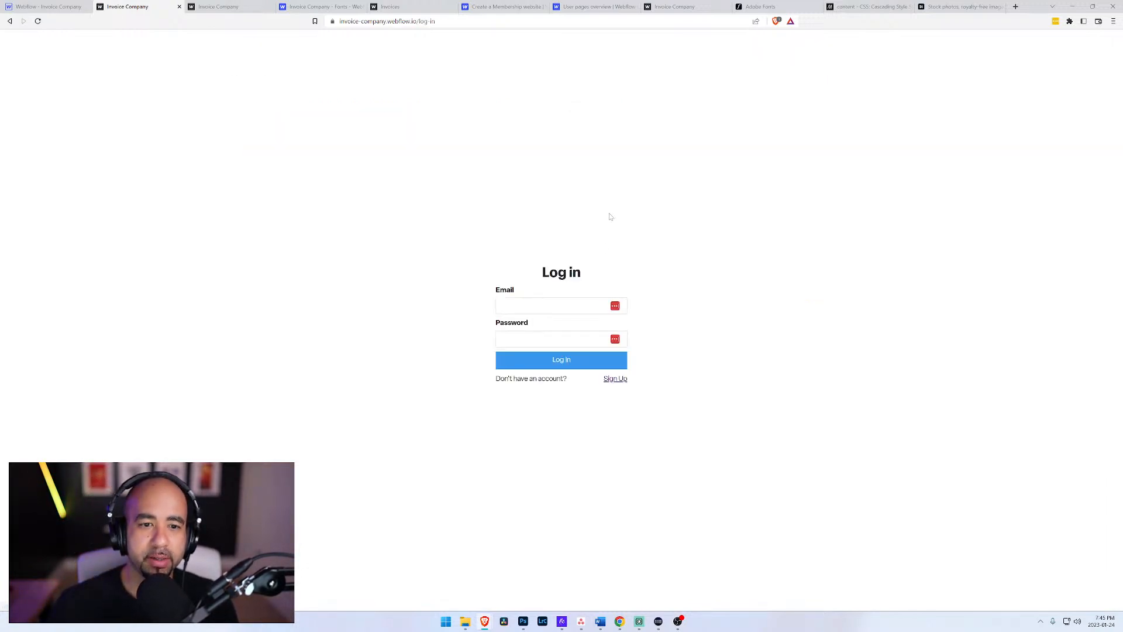
pyautogui.click(531, 305)
pyautogui.write('i')
pyautogui.press('Down')
pyautogui.press('Return')
pyautogui.press('Tab')
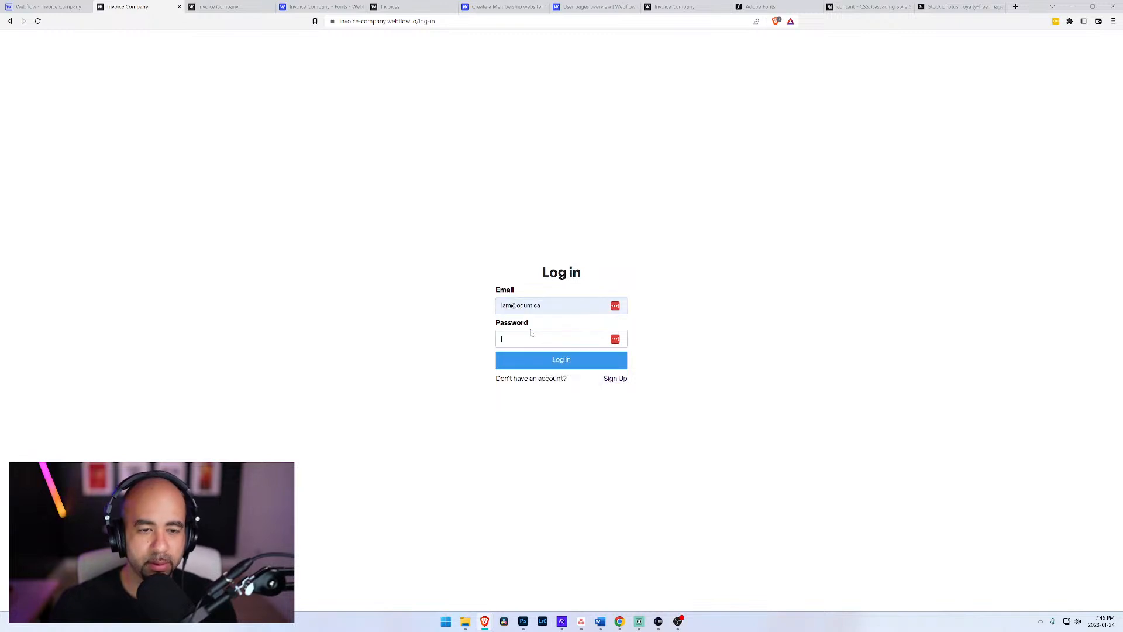
pyautogui.press('Return')
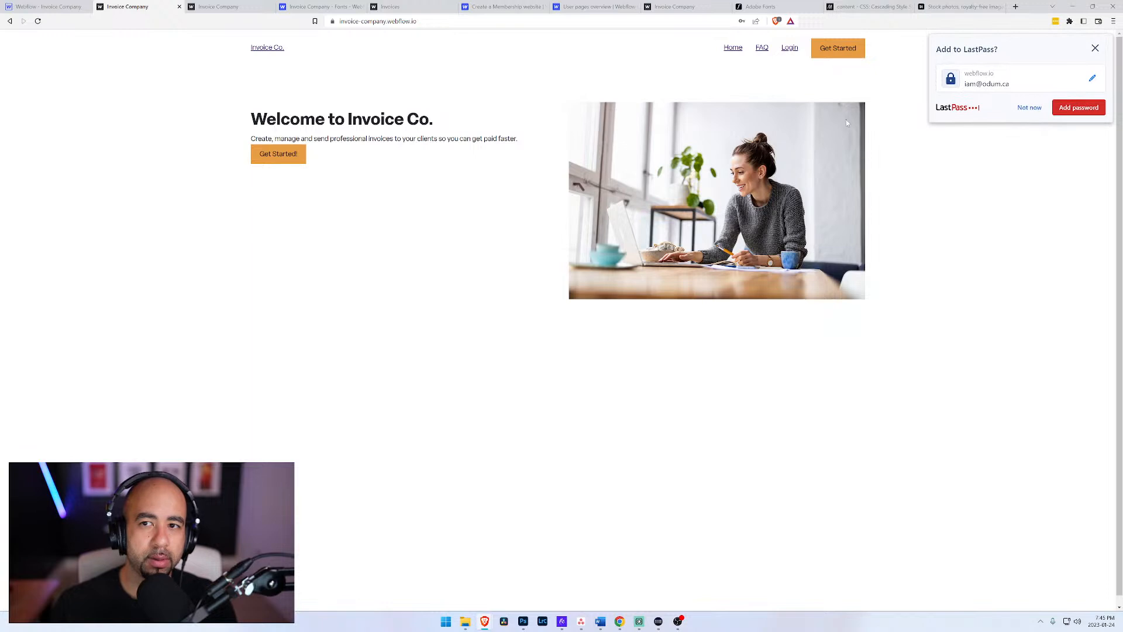
pyautogui.click(1027, 110)
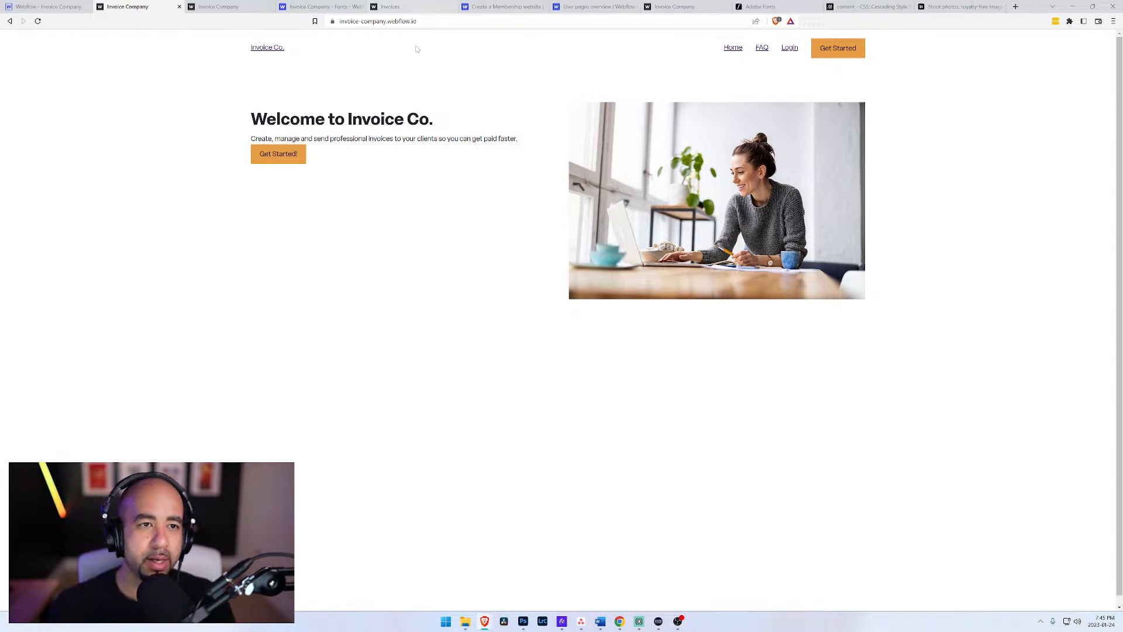
# Step: Copy the published site's address and open invoice-company.webflow.io in a new Chrome tab
pyautogui.click(620, 621)
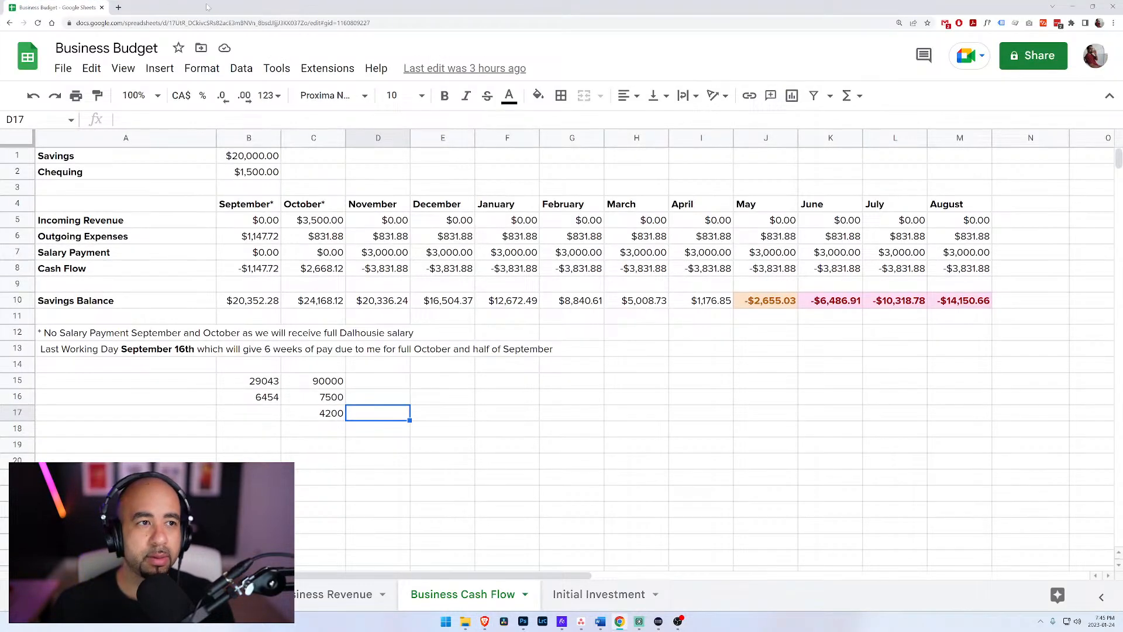
pyautogui.click(119, 7)
pyautogui.moveTo(468, 7); pyautogui.dragTo(1122, 252)
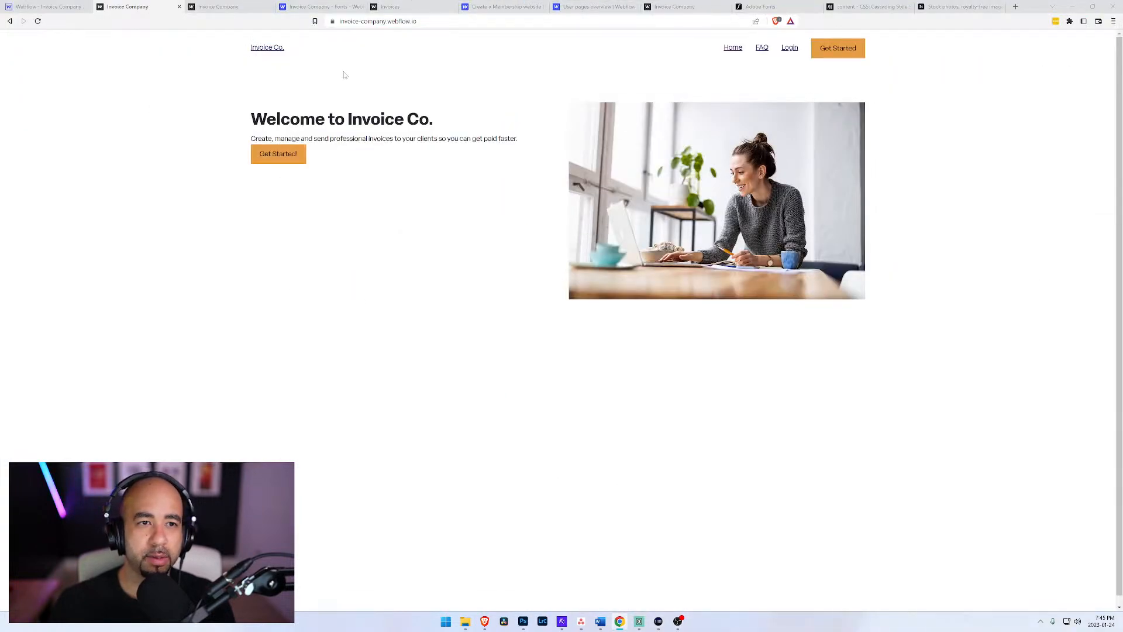
pyautogui.click(287, 24)
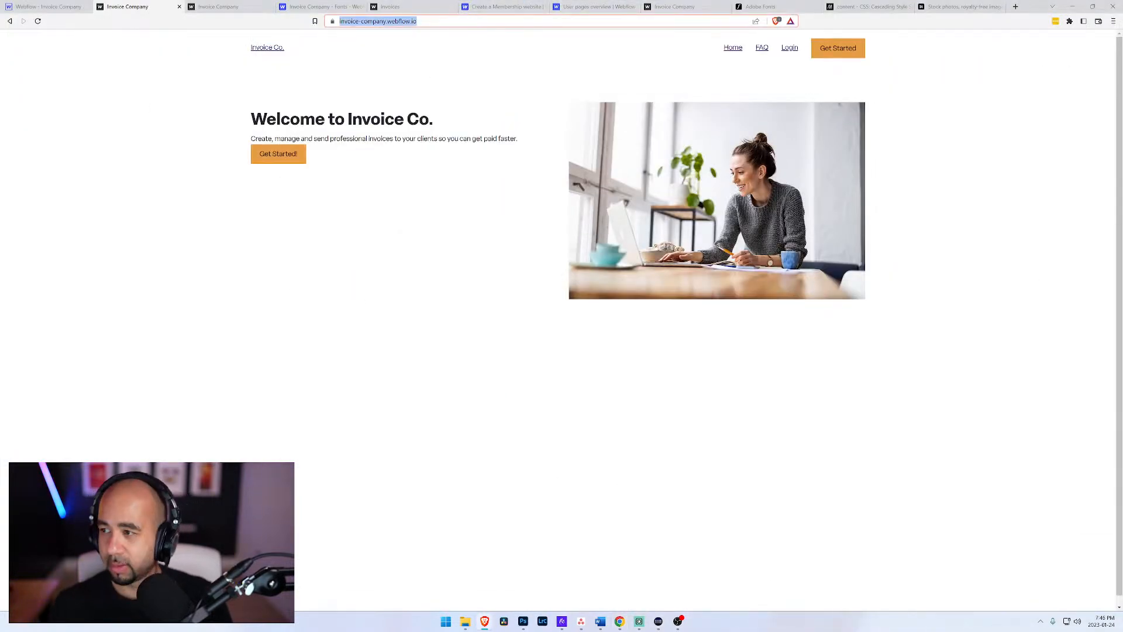
pyautogui.hotkey('alt', 'Tab')
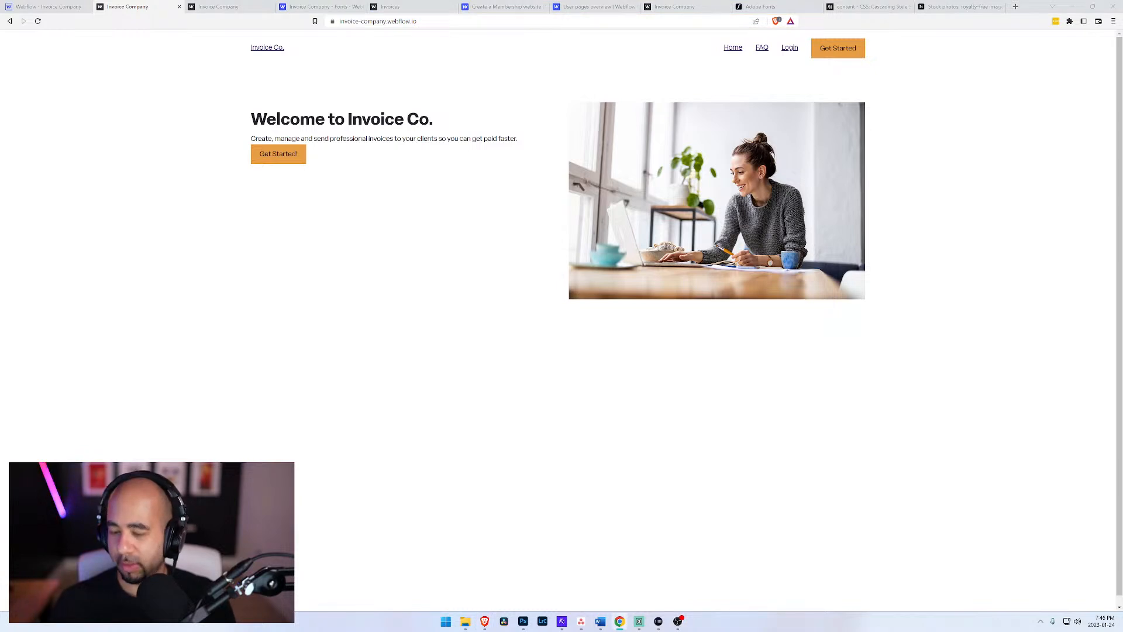
pyautogui.moveTo(1122, 175); pyautogui.dragTo(415, 0)
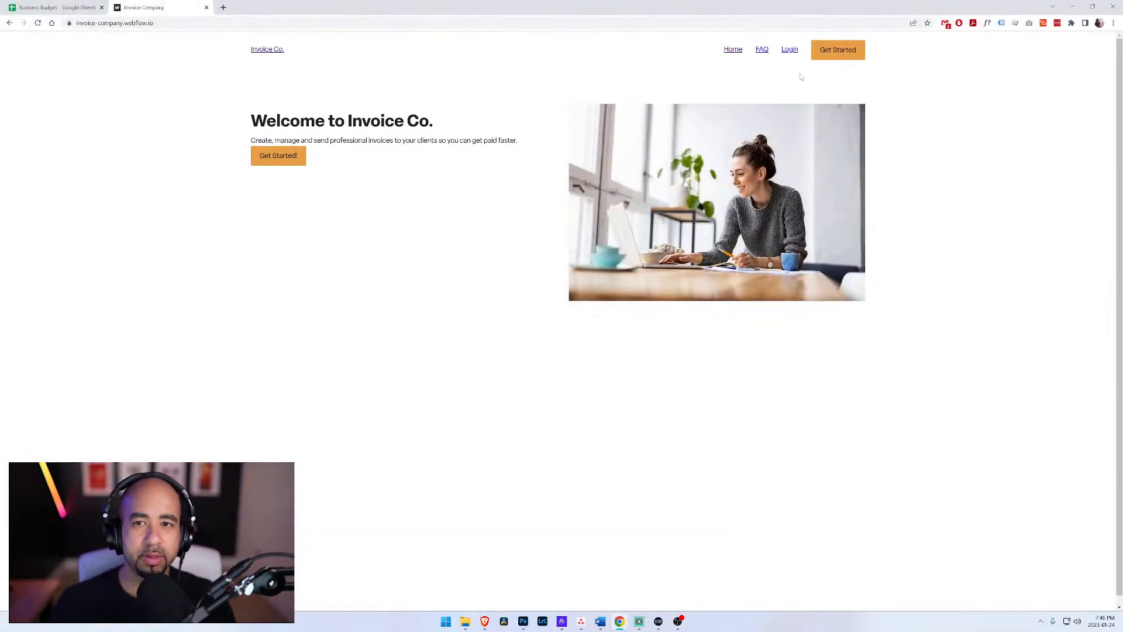
# Step: Log in to the published site in Chrome with the account e-mail and password
pyautogui.click(791, 50)
pyautogui.click(550, 307)
pyautogui.press('Tab')
pyautogui.press('Return')
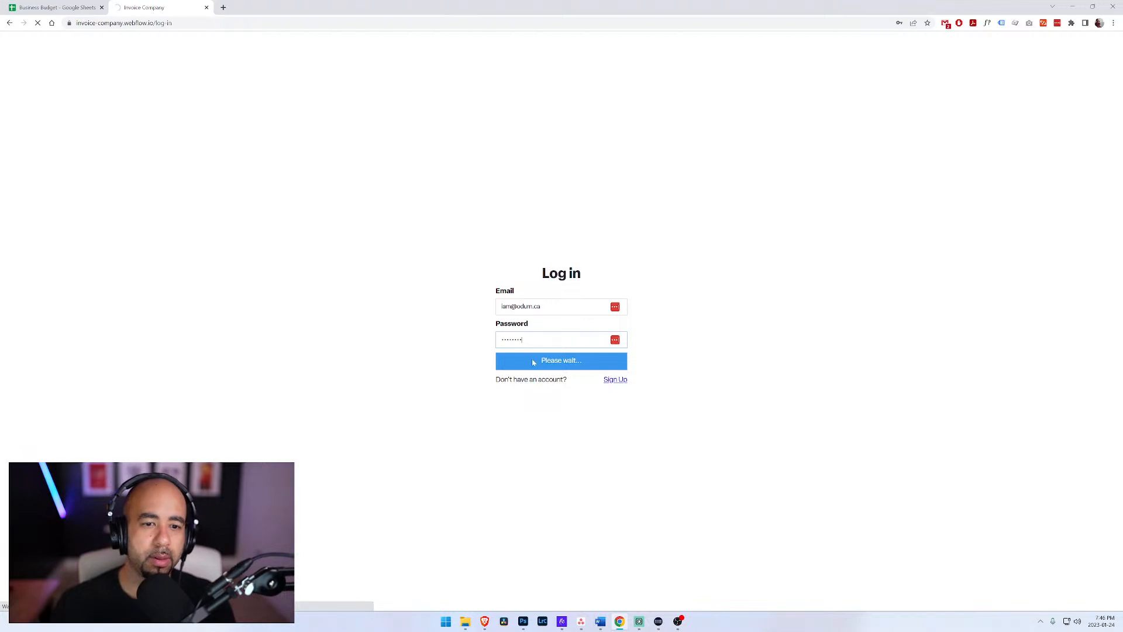
pyautogui.click(917, 150)
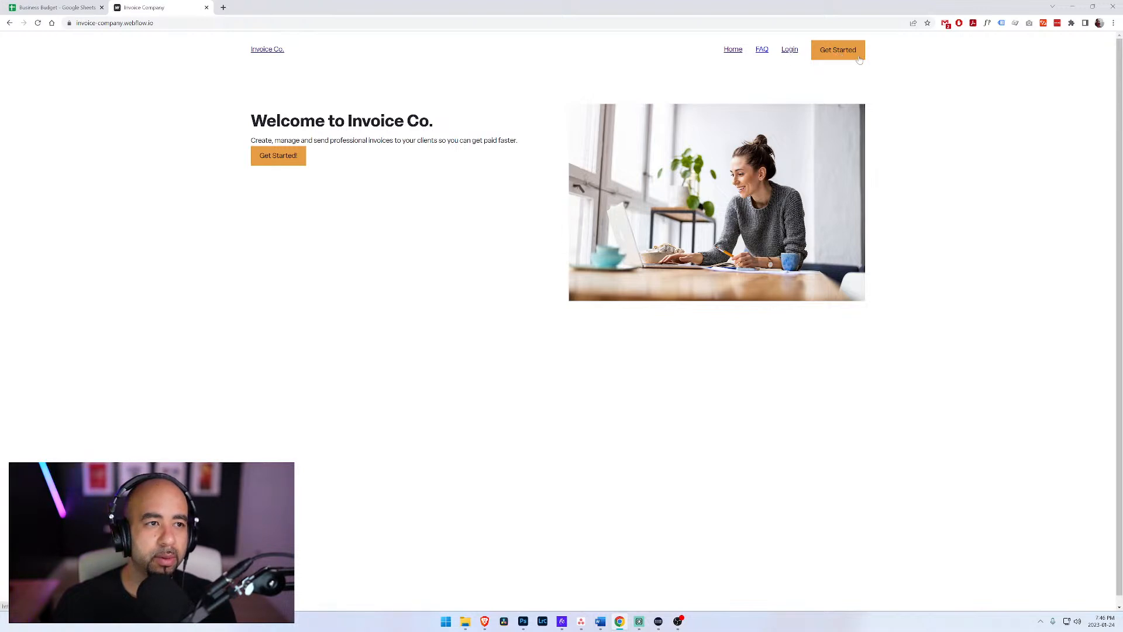
# Step: Test the published header's logo, Login, FAQ and Home links to check the navigation after login
pyautogui.click(271, 52)
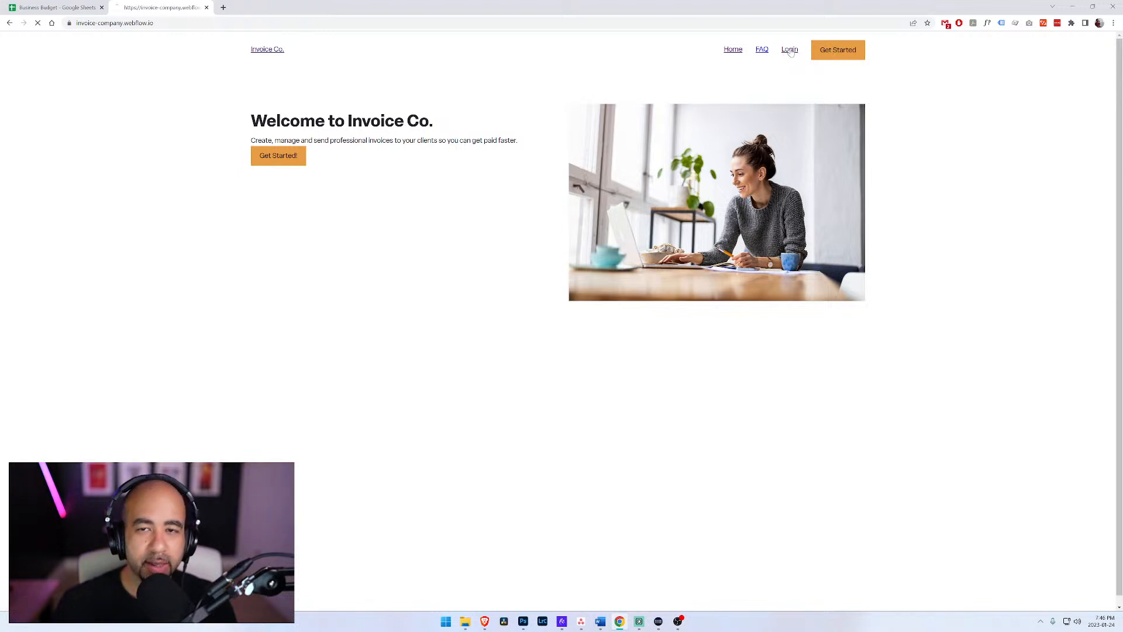
pyautogui.click(790, 51)
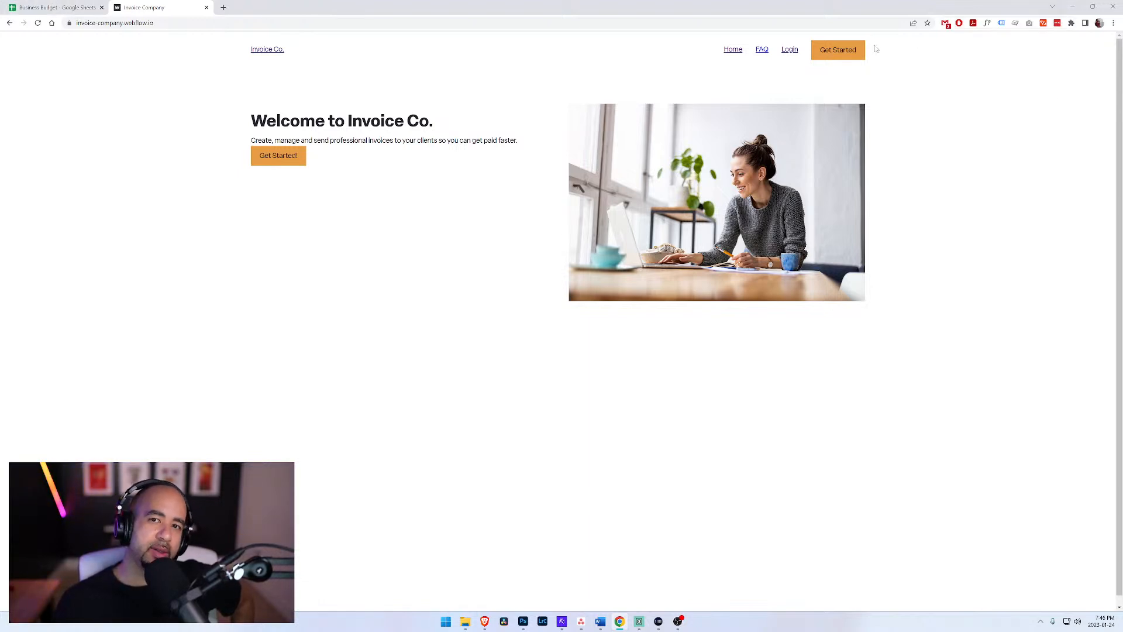
pyautogui.click(763, 53)
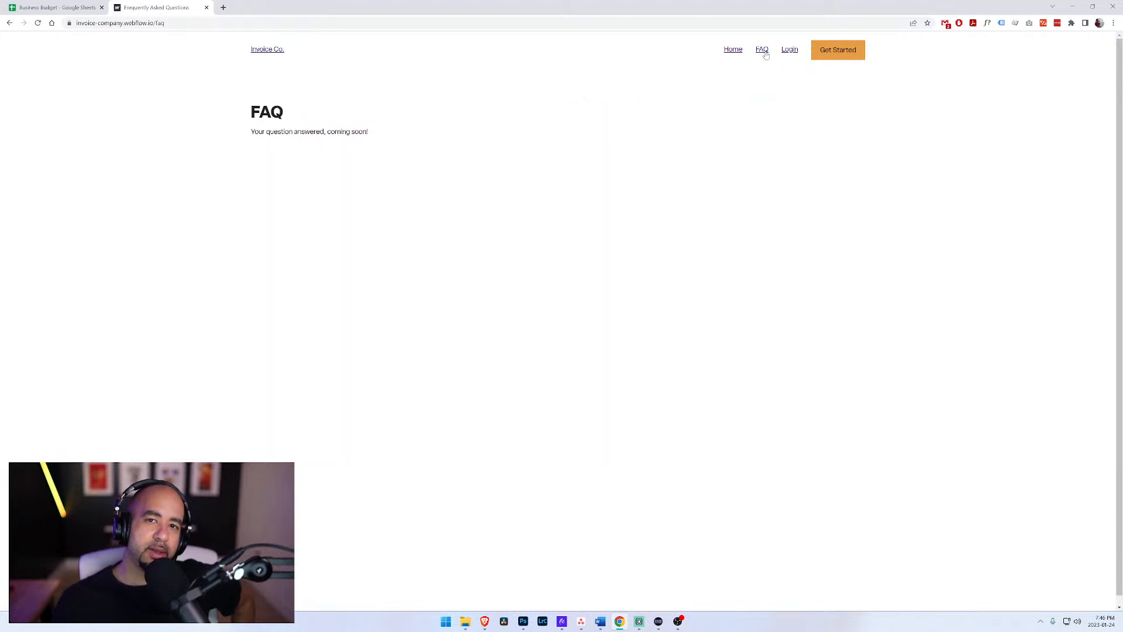
pyautogui.click(732, 52)
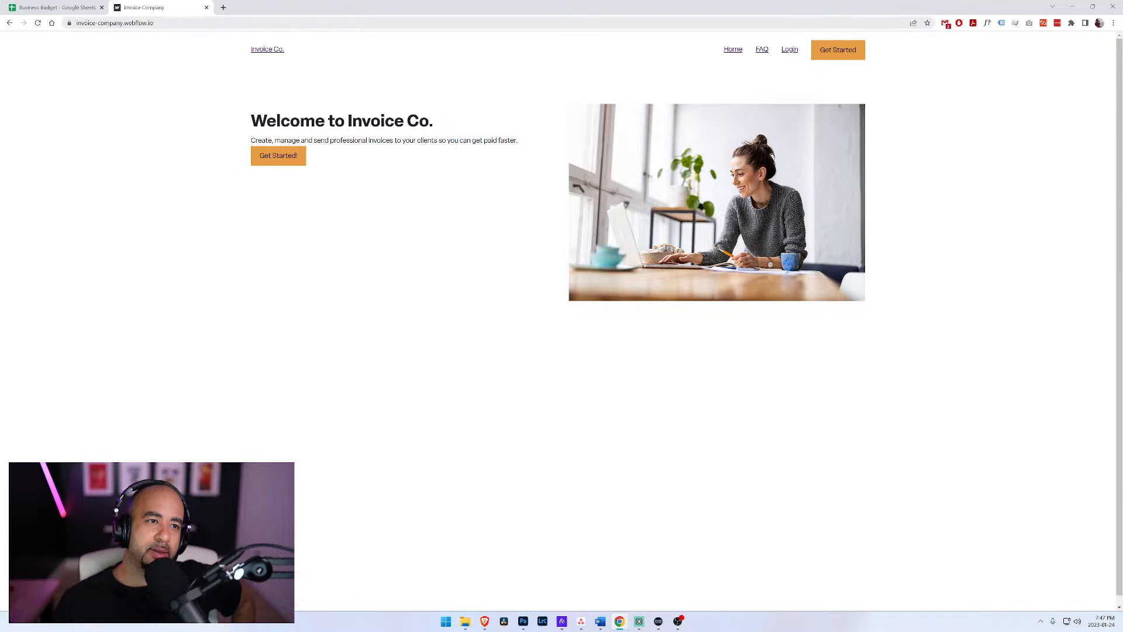
# Step: Try to load the site's /log-in page directly by its address
pyautogui.hotkey('ctrl', 'l')
pyautogui.press('End')
pyautogui.write('/')
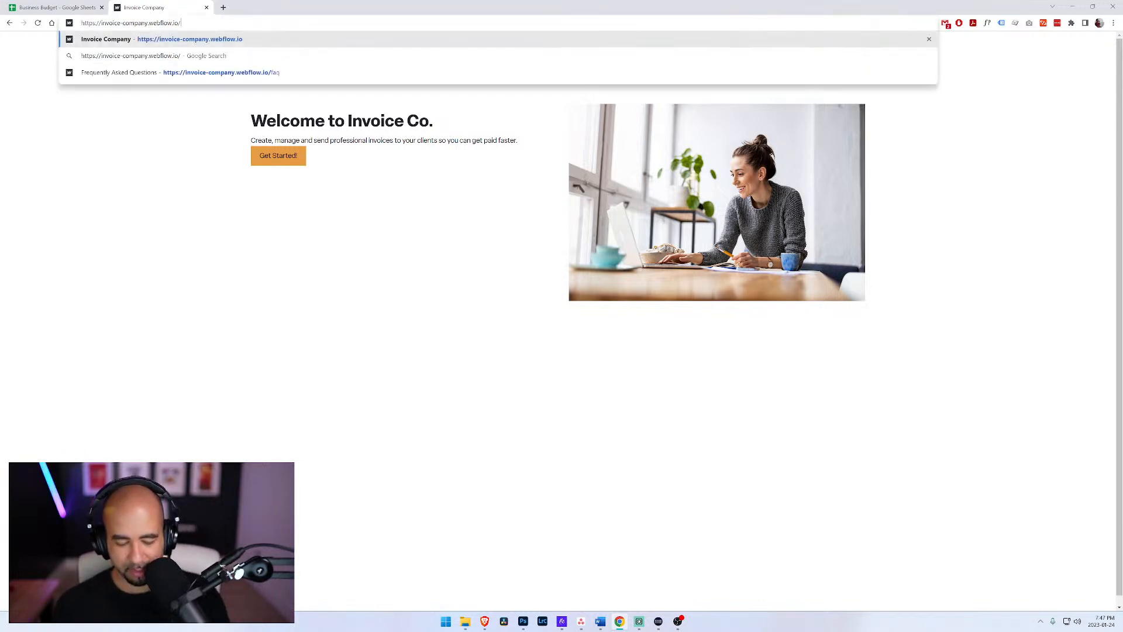
pyautogui.write('log-in')
pyautogui.press('Return')
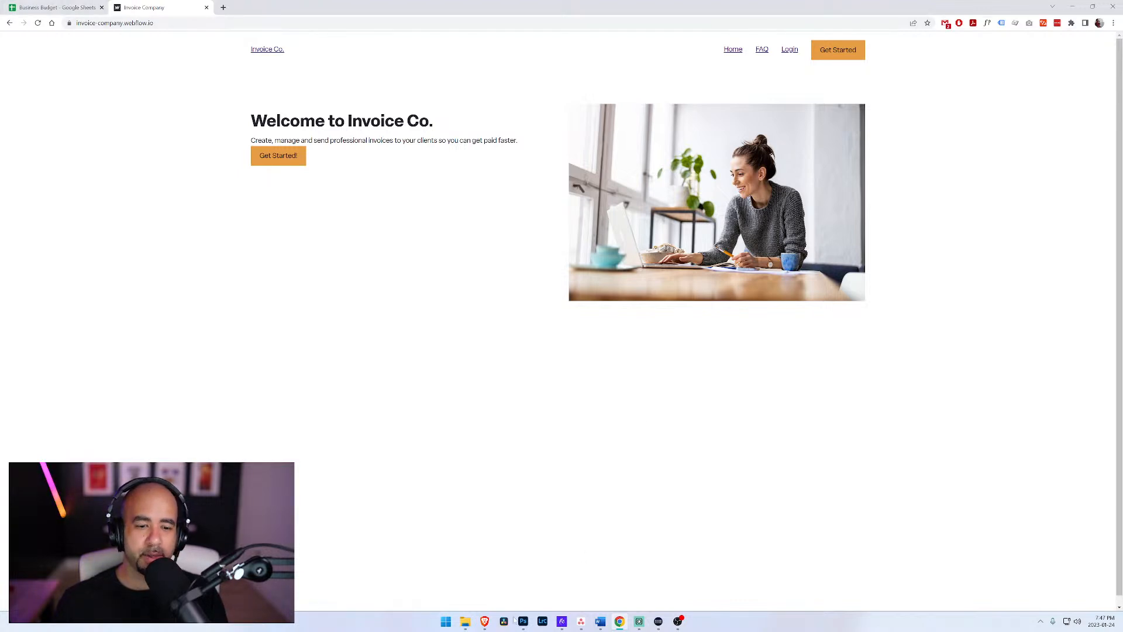
# Step: Switch to Brave and test the Login link in the published site's header
pyautogui.moveTo(485, 621)
pyautogui.click(451, 587)
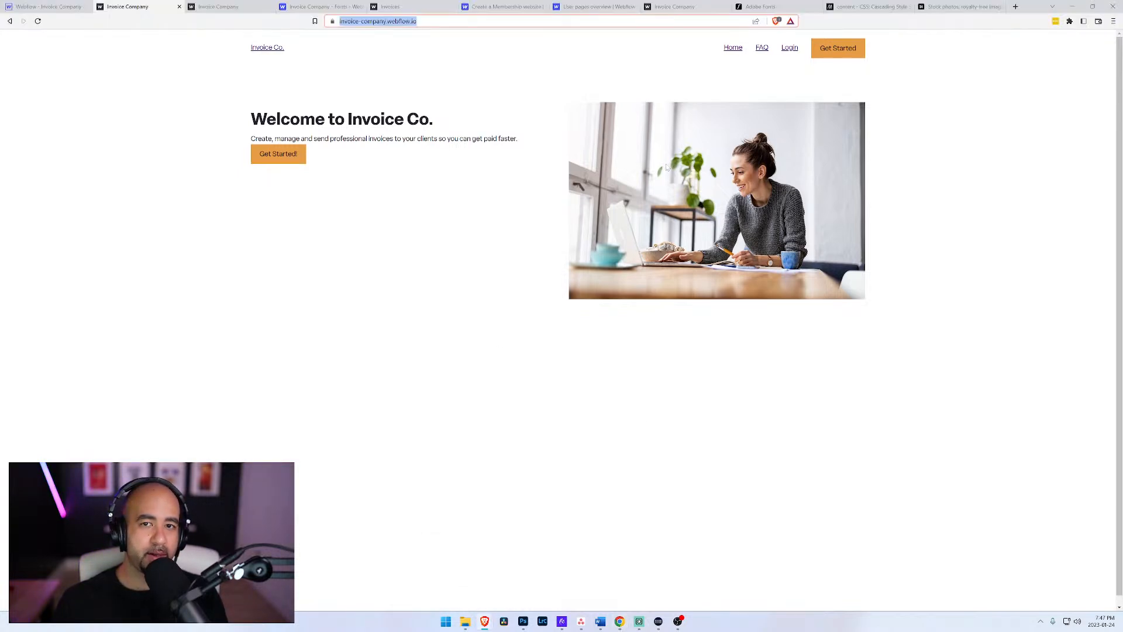
pyautogui.click(793, 54)
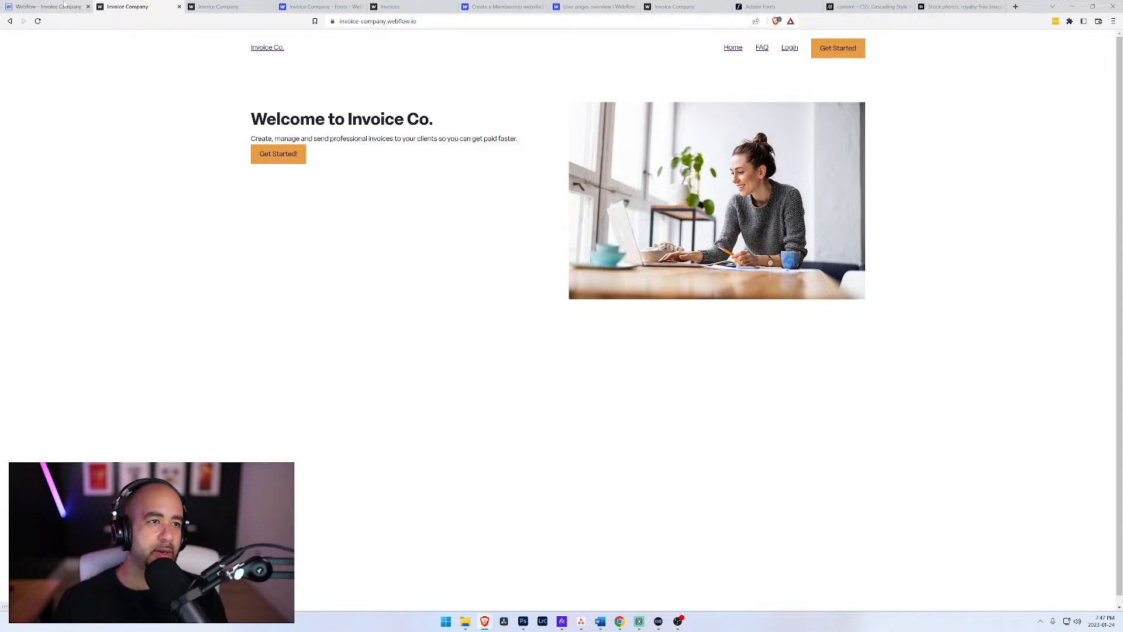
# Step: Open the Log In user page in the Webflow Designer and check its page settings
pyautogui.click(79, 5)
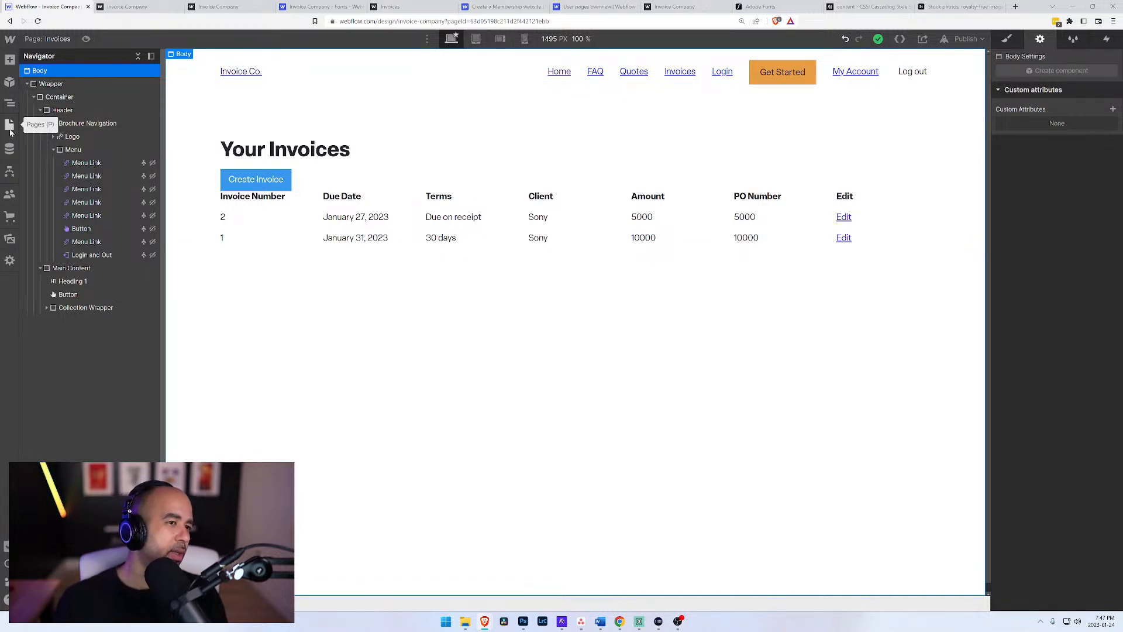
pyautogui.click(9, 126)
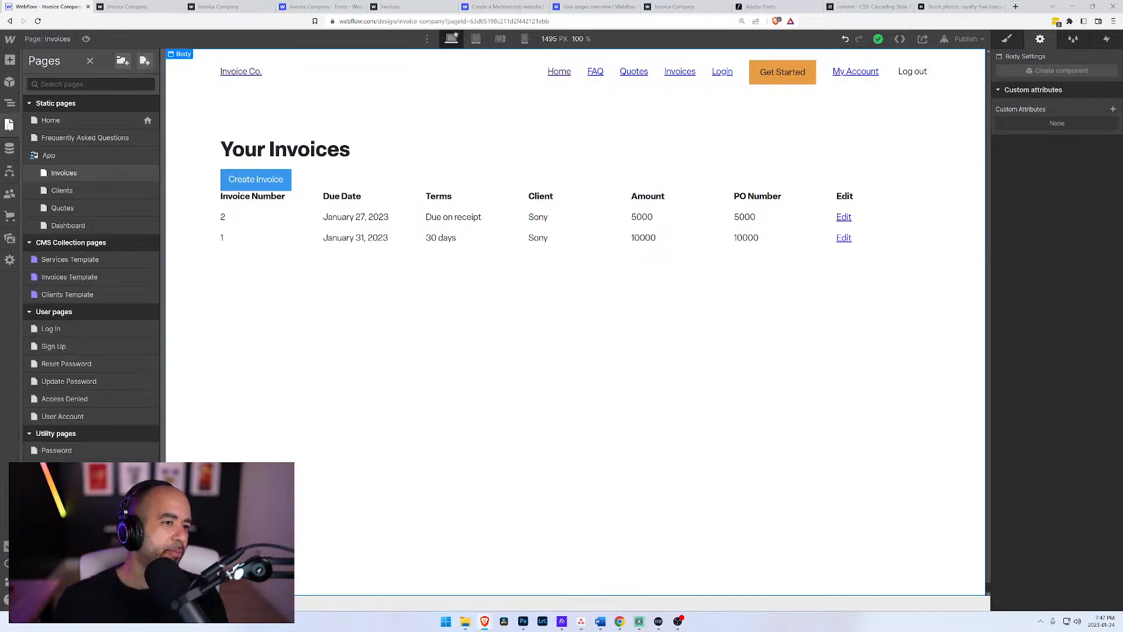
pyautogui.click(51, 328)
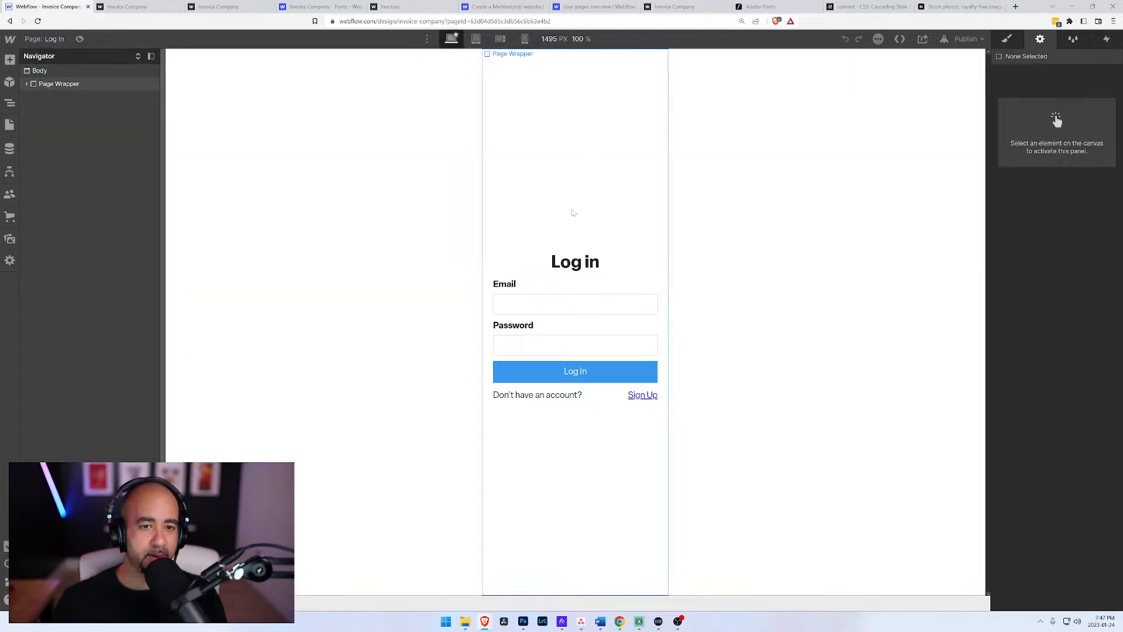
pyautogui.click(51, 39)
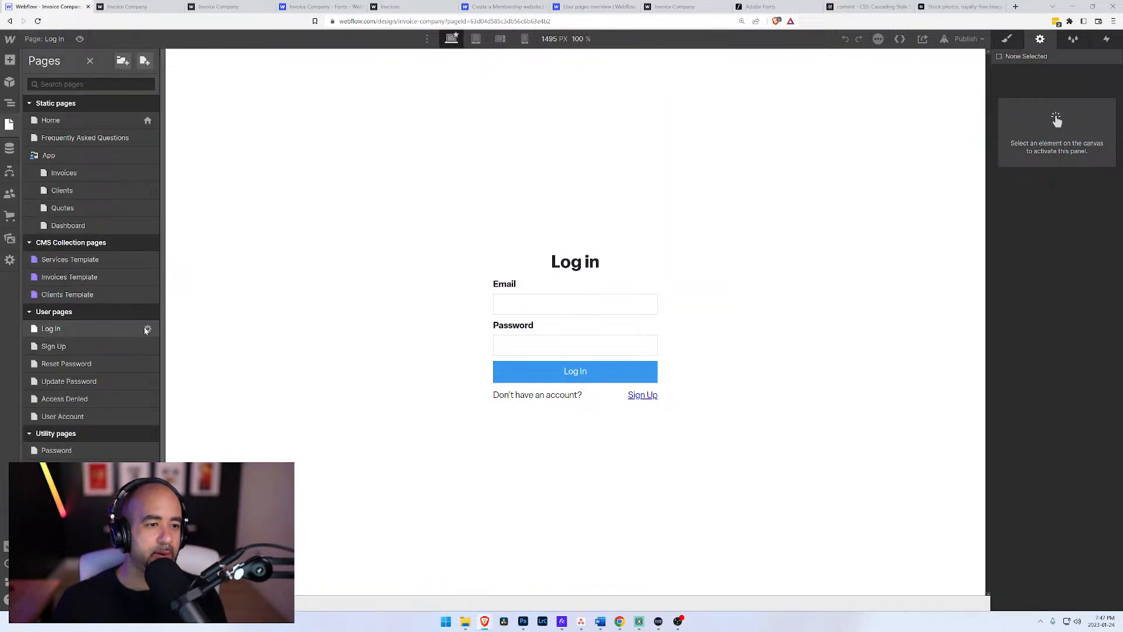
pyautogui.click(148, 329)
pyautogui.scroll(-6, 272, 310)
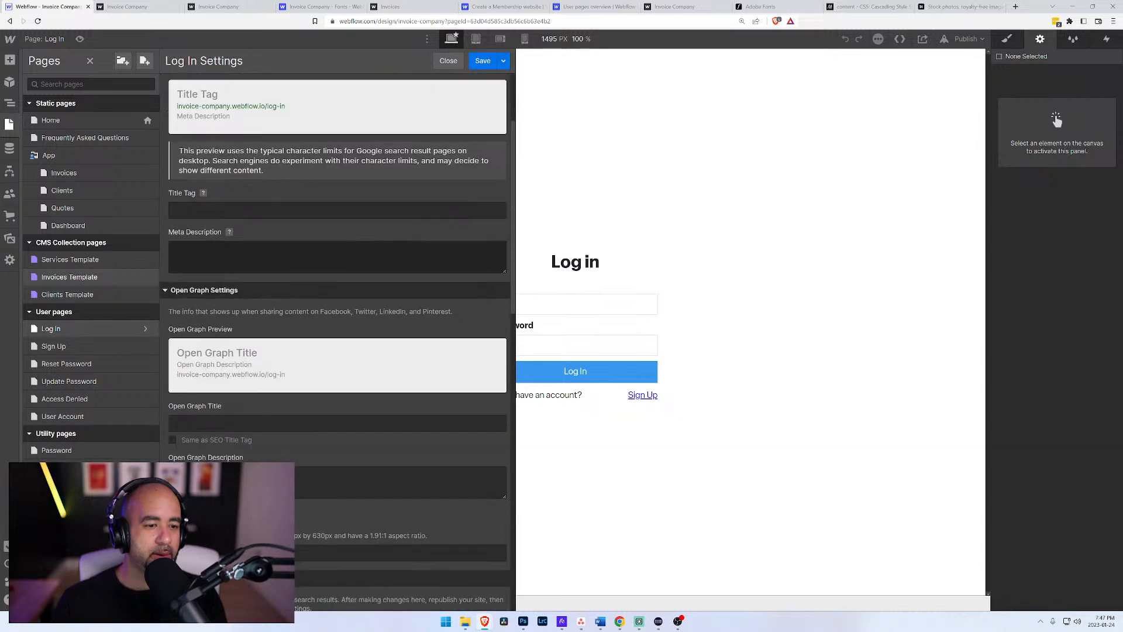
pyautogui.scroll(6, 269, 351)
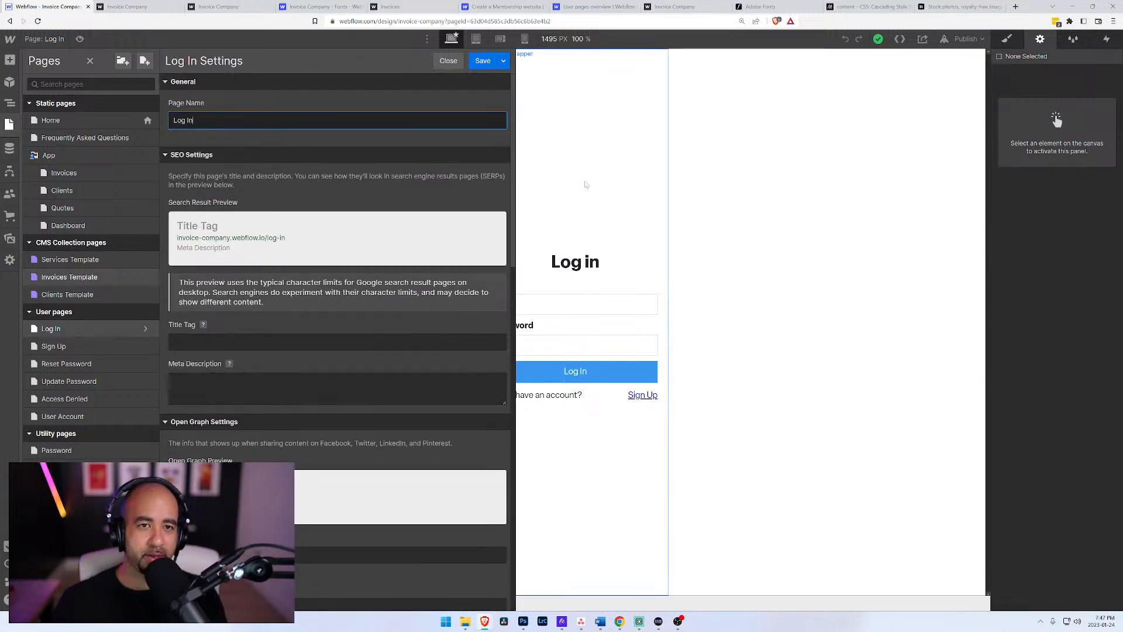
pyautogui.click(670, 170)
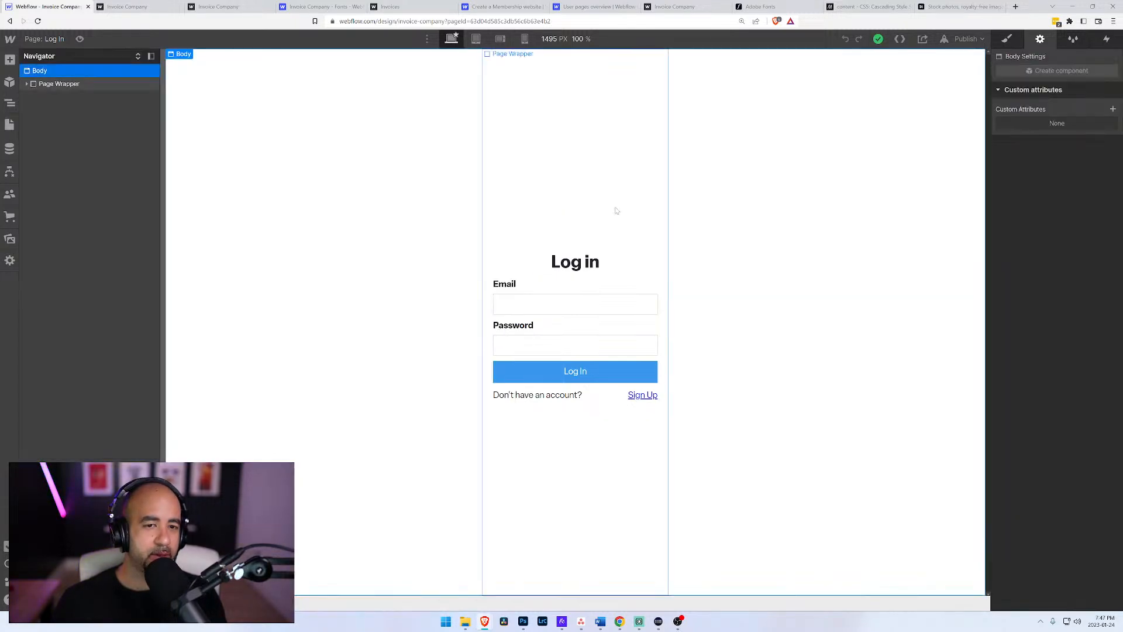
# Step: View the live invoice-company.webflow.io site from the publish options without republishing, and return to the Designer
pyautogui.click(963, 40)
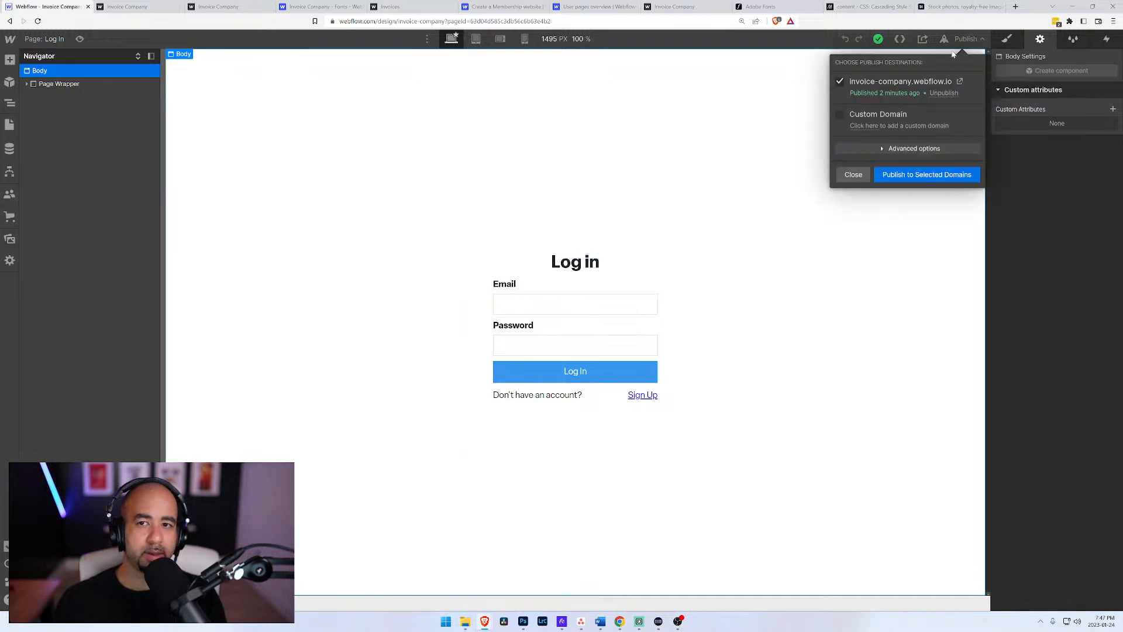
pyautogui.click(960, 82)
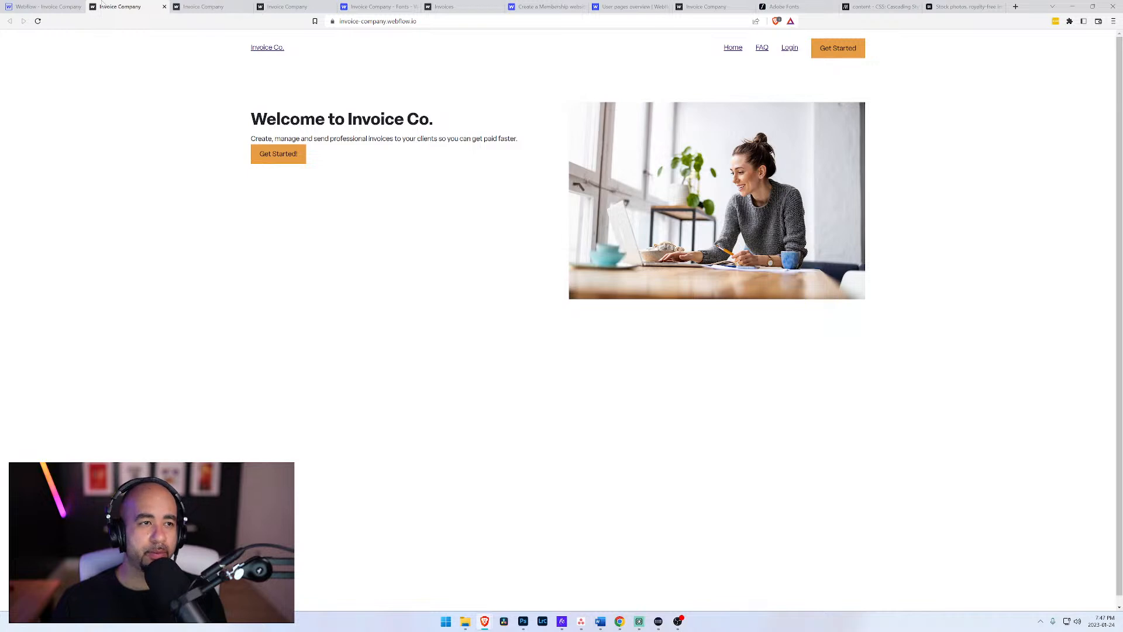
pyautogui.click(58, 8)
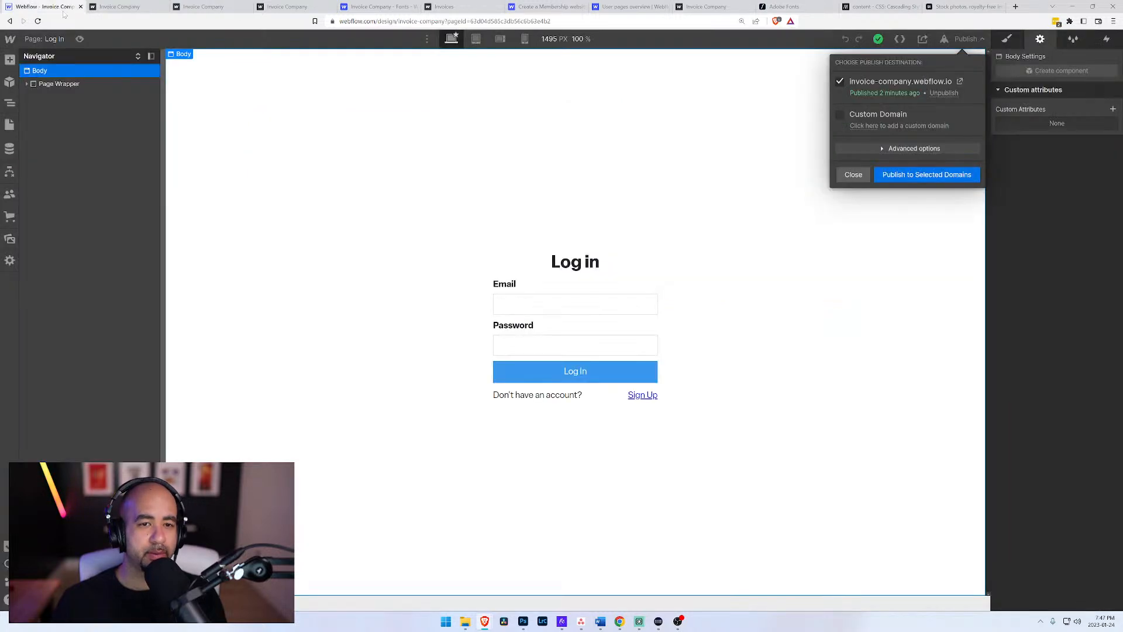
pyautogui.click(853, 174)
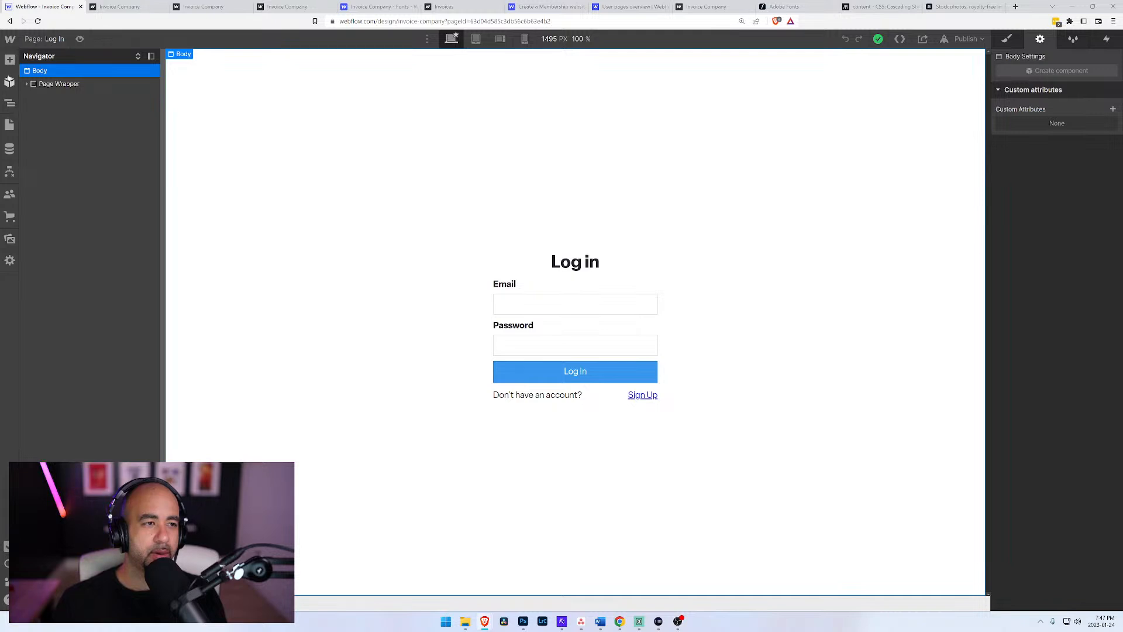
# Step: Open the Home page in the Designer and inspect the Get Started button in the header
pyautogui.click(9, 125)
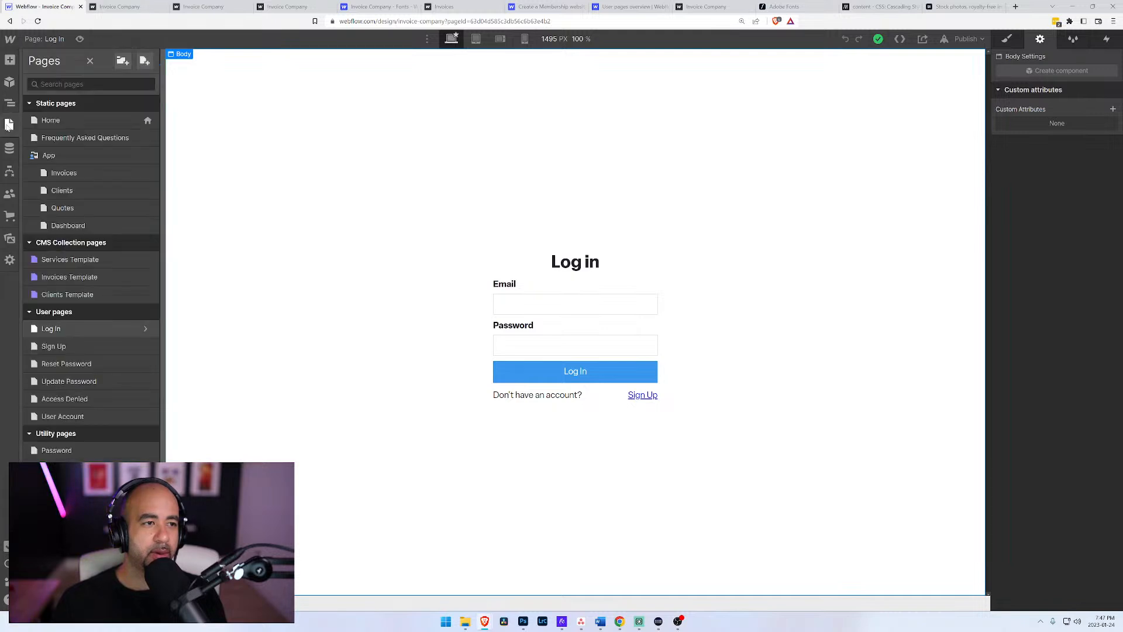
pyautogui.click(72, 122)
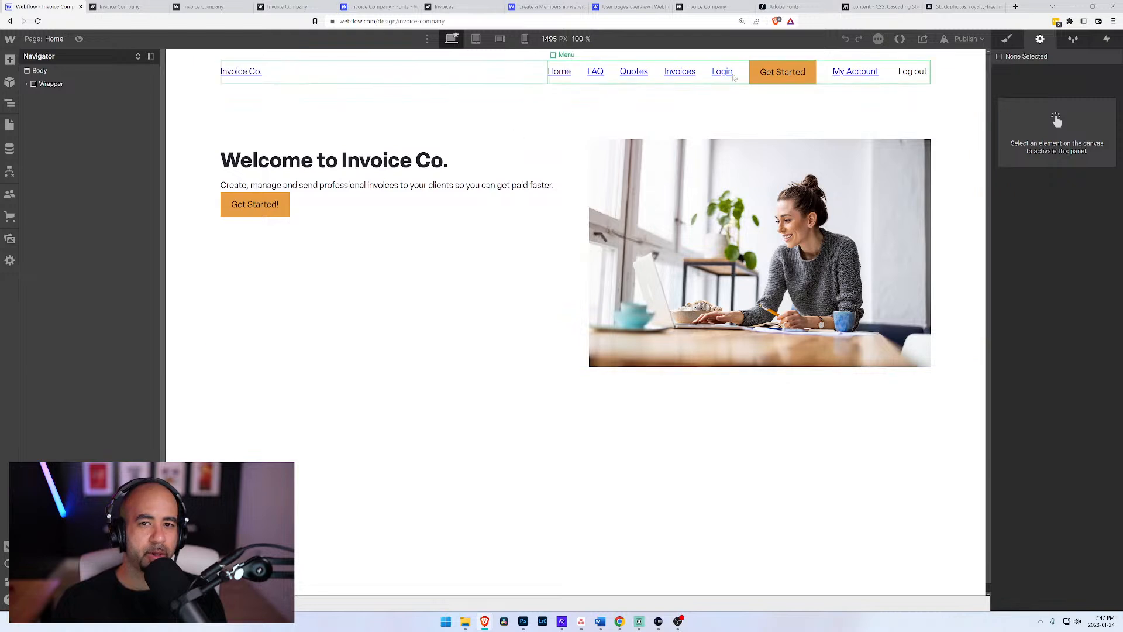
pyautogui.click(783, 71)
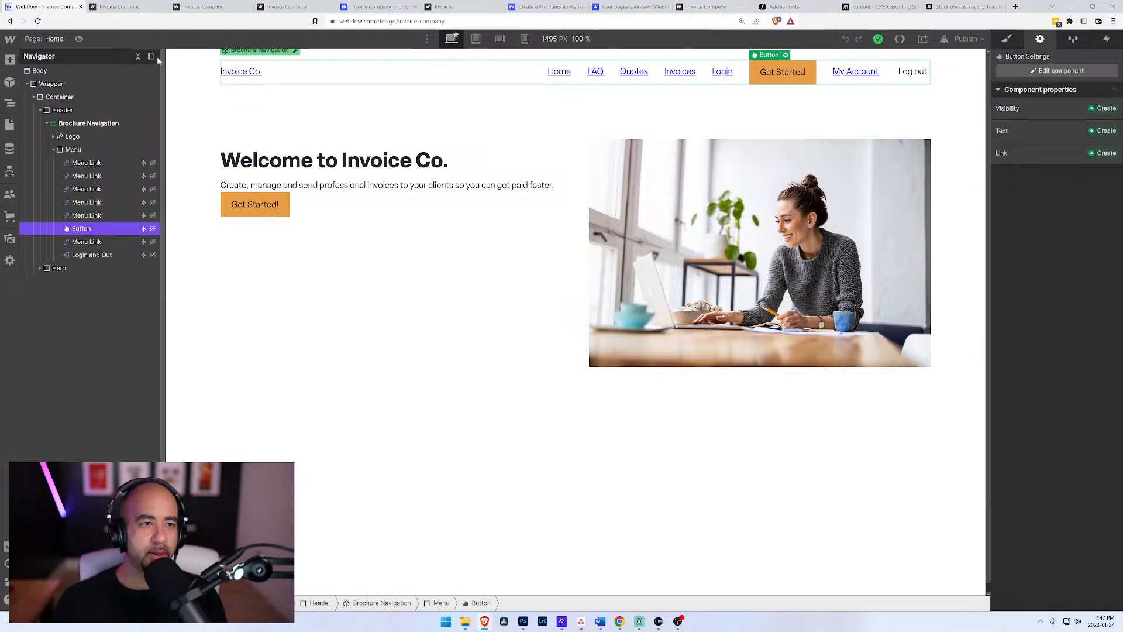
pyautogui.click(47, 70)
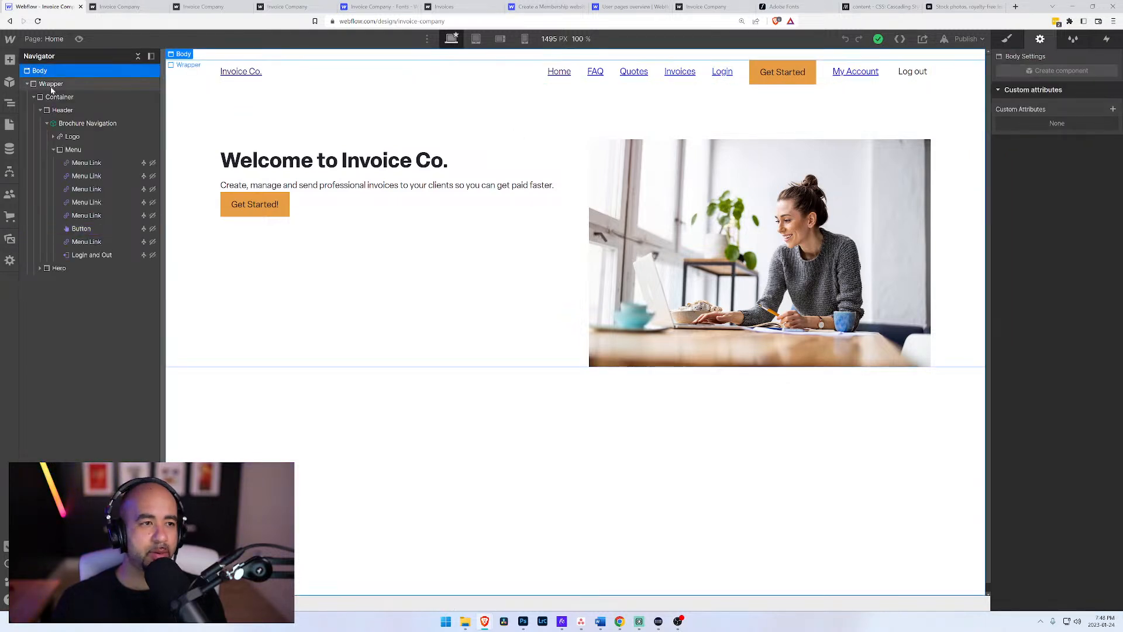
# Step: Republish the site to invoice-company.webflow.io and view the live home page
pyautogui.click(967, 39)
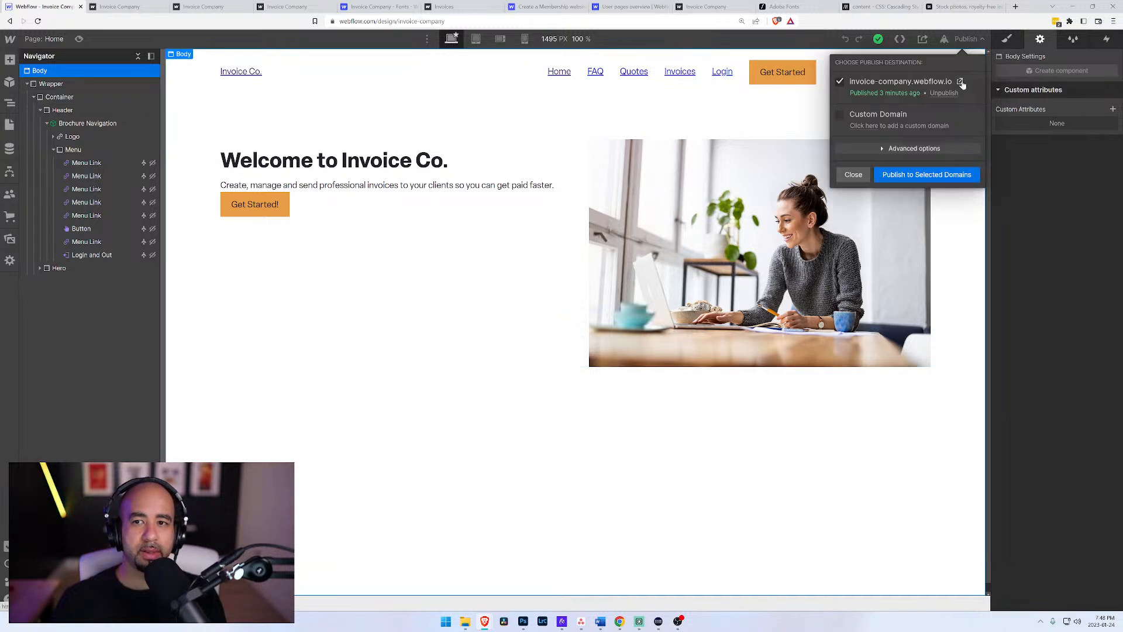
pyautogui.click(927, 177)
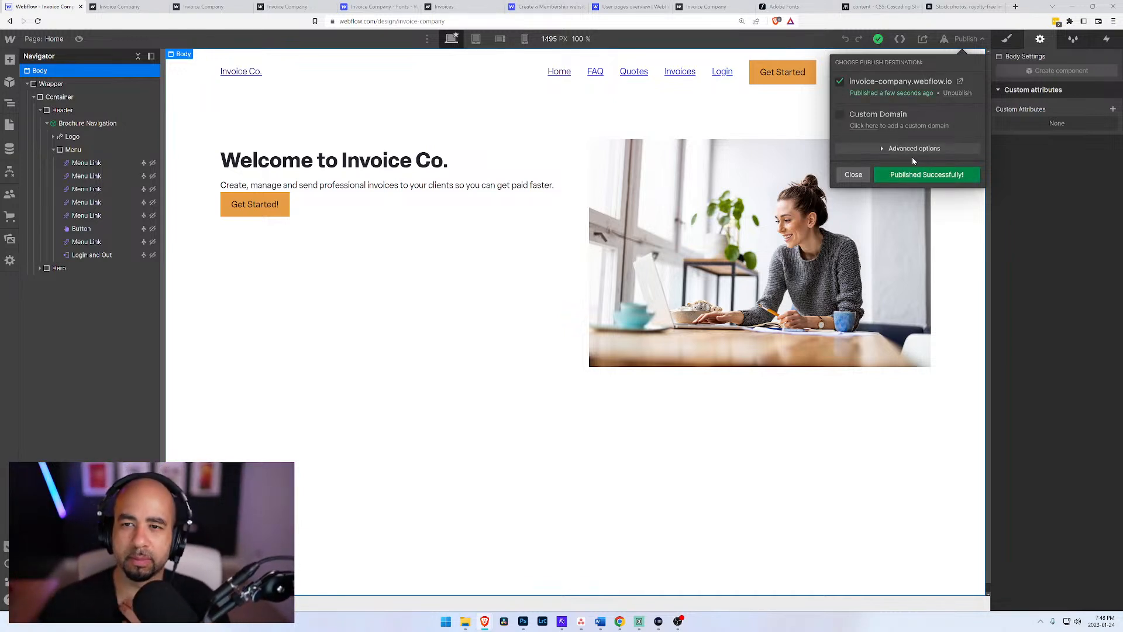
pyautogui.click(960, 82)
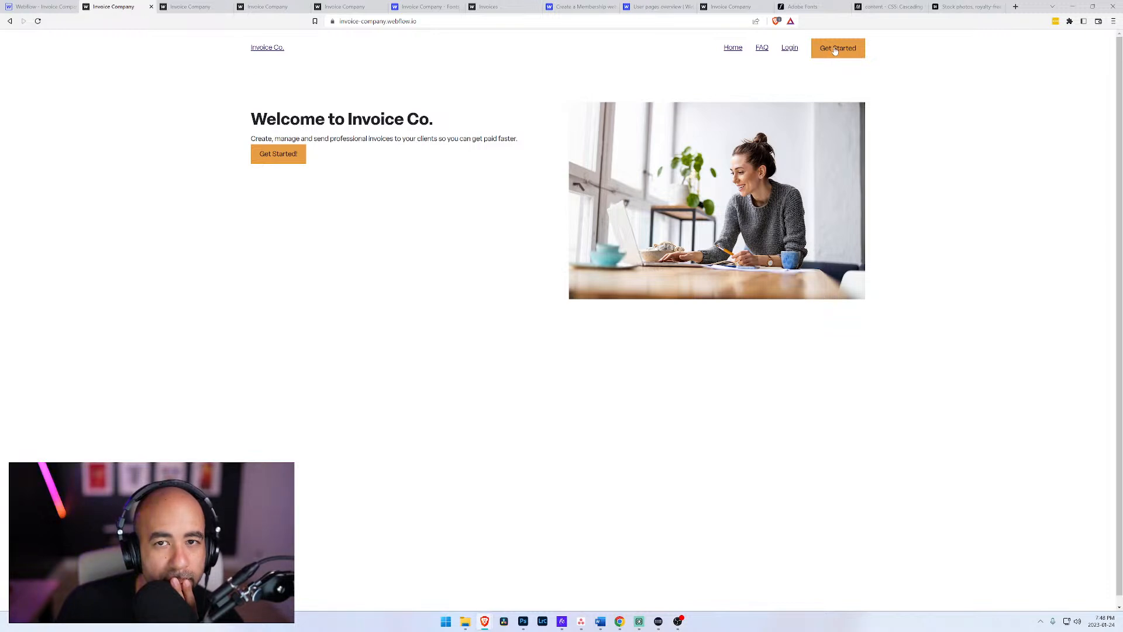
pyautogui.click(179, 7)
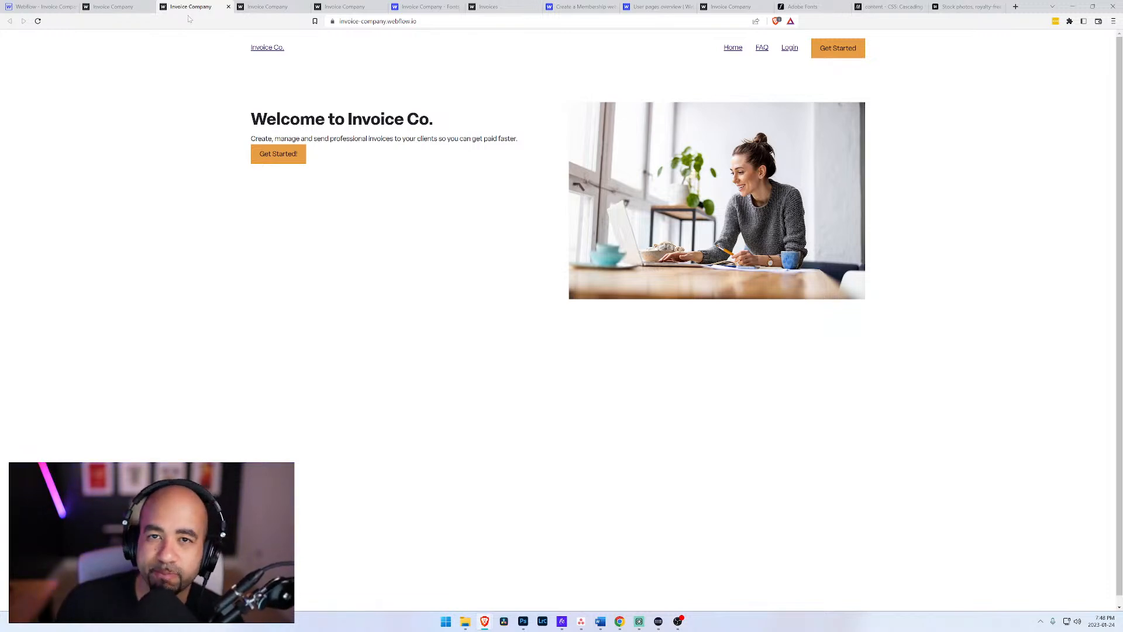
pyautogui.click(29, 7)
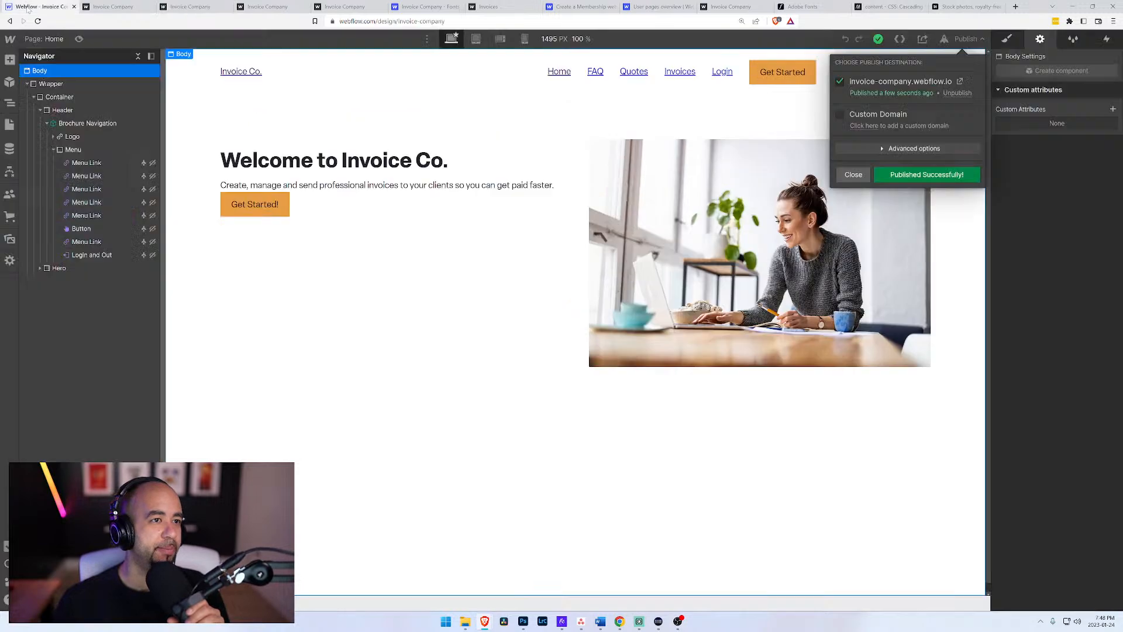
# Step: Preview the Home page in the Designer, testing the Login link and the login form's Sign Up link
pyautogui.click(78, 40)
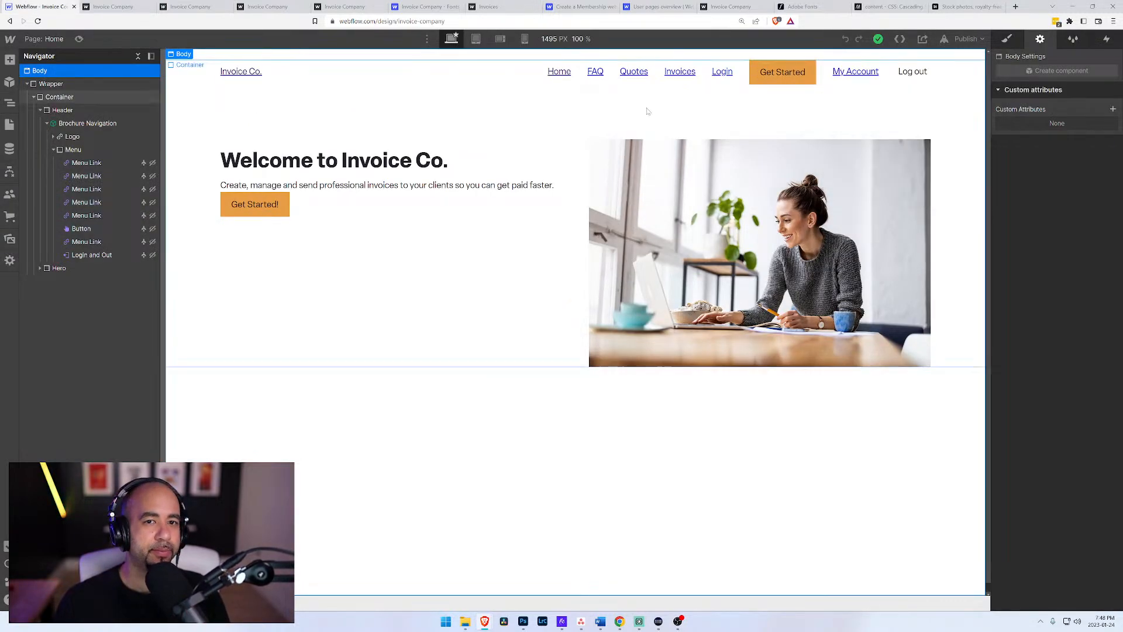
pyautogui.click(80, 39)
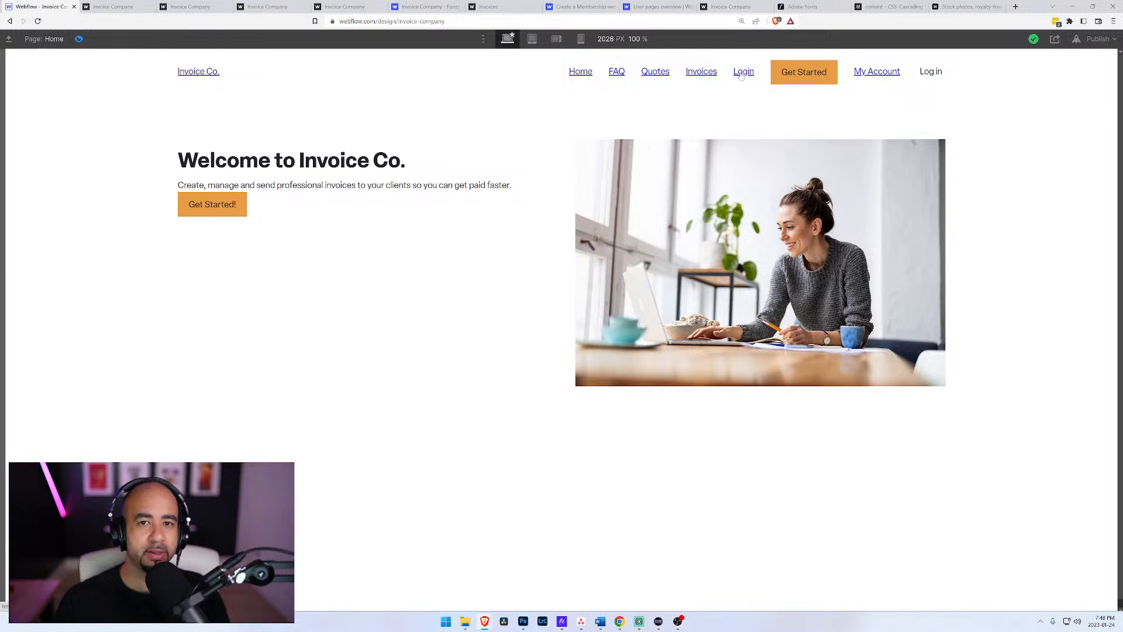
pyautogui.click(741, 73)
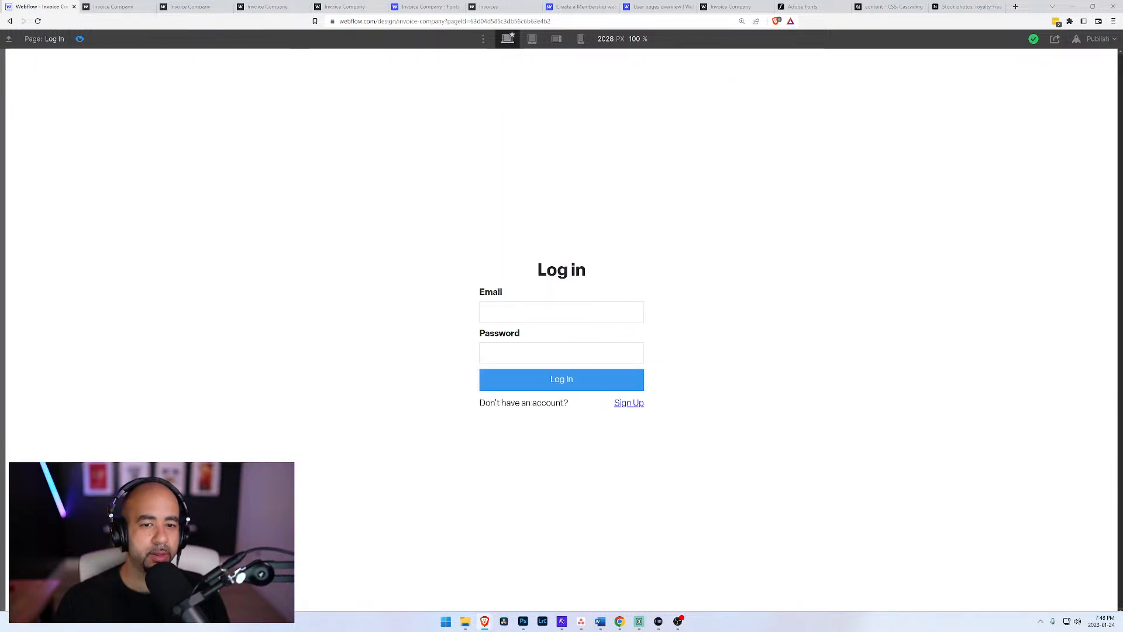
pyautogui.click(625, 404)
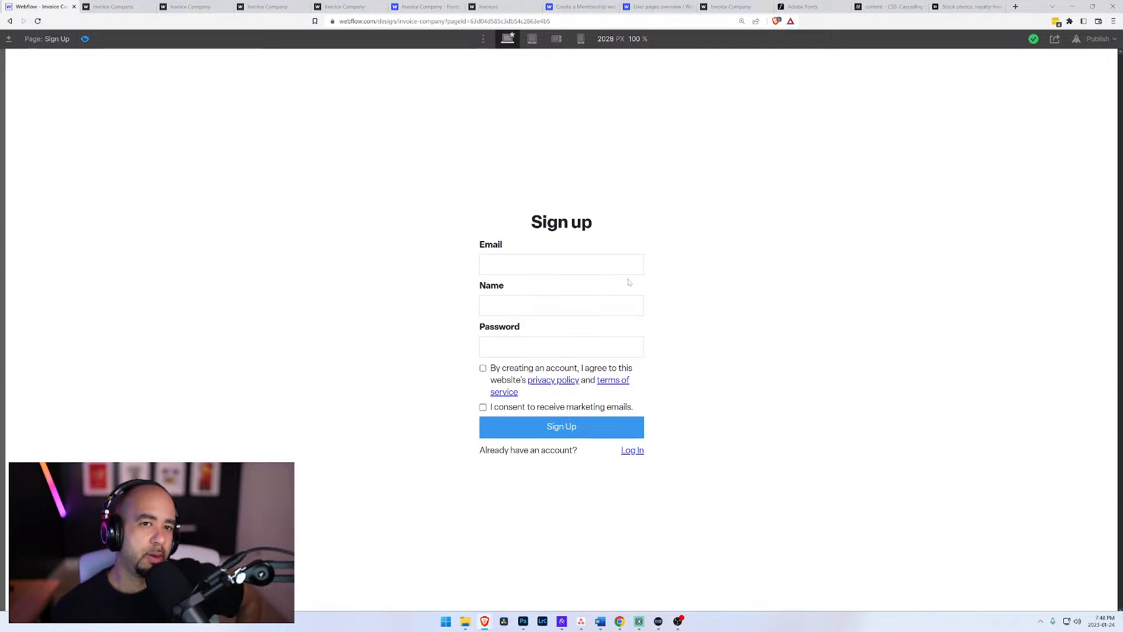
pyautogui.click(86, 39)
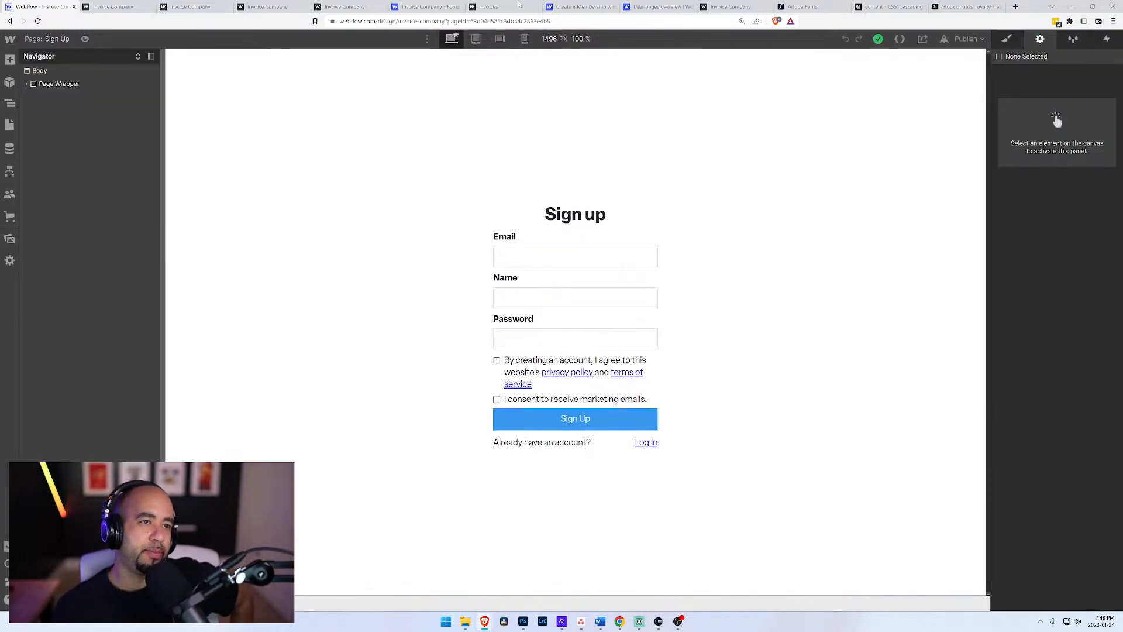
# Step: Search the web for "webflow status" and review the service status and past incidents on status.webflow.com
pyautogui.click(1015, 7)
pyautogui.write('webflow status')
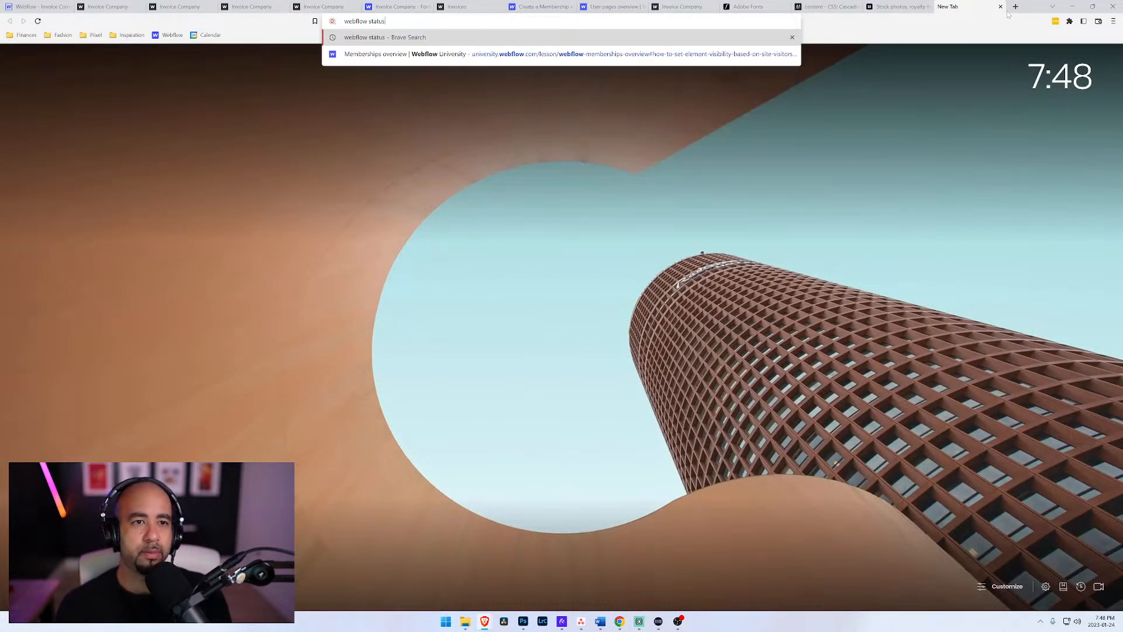
pyautogui.press('Return')
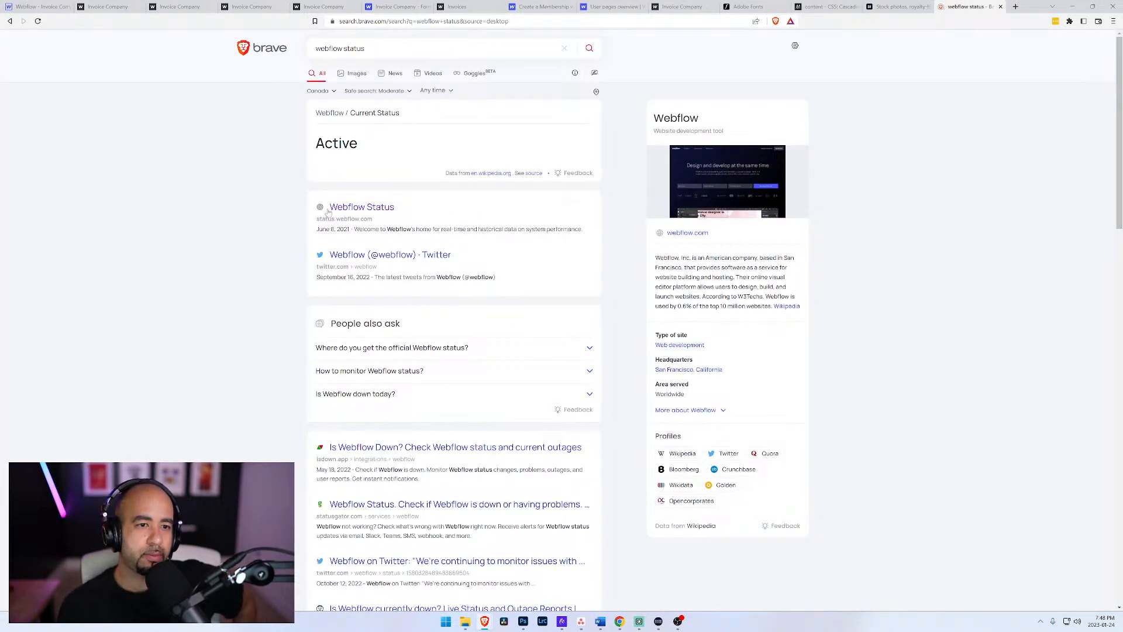
pyautogui.click(348, 208)
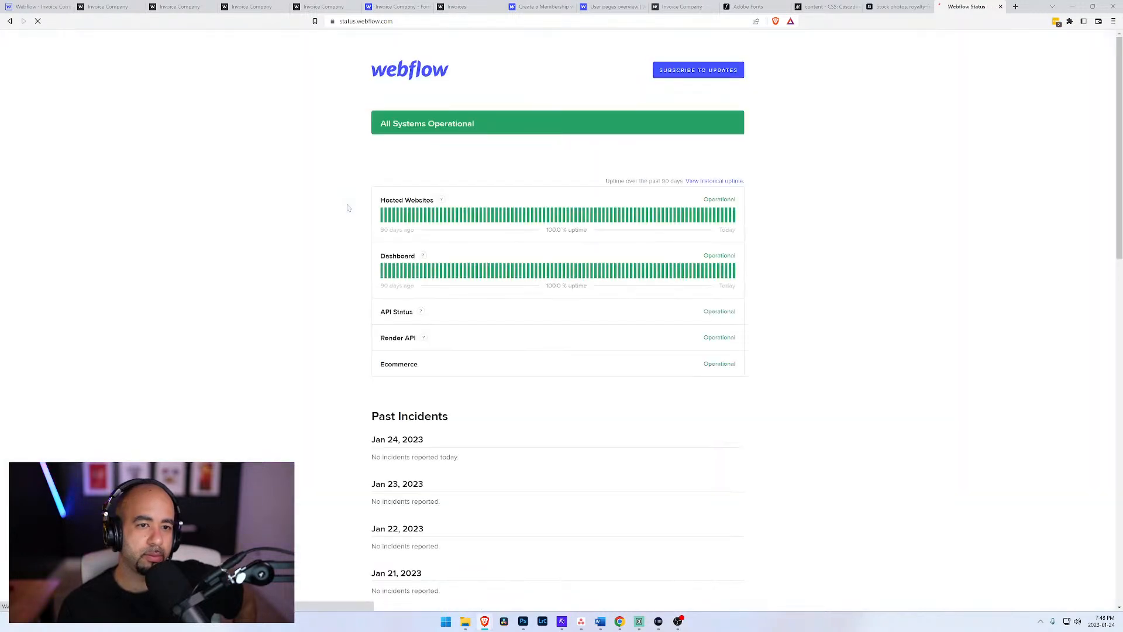
pyautogui.scroll(-2, 278, 348)
pyautogui.scroll(2, 279, 350)
pyautogui.scroll(-3, 280, 349)
pyautogui.scroll(3, 279, 350)
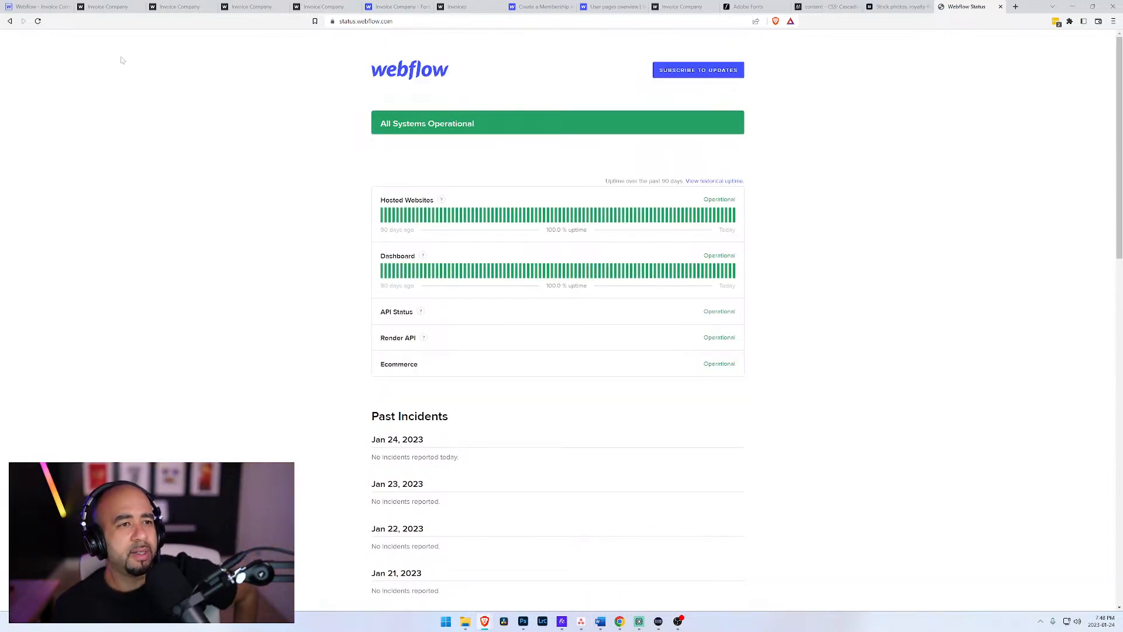
# Step: Look over the Invoice Company site's Fonts settings in the Webflow dashboard and return to the published home page
pyautogui.click(393, 7)
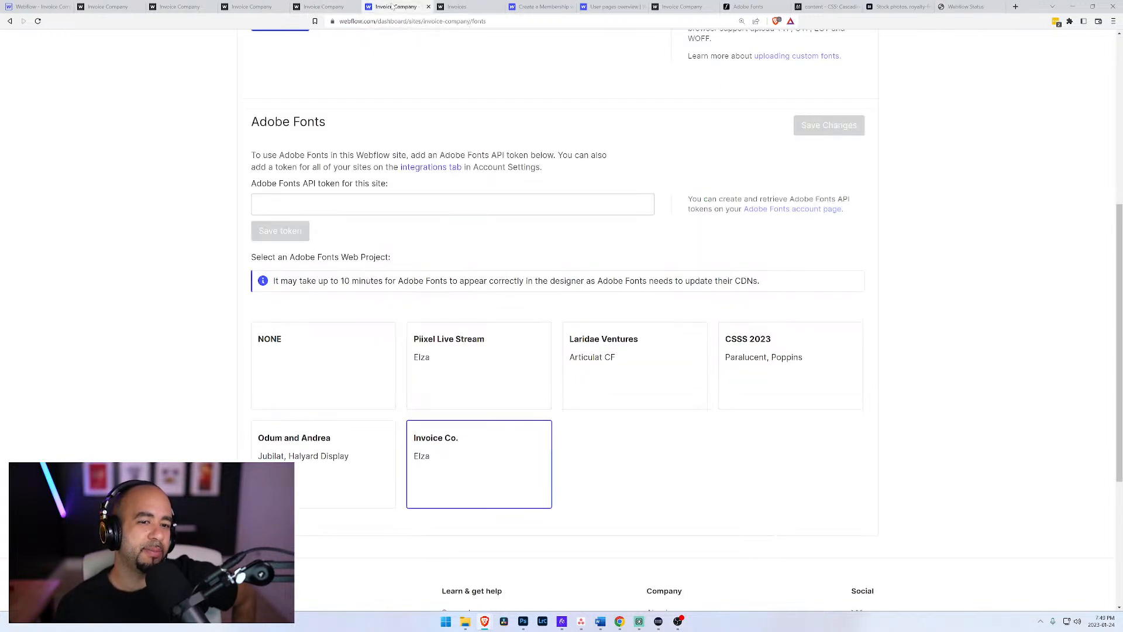
pyautogui.scroll(5, 188, 228)
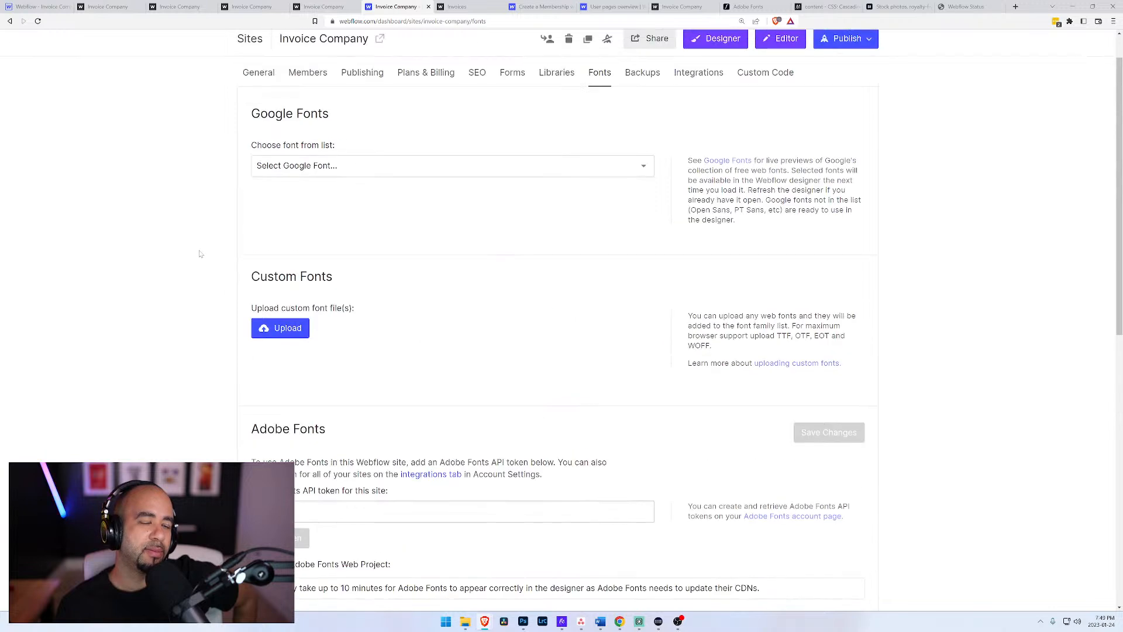
pyautogui.scroll(1, 202, 252)
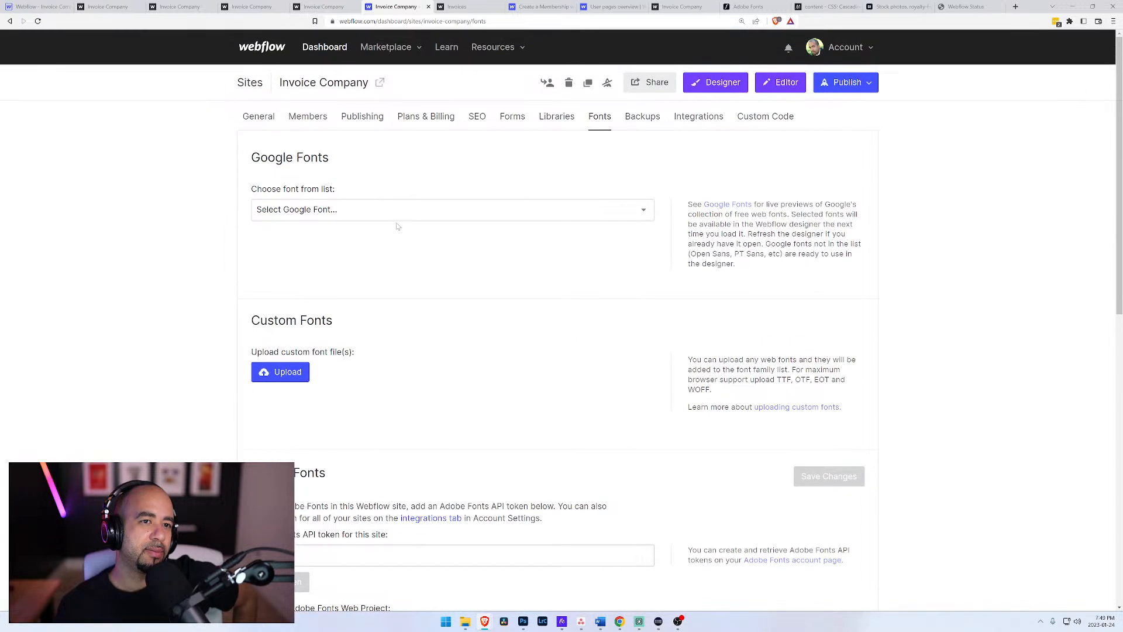
pyautogui.click(174, 6)
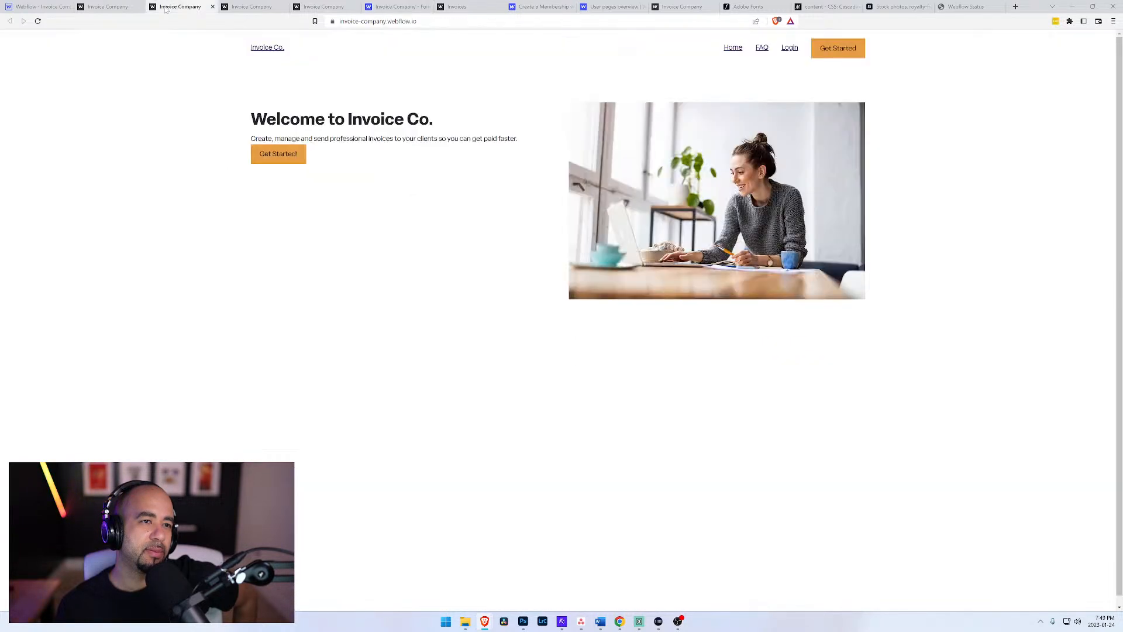
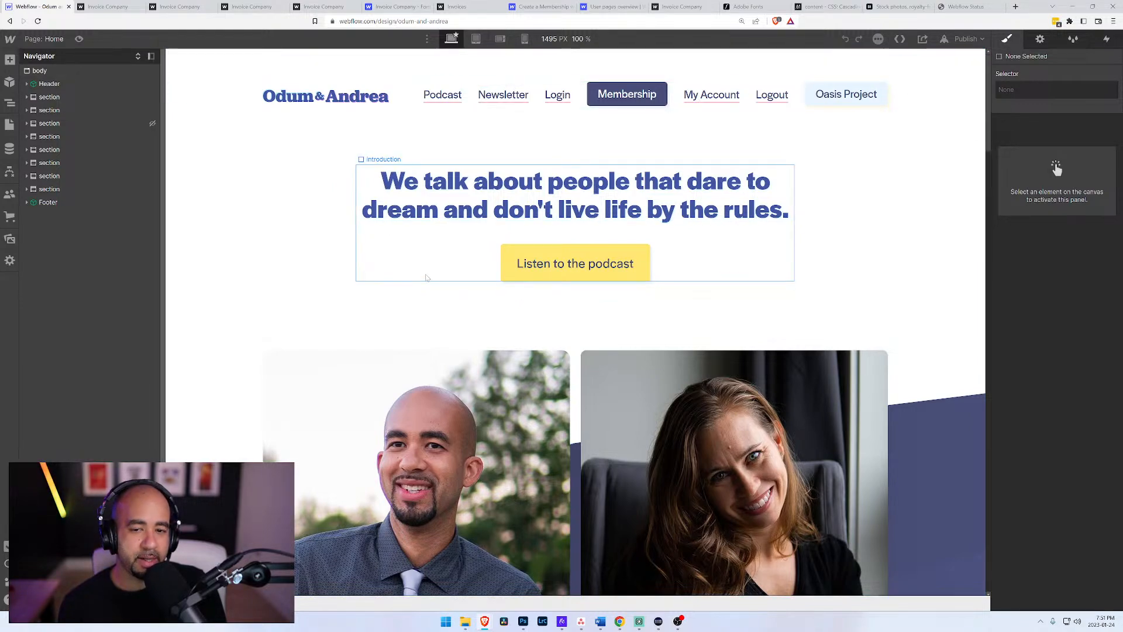
# Step: Look over the Odum & Andrea home page in the Designer, from the introduction to the podcast section
pyautogui.scroll(-10, 426, 281)
pyautogui.scroll(-4, 343, 316)
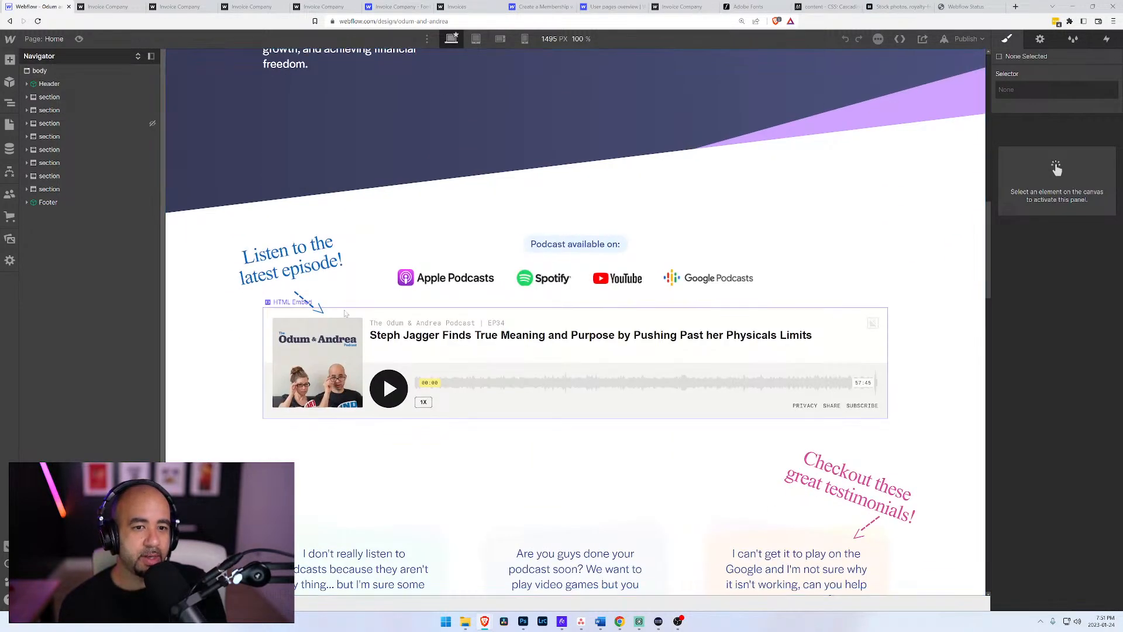
pyautogui.scroll(10, 351, 263)
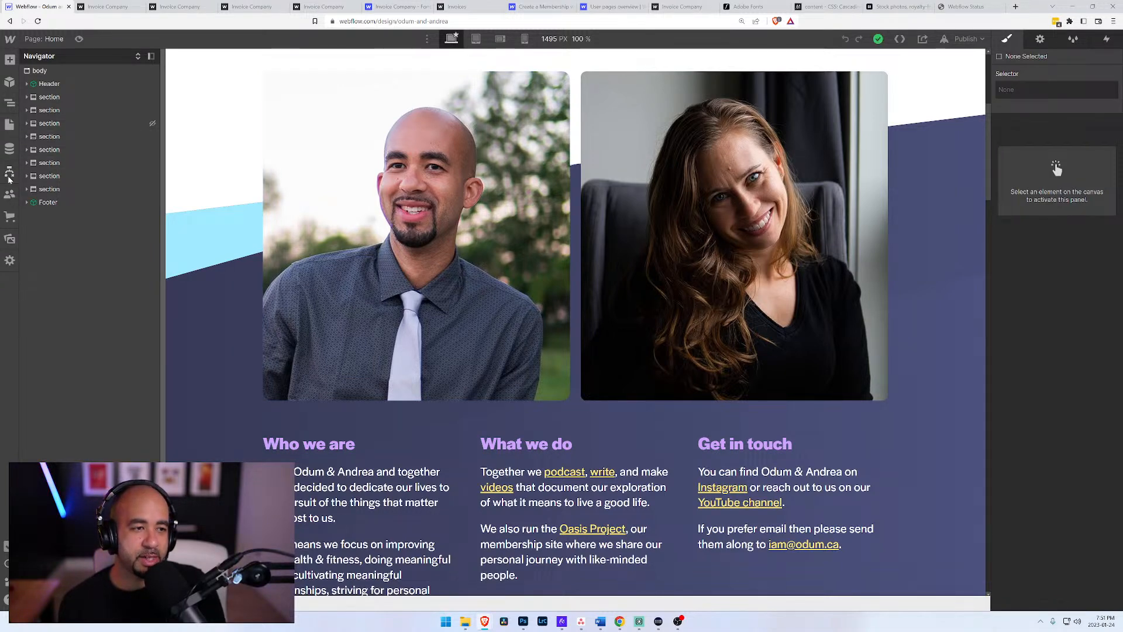
pyautogui.scroll(5, 343, 233)
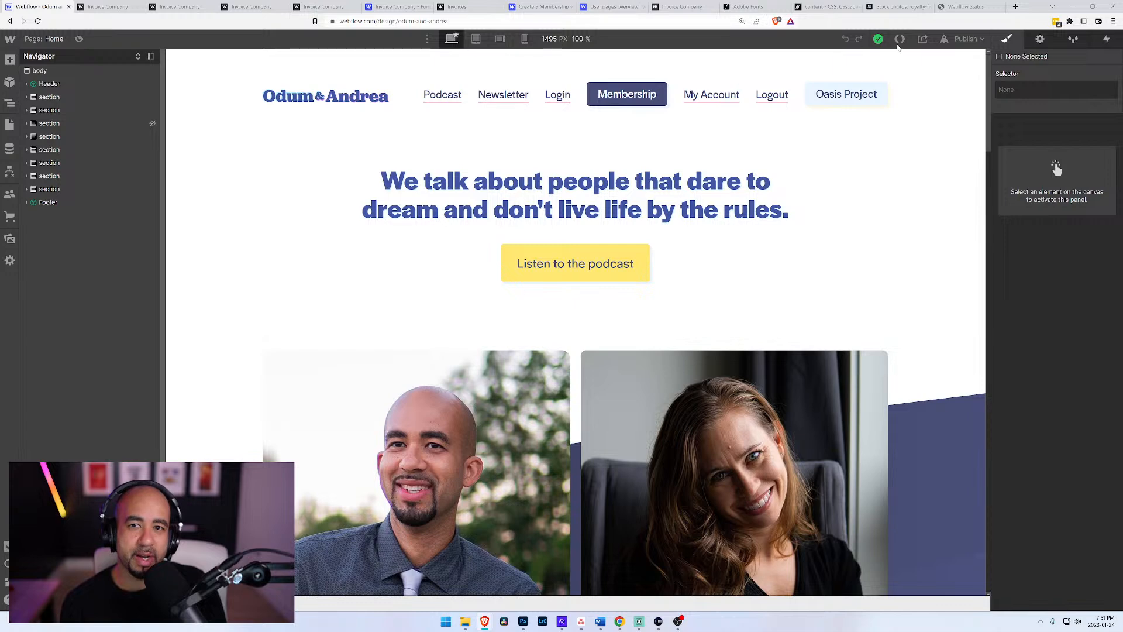
# Step: Open memberstack.com in a new tab, glance at the Webflow Status page, and return to the Odum & Andrea Designer
pyautogui.click(1015, 7)
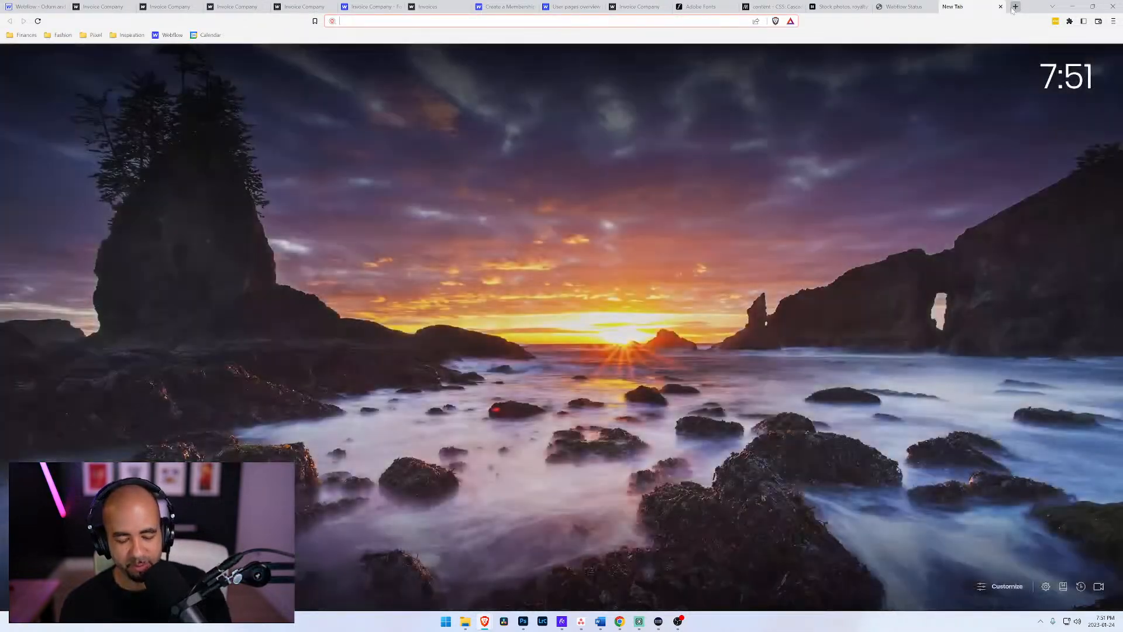
pyautogui.write('member')
pyautogui.press('Return')
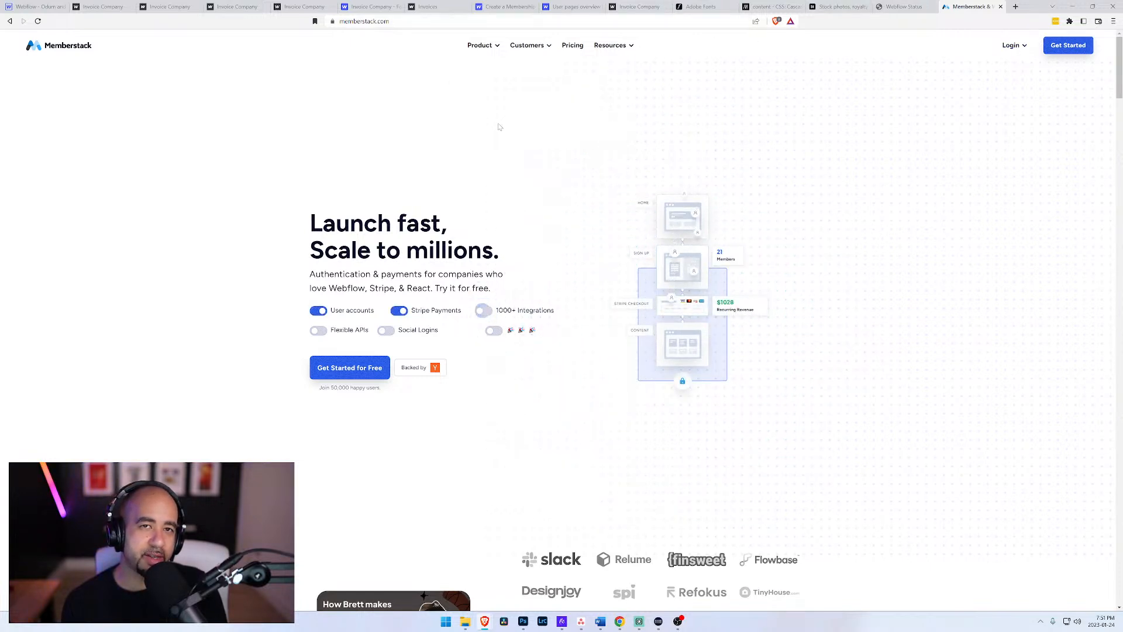
pyautogui.click(901, 7)
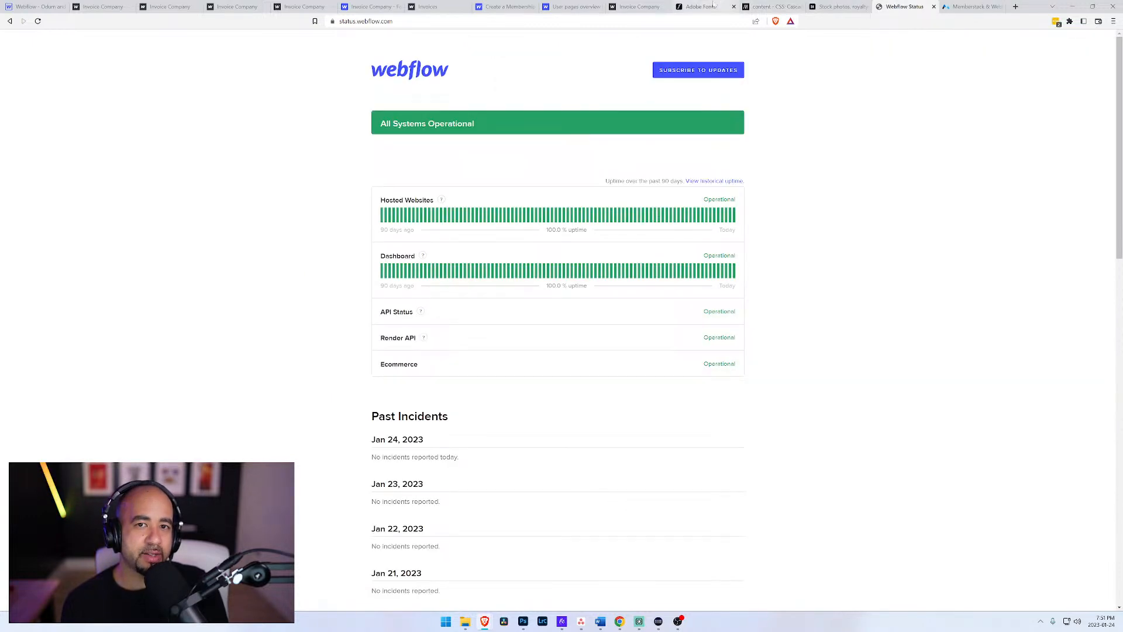
pyautogui.click(44, 6)
# Step: View the Membership page and the Oasis Project page in the Designer
pyautogui.click(9, 124)
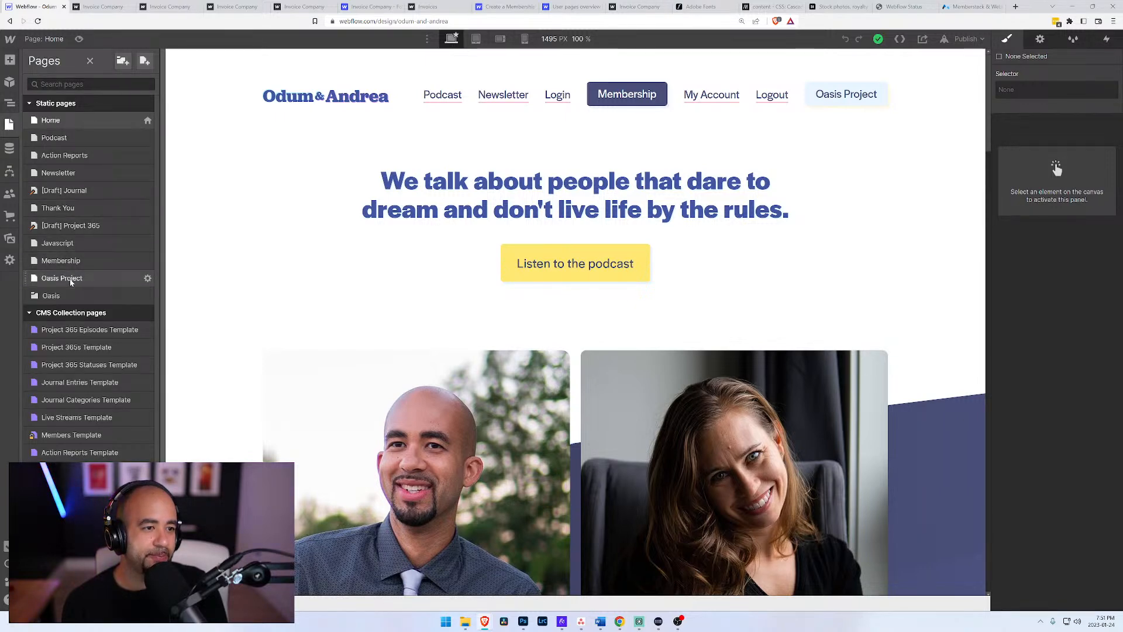
pyautogui.click(63, 261)
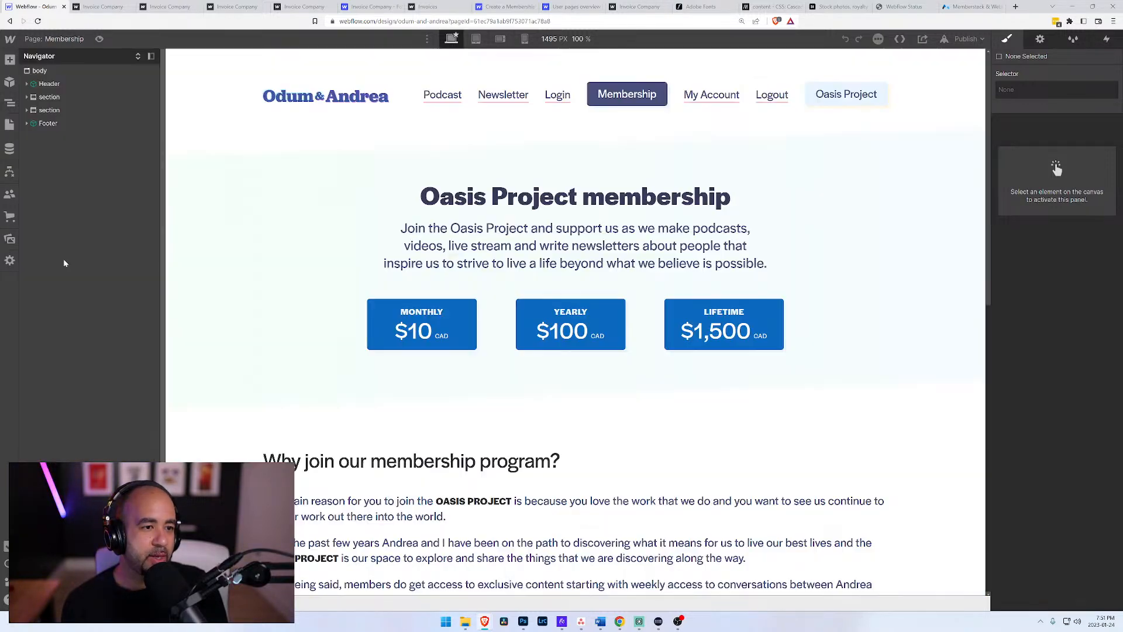
pyautogui.click(51, 40)
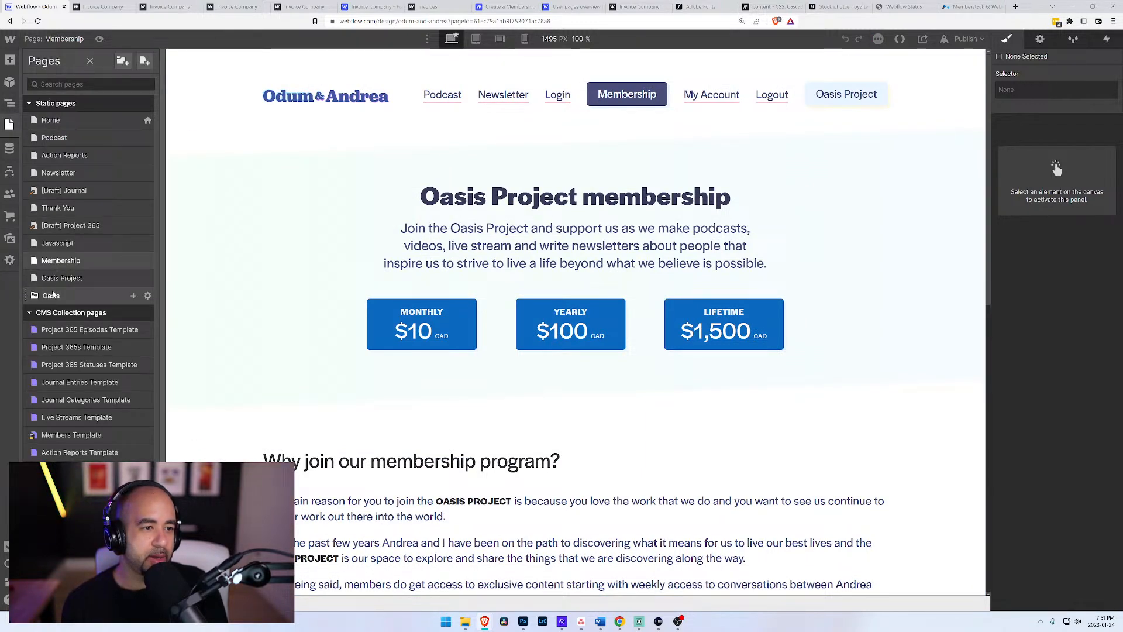
pyautogui.click(60, 279)
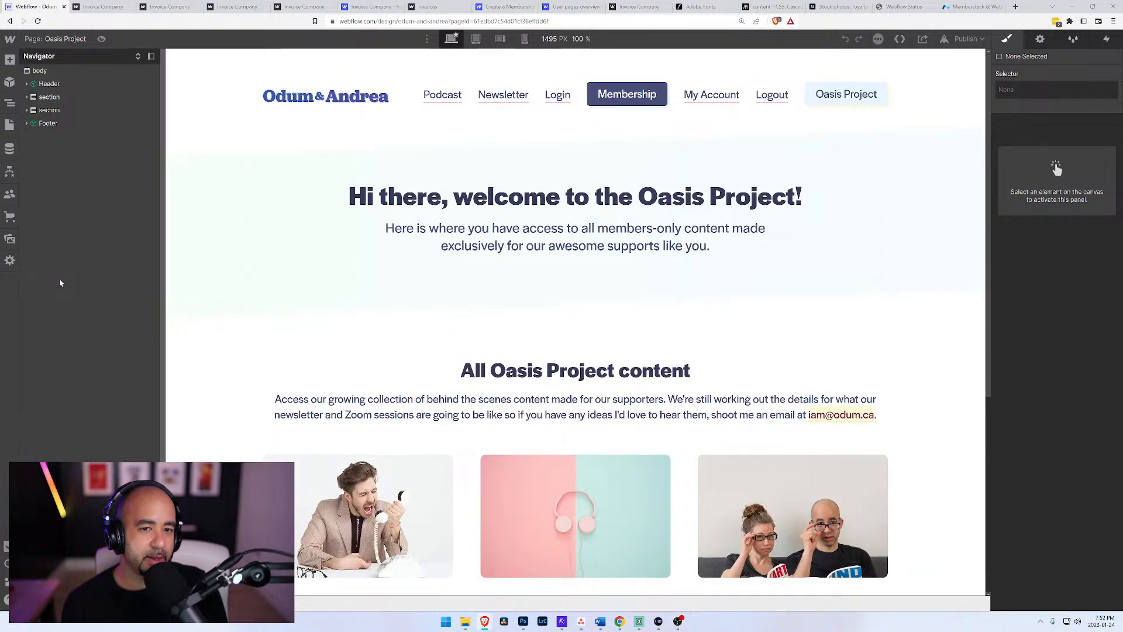
# Step: Look through the site's static, CMS and ecommerce pages and open the Action Reports Template
pyautogui.click(44, 40)
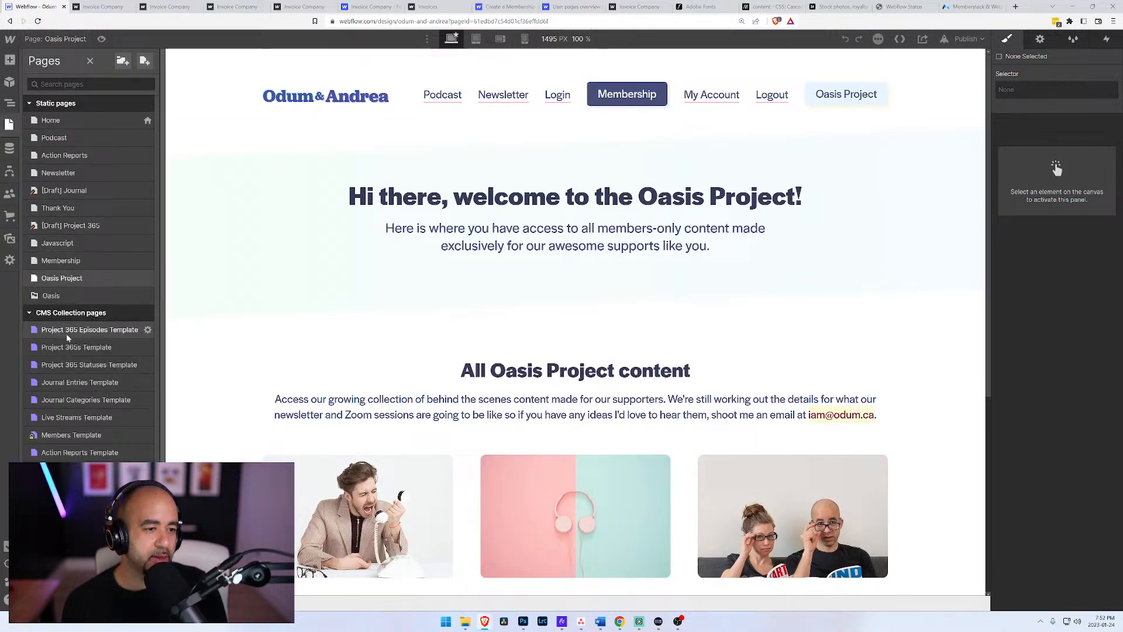
pyautogui.scroll(-1, 92, 256)
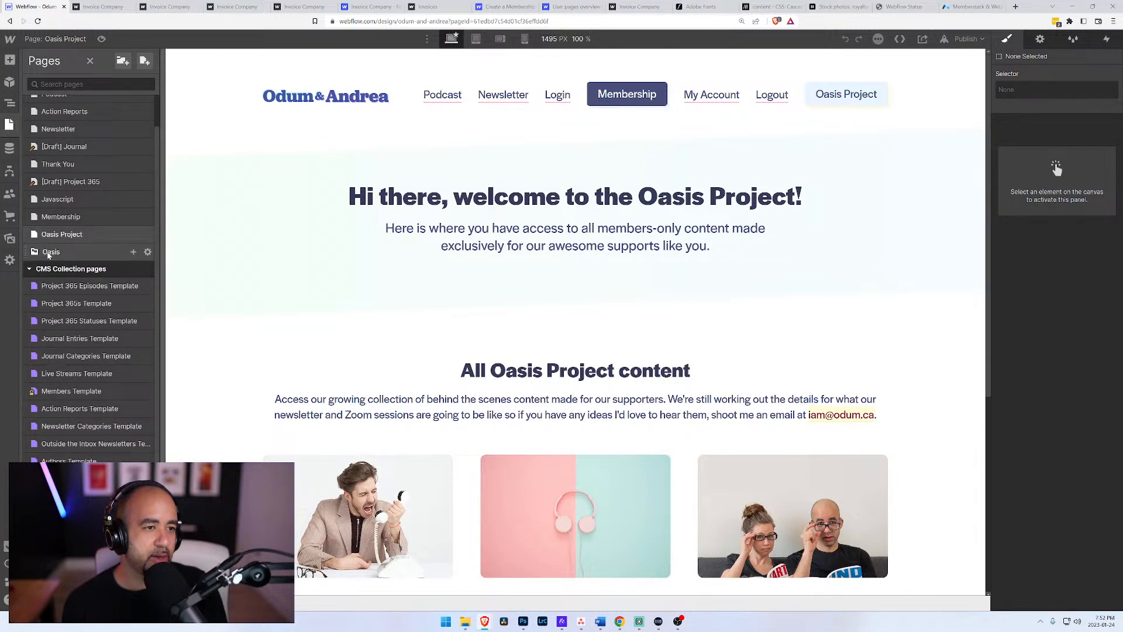
pyautogui.scroll(-3, 65, 272)
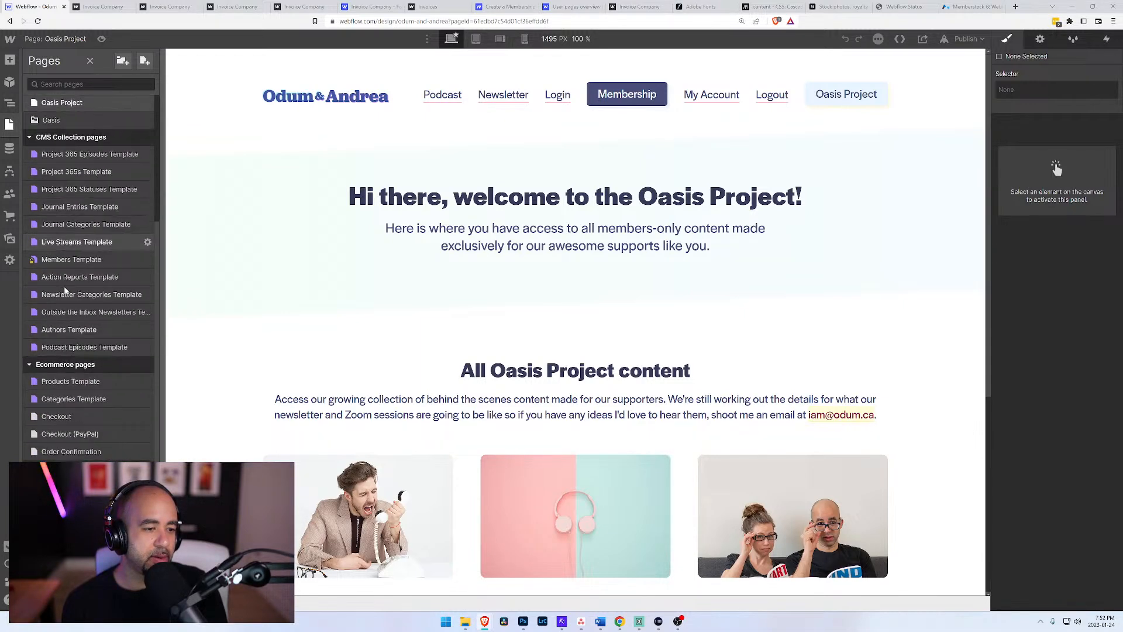
pyautogui.scroll(-5, 318, 317)
pyautogui.scroll(5, 318, 316)
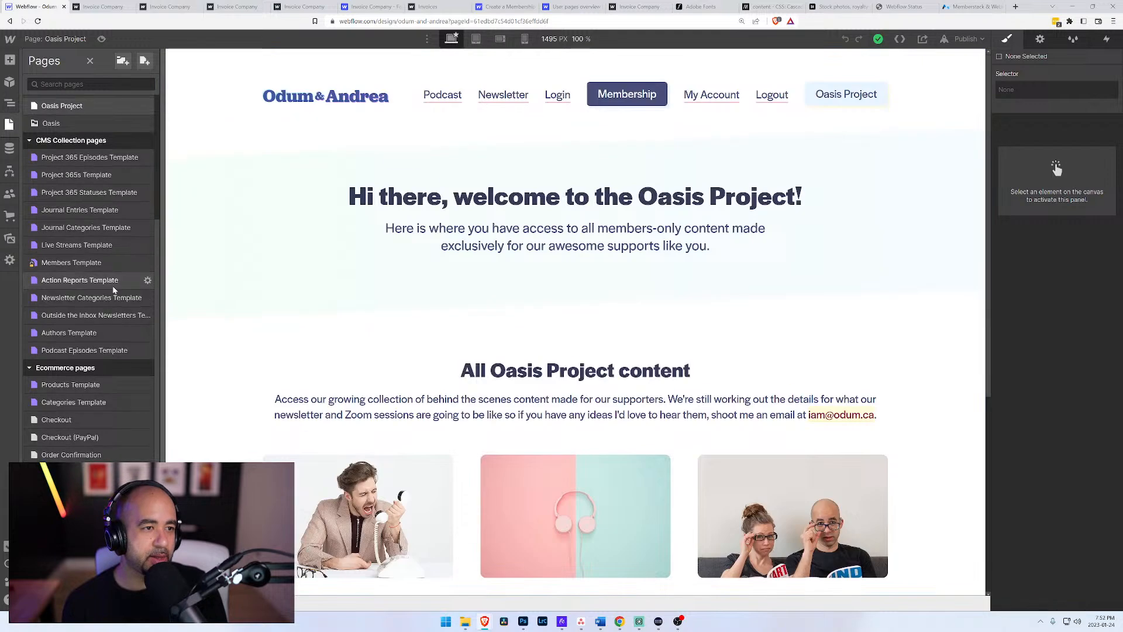
pyautogui.scroll(4, 111, 281)
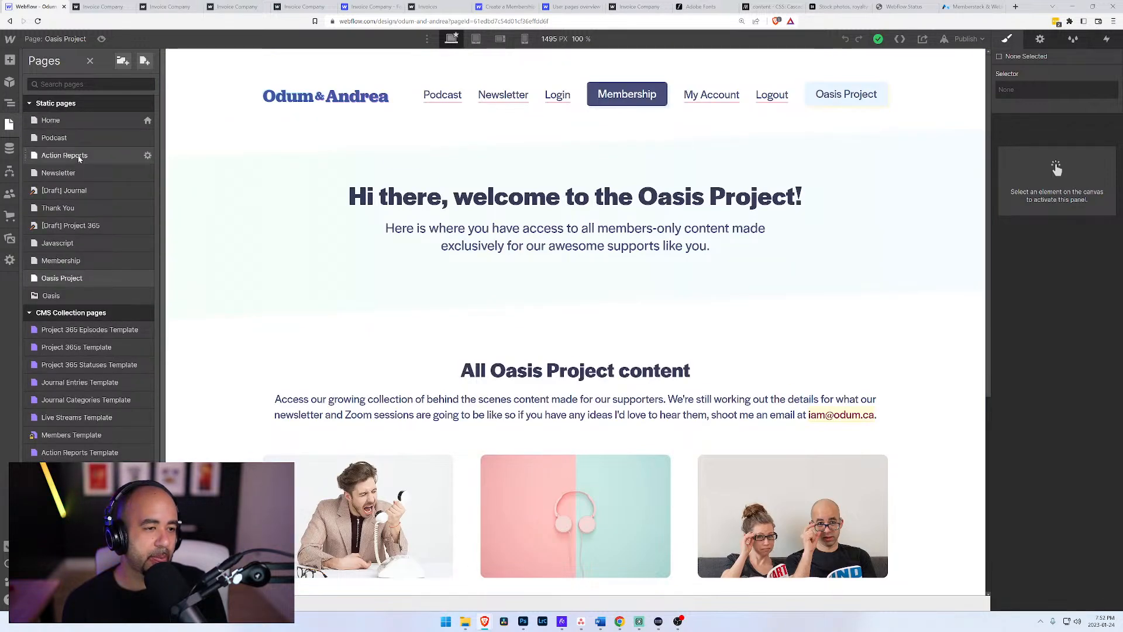
pyautogui.click(76, 453)
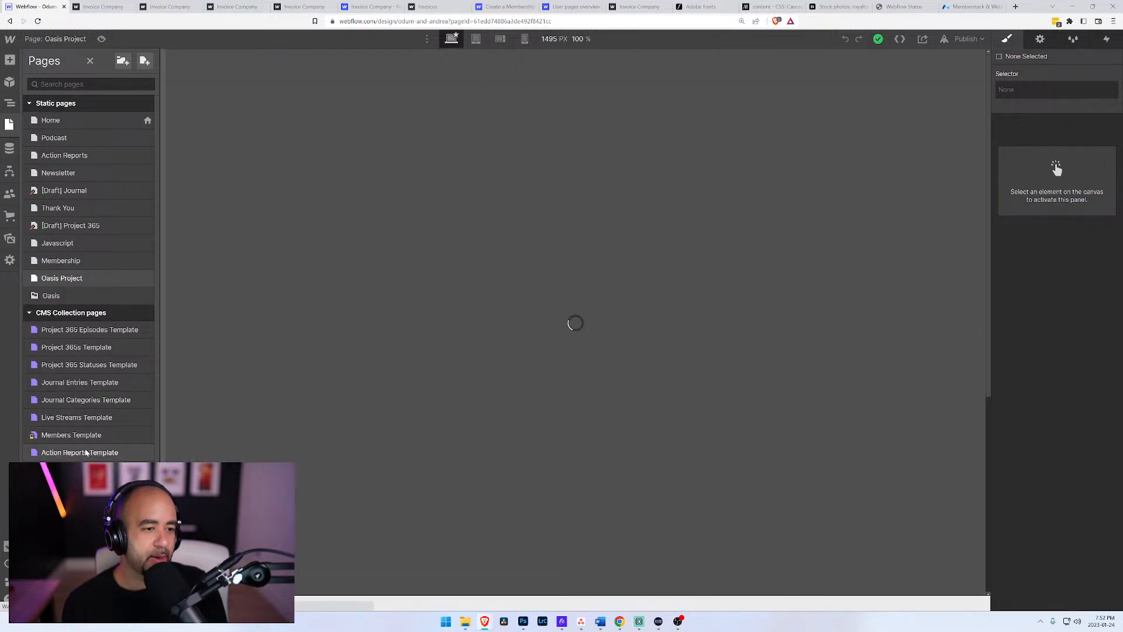
# Step: Examine the Action Reports Template's membership offer and the members-only video and report below it
pyautogui.scroll(-3, 663, 259)
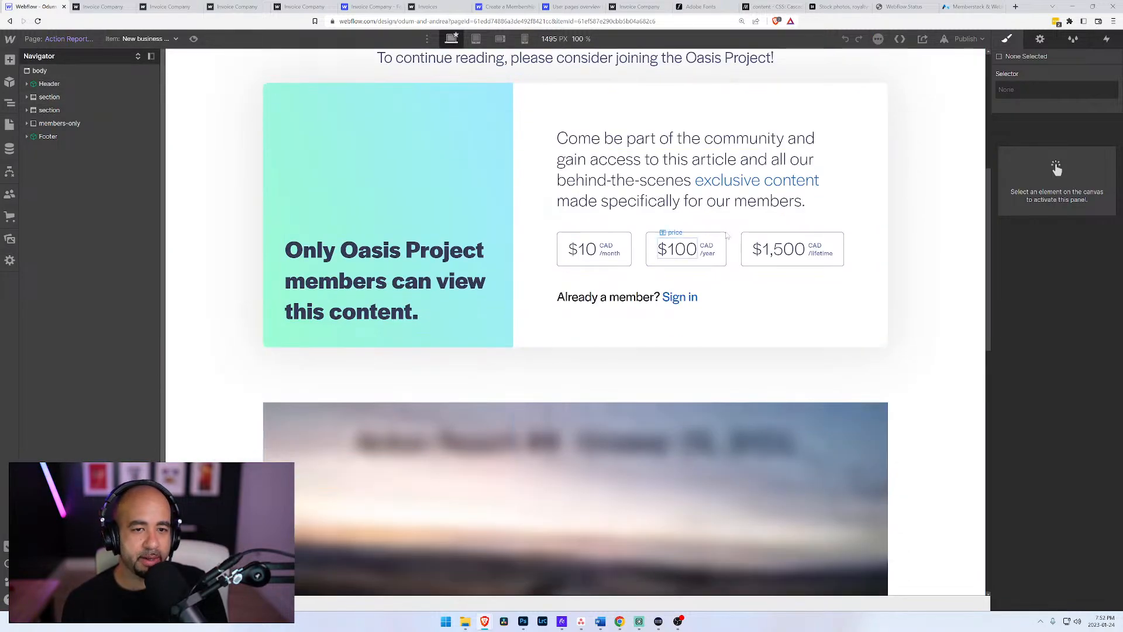
pyautogui.scroll(-12, 663, 259)
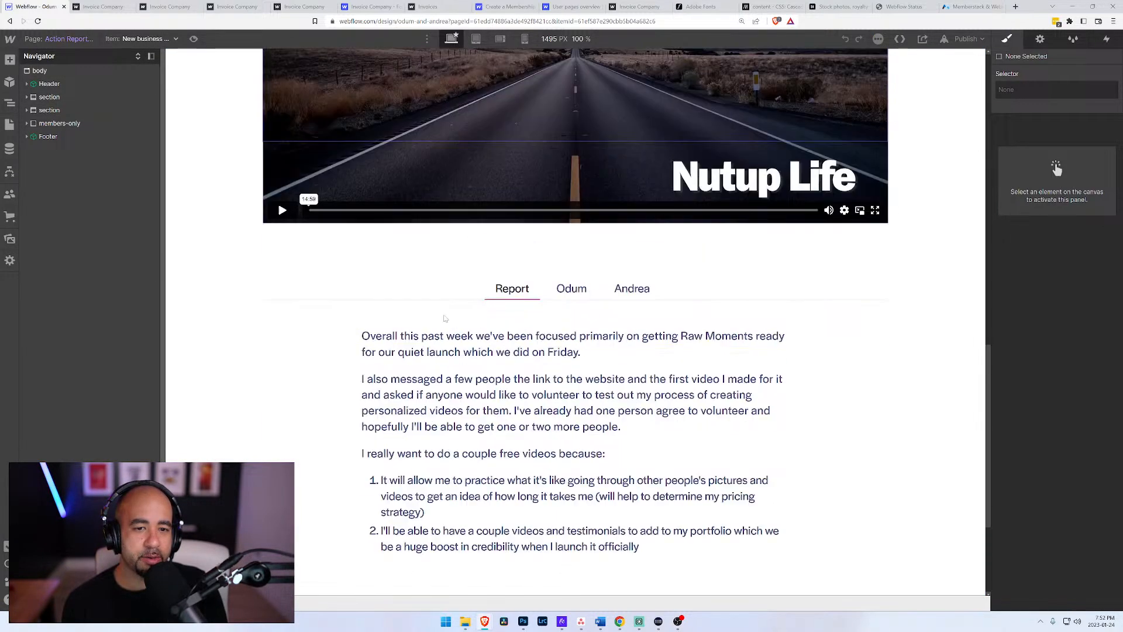
pyautogui.scroll(10, 507, 262)
pyautogui.scroll(4, 515, 322)
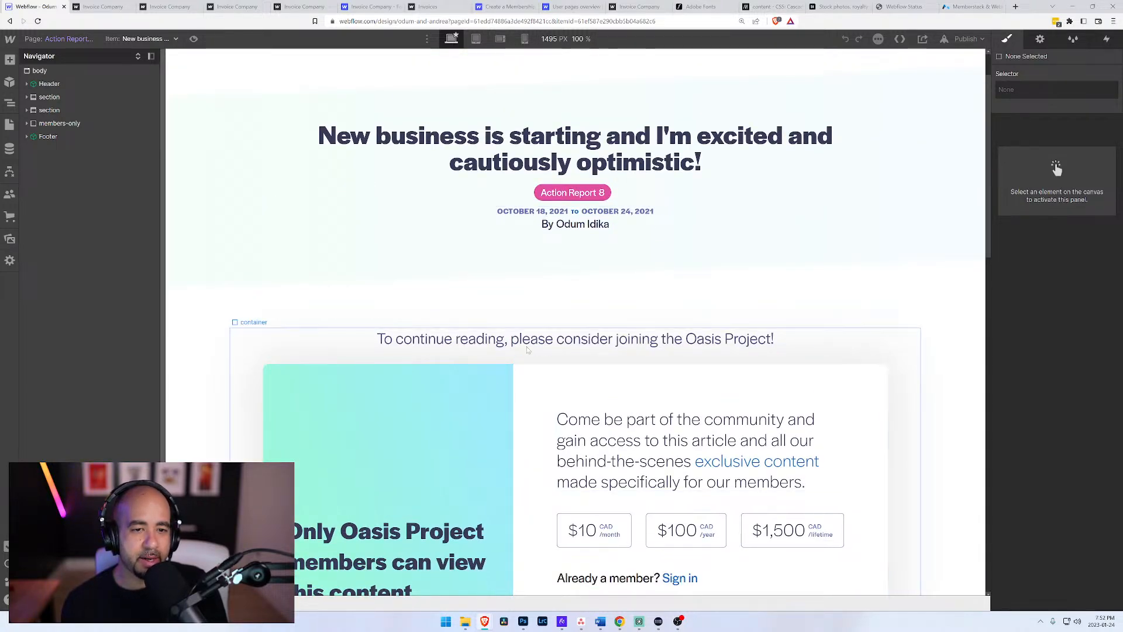
pyautogui.scroll(-3, 468, 351)
pyautogui.scroll(1, 448, 249)
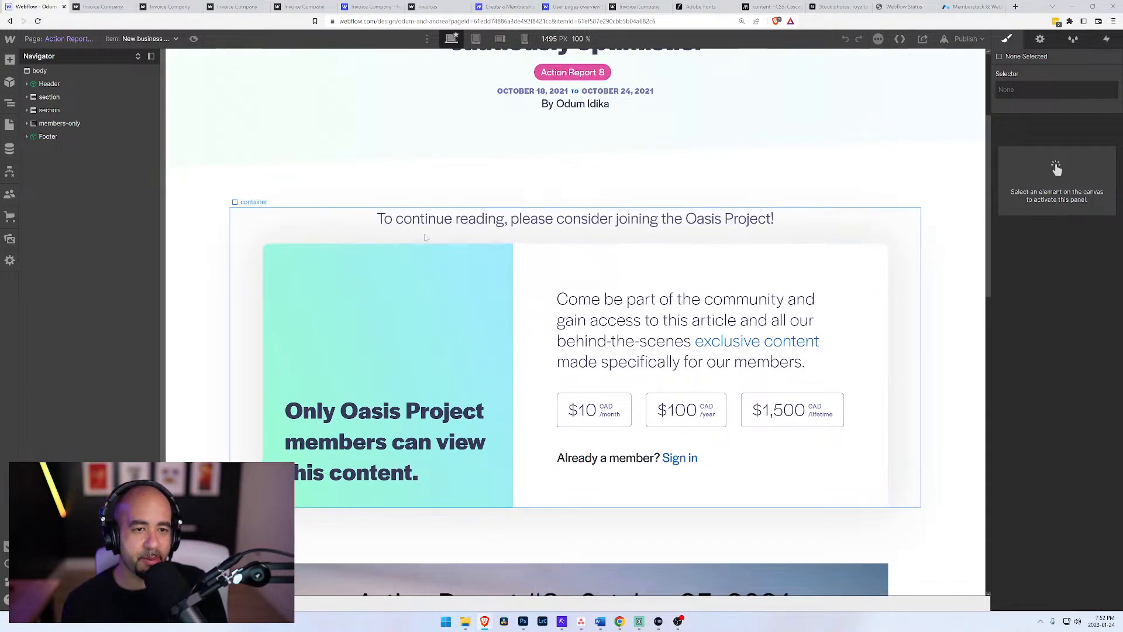
pyautogui.scroll(-4, 538, 421)
pyautogui.scroll(7, 519, 427)
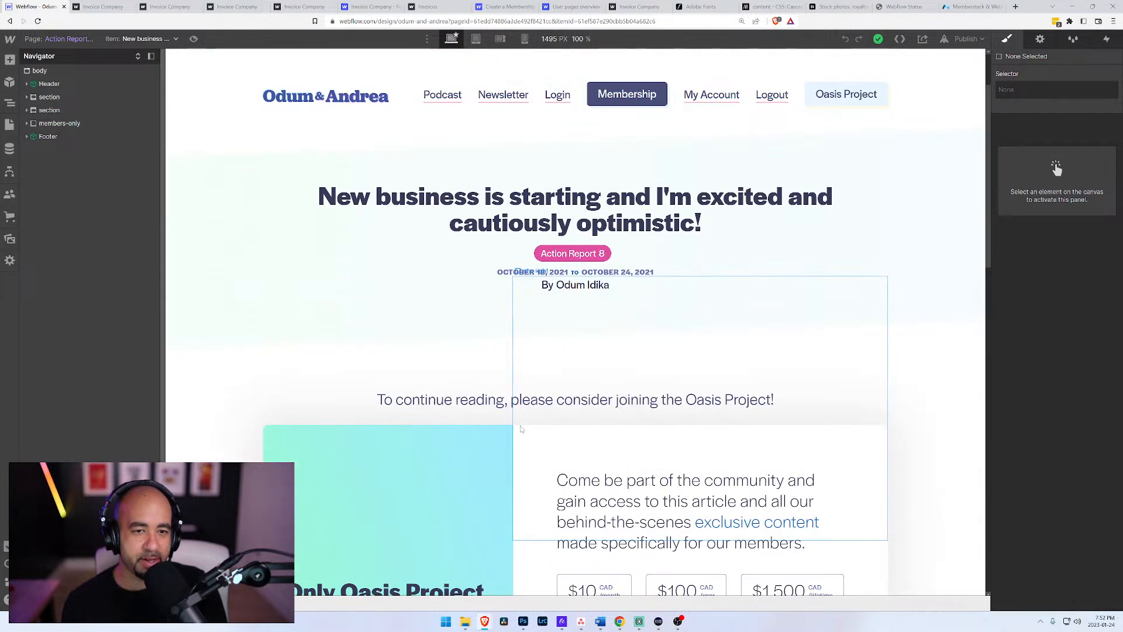
# Step: Inspect the styles of the membership offer's container and of the members-only block
pyautogui.click(505, 425)
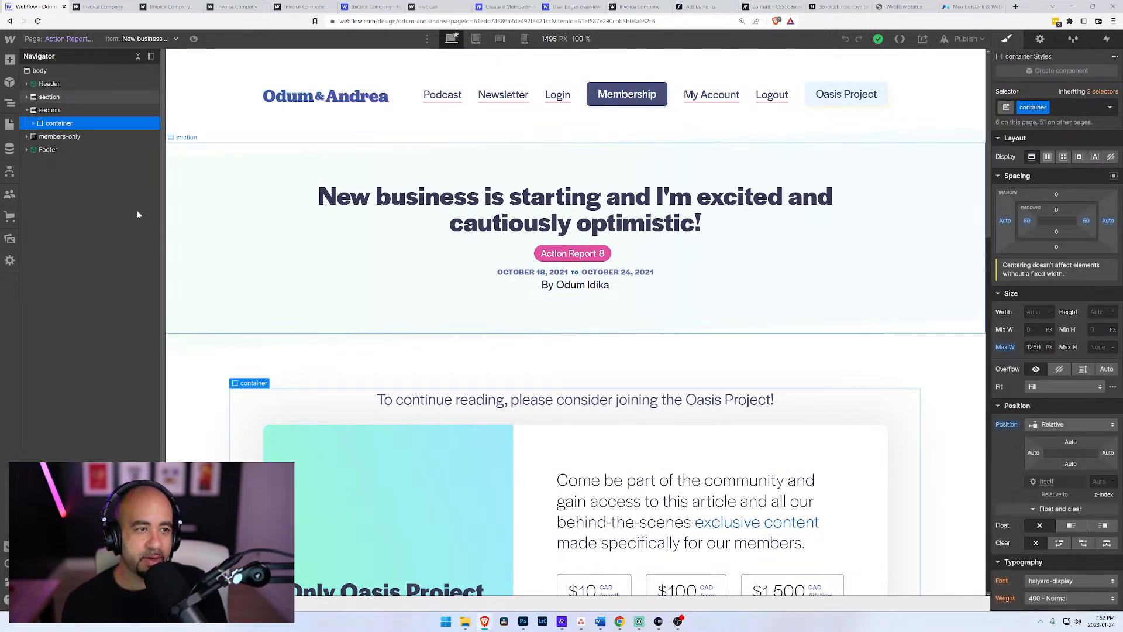
pyautogui.scroll(-10, 1058, 452)
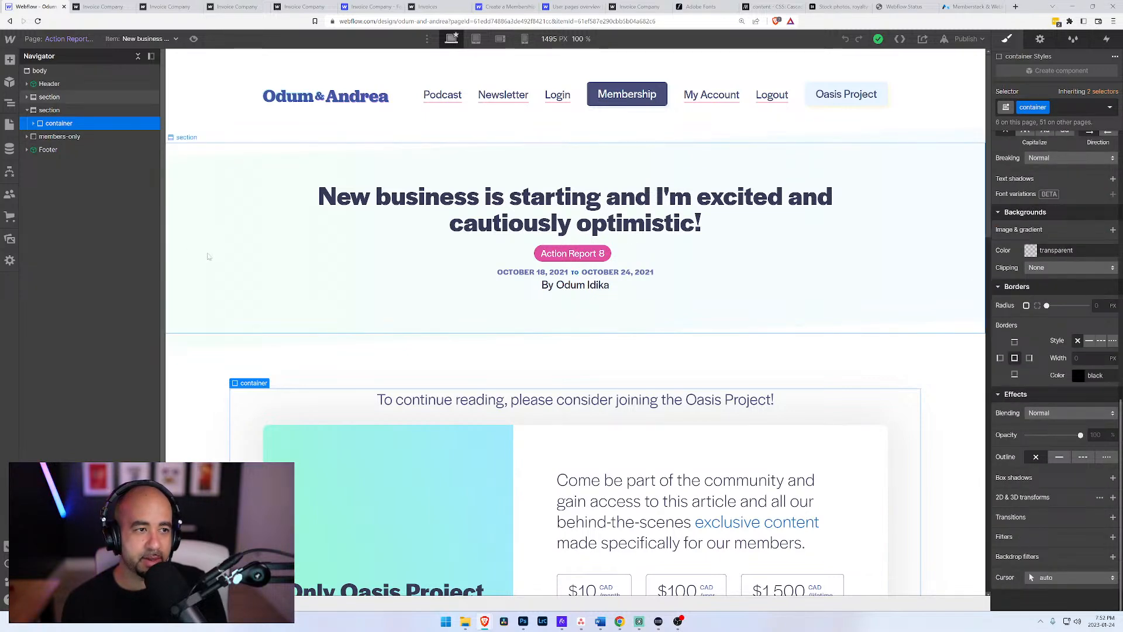
pyautogui.click(56, 137)
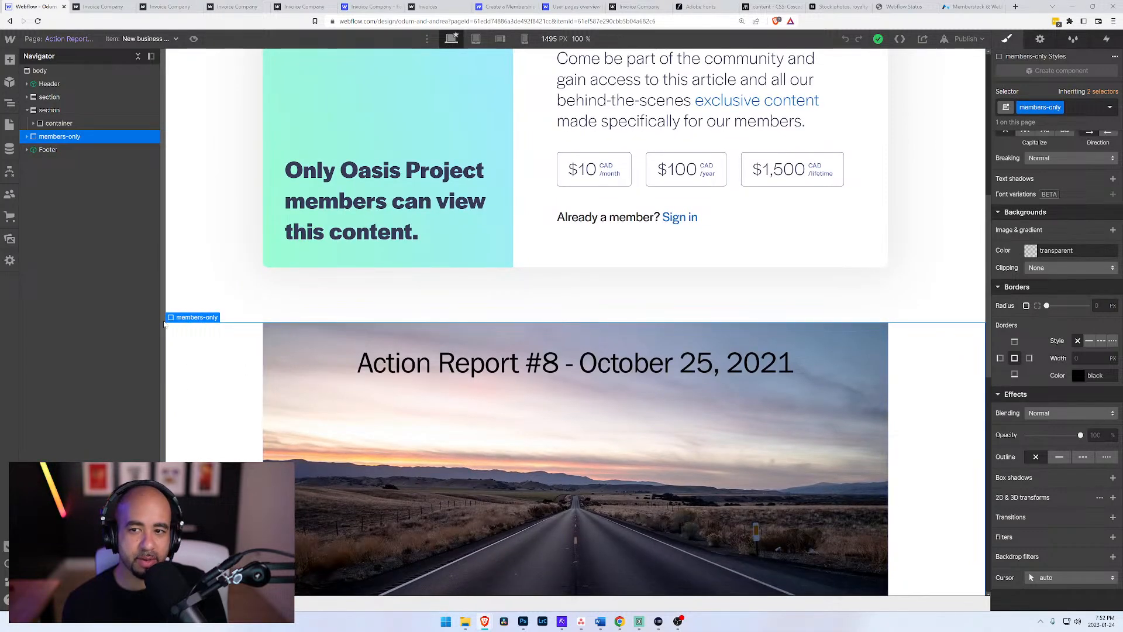
pyautogui.scroll(3, 1009, 320)
pyautogui.scroll(-3, 1015, 331)
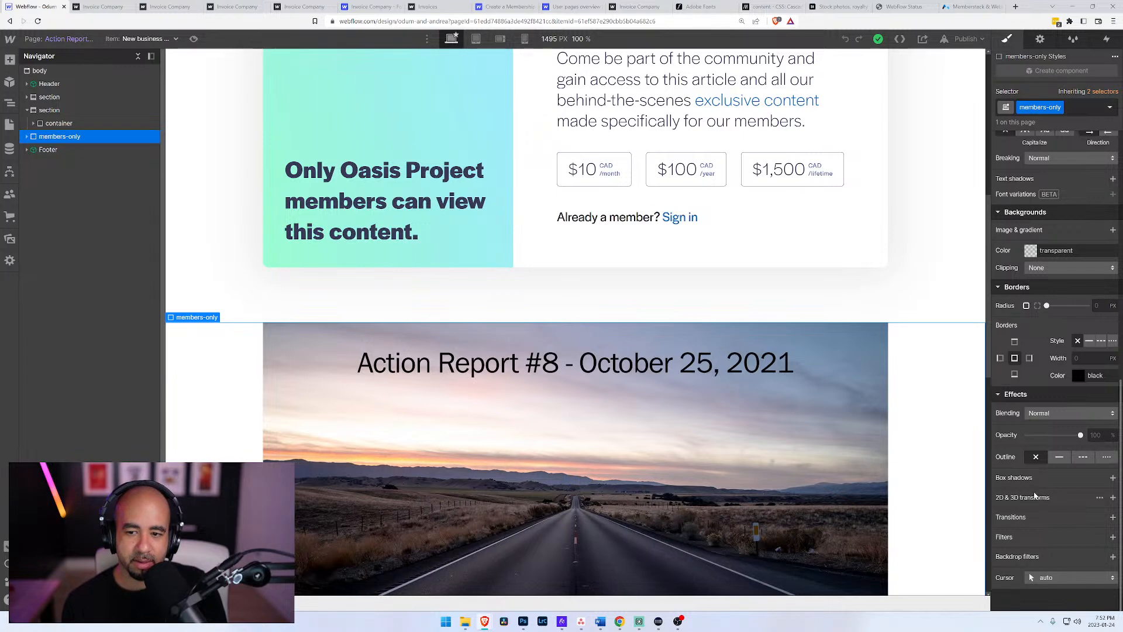
pyautogui.scroll(4, 1027, 503)
pyautogui.scroll(5, 1035, 488)
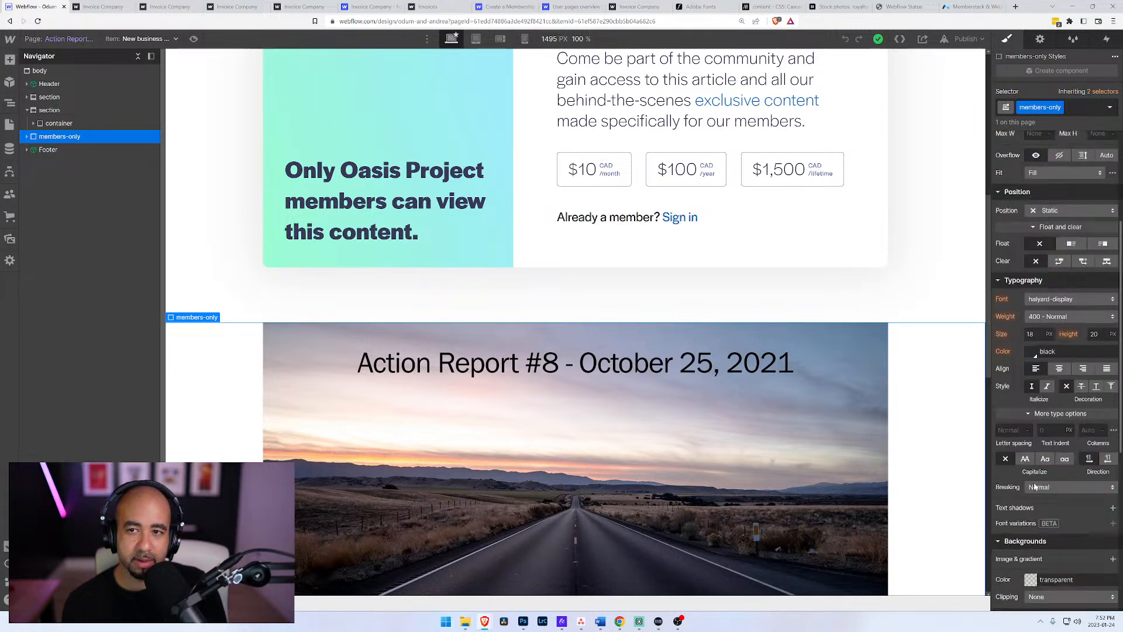
# Step: Review the members-only block's element settings and custom attribute, and refer to the Memberstack home page
pyautogui.click(1040, 39)
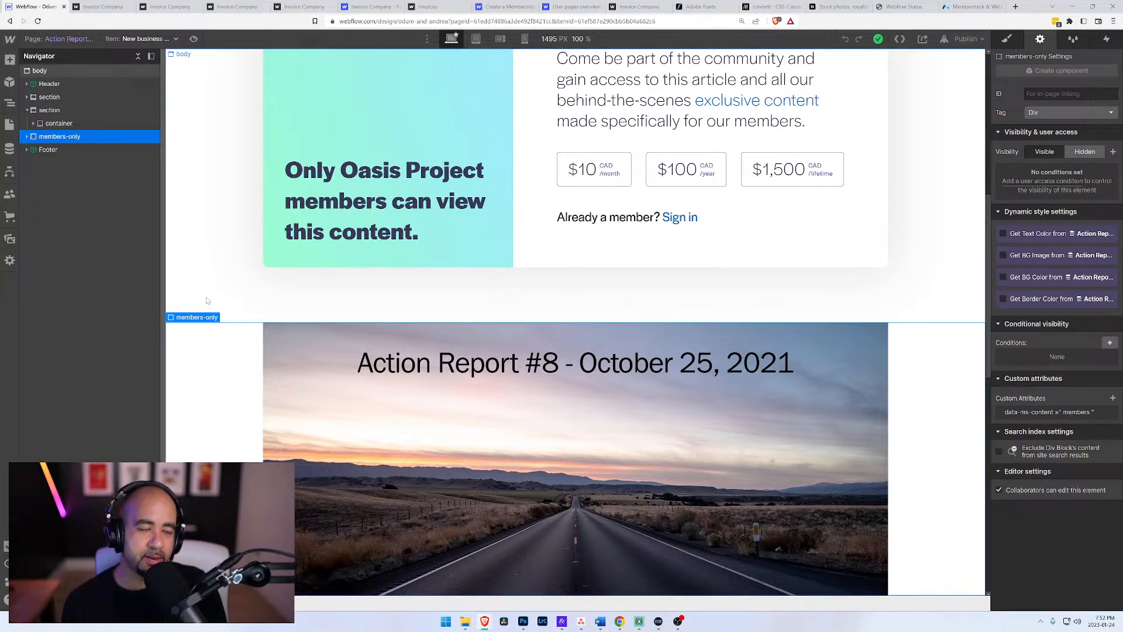
pyautogui.click(976, 6)
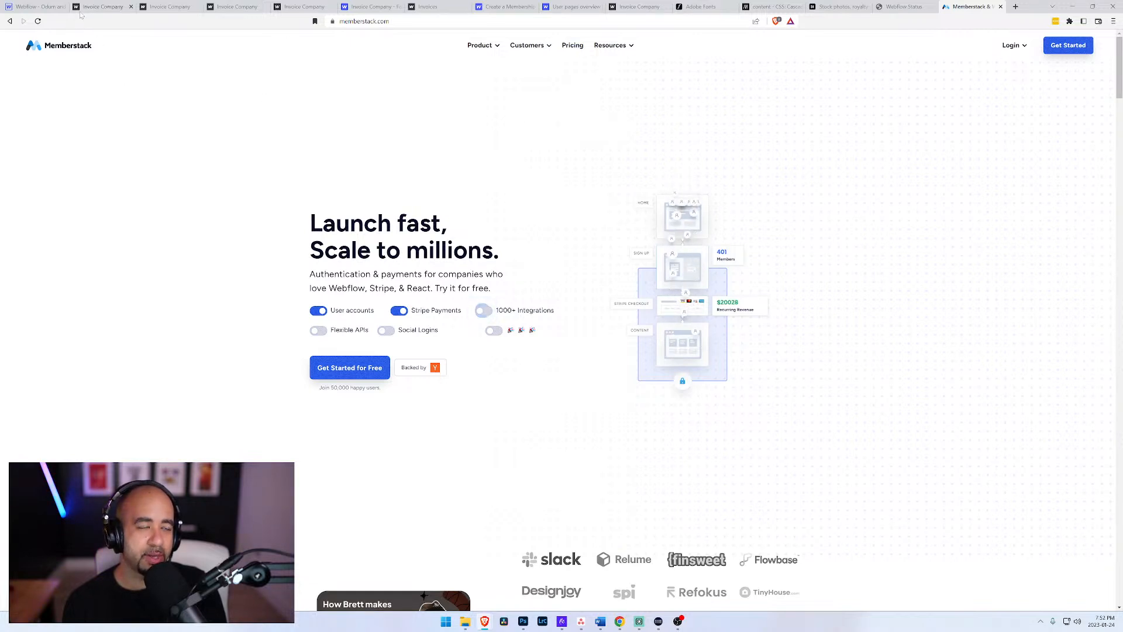
pyautogui.click(41, 6)
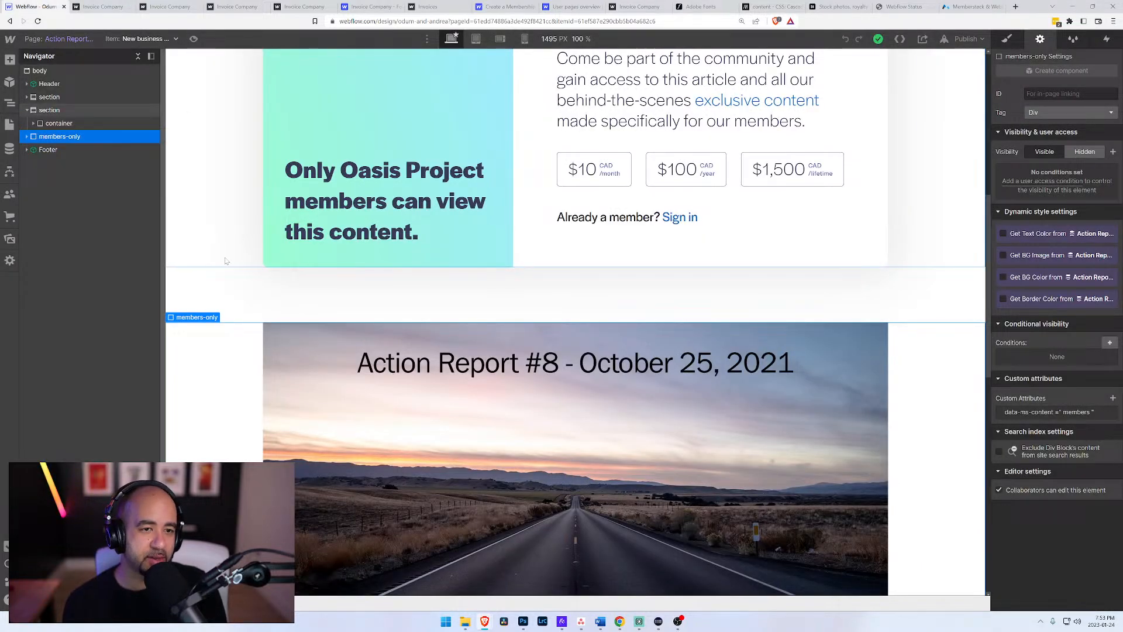
pyautogui.scroll(7, 226, 261)
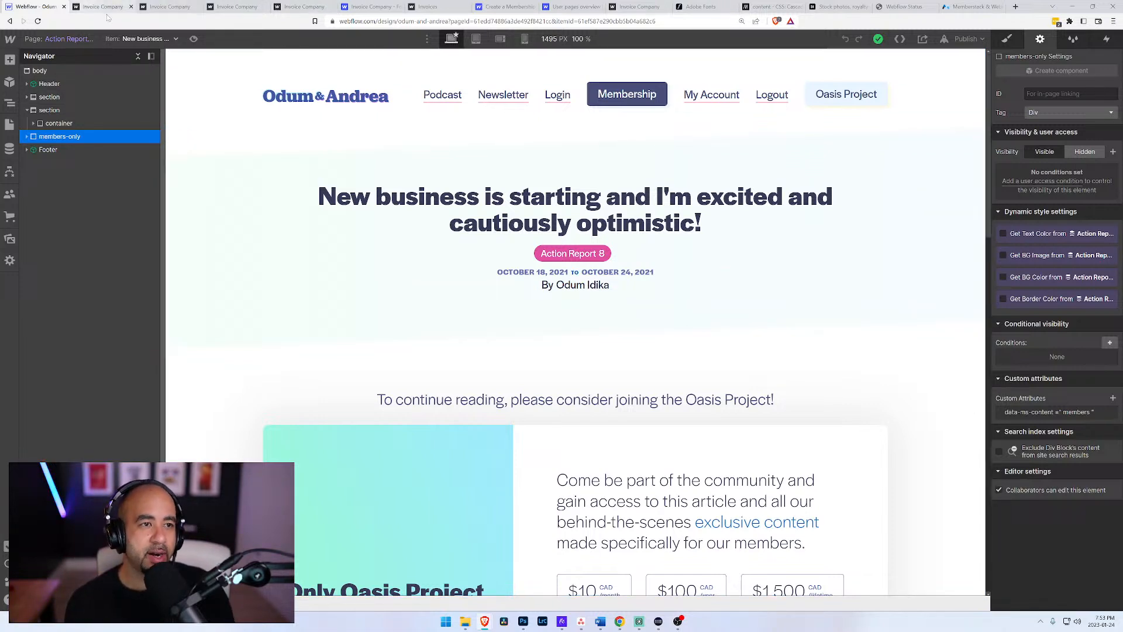
pyautogui.click(964, 38)
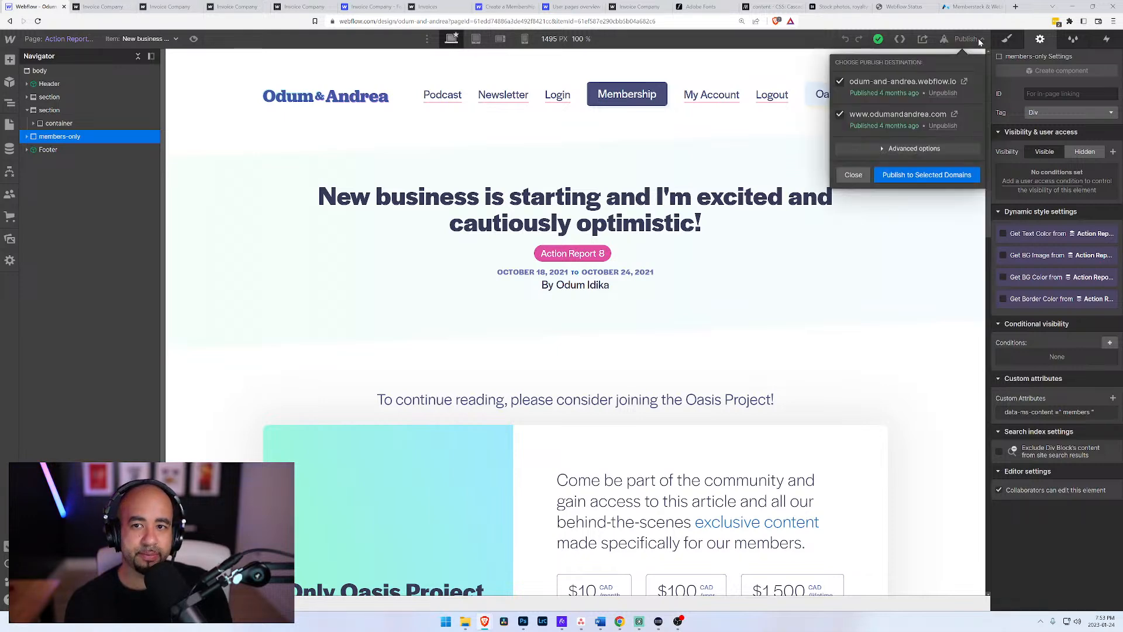
pyautogui.click(954, 116)
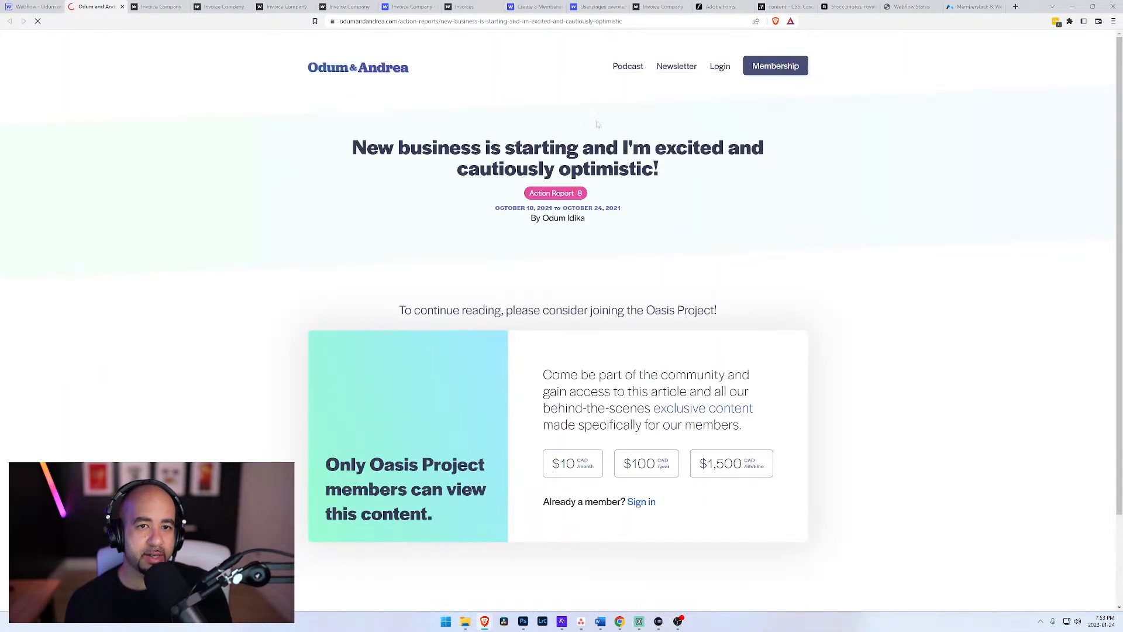
pyautogui.click(722, 68)
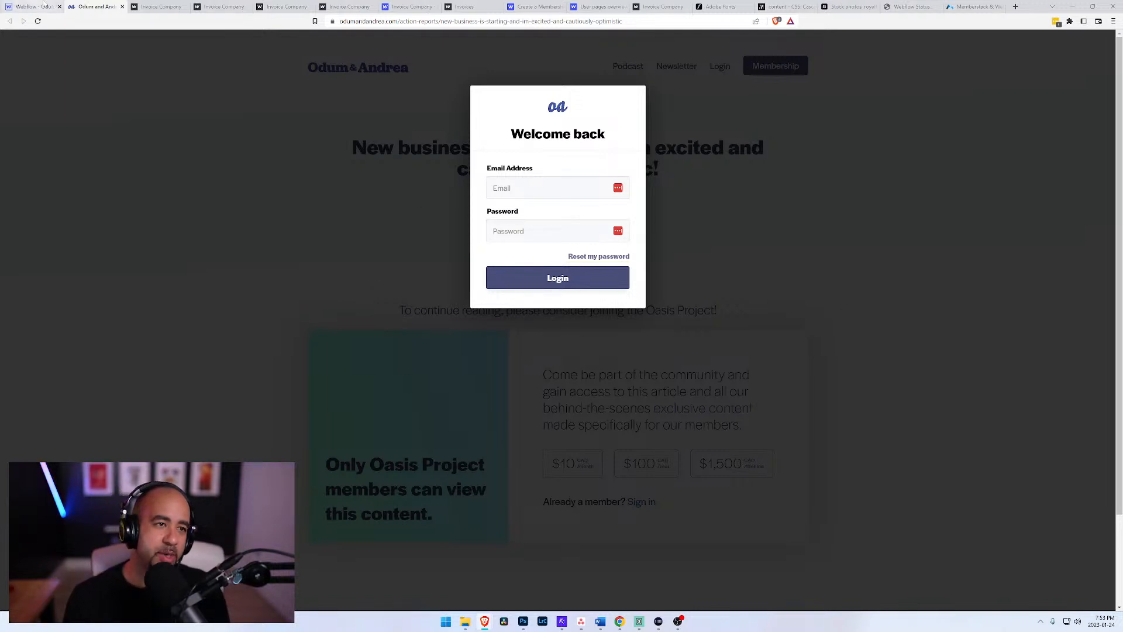
# Step: Visit datashift.ca from the Invoice Company tab, view its free trial sign-up page, and return to its home page
pyautogui.click(155, 7)
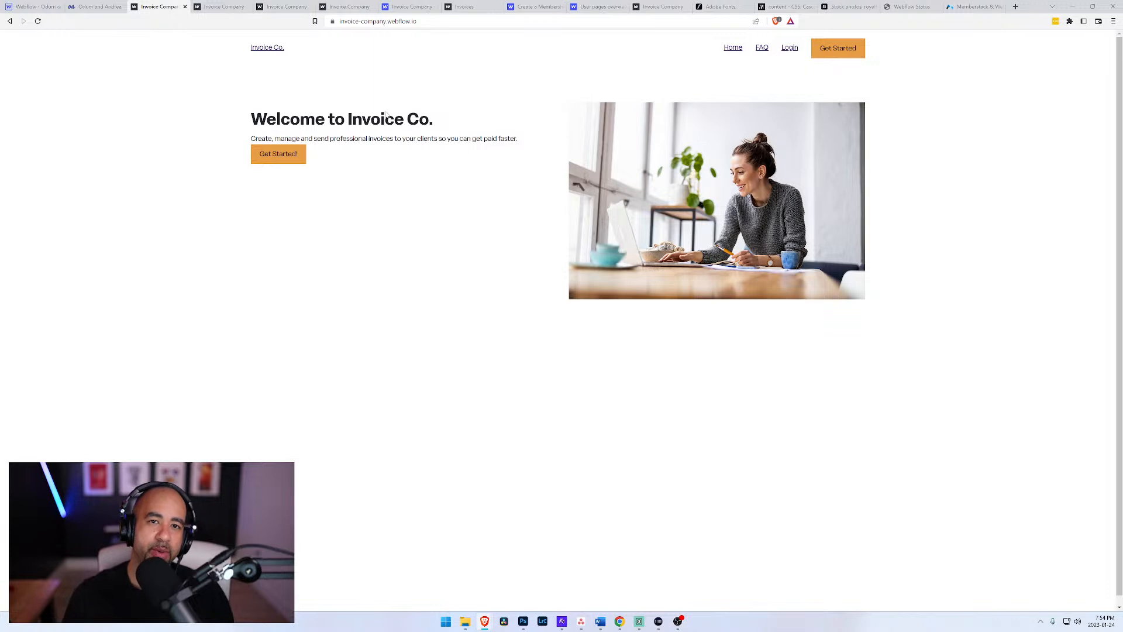
pyautogui.hotkey('ctrl', 'l')
pyautogui.write('datashift.ca')
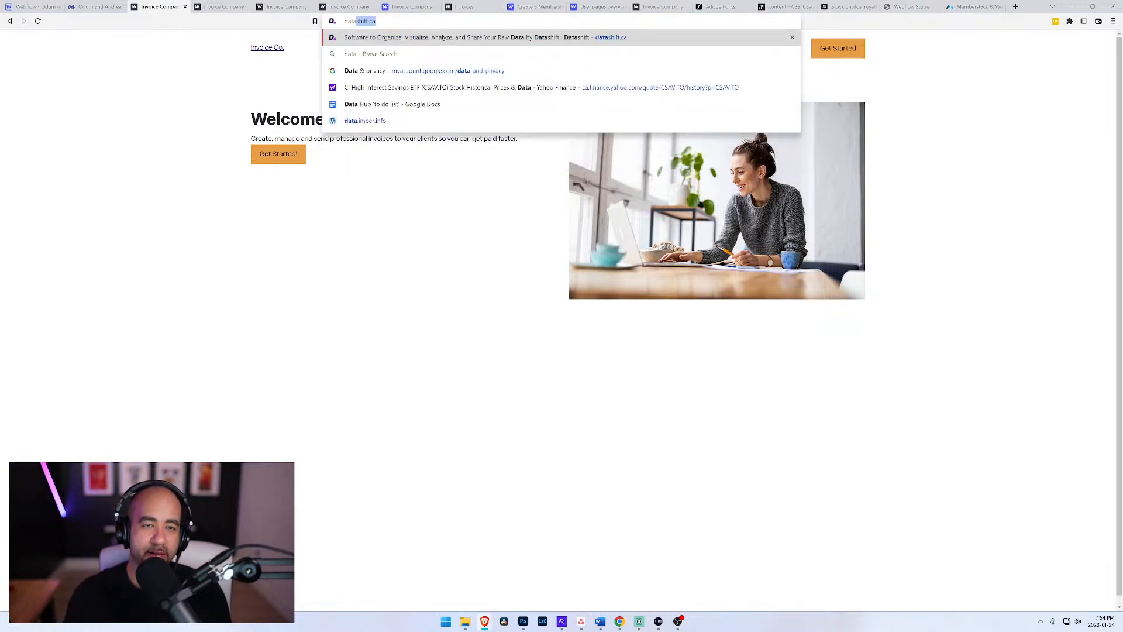
pyautogui.press('Return')
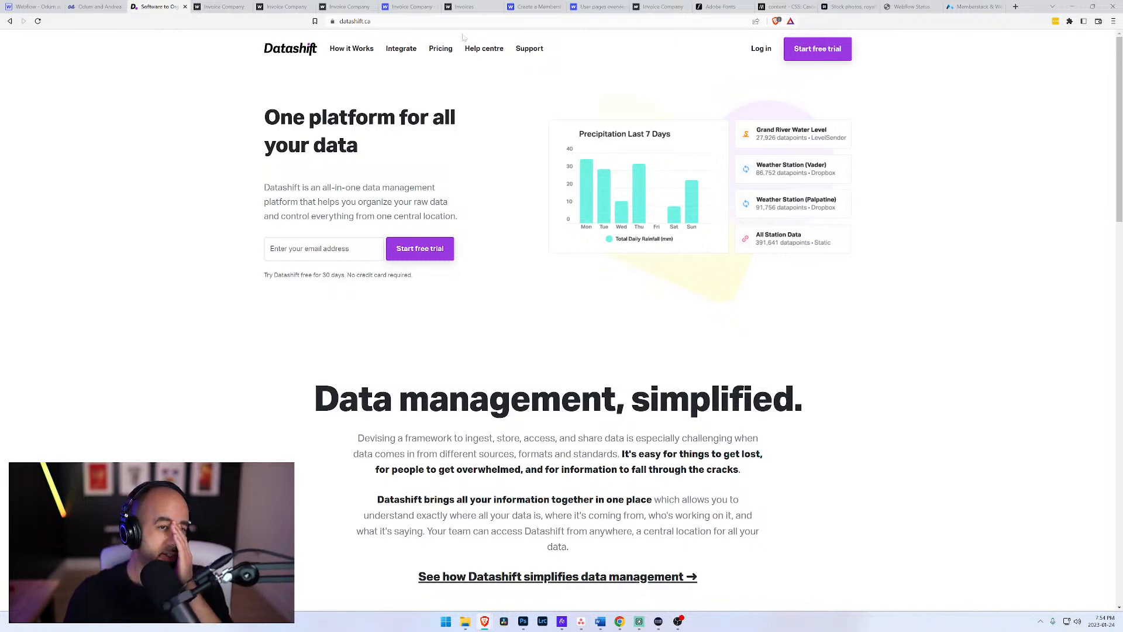
pyautogui.click(813, 50)
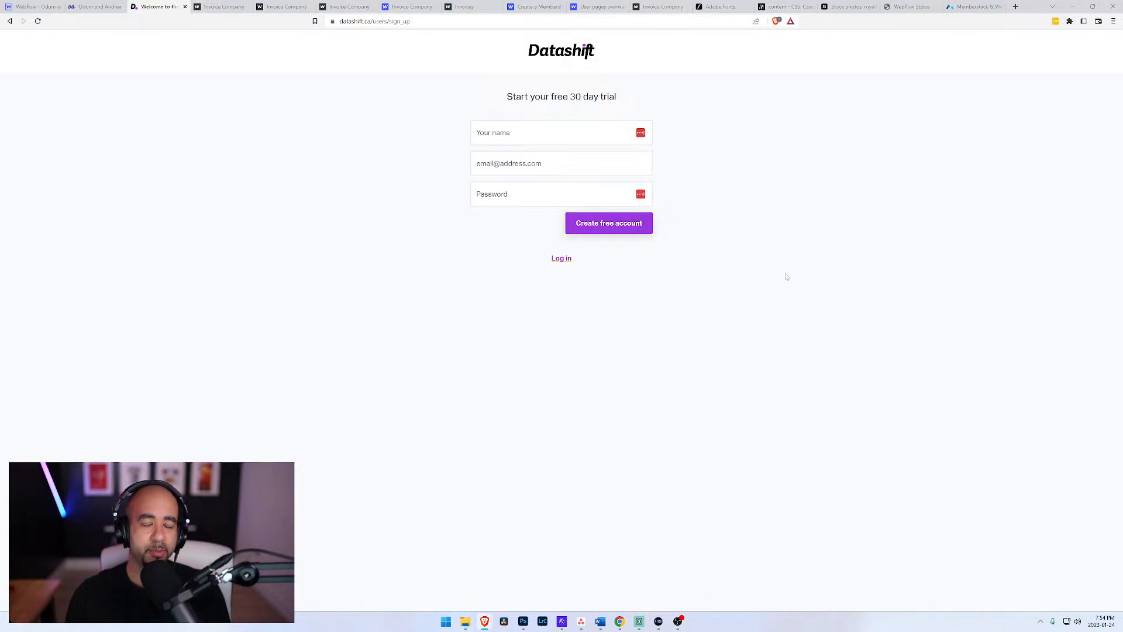
pyautogui.hotkey('alt', 'Left')
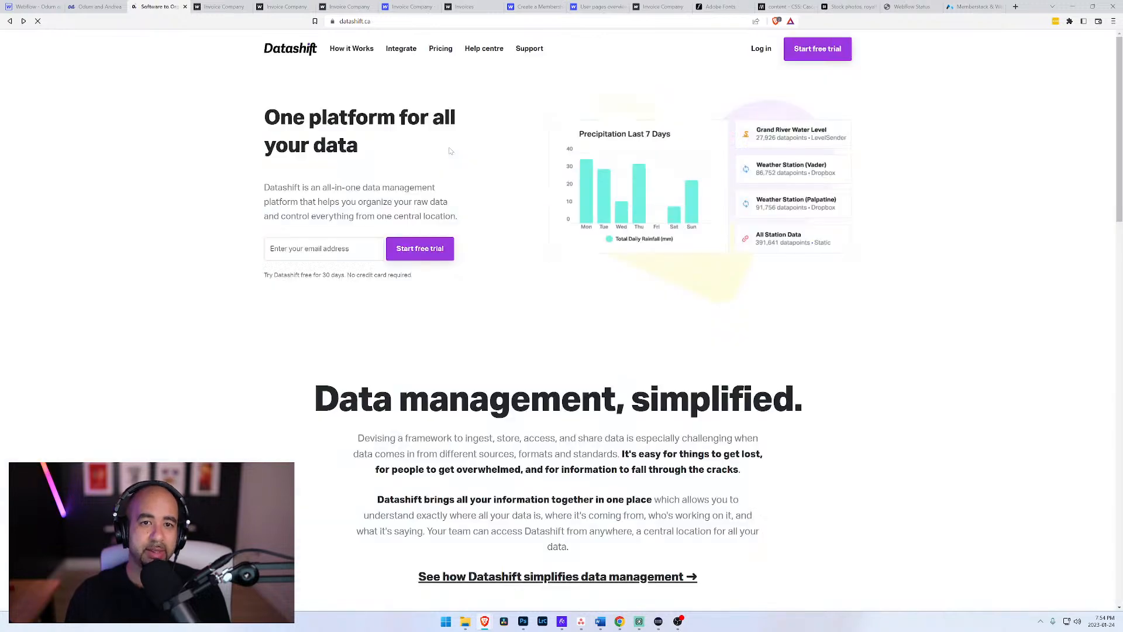